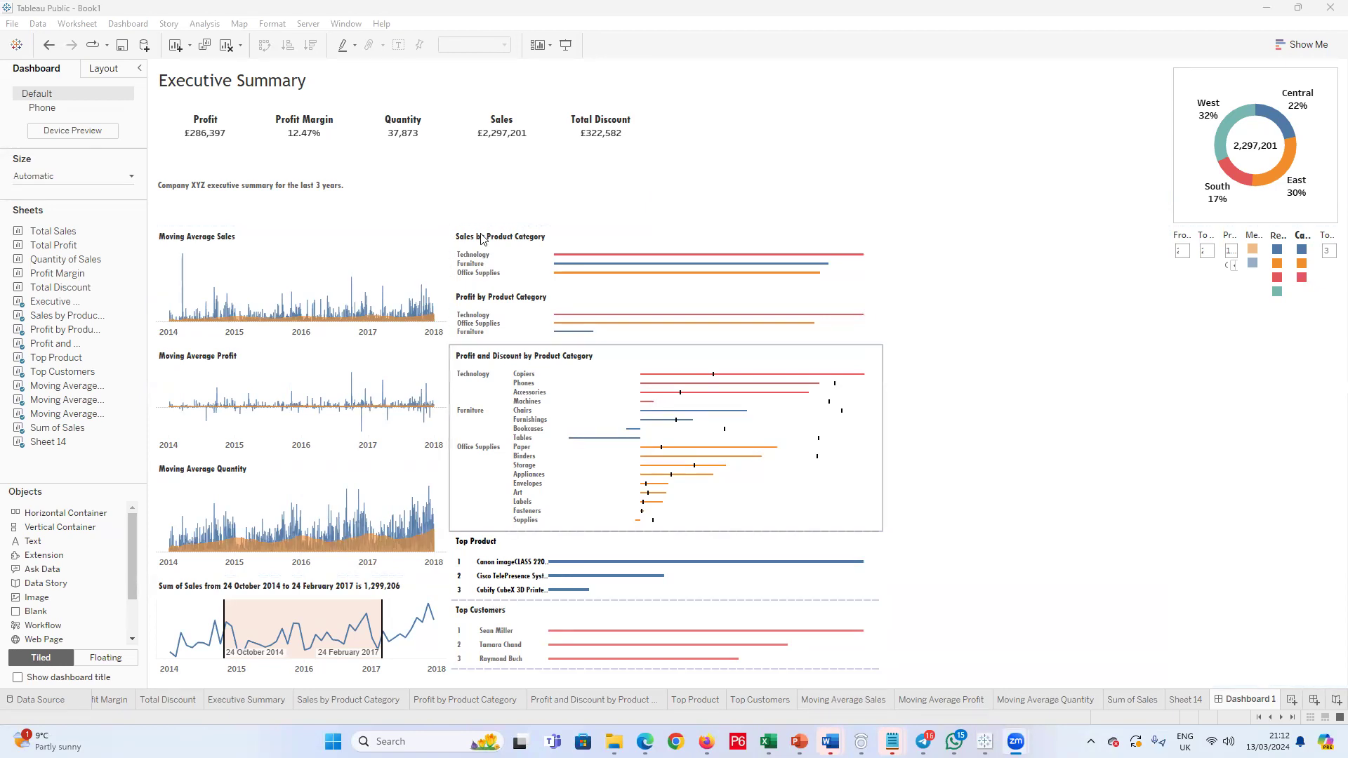
Step: Add a new worksheet and move it between the Moving Average Quantity and Sum of Sales sheets
click(1260, 485)
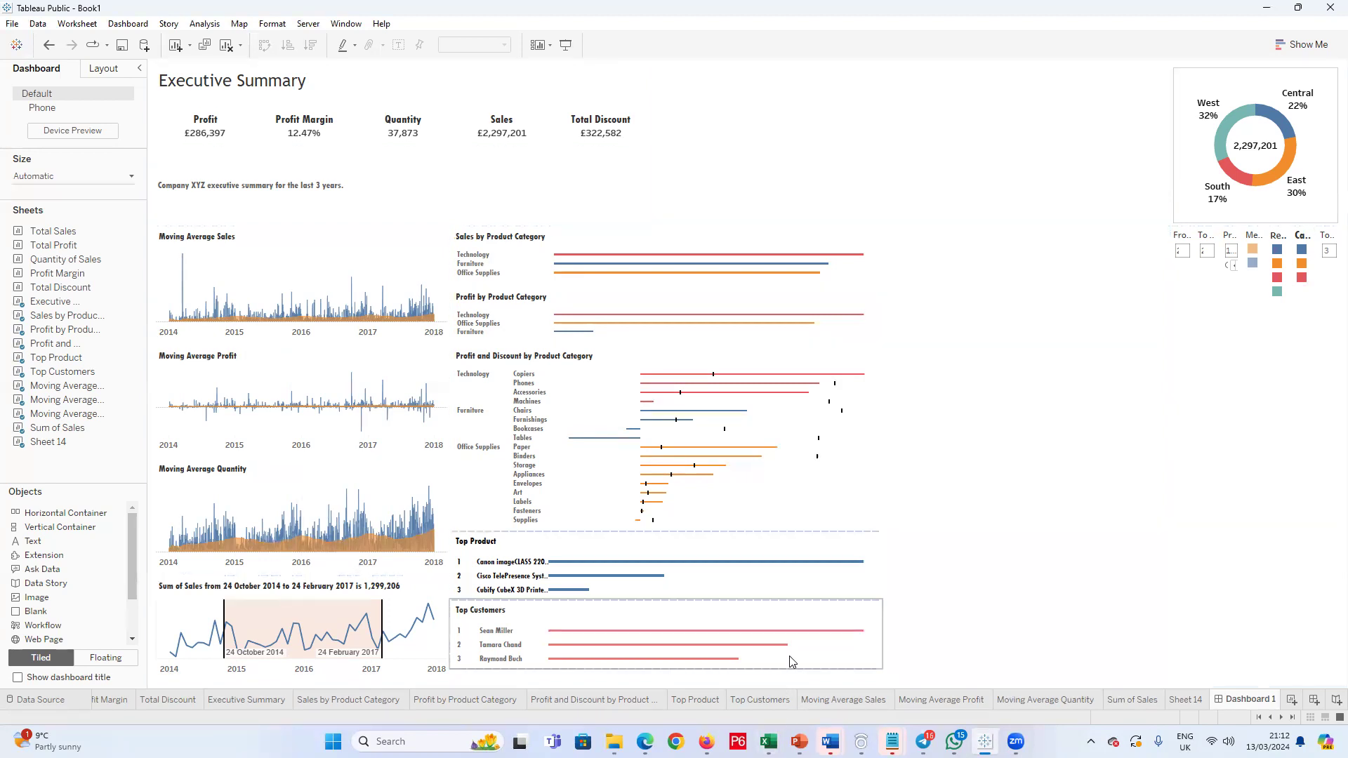
click(1292, 699)
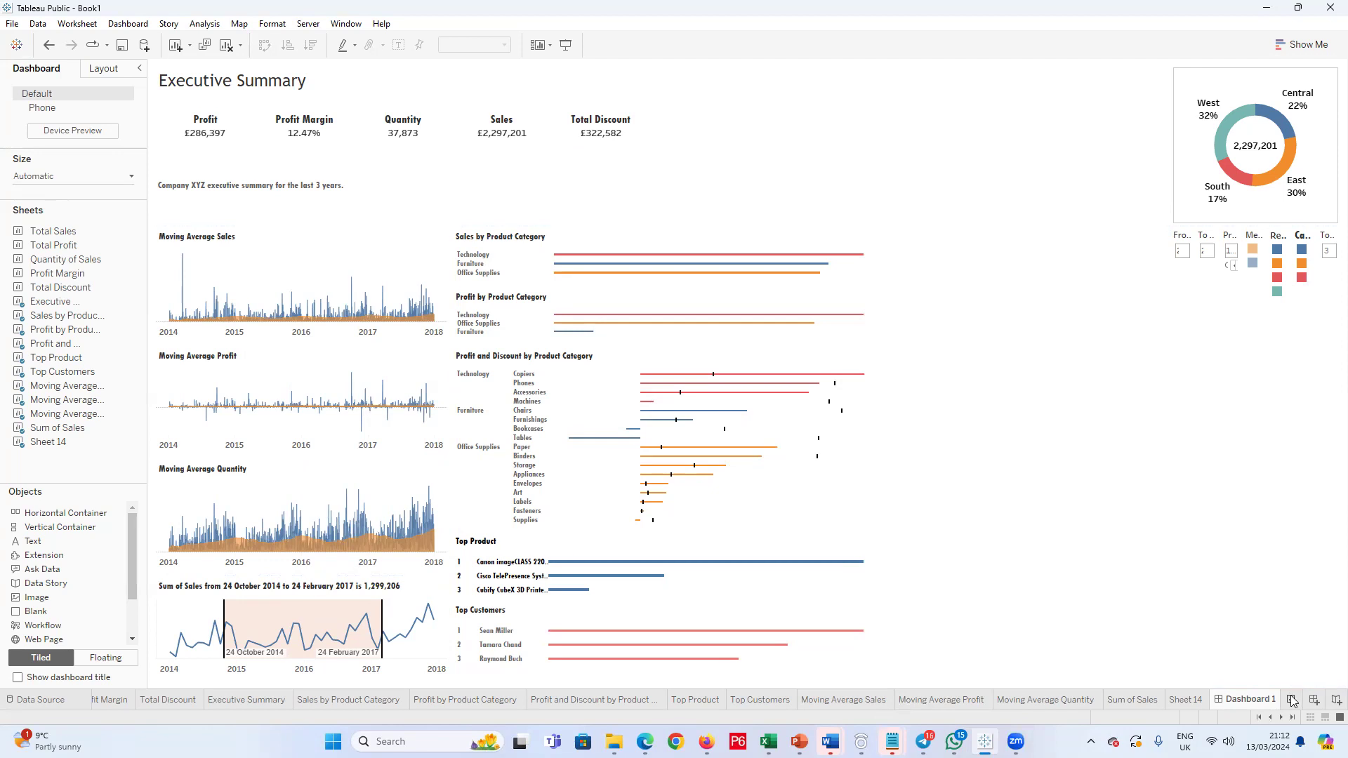
drag(1245, 707, 976, 706)
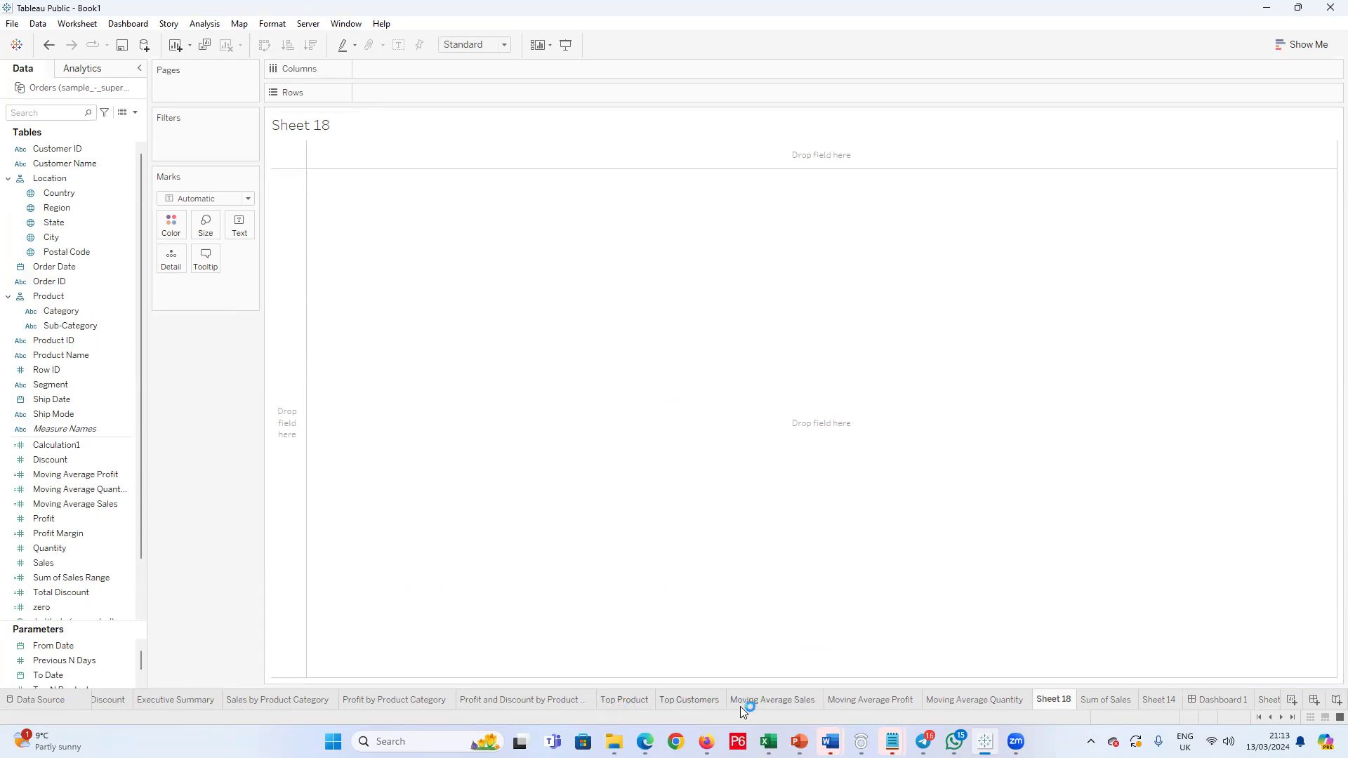
Step: Examine the Sales by Product Category and Top Product worksheets, and return to the new blank worksheet
click(246, 700)
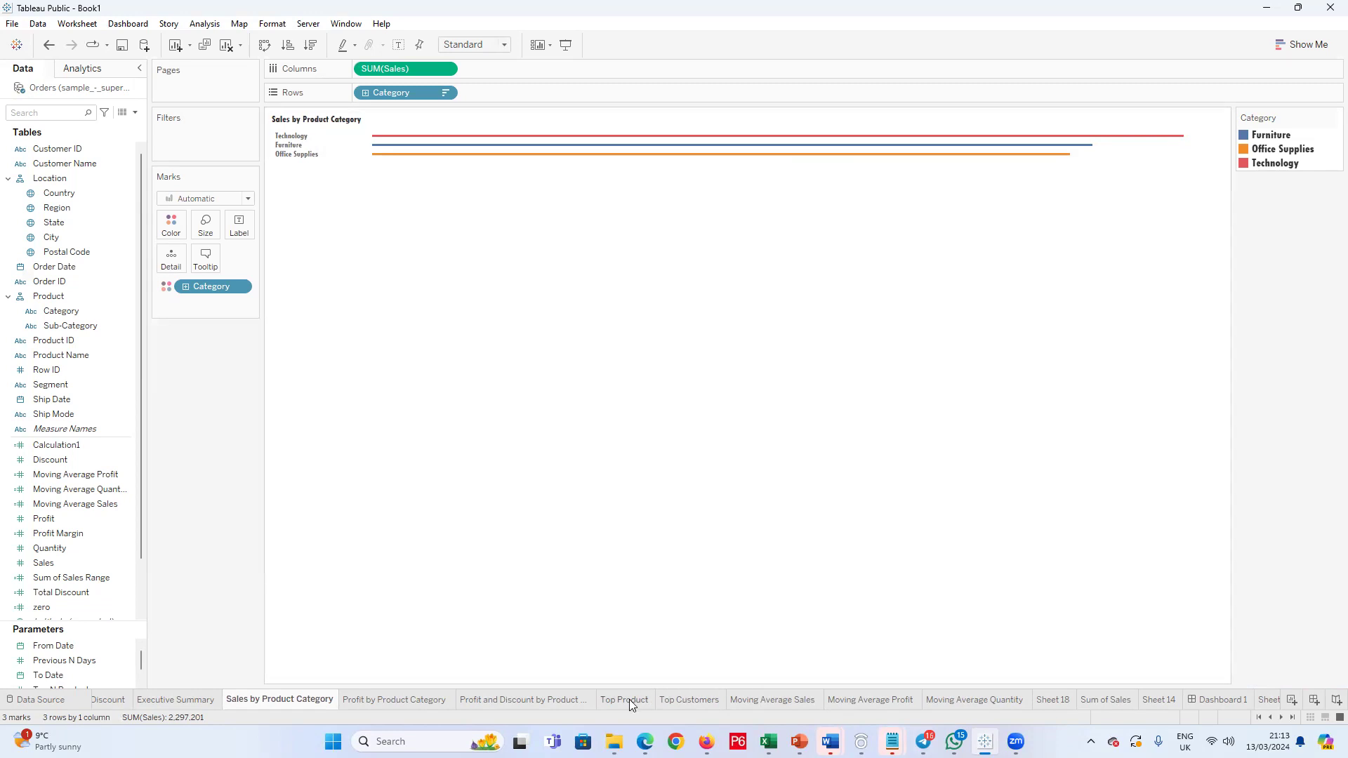
mouse_move(628, 701)
click(622, 700)
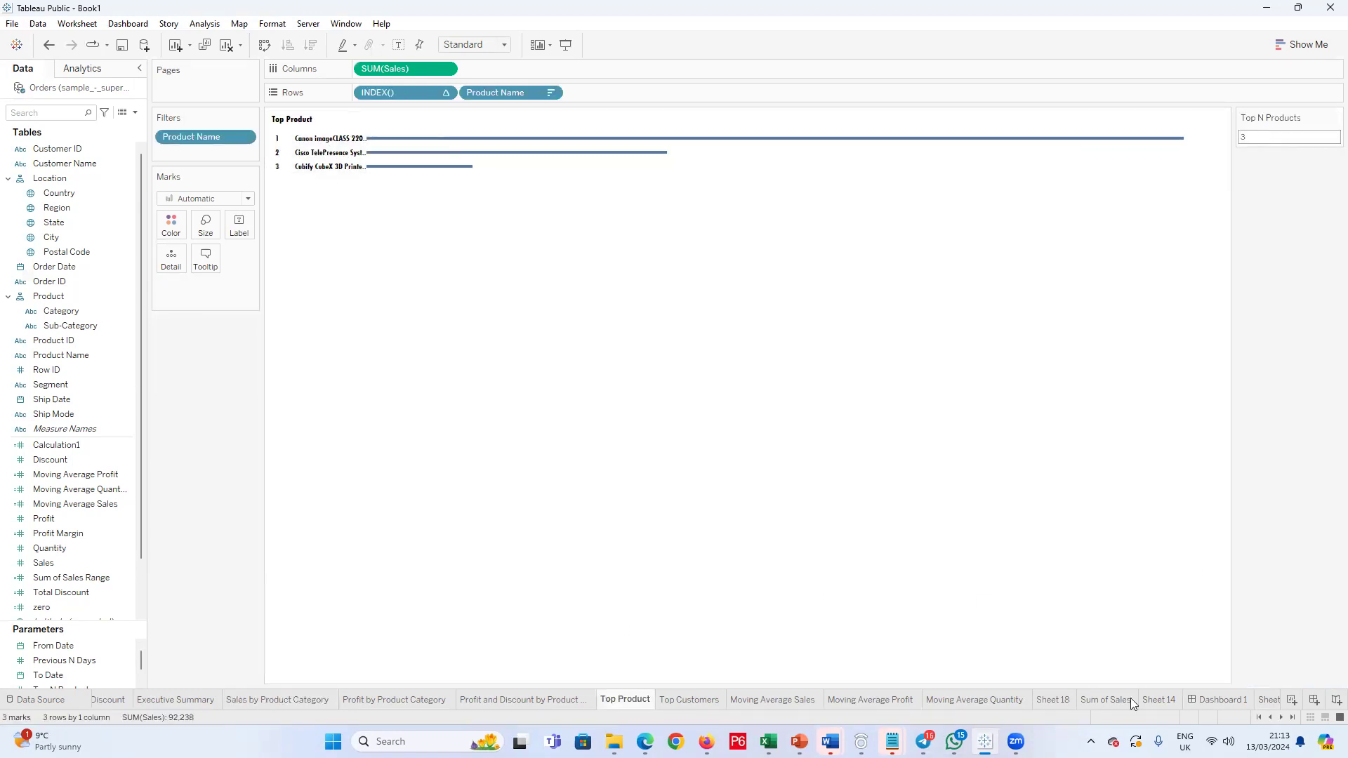
click(1051, 700)
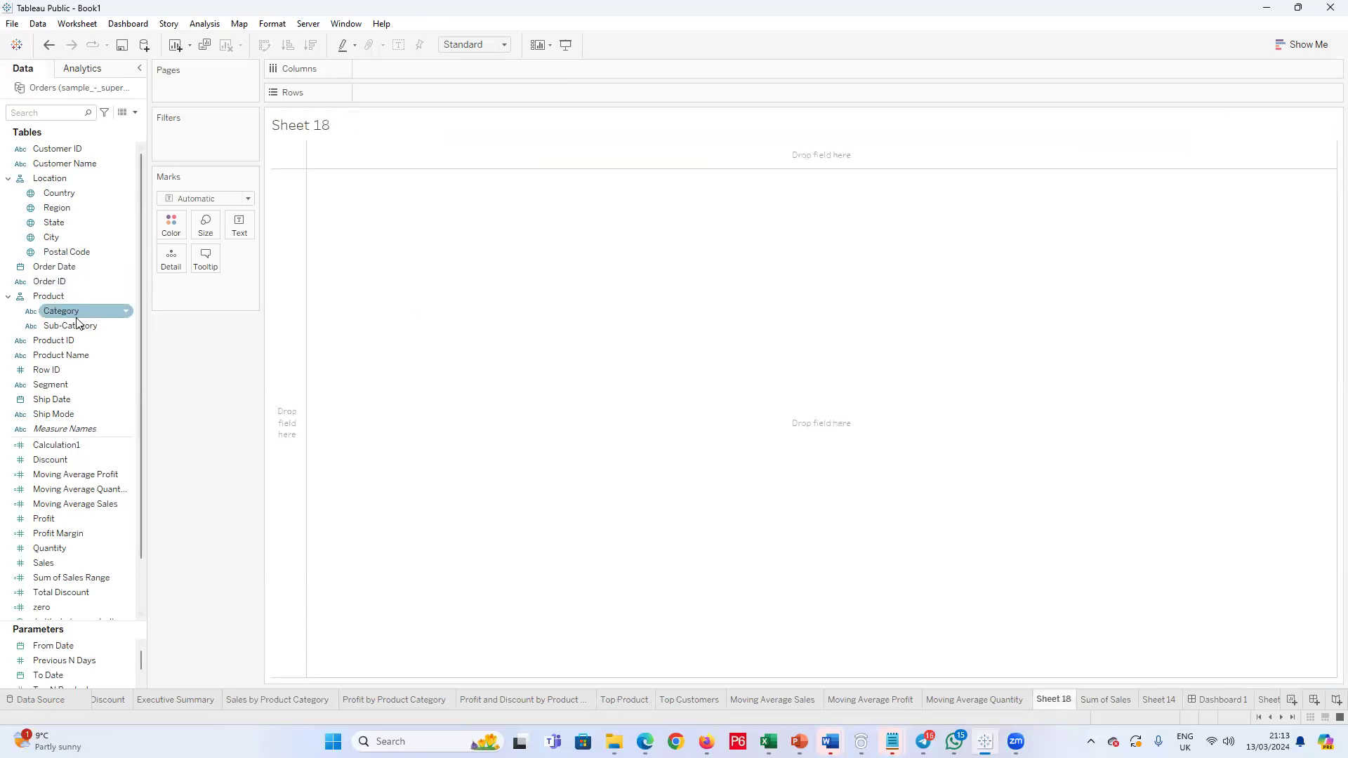
Step: Place Product Name on Rows of the blank worksheet, adding all of its members
click(56, 358)
drag(57, 361, 398, 72)
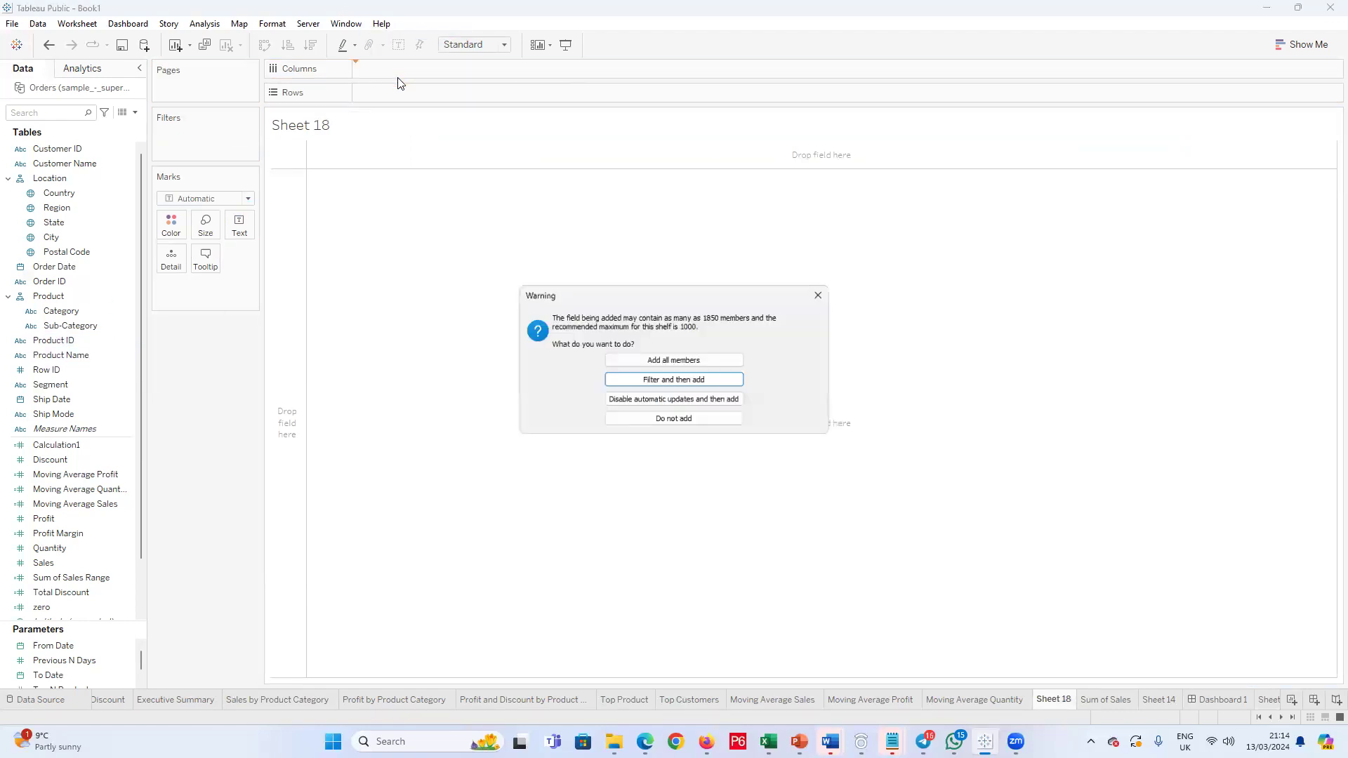
click(640, 361)
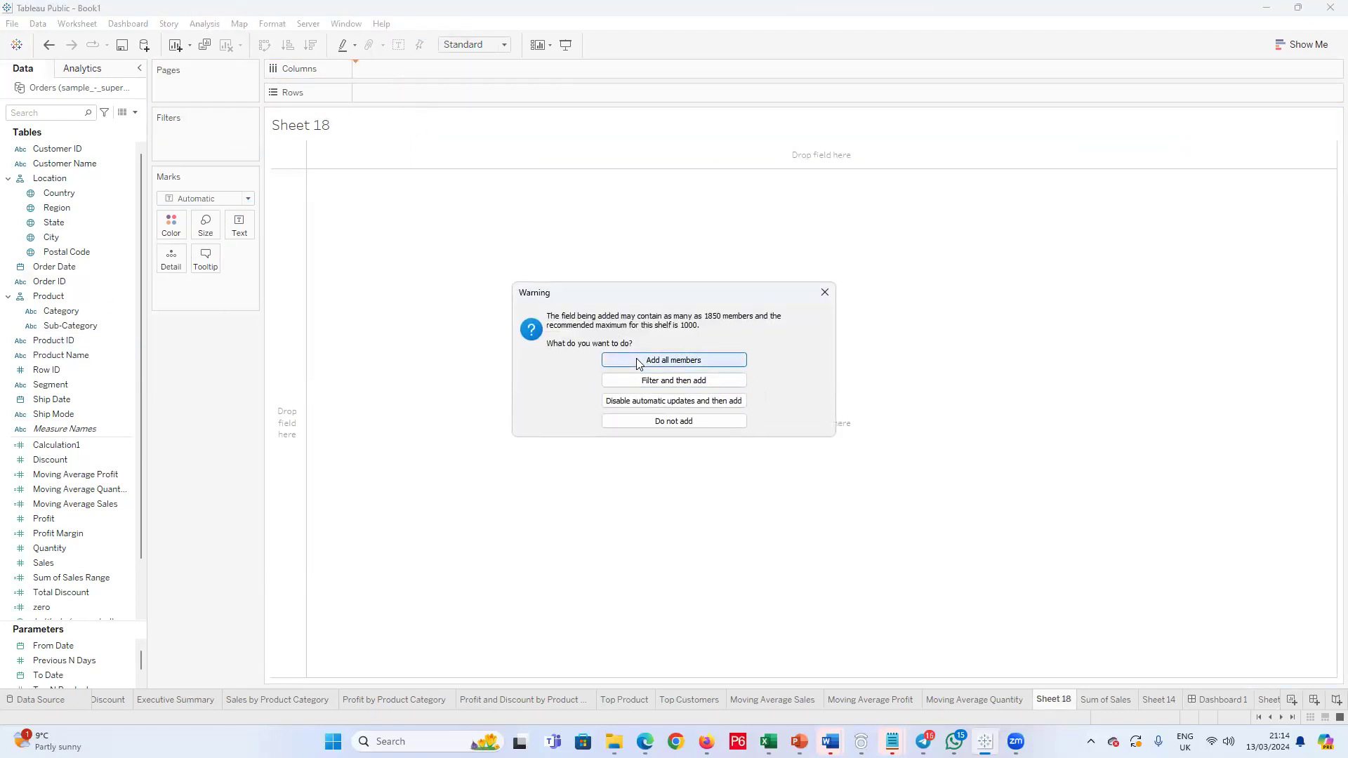
drag(379, 70, 382, 92)
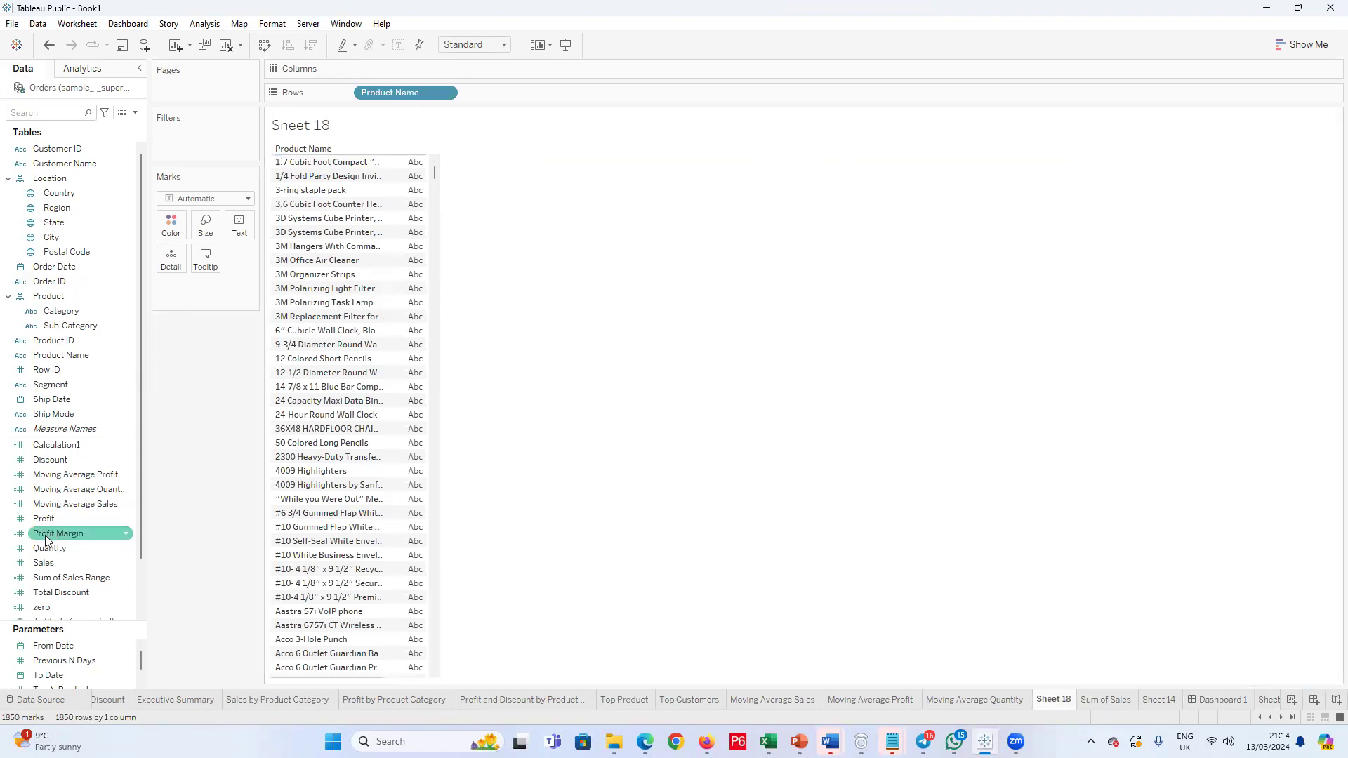
Step: Place Sales on Columns and sort the product bars in descending order of sales
drag(40, 567, 388, 73)
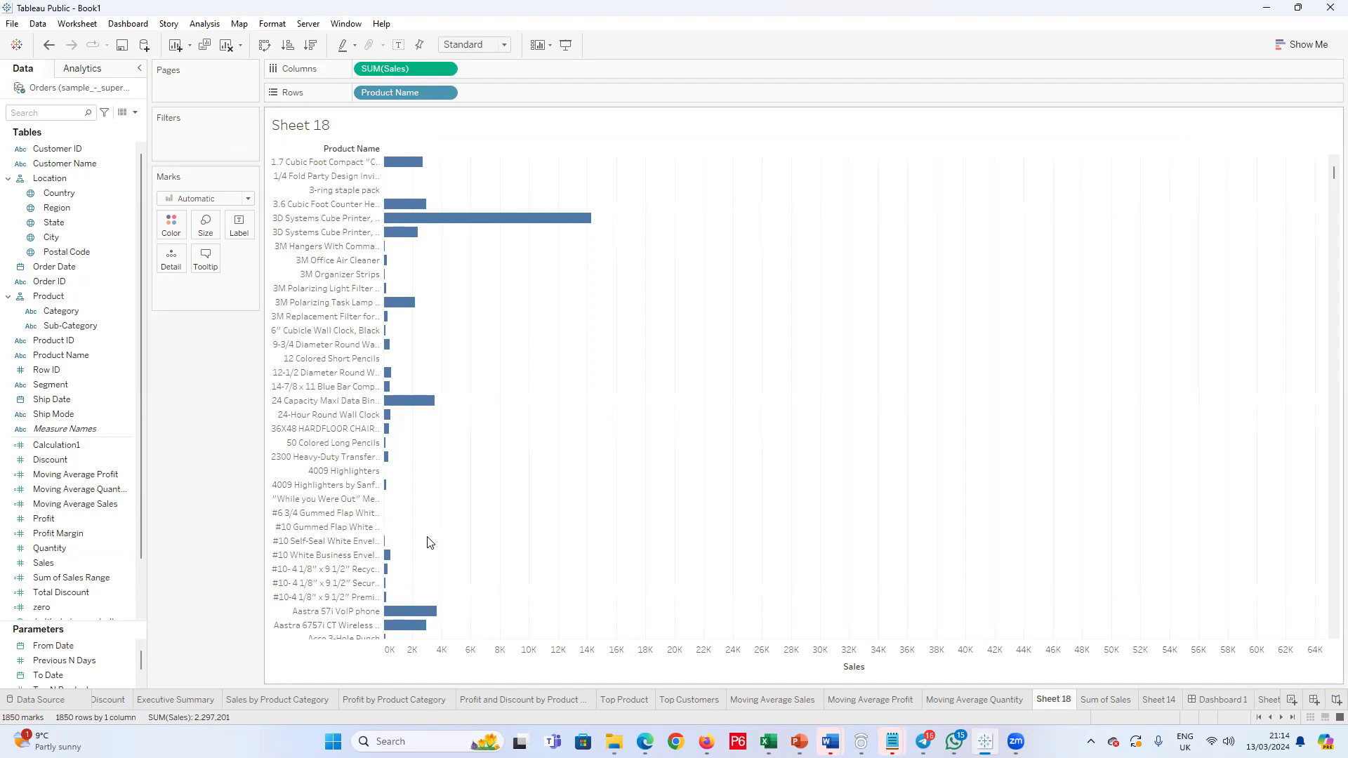
click(311, 45)
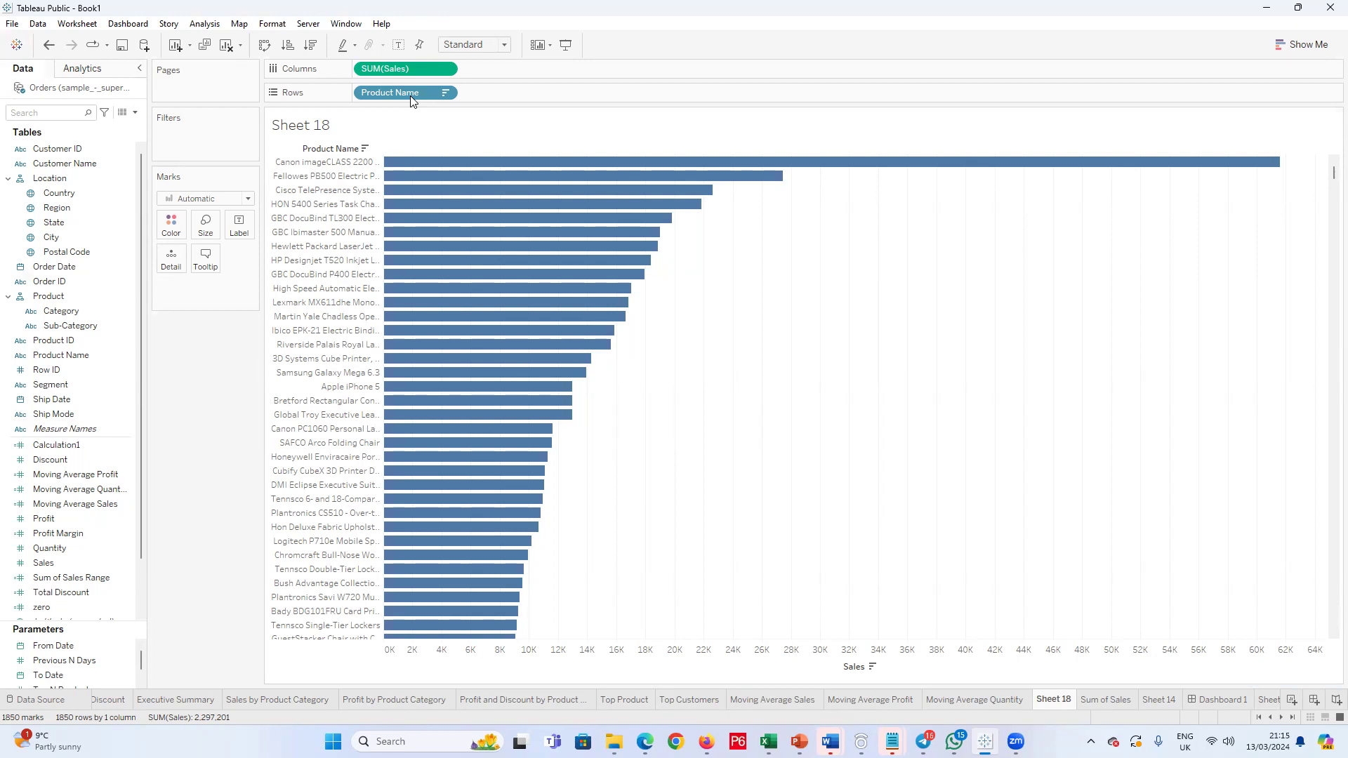
click(396, 137)
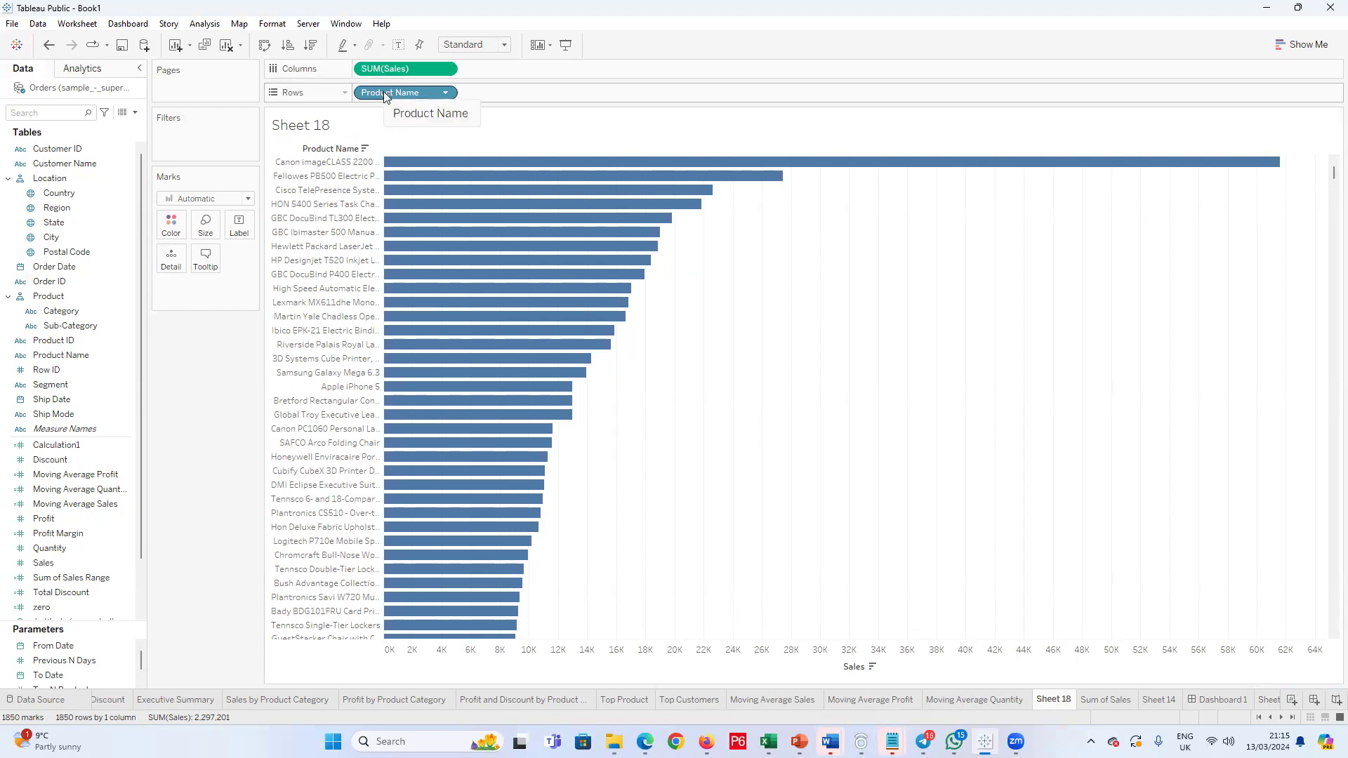
click(445, 94)
click(445, 94)
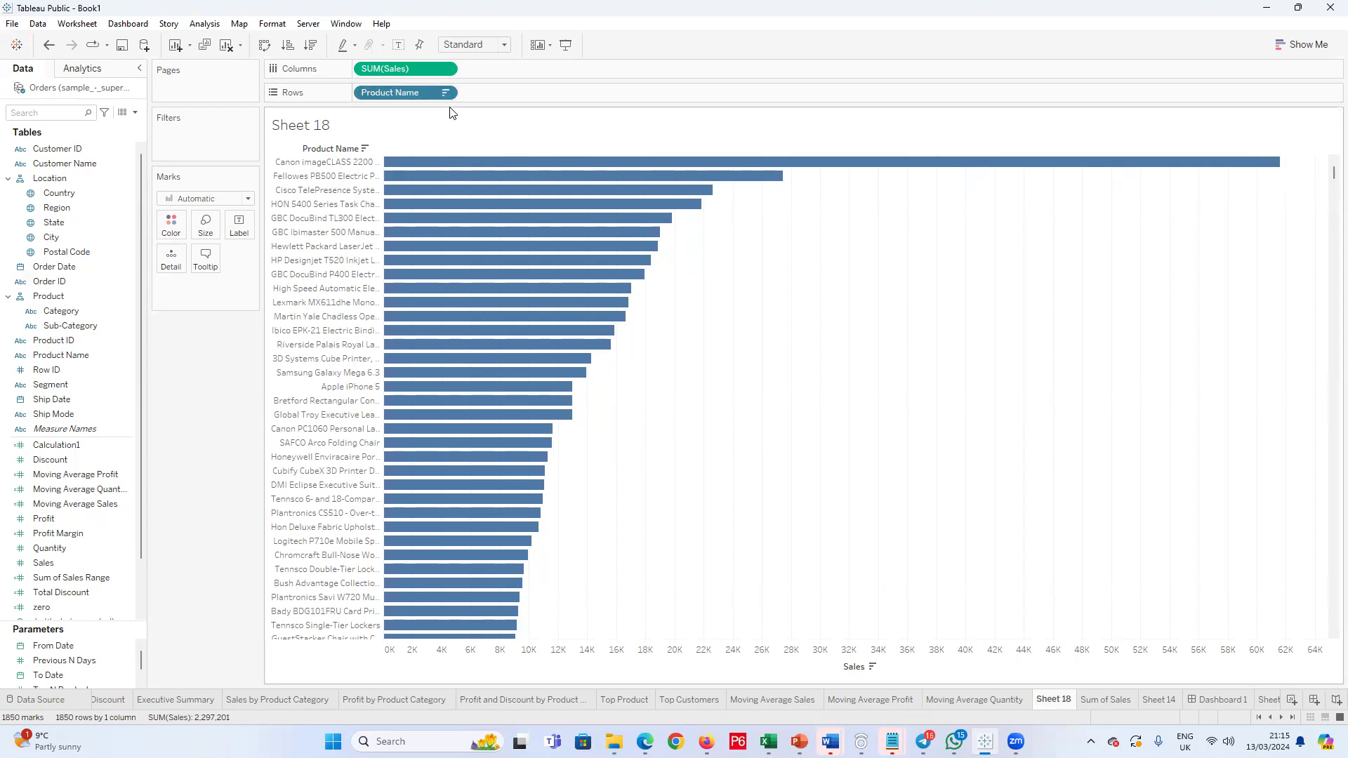
click(253, 118)
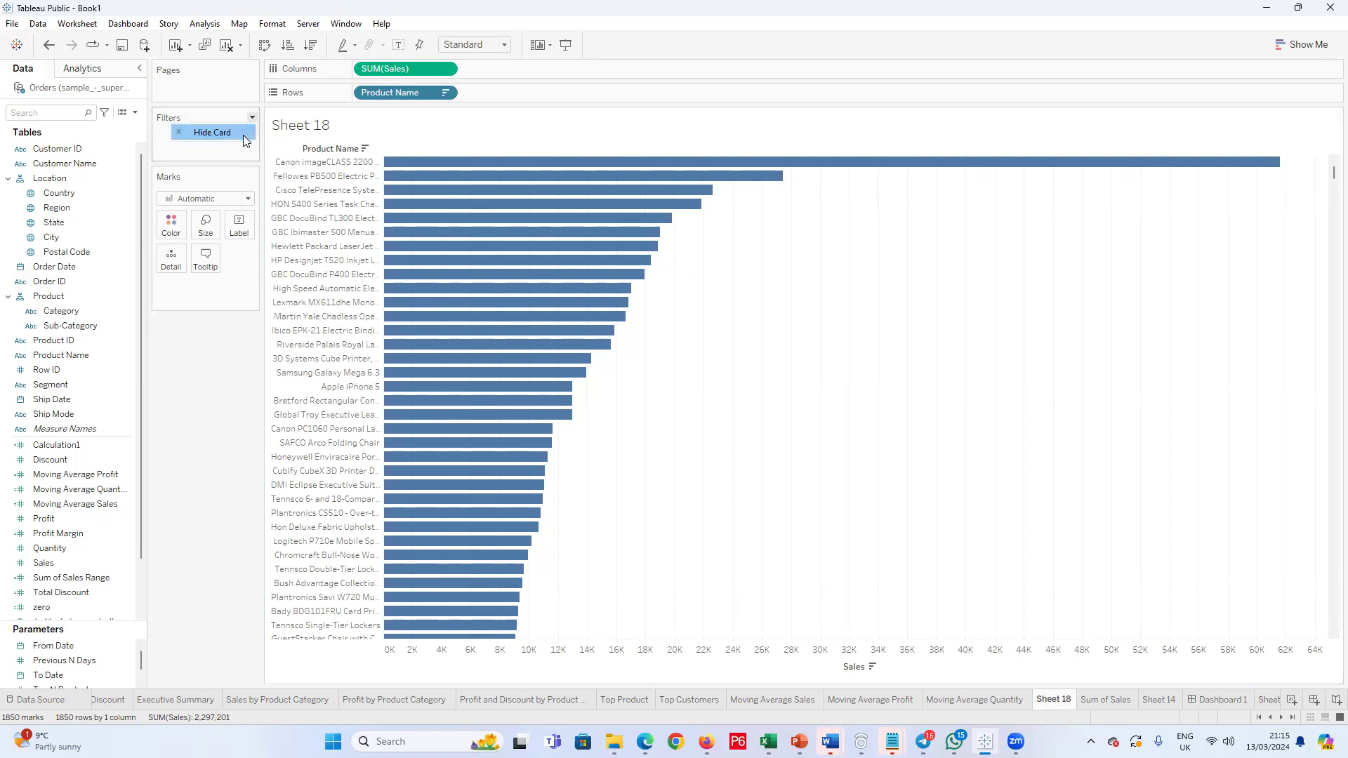
click(447, 94)
double_click(446, 93)
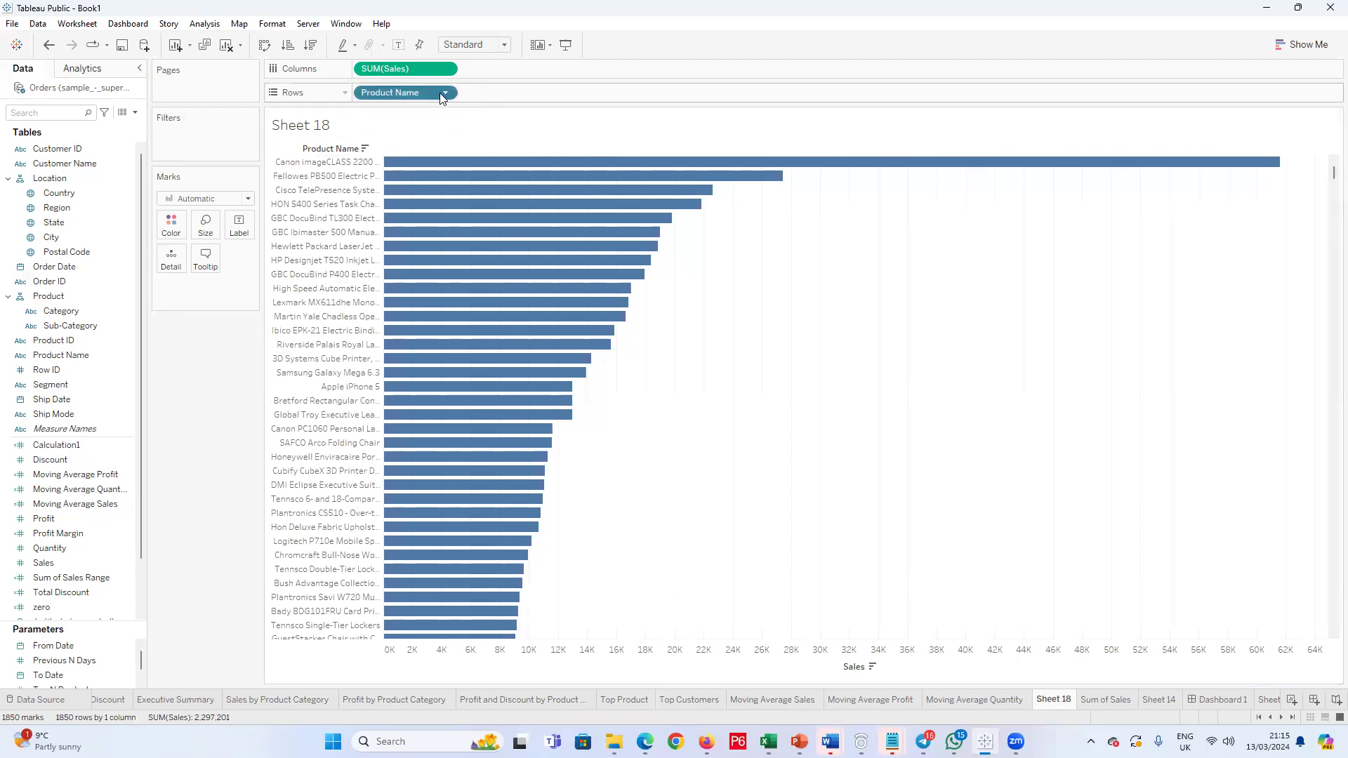
click(445, 94)
click(433, 111)
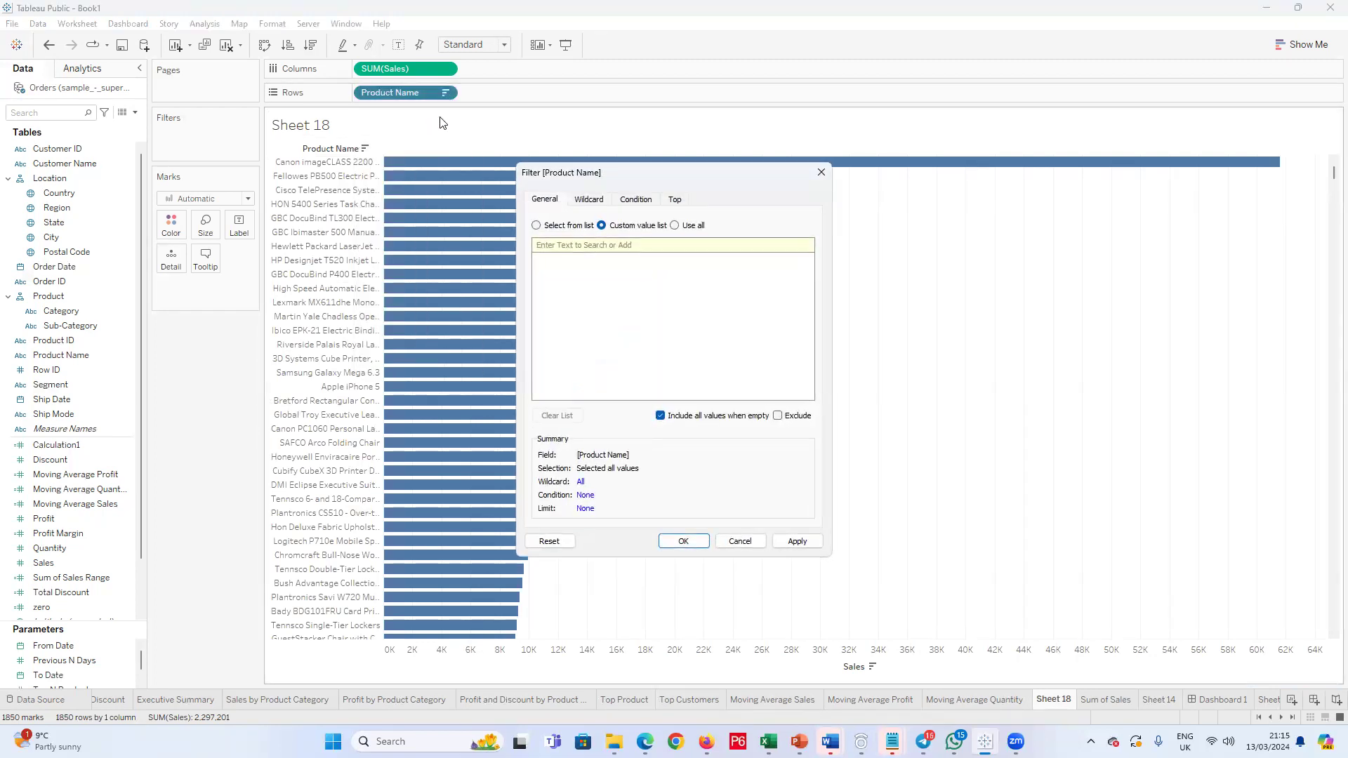
click(674, 201)
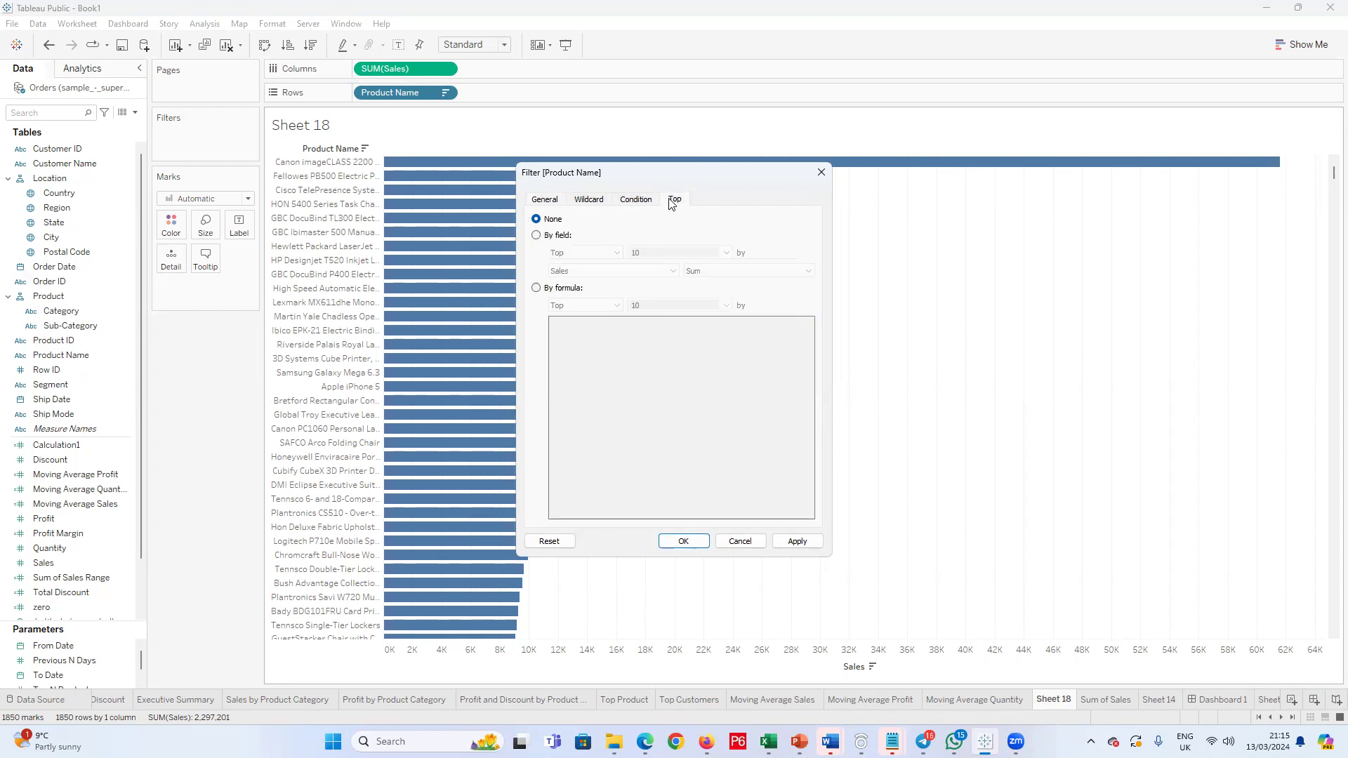
click(588, 202)
click(632, 202)
click(538, 204)
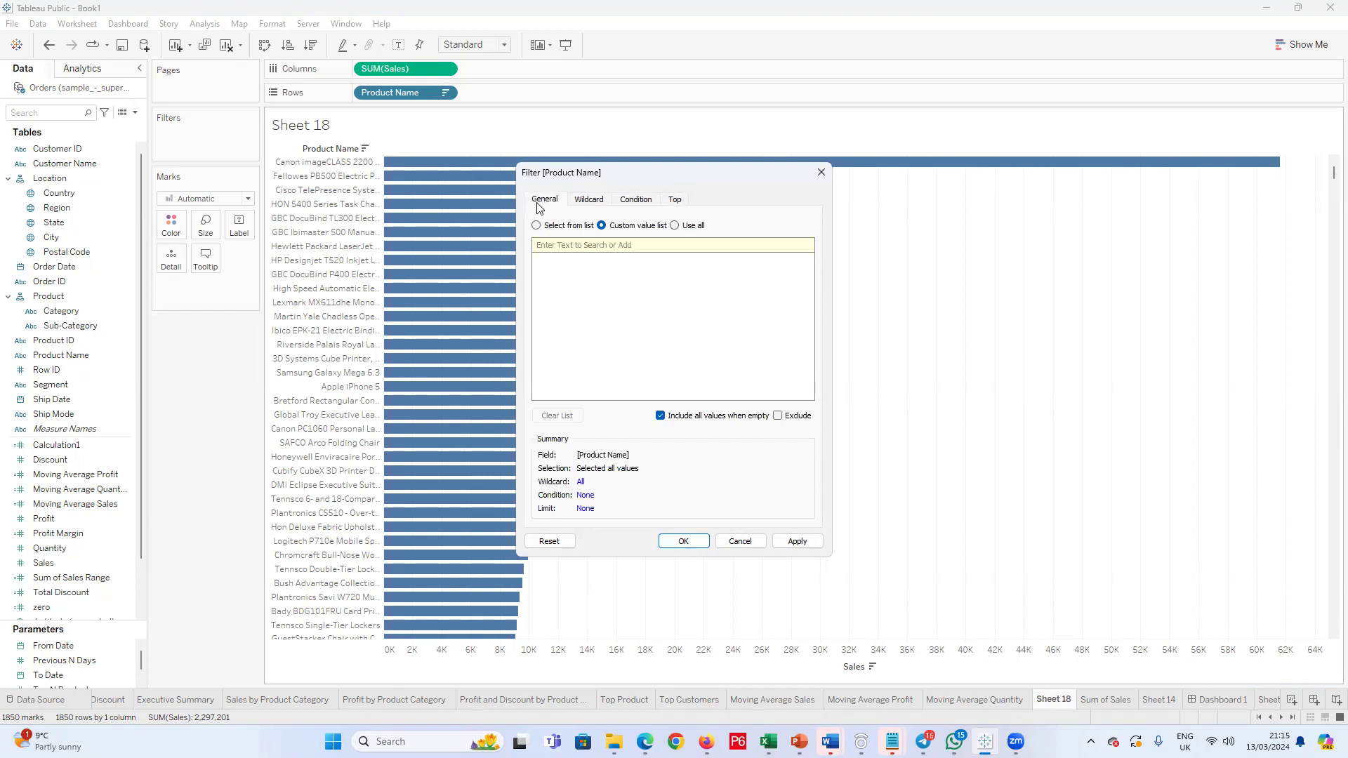
click(821, 172)
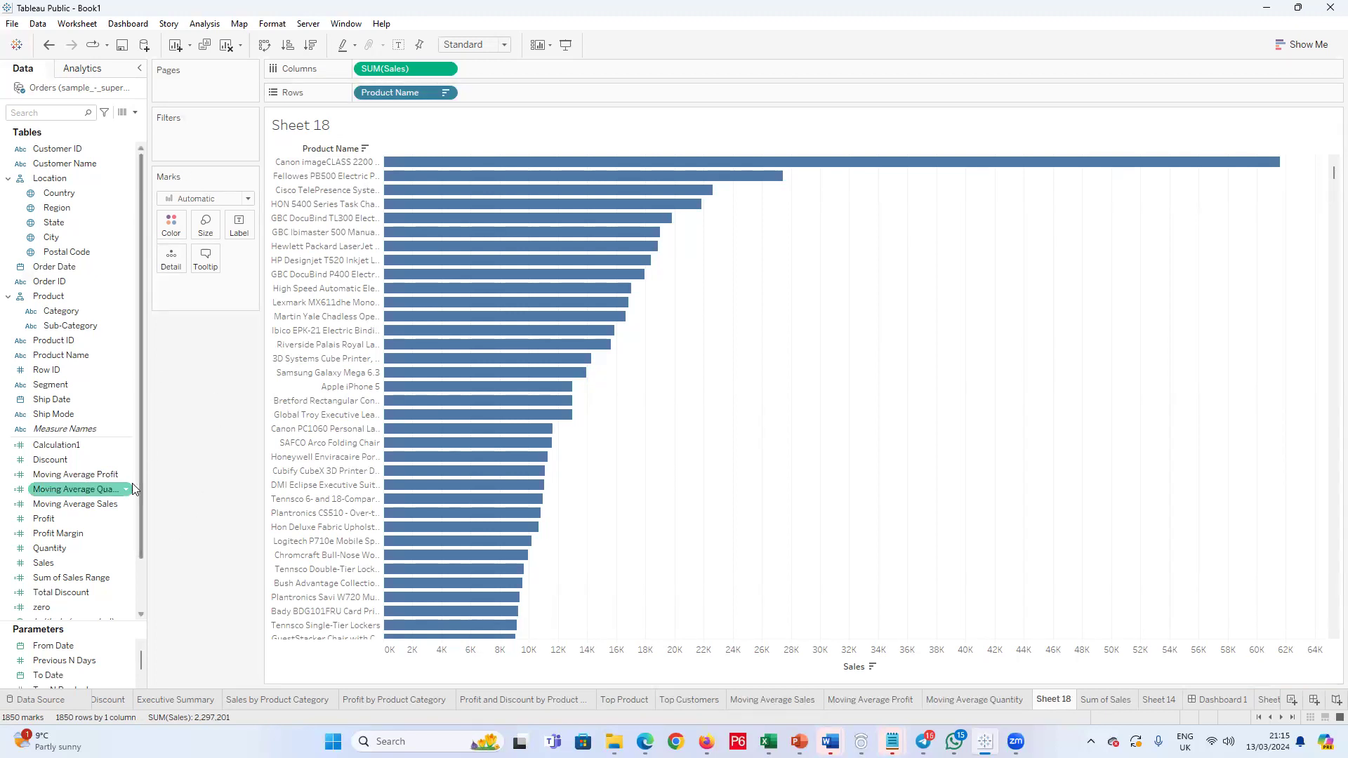
Step: Set up a new parameter named "Choosen Category" with the String data type and a list of allowable values
scroll(140, 657, down, 1)
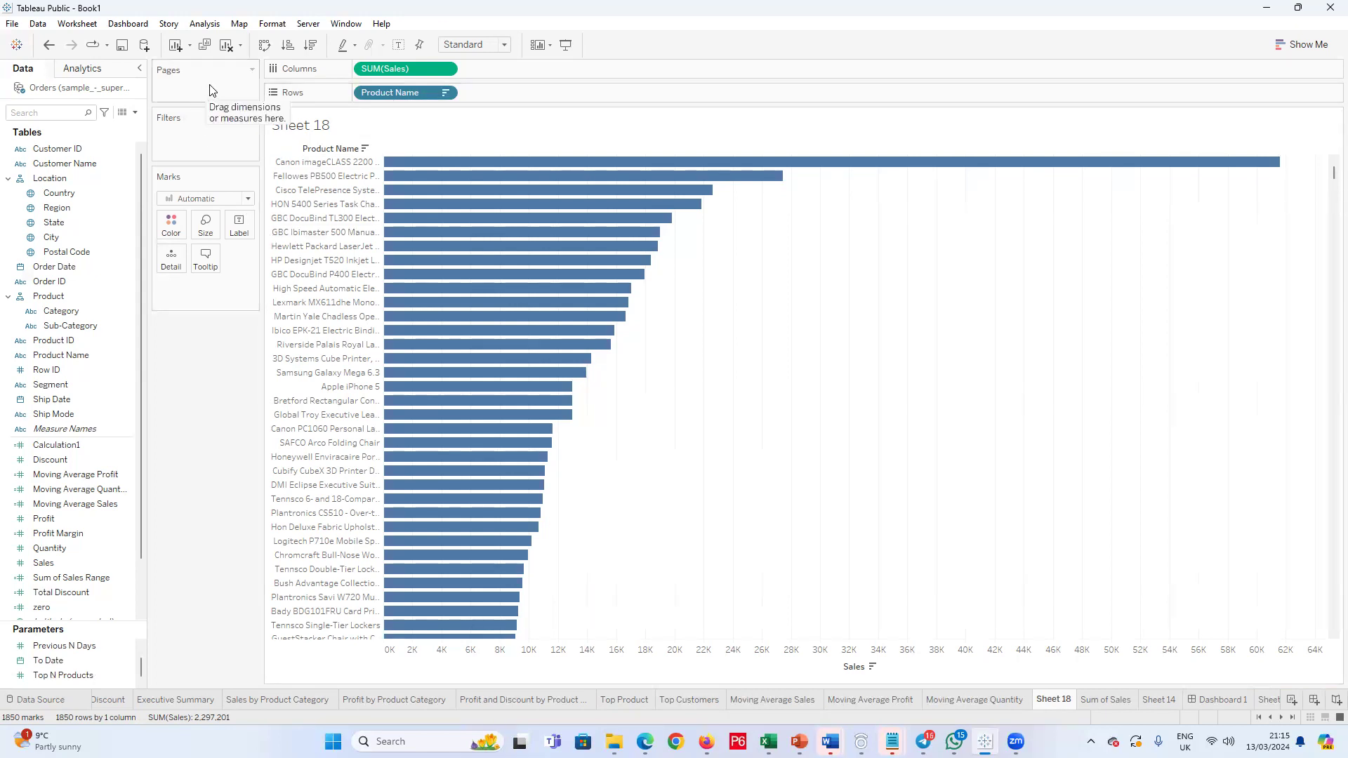
click(135, 113)
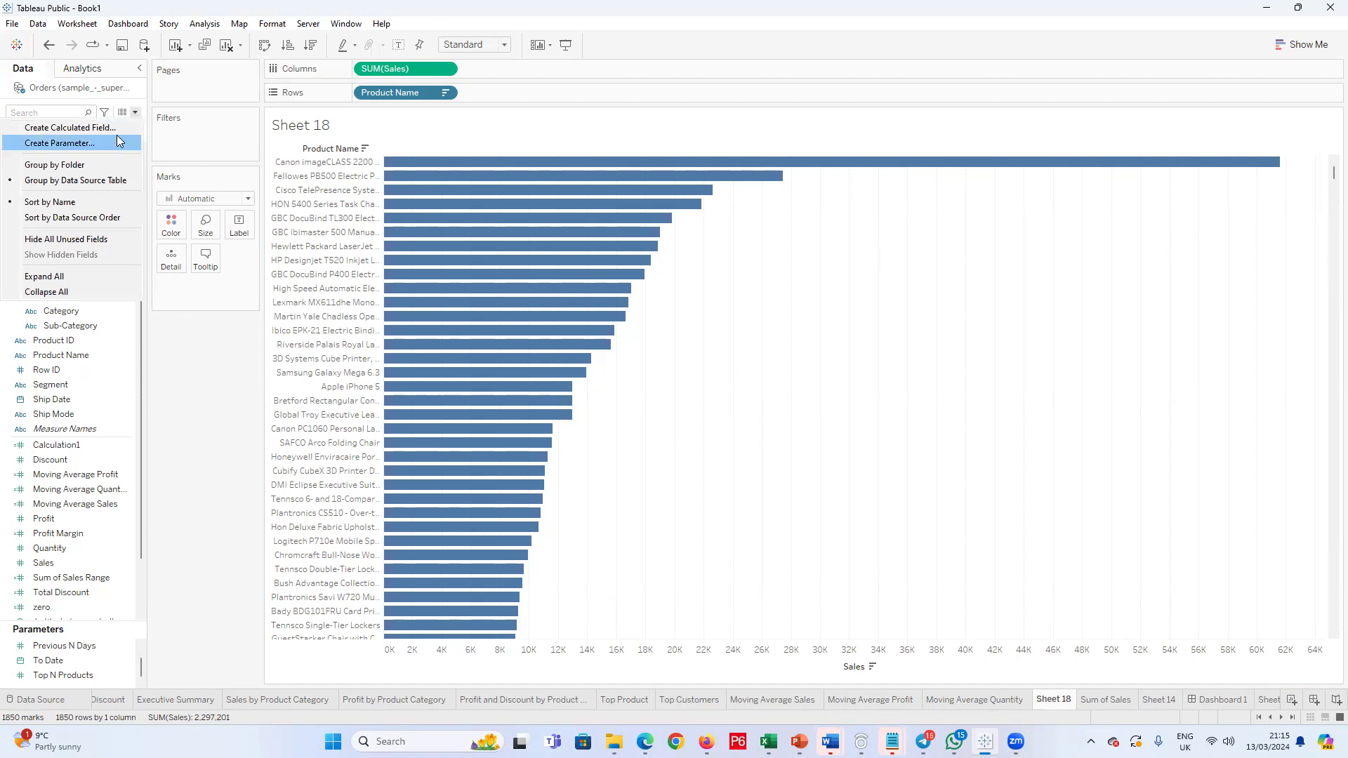
click(118, 137)
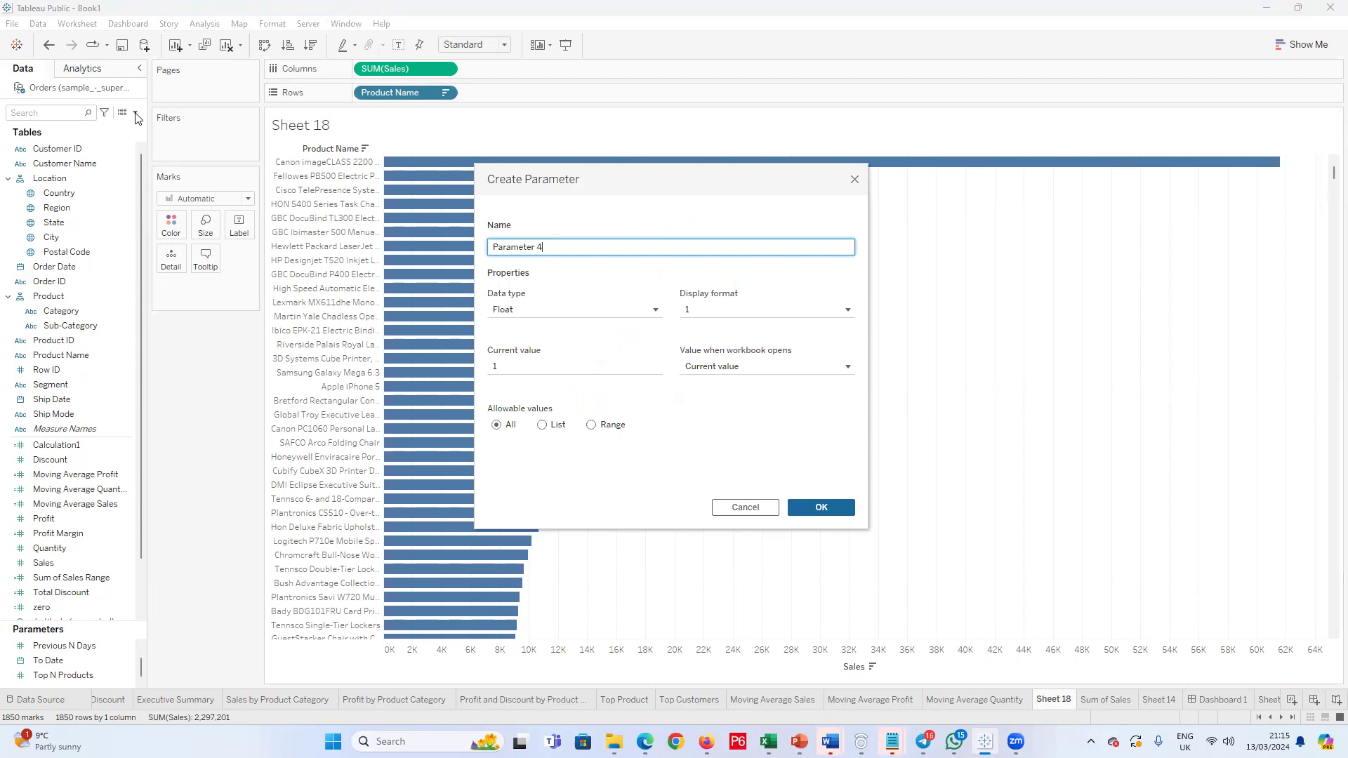
drag(596, 243, 410, 243)
text(Choosen Category)
click(653, 309)
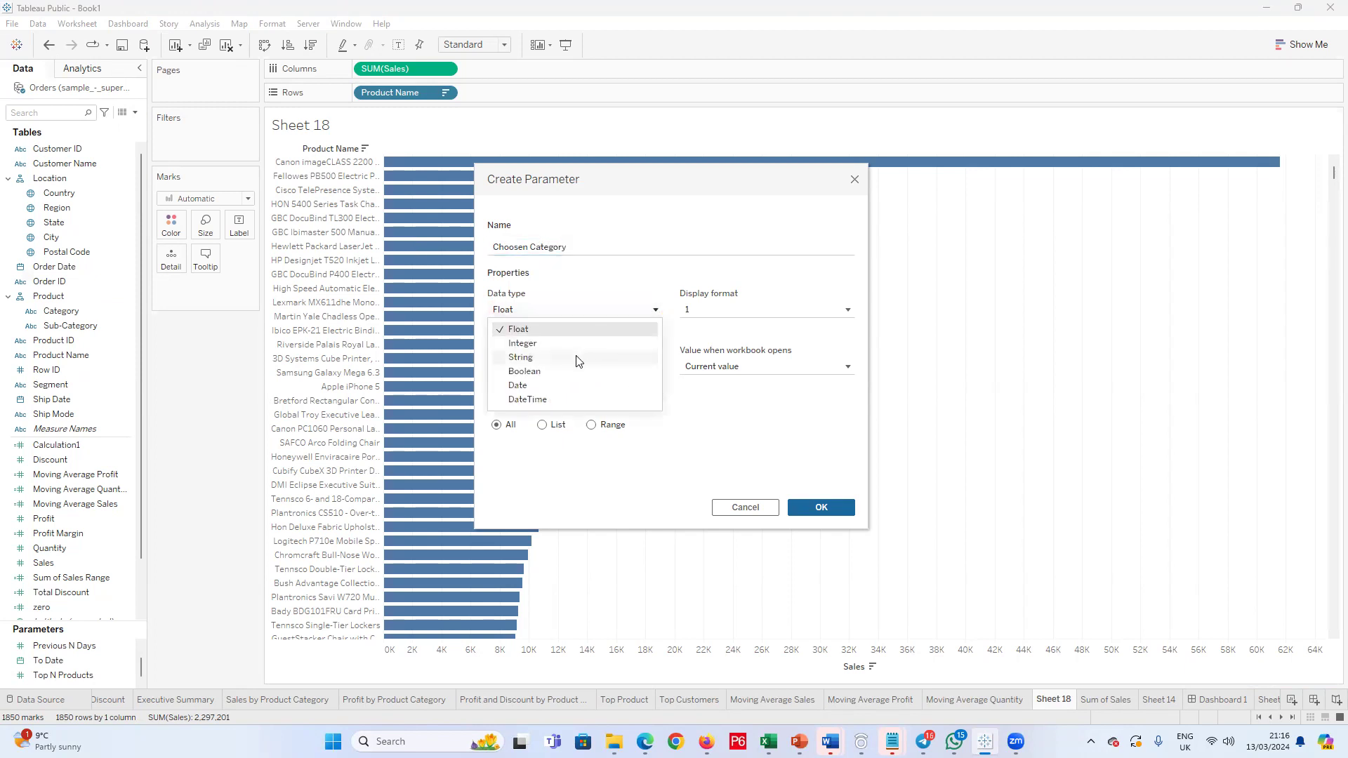
click(577, 358)
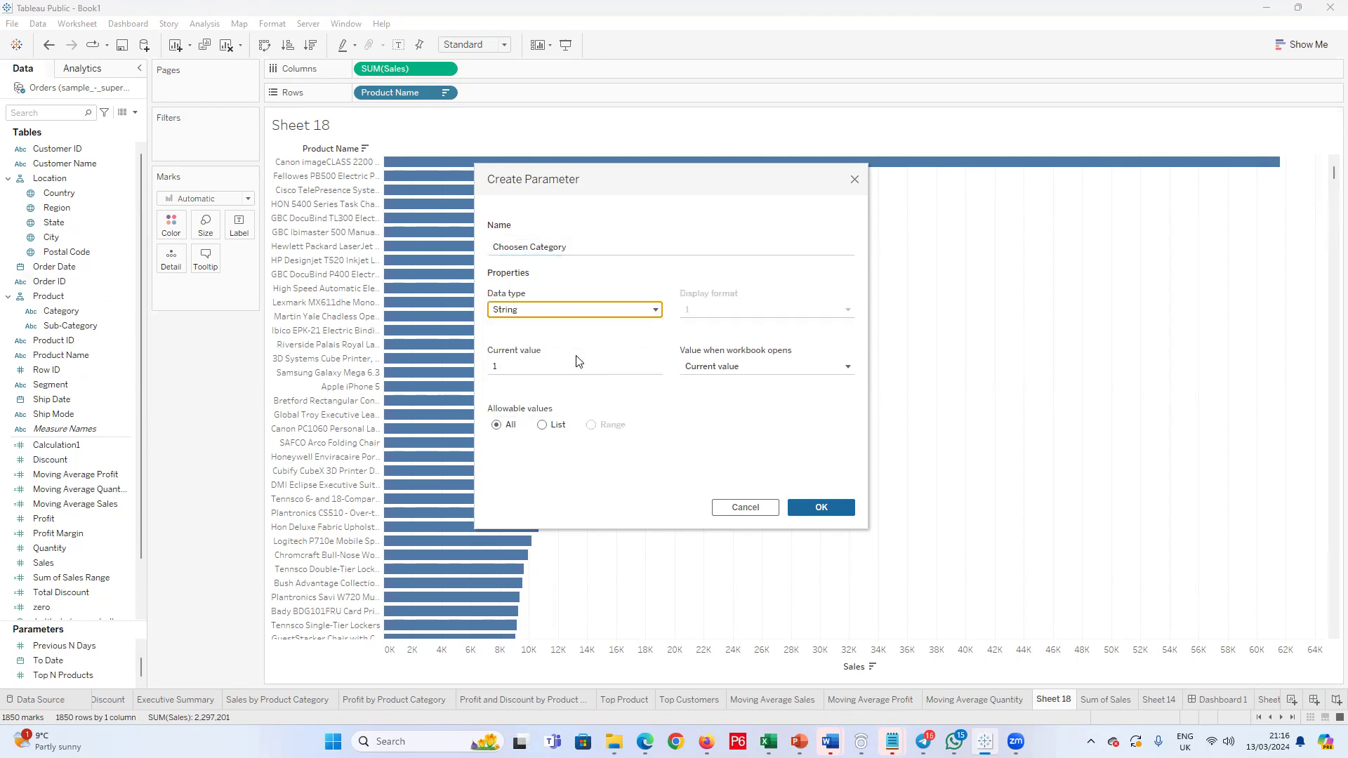
click(542, 425)
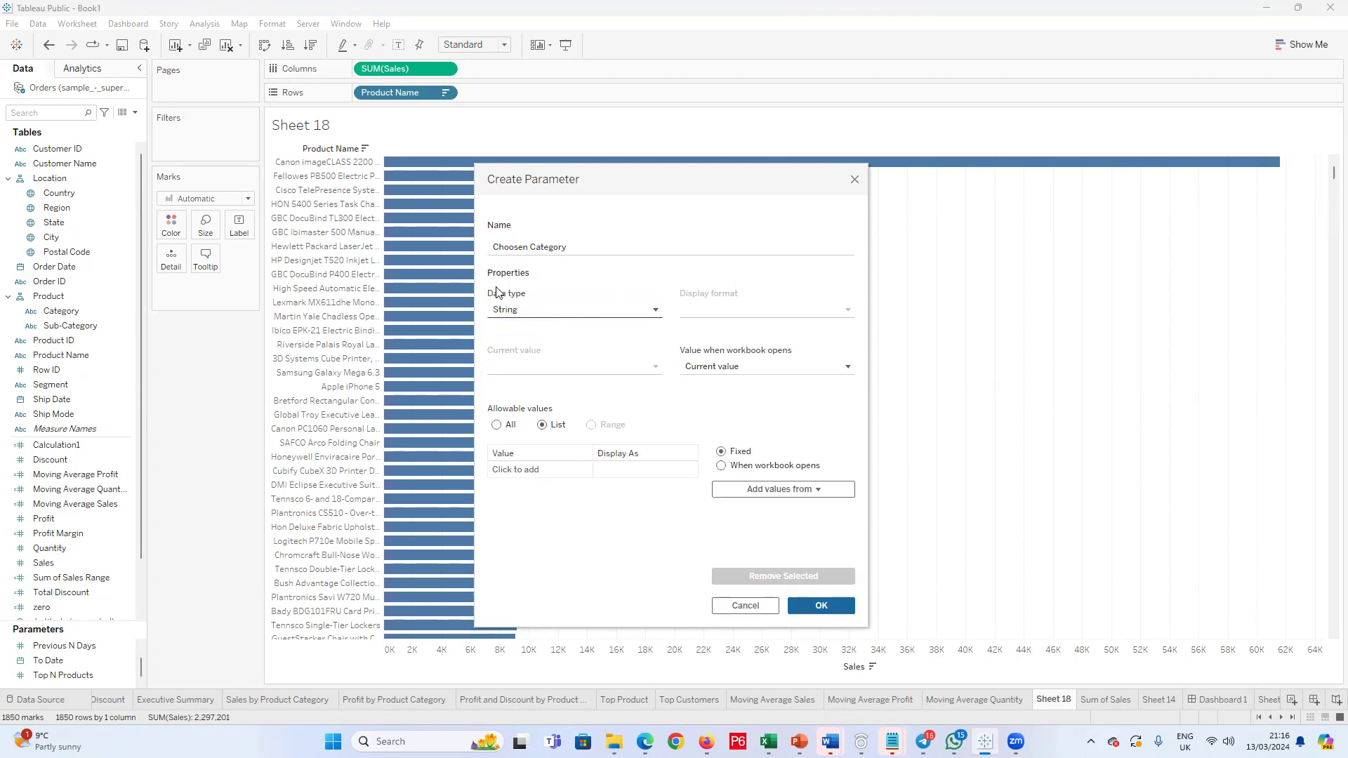
Step: Add Technology and Furniture to the parameter's list of allowable values
click(539, 468)
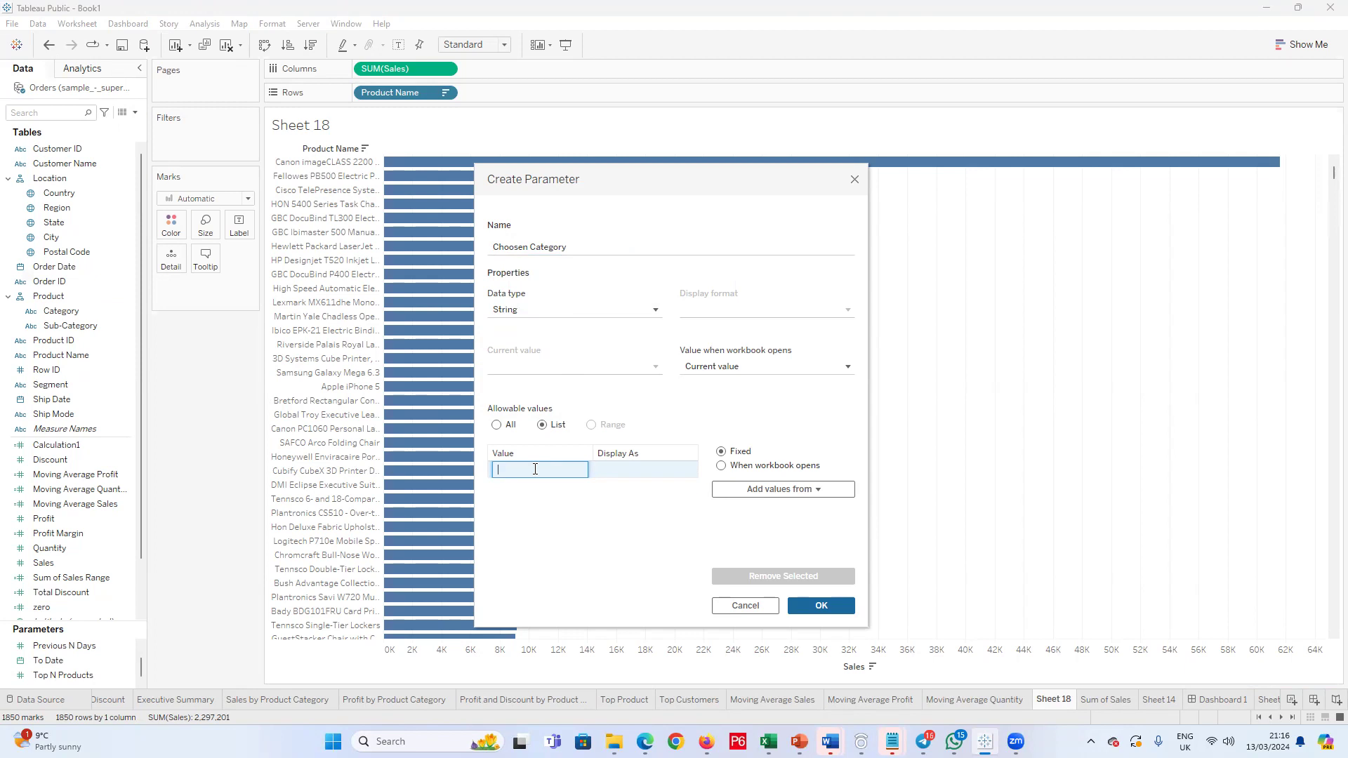
text(Technology)
key(Return)
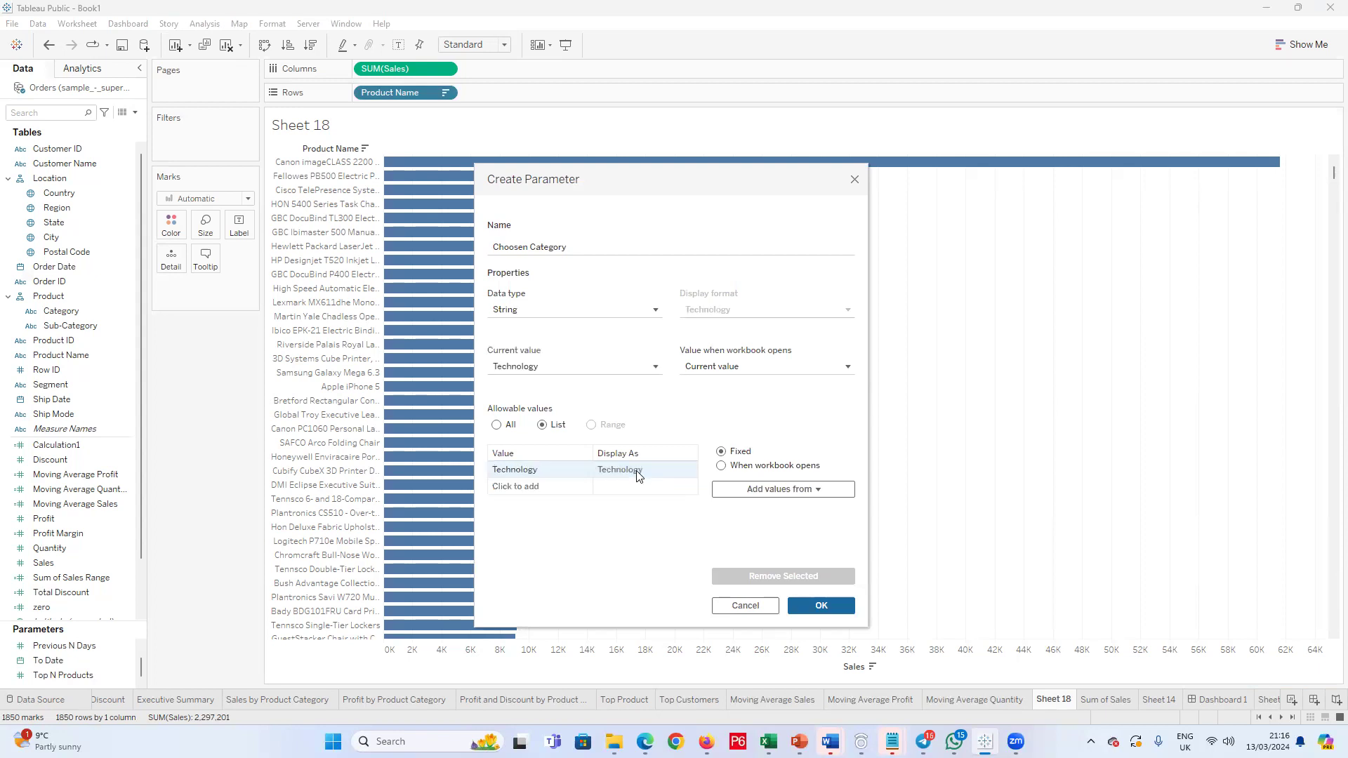
click(553, 487)
text(Furniture)
key(Return)
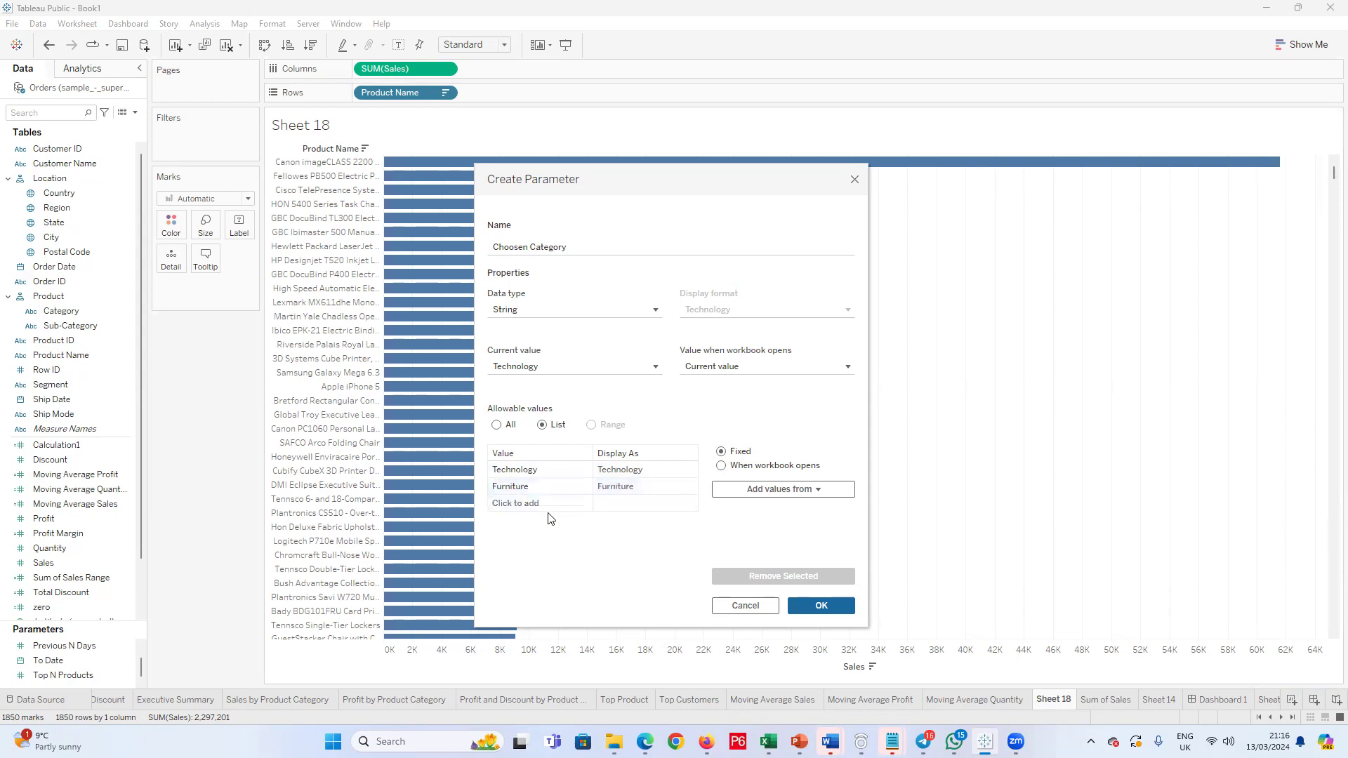
Step: Add Office Supplies as the third allowable value and create the parameter
click(549, 508)
text(Office)
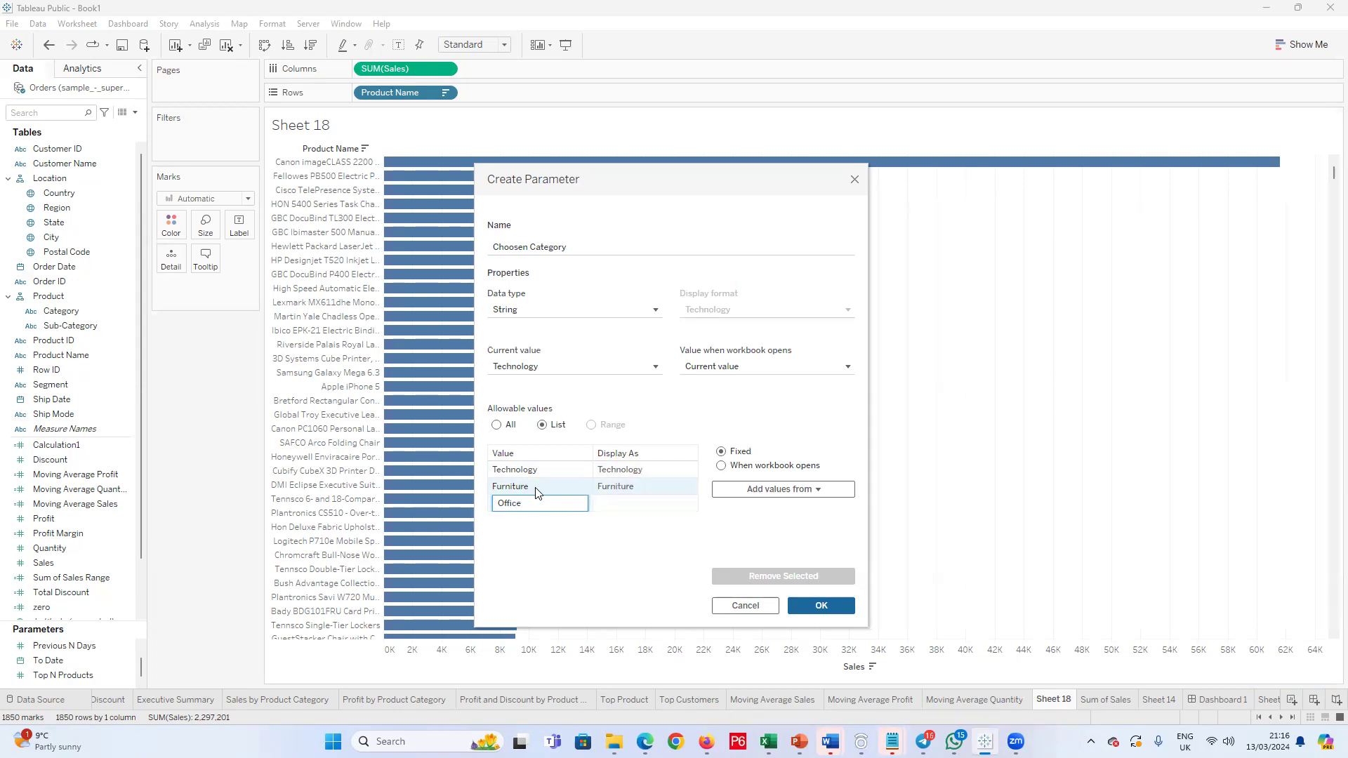
text(sSupplies)
key(Return)
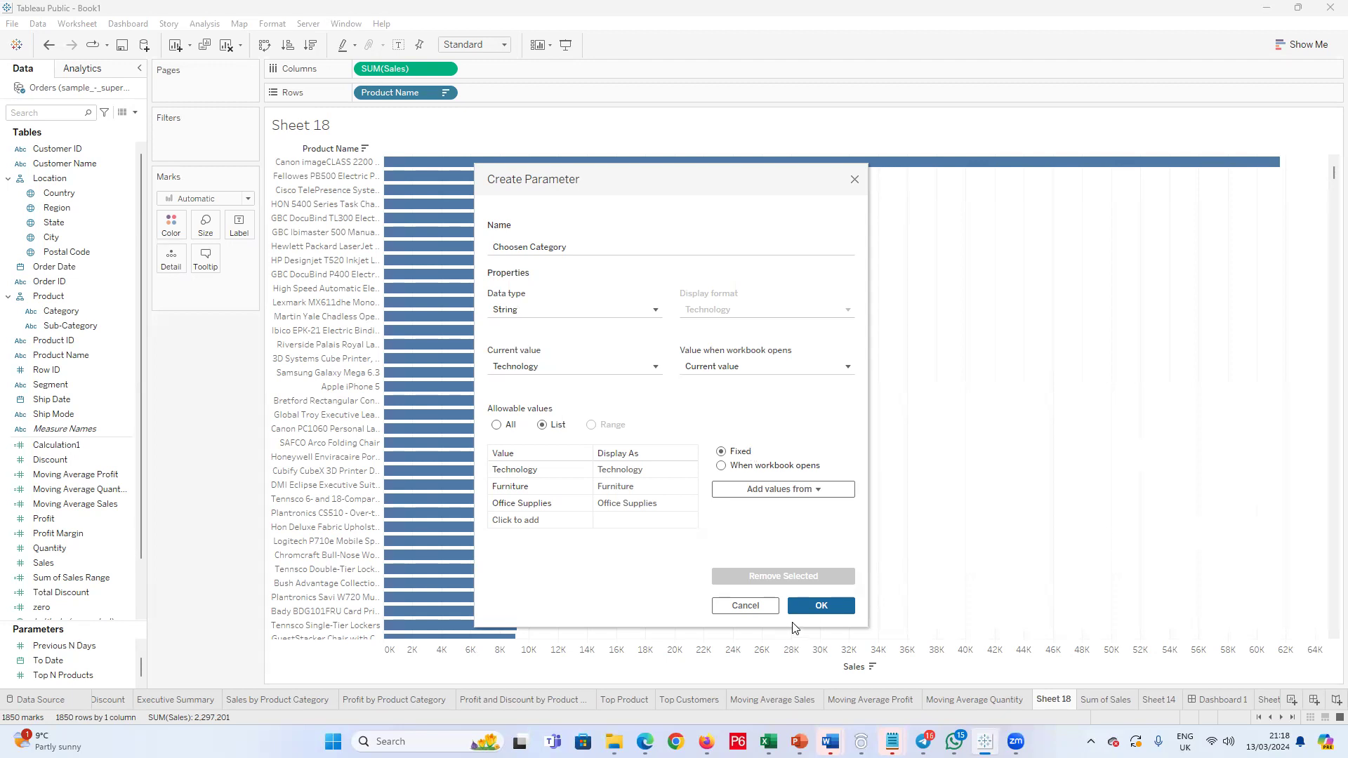
click(819, 608)
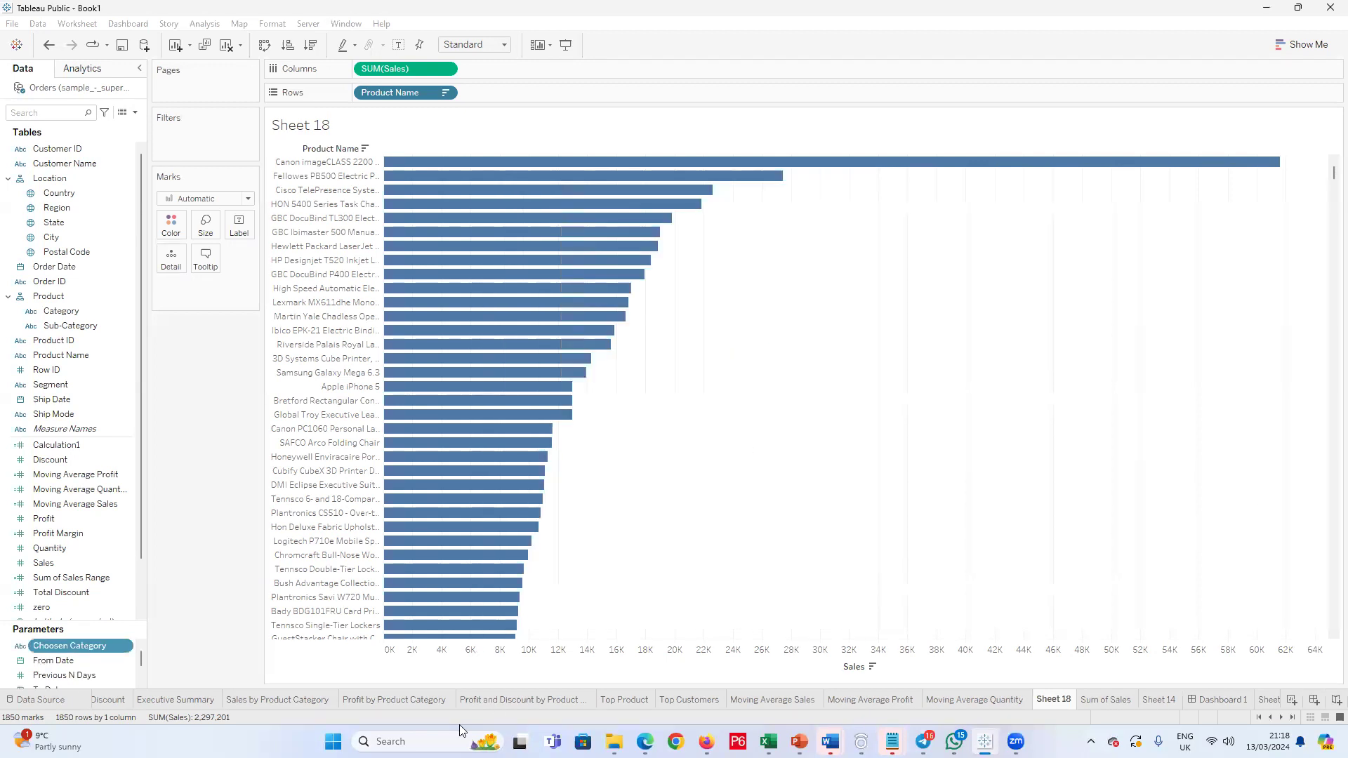
Step: Show the Choosen Category parameter control on the sheet and set it to Furniture
right_click(69, 647)
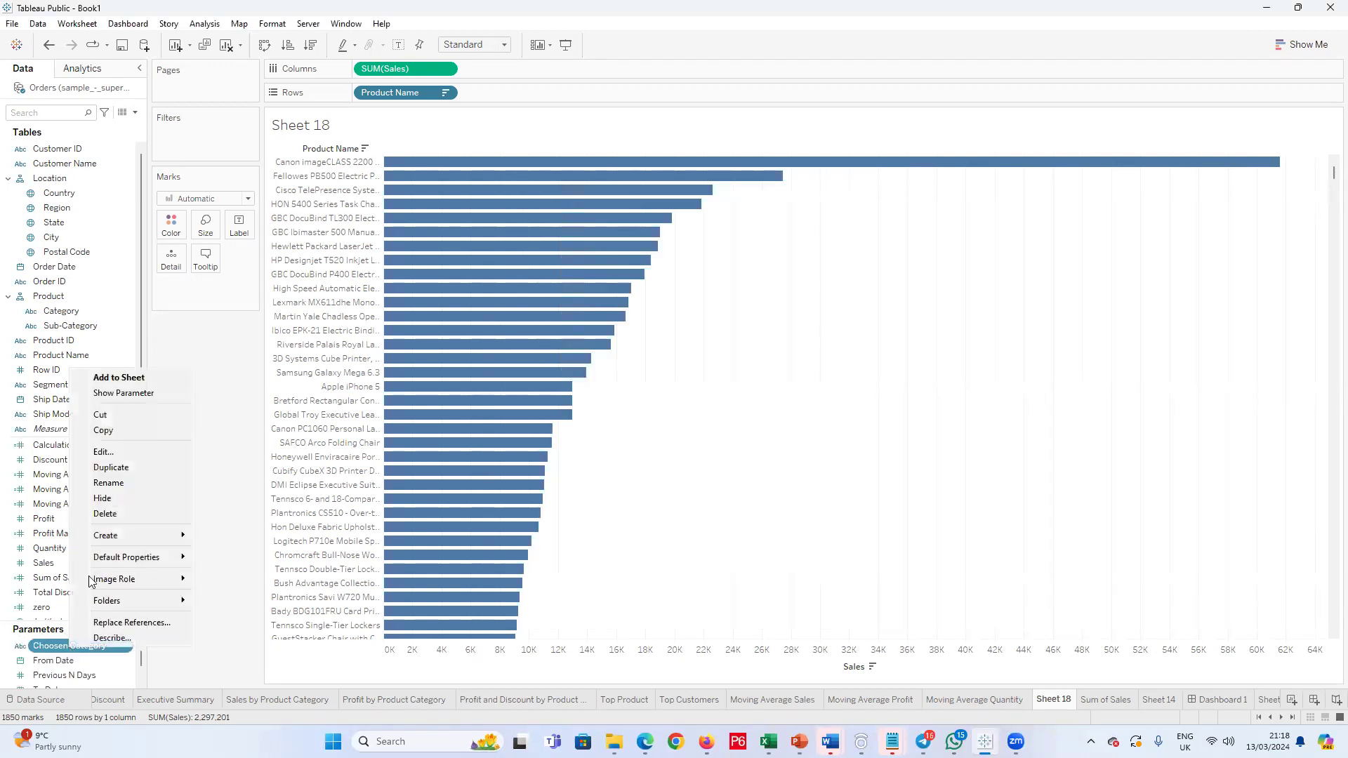
click(121, 394)
click(1327, 140)
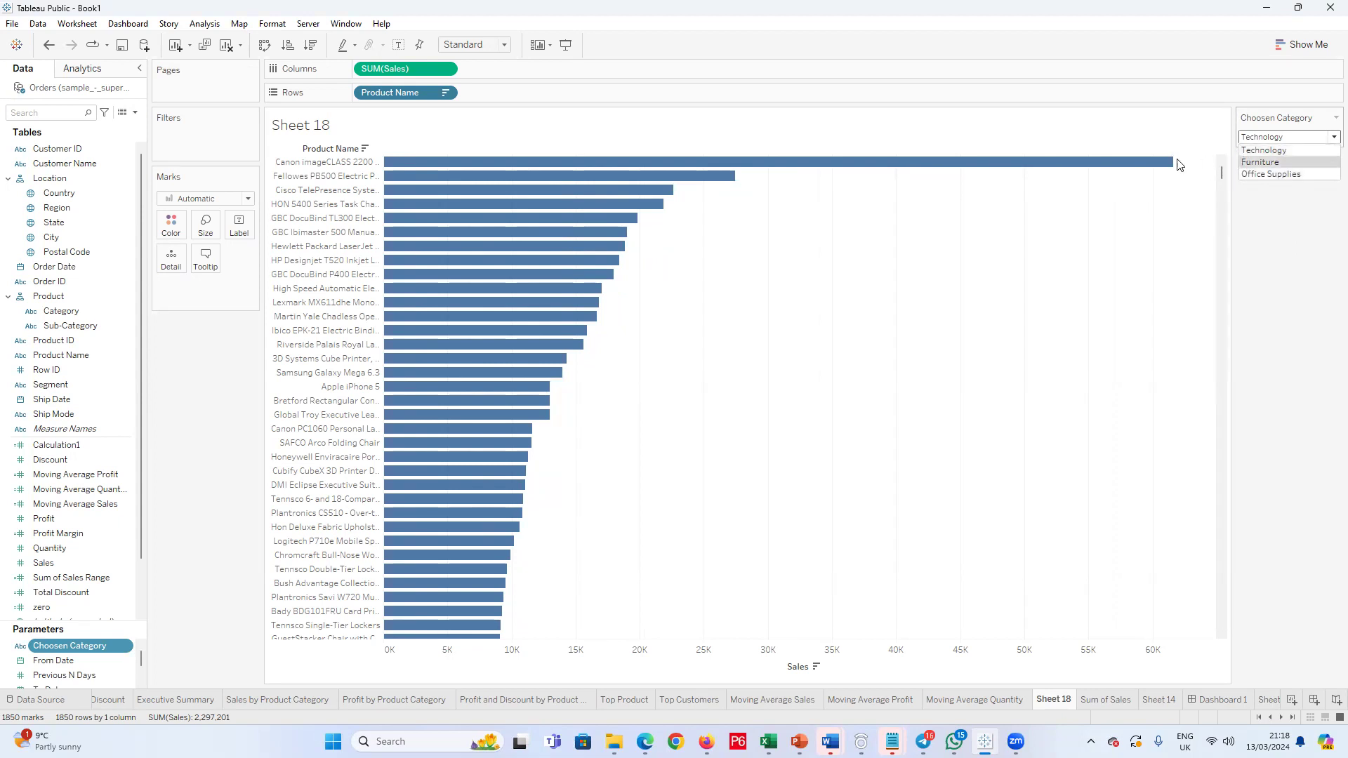
click(1267, 151)
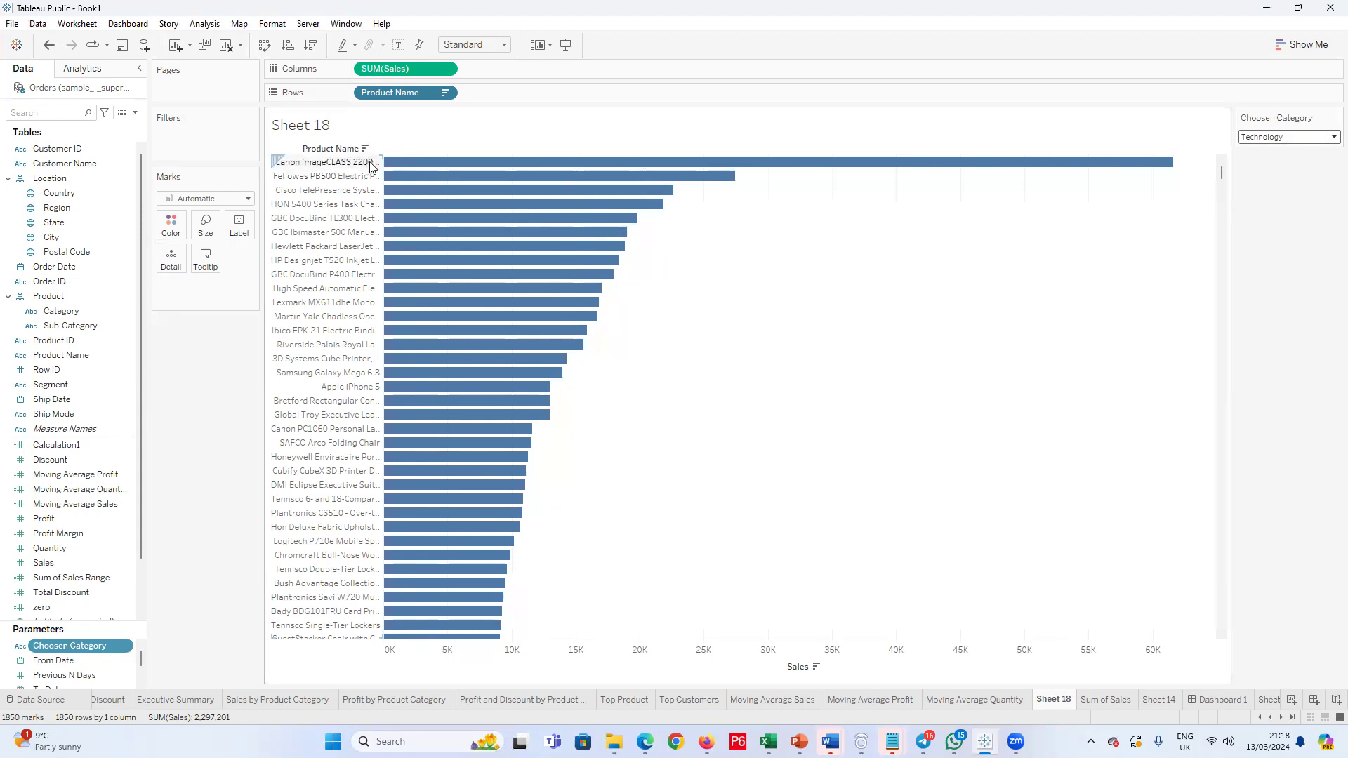
click(1333, 137)
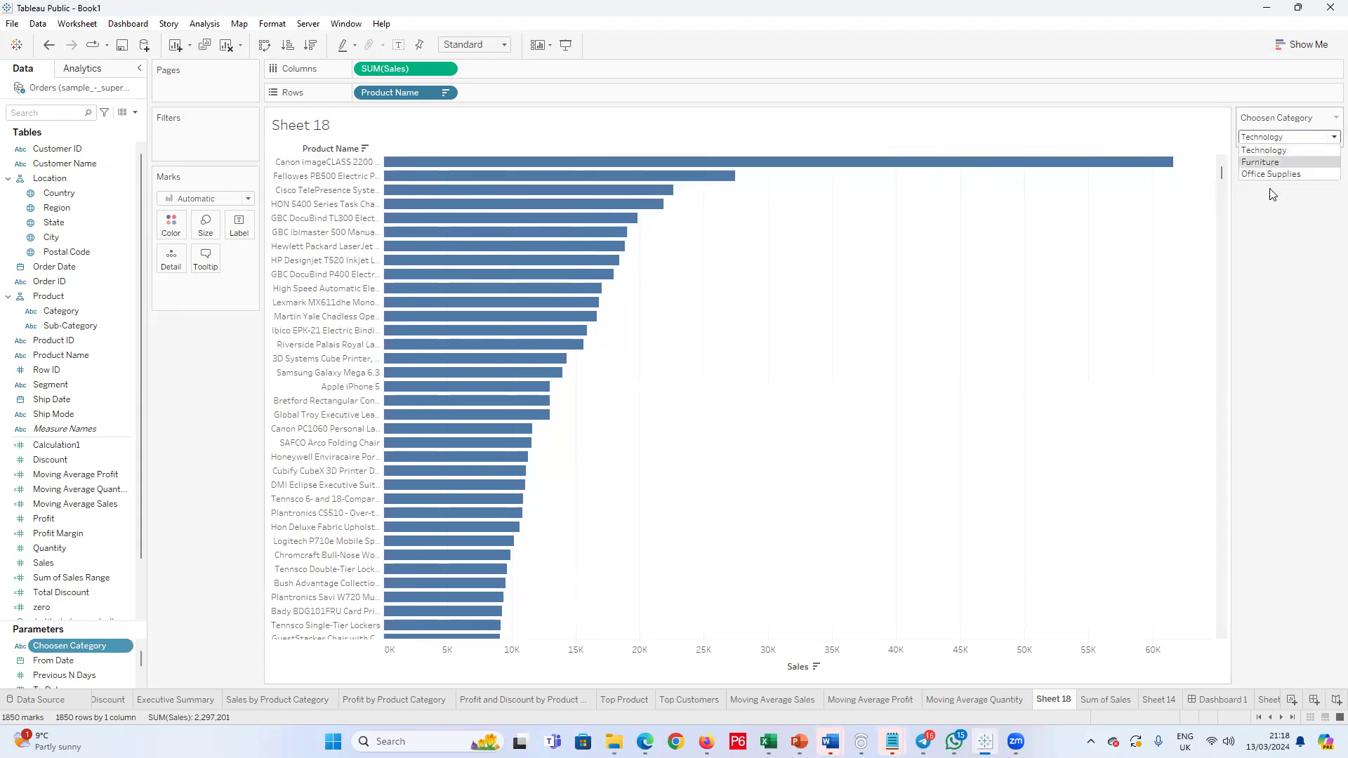
click(1261, 162)
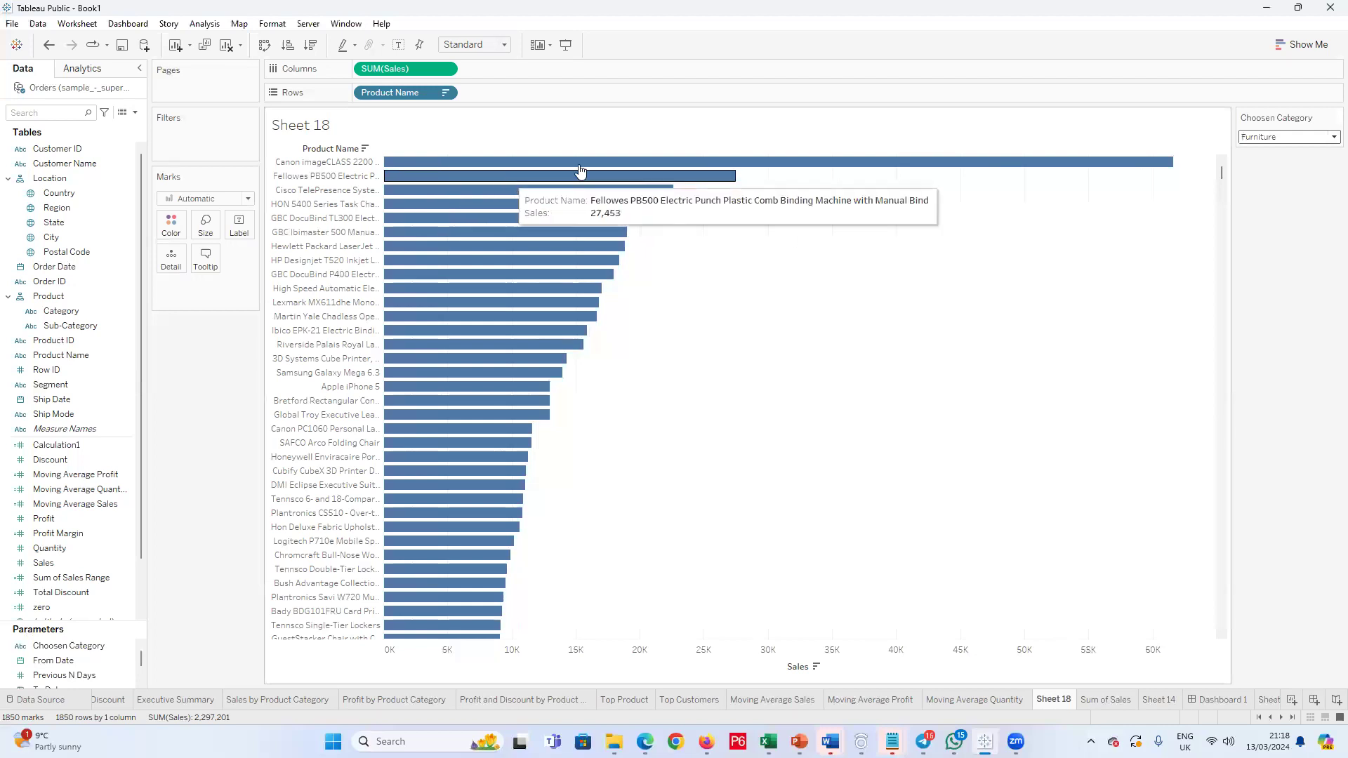
Step: Set the Choosen Category parameter to Office Supplies
click(1333, 137)
click(1263, 176)
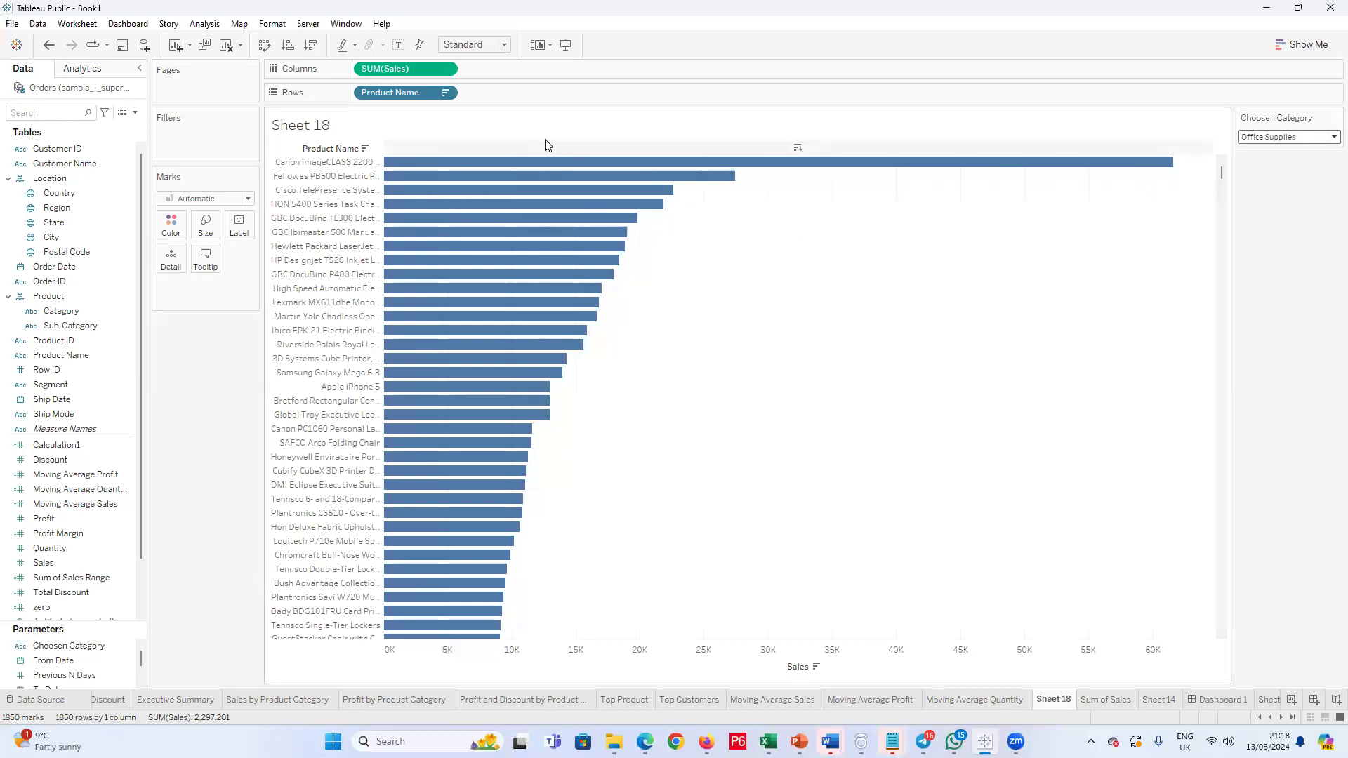
mouse_move(548, 200)
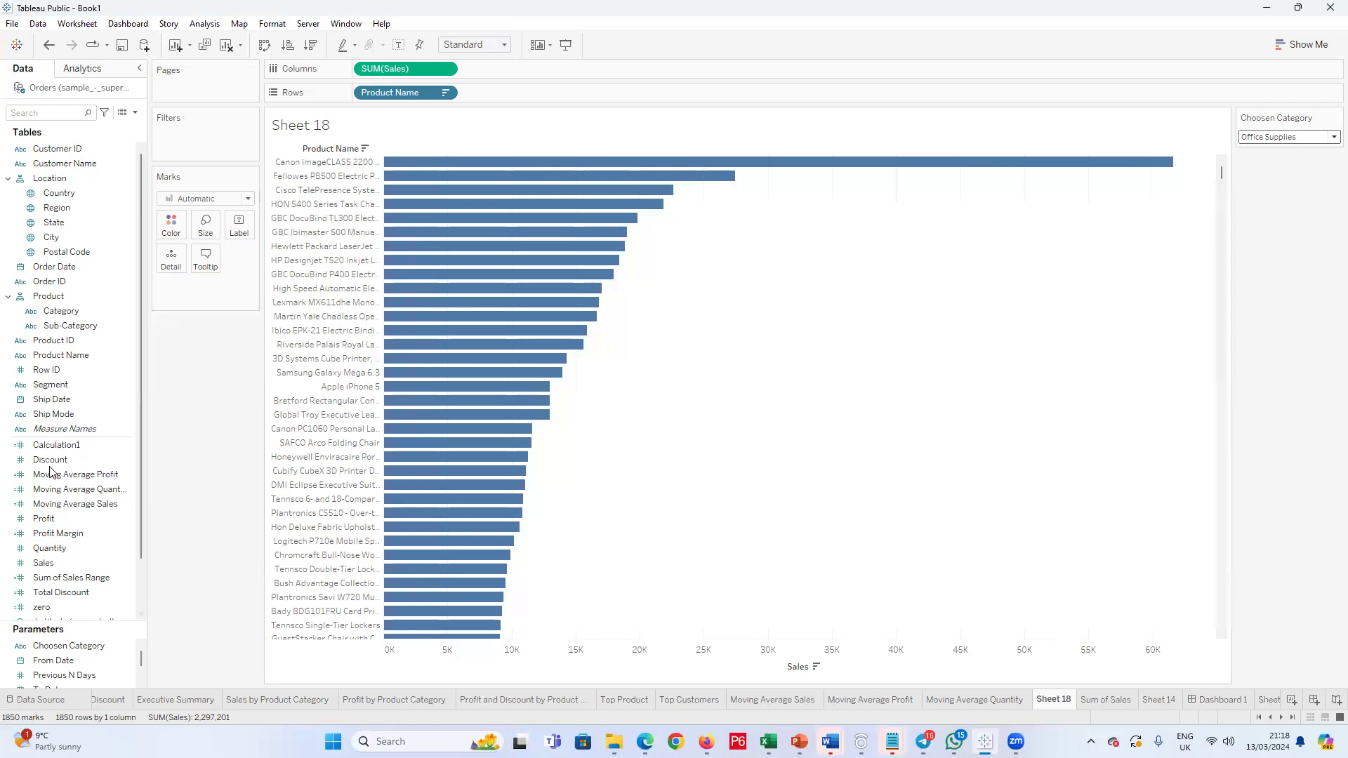
Step: Create a new calculated field and name it Choosen Category
click(135, 113)
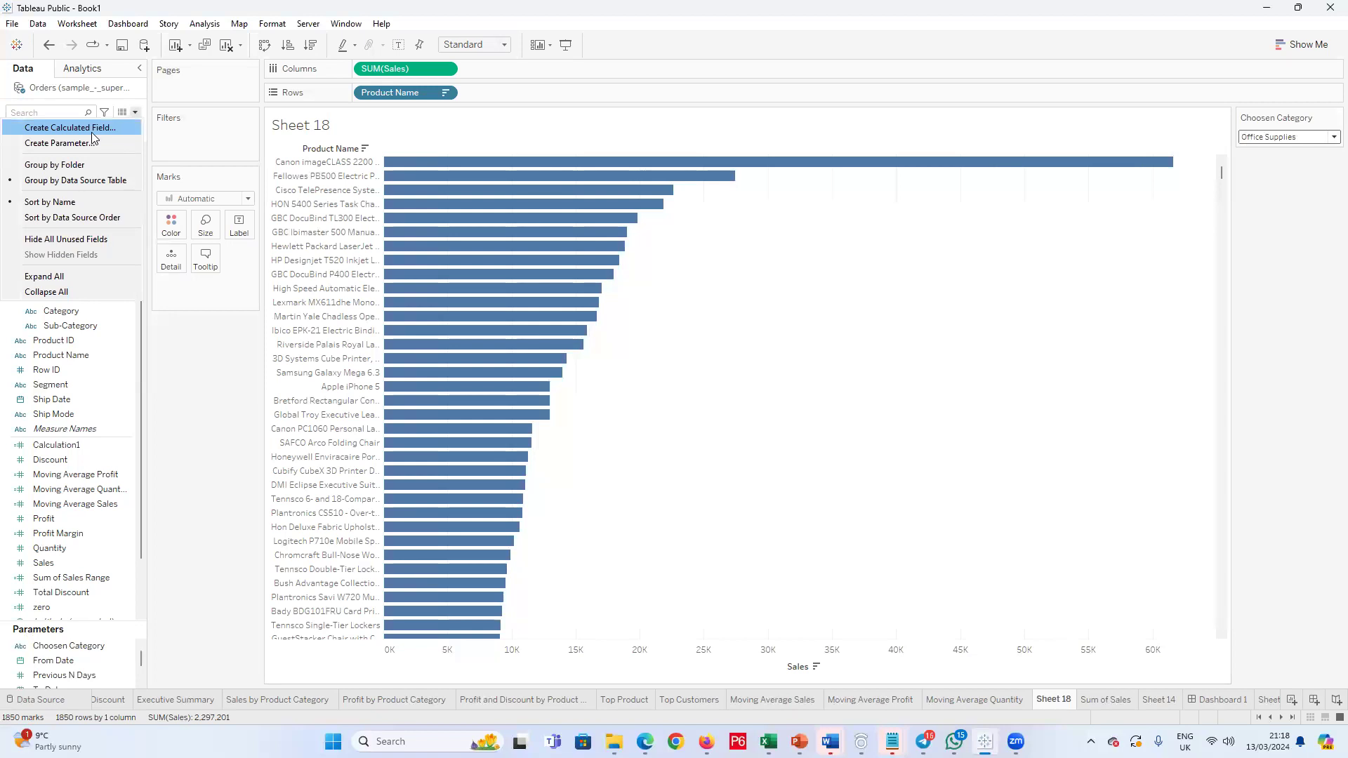
click(92, 131)
click(489, 118)
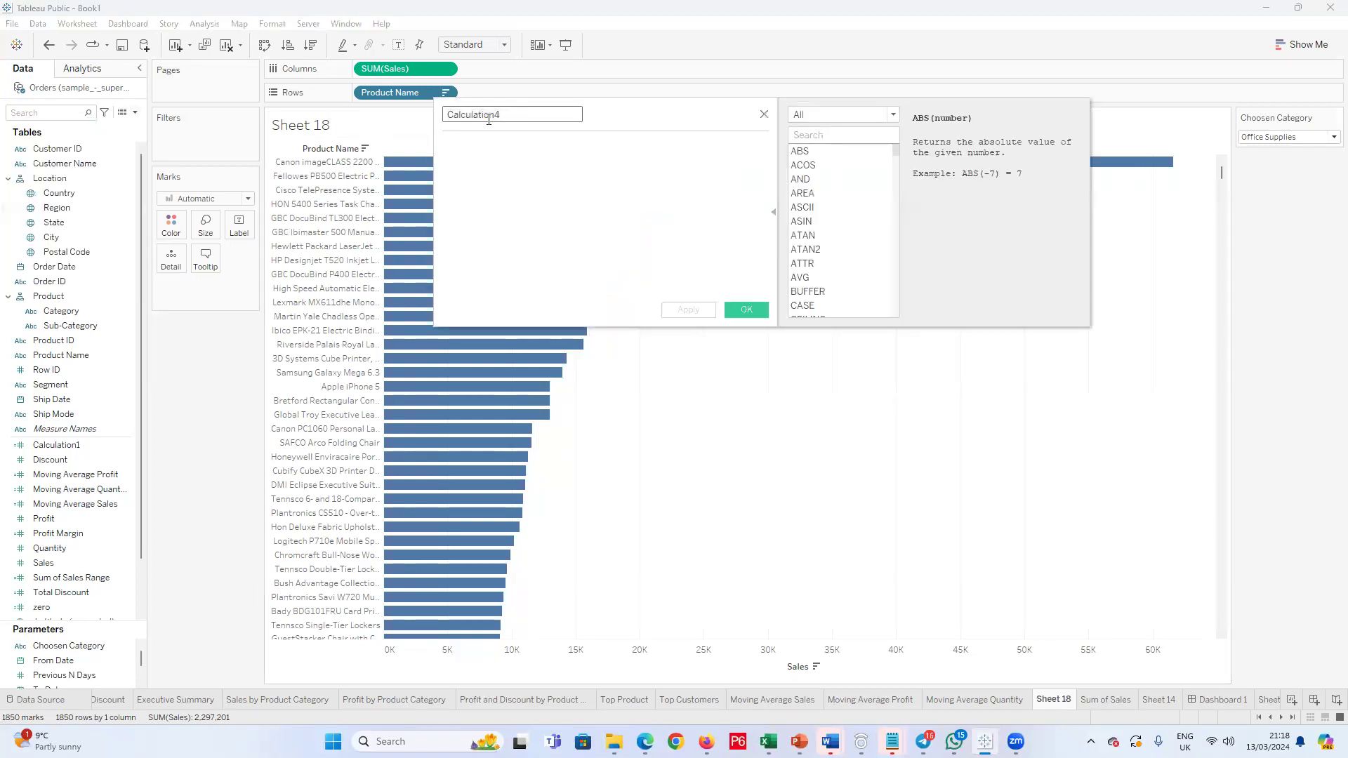
double_click(489, 117)
text(Chos)
key(BackSpace)
text(osen Category)
Step: Begin the formula with a CASE statement that evaluates the [Choosen Category] parameter
click(500, 147)
text(case)
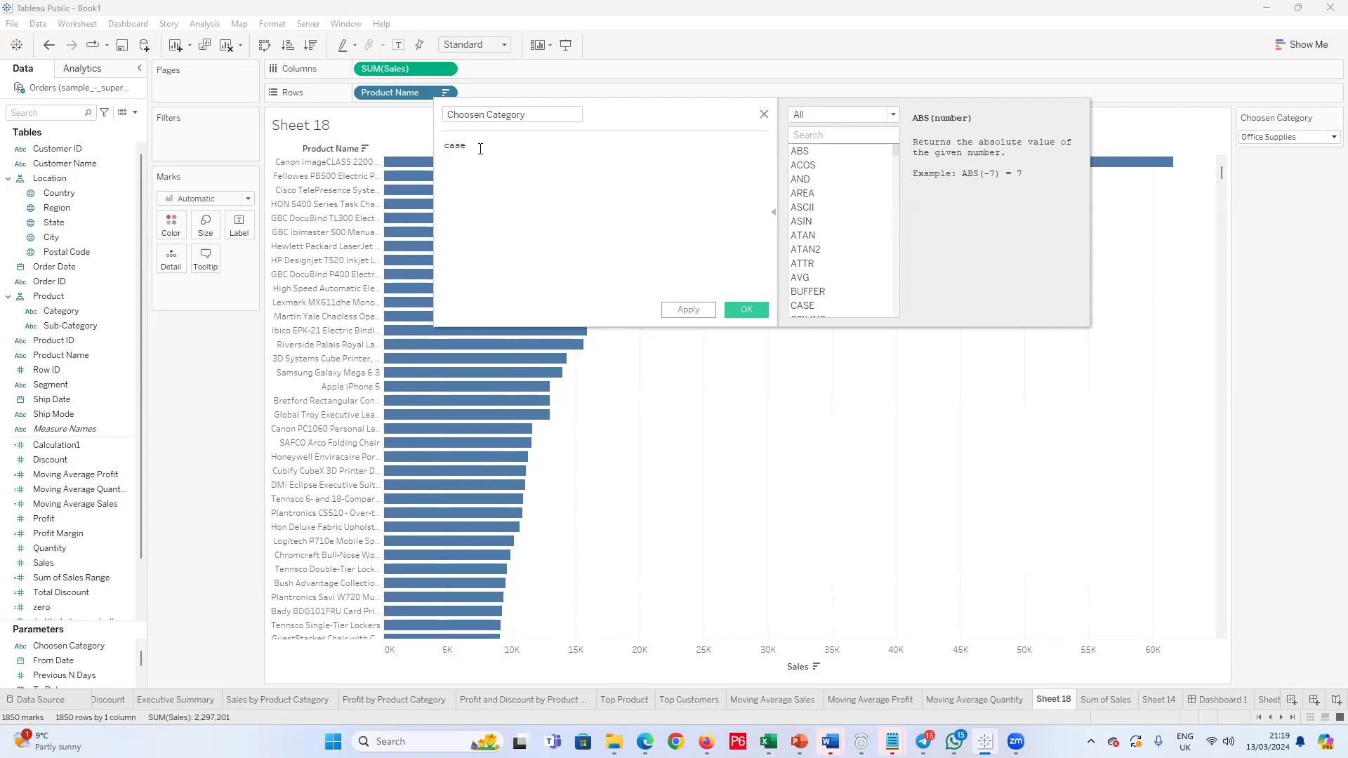
click(479, 156)
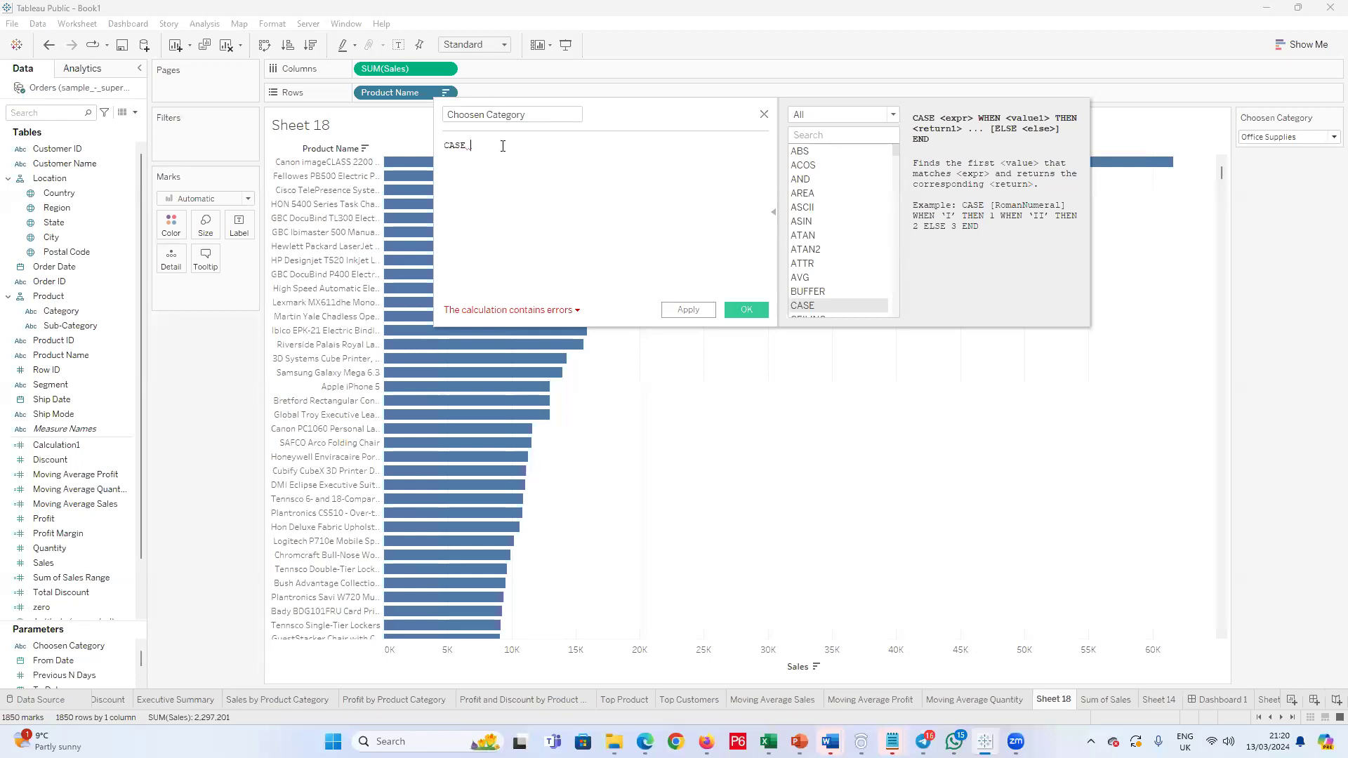
text(chos)
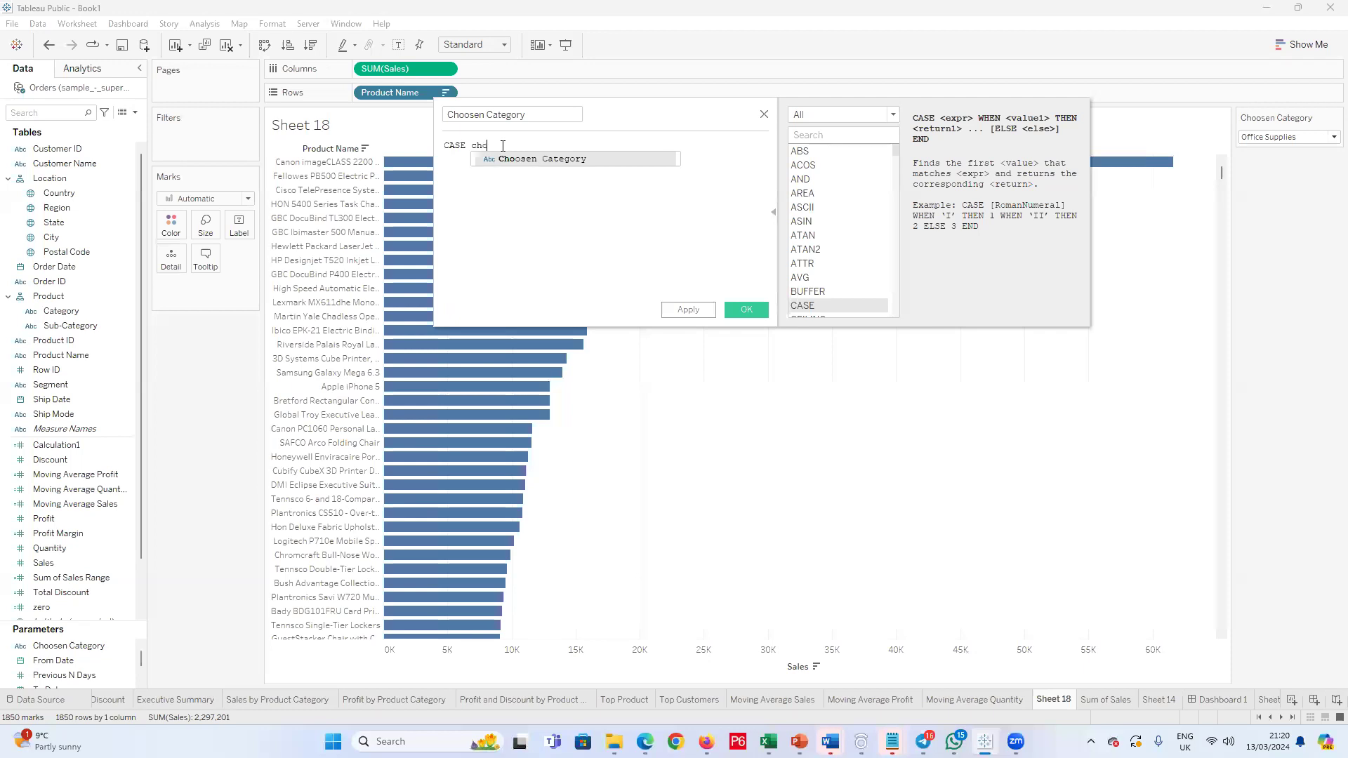
key(BackSpace)
key(BackSpace)
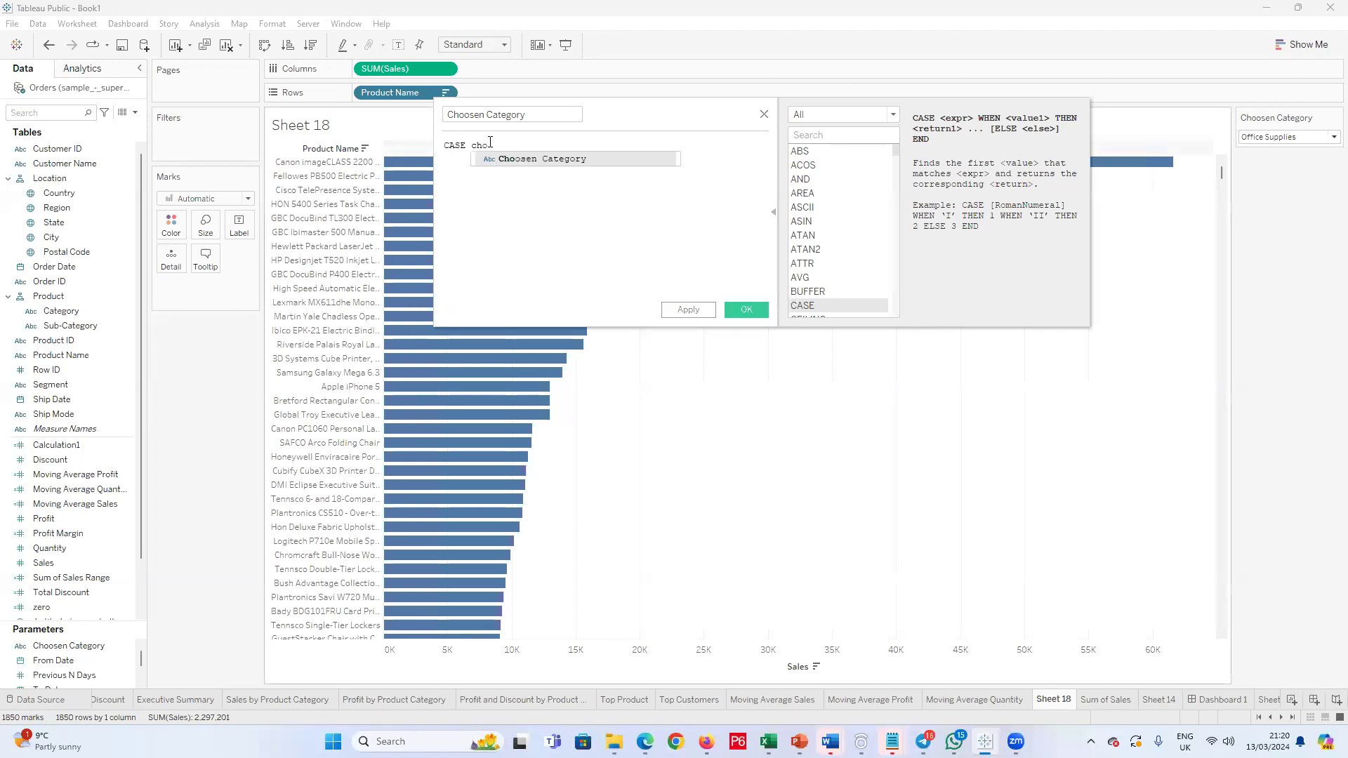
click(531, 160)
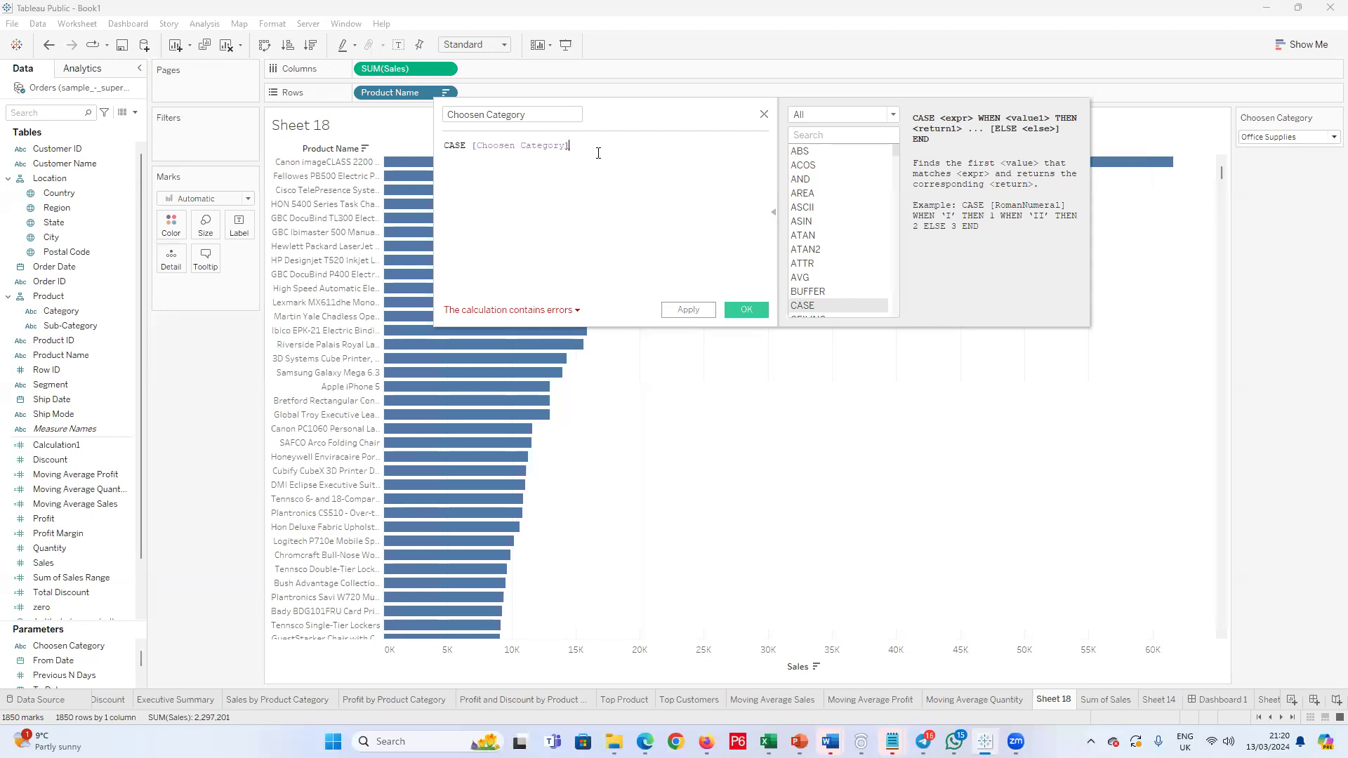
Step: Start a when clause on the line below the CASE expression
key(Return)
text(when ch)
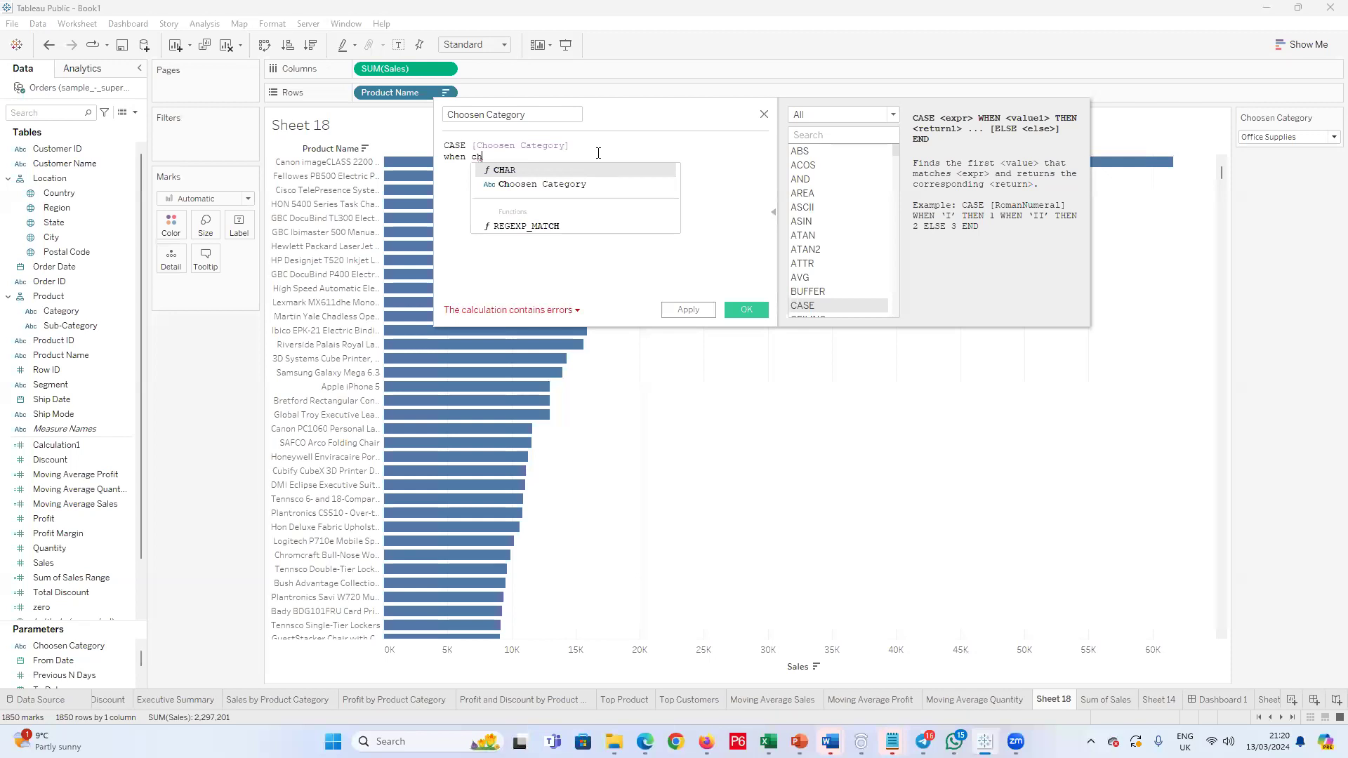
key(BackSpace)
key(BackSpace)
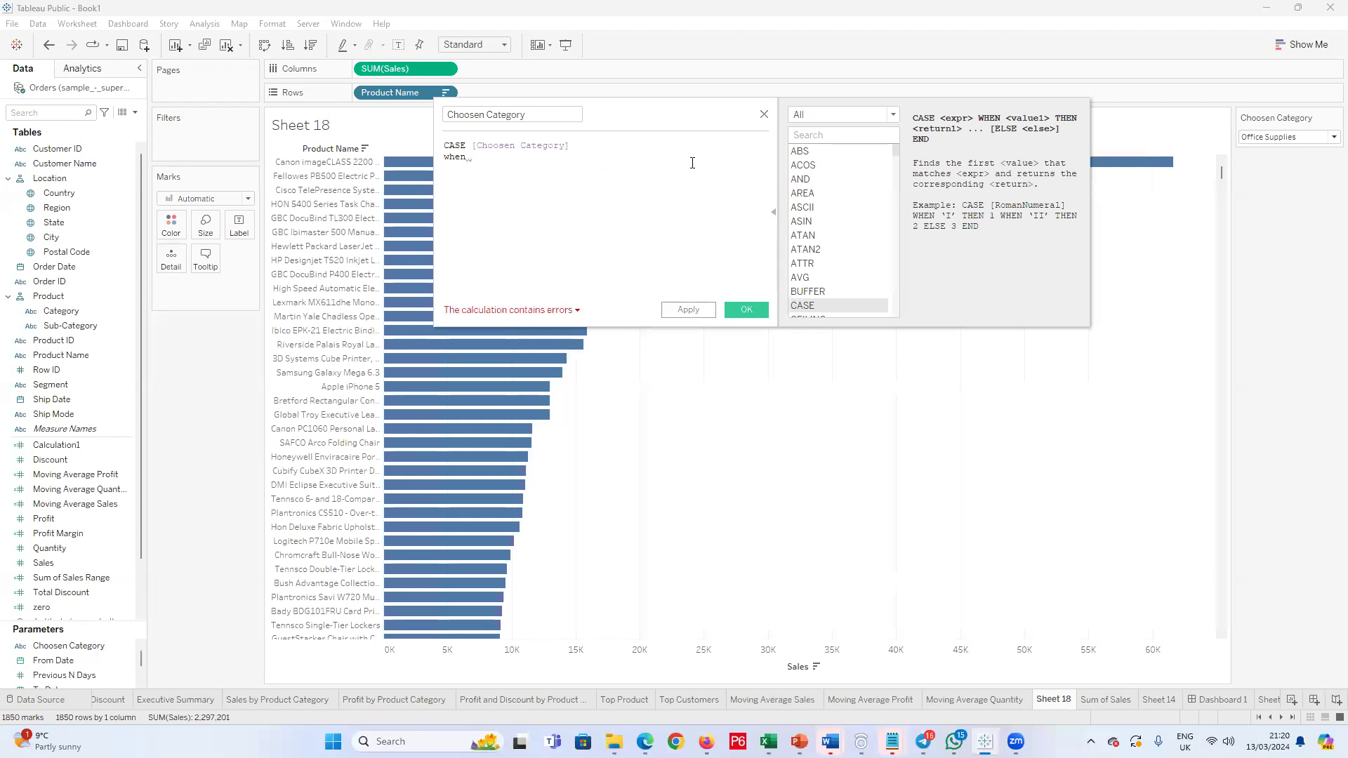
text(Fu)
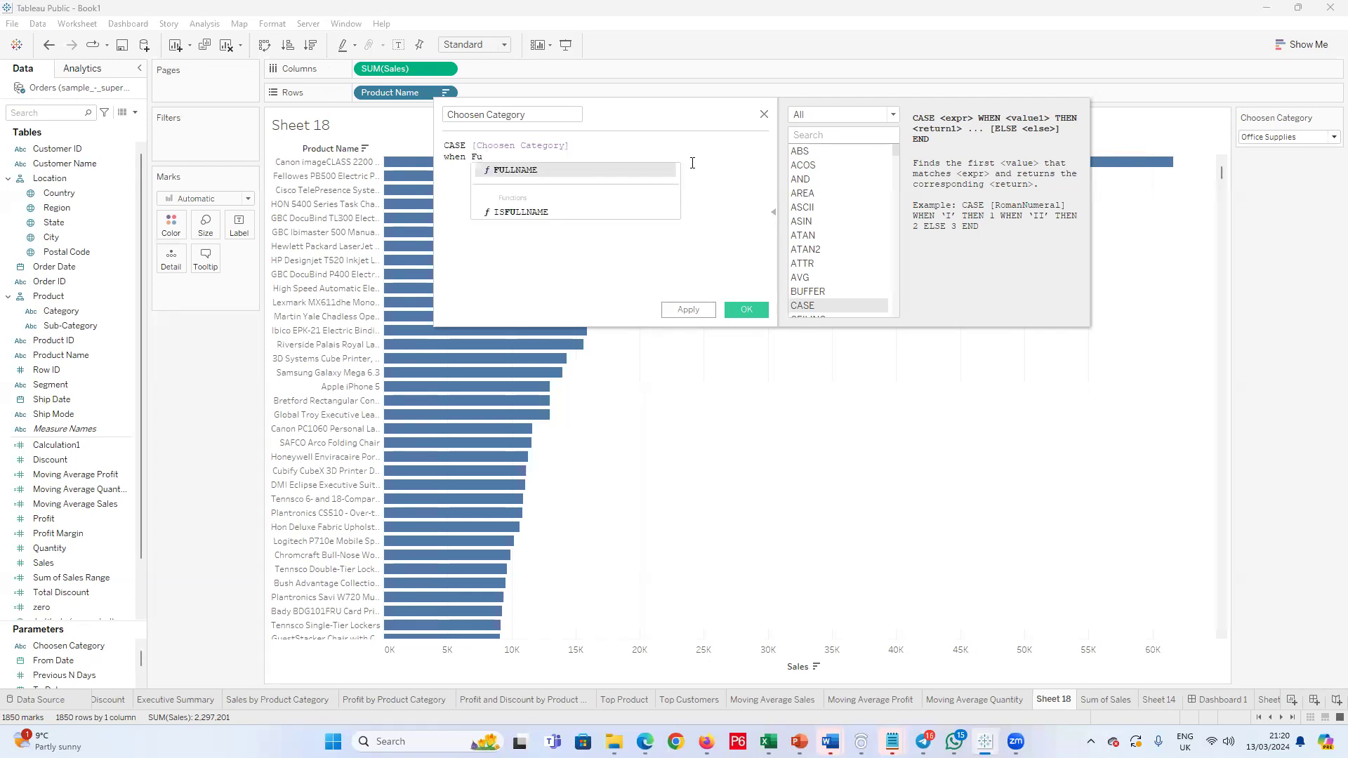
text(rnit)
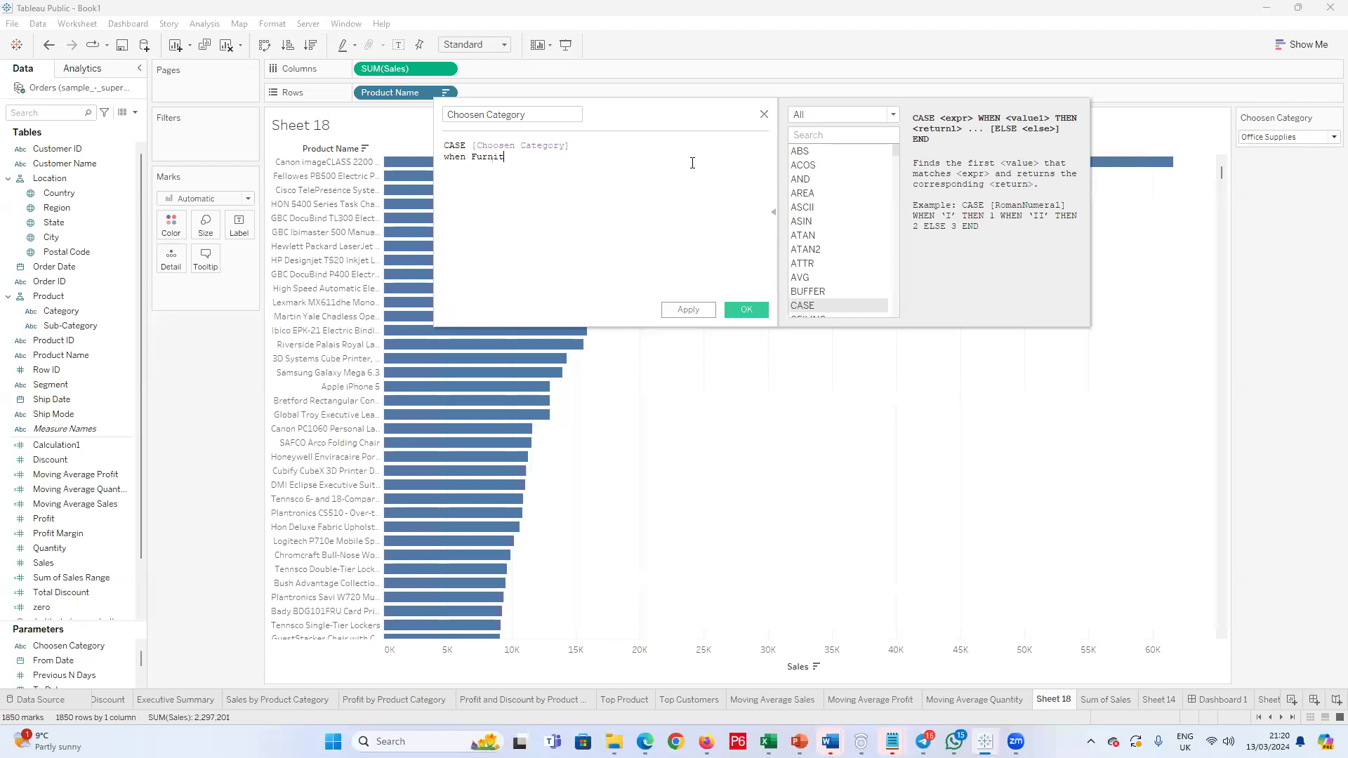
key(BackSpace)
key(BackSpace)
key(BackSpace)
key(BackSpace)
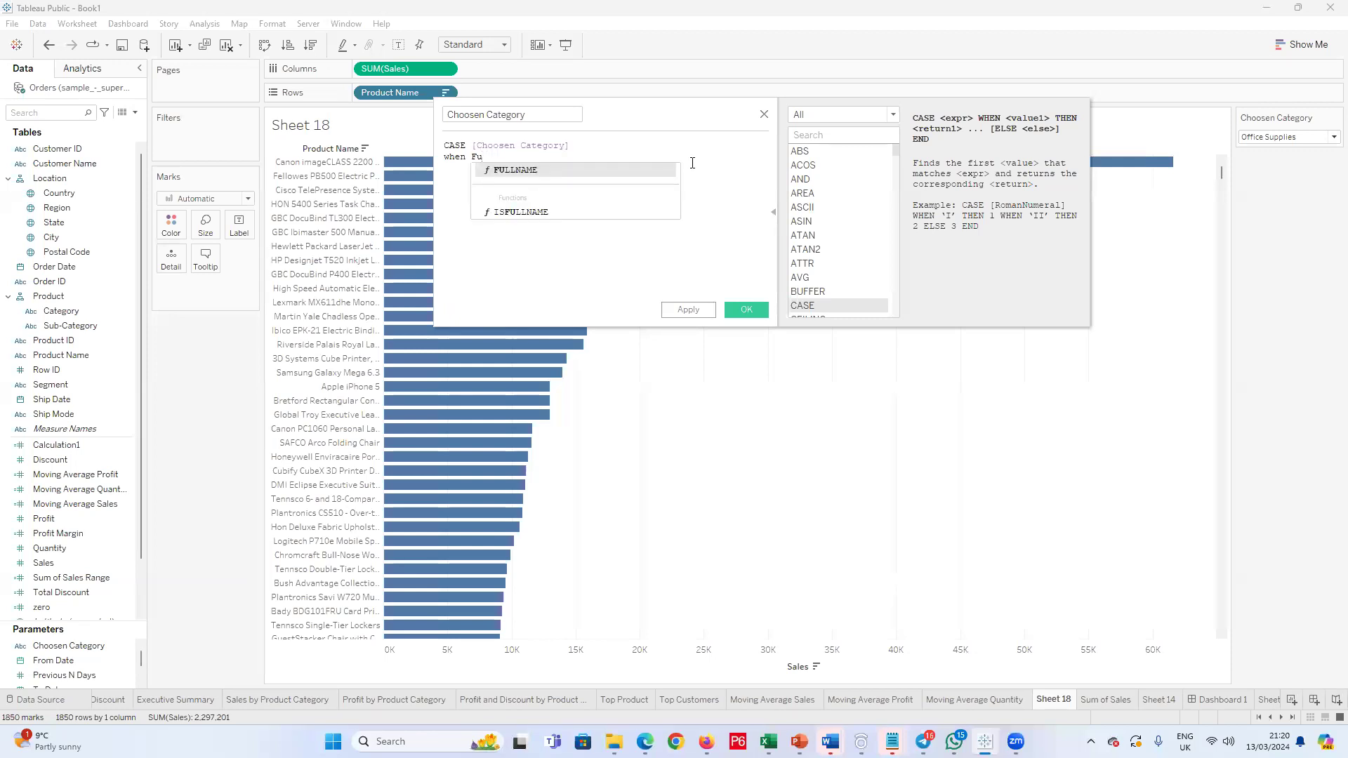
key(BackSpace)
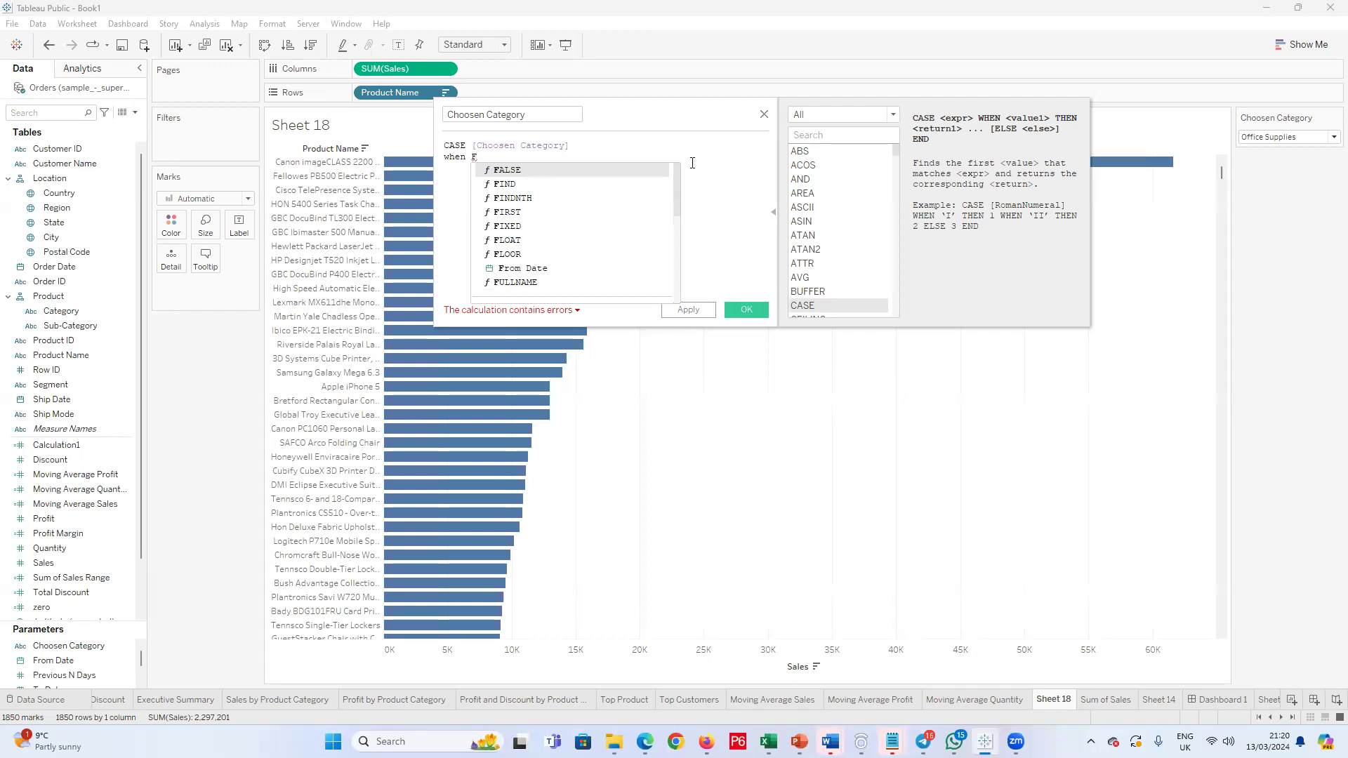
key(BackSpace)
text(FU)
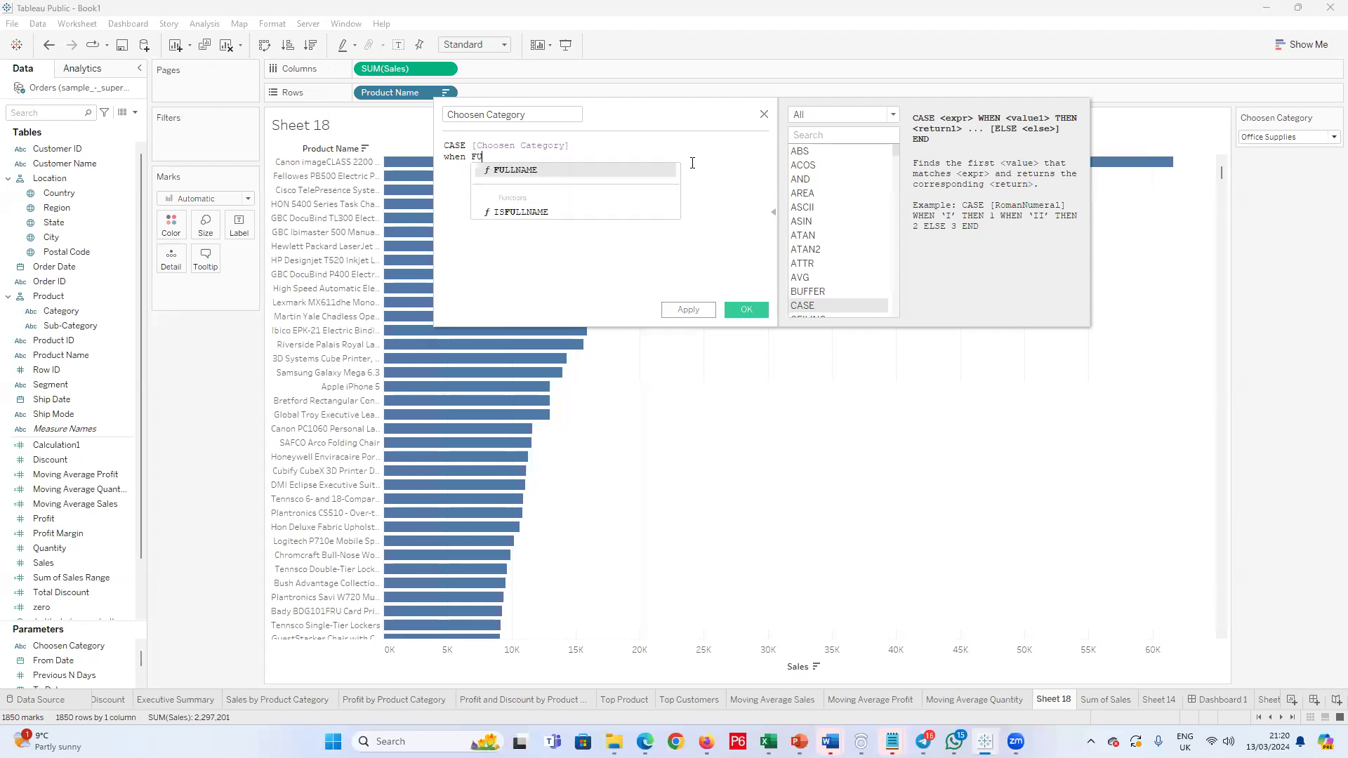
key(BackSpace)
key(BackSpace)
key(BackSpace)
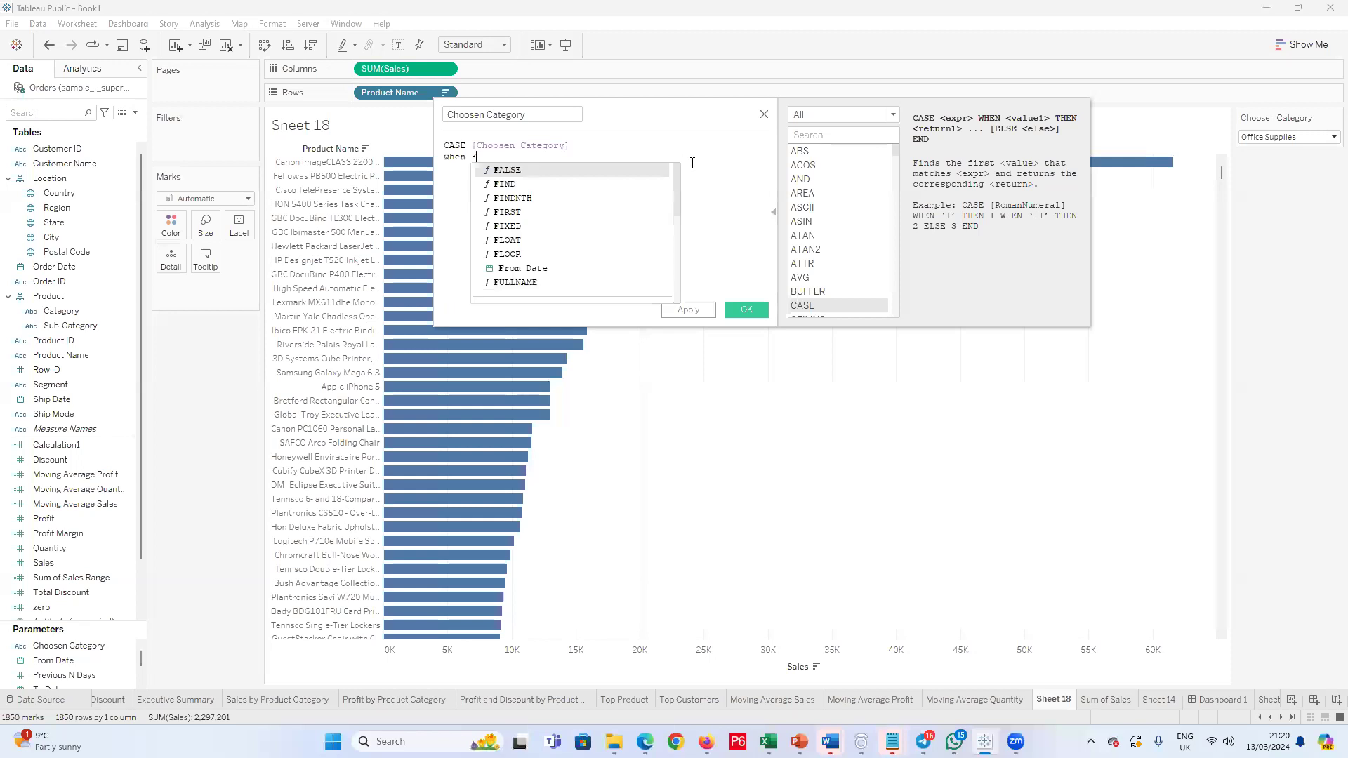
Step: Insert the [Product Name] field as the value of the first when clause and start a new line
text(Pr)
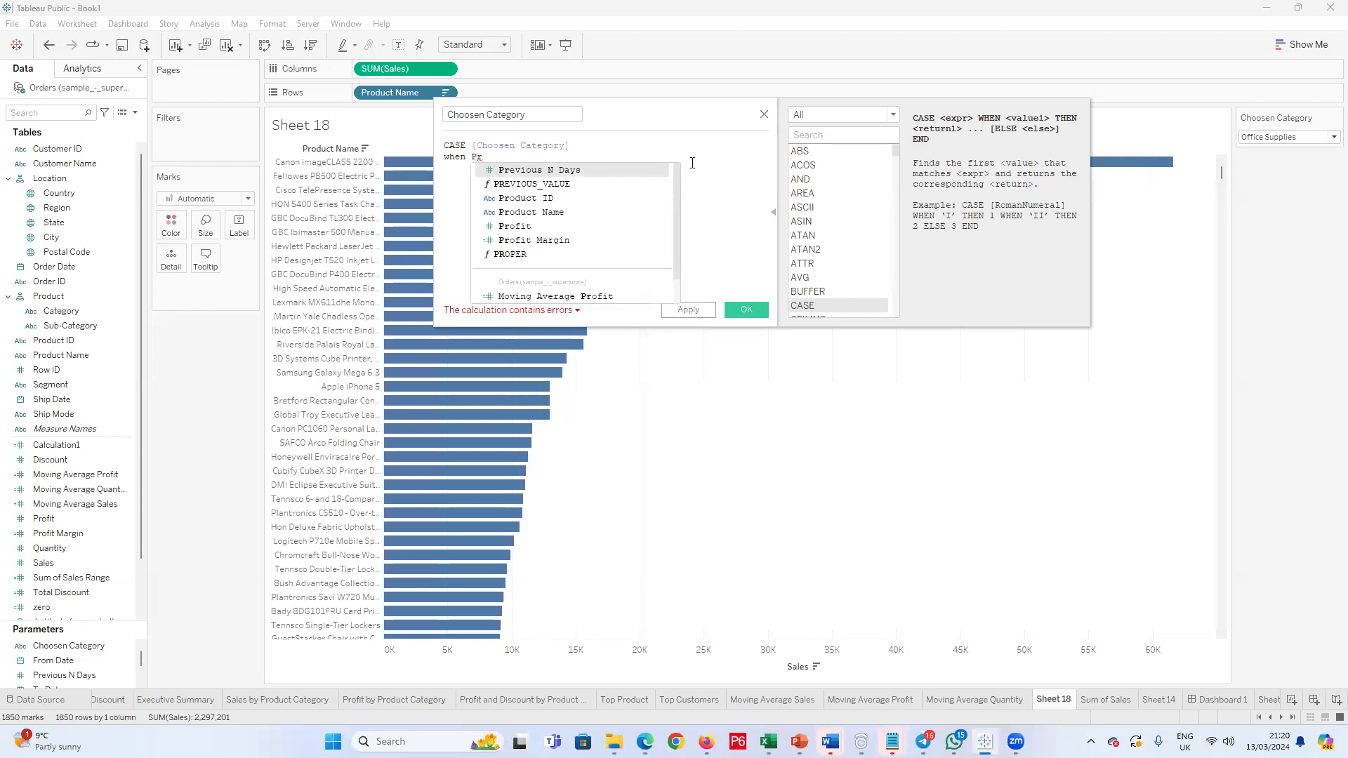
click(561, 212)
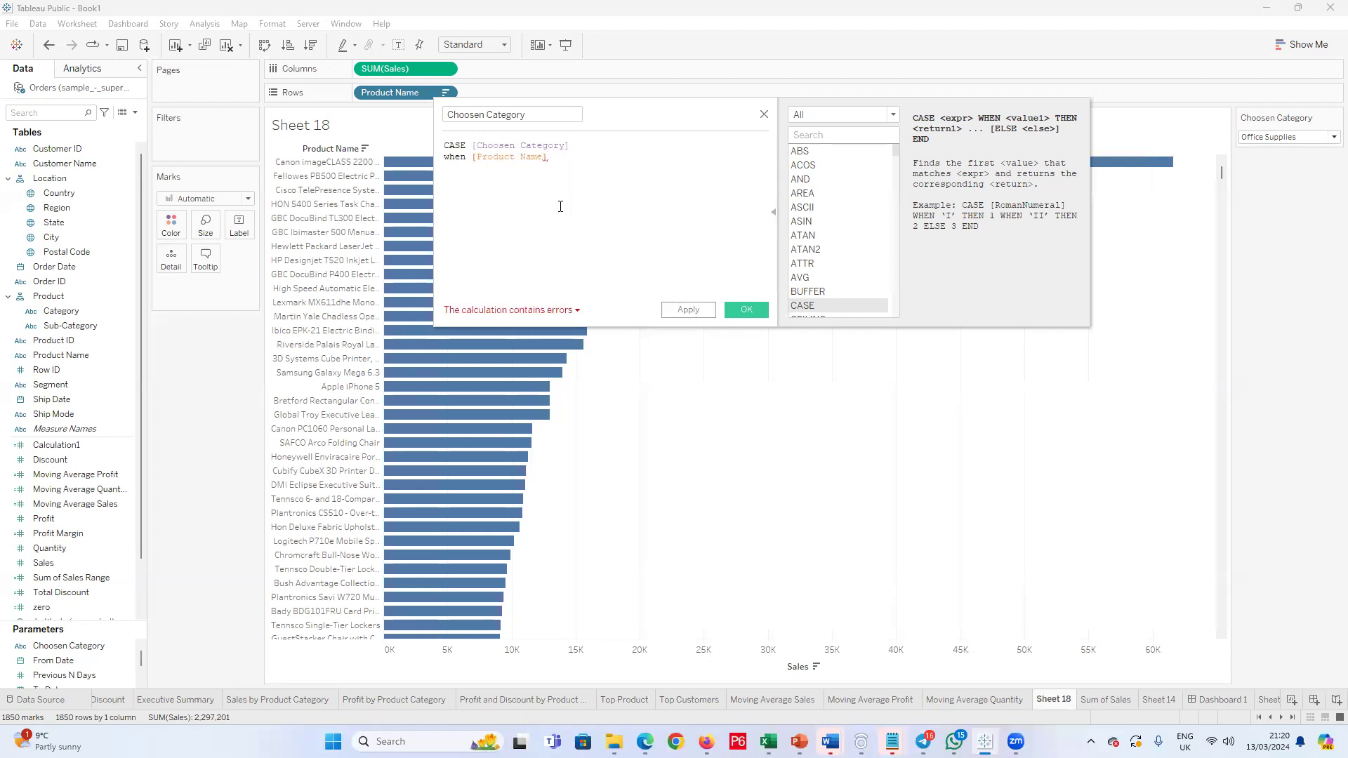
key(Return)
text(then T)
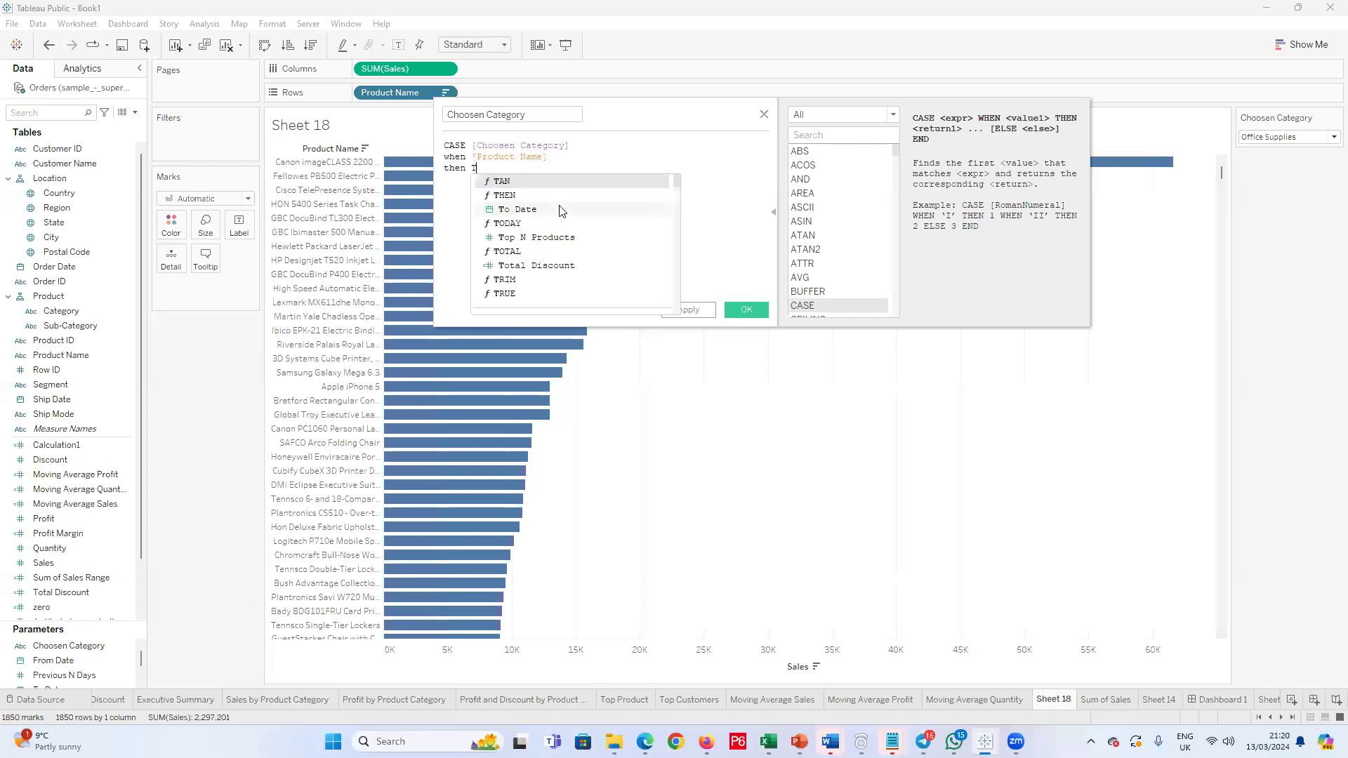
text(echnolo)
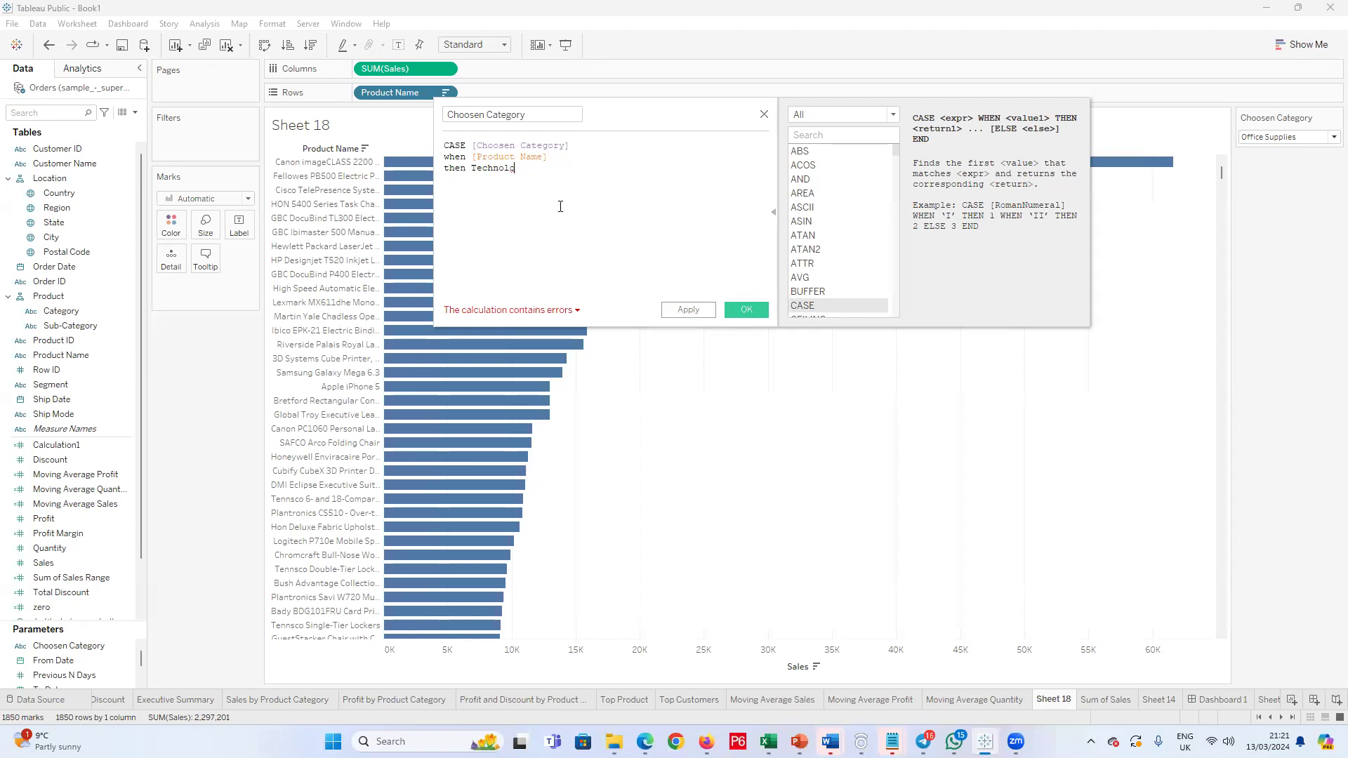
key(BackSpace)
key(BackSpace)
key(BackSpace)
key(BackSpace)
key(BackSpace)
key(BackSpace)
key(BackSpace)
key(BackSpace)
key(BackSpace)
key(BackSpace)
key(BackSpace)
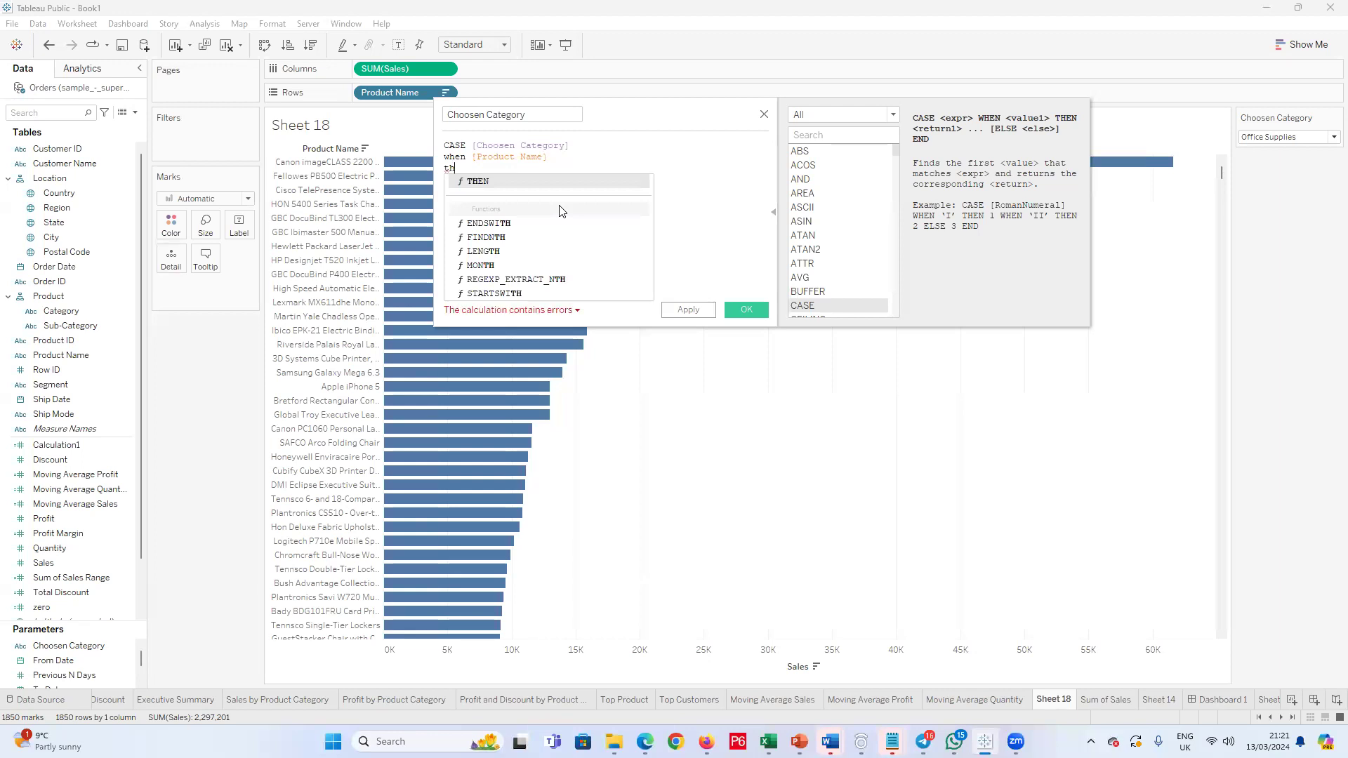
Step: Replace the lowercase when and the partial th in the formula with the WHEN and THEN keywords
drag(468, 169, 468, 159)
key(ctrl+c)
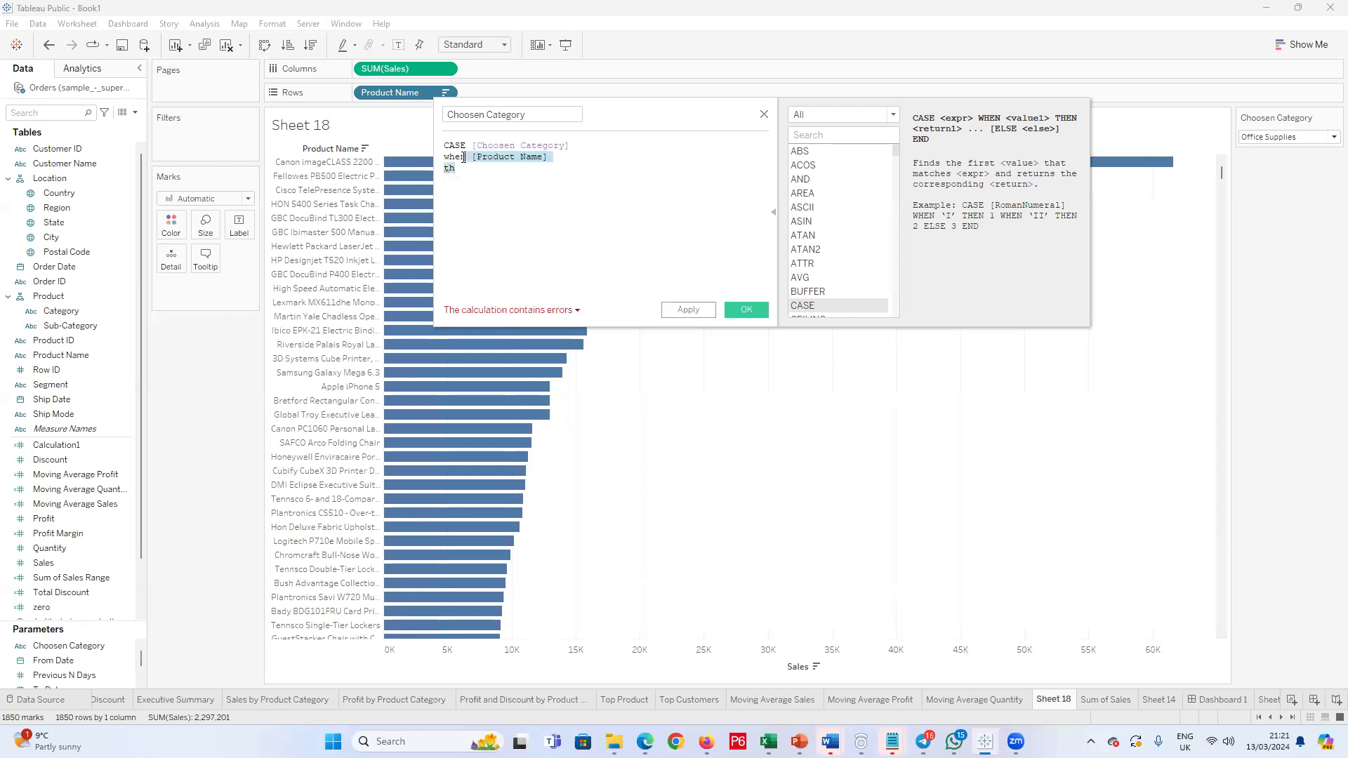
click(461, 158)
double_click(460, 158)
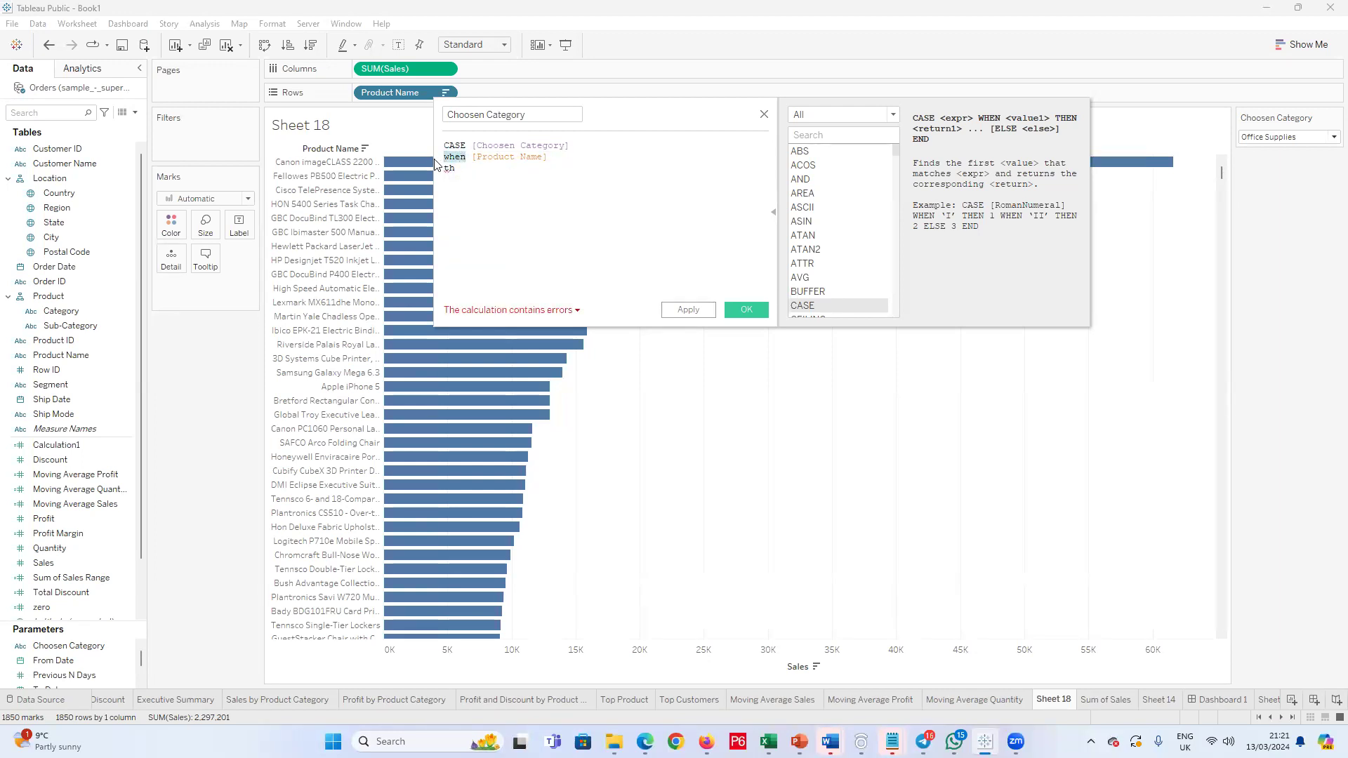
text(whe)
key(Return)
double_click(448, 169)
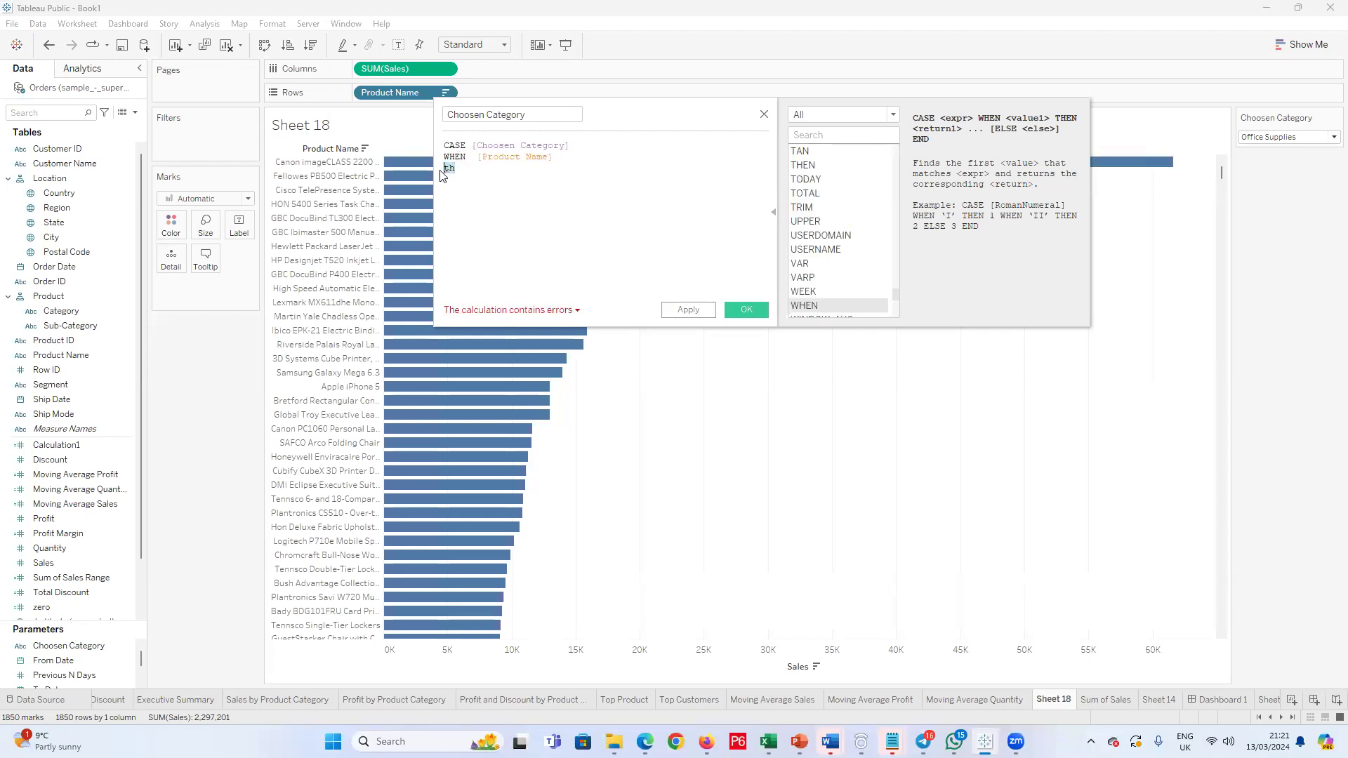
text(the)
click(484, 181)
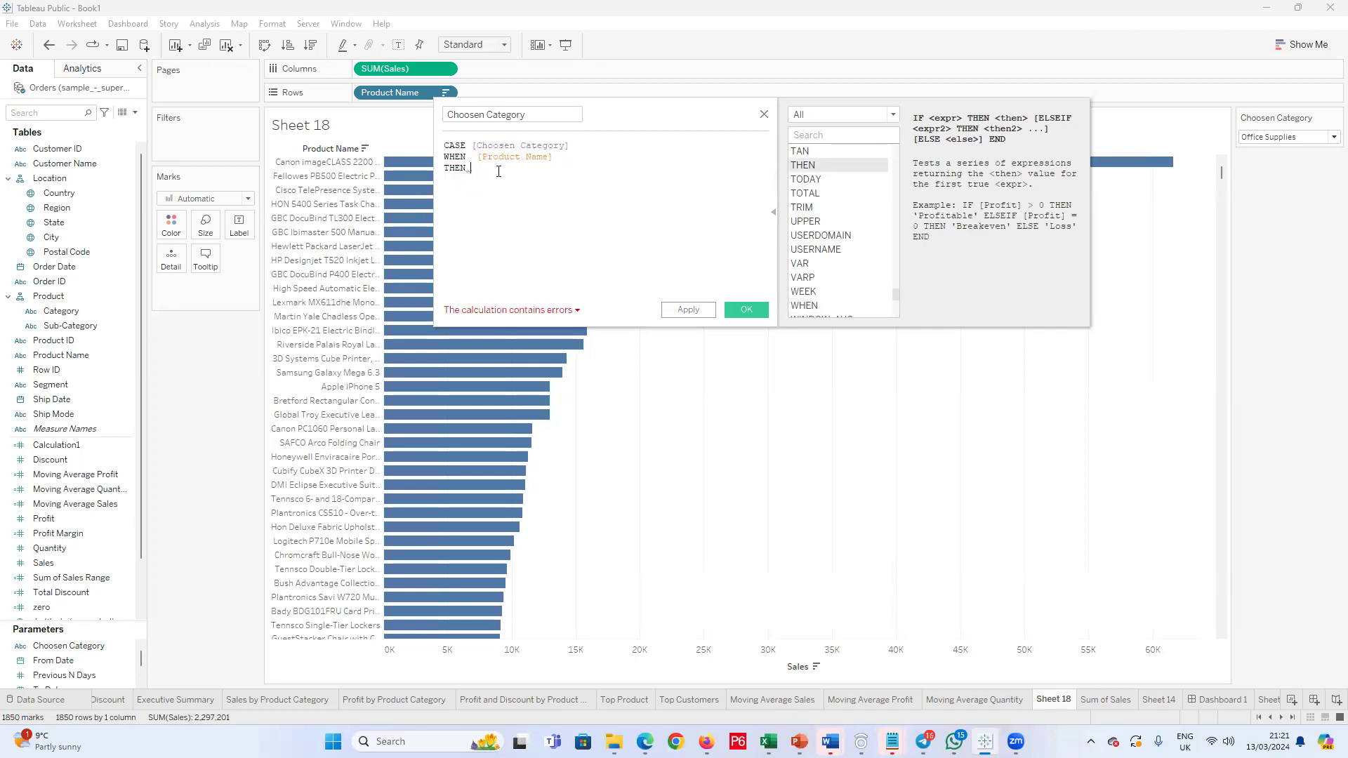
Step: Enter Furniture as the result of the first THEN and start a new line
text(Furniture)
key(Return)
Step: Add a second WHEN clause that uses the [Product ID] field
text(when)
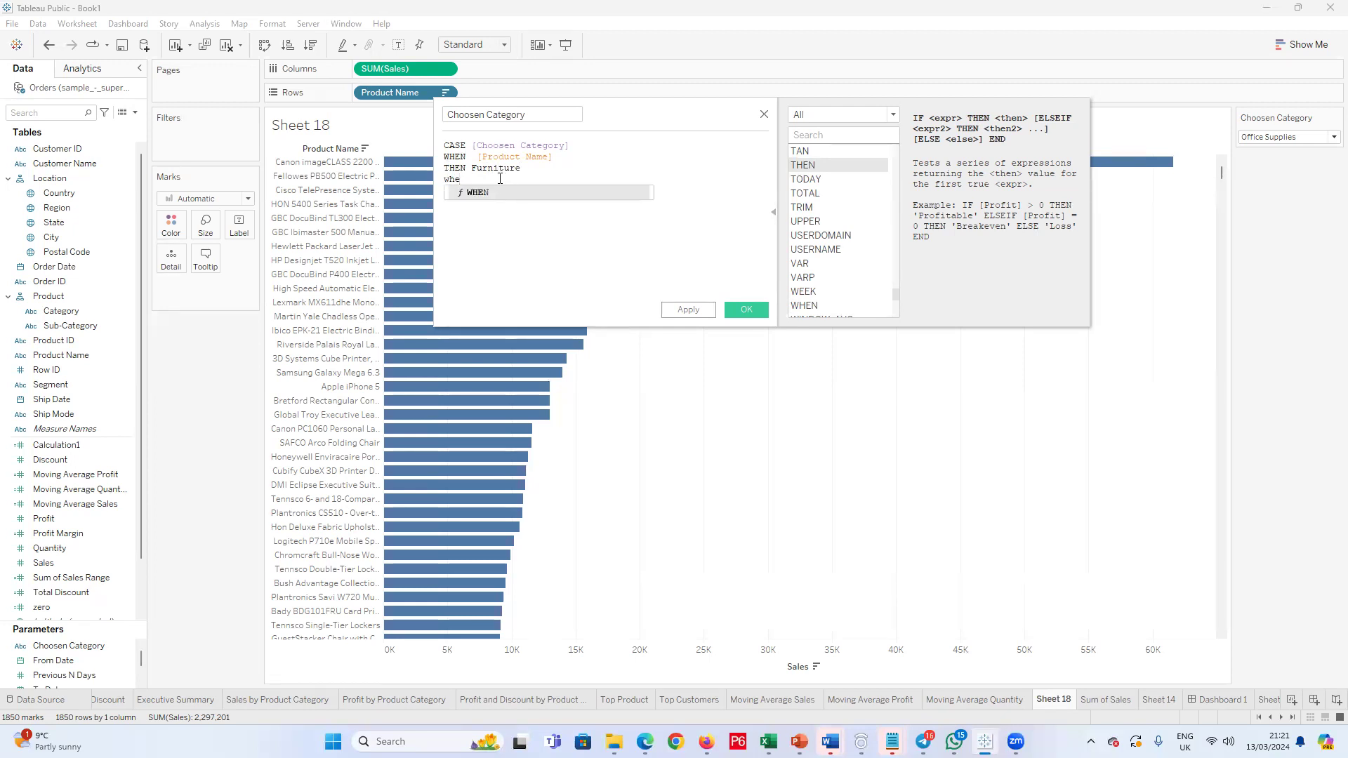
click(481, 194)
text(Produc)
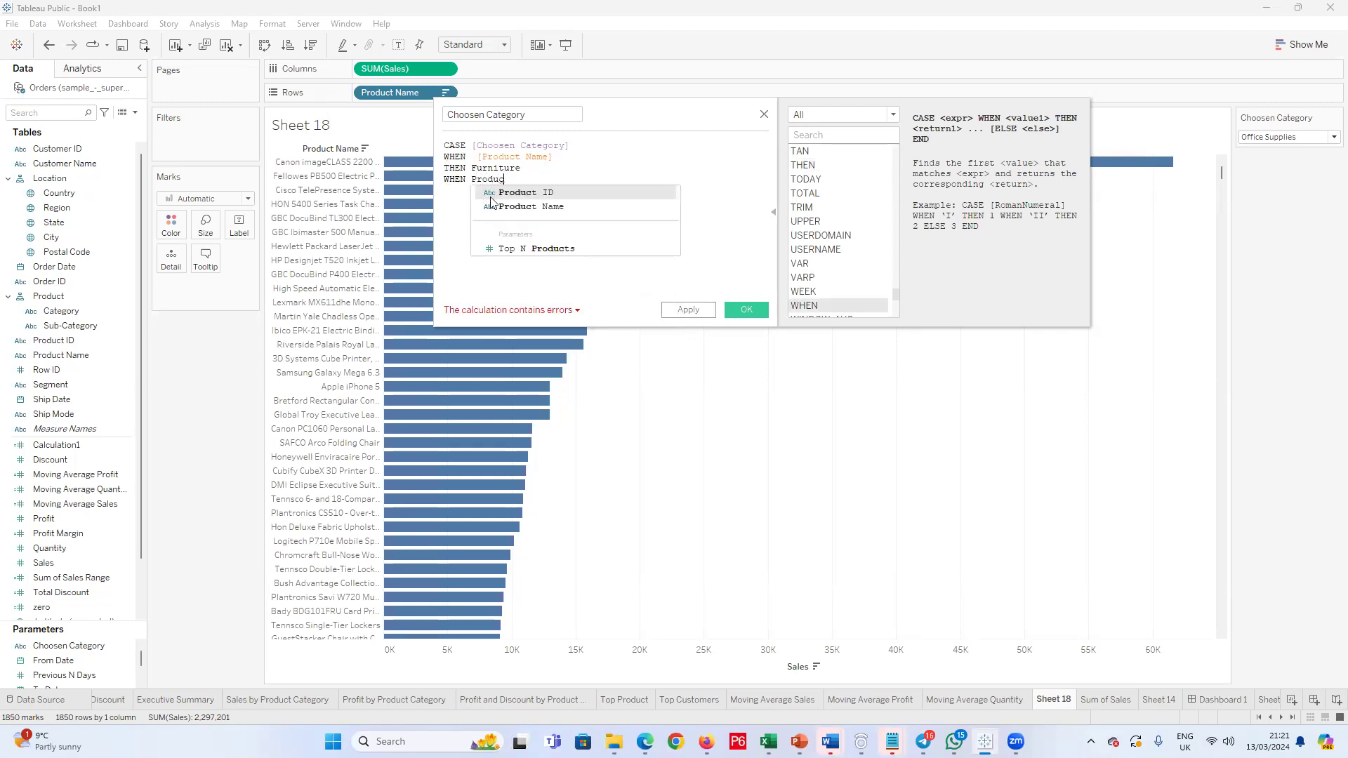
click(522, 194)
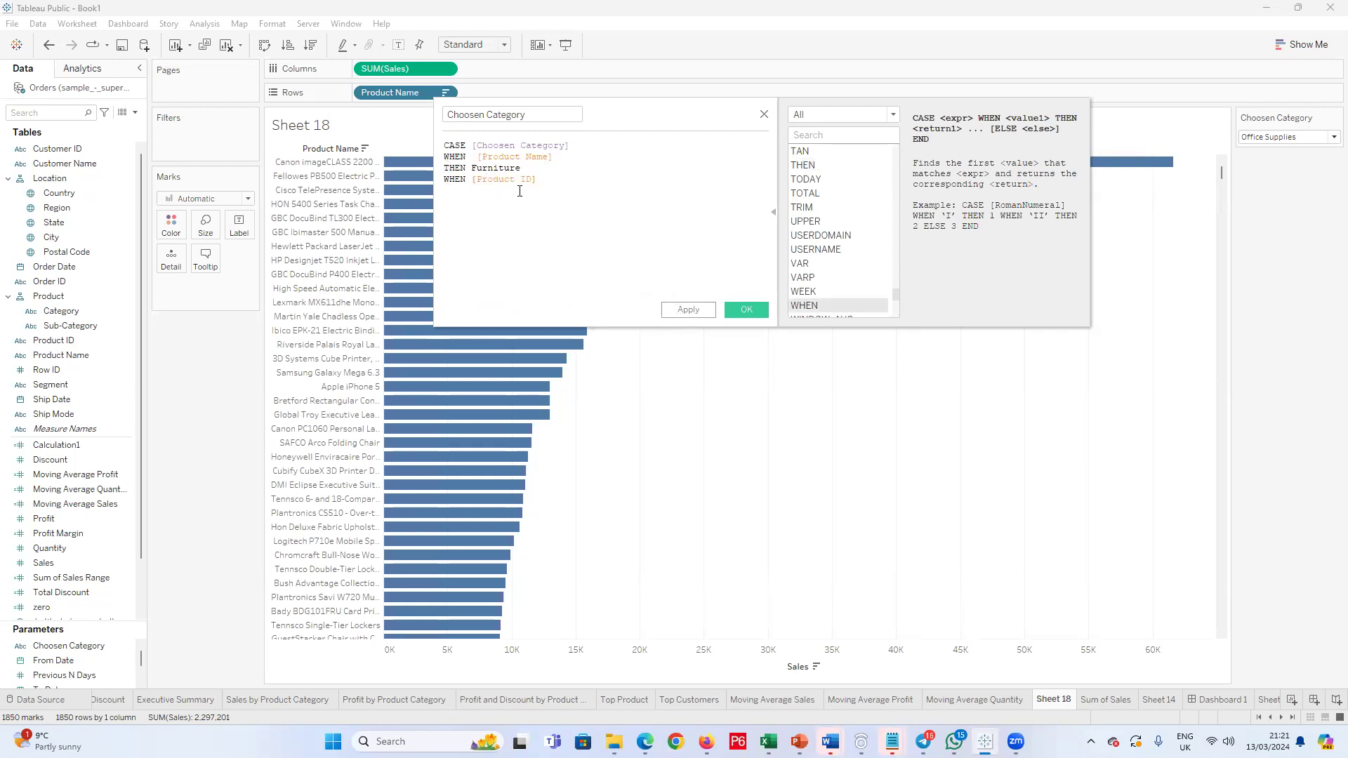
Step: Add a THEN line returning Office Supplies for the second WHEN clause
key(Return)
text(then)
key(BackSpace)
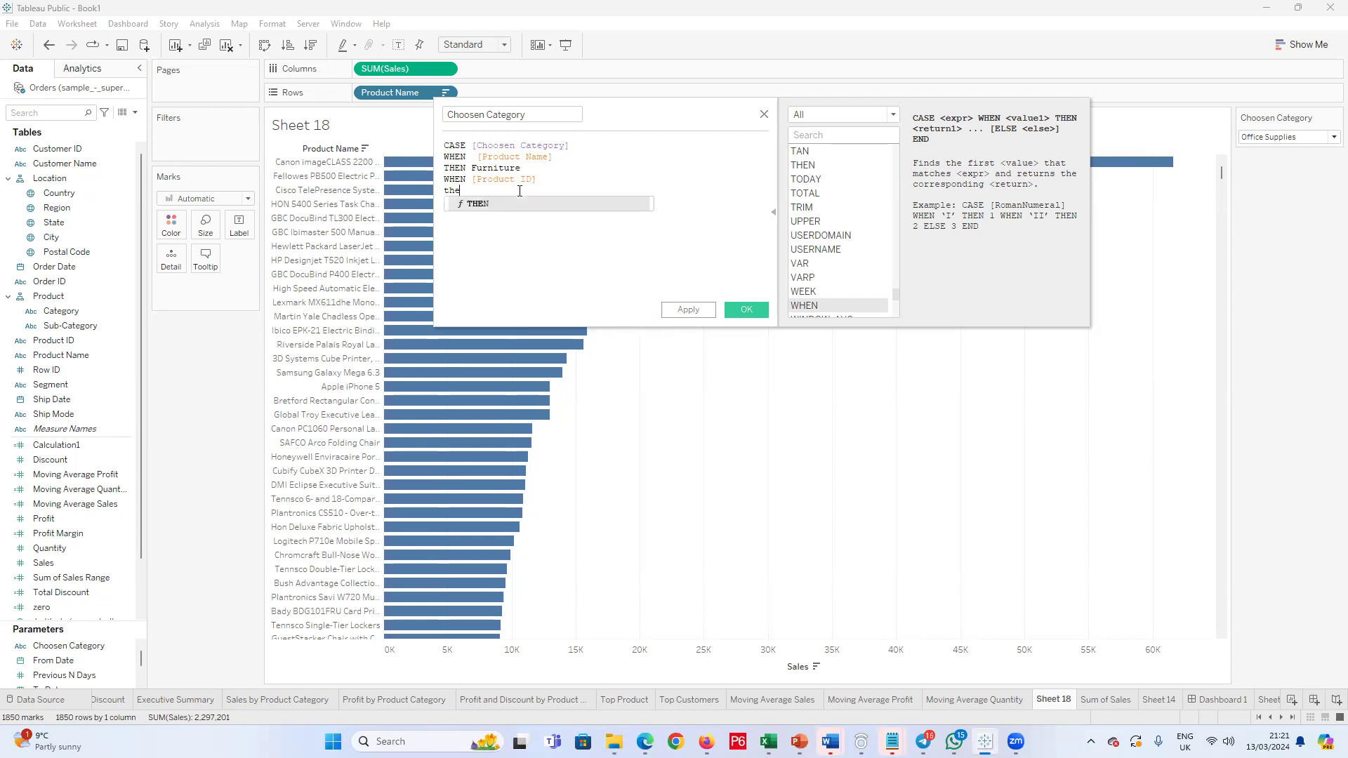
click(522, 202)
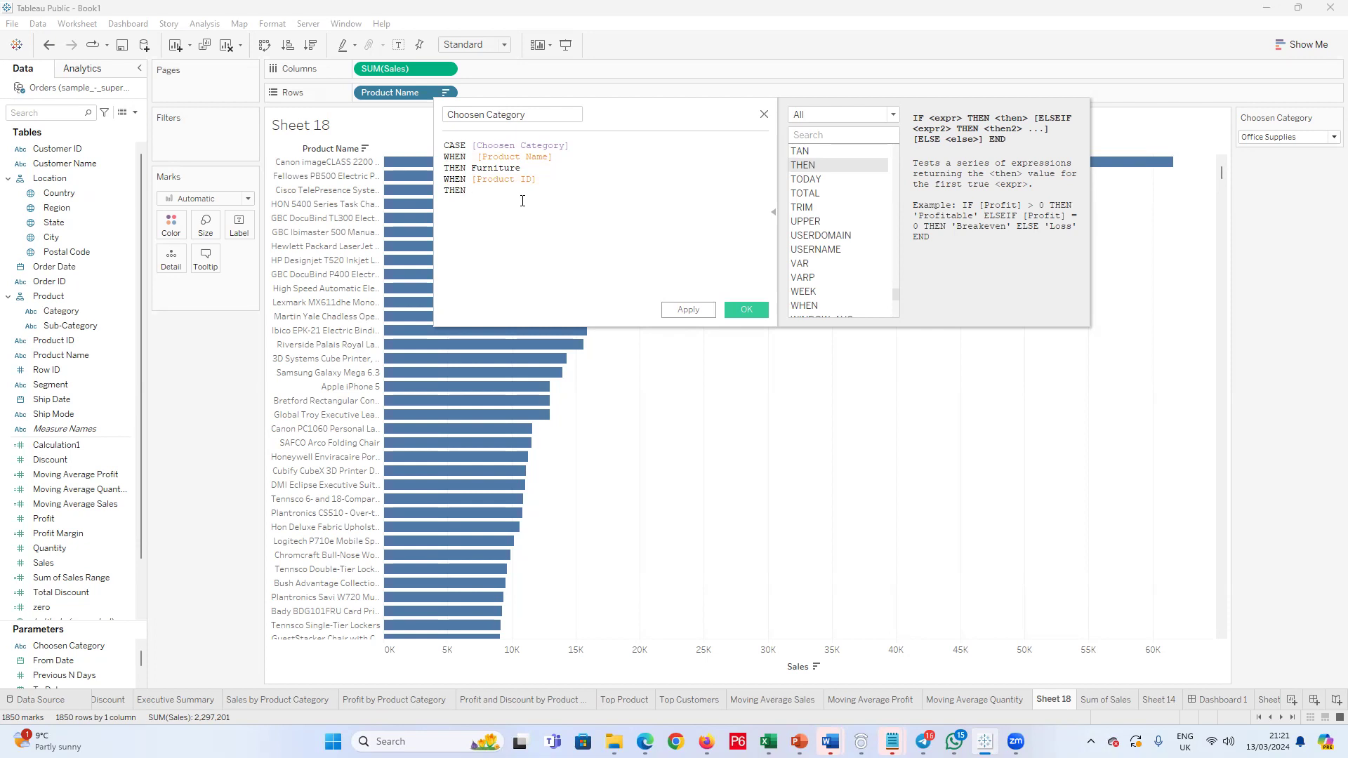
text(Office Supplies)
Step: Start a third WHEN clause on the line below Office Supplies
key(Return)
text(When)
key(BackSpace)
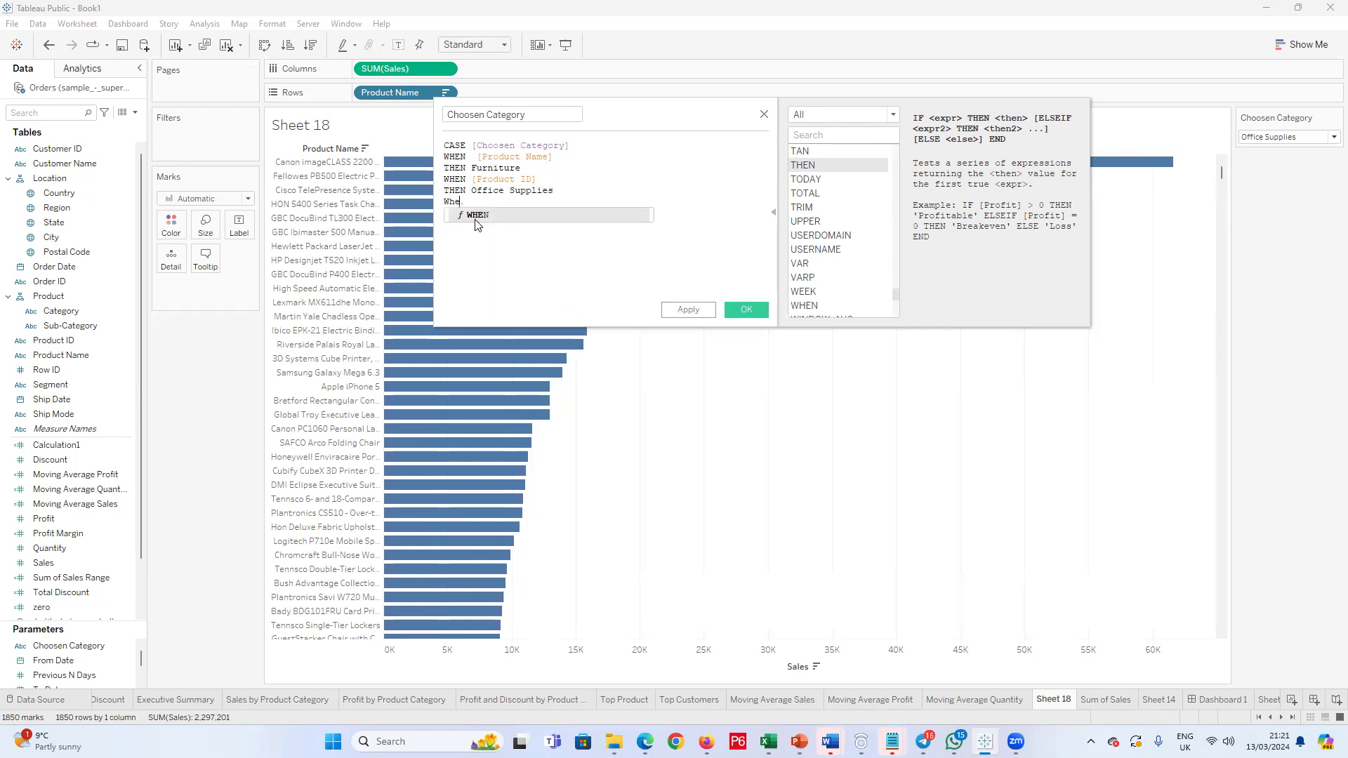
click(475, 219)
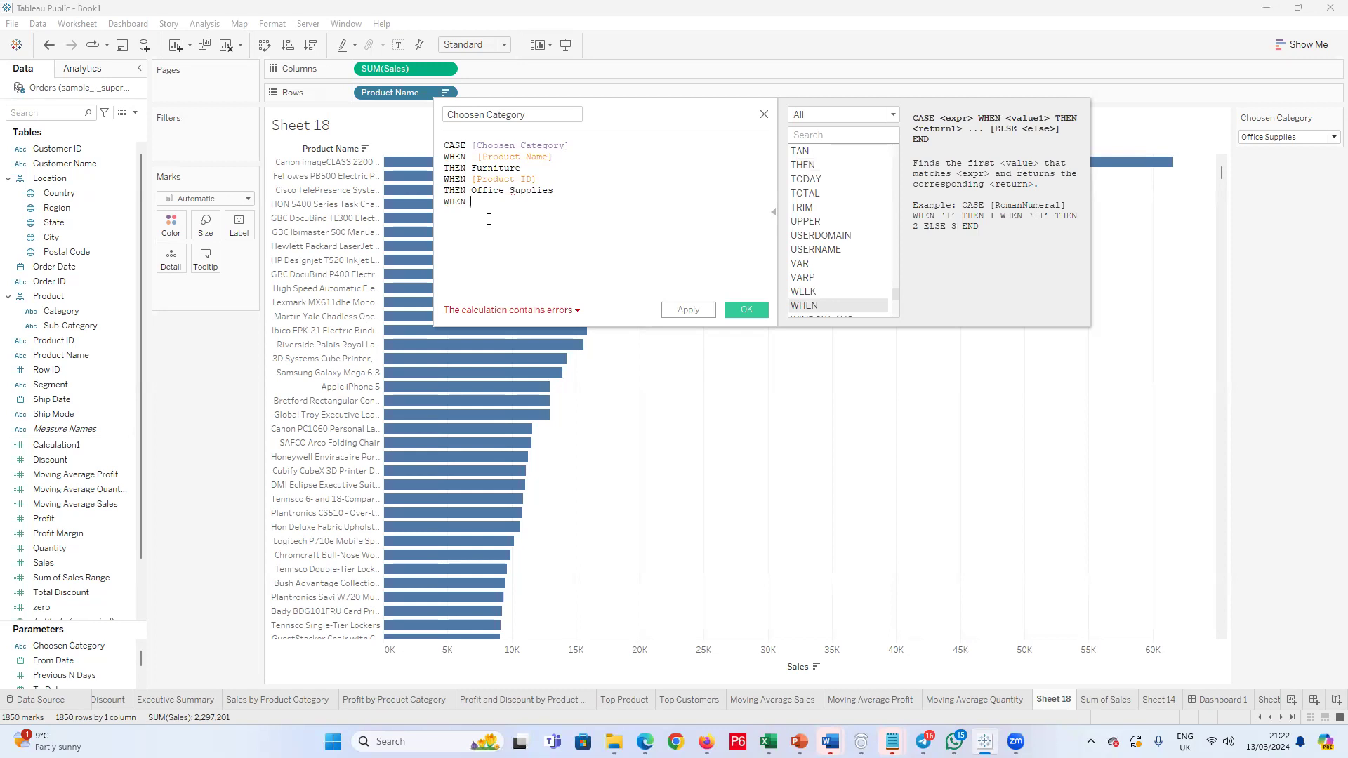
Step: Replace the [Product ID] field in the second WHEN clause with [Product Name]
drag(538, 179, 469, 182)
text(pro)
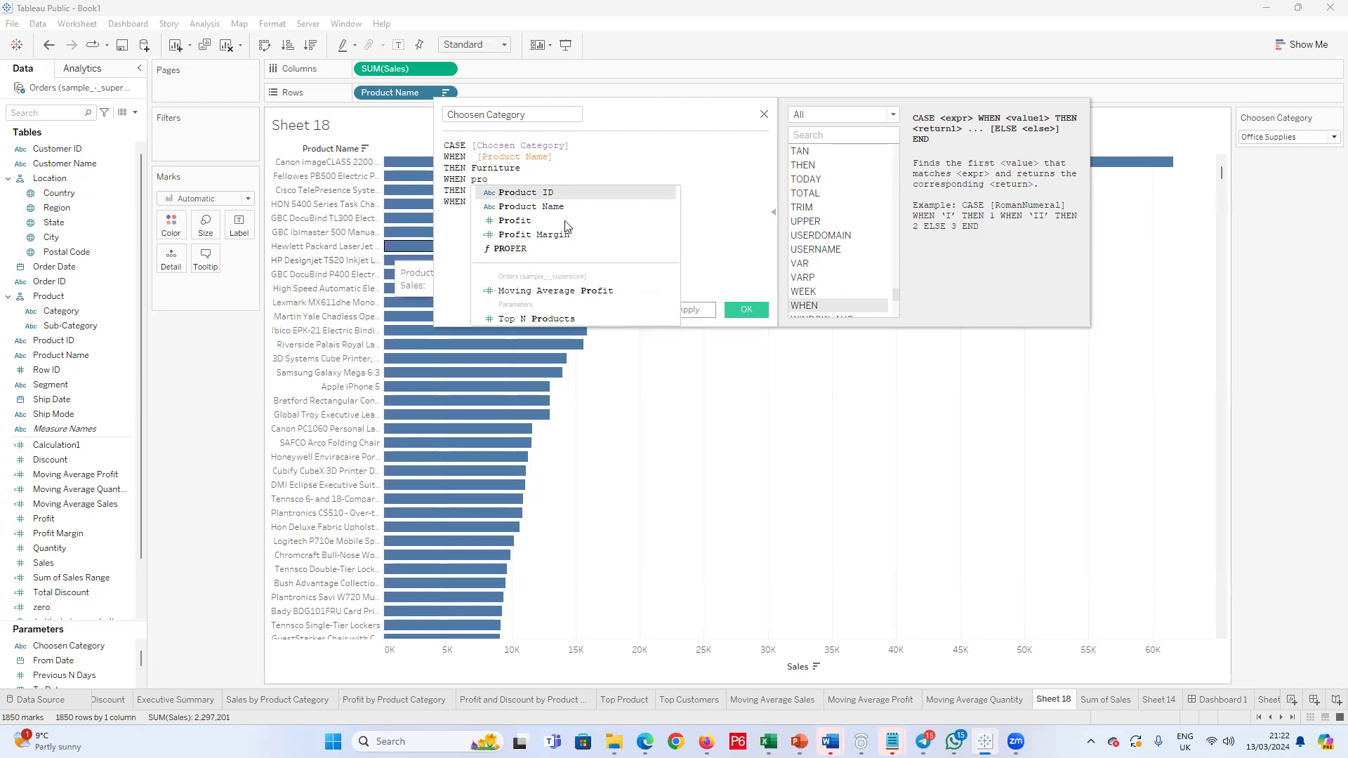
click(560, 207)
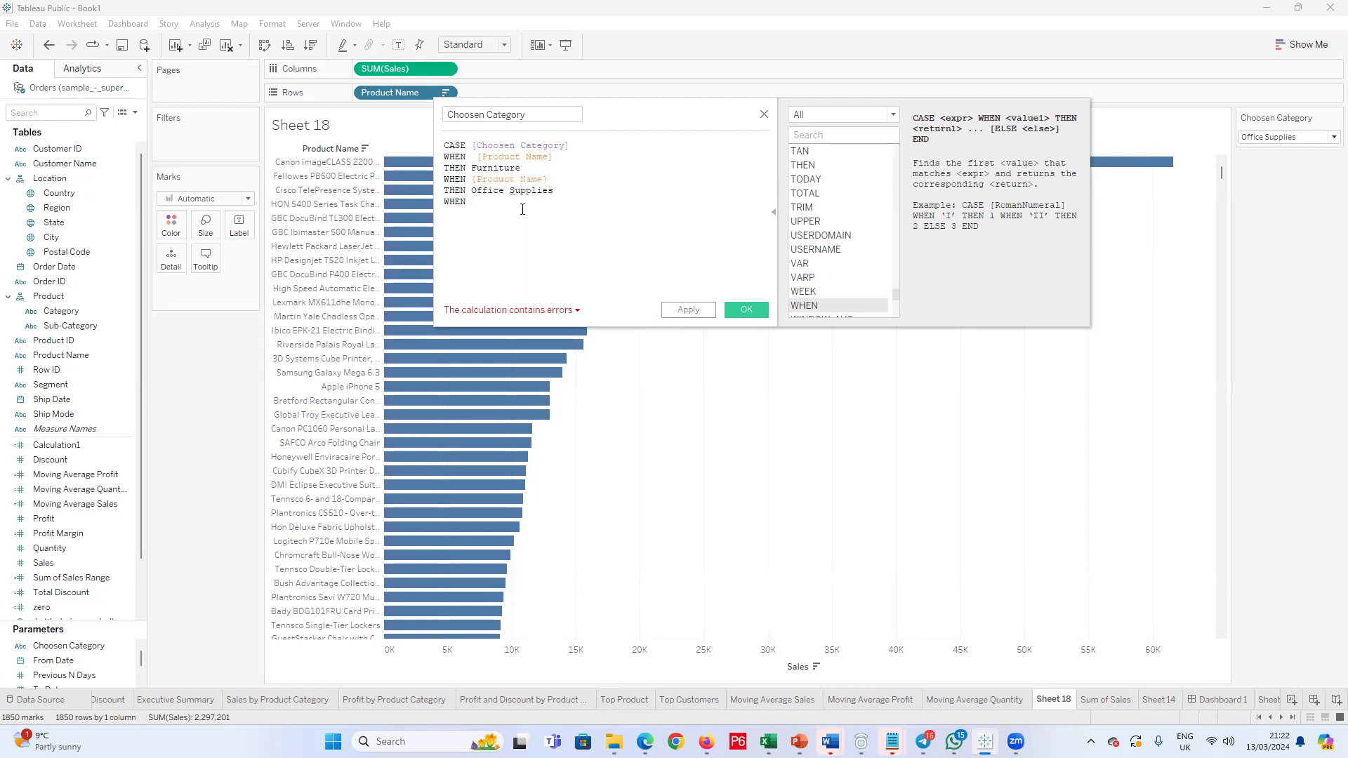
Step: Set the third WHEN clause to the [Product Name] field and start a THEN line below it
text(Pro)
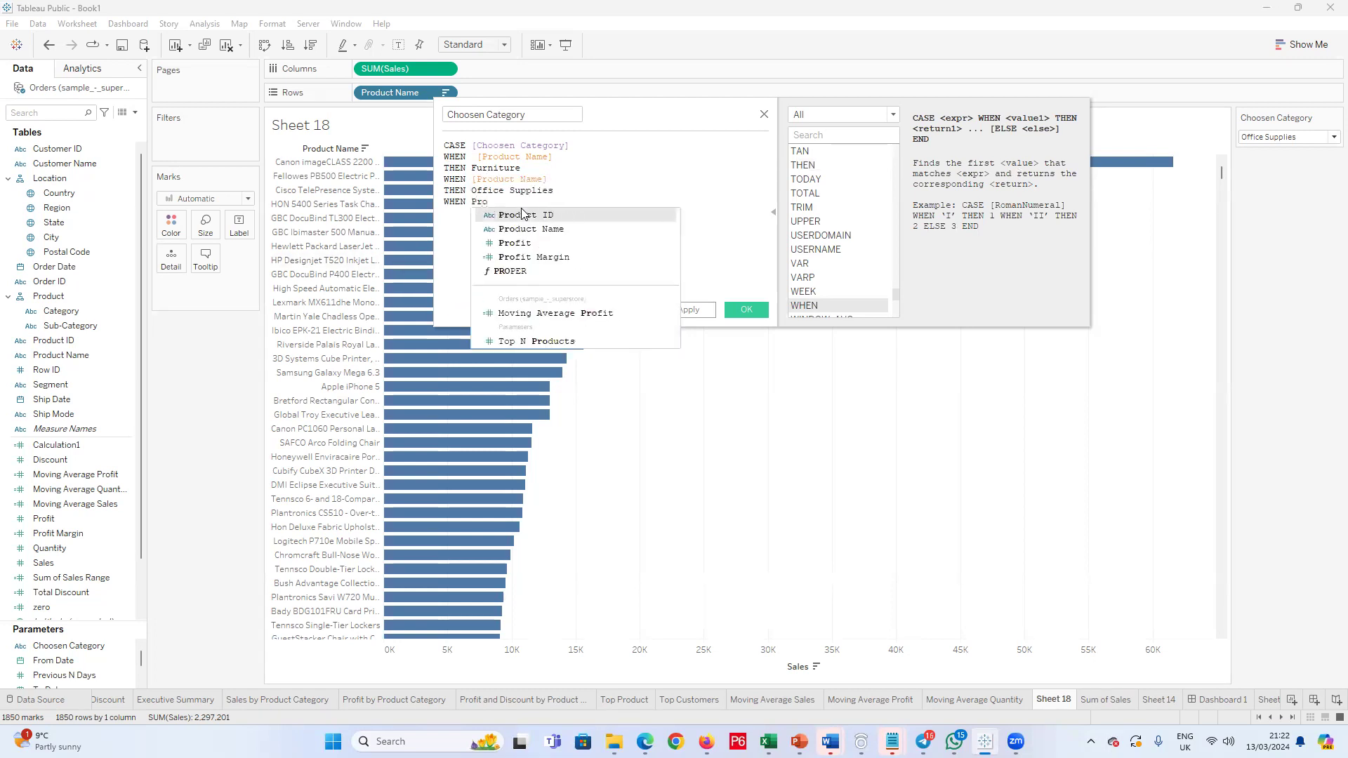
click(551, 229)
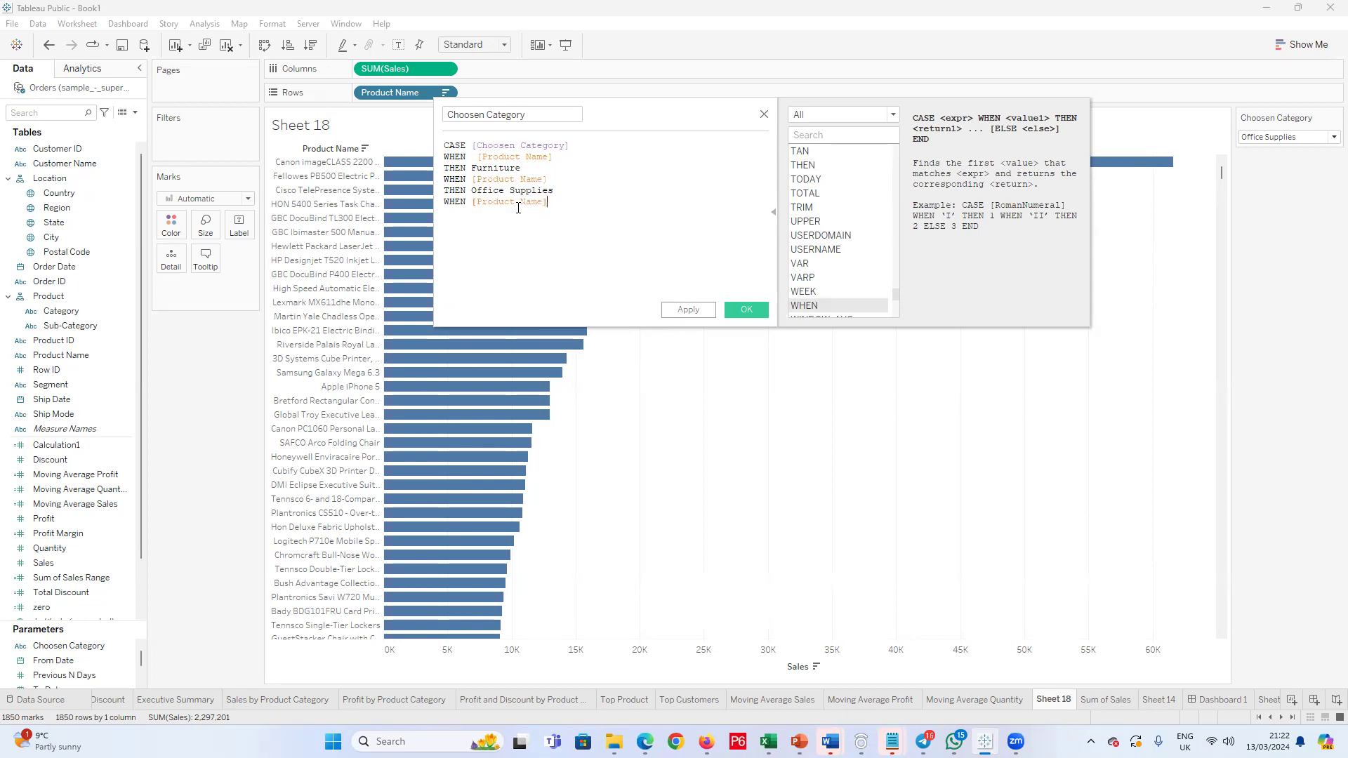
key(Return)
text(Then)
key(BackSpace)
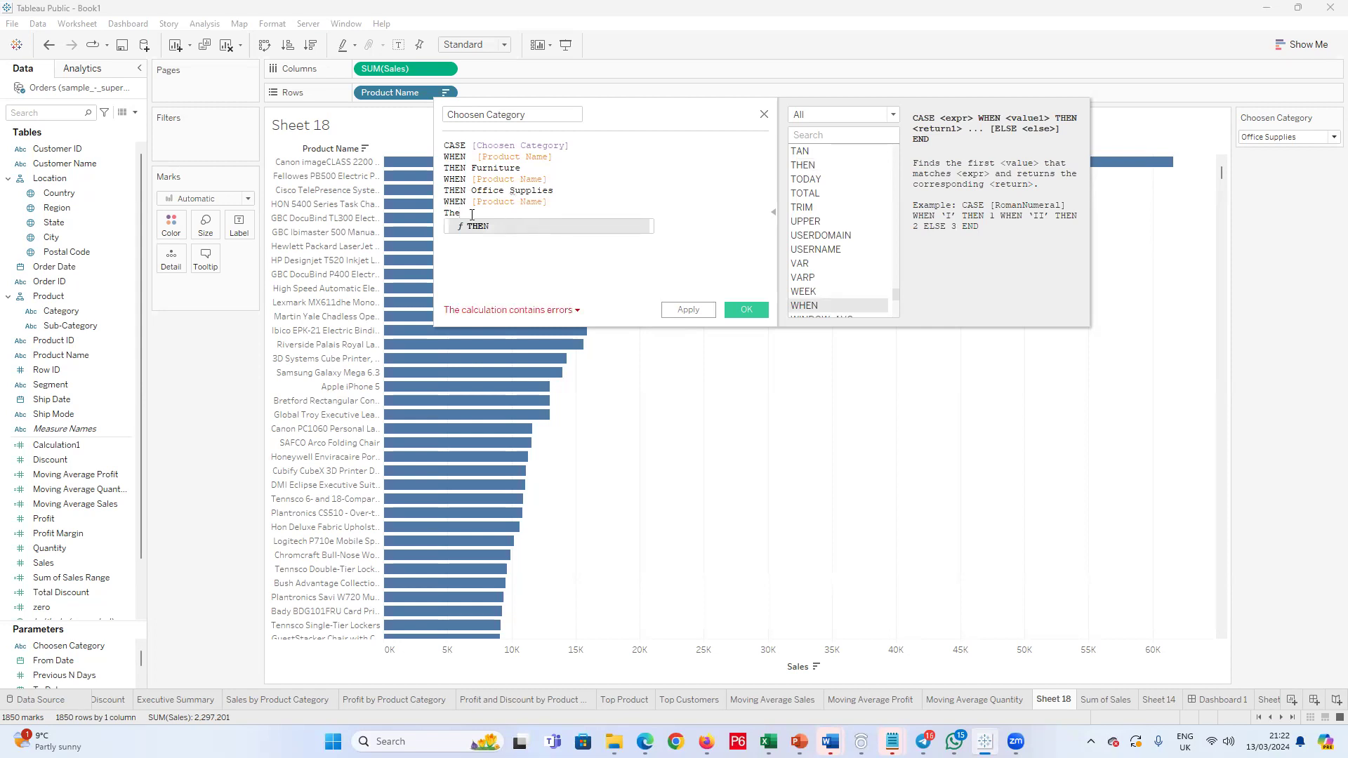
Step: Swap the values of the first clause so it reads WHEN Furniture THEN [Product Name]
drag(567, 156, 471, 170)
key(BackSpace)
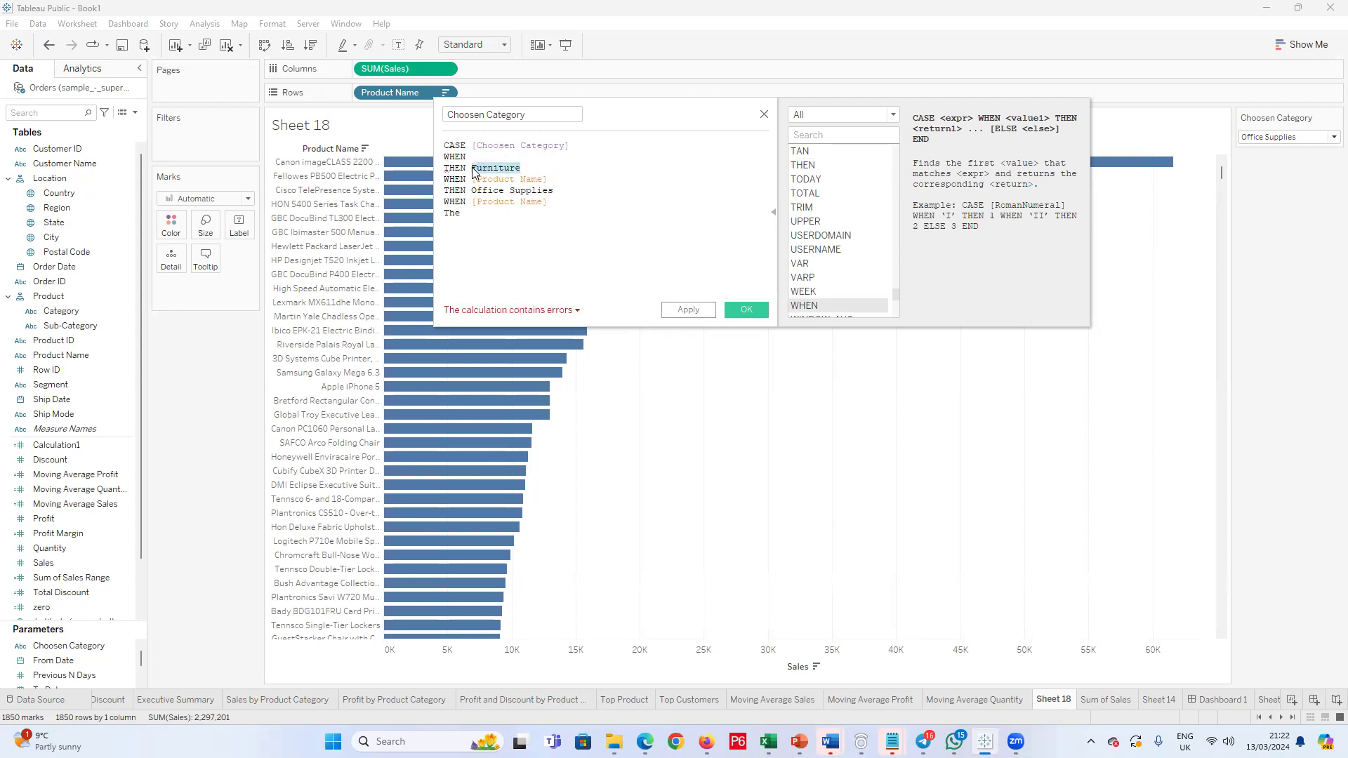
key(ctrl+v)
text(Furnt)
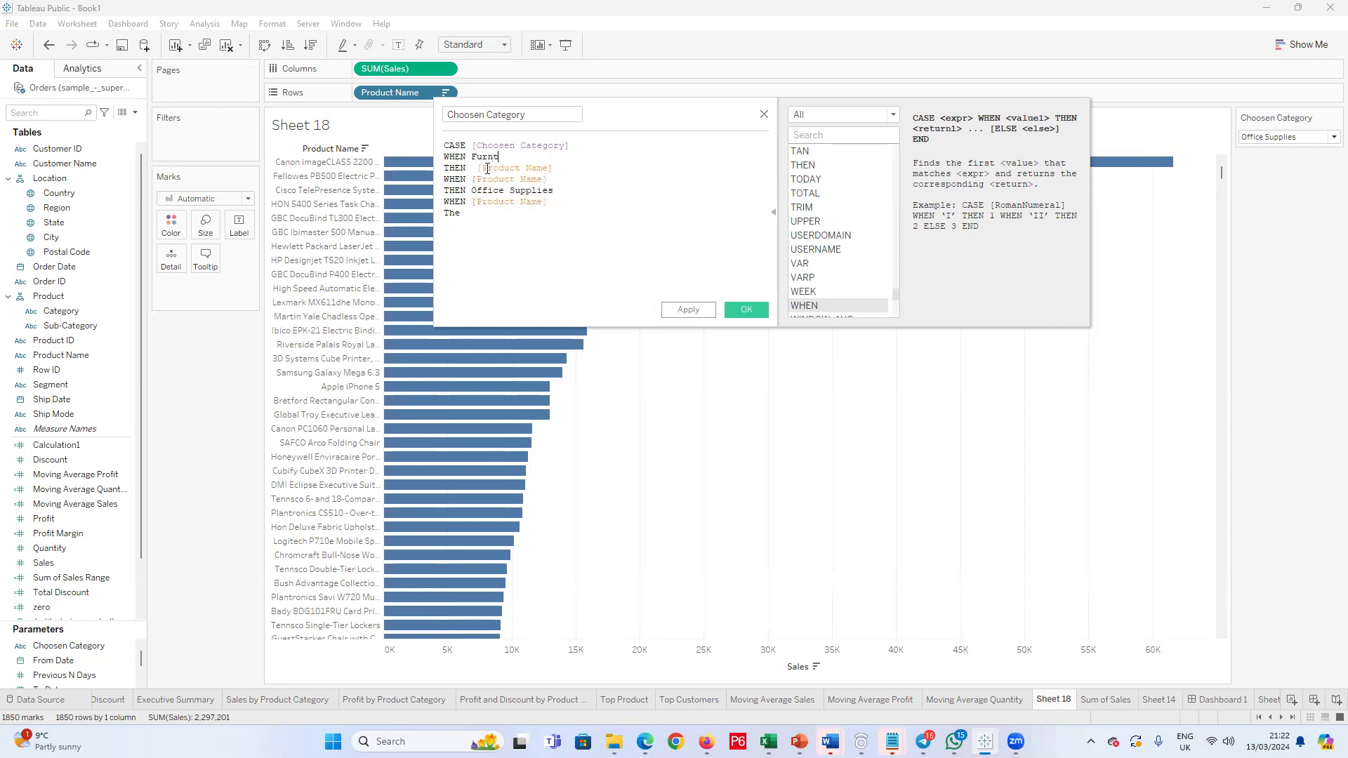
key(BackSpace)
text(iture)
Step: Swap the values of the second clause so it reads WHEN Office Supplies THEN [Product Name]
drag(548, 179, 474, 178)
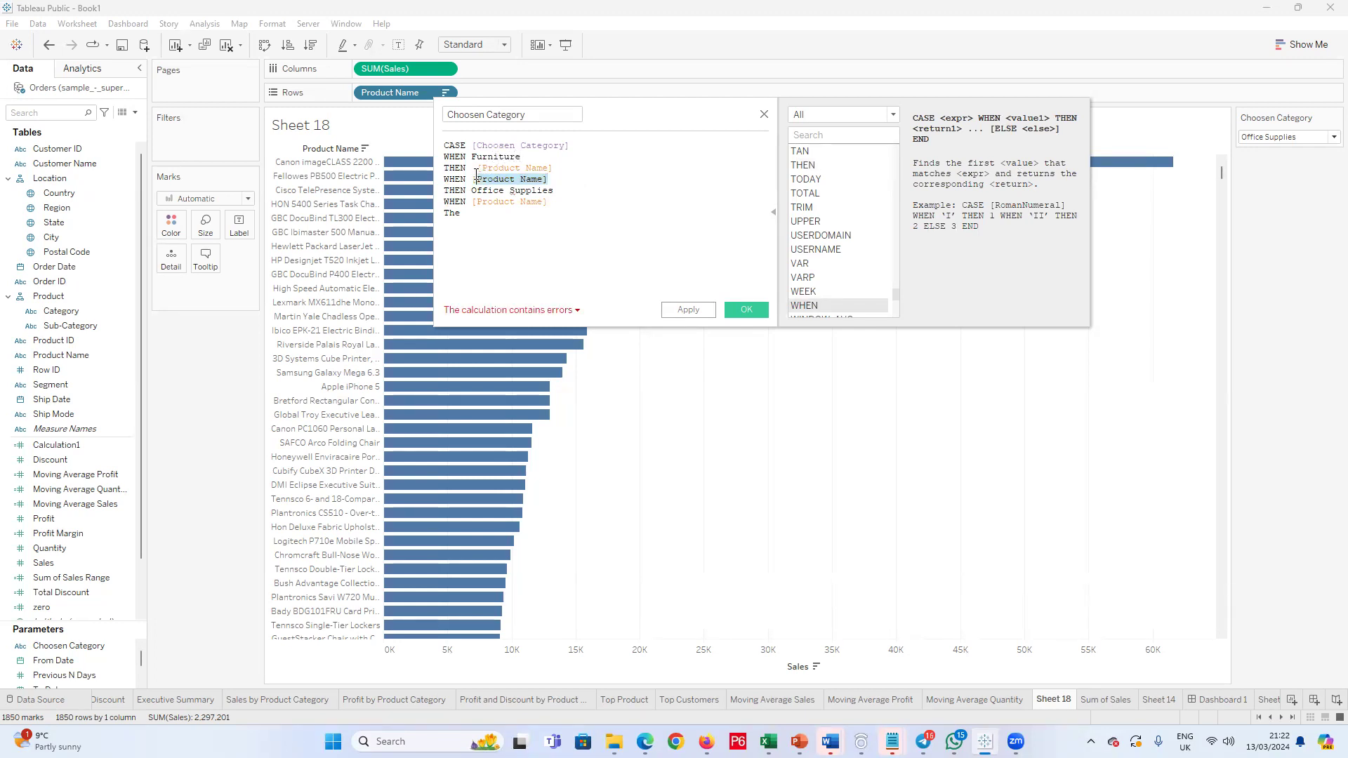
key(BackSpace)
drag(554, 191, 471, 191)
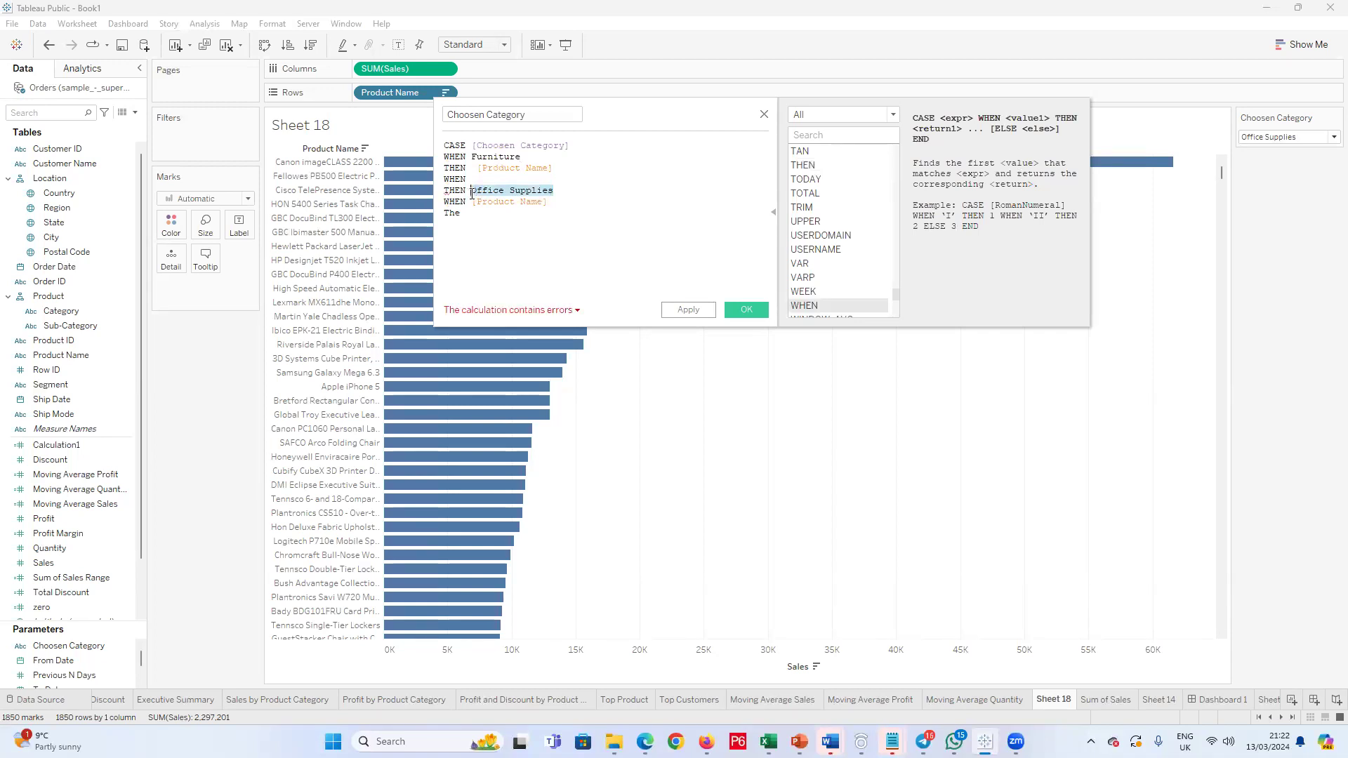
key(ctrl+v)
click(493, 184)
text(Office)
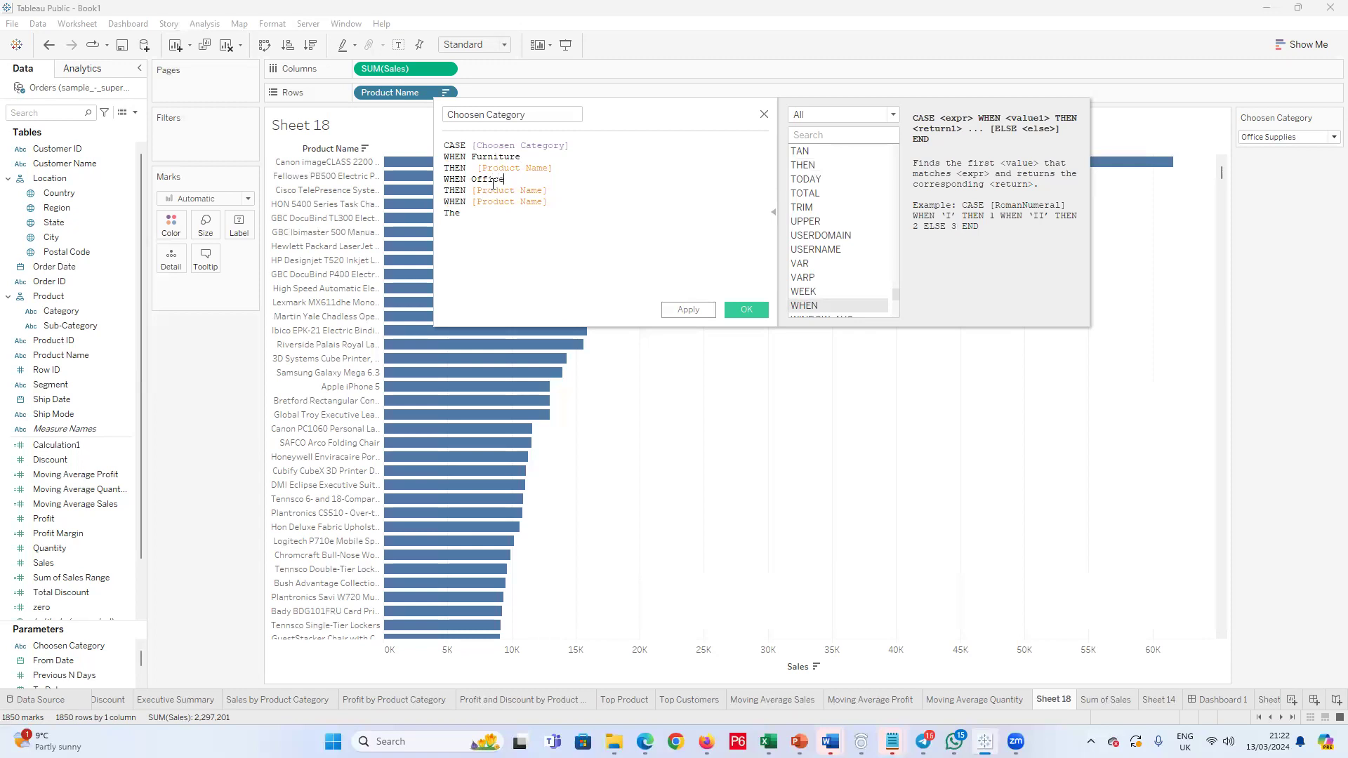
text( Supplies)
Step: Rewrite the third clause so it reads WHEN Technology THEN [Product Name]
drag(548, 191, 473, 208)
key(BackSpace)
click(477, 209)
text([Product Name])
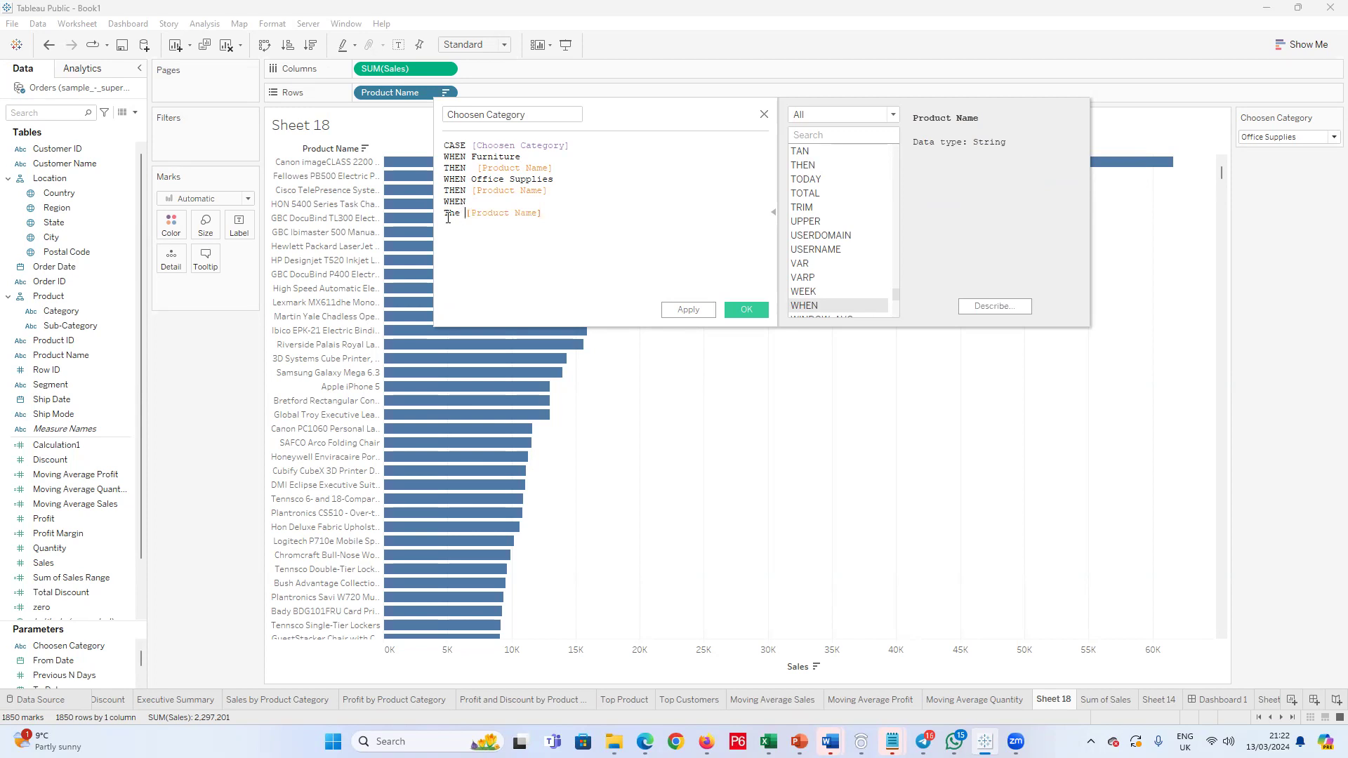
double_click(457, 215)
text(then)
click(480, 227)
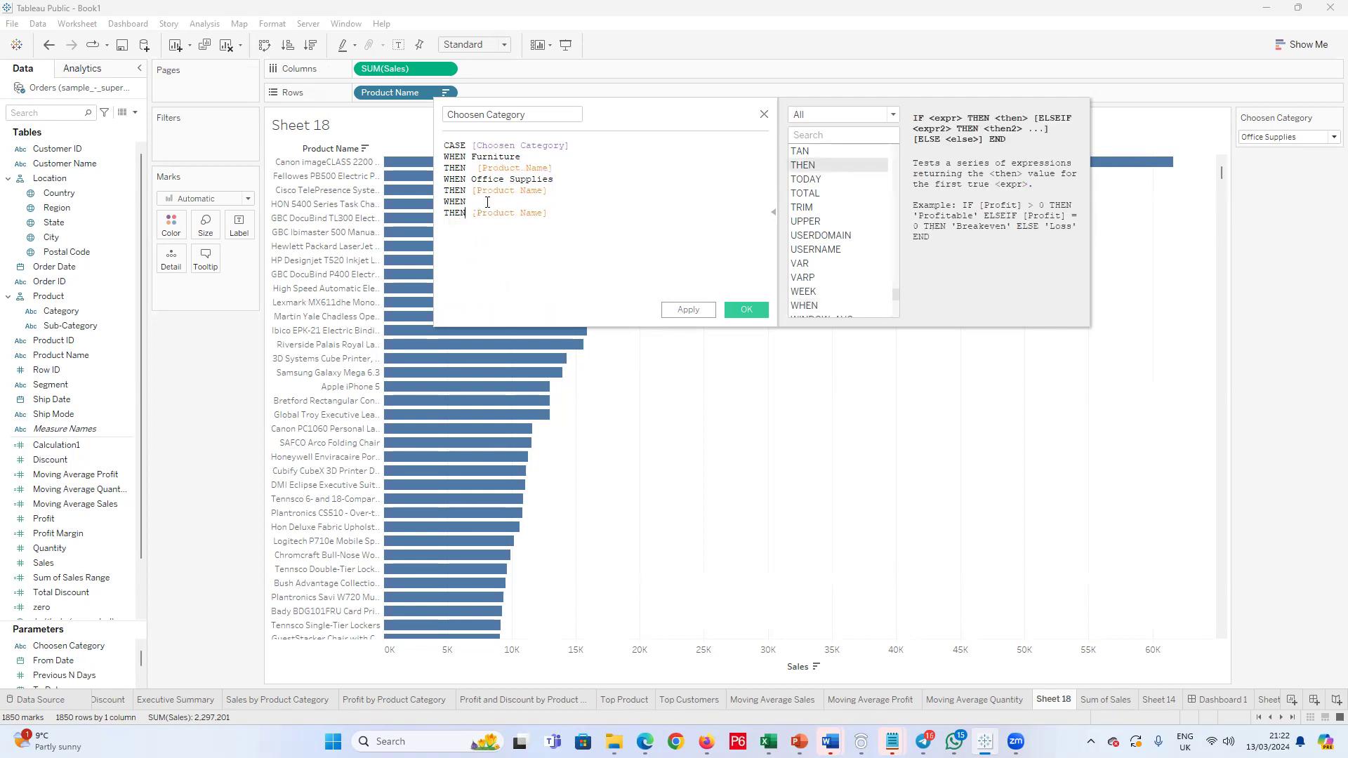
text(Technology)
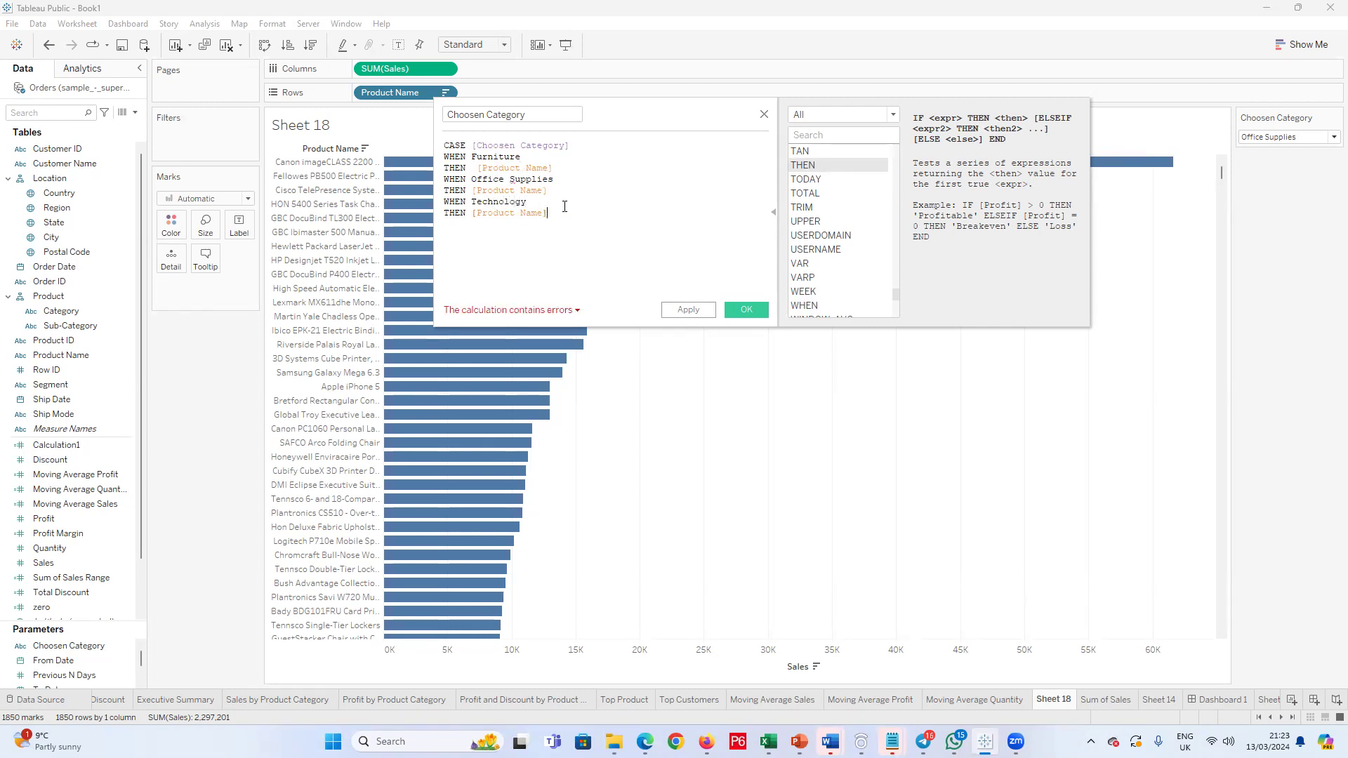
Step: Close the CASE expression with END on a new line below the third THEN clause
key(Return)
text(end)
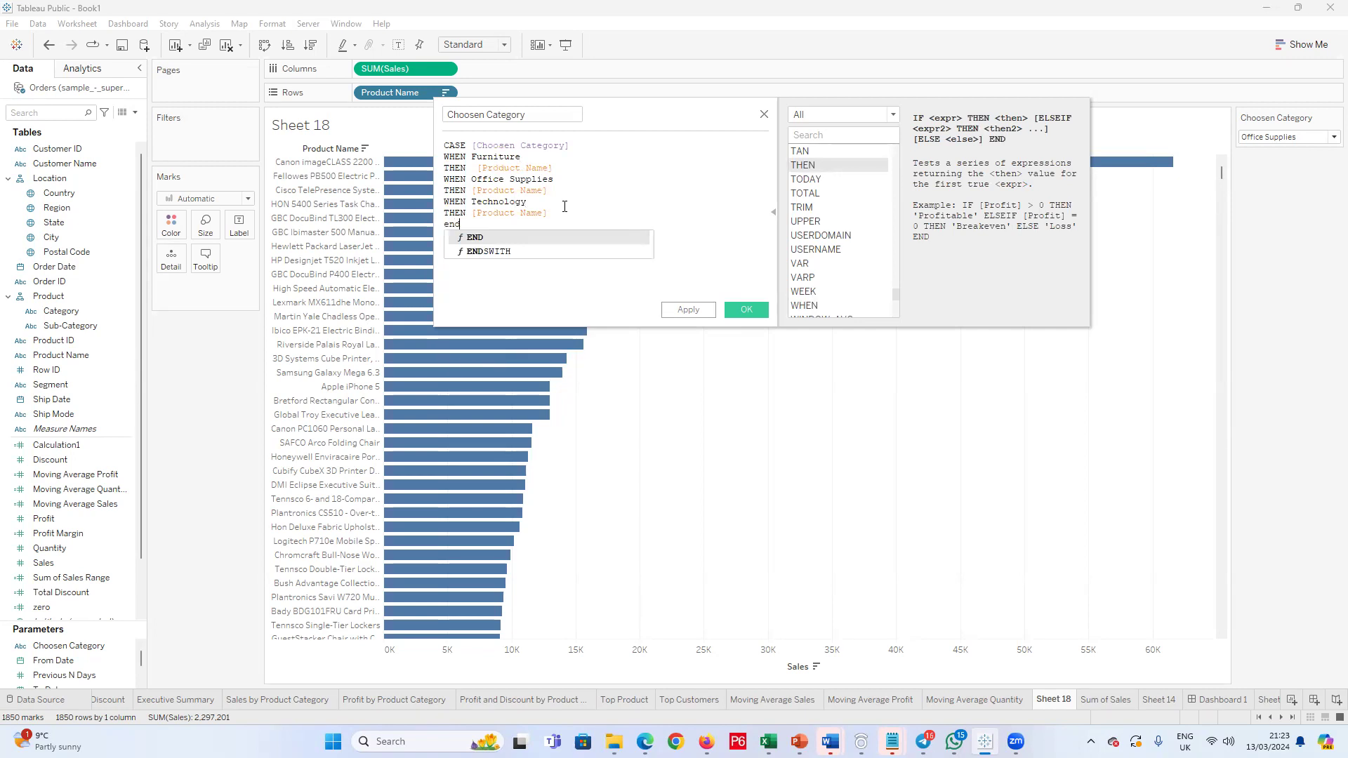
click(560, 240)
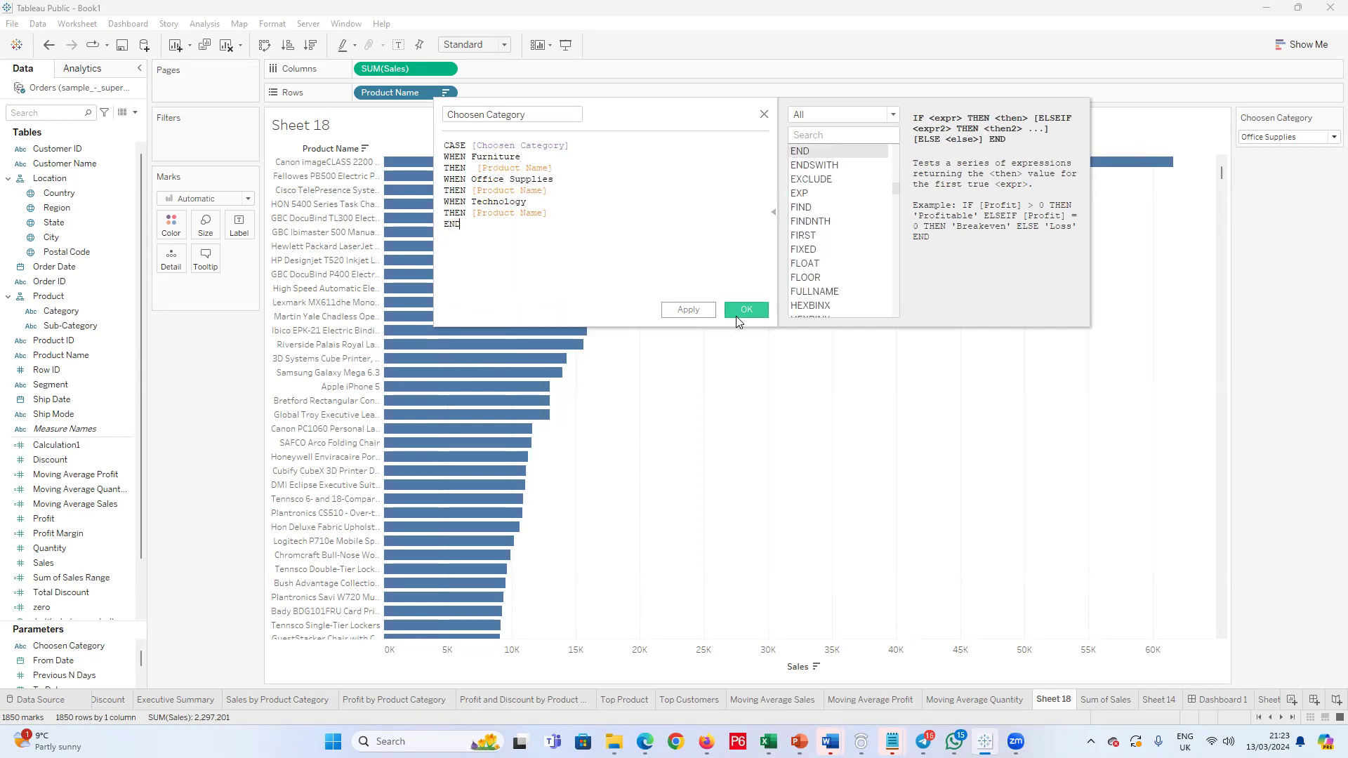
Step: Retype the Office Supplies value in the second WHEN clause
click(509, 179)
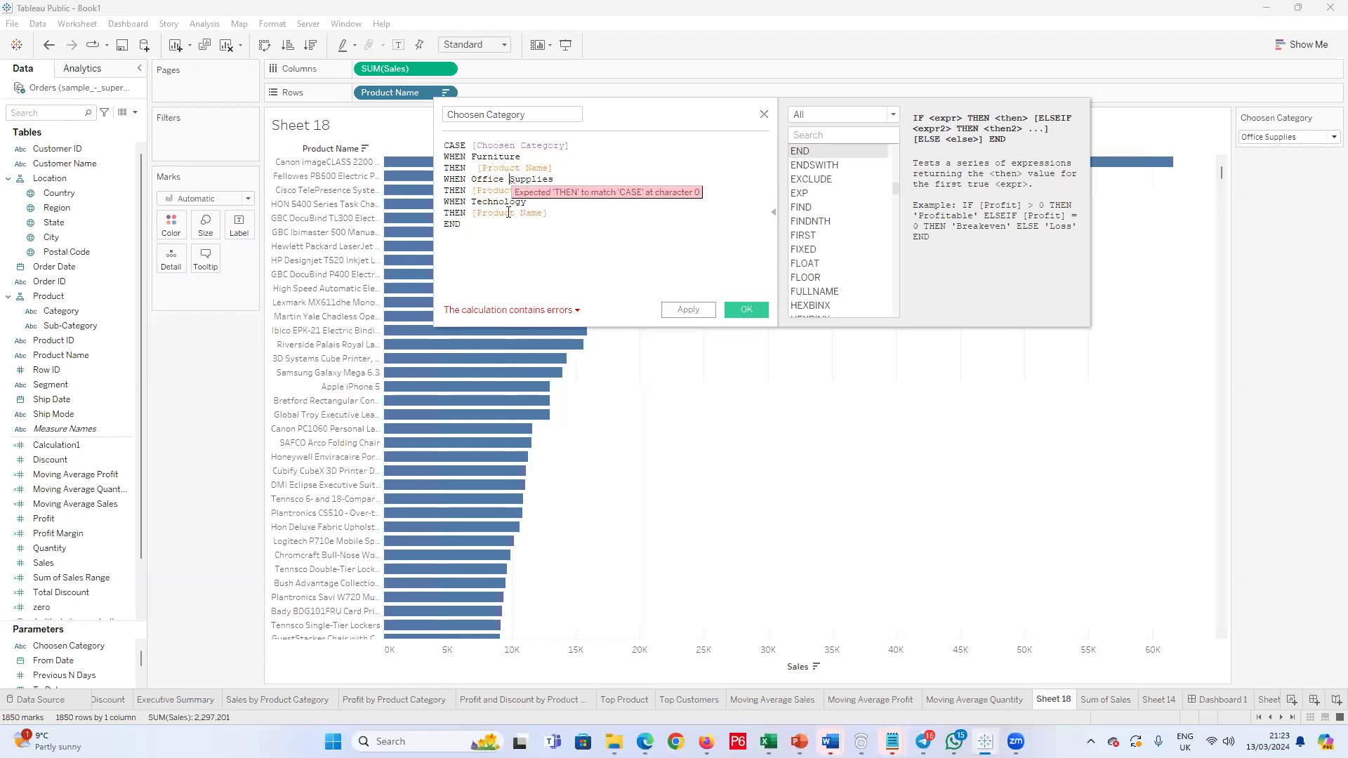
drag(556, 181, 488, 181)
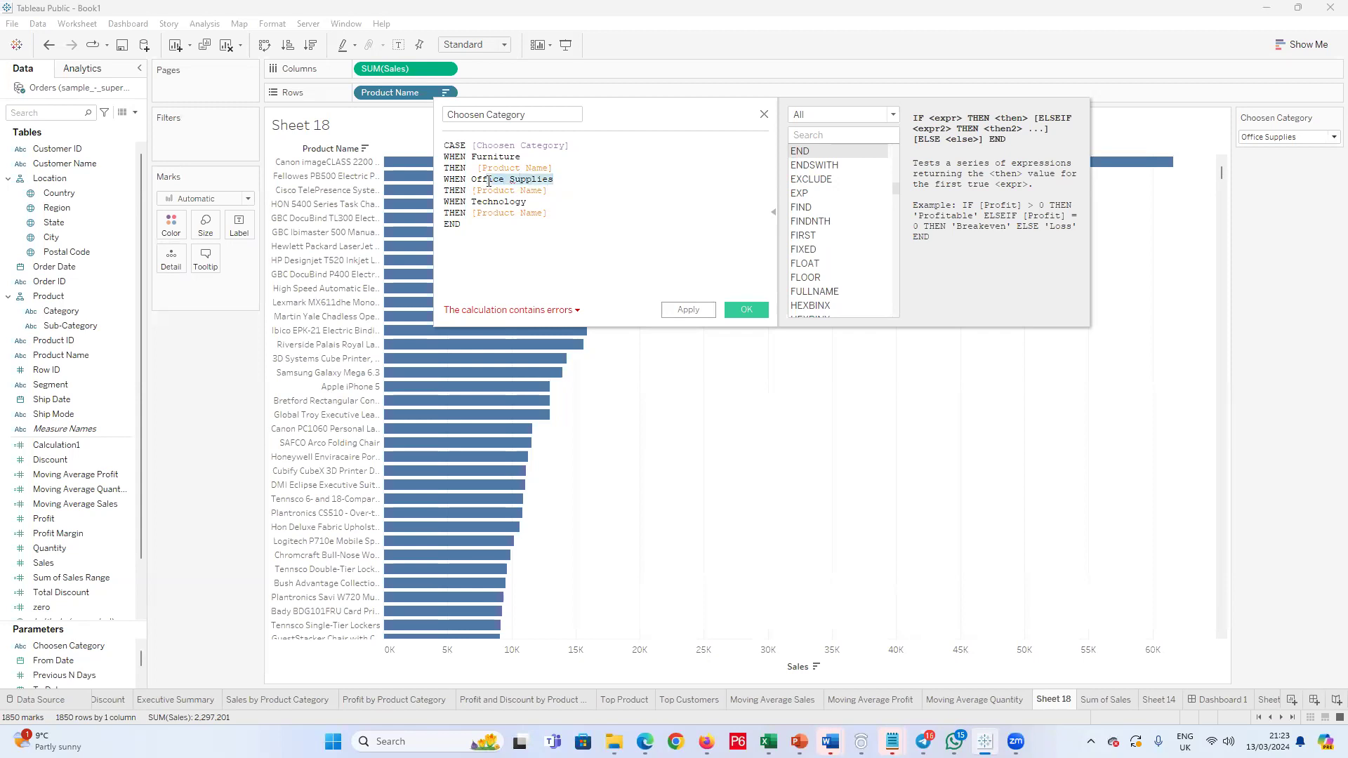
key(BackSpace)
key(BackSpace)
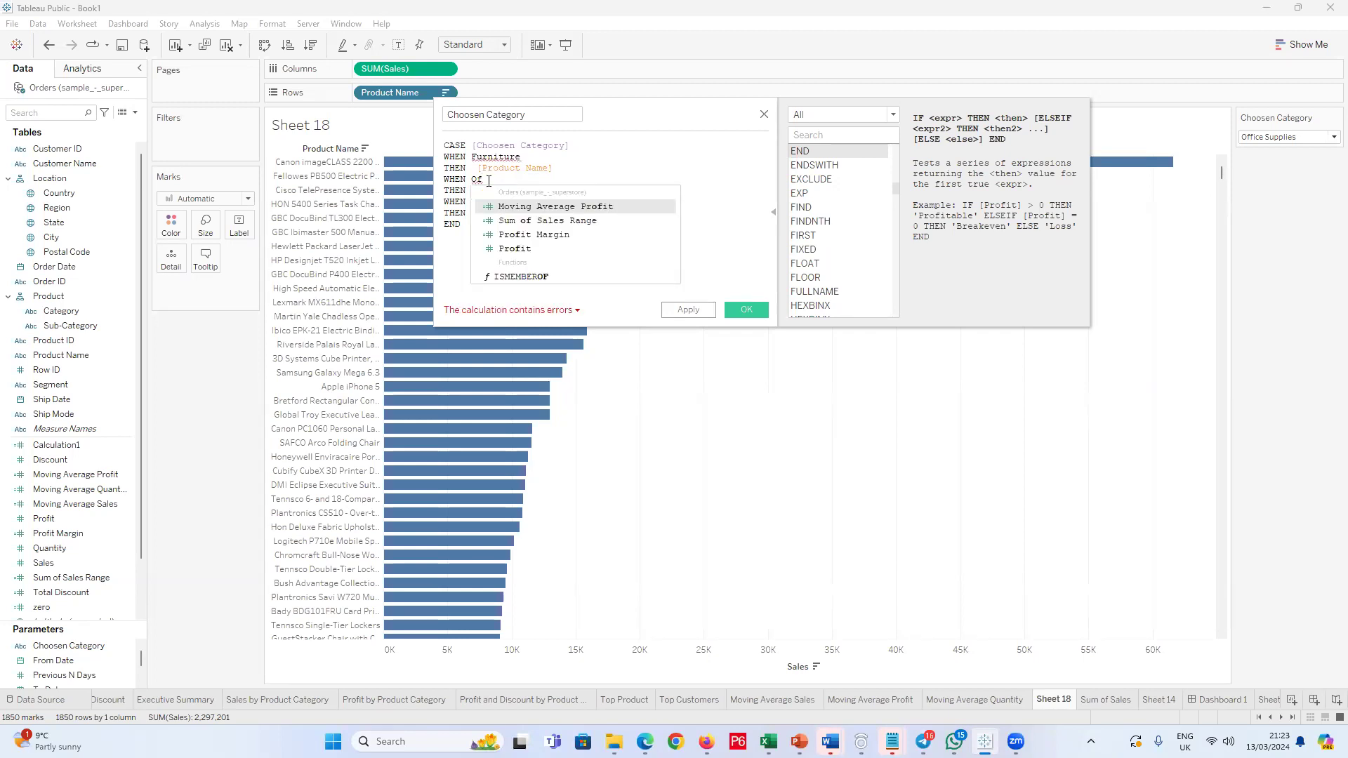
text(fice S)
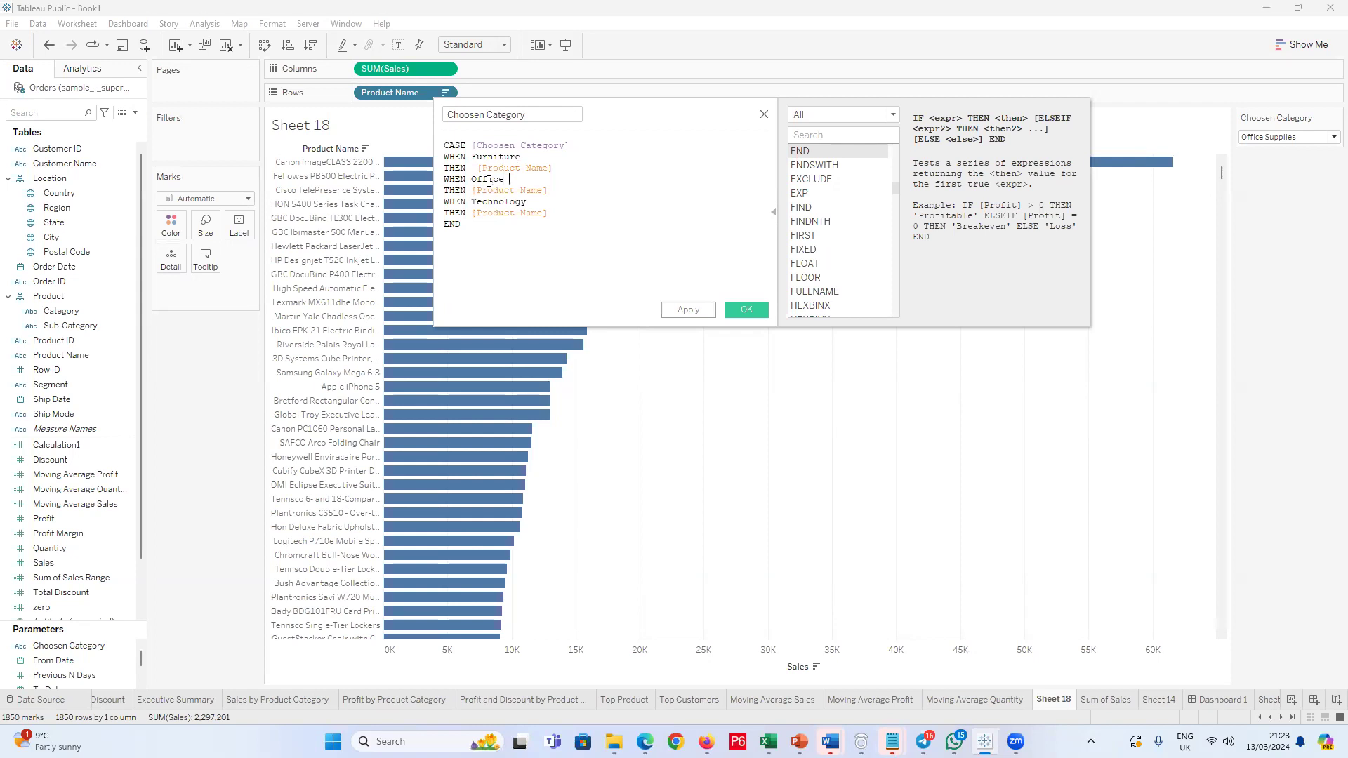
text(upplies)
click(669, 225)
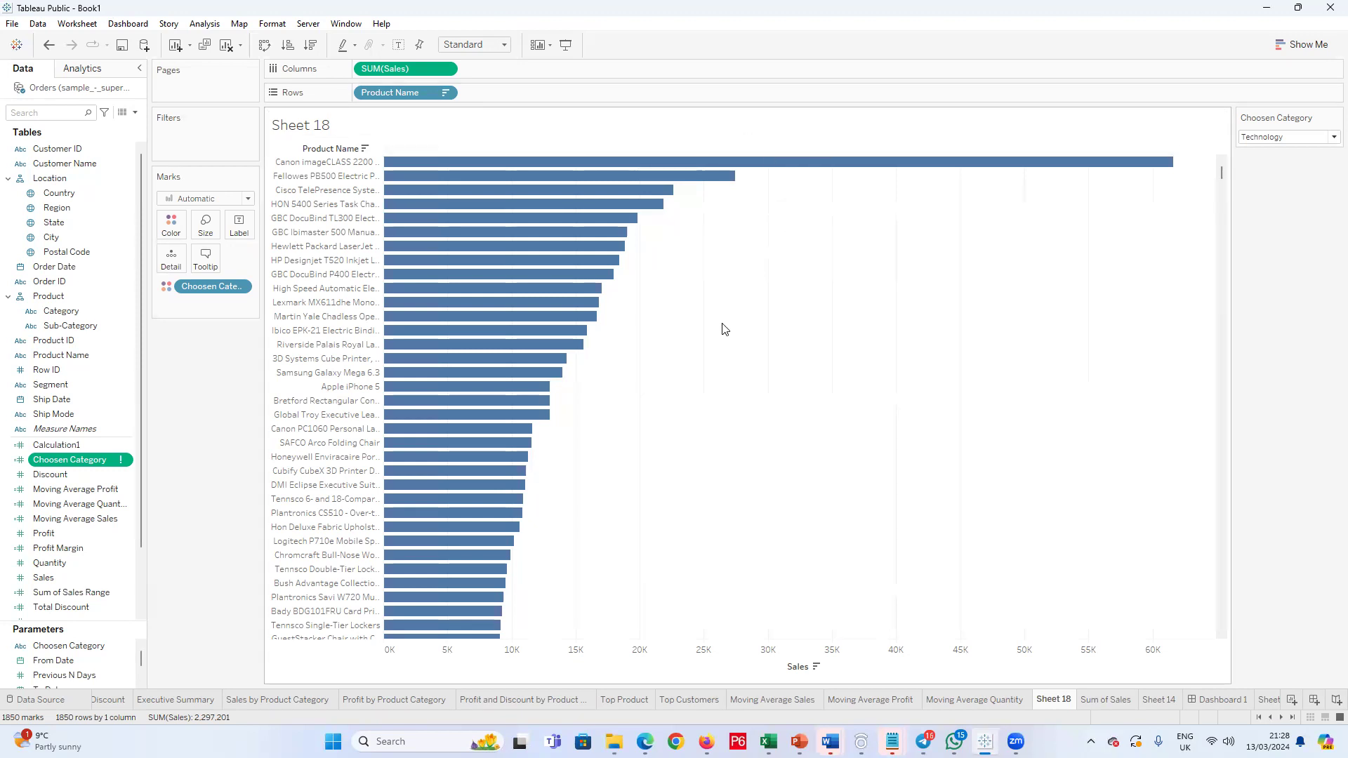
Step: Reopen the Choosen Category calculation and make its first clause read WHEN "Furniture" THEN [Product Name]
right_click(60, 466)
click(109, 206)
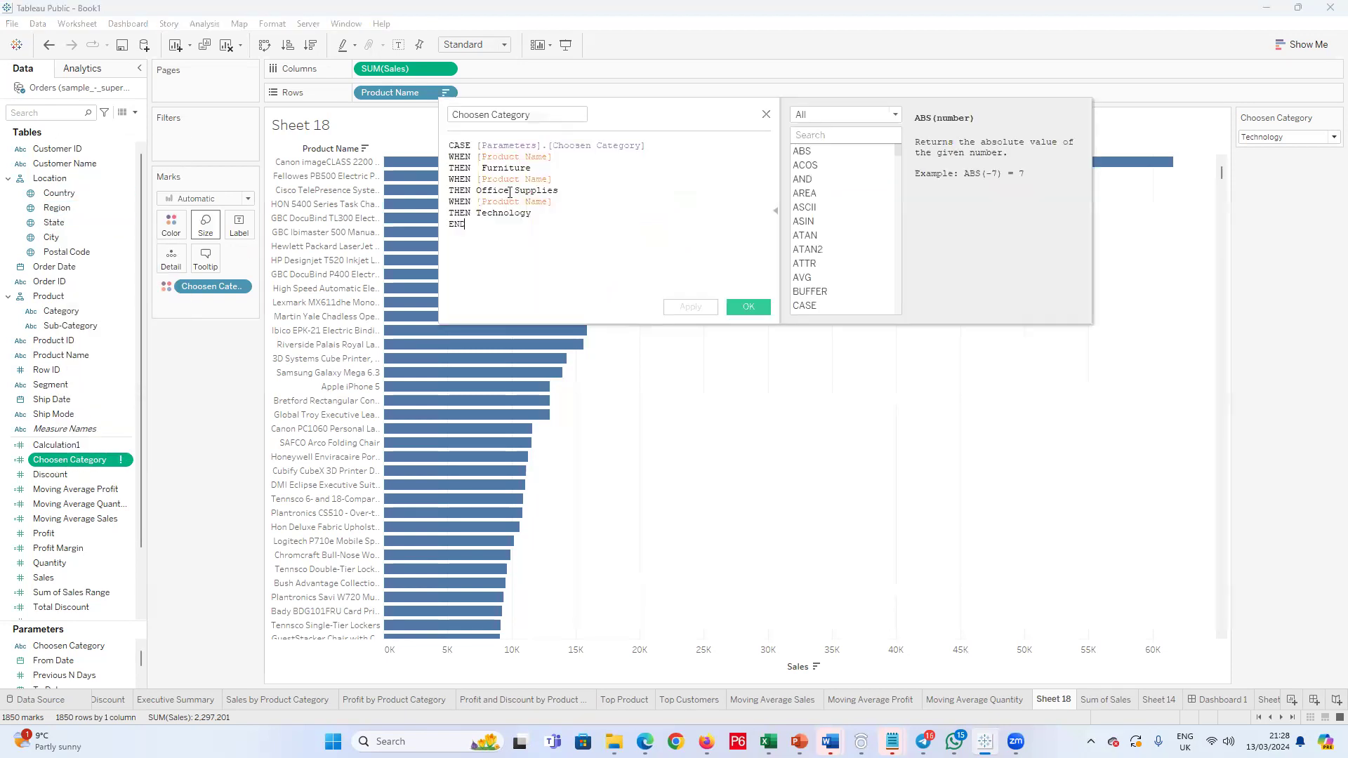
click(476, 156)
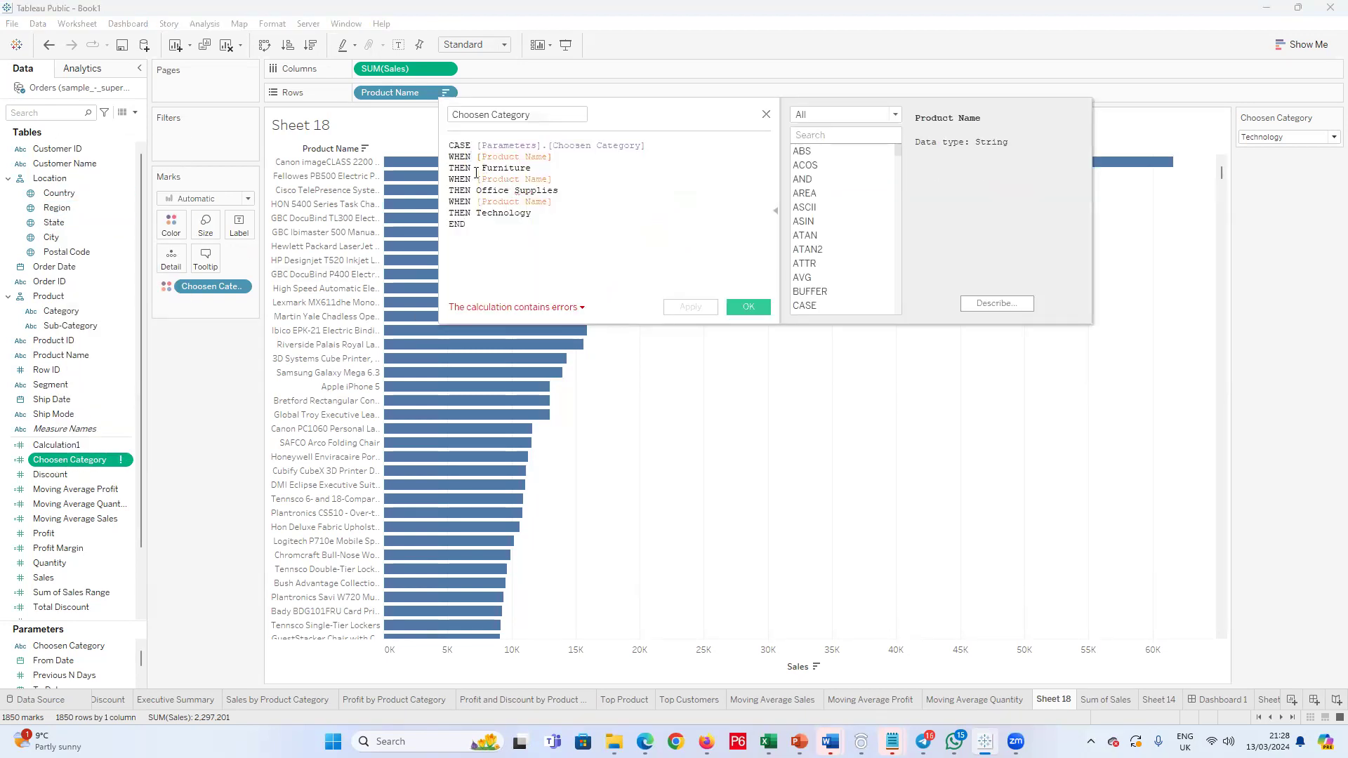
click(484, 168)
drag(540, 168, 482, 168)
key(ctrl+c)
key(BackSpace)
key(Up)
key(ctrl+v)
key(ctrl+Left)
text(")
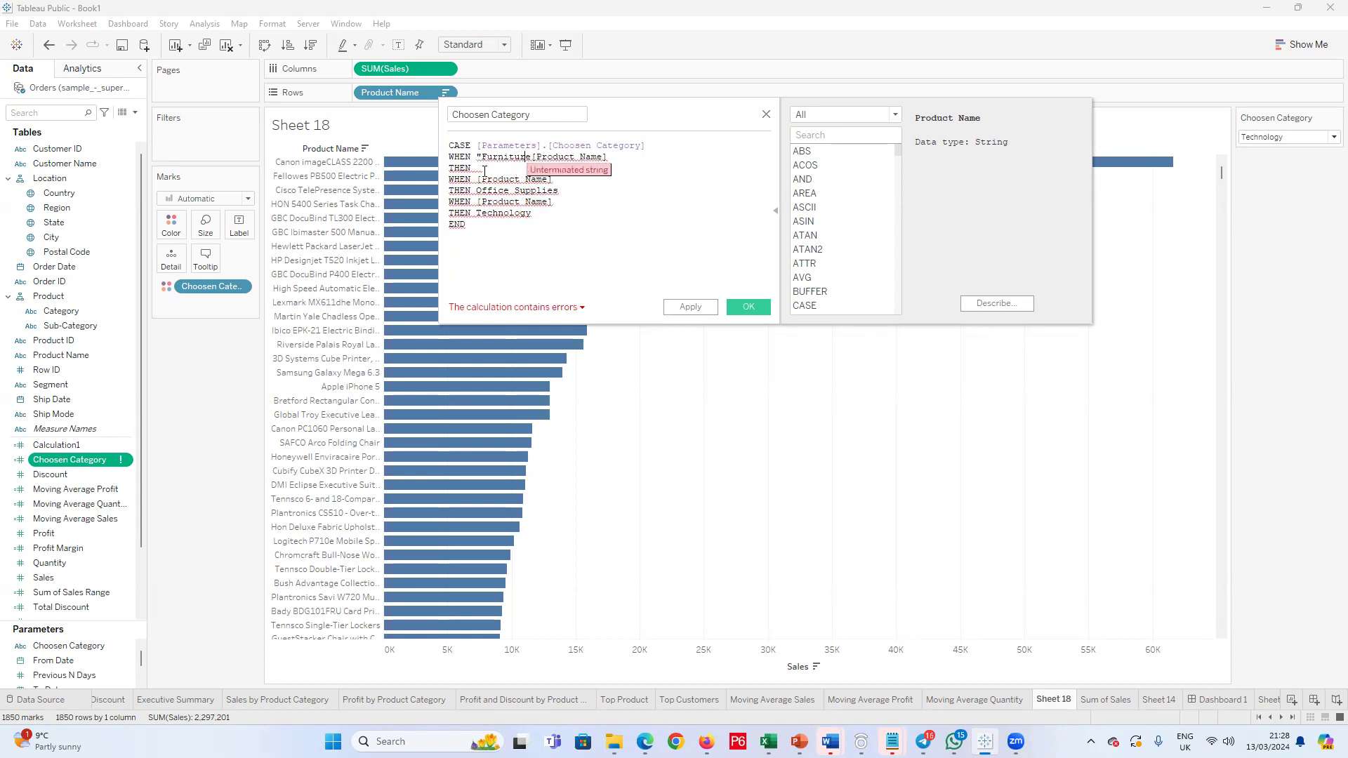
text(")
Step: Make the second clause read WHEN "Office Supplies" THEN [Product Name], with the category as a quoted string
drag(630, 151, 476, 181)
key(ctrl+c)
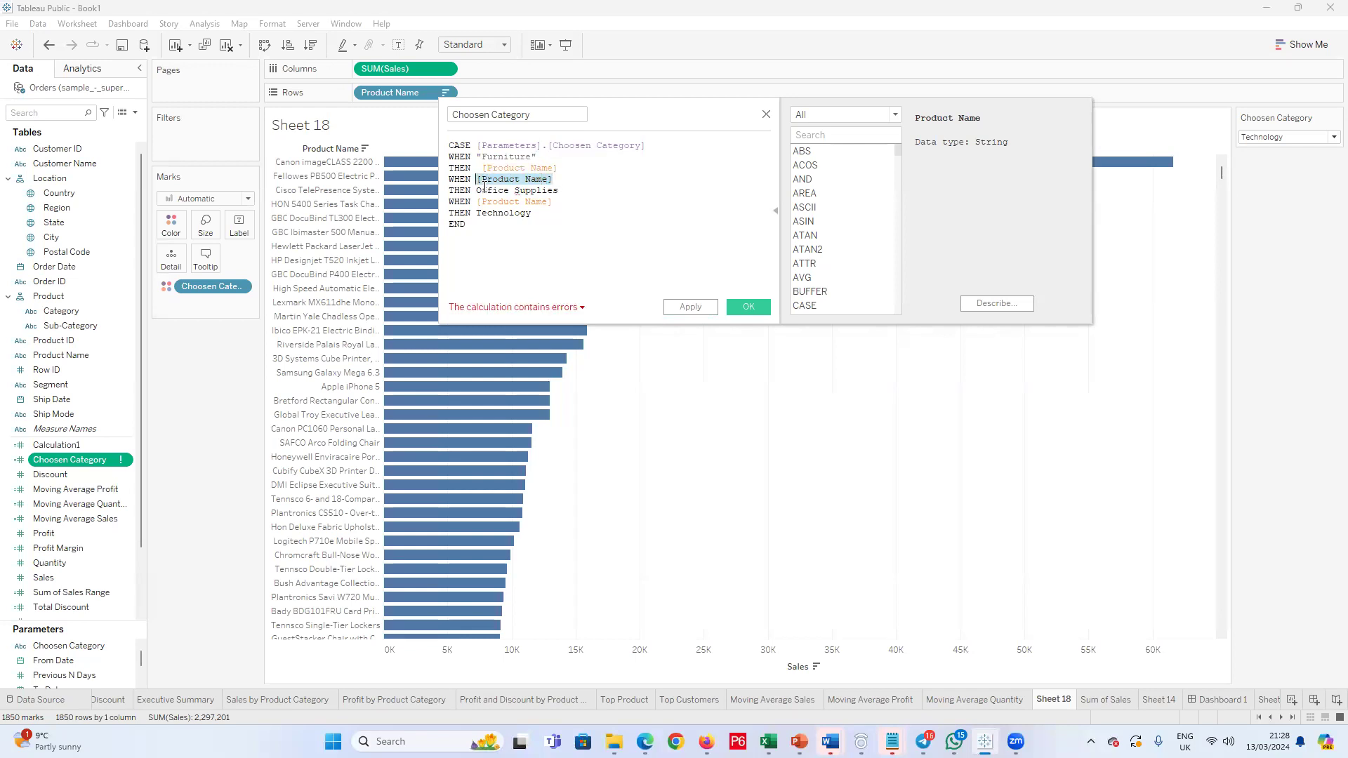
key(Delete)
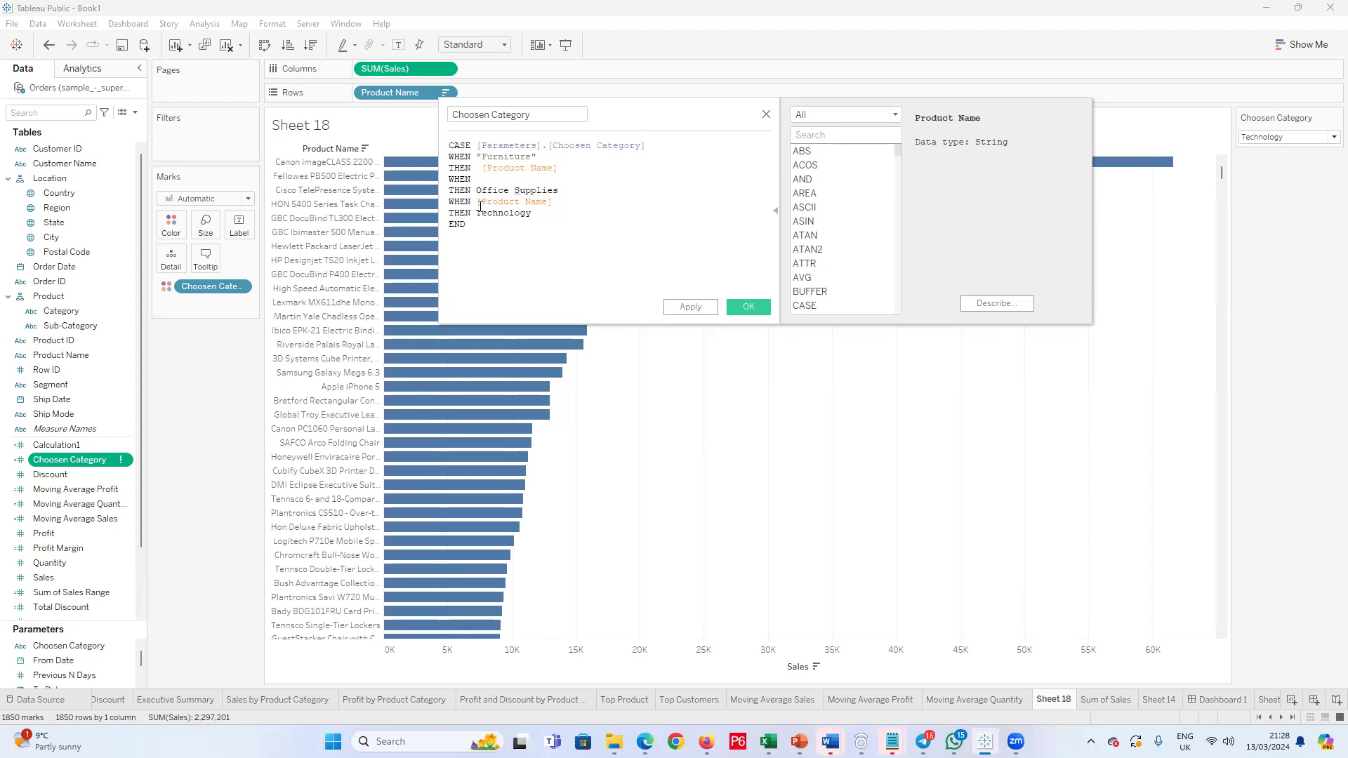
click(475, 191)
key(ctrl+v)
drag(633, 190, 552, 191)
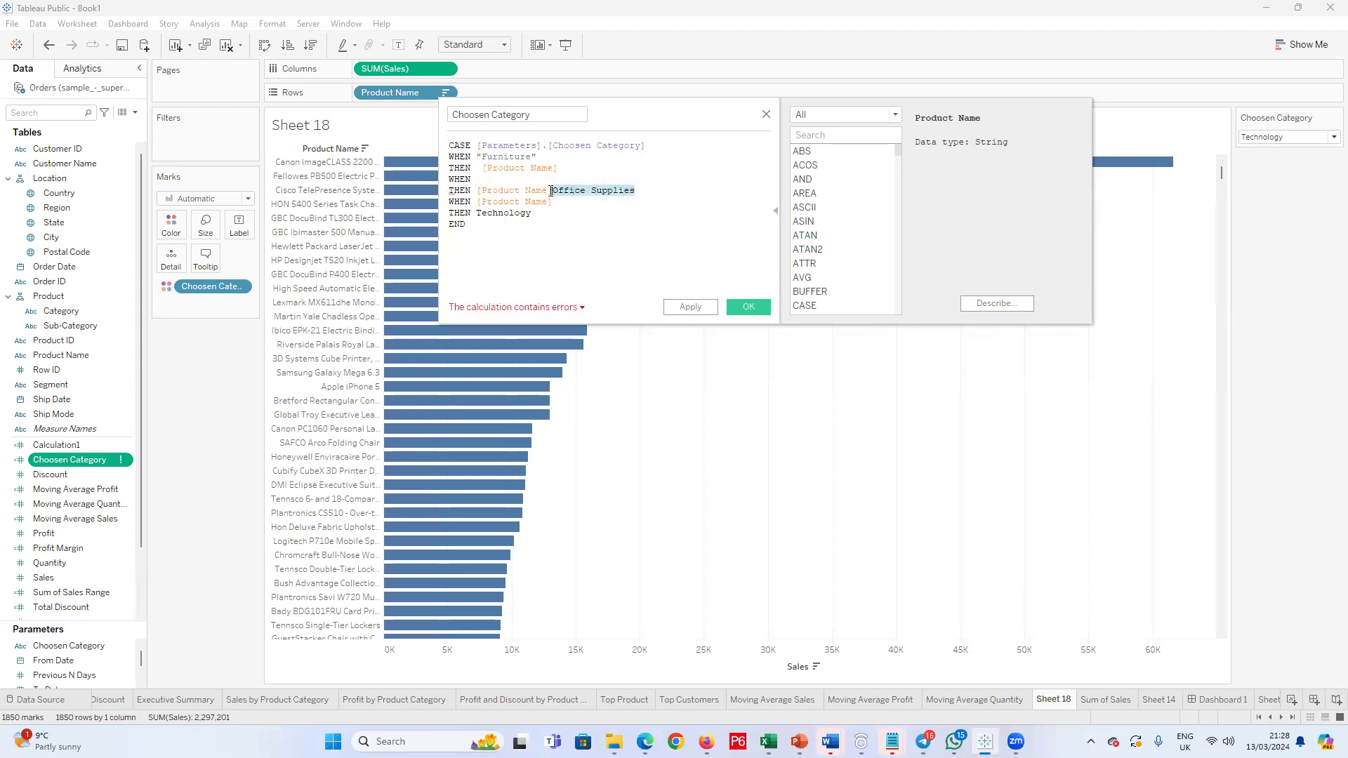
key(Delete)
click(499, 181)
text(")
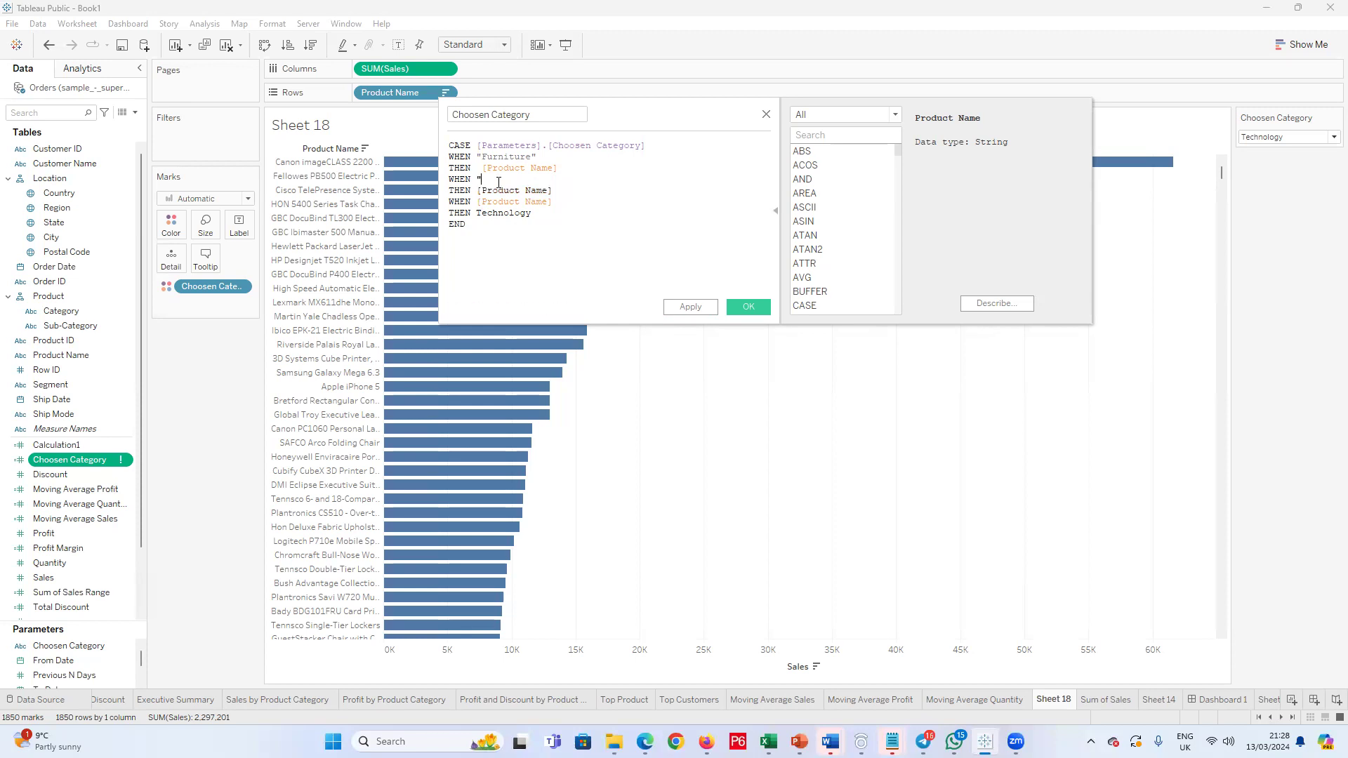
text(Office Supplies")
Step: Undo the last edits to the second WHEN value and restore it as "Office Supplies"
drag(552, 202, 479, 201)
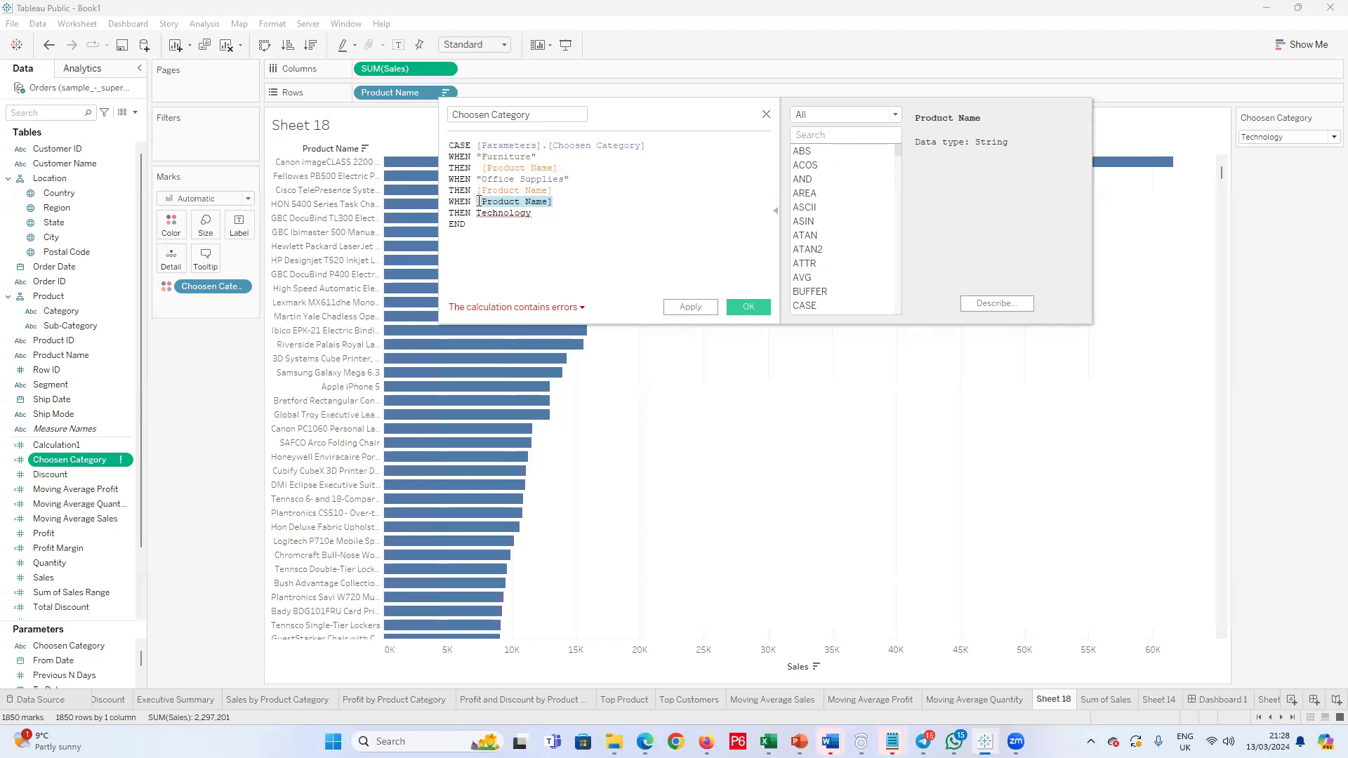
key(ctrl+z)
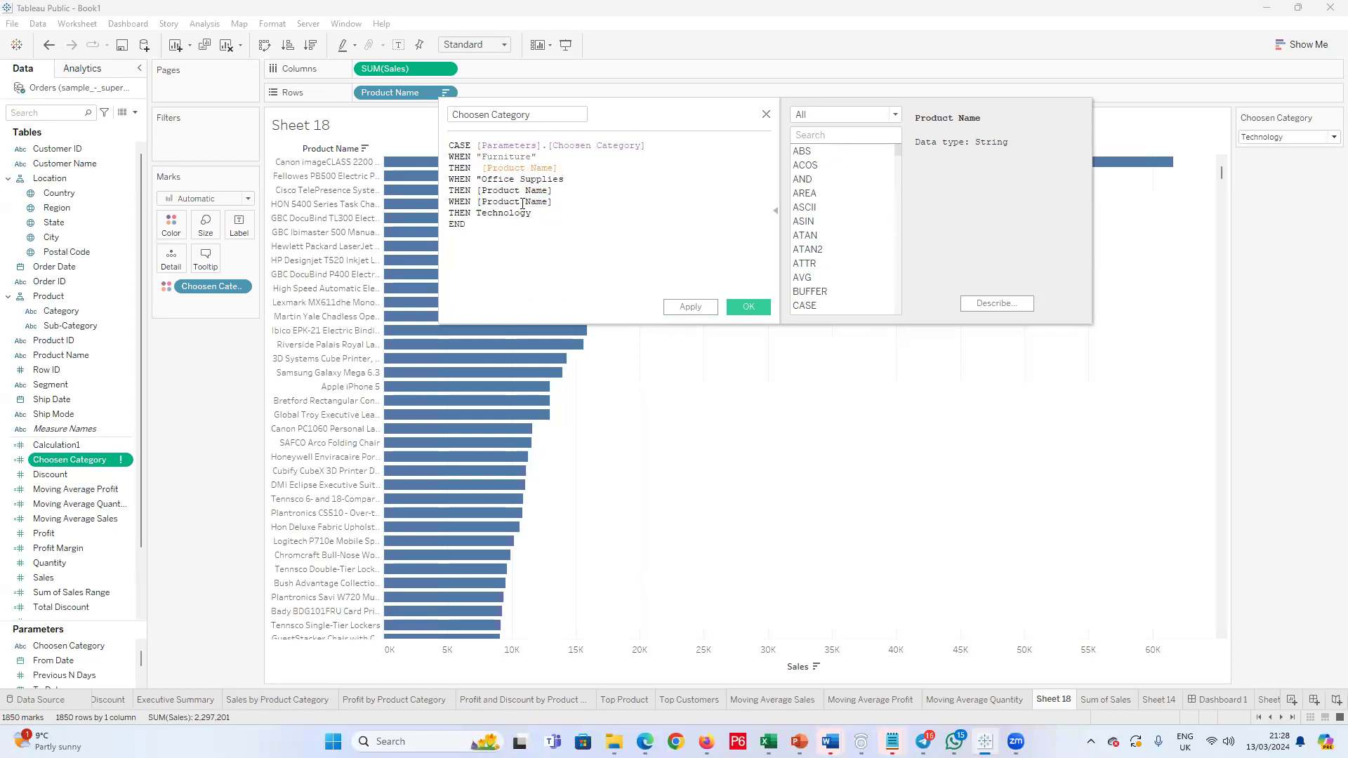
click(561, 202)
key(ctrl+z)
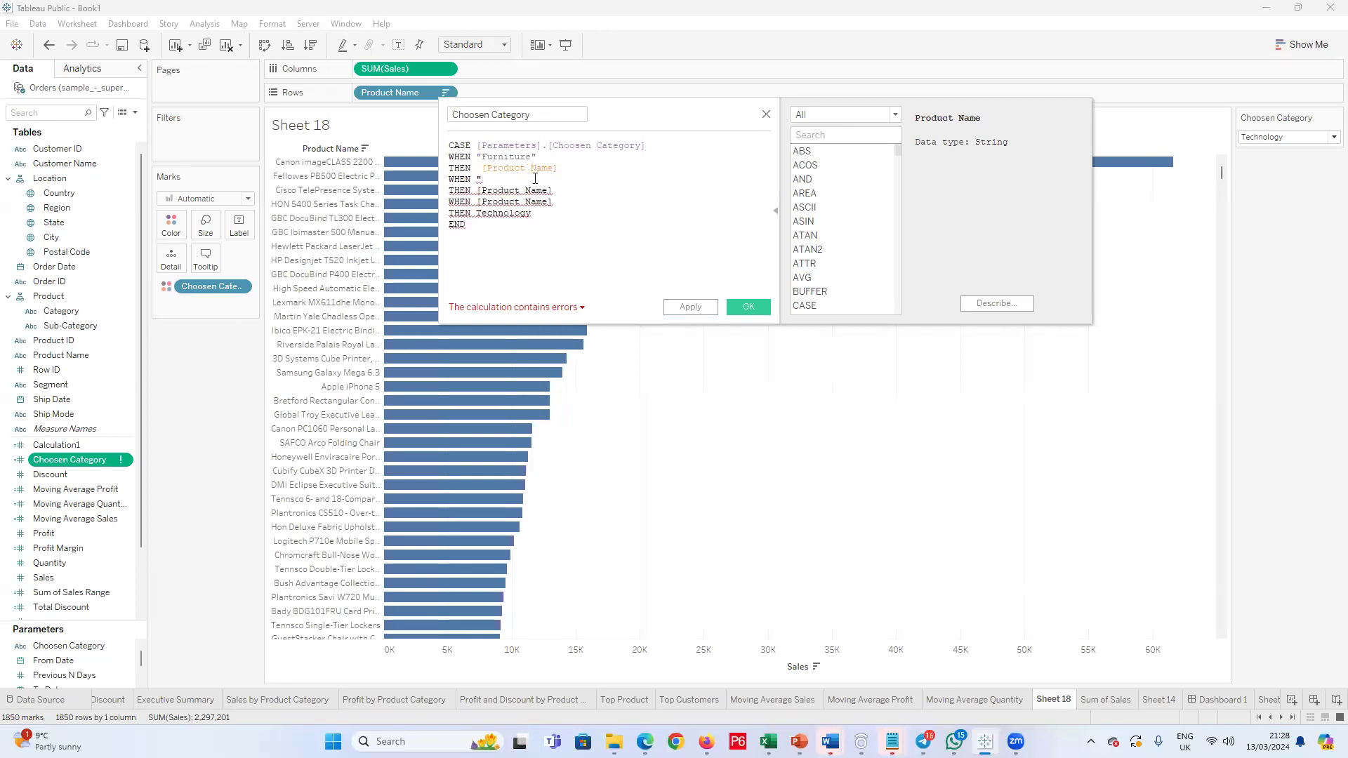
key(ctrl+y)
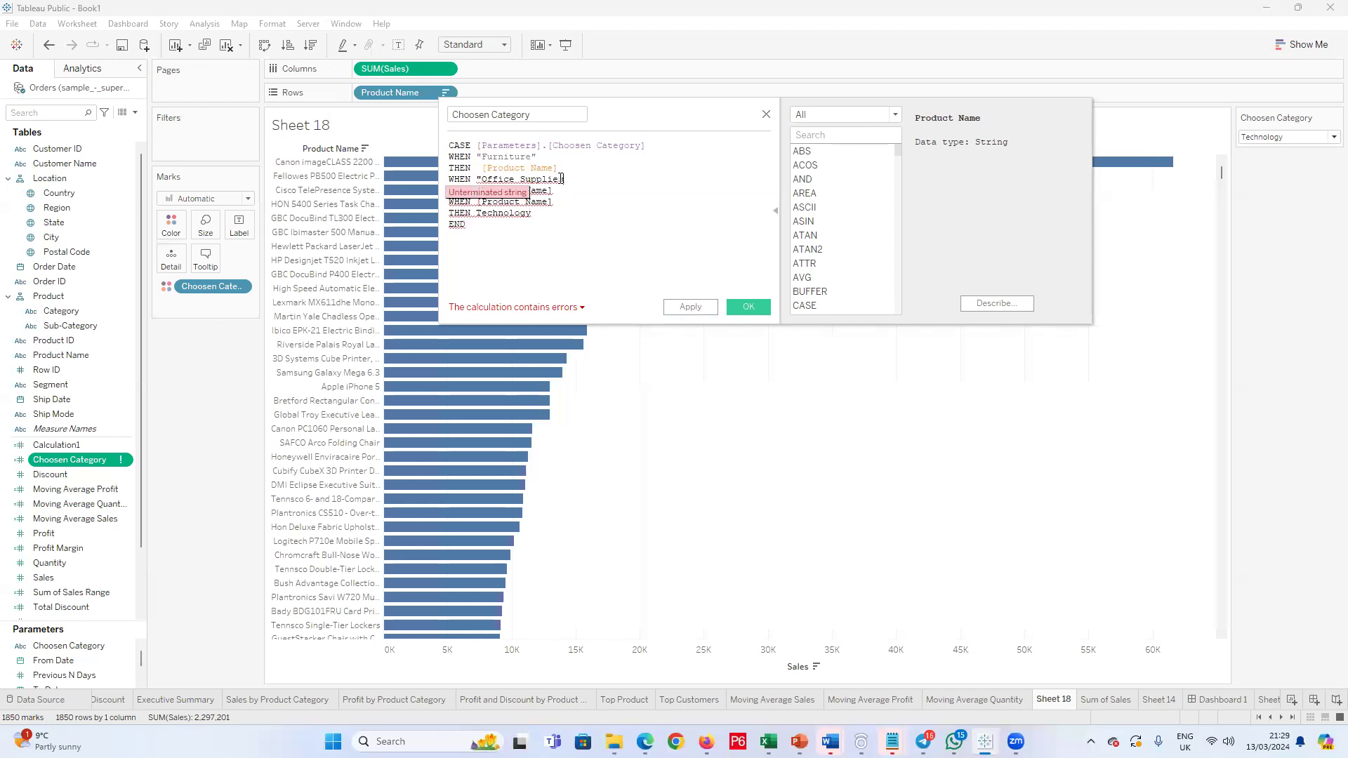
text(s)
Step: Make the third clause read WHEN "Technology" THEN [Product Name] and save the calculation
drag(554, 199, 483, 205)
key(ctrl+c)
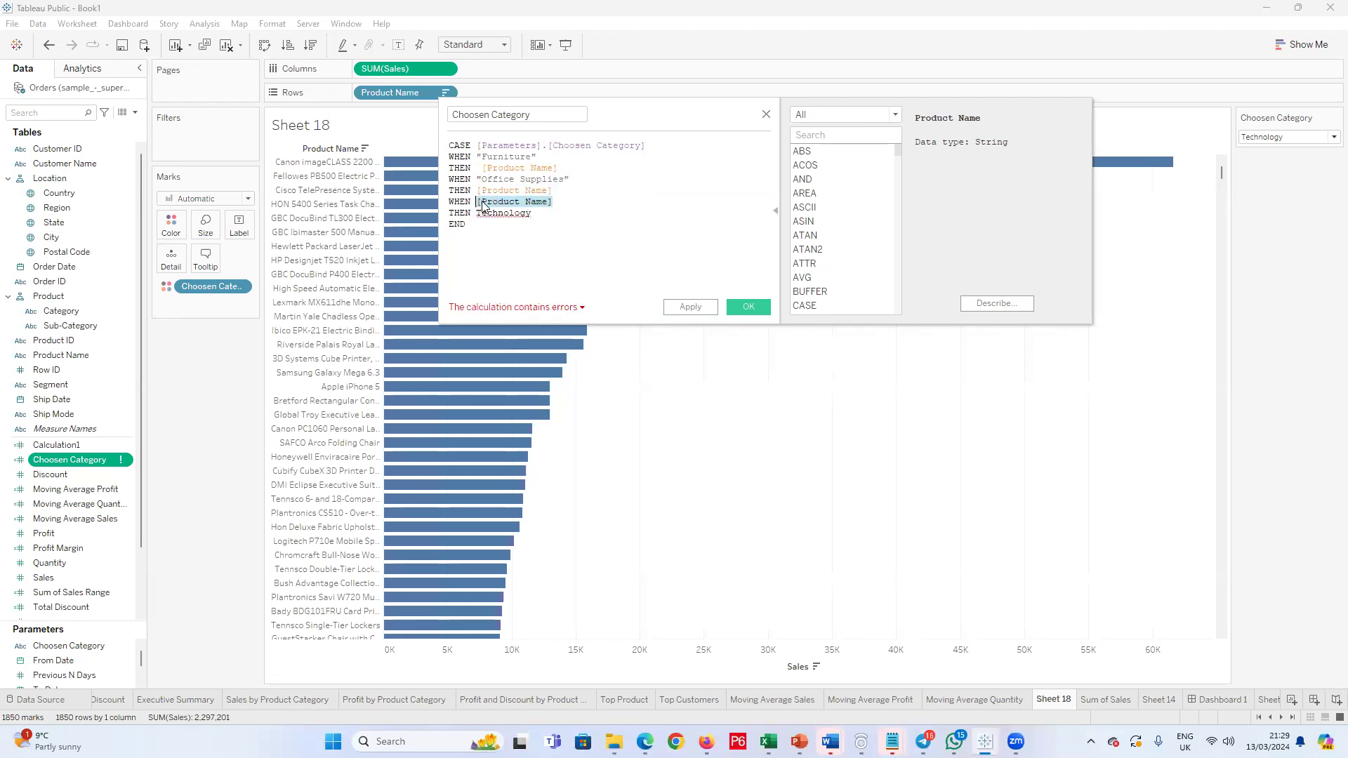
key(BackSpace)
key(ctrl+v)
drag(619, 218, 552, 216)
key(ctrl+c)
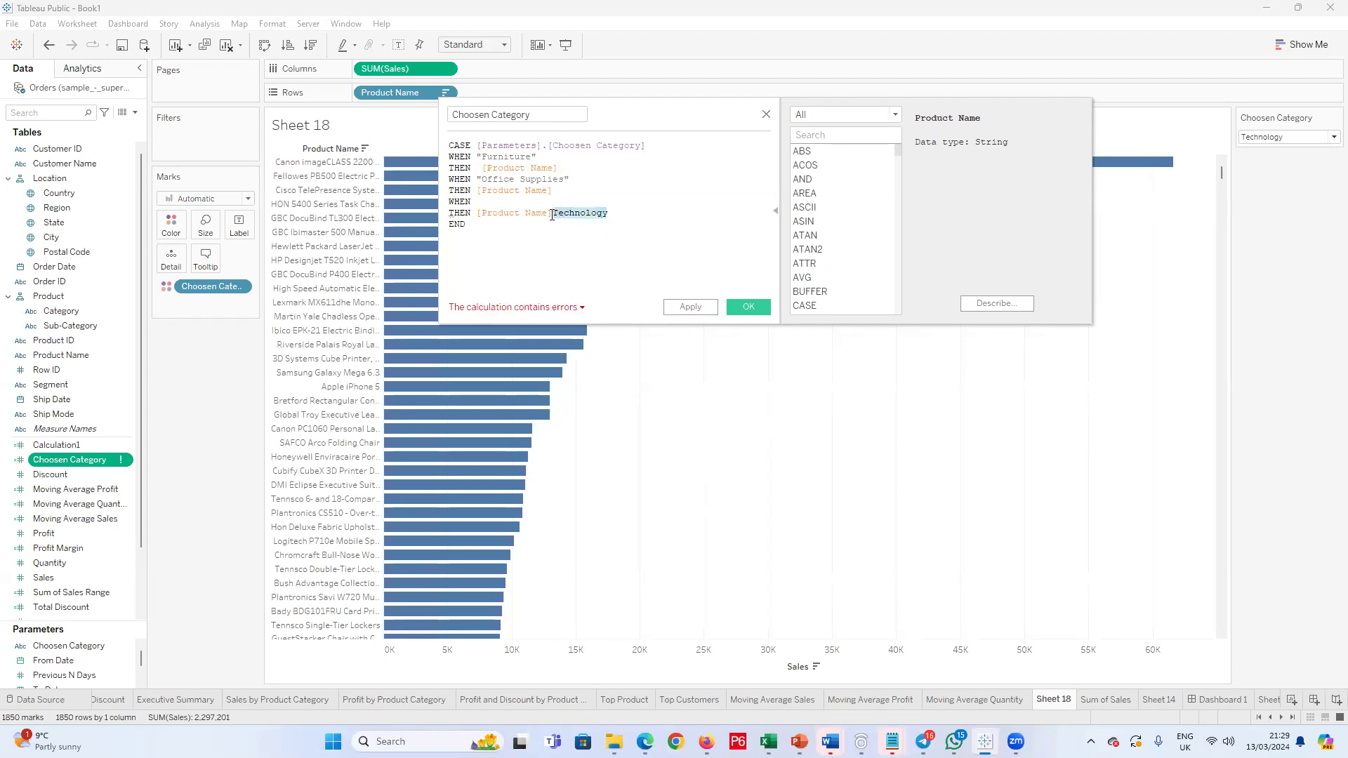
key(BackSpace)
click(528, 204)
text(")
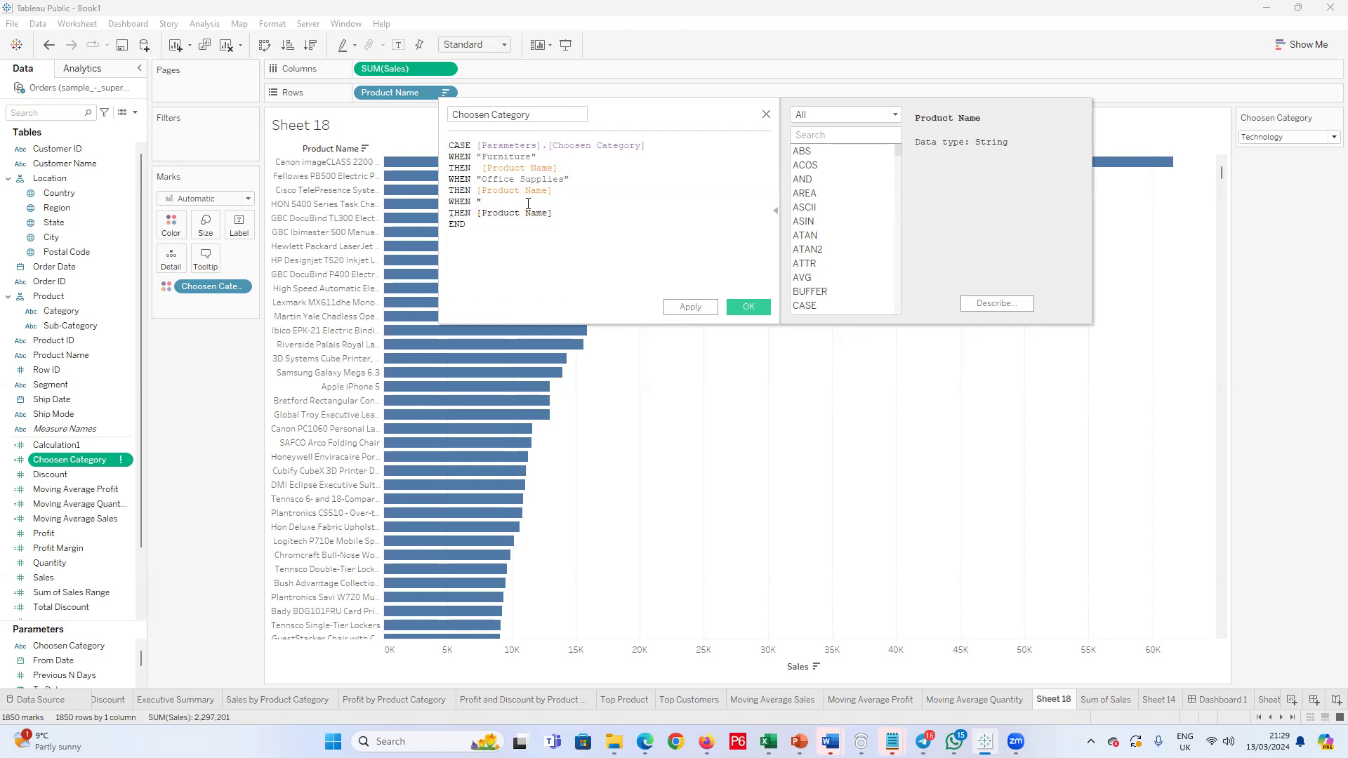
key(ctrl+v)
text(")
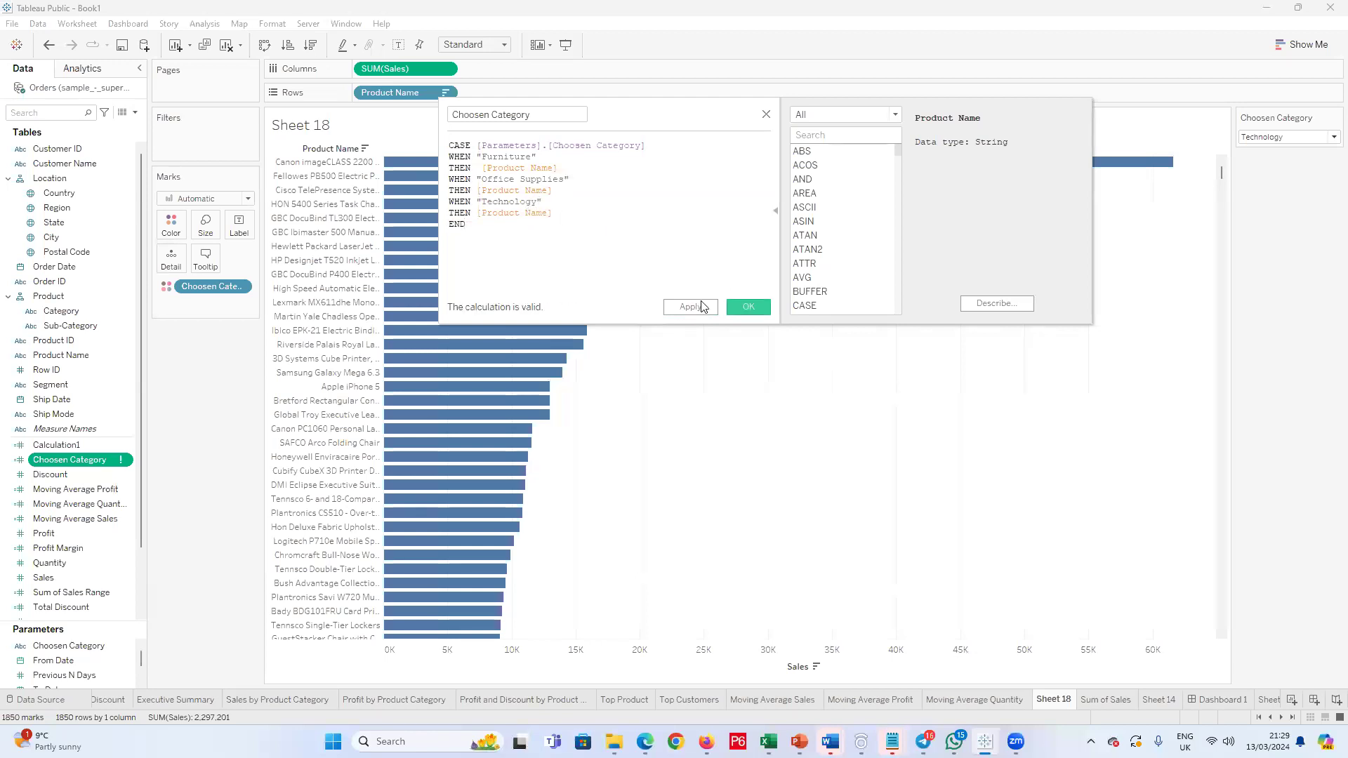
click(735, 306)
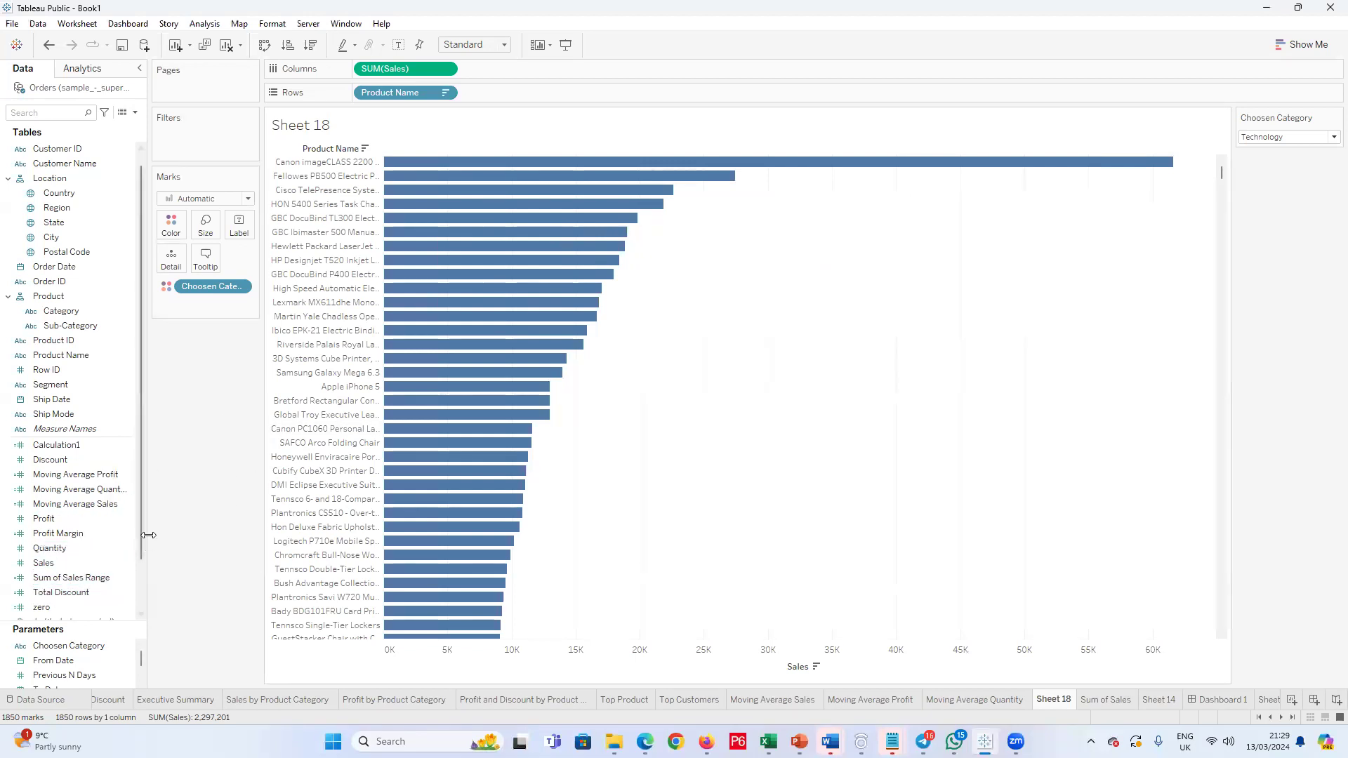
scroll(76, 520, down, 2)
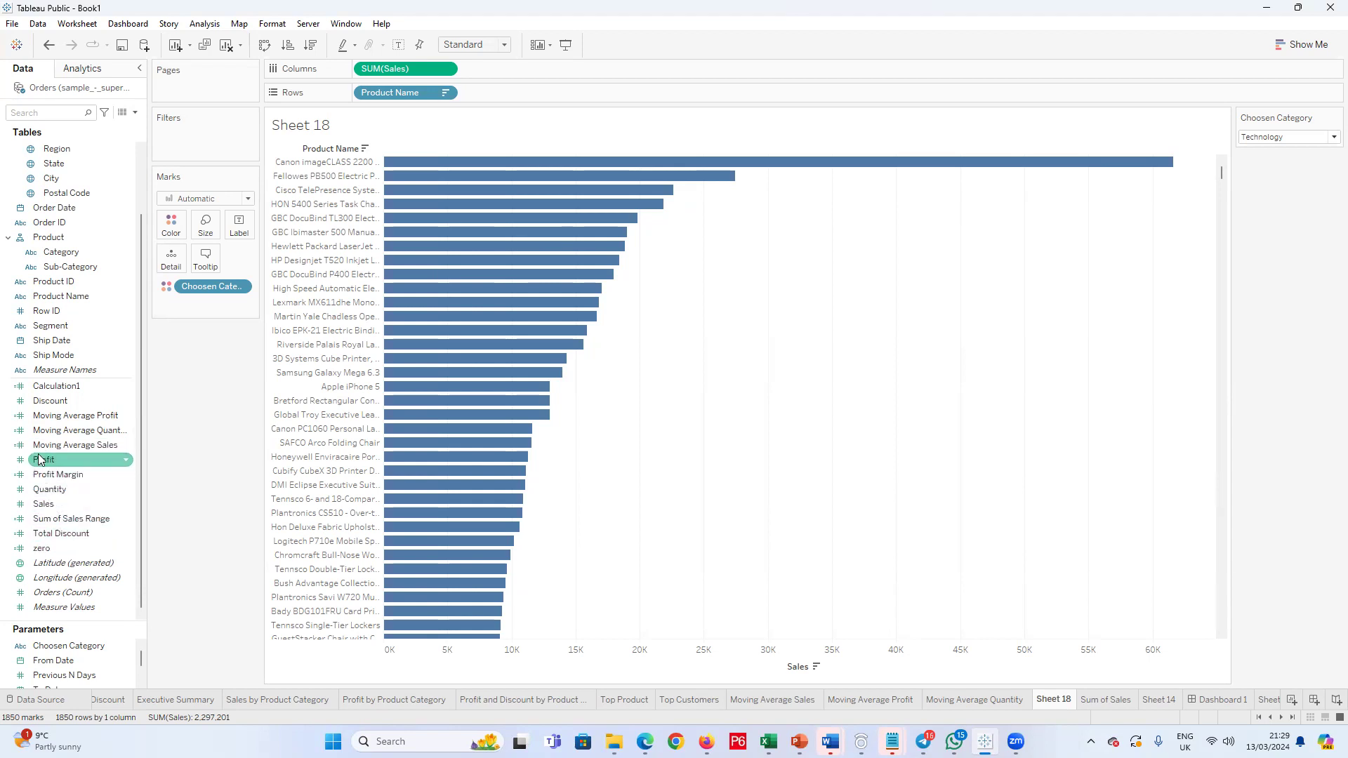
Step: Examine the lists of data fields and parameters for the existing calculated fields and the Choosen Category entries
scroll(59, 443, up, 2)
scroll(59, 441, down, 1)
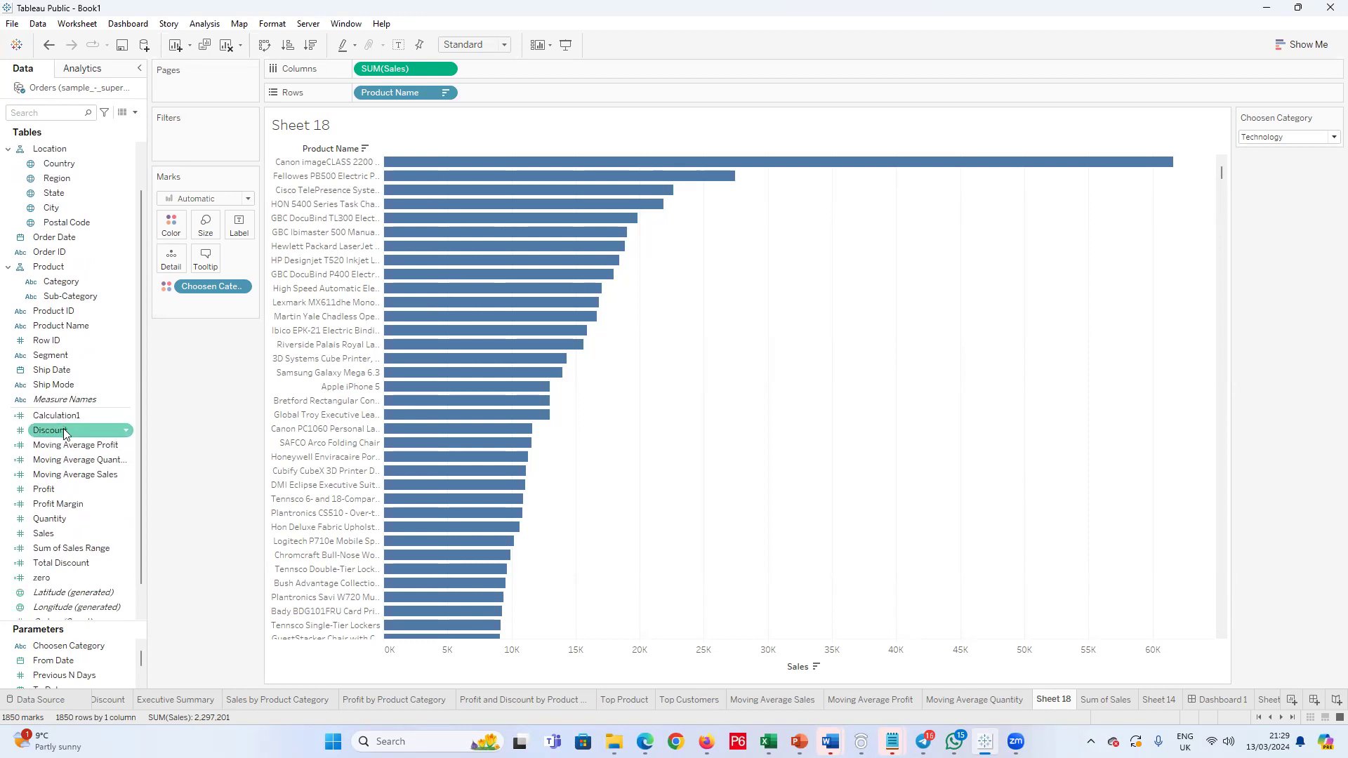
scroll(65, 436, down, 1)
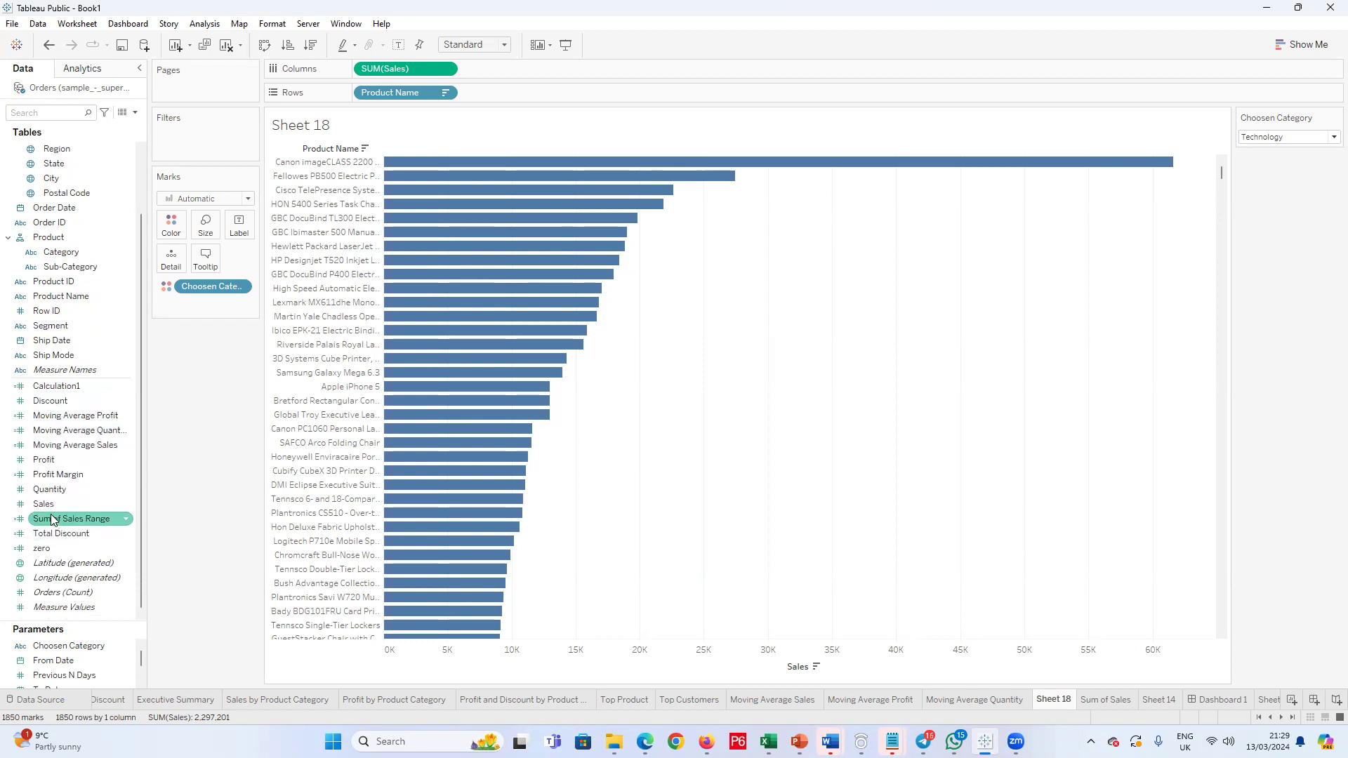
scroll(50, 510, up, 3)
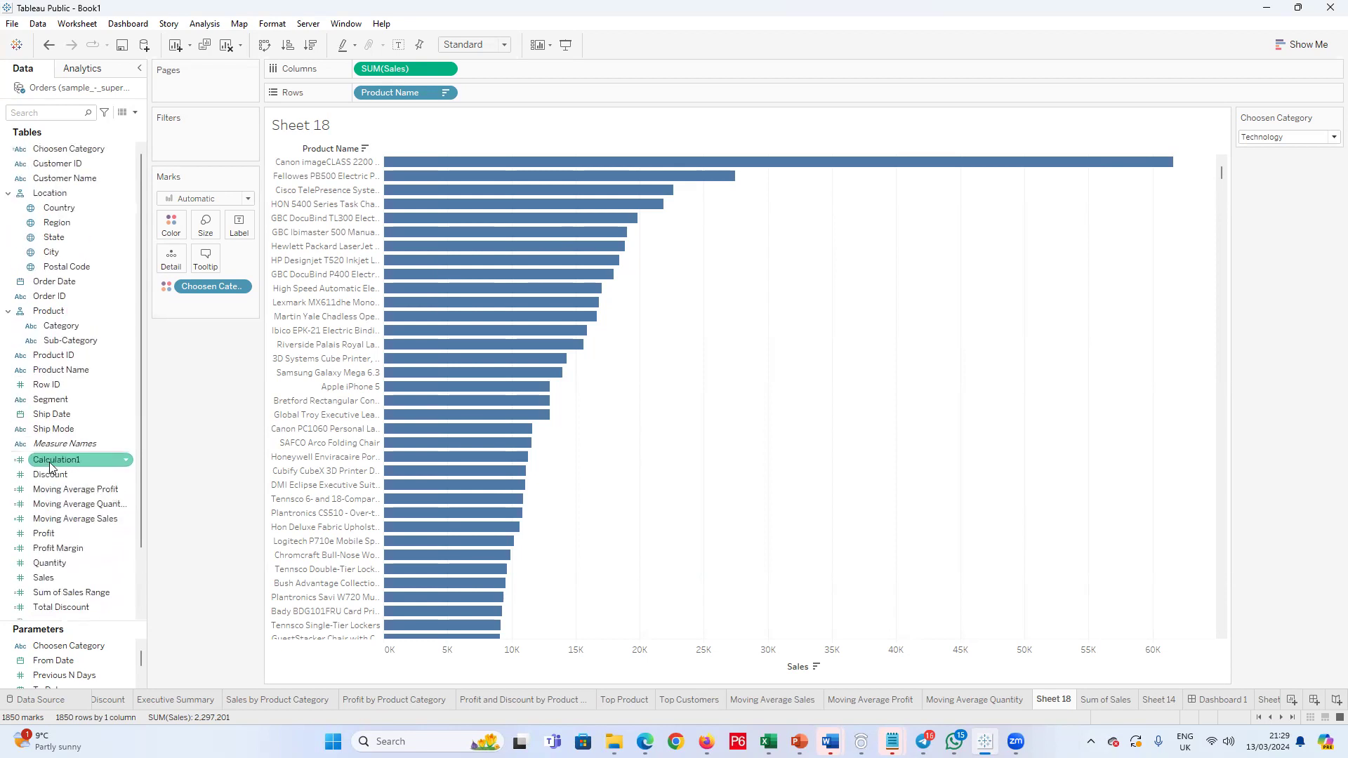
scroll(88, 484, down, 3)
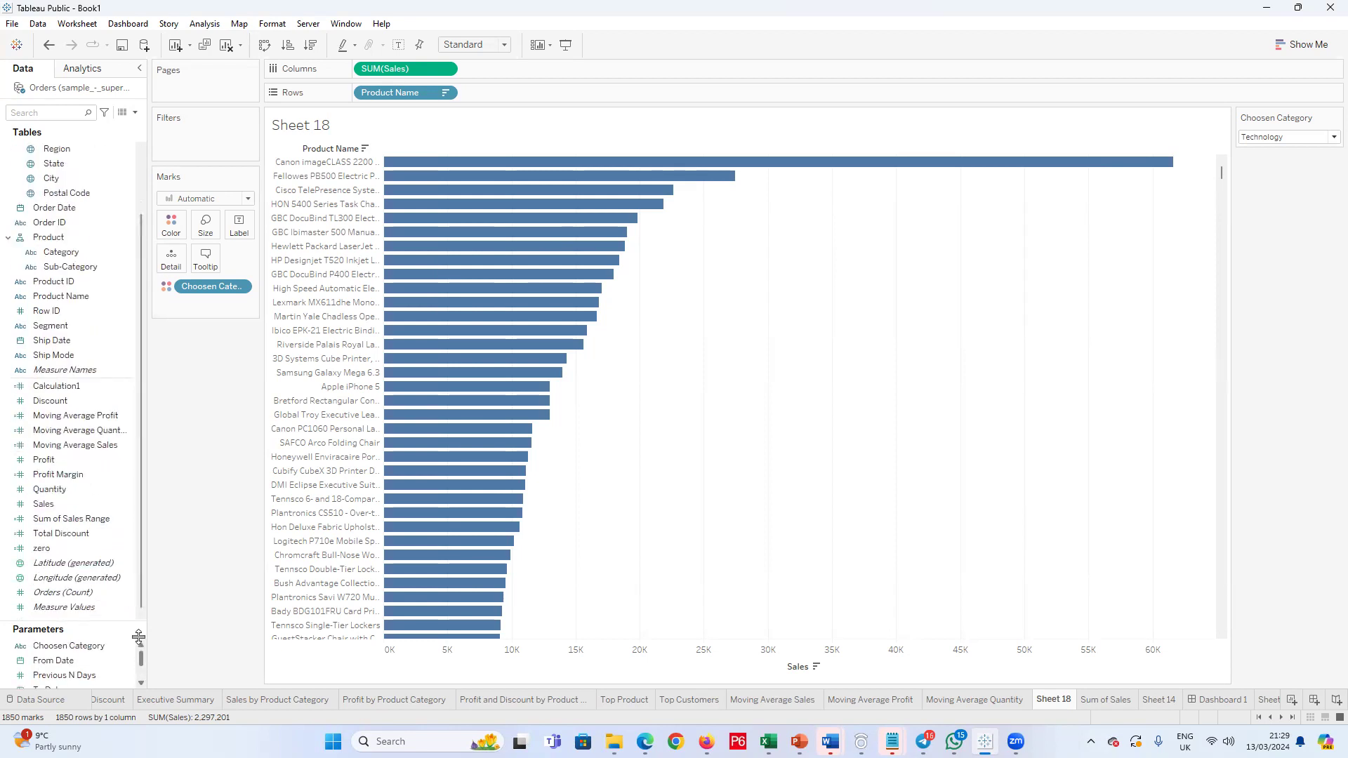
click(91, 580)
click(94, 647)
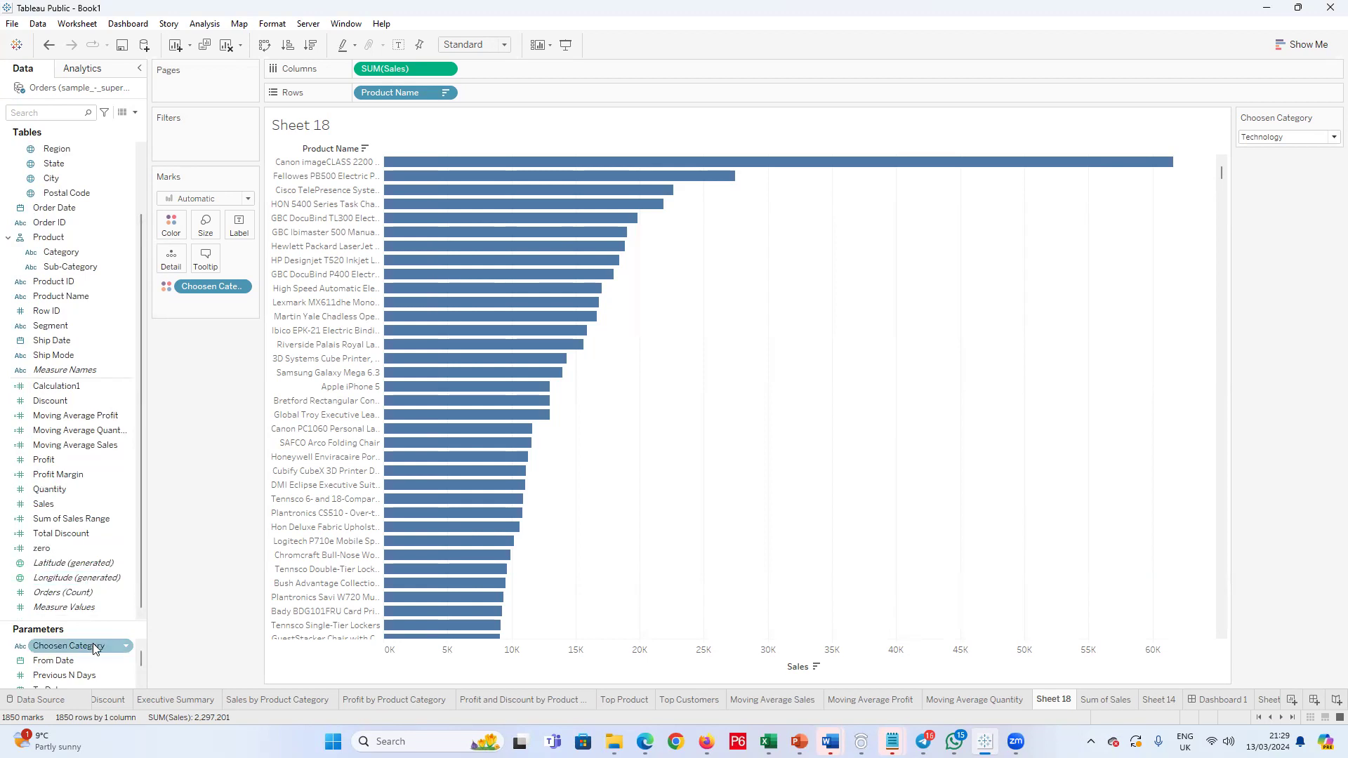
click(96, 489)
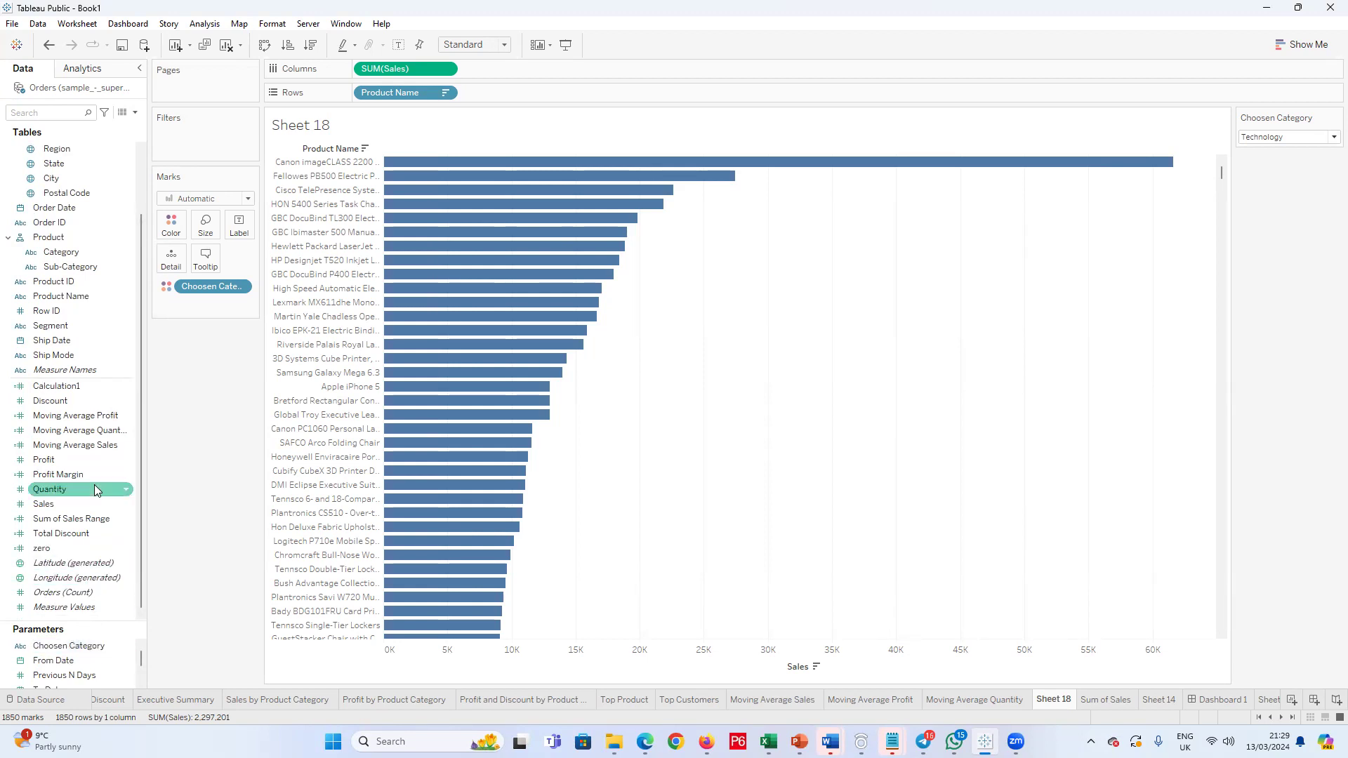
click(78, 537)
scroll(79, 536, up, 2)
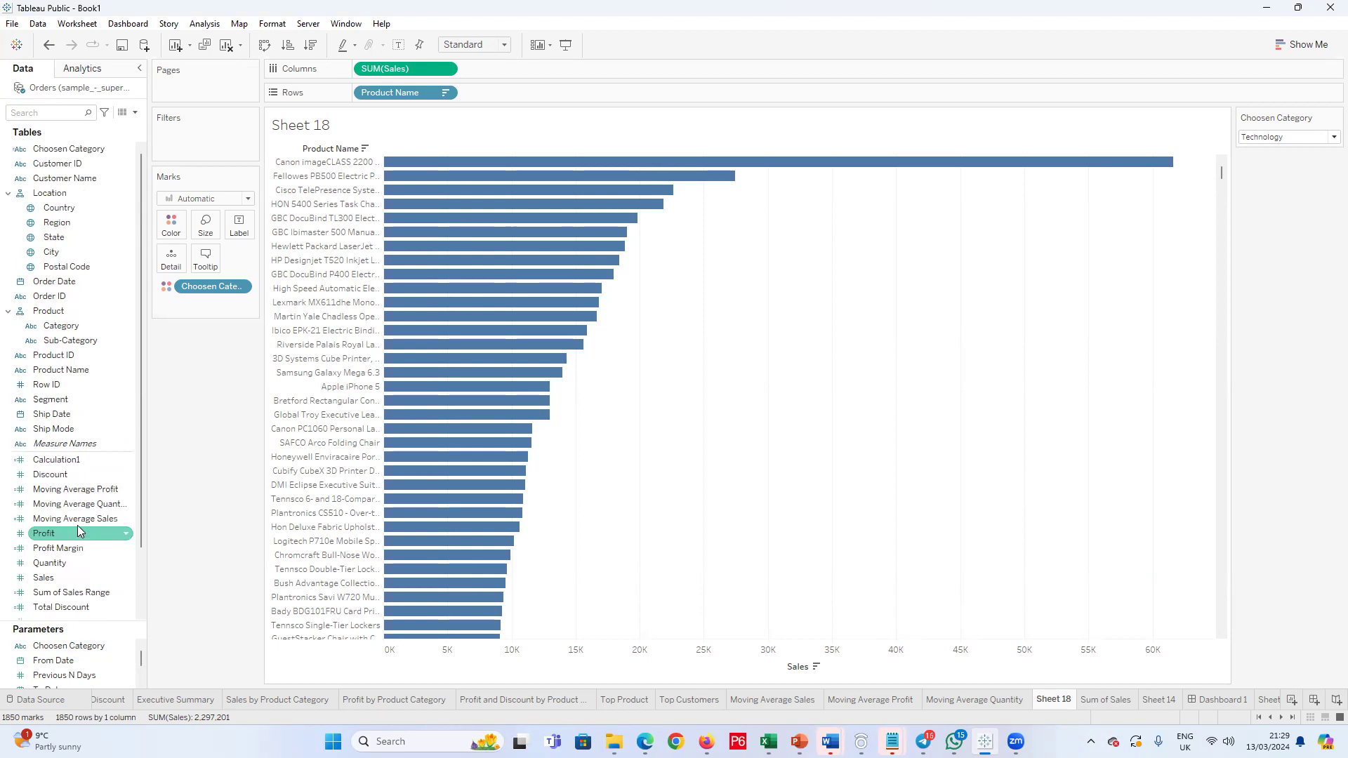
click(60, 463)
double_click(59, 463)
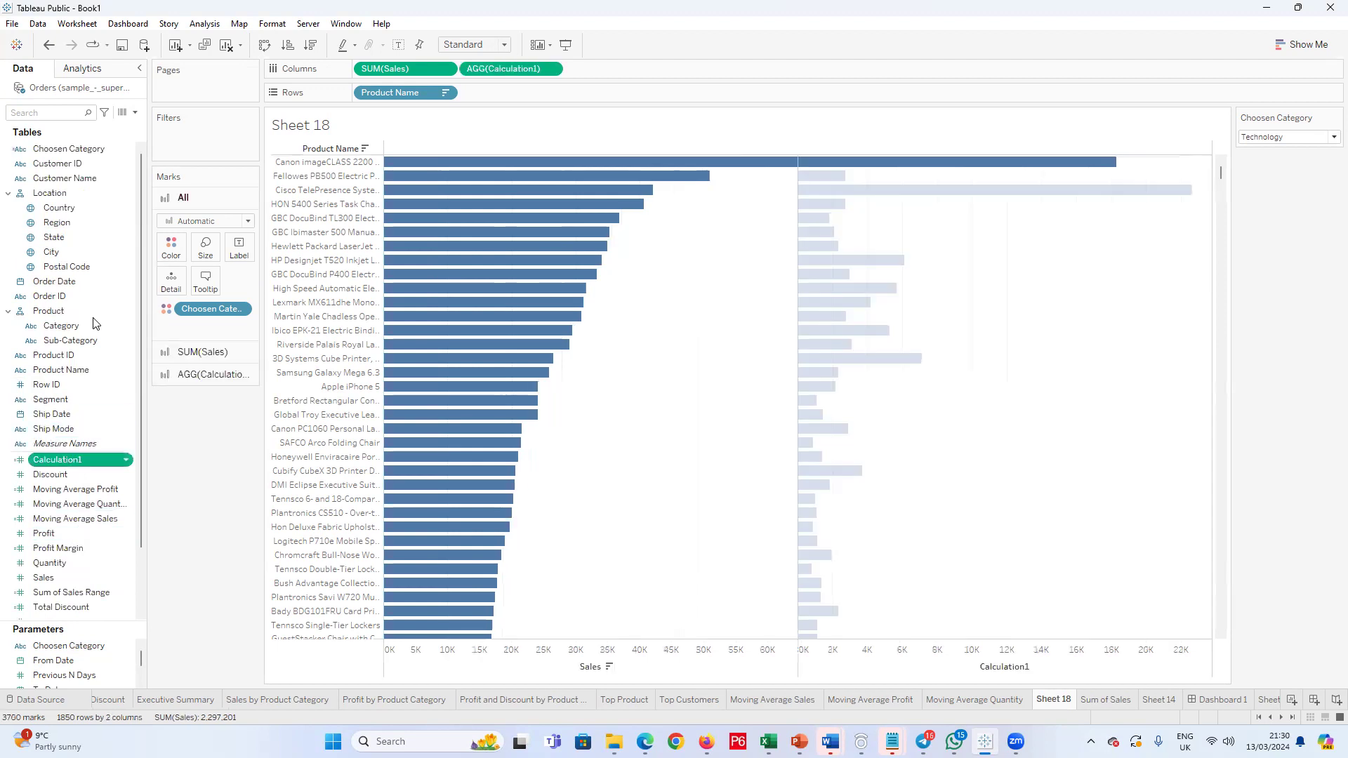
right_click(62, 462)
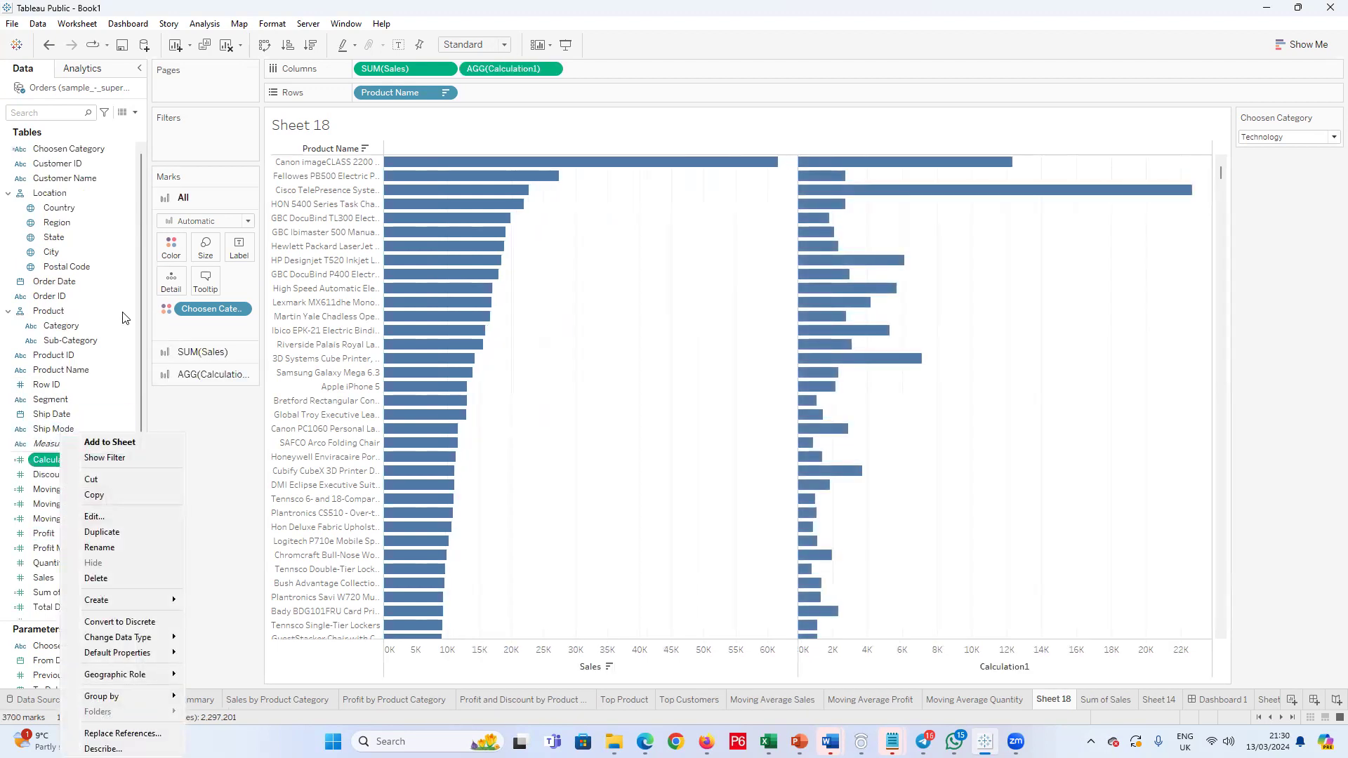
click(506, 89)
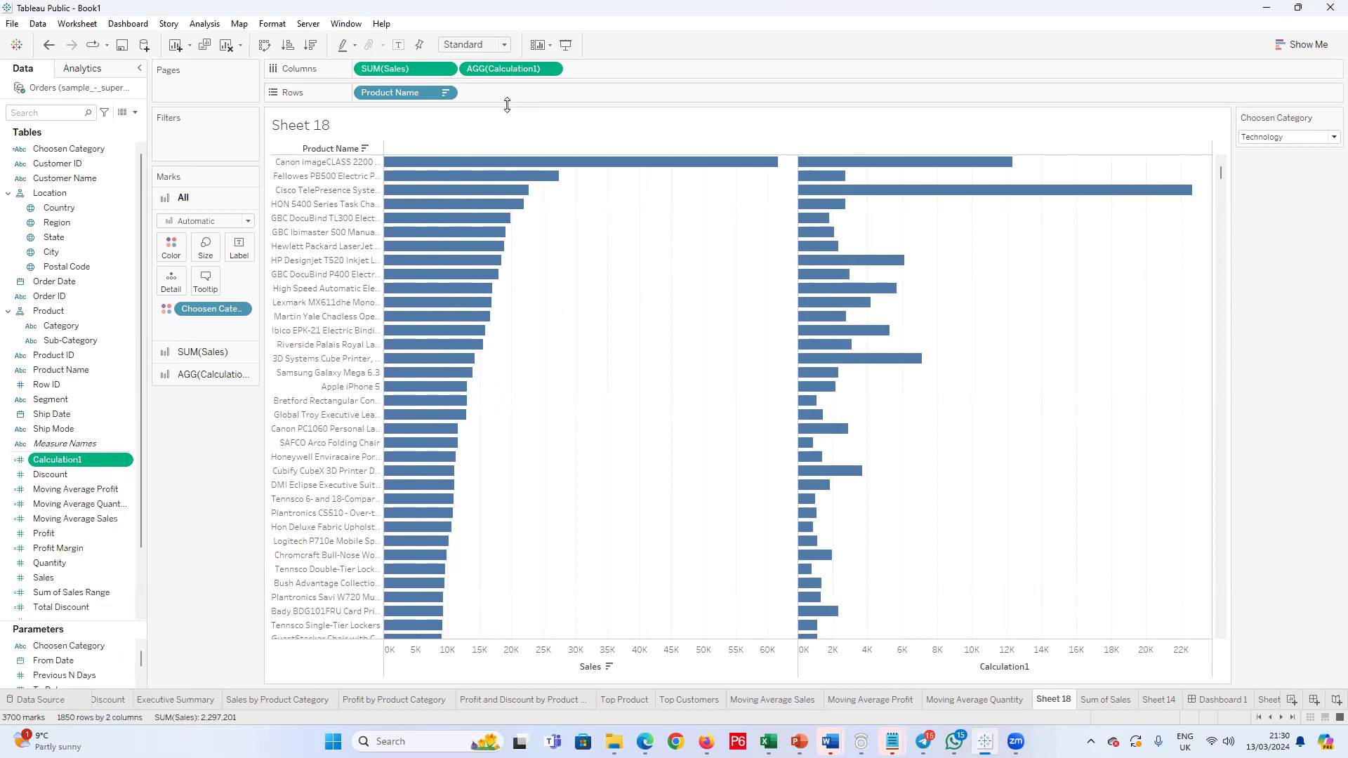
key(ctrl+z)
Step: Review the Choosen Category parameter's data type and allowable values, and close its settings without changes
scroll(106, 485, down, 2)
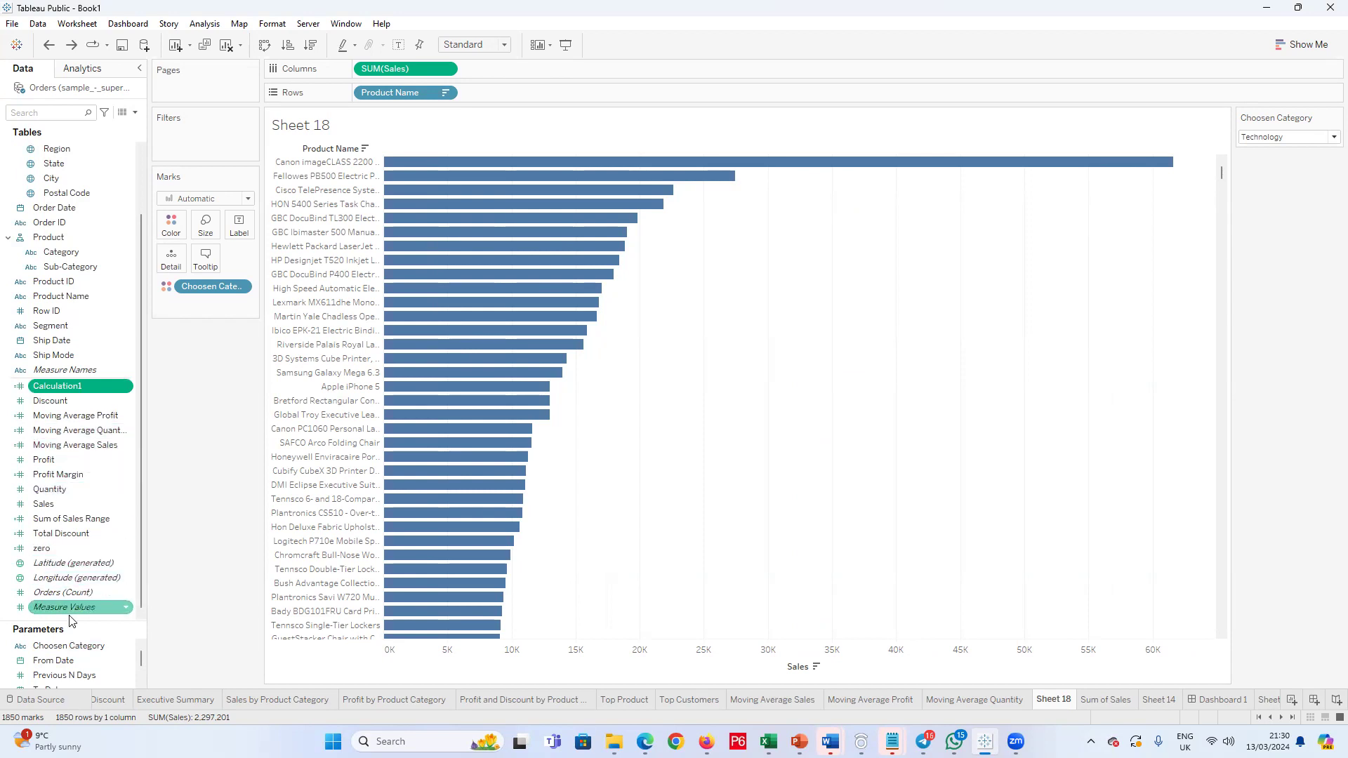
right_click(91, 645)
click(235, 410)
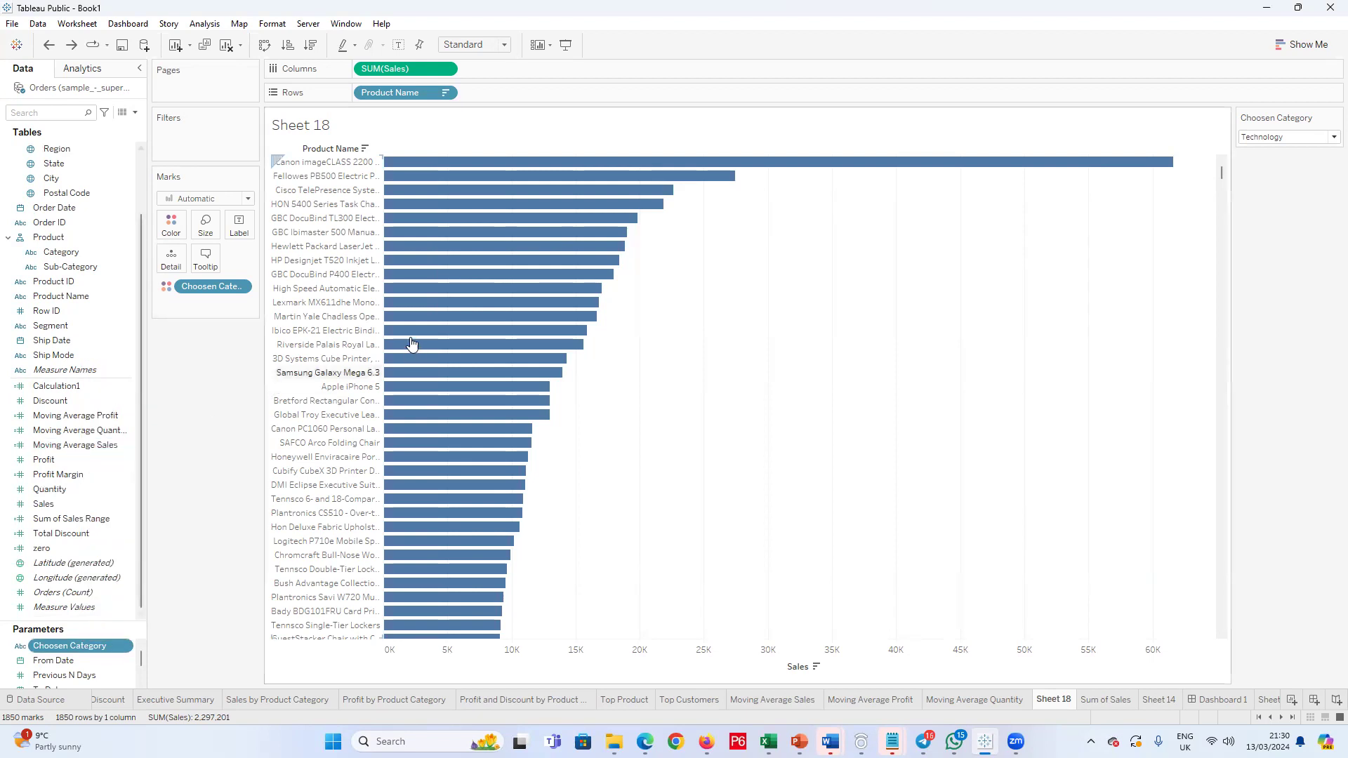
double_click(66, 646)
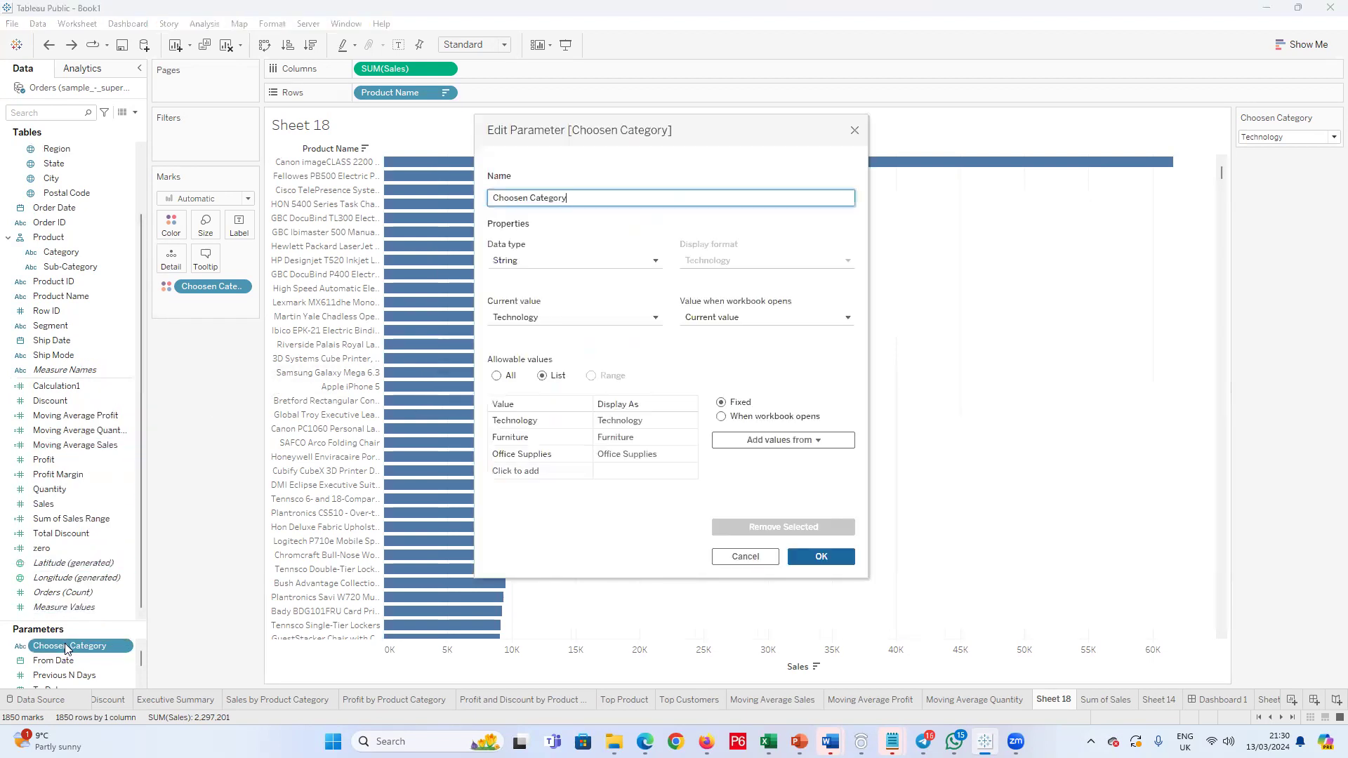
click(855, 133)
Step: Review the full CASE formula of the Choosen Category calculated field and close it without changes
scroll(70, 425, up, 2)
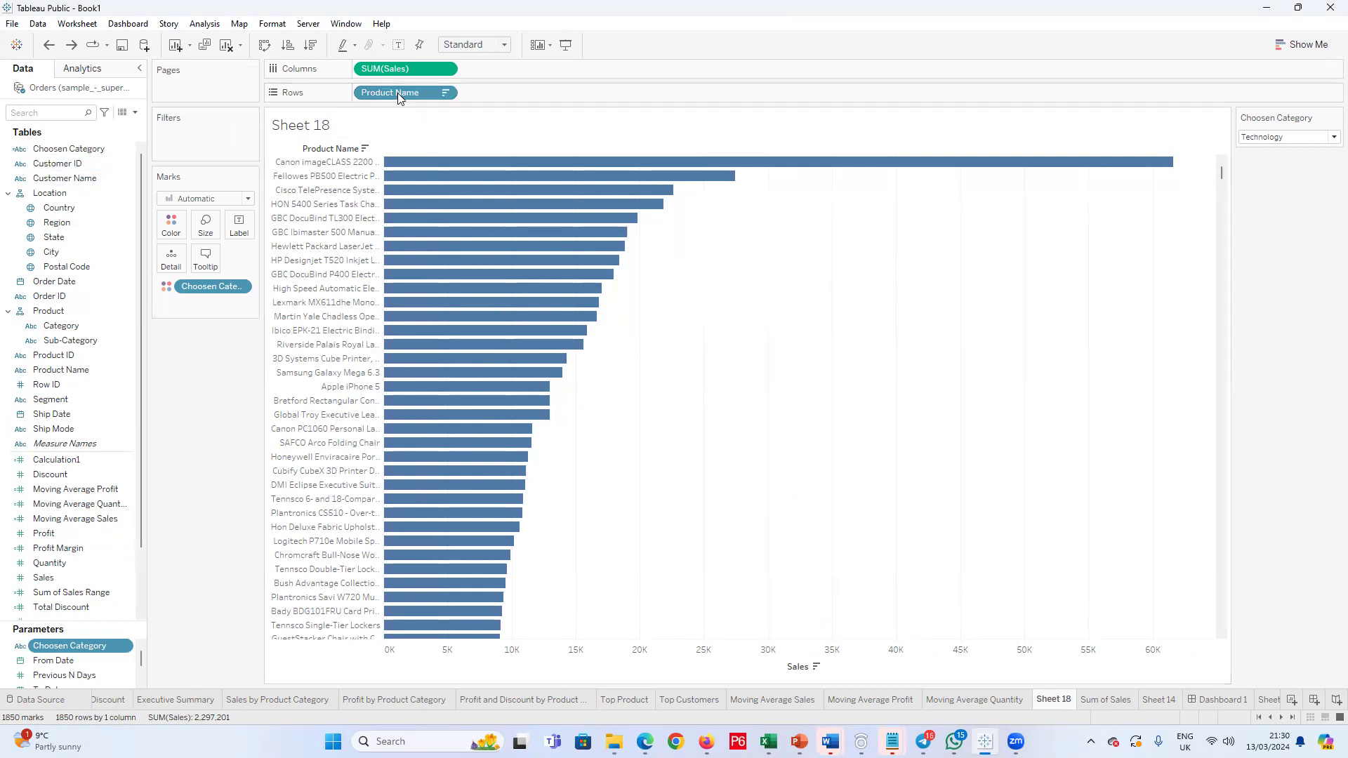
mouse_move(64, 149)
mouse_down()
mouse_move(390, 80)
mouse_move(381, 98)
mouse_move(62, 149)
mouse_up()
right_click(66, 149)
click(110, 235)
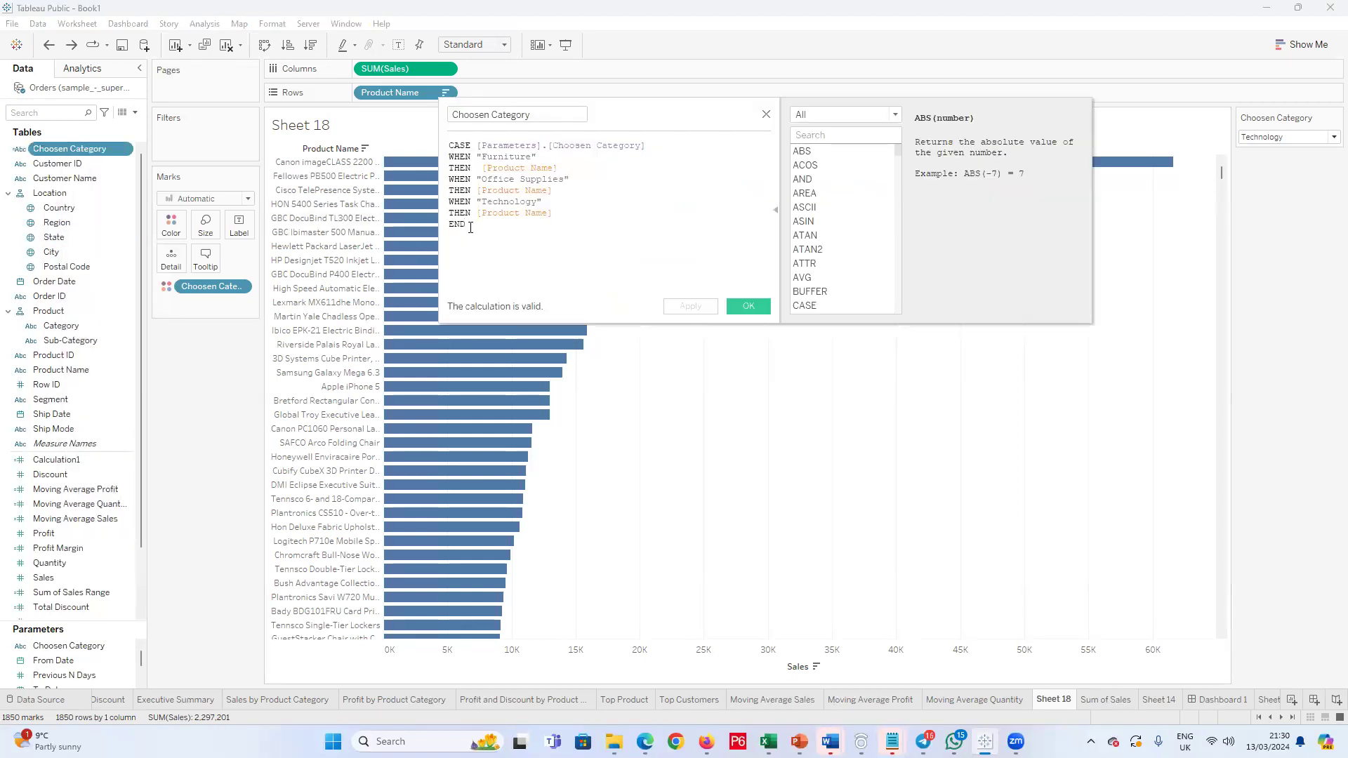
drag(470, 226, 391, 144)
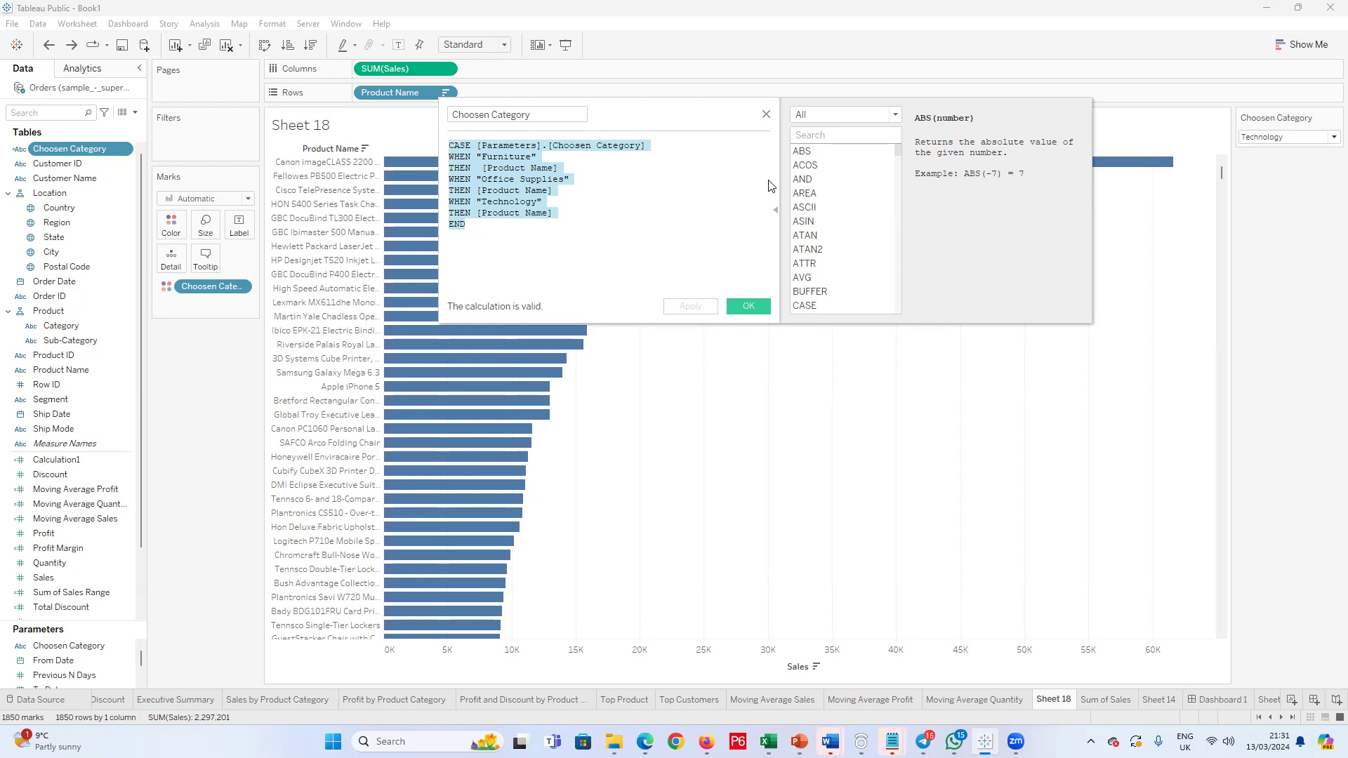
click(766, 115)
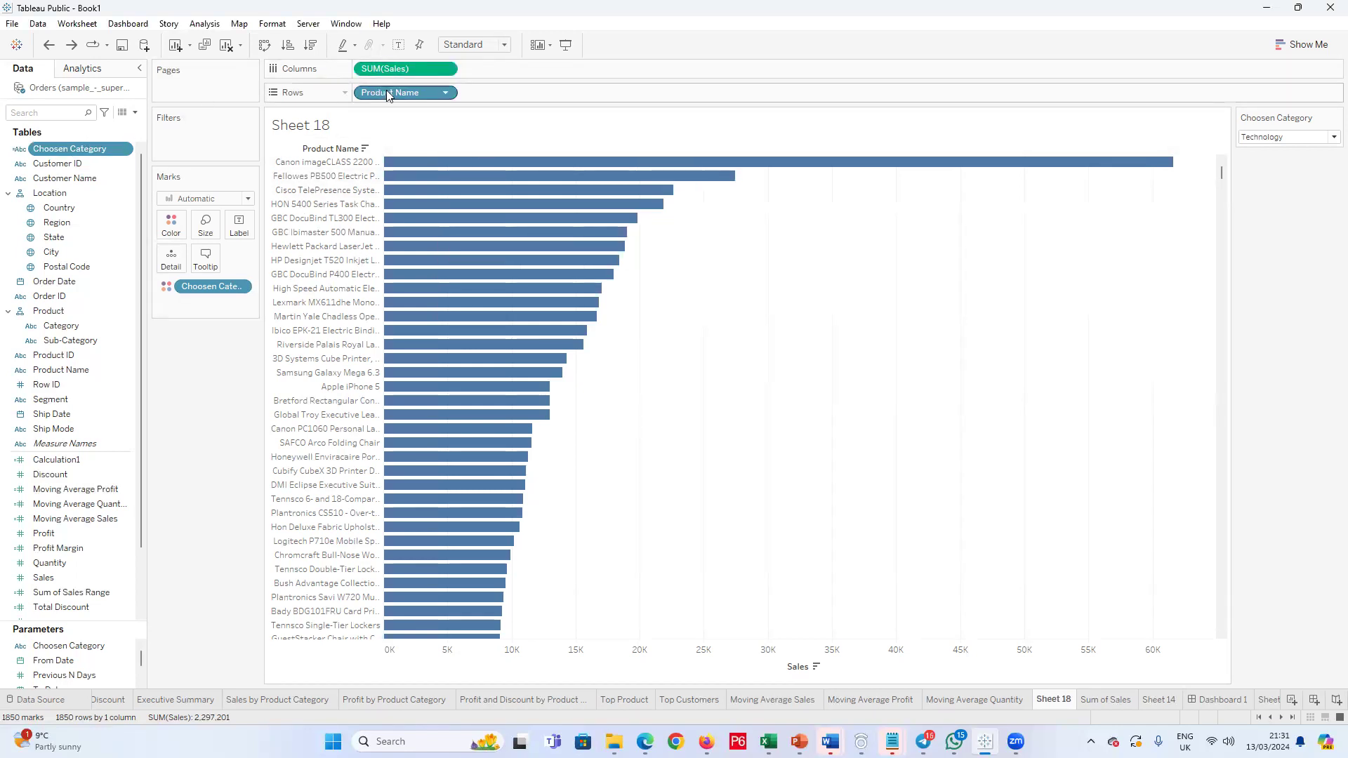
Step: Replace Product Name on Rows with the Choosen Category calculated field and sort its bars in descending order of sales
drag(113, 149, 425, 106)
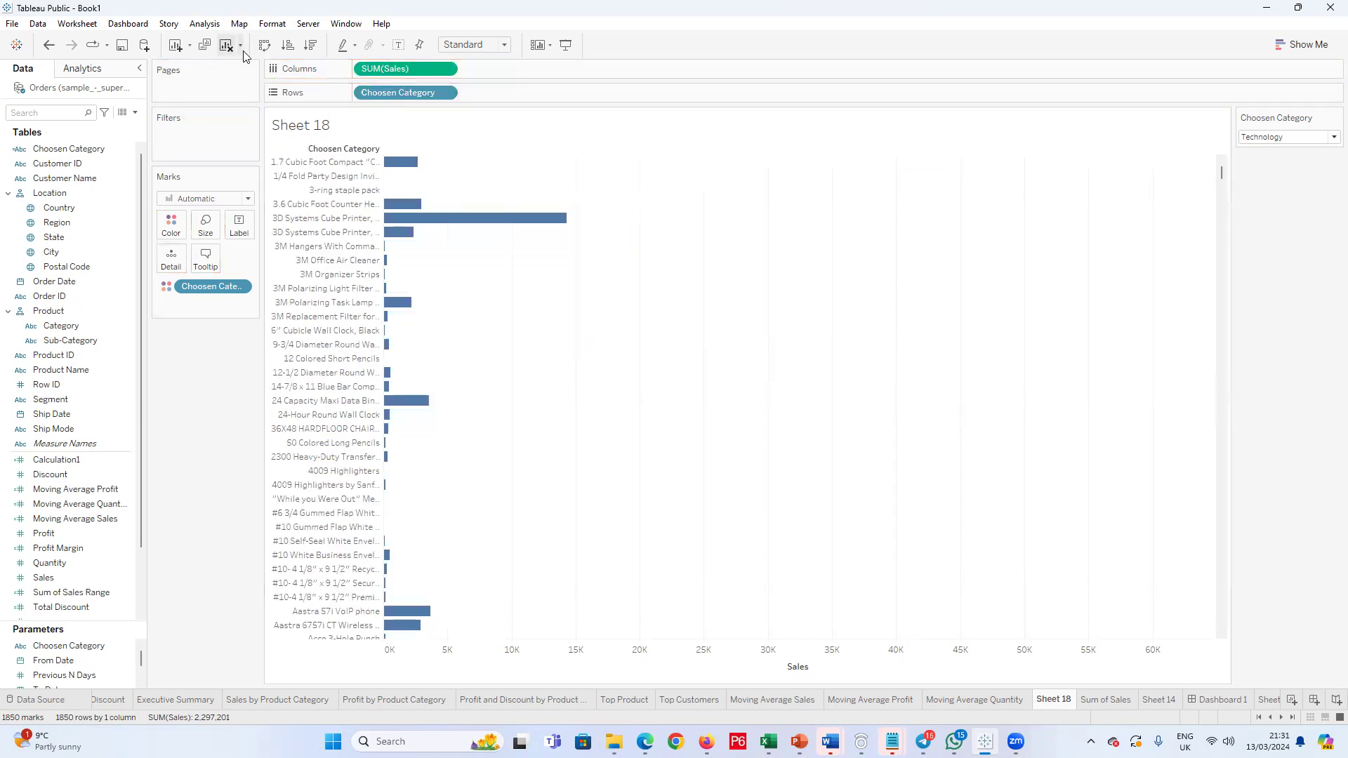
click(311, 46)
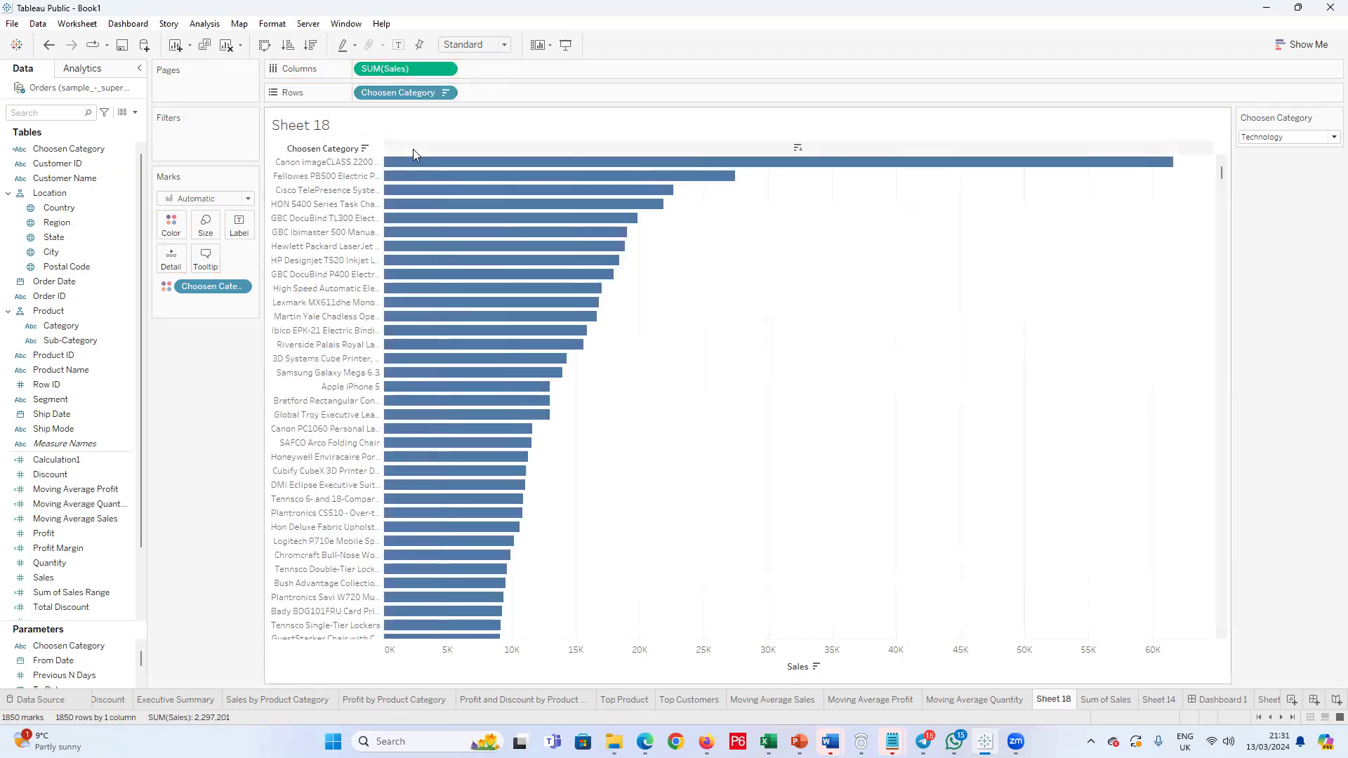
Step: Test the Choosen Category parameter by switching it to Furniture, and set it to Office Supplies
click(1330, 138)
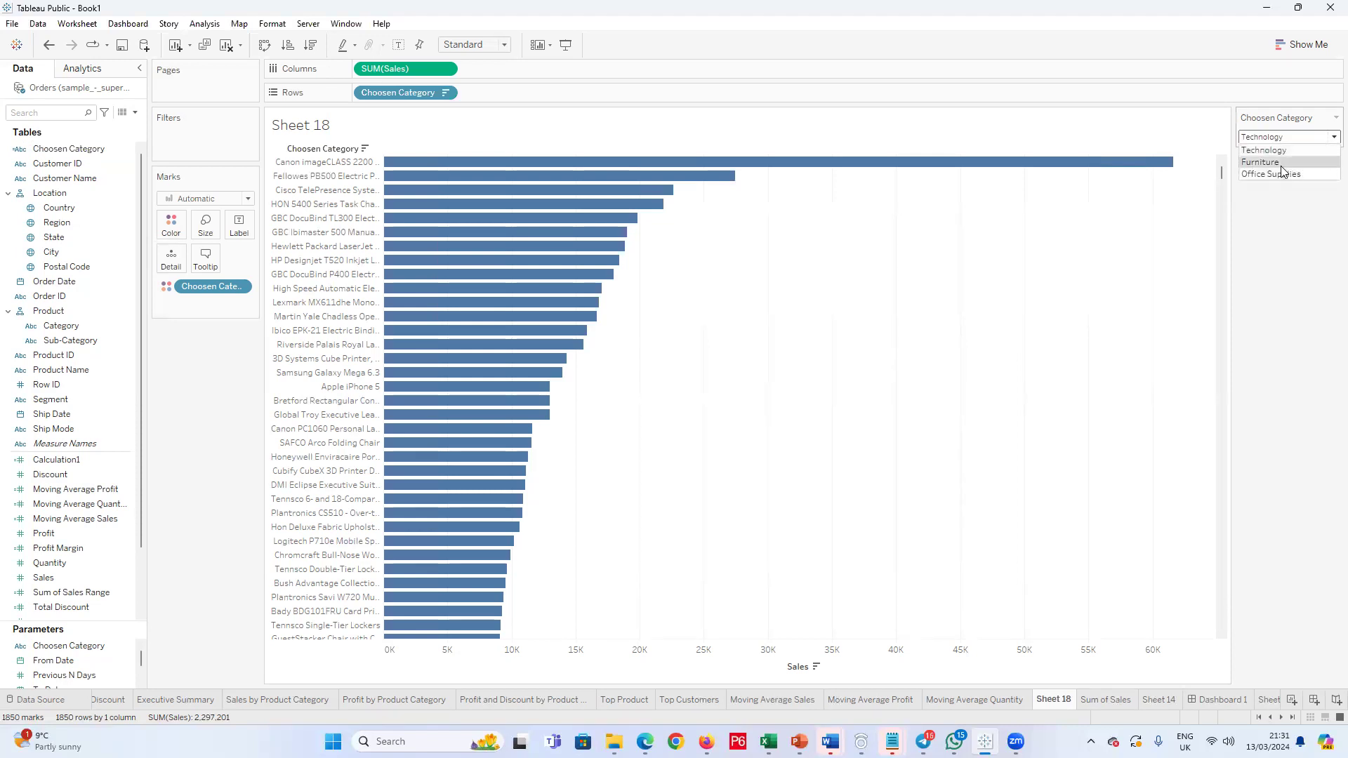
click(1285, 162)
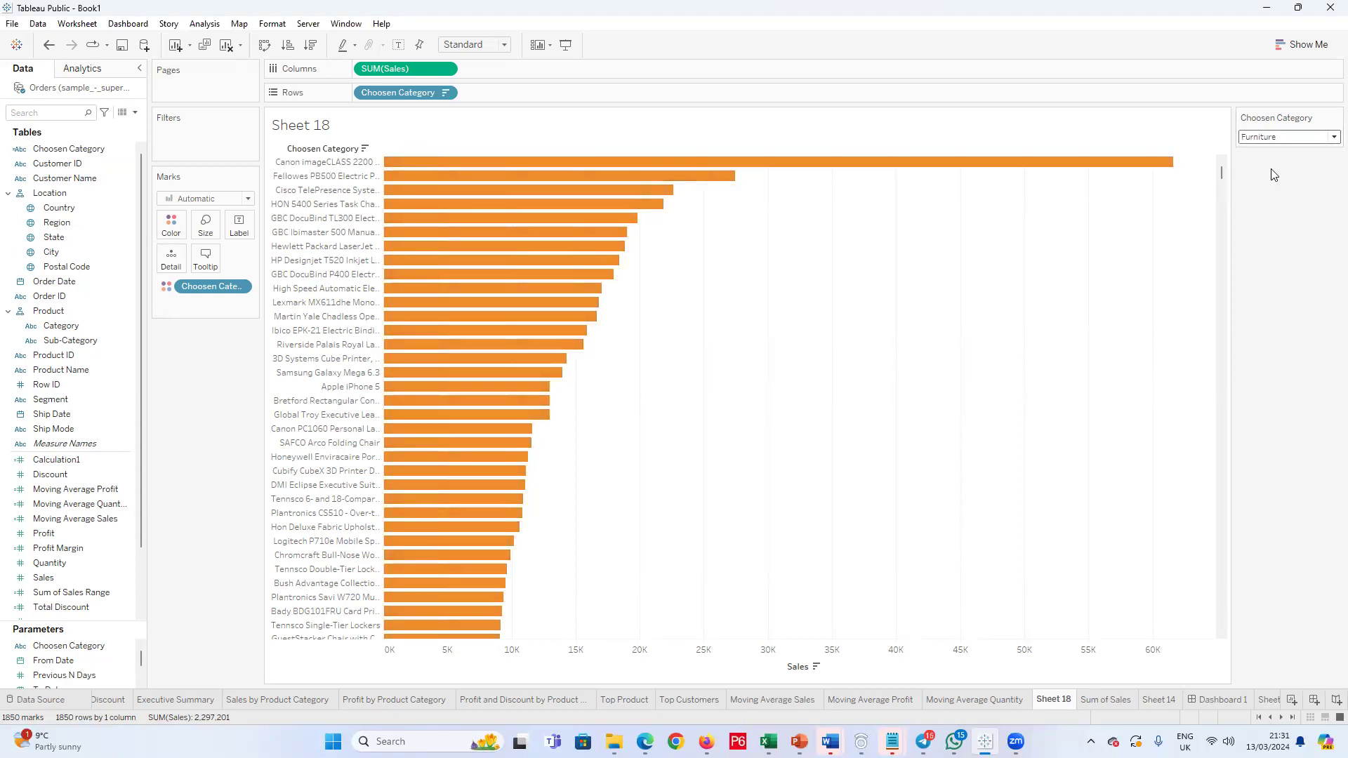
click(1333, 137)
click(1299, 174)
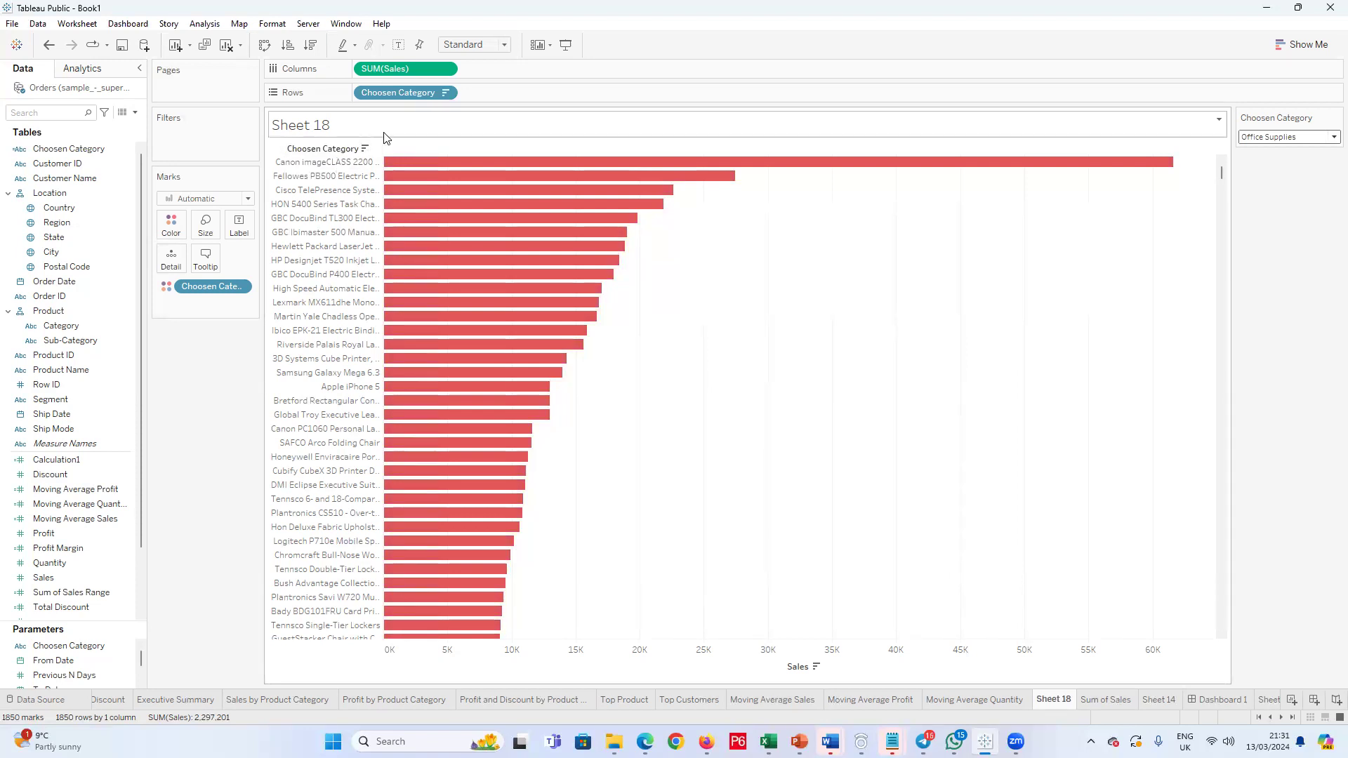
Step: Filter Choosen Category on Rows by field to the top Top N Products values by Calculation1, and apply it
click(445, 94)
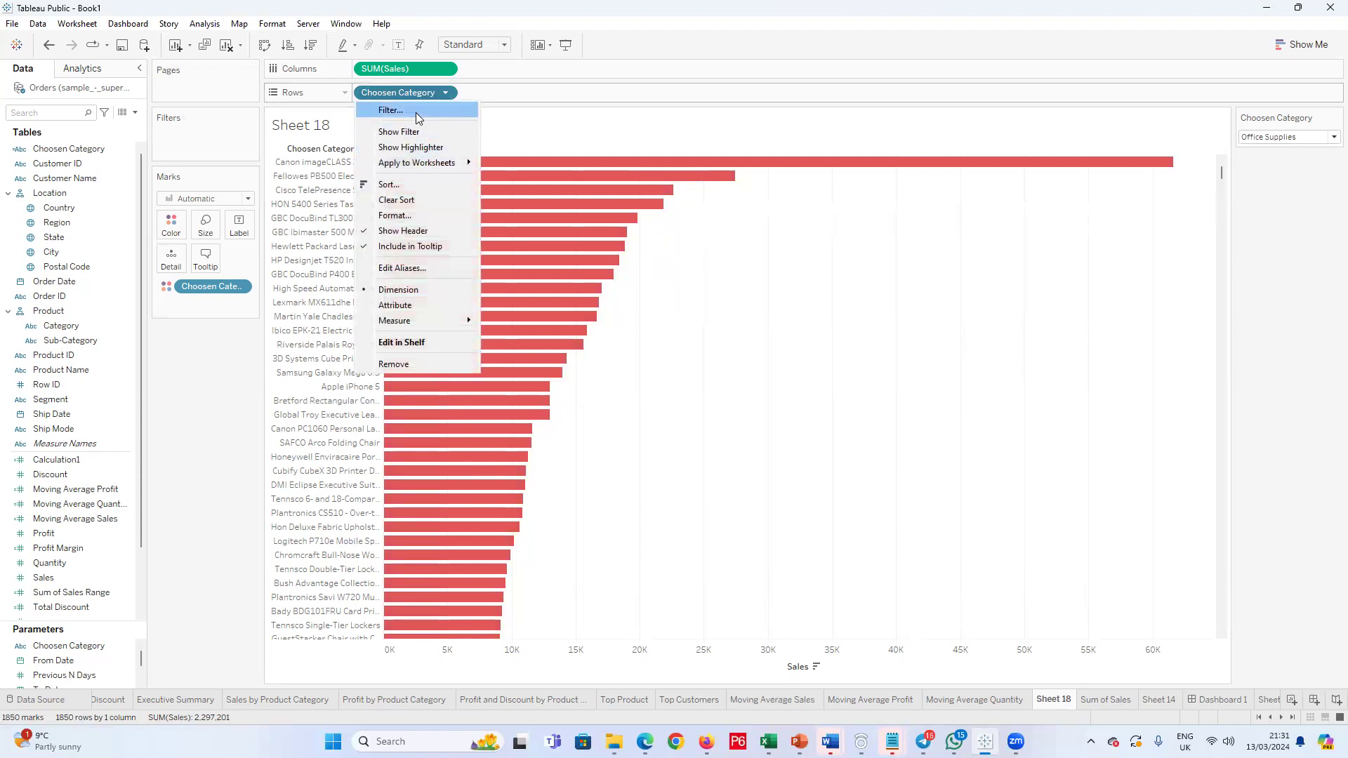
click(420, 113)
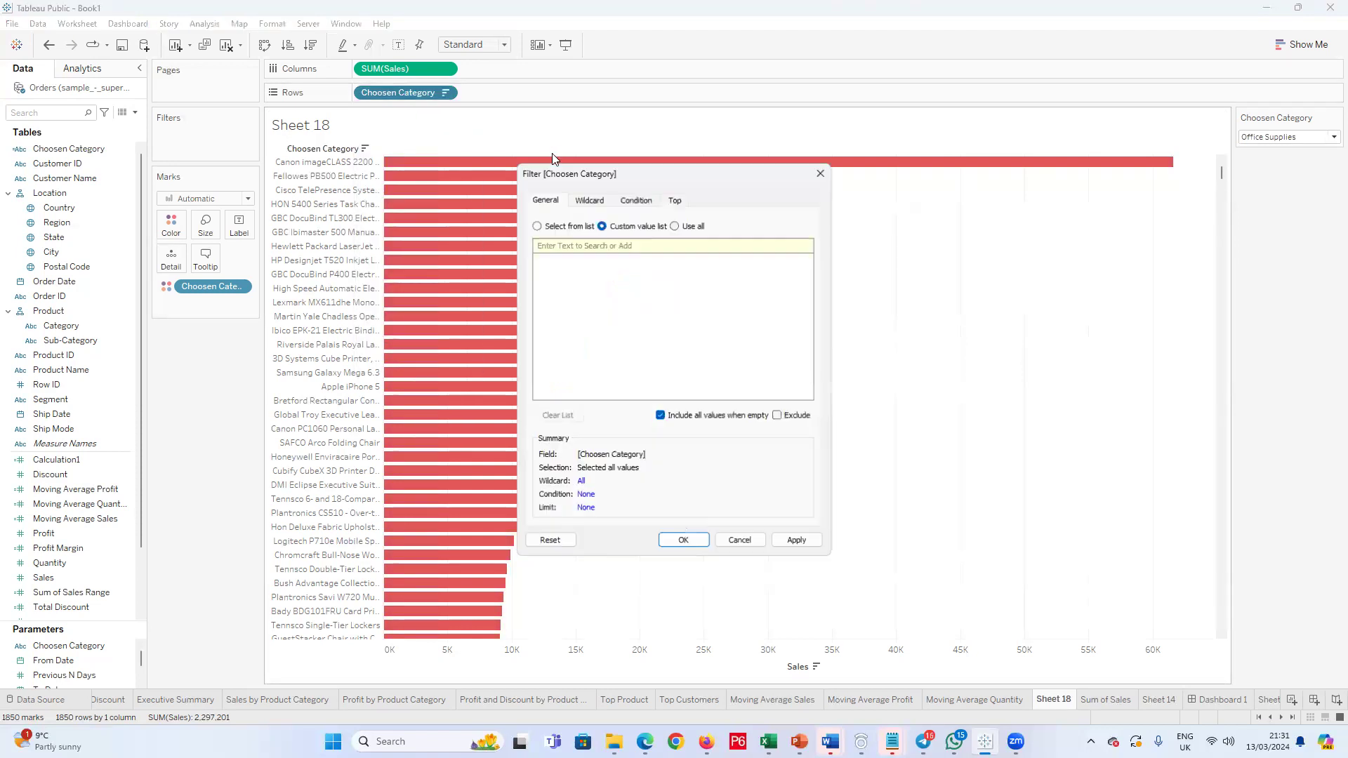
click(674, 199)
click(536, 235)
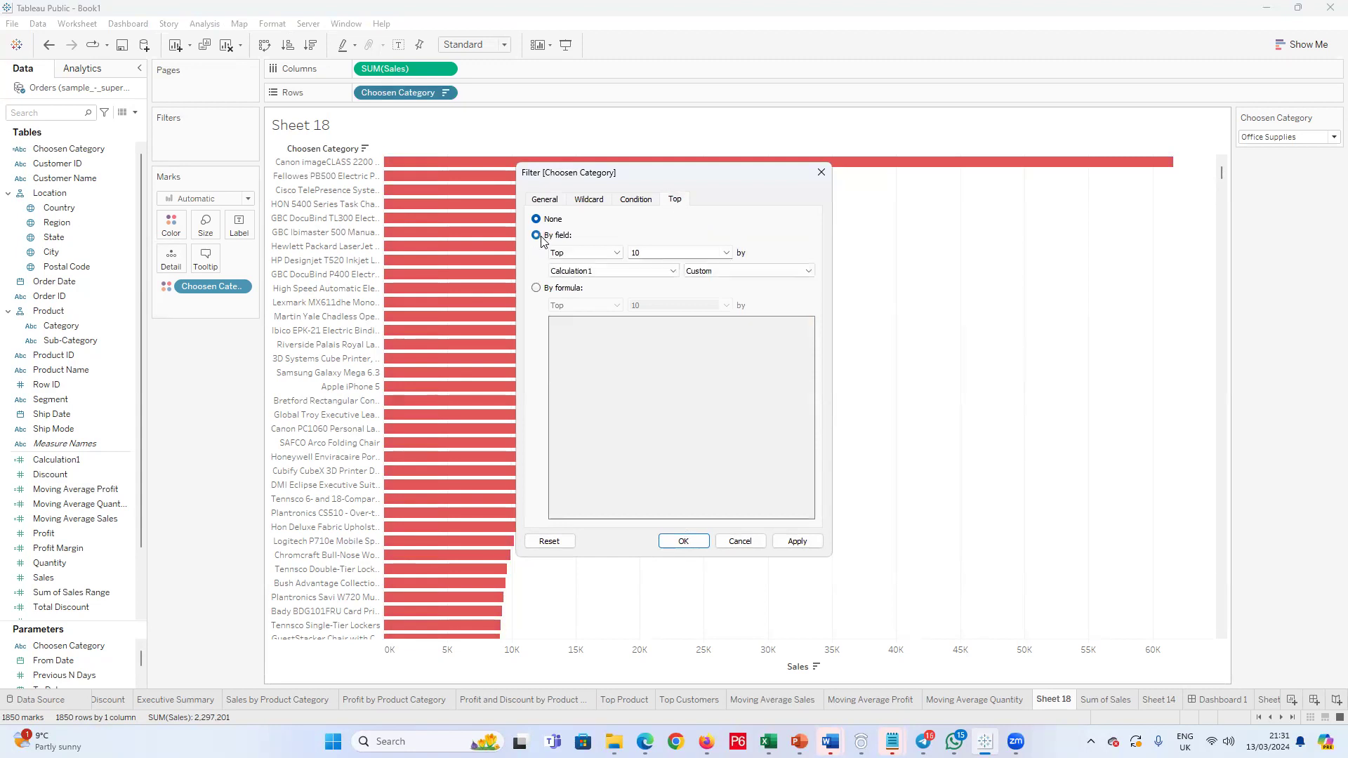
click(727, 253)
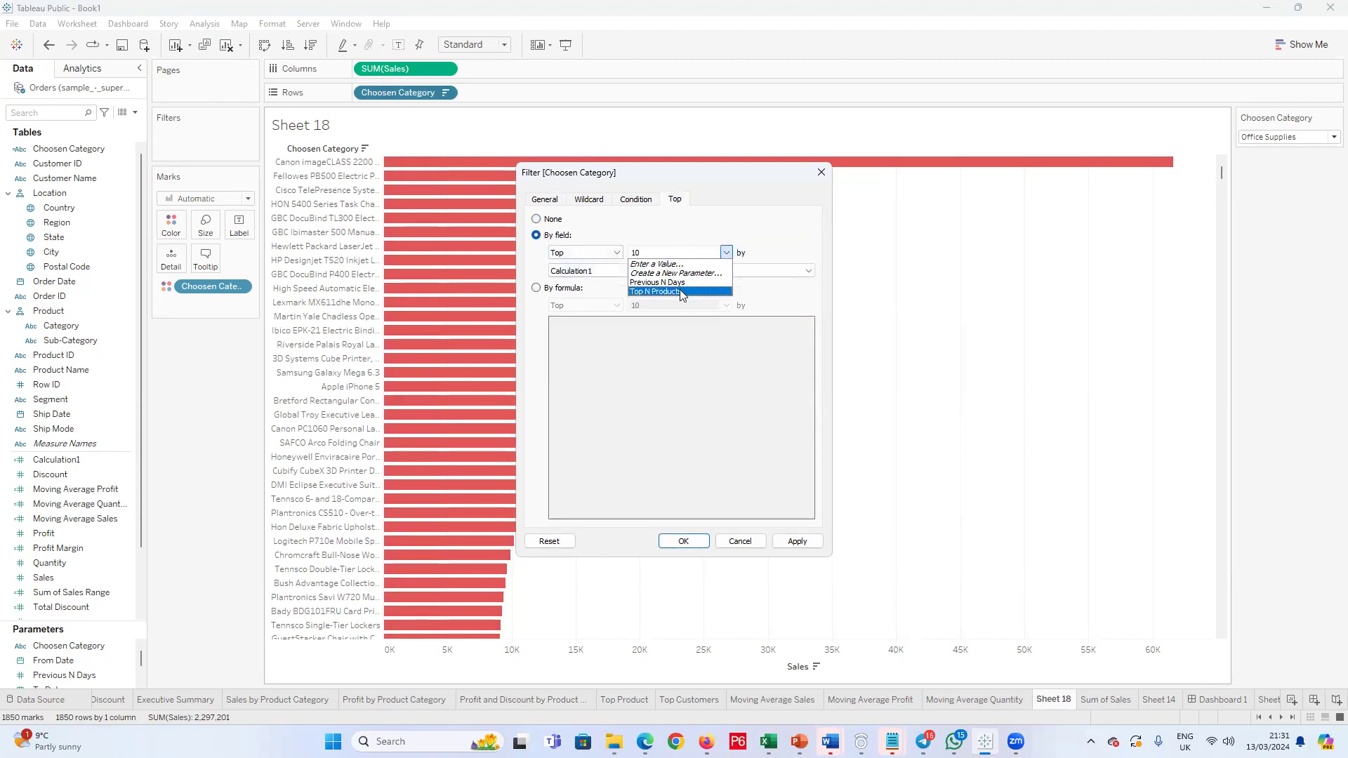
click(680, 292)
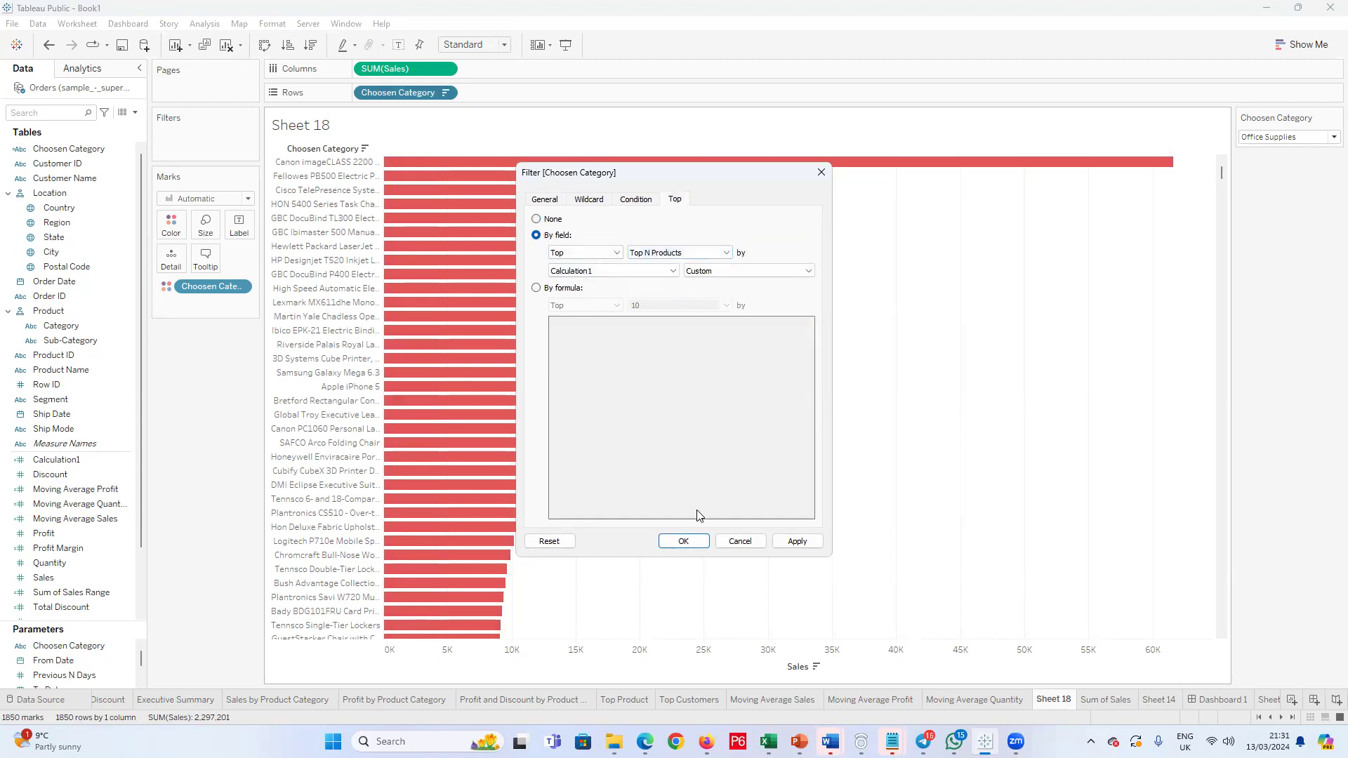
click(798, 546)
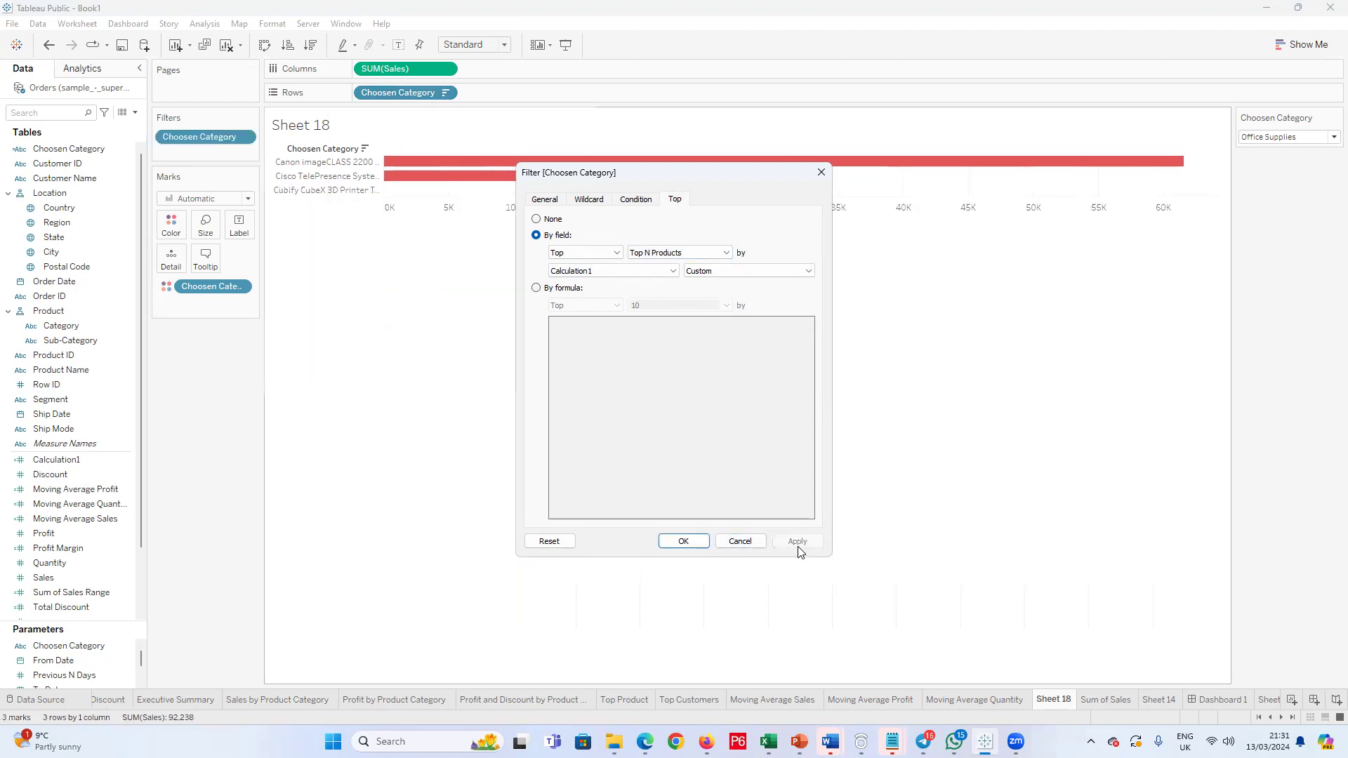
click(821, 172)
Step: Show the Top N Products parameter control on the worksheet and raise its value to 9
scroll(67, 670, down, 2)
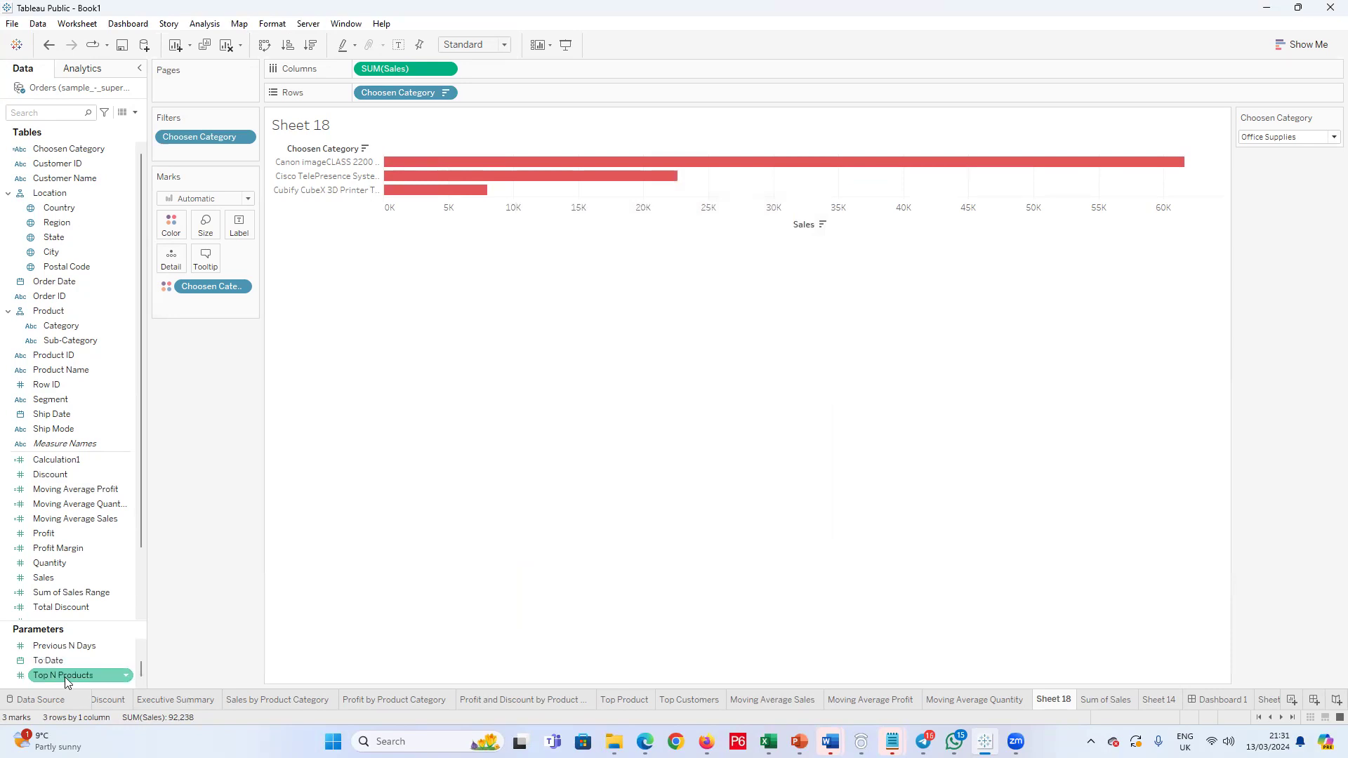
right_click(67, 674)
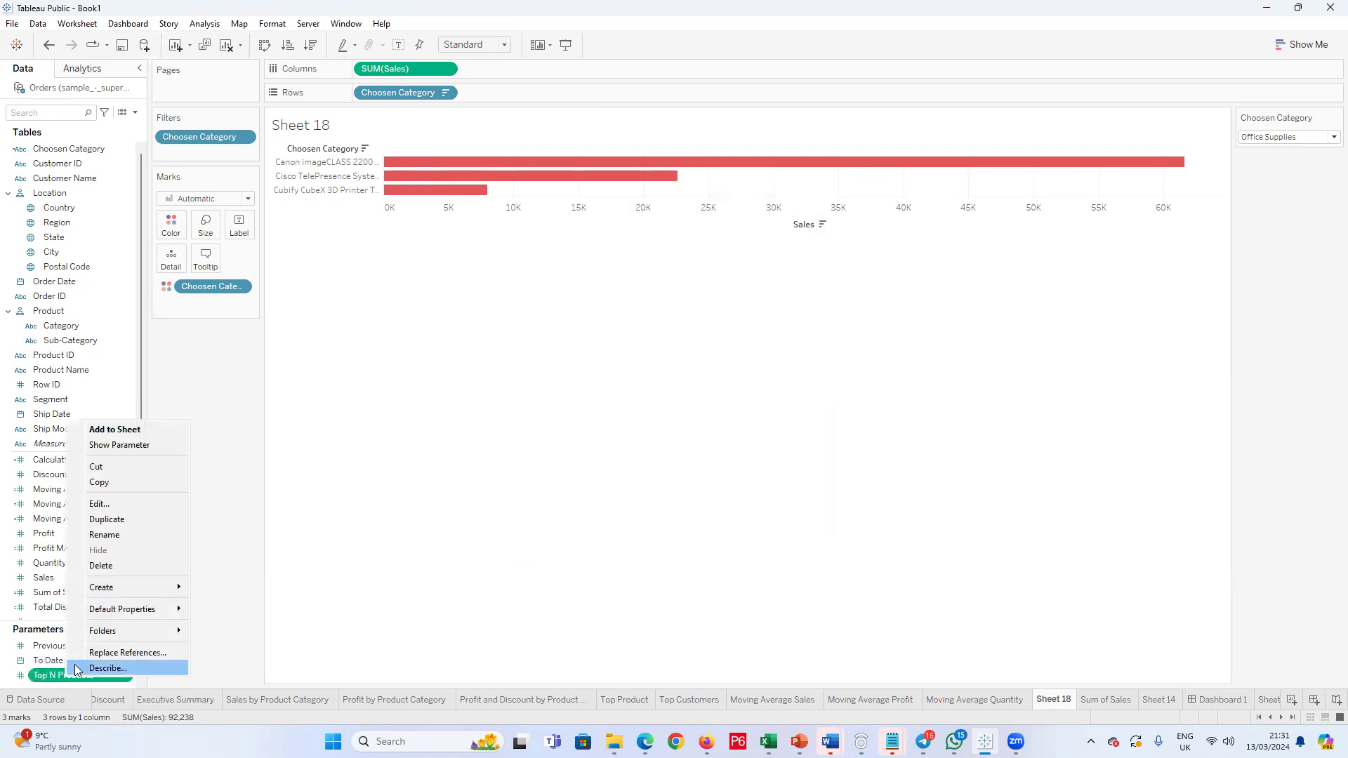
click(124, 447)
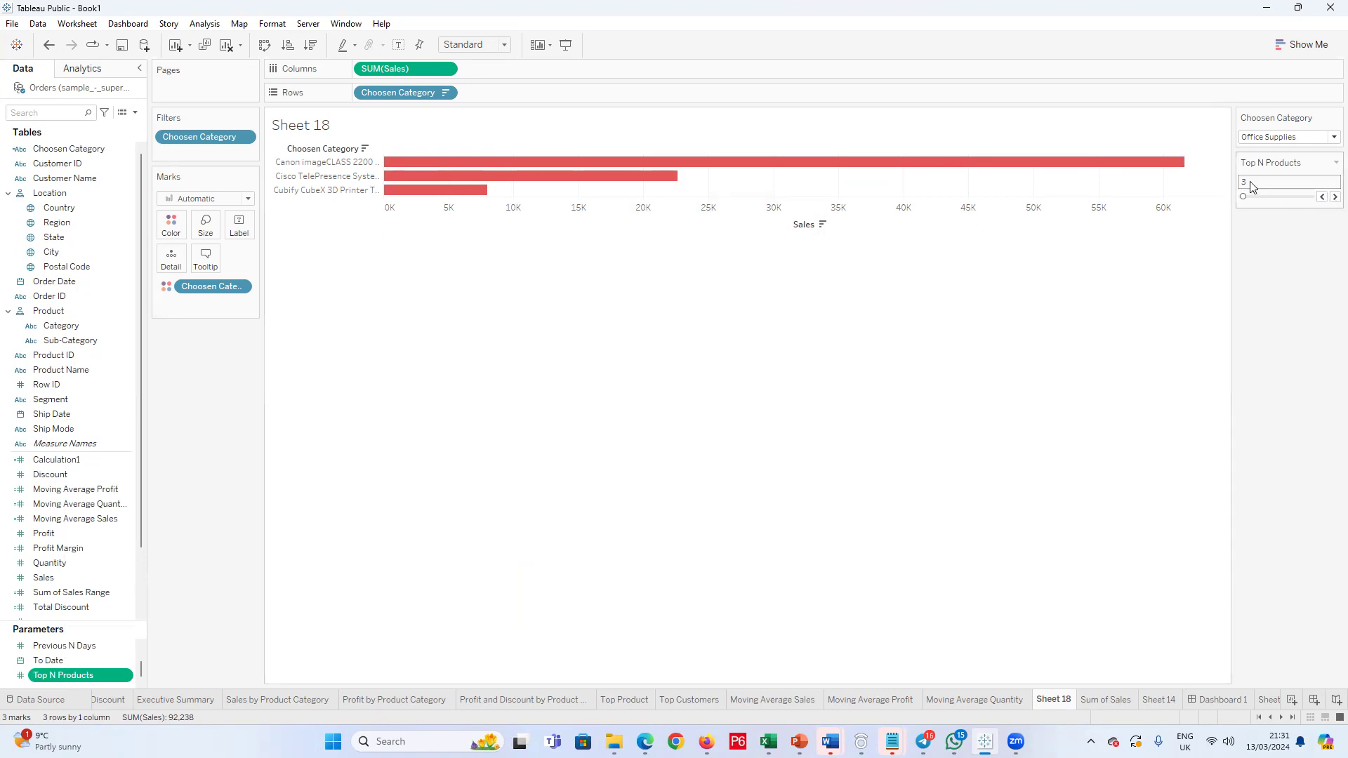
click(1333, 197)
click(1333, 197)
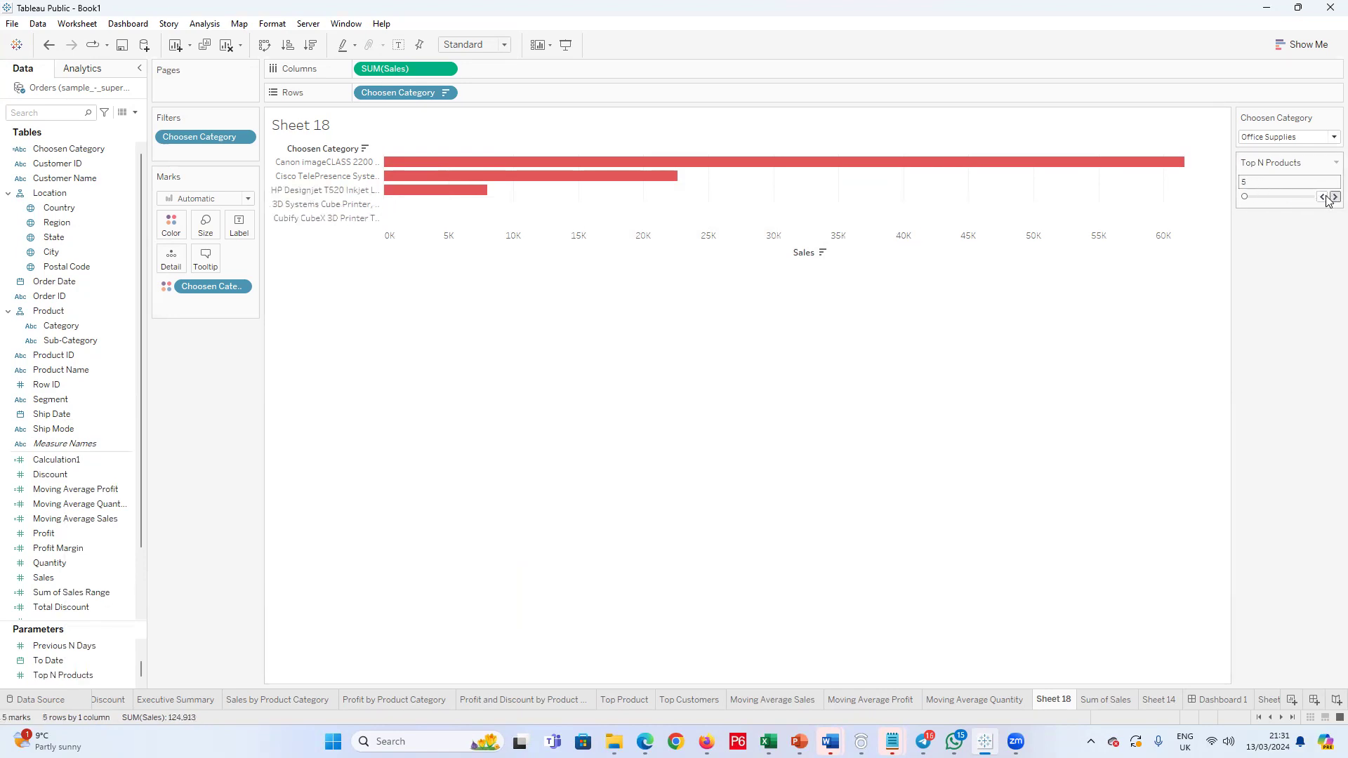
click(1333, 197)
click(1333, 198)
click(1333, 198)
click(1333, 198)
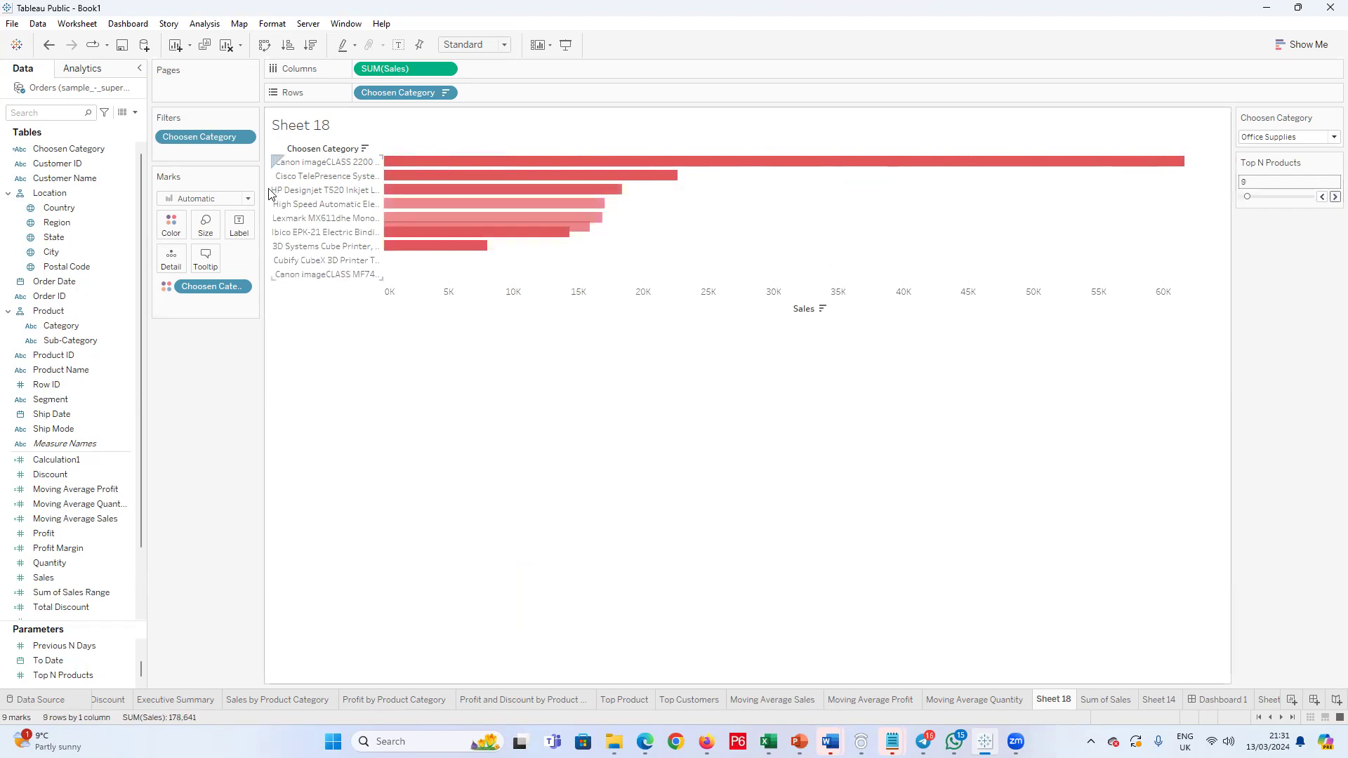
Step: Switch the Choosen Category parameter to Technology and raise Top N Products to 10
click(1329, 138)
click(1305, 150)
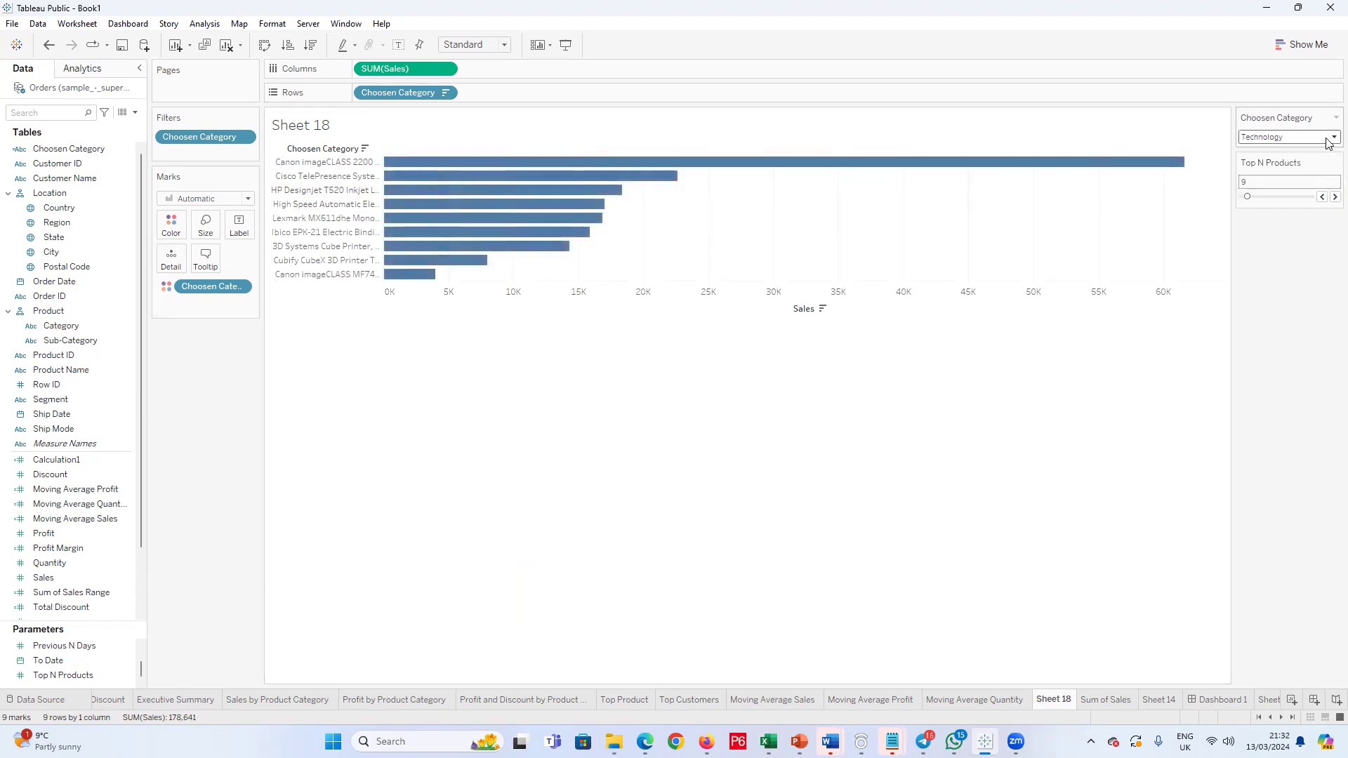
click(1328, 142)
click(1331, 197)
click(1333, 197)
Step: Switch the Choosen Category parameter to Office Supplies
click(1329, 141)
click(1326, 163)
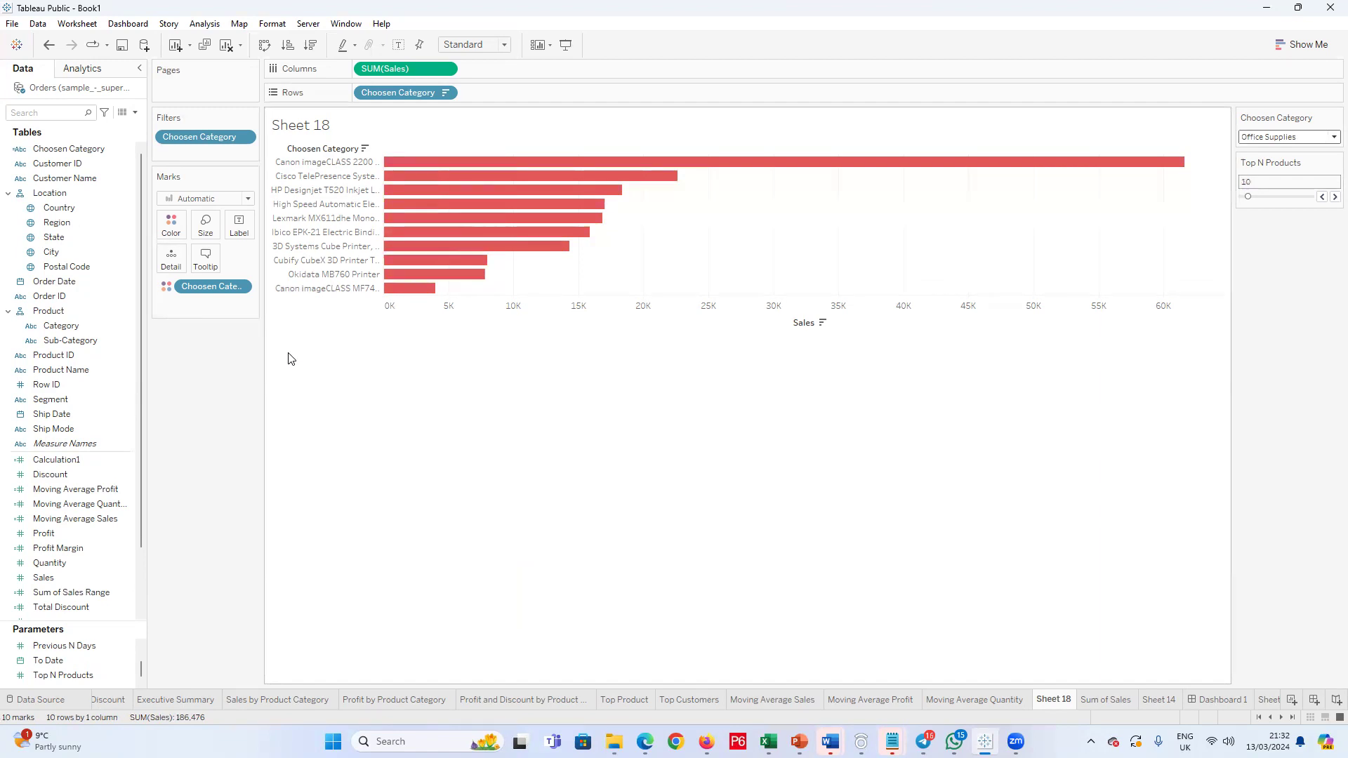
mouse_move(516, 230)
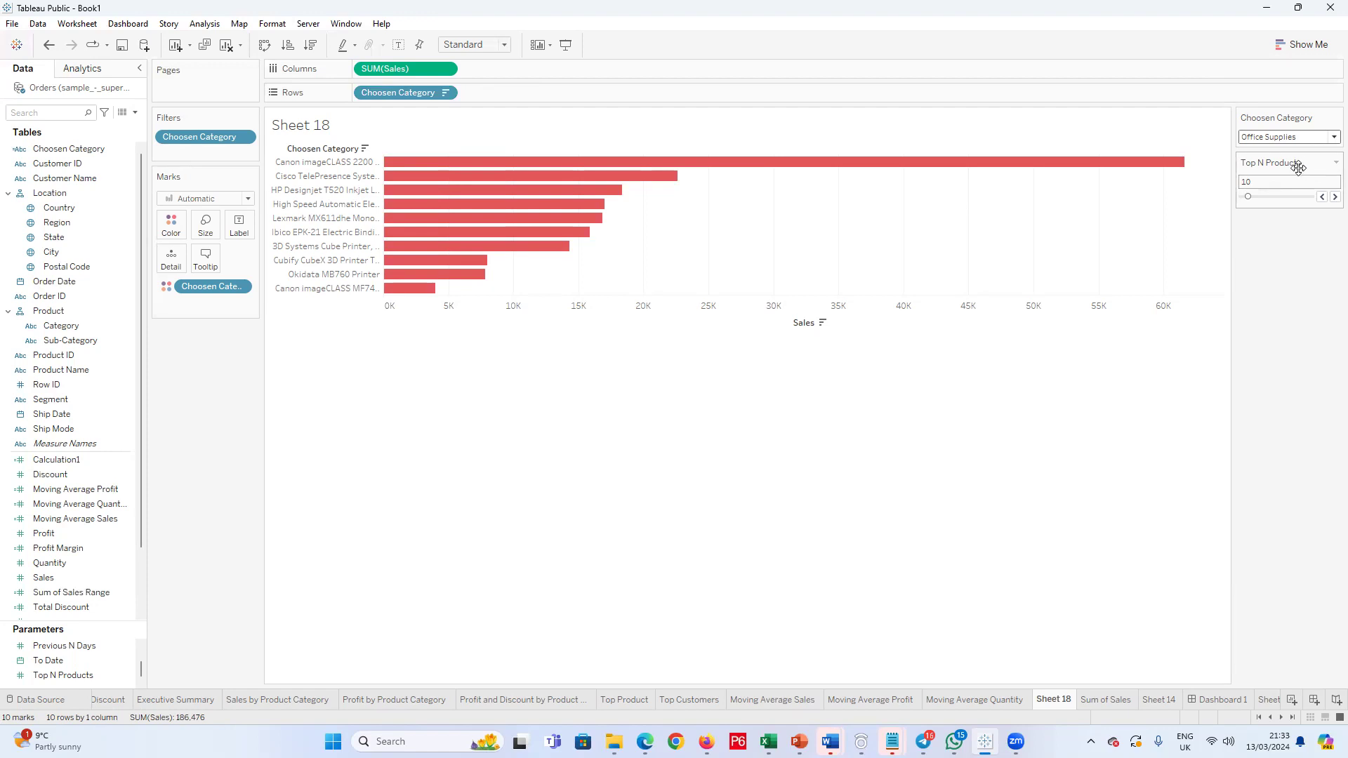
click(71, 676)
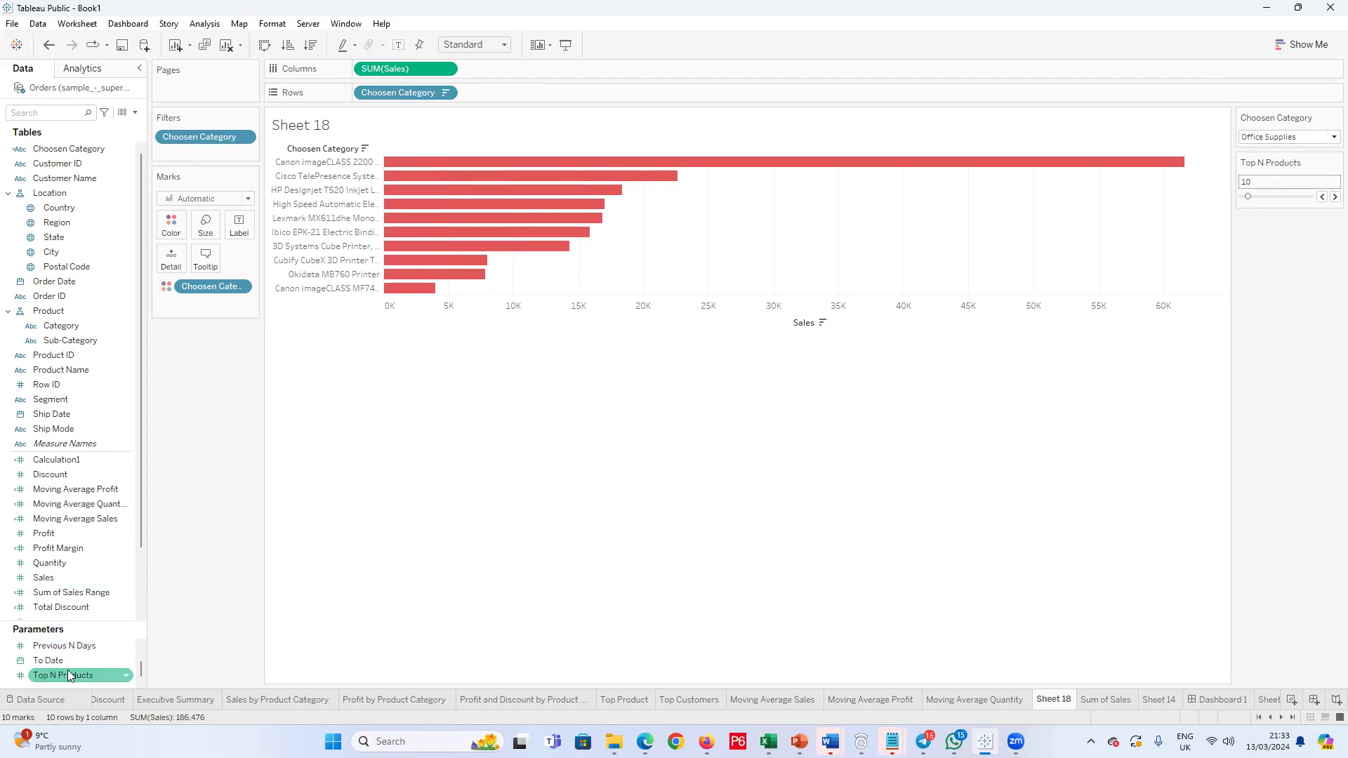
right_click(70, 676)
click(335, 528)
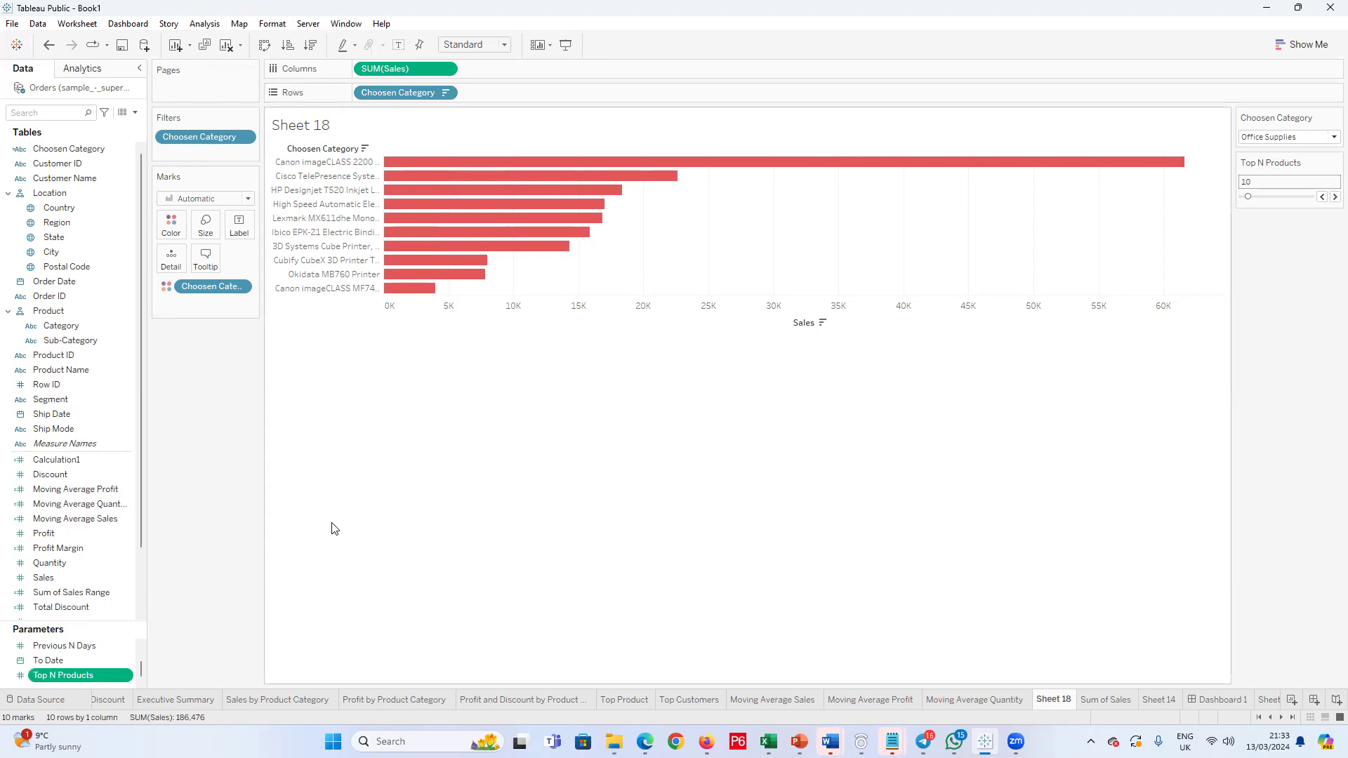
Step: Review the Top limit in the filter of Choosen Category on Rows and close it without changes
mouse_move(450, 227)
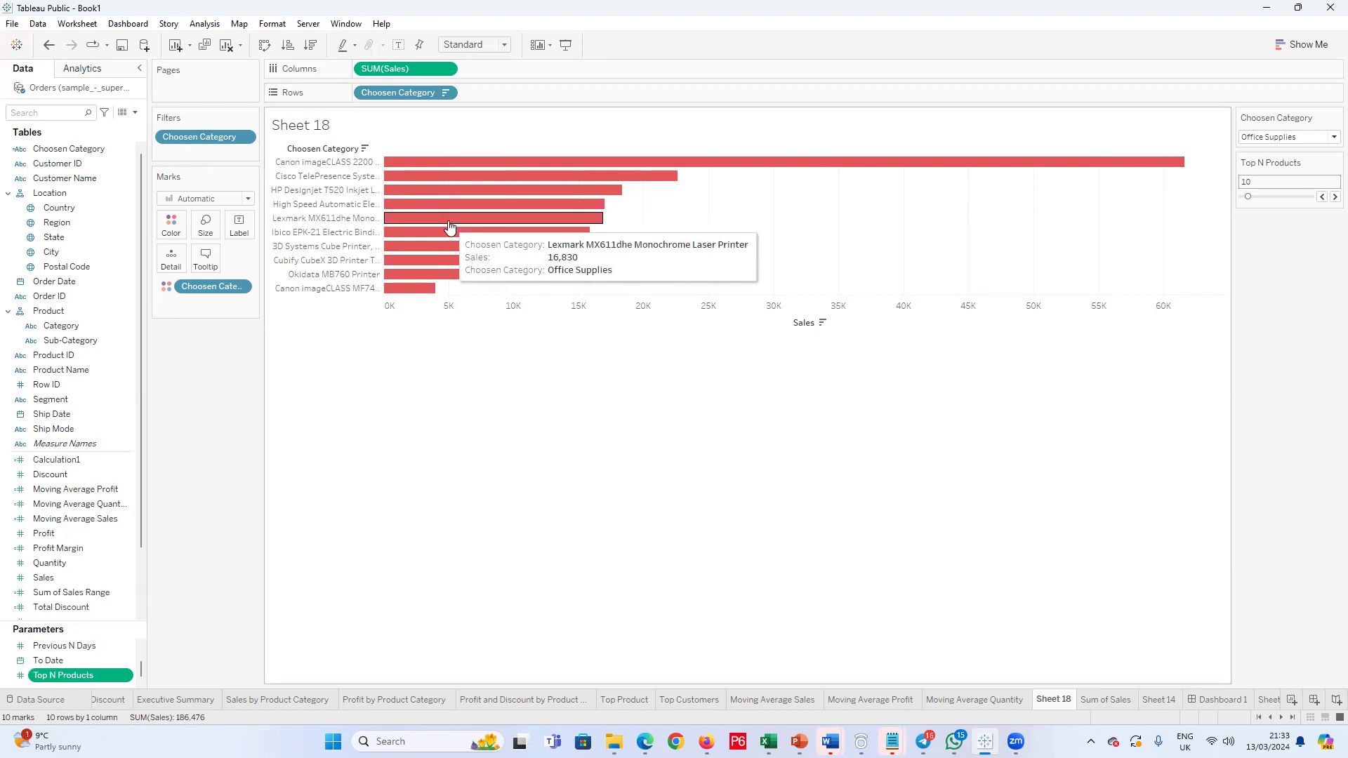
click(445, 92)
click(414, 110)
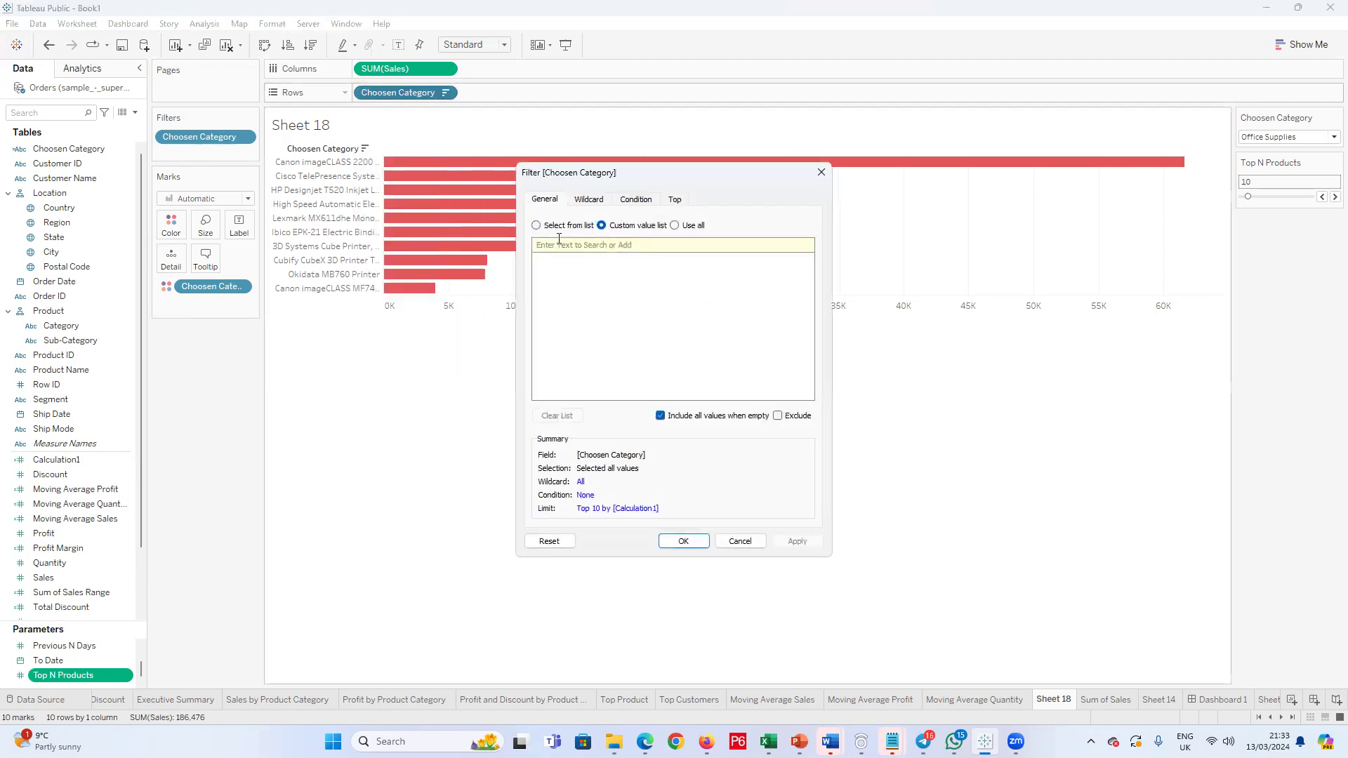
click(672, 200)
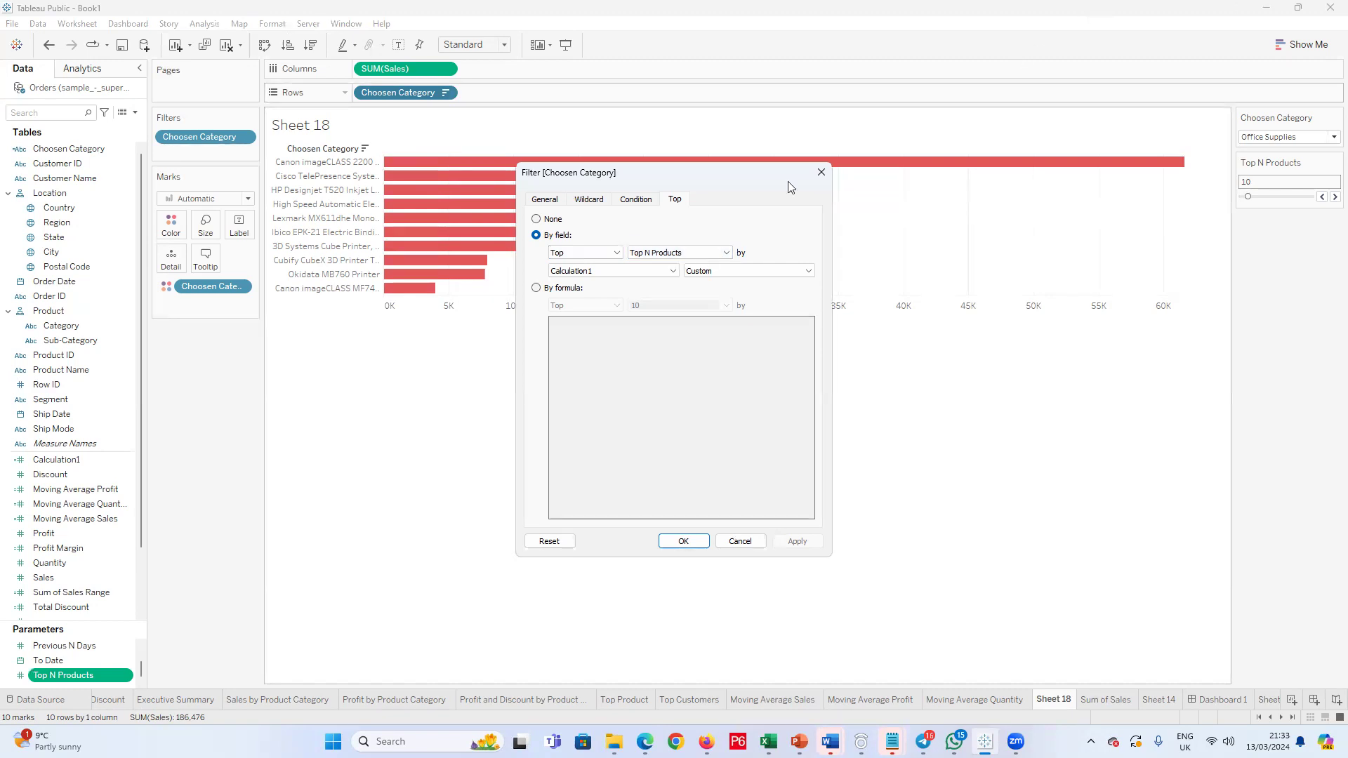
click(821, 172)
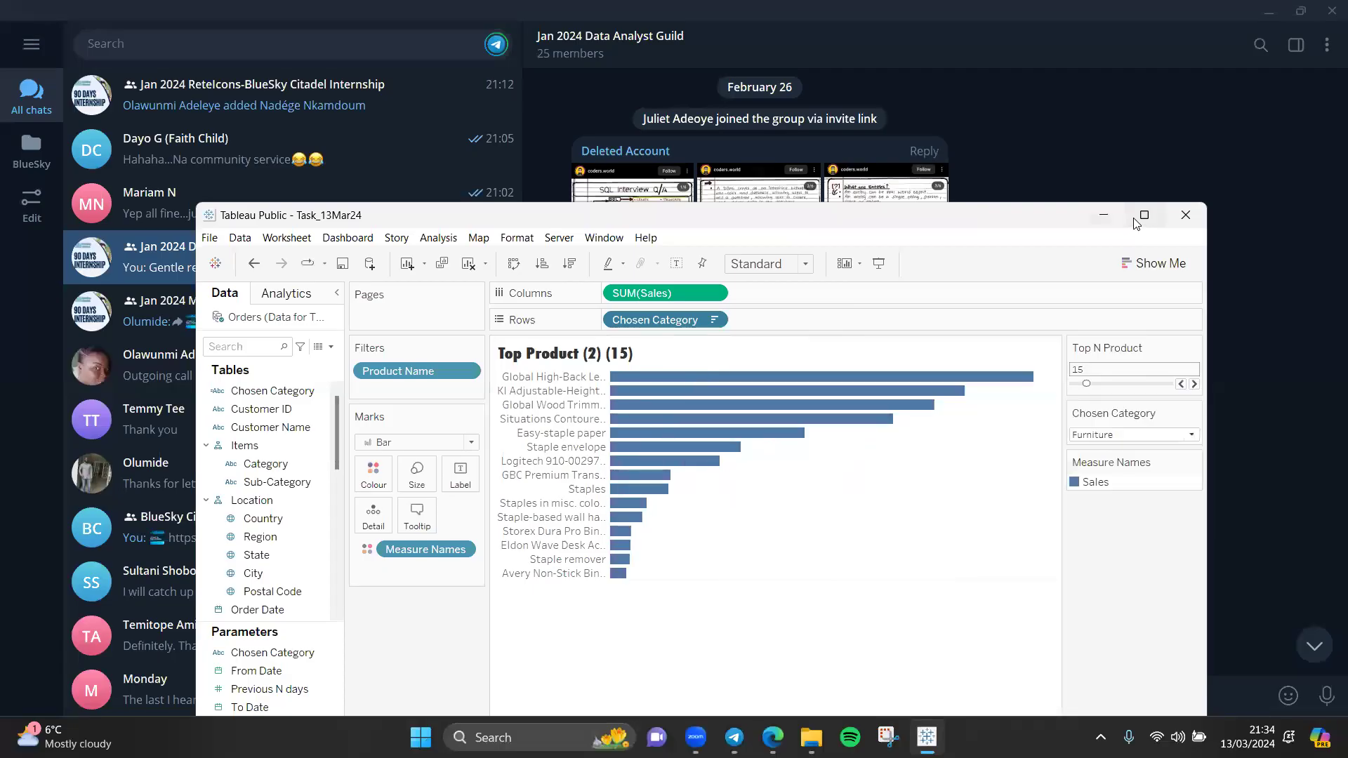
Step: Set the Chosen Category parameter to Technology on the Top Product (2) worksheet
click(1138, 219)
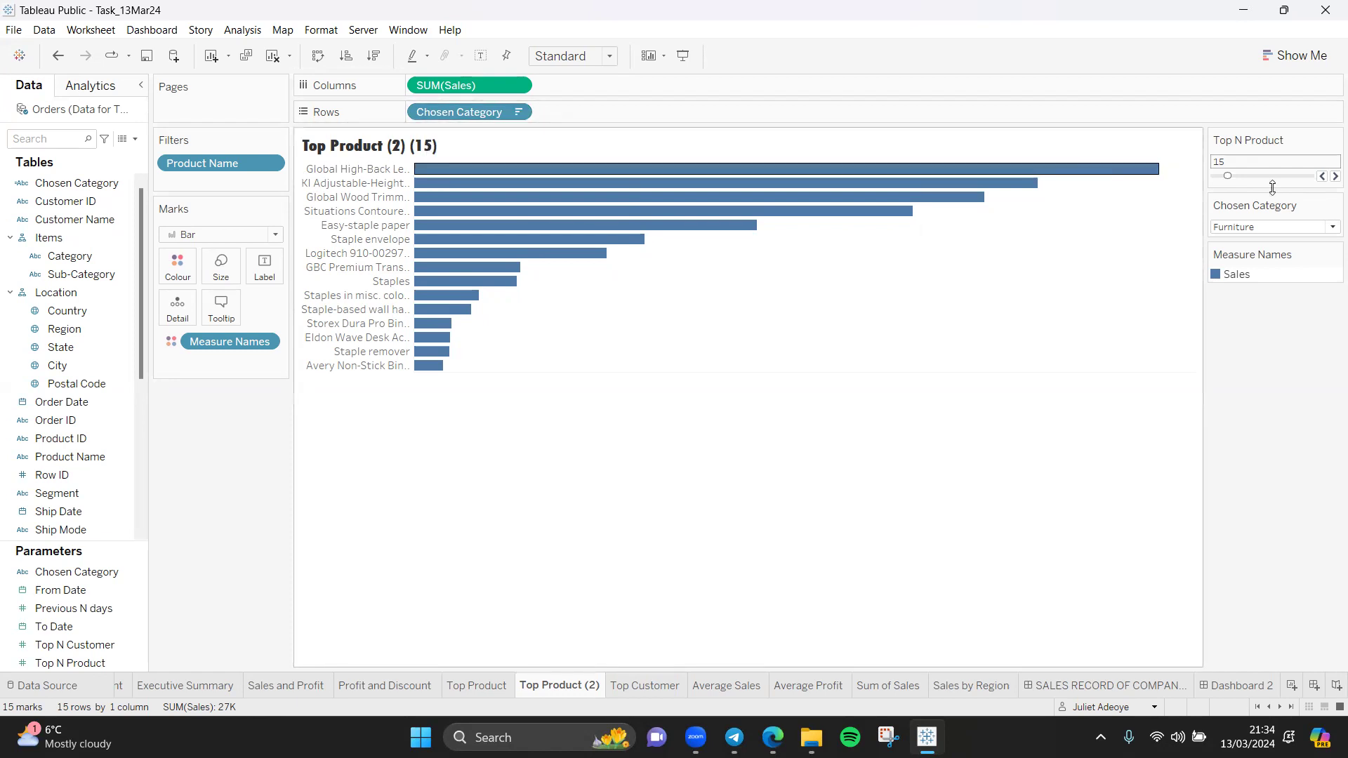
click(1330, 228)
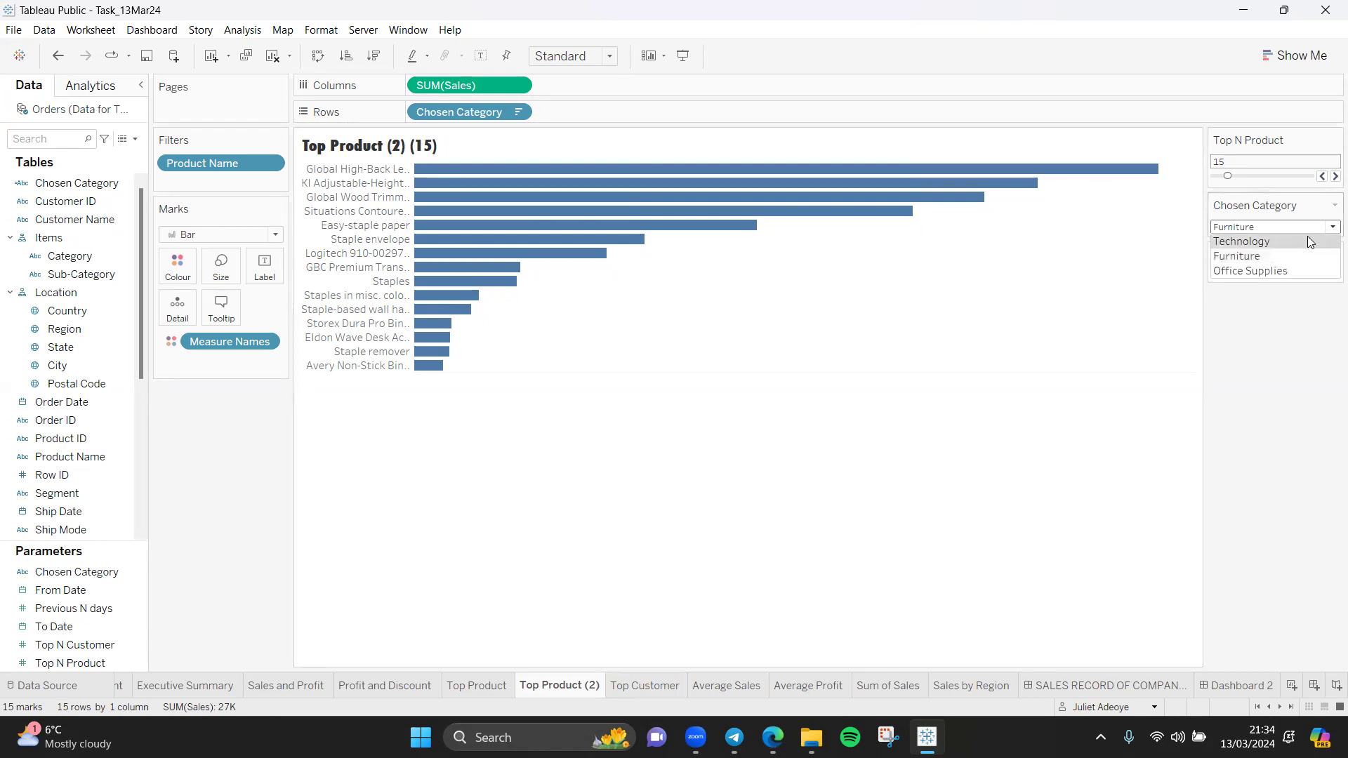
click(1302, 239)
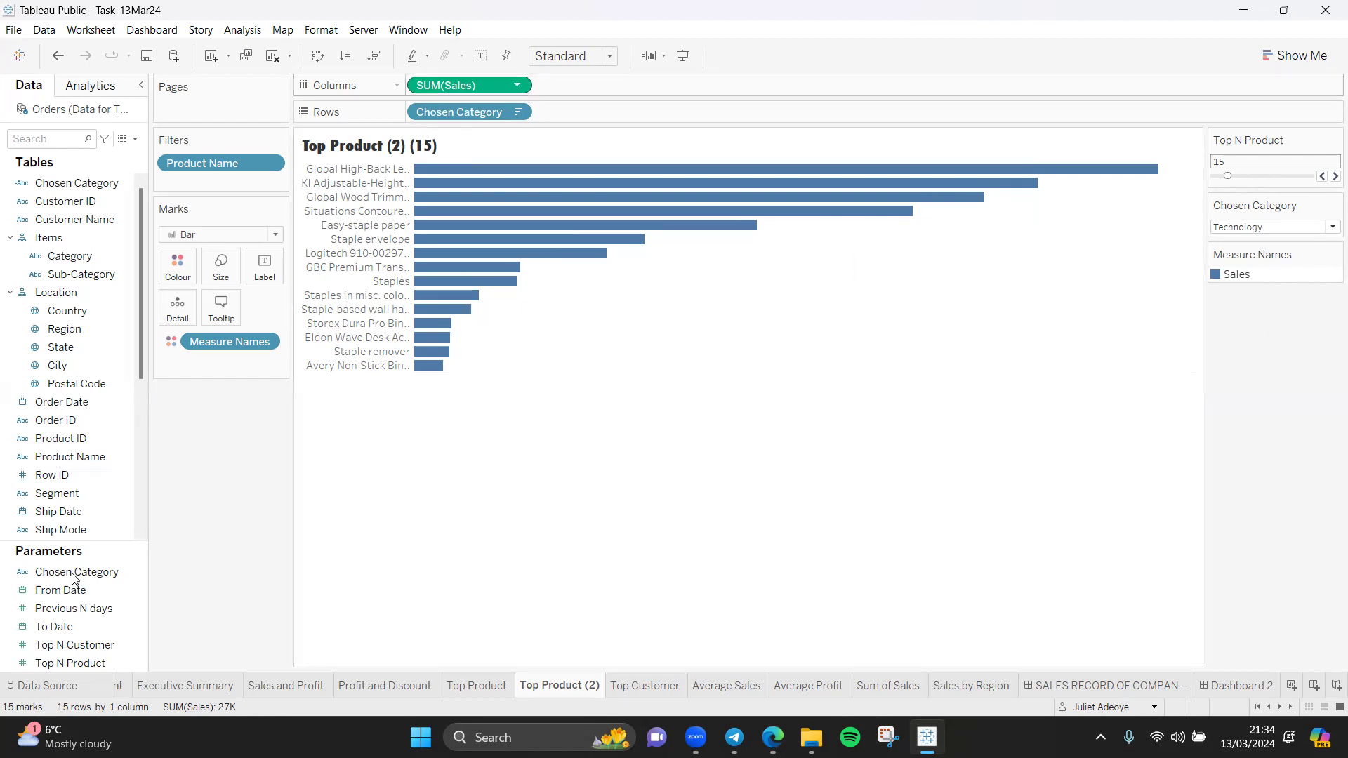
Step: Inspect the data type and allowable values of the Chosen Category parameter, and cancel without editing it
click(138, 575)
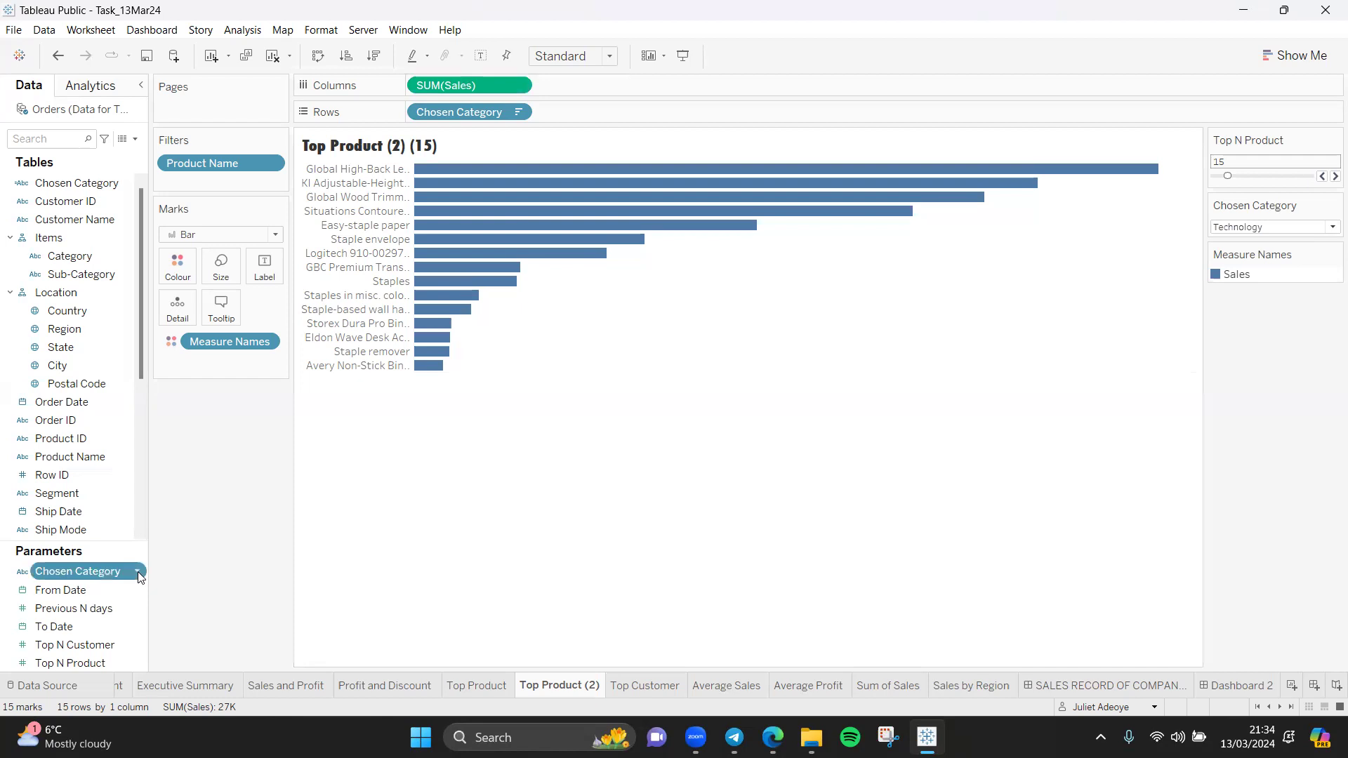
click(138, 574)
click(204, 360)
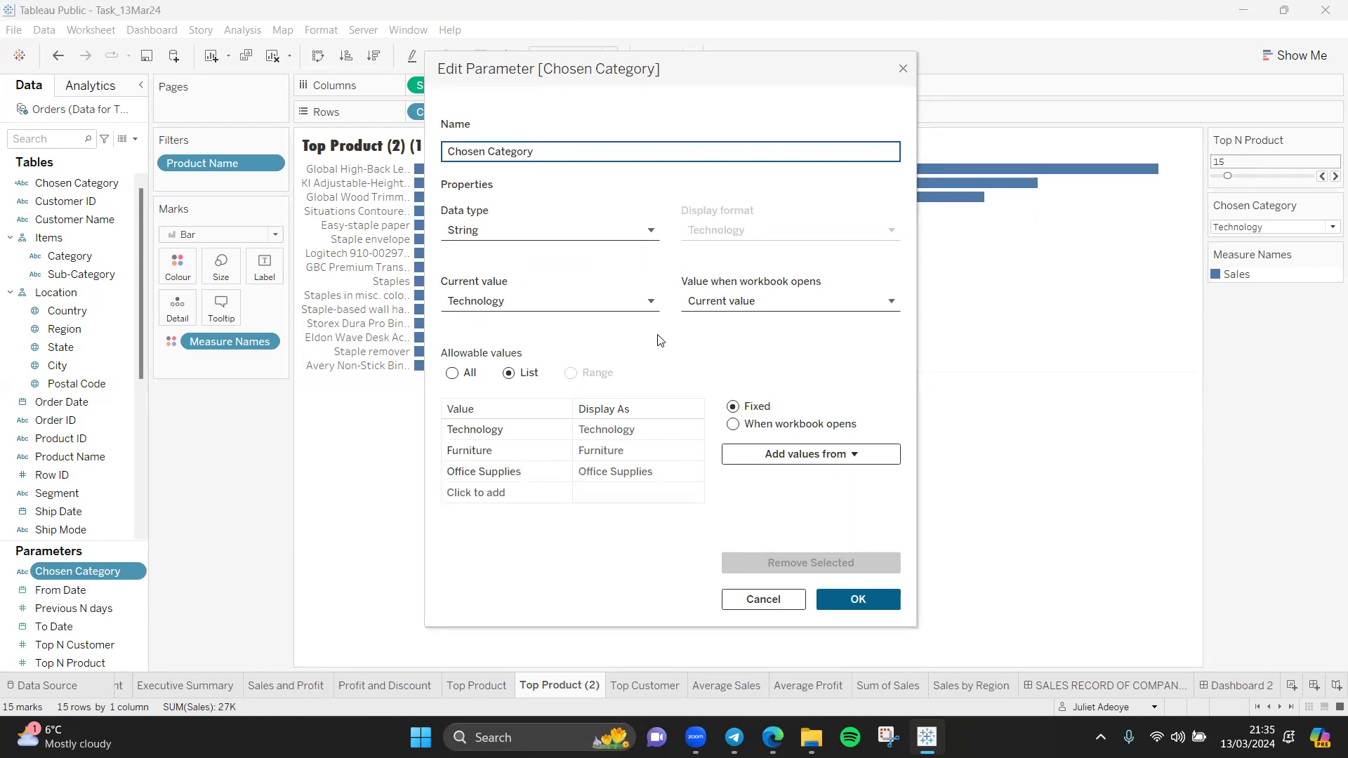
click(789, 598)
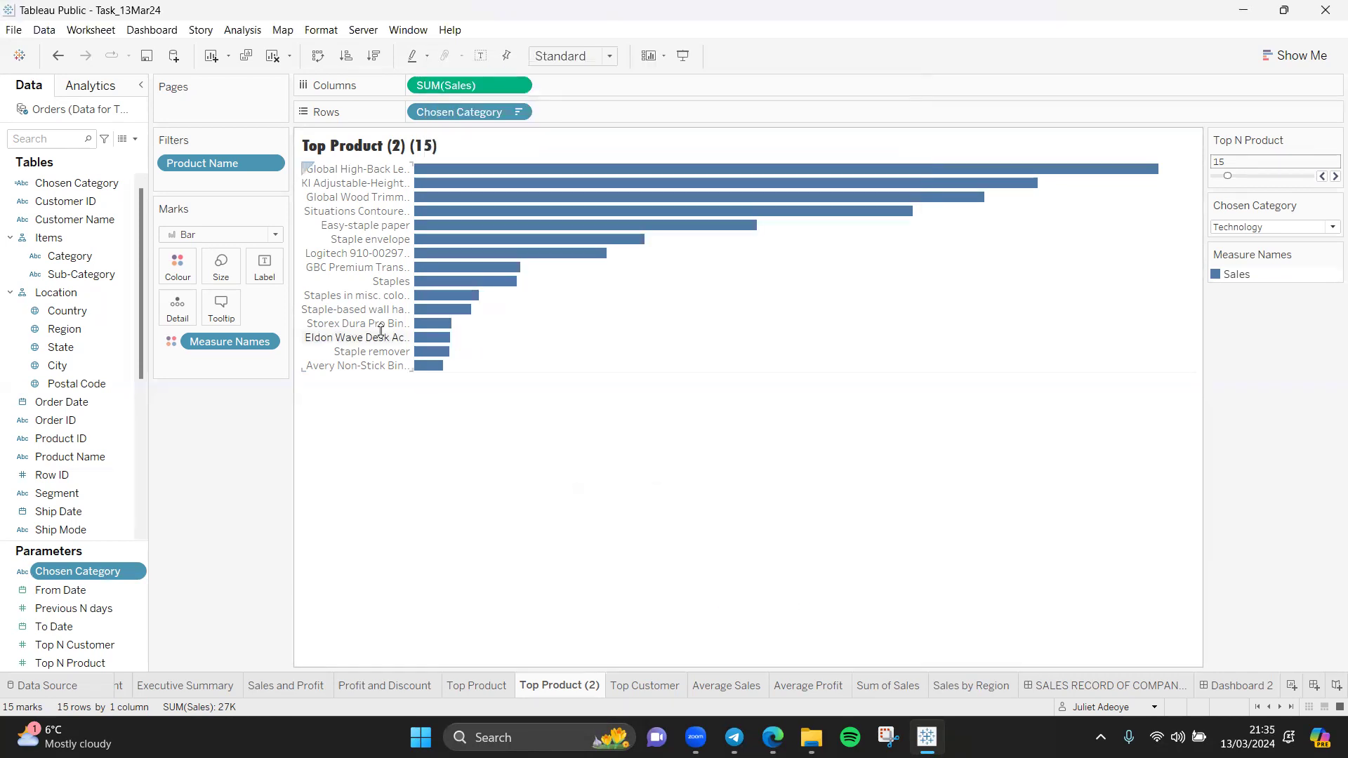
Step: Examine the CASE formula of the Chosen Category calculated field and close it unchanged
click(121, 186)
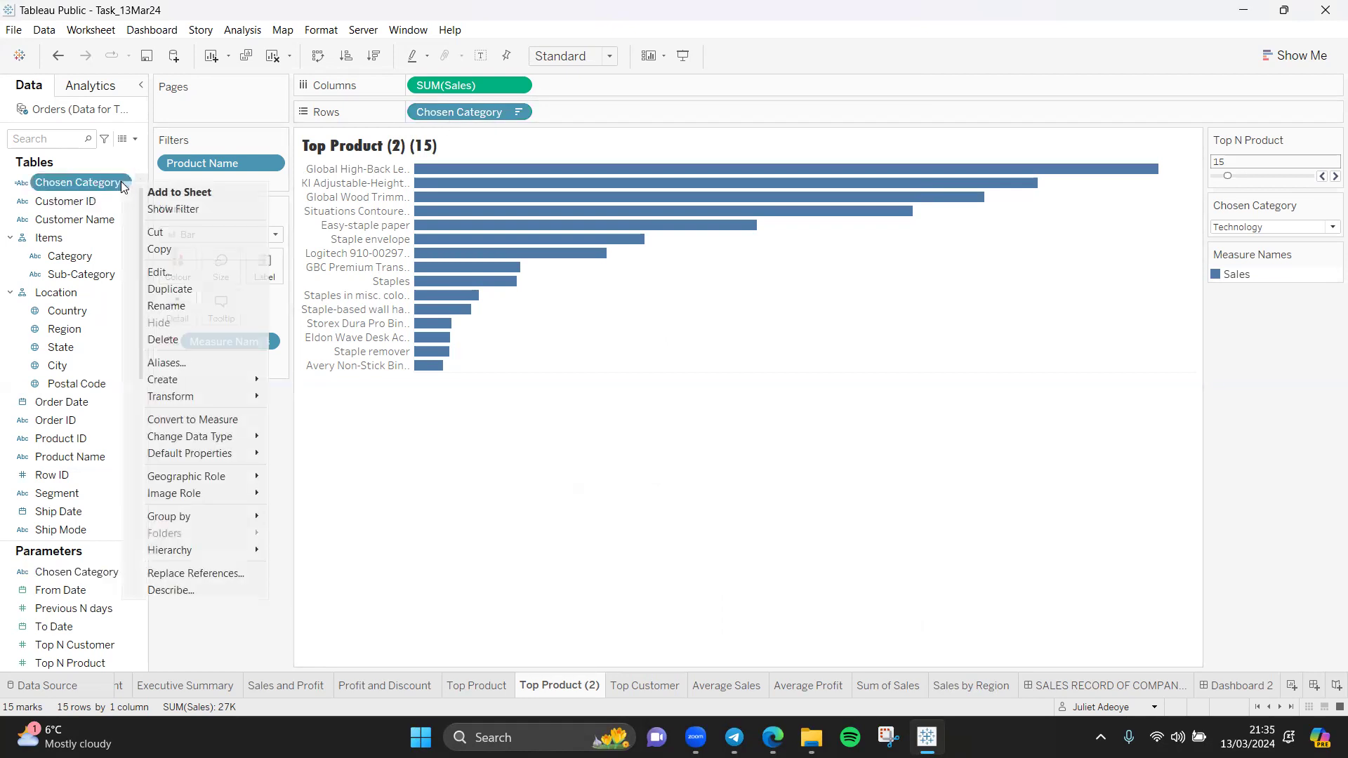
click(171, 273)
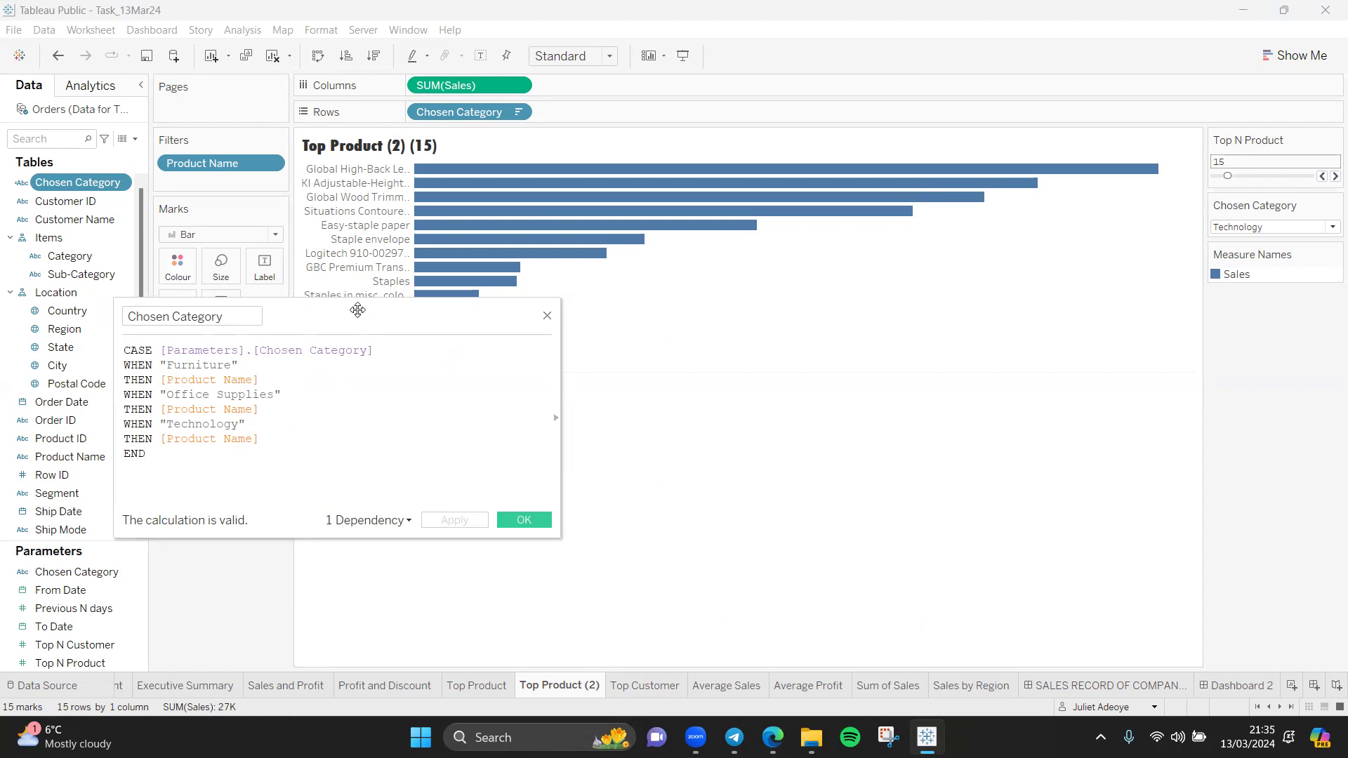
drag(357, 309, 757, 320)
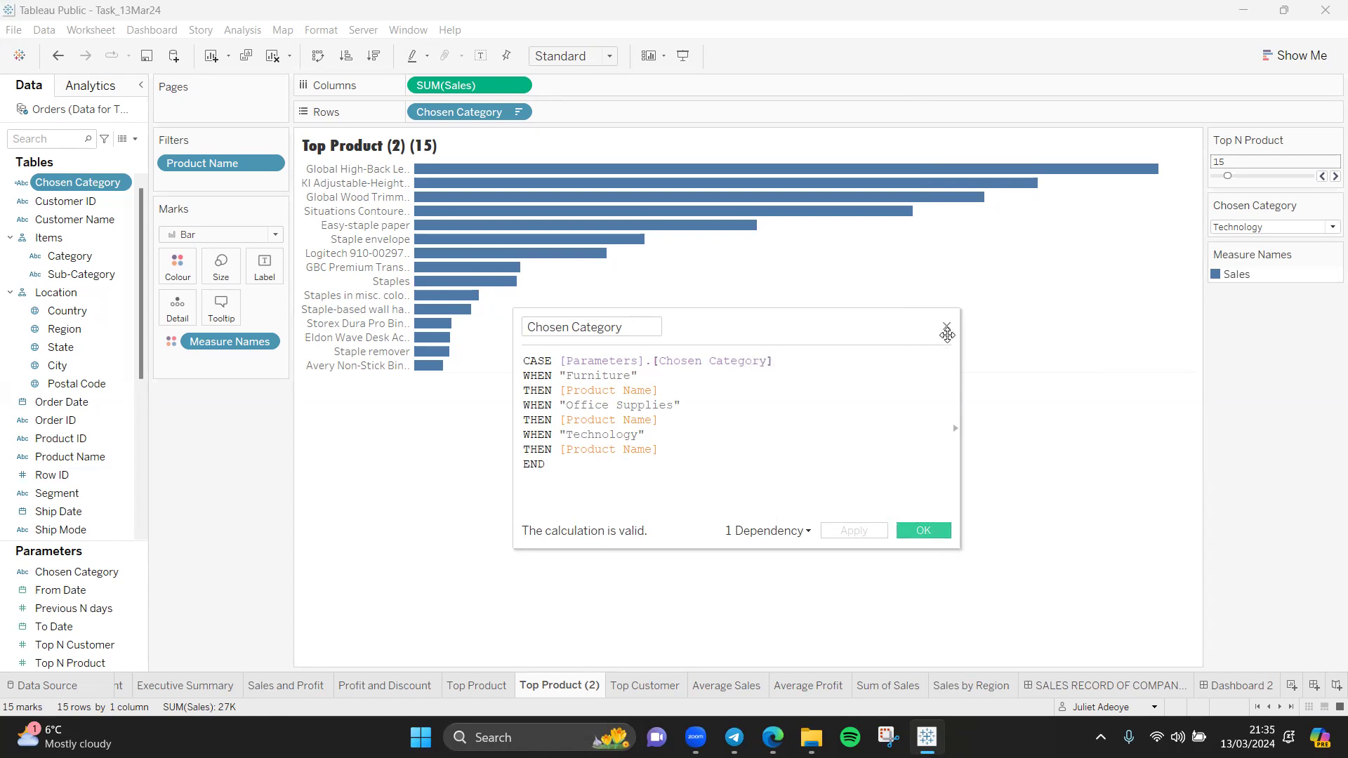
click(924, 532)
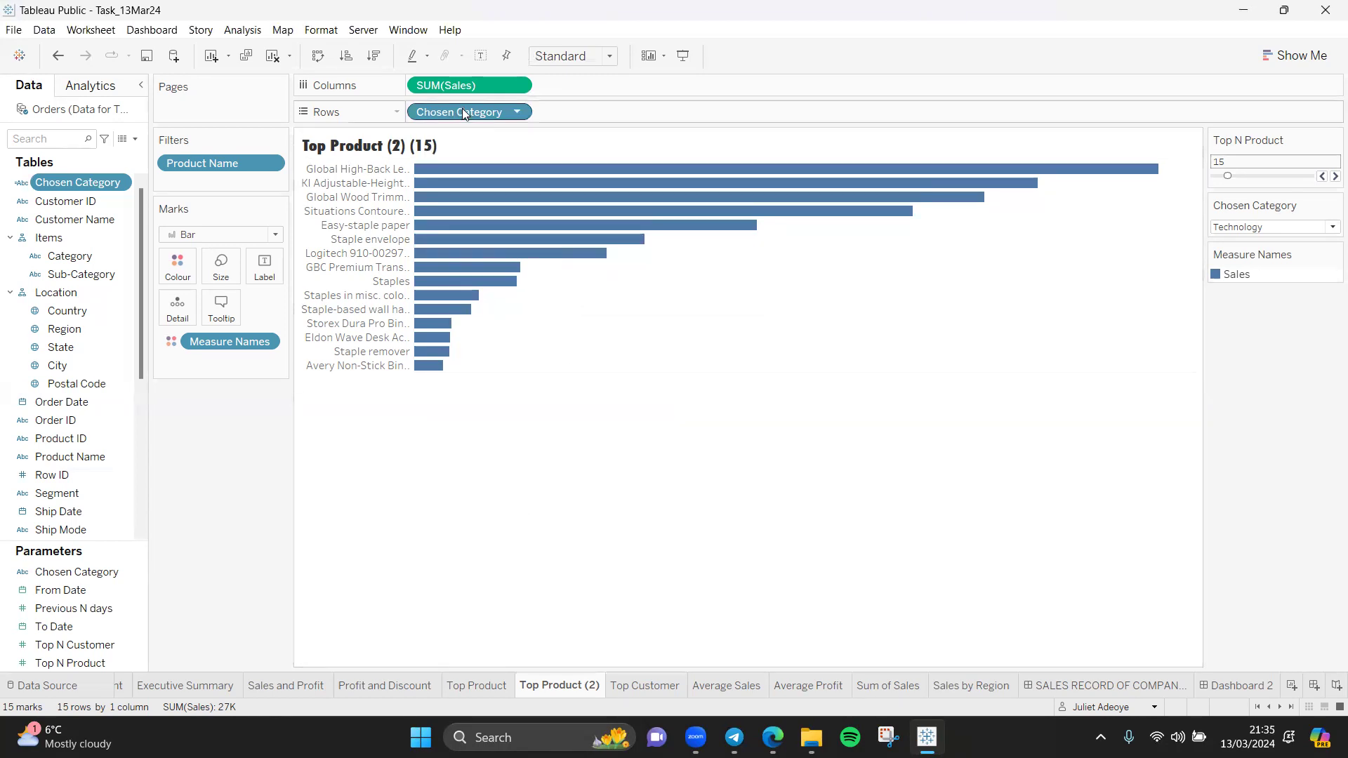
Step: Remove Chosen Category from Rows, add the calculated field back with all members, and sort it by sales in descending order
drag(465, 111, 185, 575)
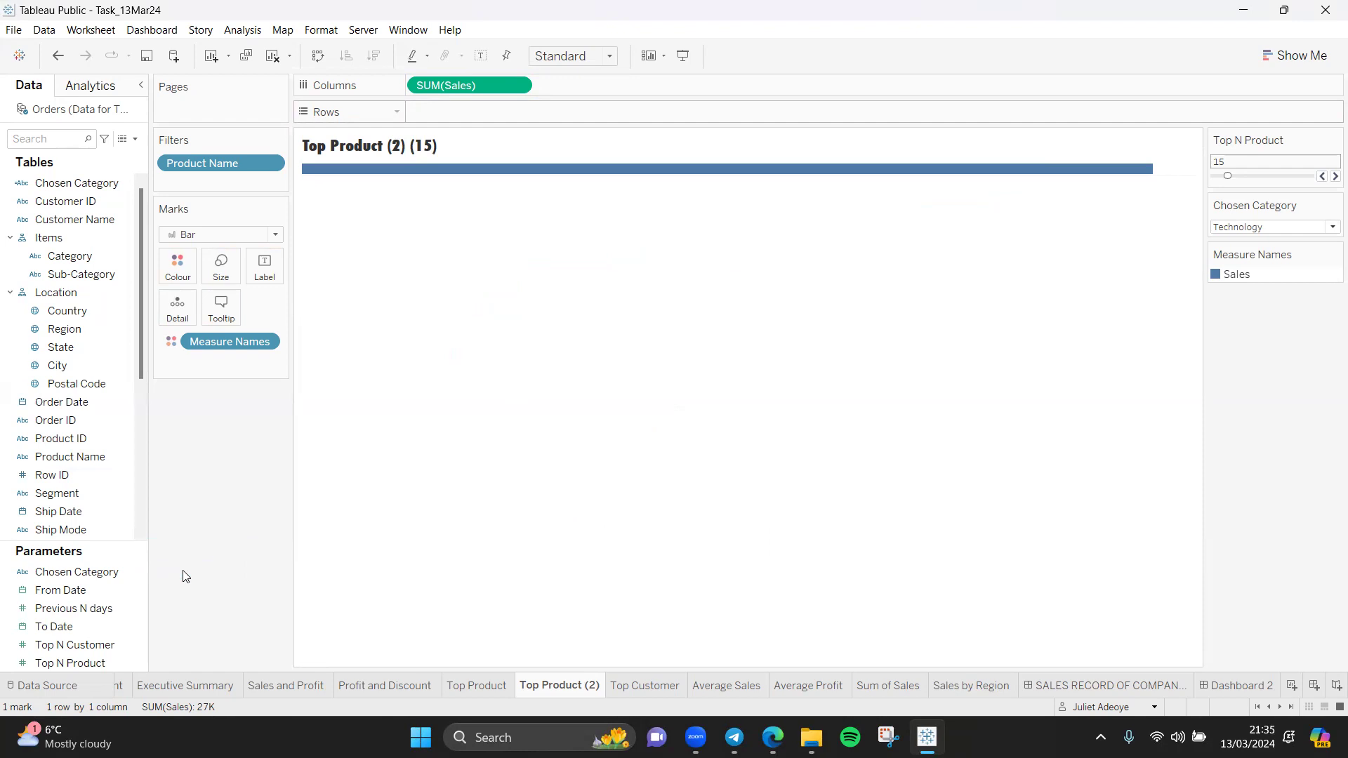
drag(70, 183, 482, 117)
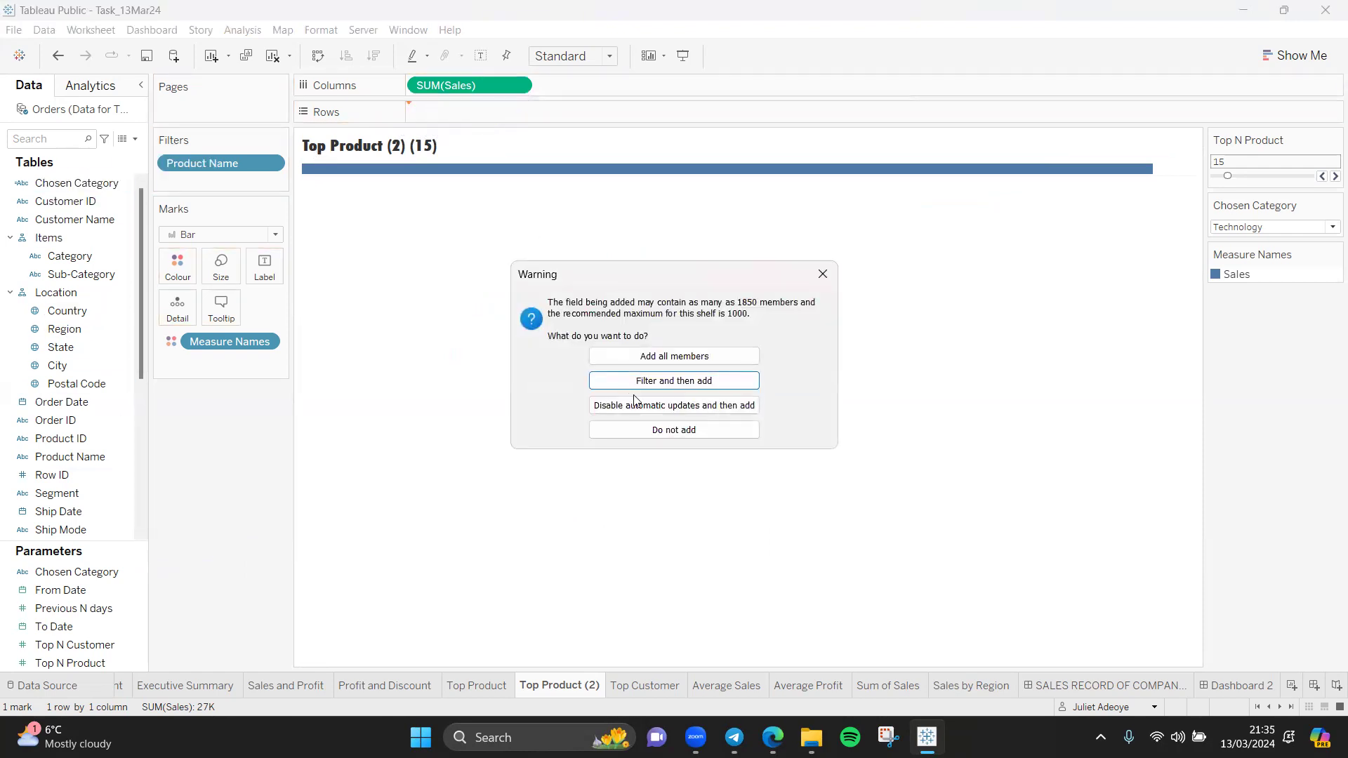
click(671, 357)
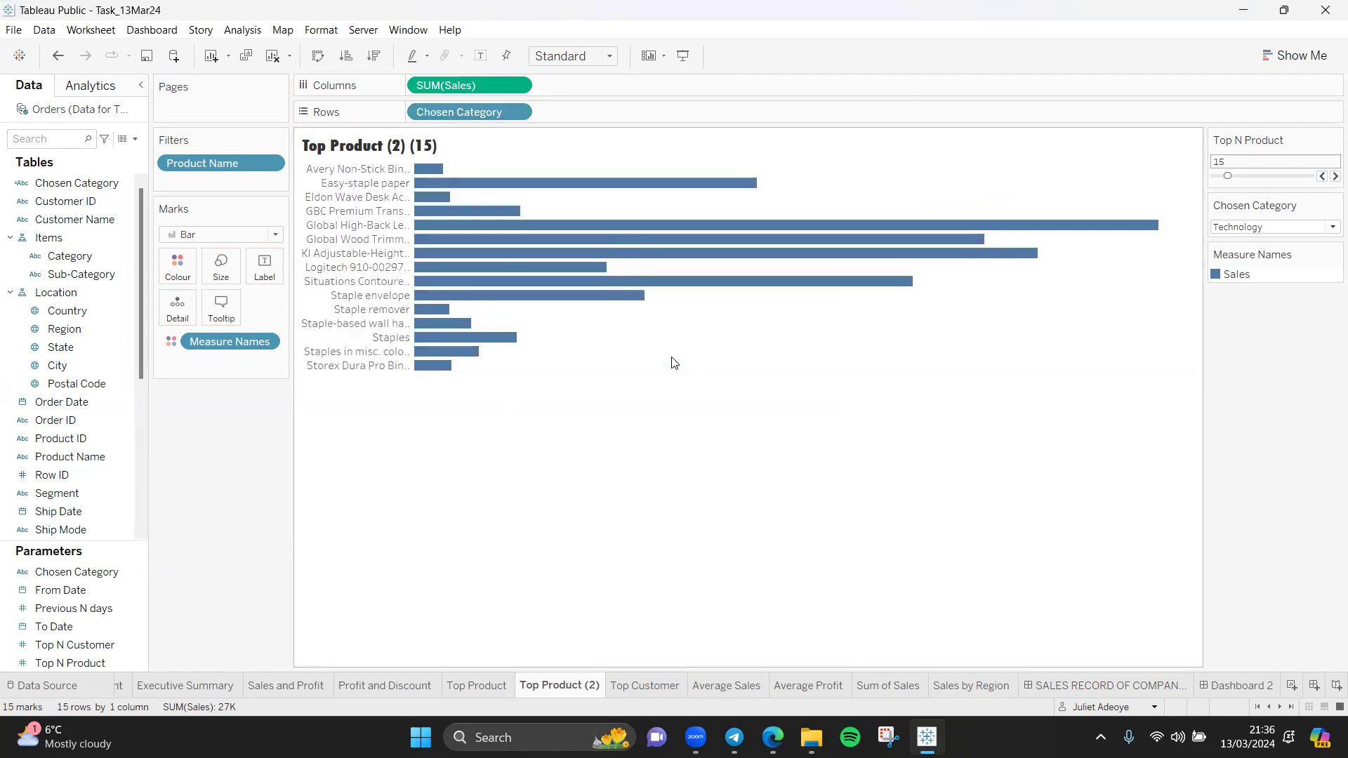
click(362, 74)
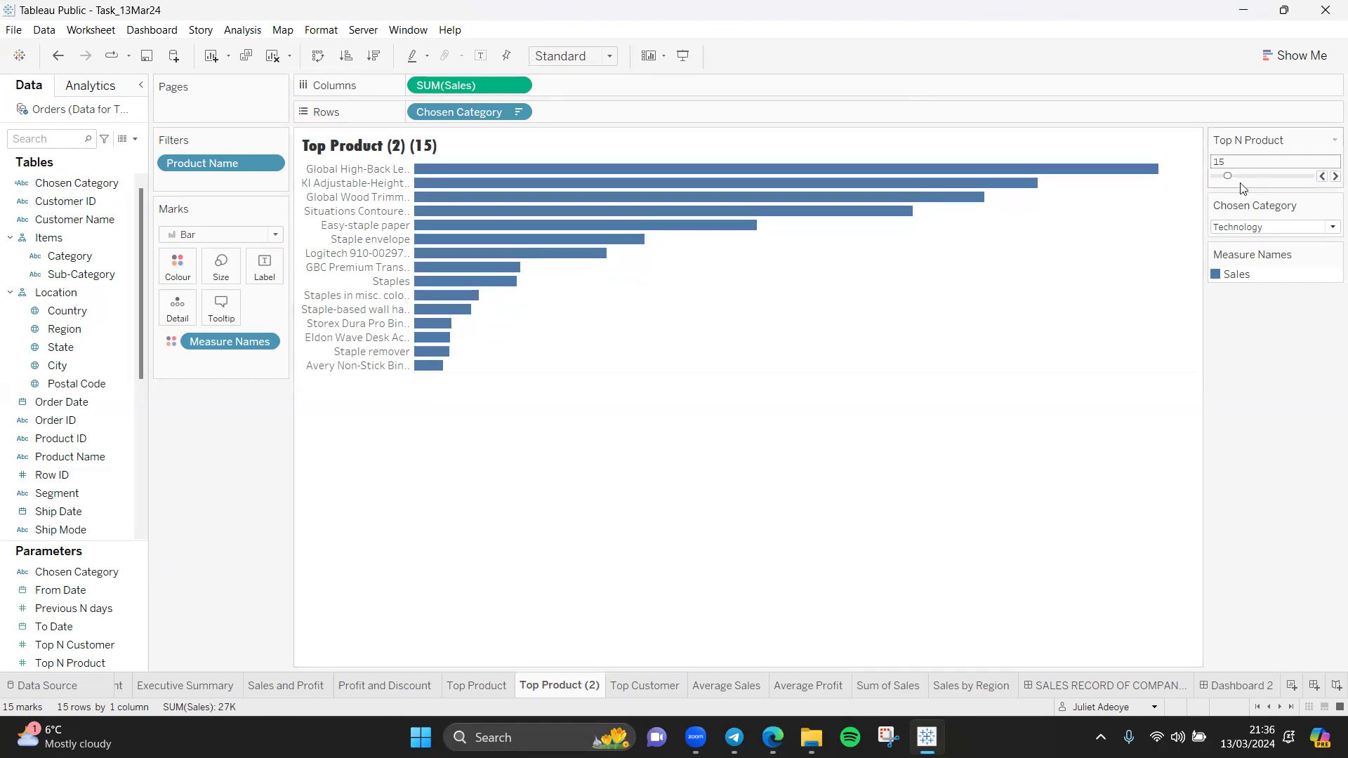
Step: Set the Chosen Category parameter to Furniture and remove the Product Name filter from the worksheet
click(1327, 228)
click(1299, 256)
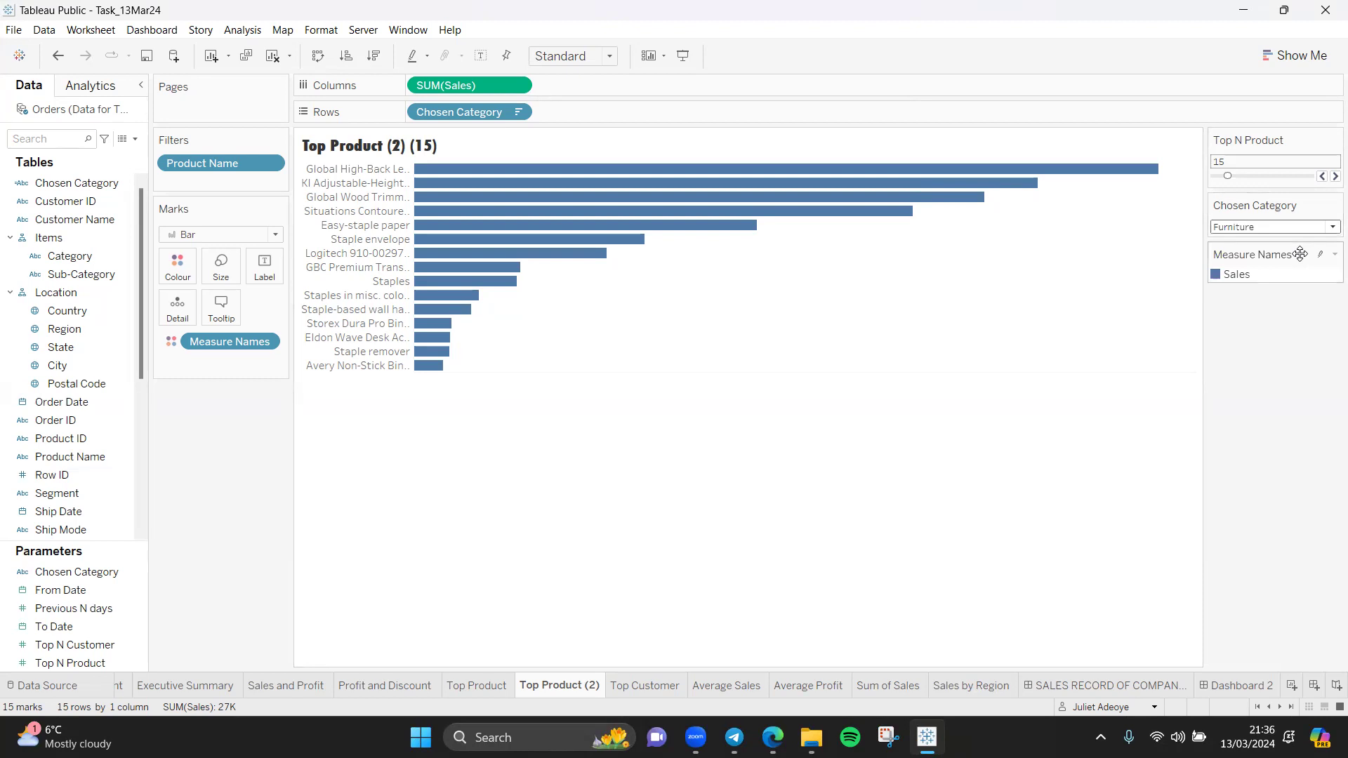
click(1329, 228)
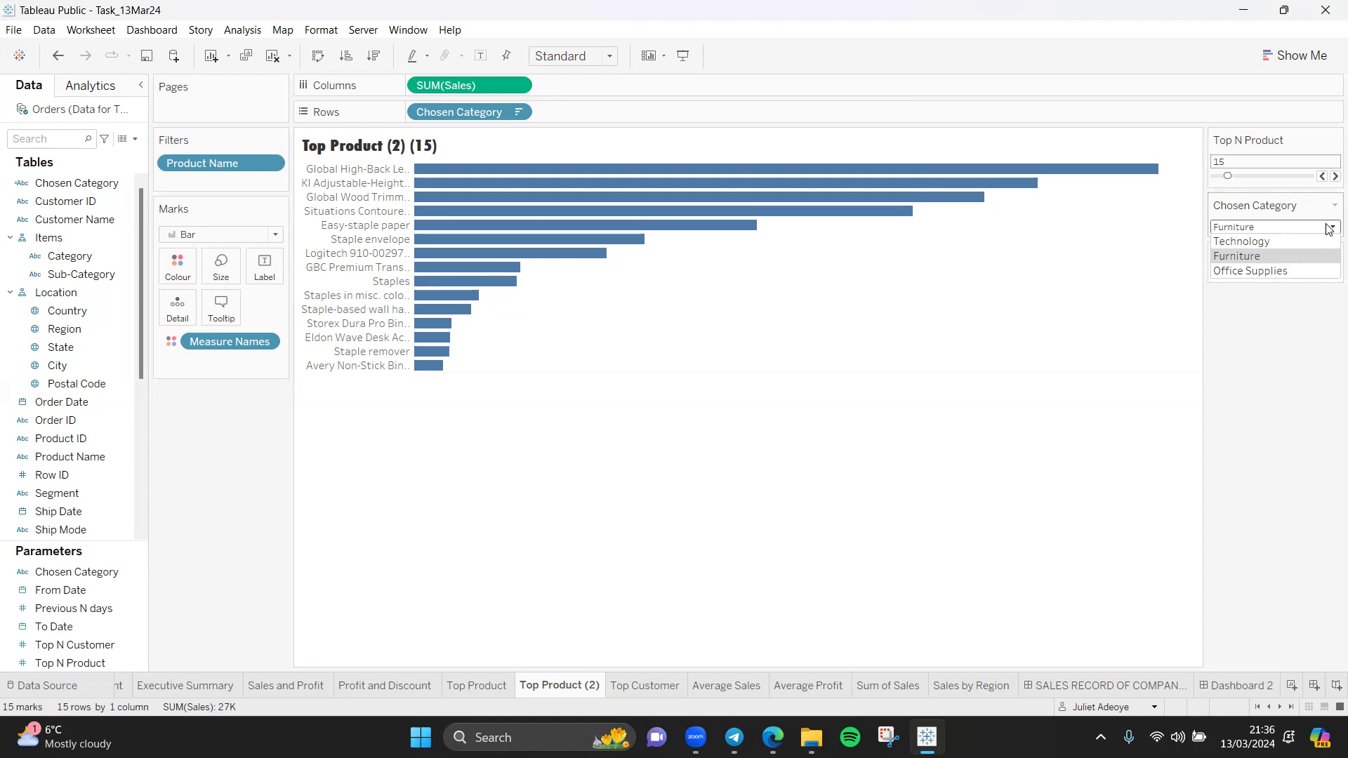
drag(245, 162, 230, 484)
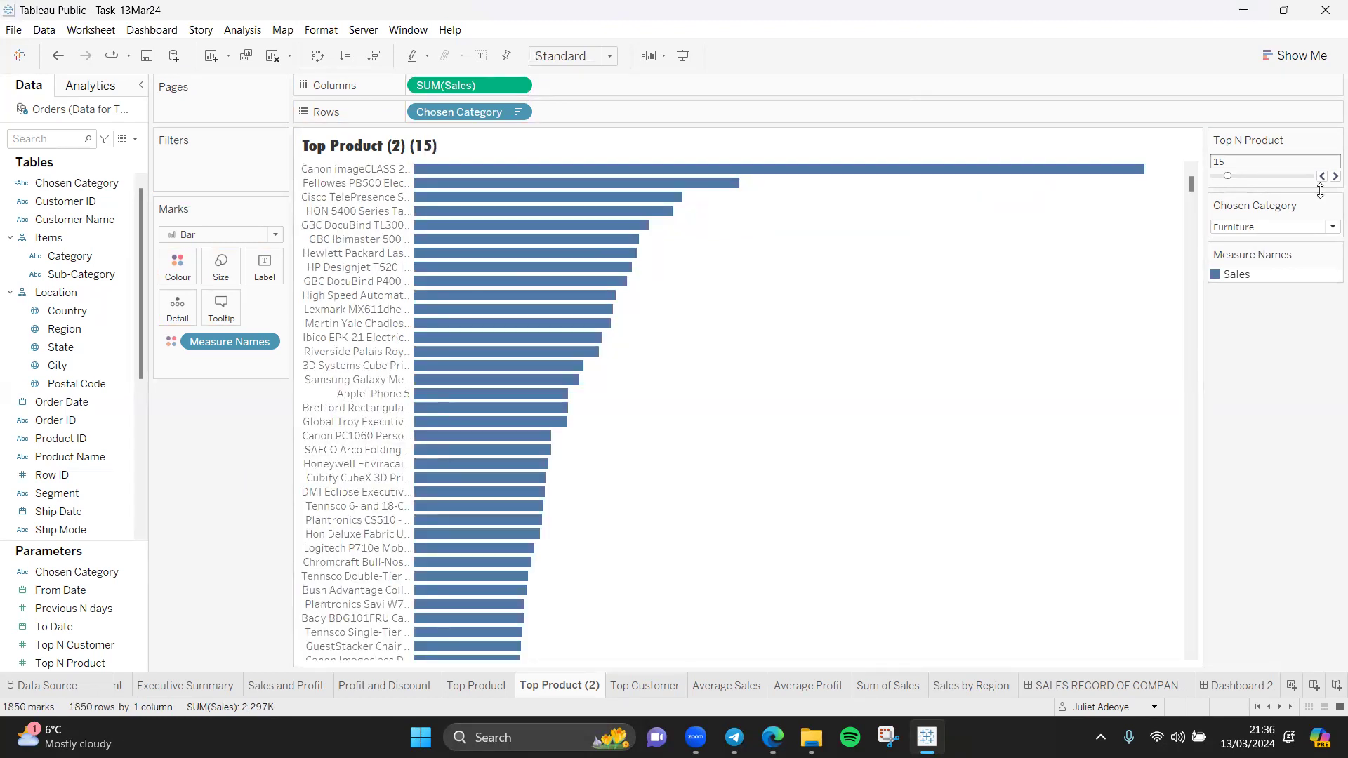
Step: Switch the Chosen Category parameter to Technology and back to Furniture
click(1330, 226)
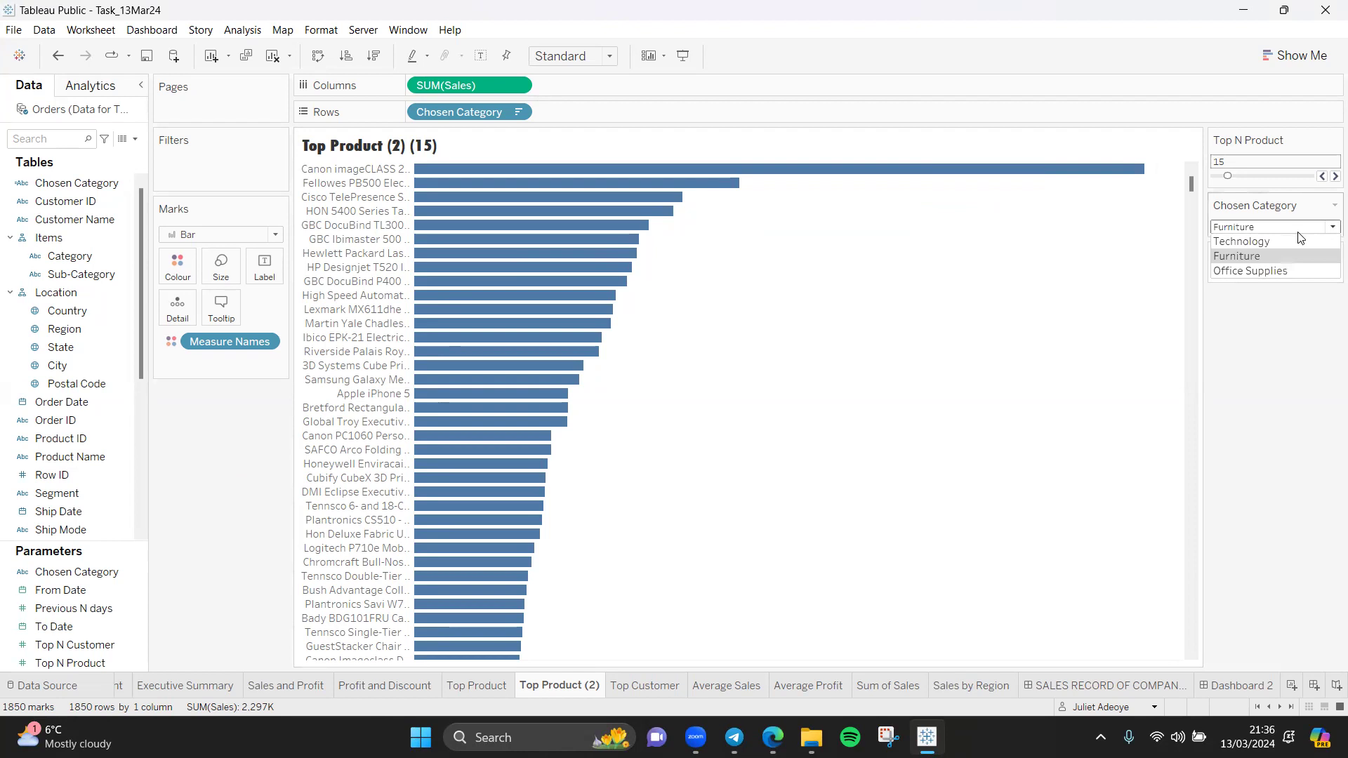
click(1282, 241)
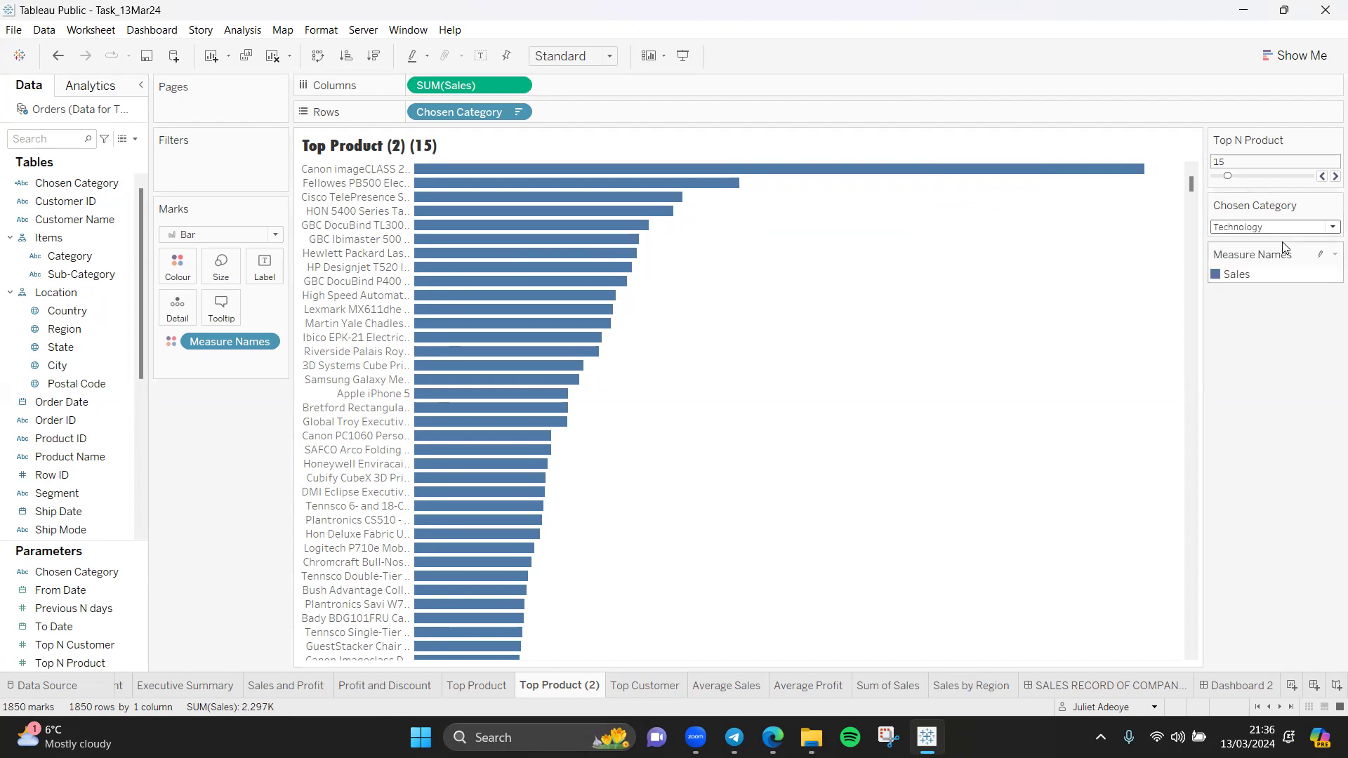
click(1331, 227)
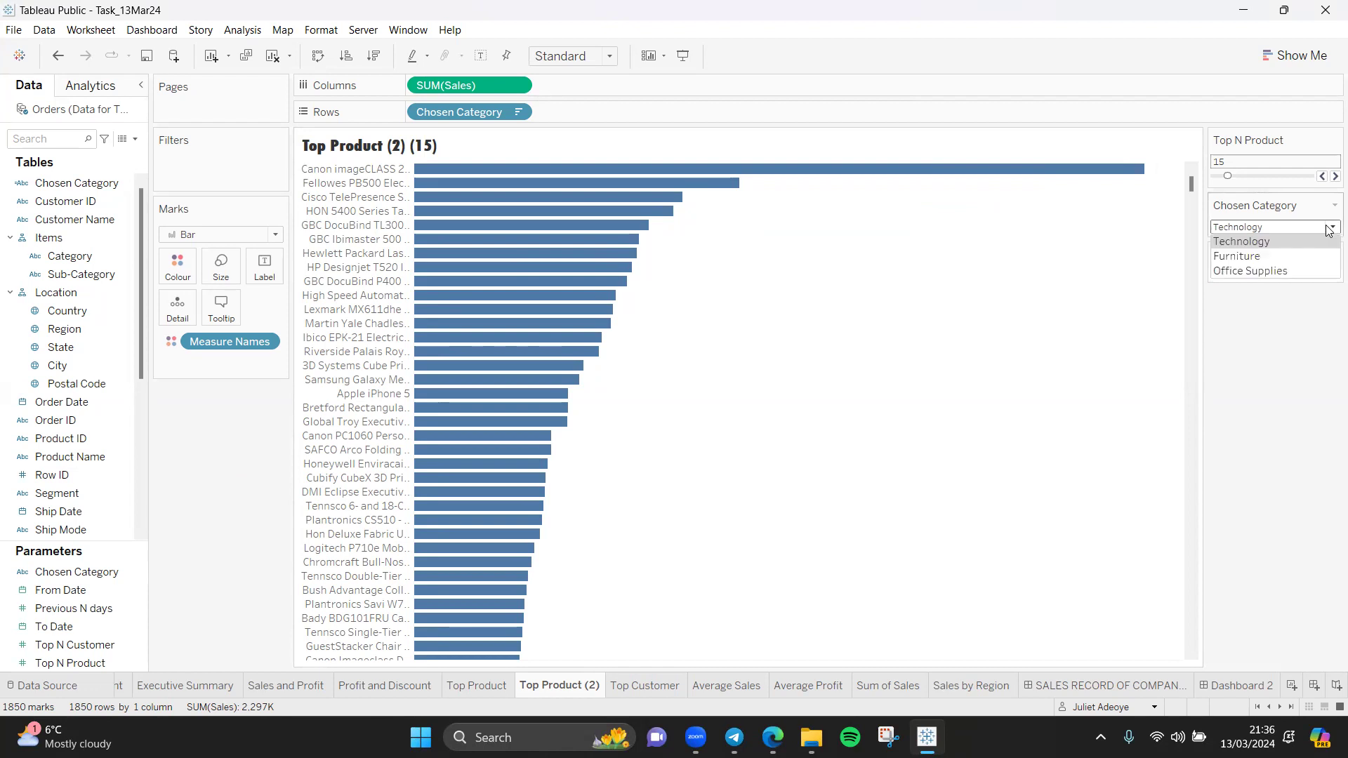
click(1292, 254)
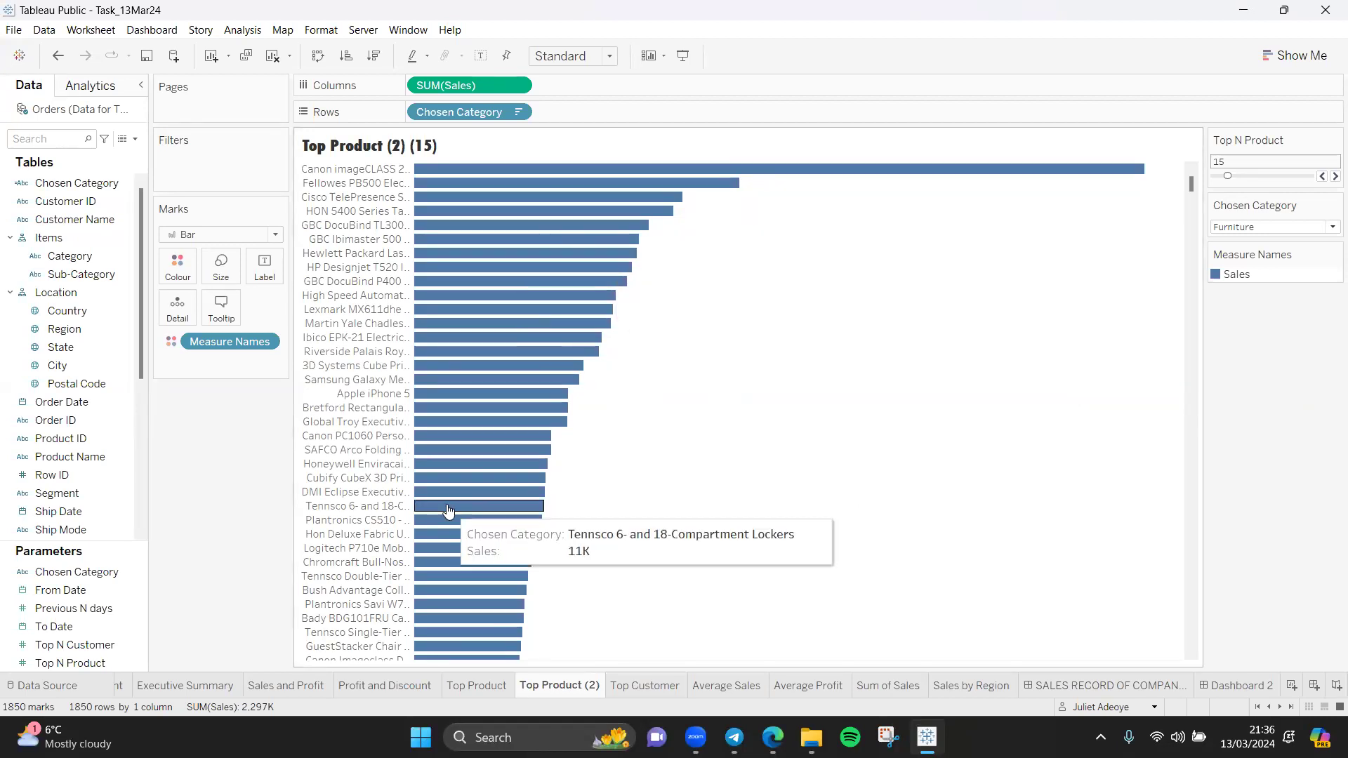
Step: Raise the Top N Product parameter to 21
click(517, 114)
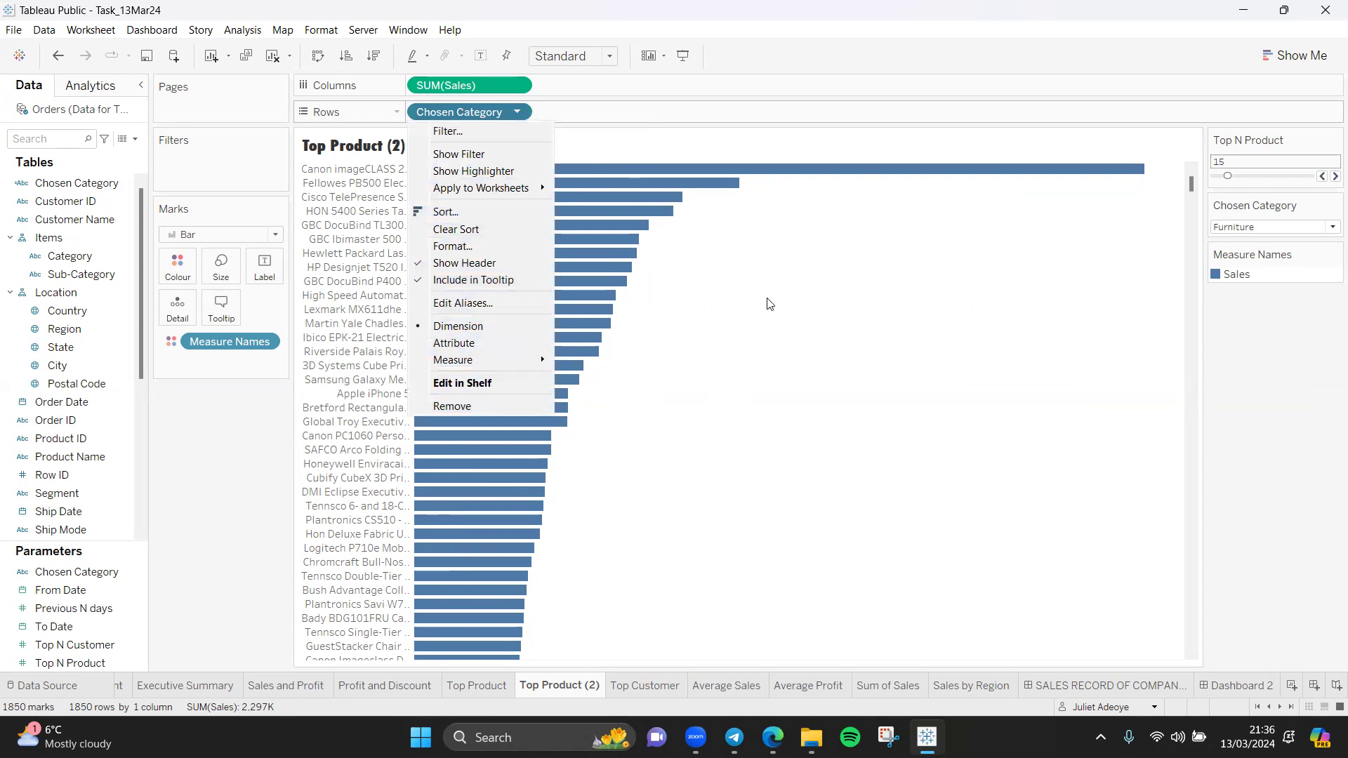
click(856, 414)
mouse_move(1227, 176)
mouse_down()
mouse_move(1252, 177)
mouse_move(1235, 177)
mouse_up()
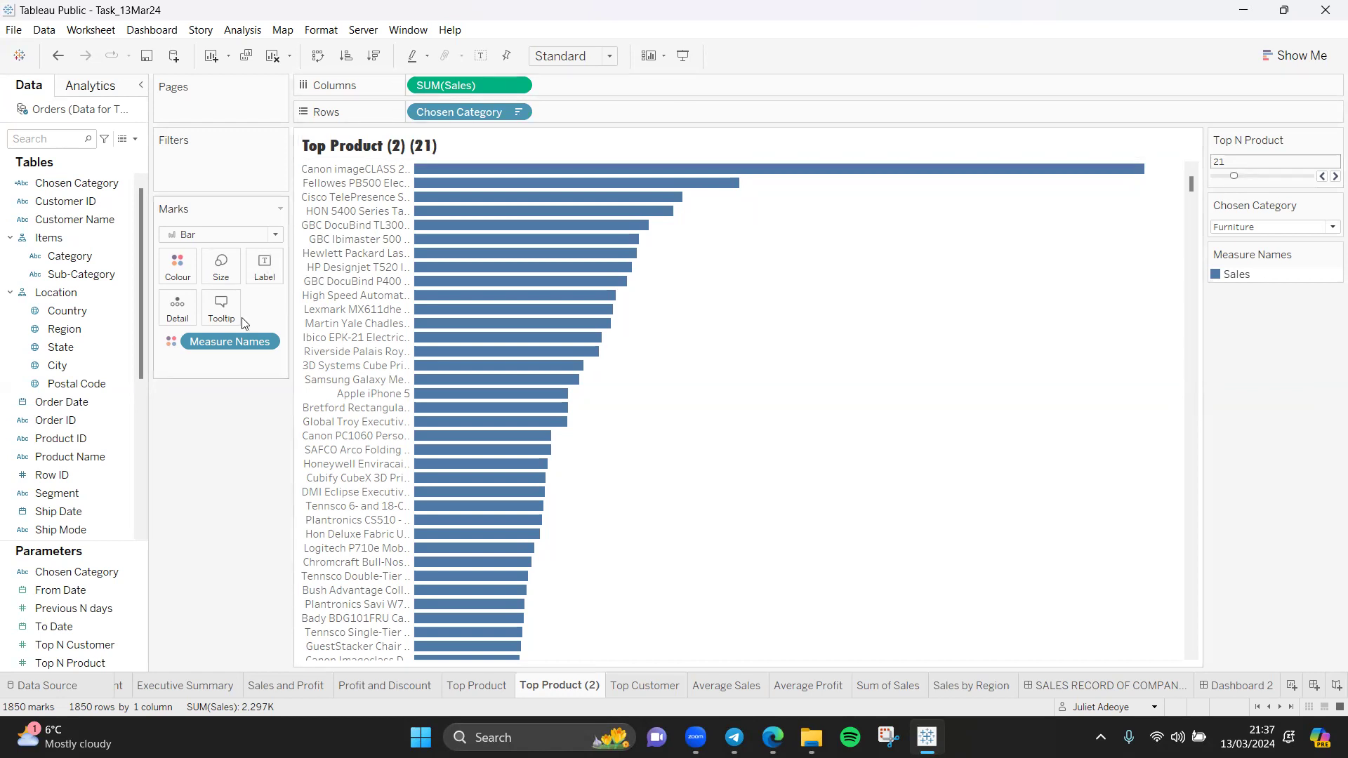
Step: Remove Measure Names from the Marks card and set the Chosen Category parameter to Office Supplies
drag(239, 344, 242, 491)
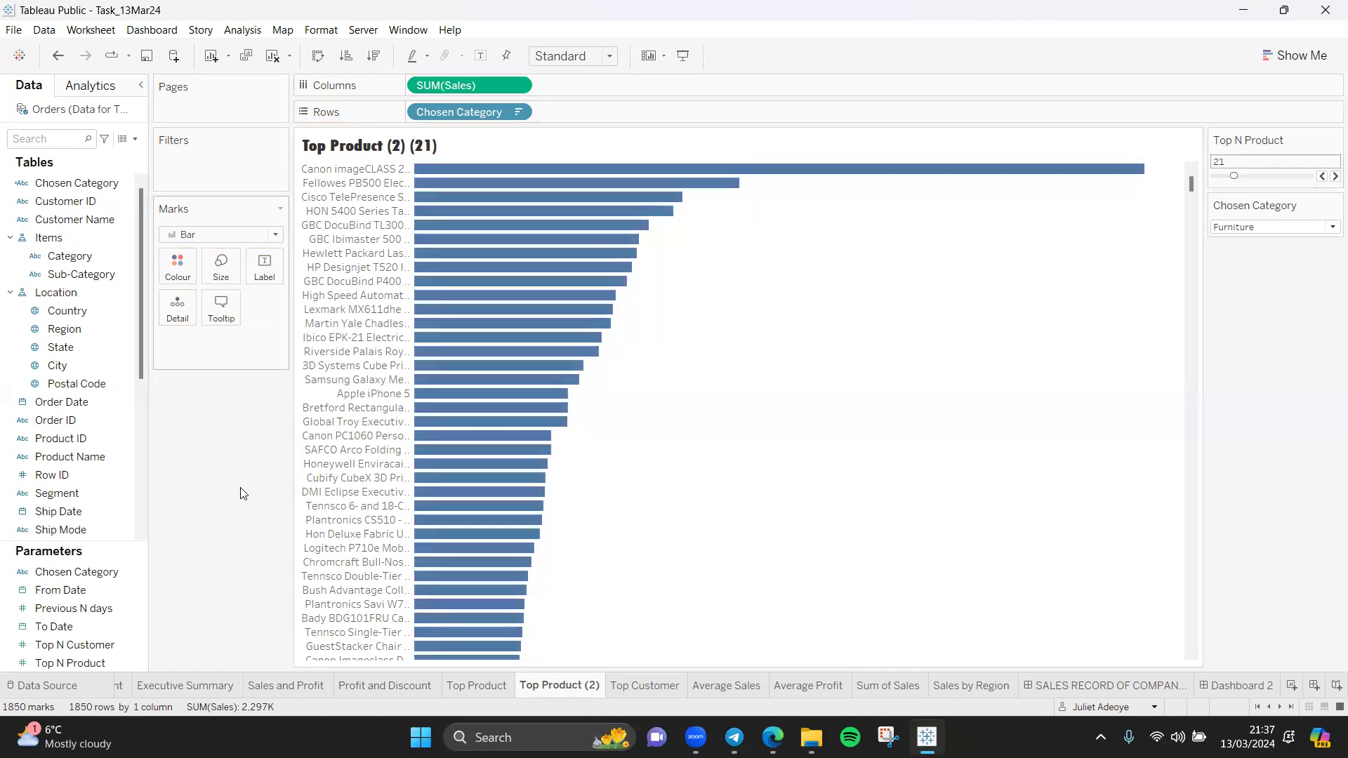
click(1329, 228)
click(1272, 270)
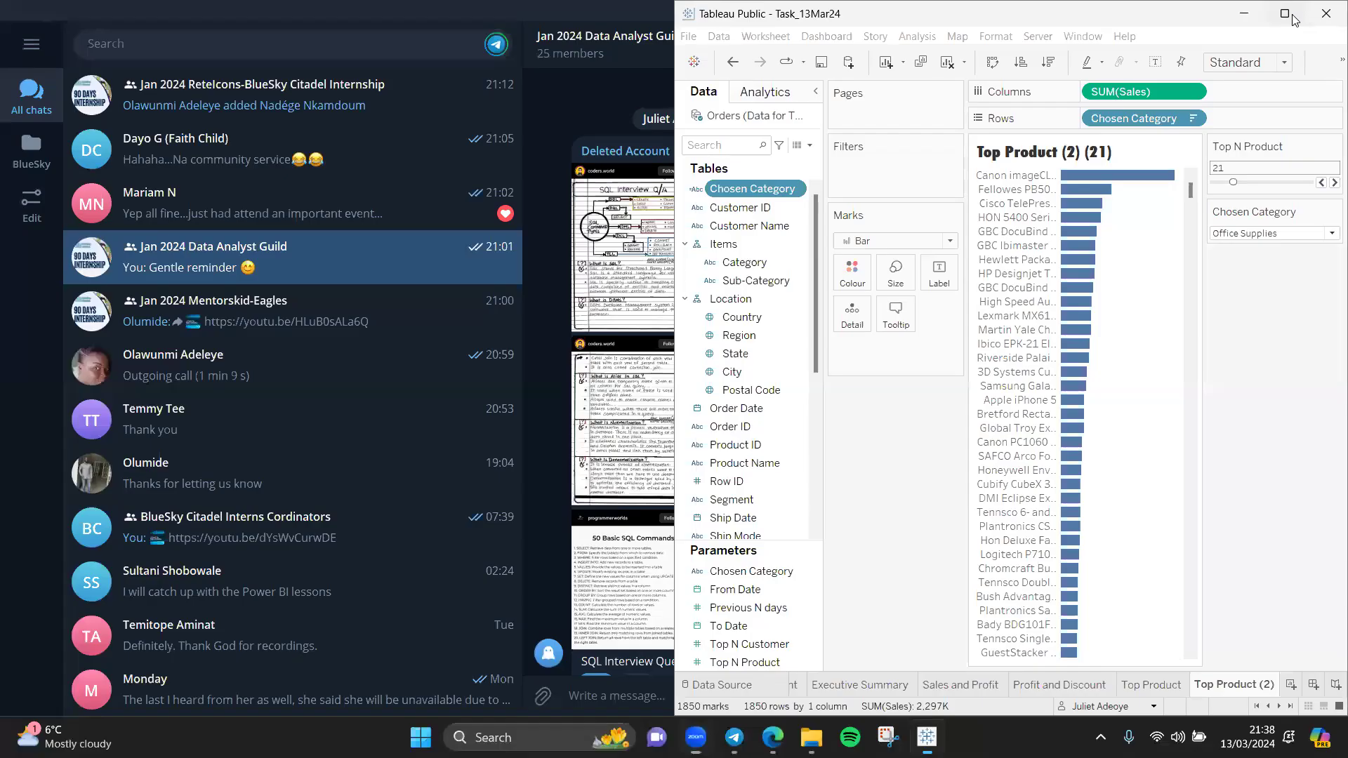
Step: In the Chosen Category calculated field, delete the CASE expression's parameter reference and re-enter it as [Parameters].[Chosen Category]
click(1293, 19)
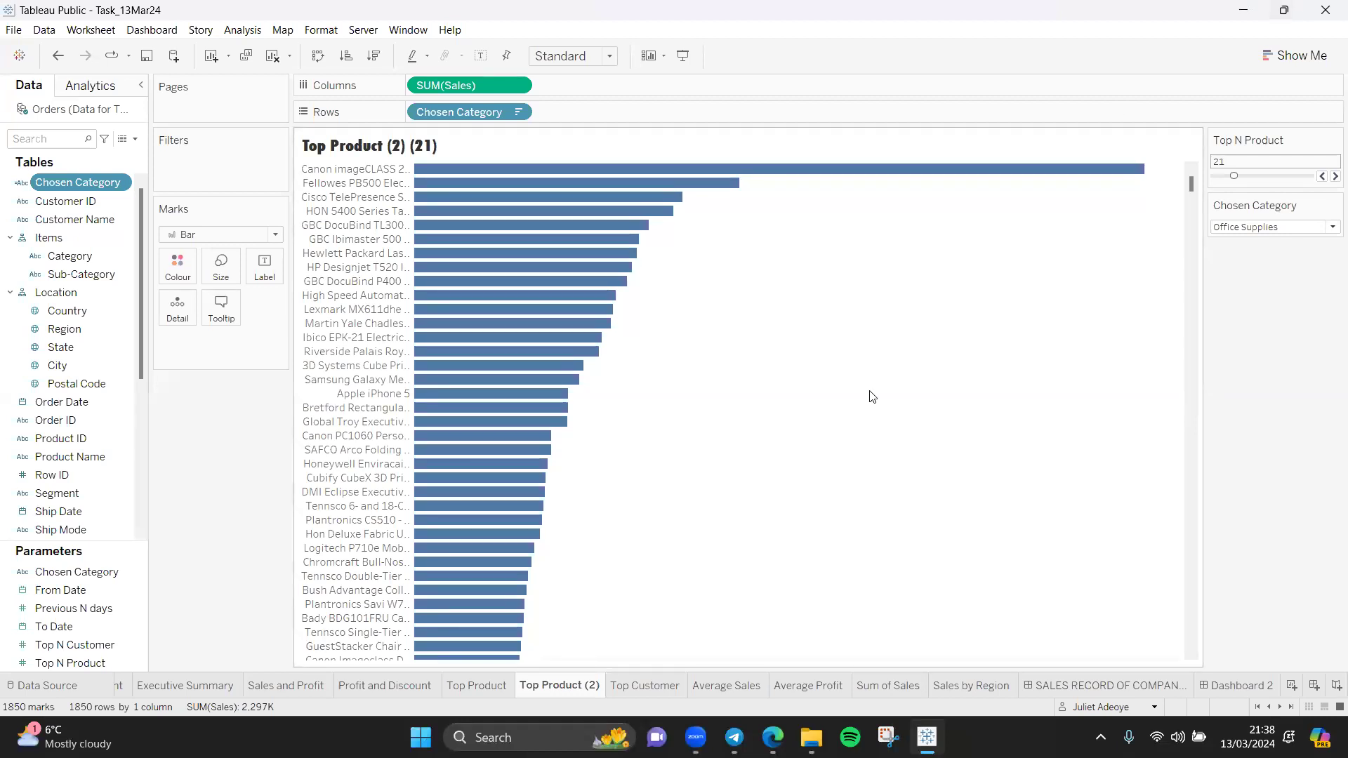
click(123, 183)
click(173, 273)
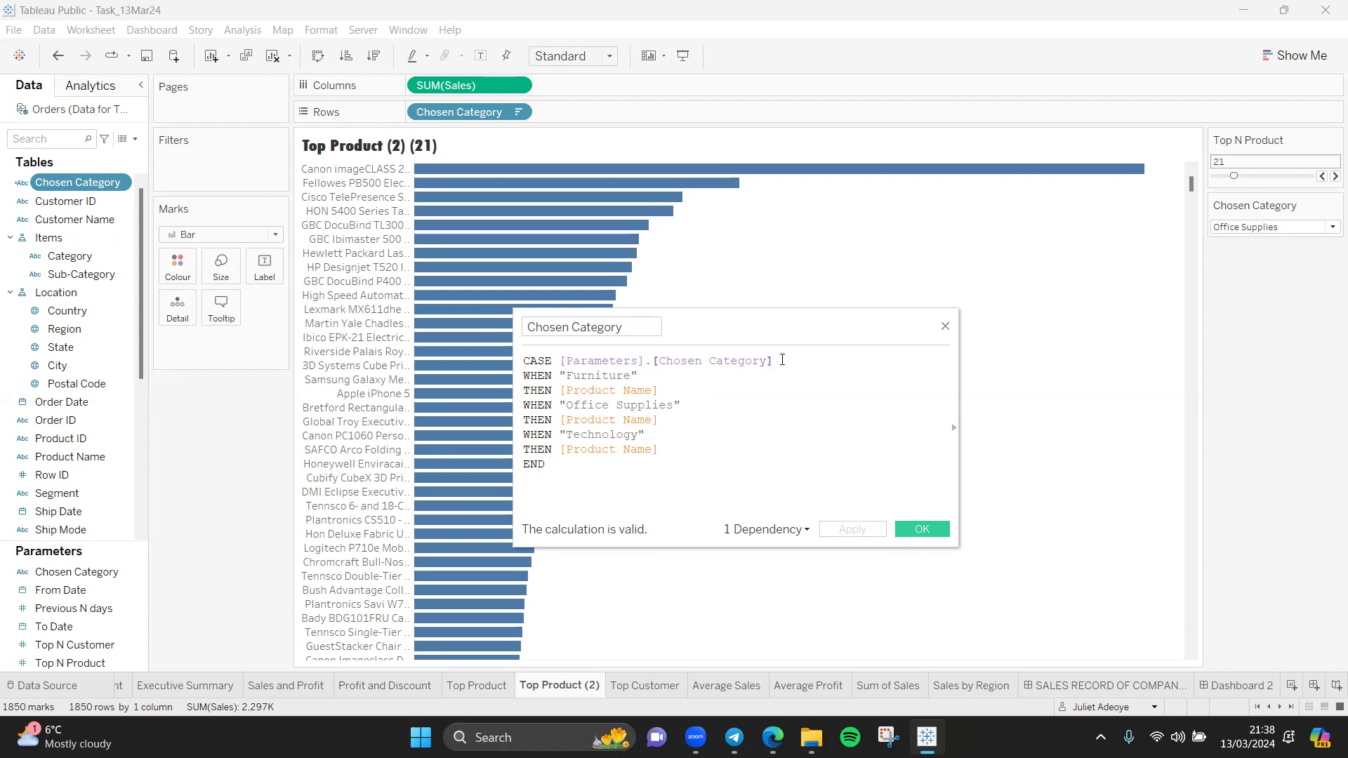
drag(783, 360, 554, 363)
key(BackSpace)
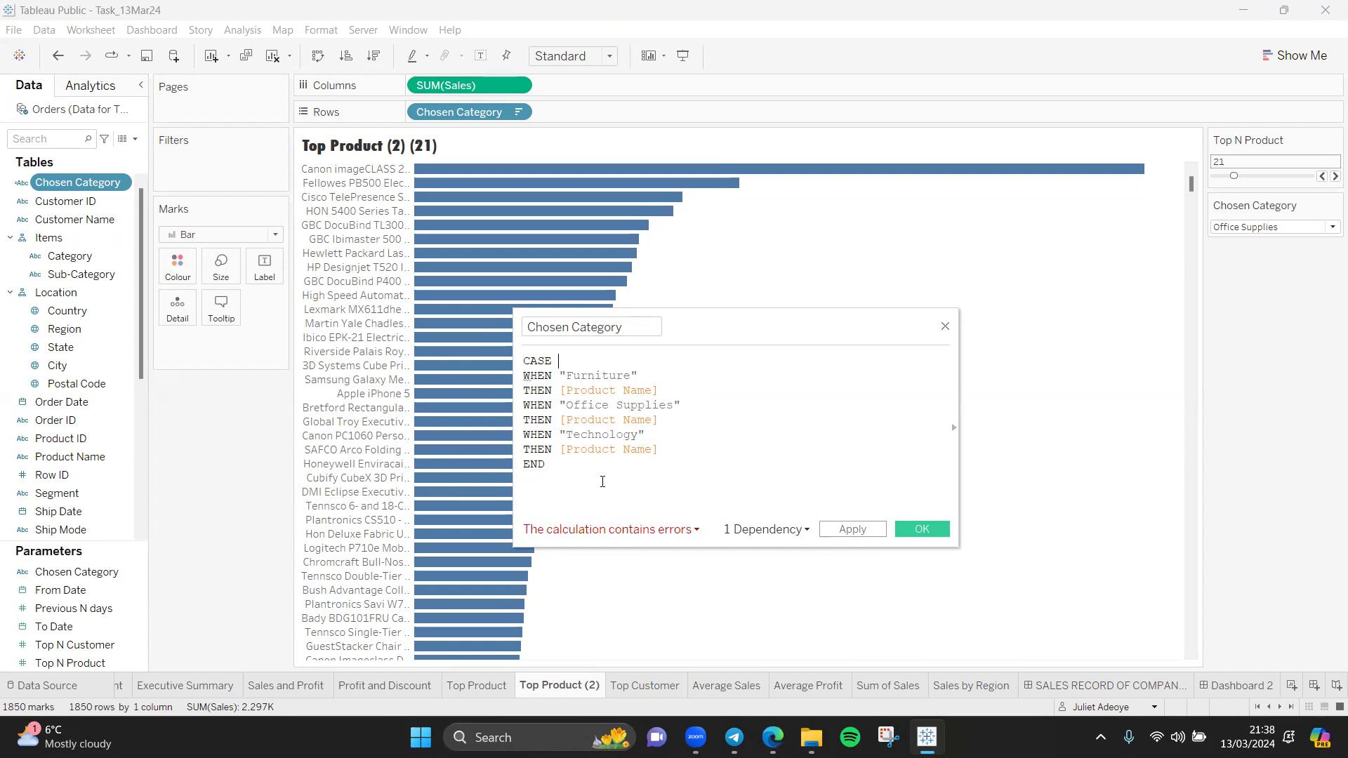
text(C)
text(ho)
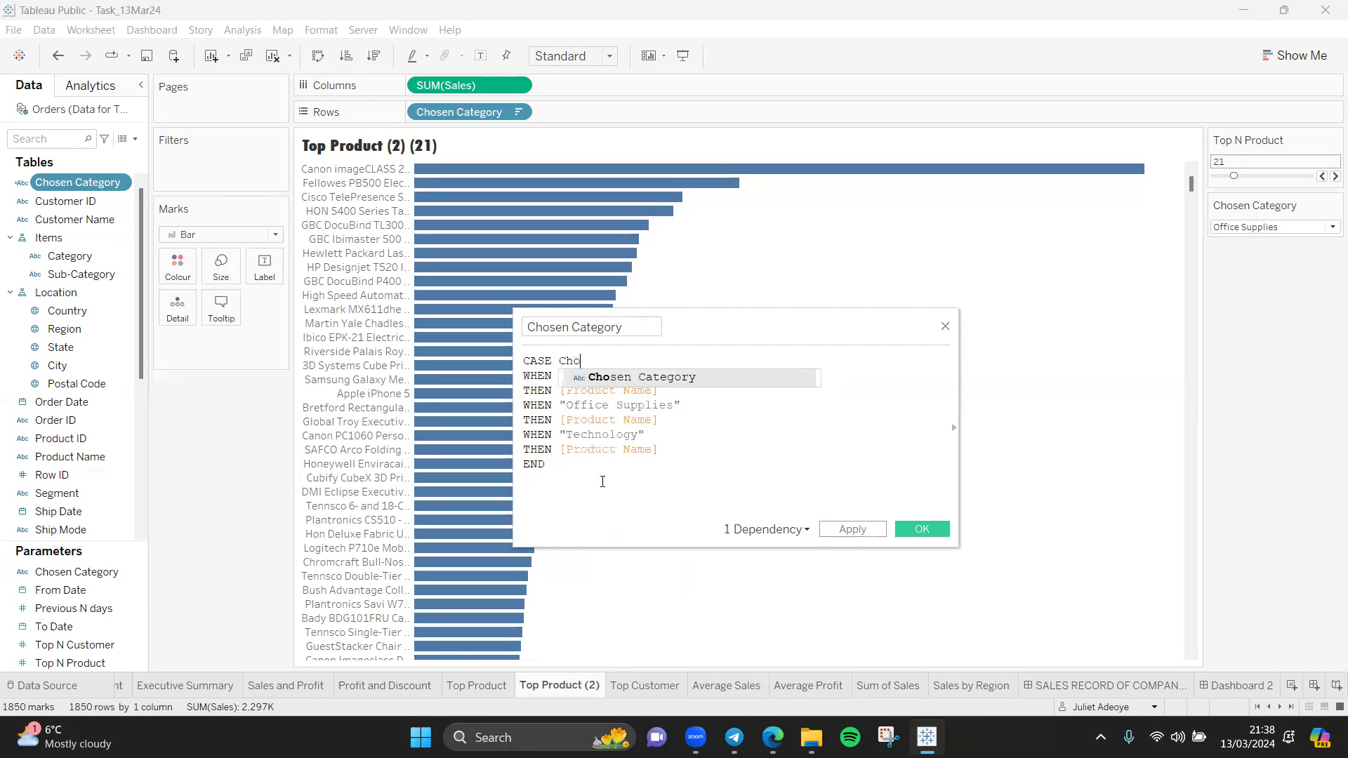
text(sen)
click(663, 377)
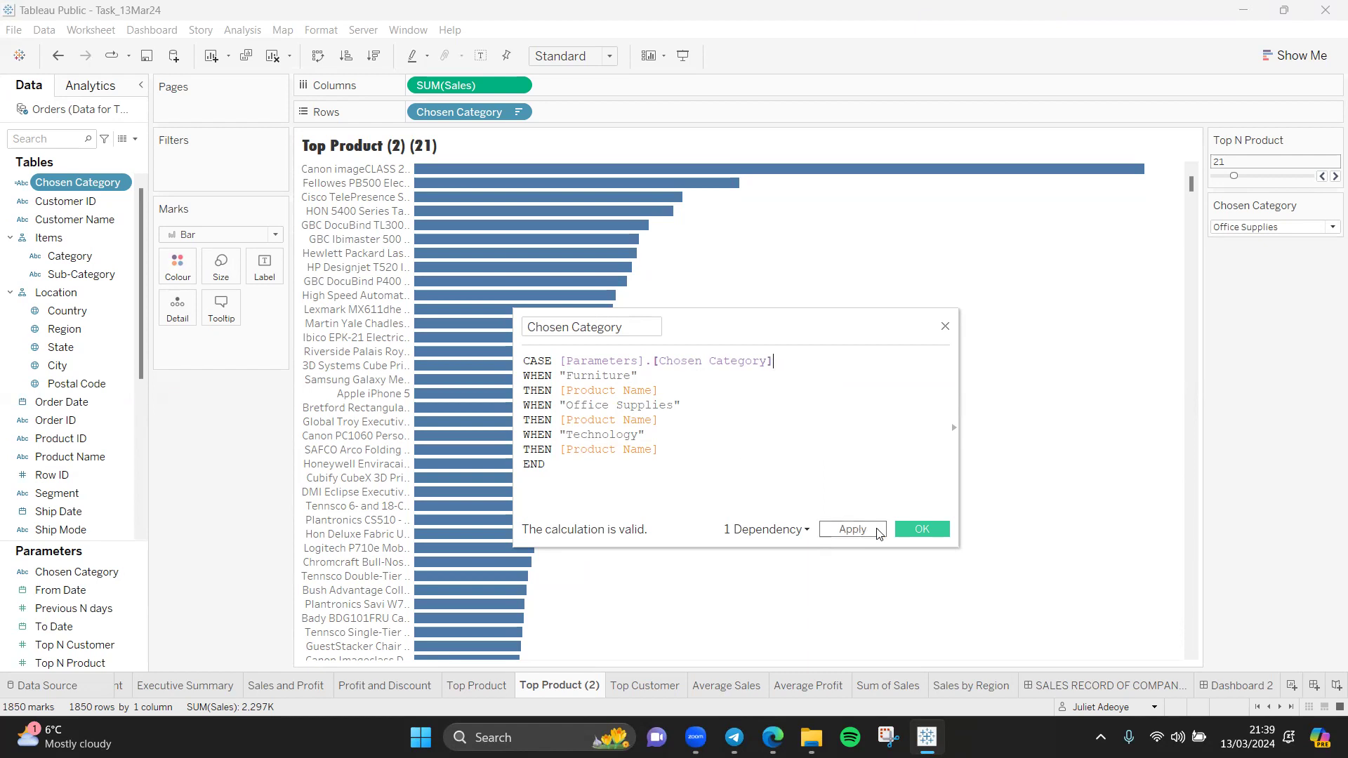
click(917, 531)
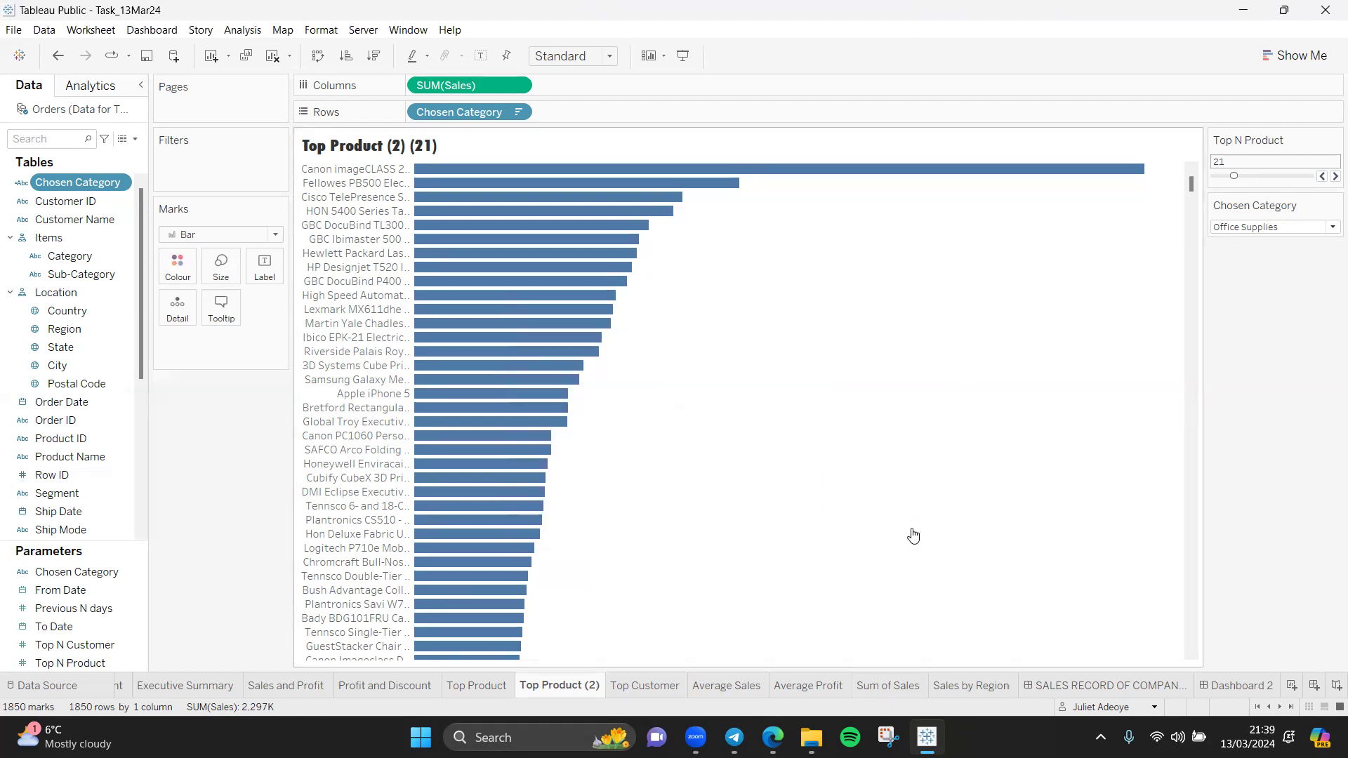
Step: Set the Chosen Category parameter to Furniture
click(1328, 226)
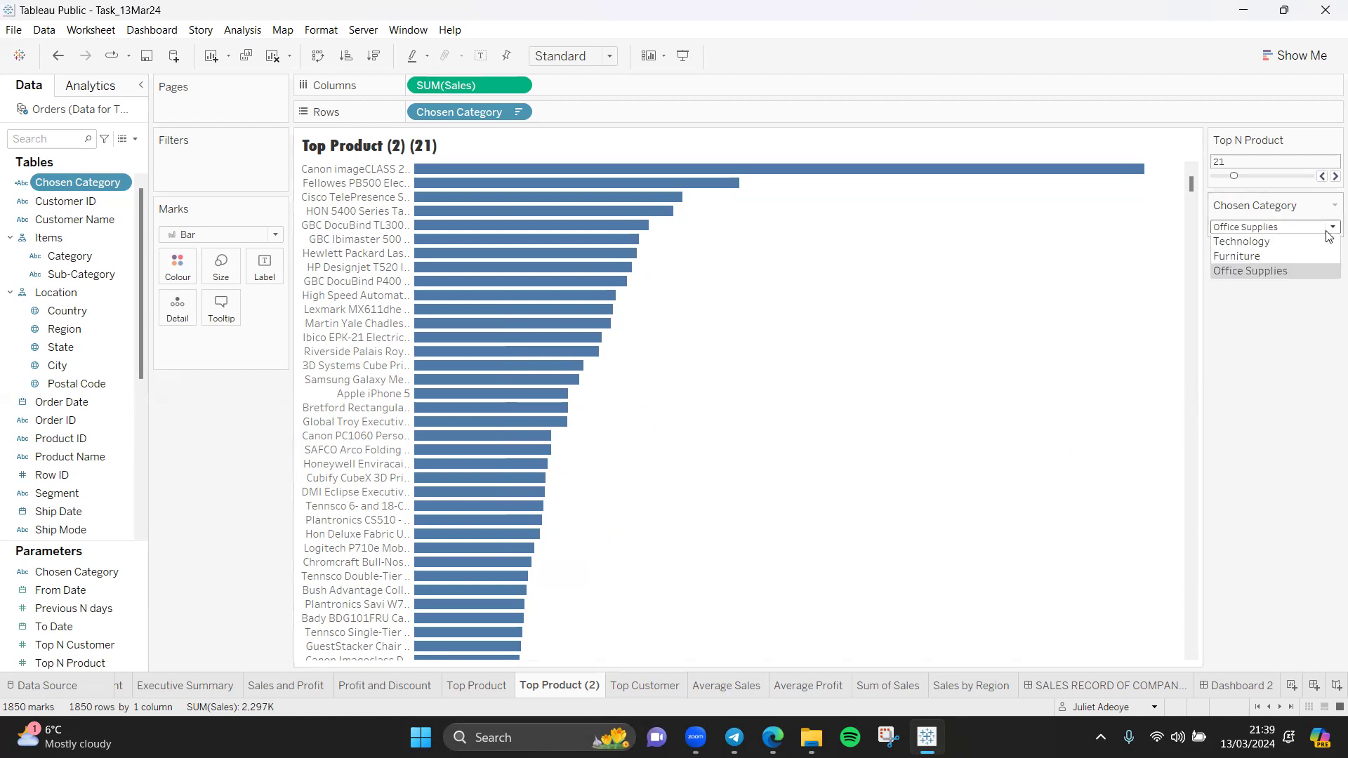
click(1281, 257)
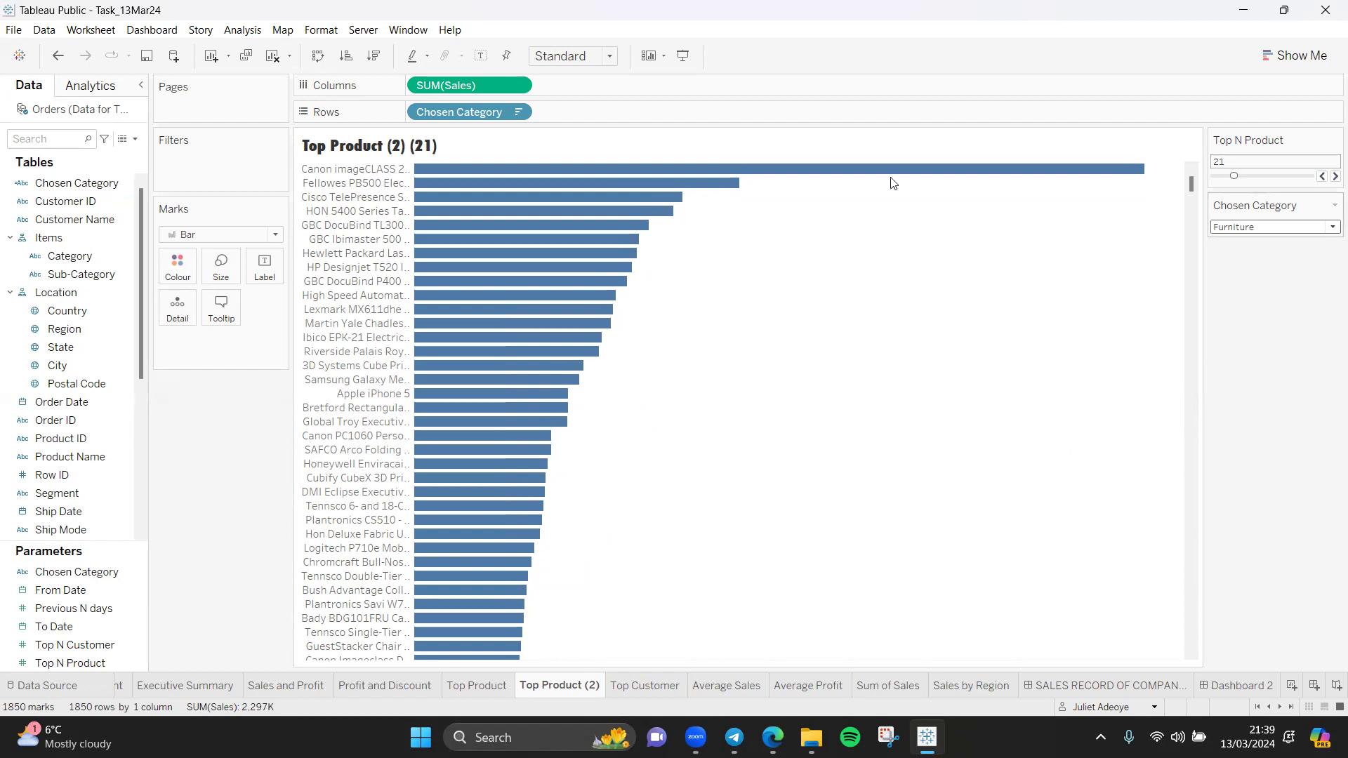
click(518, 111)
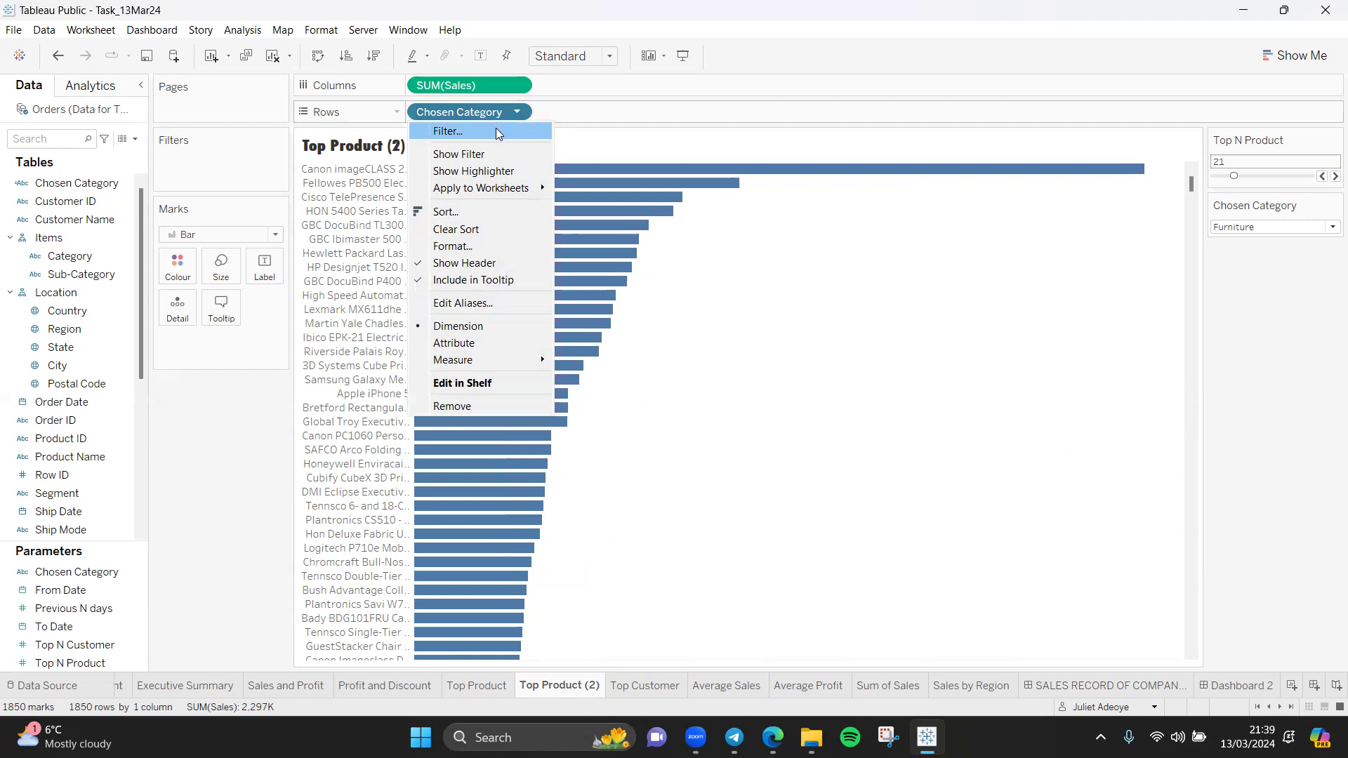
click(762, 415)
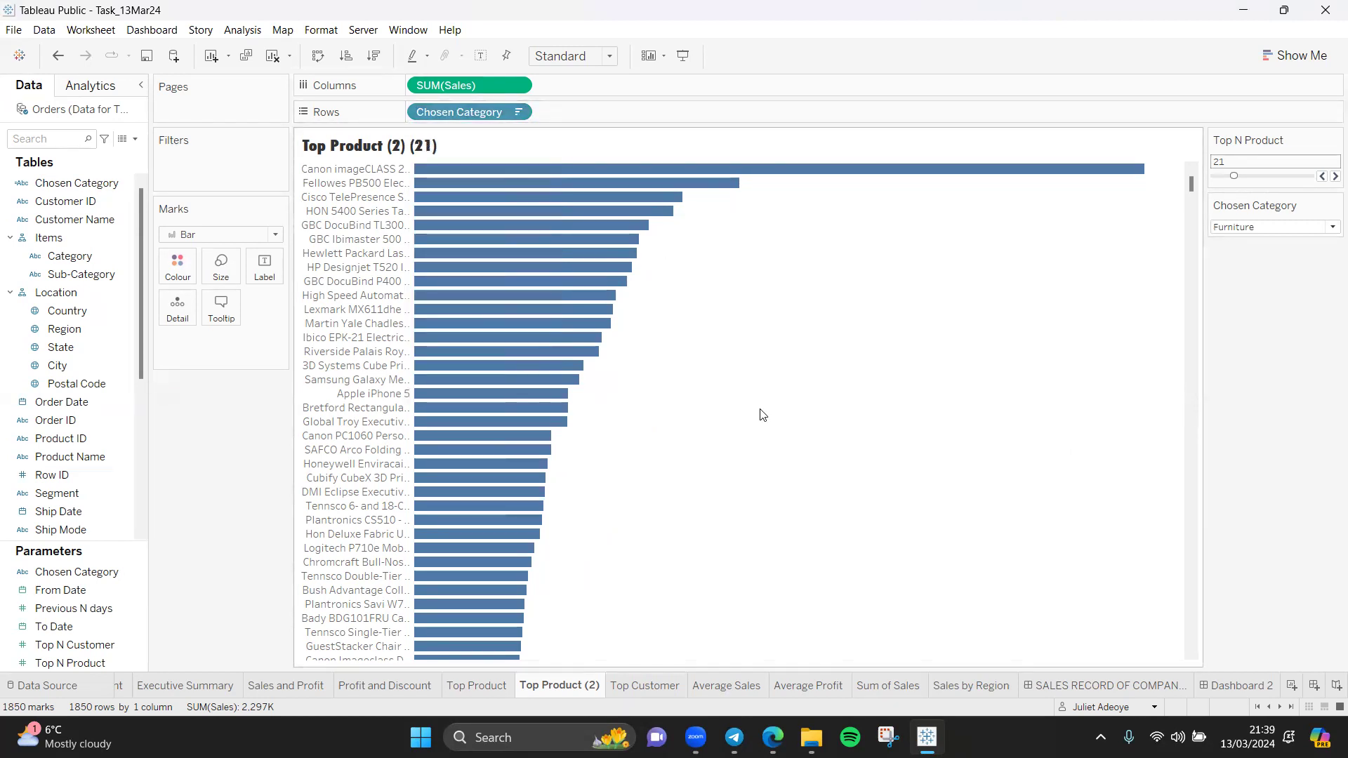
Step: Review the CASE formula of the Chosen Category calculated field and close it without changes
click(123, 185)
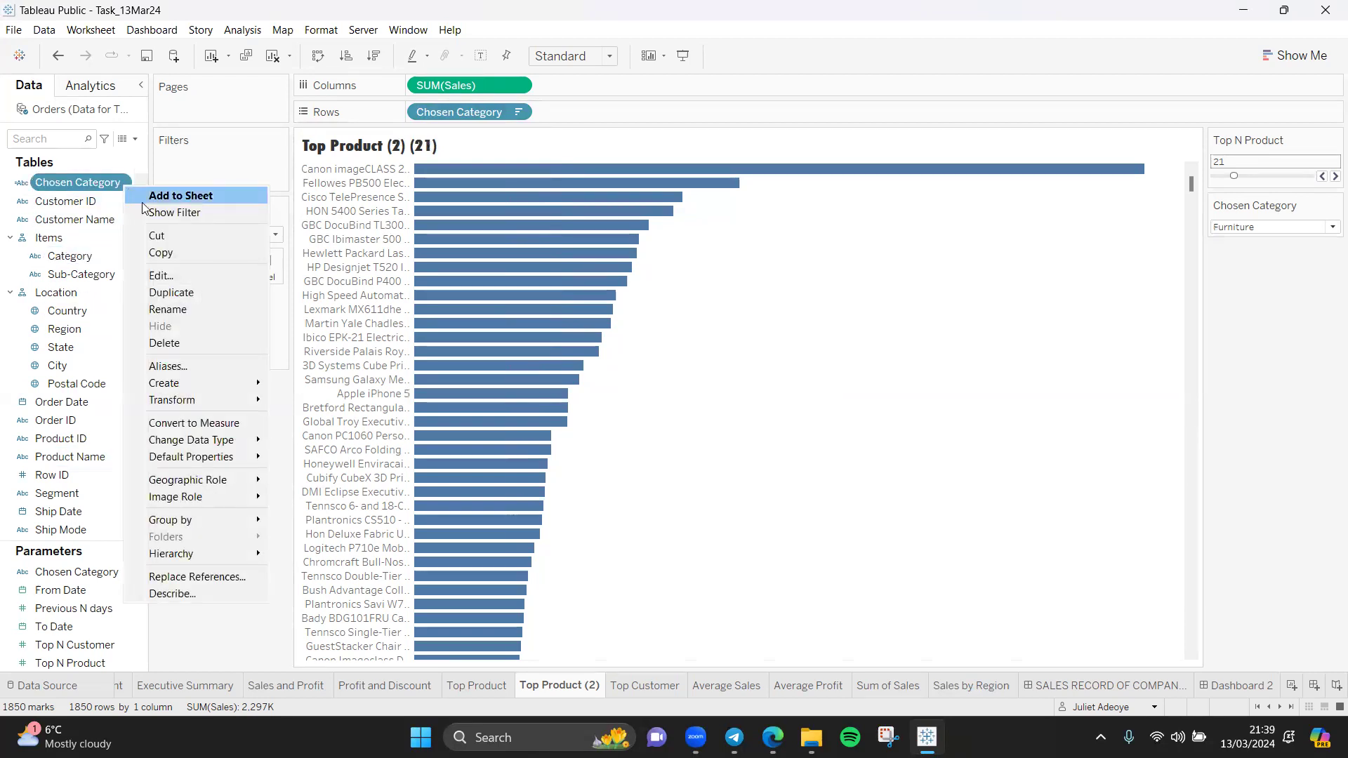
click(177, 278)
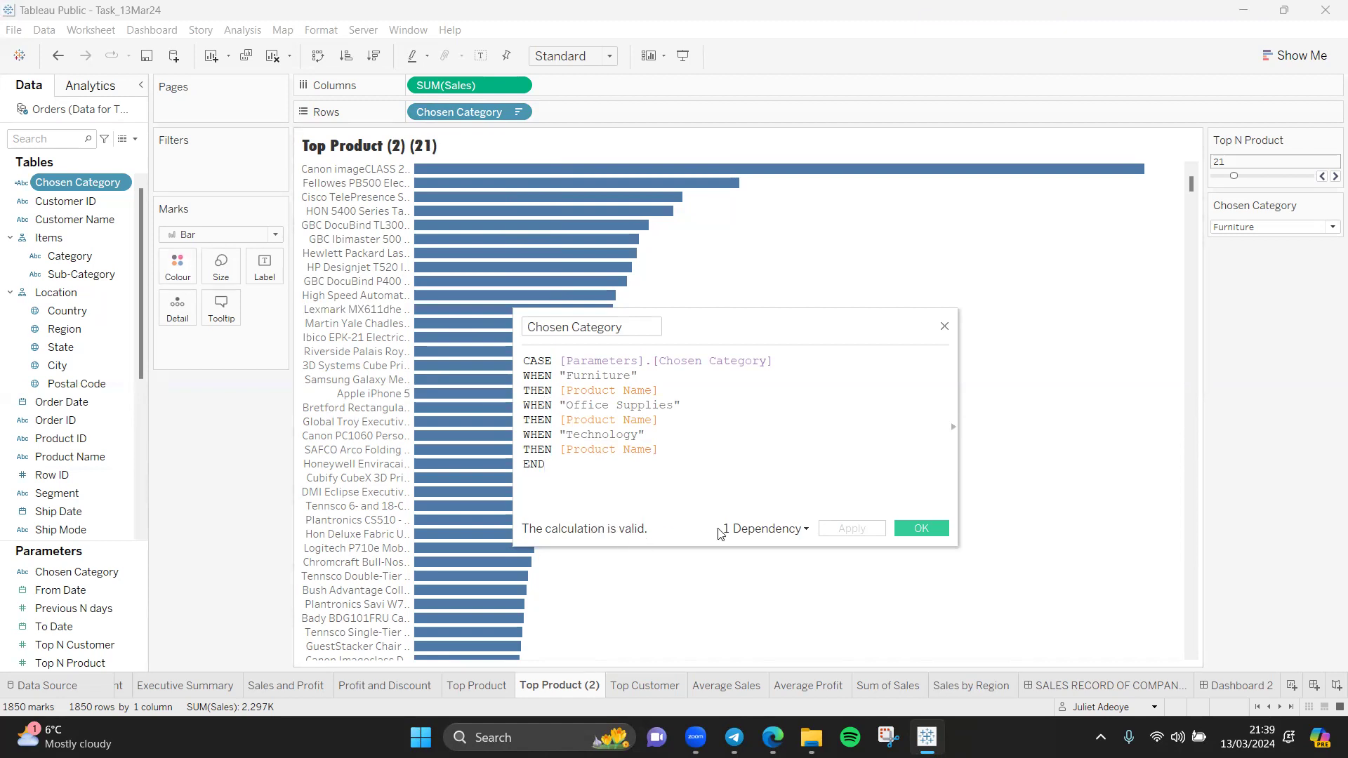
click(921, 528)
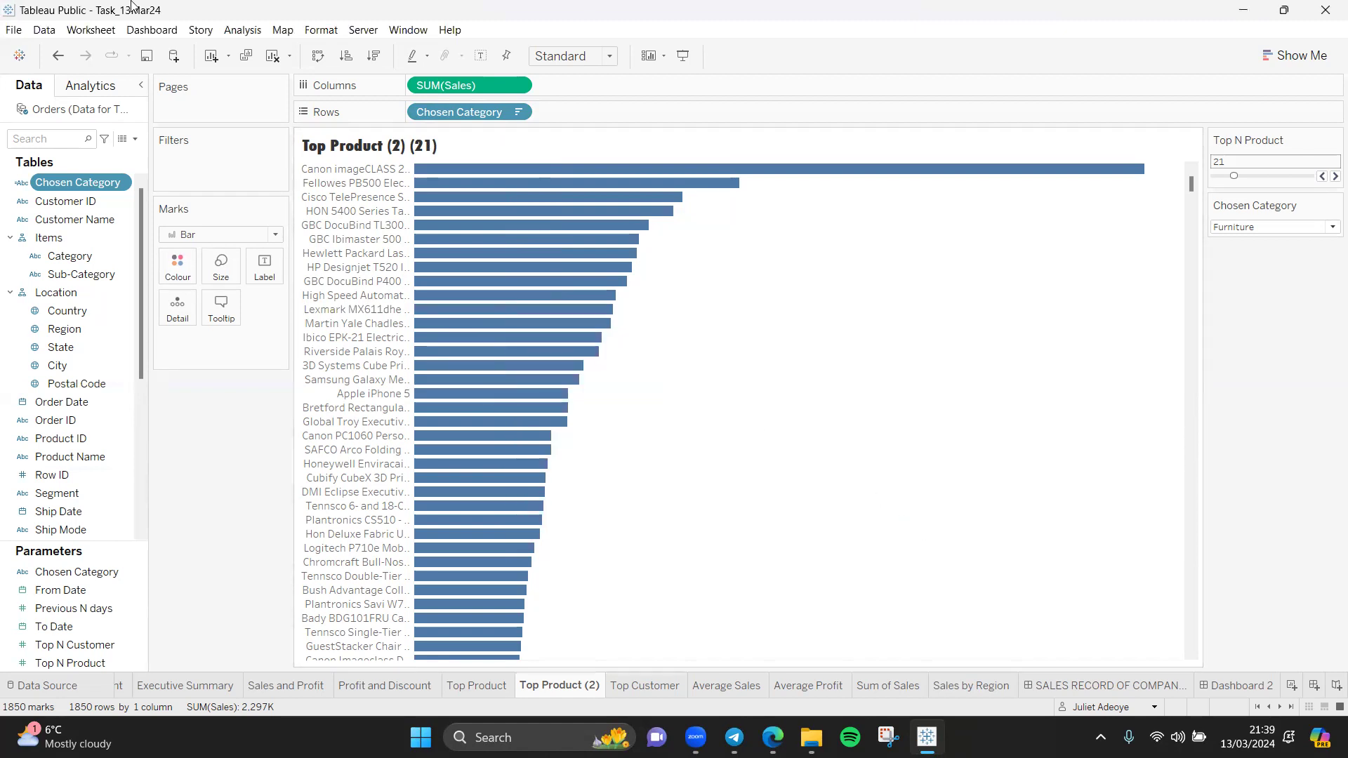
click(209, 25)
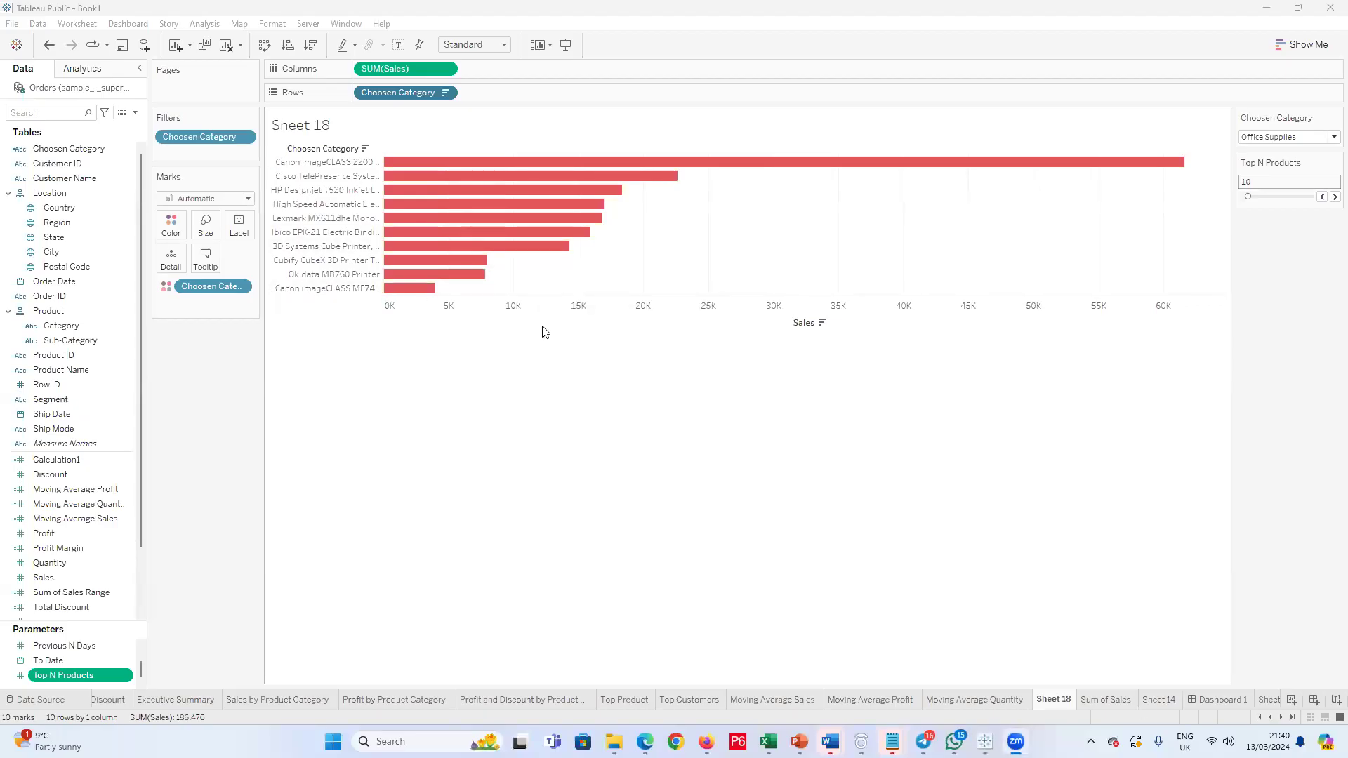
Step: Switch to the Book1 workbook's Dashboard 1 and examine its Top Product and Top Customers charts
mouse_move(597, 219)
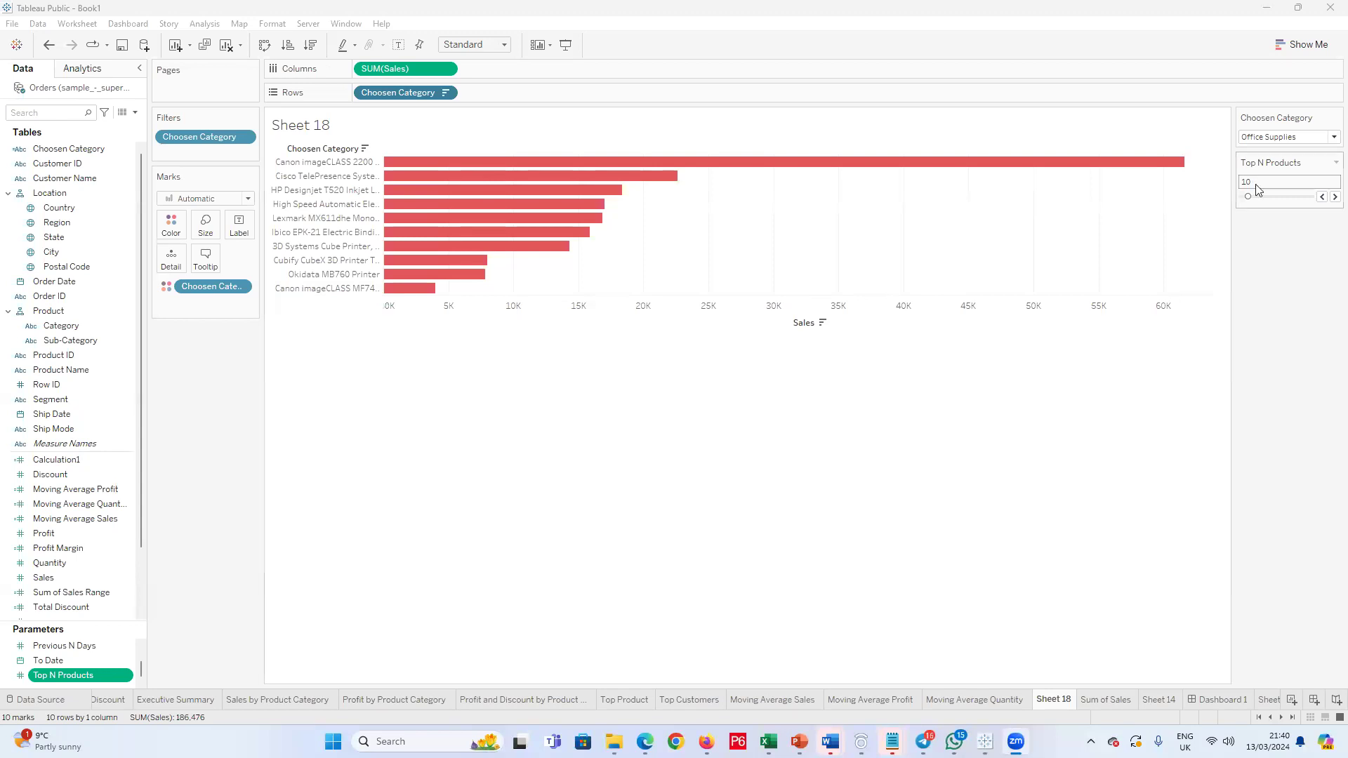
click(1229, 707)
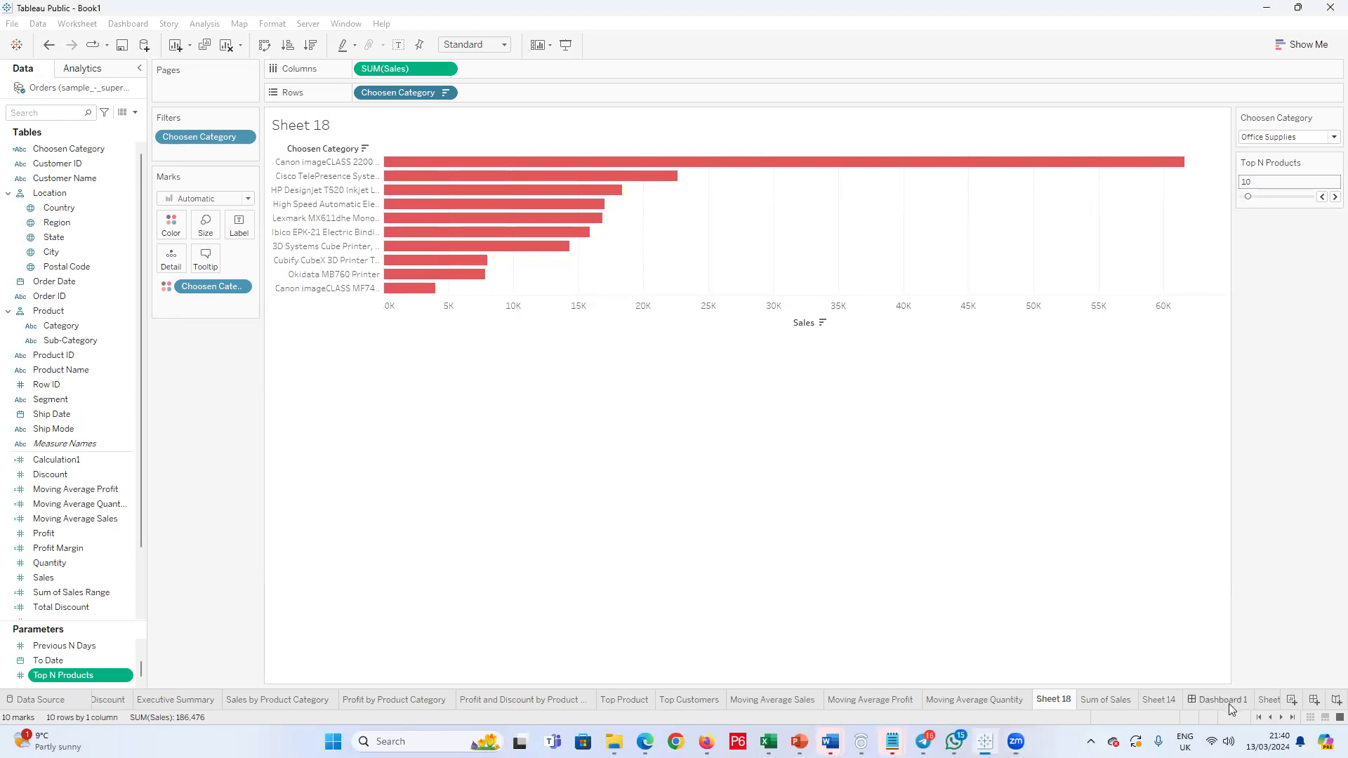
click(1229, 703)
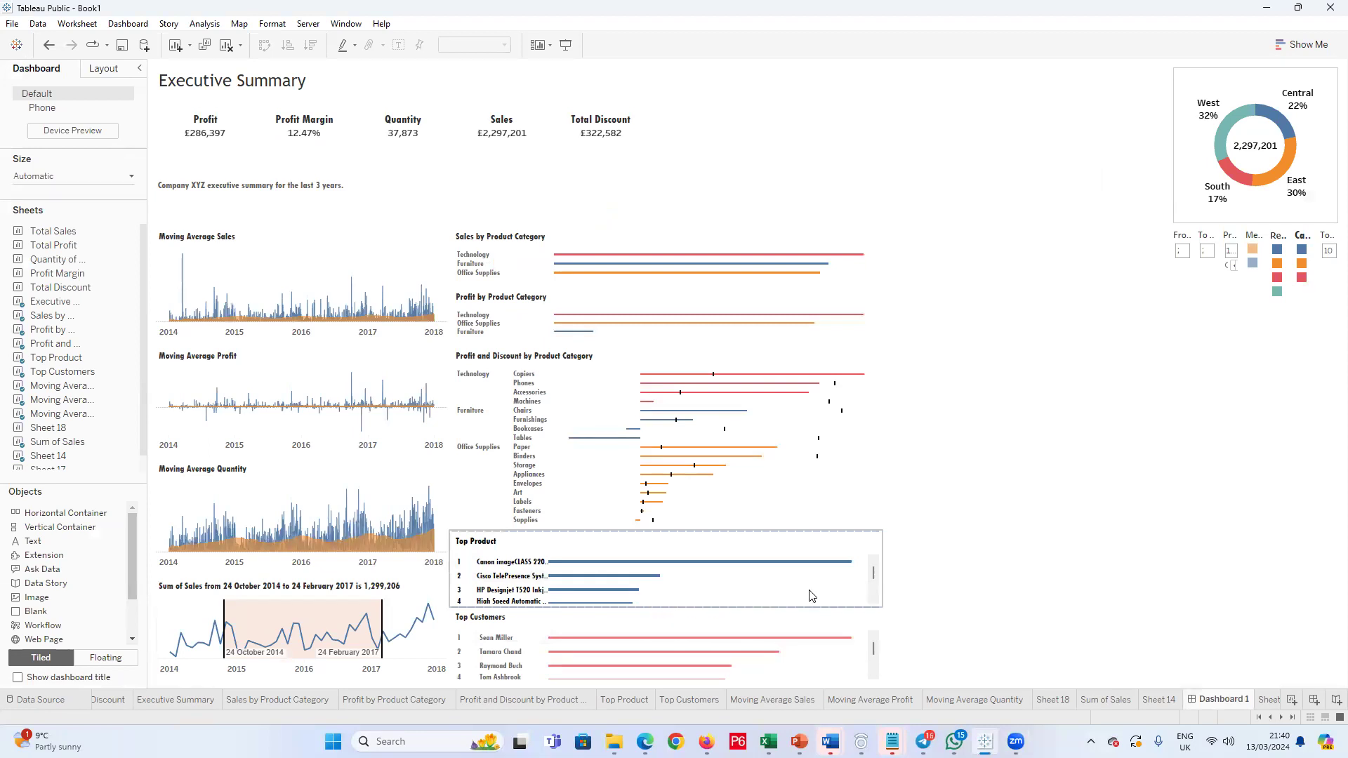
mouse_move(565, 581)
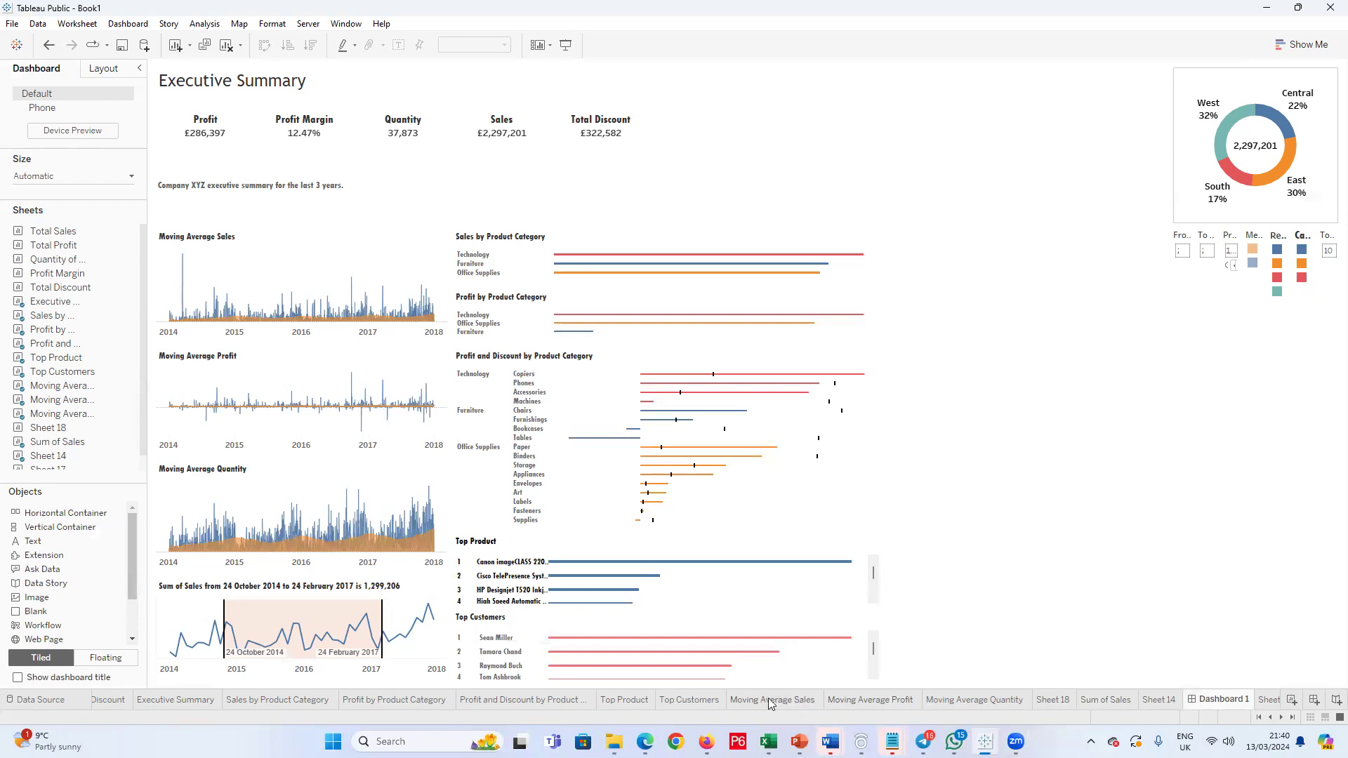
mouse_move(703, 703)
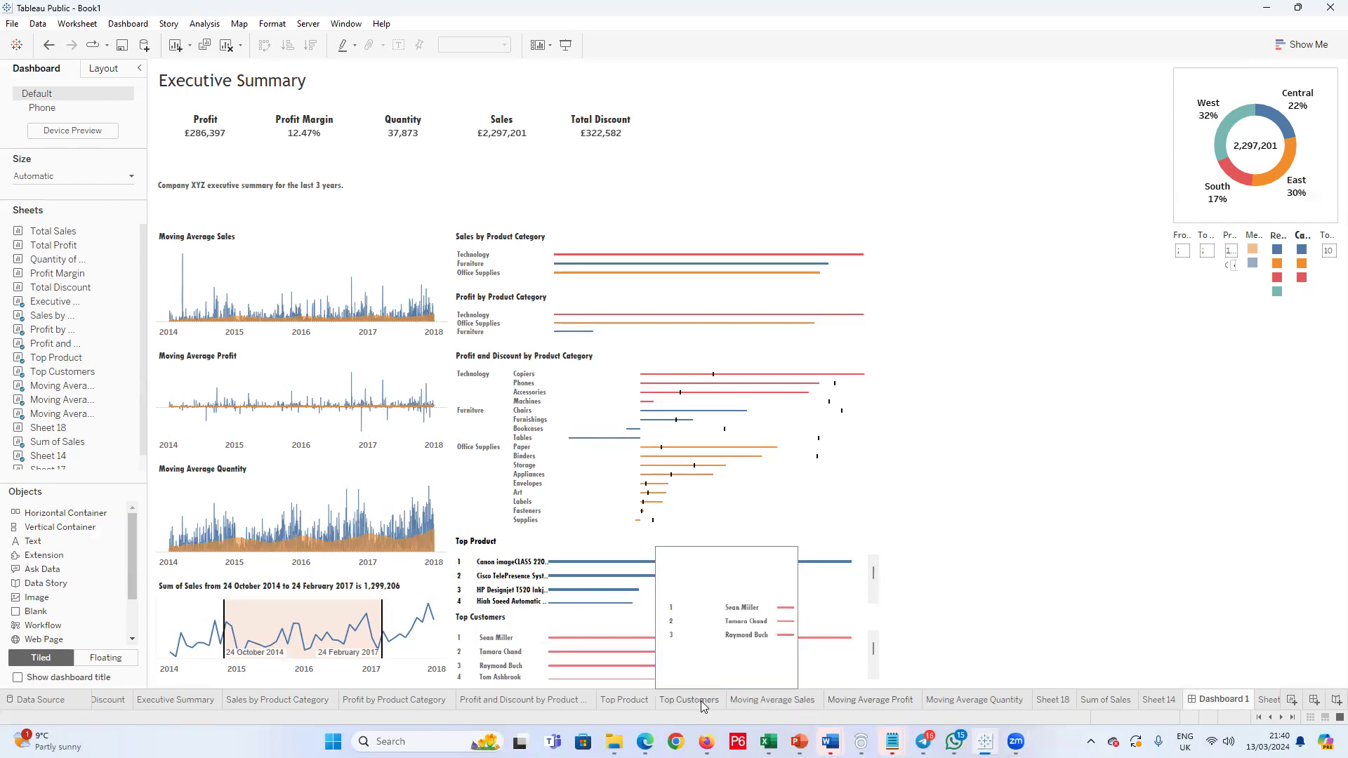
Step: Look through Sheet 14, Sum of Sales and Sheet 17, and return to Sheet 18
click(1159, 699)
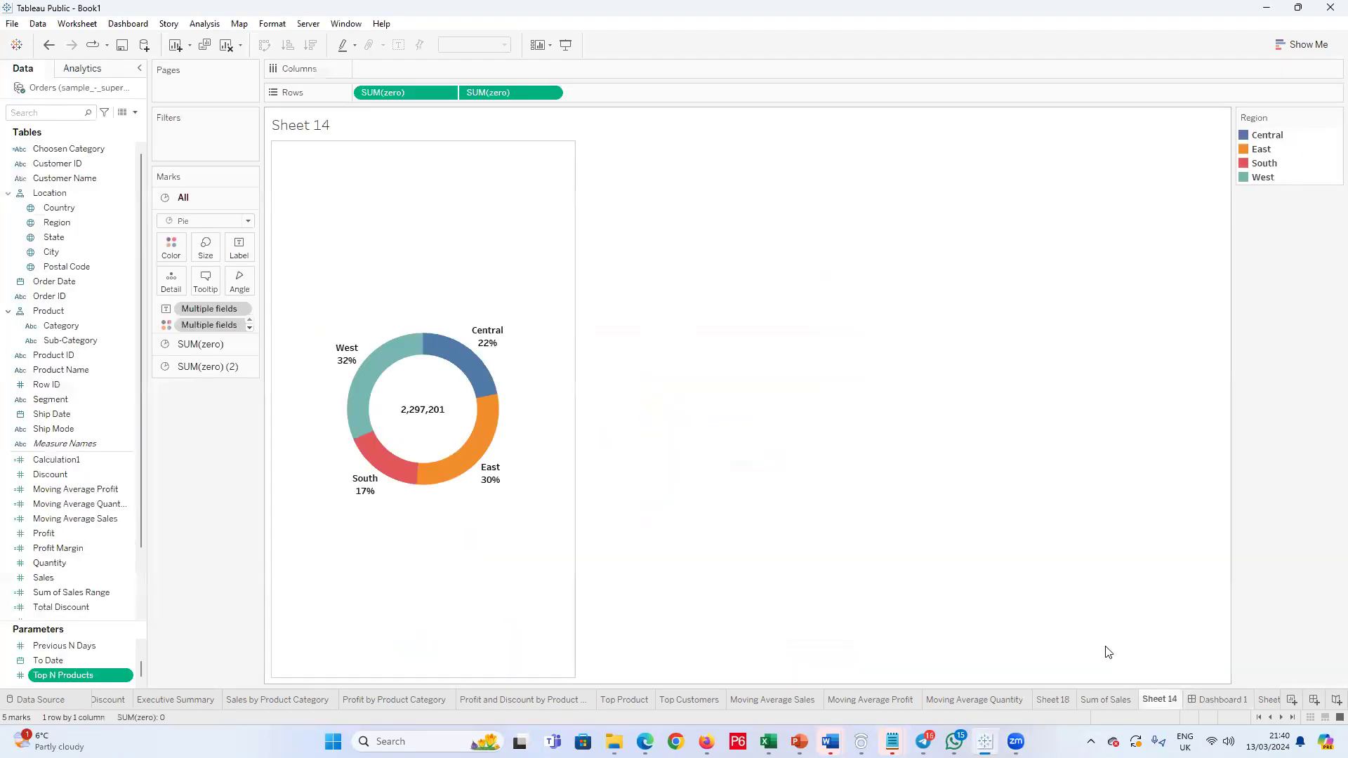
click(1103, 698)
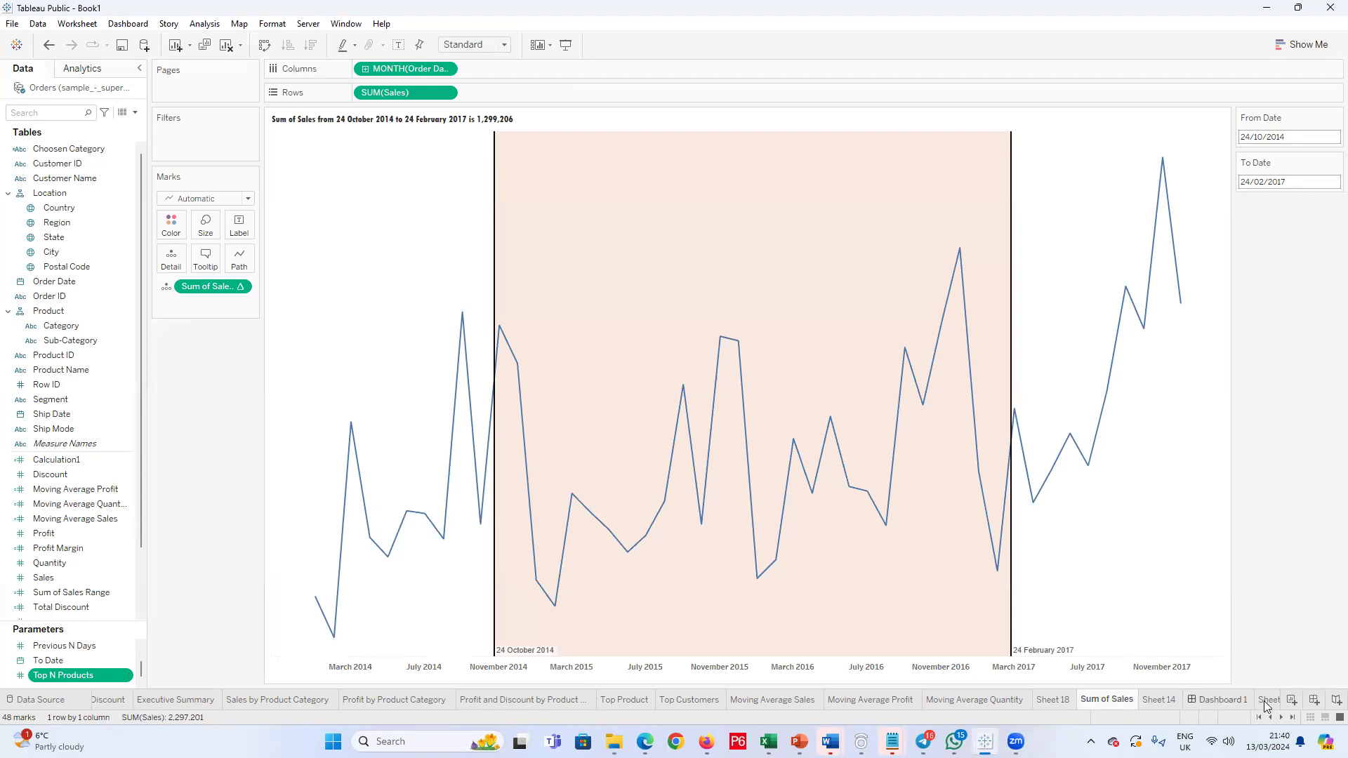
click(1266, 700)
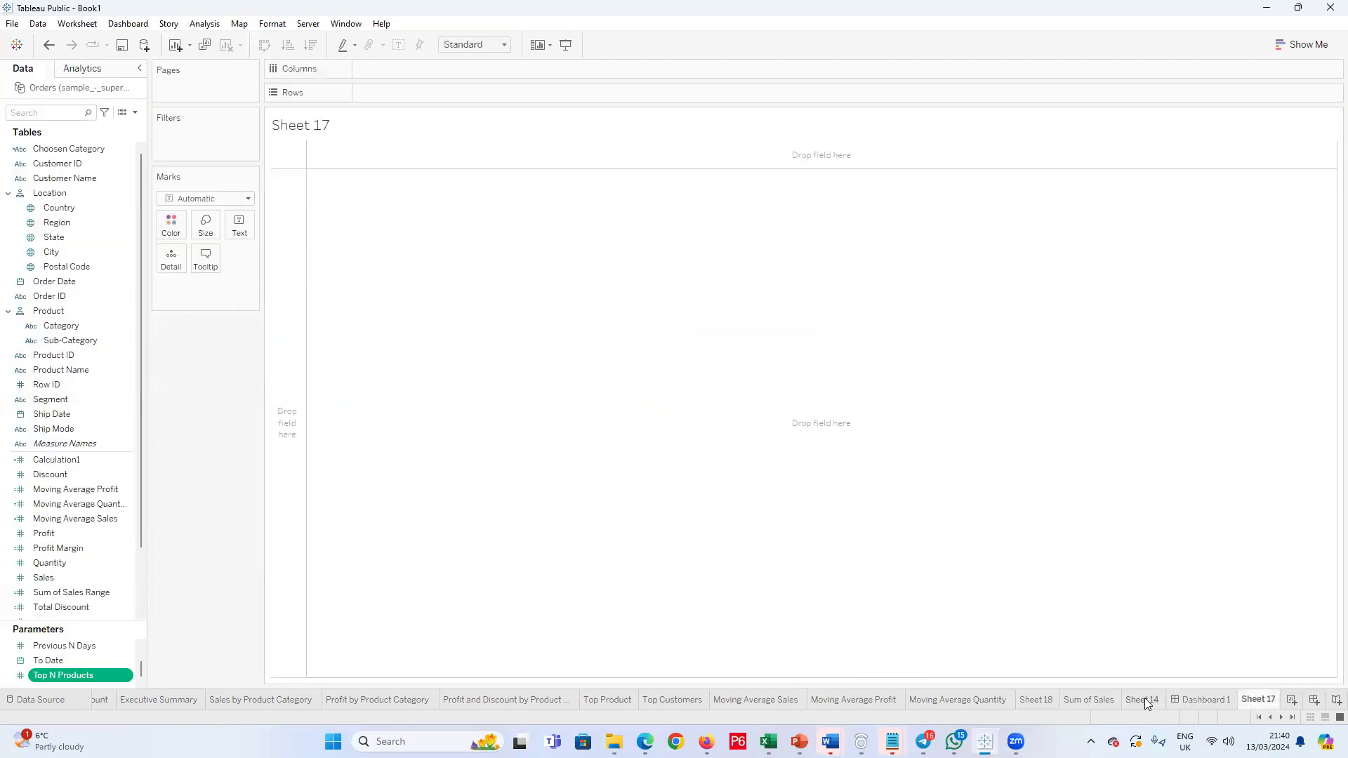
click(1145, 699)
click(1033, 700)
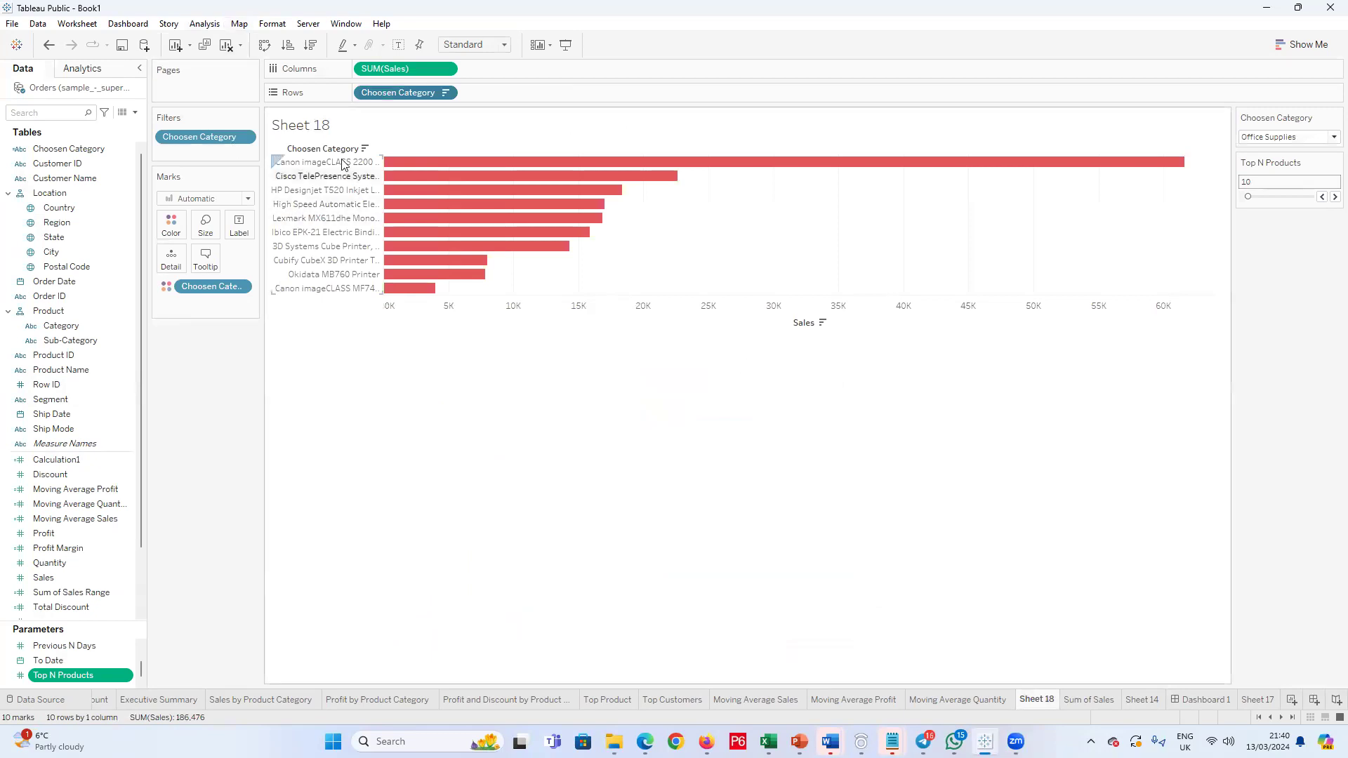
Step: Reduce the mark size on Sheet 18 so the sales bars become thin lines
click(207, 225)
click(226, 261)
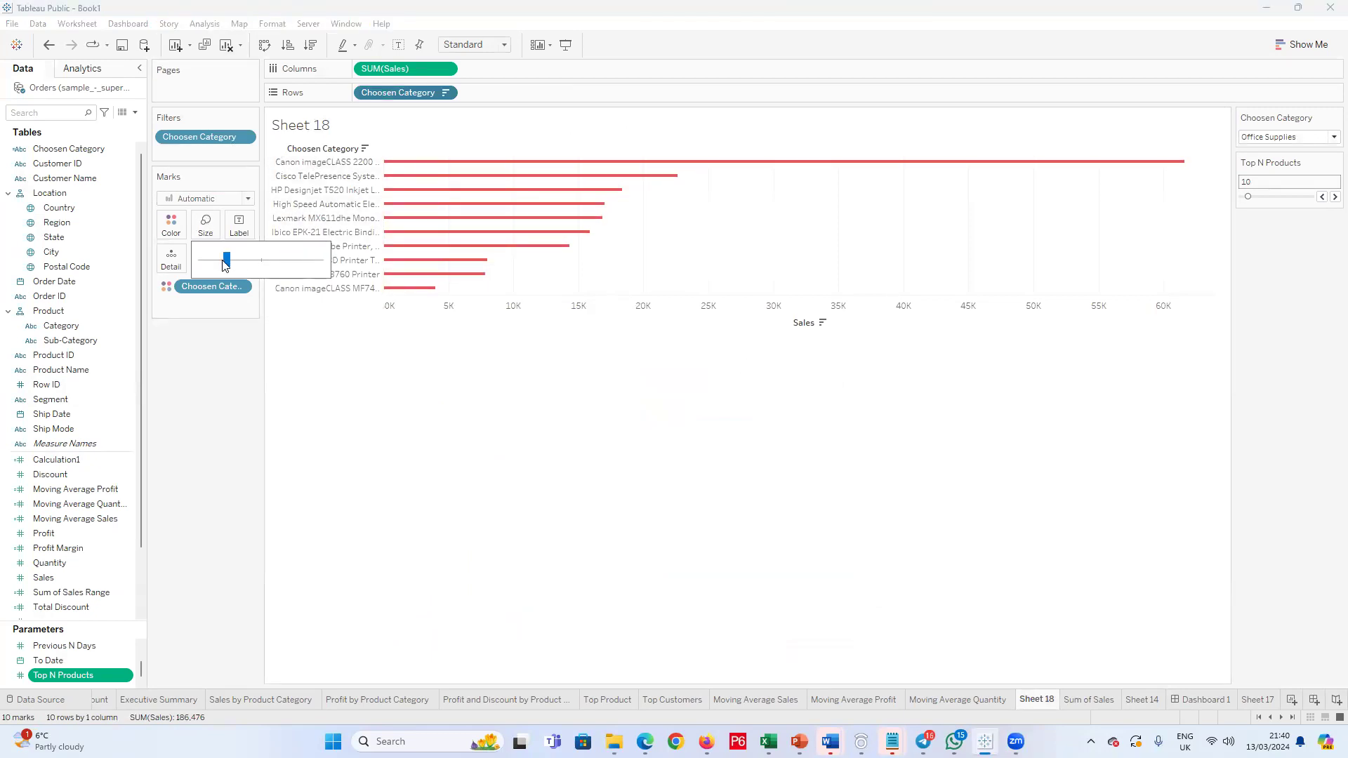
click(325, 176)
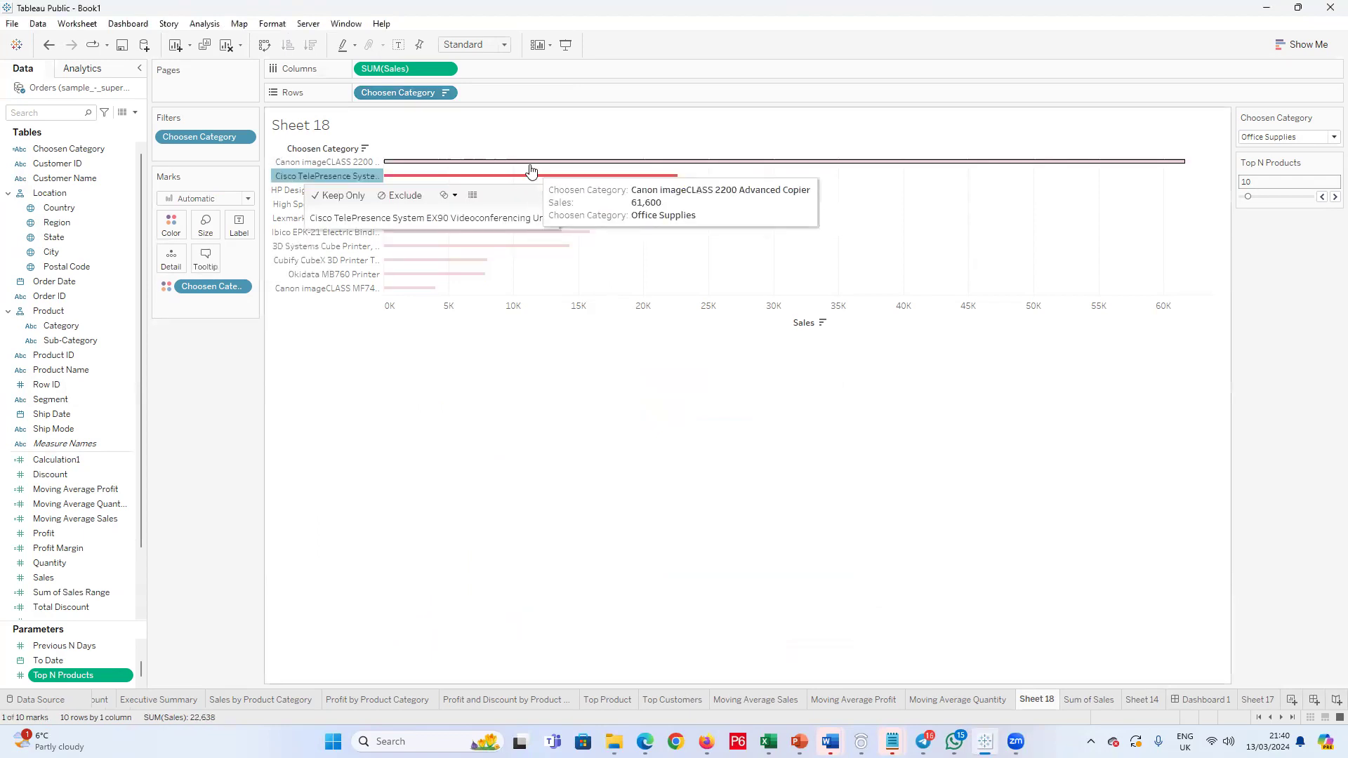
click(474, 394)
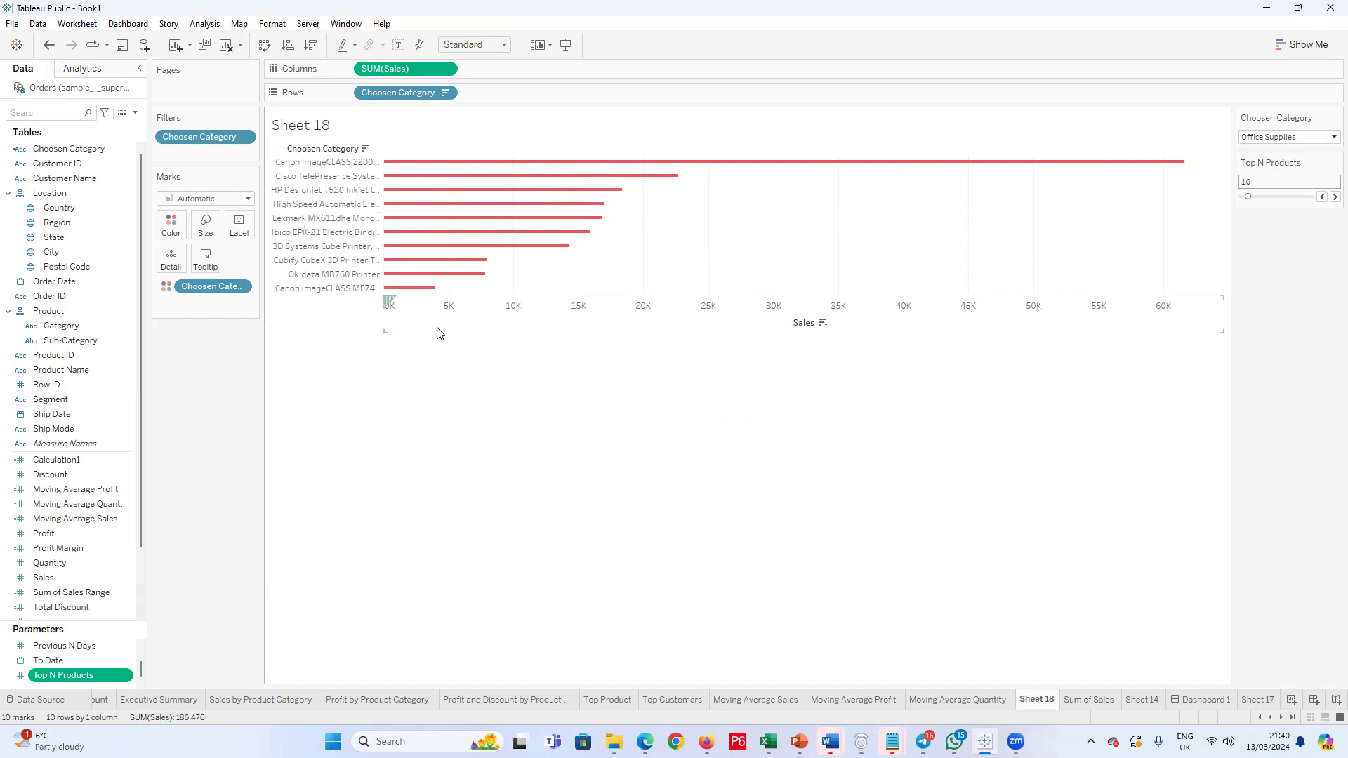
Step: Hide the Sales axis header and the field labels for rows on Sheet 18
click(418, 314)
right_click(419, 309)
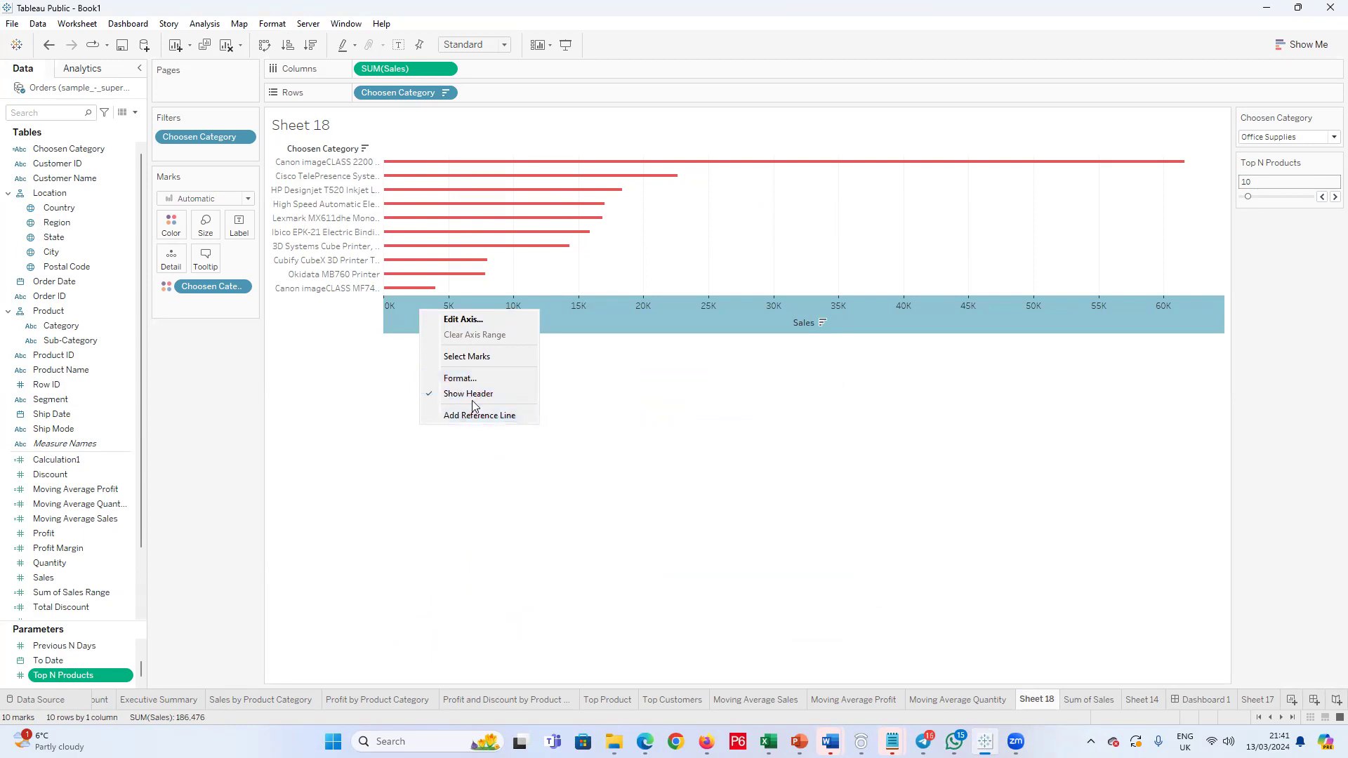
click(472, 396)
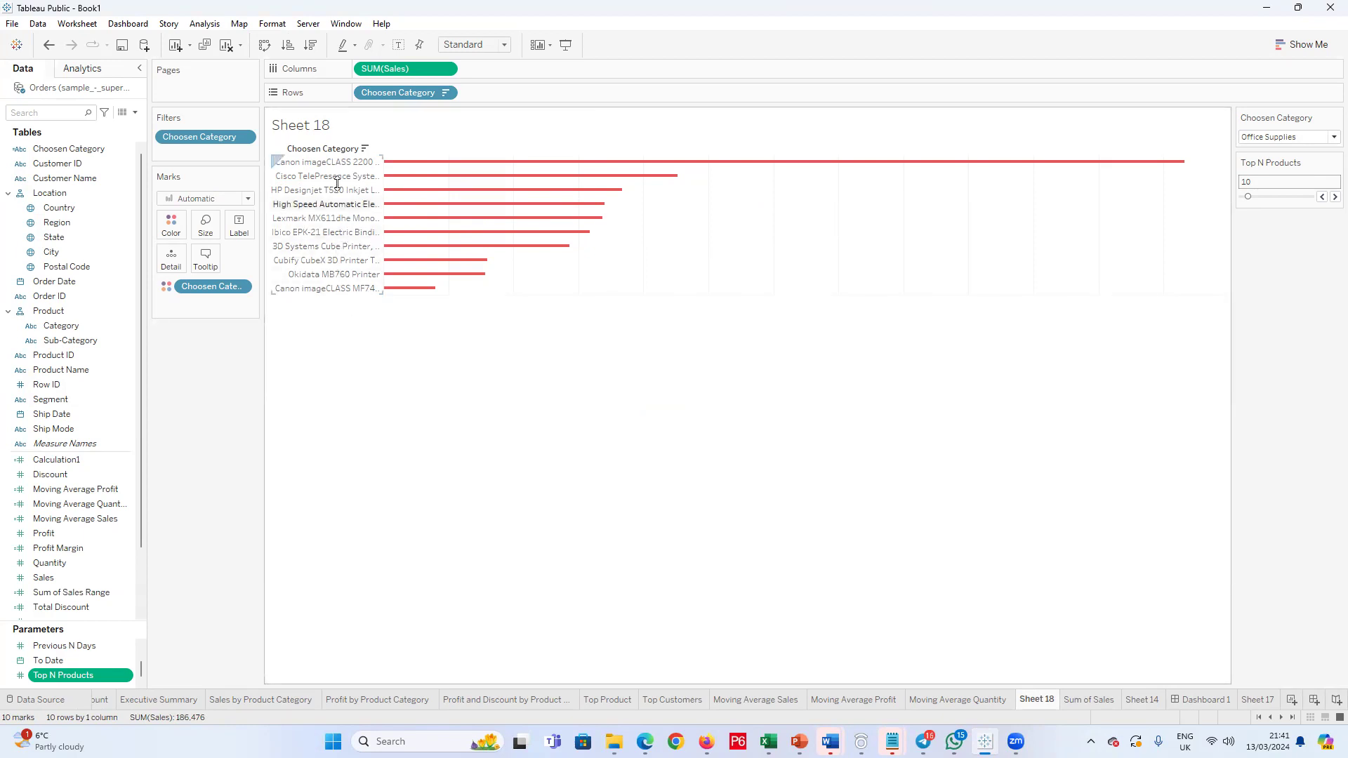
right_click(335, 149)
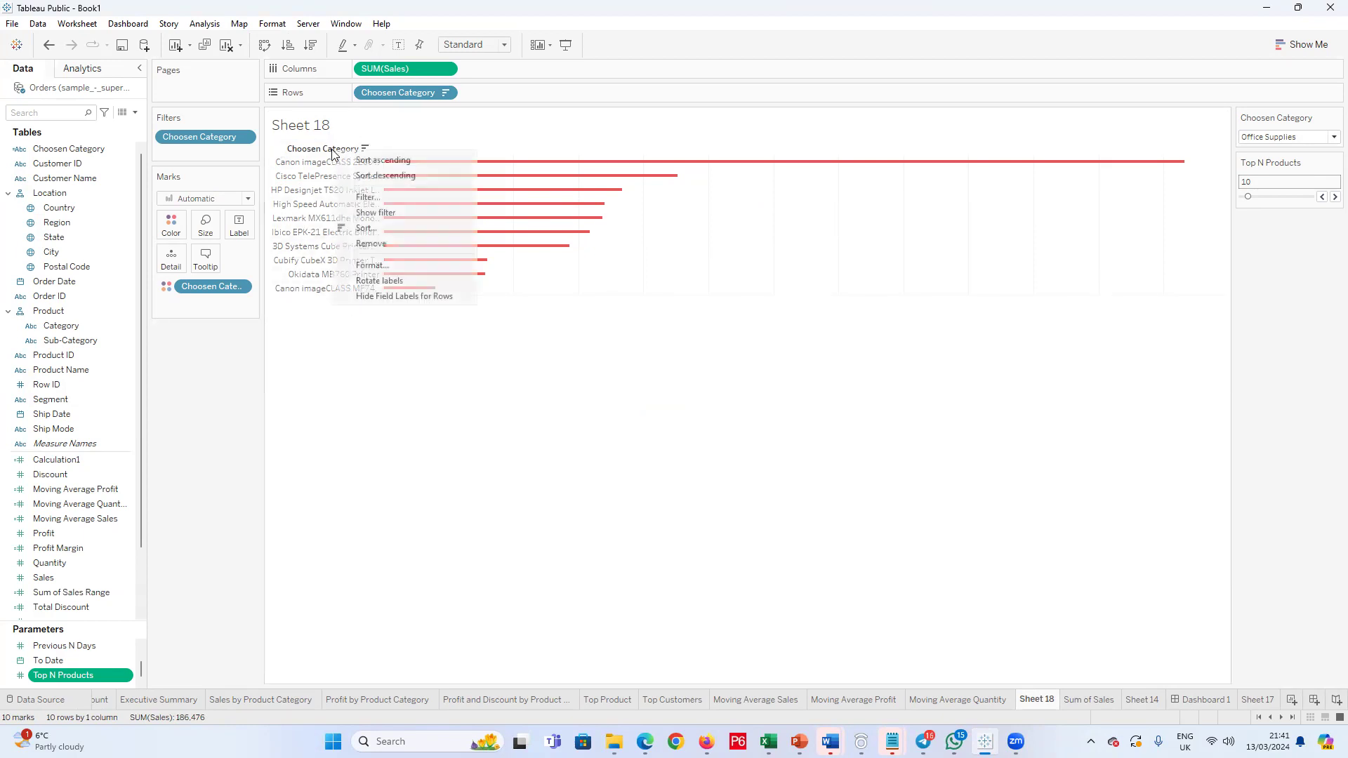
click(405, 297)
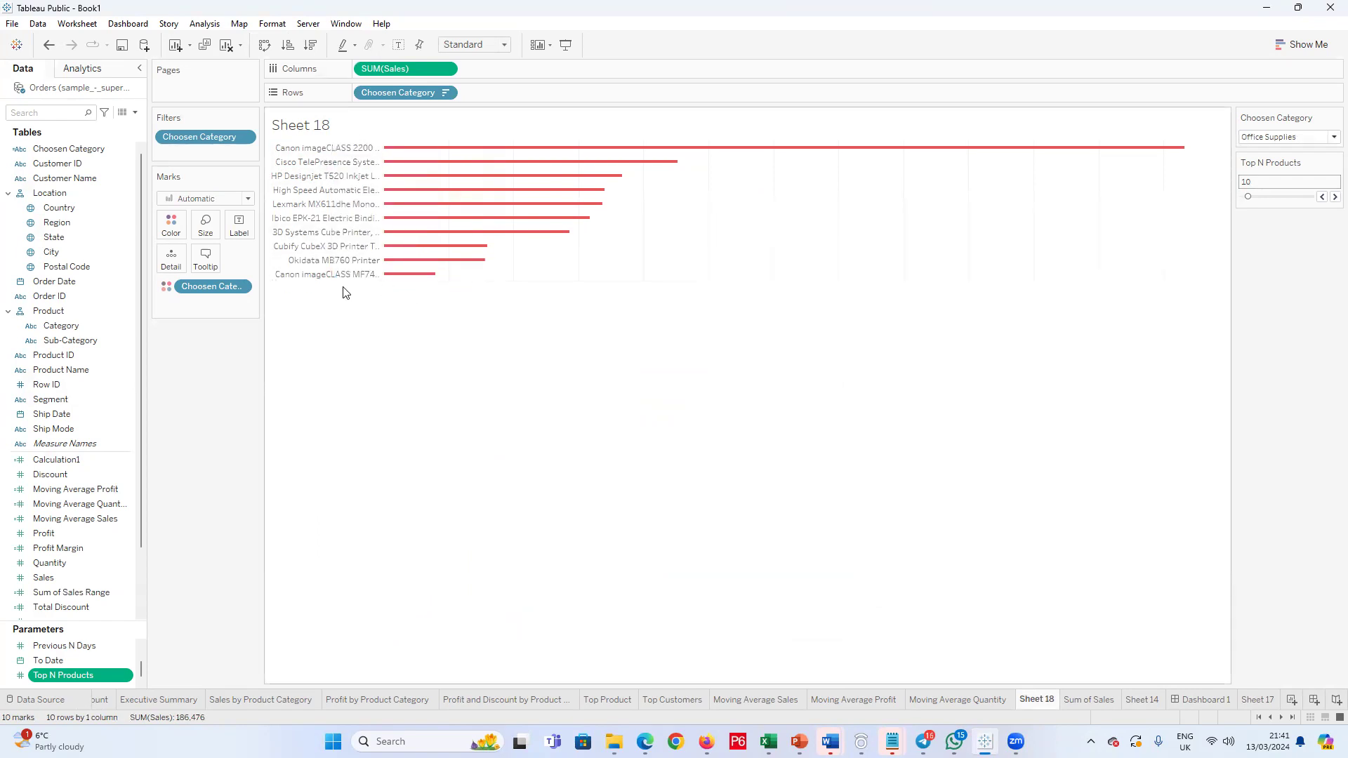
Step: Format the product name headers on Sheet 18 in Tw Cen MT Condensed Extra Bold at size 8
click(330, 149)
right_click(334, 152)
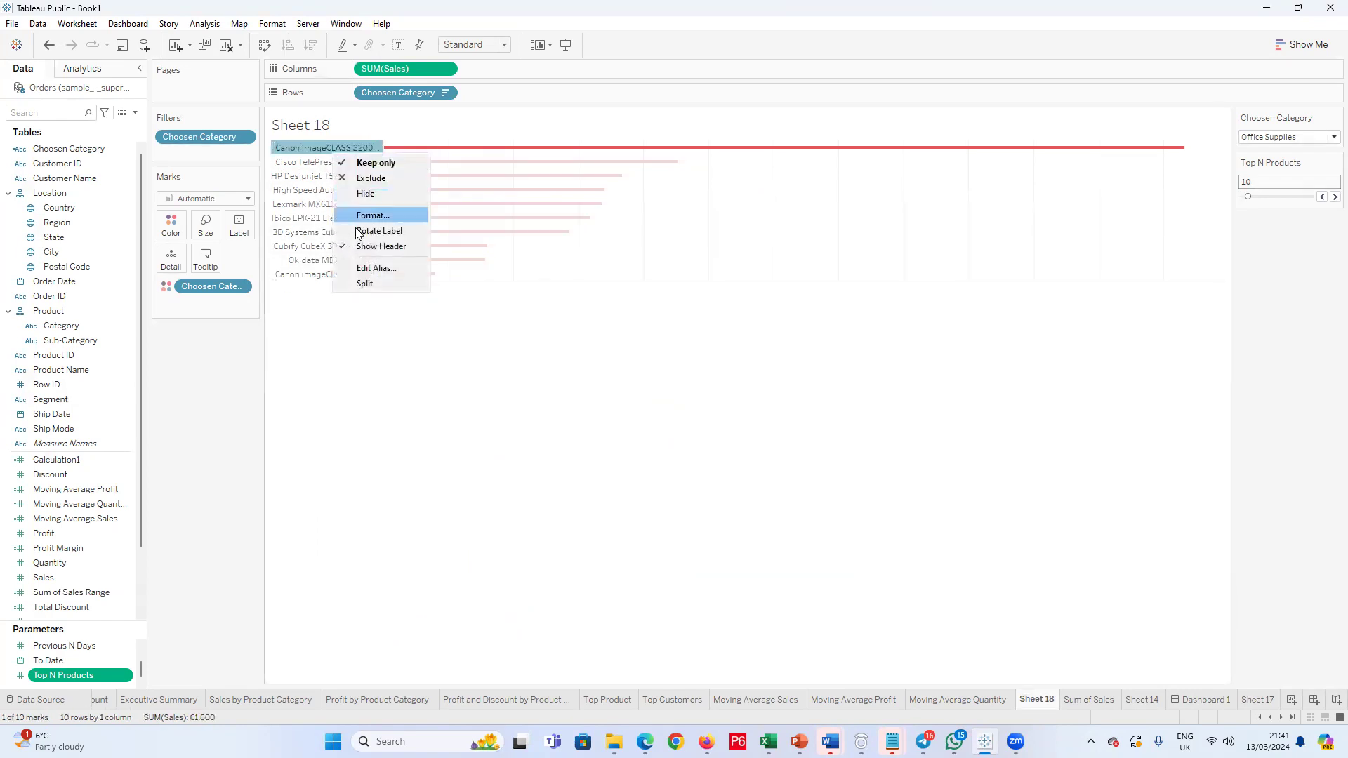
click(362, 215)
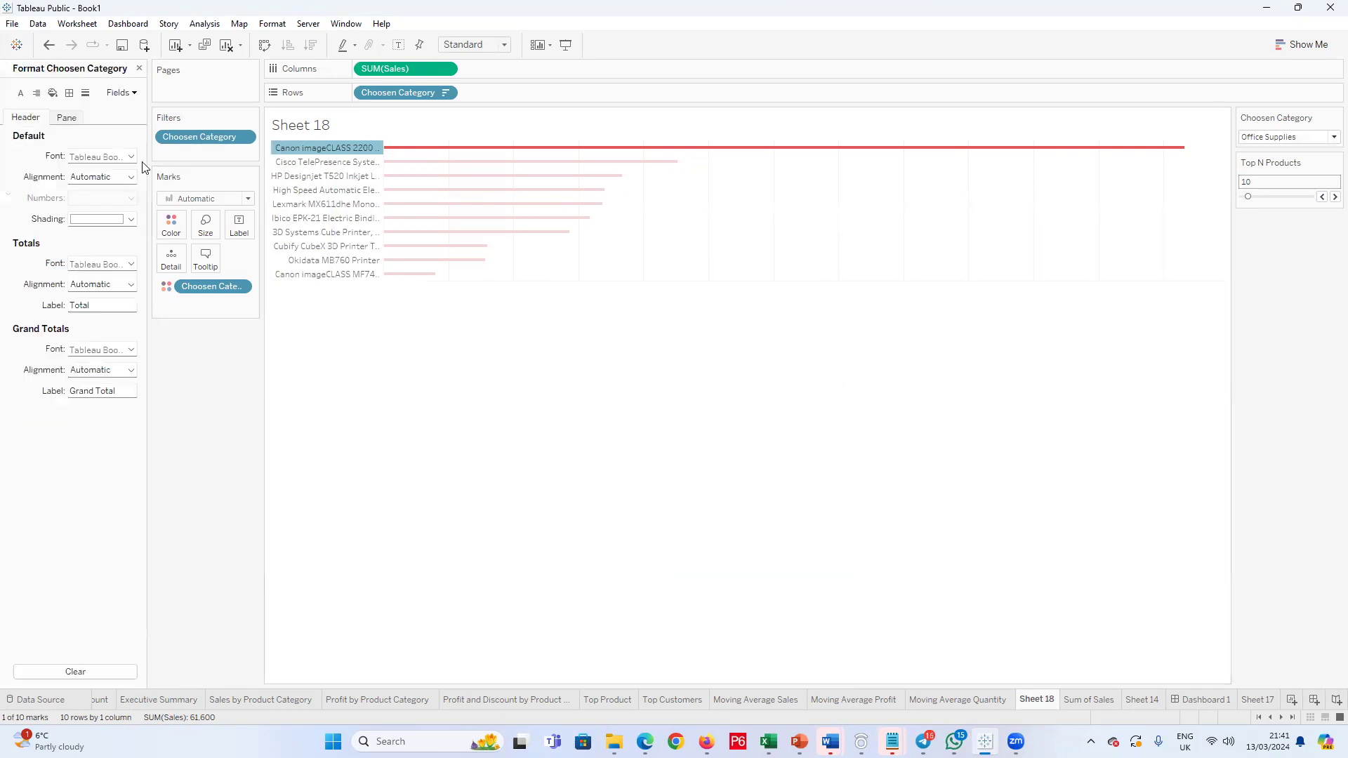
click(130, 157)
click(166, 176)
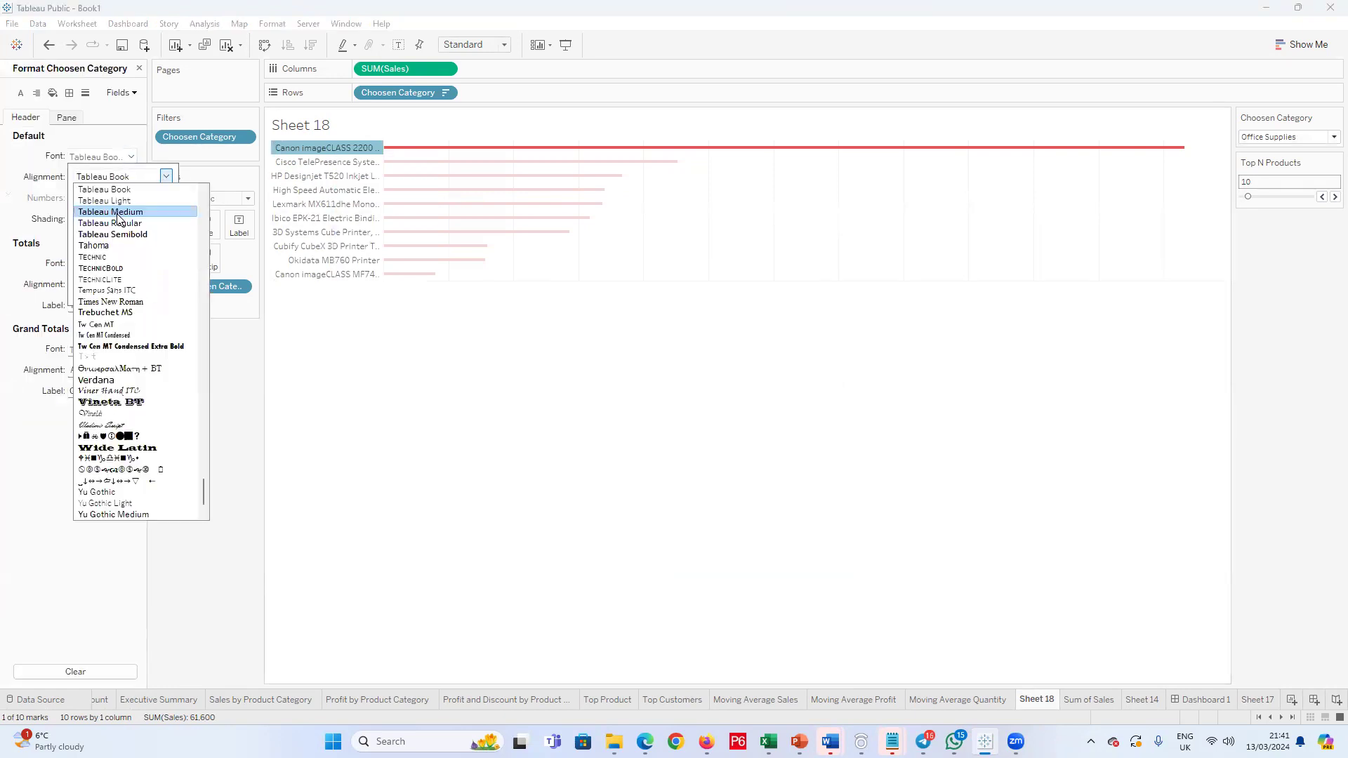
click(131, 346)
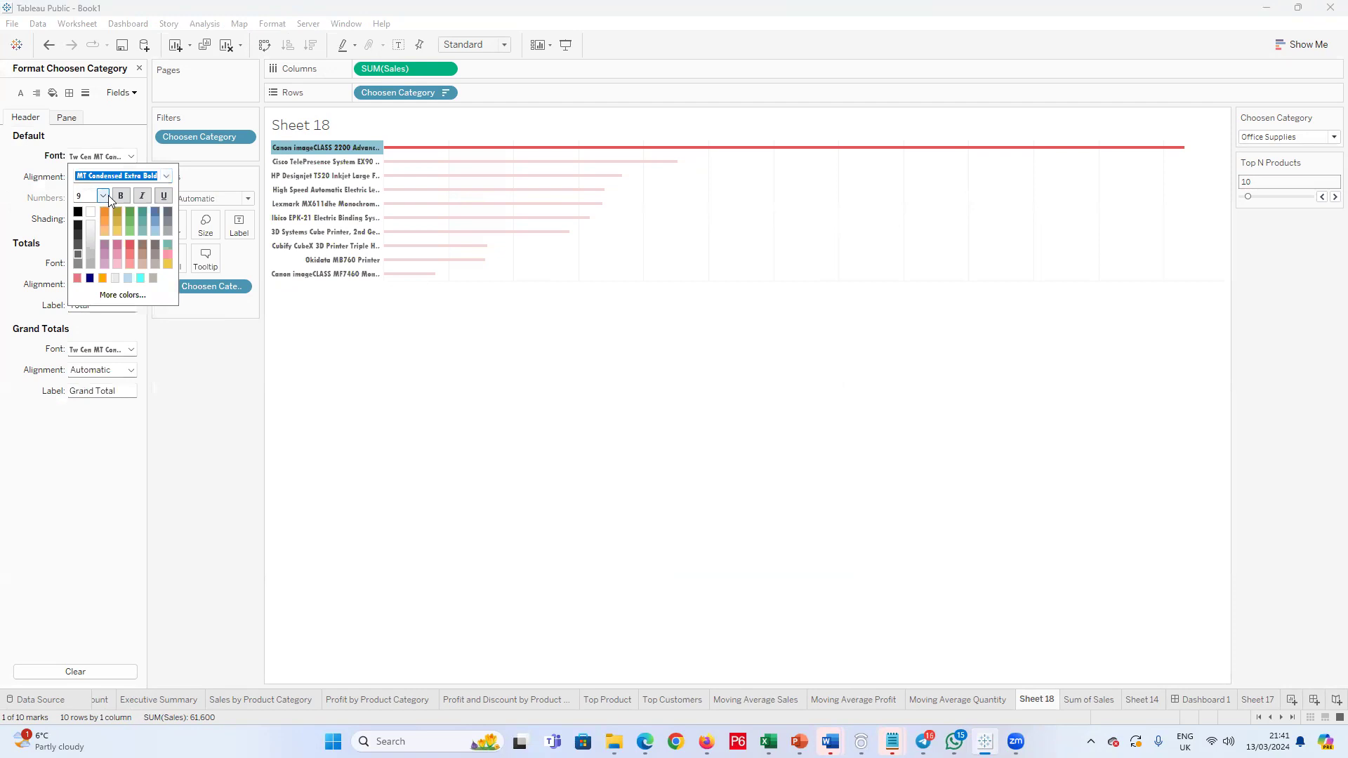
click(102, 196)
click(96, 208)
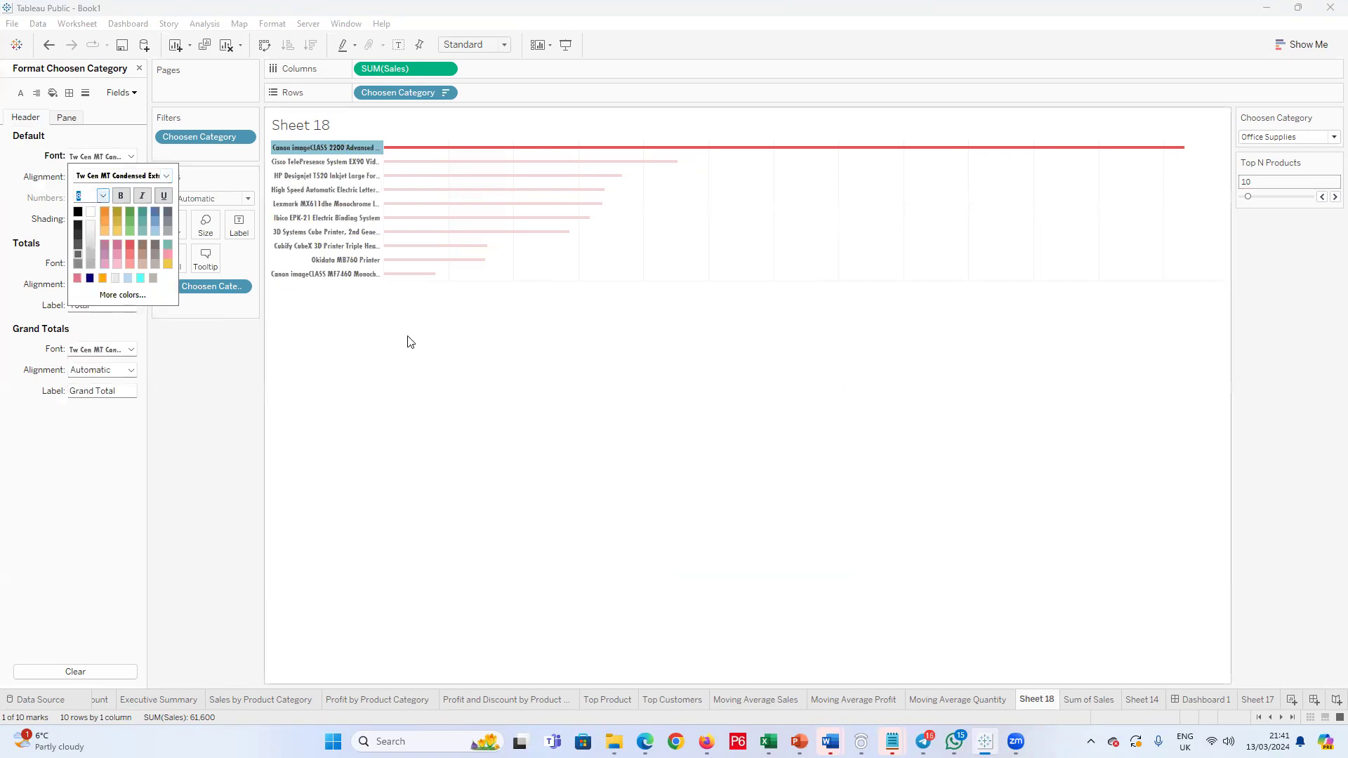
Step: Reduce the row height of the Sheet 18 bar chart so the product bars sit closer together
click(437, 275)
right_click(524, 279)
click(499, 294)
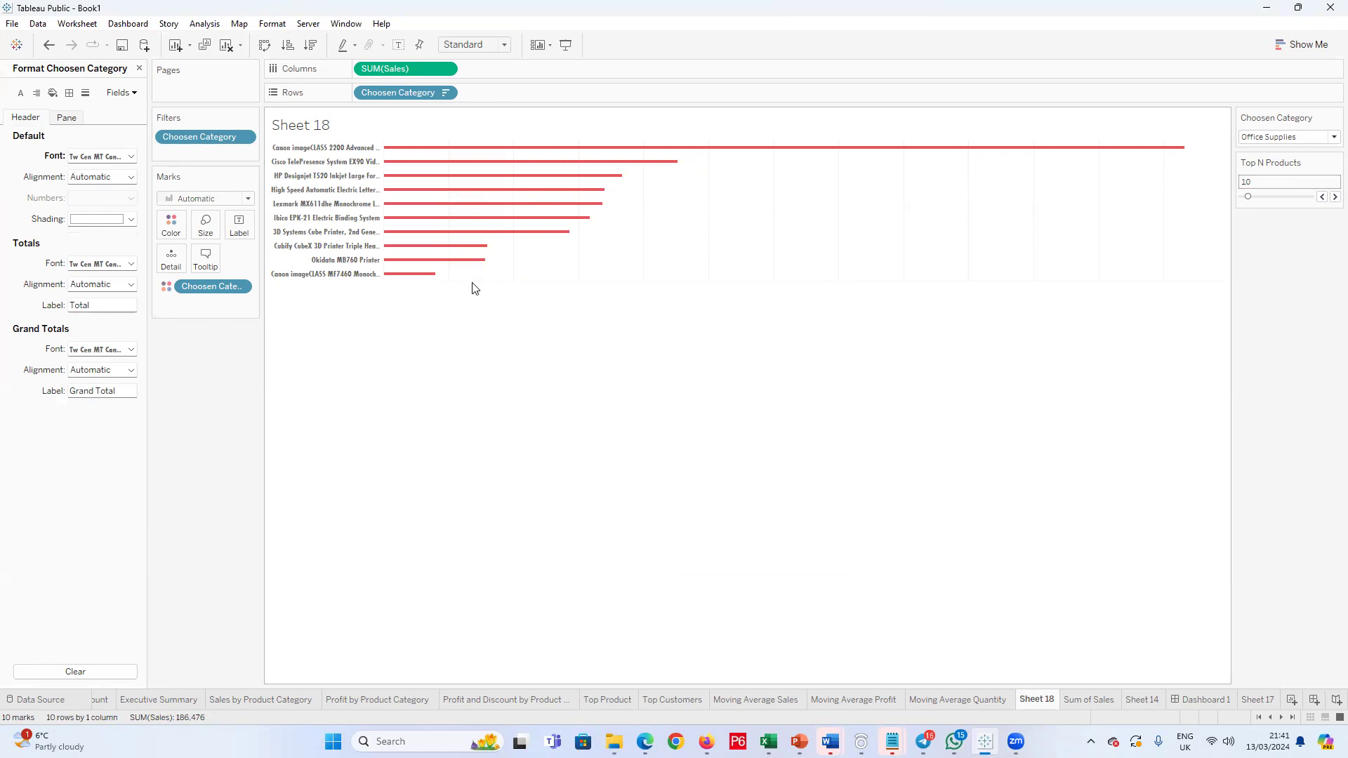
drag(474, 280, 473, 255)
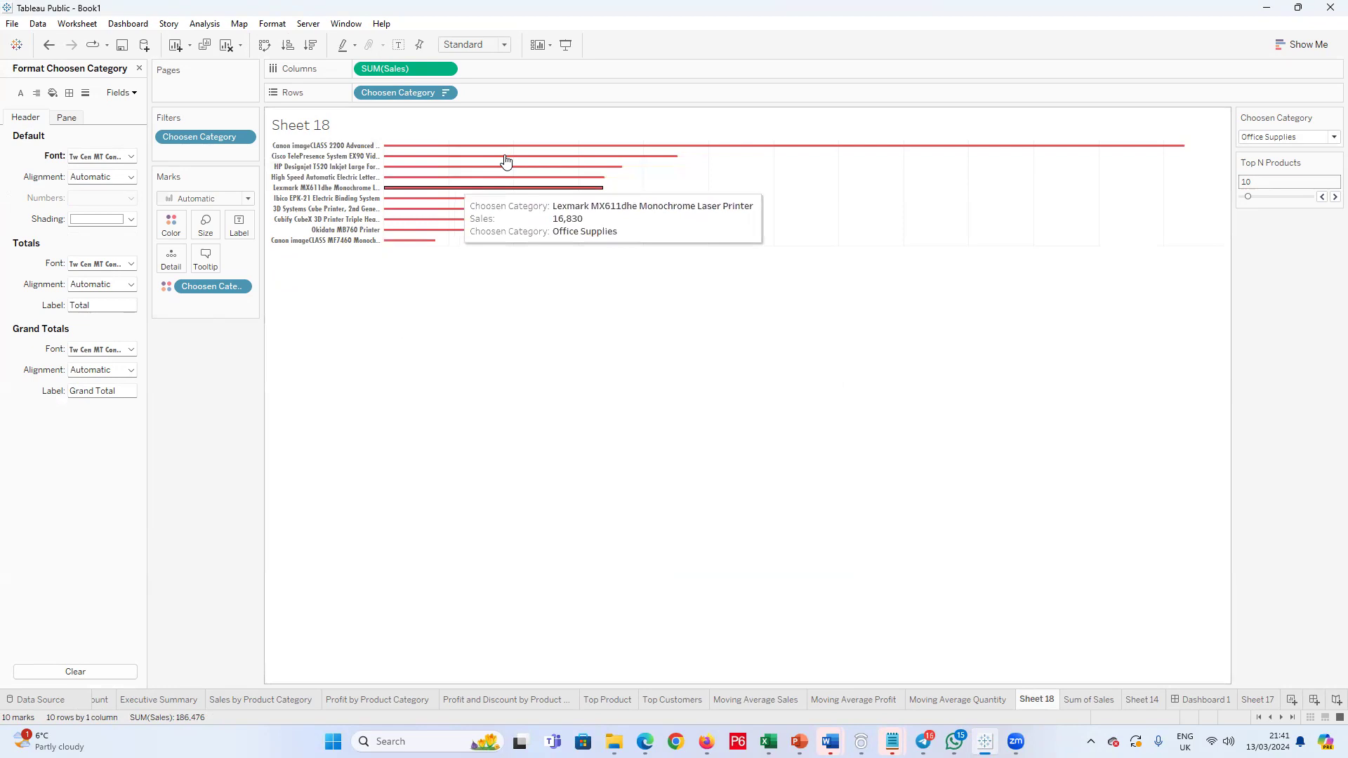
Step: Set the row borders of Sheet 18 to None for the Grand Total pane and header
right_click(468, 242)
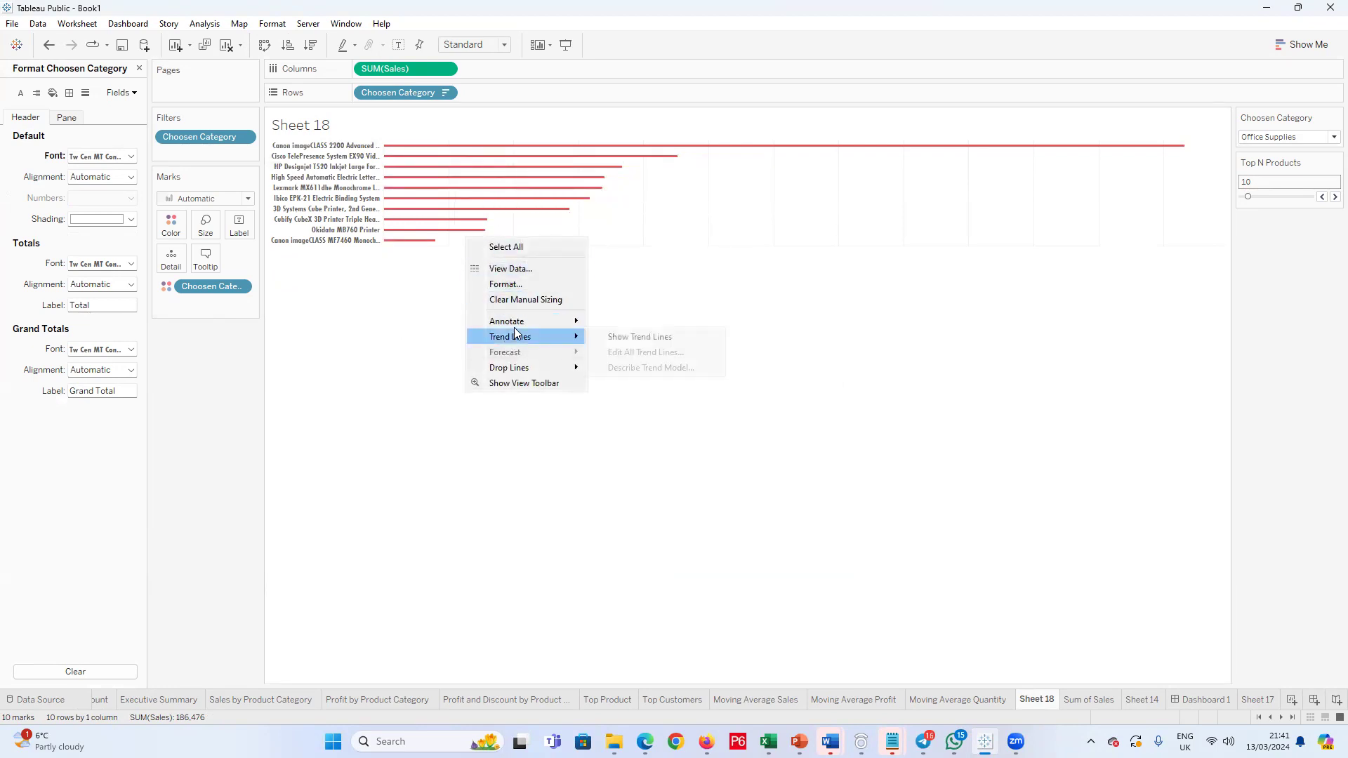
click(507, 283)
click(61, 119)
click(69, 92)
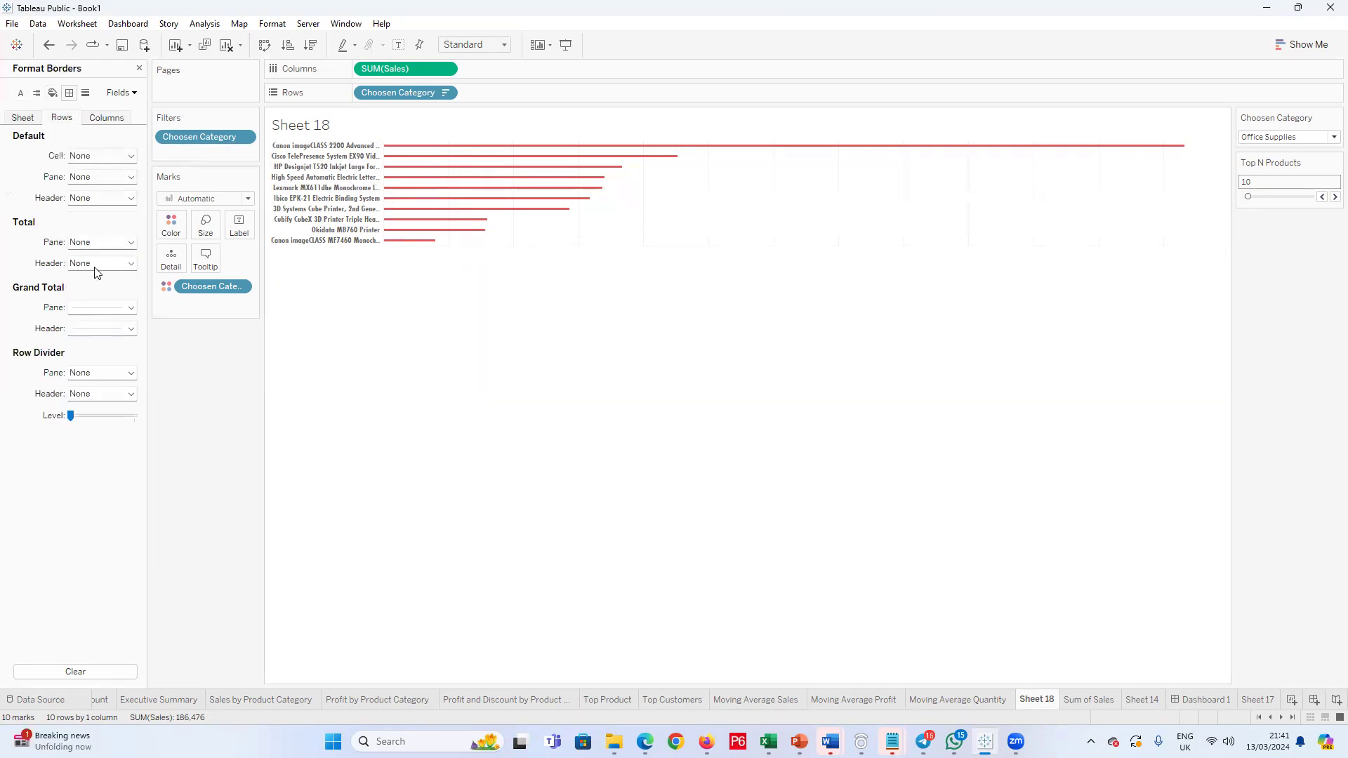
click(131, 308)
click(134, 327)
click(131, 328)
click(133, 351)
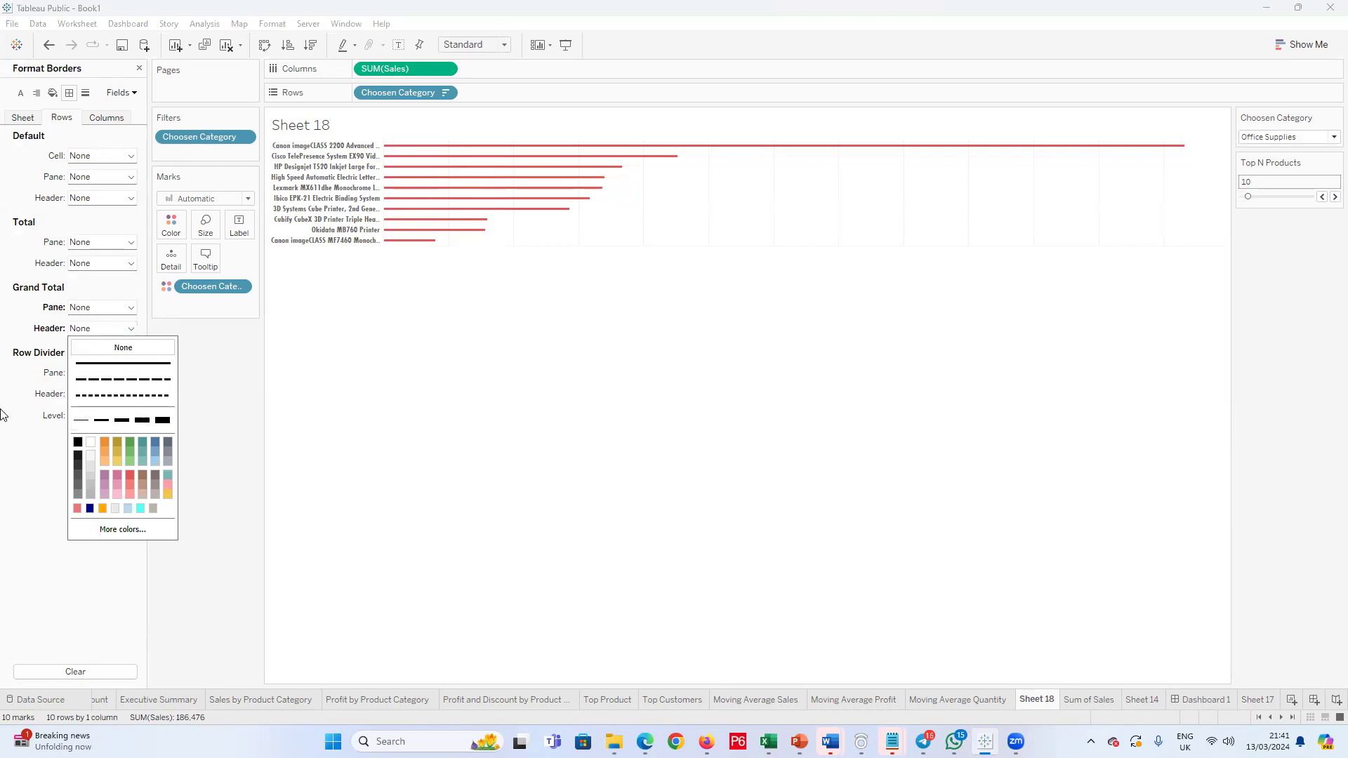
Step: Set the column borders of Sheet 18 to None for the Grand Total pane and header
click(106, 118)
click(130, 307)
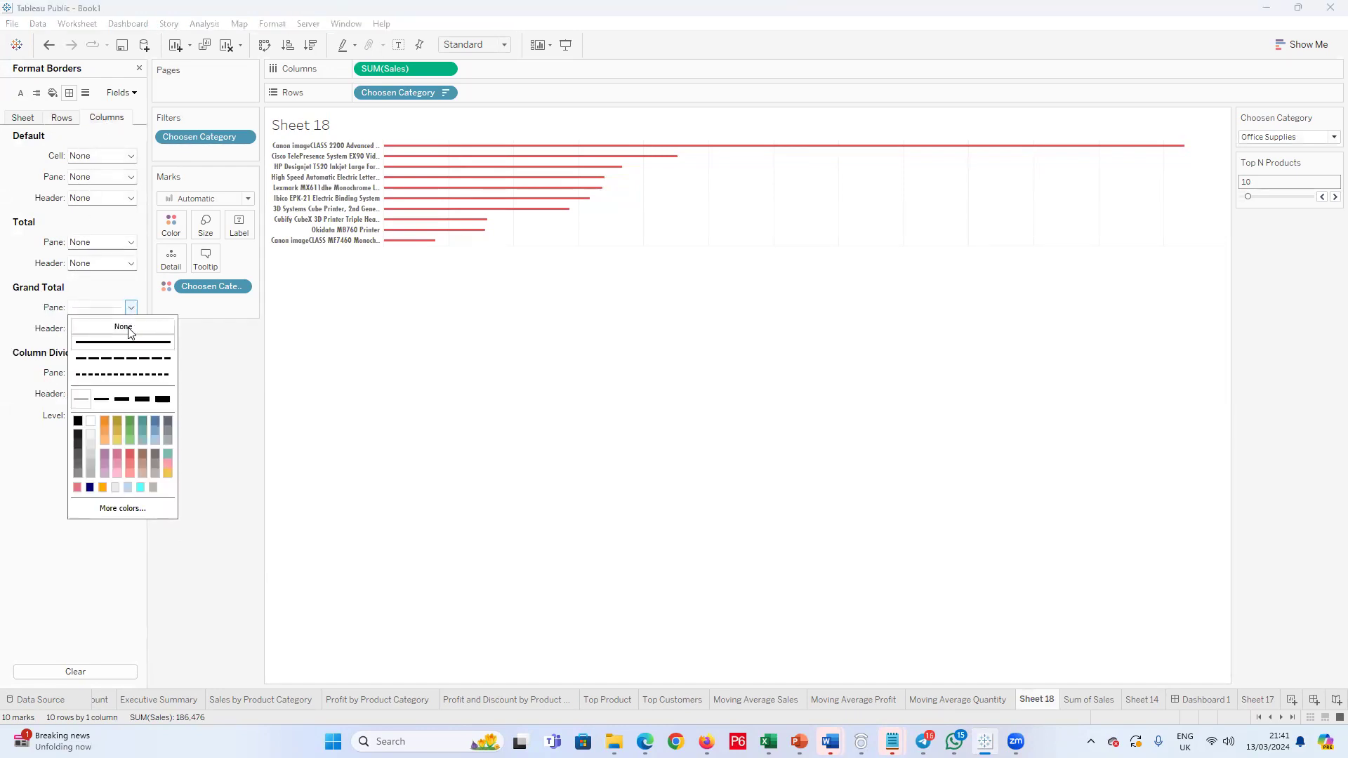
click(128, 328)
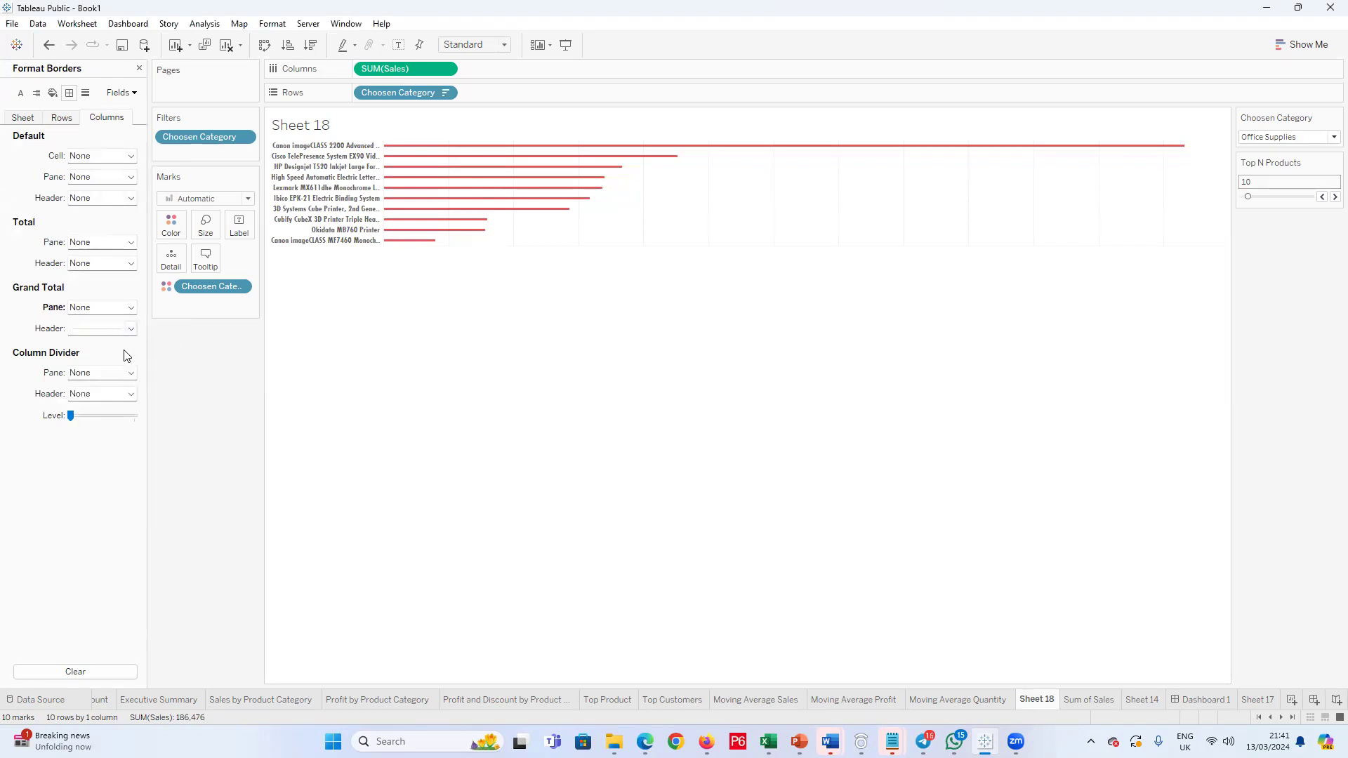
click(131, 328)
click(123, 347)
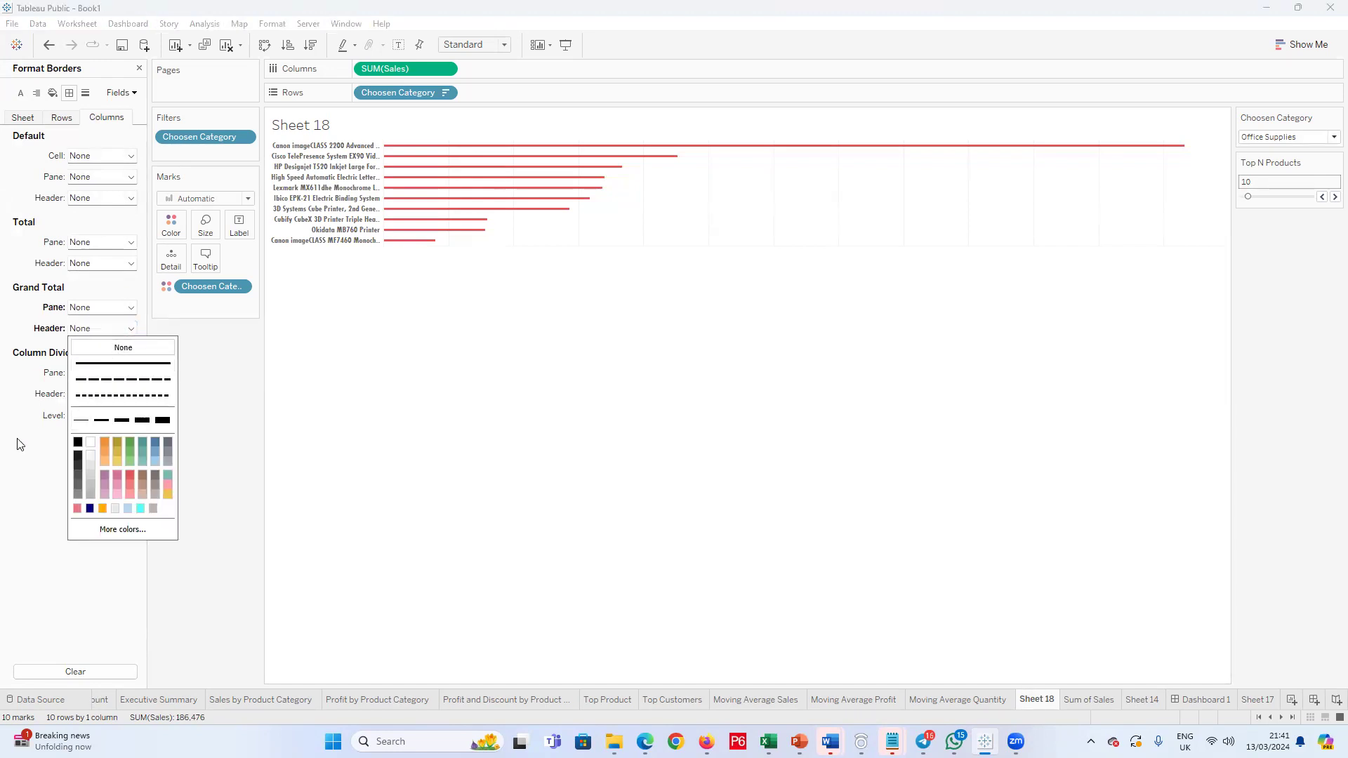
click(21, 444)
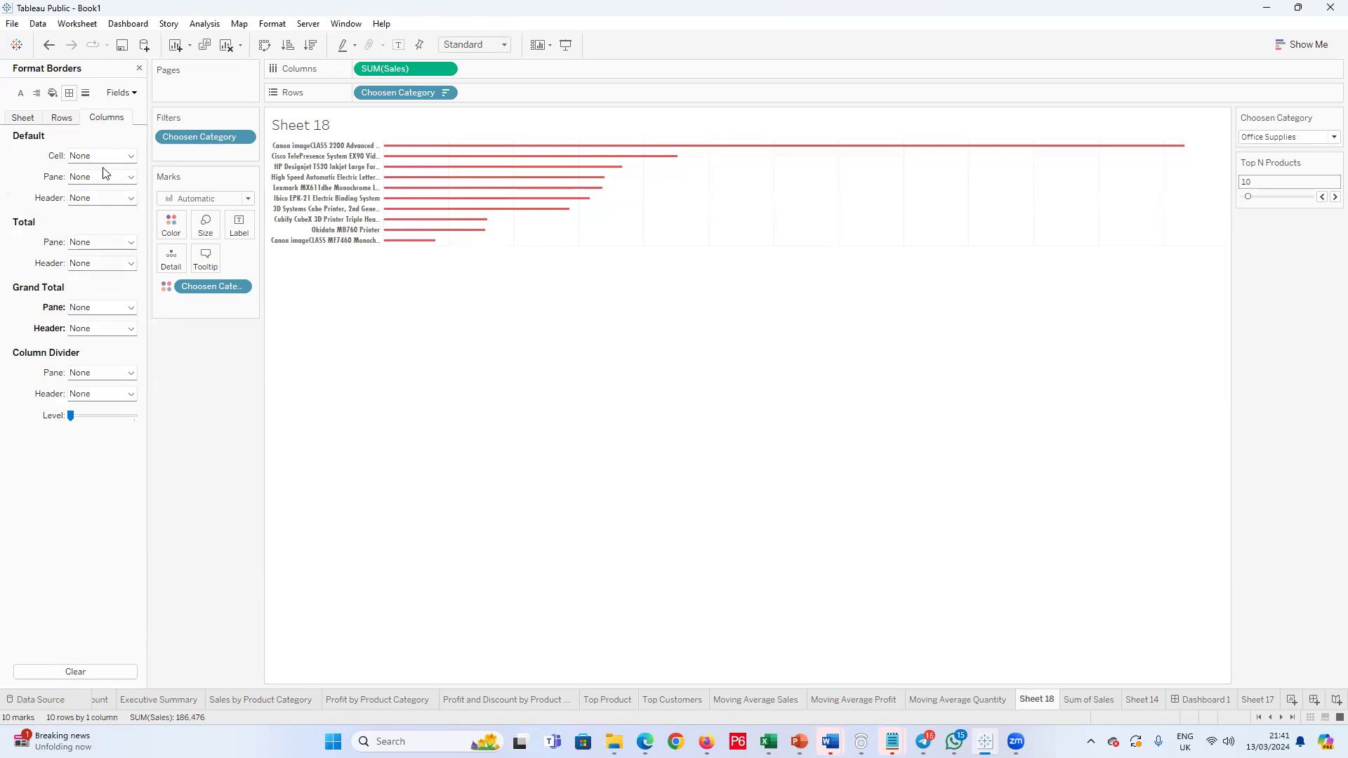
Step: Set the column axis ticks, axis rulers, zero lines and grid lines of Sheet 18 to None
click(85, 93)
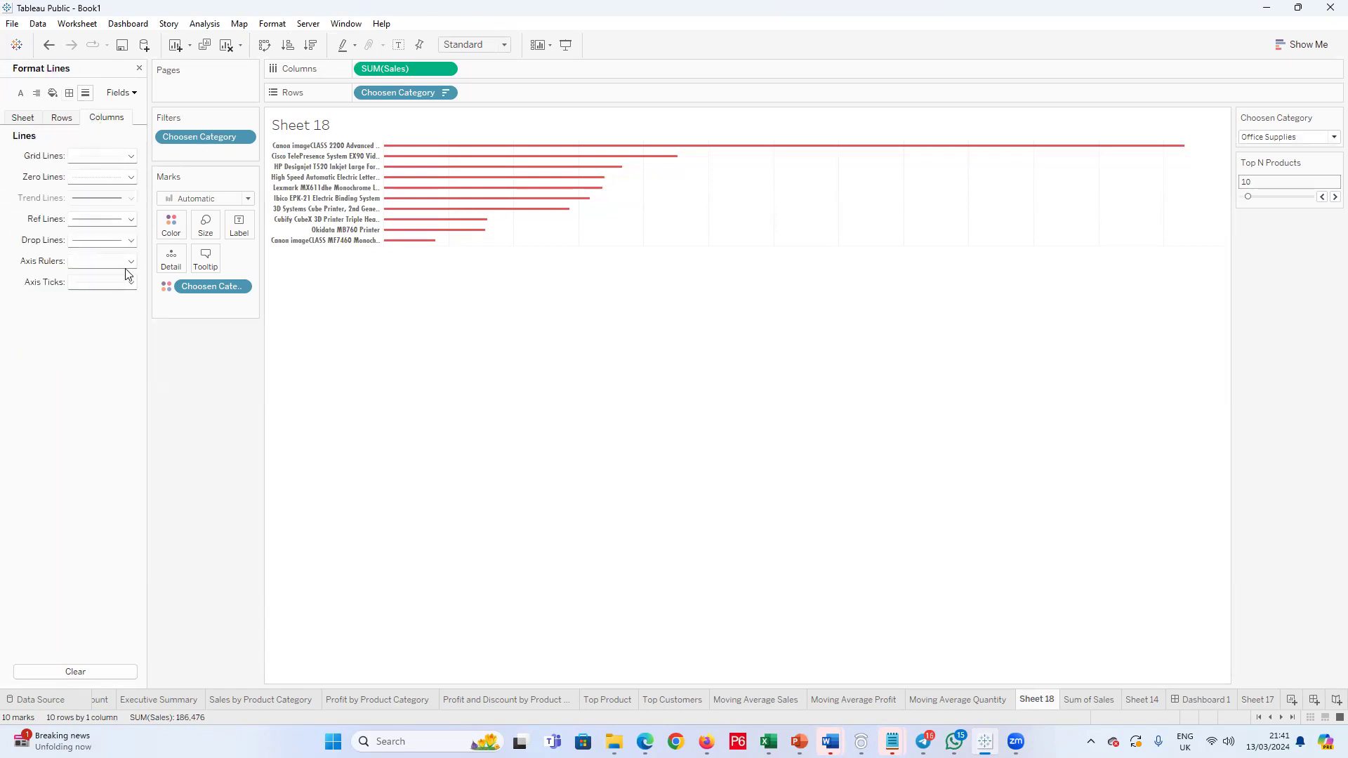
click(130, 283)
click(133, 298)
click(24, 320)
click(131, 261)
click(81, 281)
click(130, 177)
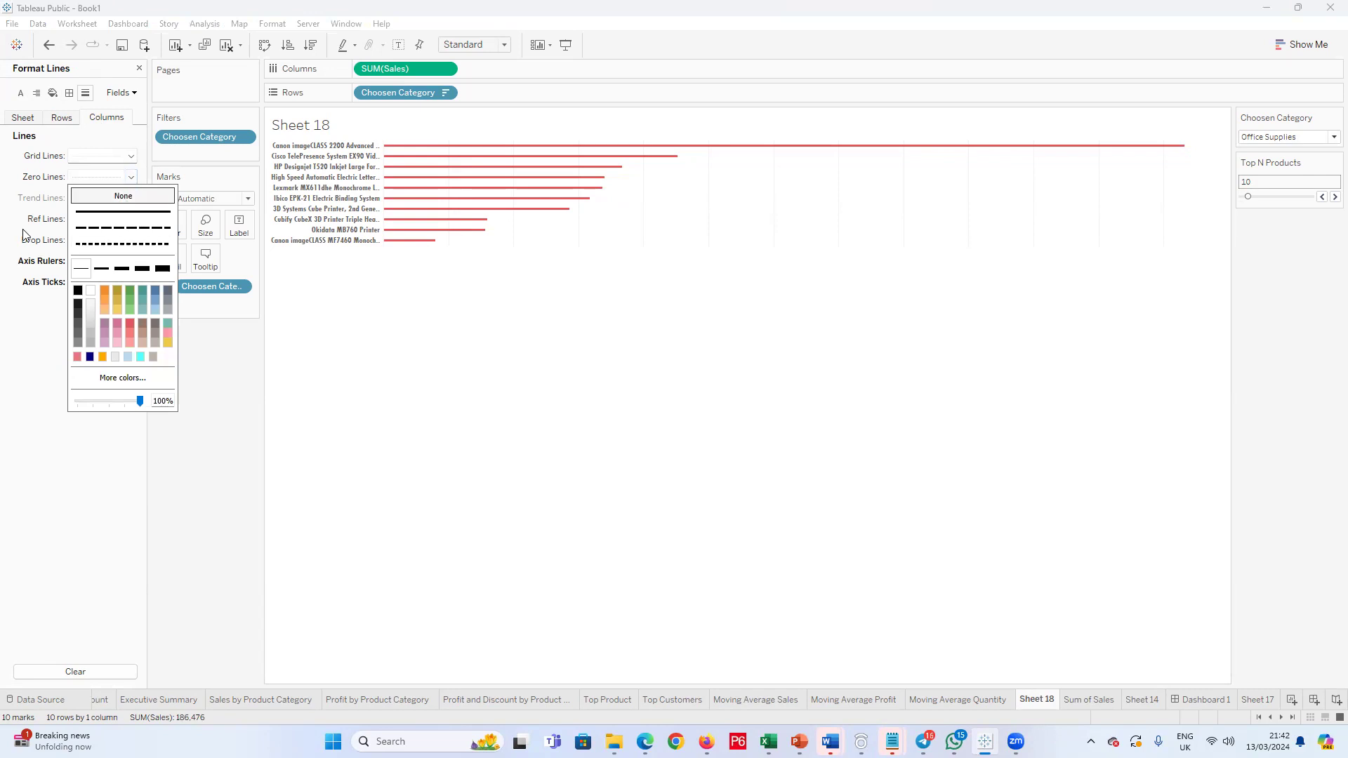
click(105, 196)
click(131, 156)
click(121, 175)
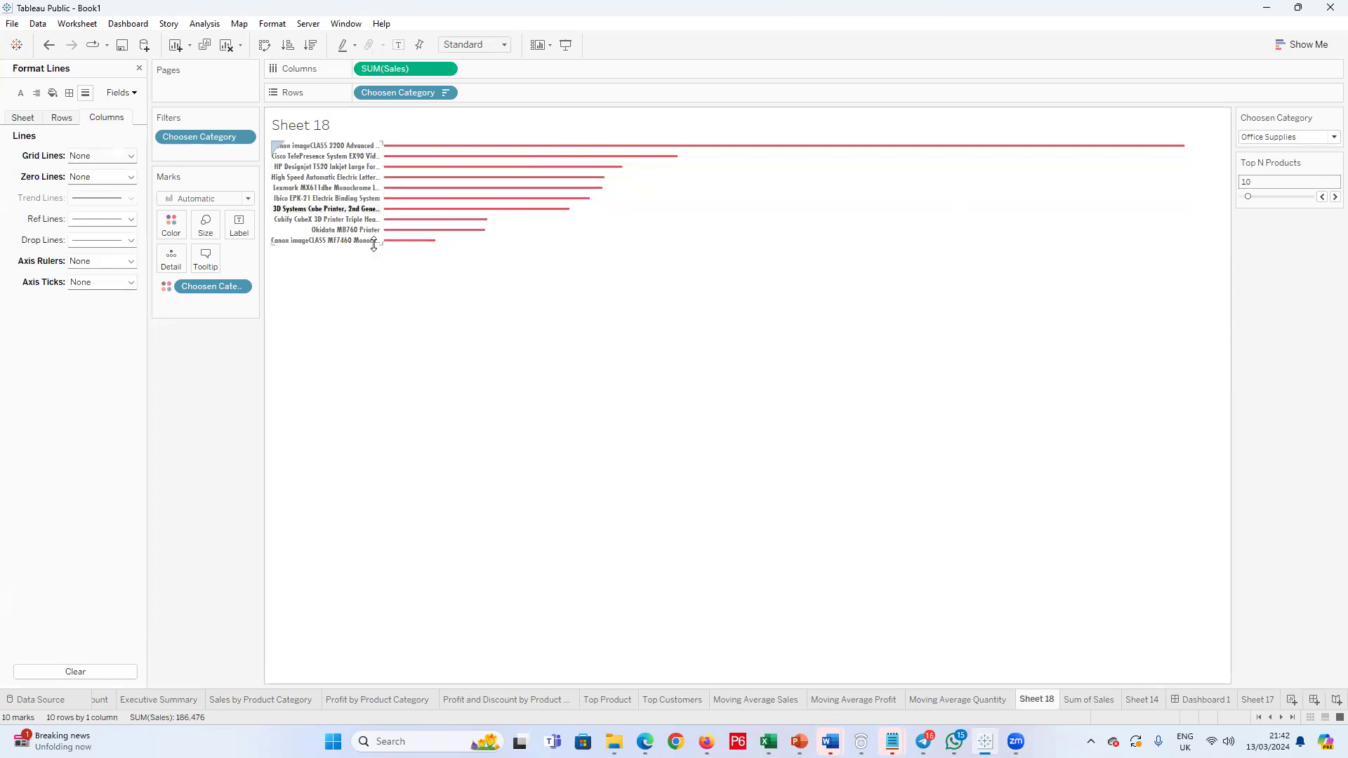
mouse_move(385, 239)
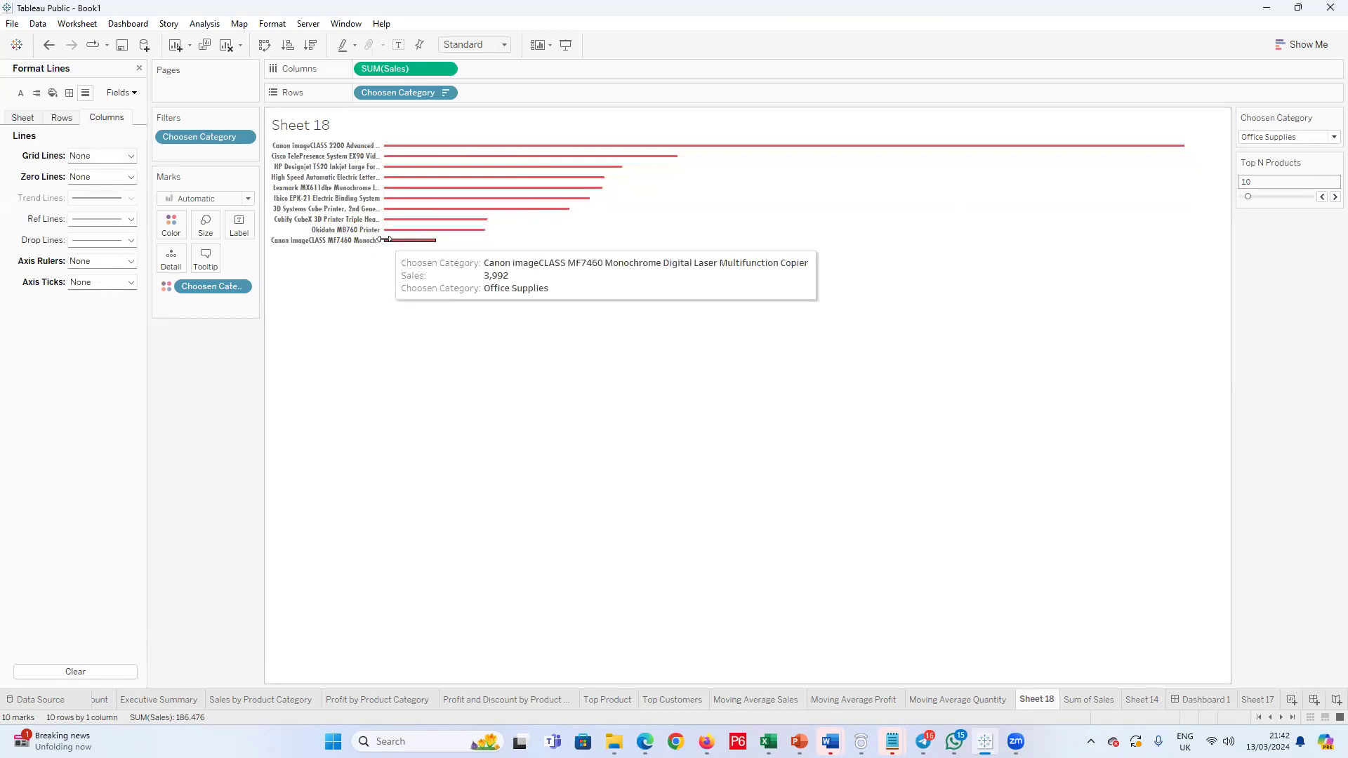
Step: Set the row zero lines, axis ticks and axis rulers of Sheet 18 to None
click(61, 117)
click(130, 176)
click(113, 196)
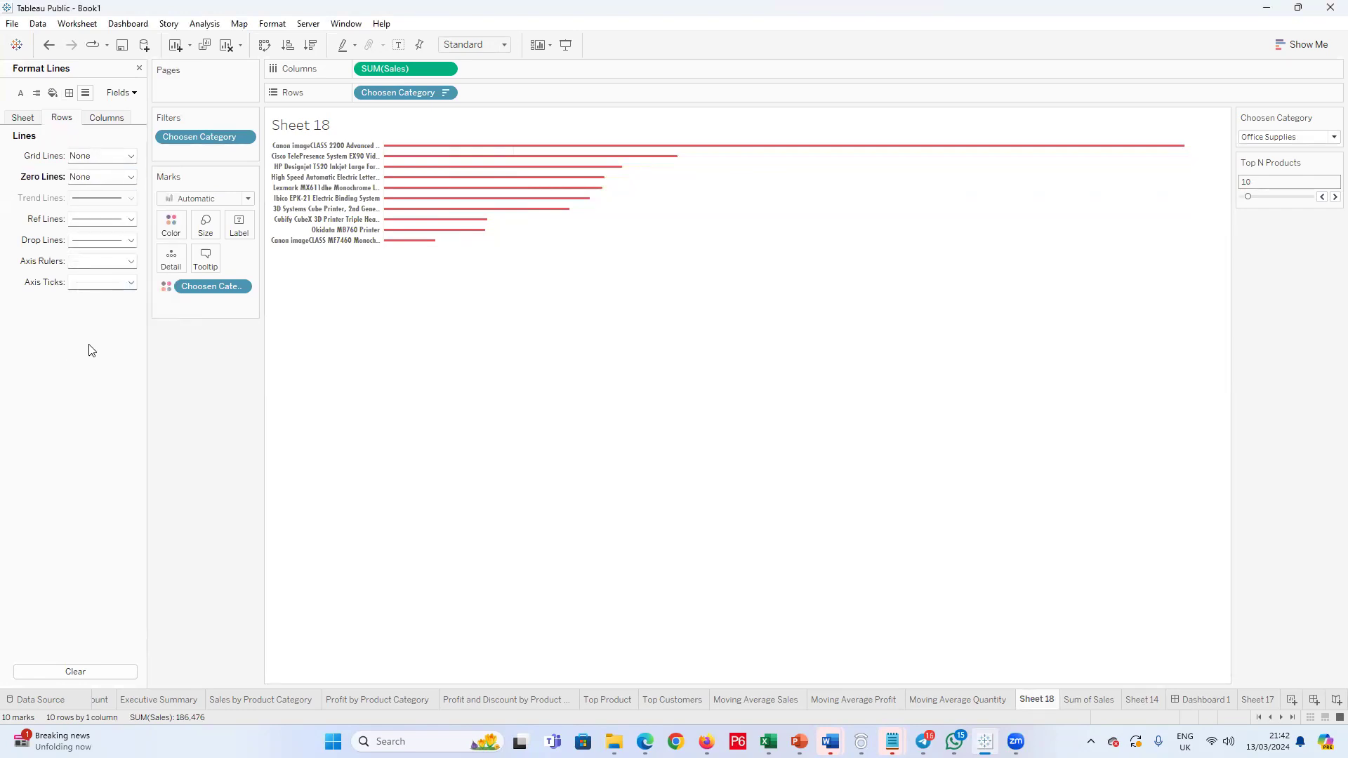
click(130, 282)
click(87, 305)
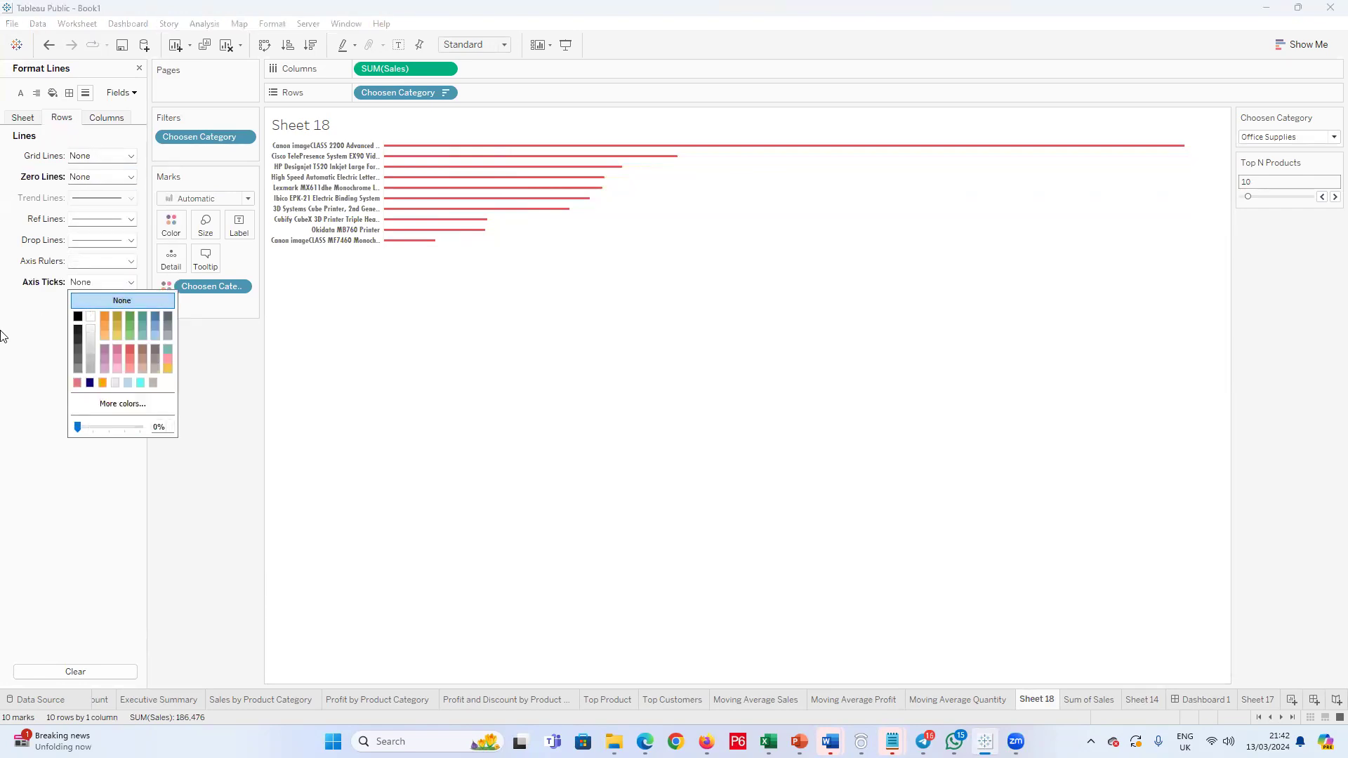
click(116, 260)
click(106, 277)
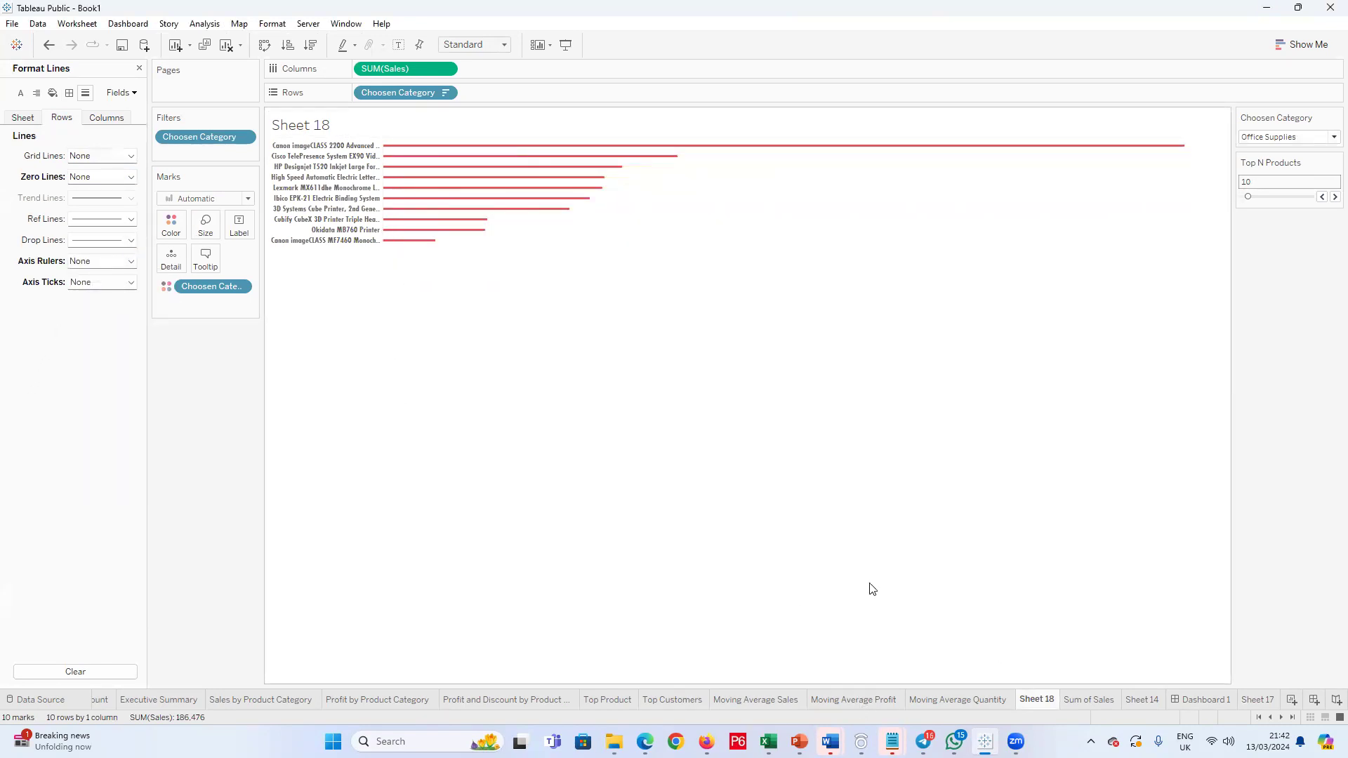
Step: Edit the Sheet 18 title, setting the sheet name text to size 10 and opening its font choices
double_click(316, 132)
drag(575, 404, 380, 400)
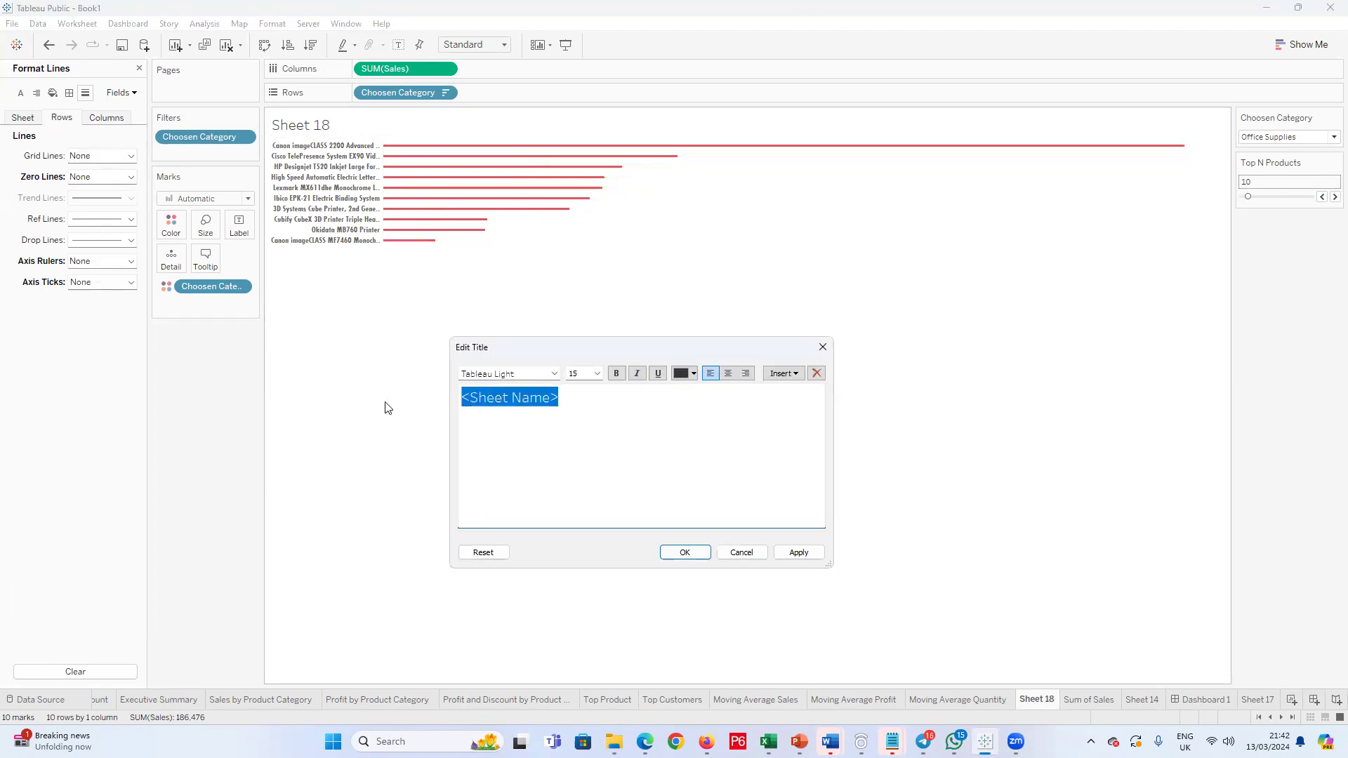
click(596, 373)
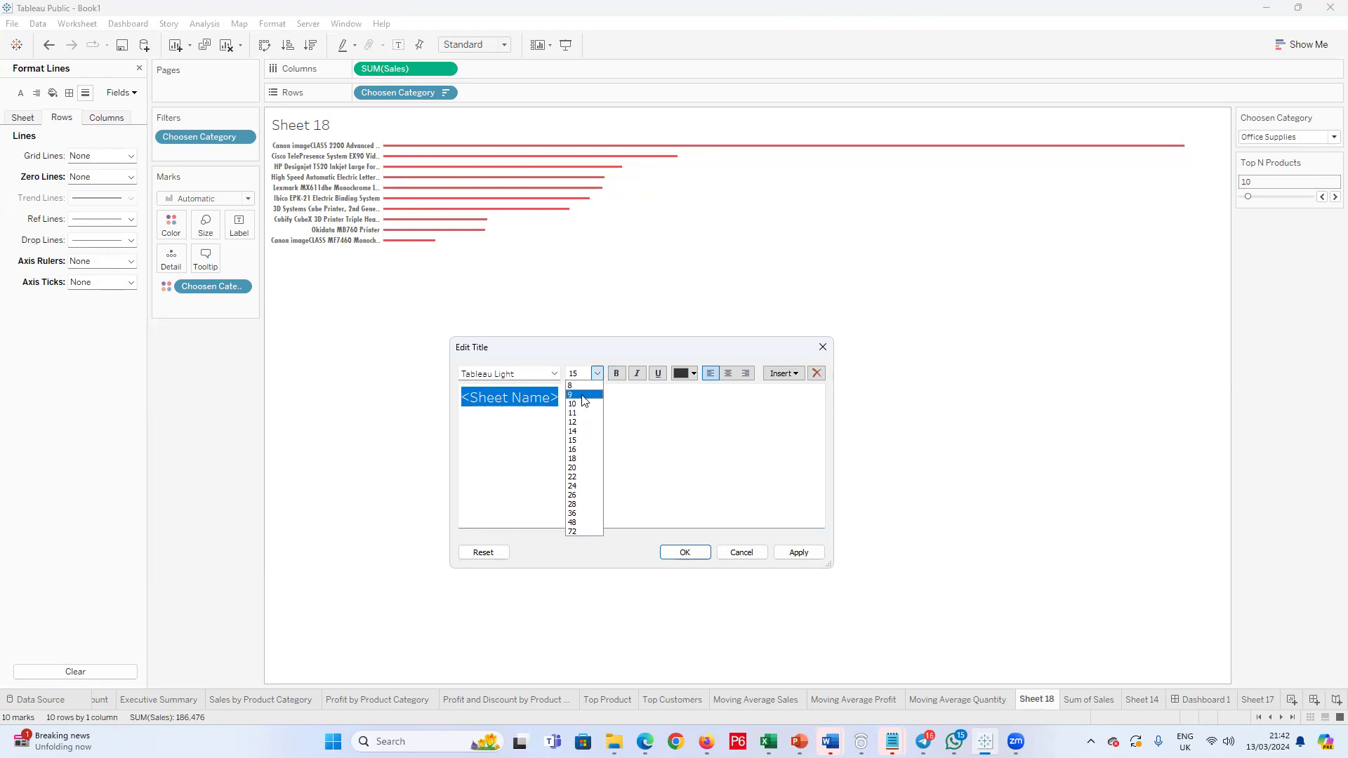
click(584, 404)
click(555, 375)
click(530, 516)
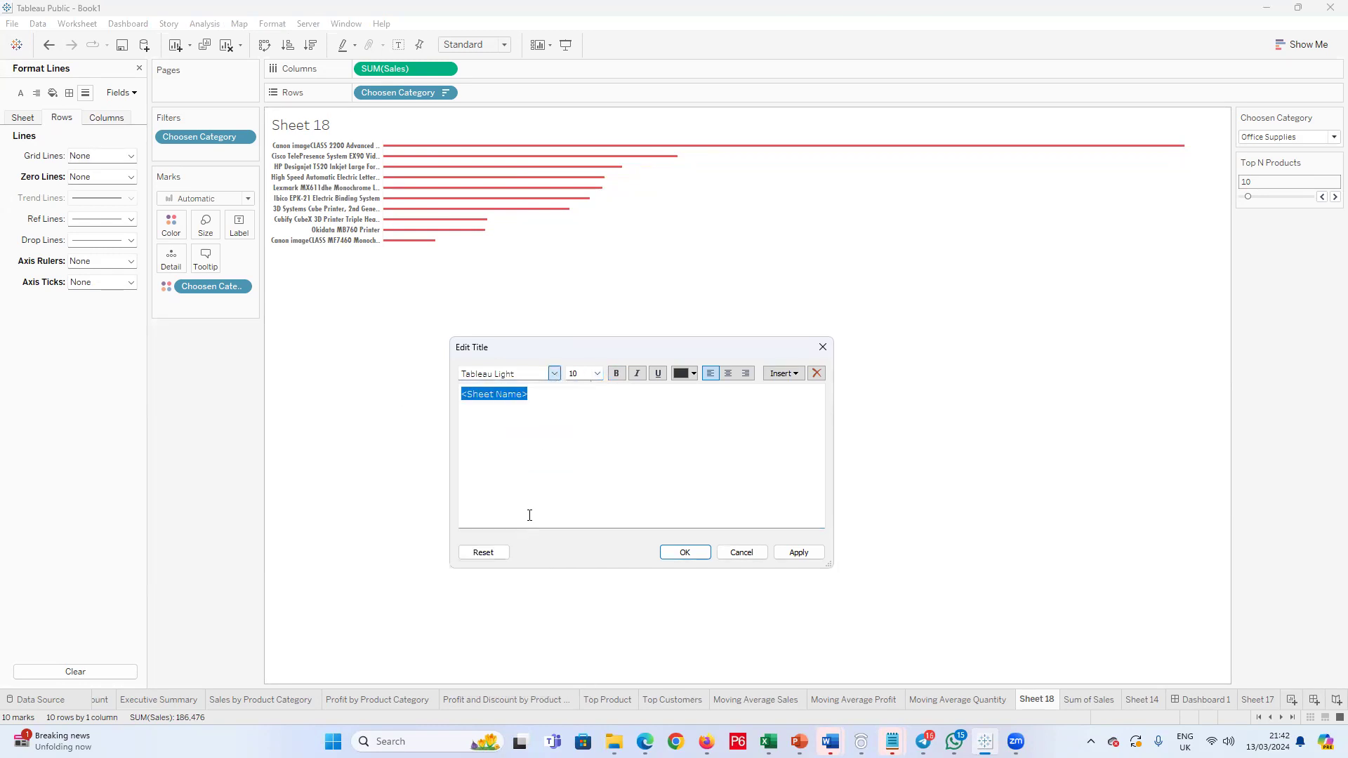
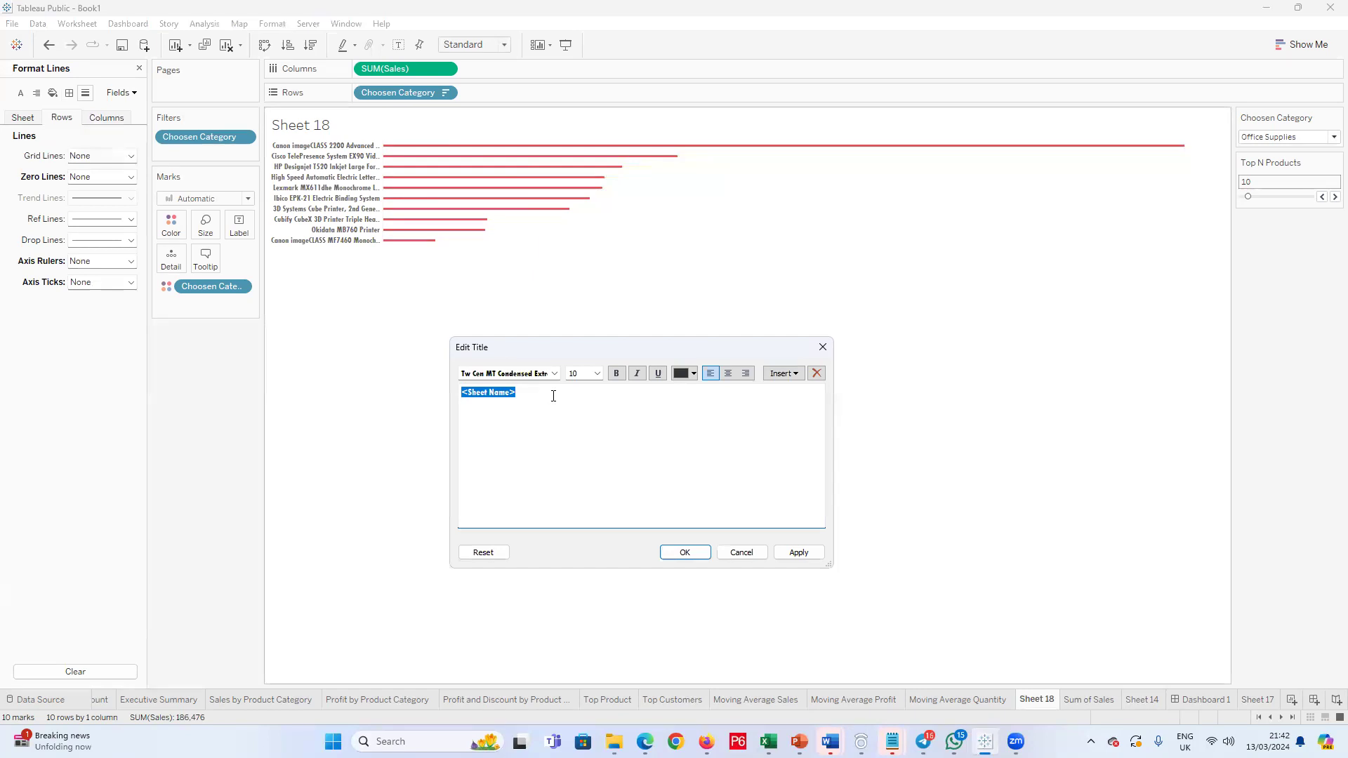
Step: Confirm the restyled title of Sheet 18 and rename the sheet as Top Products
click(705, 556)
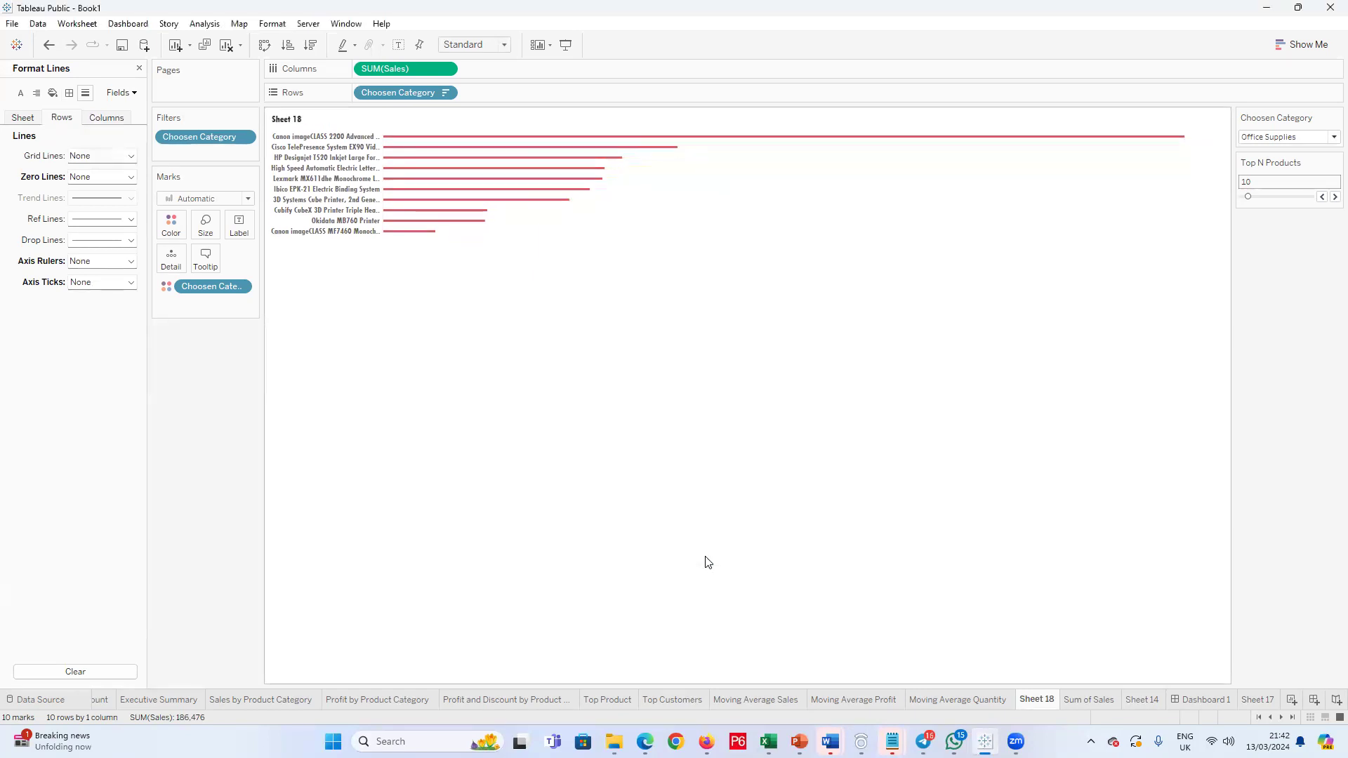
double_click(1046, 704)
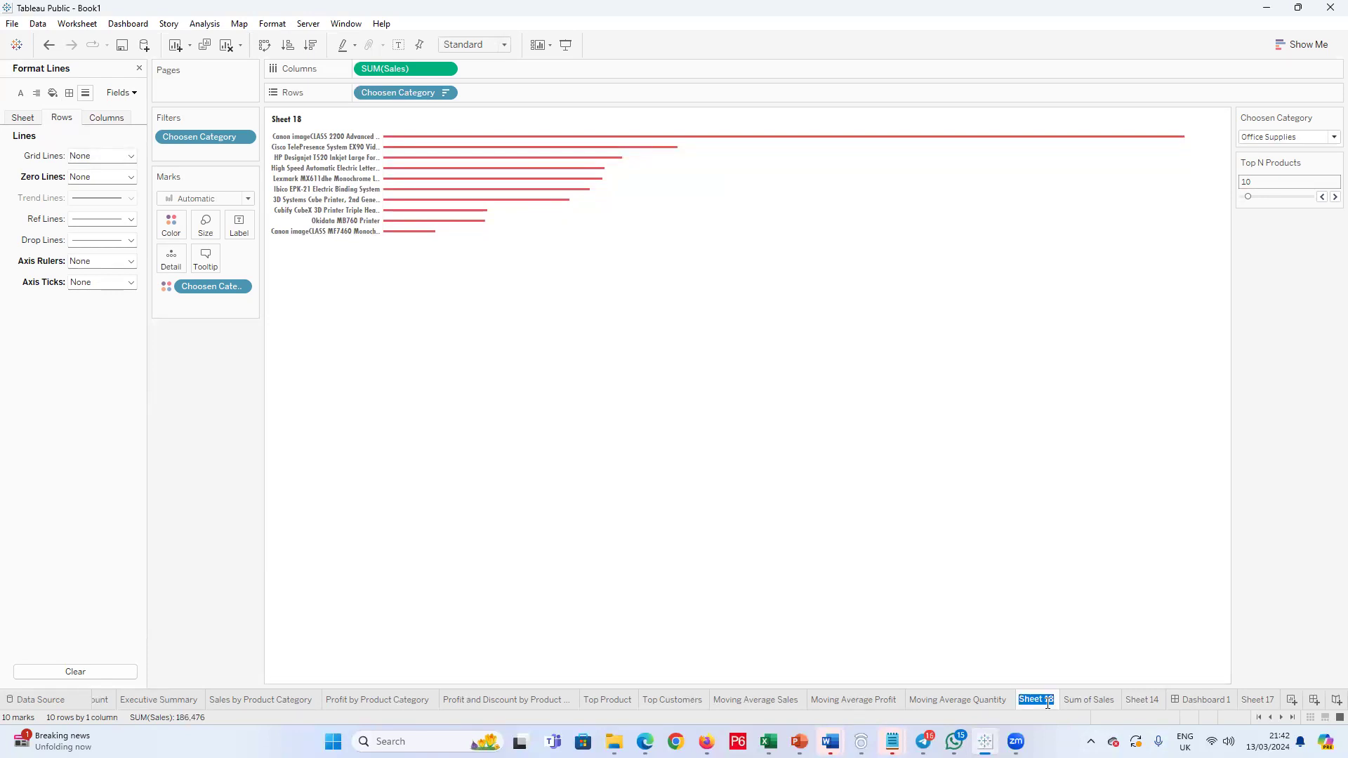
text(Top)
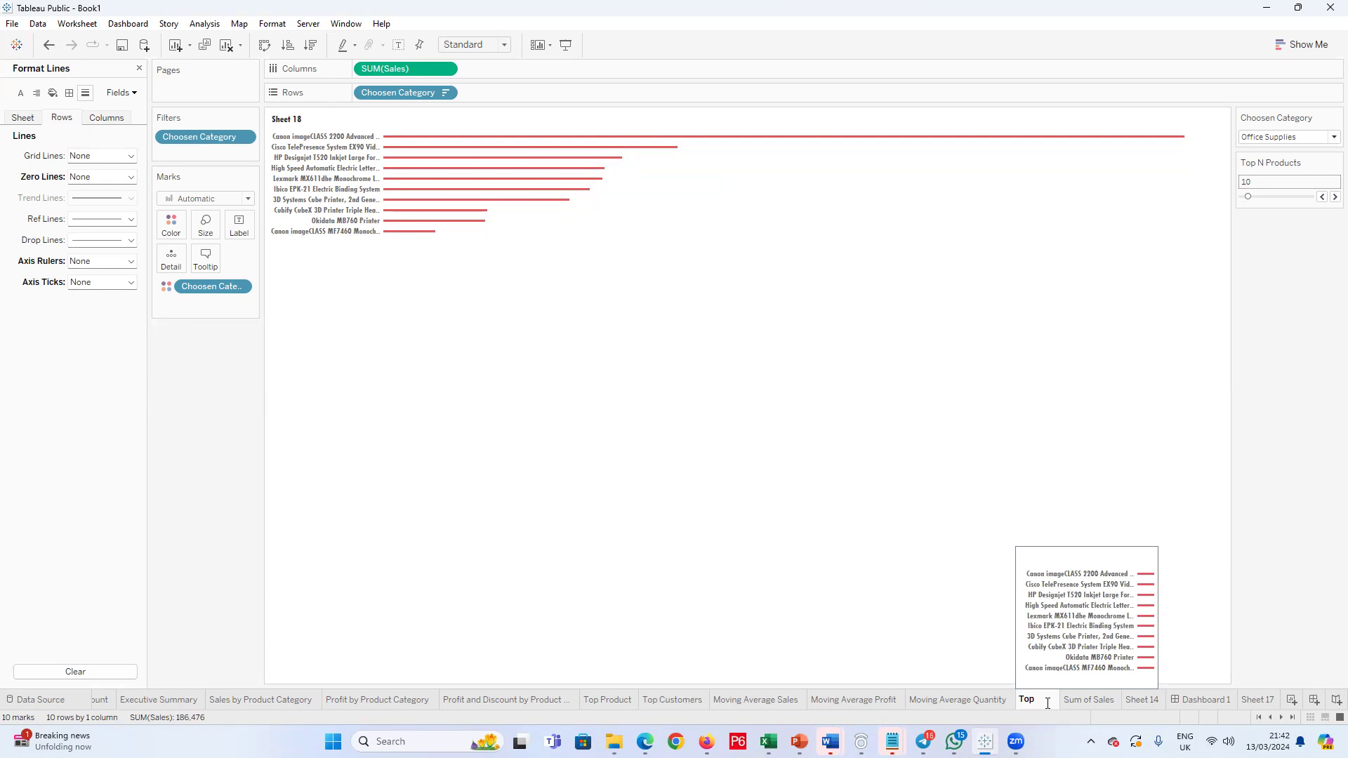
text(Products)
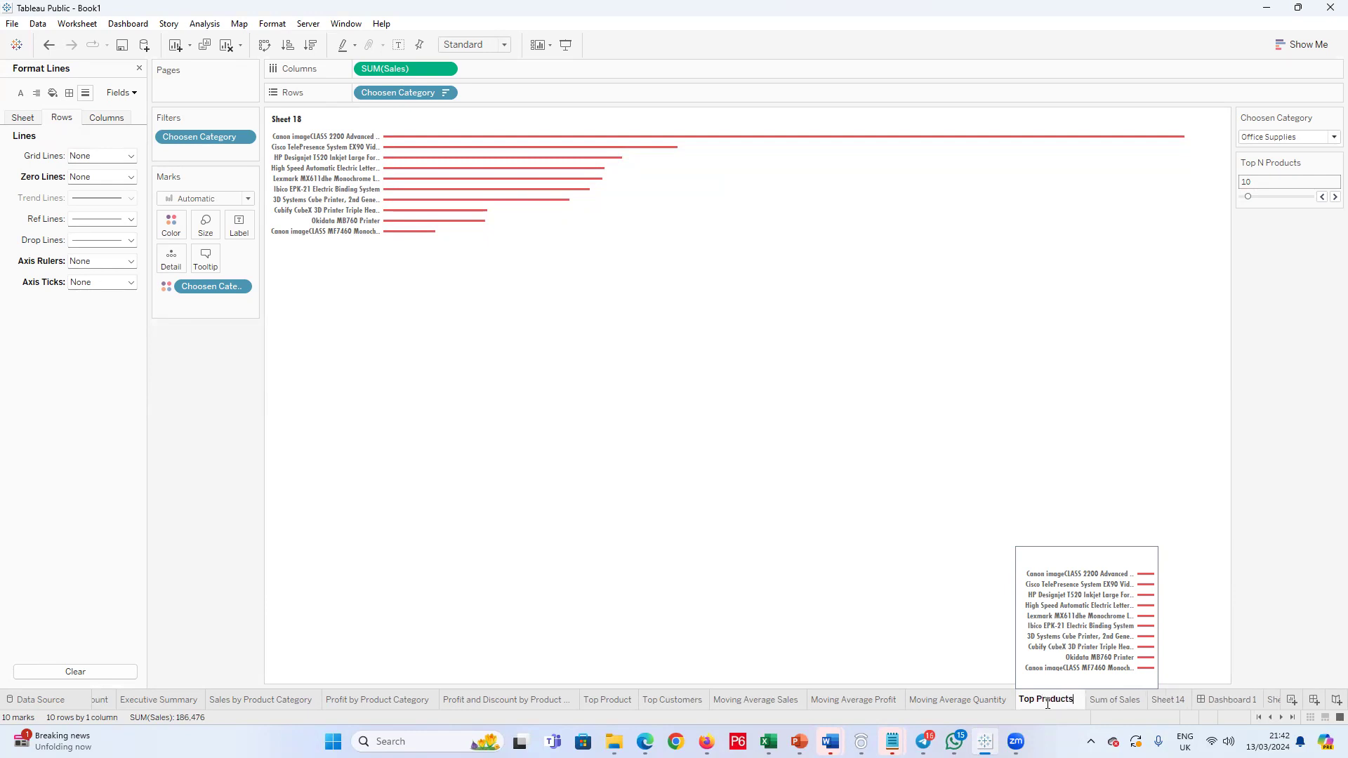
click(818, 594)
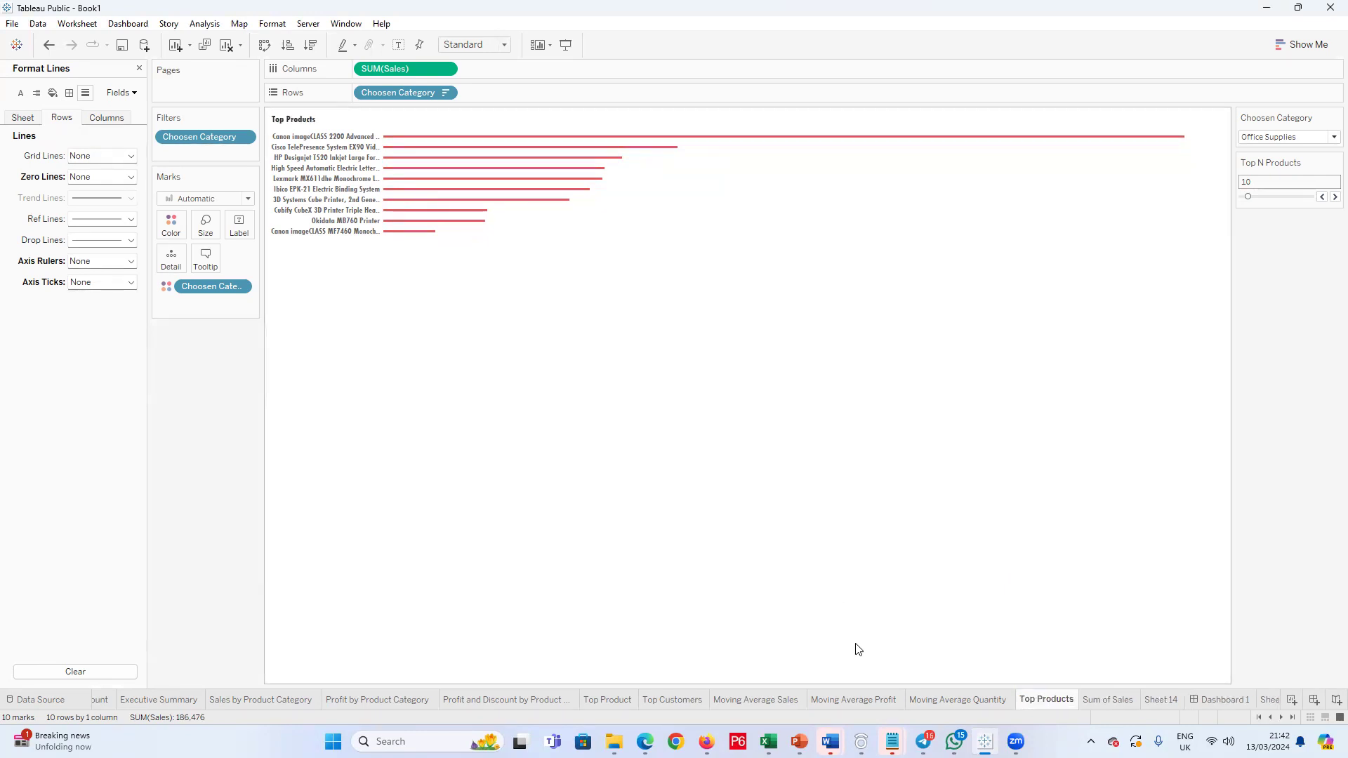
Step: Rename the older Top Product worksheet as Top P
click(630, 702)
double_click(630, 702)
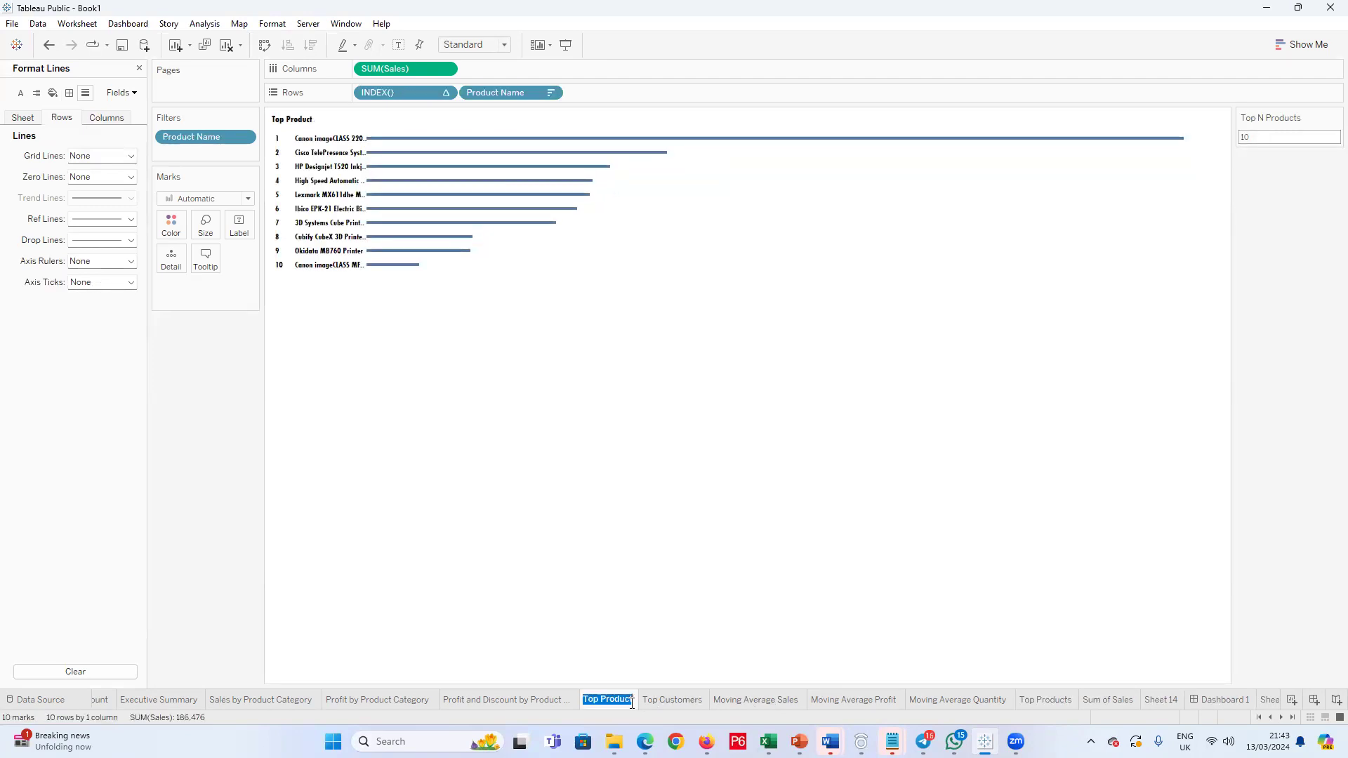
click(631, 703)
key(BackSpace)
key(BackSpace)
key(Return)
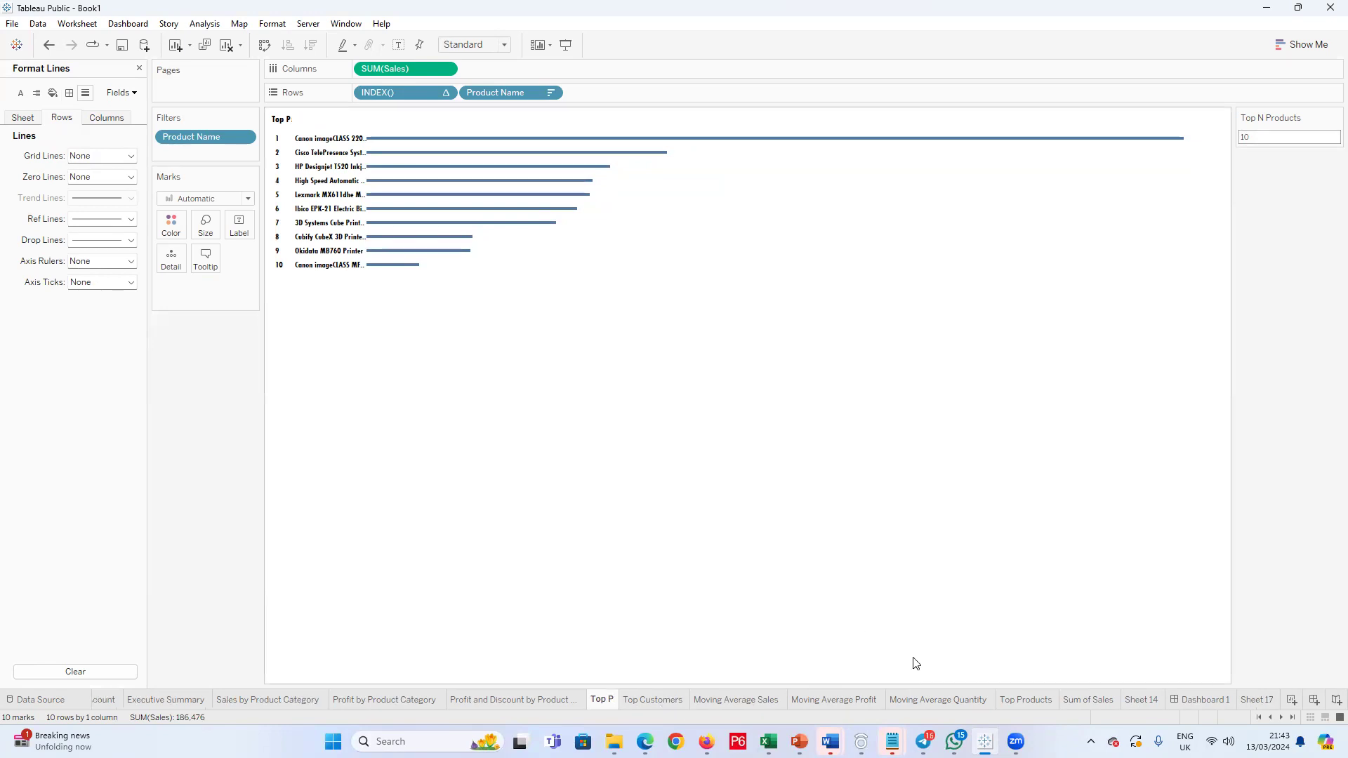
Step: Rename the Top Products worksheet as Top Product
click(1027, 701)
double_click(1026, 700)
click(1059, 700)
double_click(1044, 699)
click(1036, 700)
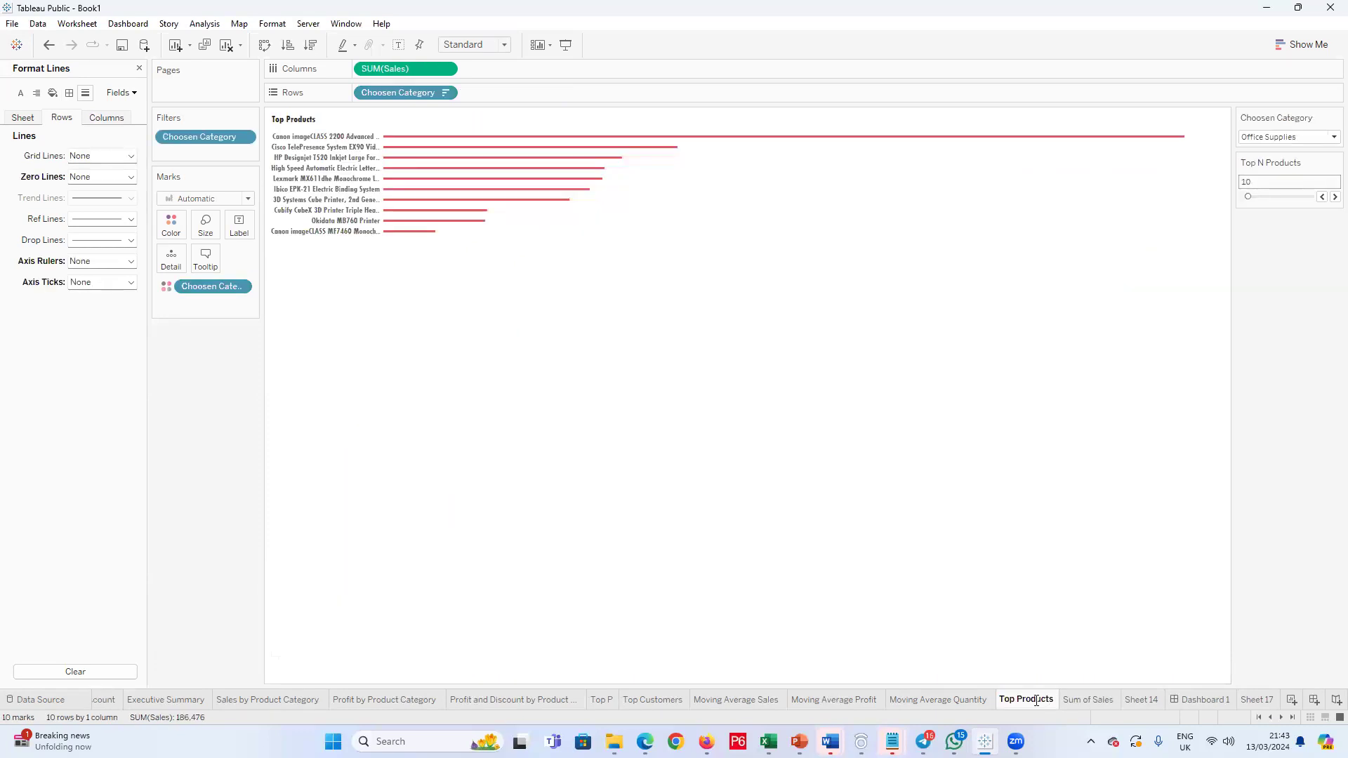
key(BackSpace)
key(Return)
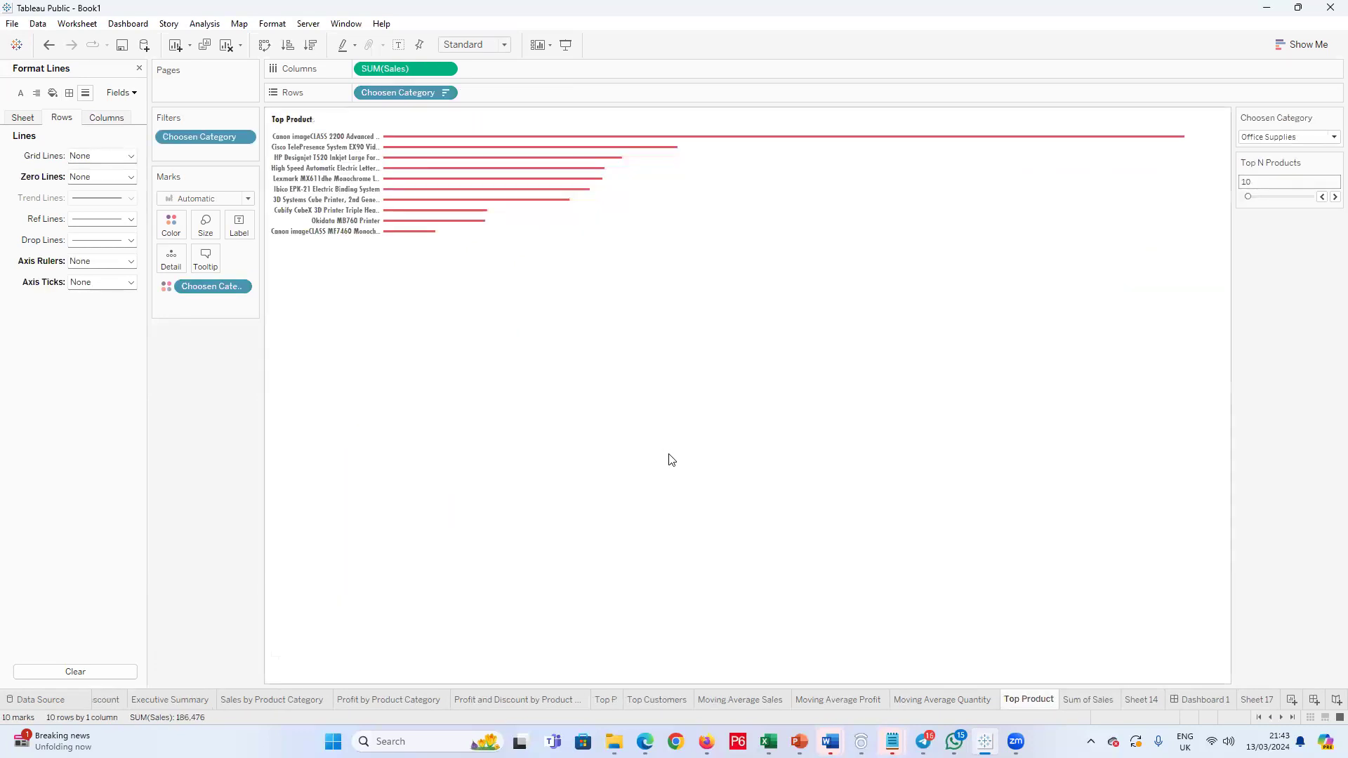
Step: Extend the Top Product title with "for" and the Choosen Category parameter after the sheet name, and switch the category to Technology
click(317, 121)
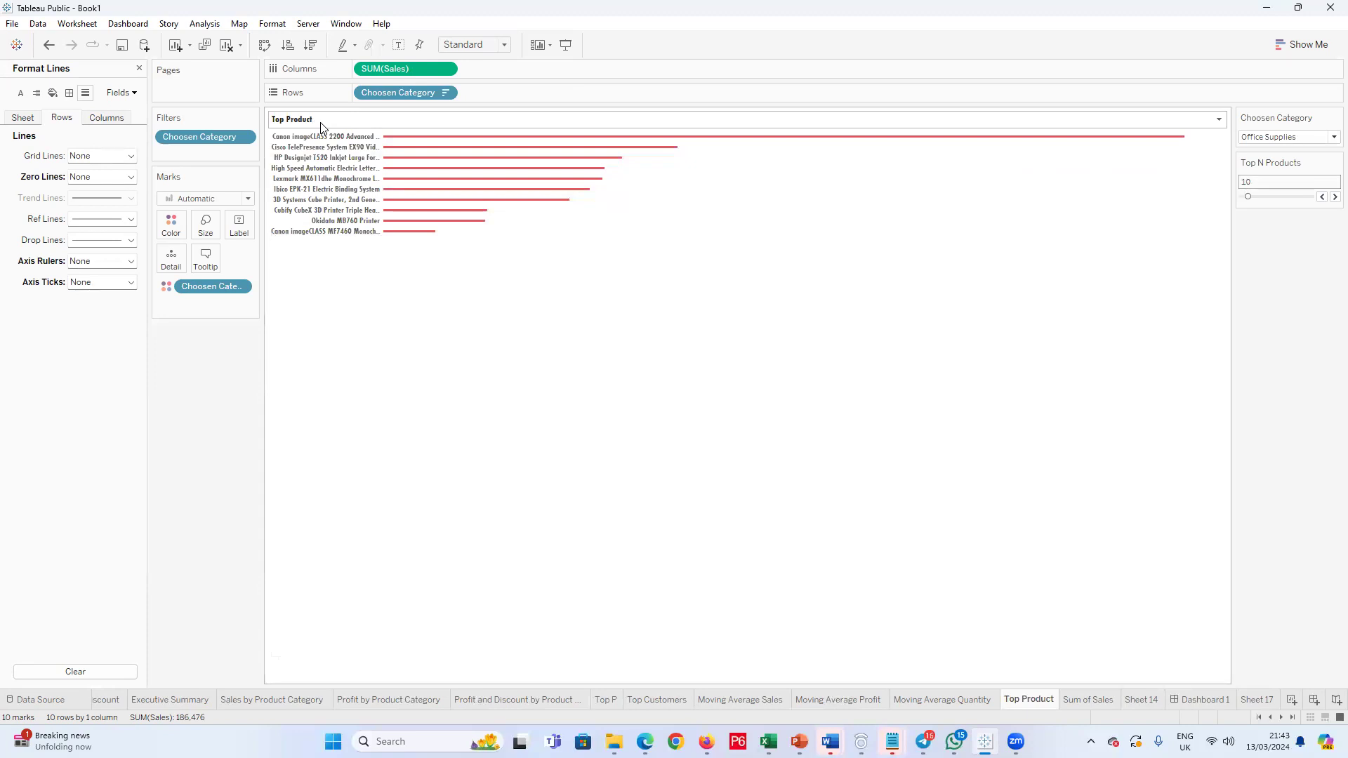
right_click(321, 123)
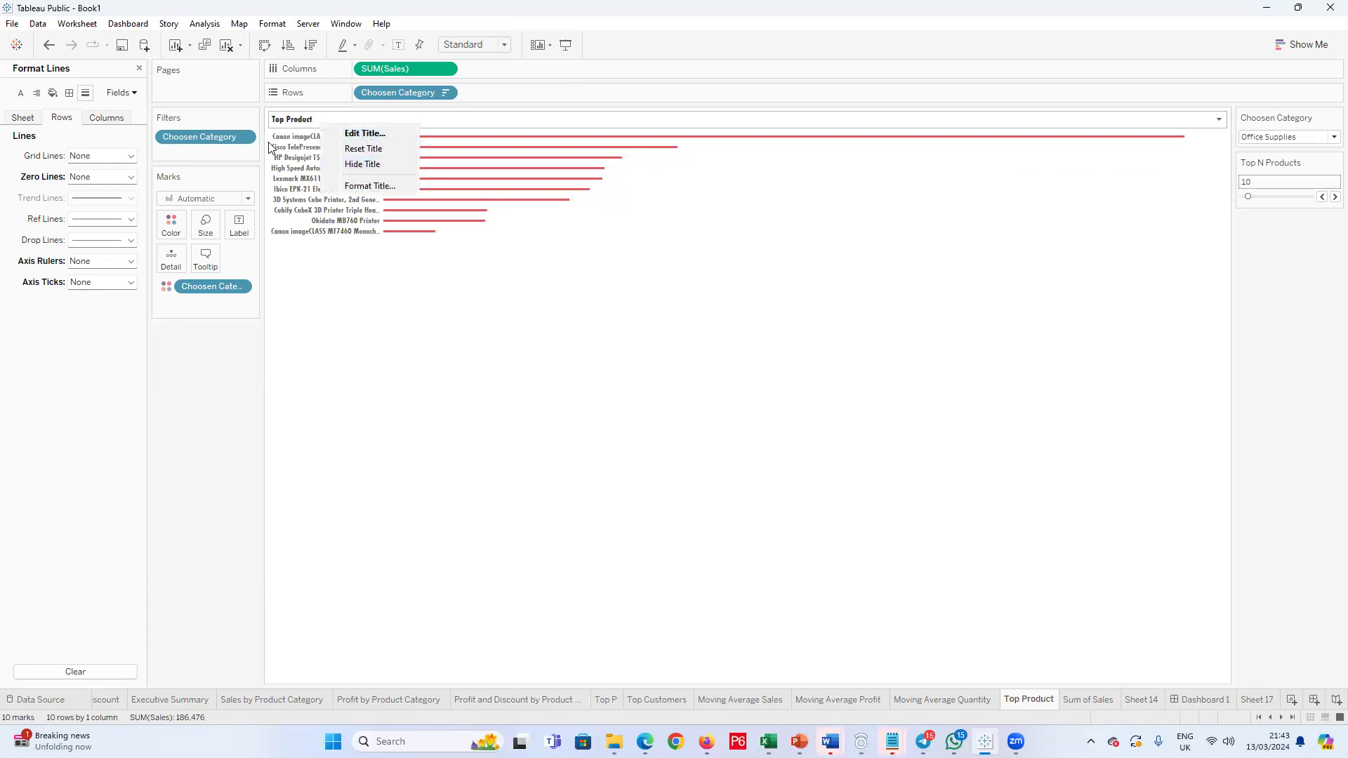
click(339, 218)
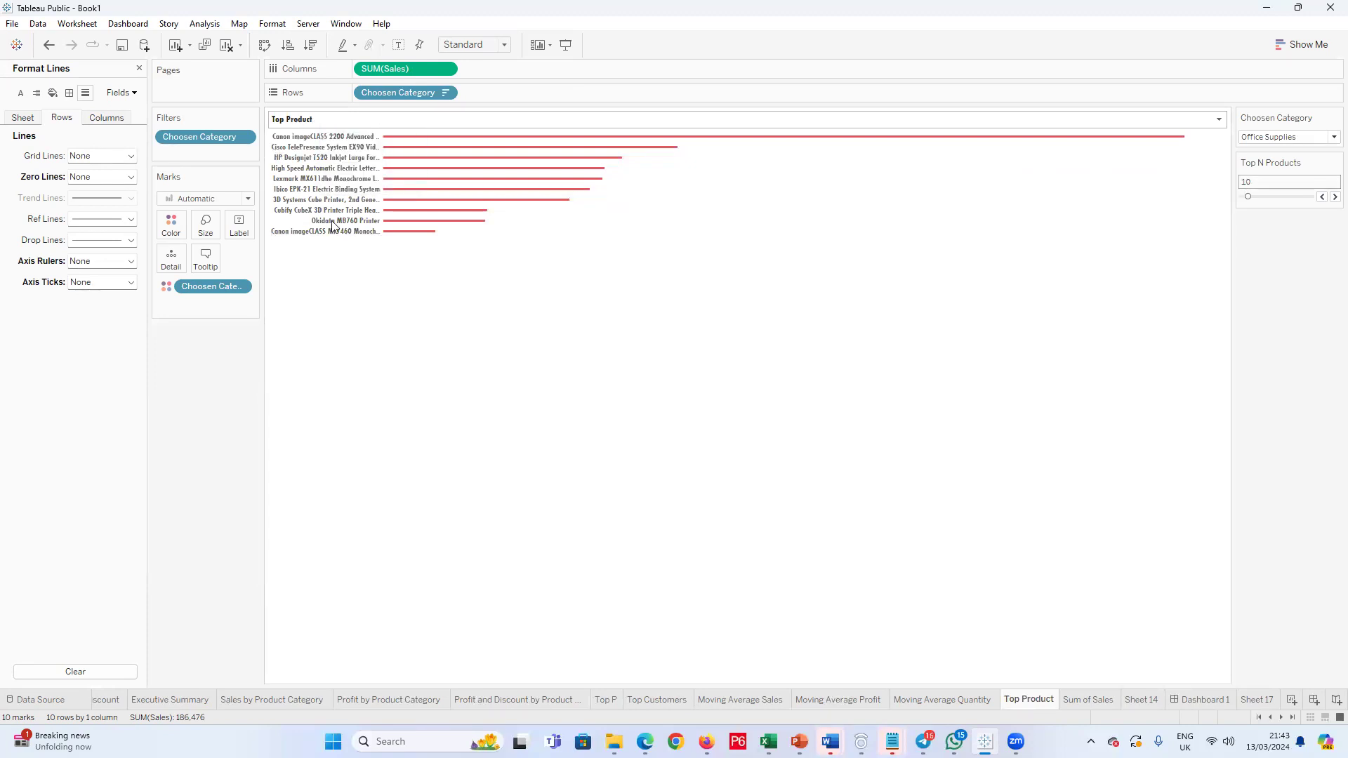
double_click(342, 123)
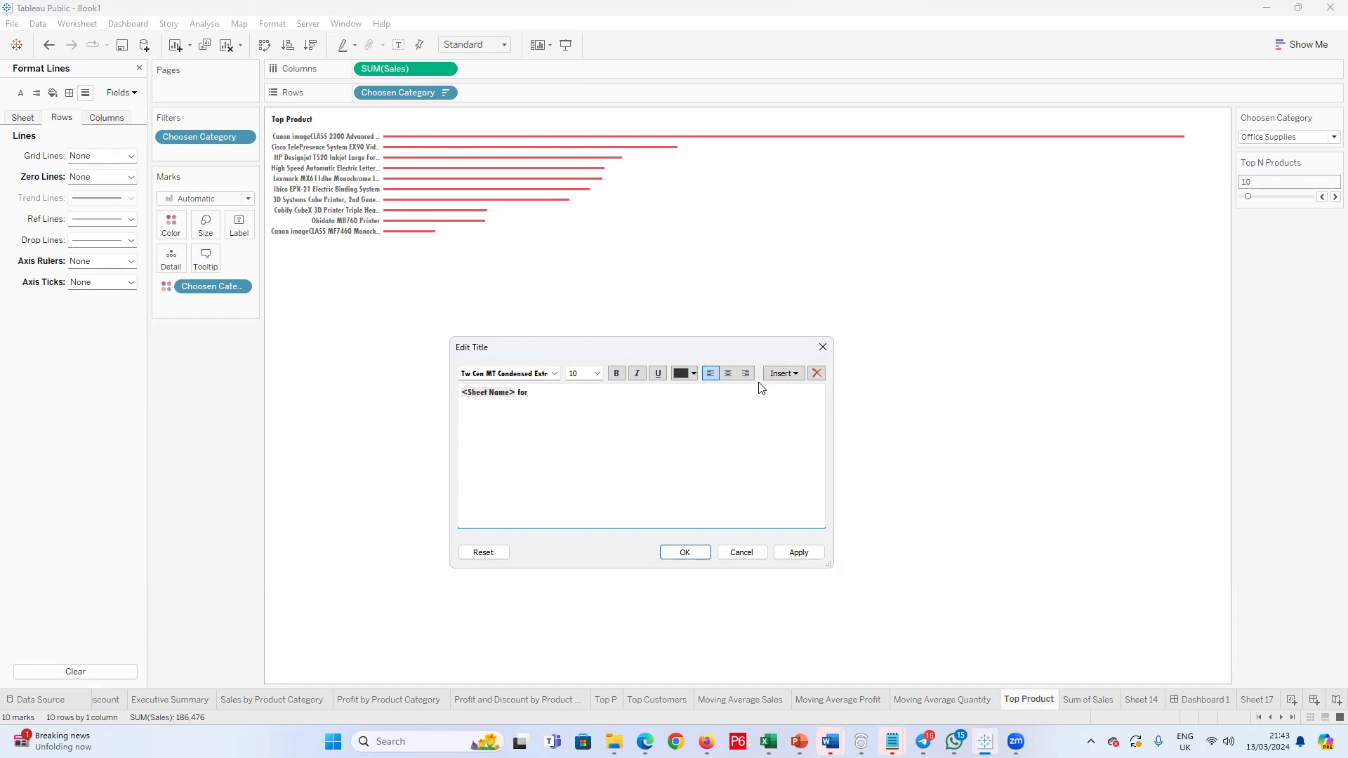
click(782, 374)
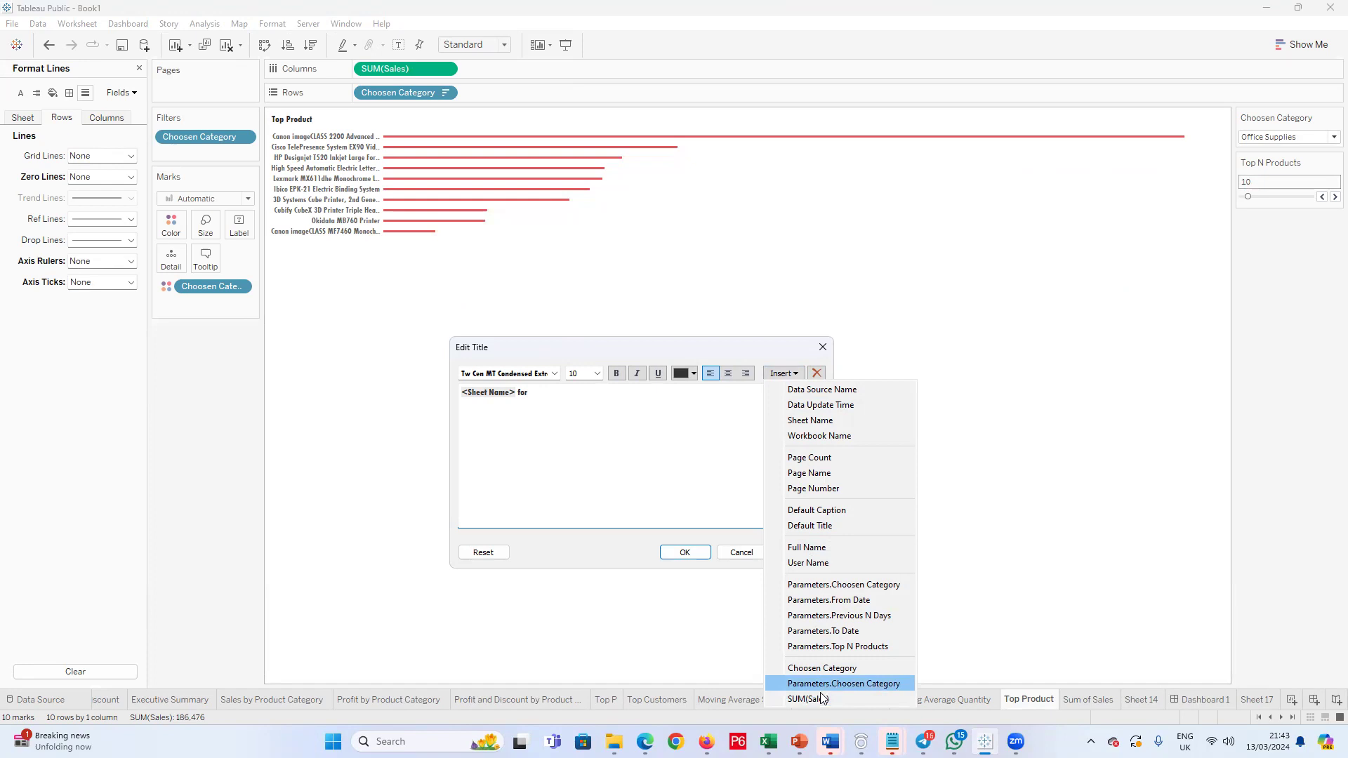
click(849, 684)
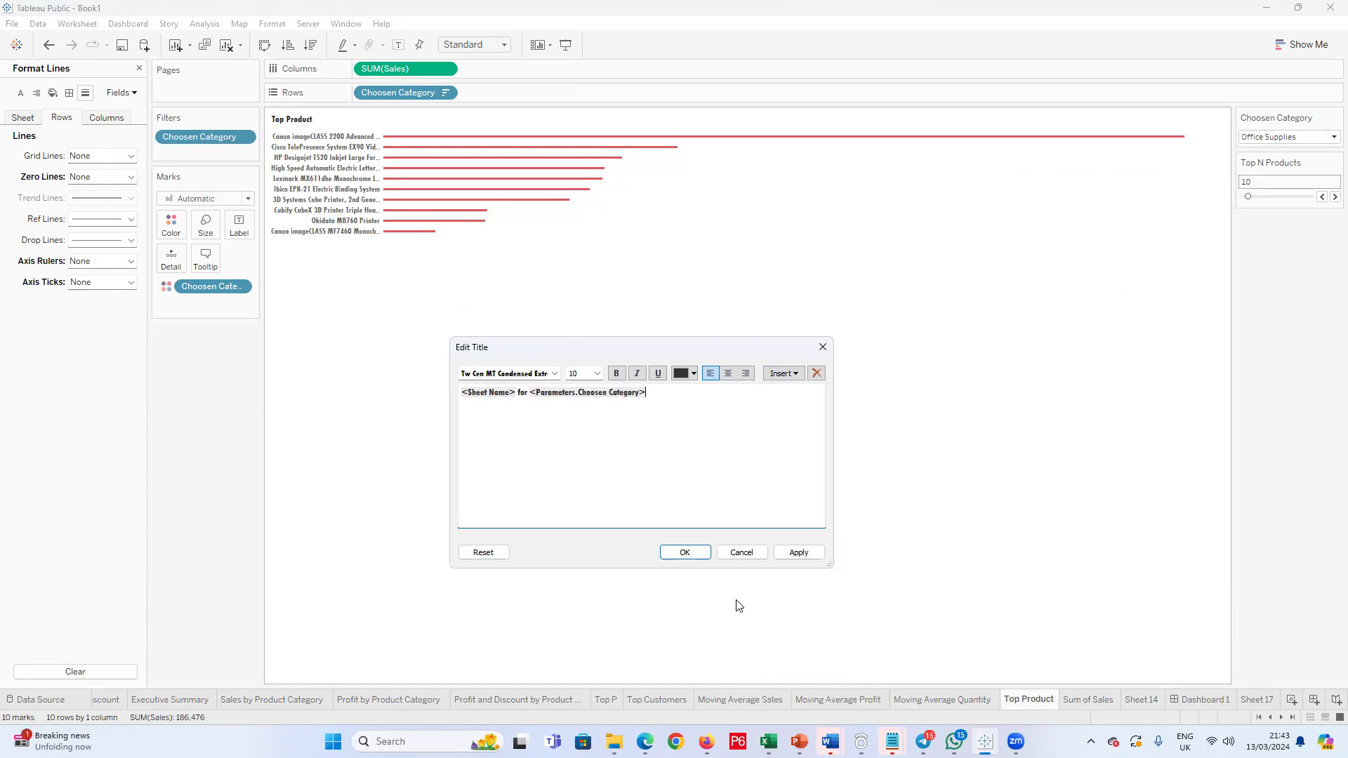
click(685, 553)
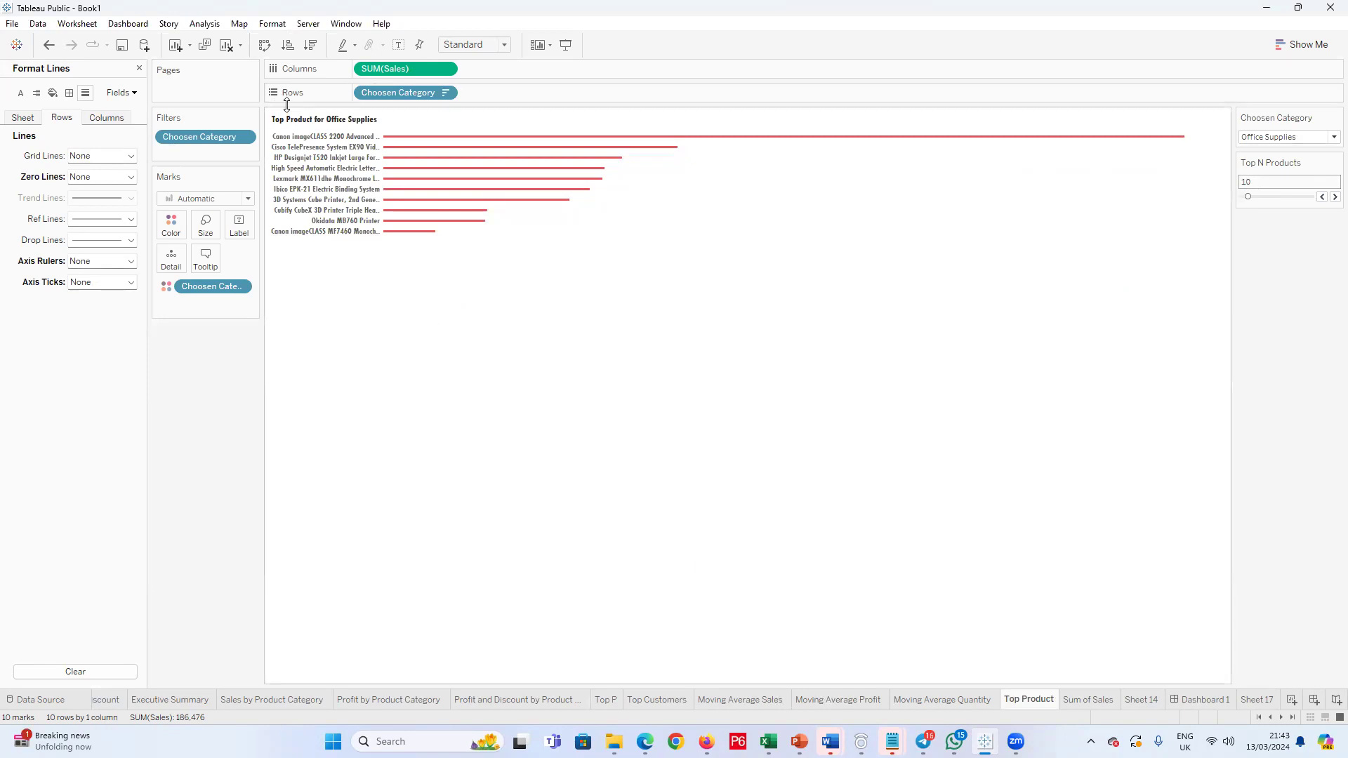
click(1329, 140)
click(1289, 168)
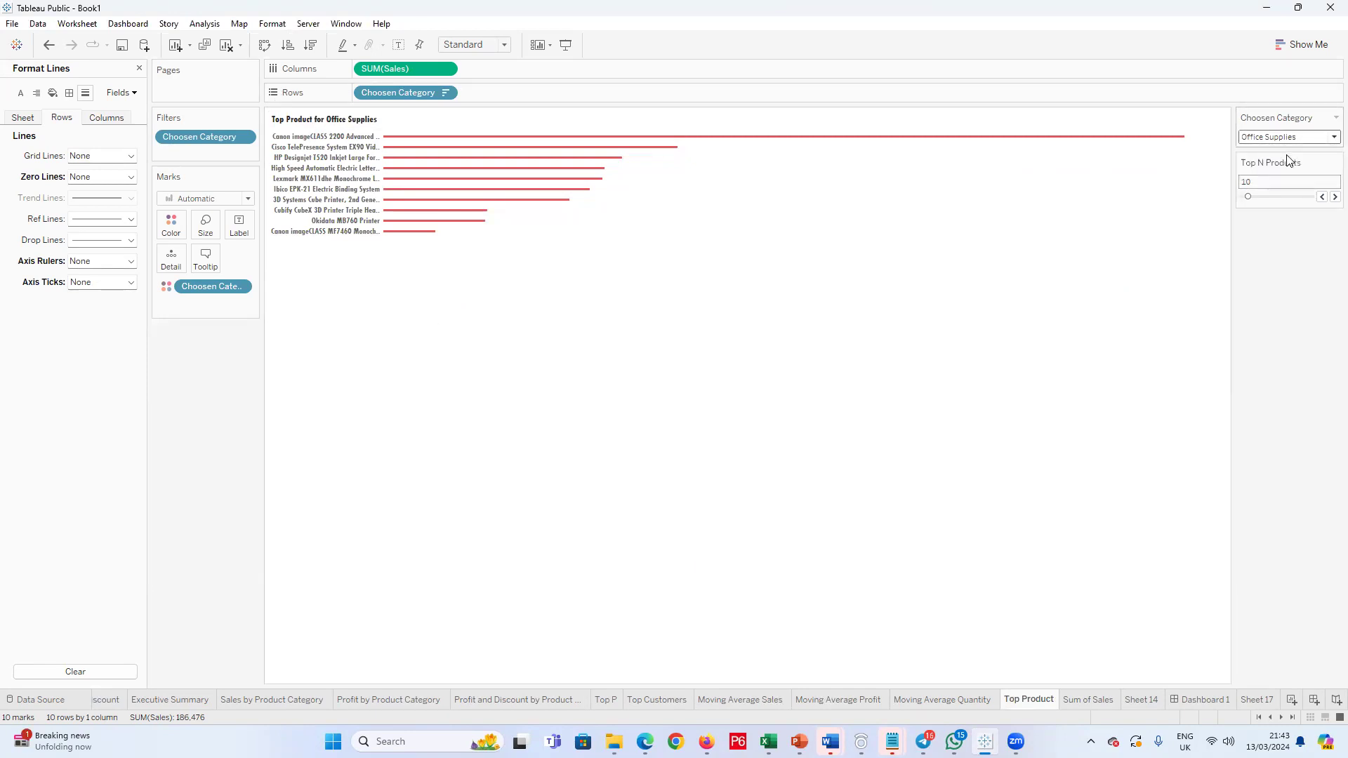
Step: Colour the Choosen Category parameter text in the Top Product title red and apply the change
double_click(363, 124)
drag(646, 393, 530, 393)
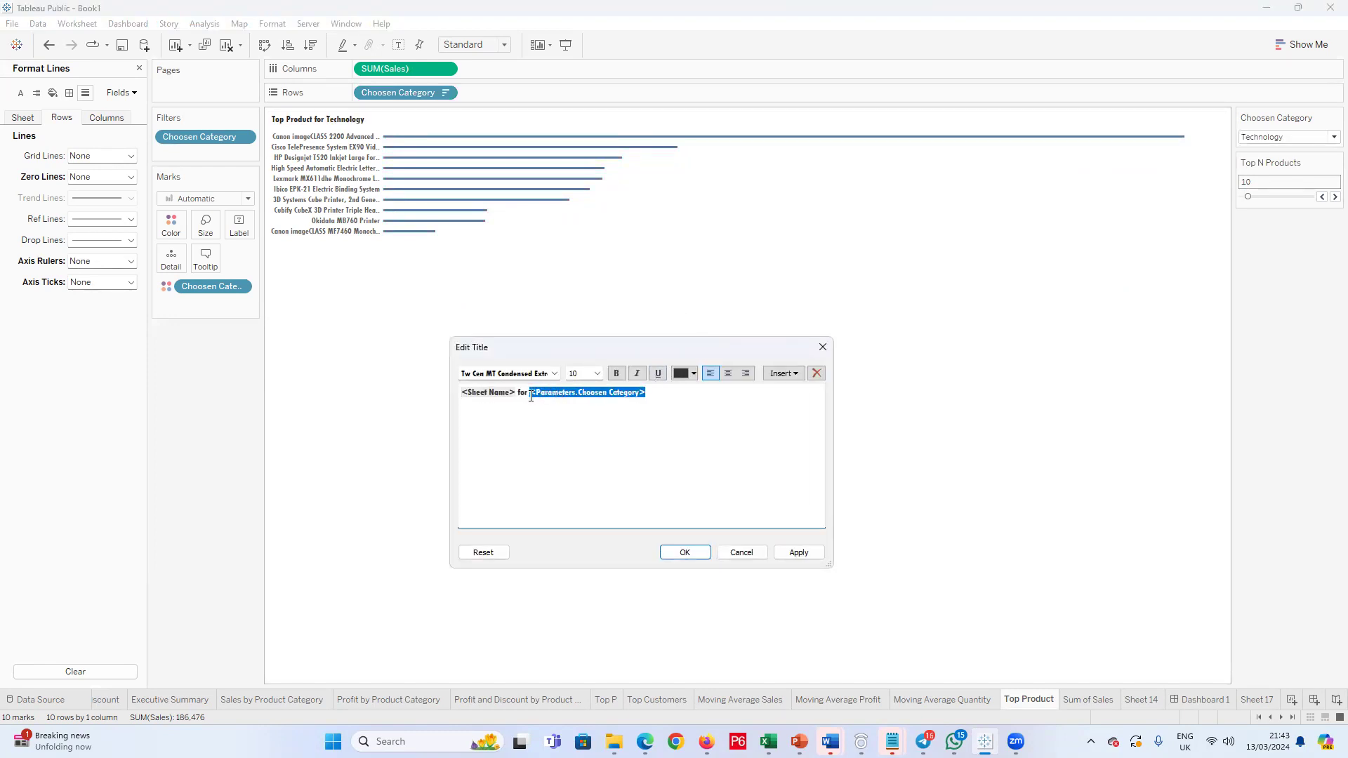
click(694, 373)
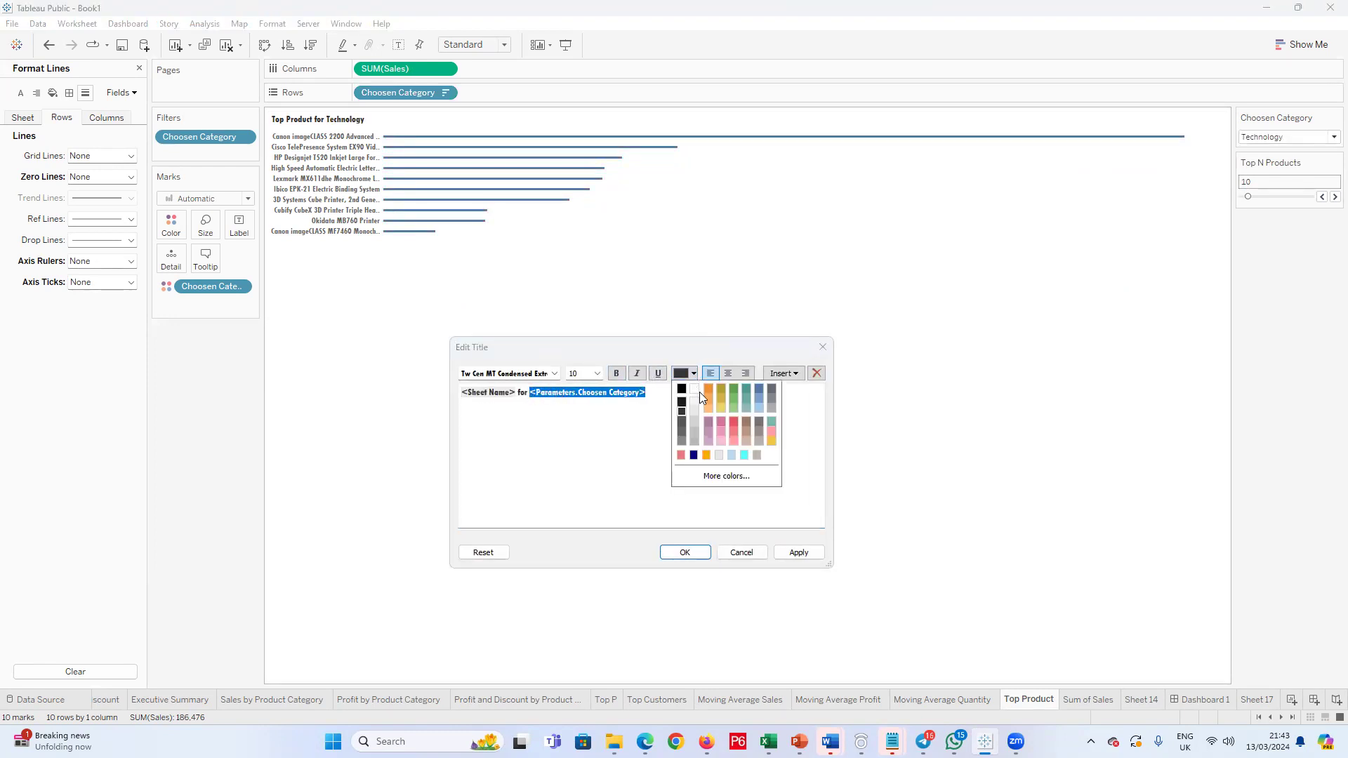
click(681, 455)
click(798, 553)
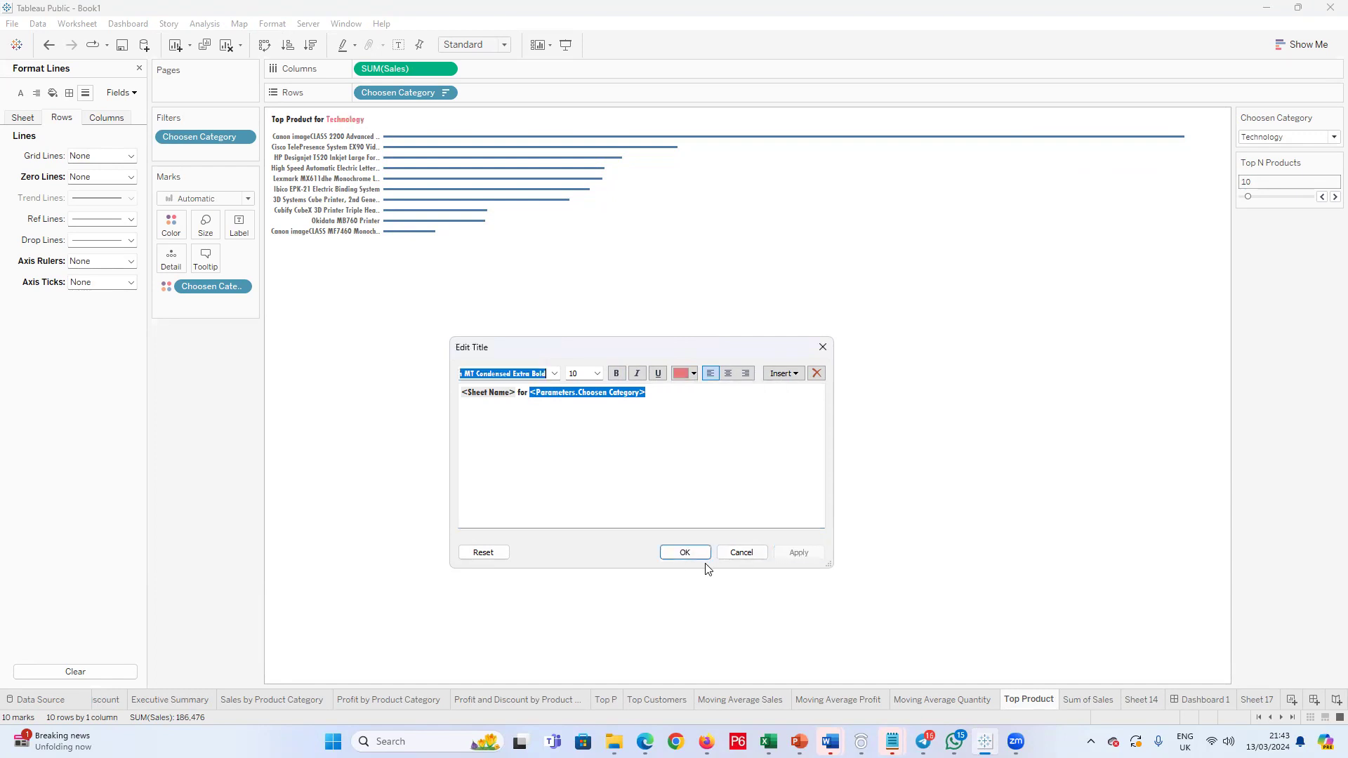
click(686, 553)
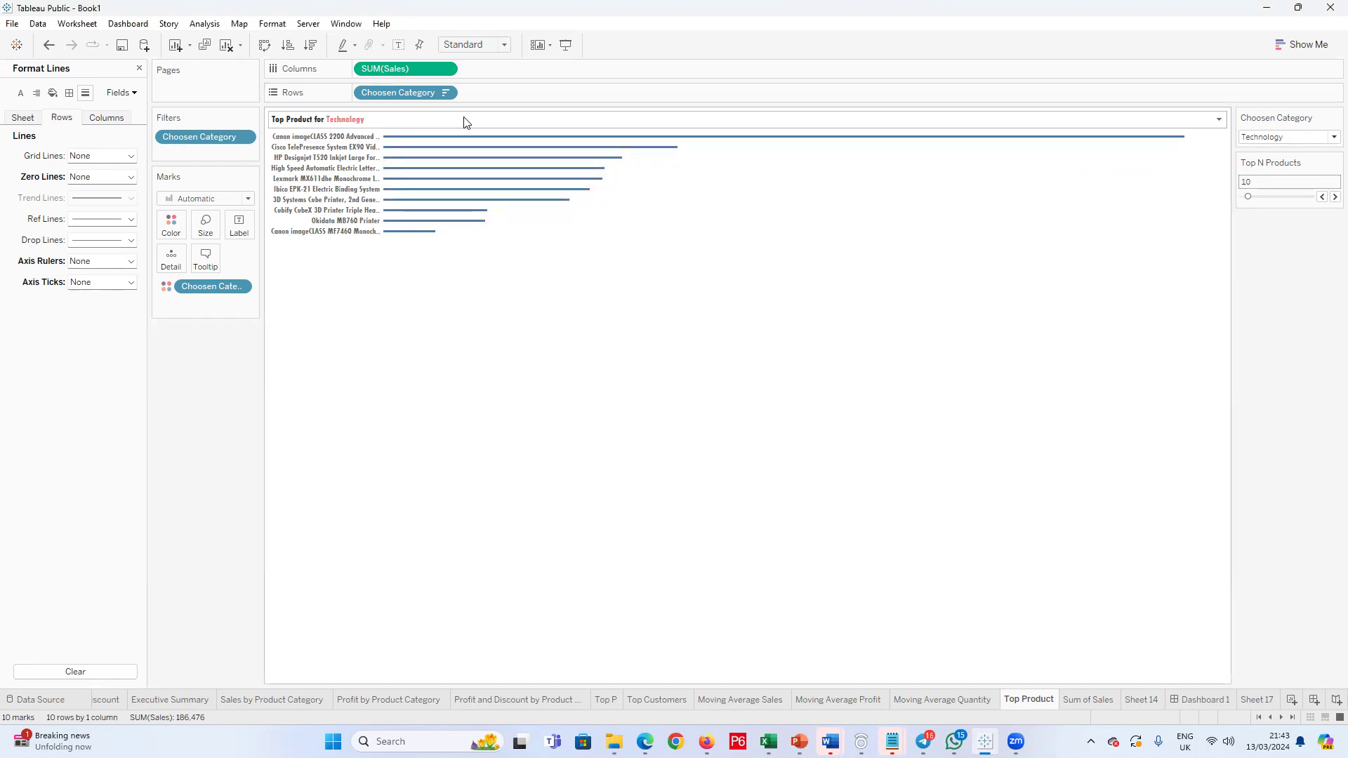
Step: Try different Choosen Category values on the Top Product sheet, finishing with Office Supplies
click(1329, 138)
click(1293, 160)
click(1332, 138)
click(1298, 175)
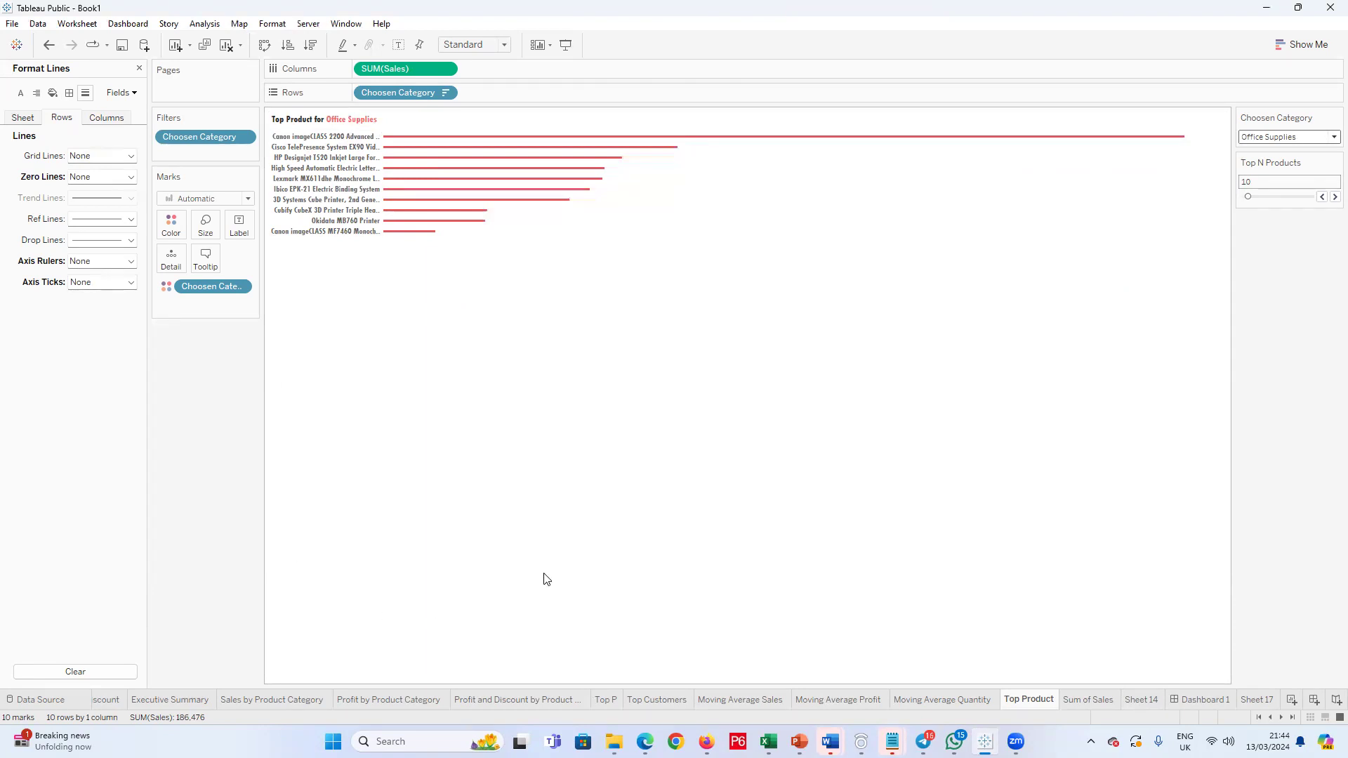
Step: On Dashboard 1, remove the Top P sheet and place the Top Product sheet above Top Customers
click(1201, 700)
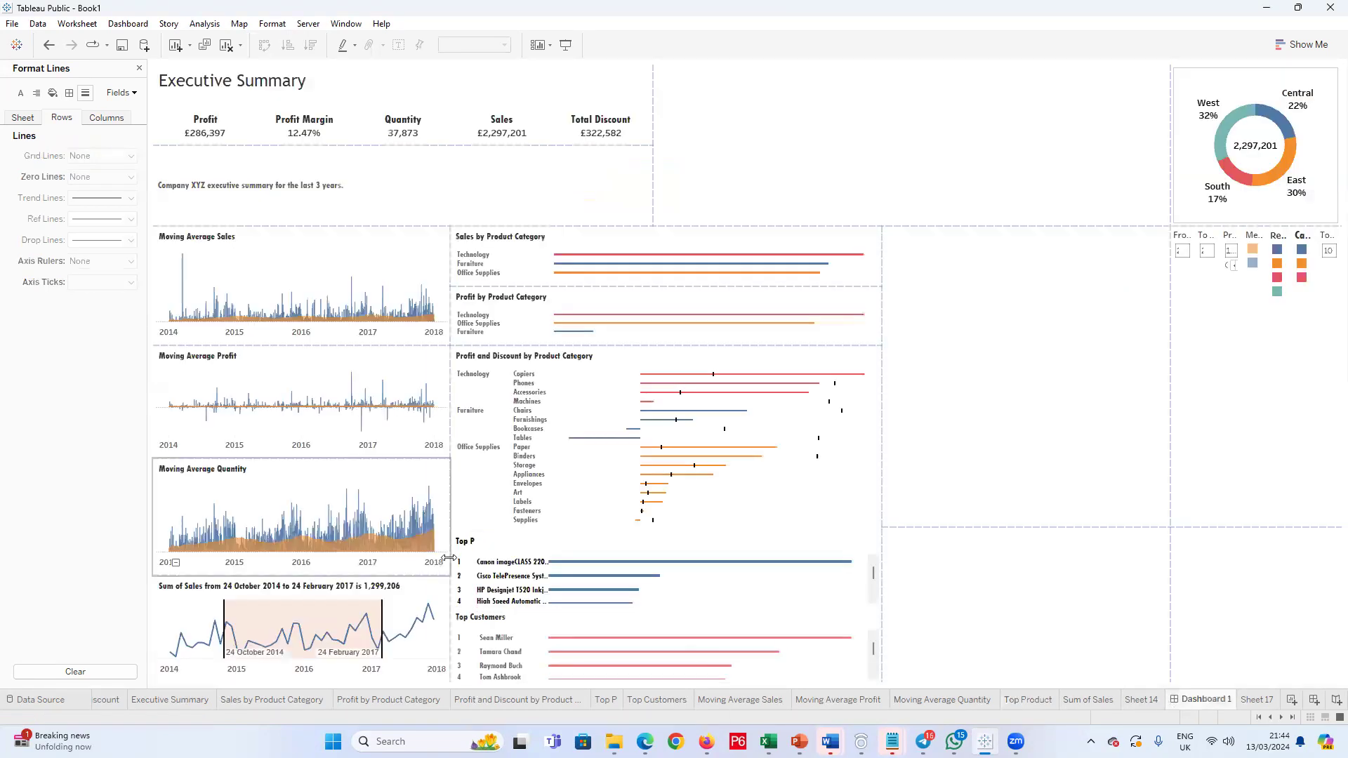
click(489, 555)
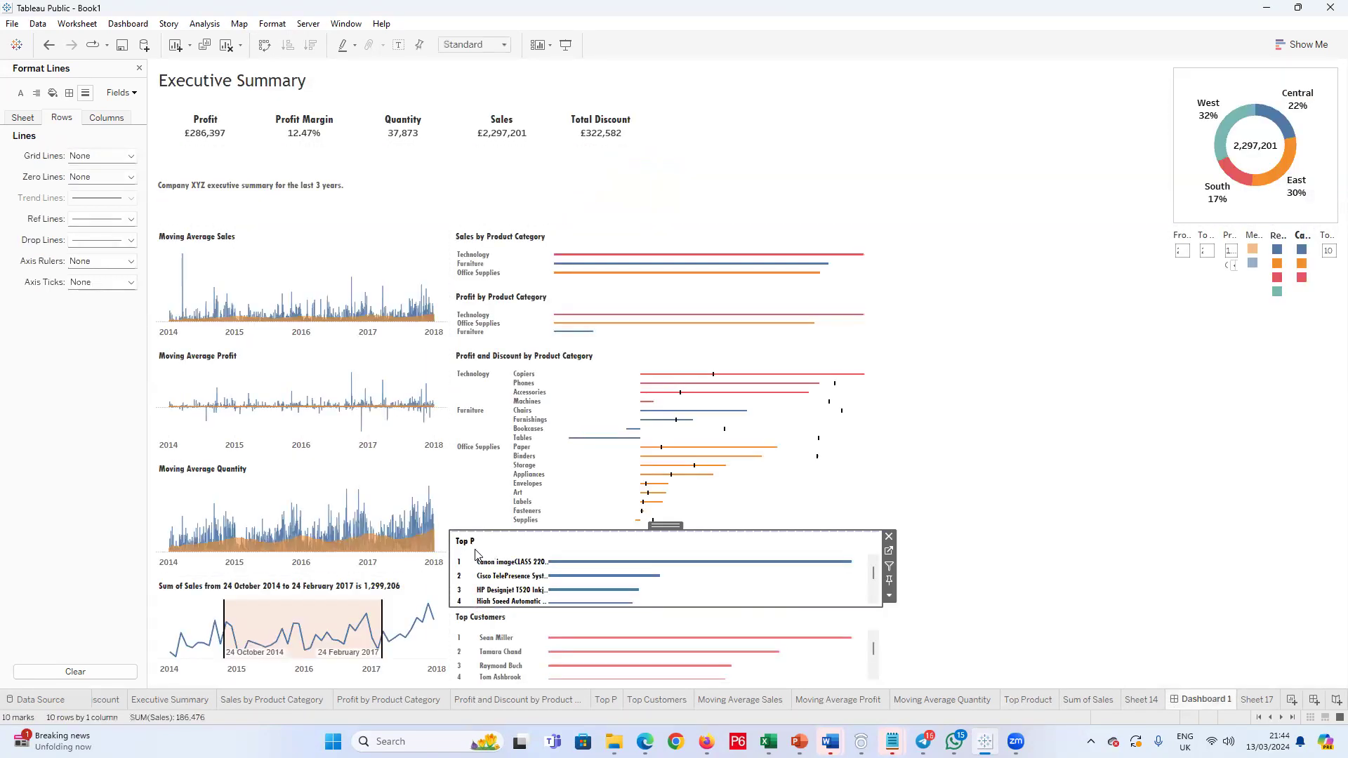
click(890, 538)
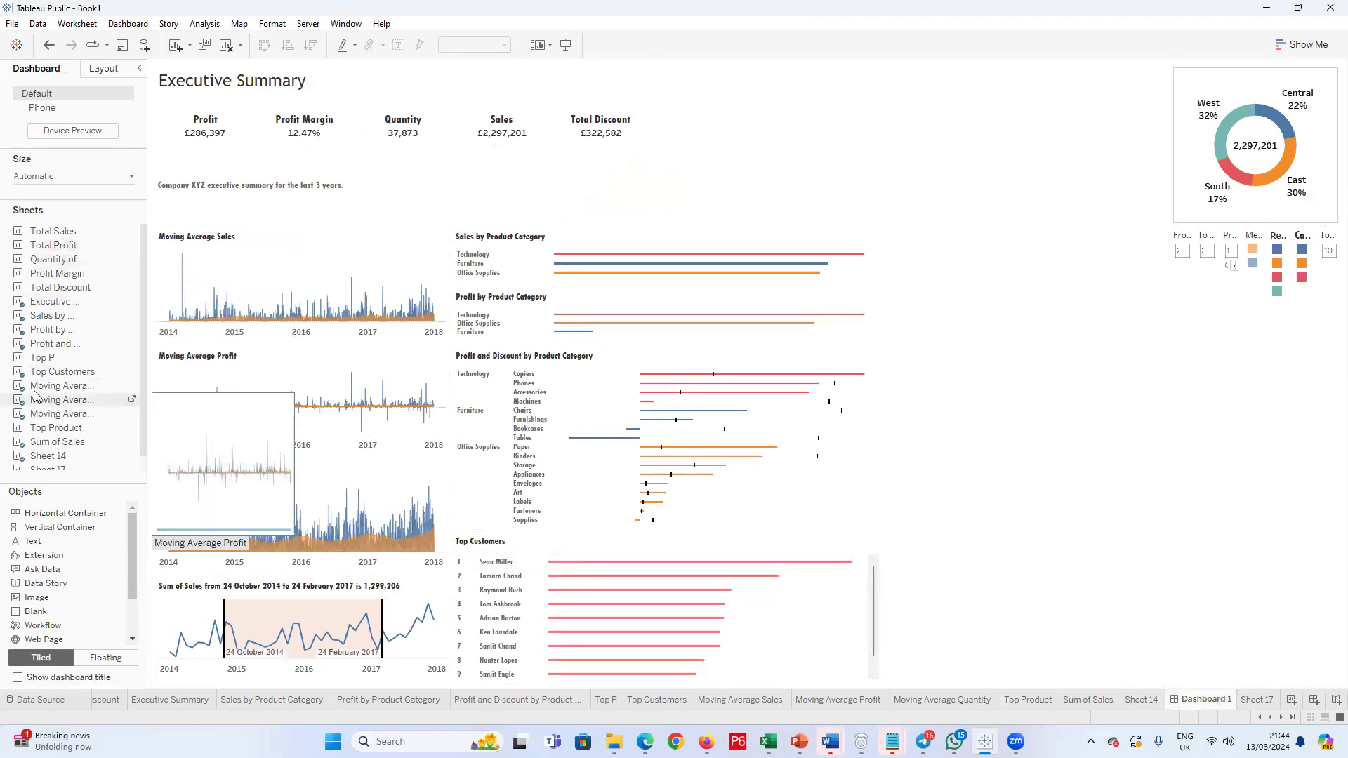
drag(55, 428, 584, 563)
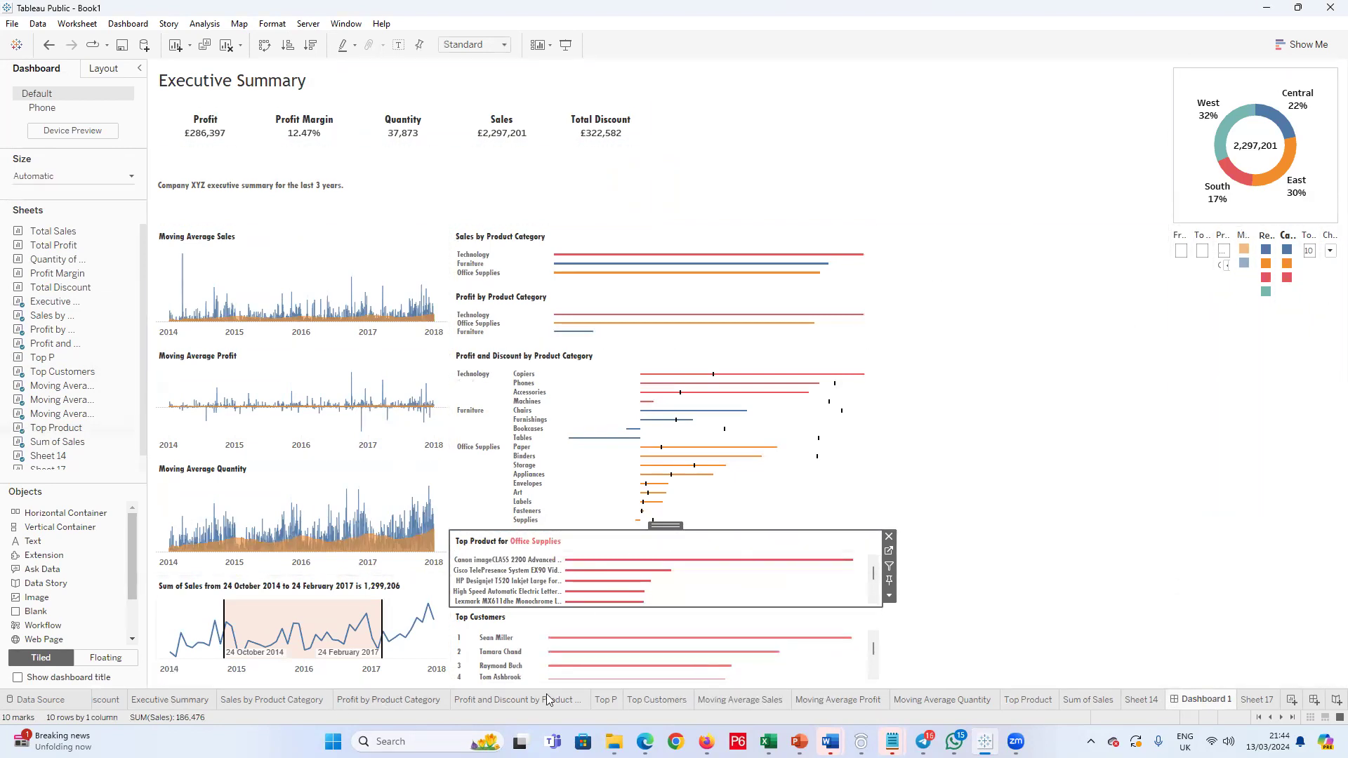
Step: Set the Top N Products parameter to 3 on the Top Product worksheet
click(1028, 700)
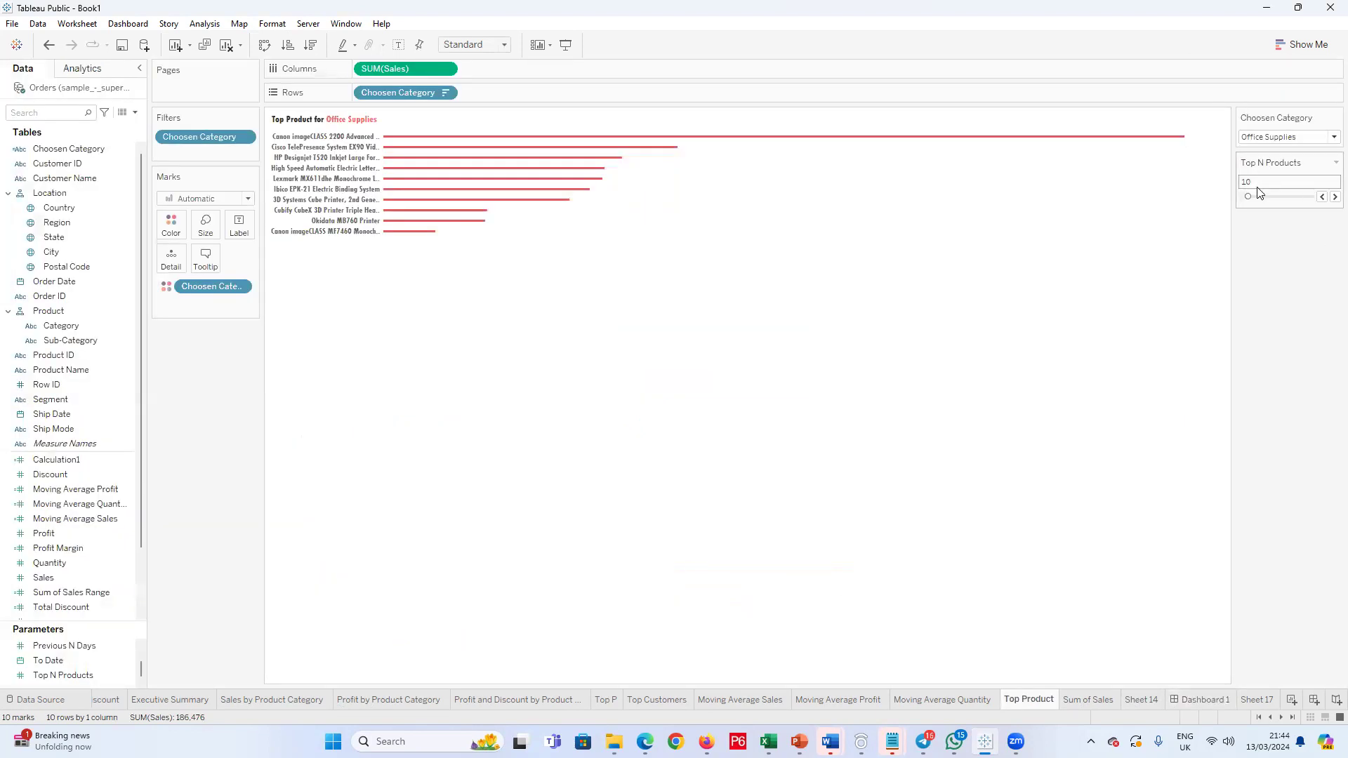
click(1321, 197)
click(1321, 197)
click(1321, 197)
click(1322, 197)
click(1321, 198)
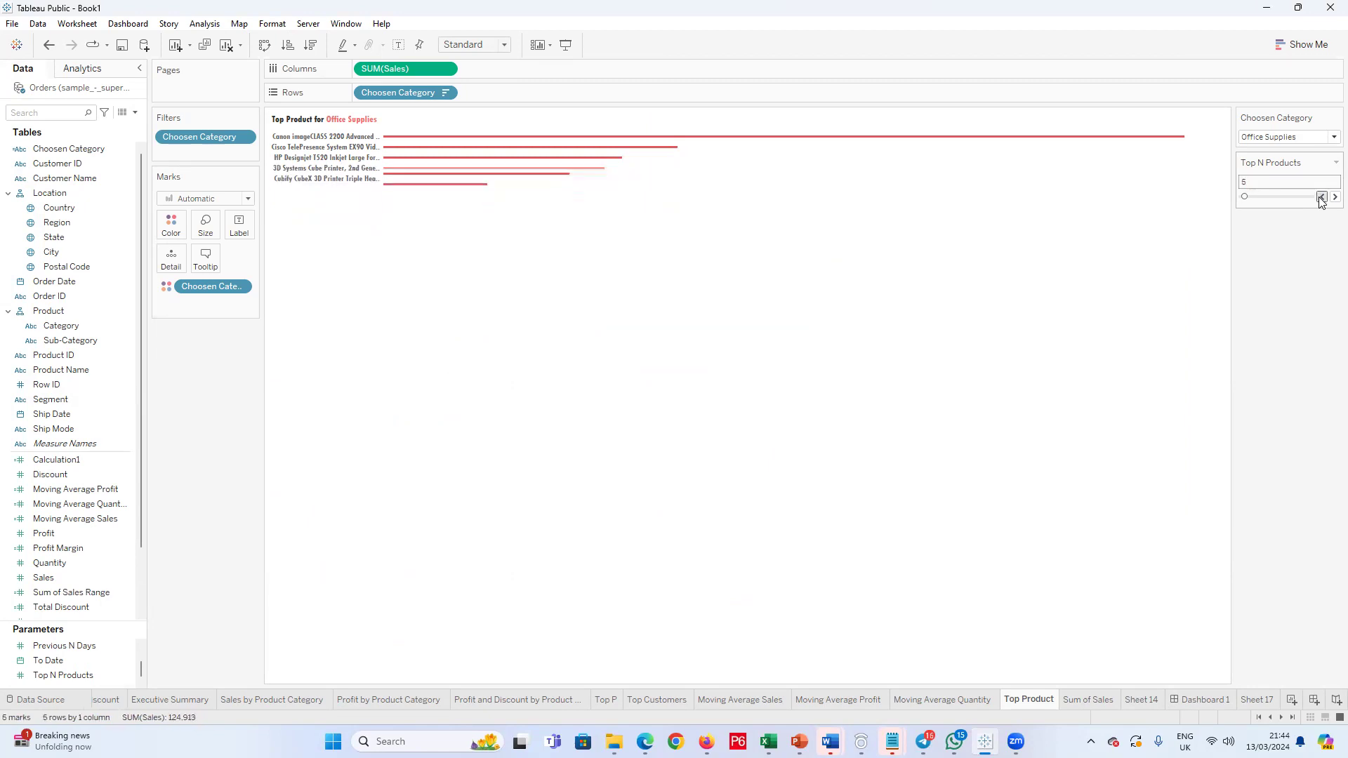
click(1321, 198)
click(1321, 197)
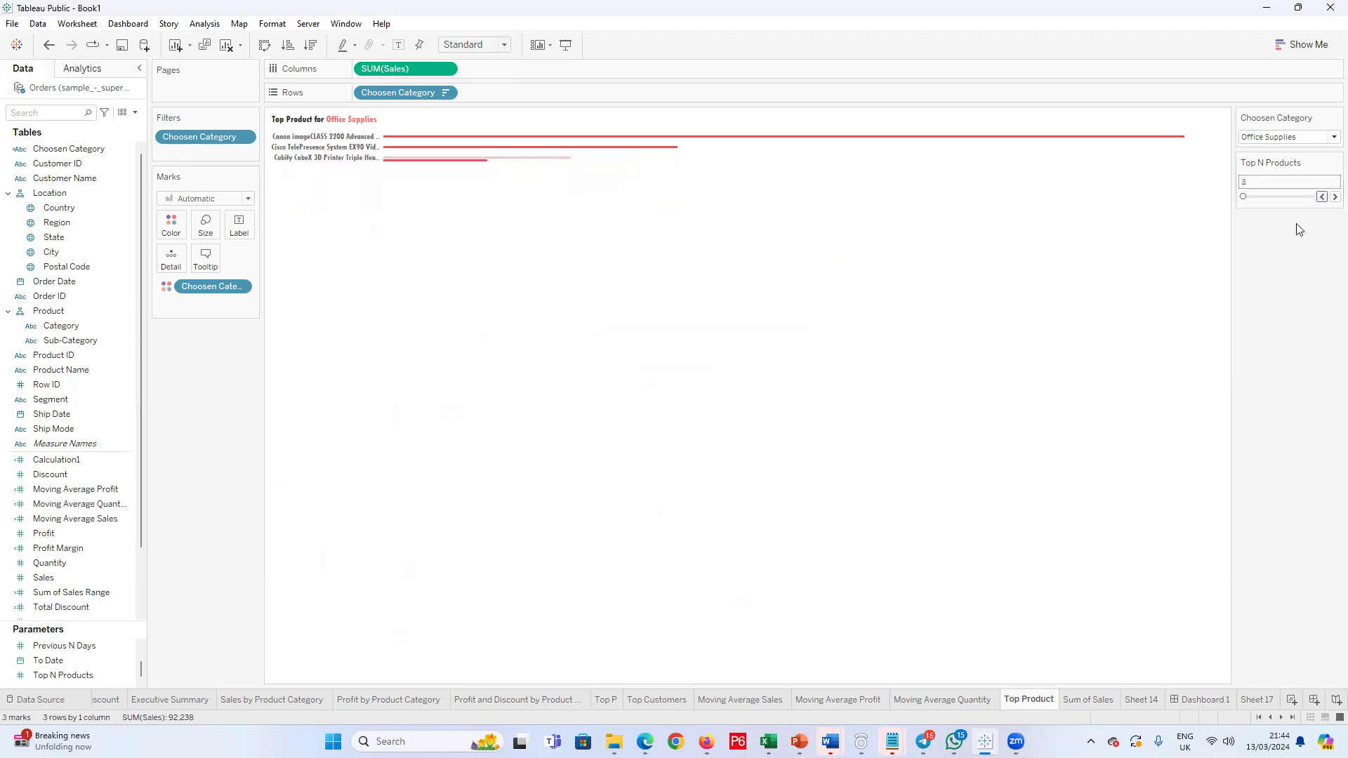
Step: On Dashboard 1, left-align the product name headers in the Top Product view and narrow their header column
click(1205, 700)
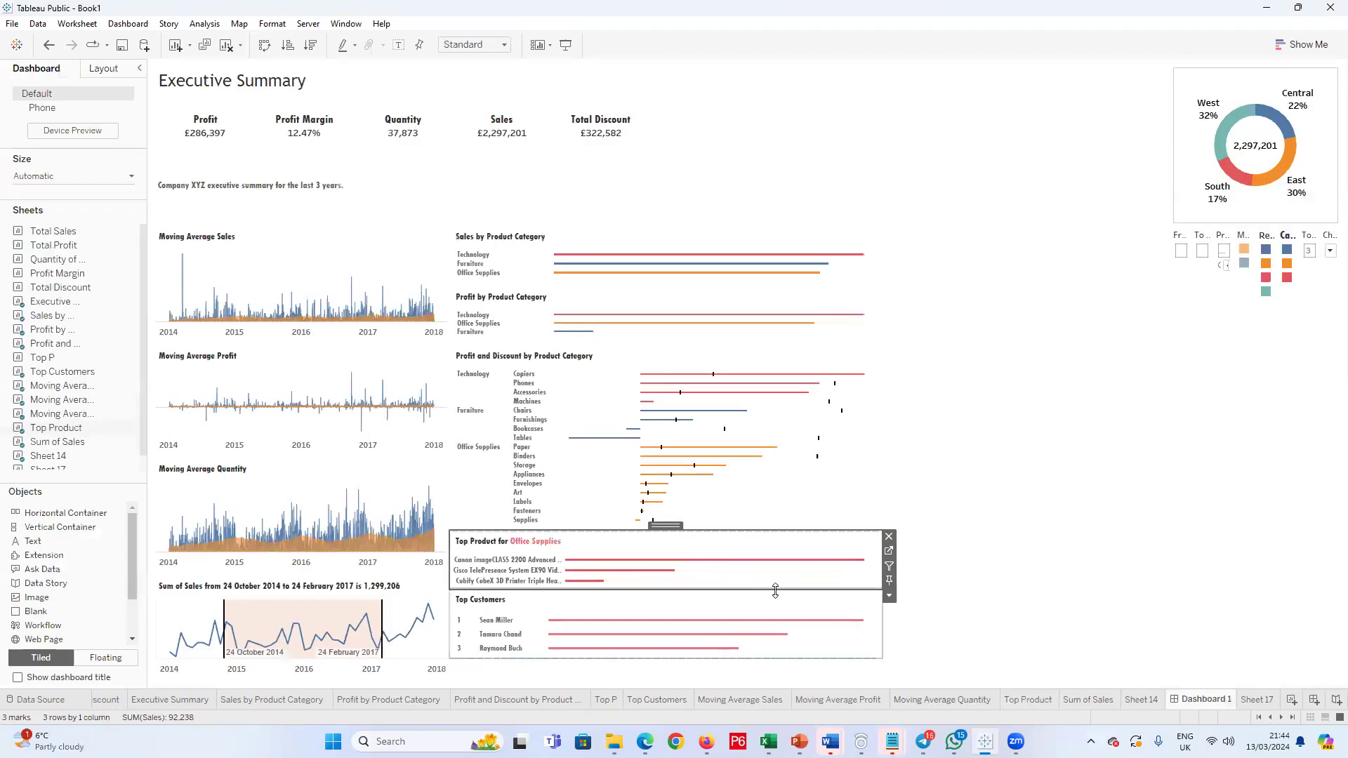
right_click(482, 566)
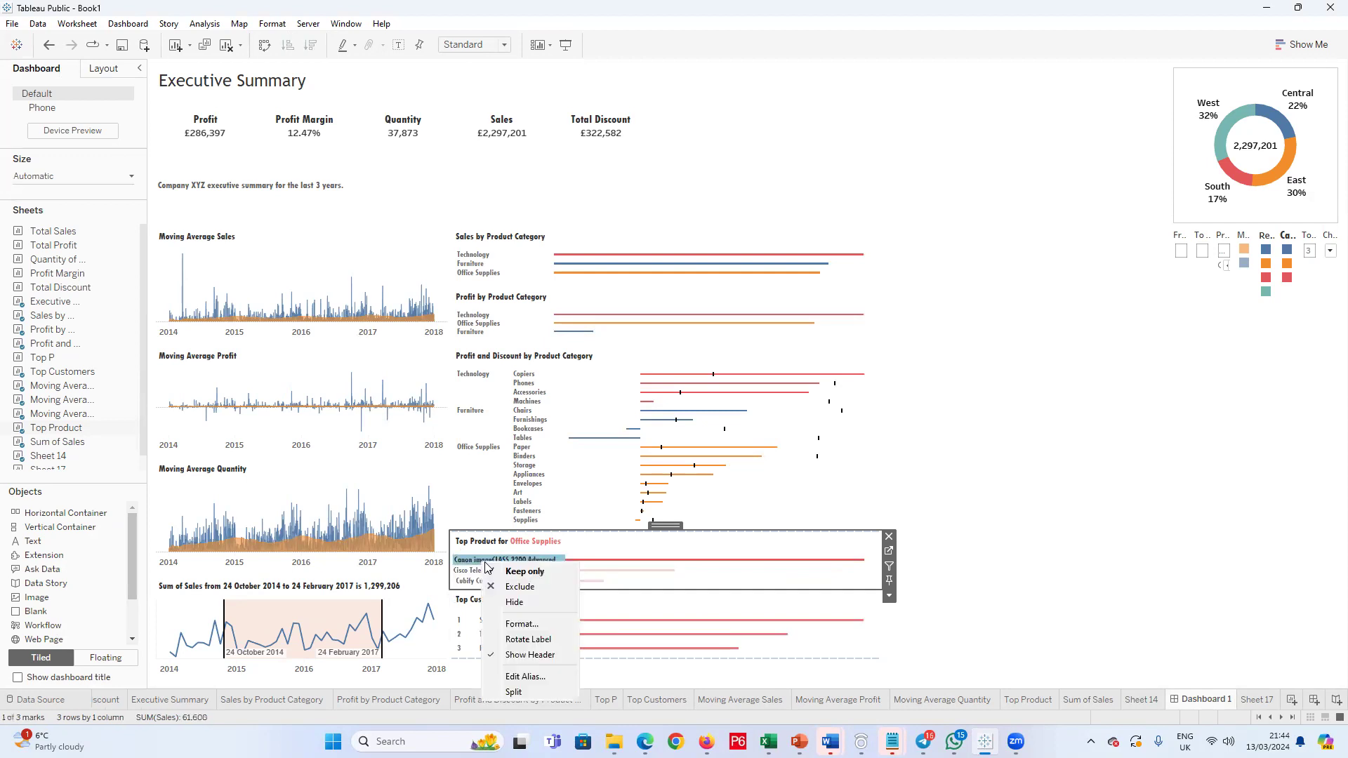
click(509, 630)
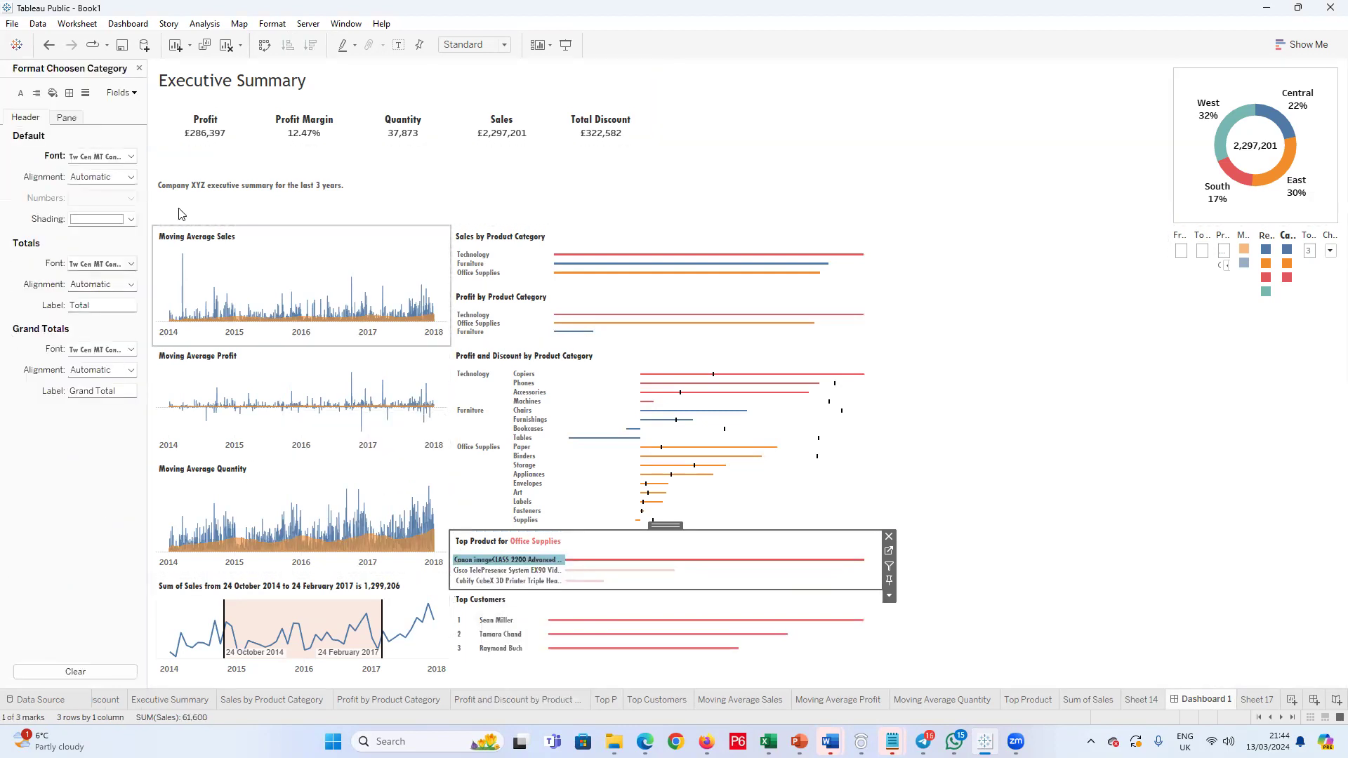
click(131, 177)
click(87, 234)
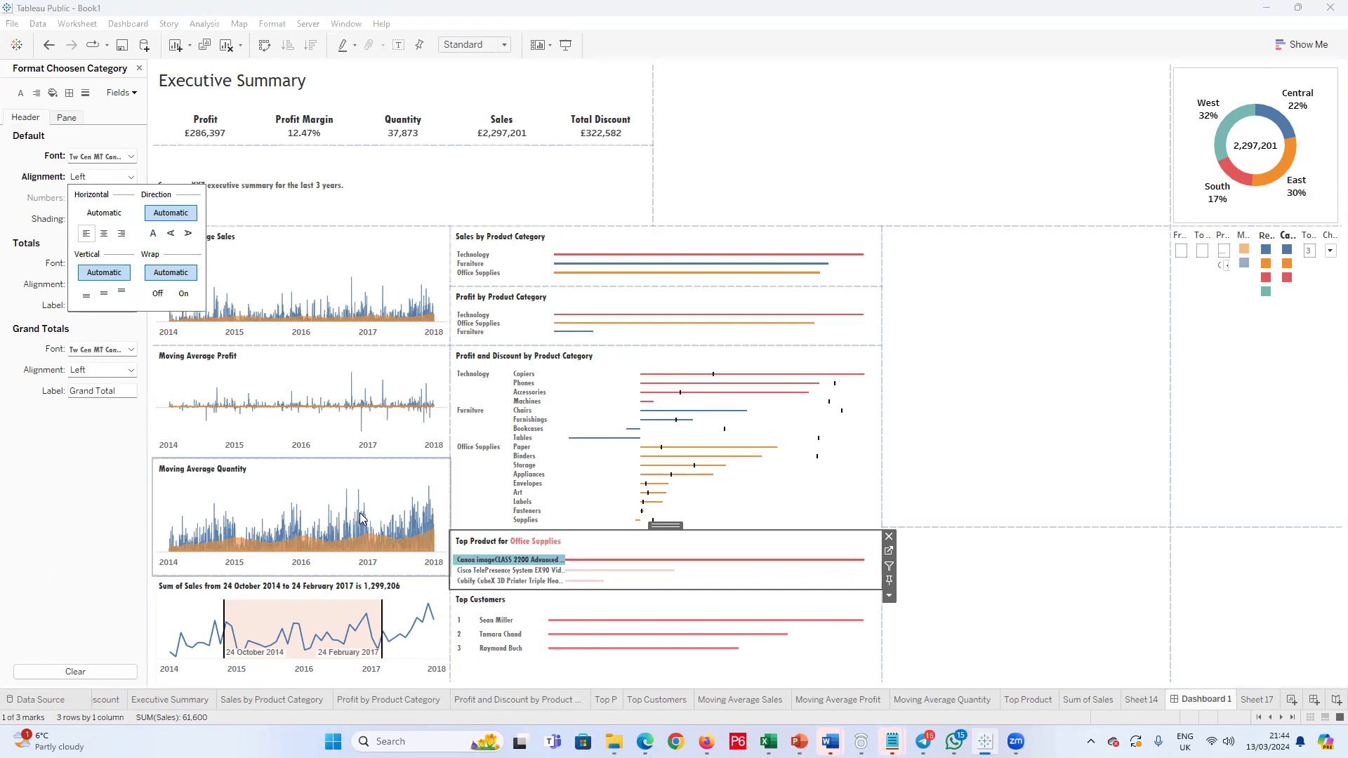
click(546, 562)
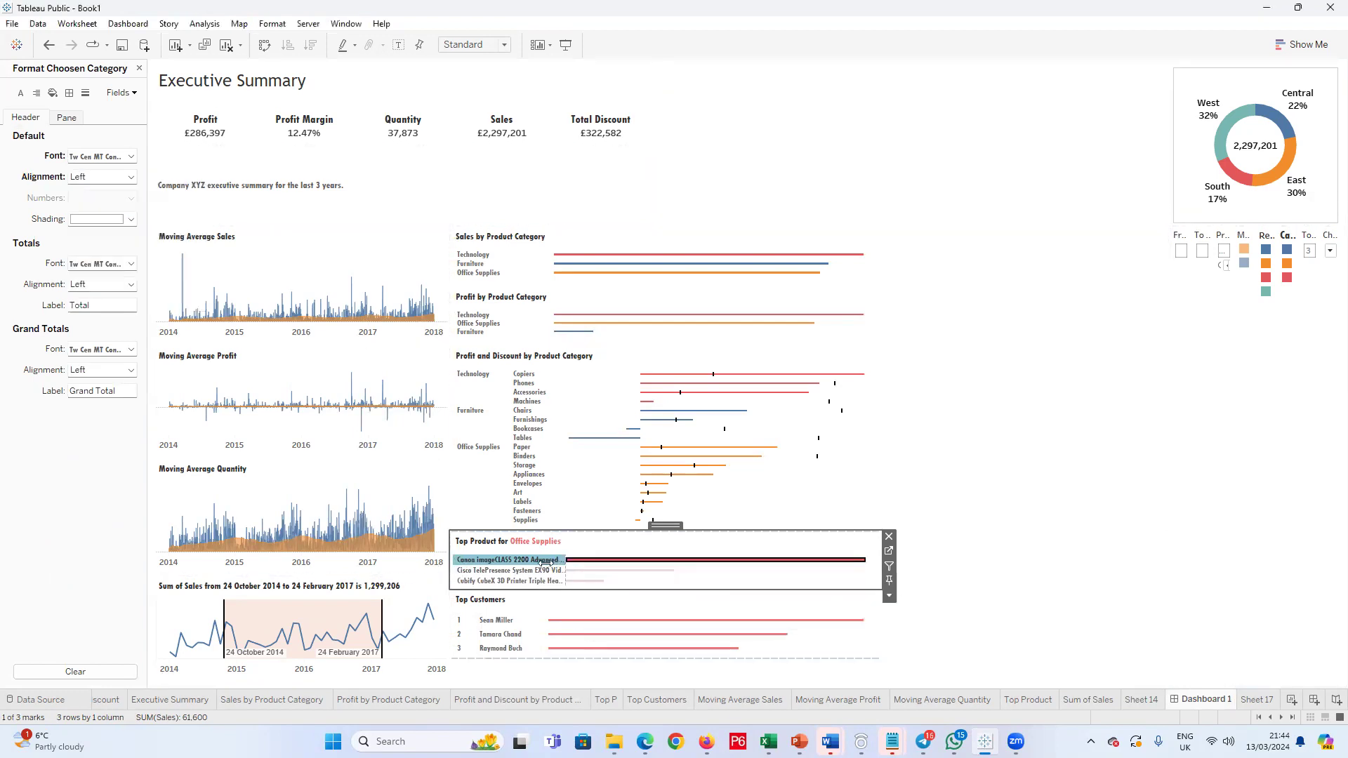
drag(530, 566, 532, 572)
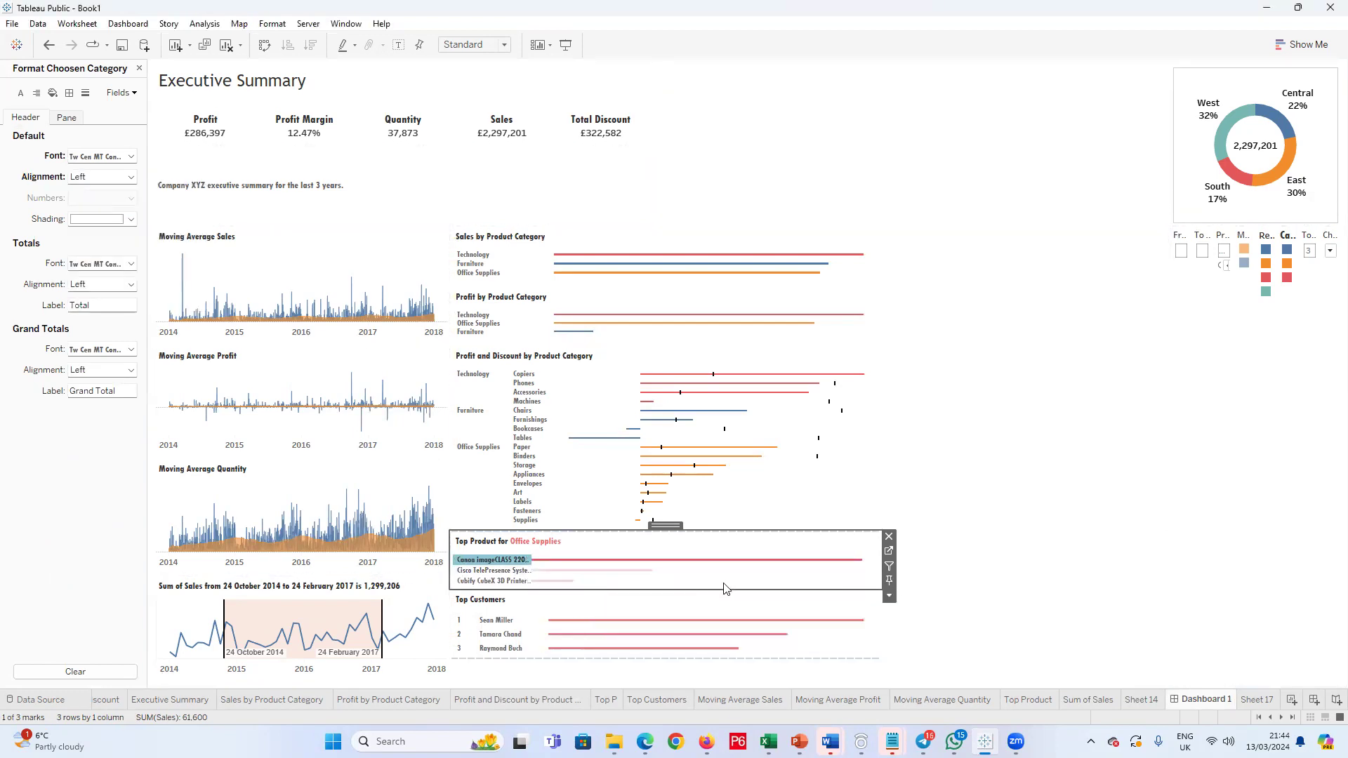
click(672, 580)
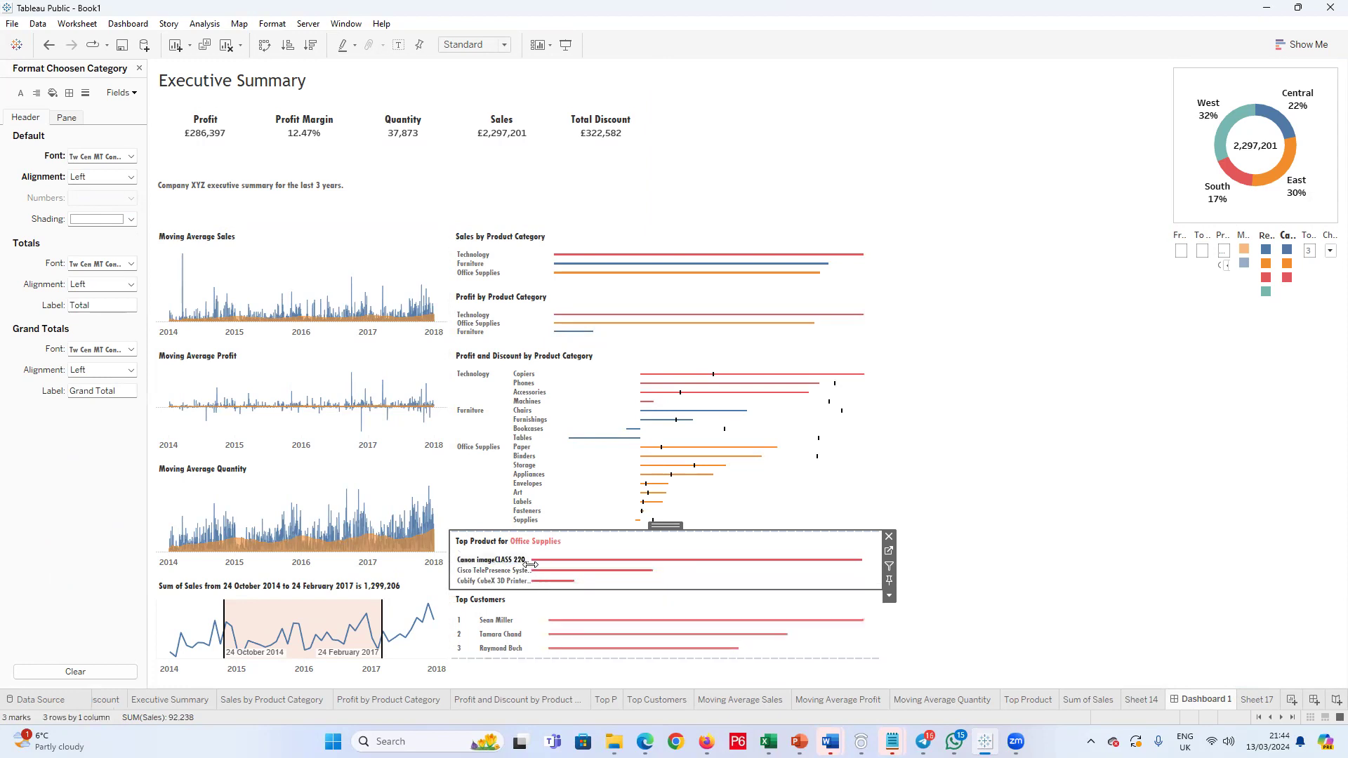
Step: Widen the product name column of the Top Product view on Dashboard 1 so its bars line up with Top Customers
mouse_move(532, 562)
mouse_down()
mouse_move(560, 563)
mouse_move(548, 563)
mouse_up()
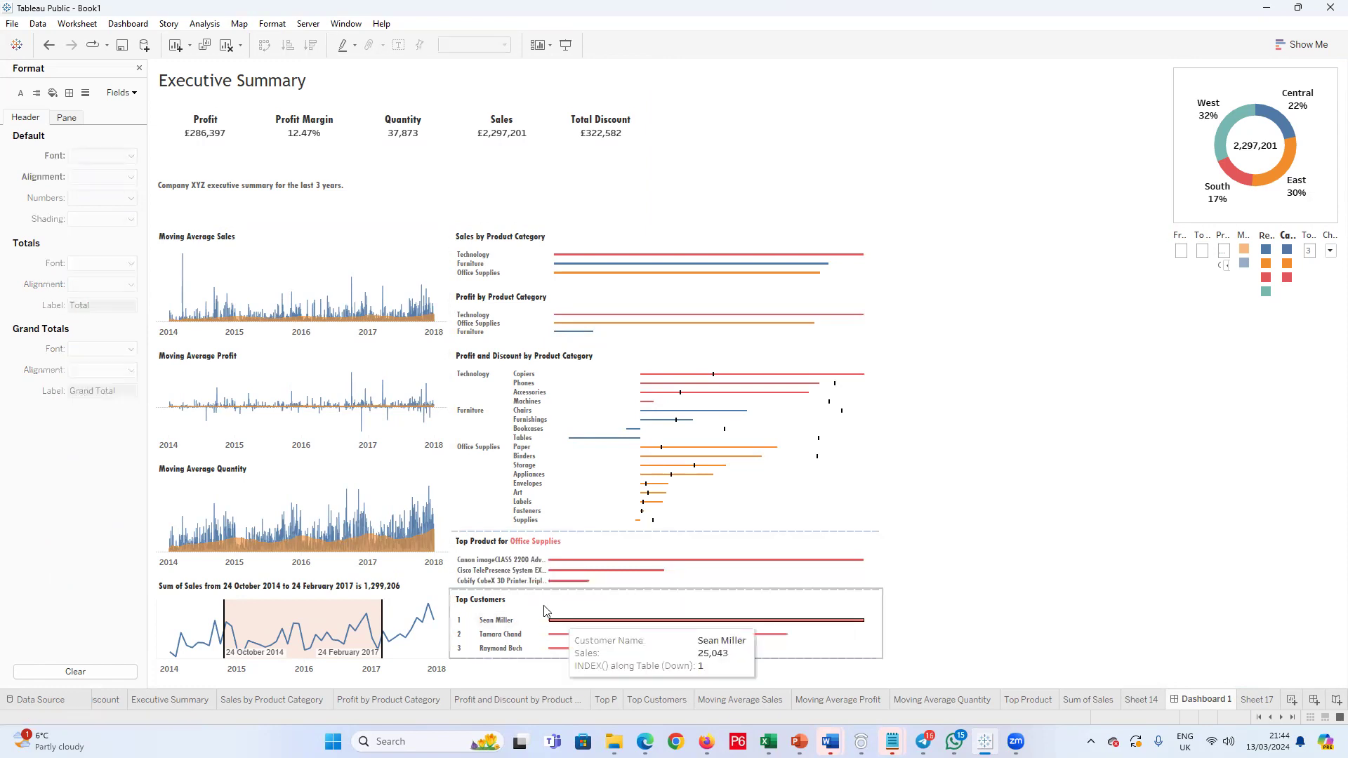
click(529, 594)
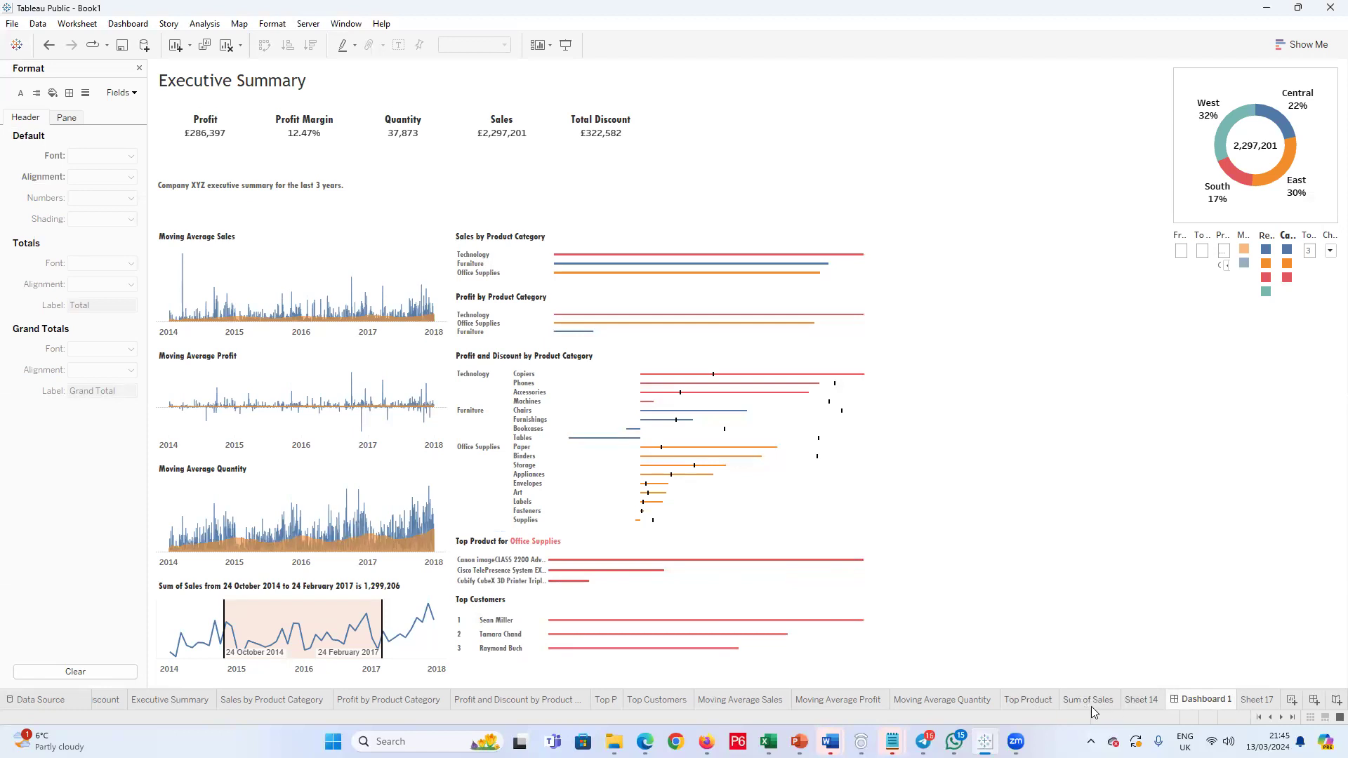
Step: On the Top Product worksheet, edit the Choosen Category parameter and add All to its list of allowable values
click(1028, 700)
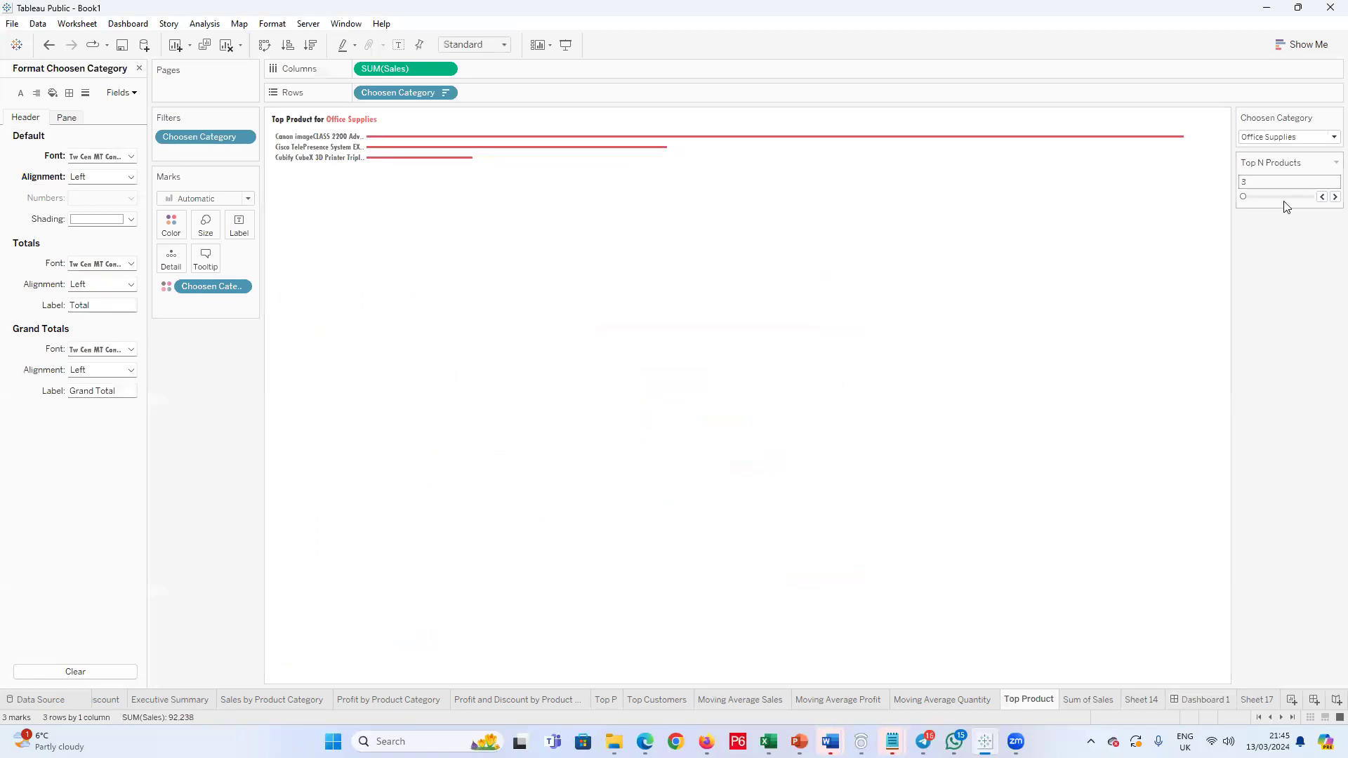
click(1291, 137)
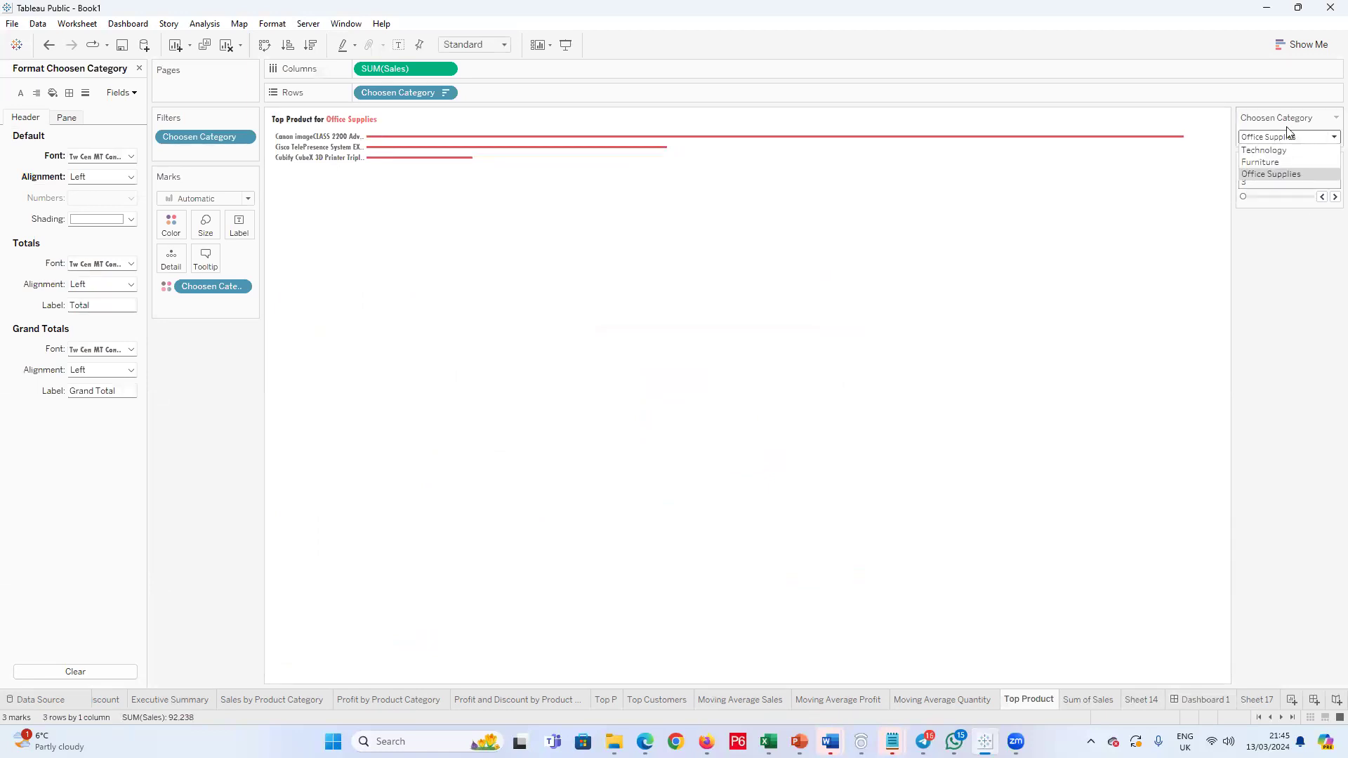
click(139, 68)
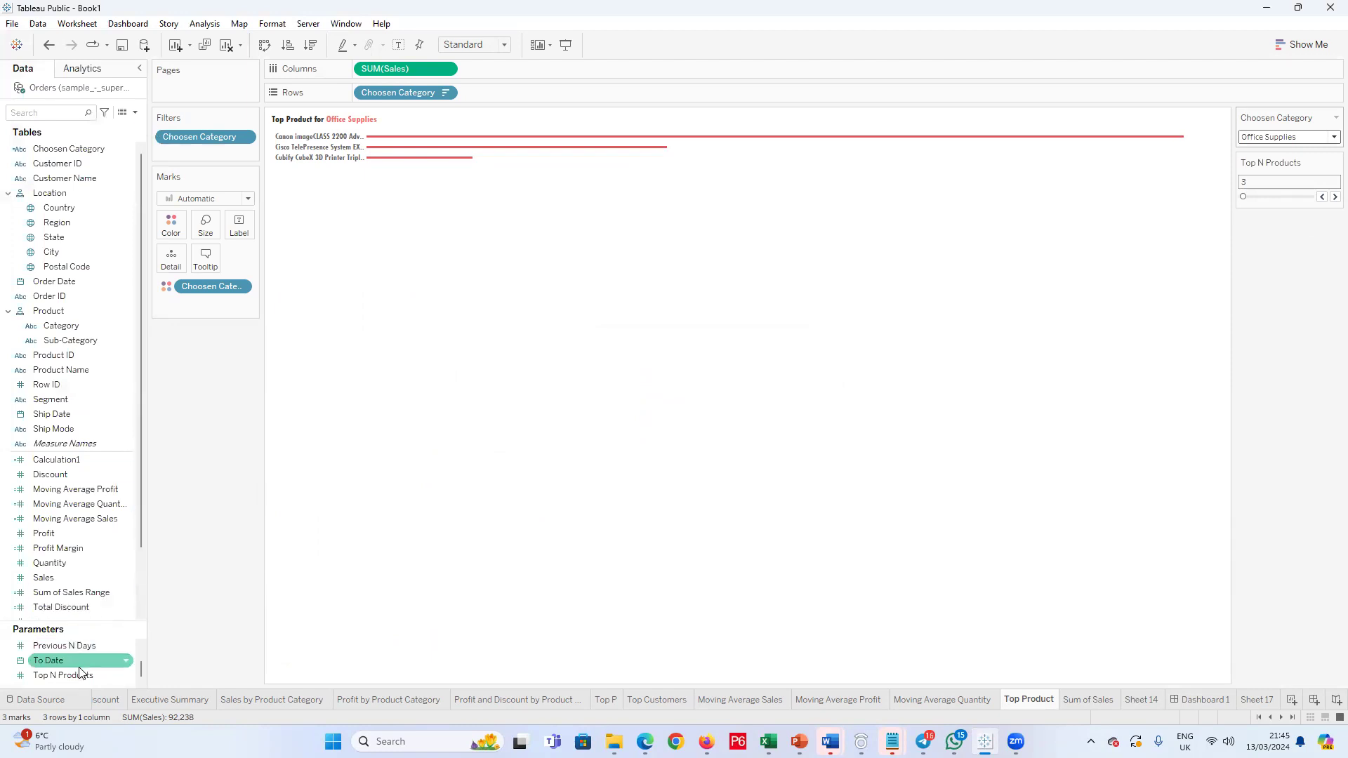
scroll(105, 657, up, 1)
right_click(104, 644)
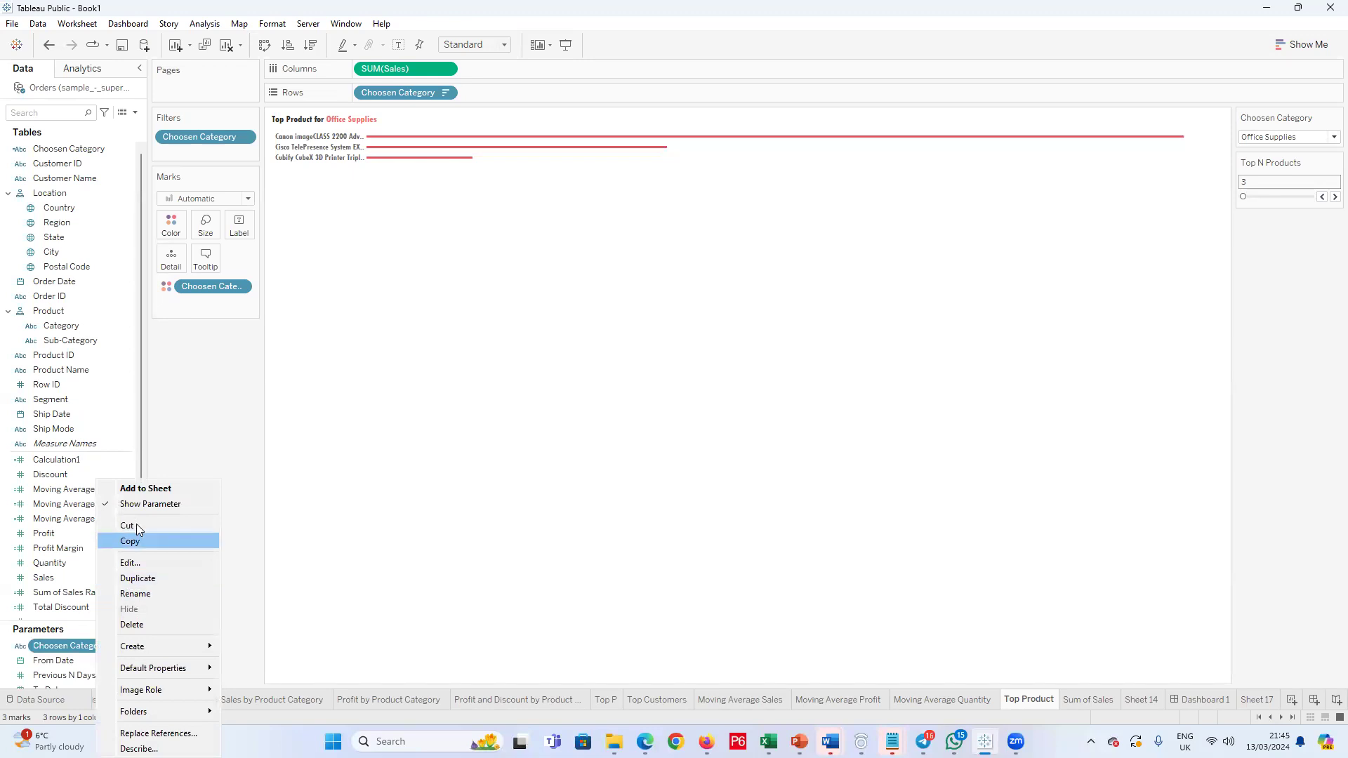
click(153, 562)
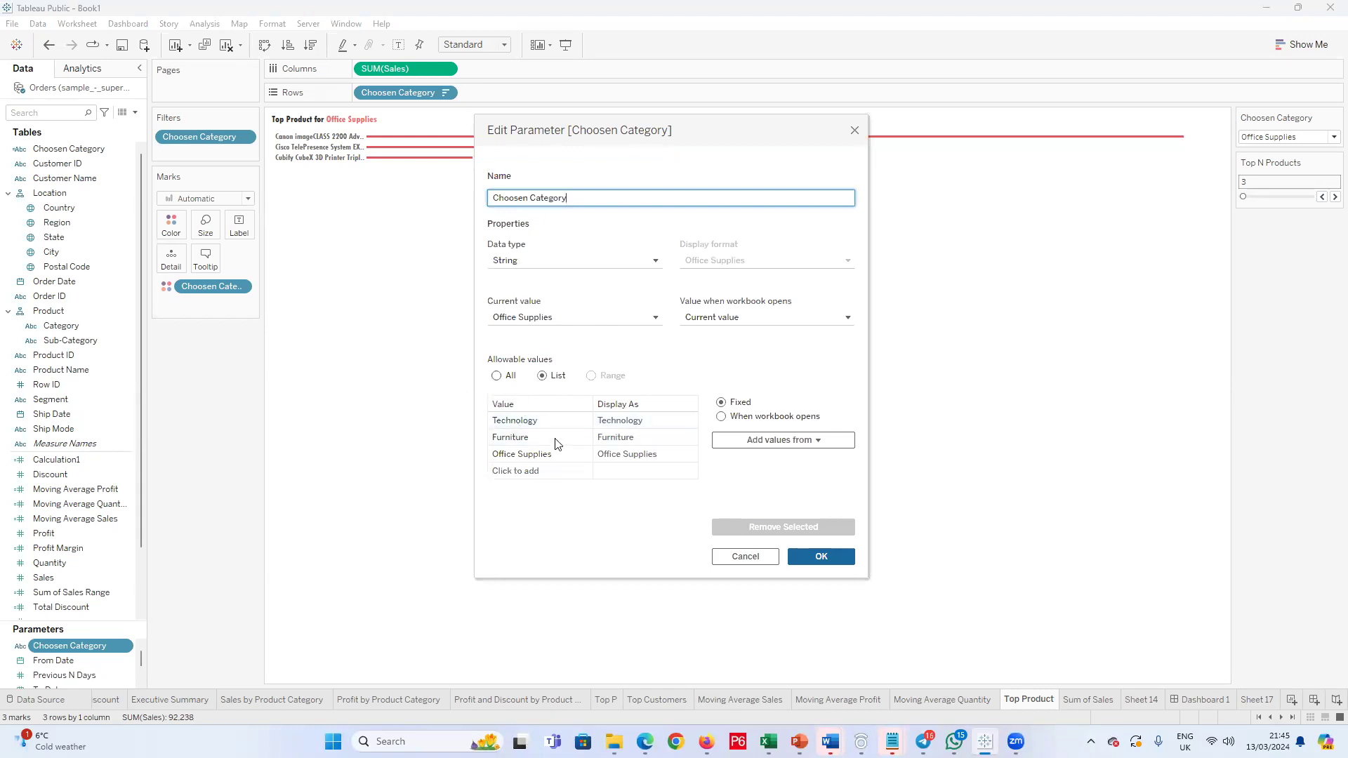
click(539, 475)
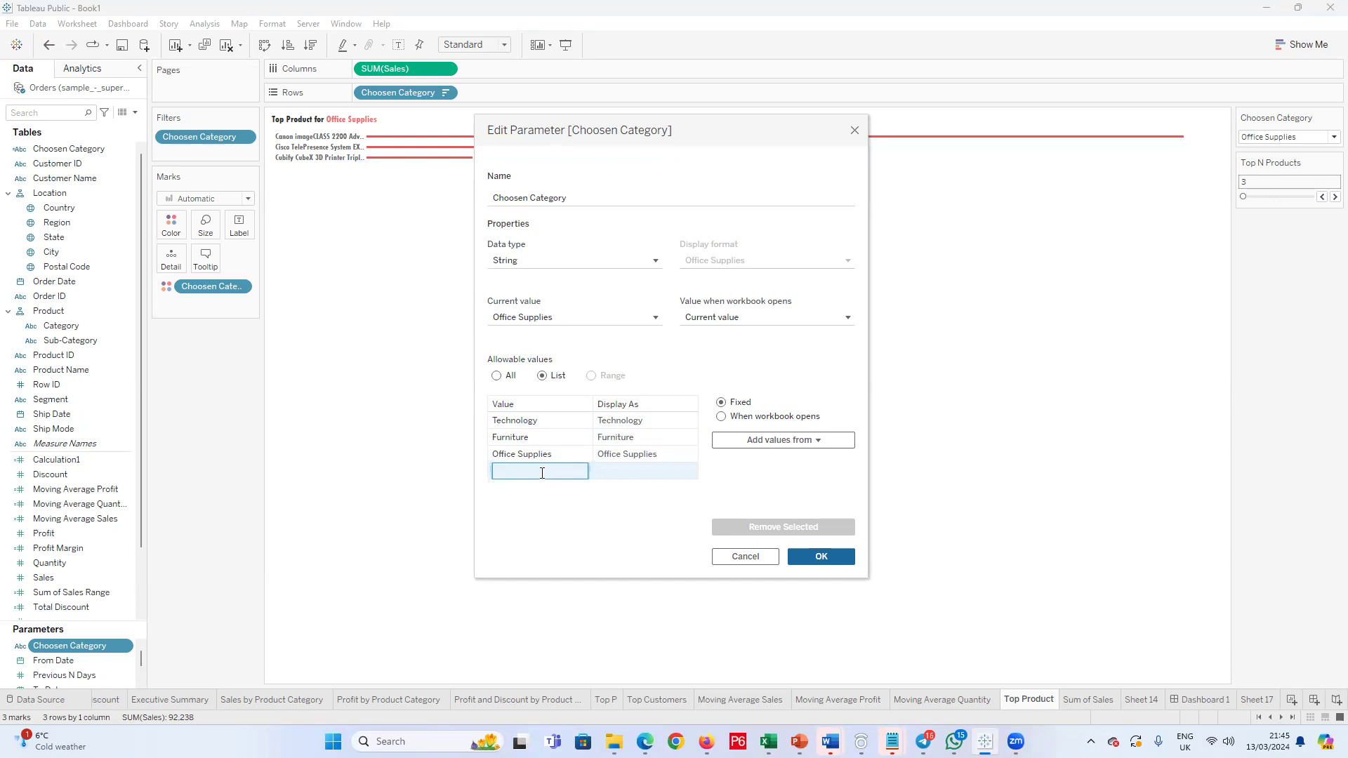
text(a)
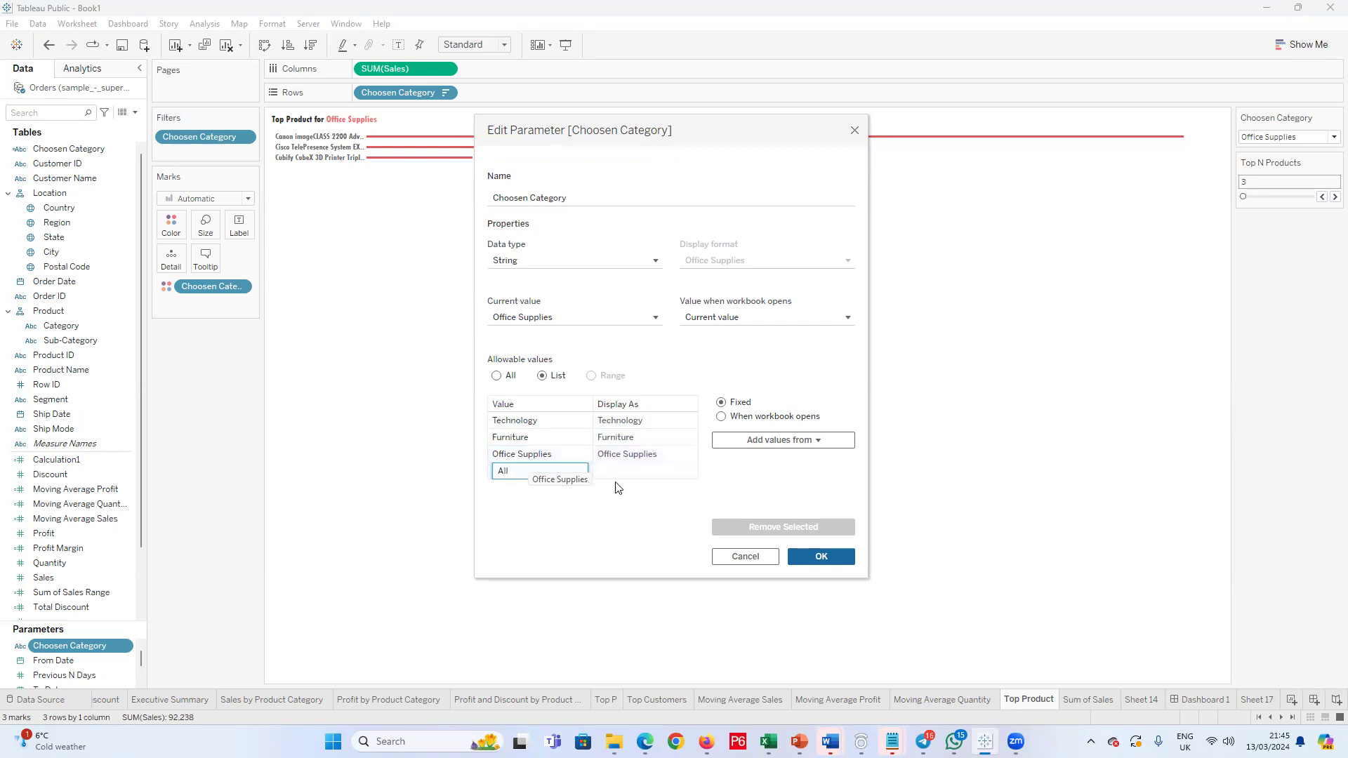
key(Return)
Step: Set the display name of the parameter's All value to Product Name and check the Choosen Category options
click(641, 477)
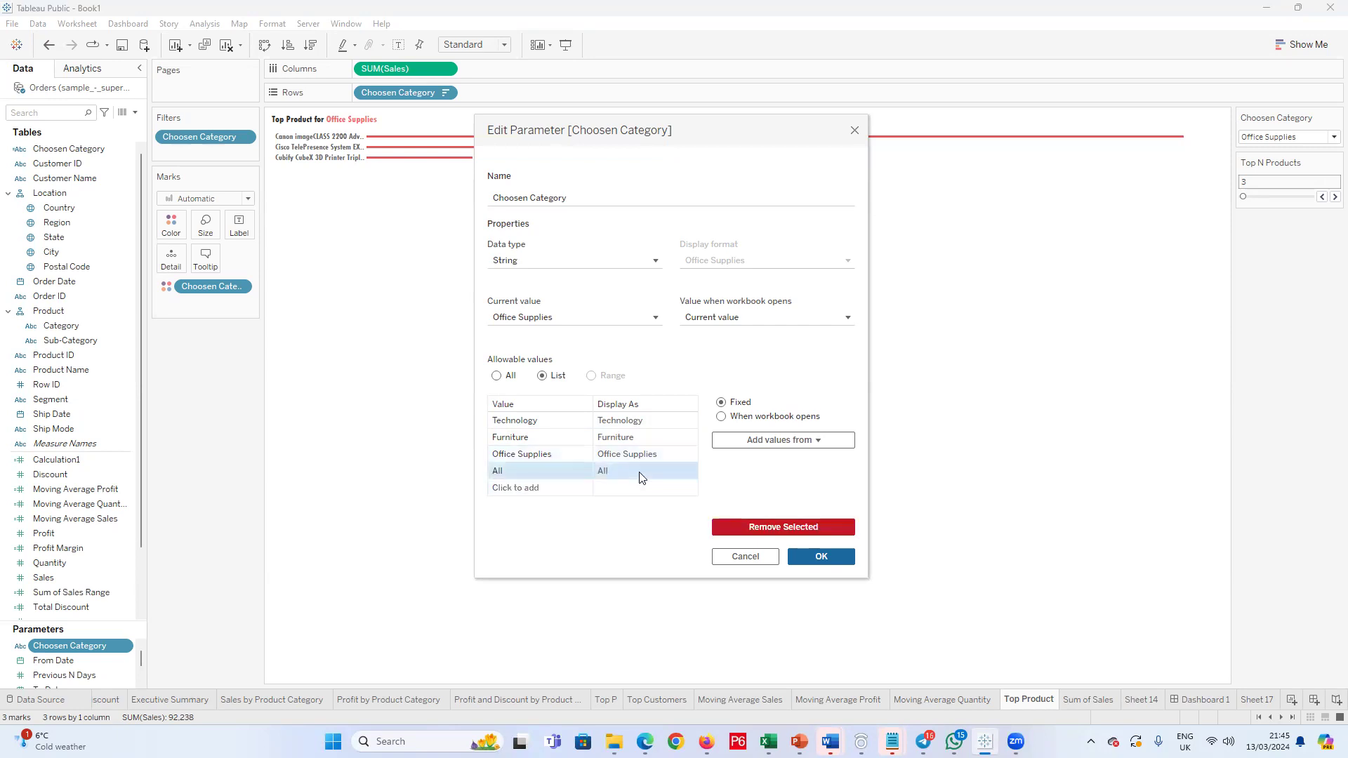
click(641, 474)
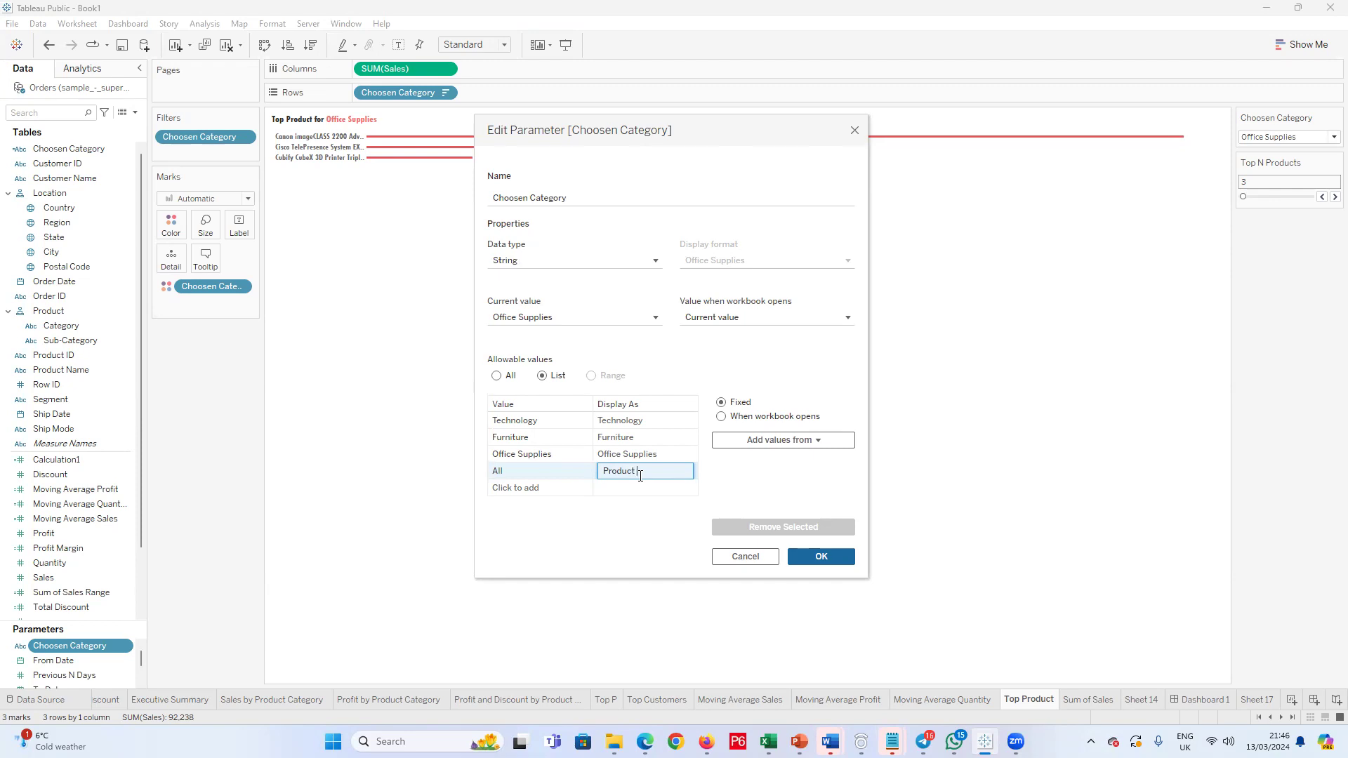
text(me)
click(631, 549)
click(812, 557)
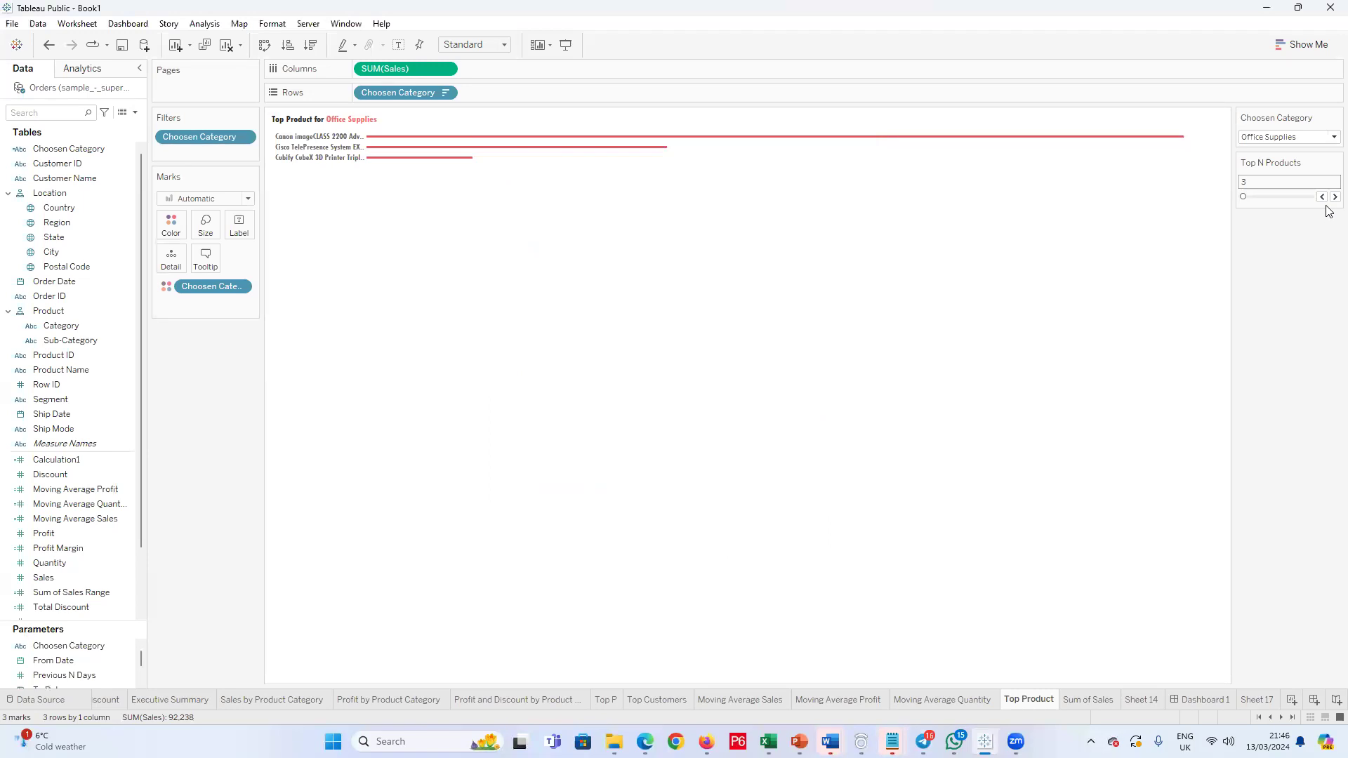
click(1327, 136)
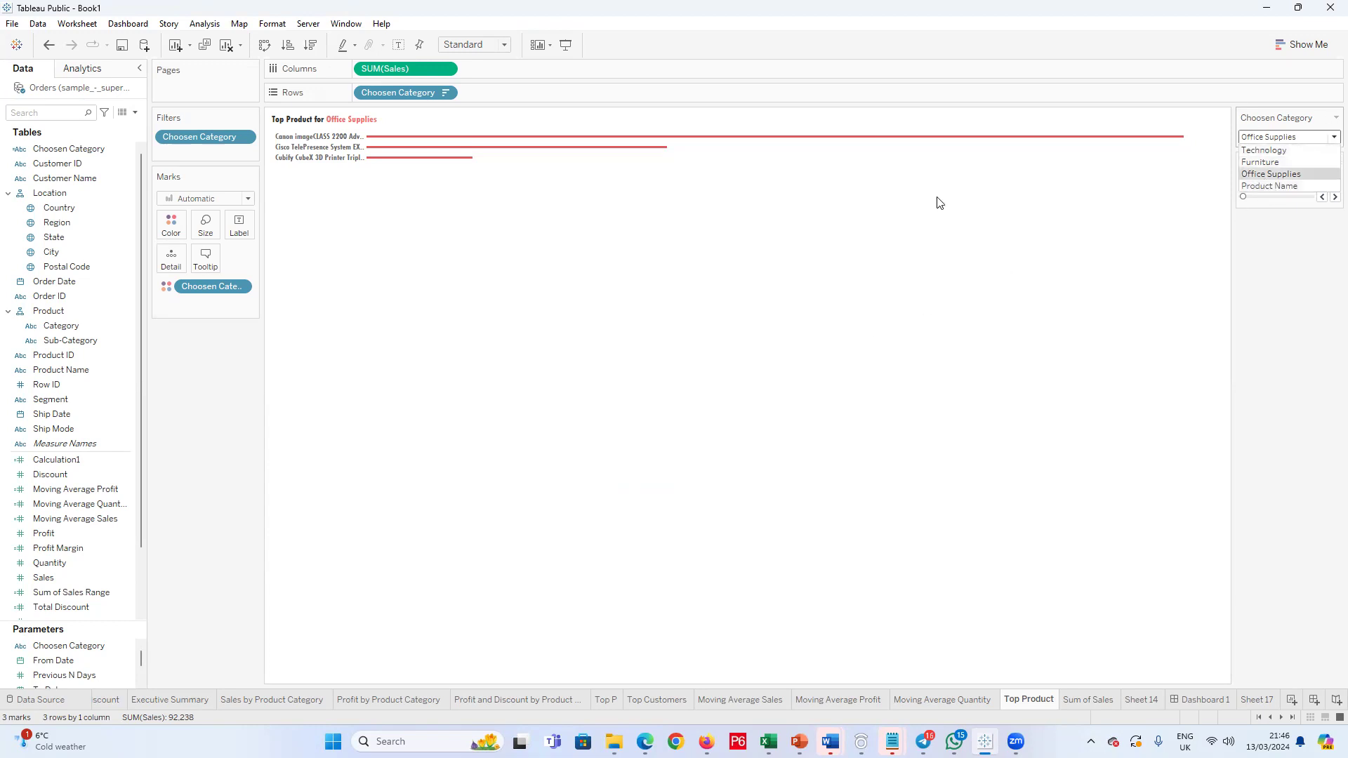
Step: Edit the Choosen Category parameter's last list entry so its value is Product Name and it displays as All
click(97, 646)
right_click(97, 646)
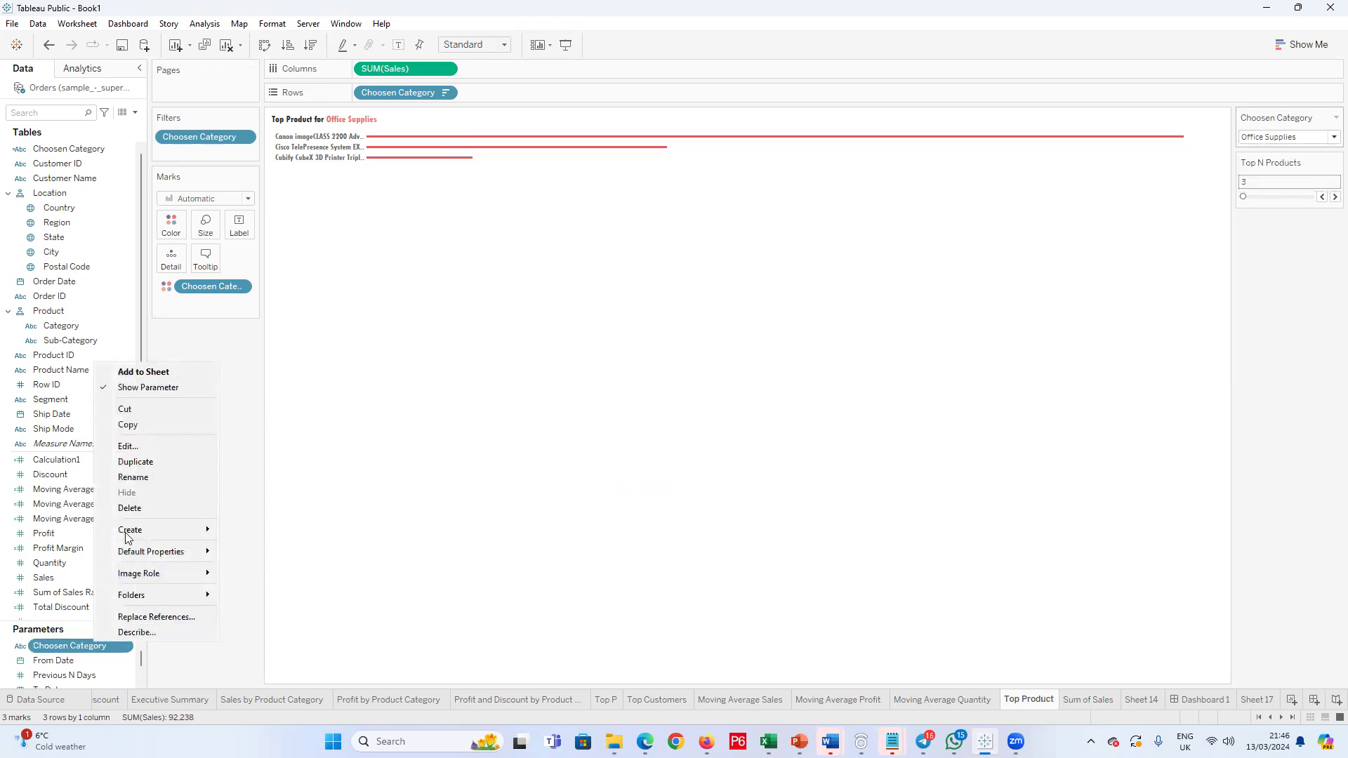
click(142, 445)
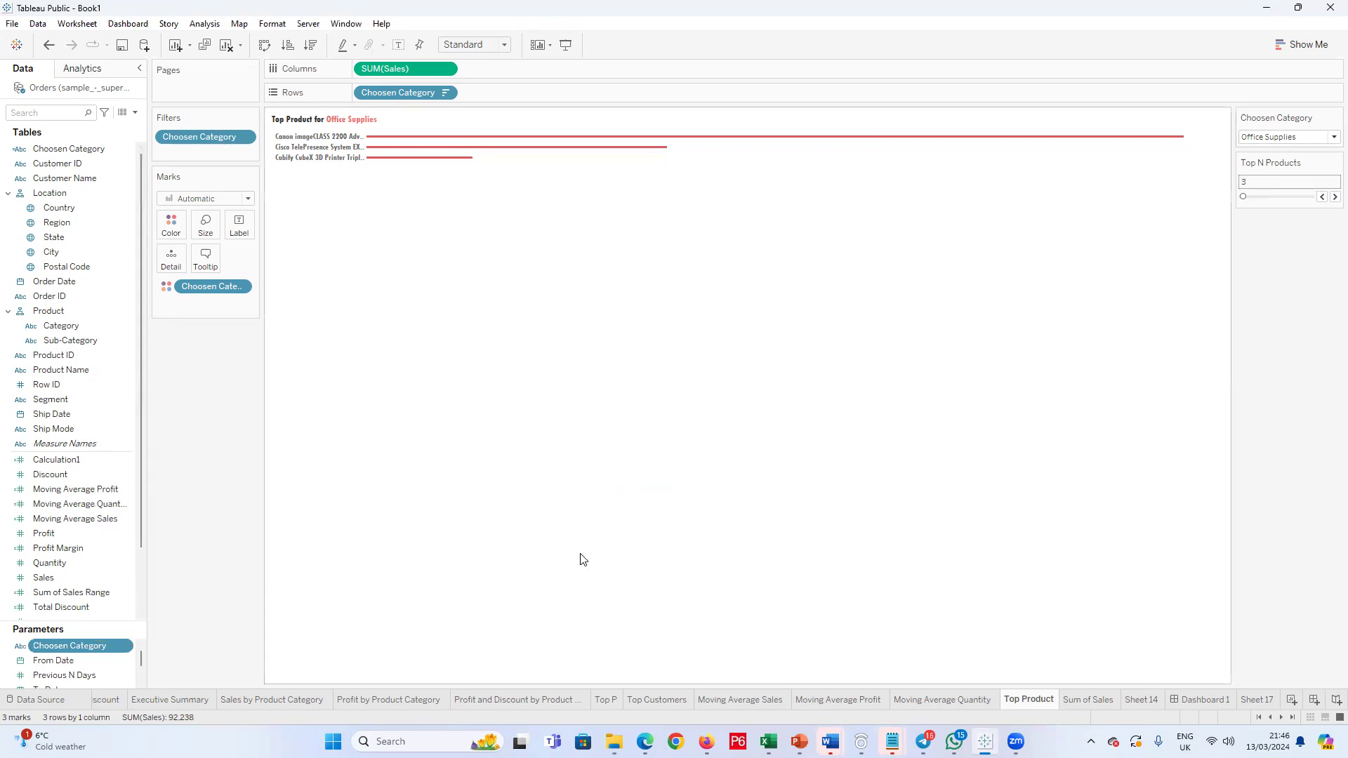
click(662, 474)
click(663, 473)
drag(662, 472, 590, 483)
key(ctrl+c)
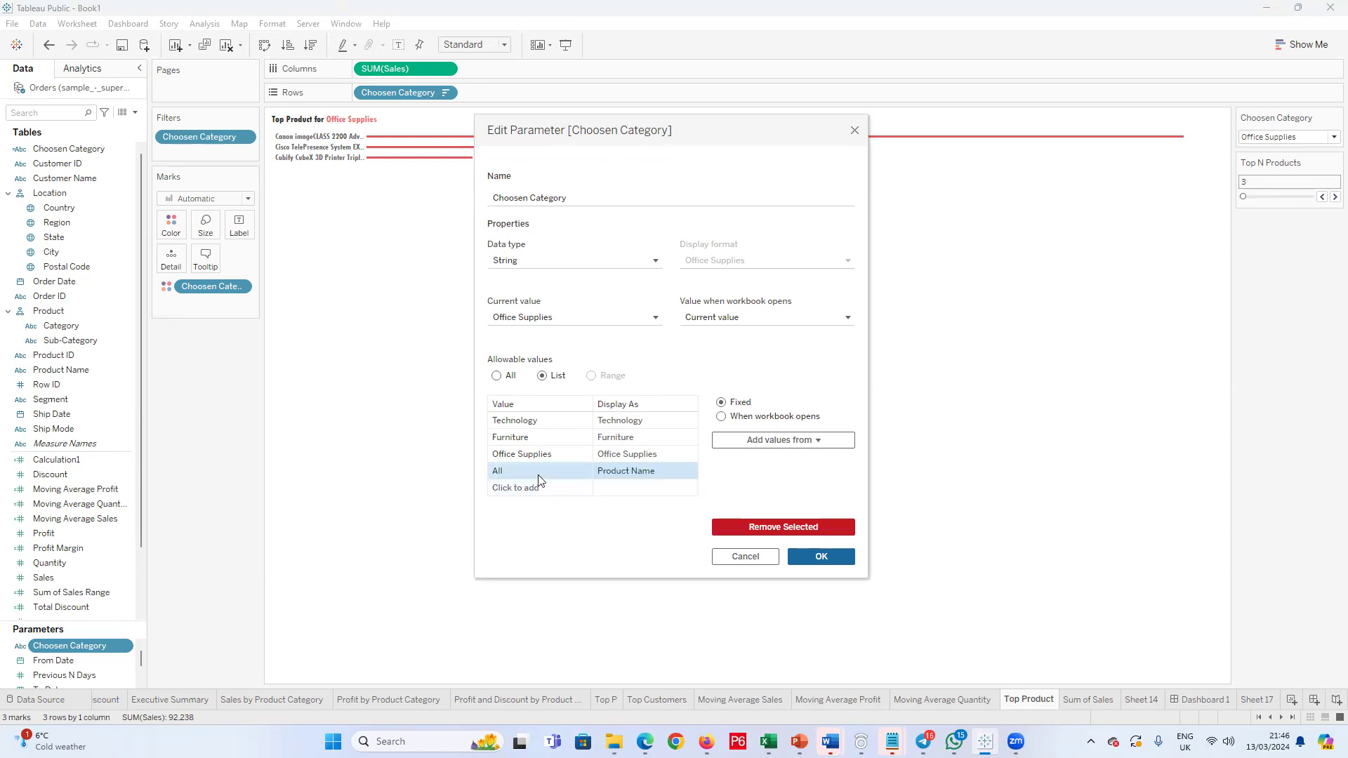
click(510, 473)
drag(510, 475, 469, 480)
key(ctrl+v)
click(653, 466)
click(652, 466)
text(Al)
click(819, 556)
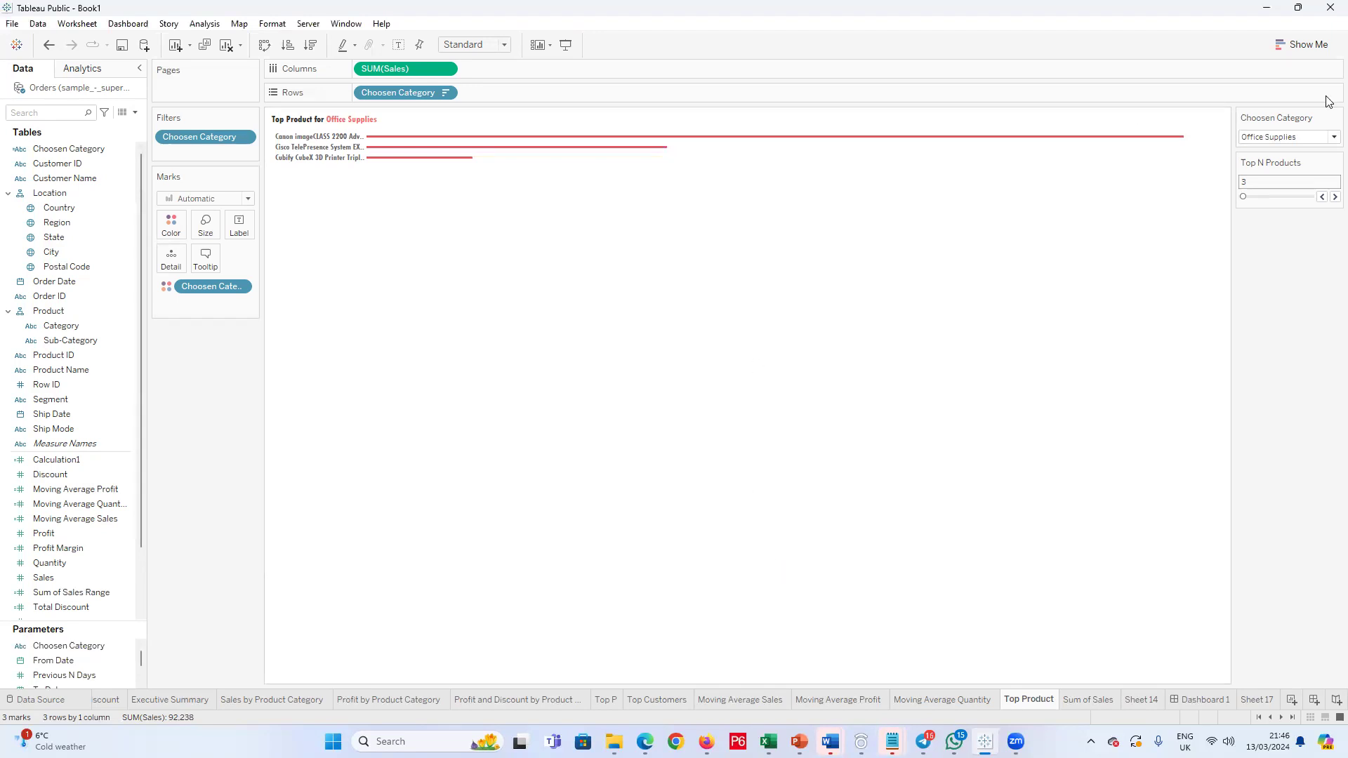
click(1331, 137)
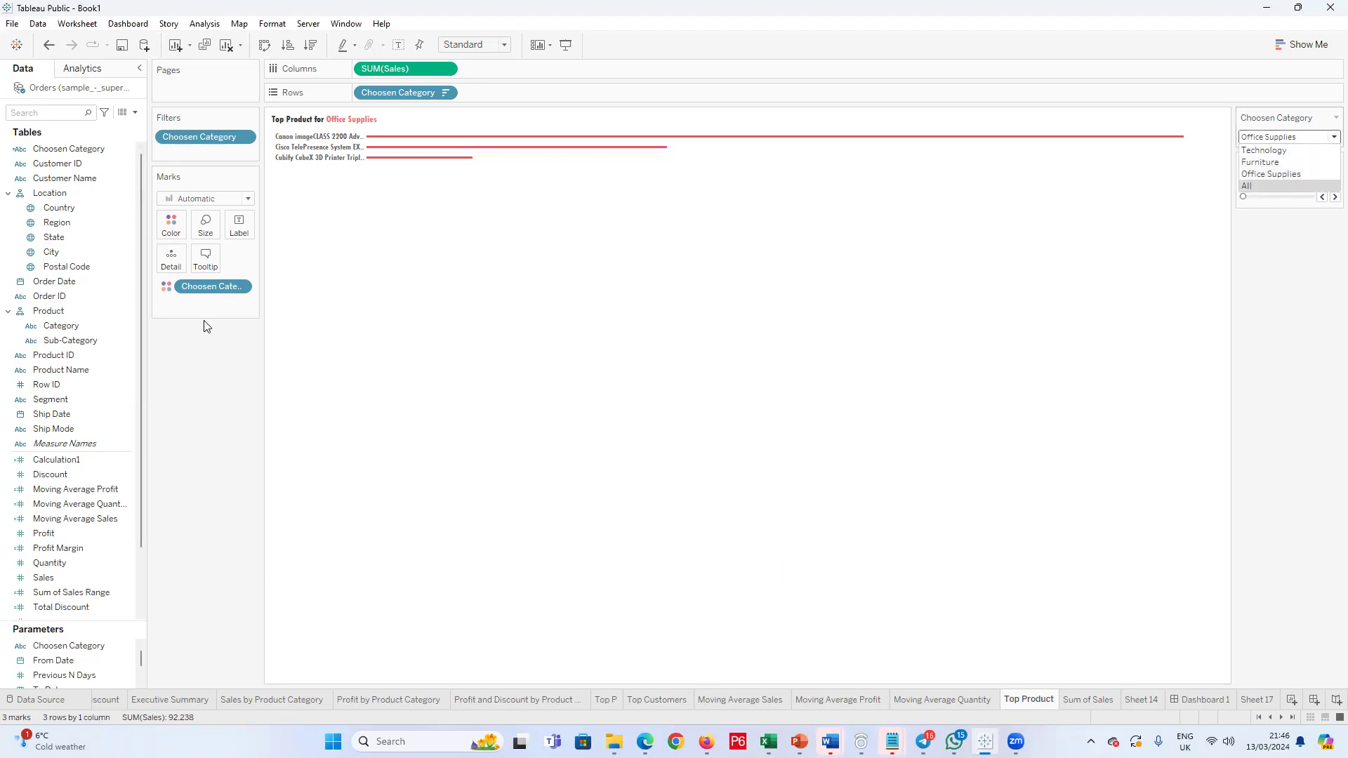
Step: Edit the Choosen Category calculated field and add a WHEN "All" condition after the Technology case
right_click(87, 151)
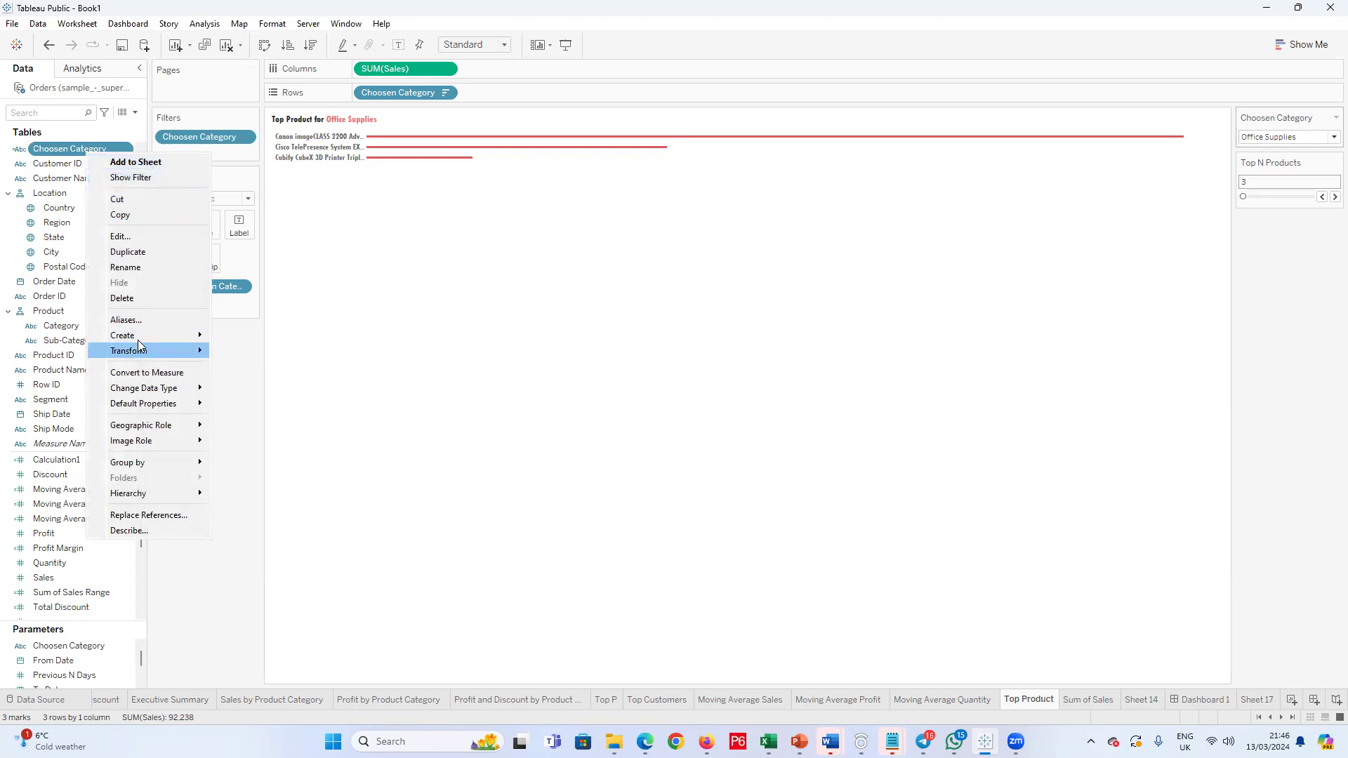
click(141, 236)
click(477, 225)
click(565, 215)
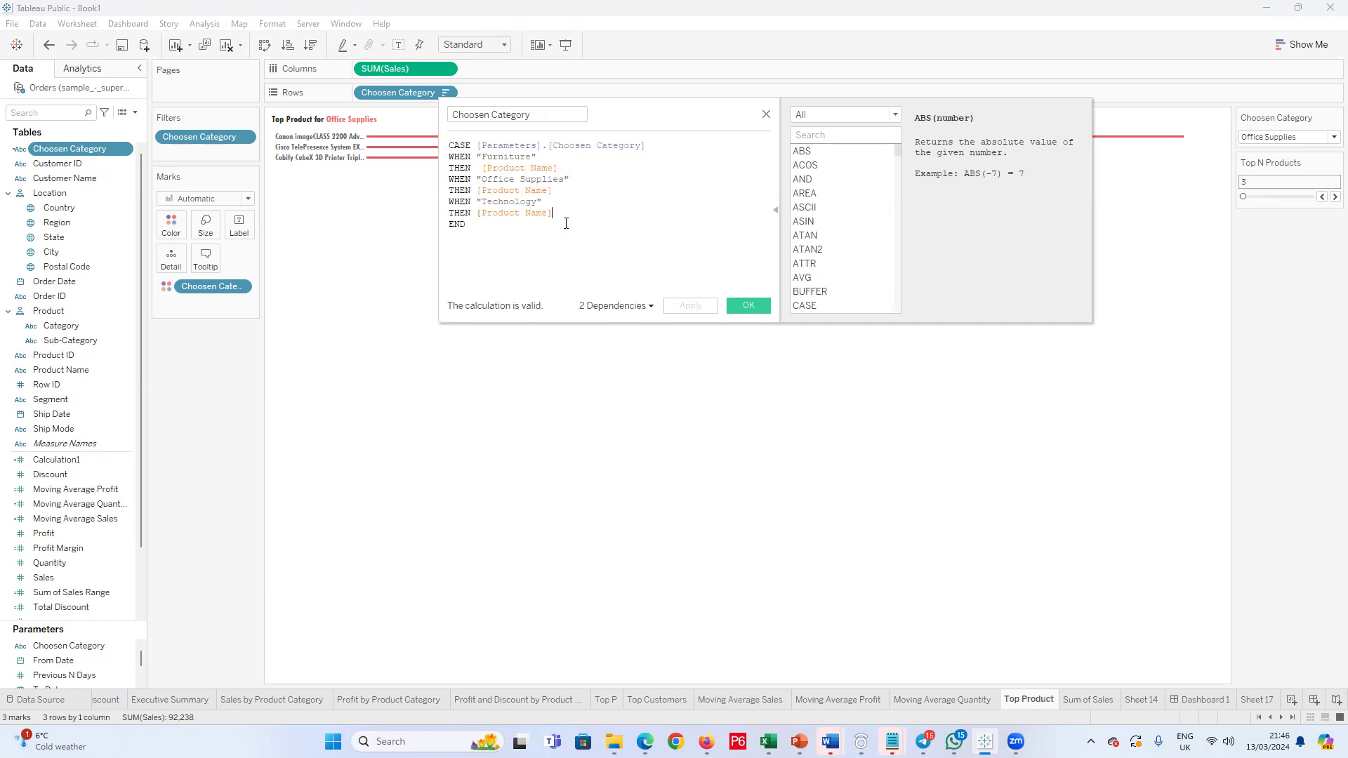
key(Return)
text(When )
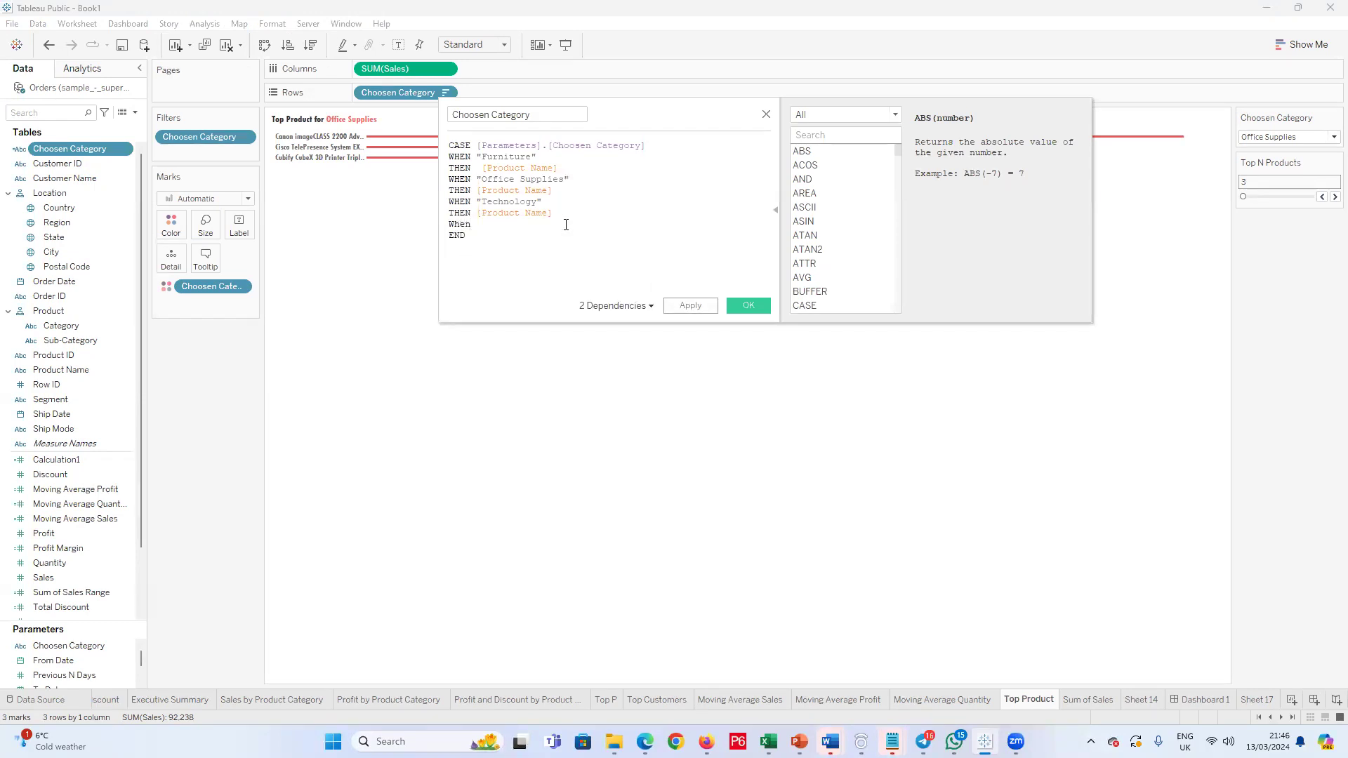
text("a)
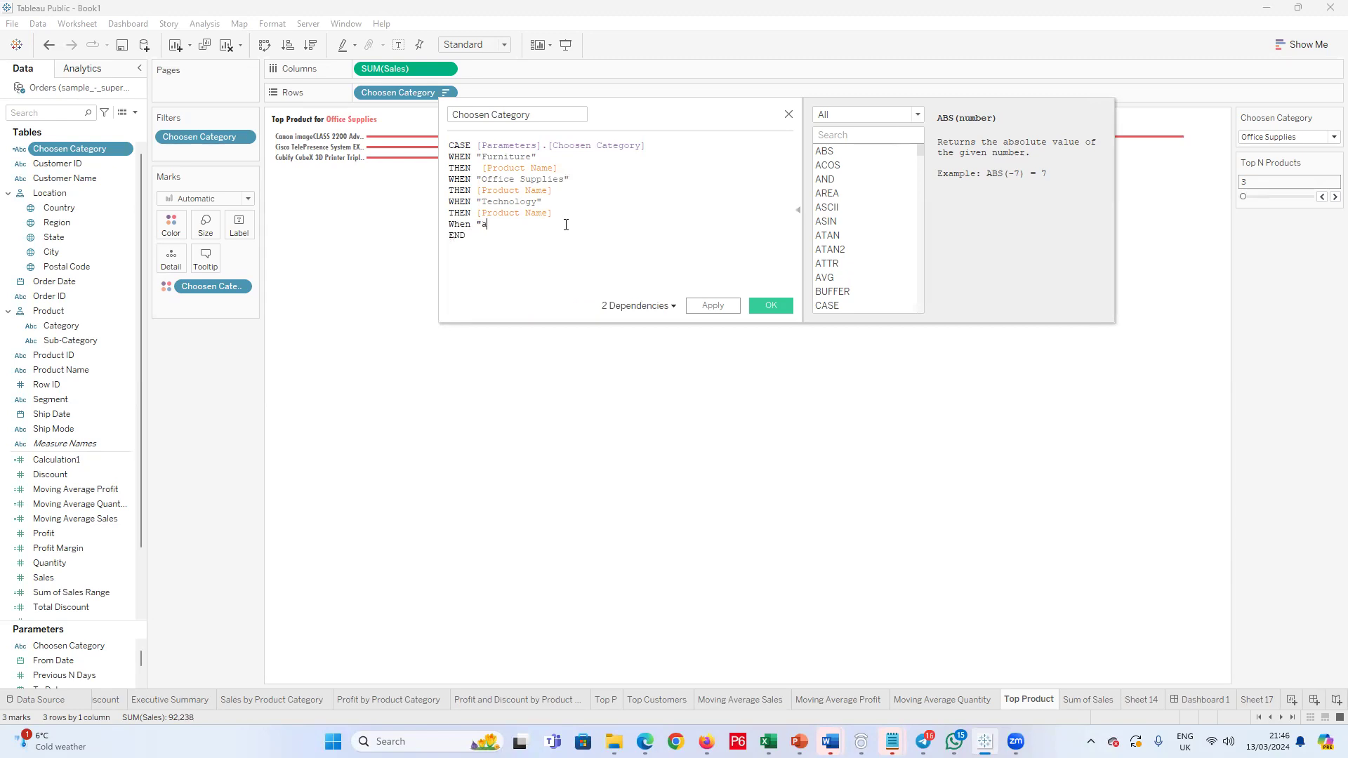
key(BackSpace)
text(All")
key(BackSpace)
key(Return)
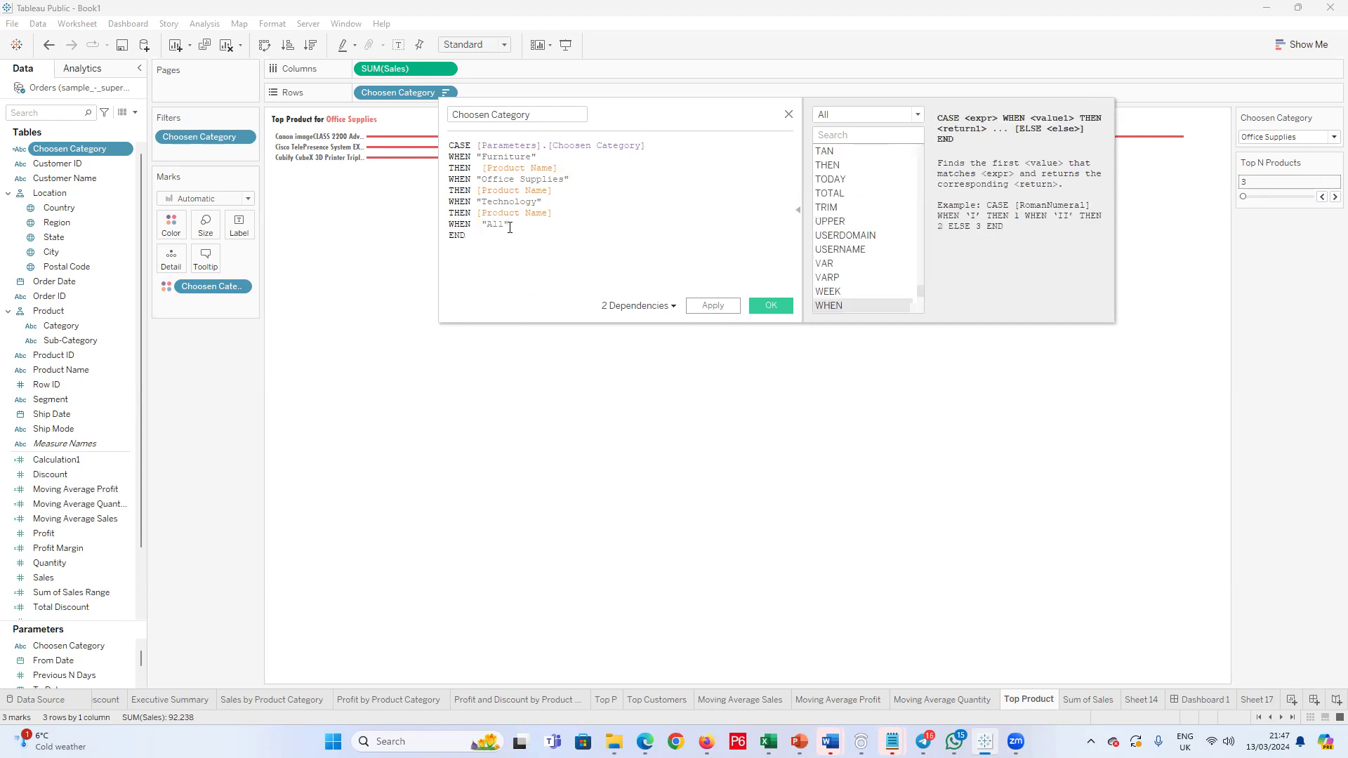
Step: Complete the "All" case with THEN [Product Name] and save the calculated field
key(Return)
text(The)
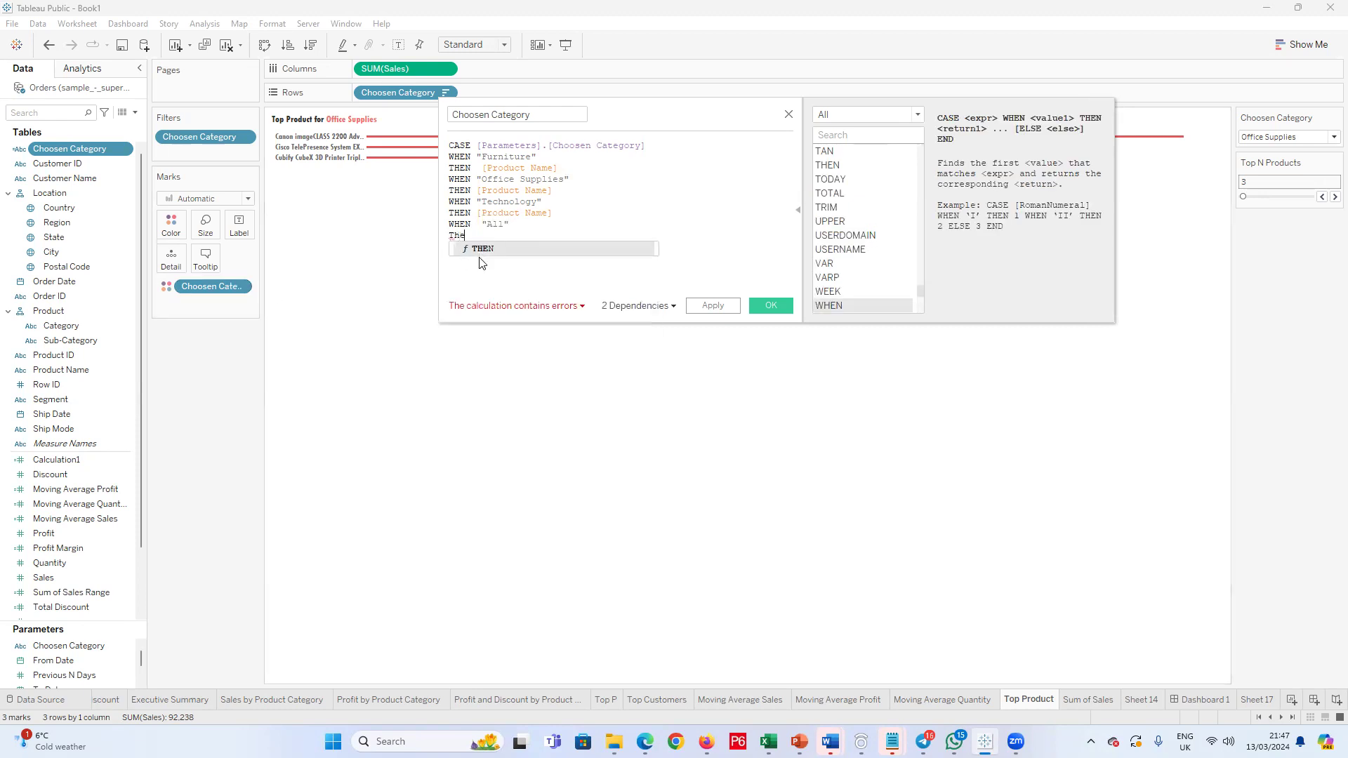
key(Return)
text(Pr)
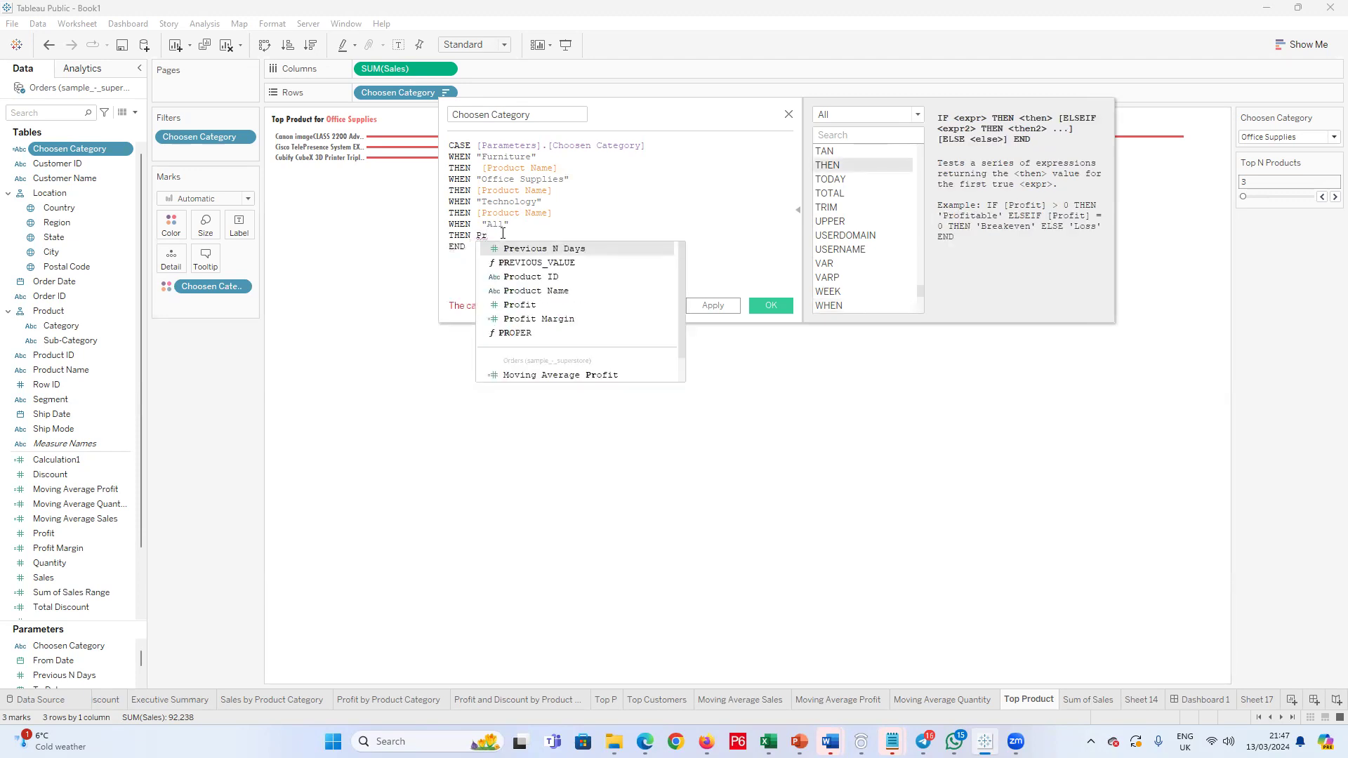
text(odu)
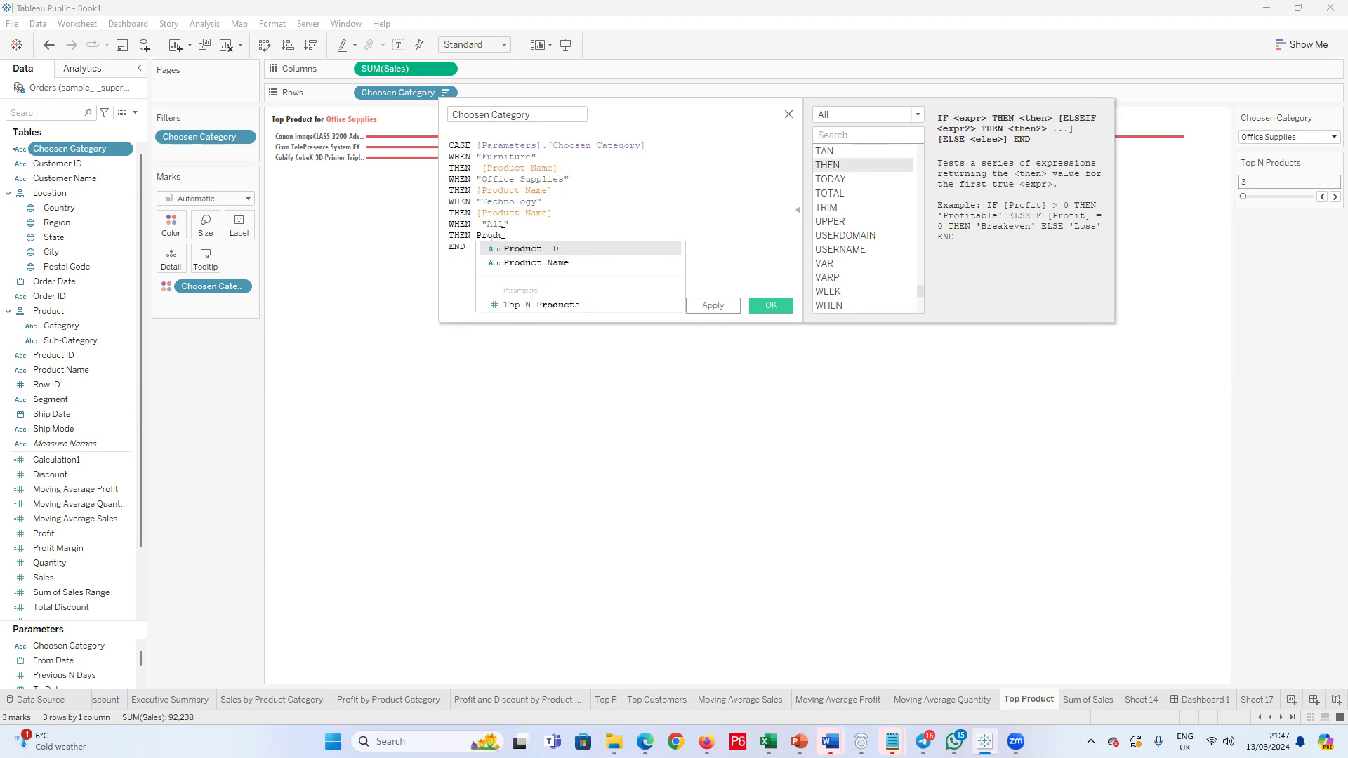
click(523, 263)
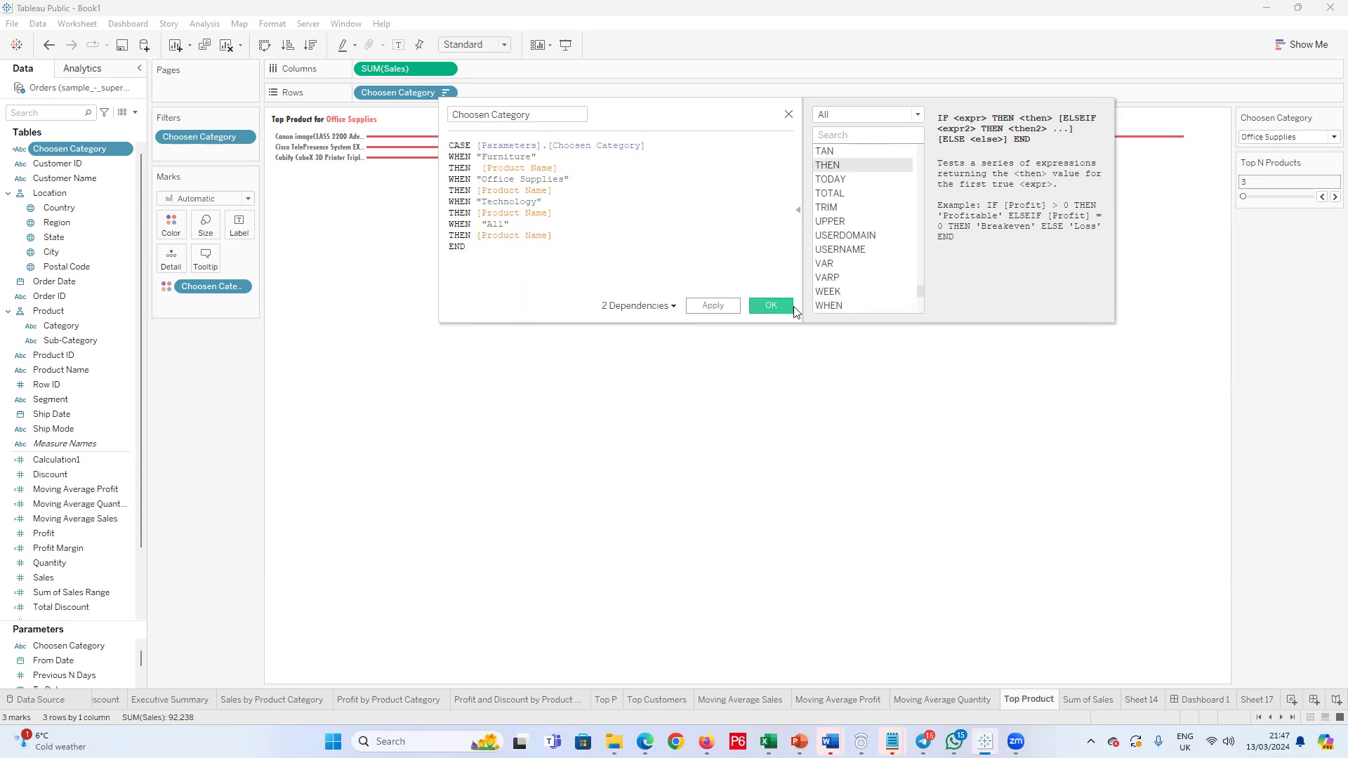
click(770, 306)
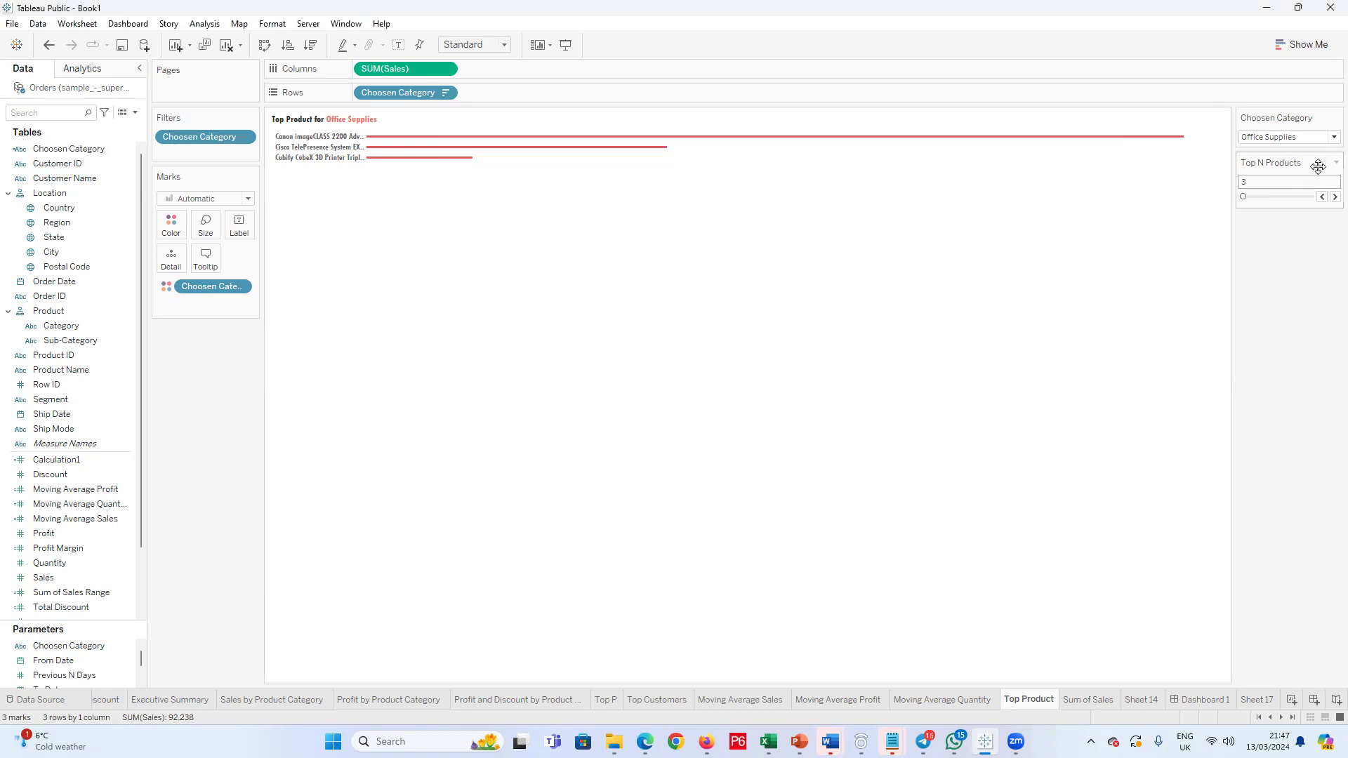
Step: Set Choosen Category to All and review the last entry in the parameter's list of allowable values
click(1332, 137)
click(1299, 187)
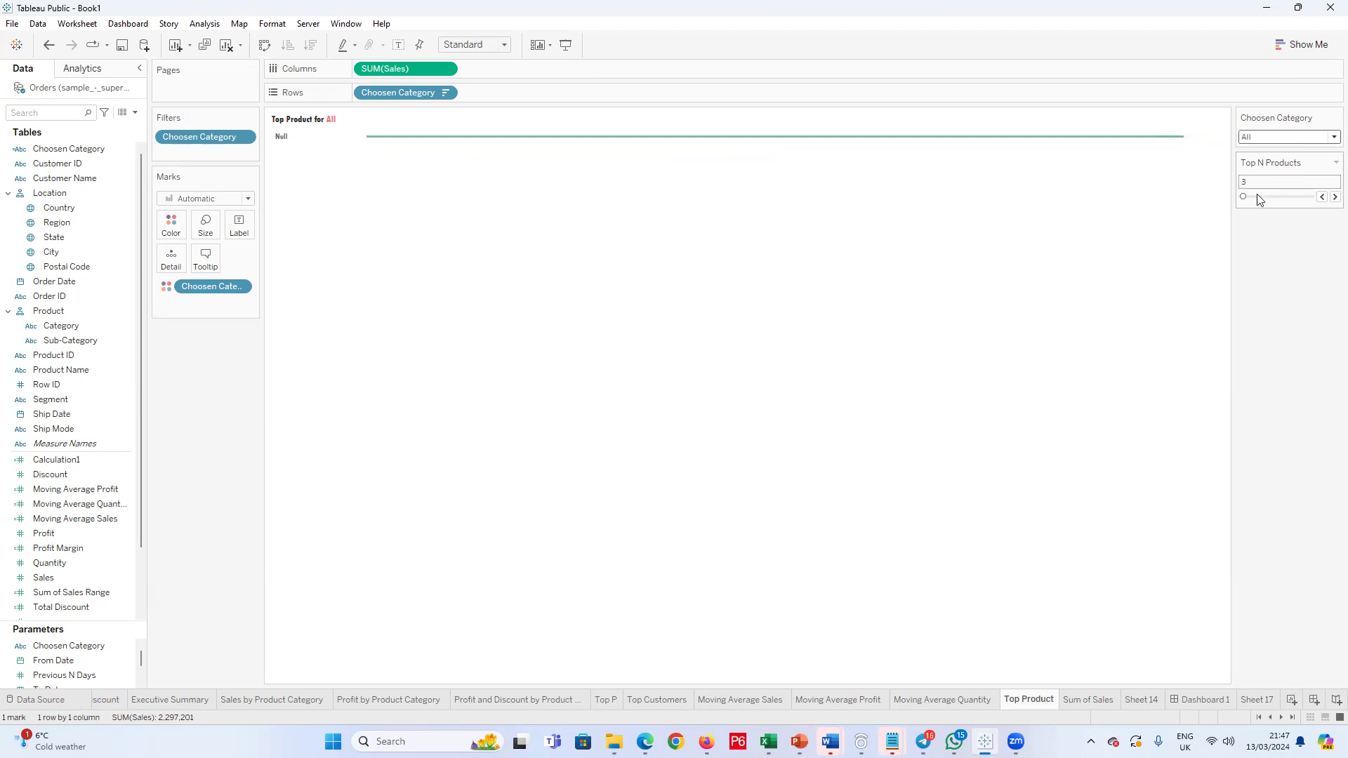
right_click(81, 647)
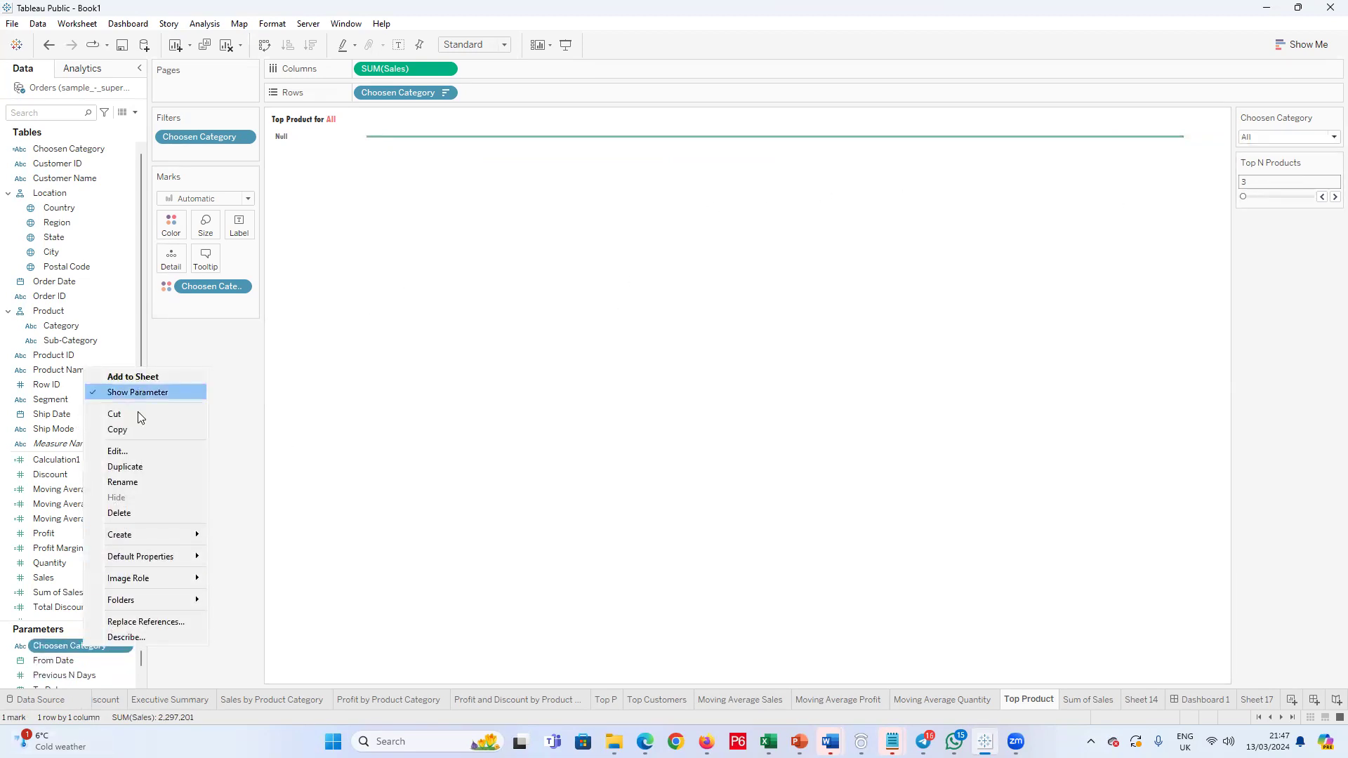
click(137, 452)
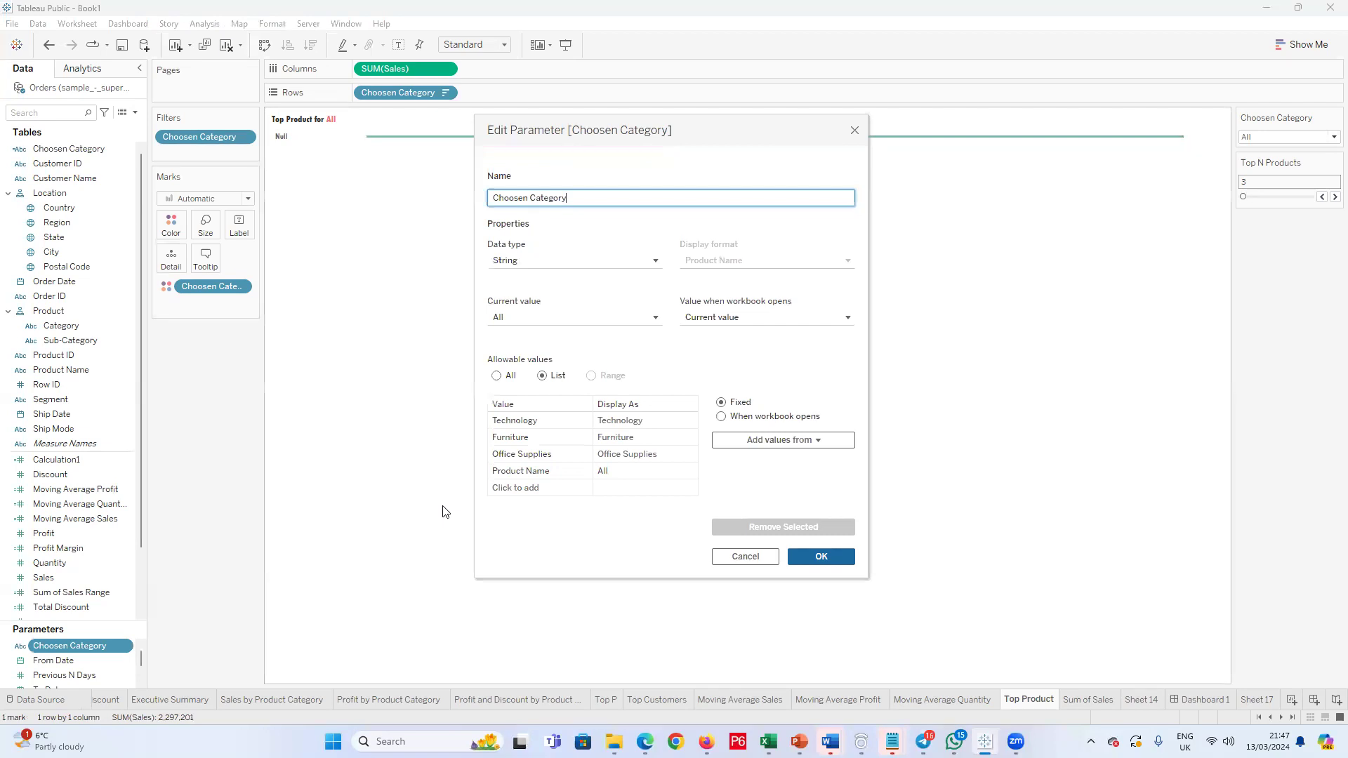
click(553, 479)
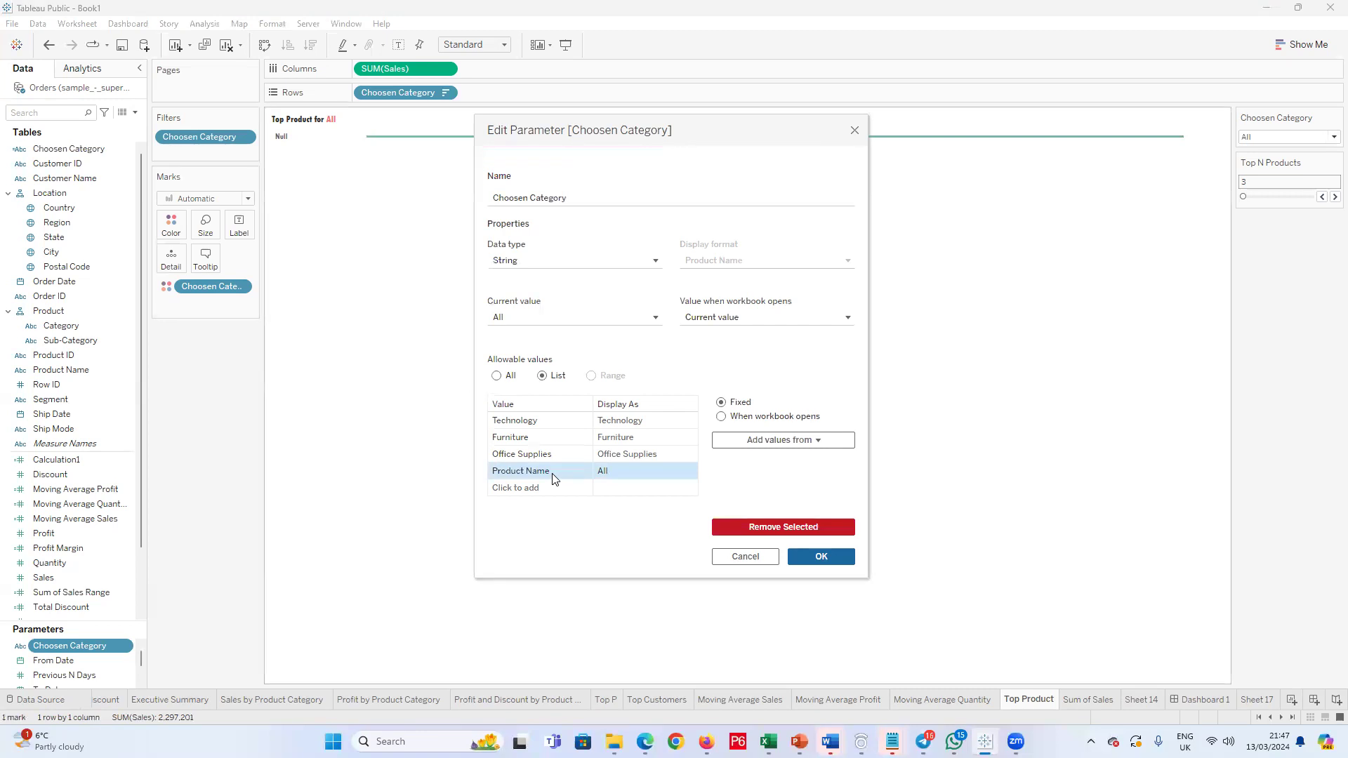
click(554, 476)
click(839, 554)
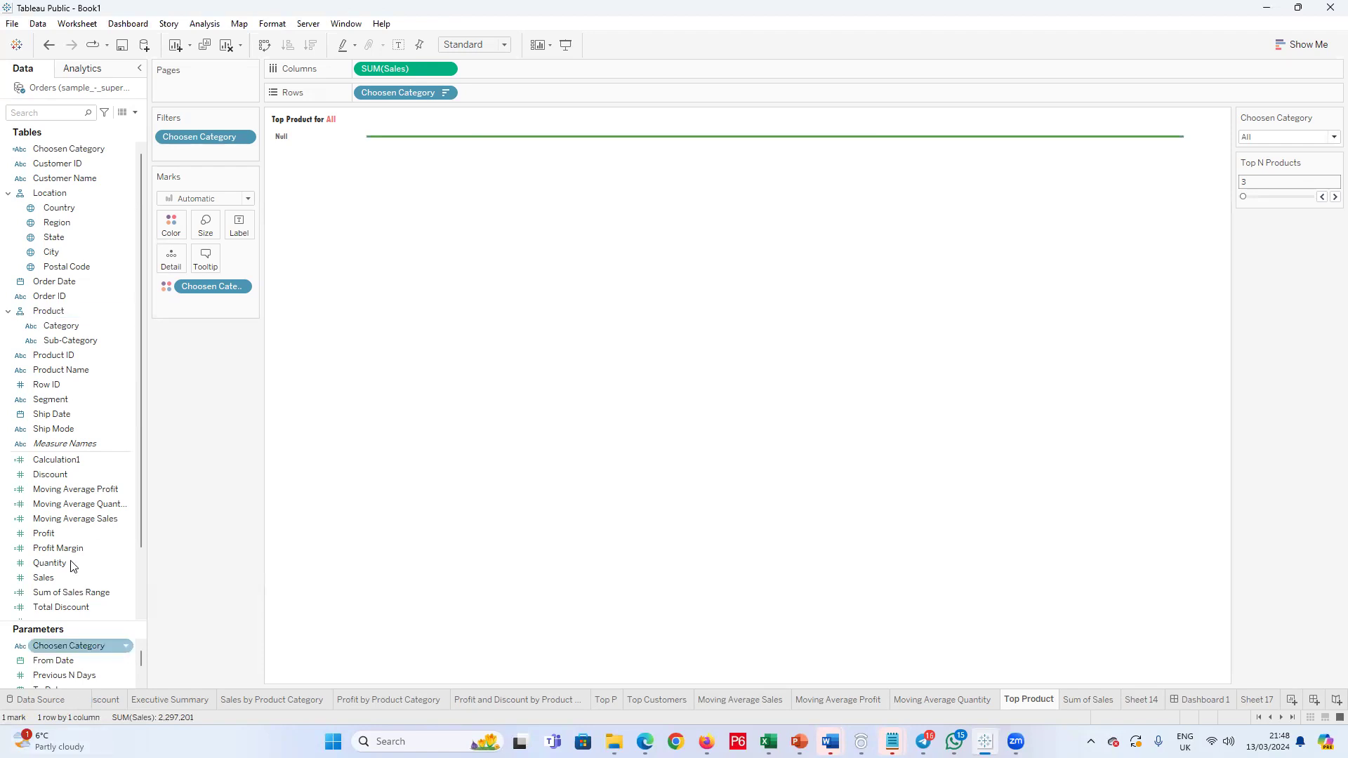
Step: Check the Choosen Category calculated field, close it with its formula kept, and set the Choosen Category parameter to Technology
right_click(82, 148)
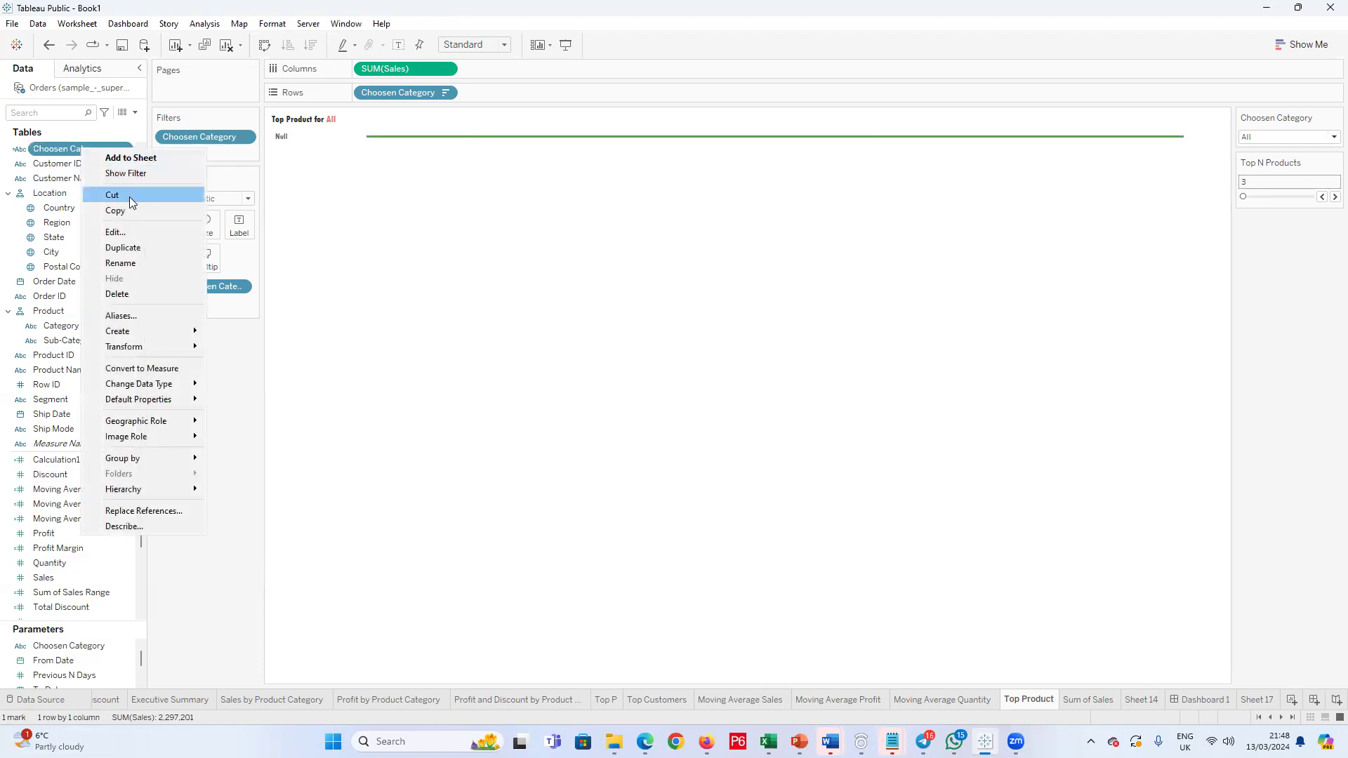
click(131, 236)
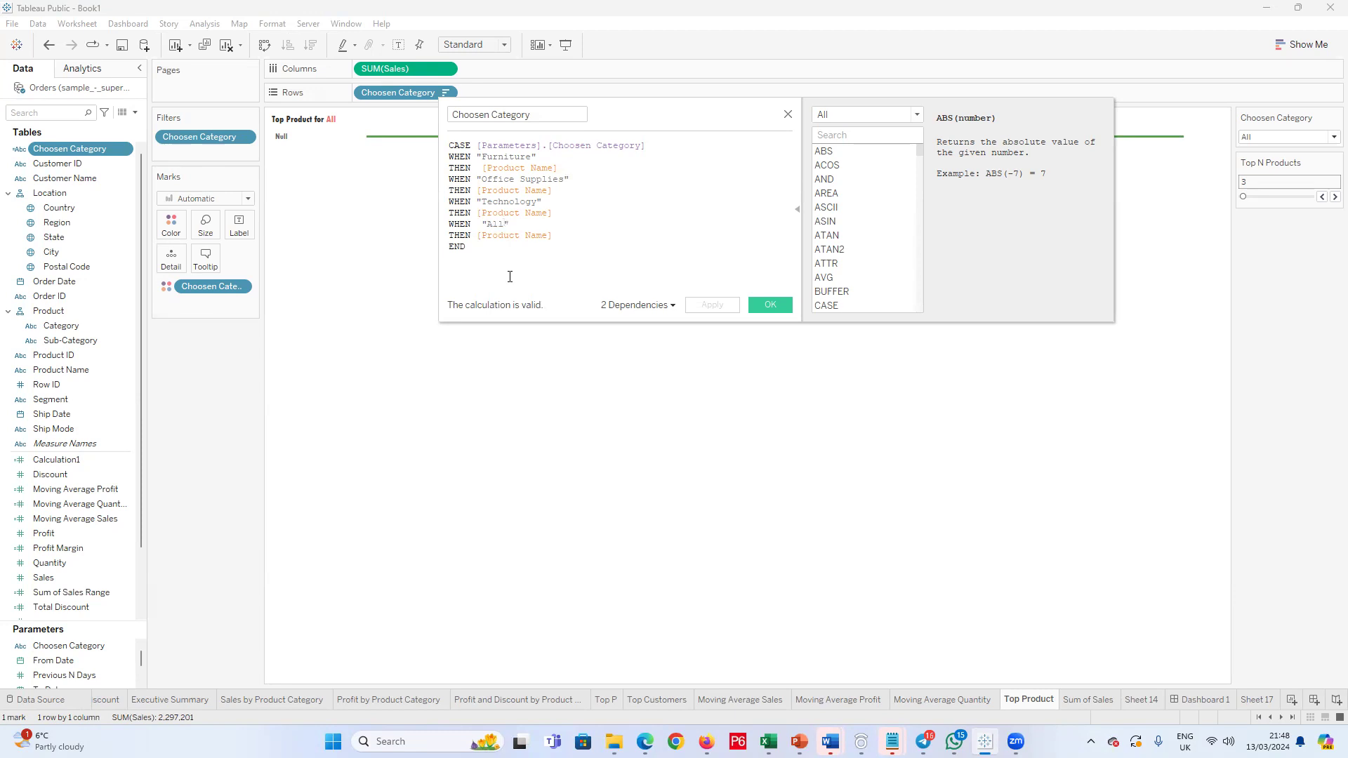
click(781, 306)
click(1327, 138)
click(1273, 187)
click(1326, 137)
click(1260, 147)
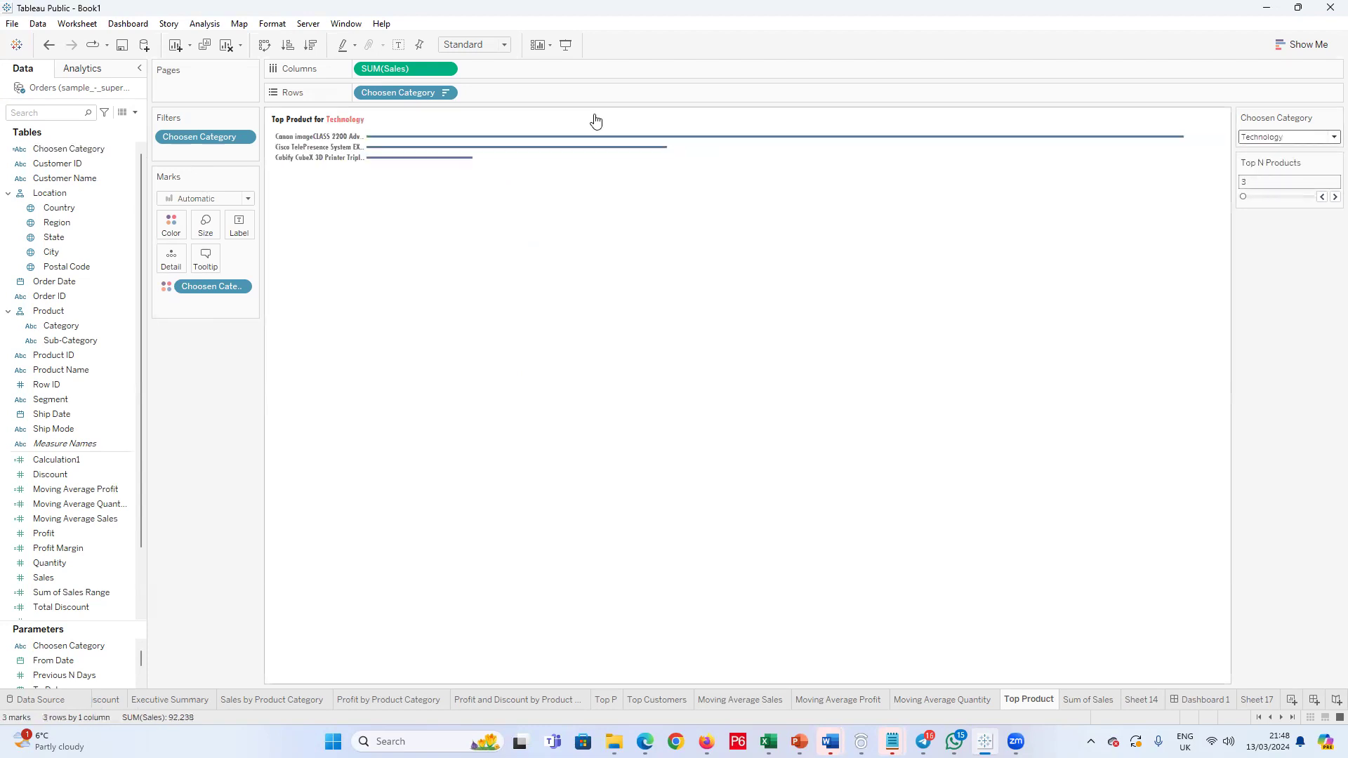
Step: Review the formulas of Calculation1 and the Choosen Category calculated field without editing them
right_click(91, 149)
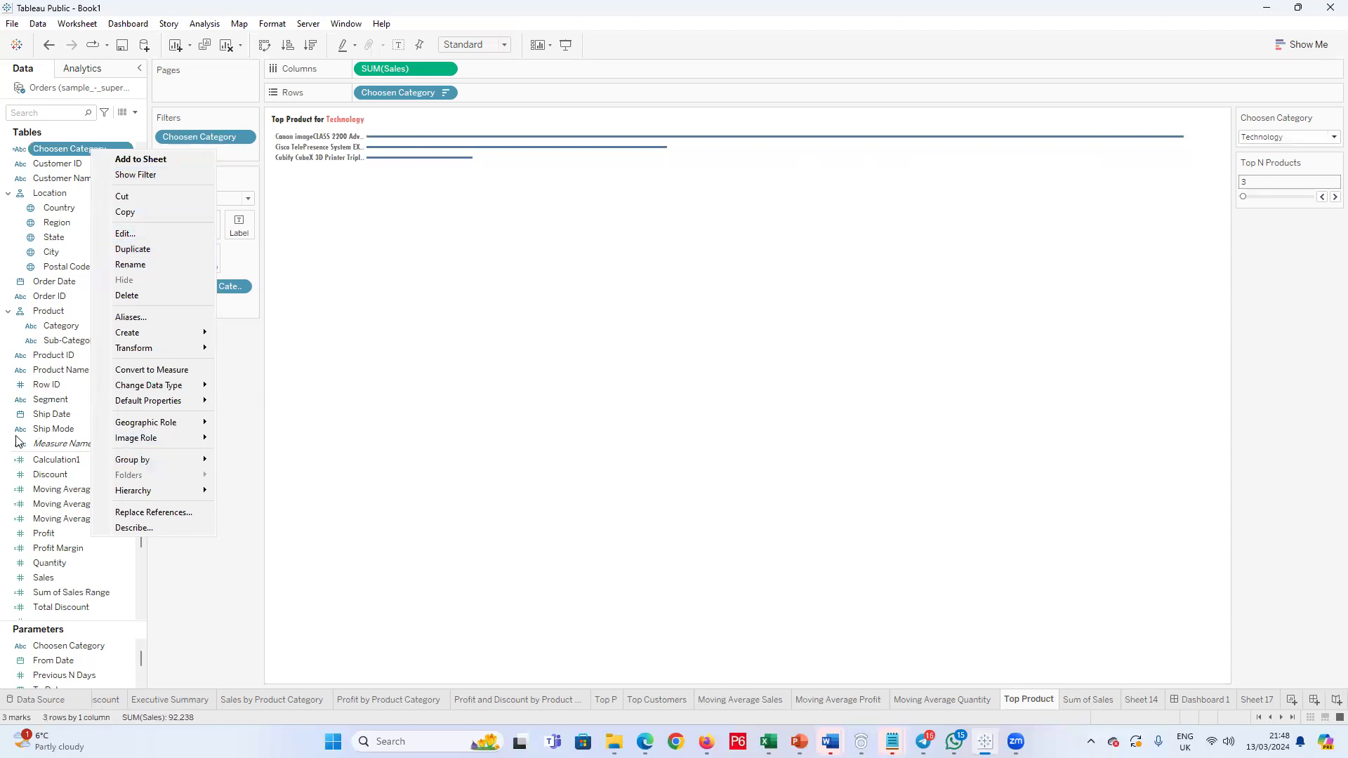
click(57, 222)
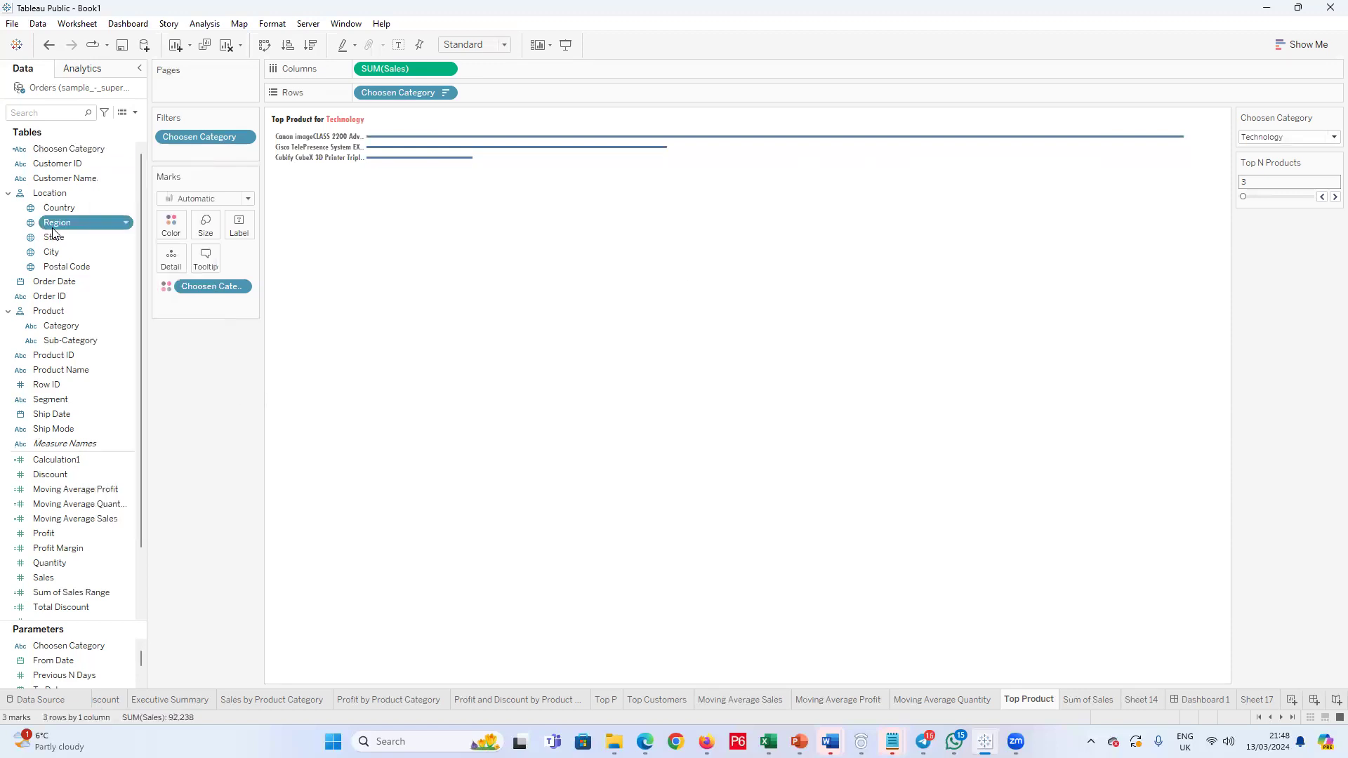
right_click(77, 466)
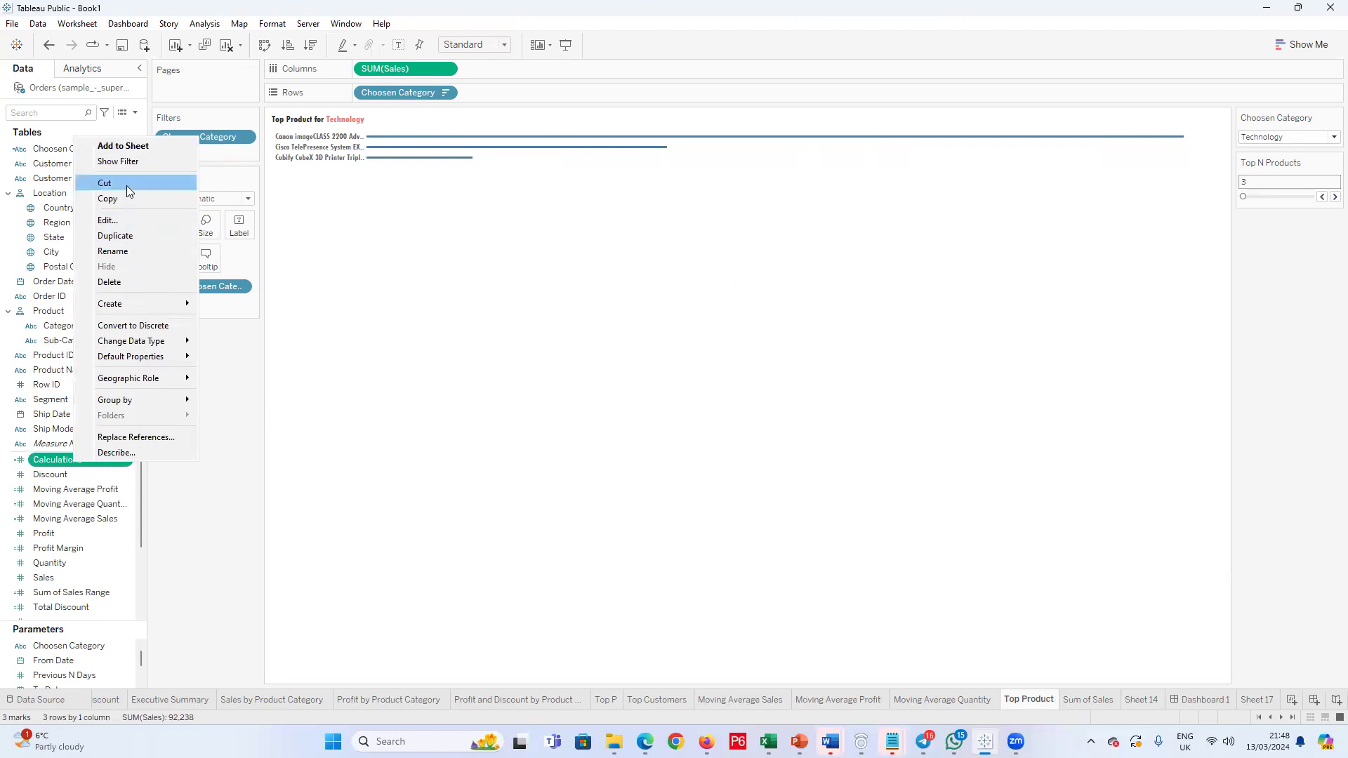
click(123, 219)
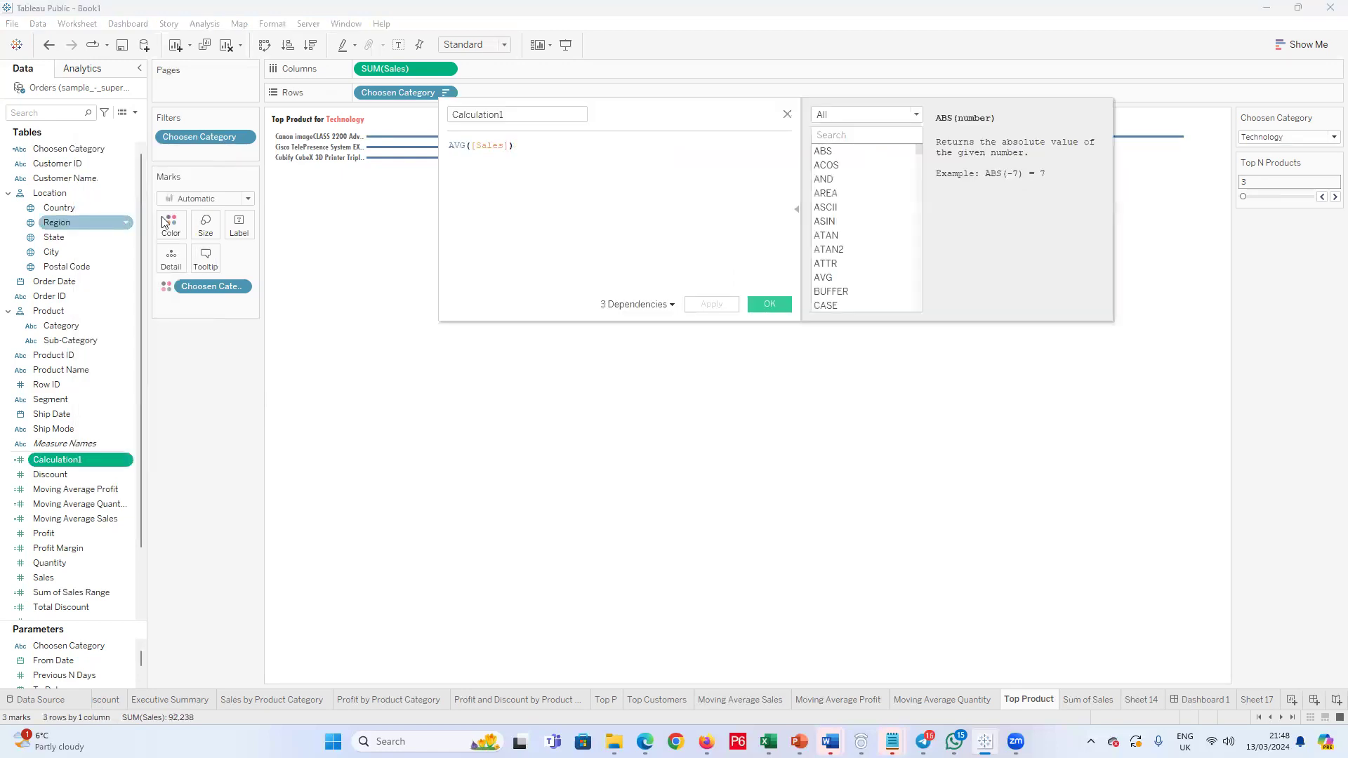
click(787, 115)
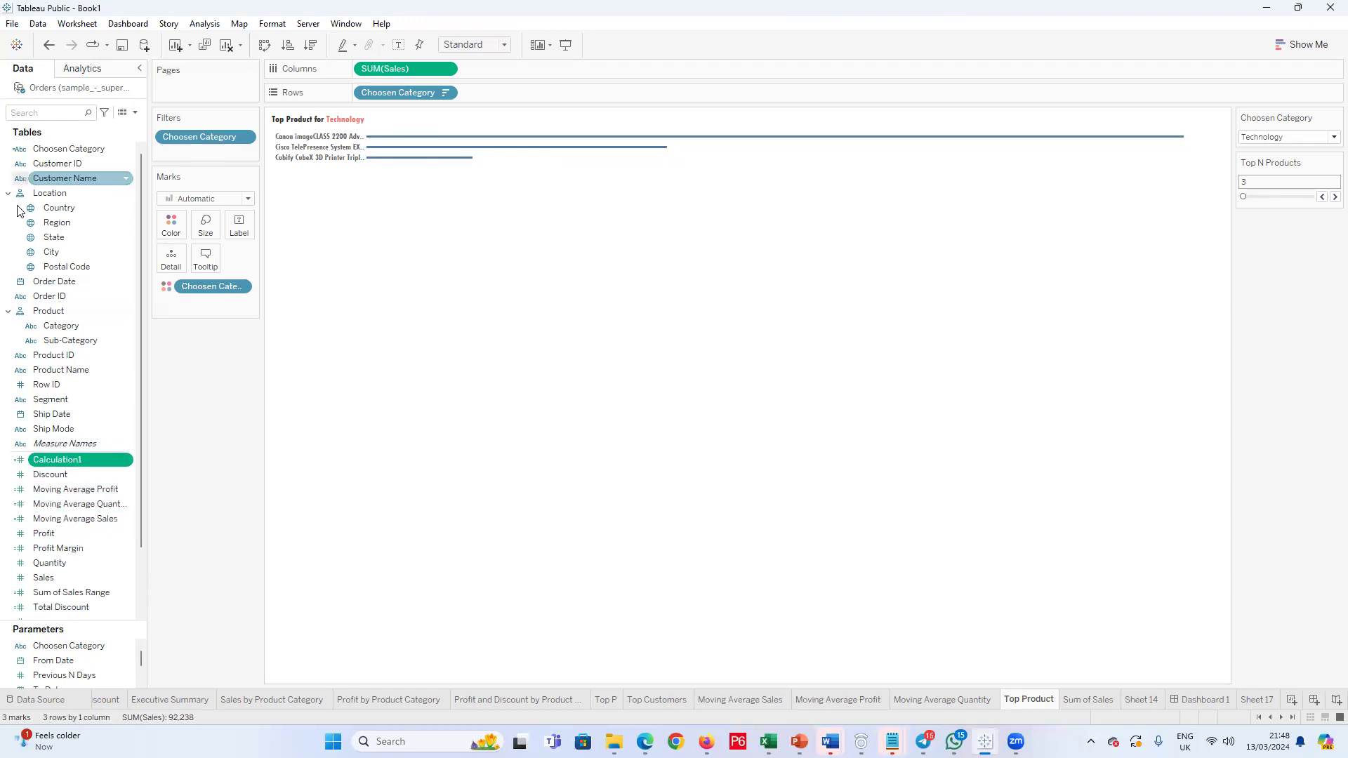
right_click(61, 149)
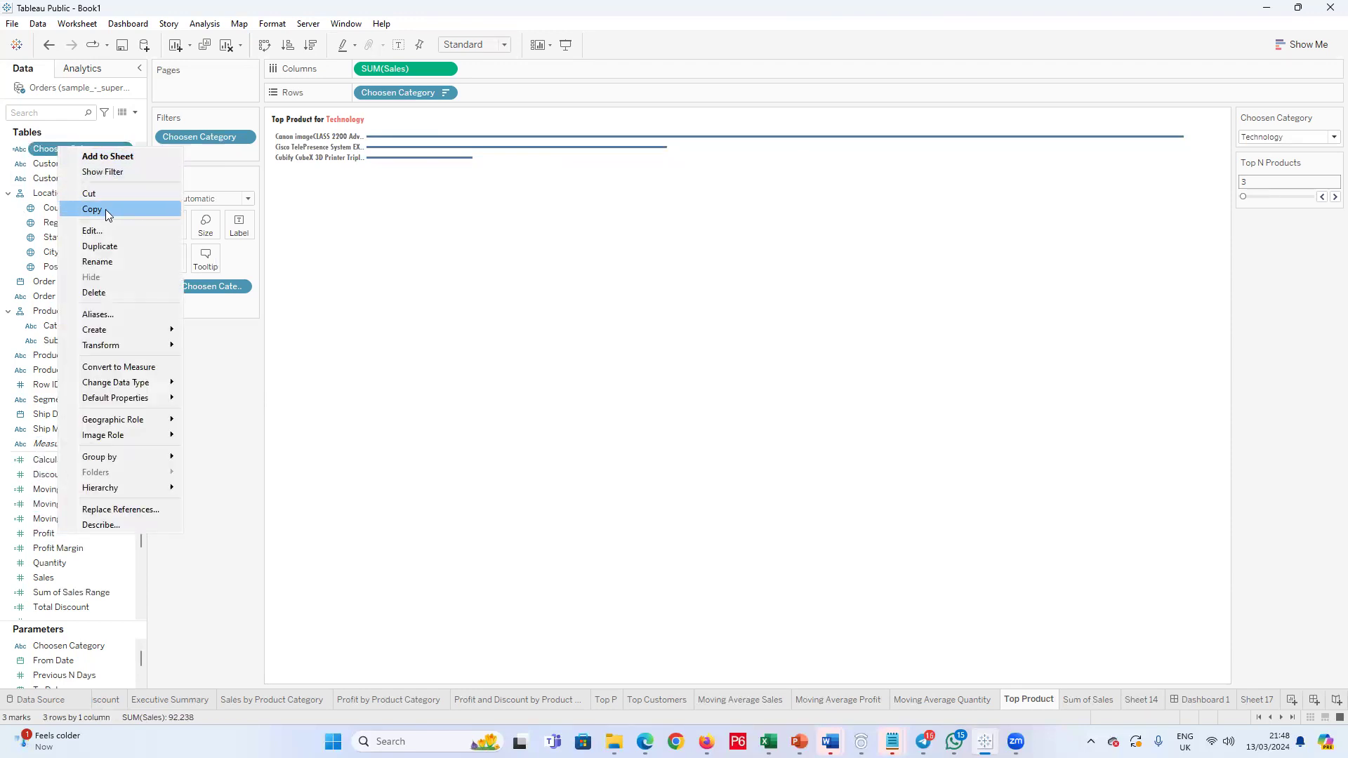
click(97, 231)
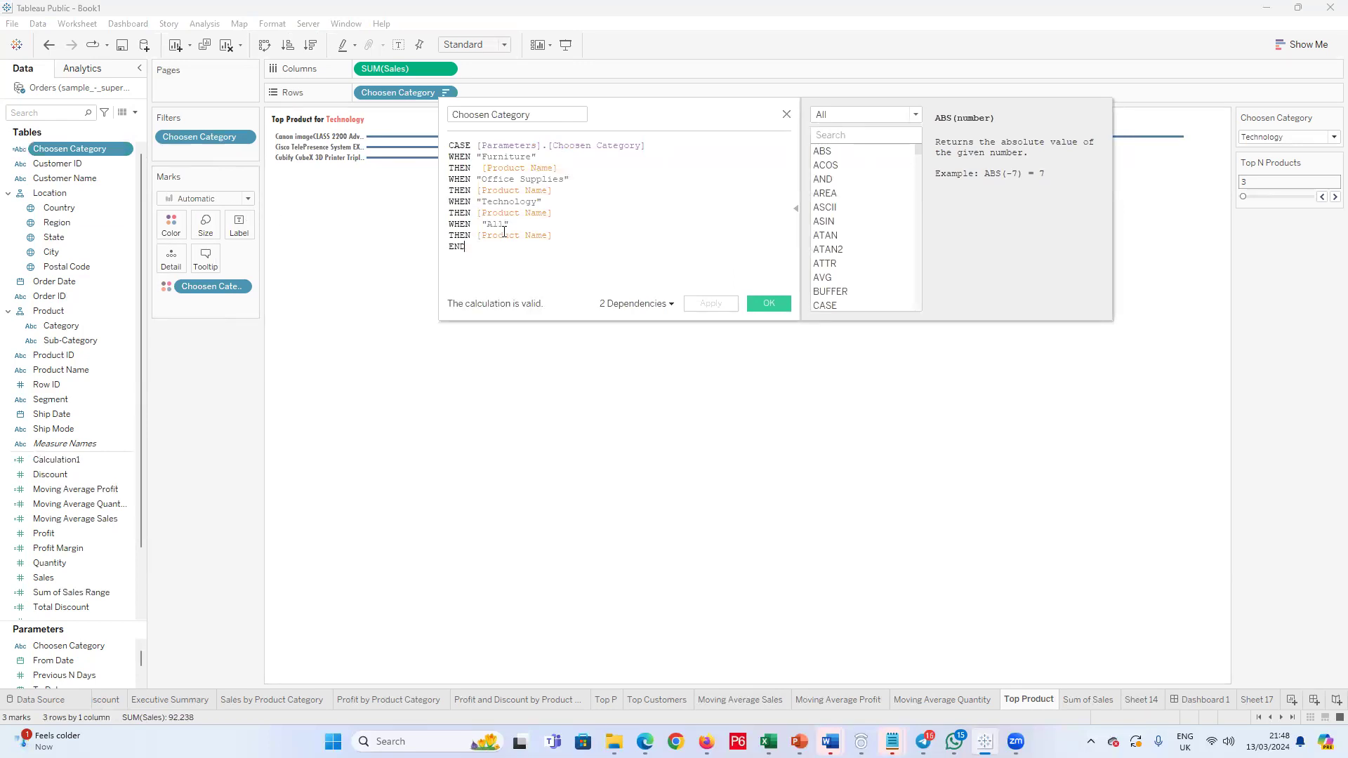
click(787, 114)
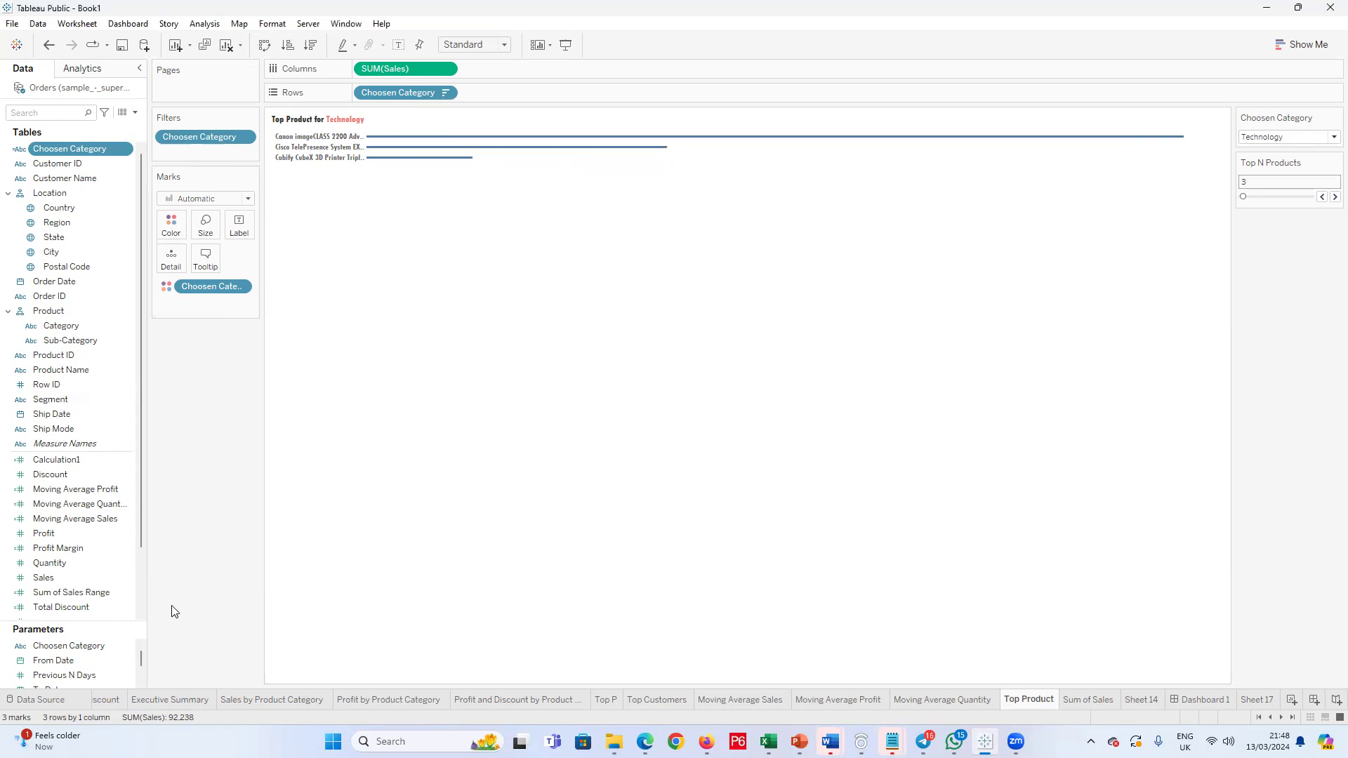
Step: Edit the Choosen Category parameter so the list entry displayed as All has the value Category
click(69, 646)
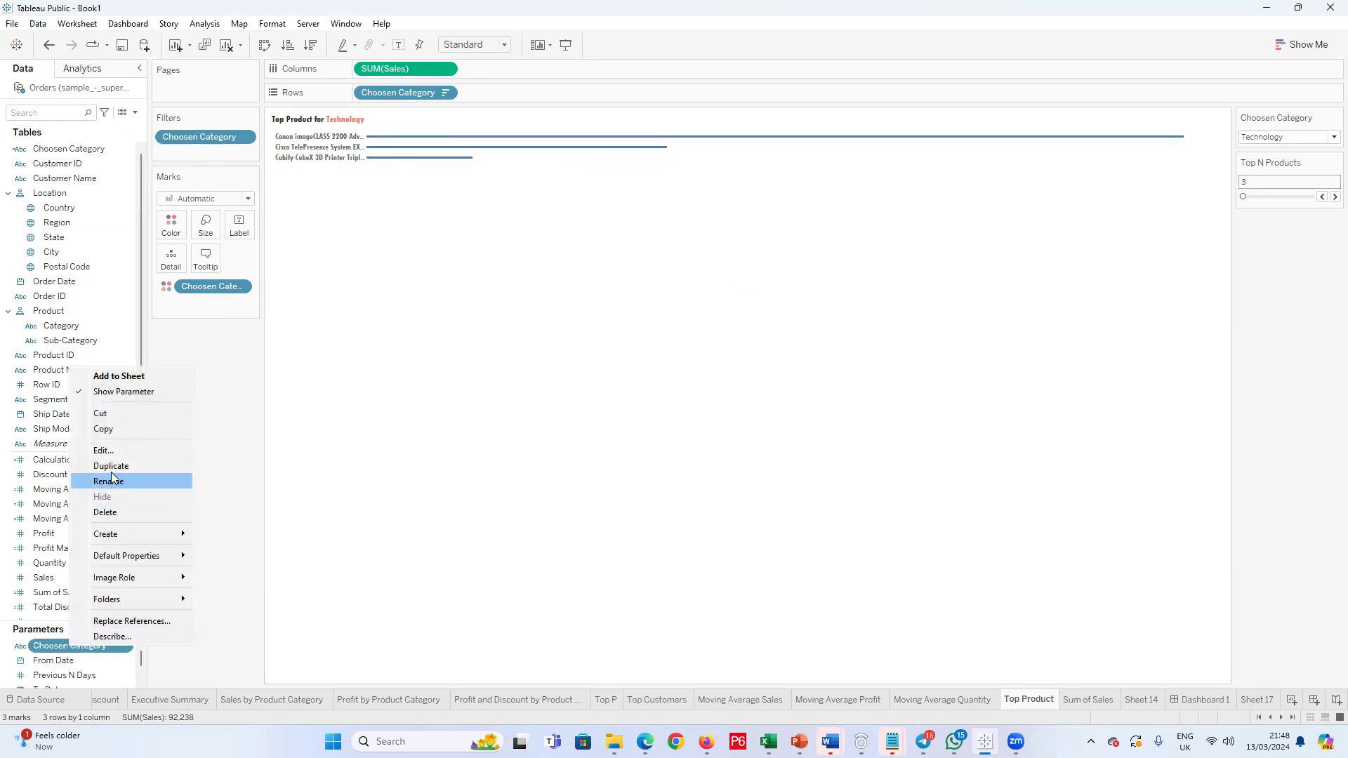
click(116, 450)
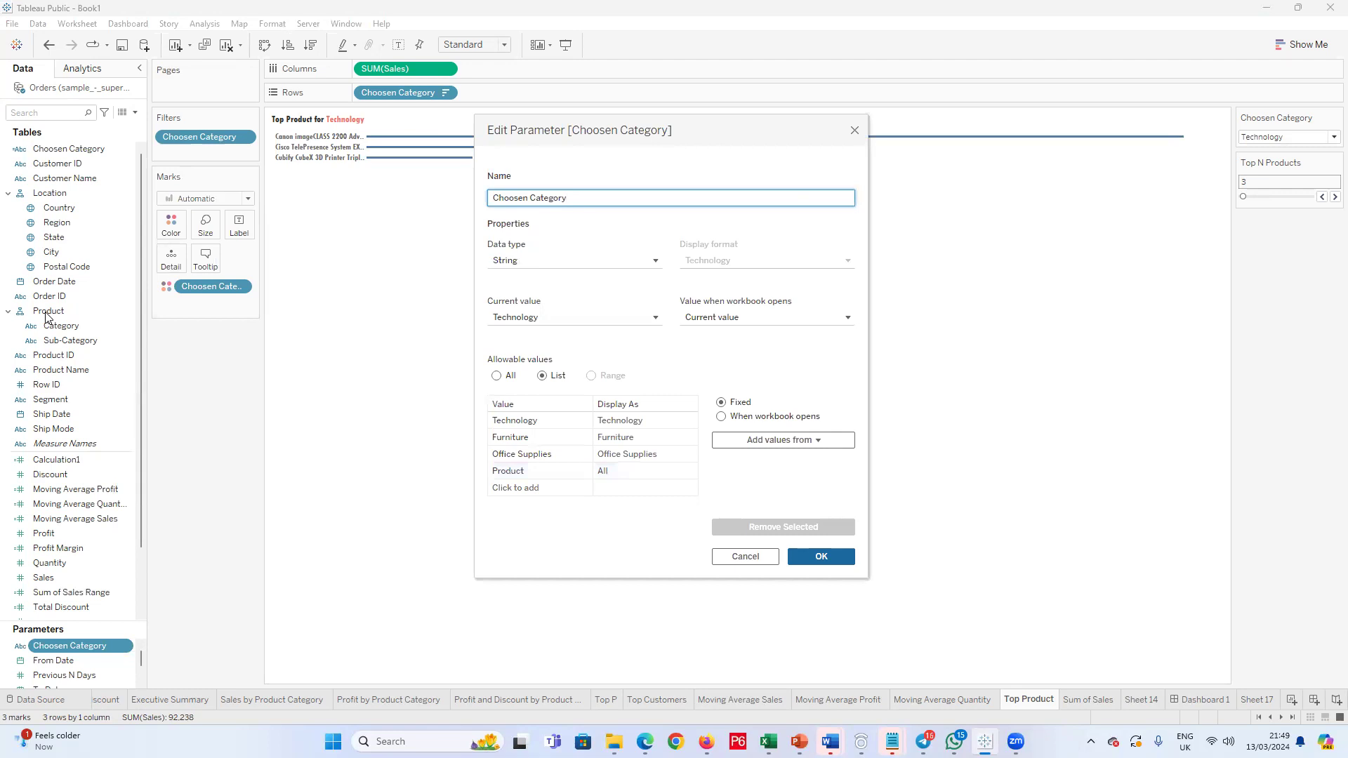
double_click(512, 471)
text(Category)
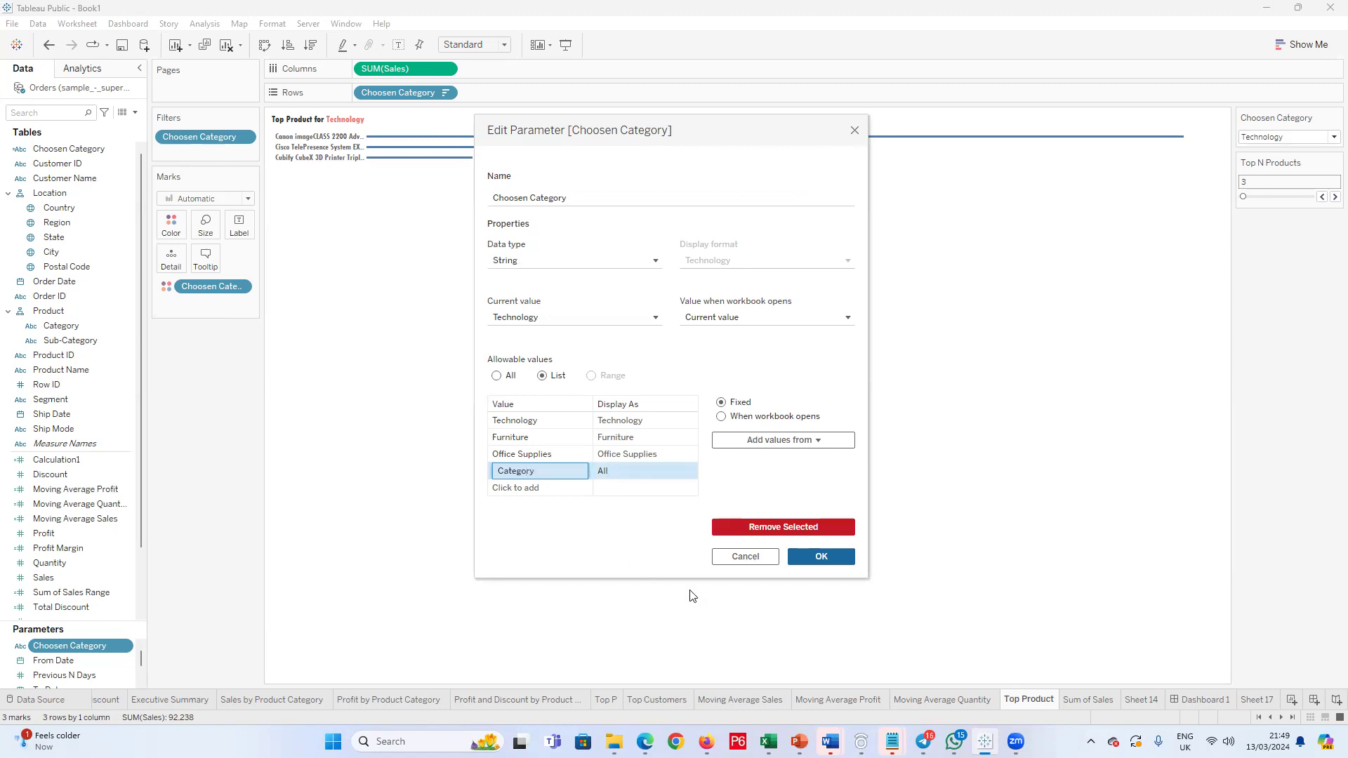
click(821, 556)
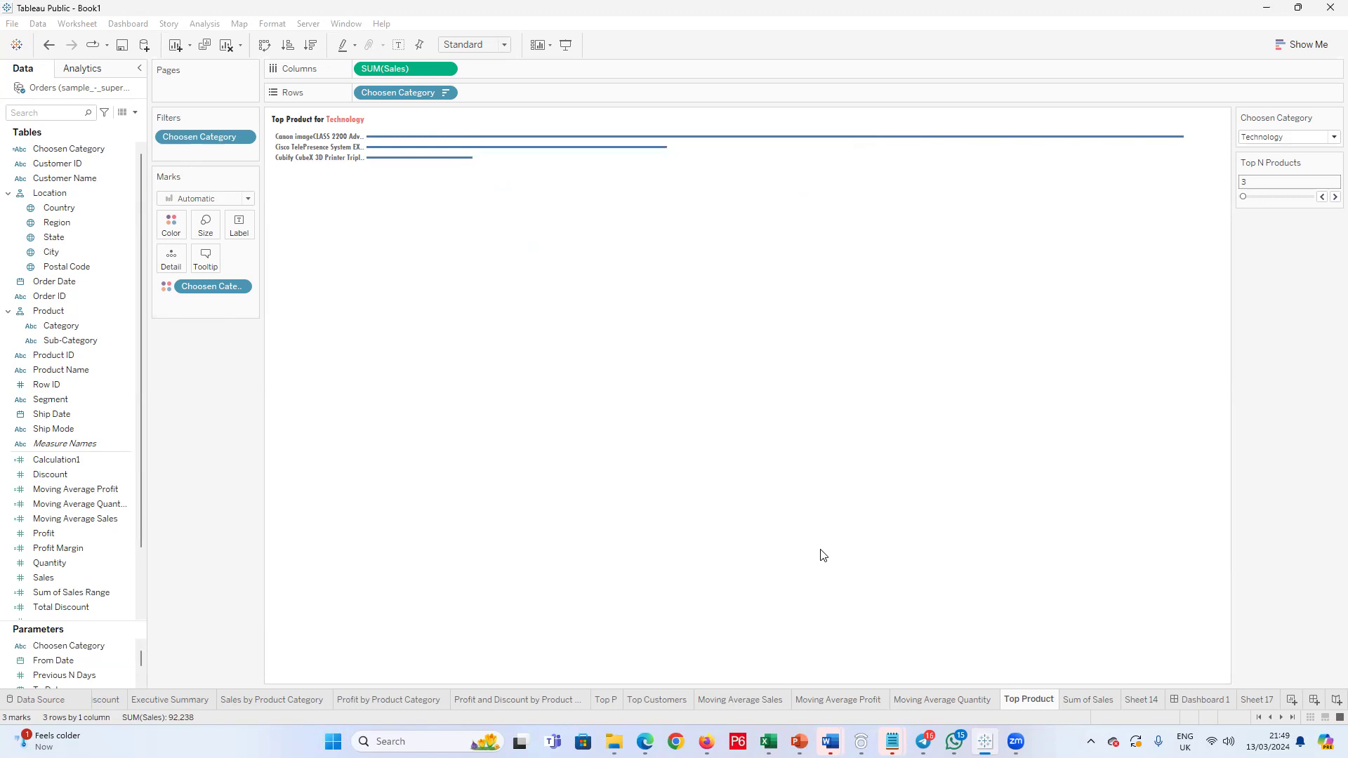
Step: Try the Choosen Category parameter with All on the Top Product sheet and undo the selection
click(1333, 137)
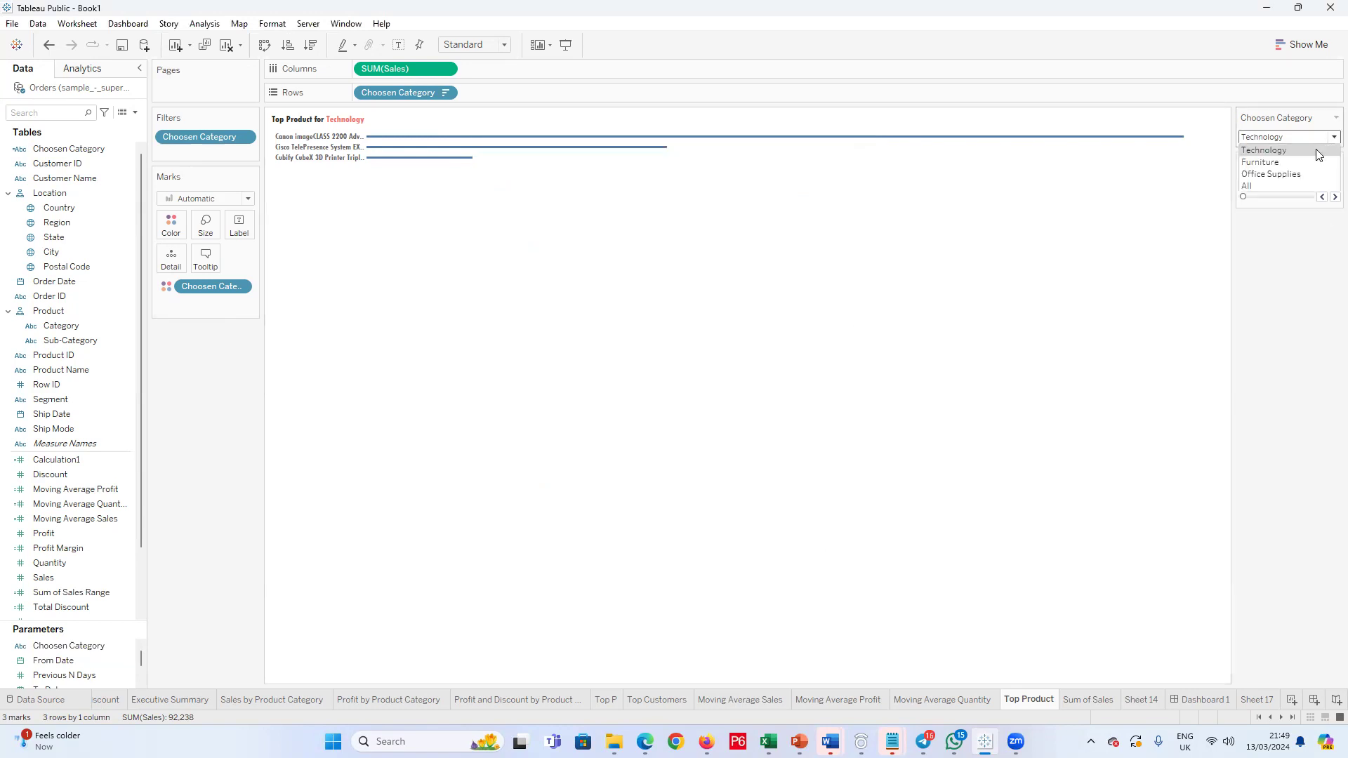
click(1281, 184)
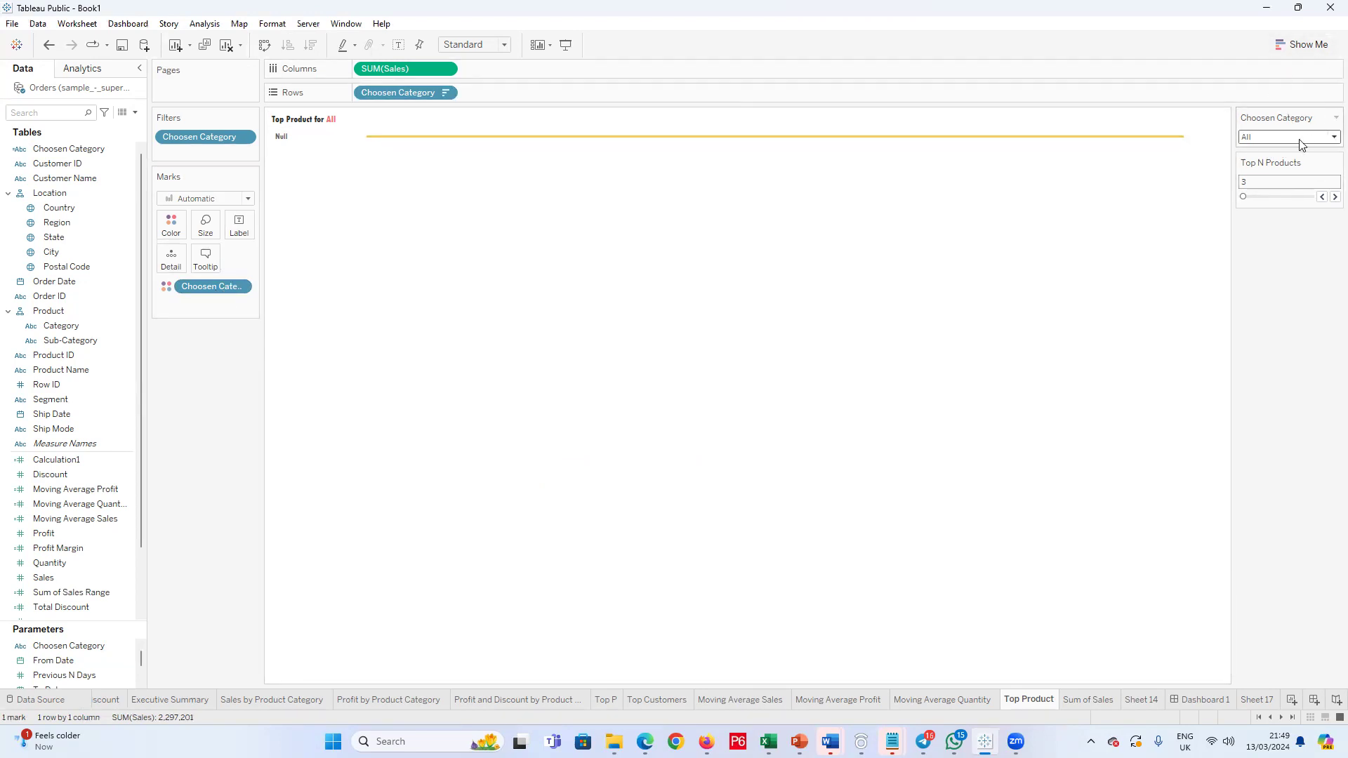
key(ctrl+z)
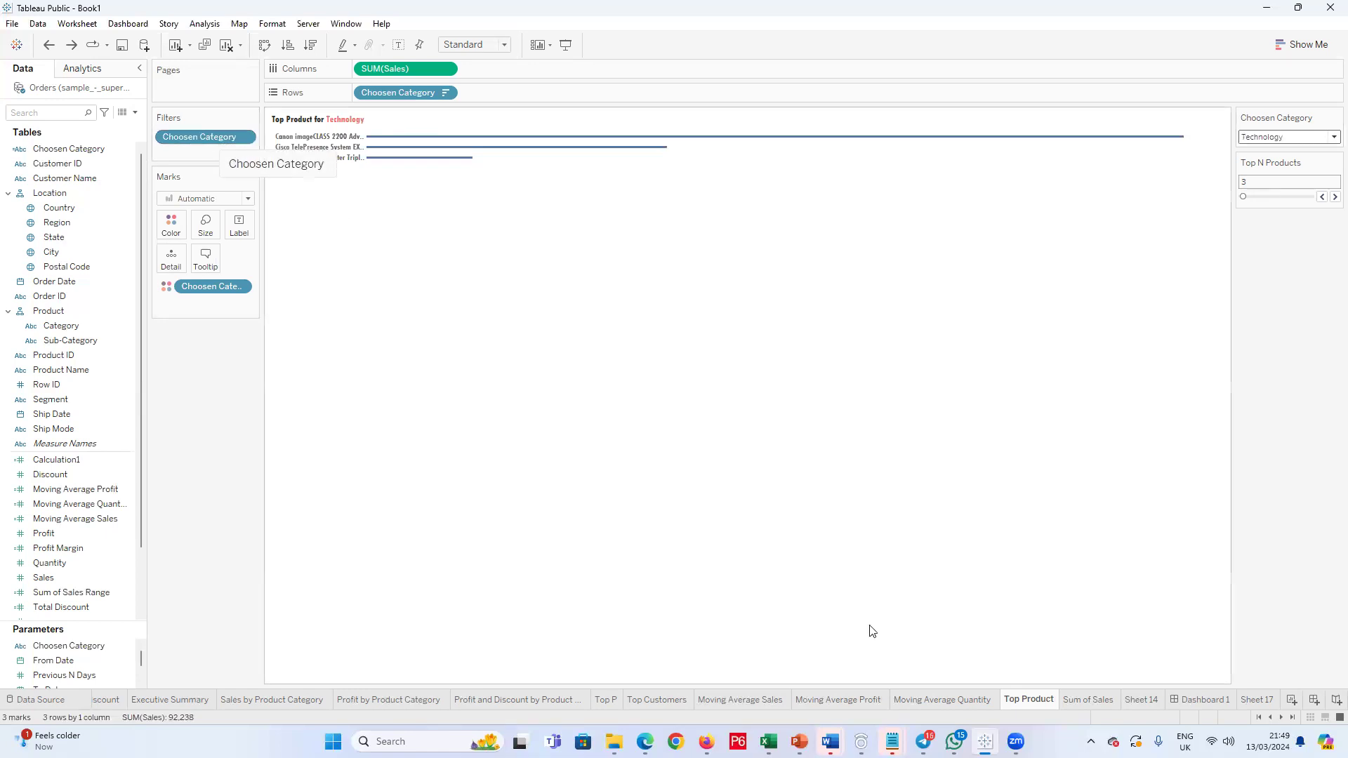
Step: On the Top P sheet, show the Product Name filter control and remove the Product Name filter
click(609, 702)
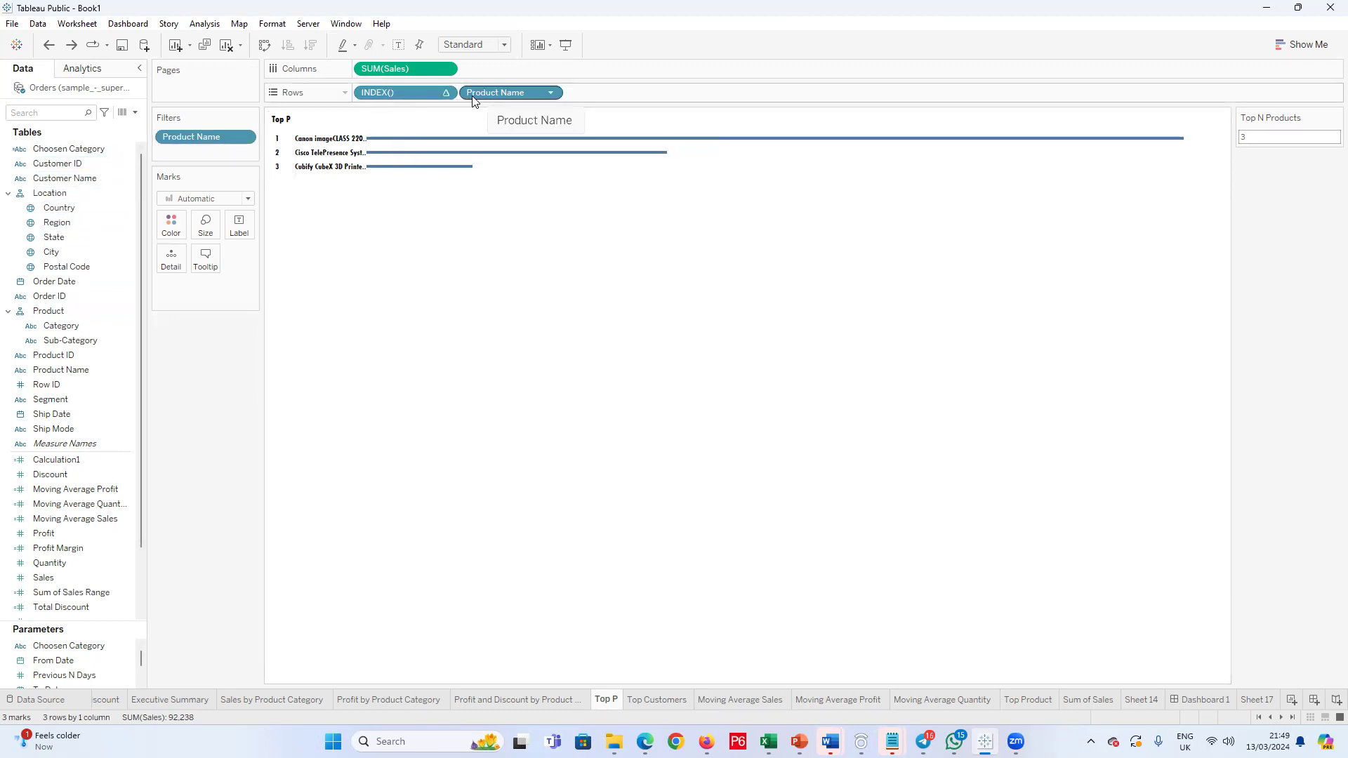
click(244, 138)
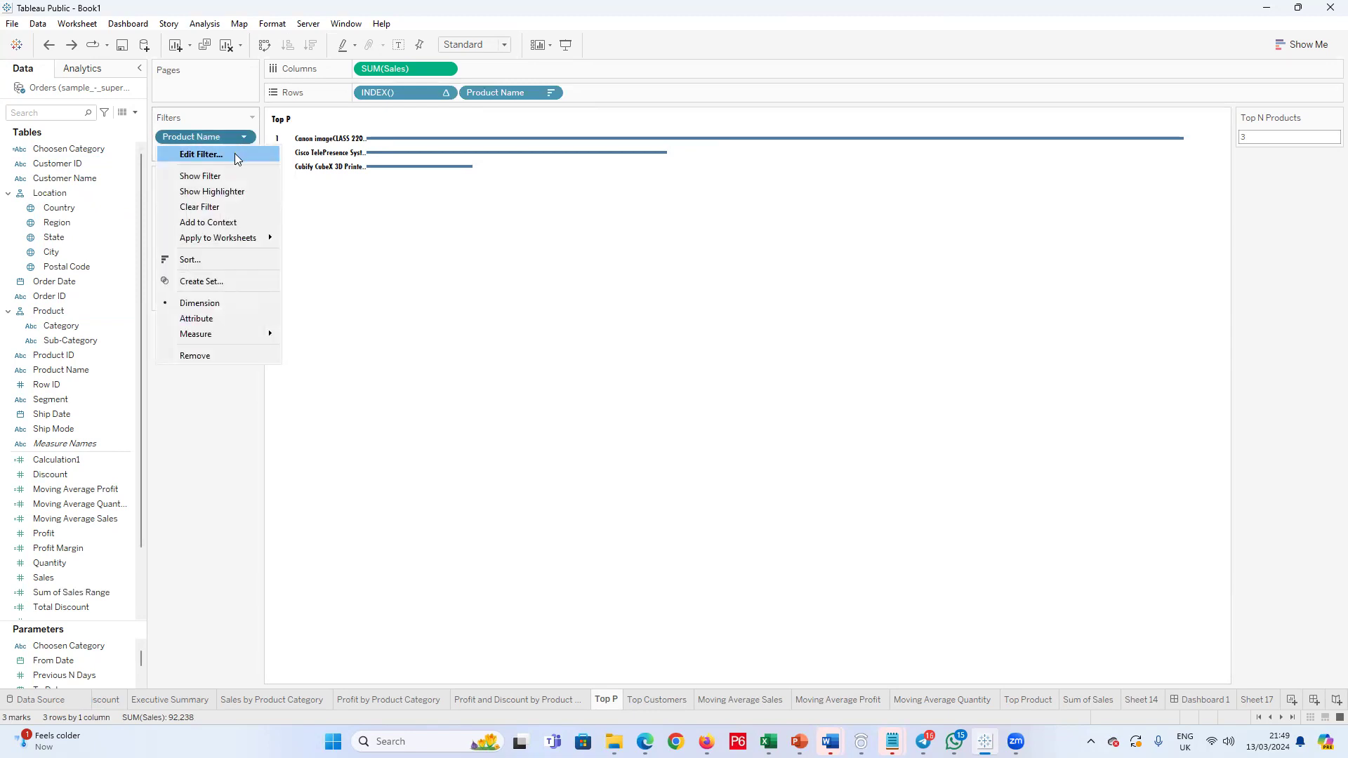
click(225, 176)
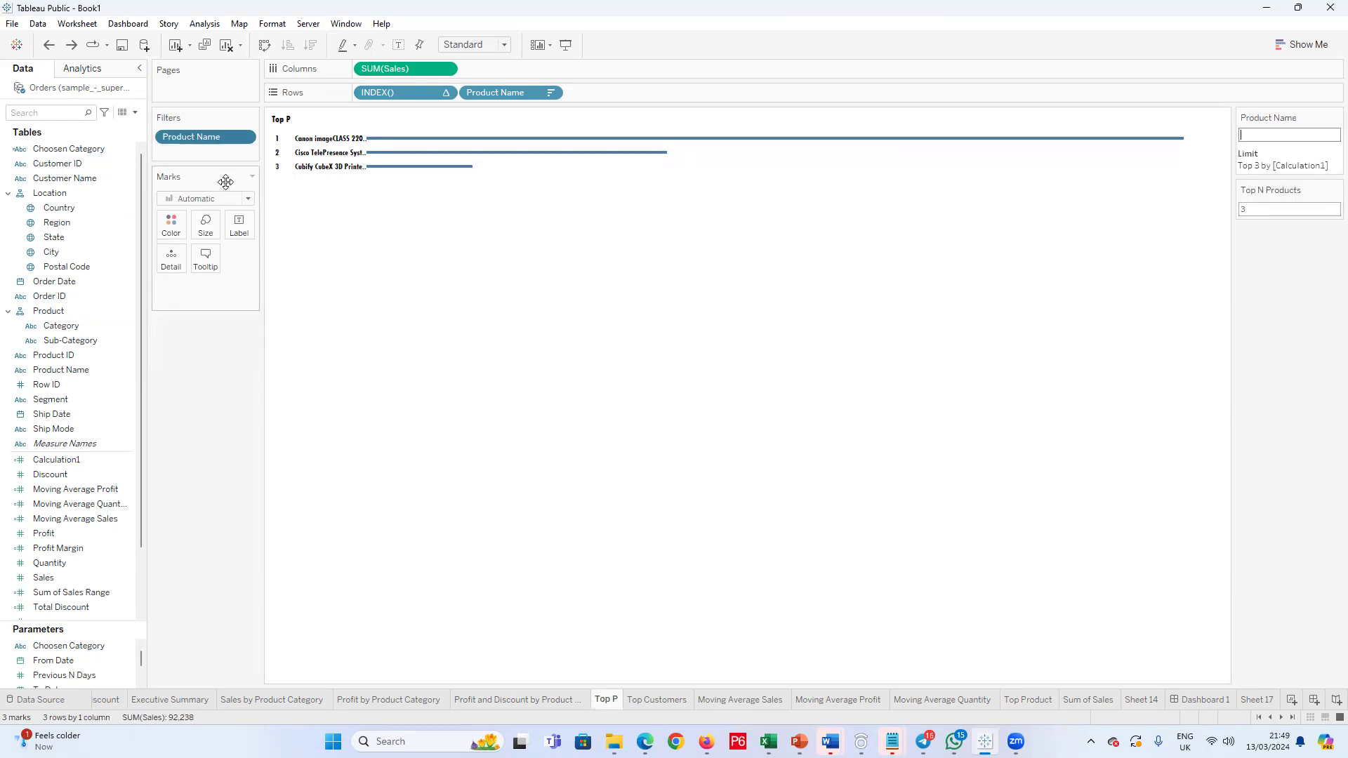
mouse_move(994, 148)
click(1336, 117)
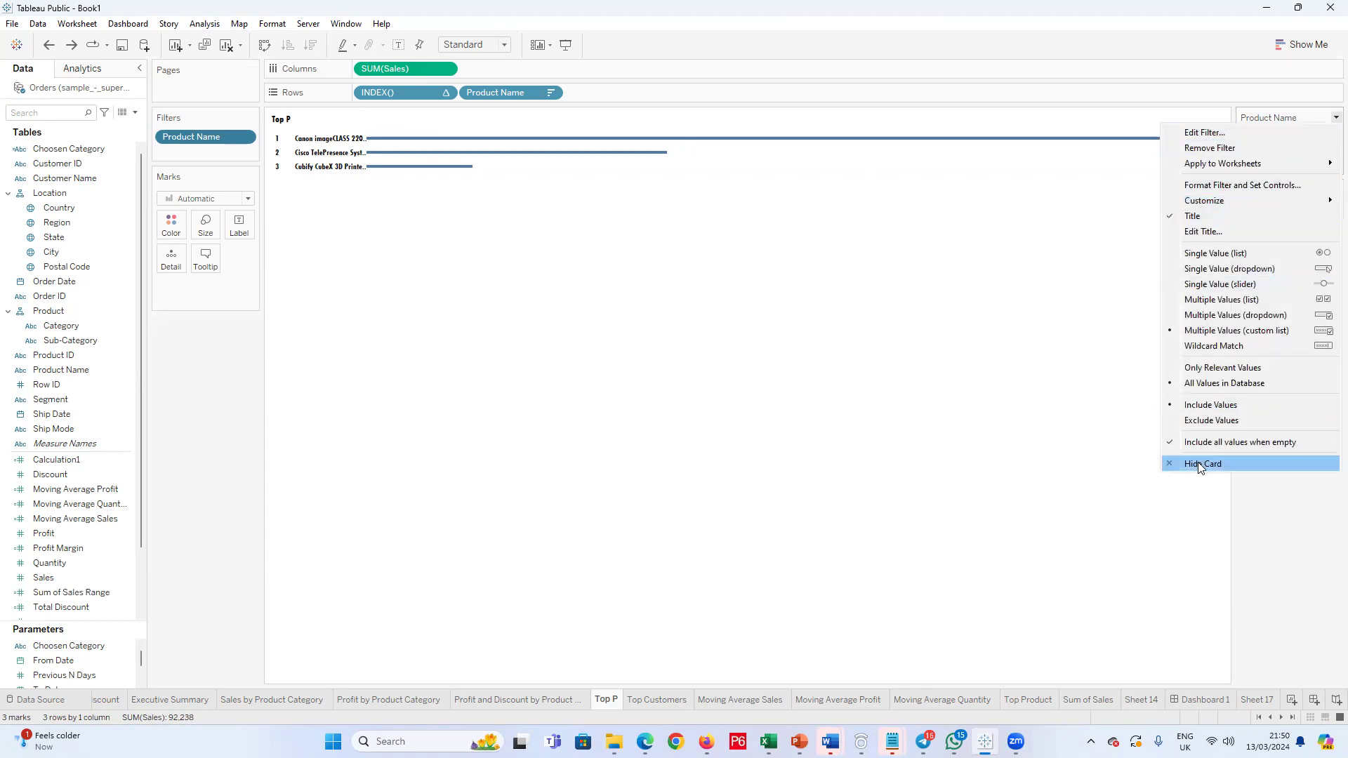
click(1209, 147)
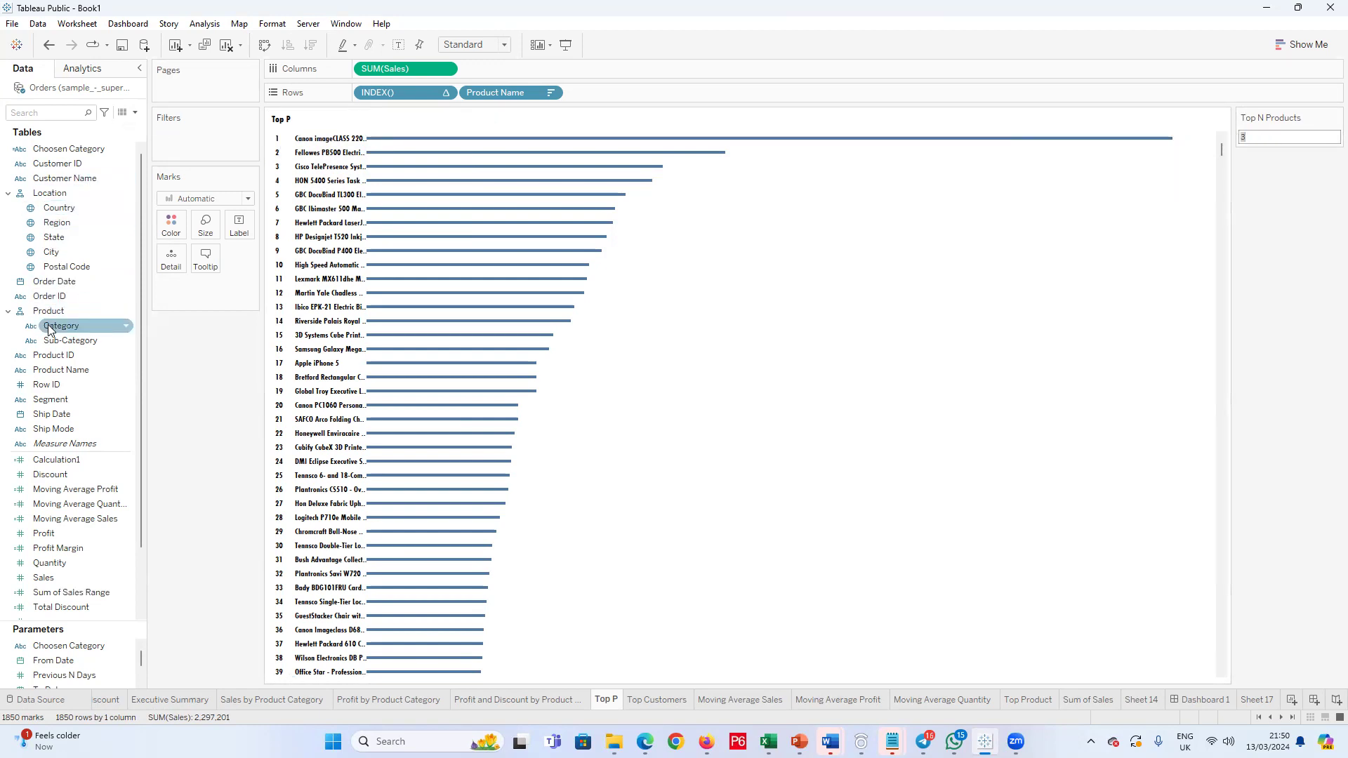
drag(56, 372, 182, 137)
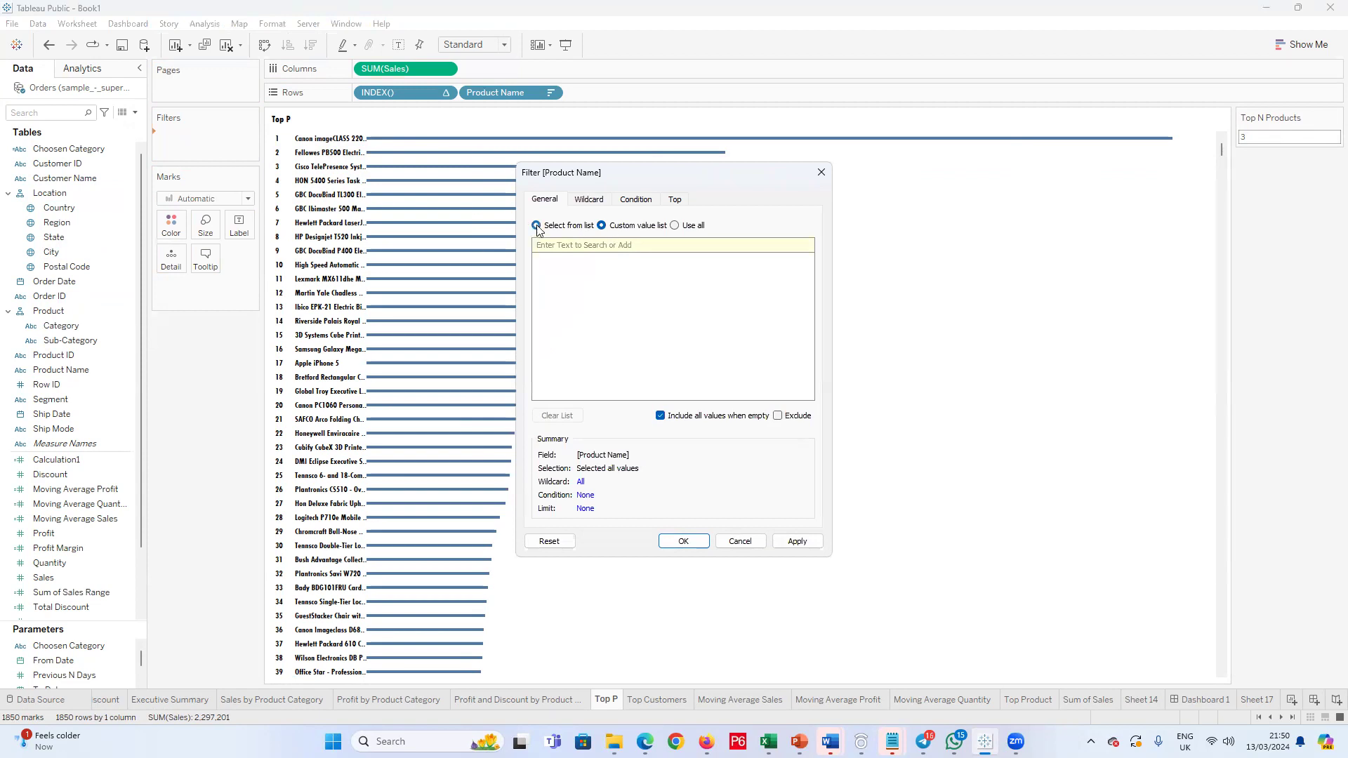
click(537, 226)
click(604, 203)
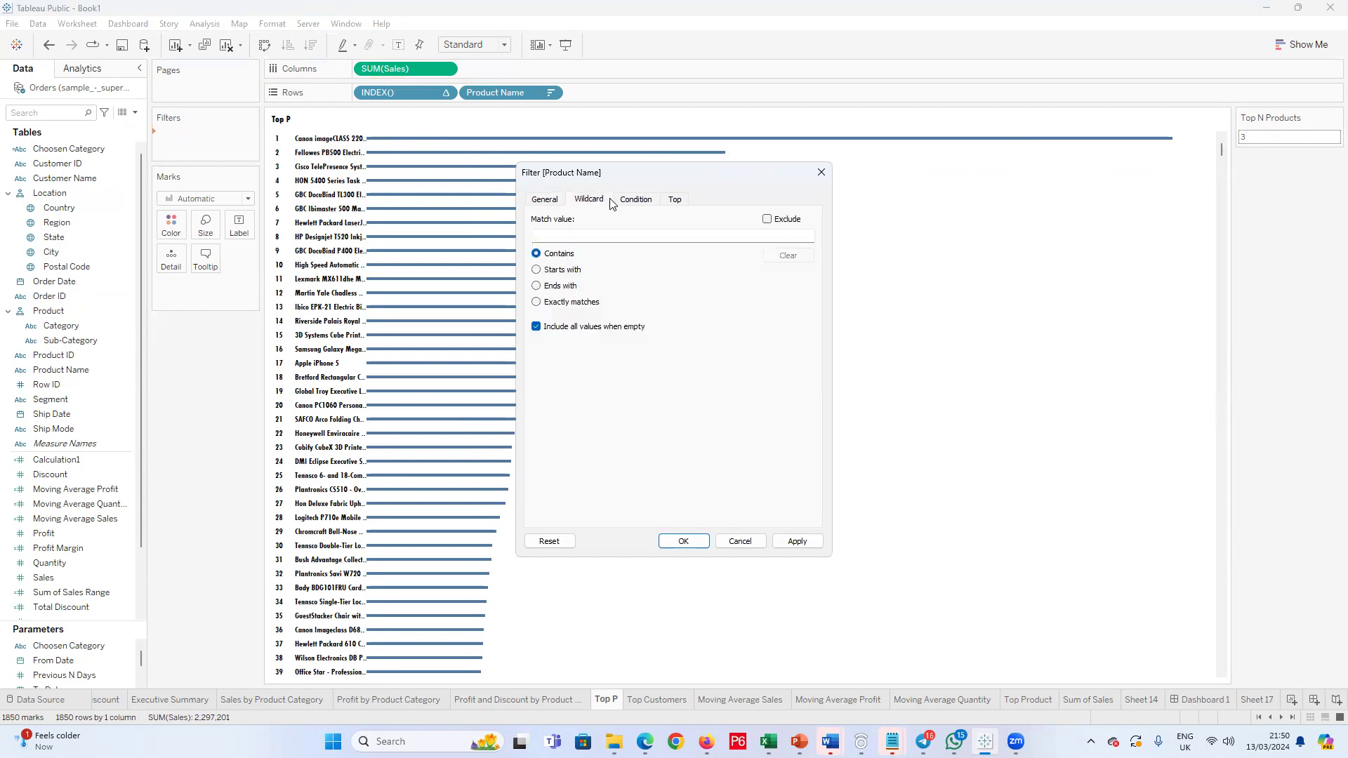
click(552, 203)
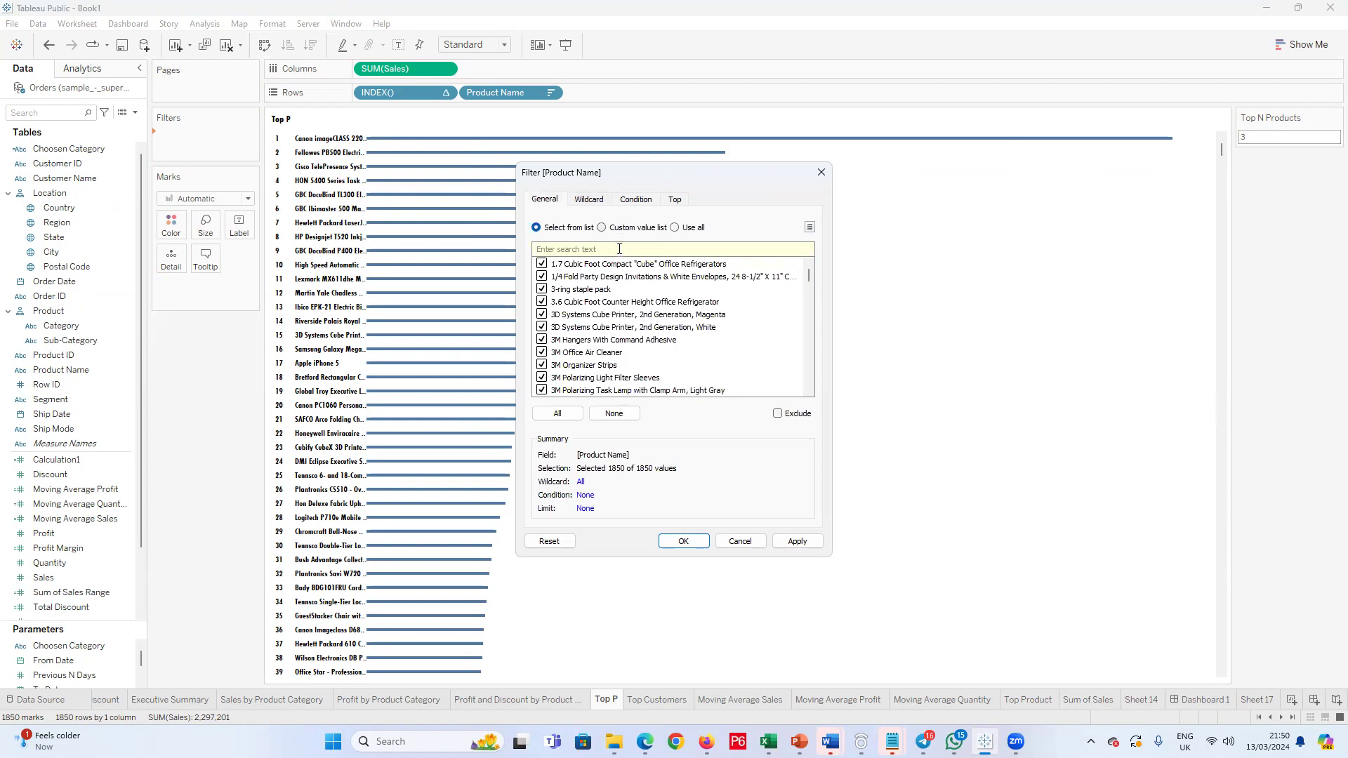
click(821, 172)
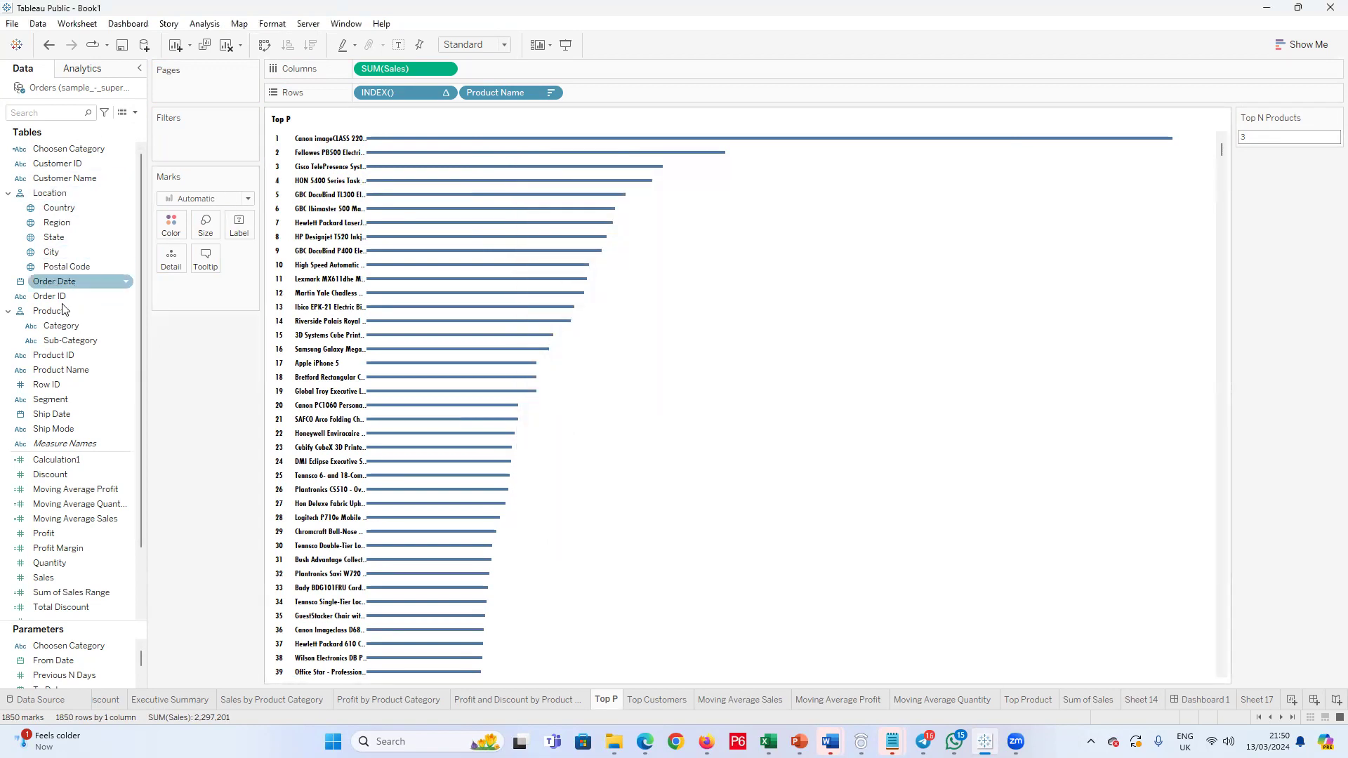
Step: Add a Category filter to the Top P sheet with Furniture, Office Supplies and Technology selected, and show its filter control
drag(57, 335, 175, 138)
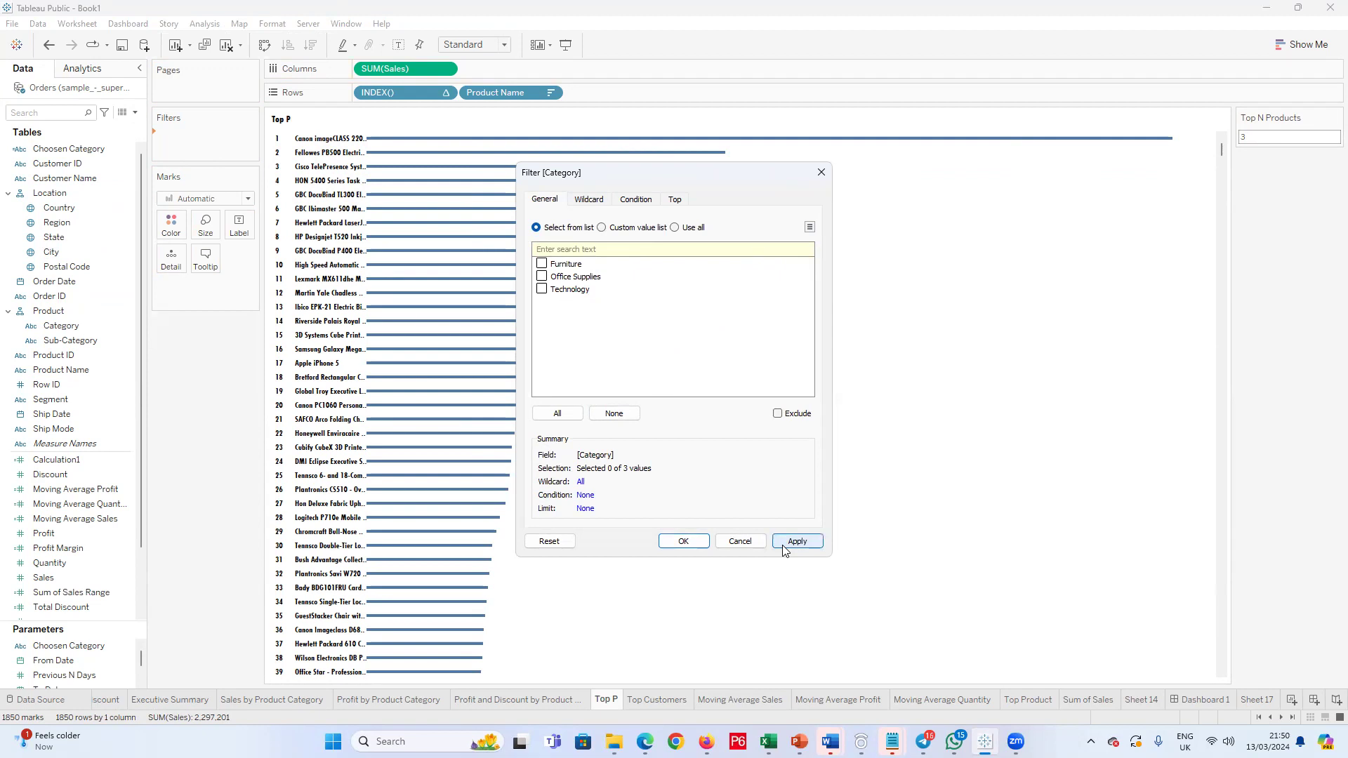
click(541, 264)
click(541, 276)
click(789, 542)
click(821, 172)
right_click(203, 141)
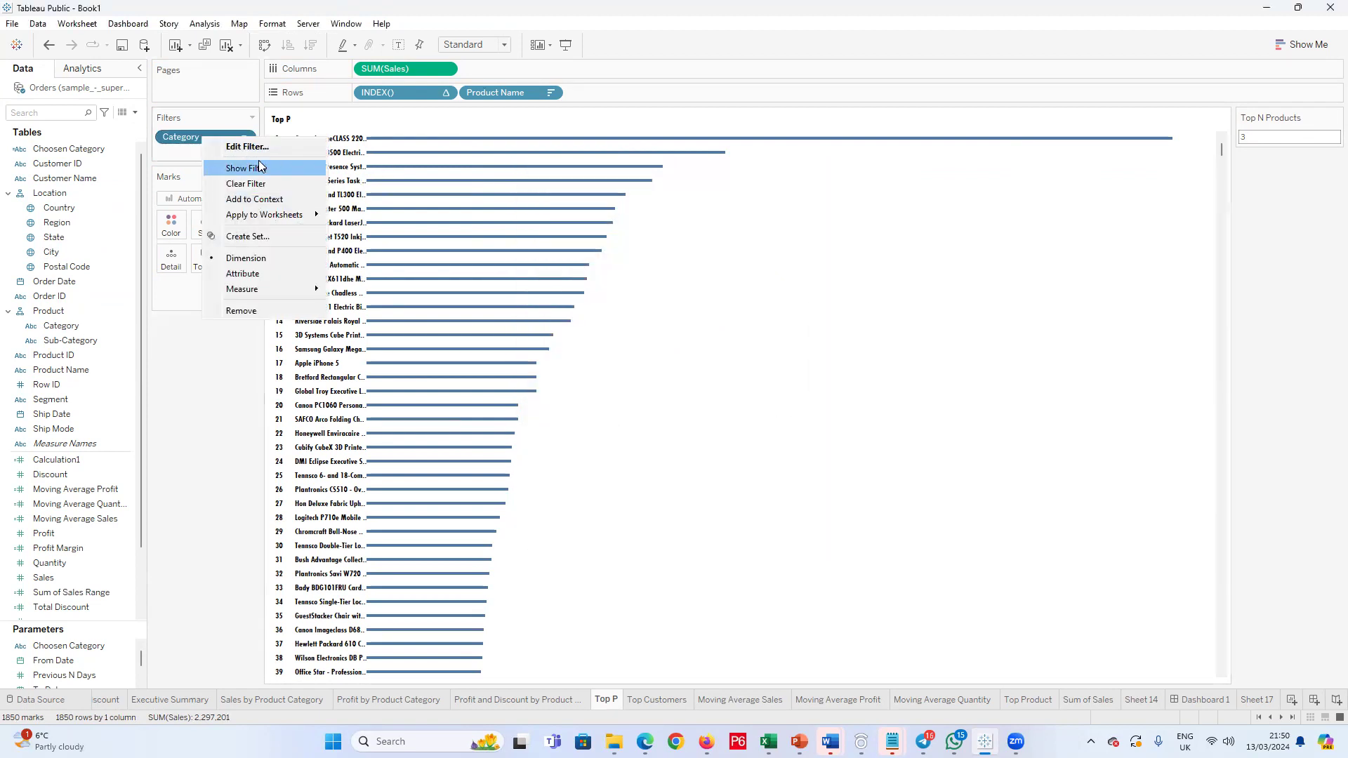
click(258, 163)
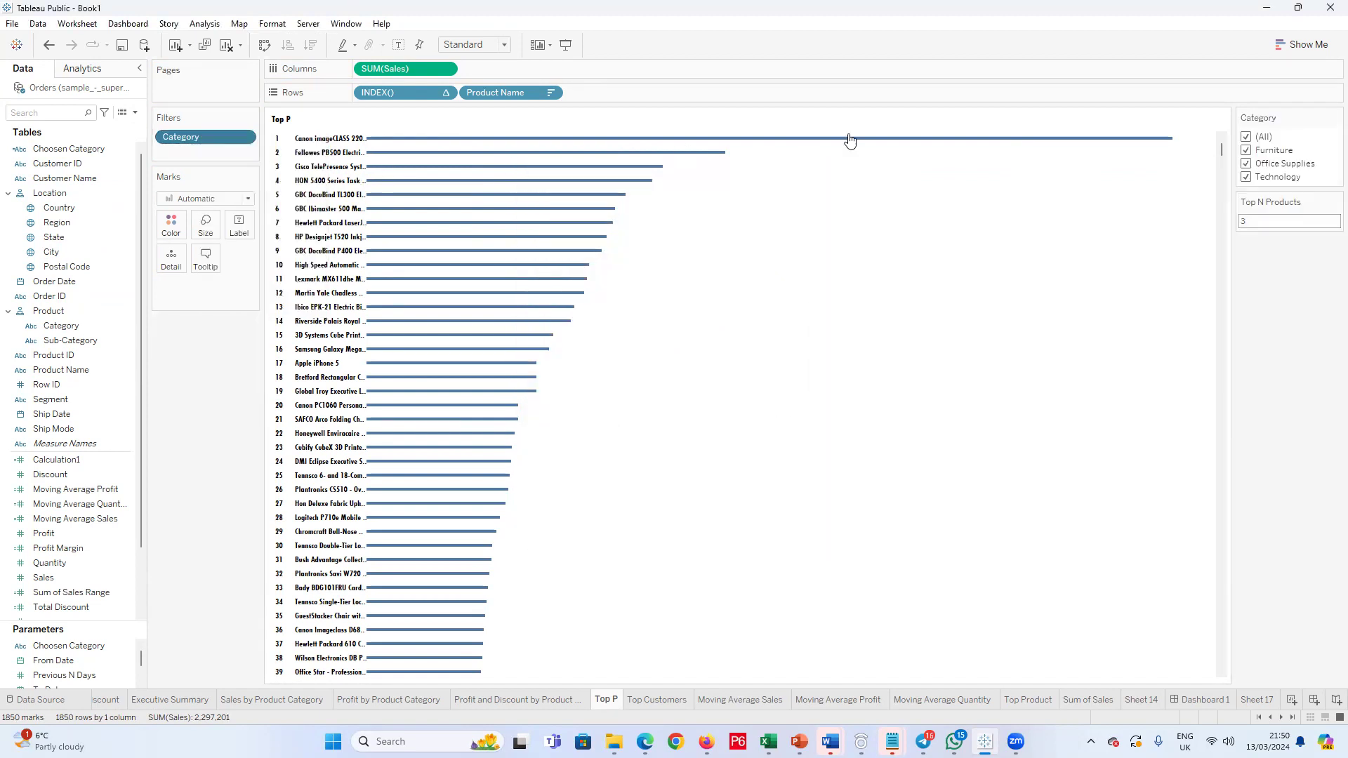
Step: Test the Category filter by clearing all values, toggling All, isolating Furniture, and reselecting Office Supplies and Technology
click(1248, 163)
click(1248, 151)
click(1243, 176)
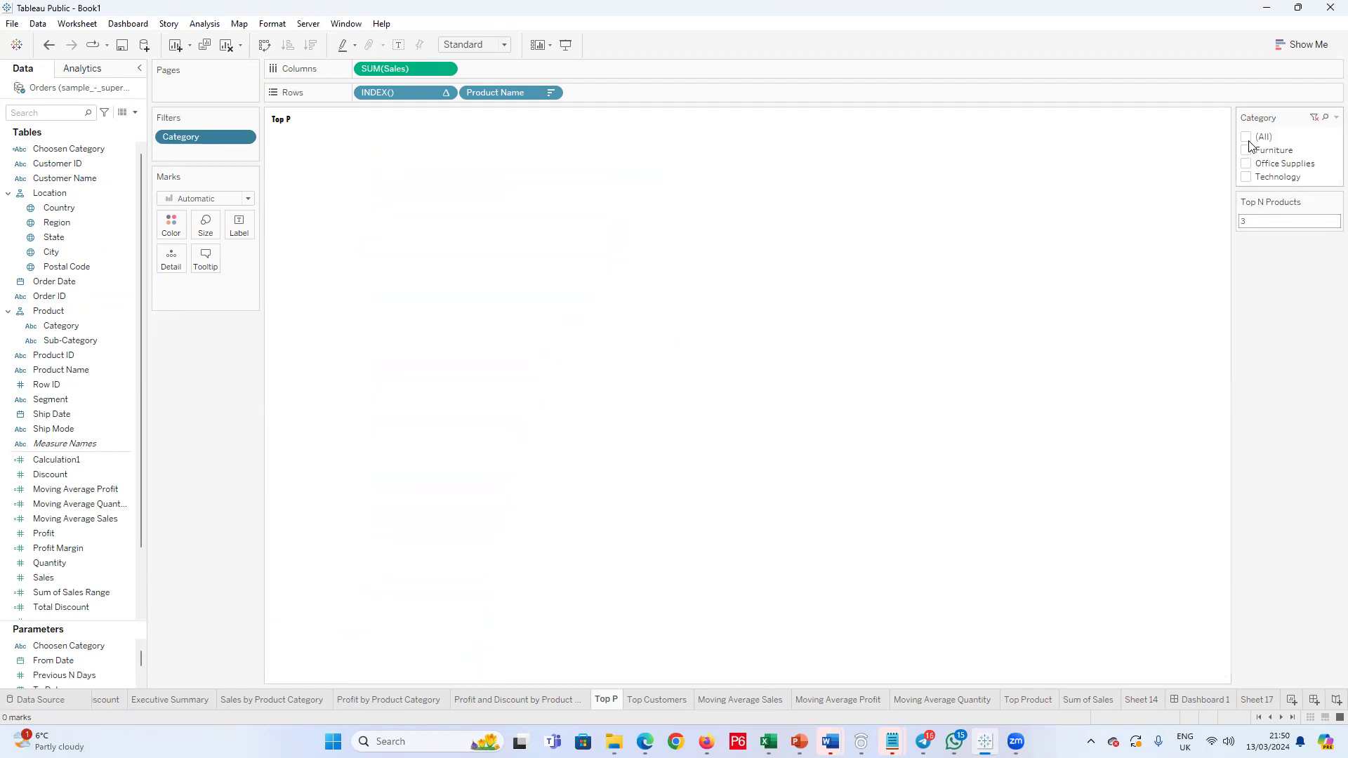
click(1247, 138)
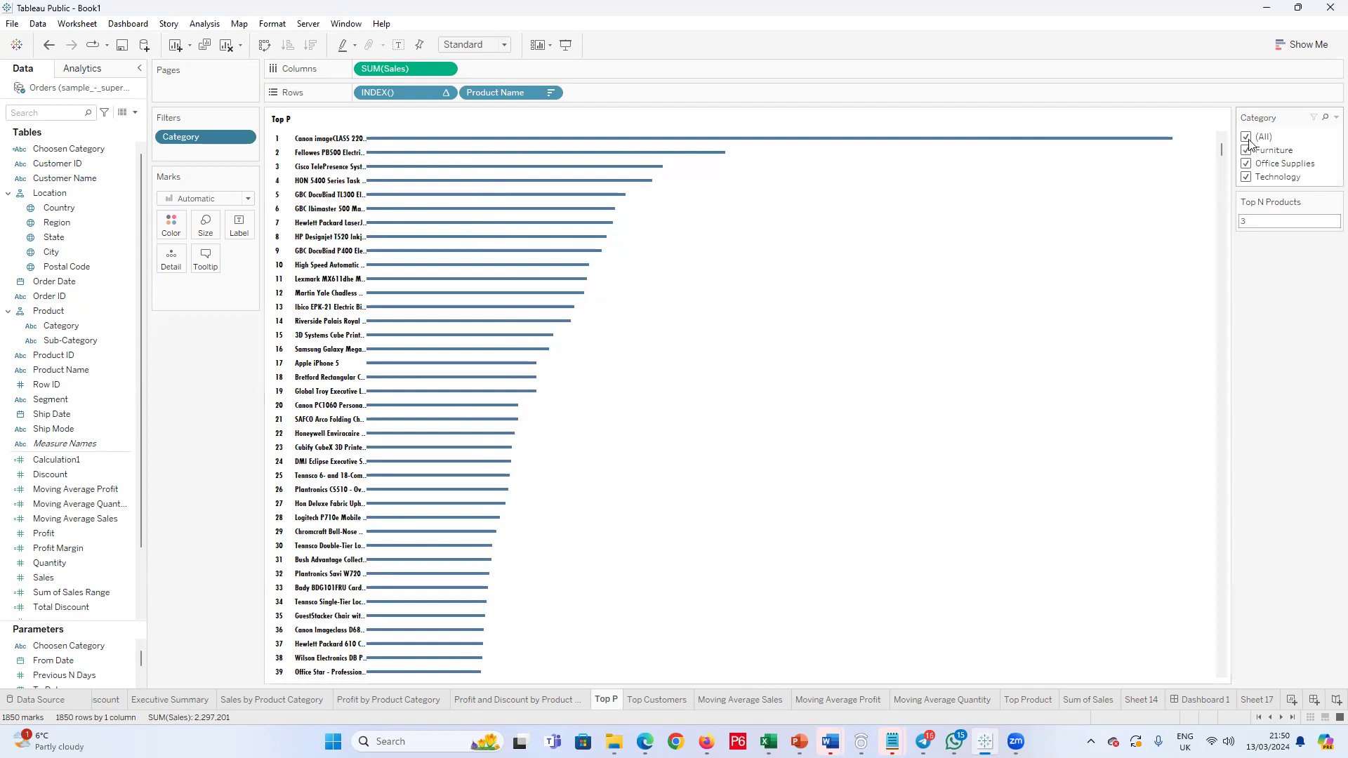
click(1247, 138)
click(1247, 151)
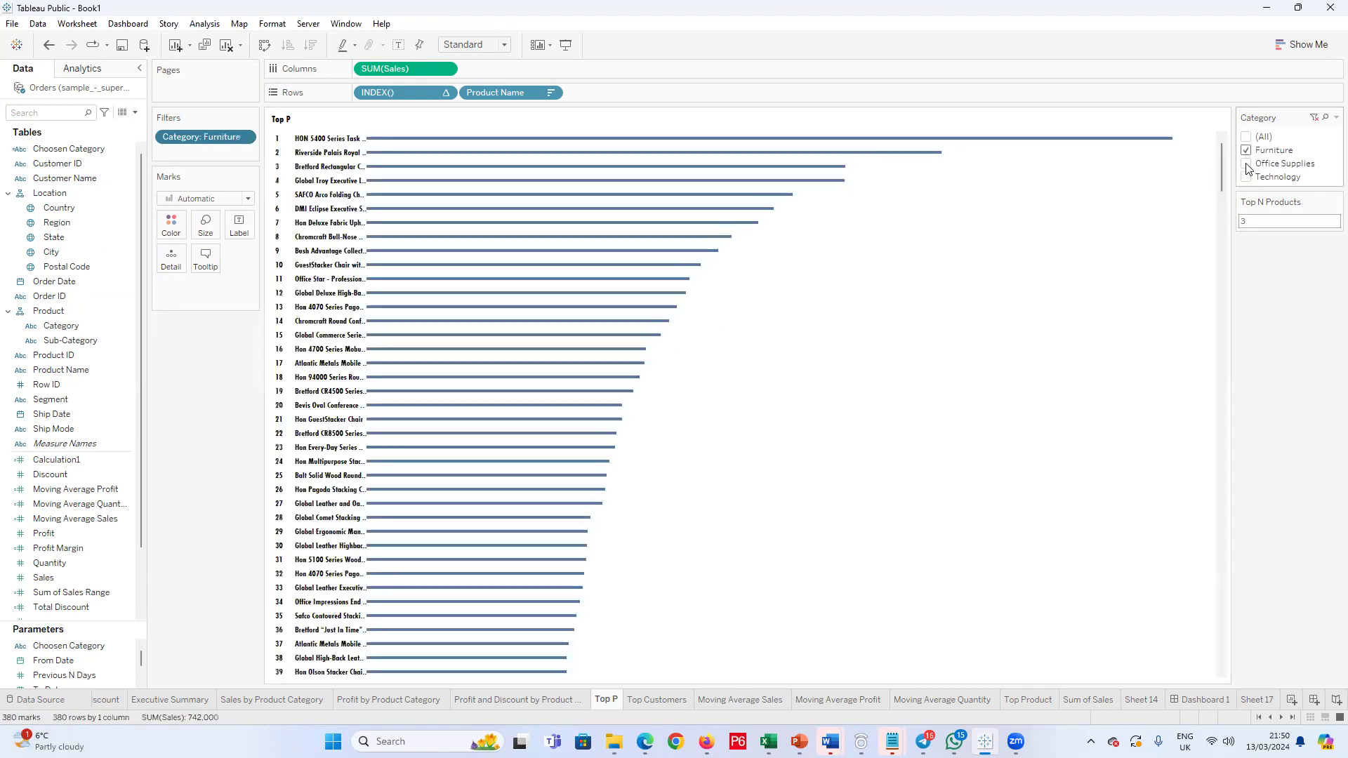
click(1246, 165)
click(1246, 179)
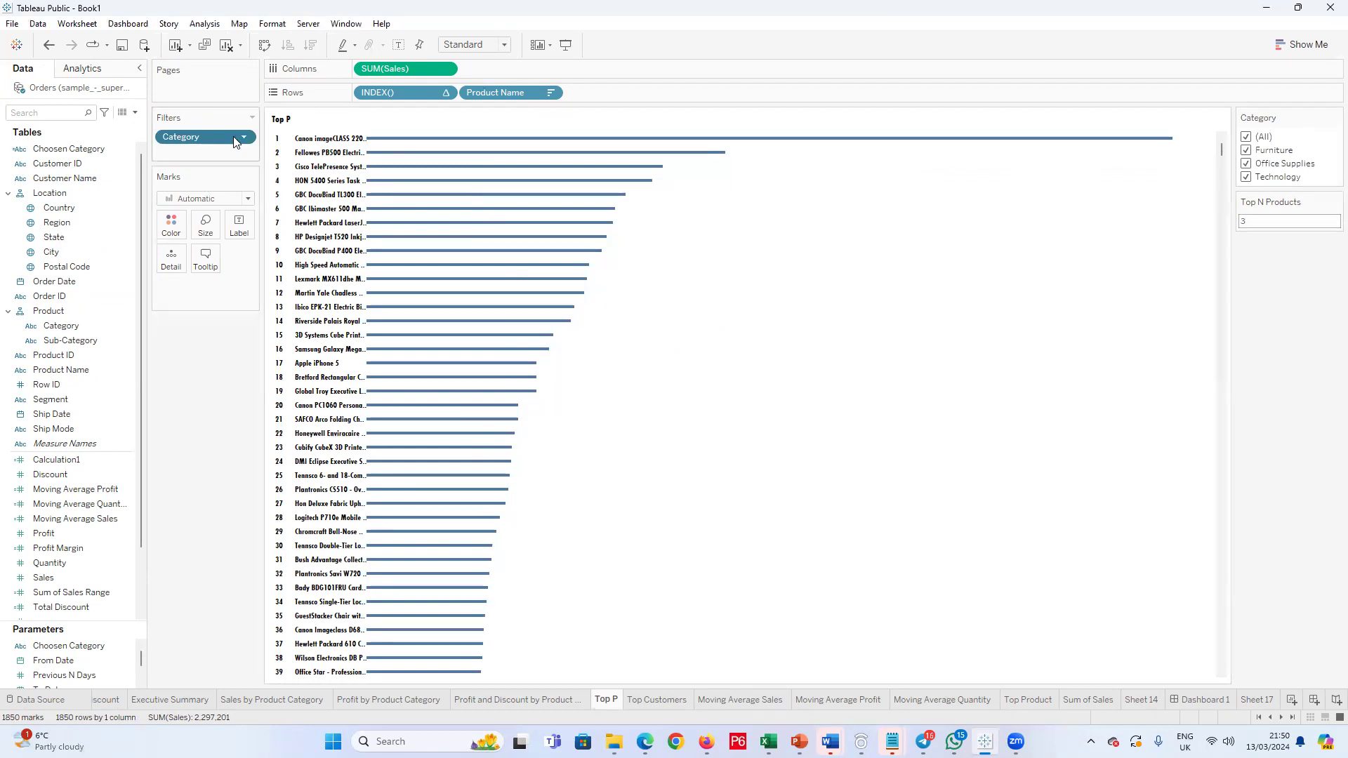
Step: Undo the Category filter changes on the Top P sheet back to the original Product Name filter
key(ctrl+z)
key(ctrl+z)
key(ctrl+z)
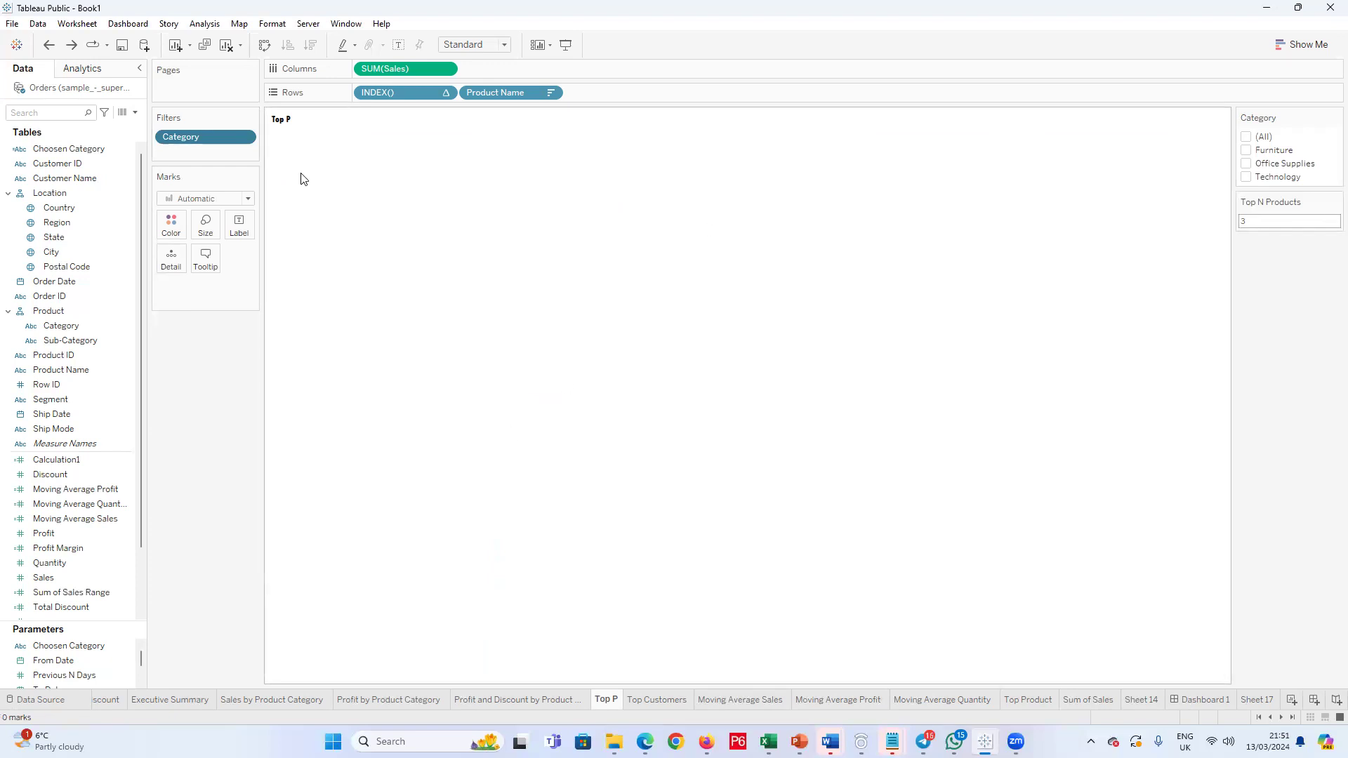
key(ctrl+y)
key(ctrl+z)
key(ctrl+y)
key(ctrl+y)
key(ctrl+y)
key(ctrl+y)
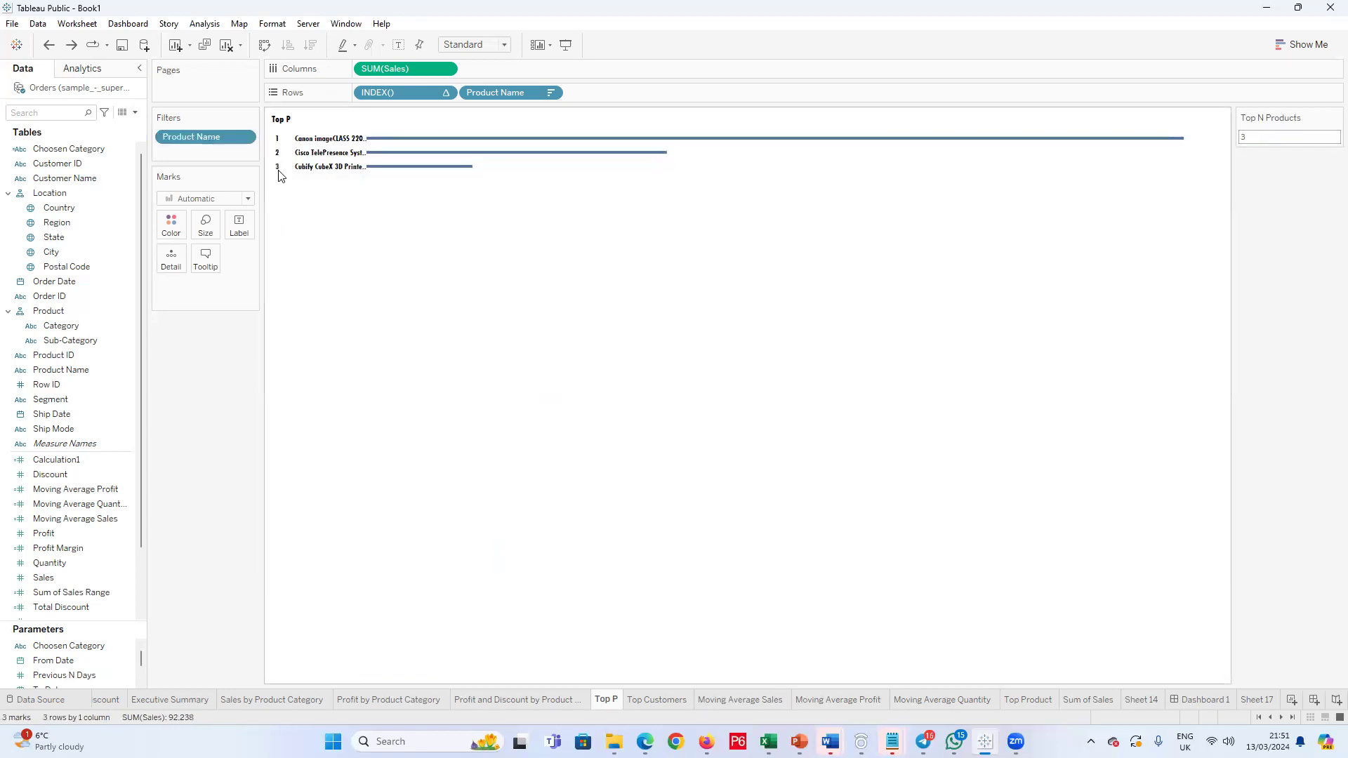
Step: Review the Choosen Category options on the Top Product sheet, then compare the ranked charts on Dashboard 1 and Top Customers
click(1027, 700)
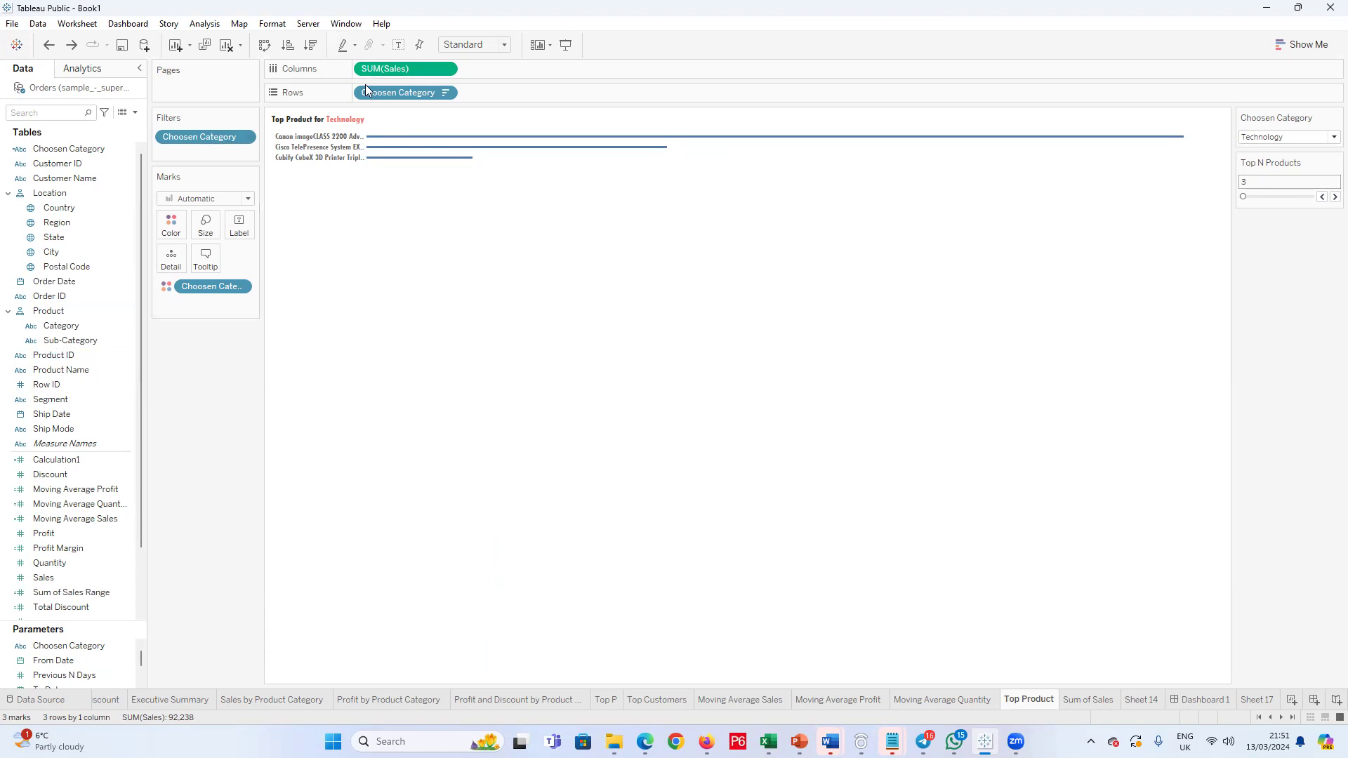
click(1332, 138)
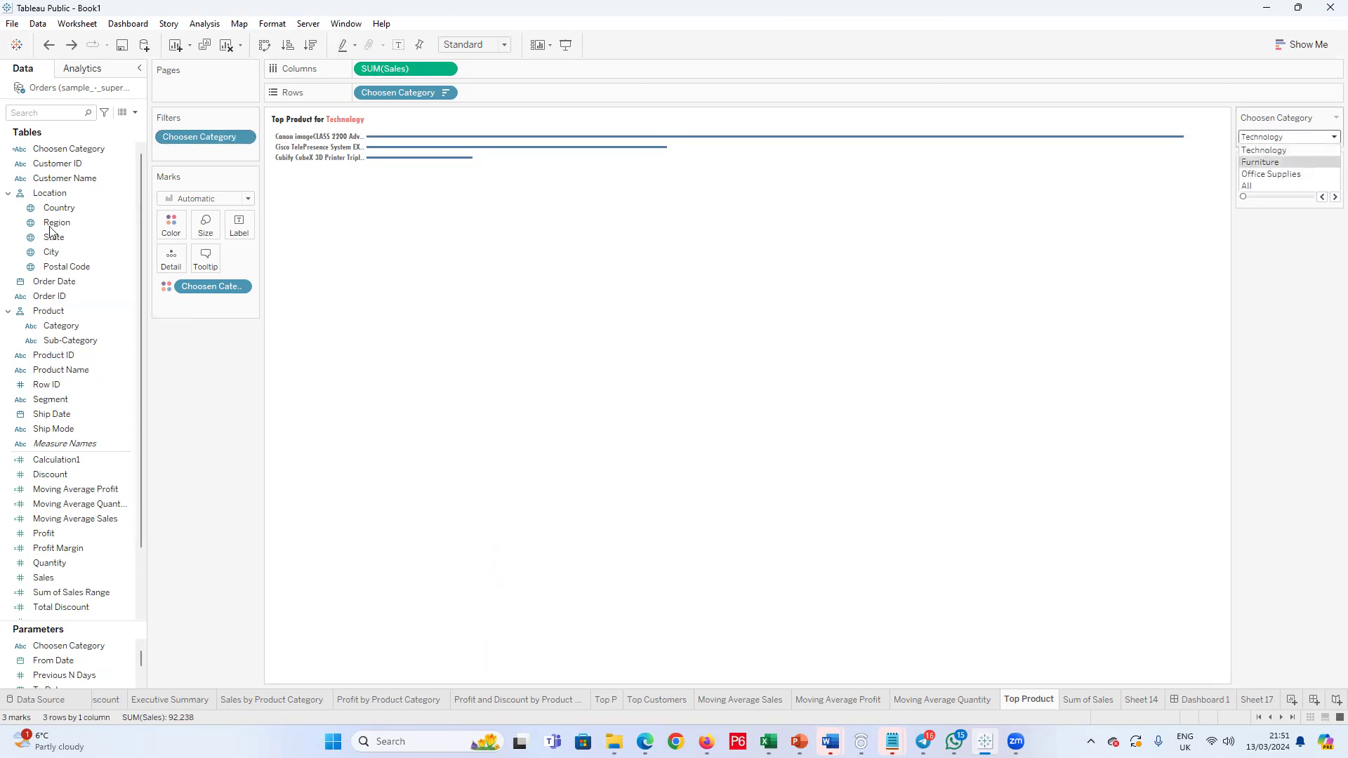
click(152, 376)
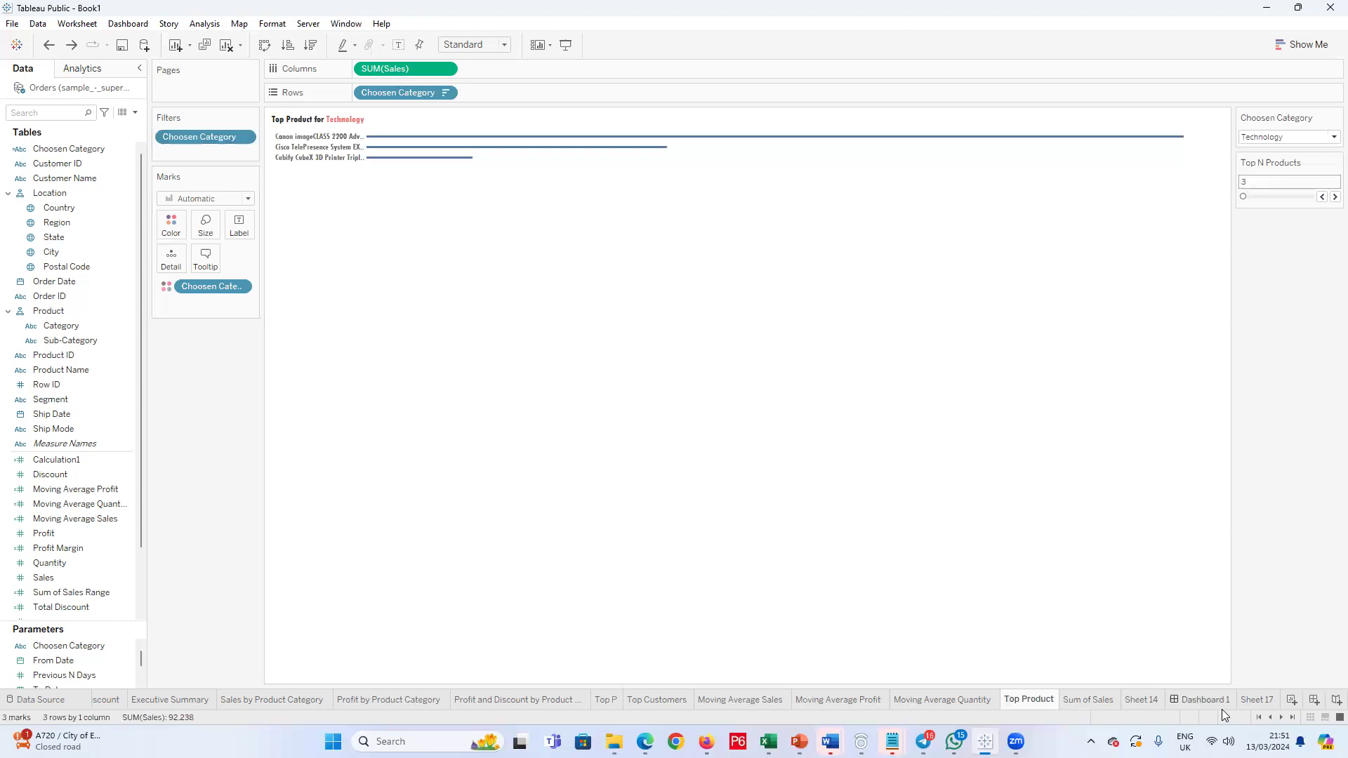
click(1186, 700)
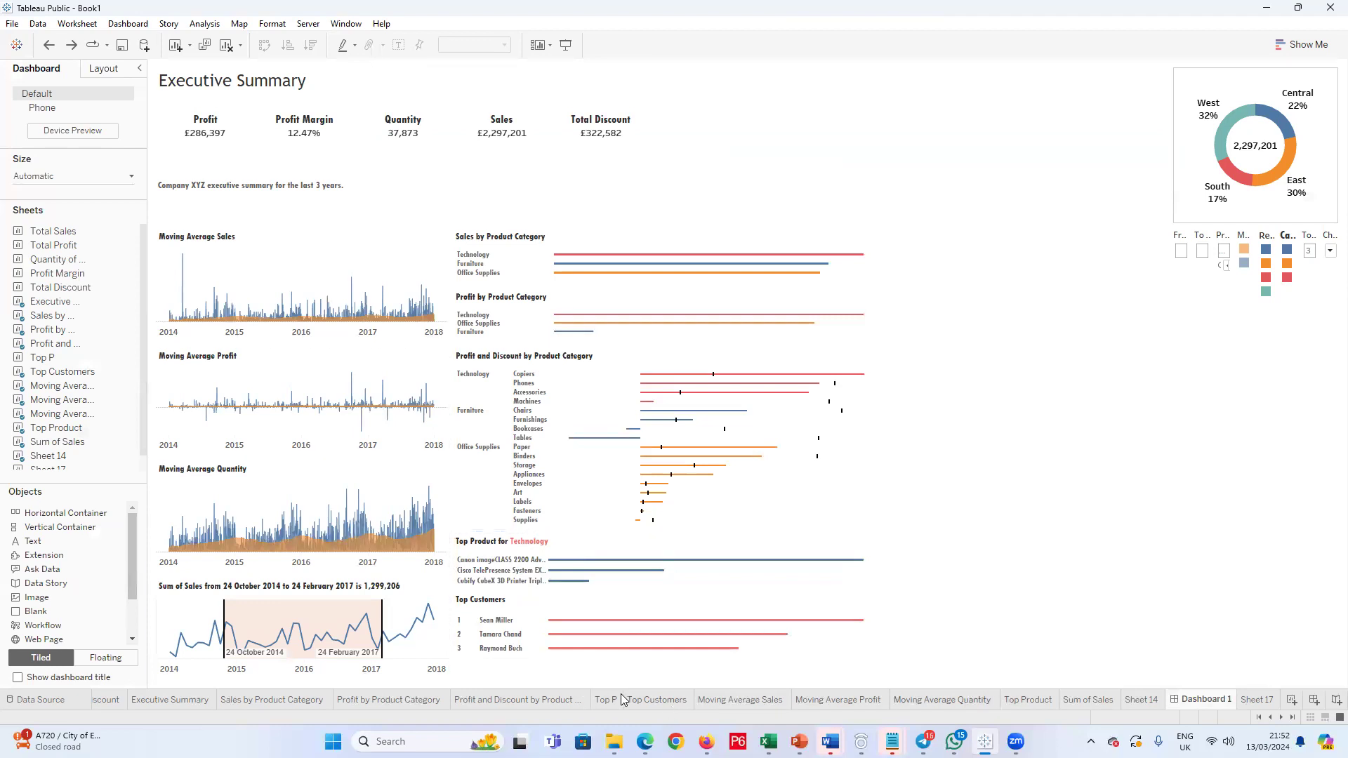
click(652, 700)
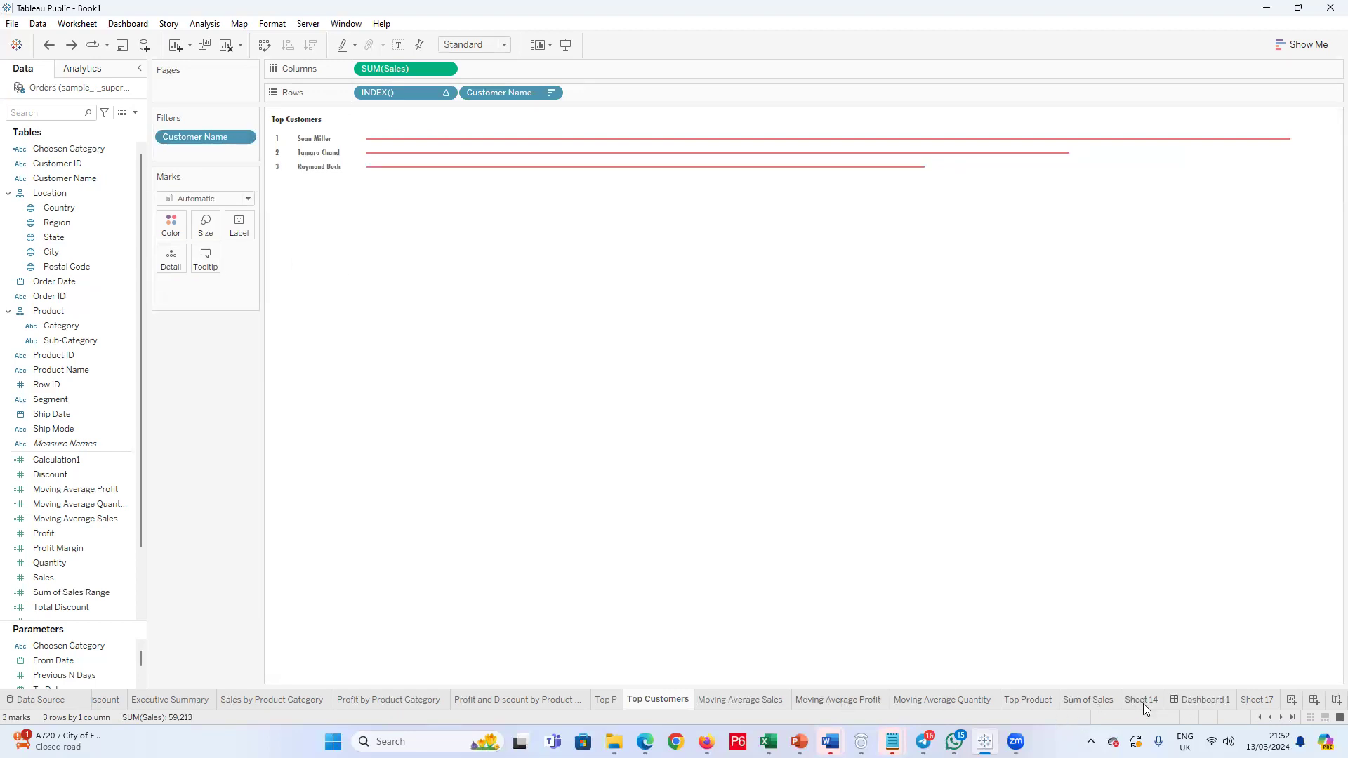
Step: On the Top Product sheet, add a discrete INDEX() calculation to Rows ahead of Choosen Category
click(1035, 702)
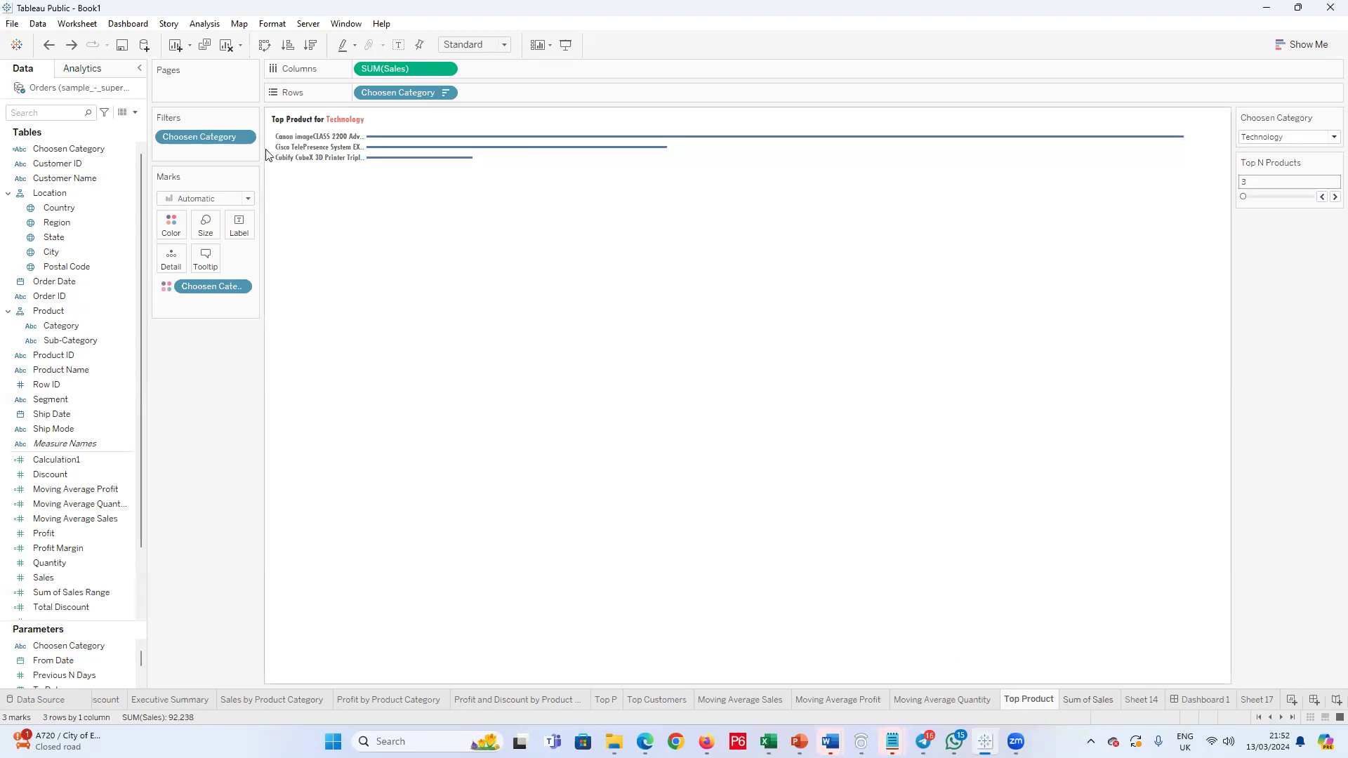
right_click(225, 308)
double_click(206, 315)
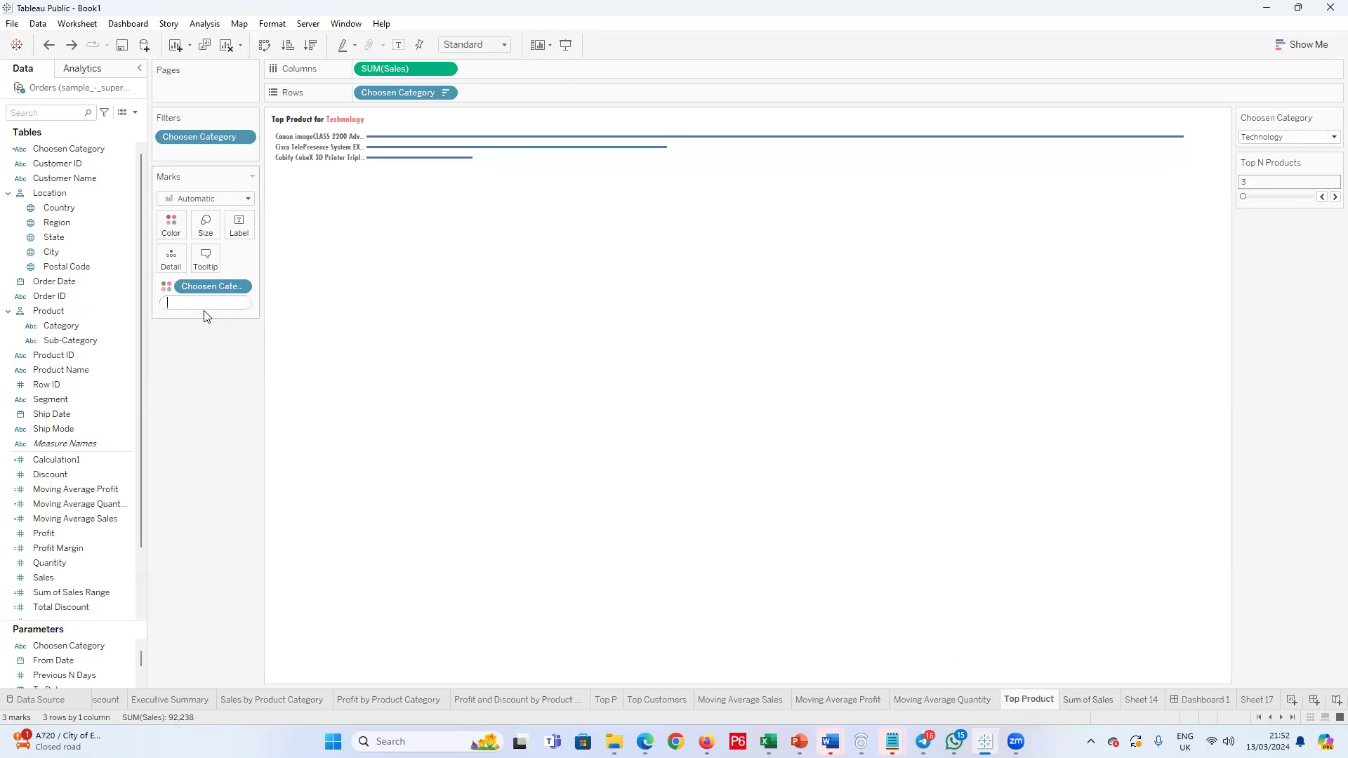
text(Inde)
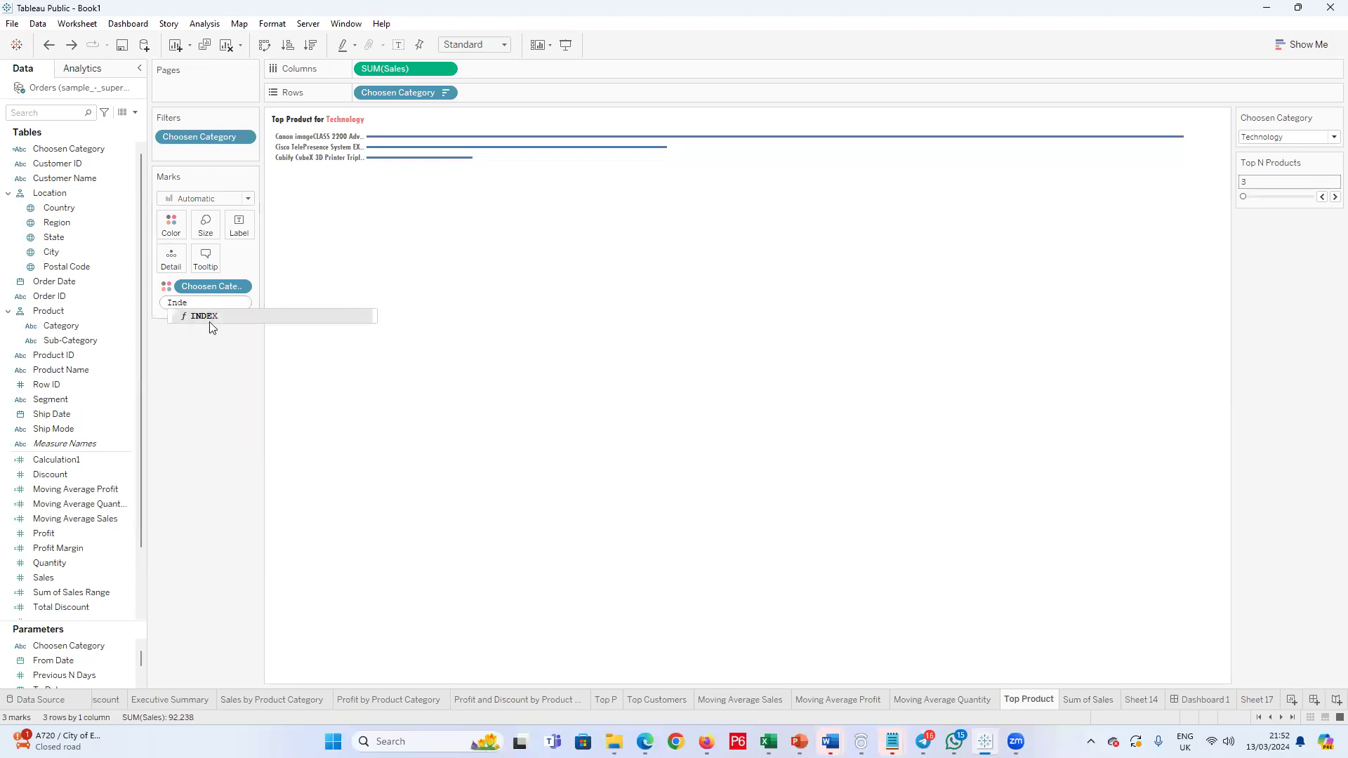
double_click(208, 319)
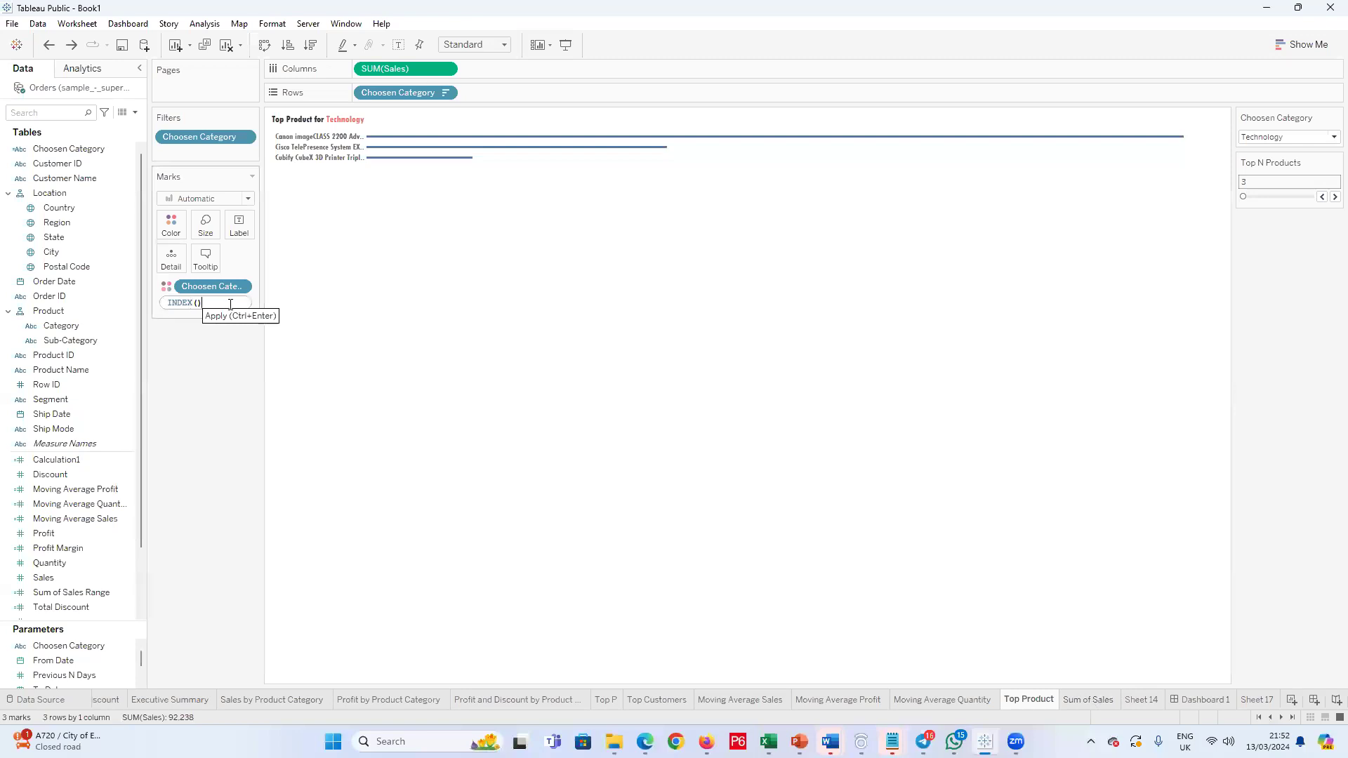
click(175, 327)
click(242, 303)
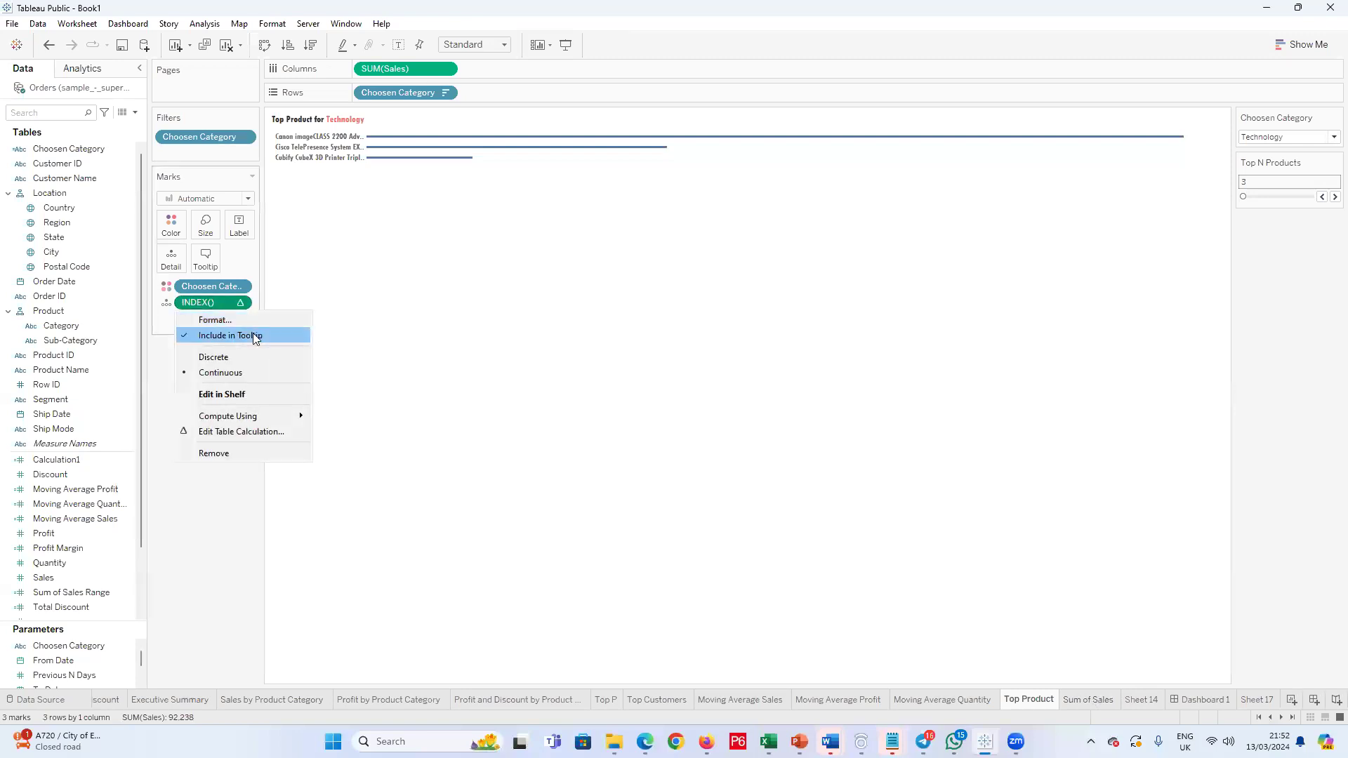
click(222, 356)
drag(203, 302, 369, 92)
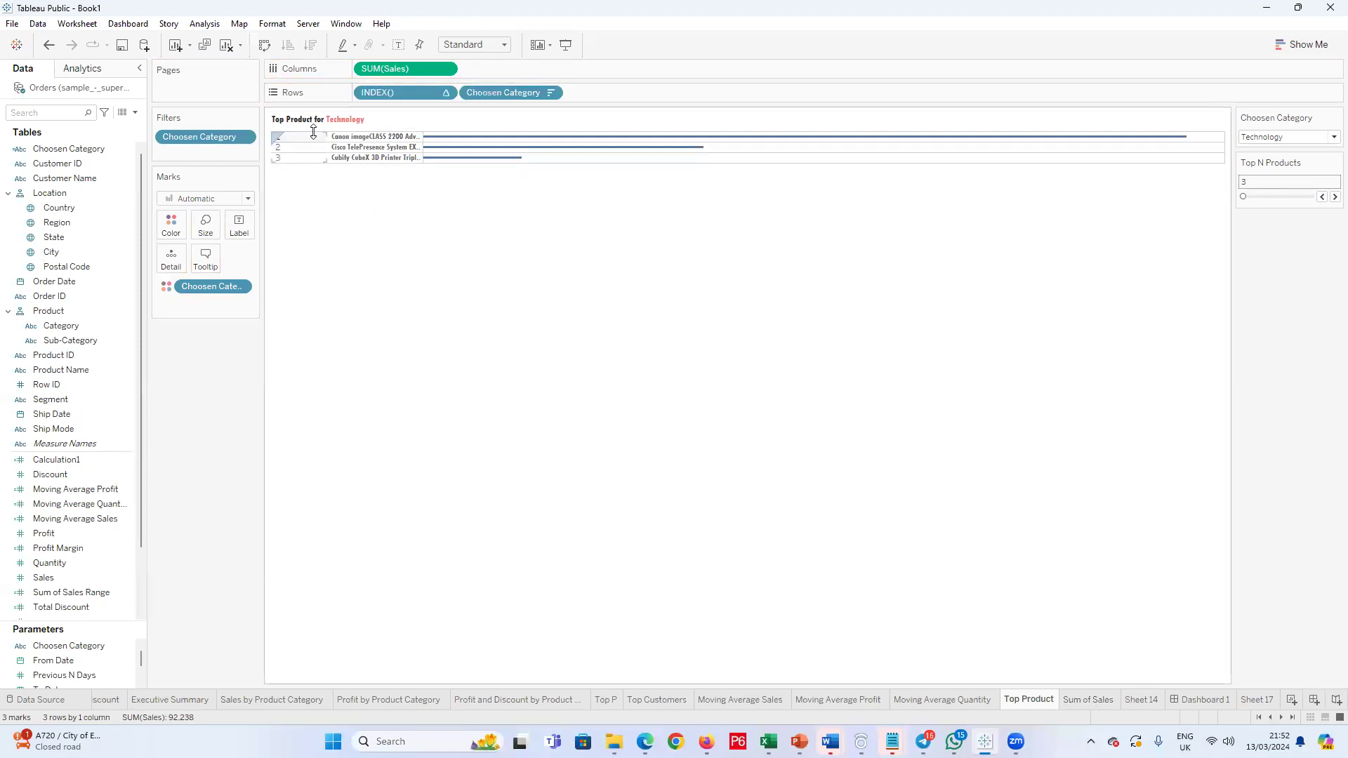
Step: Set the pane row divider and pane column divider borders of the Top Product sheet to None
right_click(314, 164)
click(322, 206)
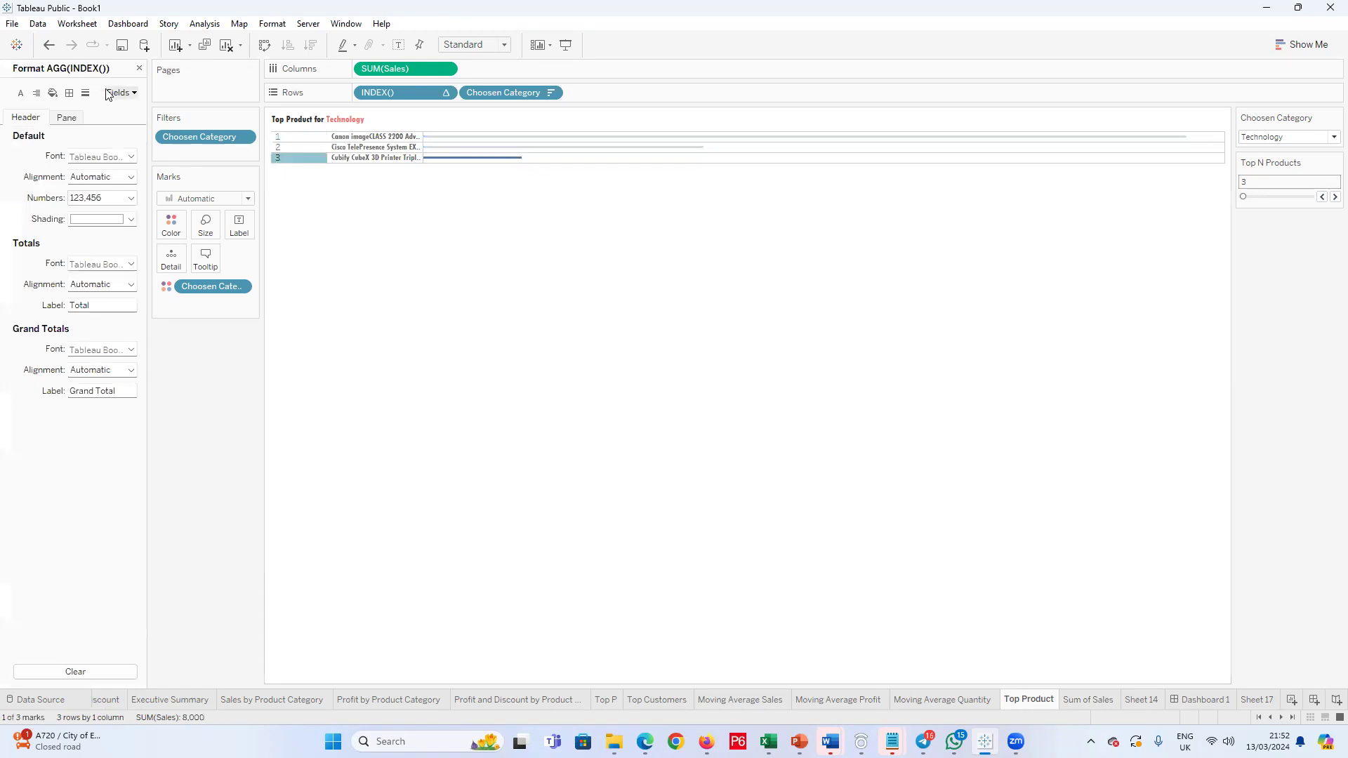
click(70, 94)
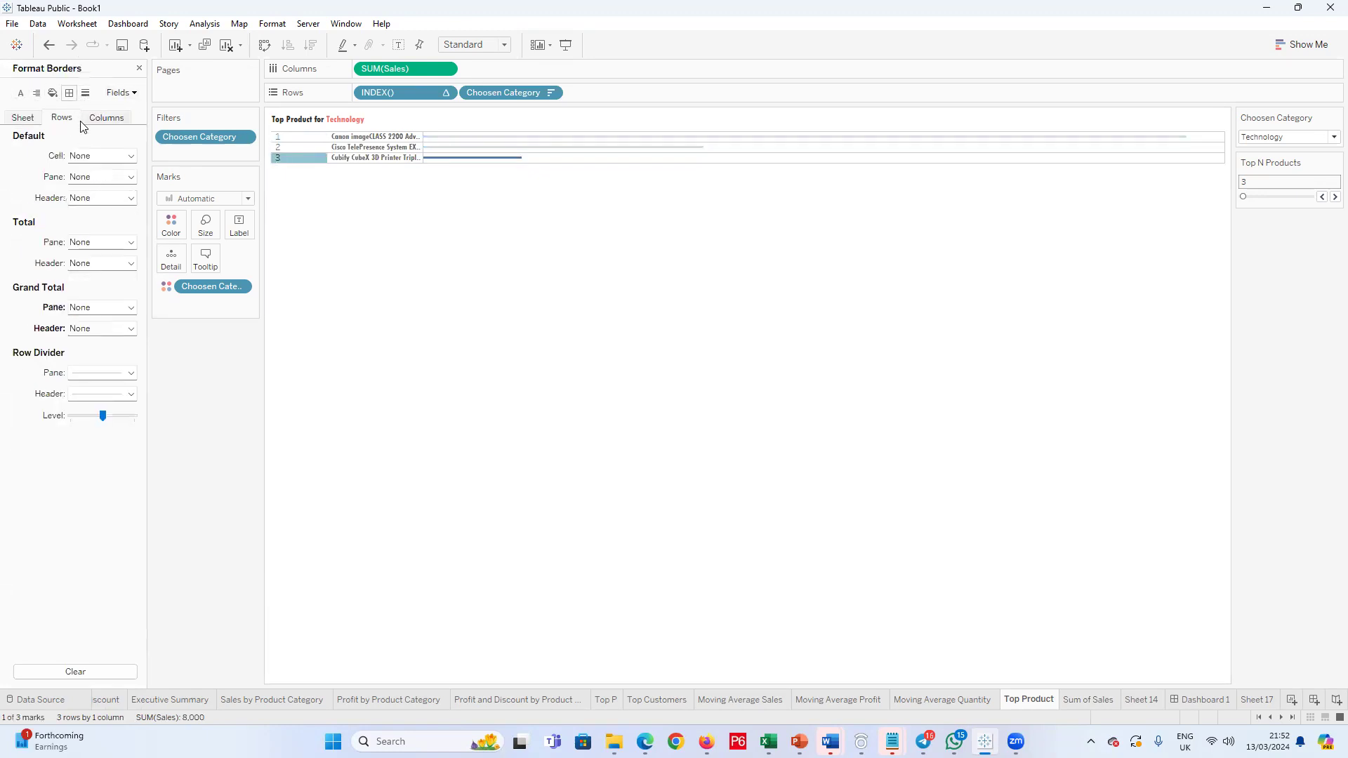
click(131, 373)
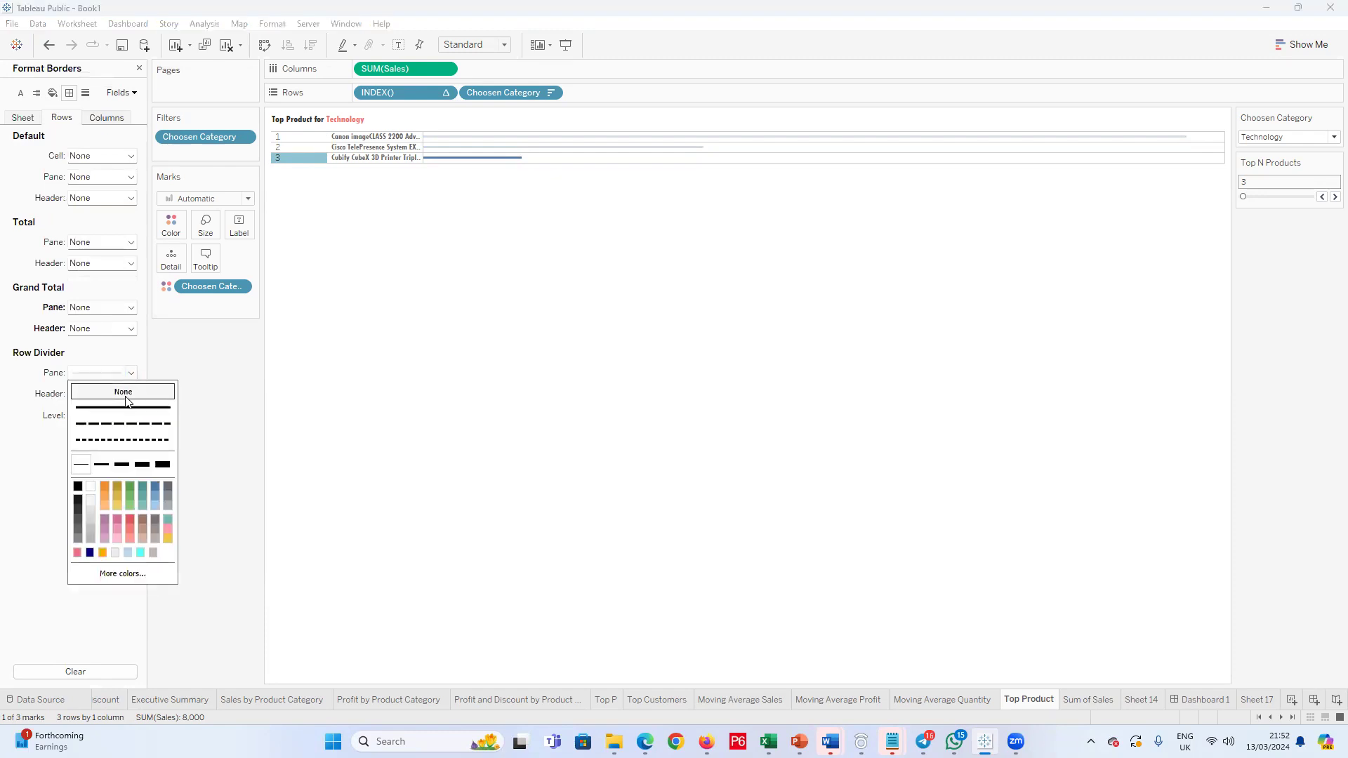
click(10, 446)
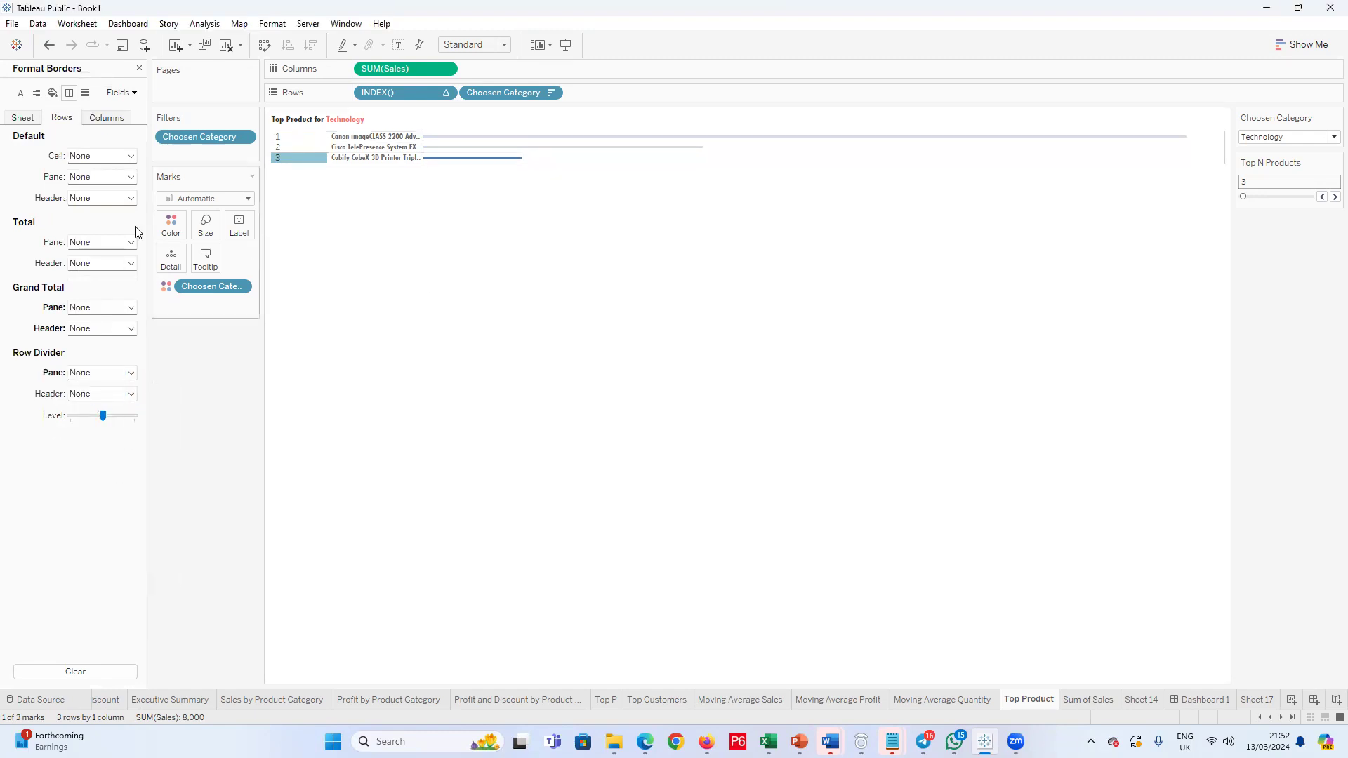
click(107, 117)
click(129, 374)
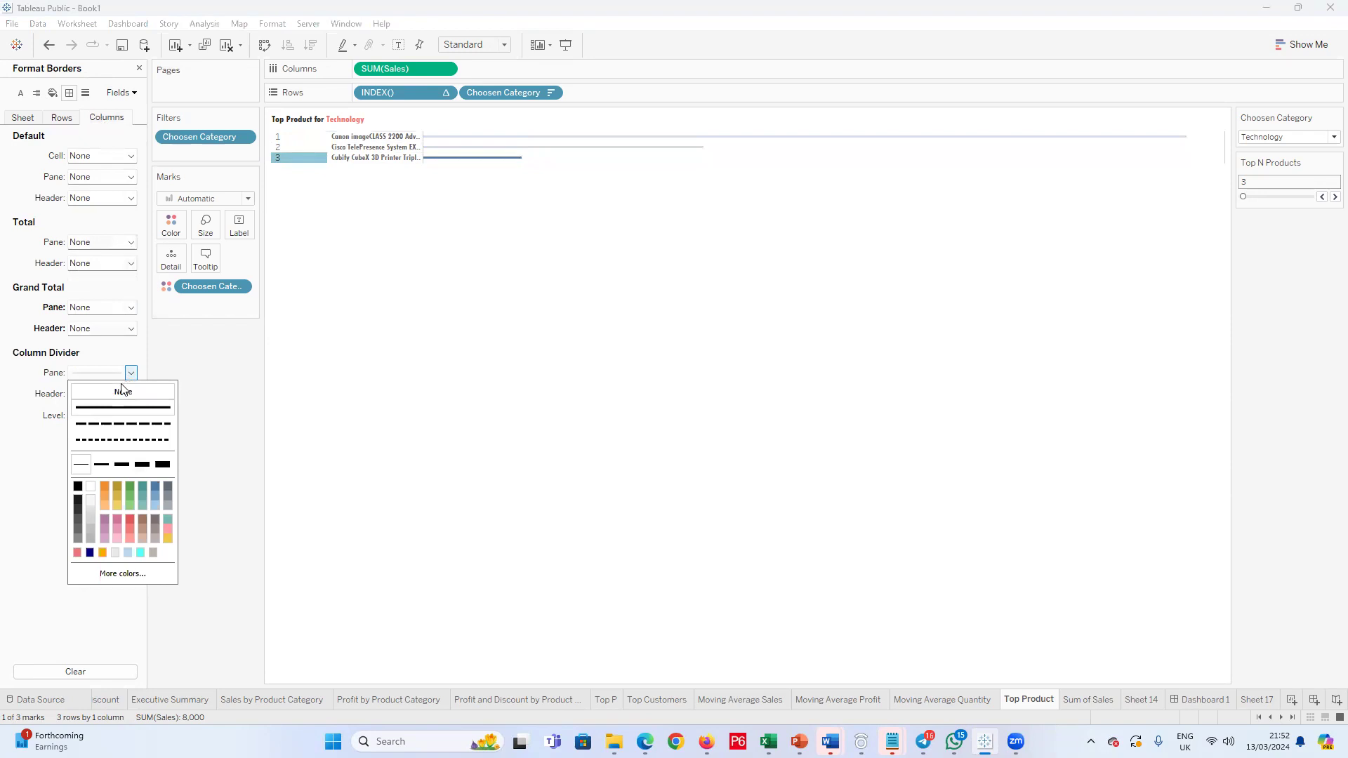
click(30, 551)
click(621, 204)
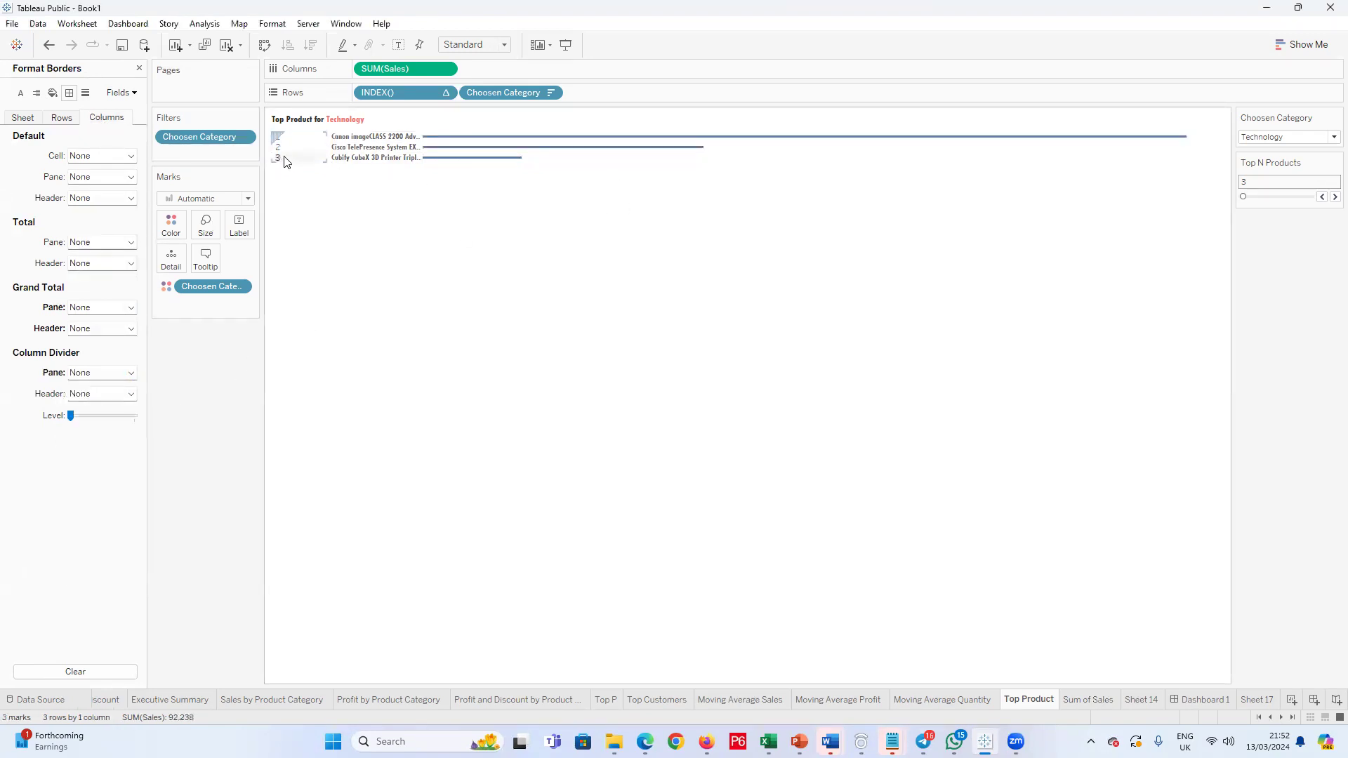
Step: Format the INDEX() header font on the Top Product sheet as Tw Cen MT Condensed Extra Bold, size 8
click(121, 93)
click(154, 154)
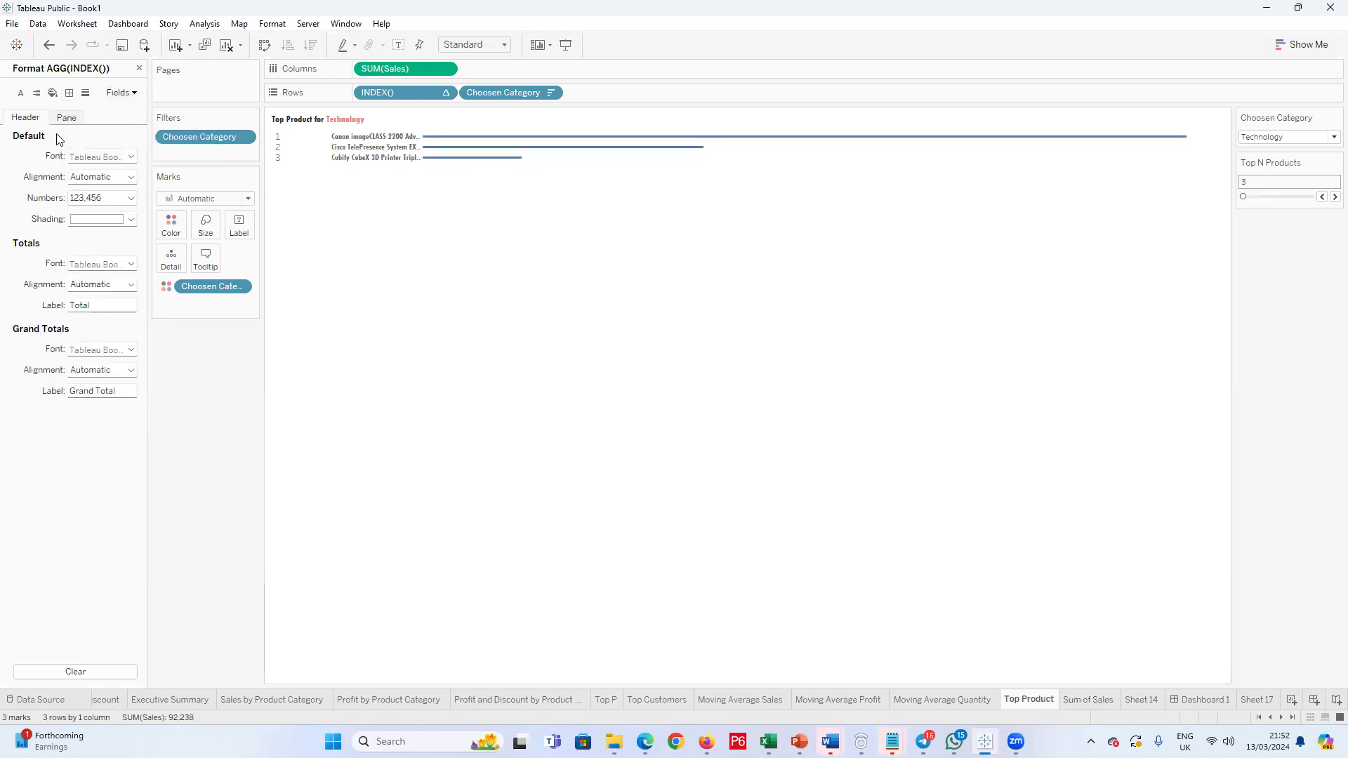
click(131, 156)
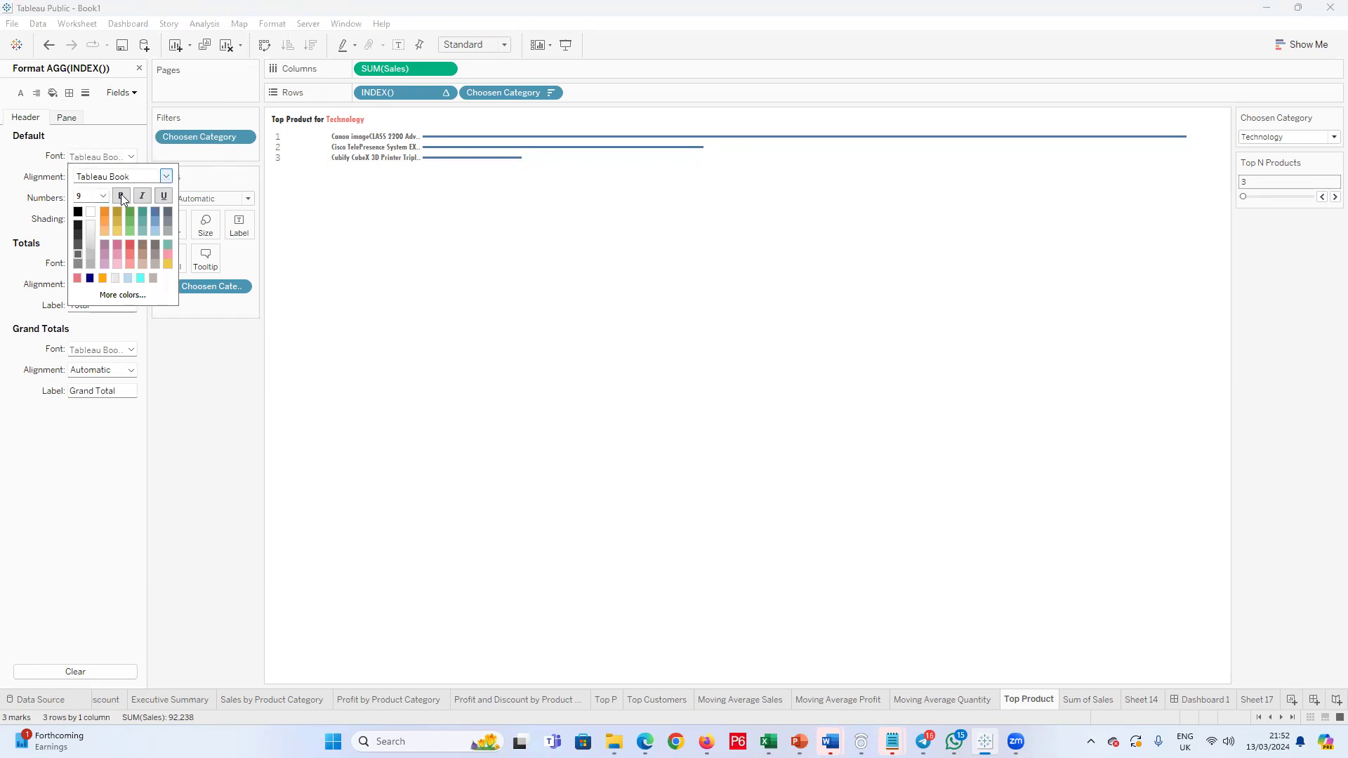
click(166, 177)
click(131, 346)
click(103, 195)
click(86, 209)
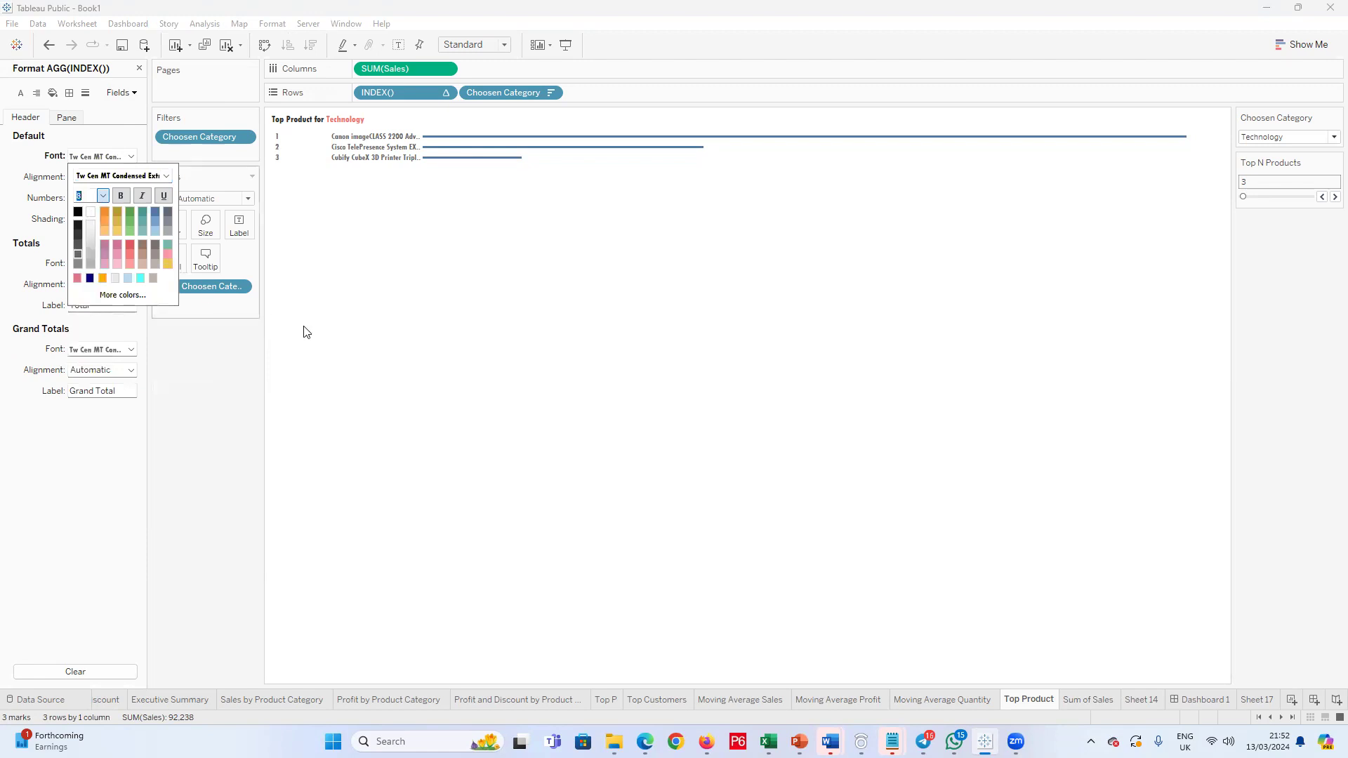
click(349, 425)
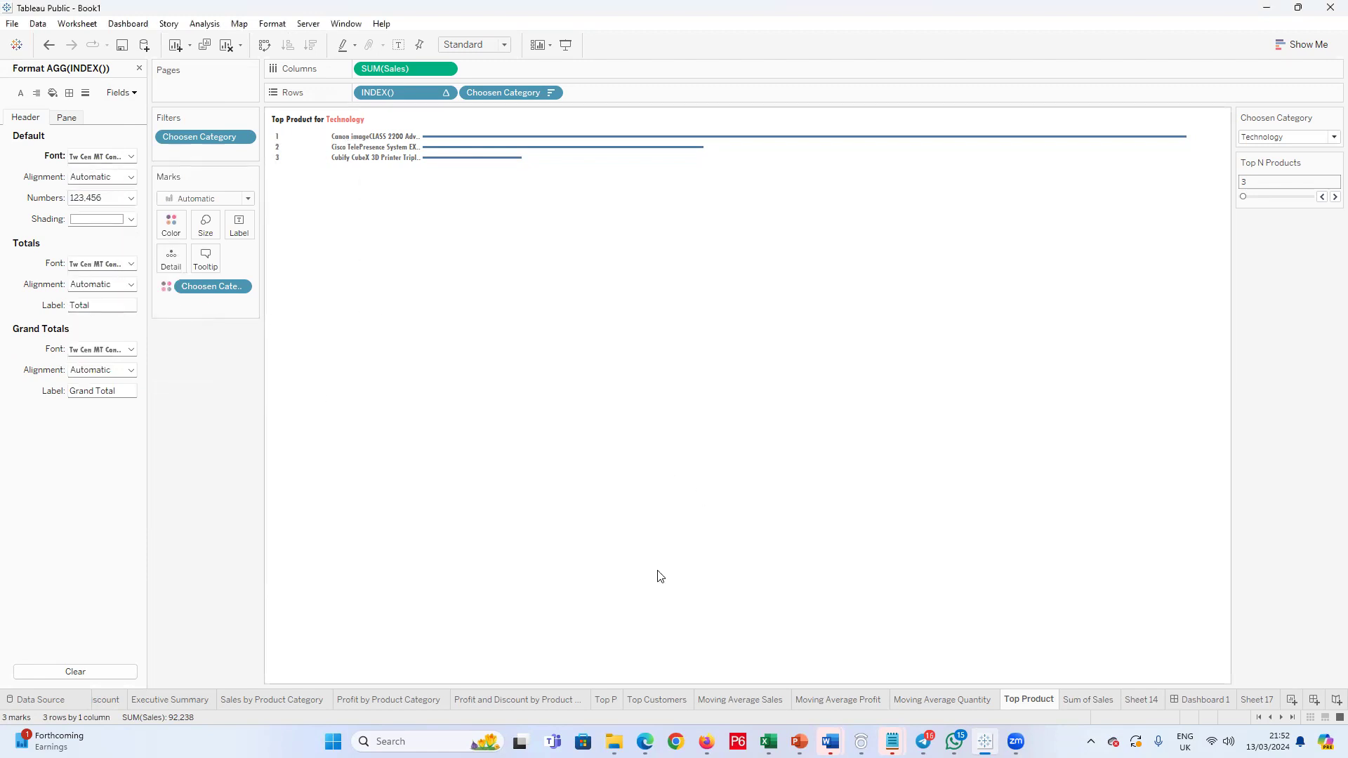
Step: On Dashboard 1, narrow the Top Product rank column and resize its product name column so the bars start level with Top Customers
click(1203, 701)
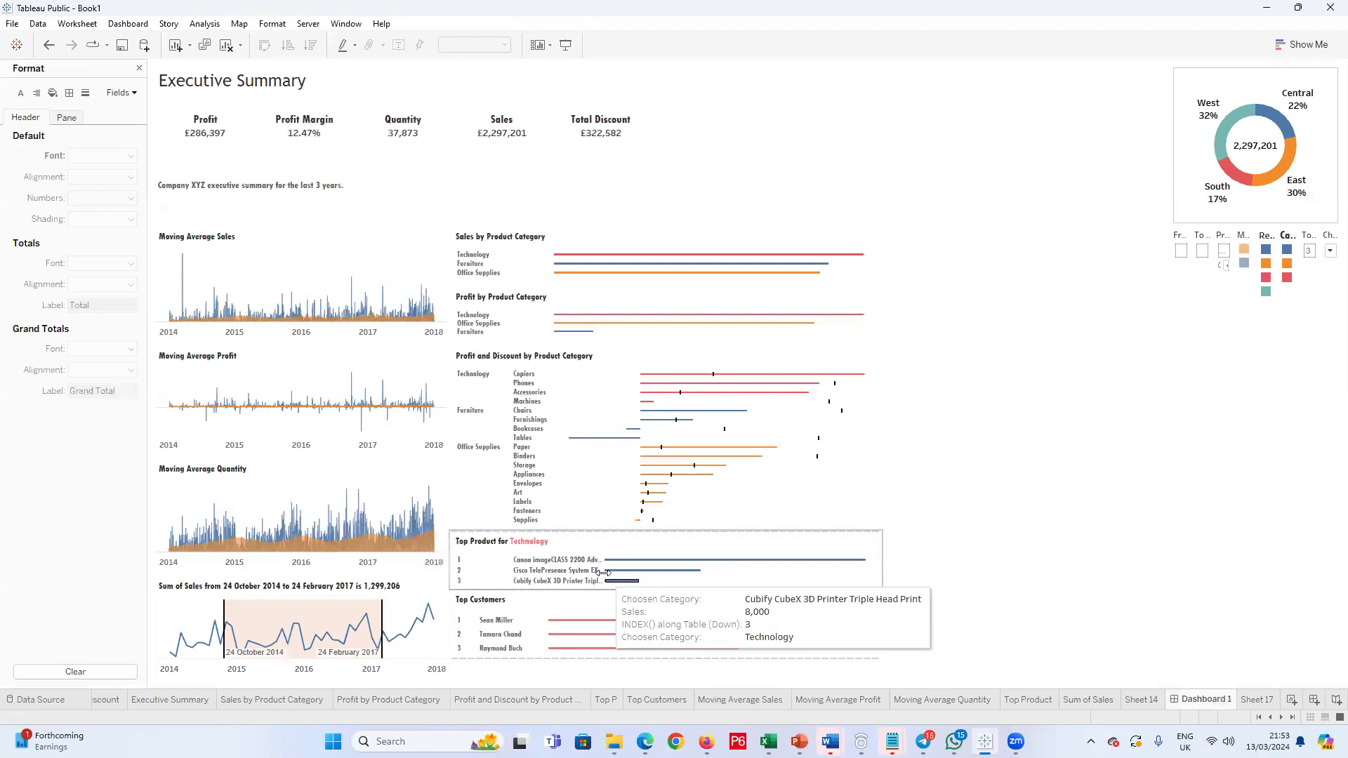
click(550, 572)
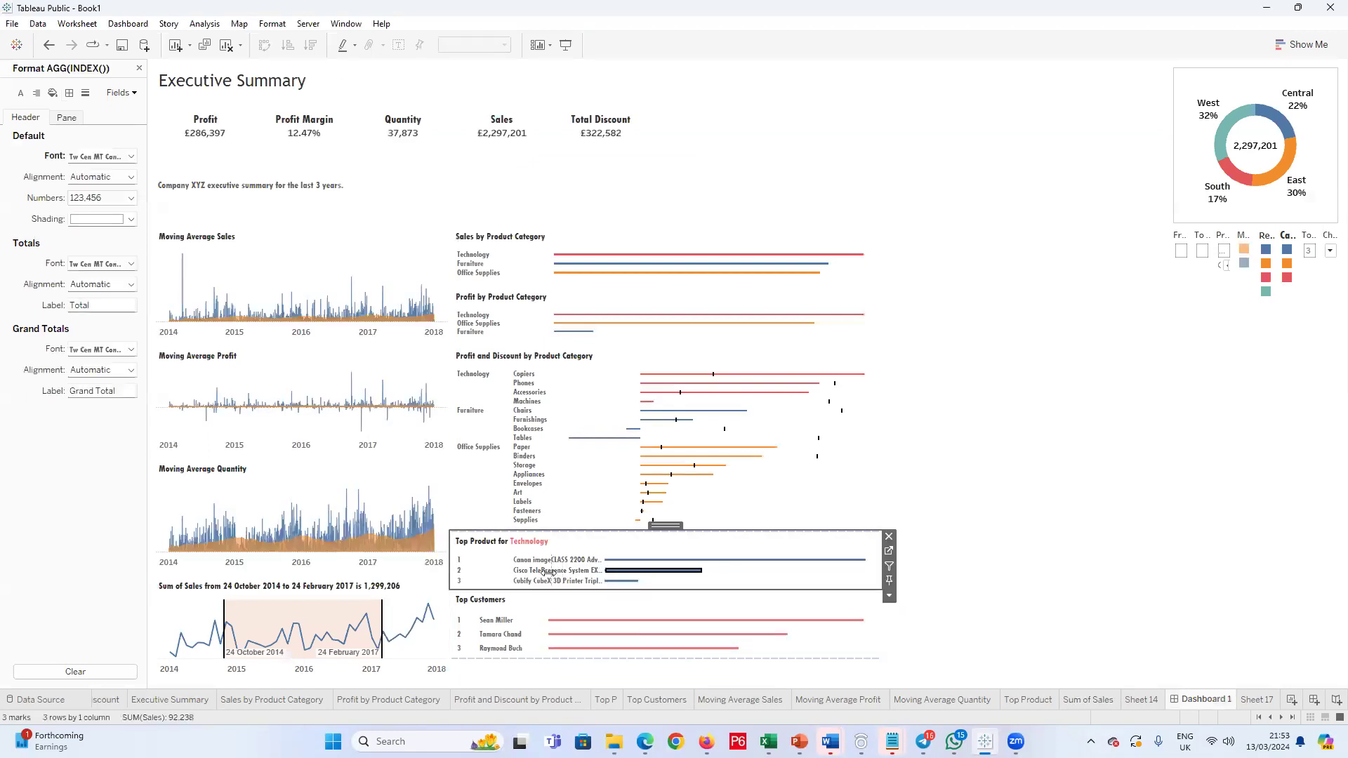
drag(530, 618, 530, 620)
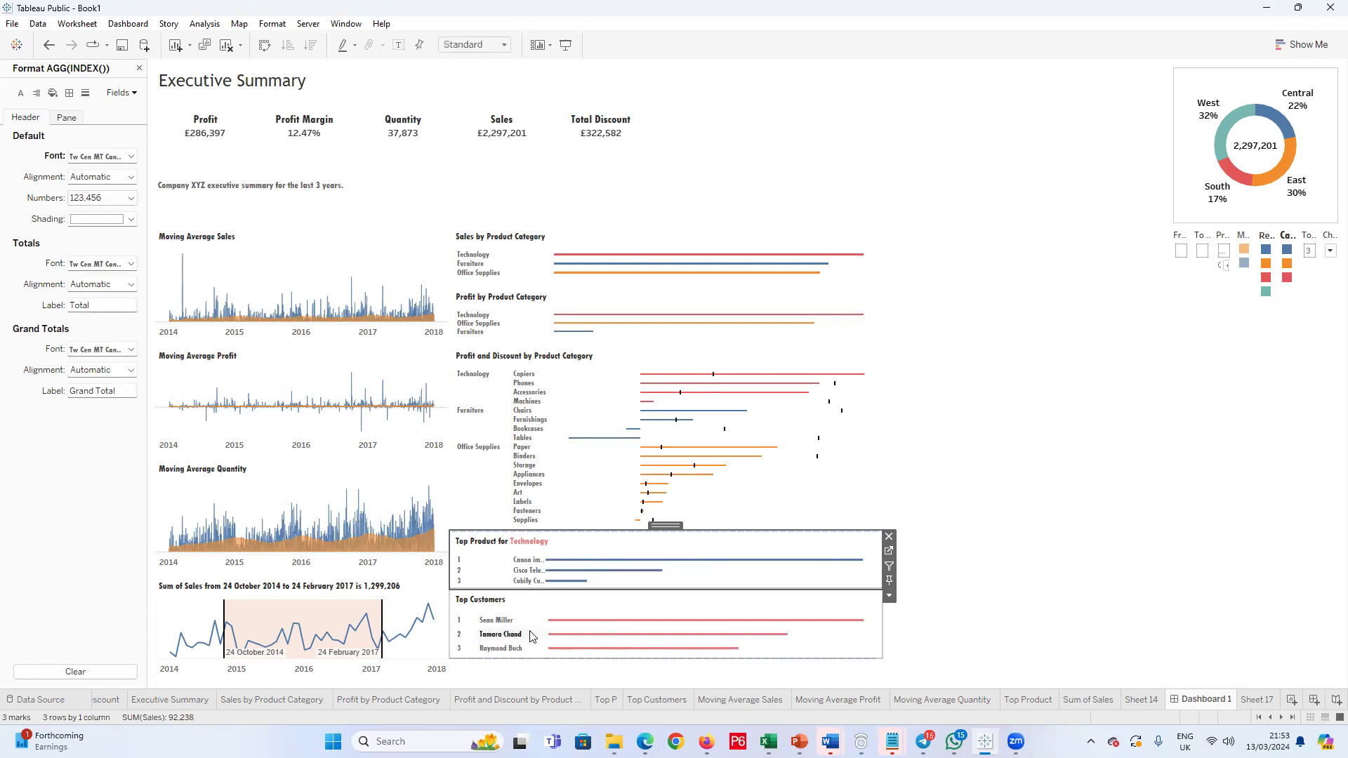
drag(509, 565, 472, 570)
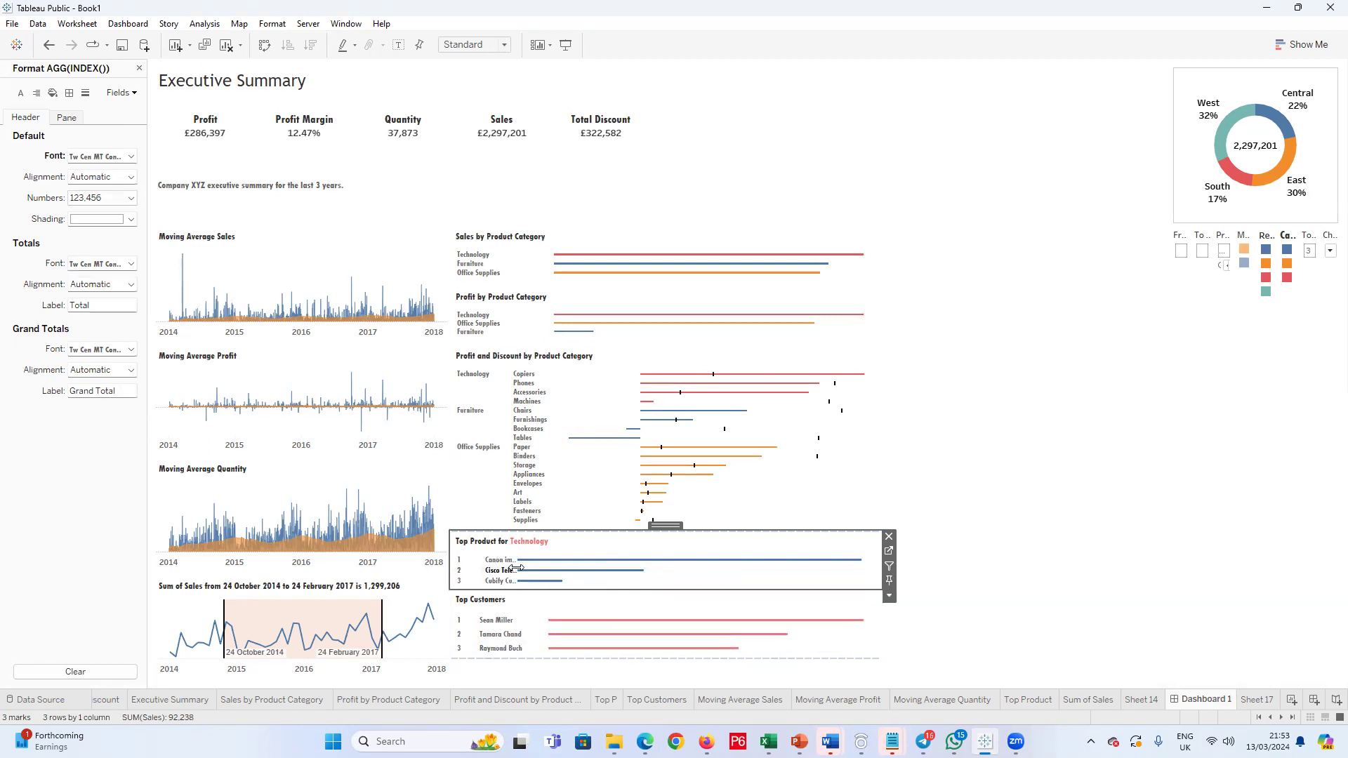
drag(516, 567, 566, 565)
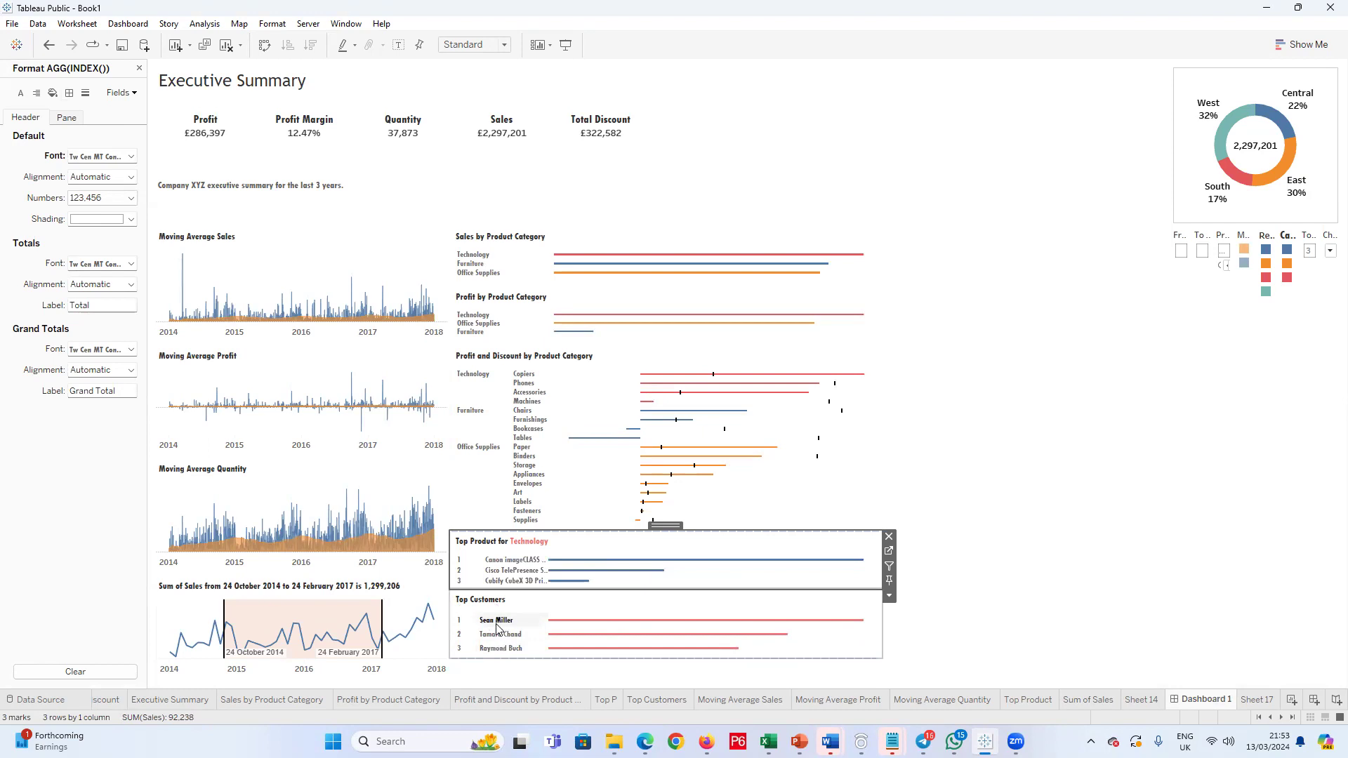
Step: Check the header alignment options of the product names in the Top Product chart
click(499, 561)
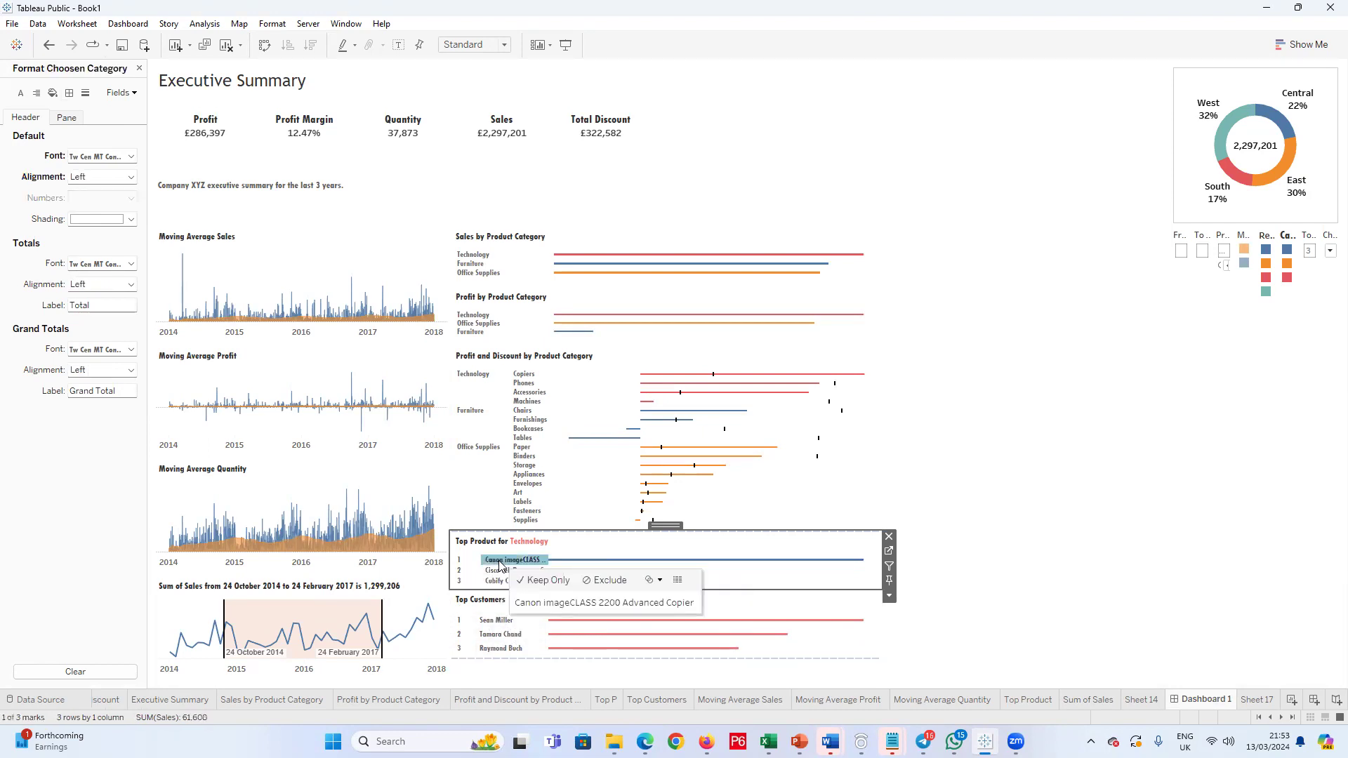
right_click(500, 563)
click(539, 625)
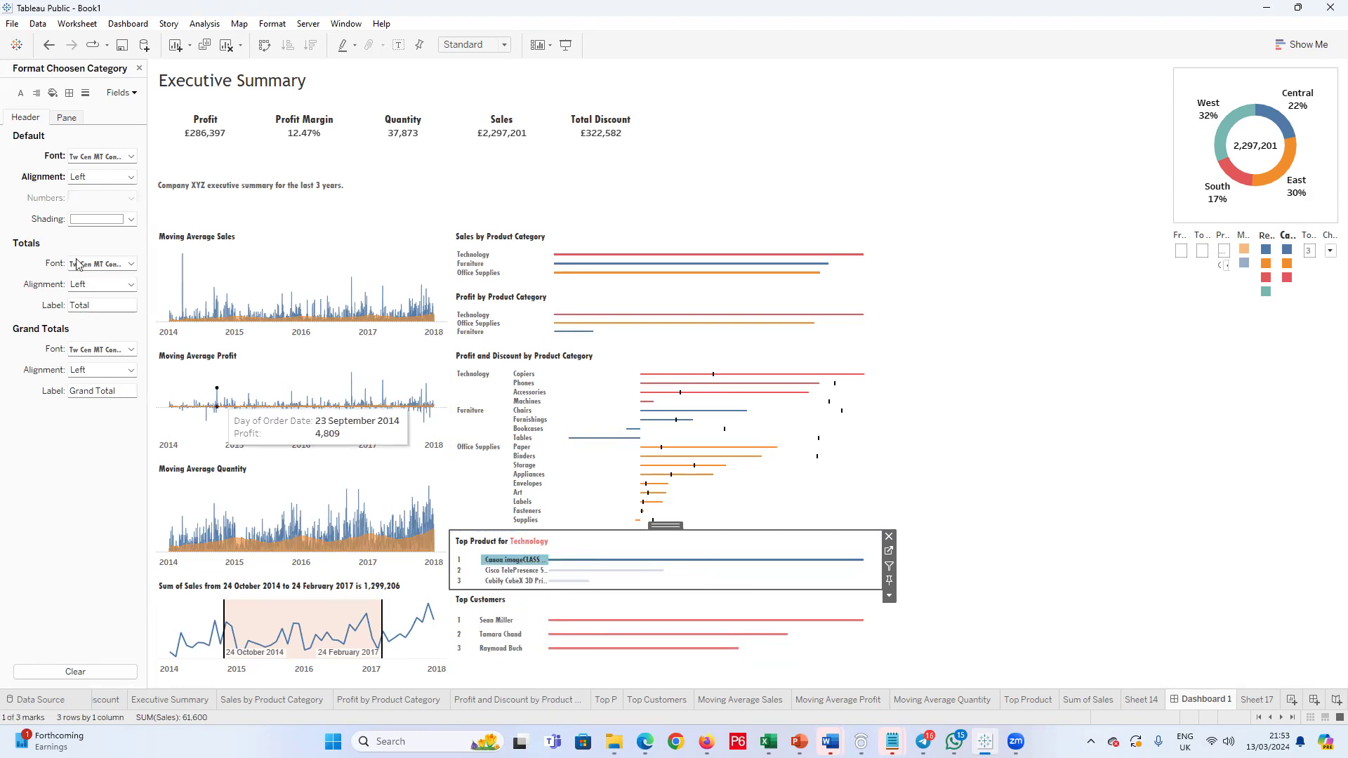
click(130, 177)
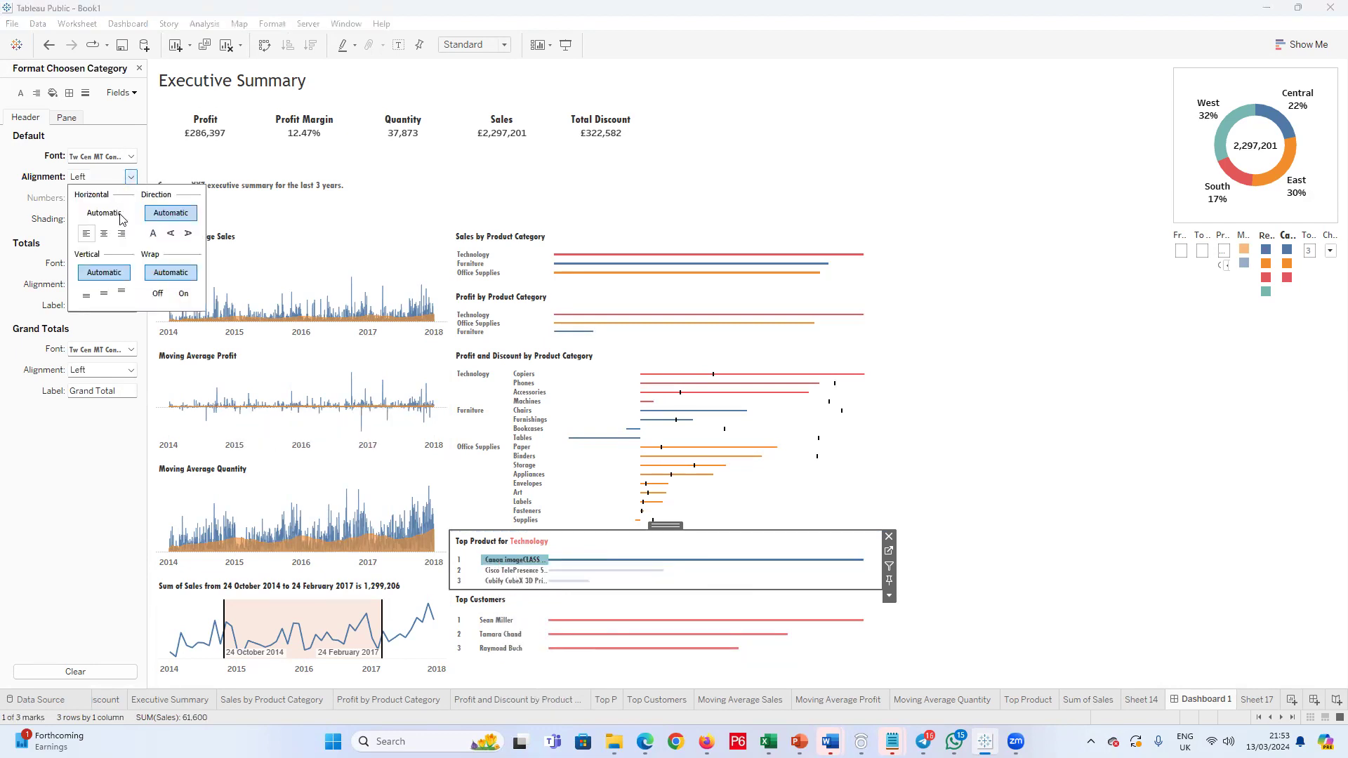
click(307, 442)
Step: Narrow the Top Product rank column further to line up the product names with the customer names in Top Customers
click(475, 580)
click(480, 620)
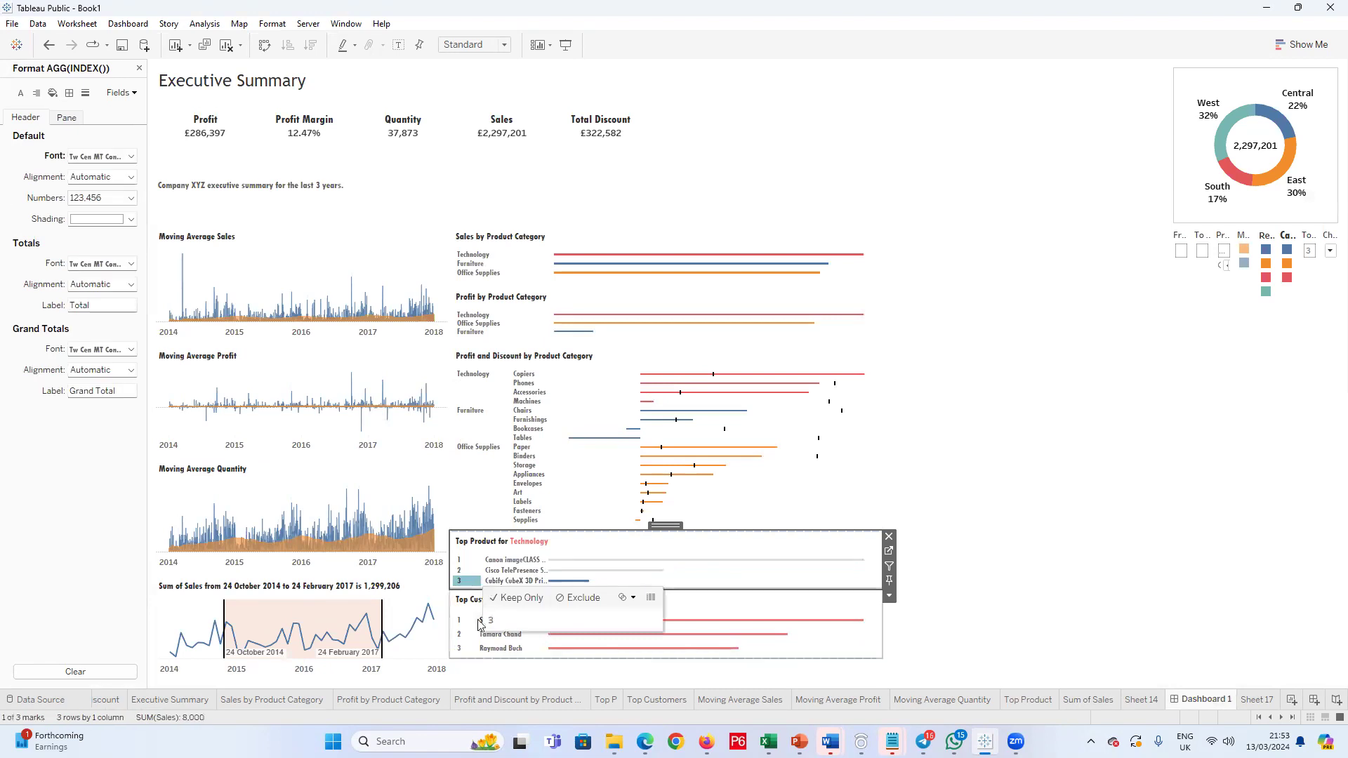
click(482, 570)
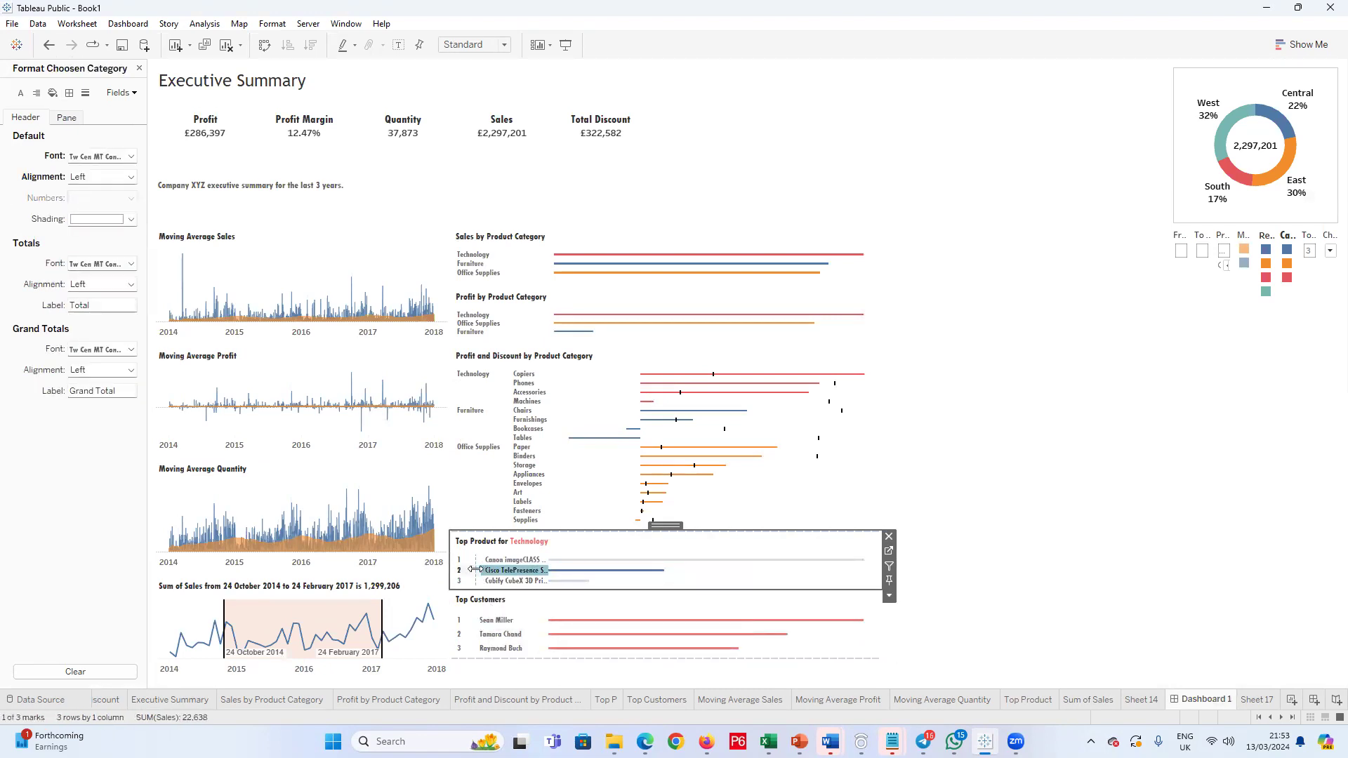
click(491, 641)
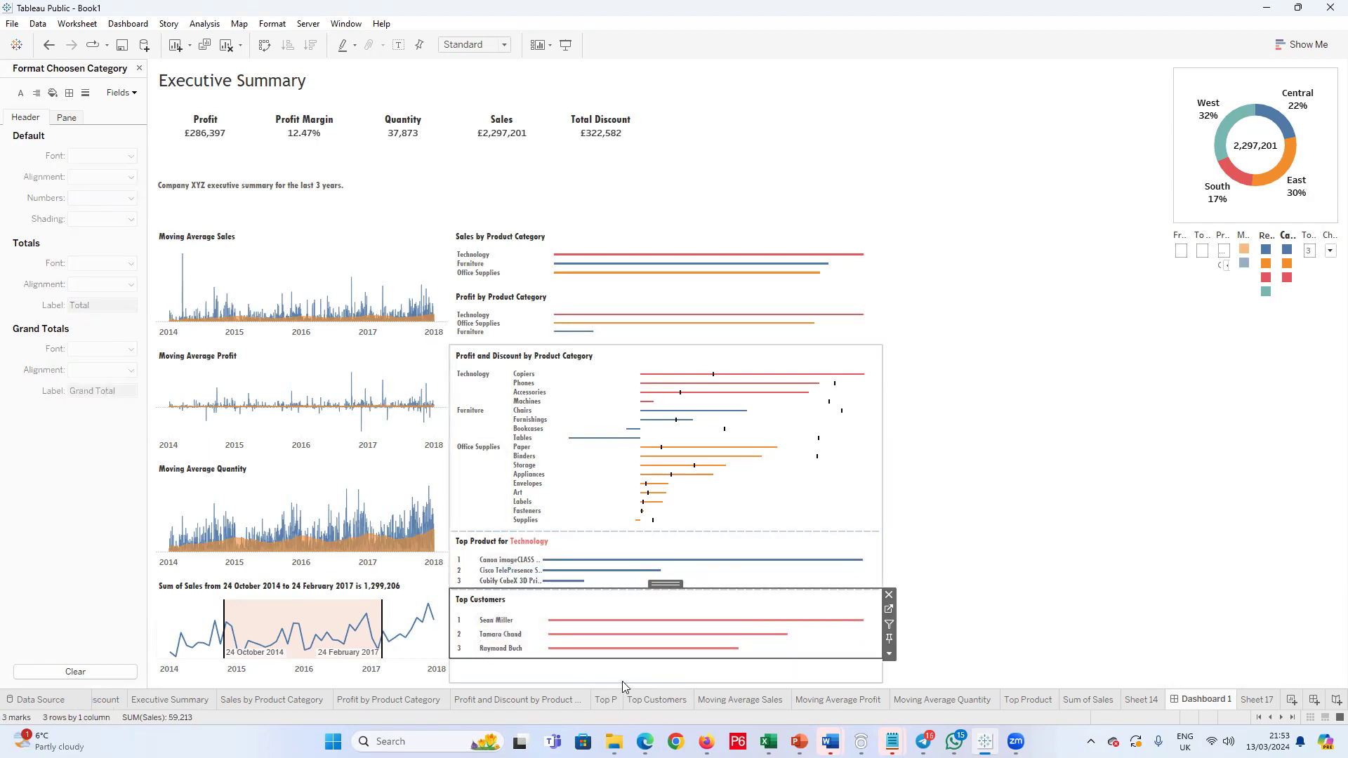
Step: On the Top Customers sheet, add a Category filter that includes Furniture, Office Supplies and Technology
click(664, 700)
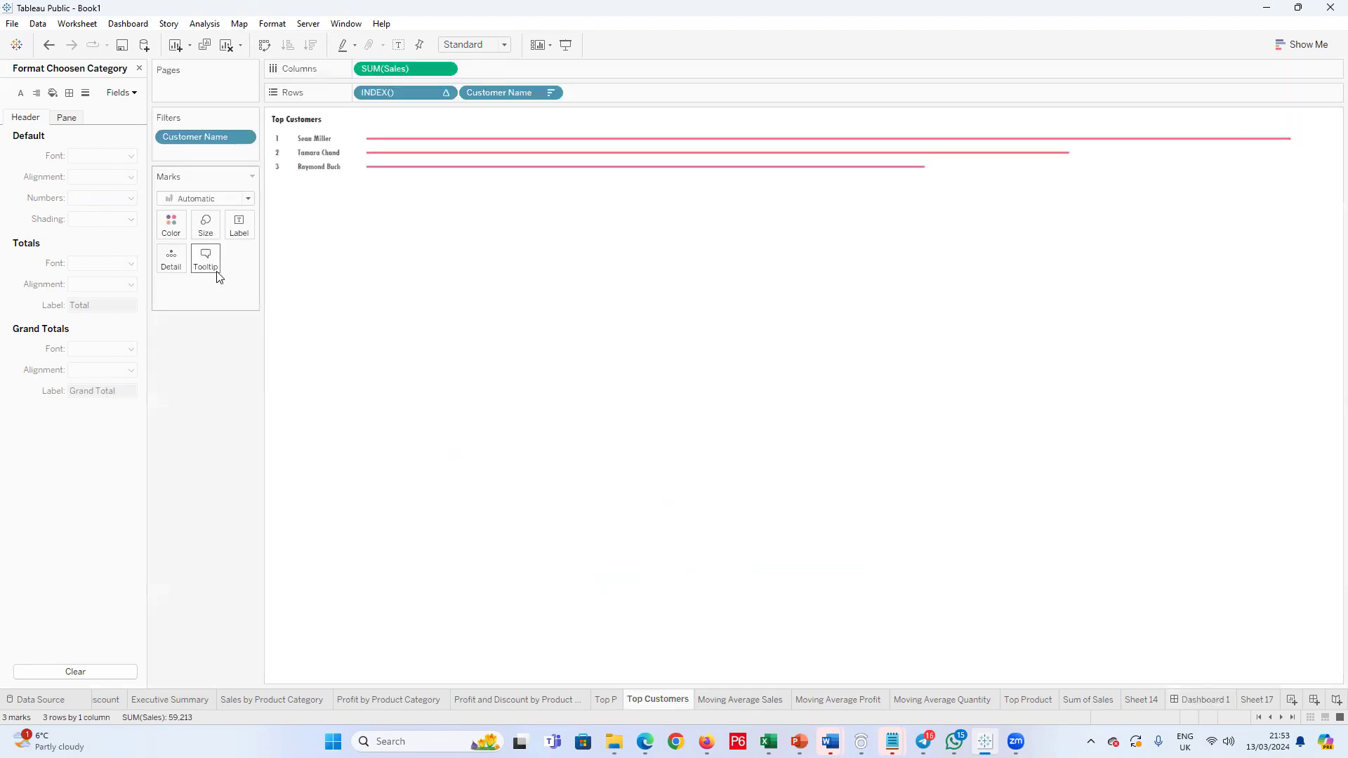
click(139, 69)
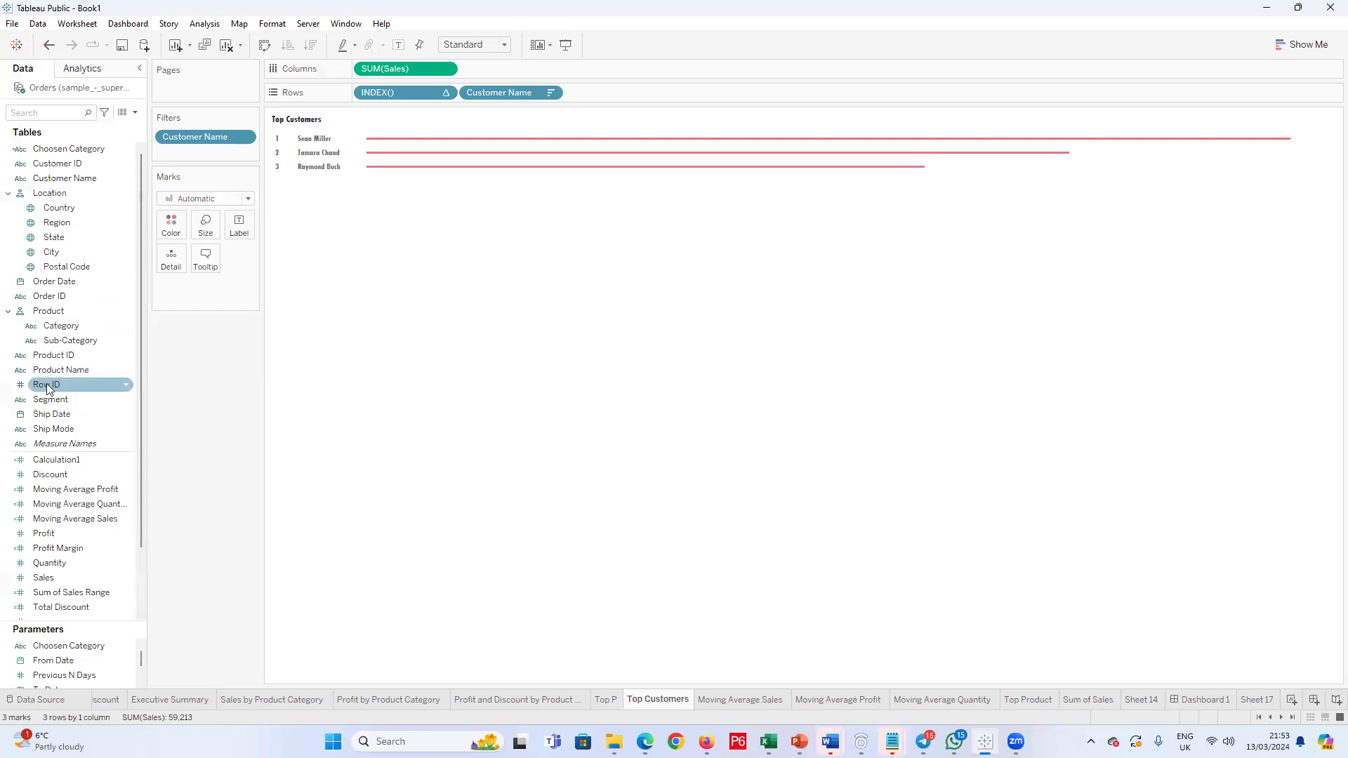
drag(56, 330, 183, 168)
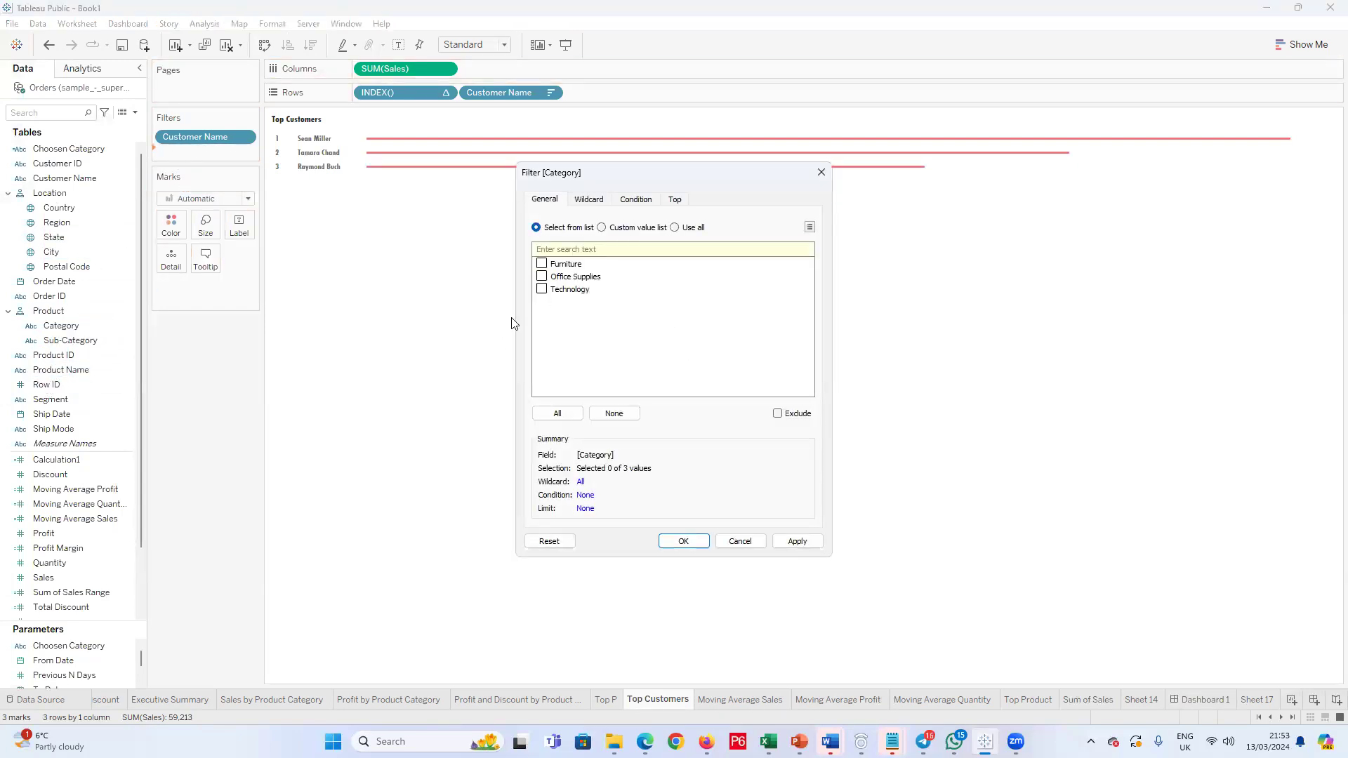
click(674, 227)
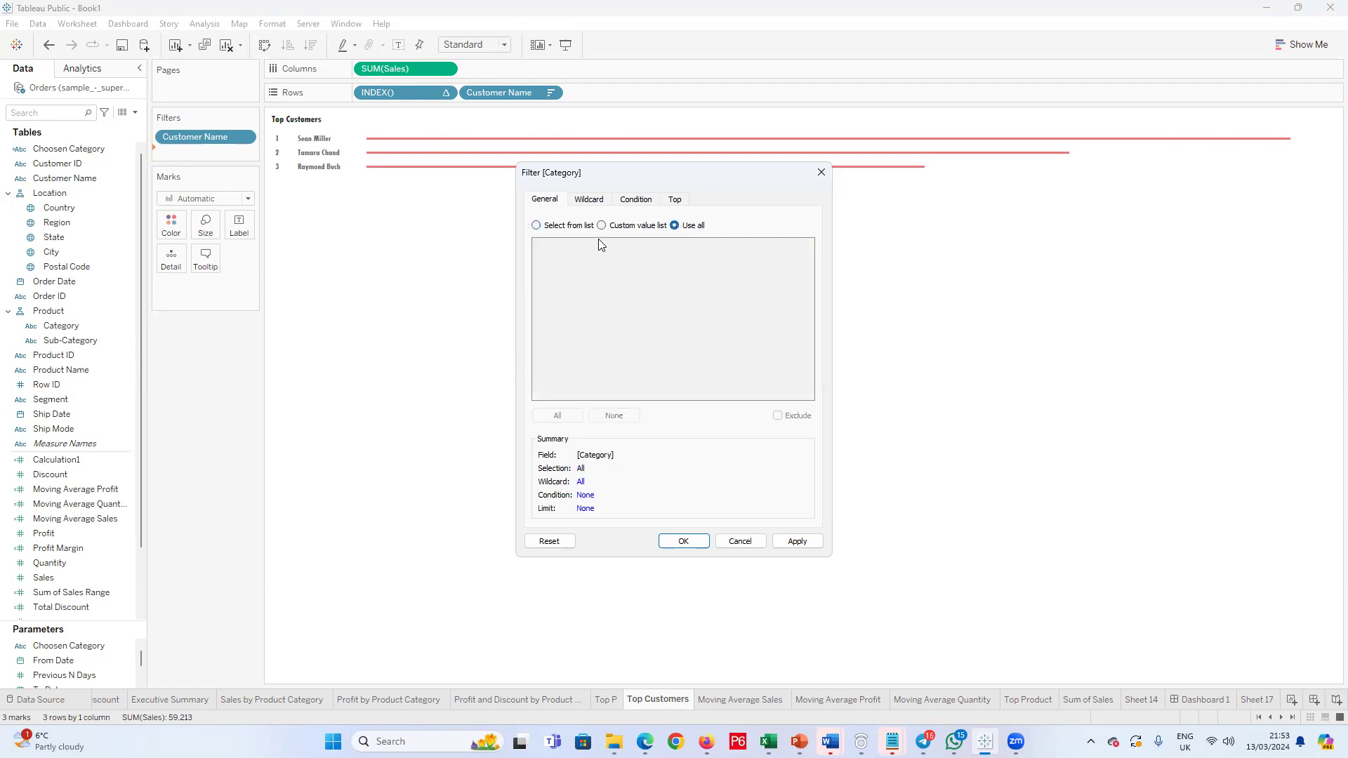
click(537, 226)
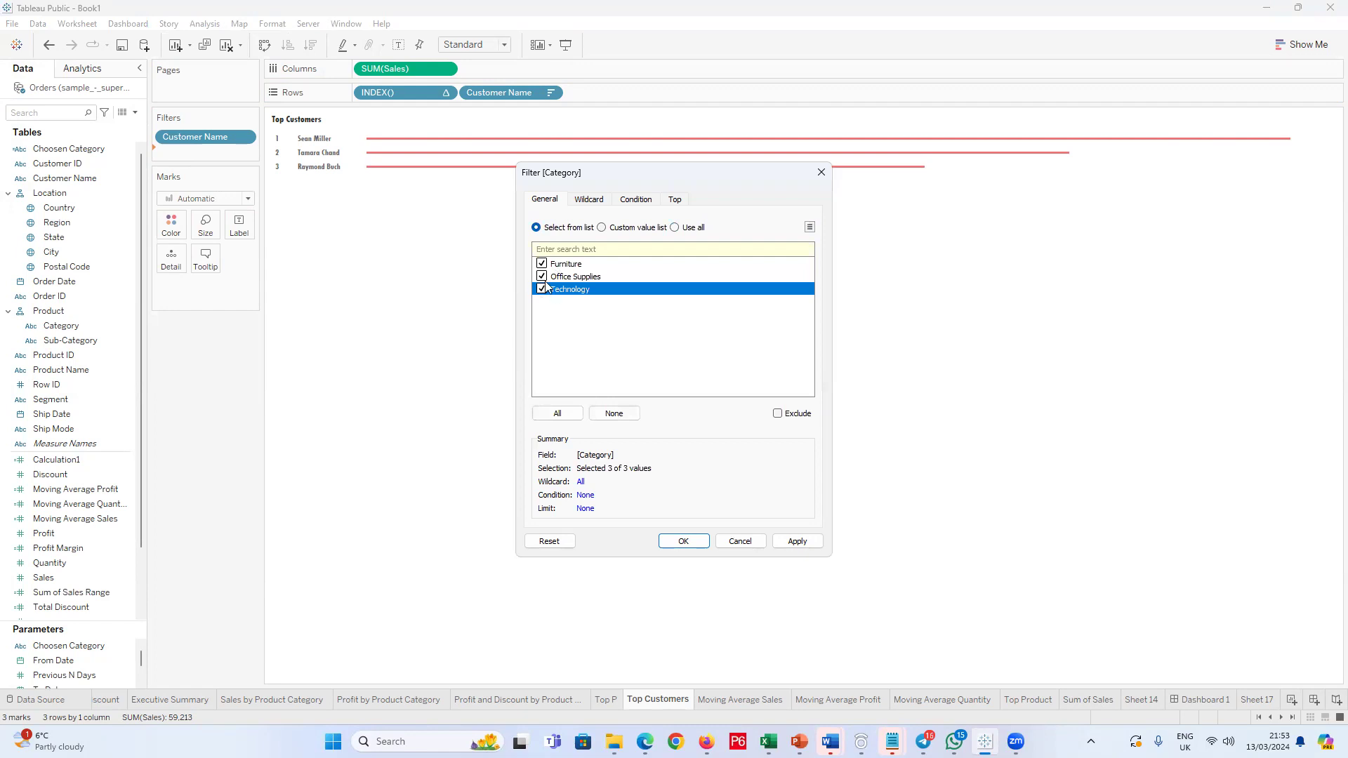
click(556, 414)
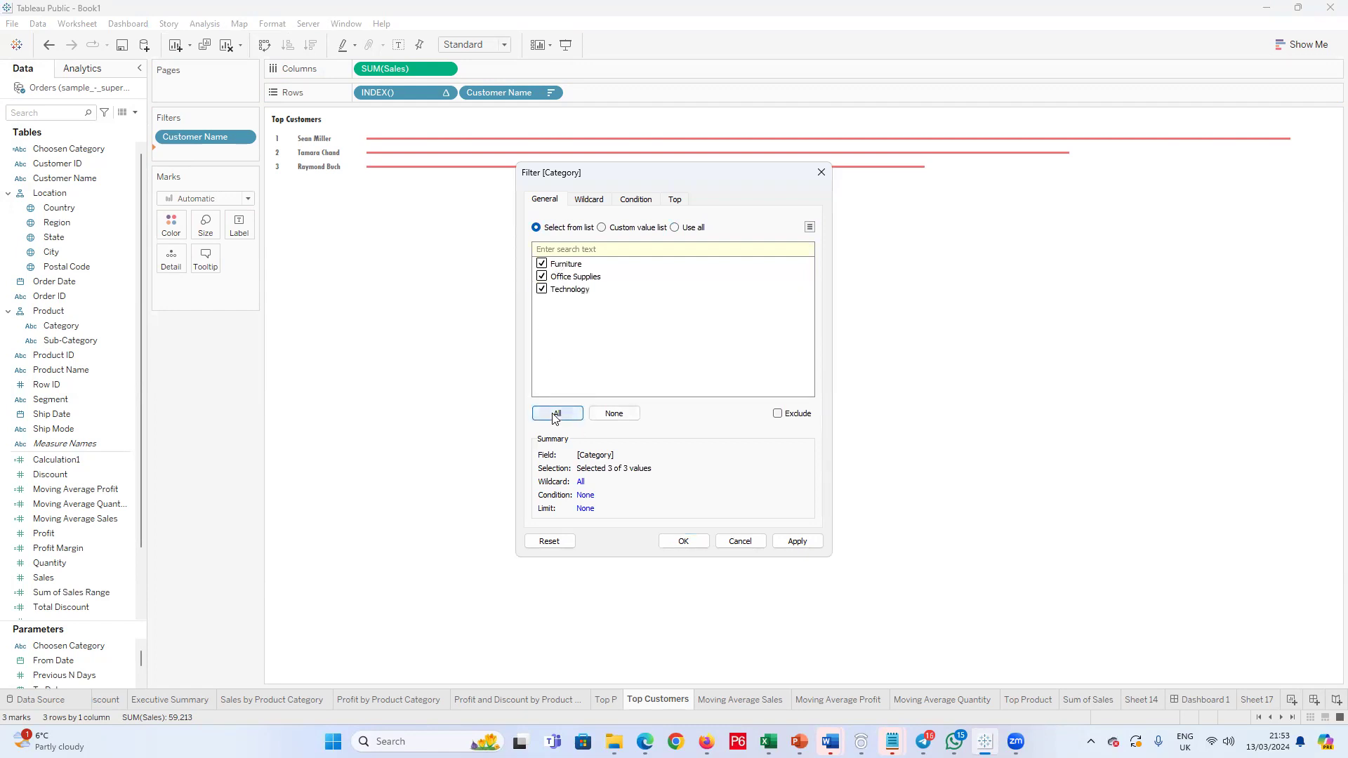
click(684, 539)
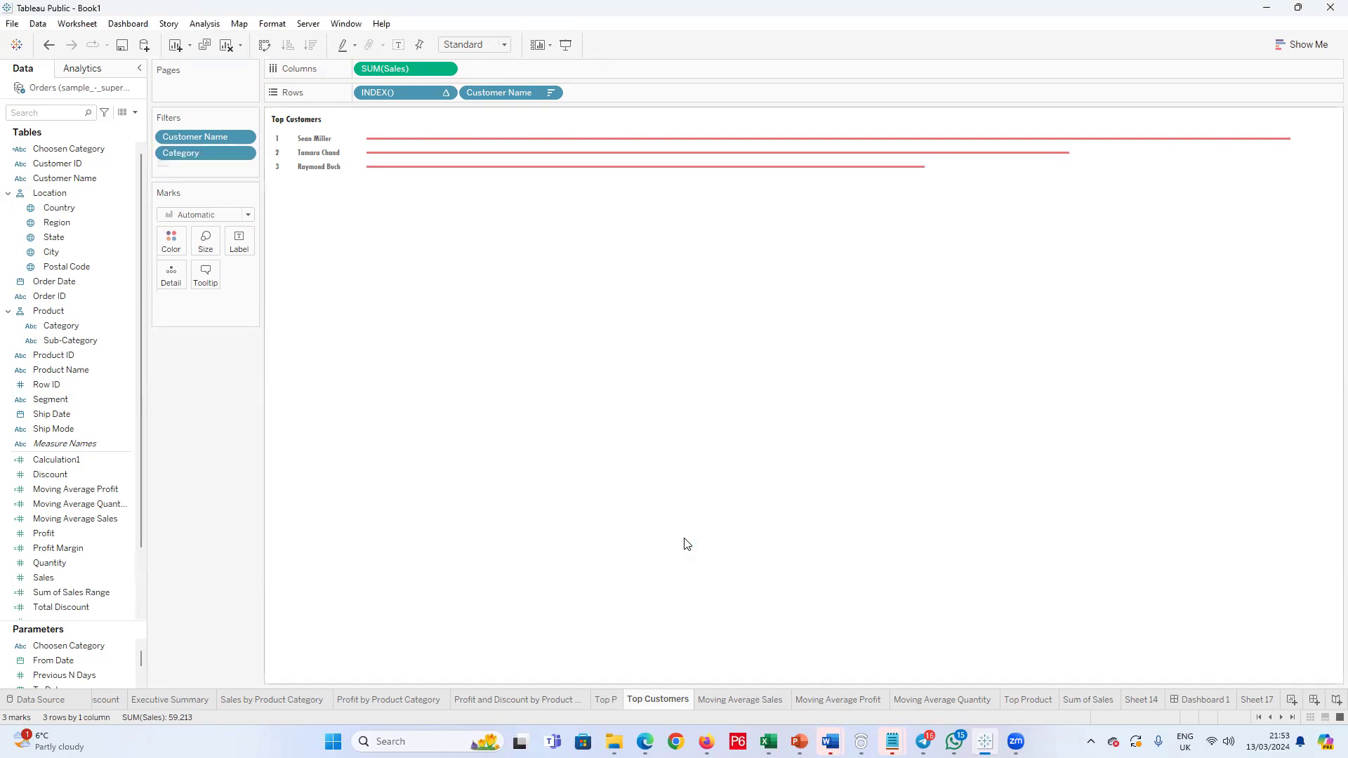
Step: Show the Category filter beside the Top Customers chart as a single-value dropdown
click(243, 155)
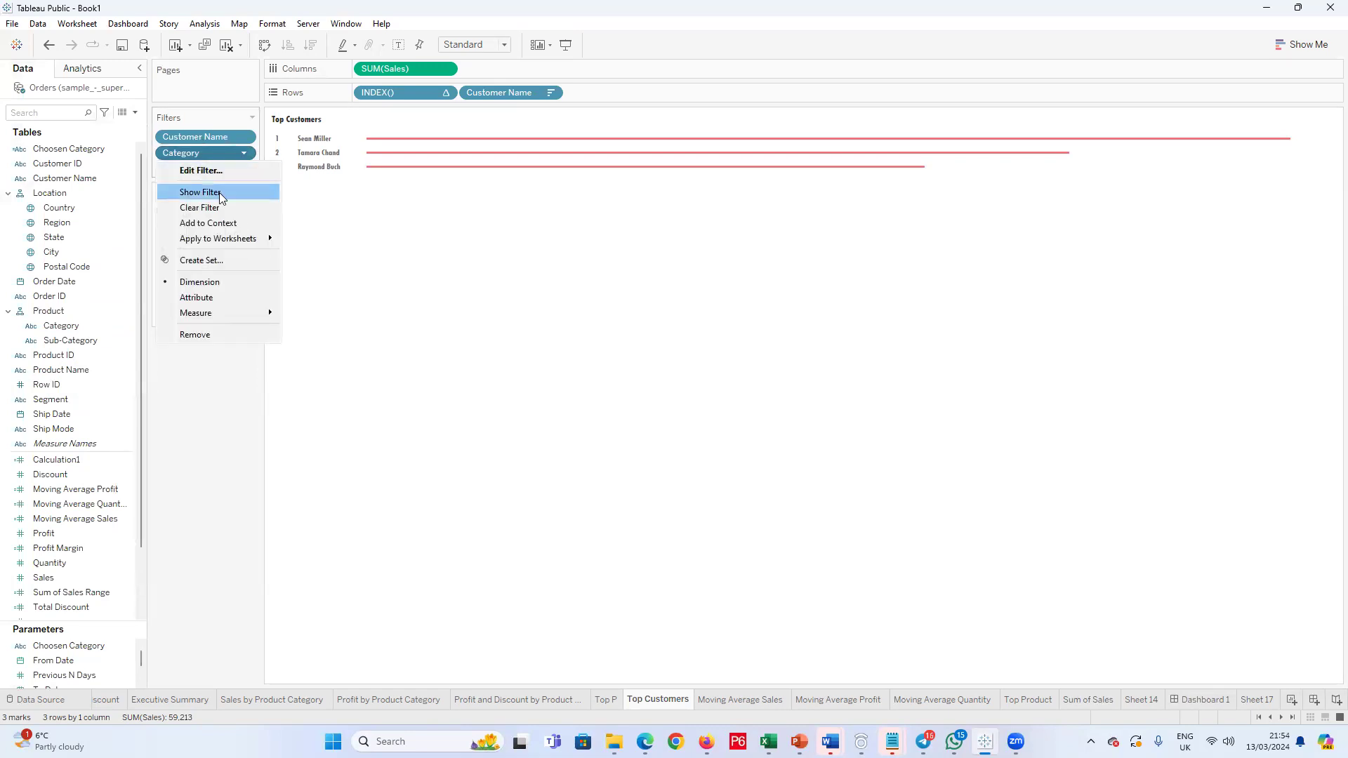
click(220, 193)
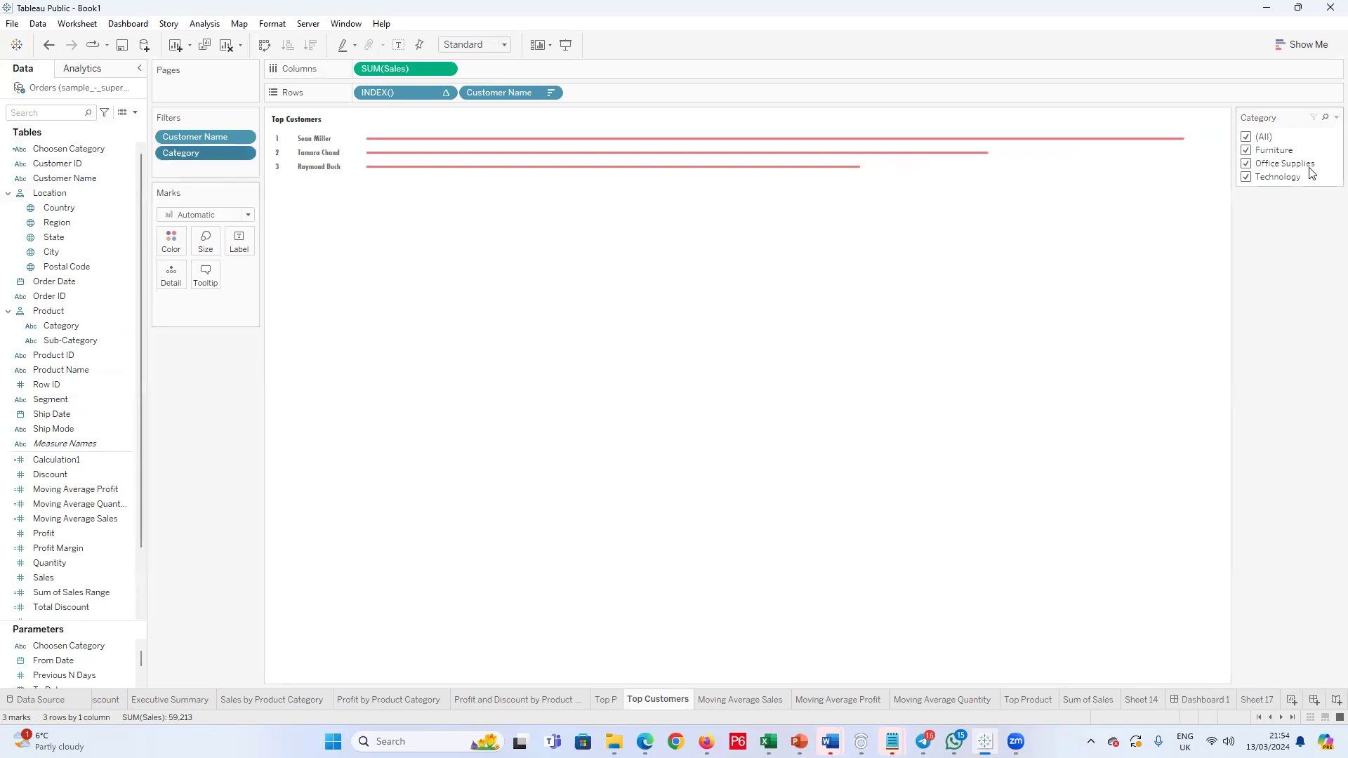
click(1336, 118)
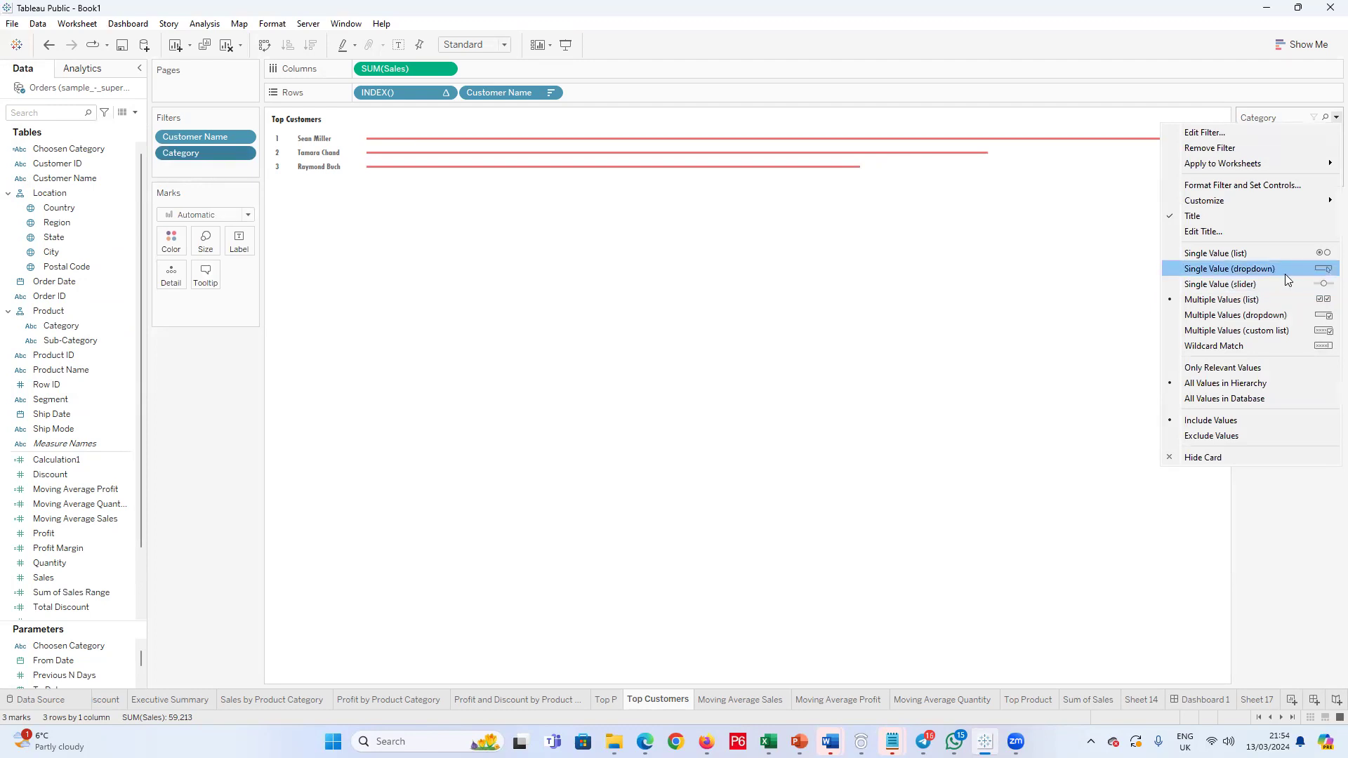
click(1286, 271)
Step: Switch the Category filter between all categories, Furniture and Technology to compare the ranked customers
click(1332, 137)
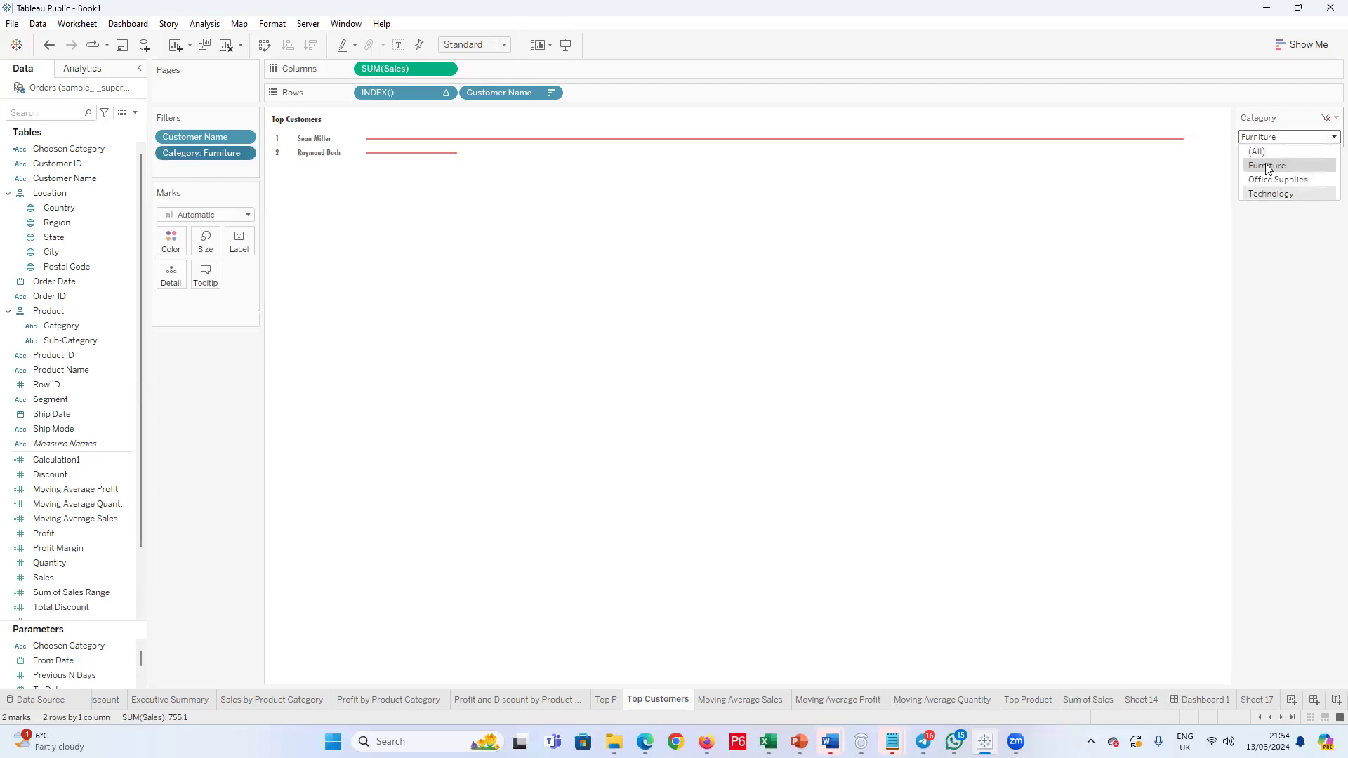
click(1256, 152)
click(1328, 136)
click(1284, 169)
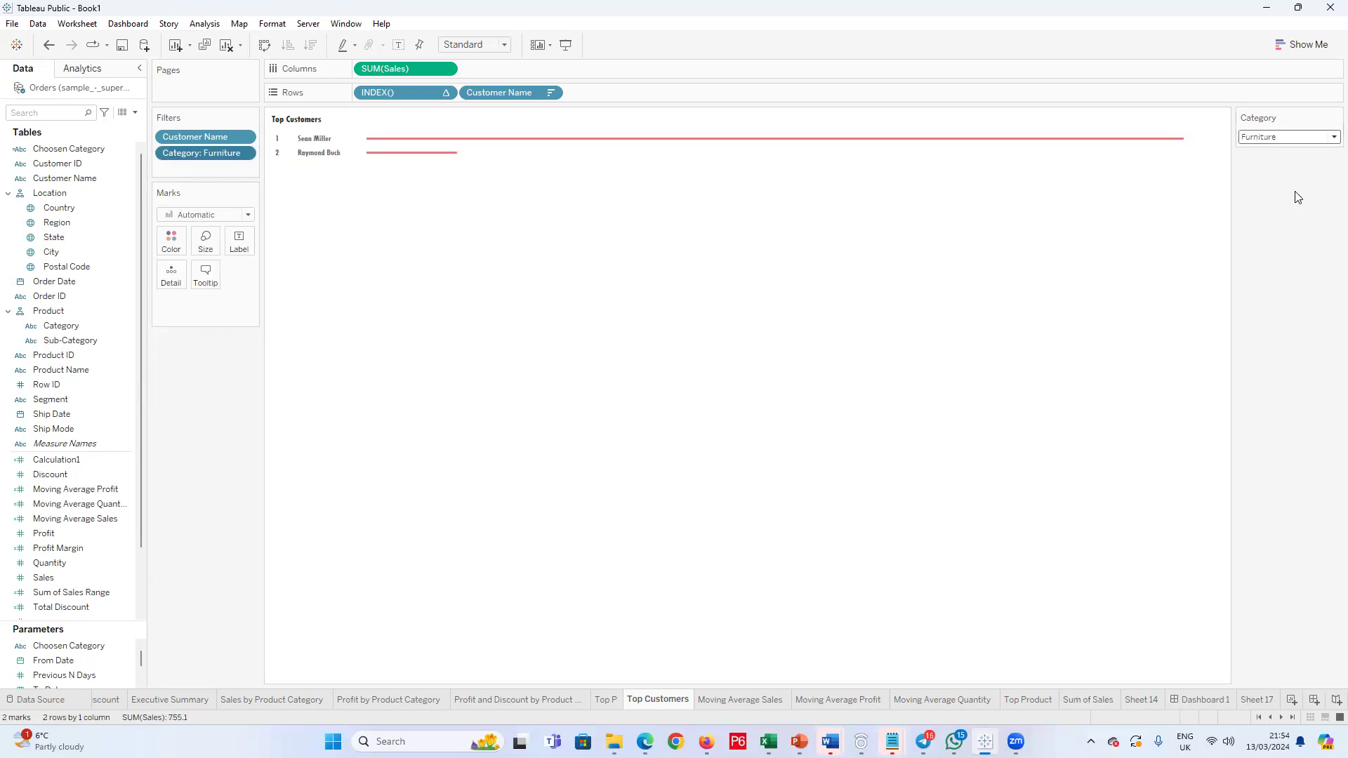
click(1331, 138)
click(1300, 174)
click(1331, 136)
click(1293, 191)
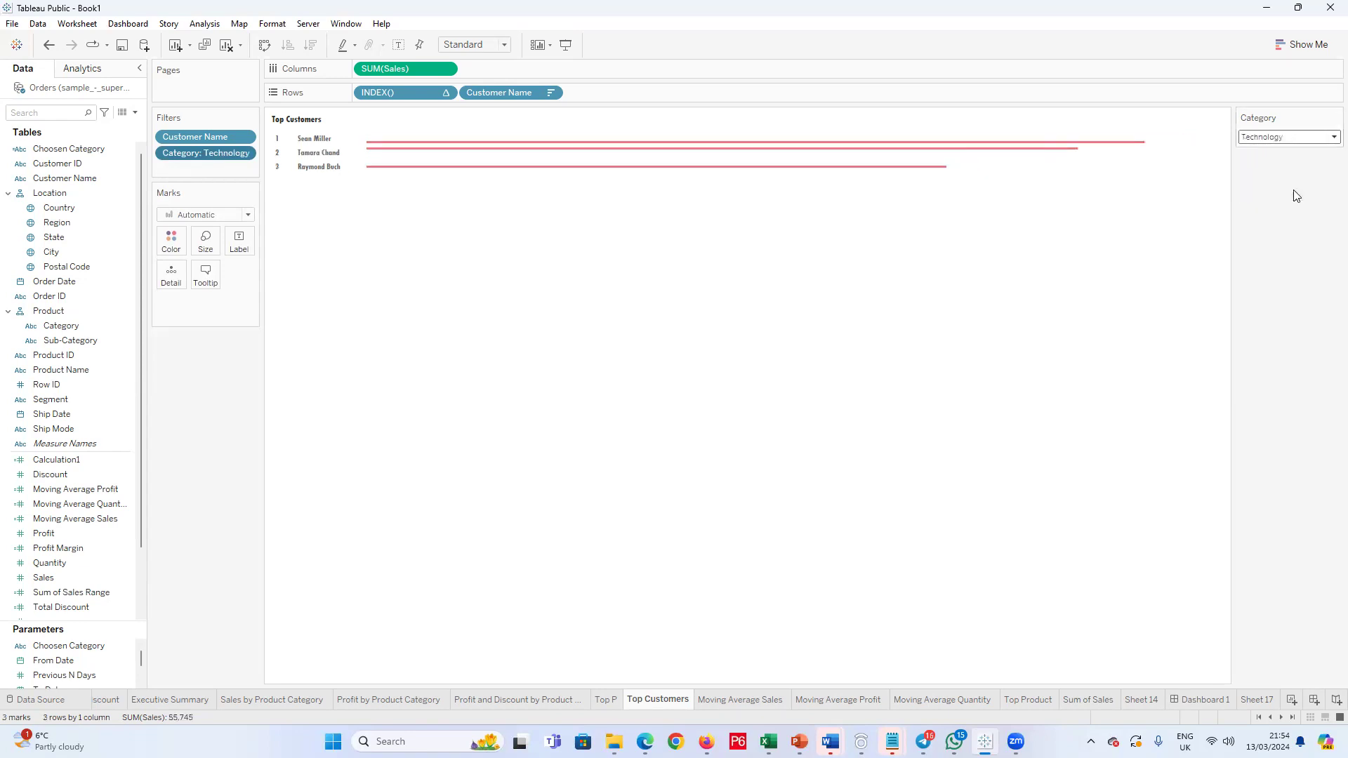
Step: Inspect the second customer's bar under Furniture, compare it with Technology, and leave the Category filter on Furniture
click(1329, 138)
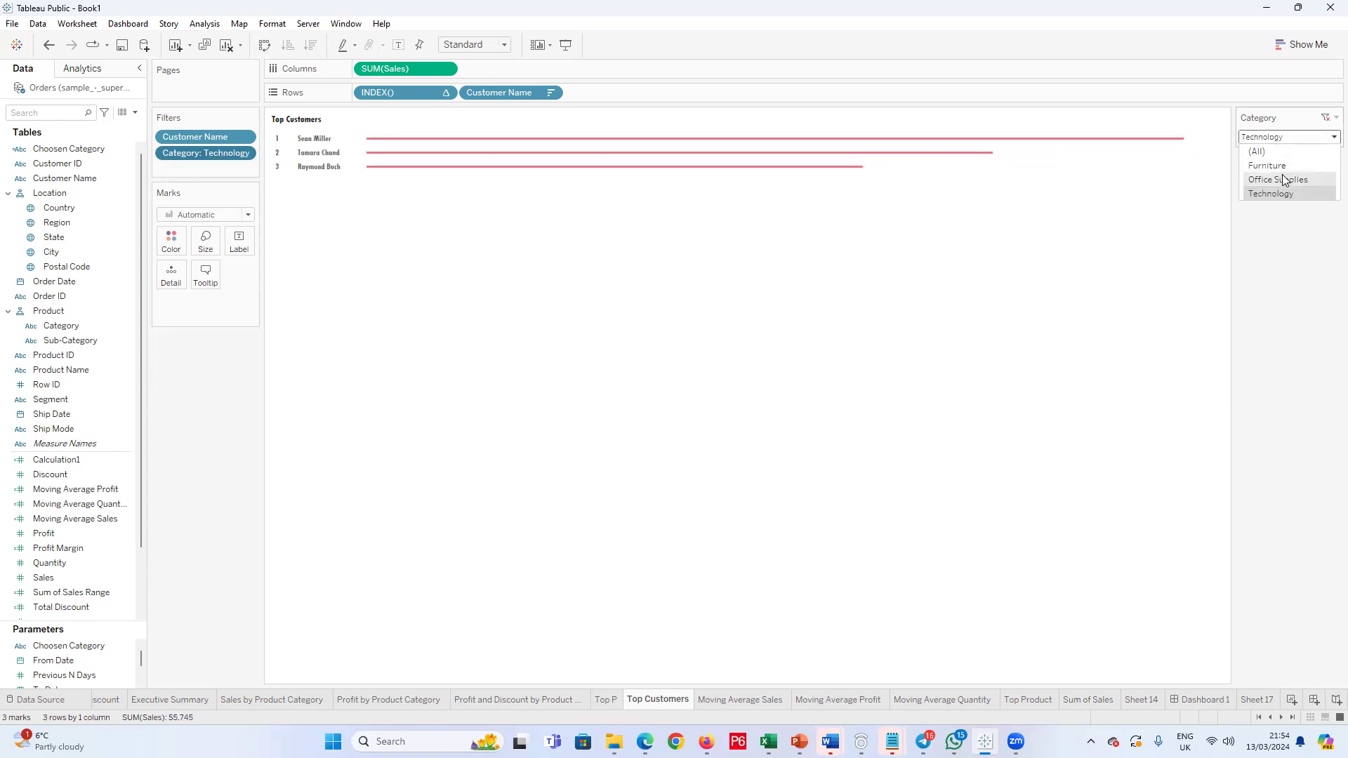
click(1287, 176)
click(1331, 137)
click(1303, 160)
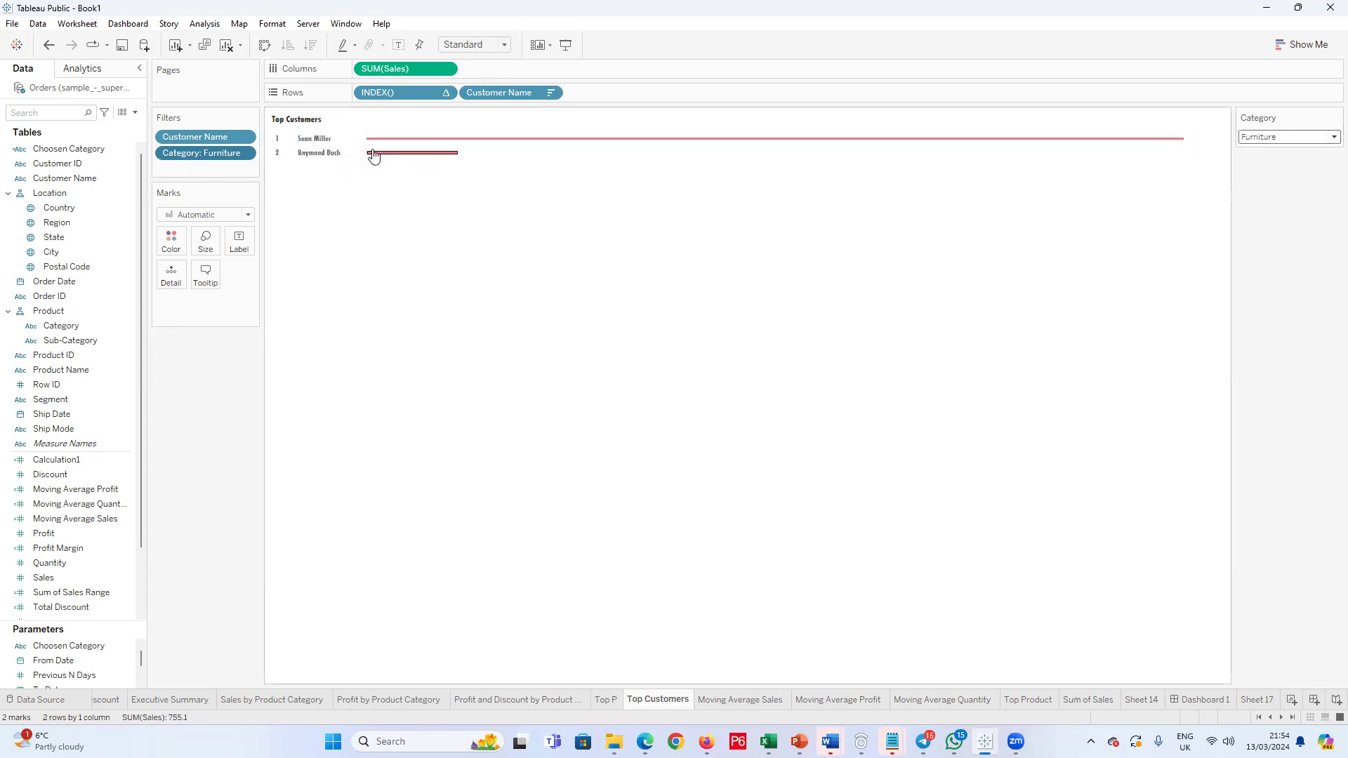
mouse_move(455, 146)
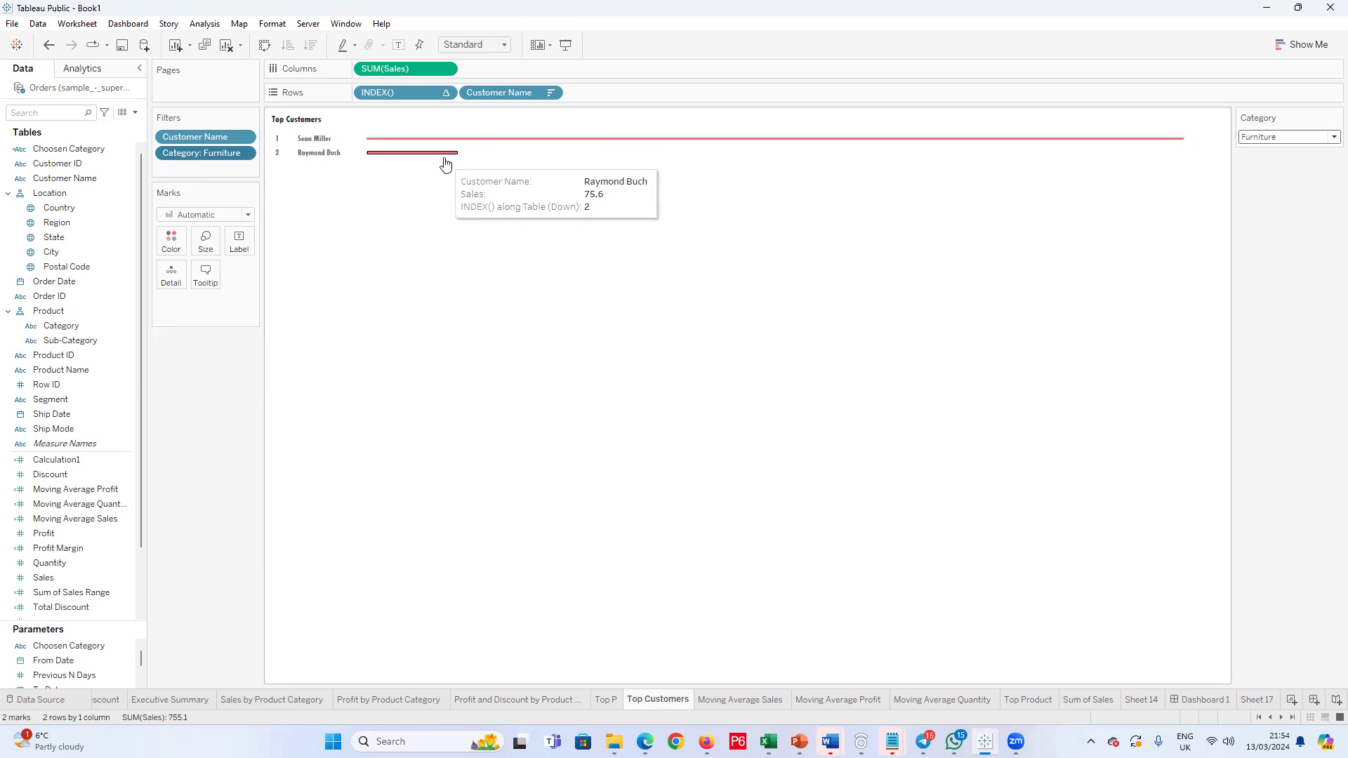
click(1332, 137)
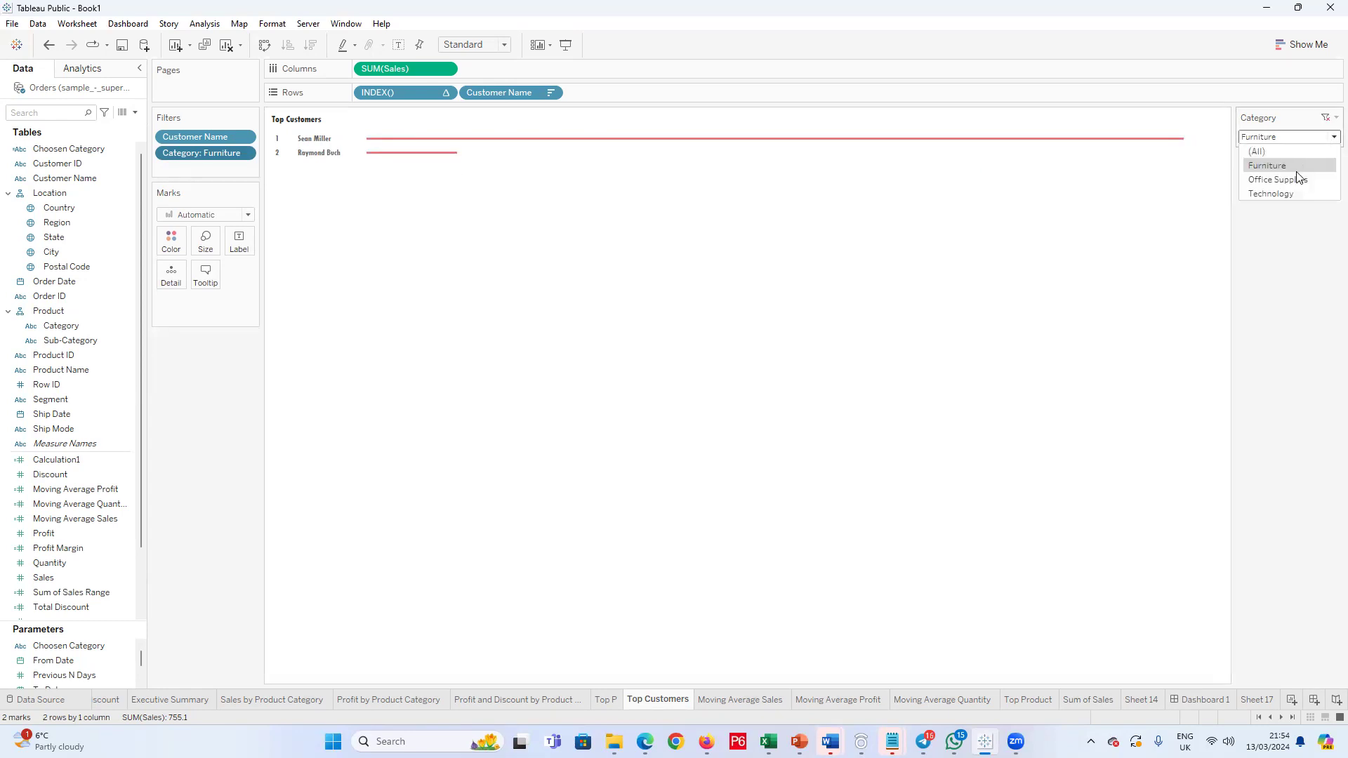
click(1285, 194)
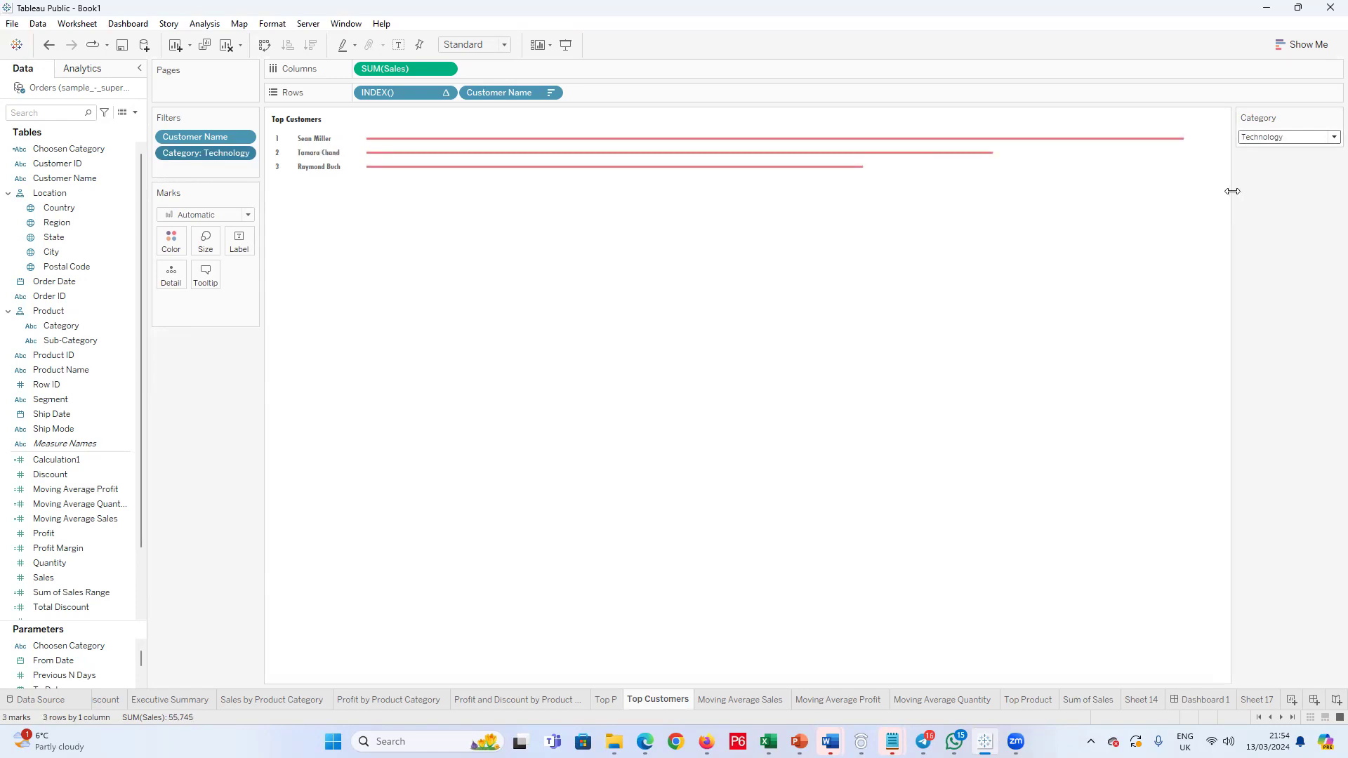
click(1329, 138)
click(1290, 167)
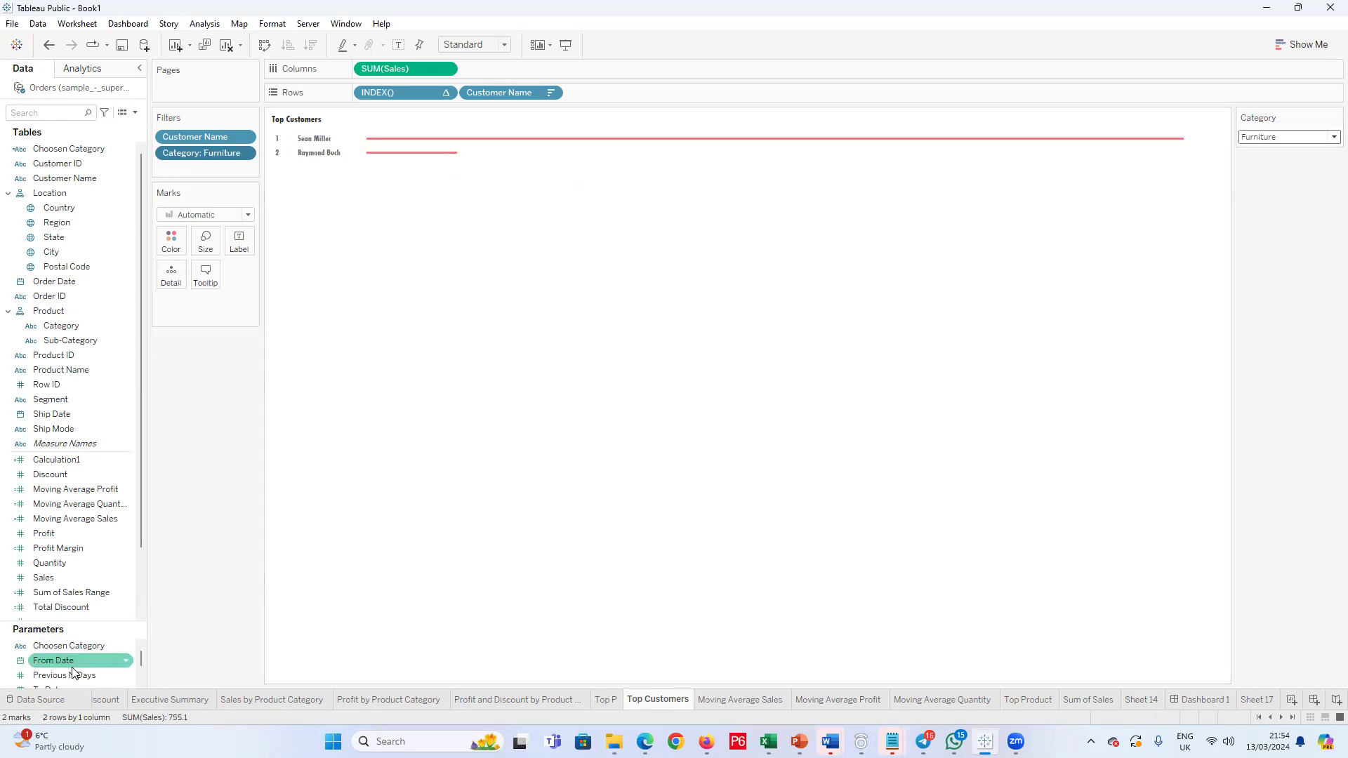
Step: Review the General, Wildcard and Top settings of the Customer Name filter without changing them
scroll(72, 661, down, 1)
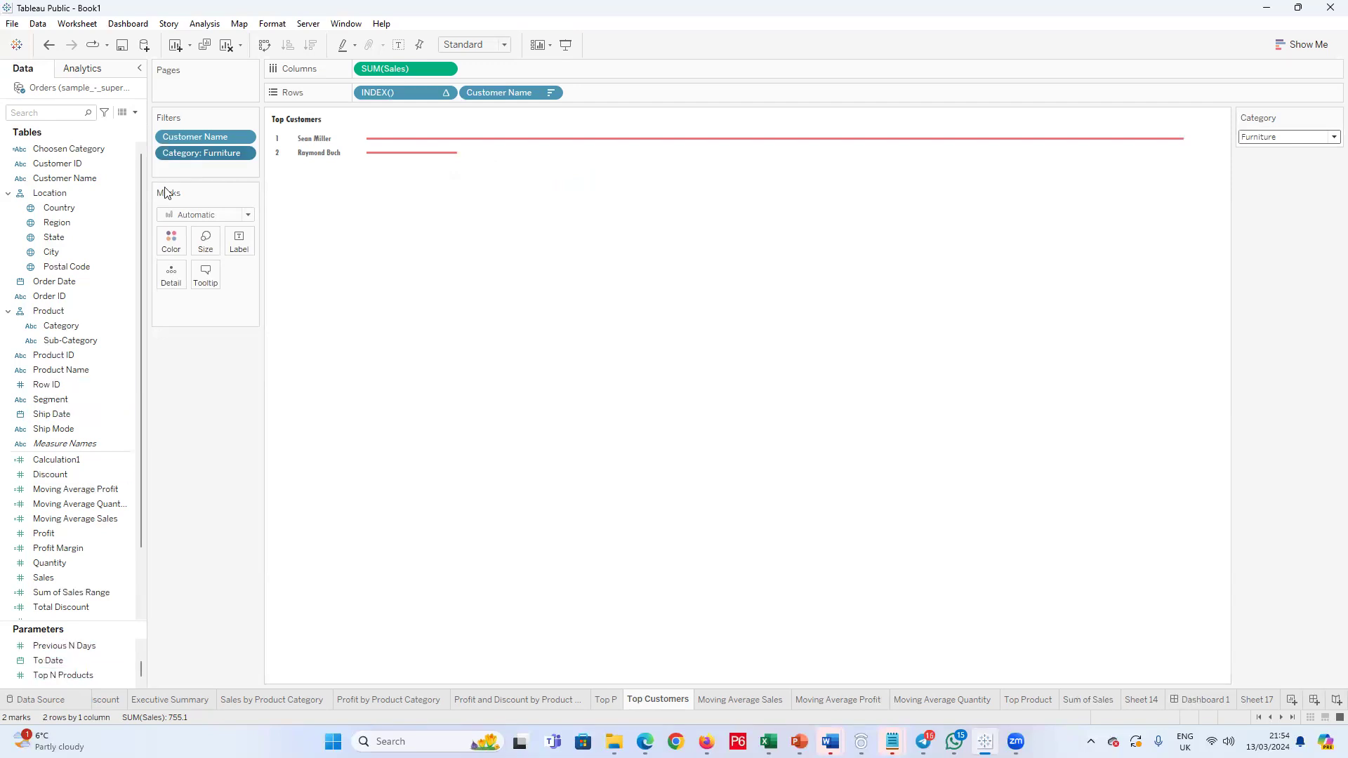
right_click(212, 138)
click(249, 155)
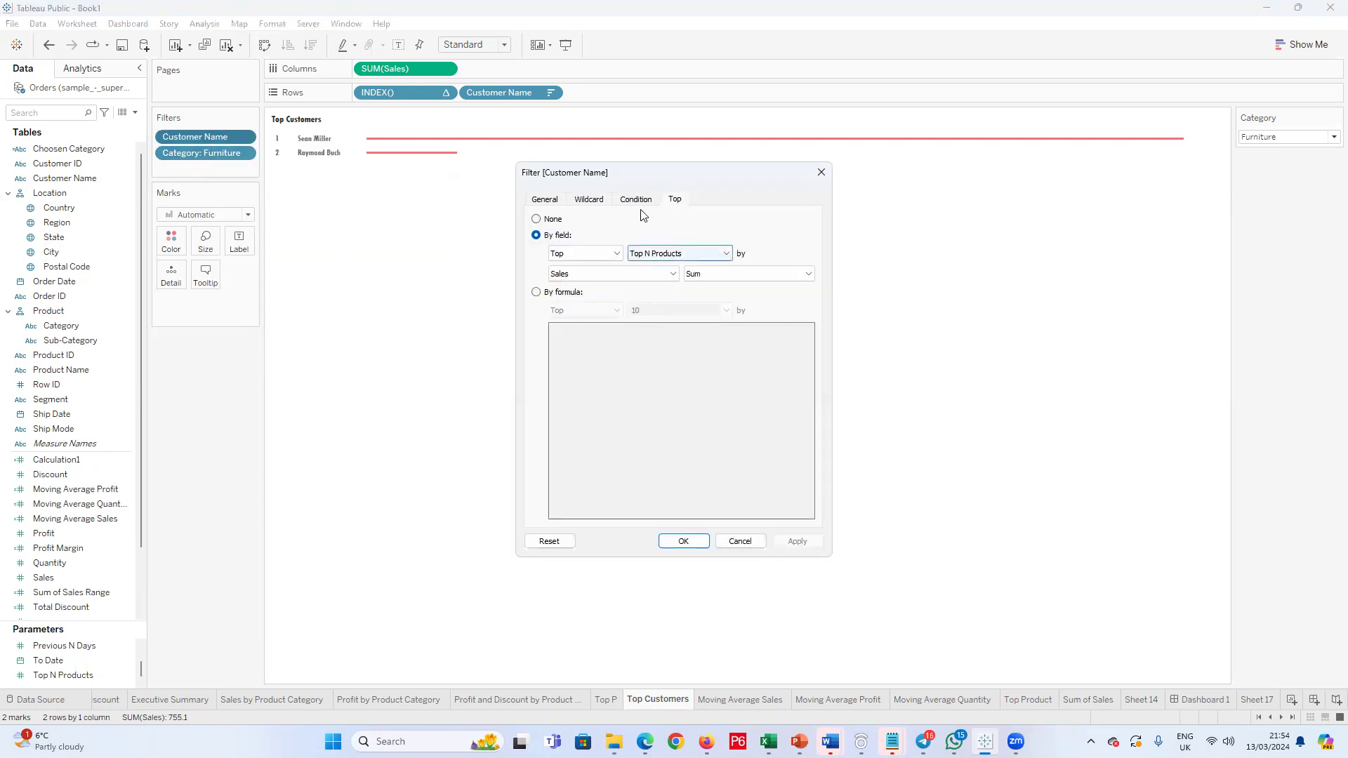
click(545, 199)
click(589, 200)
click(673, 200)
click(821, 174)
click(92, 648)
right_click(98, 642)
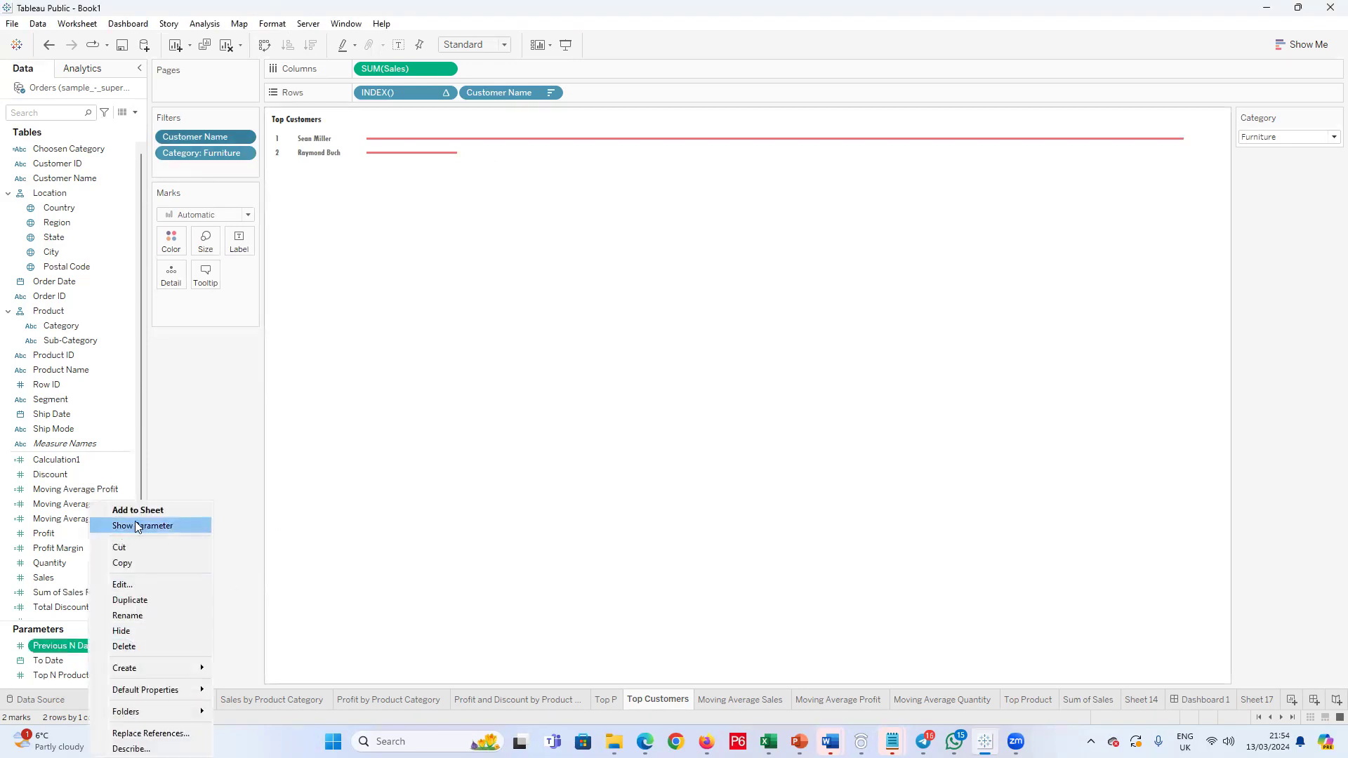
click(138, 521)
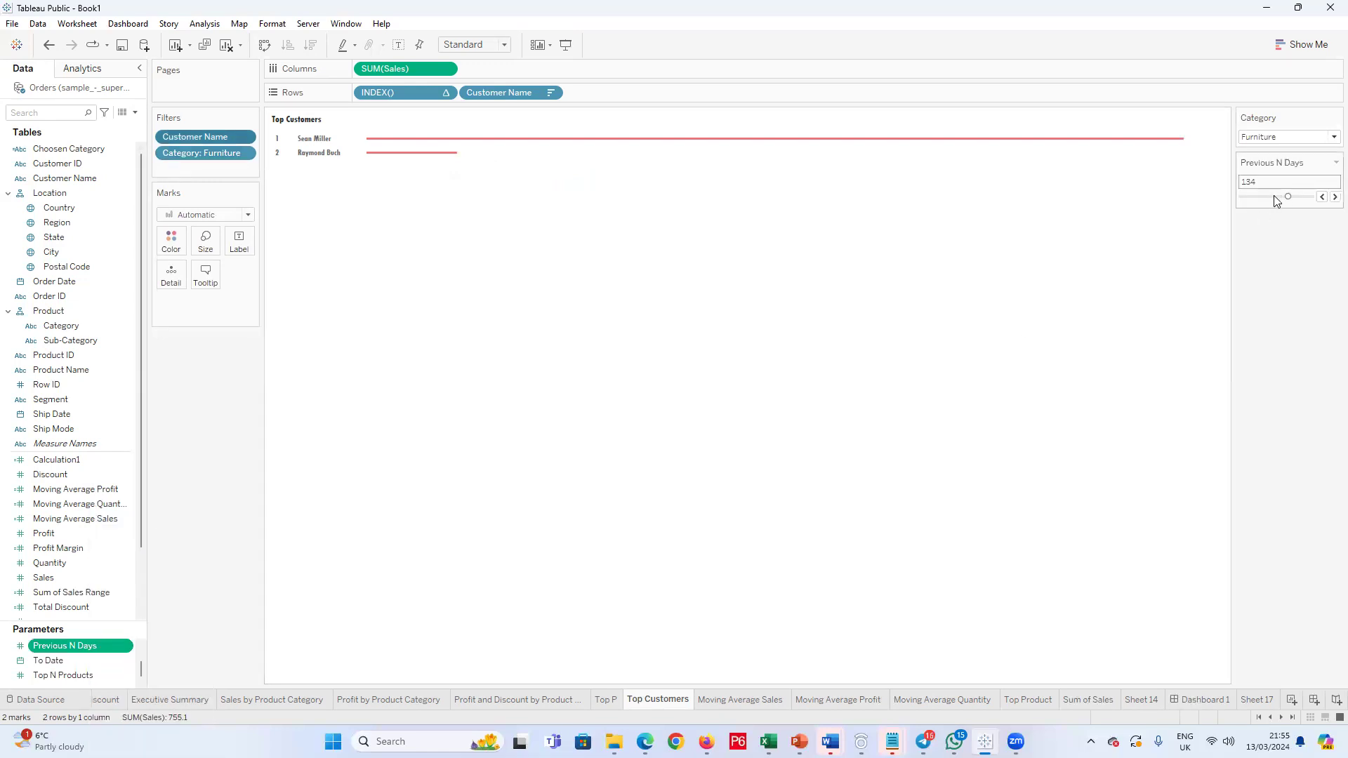
key(ctrl+z)
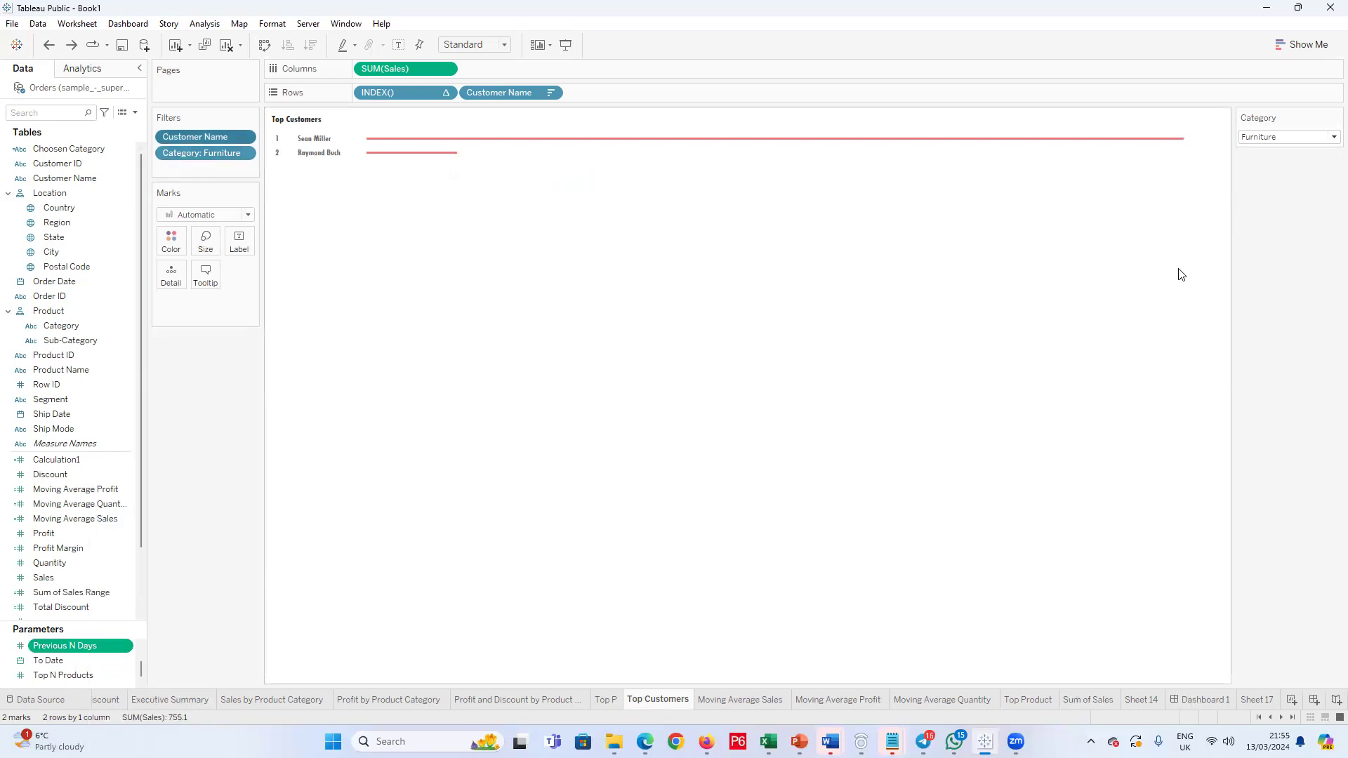
Step: Show the Top N Products parameter control on the Top Customers sheet and raise its value to 8
right_click(67, 672)
click(132, 435)
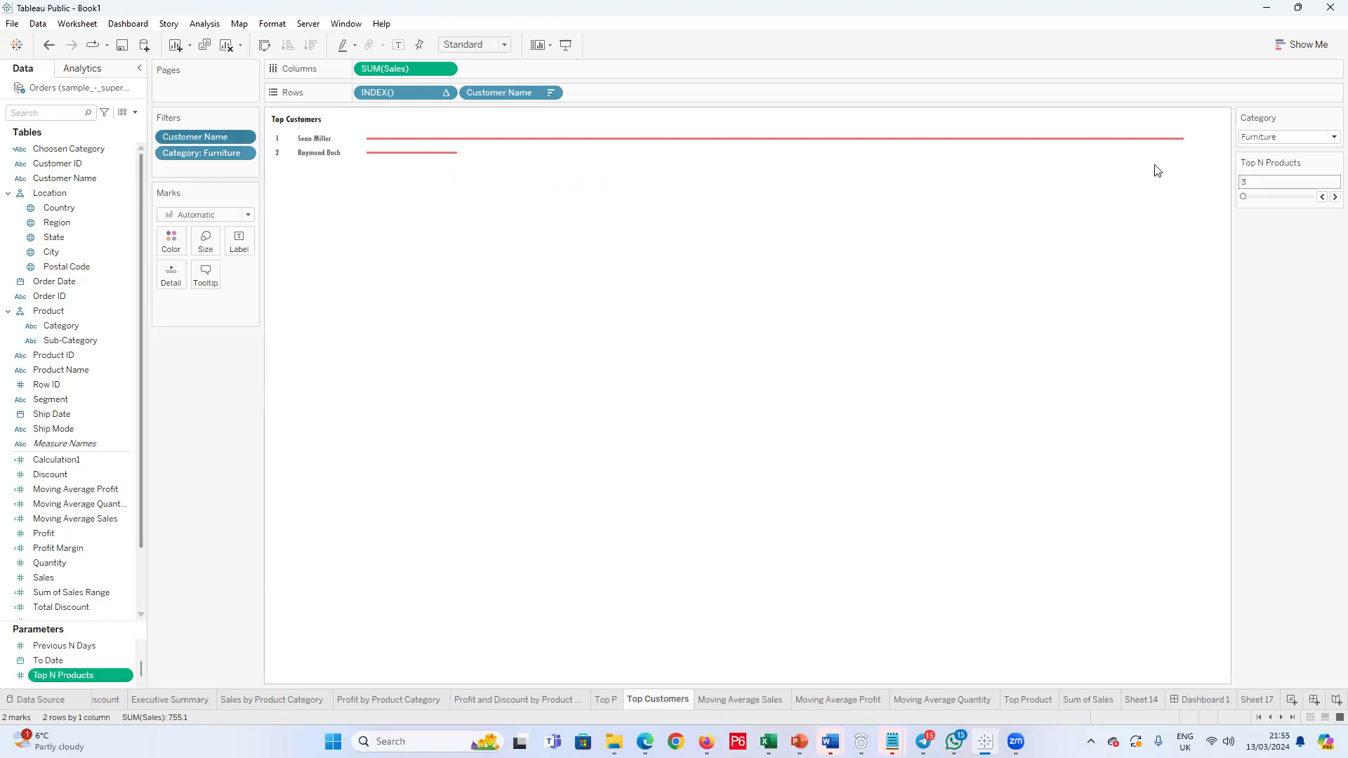
click(1328, 199)
click(1327, 199)
click(1328, 200)
click(1328, 200)
click(1327, 199)
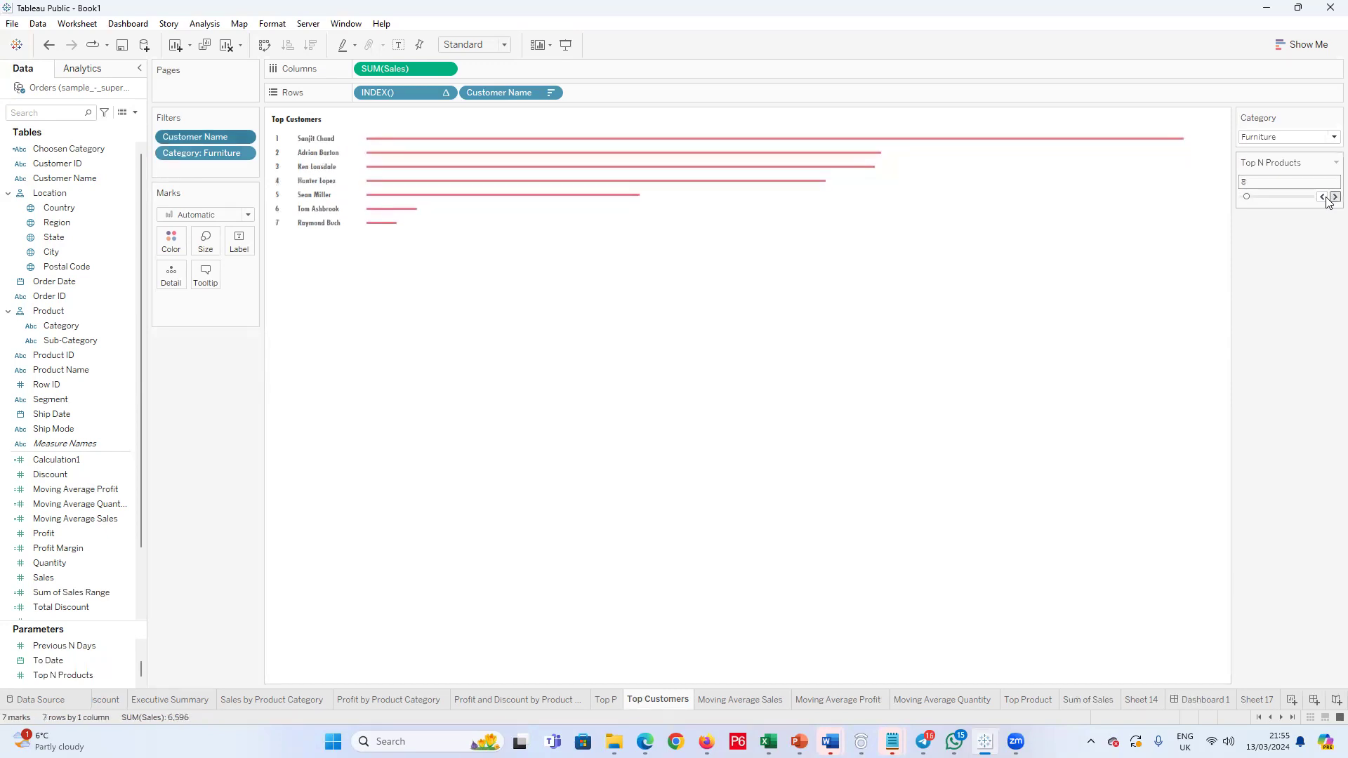
Step: Examine the customer ranks under Furniture, Office Supplies and Technology, then return the Category filter to Furniture
drag(272, 134, 294, 231)
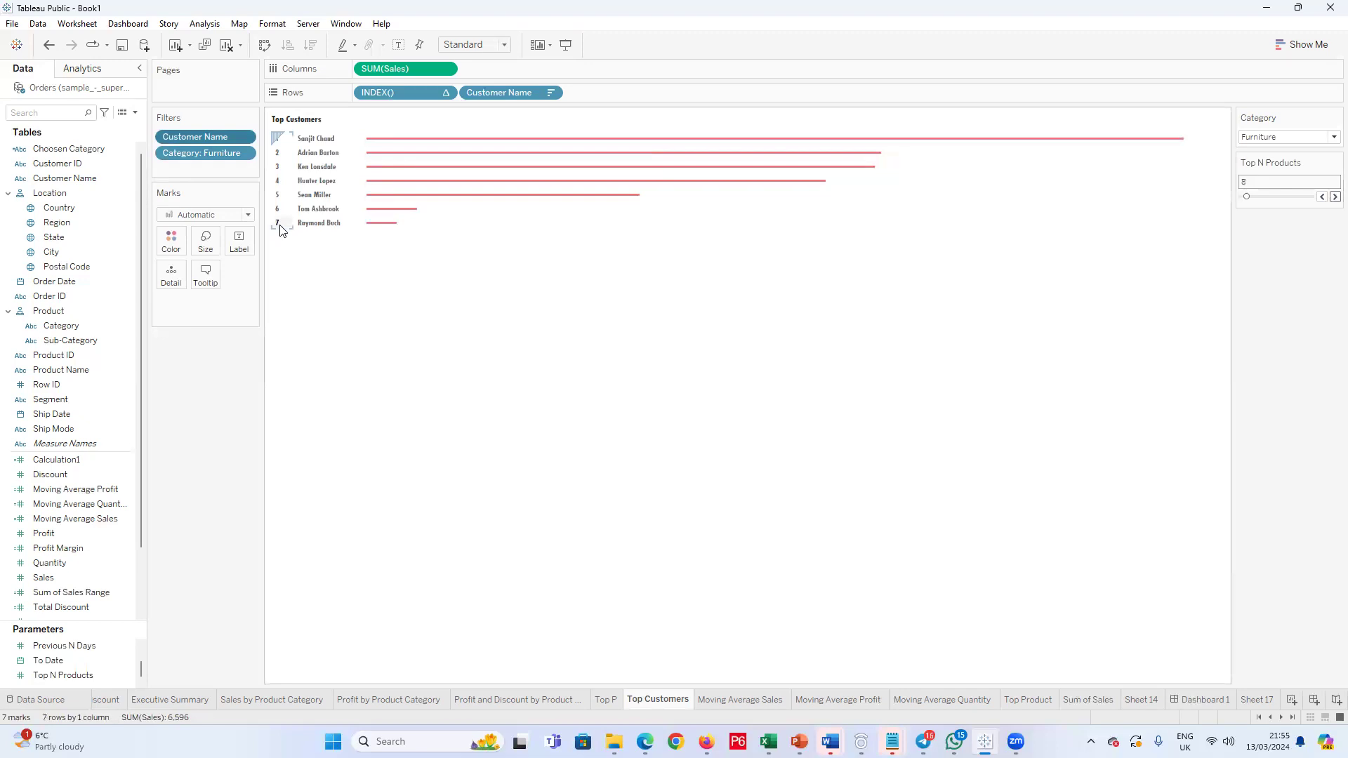
drag(282, 231, 290, 231)
click(1329, 137)
click(1274, 181)
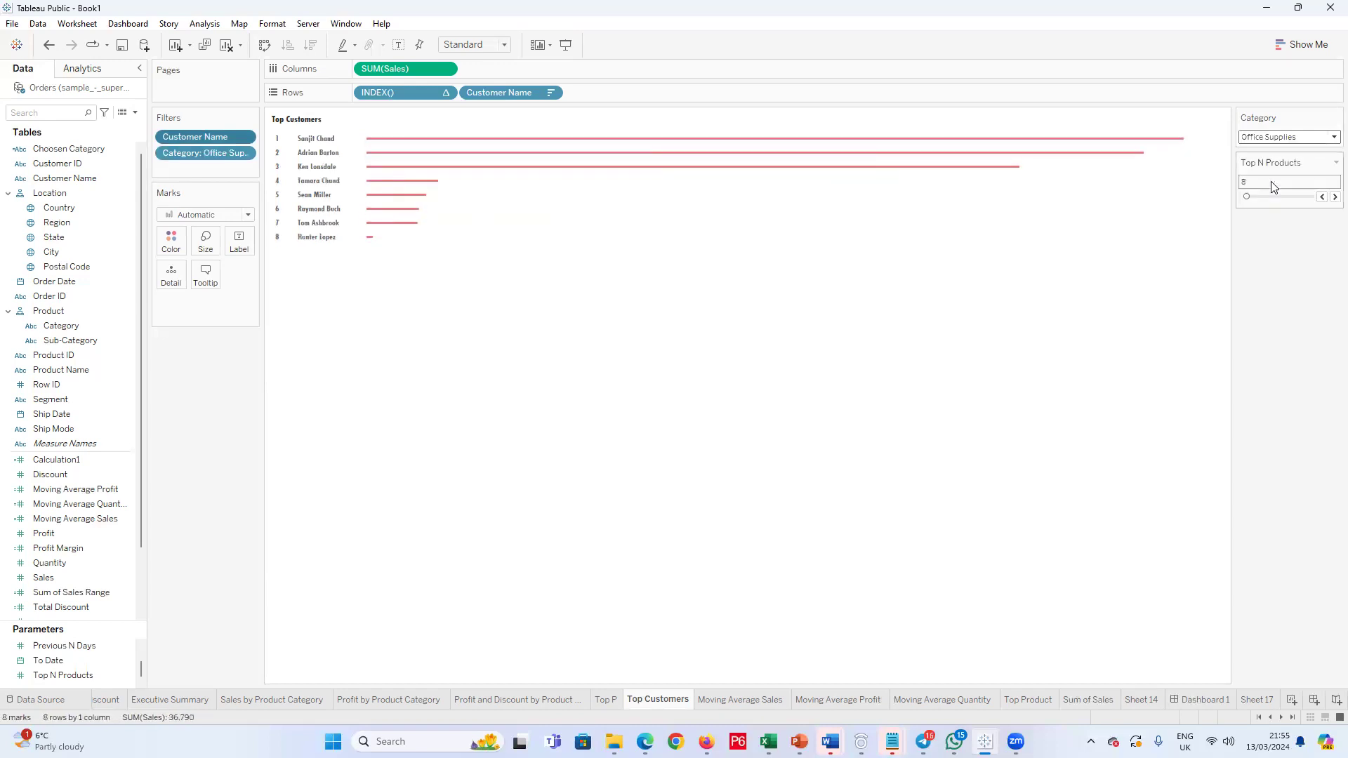
click(1328, 138)
click(1310, 195)
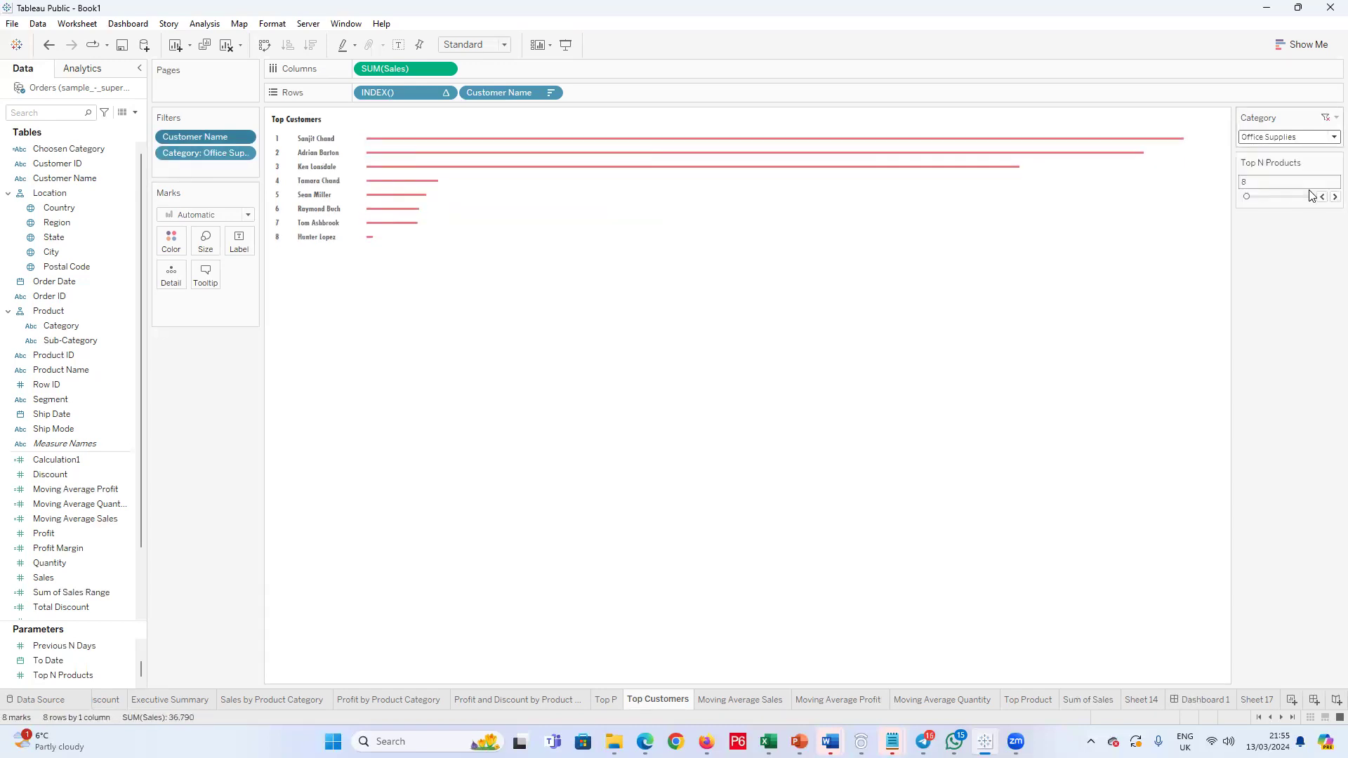
click(1329, 139)
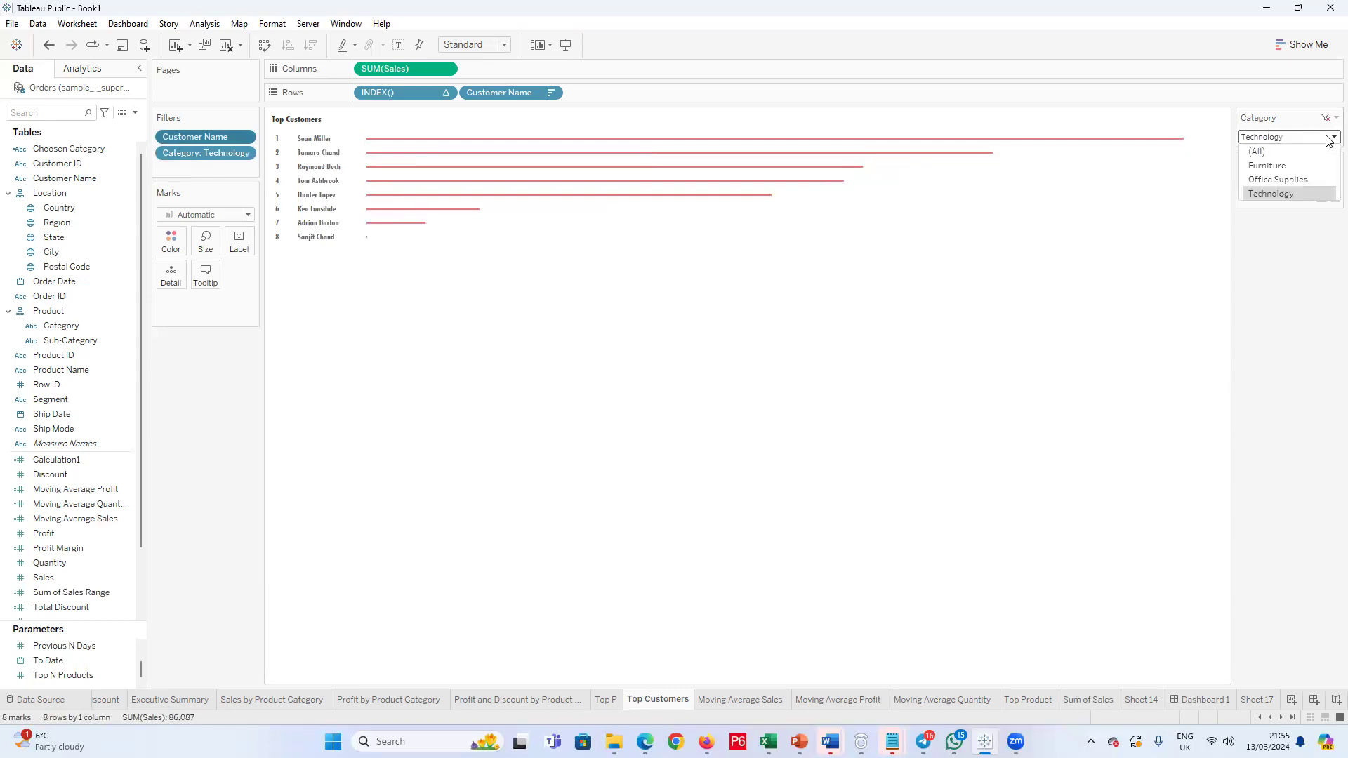
click(1289, 167)
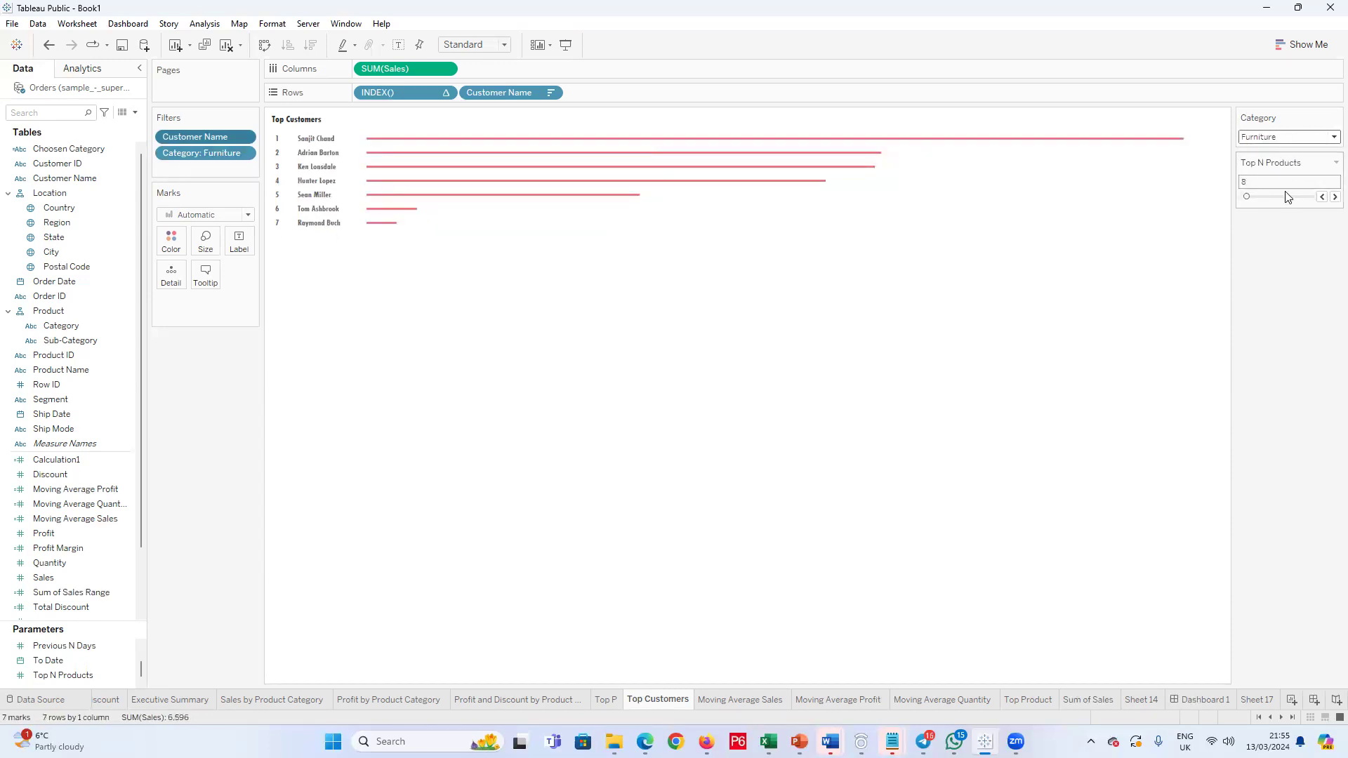
Step: Lower Top N Products to 3 and inspect the details of the first-ranked customer's bar
click(1321, 197)
click(1320, 197)
click(1321, 198)
click(1320, 197)
click(1320, 198)
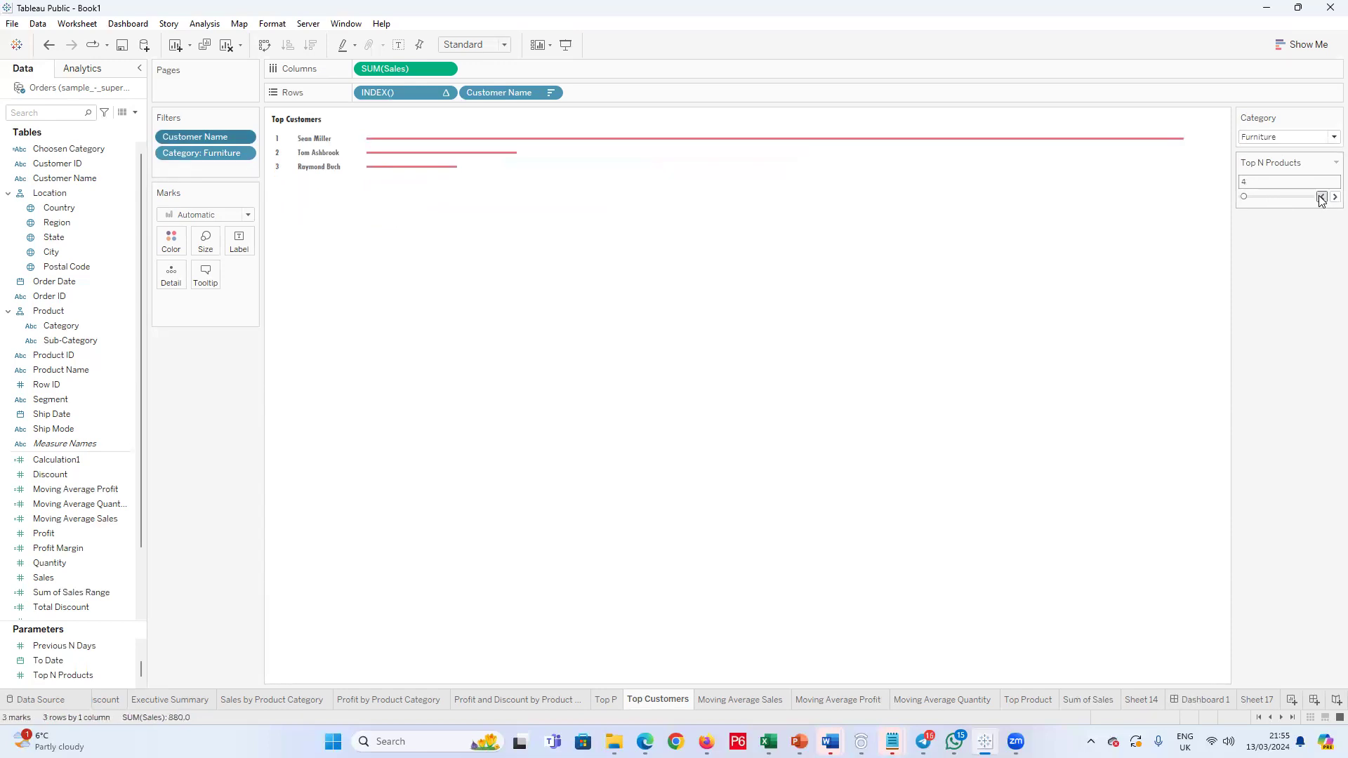
click(1321, 197)
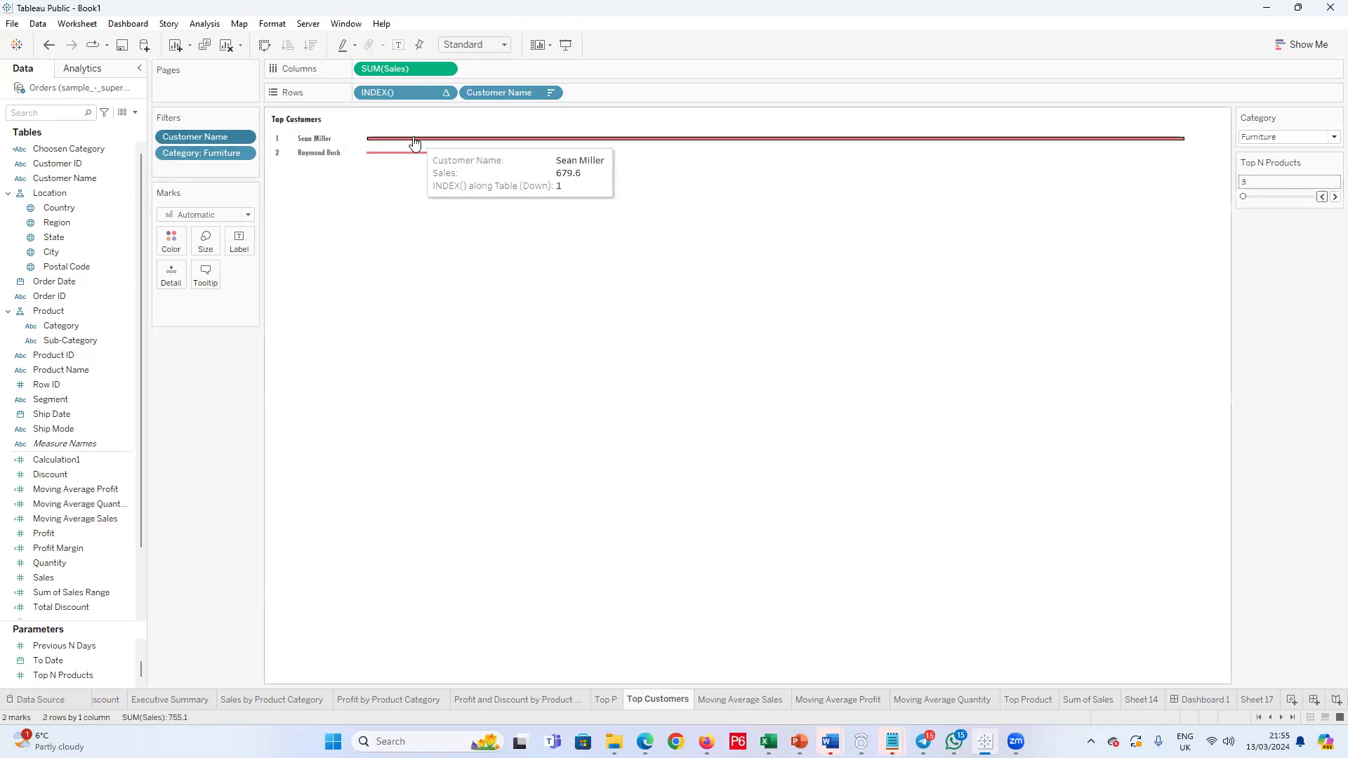
mouse_move(405, 147)
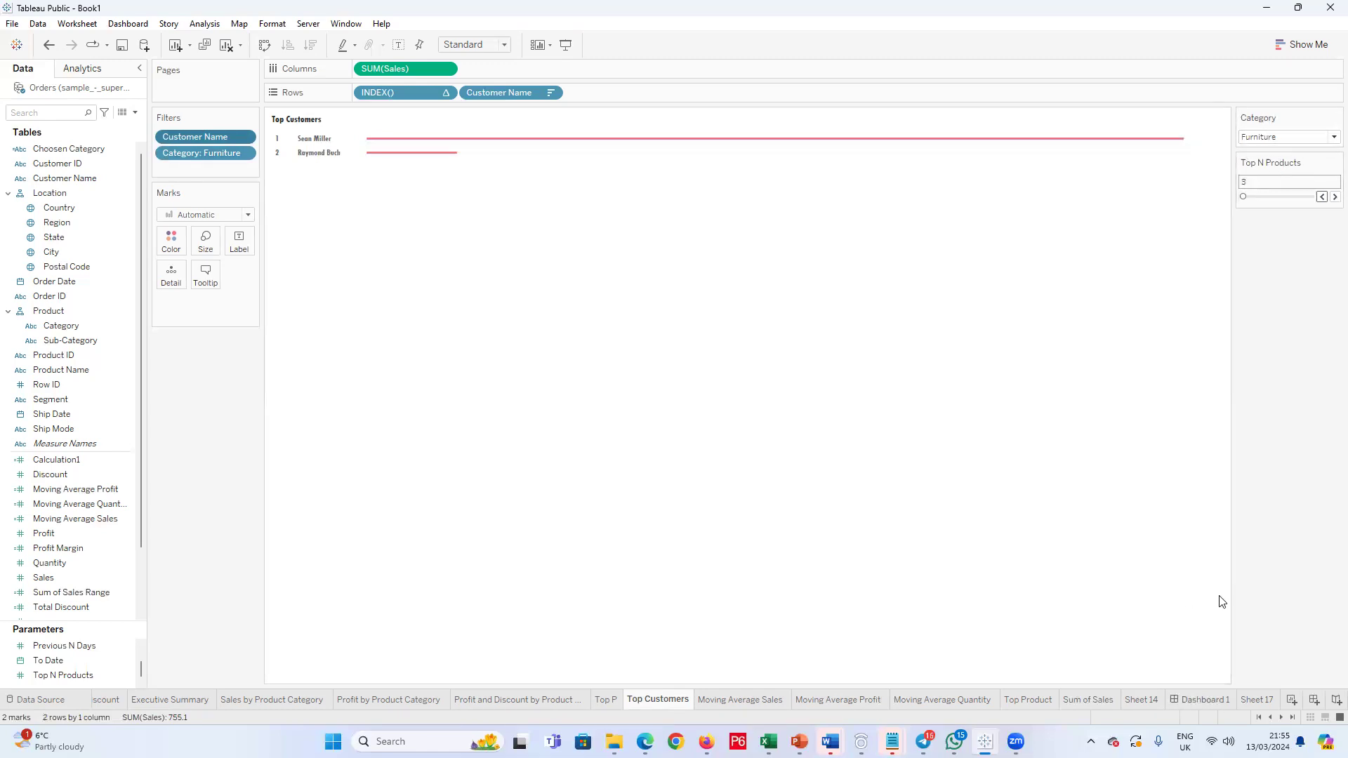
Step: Compare the Top Product and Top Customers charts on Dashboard 1 and on their own sheets
click(1188, 700)
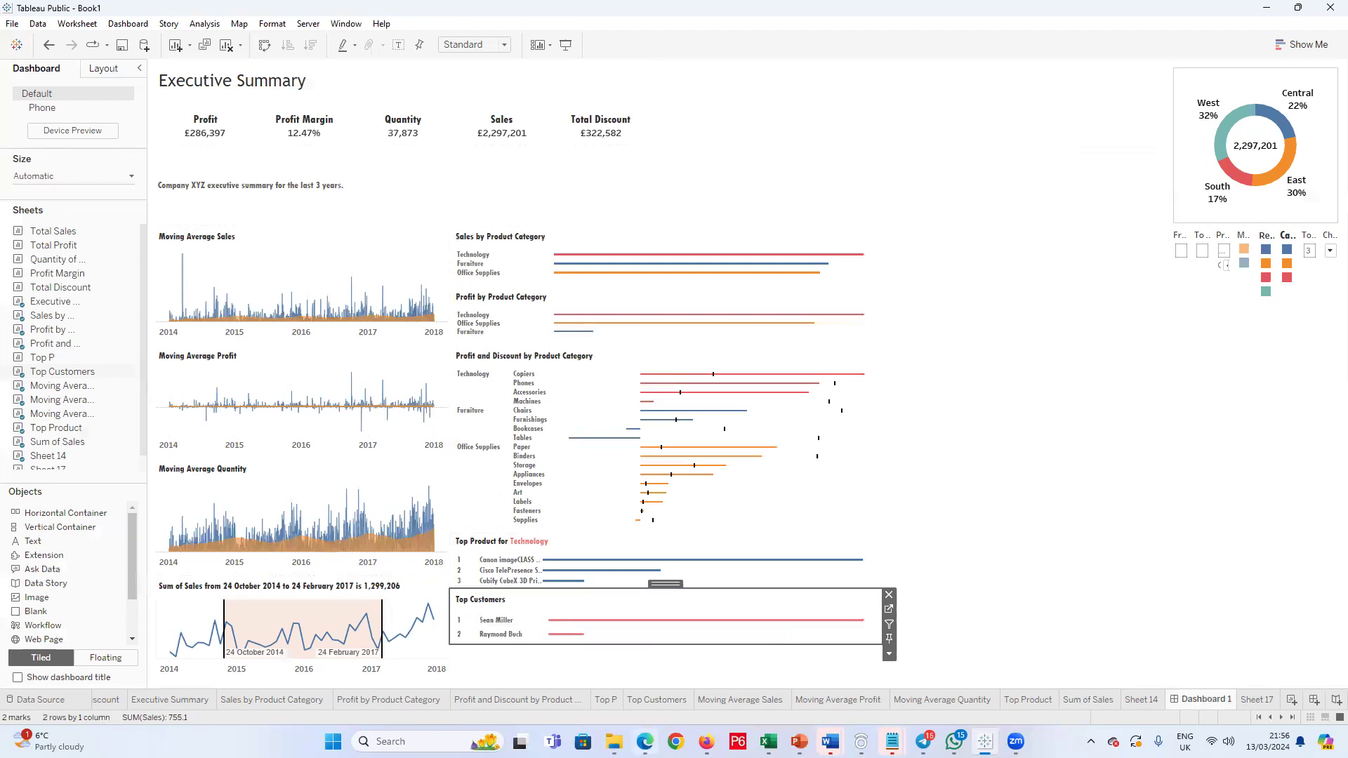
click(1022, 701)
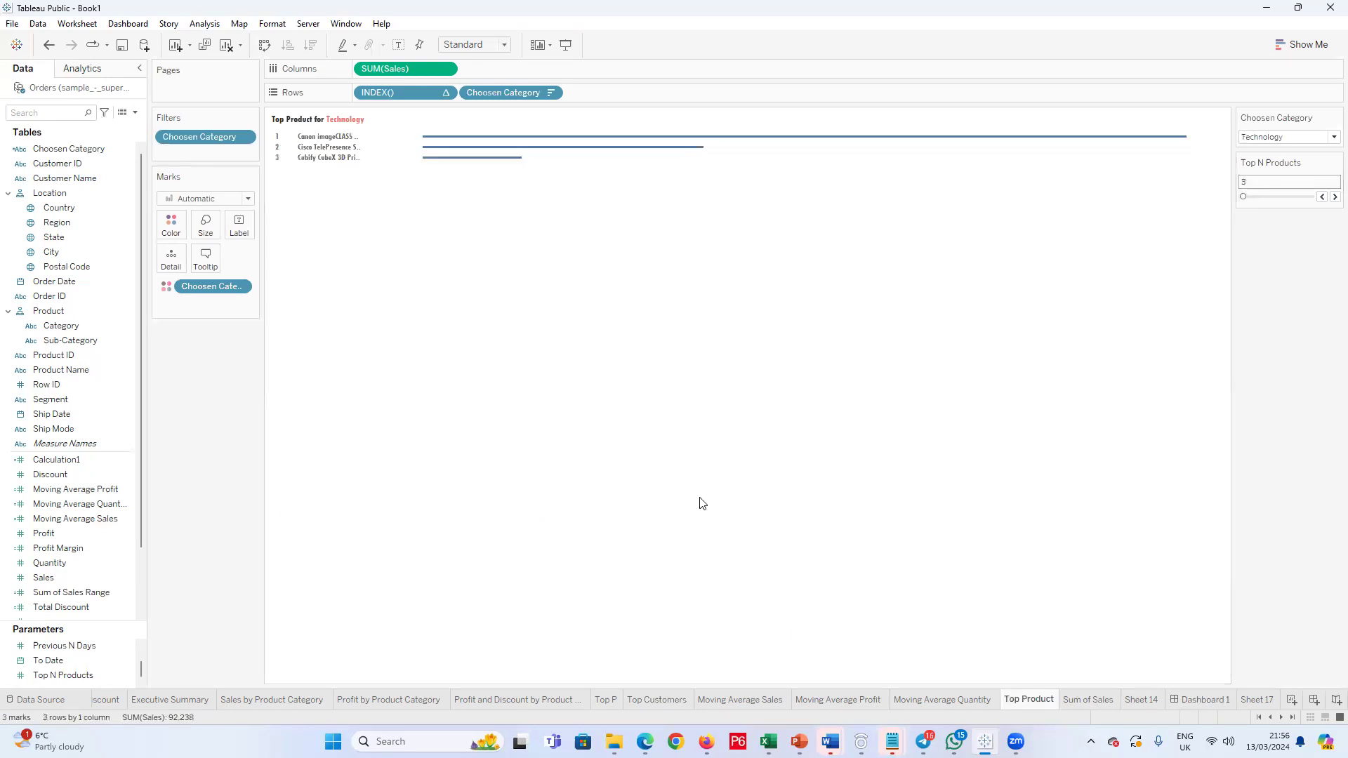
click(1197, 701)
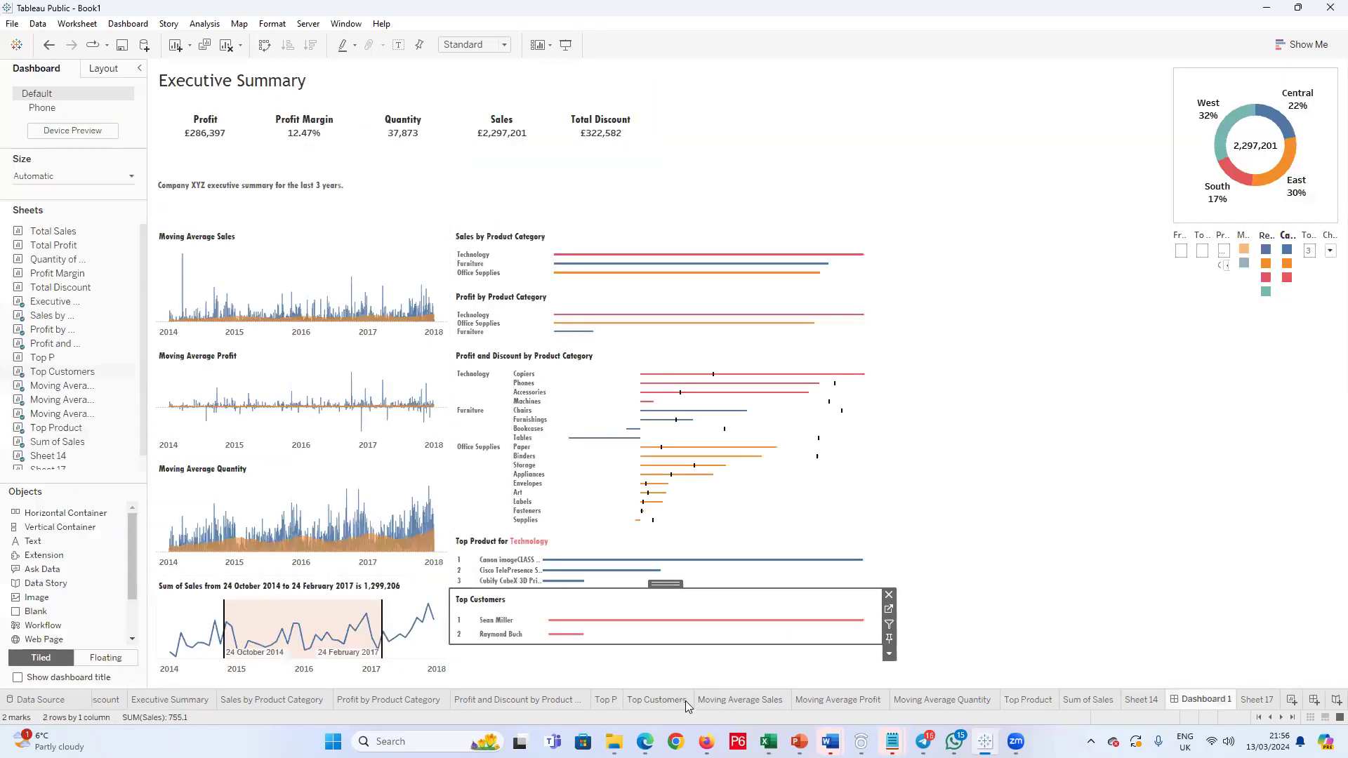
click(658, 701)
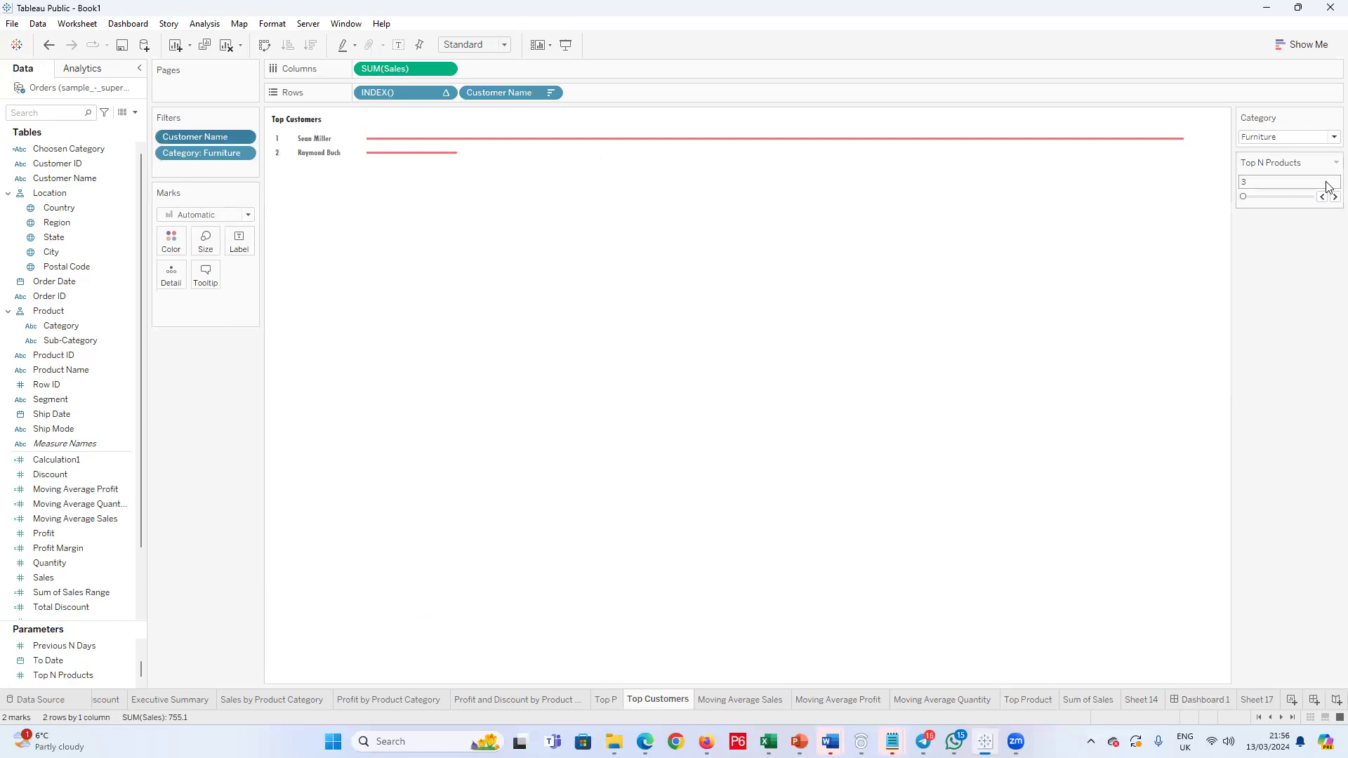
Step: Set the Category filter on the Top Customers sheet to (All)
click(1332, 137)
click(1255, 153)
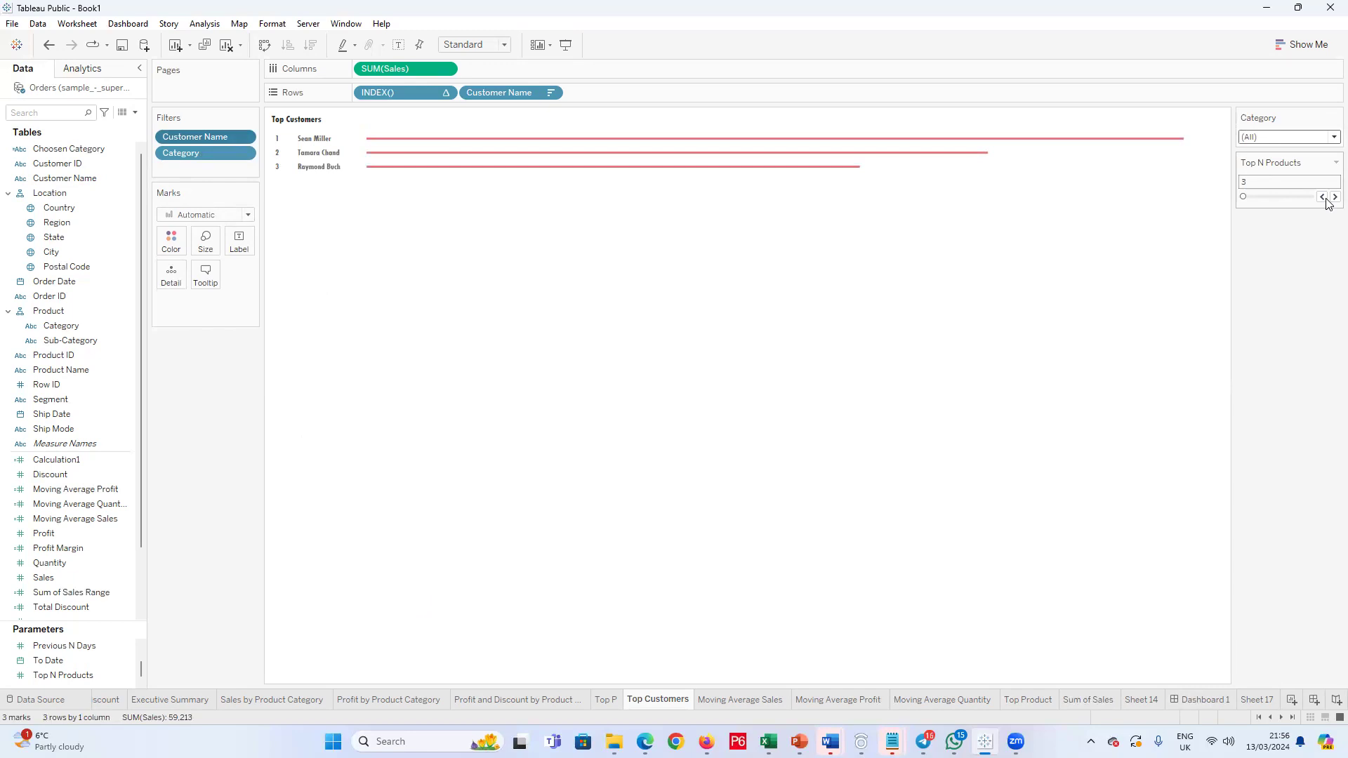
mouse_move(395, 177)
Step: Resize the Top Product and Top Customers areas on Dashboard 1, moving Top Customers slightly lower to leave a gap between the two charts
click(1195, 699)
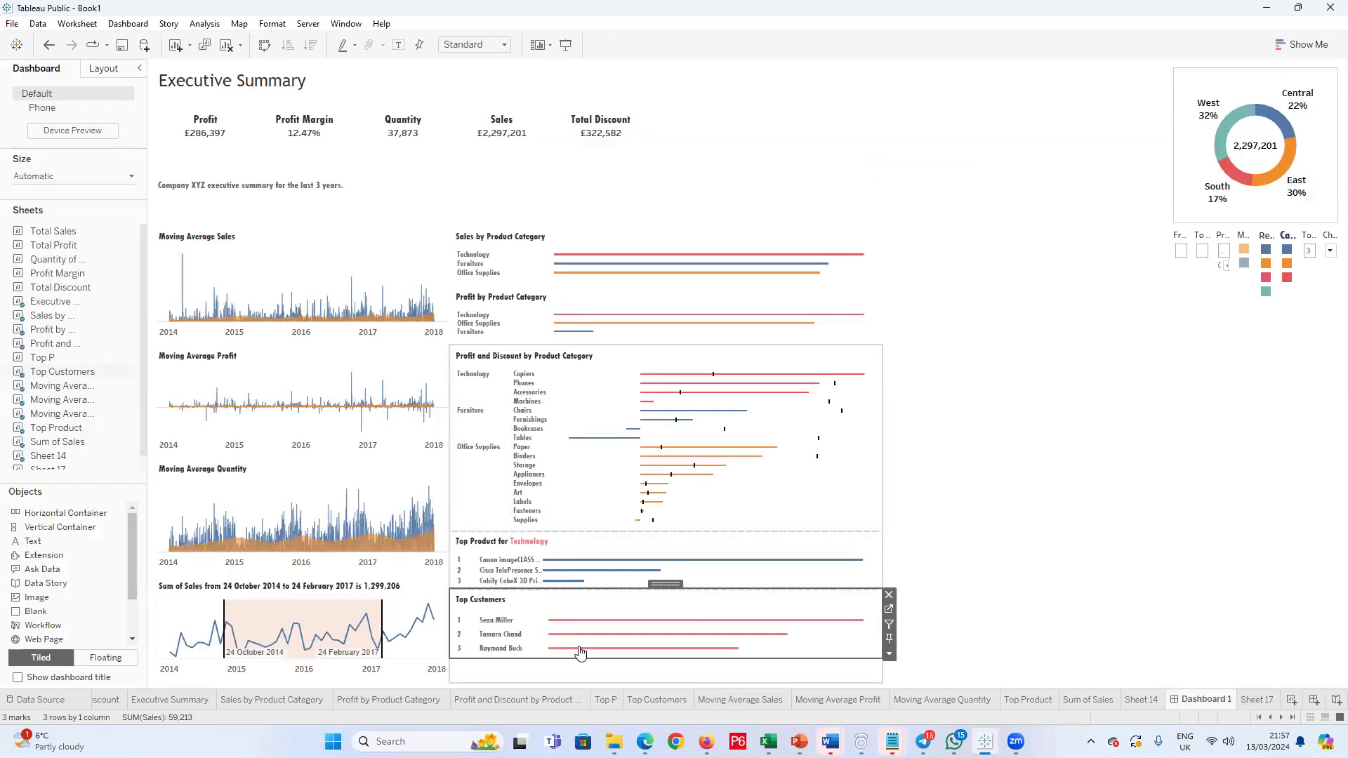
click(629, 660)
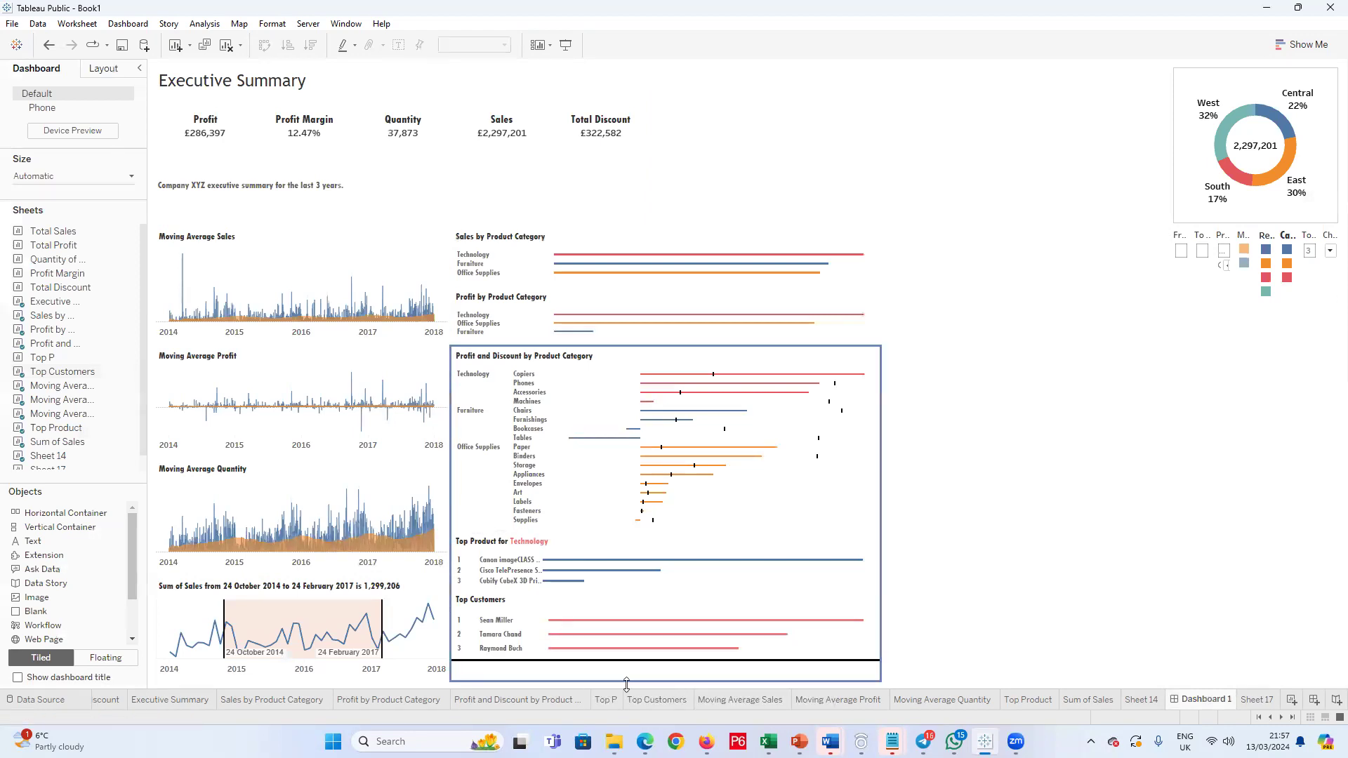
click(666, 589)
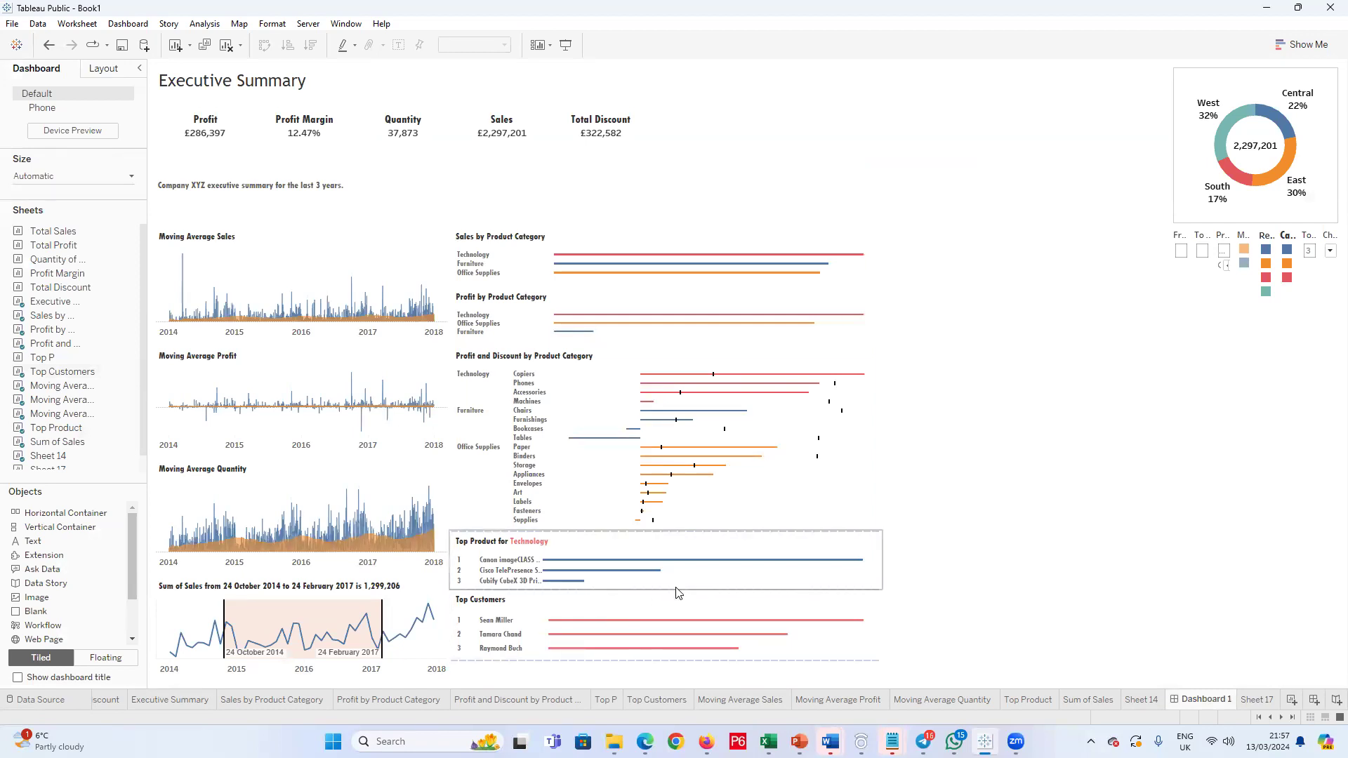
drag(674, 591, 662, 603)
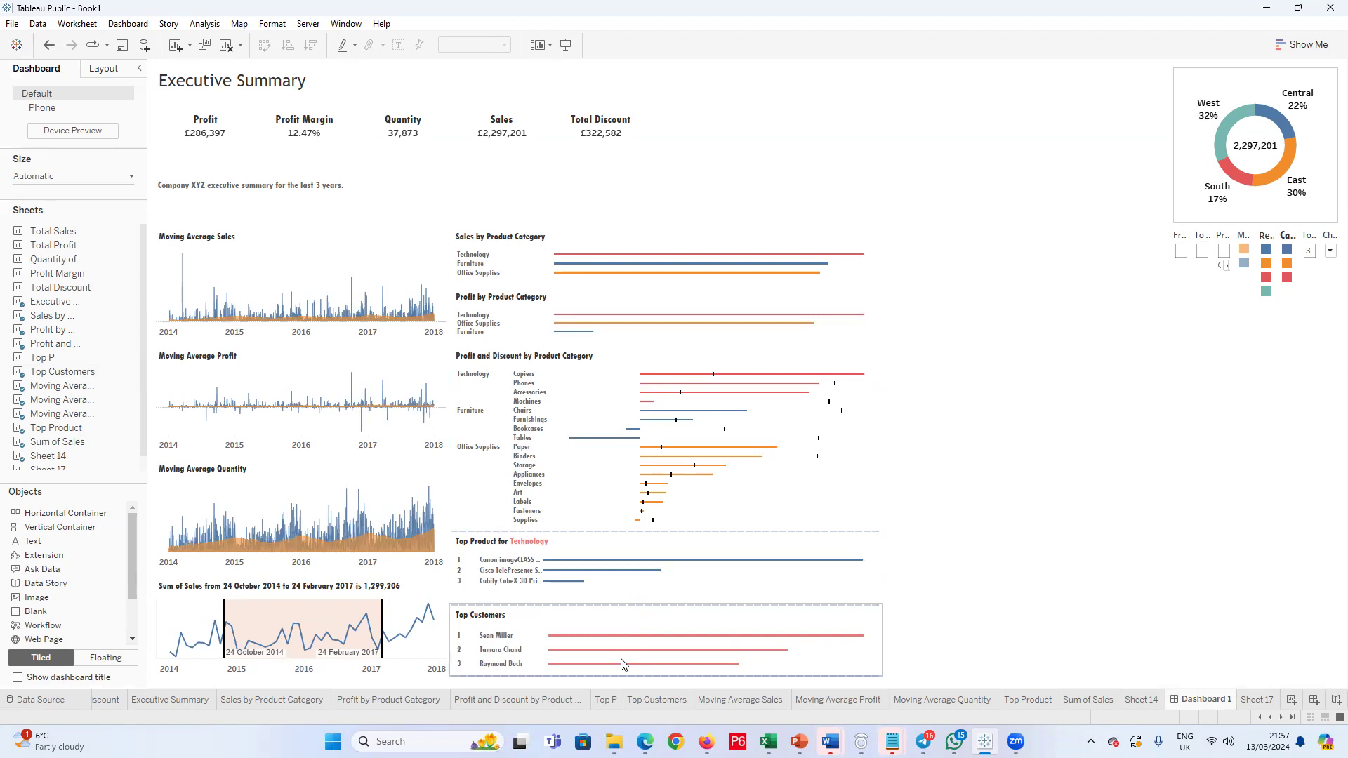
Step: Check the Top Product sheet's layout and return to the Top Customers sheet
mouse_move(650, 664)
click(1029, 701)
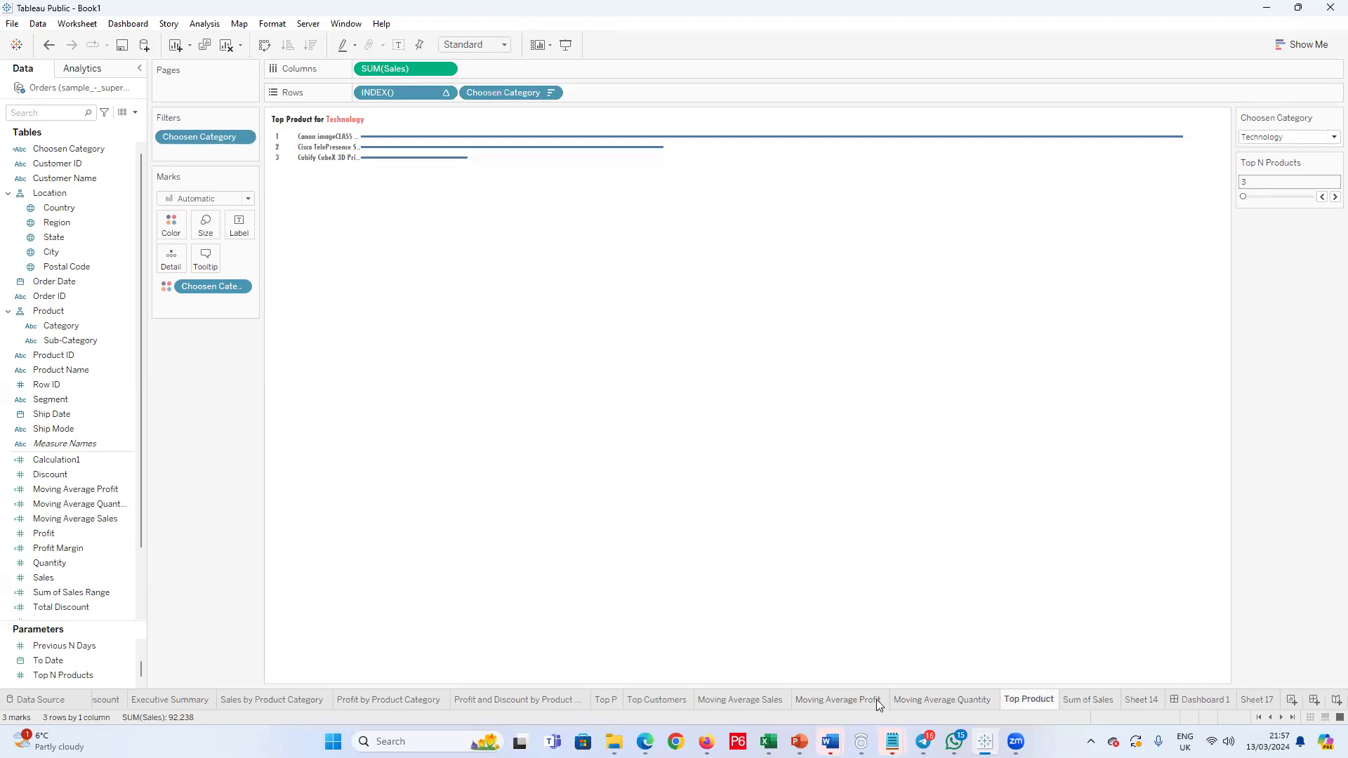
click(659, 700)
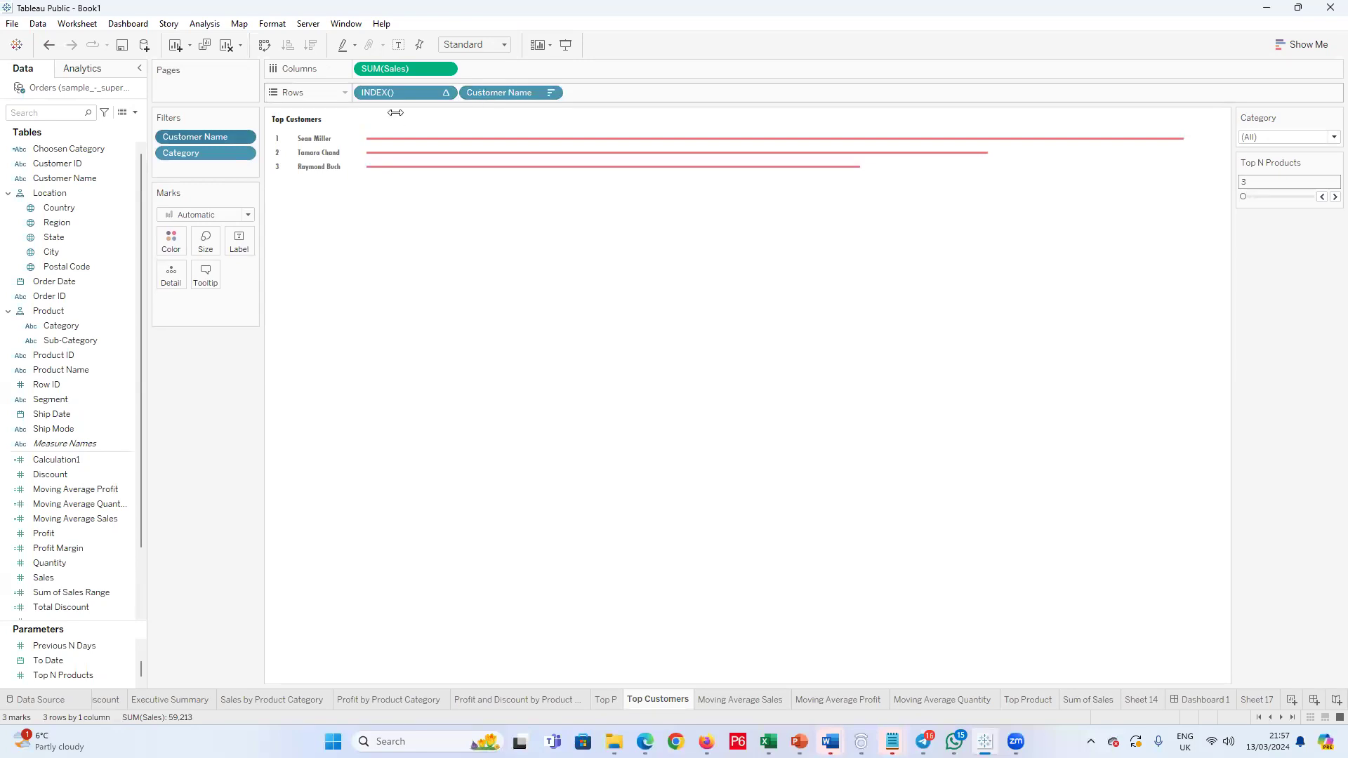
click(135, 112)
click(230, 537)
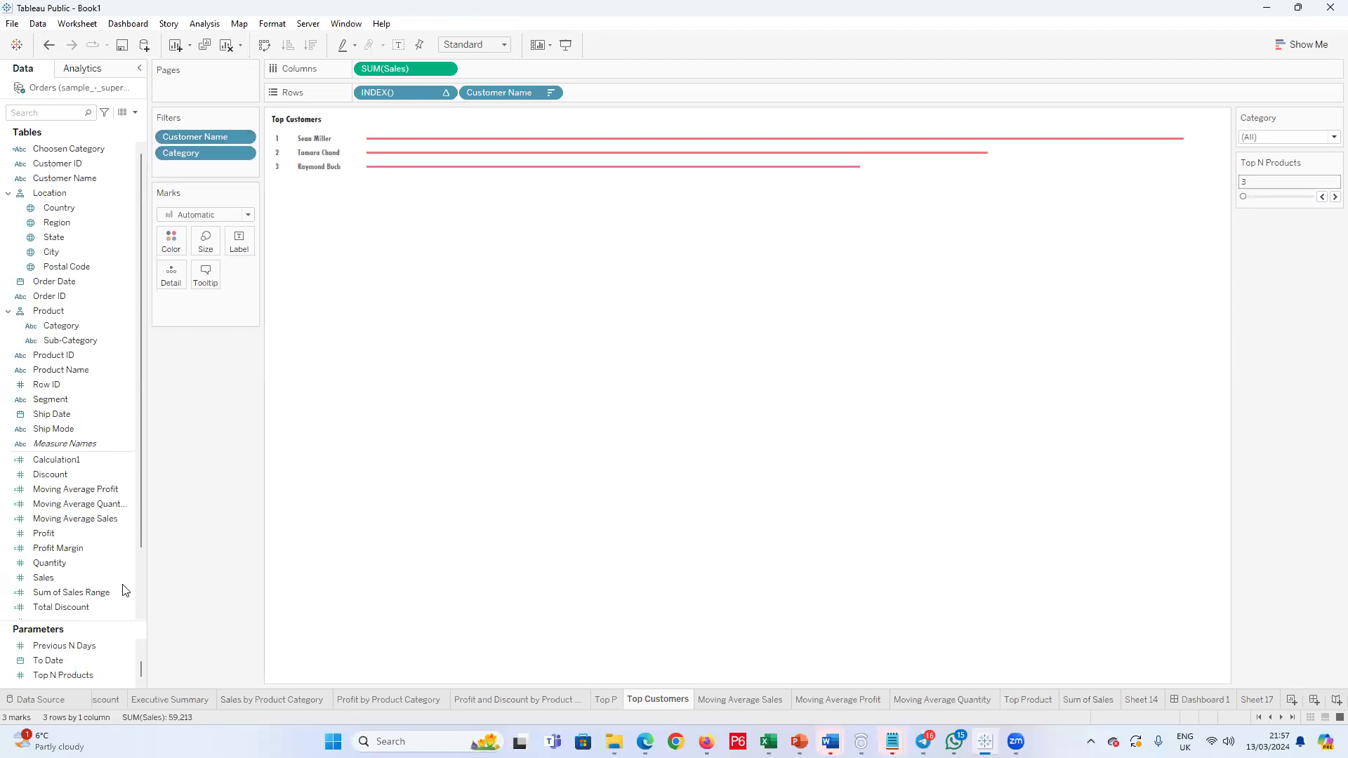
click(135, 112)
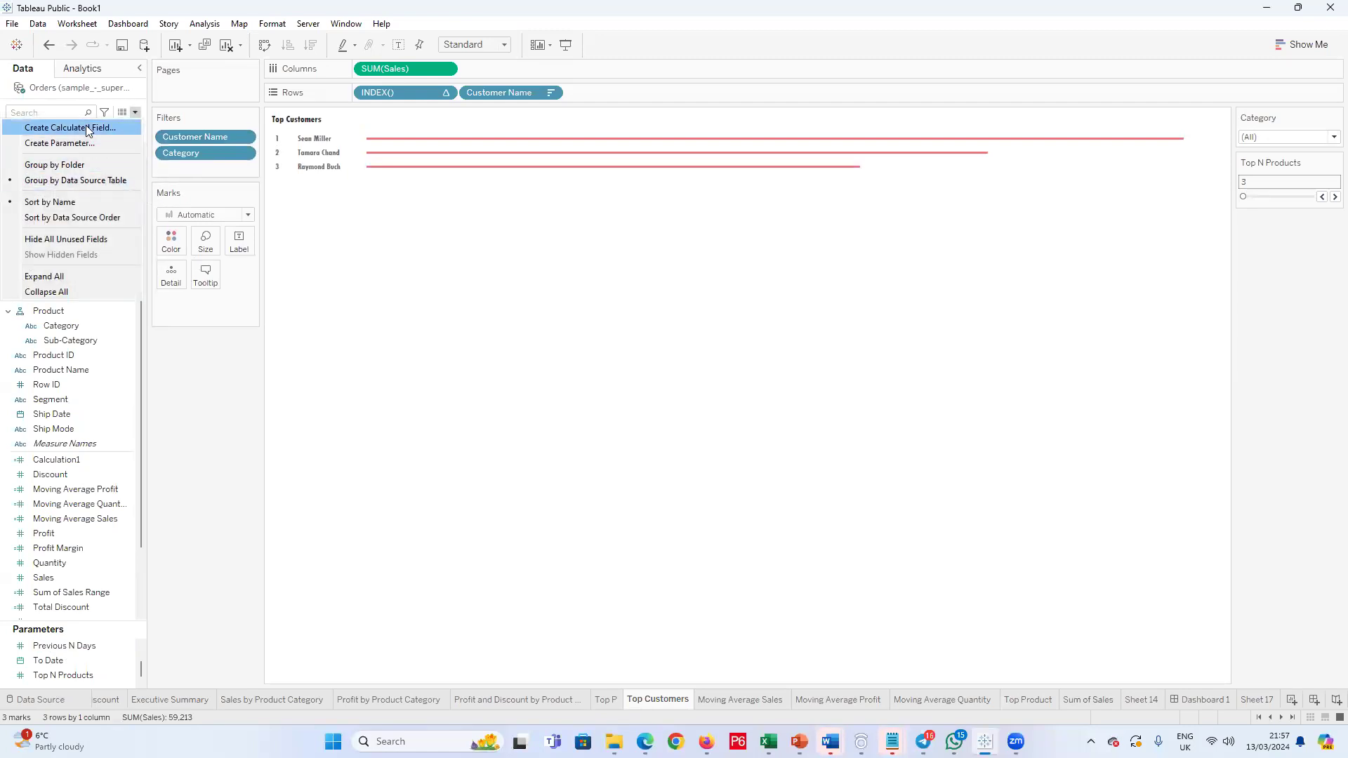
click(198, 441)
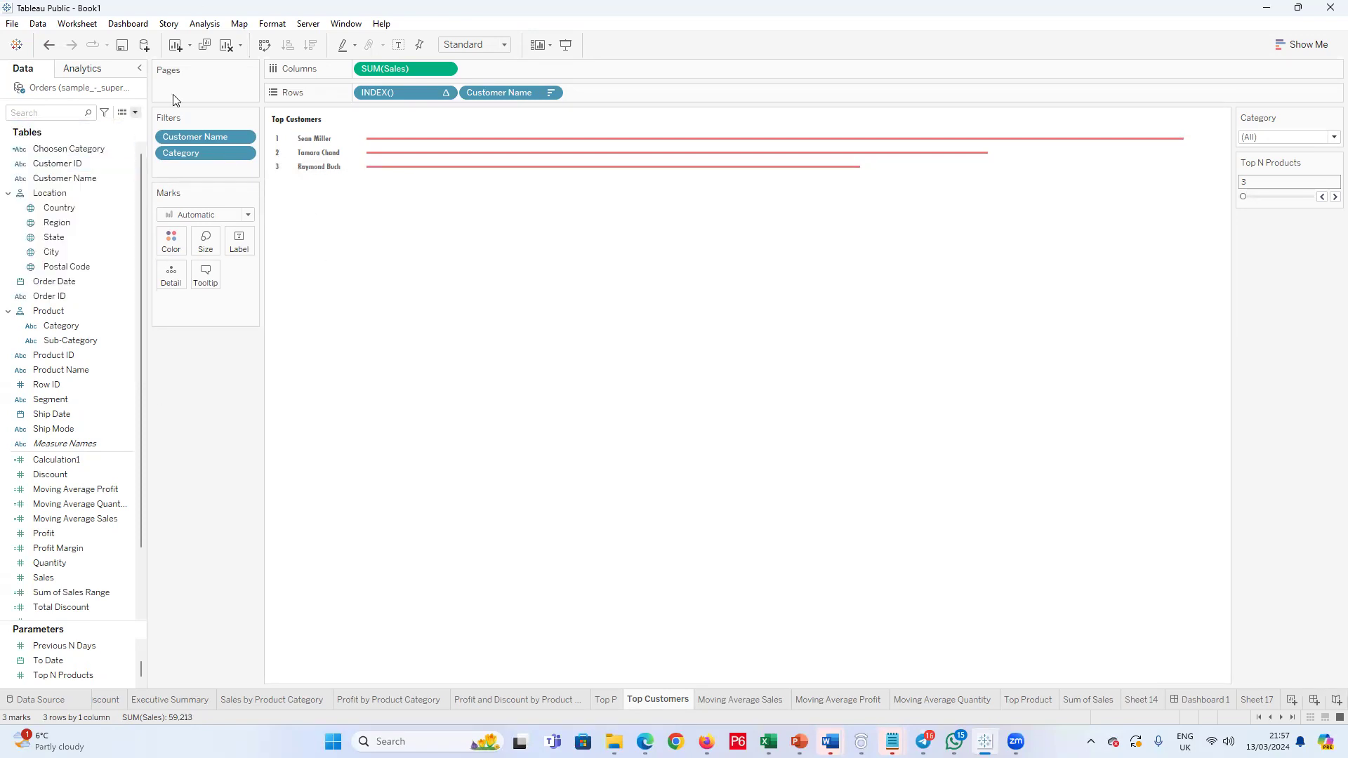
Step: Create a calculated field named Chosen Dimension, start its formula with CASE [Choosen Category], and save it
click(136, 114)
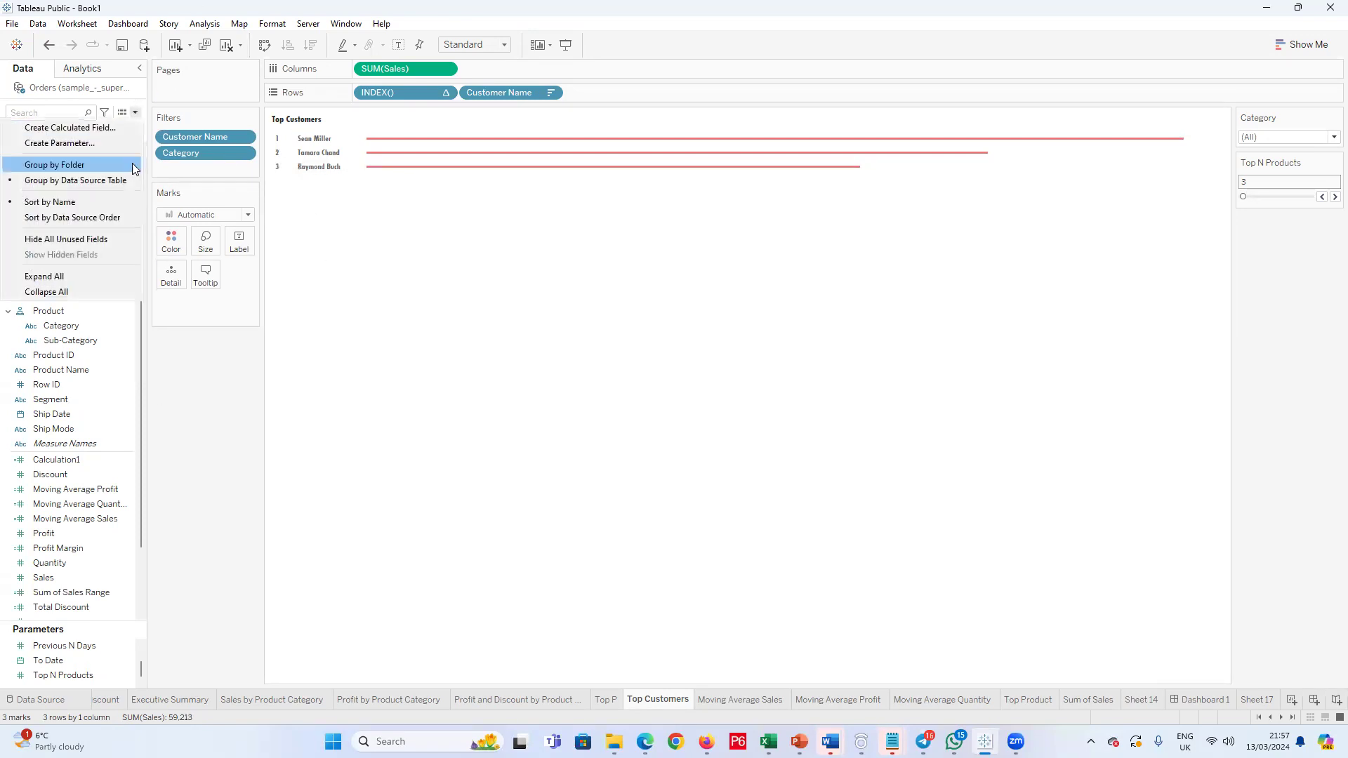
click(91, 126)
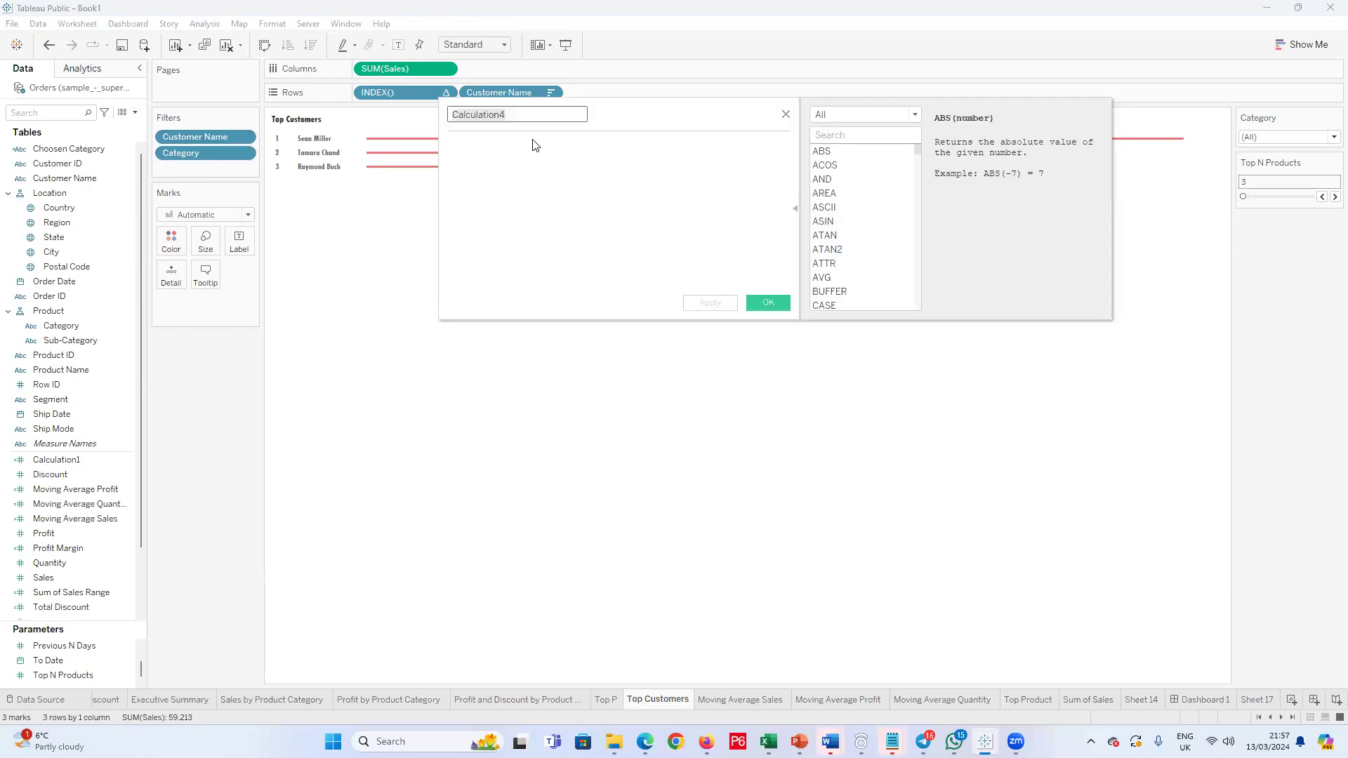
text(Chosen Dimension)
click(513, 162)
text(CASE)
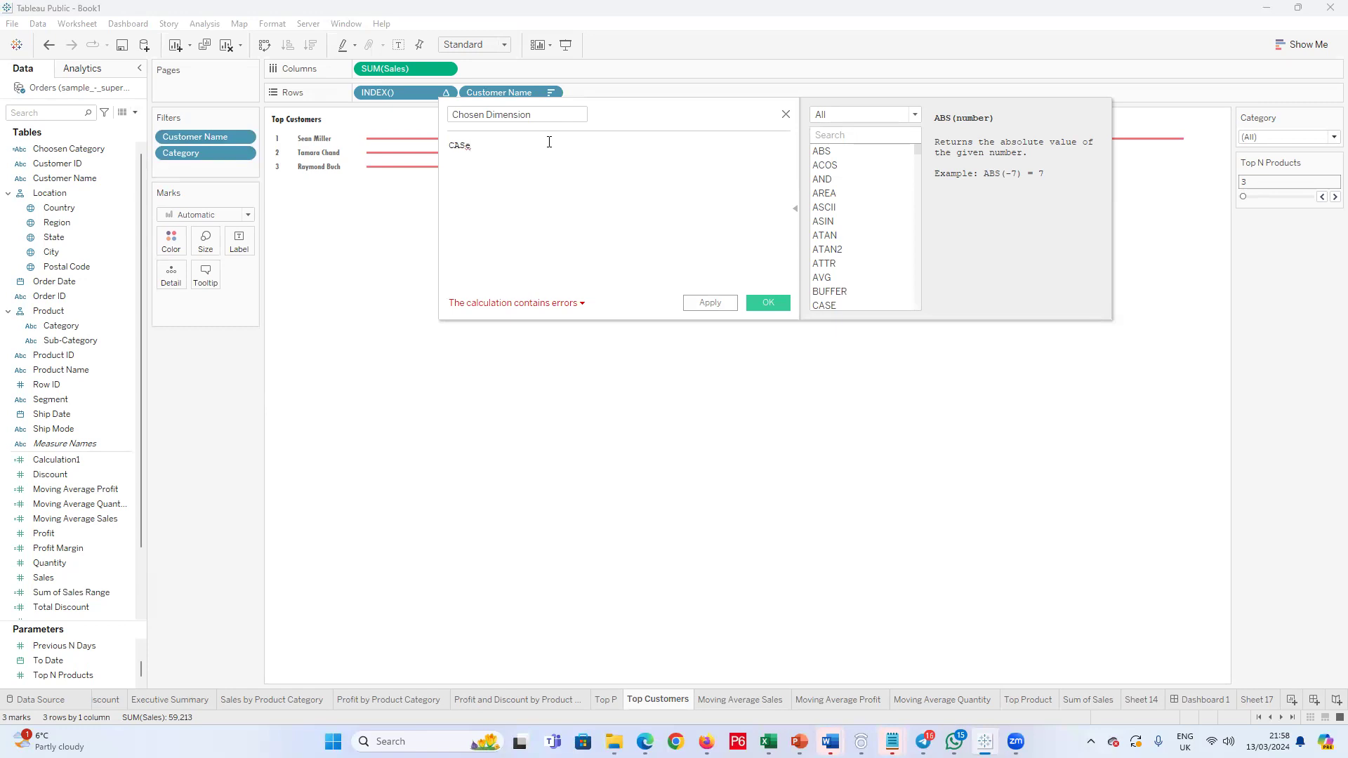
click(483, 165)
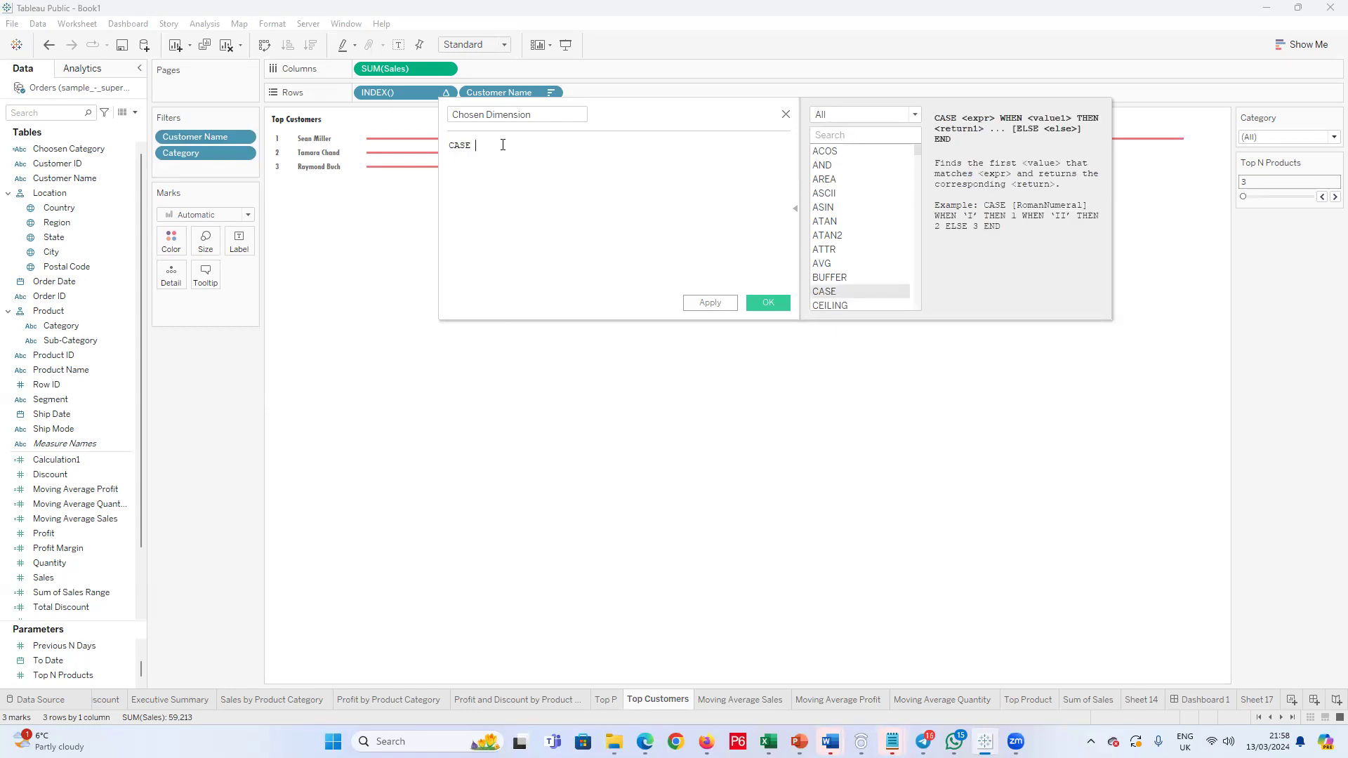
text(Cho)
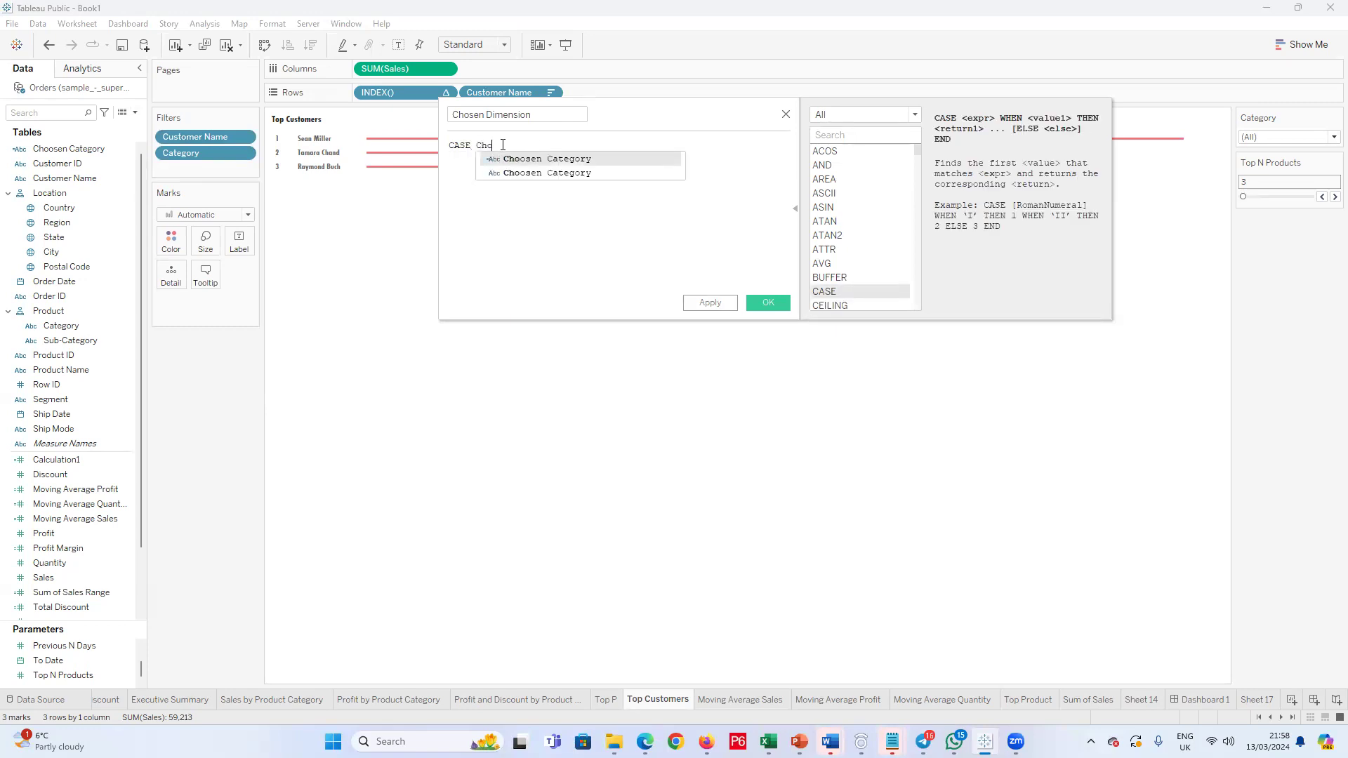
click(518, 159)
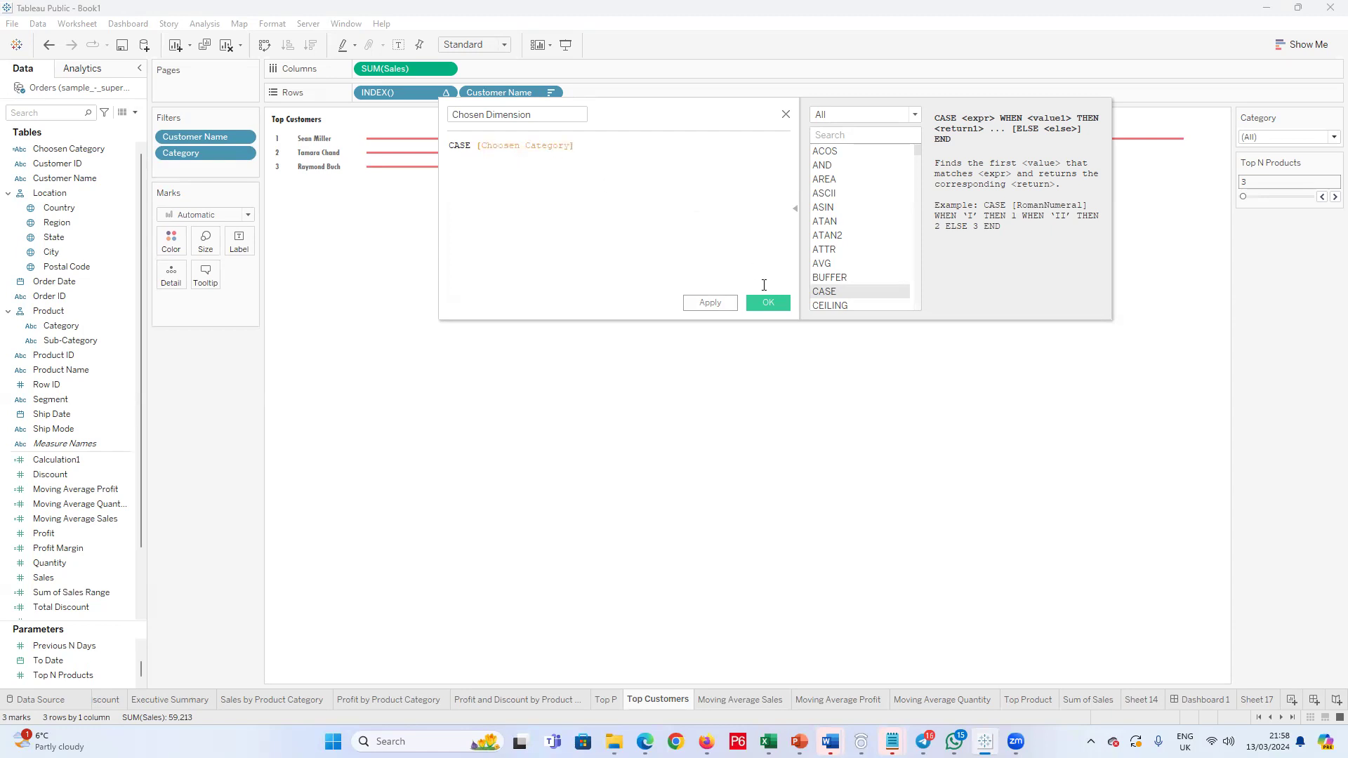
click(768, 303)
Step: Correct the spelling of the Choosen Category parameter's name to Chosen Category
scroll(66, 665, up, 2)
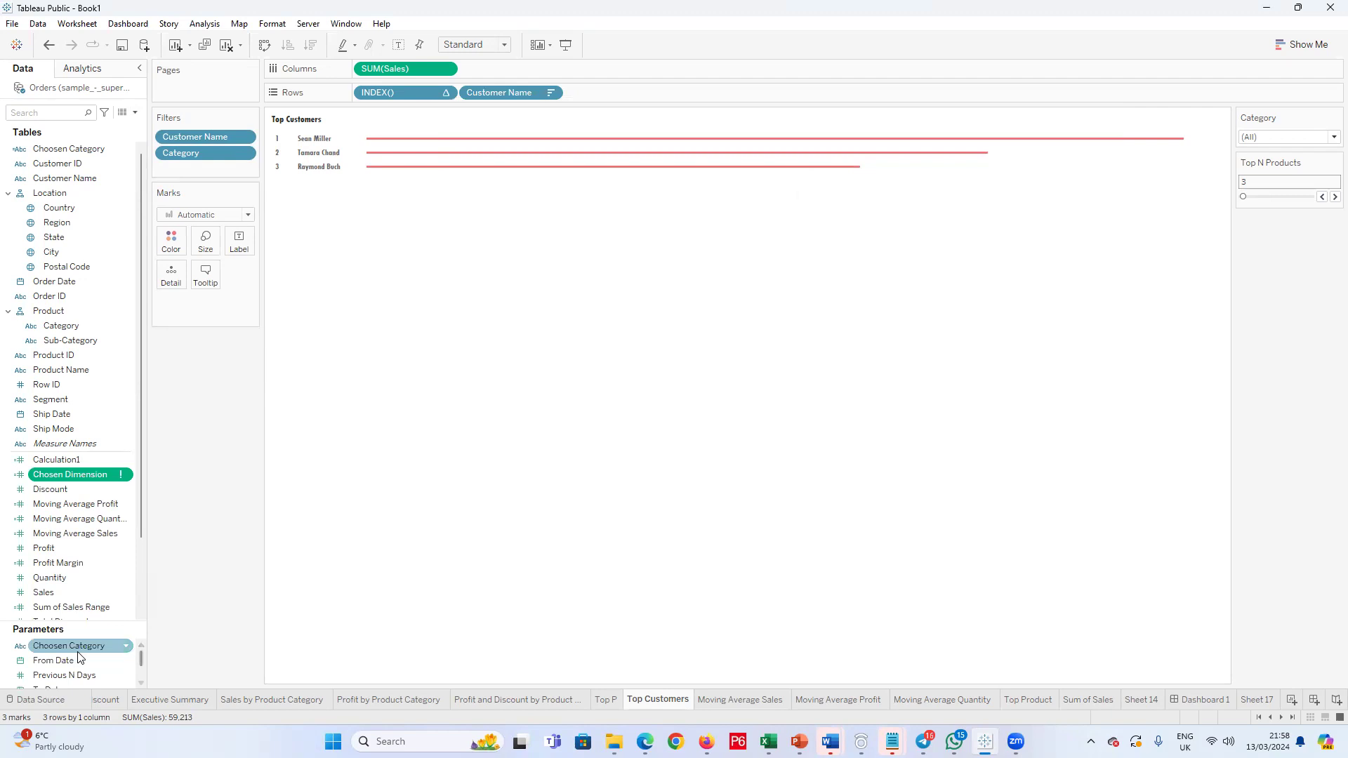
right_click(77, 648)
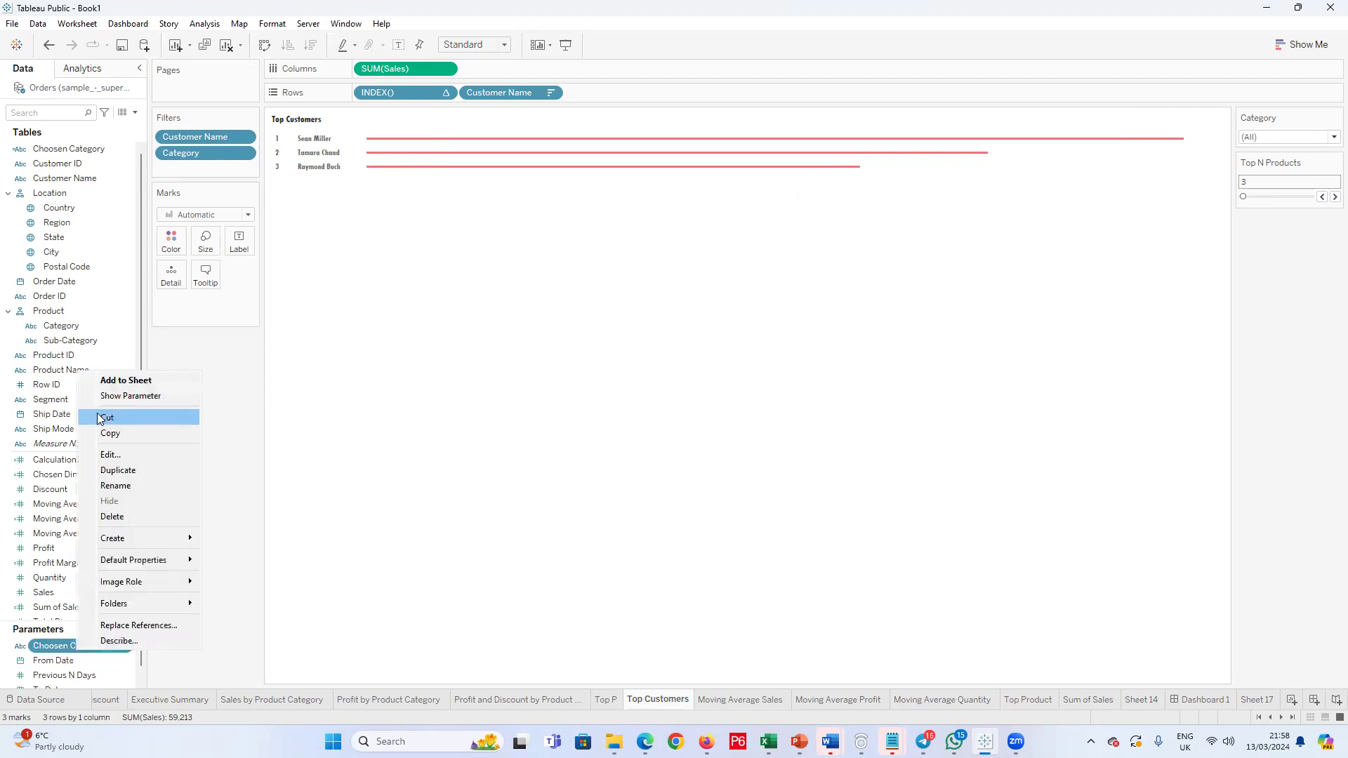
click(139, 456)
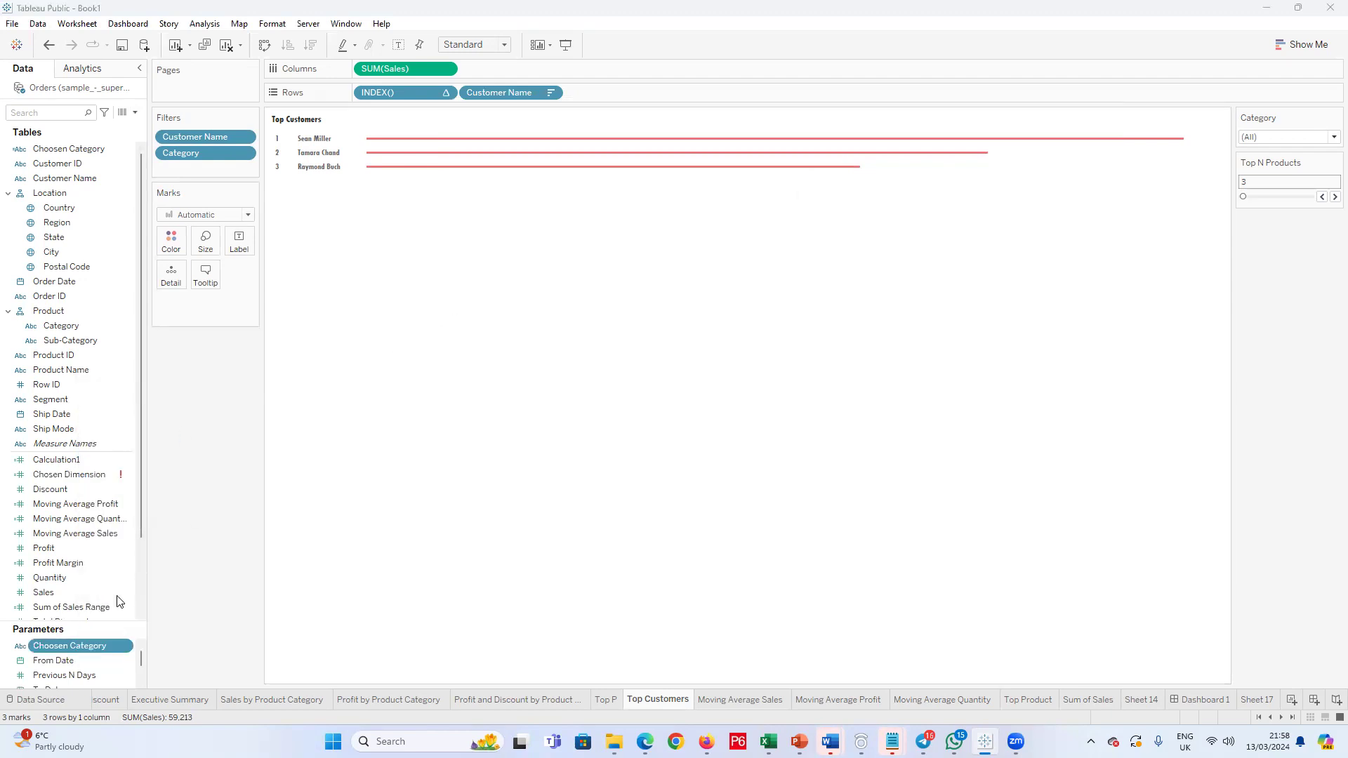
key(BackSpace)
click(800, 559)
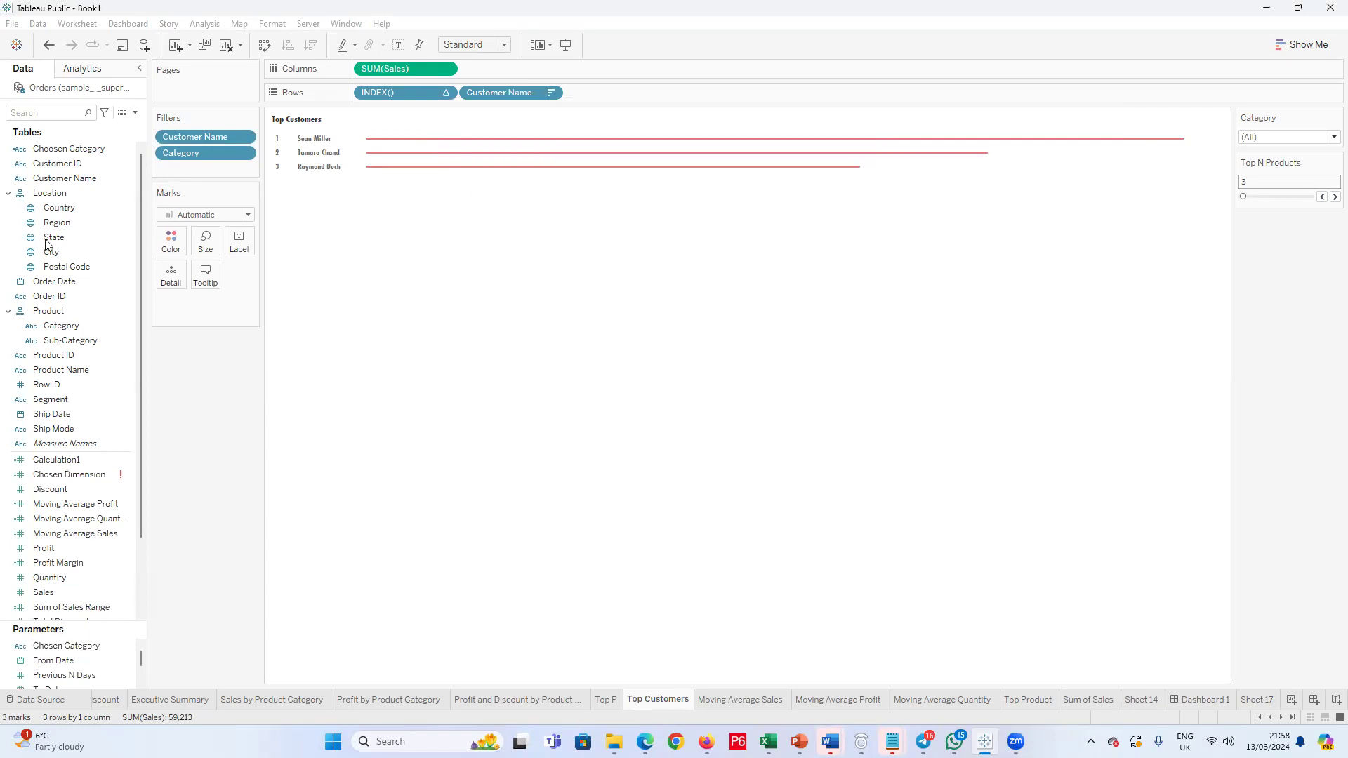
Step: Rename the Choosen Category calculated field to Chosen Category, keeping its CASE formula
right_click(70, 150)
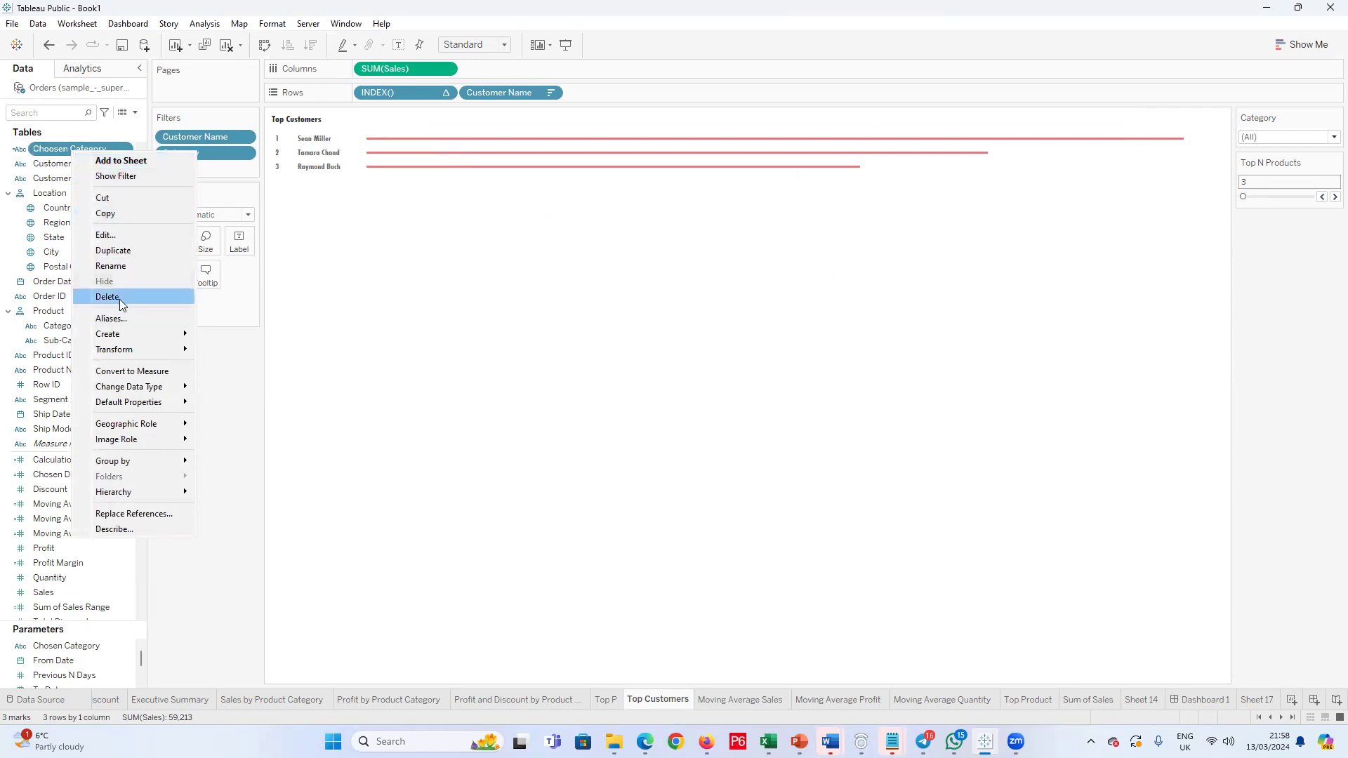
click(105, 235)
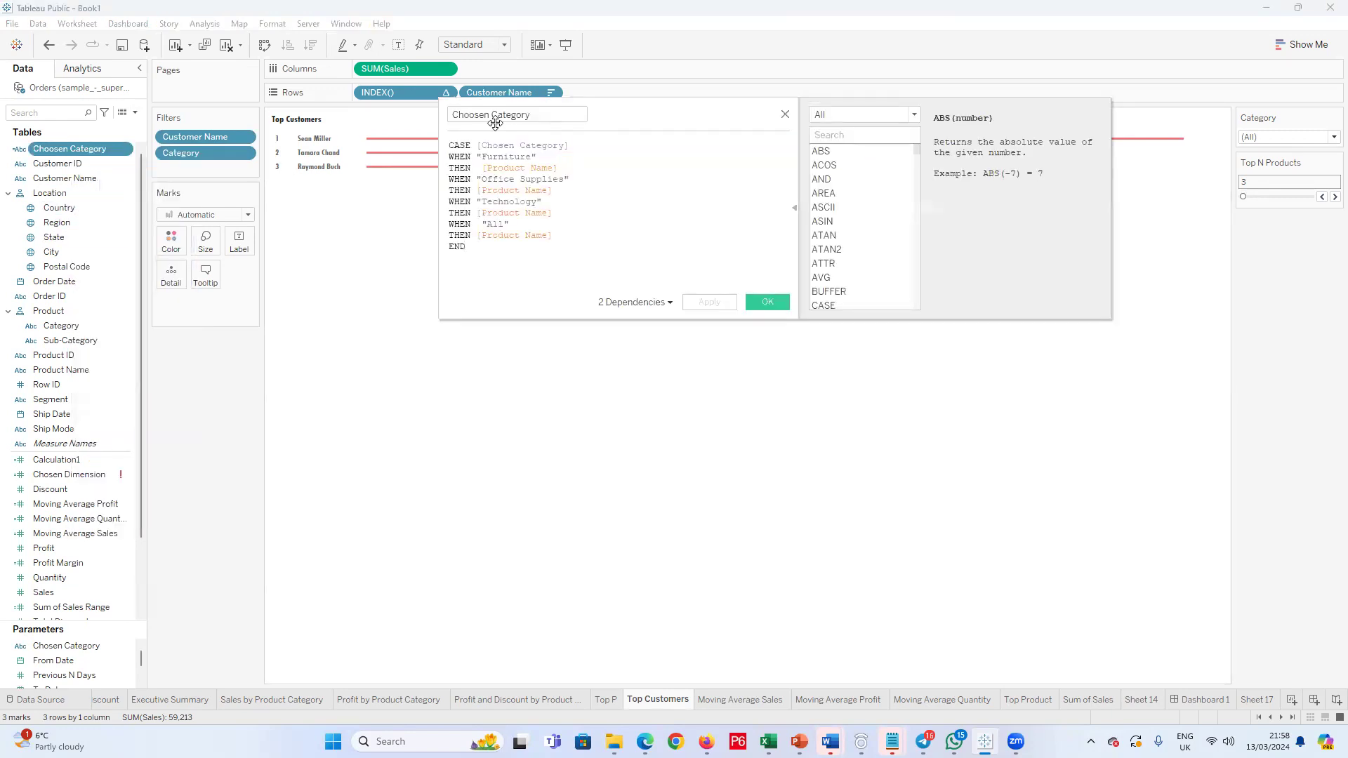
click(476, 118)
key(BackSpace)
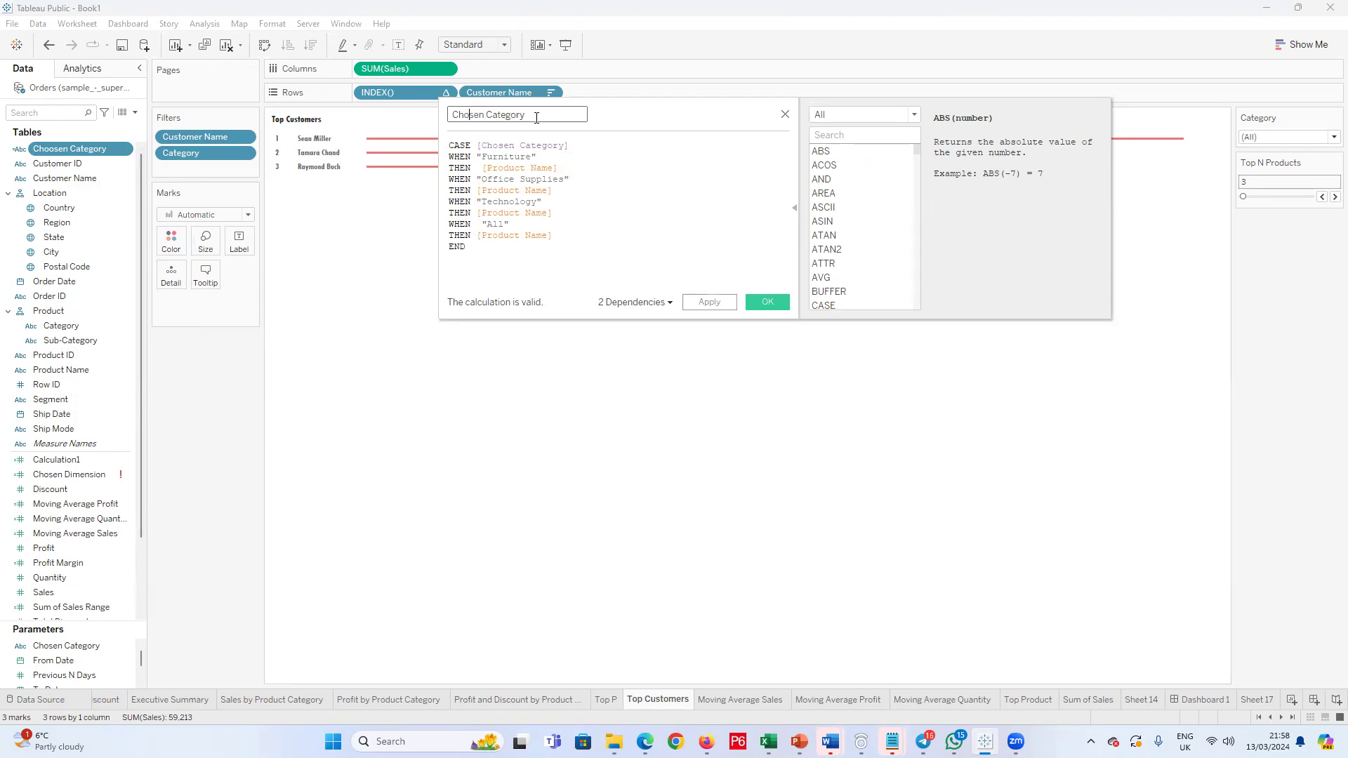
click(768, 302)
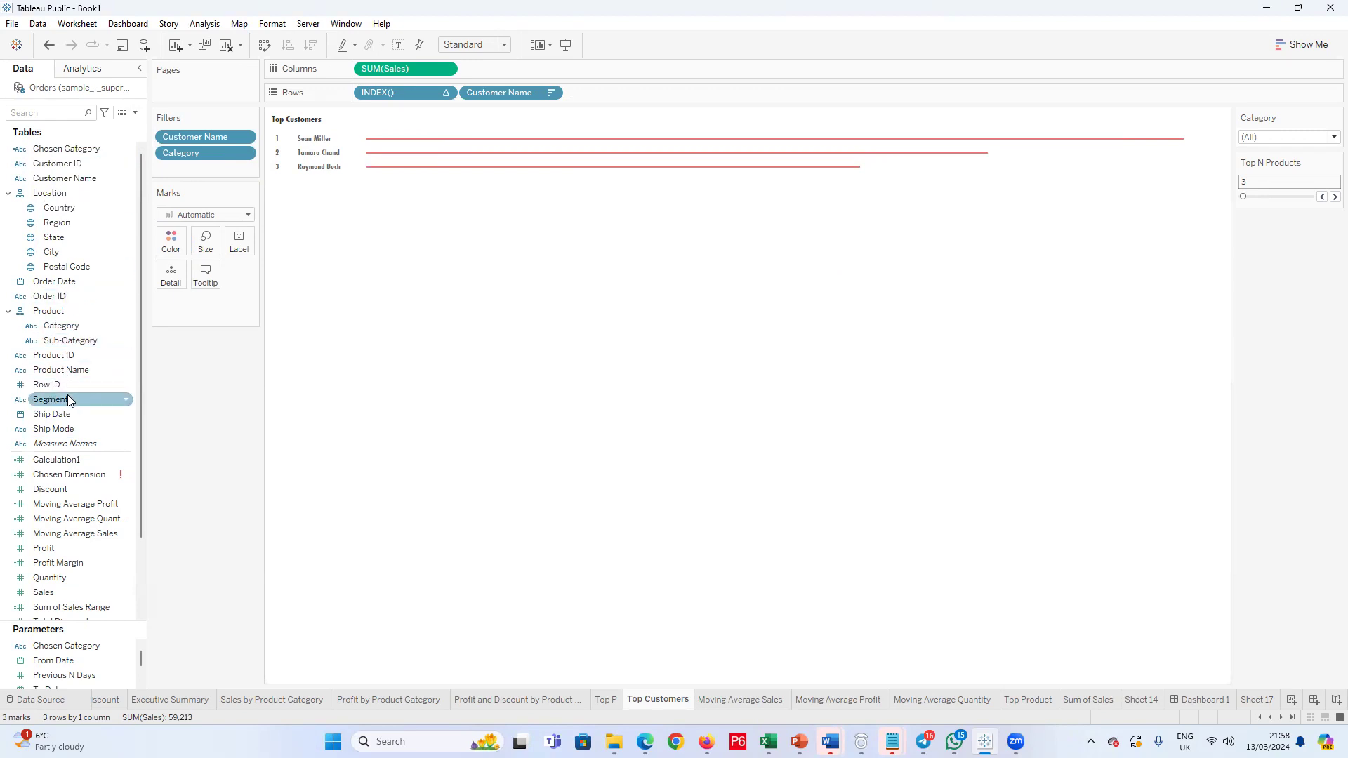
Step: Reopen the Chosen Dimension calculation for editing and add a WHEN keyword on a new line below the CASE line
right_click(82, 474)
right_click(67, 475)
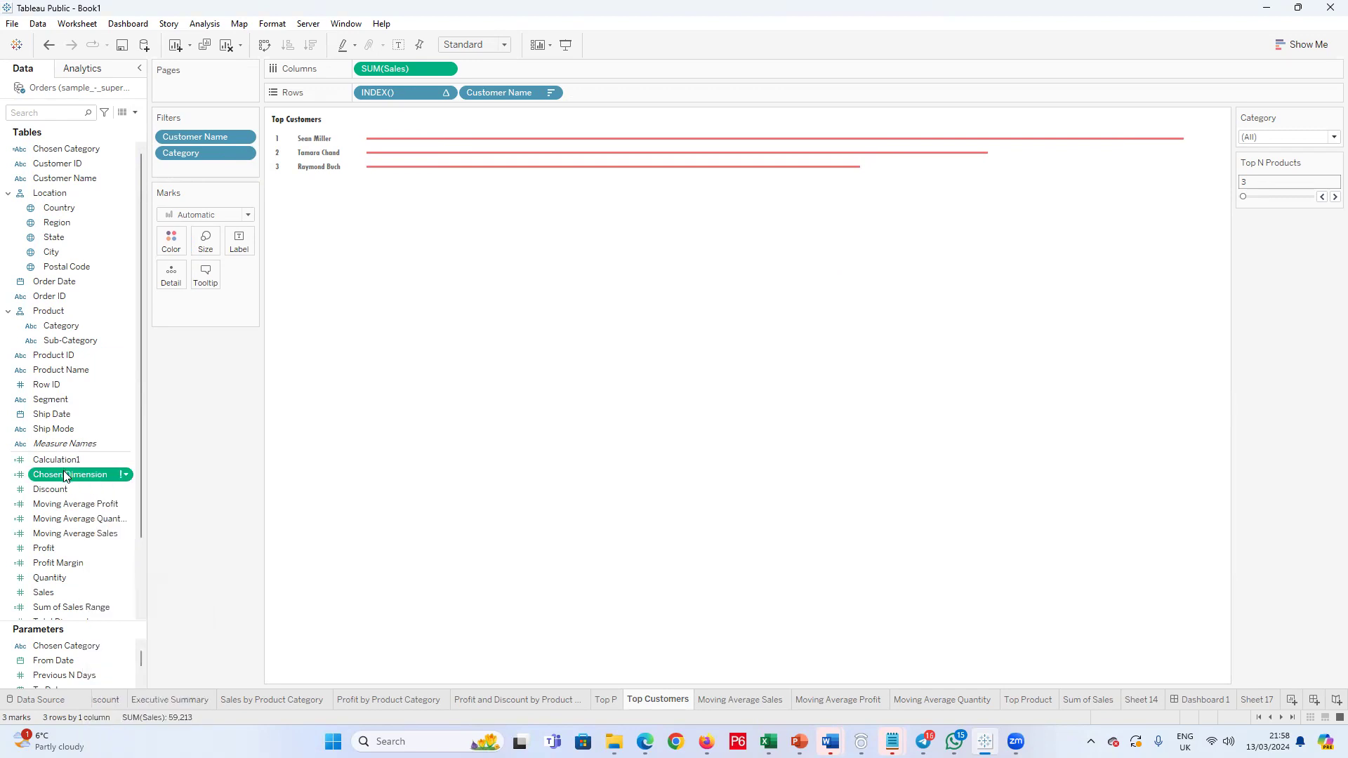
click(98, 502)
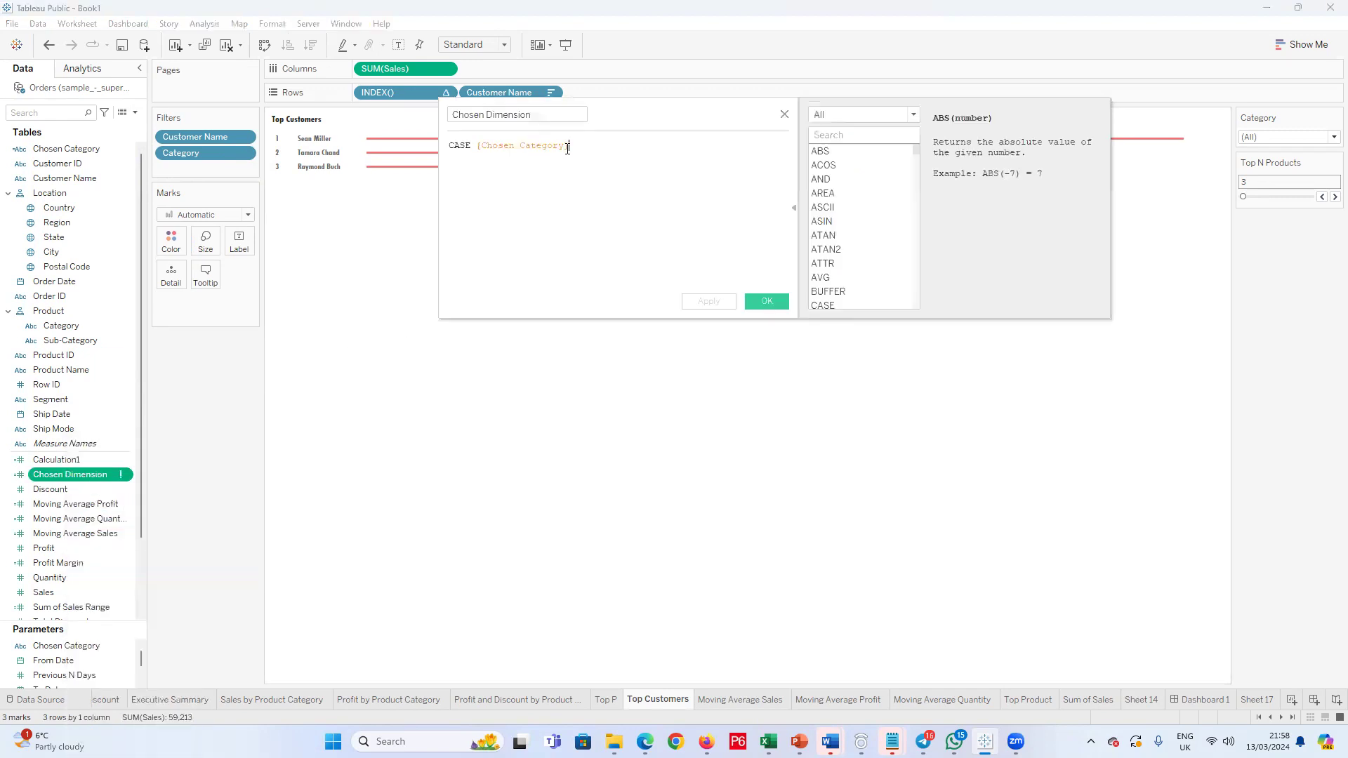
key(Return)
text(When)
key(BackSpace)
double_click(546, 172)
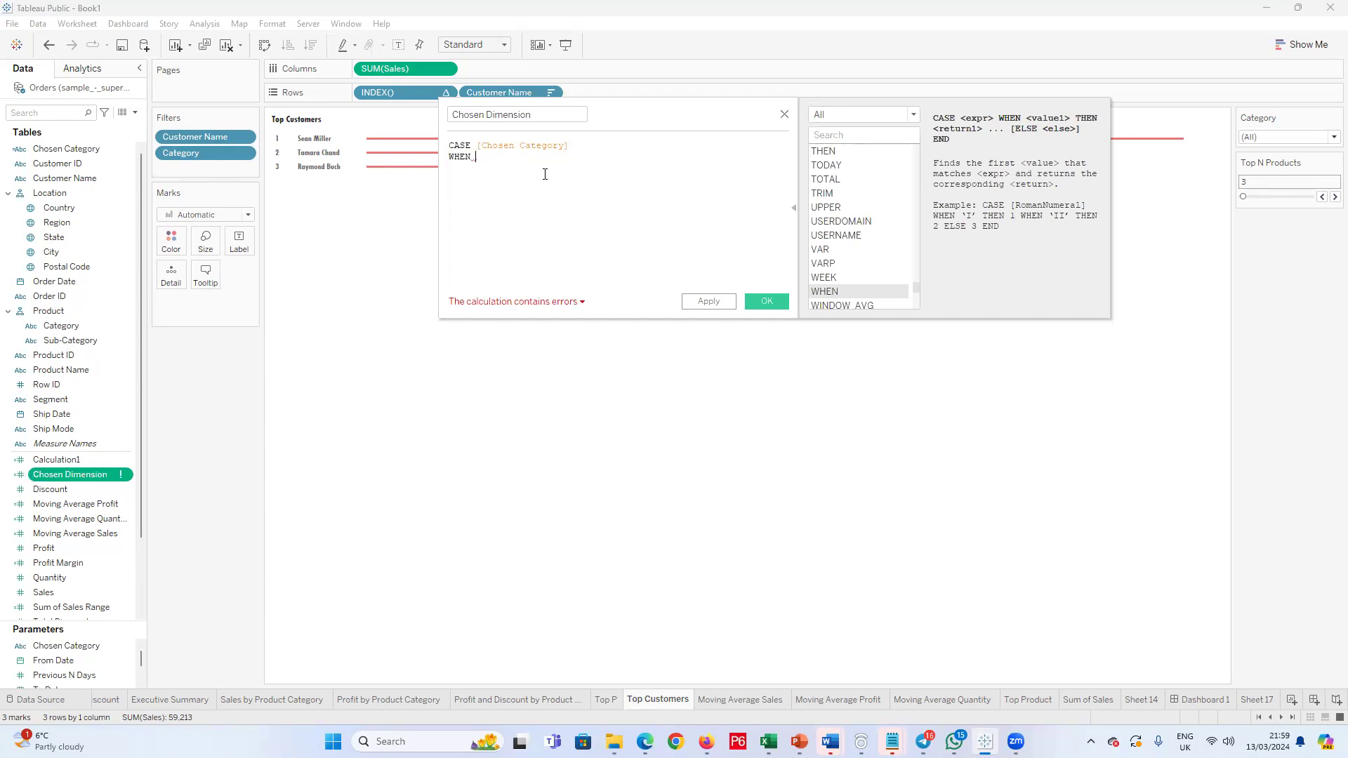
Step: Complete the first WHEN line of the Chosen Dimension formula with the quoted value "Product"
text(Product)
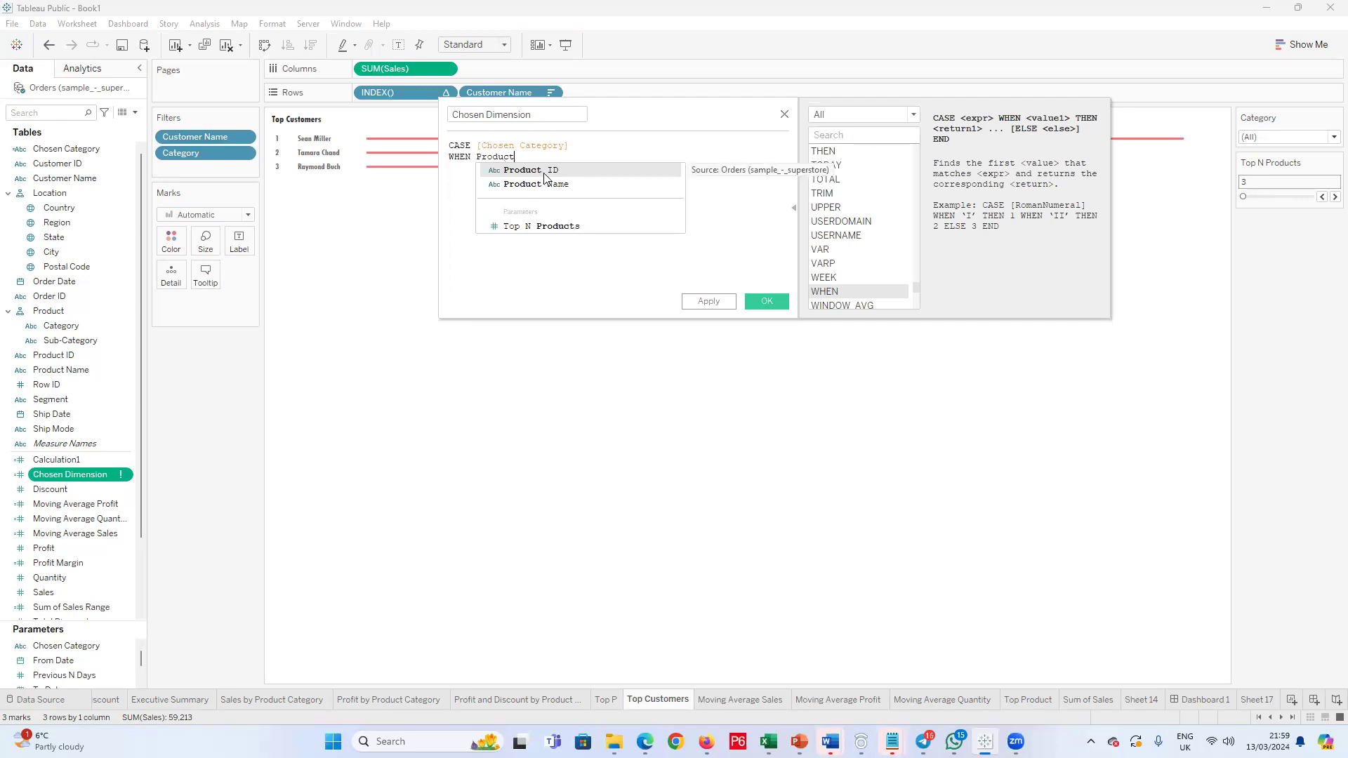
text(")
key(Left)
key(Left)
key(Left)
key(Left)
key(Return)
text(2)
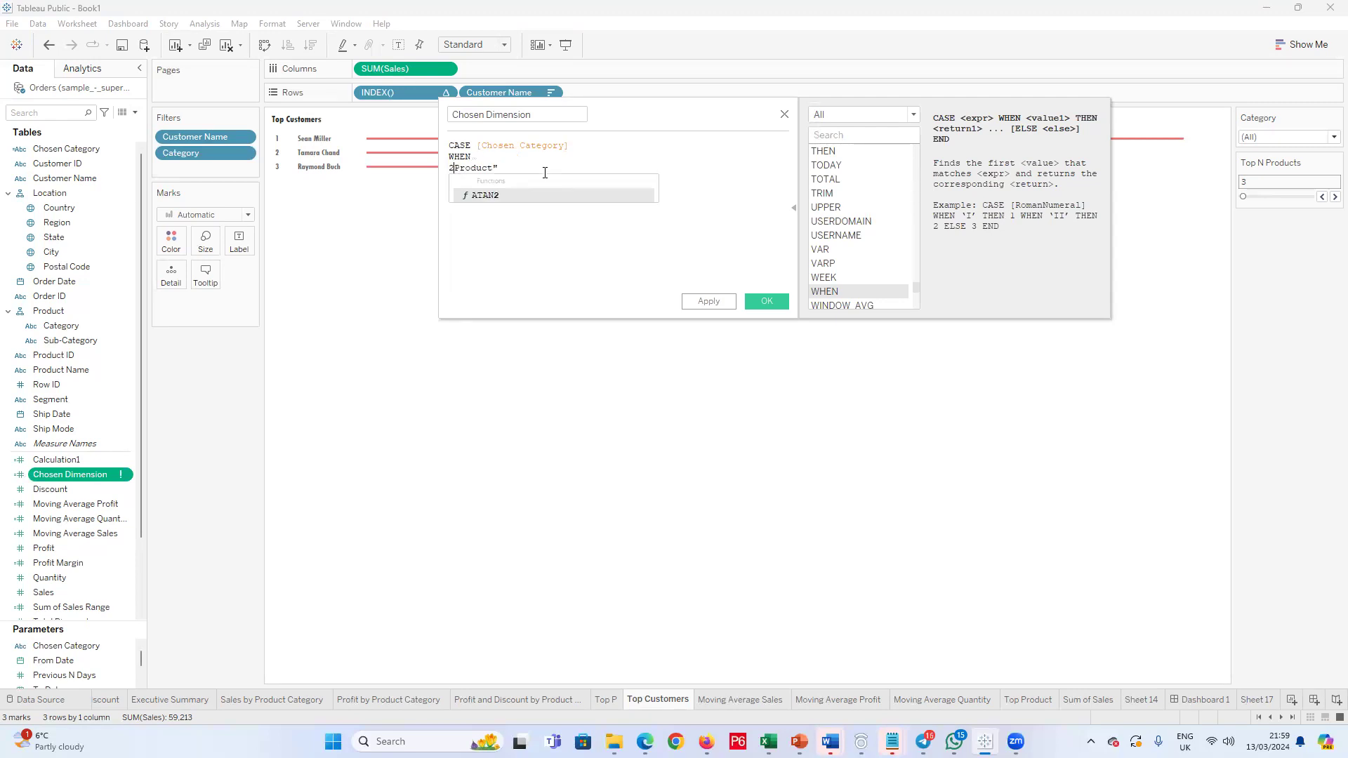
key(BackSpace)
key(BackSpace)
text(")
key(Return)
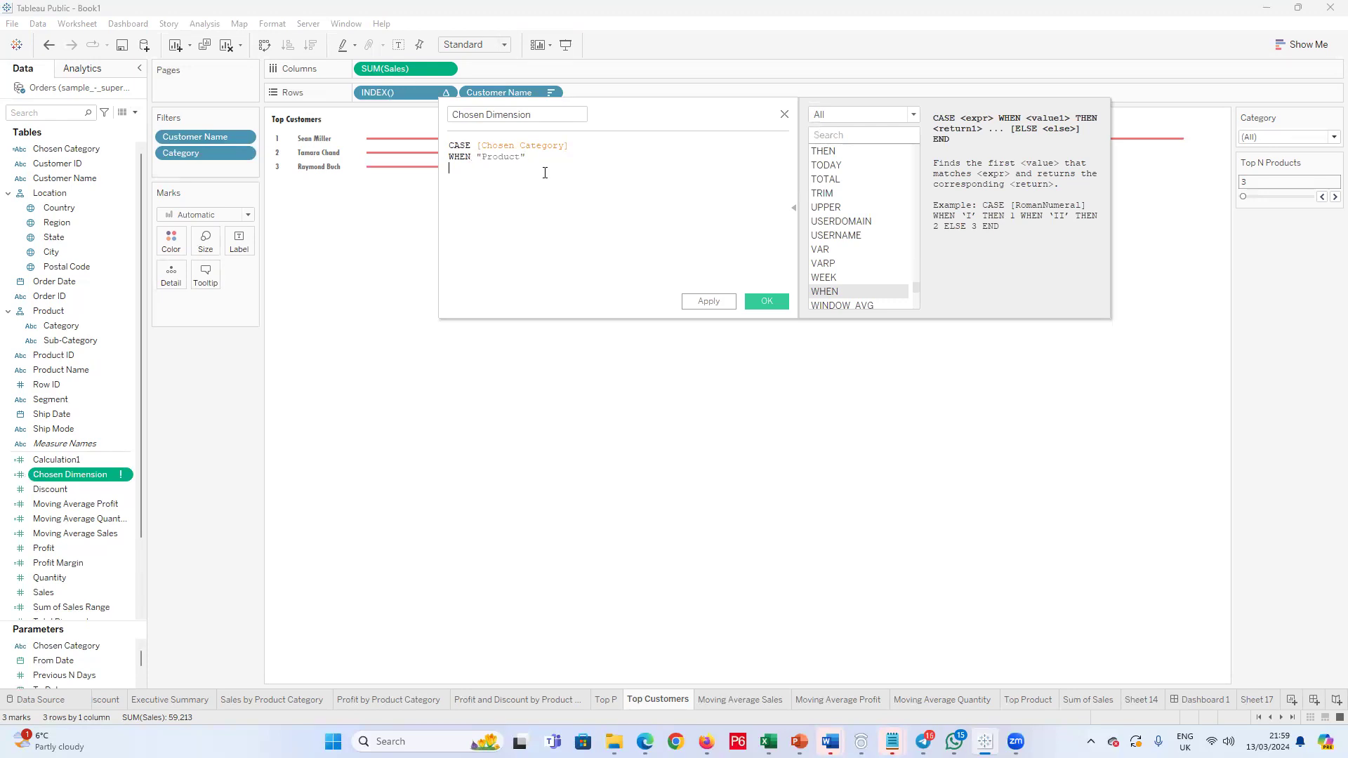
Step: Add THEN [Customer Name] below the WHEN "Product" line of the formula
text(The)
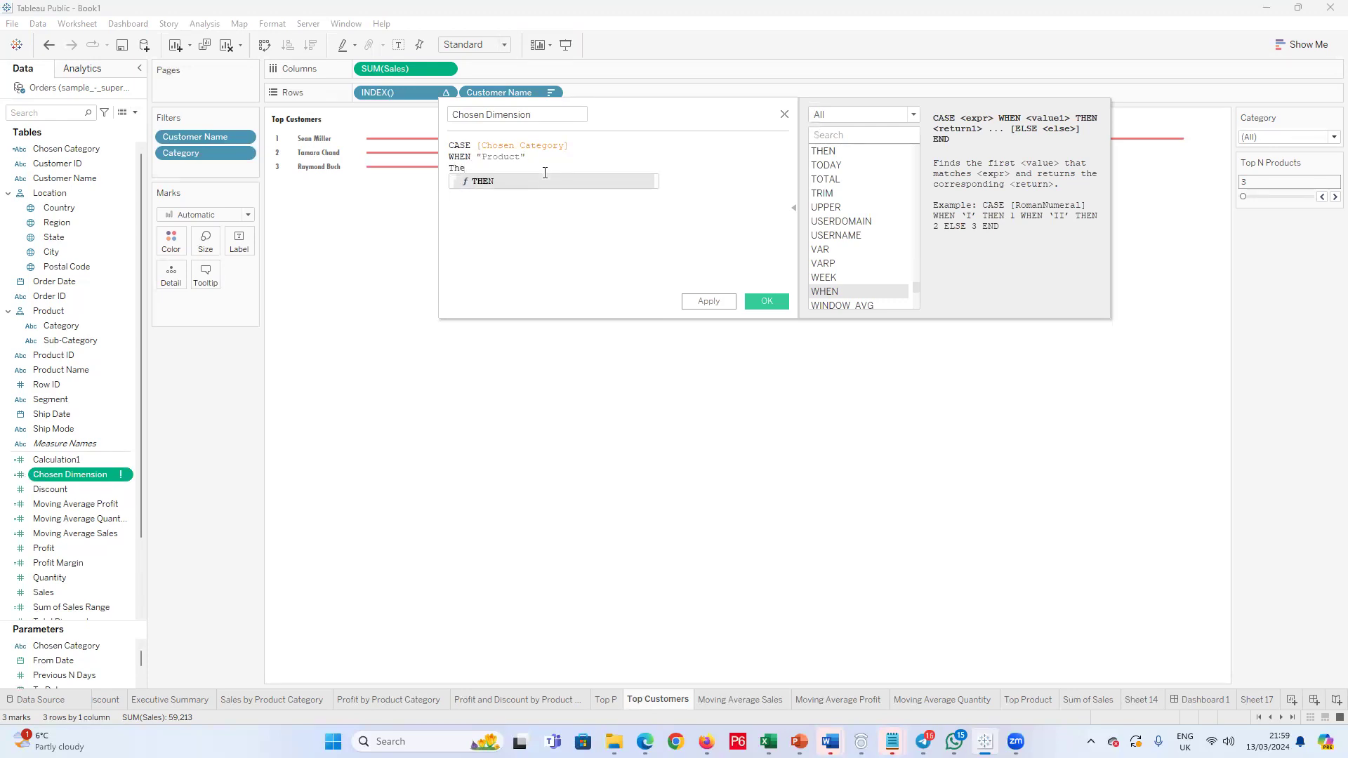
click(513, 181)
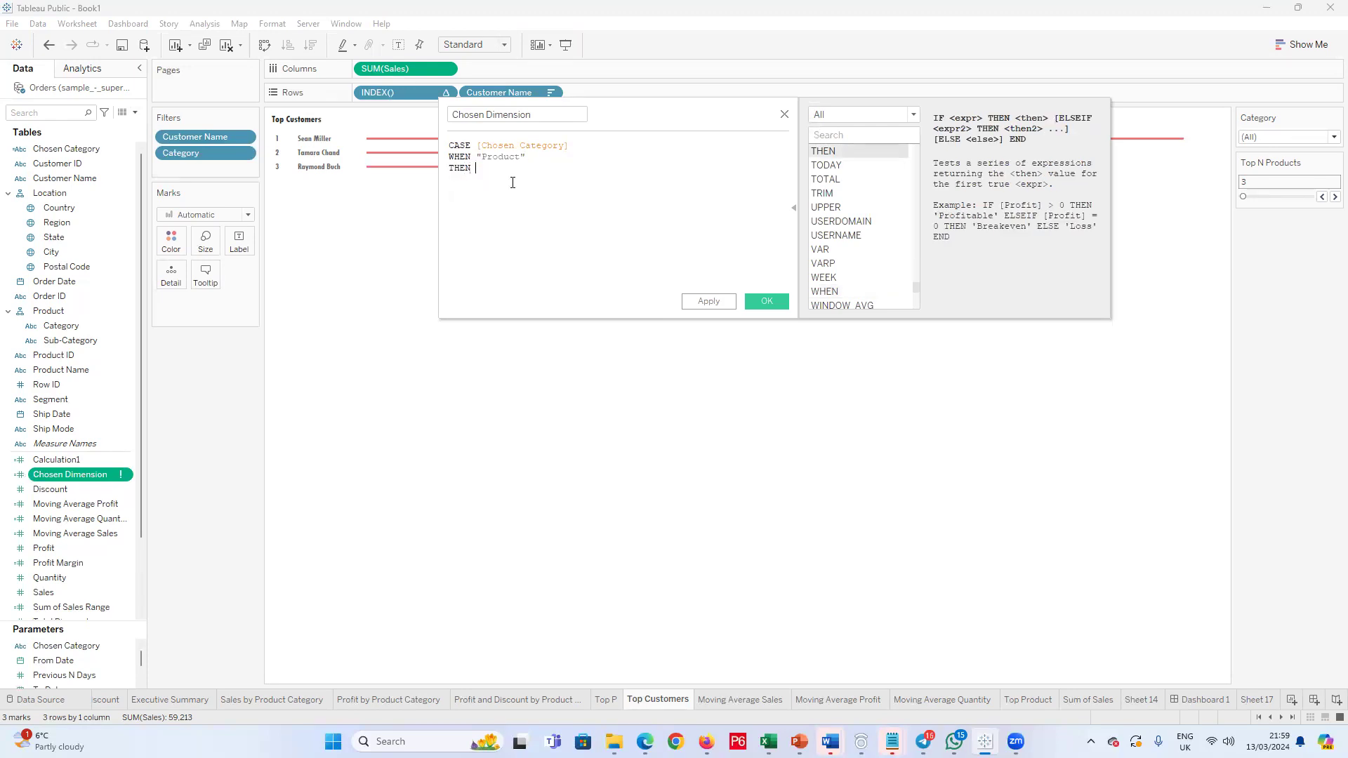
text([)
text(C)
text(us)
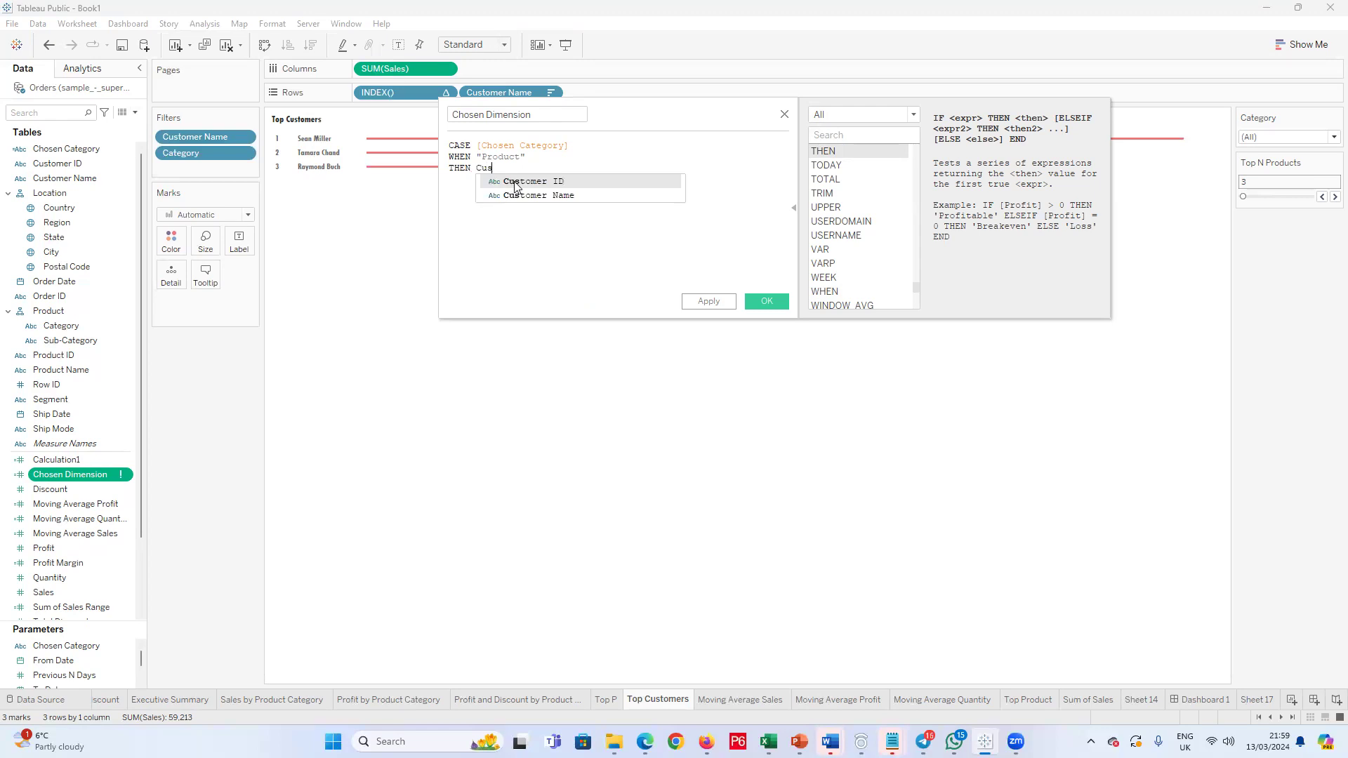
click(531, 200)
key(Return)
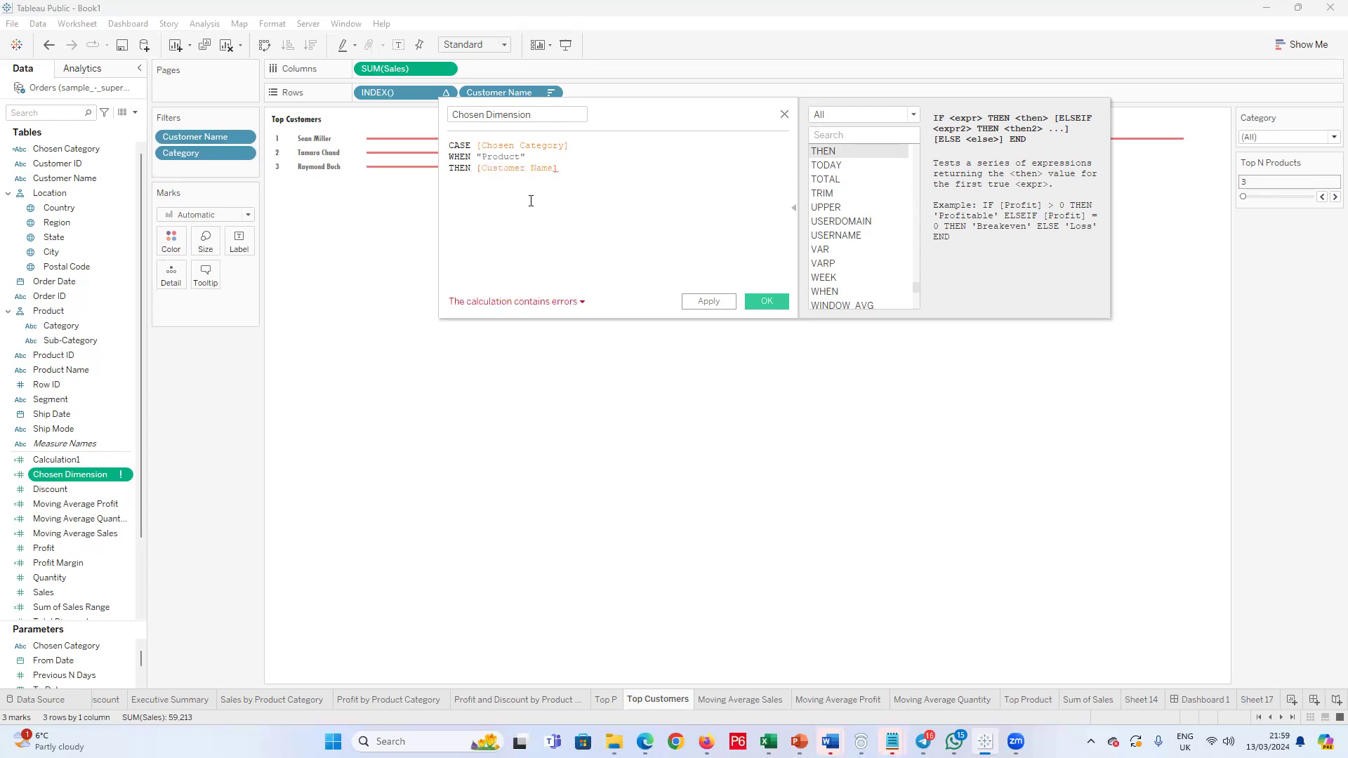
Step: Add a second condition line to the formula reading WHEN "Furniture"
text(When)
key(BackSpace)
click(484, 192)
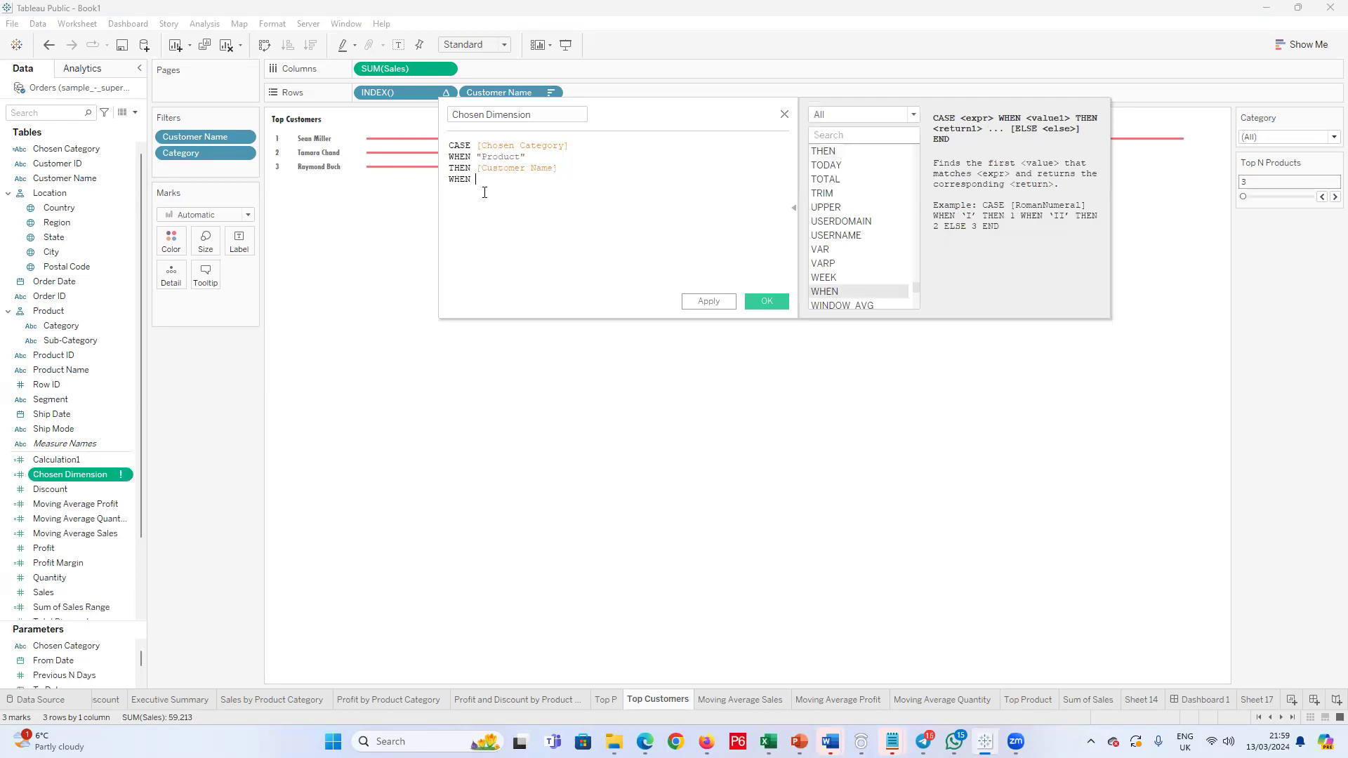
text(Furniture")
click(484, 192)
text(")
Step: Have the "Furniture" condition return the customer name with a THEN [Customer Name] line
key(Return)
text(Then)
click(486, 204)
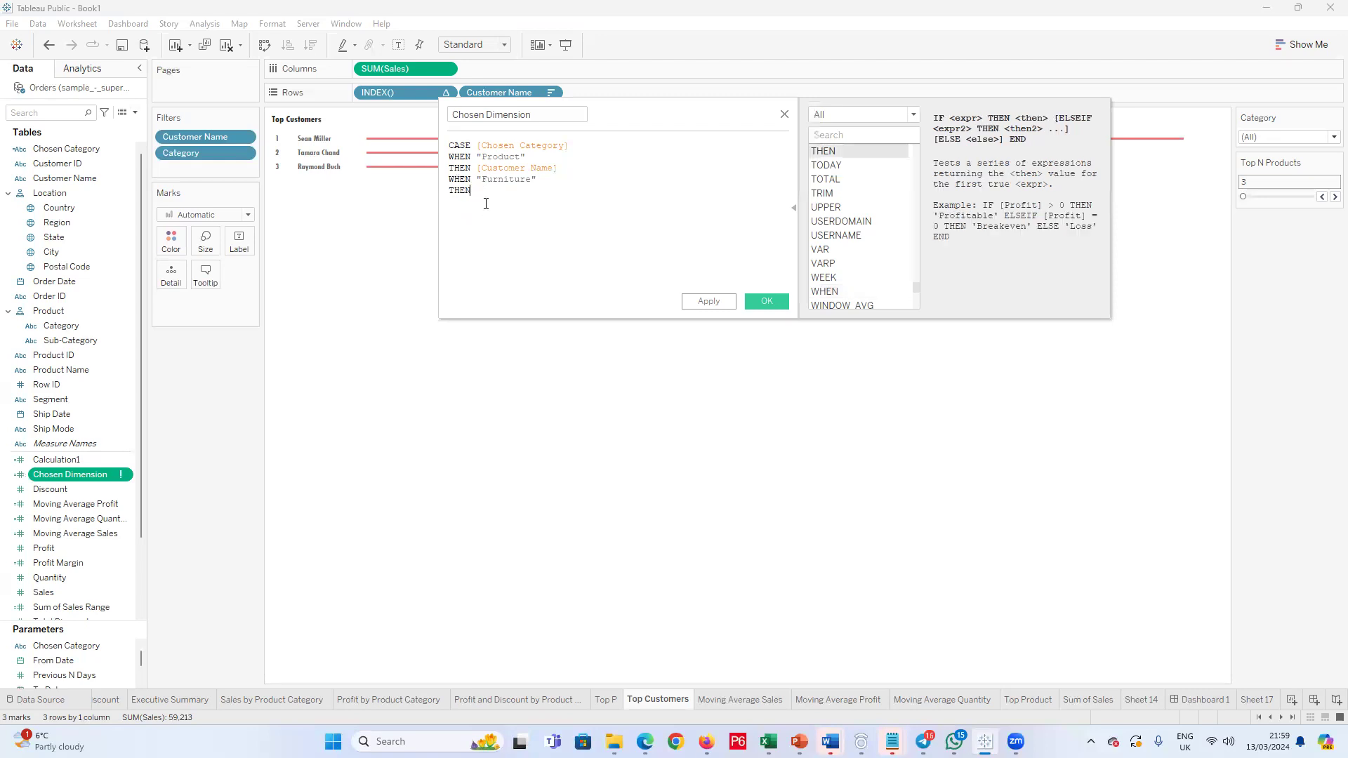
text(Cus)
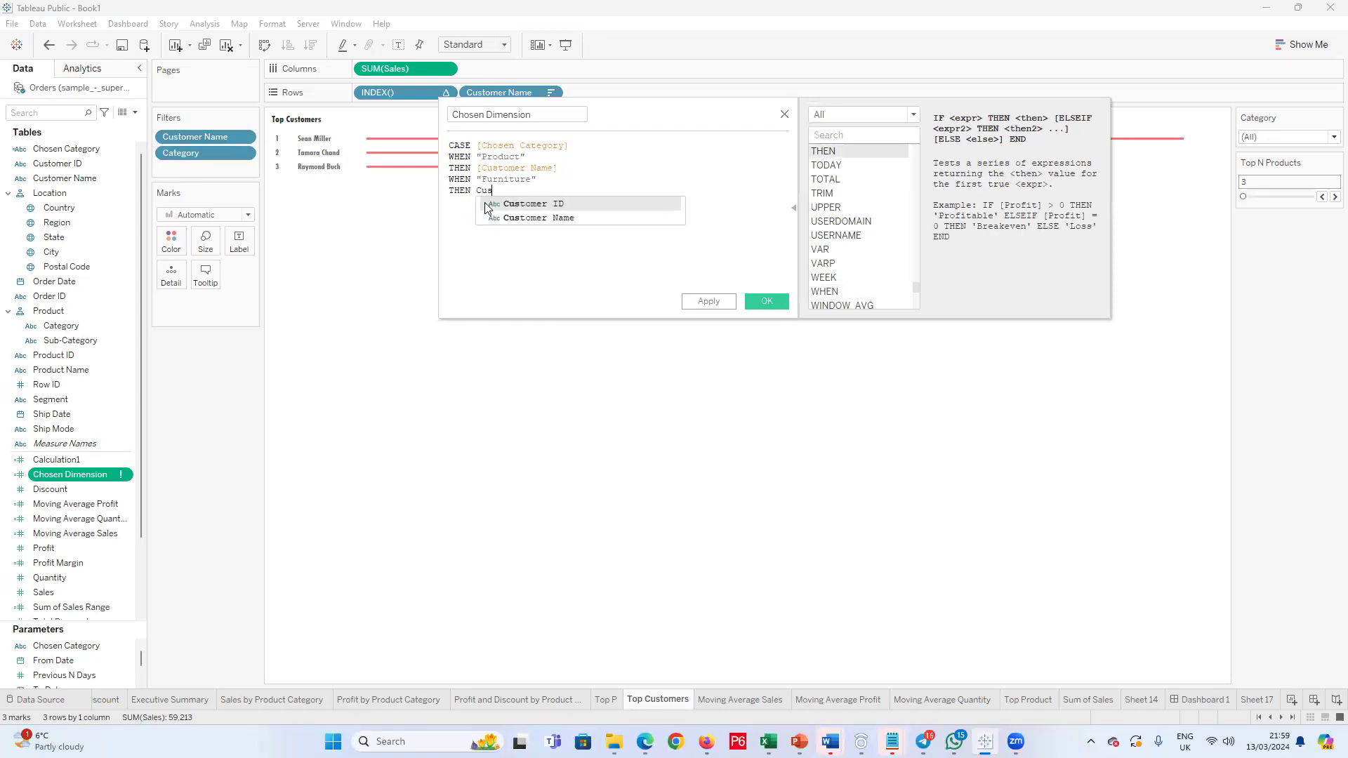
click(534, 218)
Step: Change the first WHEN value from "Product" to "Office Supplies"
drag(521, 159, 481, 155)
text(Offices)
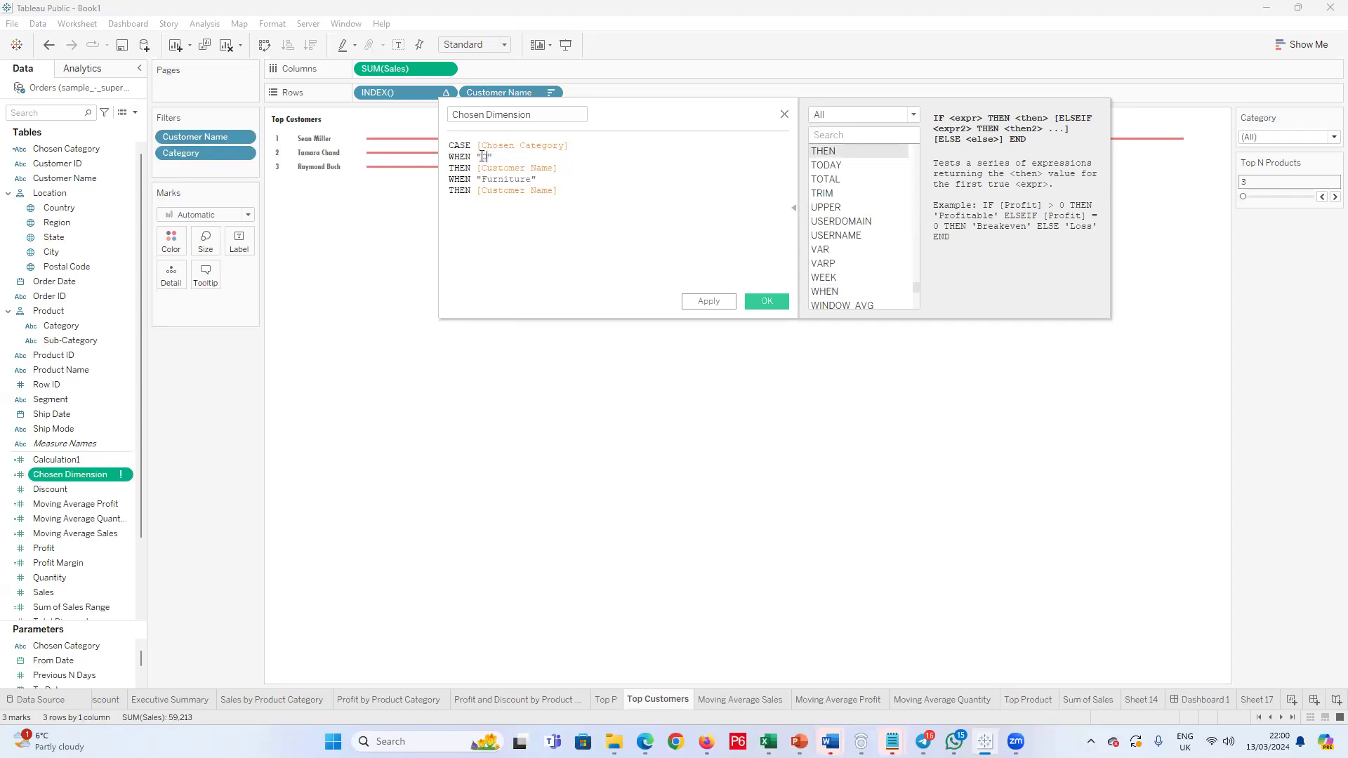
key(BackSpace)
text(Supplies)
Step: Append a third branch to the CASE formula: WHEN "Technology" THEN [Customer Name]
click(583, 195)
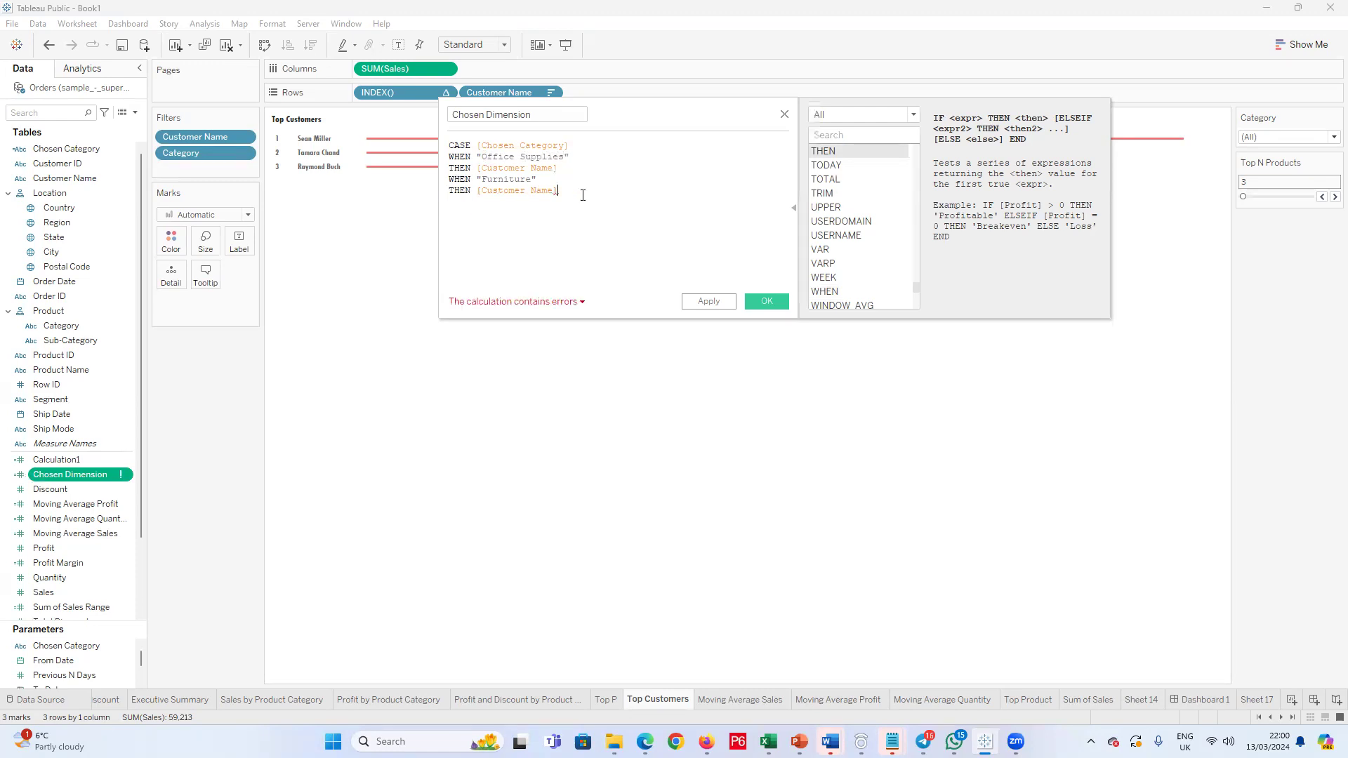
key(Return)
text(When)
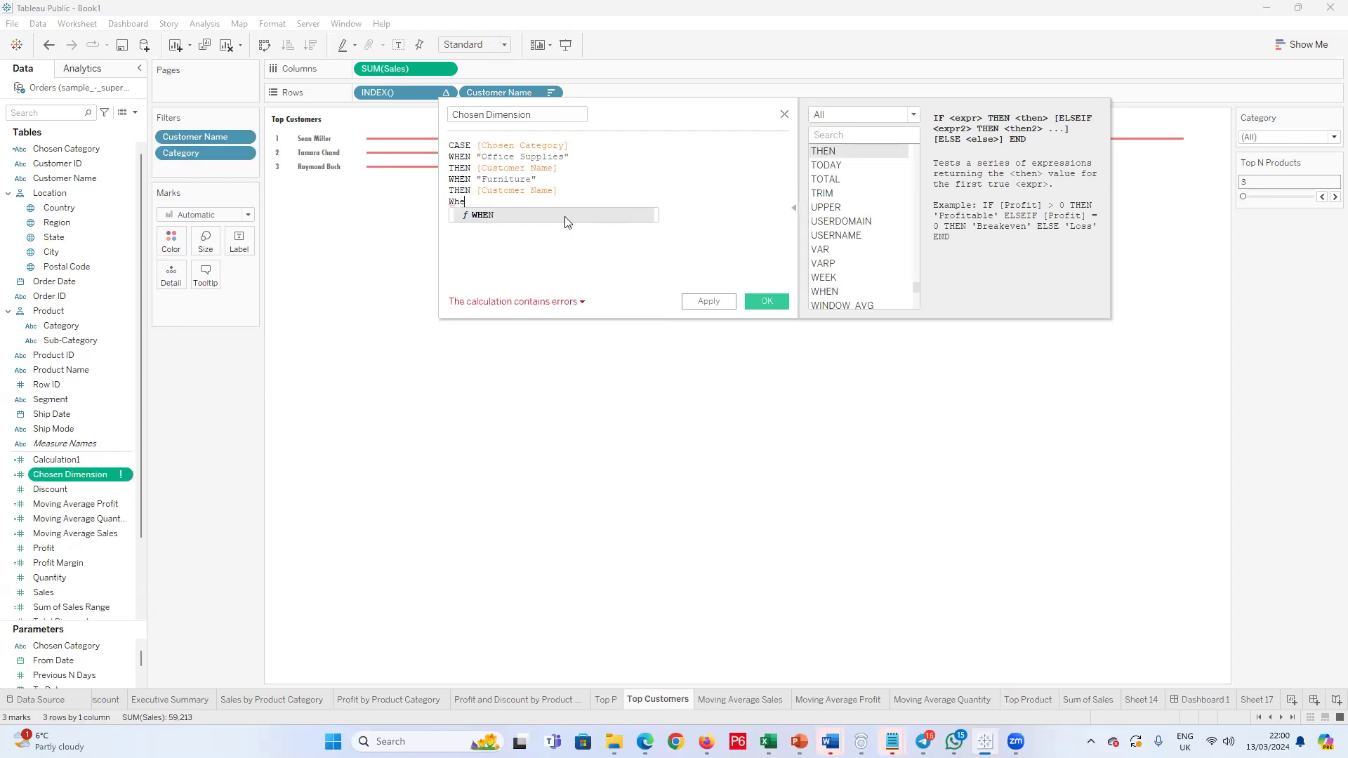
click(566, 218)
text(")
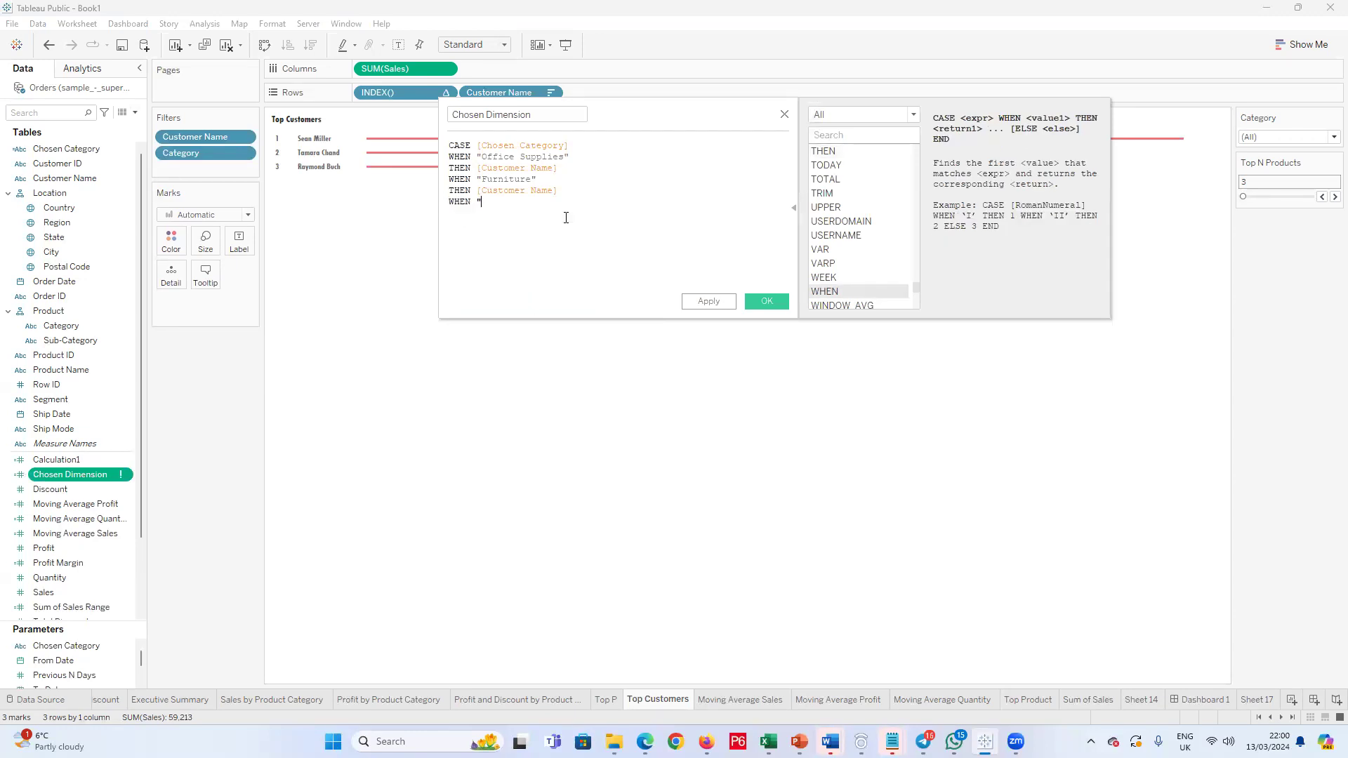
text(Technology" )
text(Then)
key(BackSpace)
click(554, 225)
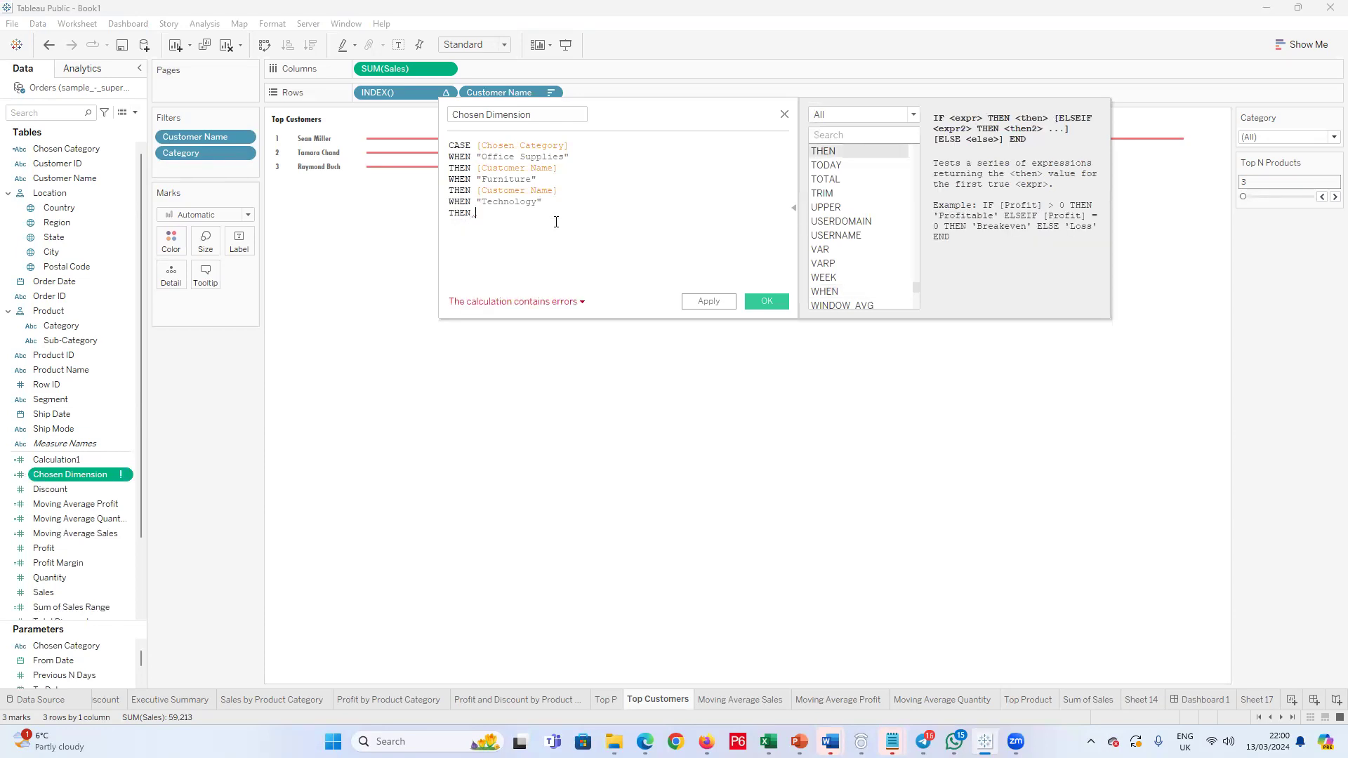
text(Cus)
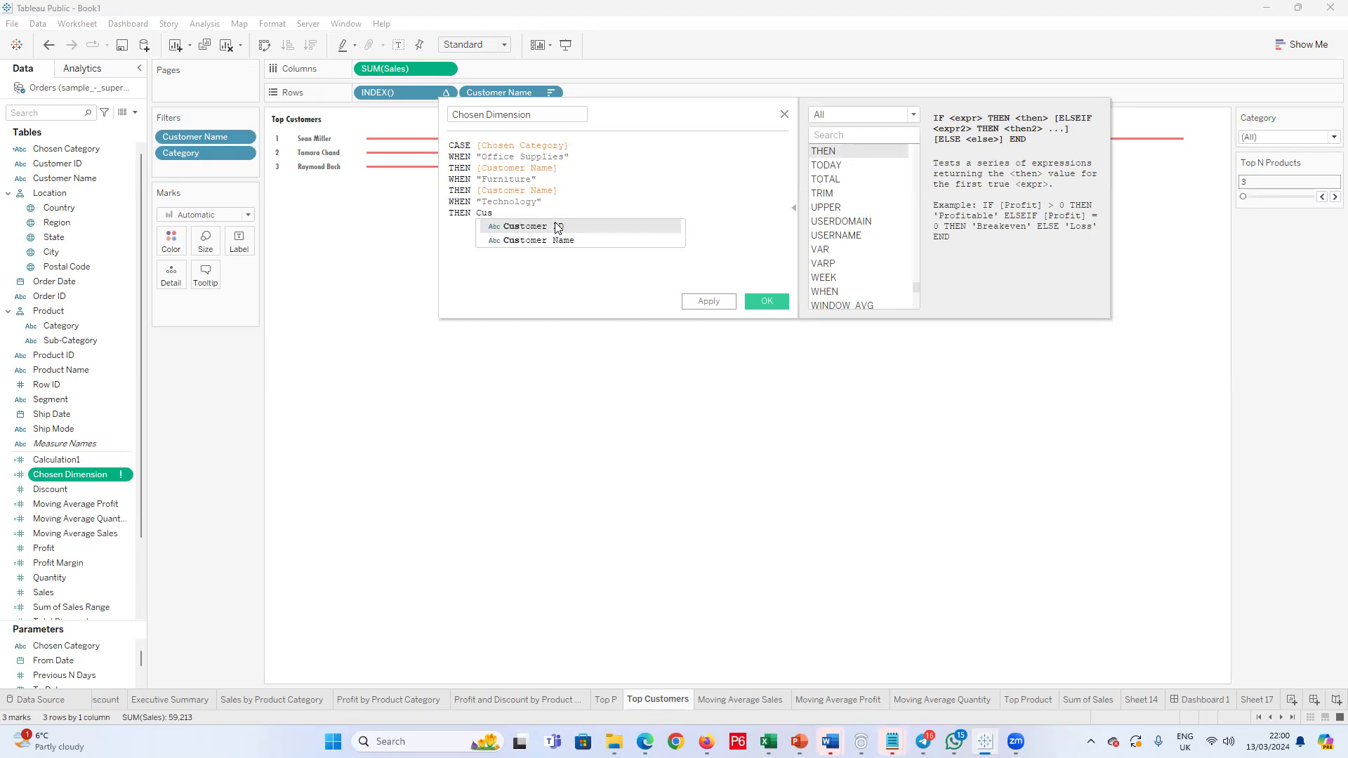
click(495, 241)
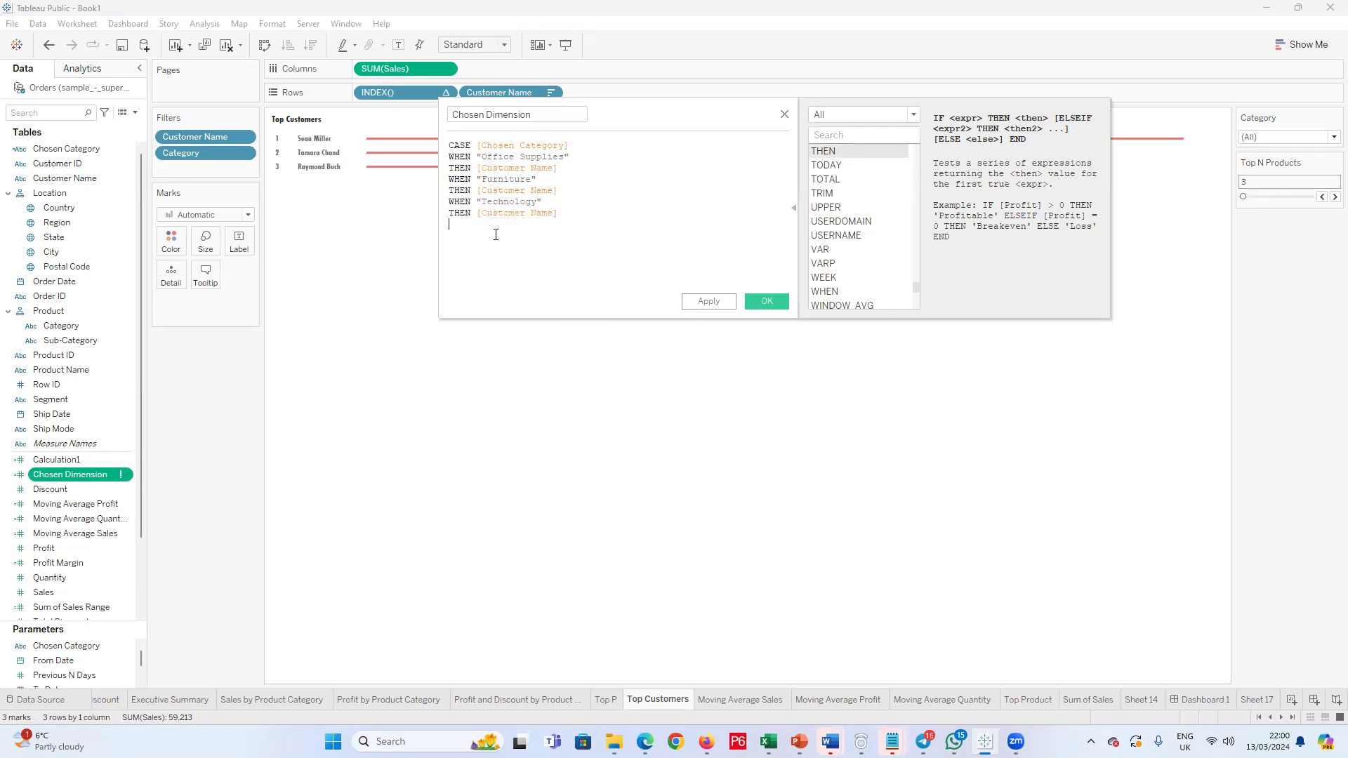
Step: Close the CASE formula with END and save the Chosen Dimension calculation
text(End)
click(496, 240)
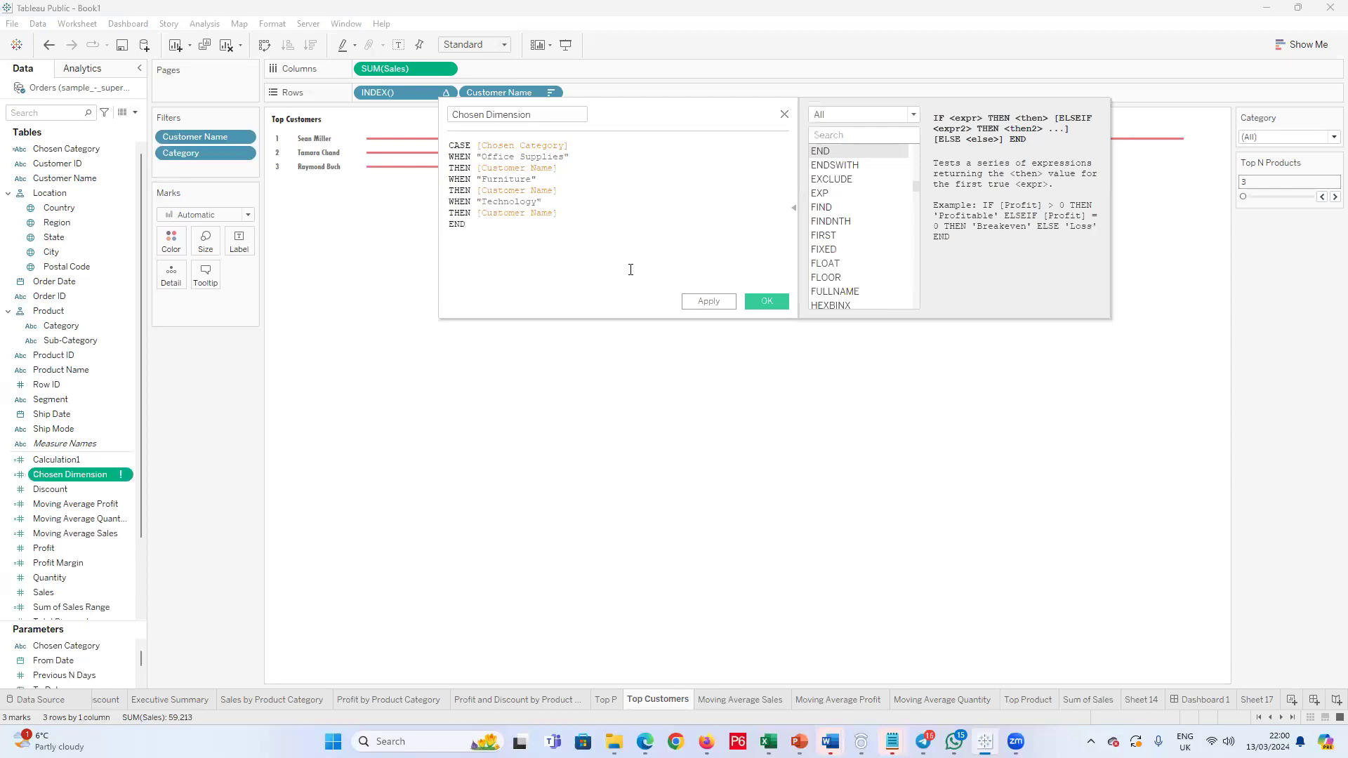
click(782, 301)
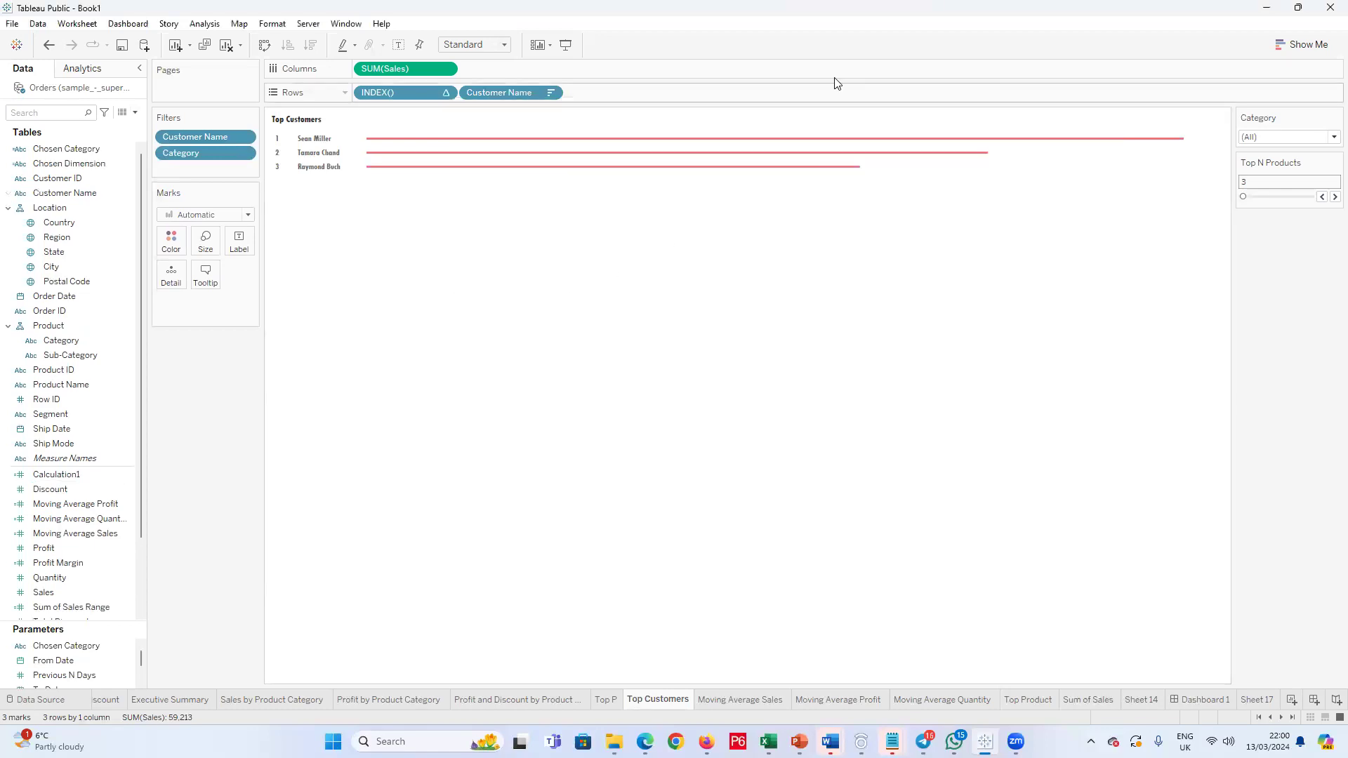
Step: Replace Customer Name on the Top Customers sheet's rows with the Chosen Dimension field
click(81, 162)
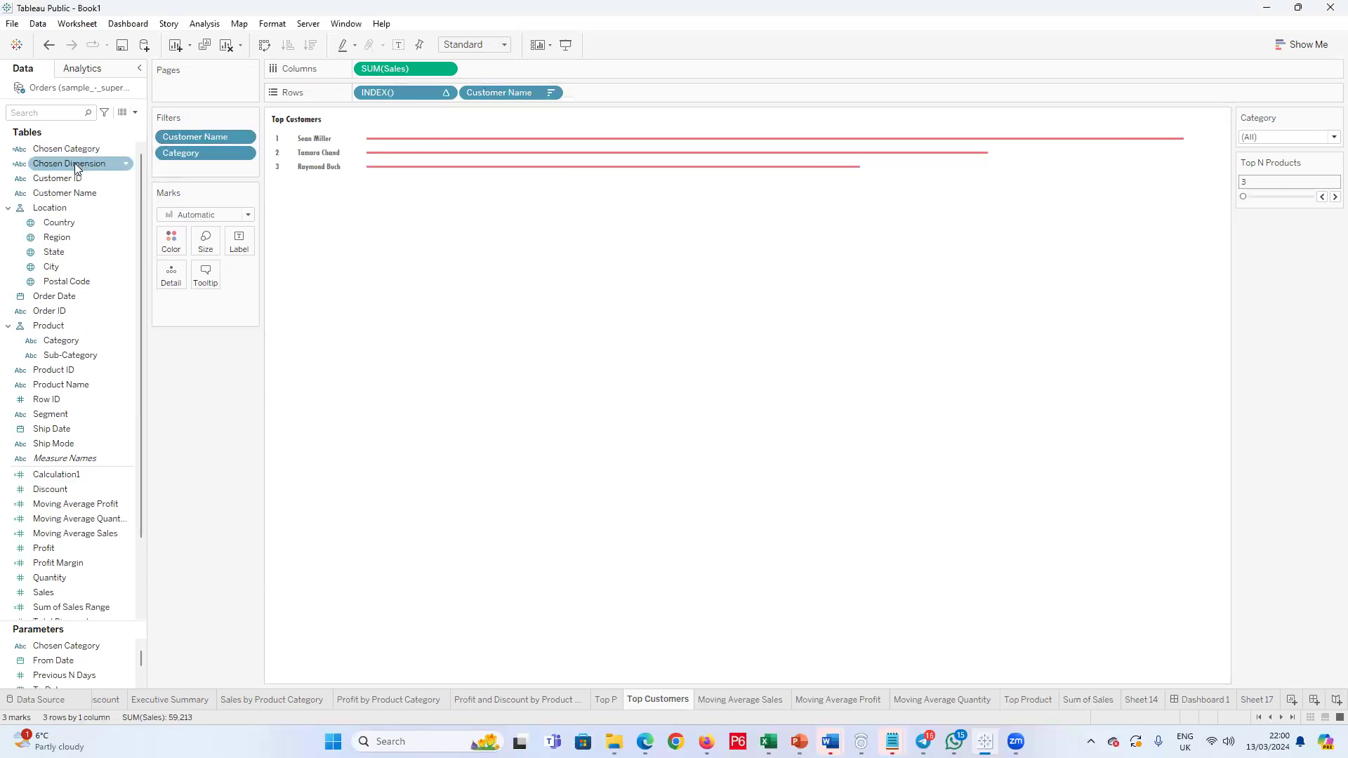
drag(67, 168, 495, 94)
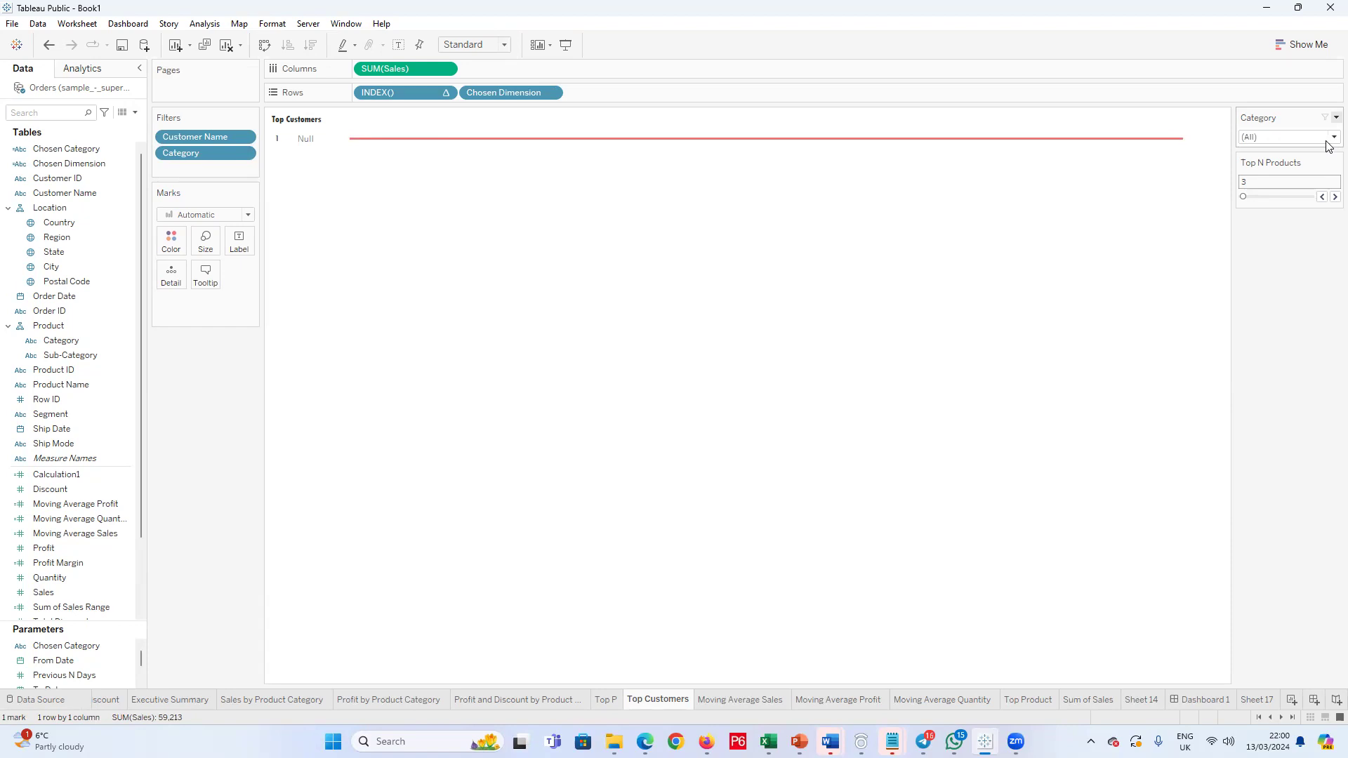
Step: Remove the Category filter from the sheet and move the Customer Name filter to the marks as Detail
drag(223, 147, 239, 426)
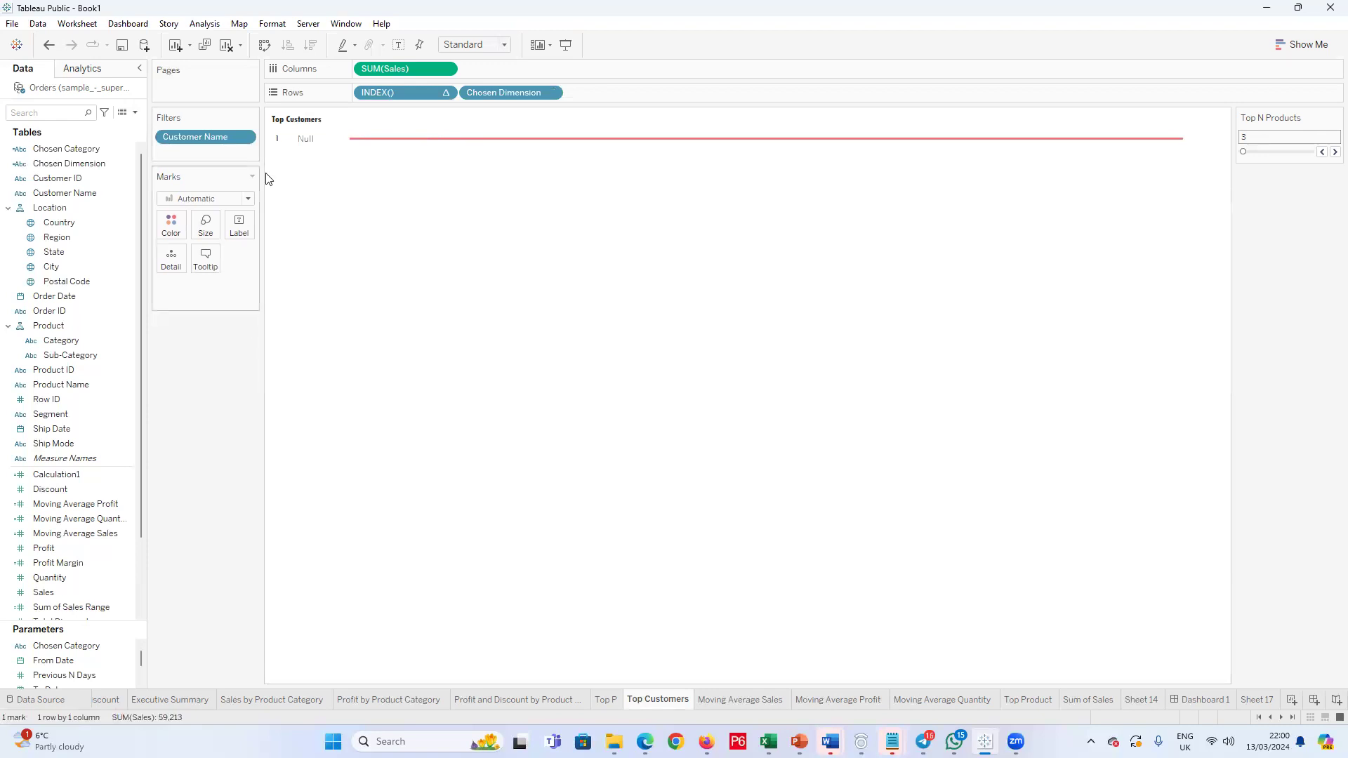
drag(187, 136, 187, 309)
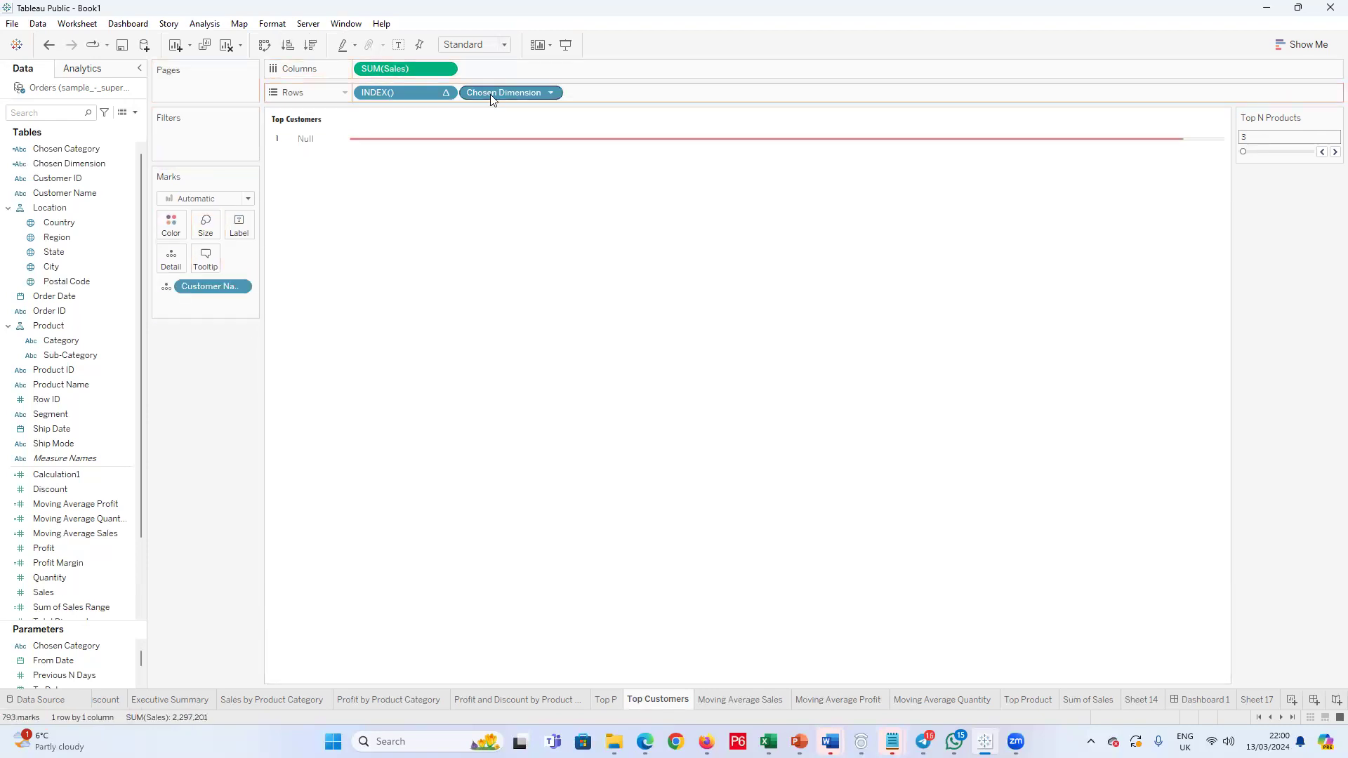
click(551, 93)
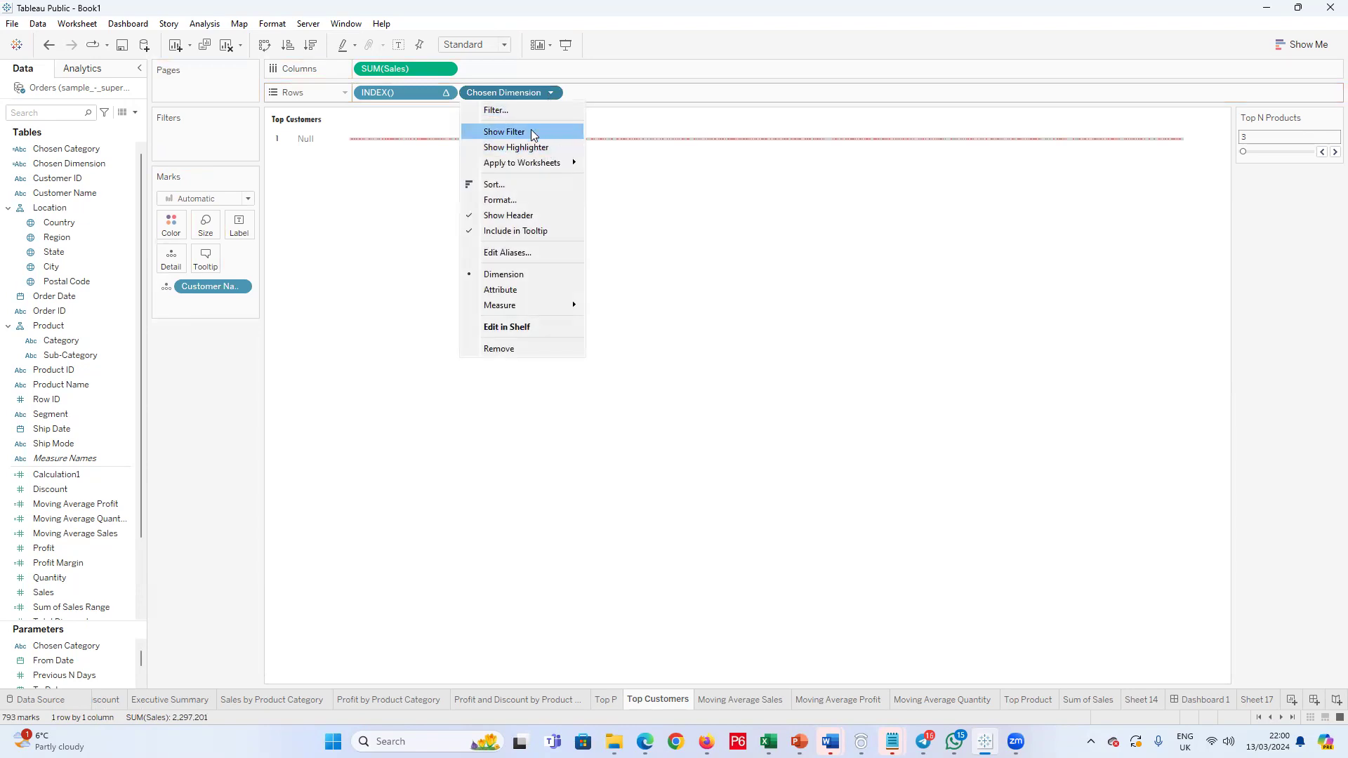
click(534, 132)
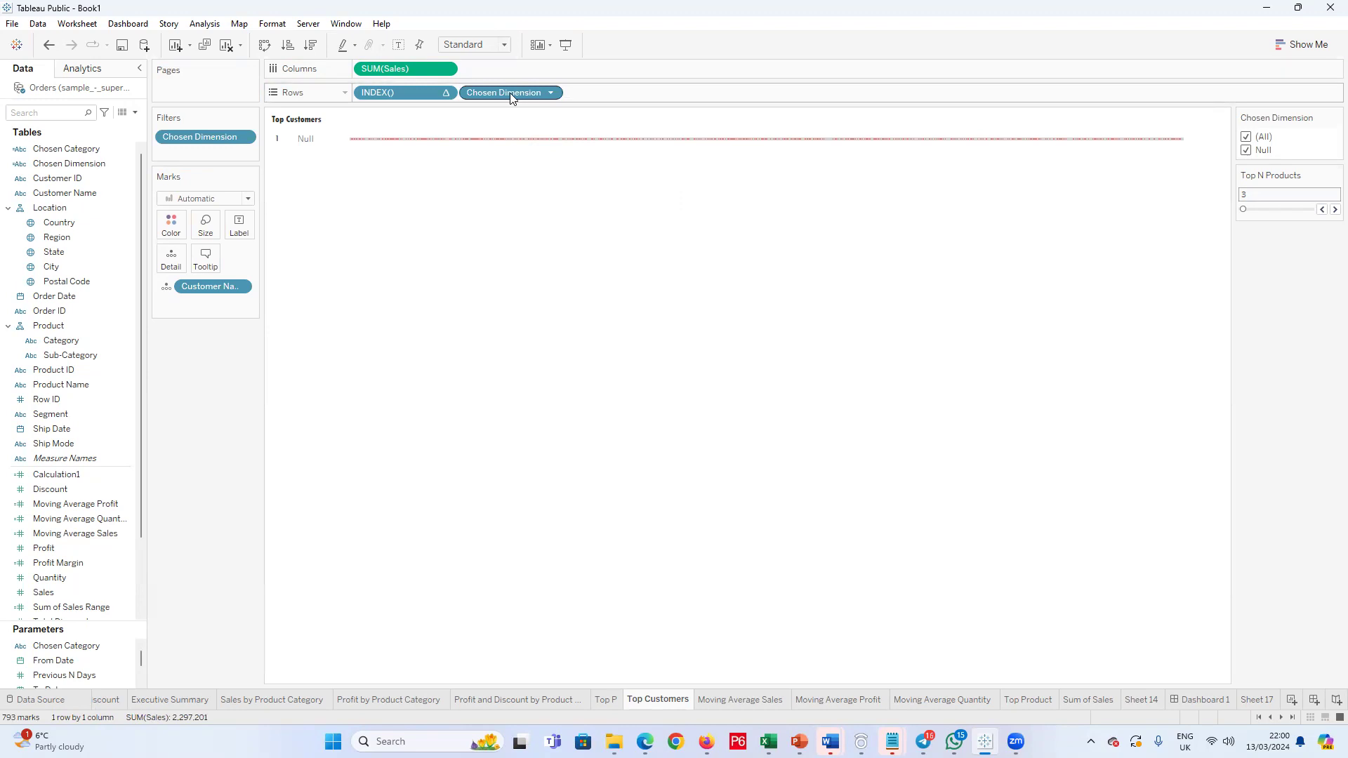
click(552, 93)
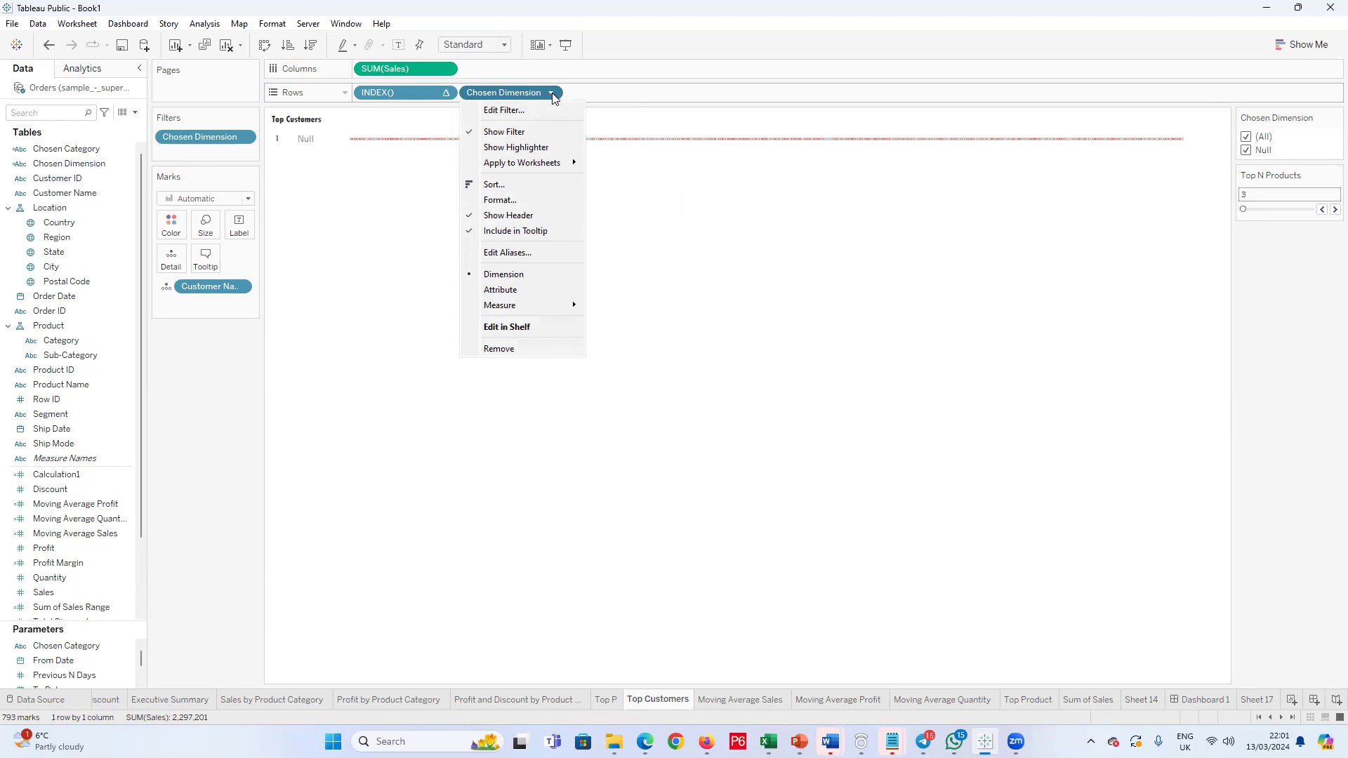
click(1328, 114)
click(1335, 118)
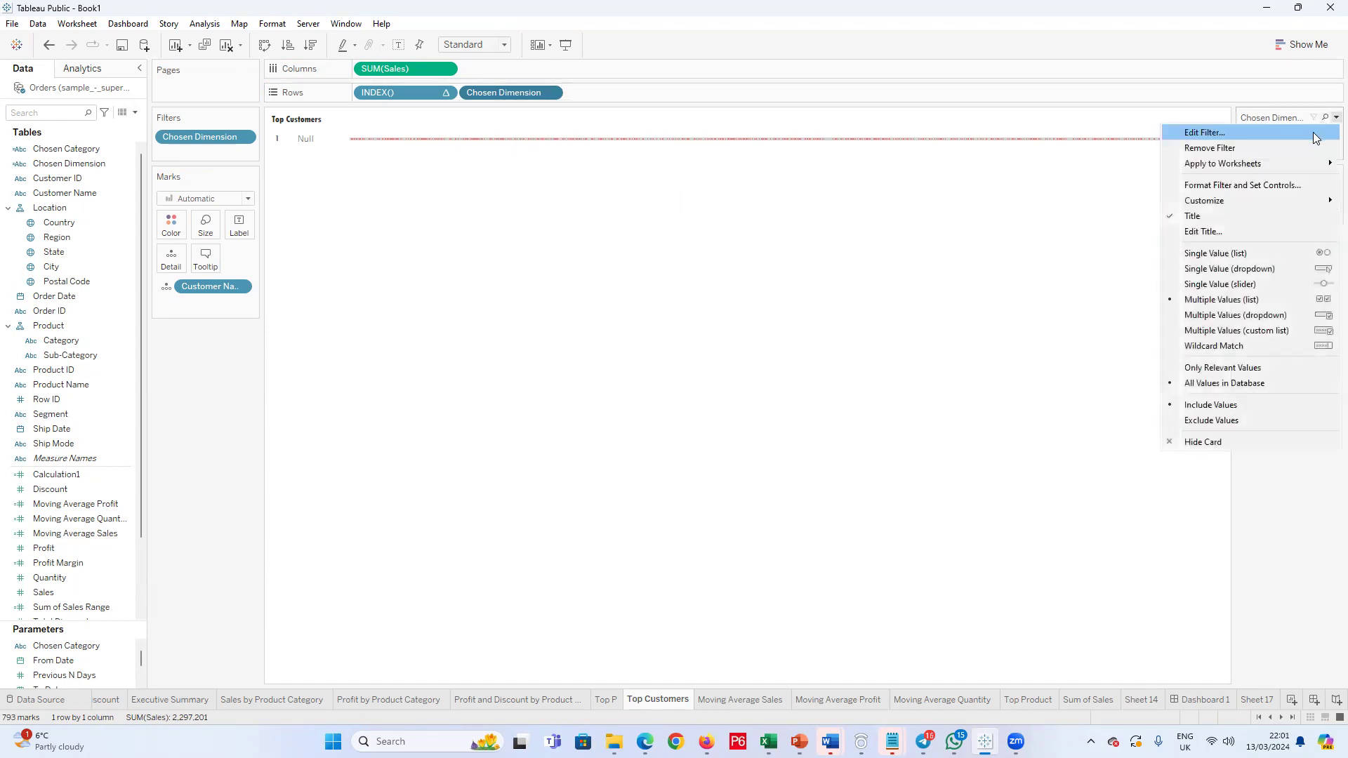
click(1229, 149)
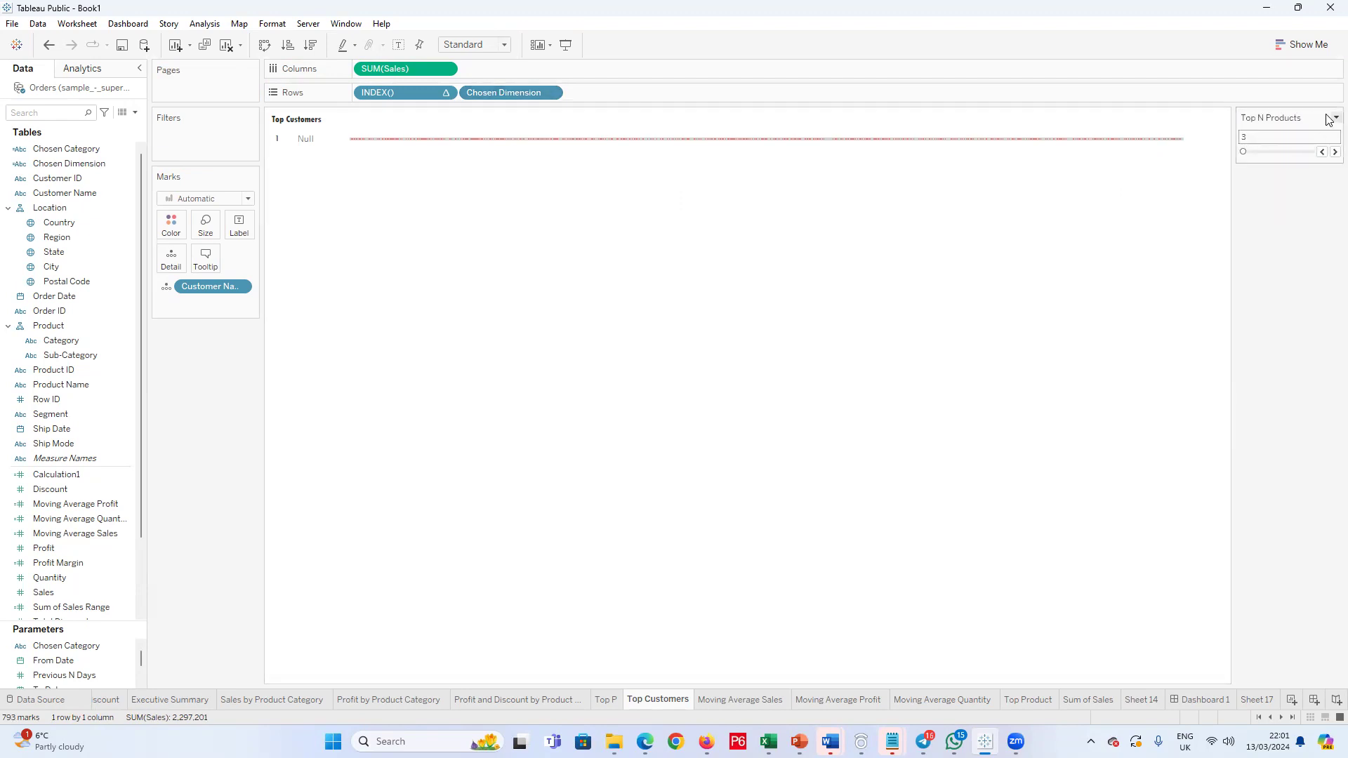
click(1336, 117)
click(1202, 153)
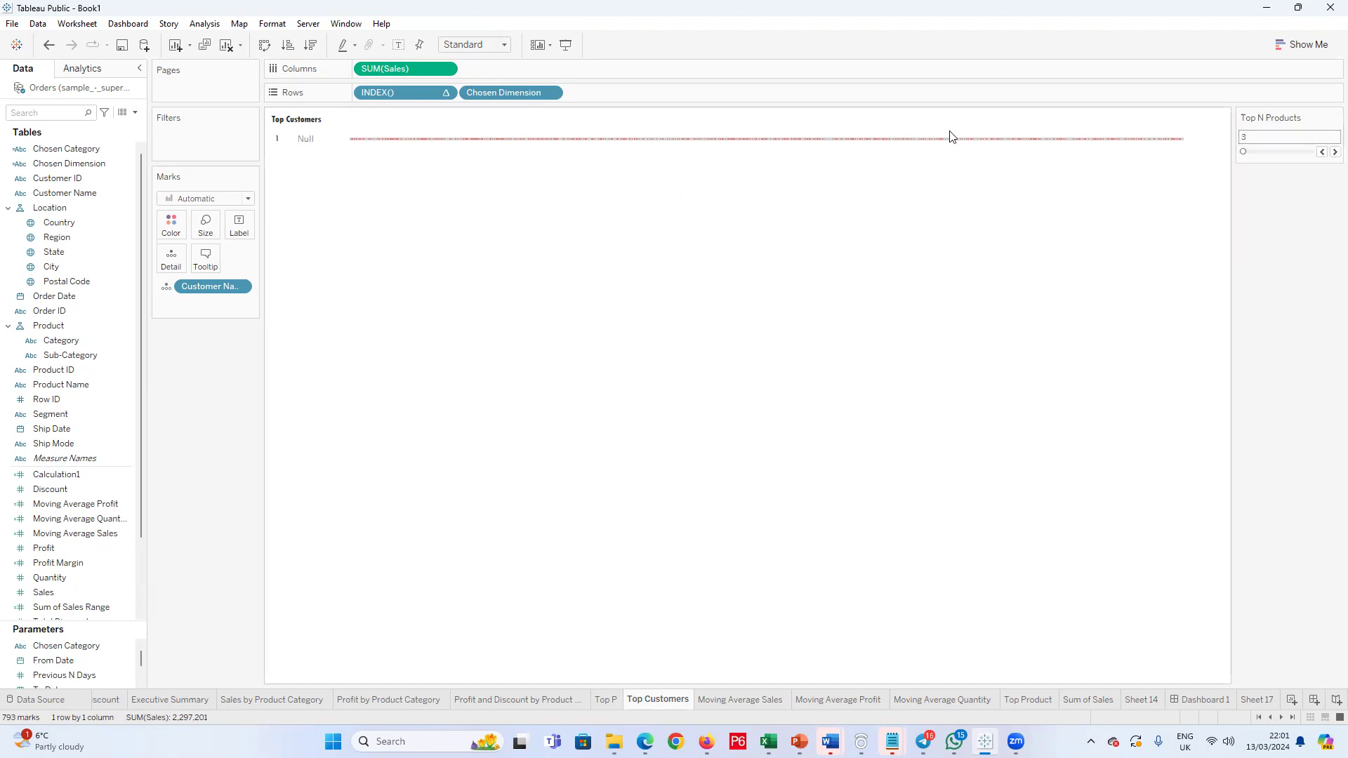
click(550, 93)
click(534, 130)
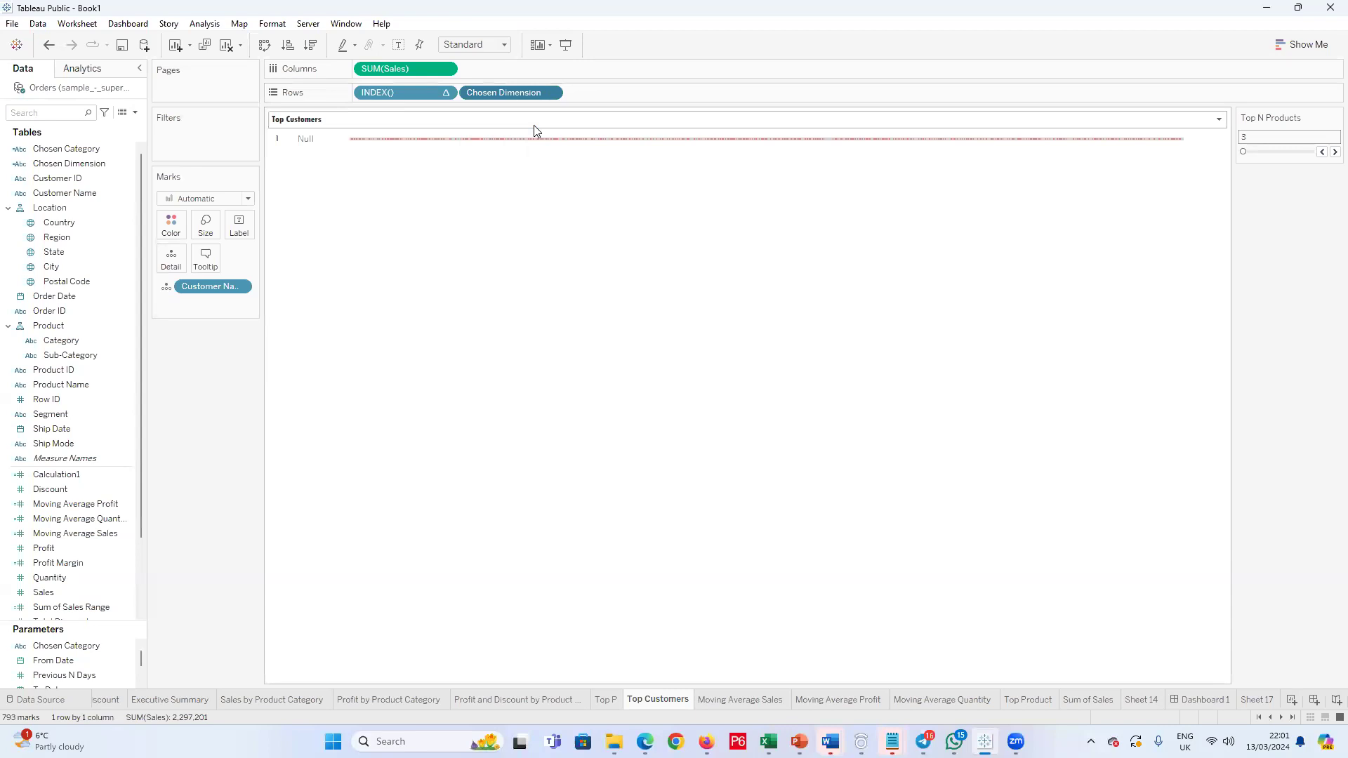
key(ctrl+z)
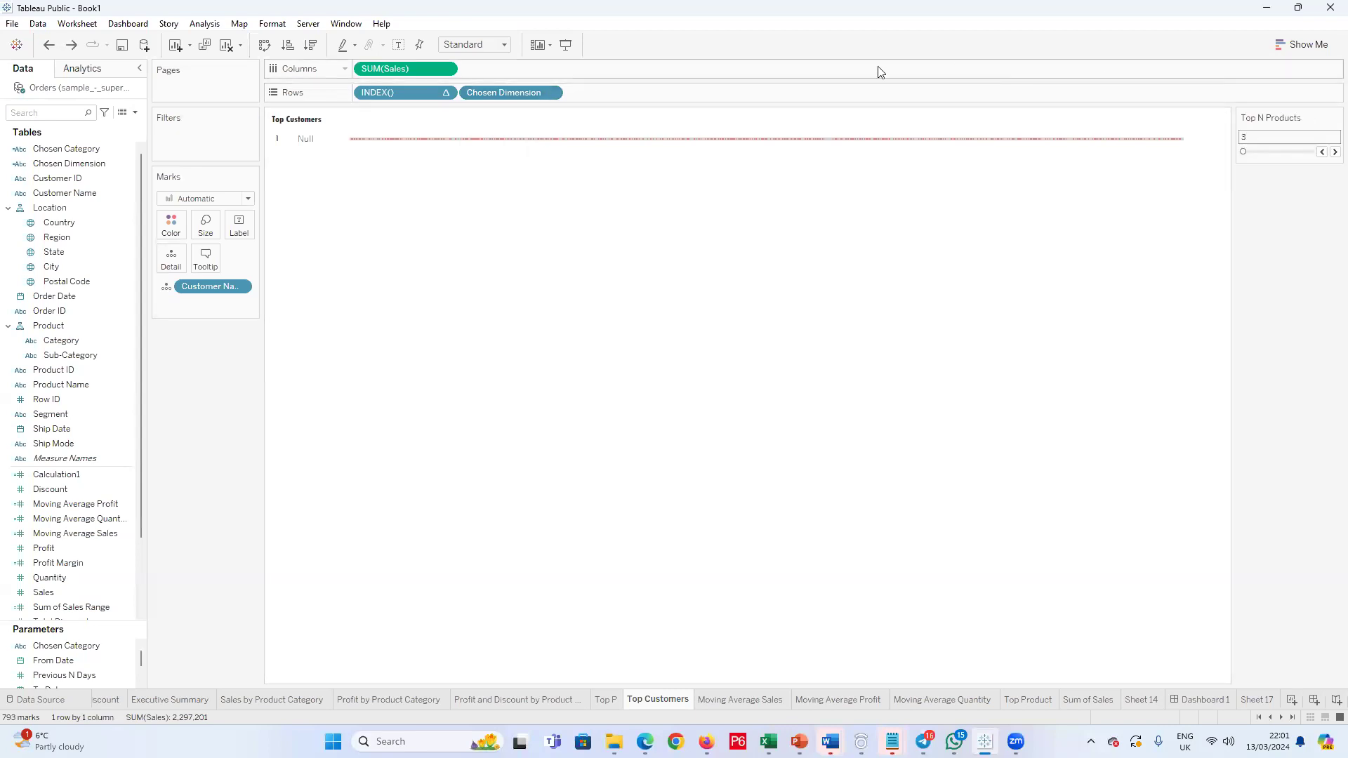
Step: Filter the Chosen Dimension field on the rows to its top values by field, using Calculation1 and a limit picked from the list
click(556, 95)
click(537, 106)
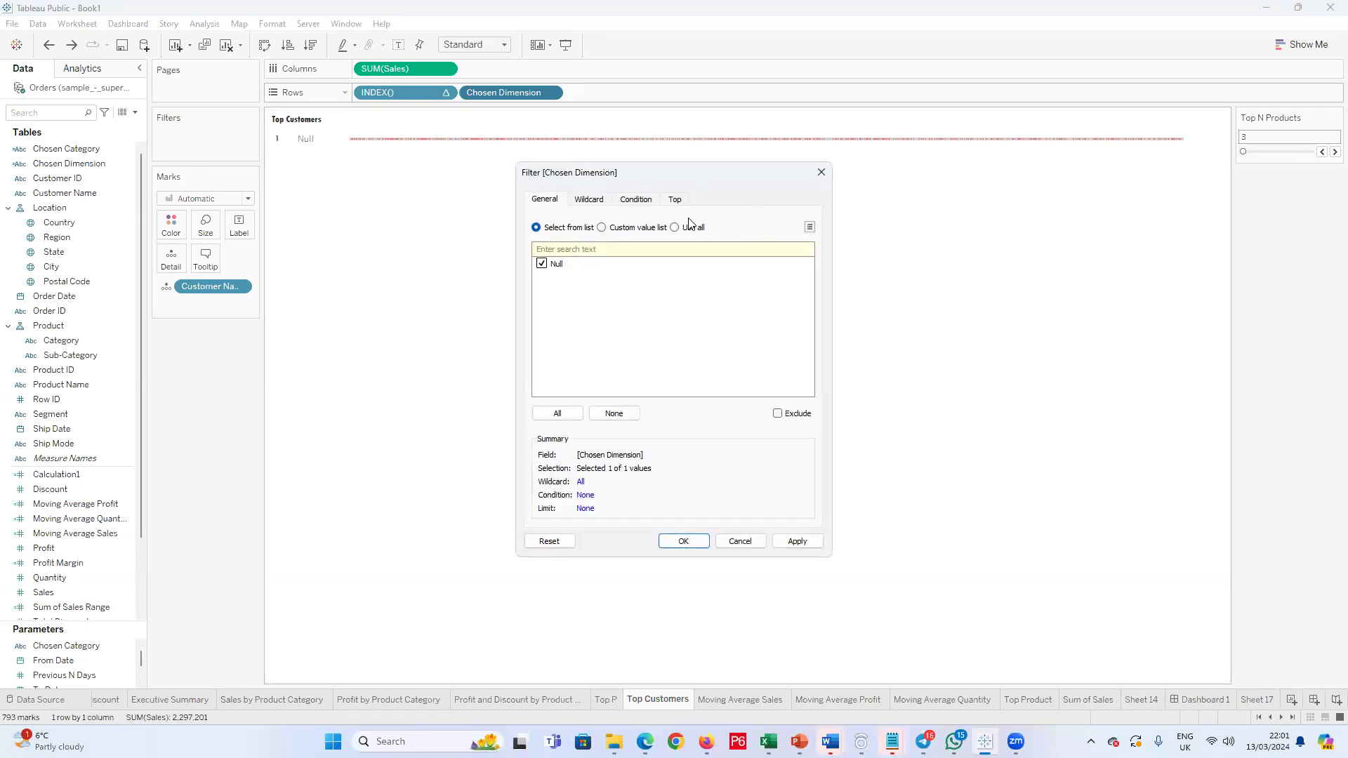
click(670, 202)
click(536, 235)
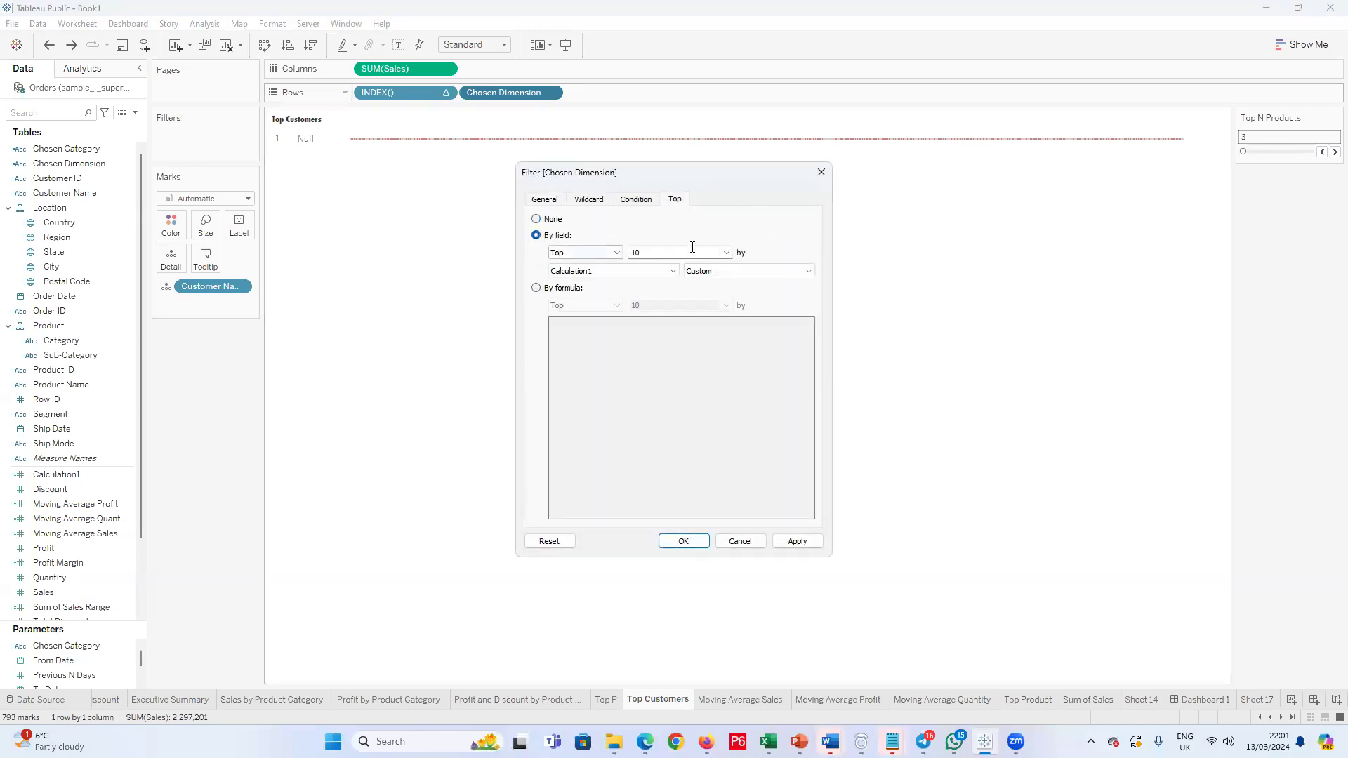
click(727, 253)
click(707, 289)
click(679, 542)
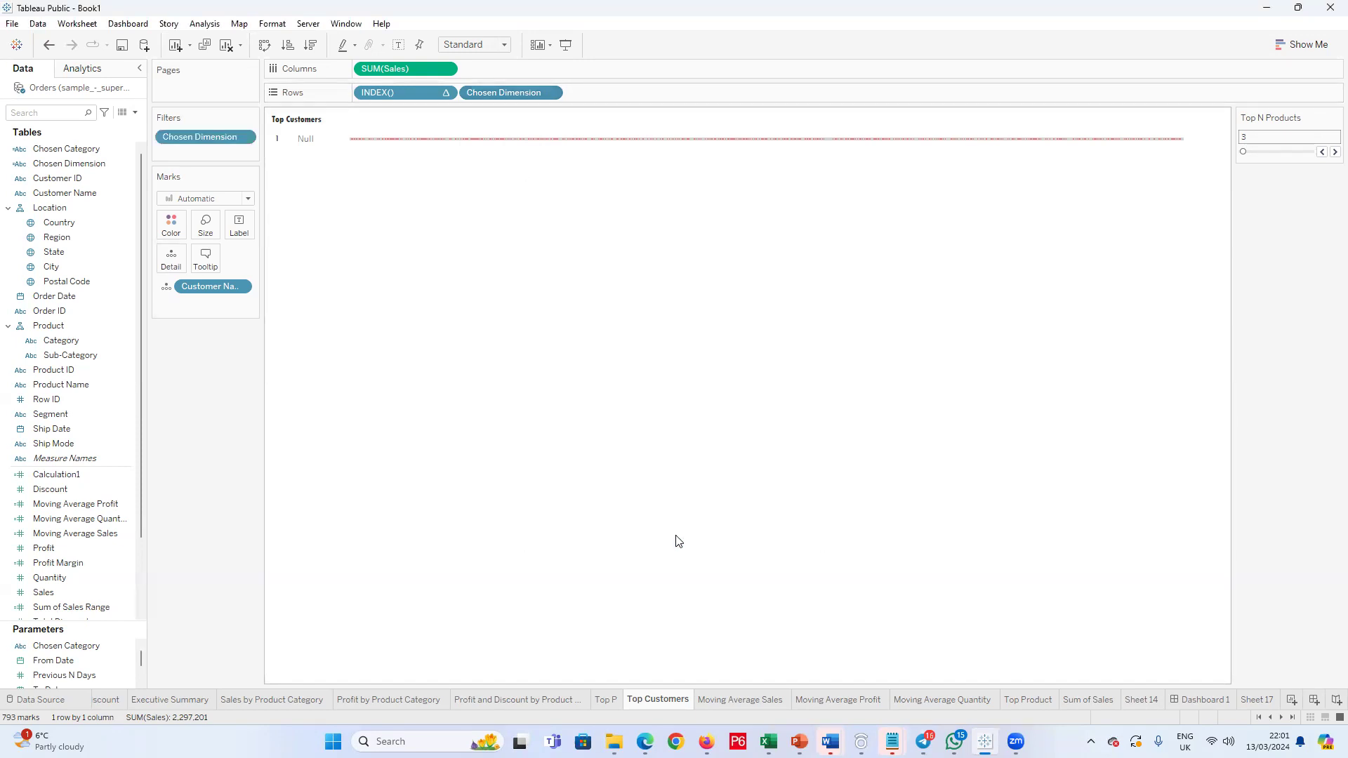
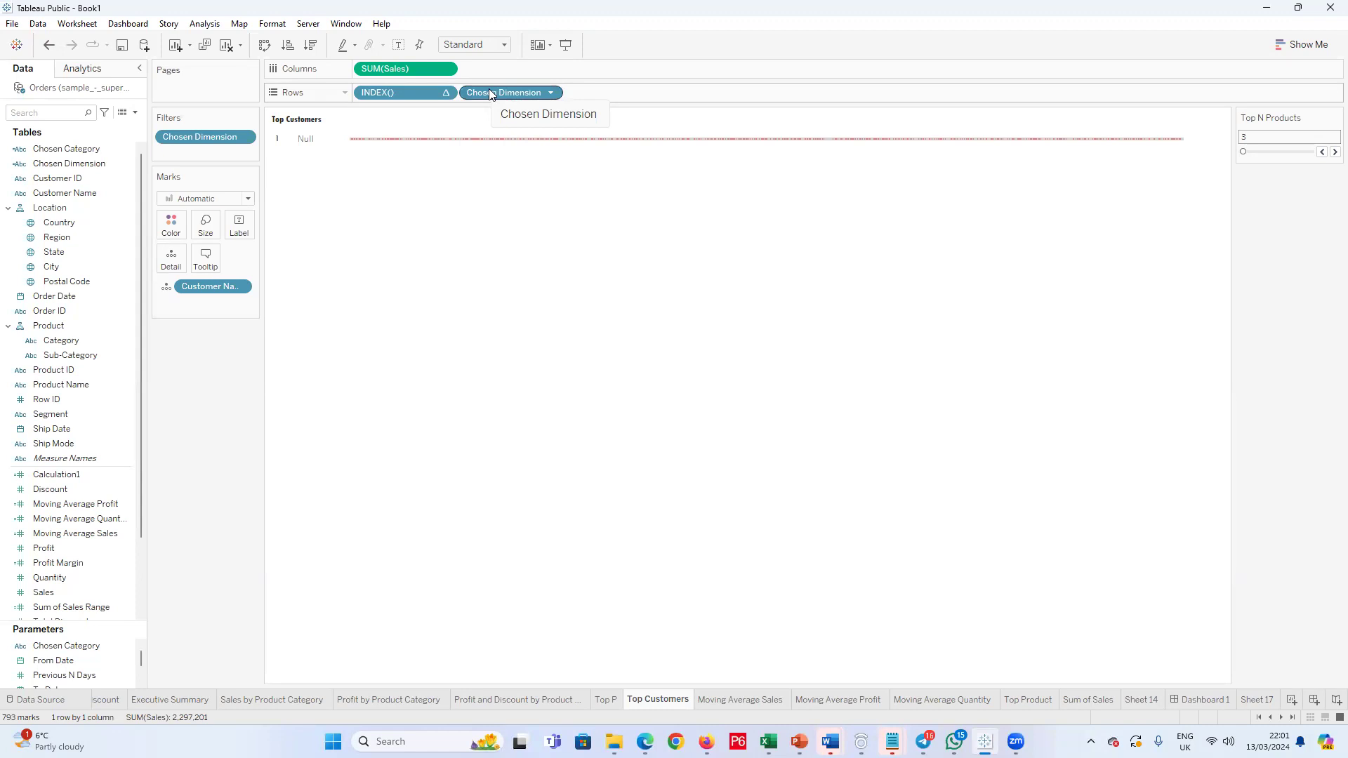
Step: Show the Chosen Category parameter control on the Top Customers sheet and choose Furniture
scroll(134, 604, down, 2)
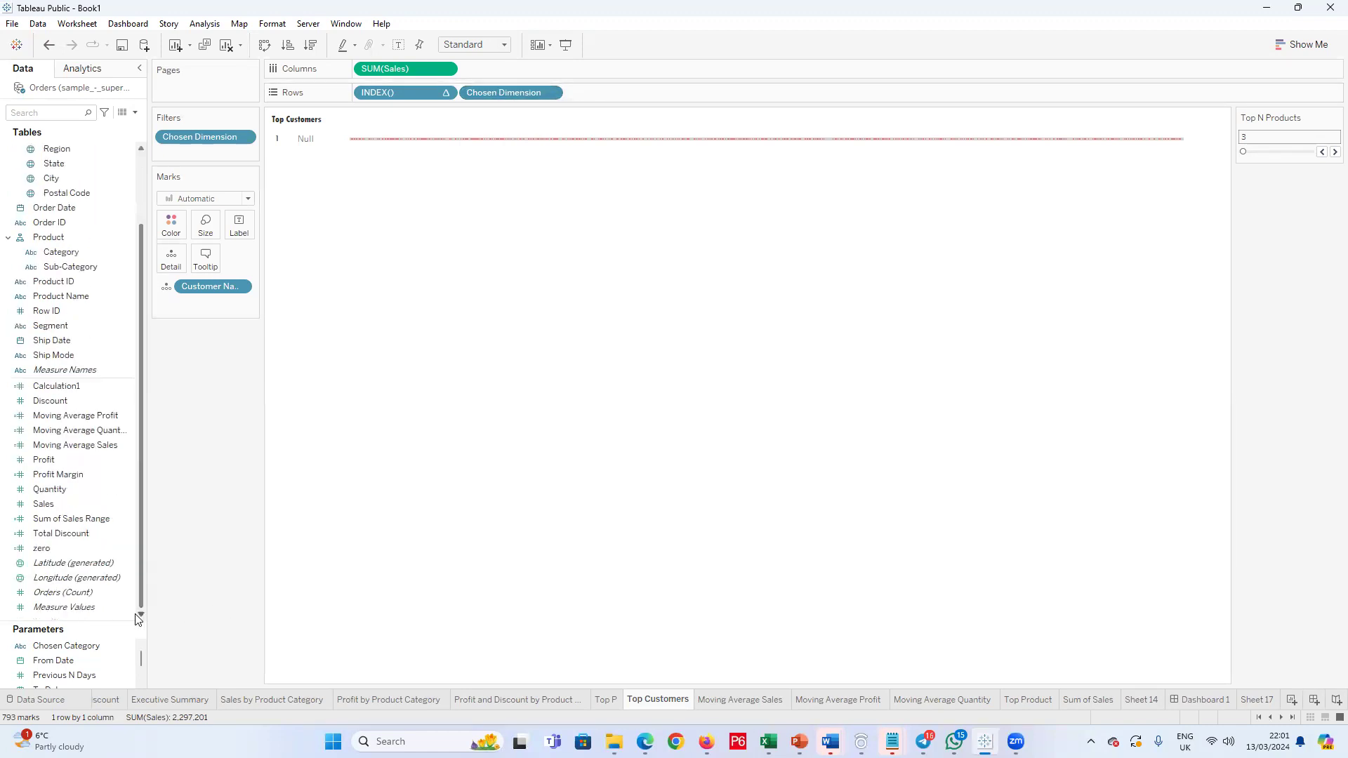
scroll(138, 663, down, 2)
scroll(83, 660, up, 2)
right_click(83, 644)
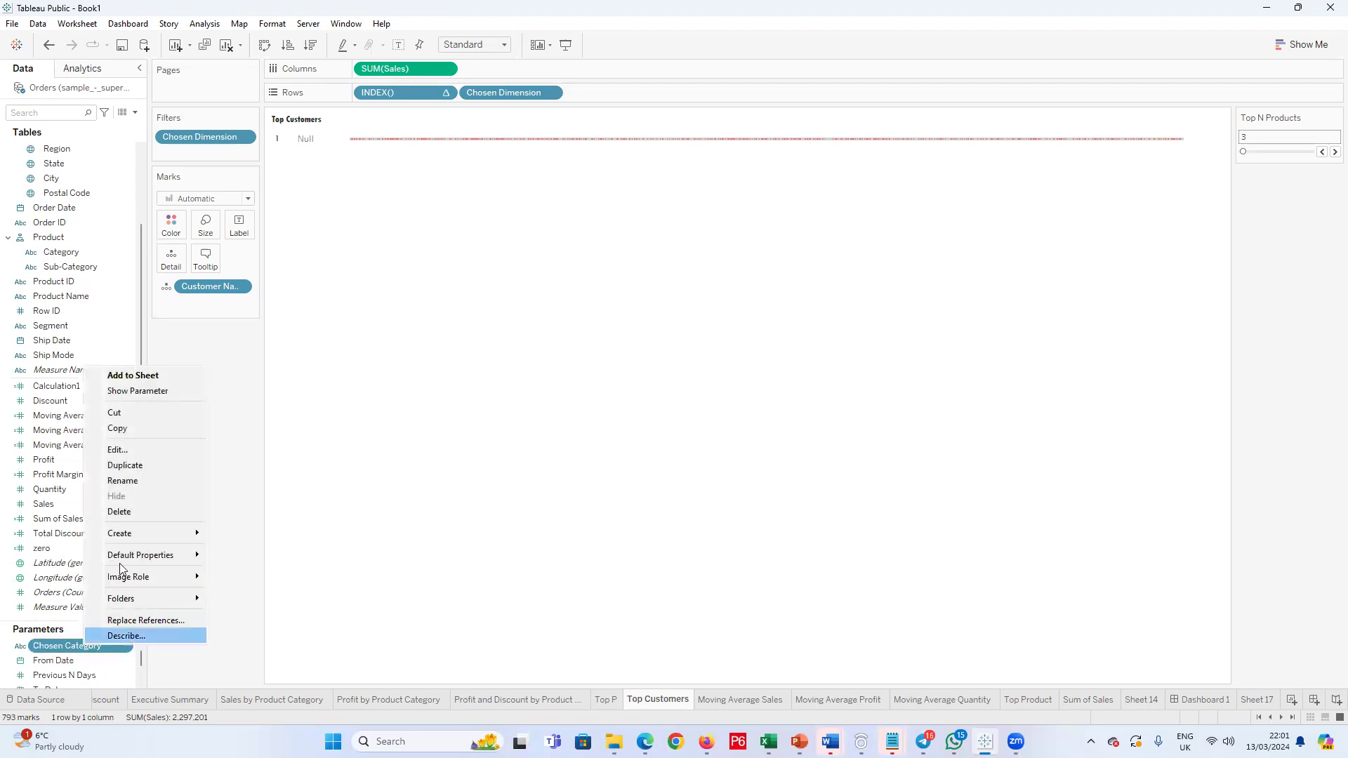
click(138, 391)
click(1333, 197)
click(1275, 219)
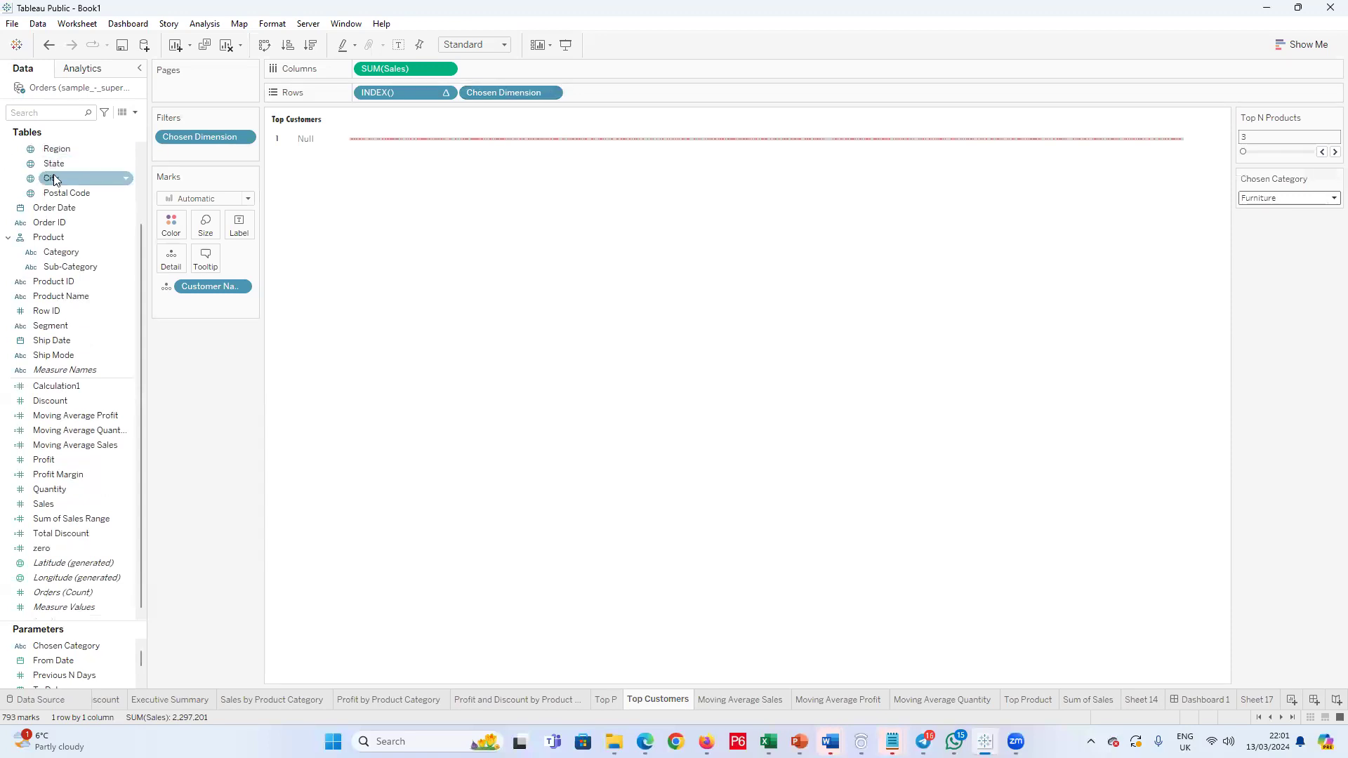
Step: Check the CASE formula of the Chosen Dimension calculated field and close it without changes
scroll(69, 231, up, 2)
click(73, 251)
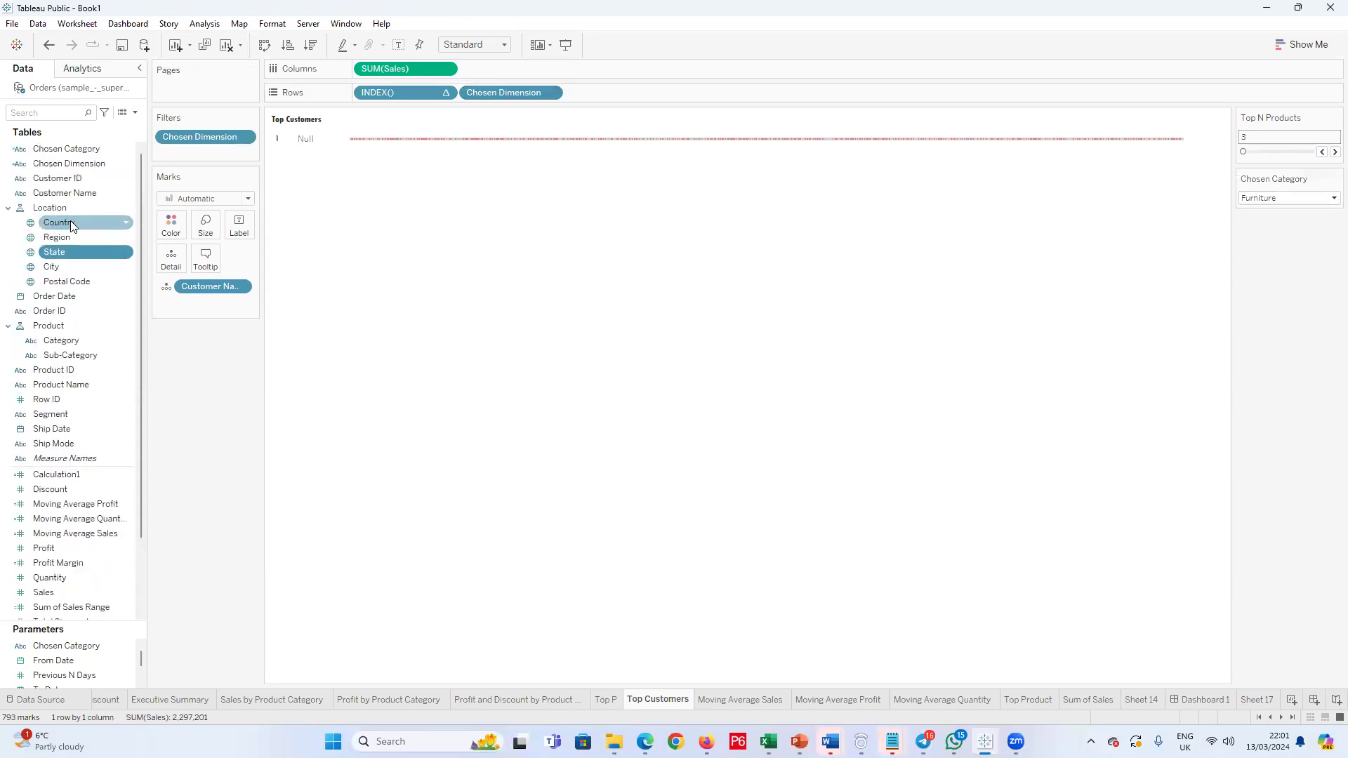
right_click(87, 160)
click(123, 242)
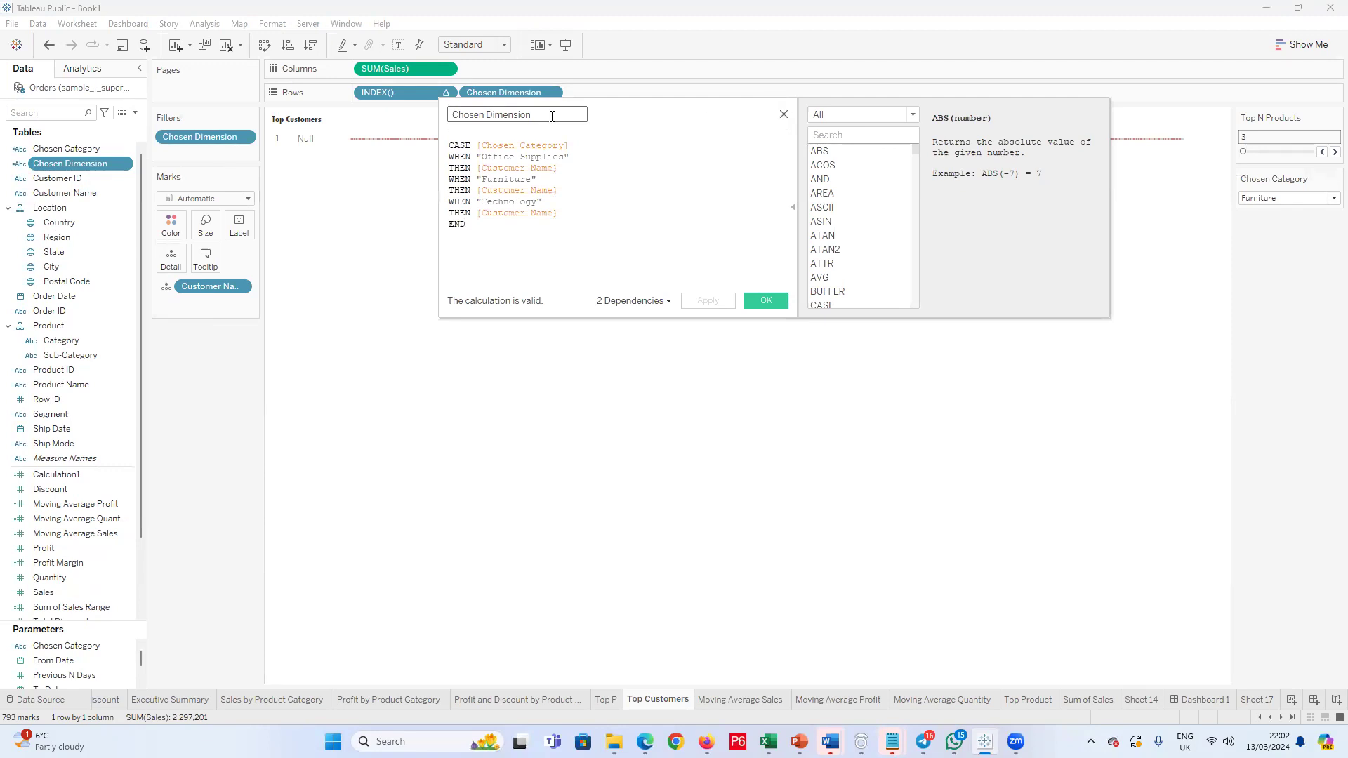
click(783, 114)
Step: Replace the Chosen Dimension field on the rows with Customer Name
drag(503, 92, 200, 380)
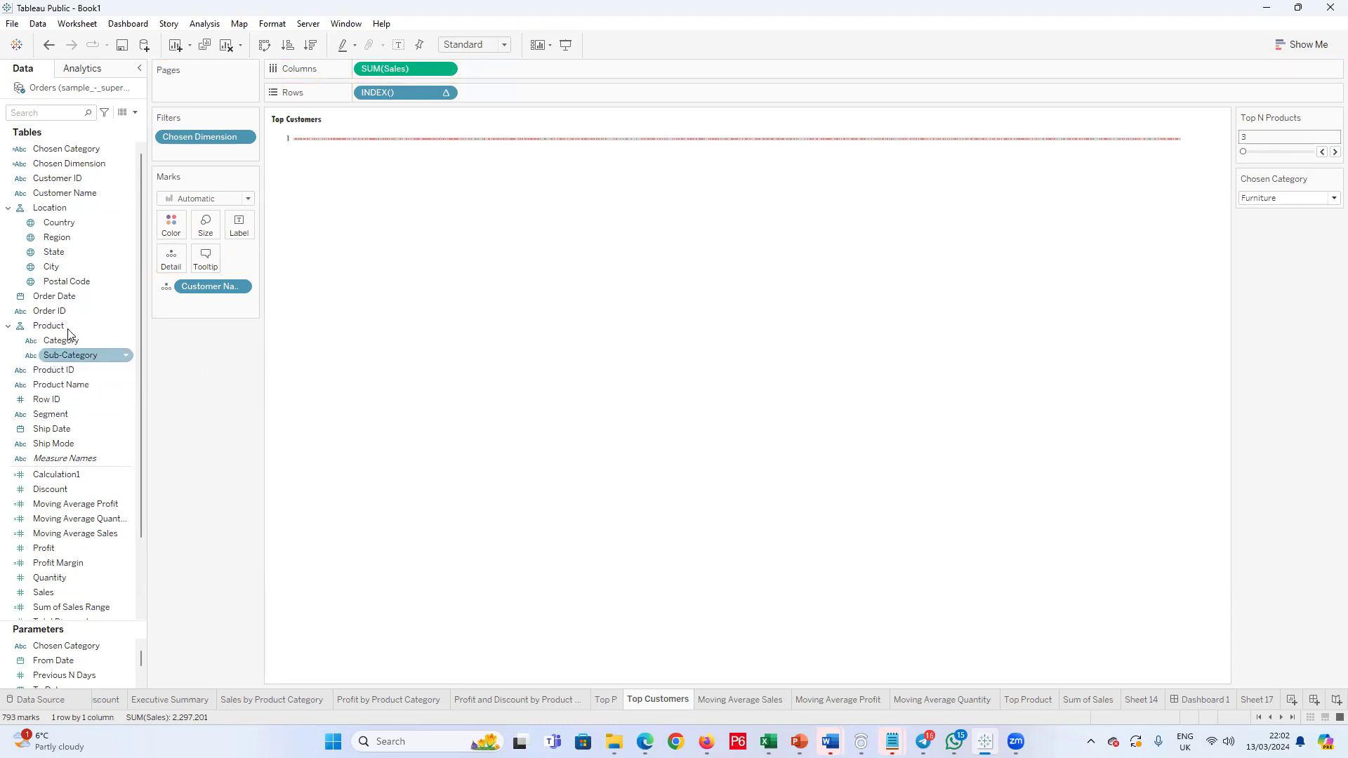
drag(62, 192, 503, 98)
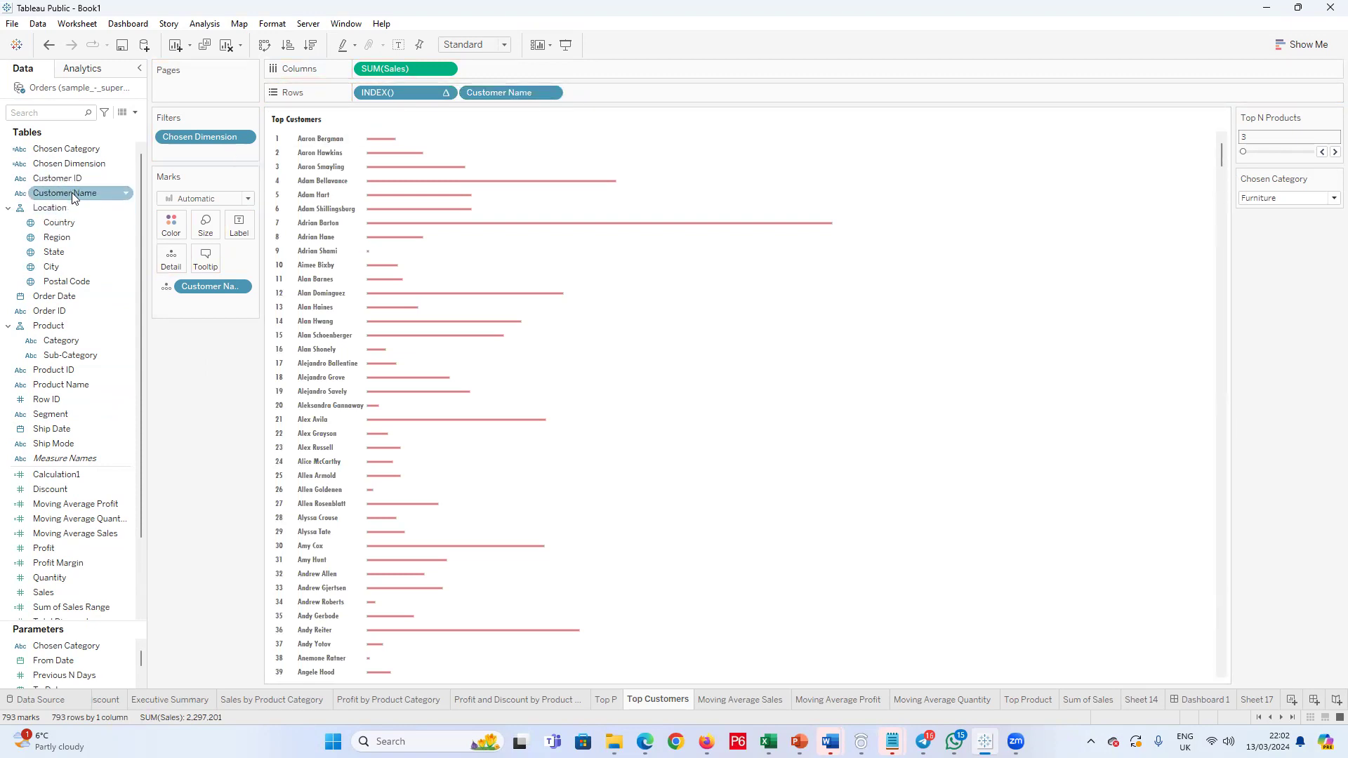
Step: Compare the category names in the Chosen Dimension formula with the options offered by the Chosen Category parameter
right_click(102, 165)
click(133, 248)
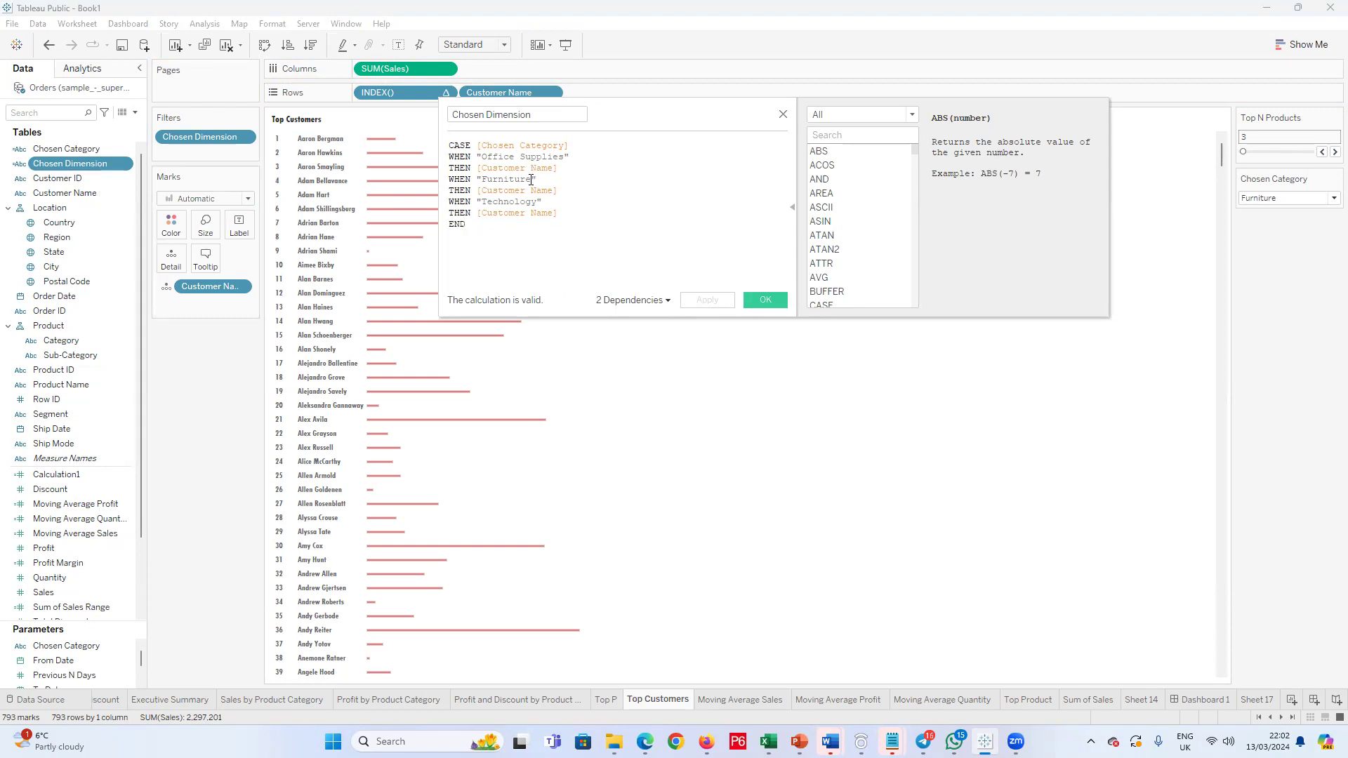
click(783, 113)
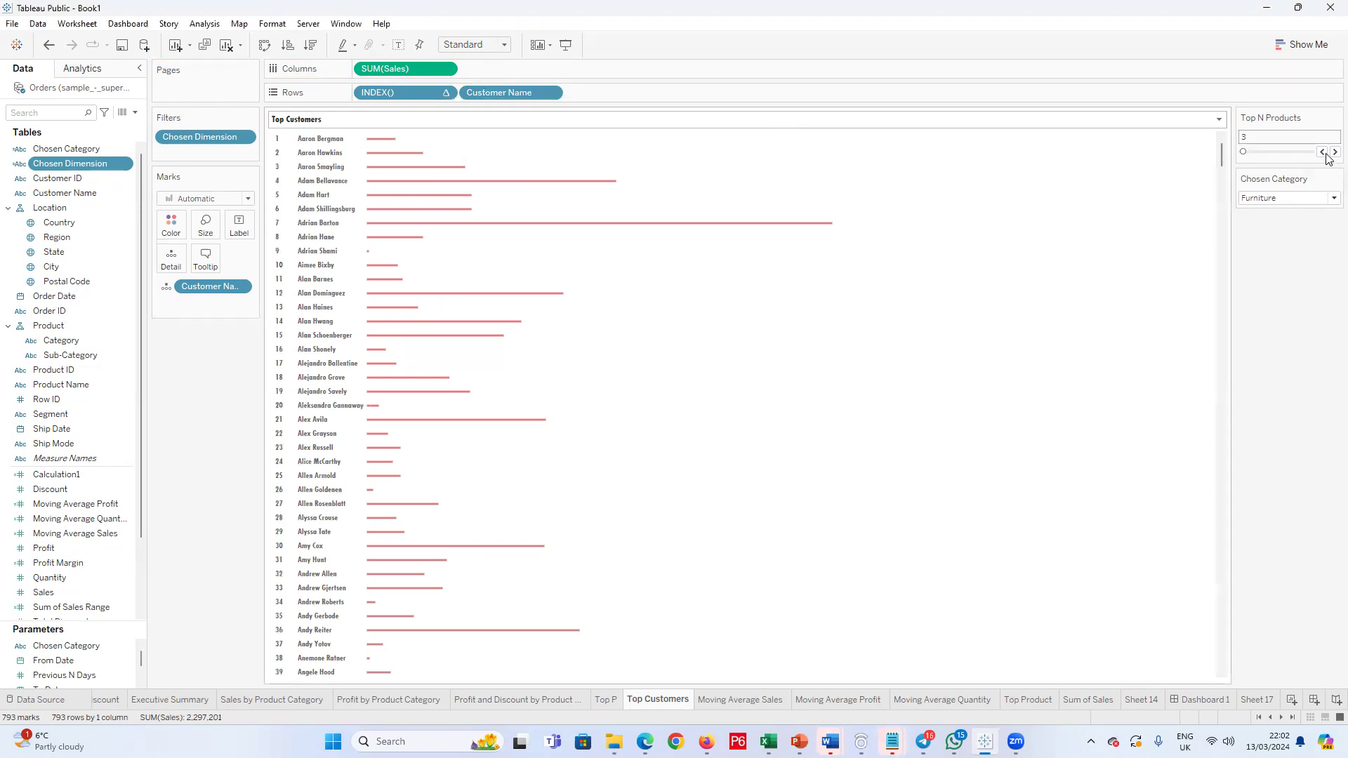
click(1331, 198)
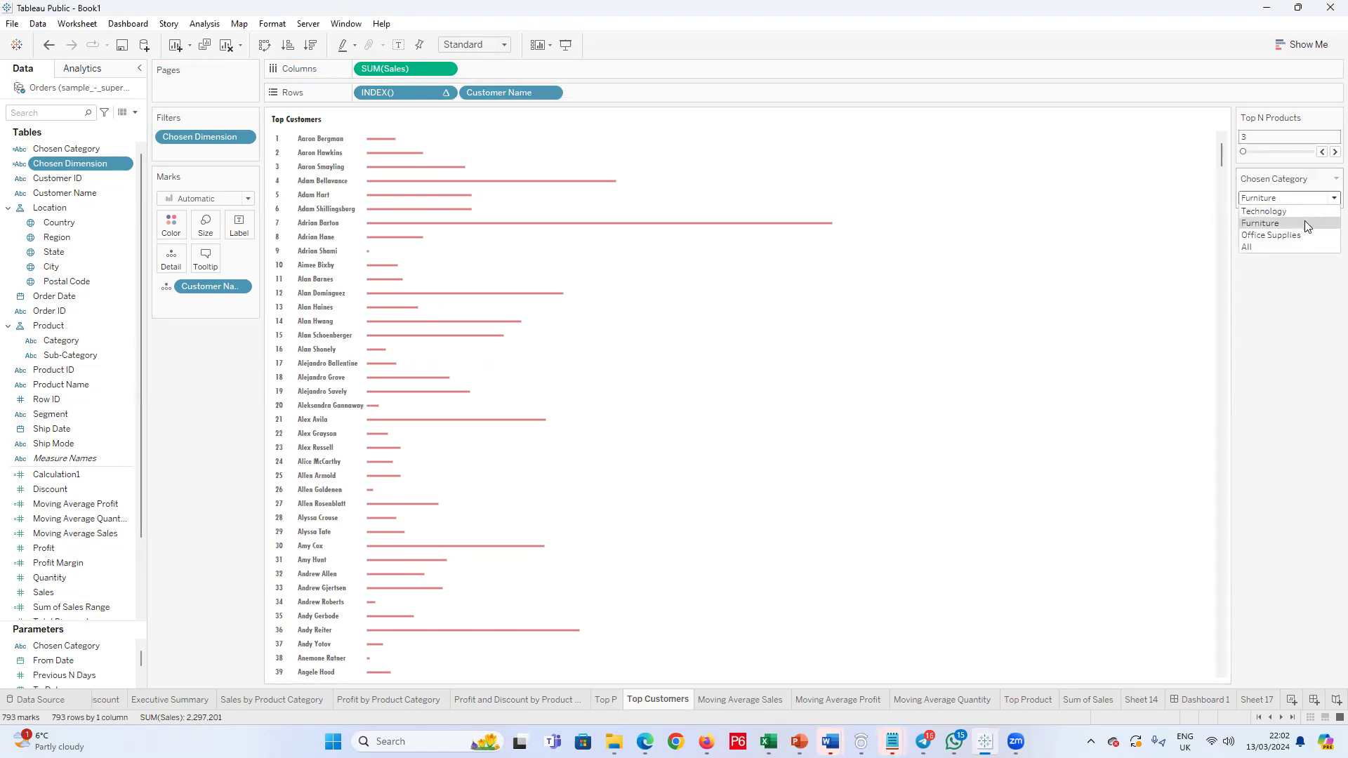
Step: Move the "Technology" branch of the Chosen Dimension formula to be the first WHEN/THEN pair after CASE
right_click(63, 166)
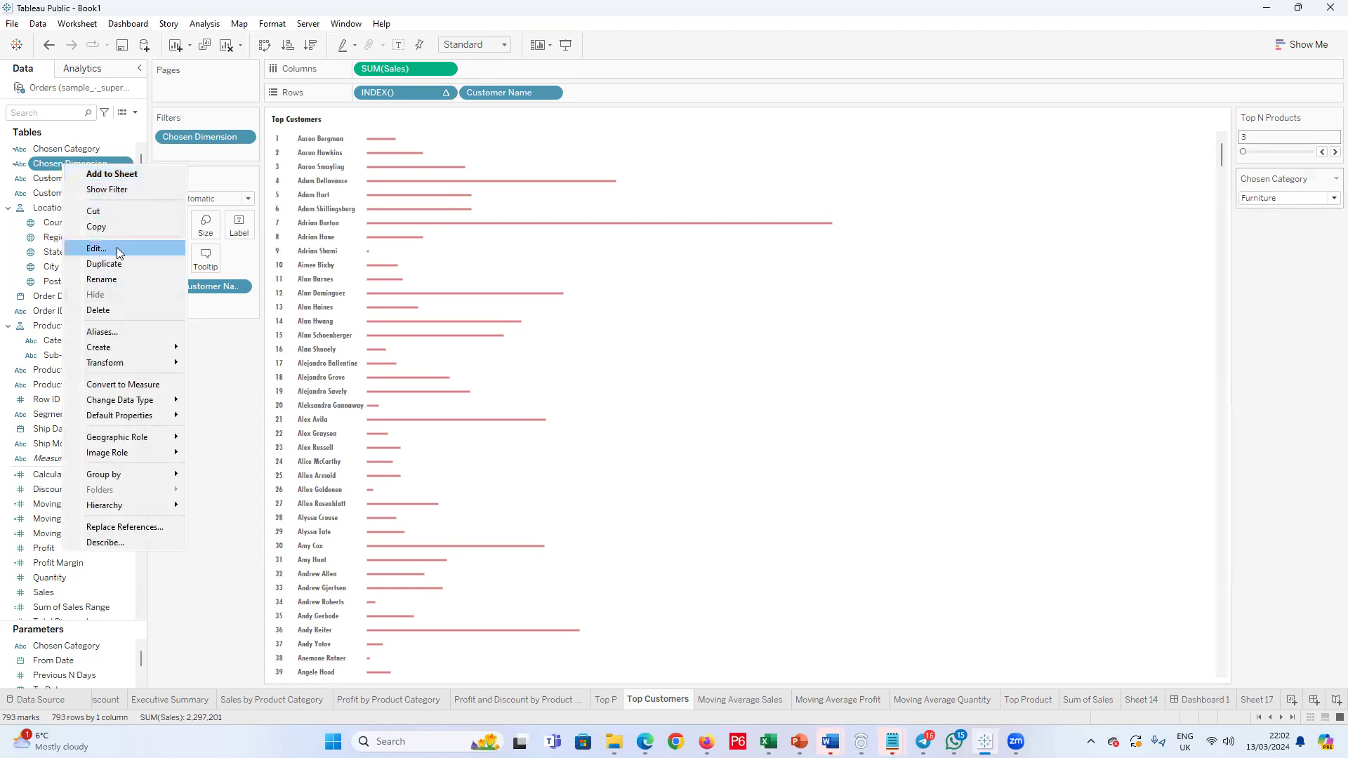
click(118, 249)
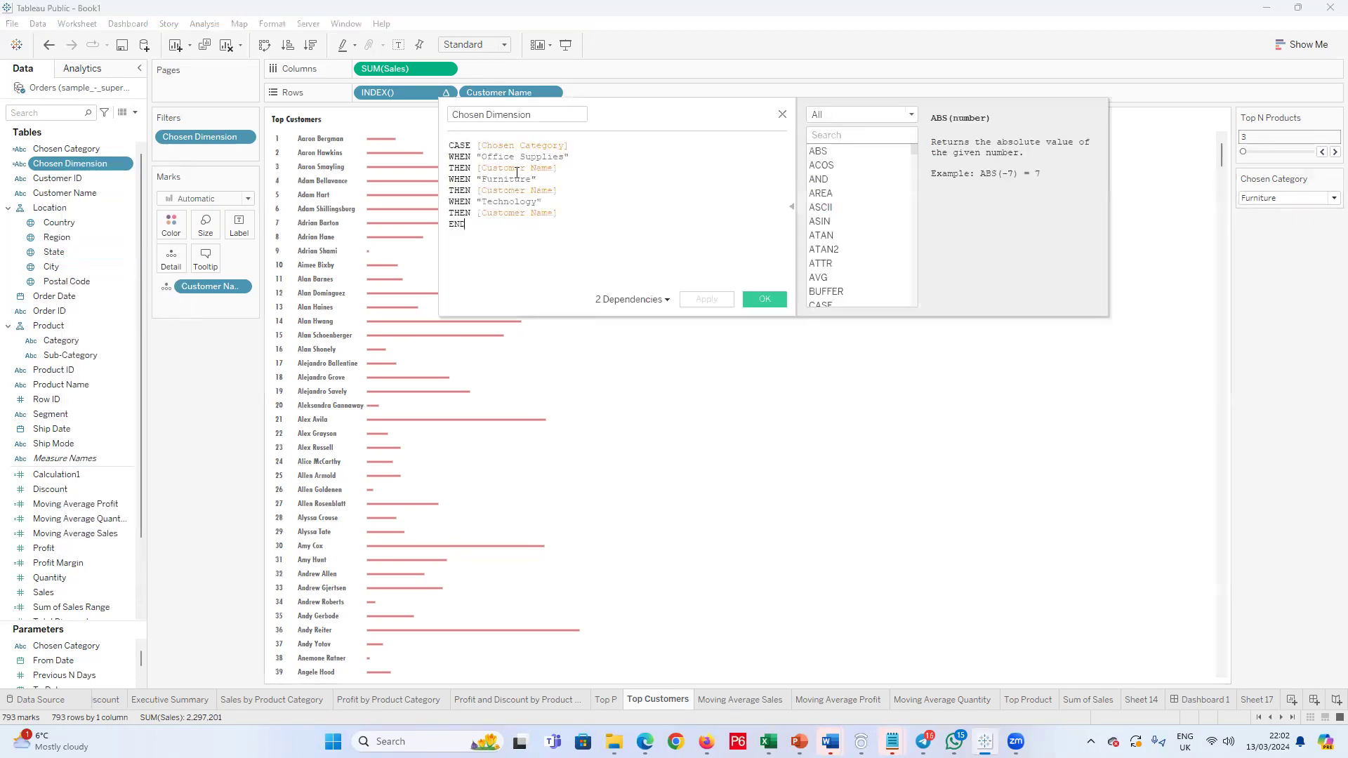
drag(557, 213, 430, 208)
key(BackSpace)
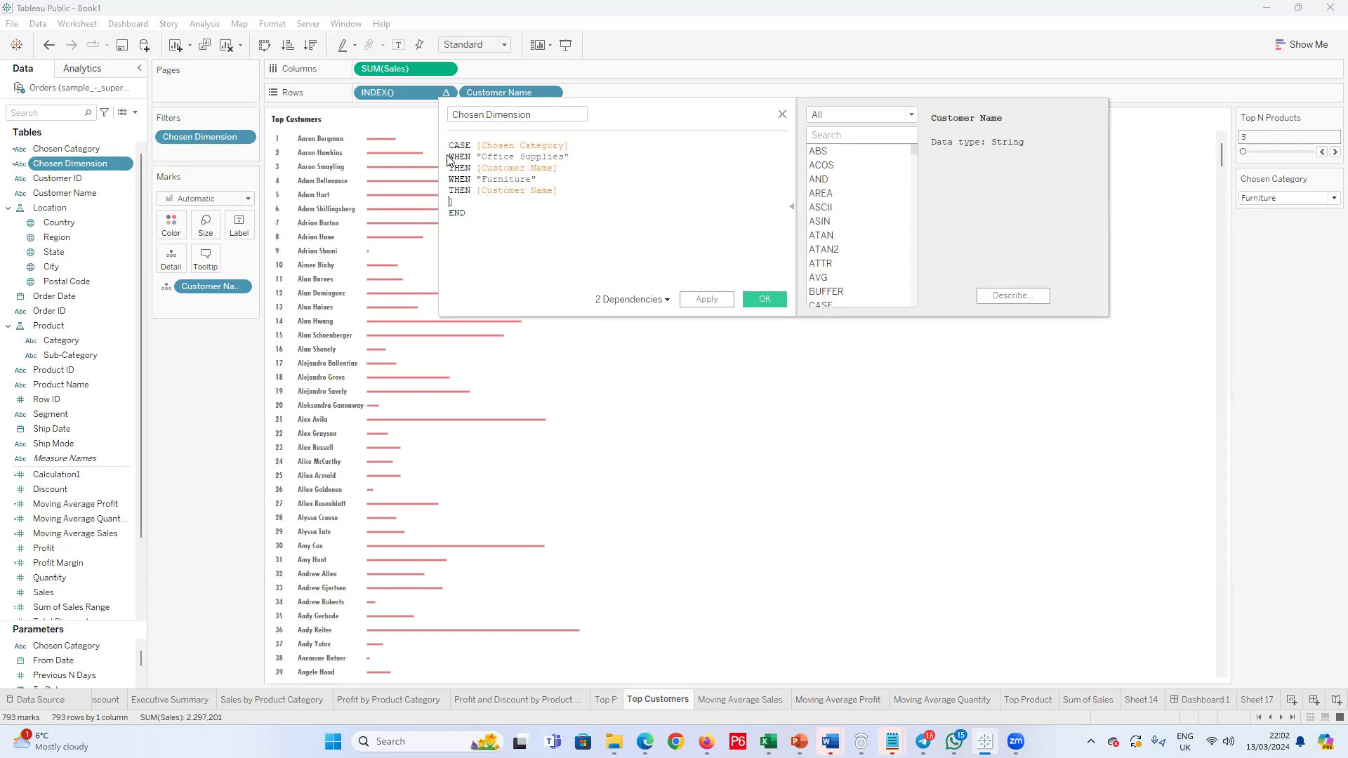
key(ctrl+z)
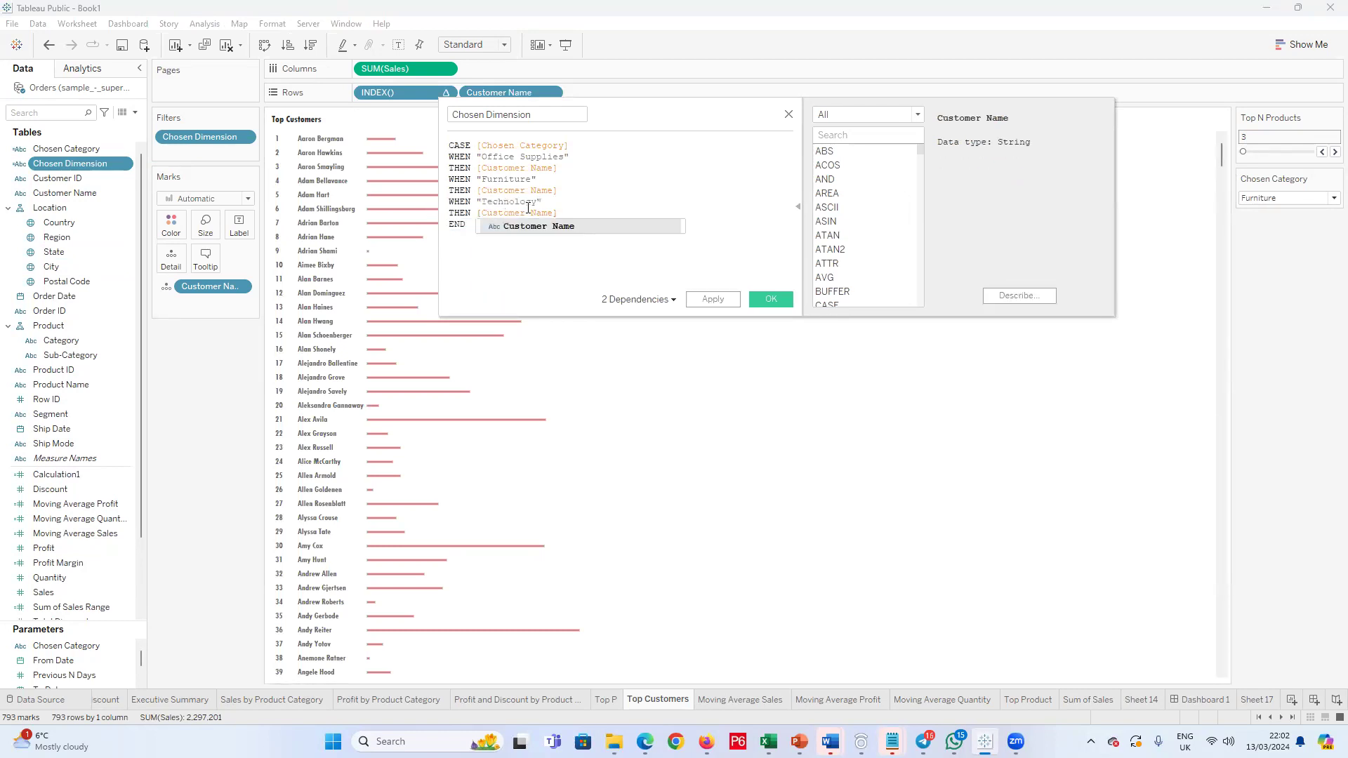
drag(555, 212, 439, 209)
key(ctrl+c)
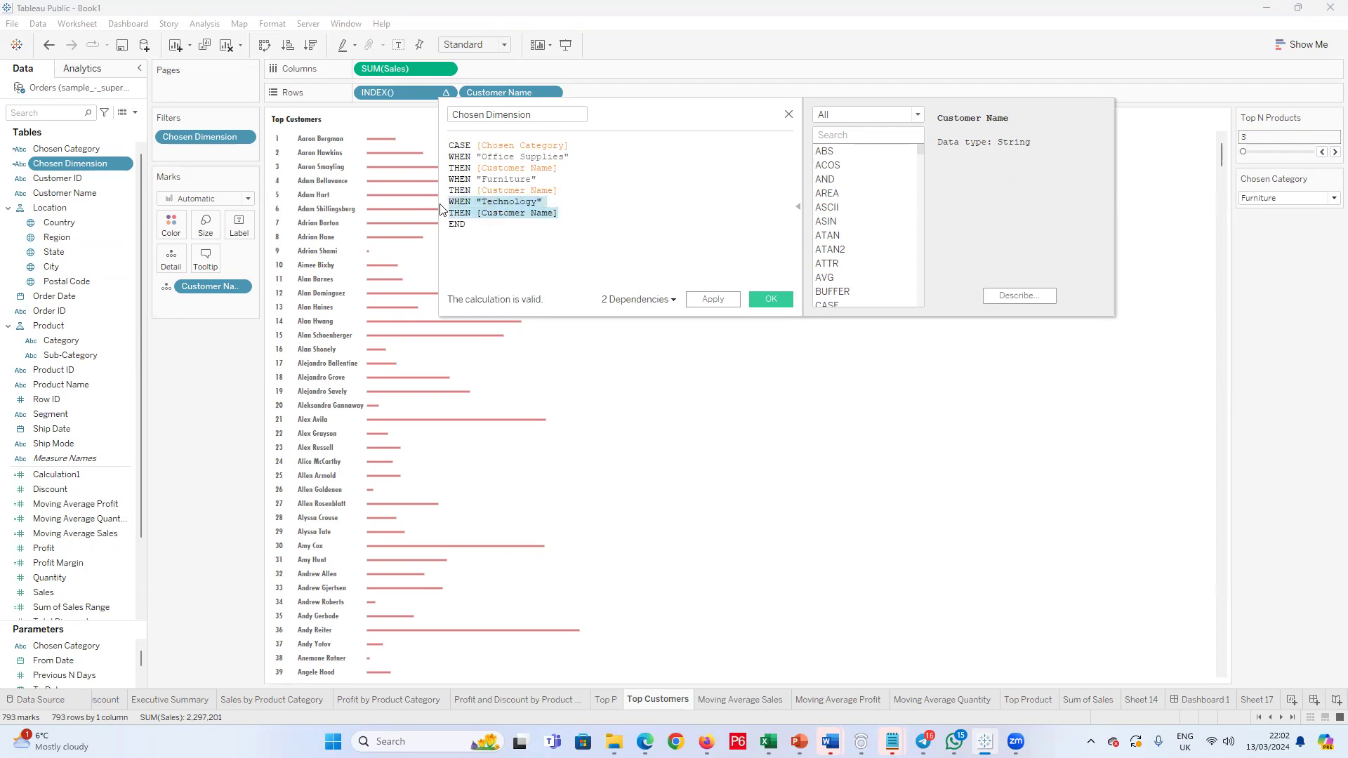
key(BackSpace)
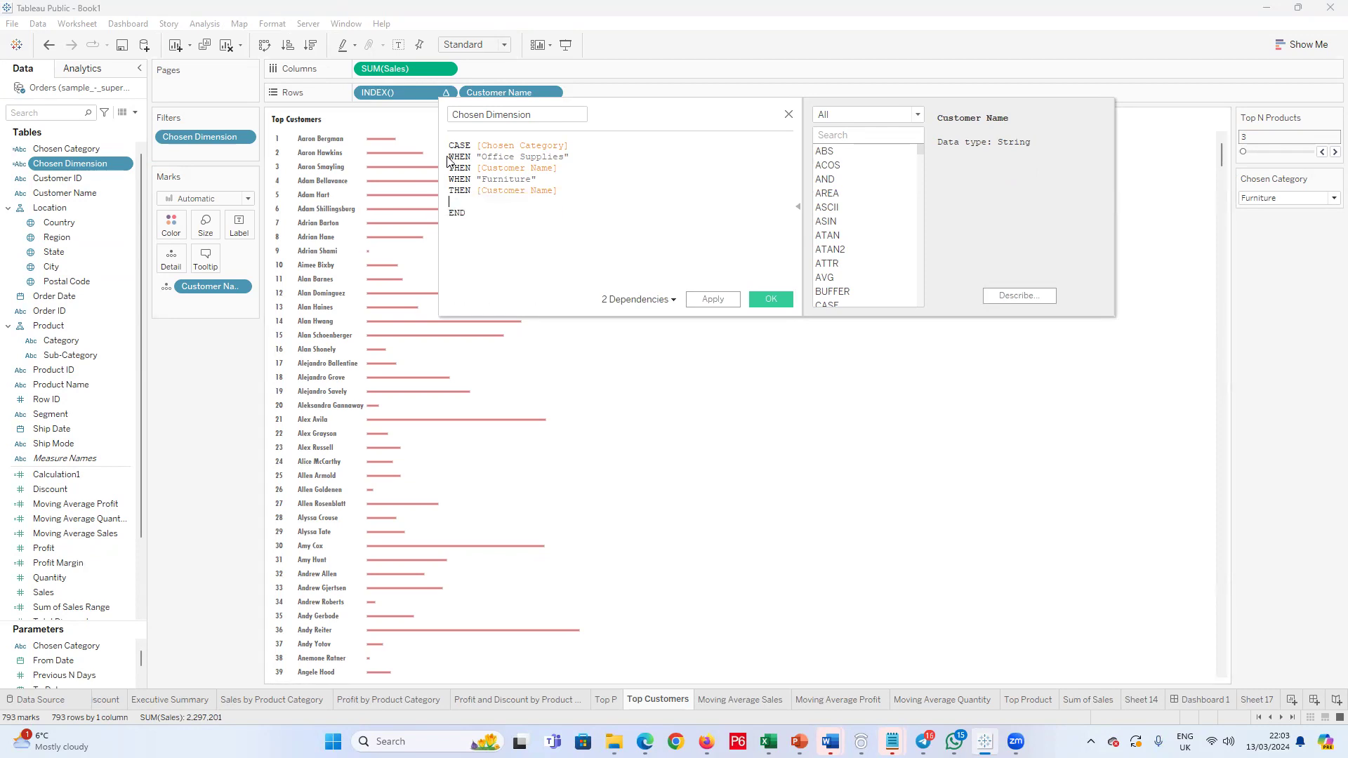
key(Return)
key(ctrl+v)
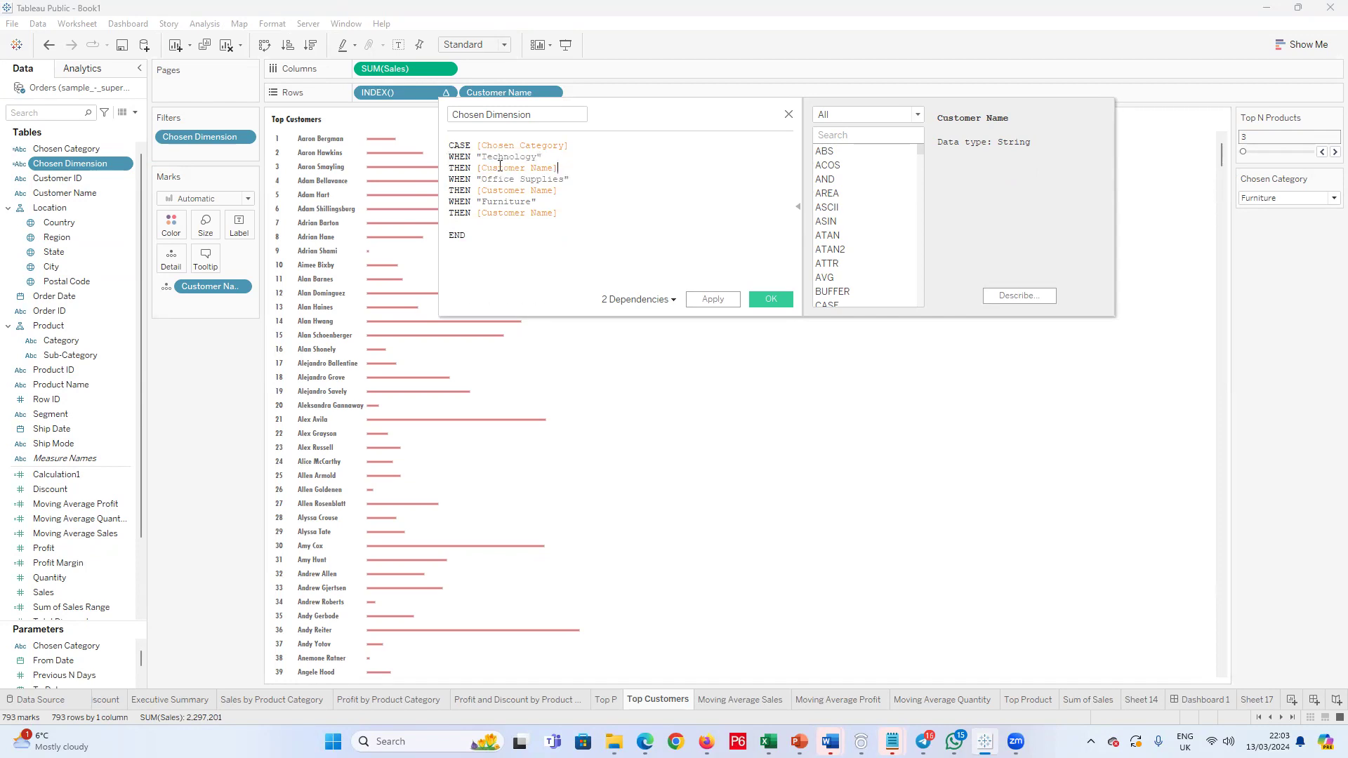
Step: Move the "Office Supplies" branch below "Furniture", directly before END, and save the Chosen Dimension calculation
drag(555, 191, 447, 181)
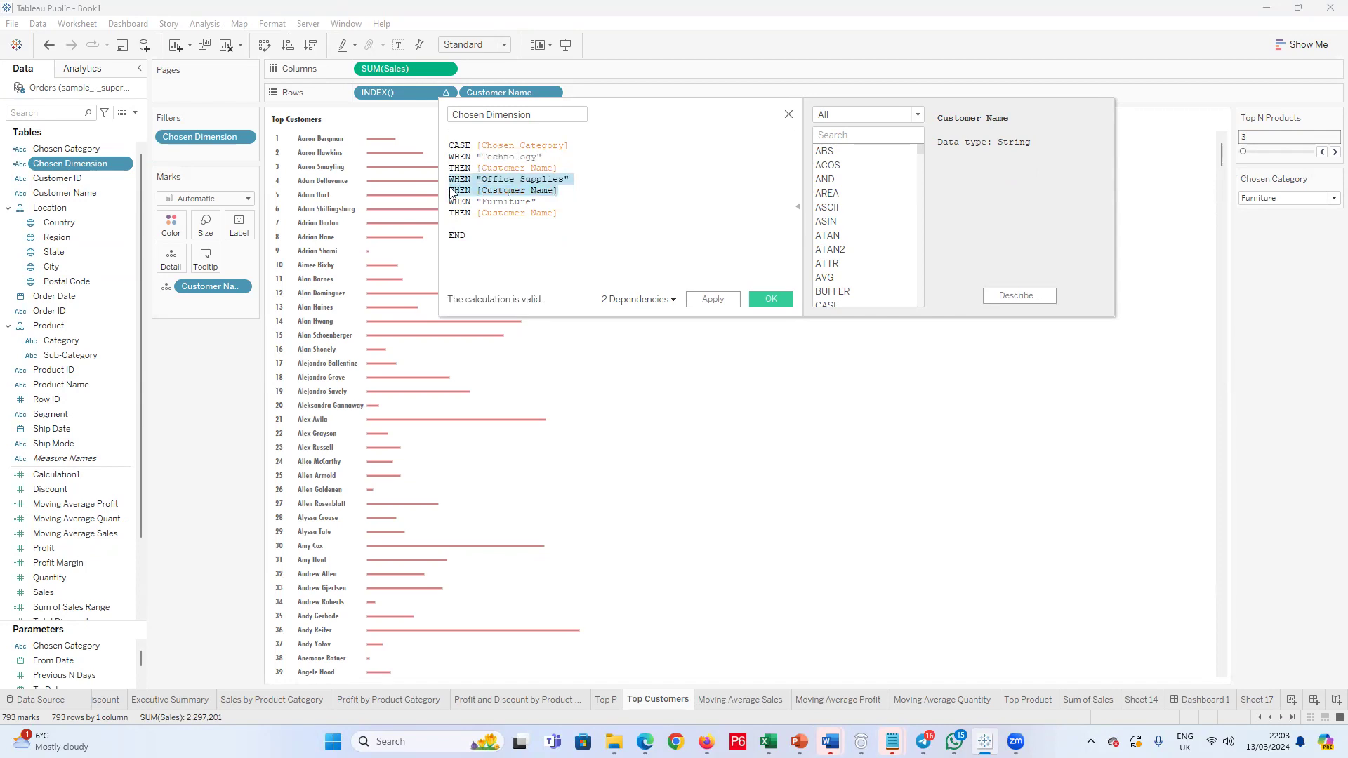
key(BackSpace)
key(ctrl+z)
key(BackSpace)
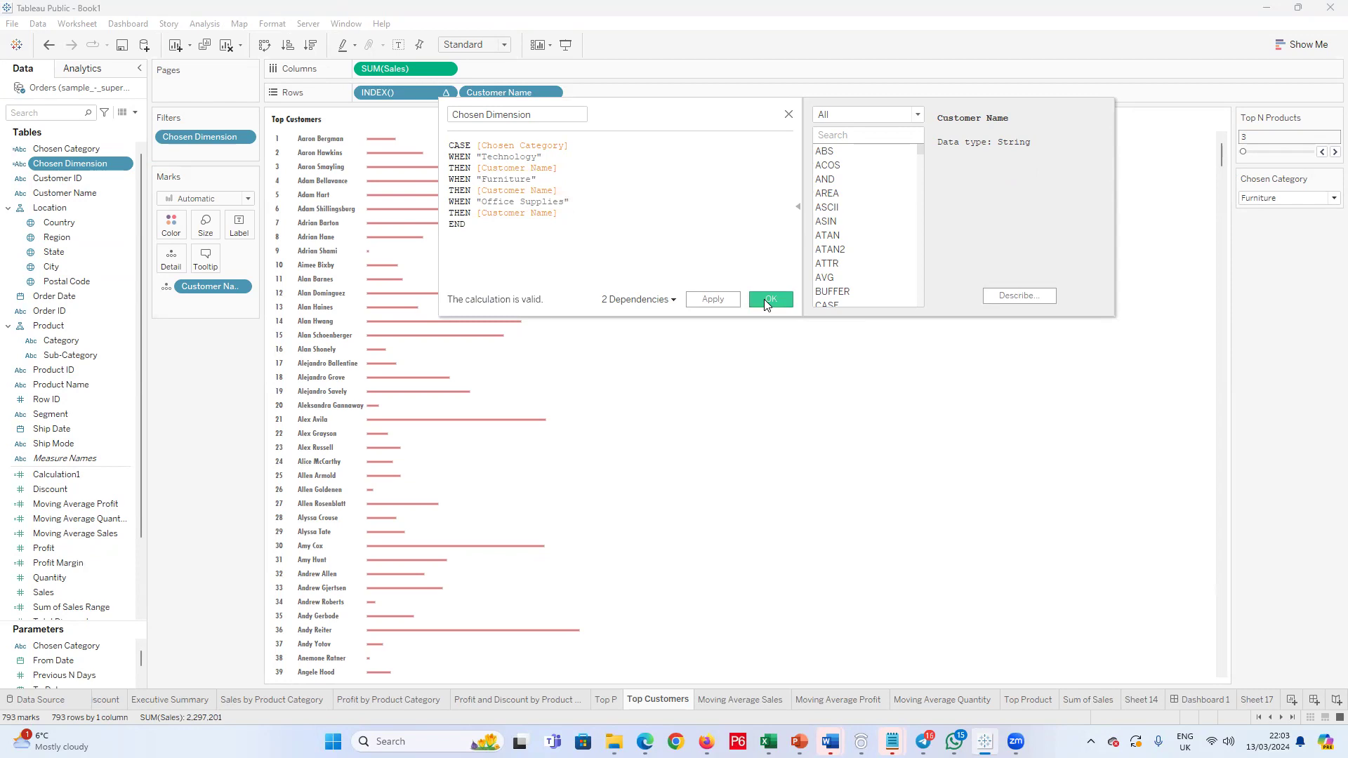
click(763, 299)
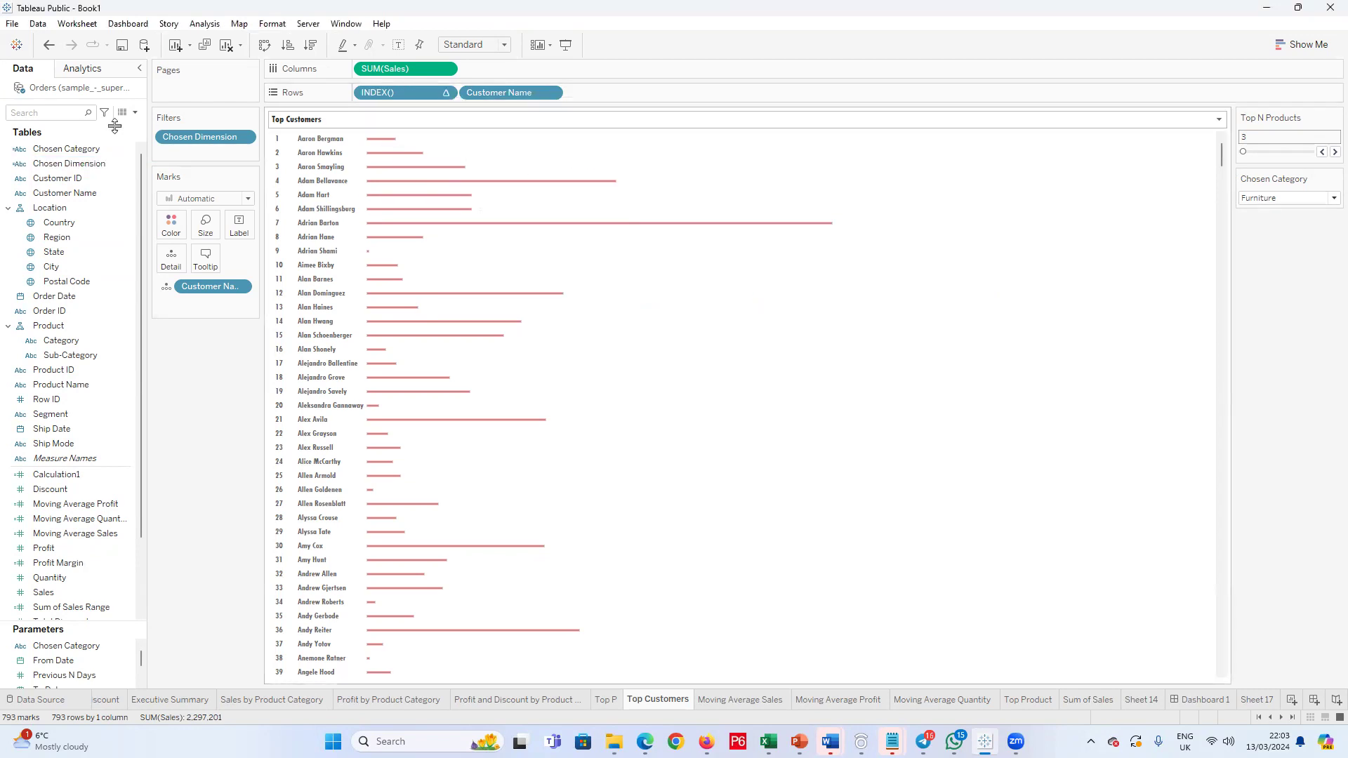
Step: Add the Chosen Dimension field to the rows after Customer Name
drag(69, 164, 632, 99)
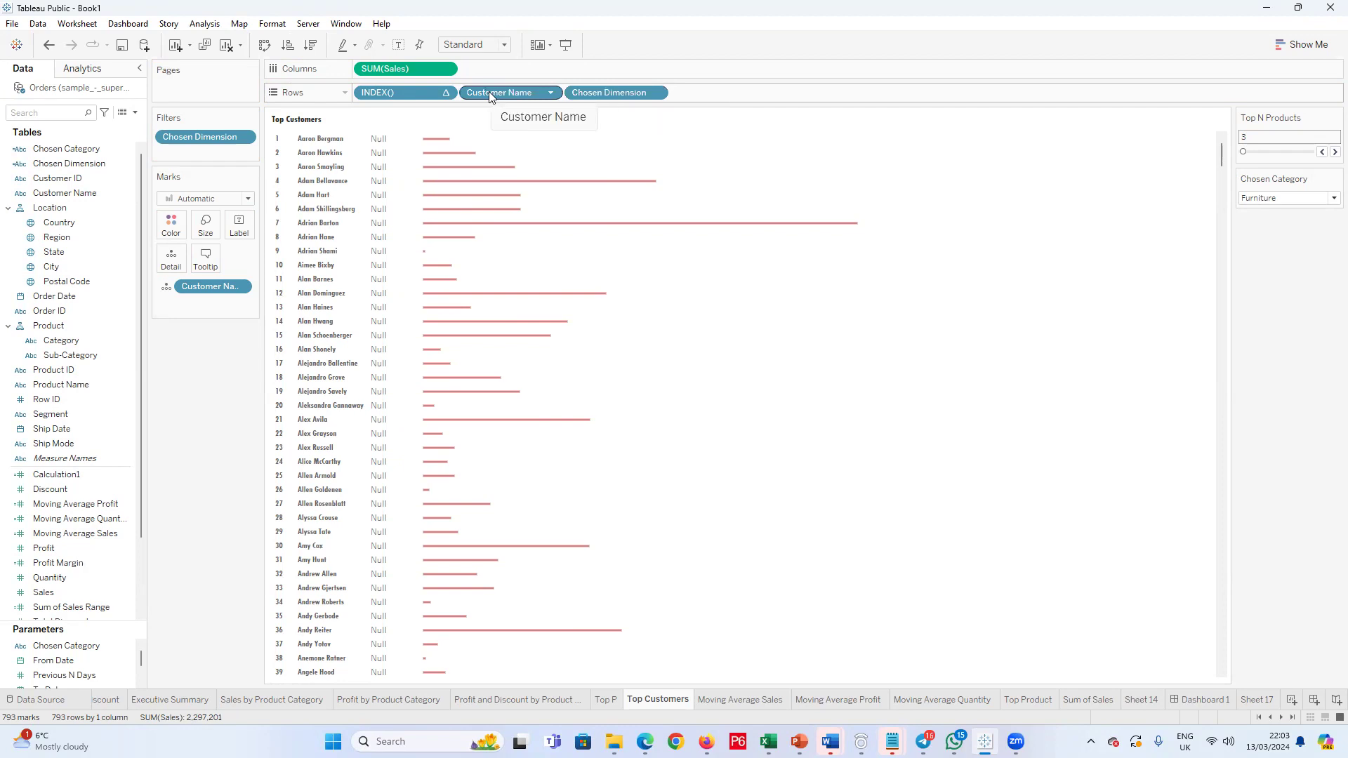
mouse_move(658, 89)
mouse_down()
mouse_move(550, 139)
mouse_move(257, 360)
mouse_move(669, 143)
mouse_move(638, 97)
mouse_move(652, 94)
mouse_up()
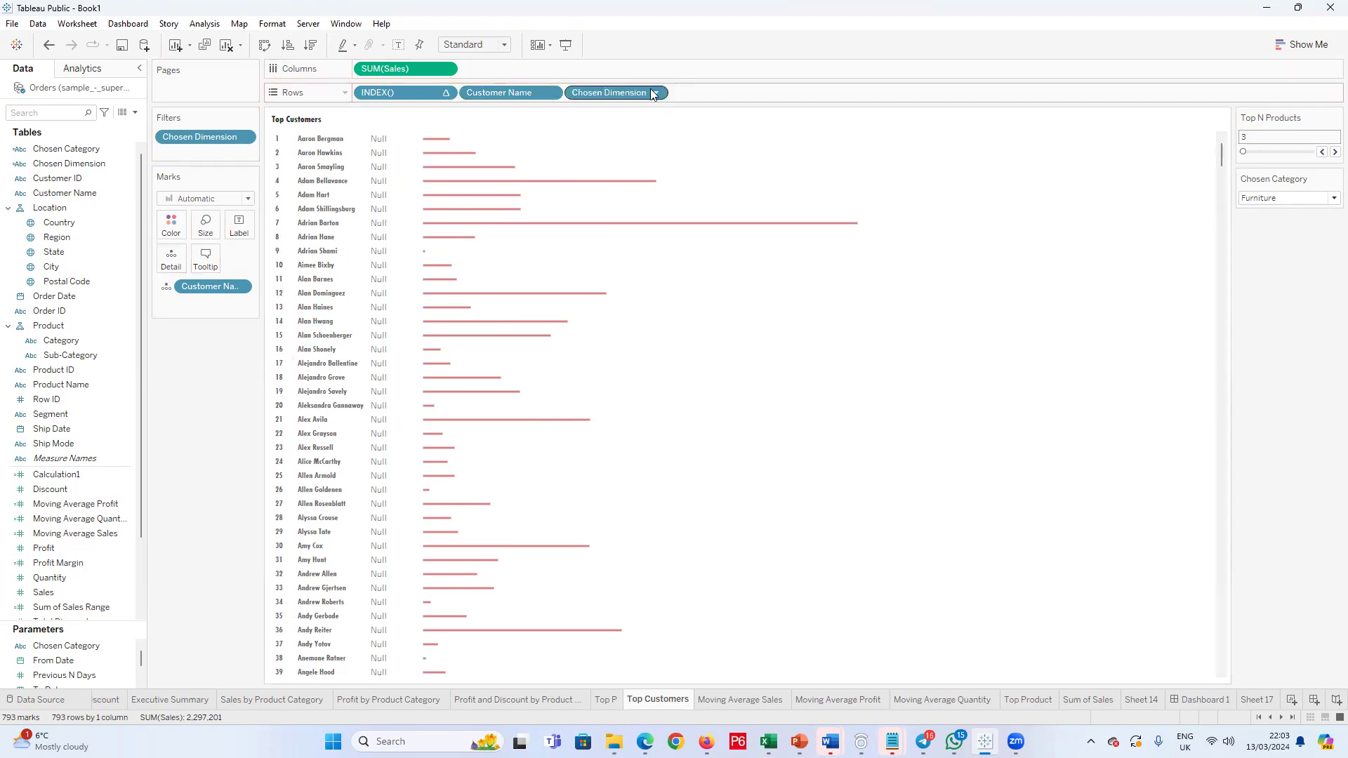
Step: Set the top-values condition in the Chosen Dimension filter to None and apply it
click(657, 94)
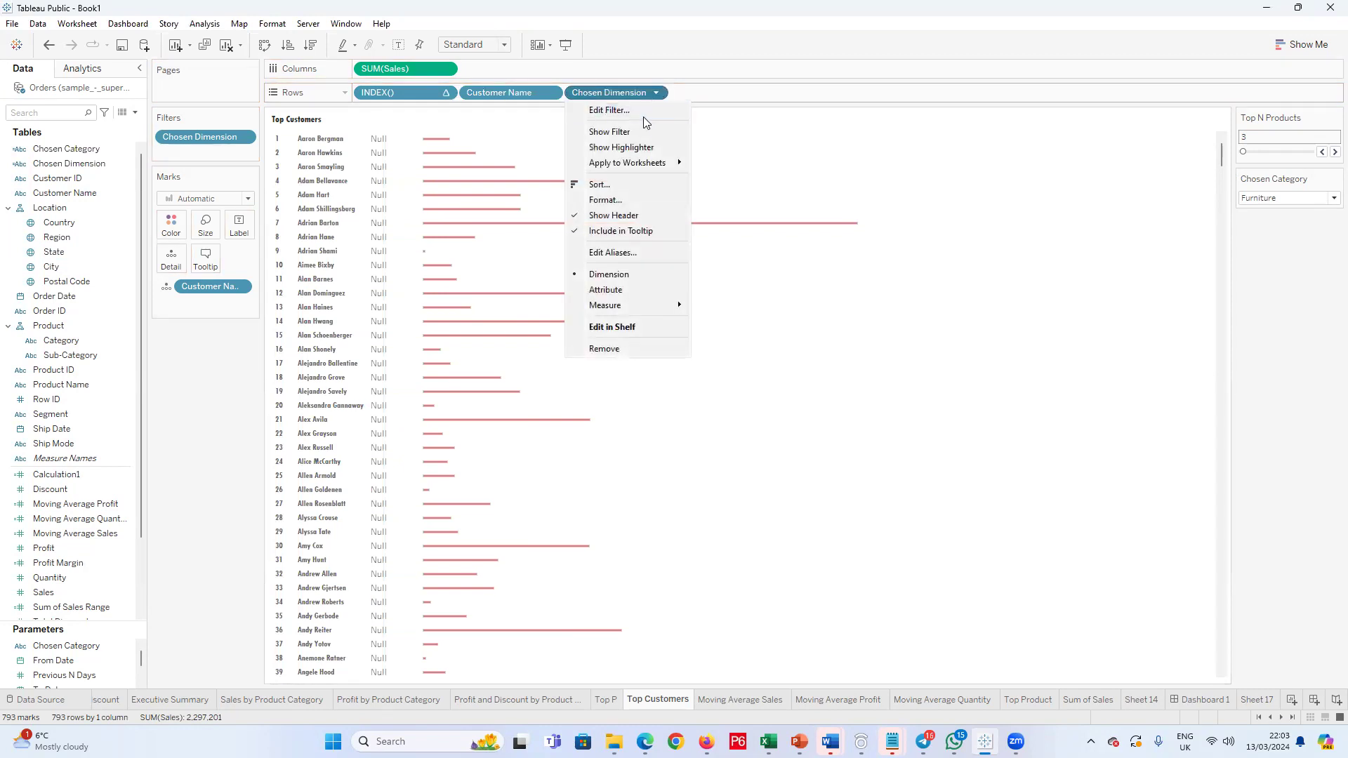
click(645, 111)
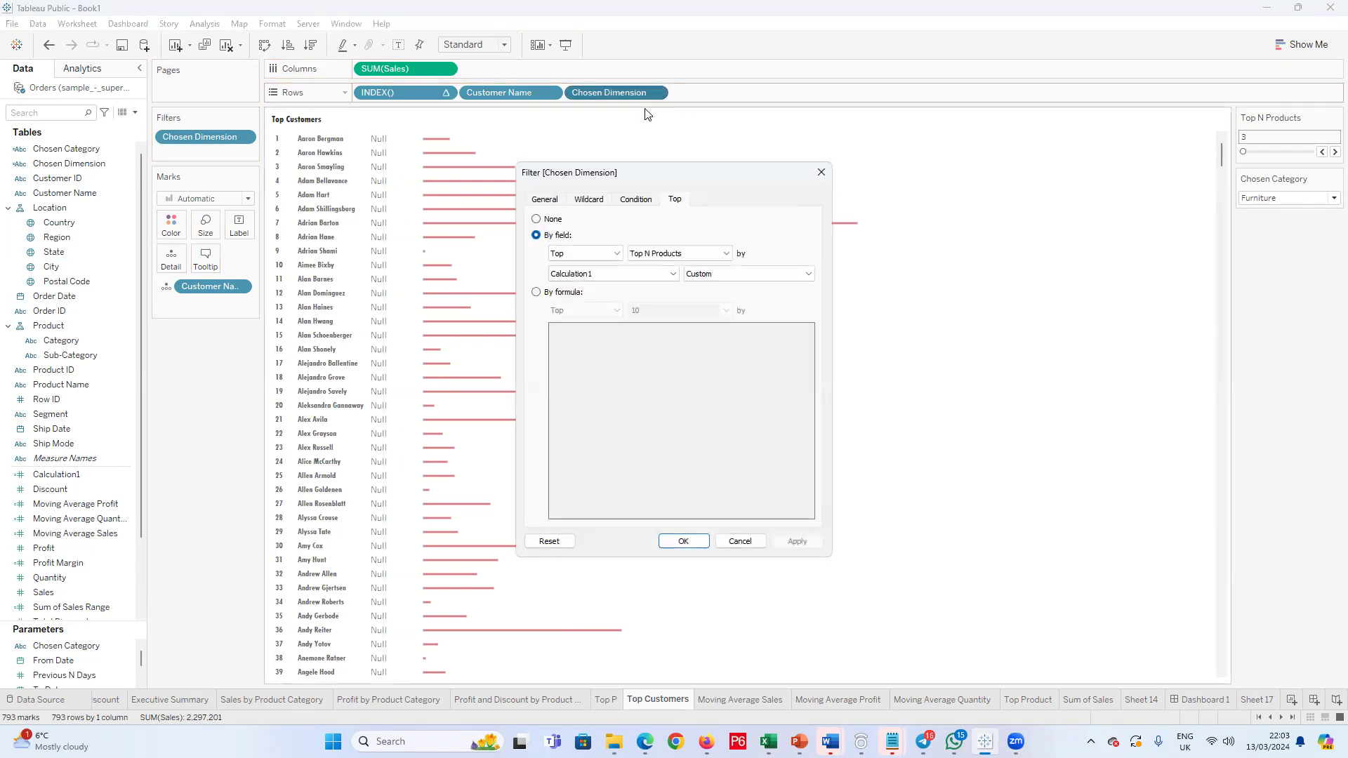
click(537, 219)
click(798, 541)
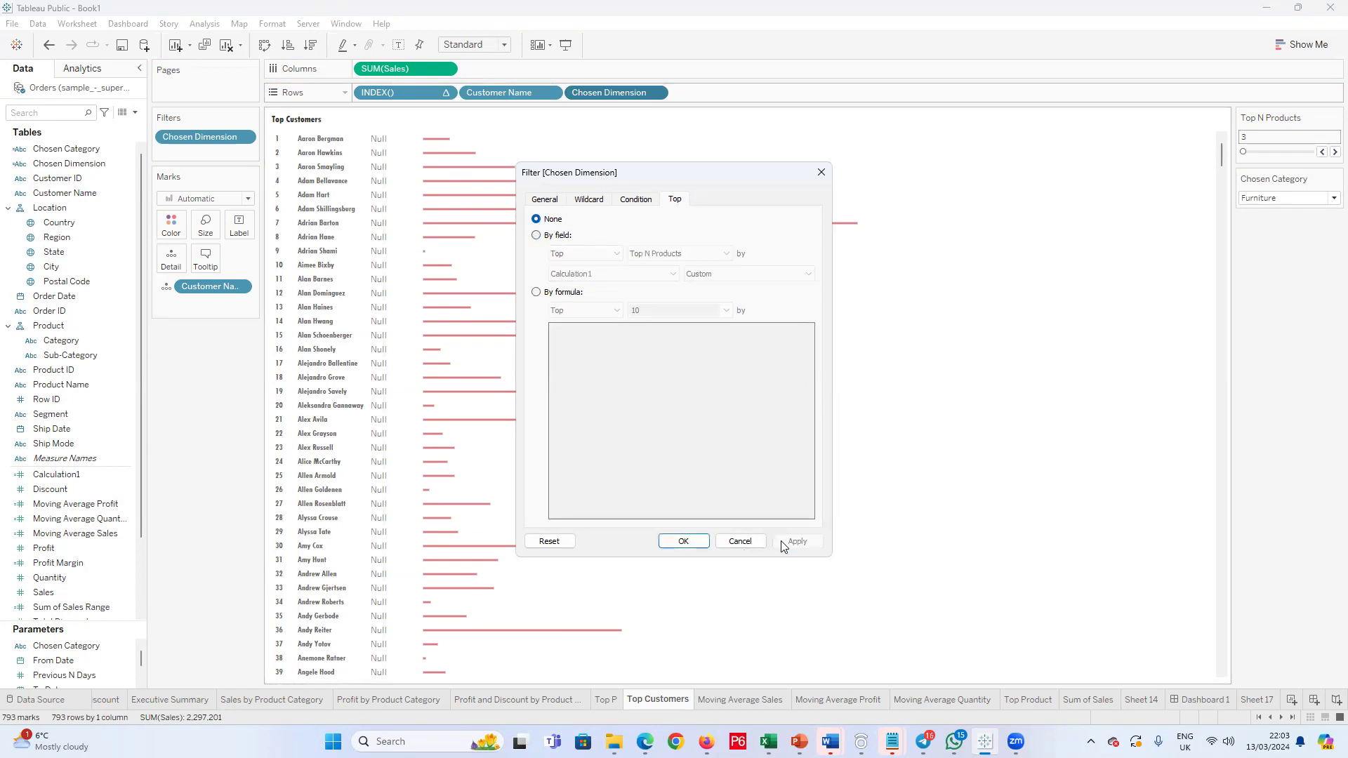
click(683, 542)
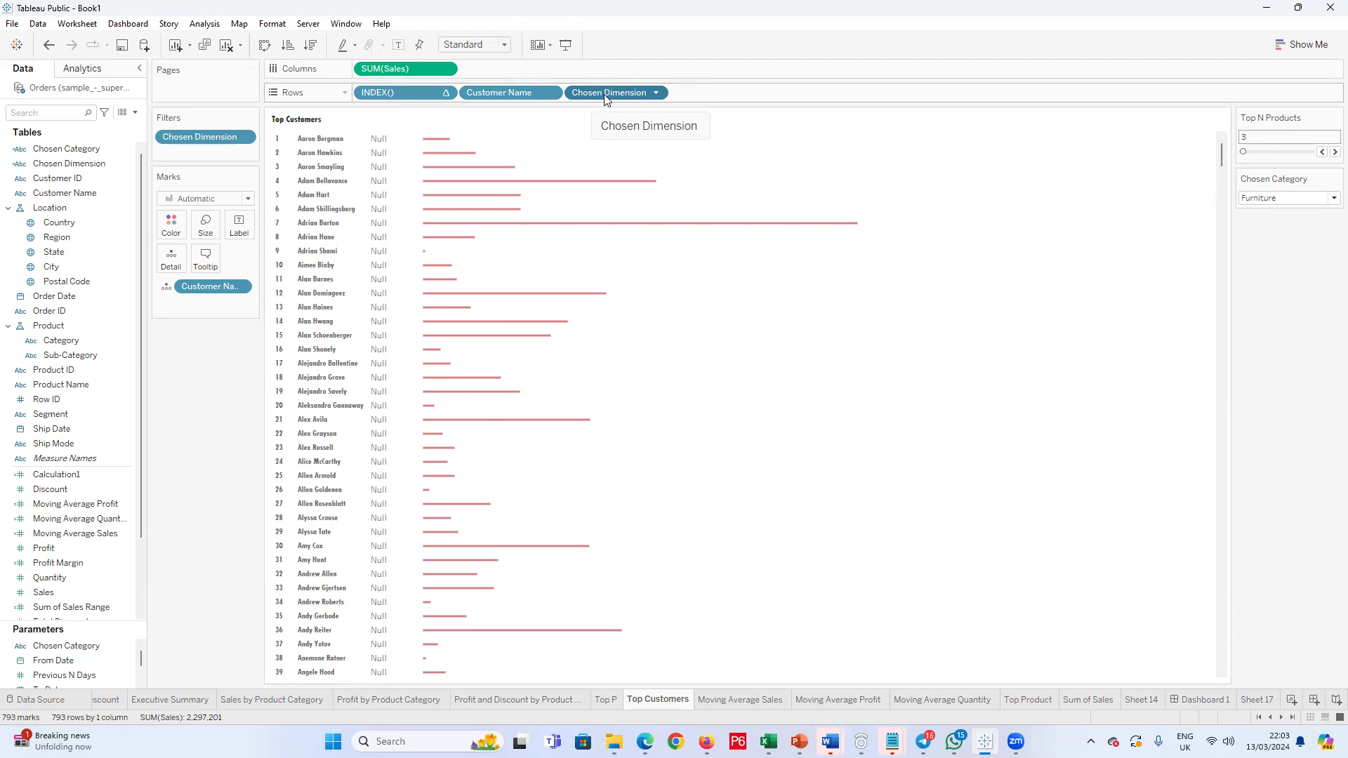
right_click(75, 192)
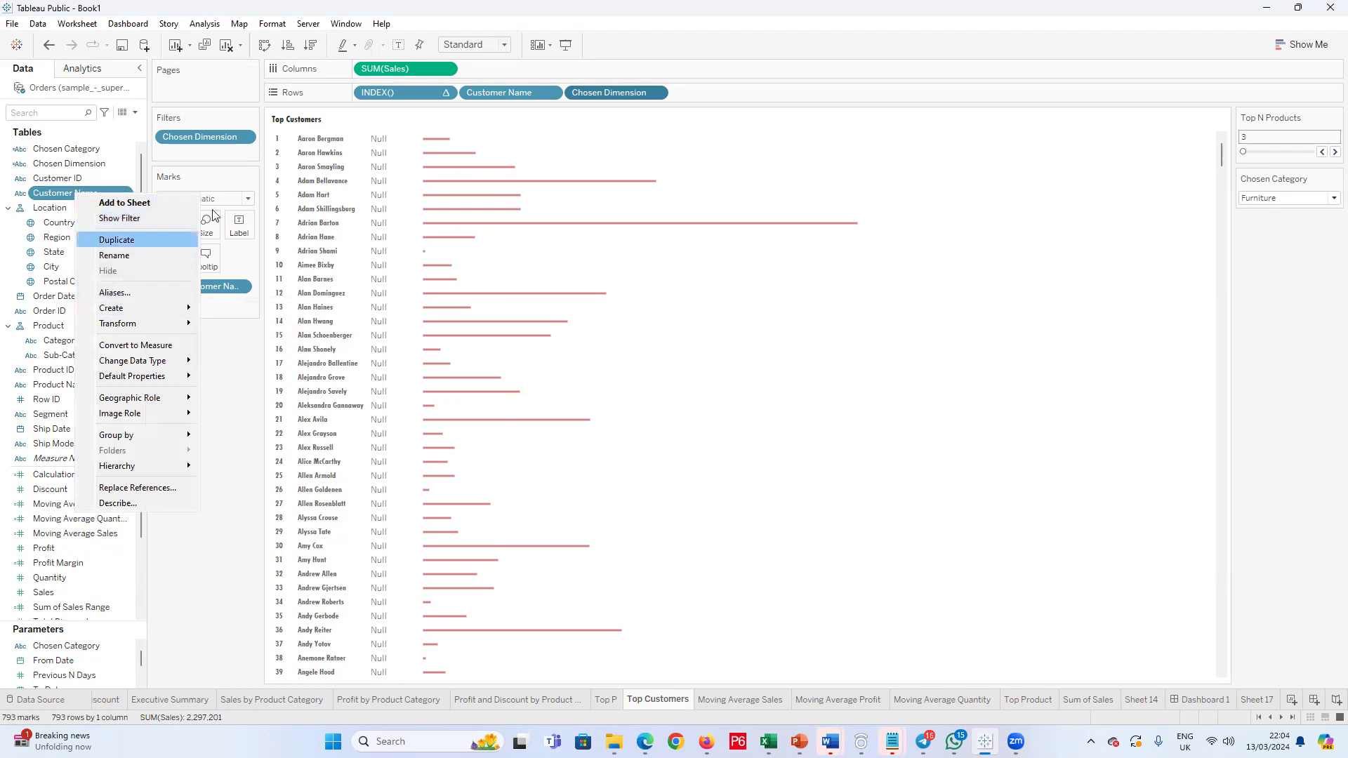
click(538, 92)
click(550, 93)
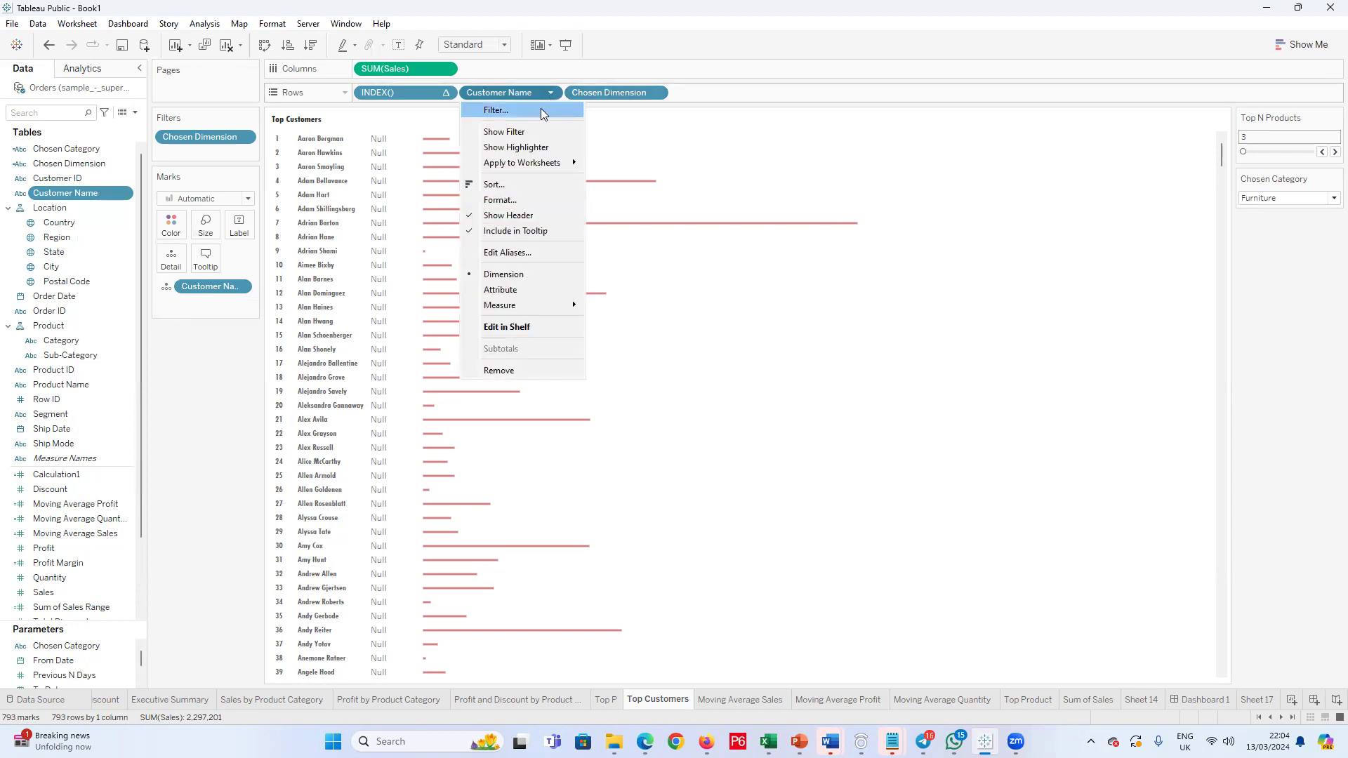
click(599, 91)
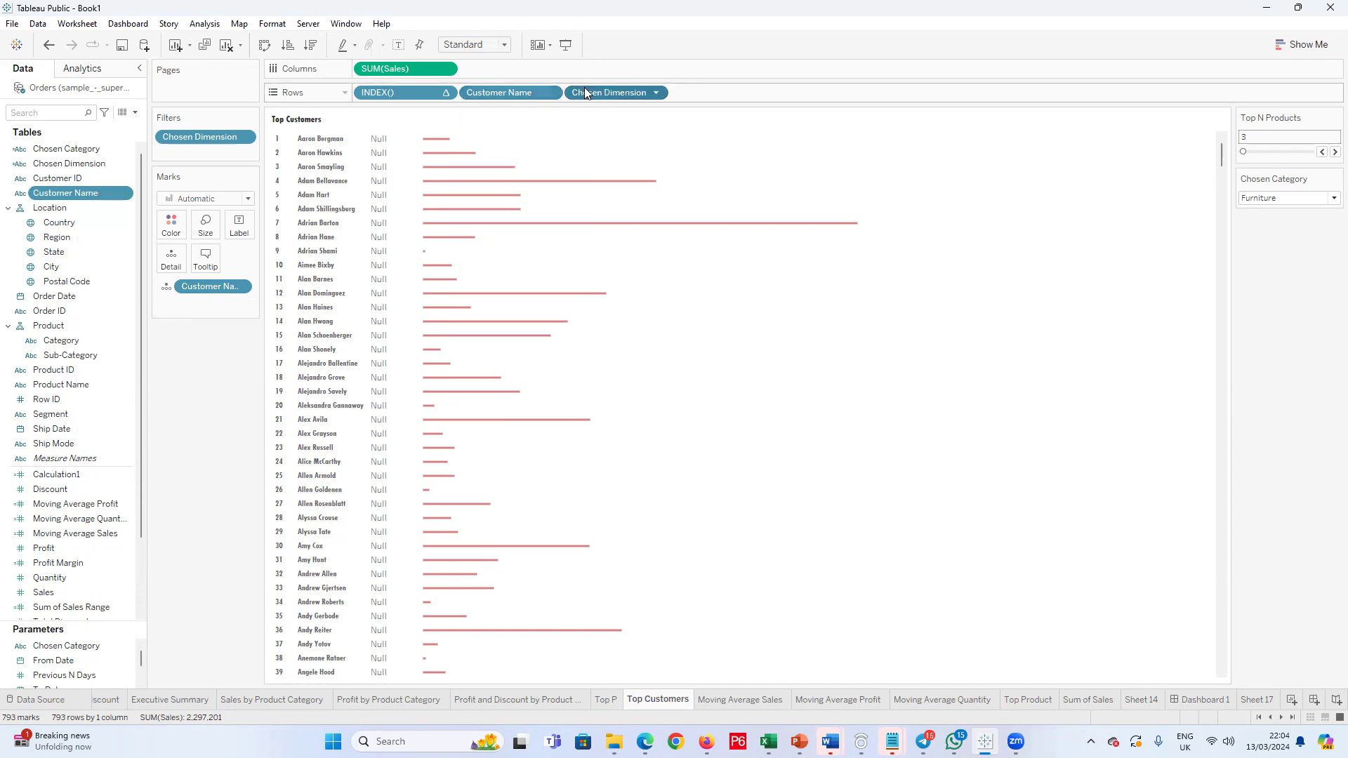
Step: Make the CASE line of the Chosen Dimension formula reference the Chosen Category parameter instead of the calculated field, and save
right_click(57, 163)
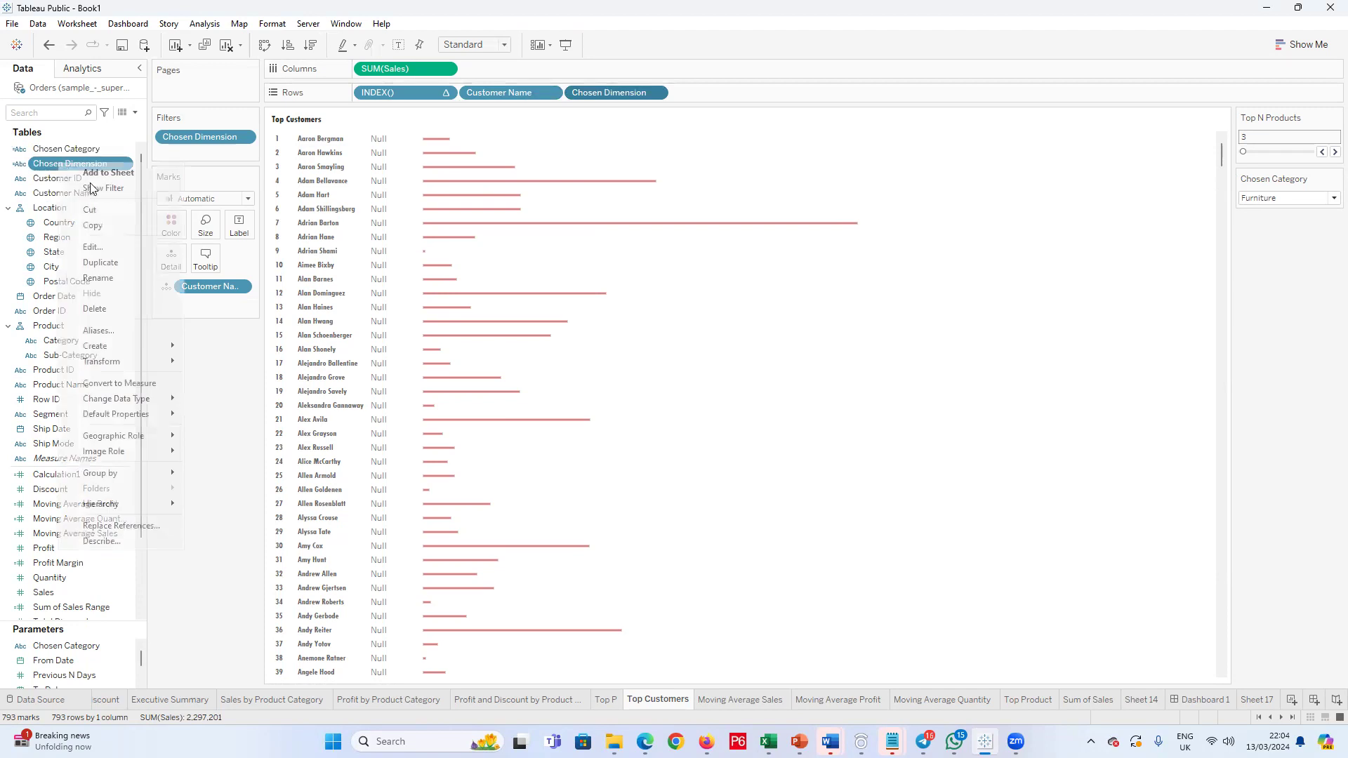
click(118, 251)
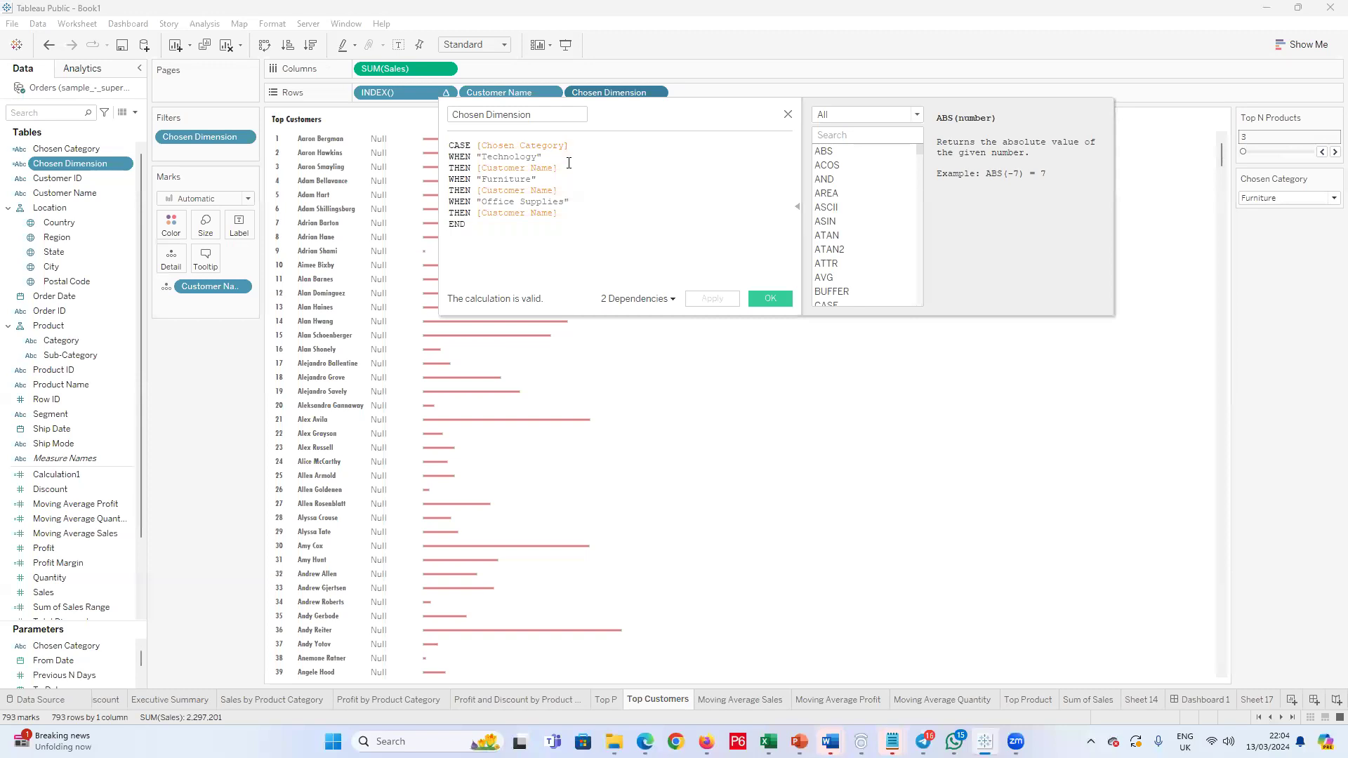
key(BackSpace)
key(BackSpace)
key(BackSpace)
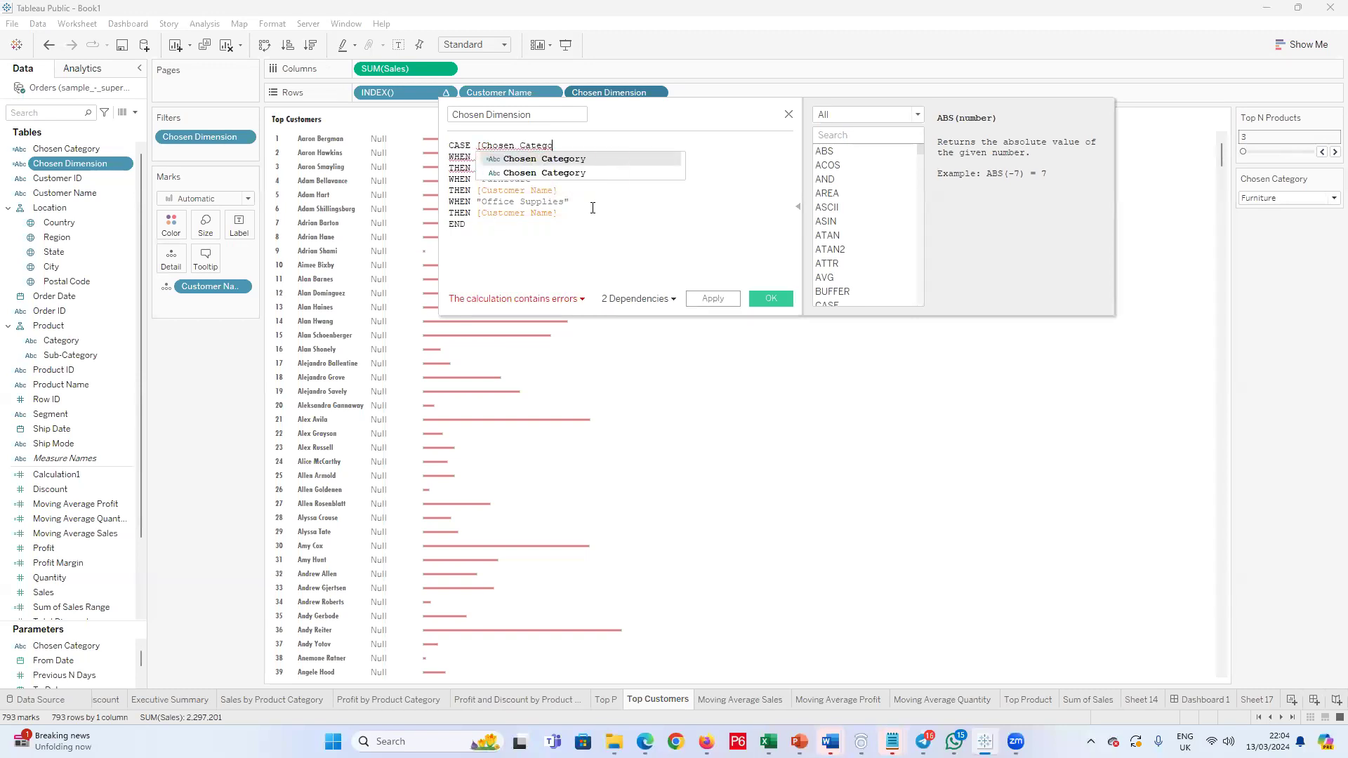
click(563, 172)
click(764, 300)
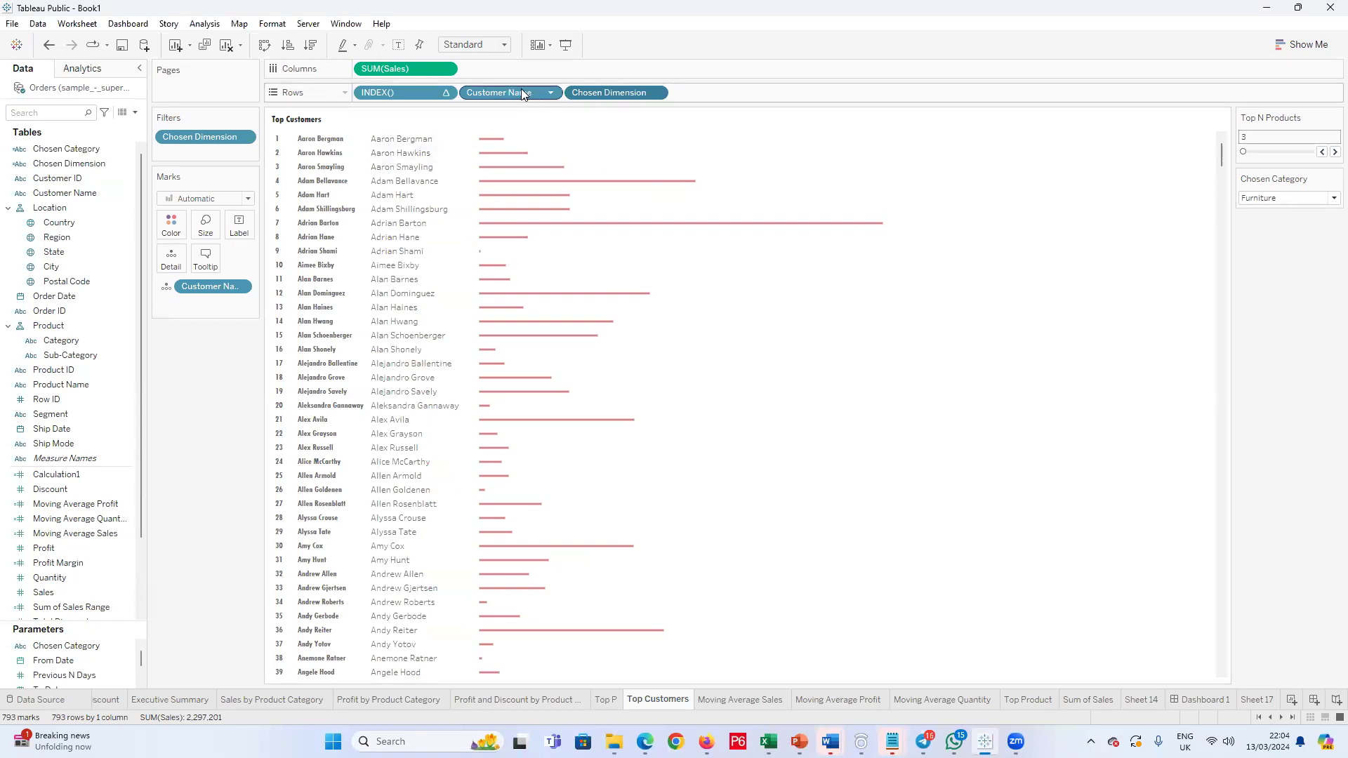
Step: Remove Customer Name from the rows and limit the Chosen Dimension filter to the top Top N Products values by Calculation1
drag(519, 96, 209, 380)
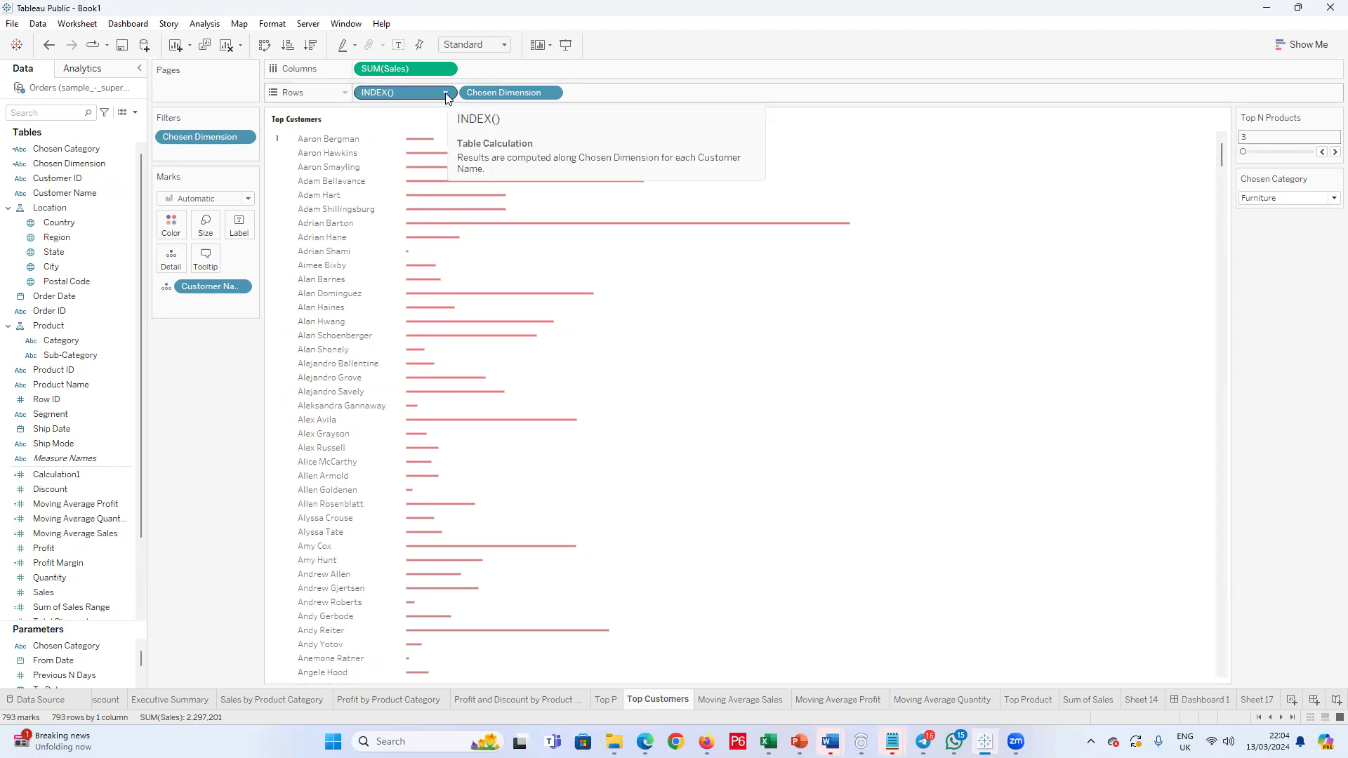
click(550, 93)
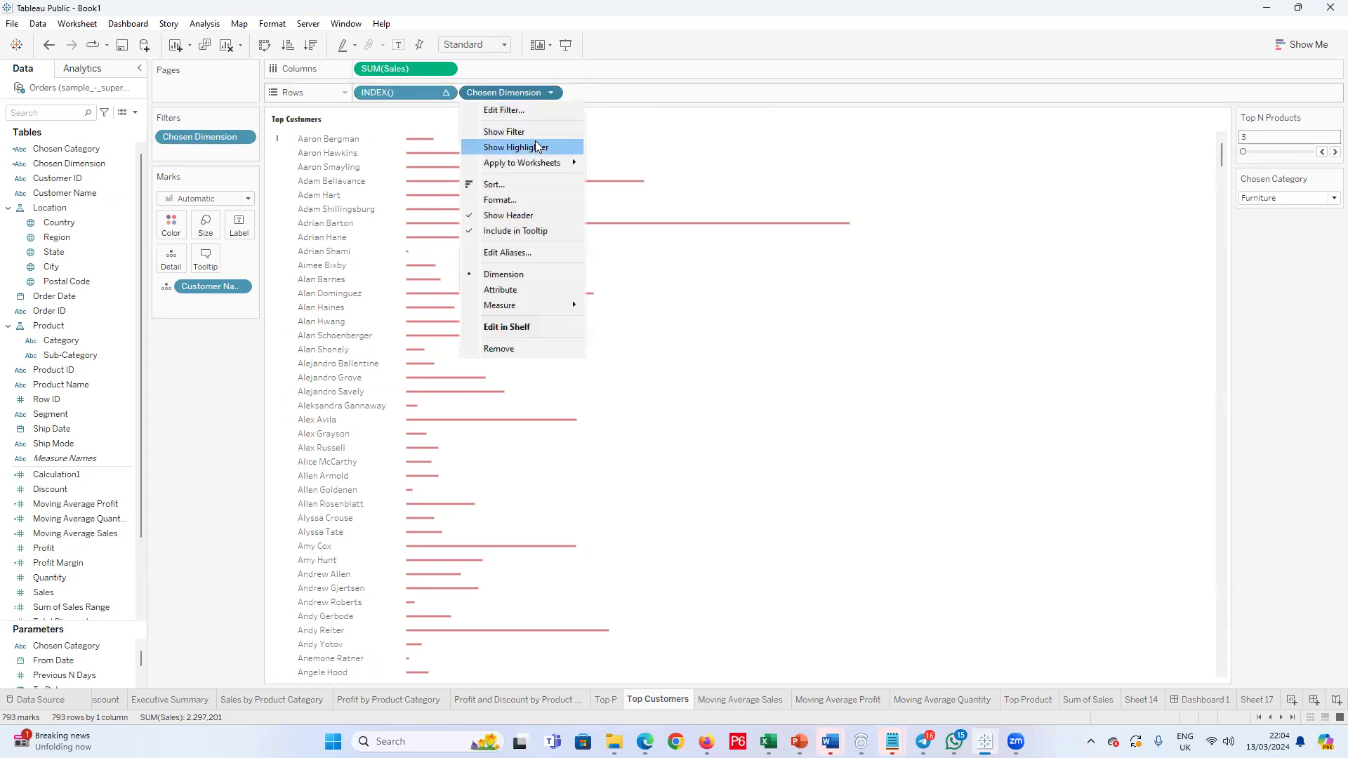
click(532, 111)
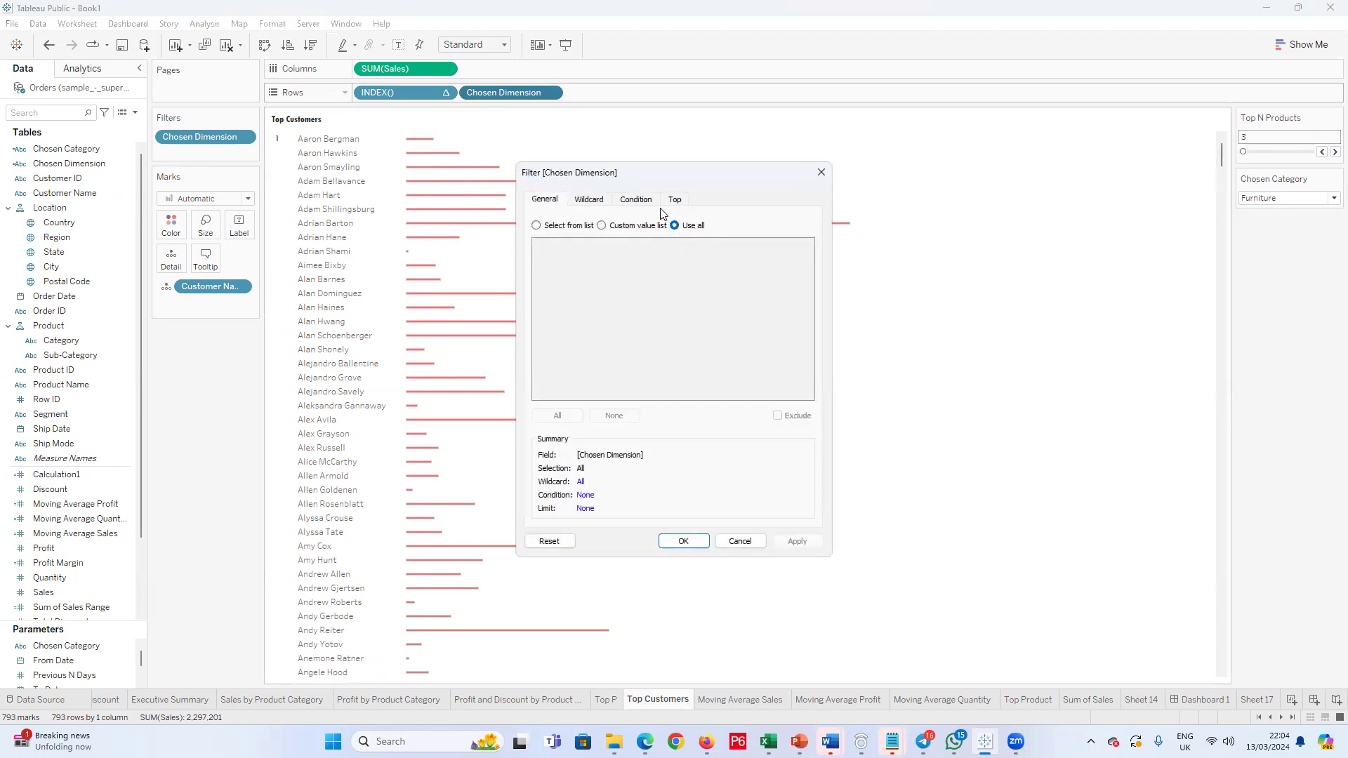
click(675, 200)
click(537, 235)
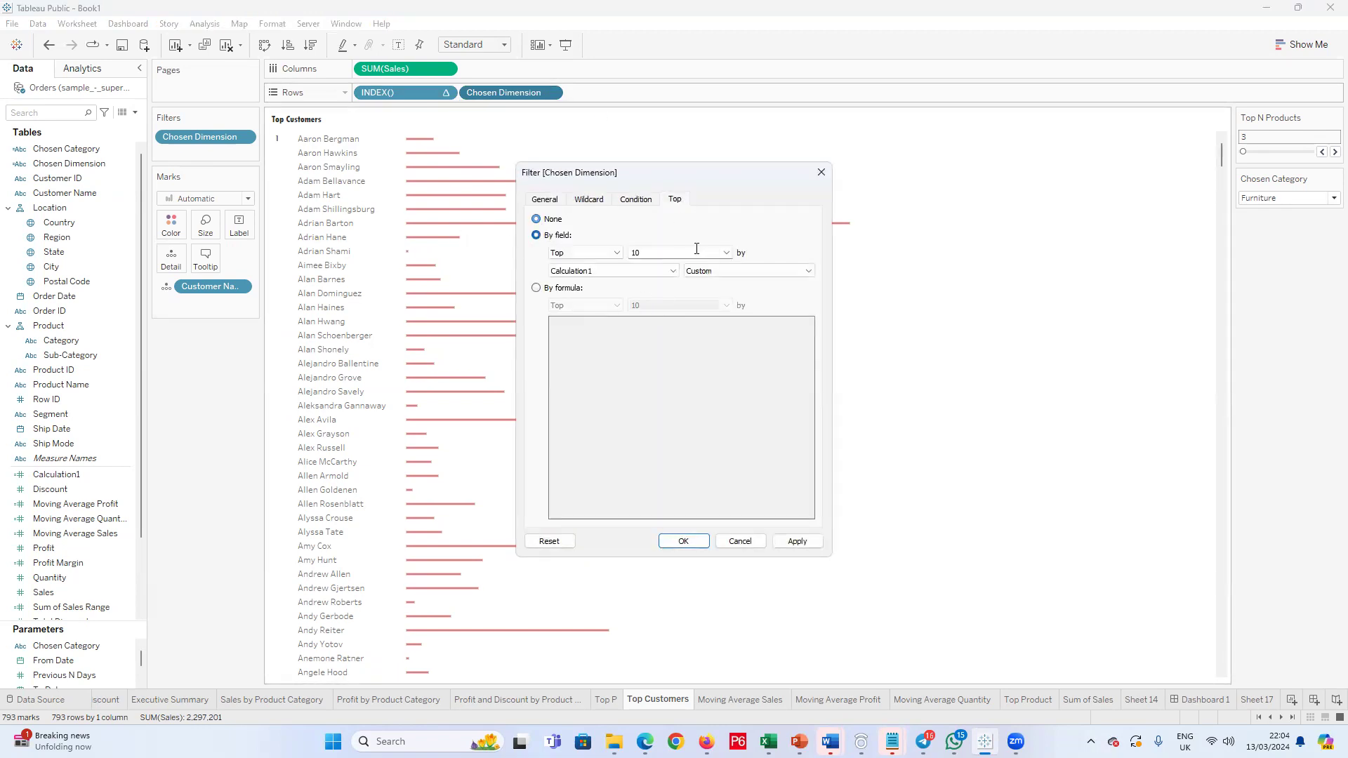
click(727, 254)
click(678, 289)
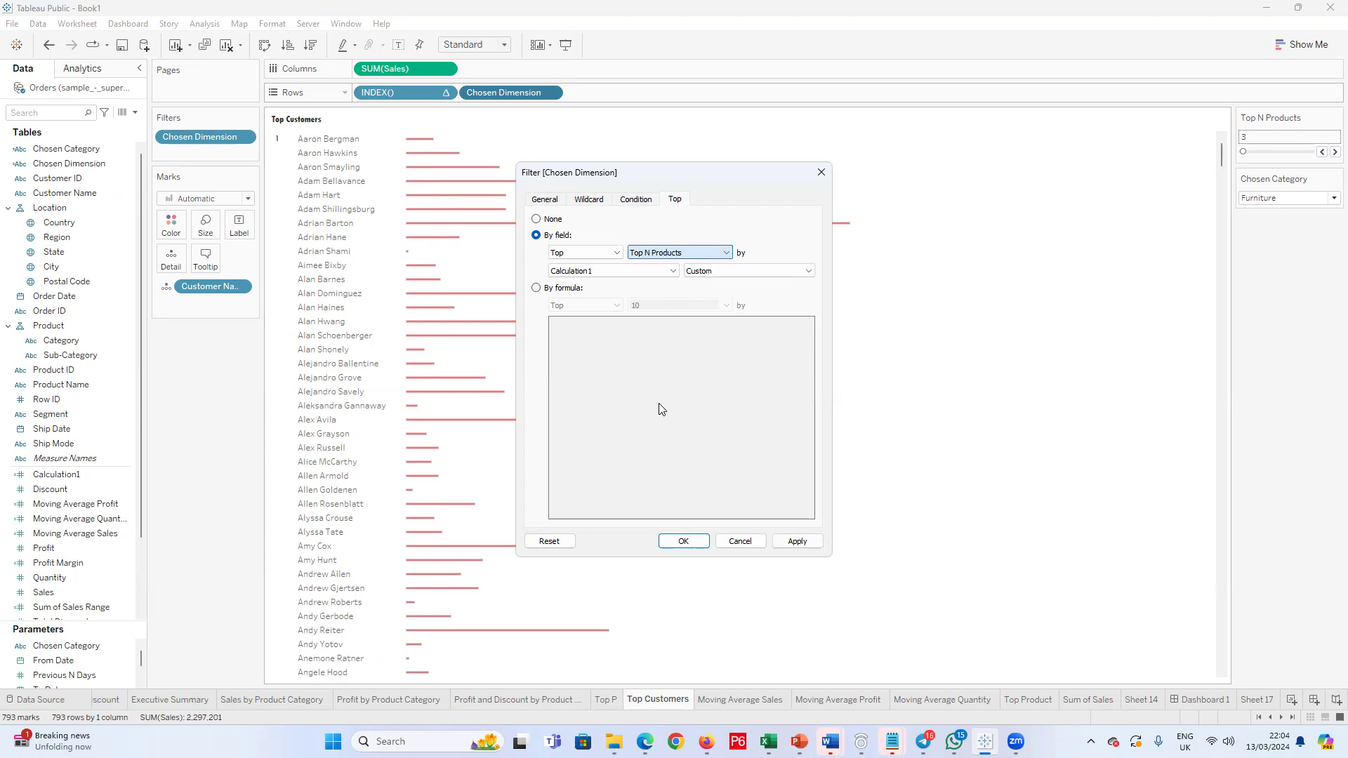
click(796, 541)
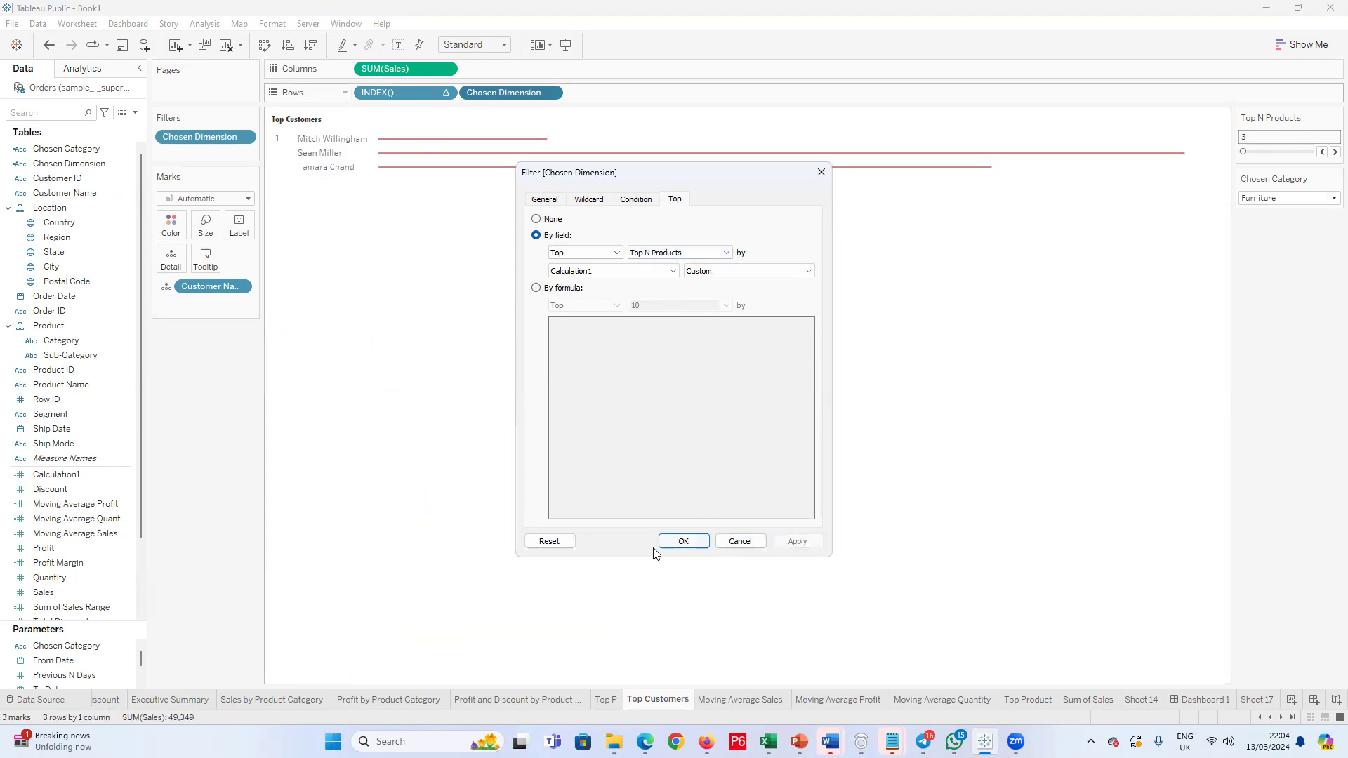
click(680, 541)
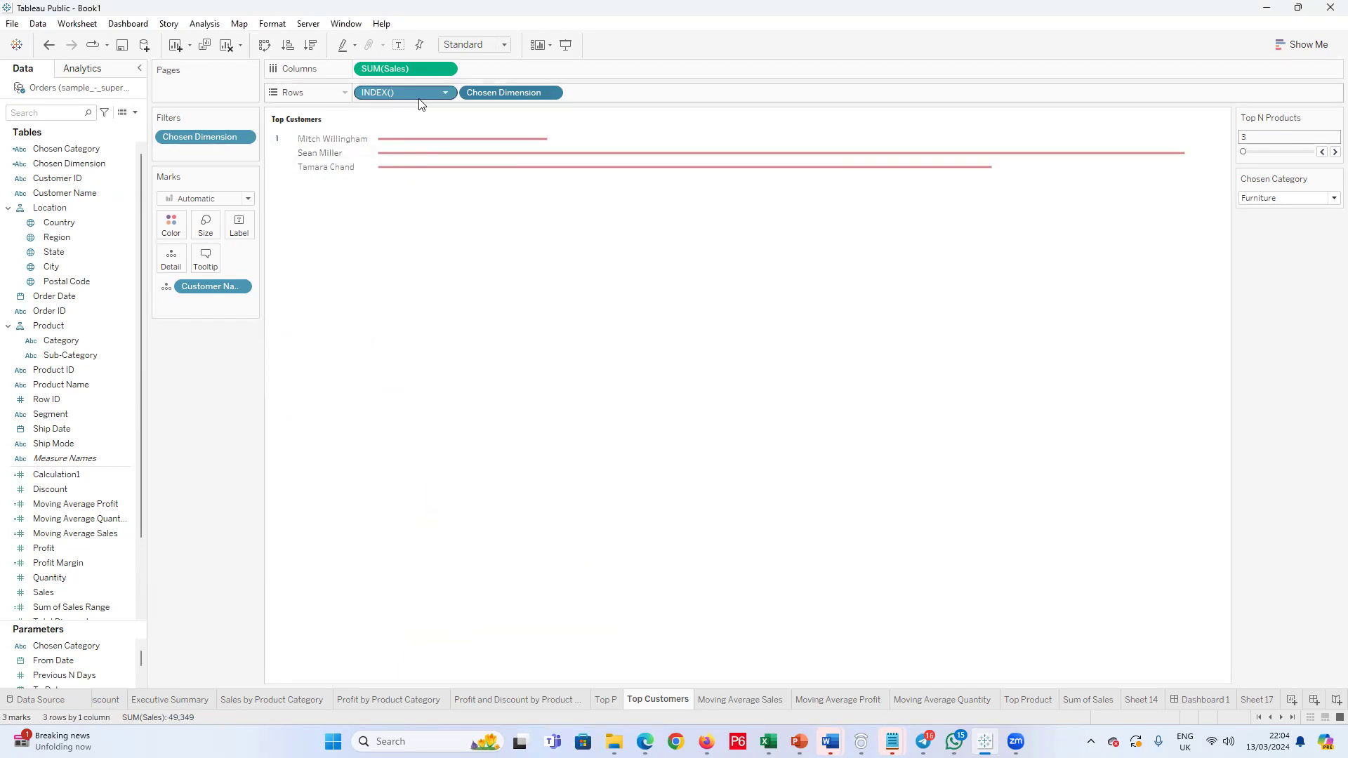
Step: Set the horizontal alignment of the INDEX() row header to Left
click(281, 170)
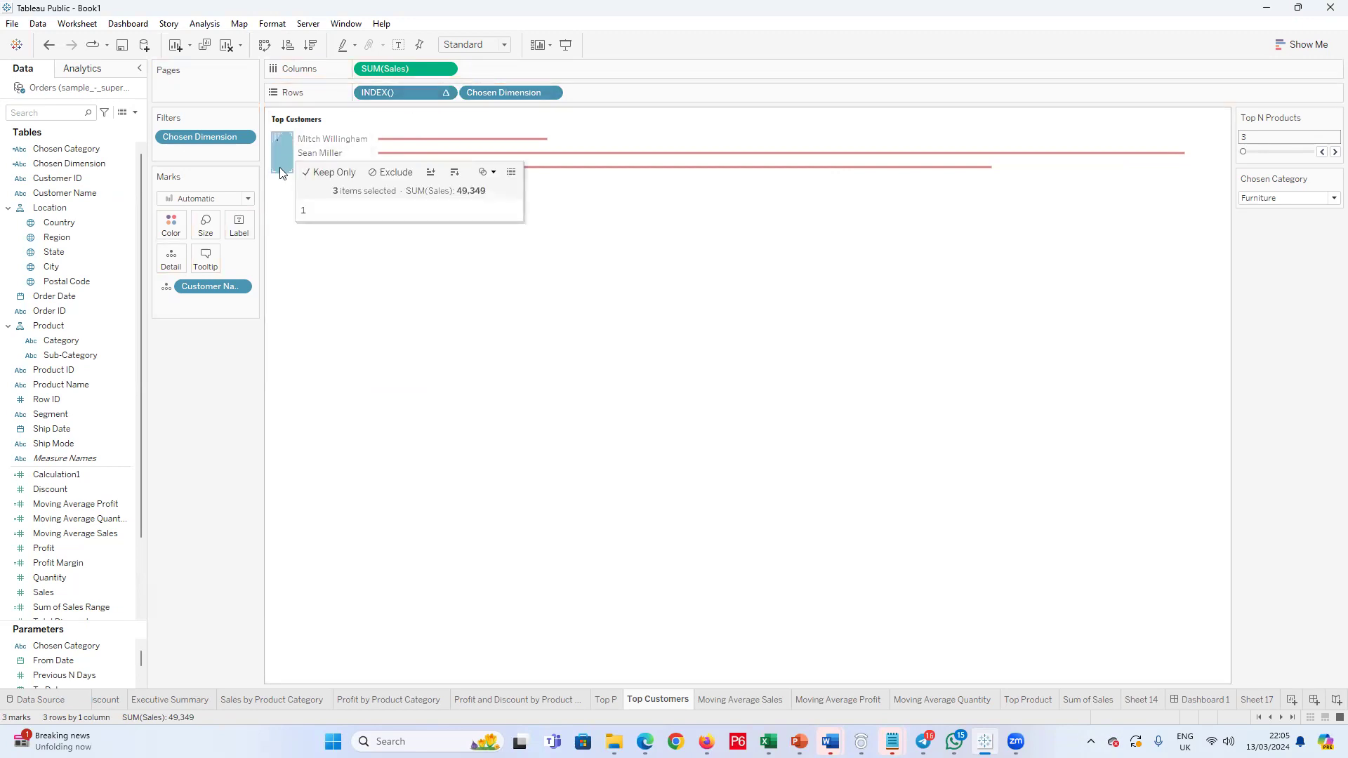
right_click(279, 161)
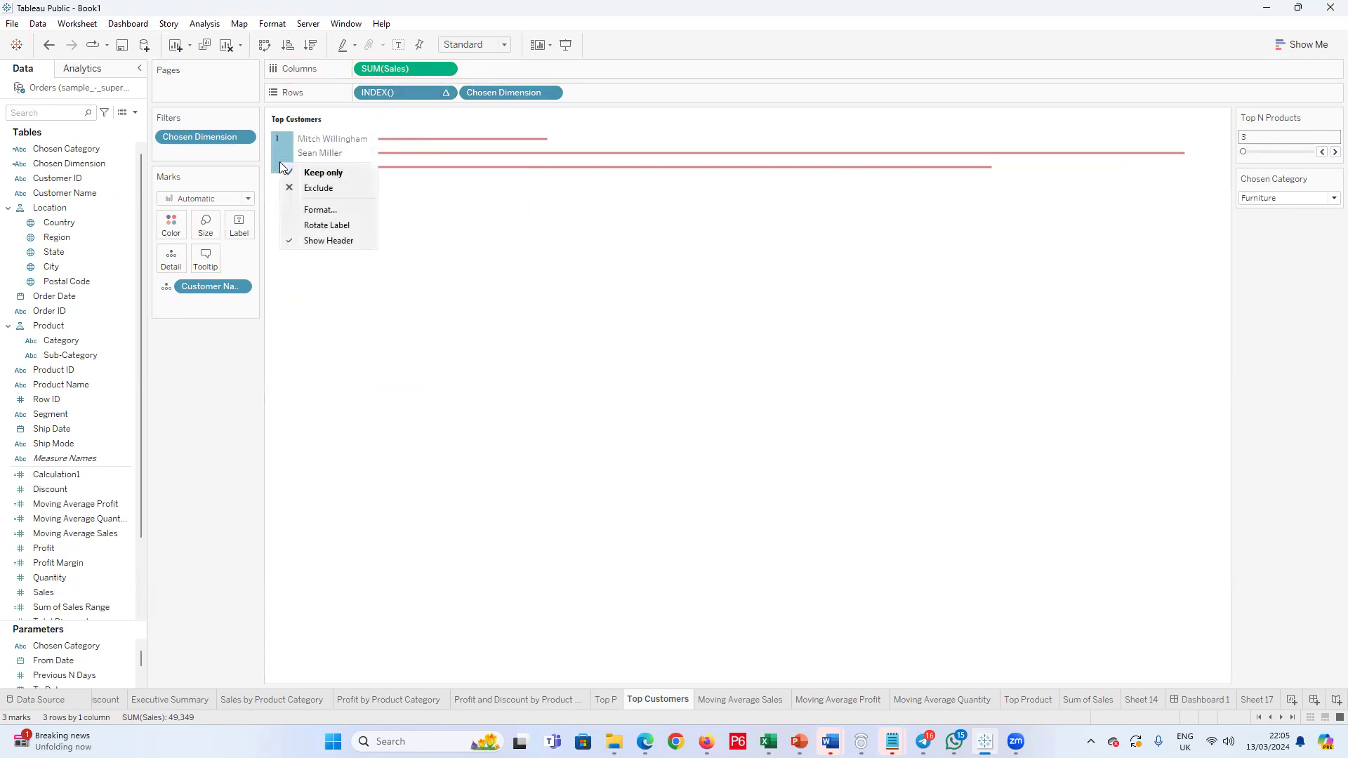
click(325, 214)
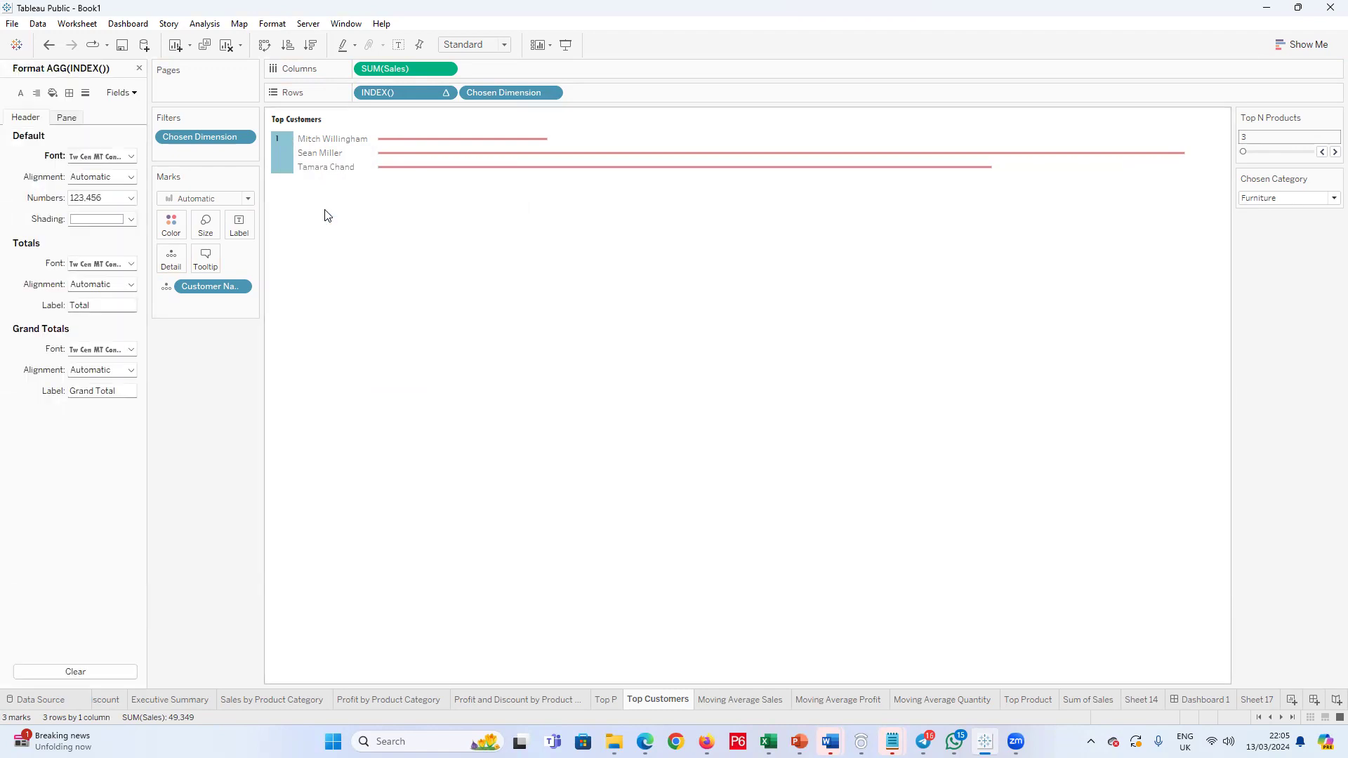
click(130, 177)
click(87, 235)
Step: Take INDEX() off the rows and add a new INDEX() calculation to the marks below Customer Name
drag(418, 104, 214, 354)
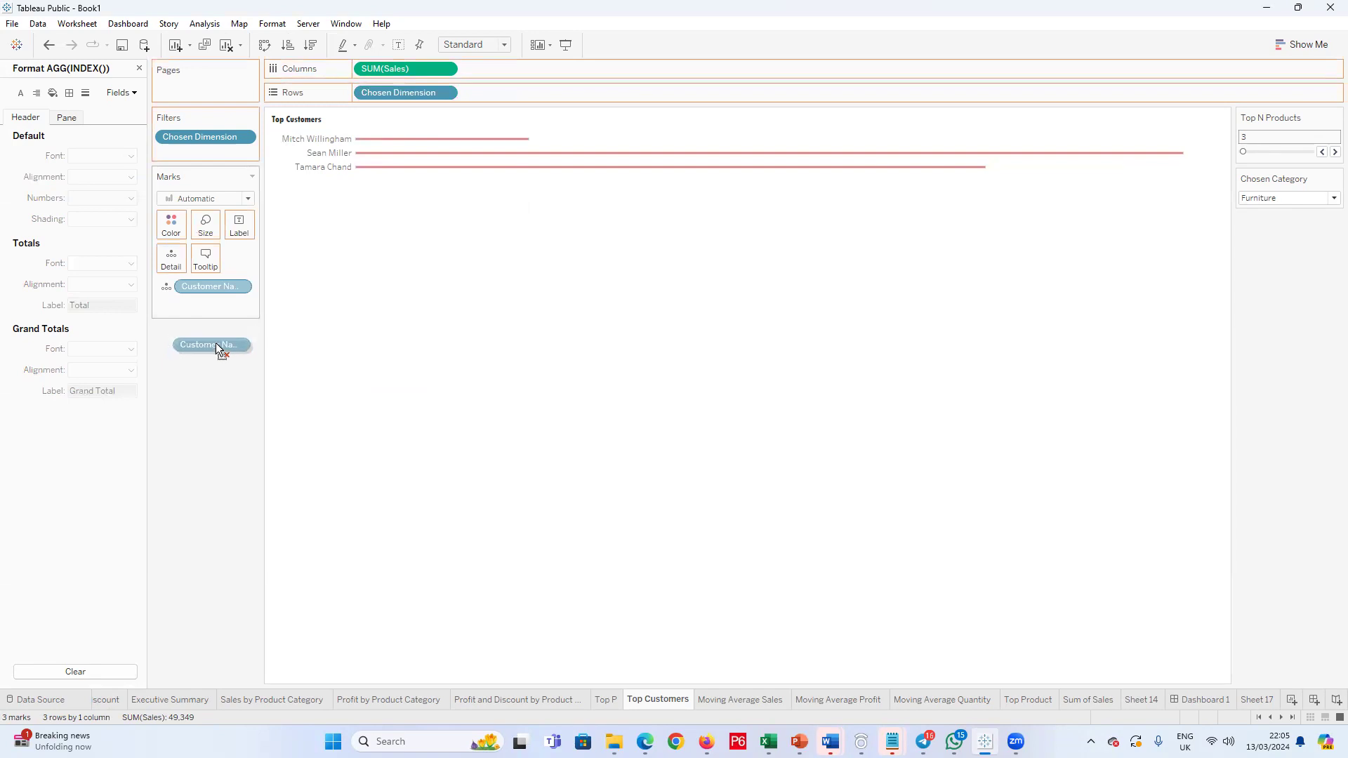
drag(221, 302, 221, 292)
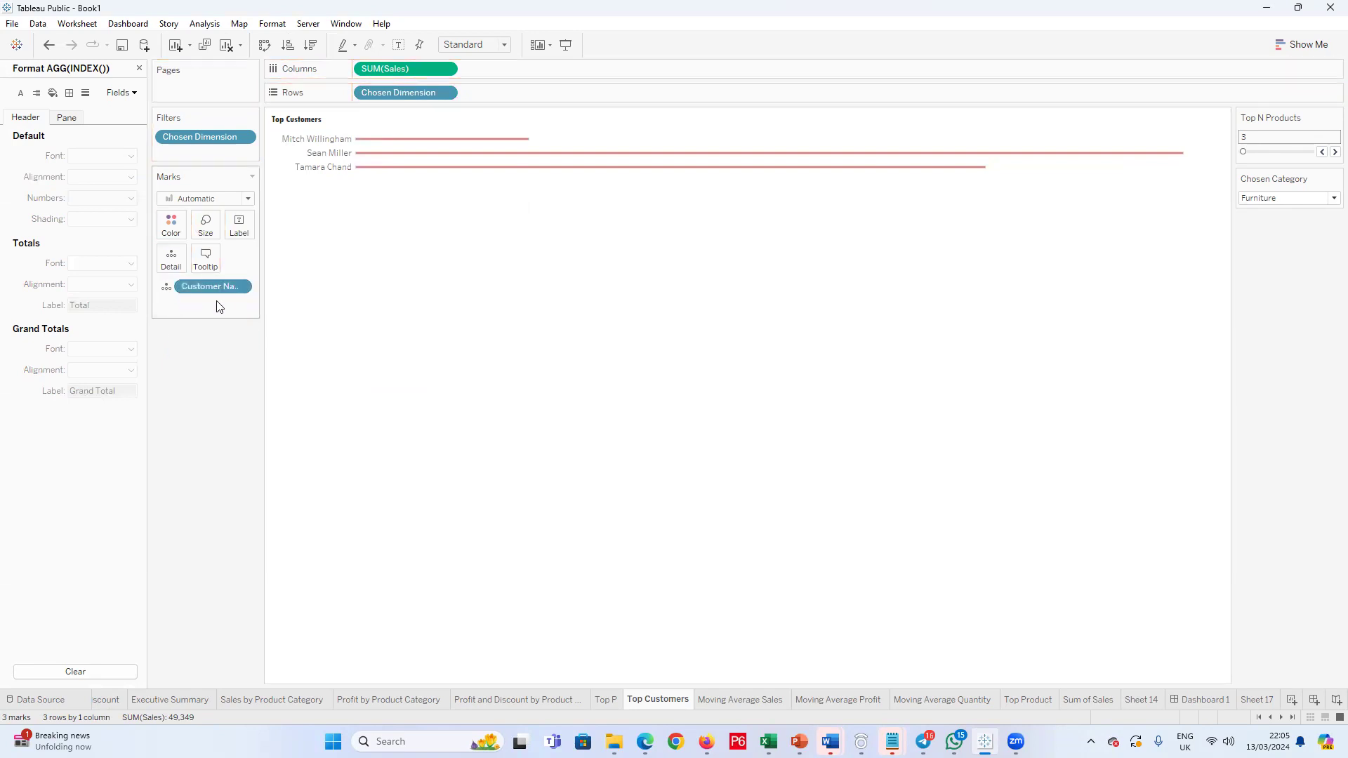
right_click(218, 303)
click(176, 321)
right_click(190, 312)
click(190, 312)
double_click(190, 312)
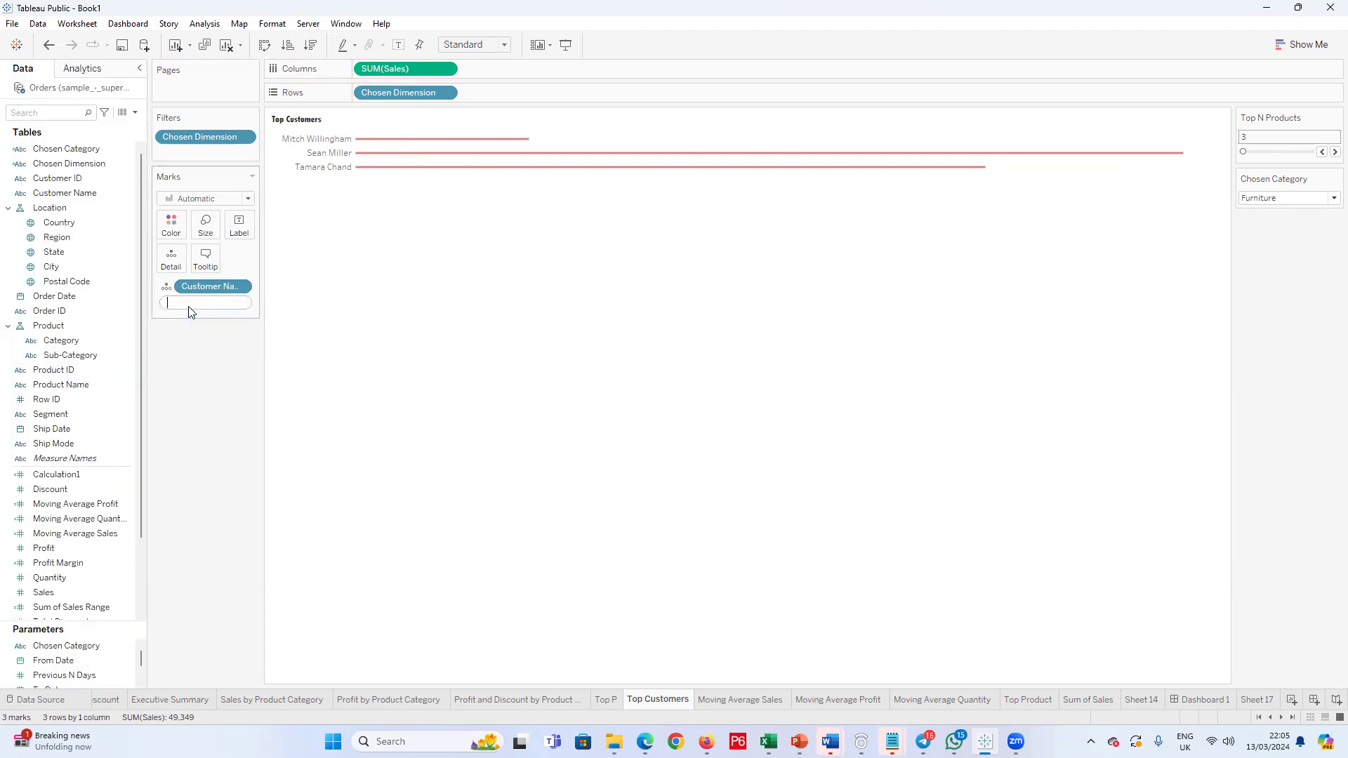
text(Inde)
click(213, 319)
key(Return)
Step: Convert the INDEX() calculation to discrete and place it before Chosen Dimension in the rows
right_click(239, 302)
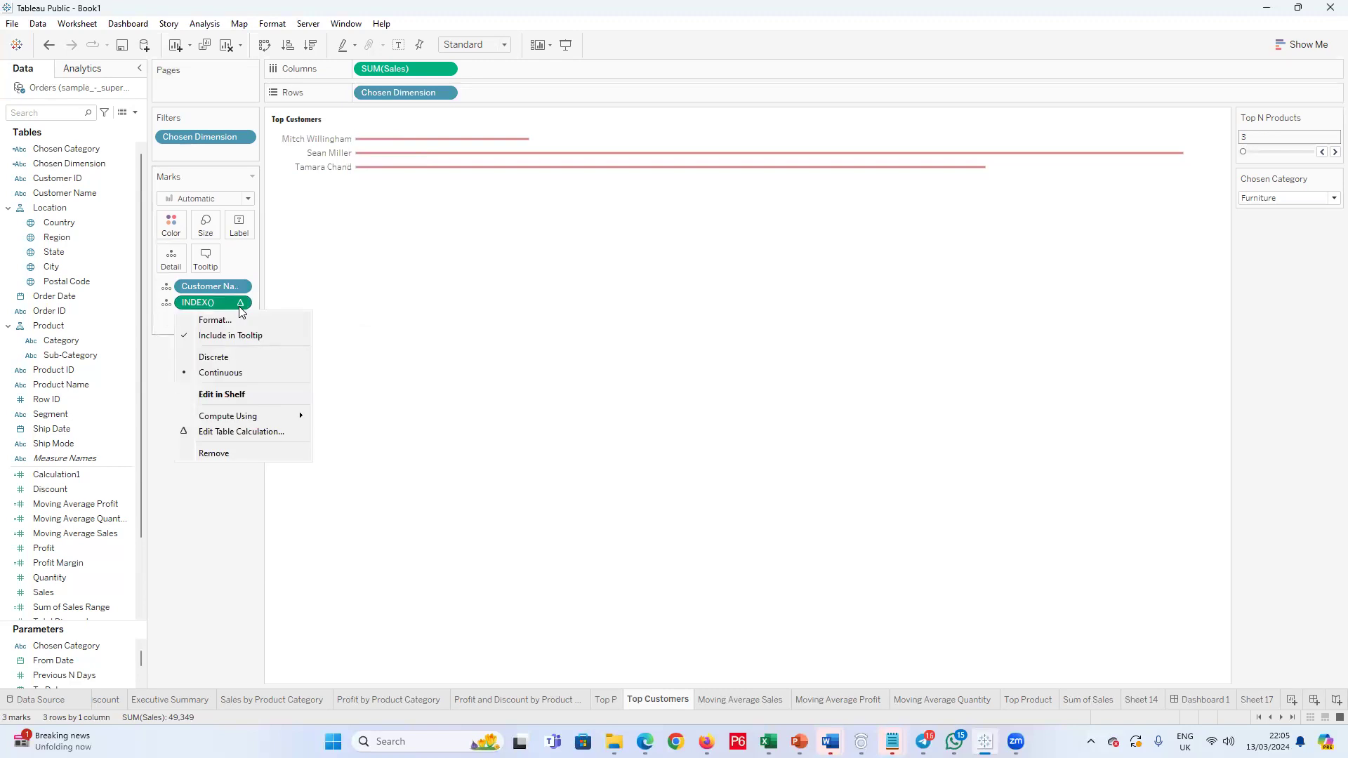
click(238, 358)
drag(205, 302, 354, 91)
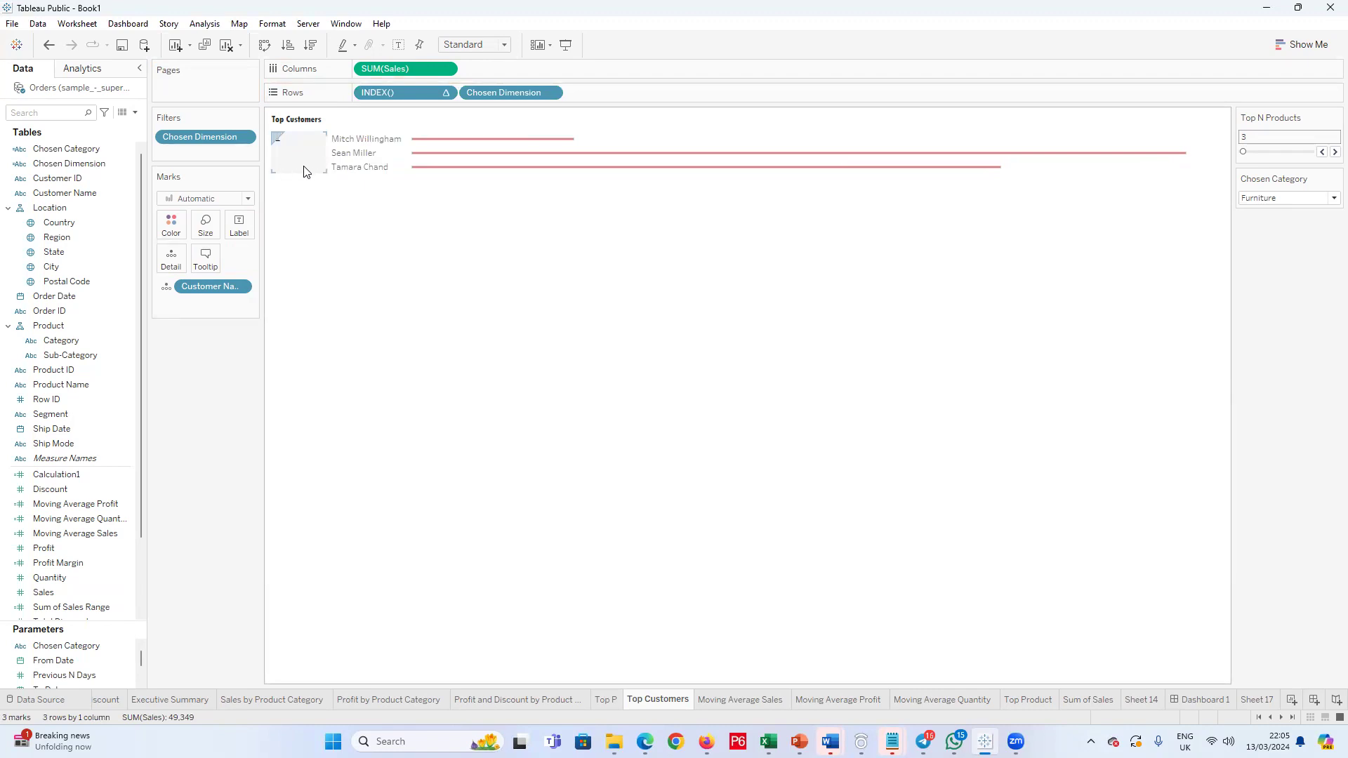
Step: Switch the Chosen Category parameter to Office Supplies, Technology and back to Furniture to compare the chart
click(1331, 199)
click(1319, 236)
click(1332, 198)
click(1296, 208)
click(1331, 199)
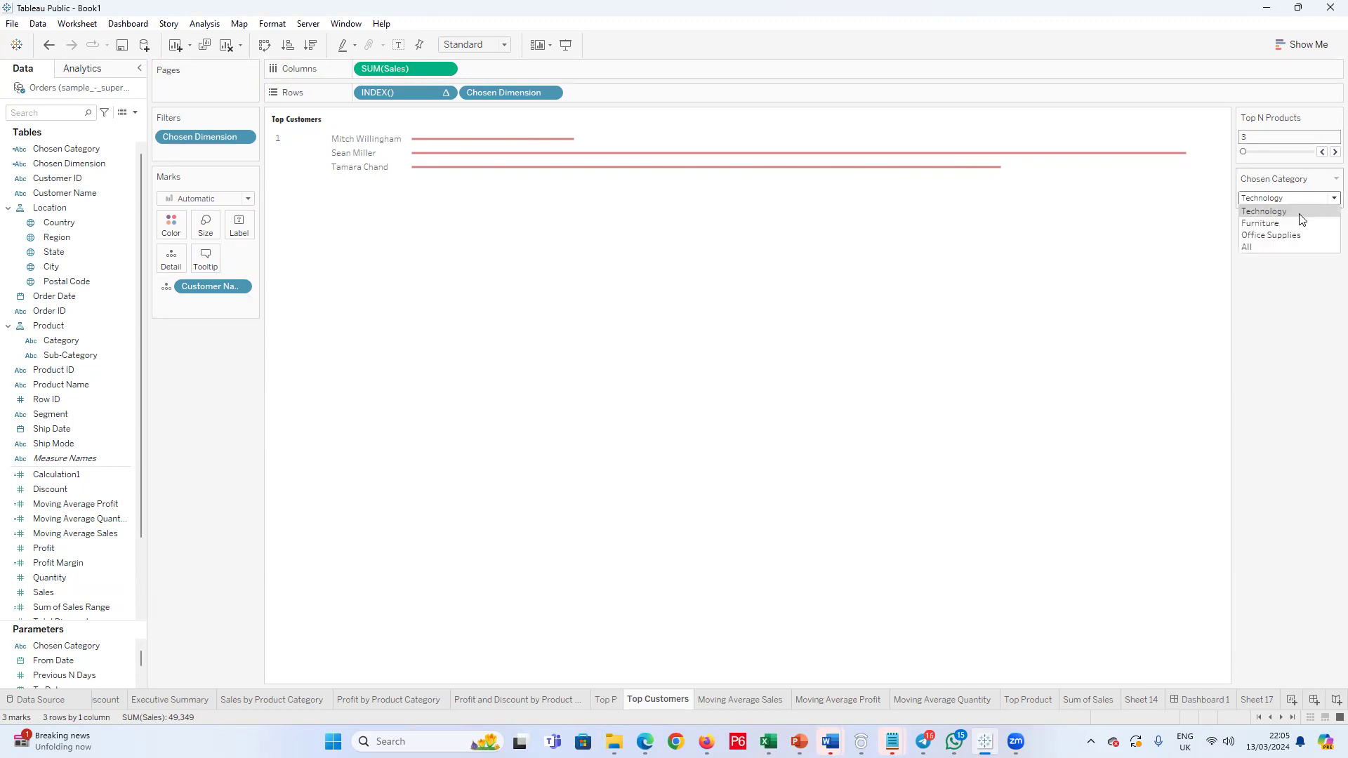
click(1286, 219)
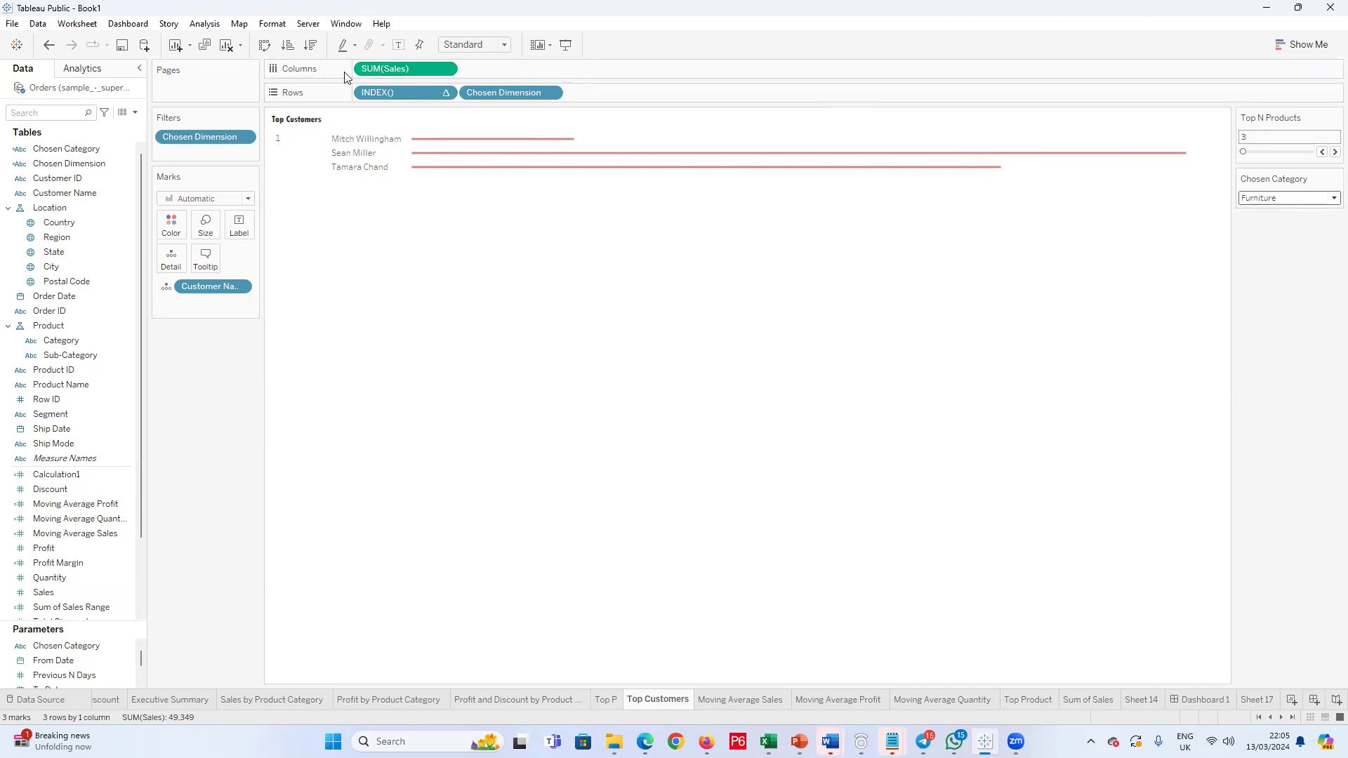
Step: Move INDEX() from the rows to the marks detail and sort Chosen Dimension descending by sales
click(313, 50)
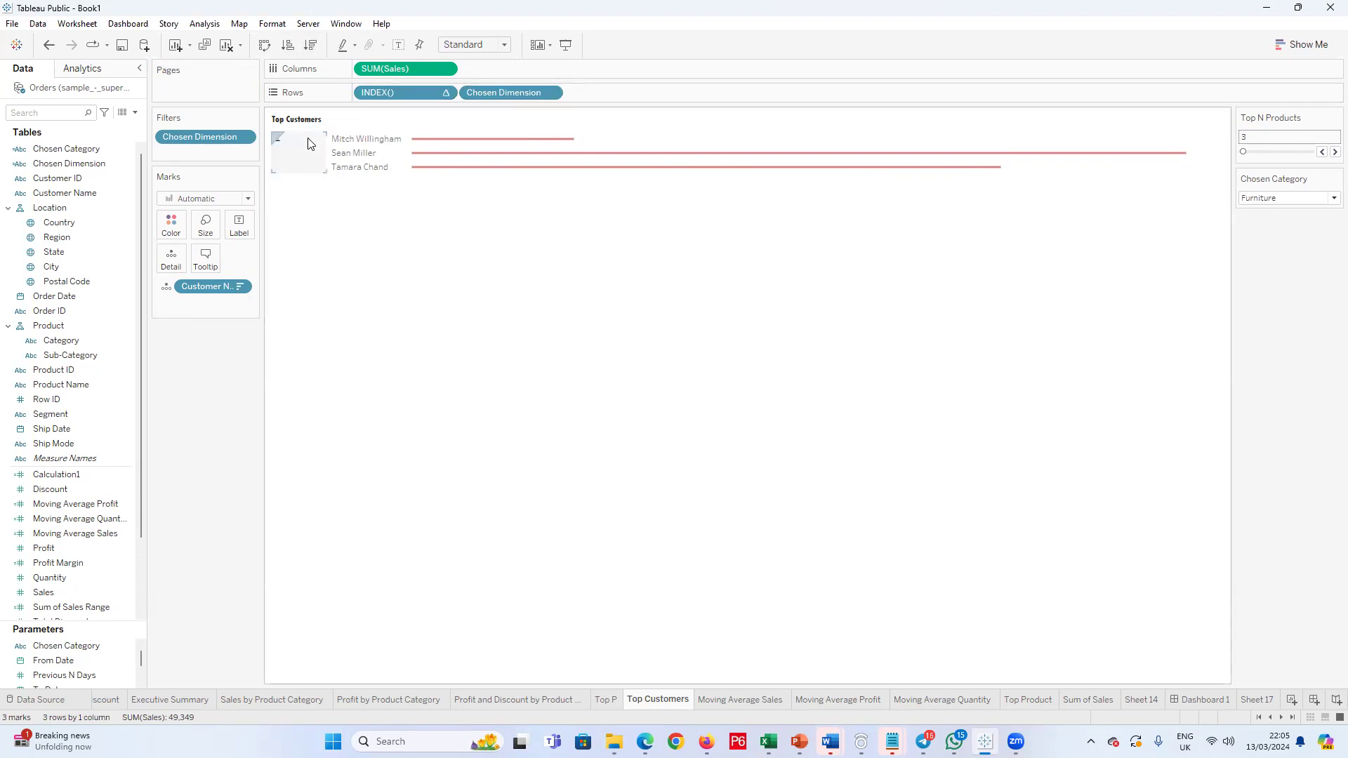
drag(377, 92, 211, 285)
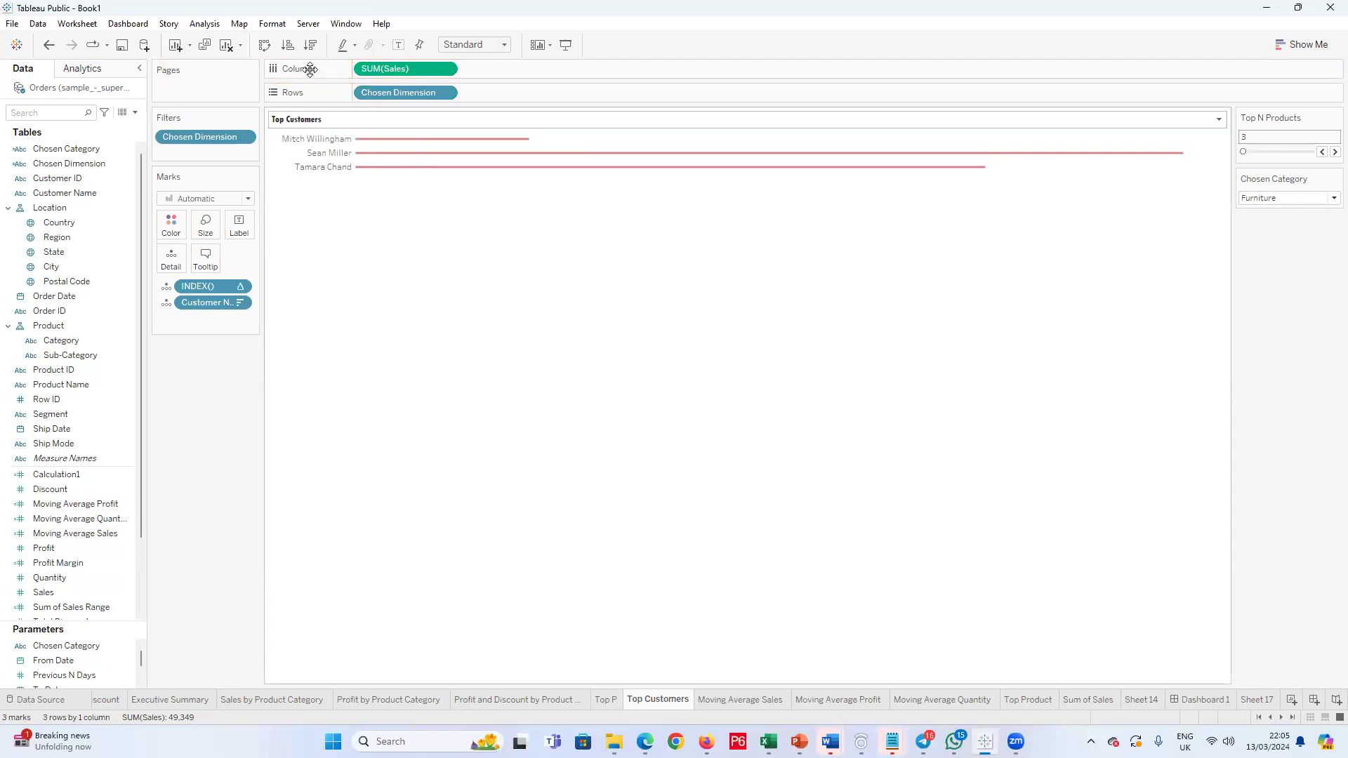
click(311, 46)
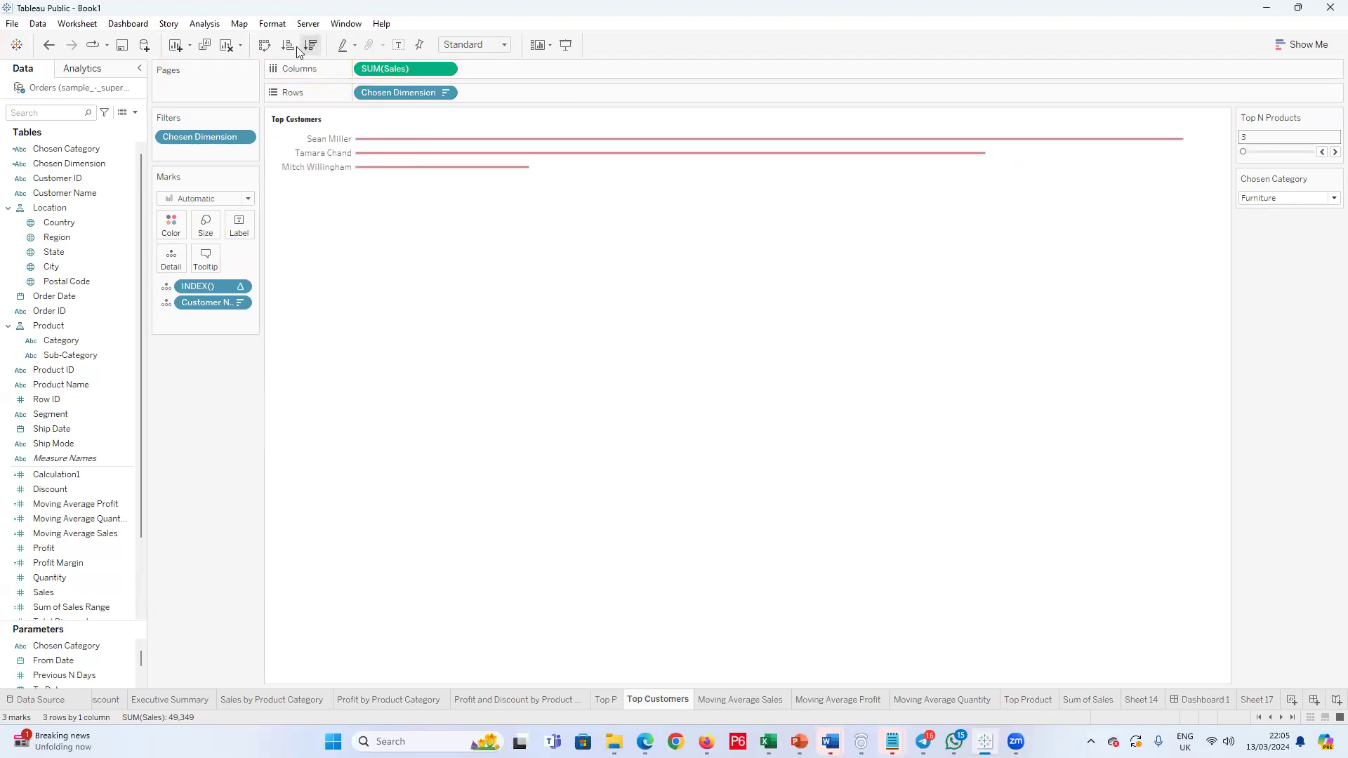
click(288, 46)
click(310, 46)
Step: Check the chart's response to the Furniture, Technology and Office Supplies values of the Chosen Category parameter
click(1333, 198)
click(1276, 222)
click(1331, 198)
click(1279, 212)
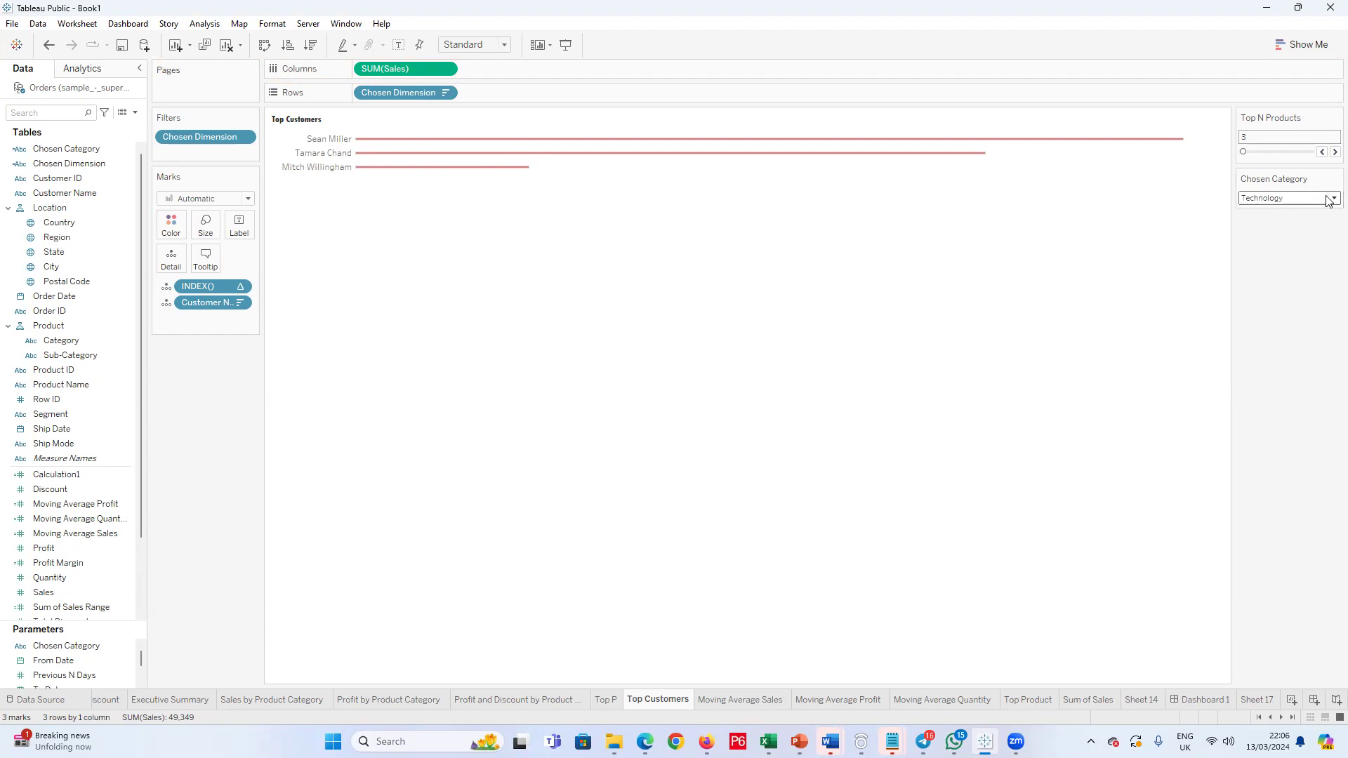
click(1329, 199)
click(1289, 238)
click(1312, 202)
click(1303, 241)
click(1326, 202)
click(1289, 240)
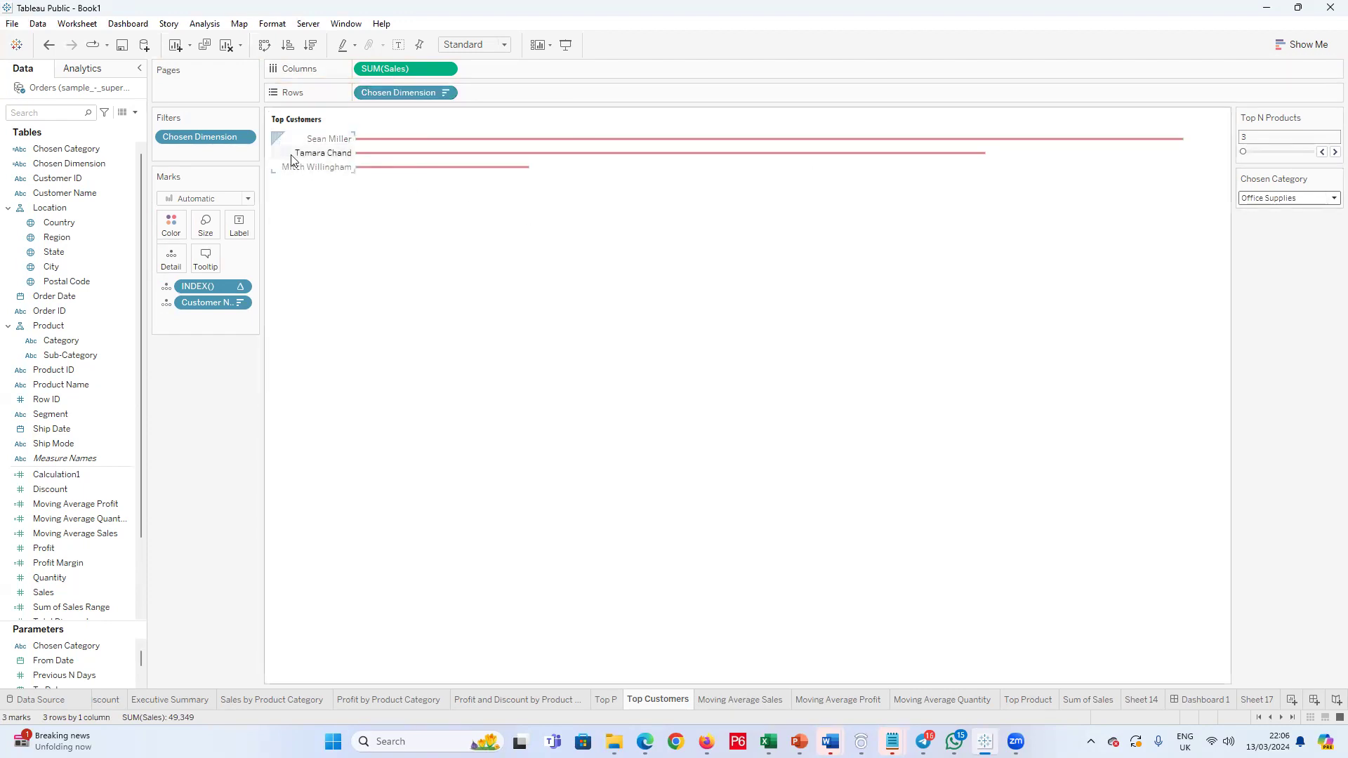
Step: Set the default header alignment of the Customer Name field to Left
click(317, 154)
right_click(323, 154)
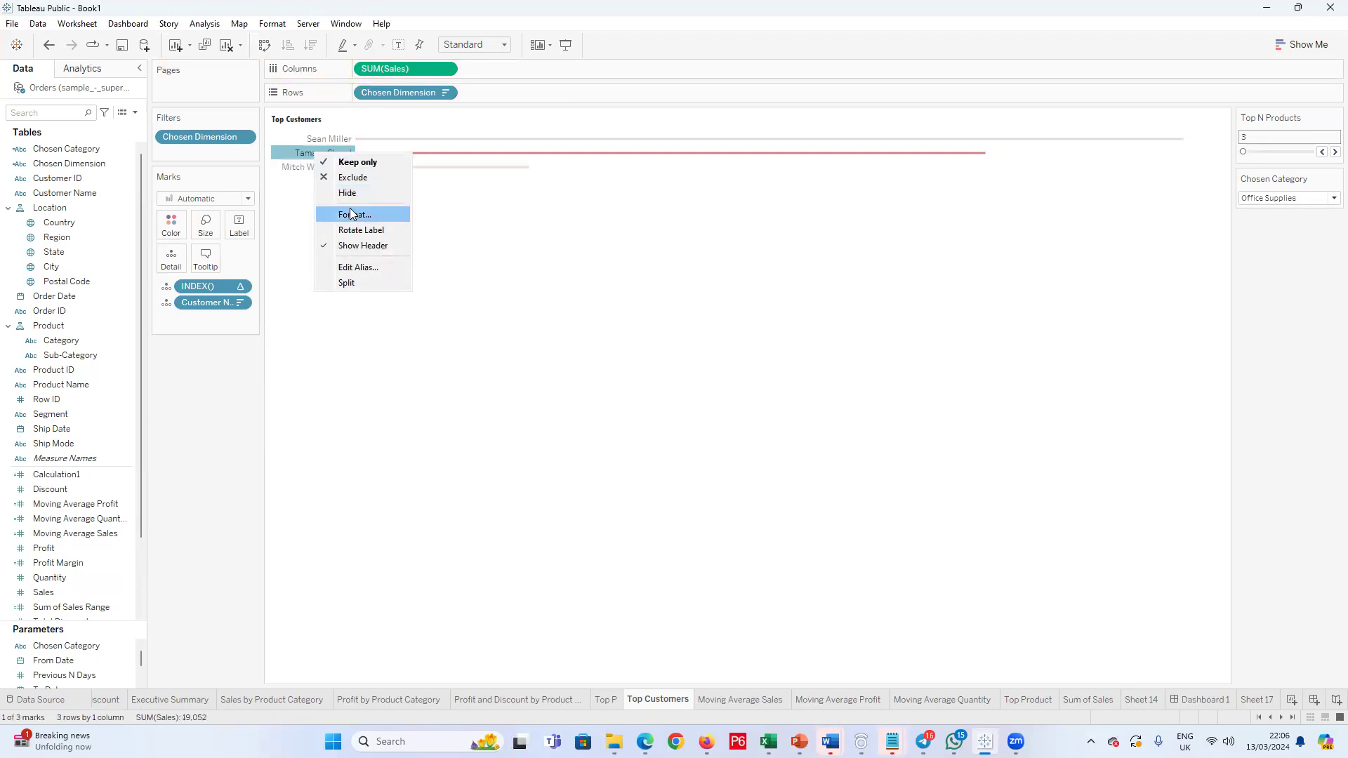
click(346, 214)
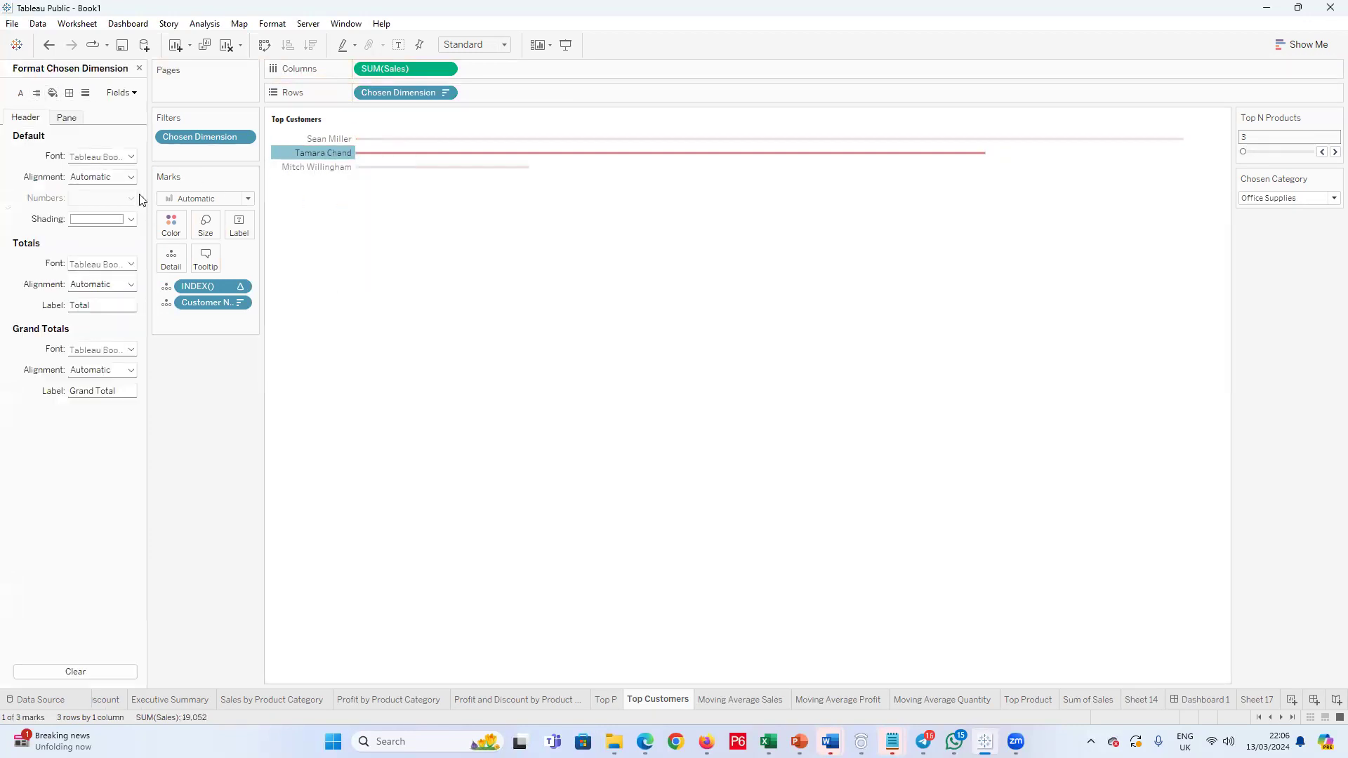
click(37, 93)
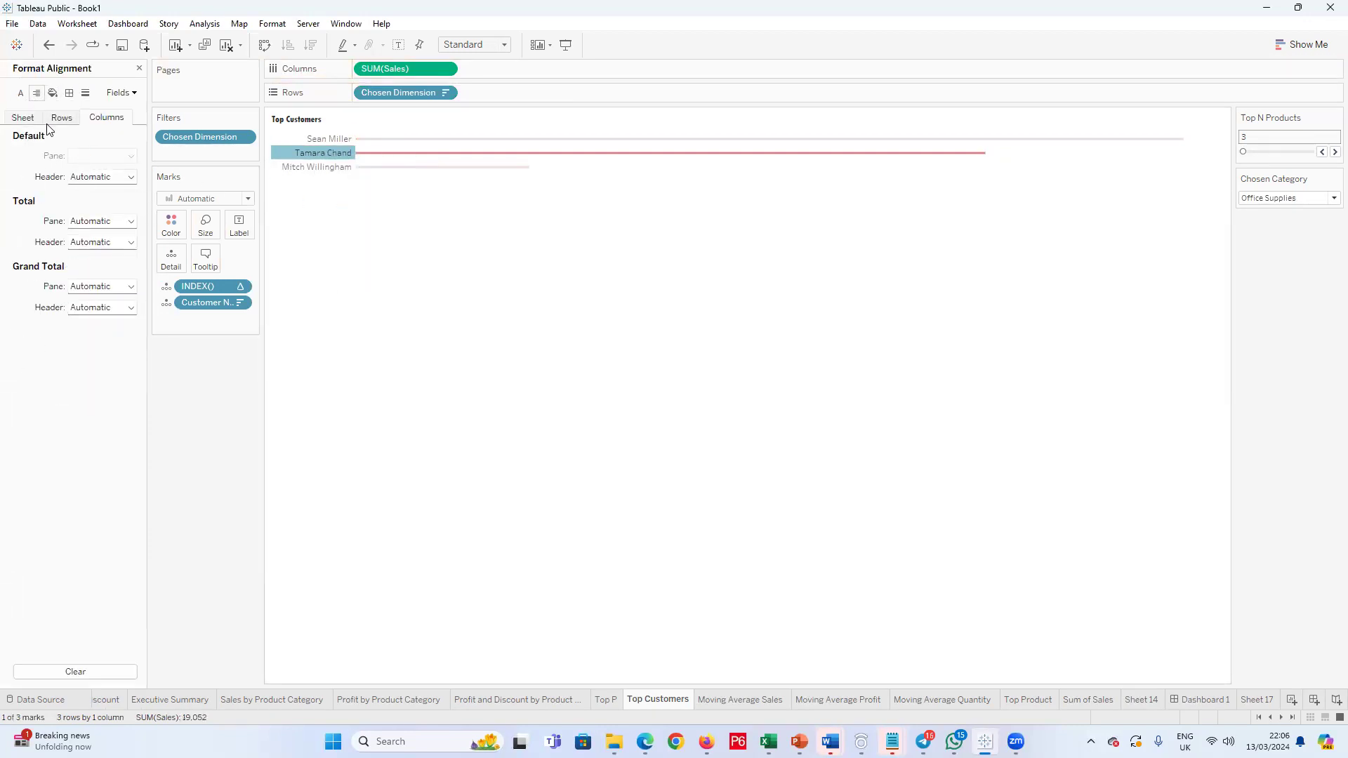
click(121, 92)
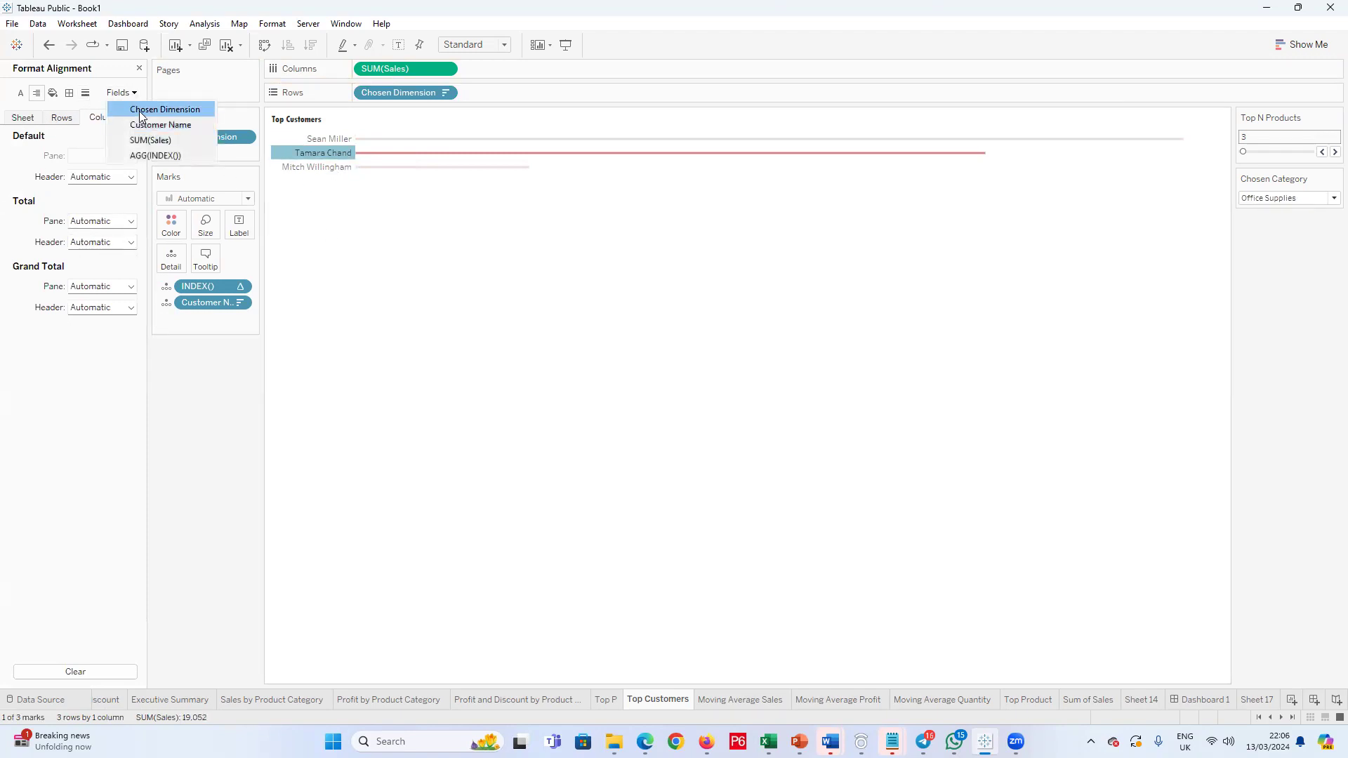
click(140, 125)
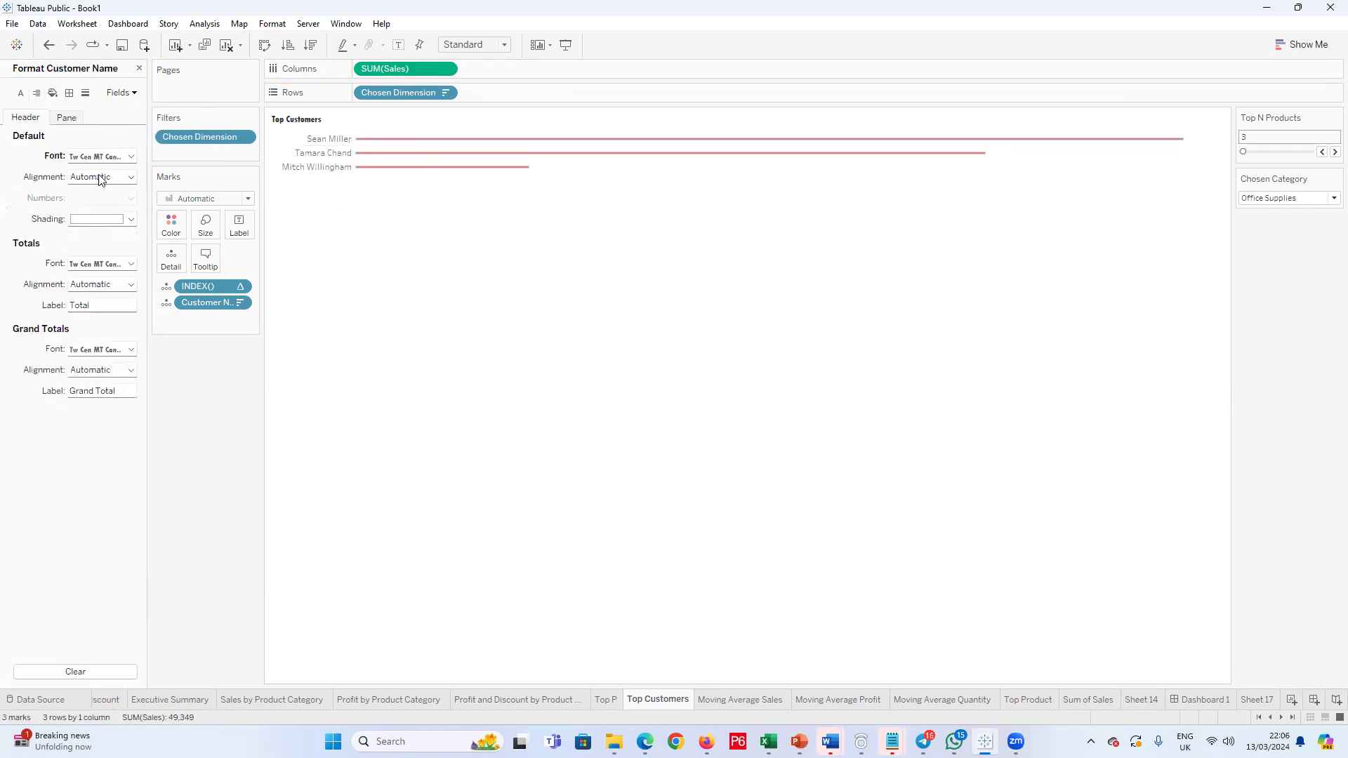
click(130, 177)
click(87, 233)
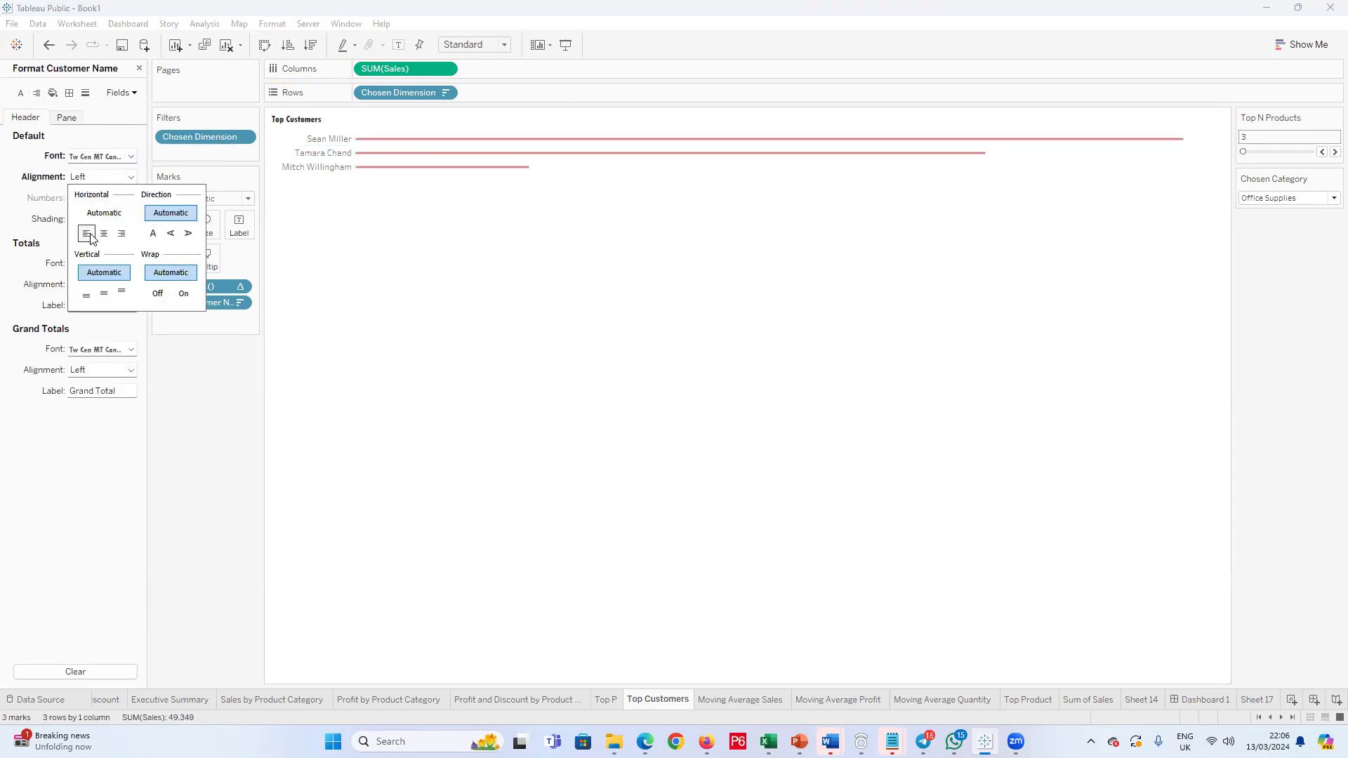
click(104, 234)
click(121, 233)
click(86, 233)
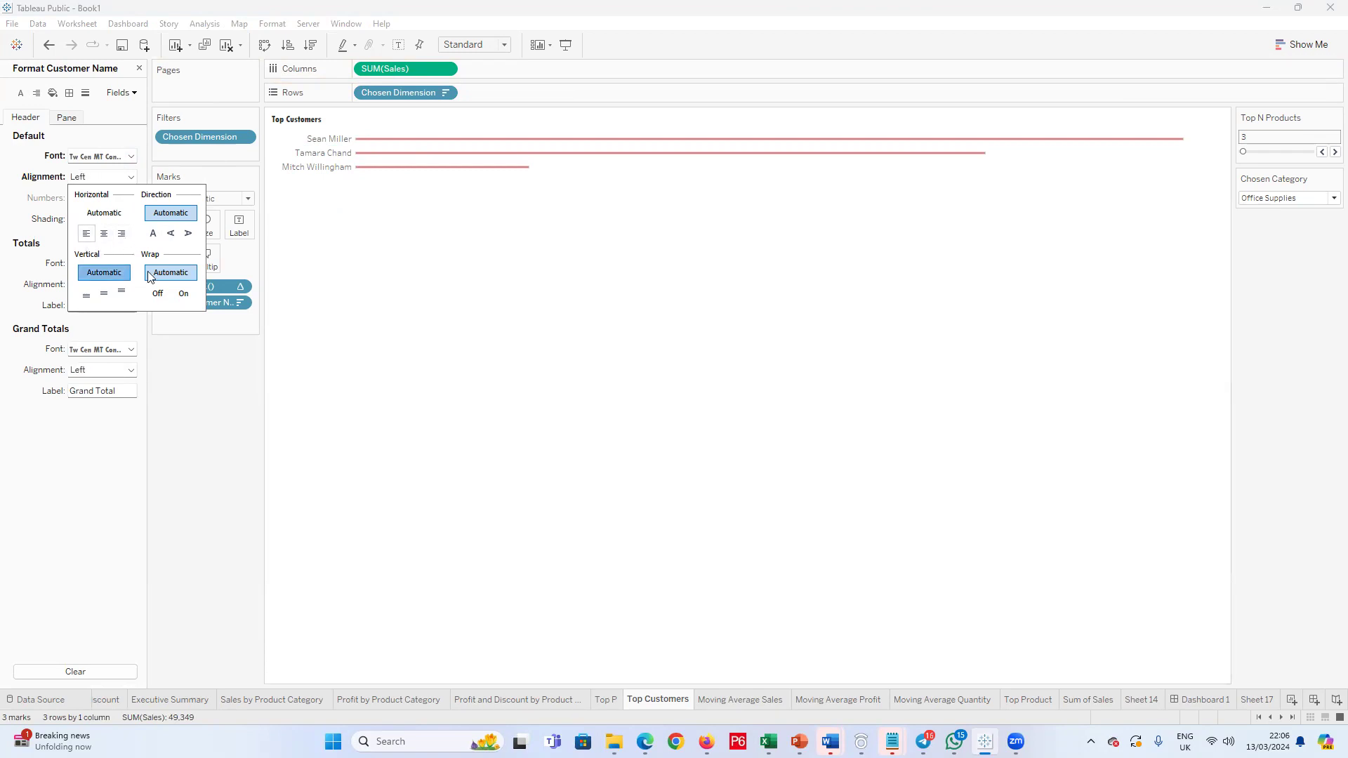
Step: Set the default header alignment of the Chosen Dimension field to Left
right_click(302, 144)
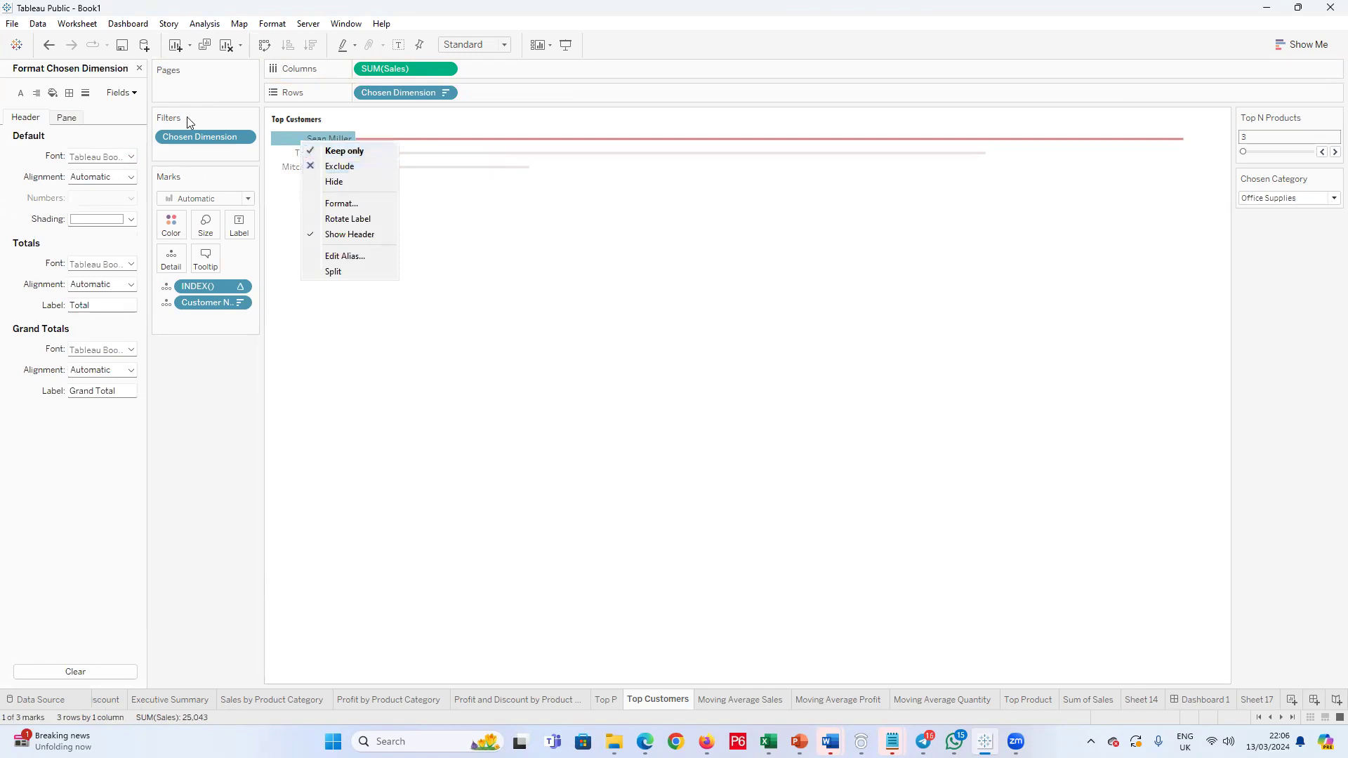
click(342, 204)
click(131, 175)
click(86, 234)
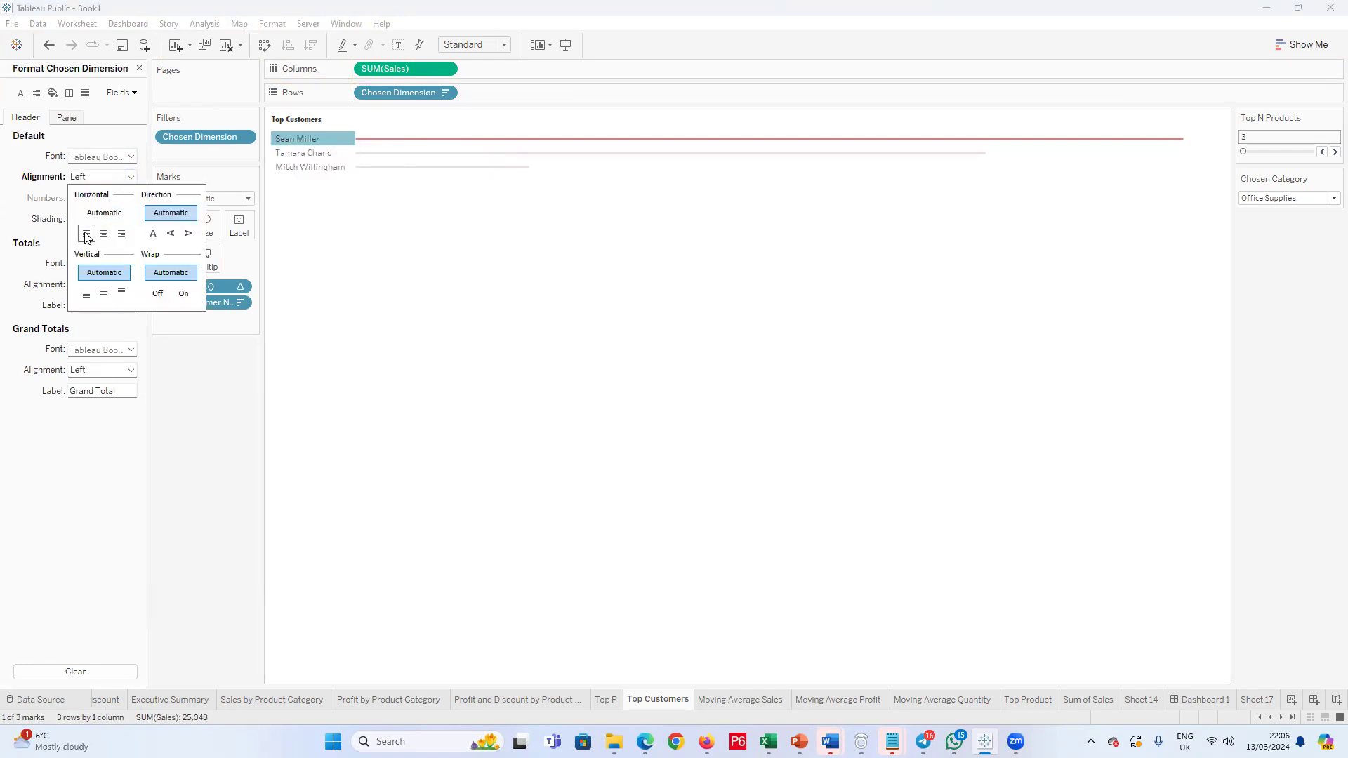
click(344, 213)
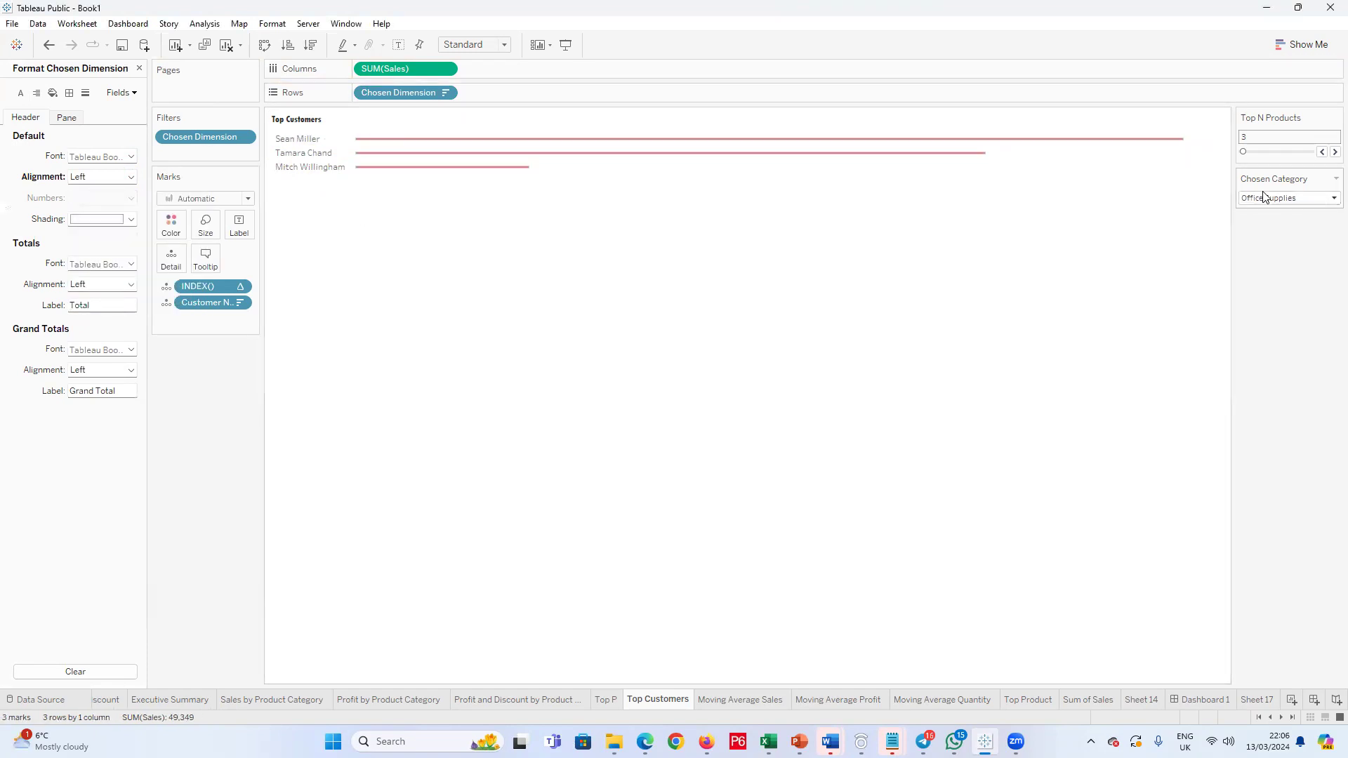
Step: Set the Chosen Category parameter to Furniture and check the options available for the Chosen Dimension field in the rows
click(1329, 200)
click(1291, 219)
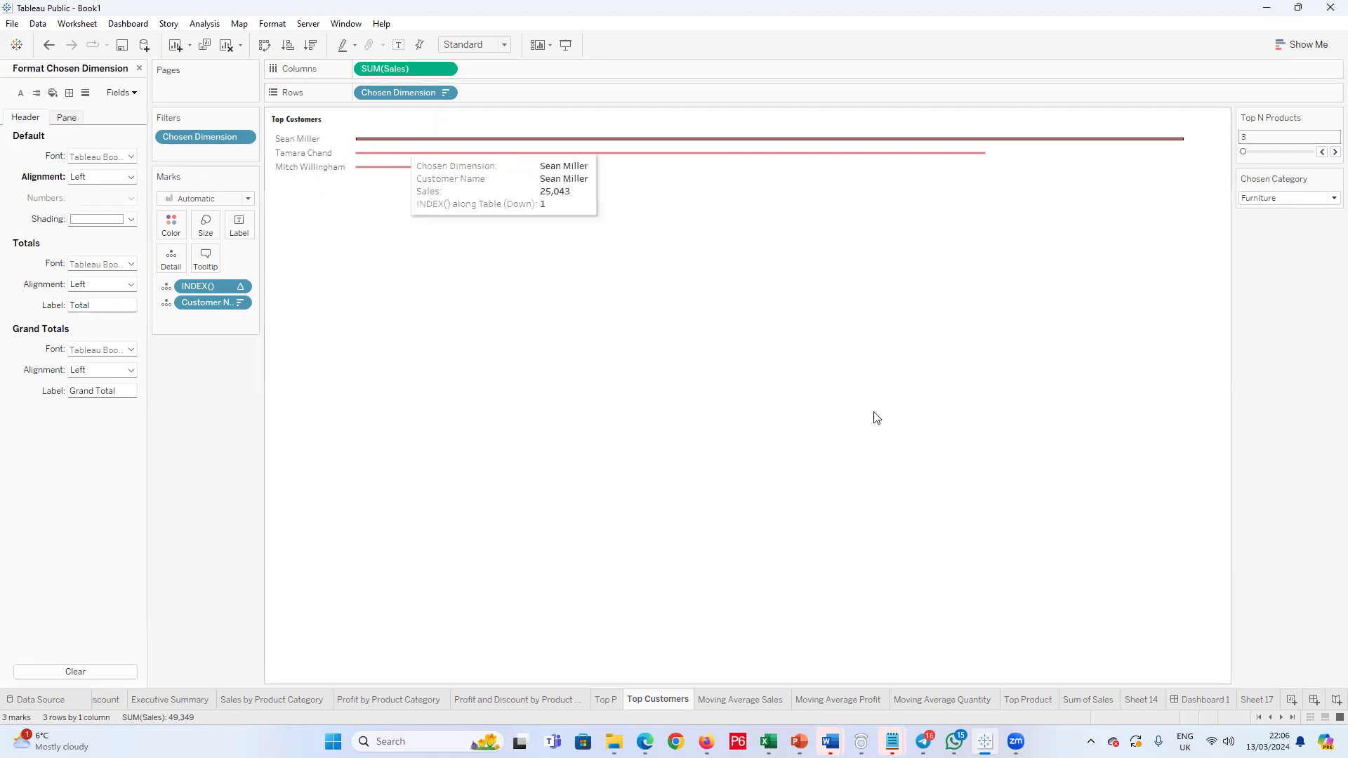
click(444, 94)
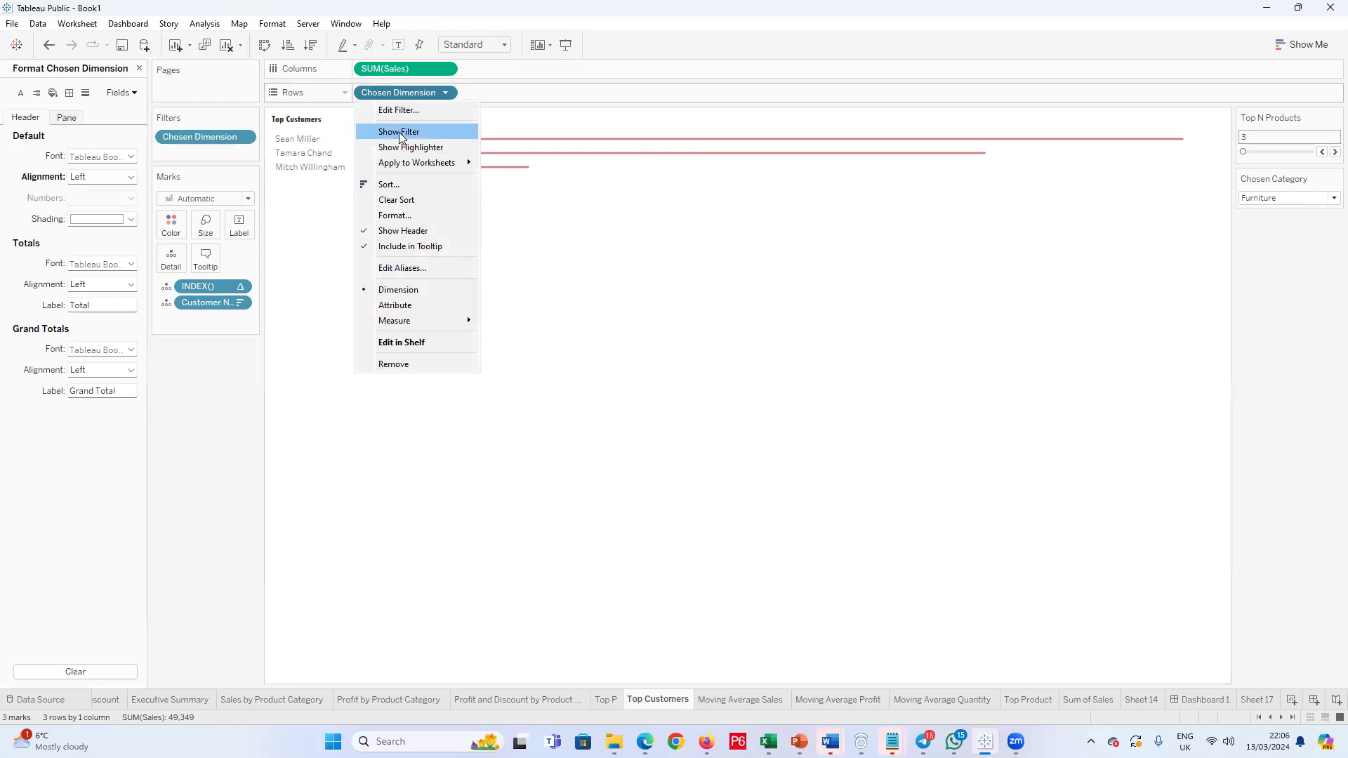
click(201, 415)
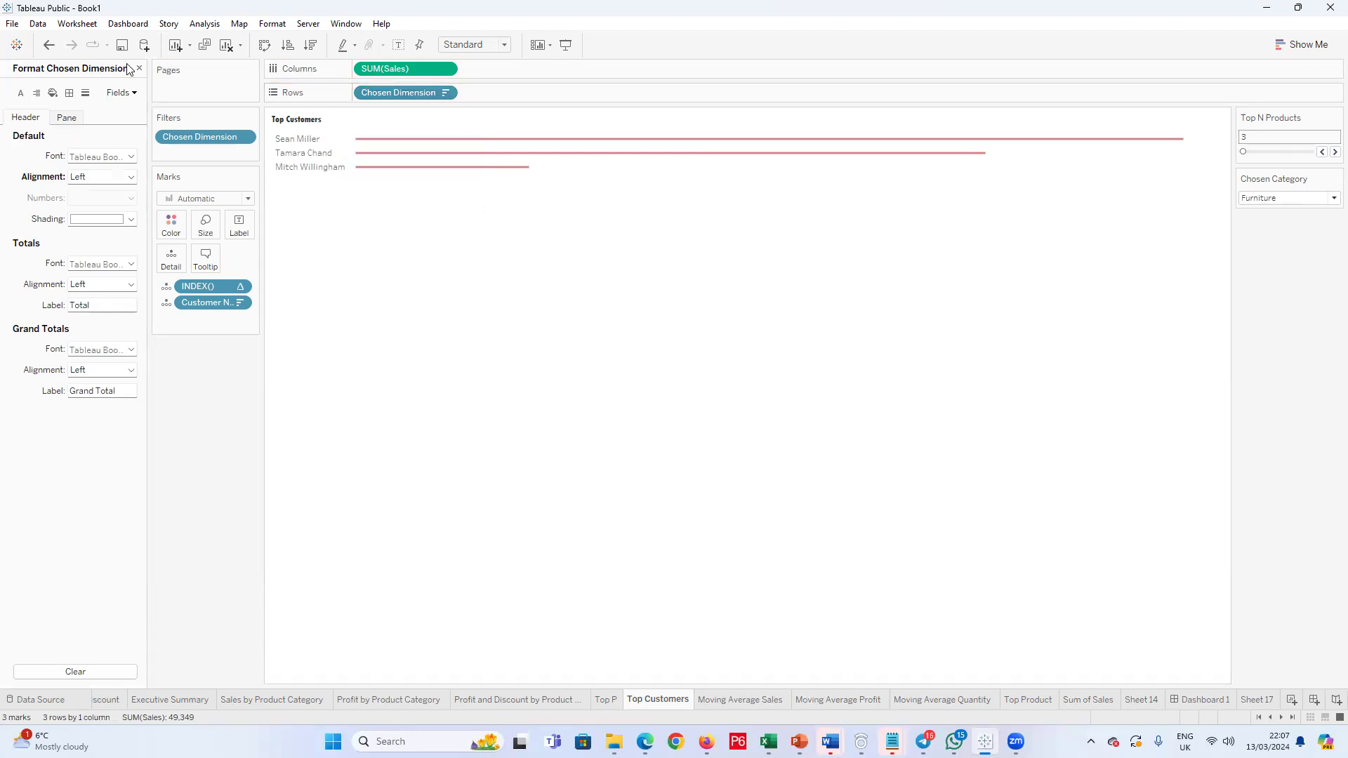
Step: Review the CASE formula of the Chosen Dimension field and the top-N settings of its filter
click(139, 68)
right_click(71, 164)
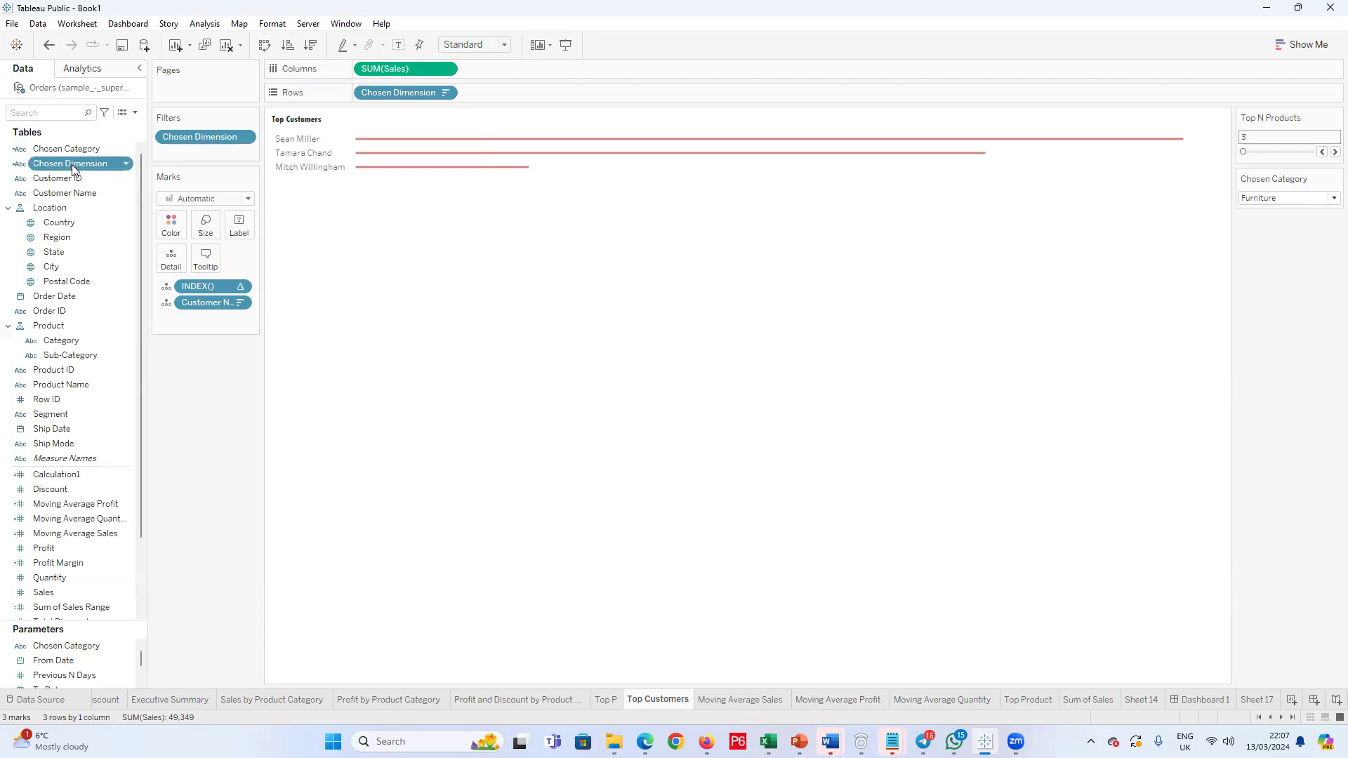
click(106, 249)
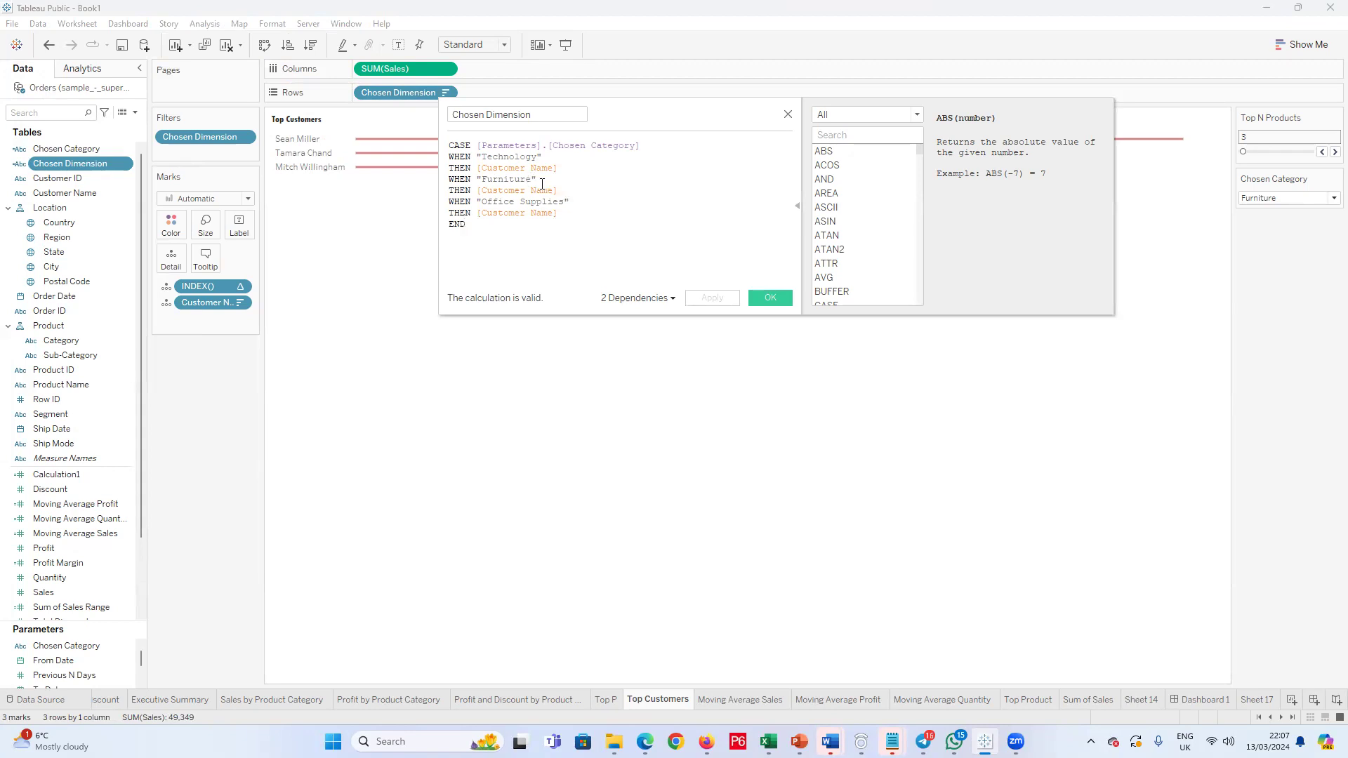
click(762, 299)
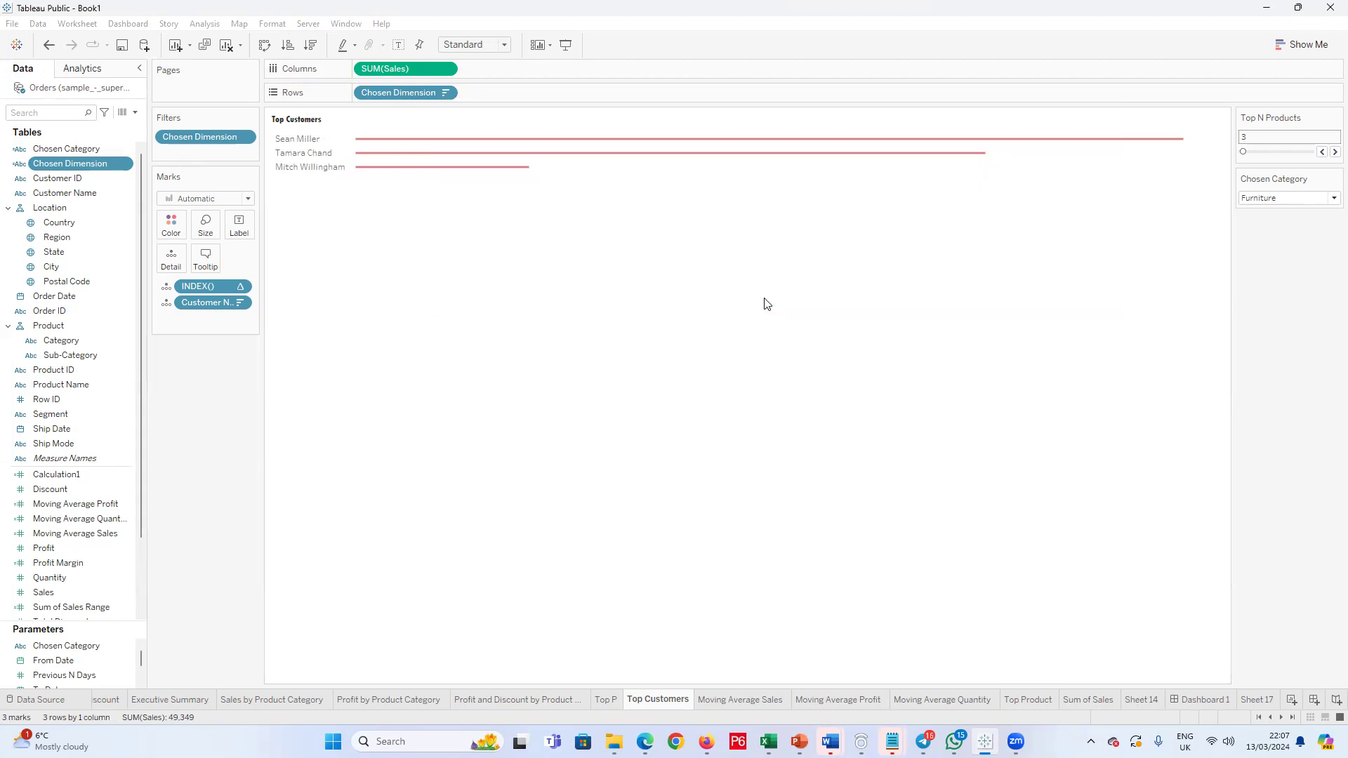
click(444, 96)
click(426, 110)
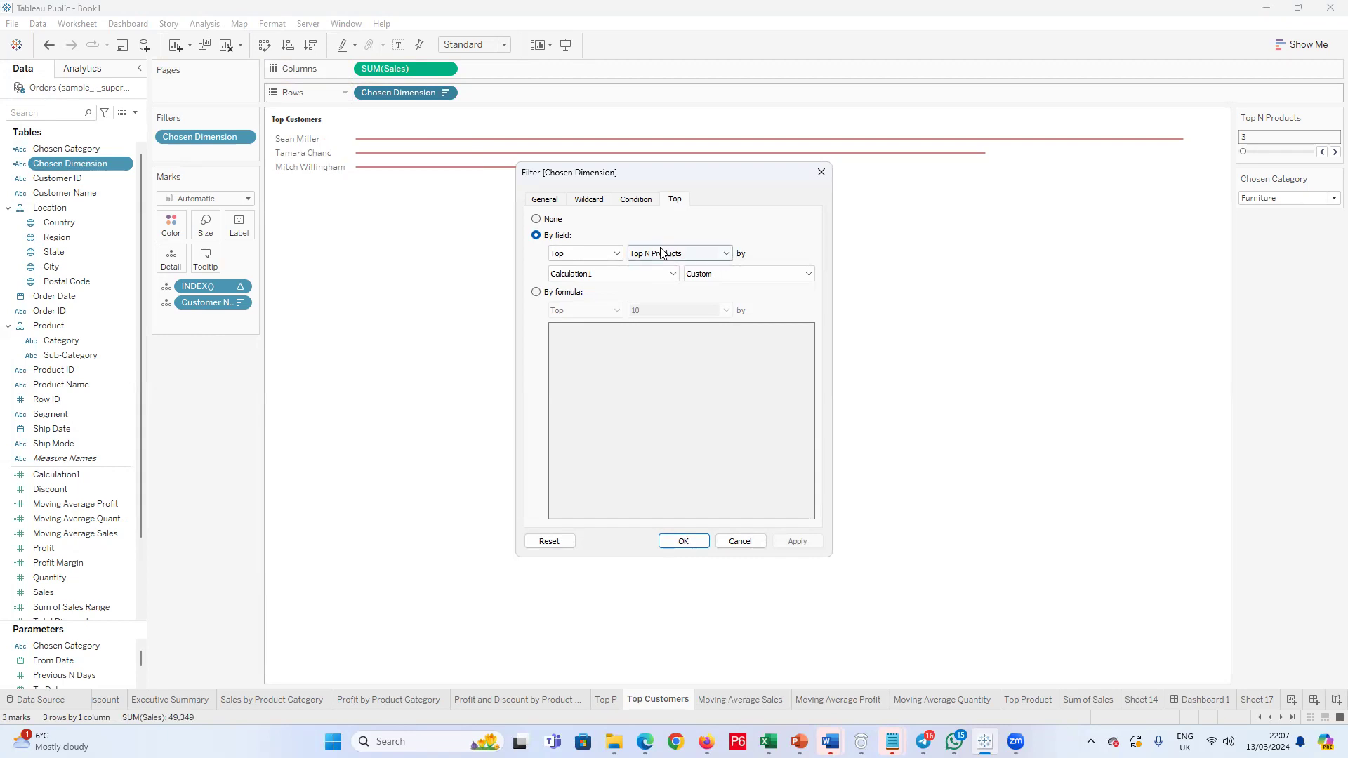
click(820, 174)
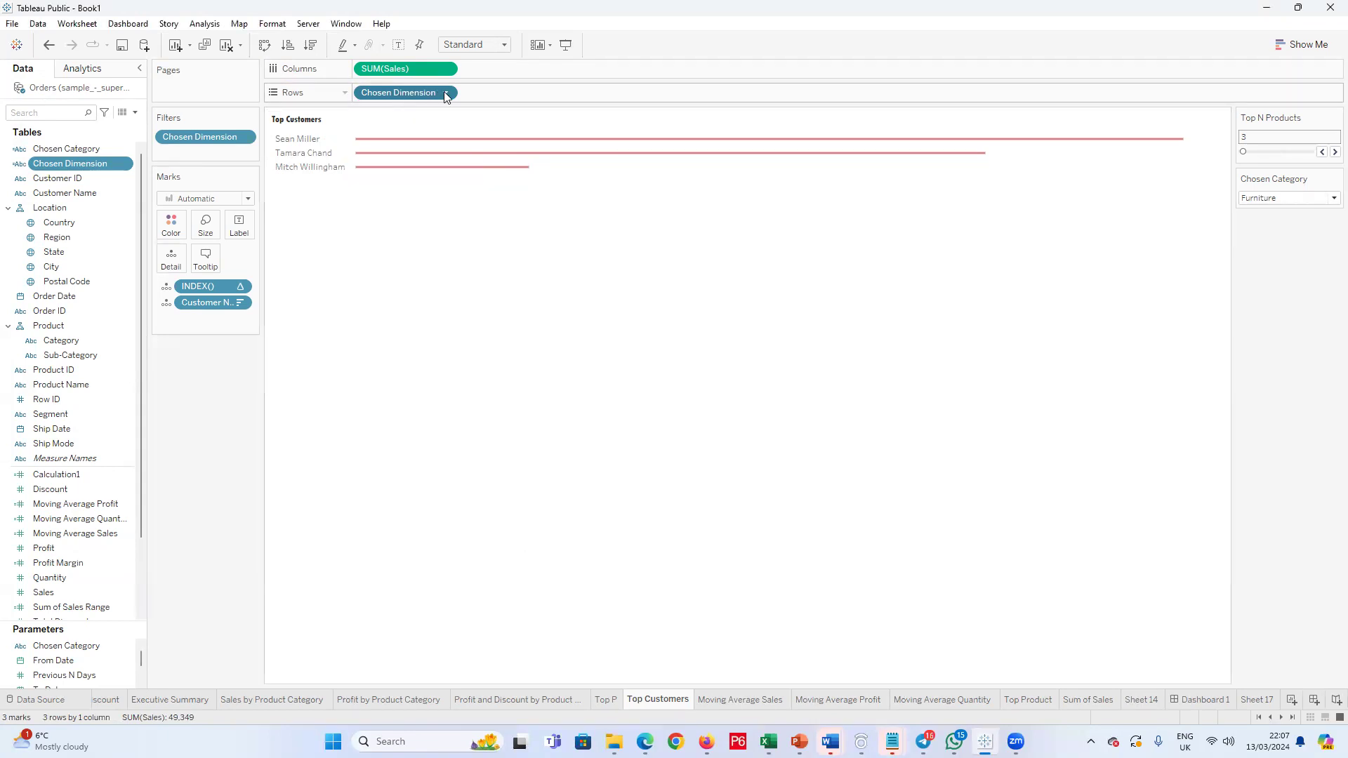
Step: Examine the sort settings of Chosen Dimension in the rows and the options of the Chosen Category parameter
click(444, 92)
click(446, 183)
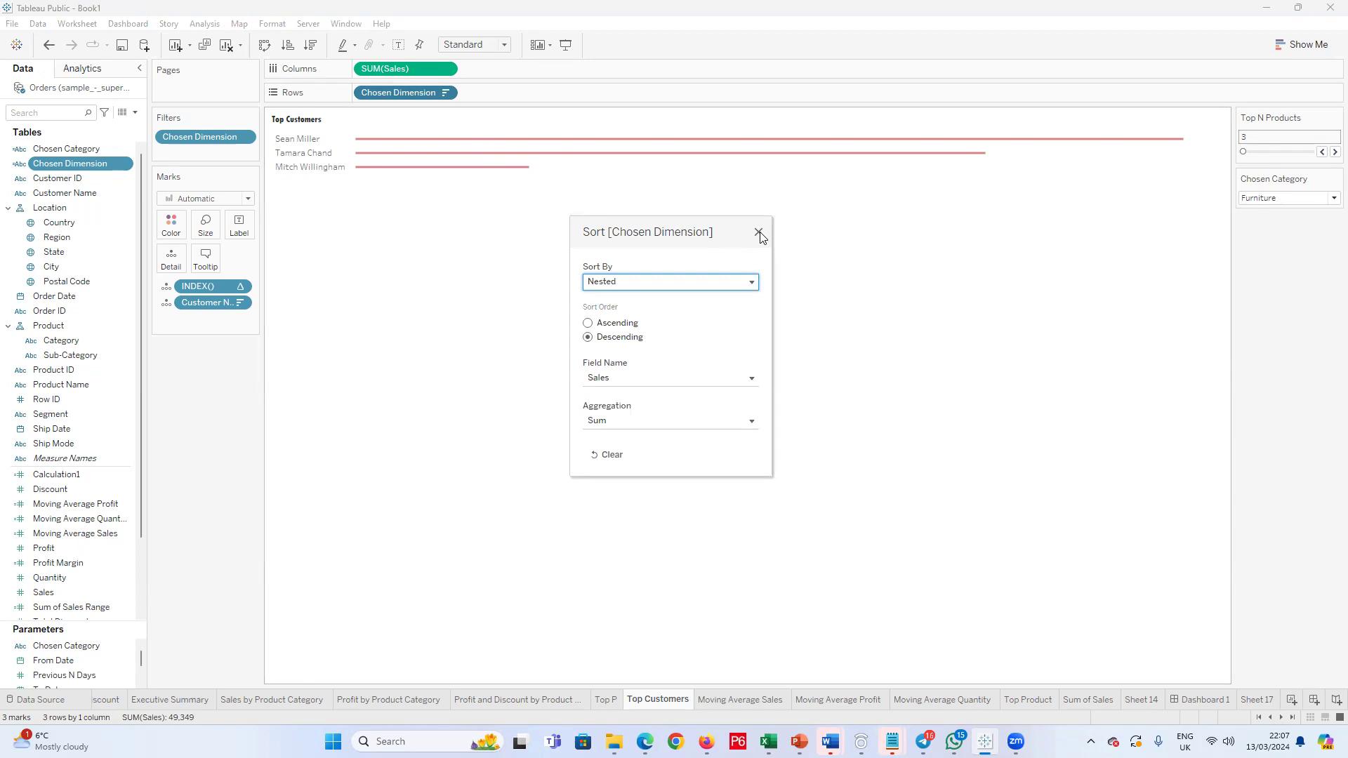
click(760, 384)
click(753, 381)
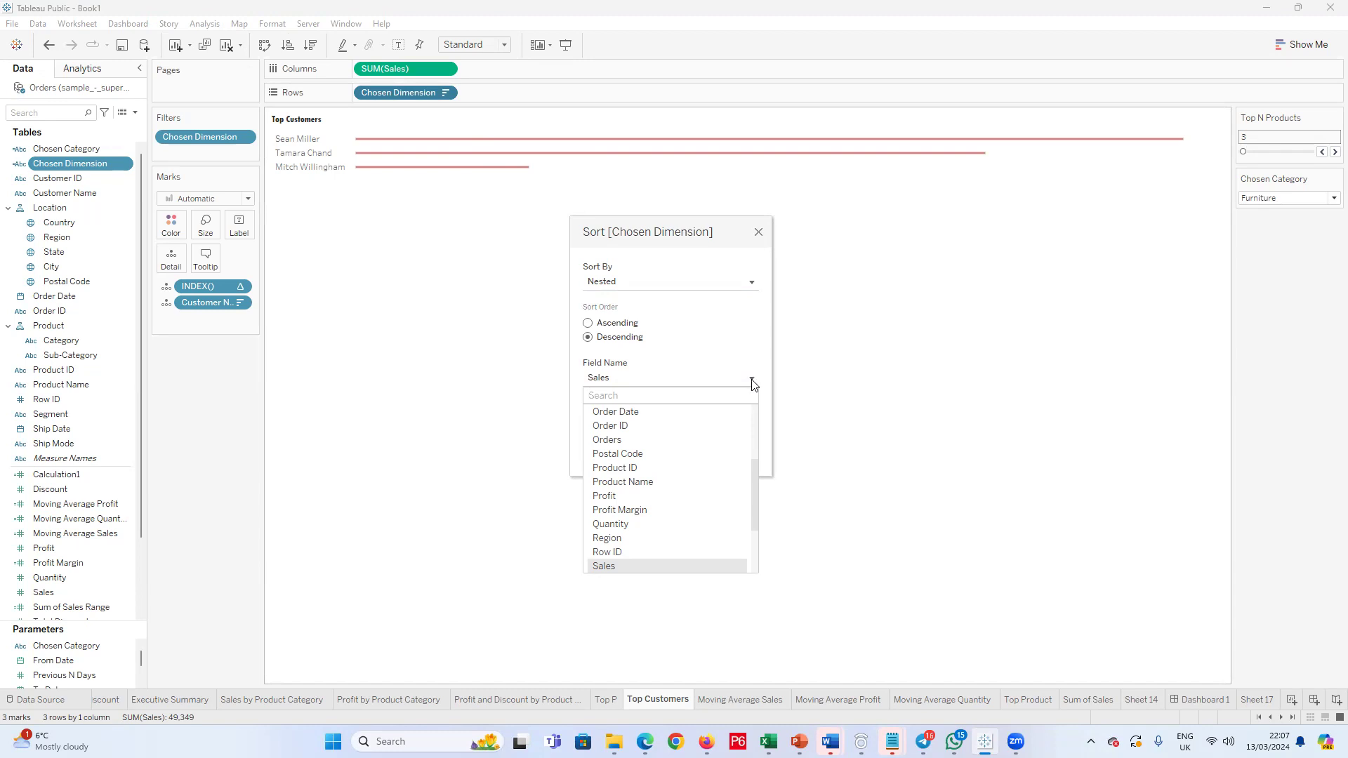
click(752, 384)
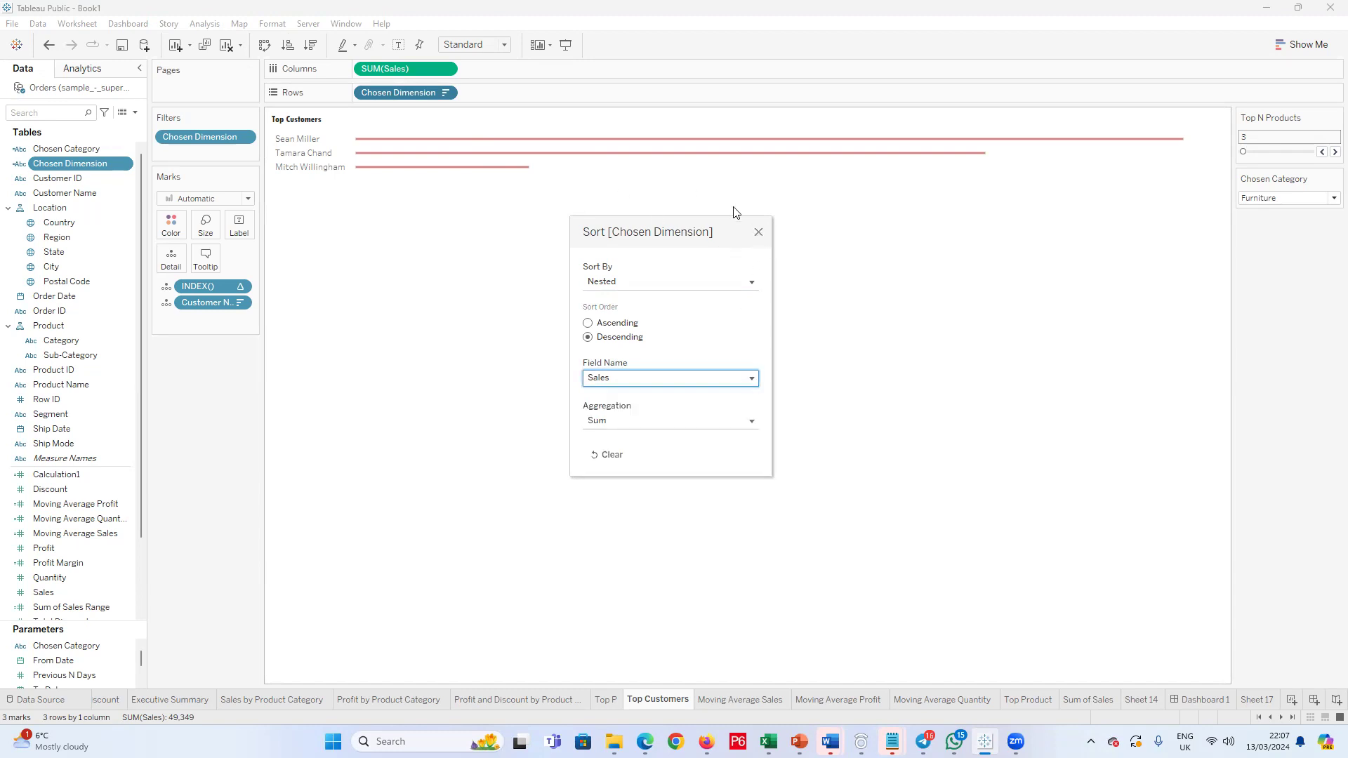
click(759, 234)
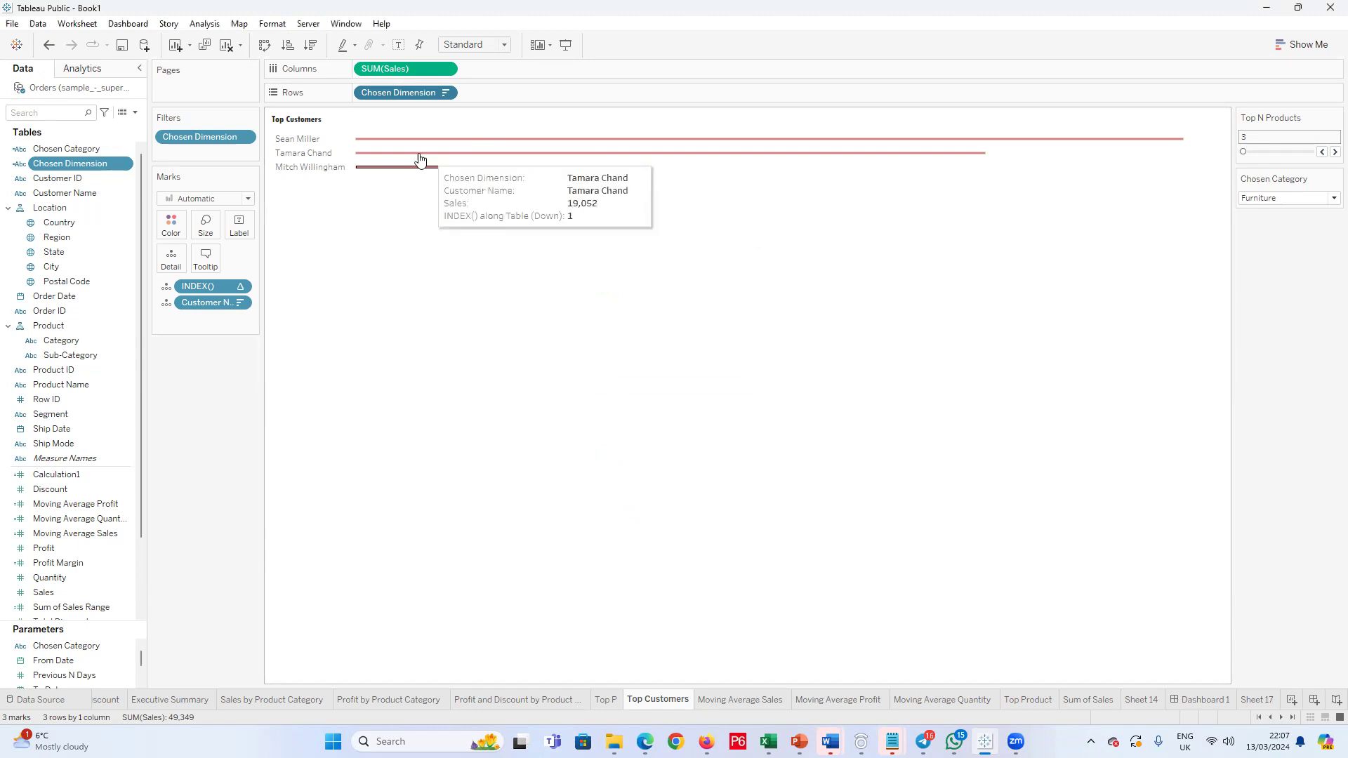
click(1313, 202)
click(1291, 221)
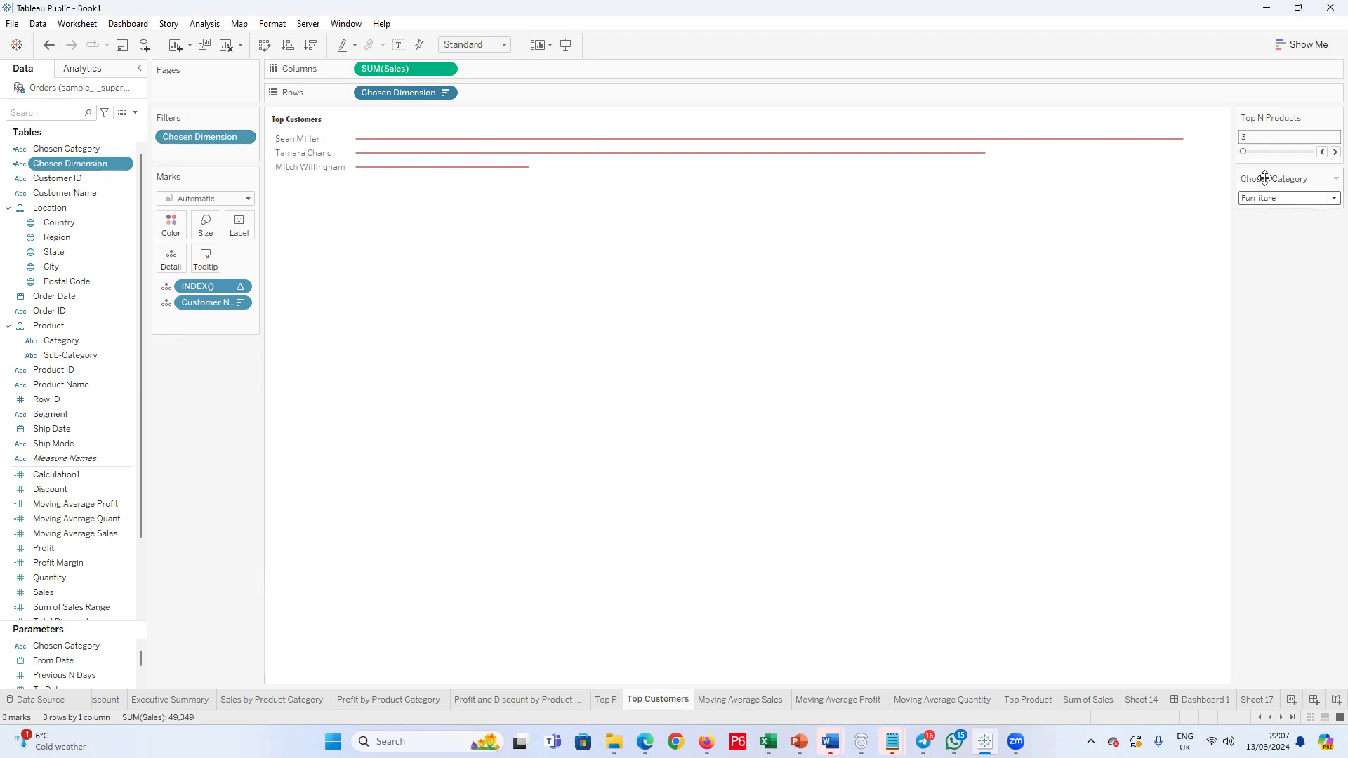
Step: Duplicate the Top Customers worksheet and remove all fields and filters except SUM(Sales) from the copy
right_click(674, 700)
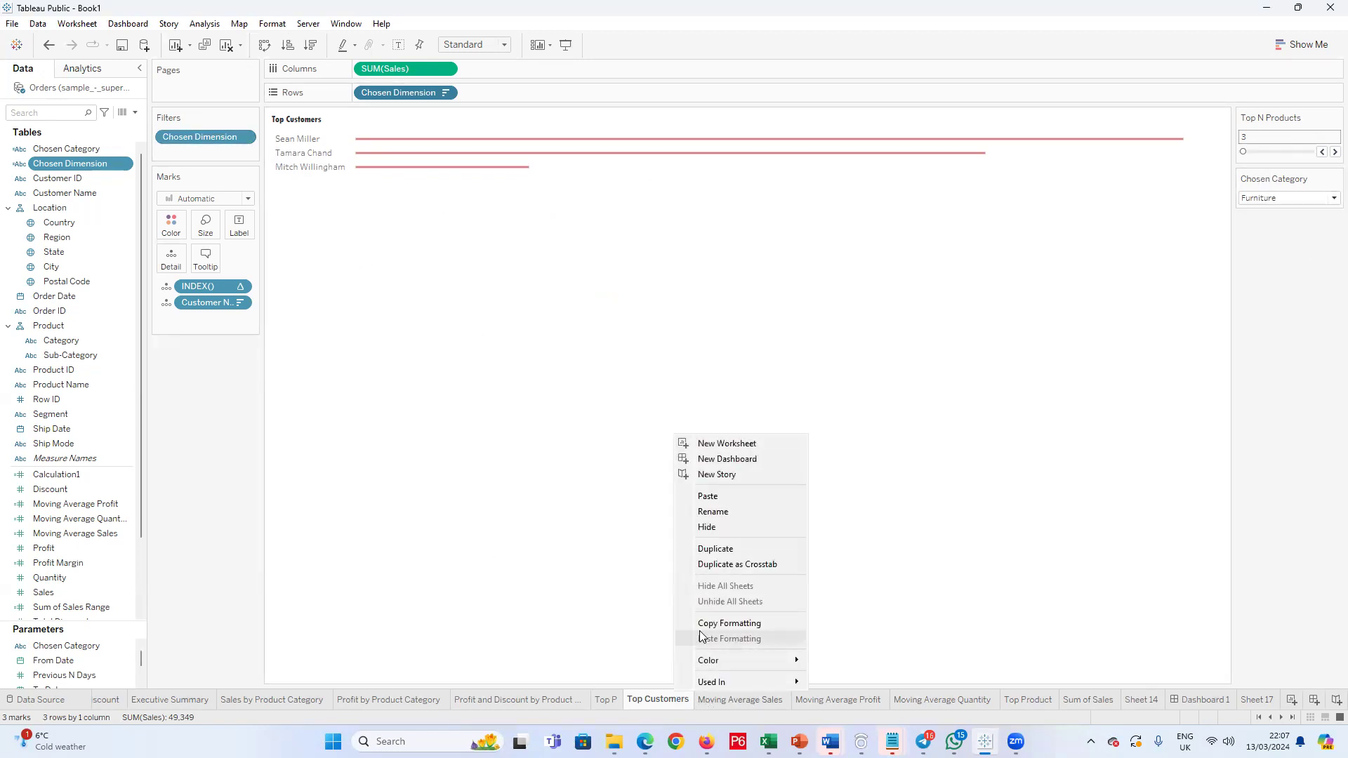
click(714, 548)
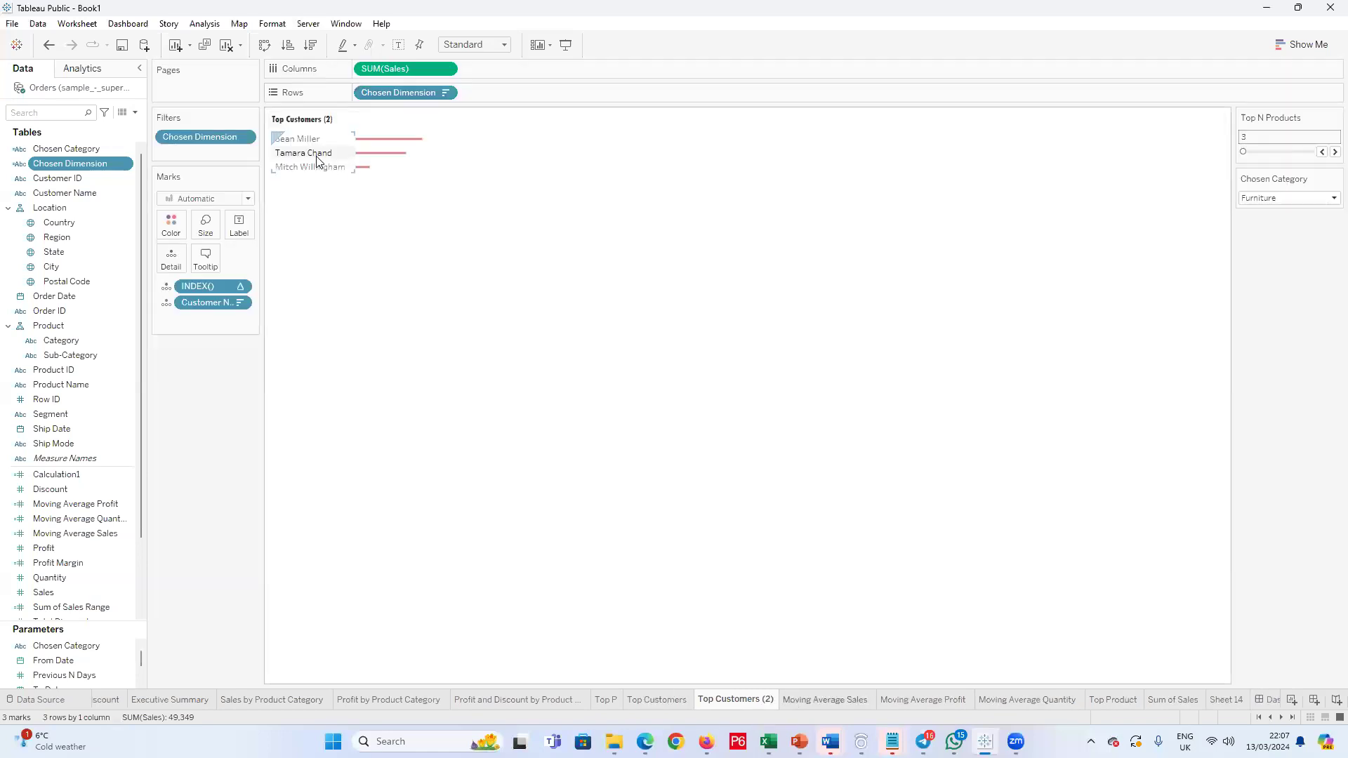
drag(404, 92, 184, 436)
drag(192, 284, 188, 380)
drag(205, 134, 188, 395)
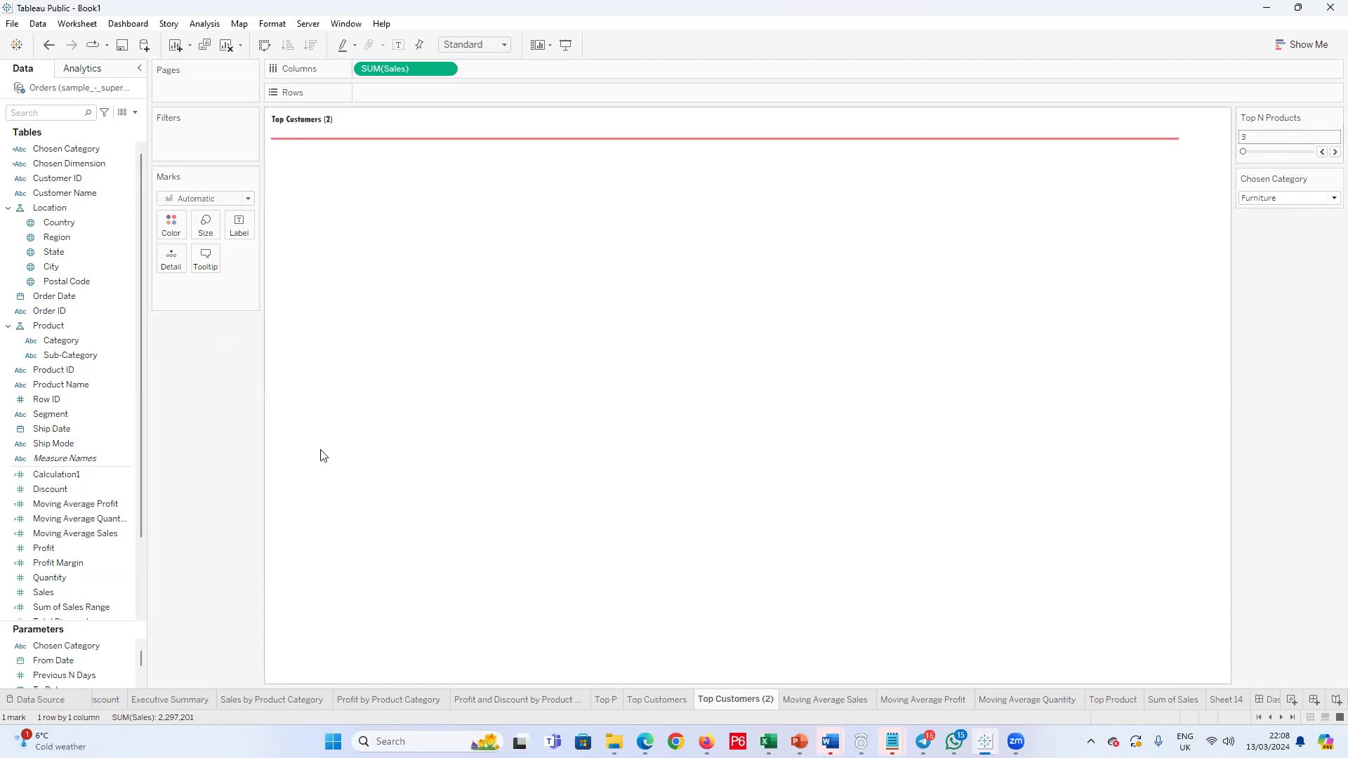
Step: Hide the Top N Products and Chosen Category parameter cards on the duplicated worksheet
click(1335, 118)
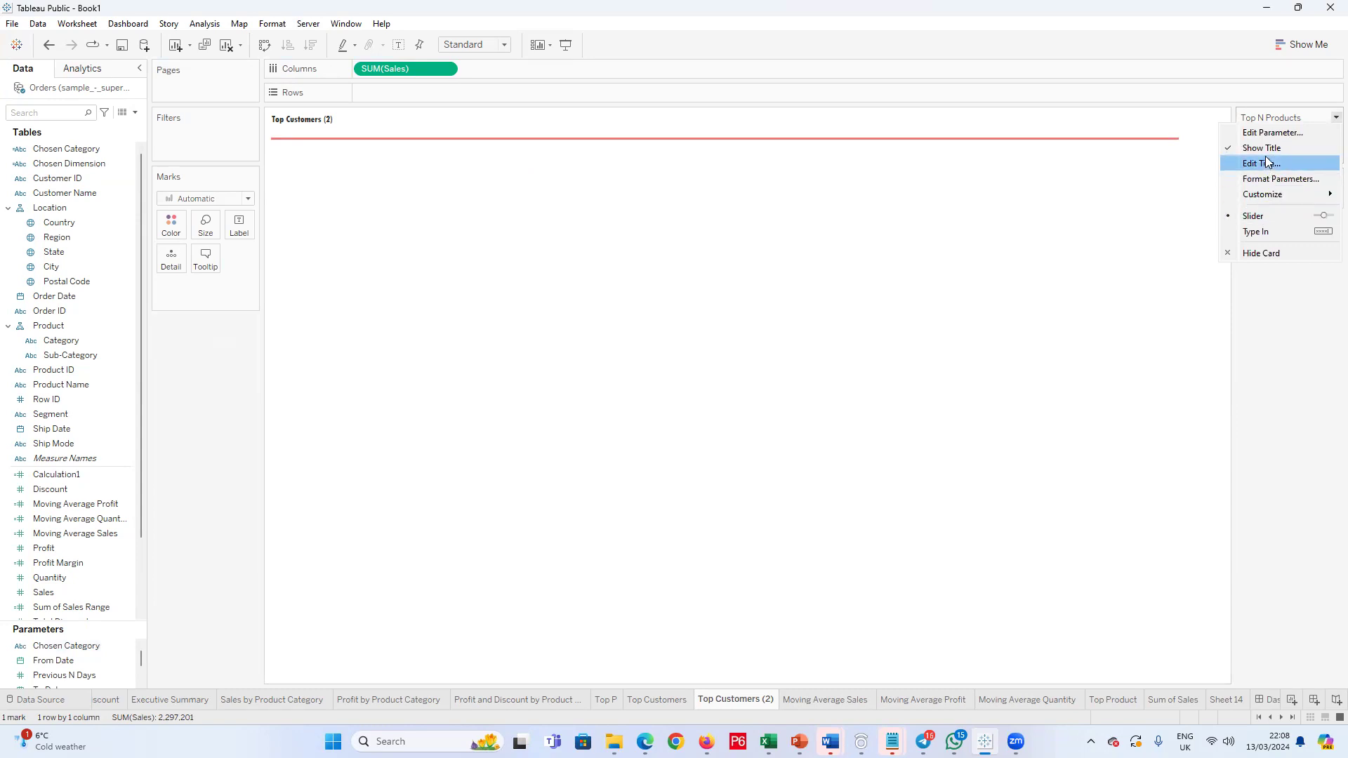
click(1253, 254)
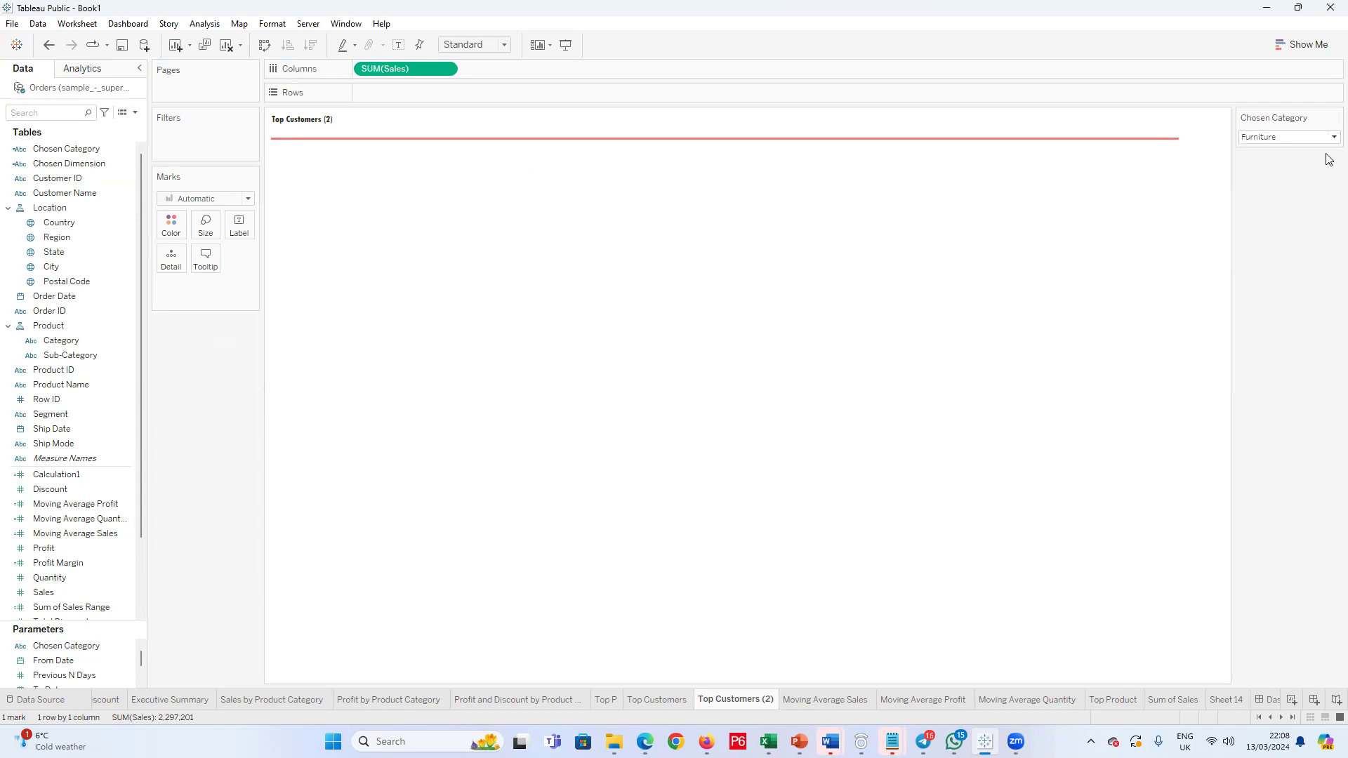
click(1335, 117)
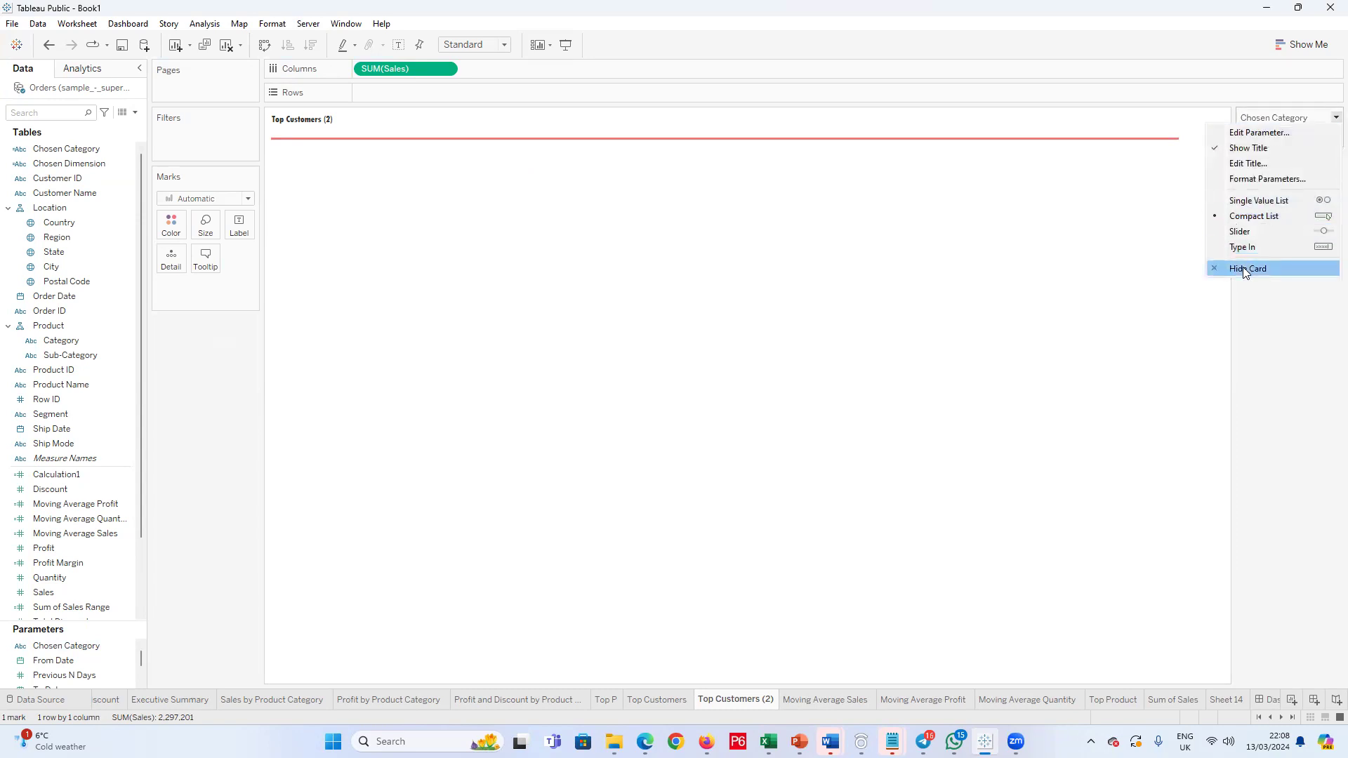
click(1246, 267)
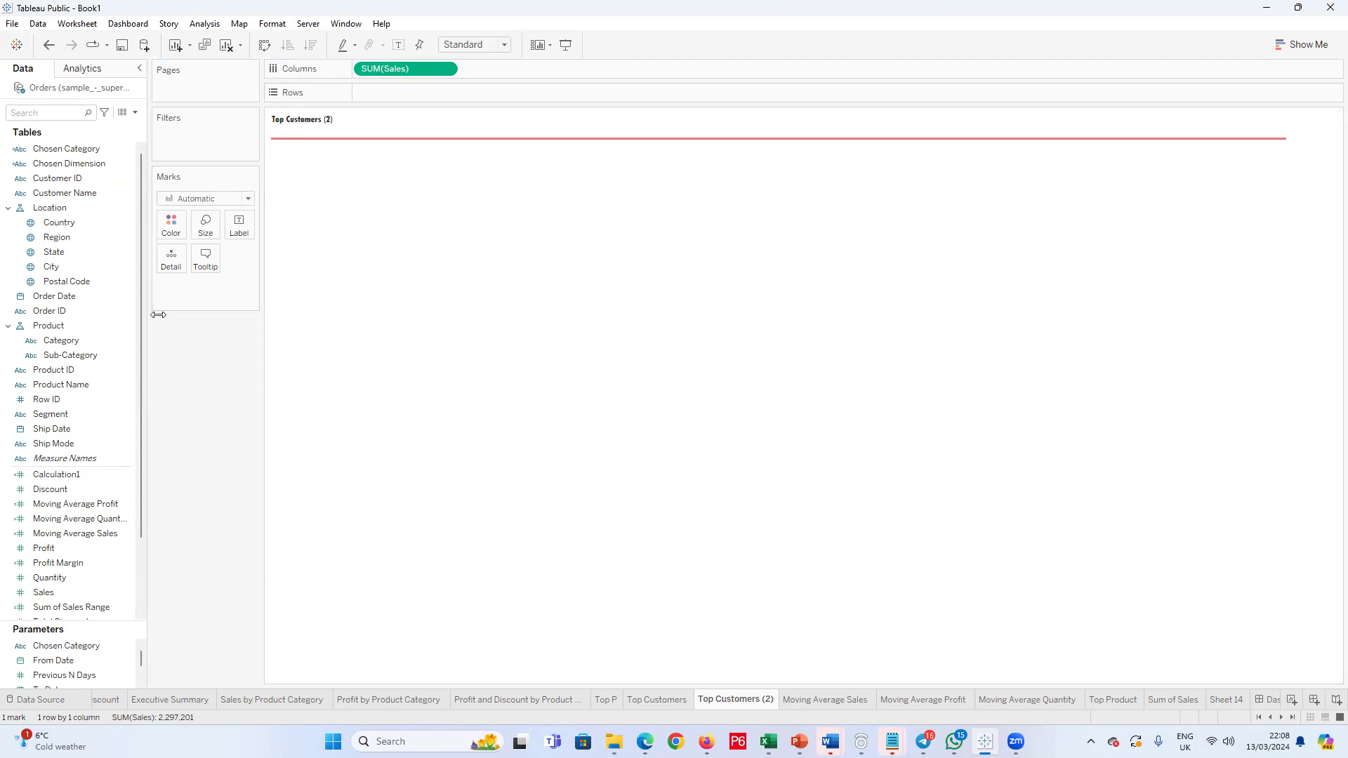
Step: Add Customer Name to the rows and sort the customers by sales in descending order
click(102, 358)
click(81, 377)
ctrl+click(81, 372)
click(82, 383)
drag(81, 194, 410, 91)
click(309, 44)
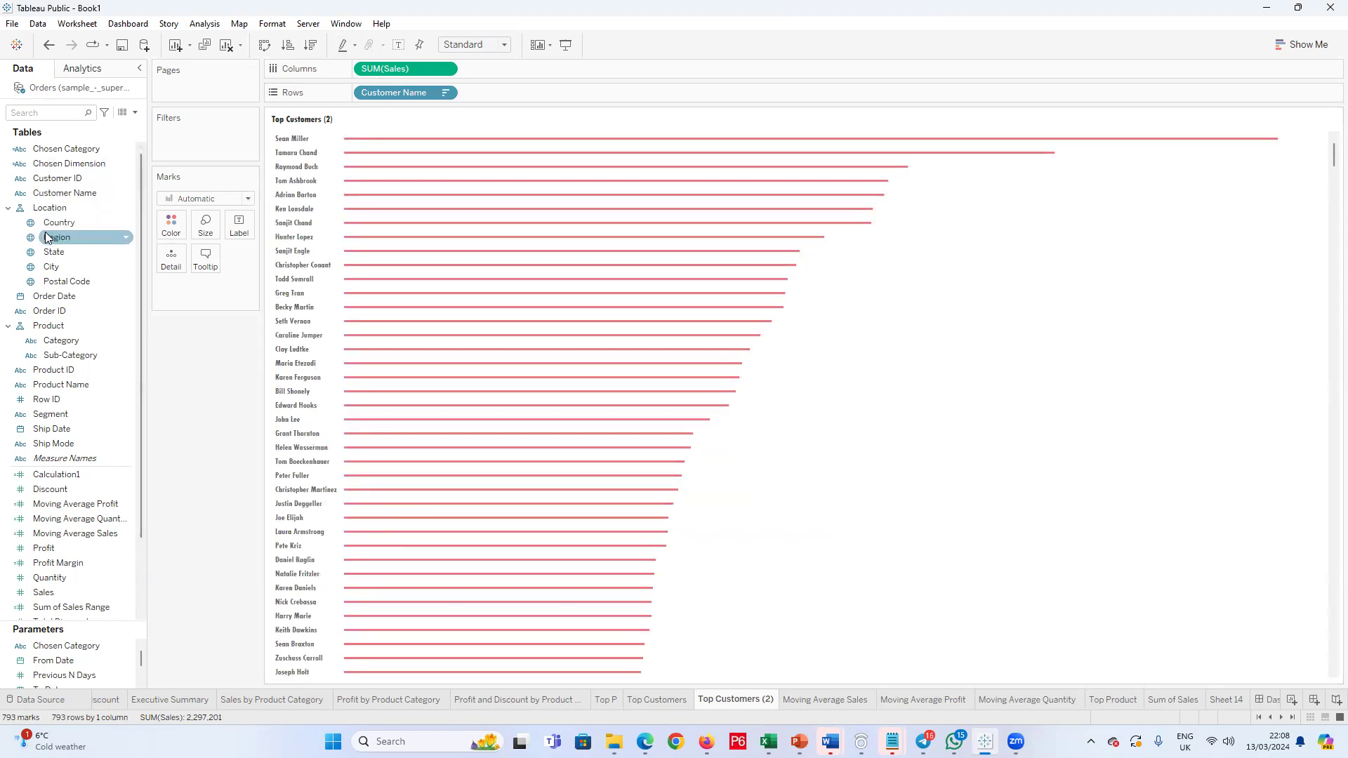
Step: Add a Category filter without selecting any values and show its filter control beside the chart
drag(54, 340, 211, 135)
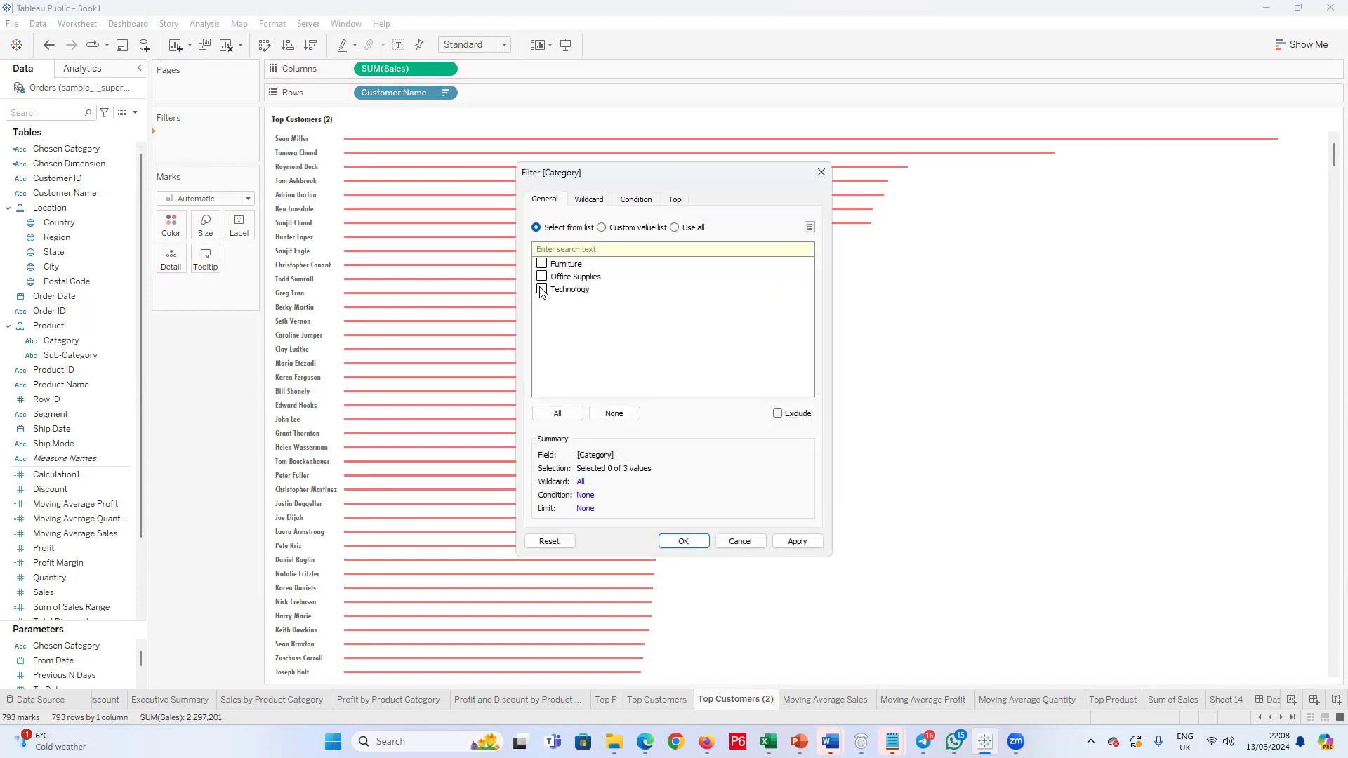
click(683, 540)
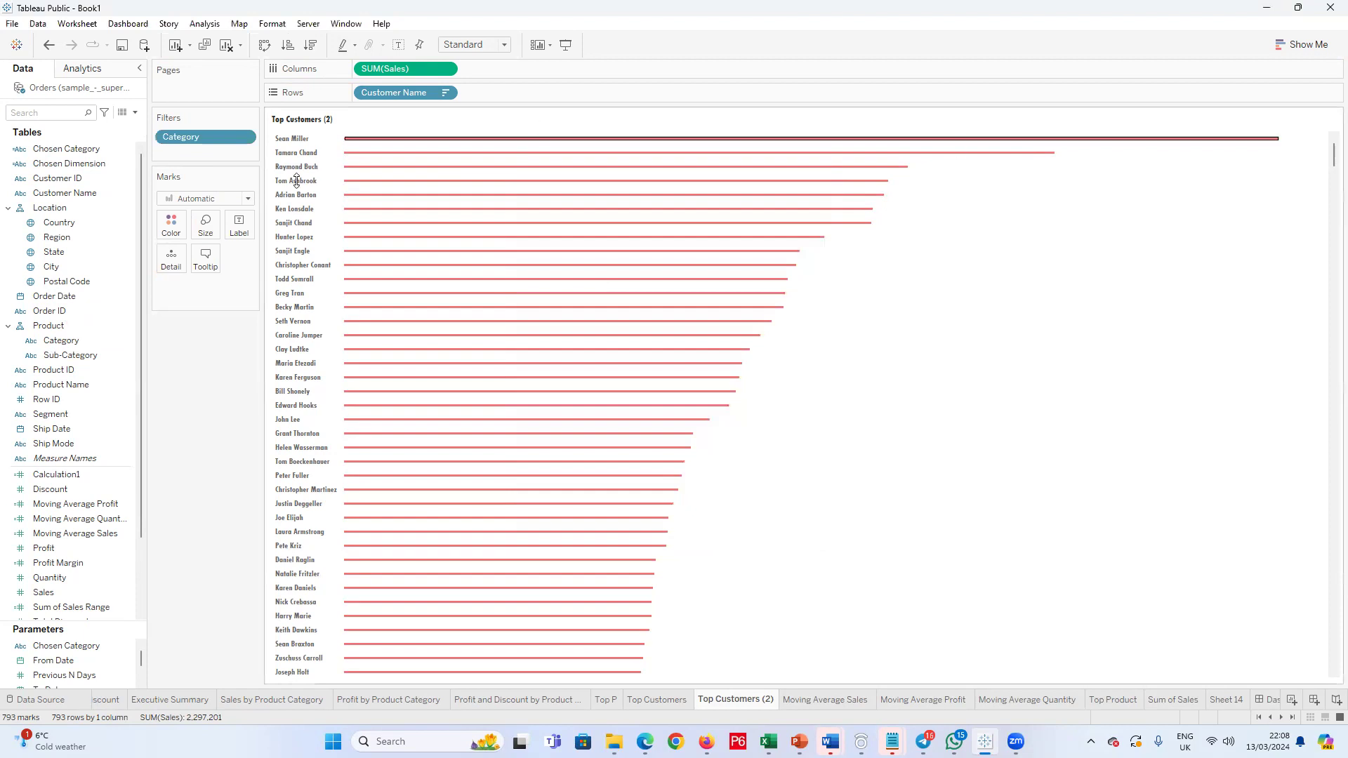
right_click(184, 139)
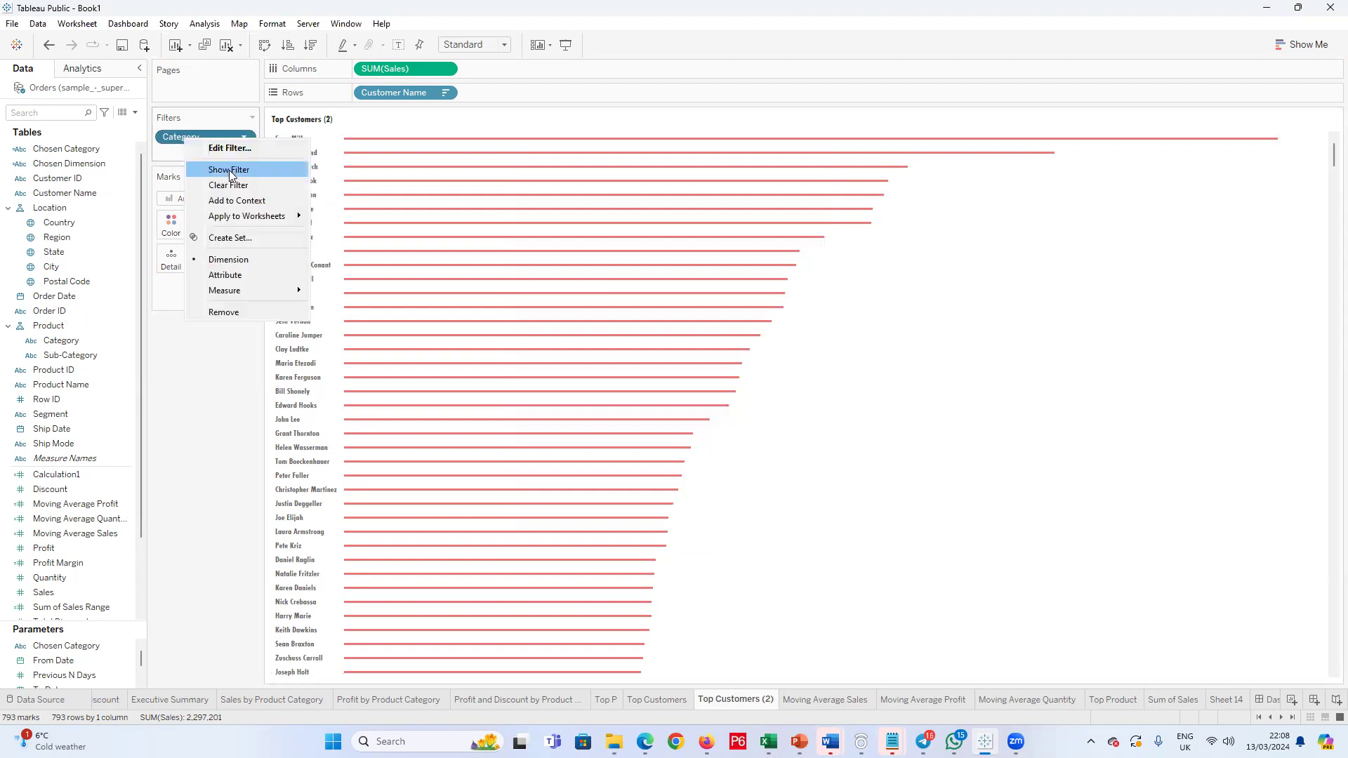
click(229, 168)
Step: Check how the customer ranking responds when Category is filtered to Furniture, Office Supplies and Technology one at a time
click(1246, 137)
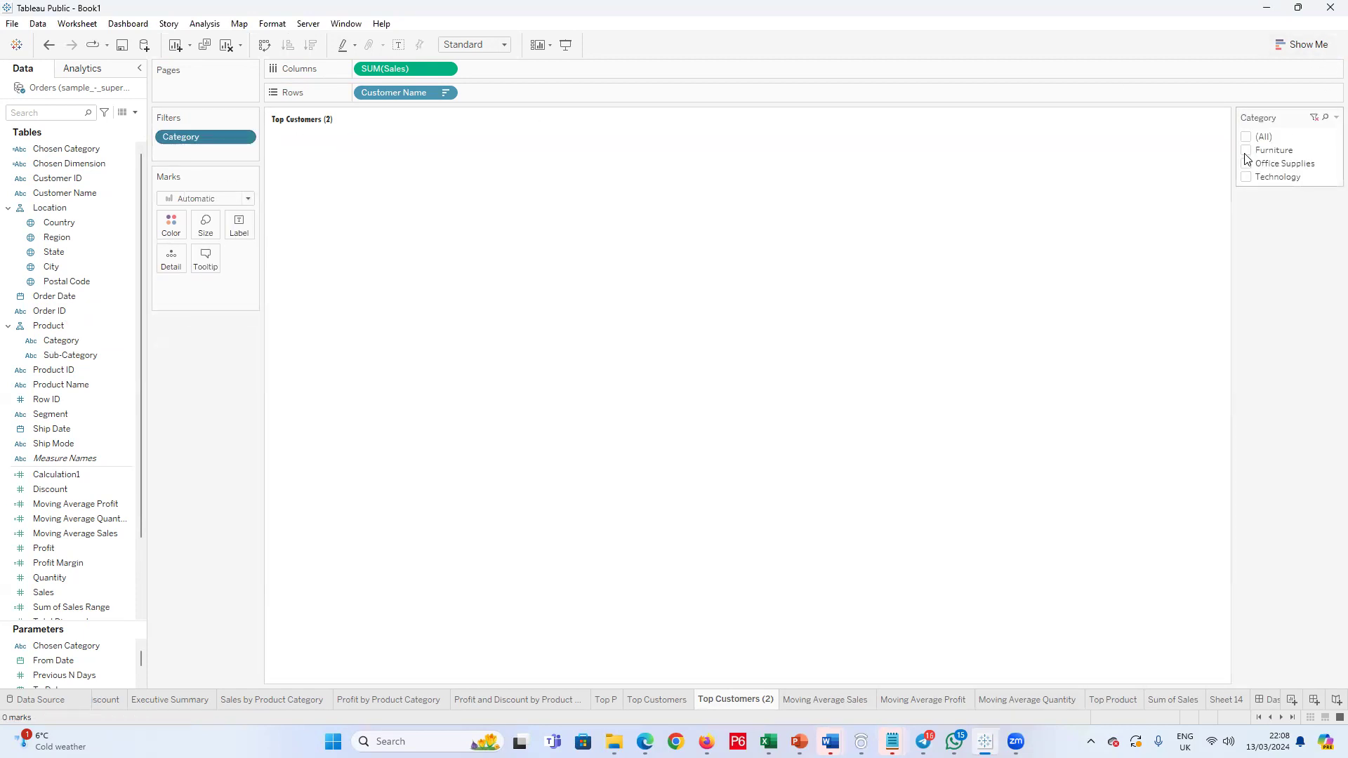
click(1247, 151)
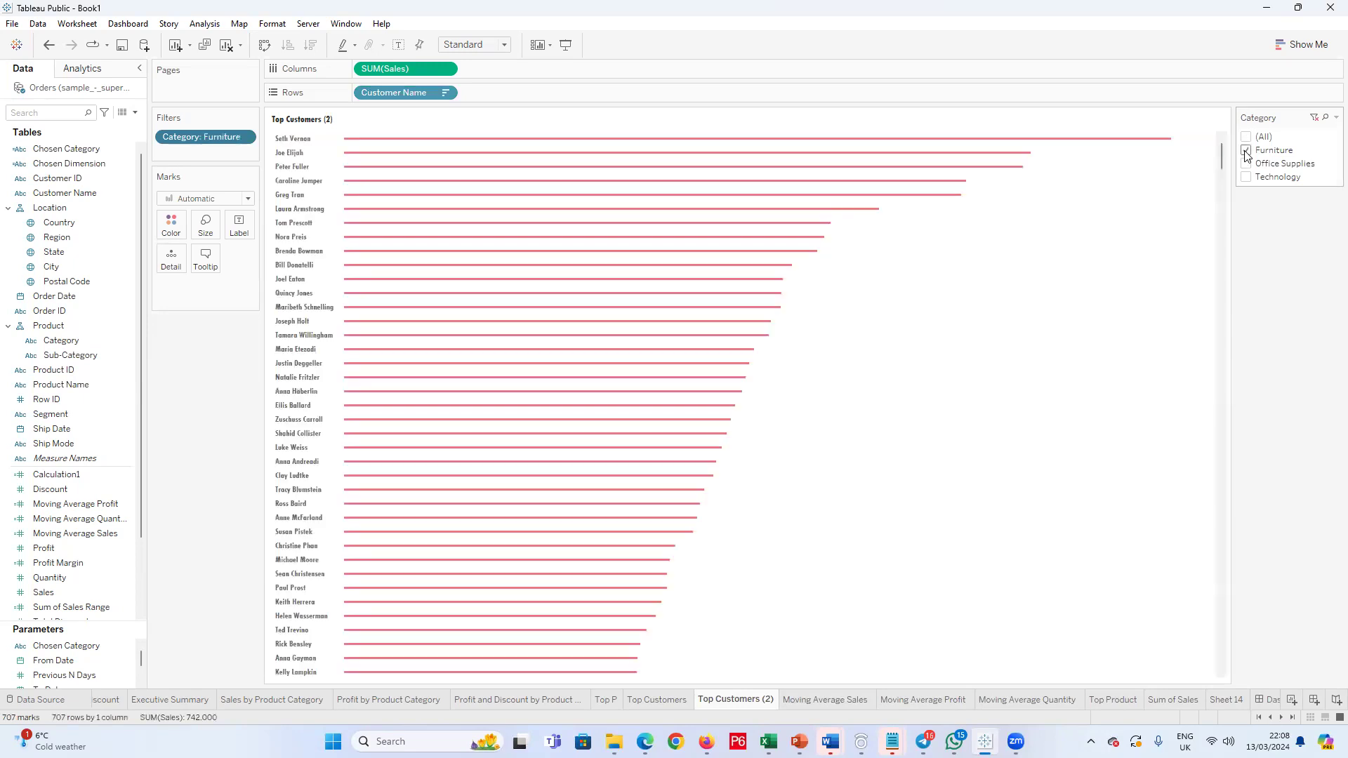
click(1247, 165)
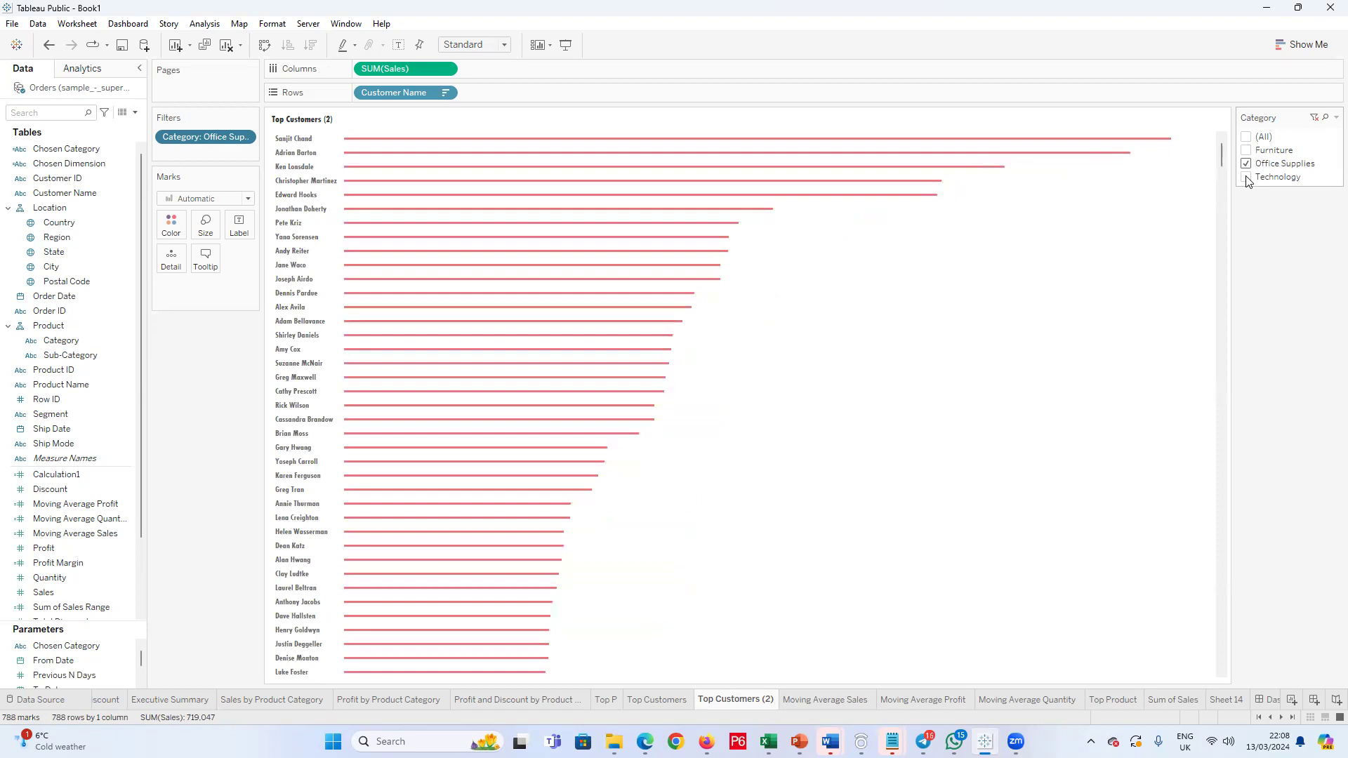
click(1246, 179)
click(1246, 163)
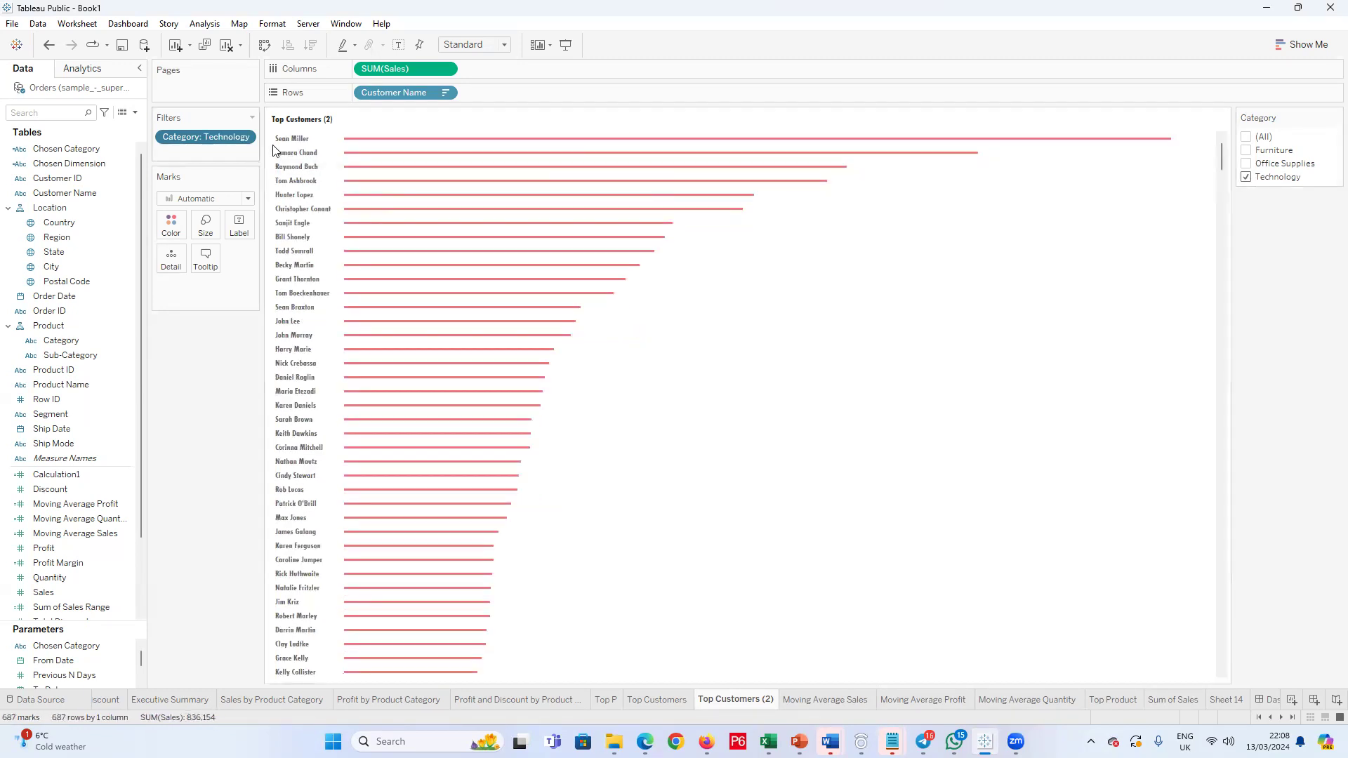
click(1246, 163)
click(1247, 178)
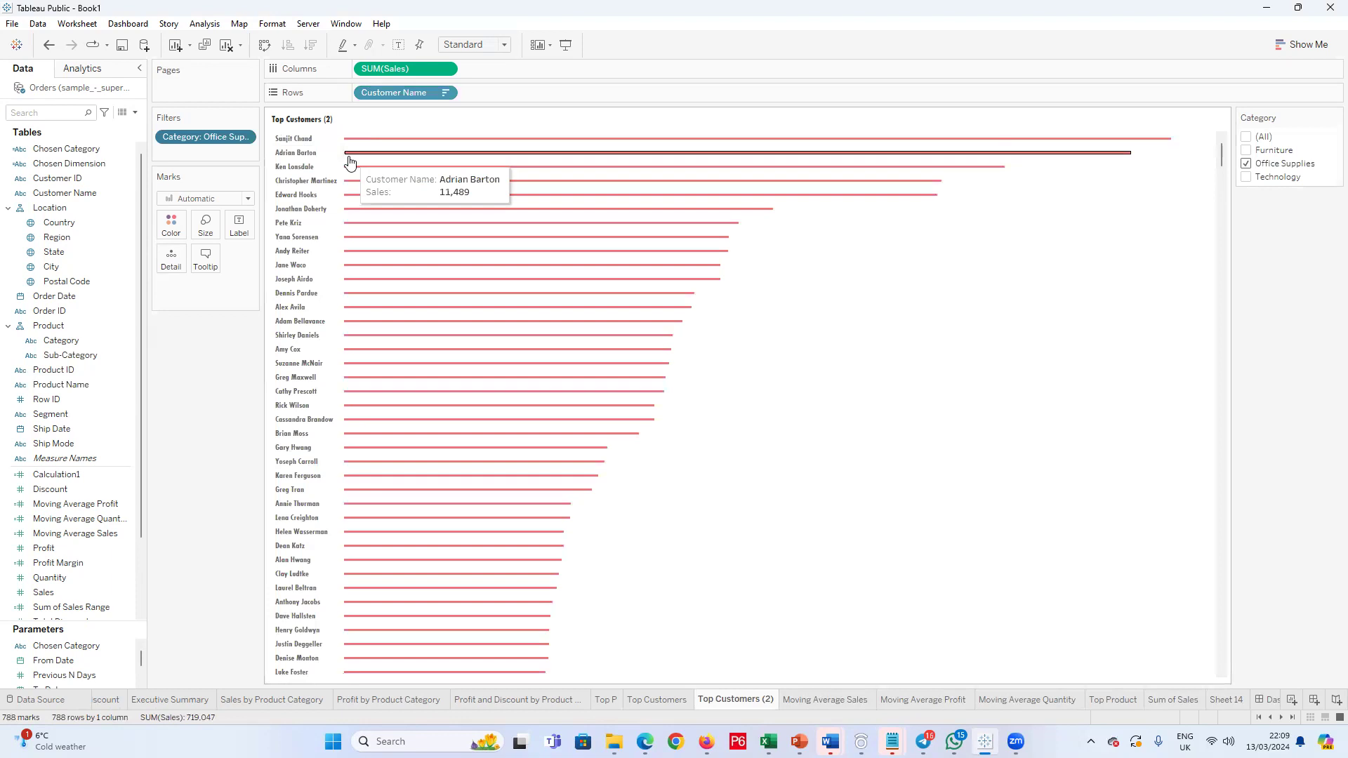
click(1246, 163)
click(1246, 150)
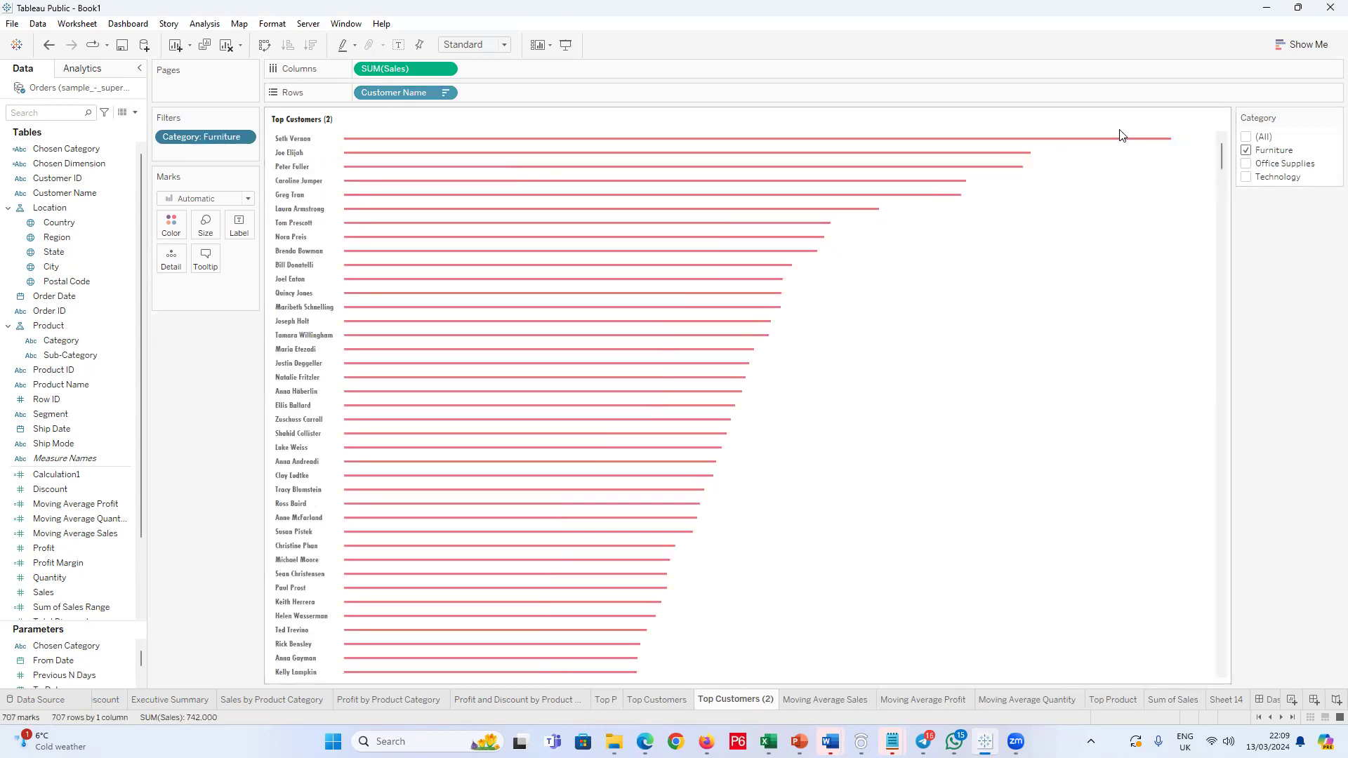
Step: Clear the Category filter selection, change its control to a single-value dropdown and select Furniture
click(1314, 117)
click(1336, 117)
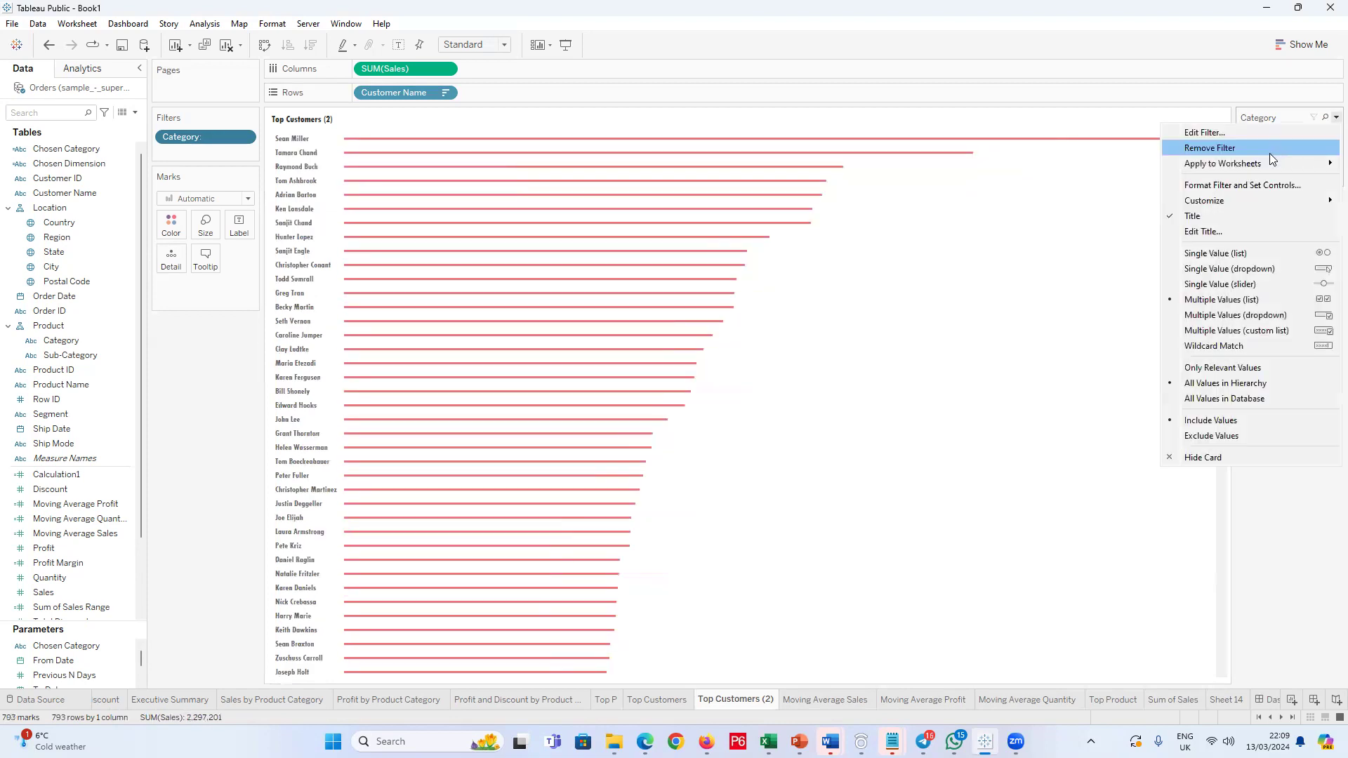
click(1228, 268)
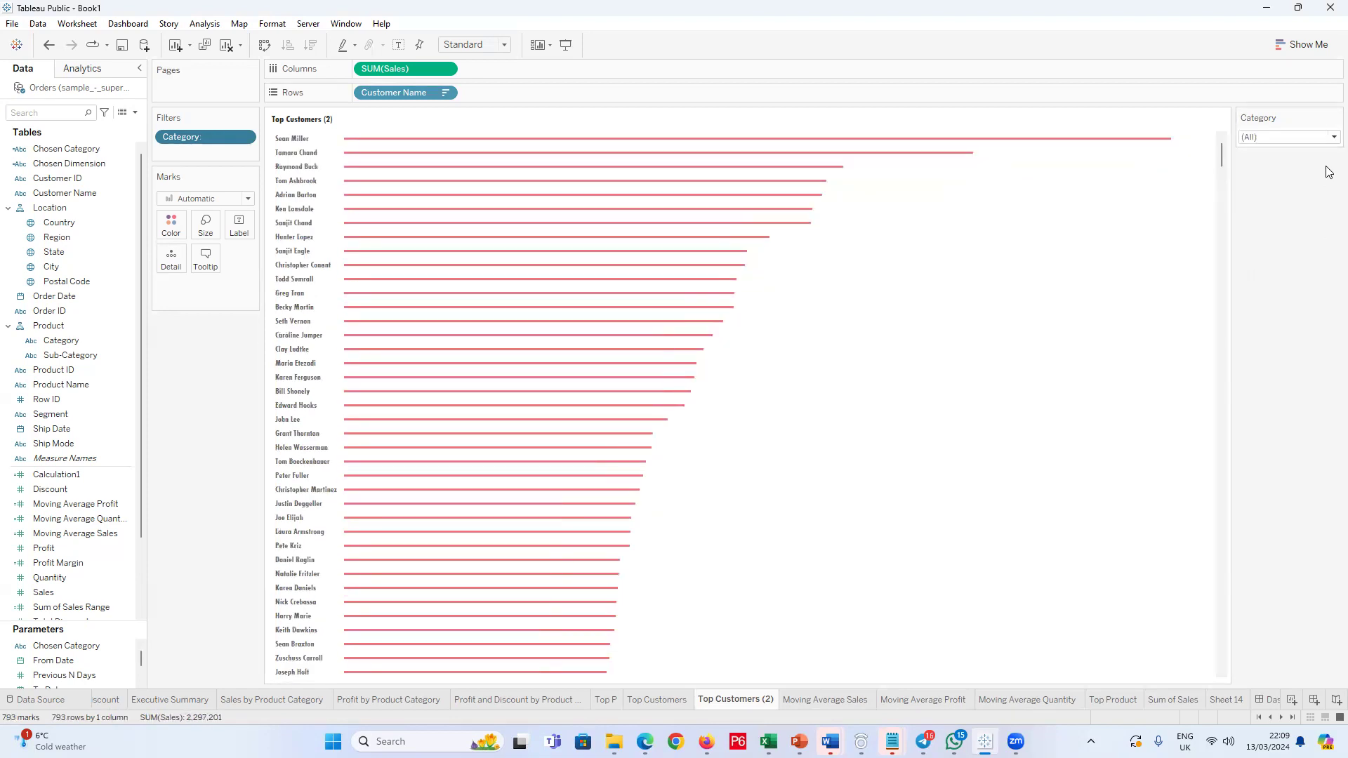
click(1292, 137)
click(1277, 167)
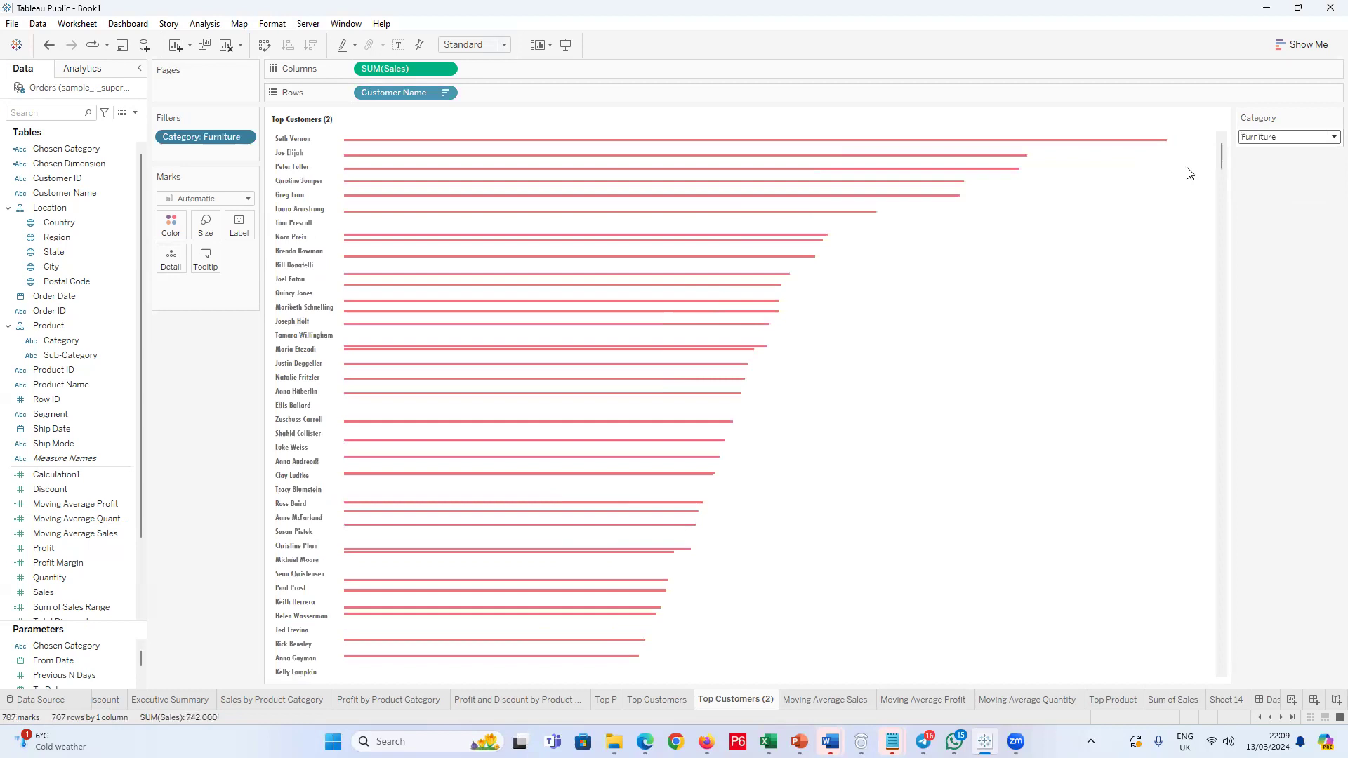
Step: Compare the Top Customers chart for Furniture with the Top Customers (2) copy, and view the Top P worksheet
click(678, 697)
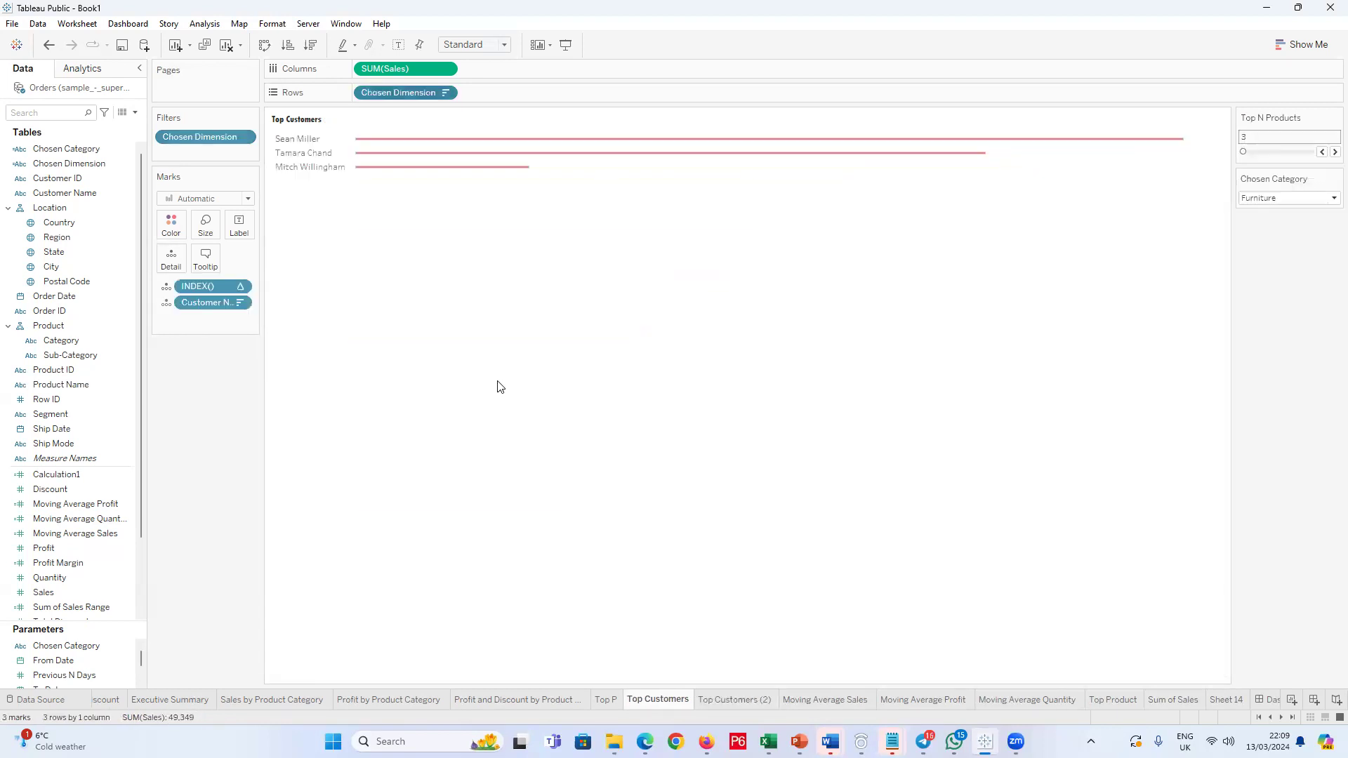
click(1299, 199)
click(1283, 225)
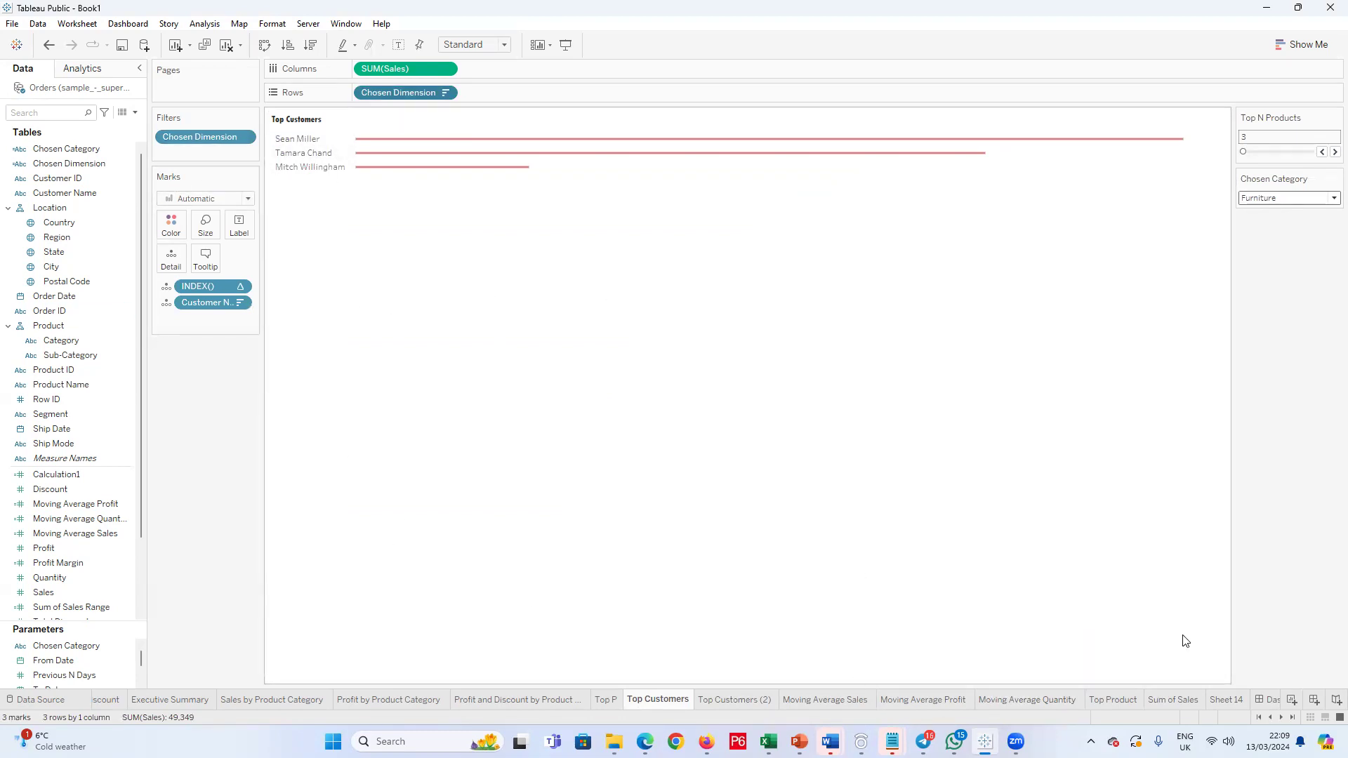
click(709, 698)
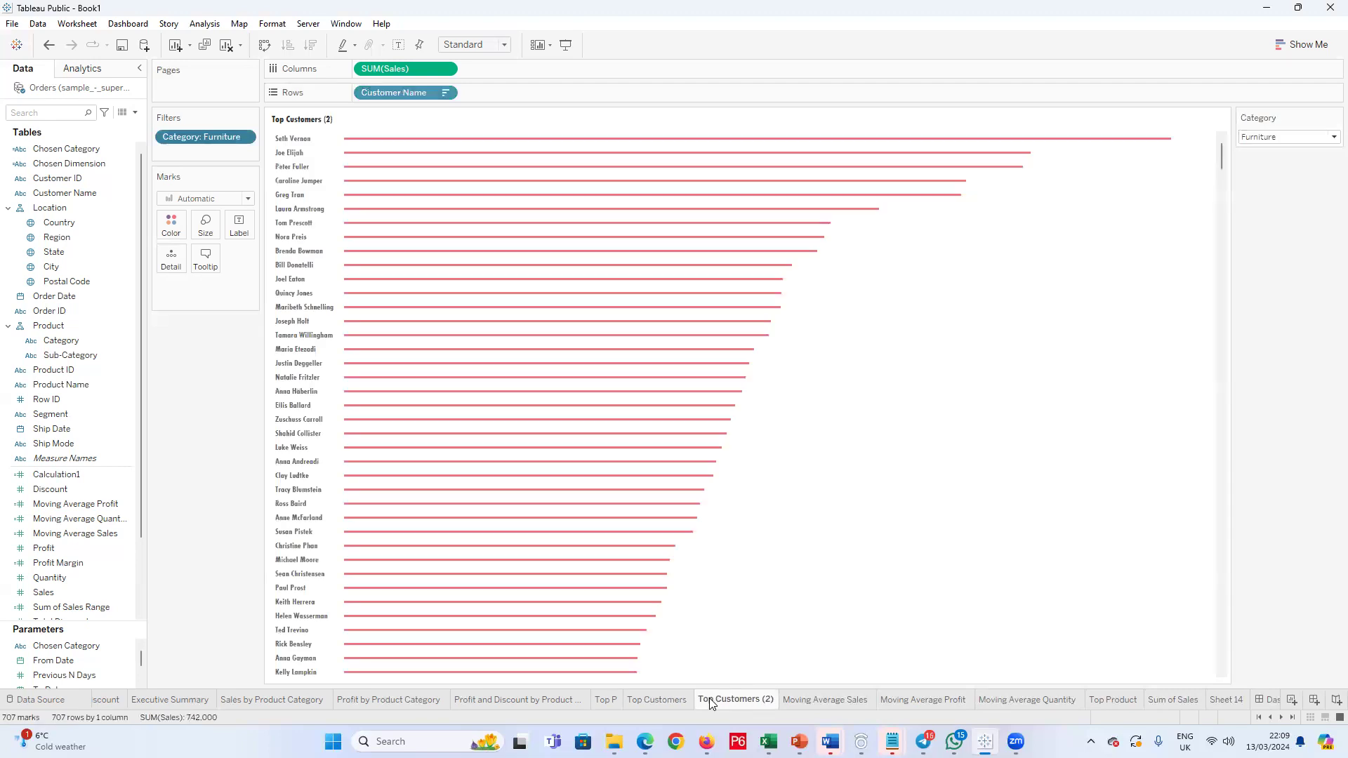
click(676, 700)
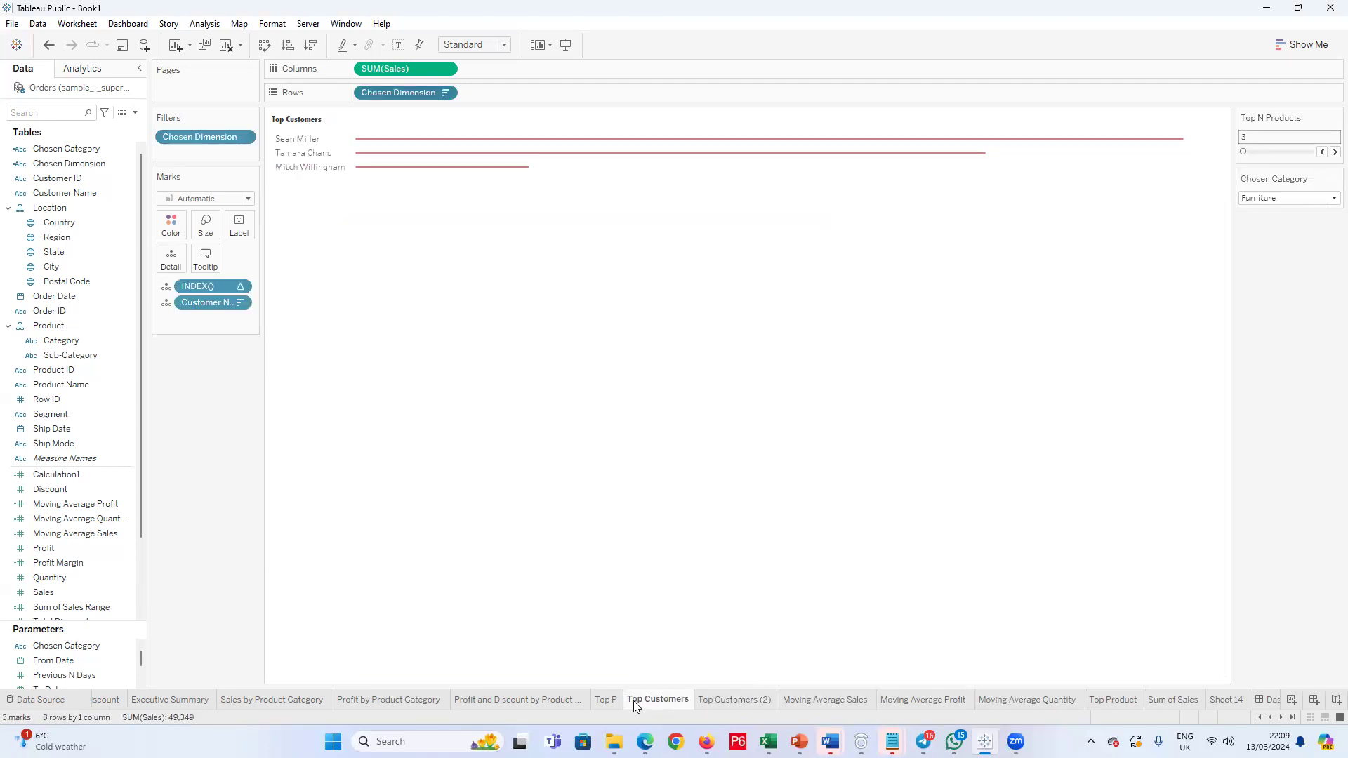
click(595, 700)
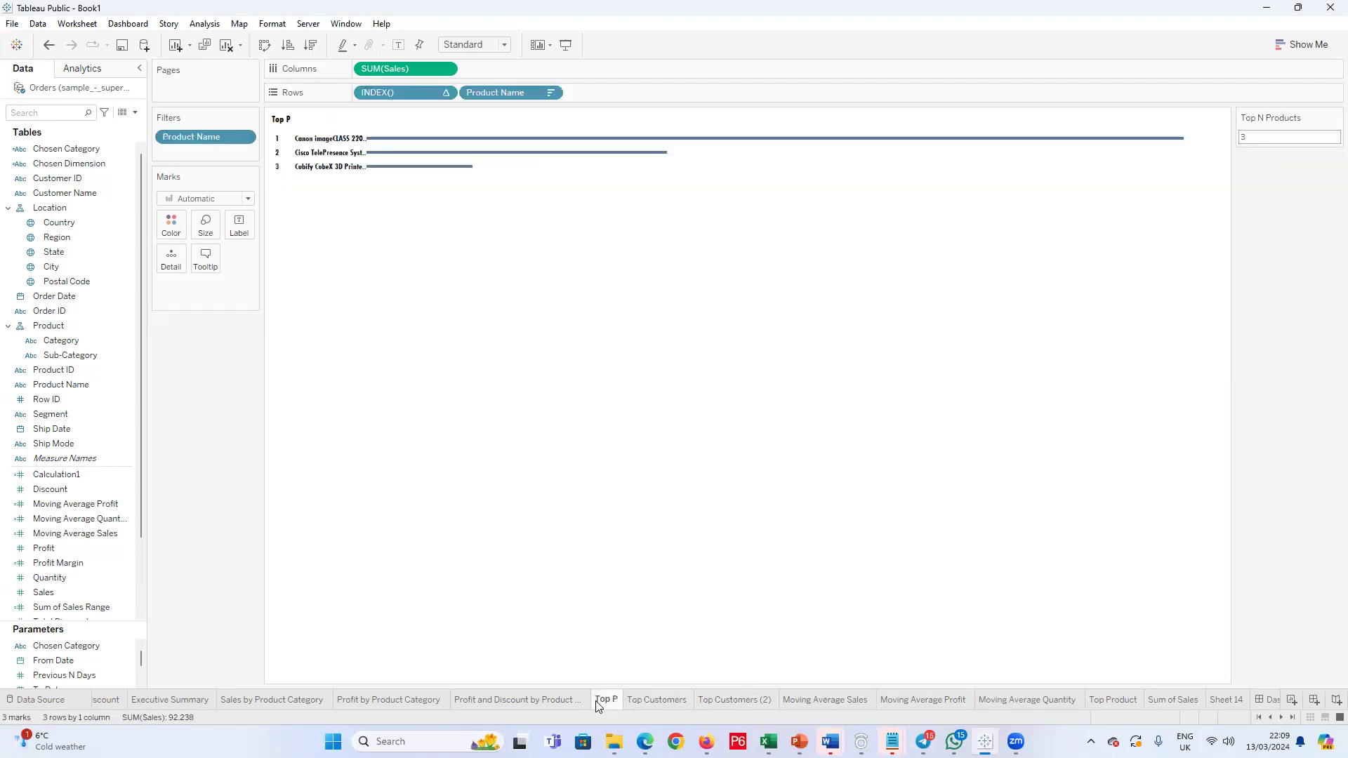
Step: Duplicate the Top Product worksheet
click(1117, 700)
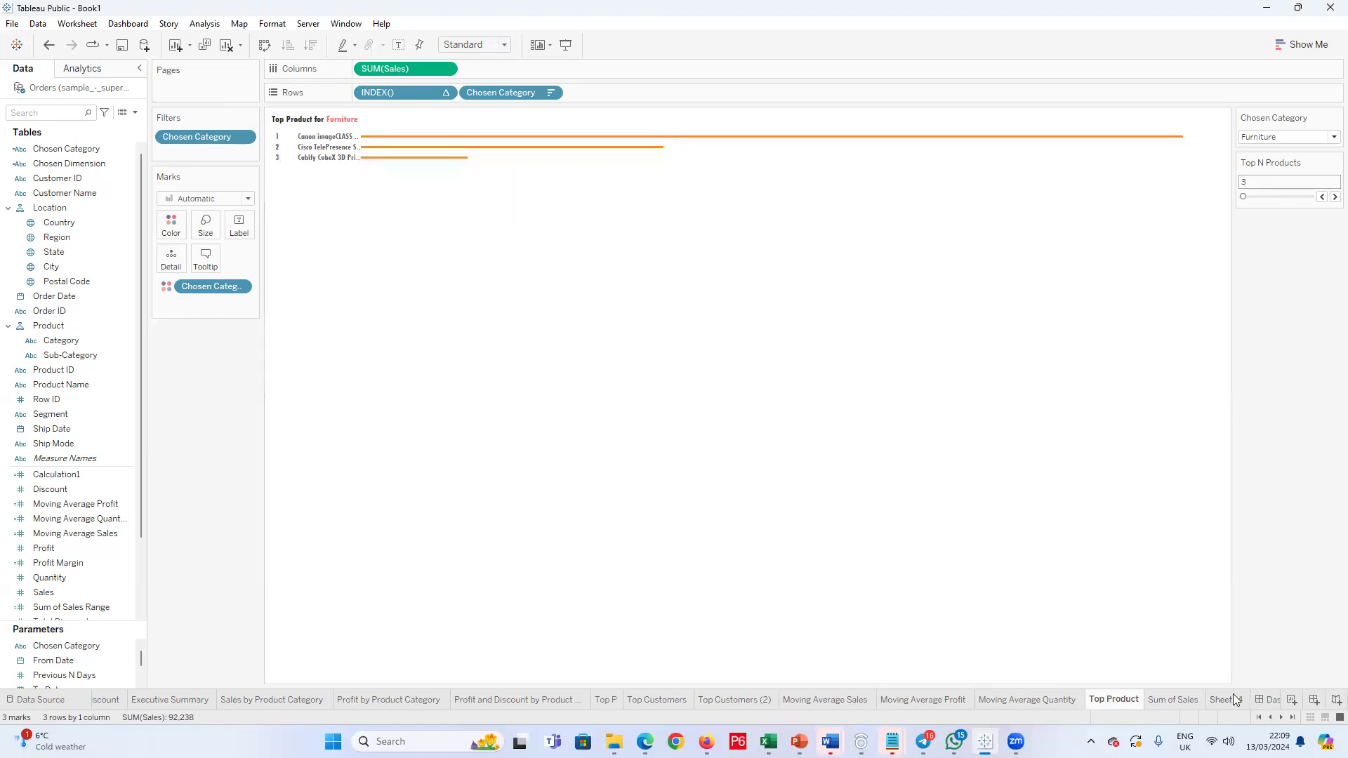
right_click(1118, 703)
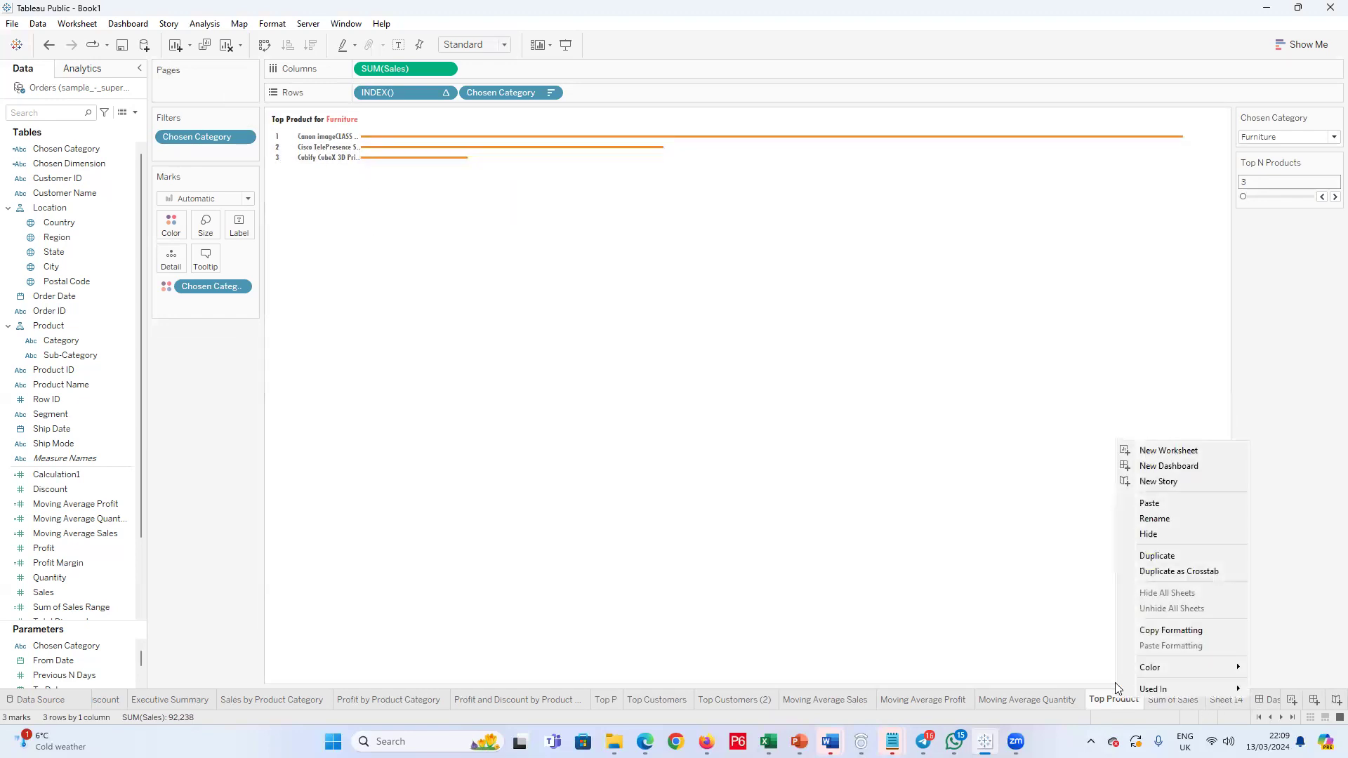
click(1156, 556)
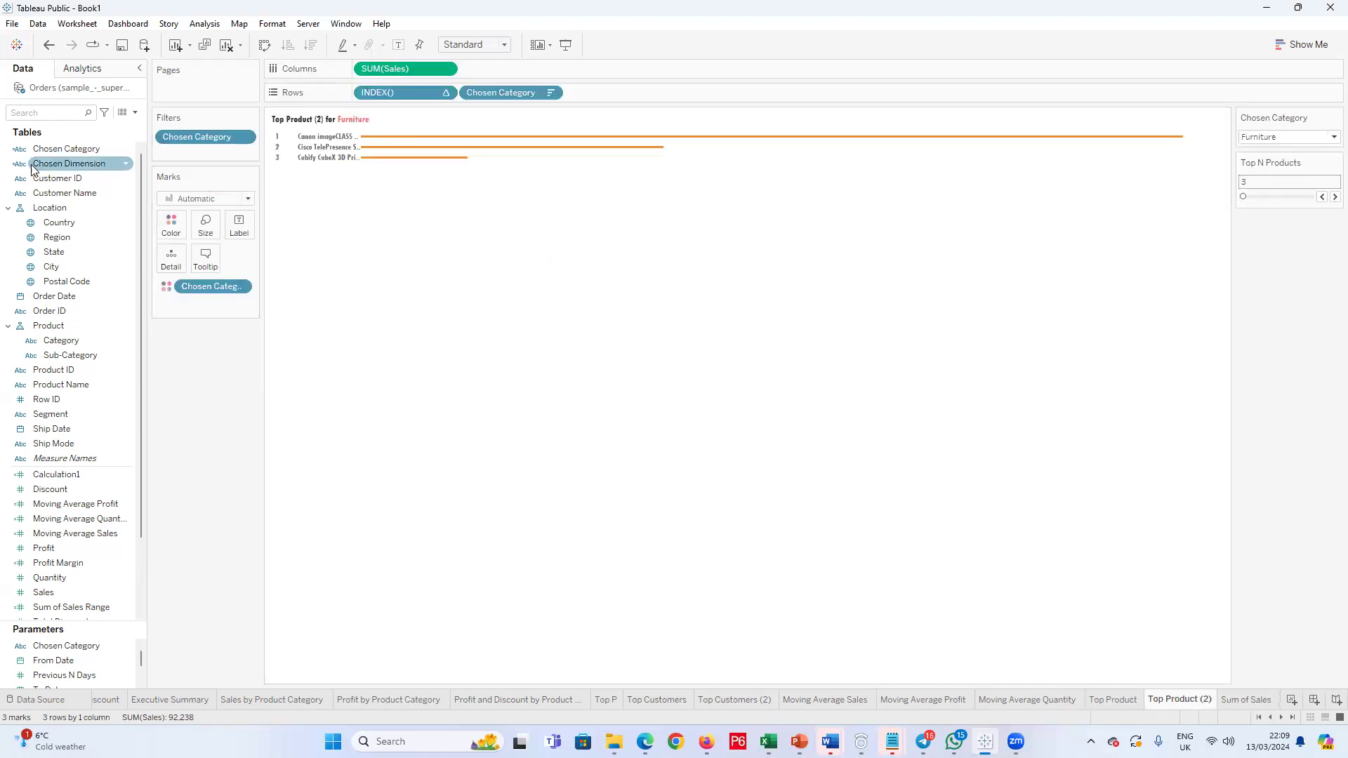
Step: Duplicate the Chosen Category calculated field and replace the original with the copy on Rows beside INDEX()
right_click(70, 148)
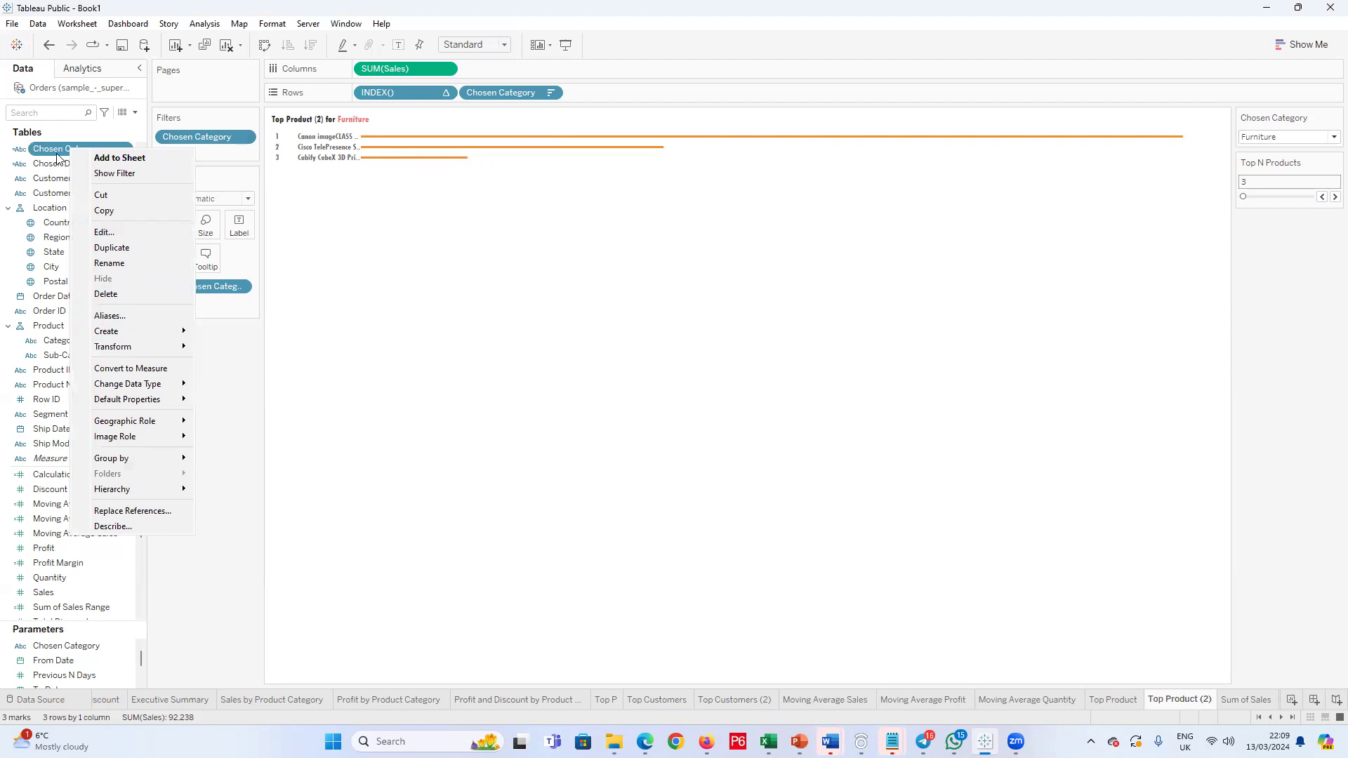
click(121, 250)
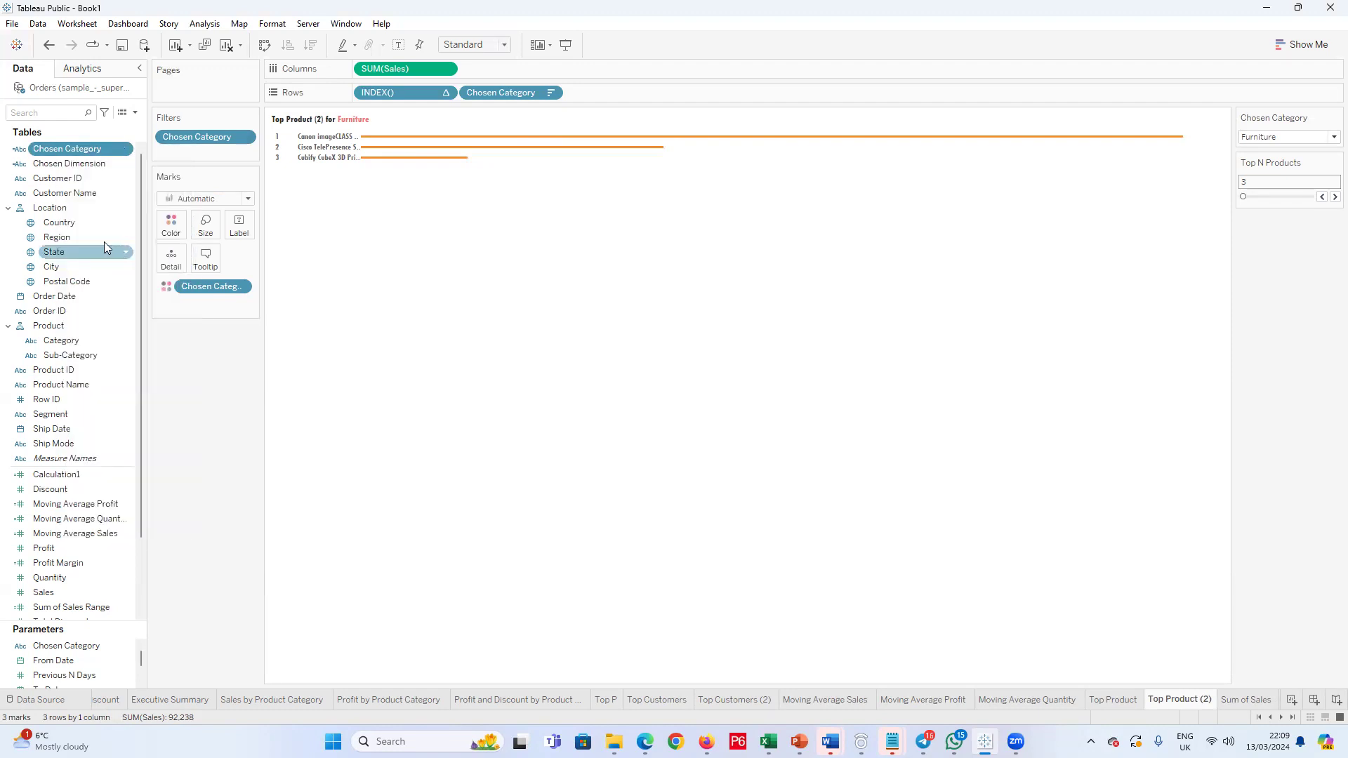
right_click(90, 160)
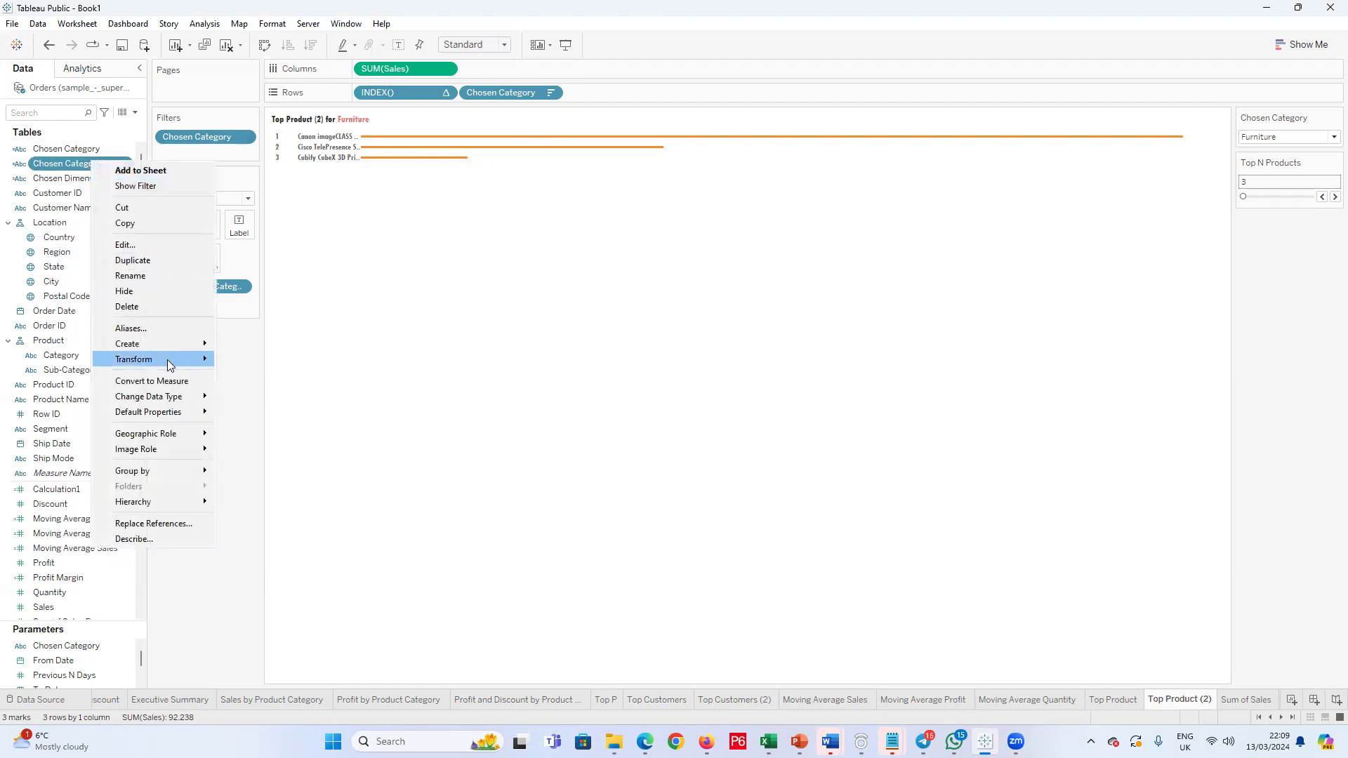
drag(77, 163, 483, 94)
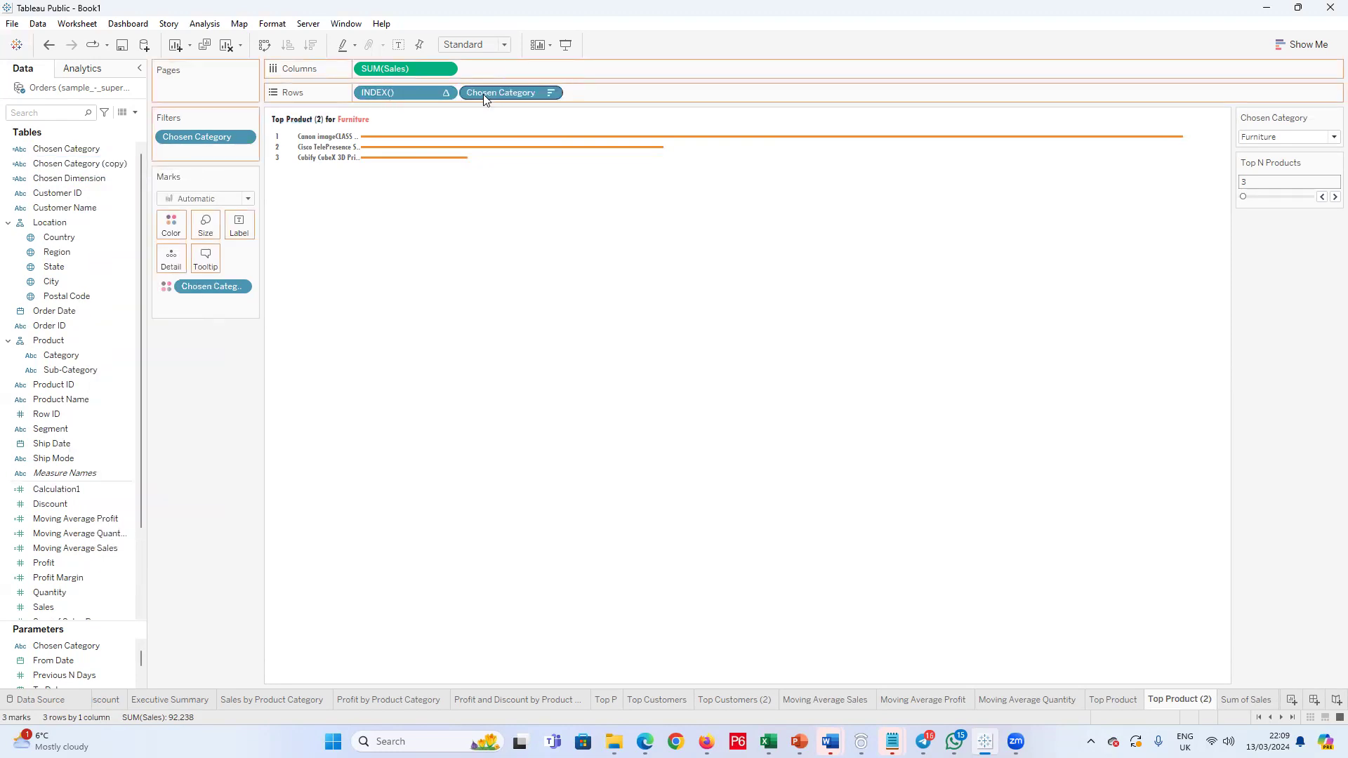
Step: Edit the Chosen Category (copy) formula so the Furniture and Office Supplies cases return [Customer Name]
right_click(70, 165)
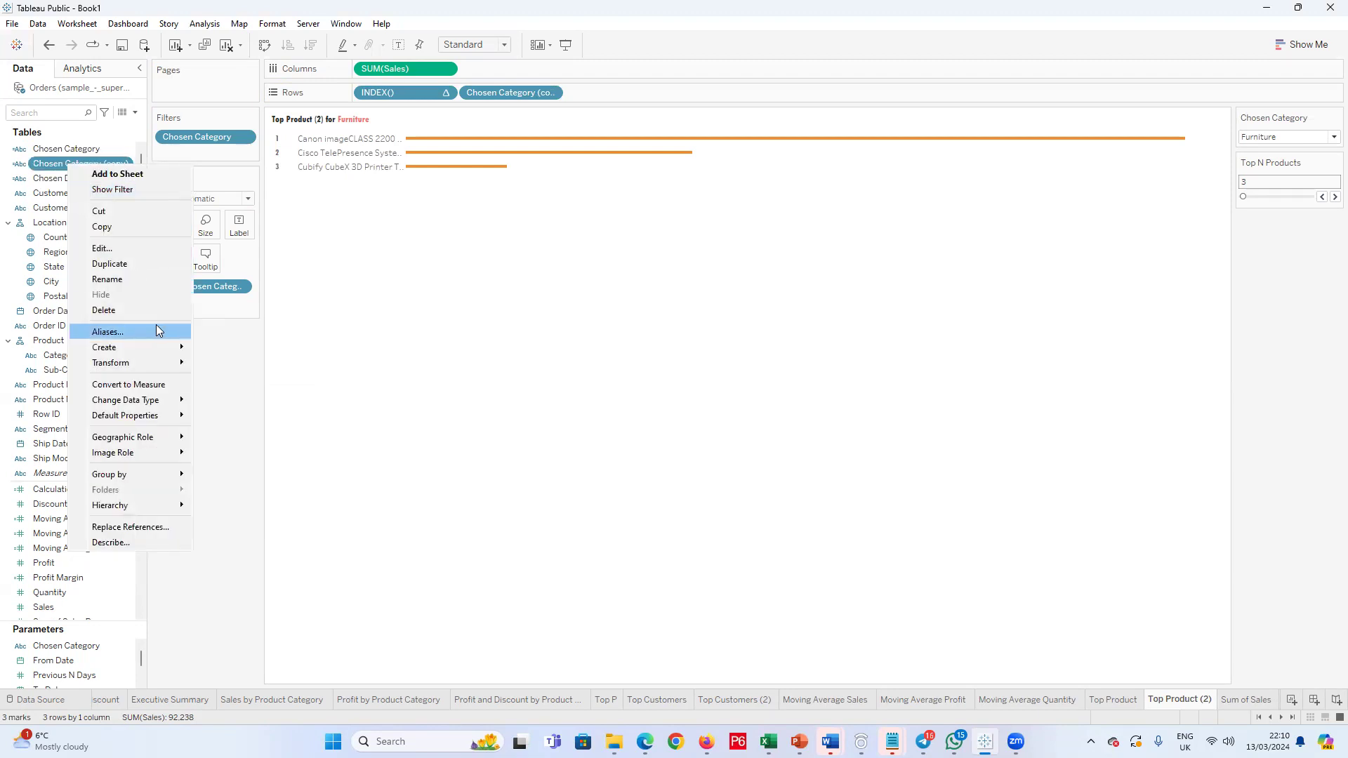
click(154, 251)
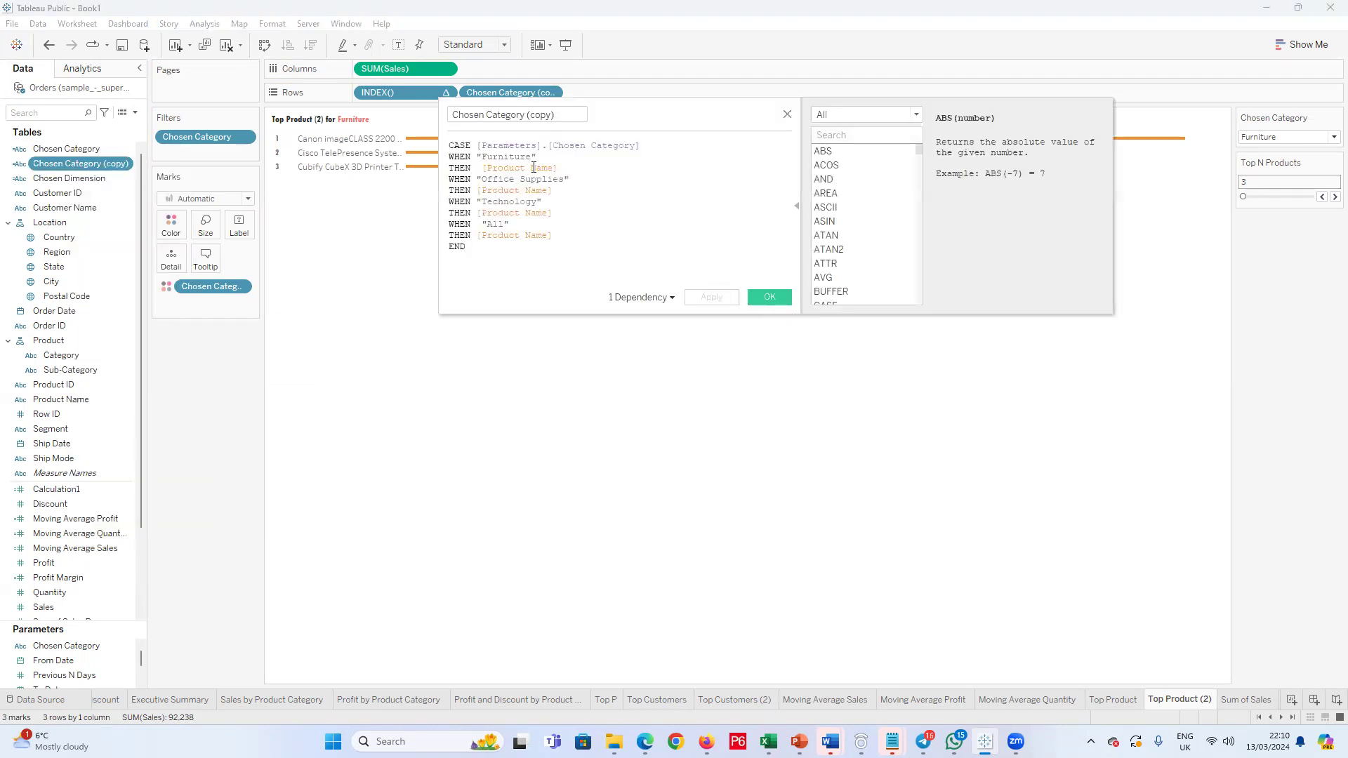
drag(561, 169, 496, 165)
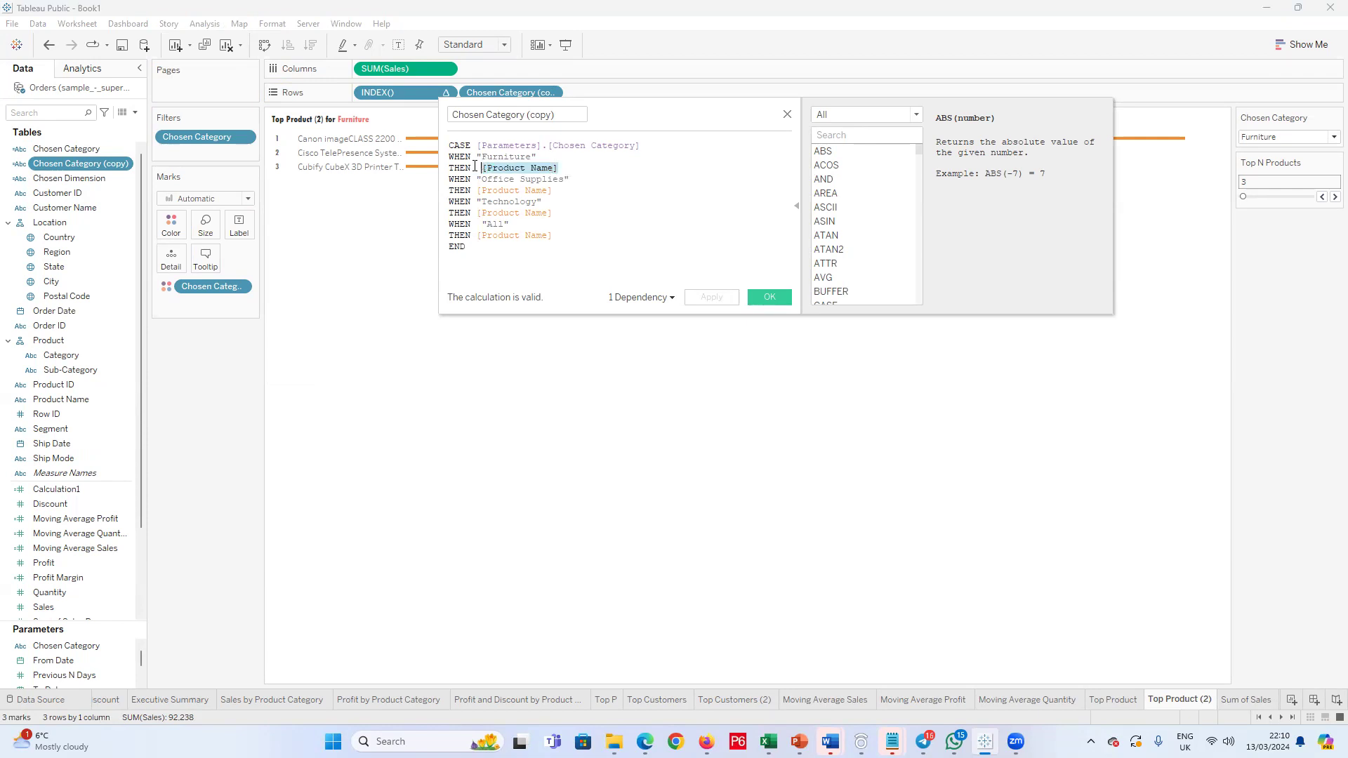
text(cus)
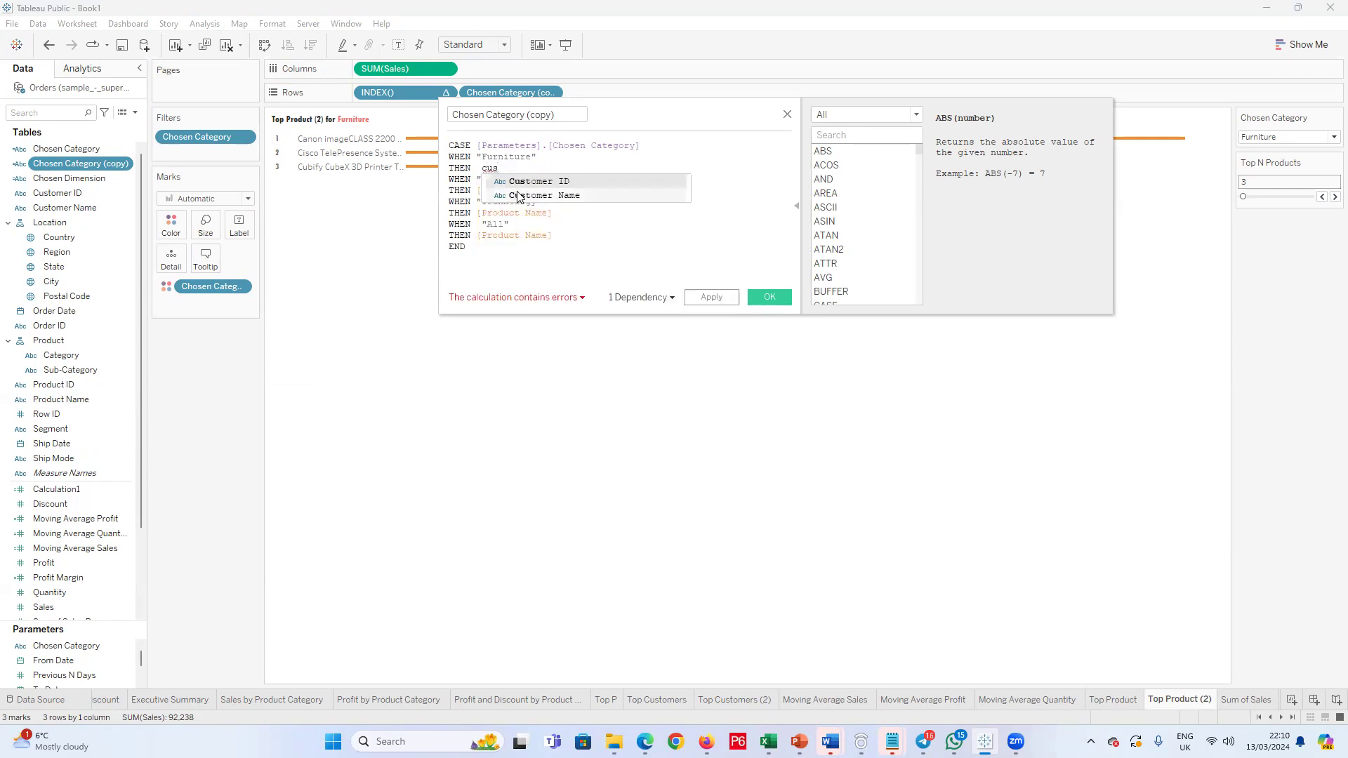
click(541, 196)
drag(553, 190, 430, 189)
text(cus)
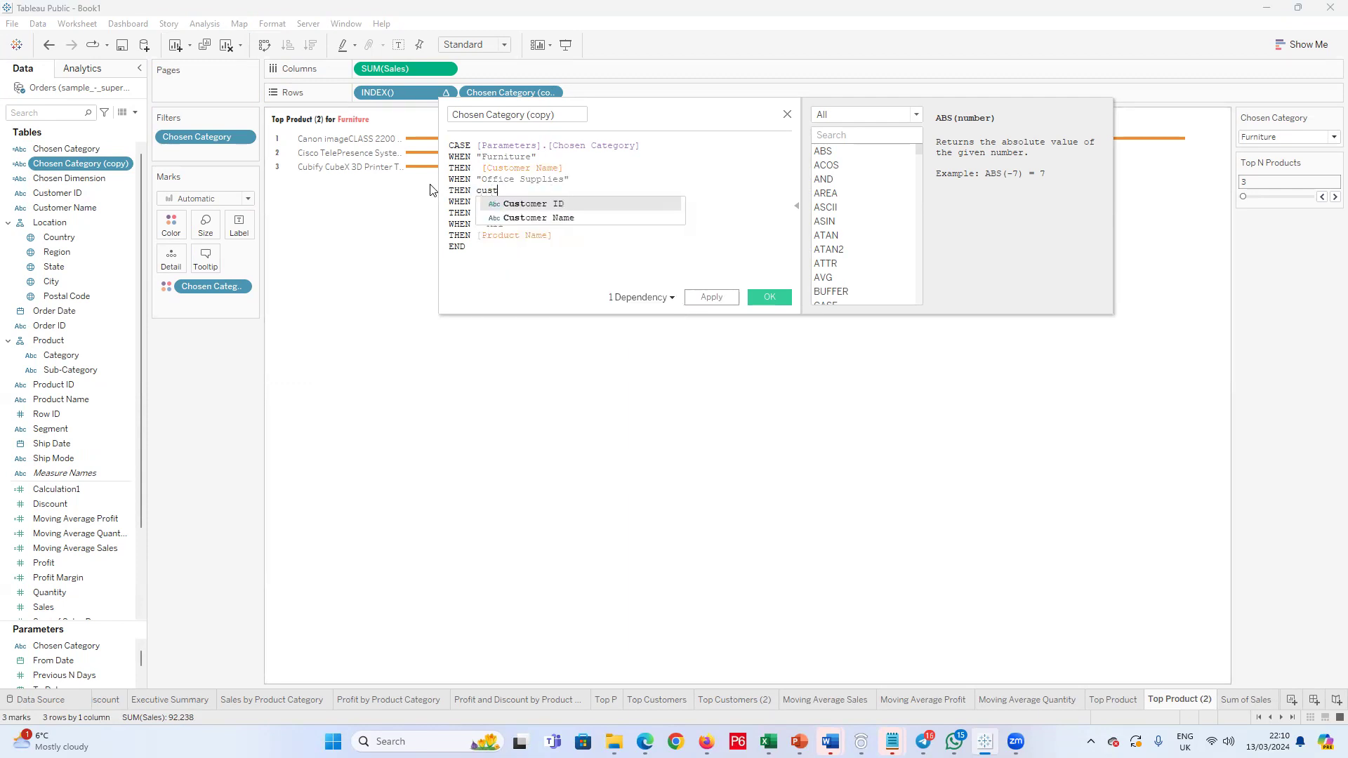
text(t)
click(561, 217)
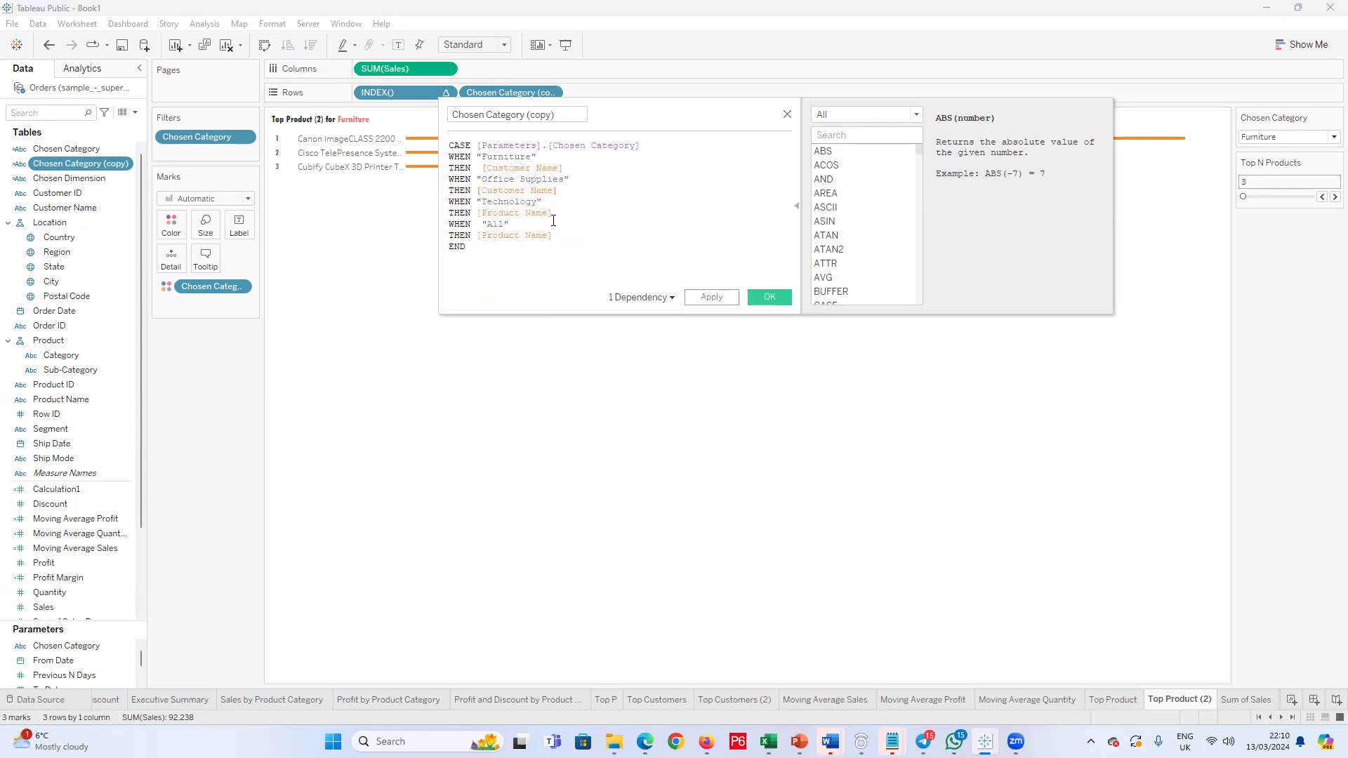
Step: Make the Technology and All cases of the formula return [Customer Name] as well and save the calculation
drag(554, 213, 483, 210)
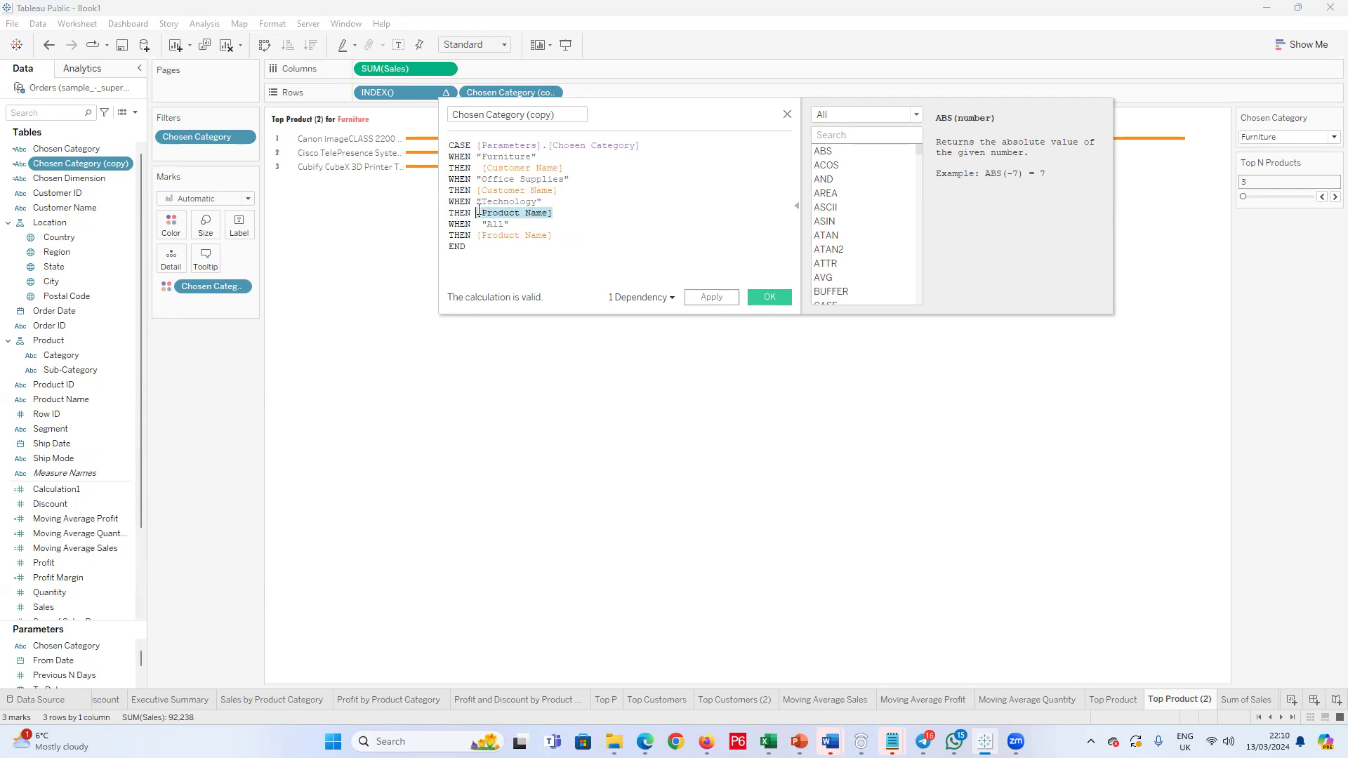
text(cust)
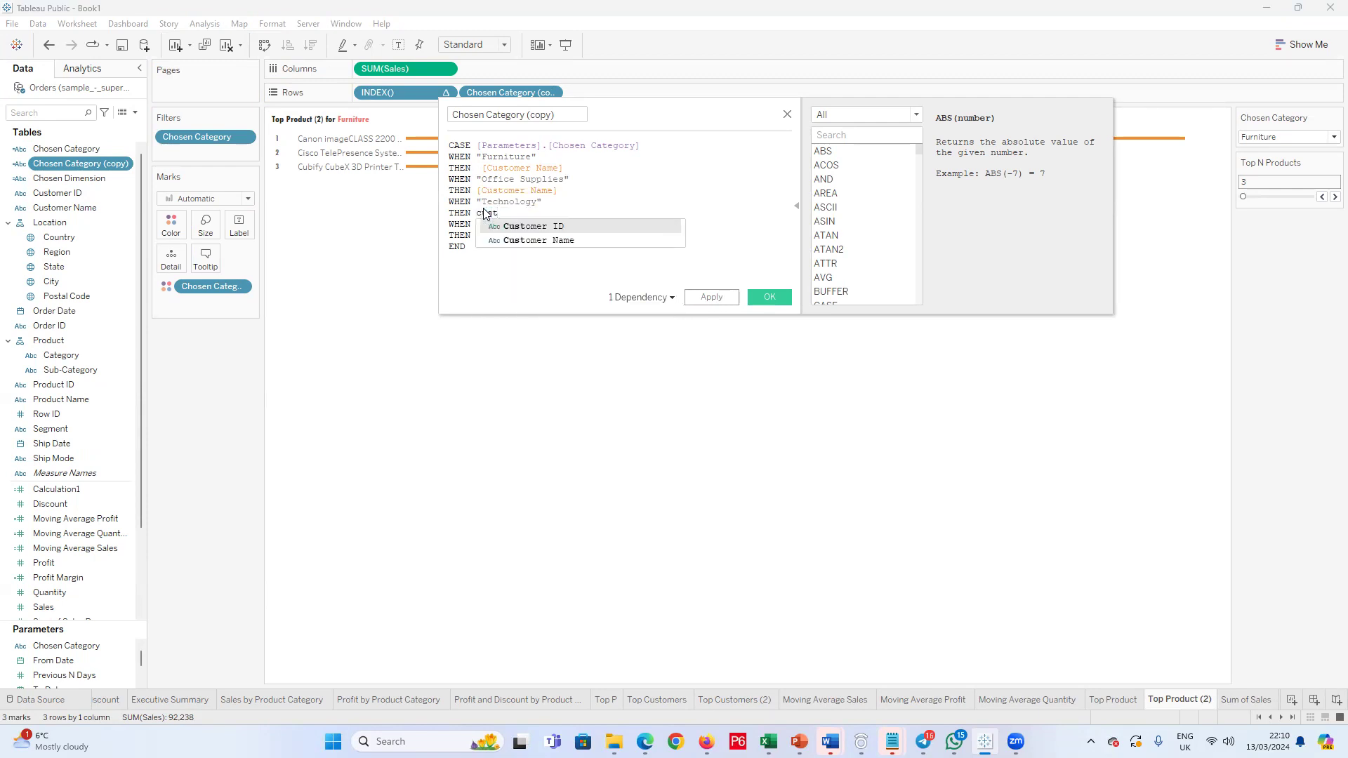
click(561, 237)
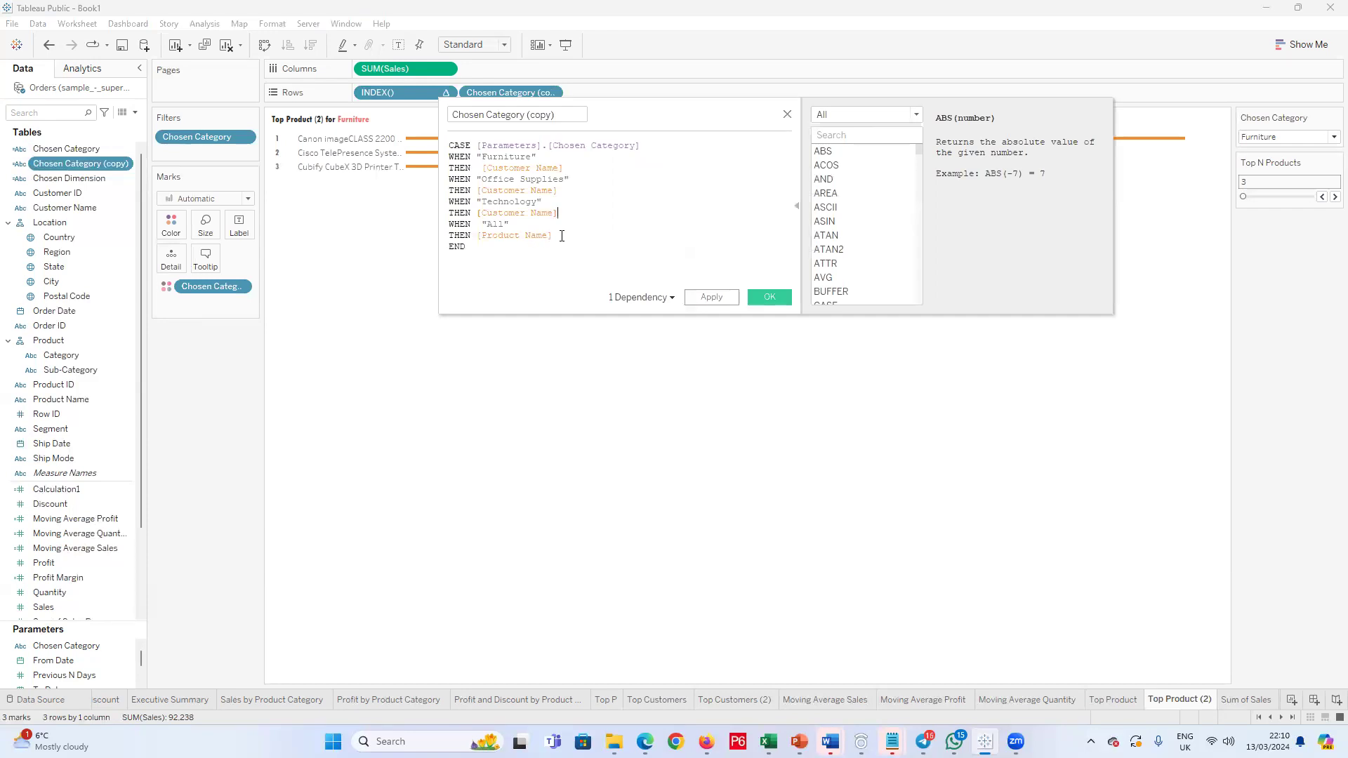
drag(495, 235, 480, 236)
text(cust)
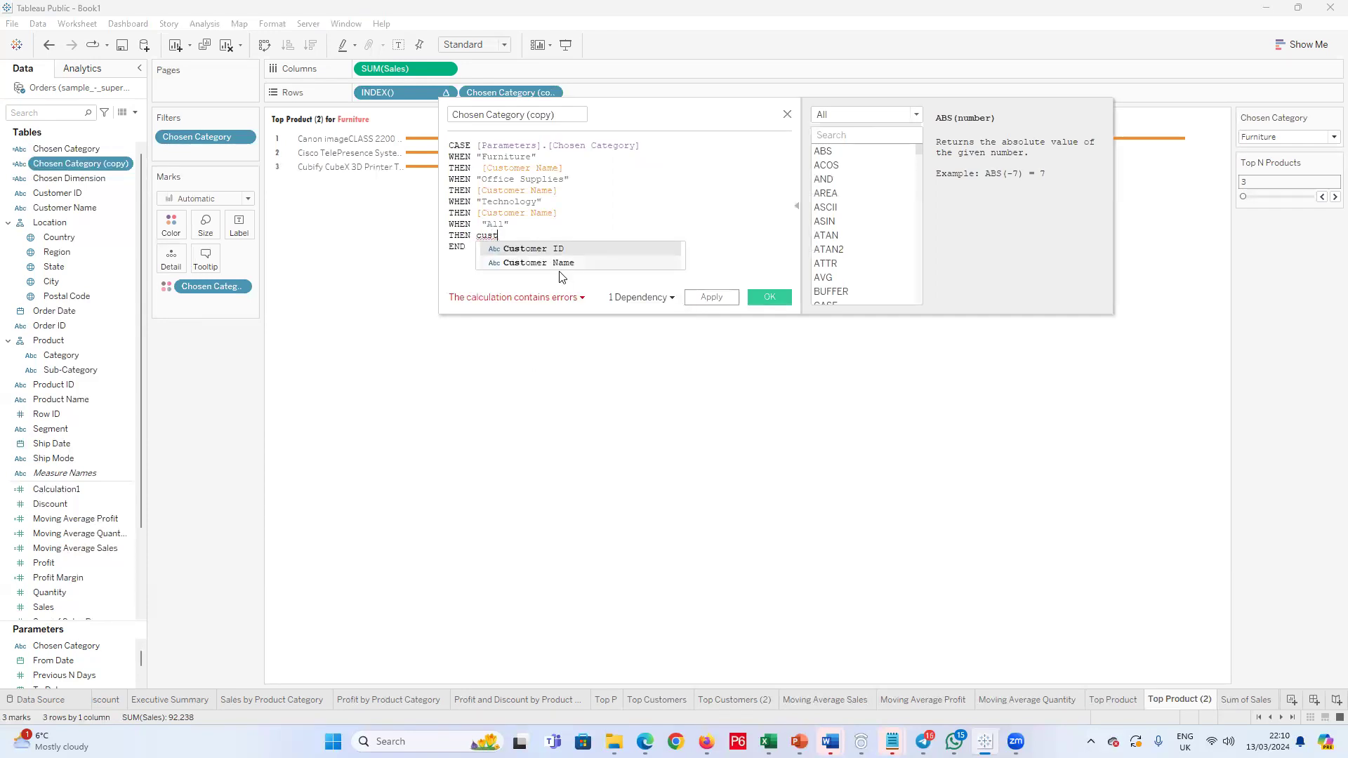
click(562, 264)
click(769, 298)
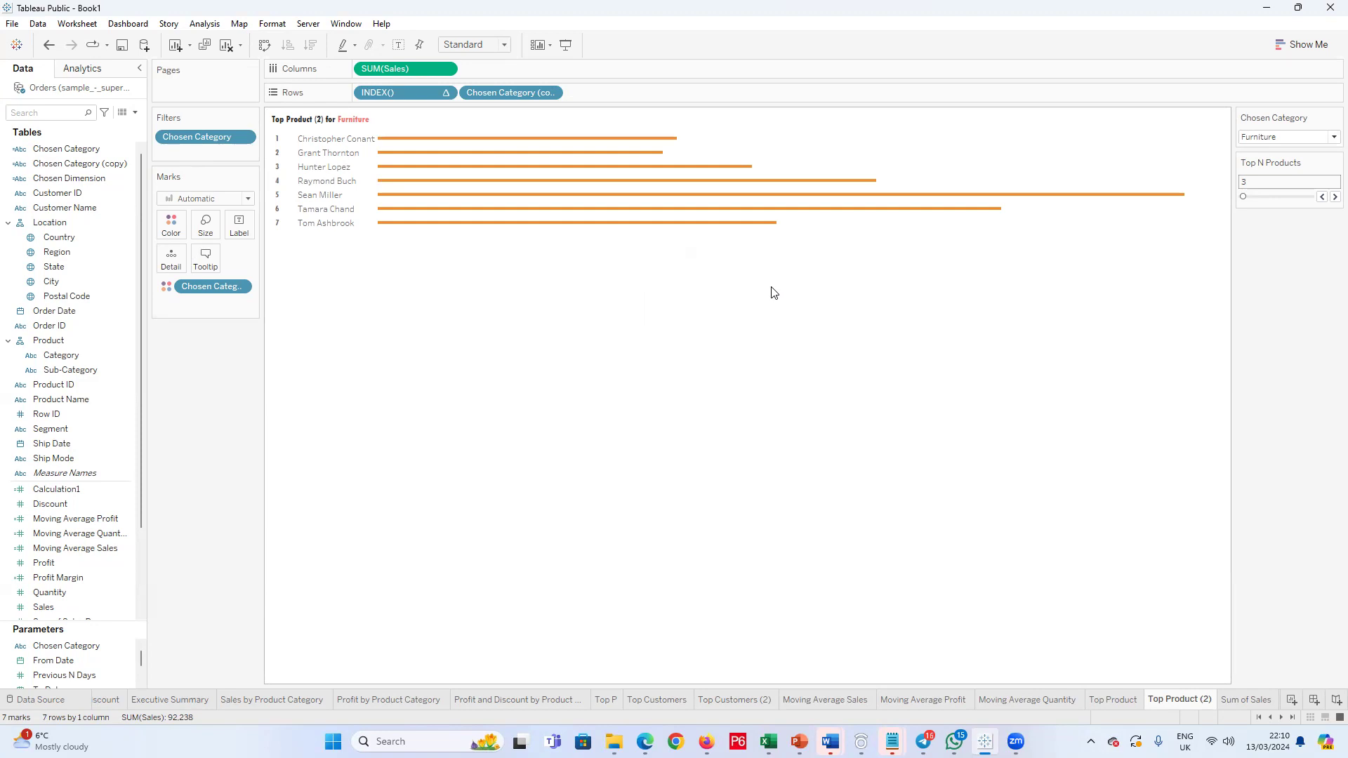
Step: Check how the customer bars respond when the Chosen Category parameter is set to Technology, Office Supplies and Furniture
click(1332, 137)
click(1296, 151)
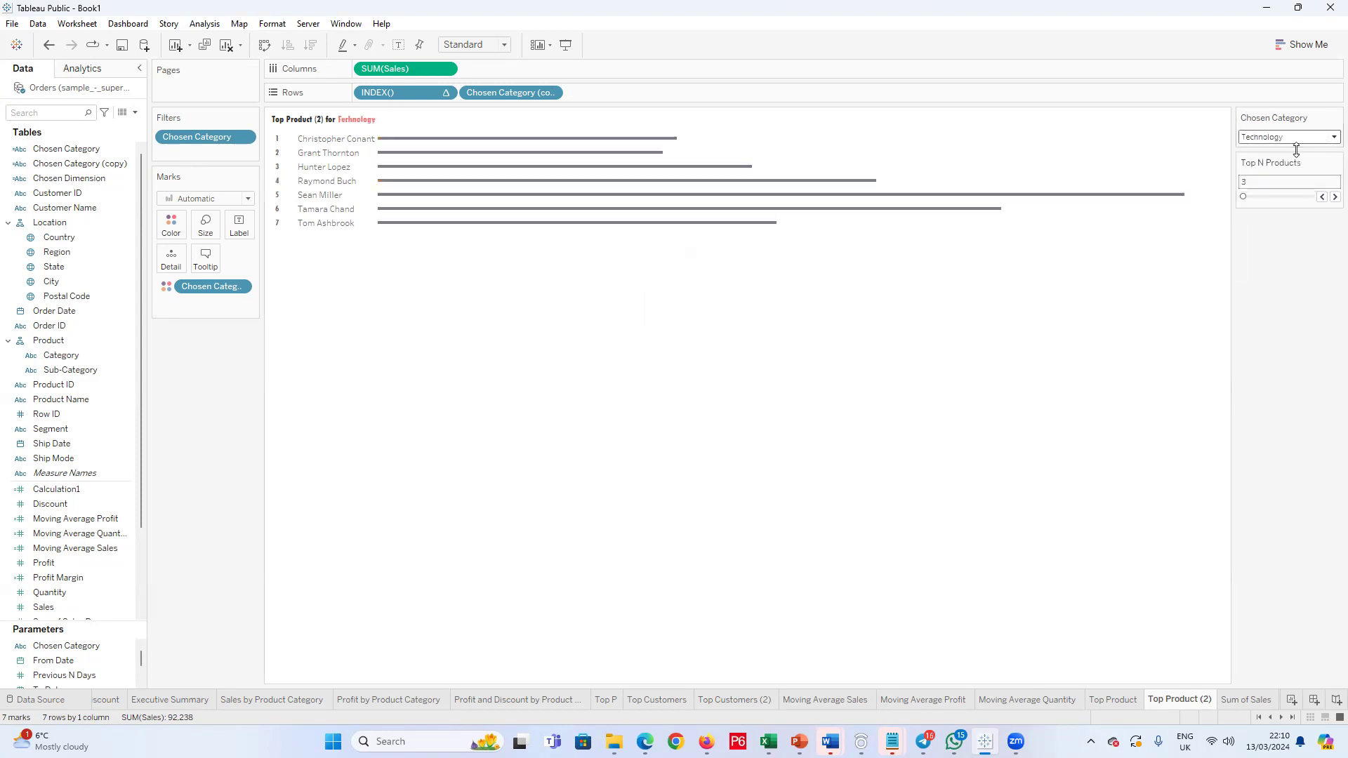
click(1329, 137)
click(1300, 179)
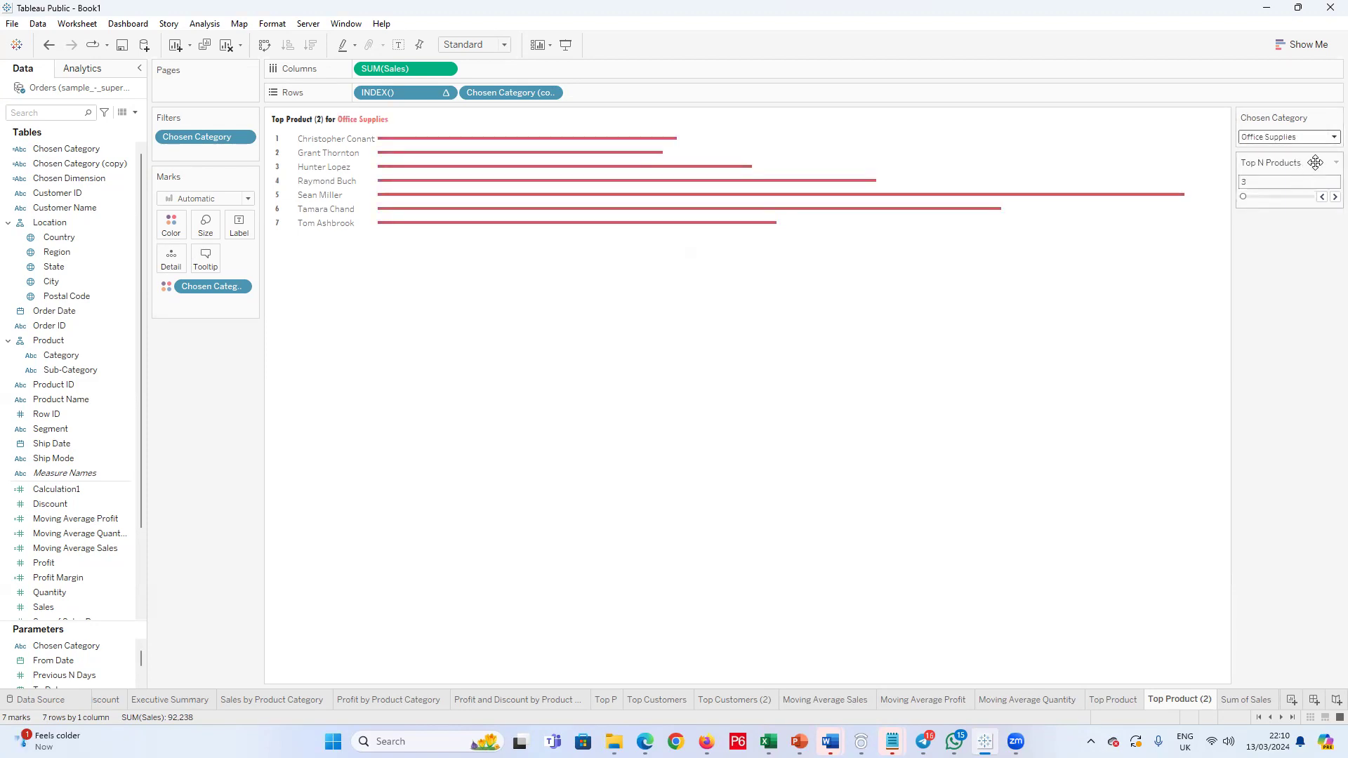
click(1329, 137)
click(1303, 163)
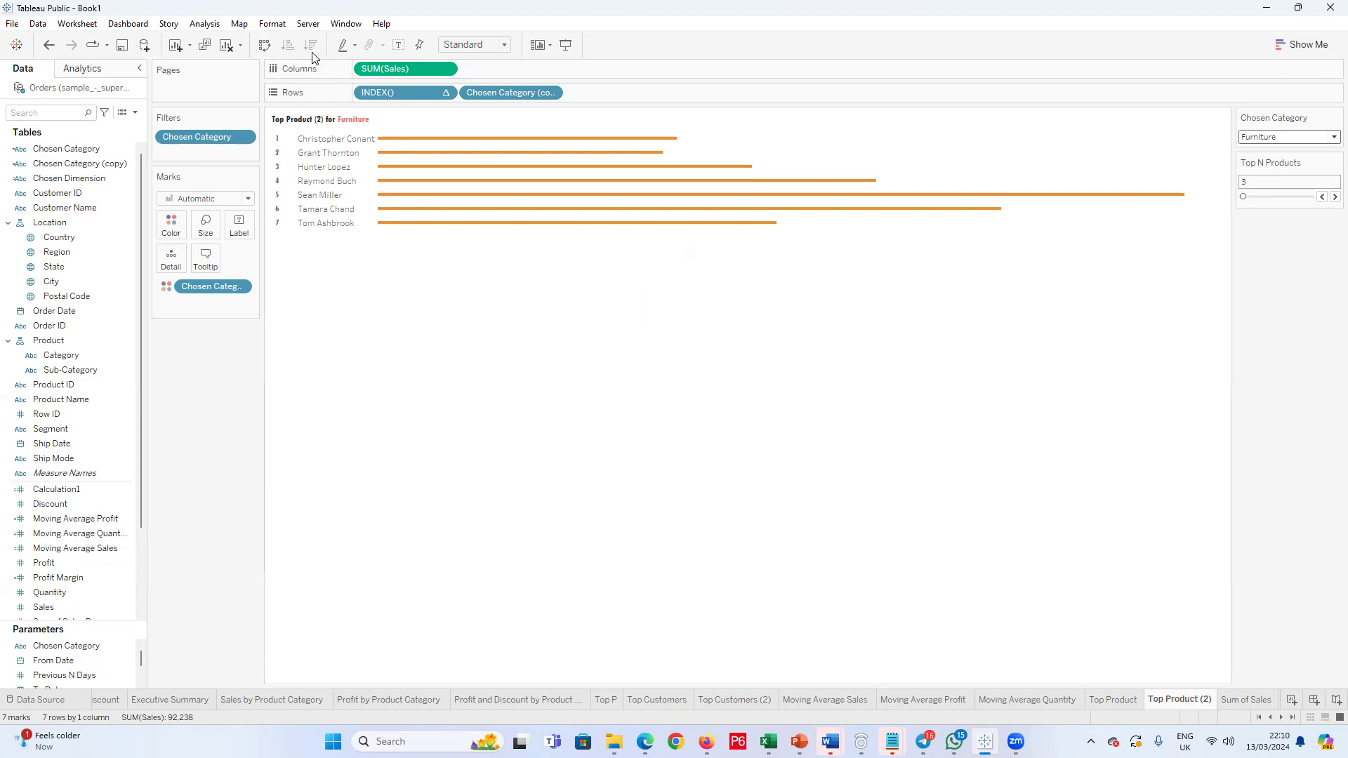
Step: Remove INDEX() from Rows and sort the customers by sales in descending order
click(436, 209)
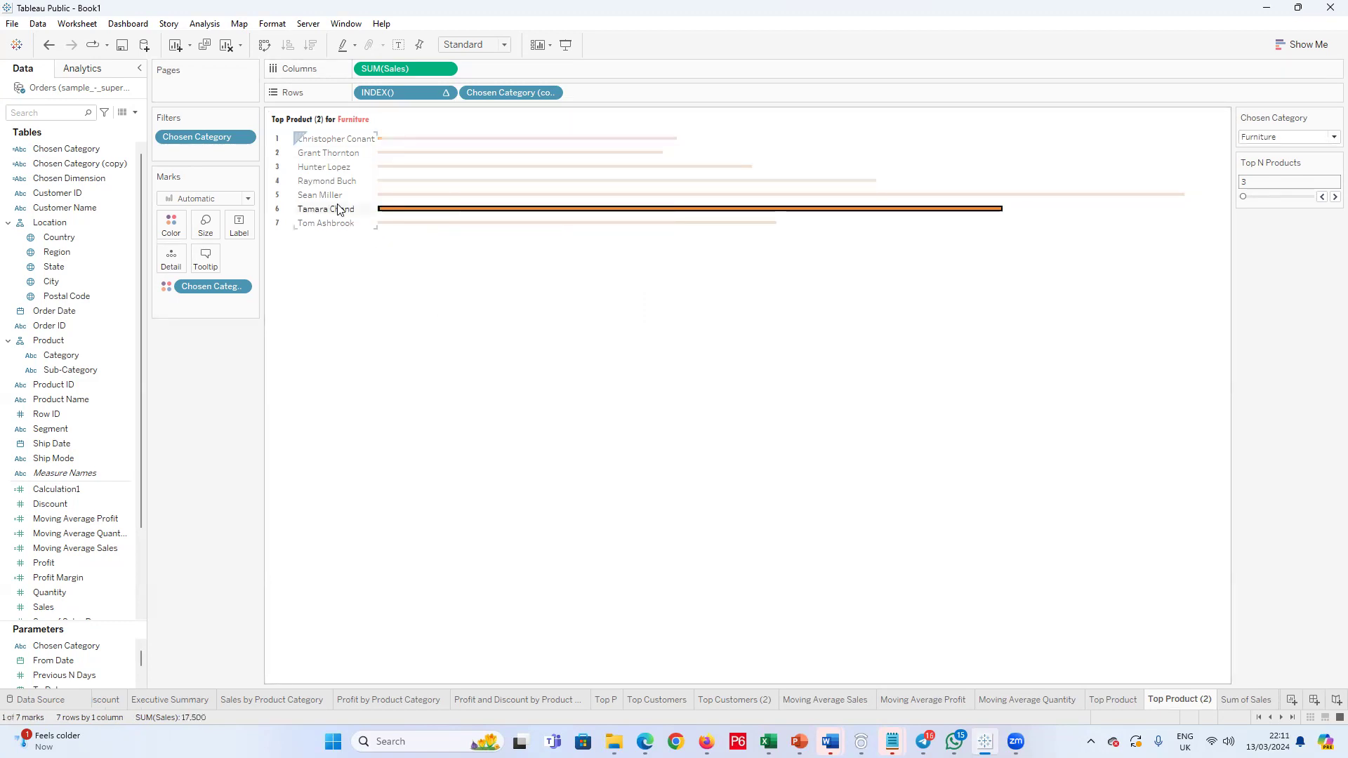
drag(405, 90, 275, 352)
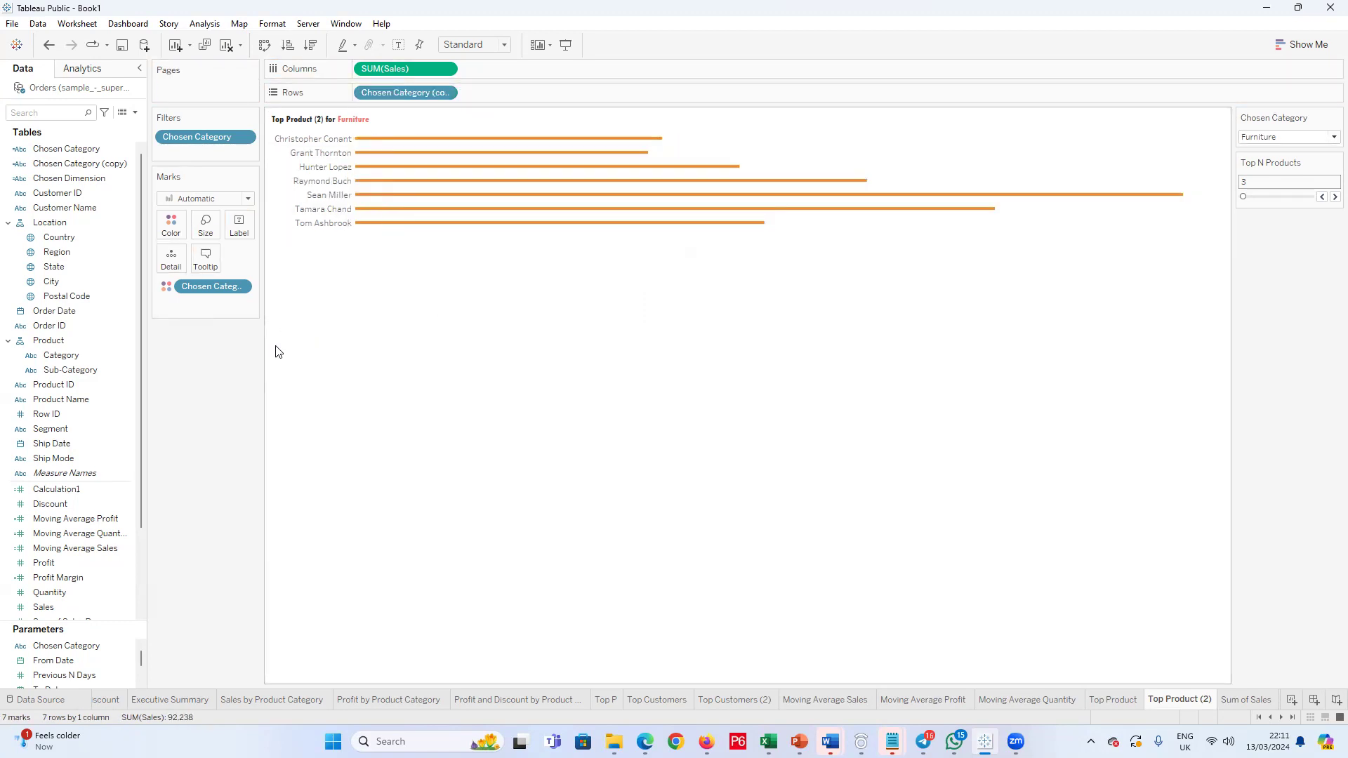
click(310, 45)
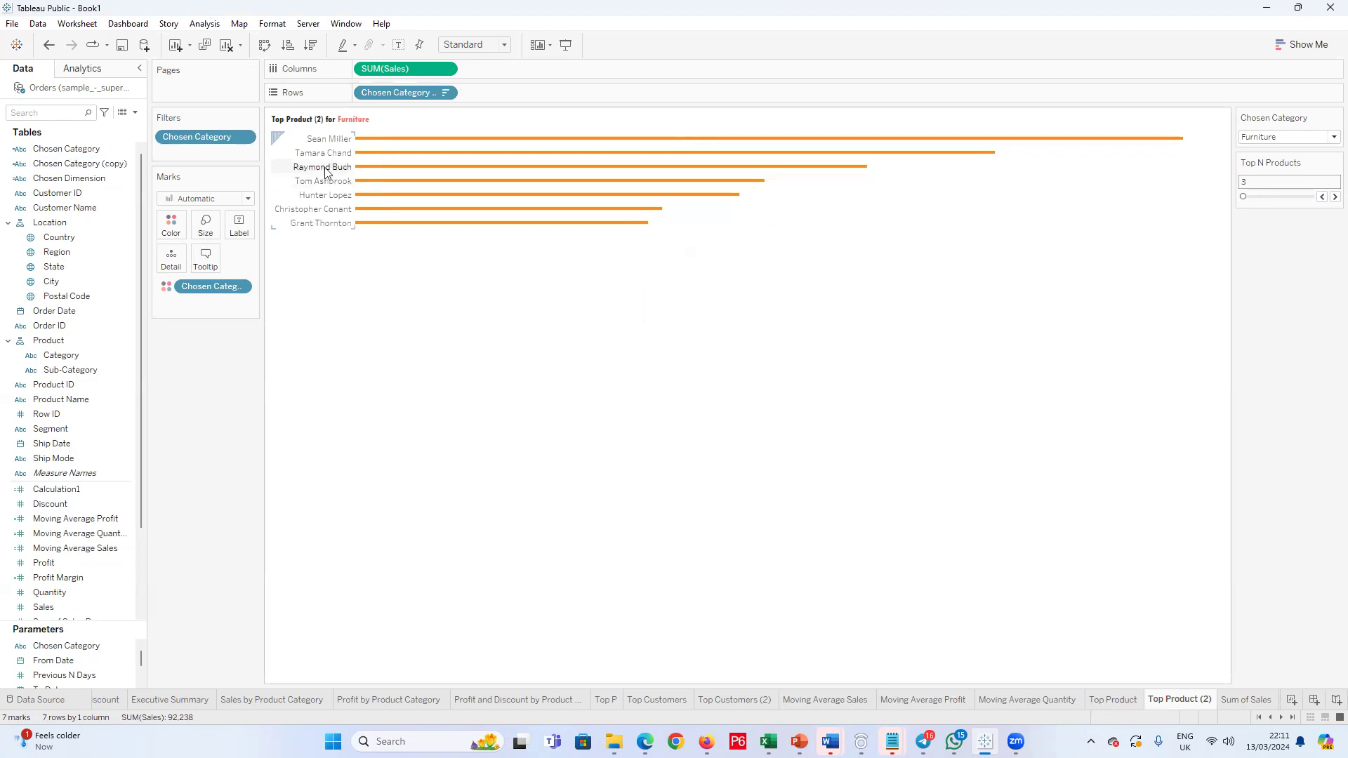
Step: Check the sorted customer bars with Chosen Category set to Technology, Office Supplies and back to Furniture
click(1328, 141)
click(1278, 152)
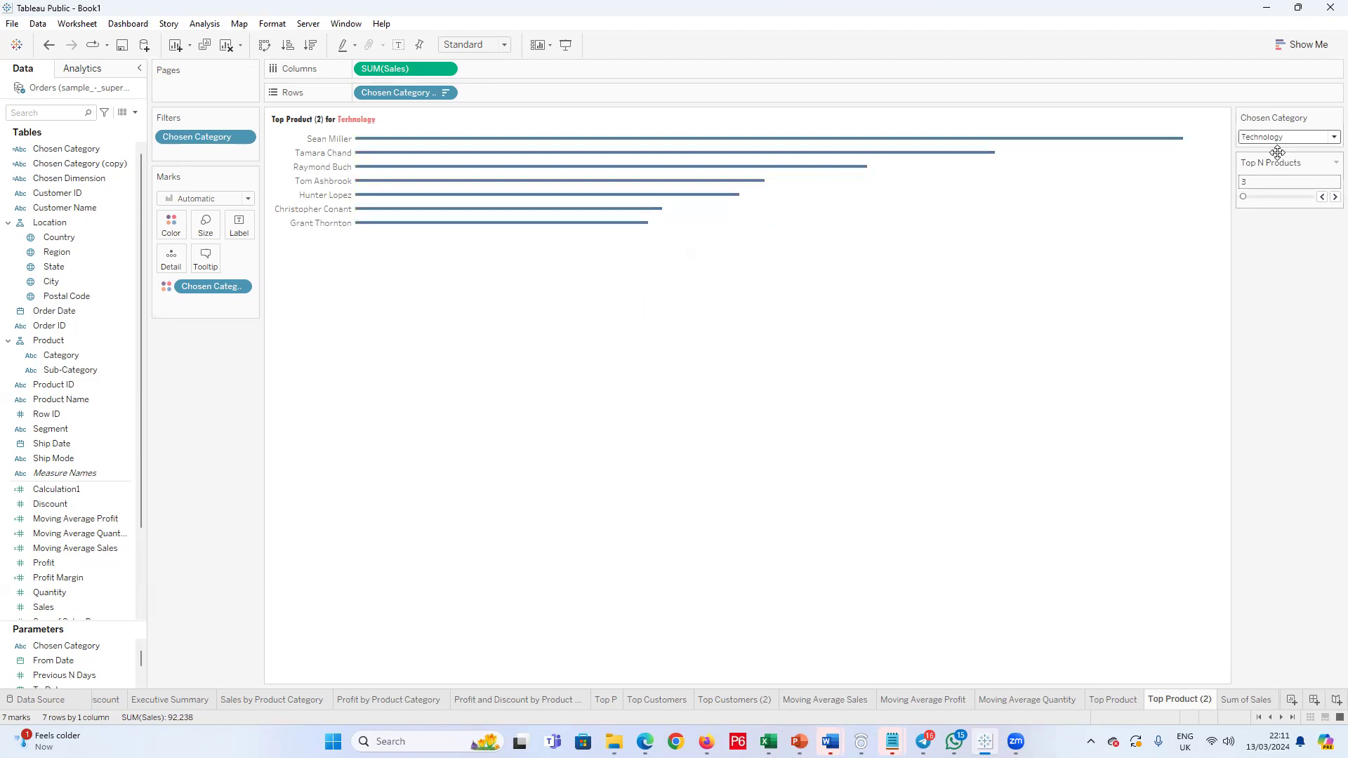
click(1327, 139)
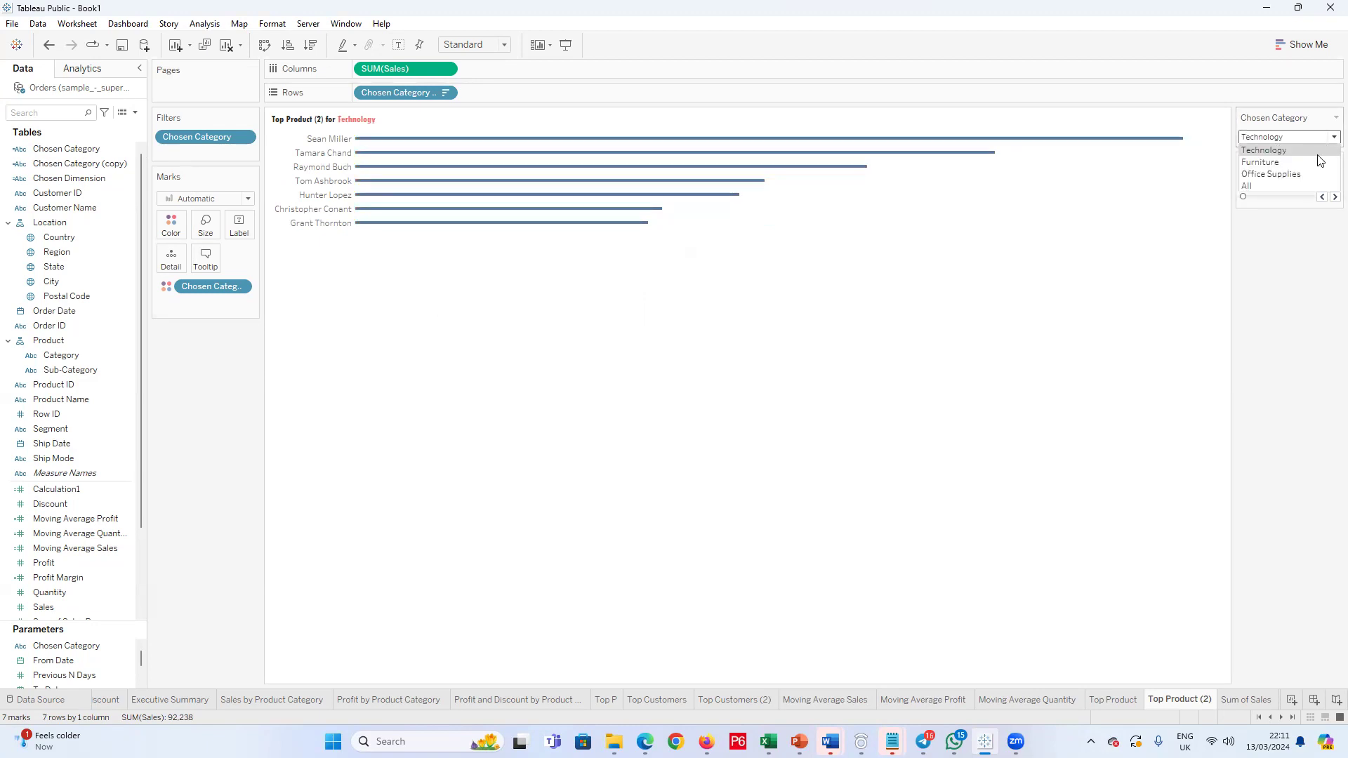
click(1300, 174)
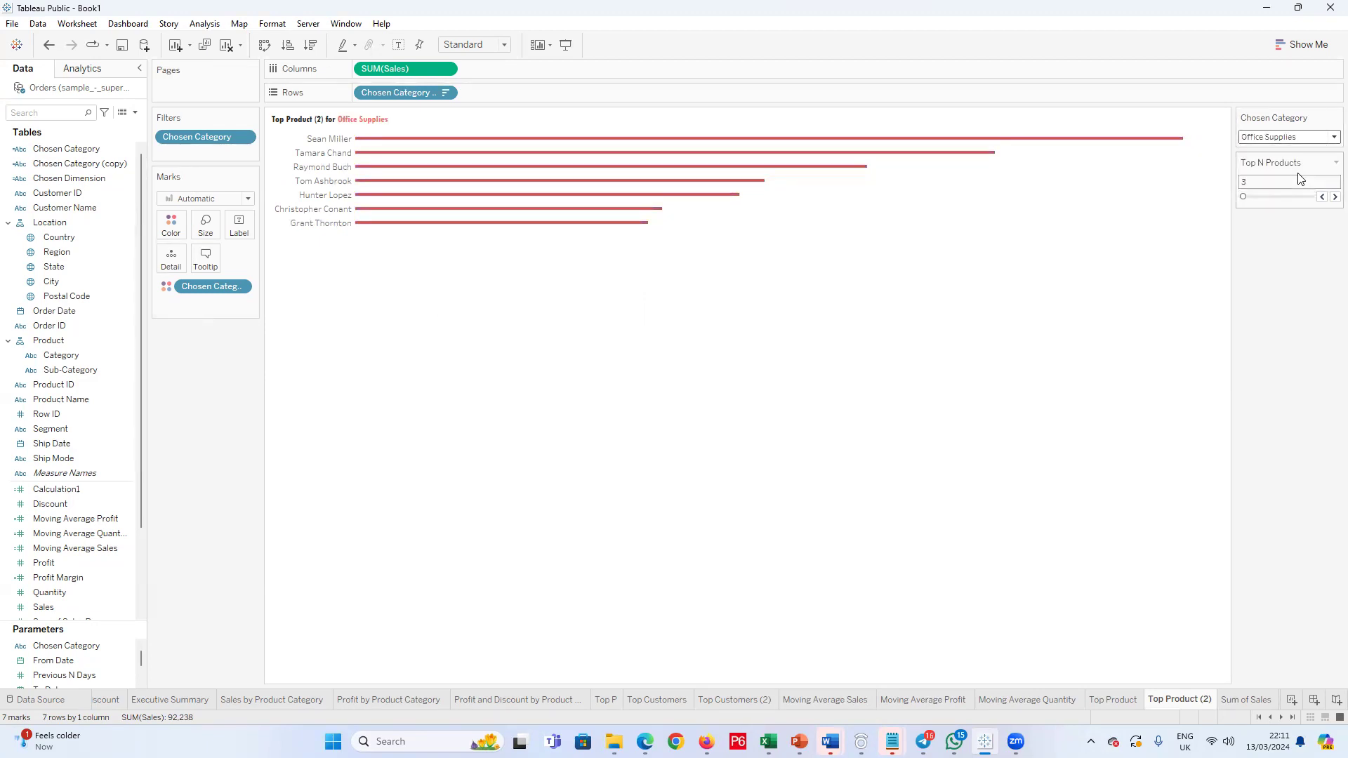
click(1329, 138)
click(1280, 163)
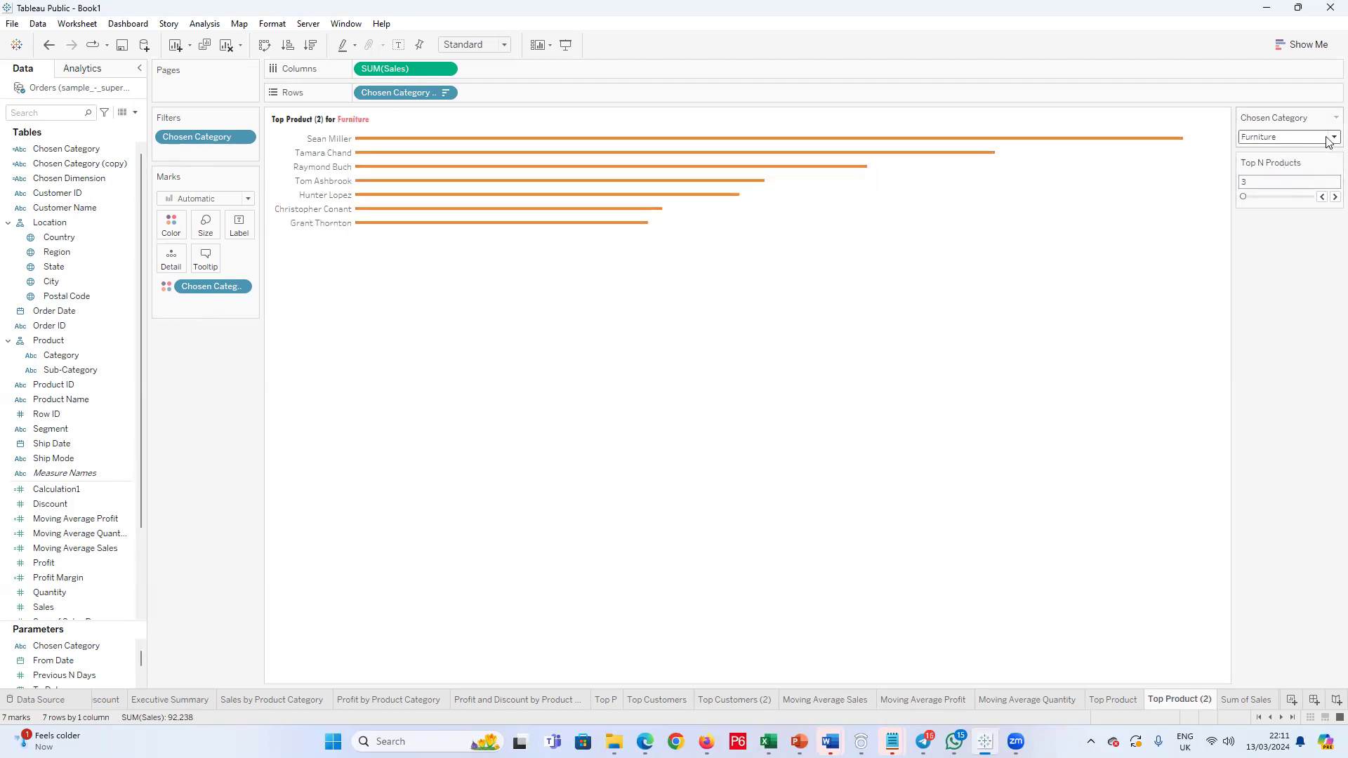
Step: Filter the Chosen Category (copy) field on Rows to the top values by Calculation1, using the Top N Products parameter as the limit
click(445, 93)
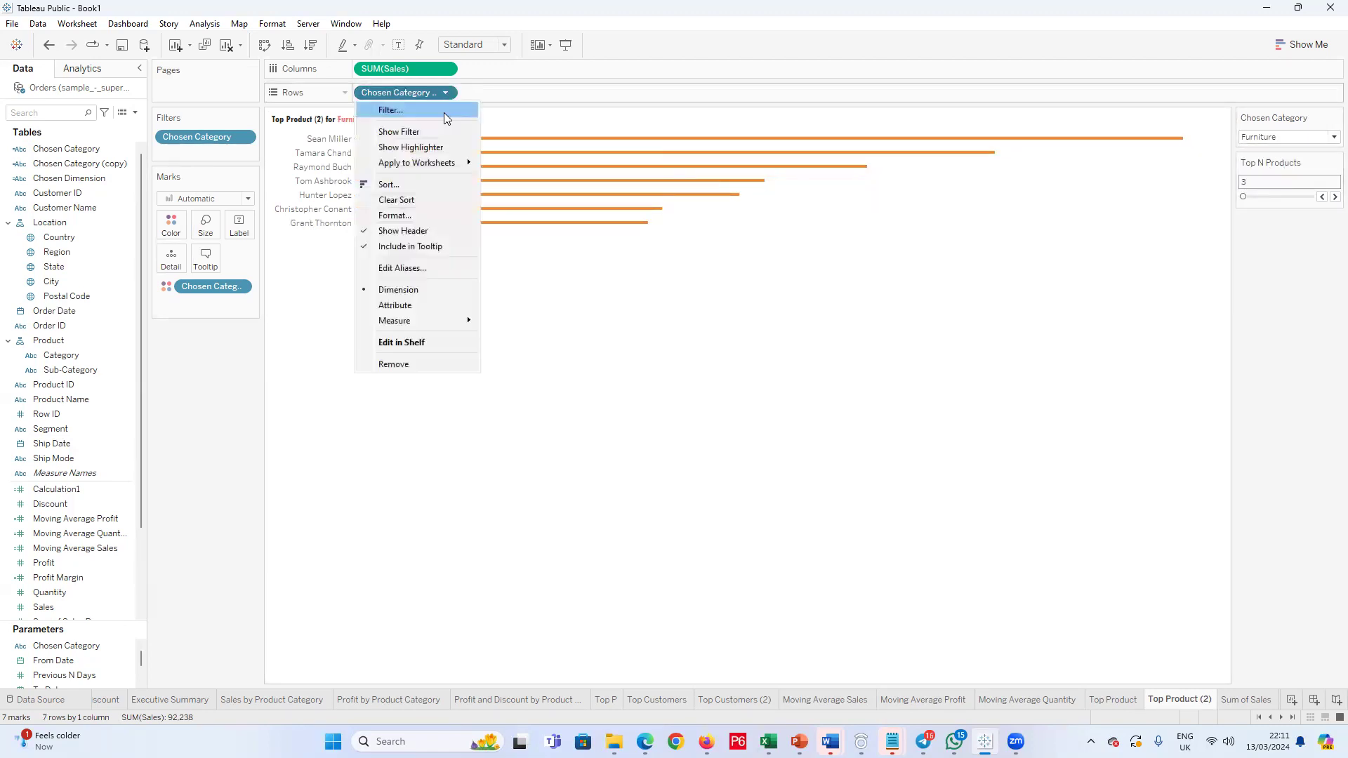
click(435, 114)
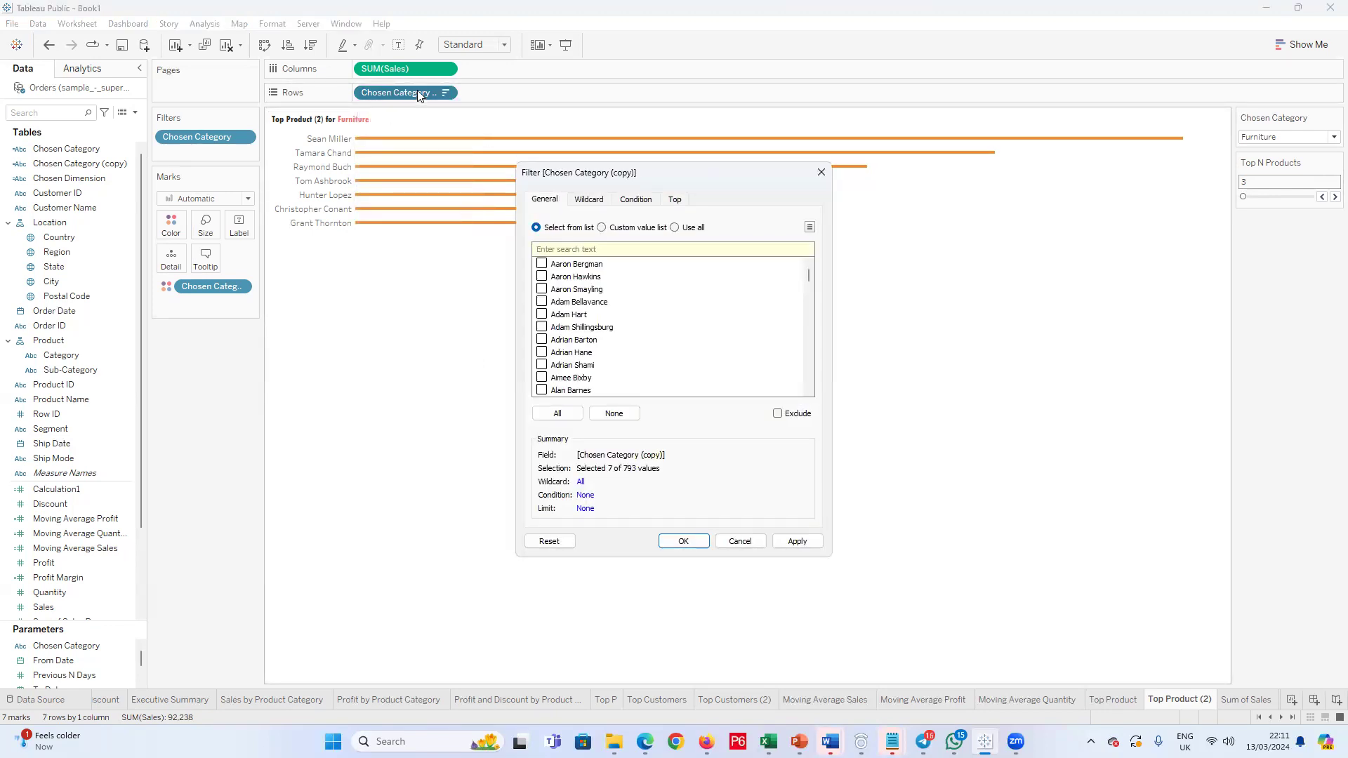
click(675, 202)
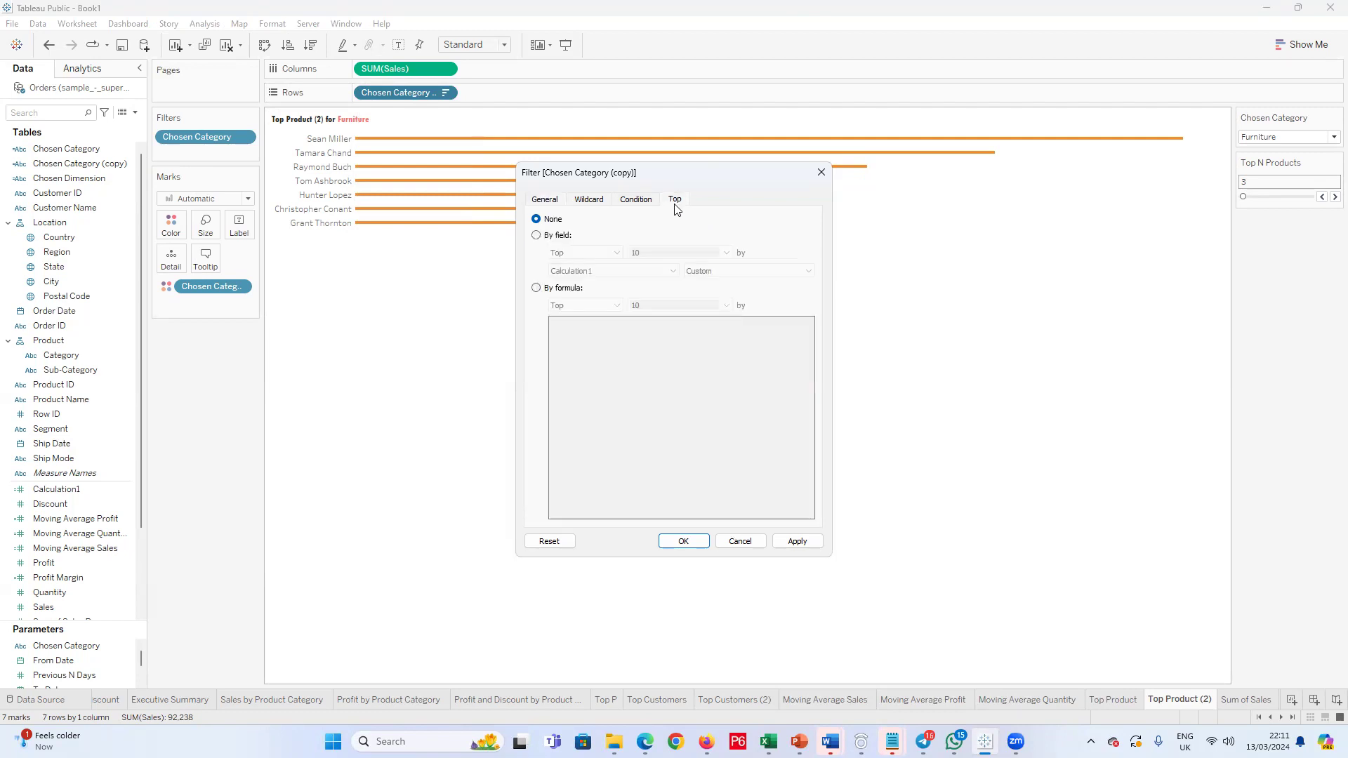
click(541, 236)
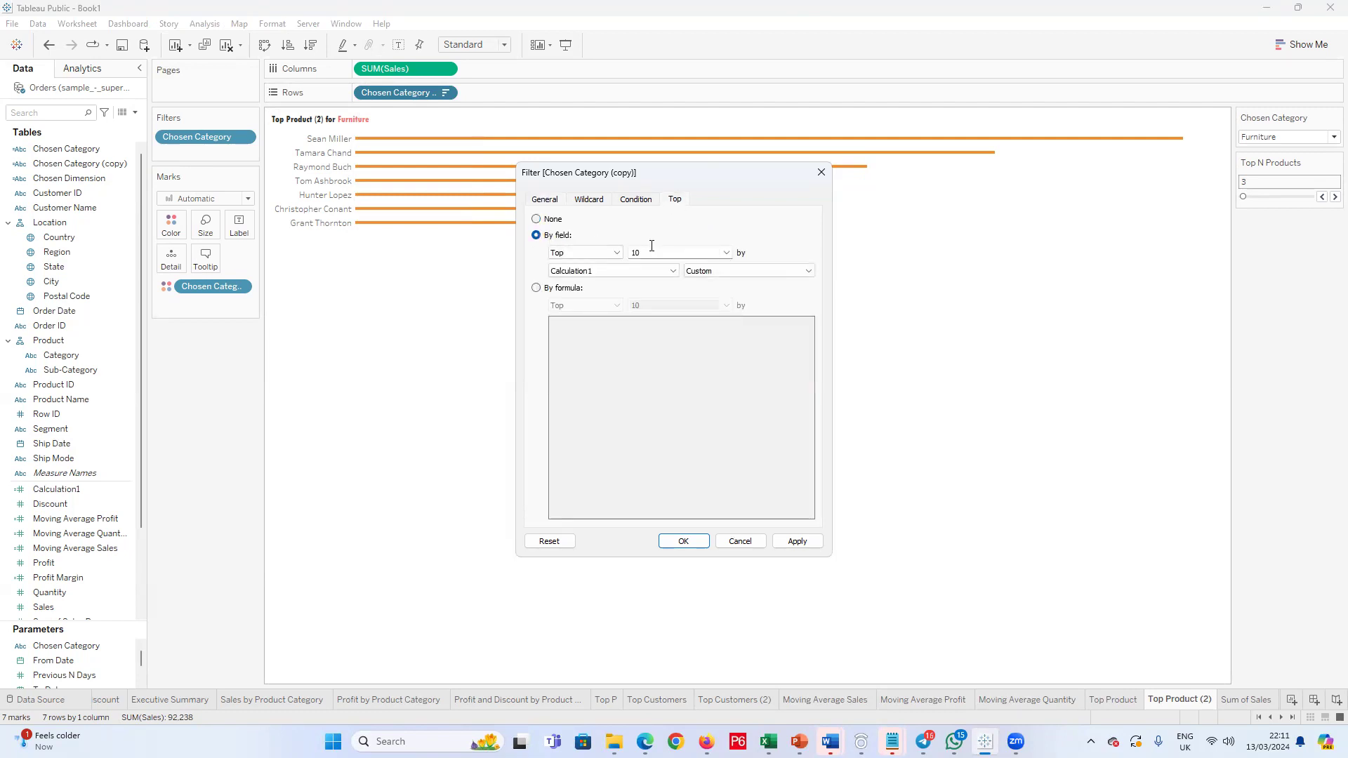
click(726, 252)
click(667, 289)
click(683, 542)
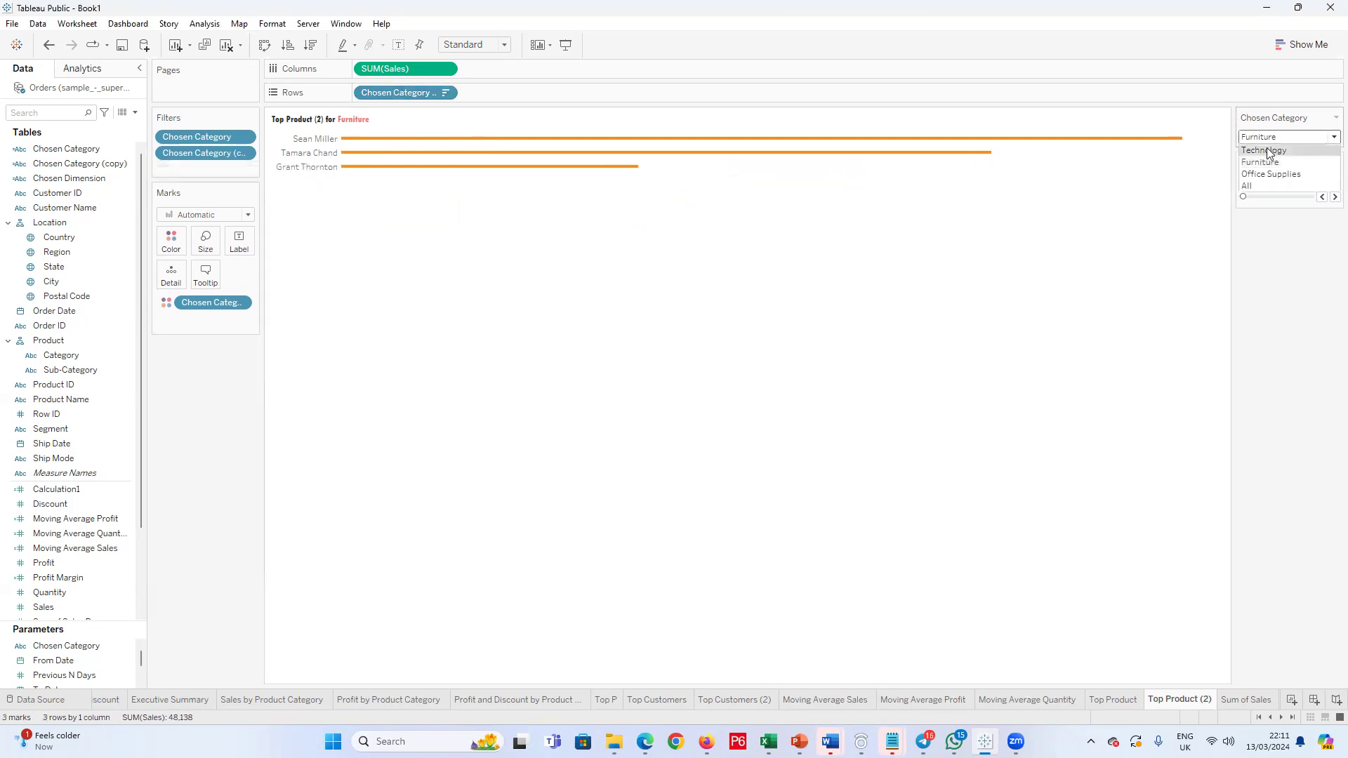
Step: Check the limited customer ranking with Chosen Category set to Technology and Office Supplies
click(1290, 137)
click(1285, 150)
click(1291, 137)
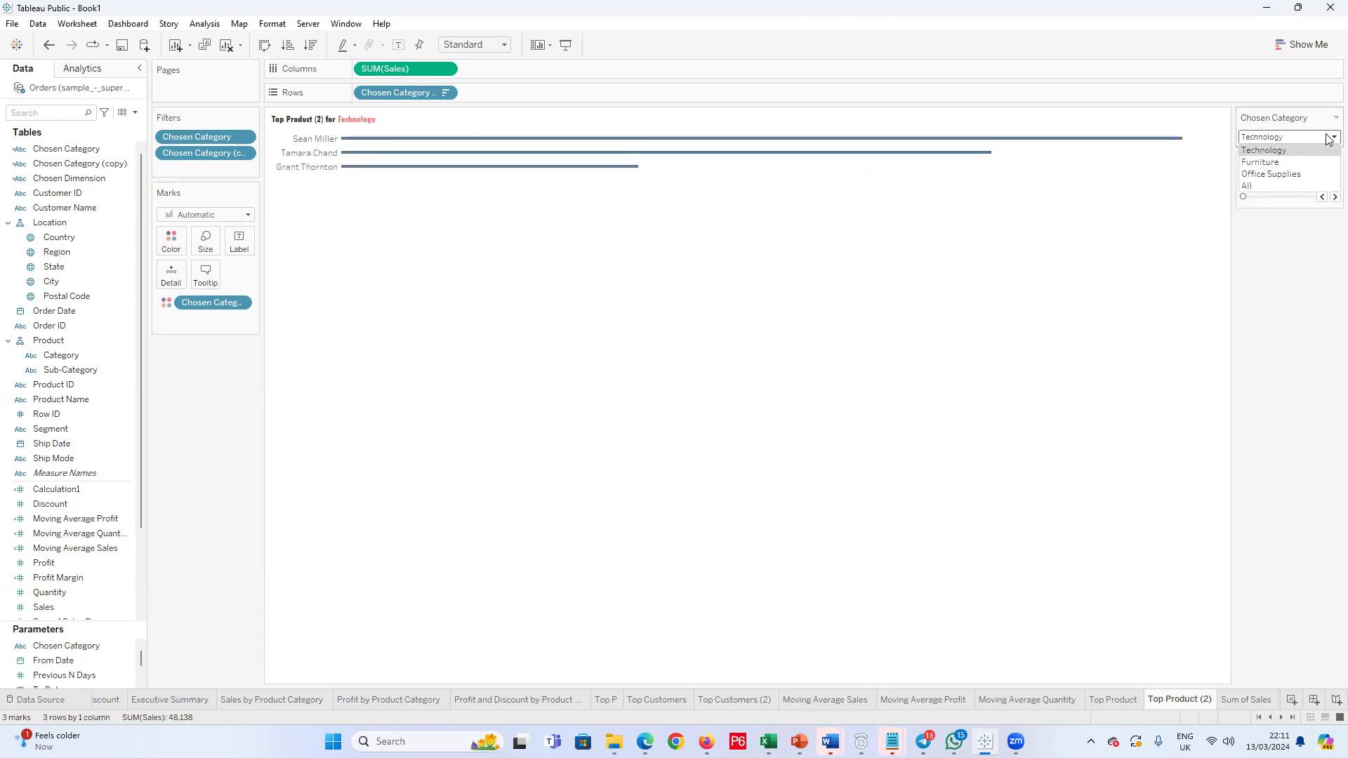
click(1296, 174)
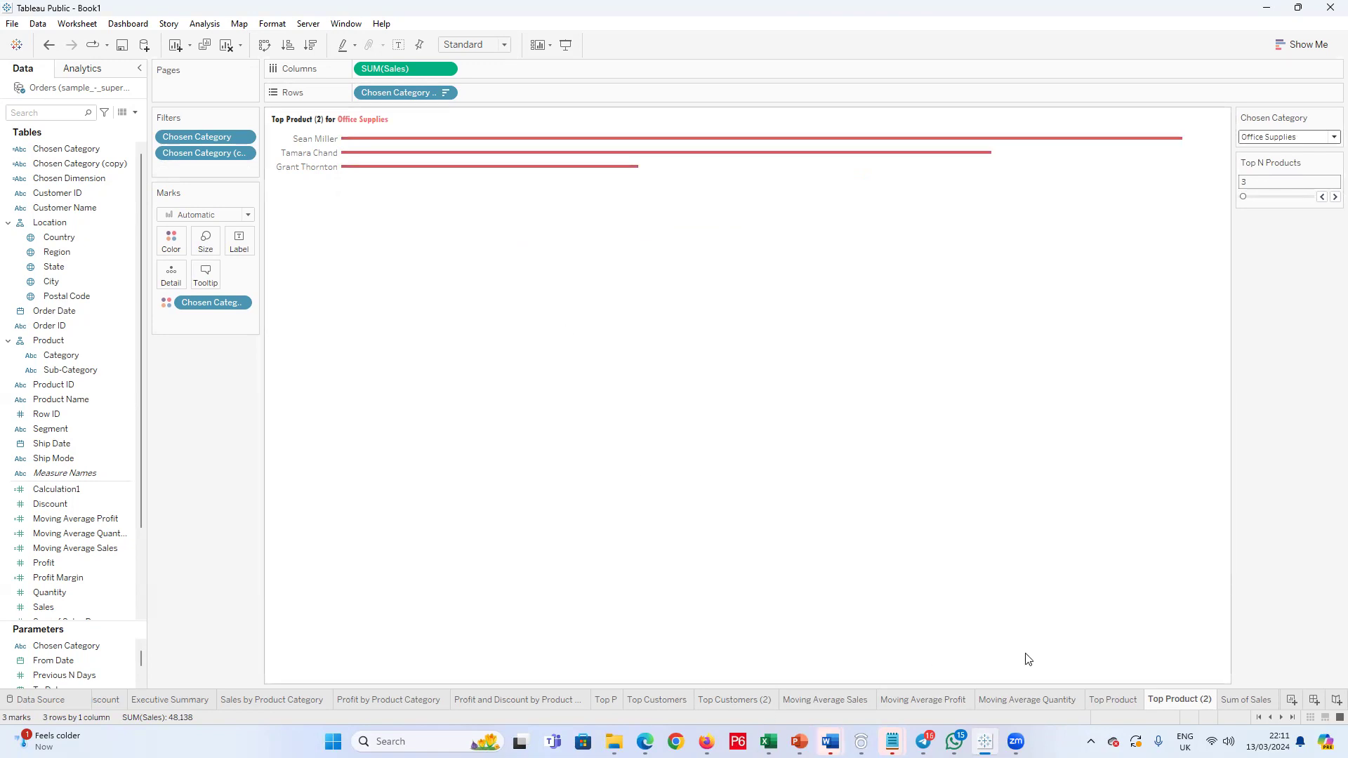
Step: Delete the duplicated Top Product (2) worksheet and return to the Top Product worksheet
right_click(1163, 699)
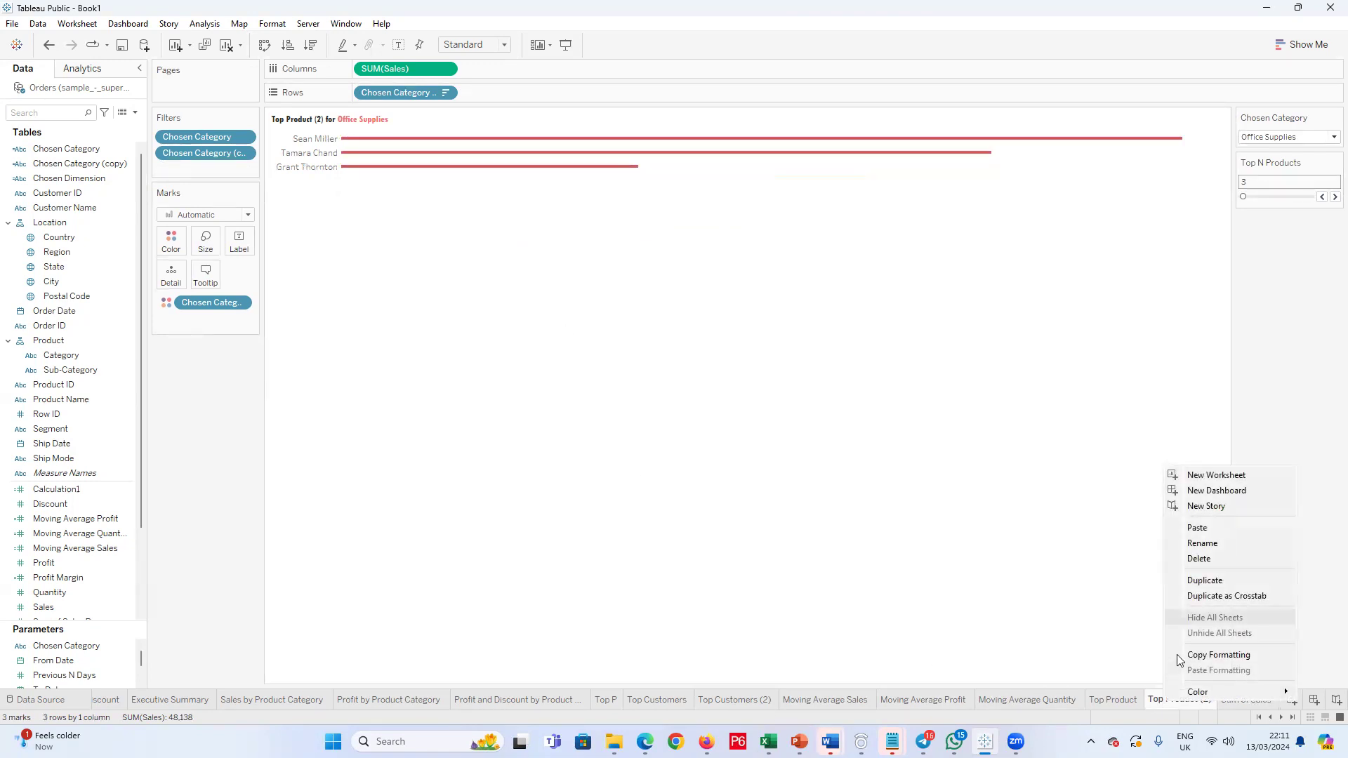
click(1199, 559)
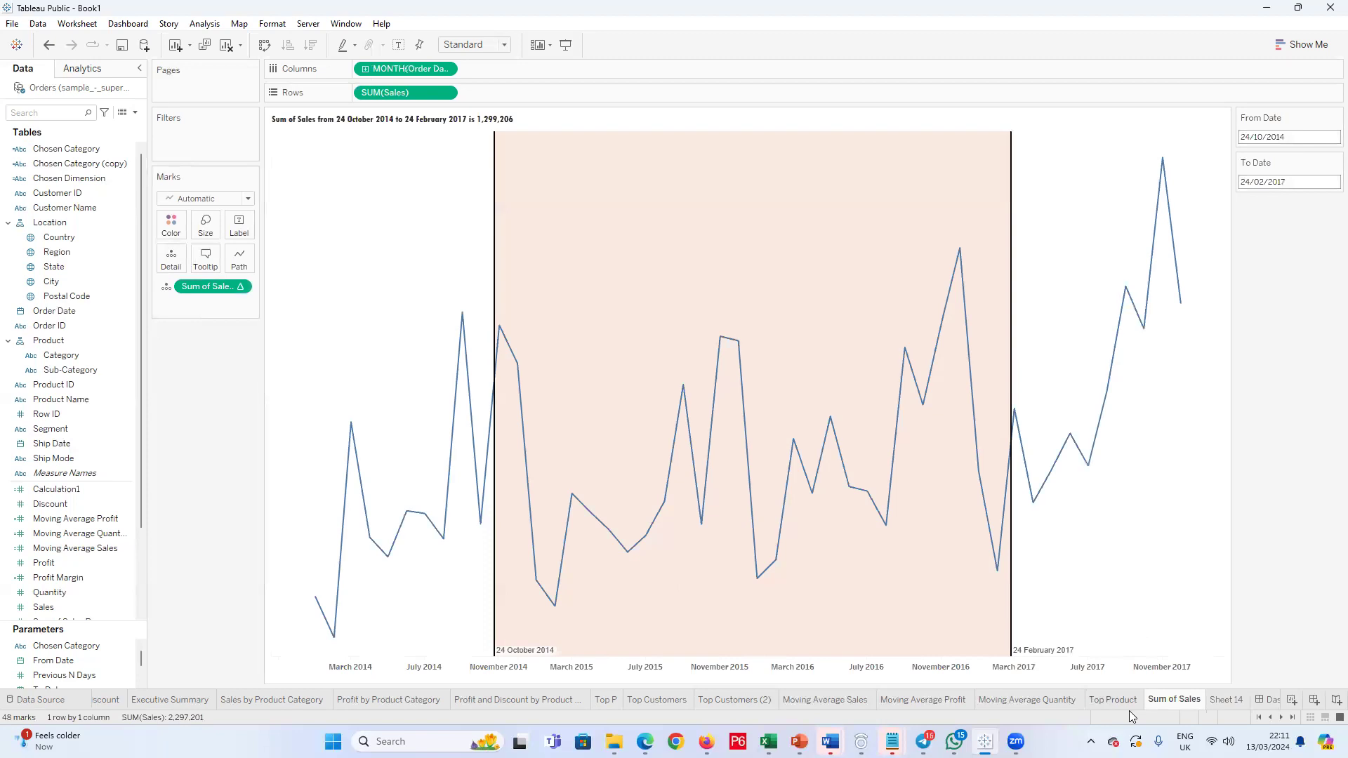
click(1122, 700)
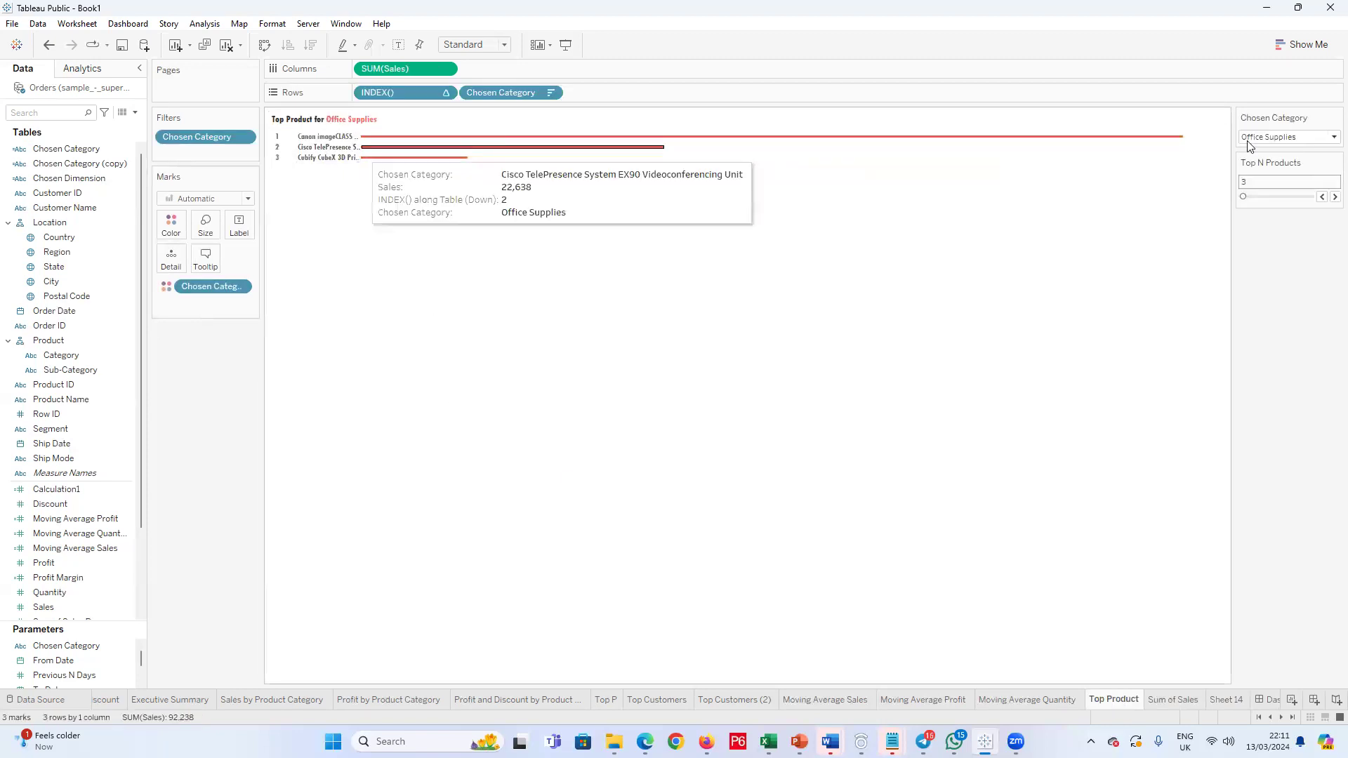
Step: Check the Top Product chart with Chosen Category set to Technology, Furniture and Office Supplies
click(1326, 138)
click(1268, 157)
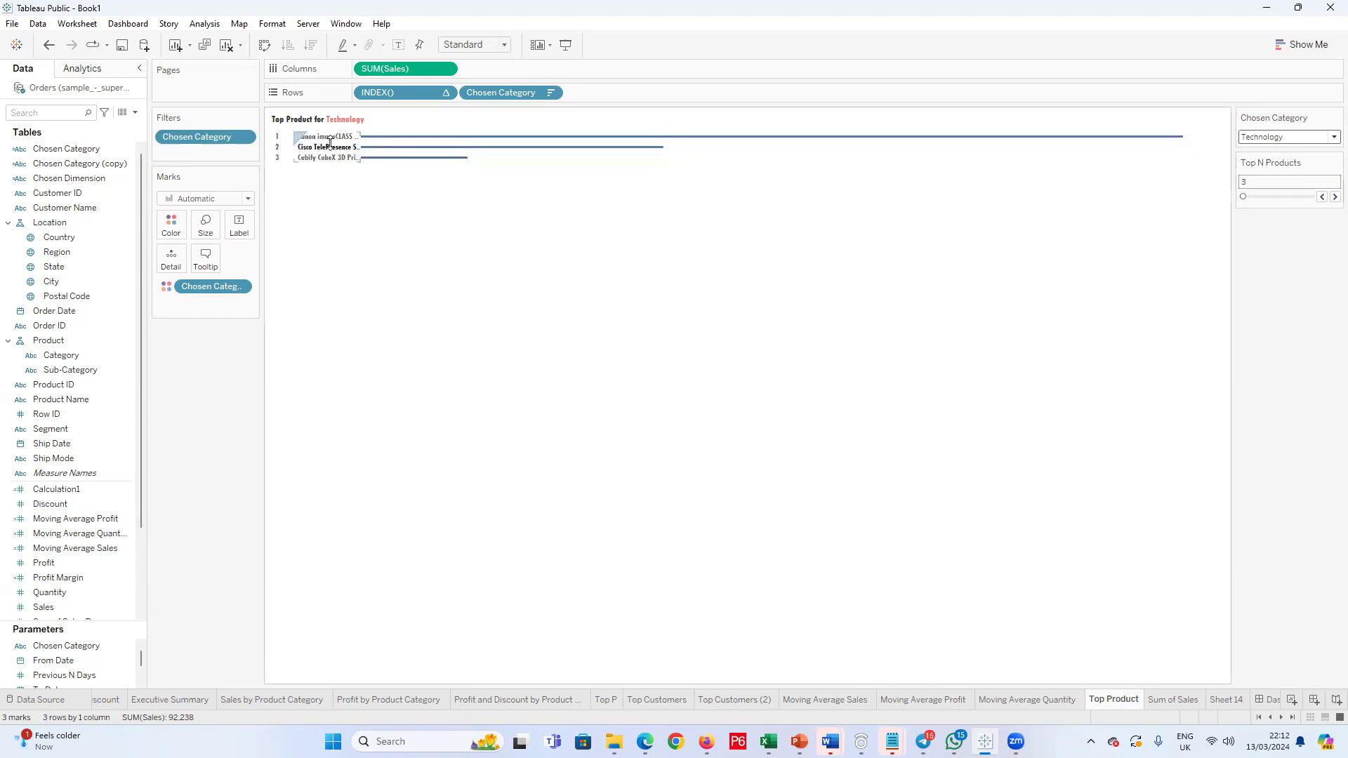
click(1331, 137)
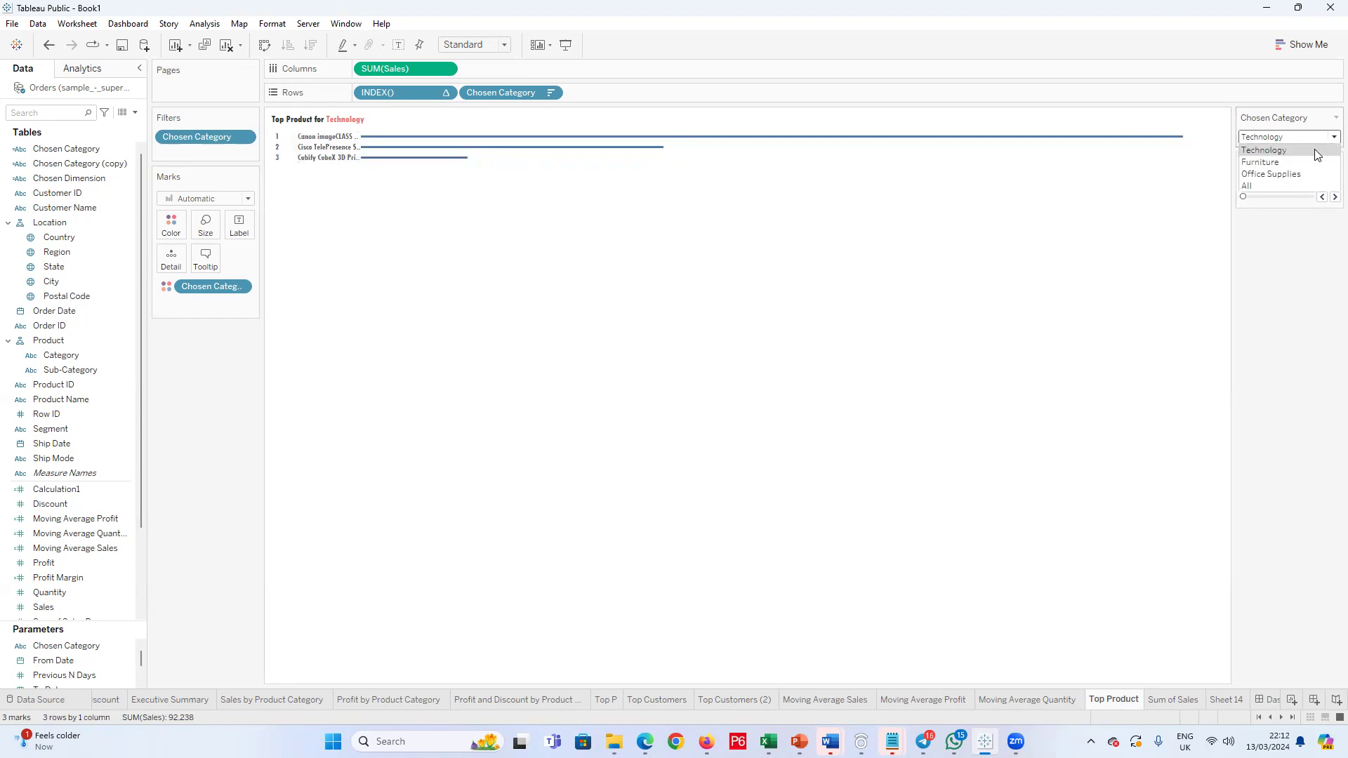
click(1288, 165)
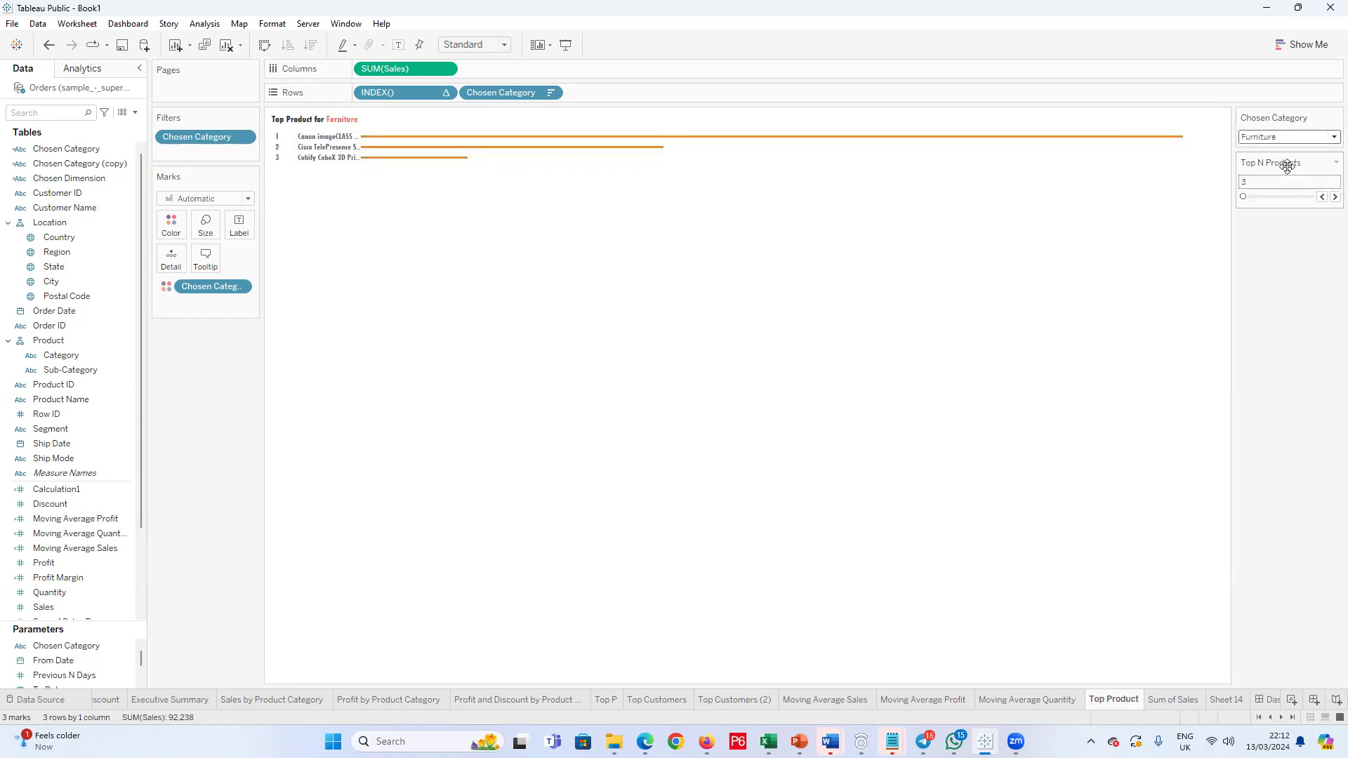
click(1325, 140)
click(1290, 175)
Step: Review the Chosen Category parameter's allowable values, including the Category entry displayed as All
right_click(66, 648)
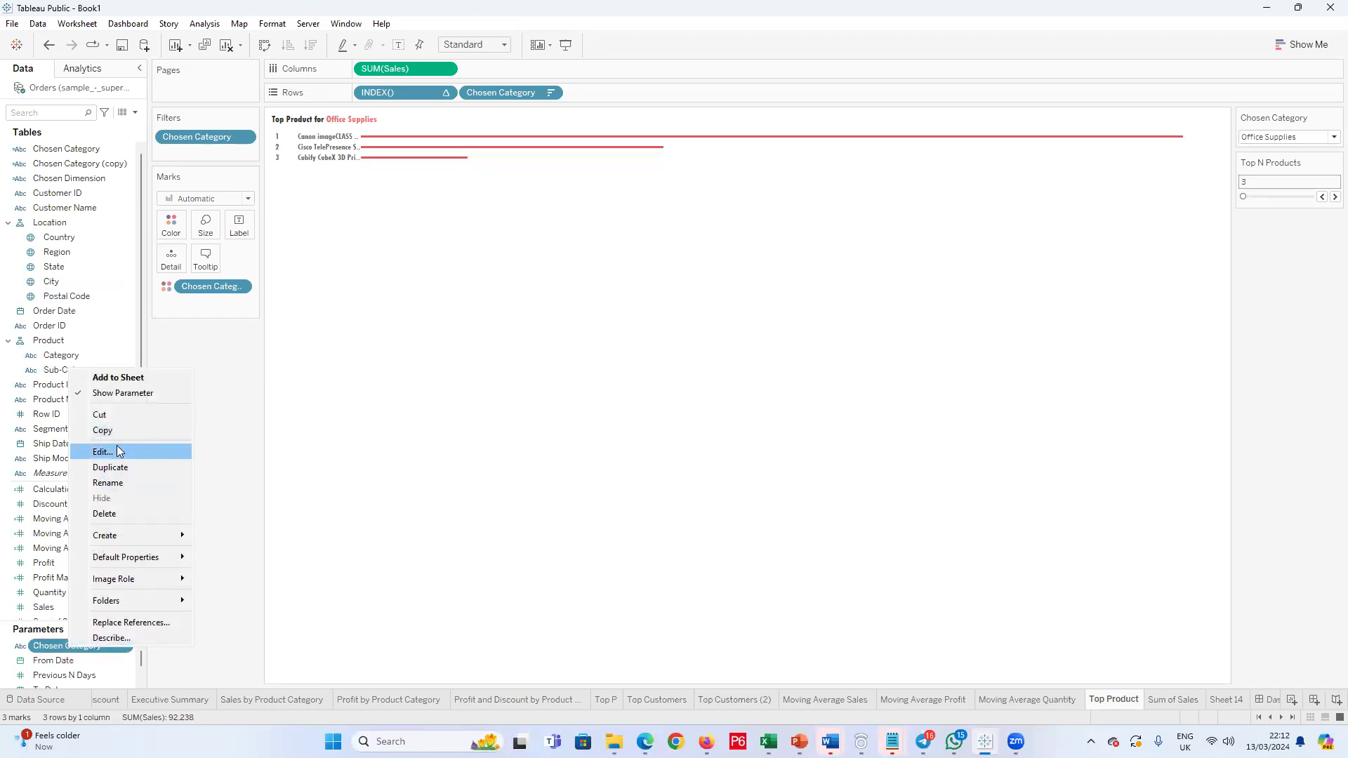
click(114, 452)
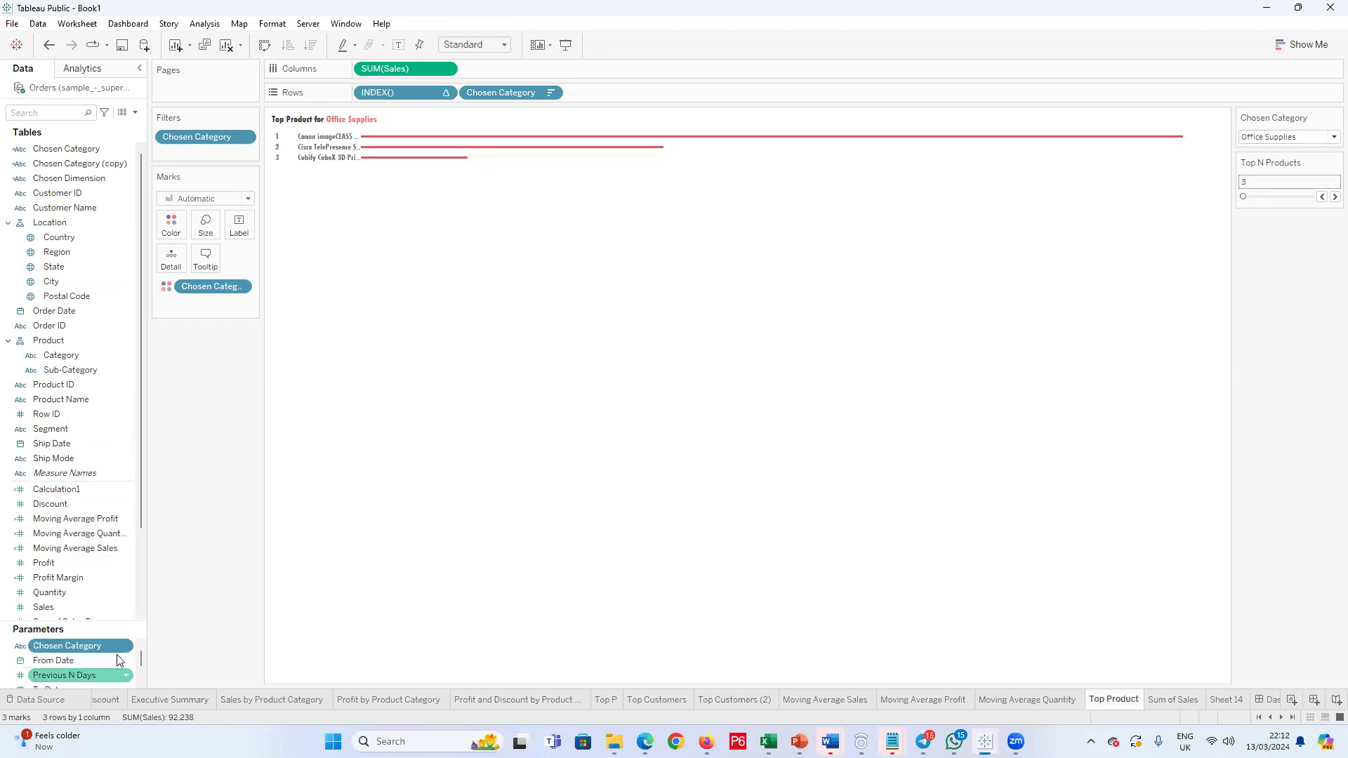
click(629, 472)
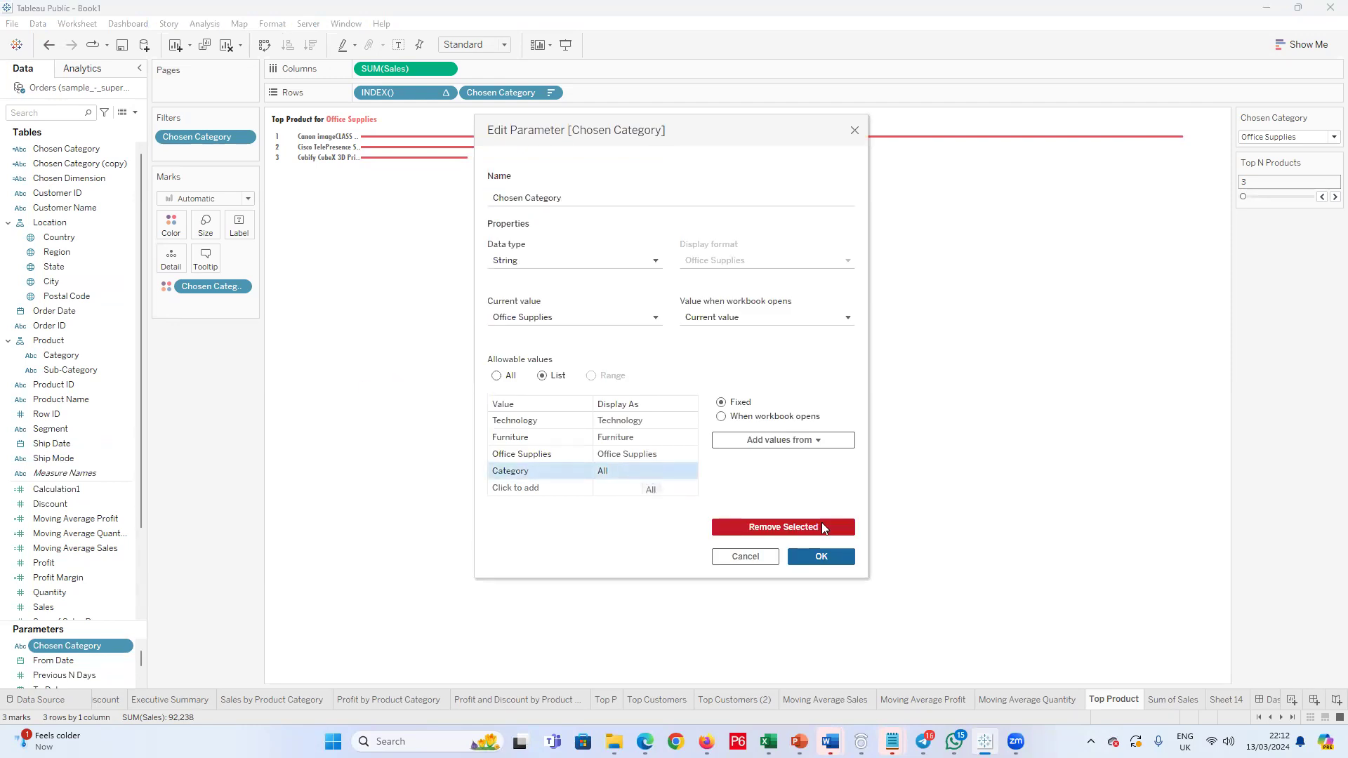
click(821, 556)
Step: Check the Top Product chart with Chosen Category set to All, Office Supplies, Furniture and Technology
click(1332, 138)
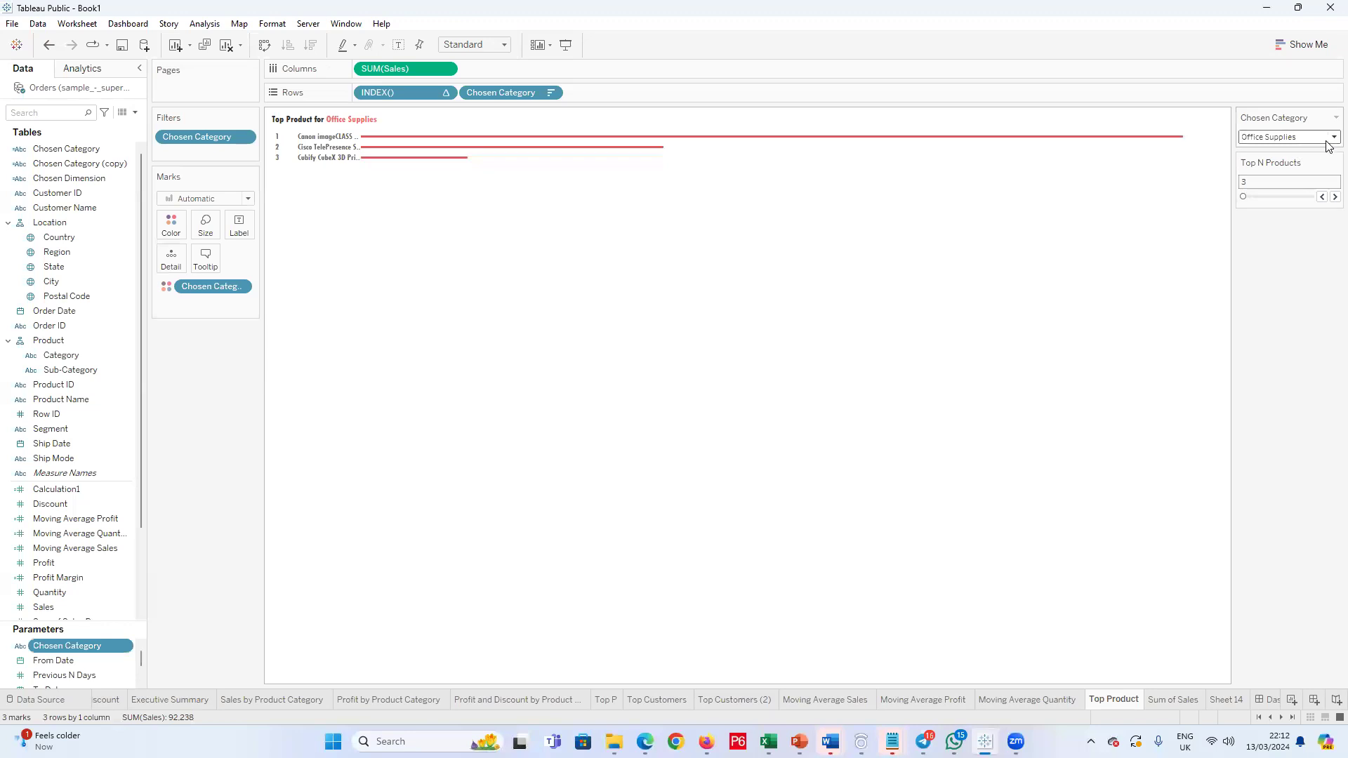
click(1281, 184)
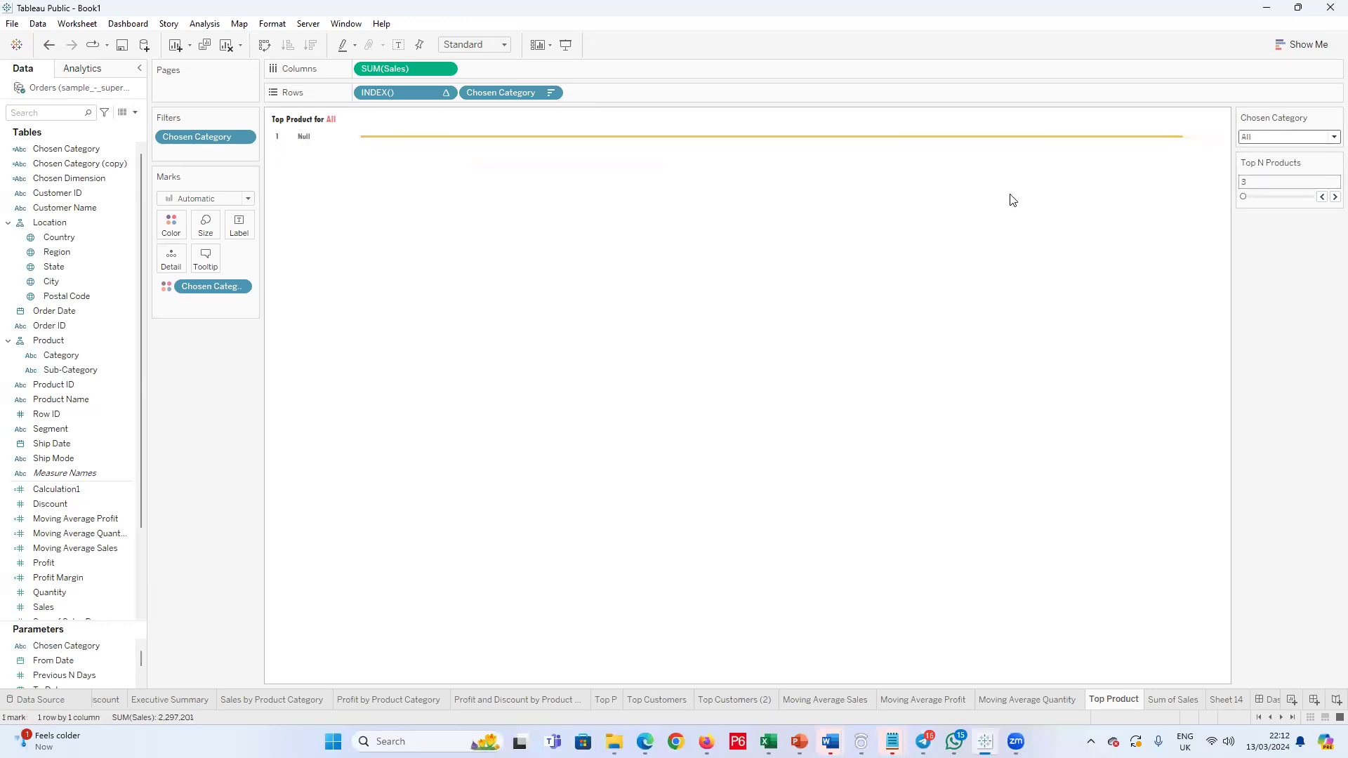
click(1331, 139)
click(1279, 170)
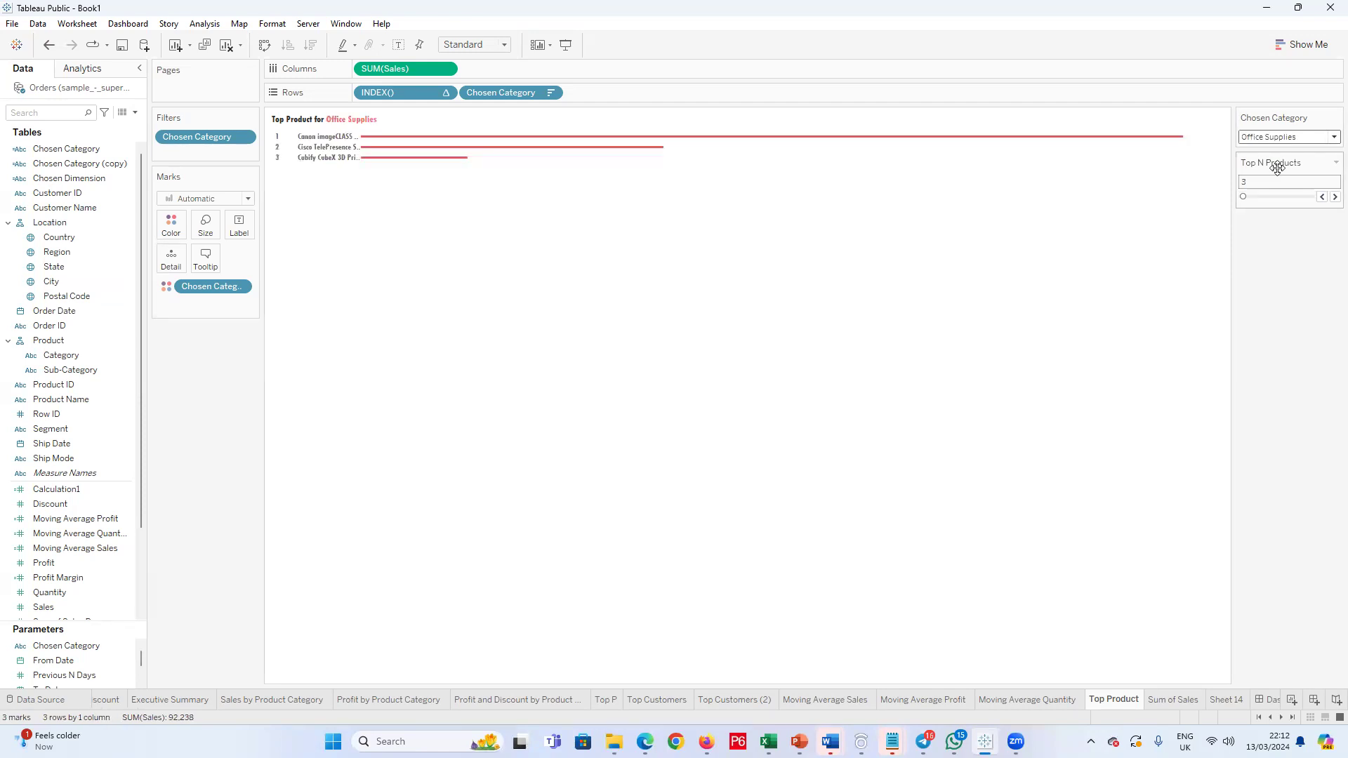
click(1328, 140)
click(1296, 162)
click(1328, 137)
click(1289, 151)
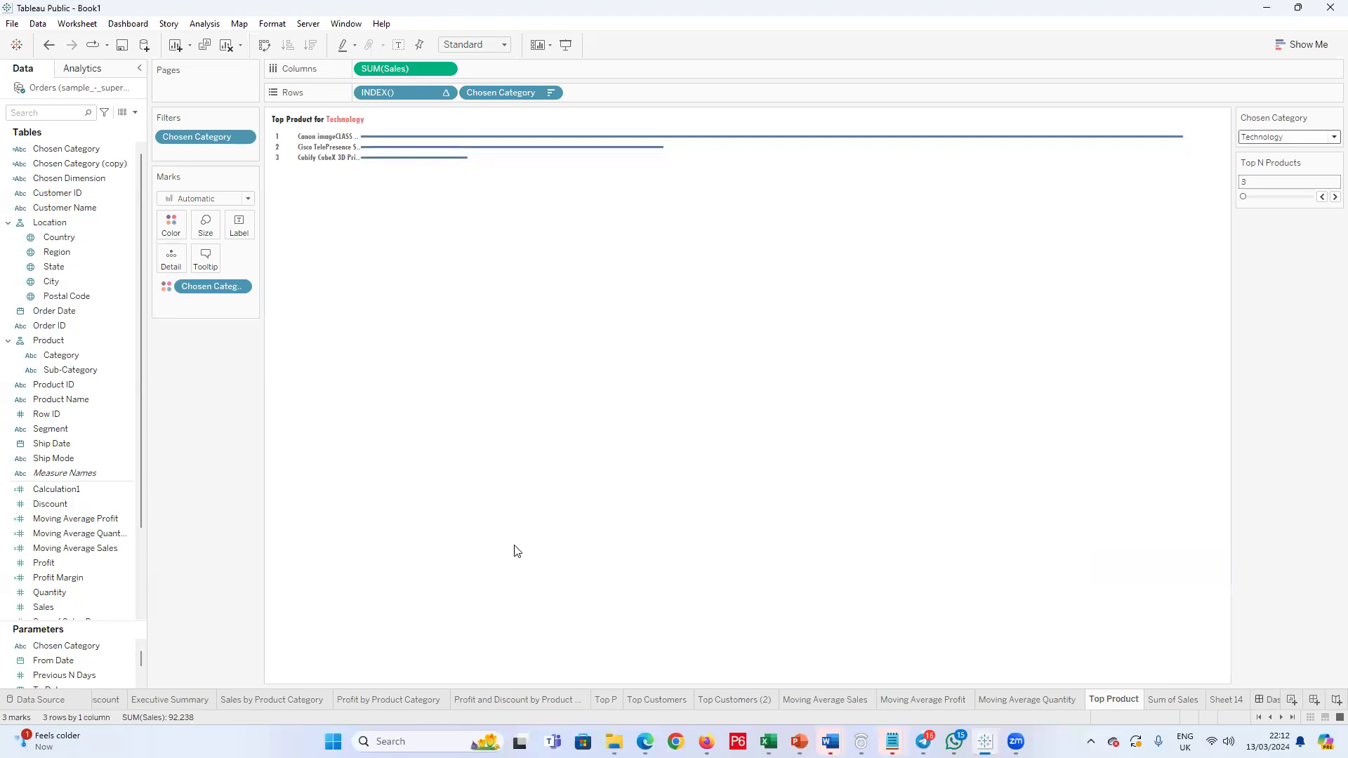
Step: Examine the Top Product and Top Customers charts on Dashboard 1 and return to the Top Product worksheet
click(1269, 700)
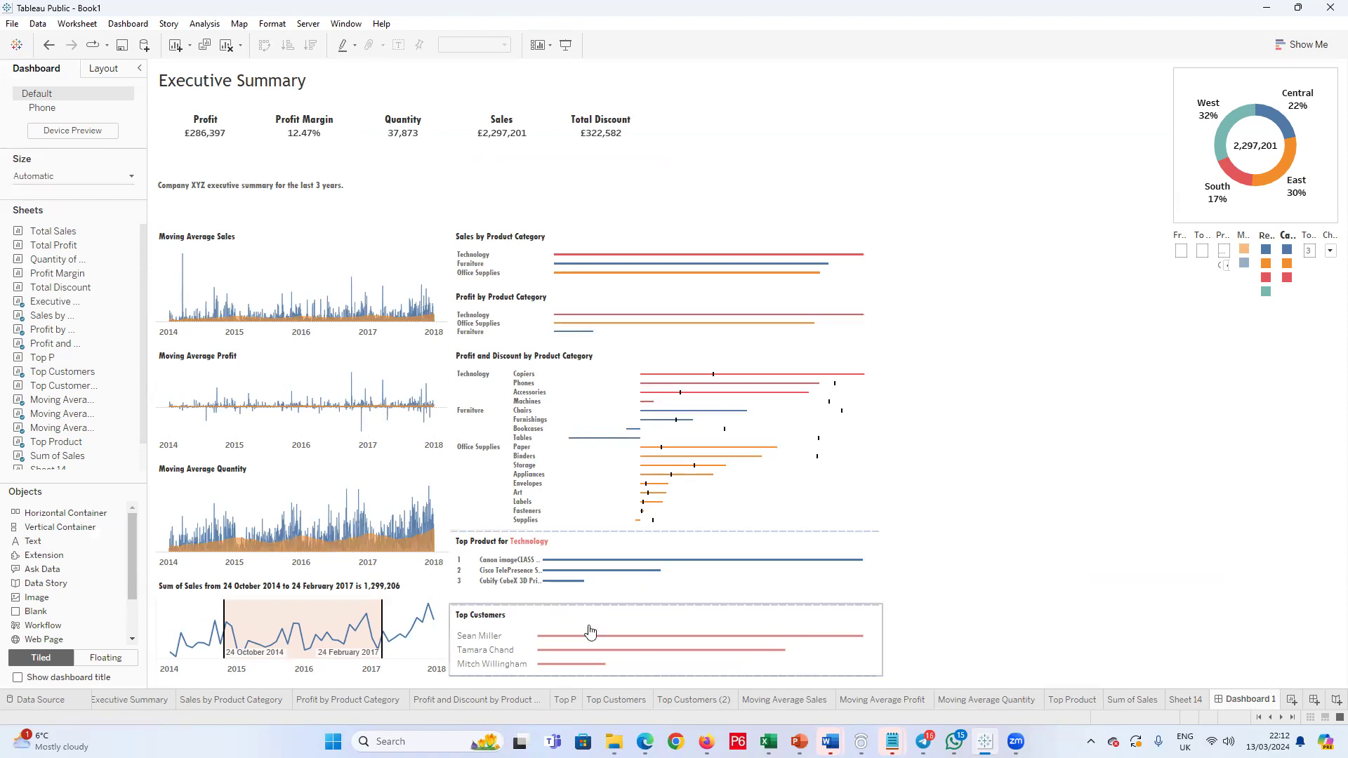
mouse_move(573, 571)
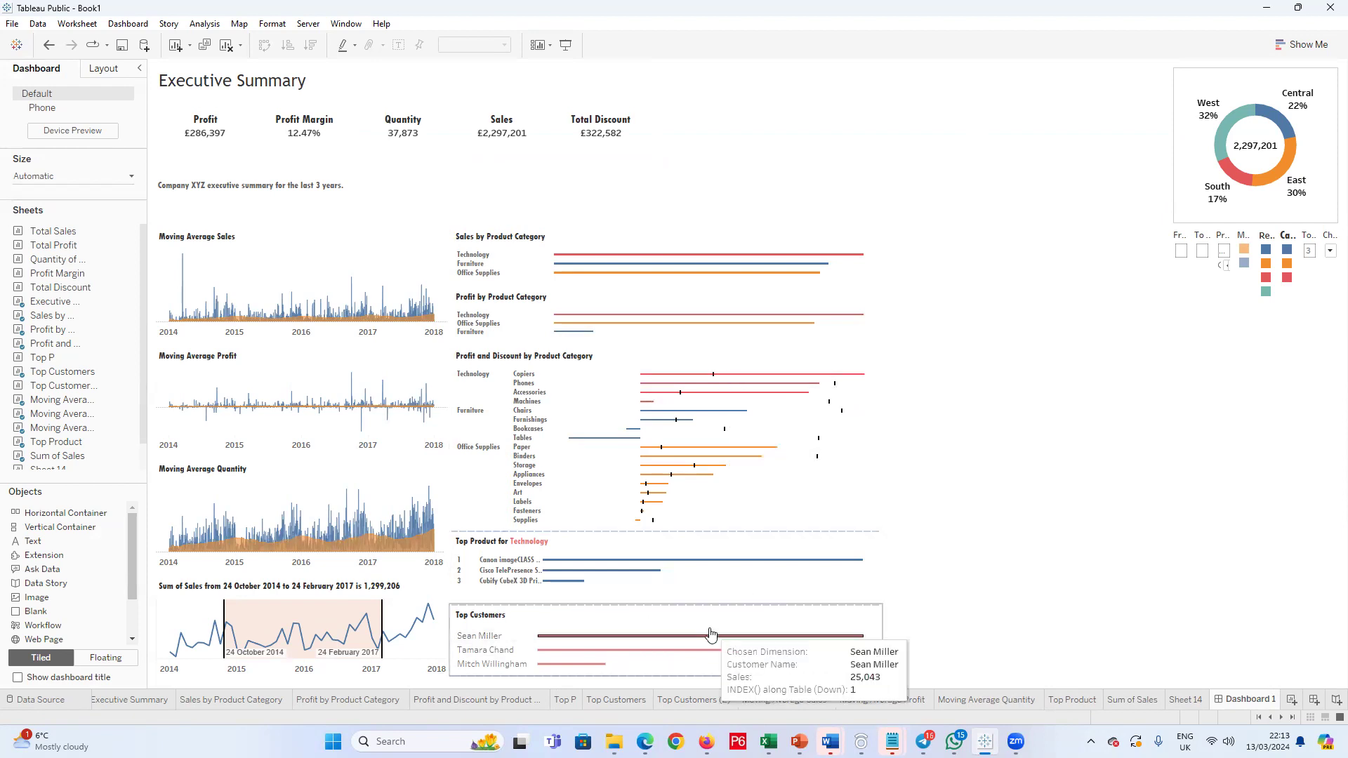
click(1187, 704)
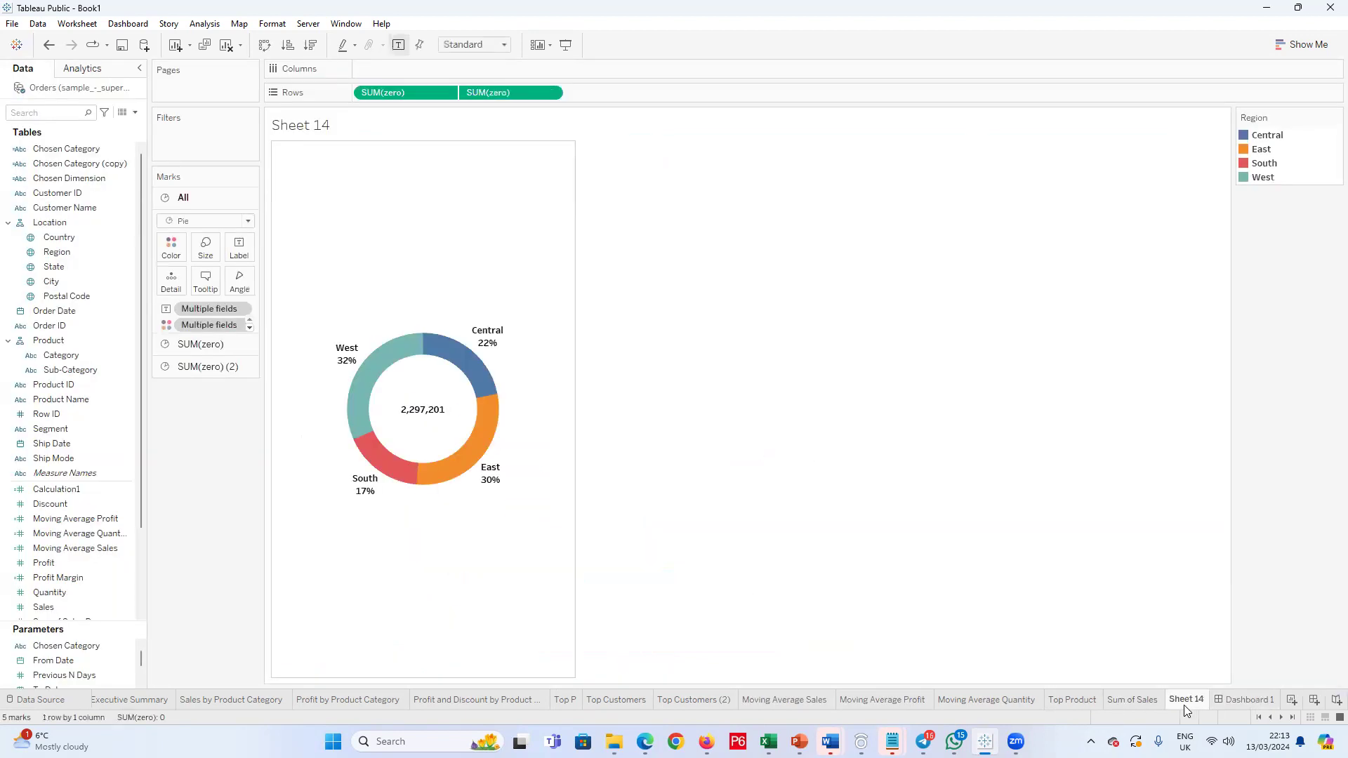
click(1128, 704)
click(1064, 704)
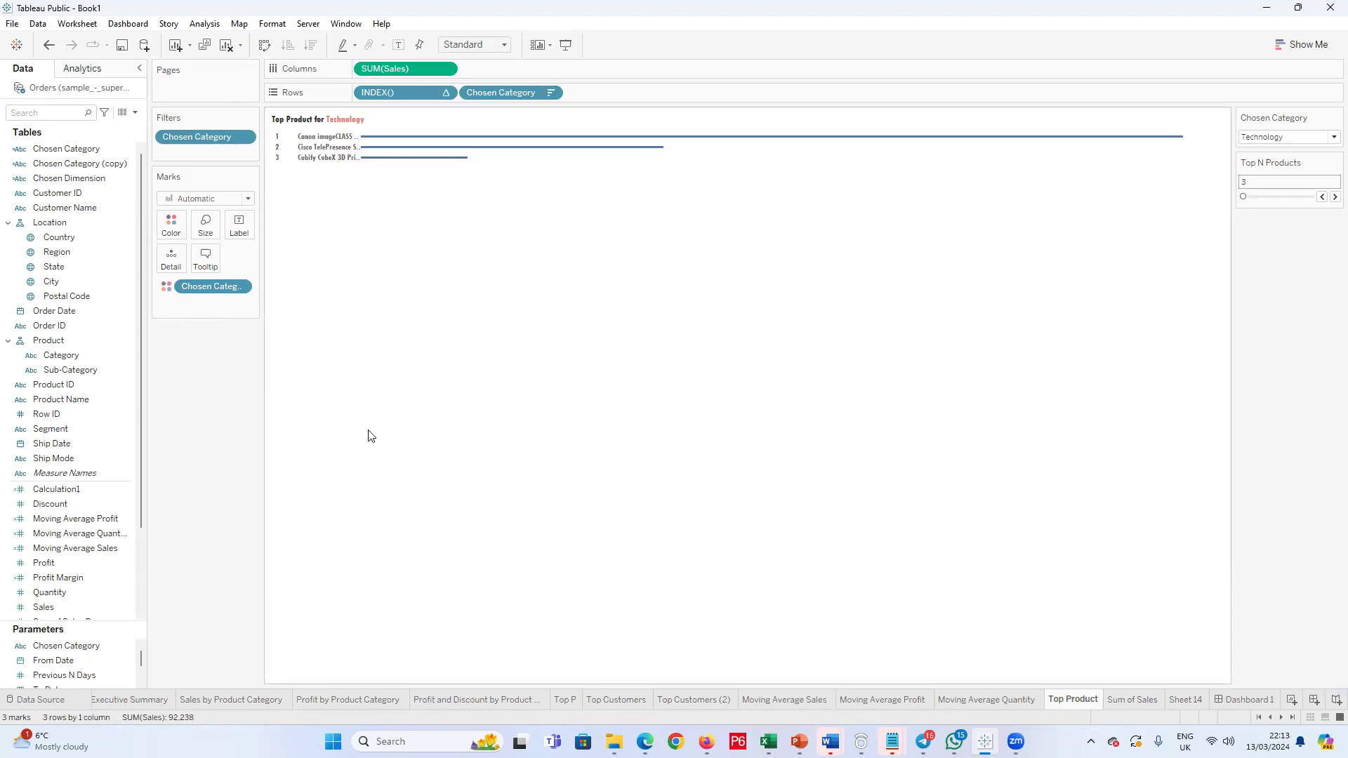
Step: Review the CASE formula of the Chosen Category calculated field without changing it
click(82, 150)
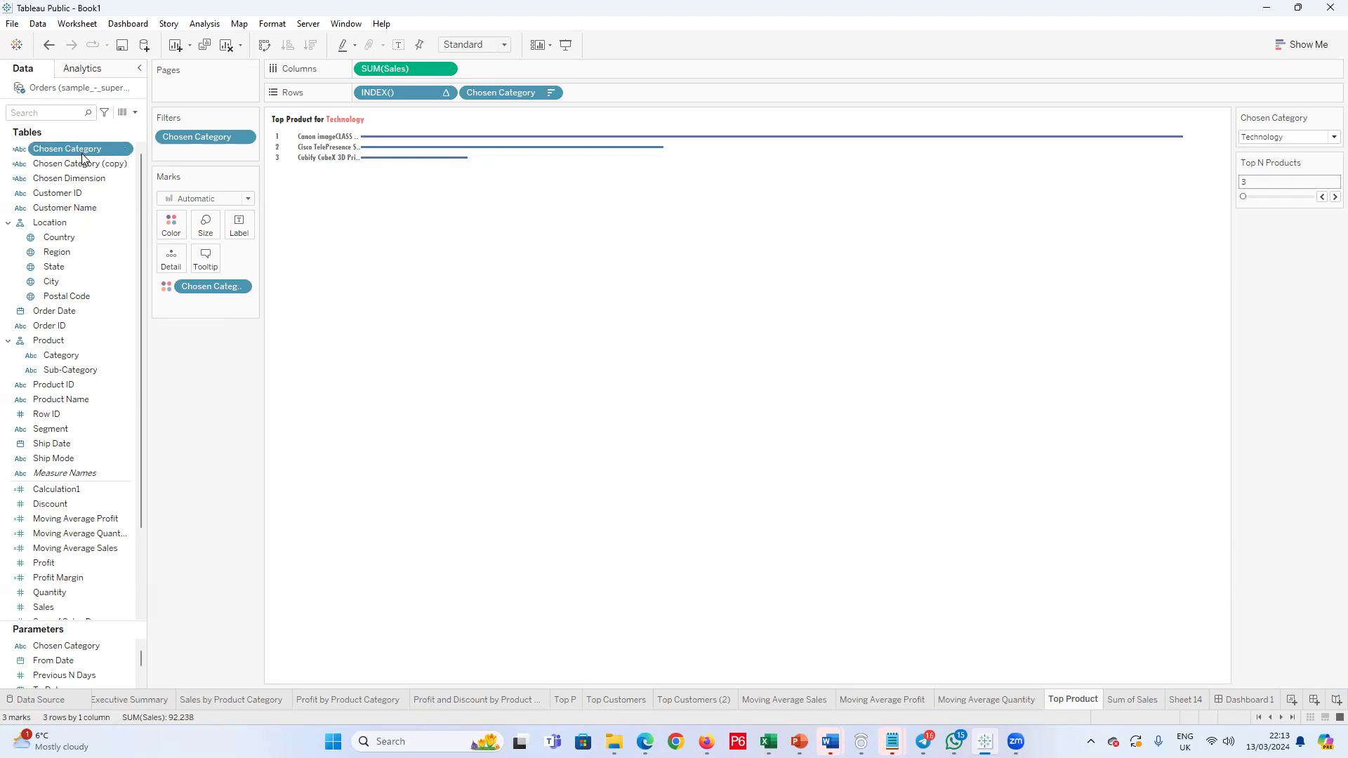
right_click(83, 153)
click(136, 251)
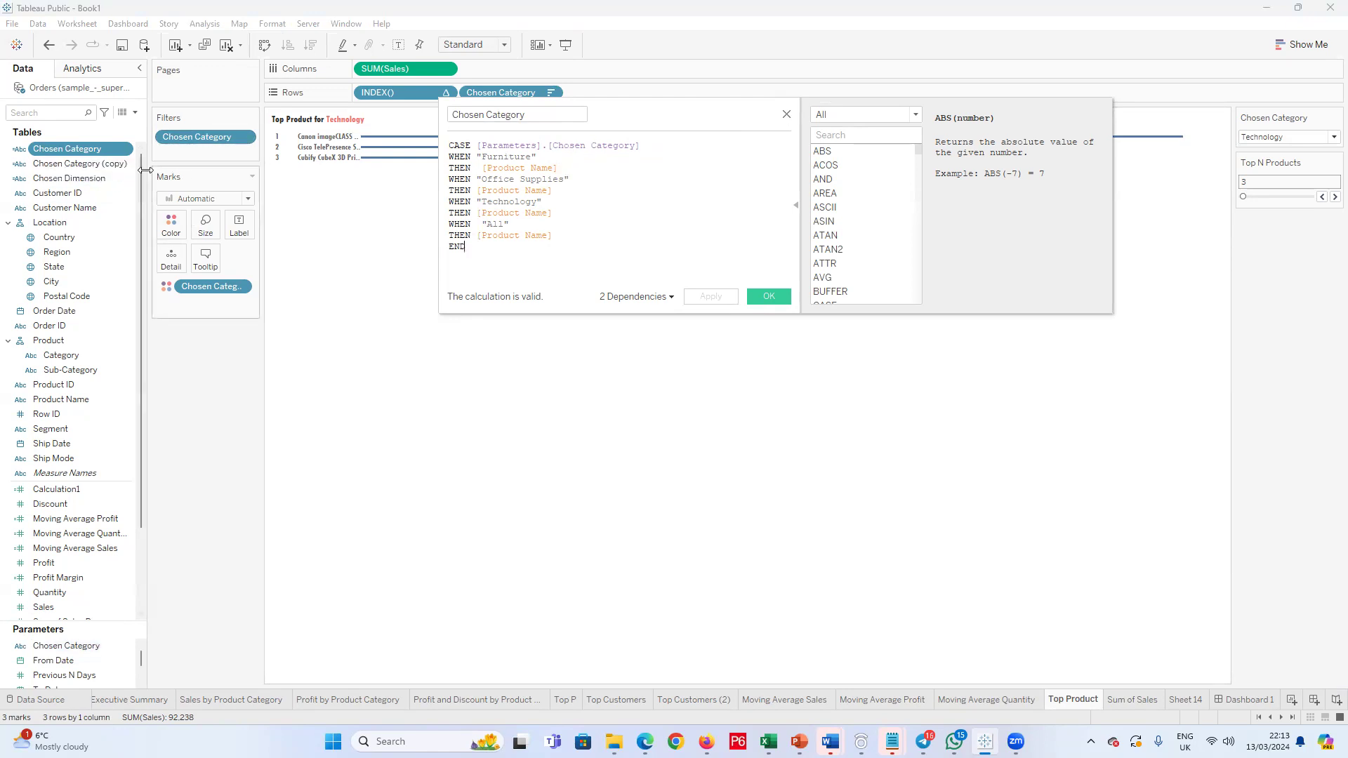
click(786, 114)
right_click(79, 176)
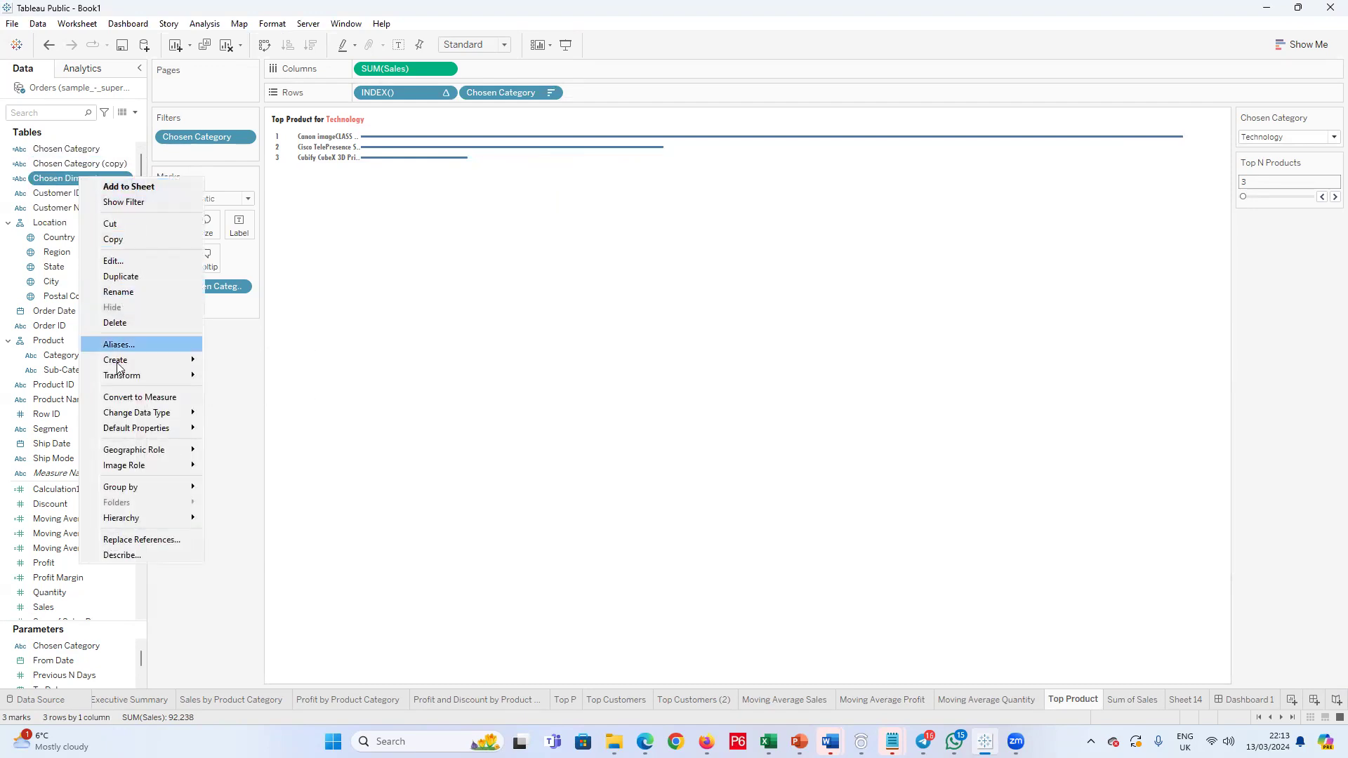
click(792, 669)
Step: Open the Top Customers worksheet and compare its available sheet options with those of Top P
click(609, 699)
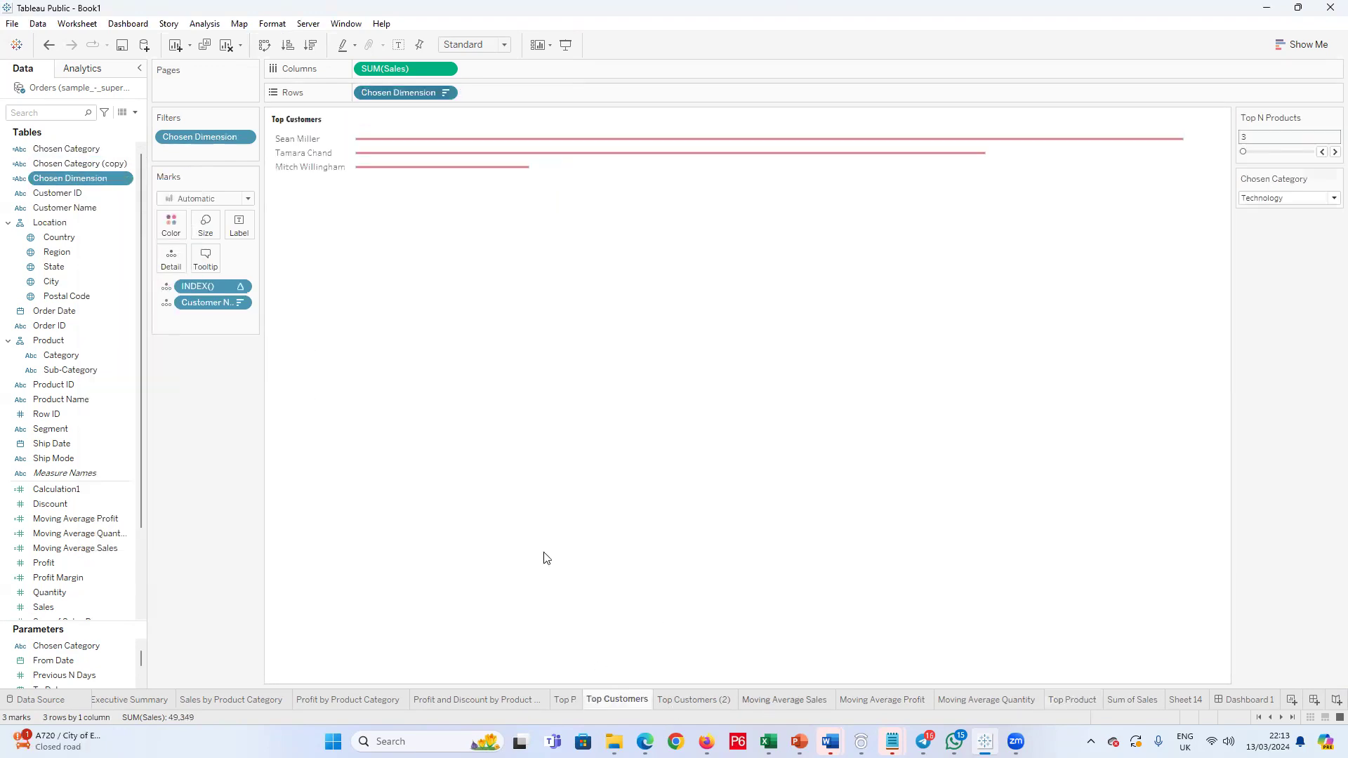
right_click(634, 697)
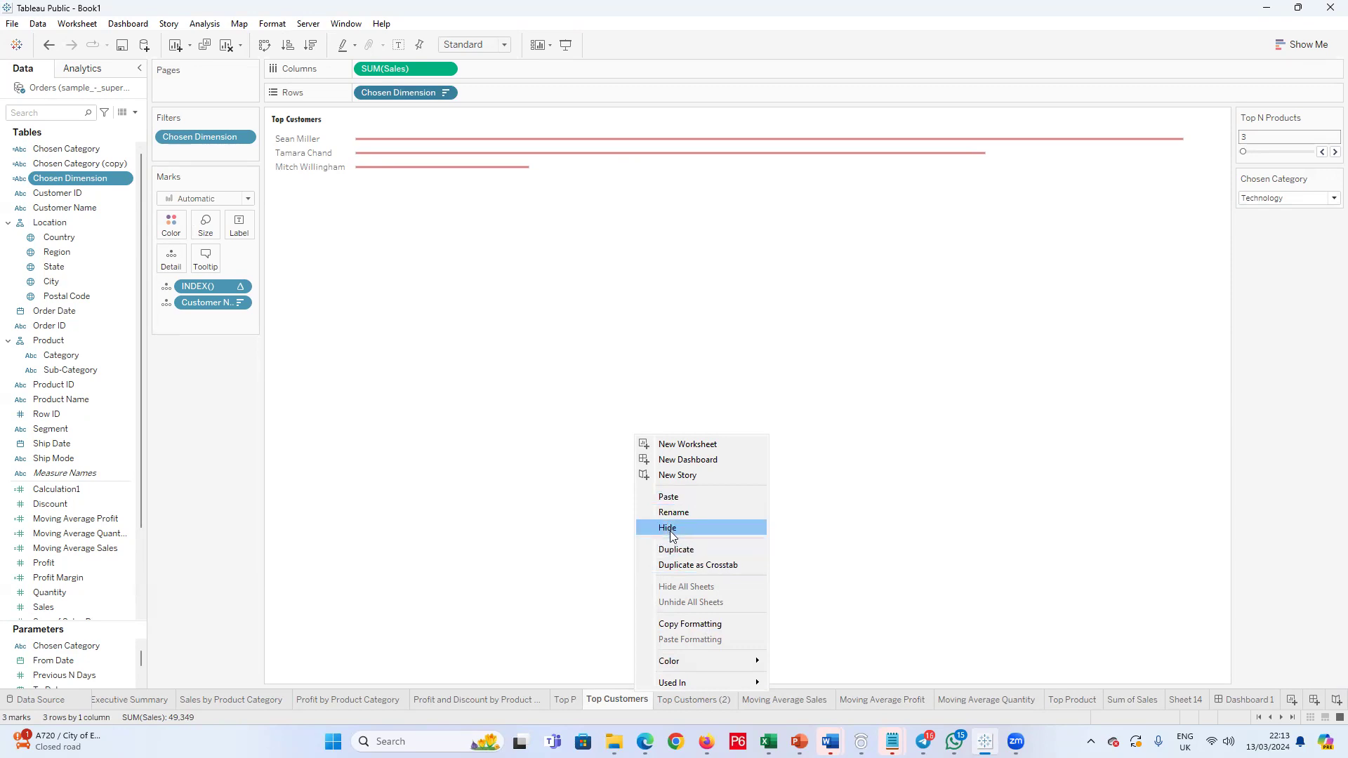
click(622, 702)
right_click(618, 701)
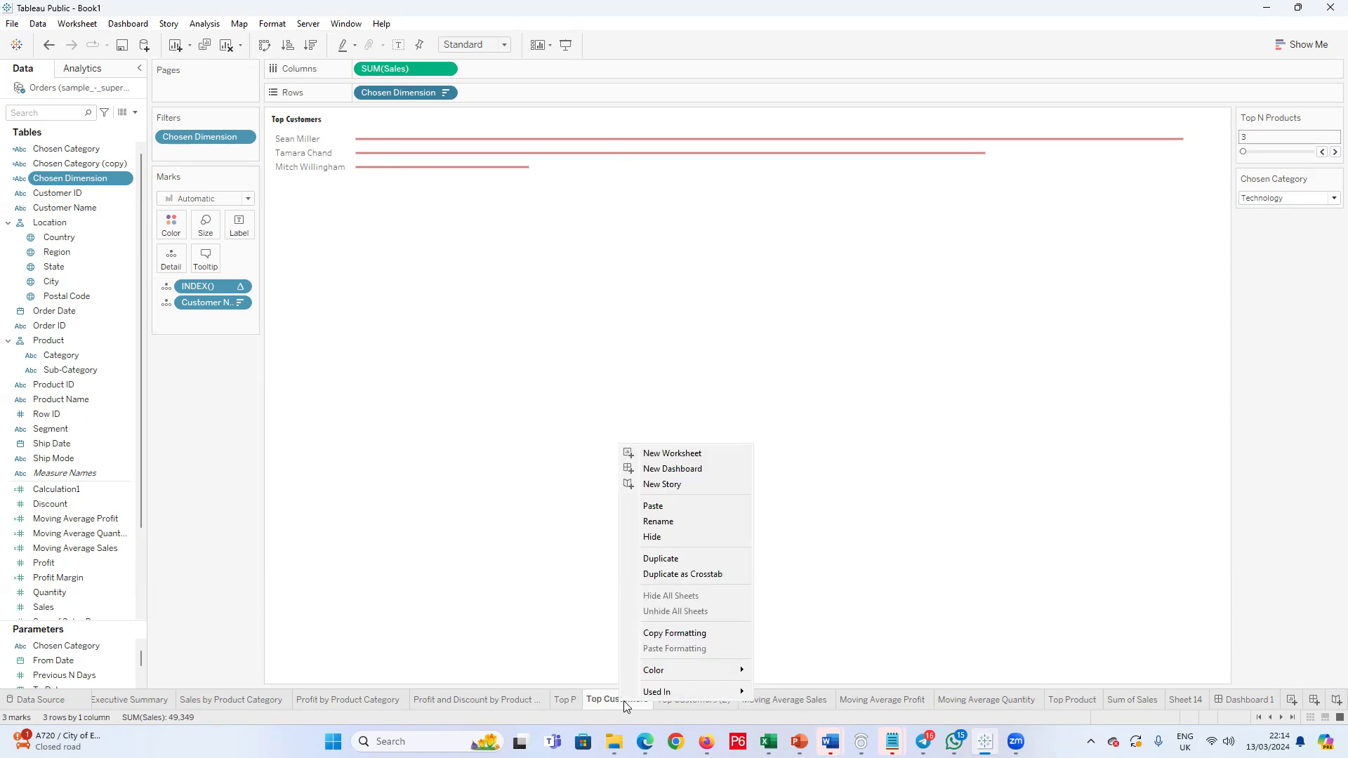
click(620, 704)
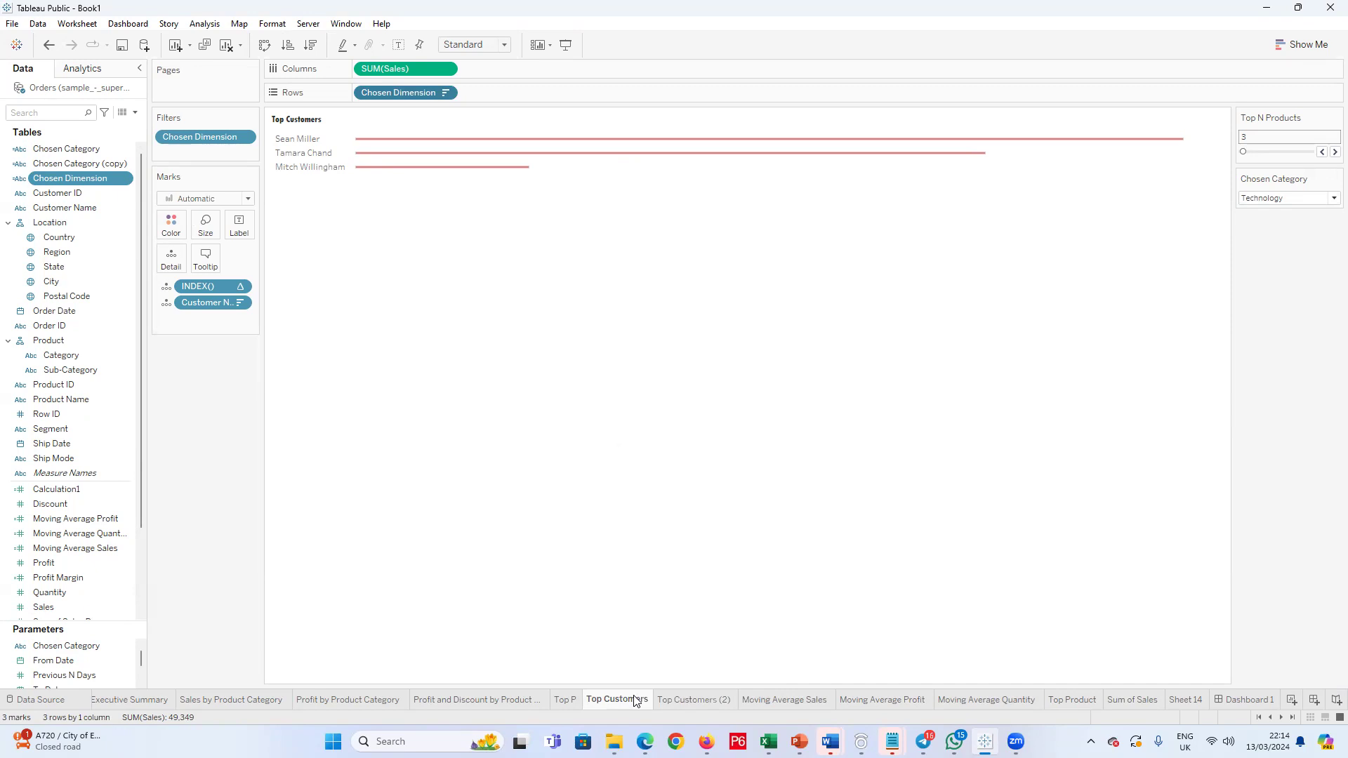
click(565, 702)
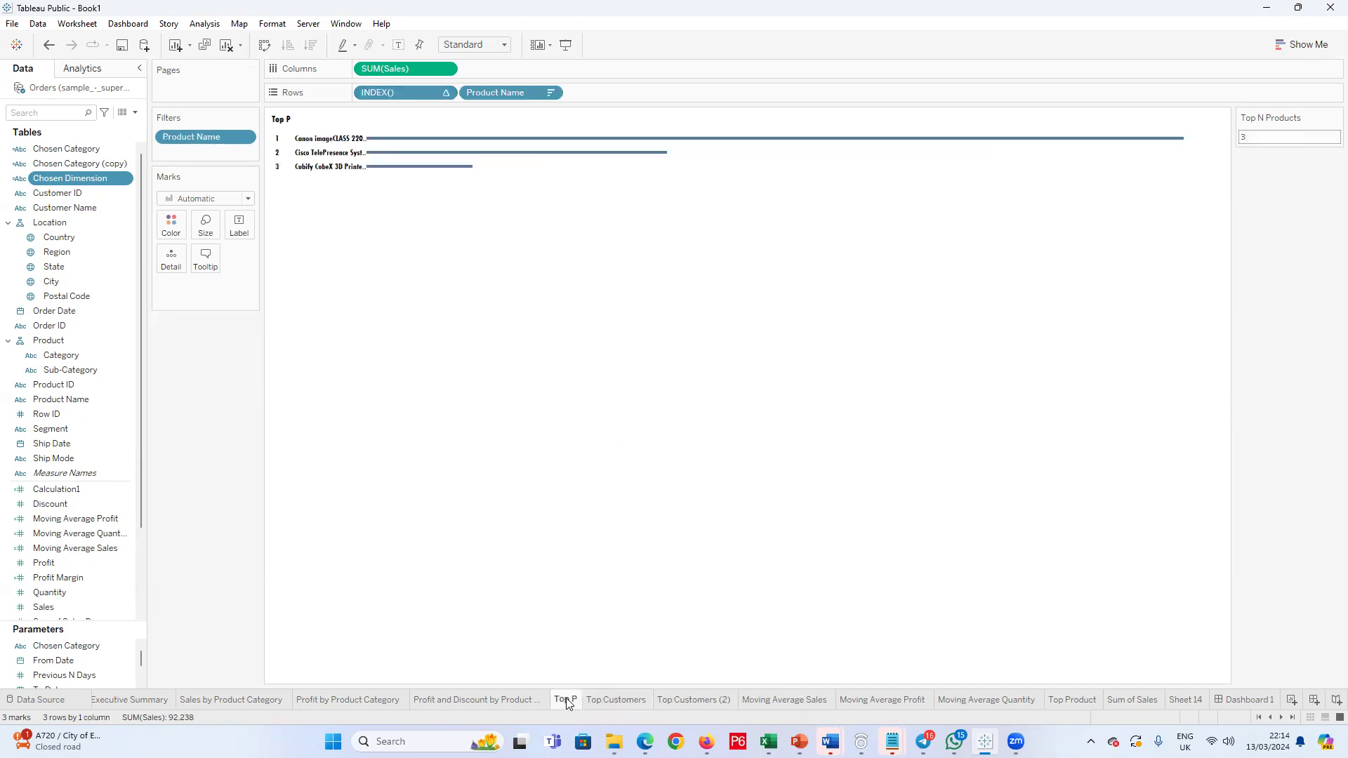
right_click(568, 704)
right_click(603, 699)
click(595, 702)
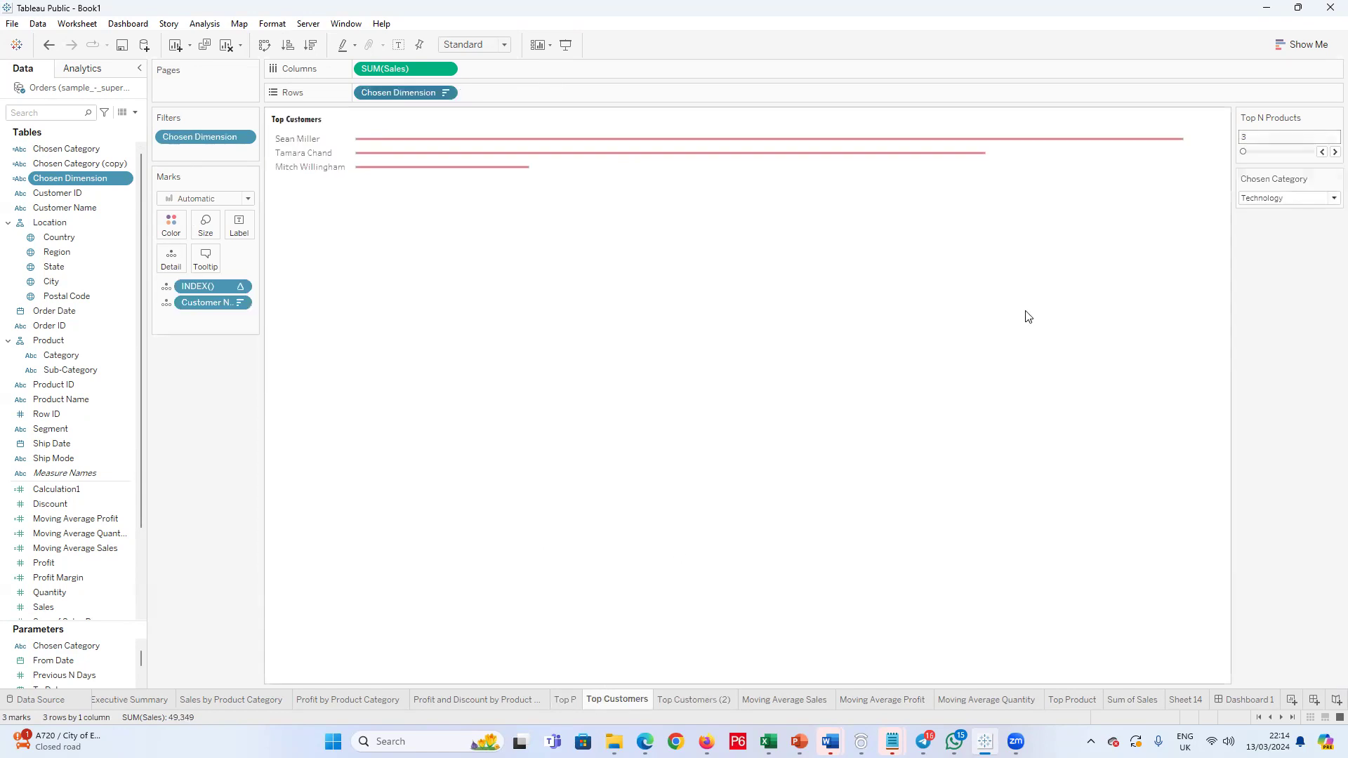
Step: Compare the available sheet options of the Top P, Top Customers and Top Customers (2) worksheets to see which can be deleted
right_click(633, 704)
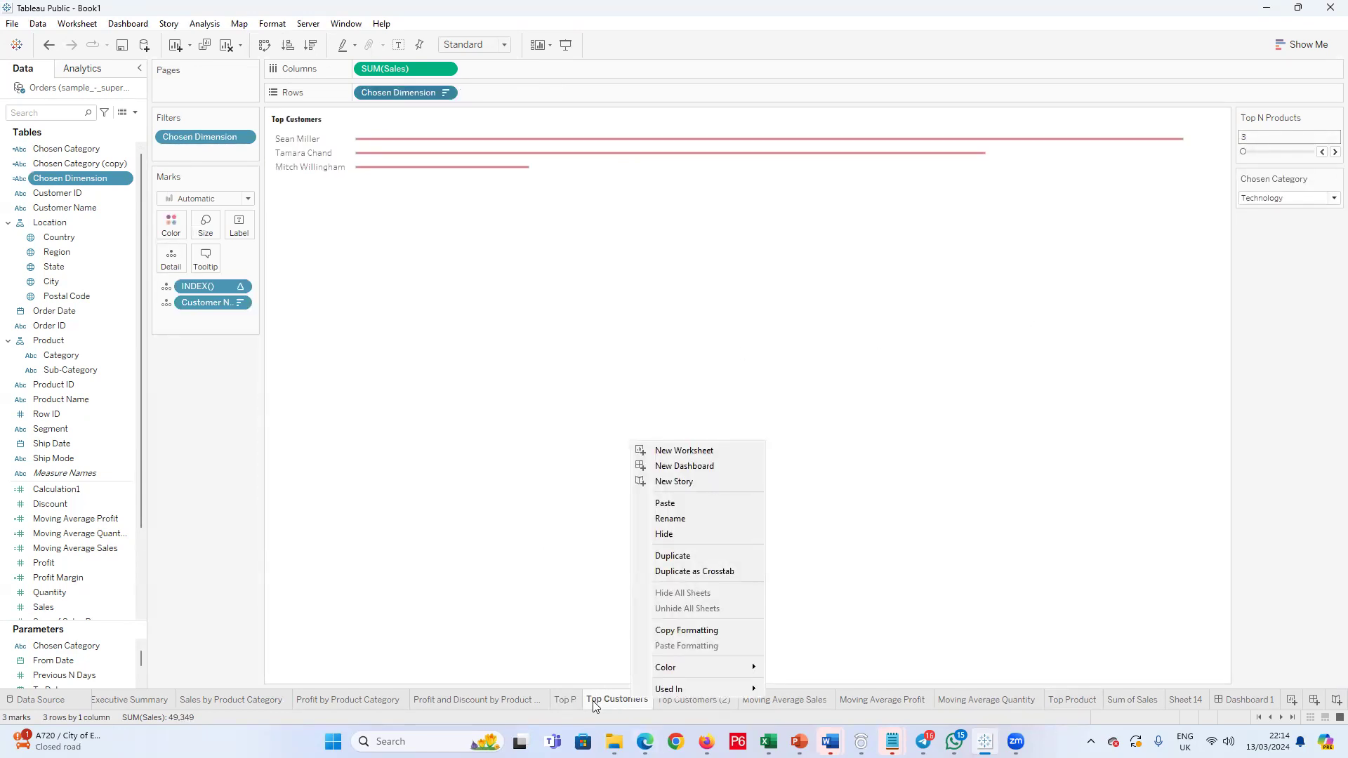
right_click(563, 700)
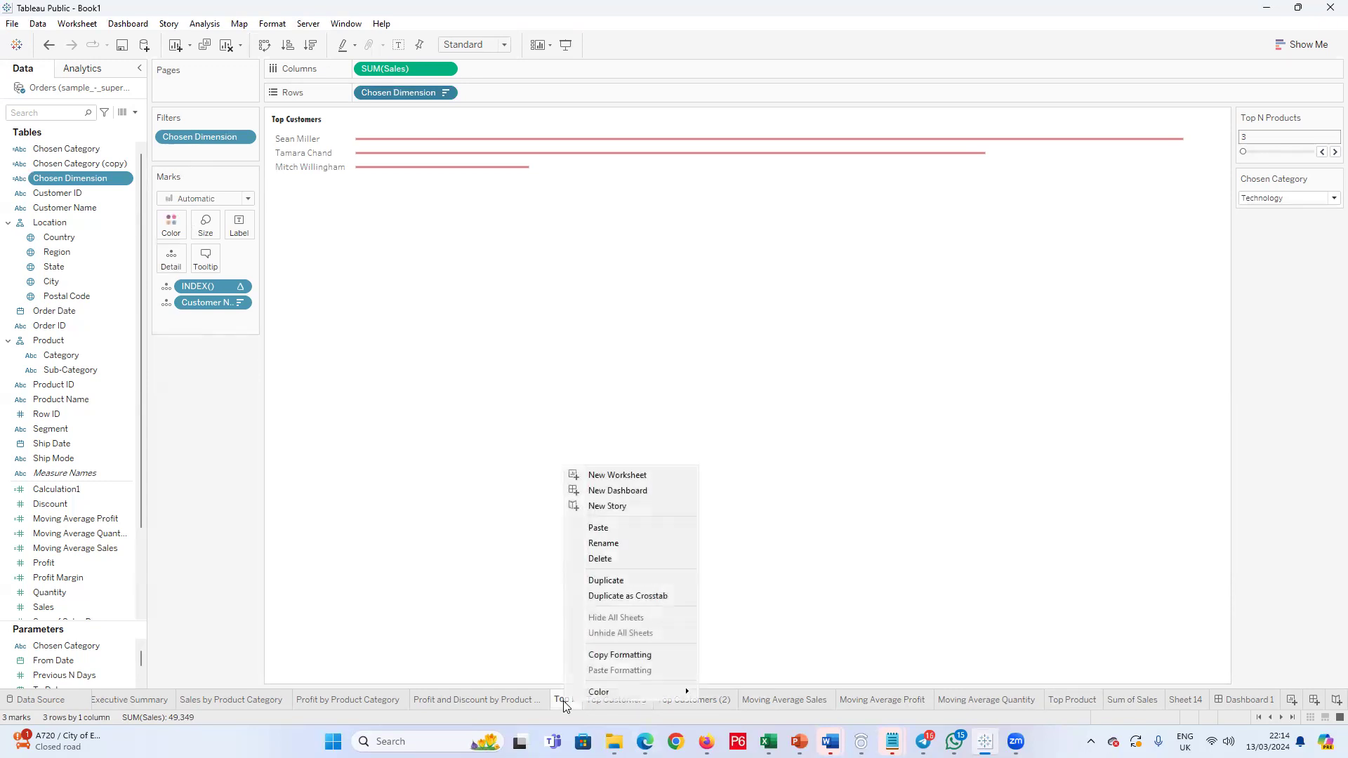
click(675, 699)
right_click(676, 699)
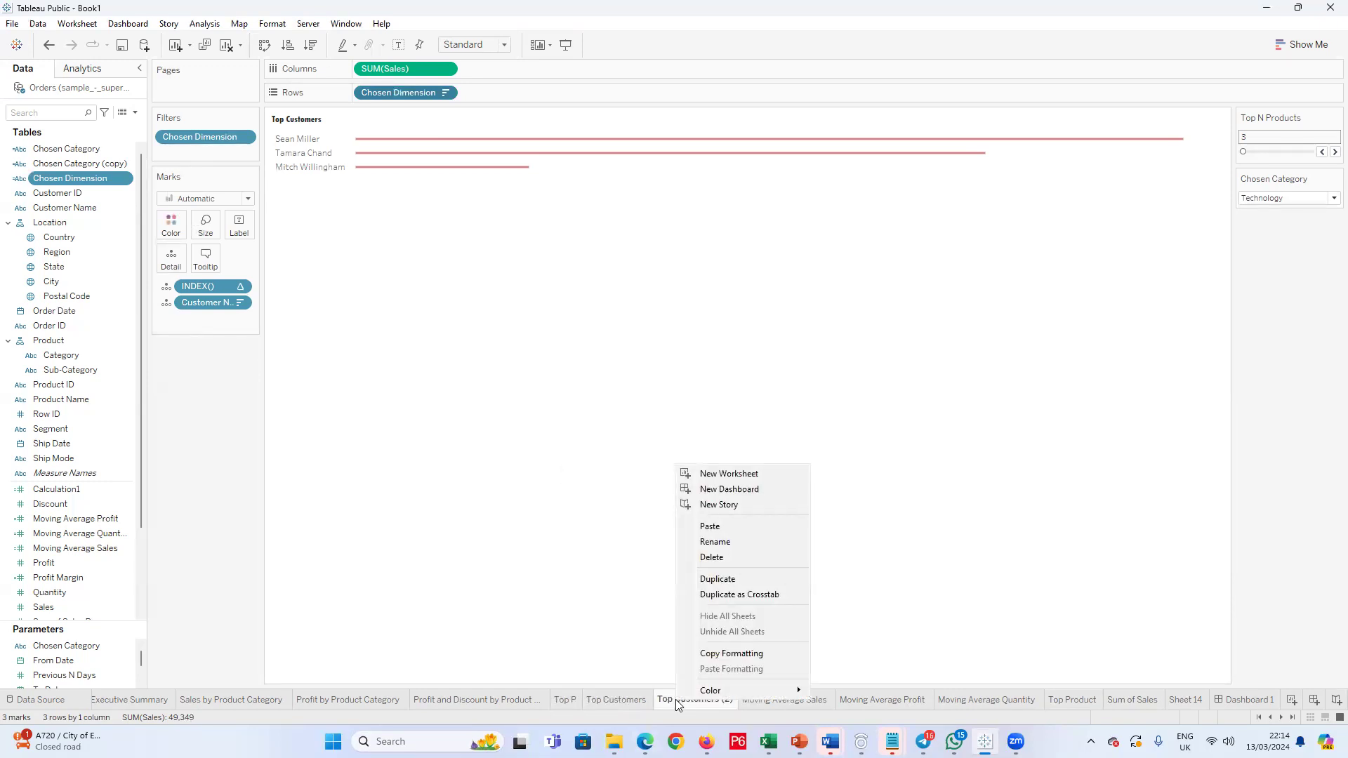
click(686, 704)
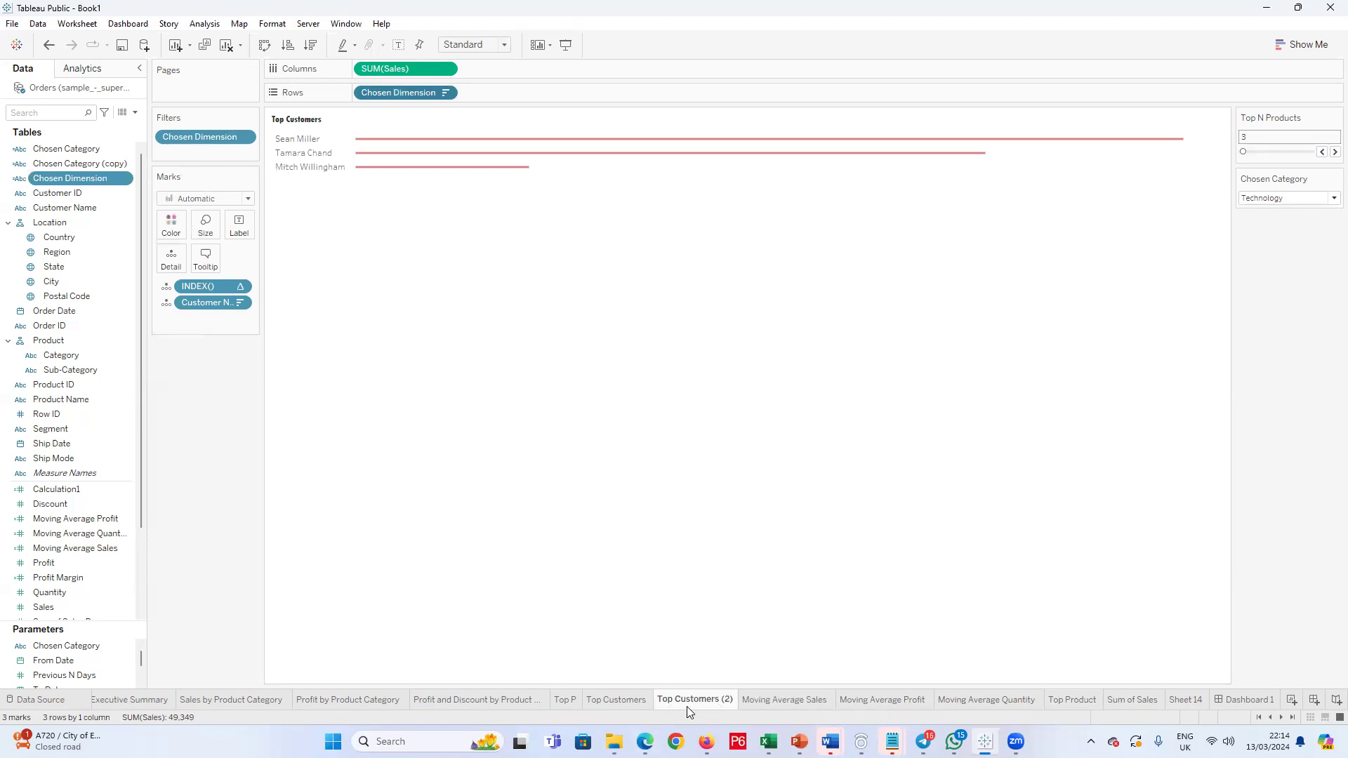
right_click(635, 702)
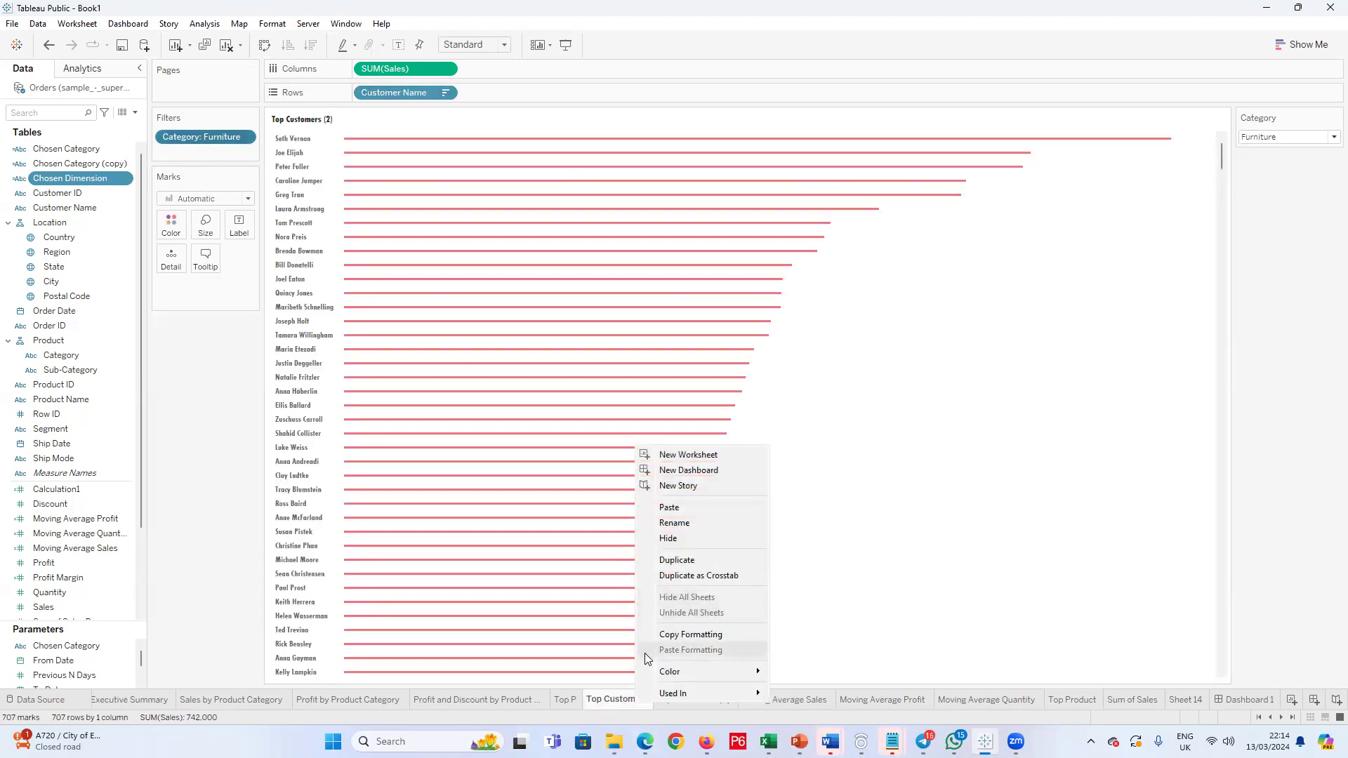
click(609, 698)
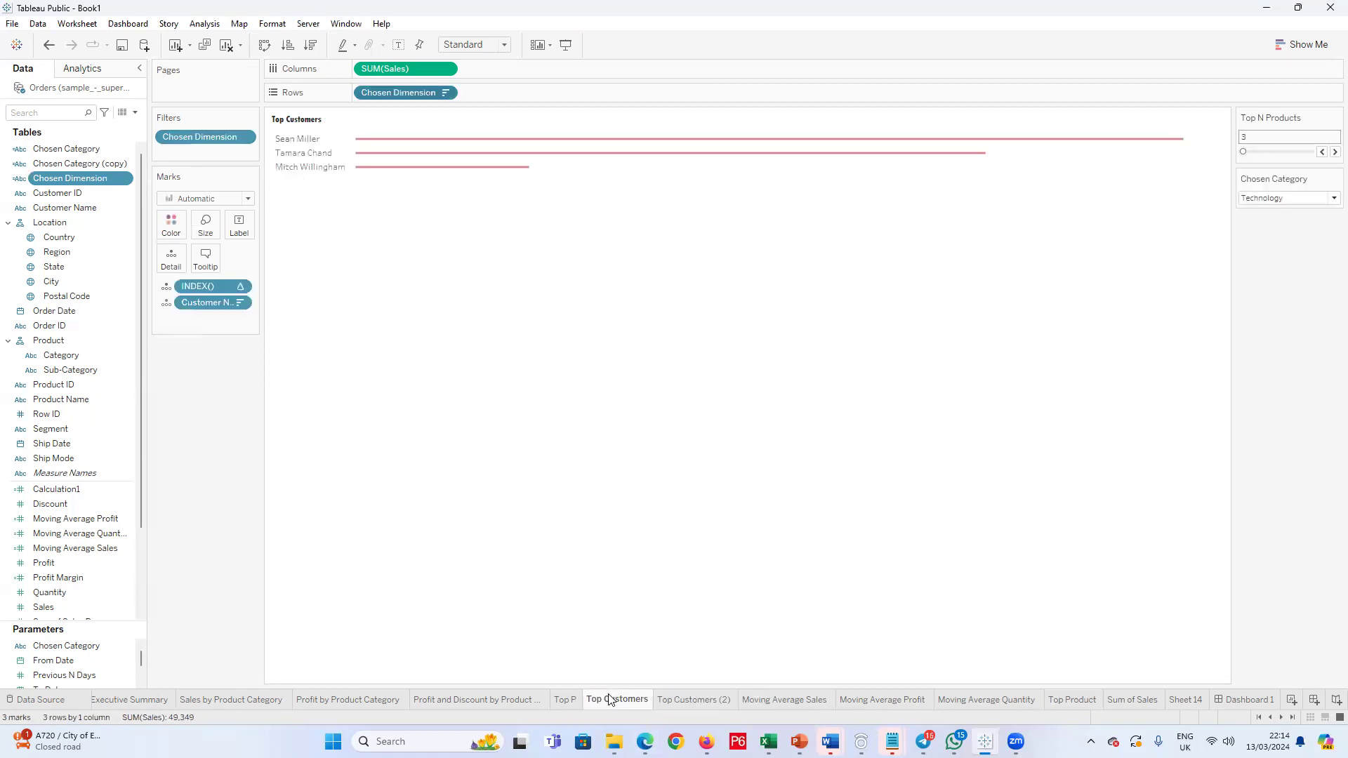
right_click(610, 699)
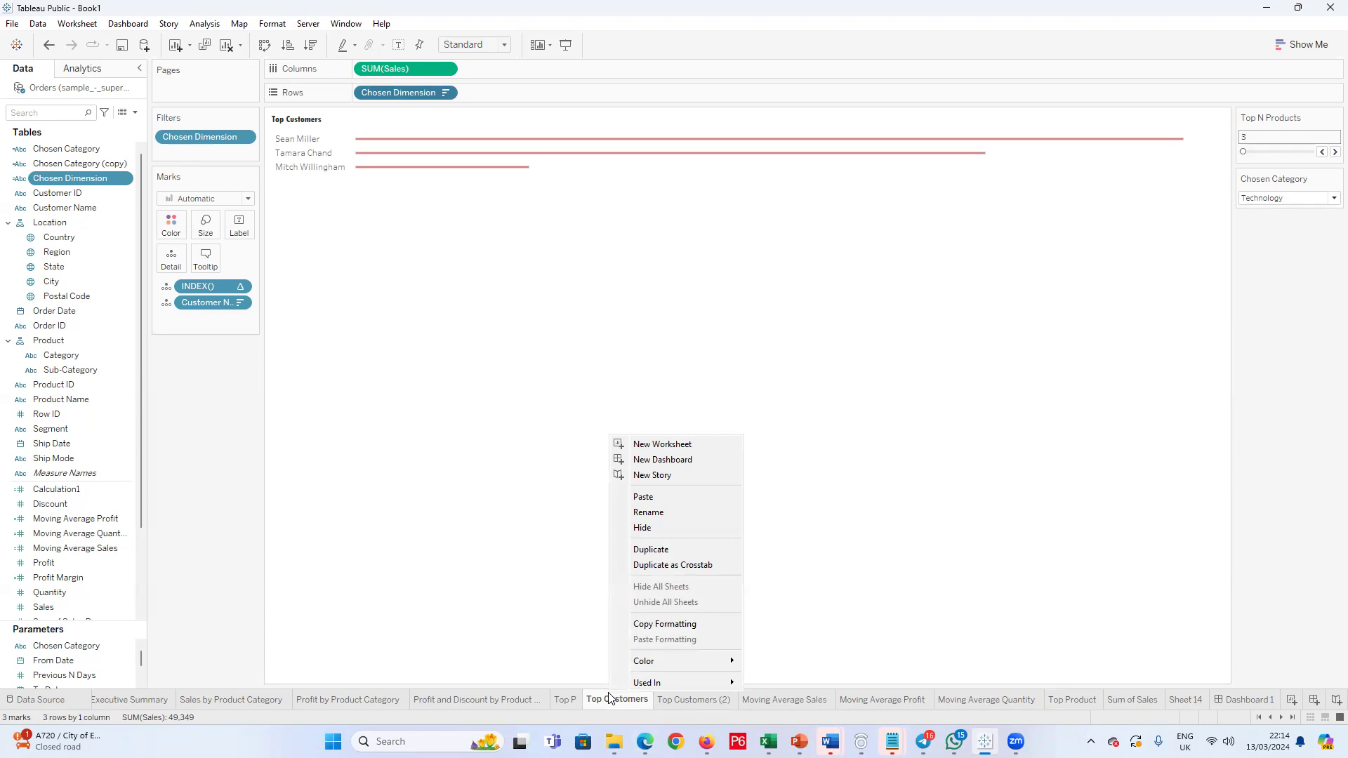
click(572, 614)
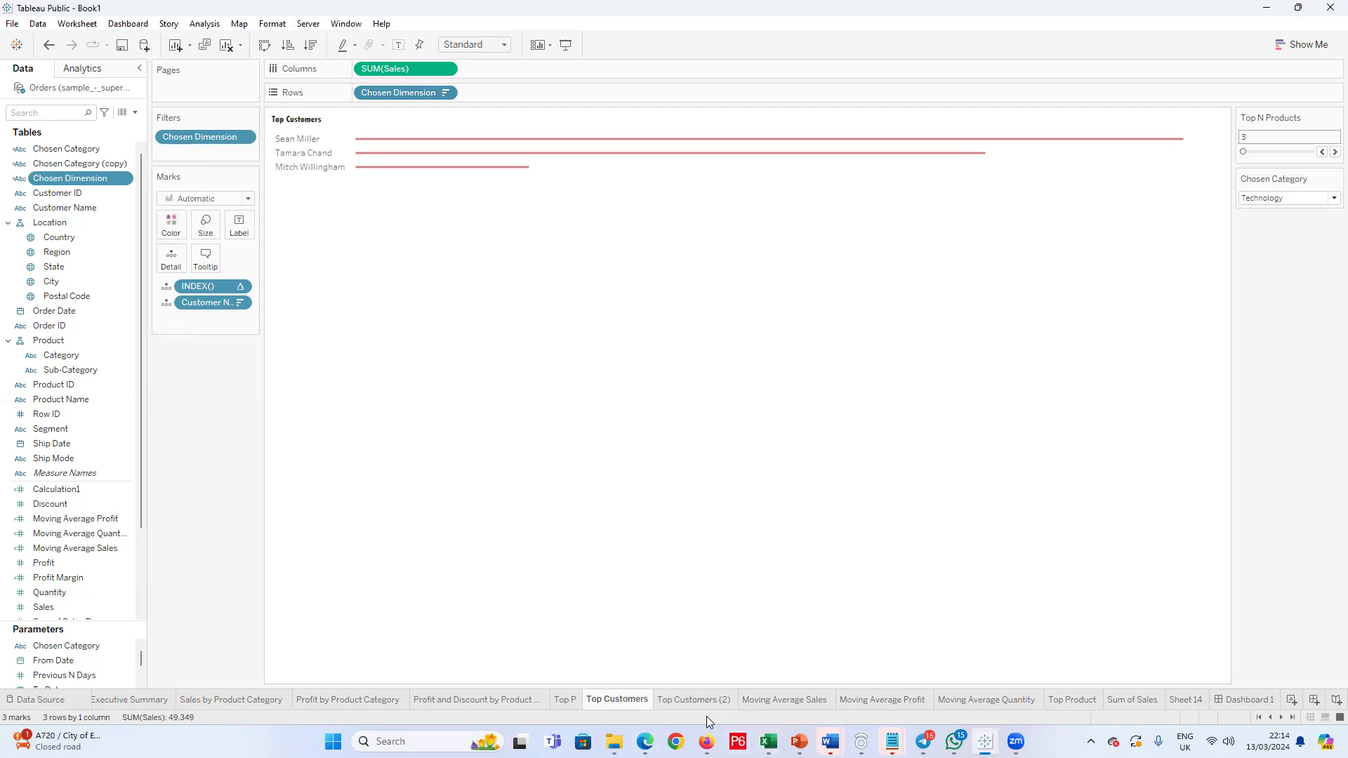
click(686, 702)
right_click(687, 703)
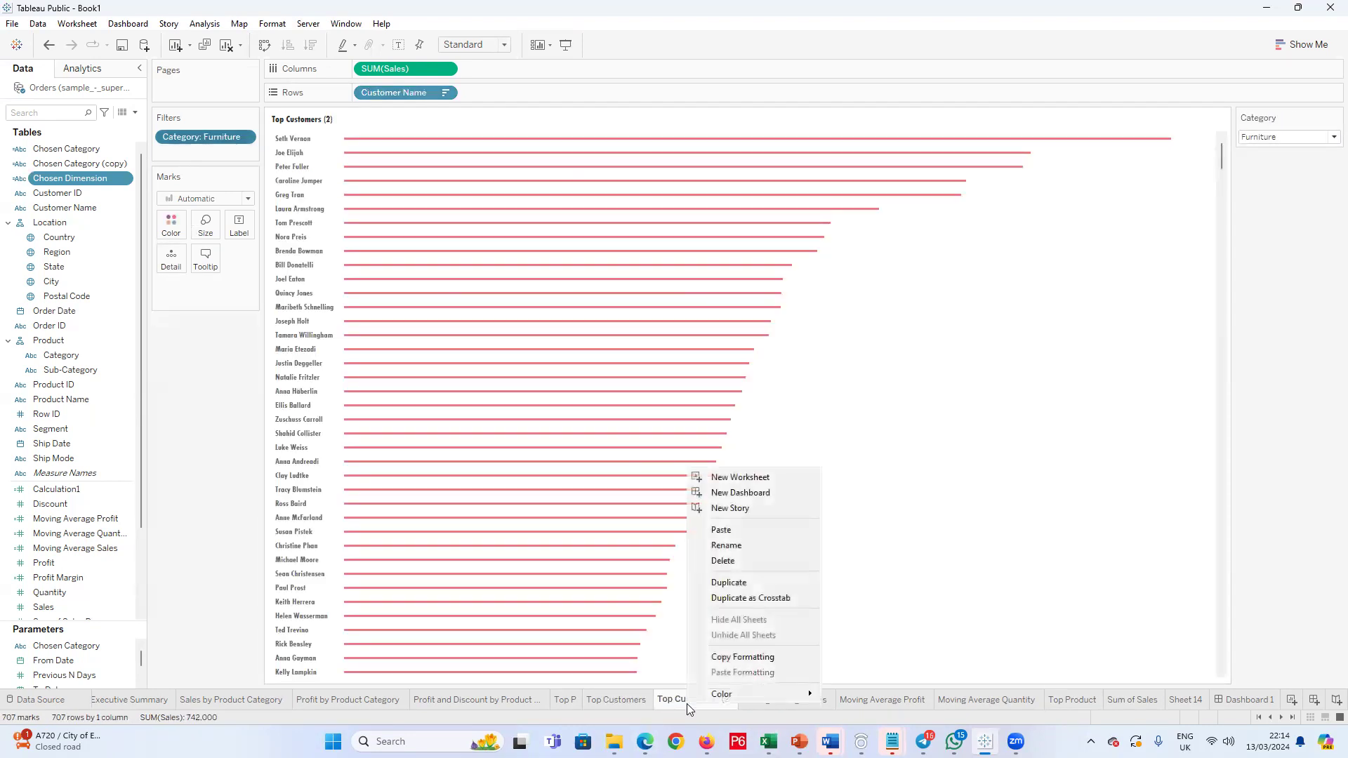
click(1018, 589)
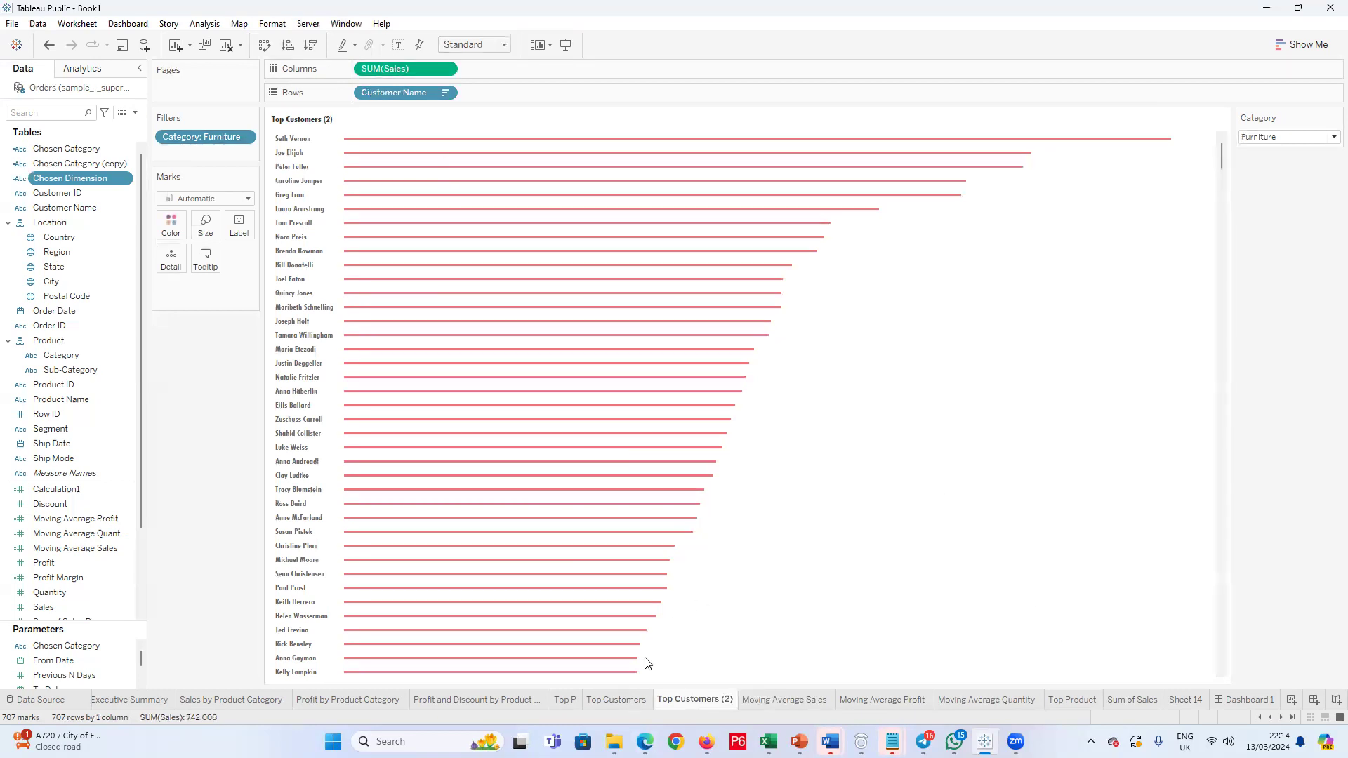
Step: Remove the Top Customers chart from Dashboard 1
click(1255, 702)
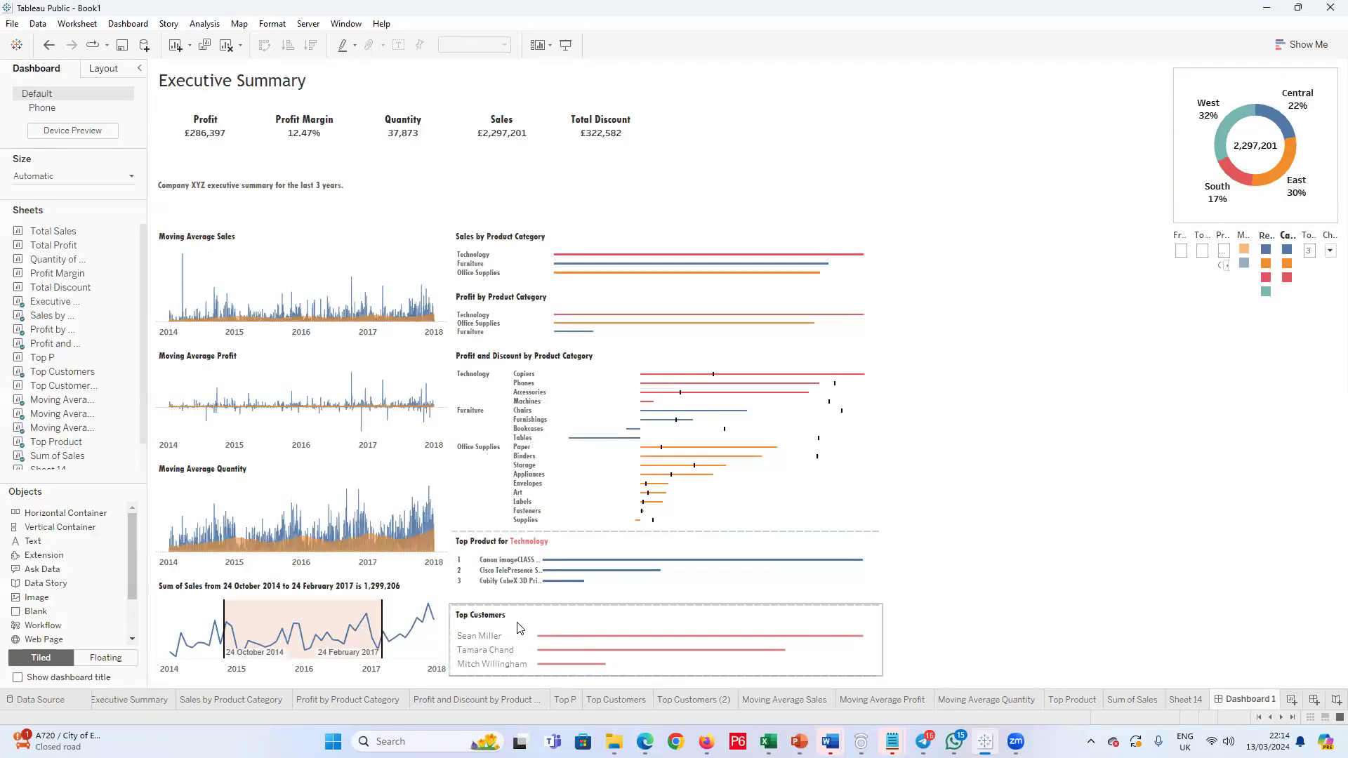
right_click(338, 706)
mouse_move(376, 670)
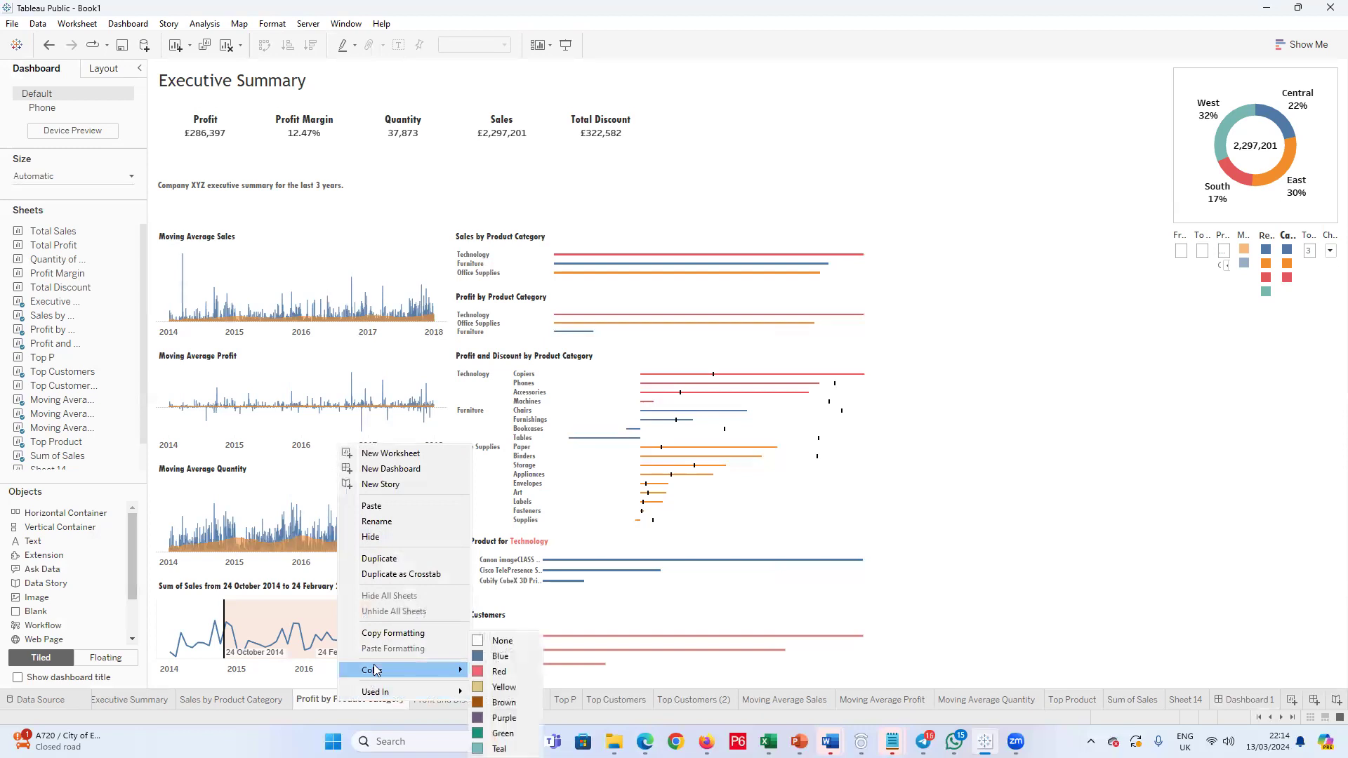
click(1108, 619)
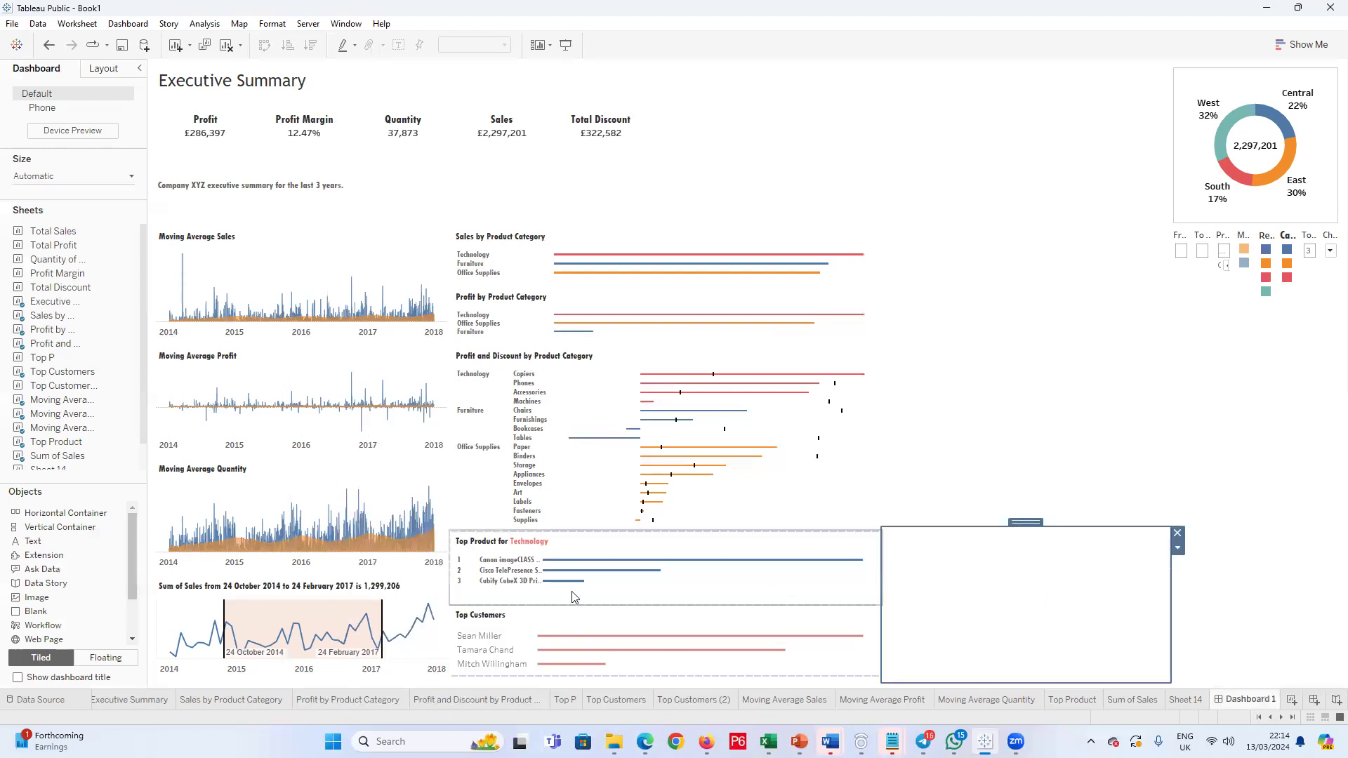
click(519, 638)
click(890, 612)
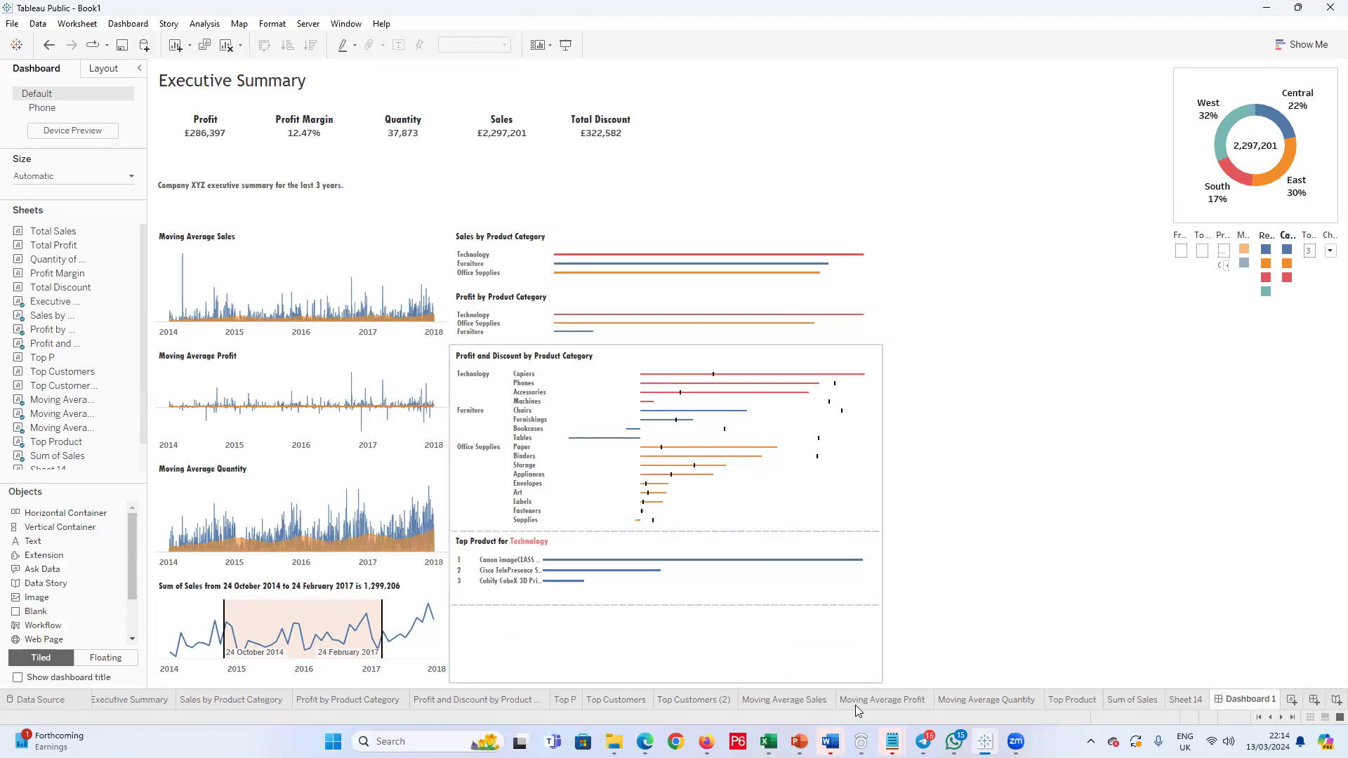
Step: Delete the Top Customers and Top Customers (2) worksheets
click(622, 701)
right_click(622, 701)
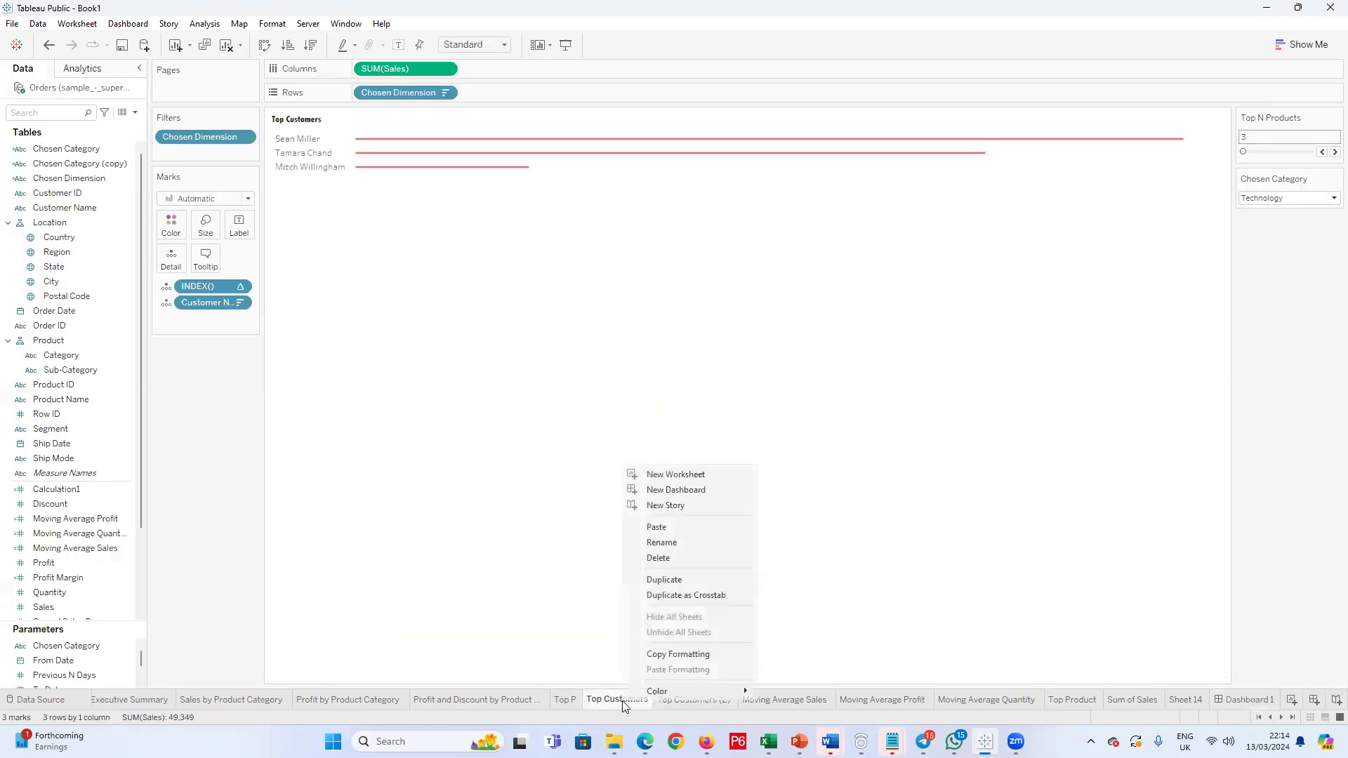
click(659, 557)
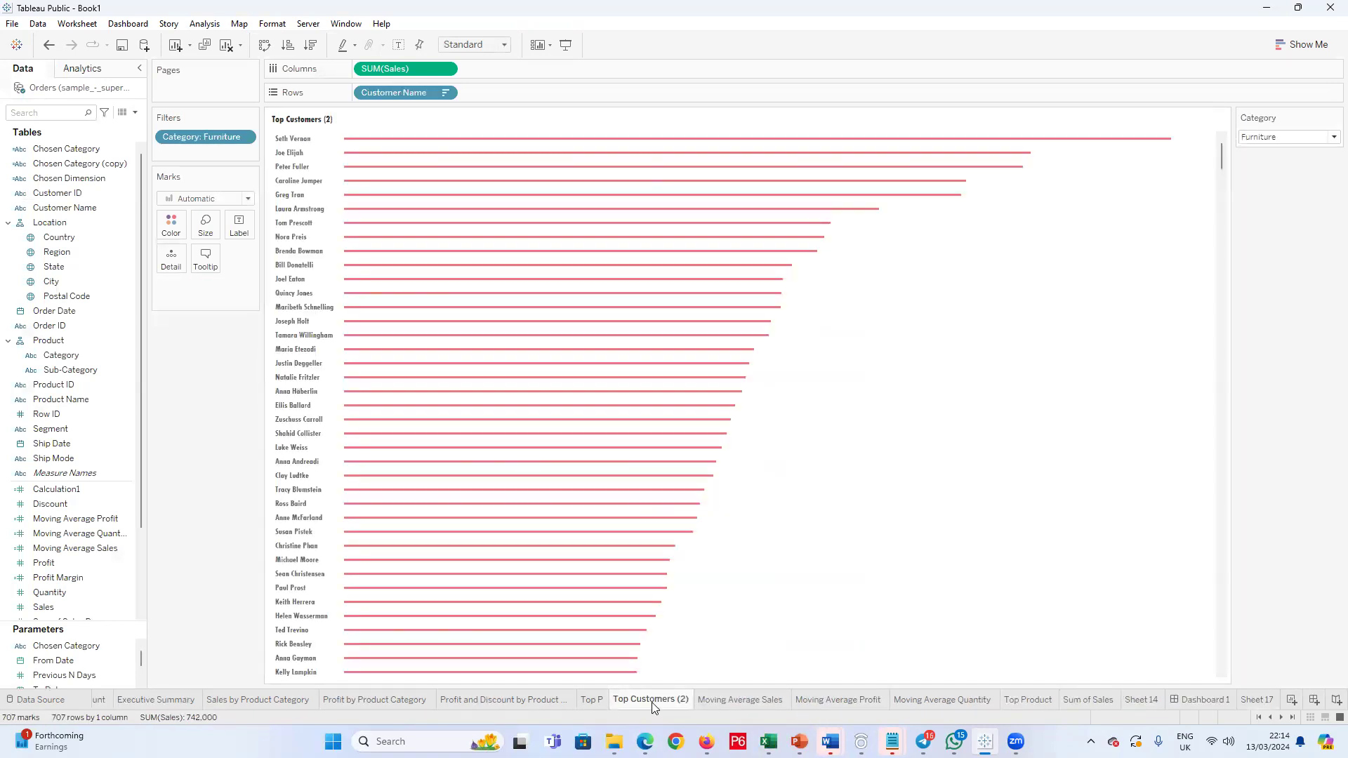
right_click(652, 701)
click(698, 557)
Step: Move the Top P worksheet beside Top Product to compare the two, and delete Top P
click(676, 700)
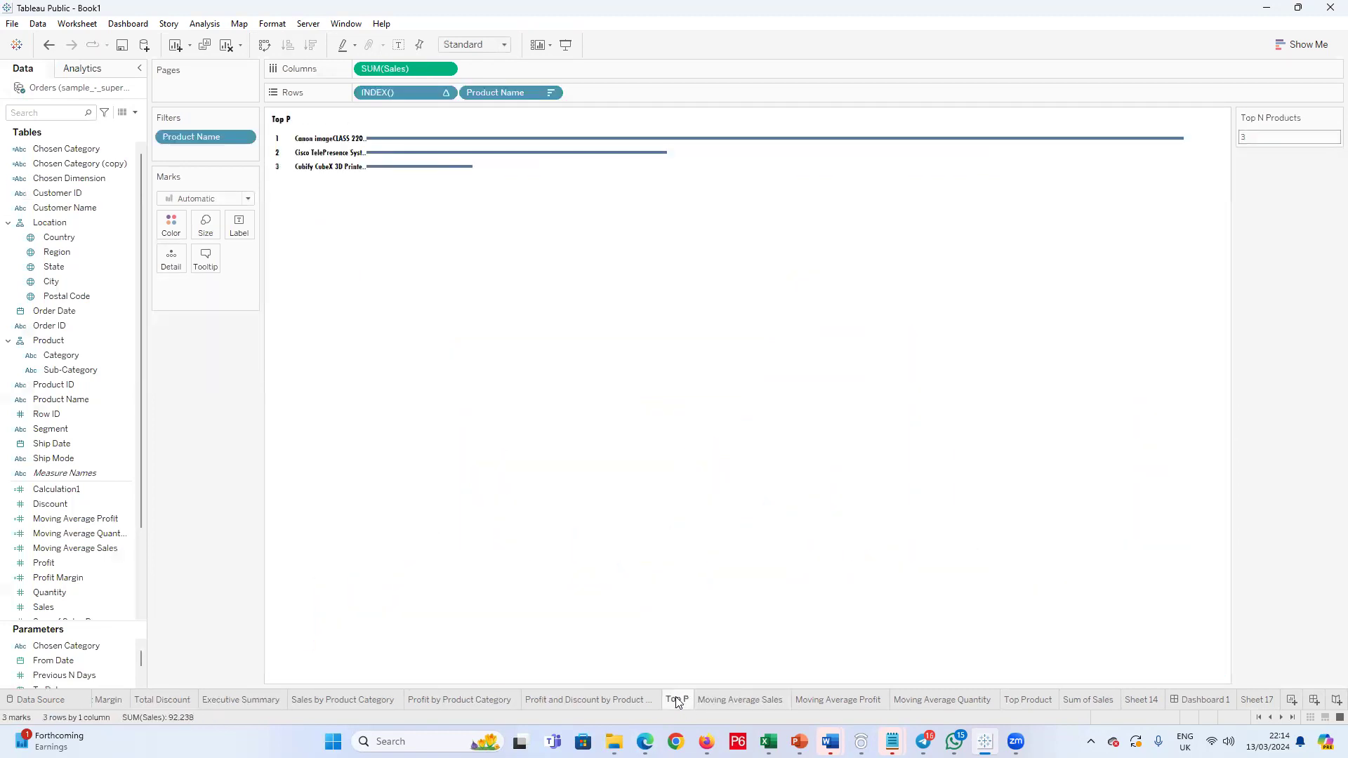
drag(677, 699, 895, 693)
drag(998, 695, 998, 696)
click(1037, 703)
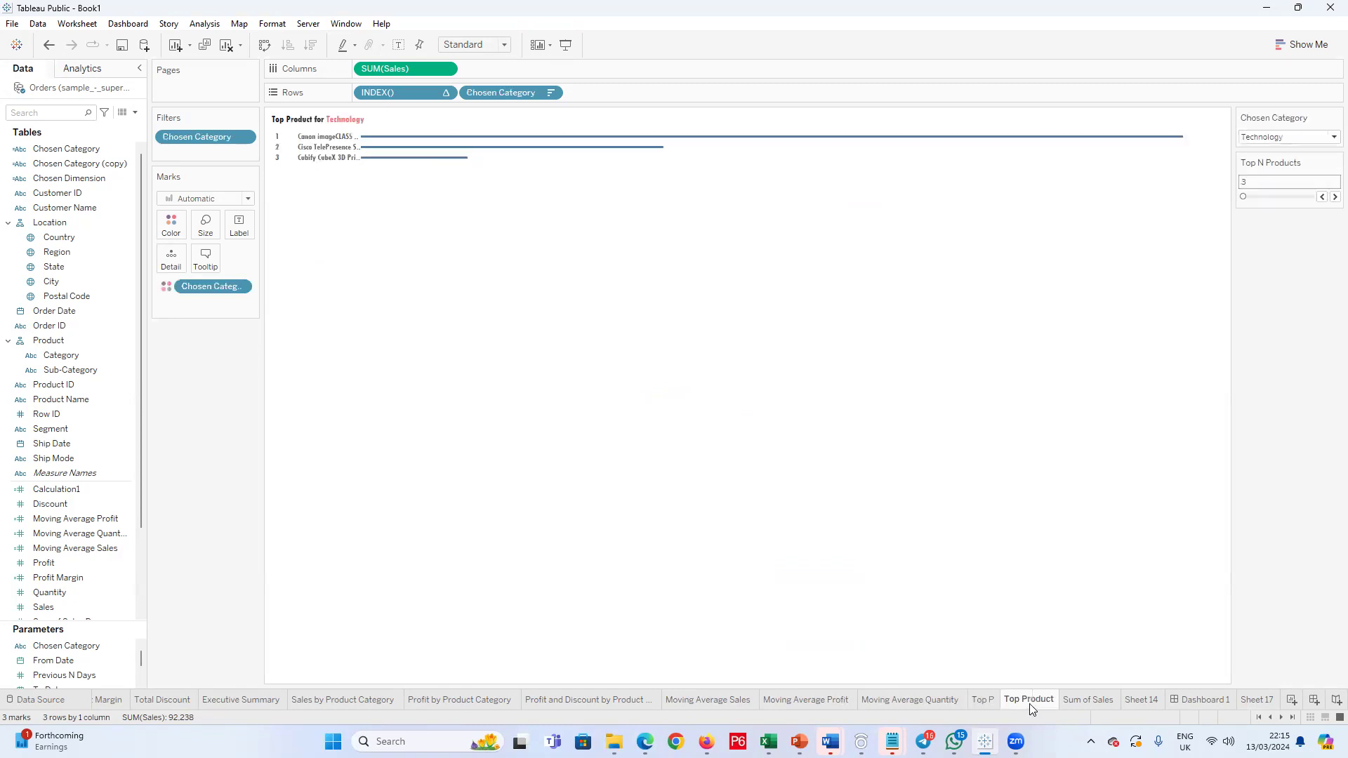
right_click(969, 704)
click(1014, 556)
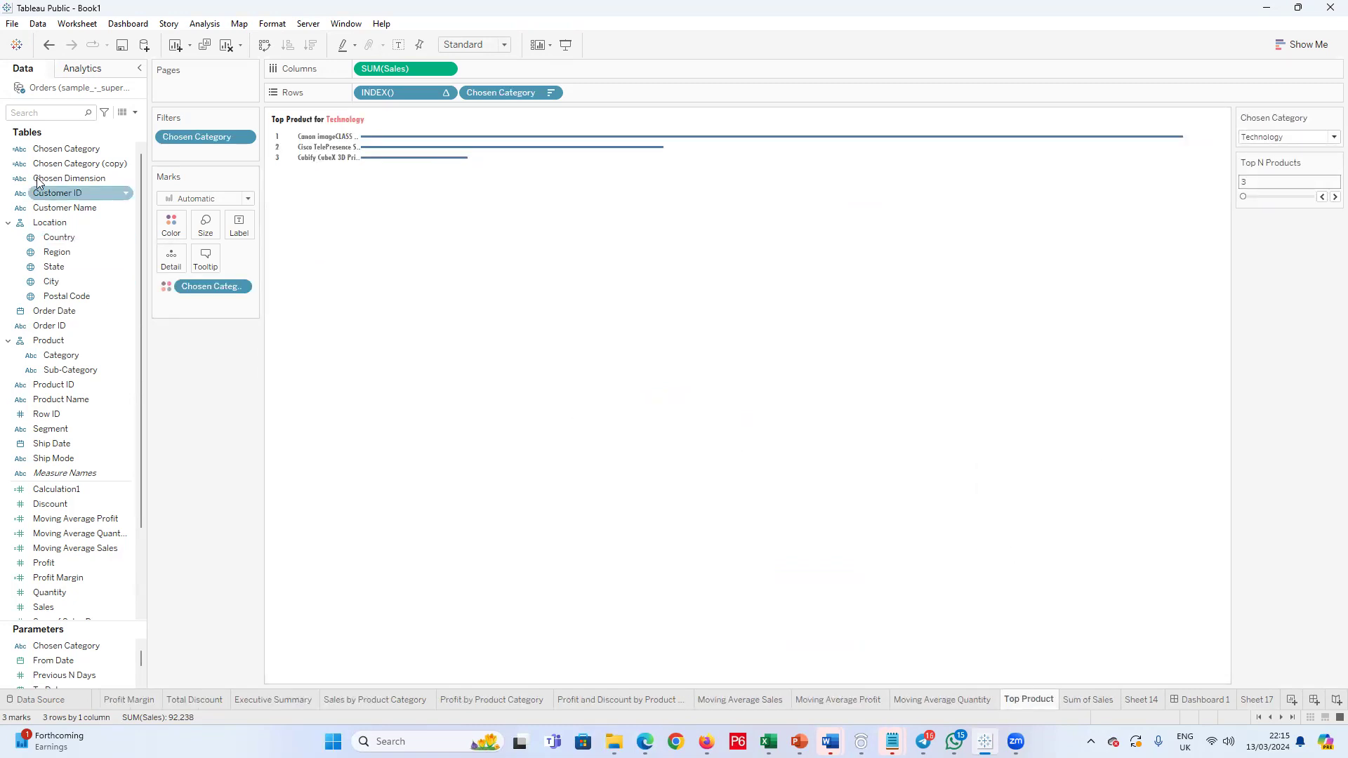
Step: Delete the Chosen Category (copy) and Chosen Dimension calculated fields
right_click(97, 167)
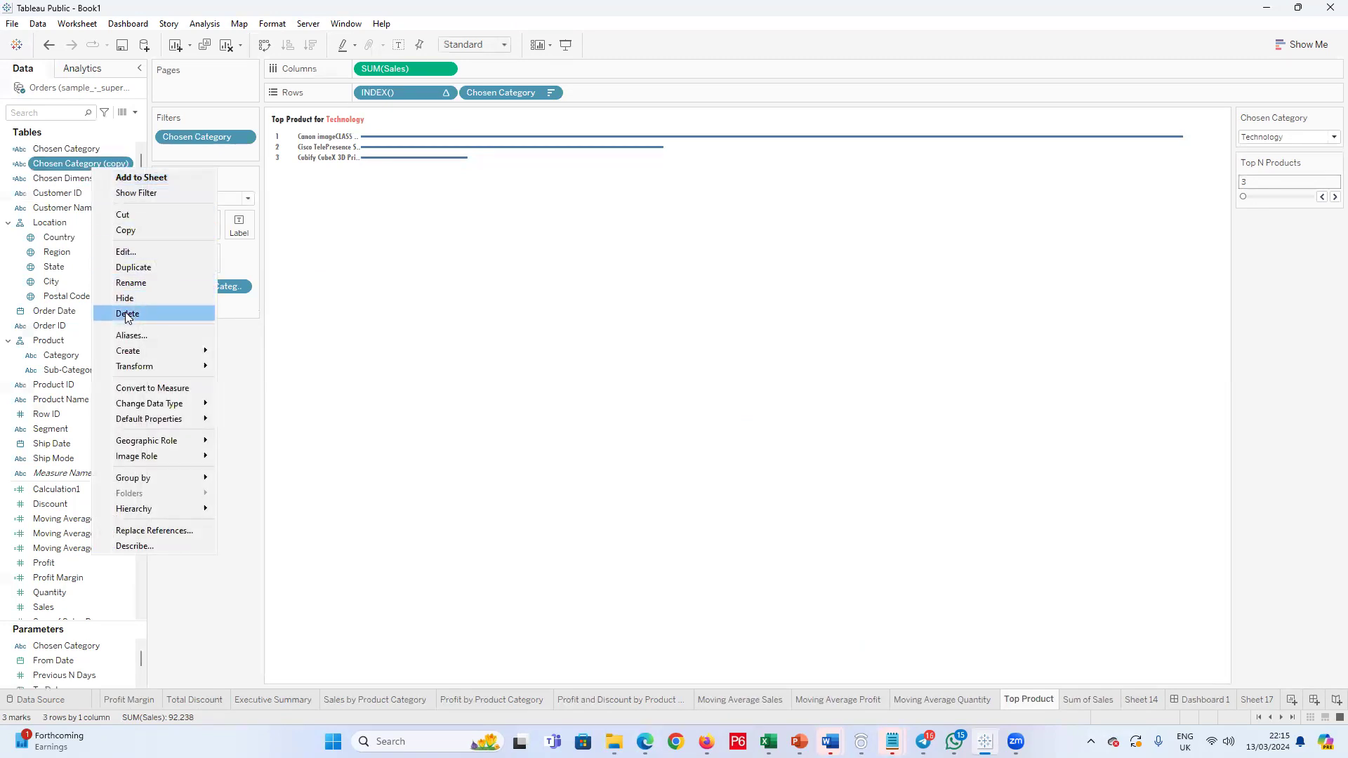
click(127, 313)
right_click(91, 165)
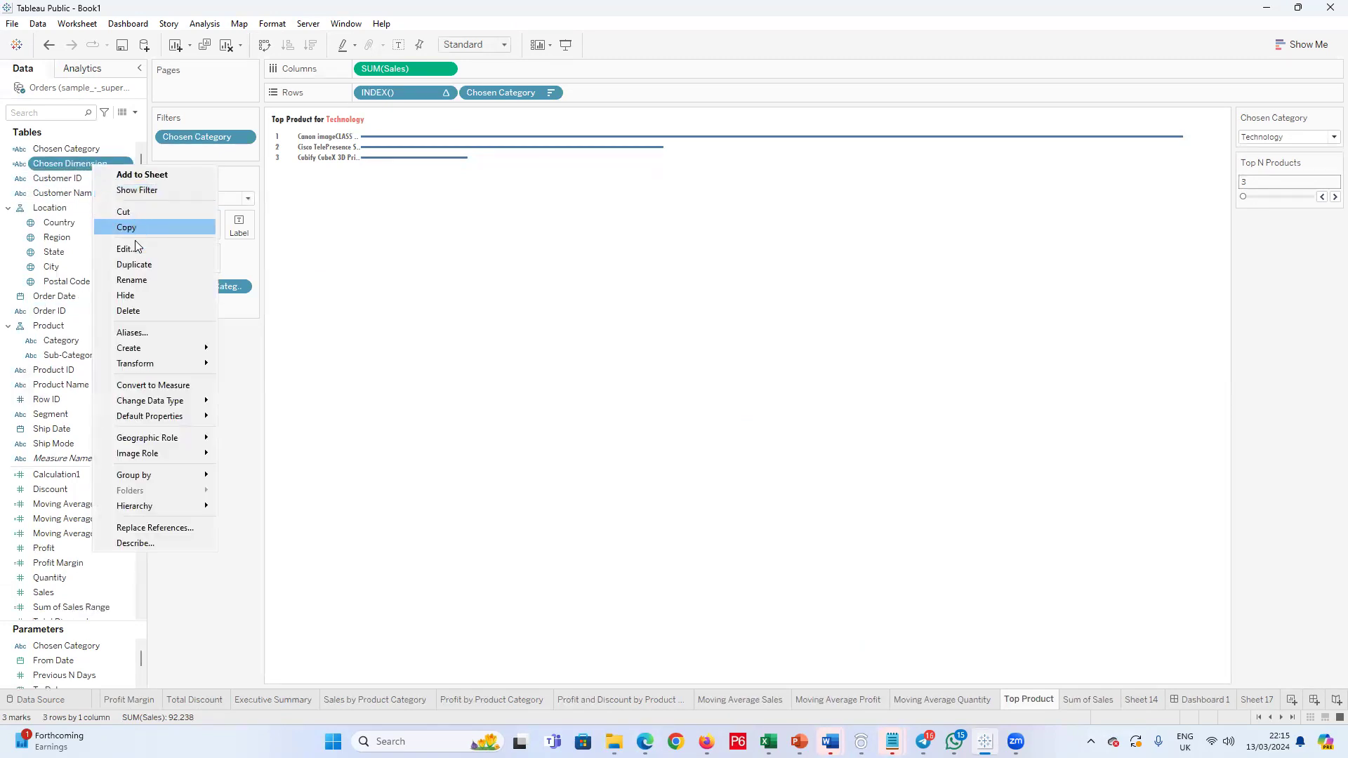
click(130, 311)
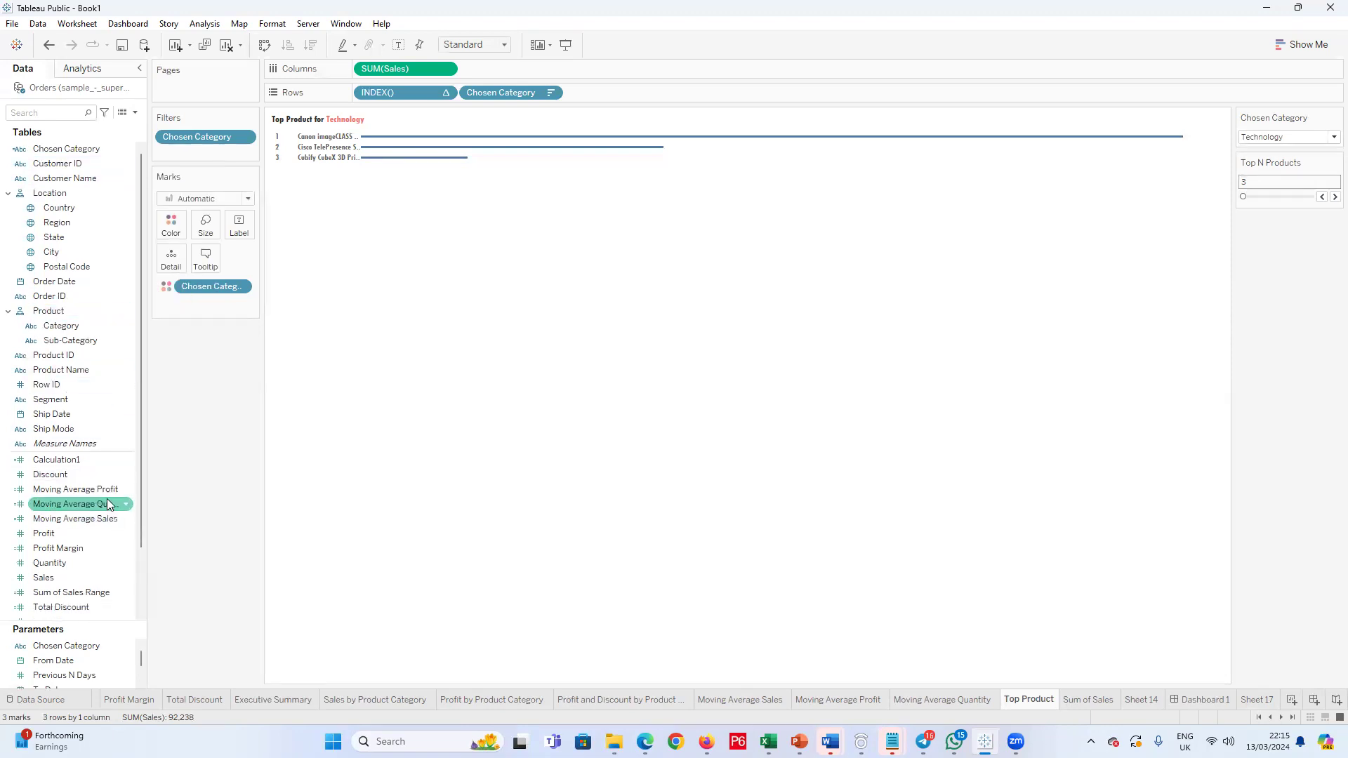
right_click(104, 458)
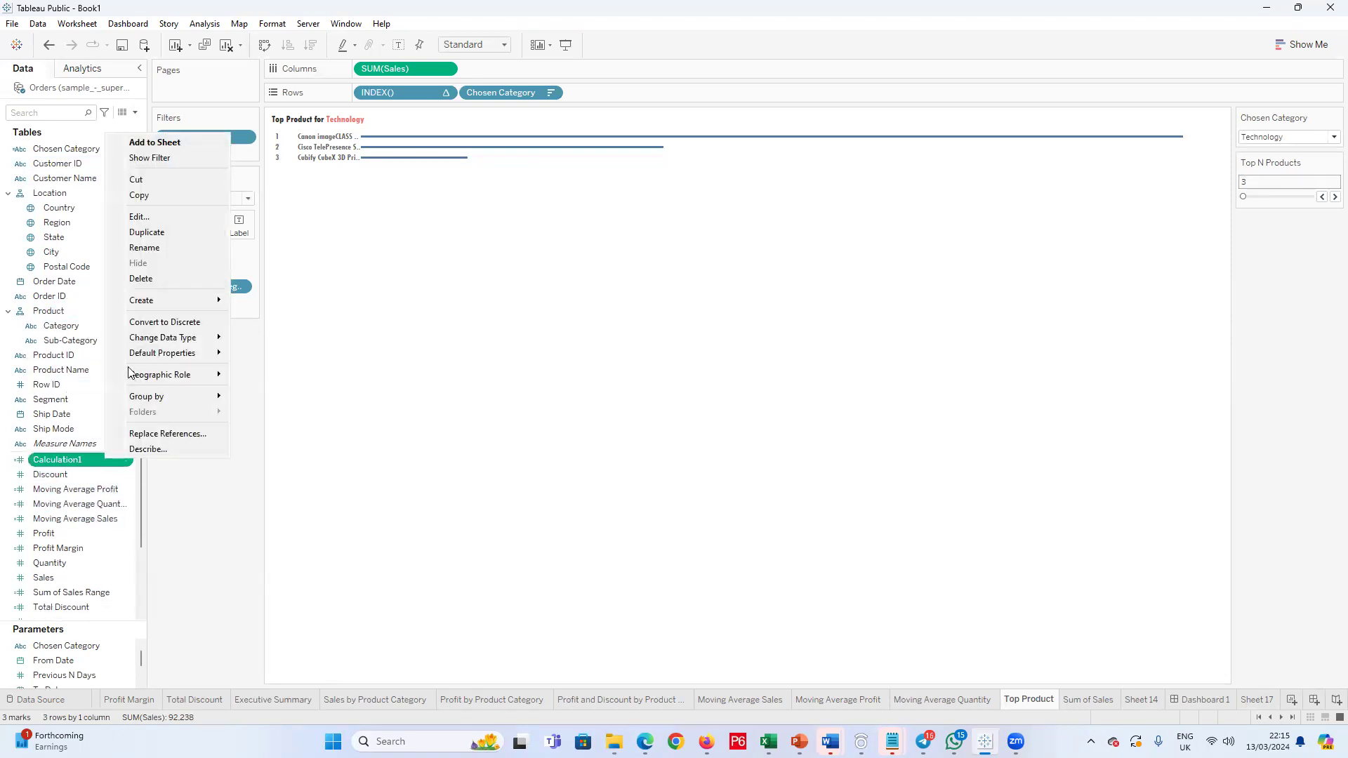
click(134, 279)
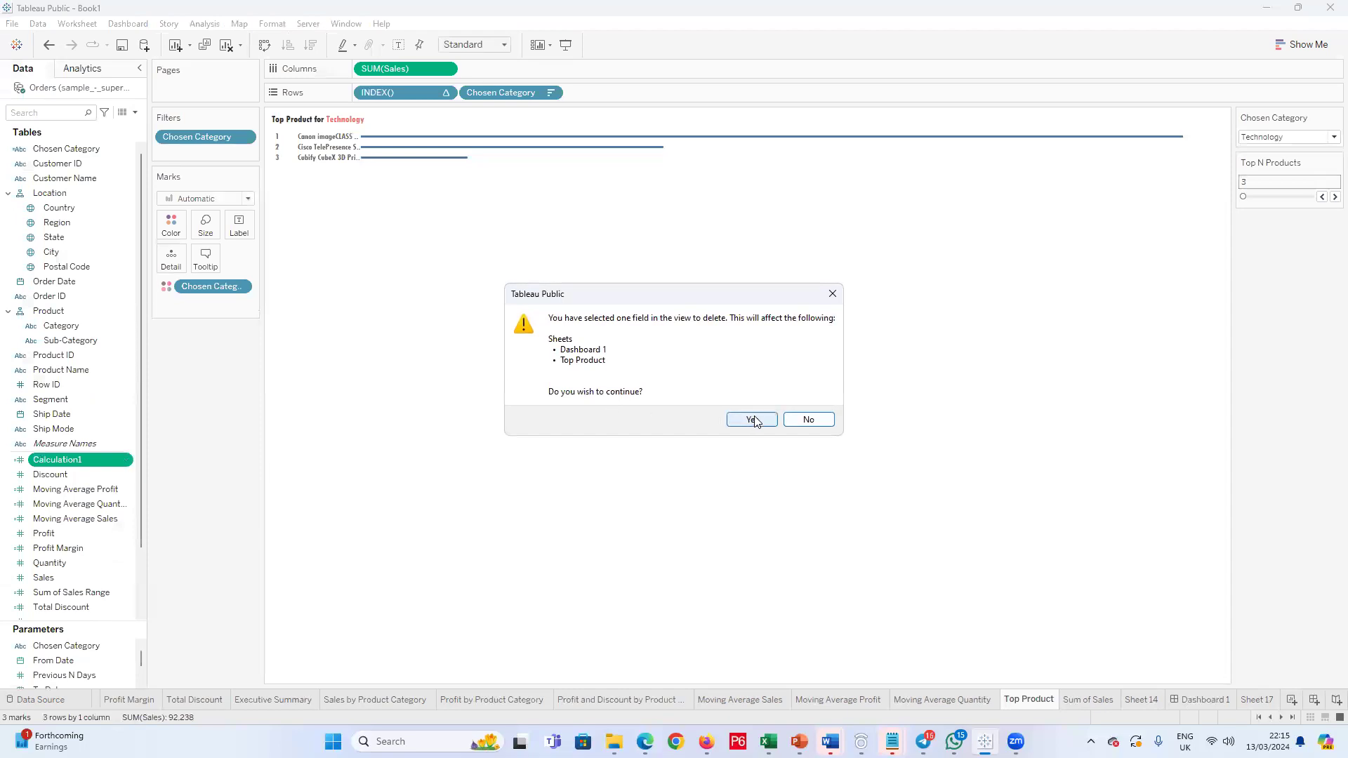
click(798, 418)
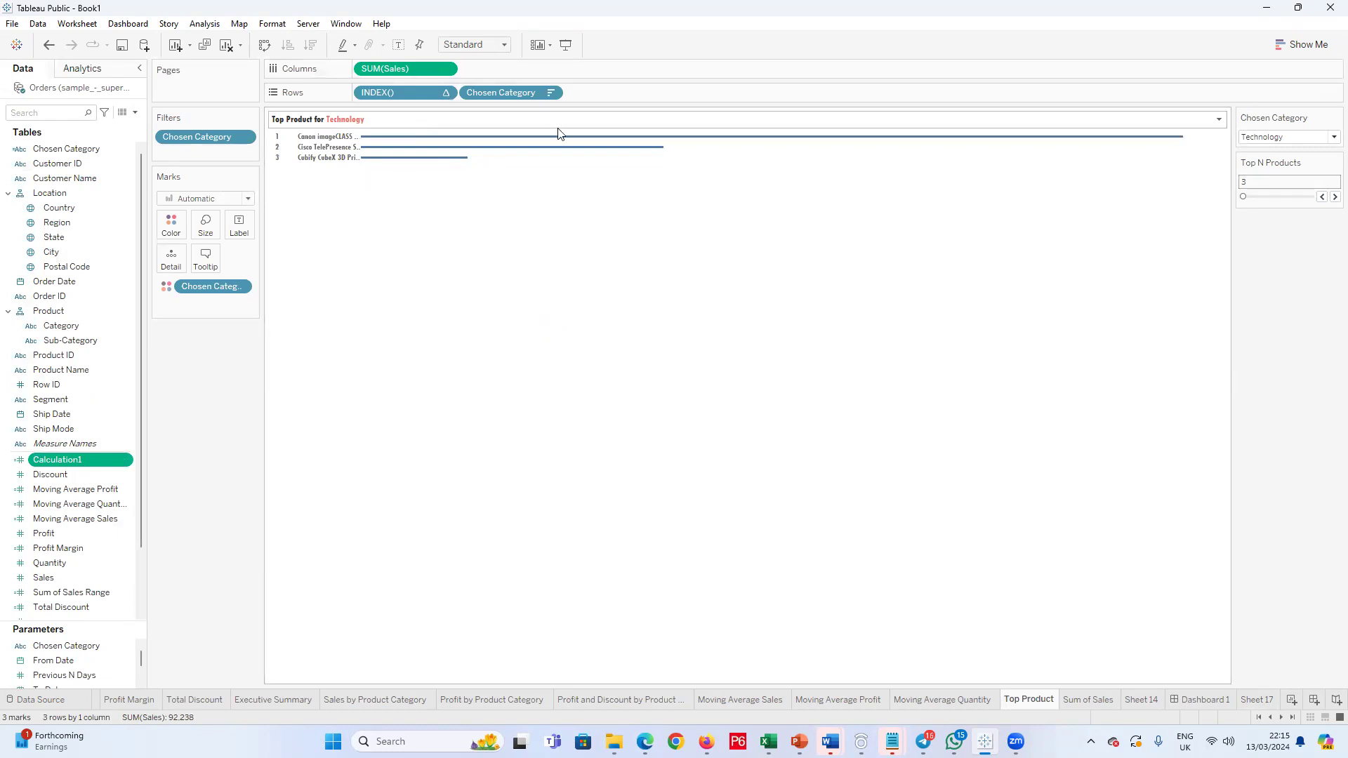
Step: Set the Chosen Category parameter to Furniture and delete the Chosen Category calculated field, accepting its removal from the affected sheets
click(1288, 137)
click(1273, 163)
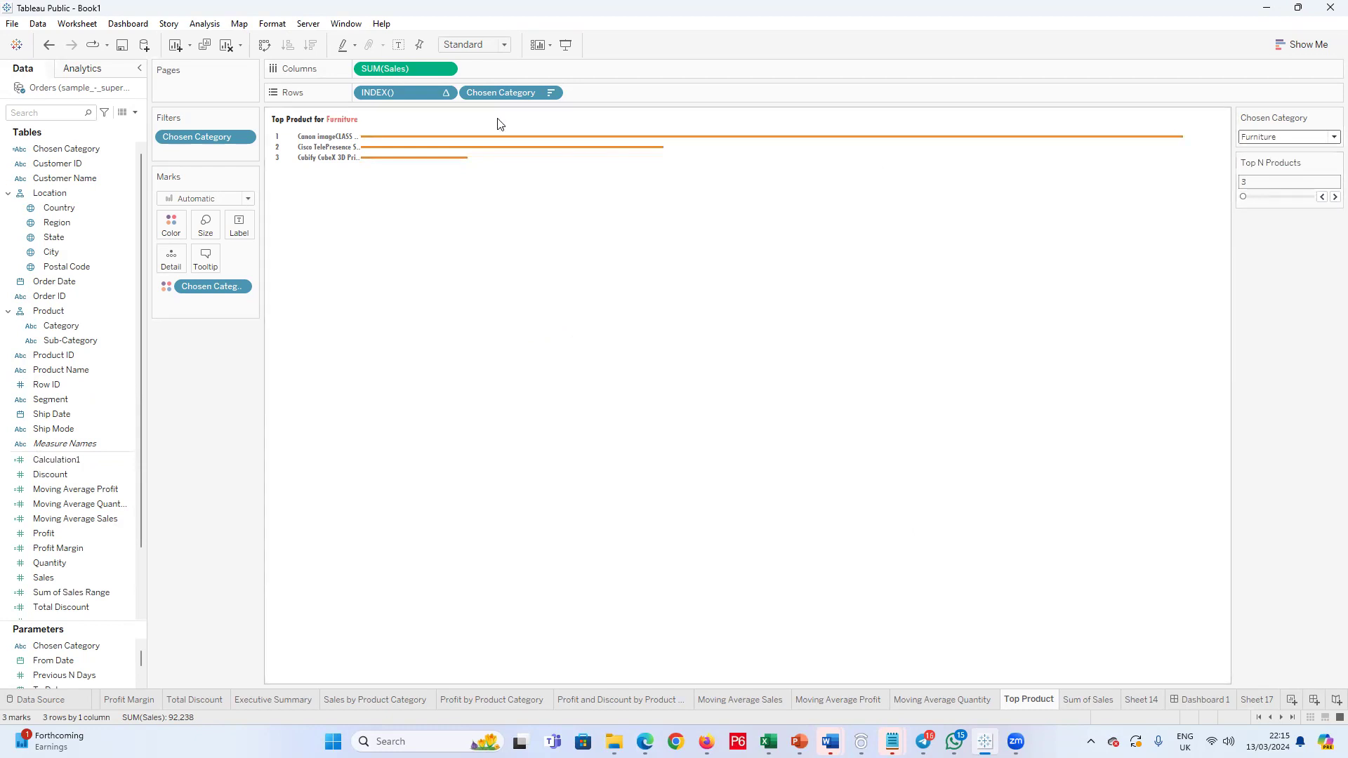
click(53, 150)
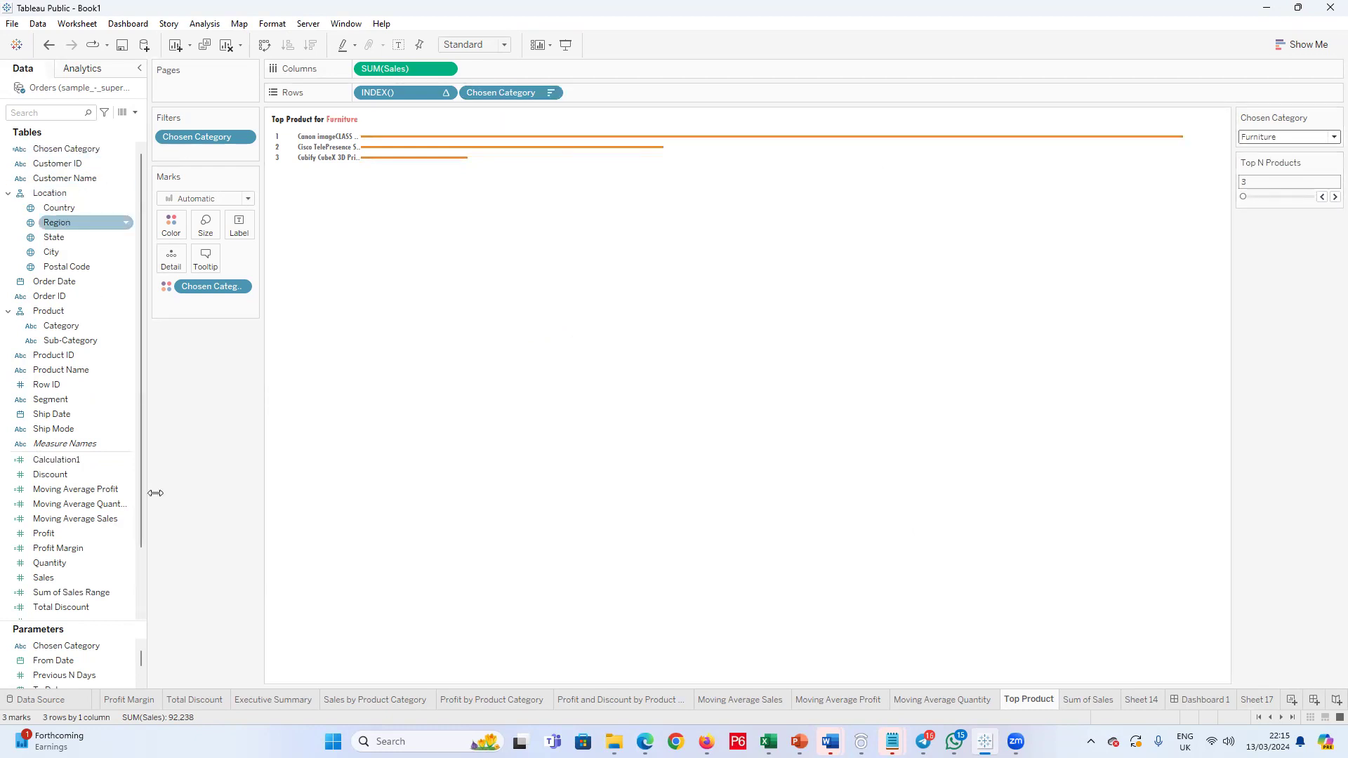
click(72, 646)
right_click(71, 646)
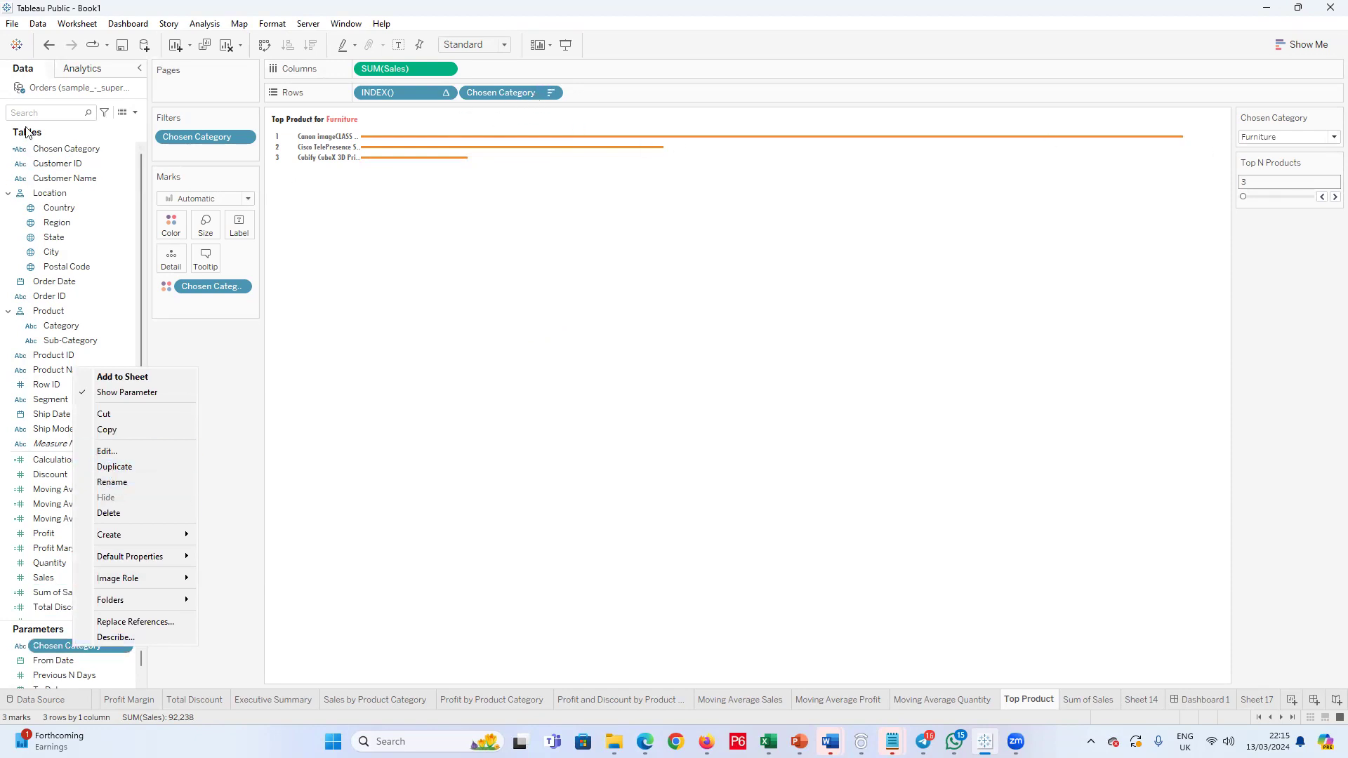
right_click(70, 149)
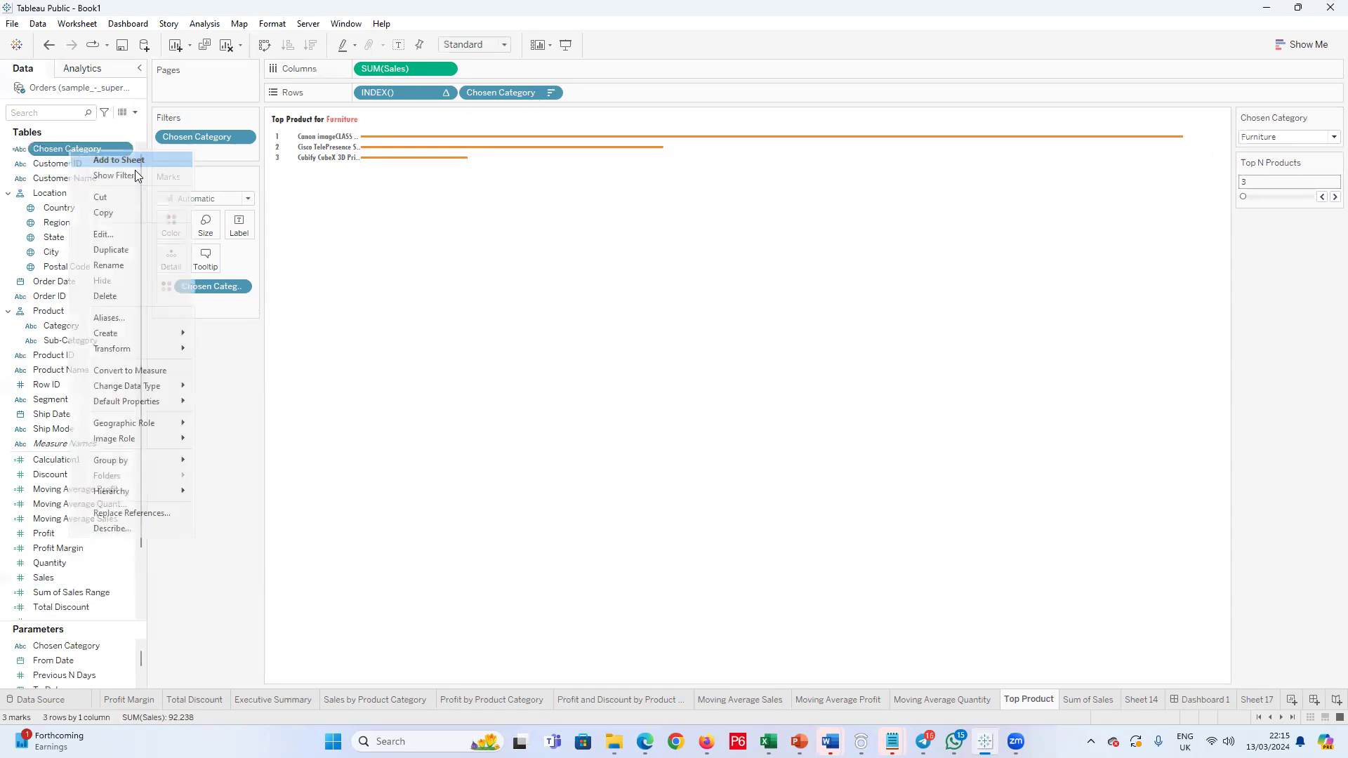
click(105, 295)
click(752, 419)
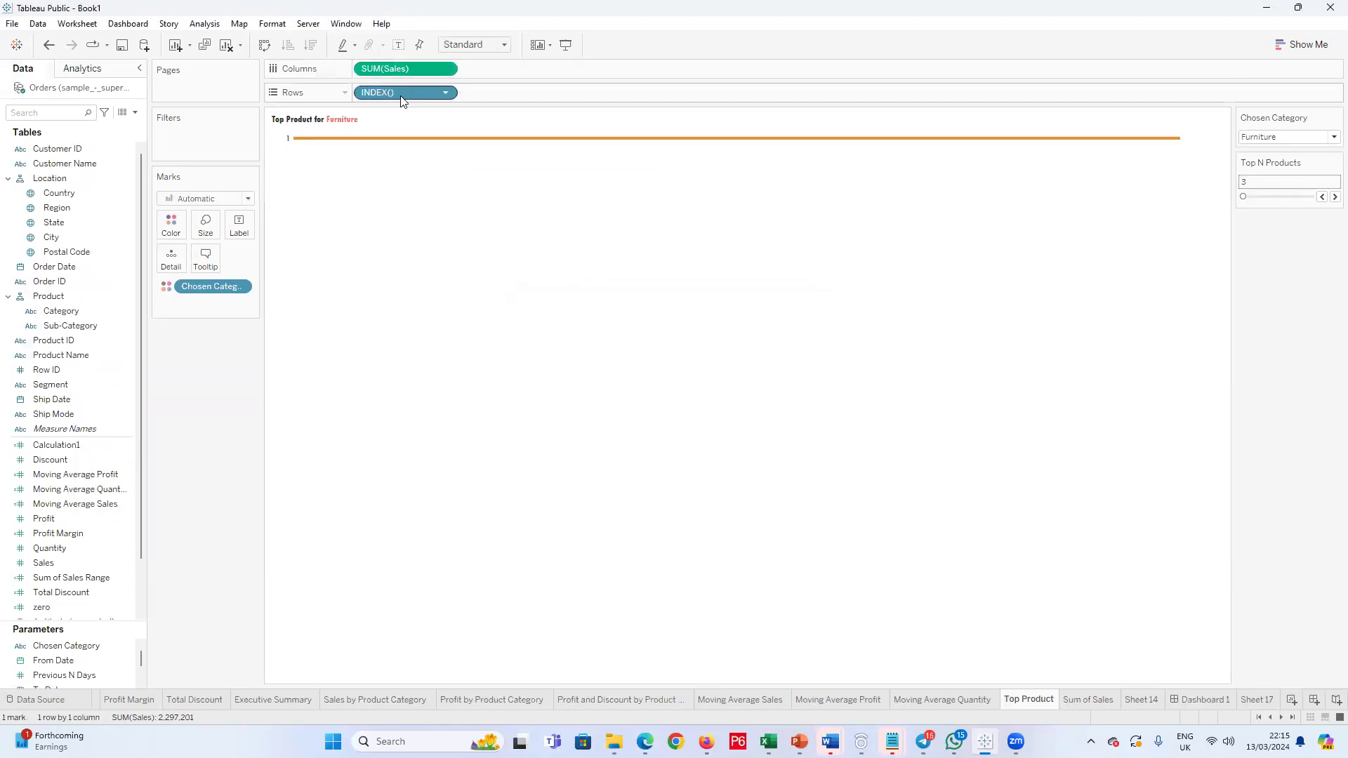
Step: Remove INDEX() from the Top Product rows and hide the Chosen Category and Top N Products parameter controls
click(445, 92)
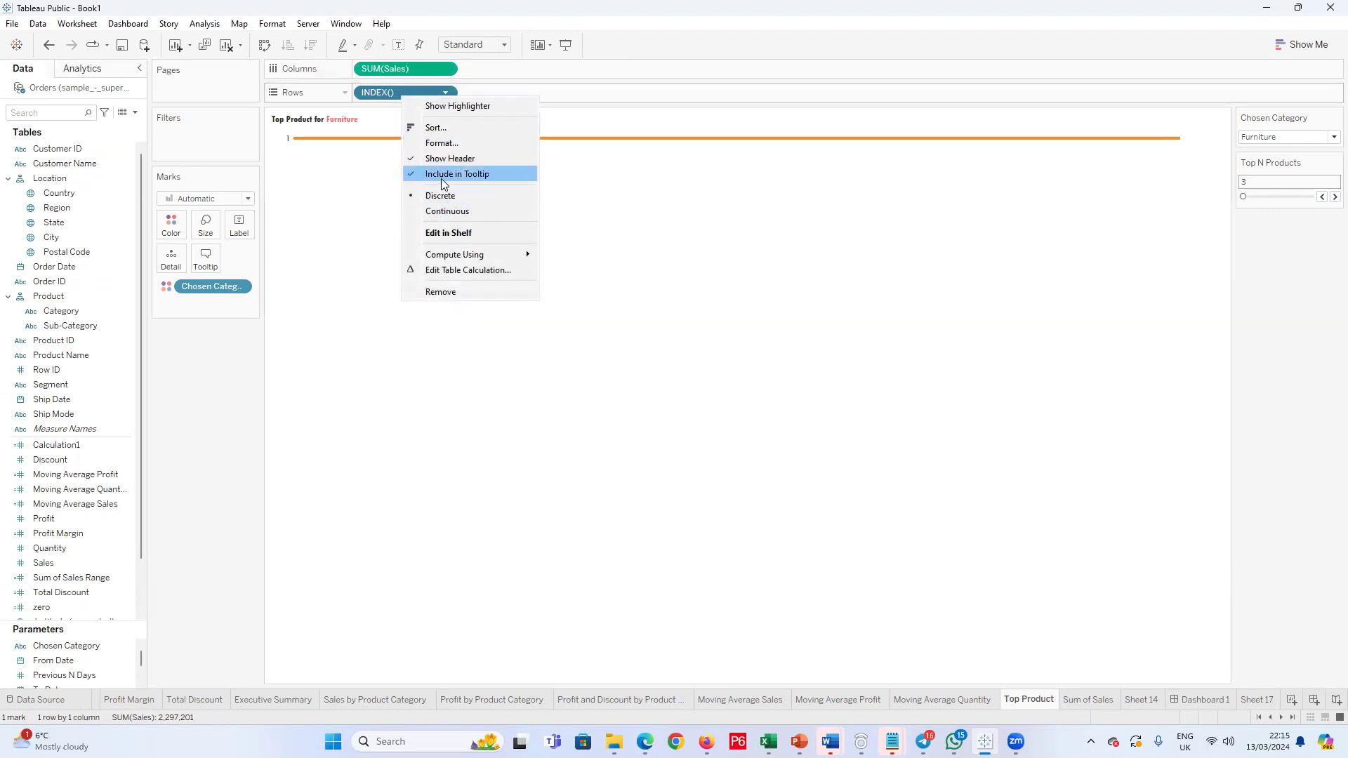
click(441, 293)
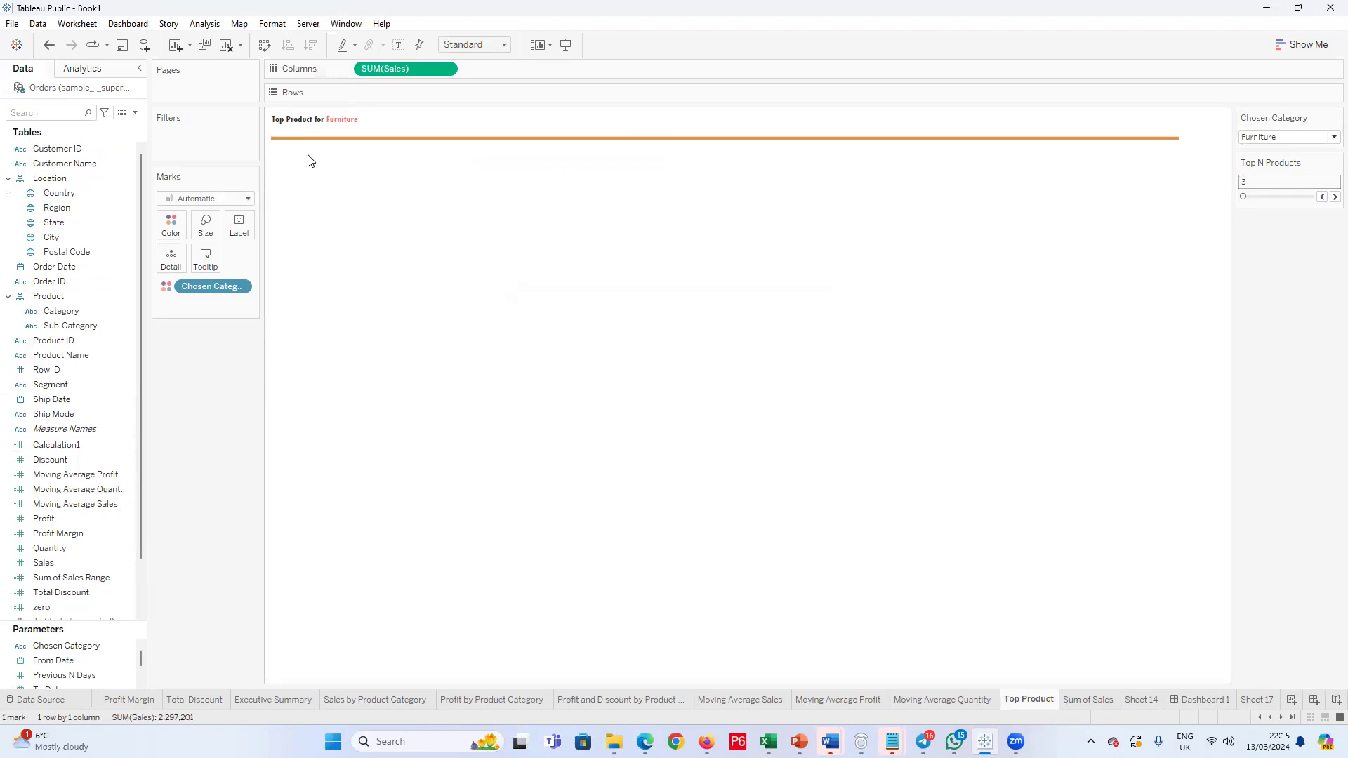
click(1335, 117)
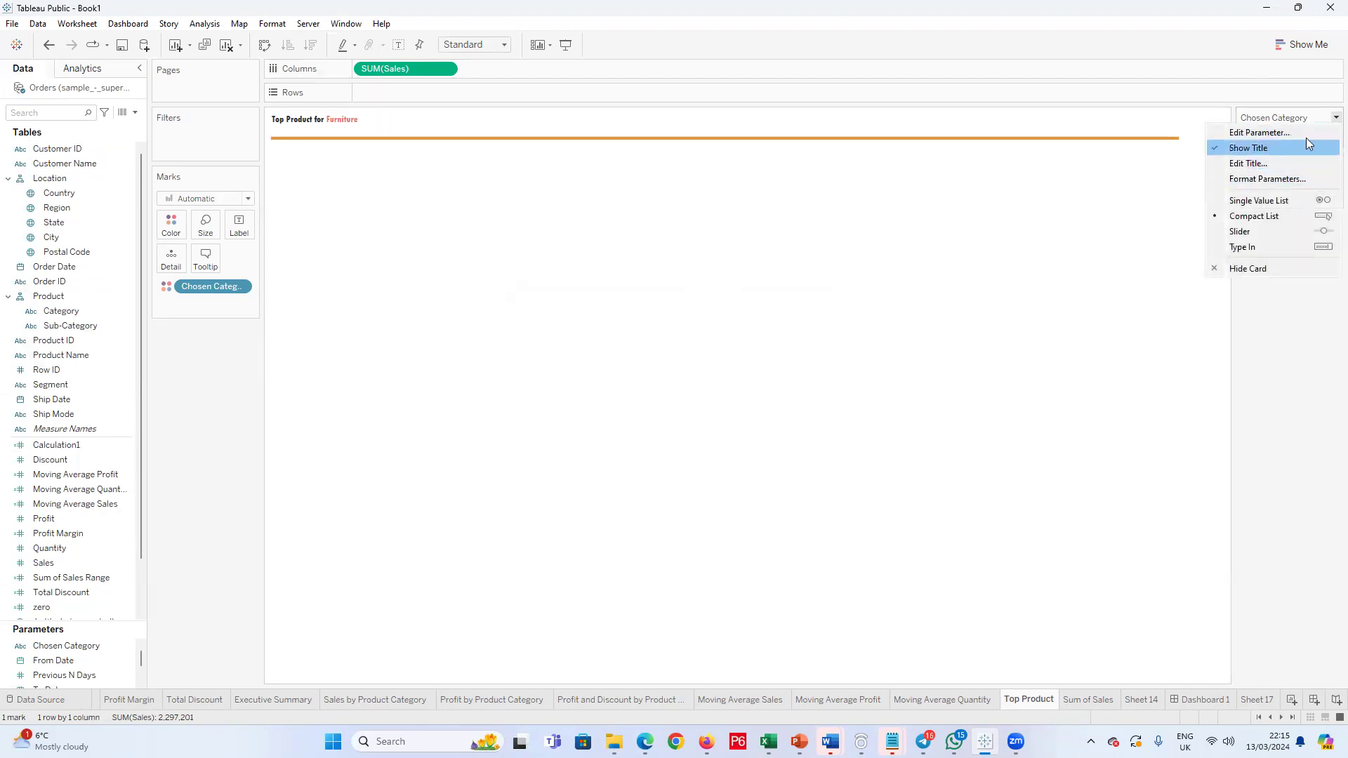
click(1252, 267)
click(1336, 118)
click(1258, 253)
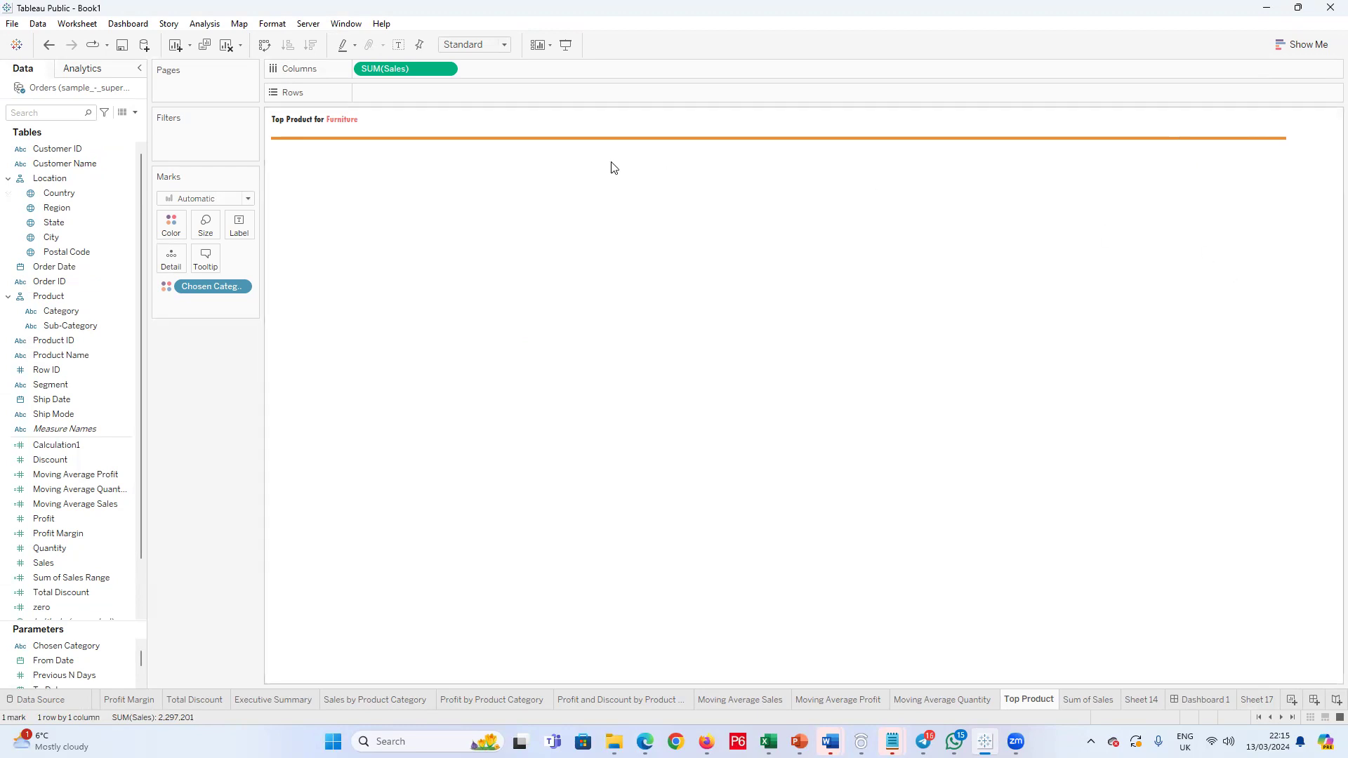
Step: Remove "for <Parameters.Chosen Category>" from the Top Product sheet title, leaving only the sheet name
double_click(344, 123)
drag(641, 391, 520, 393)
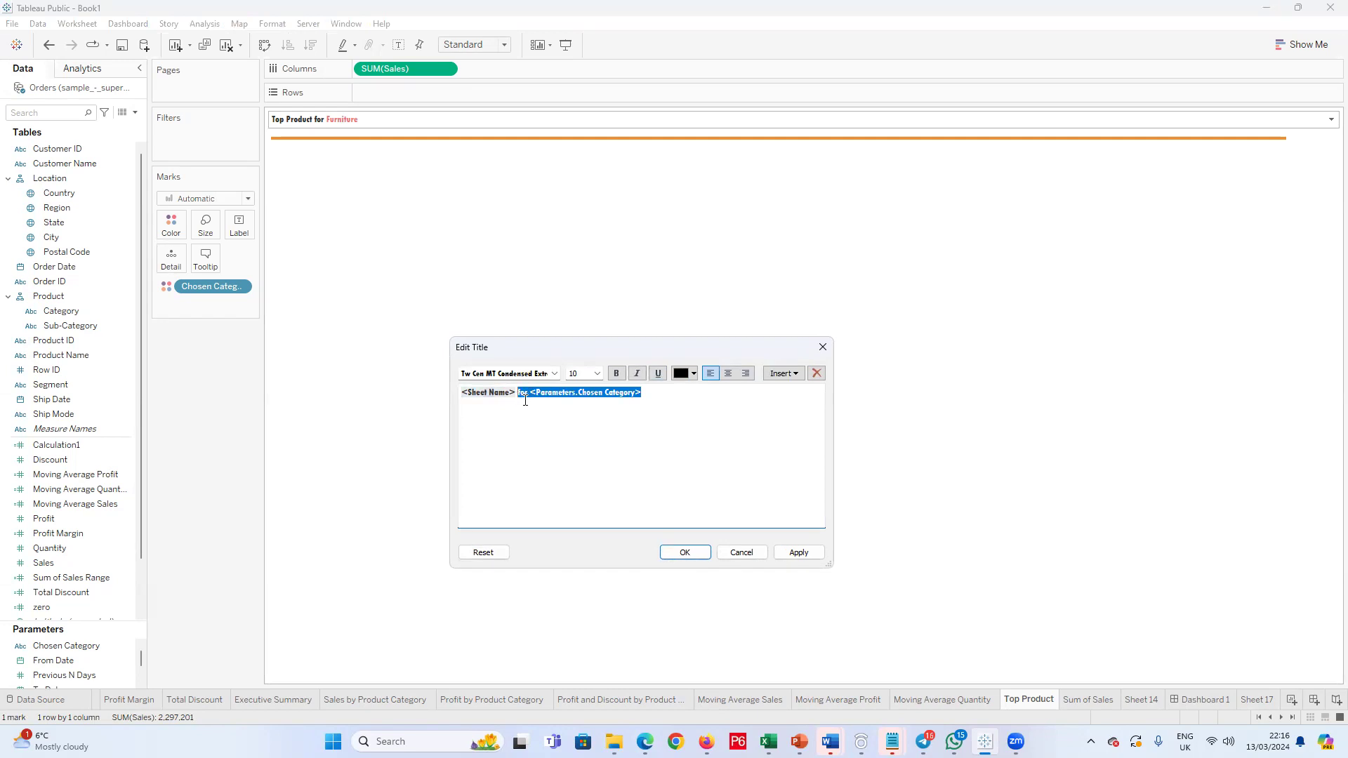
key(BackSpace)
click(698, 555)
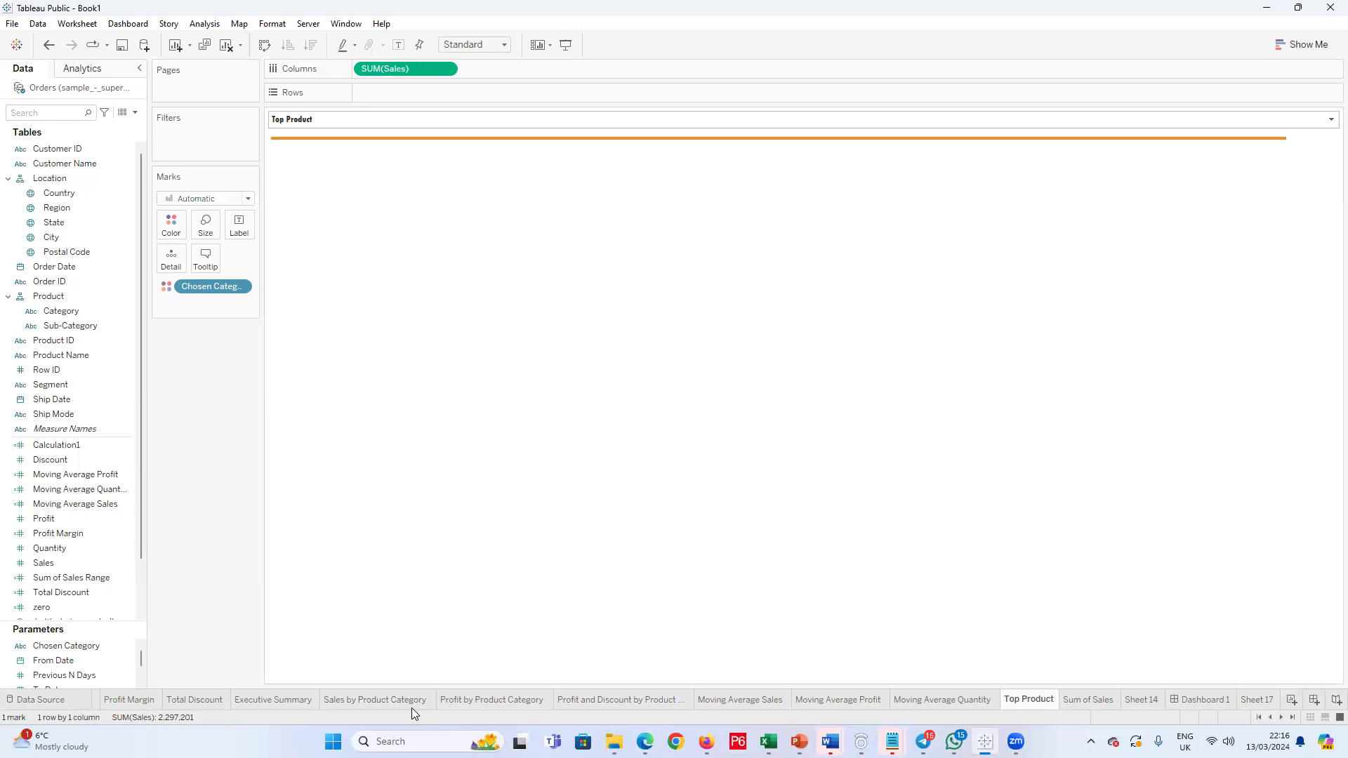
Step: Delete the Chosen Category parameter, accepting its removal from the sheets that use it
click(88, 661)
scroll(104, 653, down, 2)
scroll(97, 669, up, 2)
click(102, 646)
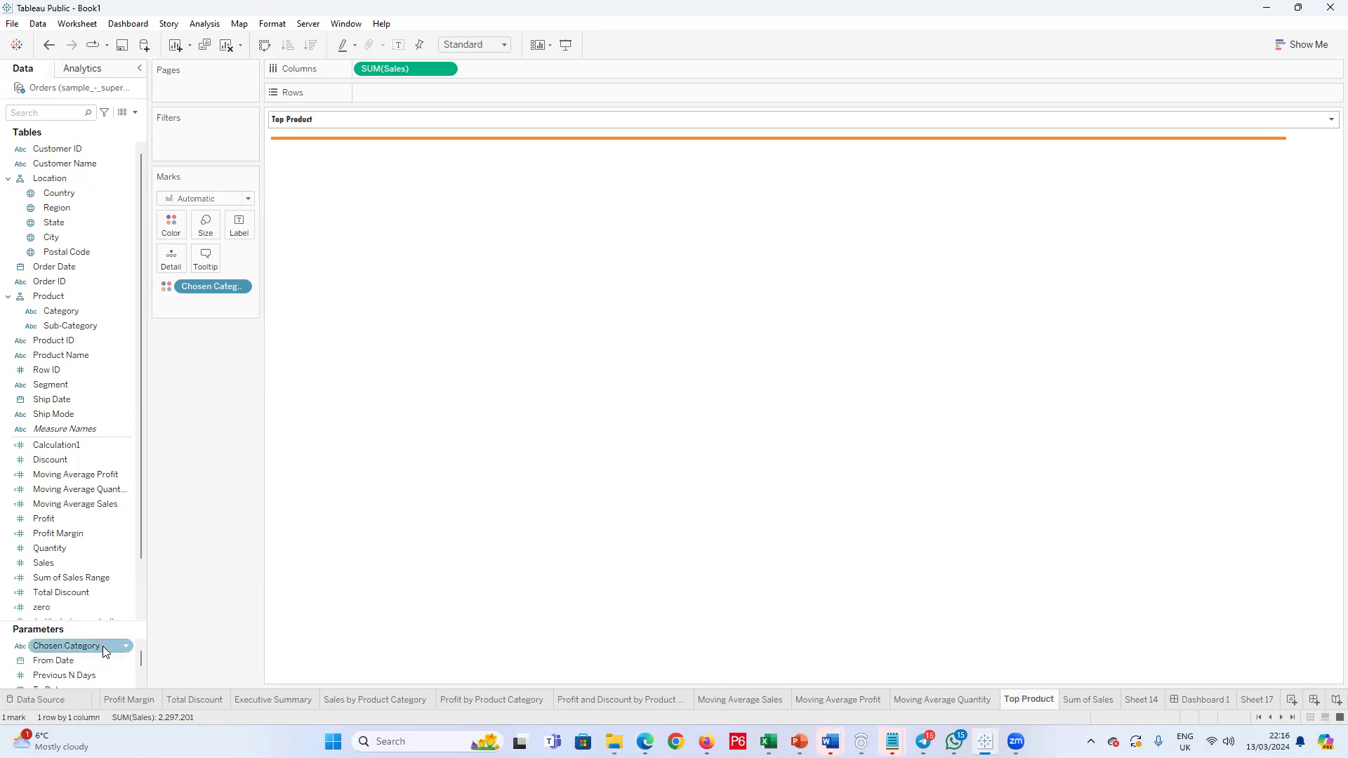
right_click(46, 647)
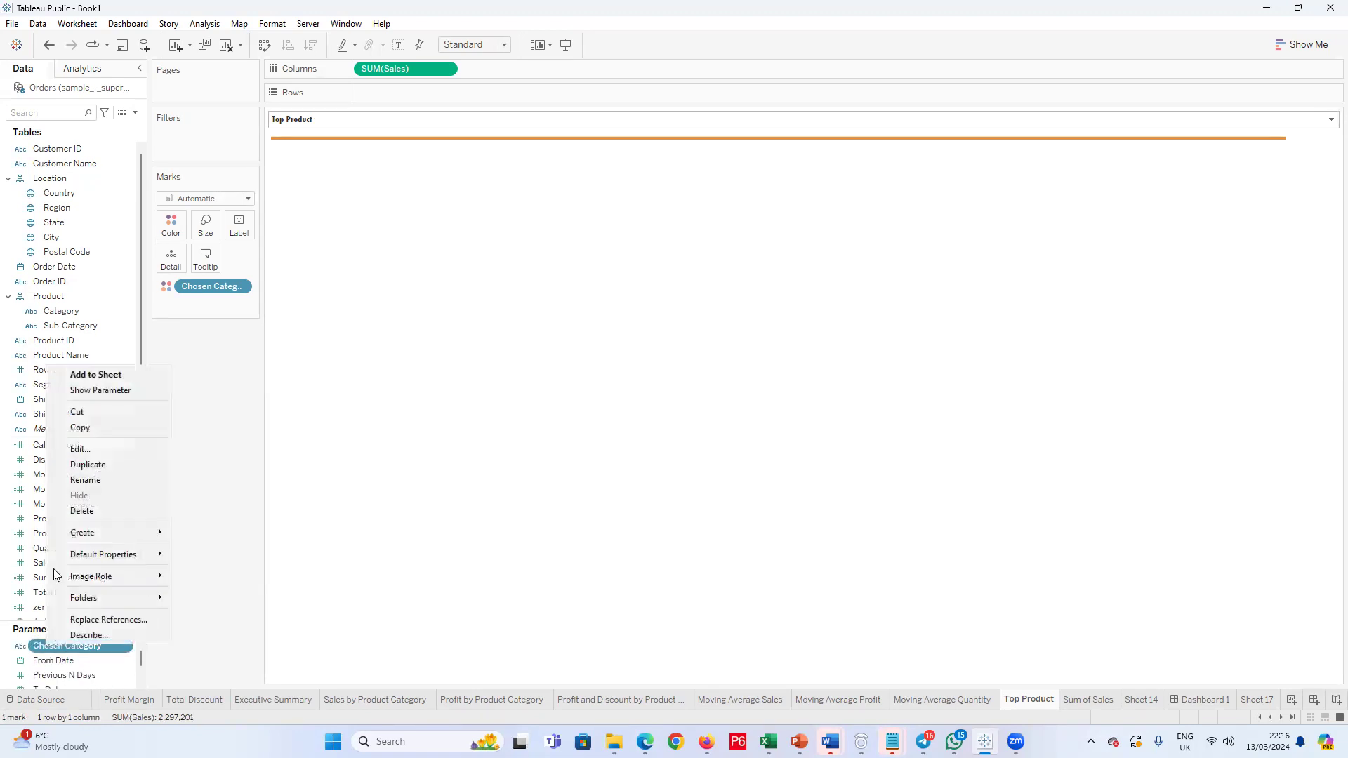
click(110, 516)
click(748, 420)
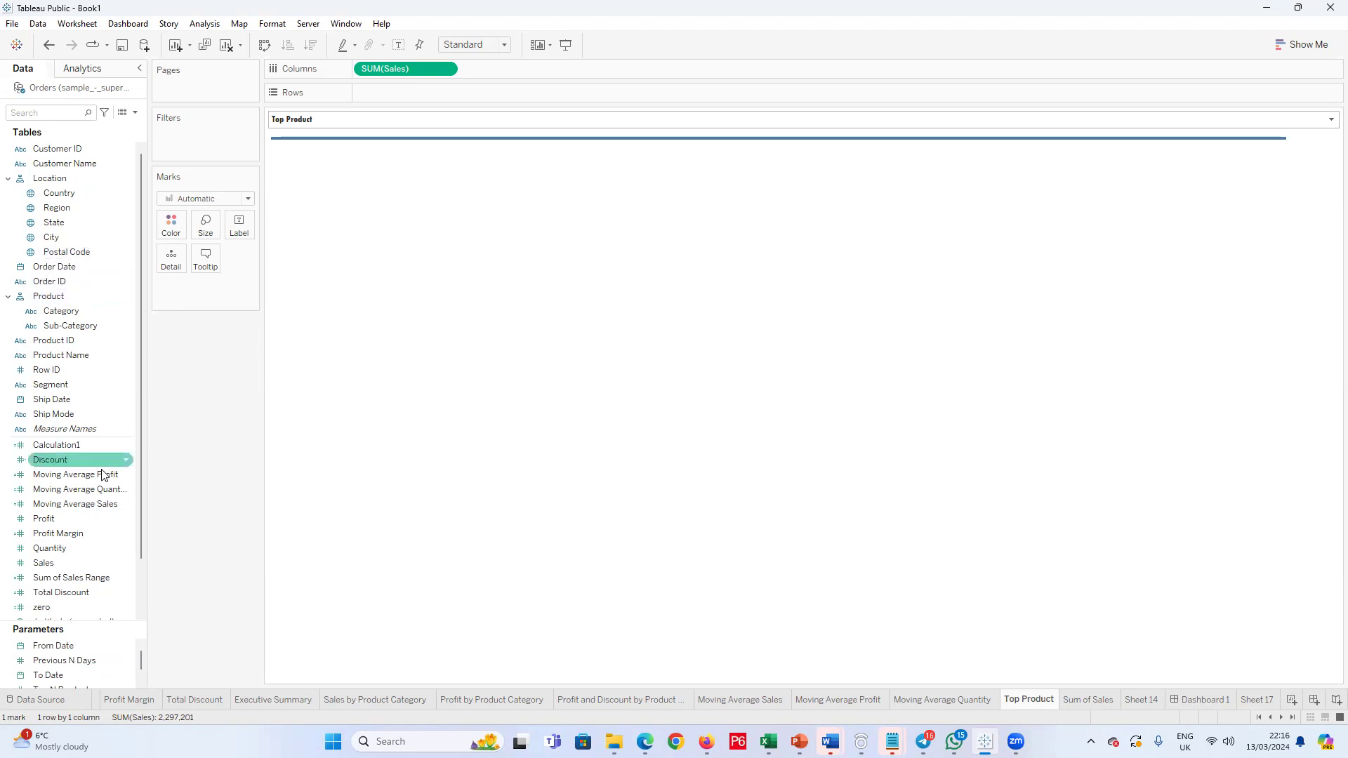
Step: Start a new parameter named Chosen Category with the String data type and a list of allowable values
click(135, 113)
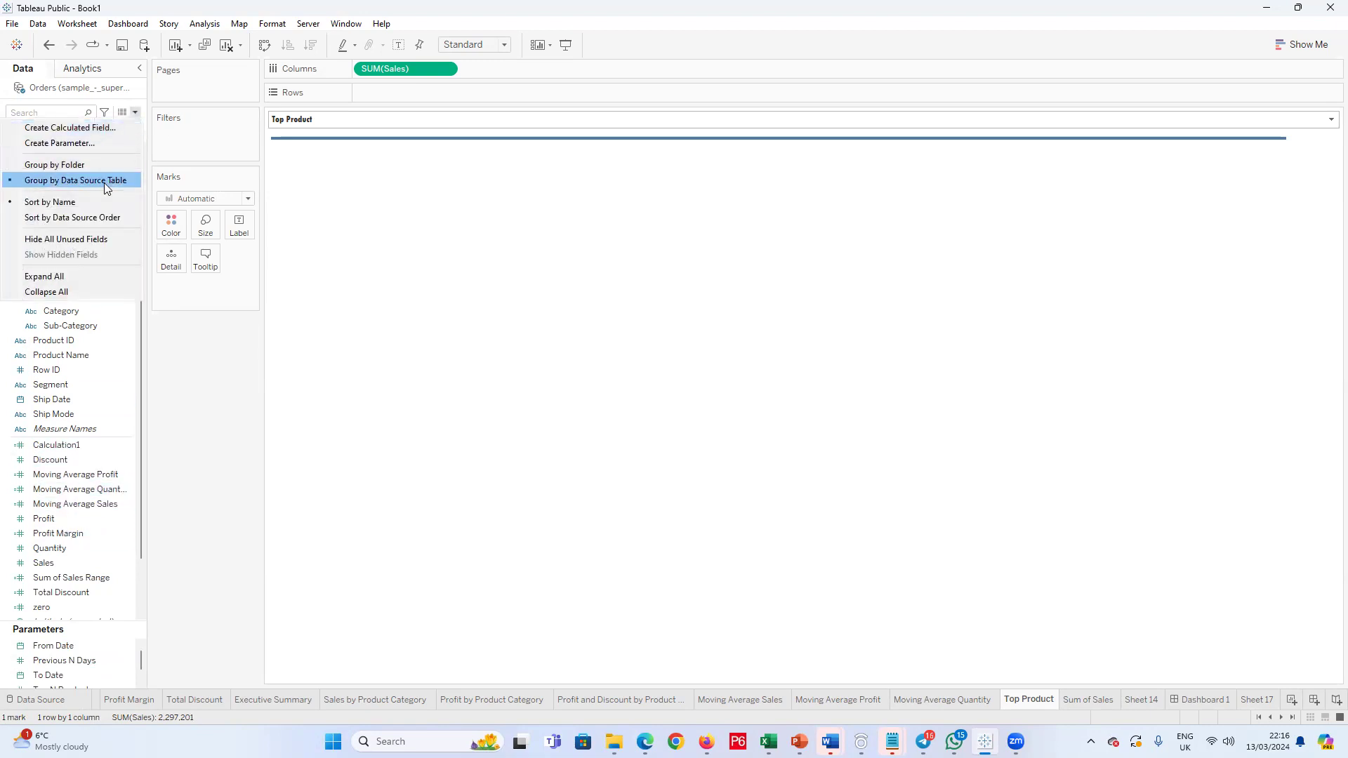
click(92, 146)
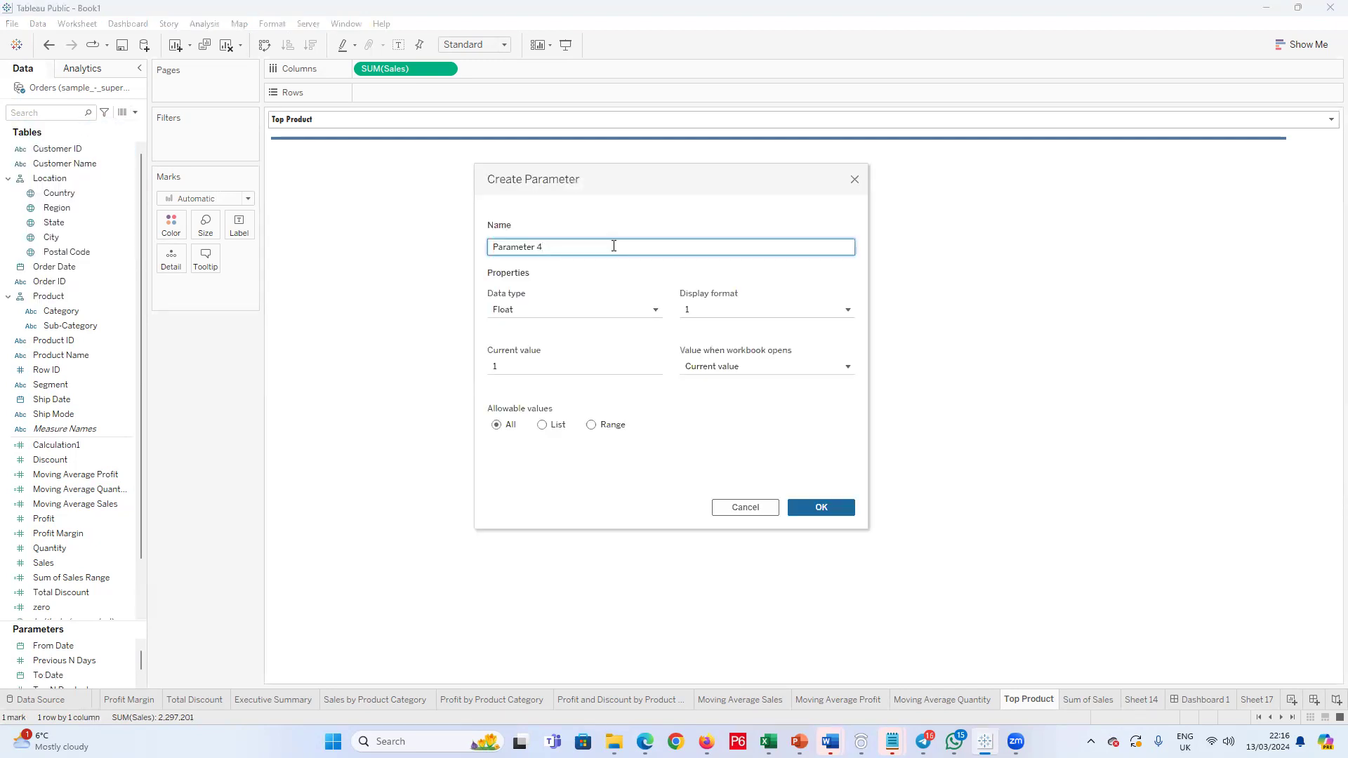
text(Chos)
text(en Ca)
key(BackSpace)
key(BackSpace)
key(BackSpace)
click(642, 308)
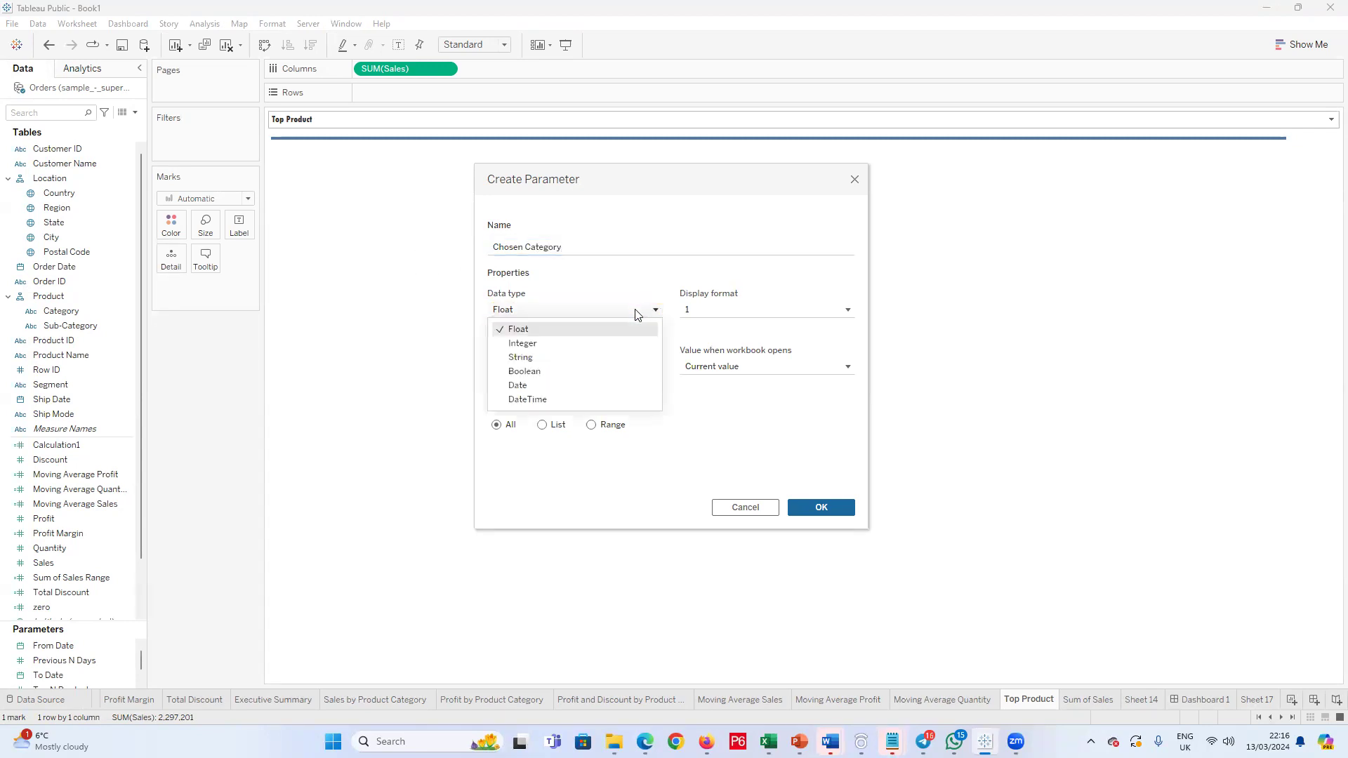
click(594, 357)
click(549, 428)
Step: Add Furniture, Technology and Office Supplies to the parameter's list of allowable values
click(533, 470)
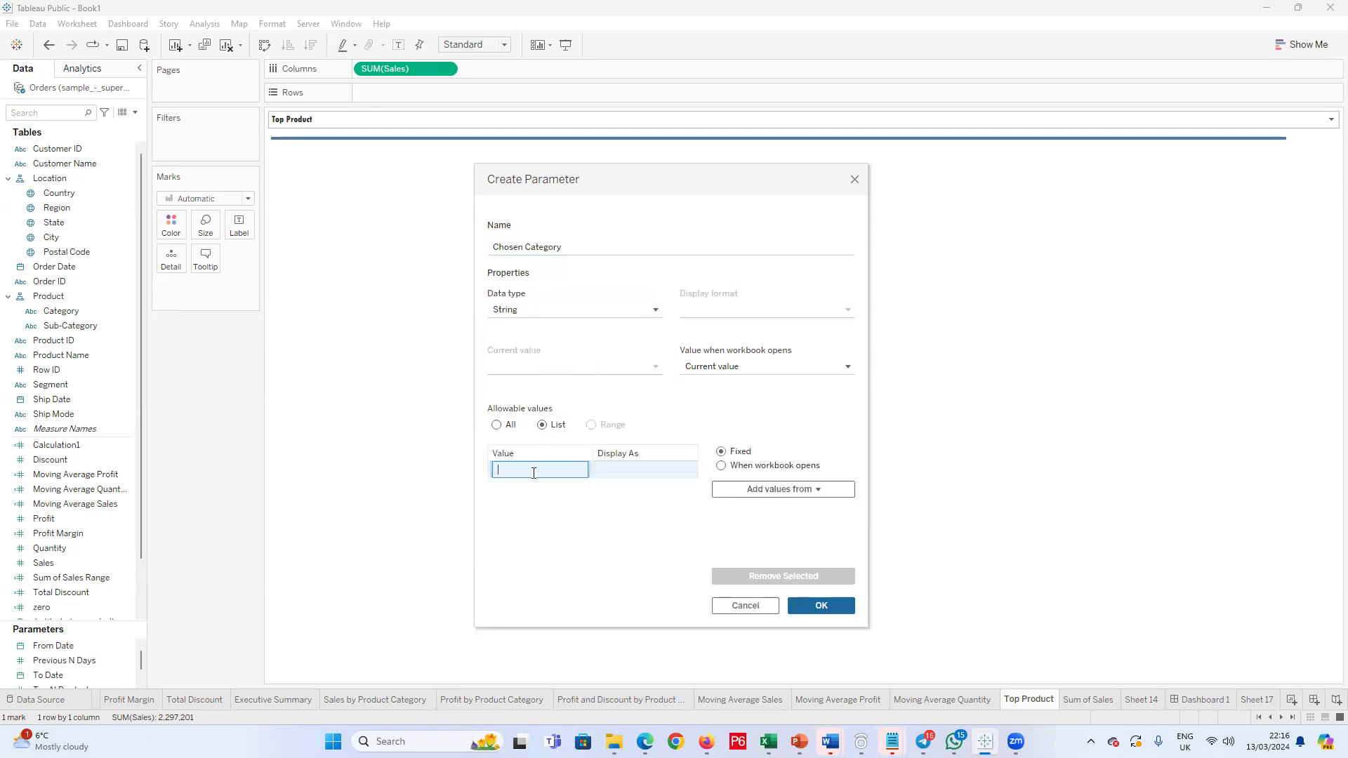
text(Furniture)
click(627, 469)
click(548, 487)
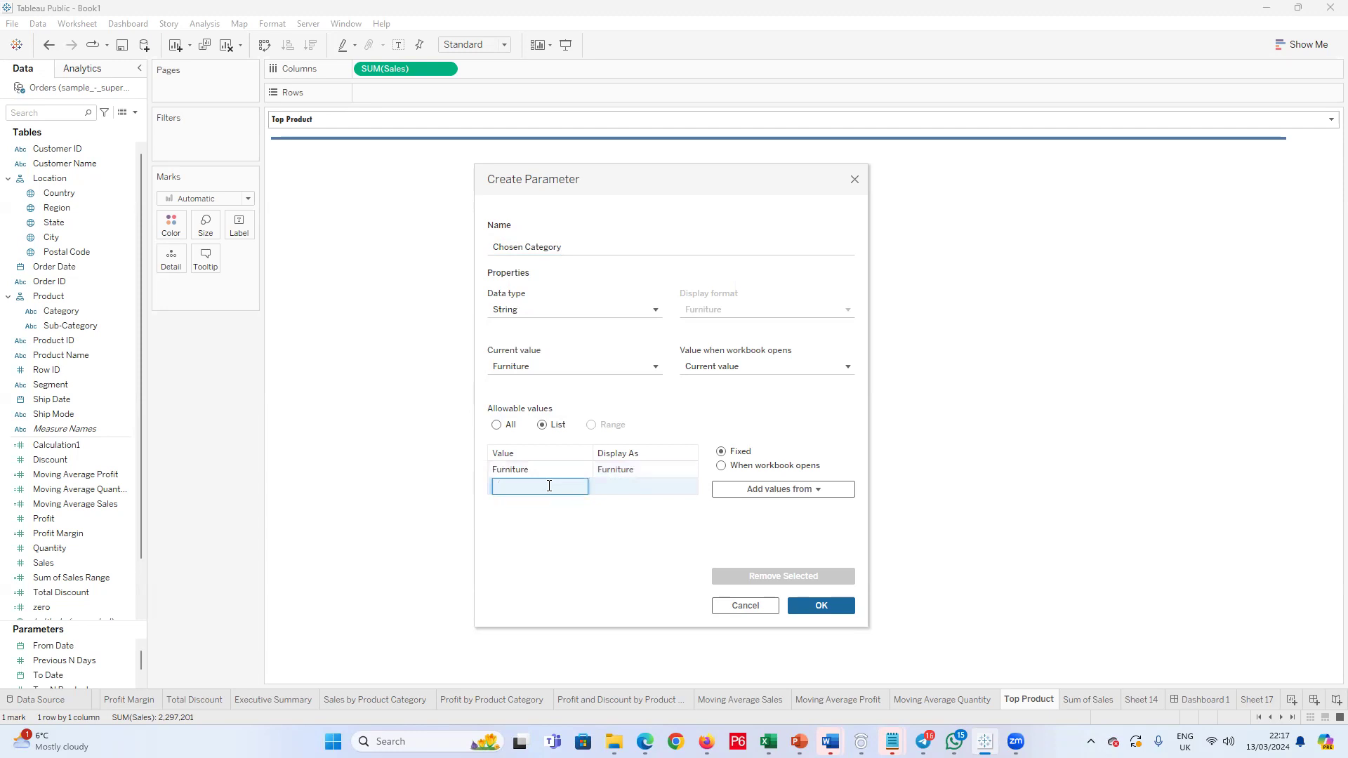
text(Technology)
key(Return)
click(528, 503)
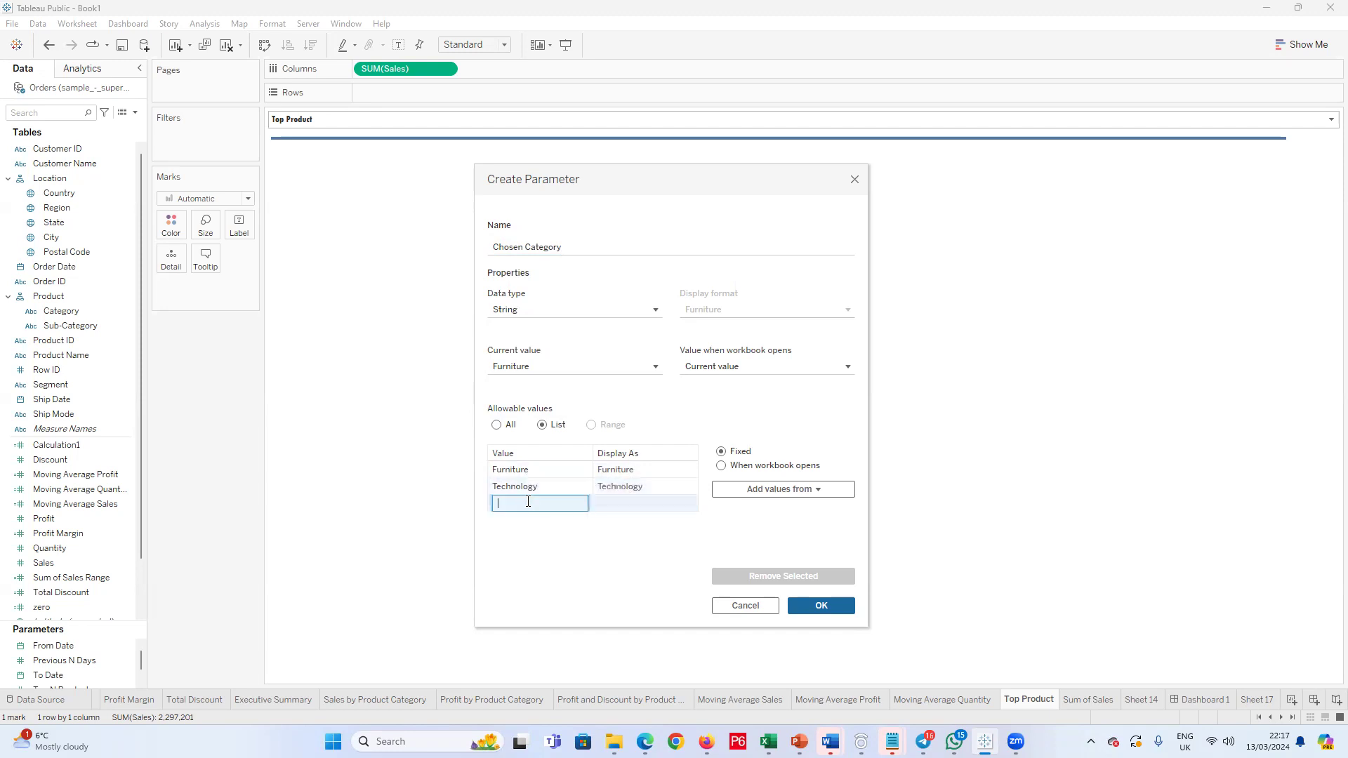
text(Officee Supplies)
key(Return)
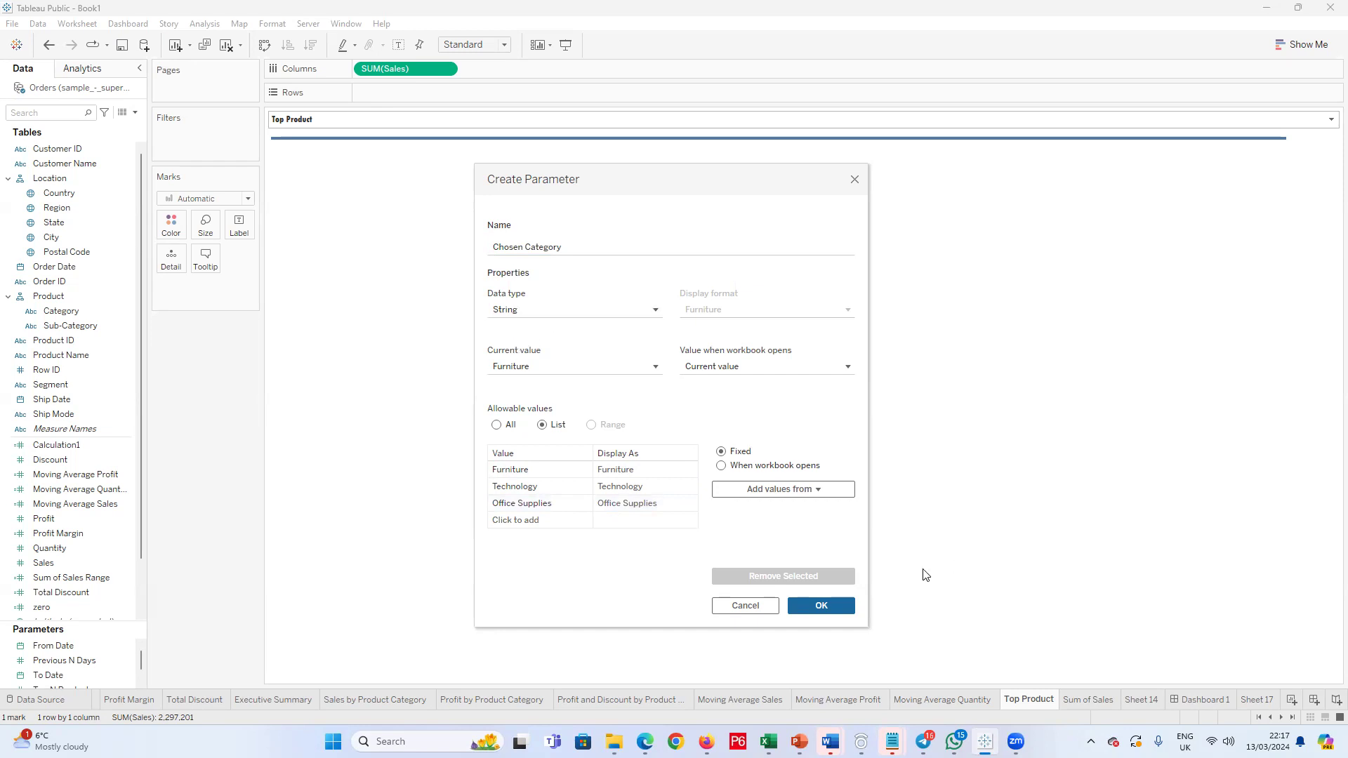
Step: Finish creating the Chosen Category parameter and show its control on the Top Product sheet
click(840, 608)
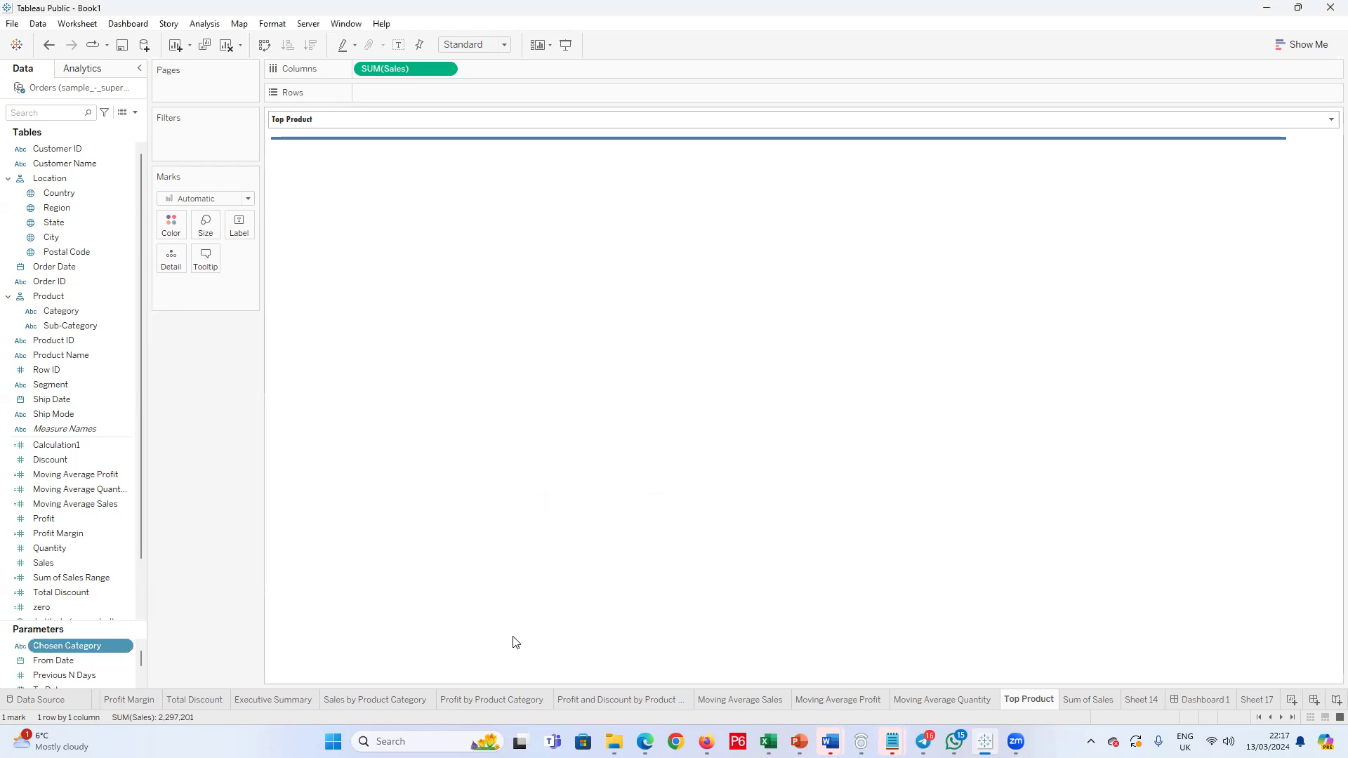
right_click(78, 647)
click(126, 394)
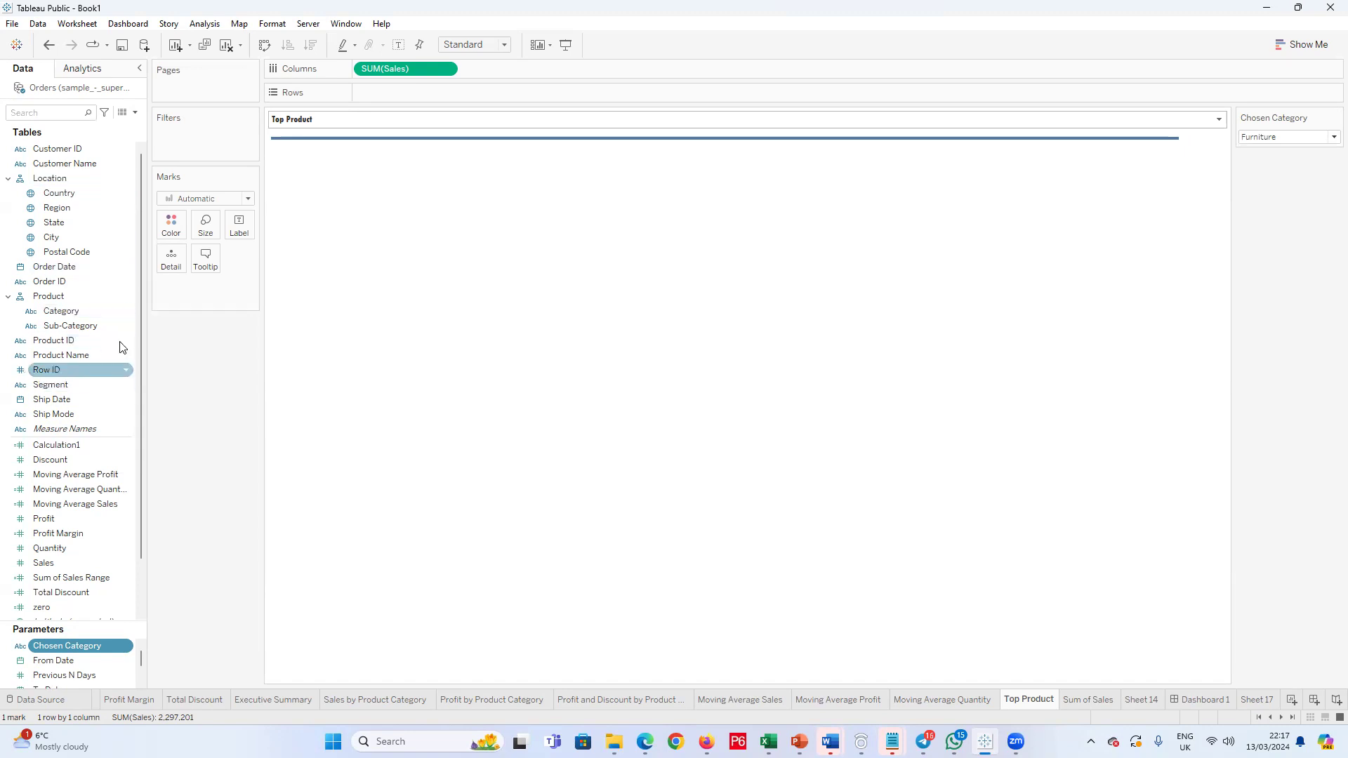
Step: Start a new calculated field and name it Chosen Dimension Category
click(135, 112)
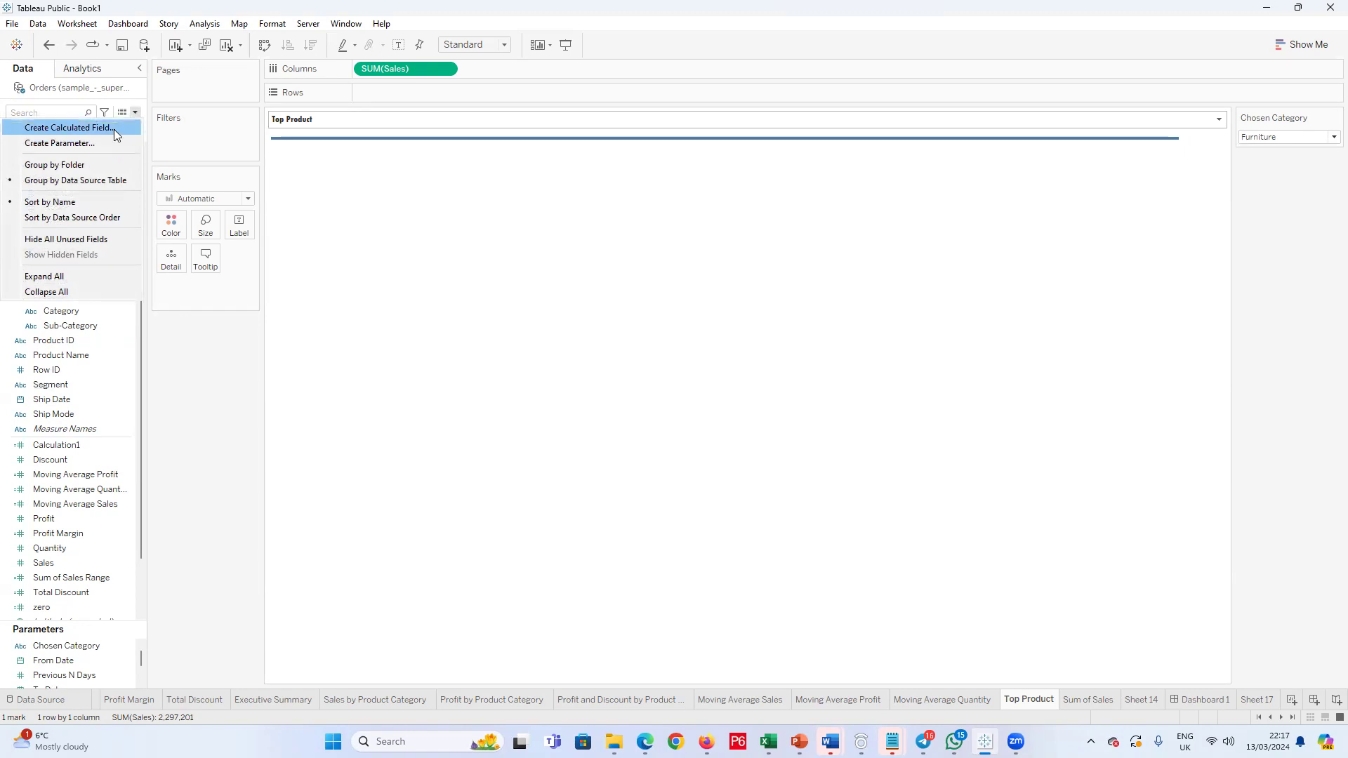
click(114, 130)
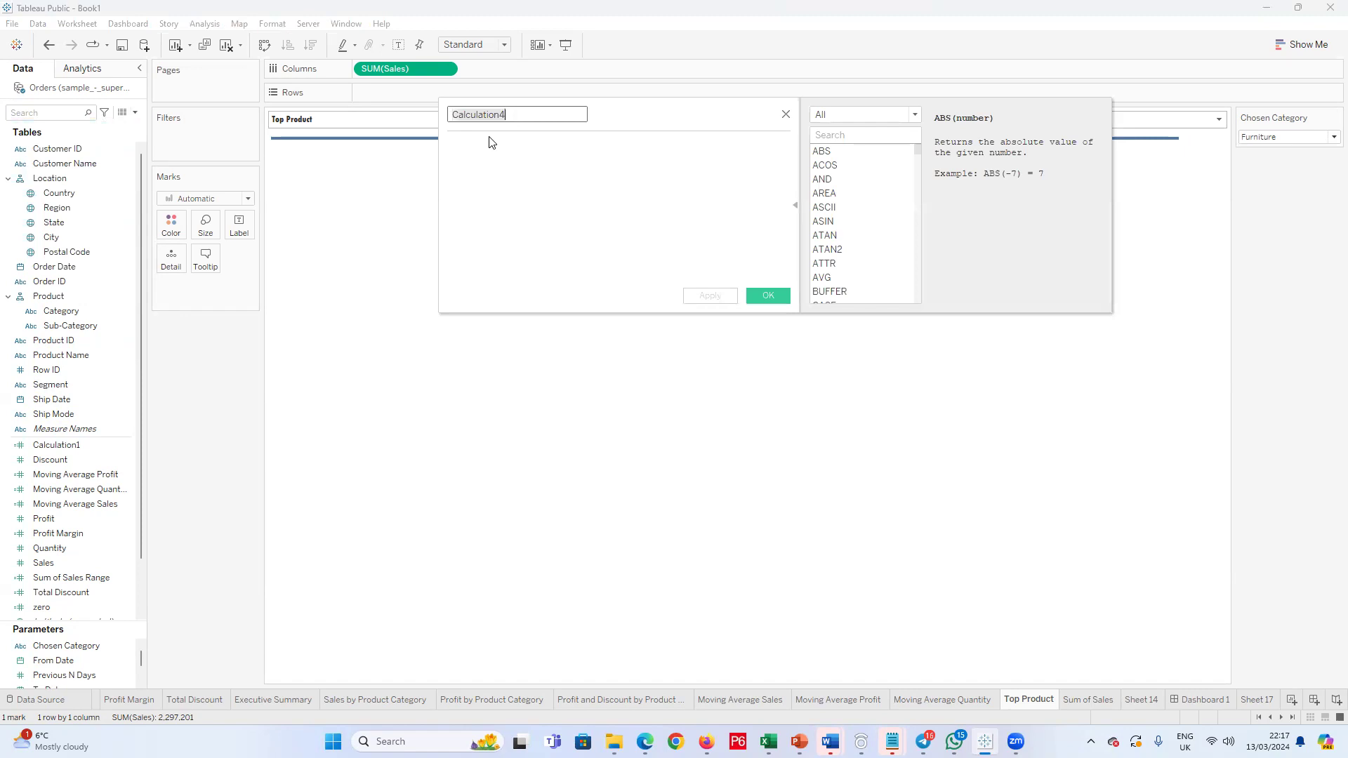
text(D)
key(BackSpace)
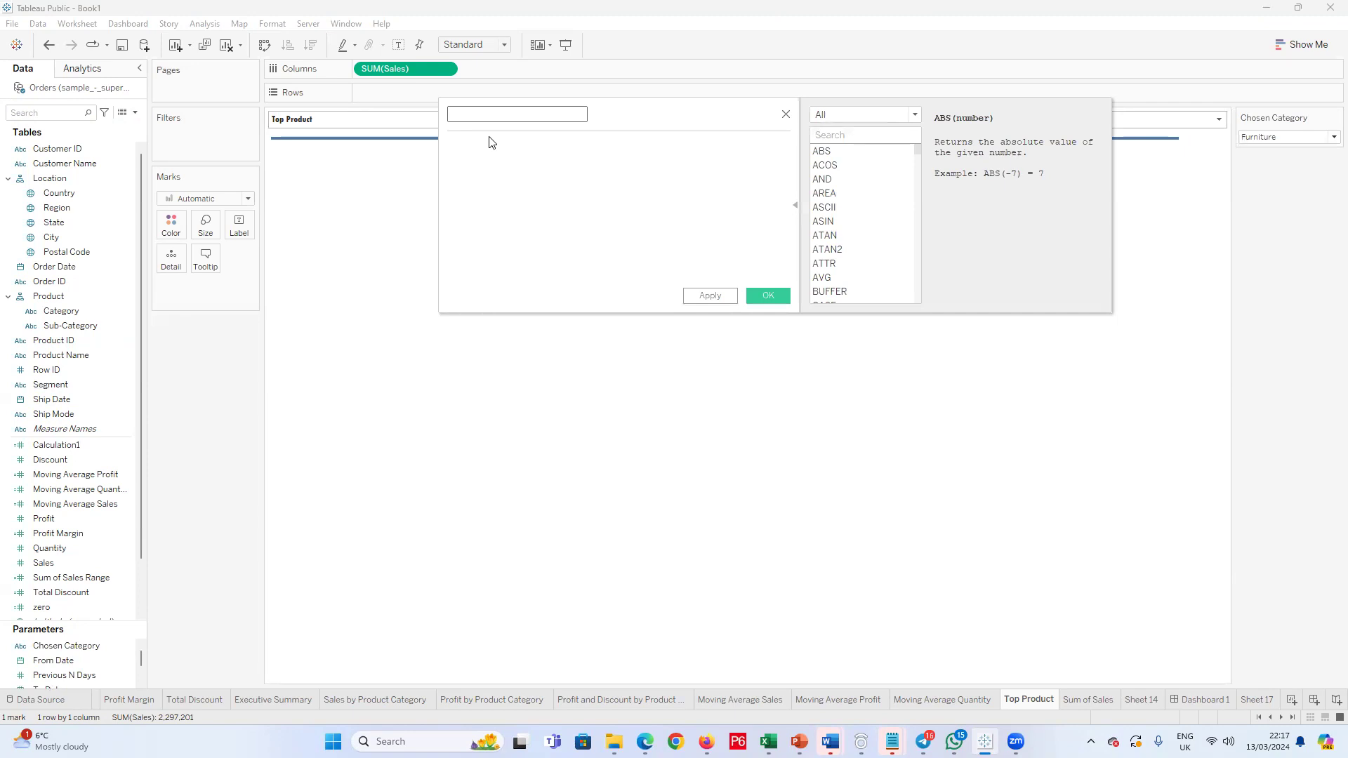
text(hosen Dimension Category)
Step: Begin the formula with CASE [Chosen Category] on its own line
click(473, 174)
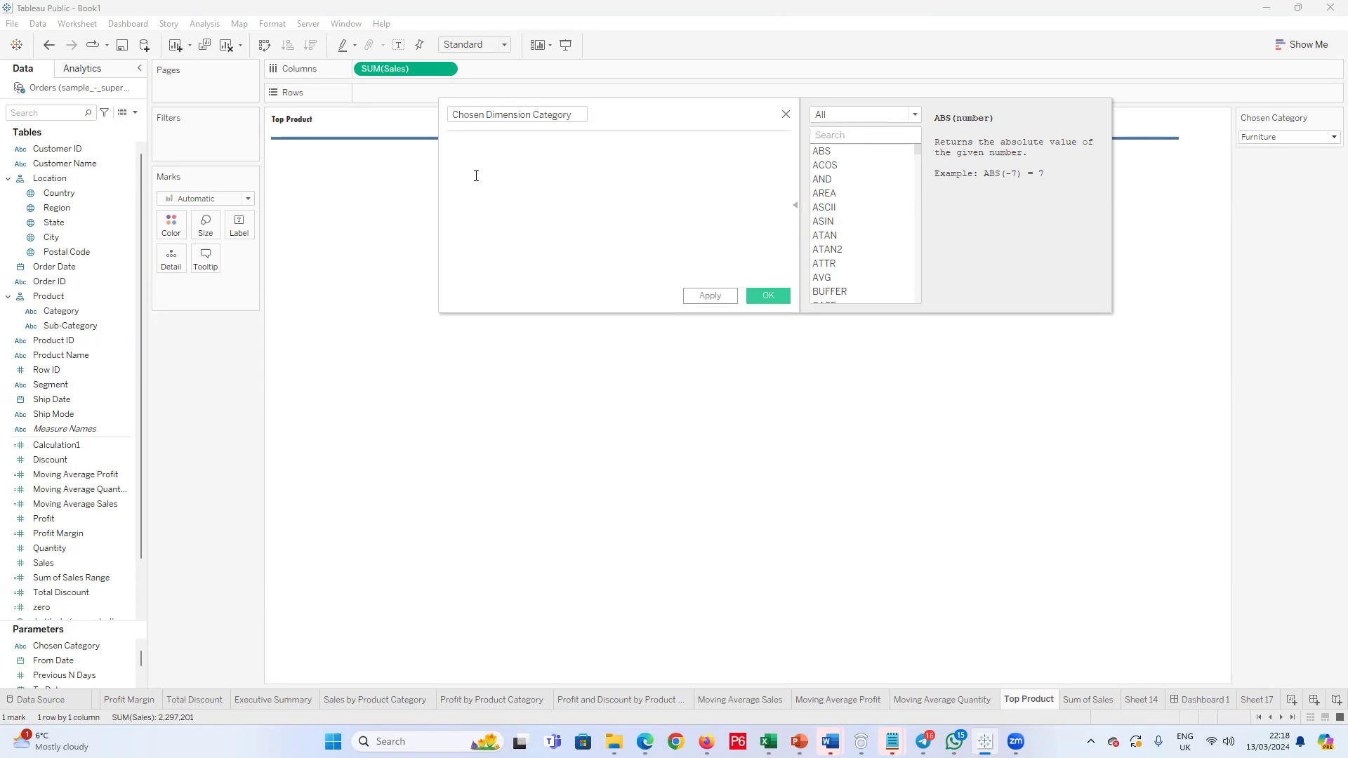
text(CAS)
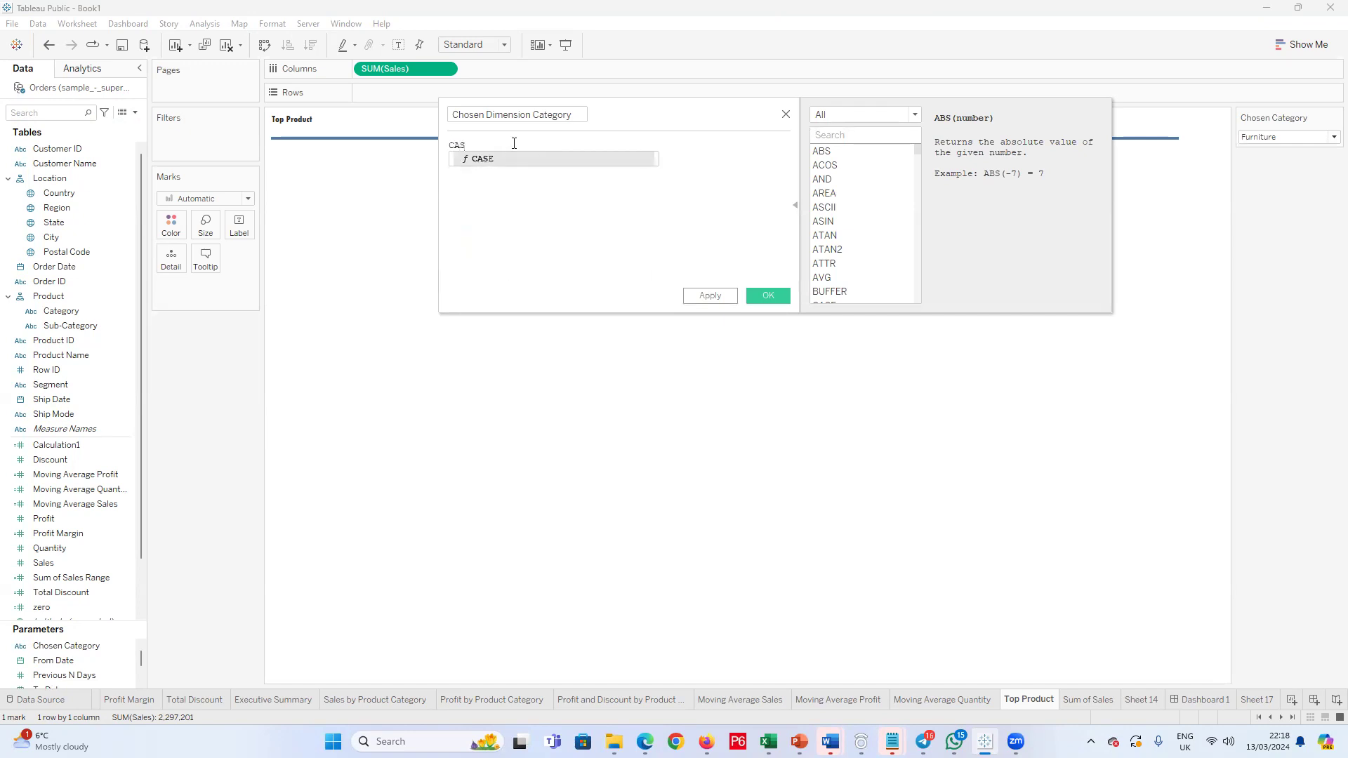
click(514, 162)
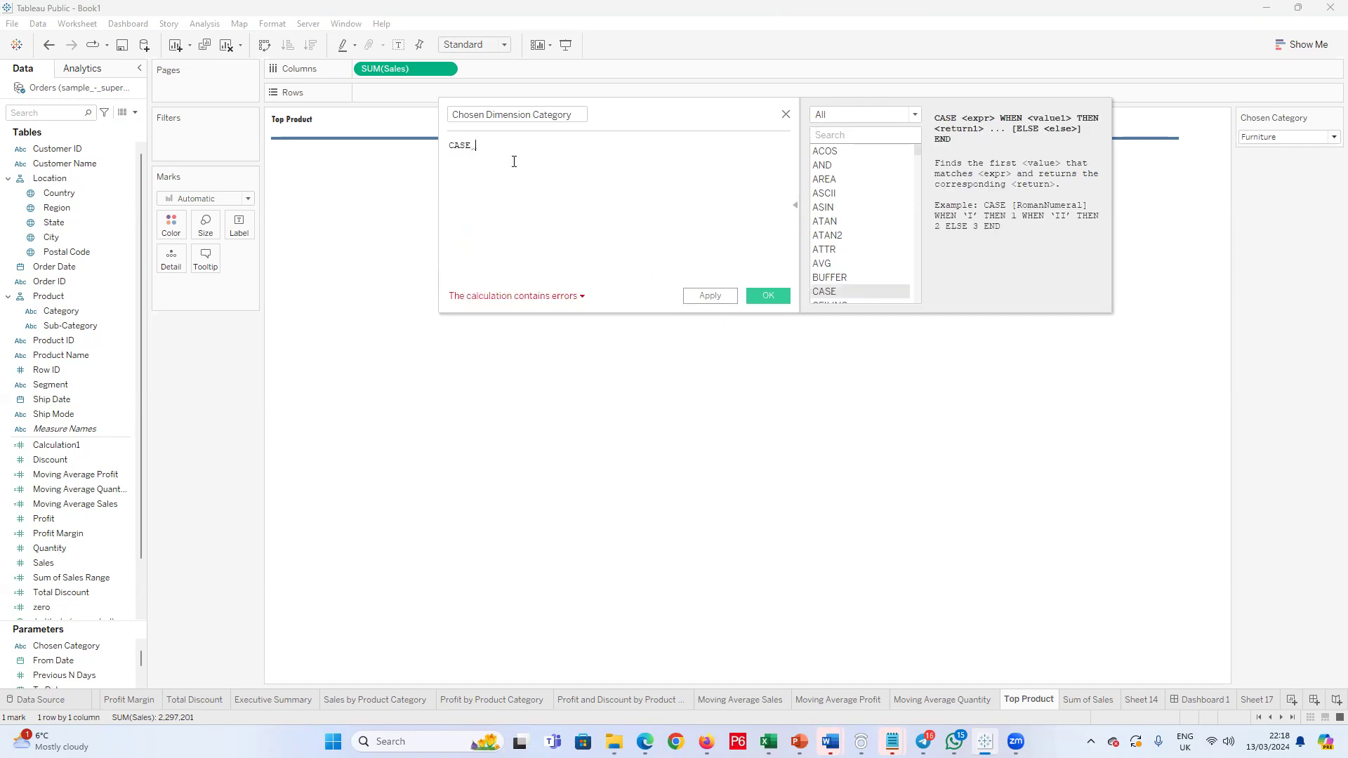
text(ch)
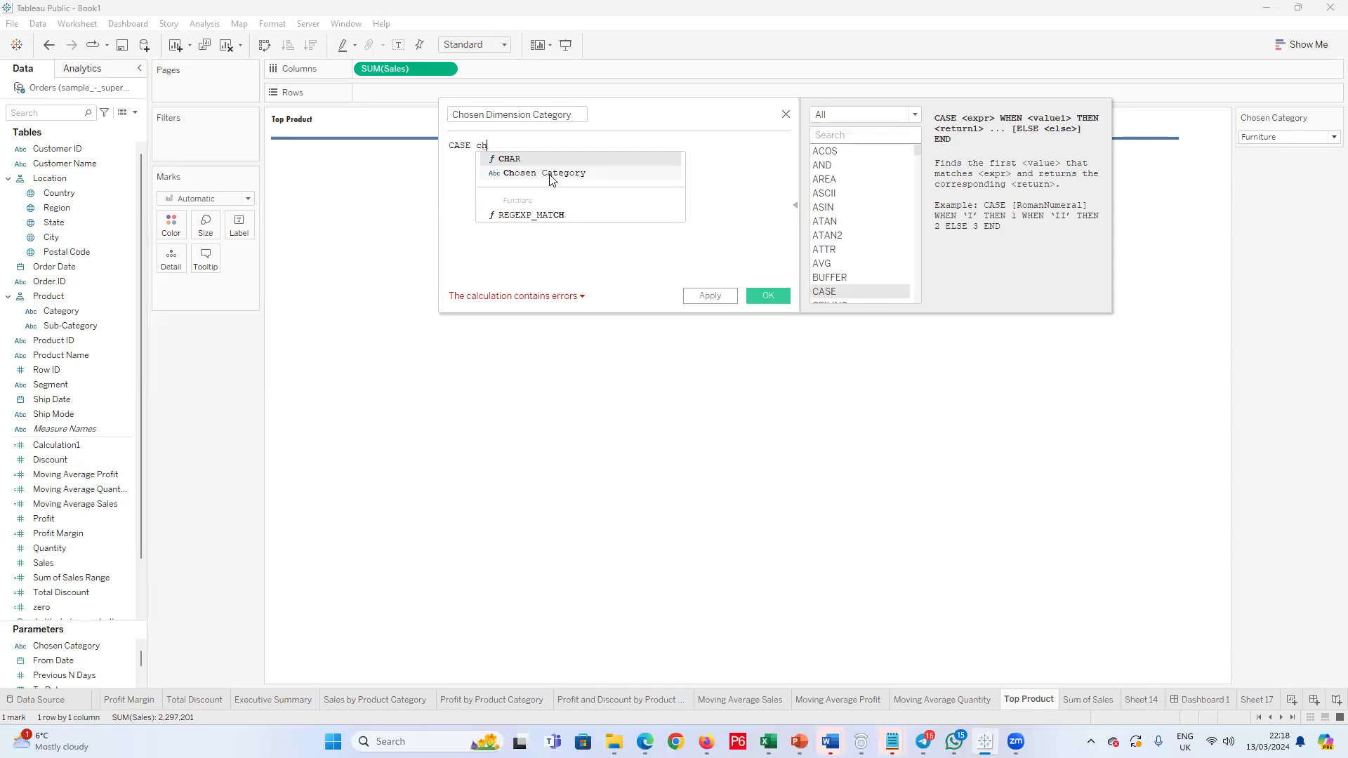
click(551, 174)
key(Return)
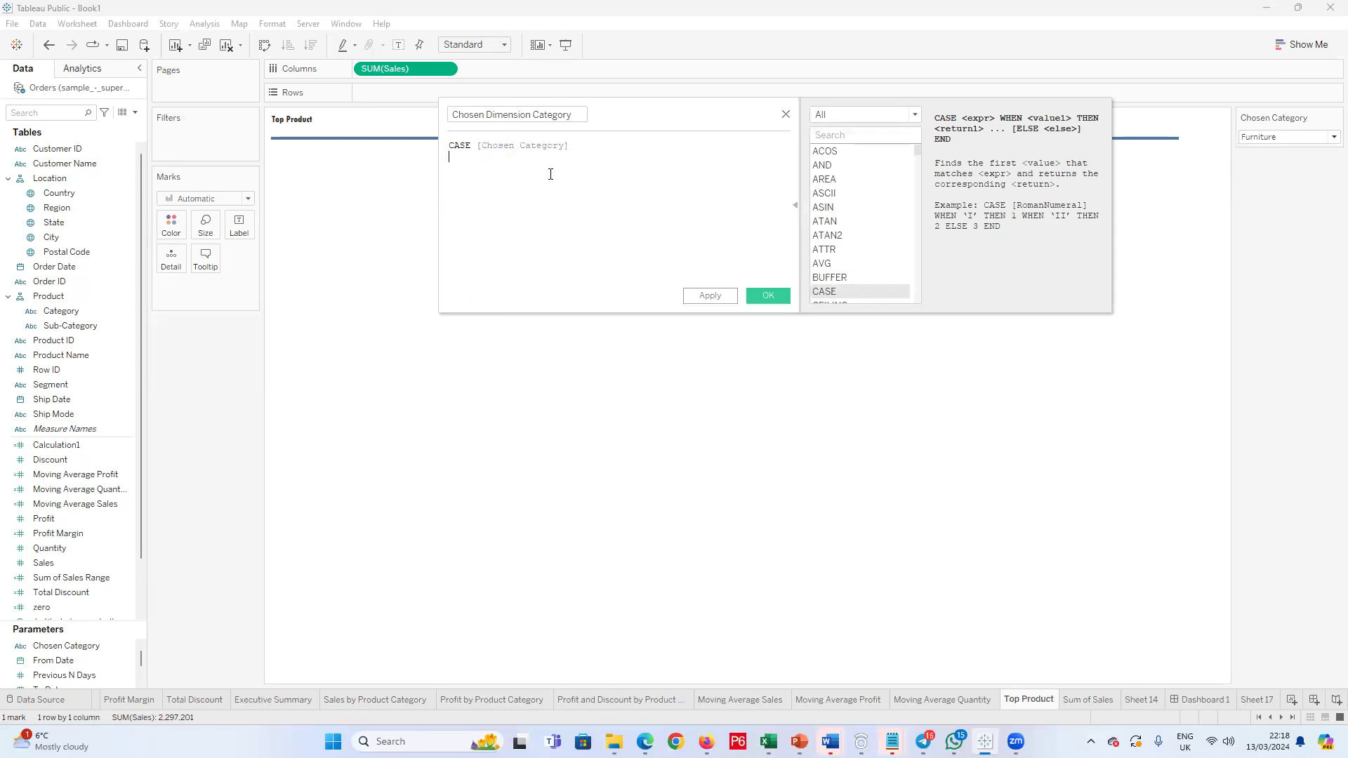
Step: Add the branch WHEN "Furniture" THEN [Product Name] to the CASE formula
text(When)
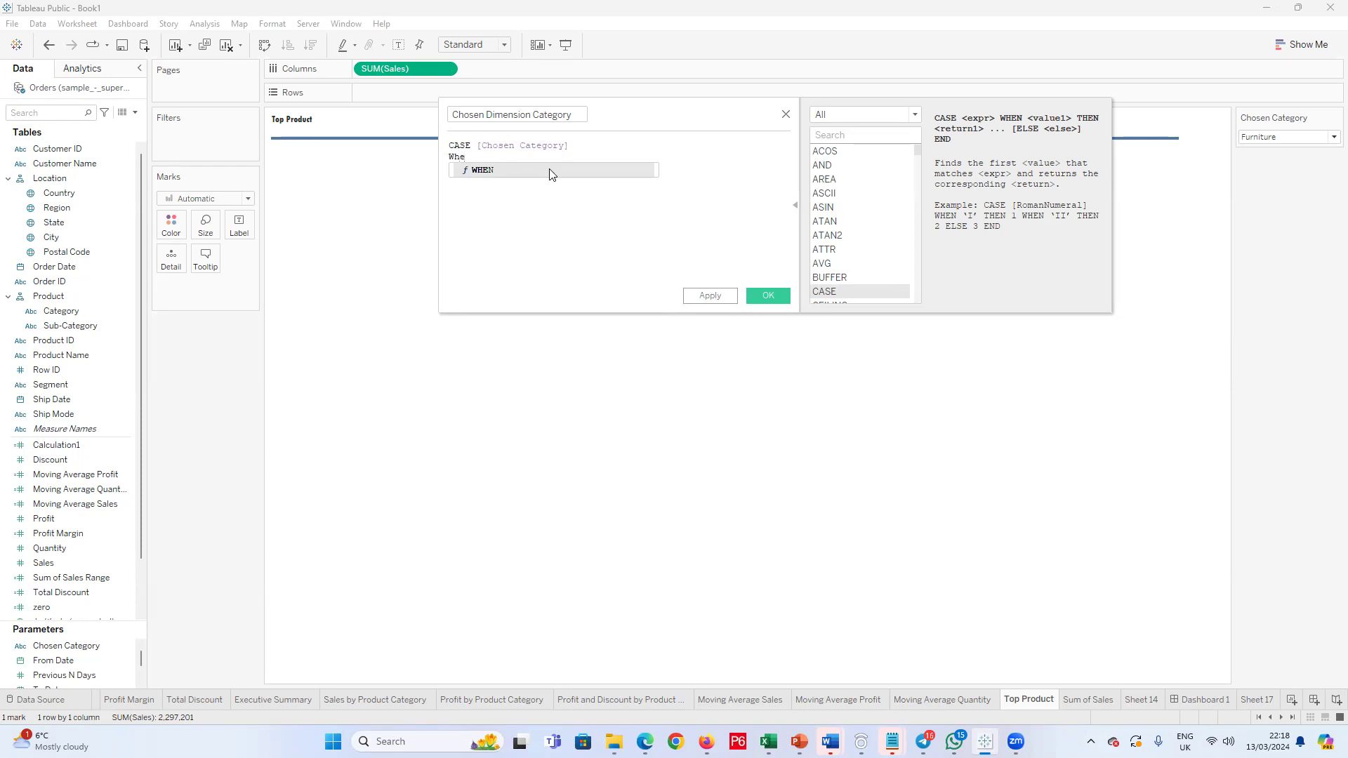
click(551, 168)
text(Furn)
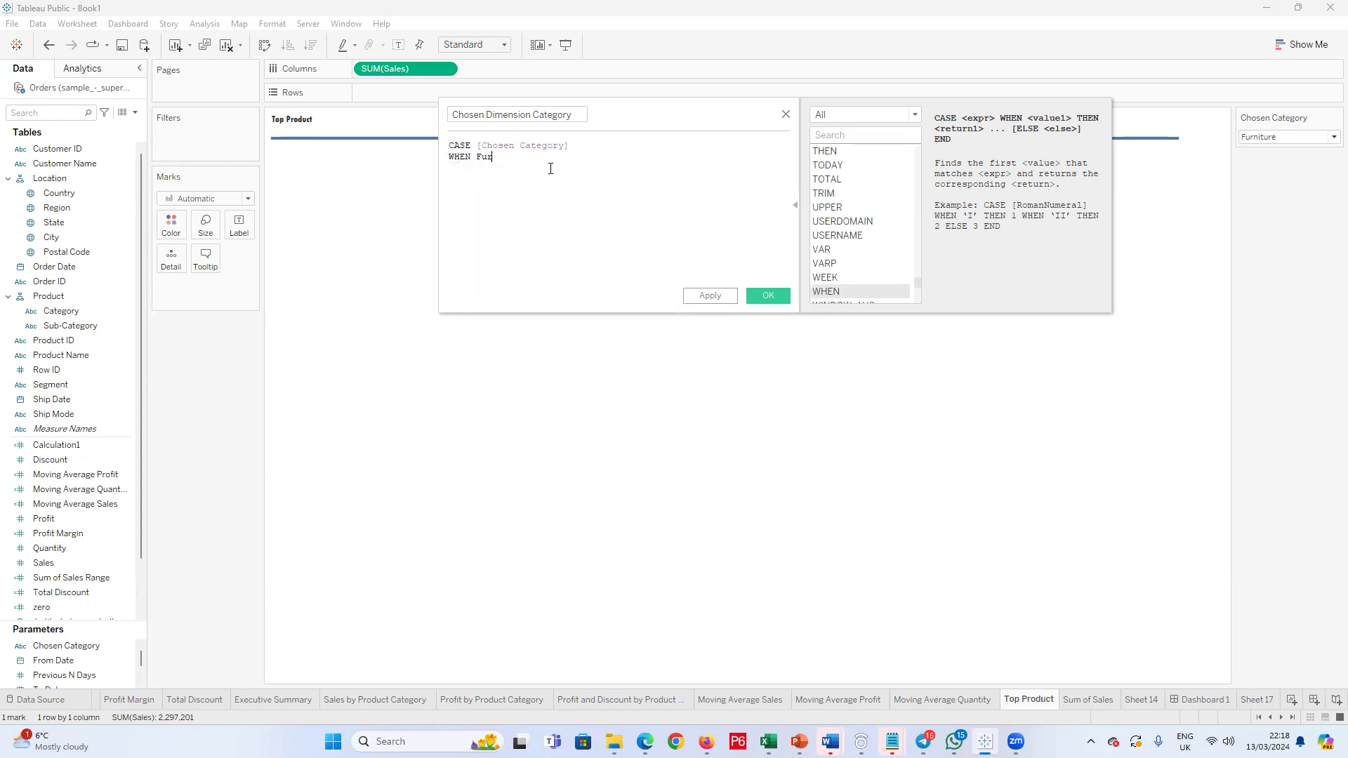
key(BackSpace)
key(BackSpace)
key(BackSpace)
key(BackSpace)
text("Furniture" Then)
key(BackSpace)
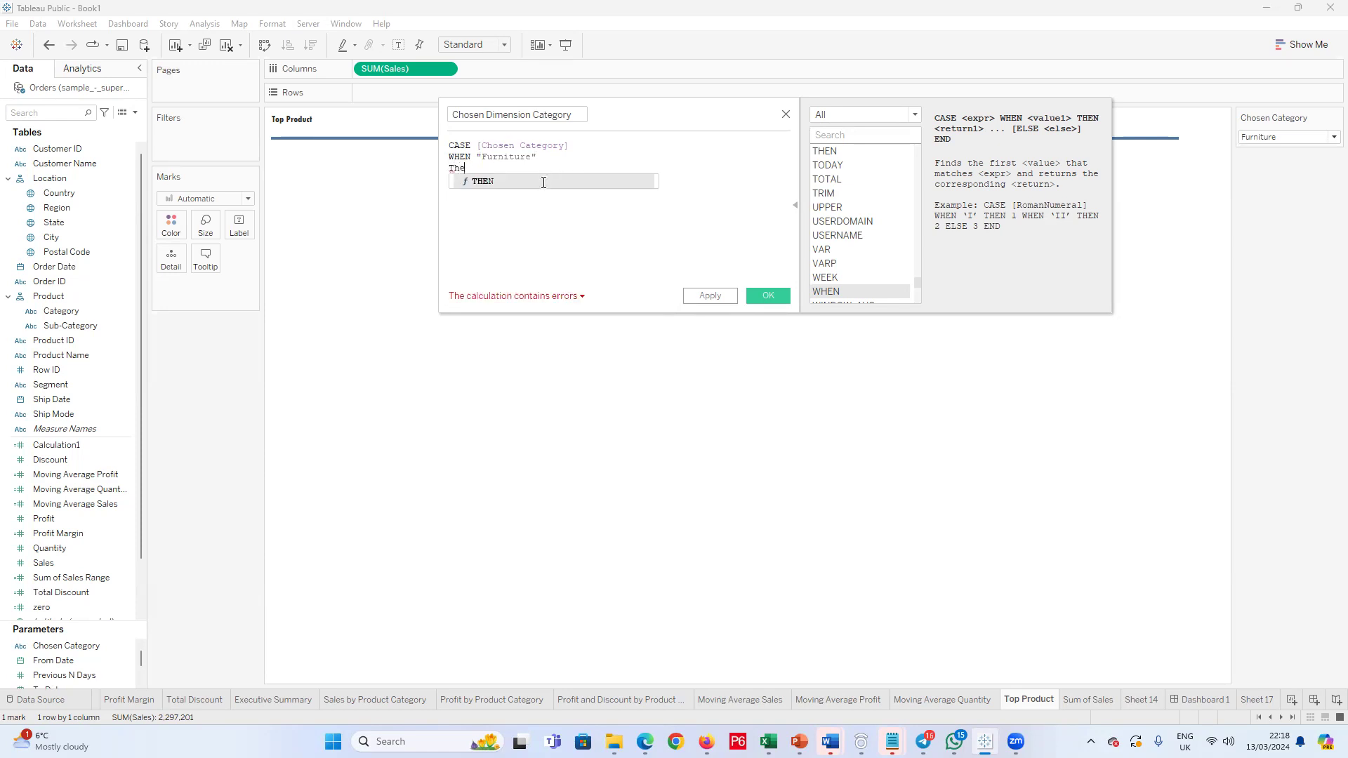
key(Return)
text(Pr)
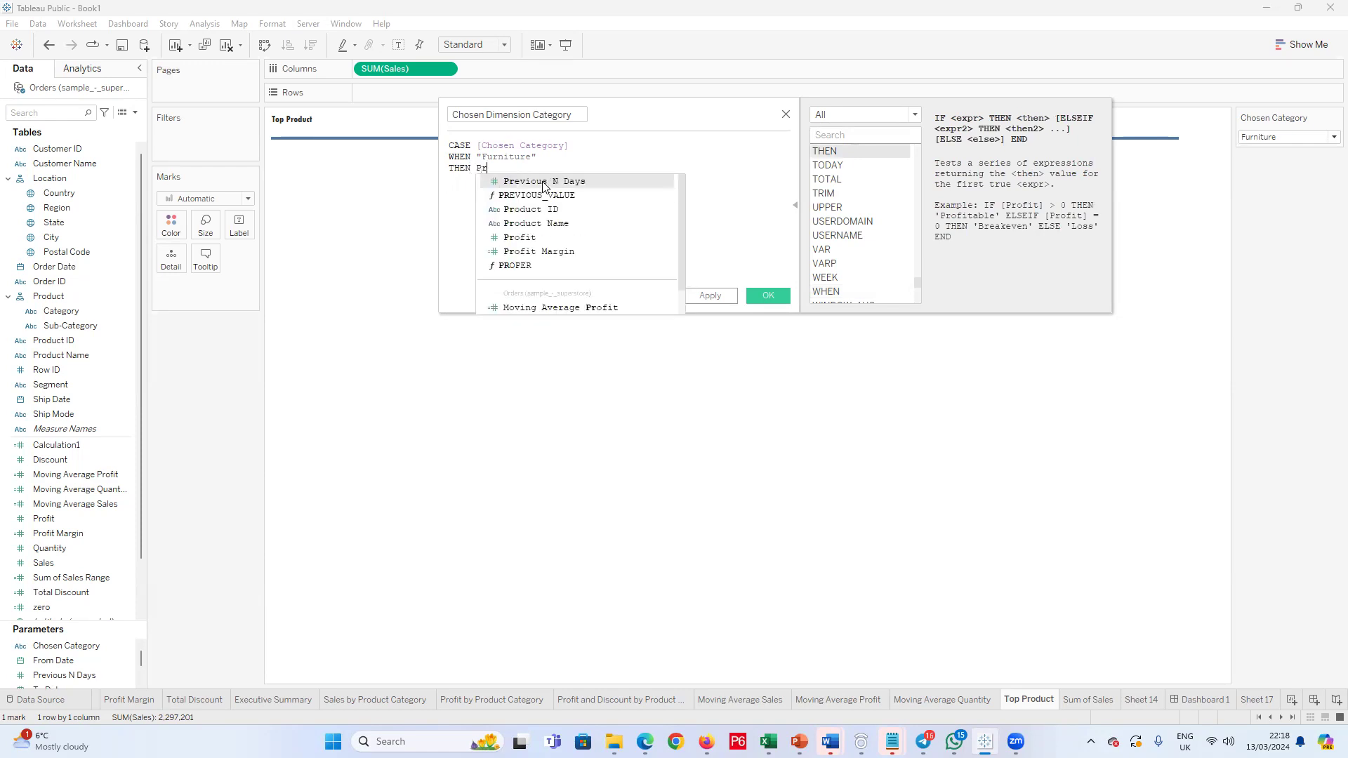
click(554, 225)
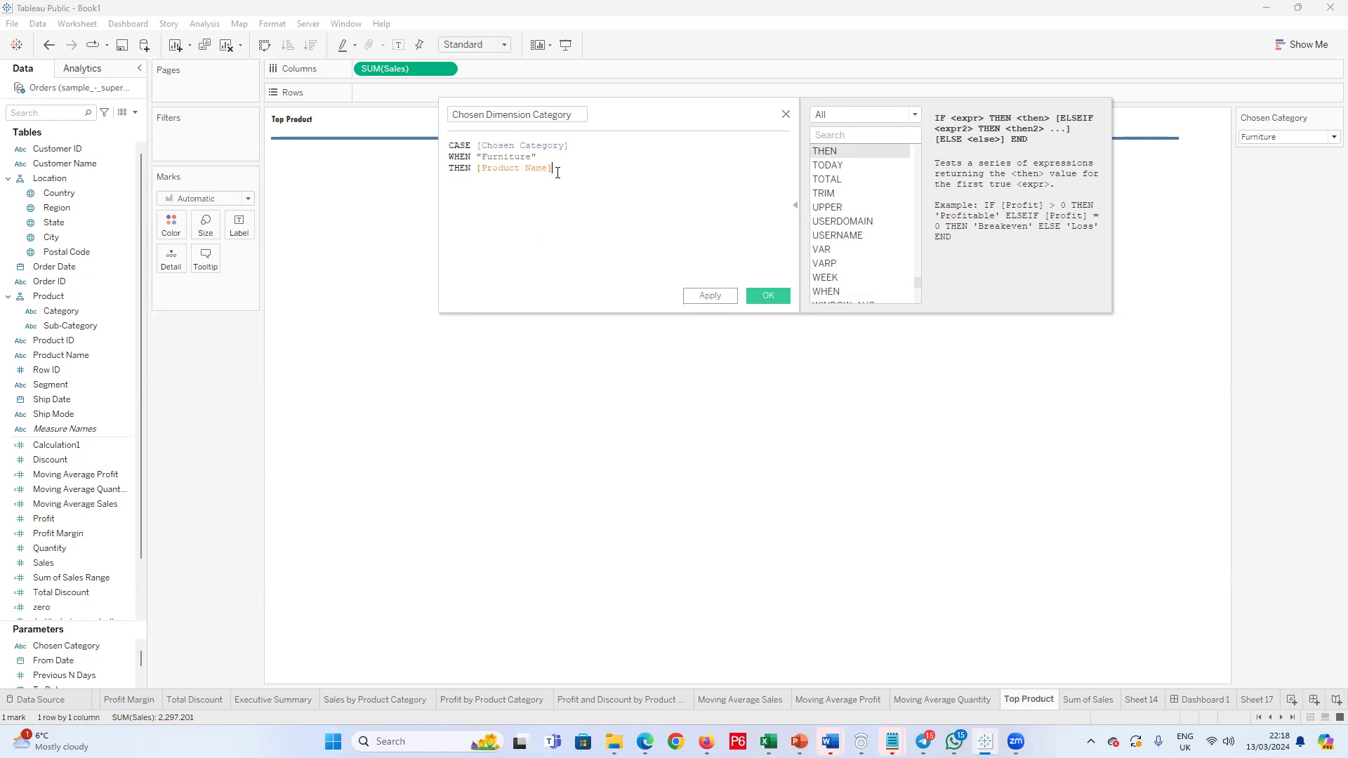
Step: Copy the Furniture WHEN/THEN branch and paste it twice below the original
drag(554, 169, 455, 159)
key(ctrl+c)
click(490, 180)
key(Return)
key(ctrl+v)
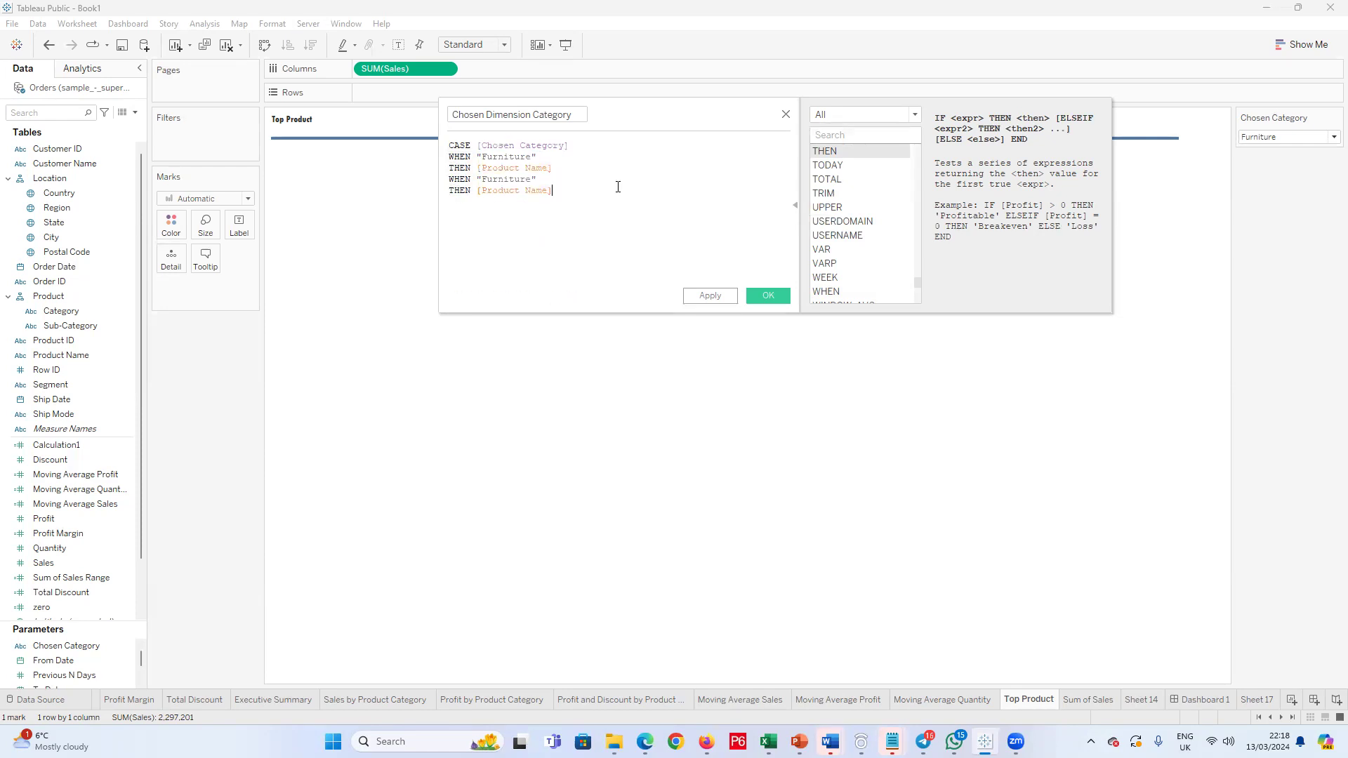
key(ctrl+v)
Step: Change the category in the second branch to "Technology" and in the third branch to "Office Supplies"
drag(526, 180, 488, 181)
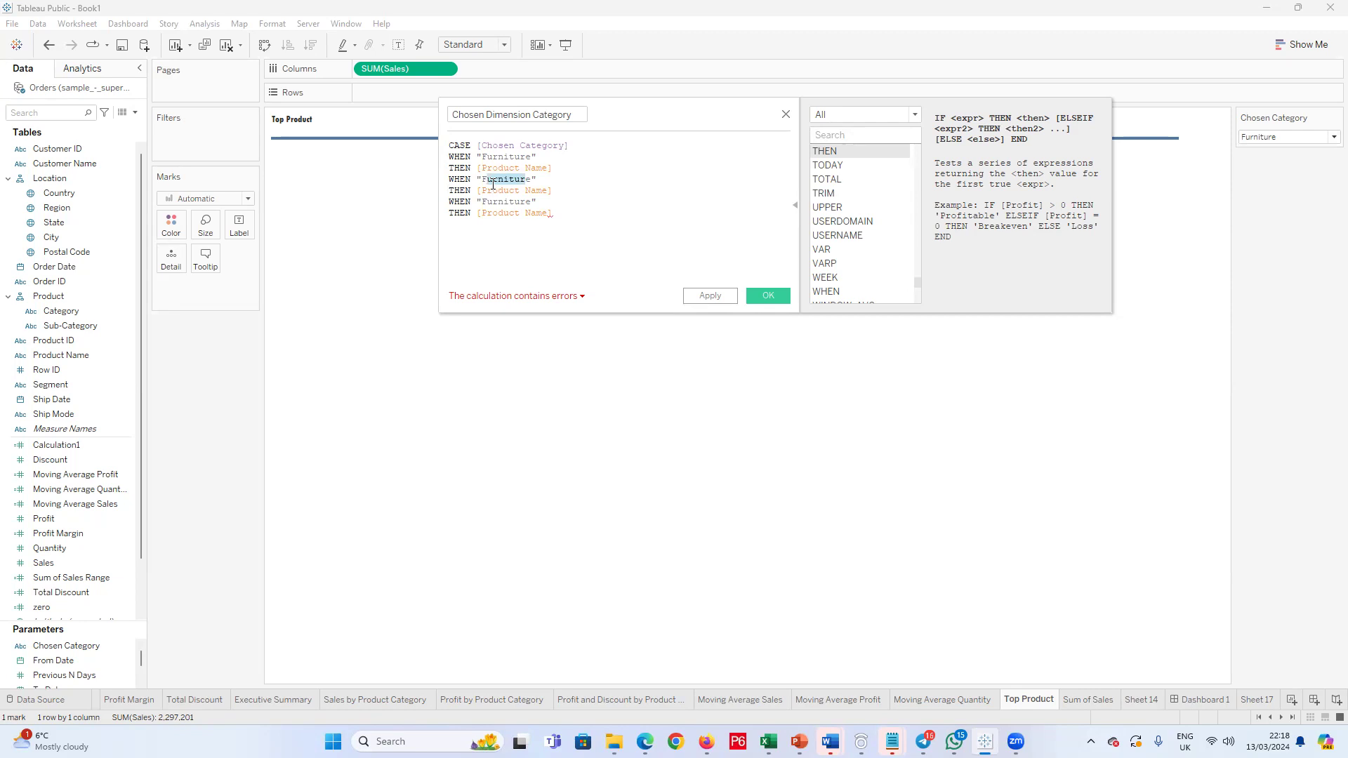
key(Delete)
key(Delete)
key(BackSpace)
text(Techno)
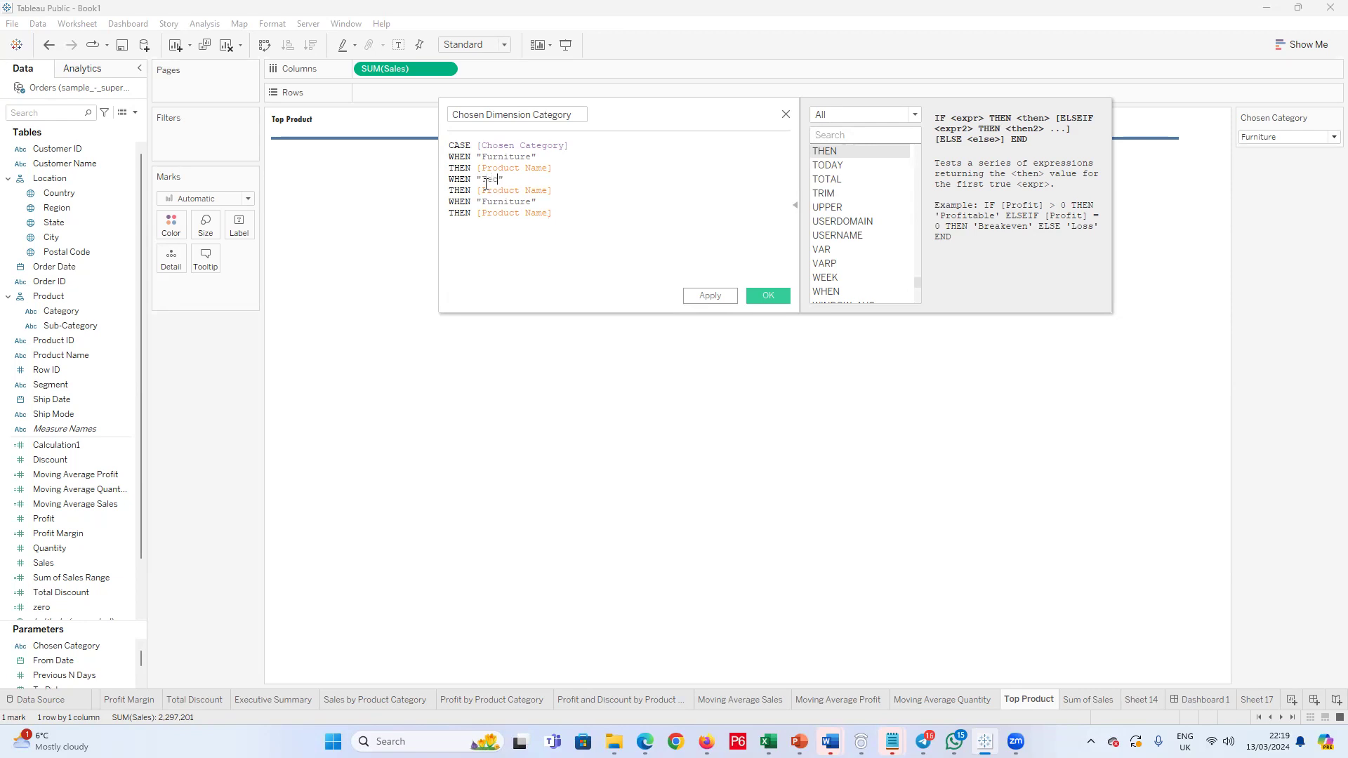
text(logy)
drag(531, 201, 477, 201)
text(Office Supplies)
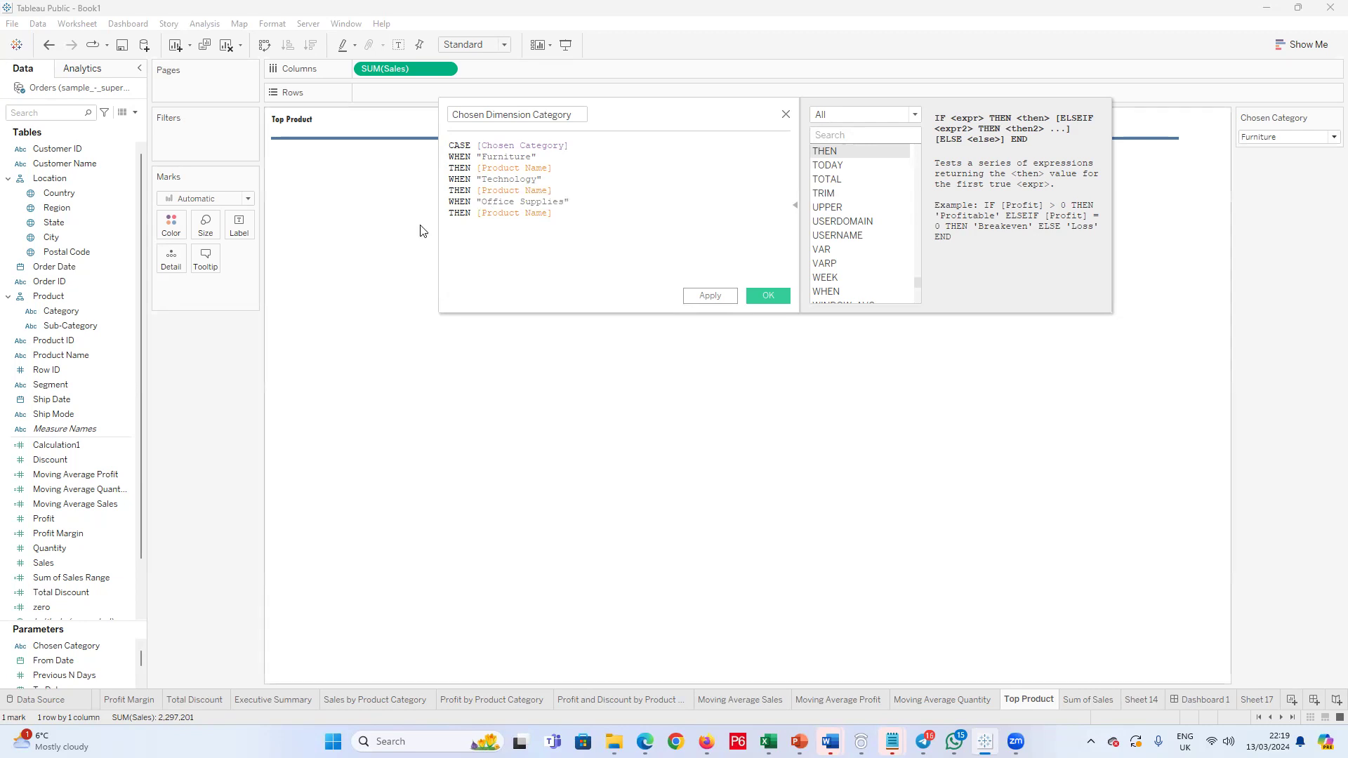
Step: Close the CASE formula with END and save the Chosen Dimension Category calculated field
click(563, 220)
key(Return)
text(E)
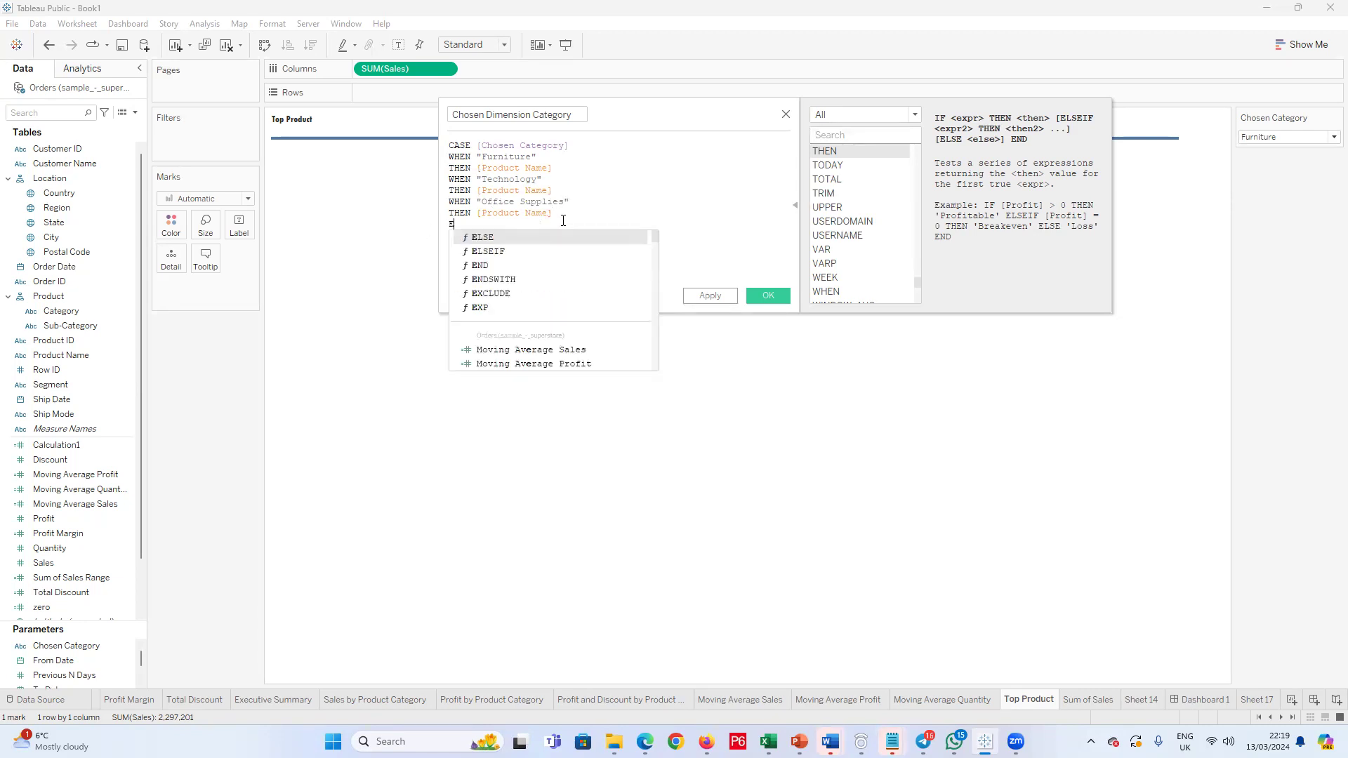
click(549, 266)
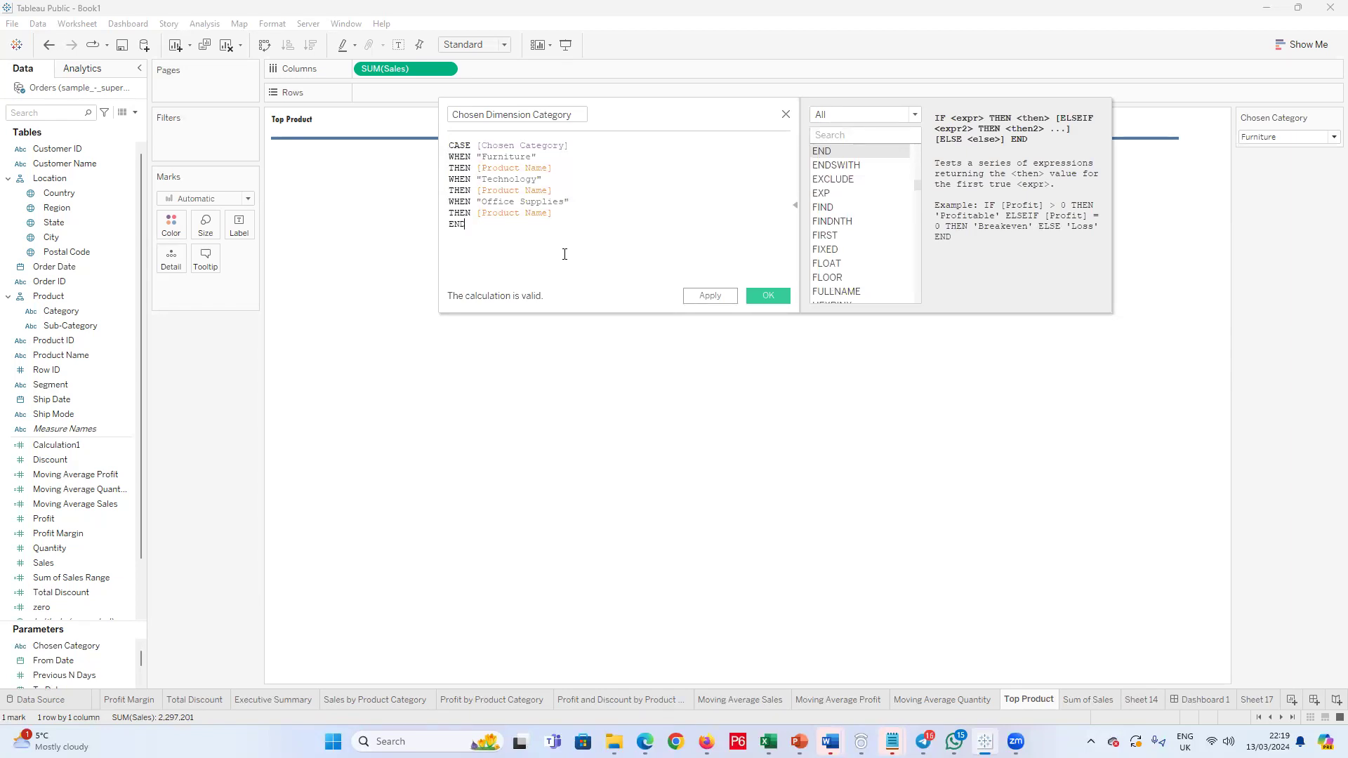
click(768, 296)
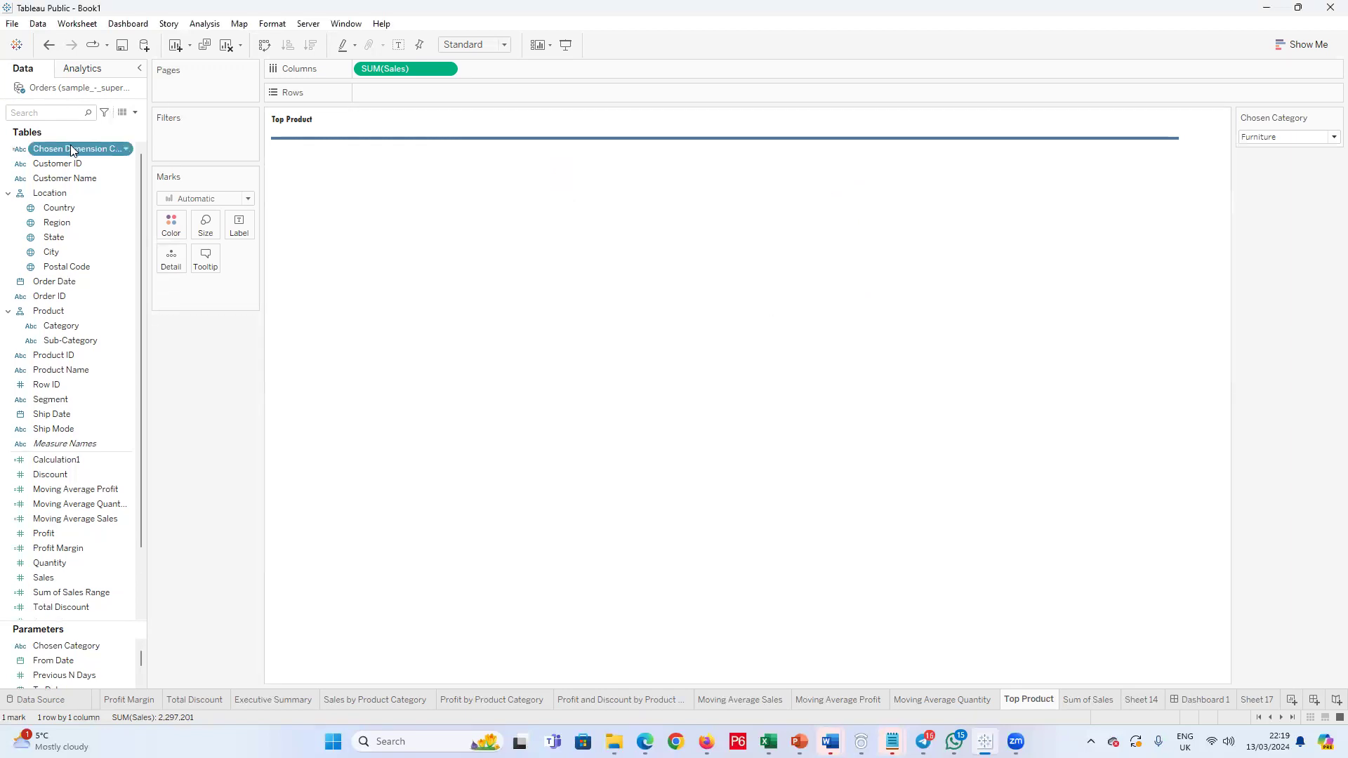
Step: Add Chosen Dimension Category to the rows of Top Product and sort the bars in descending order of sales
drag(71, 149, 403, 104)
click(311, 45)
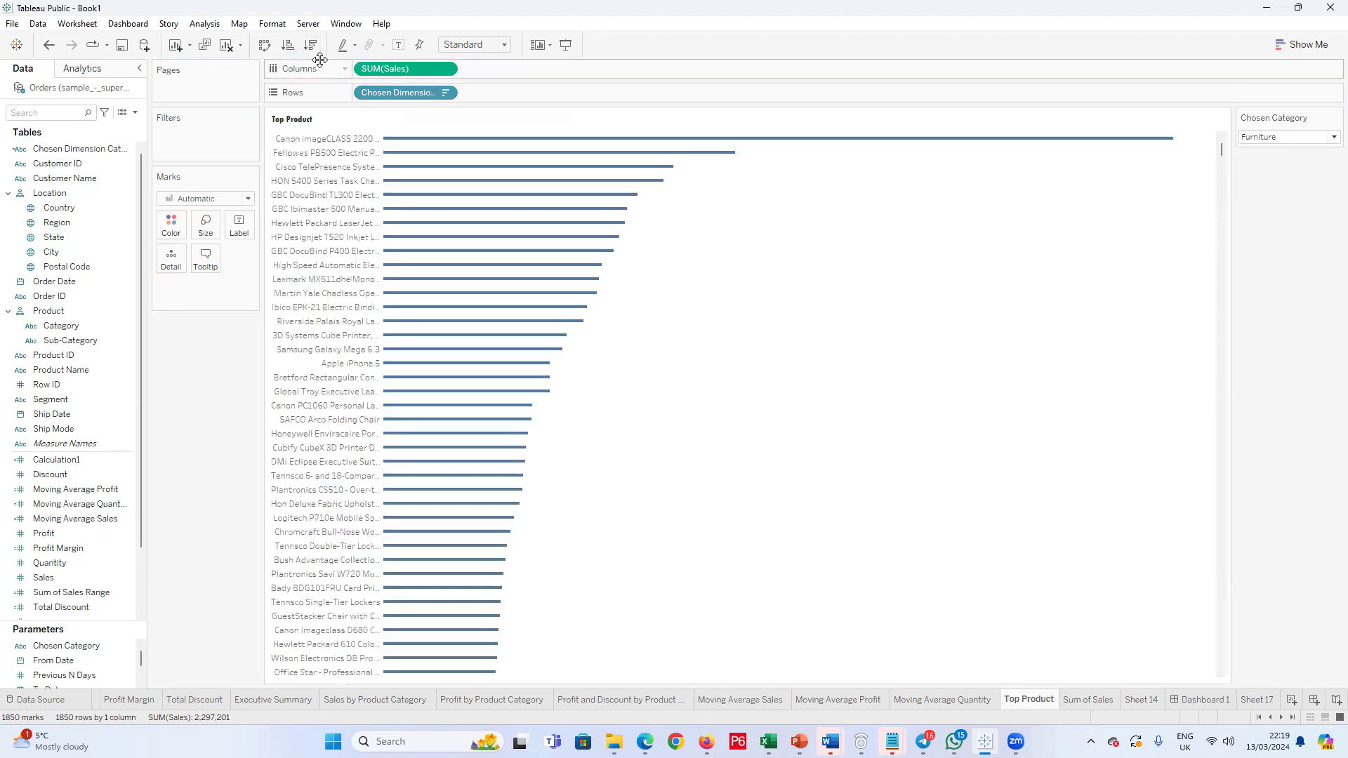
Step: Test the chart by switching the Chosen Category parameter to Technology and to Office Supplies
click(1329, 138)
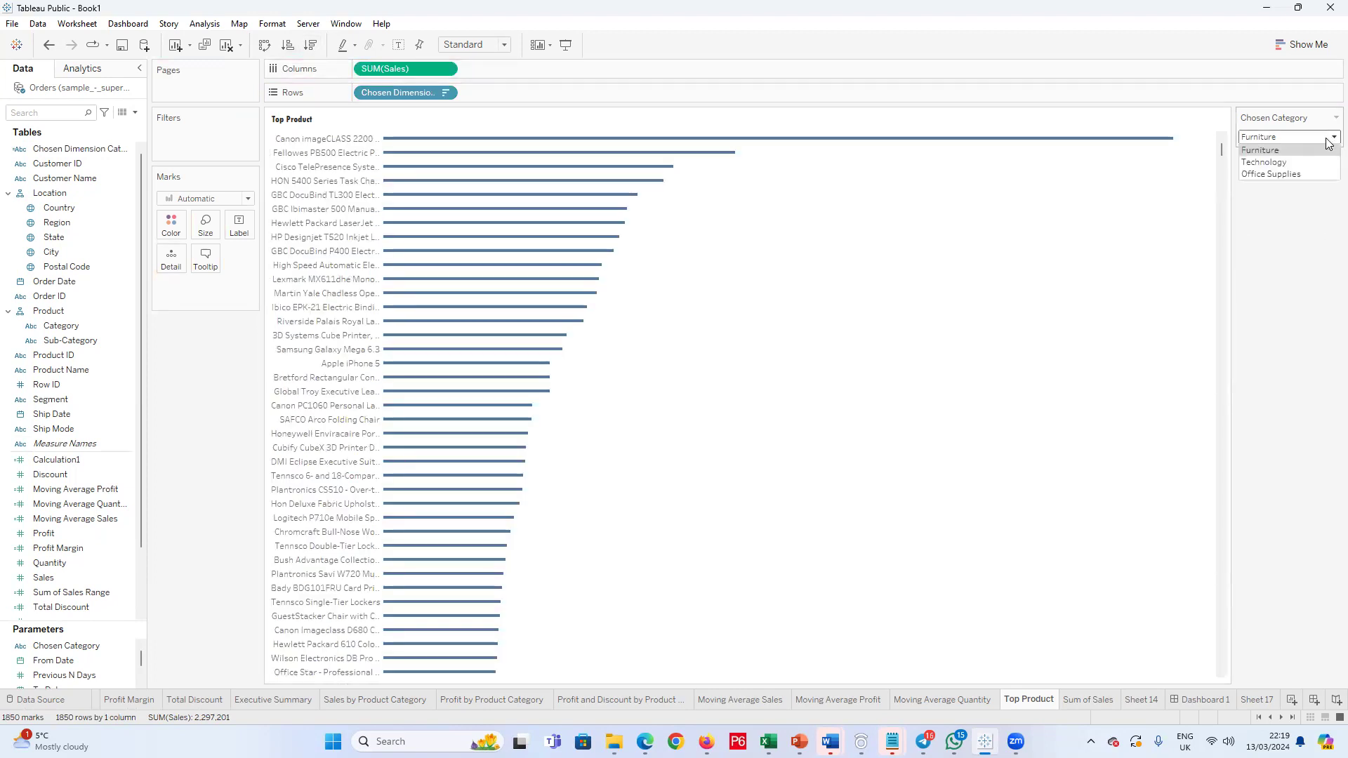
click(1286, 162)
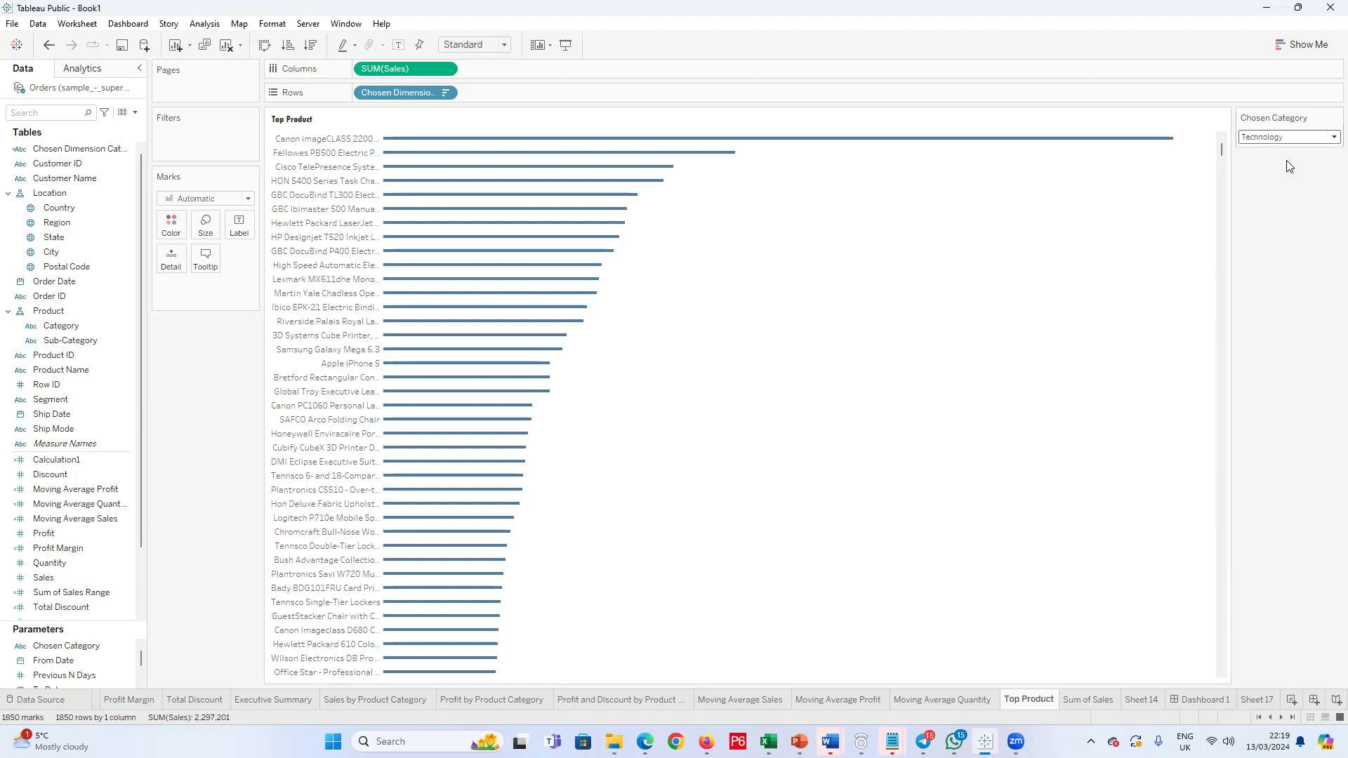
click(1332, 137)
click(1294, 164)
click(1332, 137)
click(1294, 175)
Step: Open the Chosen Dimension Category calculated field for editing
click(84, 150)
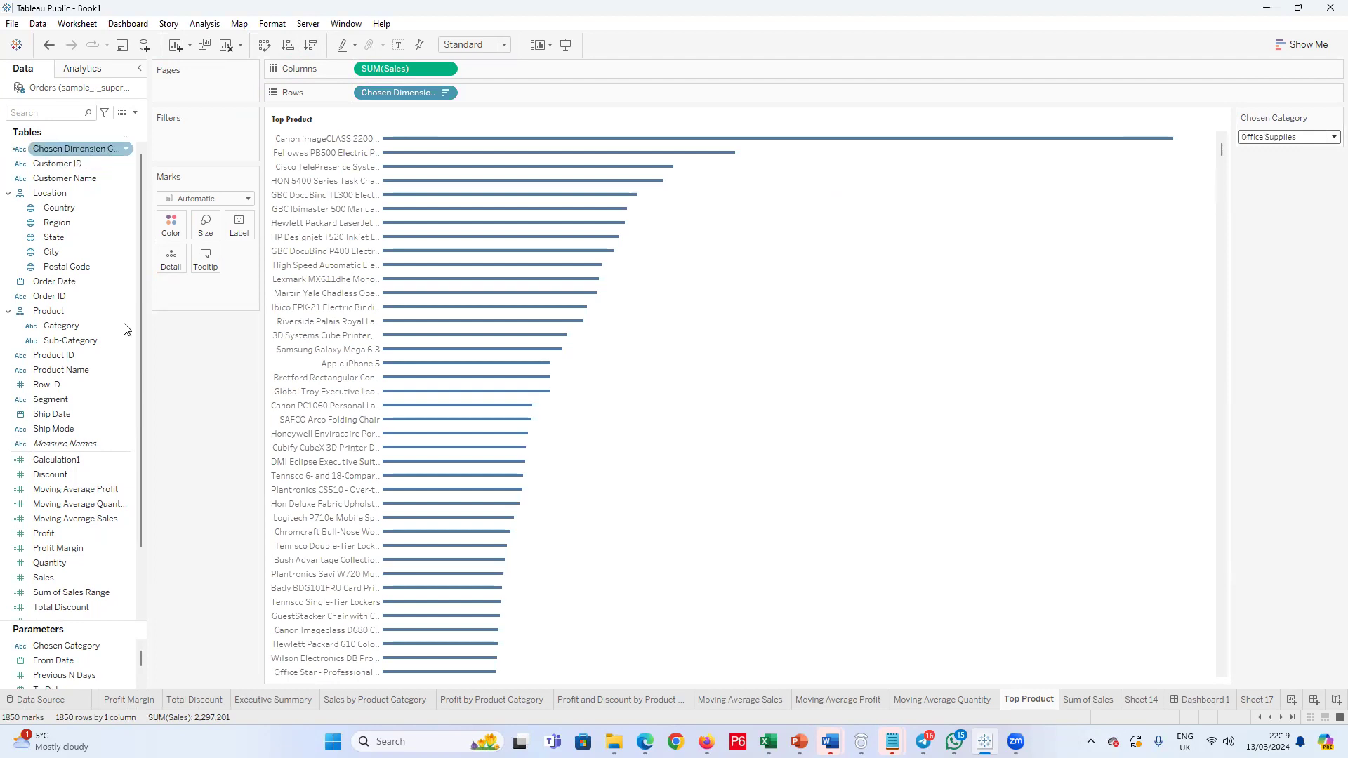
right_click(93, 154)
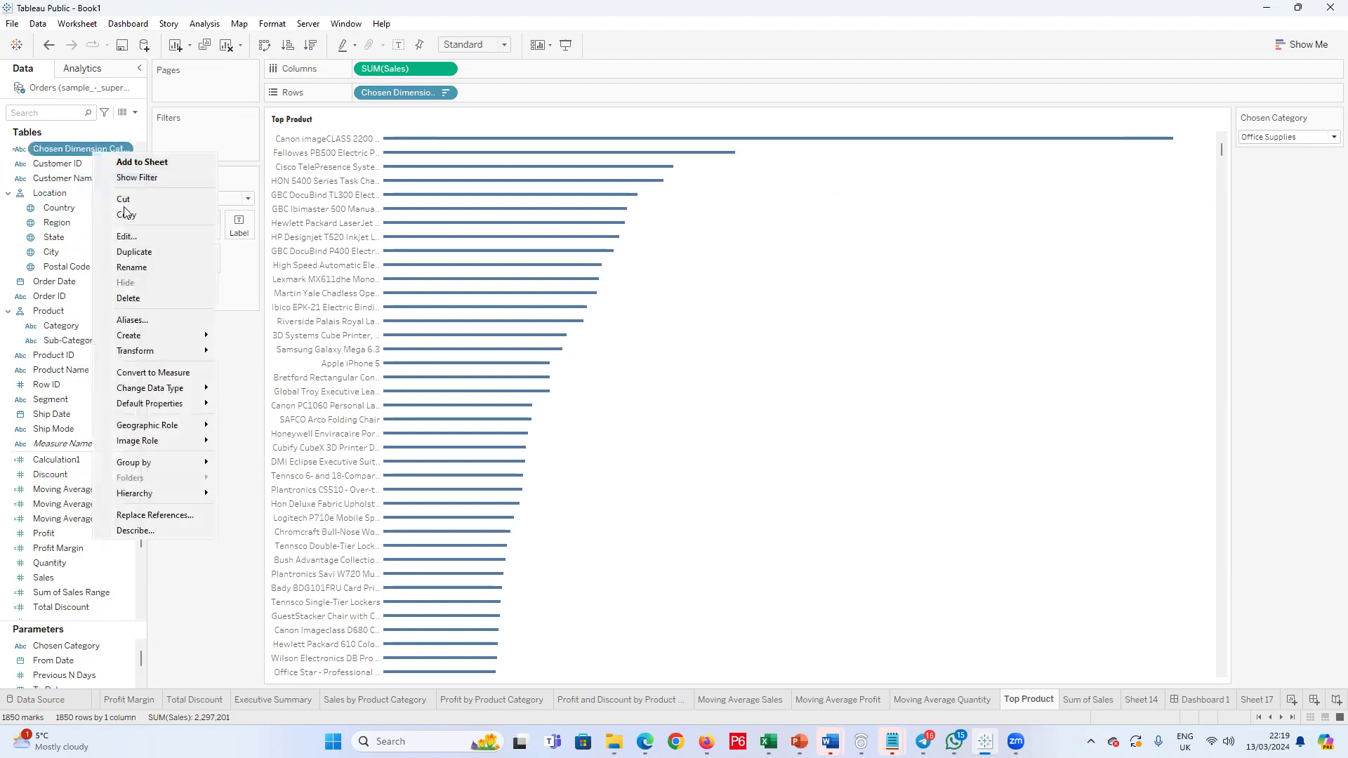
click(142, 238)
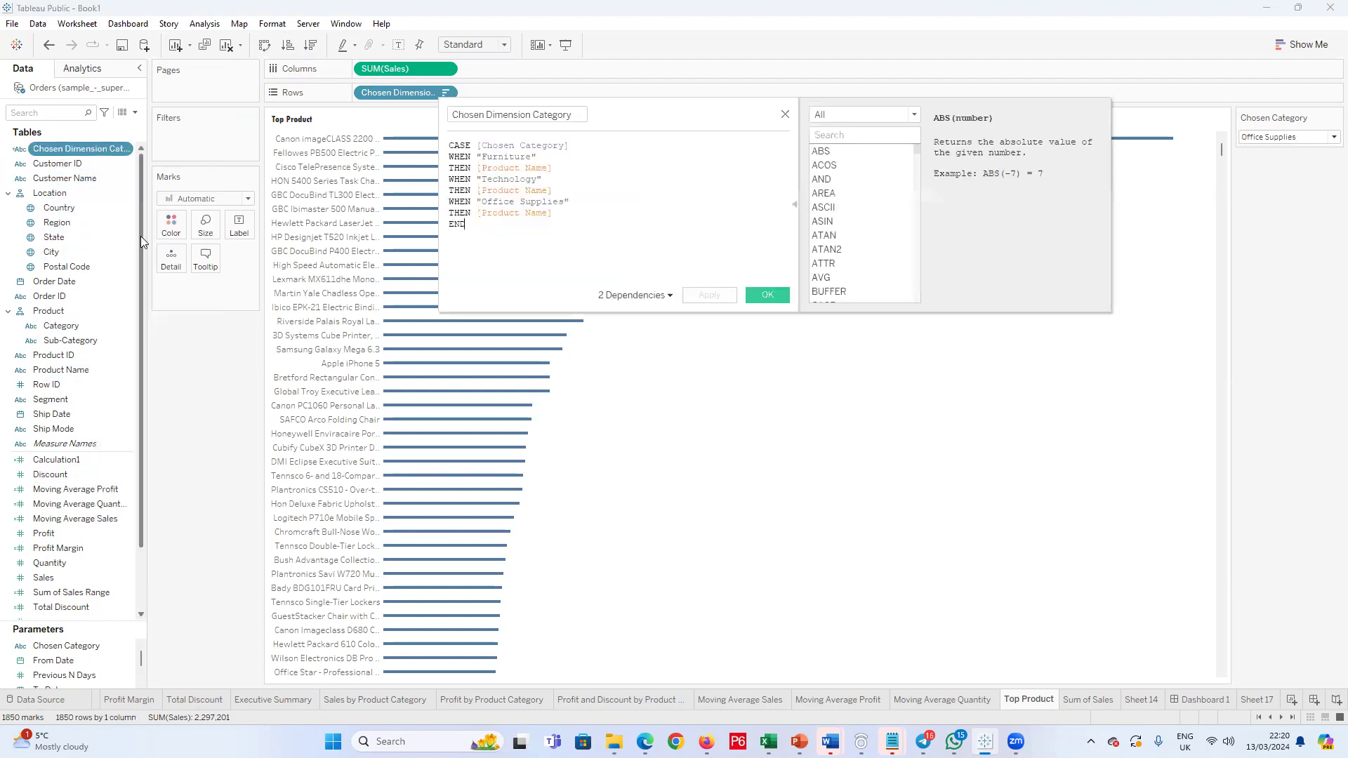
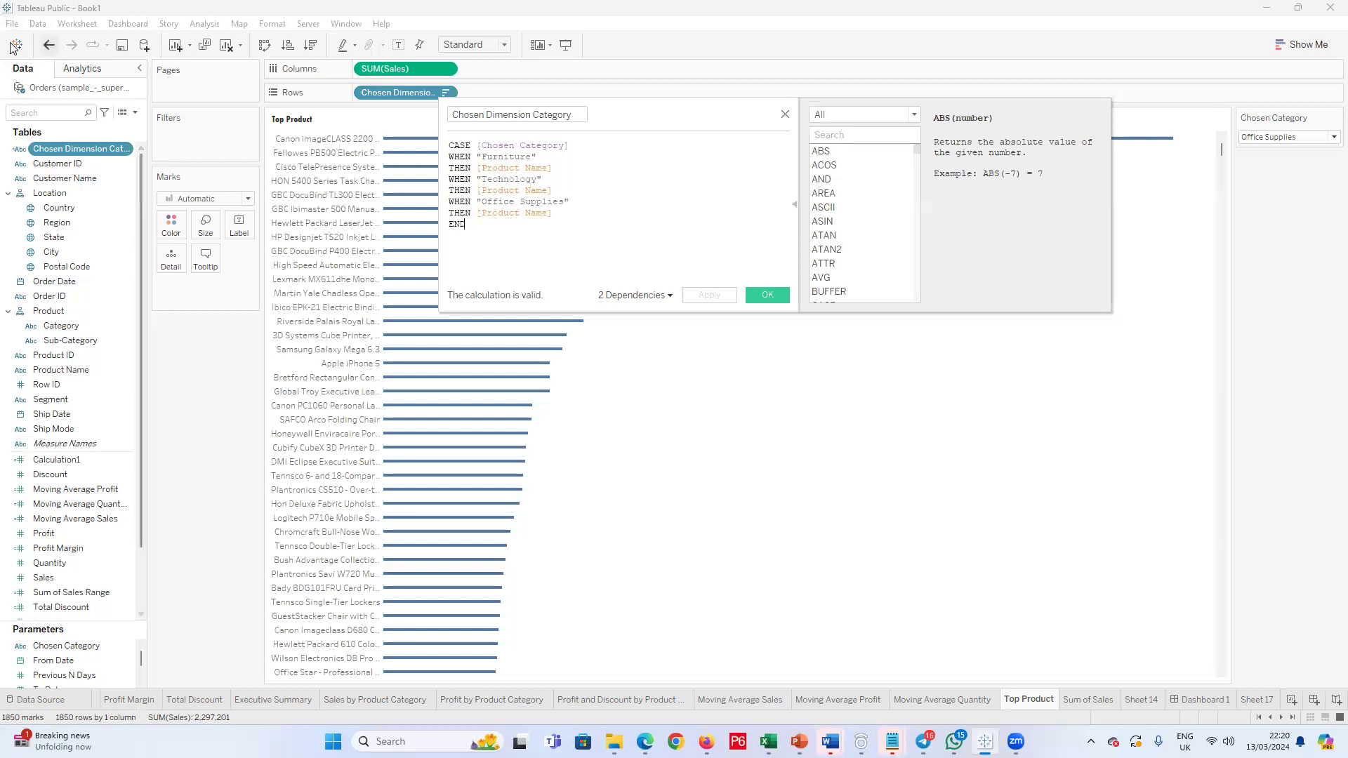
Step: Close the calculation editor and delete the Chosen Dimension Category calculated field from the workbook
click(683, 229)
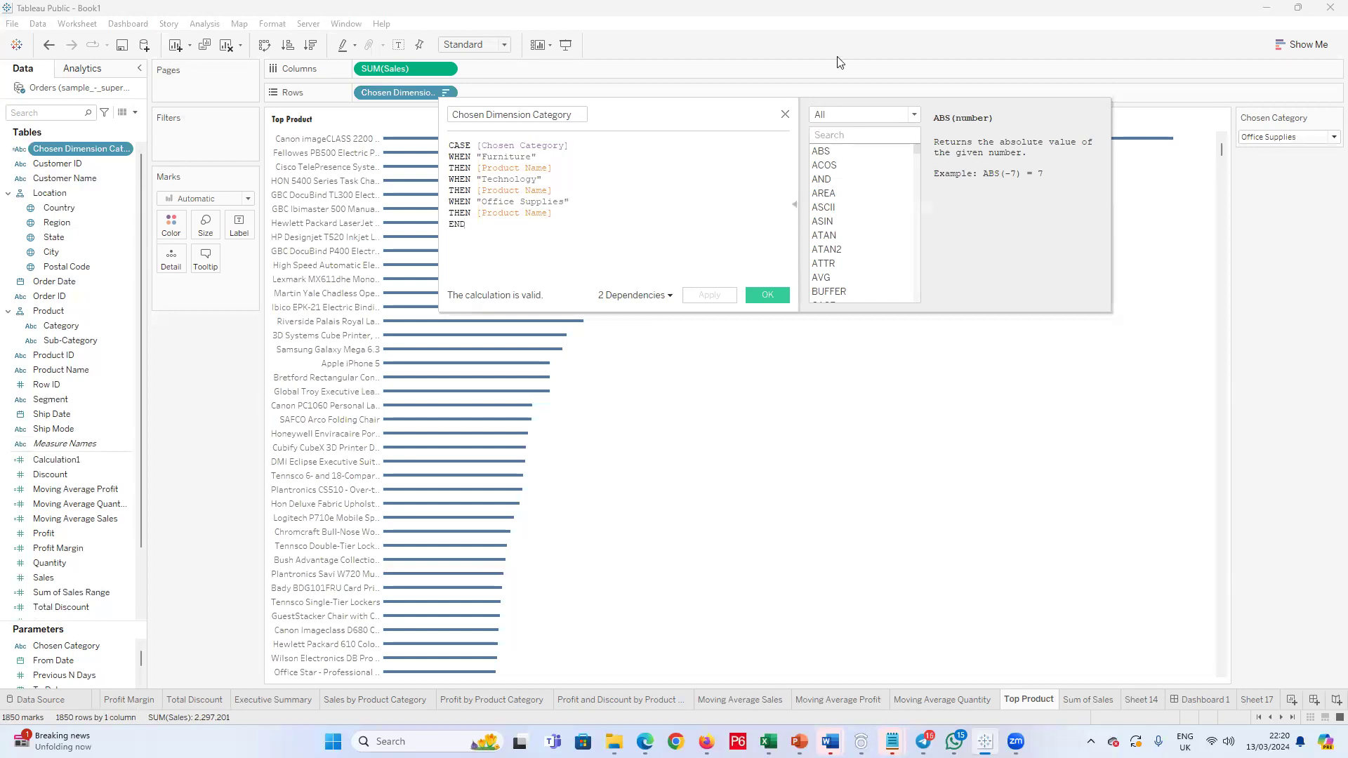
click(784, 116)
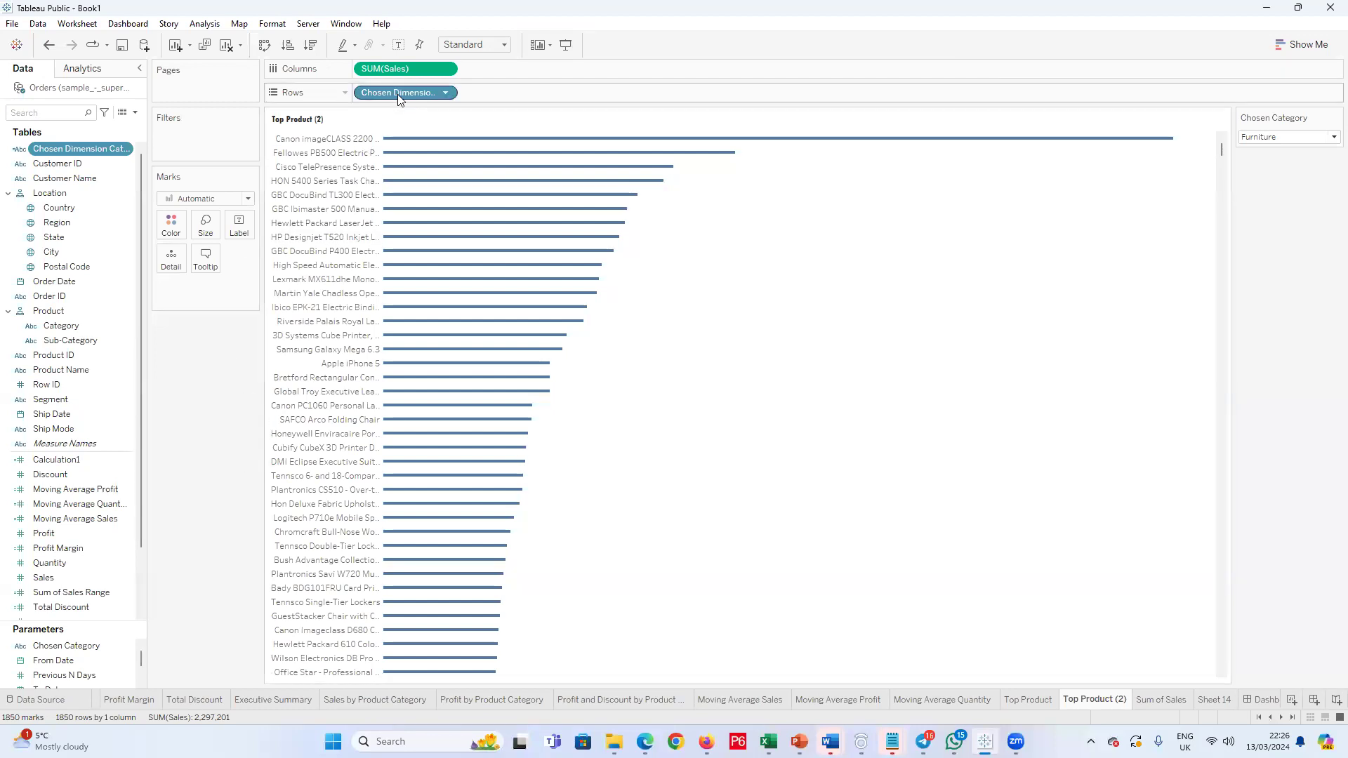
right_click(60, 148)
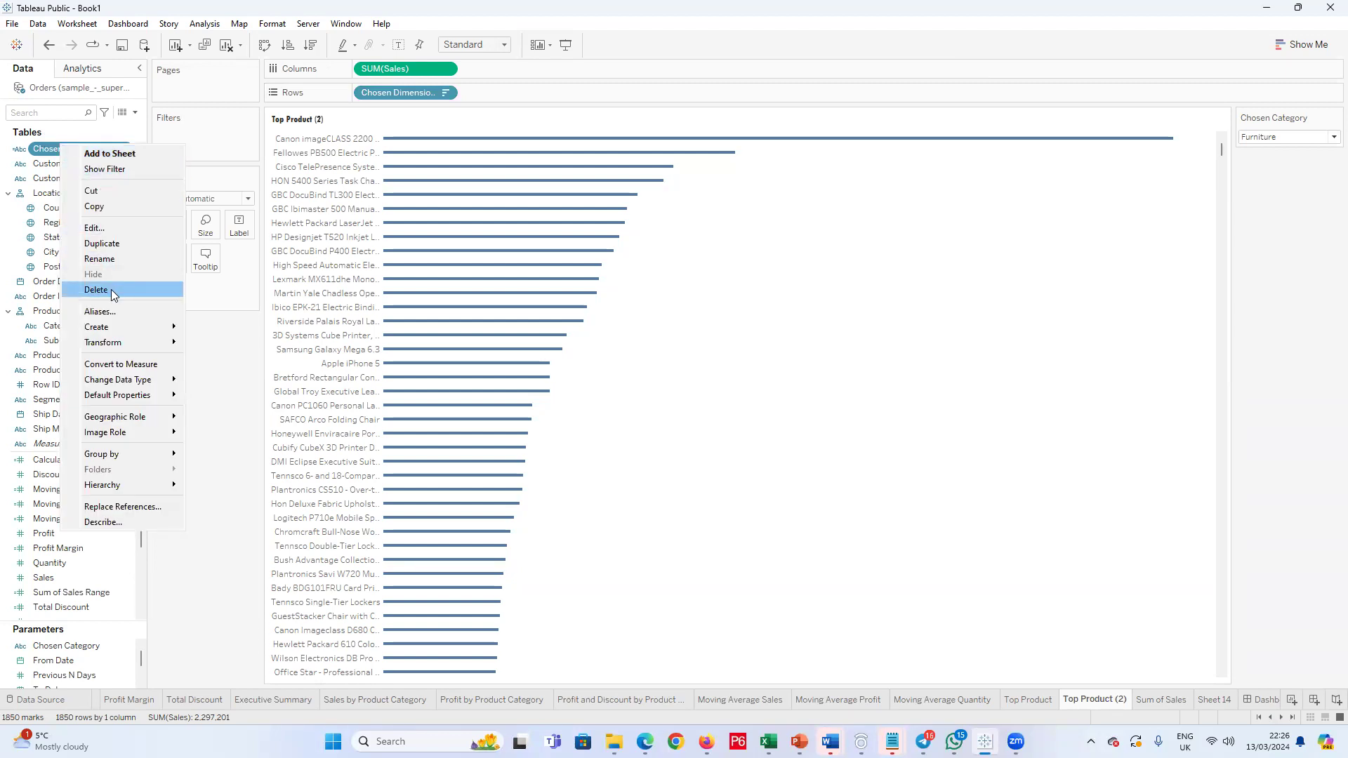
click(97, 290)
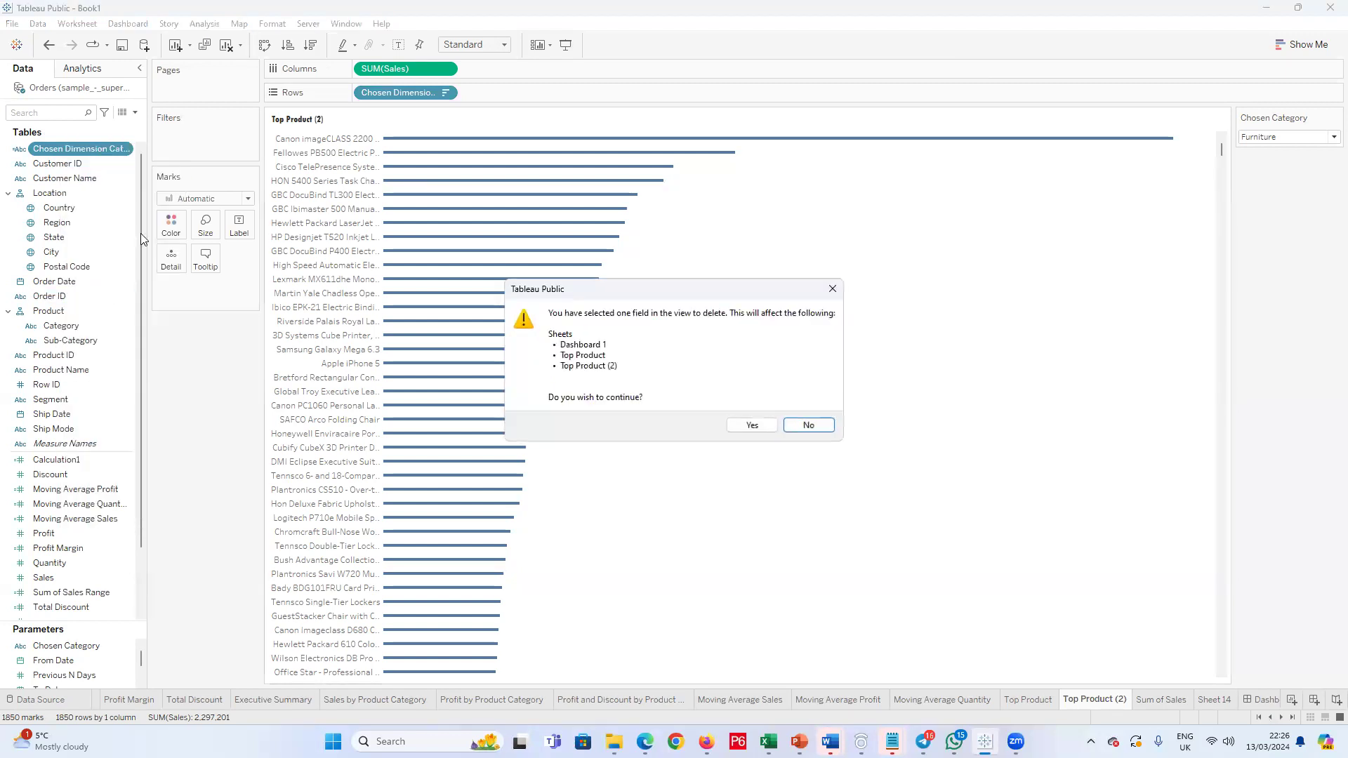
click(750, 424)
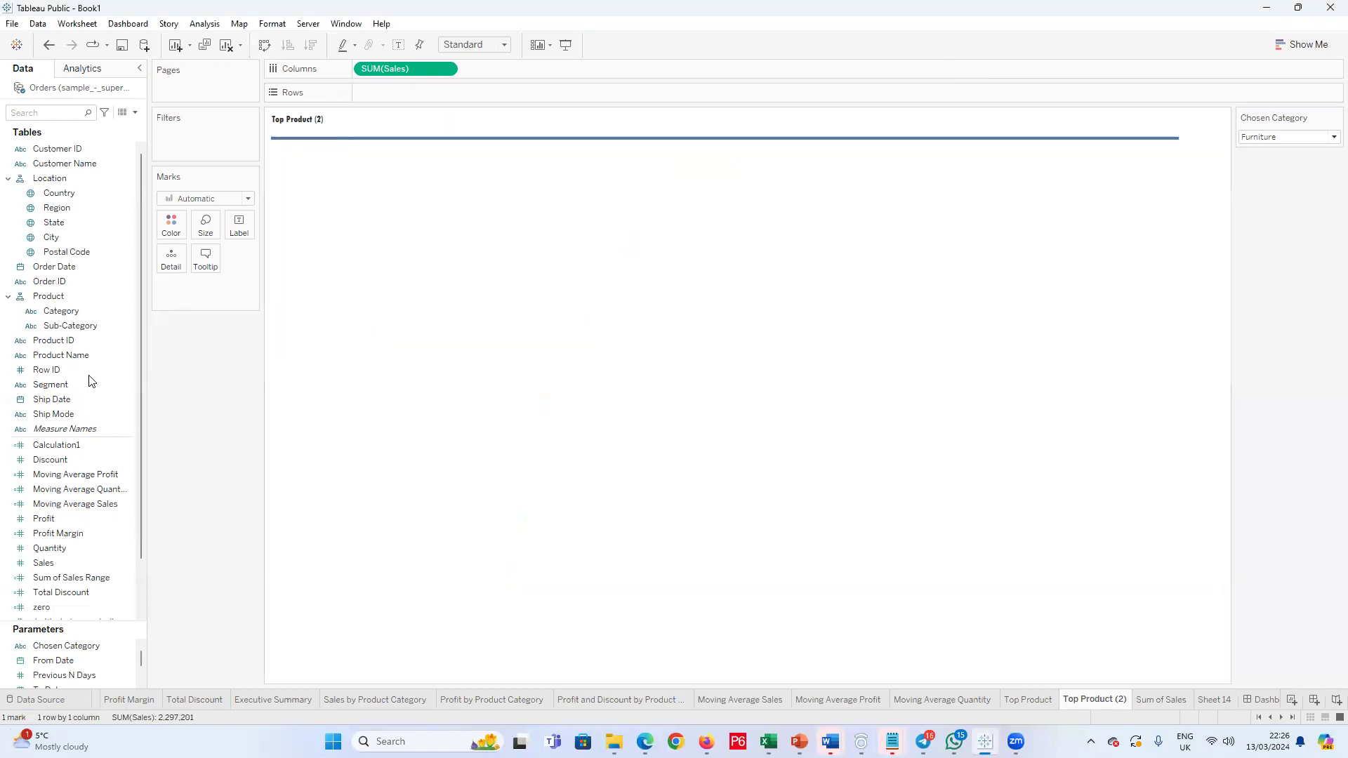
Step: Add Product Name with all members to the rows and sort the bars in descending order of sales
click(62, 312)
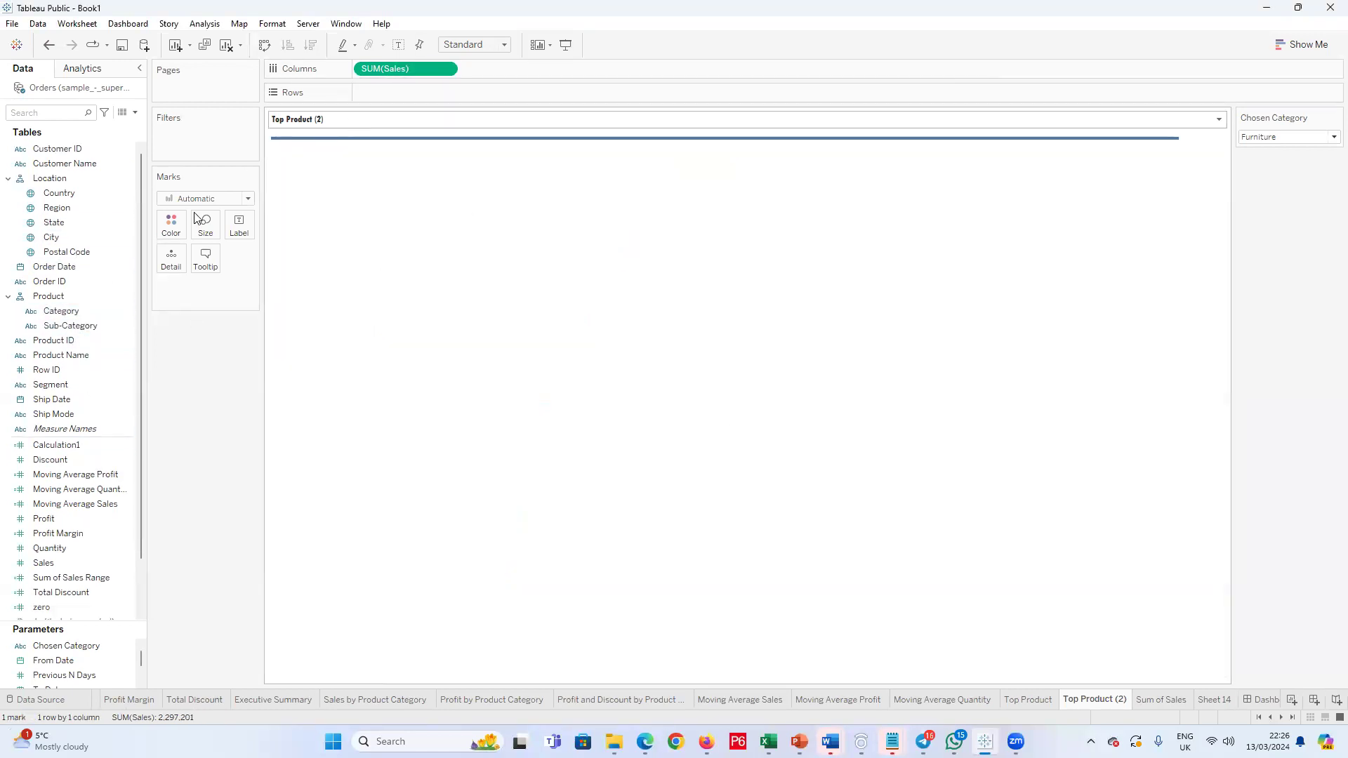
drag(70, 369, 407, 93)
key(Up)
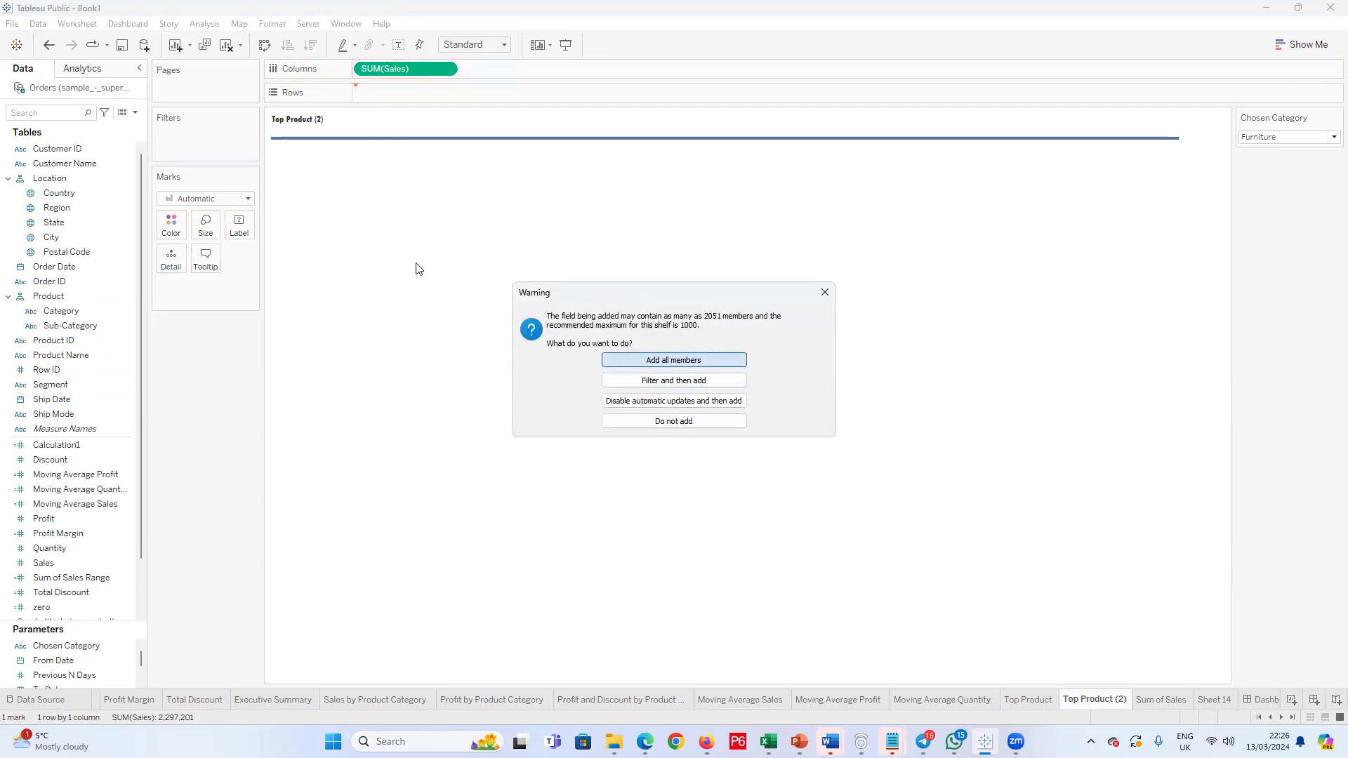
key(Return)
drag(422, 92, 374, 93)
click(647, 360)
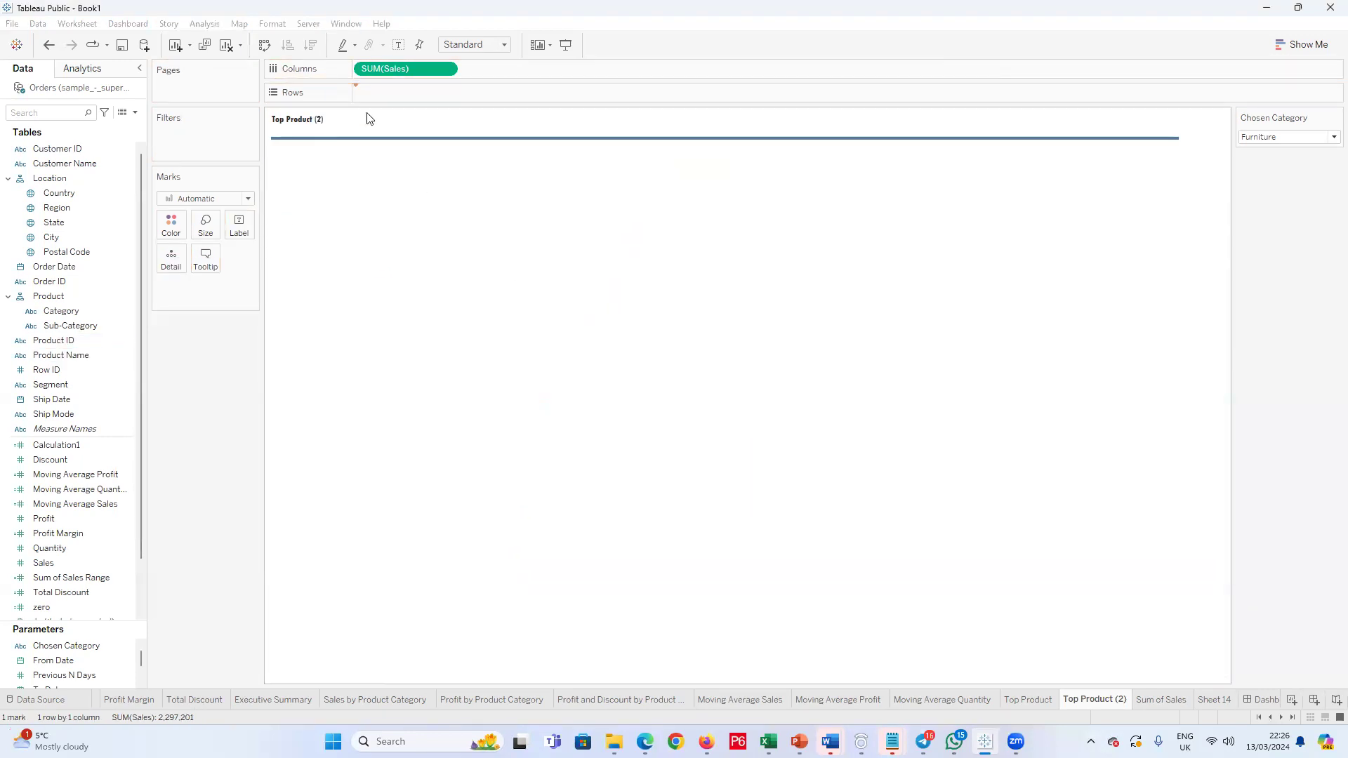
click(310, 44)
Step: Filter Product Name to the top products by sum of Sales, using the Top N Products parameter as the limit
click(447, 93)
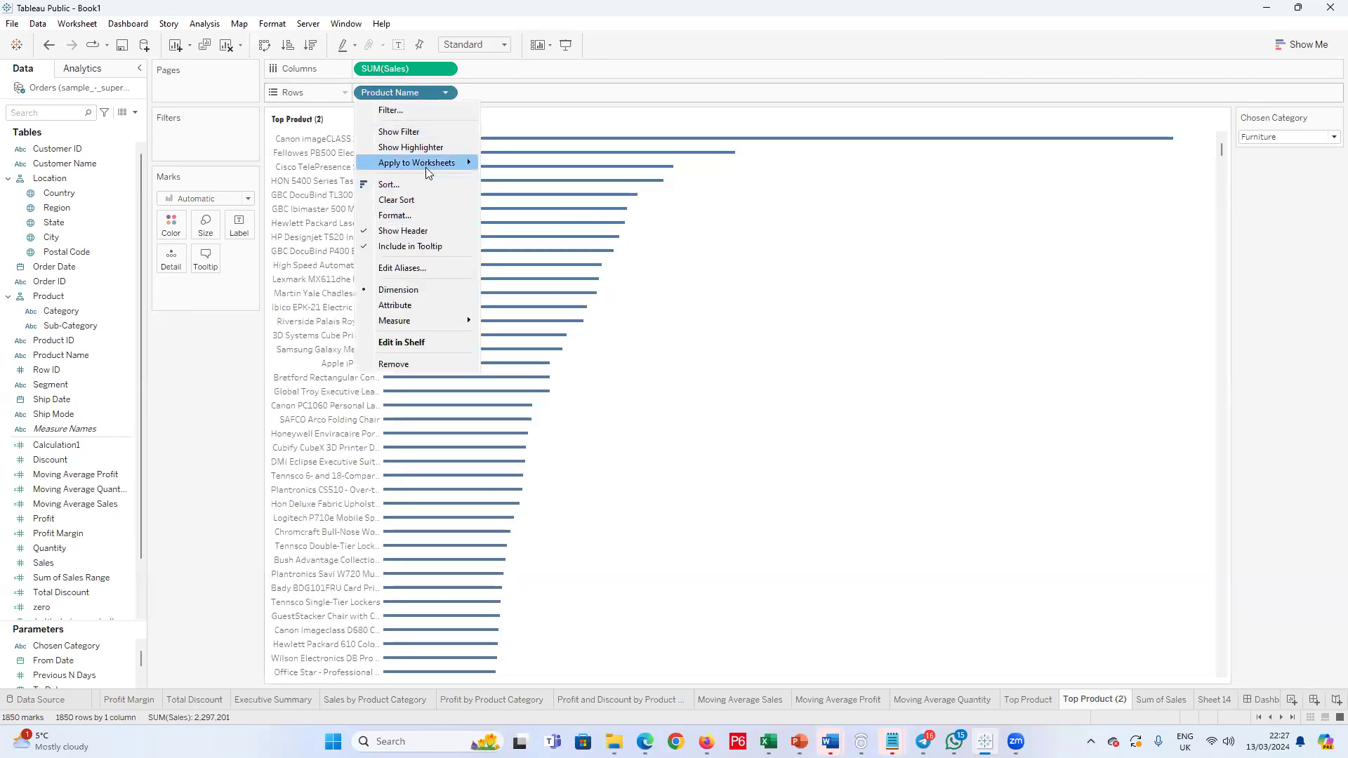
click(432, 111)
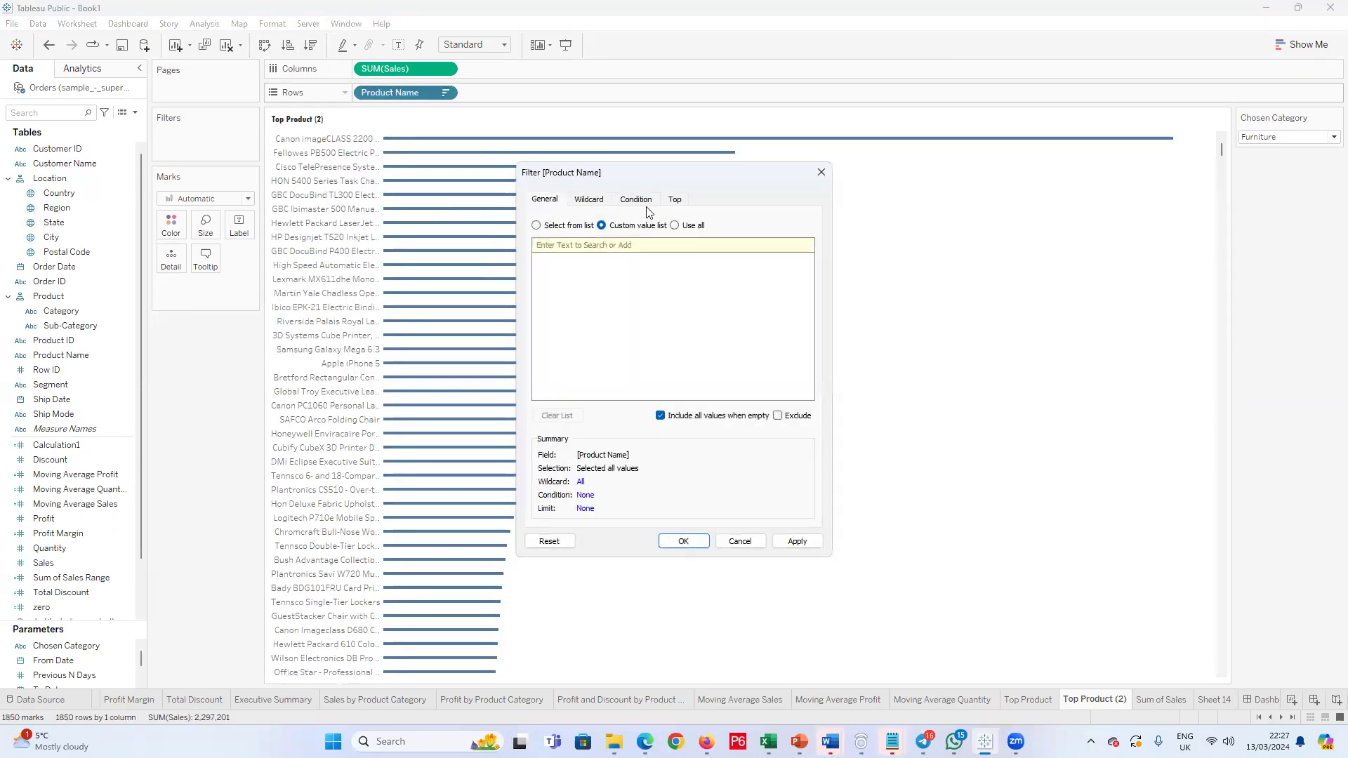
click(668, 200)
click(536, 235)
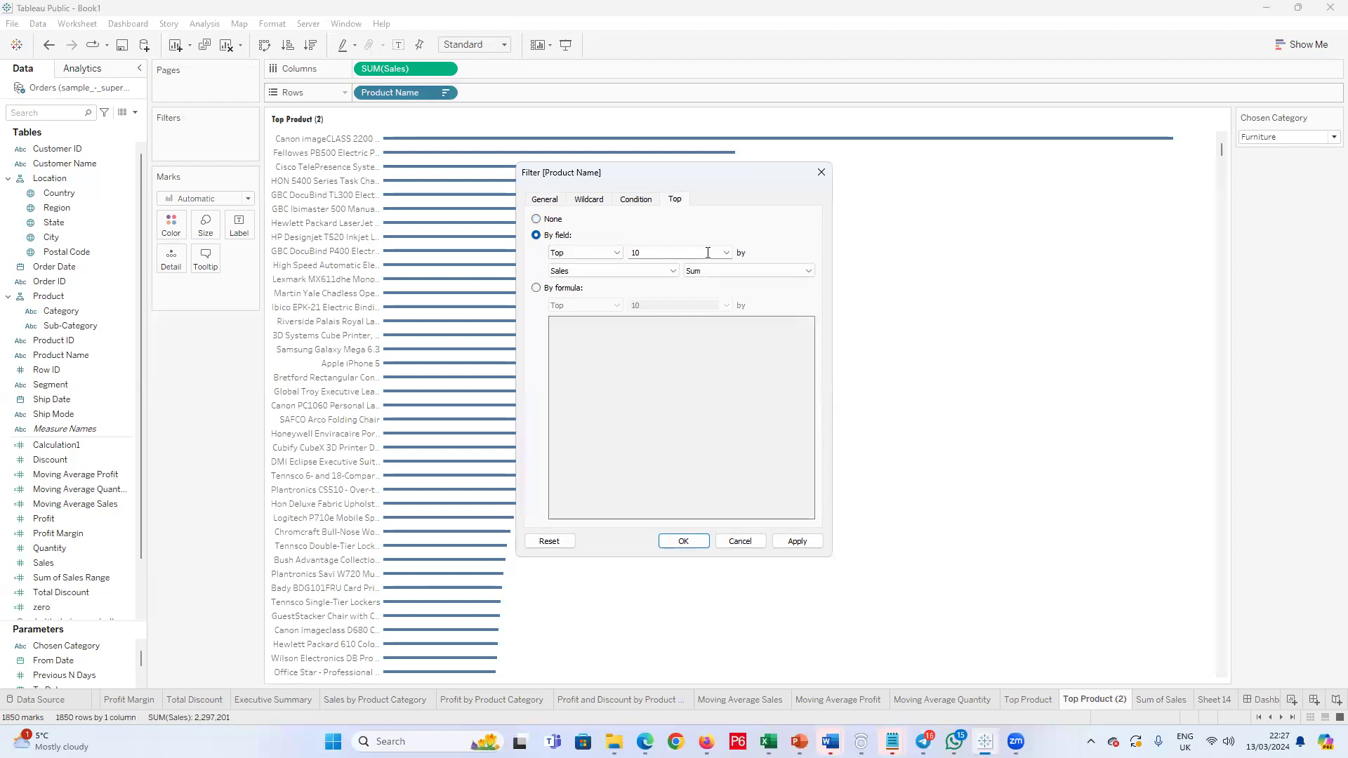
click(726, 254)
click(657, 292)
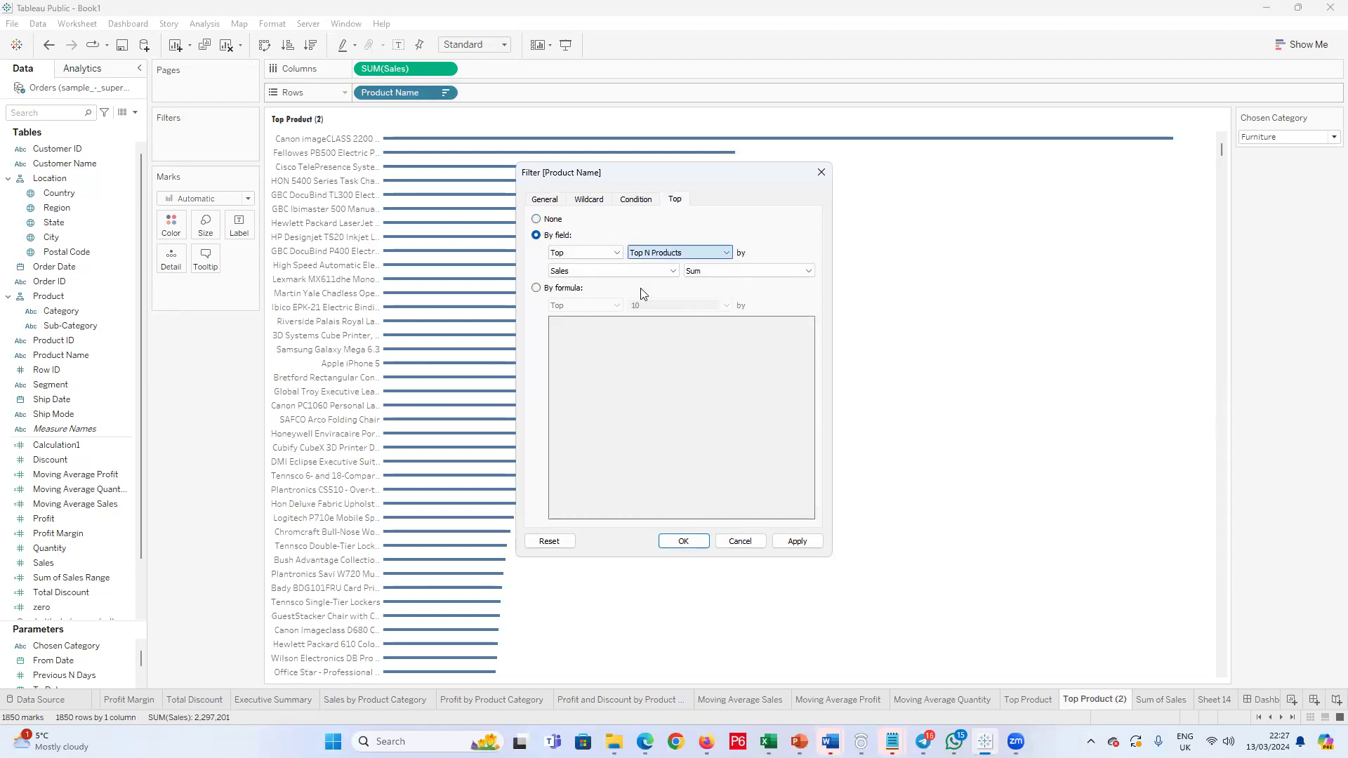
click(685, 541)
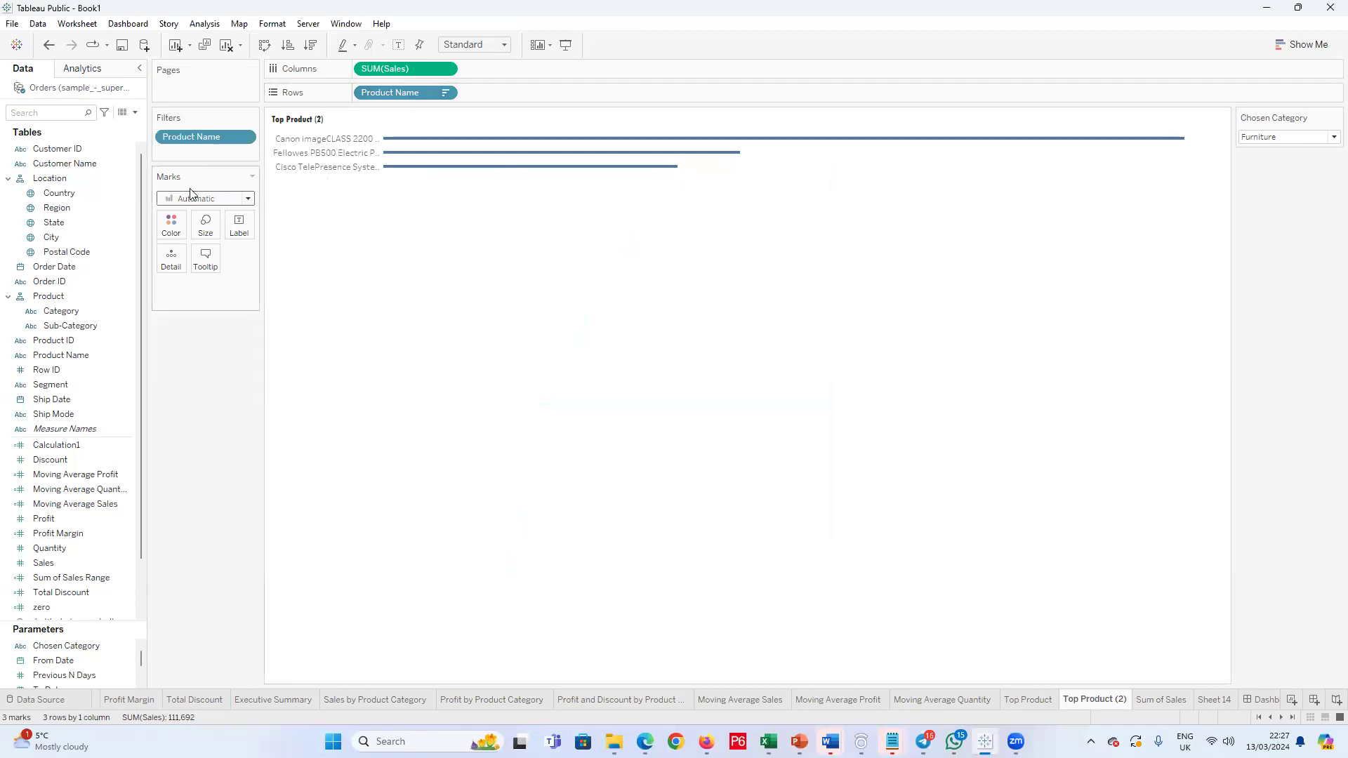
Step: Show the Top N Products parameter control on the Top Product (2) sheet
scroll(89, 637, down, 2)
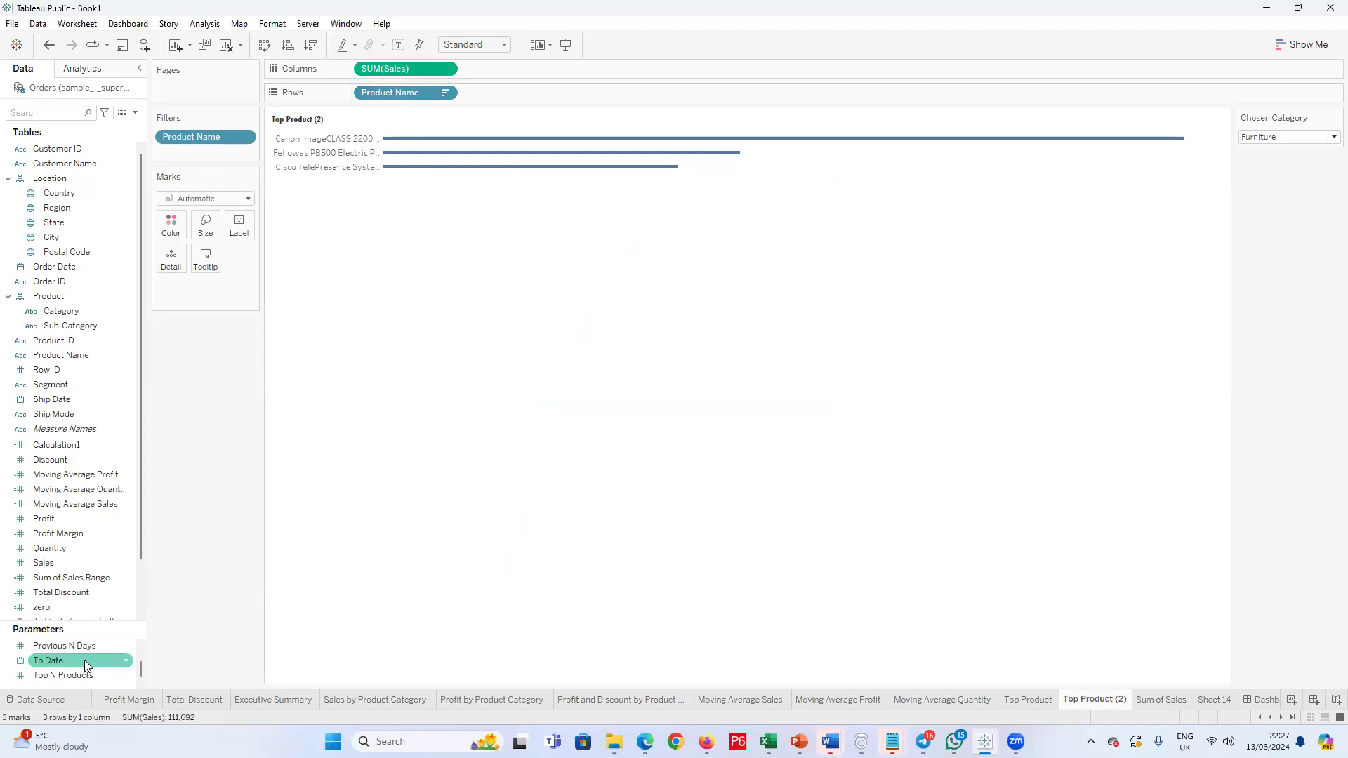
right_click(76, 672)
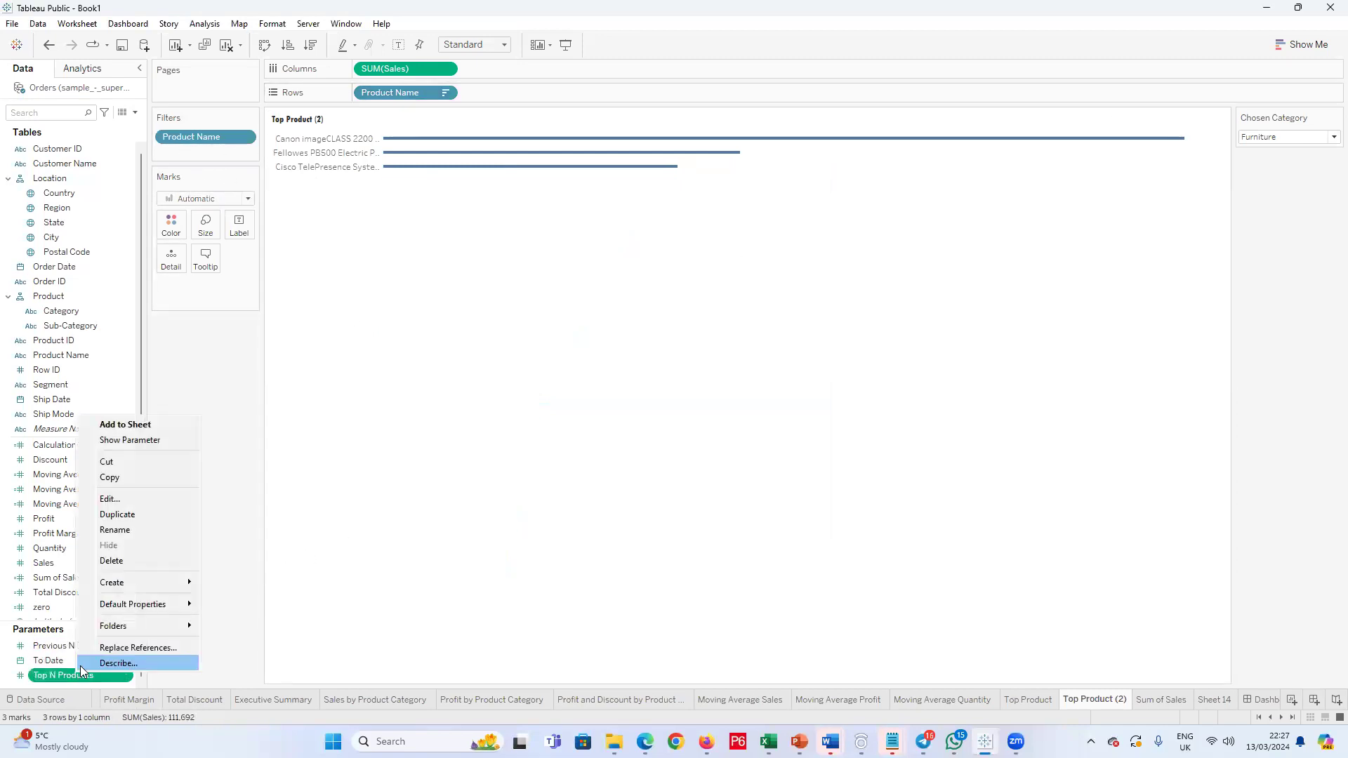
click(135, 442)
Step: Hide the Chosen Category control and delete the Chosen Category parameter
click(1336, 118)
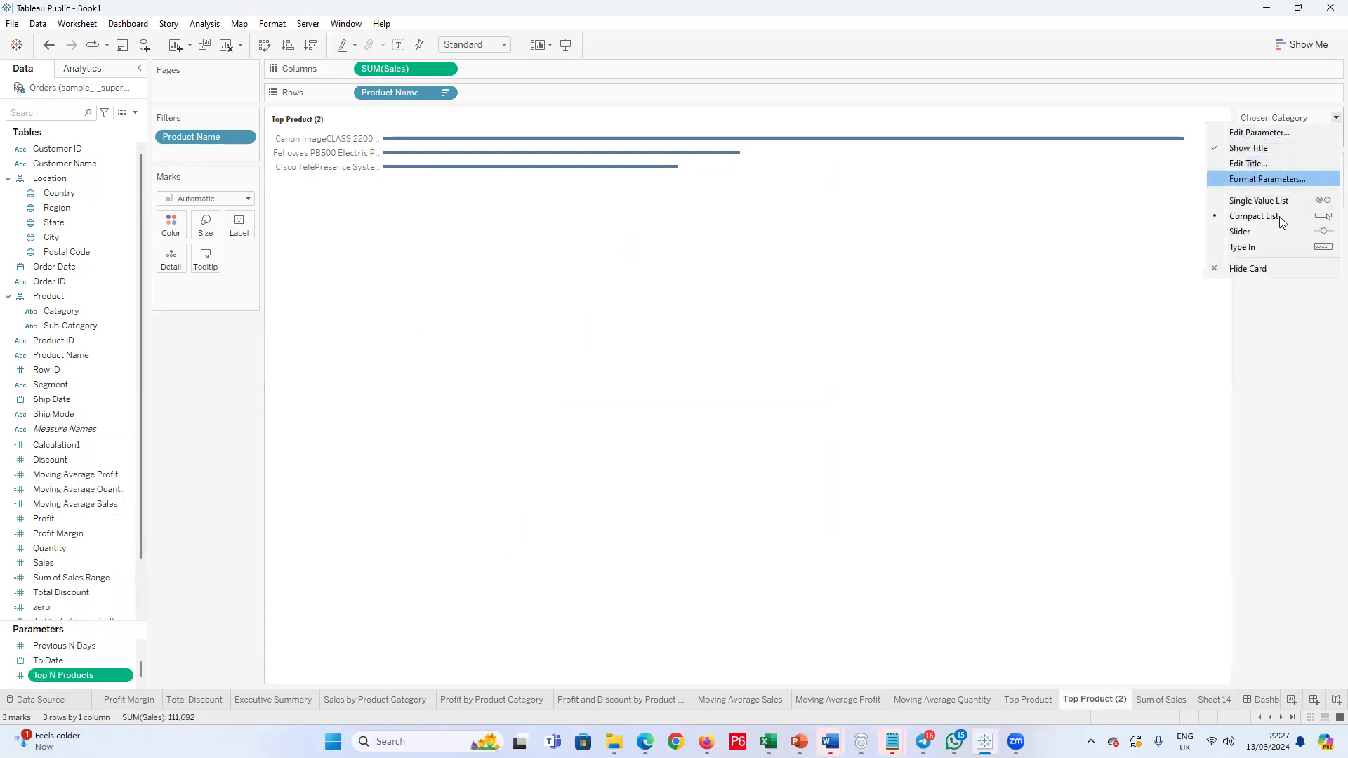
click(1244, 265)
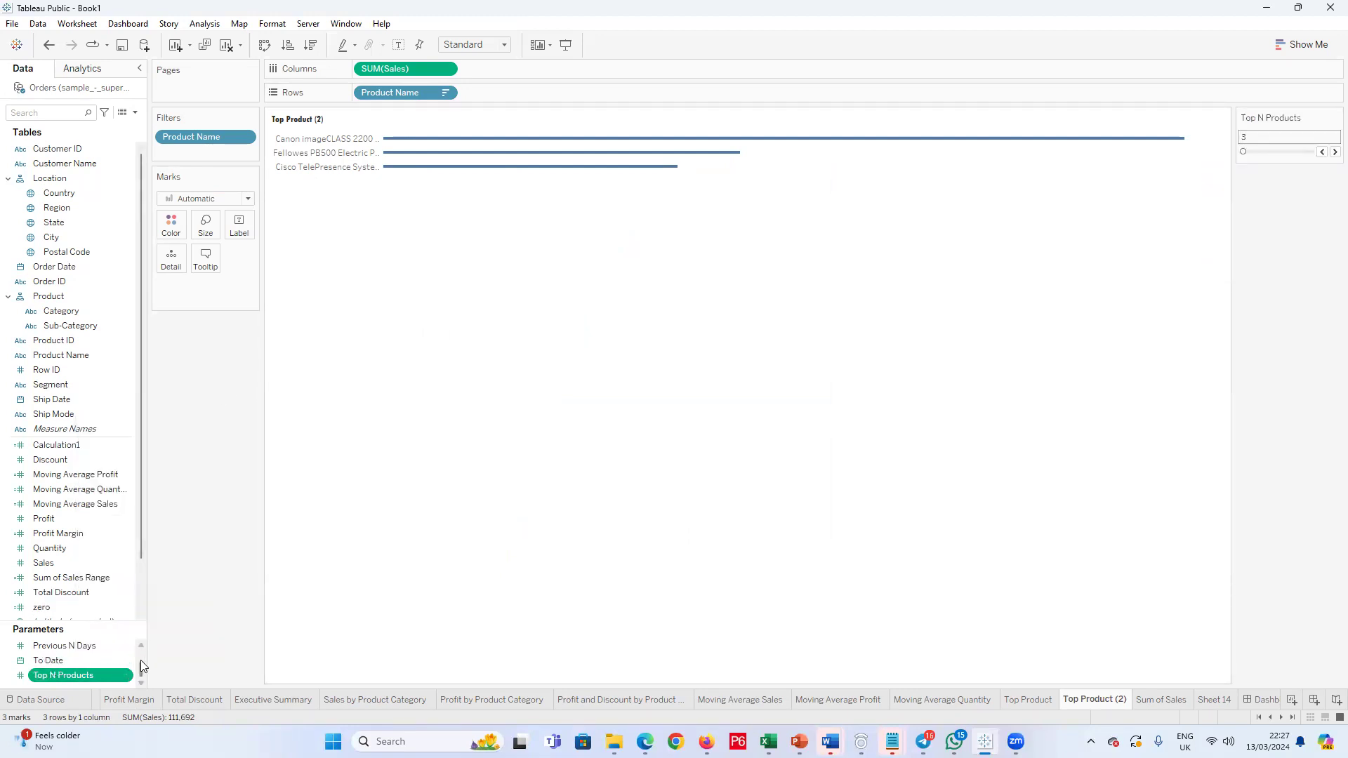
scroll(140, 638, up, 1)
right_click(86, 643)
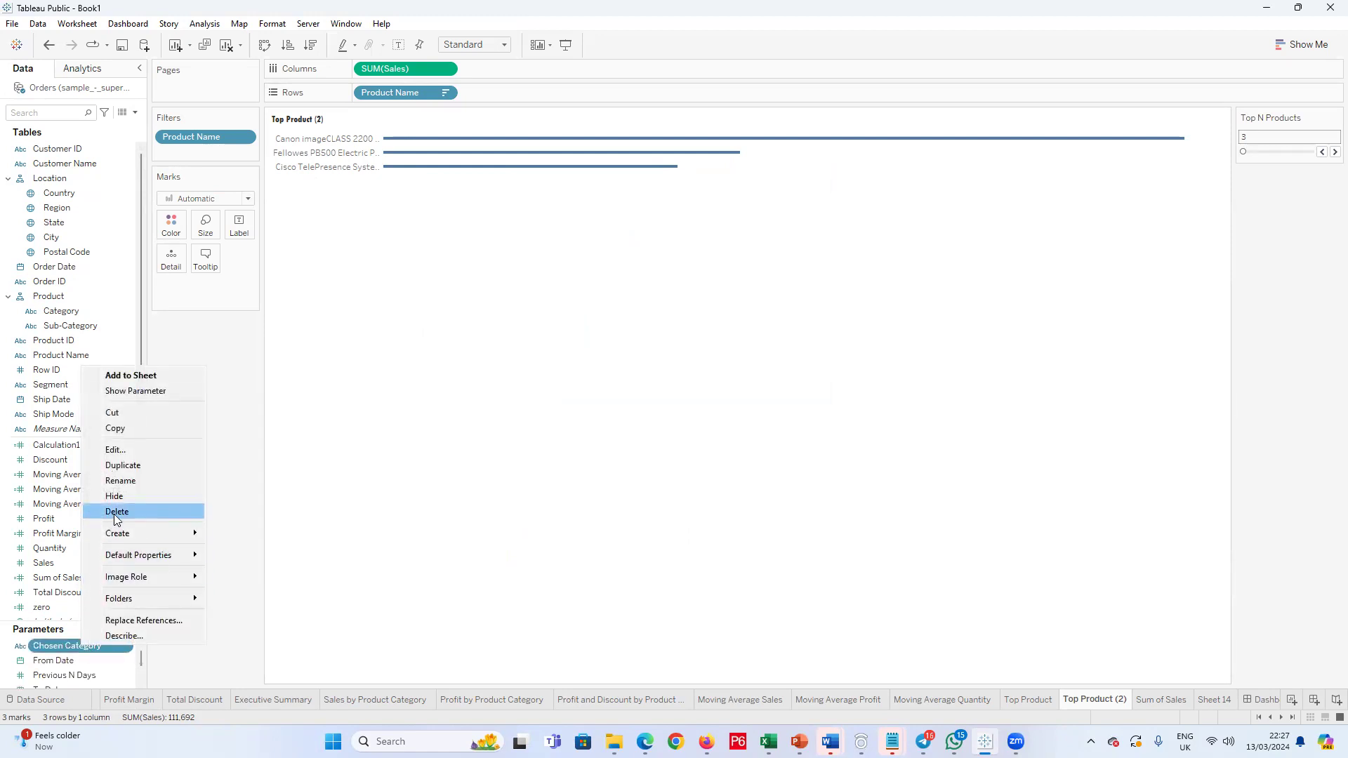
click(117, 512)
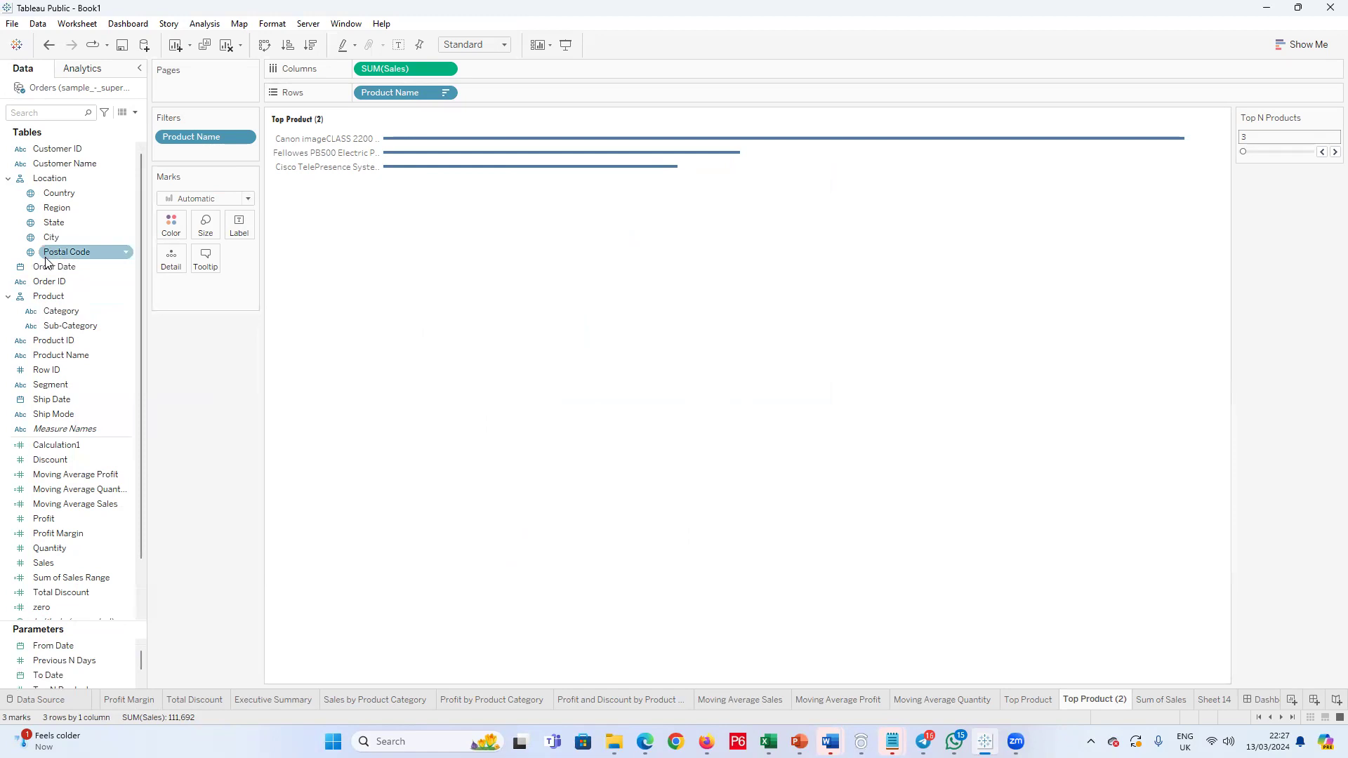
Step: Add a Category filter with all categories selected and show its filter control on the sheet
drag(56, 316, 193, 156)
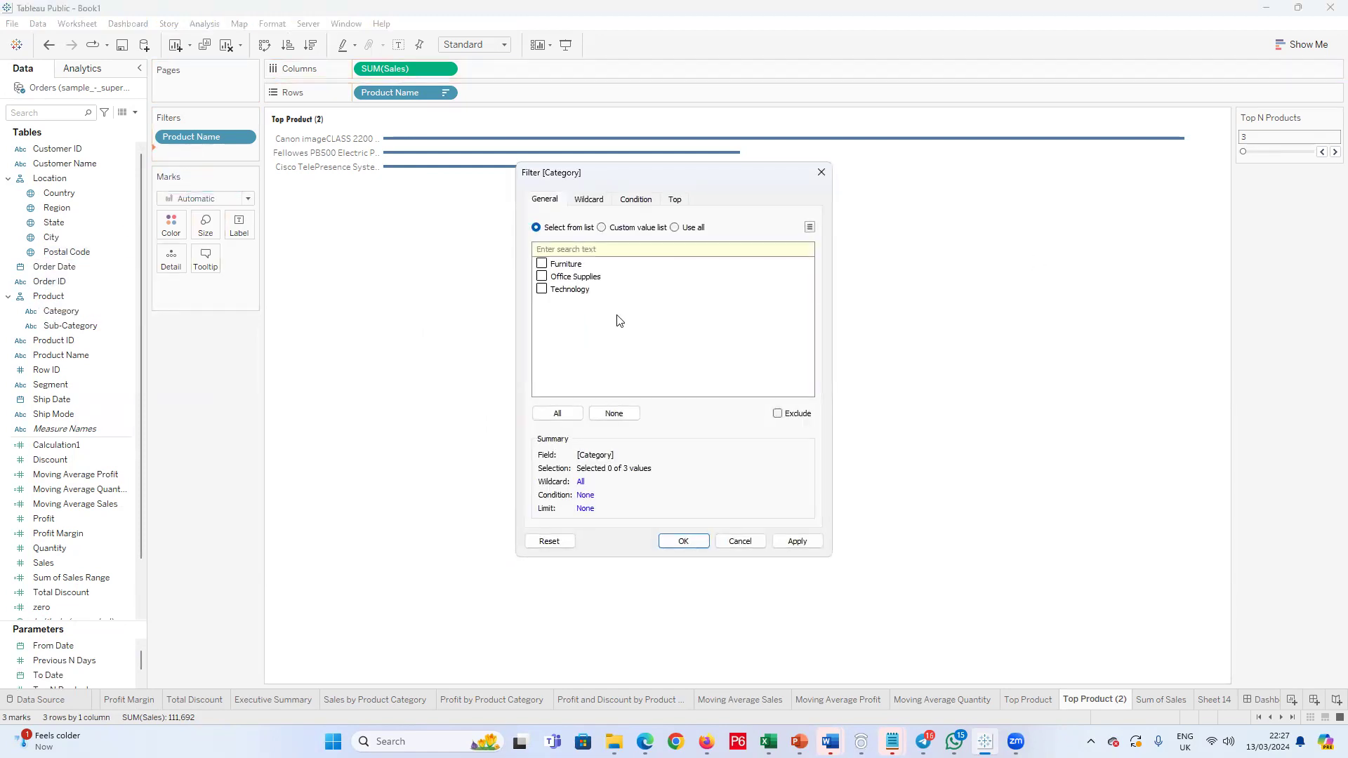
click(557, 413)
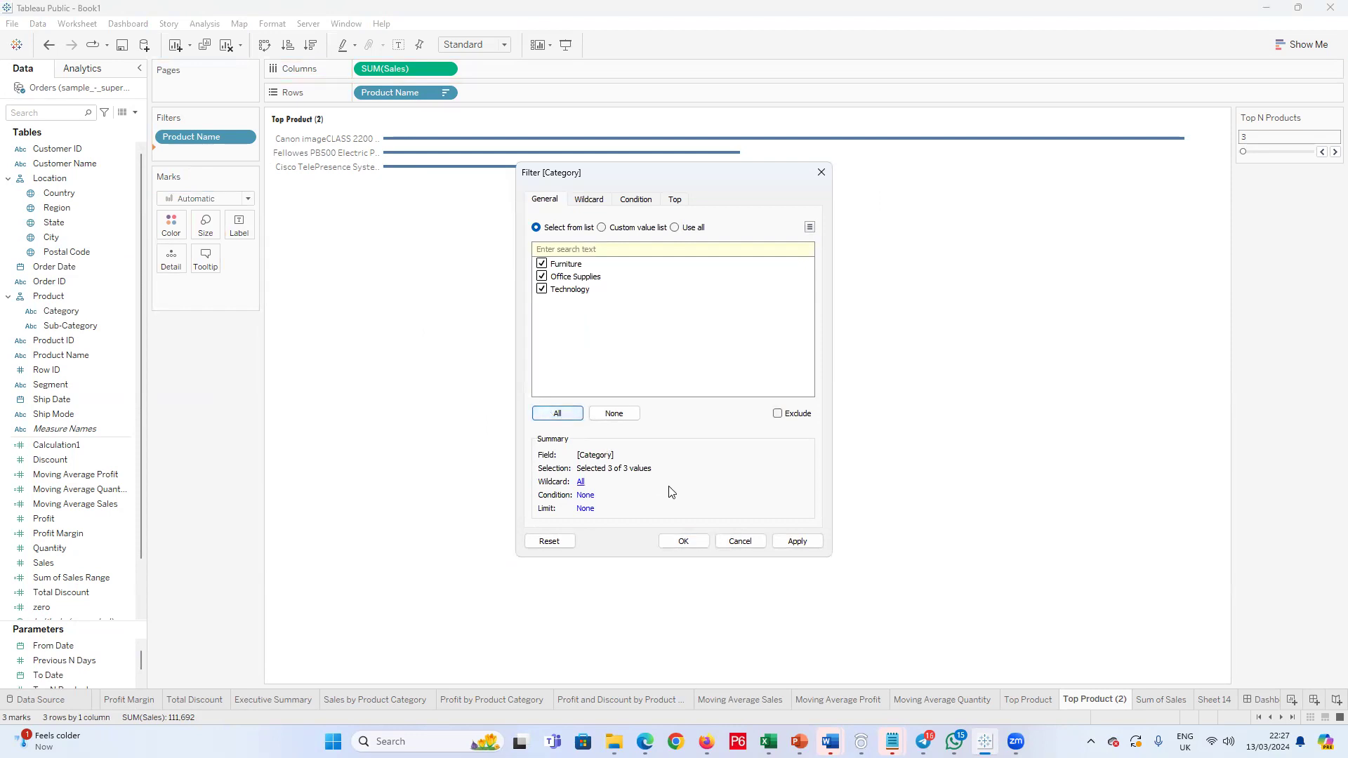
click(683, 540)
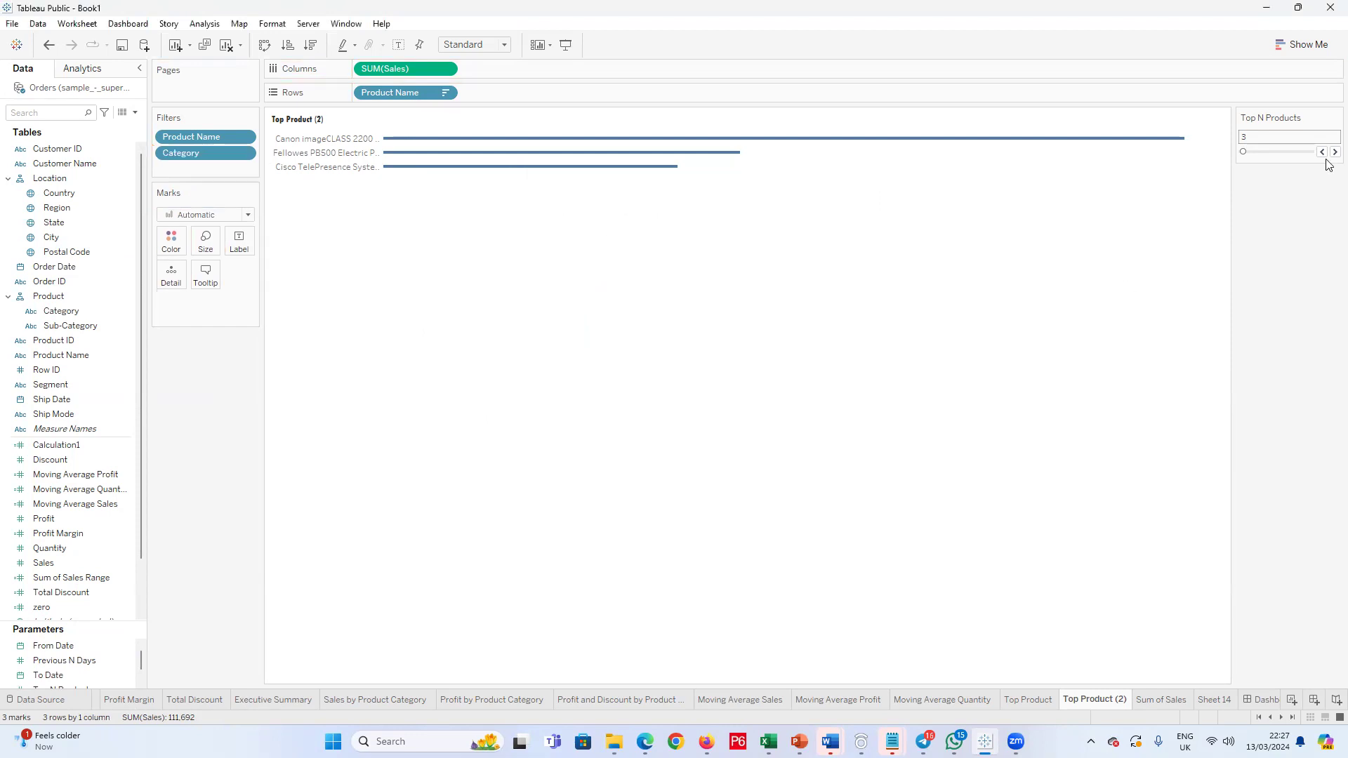
right_click(202, 161)
right_click(205, 156)
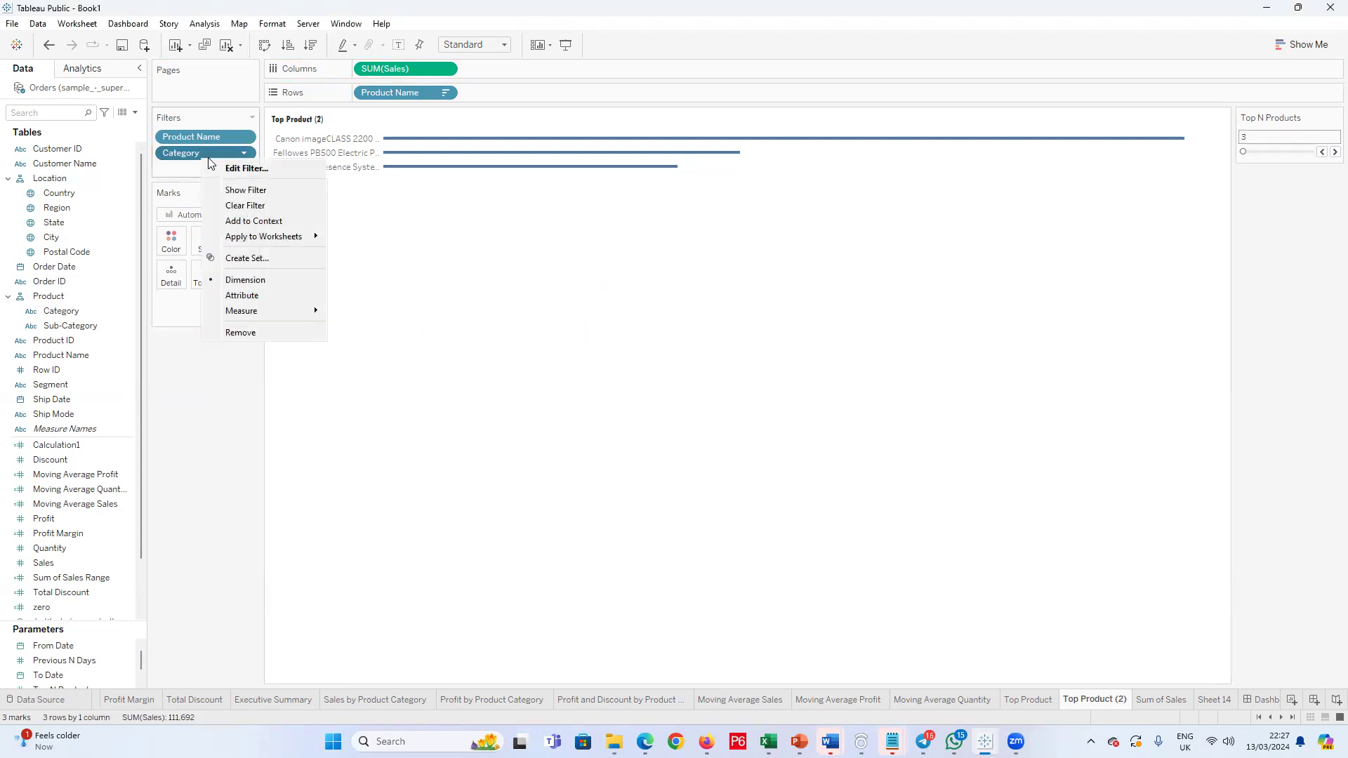
click(229, 191)
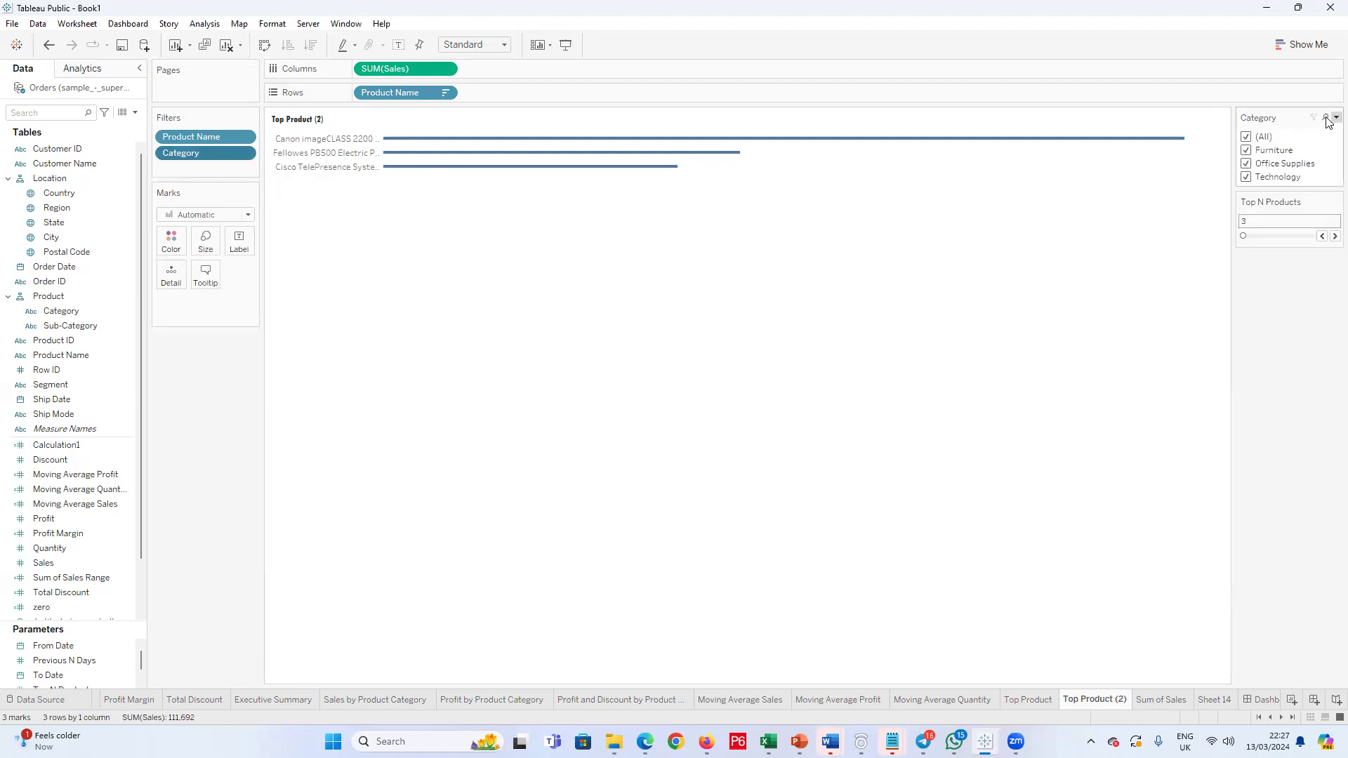
Step: Change the Category filter control to a single-value dropdown and set it to (All) after trying Furniture
click(1336, 117)
click(1263, 265)
click(1334, 137)
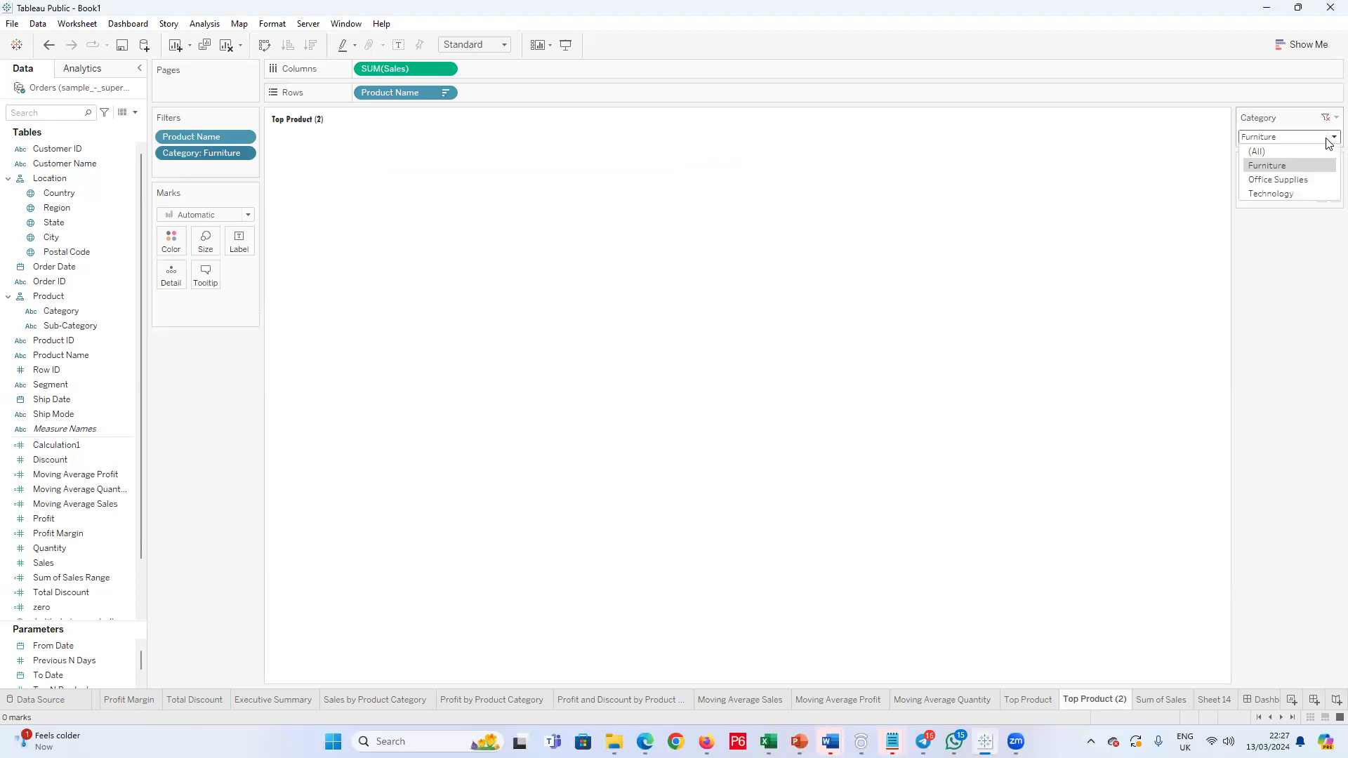
click(1271, 149)
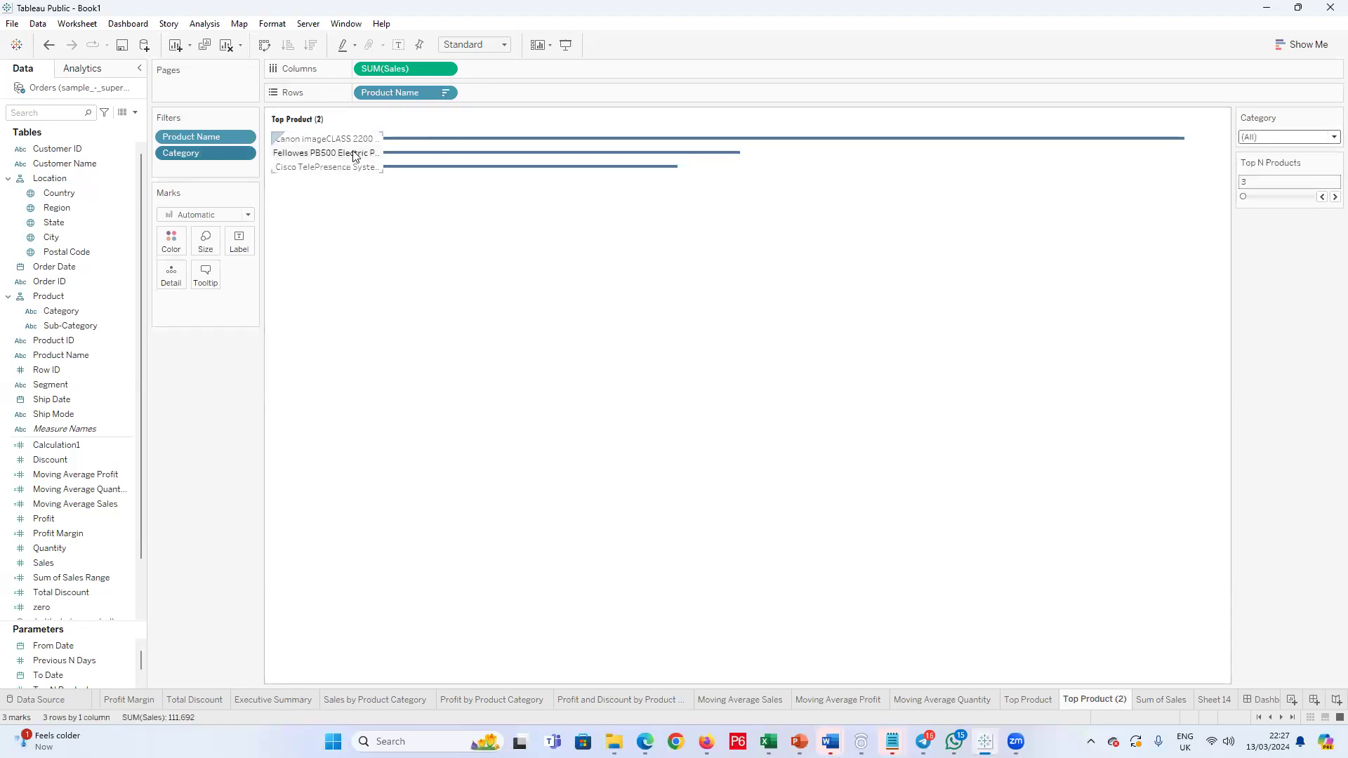
right_click(307, 171)
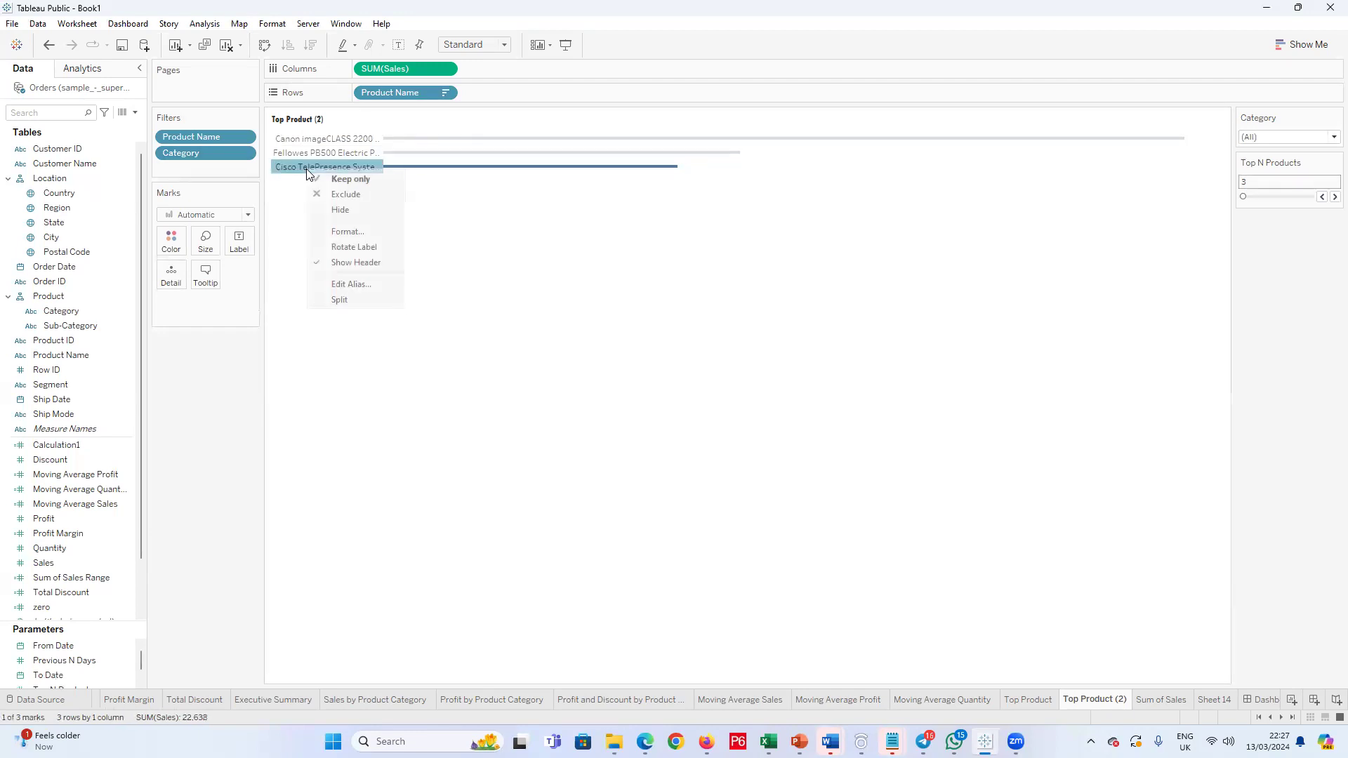
click(353, 236)
click(508, 304)
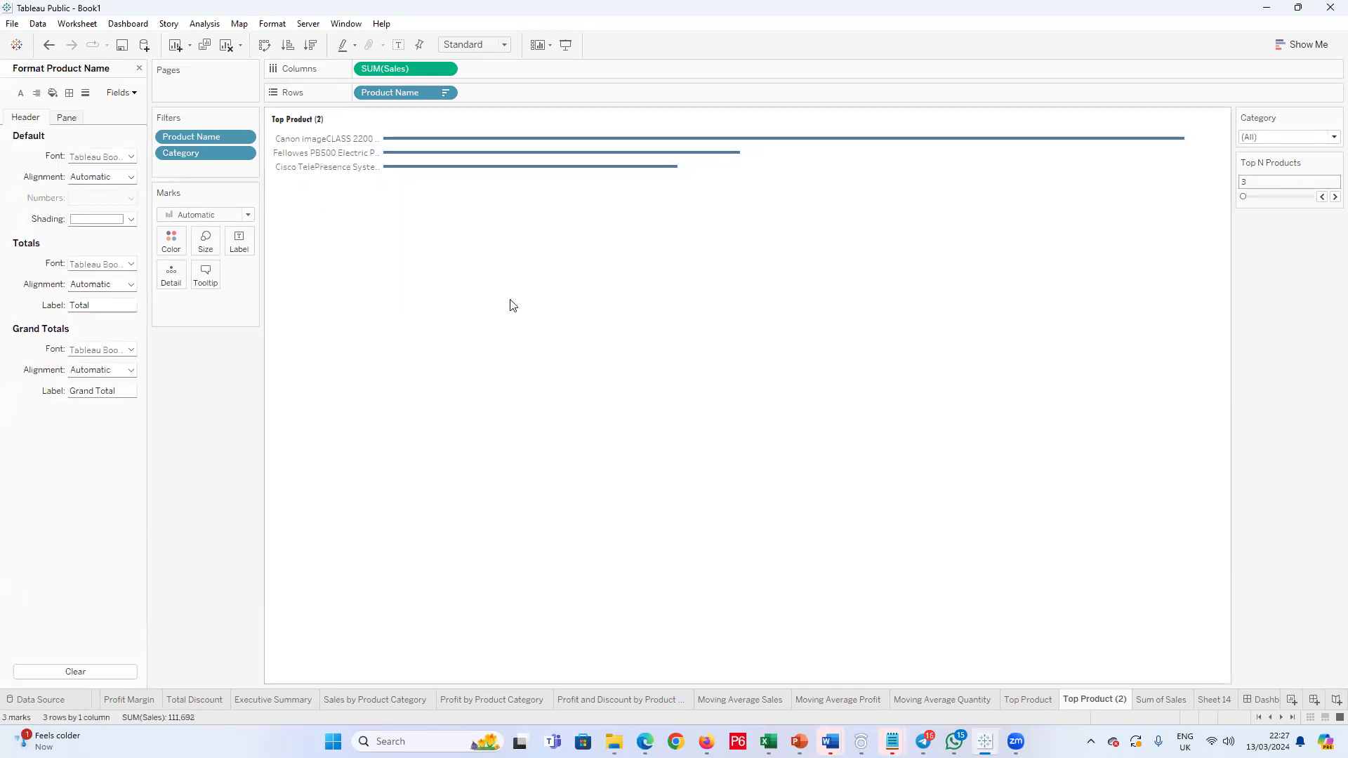
click(138, 68)
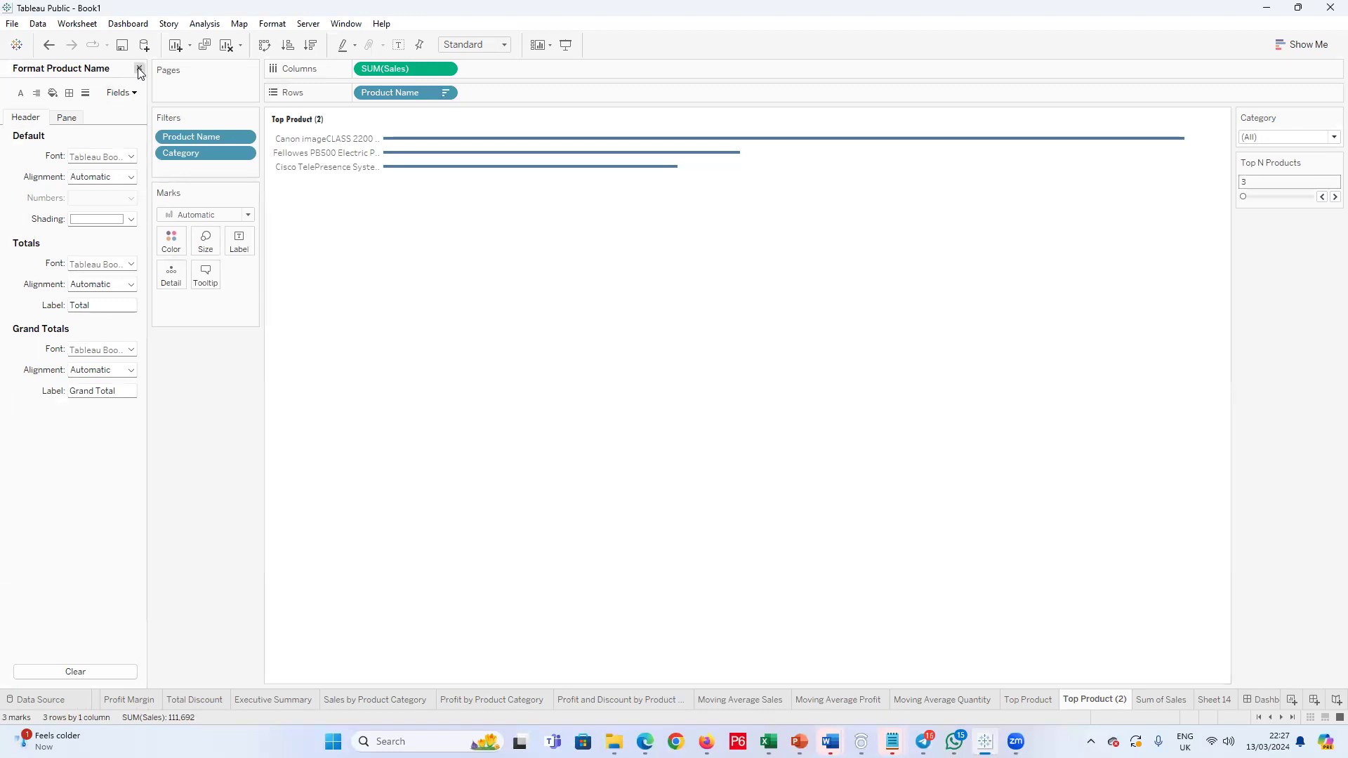
Step: Color the product bars by Category
drag(104, 311, 321, 210)
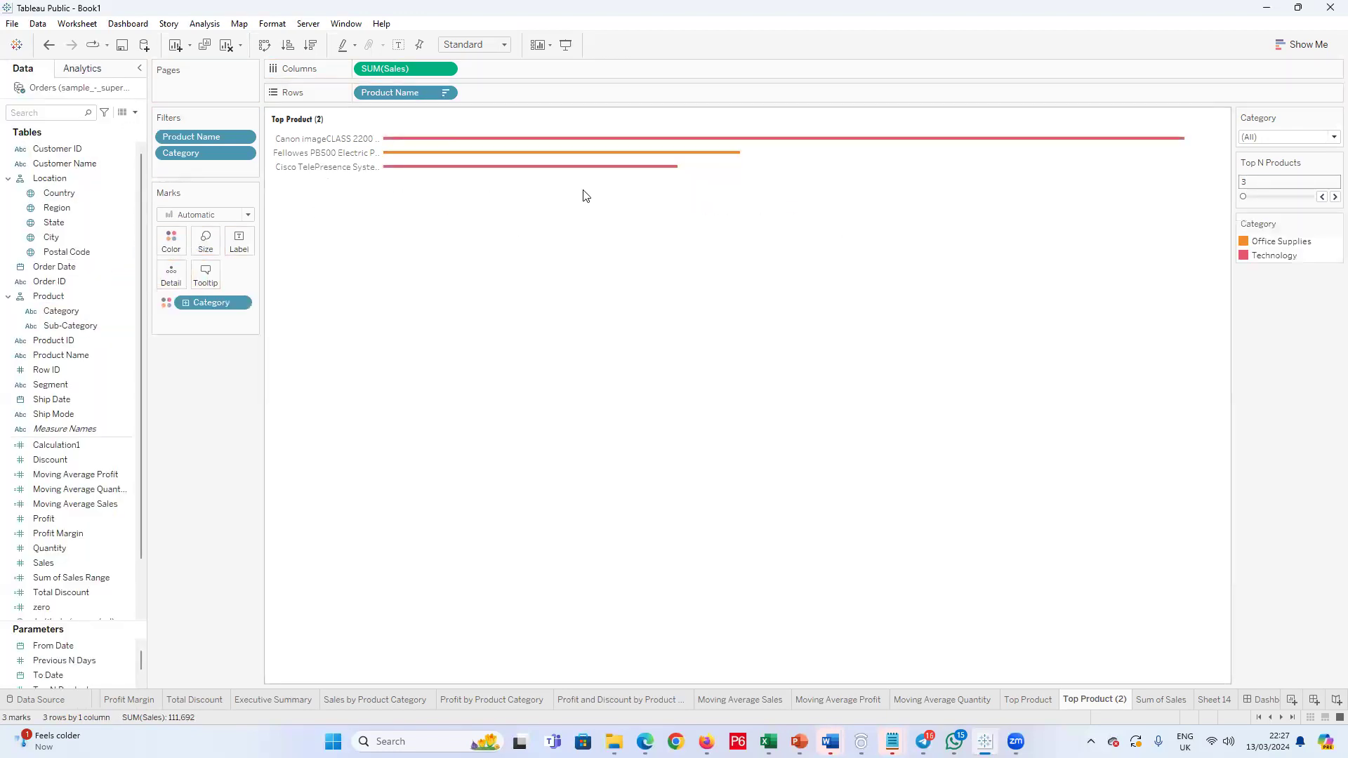
key(ctrl+z)
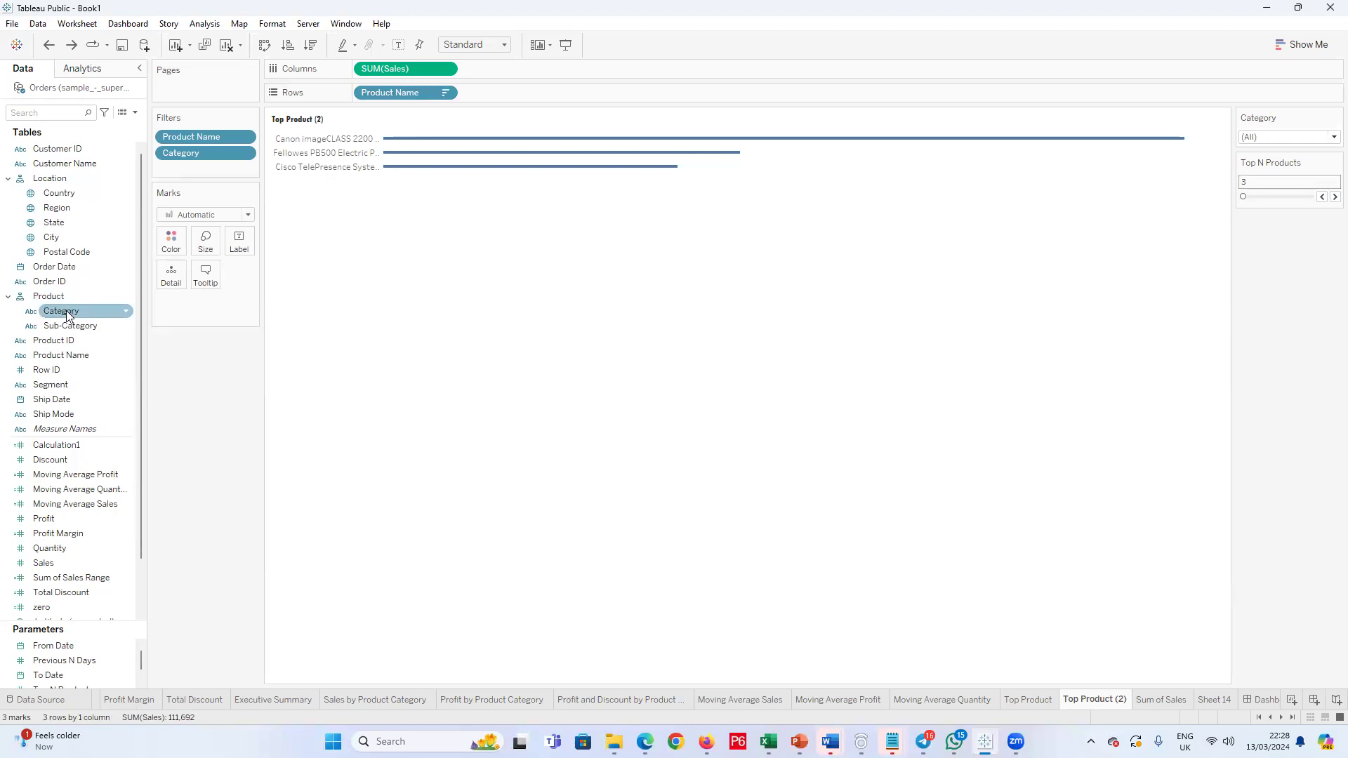
drag(68, 315, 174, 247)
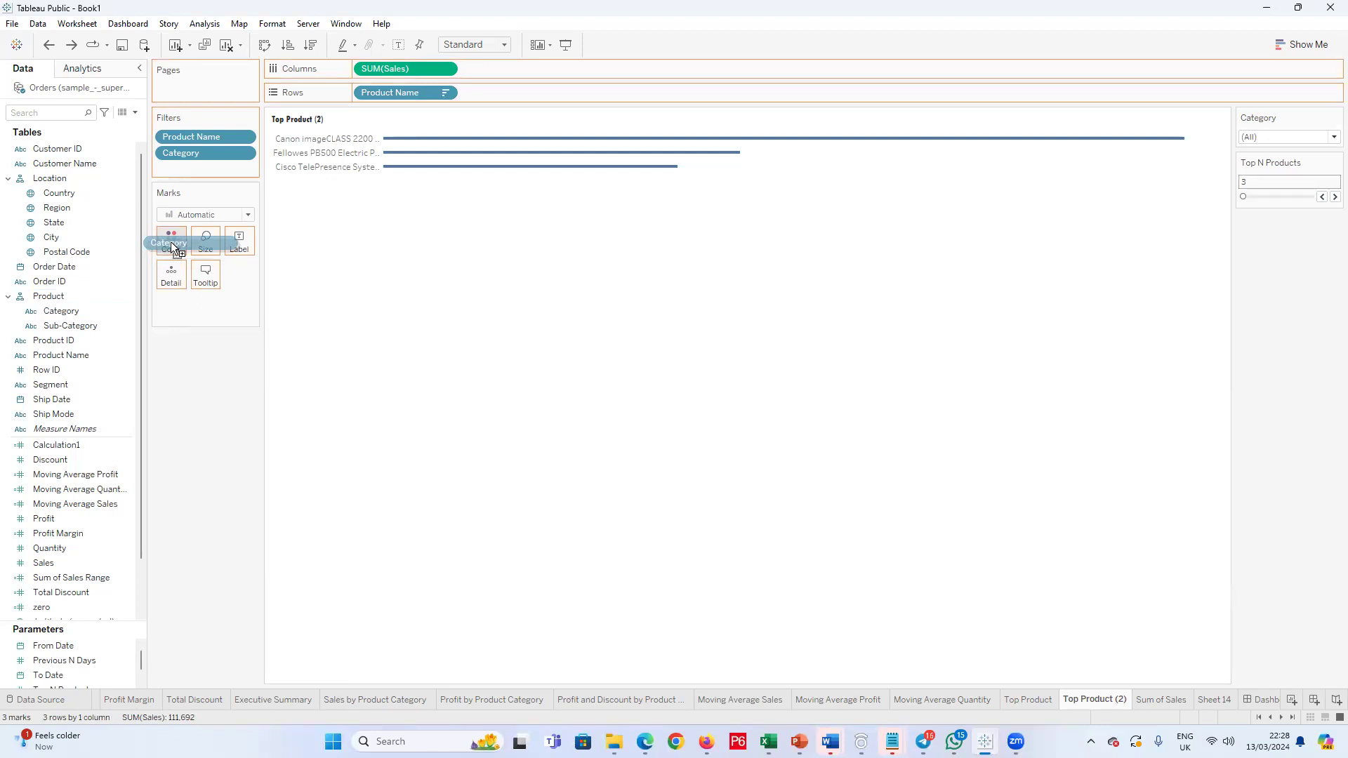
drag(174, 247, 174, 249)
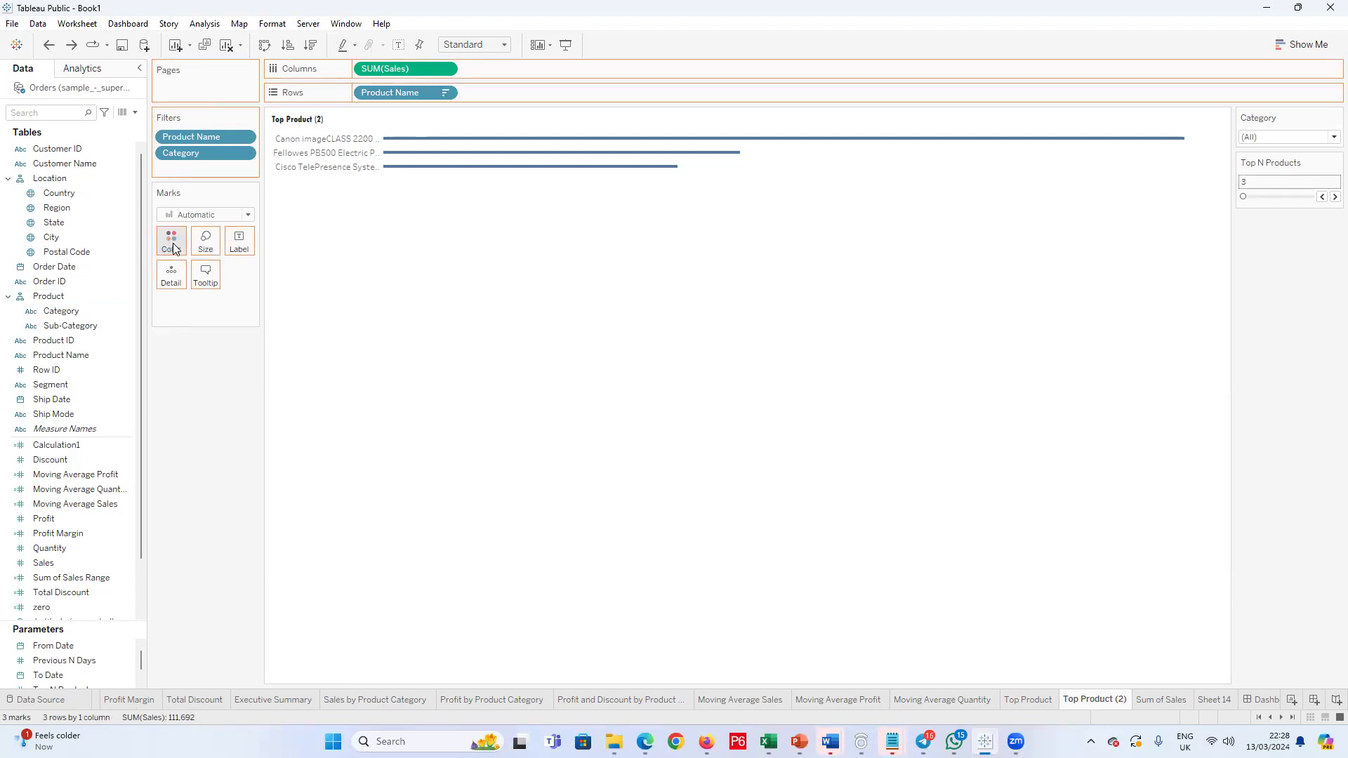
Step: Test the Category filter on the chart by switching it to Furniture and to Office Supplies
click(1329, 138)
click(1291, 169)
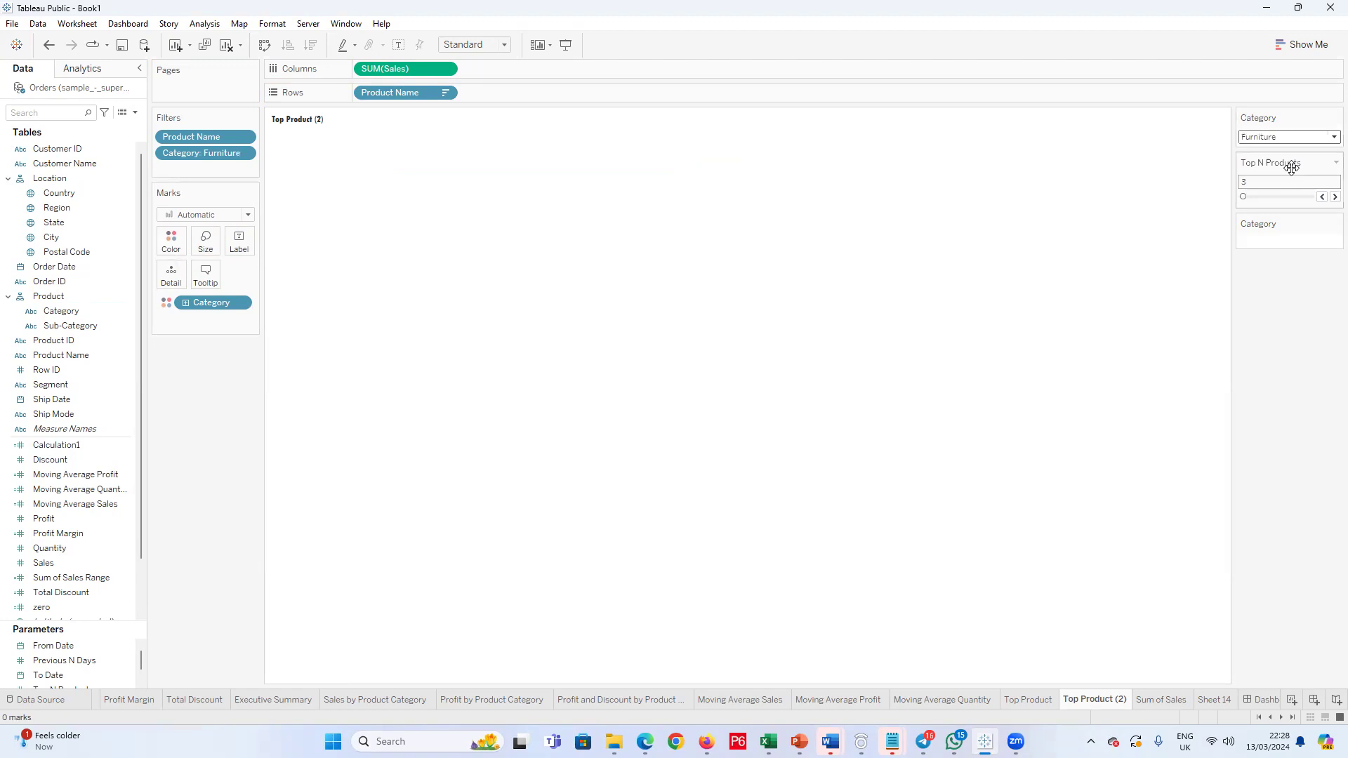
click(1329, 136)
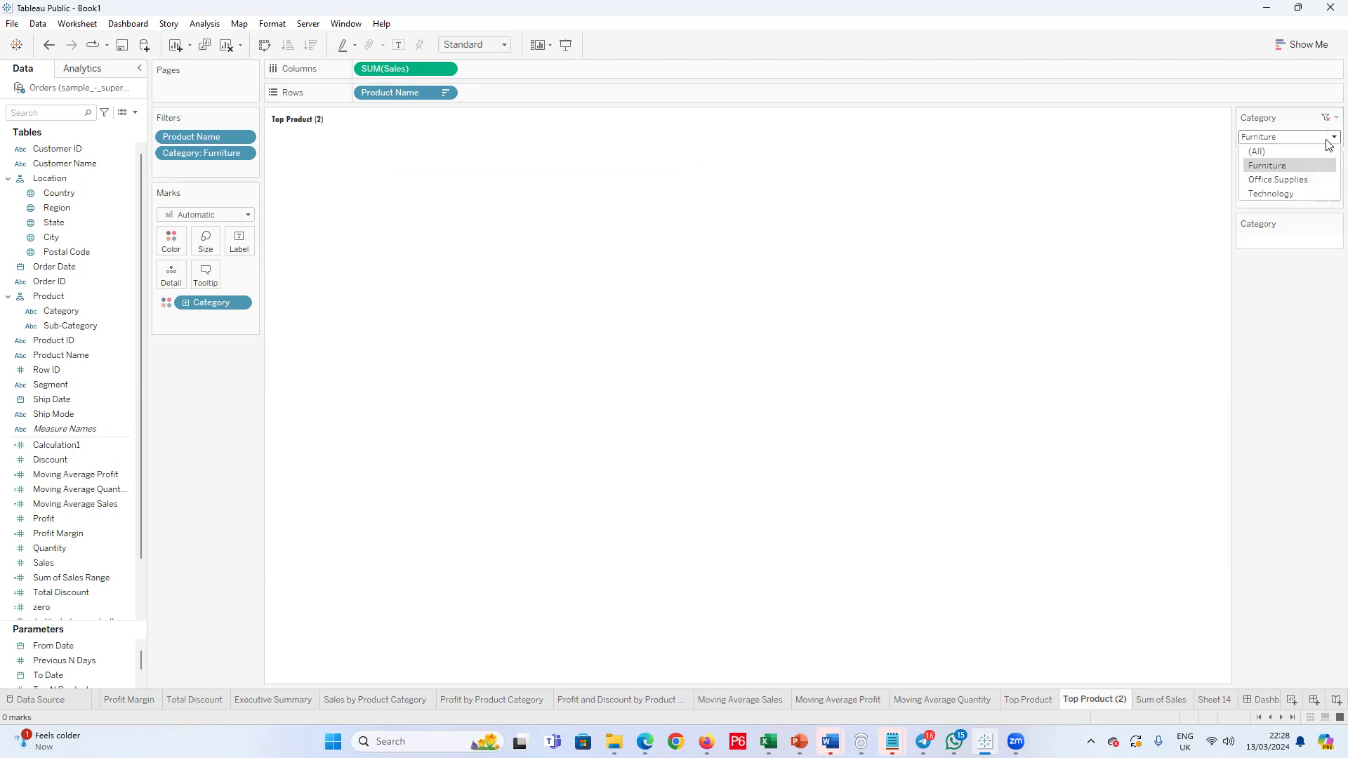
click(1285, 175)
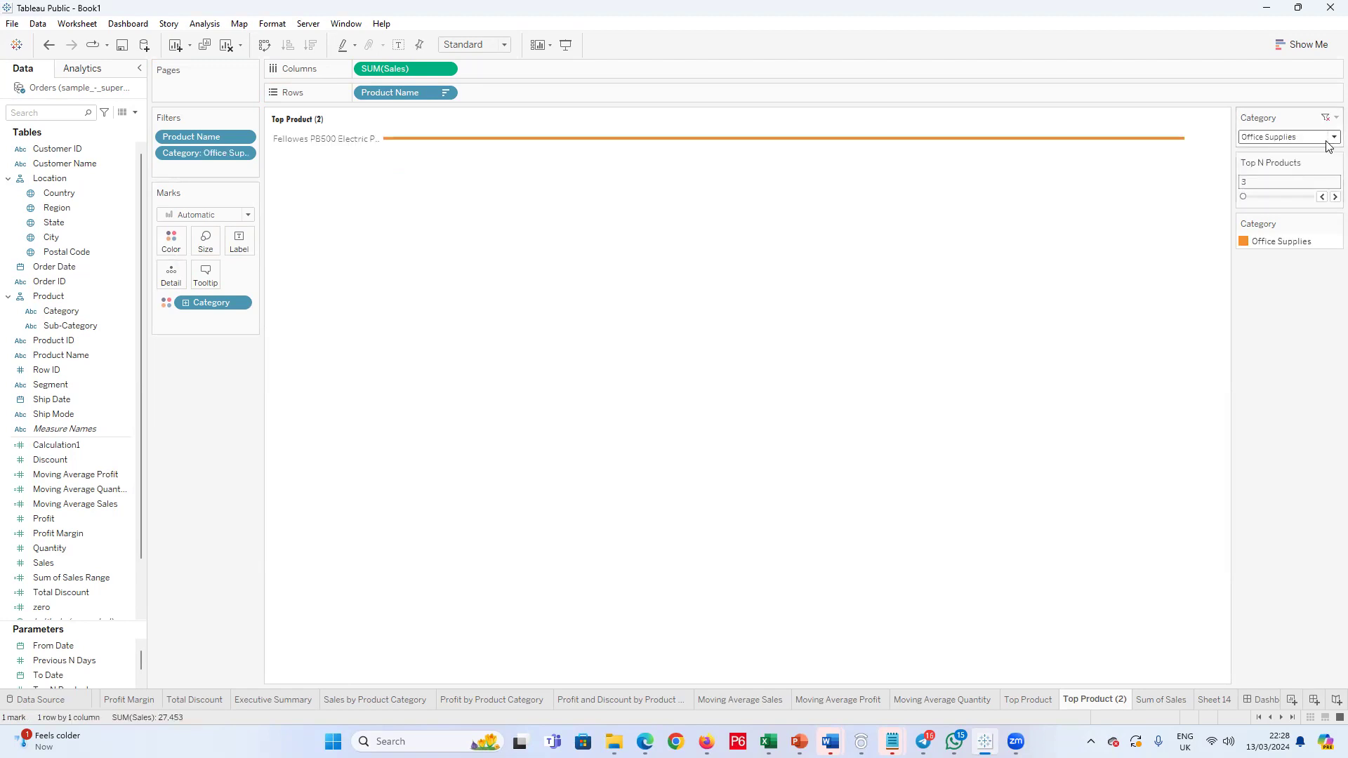
Step: Try the Category filter on Technology, and undo back to the bars without Category coloring and the filter on (All)
click(1329, 144)
click(1312, 192)
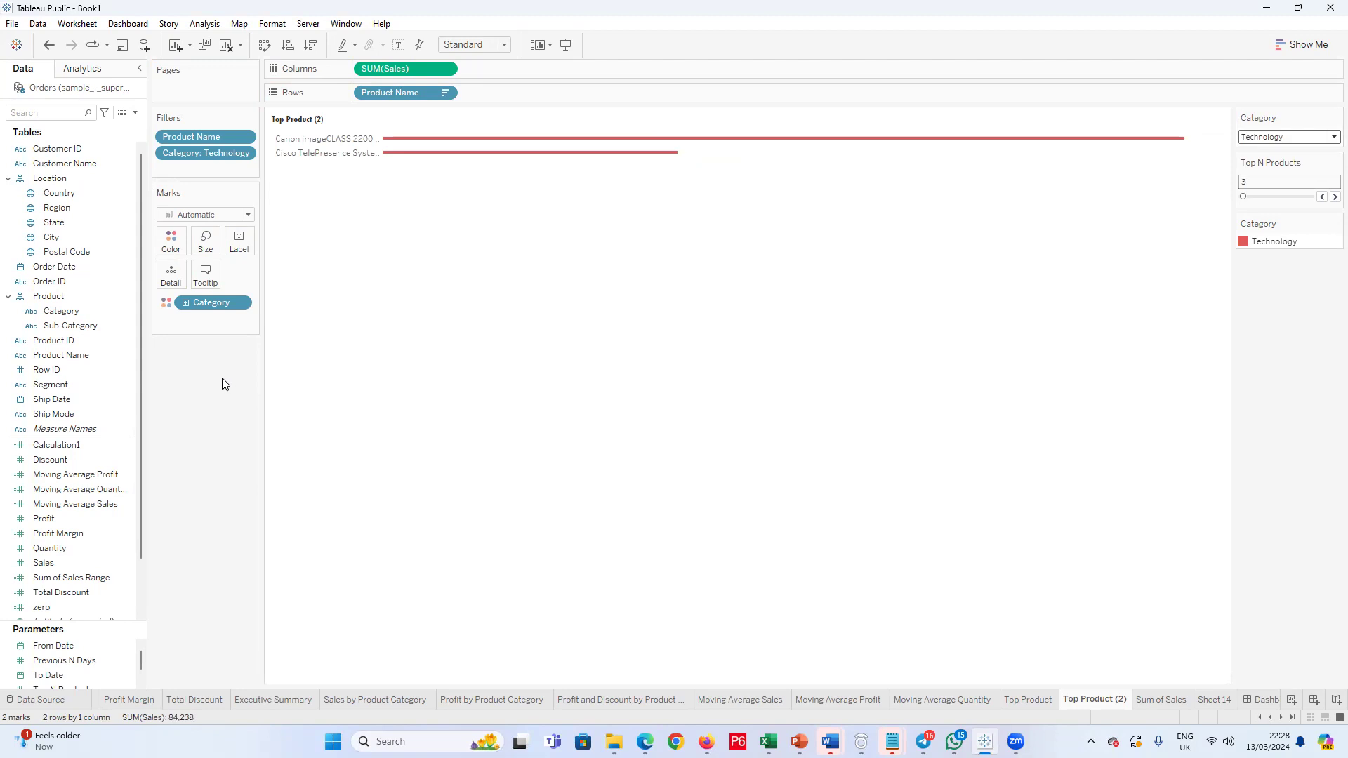
key(ctrl+z)
key(ctrl+z)
key(ctrl+z)
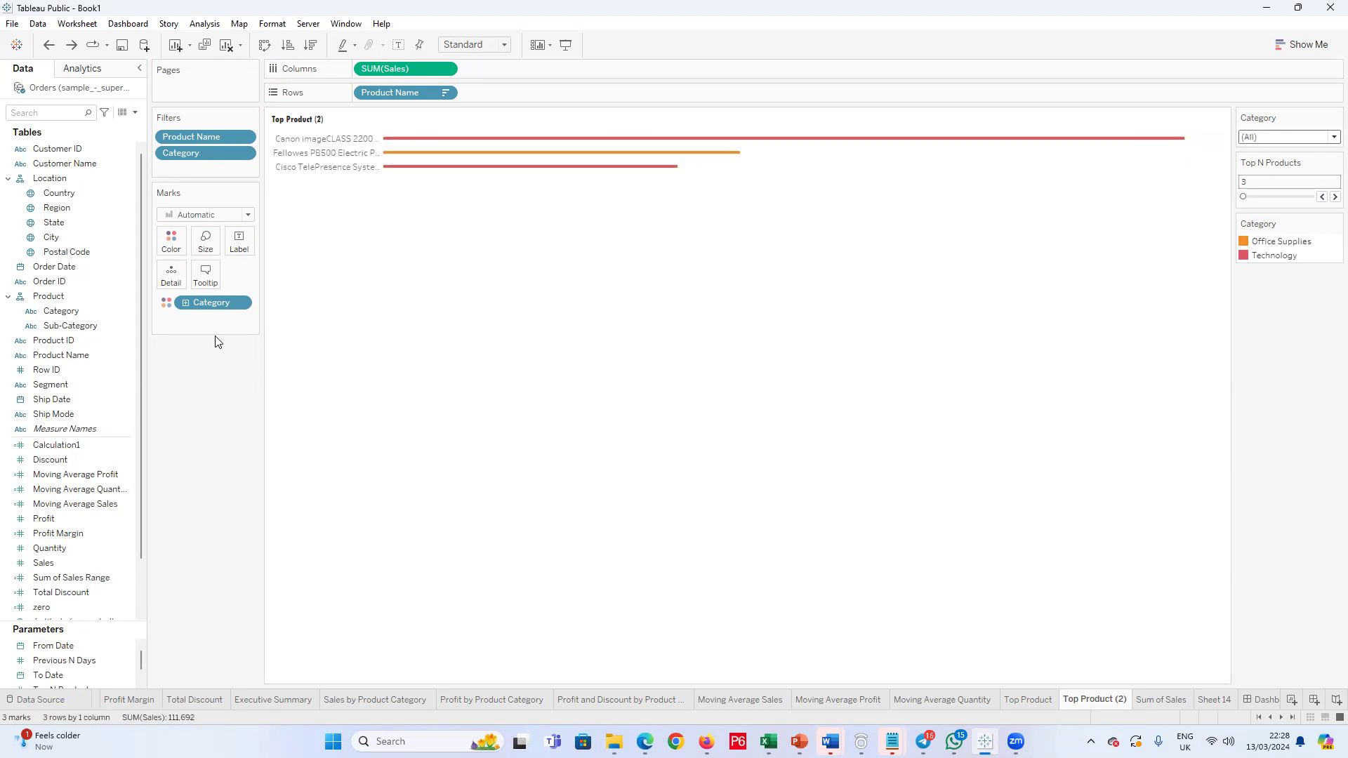
key(ctrl+z)
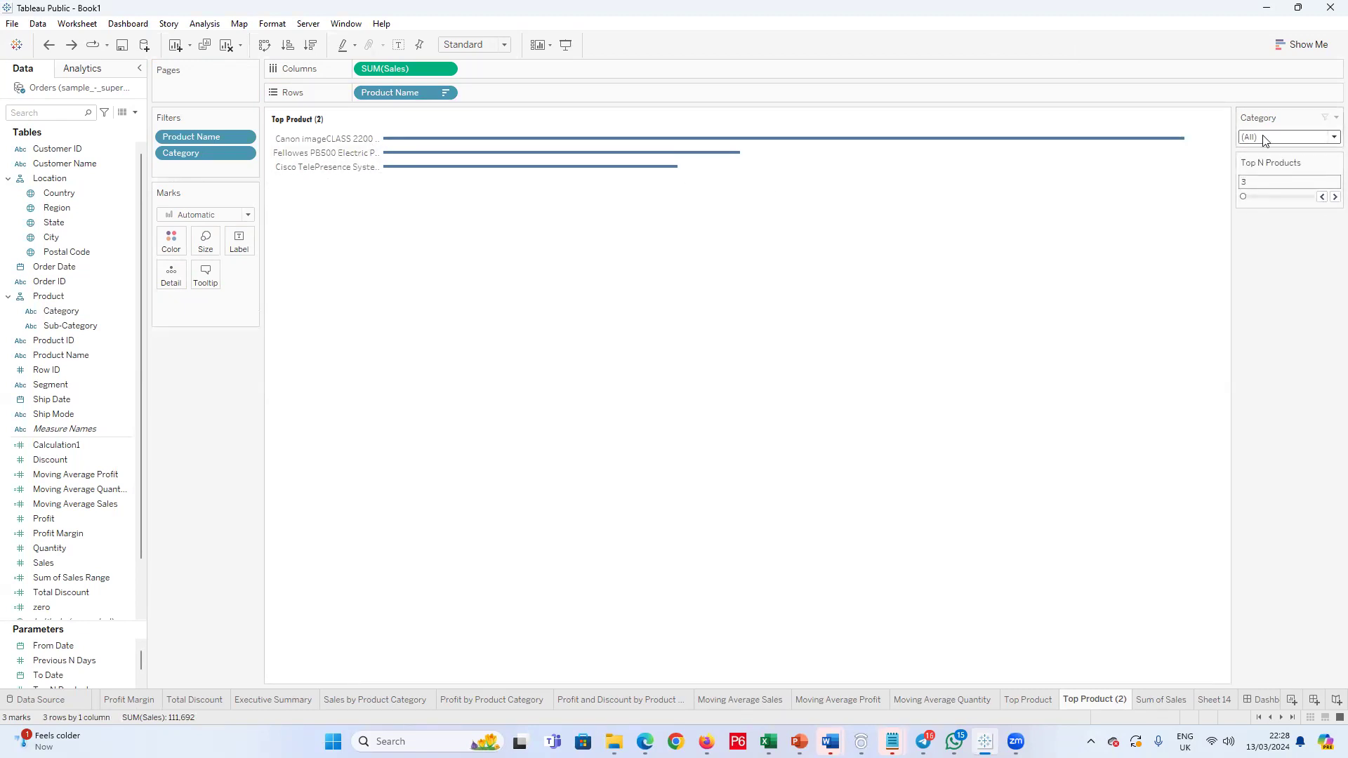
Step: Test the uncolored chart by cycling the Category filter through Furniture, Office Supplies and Technology, and back to (All)
click(1331, 140)
click(1293, 167)
click(1329, 138)
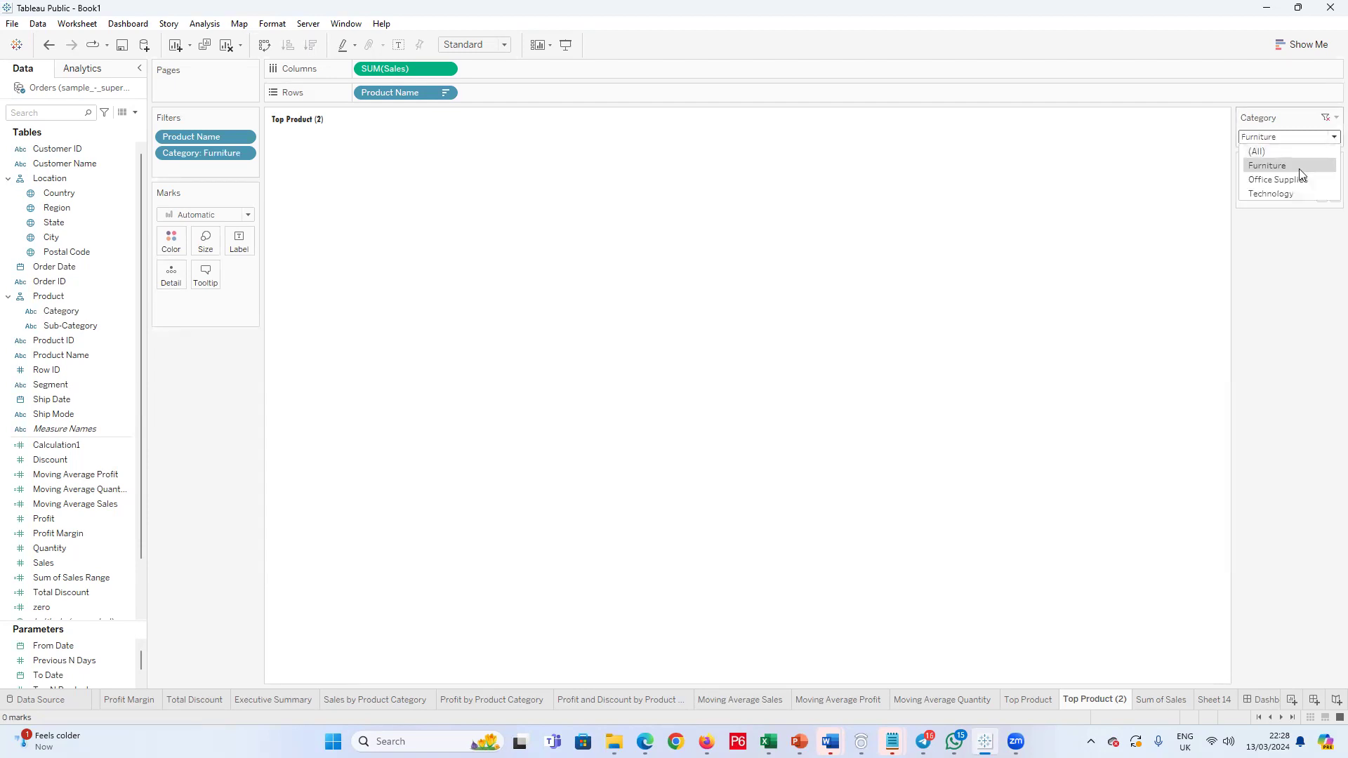
click(1271, 180)
click(1331, 138)
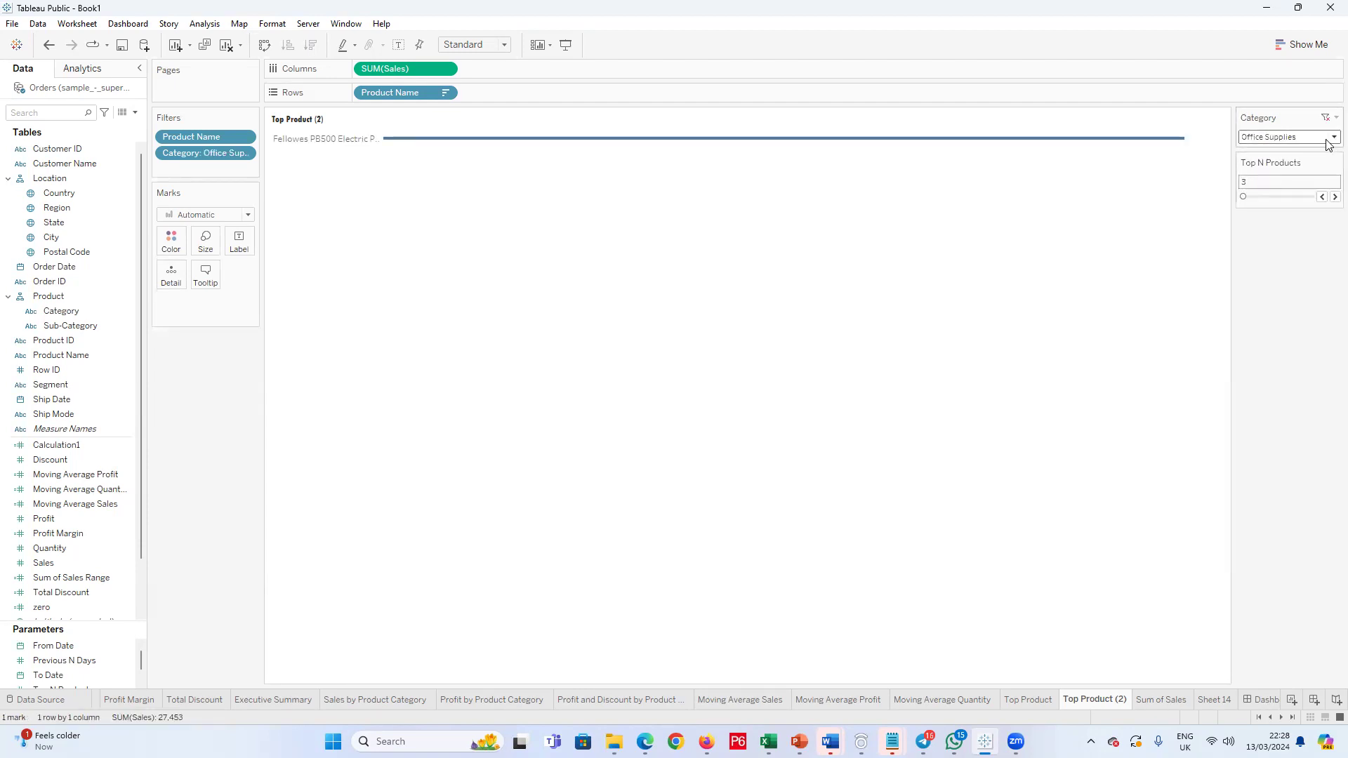
click(1296, 190)
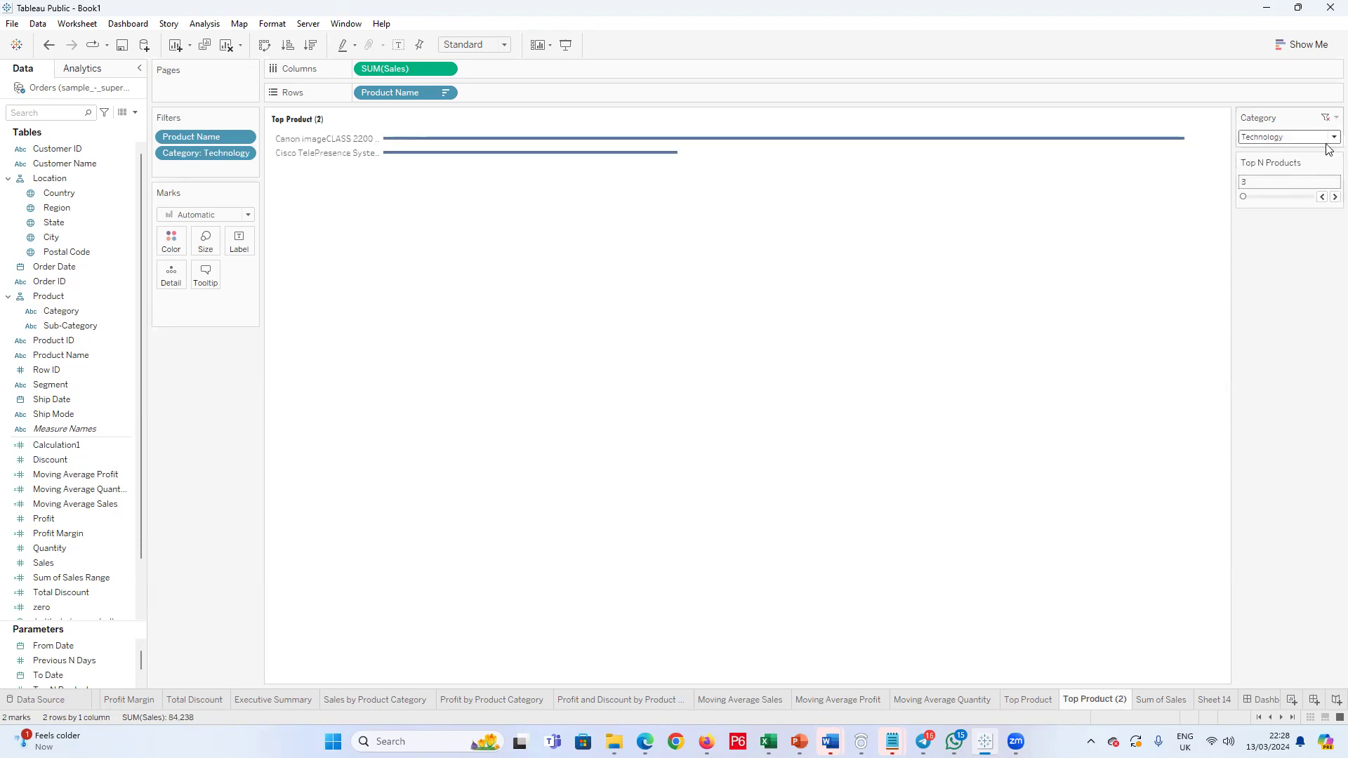
click(1333, 137)
click(1300, 153)
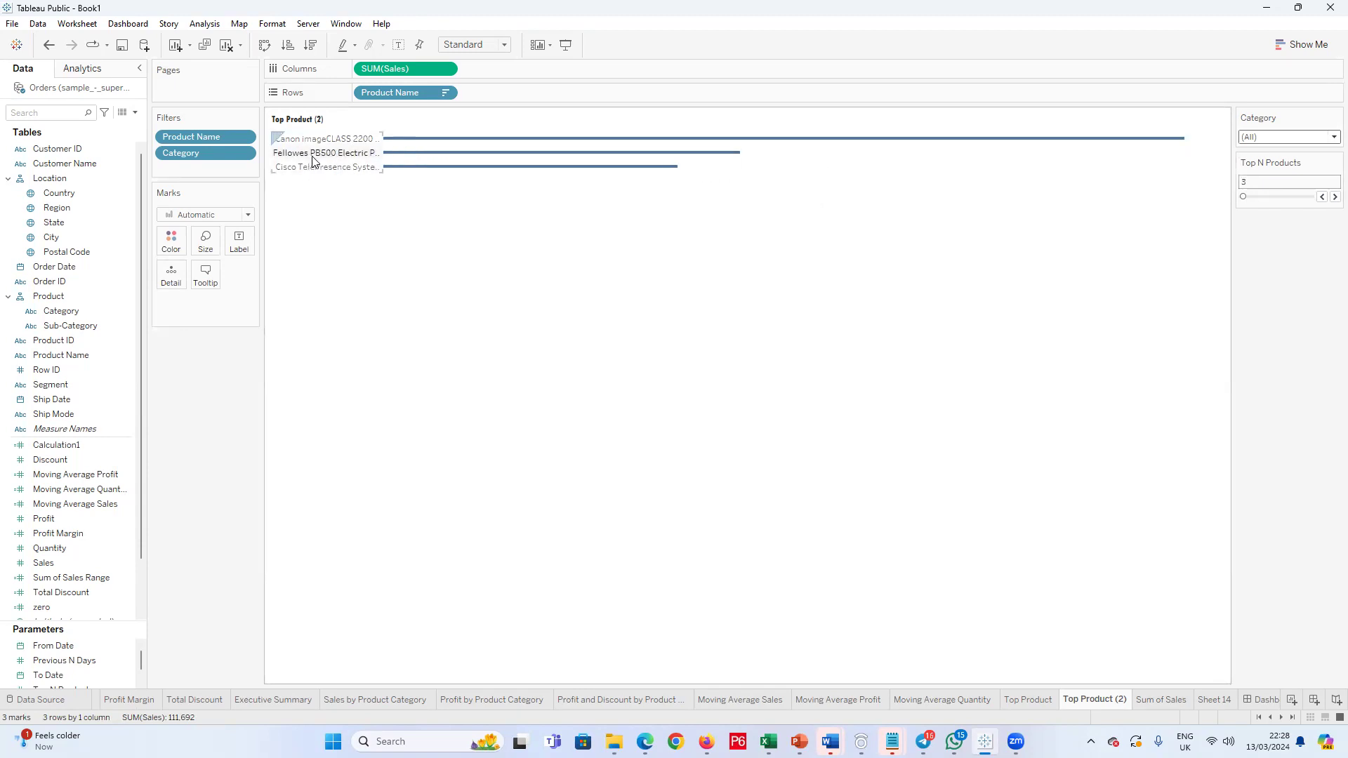
Step: Check the product bars again with the Category filter set to Technology, Office Supplies and Furniture
click(1333, 137)
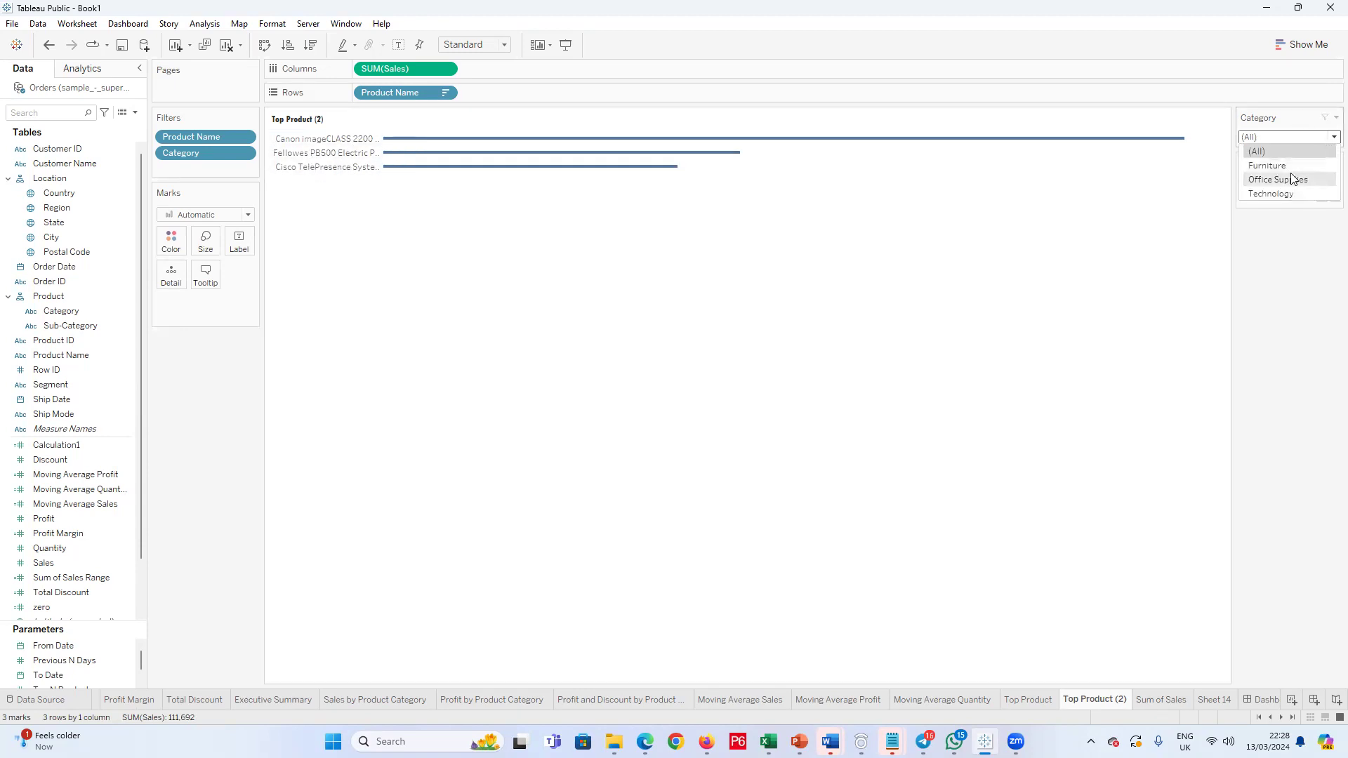
click(1283, 191)
click(1328, 138)
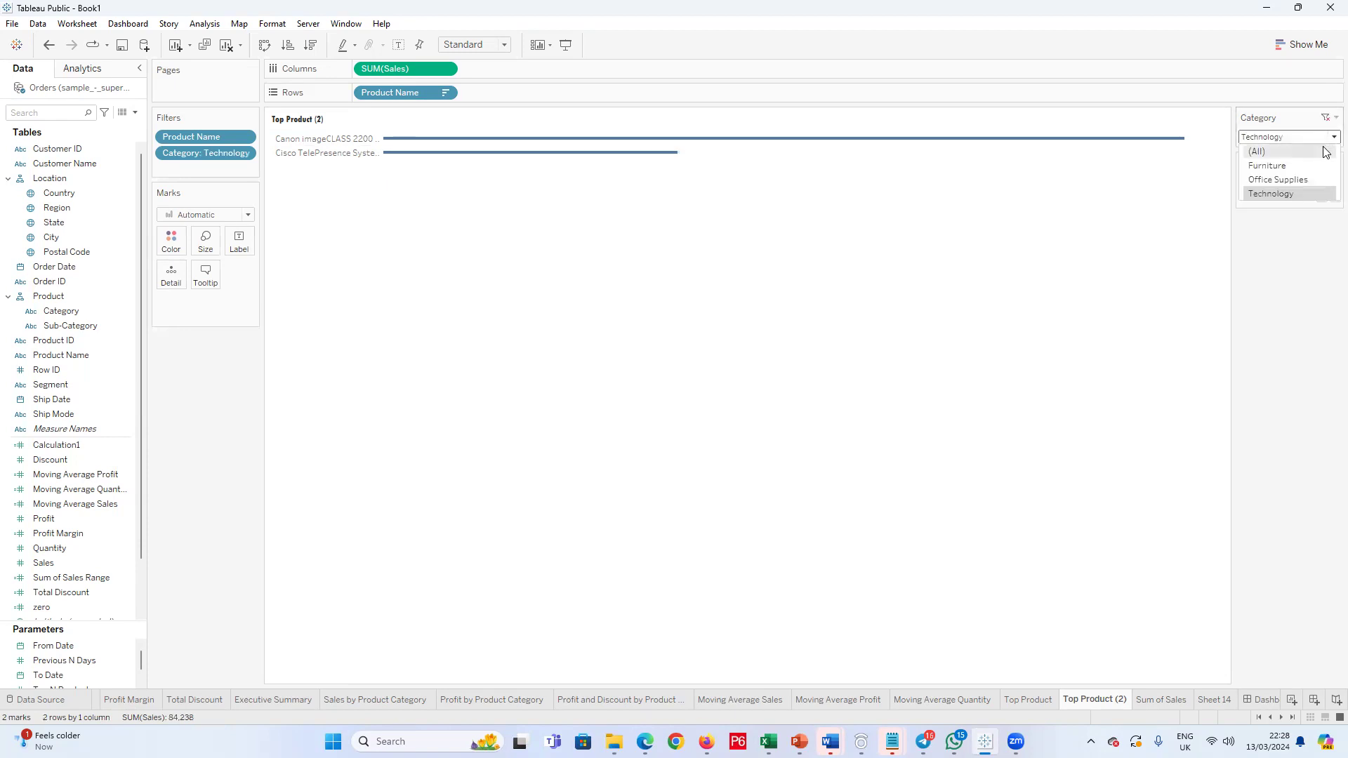
click(1299, 179)
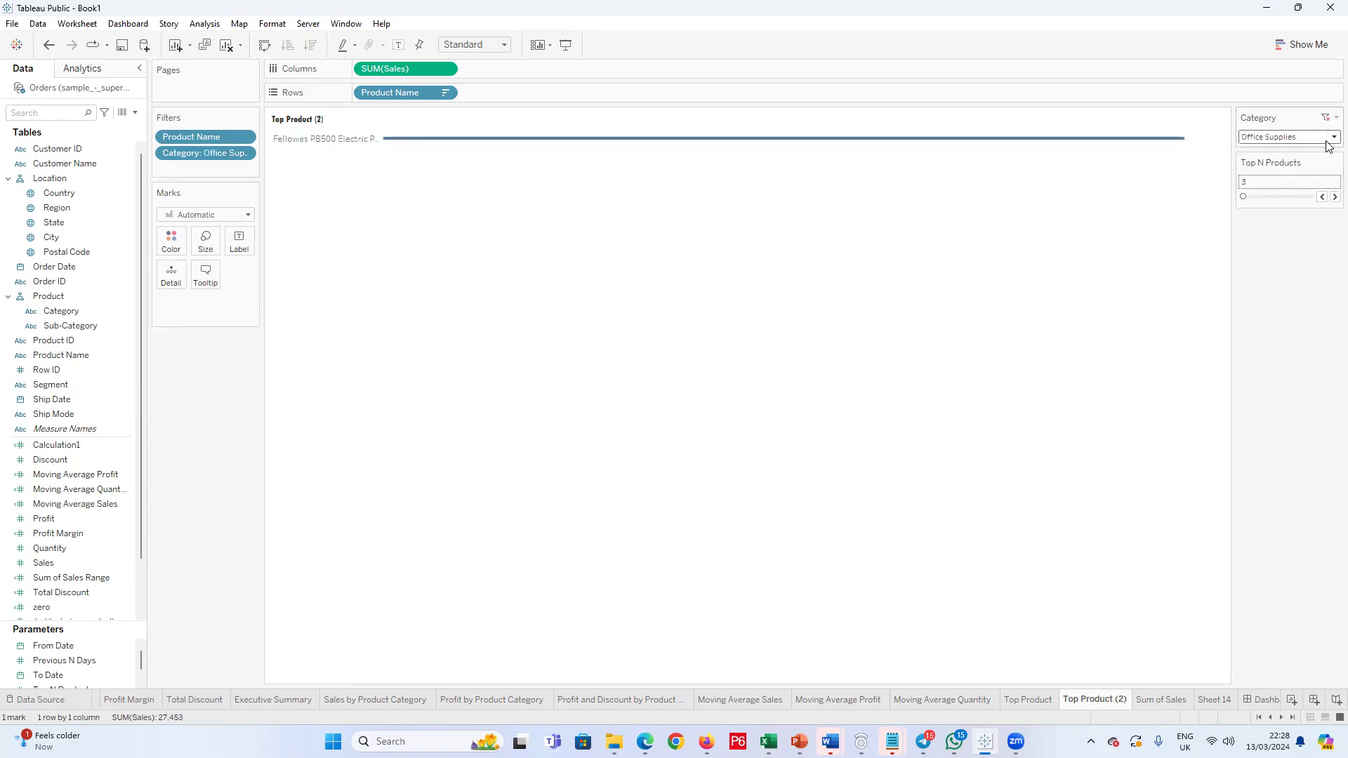
click(1328, 139)
click(1297, 160)
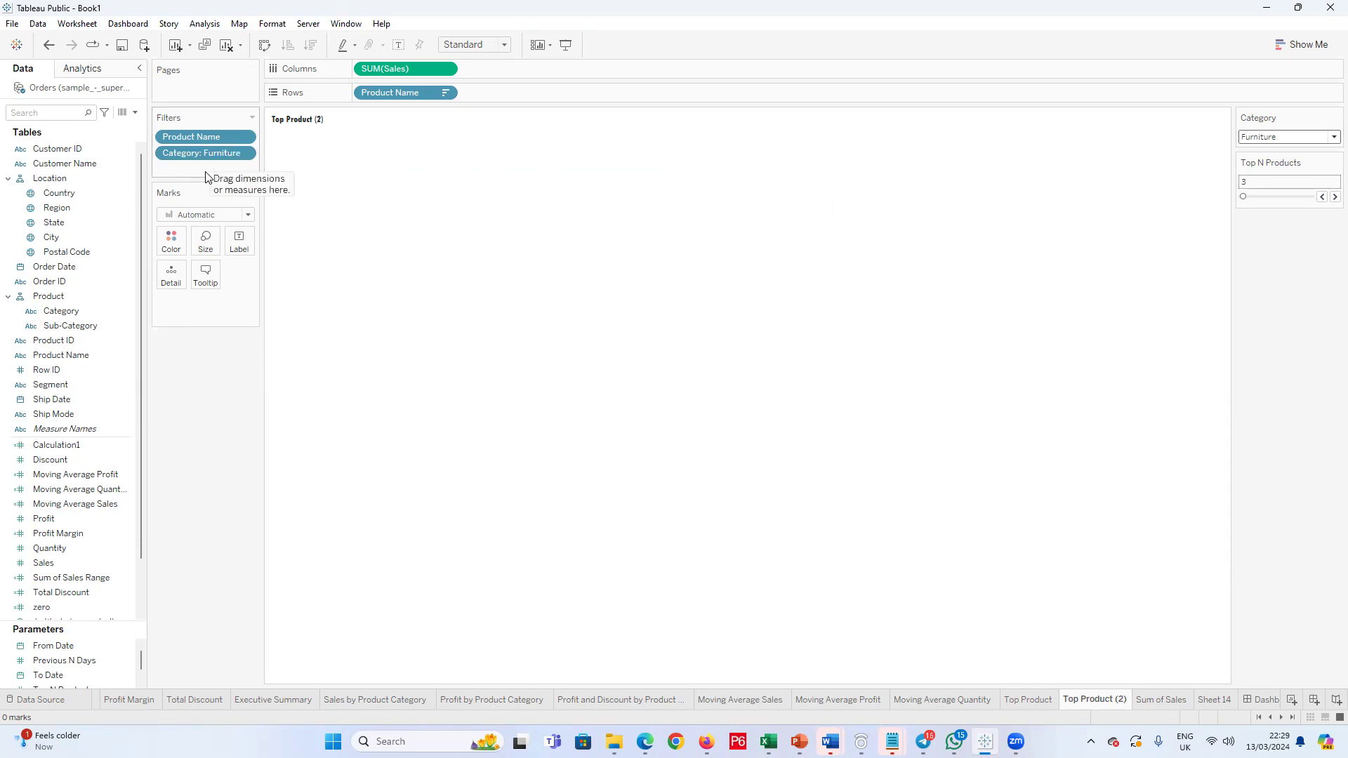
Step: Remove the Category filter and replace Product Name with Customer Name on Rows
drag(204, 153, 190, 386)
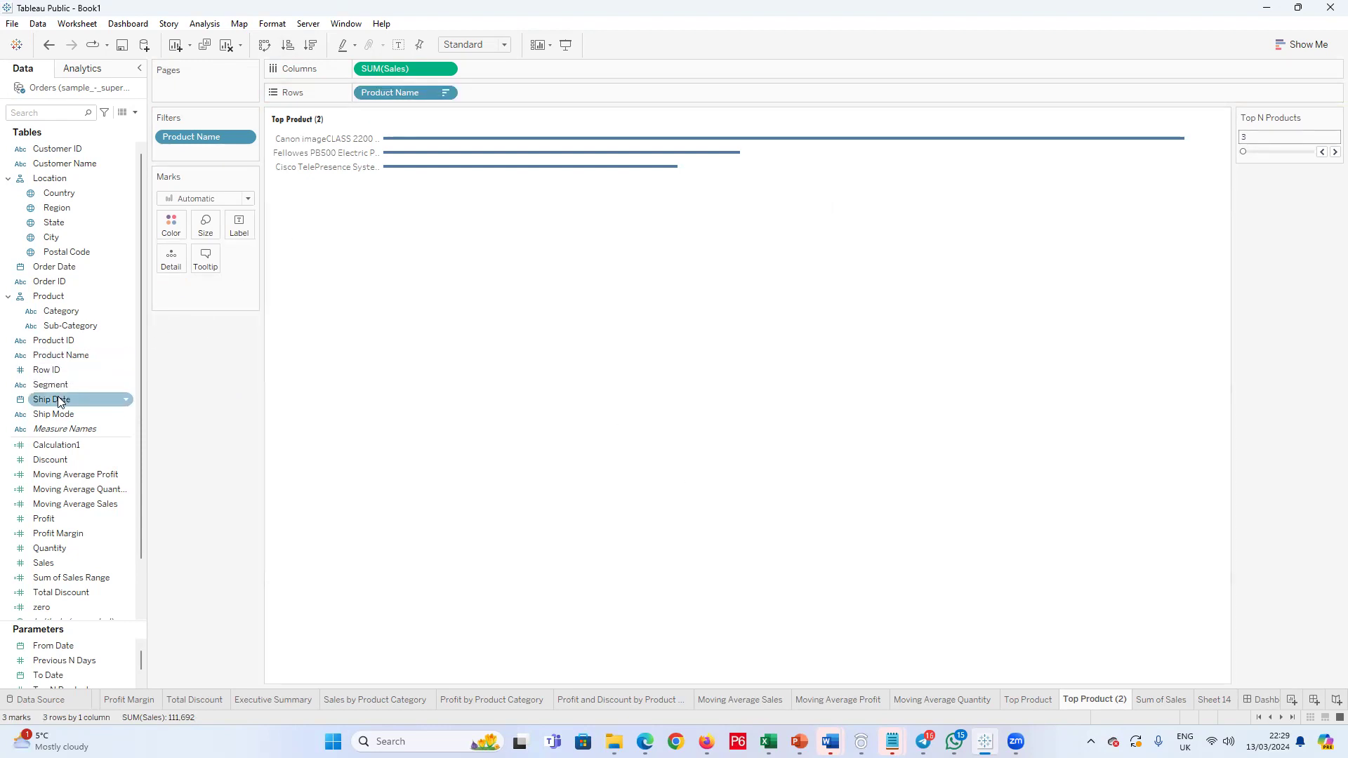
drag(46, 163, 494, 90)
drag(414, 102, 202, 358)
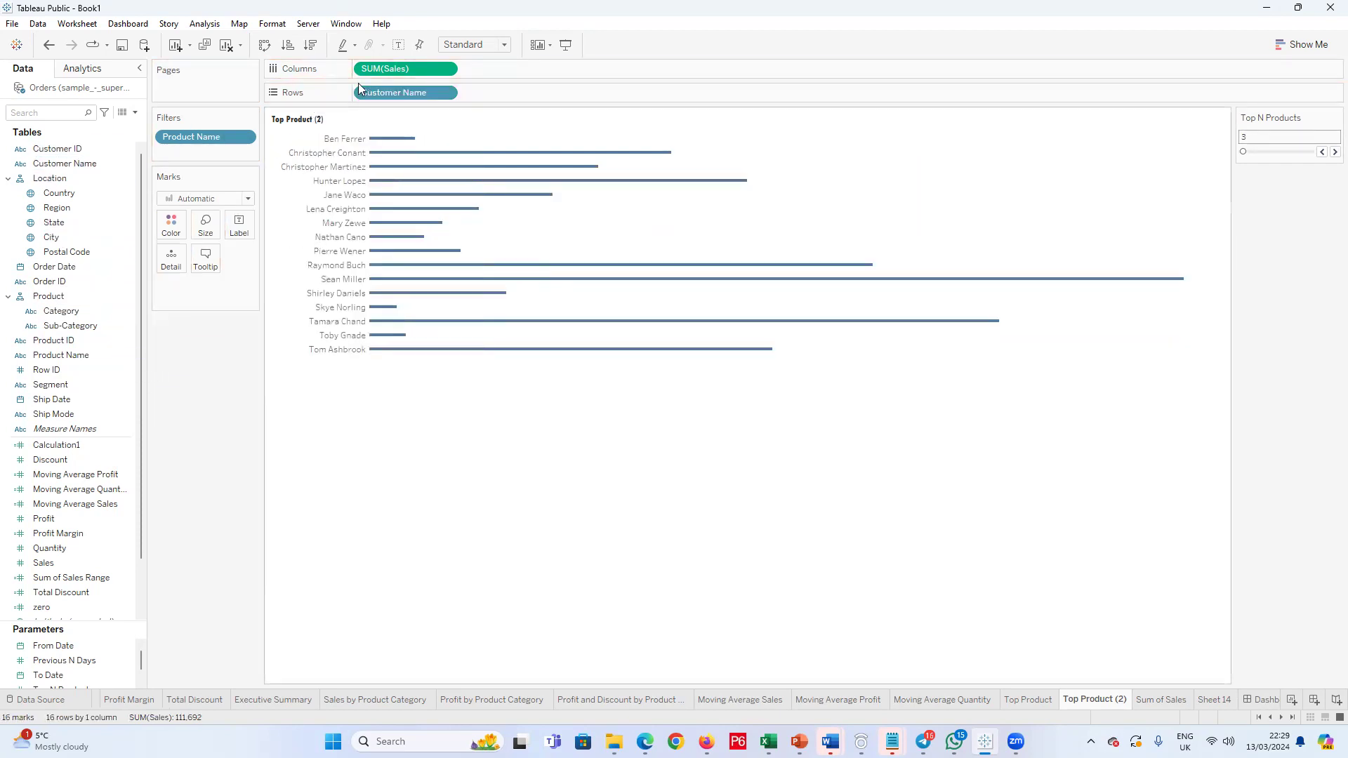
Step: Sort the customers by sales in descending order and limit them with a Top filter by field using the Top N Products parameter
click(309, 45)
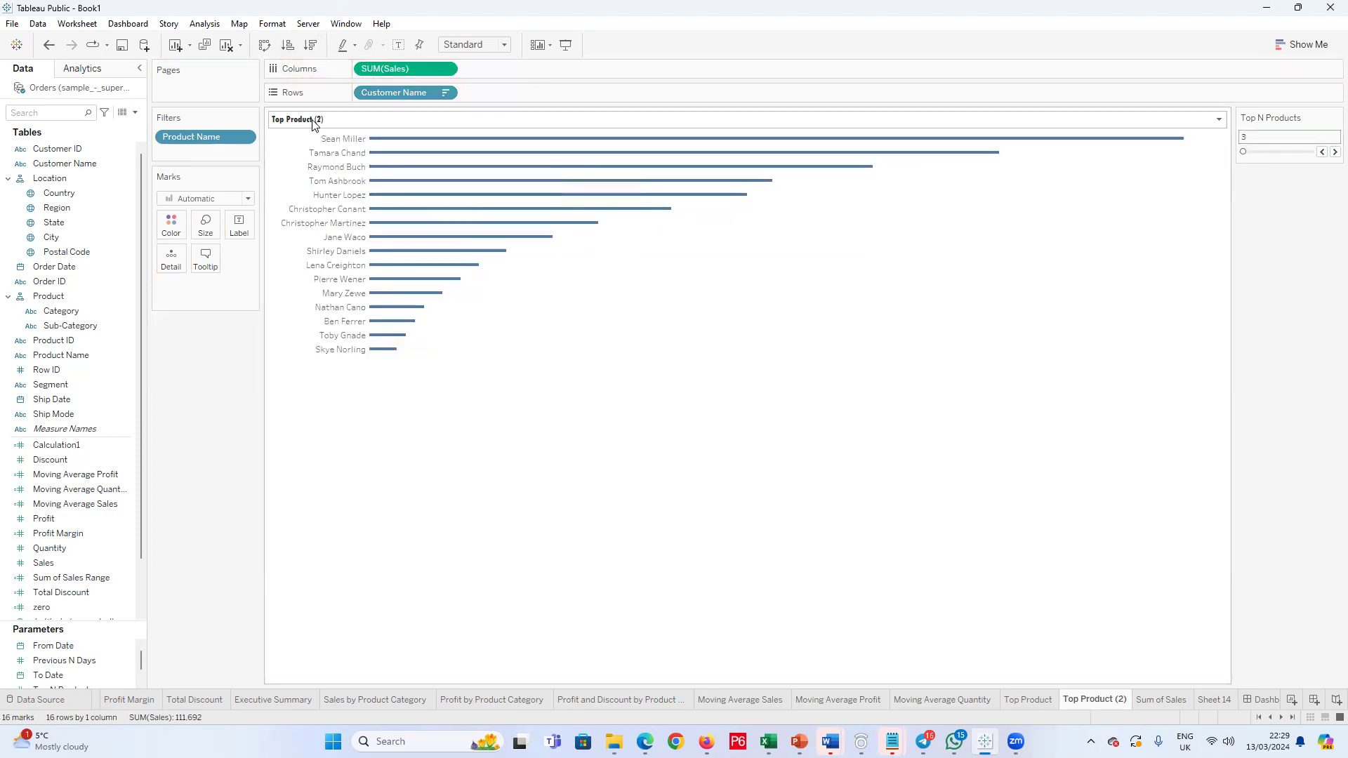
click(445, 92)
click(390, 110)
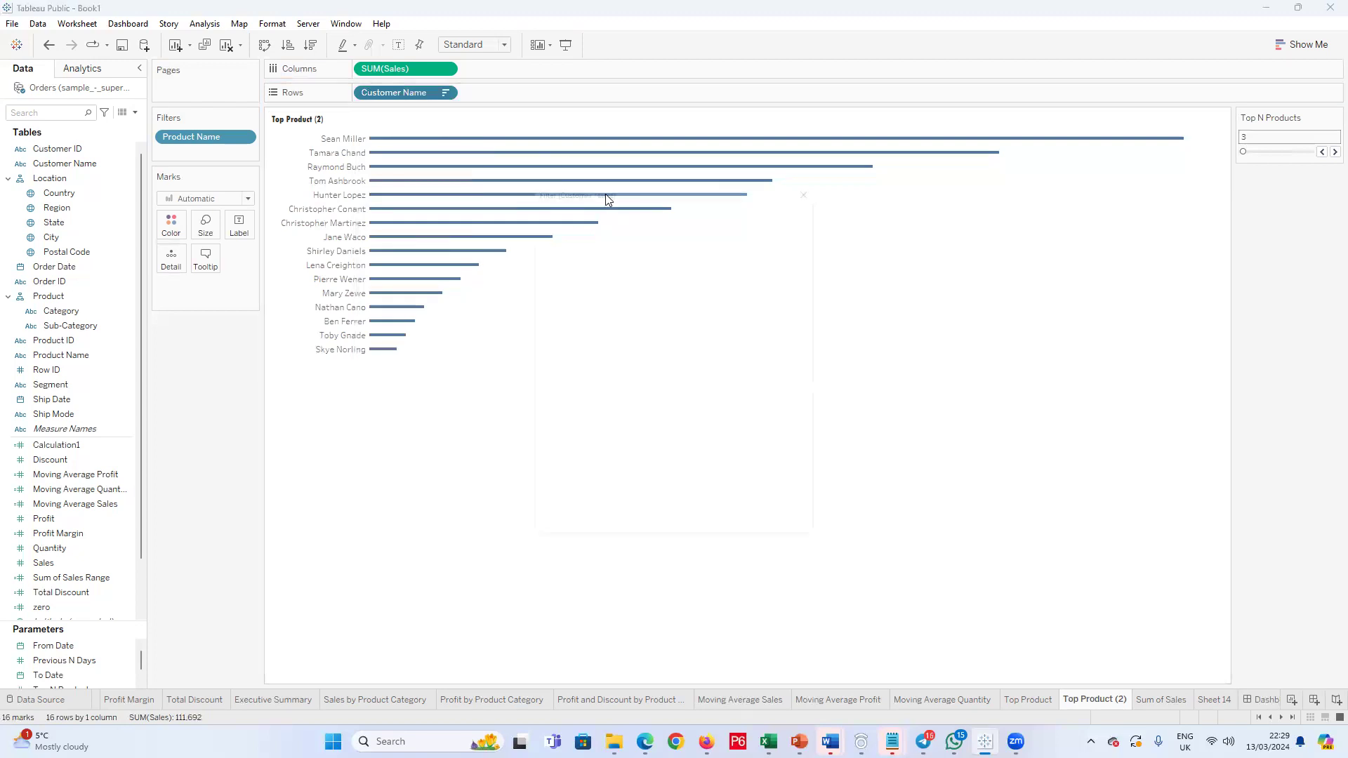
click(675, 200)
click(536, 235)
click(728, 253)
click(679, 289)
click(683, 541)
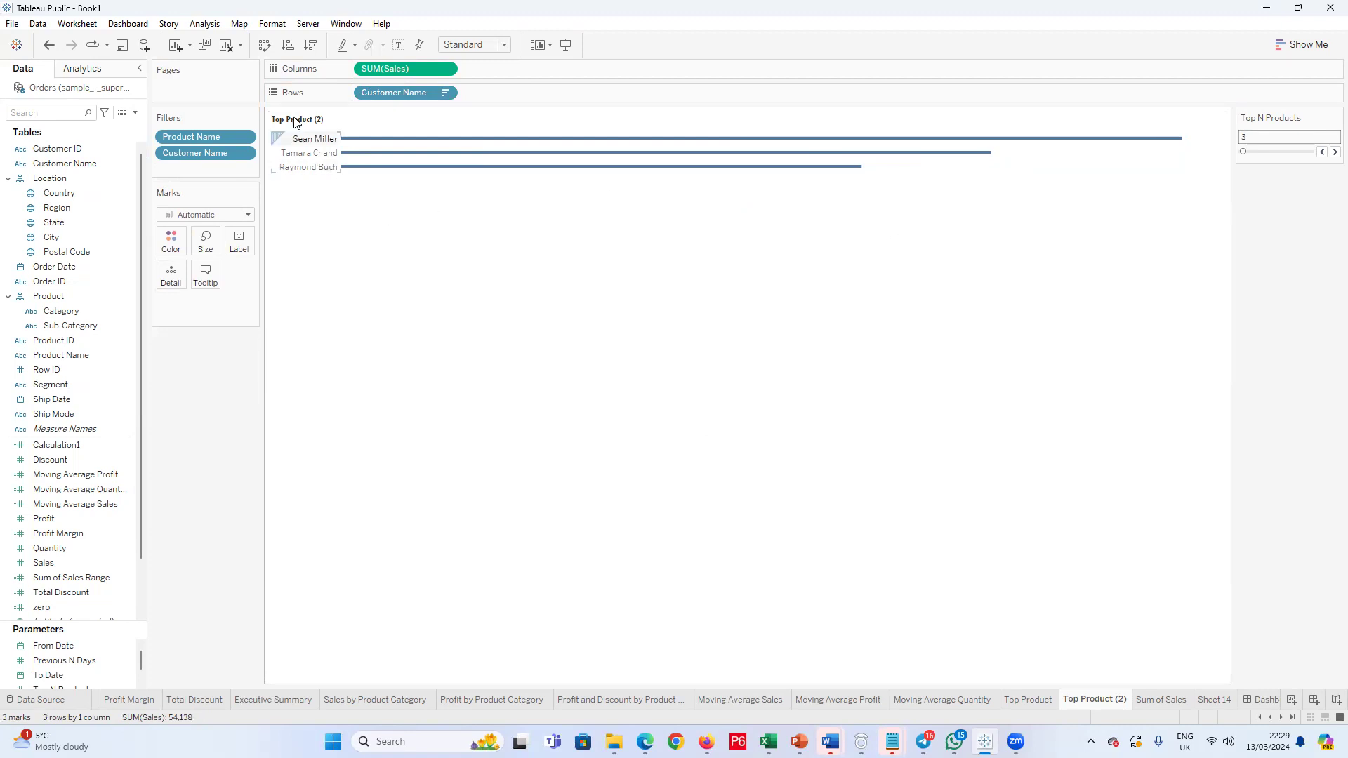
Step: Open the format settings of the Customer Name labels and align them left
right_click(304, 145)
click(337, 205)
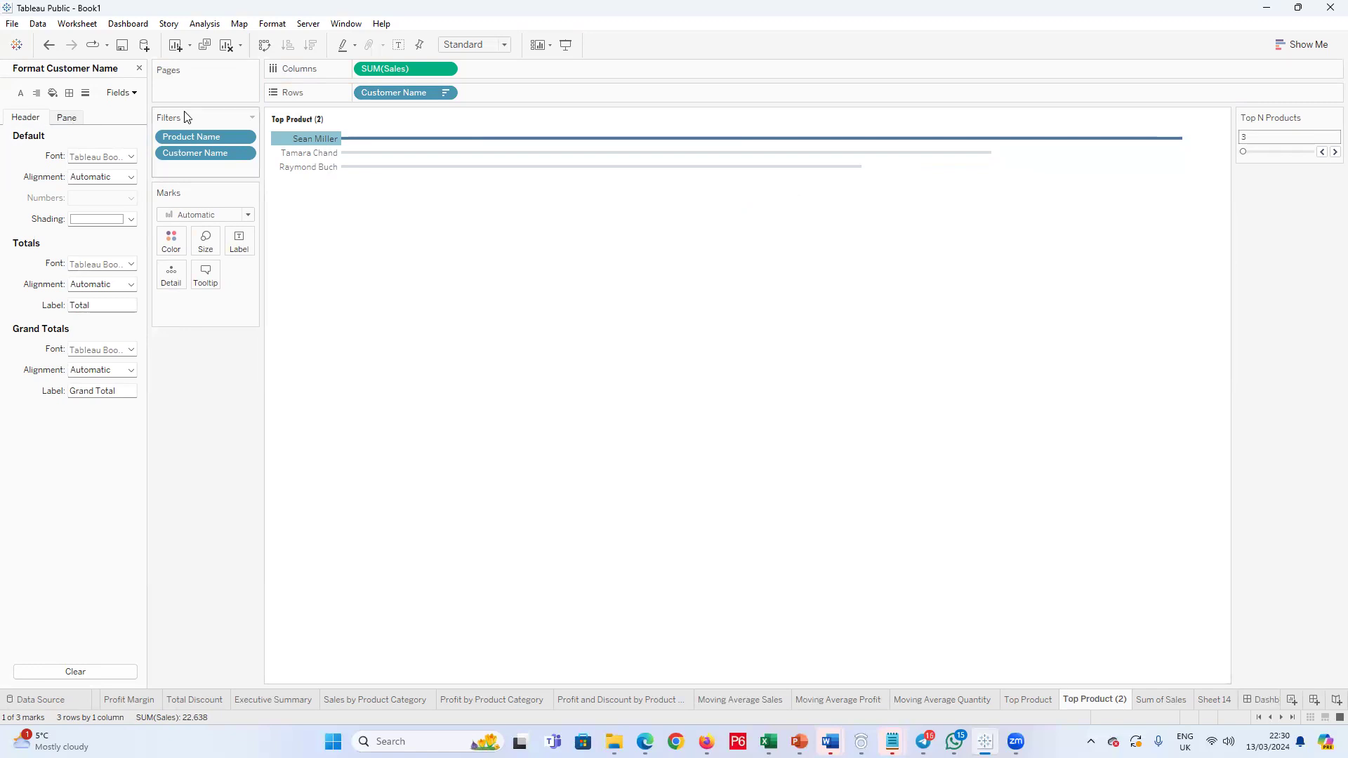
click(130, 177)
click(88, 234)
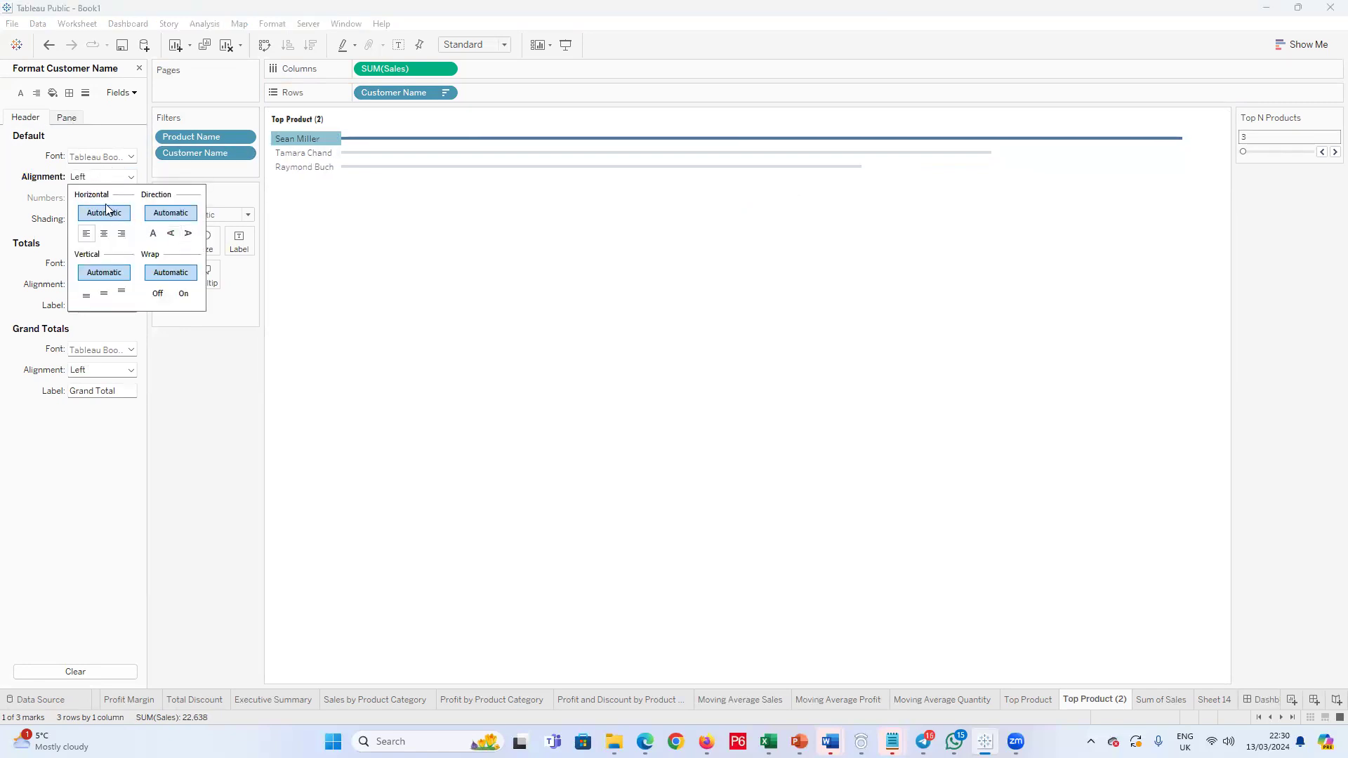
Step: Set the Customer Name labels' font to Tw Cen MT Condensed Extra Bold at size 8
click(115, 159)
click(115, 177)
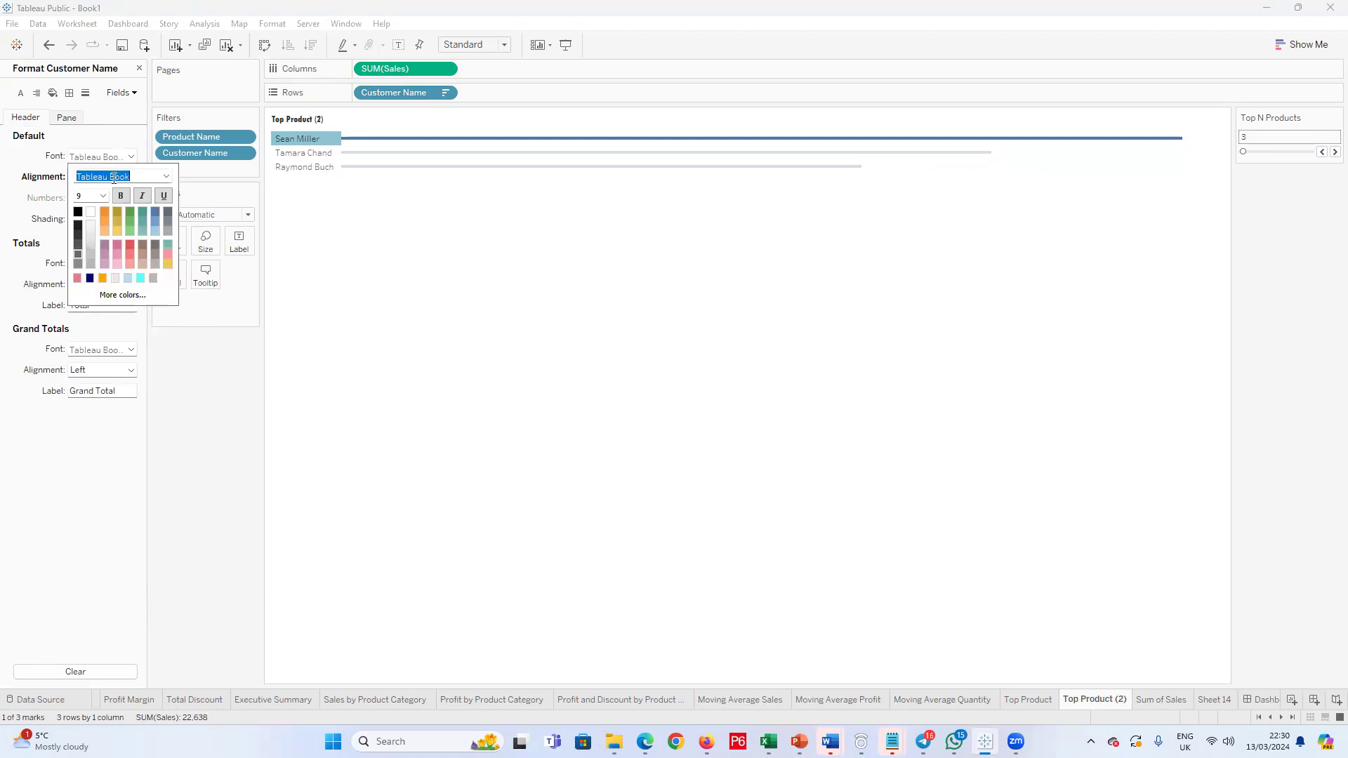
click(166, 176)
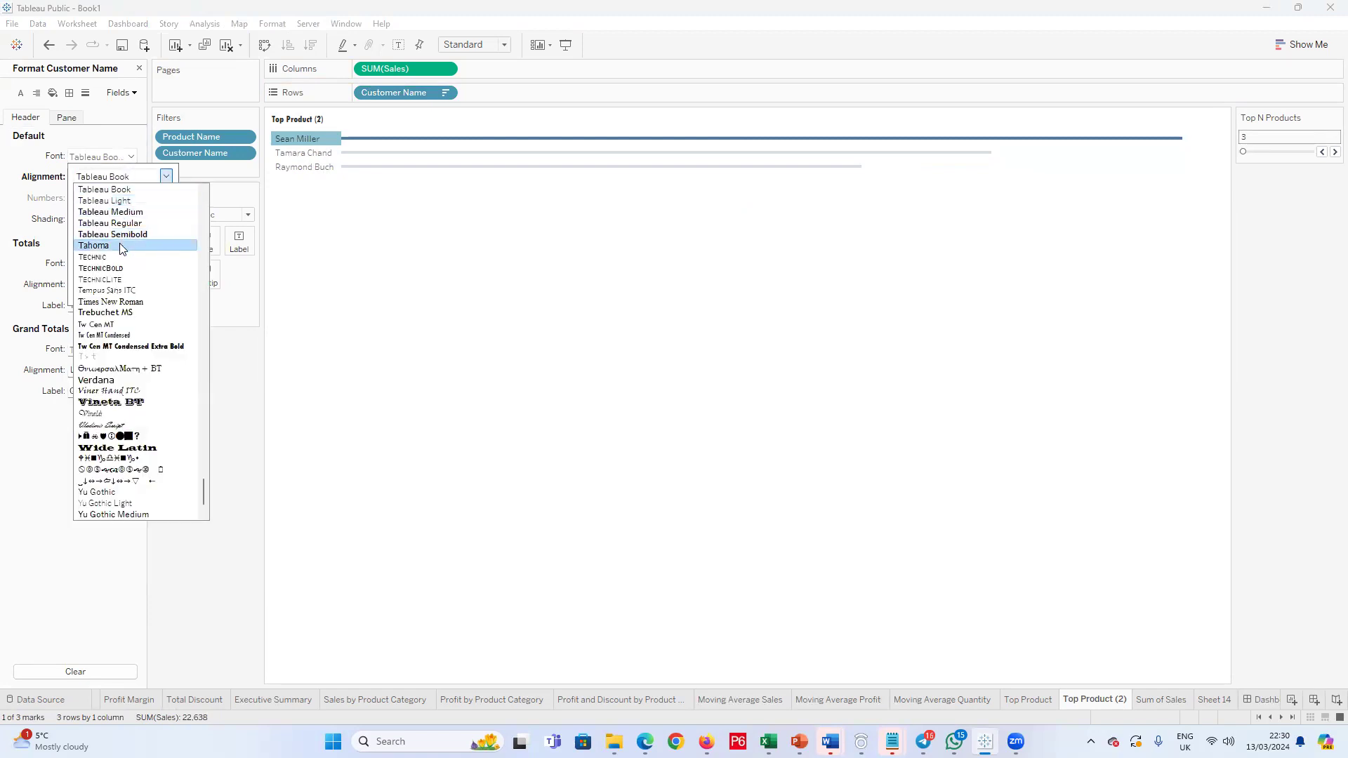
click(125, 346)
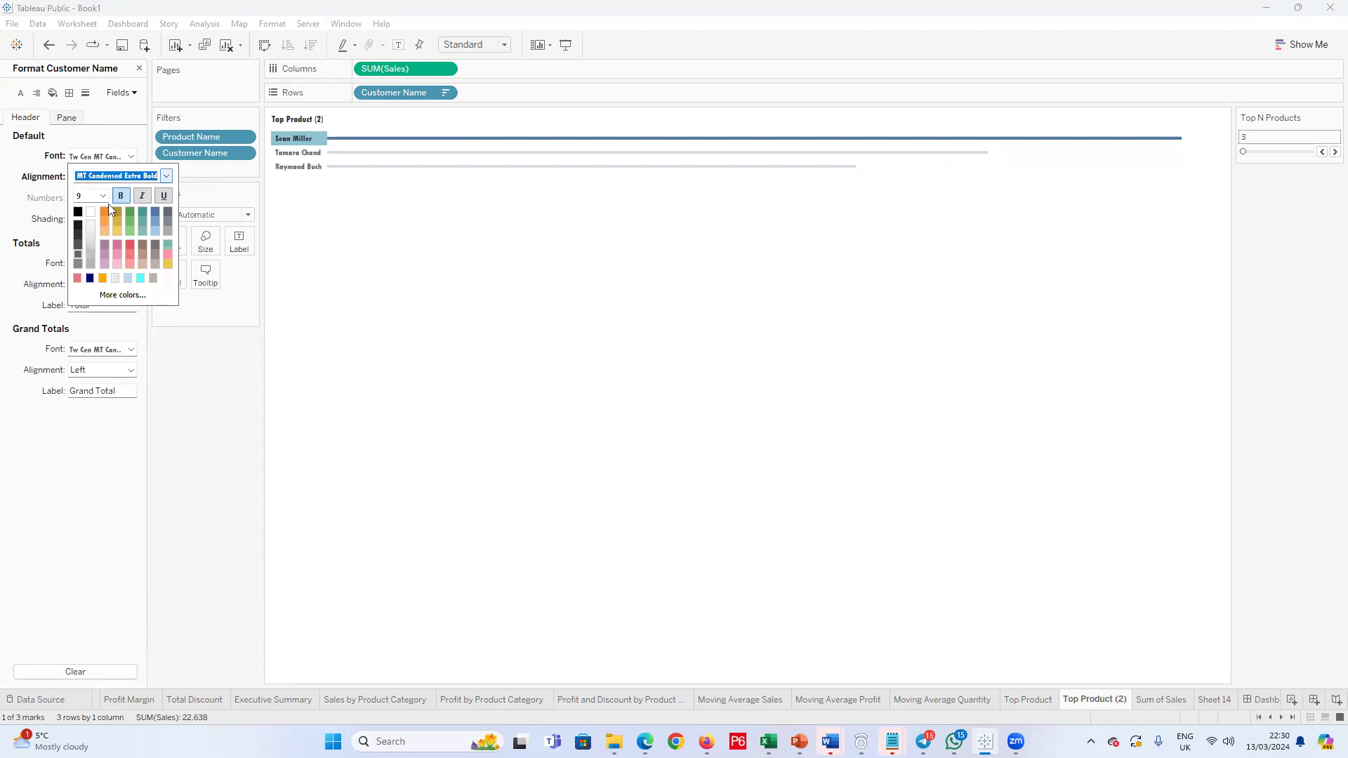
click(76, 198)
click(96, 198)
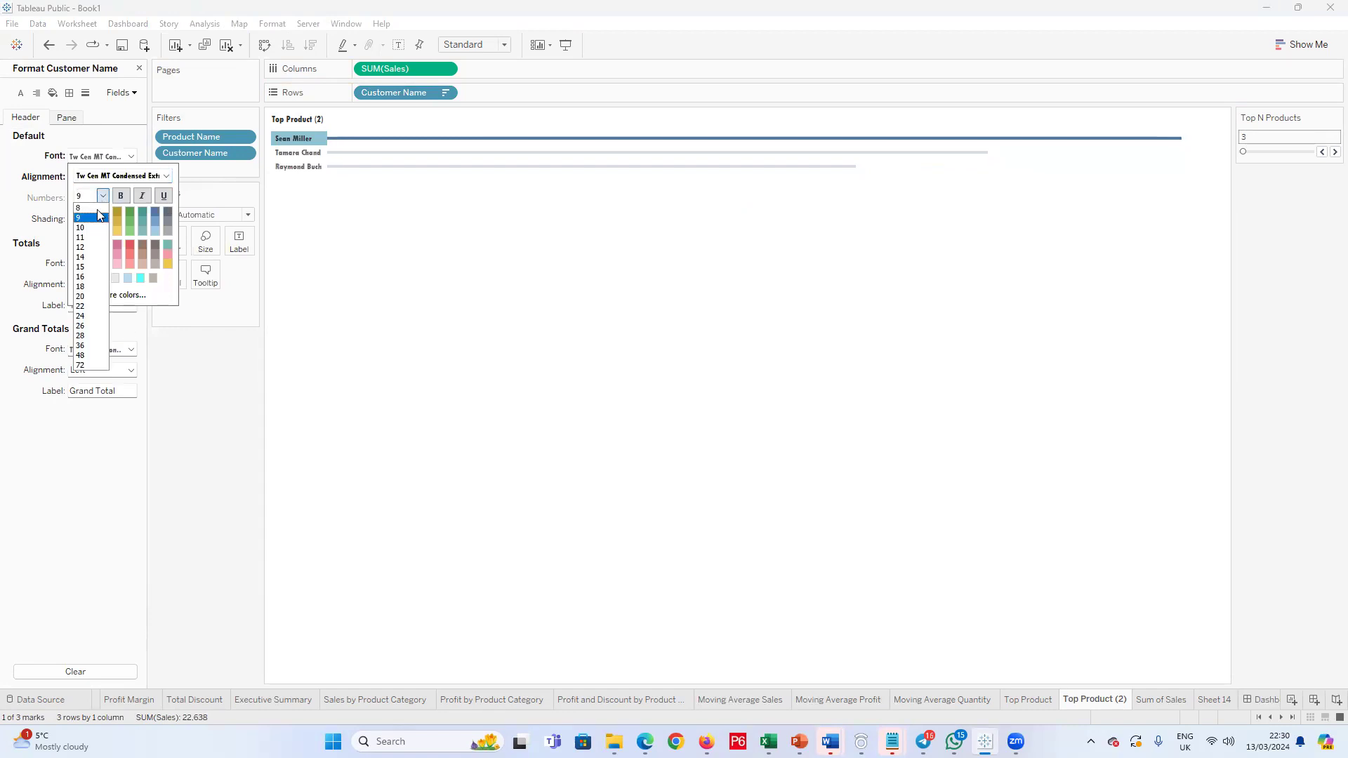
click(82, 208)
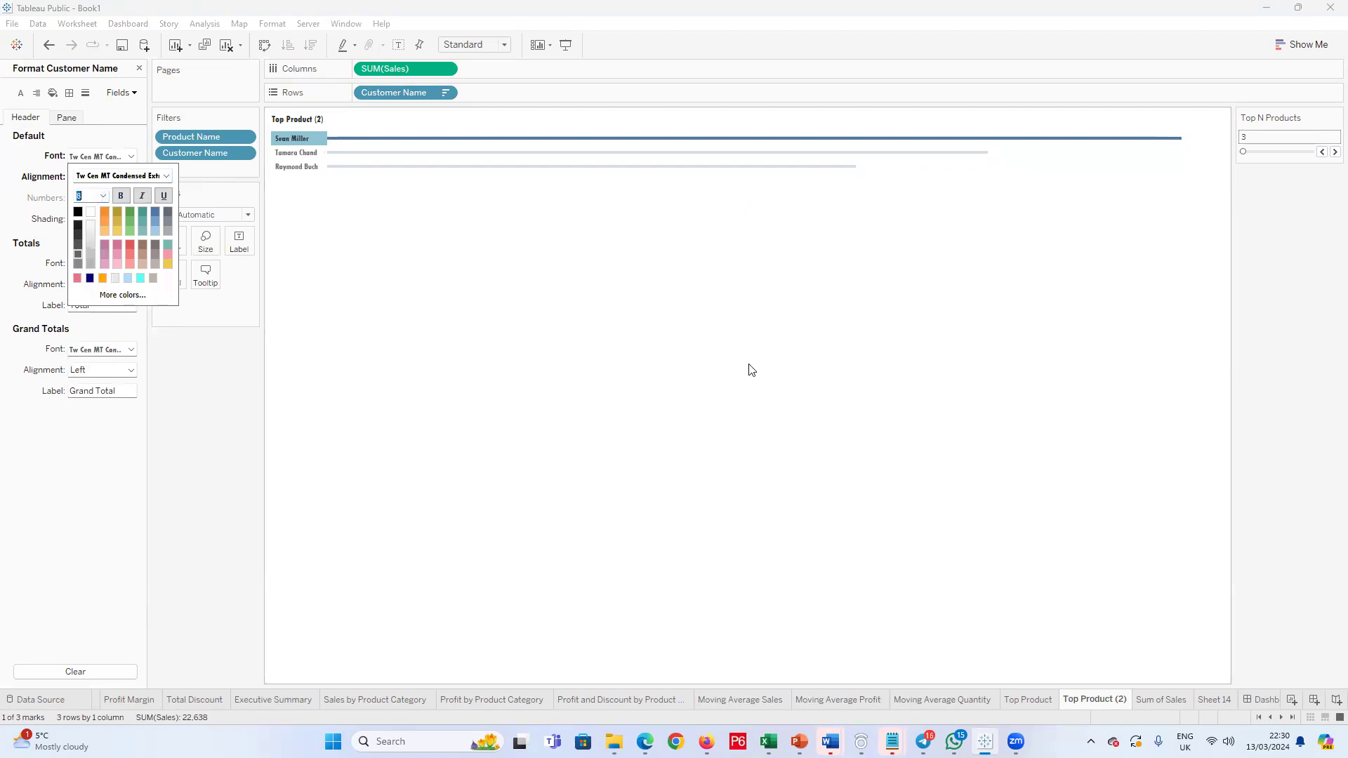
click(870, 658)
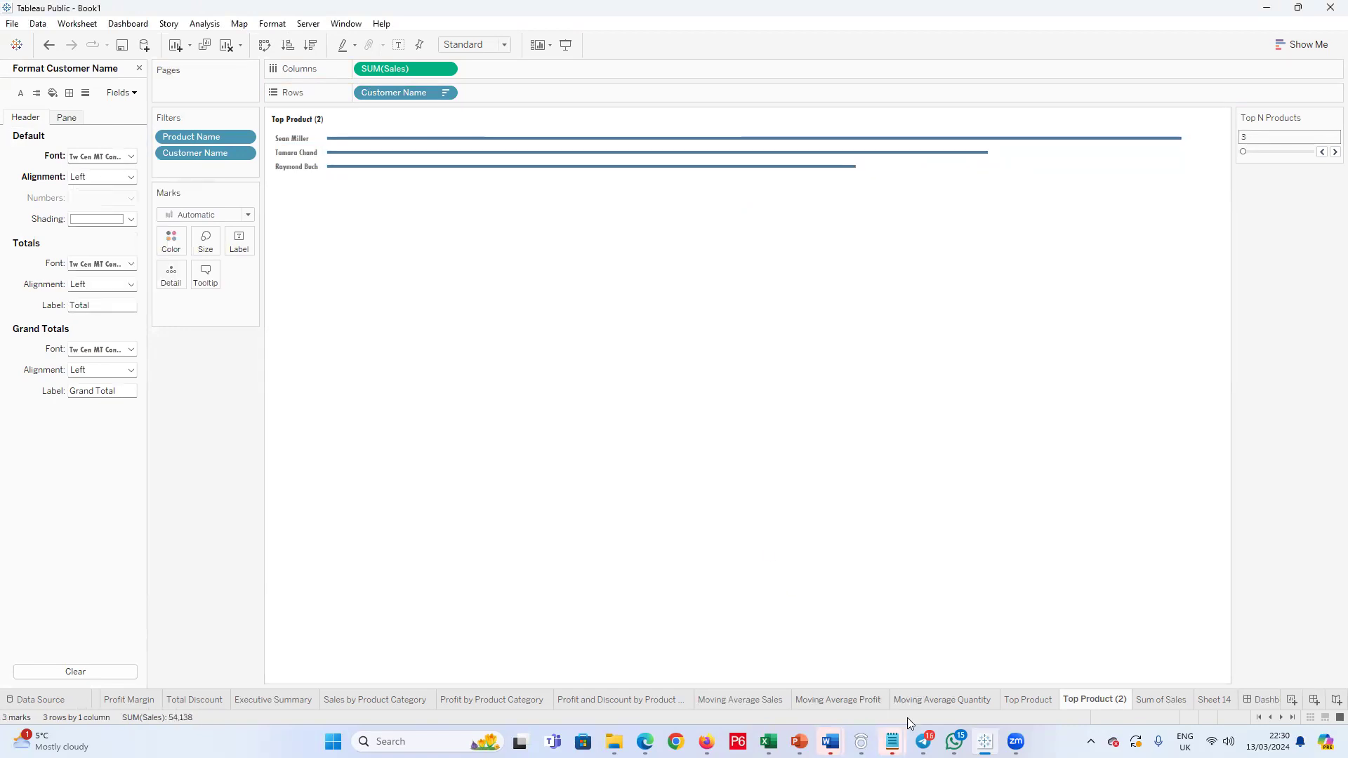
Step: Rename the Top Product (2) sheet as Top Customers
click(1050, 700)
click(1094, 700)
double_click(1099, 700)
drag(1084, 701, 1128, 700)
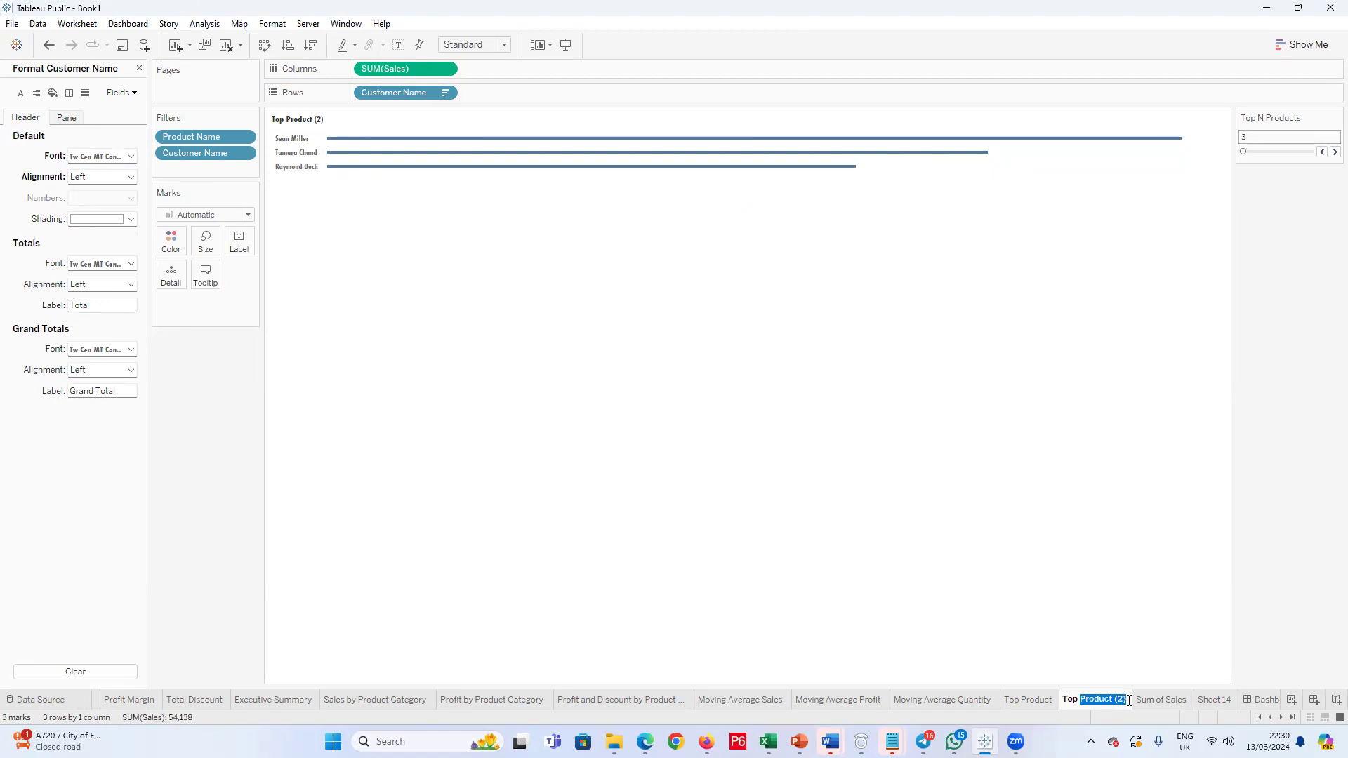
text(Customers)
key(Return)
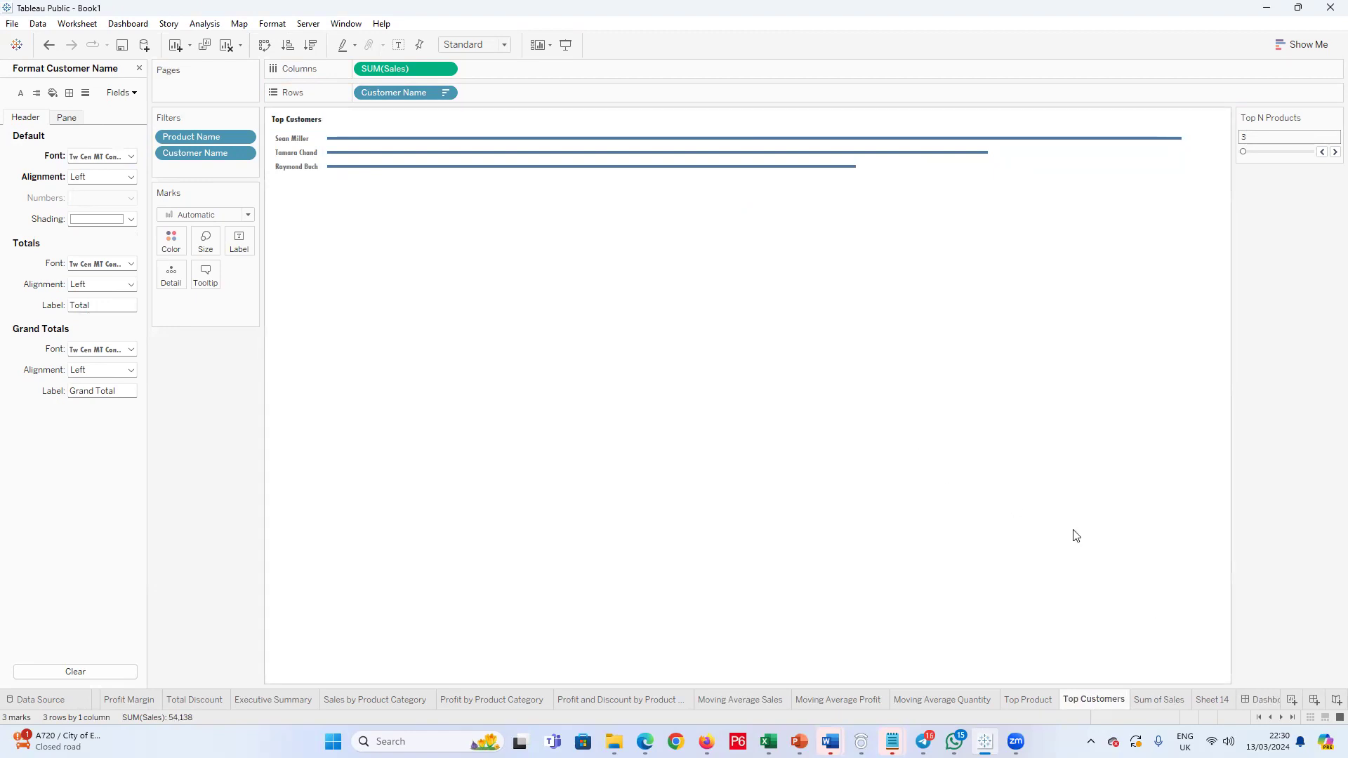
Step: On the Top Product sheet, add all Product Name members to Rows and sort them by sales in descending order
click(1029, 699)
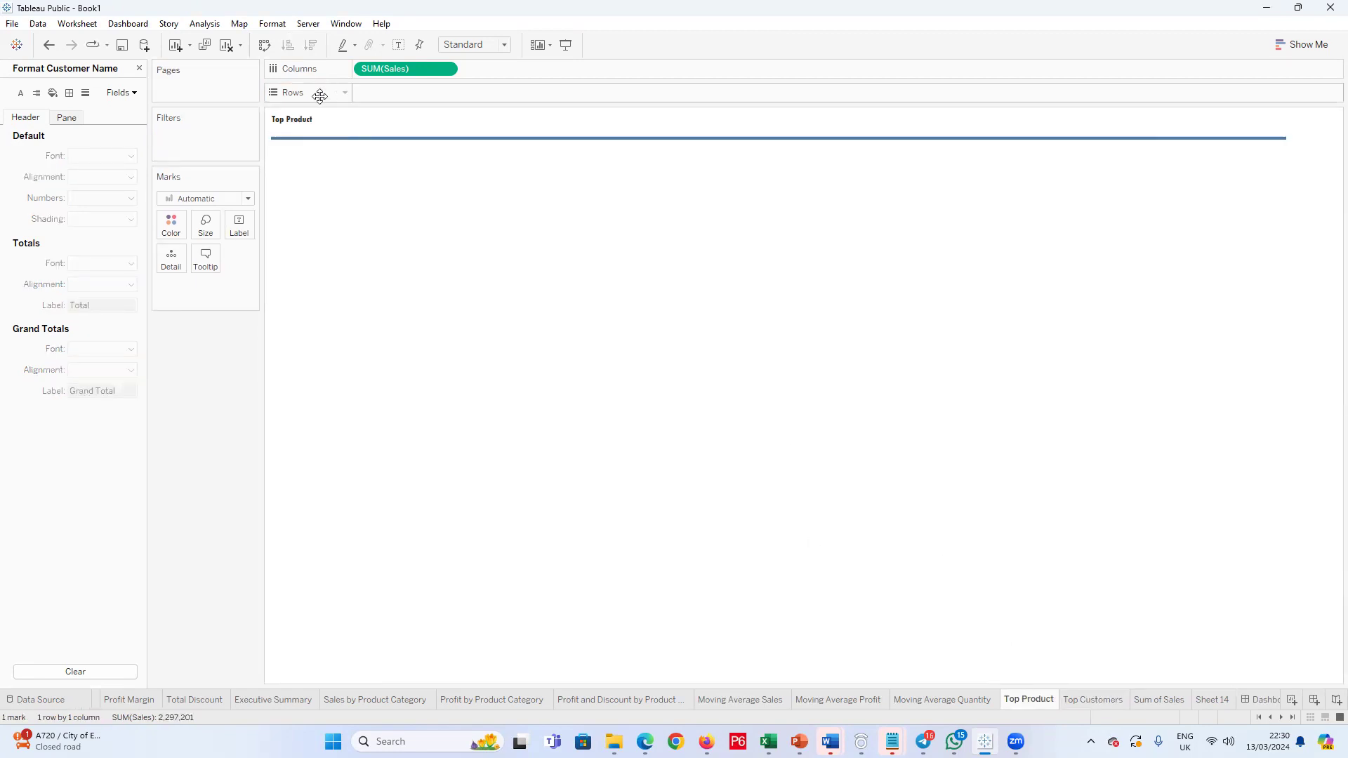
click(139, 68)
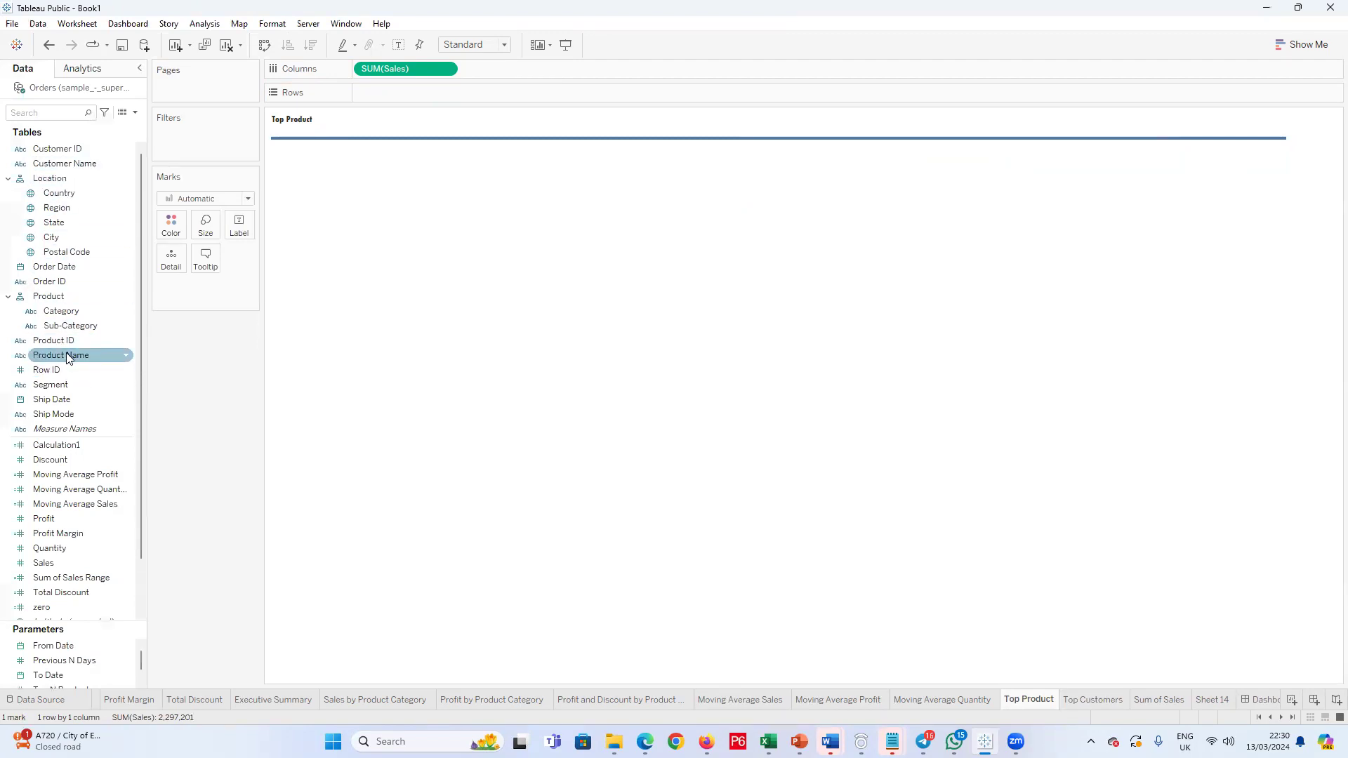
drag(66, 352, 402, 86)
click(694, 360)
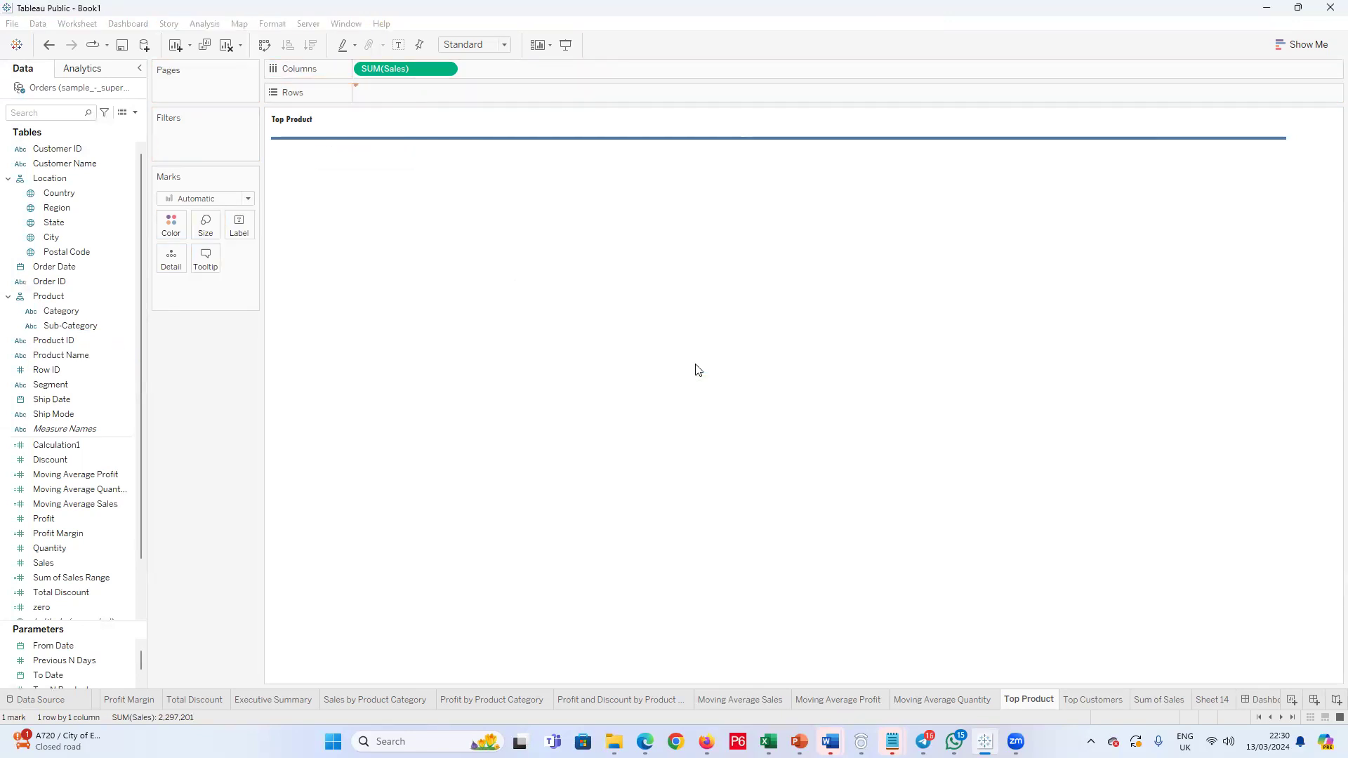
click(310, 45)
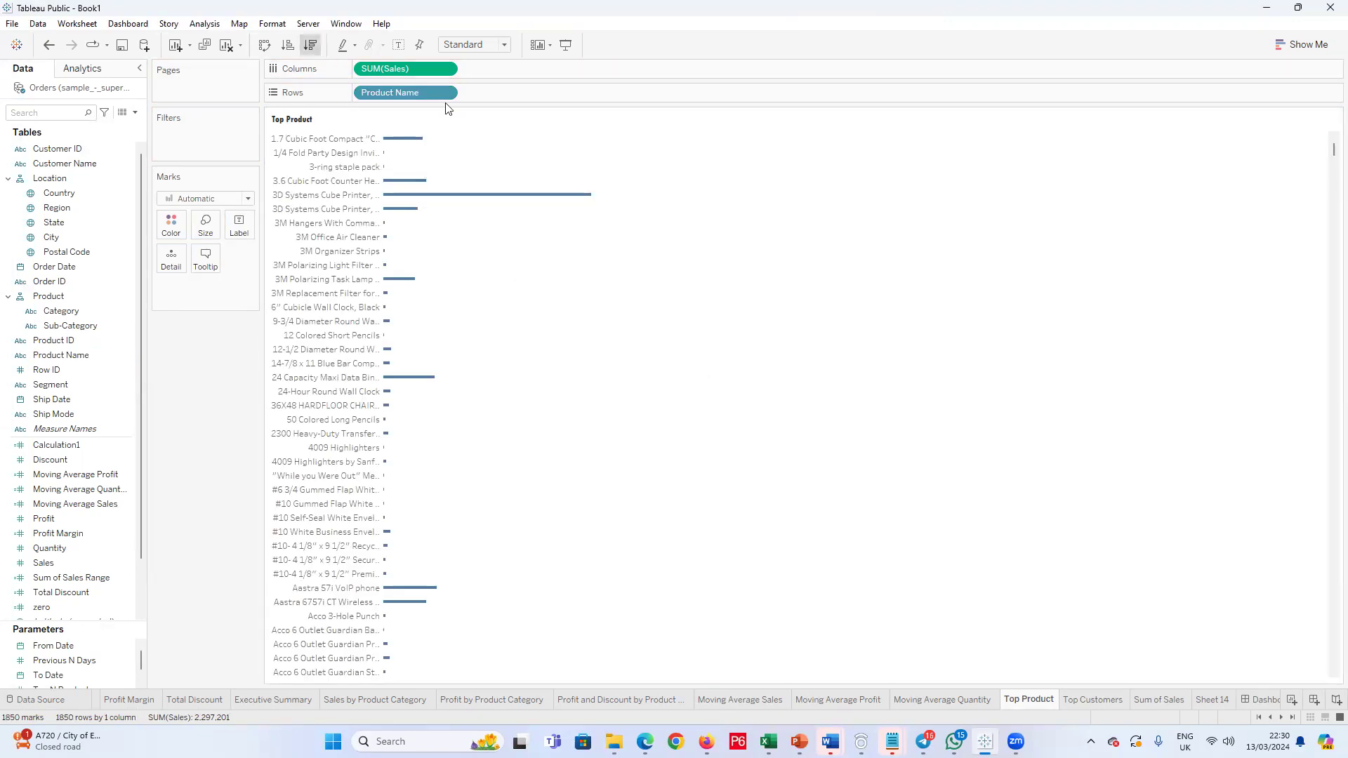
Step: Filter Product Name to the Top by field, using the Top N Products parameter by Sum of Sales
click(445, 92)
click(425, 111)
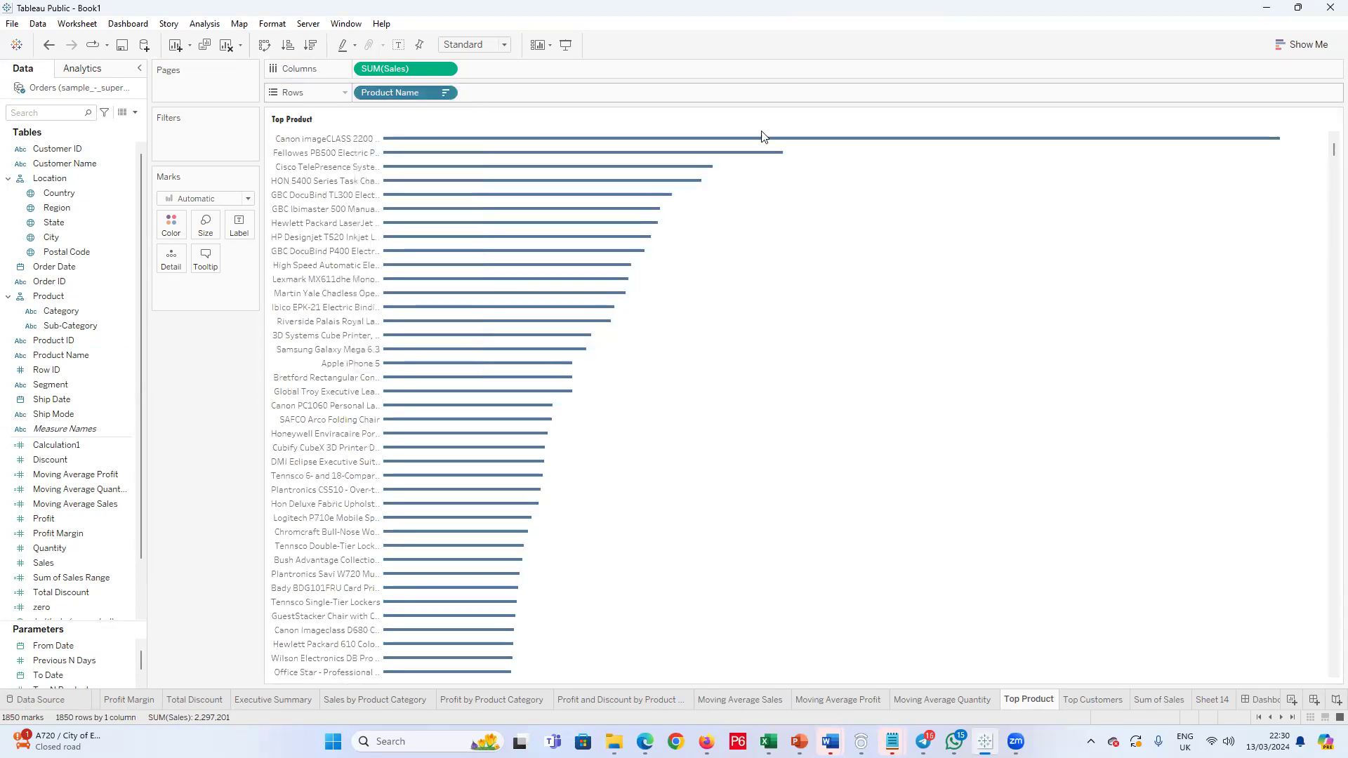
click(667, 202)
click(537, 235)
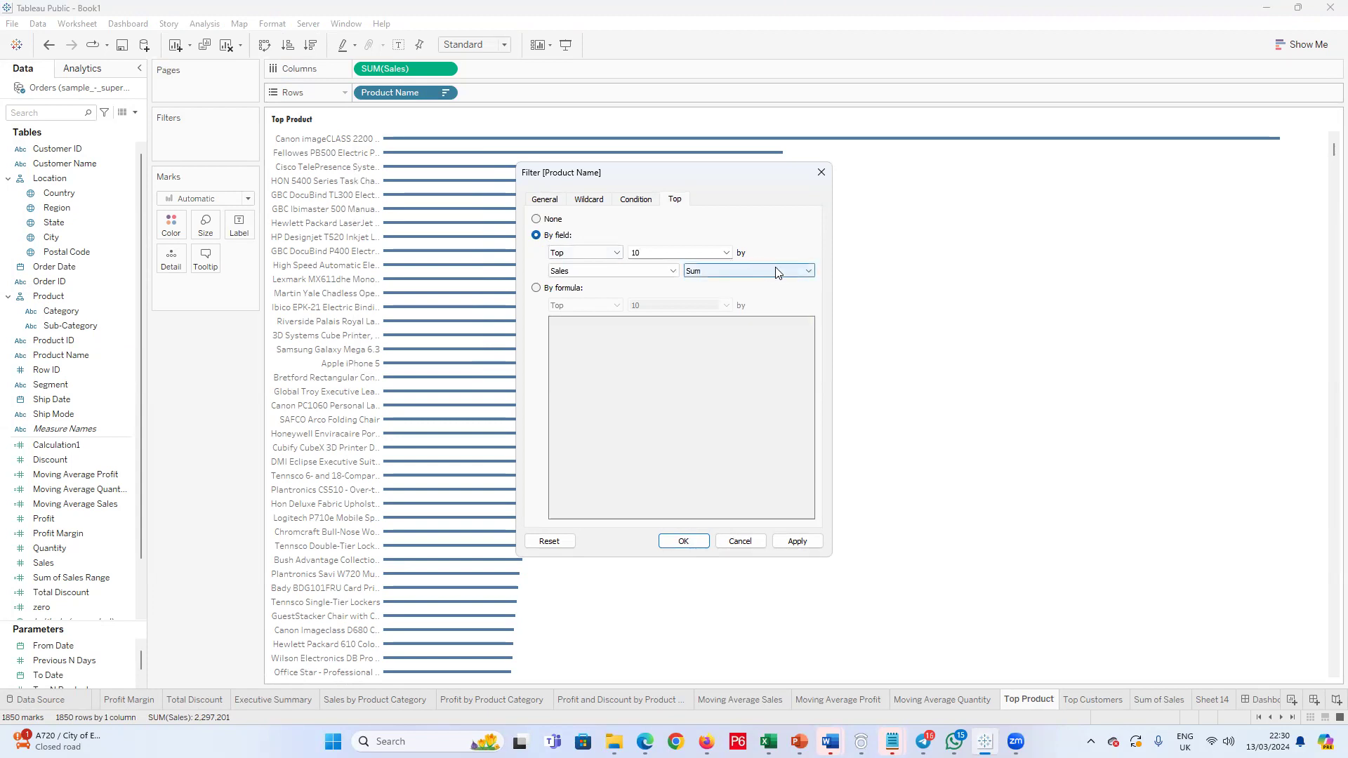
click(716, 253)
click(660, 289)
click(796, 541)
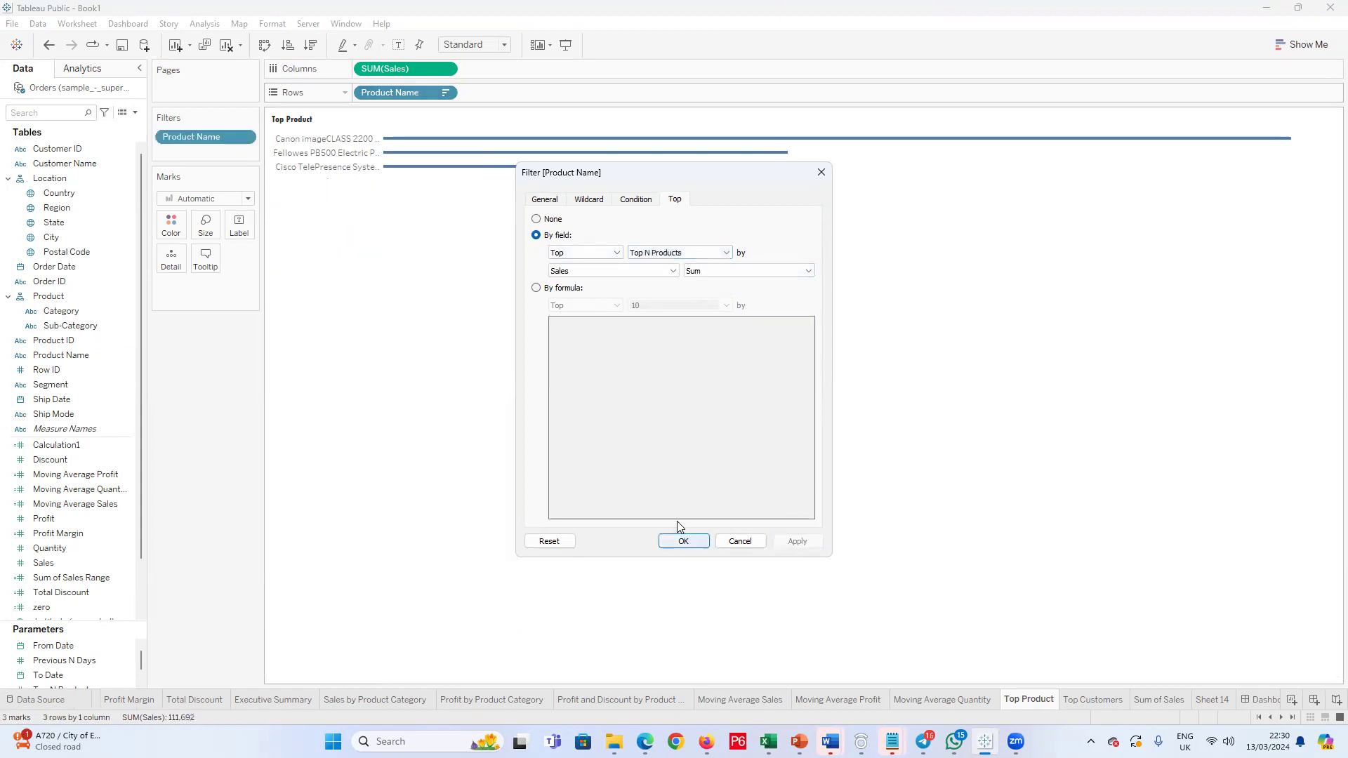
click(683, 542)
Step: Set the Product Name labels' font to Tw Cen MT Condensed Extra Bold at size 8
click(344, 166)
right_click(345, 166)
click(370, 223)
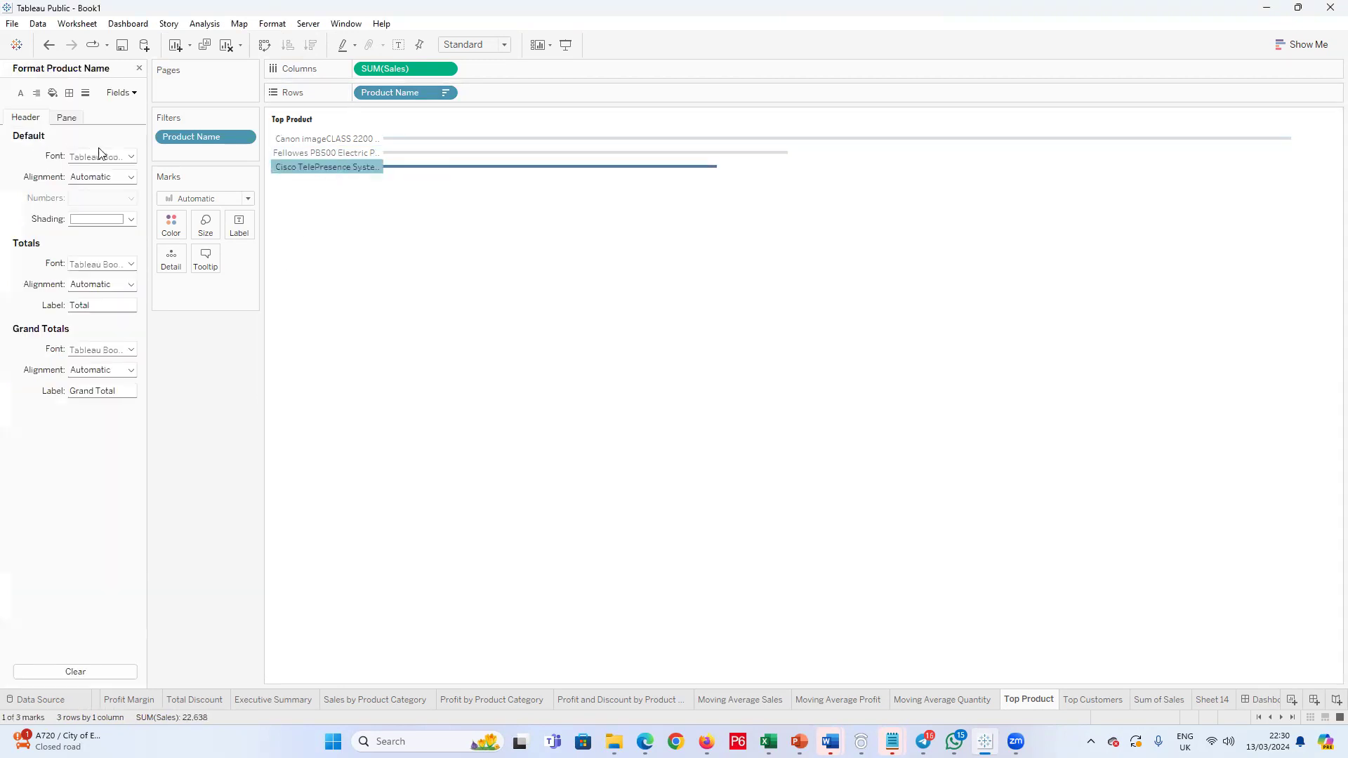
click(131, 156)
click(103, 196)
click(80, 219)
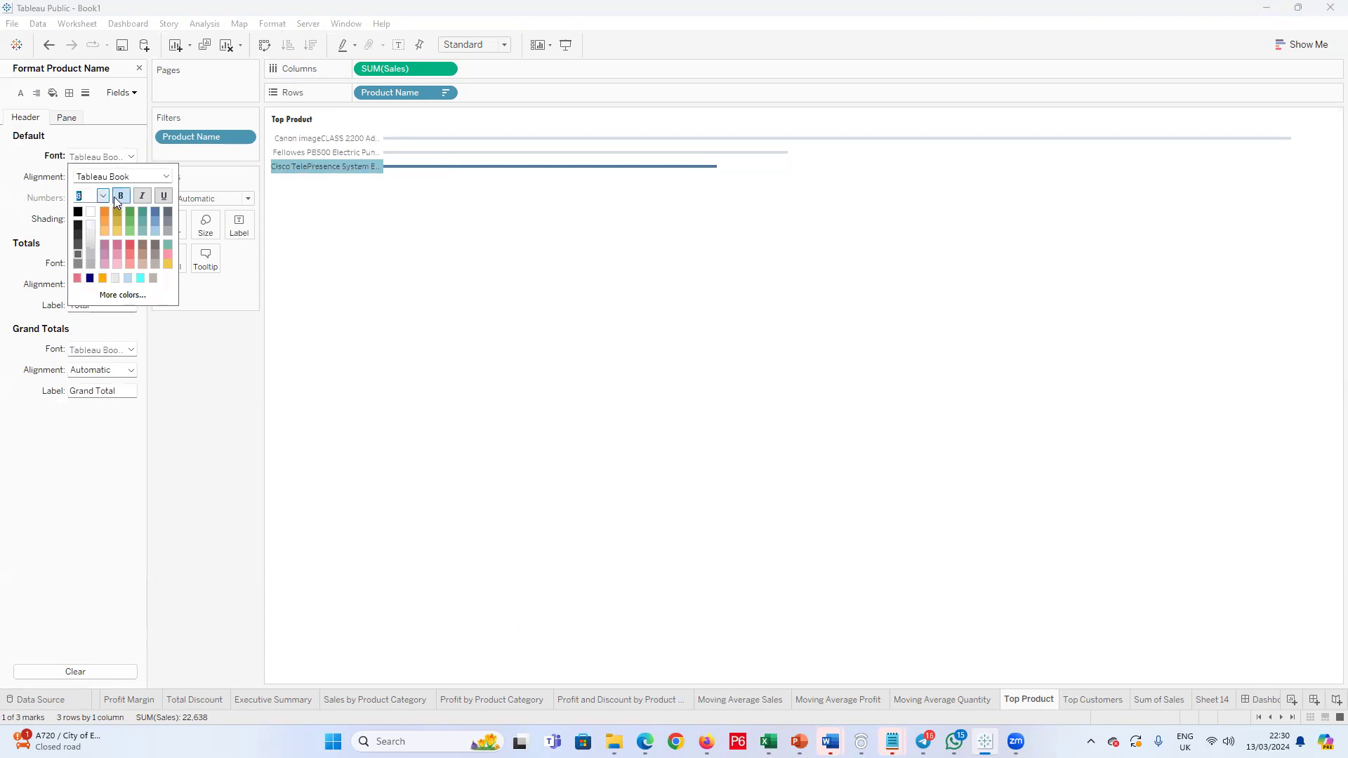
click(166, 176)
click(122, 346)
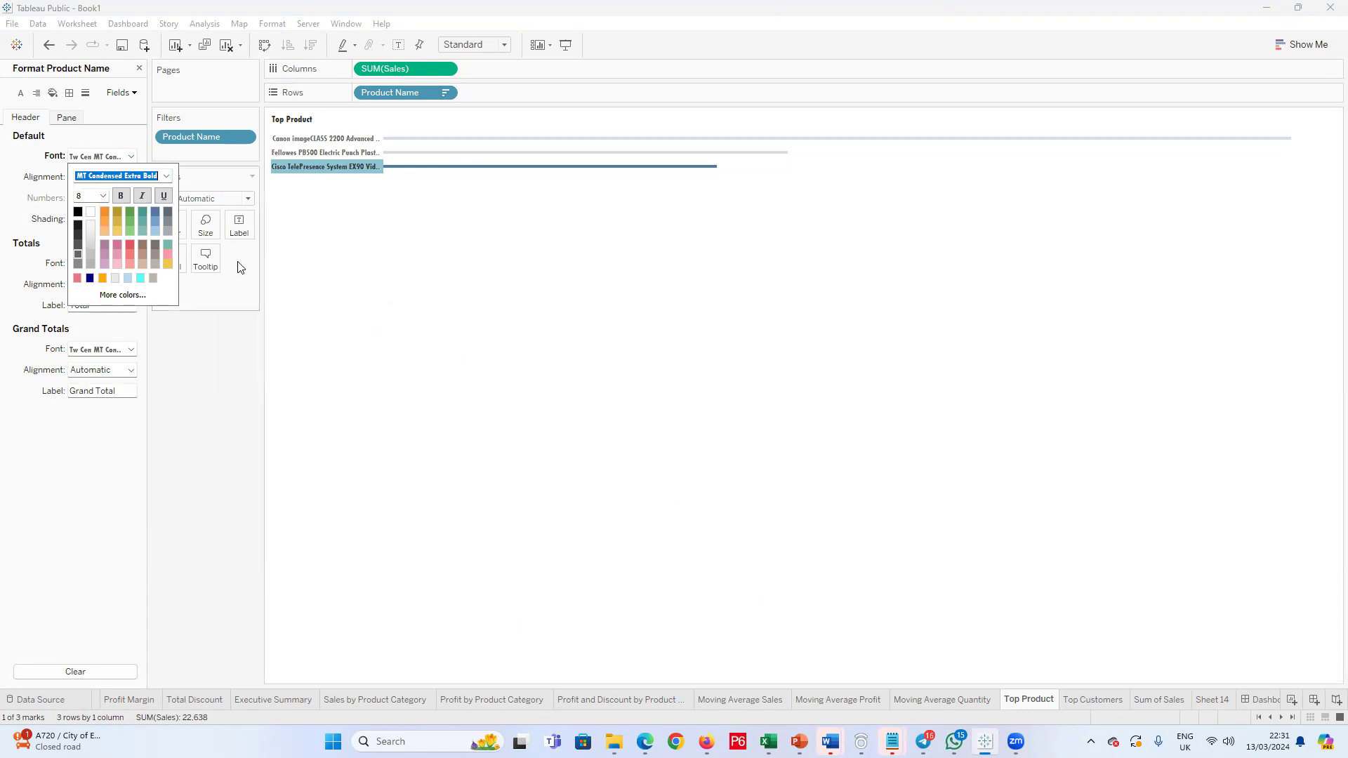
click(232, 509)
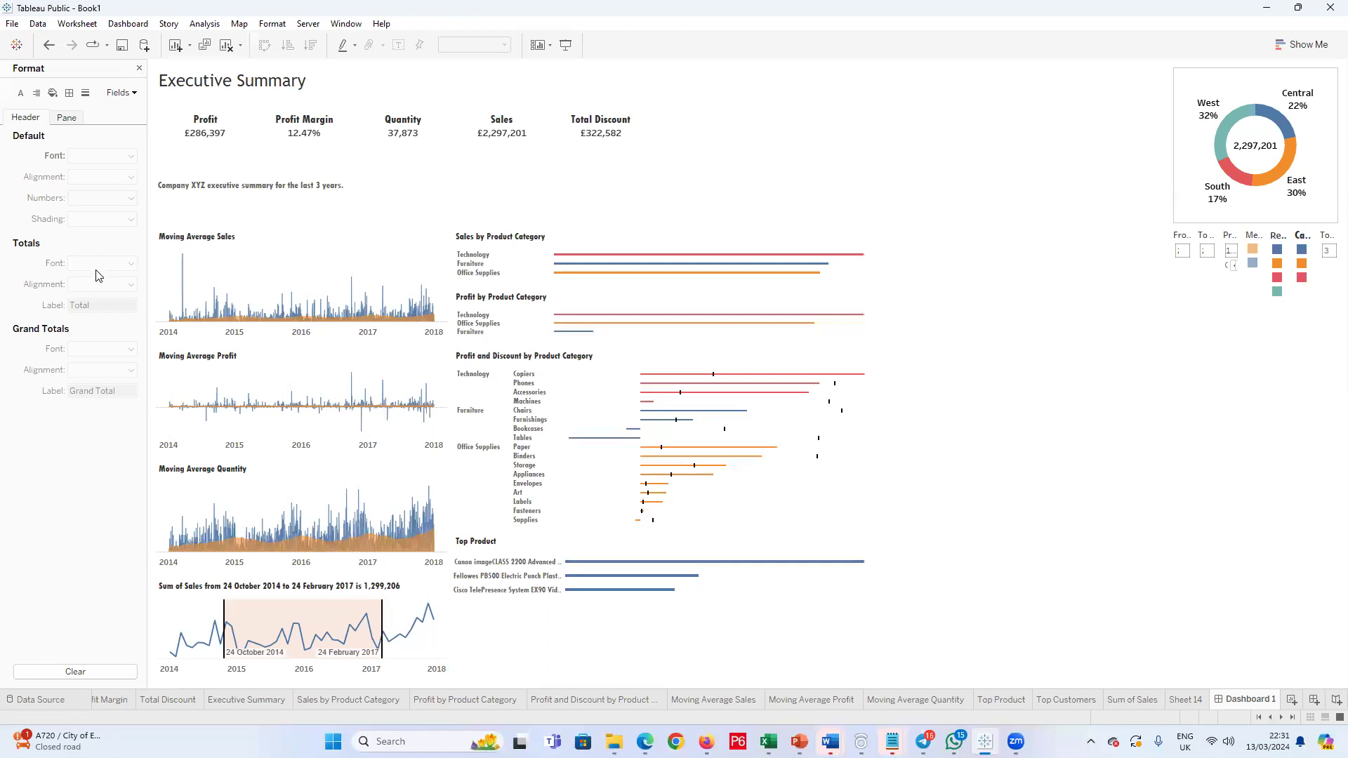
Step: Place the Top Customers sheet beneath Top Product on Dashboard 1 and narrow Top Product's label column to align both charts' bars
click(139, 68)
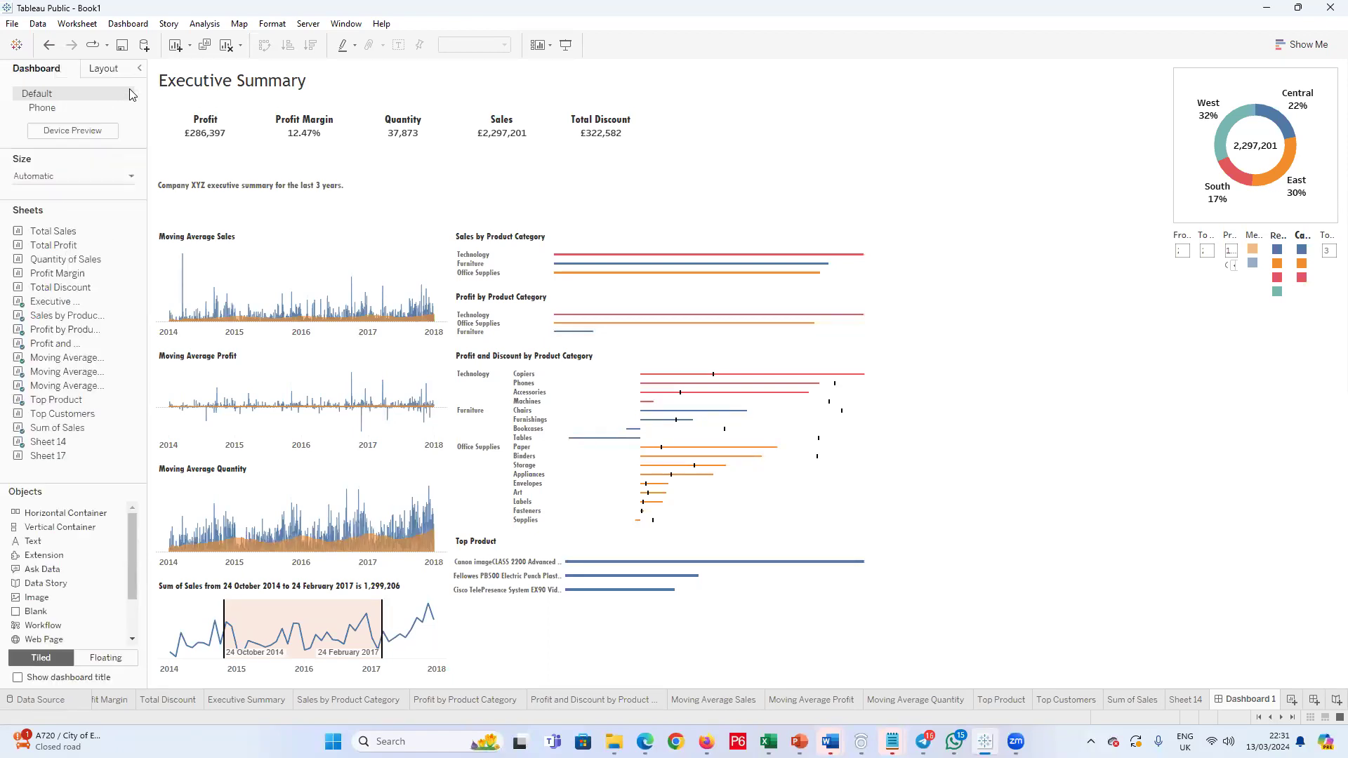
drag(56, 414, 621, 636)
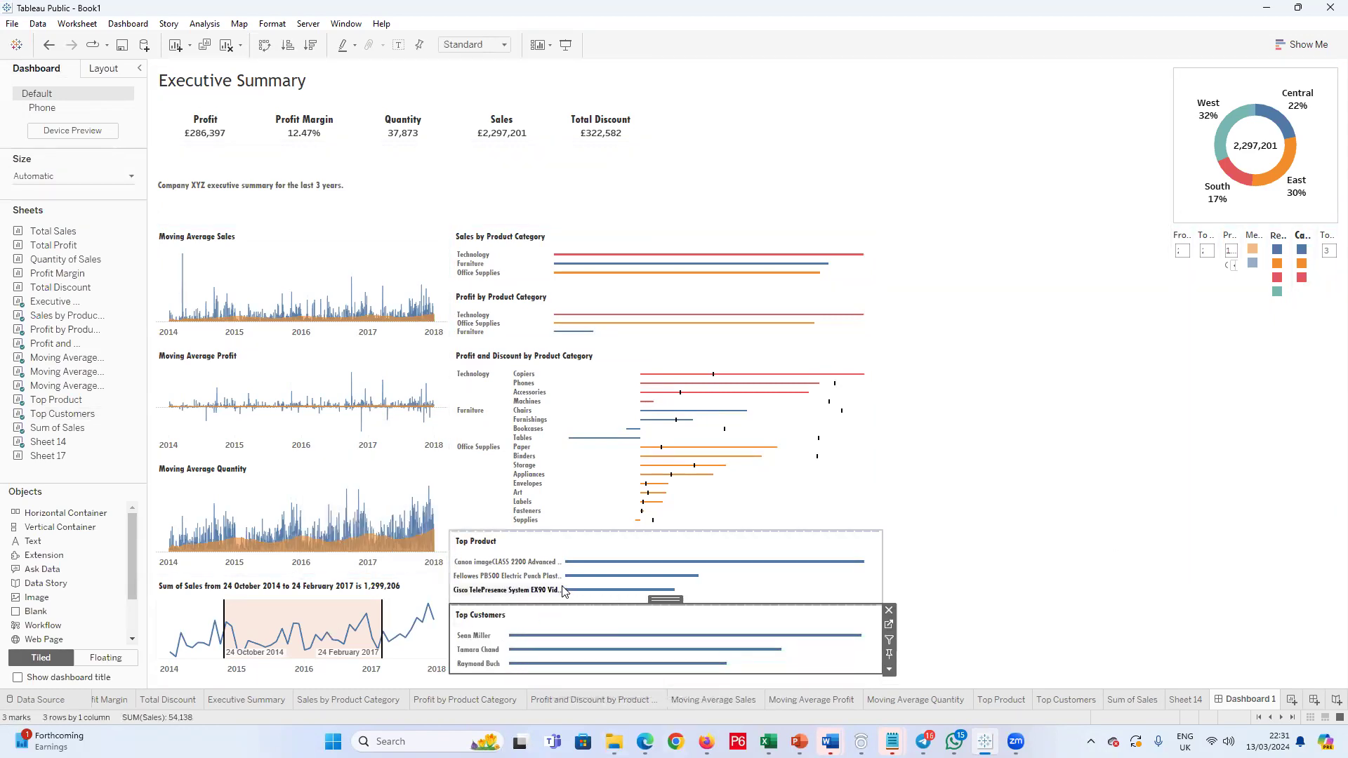
click(513, 574)
drag(507, 574, 507, 574)
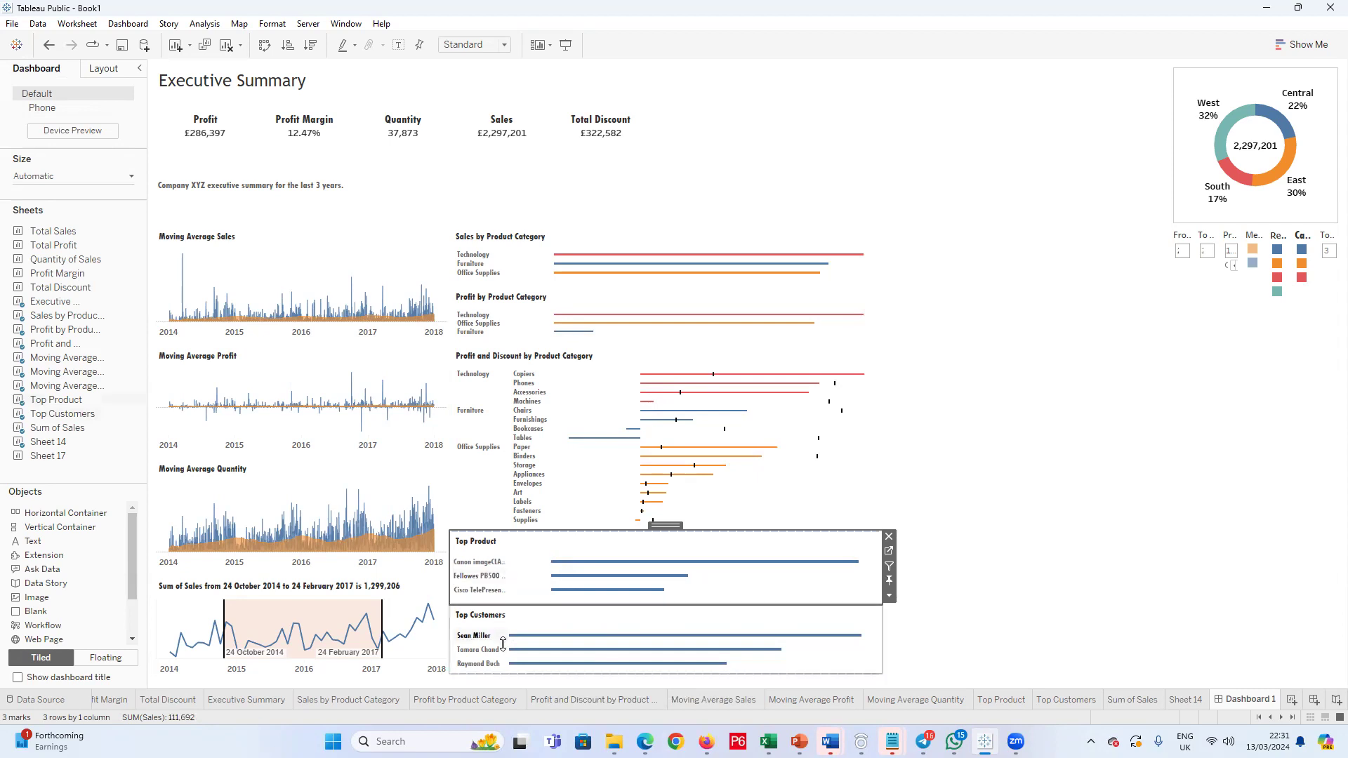
click(317, 683)
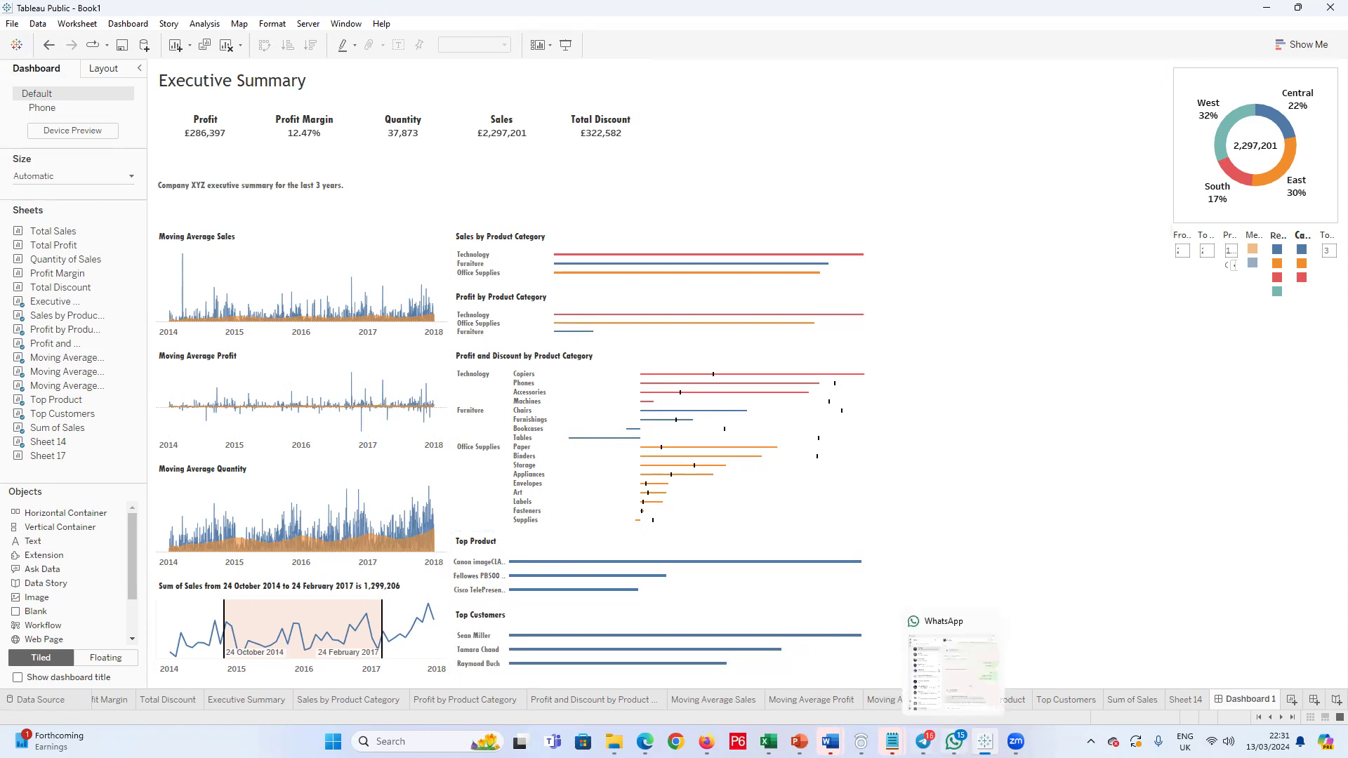
Step: Add a new worksheet and move it between the Sum of Sales and Sheet 14 sheets
mouse_move(924, 741)
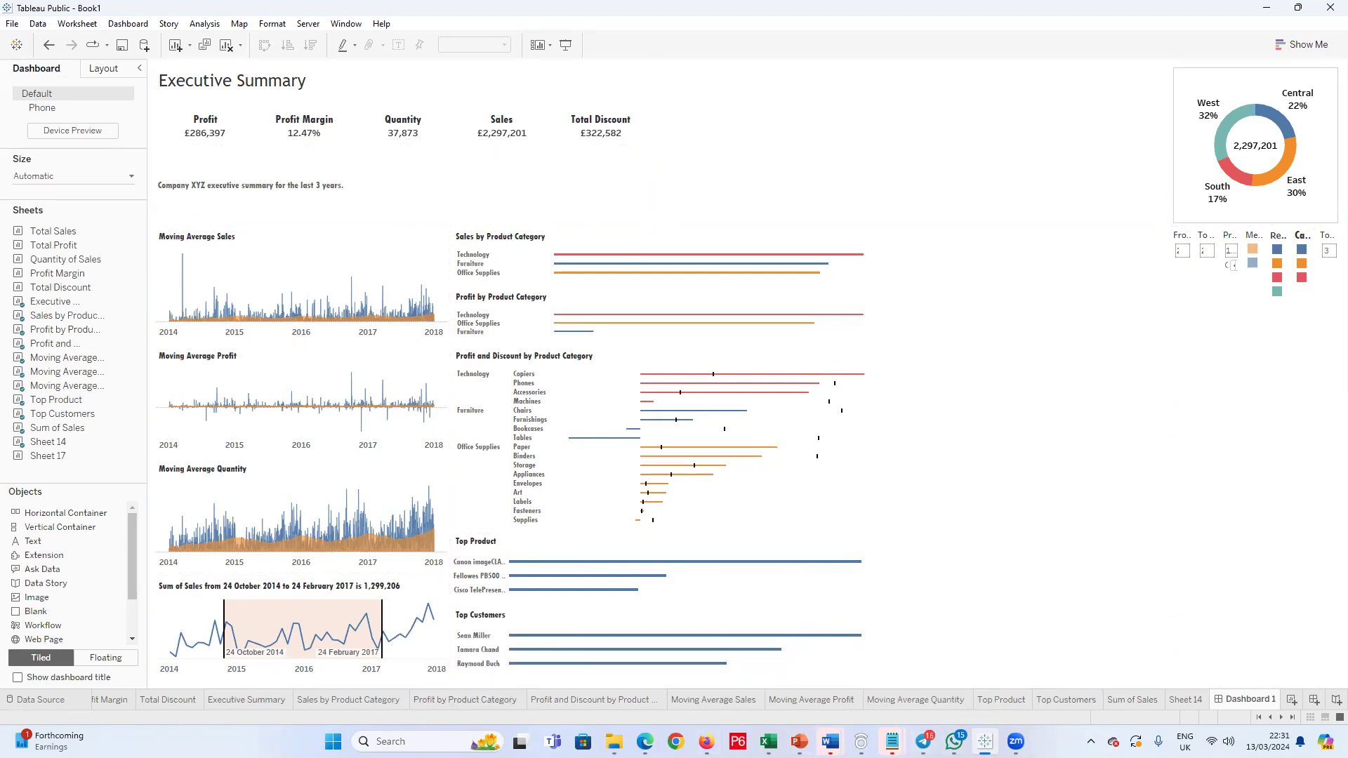
click(1186, 699)
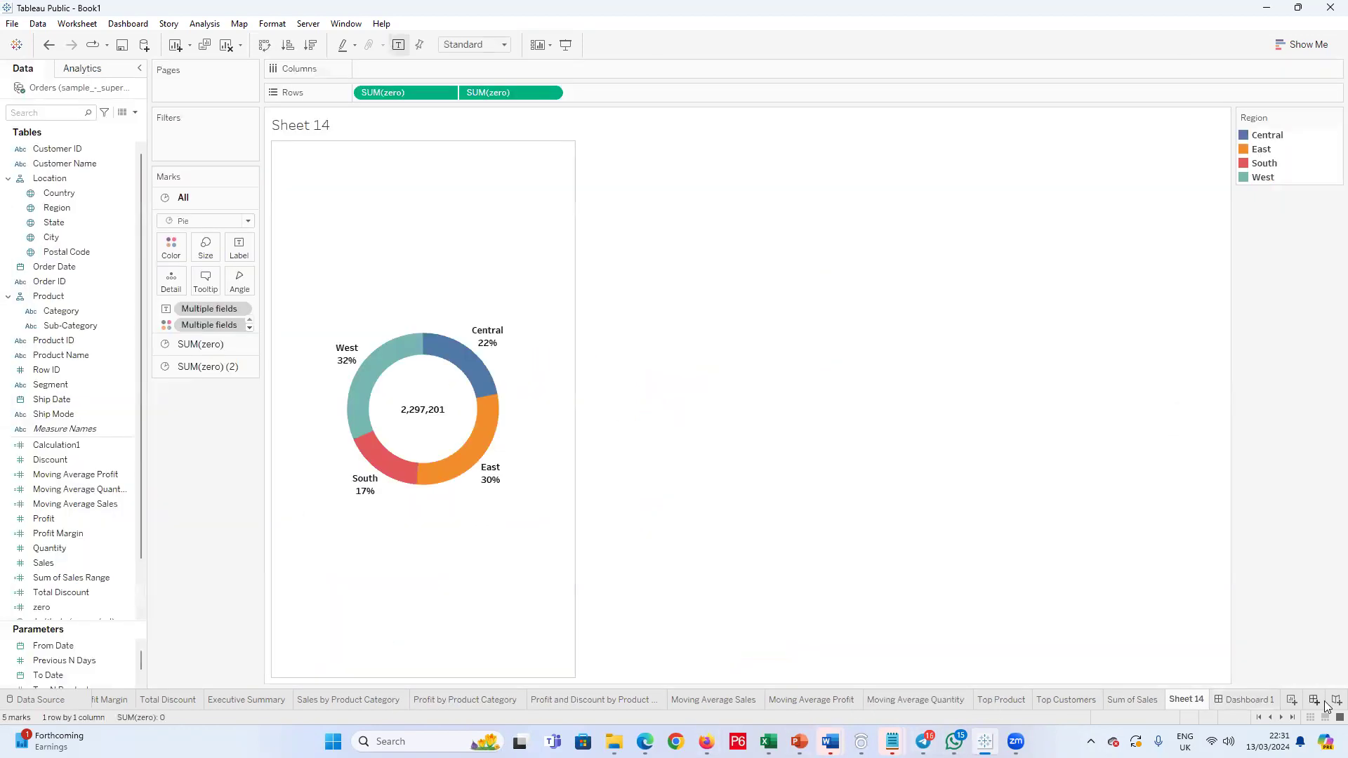
click(1294, 701)
drag(1245, 703, 1074, 702)
click(1047, 700)
click(1091, 701)
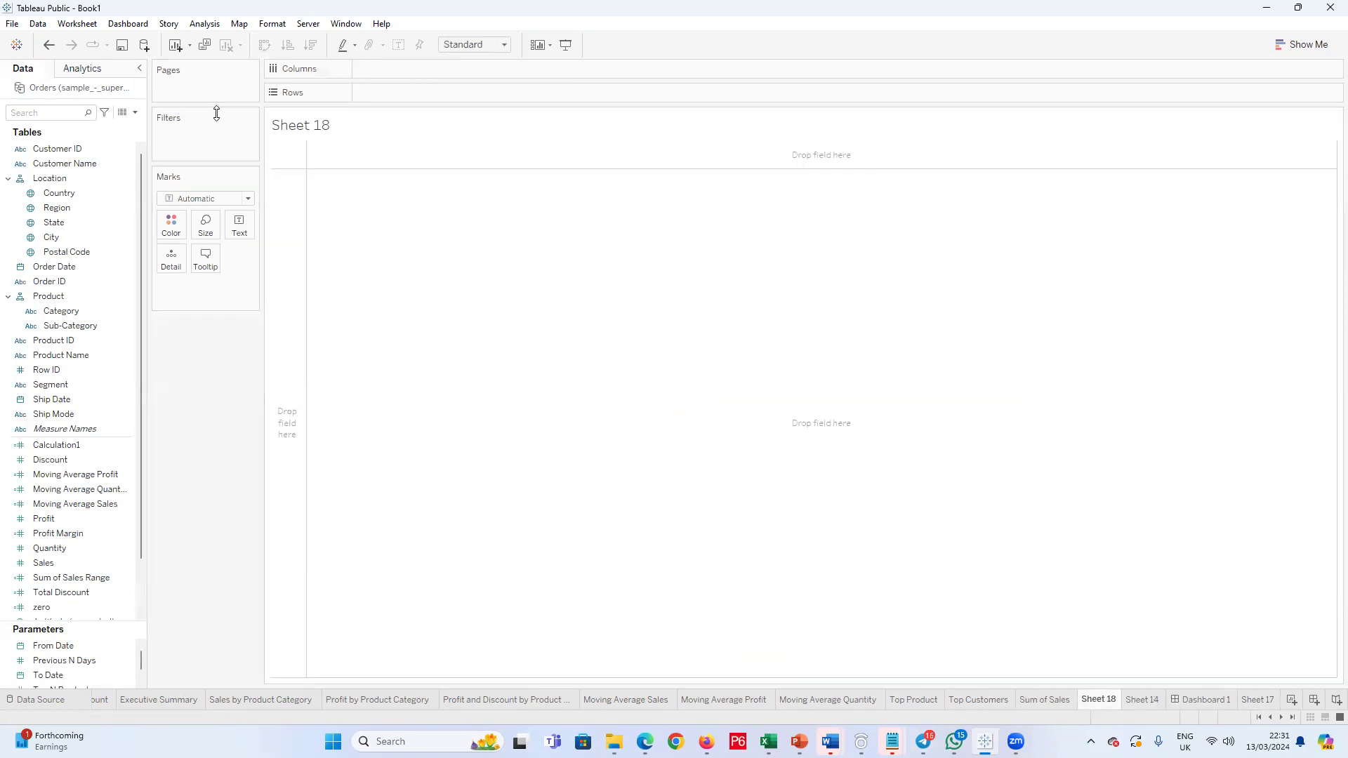
Step: On Sheet 18, place Sales on Columns and Profit on Rows
click(35, 269)
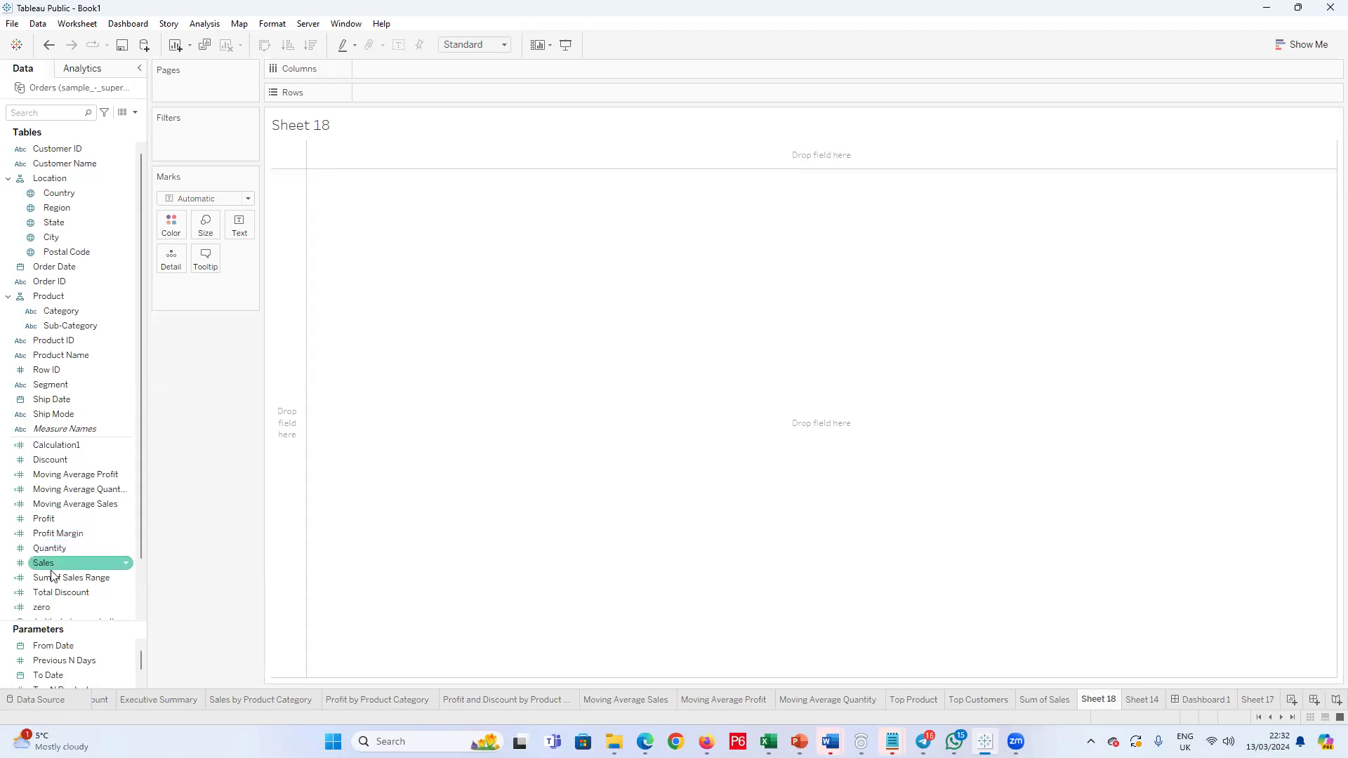
mouse_move(44, 563)
mouse_down()
mouse_move(386, 194)
mouse_move(376, 71)
mouse_up()
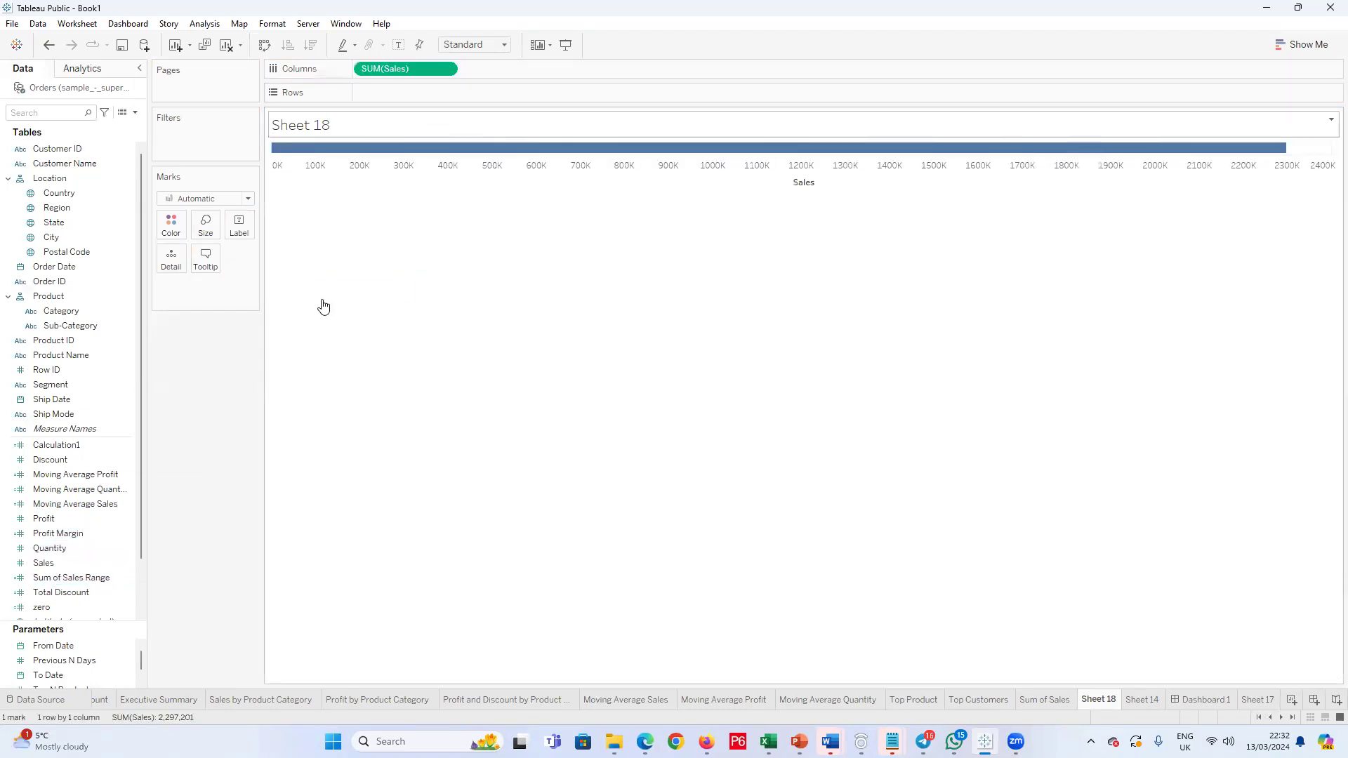
click(120, 523)
drag(88, 531, 401, 100)
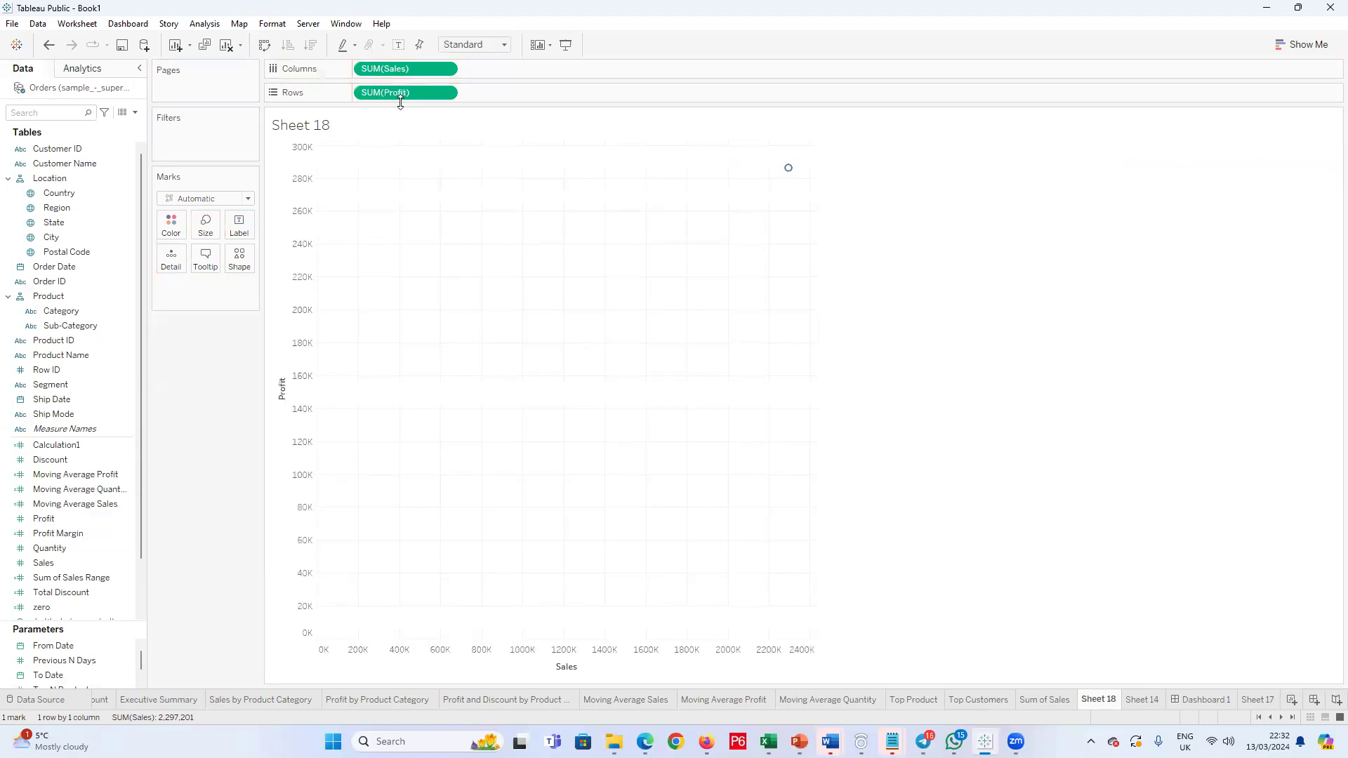
mouse_move(795, 172)
mouse_move(1107, 706)
double_click(1107, 705)
click(214, 30)
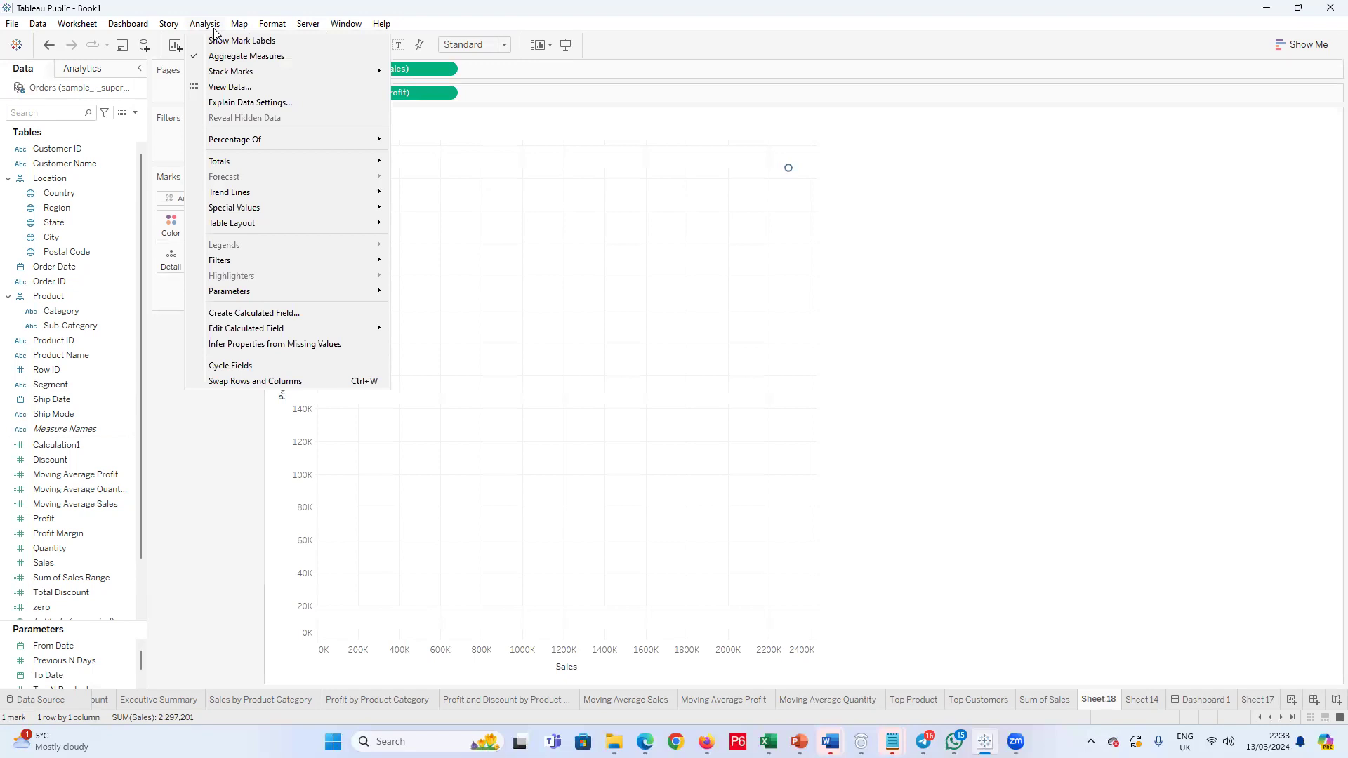
click(1027, 356)
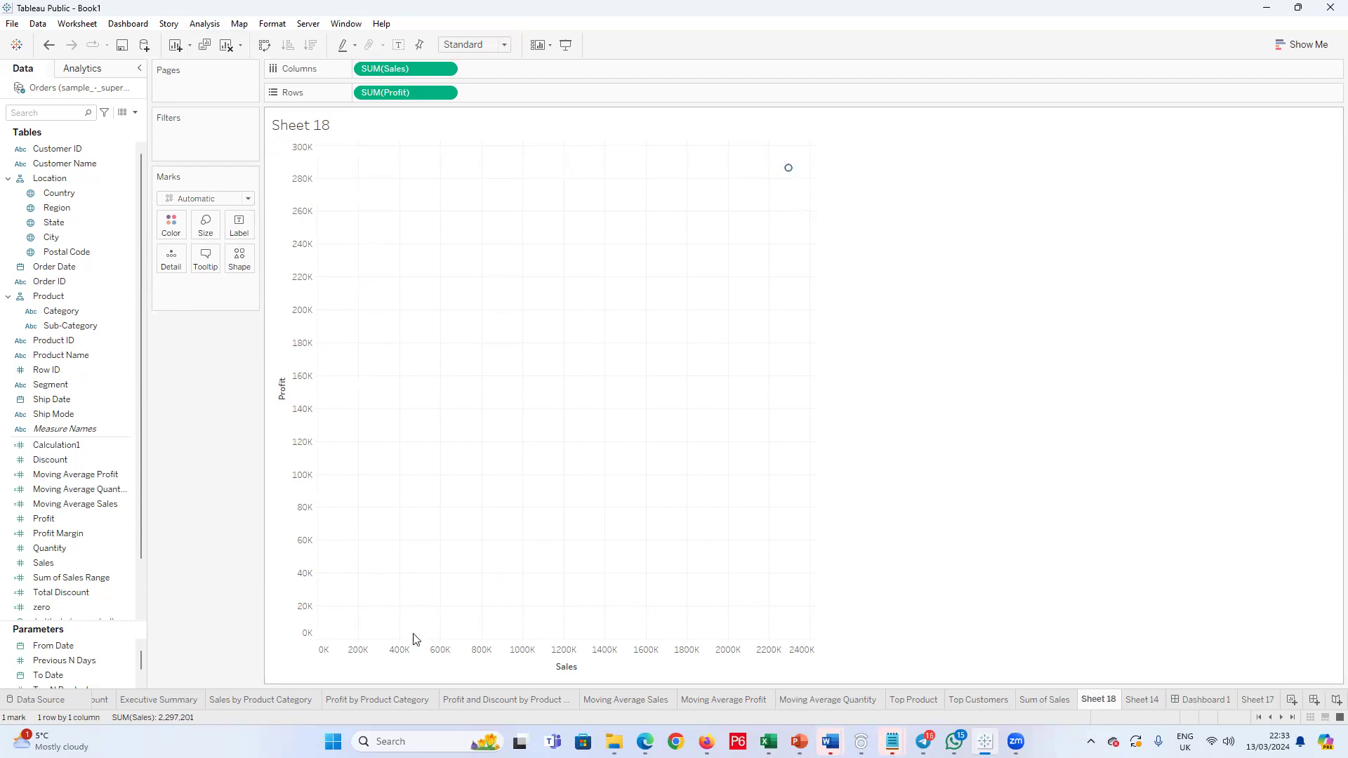
Step: Turn off Aggregate Measures so the Sales and Profit chart plots individual records
mouse_move(788, 172)
click(210, 28)
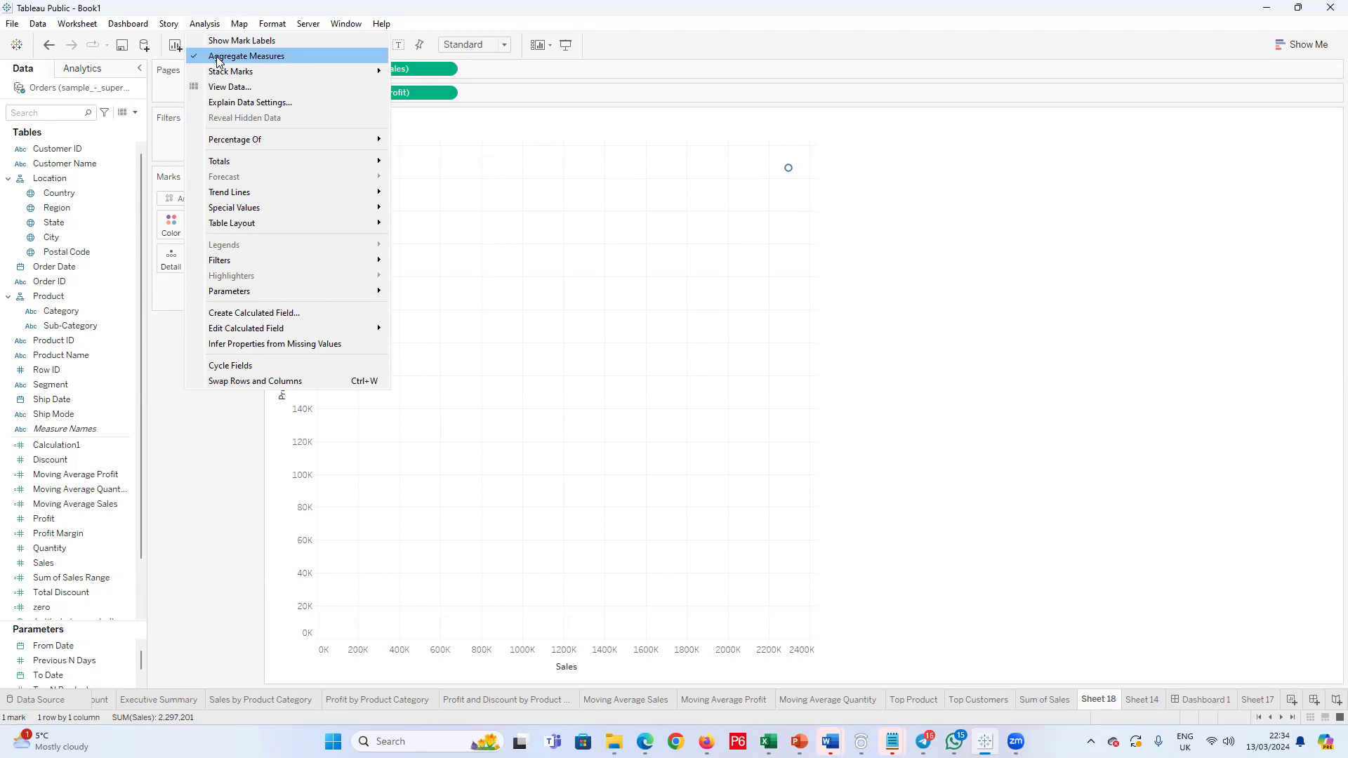
click(285, 64)
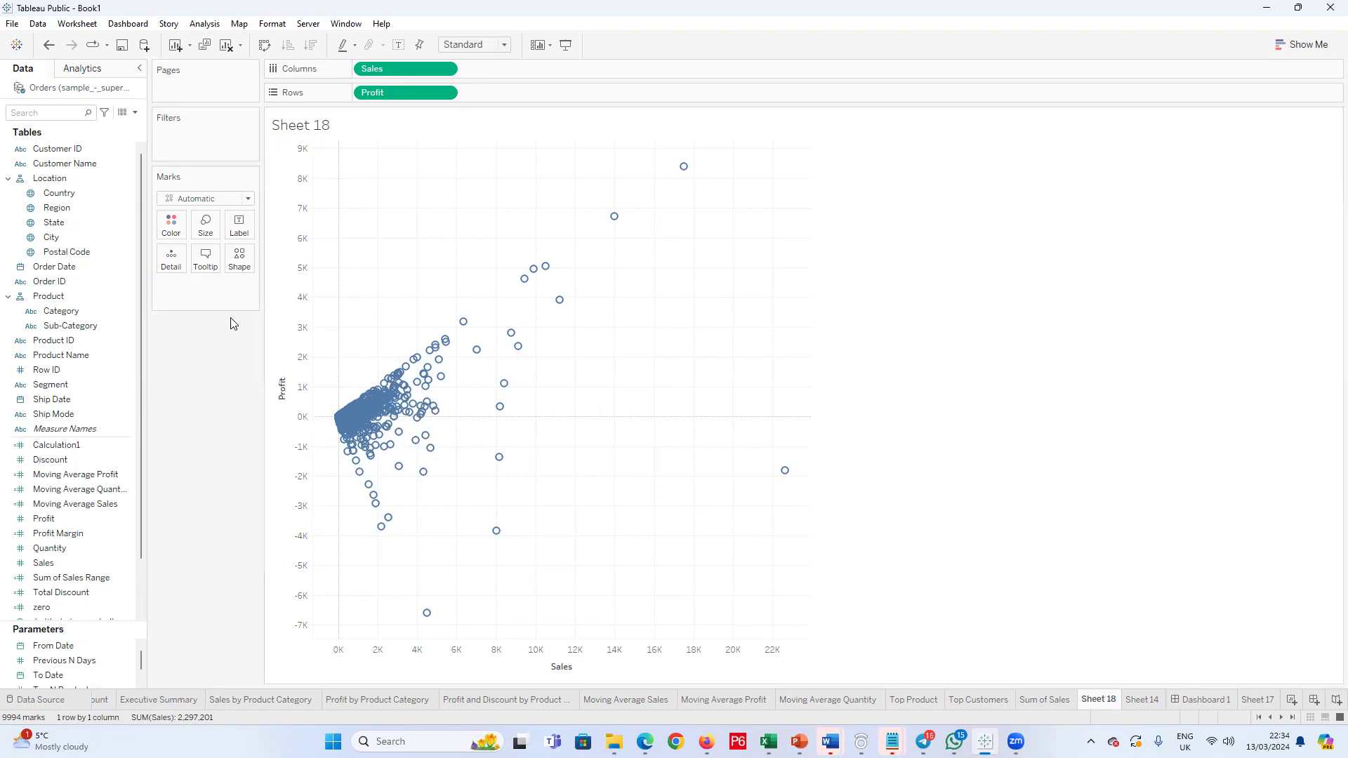
Step: Change the scatter plot's mark type from Automatic to Shape
click(239, 257)
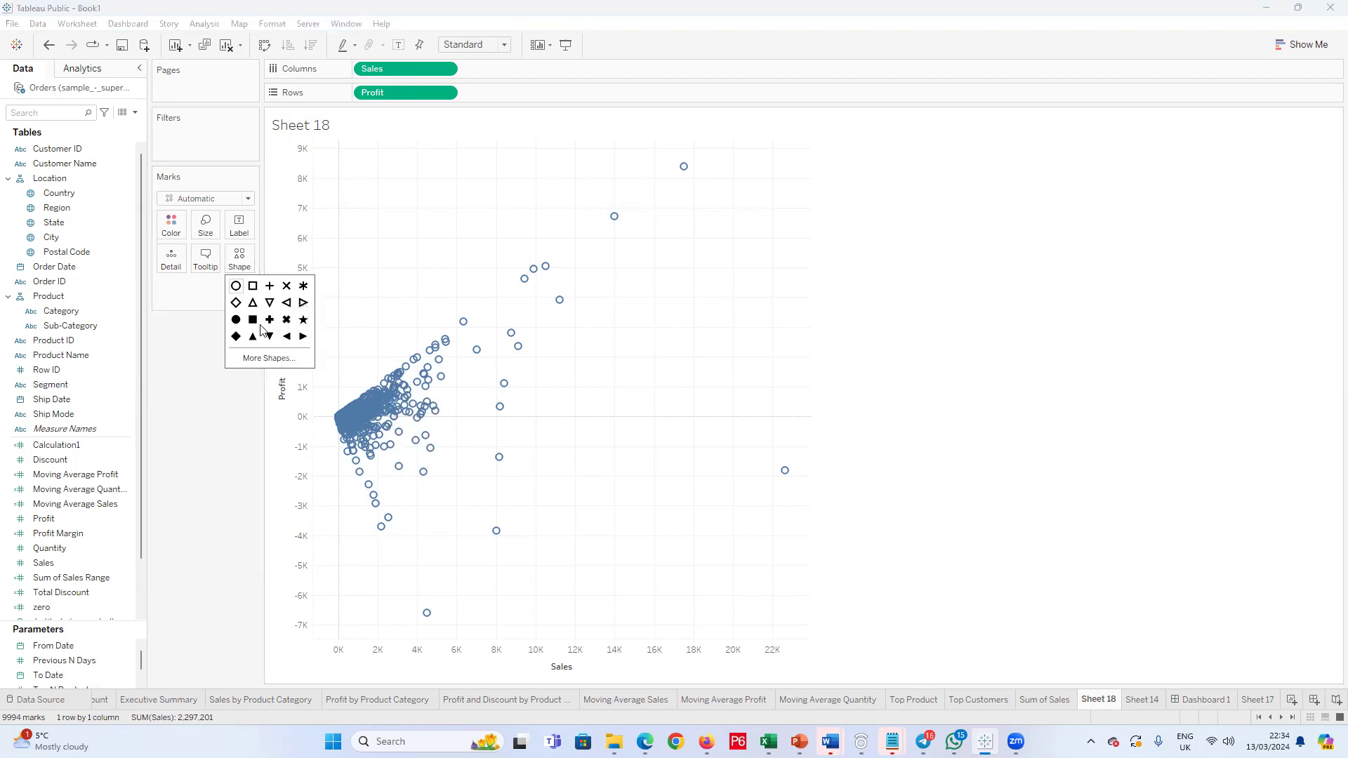
click(230, 265)
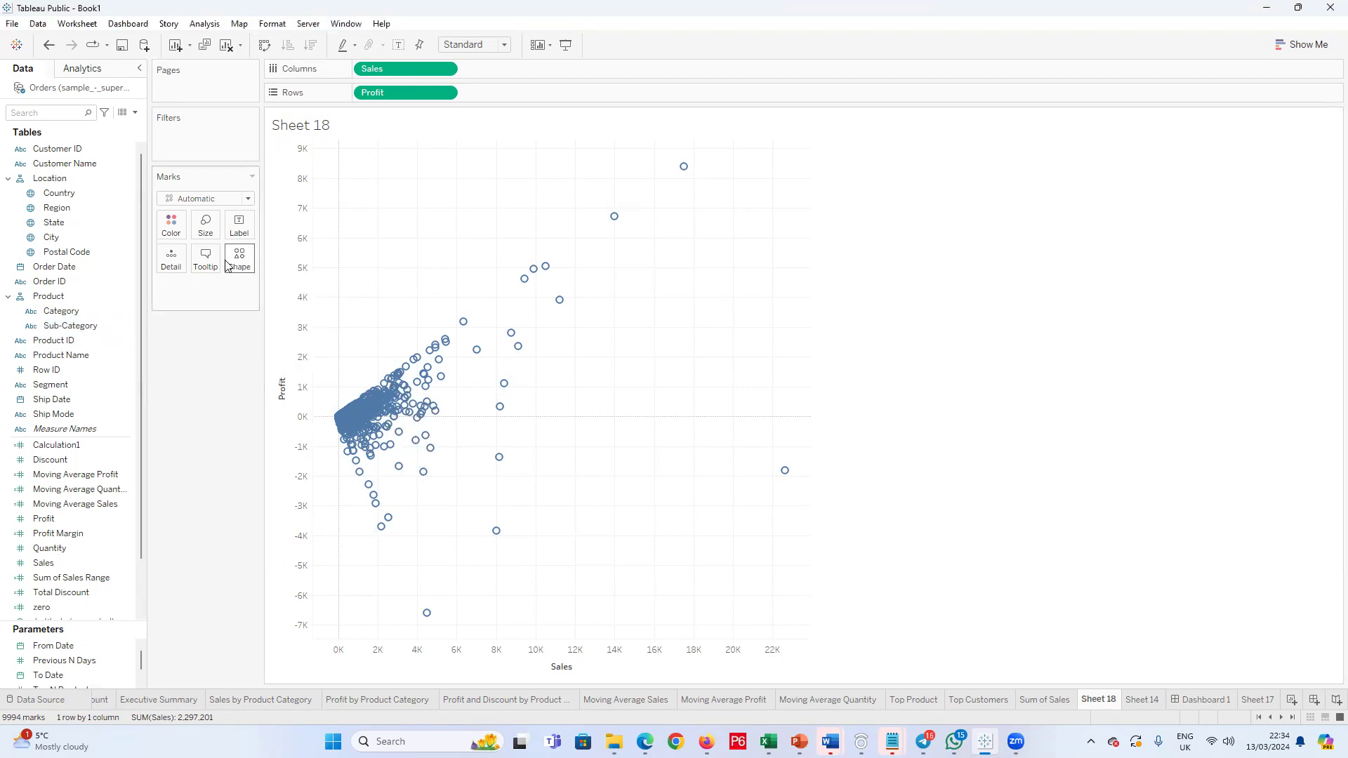
click(247, 198)
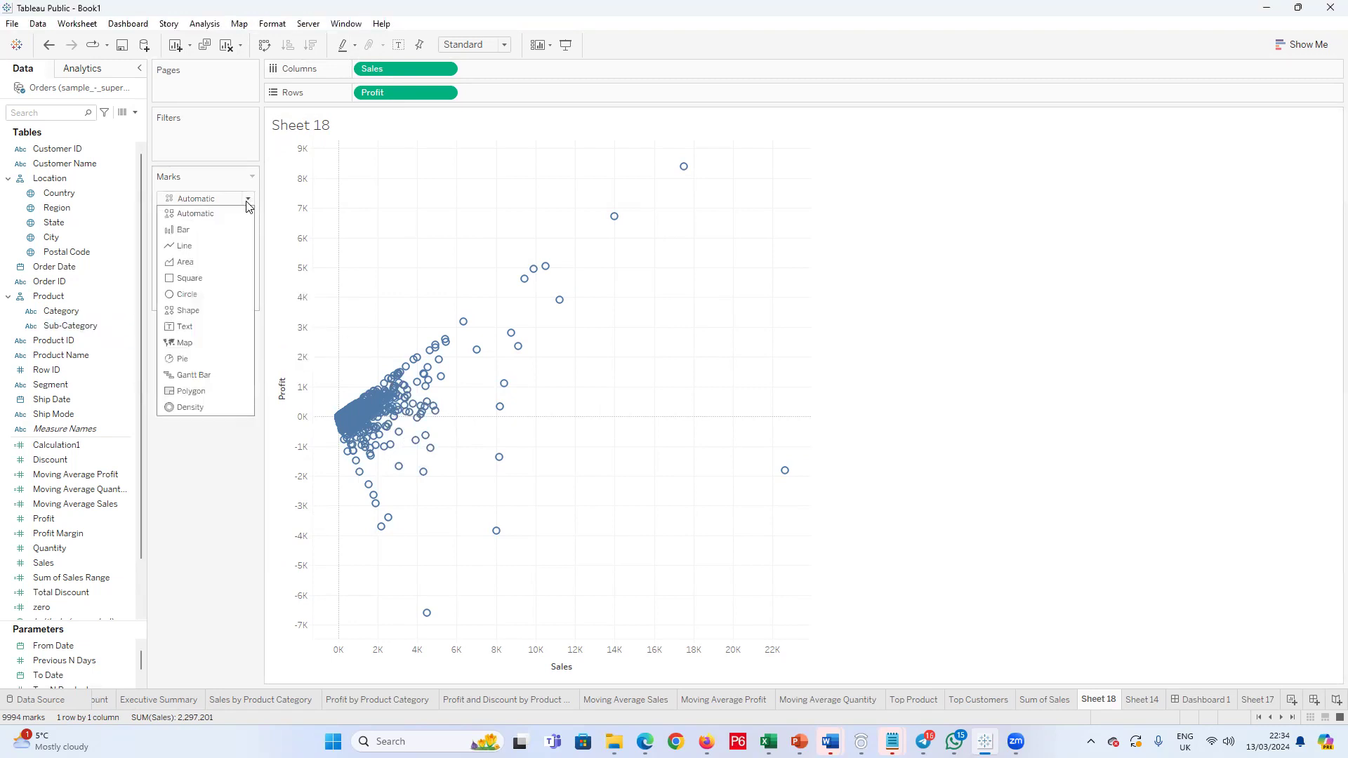
click(200, 314)
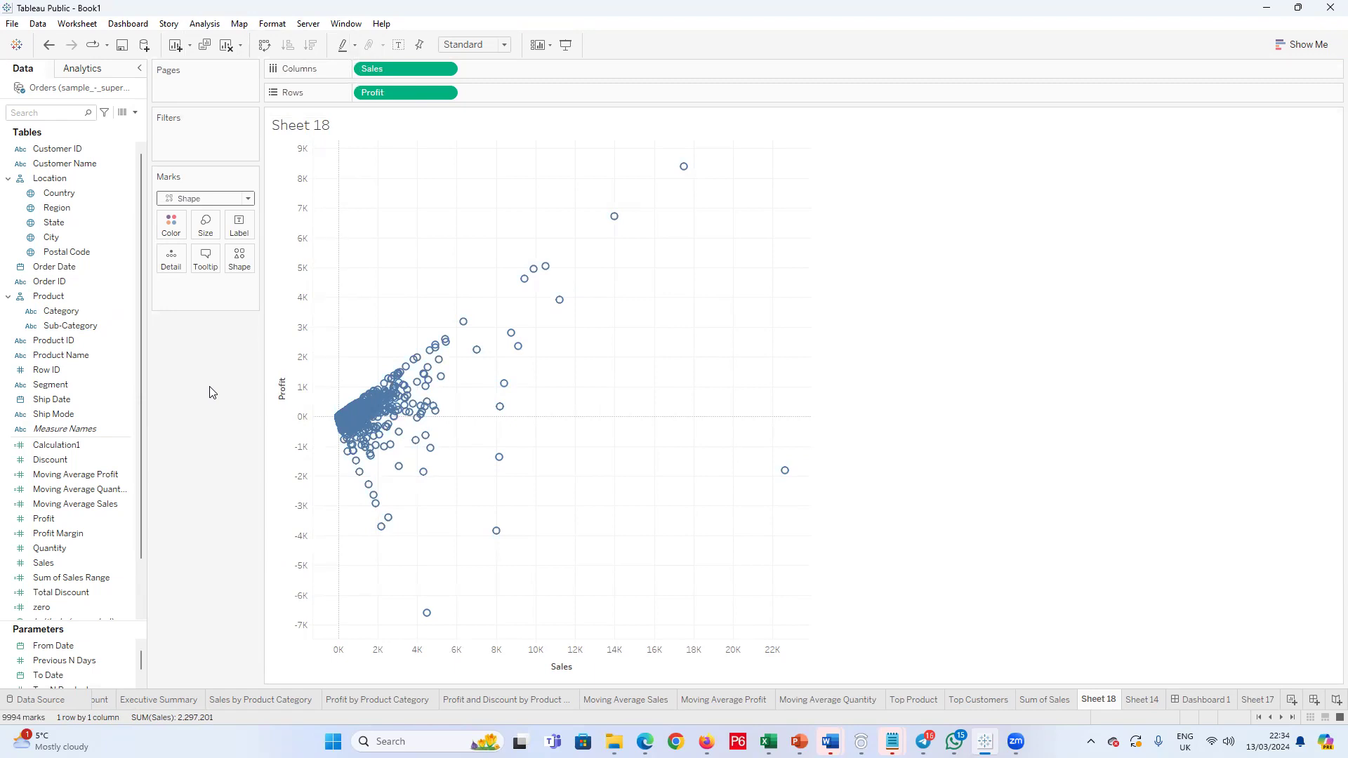
Step: Examine the Filled, My Icons and Default shape palettes available for the scatter plot's marks
click(240, 258)
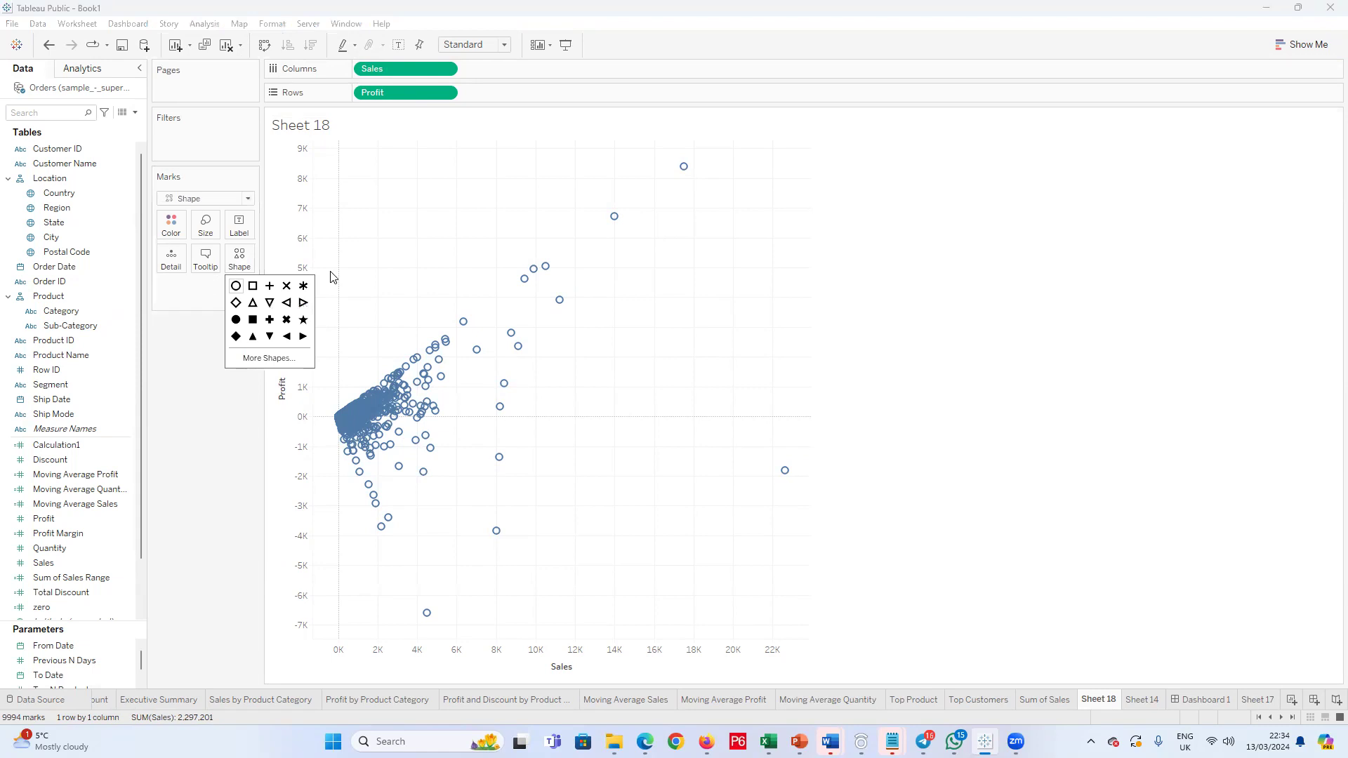
click(269, 359)
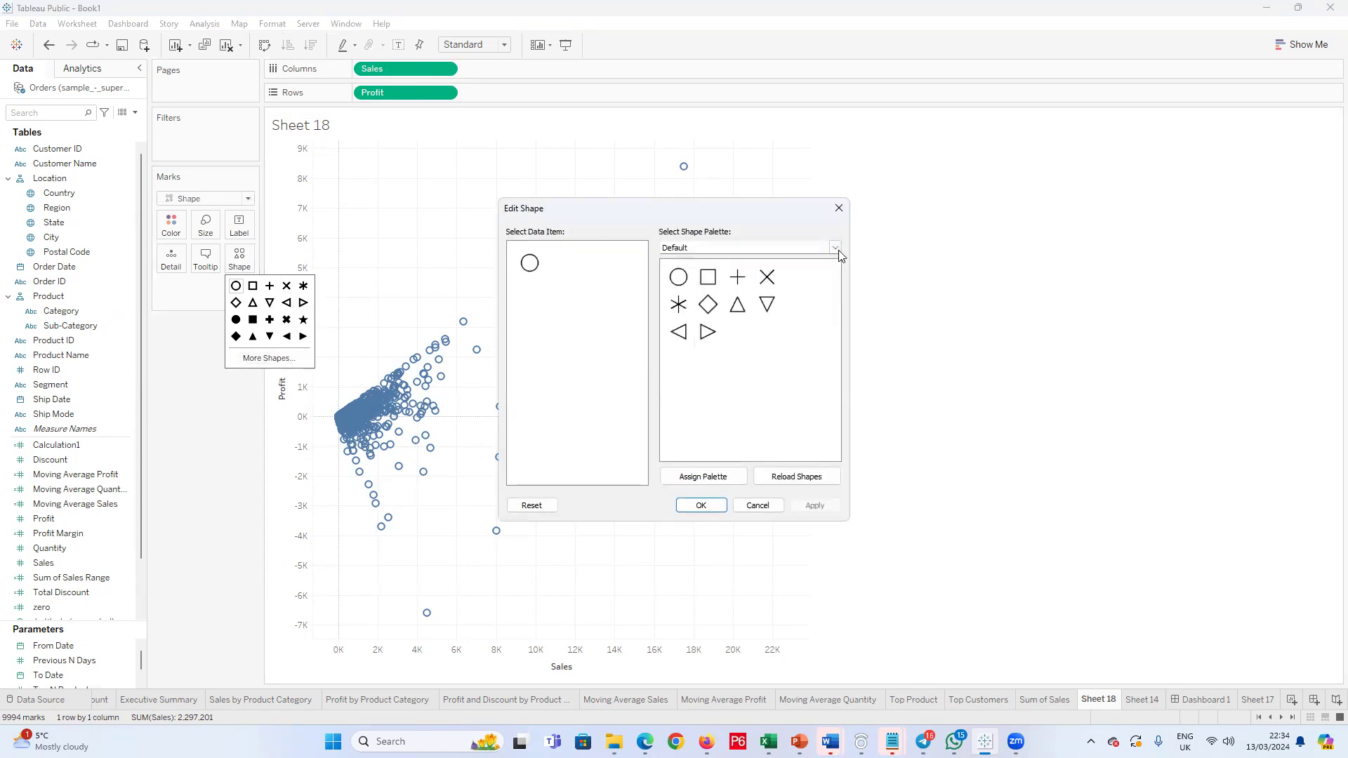
click(839, 208)
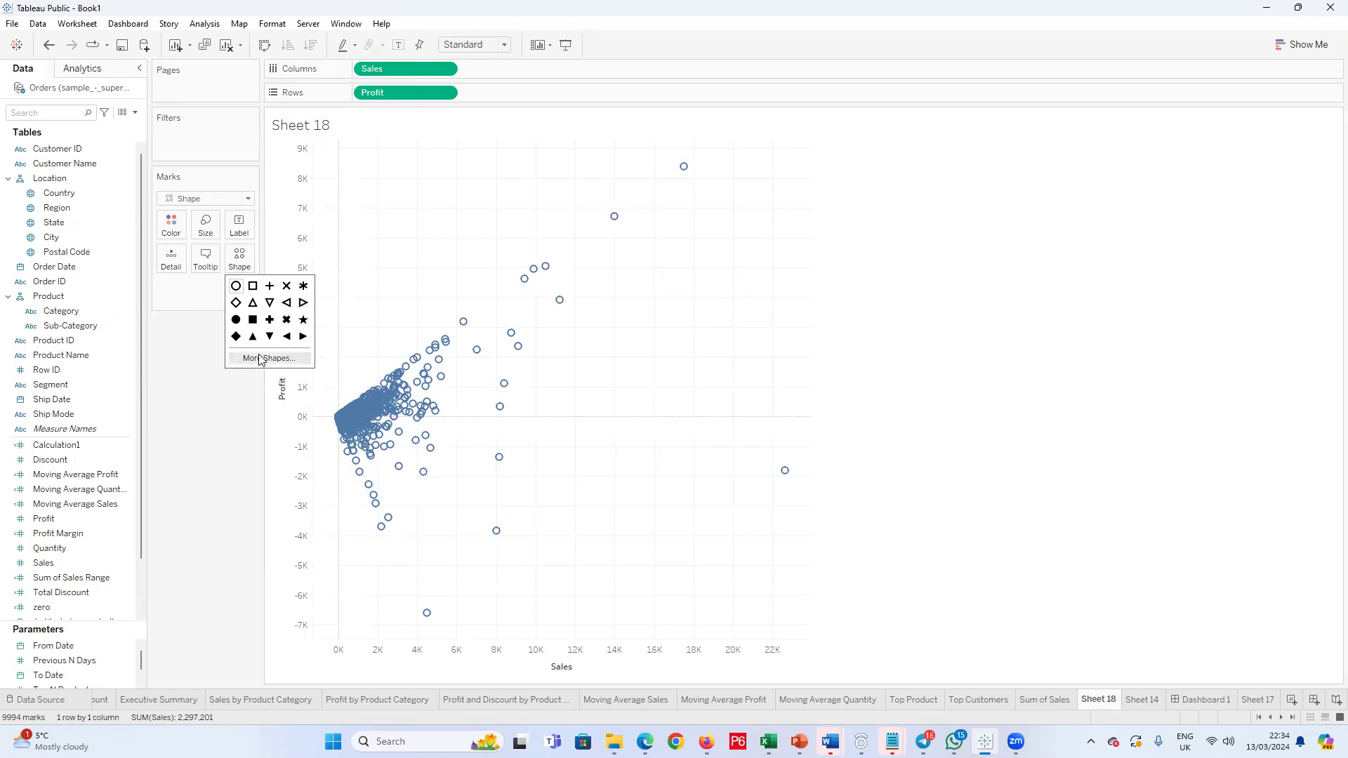
click(260, 358)
click(835, 247)
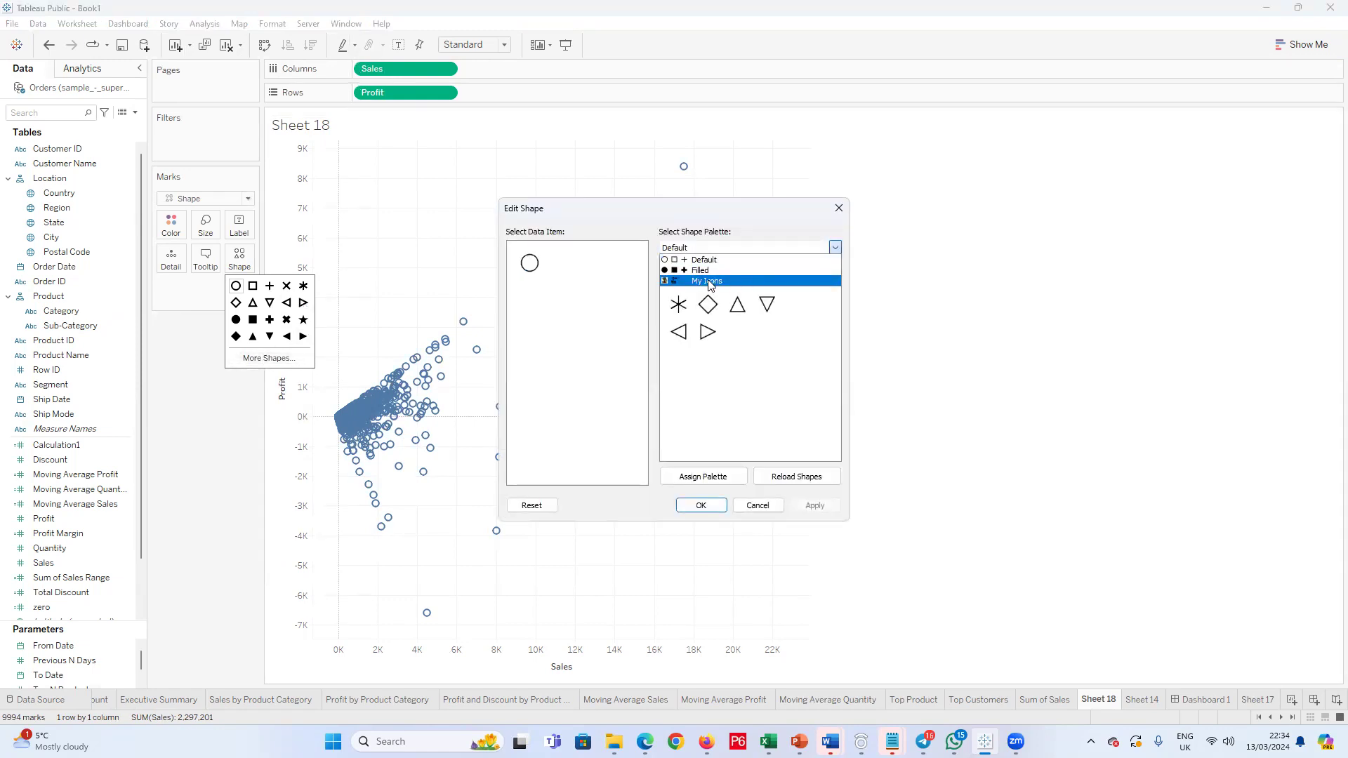
click(701, 271)
click(835, 247)
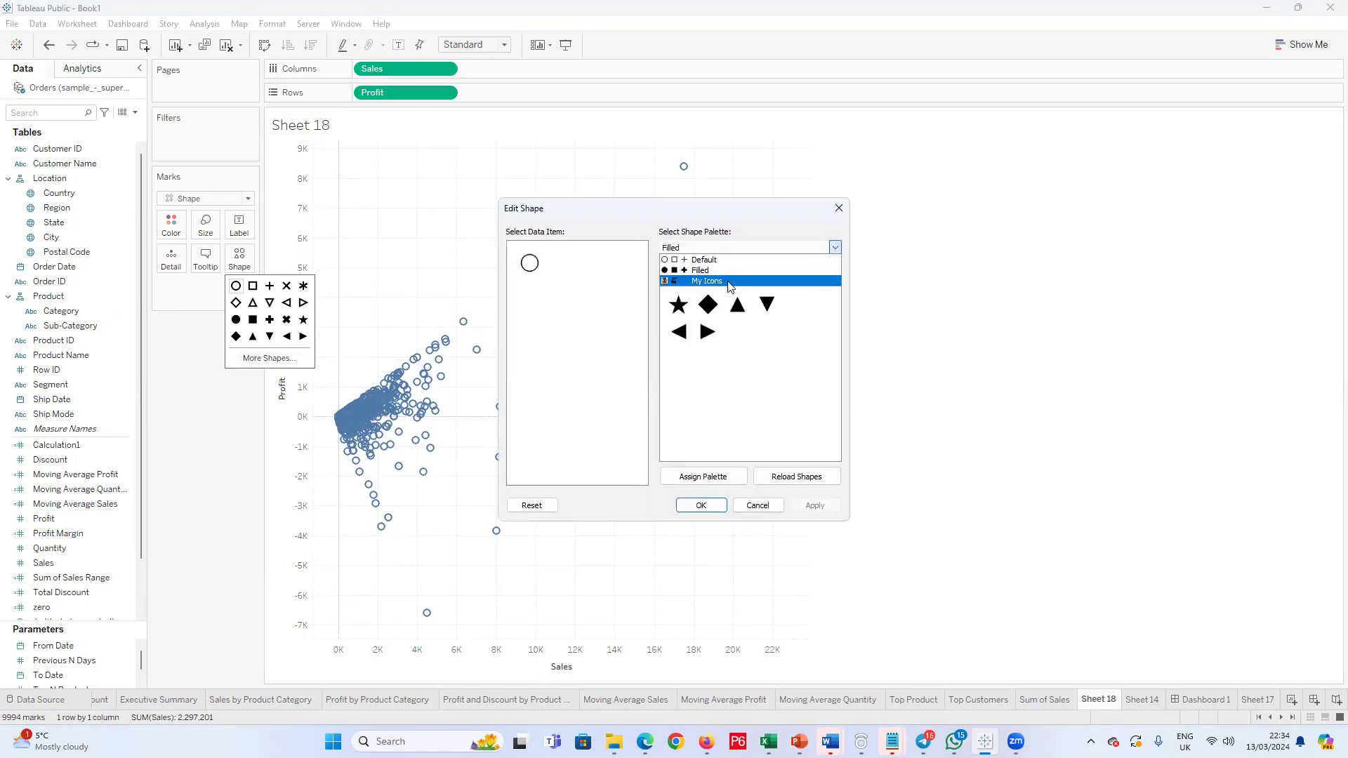
click(729, 281)
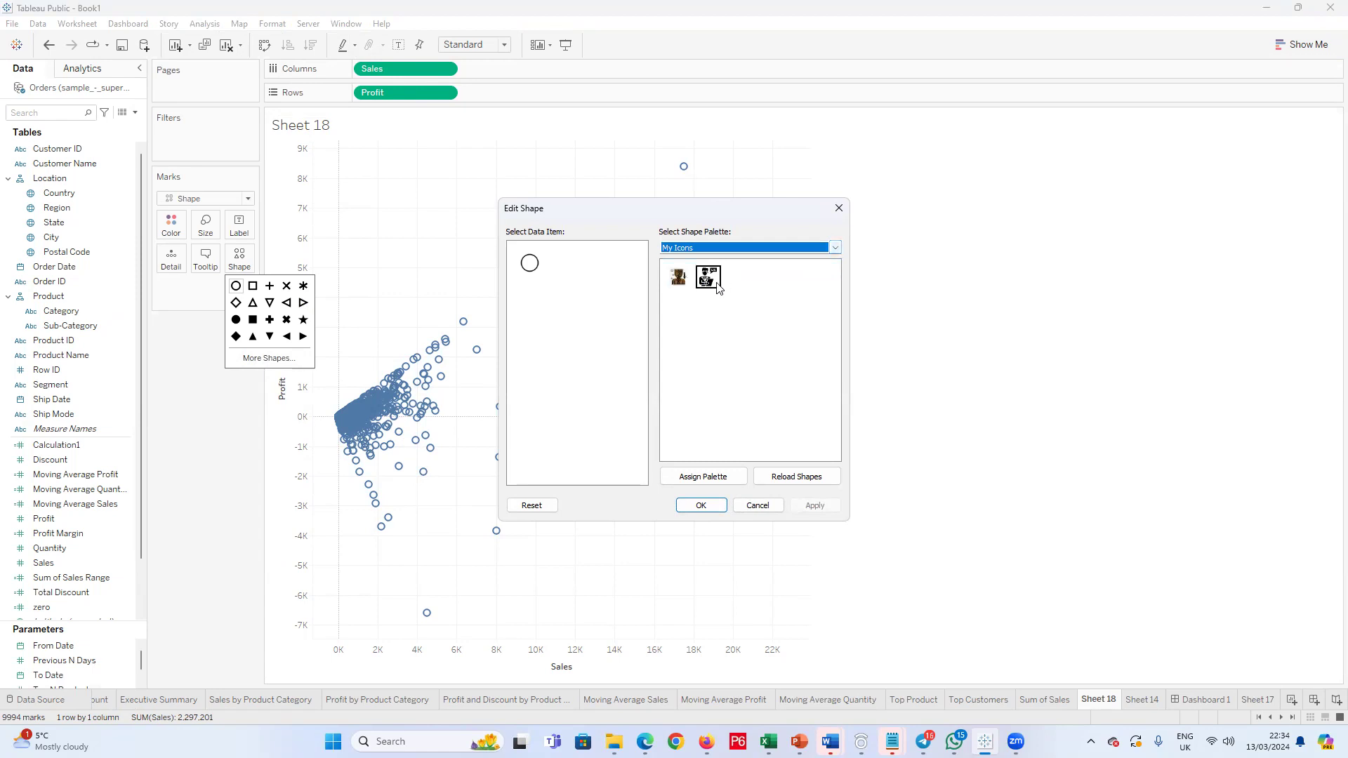
click(829, 251)
click(691, 259)
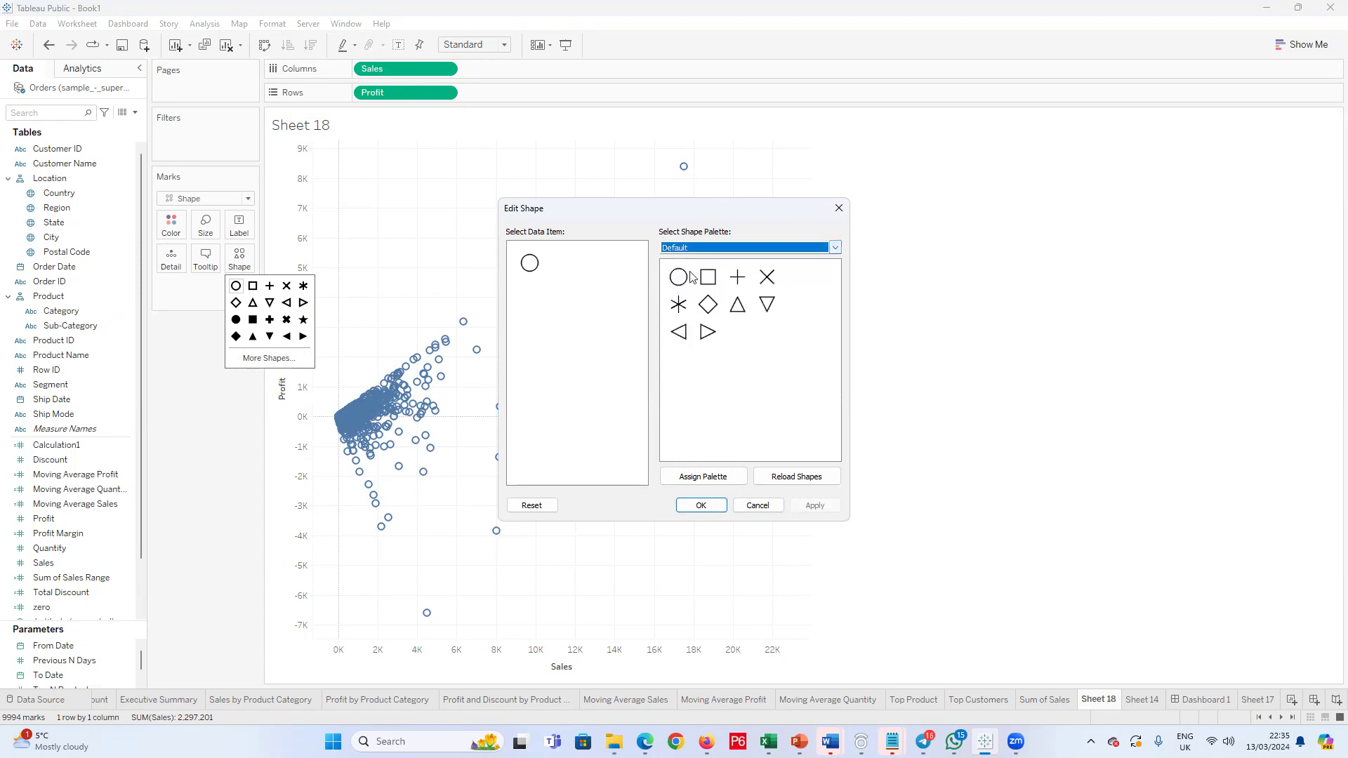
click(760, 504)
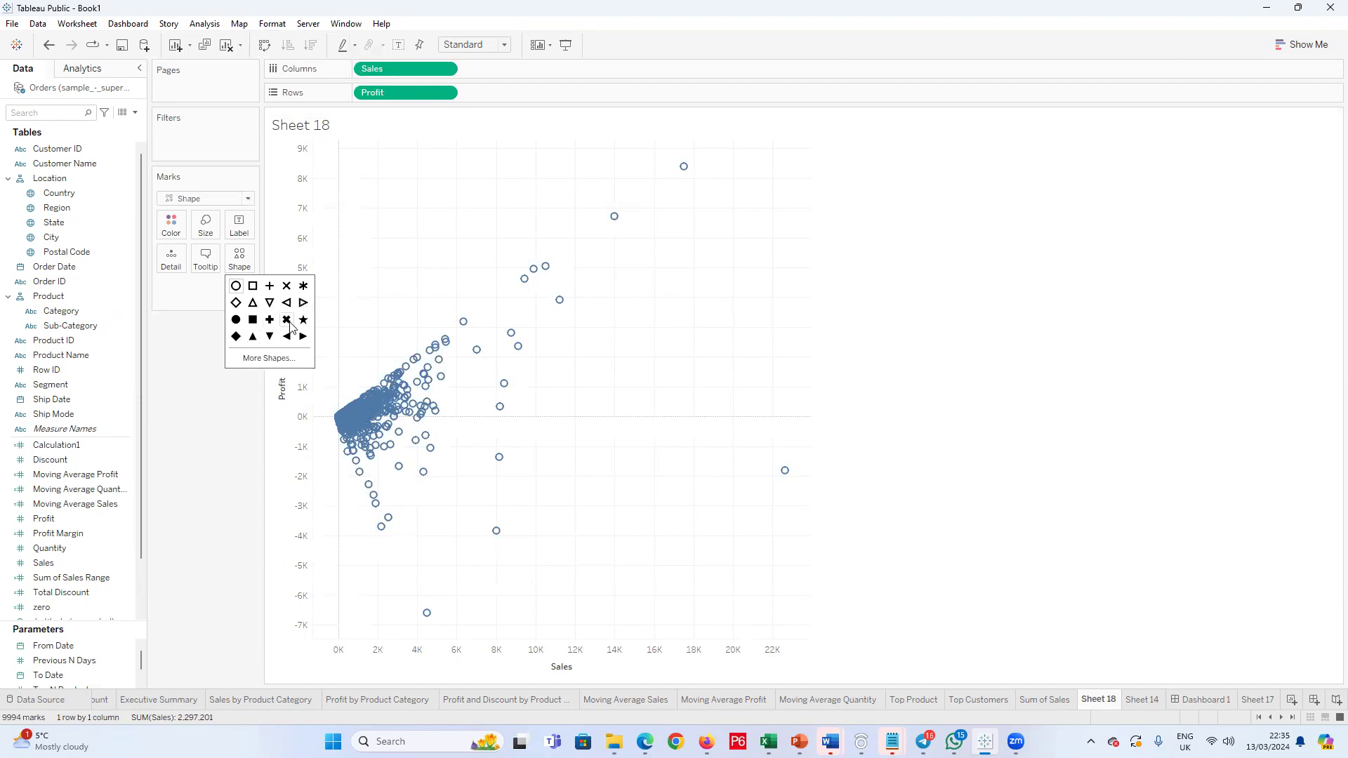
Step: Set the scatter plot's mark shape to the filled X
click(287, 321)
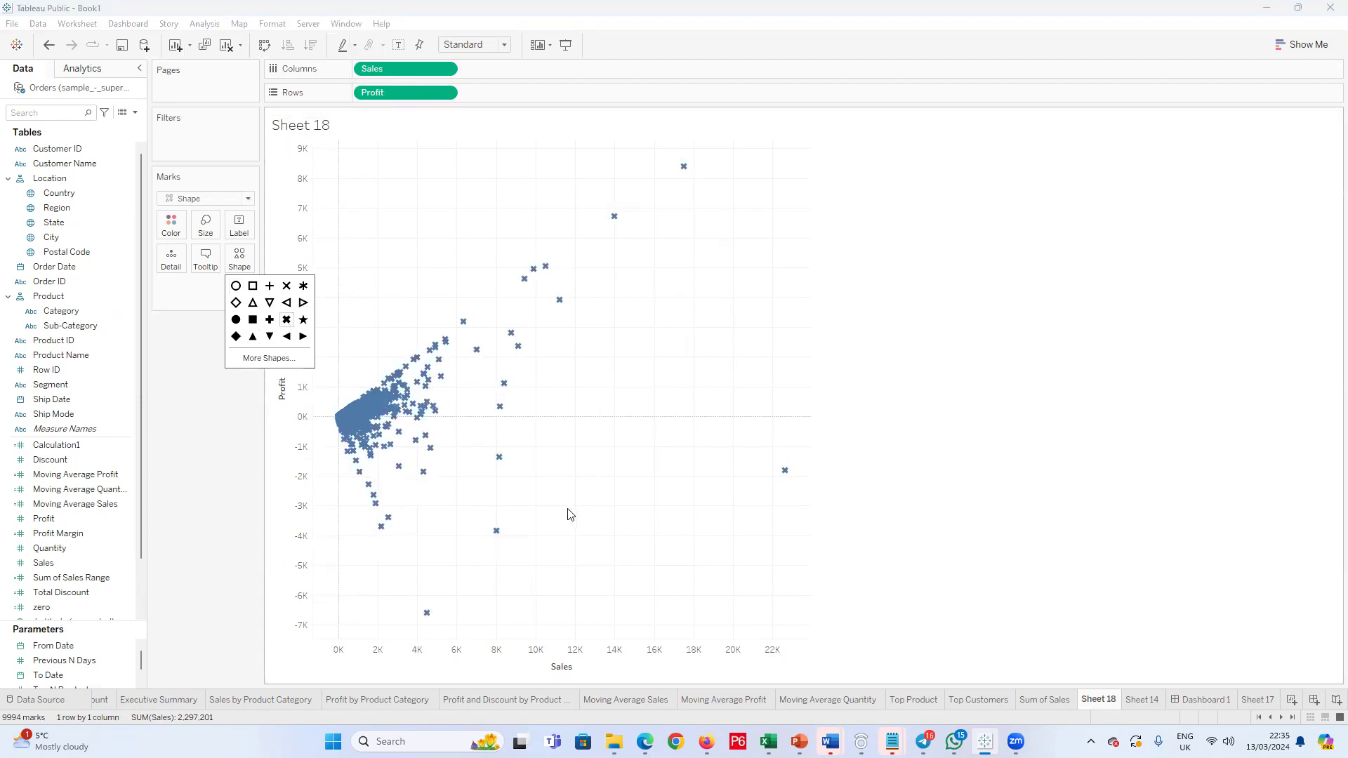
click(247, 502)
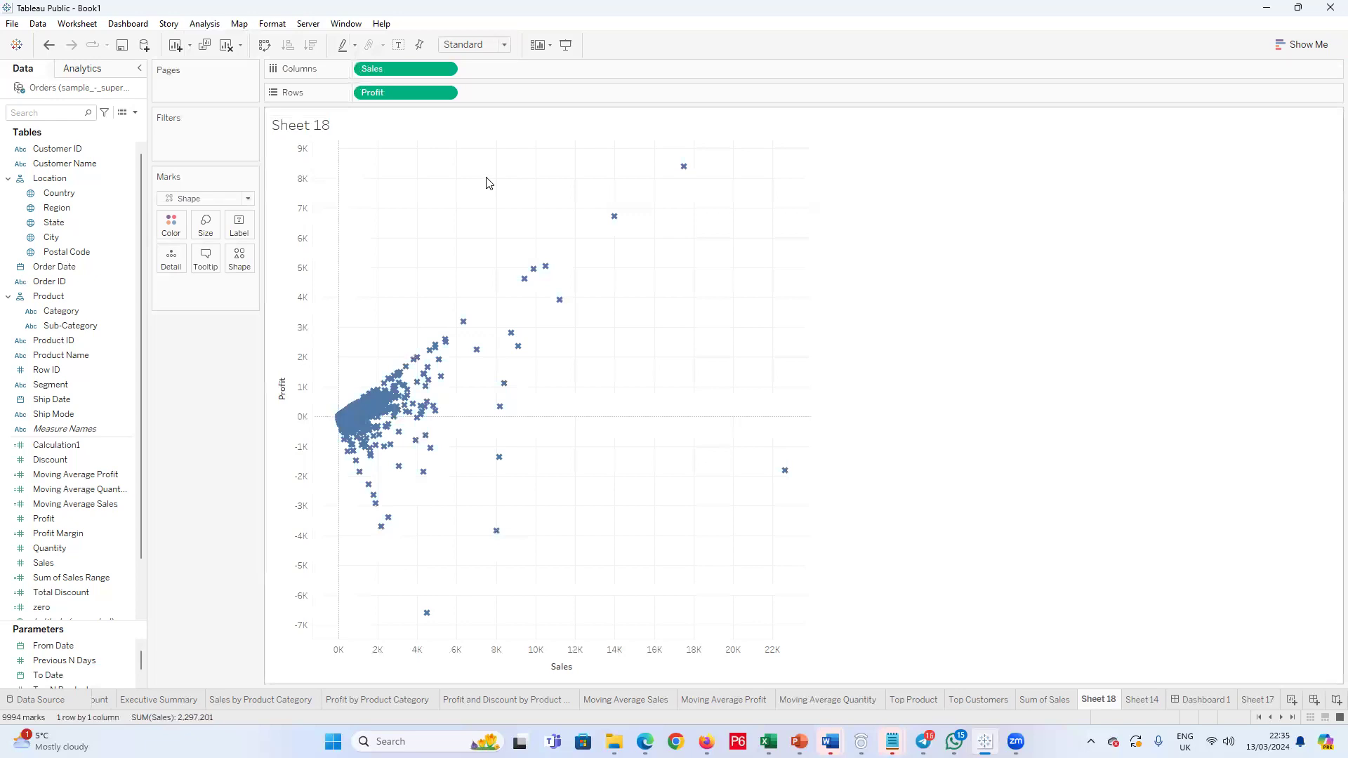
double_click(1098, 701)
Step: Add an average reference line for Sales to the scatter plot, scoped to the entire table
mouse_move(411, 444)
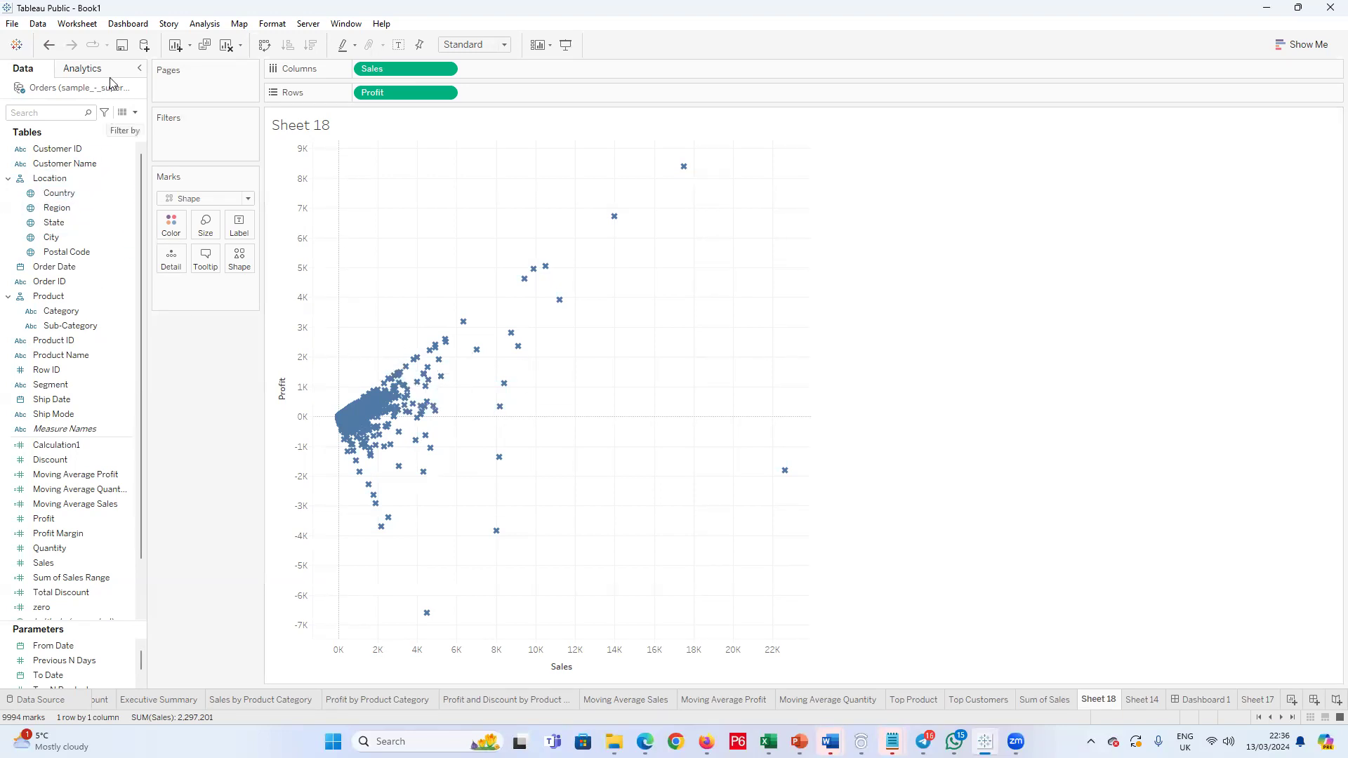
click(84, 68)
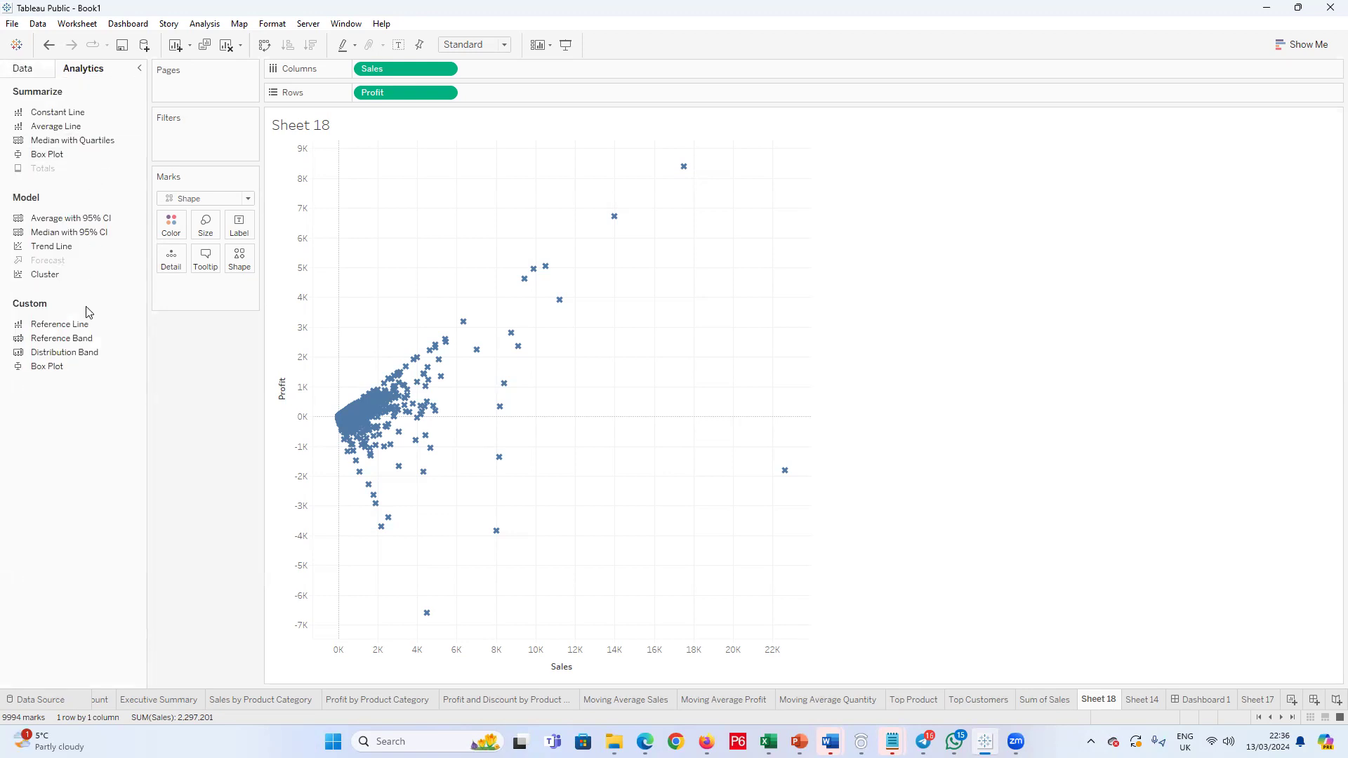
drag(74, 324, 405, 226)
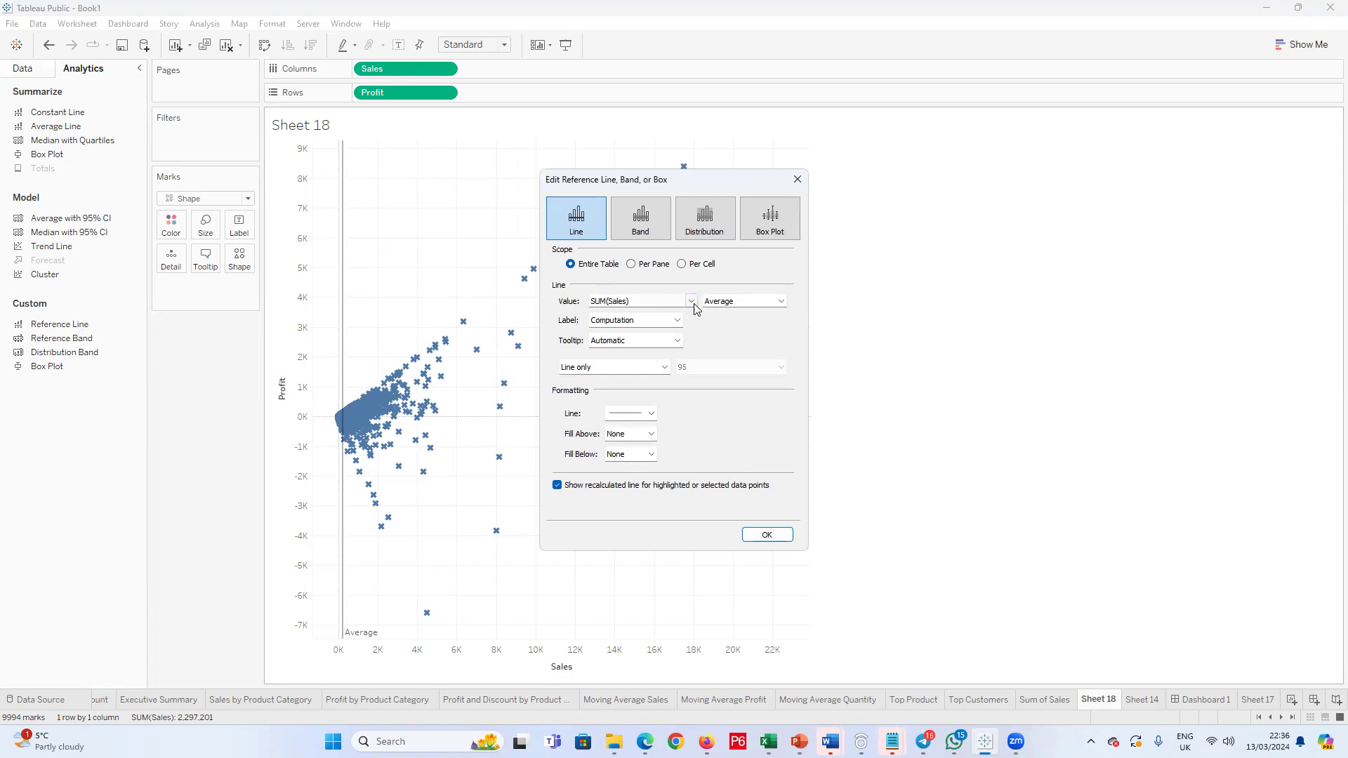
click(798, 180)
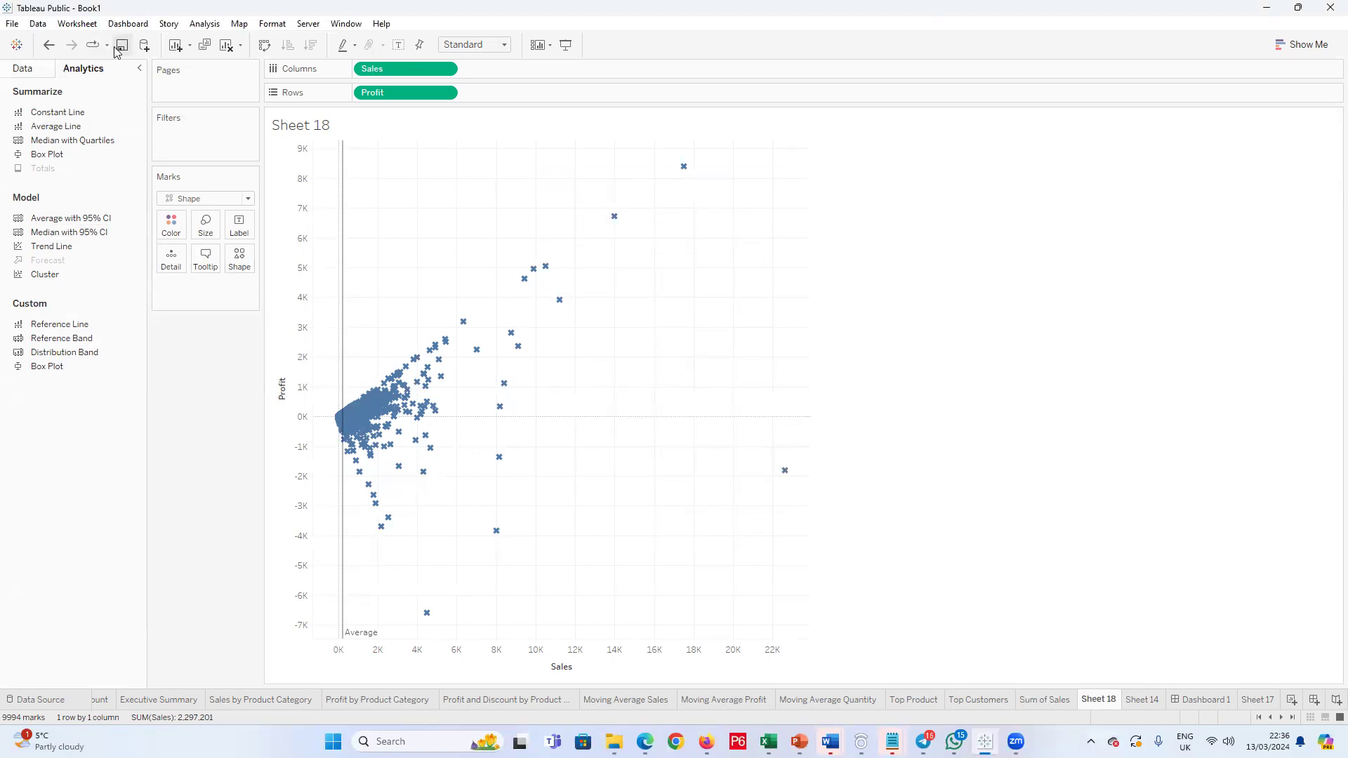
Step: Try labelling the scatter plot's marks with Product Name, and undo it
click(139, 68)
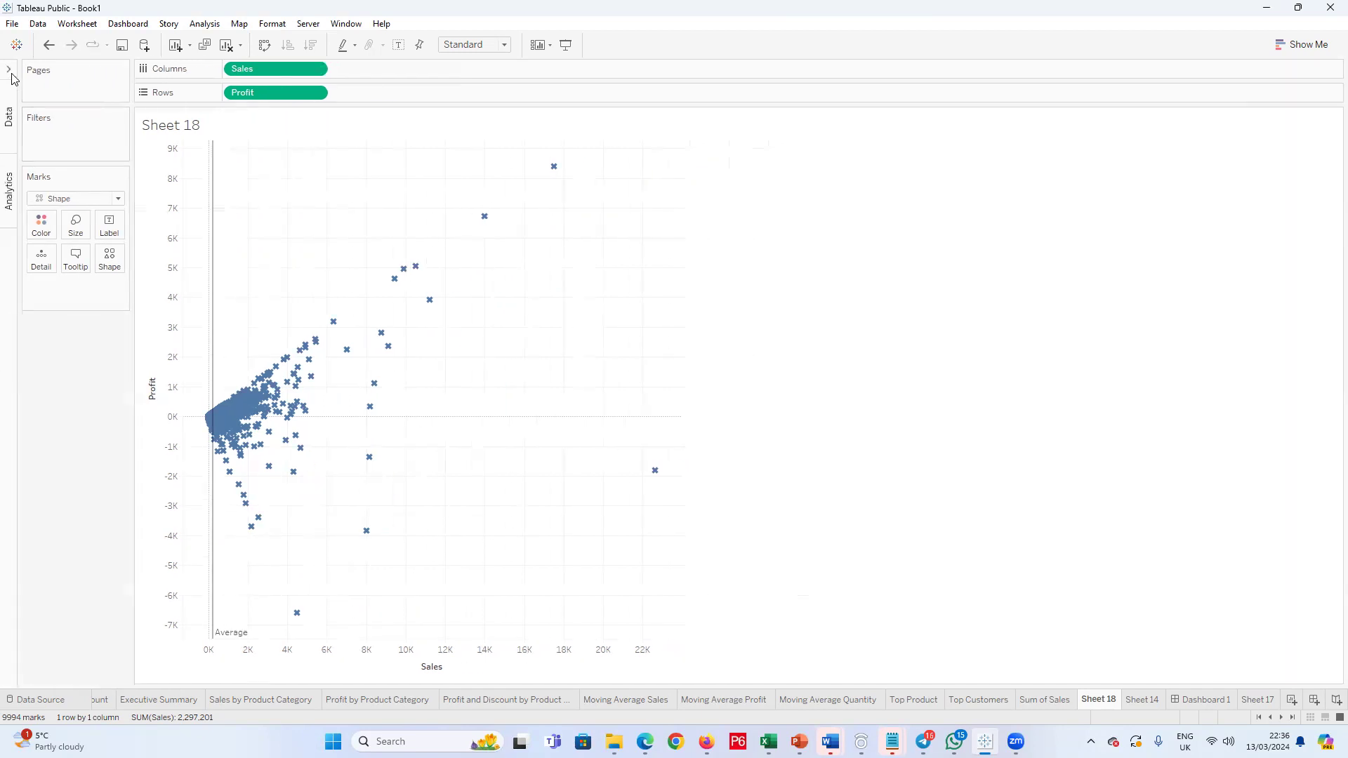
click(9, 192)
click(35, 68)
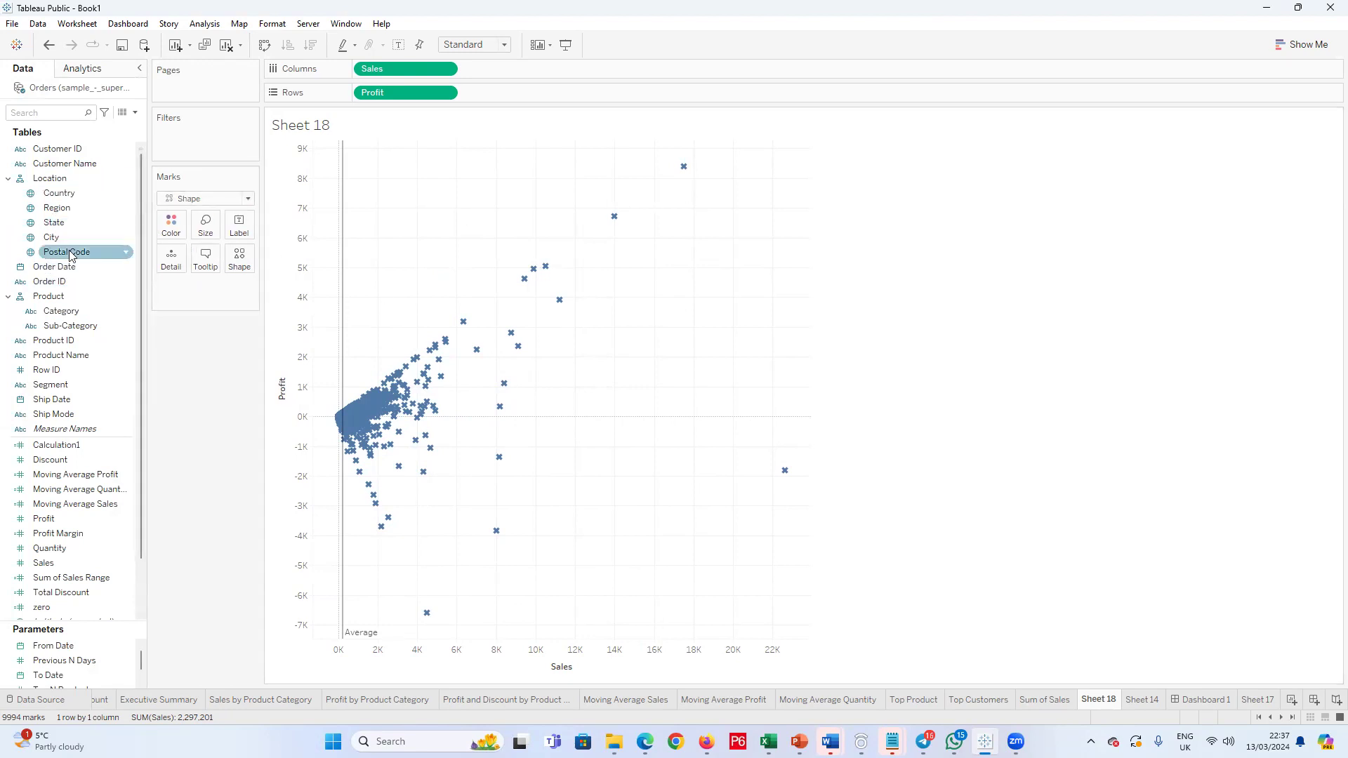
drag(65, 360, 237, 227)
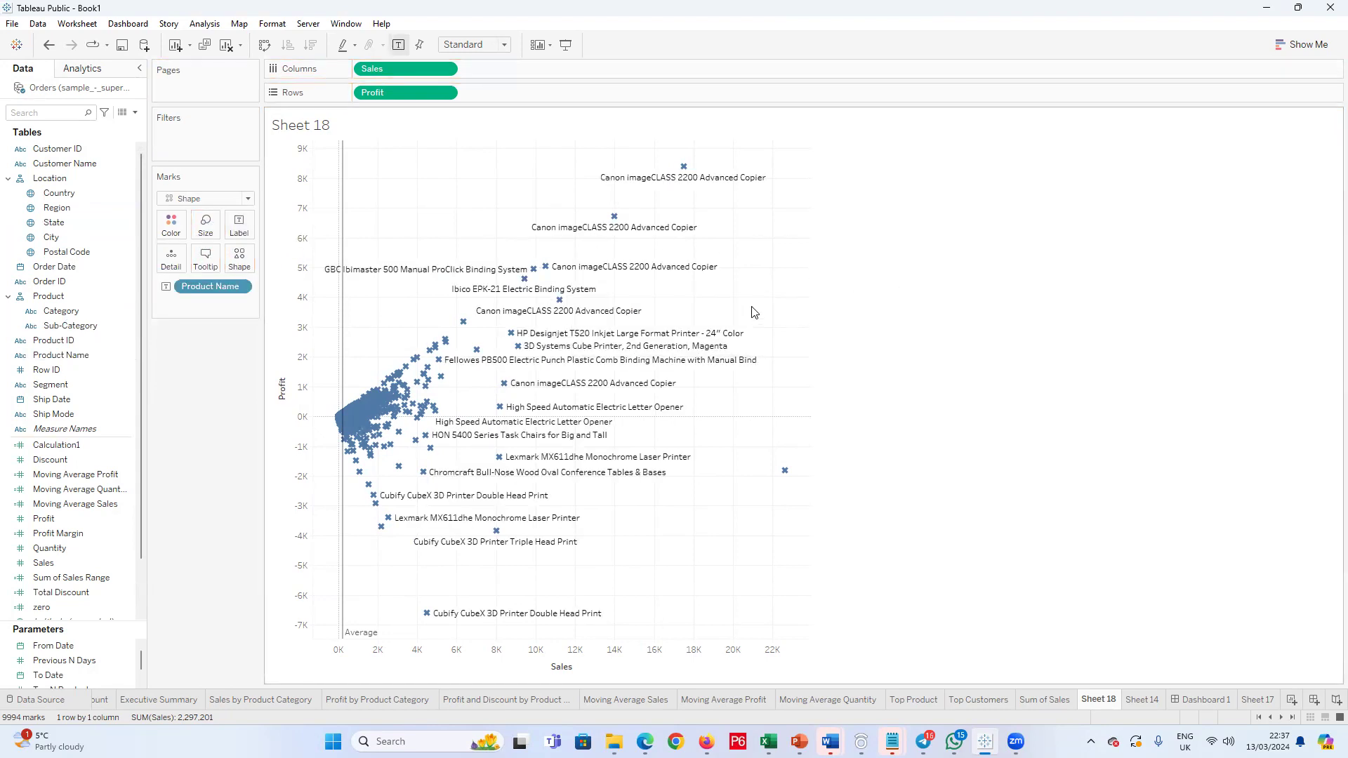
key(ctrl+z)
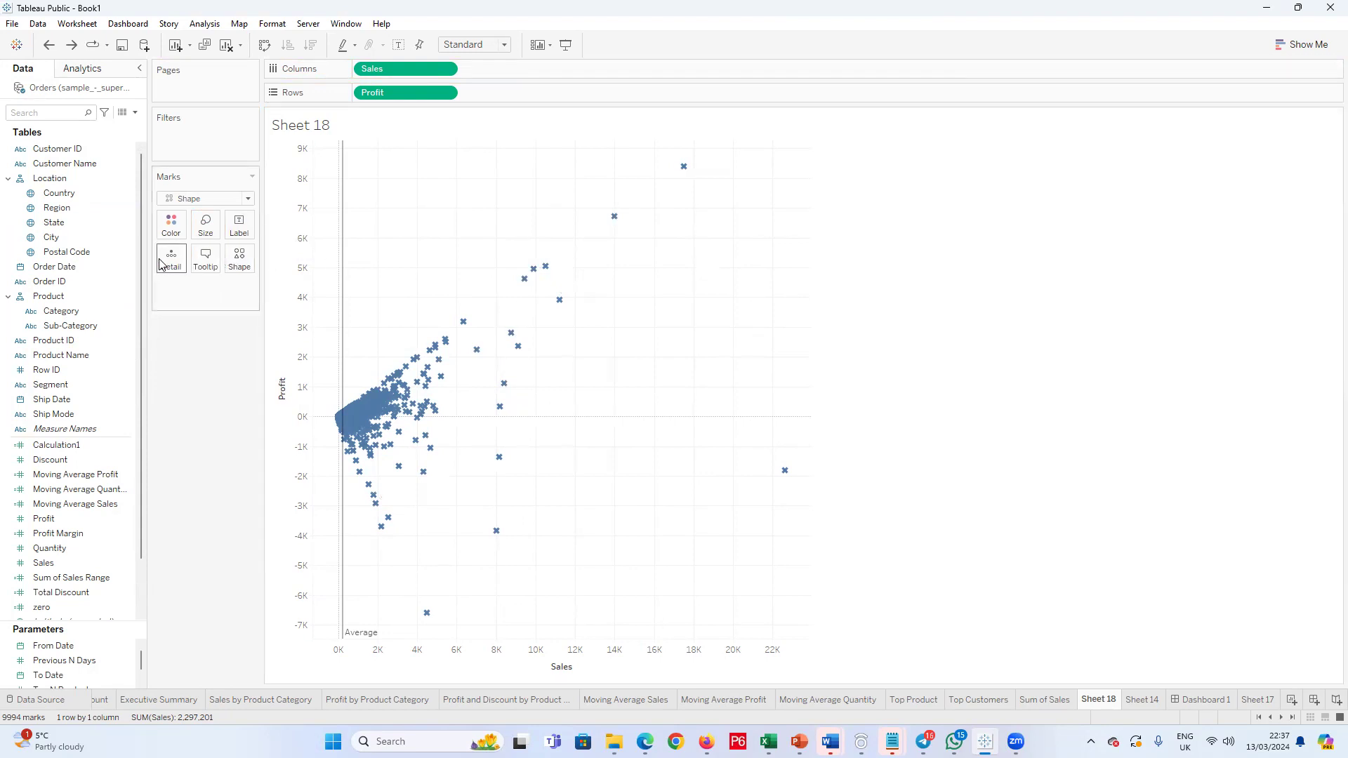
Step: Add Product Name to the marks' detail and check it in the tooltips of the outlying points
drag(49, 360, 171, 268)
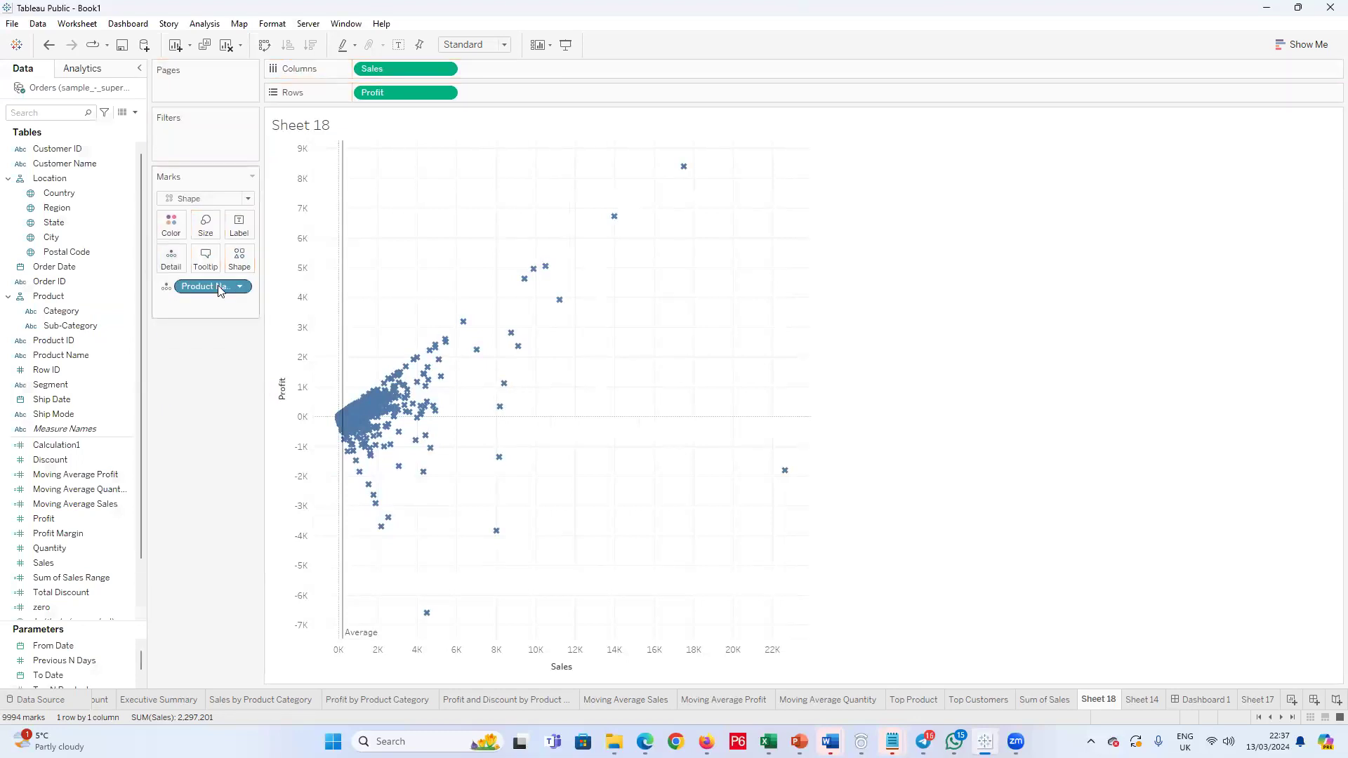
mouse_move(688, 169)
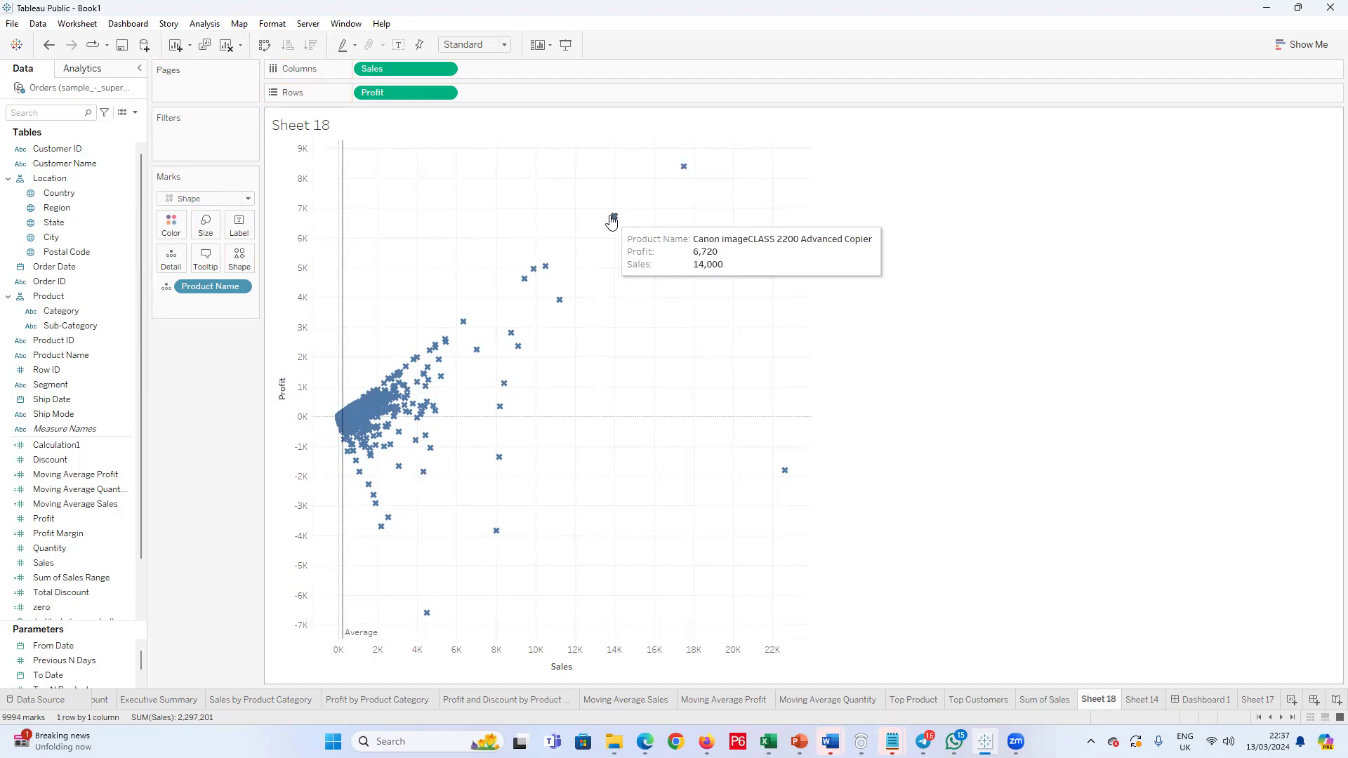
mouse_move(530, 285)
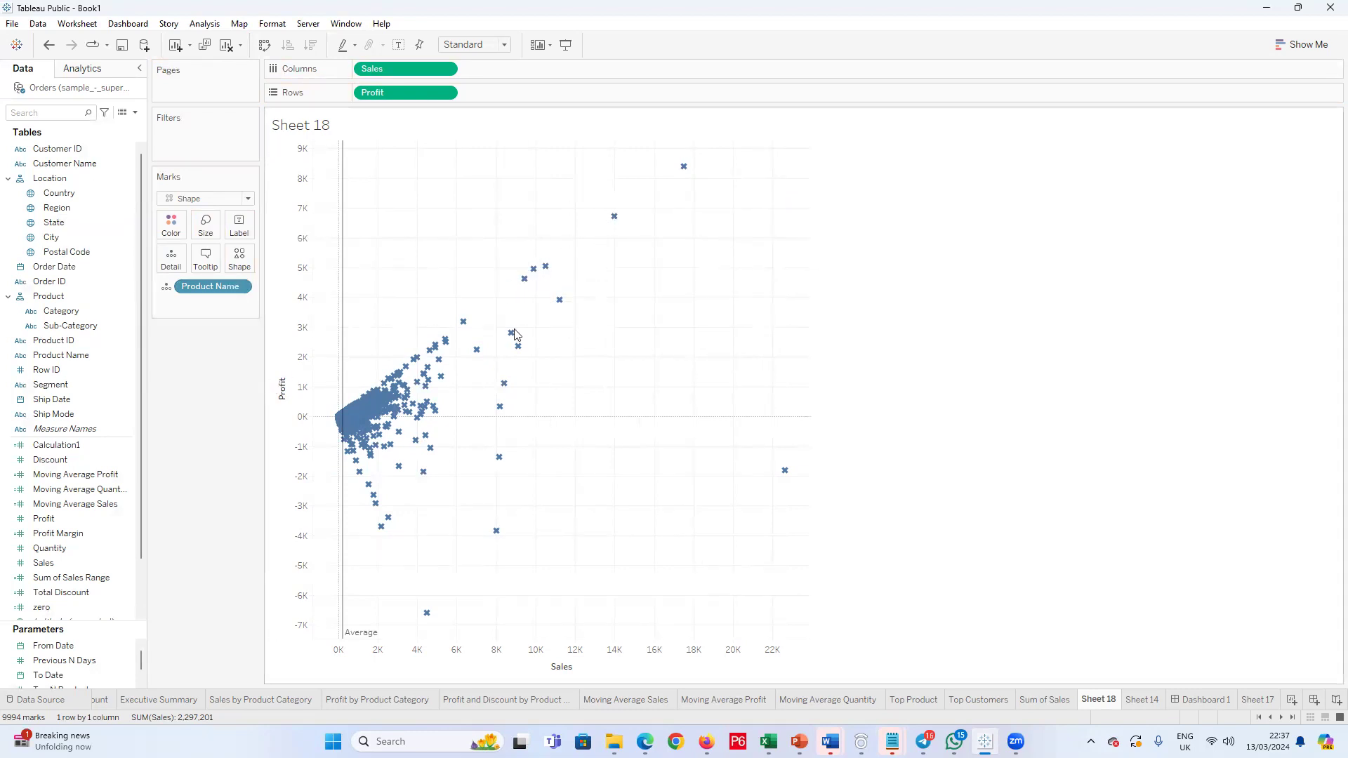
mouse_move(343, 379)
click(344, 379)
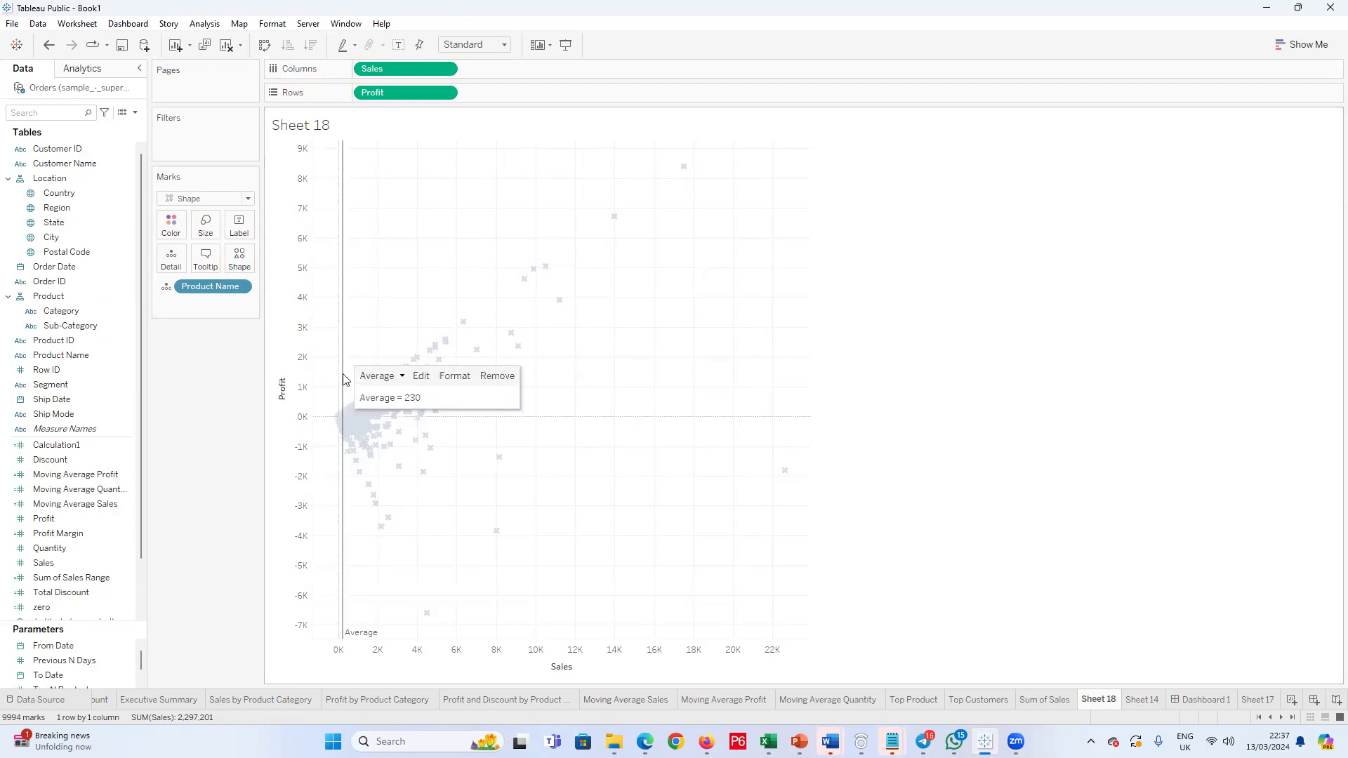
click(421, 378)
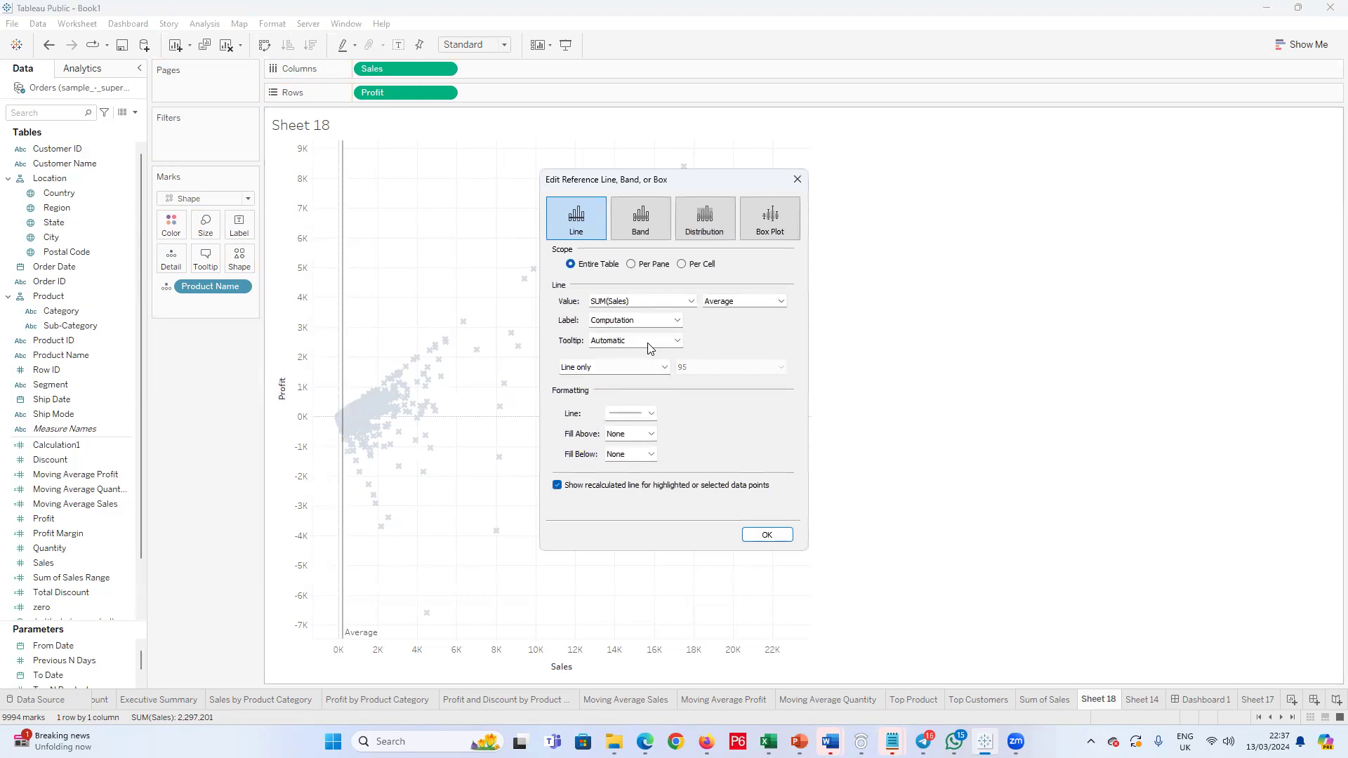
click(765, 300)
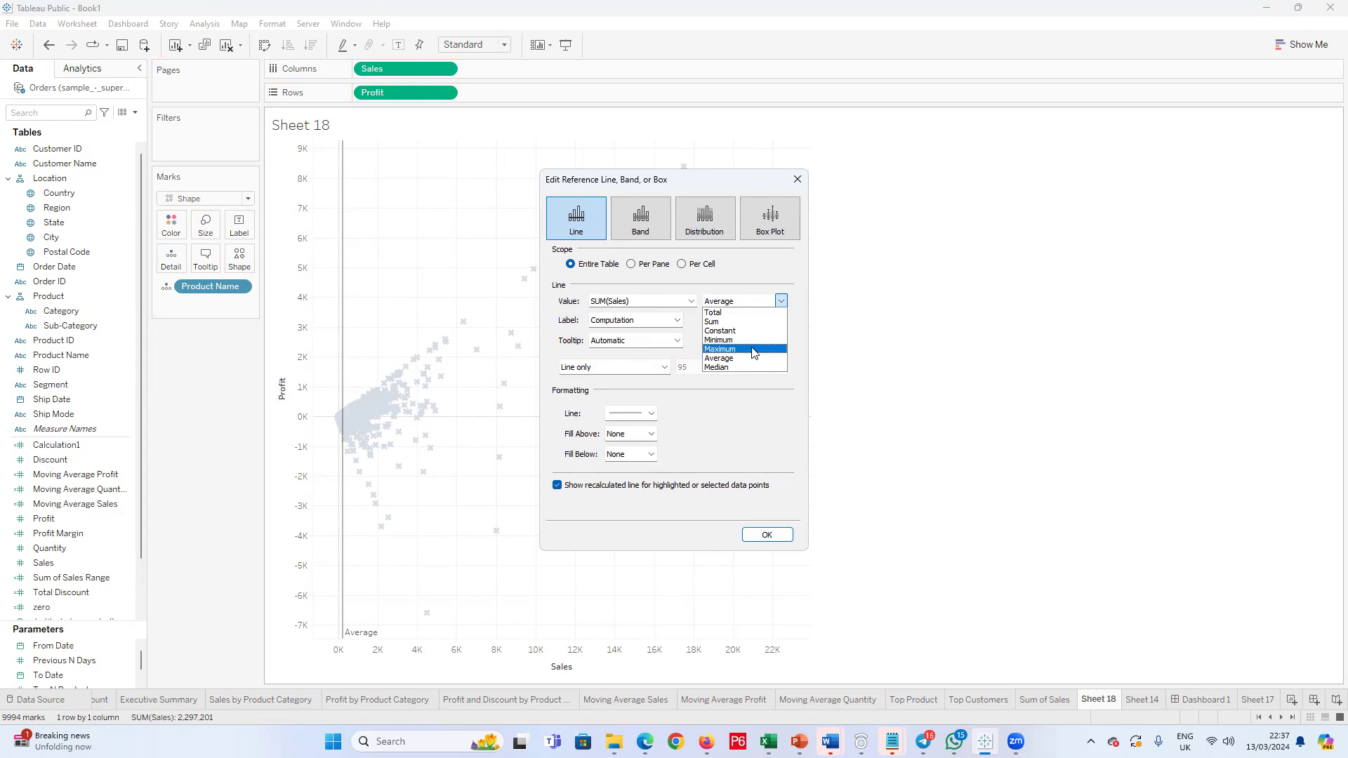
click(690, 303)
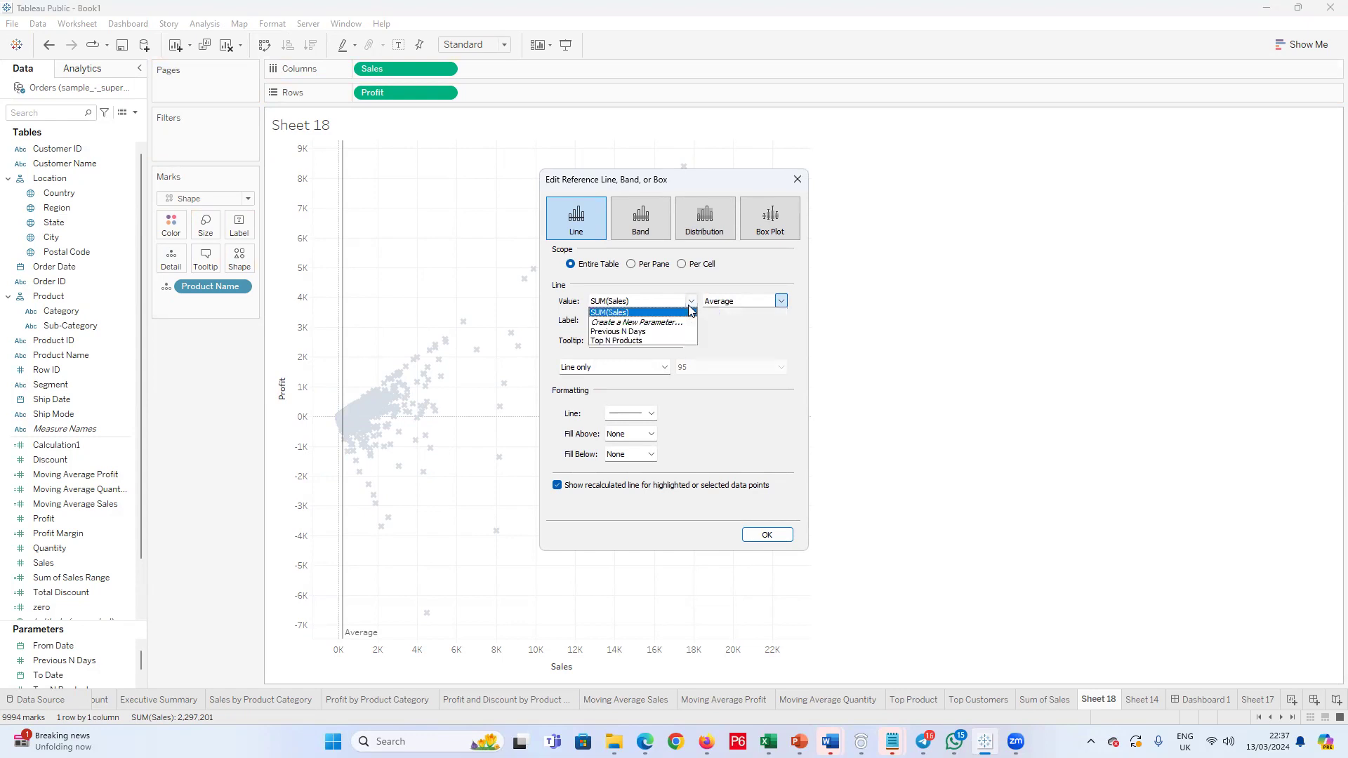
click(649, 322)
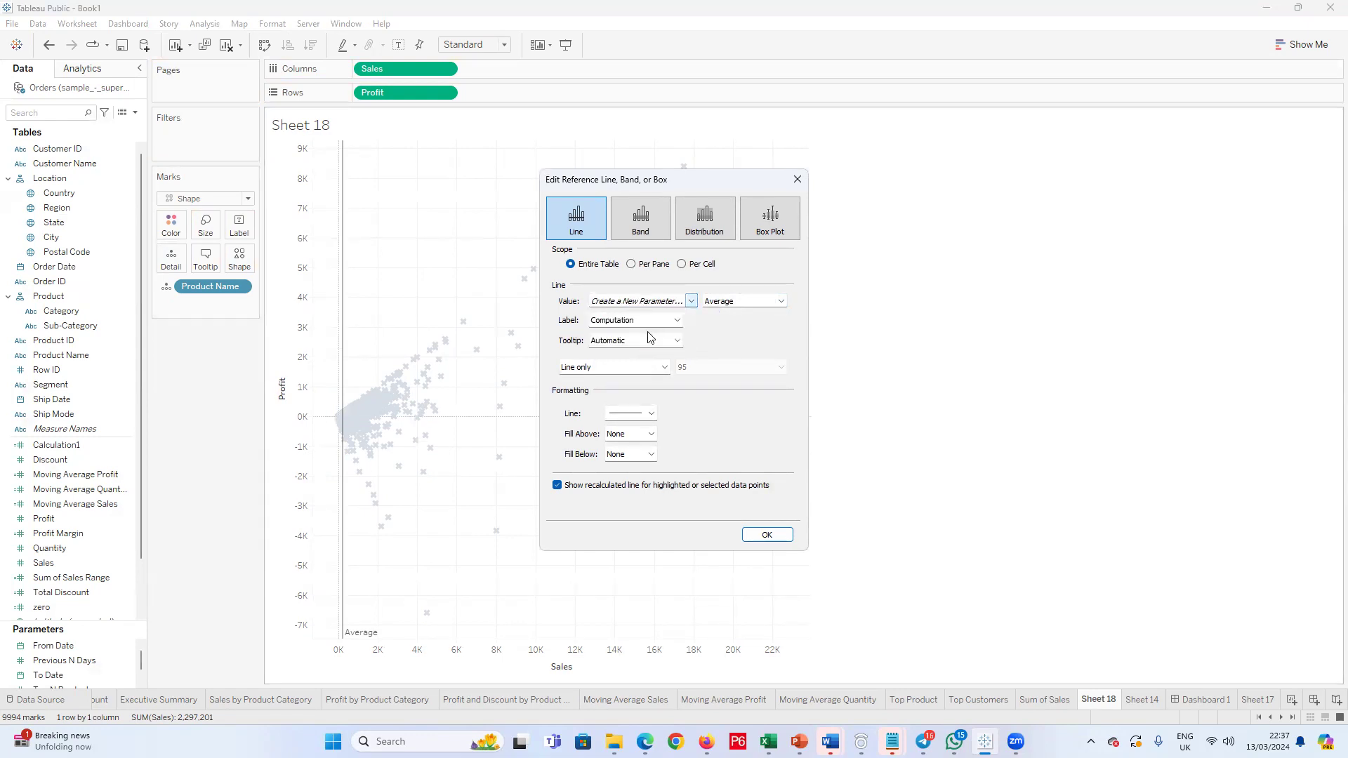
click(692, 301)
click(629, 323)
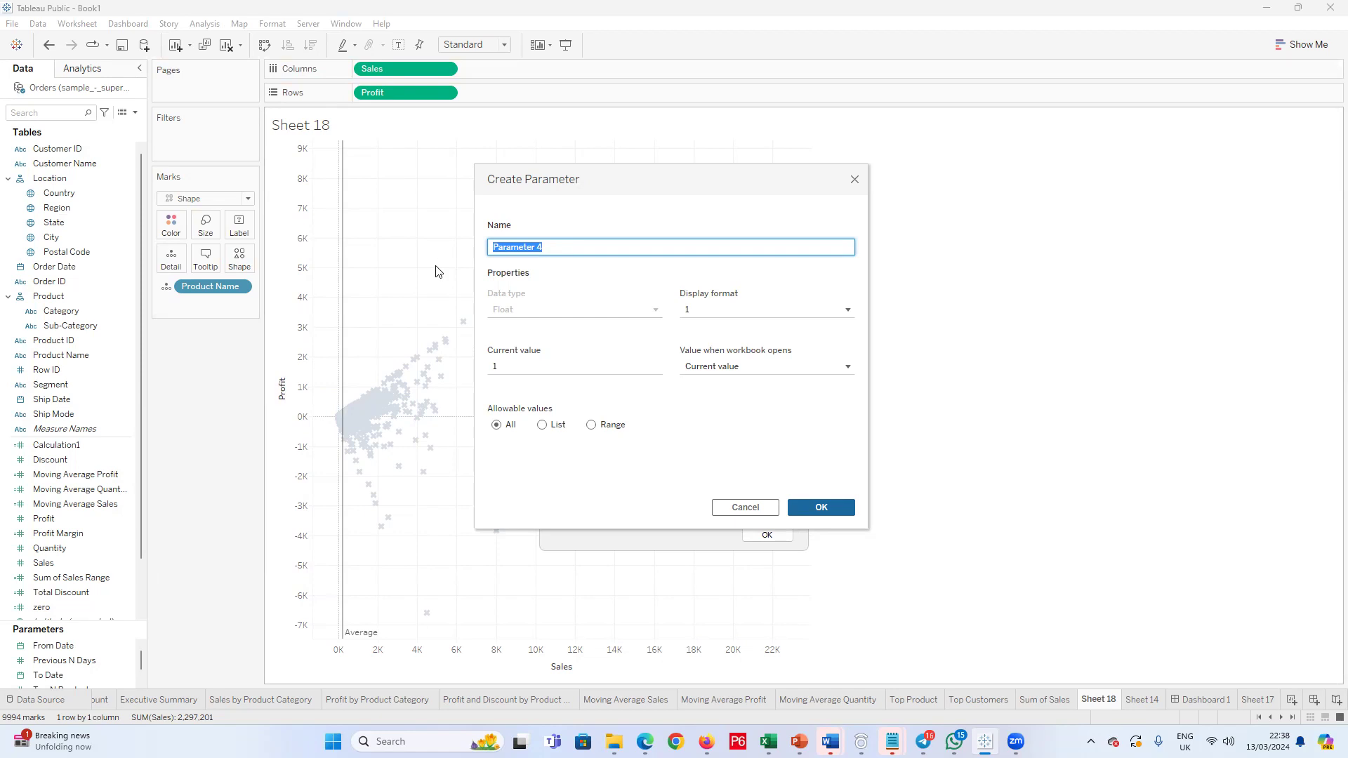
click(854, 179)
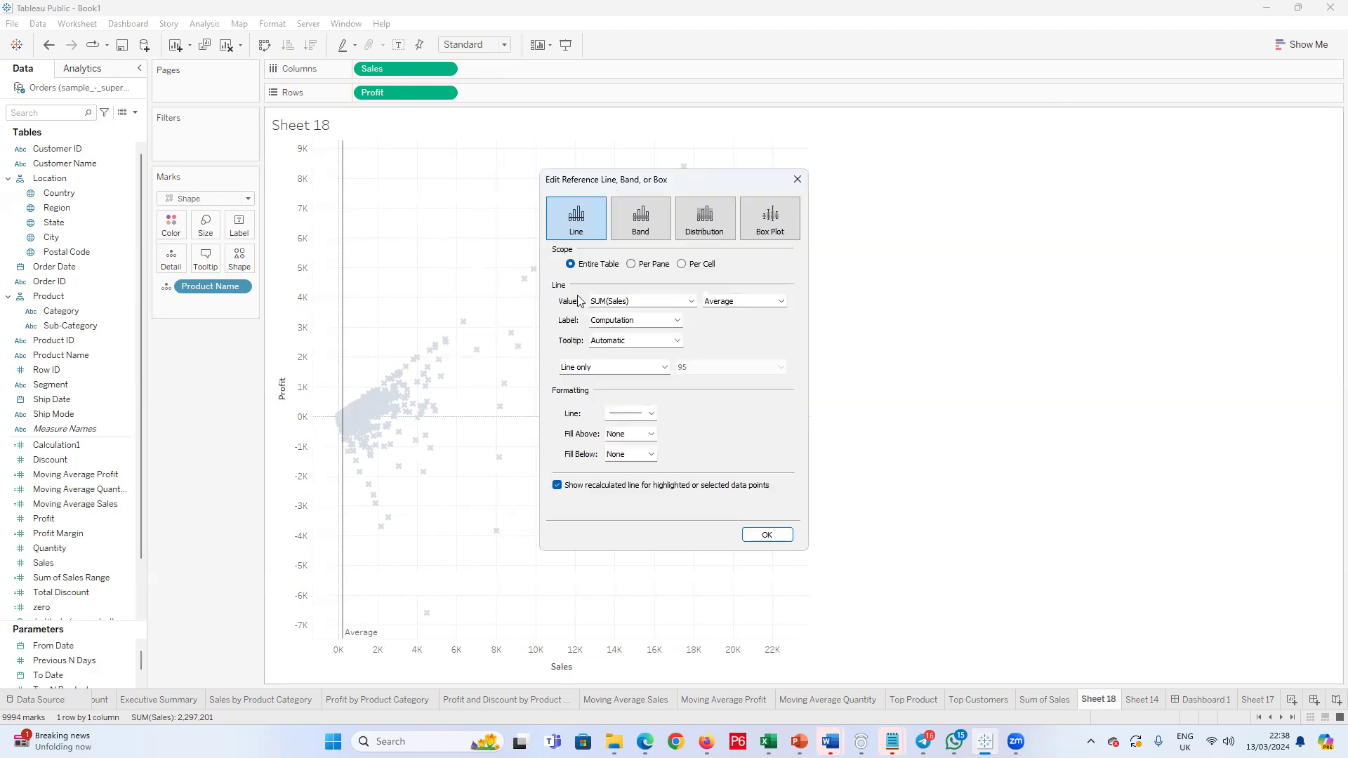
click(803, 181)
Step: Undo the Product Name detail and the average Sales reference line
key(ctrl+z)
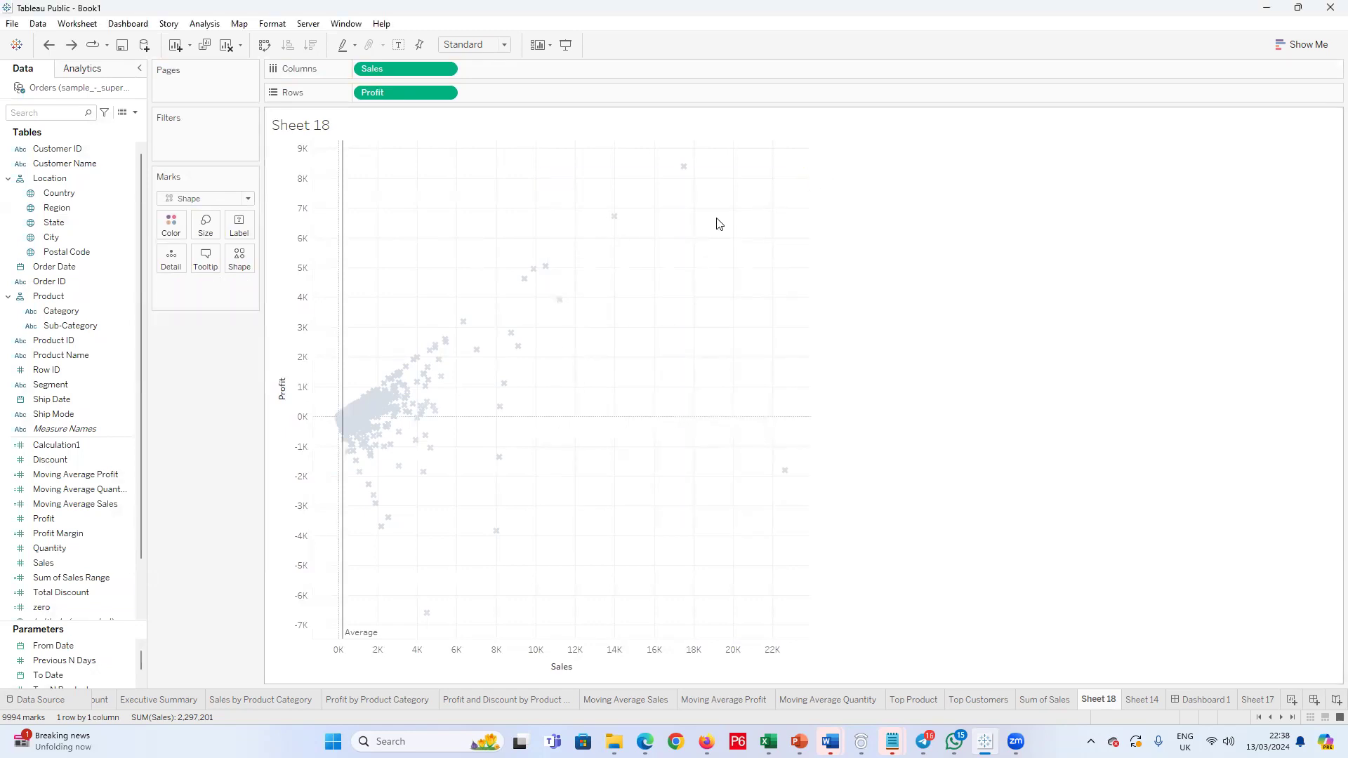
key(ctrl+z)
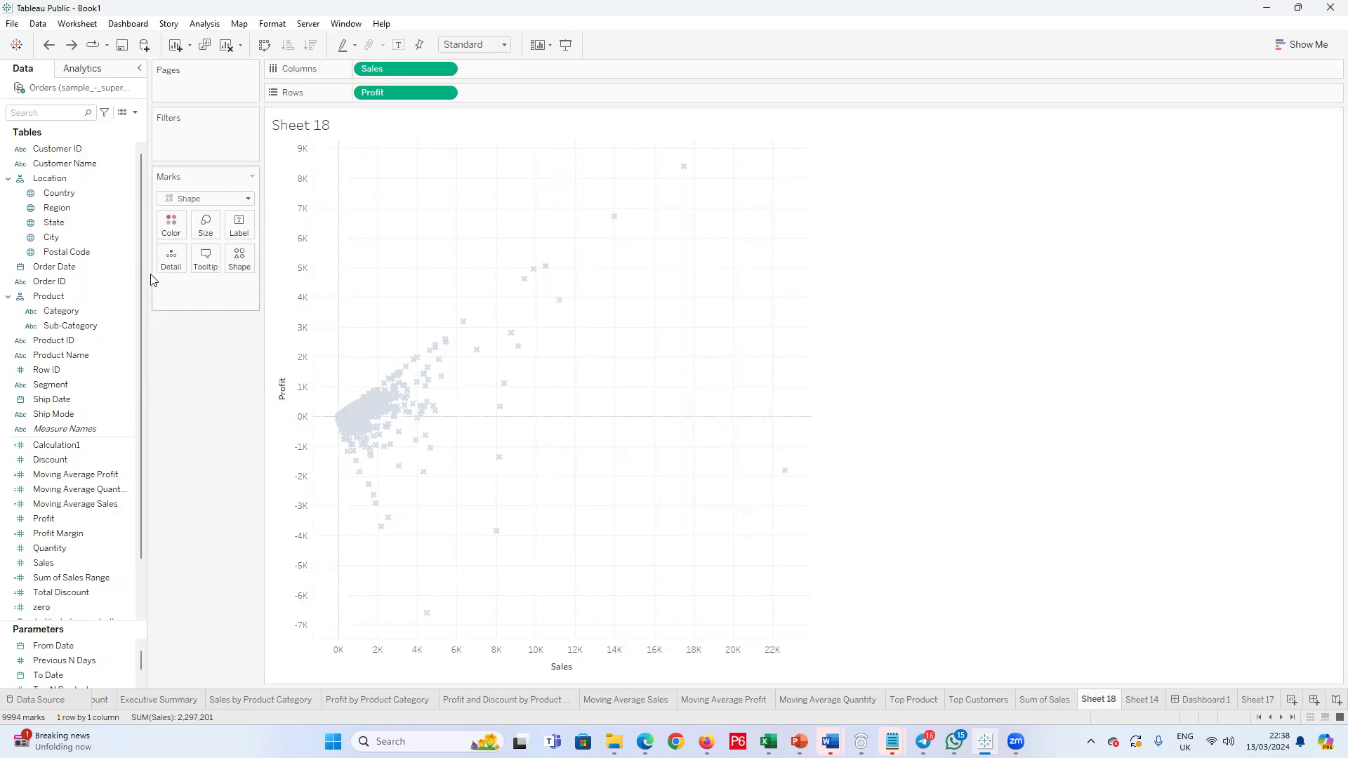
Step: Add Product Name to the marks' detail and place an average reference line for Profit across the entire table
drag(61, 355, 180, 282)
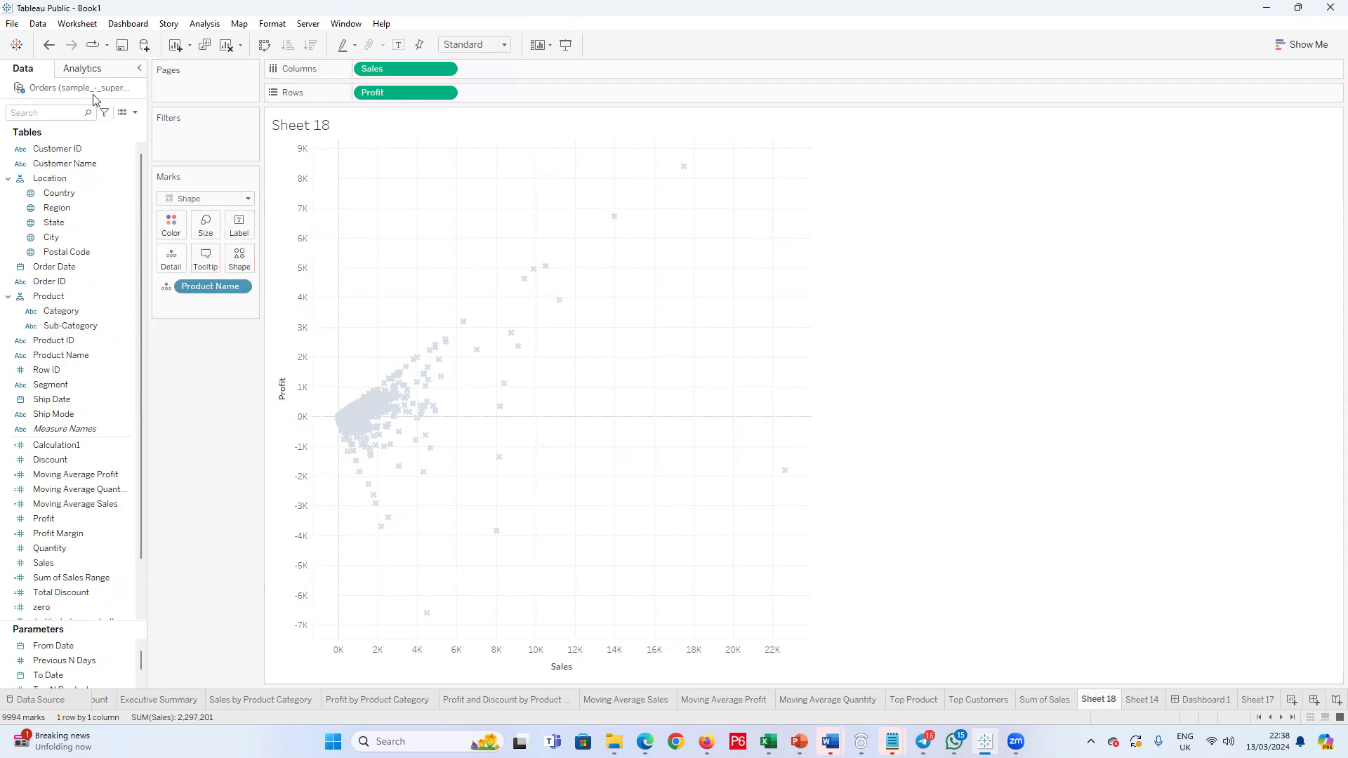
click(102, 70)
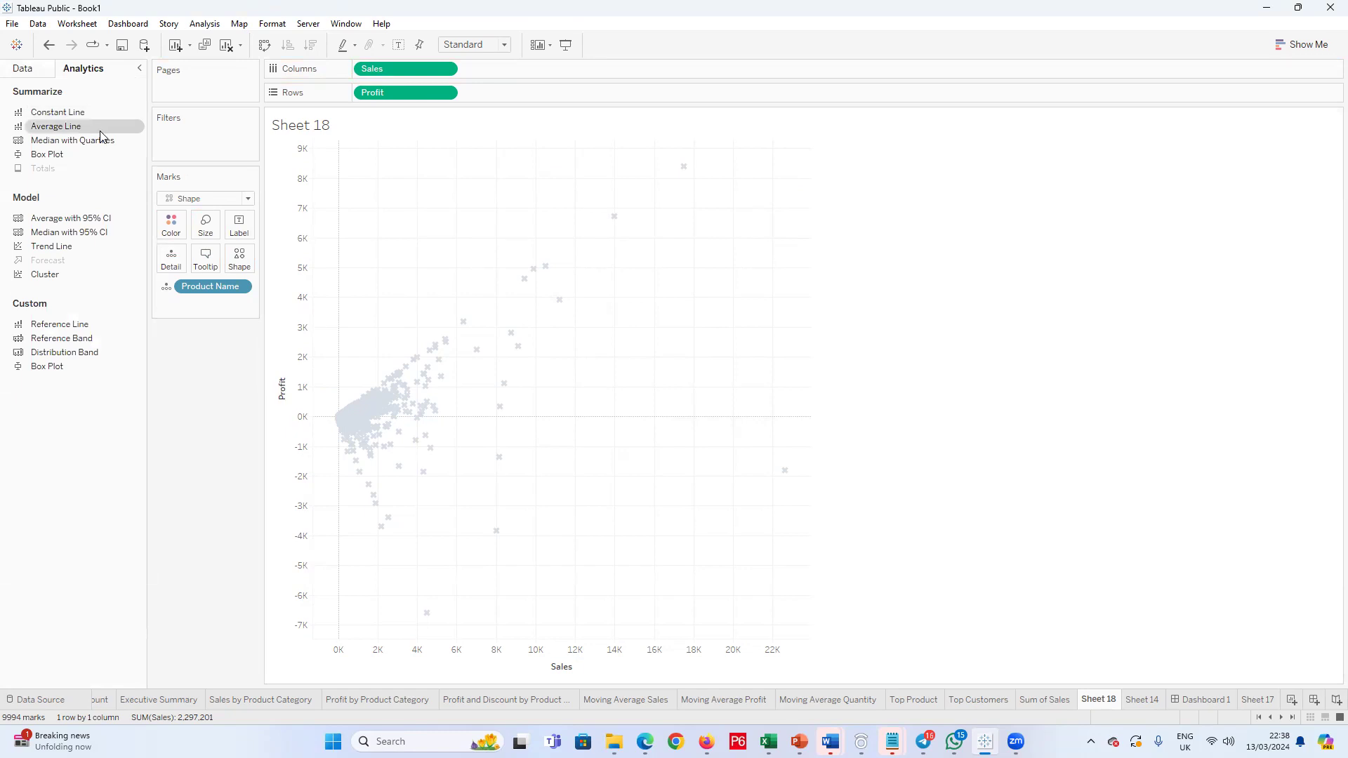
drag(49, 328, 384, 245)
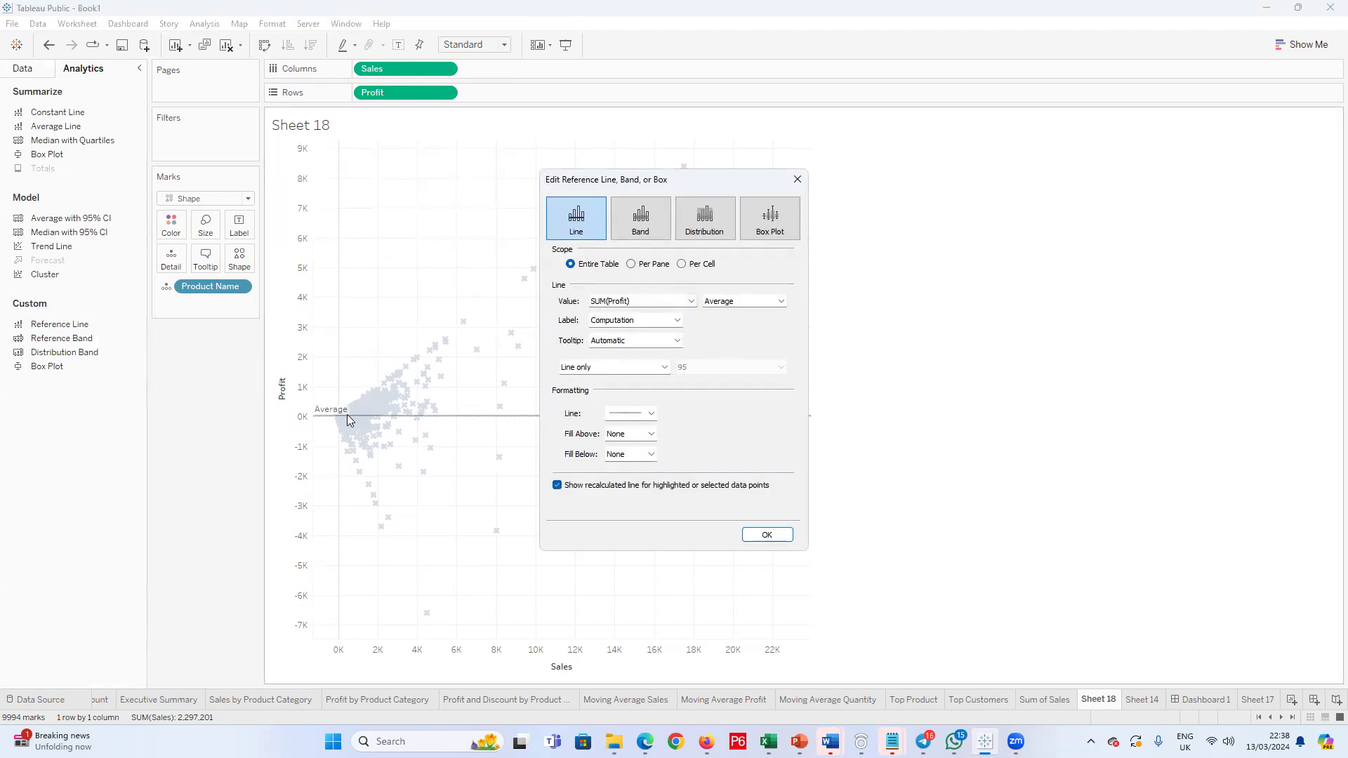
click(779, 302)
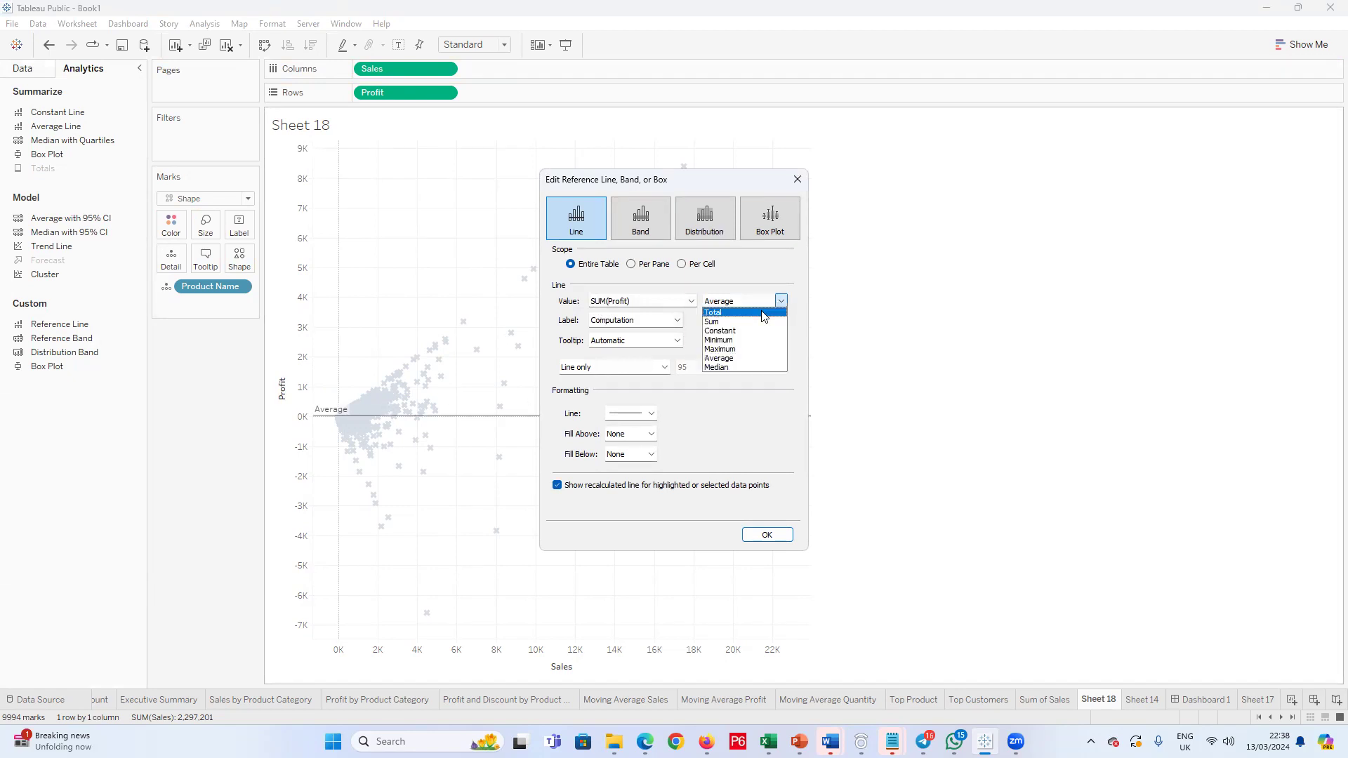
click(723, 359)
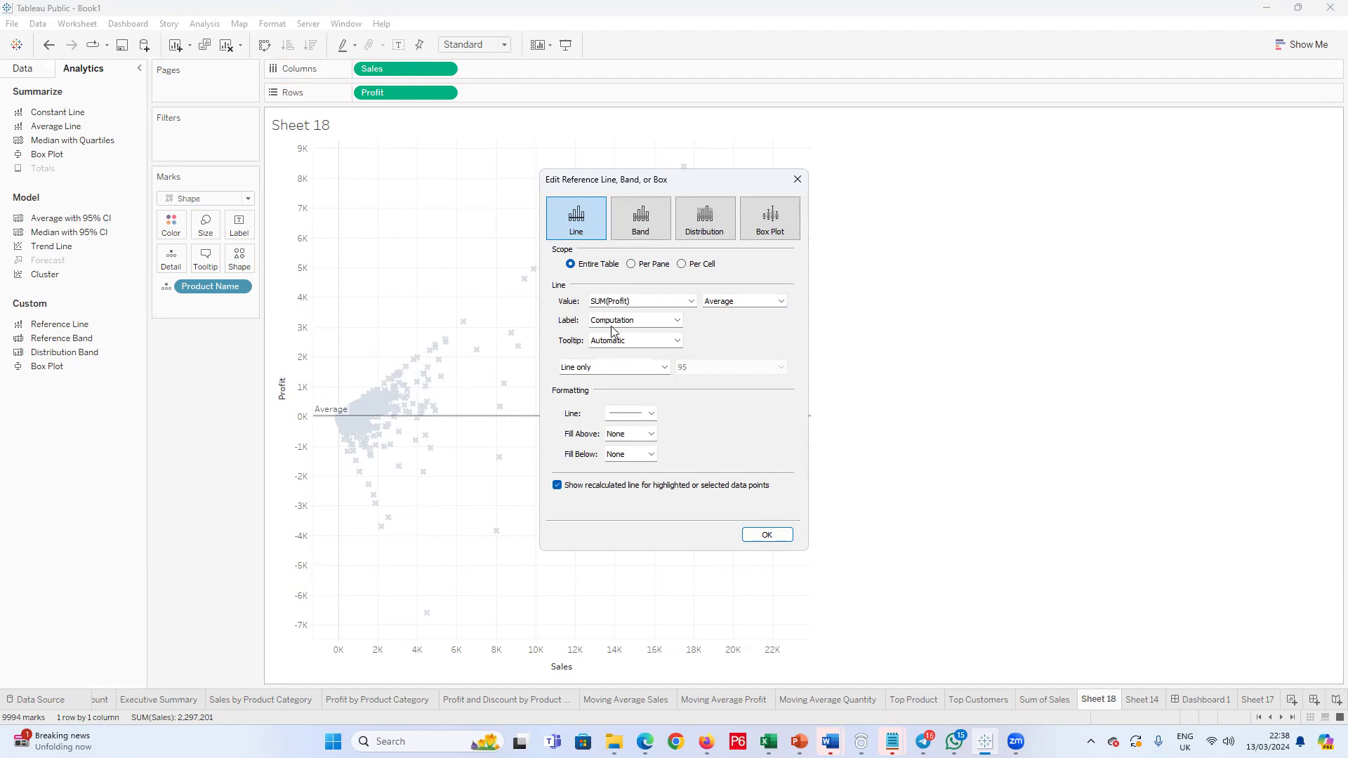
Step: Start a new parameter named Profit Meter as the value of the Profit reference line
click(691, 300)
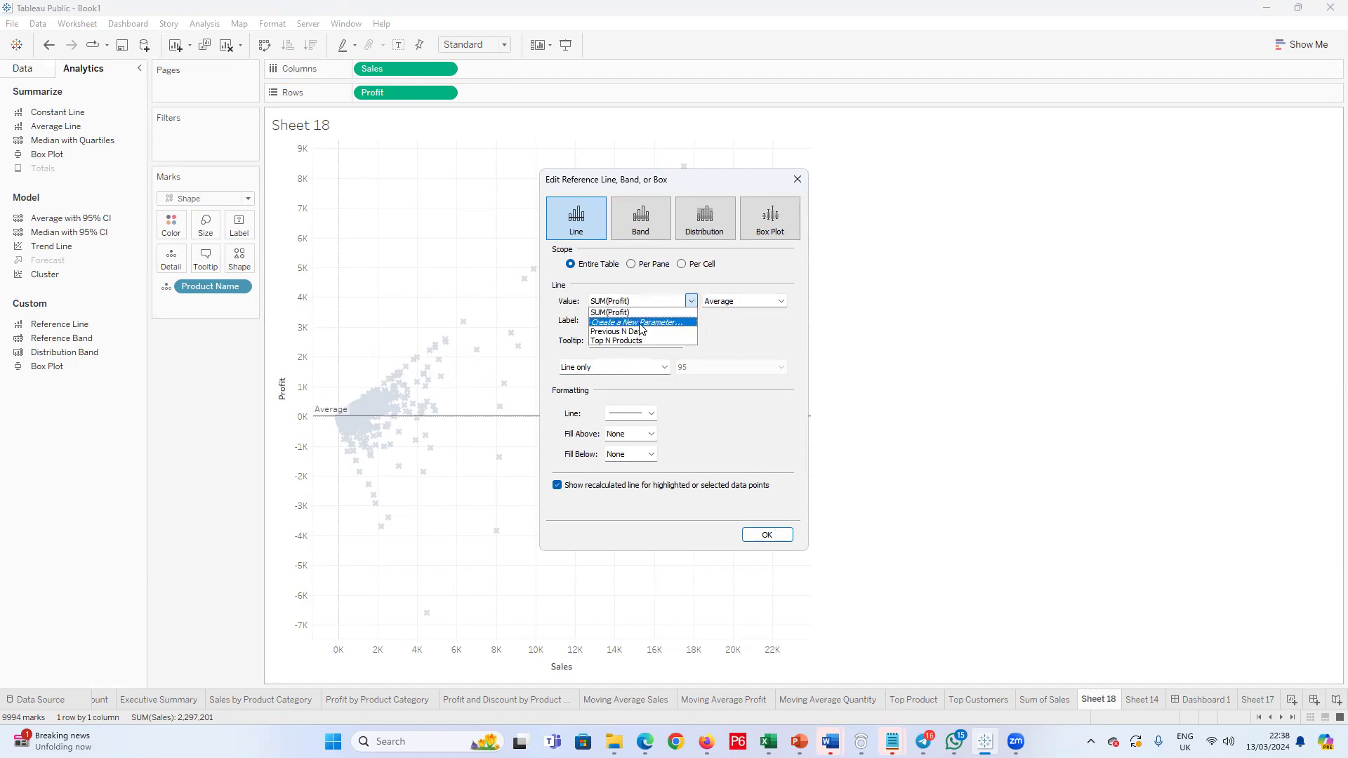
click(639, 322)
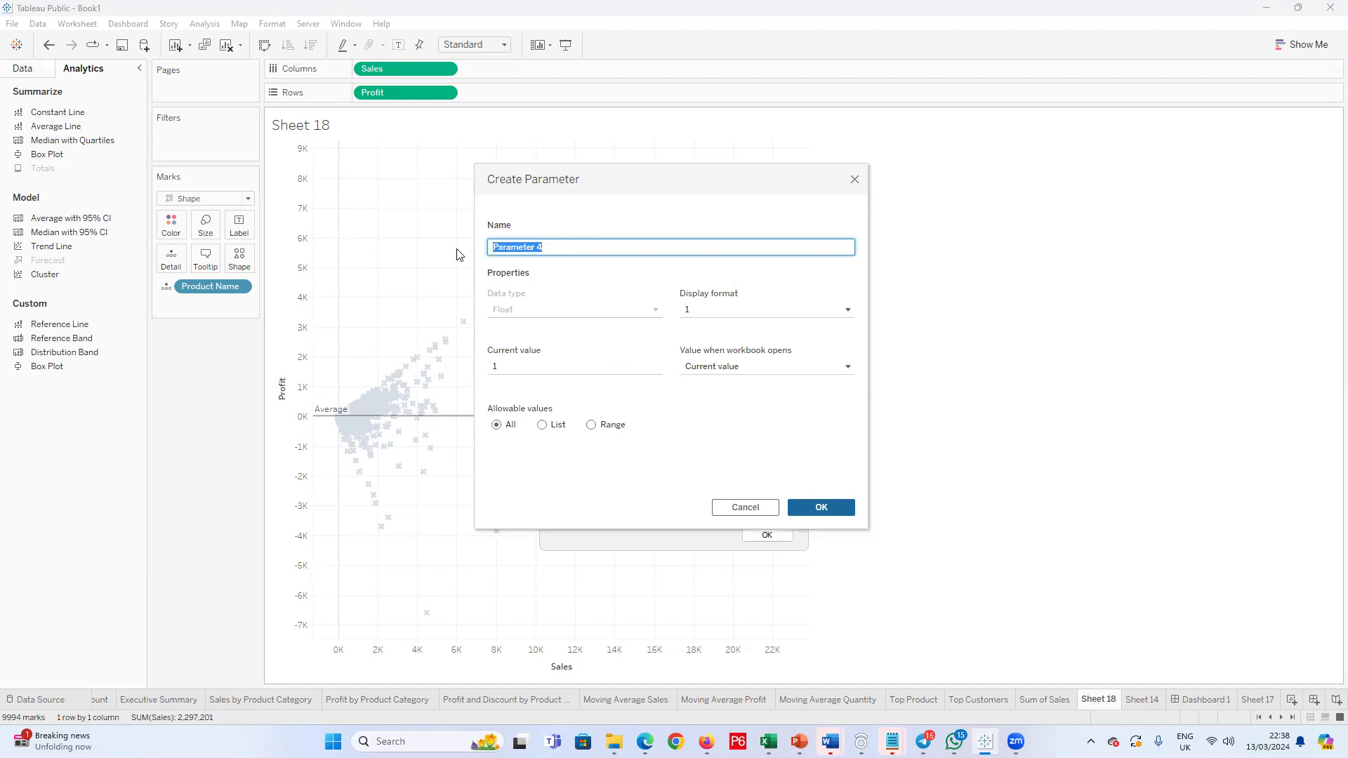
text(P)
click(591, 366)
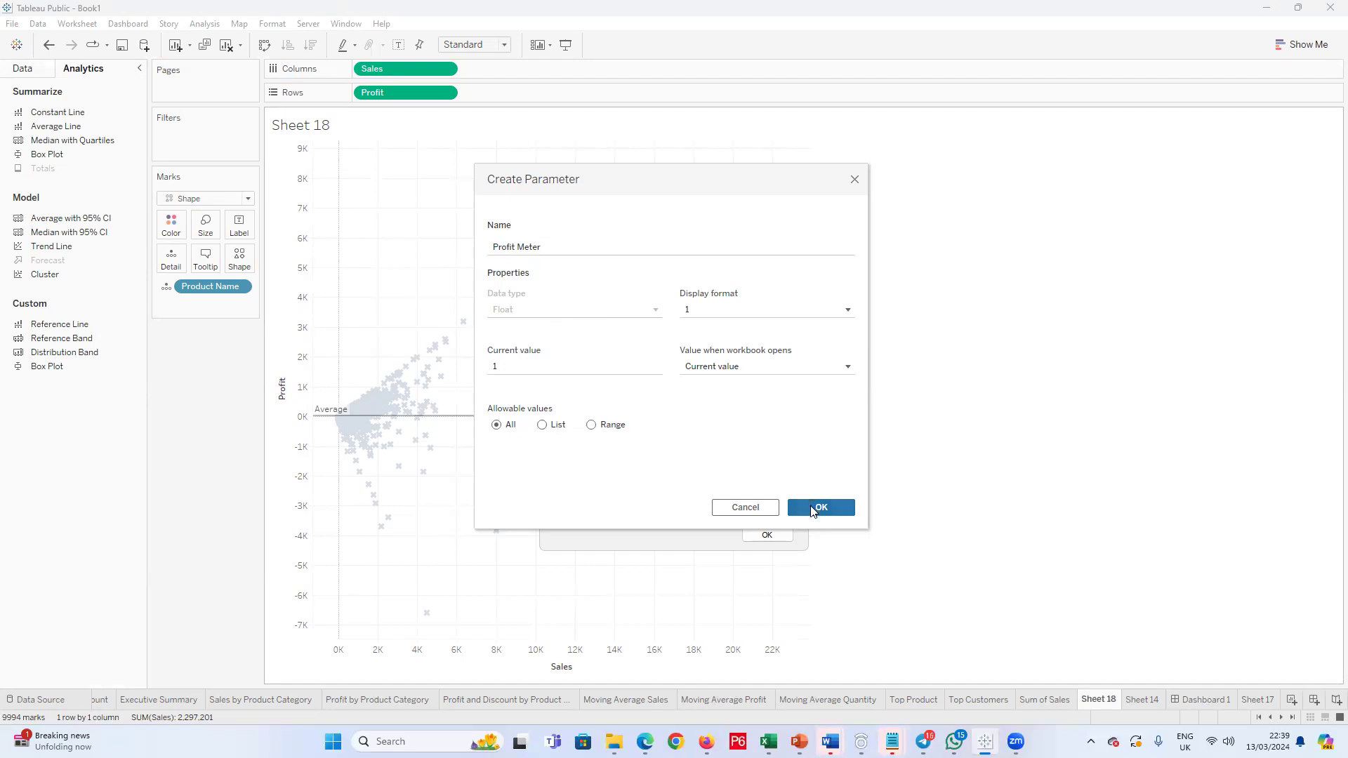
Step: Restrict Profit Meter to a range with a minimum of 1 and a maximum of 900, and create the parameter
click(590, 426)
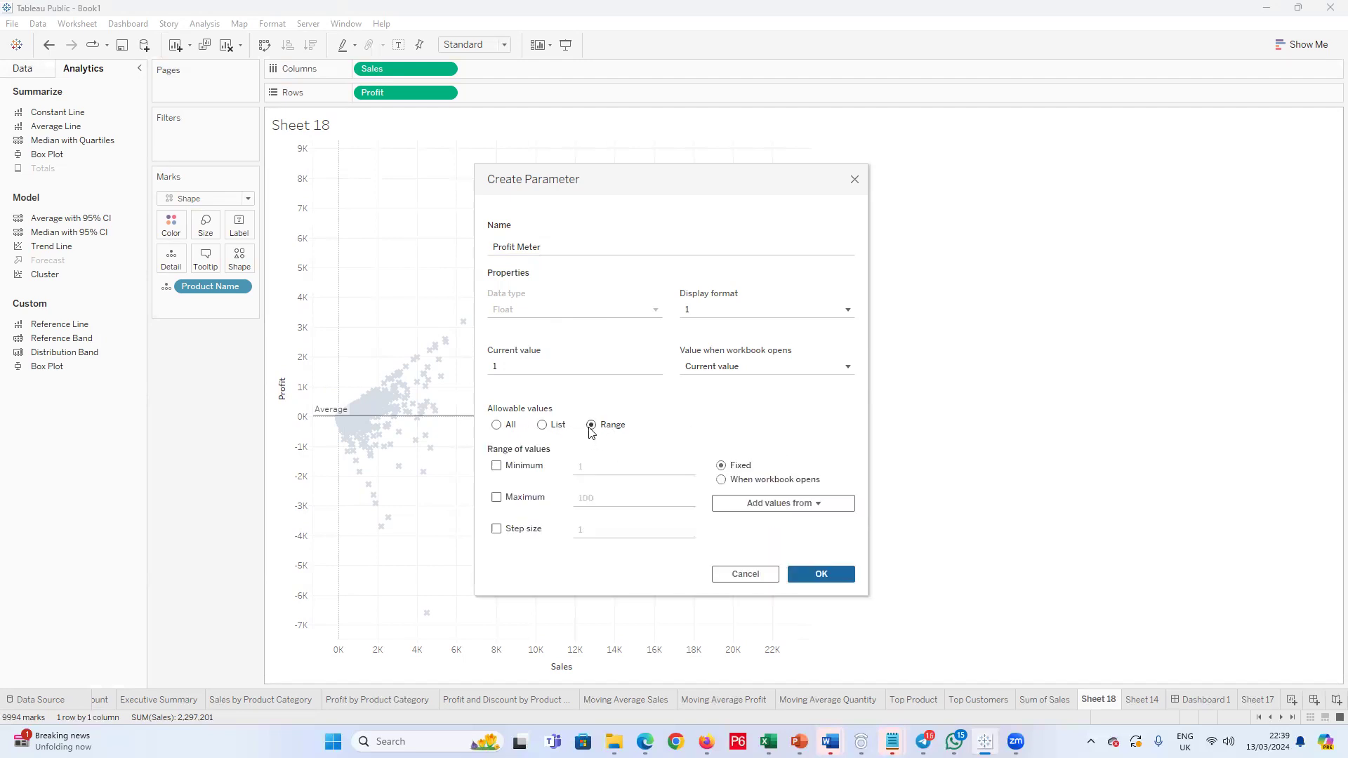
click(497, 467)
click(496, 499)
click(843, 370)
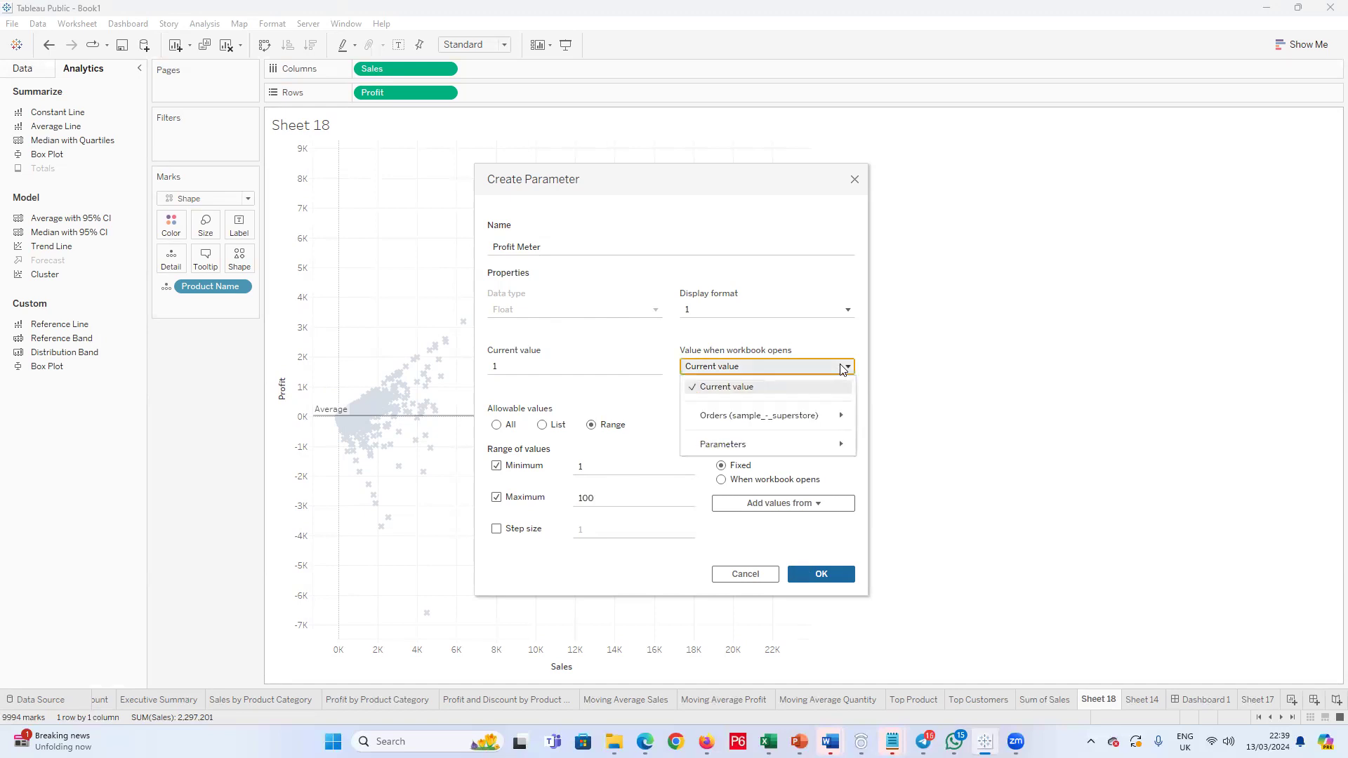
click(844, 368)
click(496, 426)
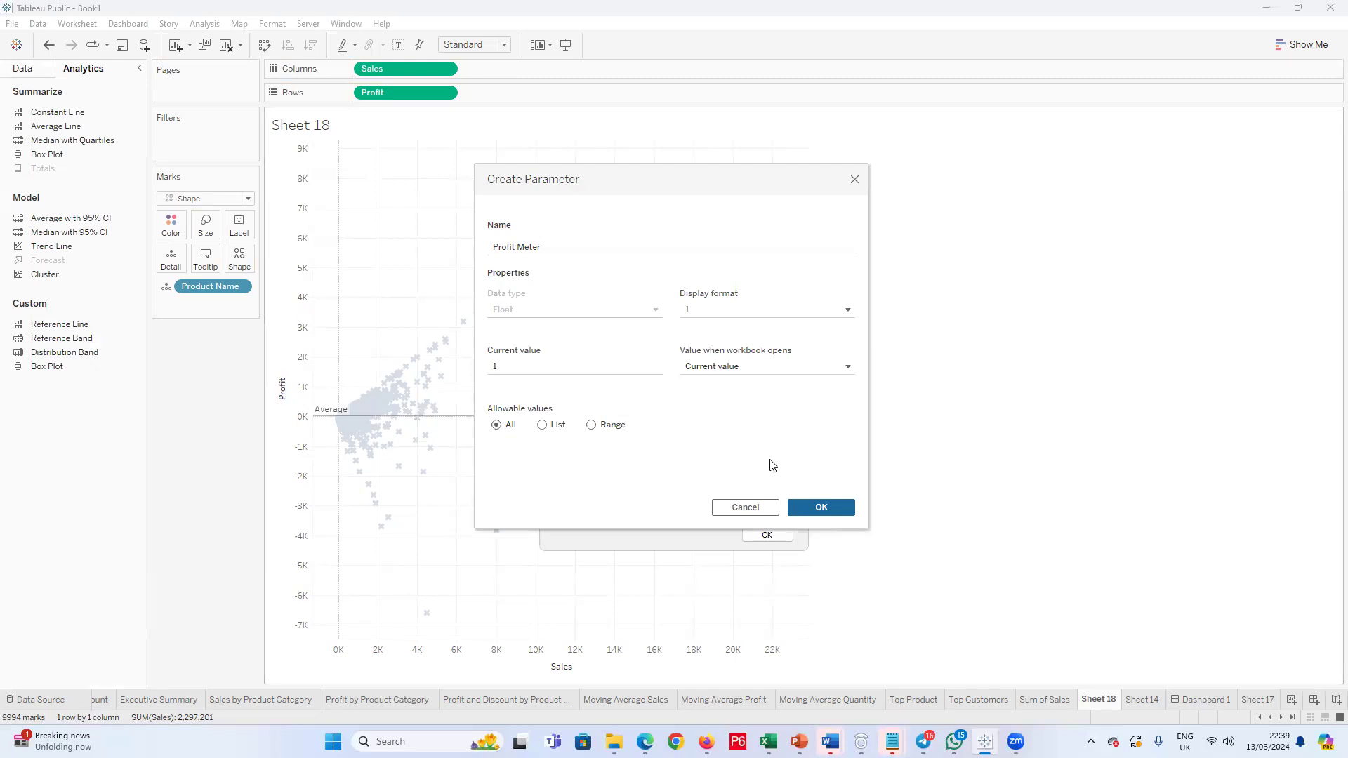
click(602, 425)
click(496, 497)
drag(614, 498, 579, 500)
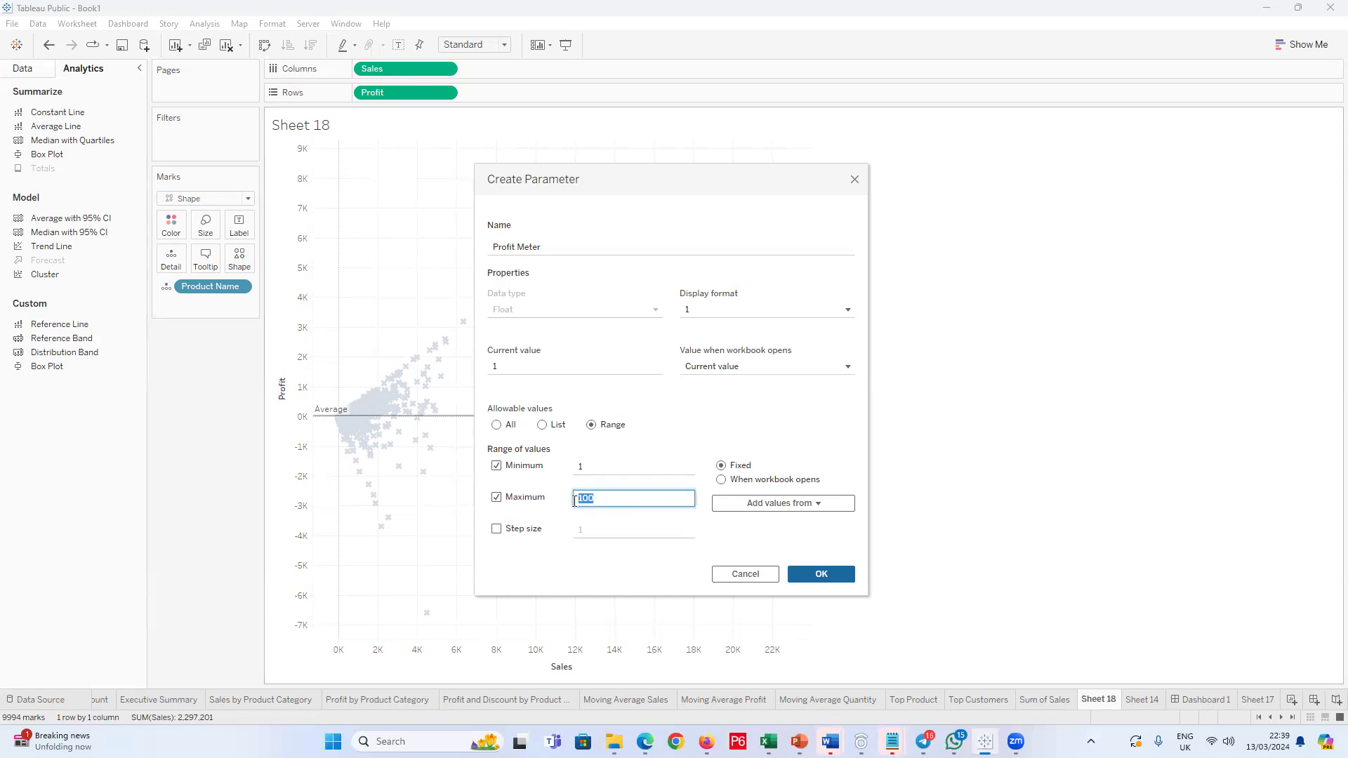
drag(710, 182, 1128, 169)
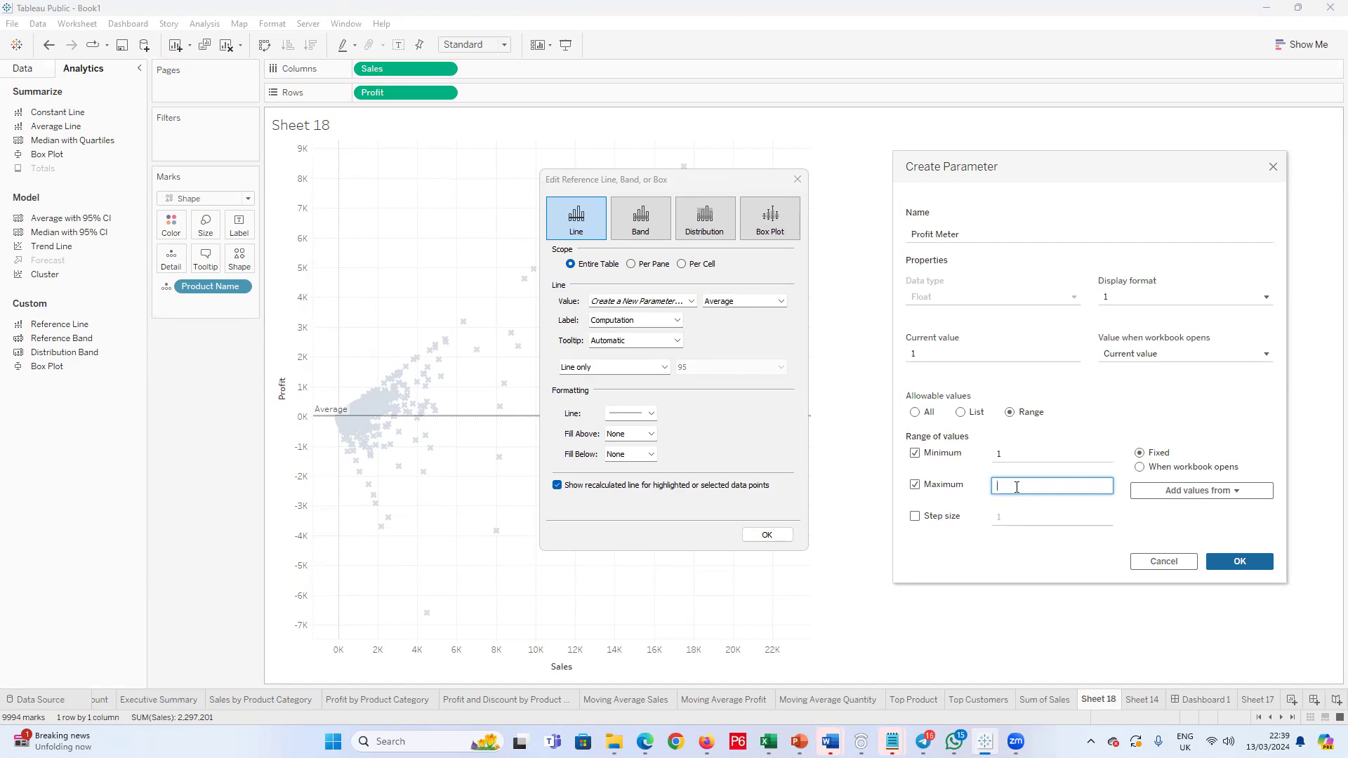
text(9000)
click(1219, 561)
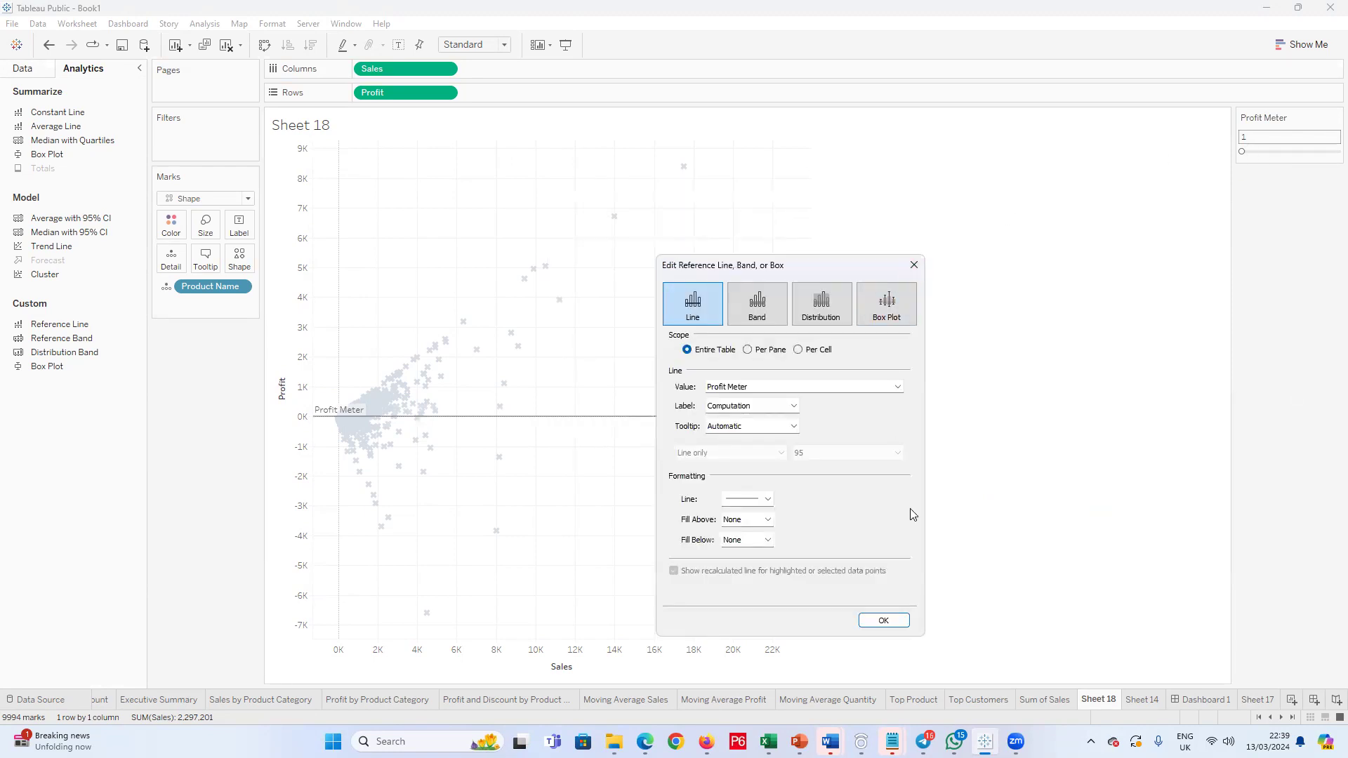
Step: Label the Profit Meter reference line with its value, keep the automatic tooltip, and apply the line
click(793, 406)
click(737, 429)
click(792, 428)
click(792, 428)
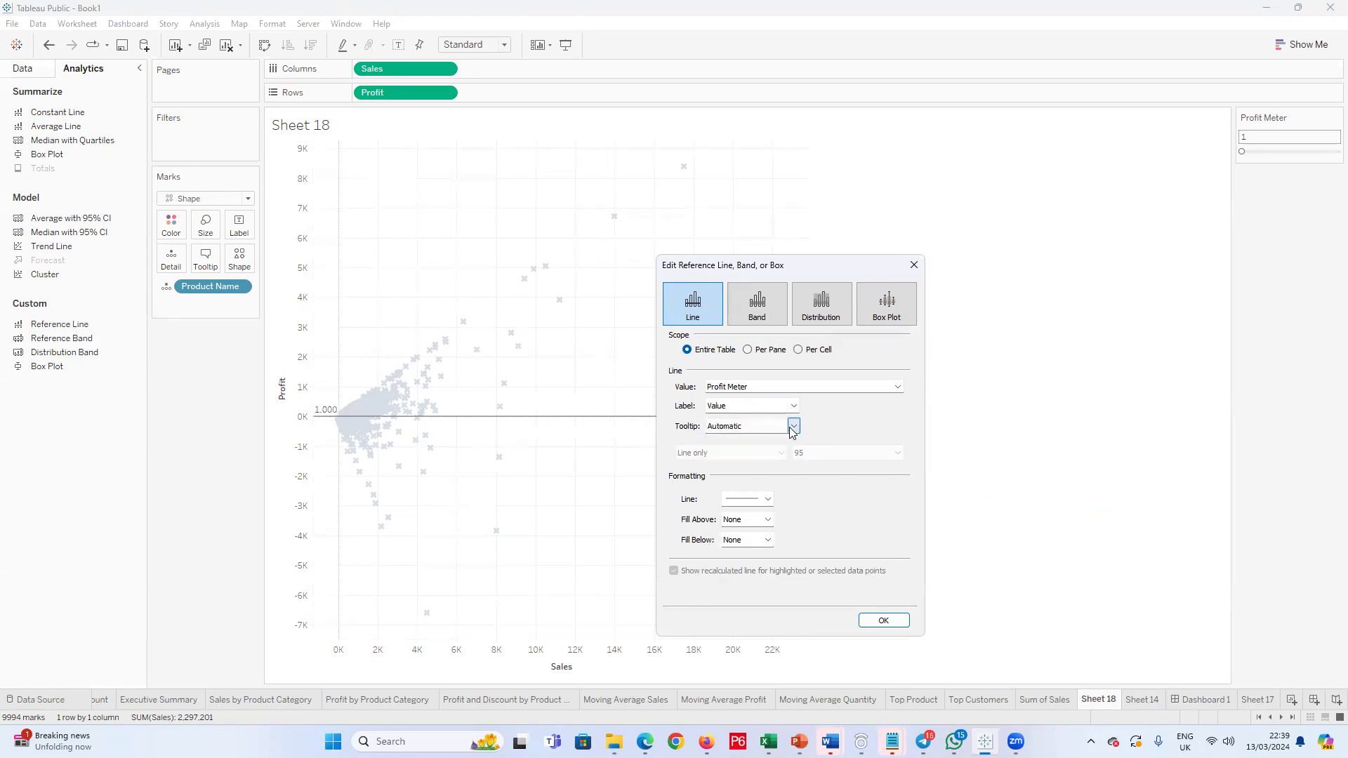
click(889, 620)
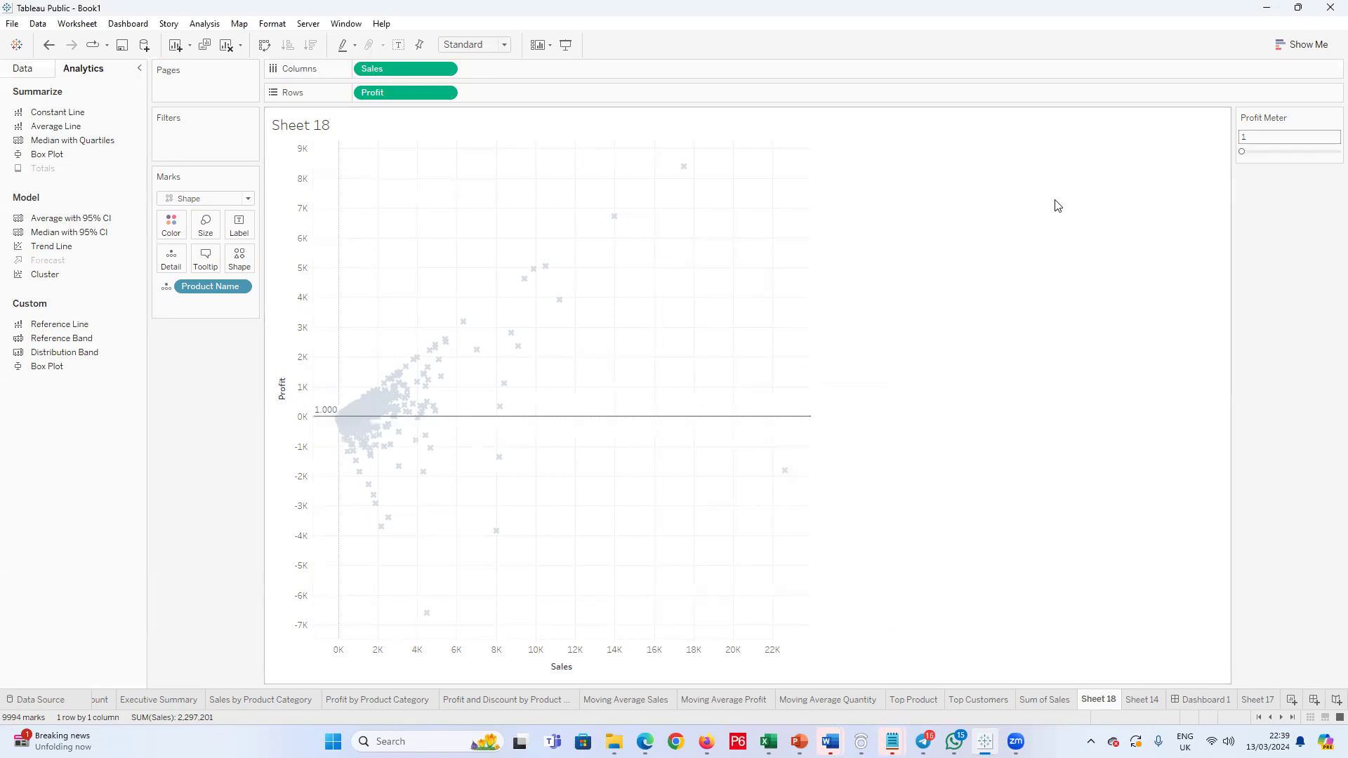
Step: Raise the Profit Meter parameter to about 4,008 to move the Profit reference line up
drag(1242, 156, 1262, 157)
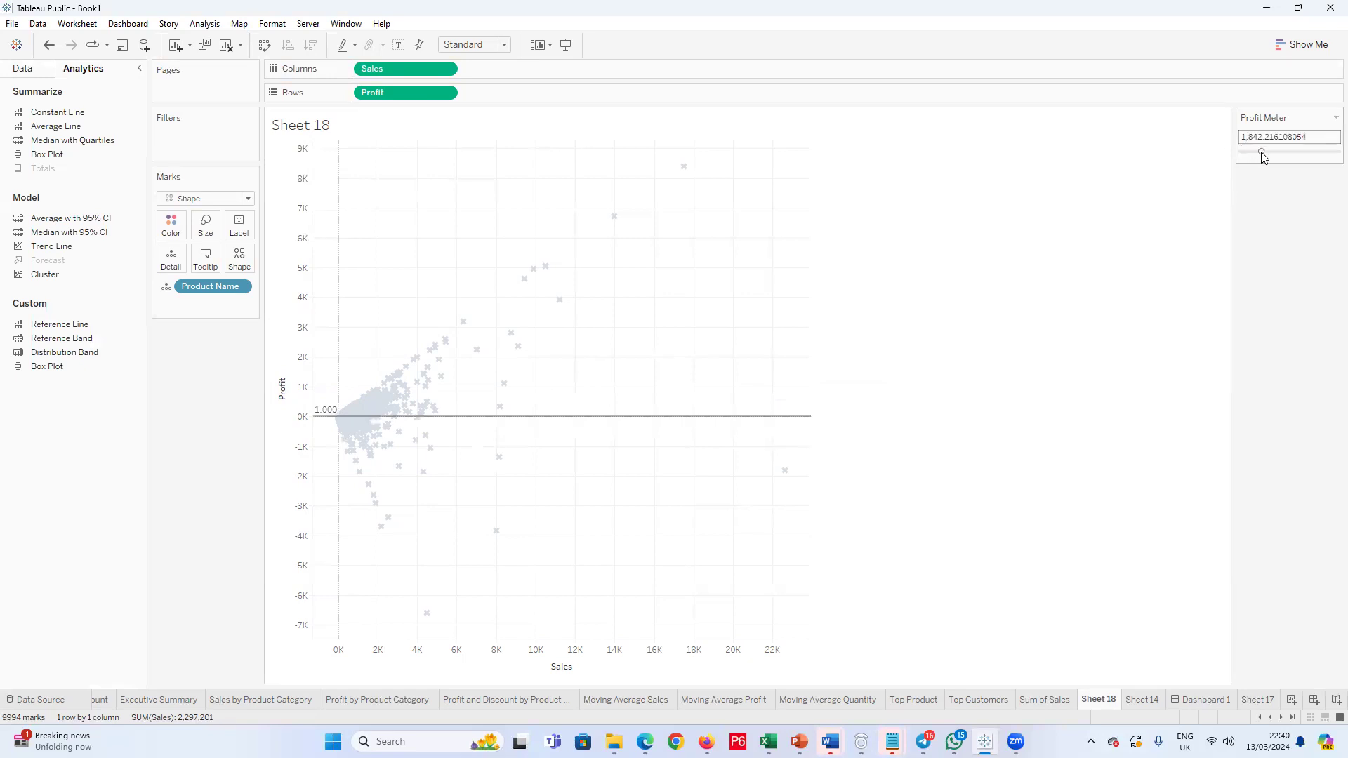
drag(1264, 156, 1304, 146)
click(1299, 154)
Step: Edit the Profit Meter parameter to allow all values and clear its current value
click(1336, 117)
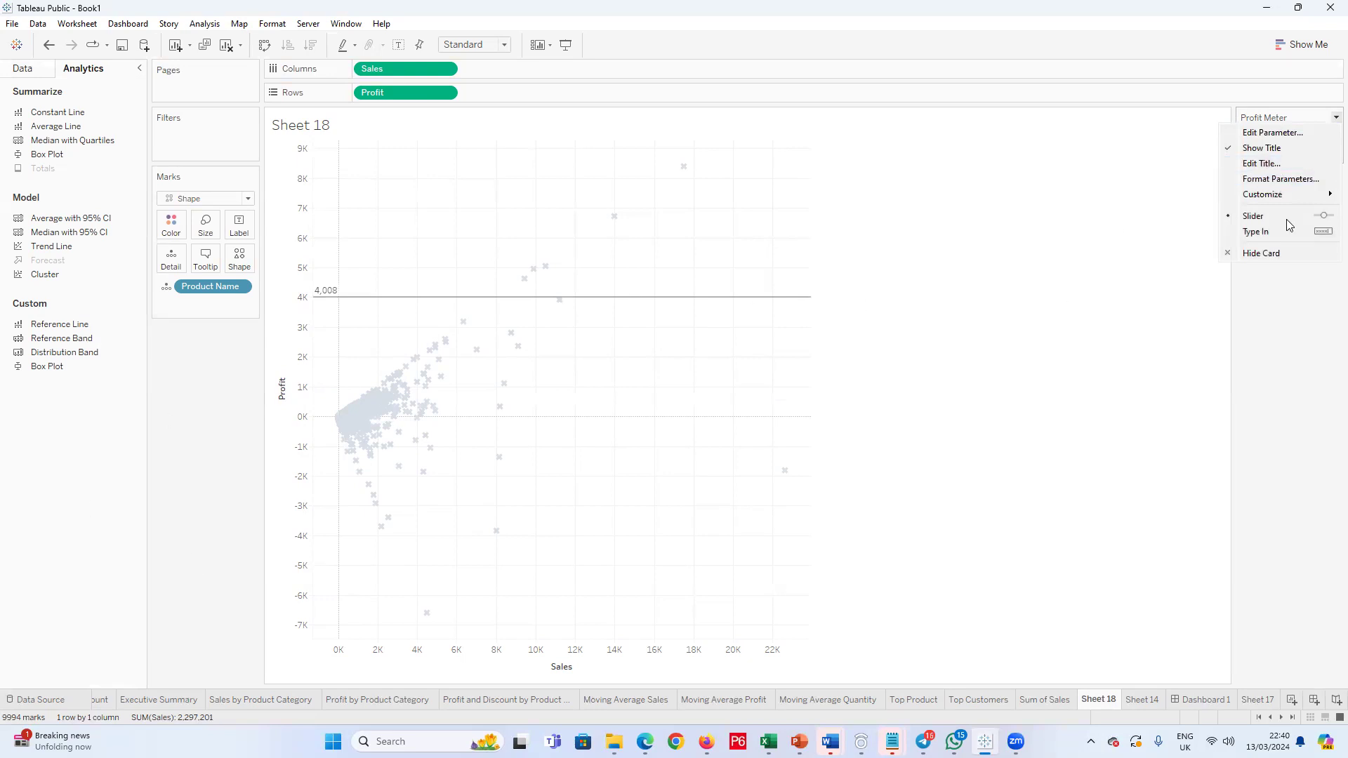
click(1276, 128)
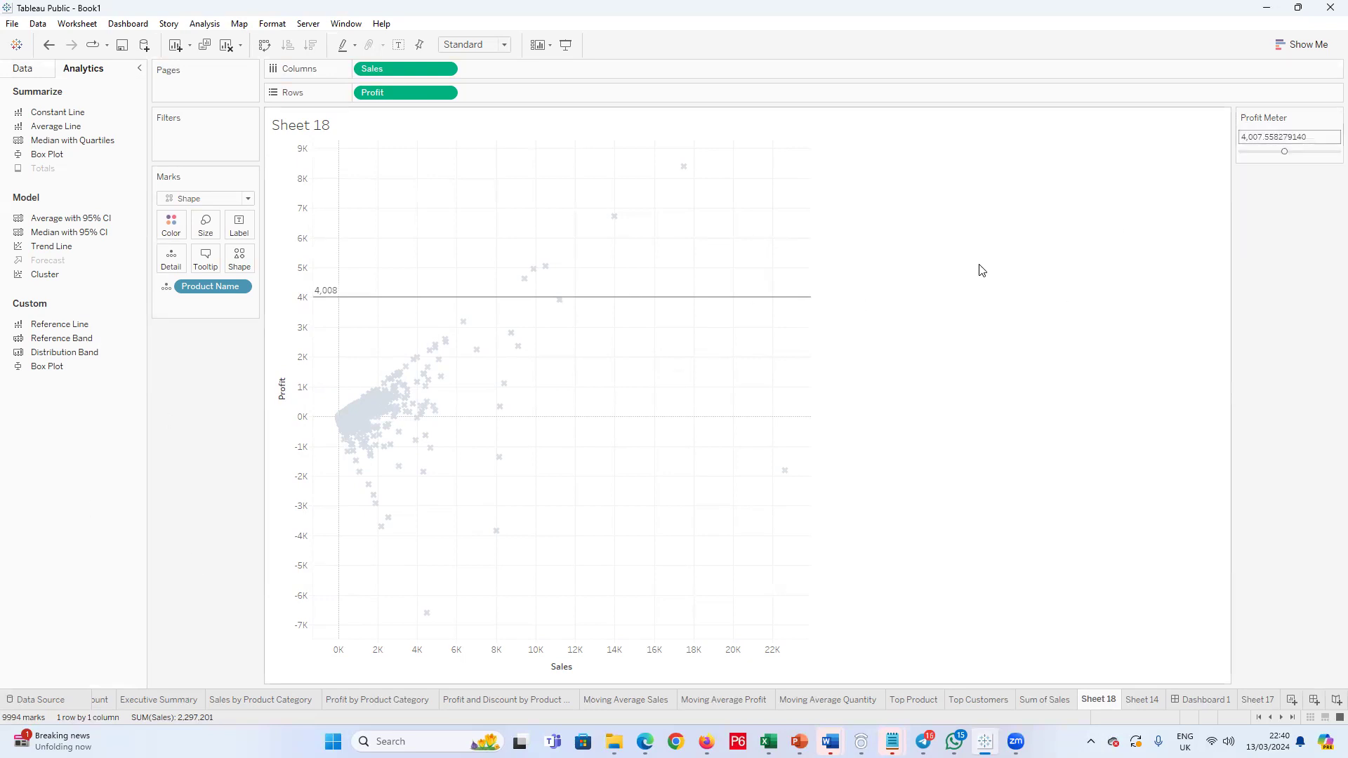
click(537, 276)
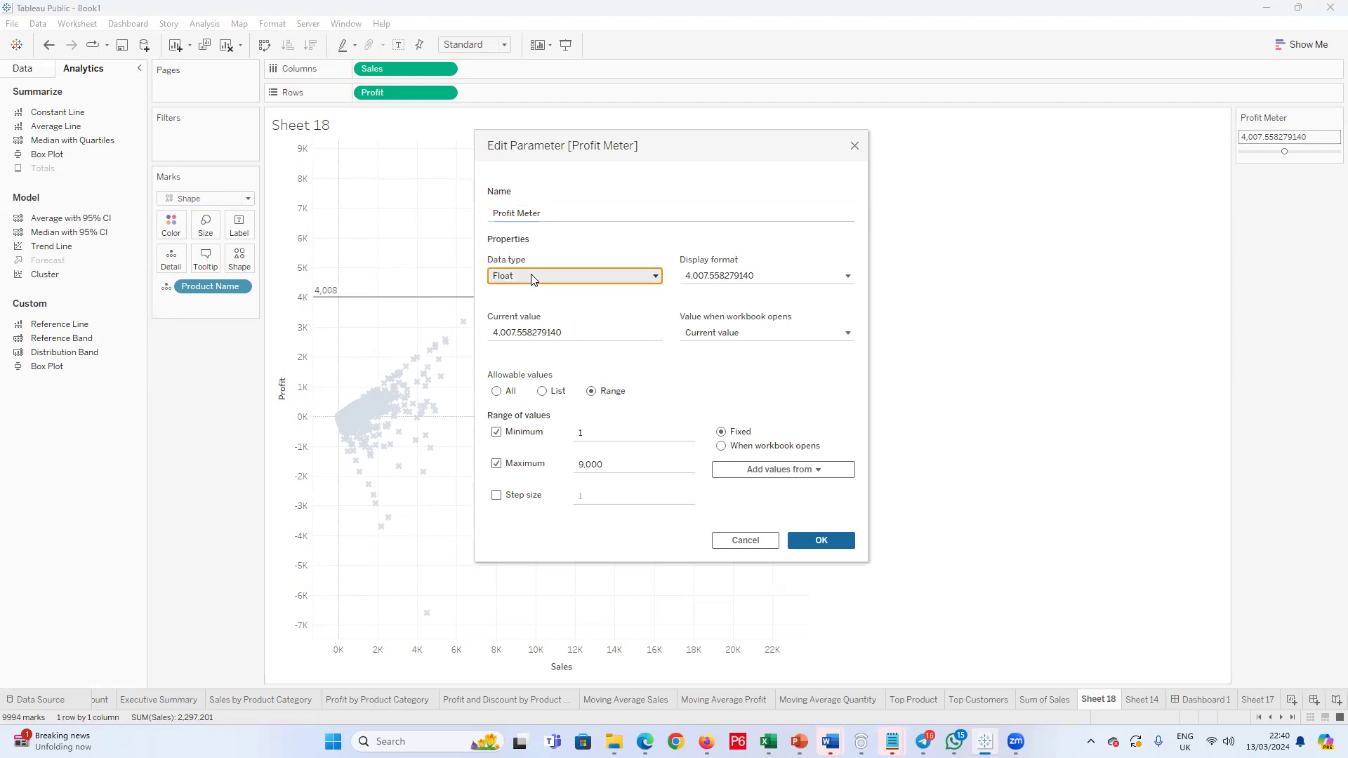
click(535, 282)
click(569, 332)
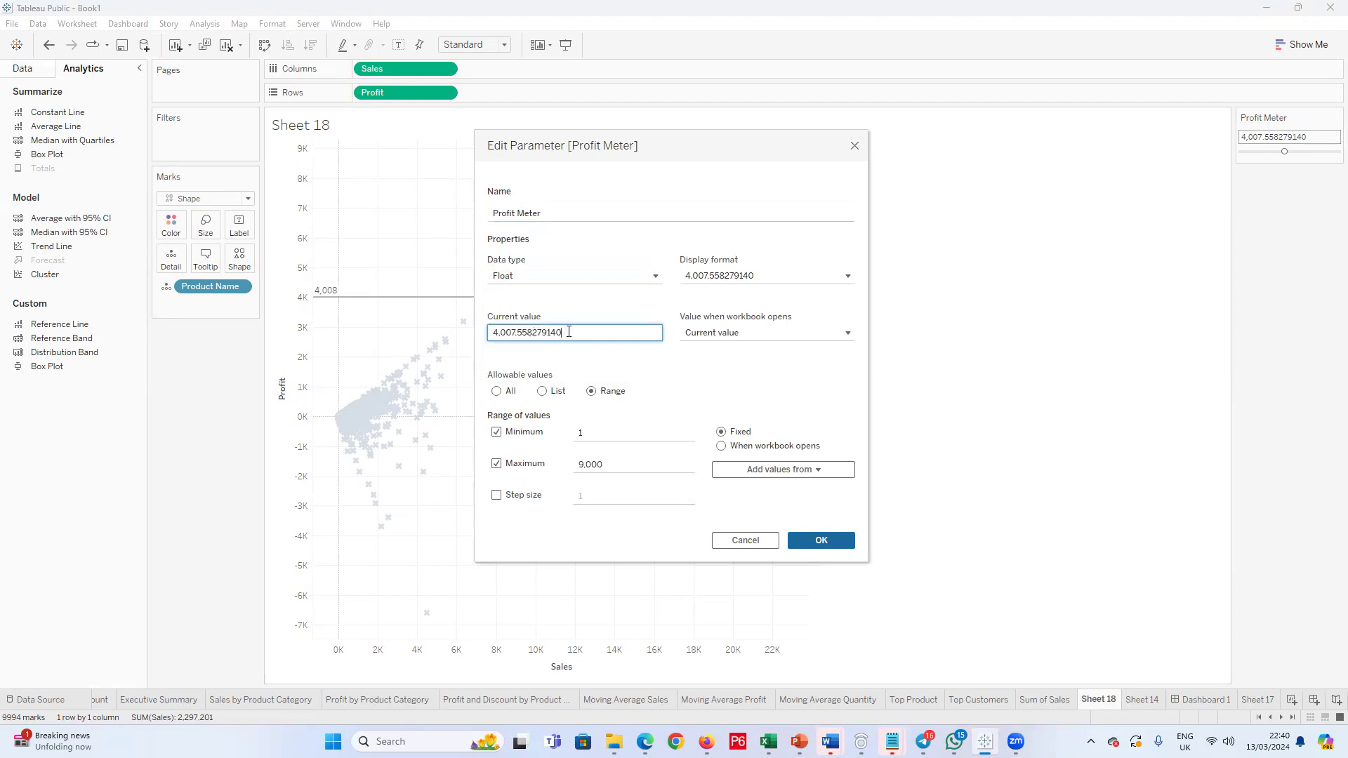
click(496, 391)
drag(563, 332, 461, 339)
key(BackSpace)
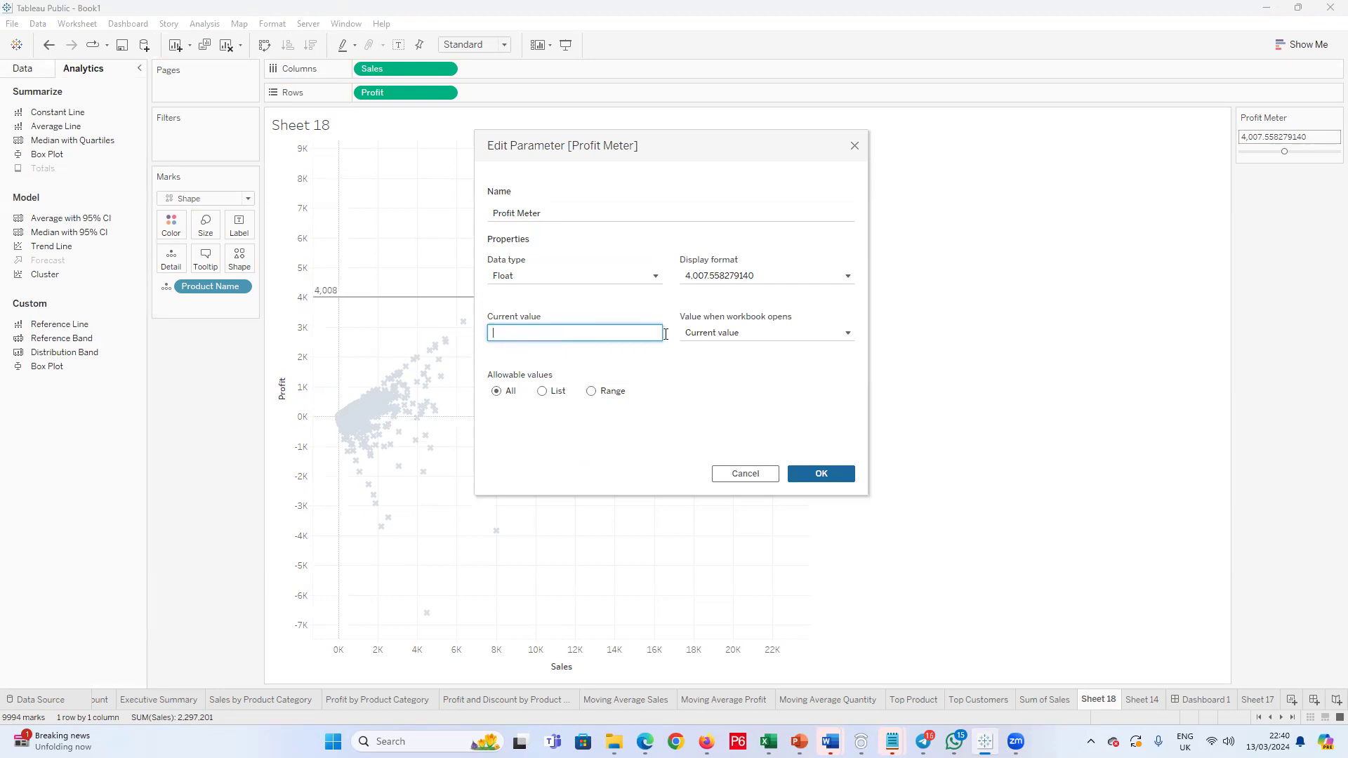
Step: Display Profit Meter as custom currency with the £ prefix and 0 decimal places, set its current value to 4000 and apply
click(823, 278)
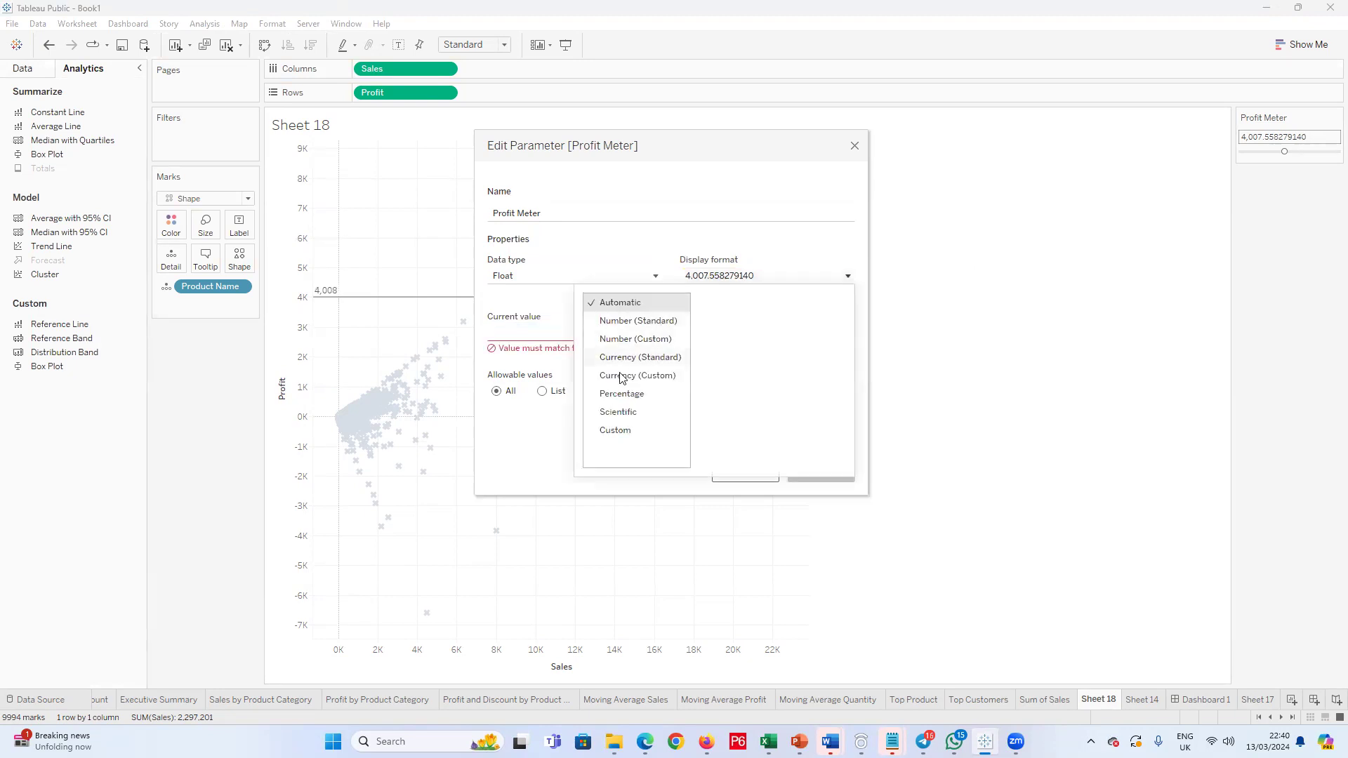
click(621, 380)
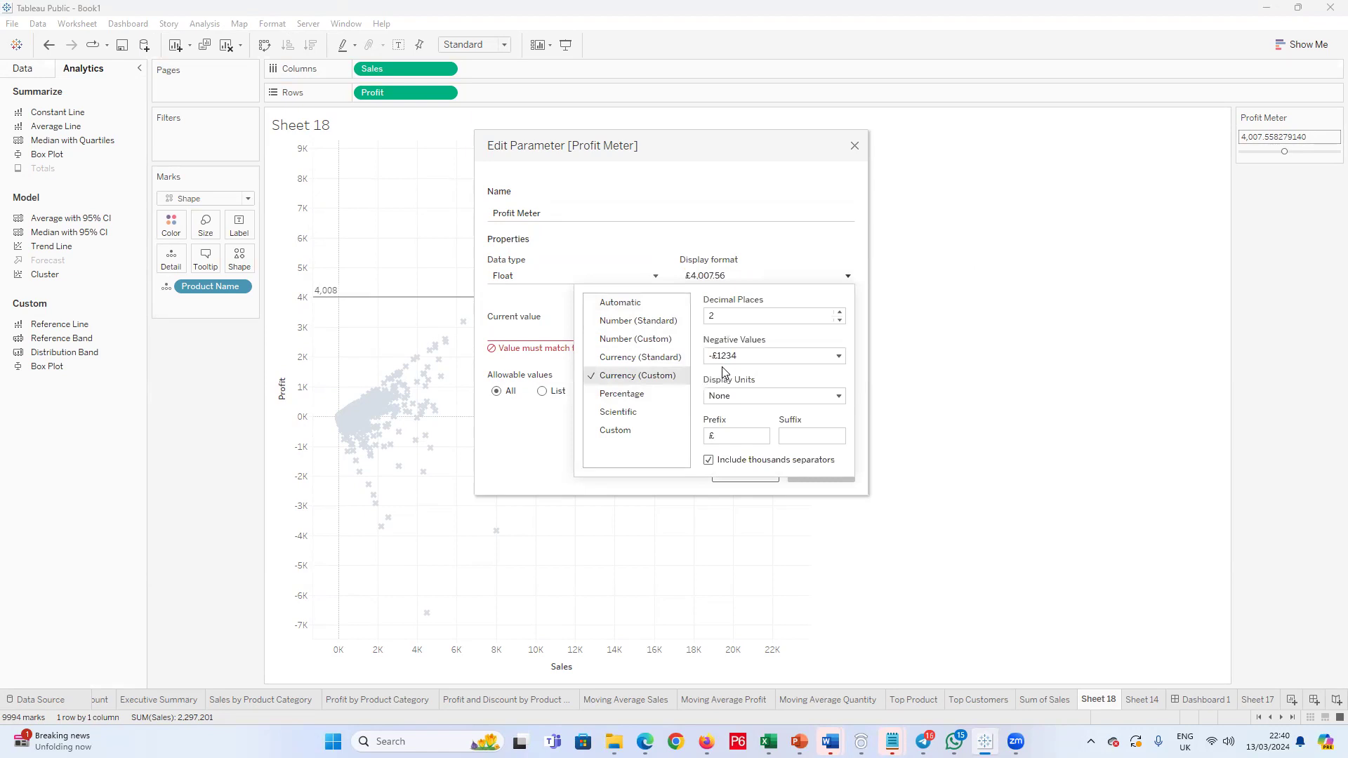
click(734, 431)
click(546, 466)
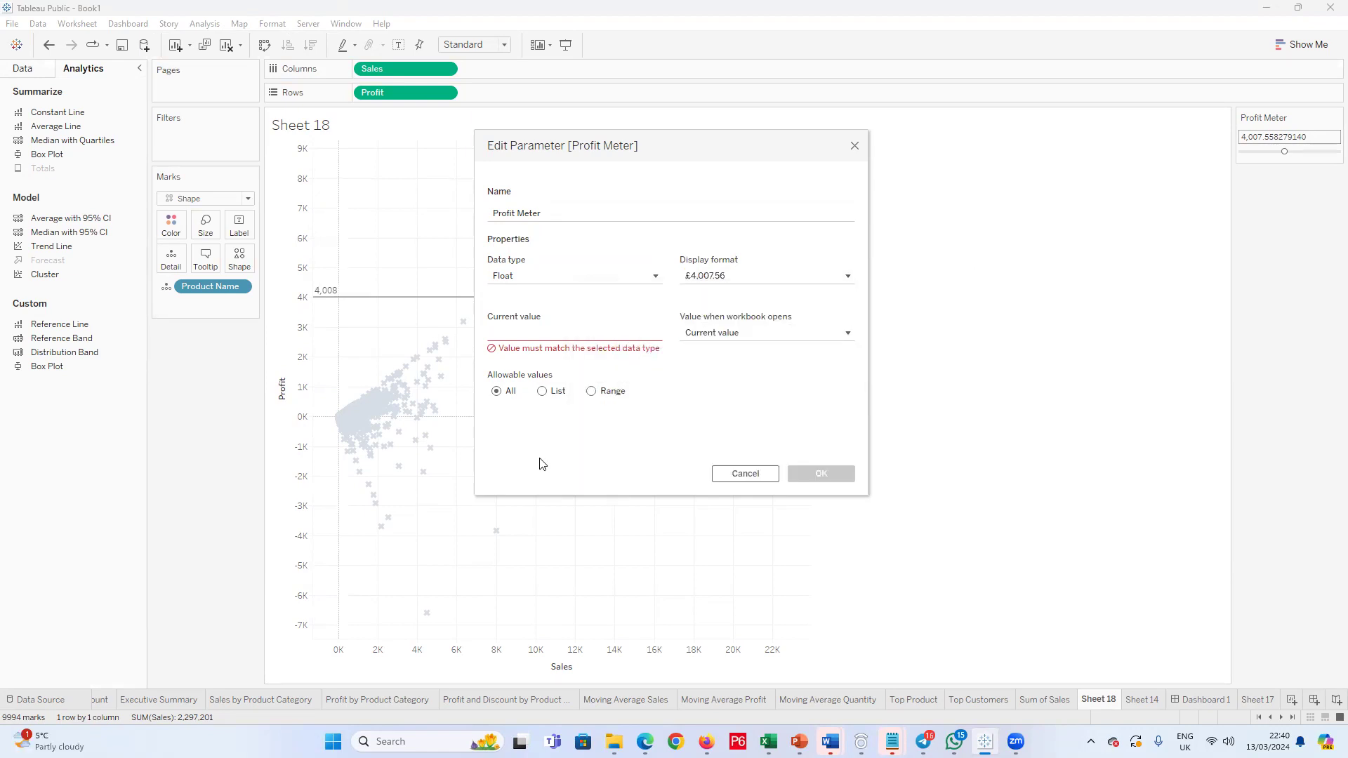
click(835, 339)
click(753, 337)
click(746, 276)
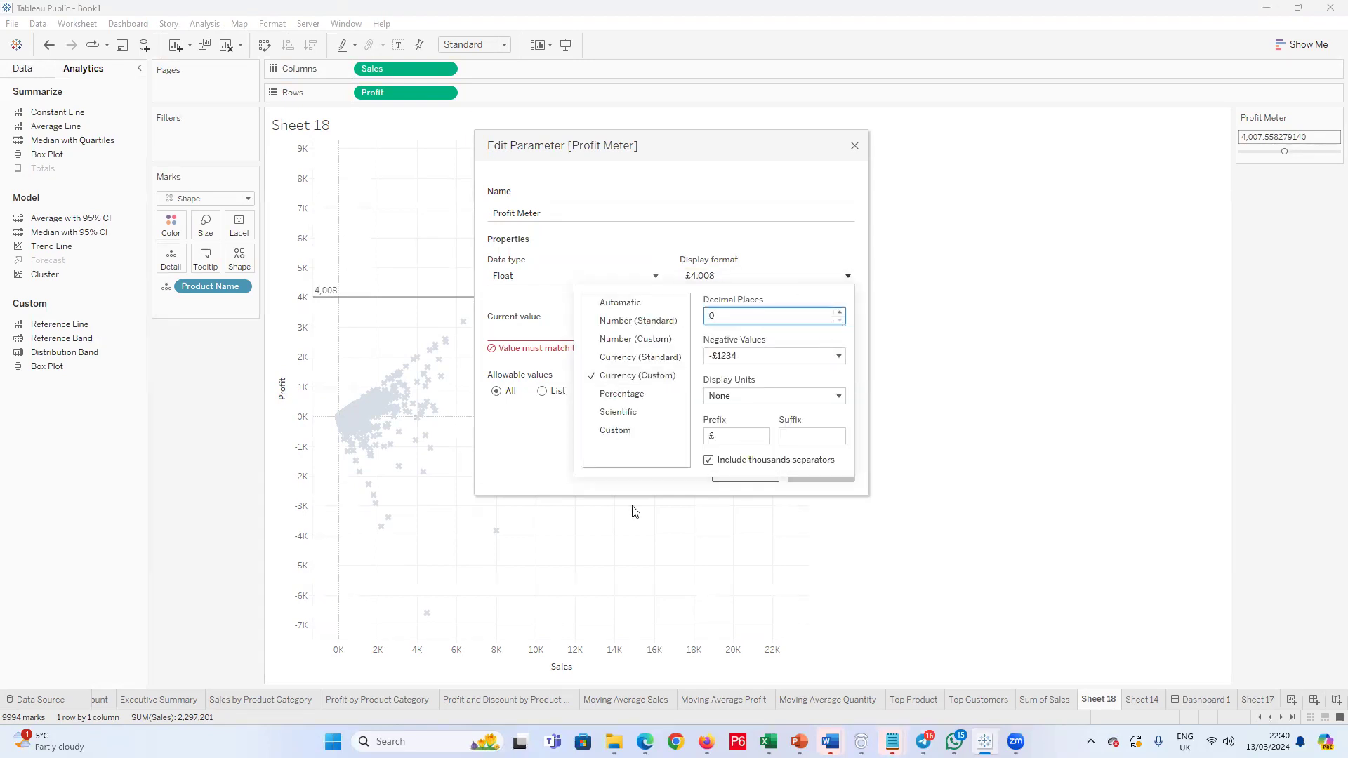
click(572, 434)
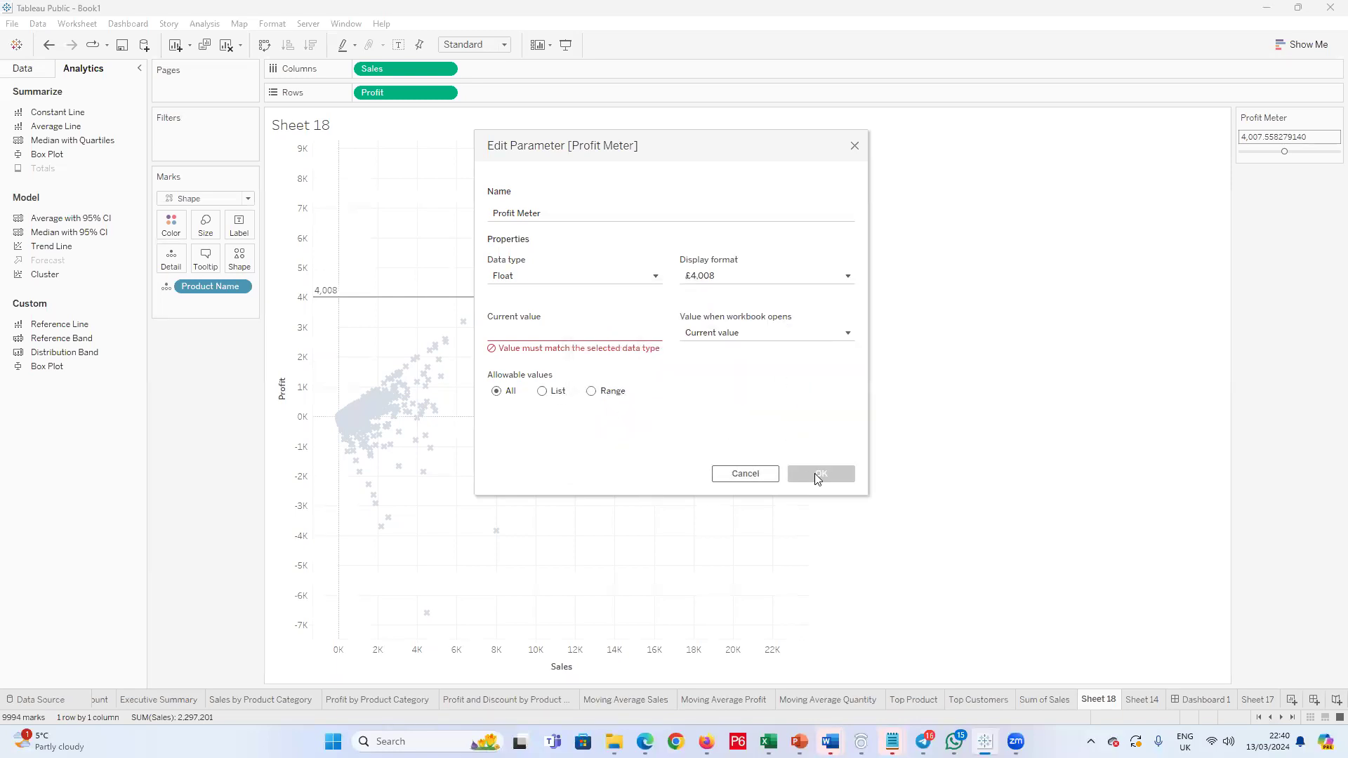
click(549, 333)
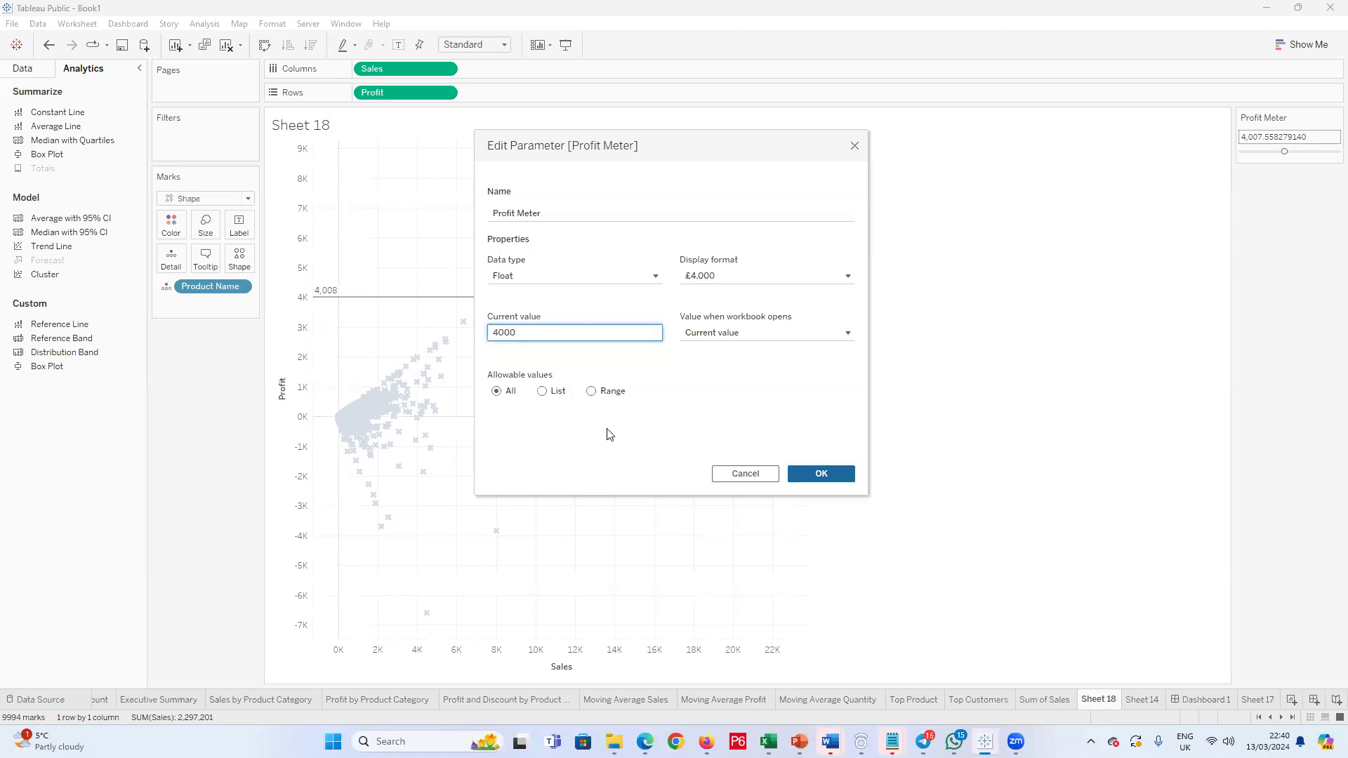
click(820, 475)
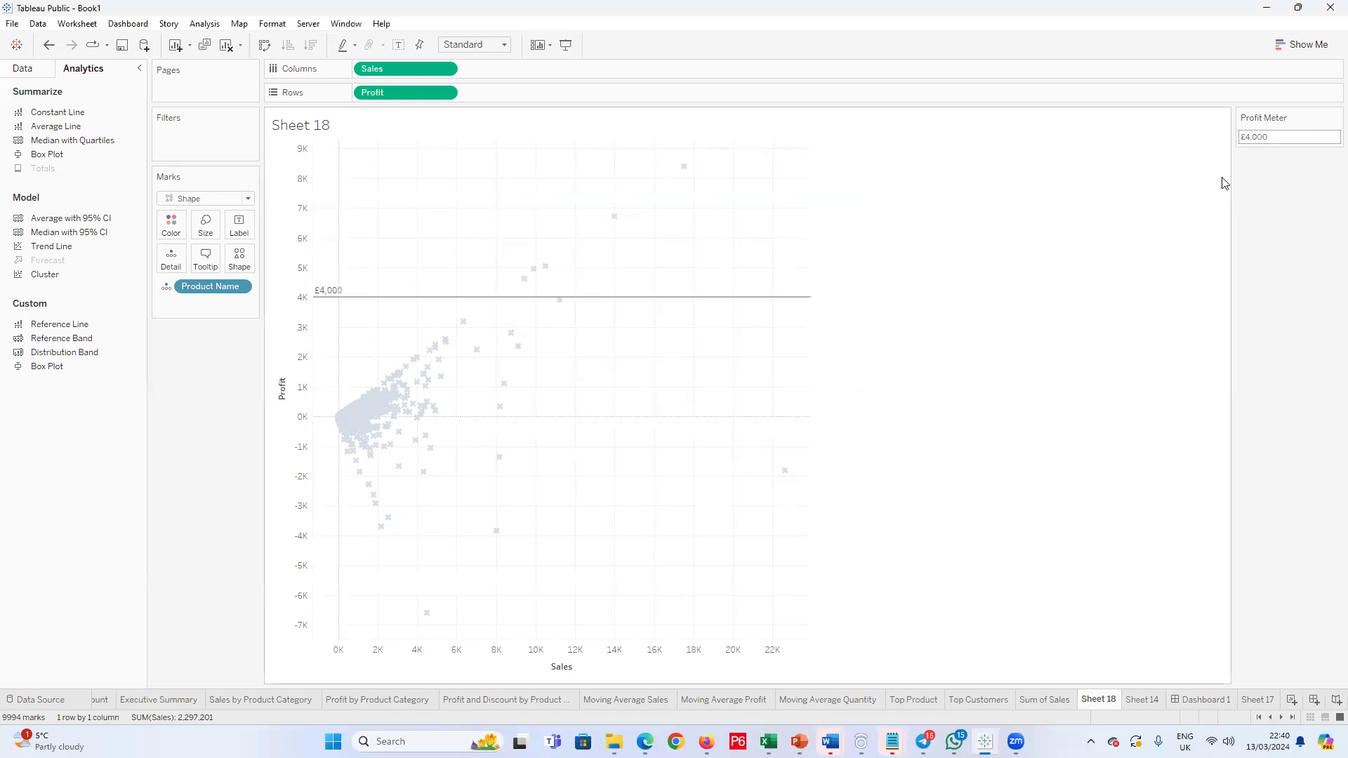
Step: Add an entire-table reference line for Sales and start a new parameter as its value
mouse_move(524, 300)
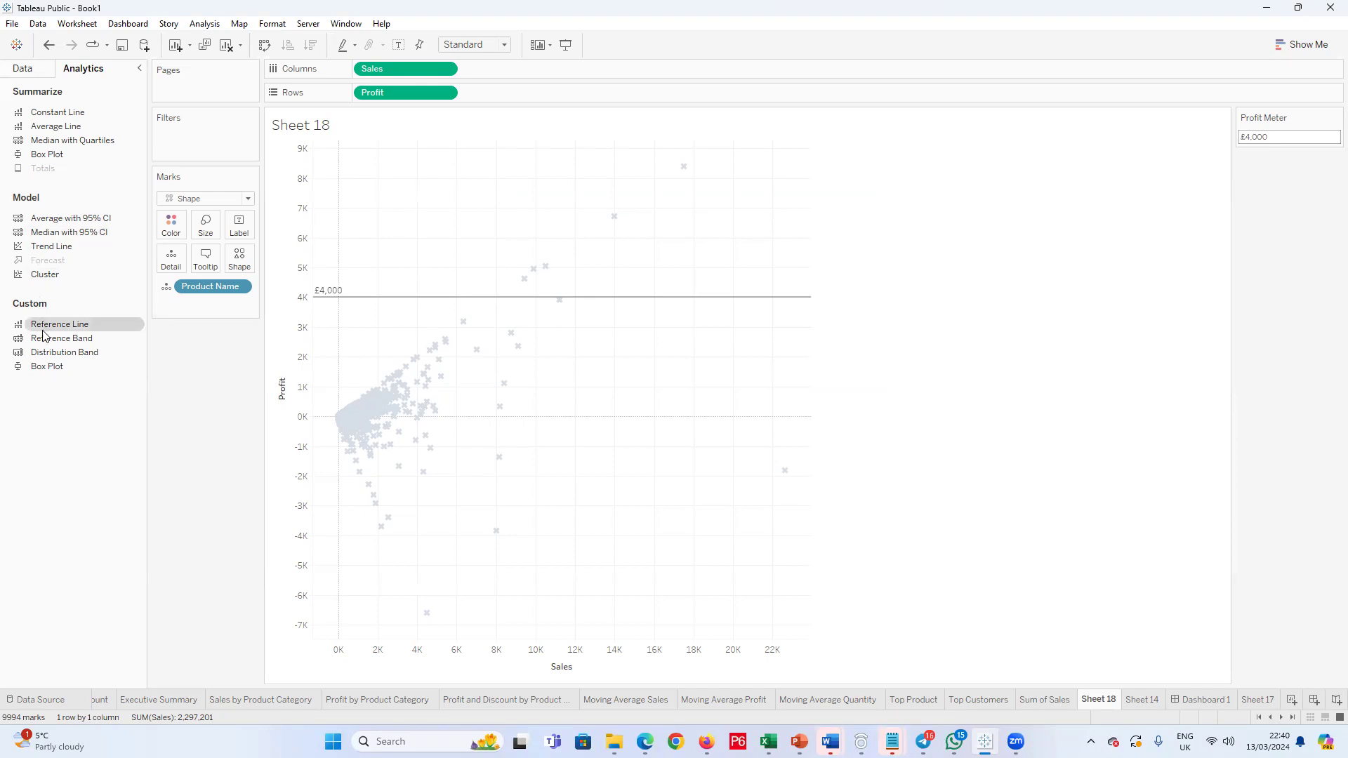
drag(43, 328, 403, 215)
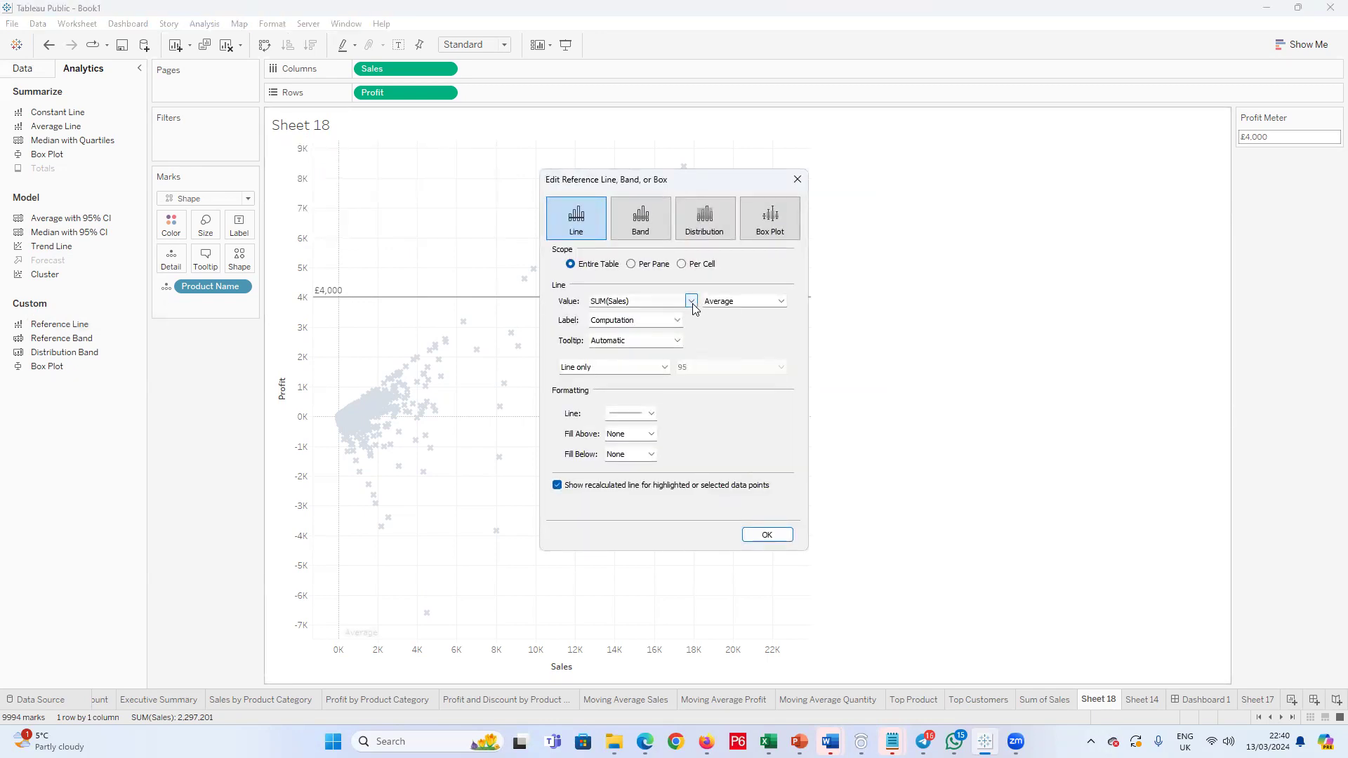
click(691, 301)
click(631, 322)
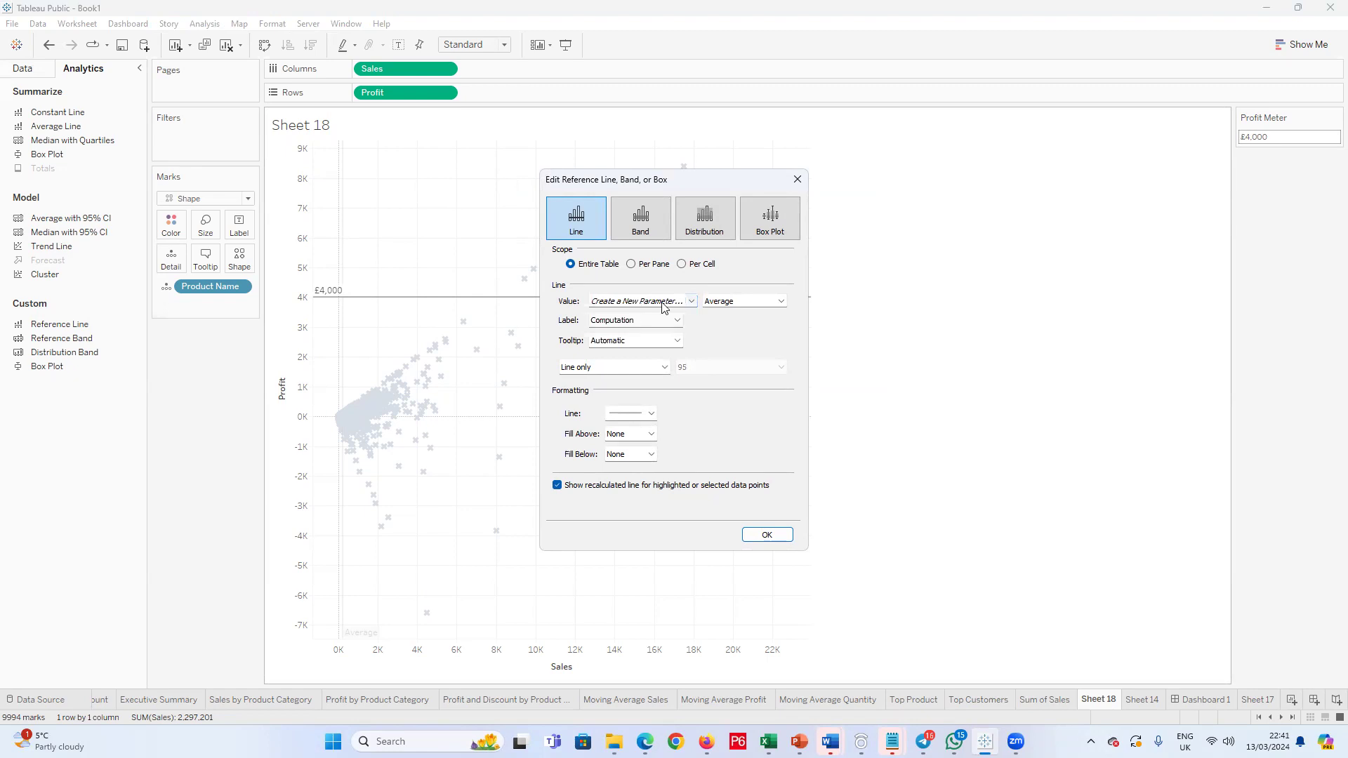
Step: Name the parameter Sales Meter, display it as custom currency in £ without decimal places, and create it with all values allowed
drag(572, 248, 405, 257)
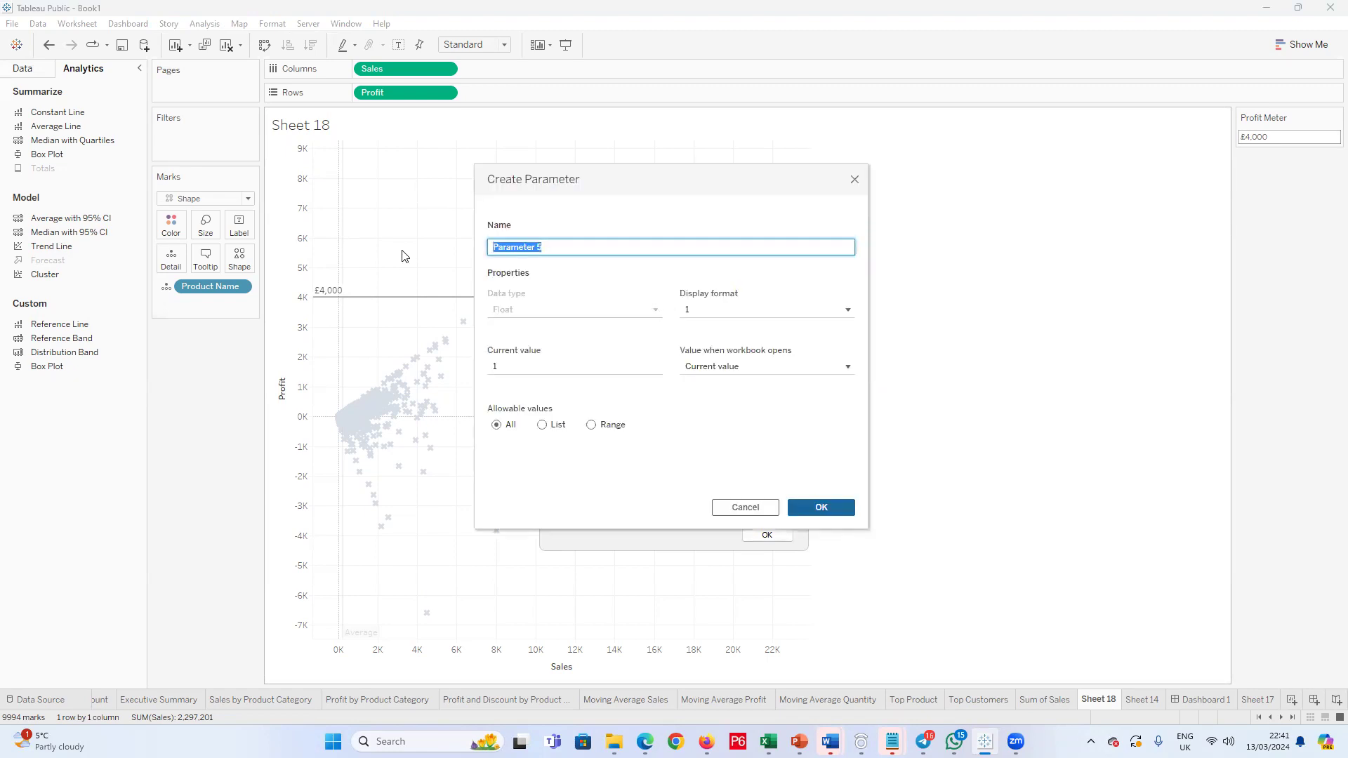
text(Sales Meter)
click(785, 308)
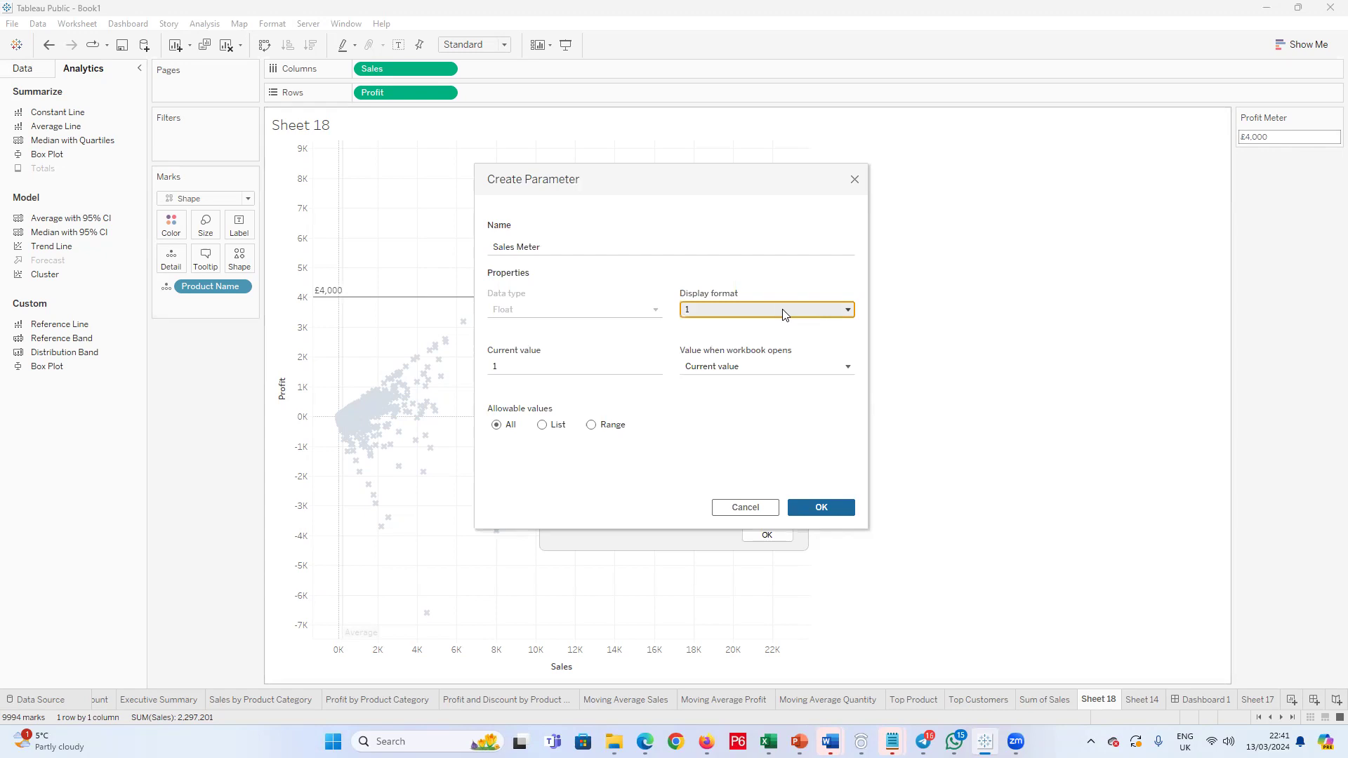
click(624, 408)
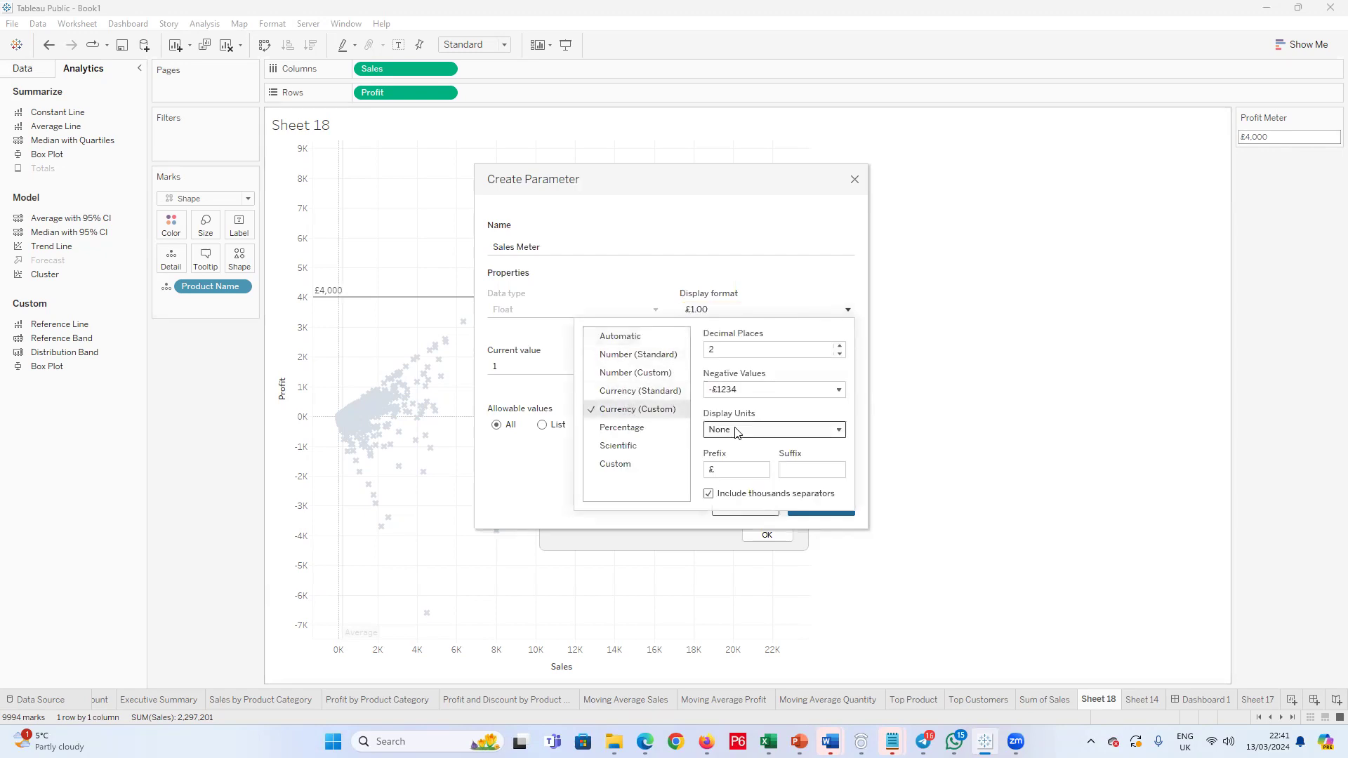
click(839, 354)
click(519, 479)
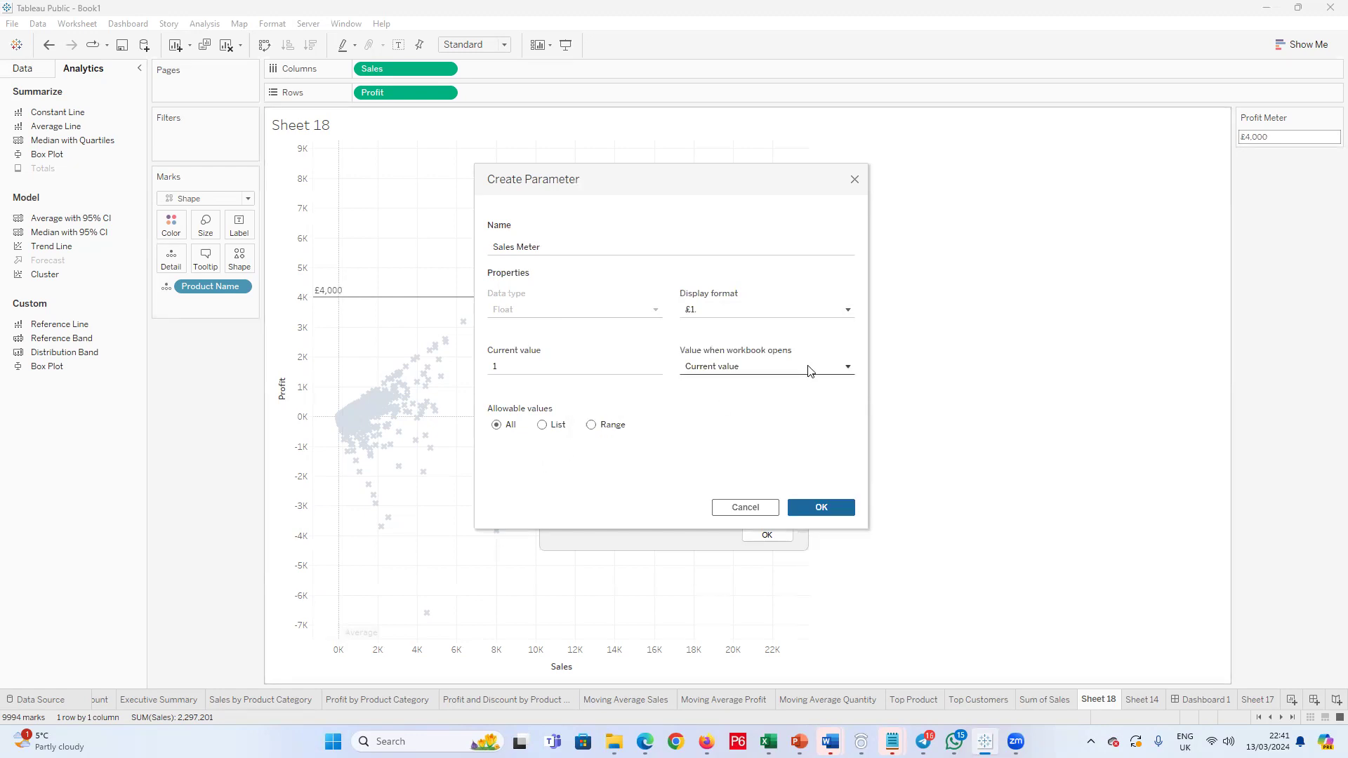
click(820, 507)
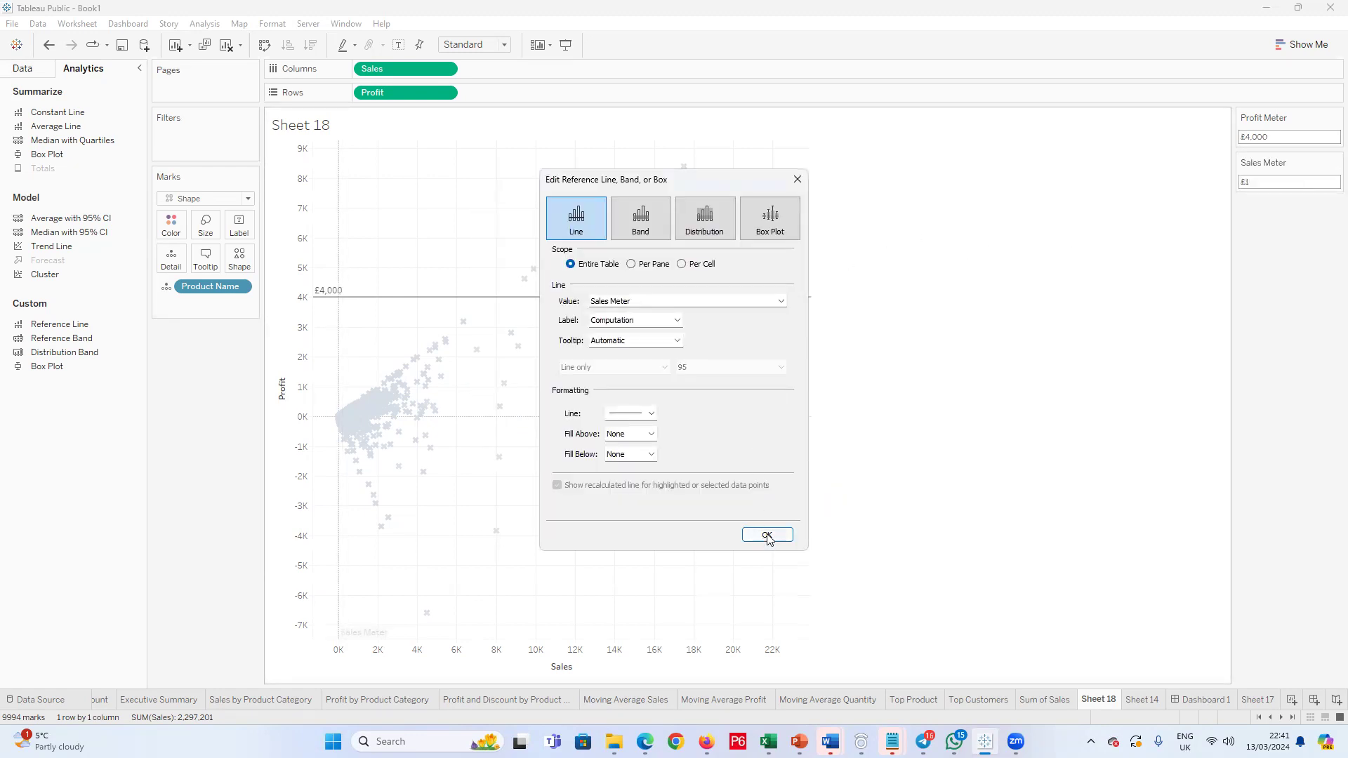
Step: Label the Sales Meter reference line with its value and apply the line
click(678, 320)
click(611, 352)
click(767, 536)
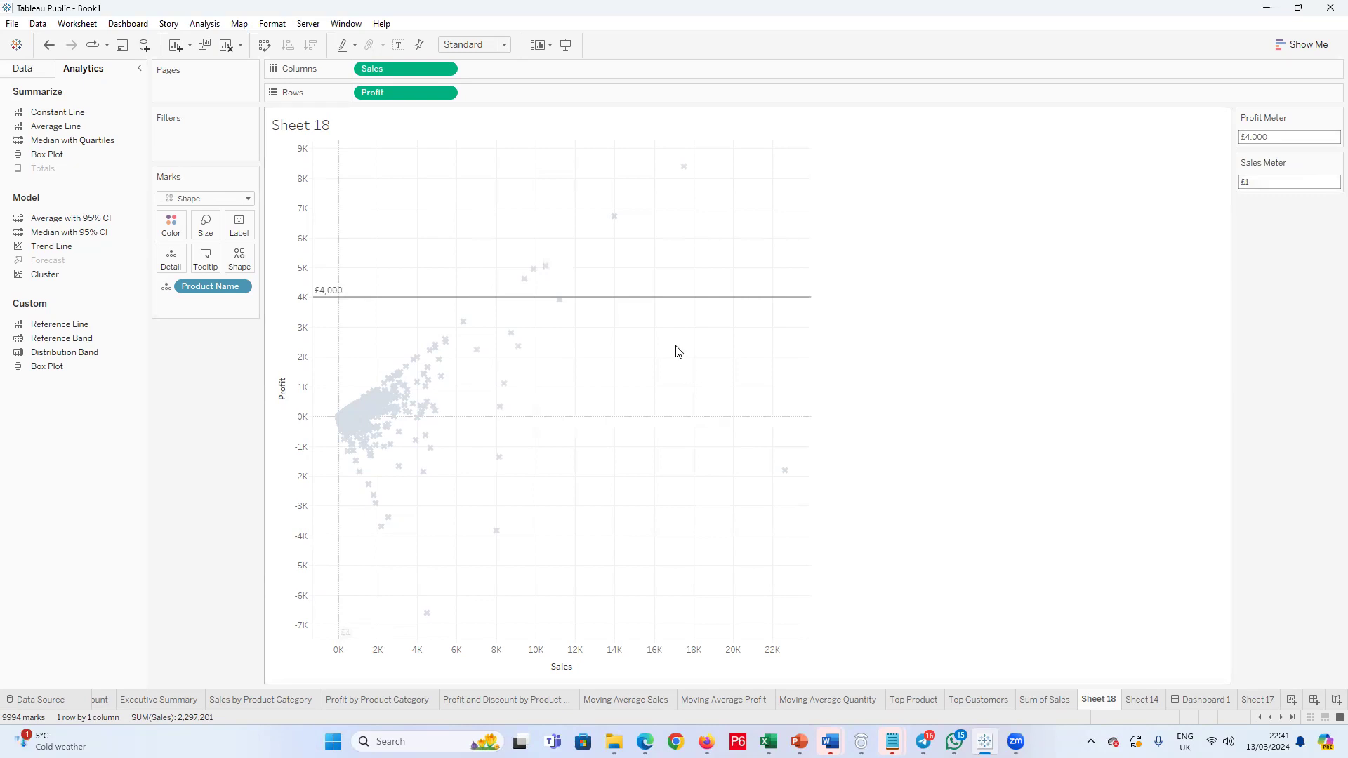
Step: Set the Sales Meter parameter to 12000 to reposition the Sales reference line
mouse_move(499, 415)
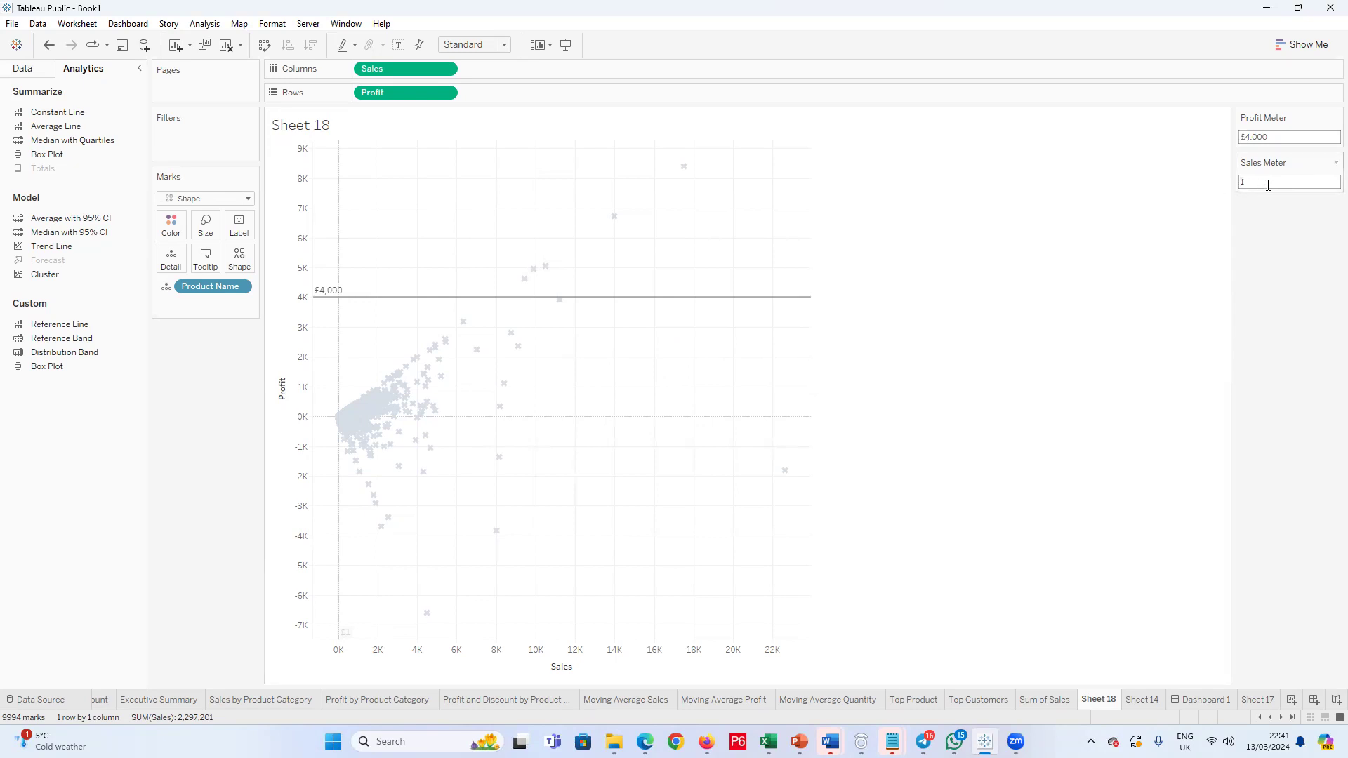
drag(1256, 186, 1225, 191)
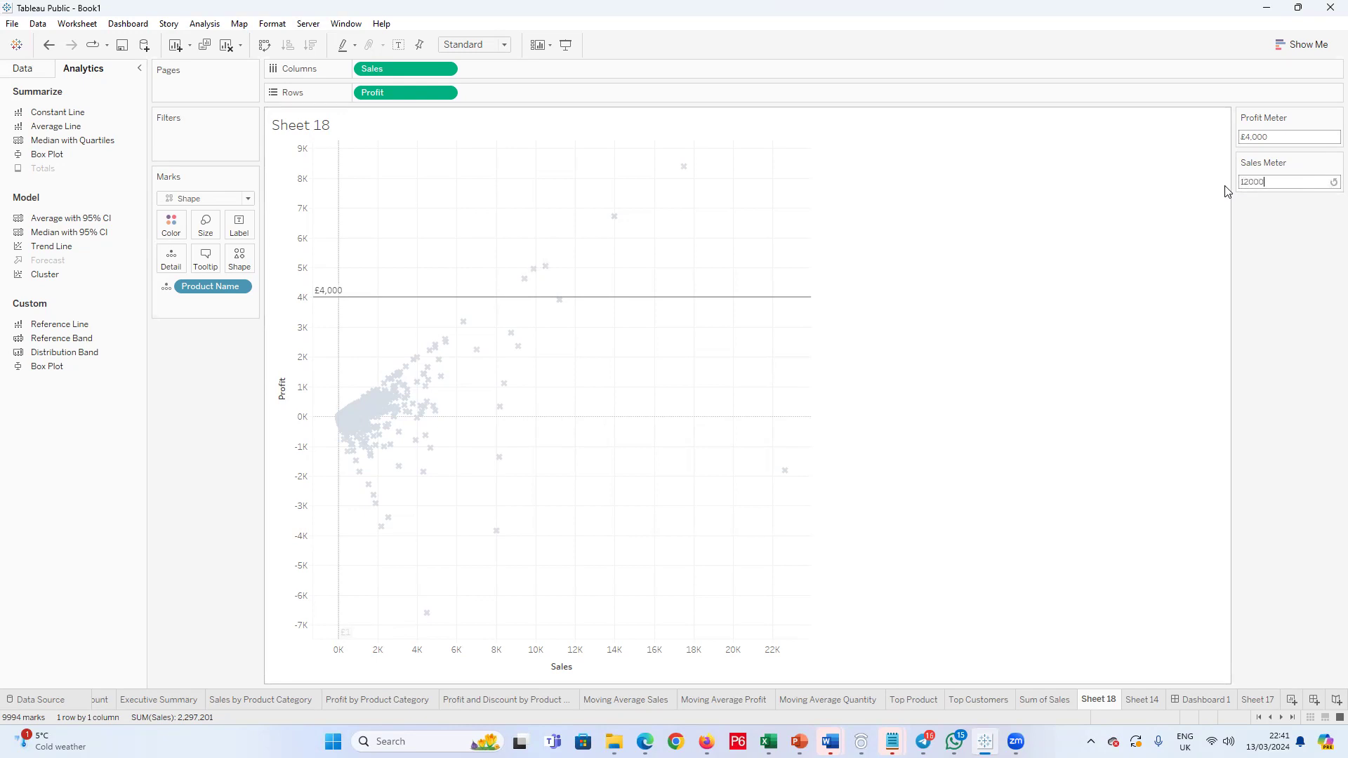
text(12000)
key(Return)
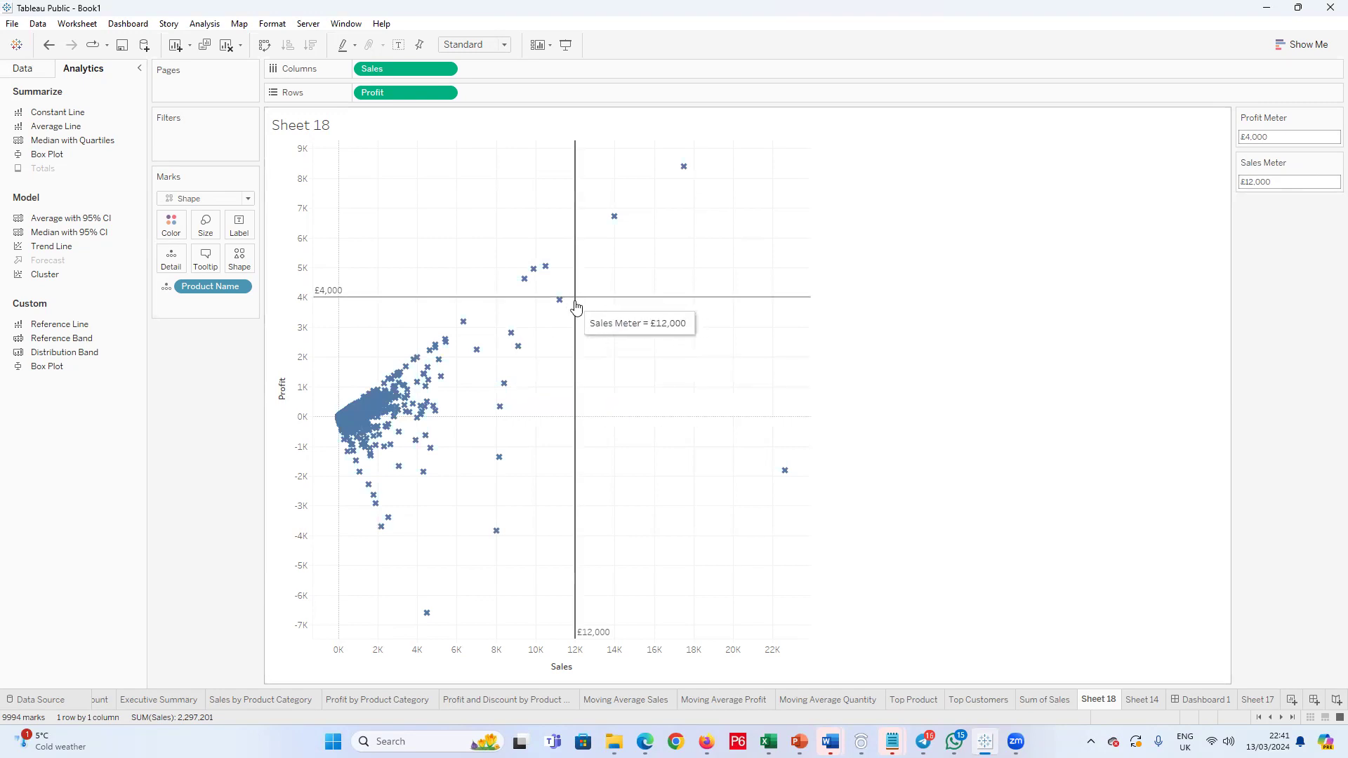
Step: Examine the product, profit and sales details of the marks around the crossing of the two reference lines
mouse_move(617, 221)
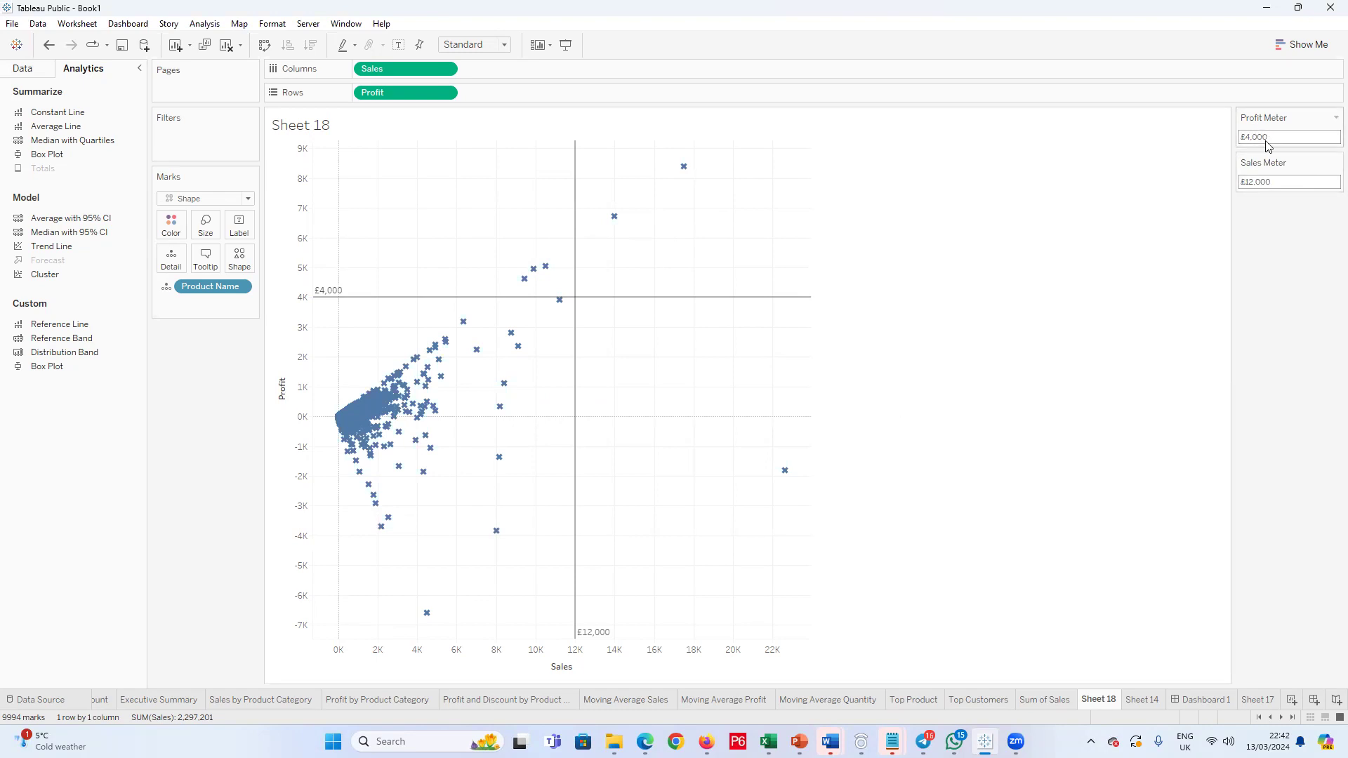
click(613, 218)
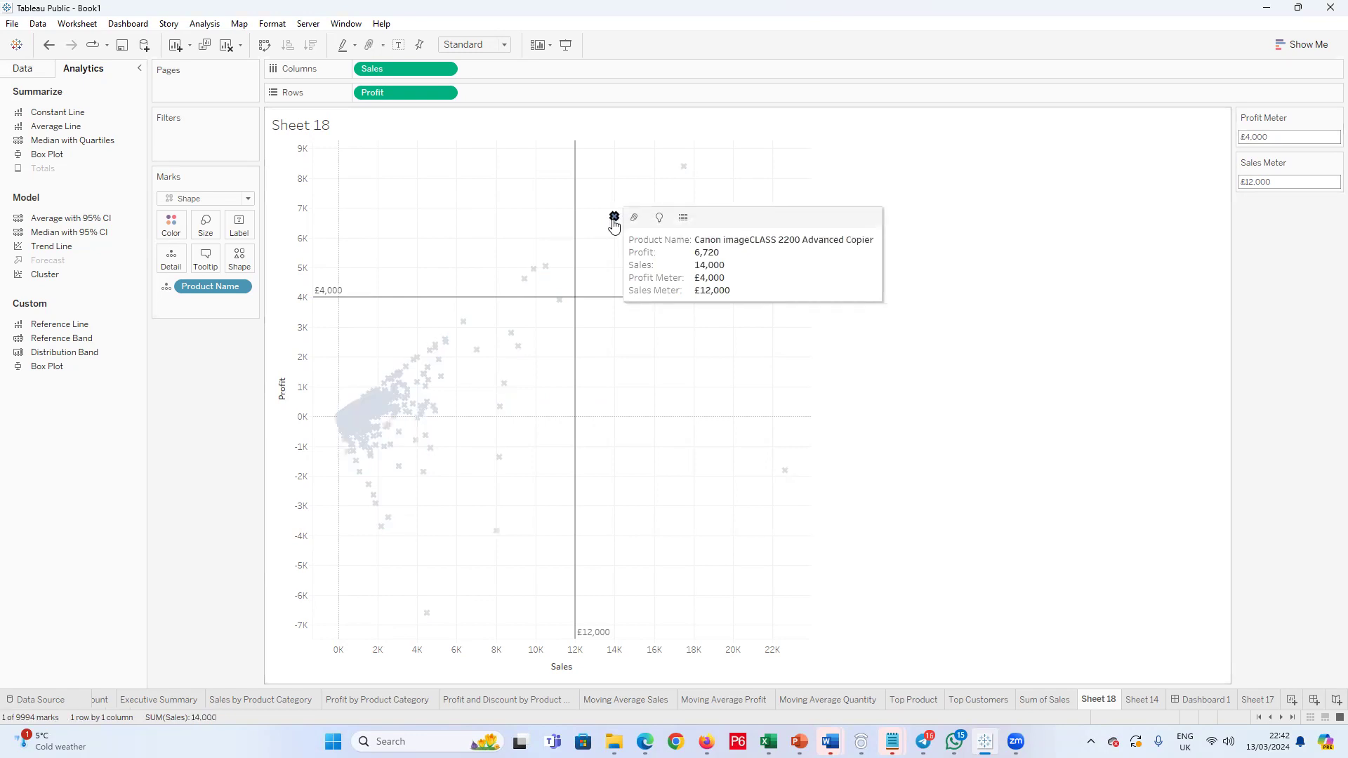
click(609, 255)
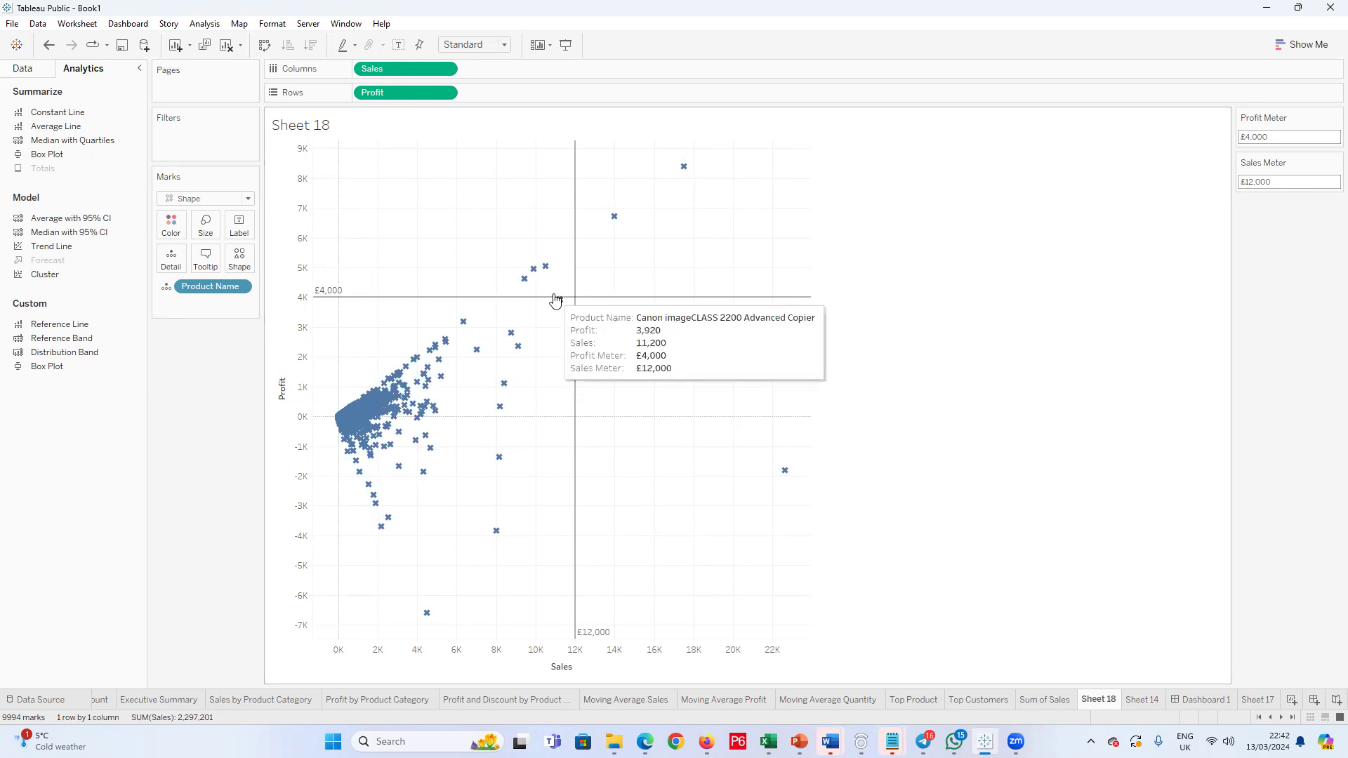
mouse_move(620, 226)
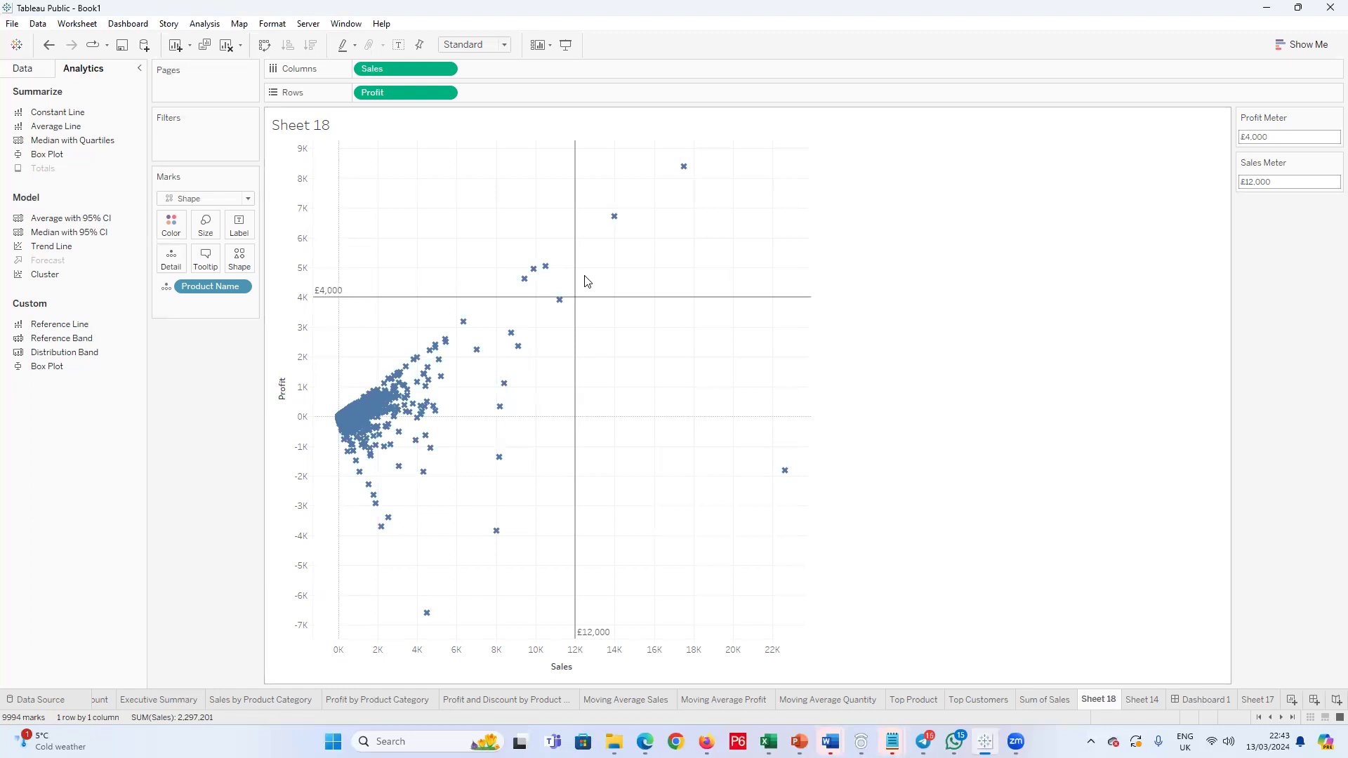
Step: Hide the headers of the Profit and Sales axes on the scatter plot
click(309, 260)
right_click(310, 258)
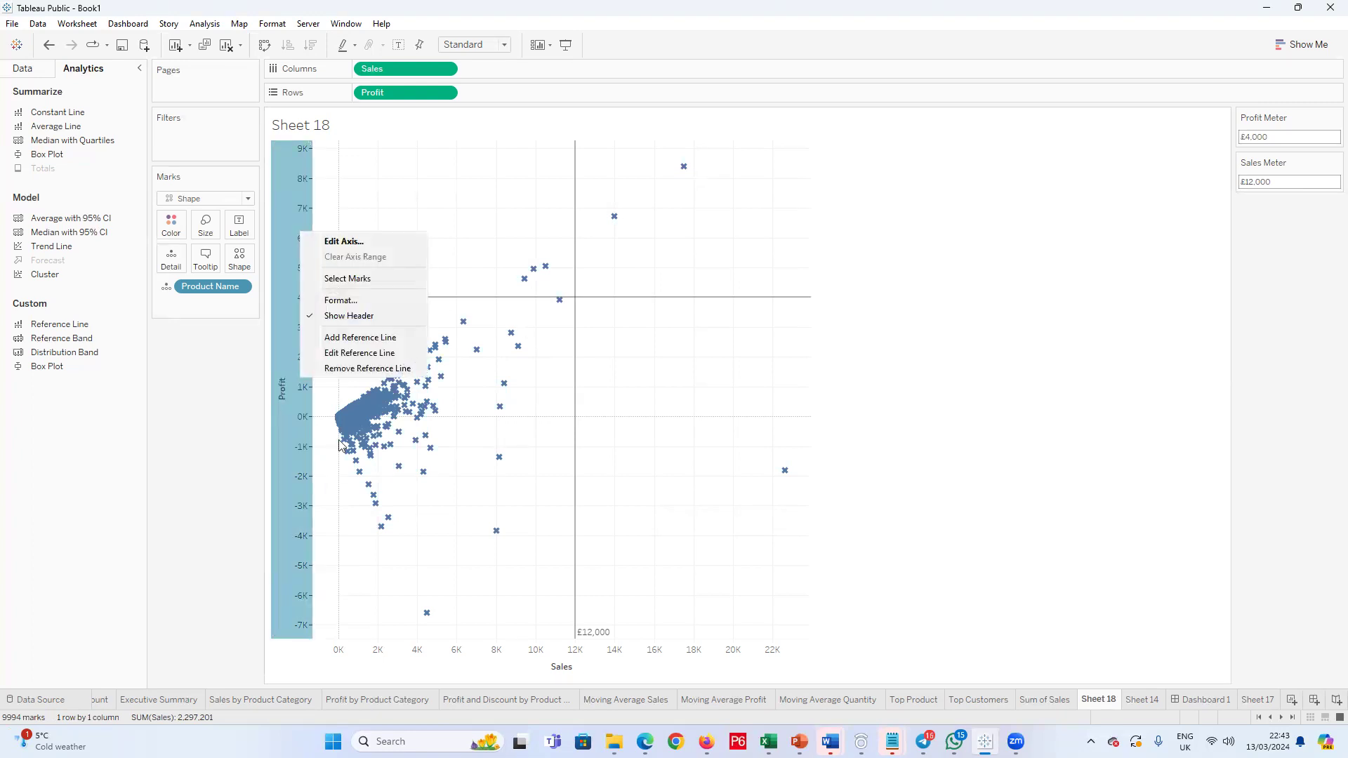
click(343, 316)
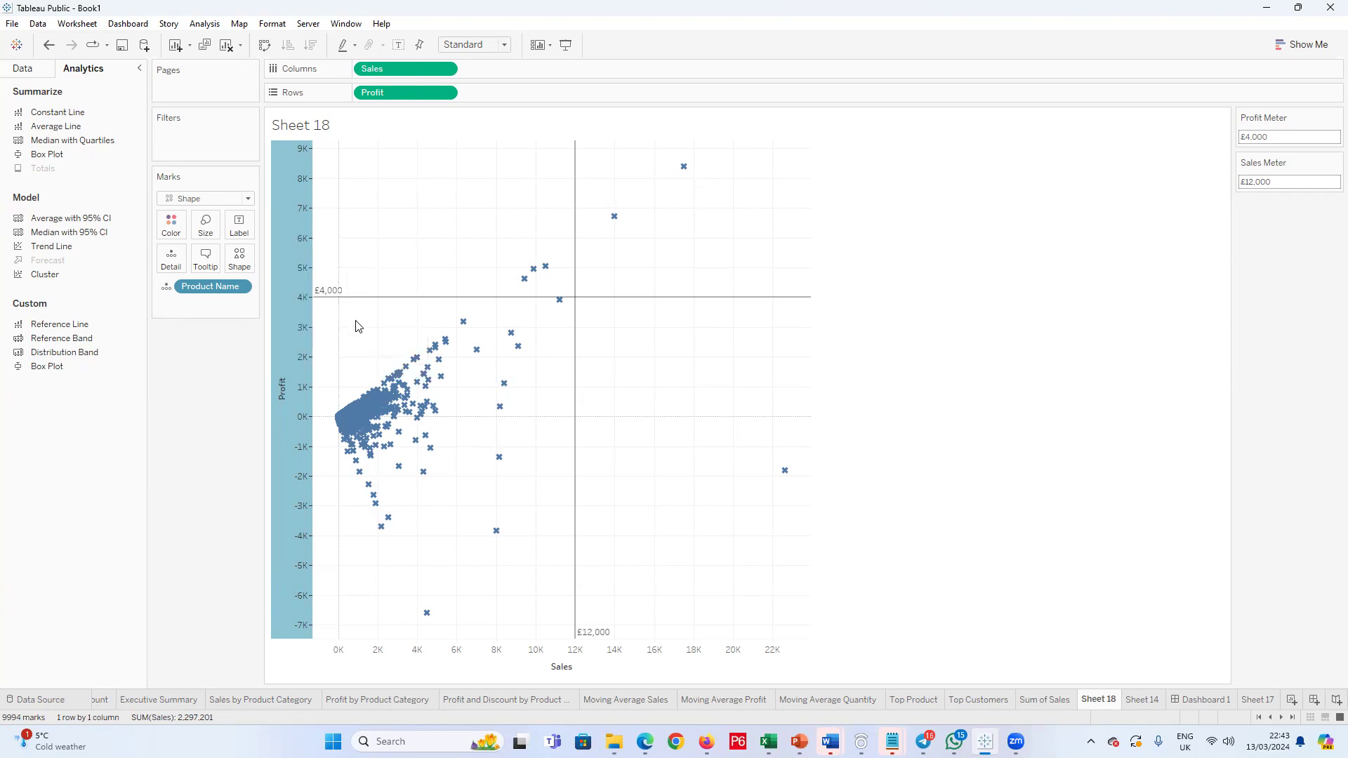
click(602, 657)
right_click(602, 657)
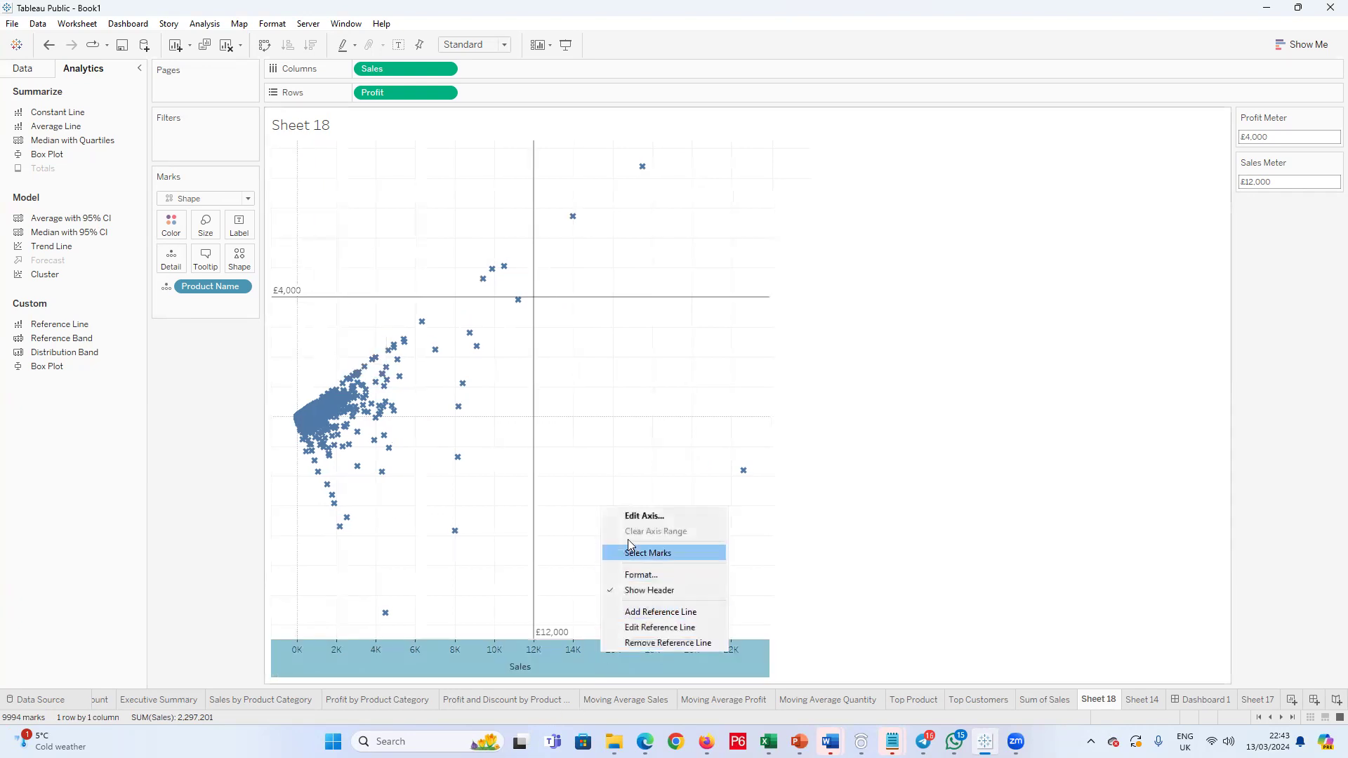
click(656, 588)
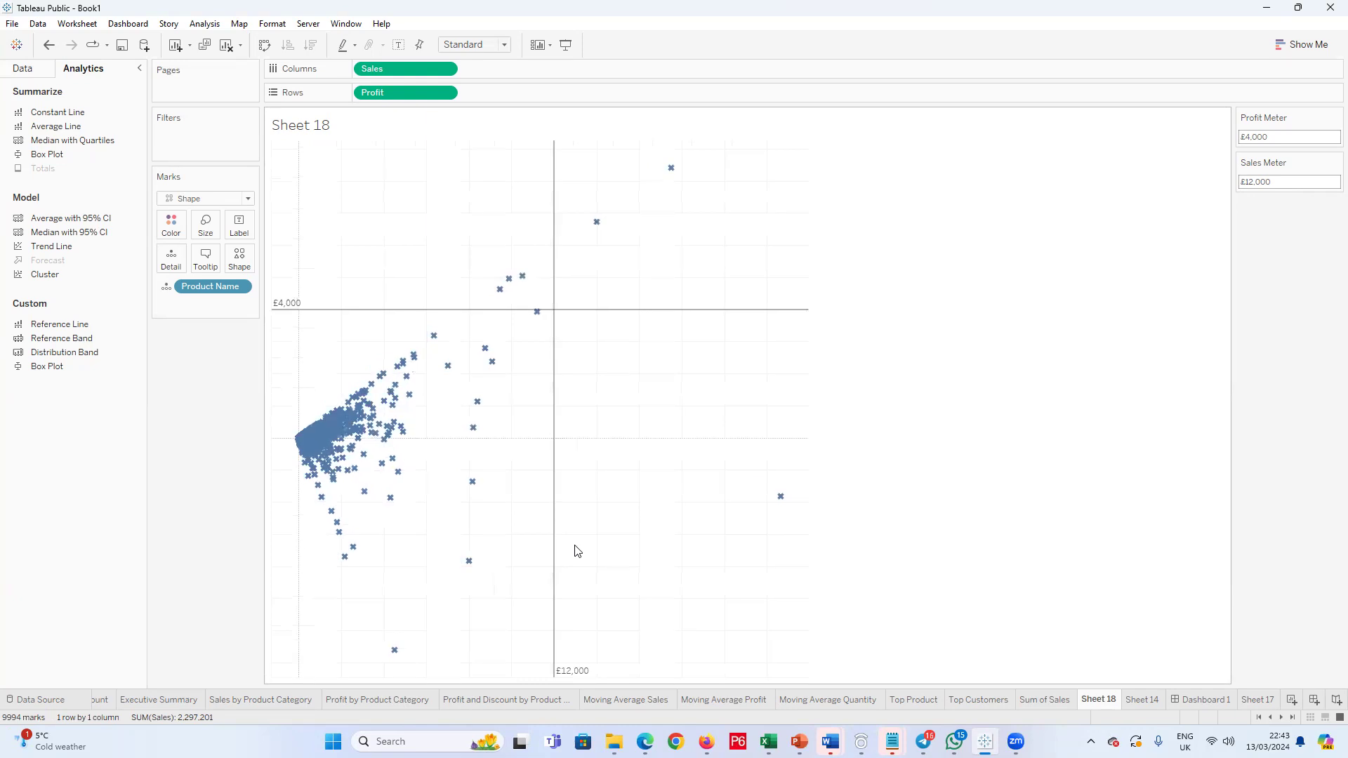
Step: Set the Grand Total pane and header borders to None in the scatter plot's column formatting
mouse_move(1099, 704)
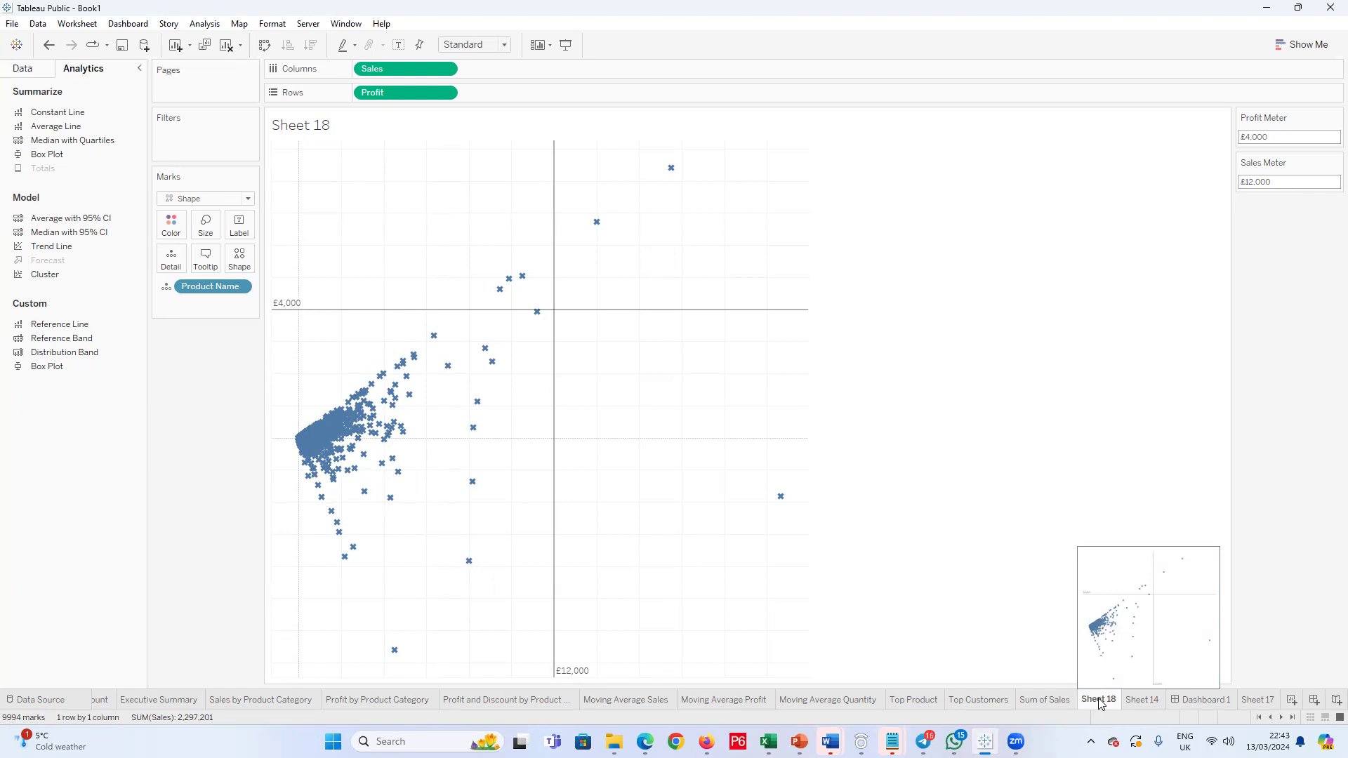
right_click(681, 420)
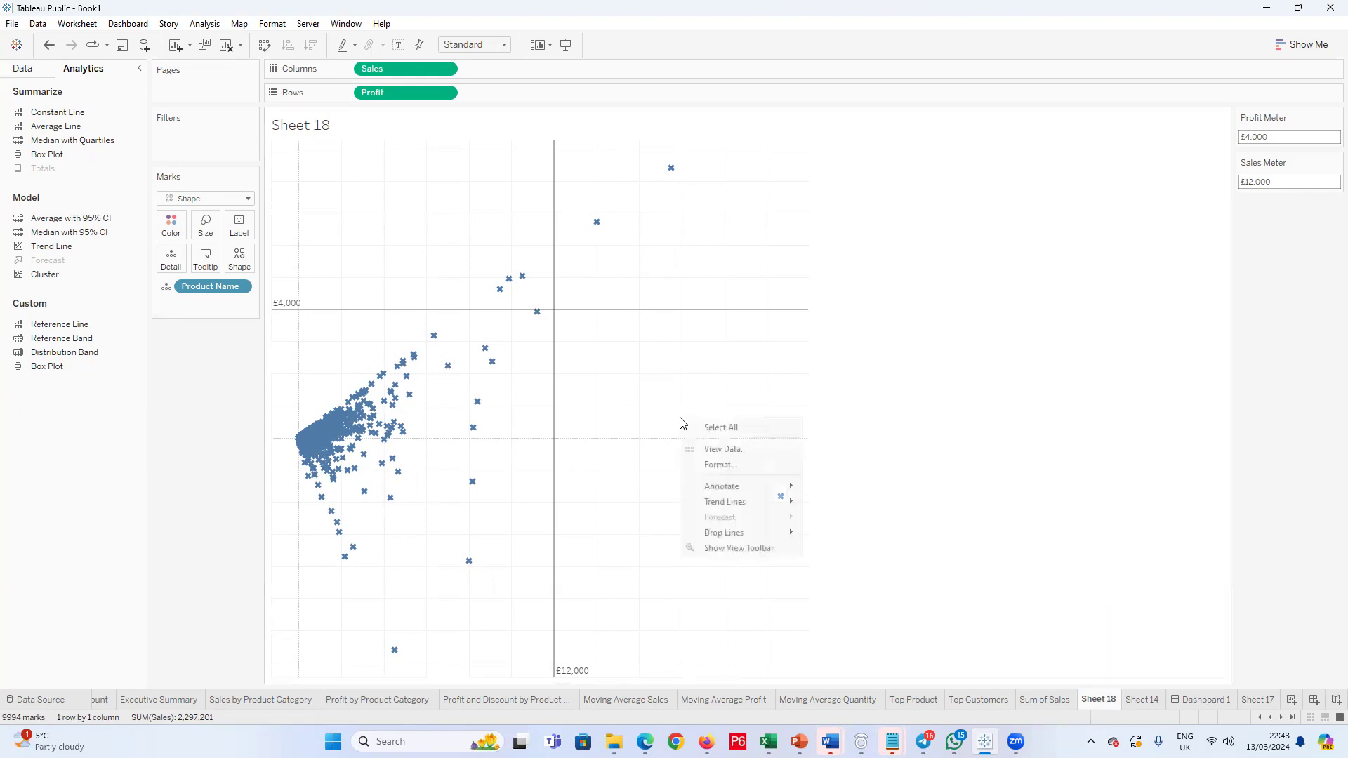
click(722, 466)
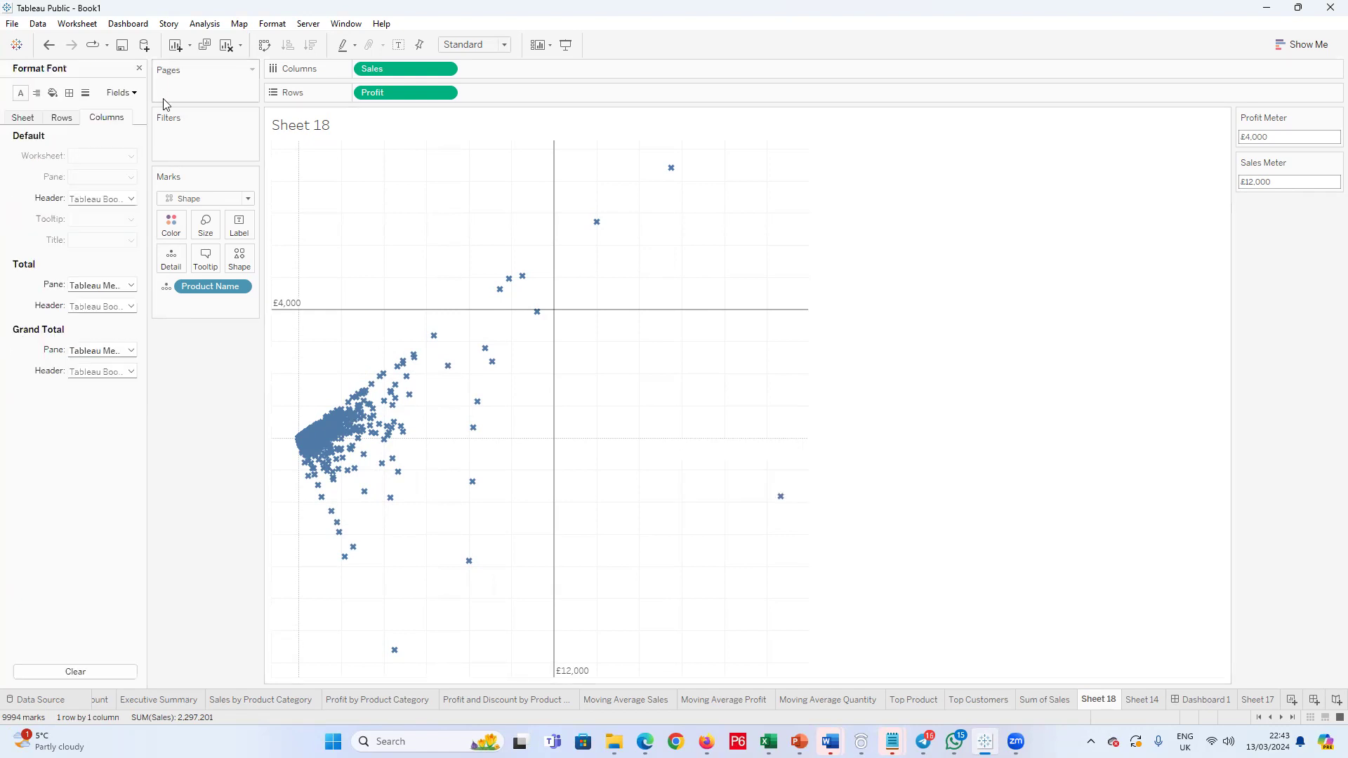
click(69, 94)
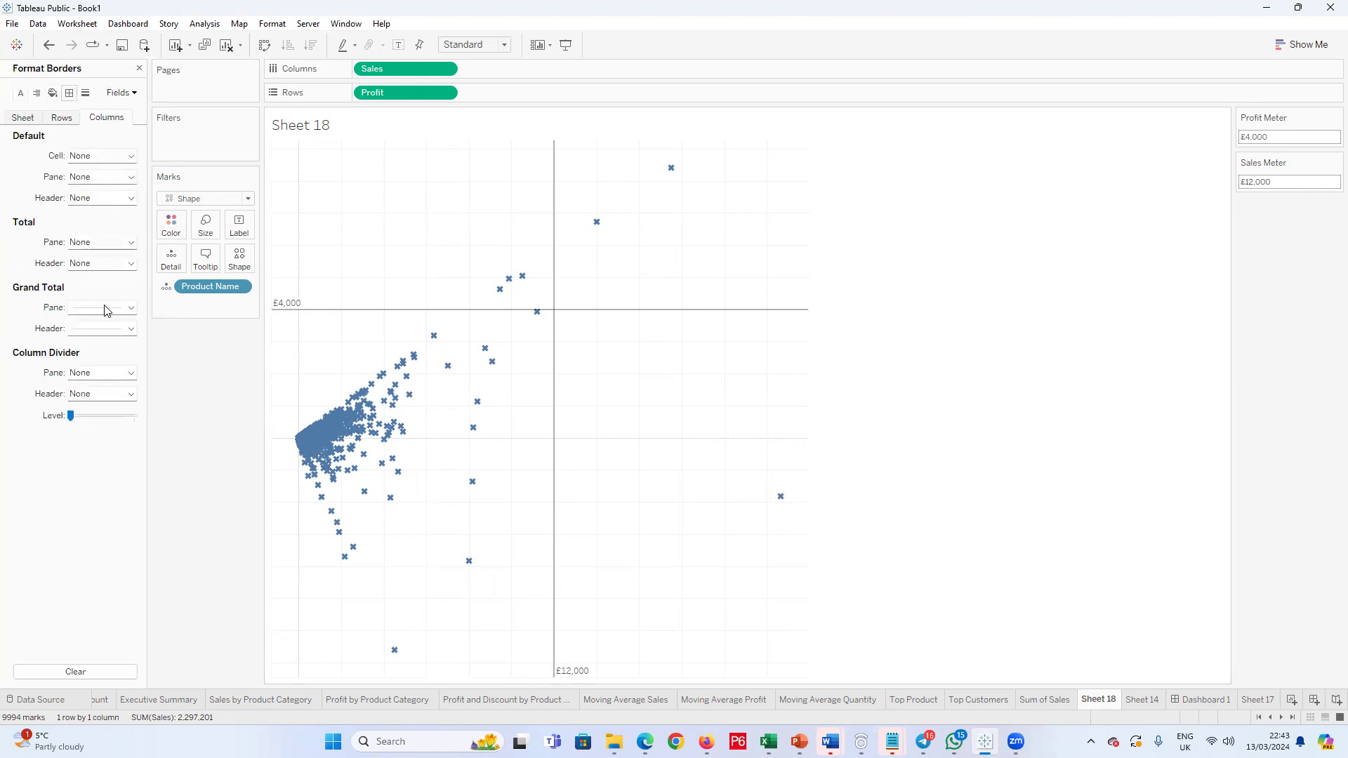
click(130, 328)
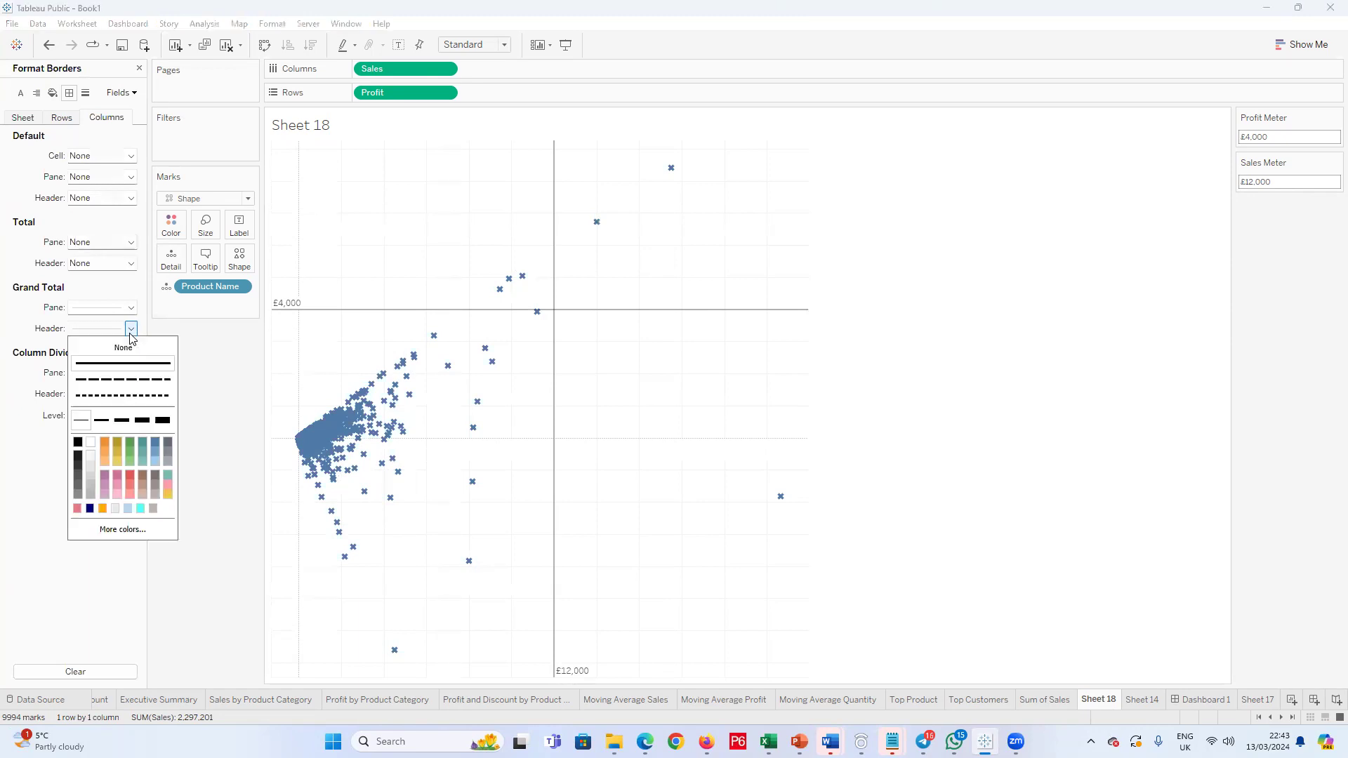
click(130, 348)
click(130, 307)
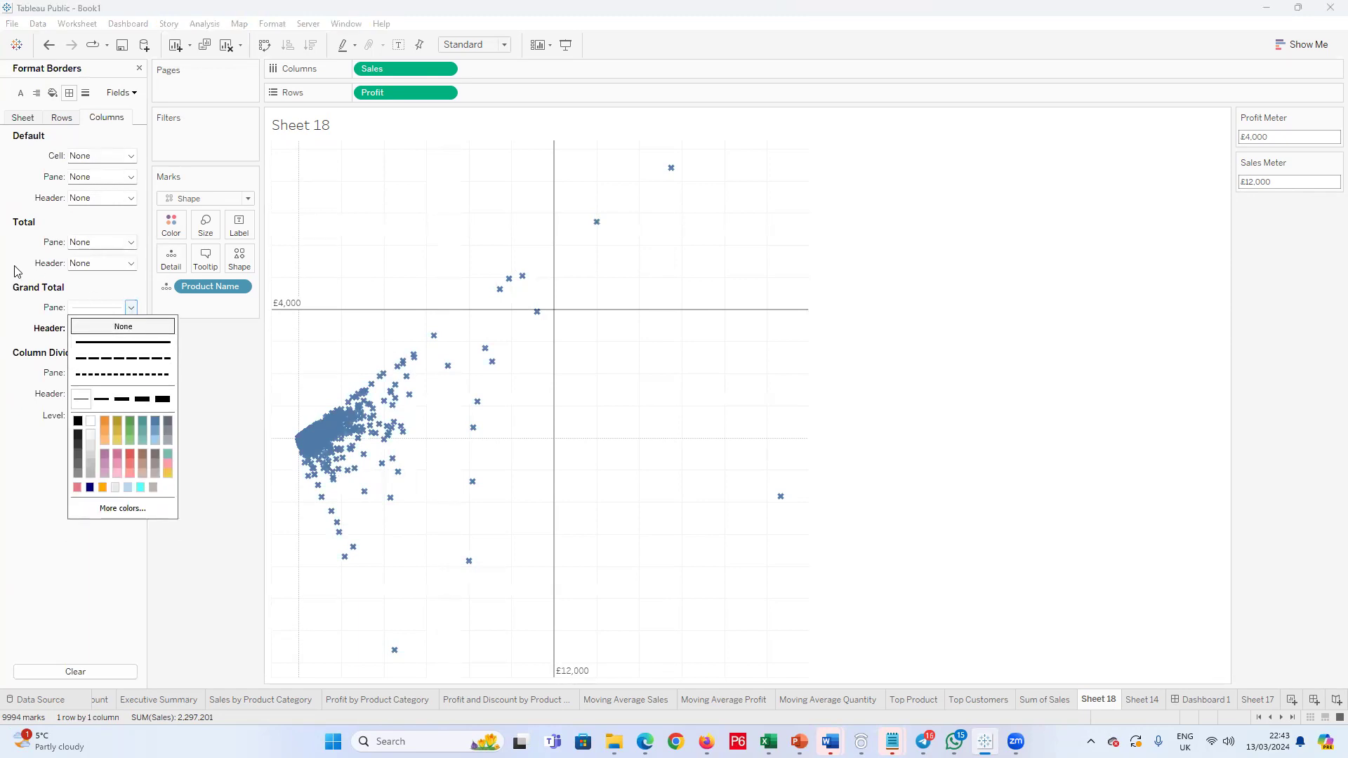
click(7, 303)
Step: Set the axis rulers to None in the scatter plot's row line formatting
click(65, 118)
click(85, 92)
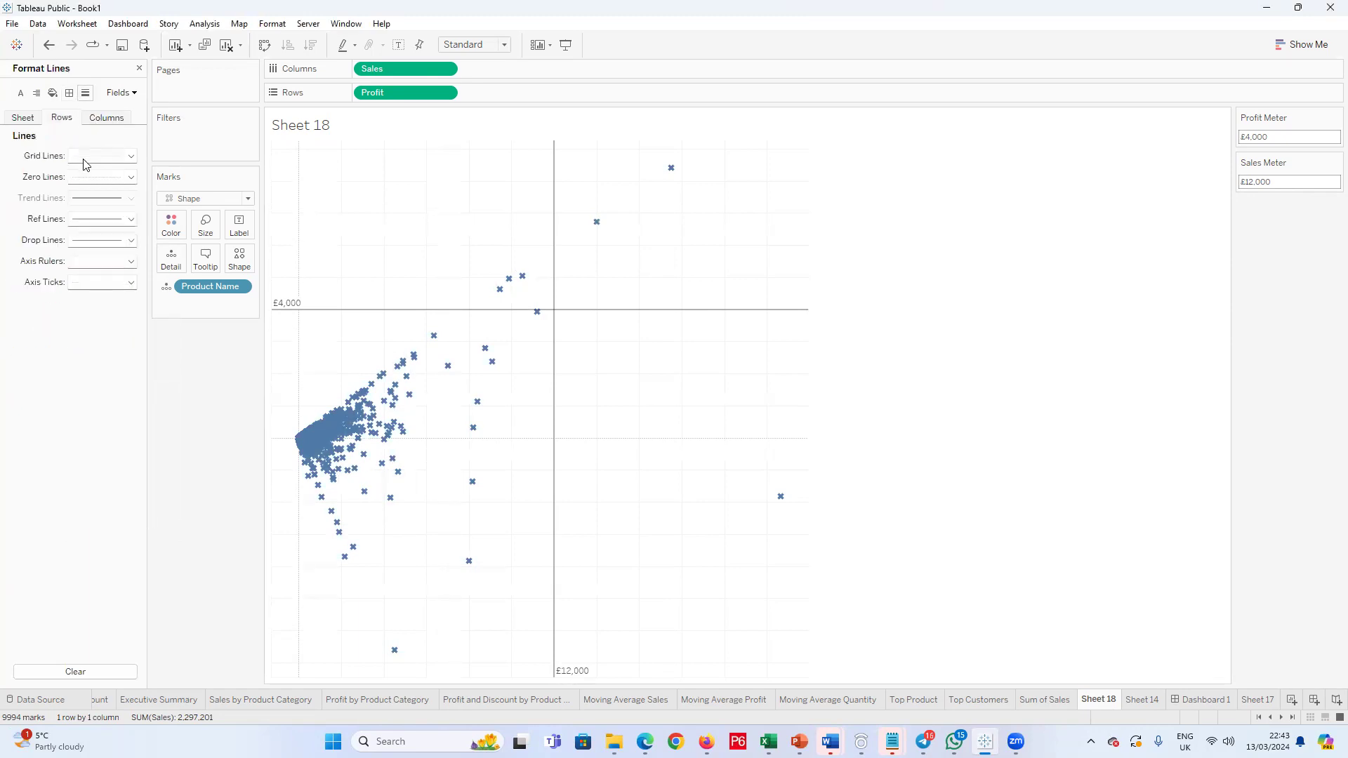
click(131, 281)
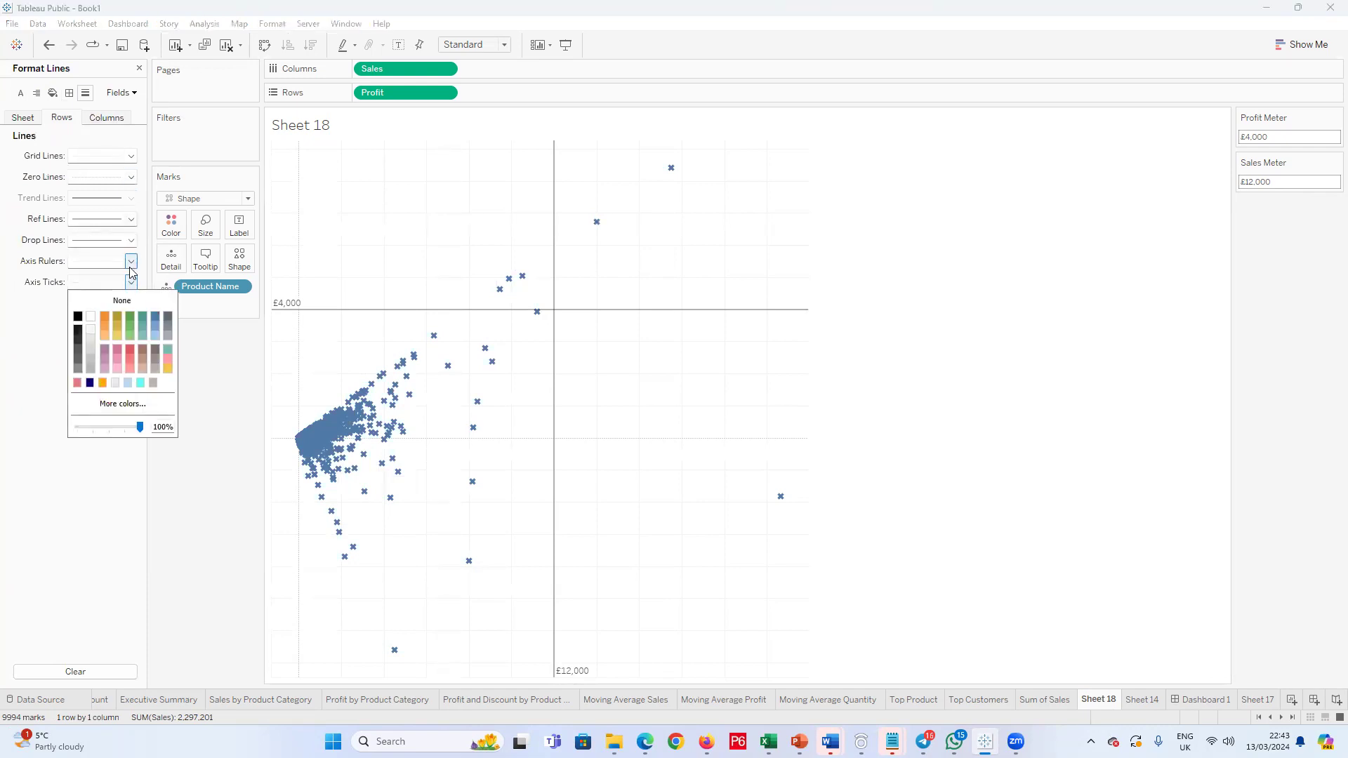
click(130, 261)
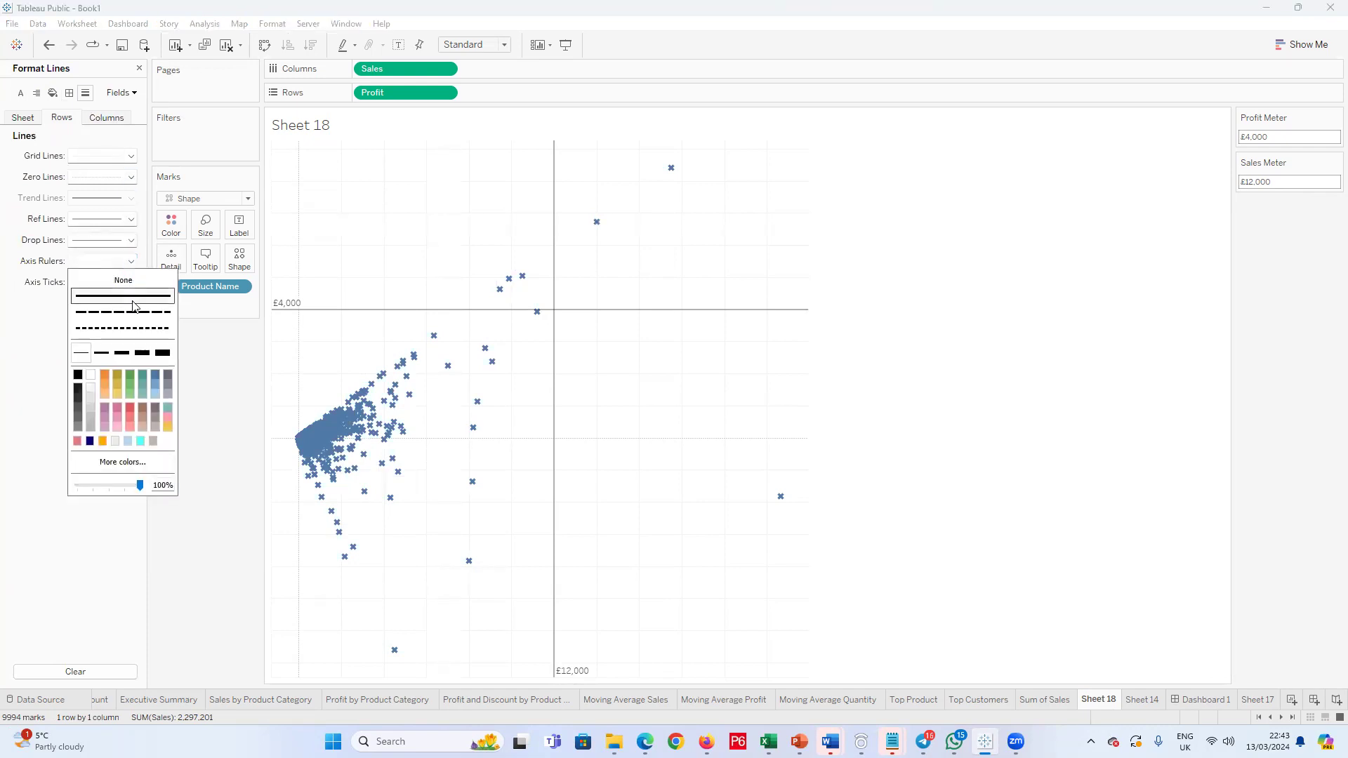
click(22, 353)
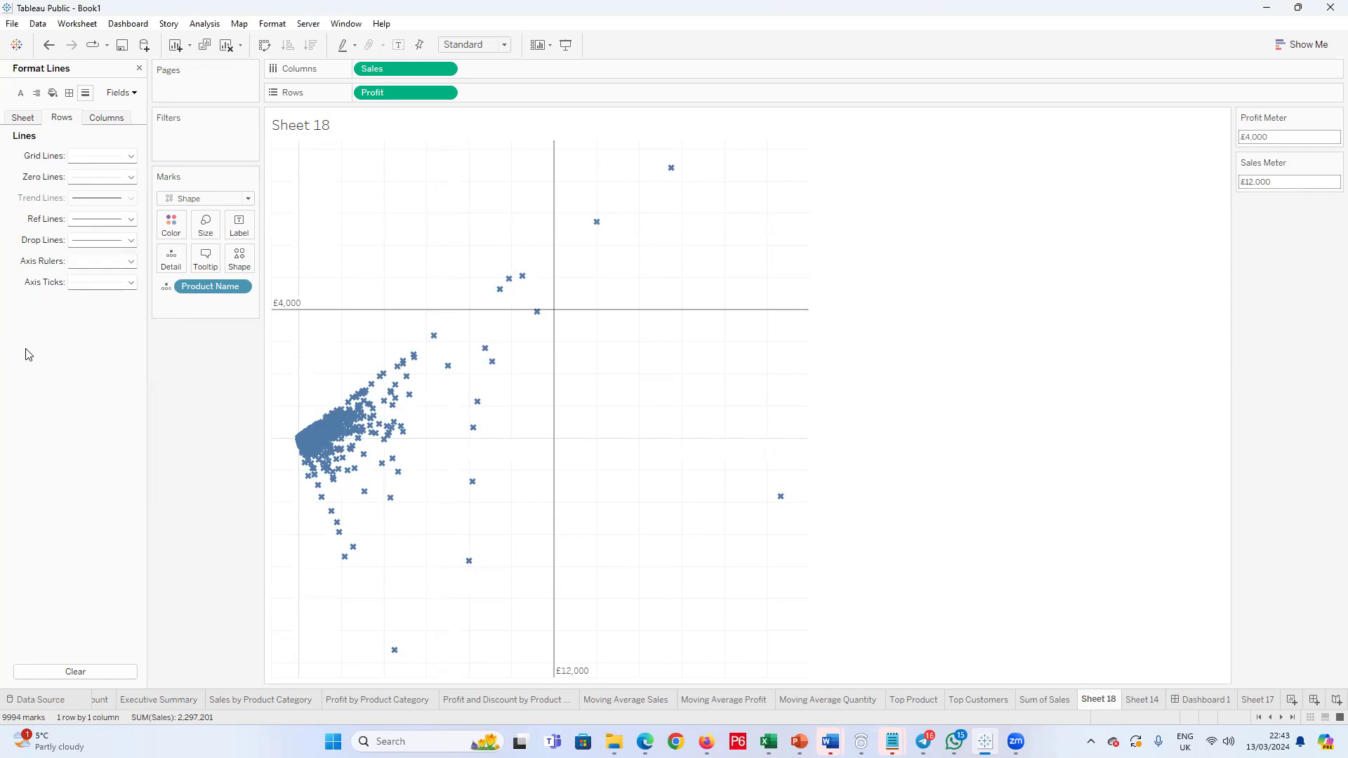
click(130, 262)
click(122, 280)
click(5, 361)
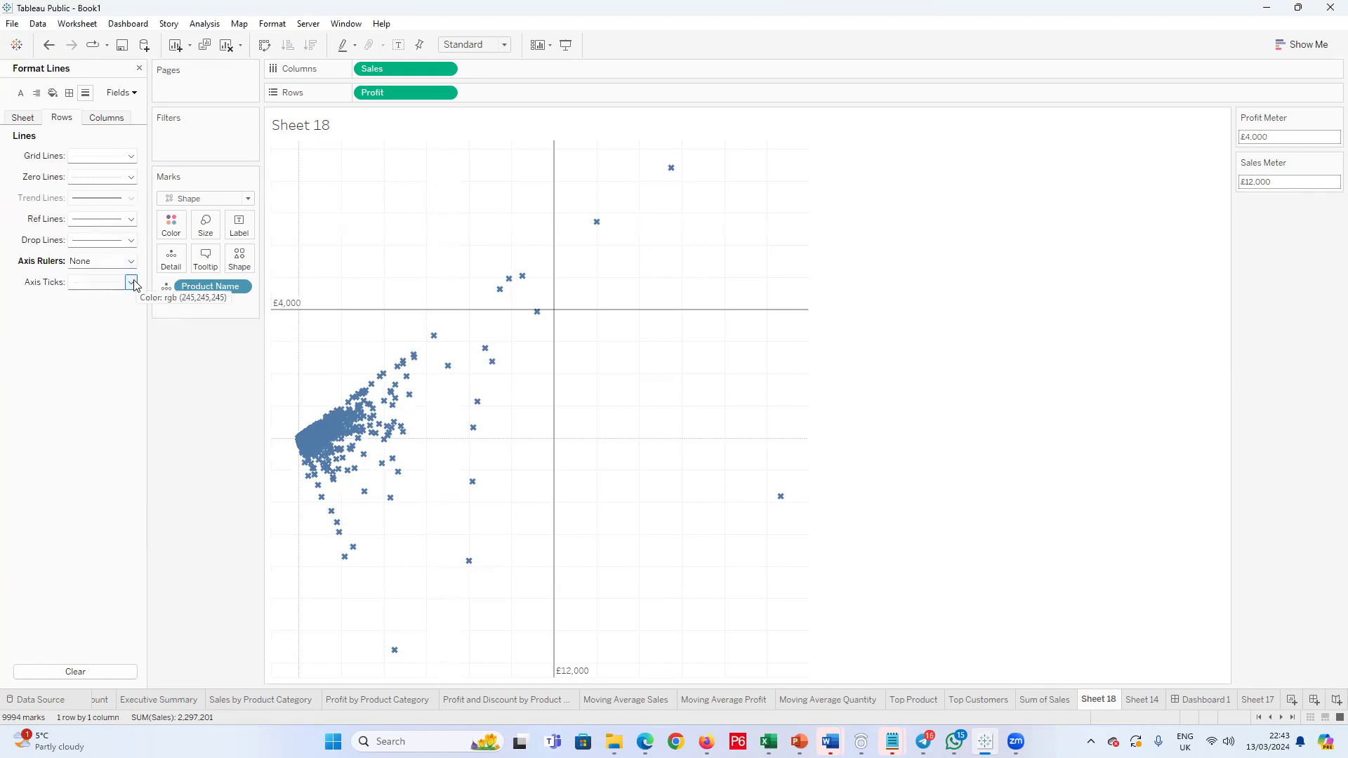
Step: Set the axis ticks to None in the scatter plot's row line formatting
click(132, 283)
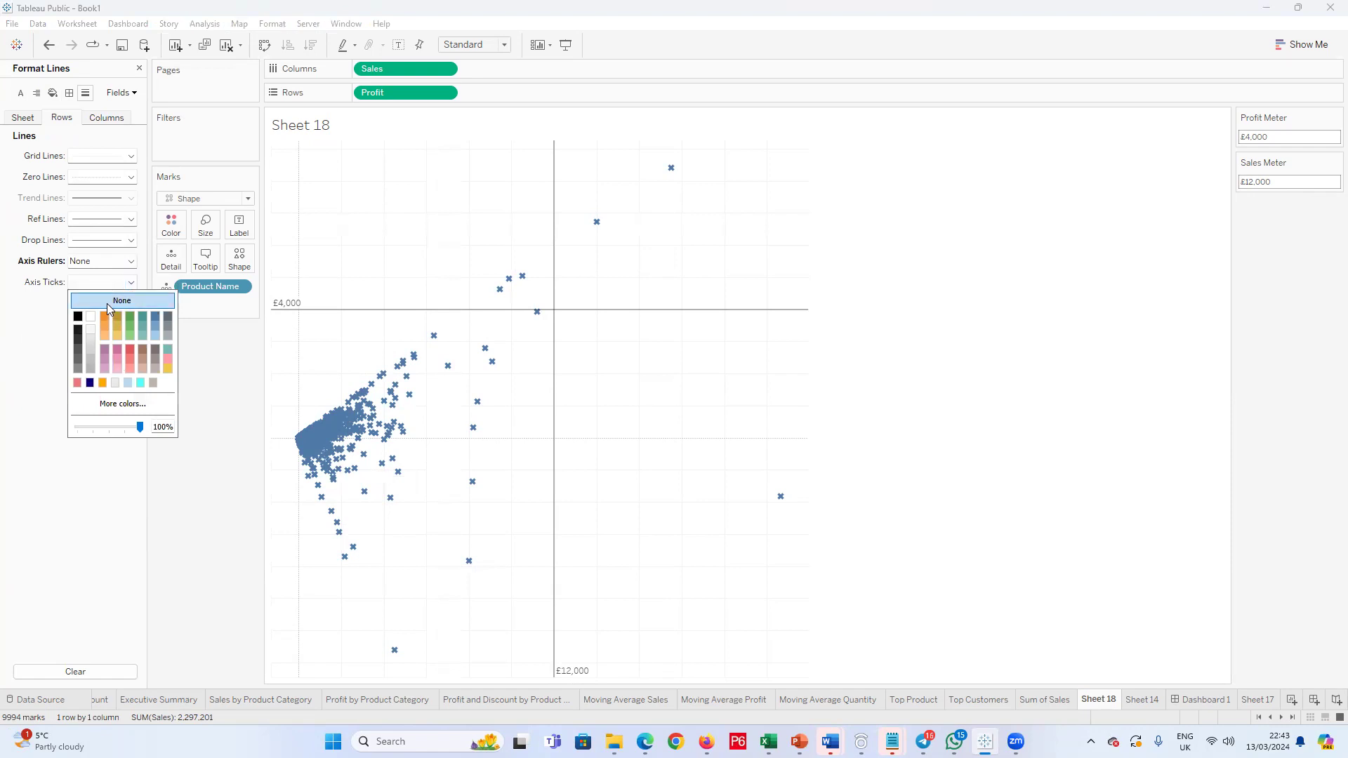
click(129, 283)
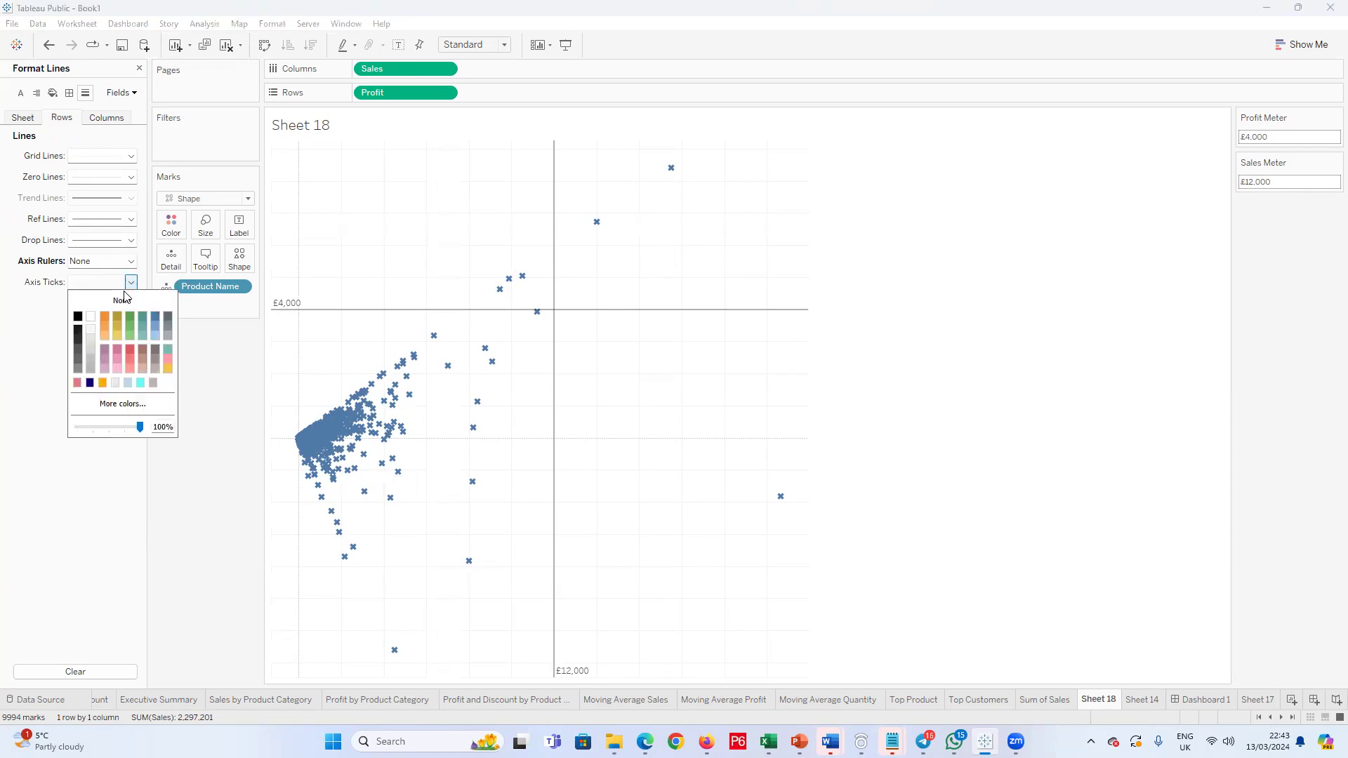
click(78, 316)
click(2, 328)
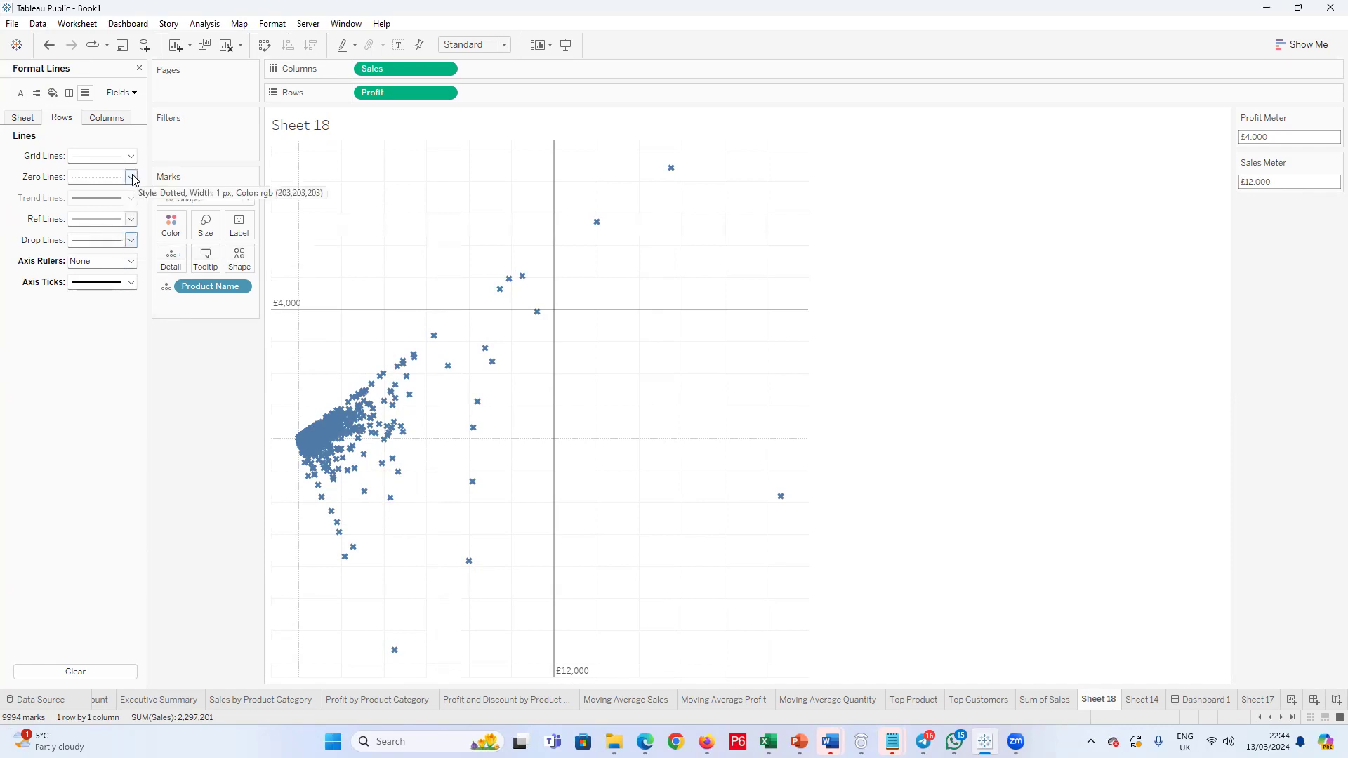
click(131, 282)
click(122, 300)
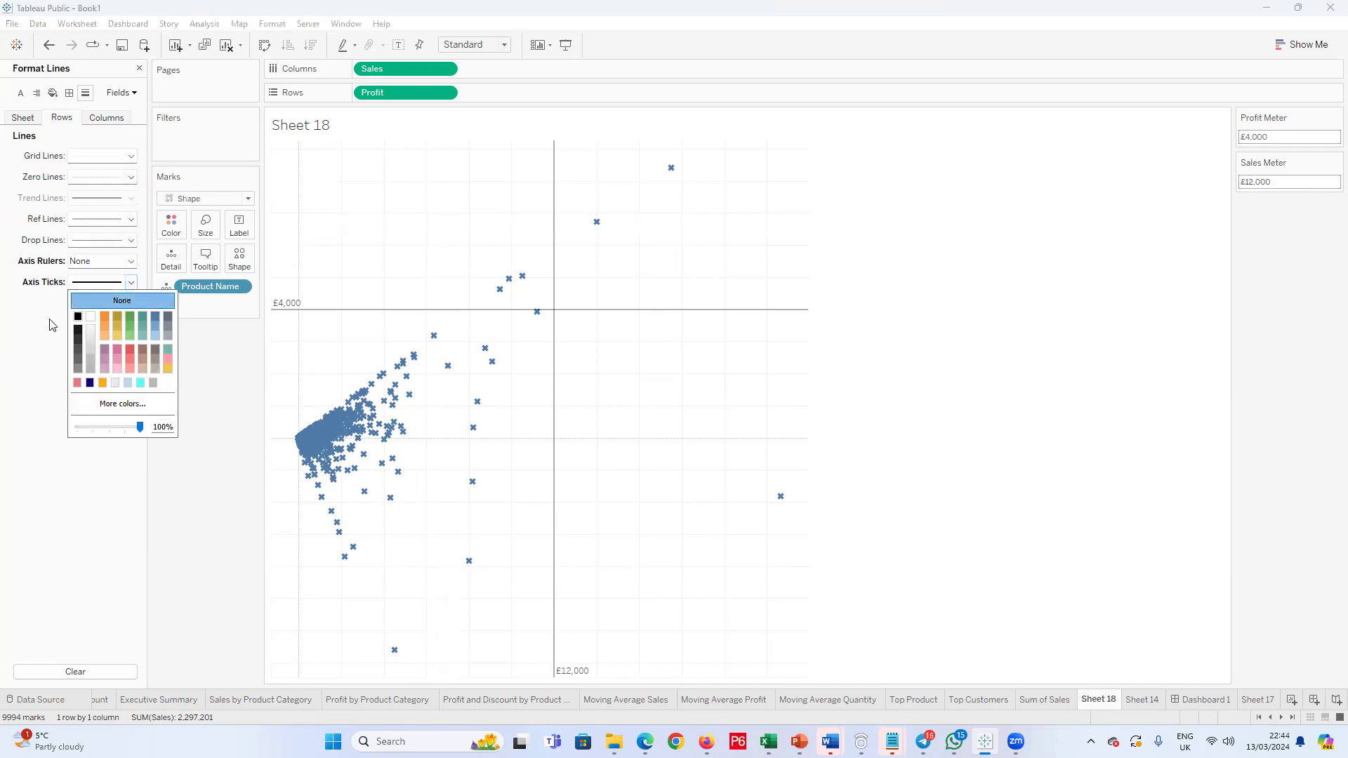
click(33, 304)
Step: Make the row zero lines solid and set the row grid lines to None
click(127, 178)
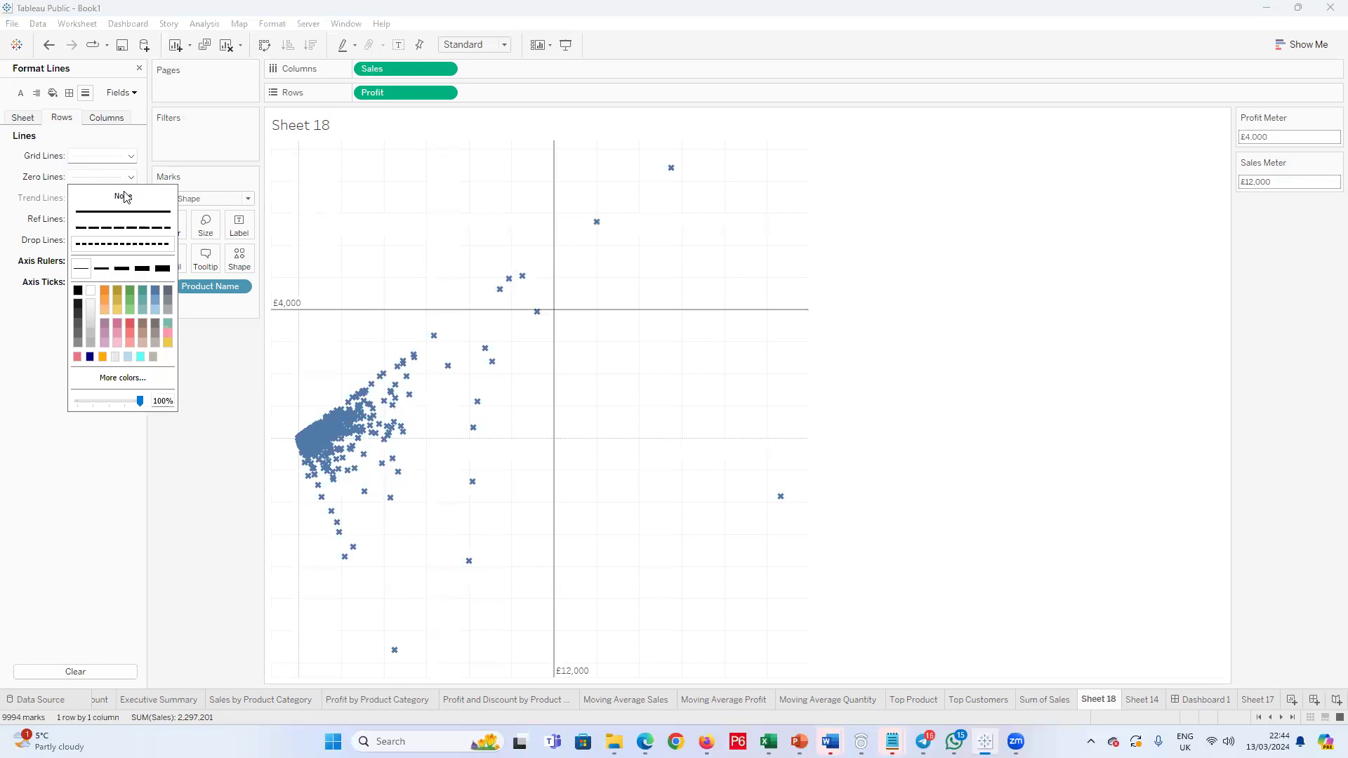
click(126, 213)
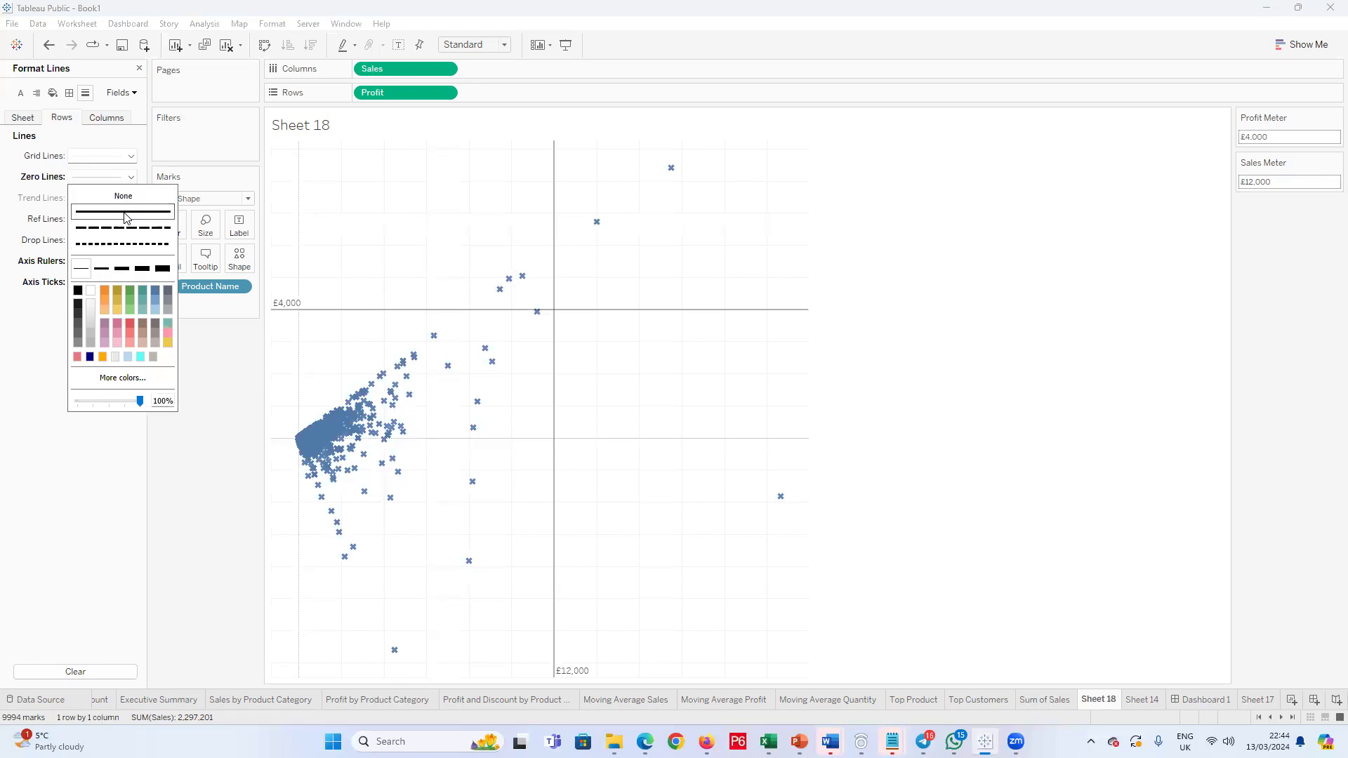
click(45, 357)
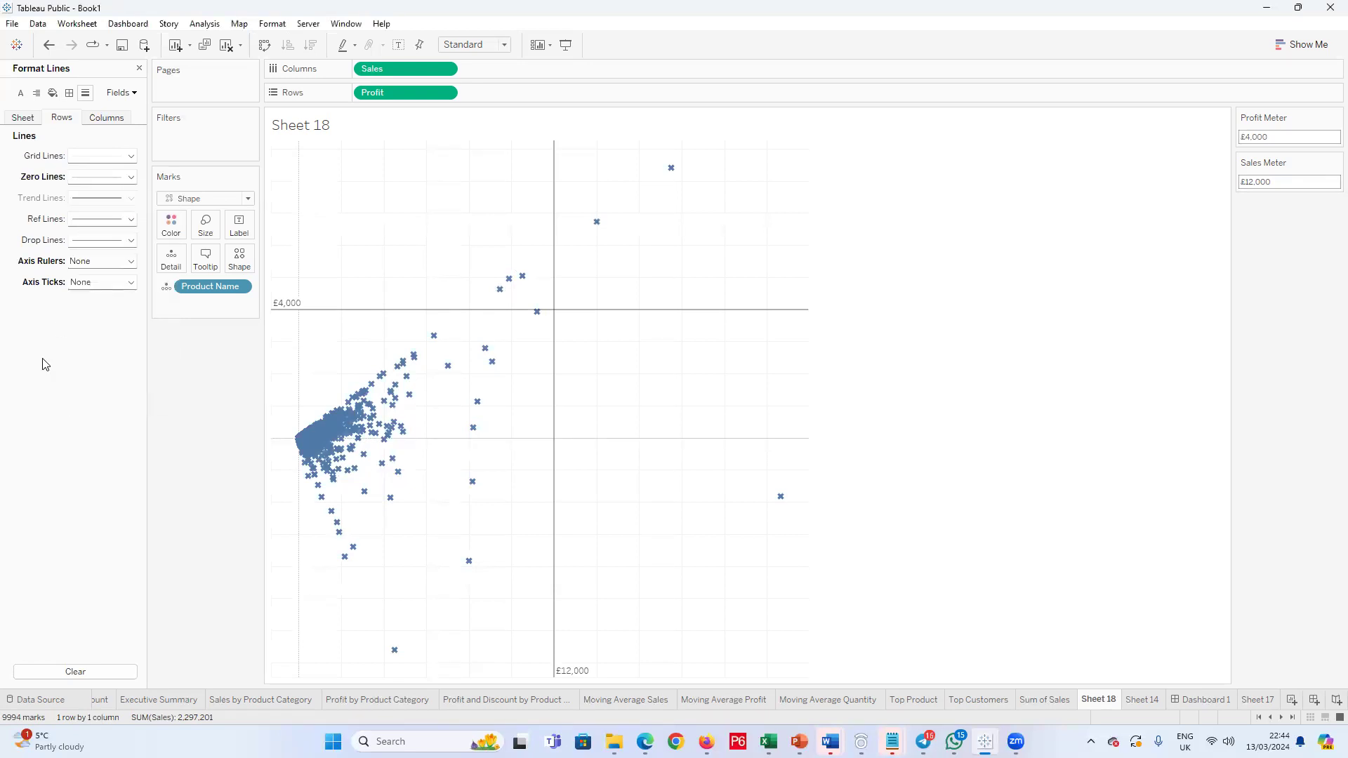
click(131, 156)
click(119, 176)
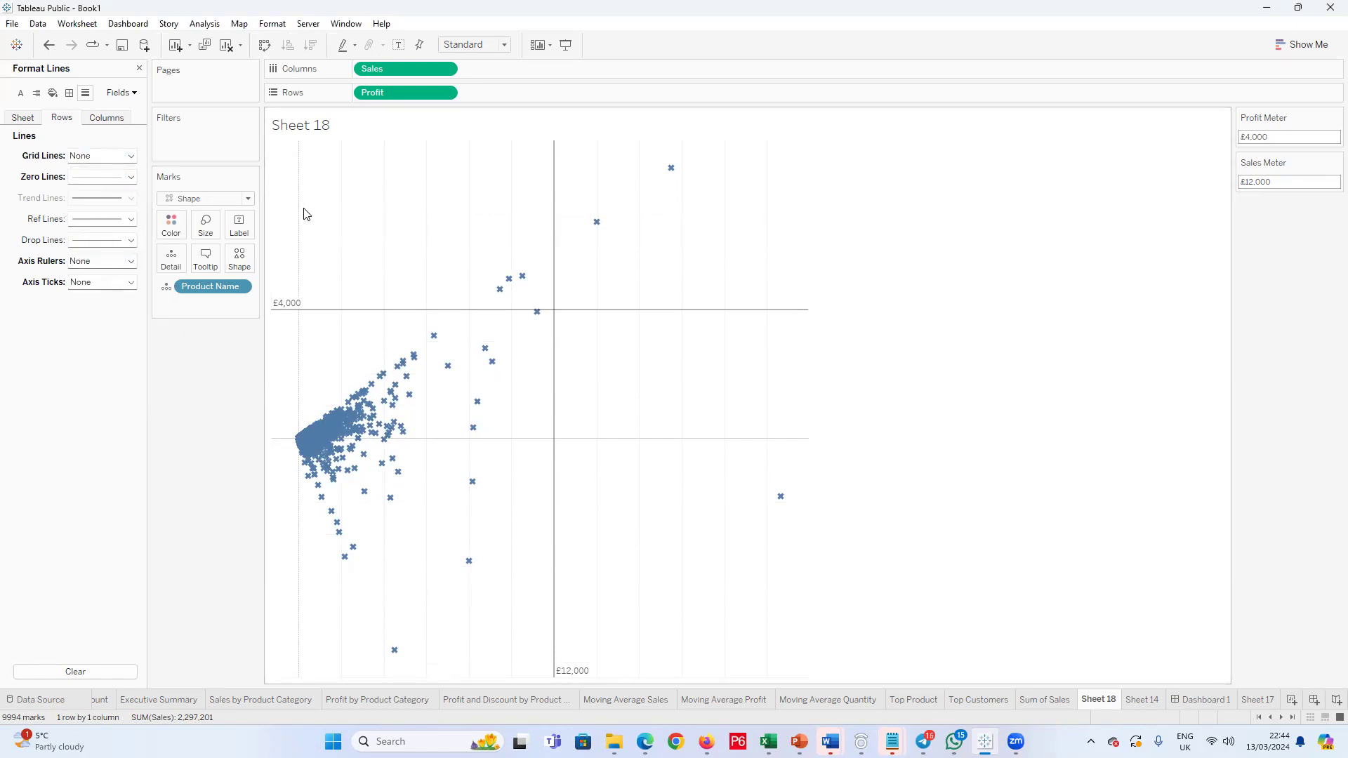
Step: Set the axis ticks and axis rulers to None in the column line formatting
click(69, 93)
click(111, 121)
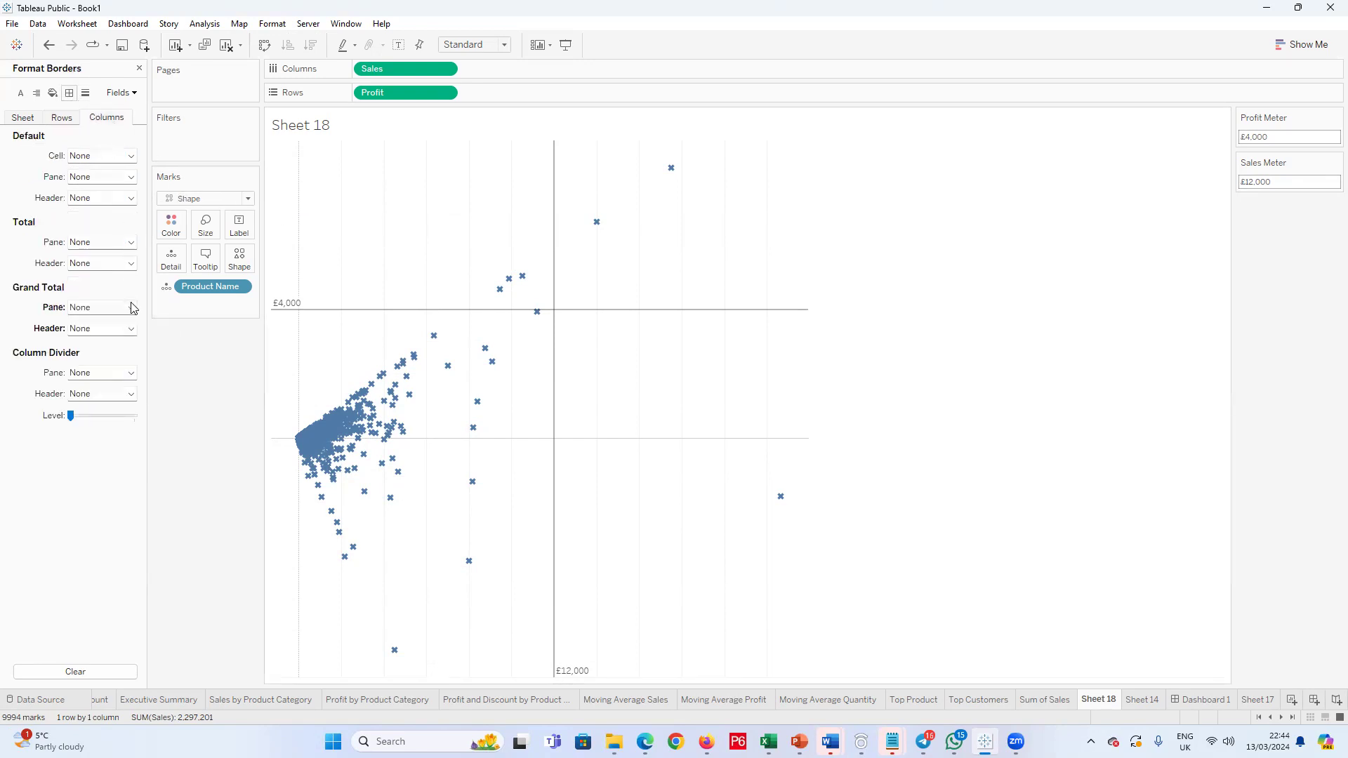
click(85, 93)
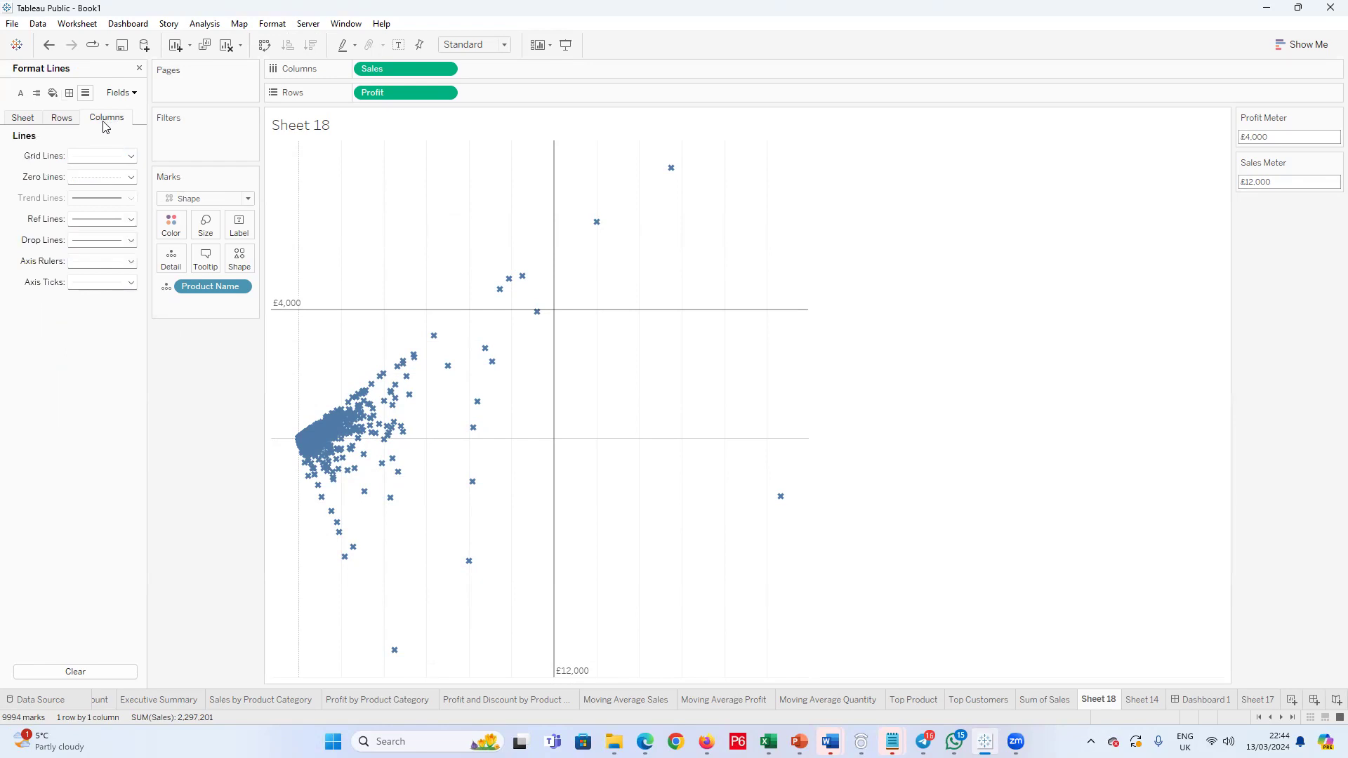
click(130, 282)
click(126, 298)
click(130, 263)
click(126, 280)
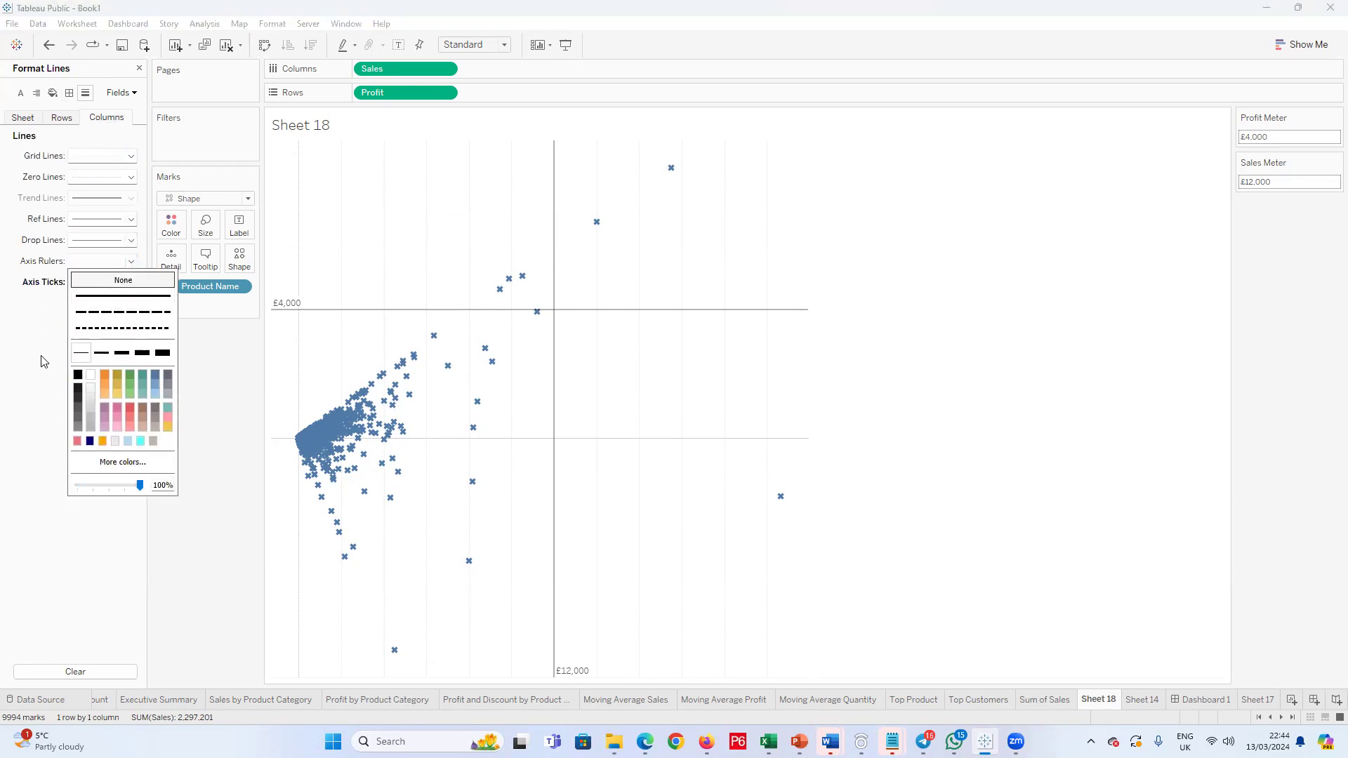
Step: Set the column grid lines to None and make the column zero lines solid
click(130, 157)
click(124, 174)
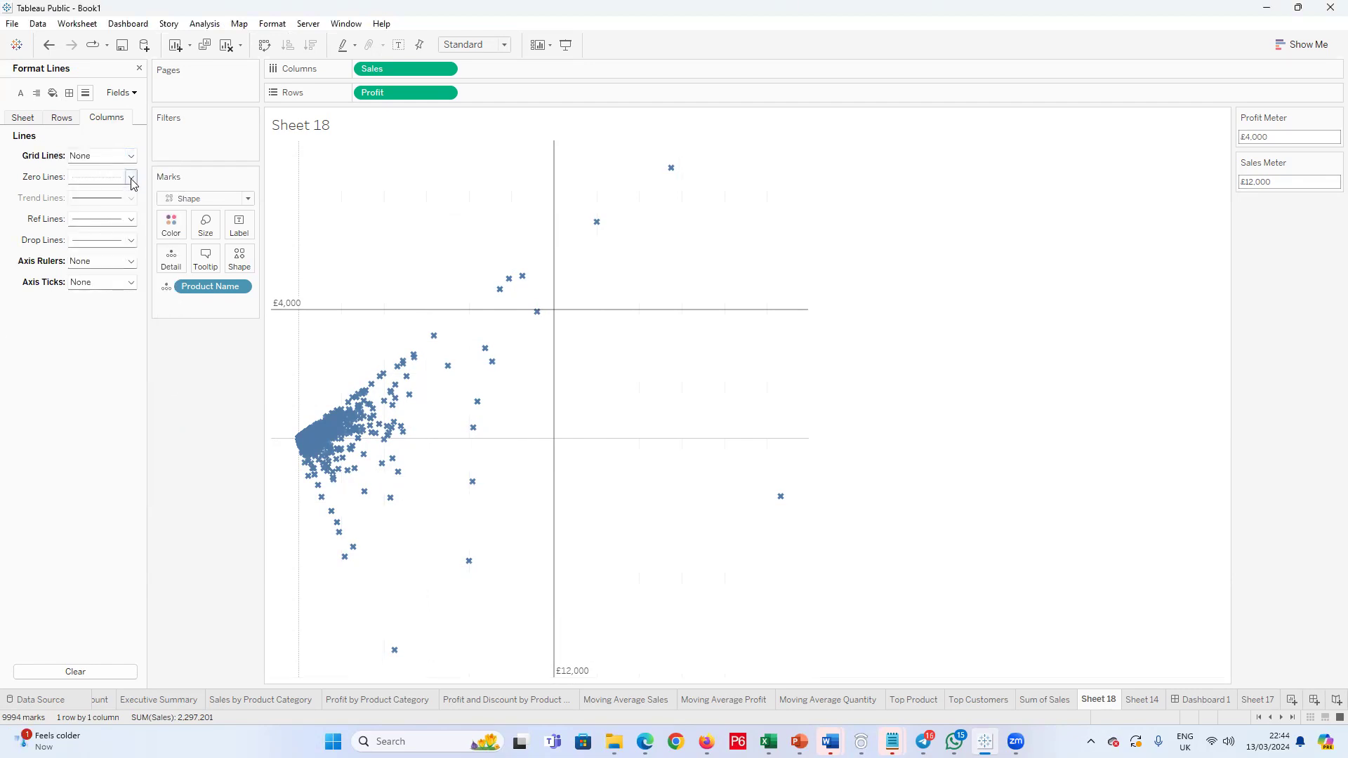
click(131, 177)
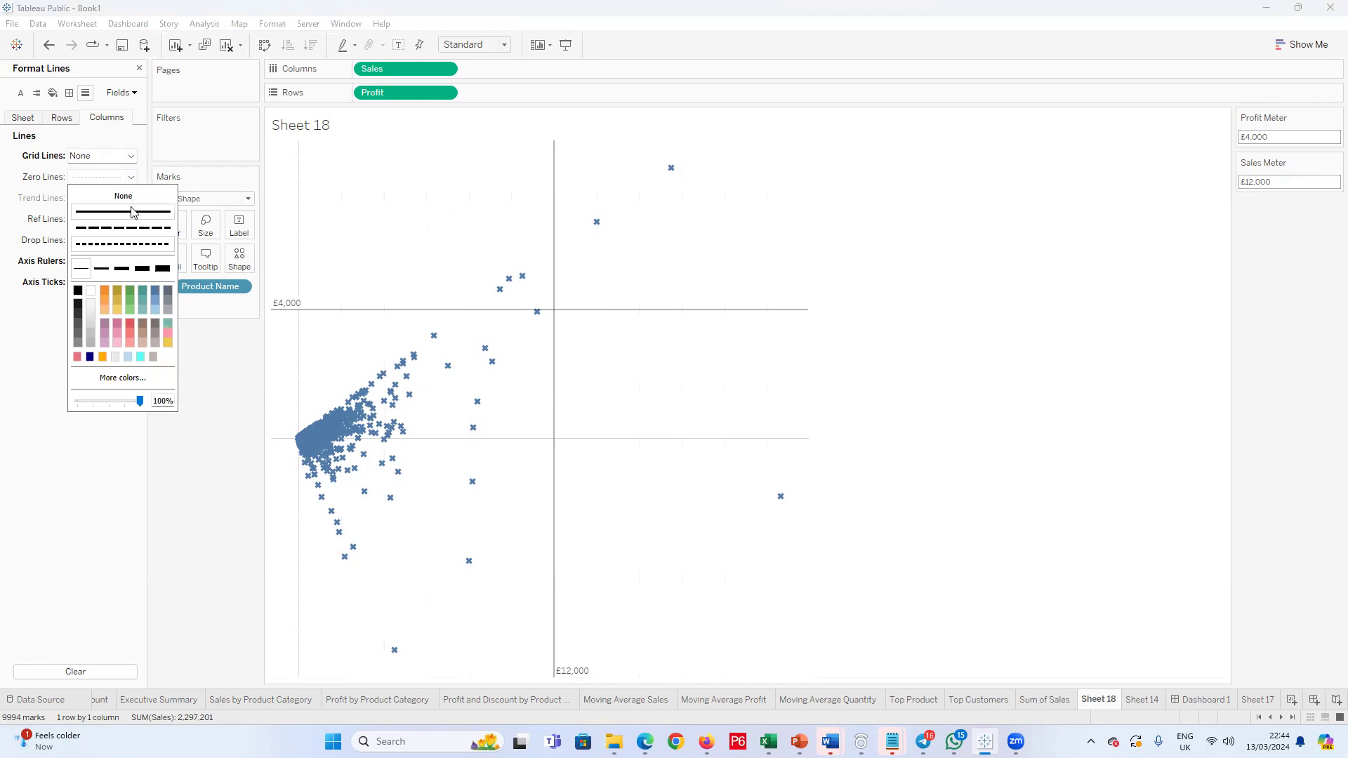
click(22, 473)
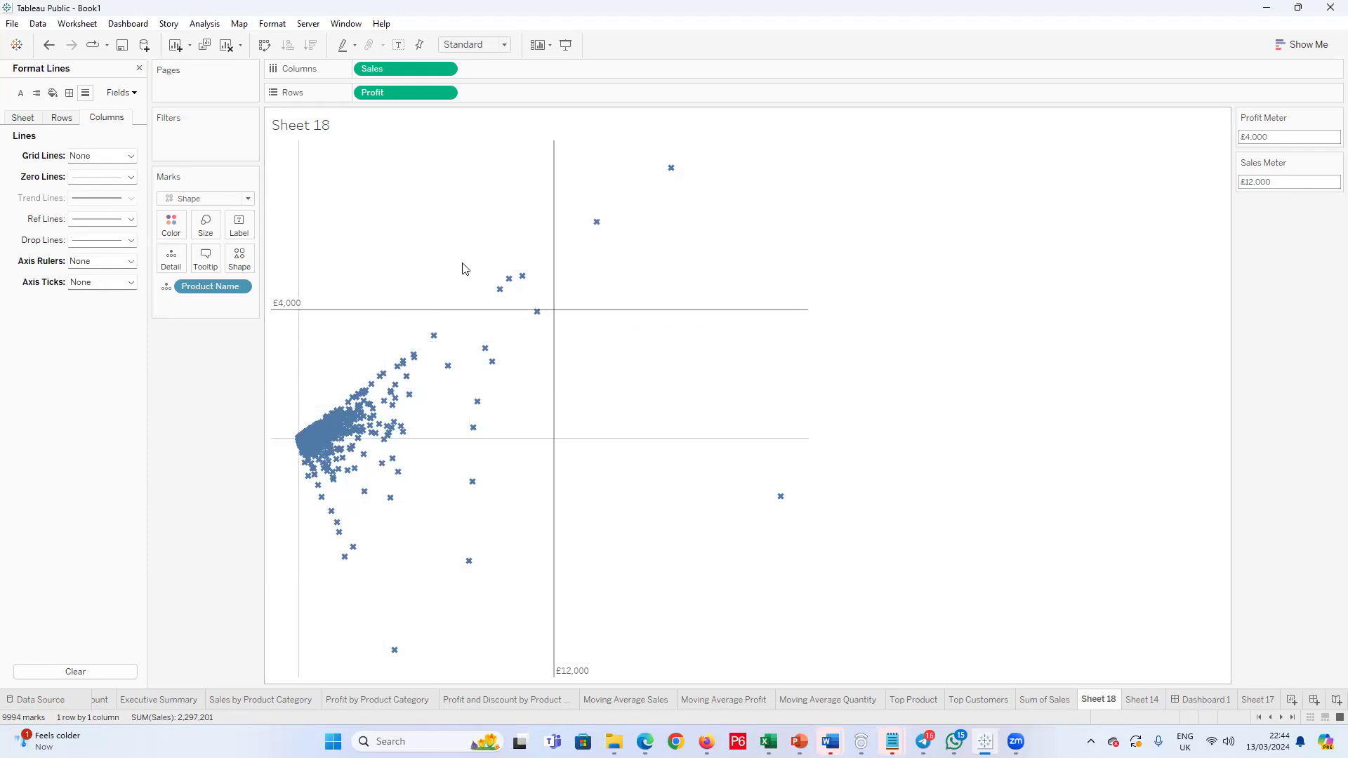
Step: Set the Profit Meter parameter to 2000 and the Sales Meter parameter to 7000
mouse_move(1242, 137)
mouse_down()
mouse_move(1259, 137)
mouse_move(1242, 136)
mouse_up()
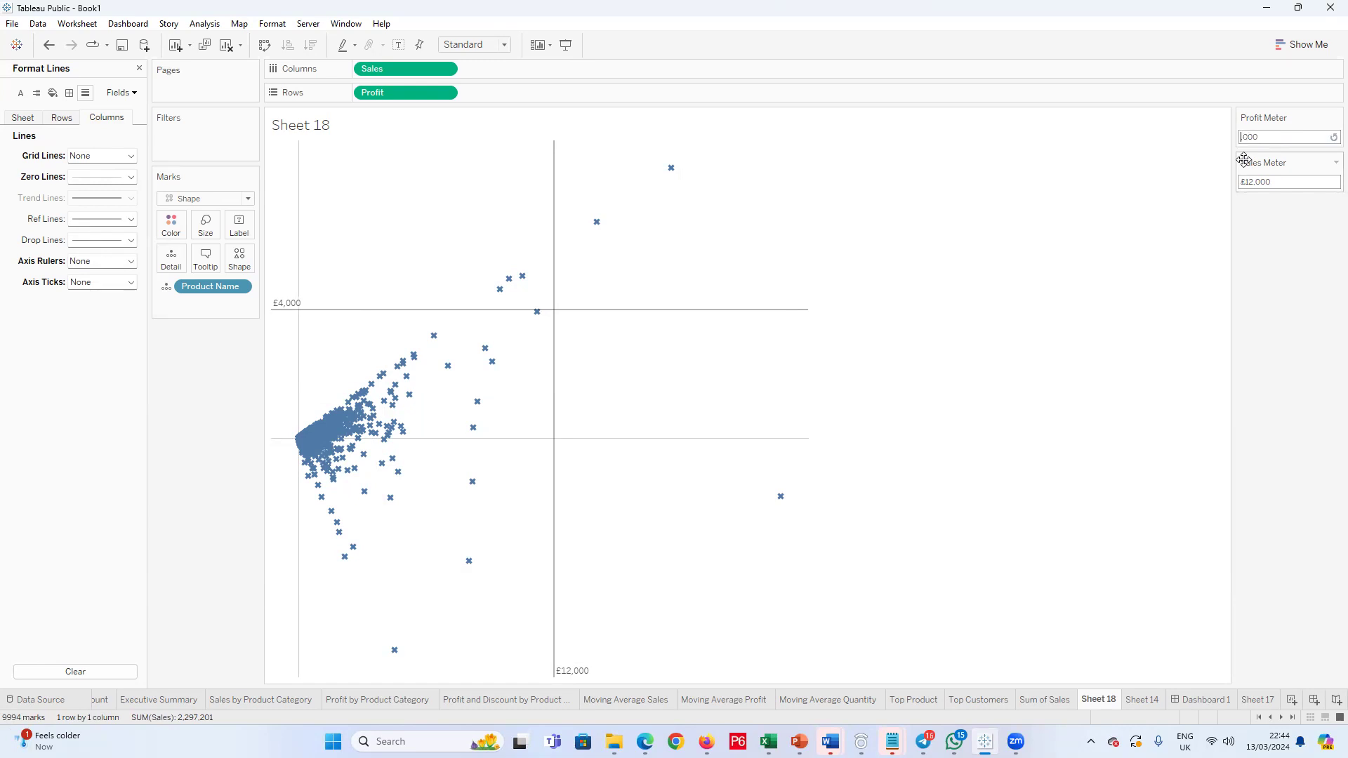
text(2)
key(Return)
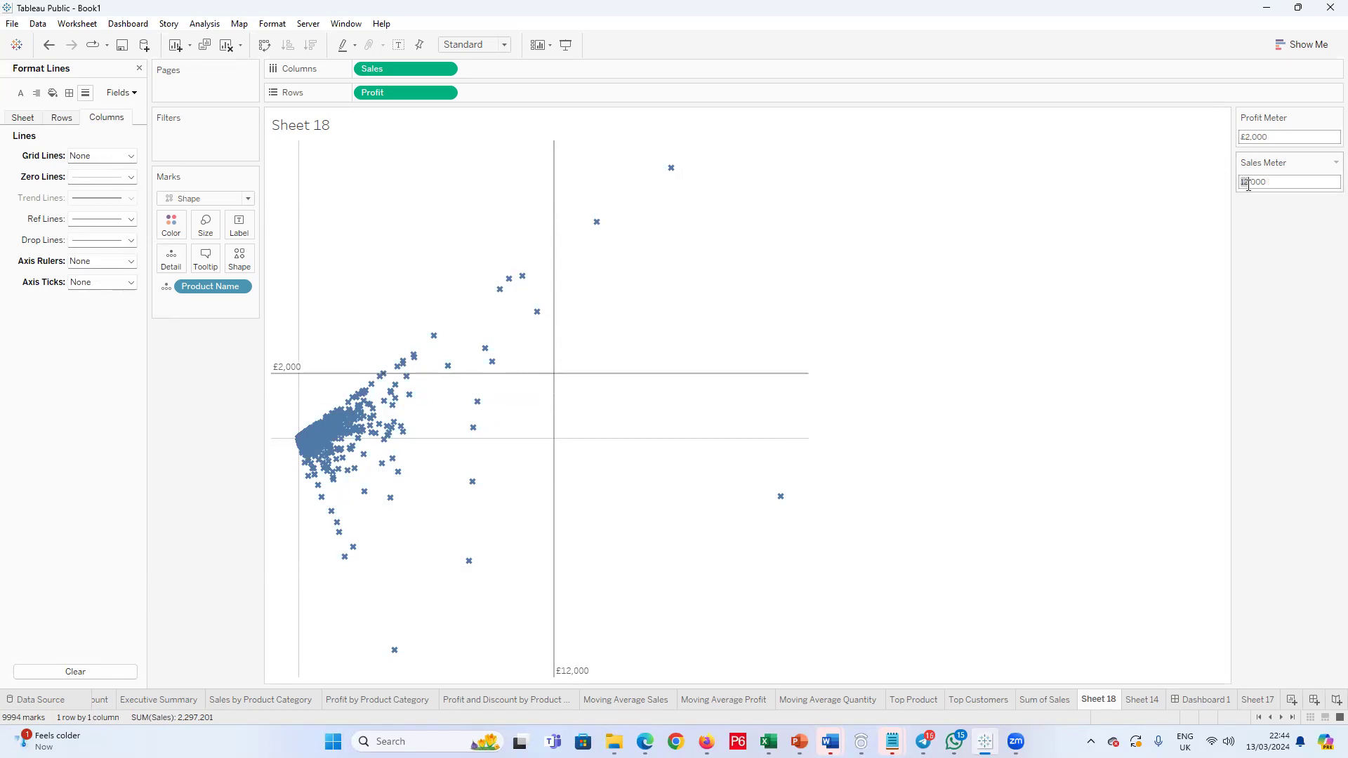
key(Return)
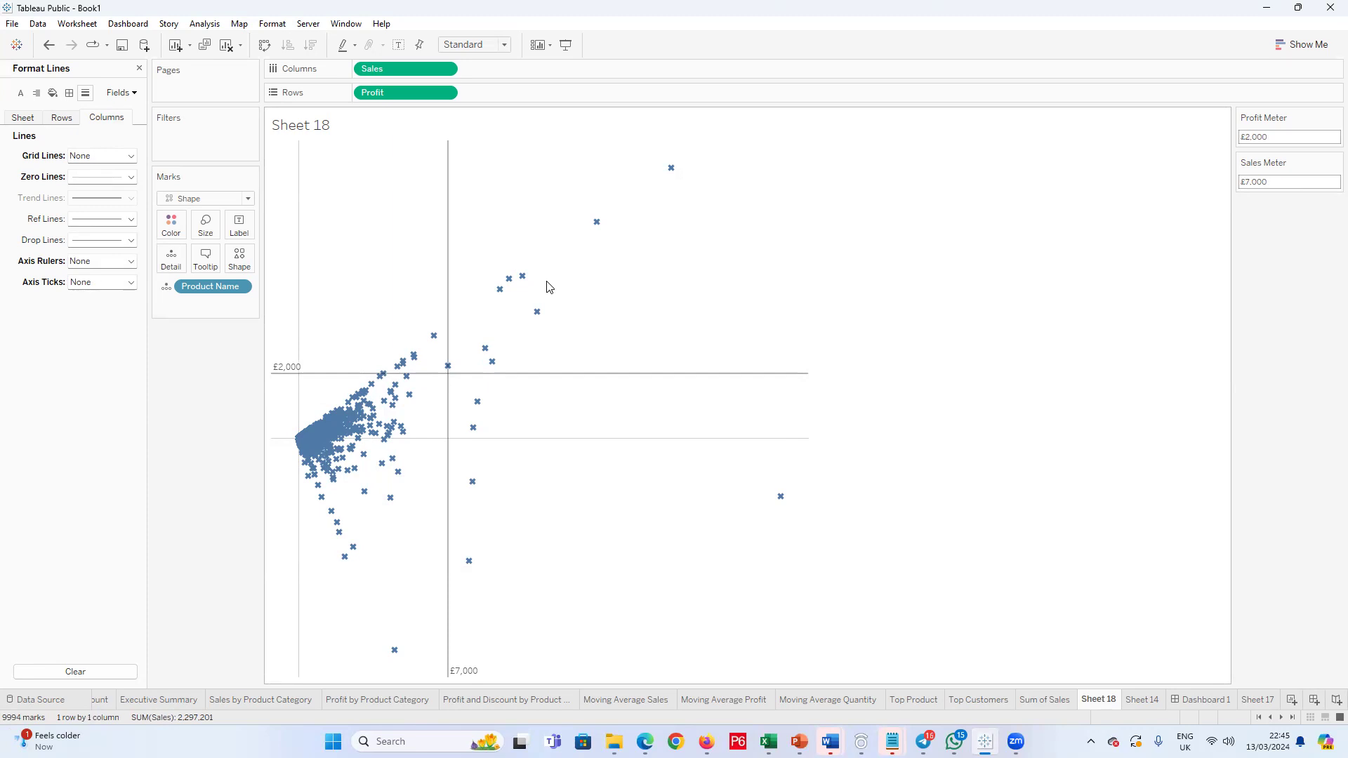
Step: Rename the scatter plot's worksheet, Sheet 18, as "Product Sales by Profit"
double_click(325, 124)
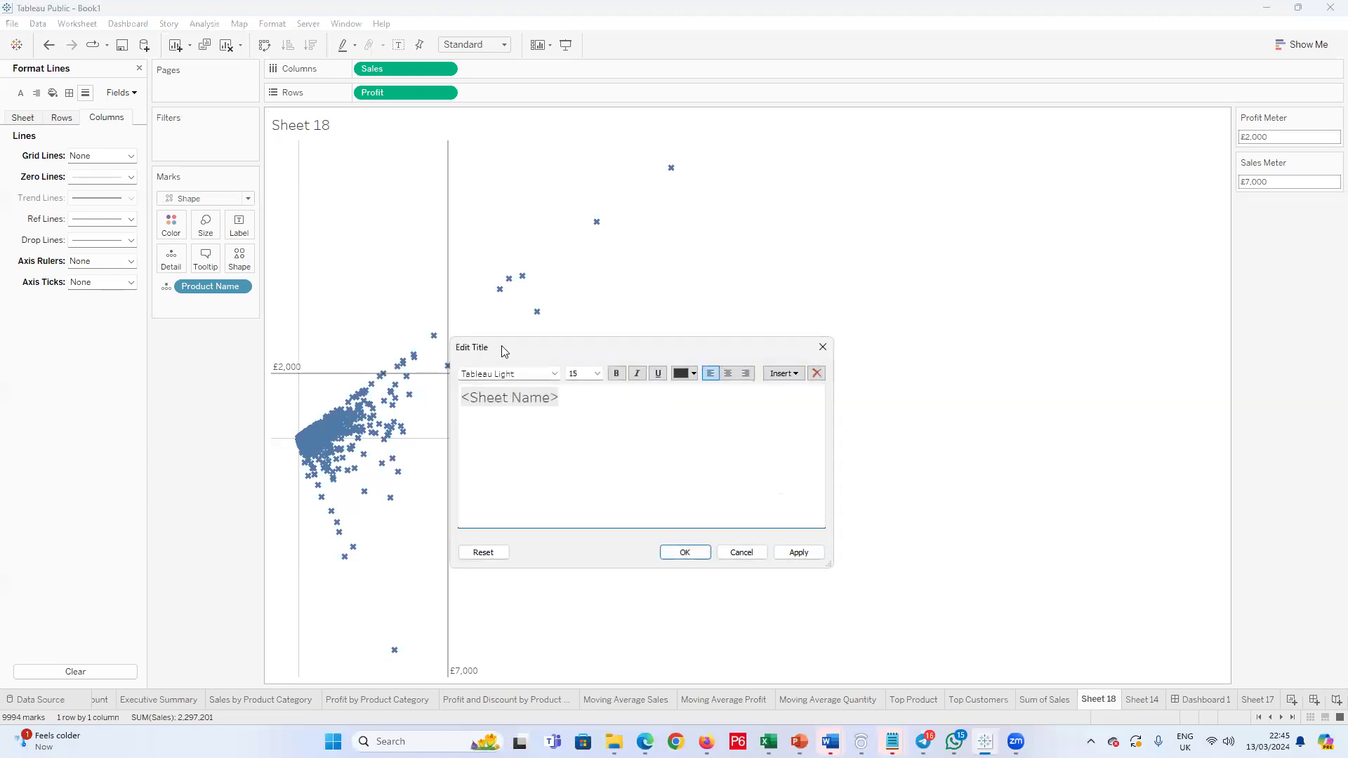
click(823, 347)
double_click(1104, 700)
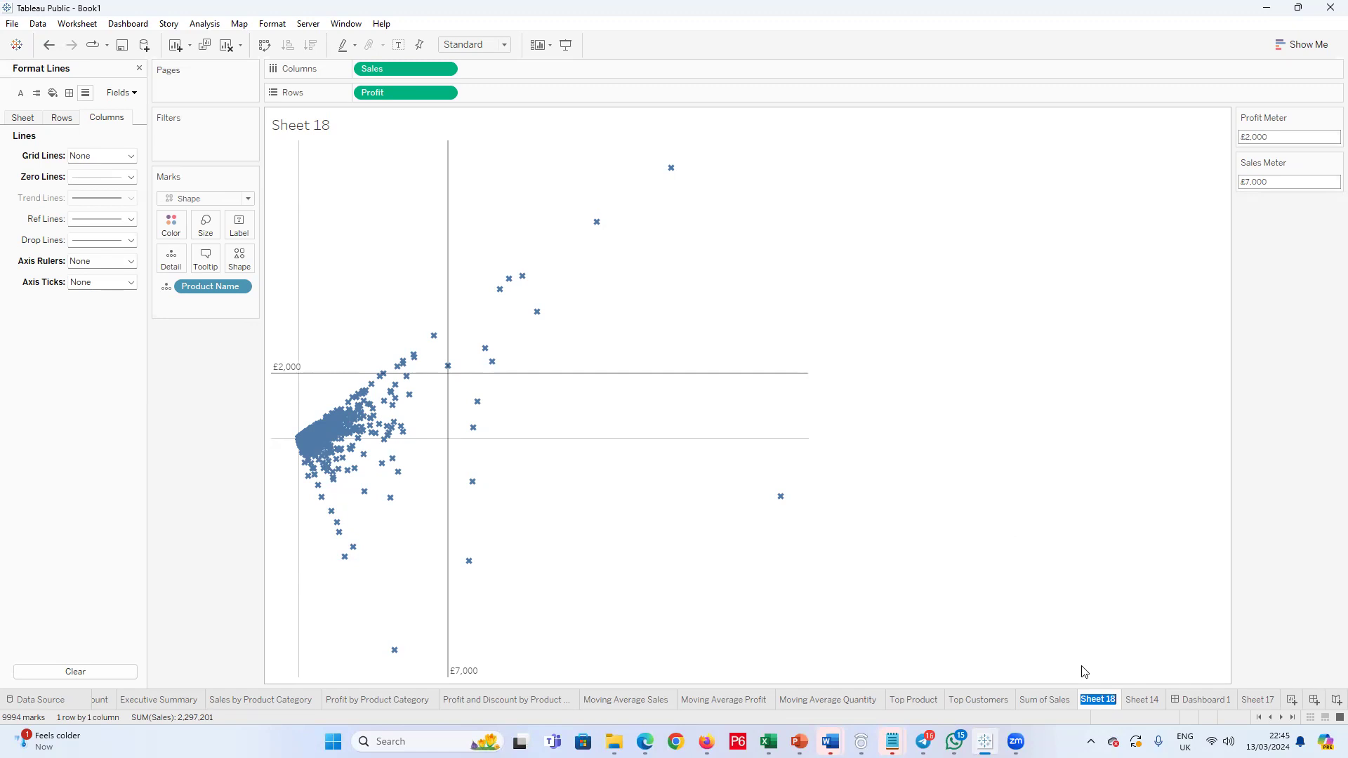
text(P)
text(dn)
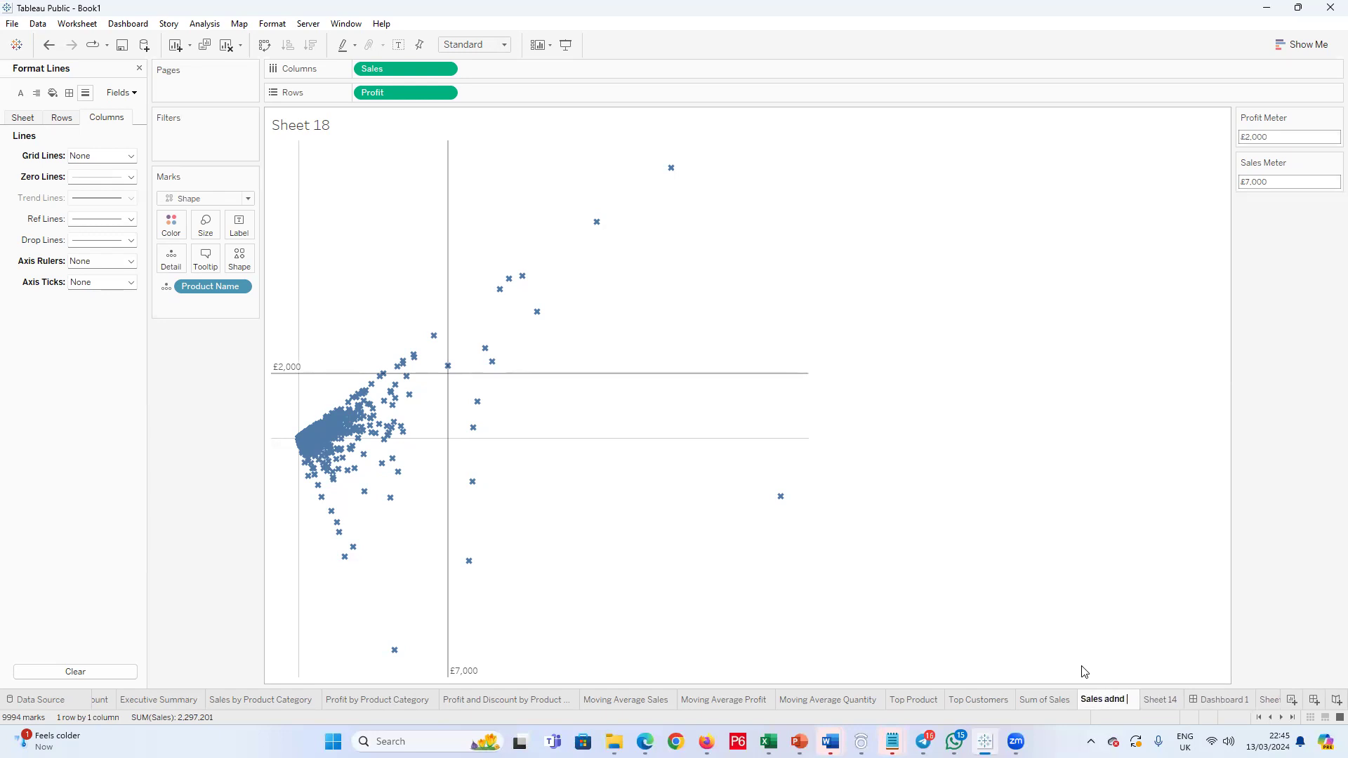
text(d)
text( Pro)
key(BackSpace)
key(BackSpace)
key(BackSpace)
key(BackSpace)
key(BackSpace)
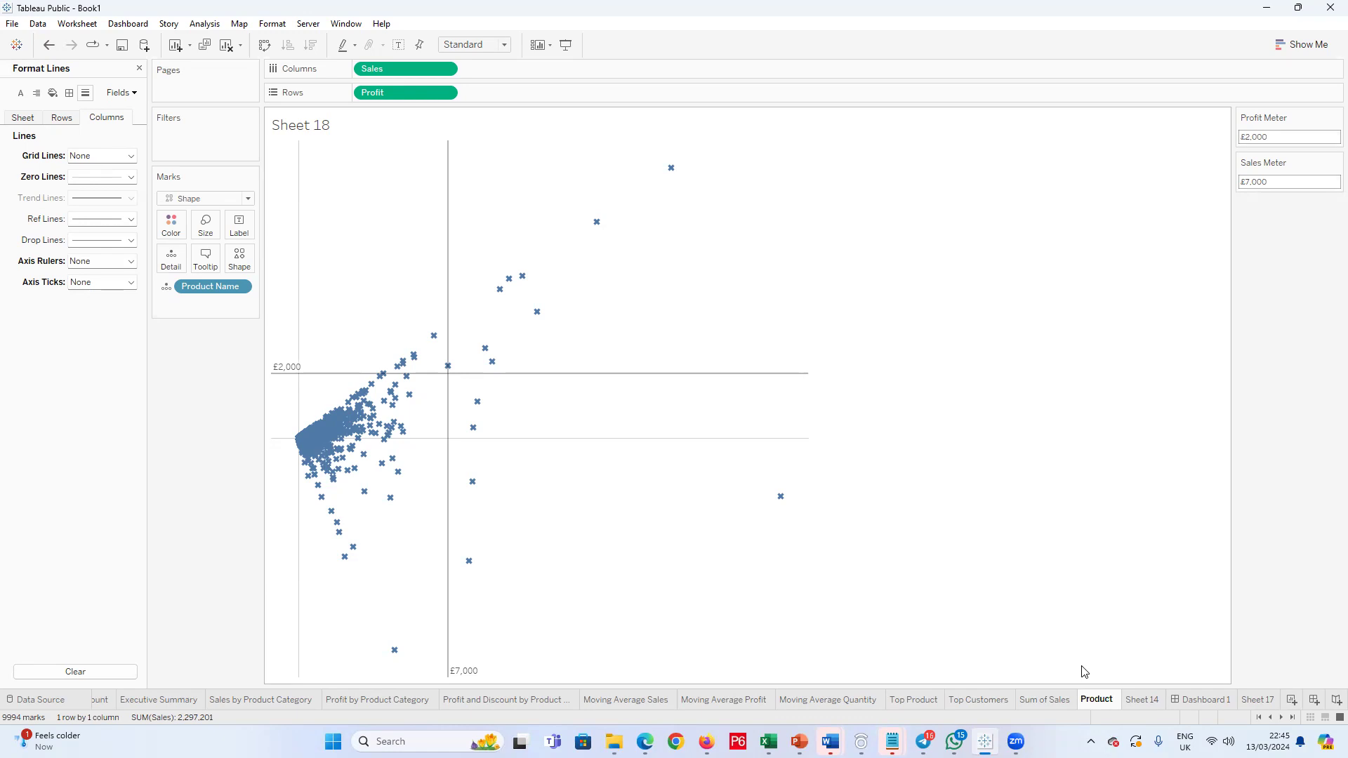
text(Sals)
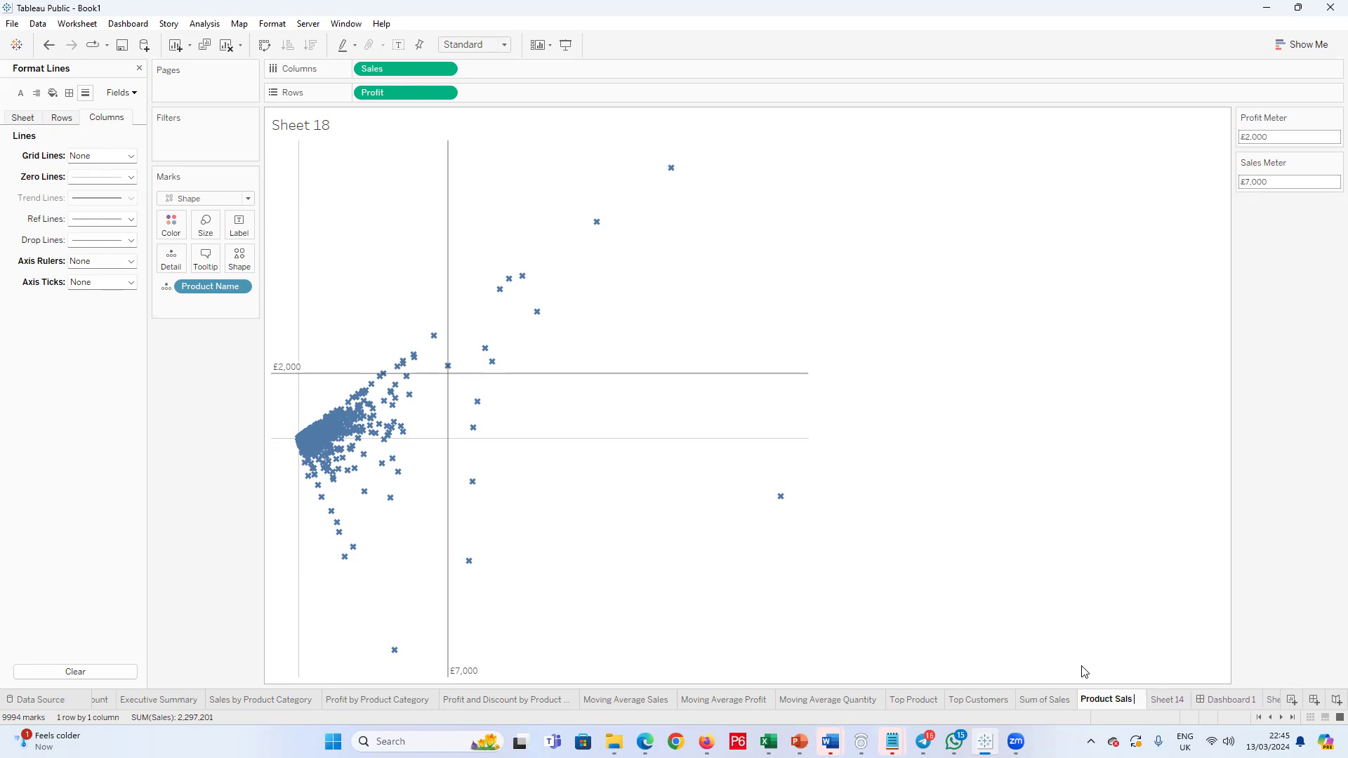
key(BackSpace)
text(es by Profit)
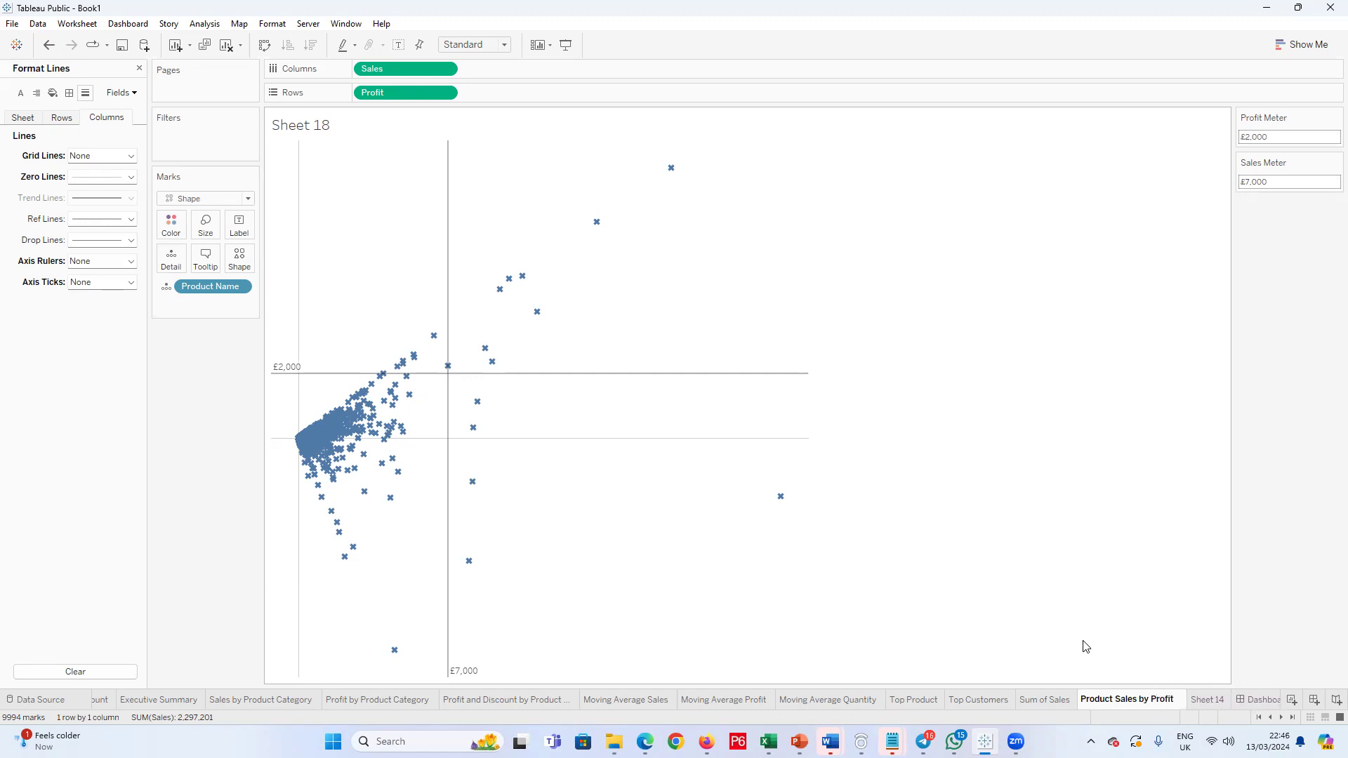
key(Return)
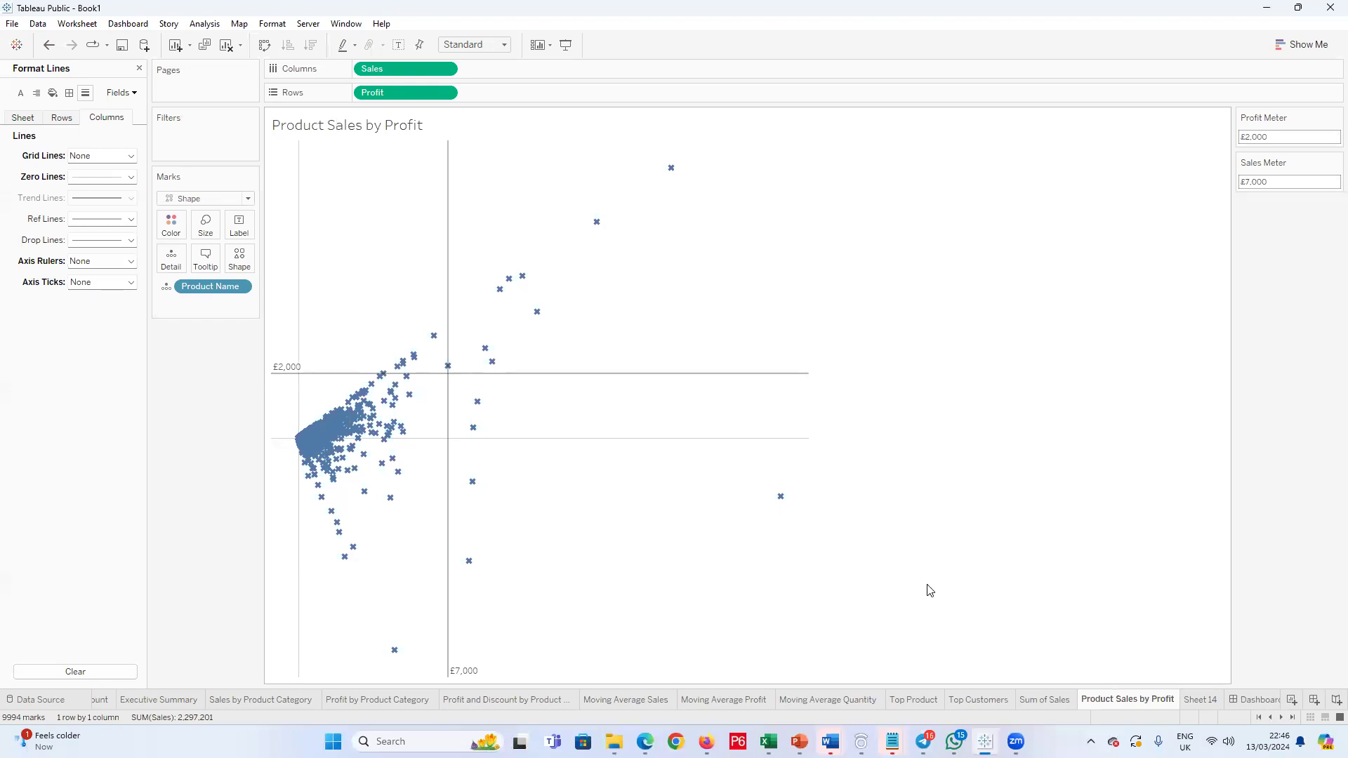
Step: Try to change the font and size of the Product Sales by Profit worksheet title
double_click(397, 132)
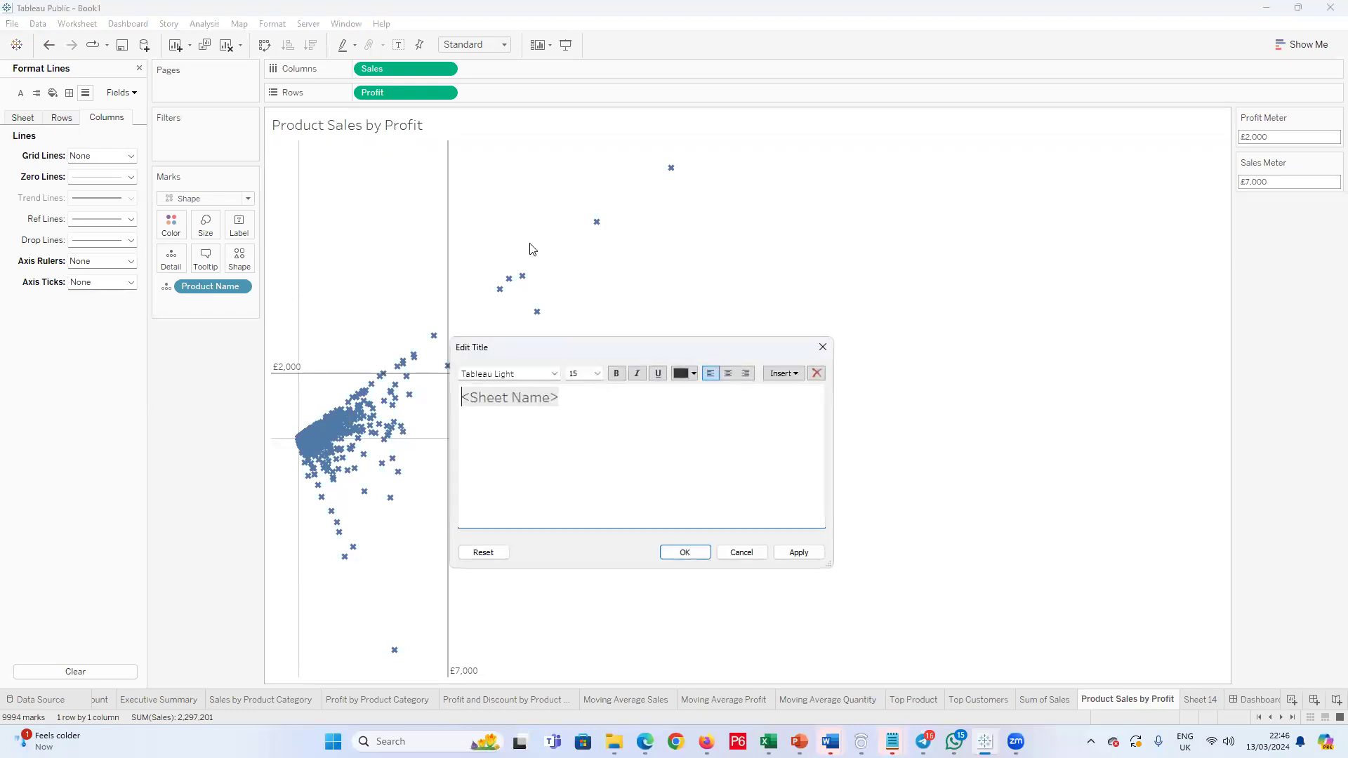
click(596, 374)
click(572, 403)
click(554, 374)
click(496, 523)
click(699, 552)
Step: Add the Product Sales by Profit sheet to Dashboard 1 beside the product category charts and reduce its height by about half
click(1260, 700)
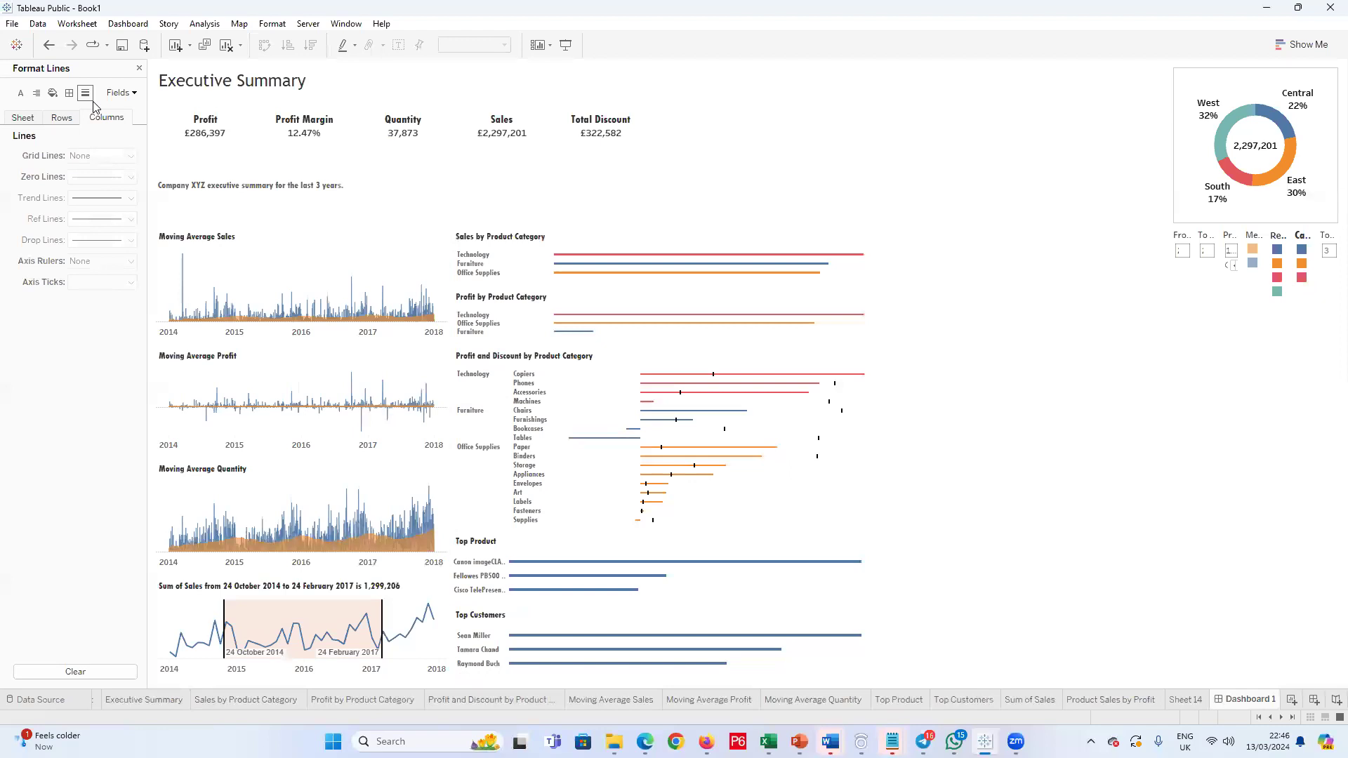
click(139, 68)
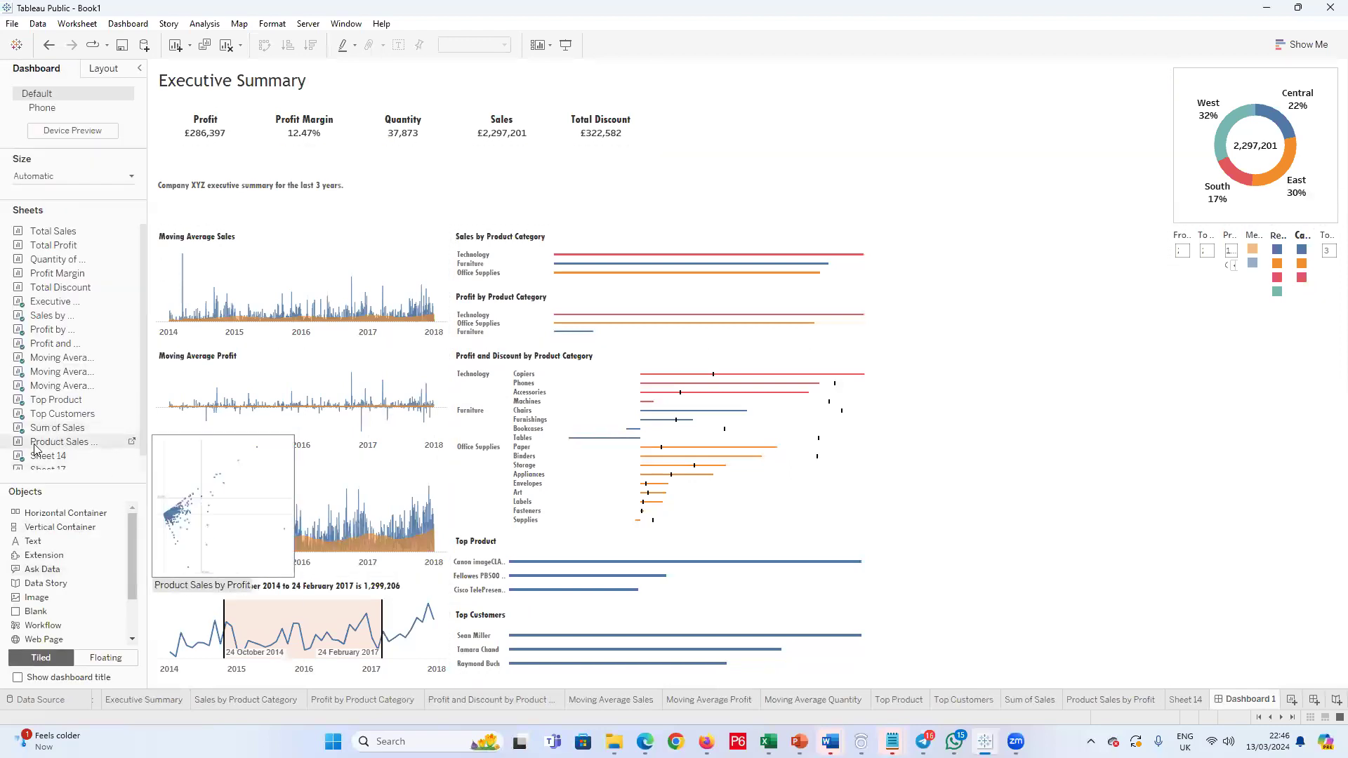
drag(67, 442, 1015, 323)
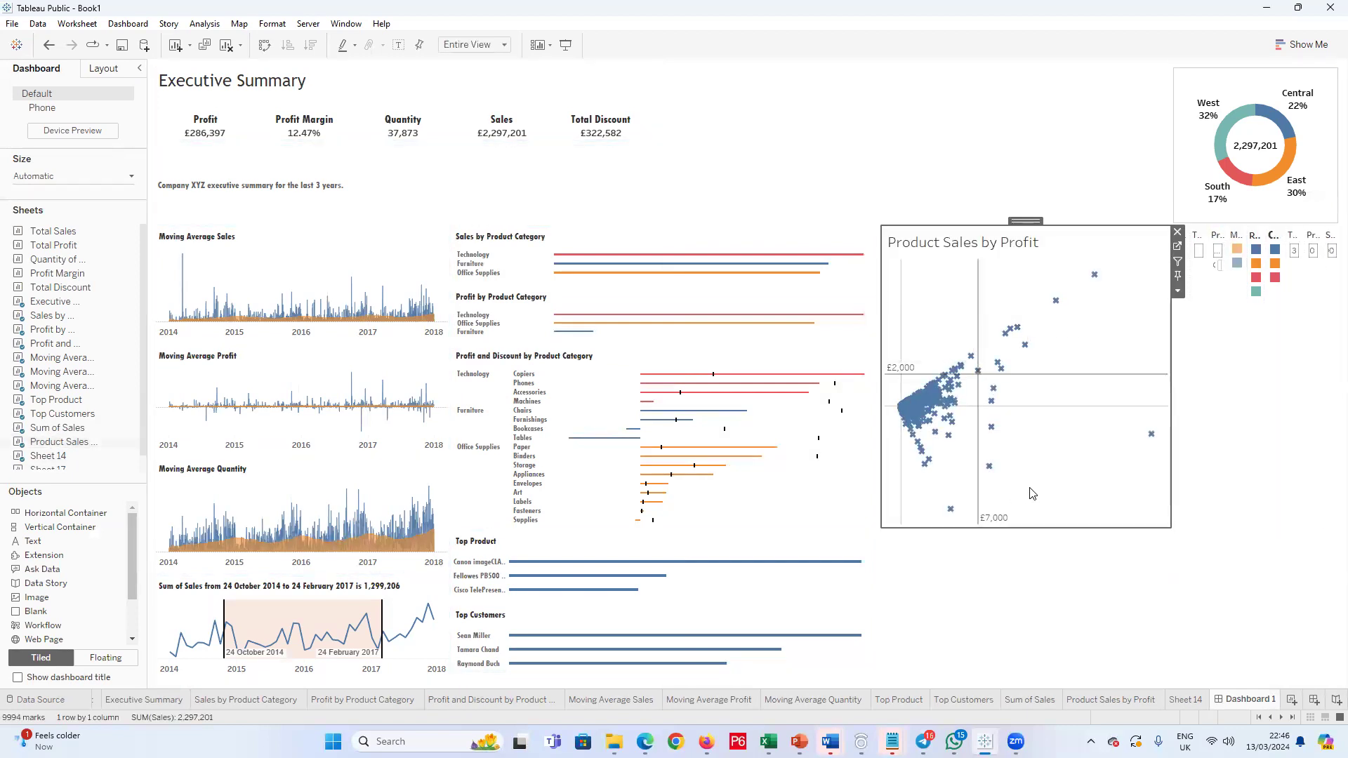
click(996, 532)
drag(1036, 528, 1034, 382)
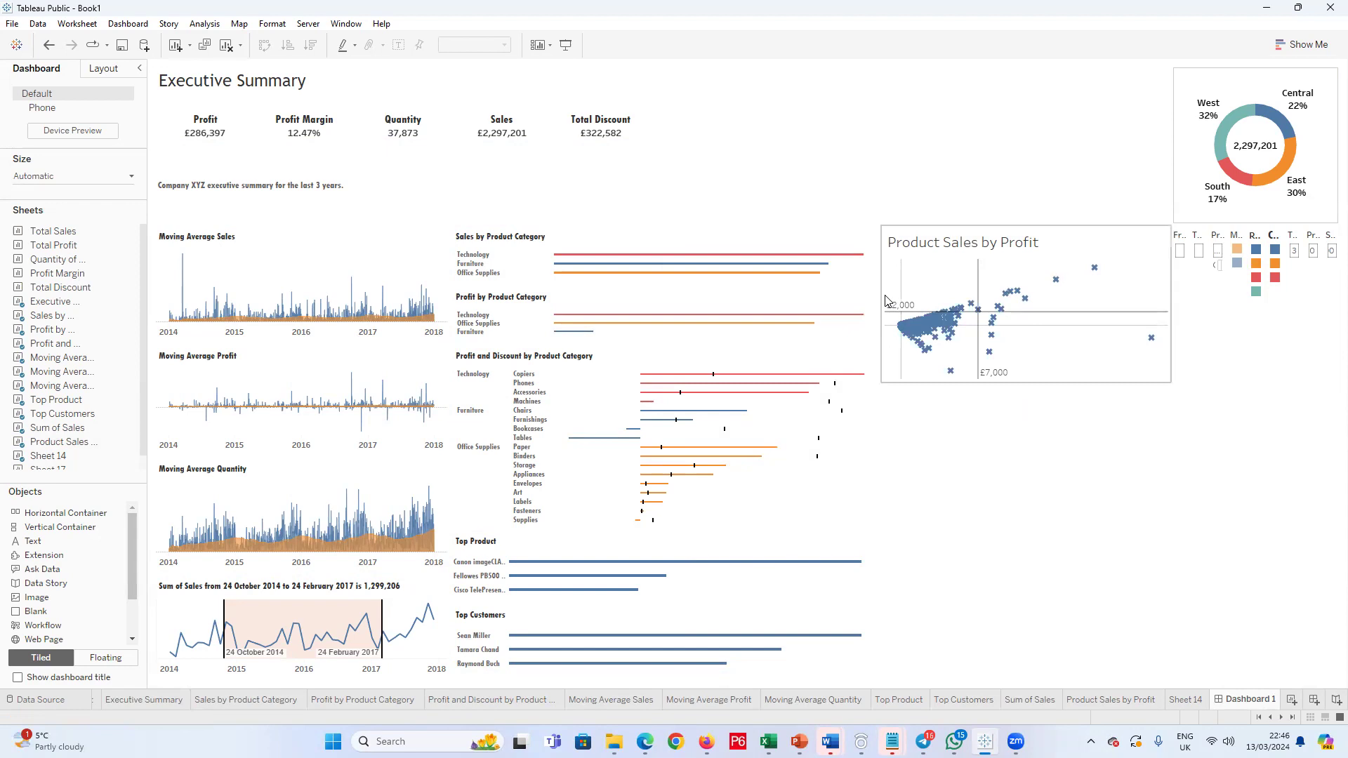
Step: Format the Product Sales by Profit title on the dashboard in Tw Cen MT Condensed at a smaller font size
double_click(945, 247)
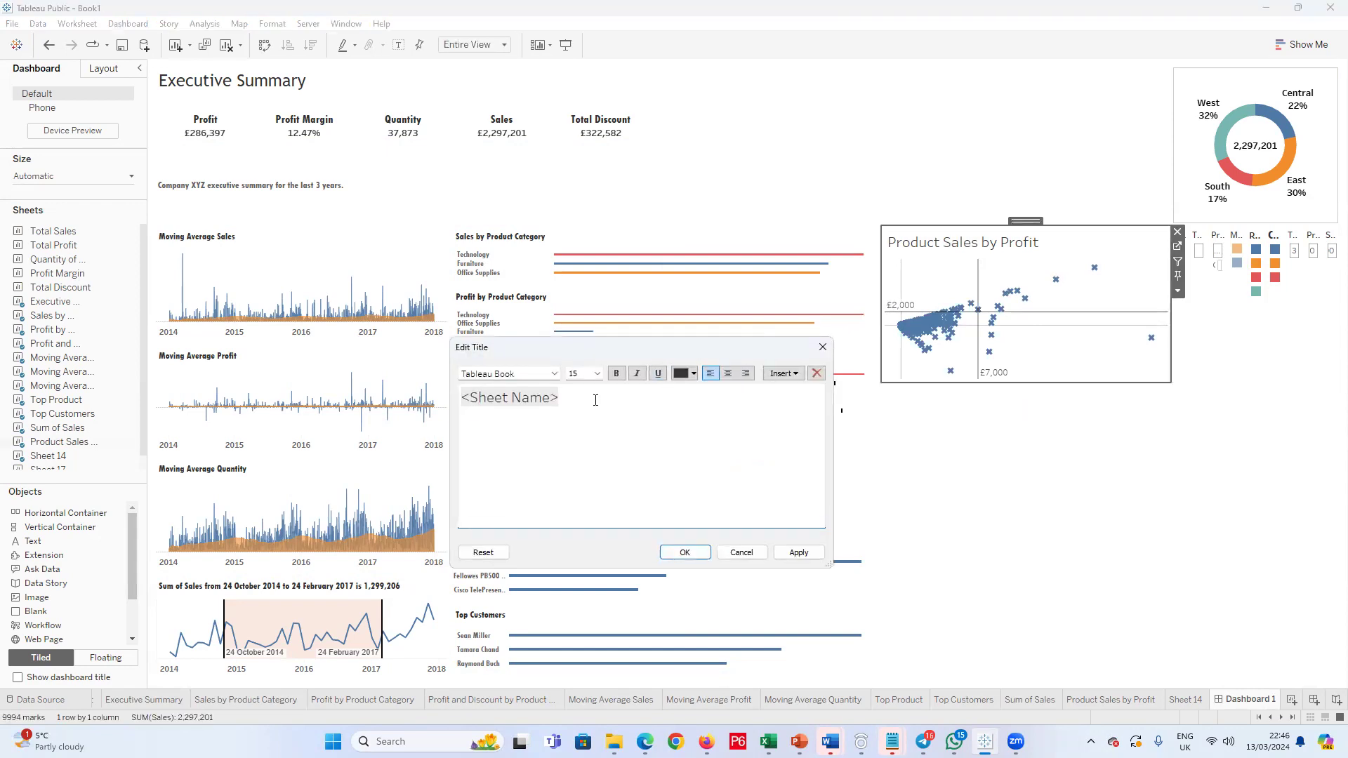
drag(583, 398, 415, 397)
click(544, 372)
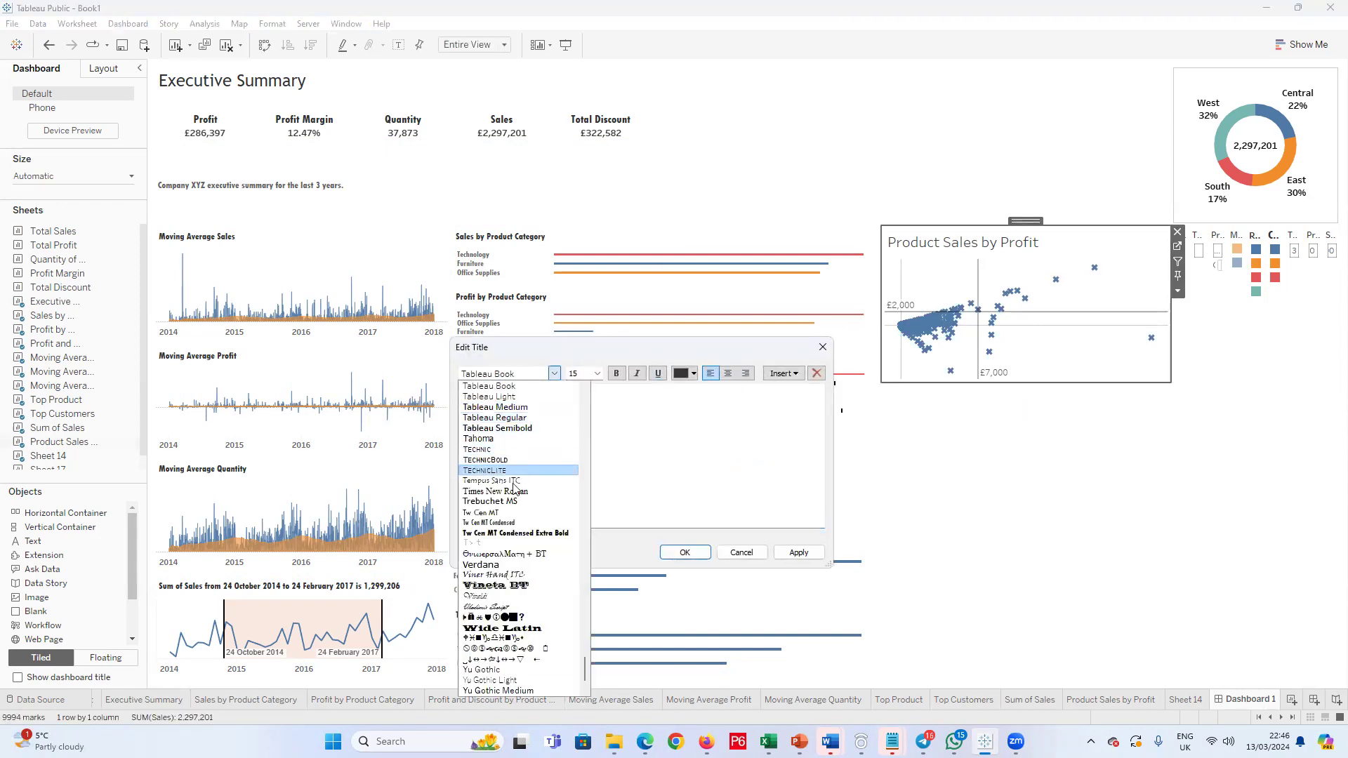
click(506, 525)
click(597, 373)
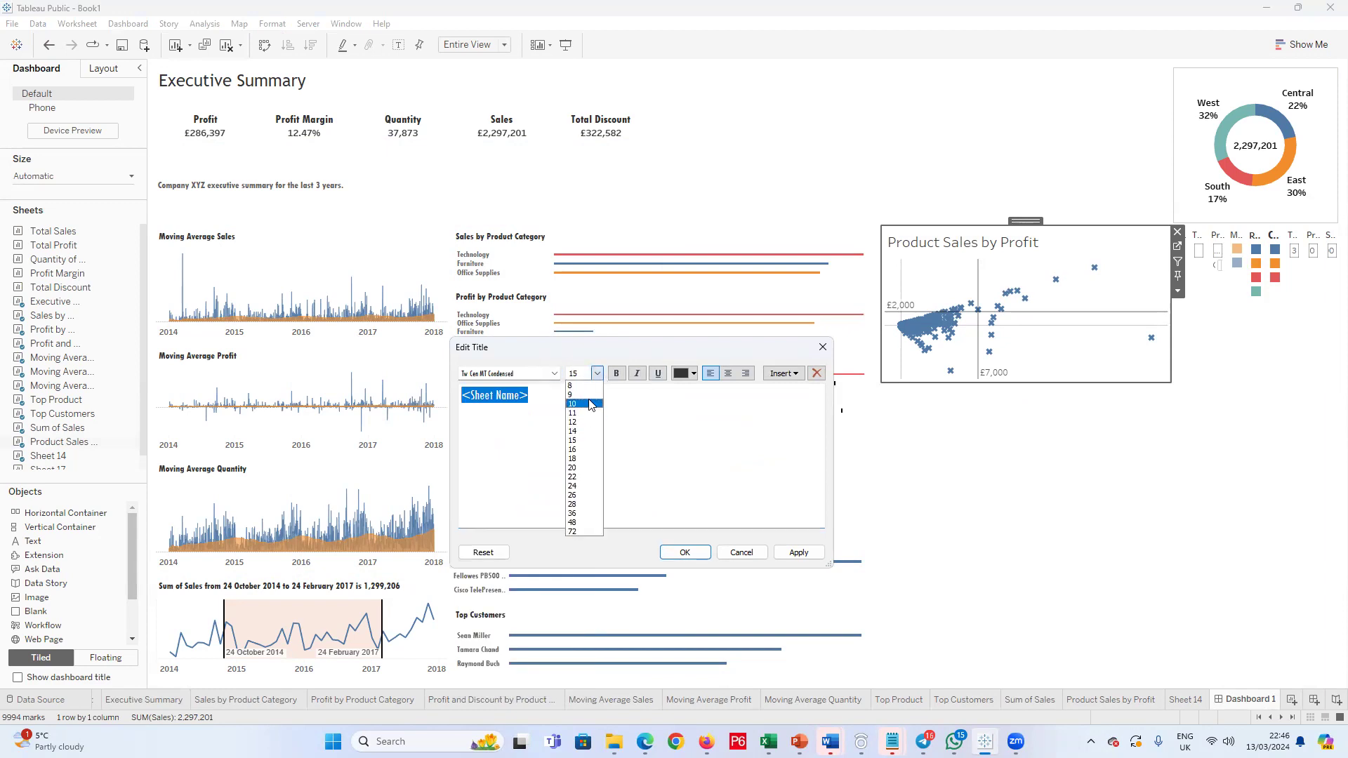
click(574, 419)
click(705, 553)
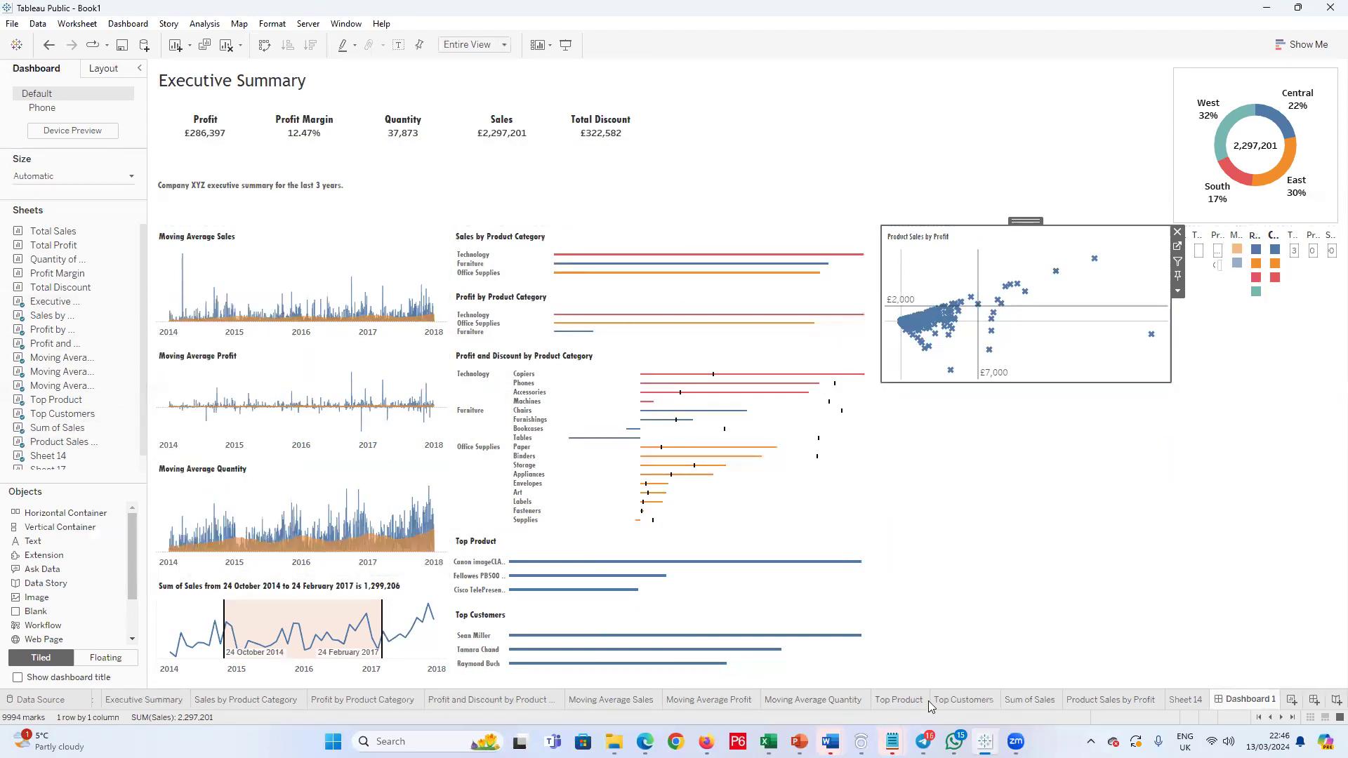
Step: Reduce the mark size on the Product Sales by Profit worksheet to small dots and return to Dashboard 1
click(1117, 705)
click(204, 224)
drag(231, 260, 215, 261)
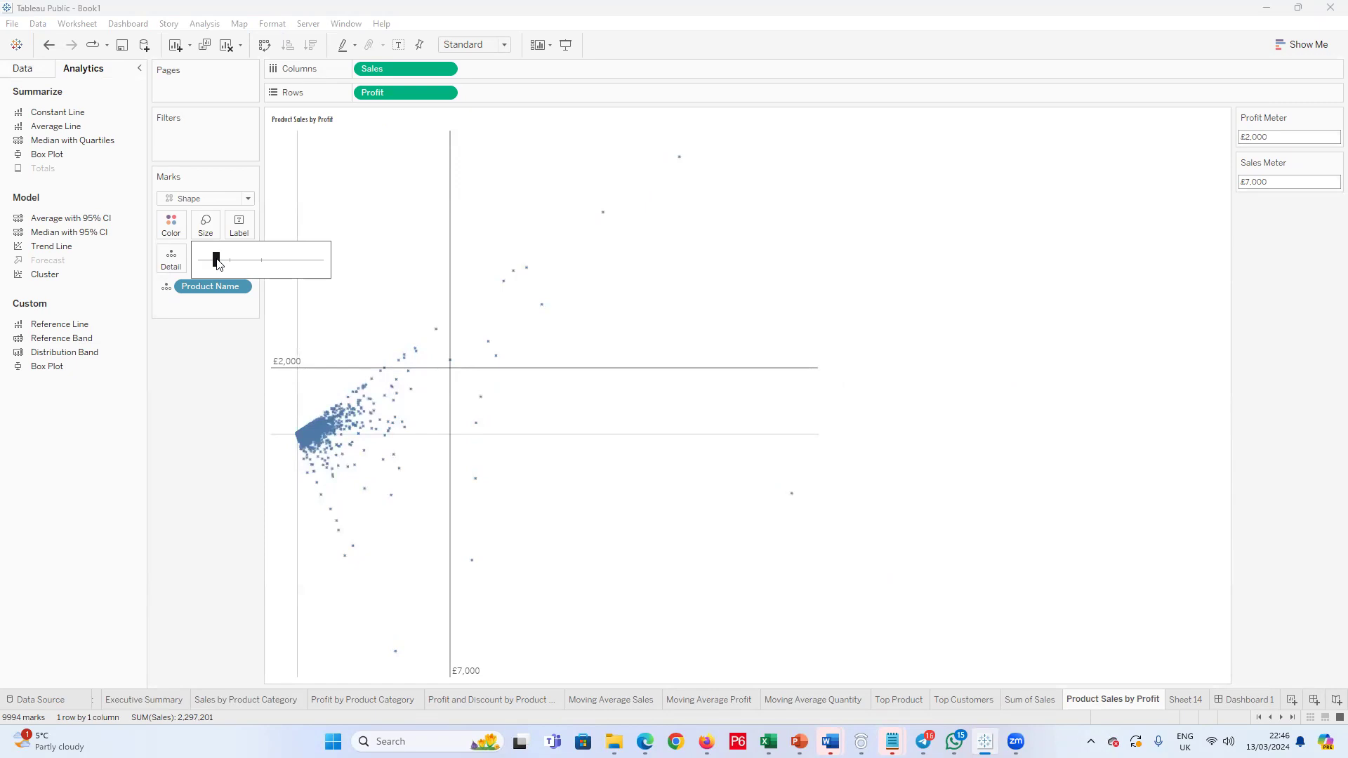
click(1253, 711)
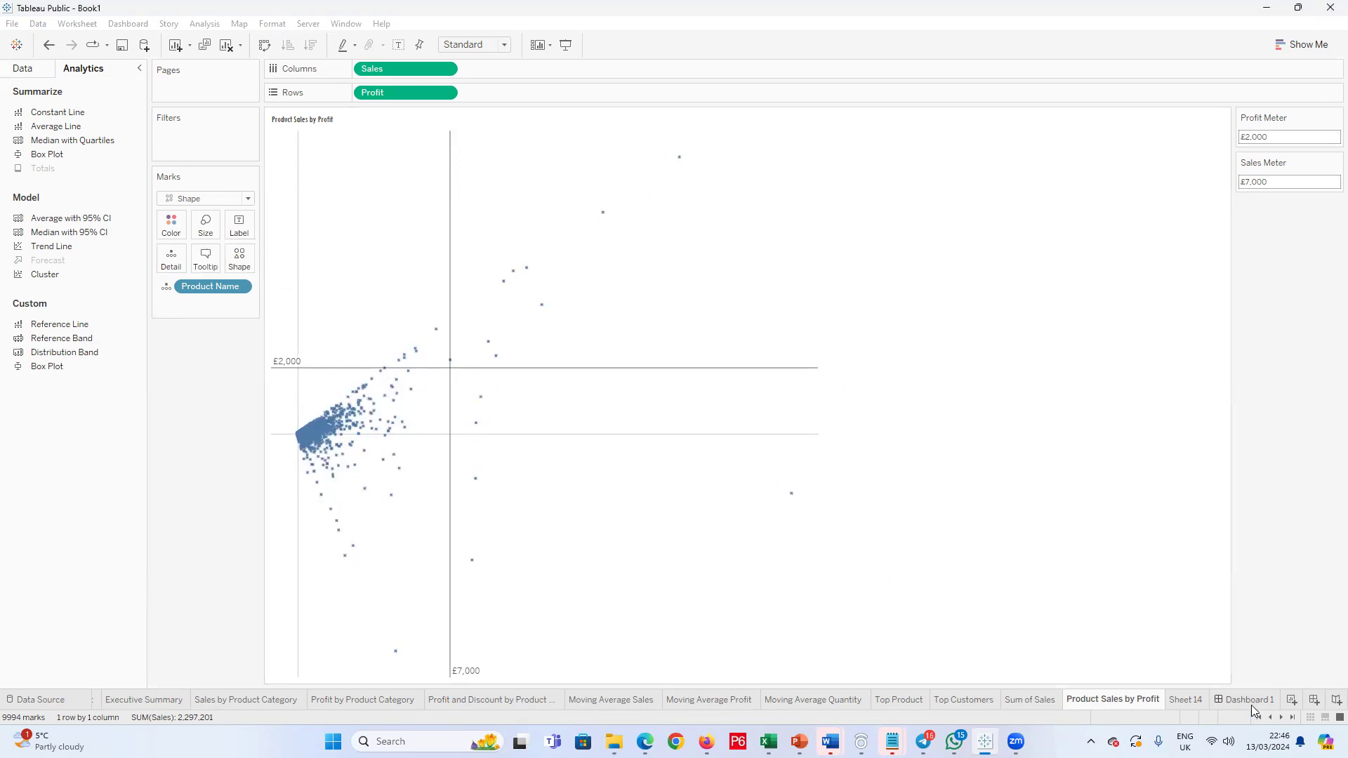
click(1253, 701)
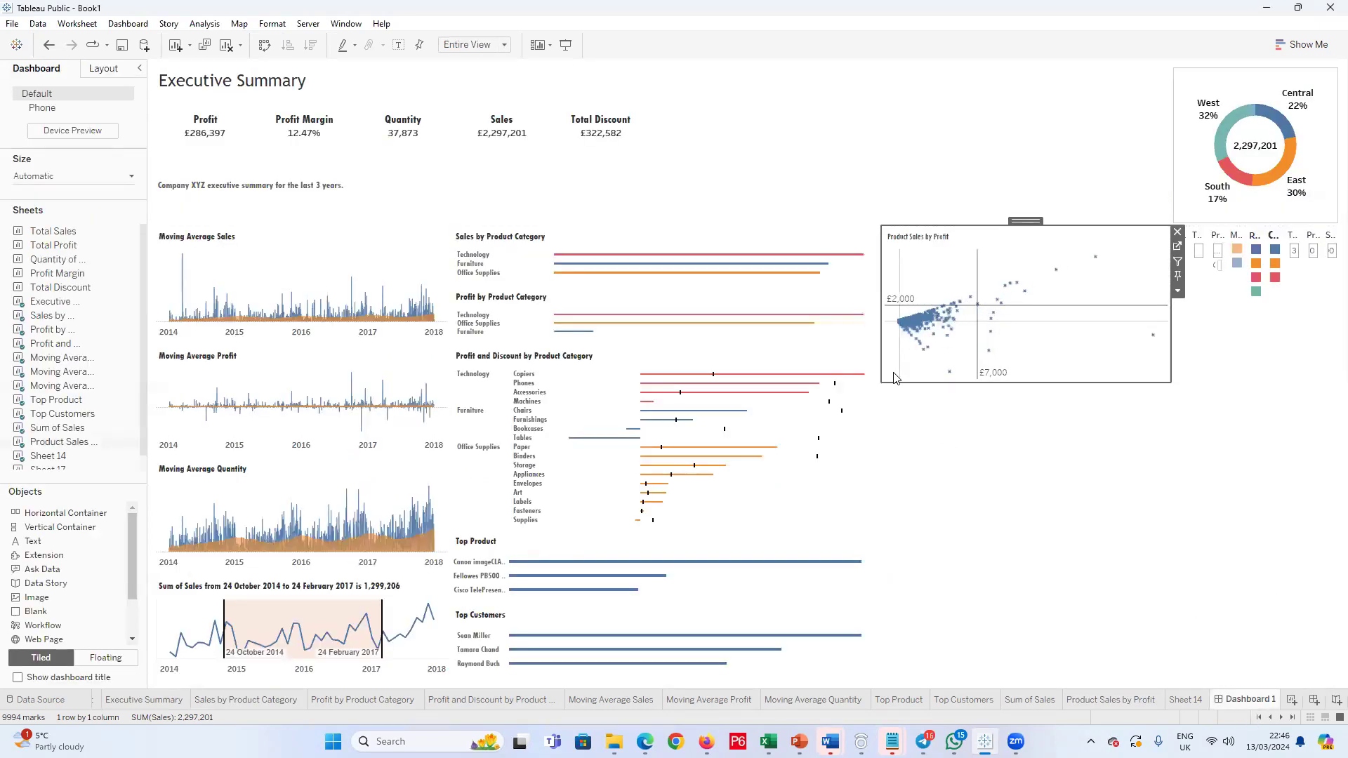
Step: Format the Sales Meter reference line's label in Tw Cen MT Condensed Extra Bold with a small font size
mouse_move(995, 375)
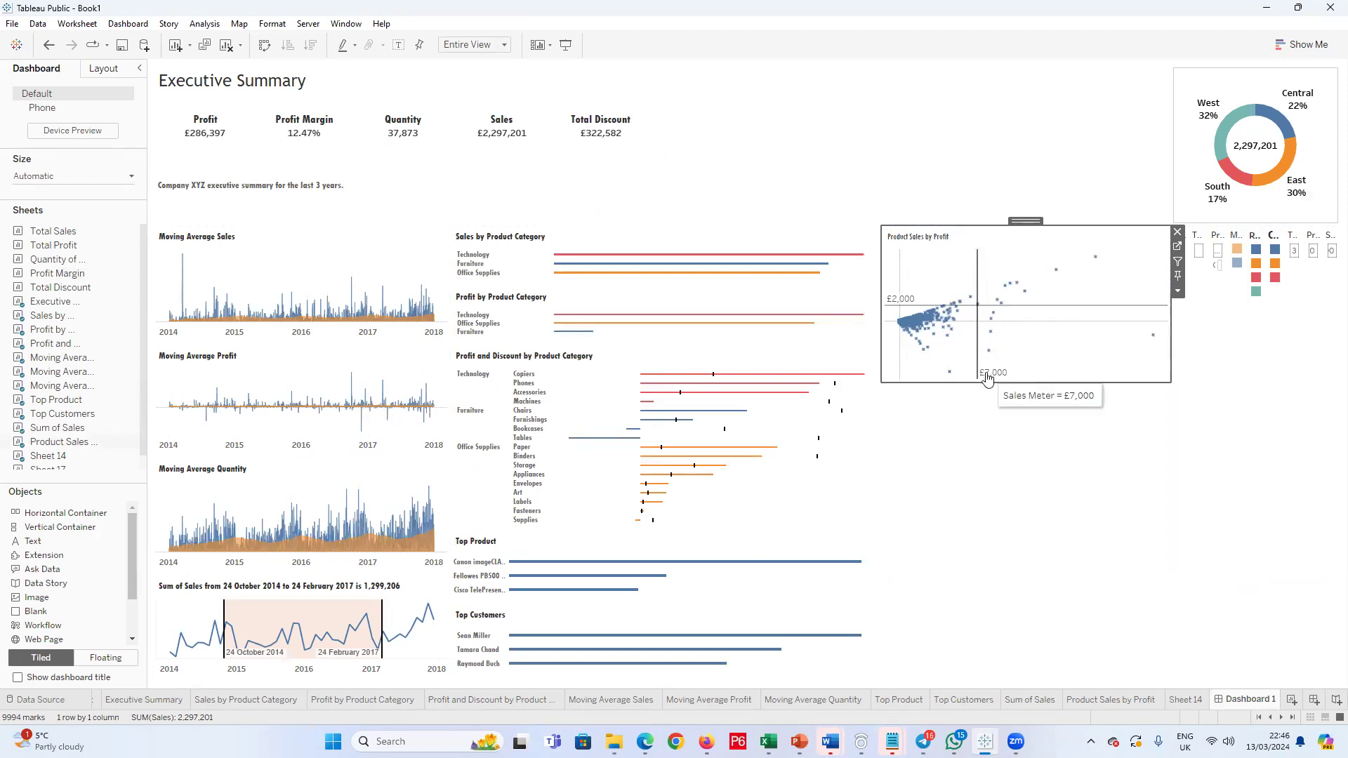
click(991, 379)
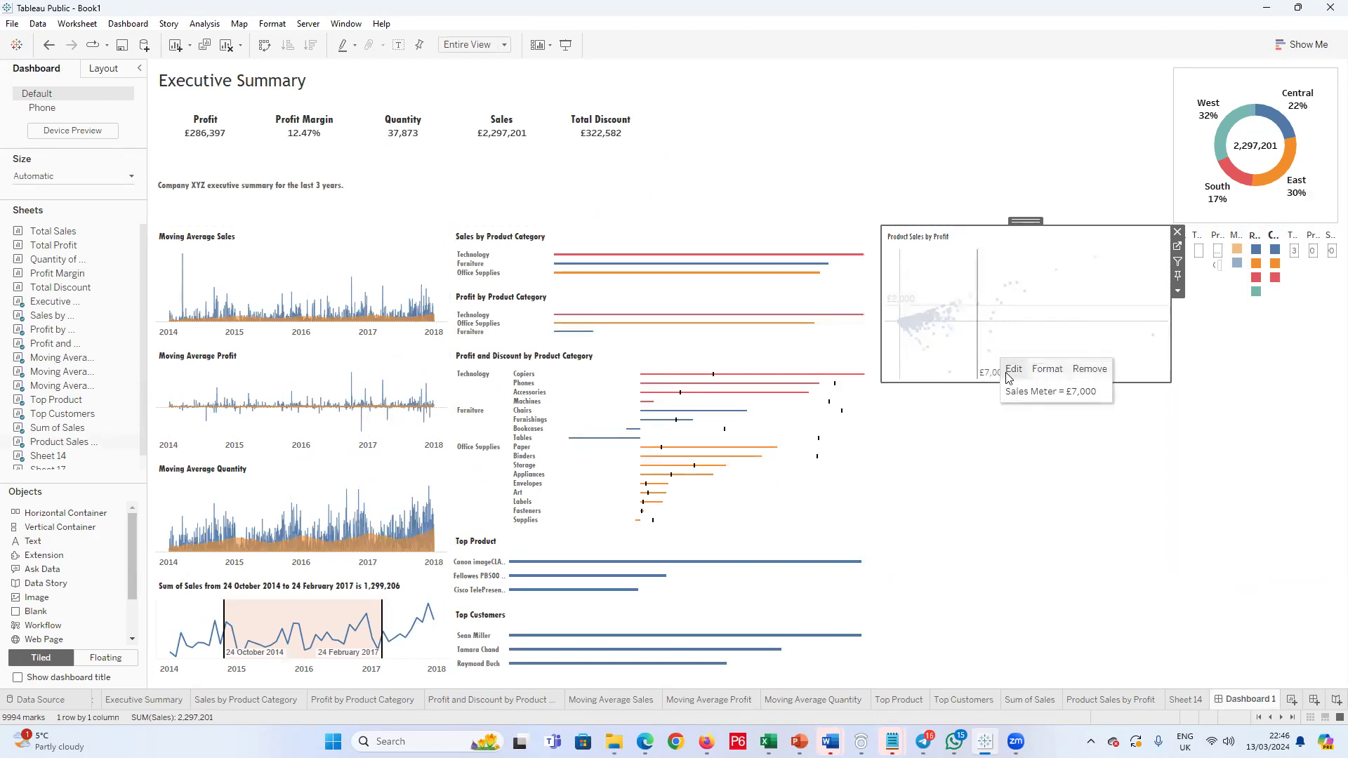
click(1051, 369)
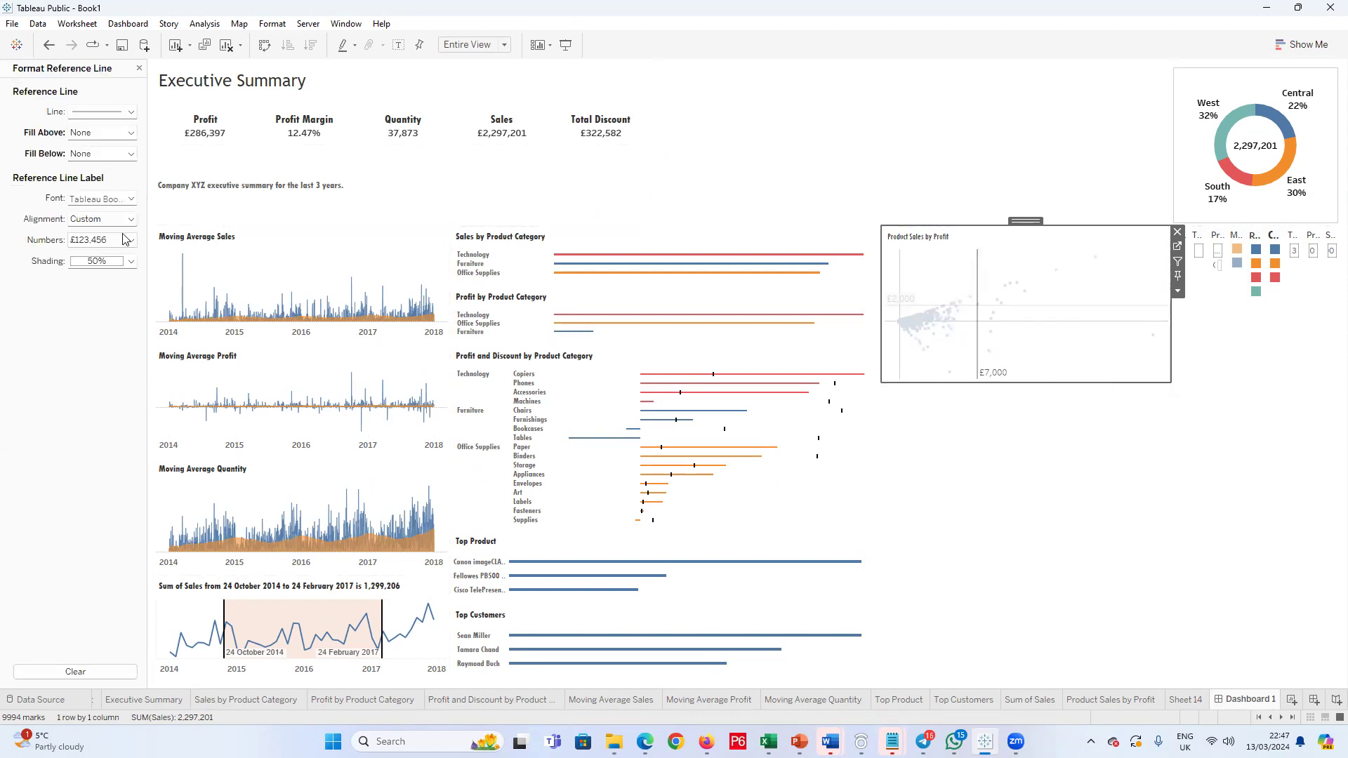
click(131, 198)
click(163, 221)
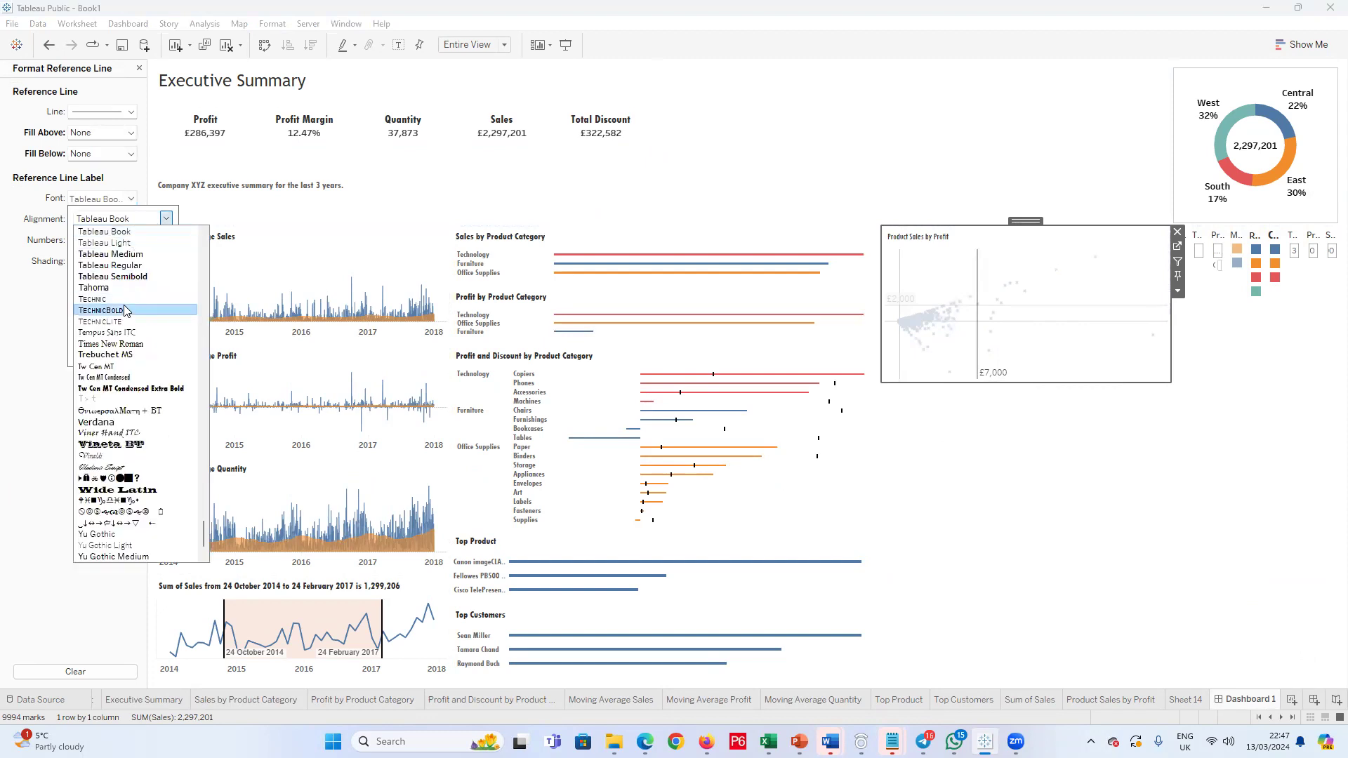
click(136, 389)
click(103, 239)
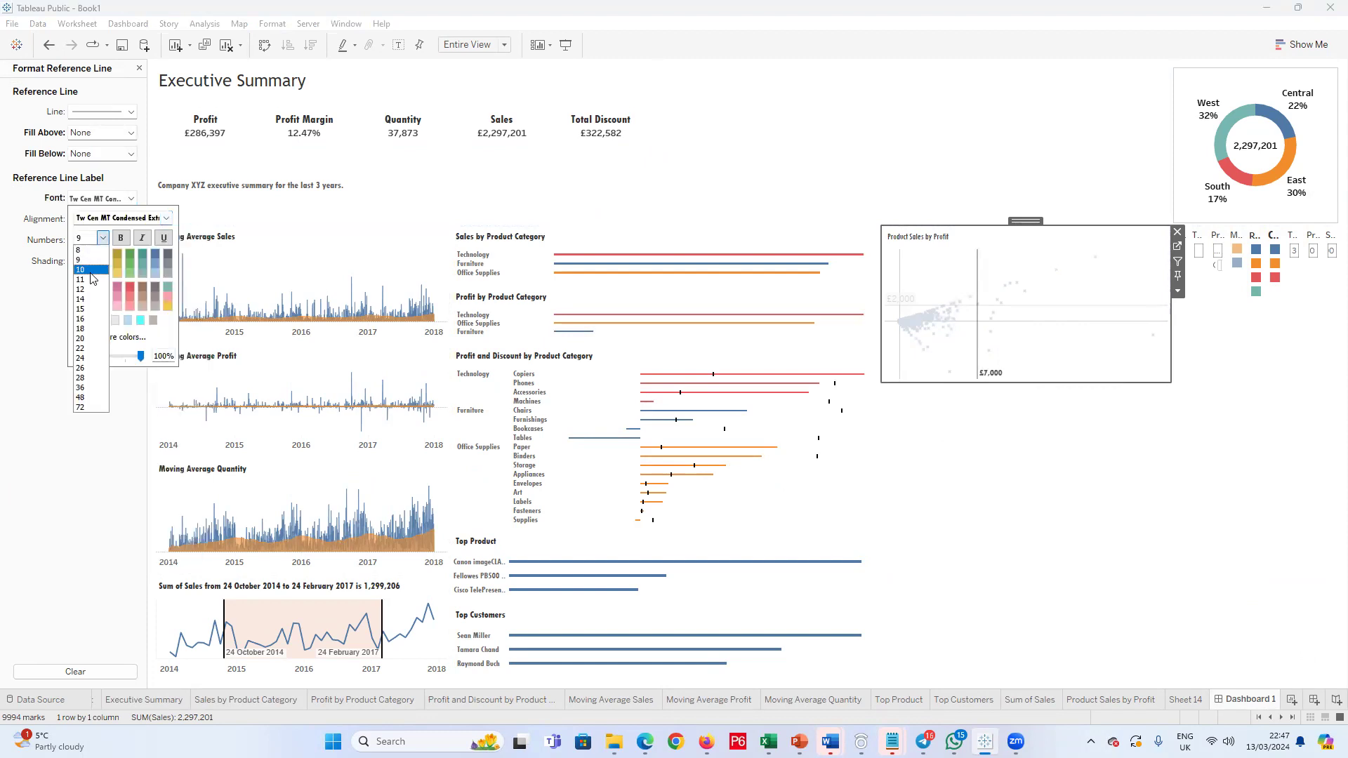
click(92, 255)
click(118, 426)
click(962, 445)
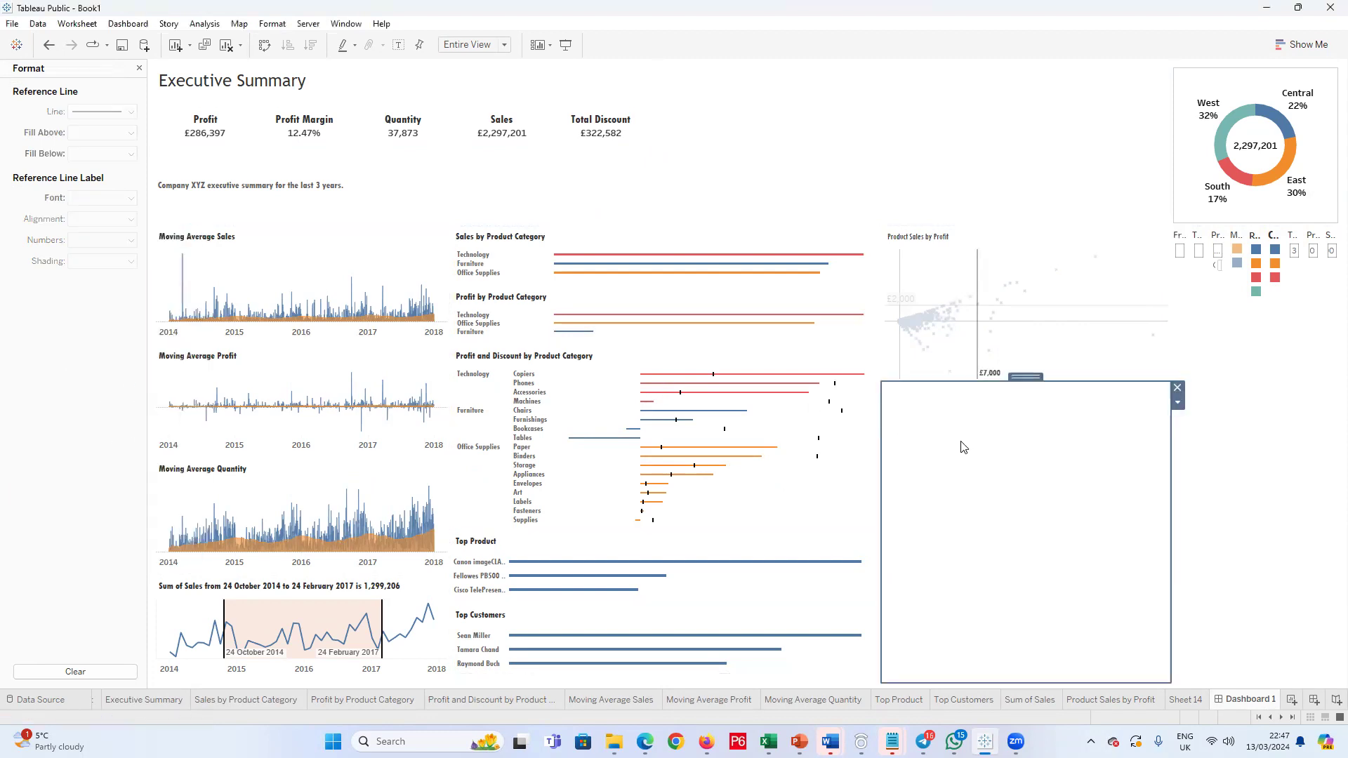
Step: Format the Profit Meter reference line's label in a Tw Cen MT Condensed font to match the Sales Meter label
click(910, 306)
right_click(910, 306)
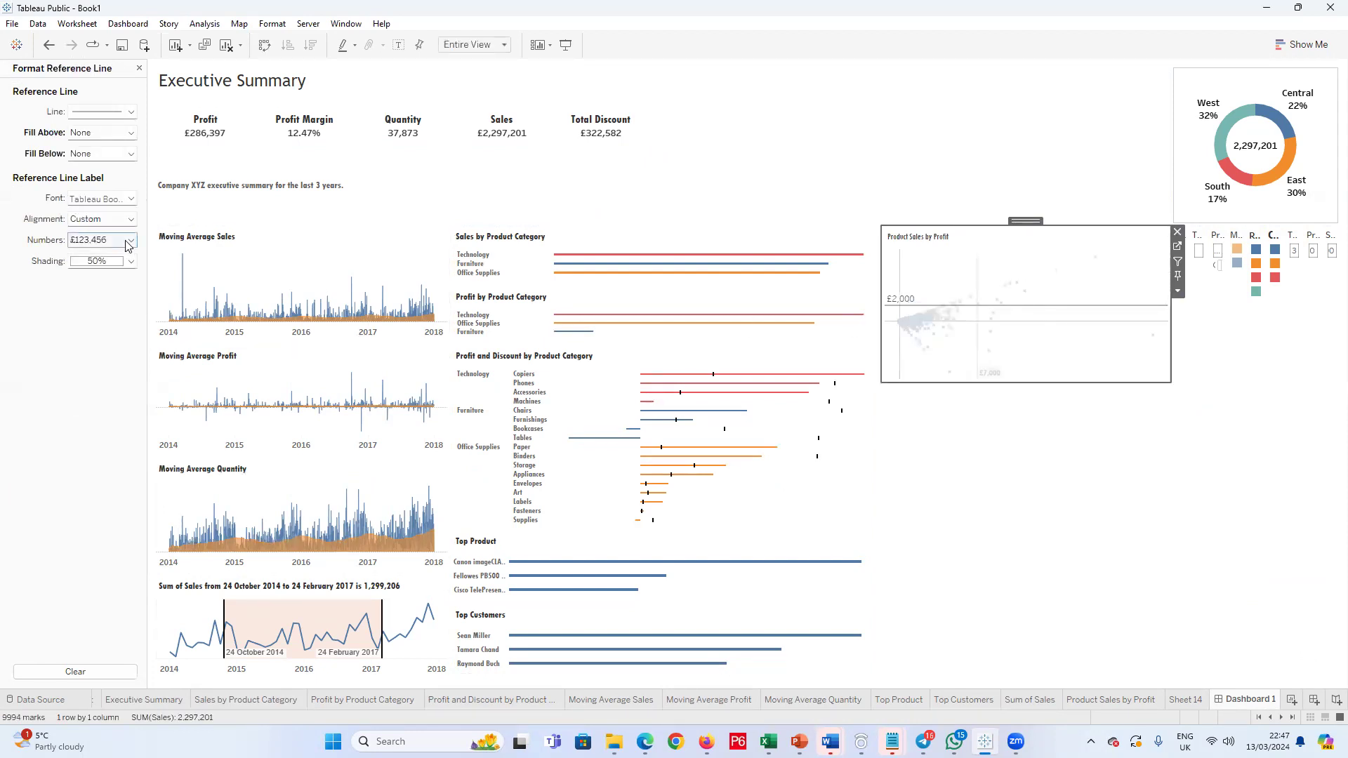
click(132, 200)
click(102, 237)
click(169, 223)
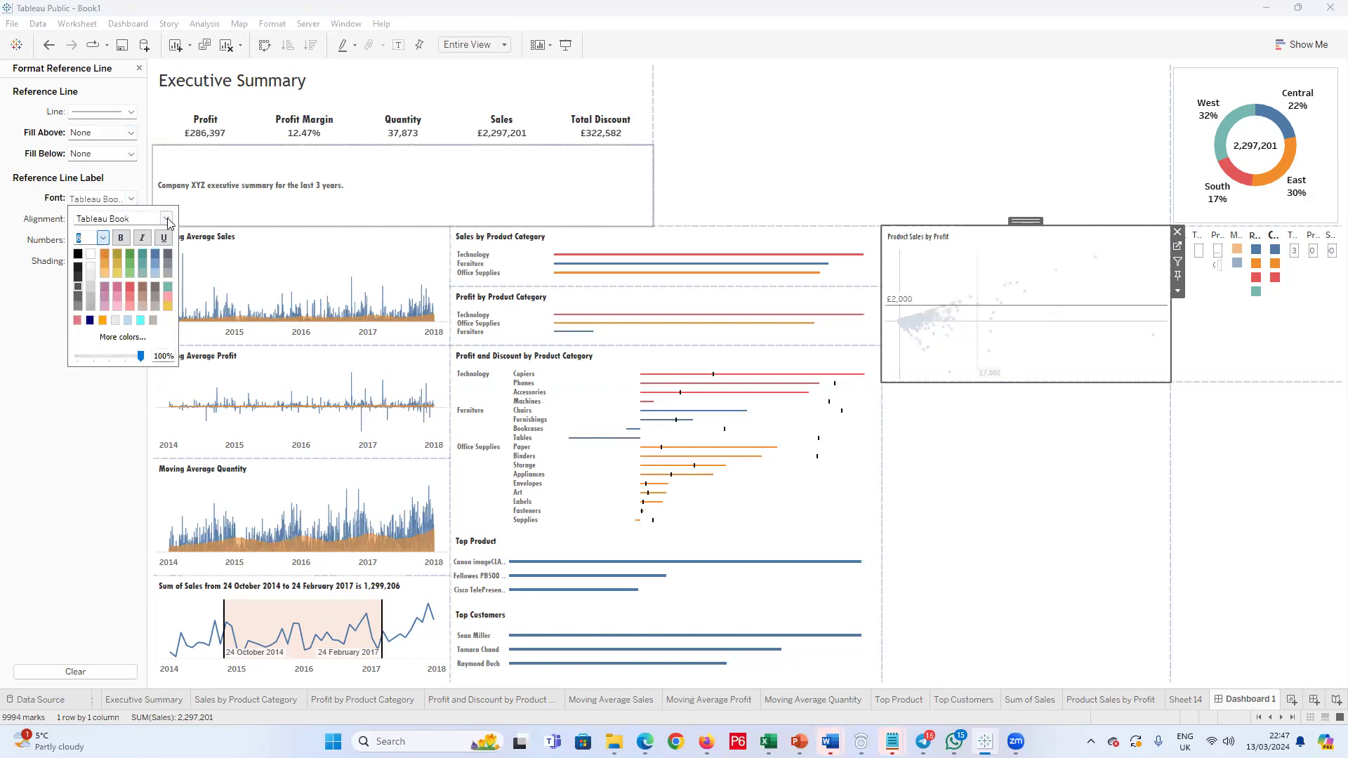
click(168, 220)
click(113, 377)
click(114, 376)
click(940, 455)
Step: Narrow the Product Sales by Profit chart on the dashboard slightly, leaving more width for the legends and parameter controls
click(1018, 330)
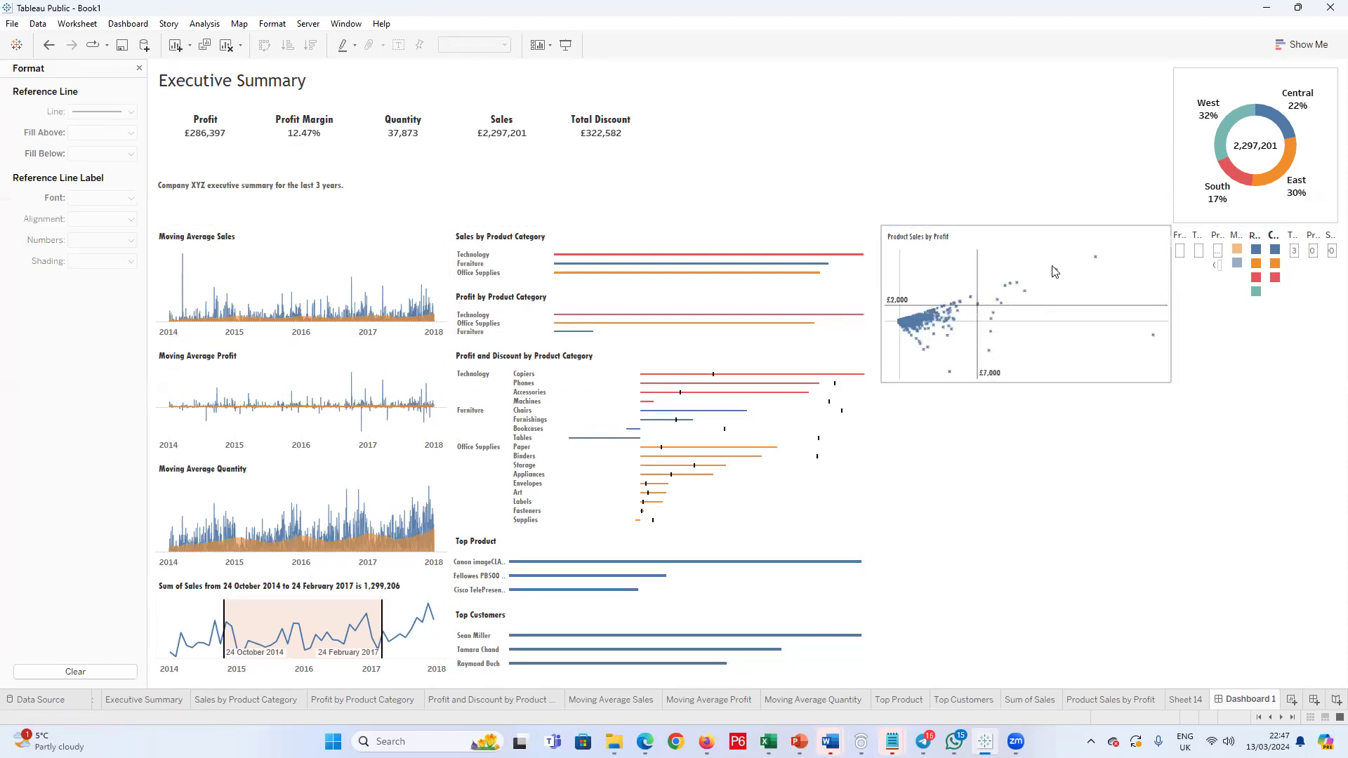
click(1178, 293)
drag(1170, 288, 1138, 291)
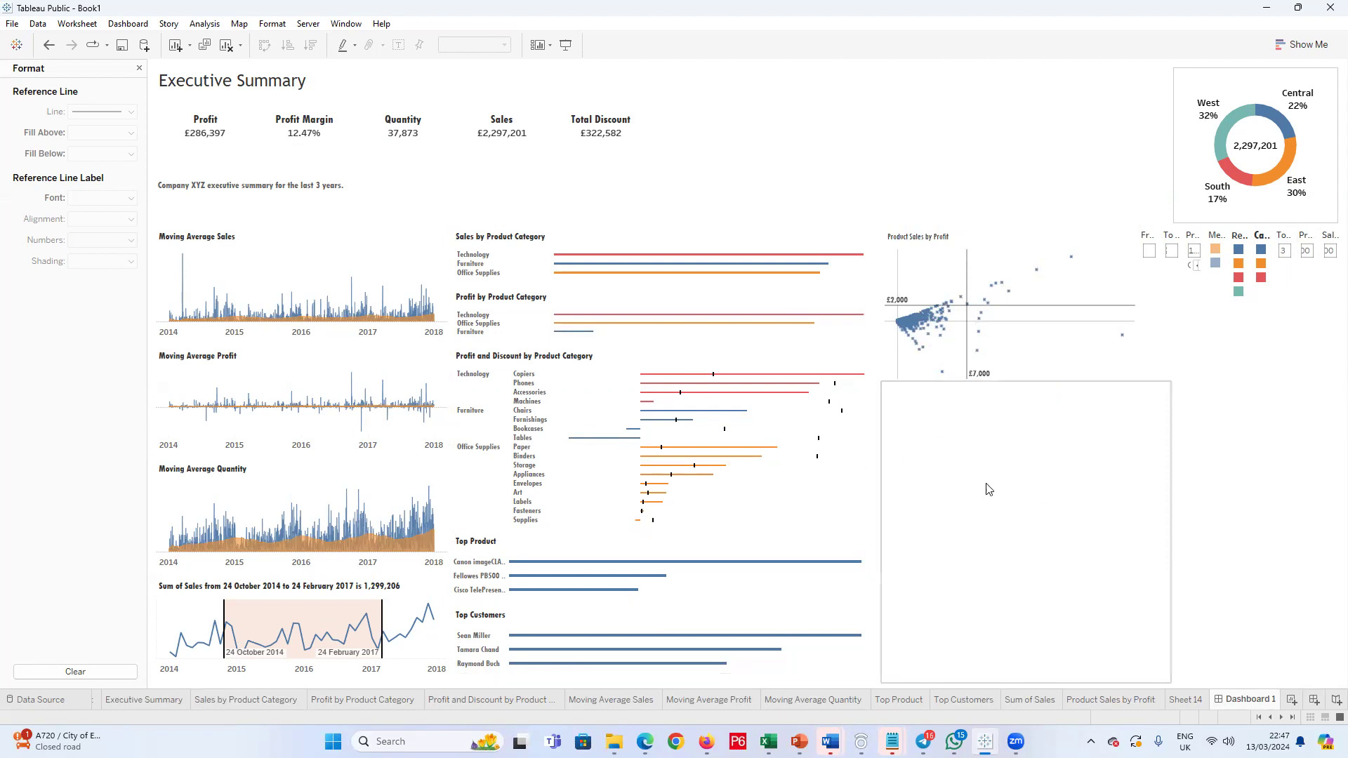
Step: Undo the creation of a second dashboard, add a new worksheet instead and place its tab before Dashboard 1
click(1314, 699)
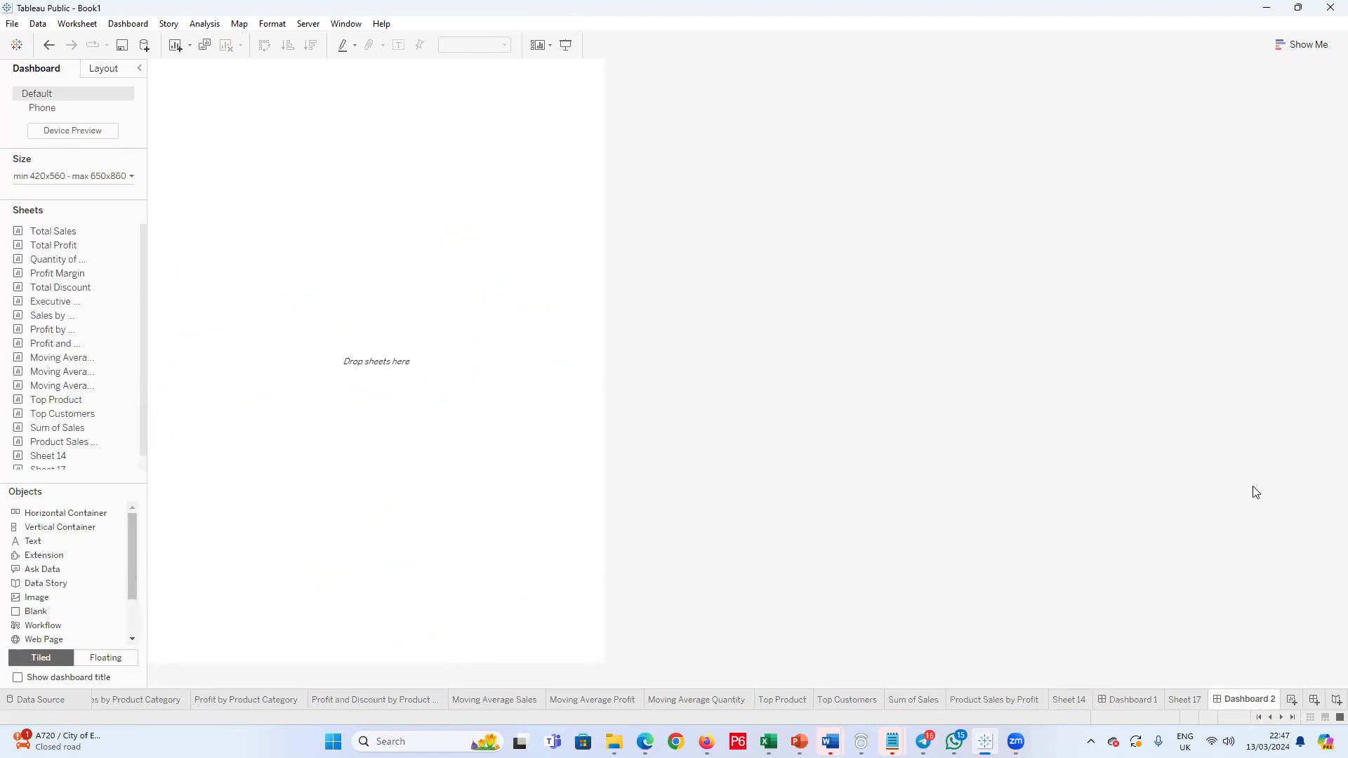
key(ctrl+z)
key(ctrl+m)
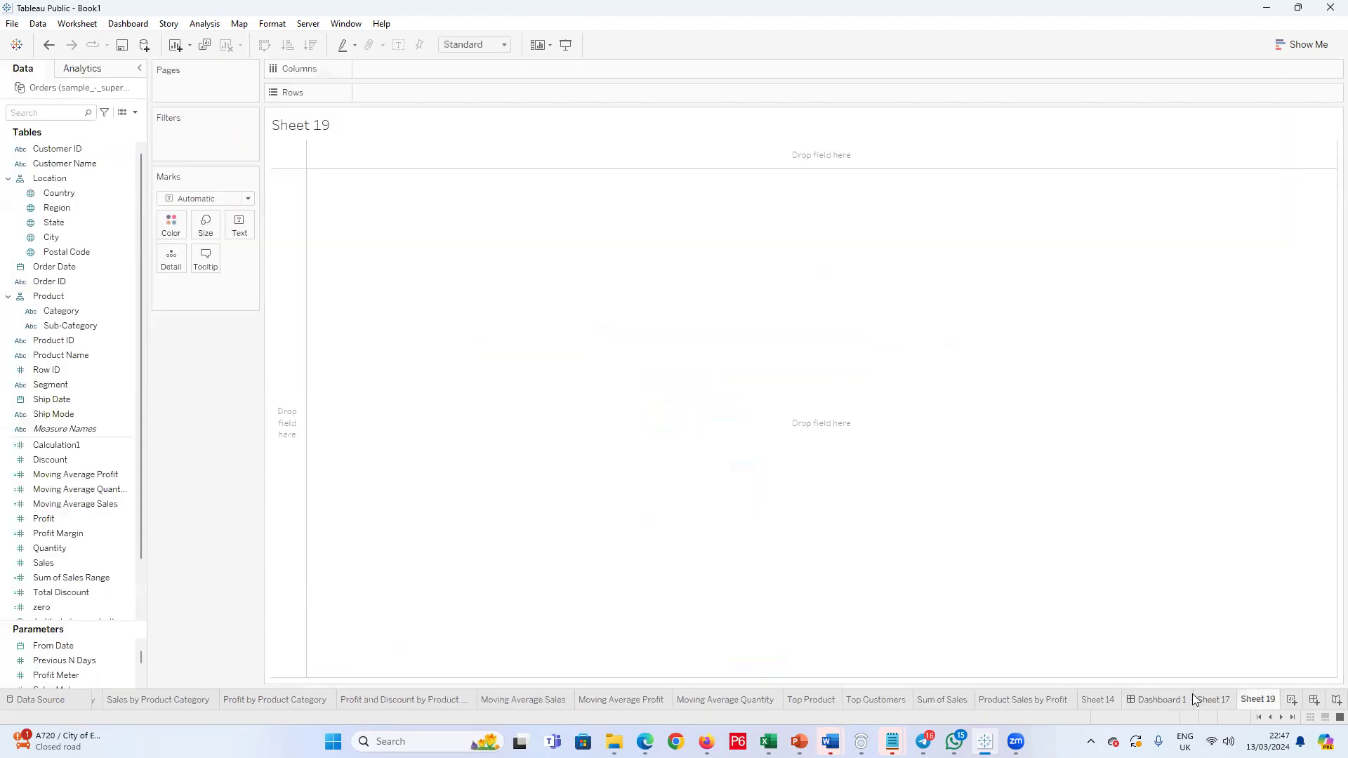
drag(1134, 699, 1135, 699)
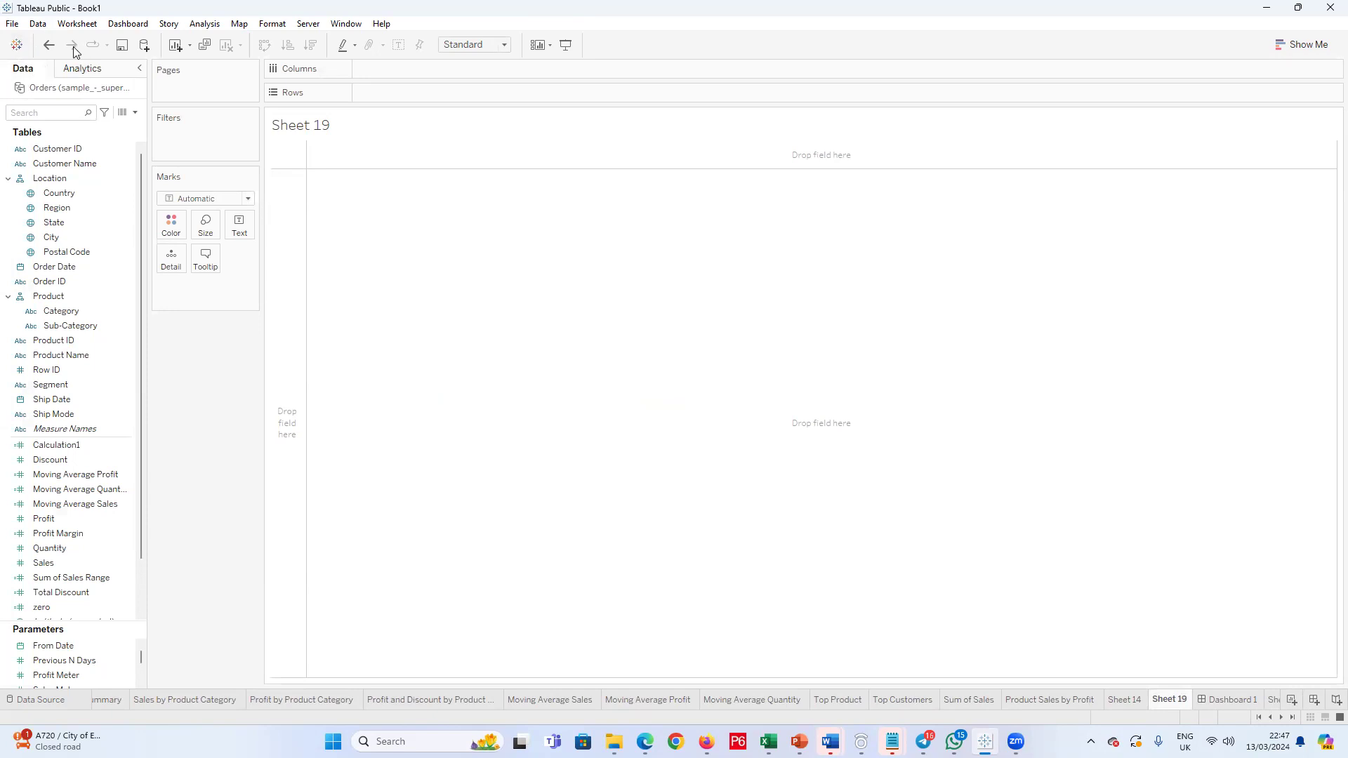
Step: Save the workbook to Tableau Public, close the published page in the browser and return to the workbook
click(18, 28)
click(15, 28)
click(12, 29)
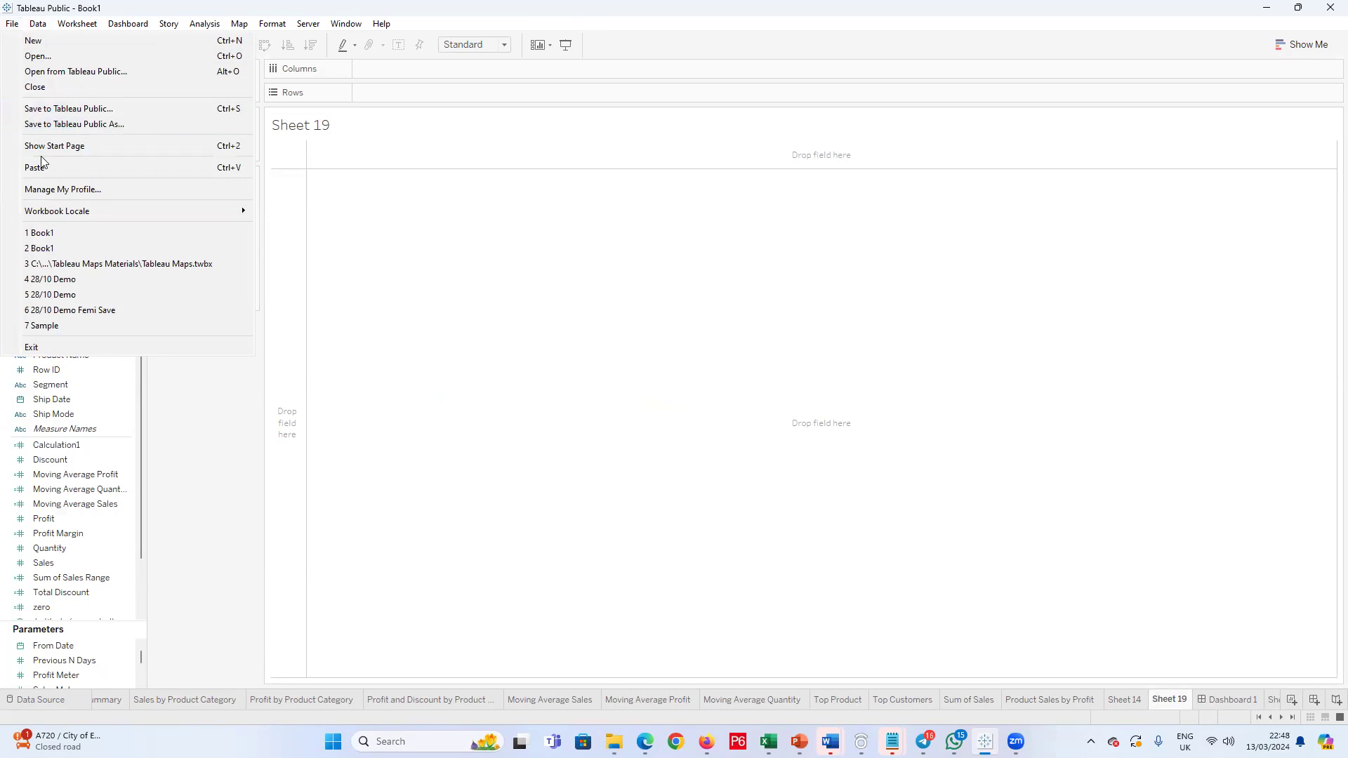
click(47, 110)
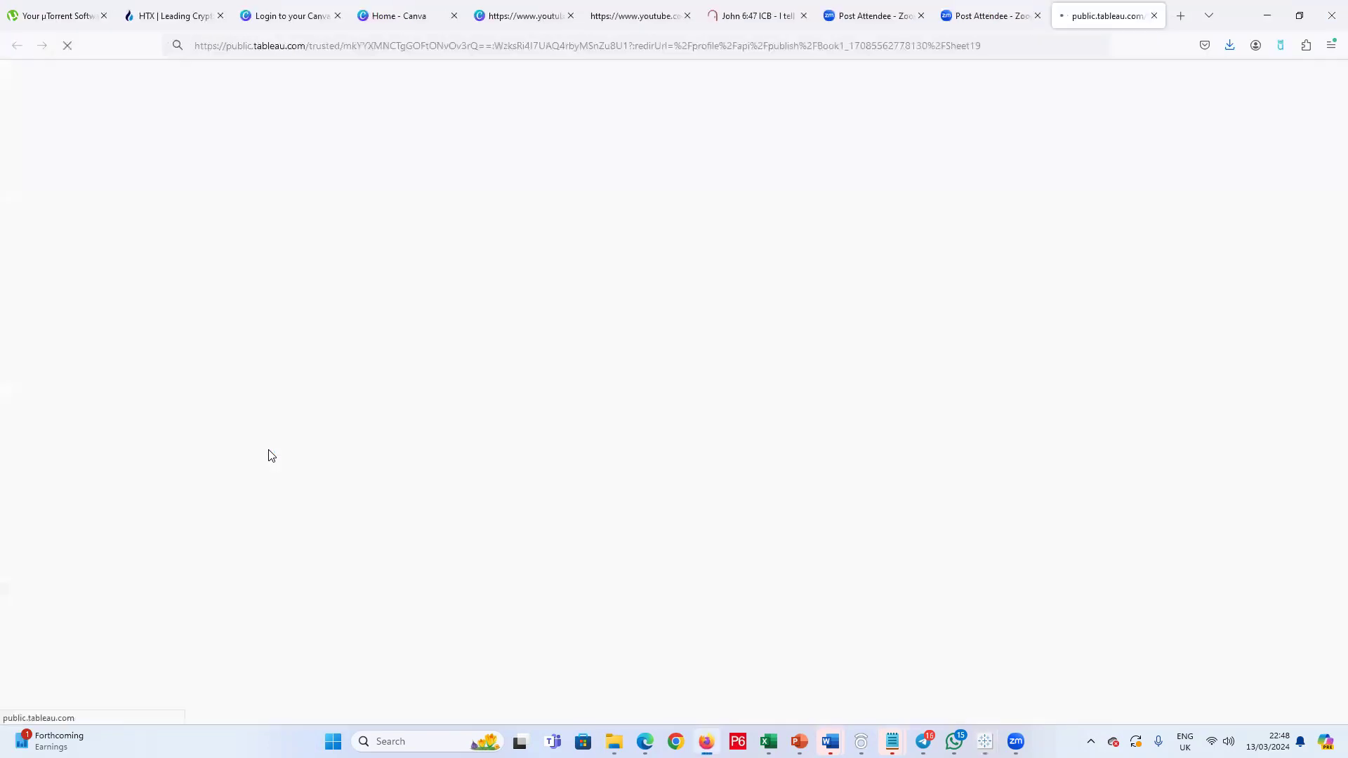
click(1153, 16)
click(1249, 32)
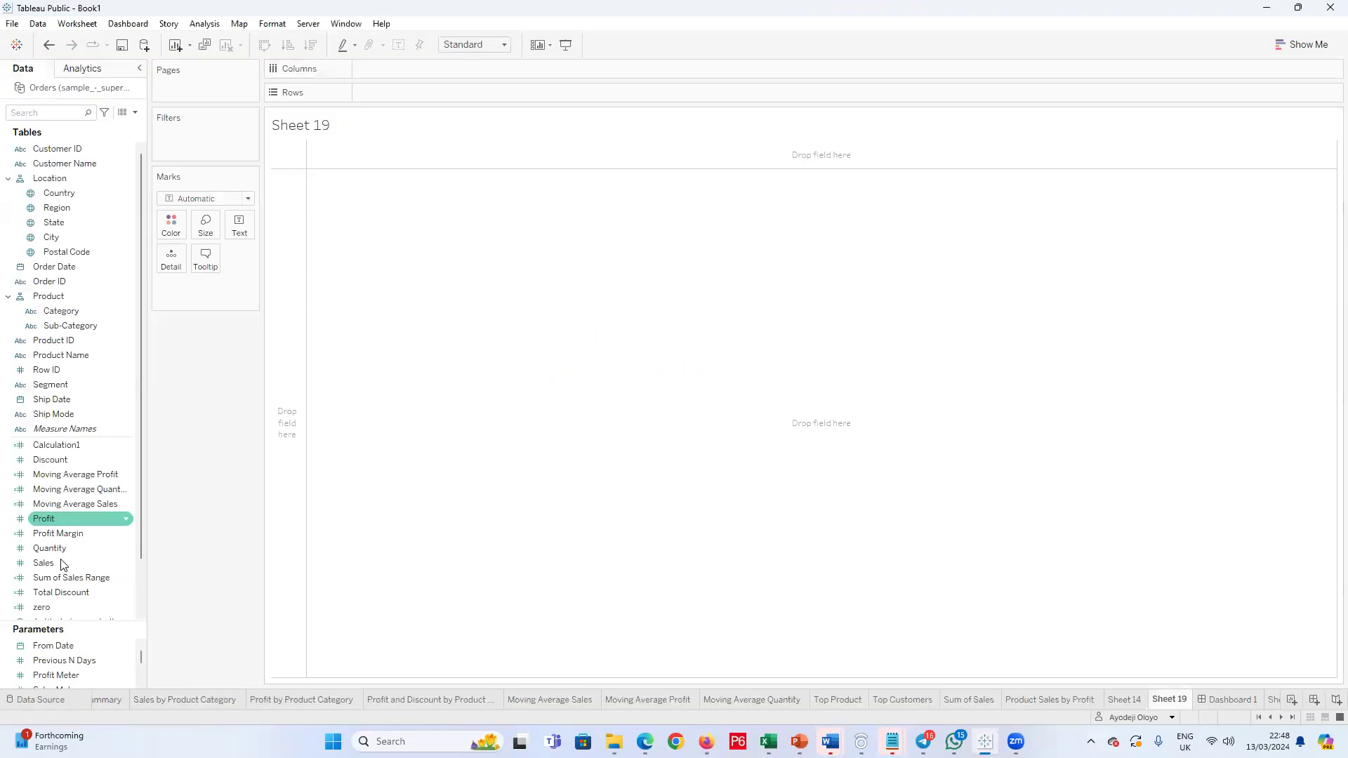
Step: Try to open the workbook's Data Source page, dismissing the request to locate the data file
click(59, 707)
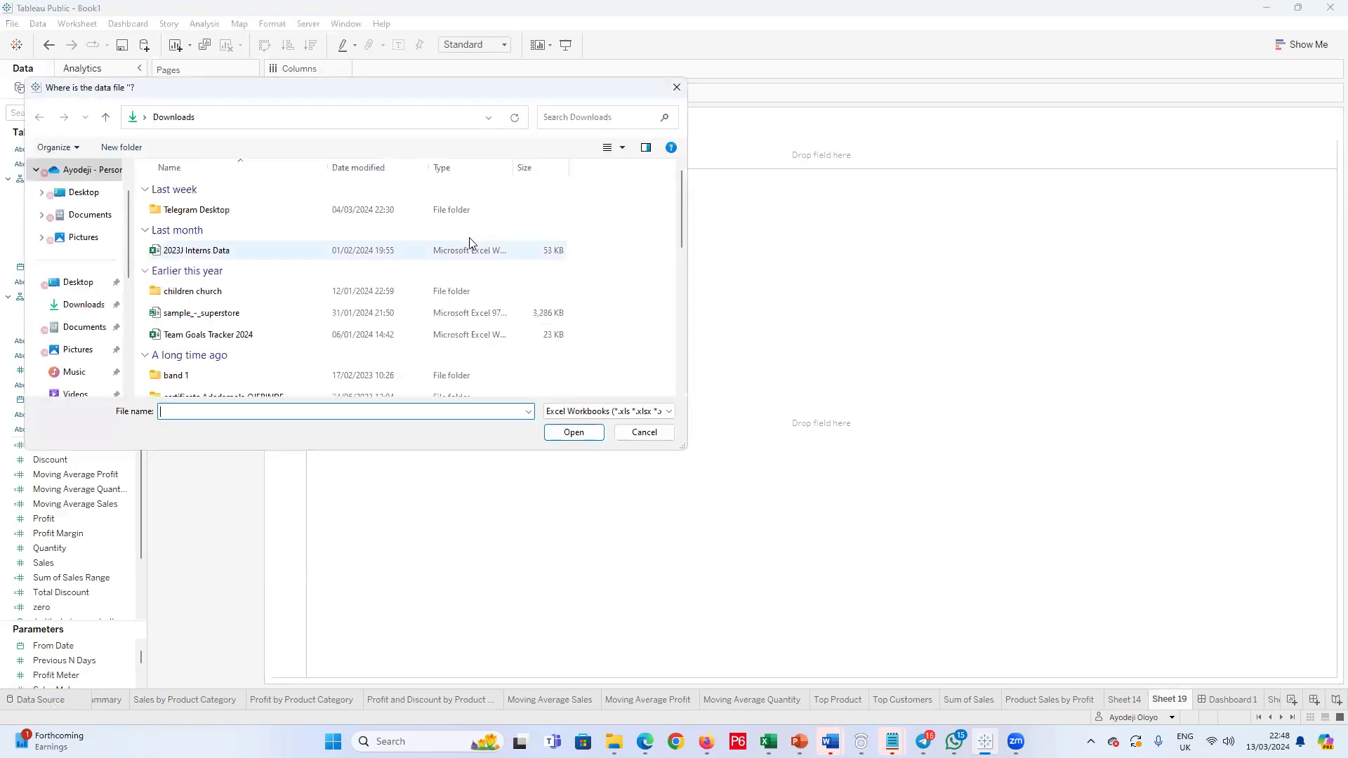
click(676, 87)
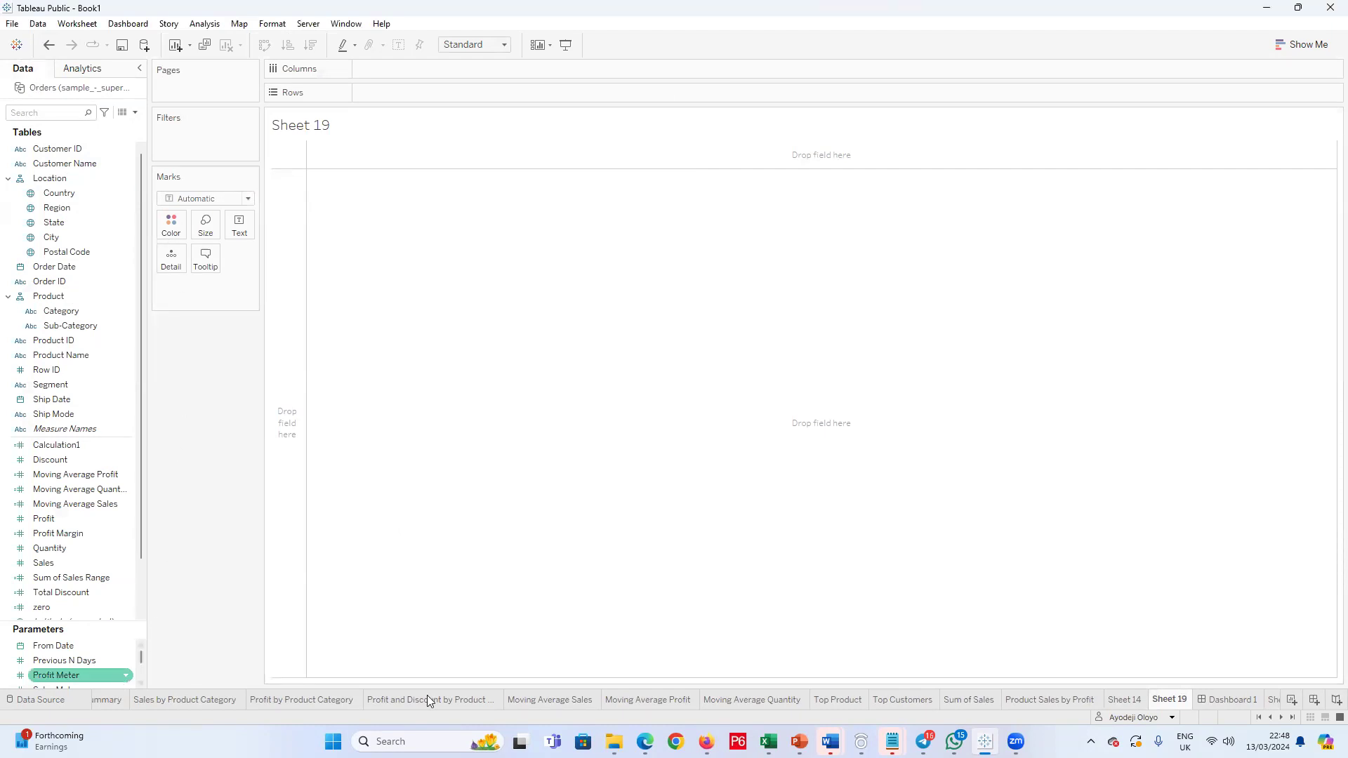
click(1258, 718)
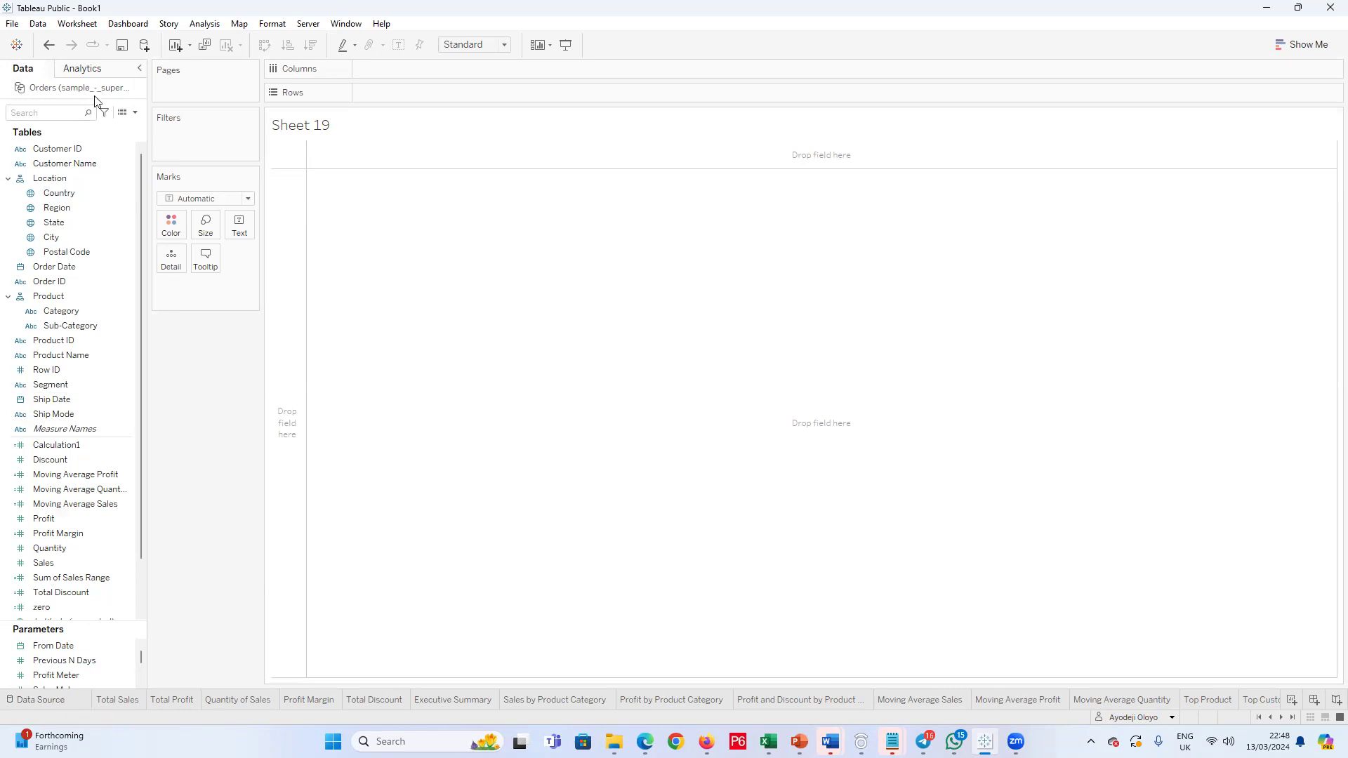
click(78, 700)
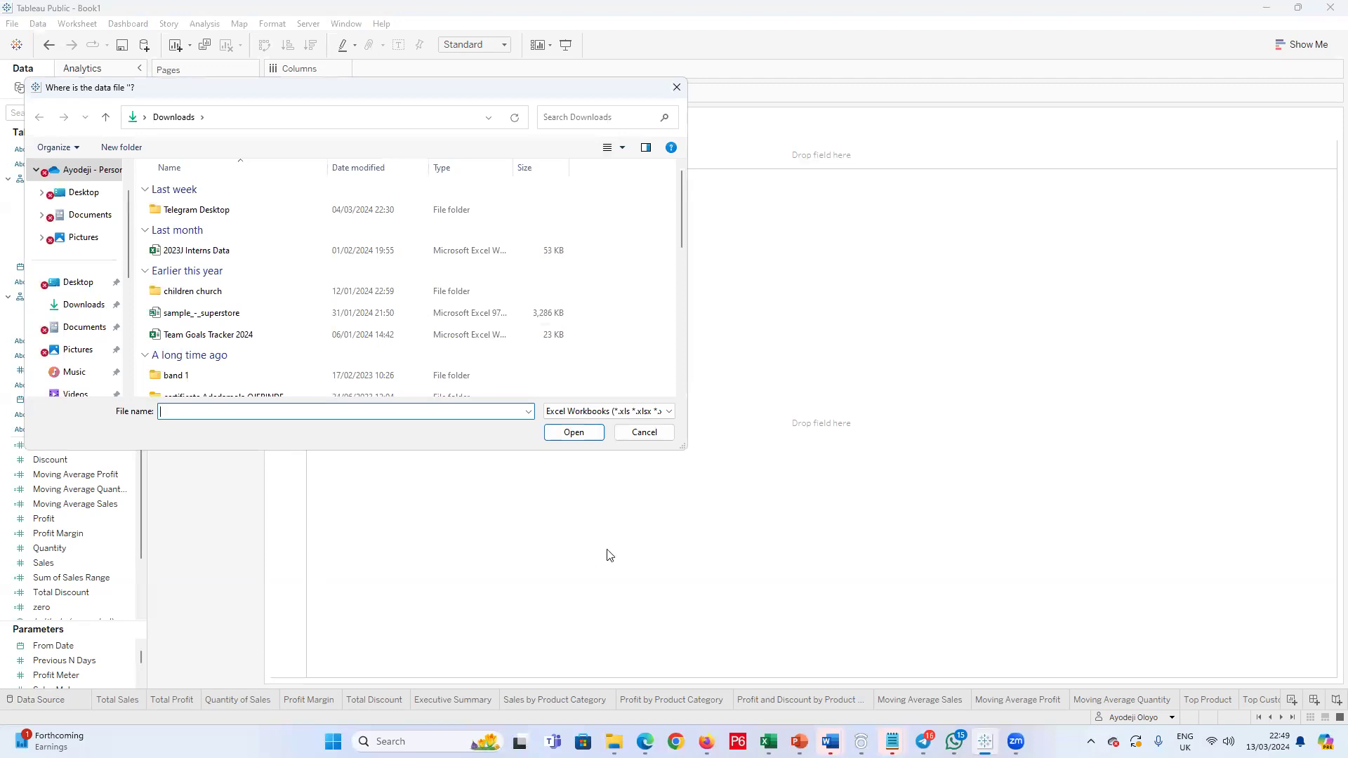
click(644, 433)
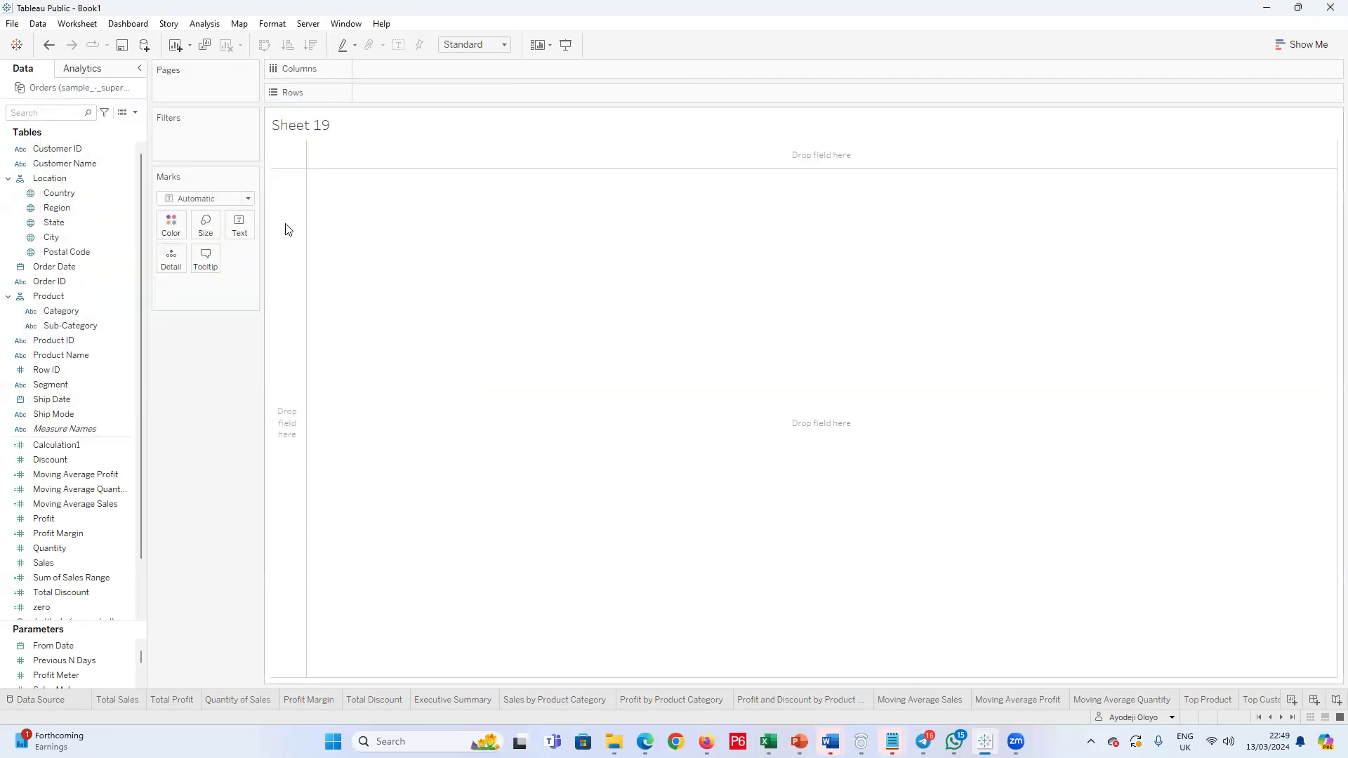
Step: Try to edit the Orders (sample_-_superstore) data source, dismissing the request to locate its data file
click(38, 24)
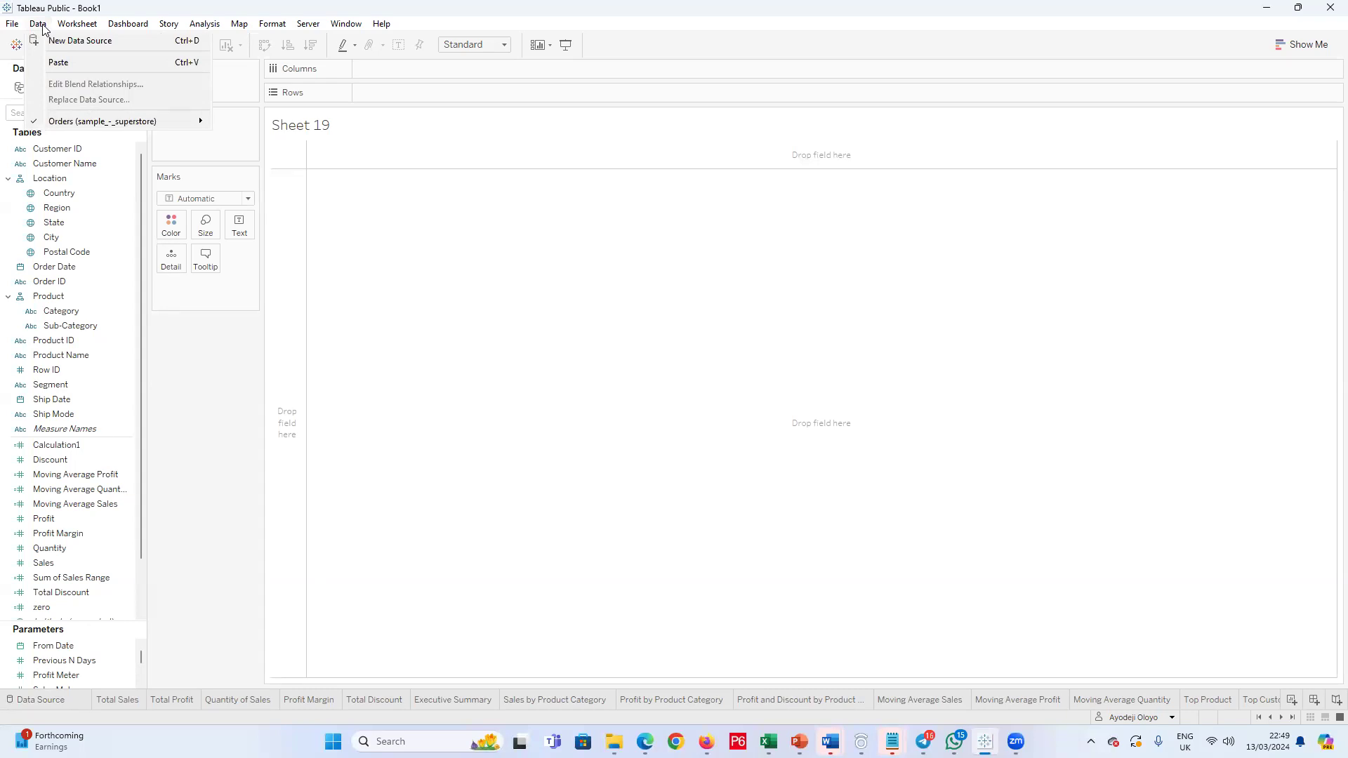
mouse_move(125, 127)
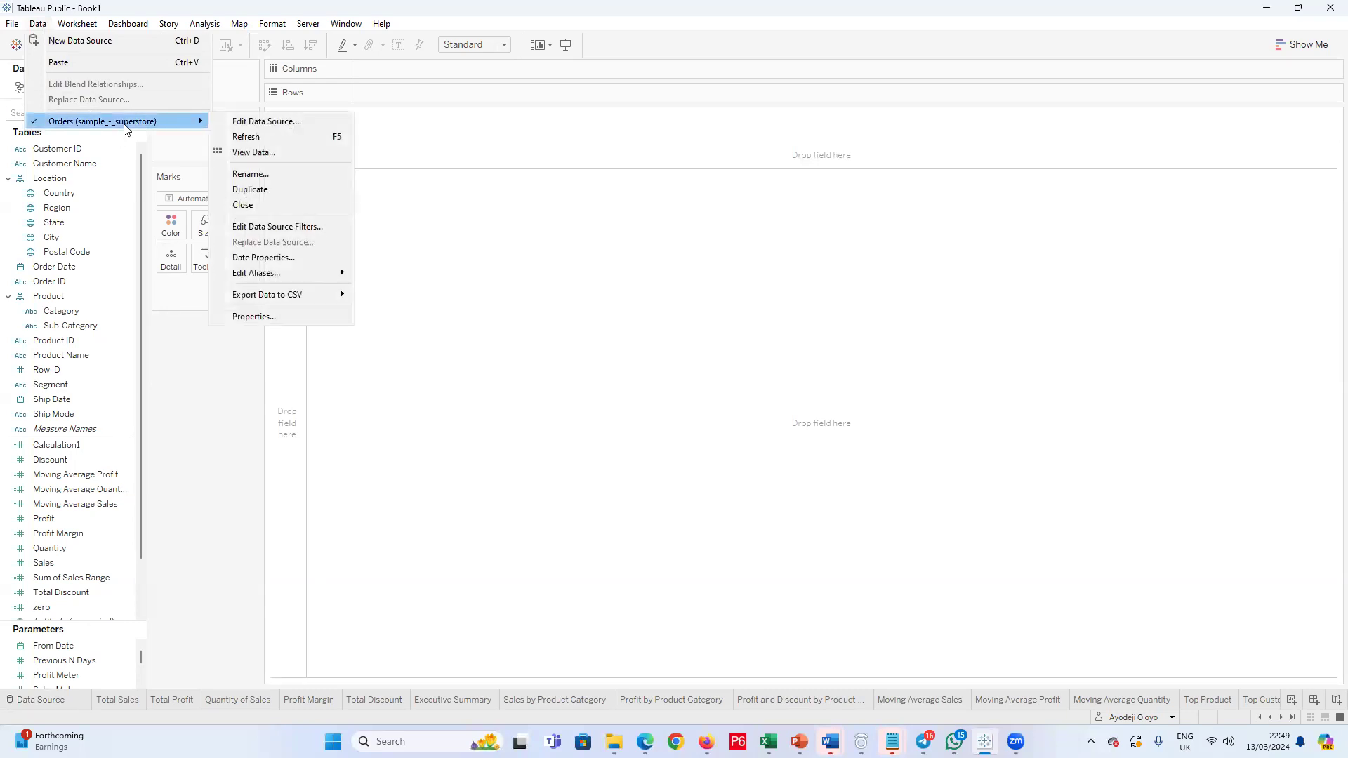
click(266, 121)
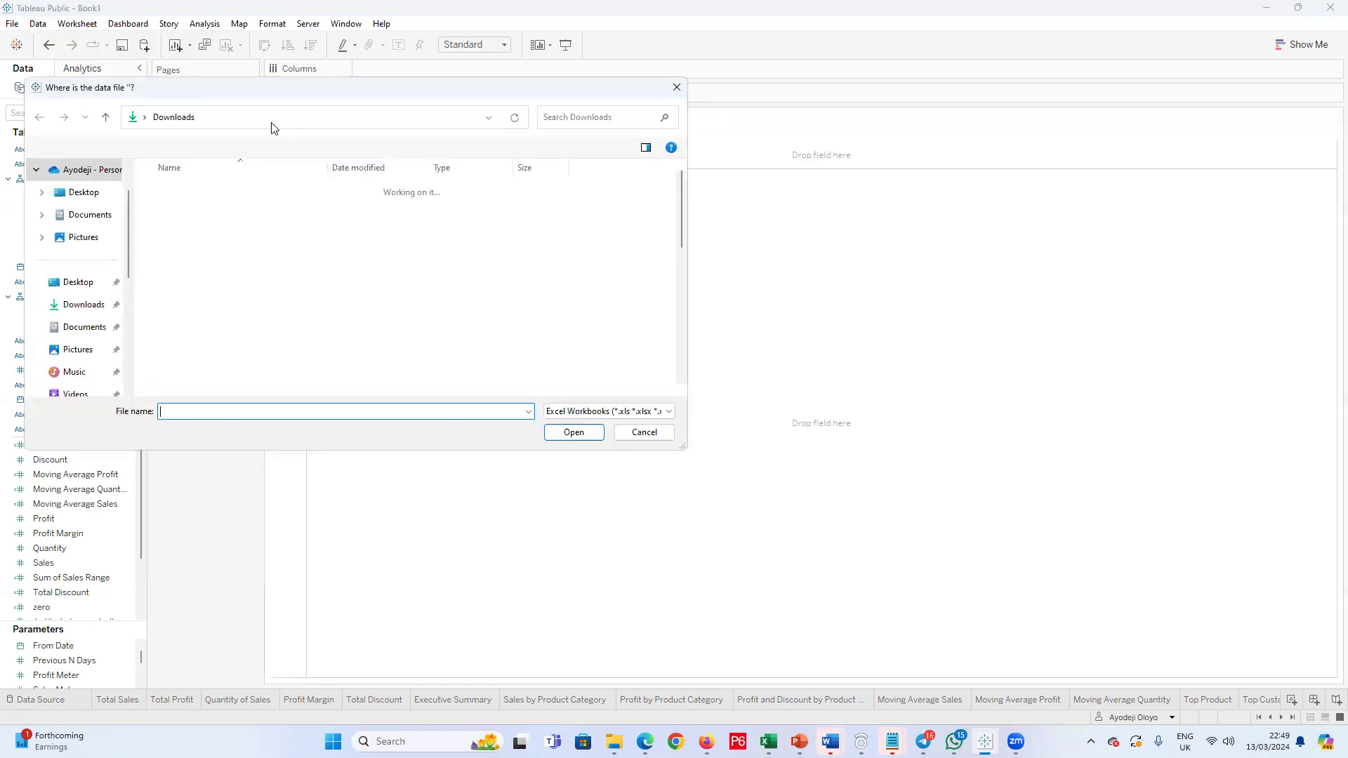
click(672, 93)
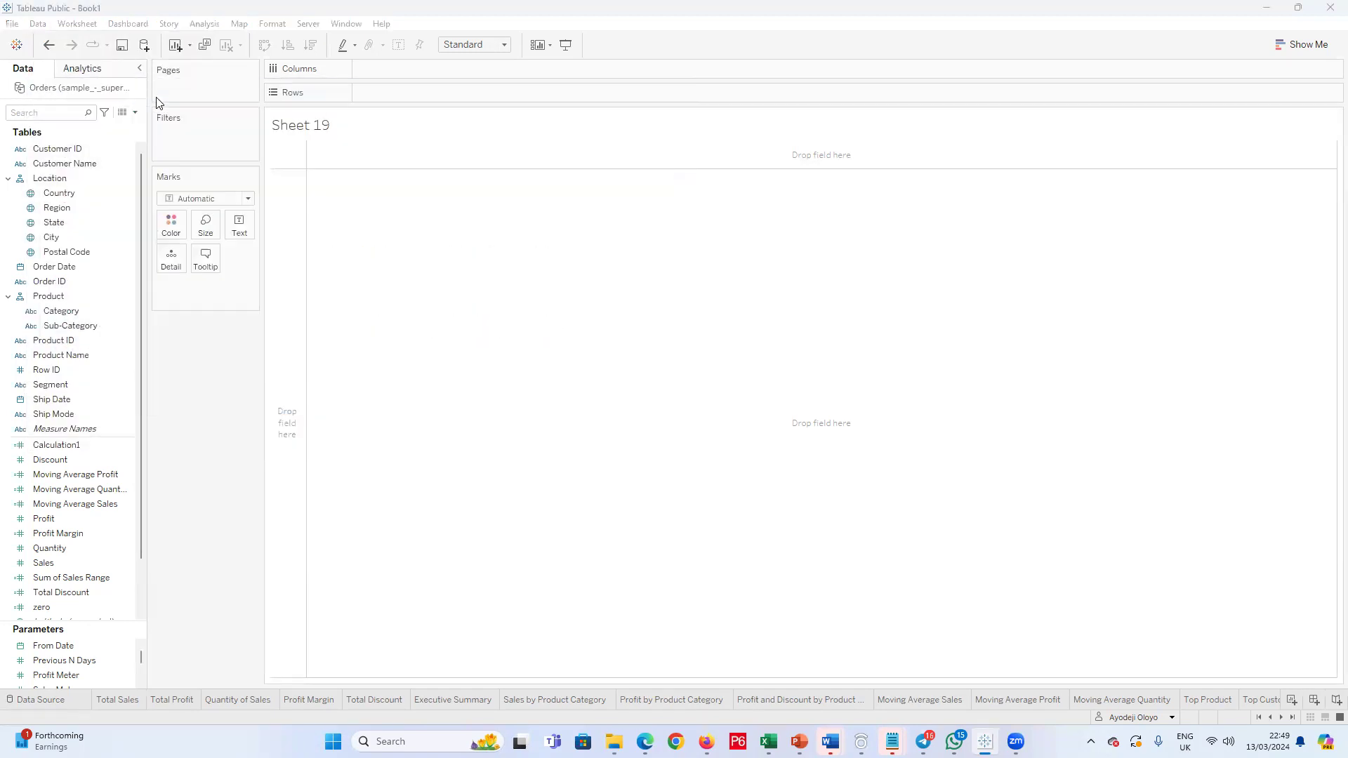
Step: View the underlying data of the Orders (sample_-_superstore) source in an enlarged window, closing it when done
click(36, 23)
mouse_move(169, 122)
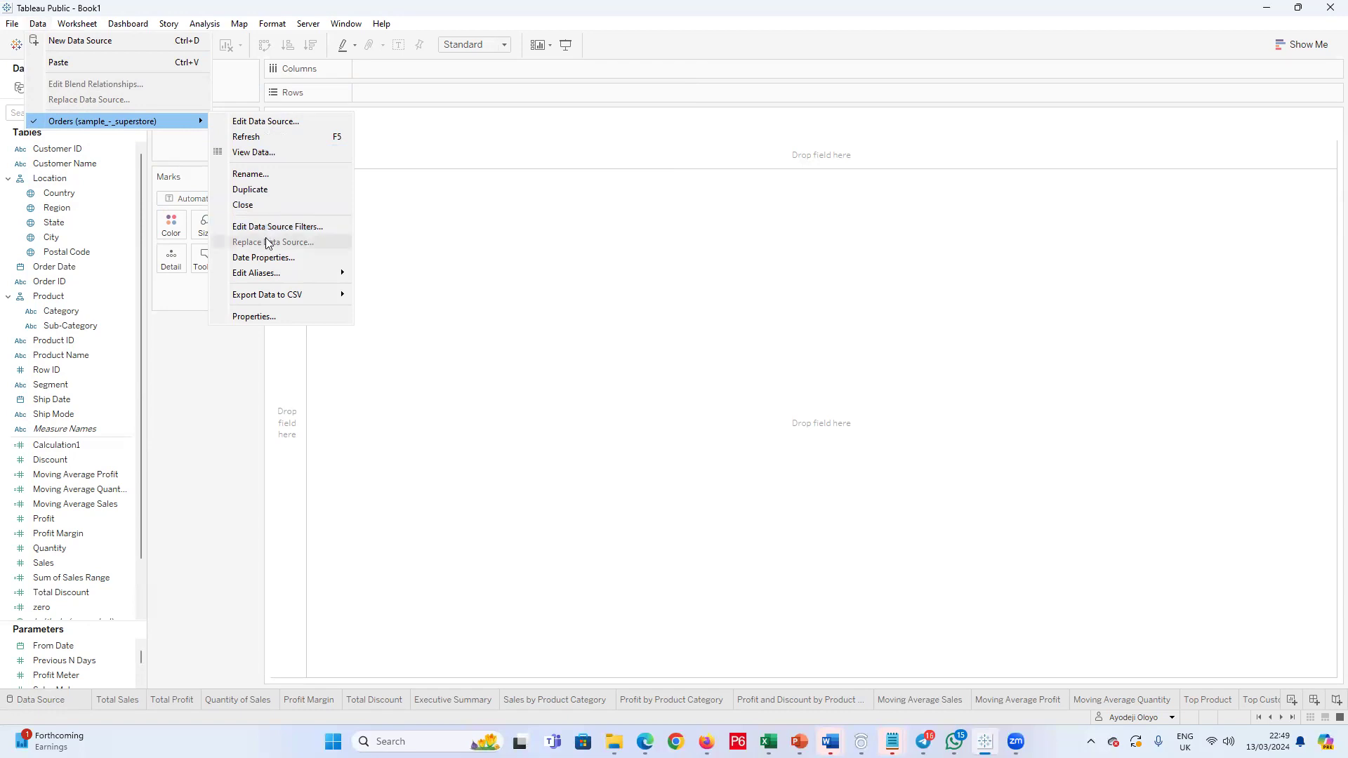
mouse_move(274, 277)
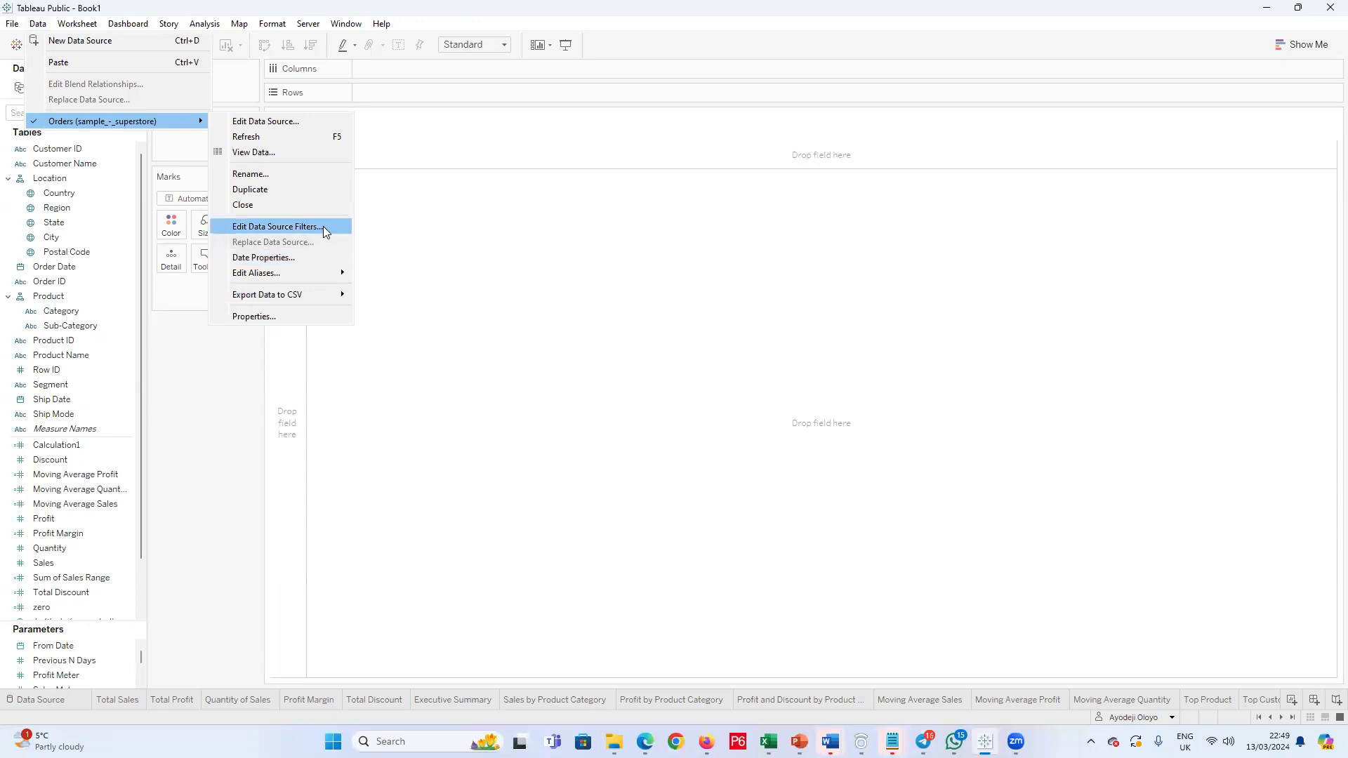
click(282, 152)
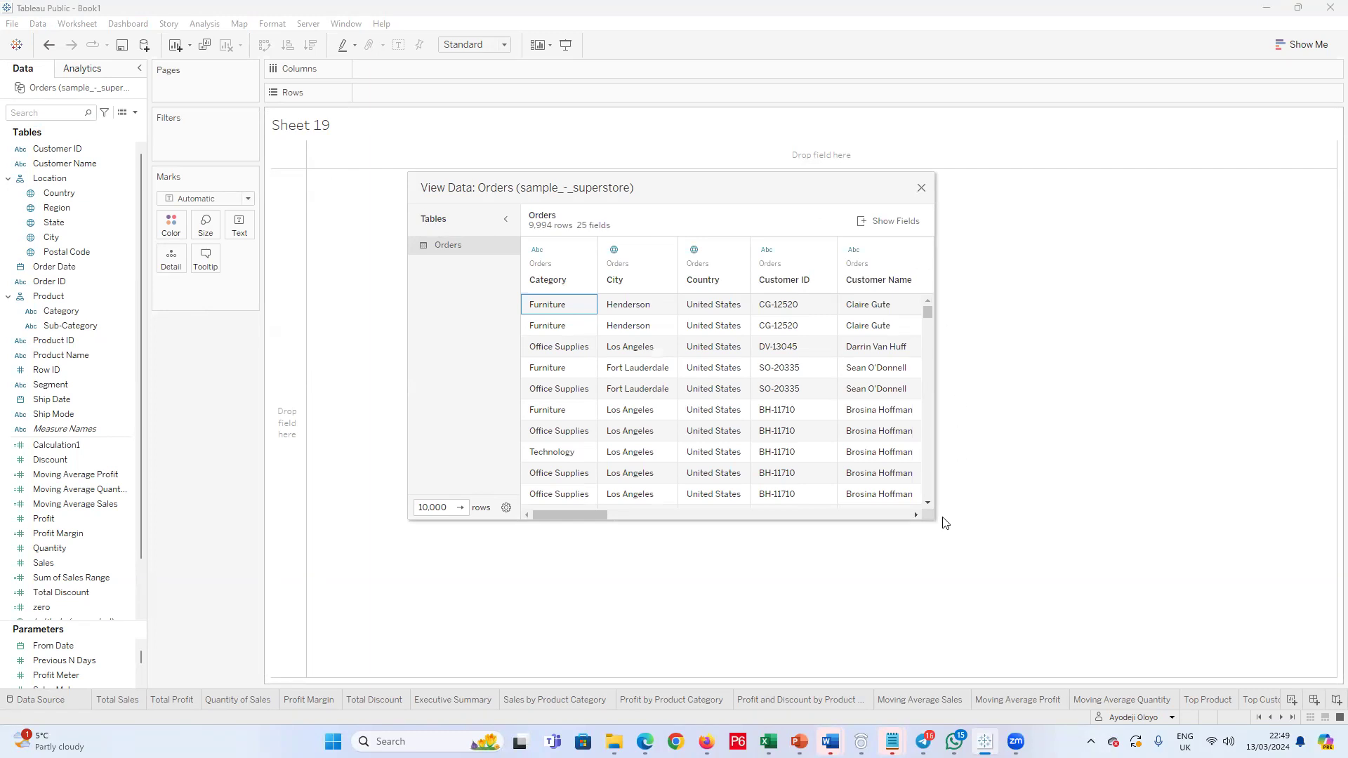
click(505, 219)
click(422, 219)
drag(931, 517, 1126, 560)
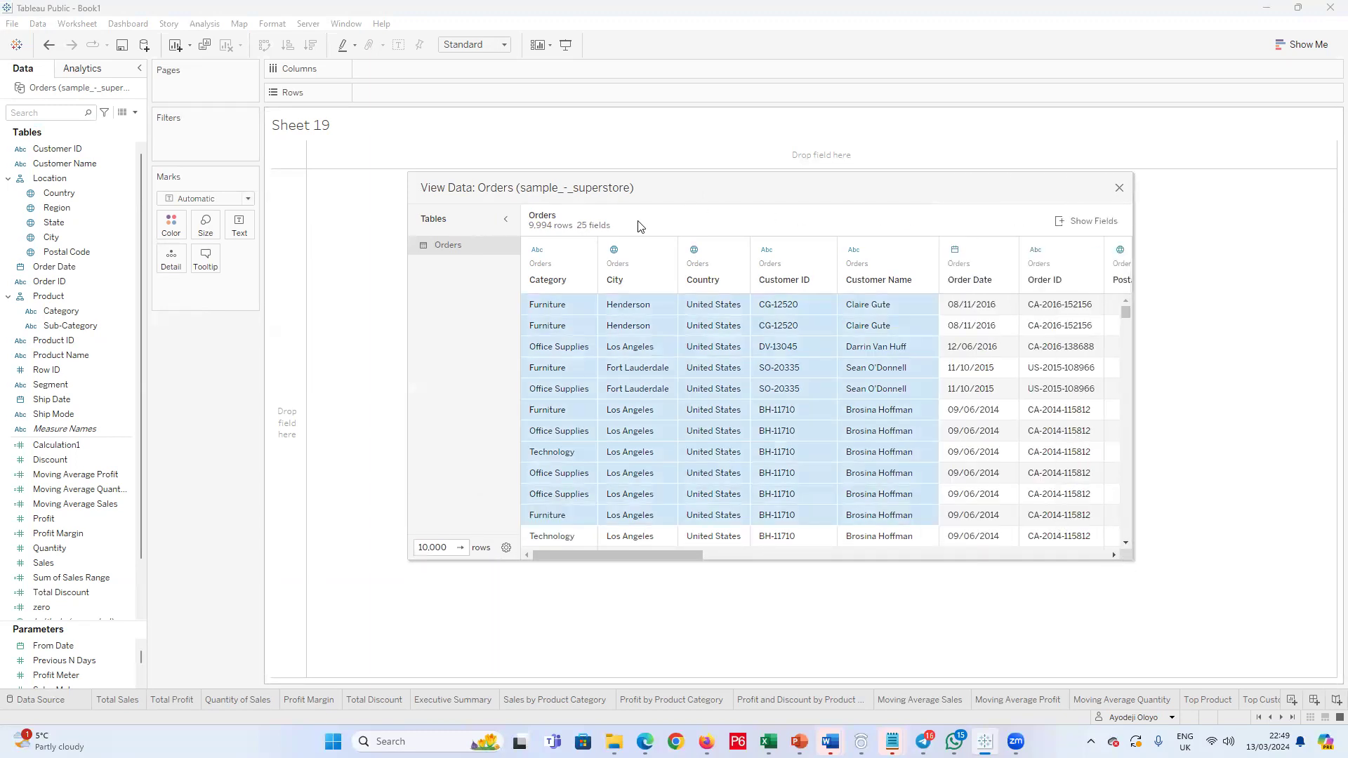
click(1119, 188)
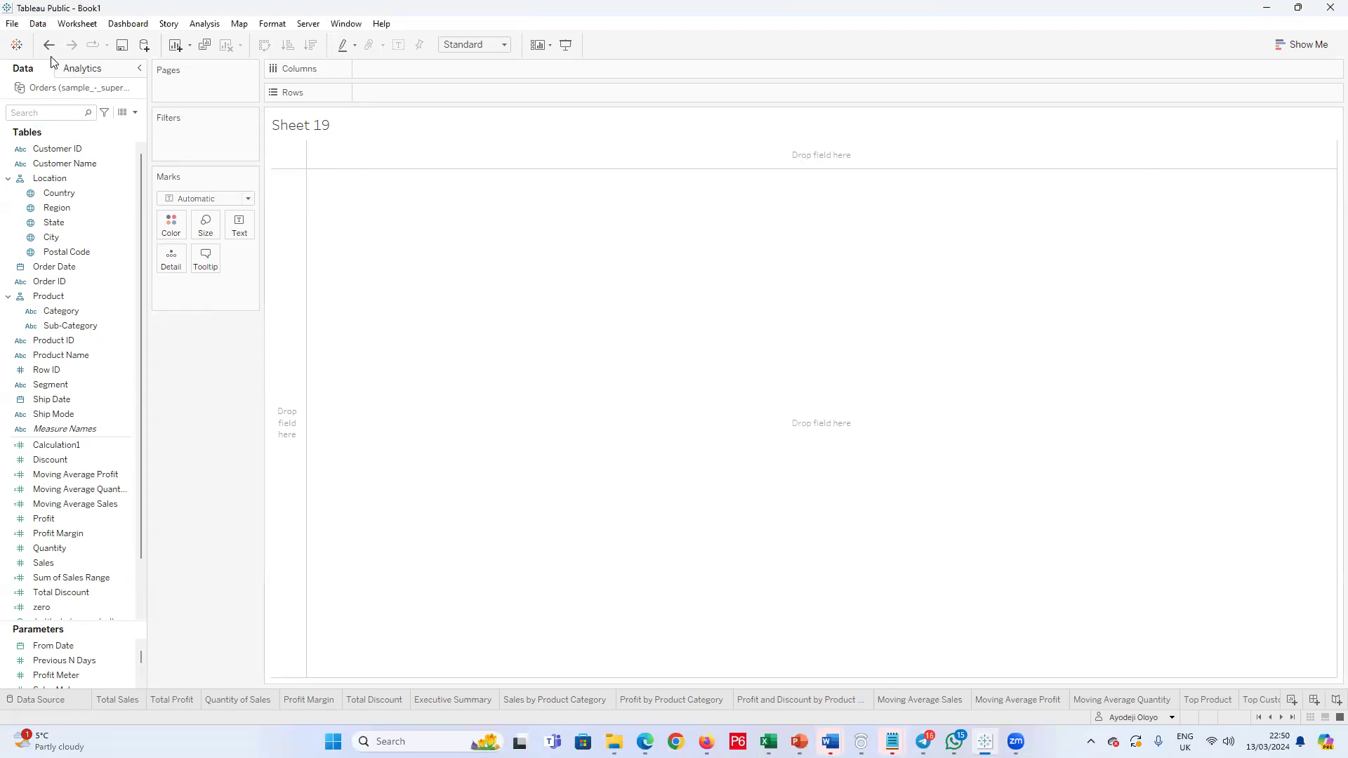
Step: Visit the start page, return to Sheet 19 and retry the Data Source page, cancelling the file request
click(17, 45)
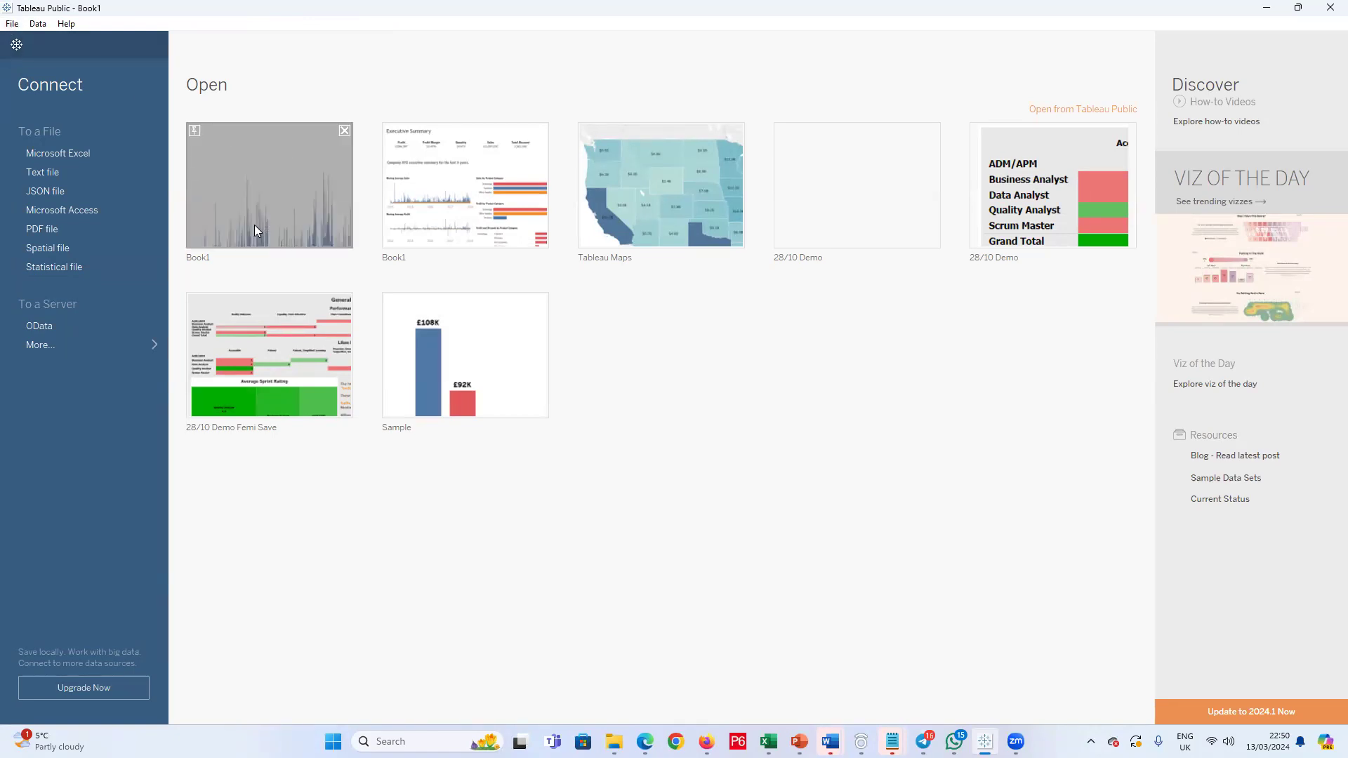
click(16, 44)
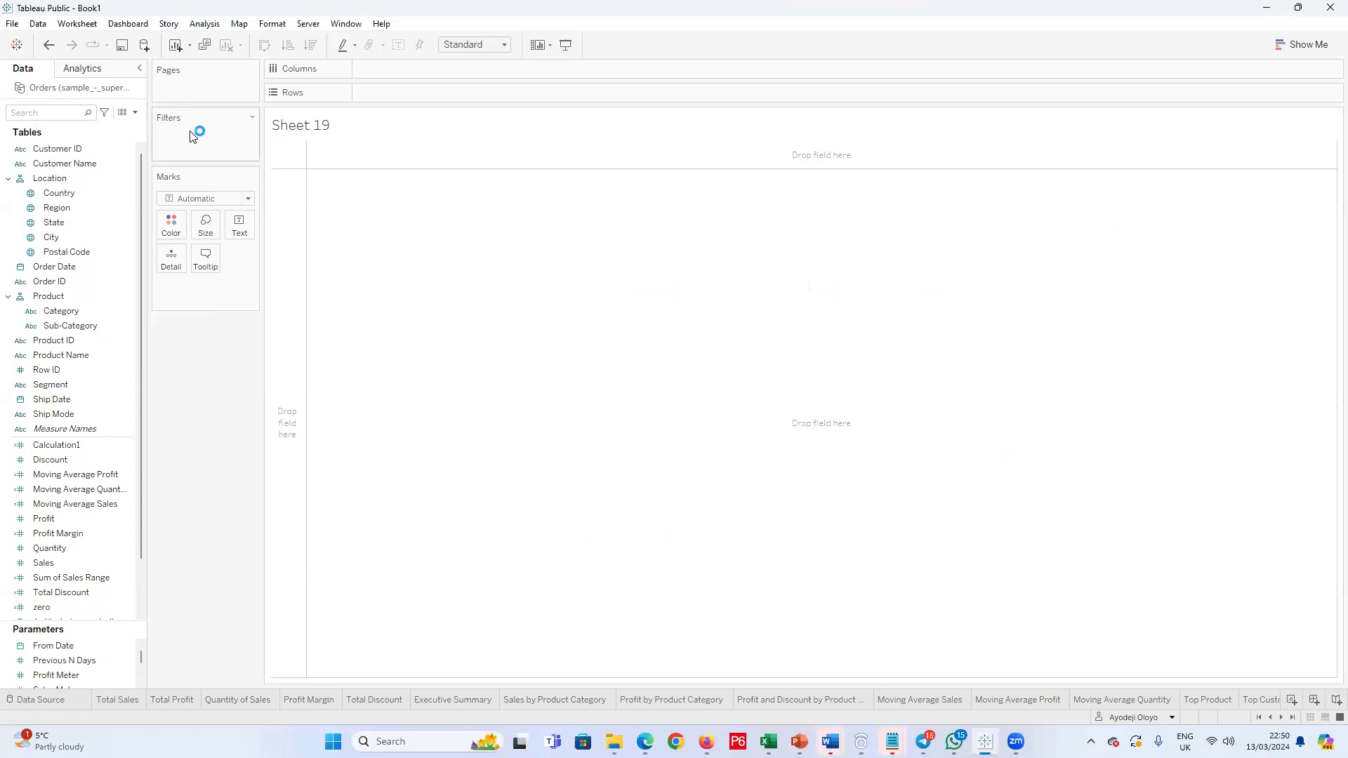
click(50, 701)
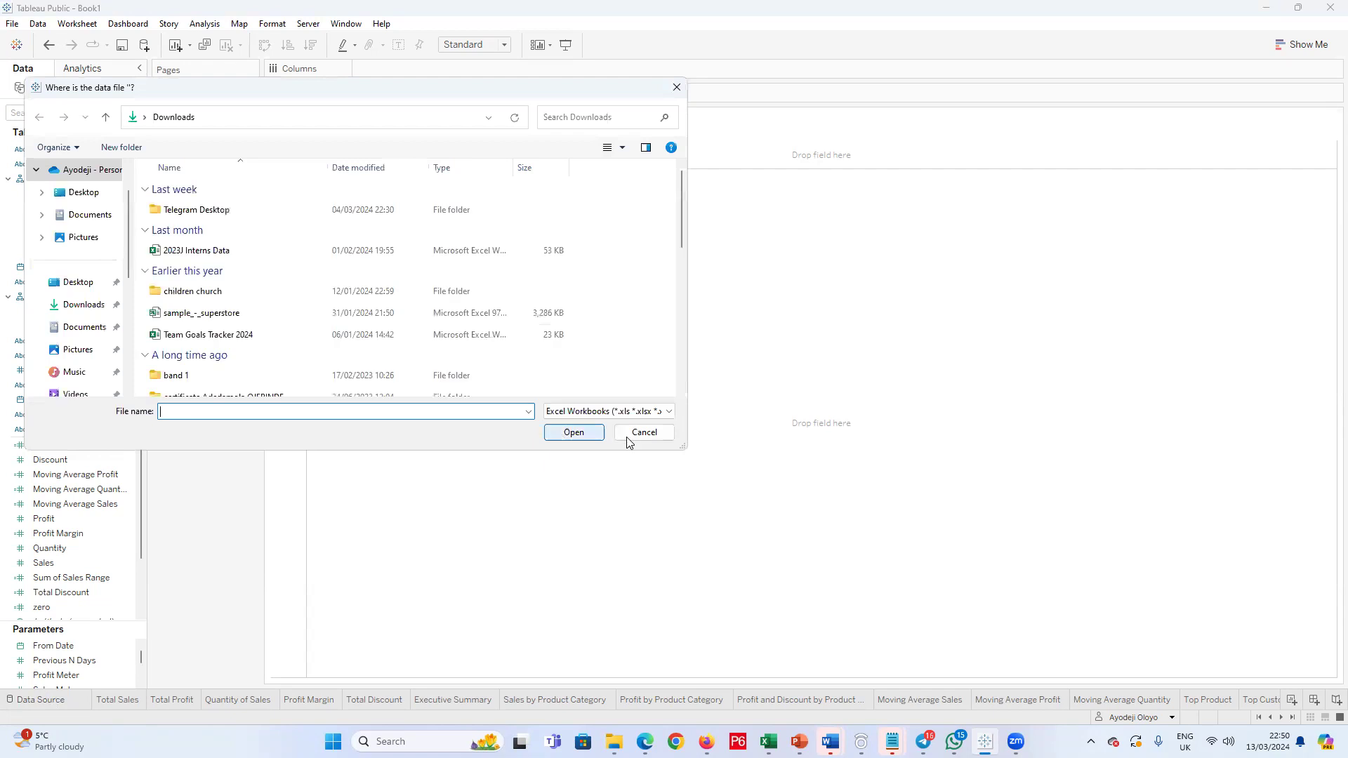
click(633, 436)
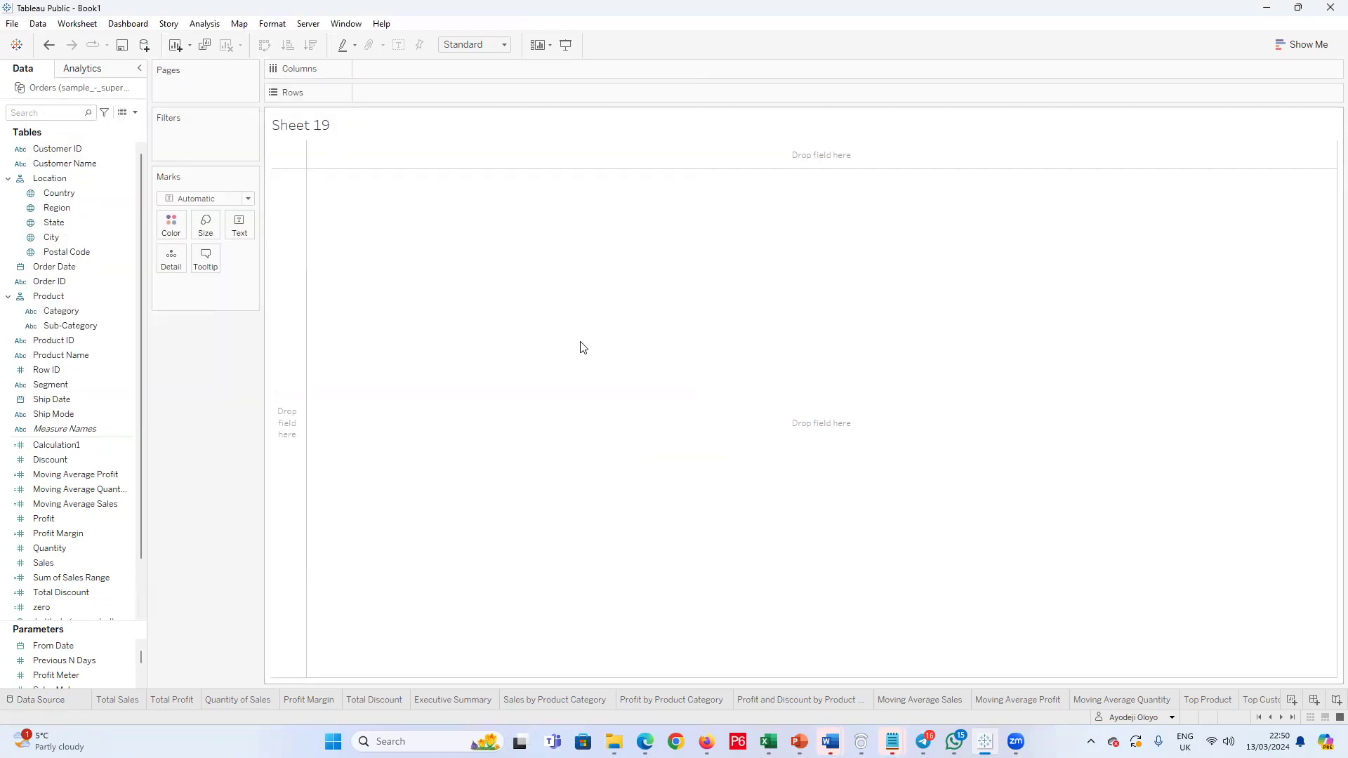
click(135, 113)
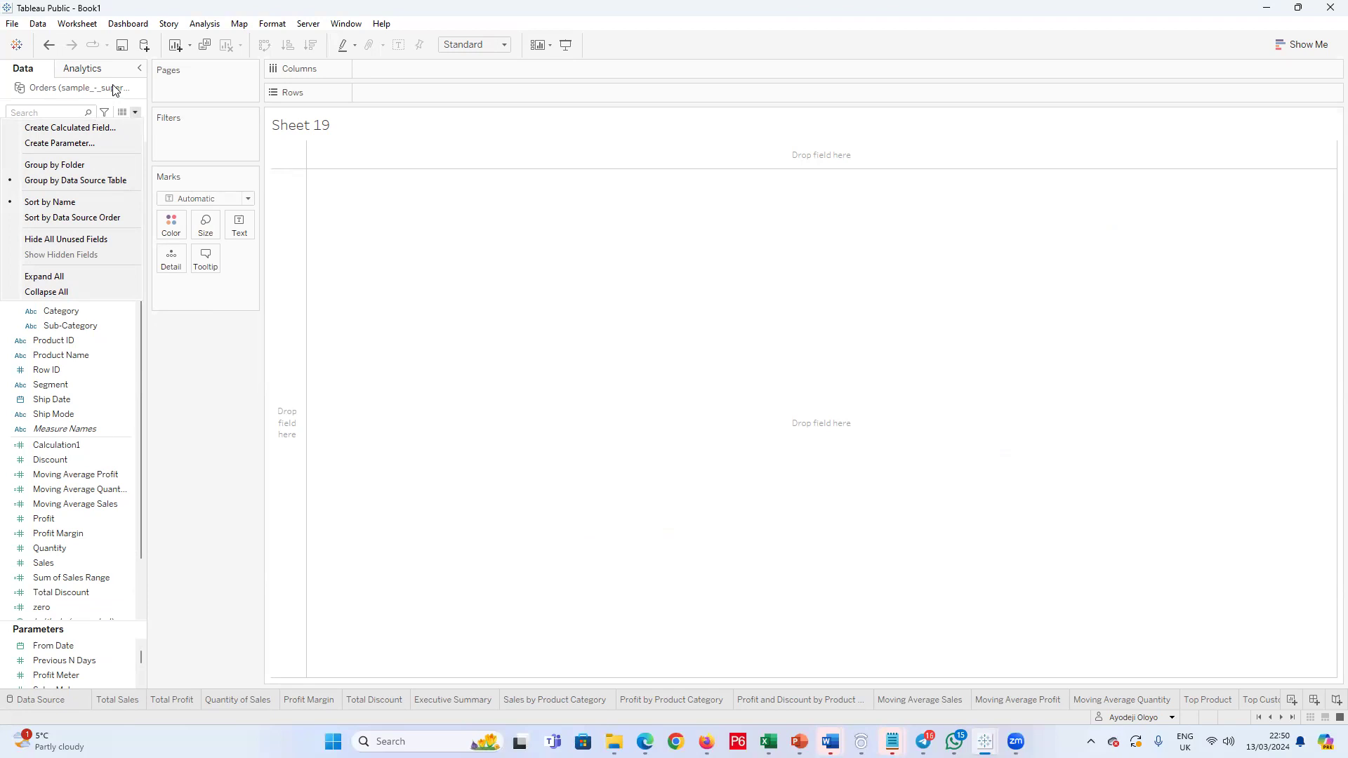
click(139, 73)
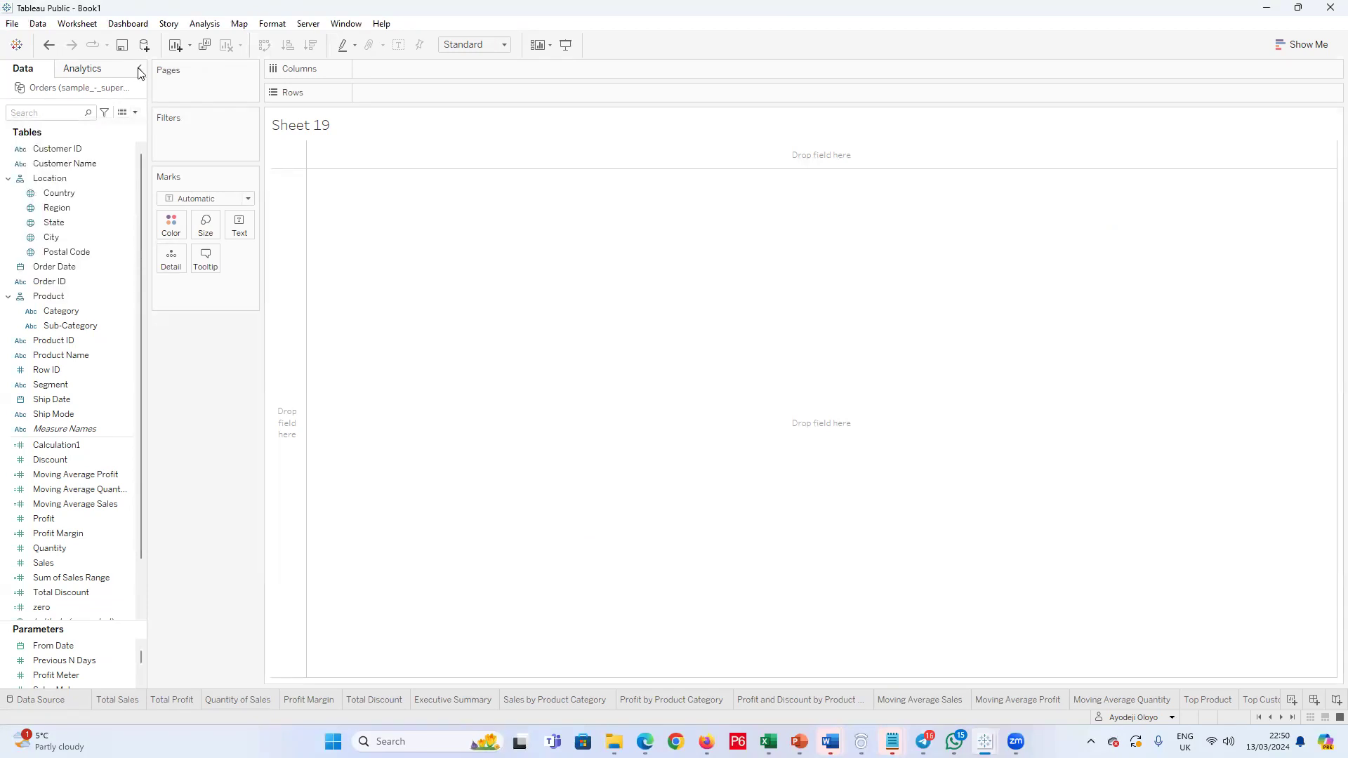
click(138, 71)
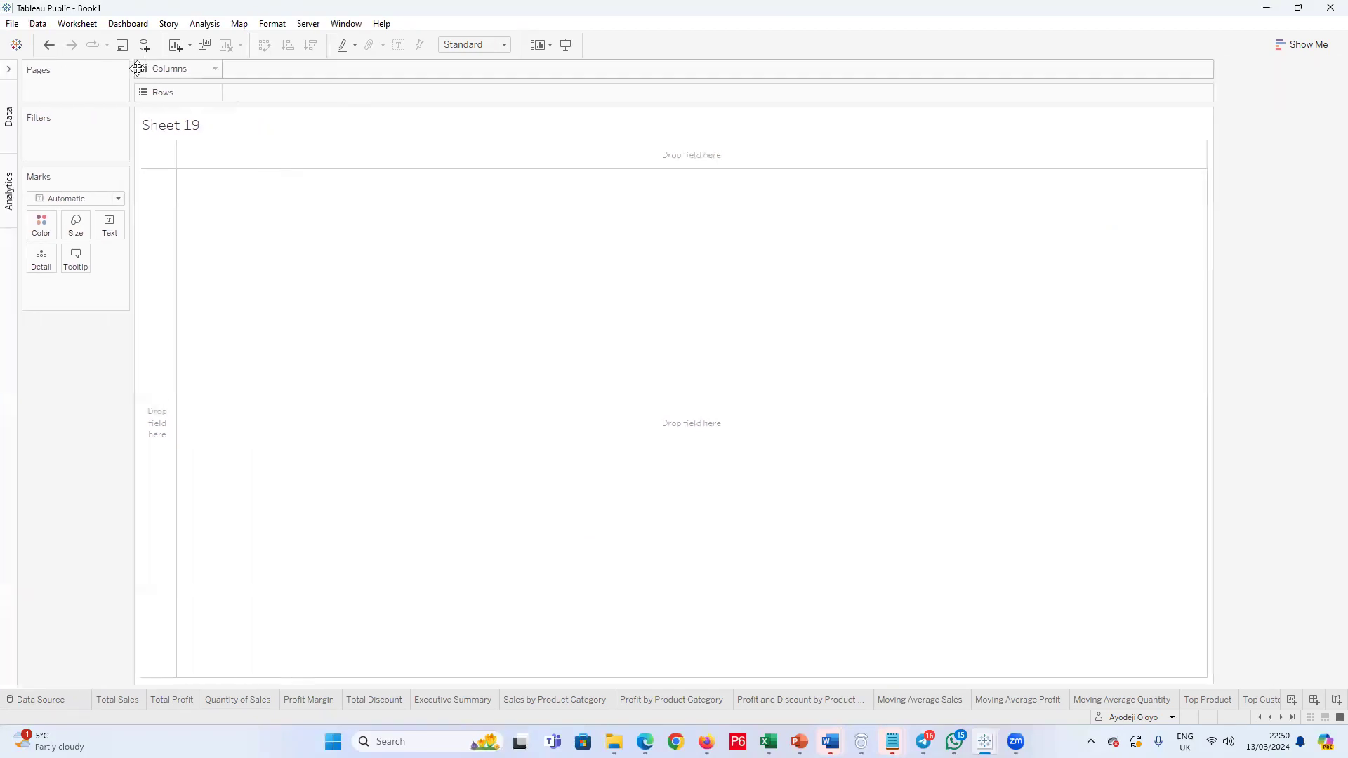
click(9, 70)
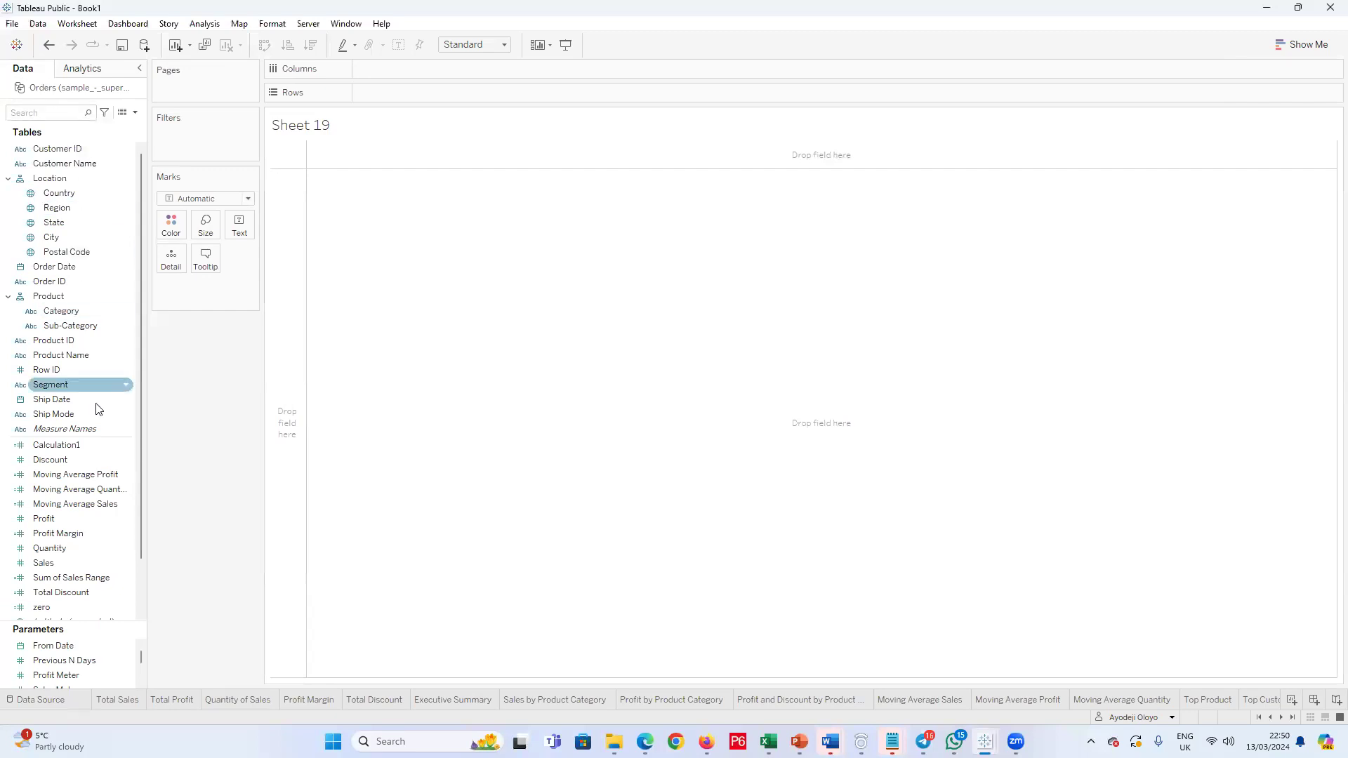
scroll(108, 421, down, 3)
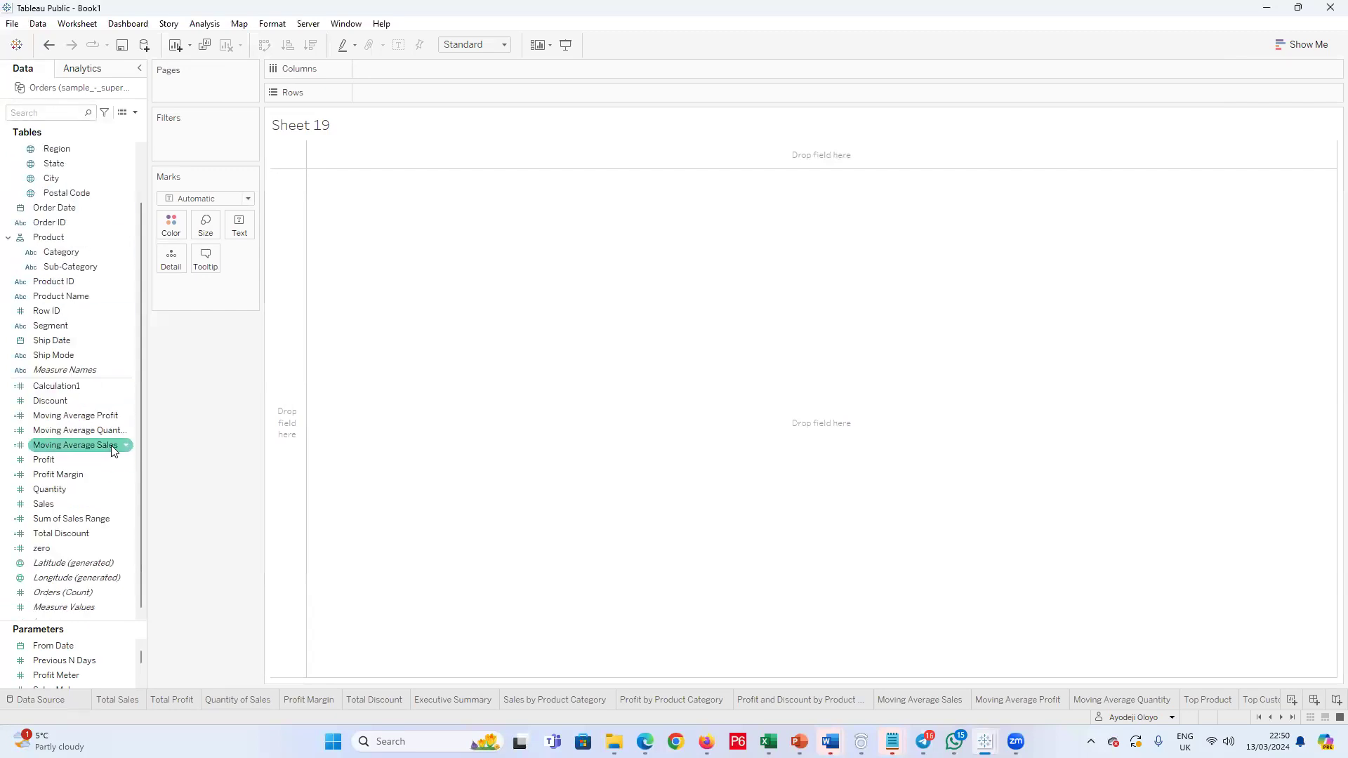
click(124, 114)
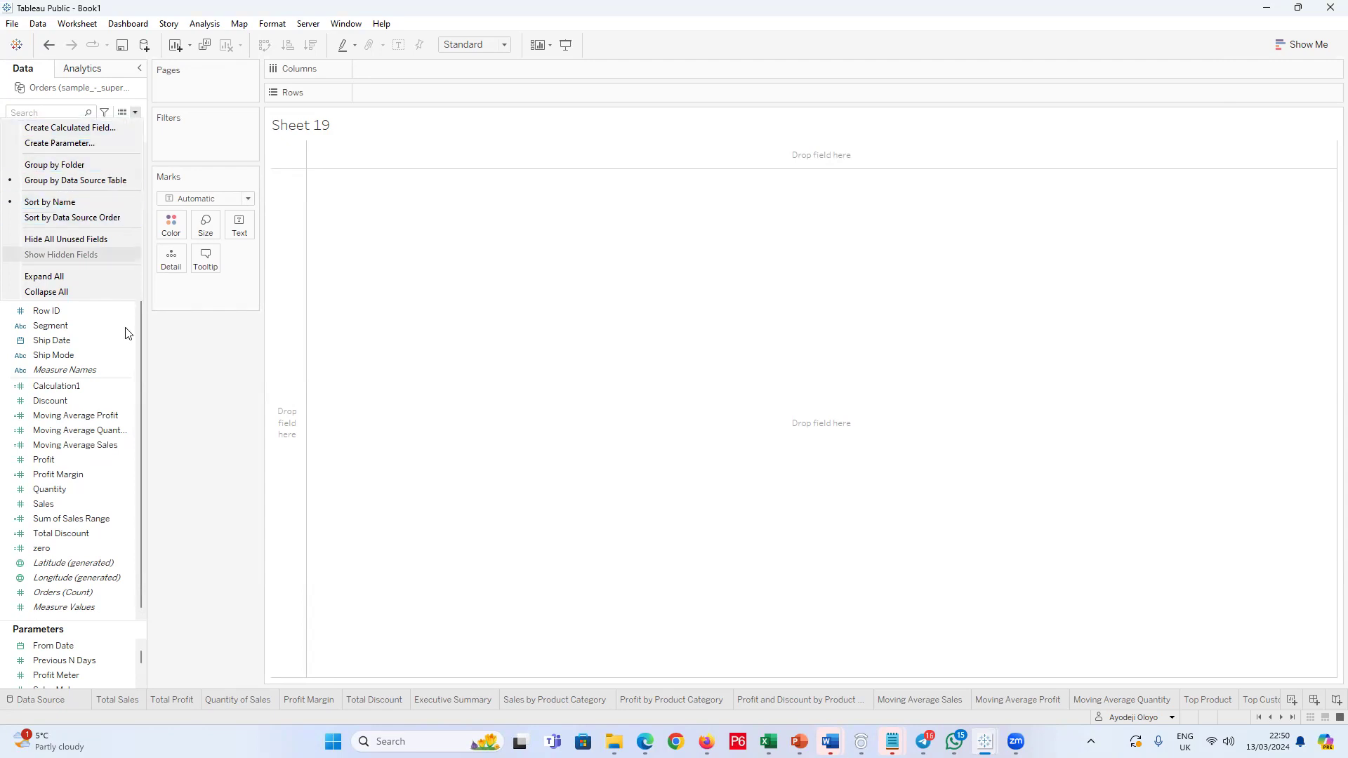
click(127, 253)
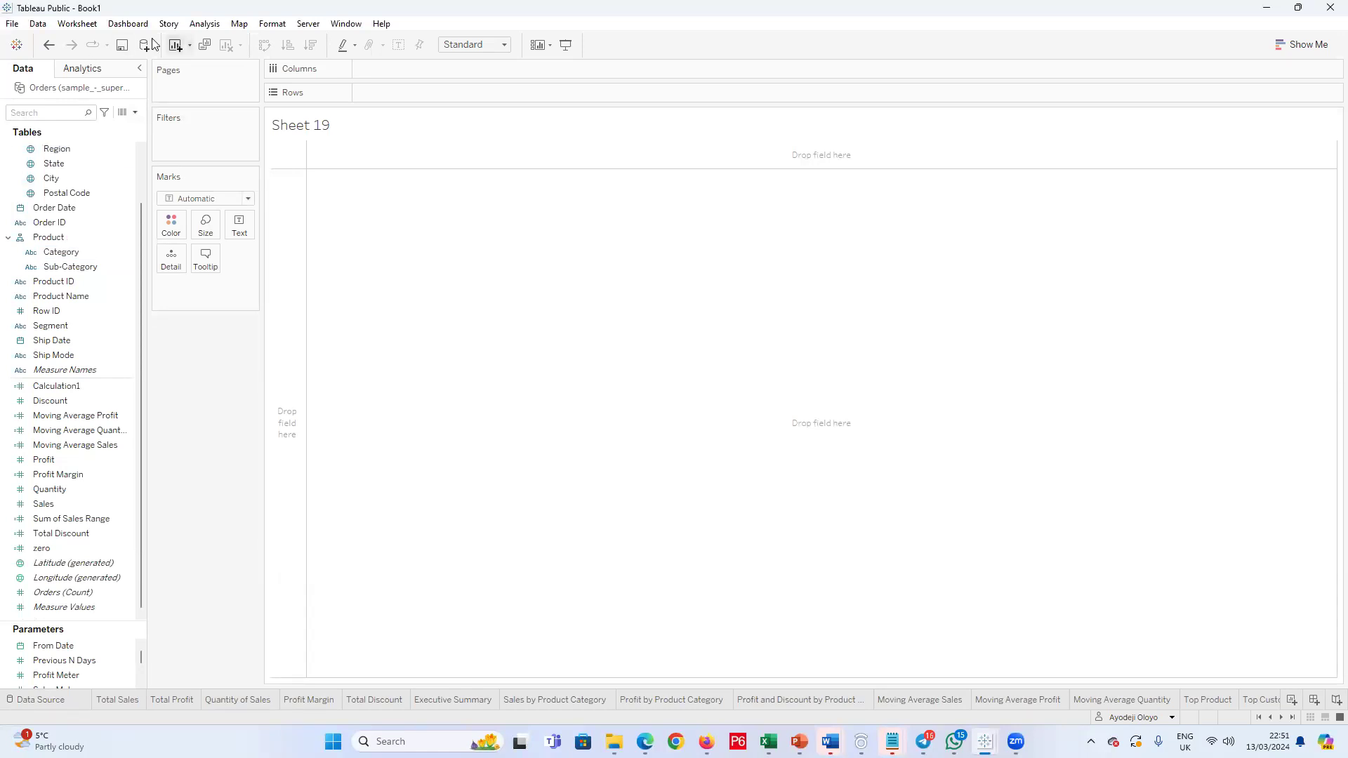
click(190, 46)
click(161, 475)
Step: Open the connection options for a new data source and dismiss them without connecting
click(37, 23)
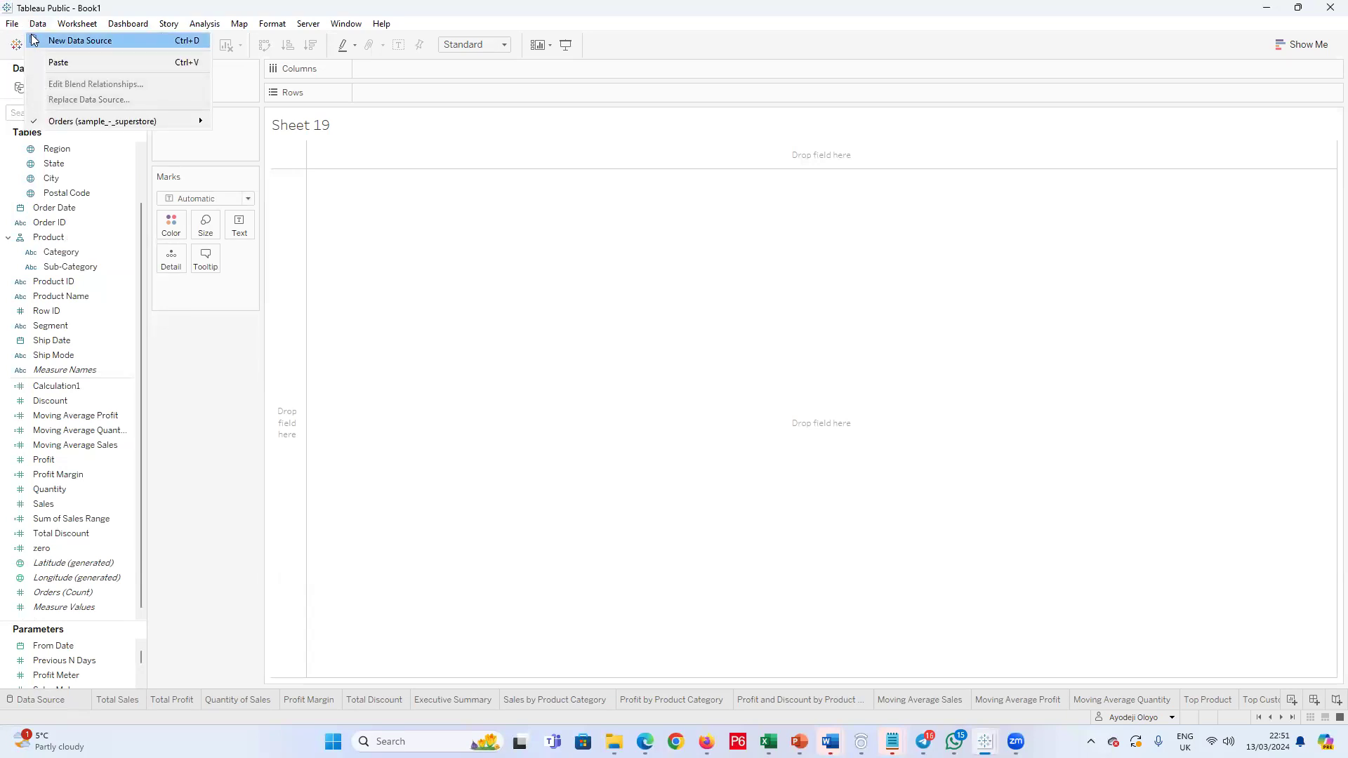
click(47, 27)
click(48, 26)
click(63, 47)
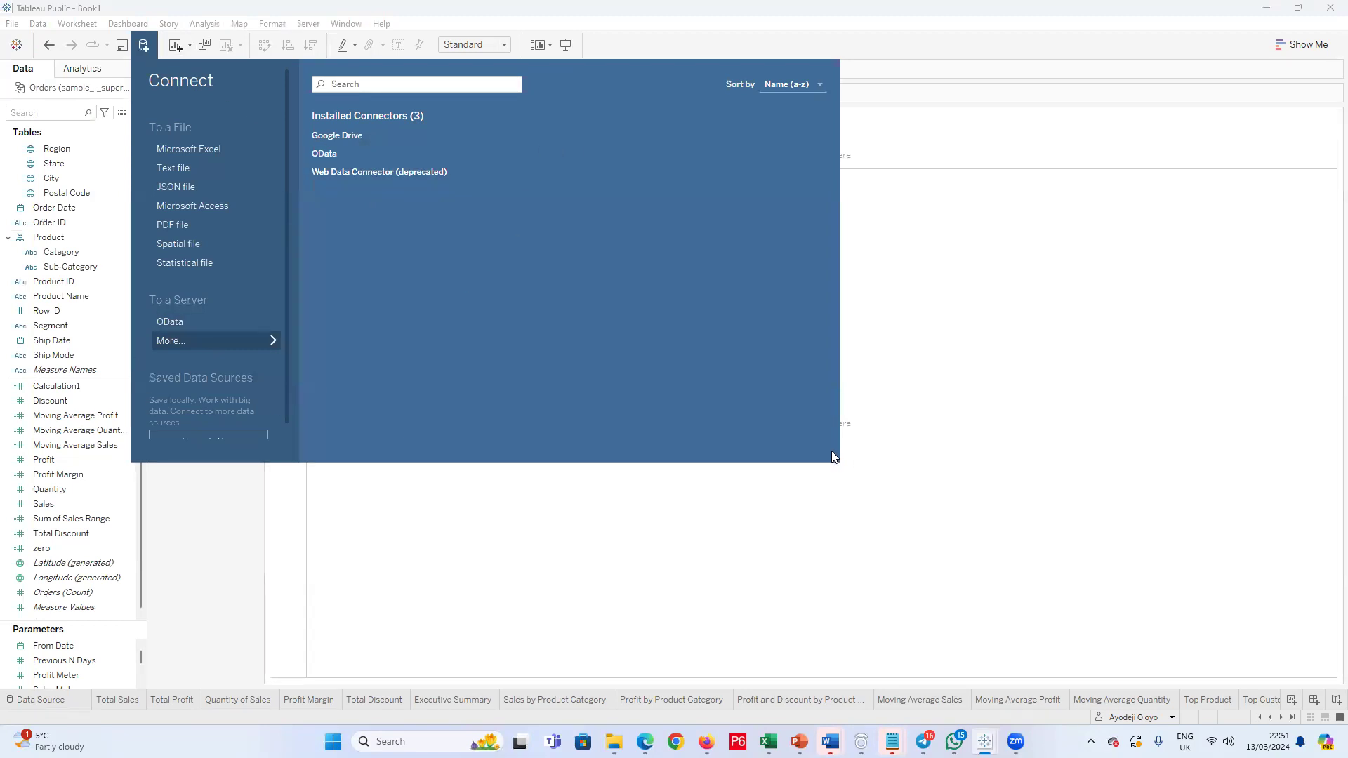
click(128, 70)
Step: Open the workbook's Data Source page and supply sample_-_superstore from the Downloads folder as its data file
click(53, 696)
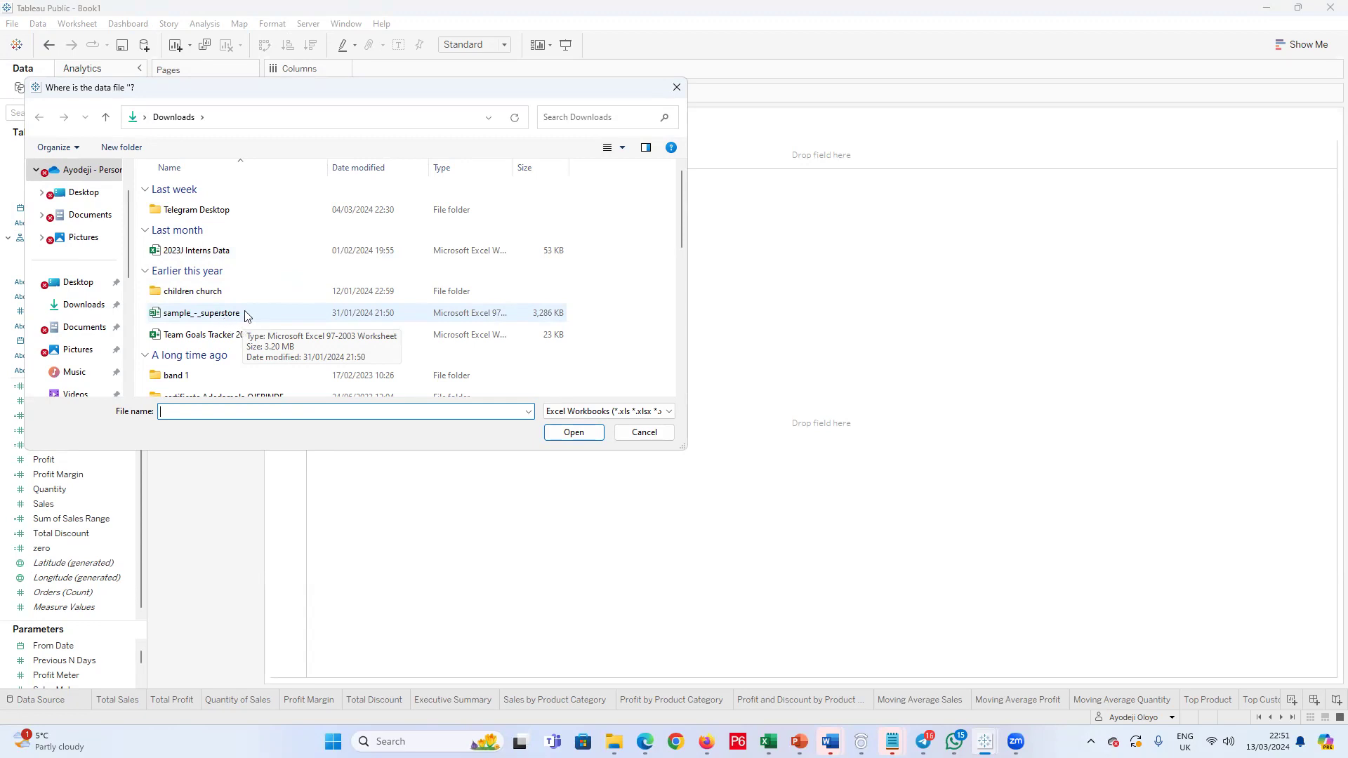
double_click(245, 316)
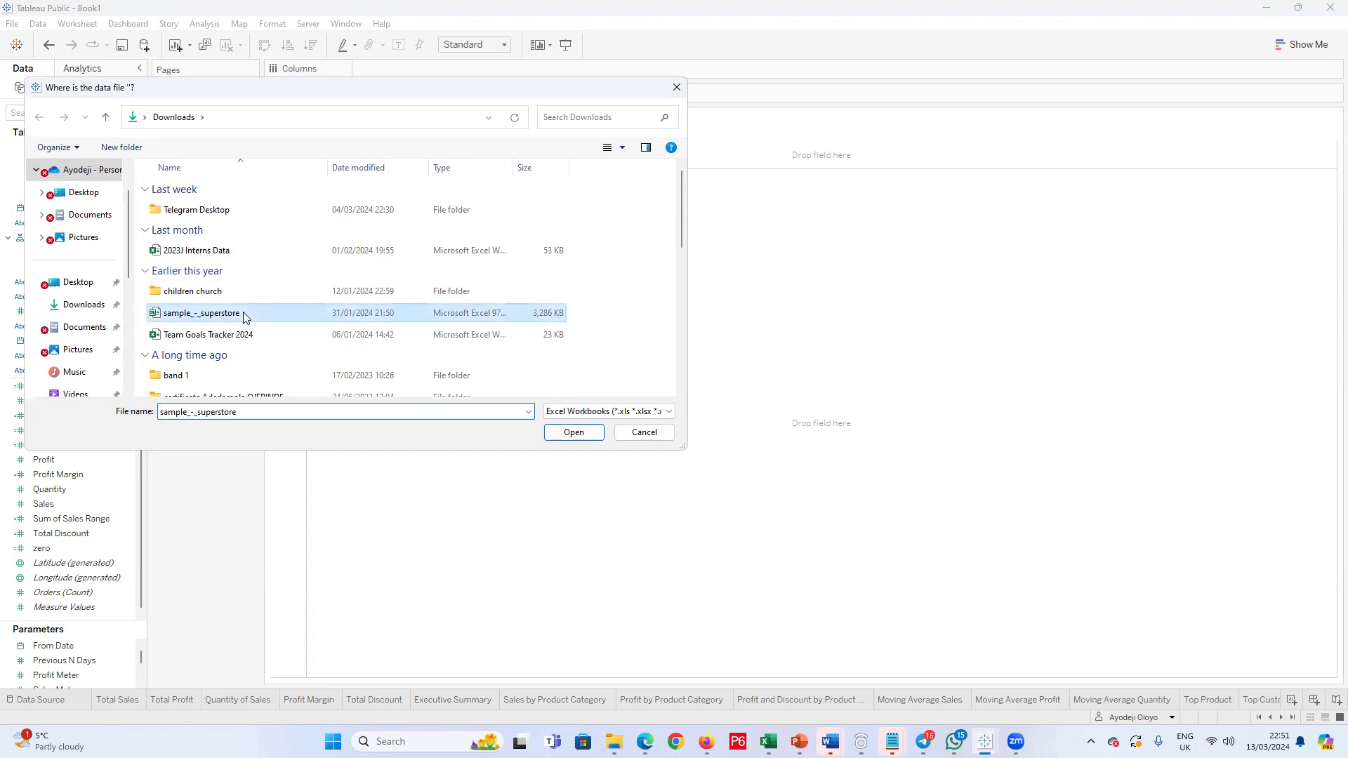
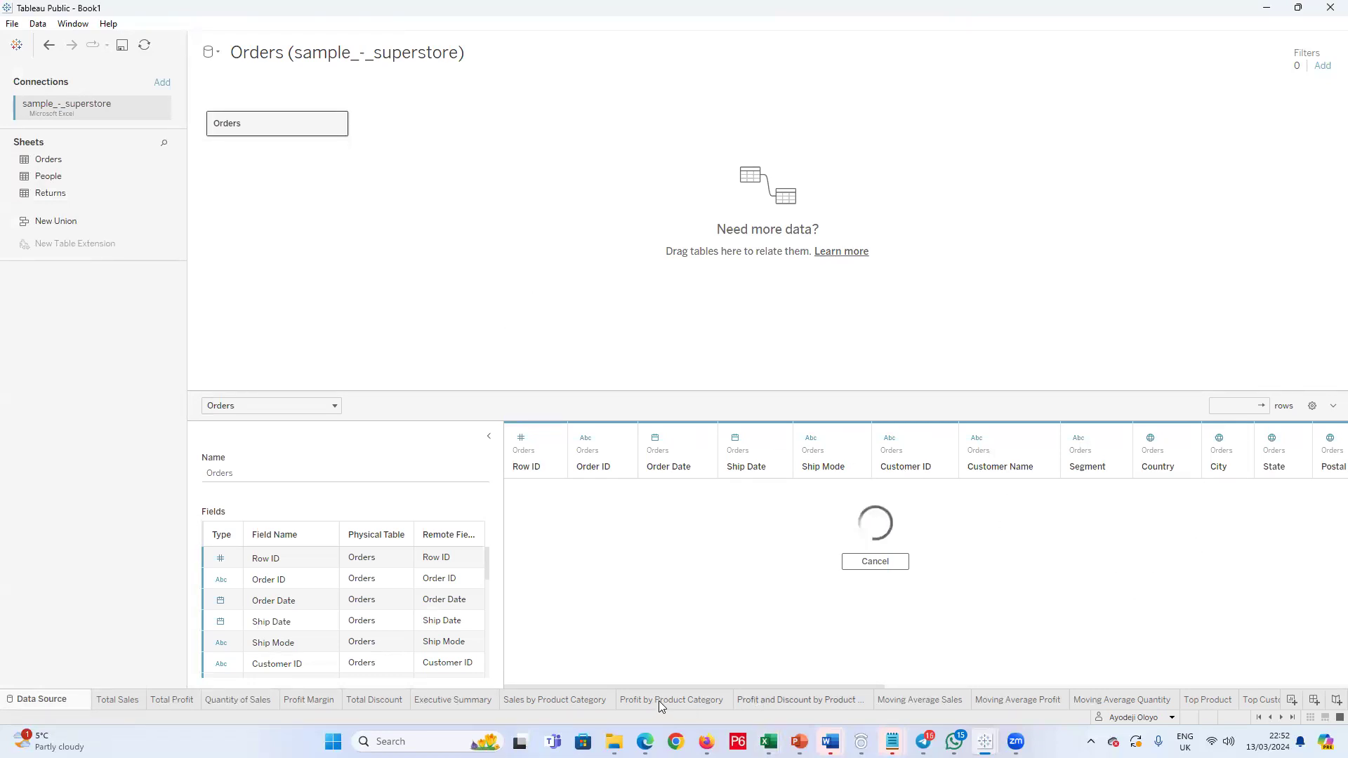
Step: View the Profit and Discount by Product Category worksheet and return to the Orders data source
click(827, 699)
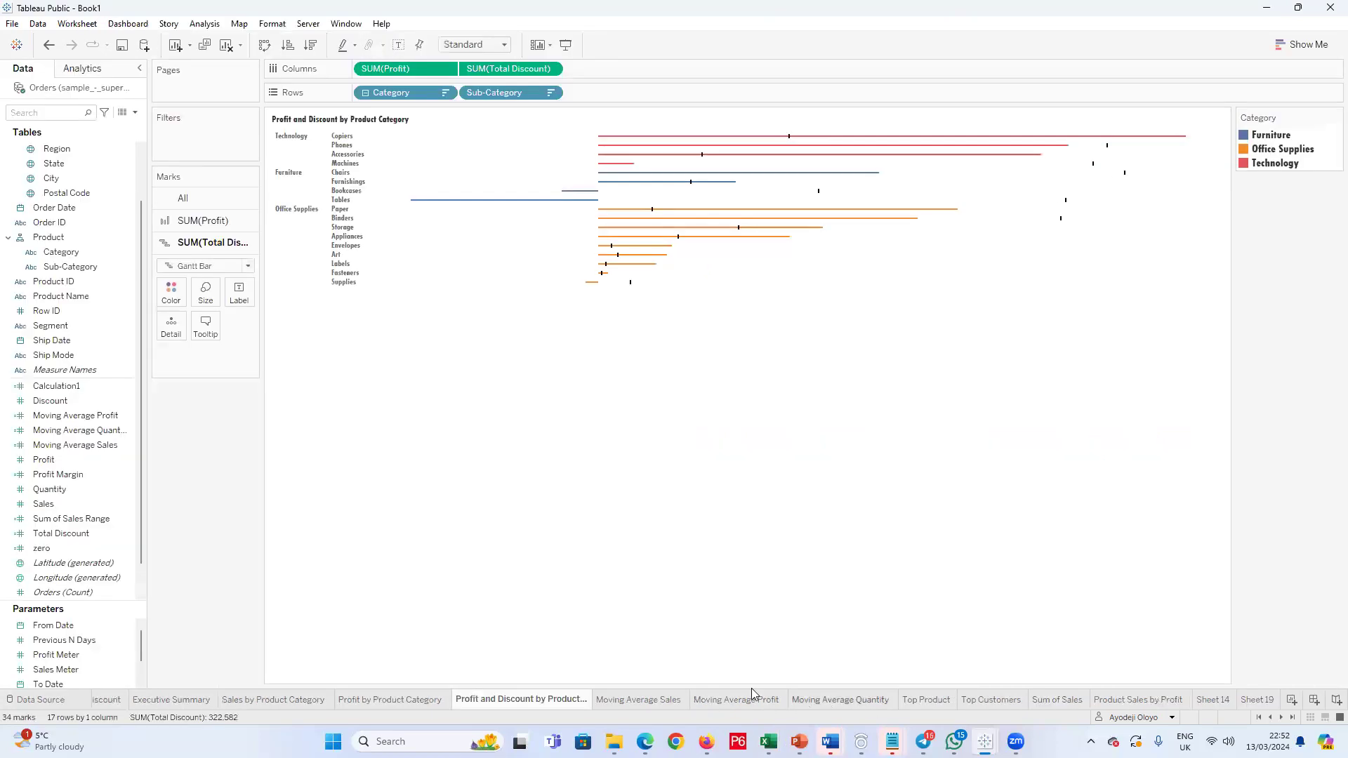
click(40, 700)
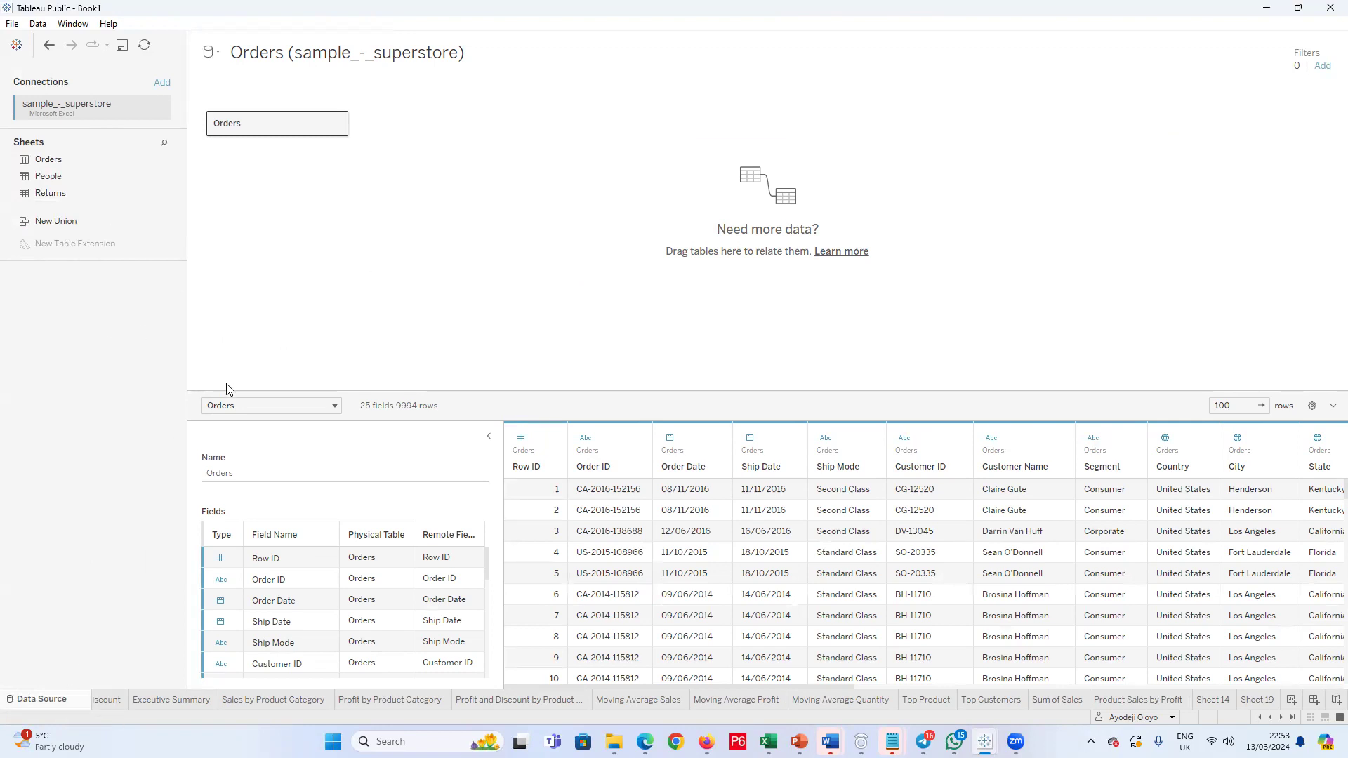
mouse_move(181, 702)
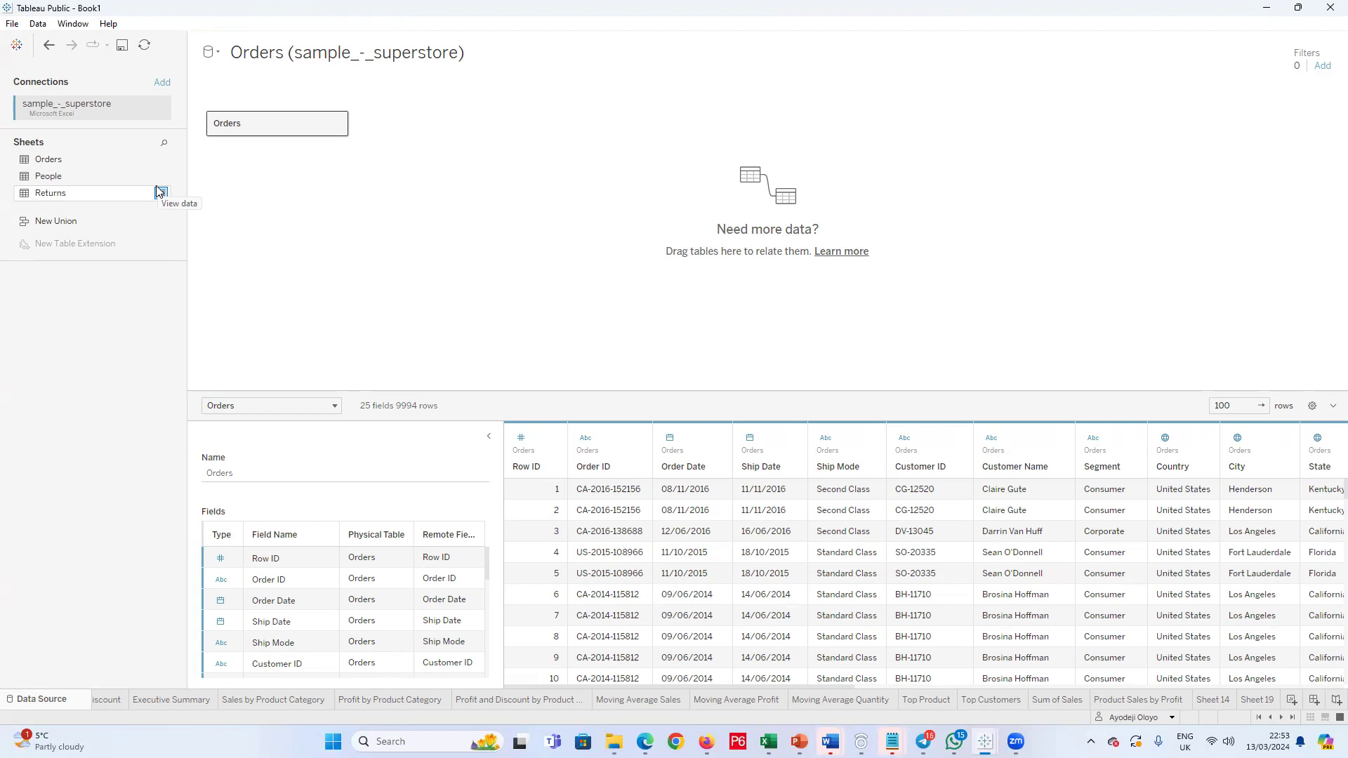
click(160, 192)
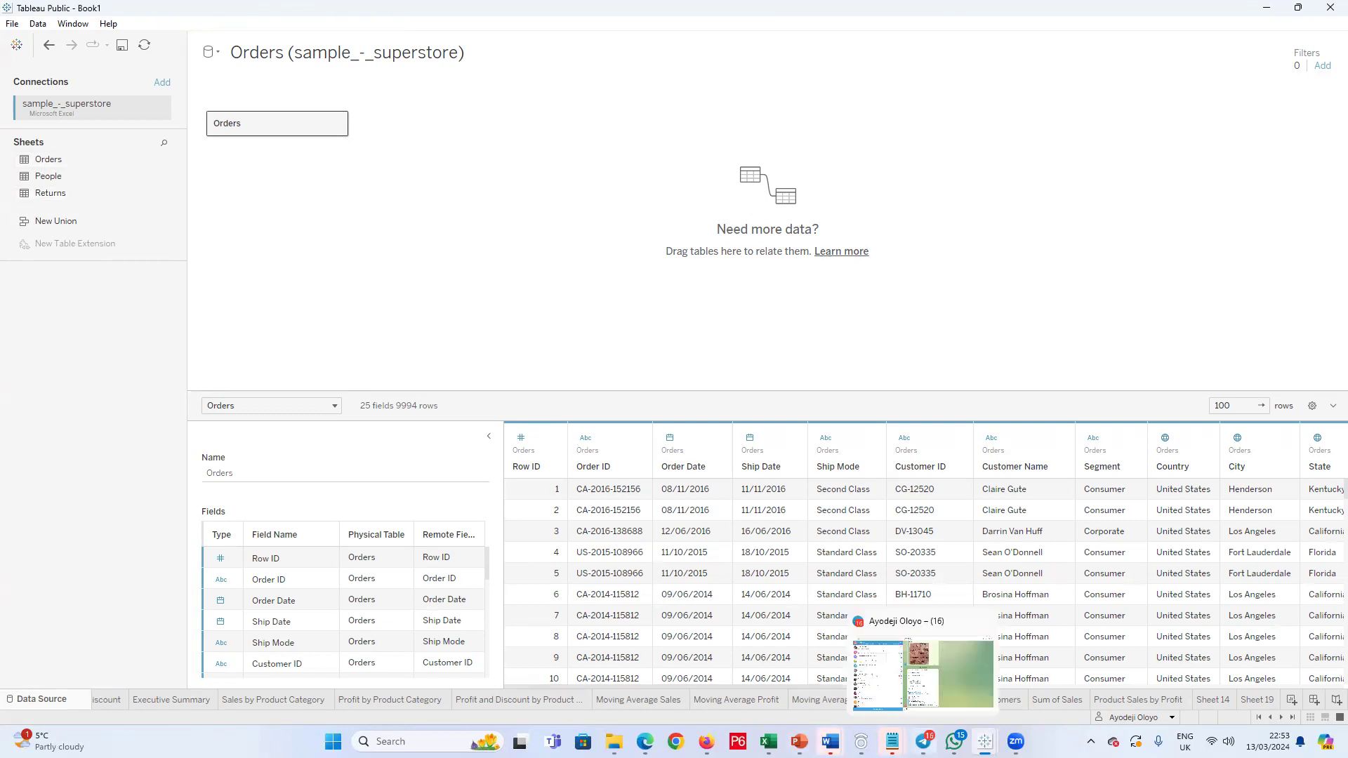
Step: Switch to the Sample Superstore workbook in Excel and compare the columns of the Orders, Returns and People sheets
mouse_move(829, 741)
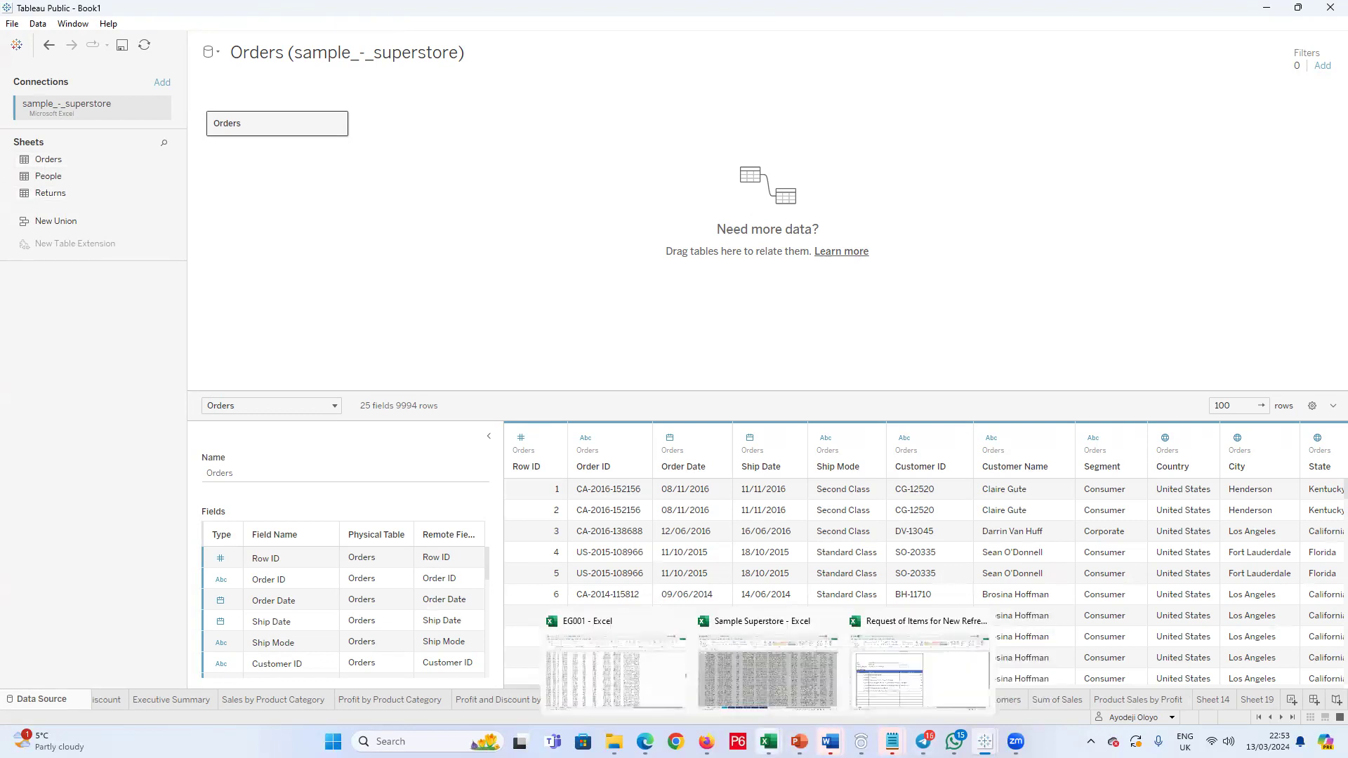
click(760, 688)
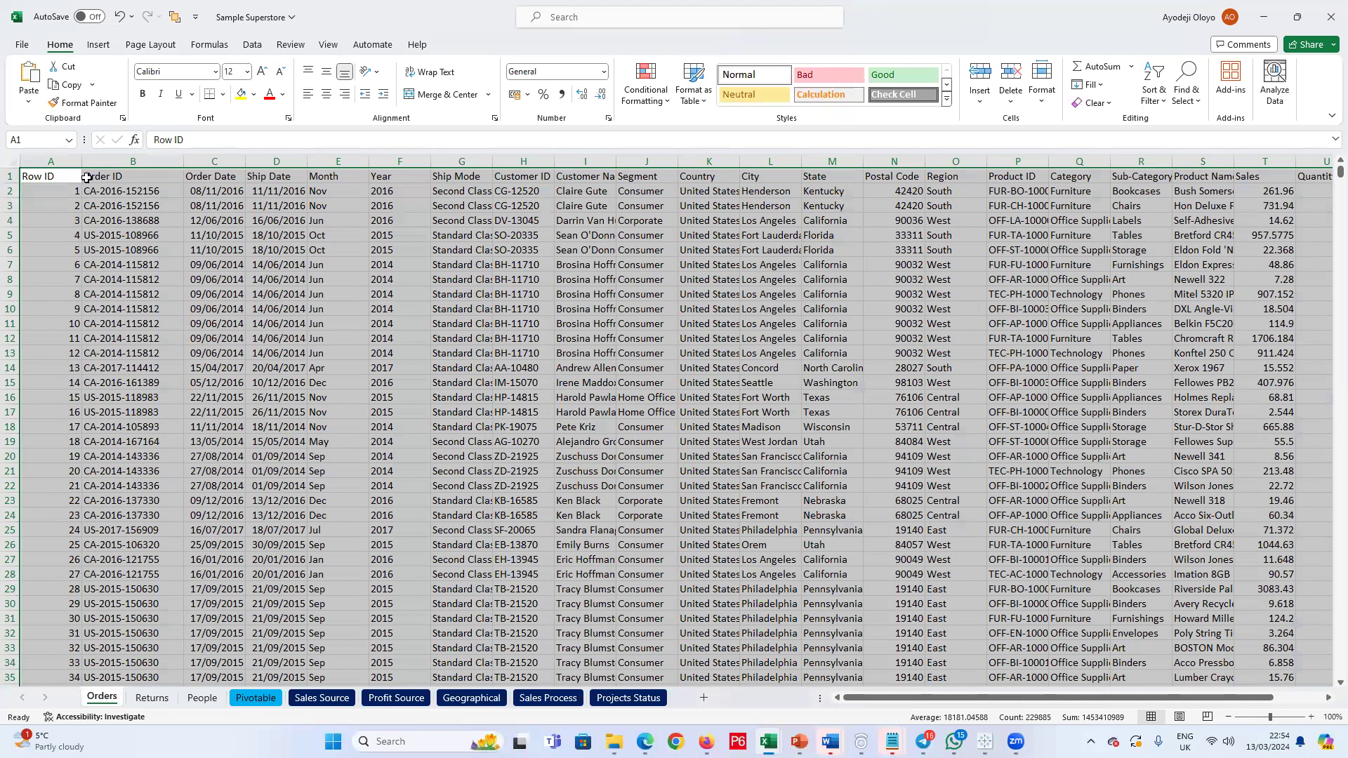
key(ctrl+Page_Down)
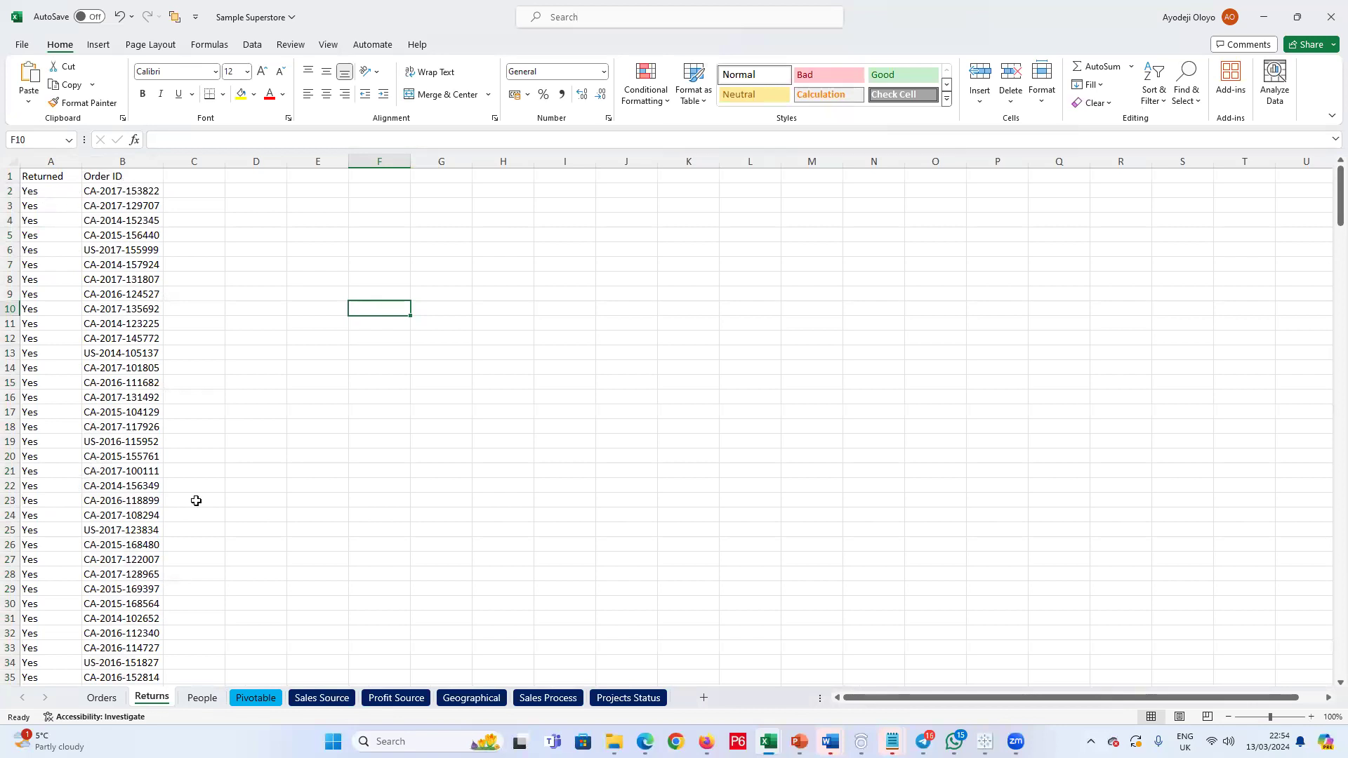
key(ctrl+Page_Up)
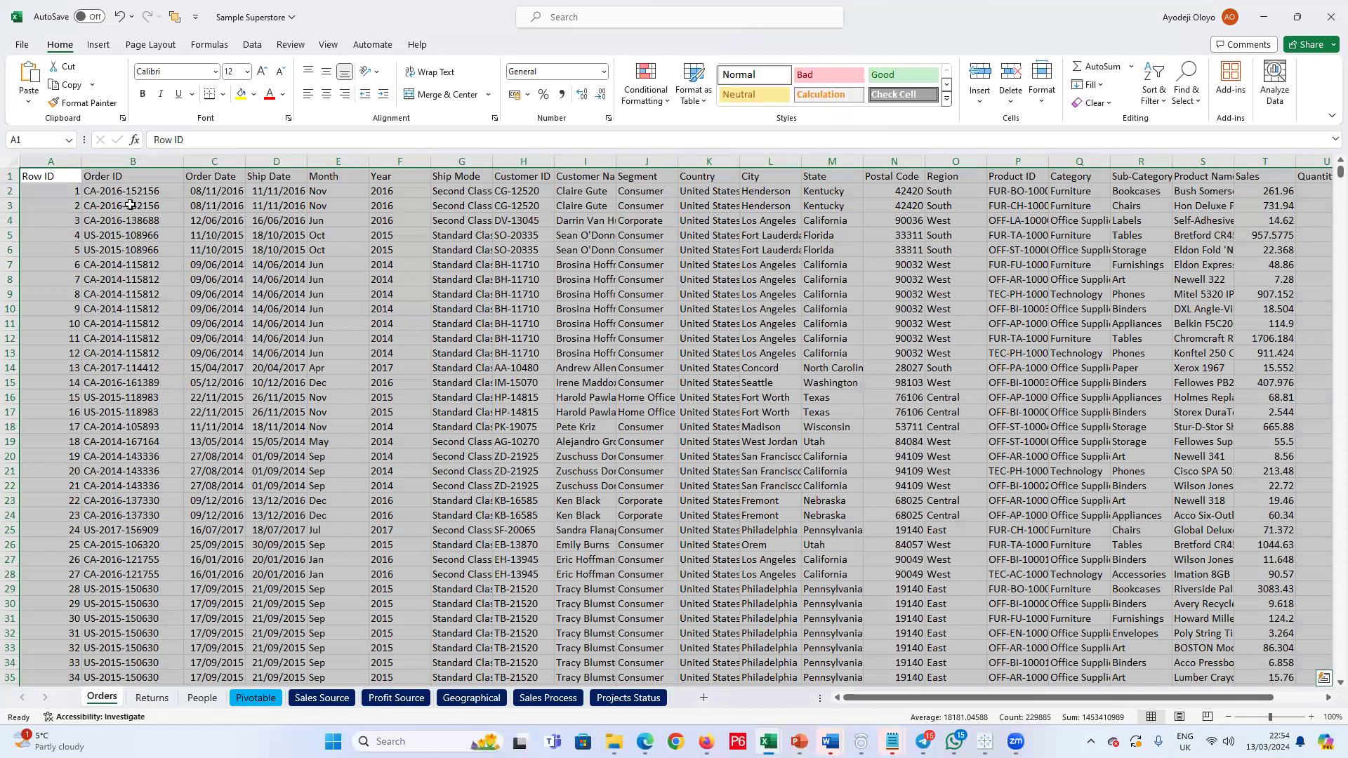
key(ctrl+Page_Down)
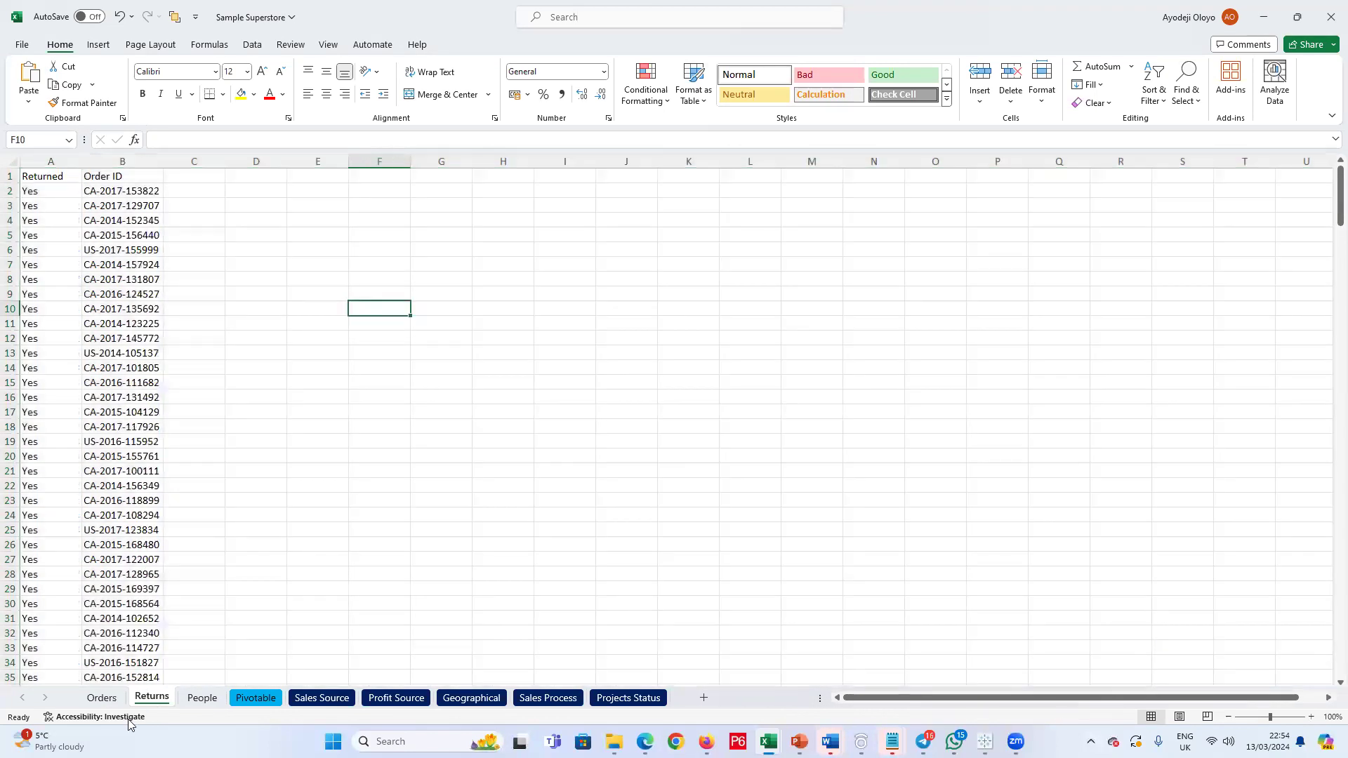
click(104, 698)
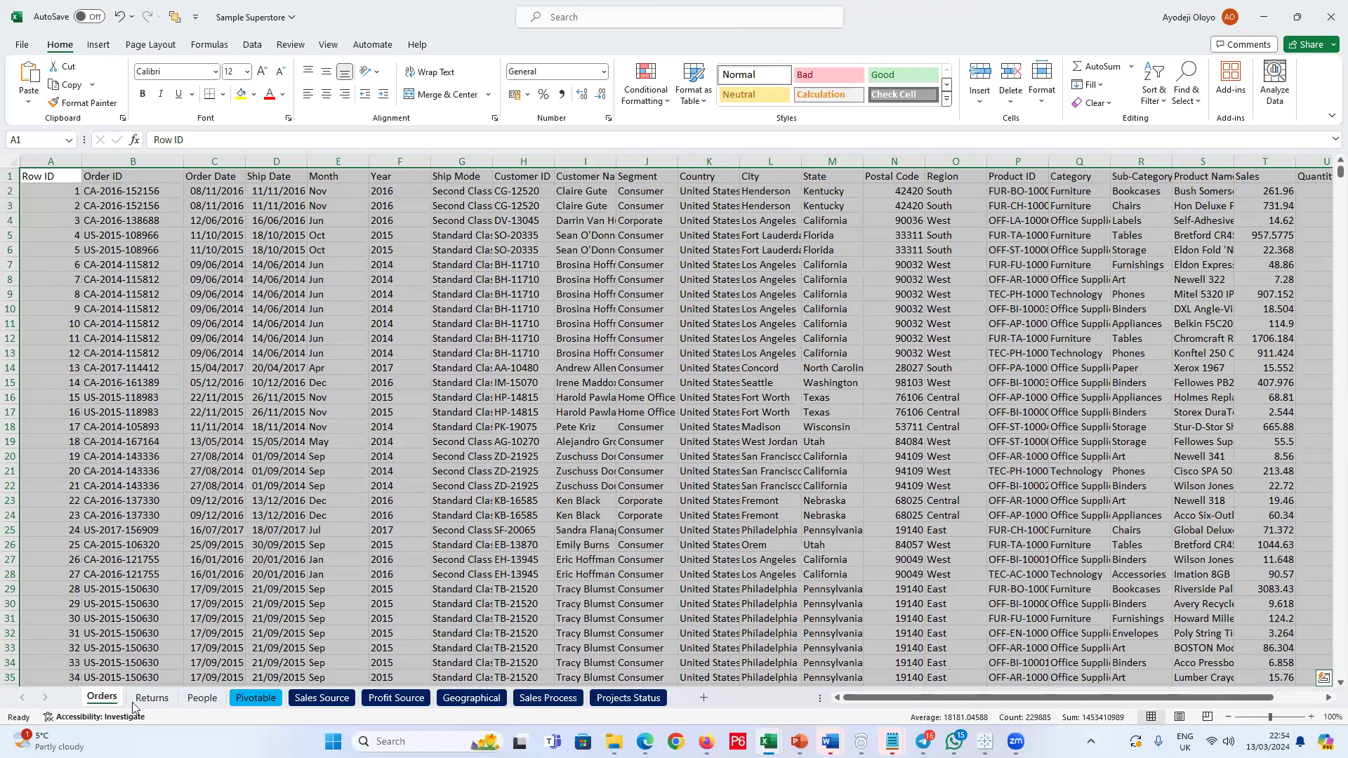
click(151, 697)
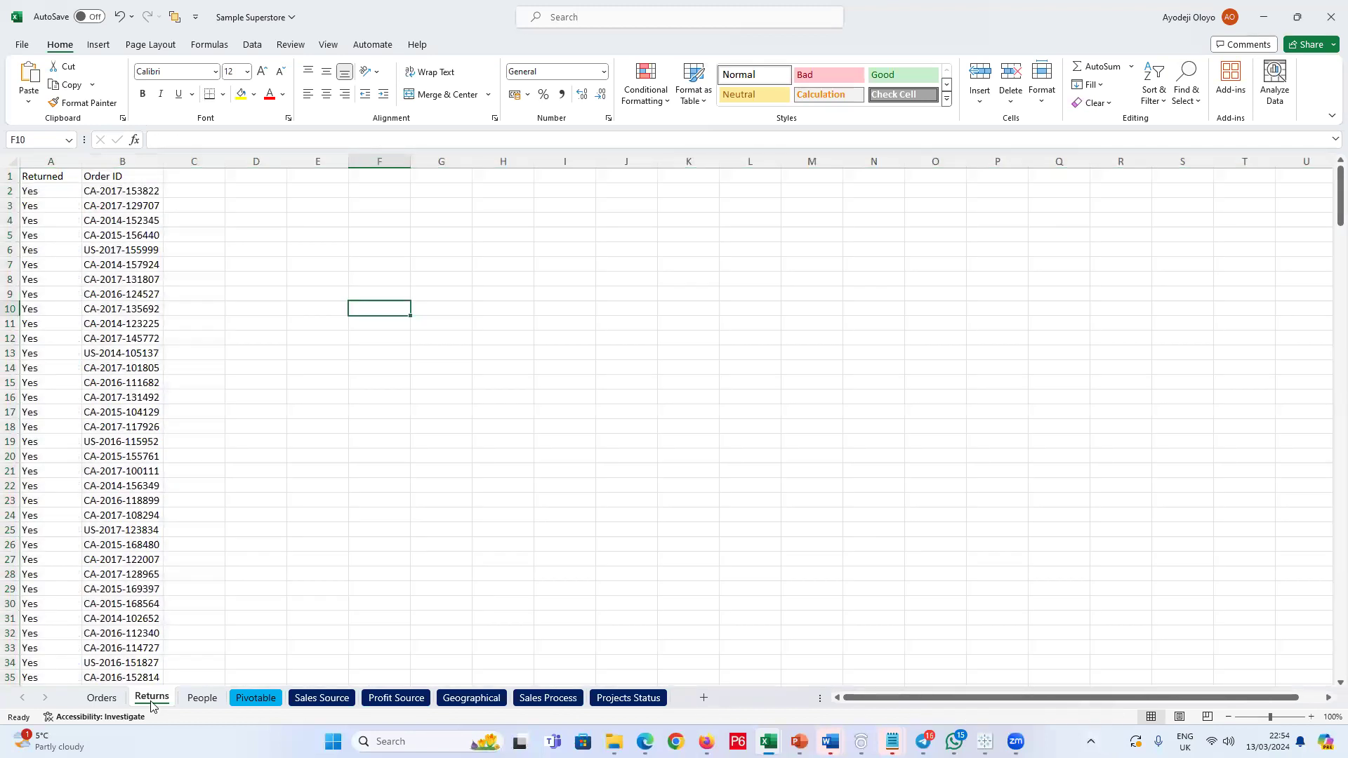
click(203, 697)
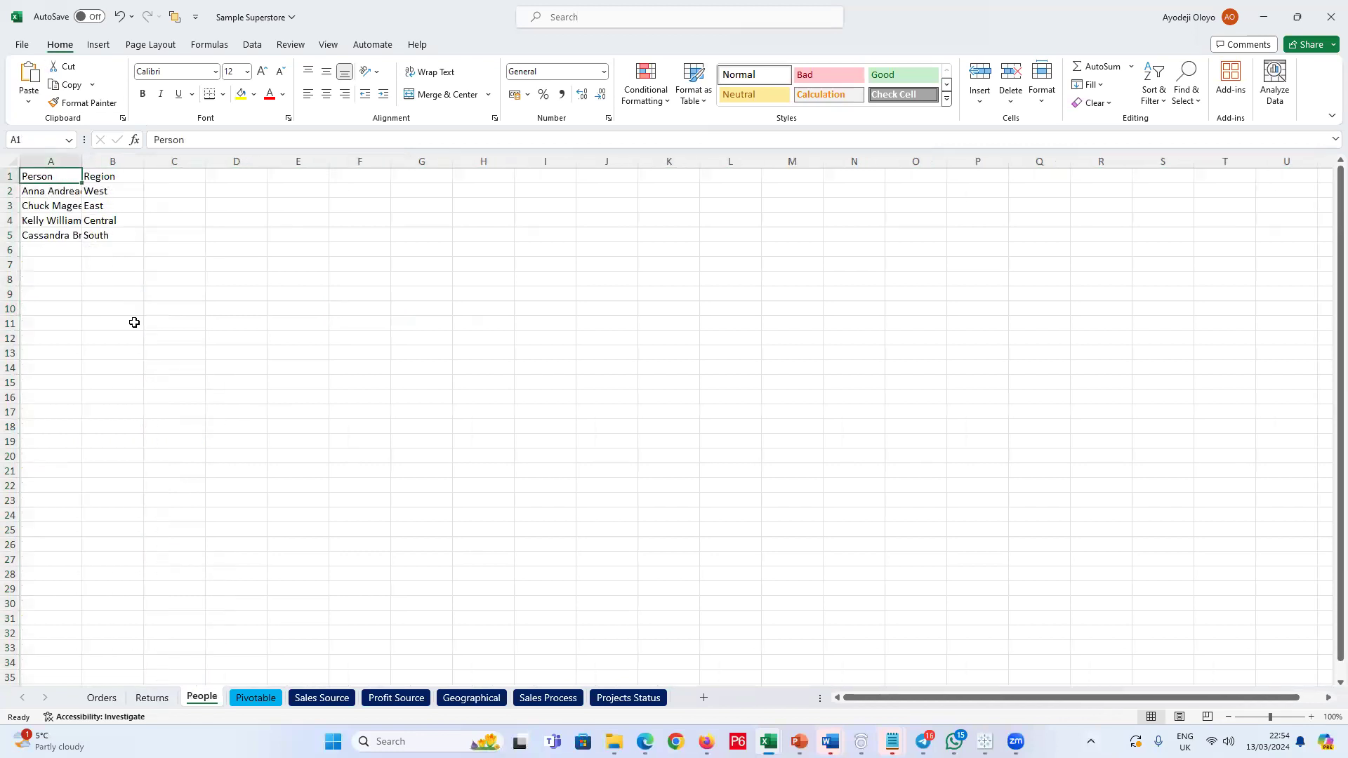
click(158, 701)
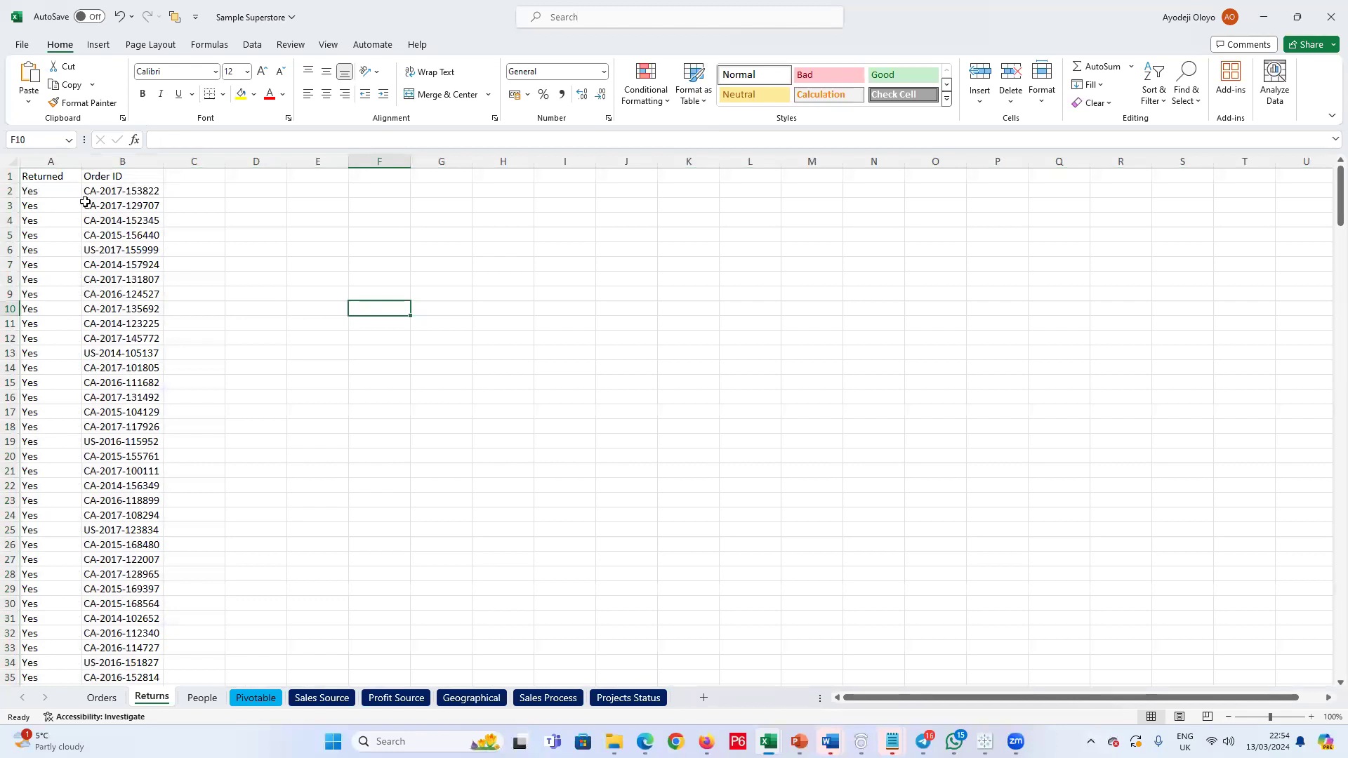
click(201, 699)
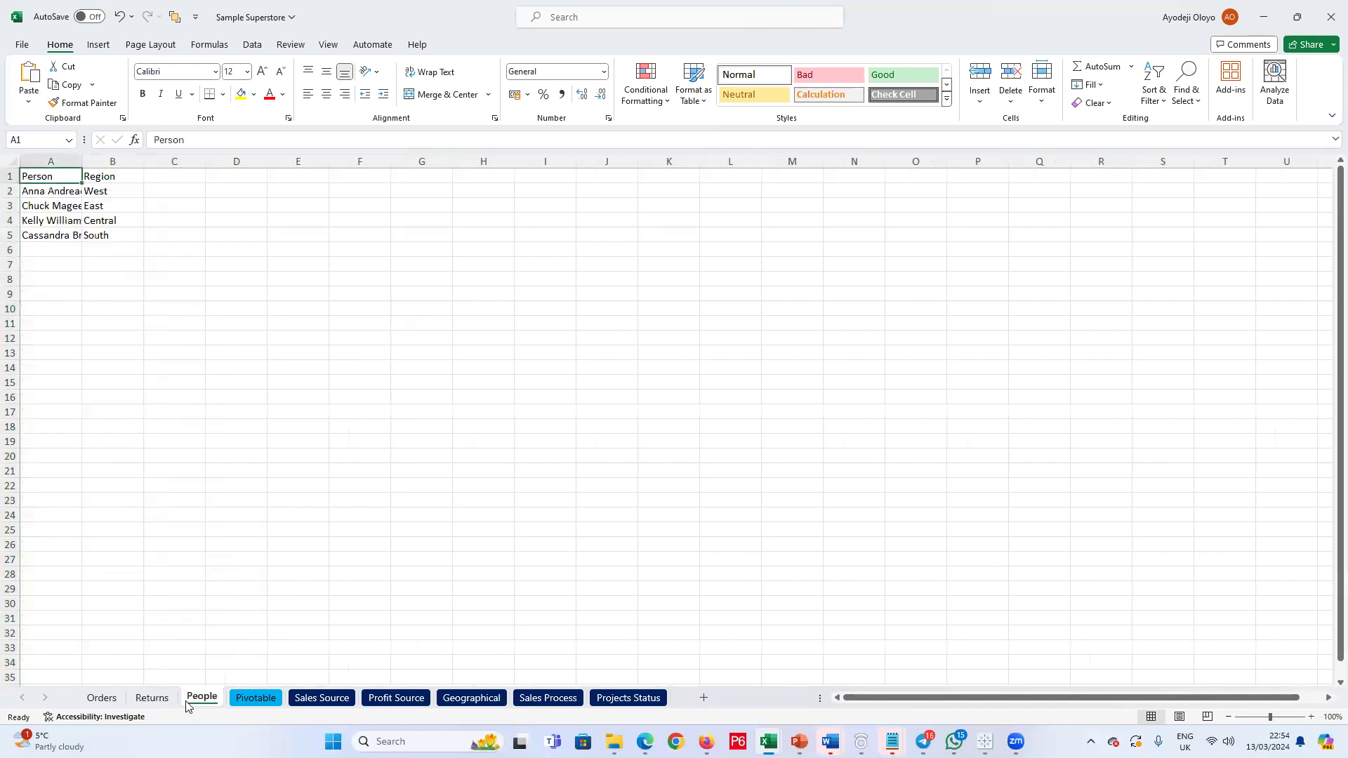
click(102, 699)
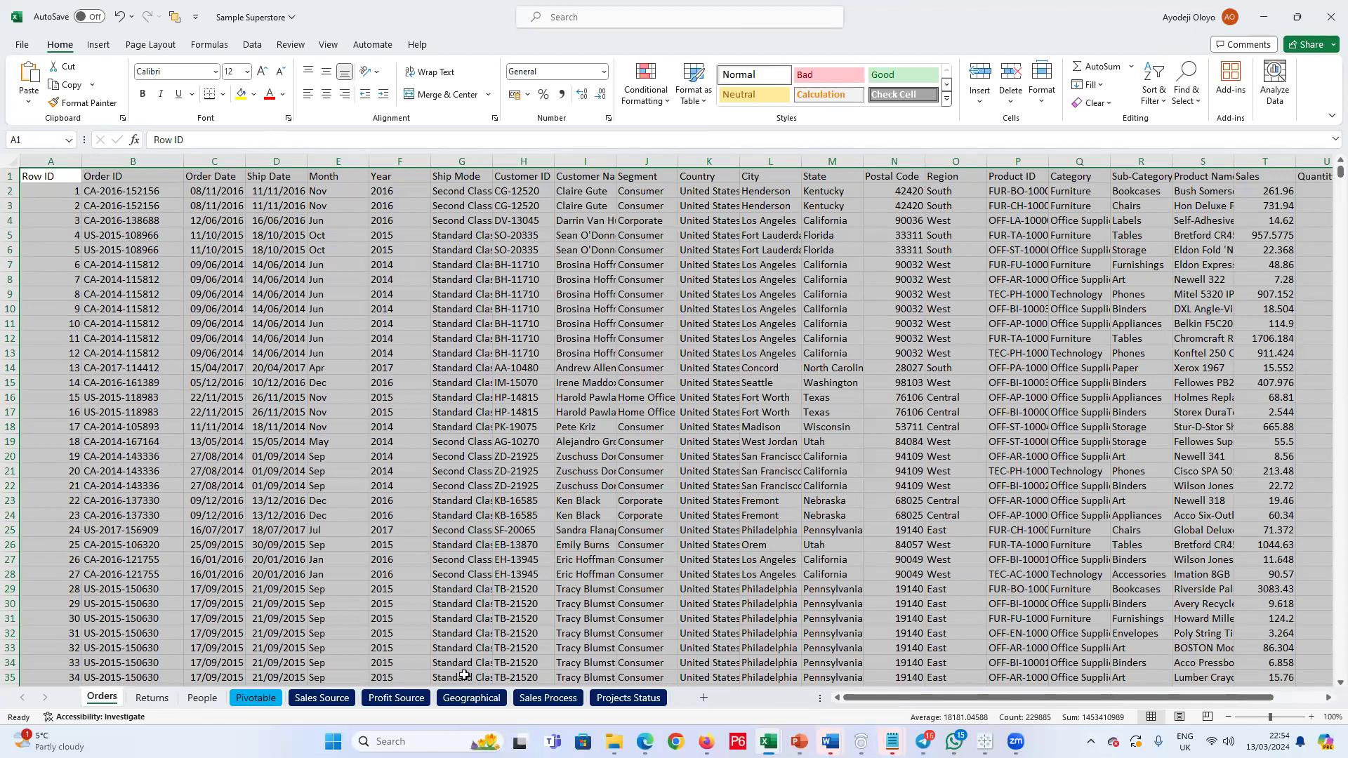
click(203, 698)
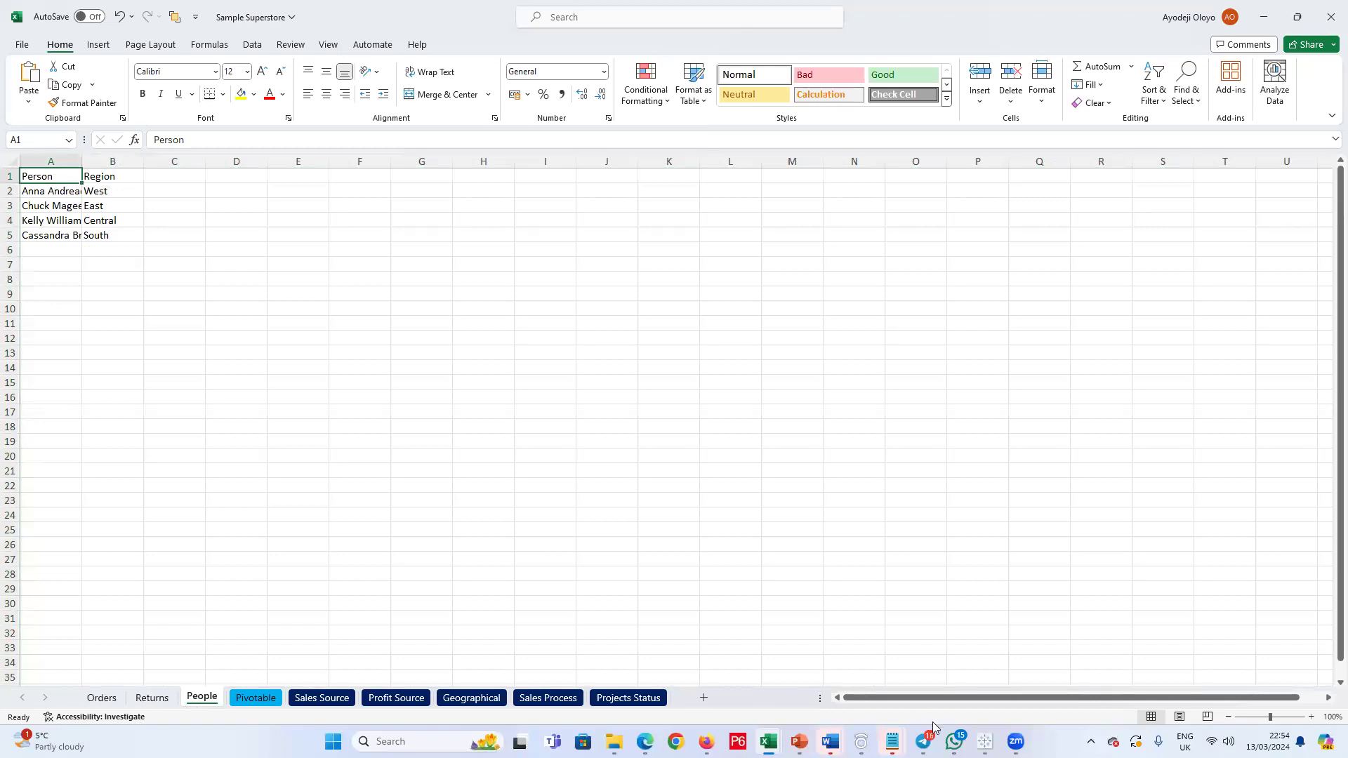
Step: Switch back to the Tableau Public window that shows the Orders data source
click(985, 741)
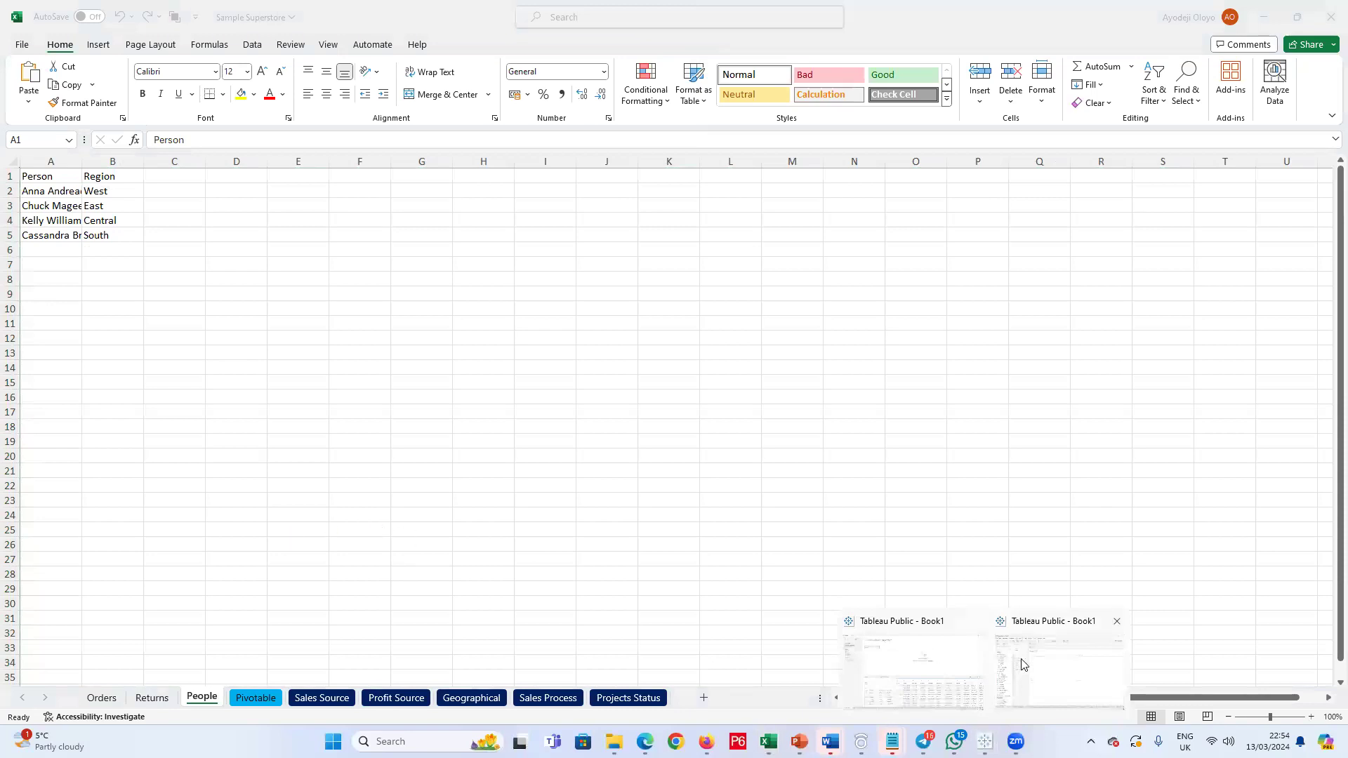
click(1051, 670)
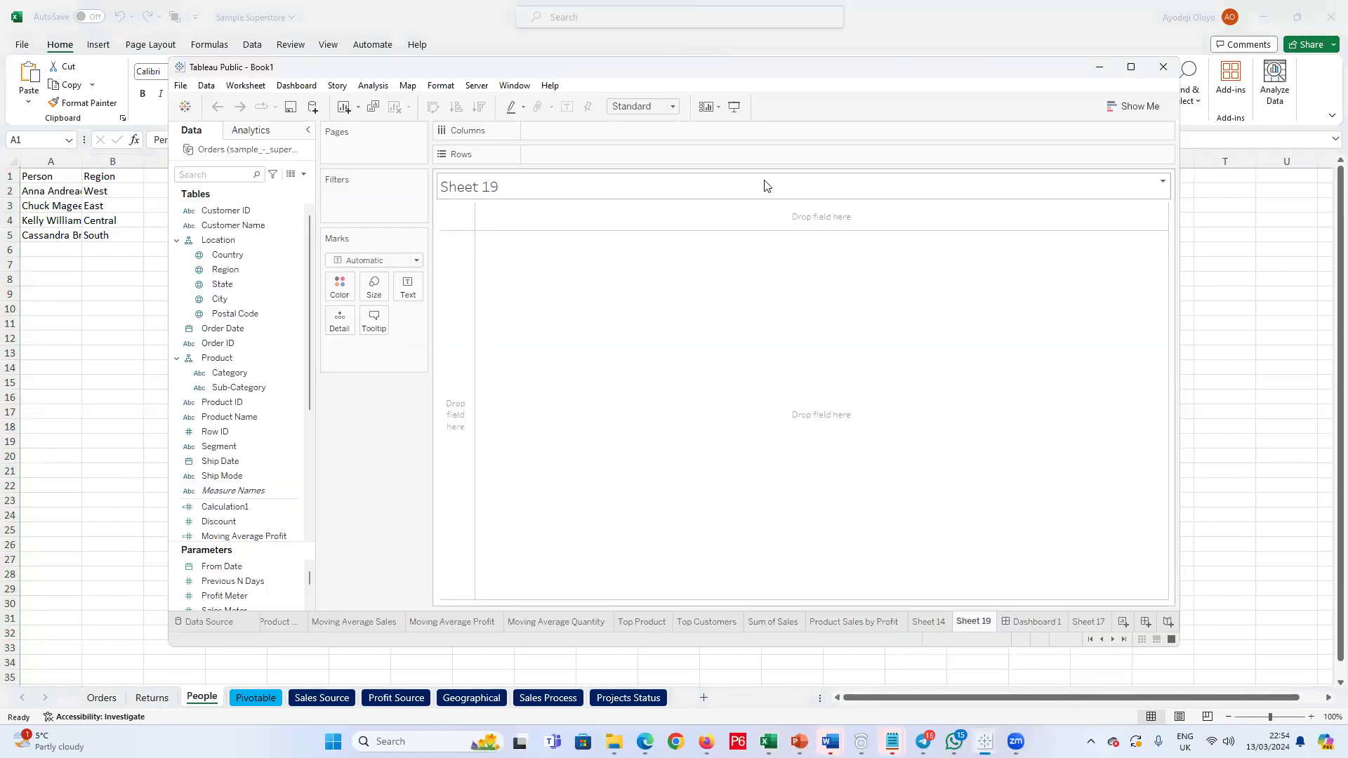
mouse_move(985, 741)
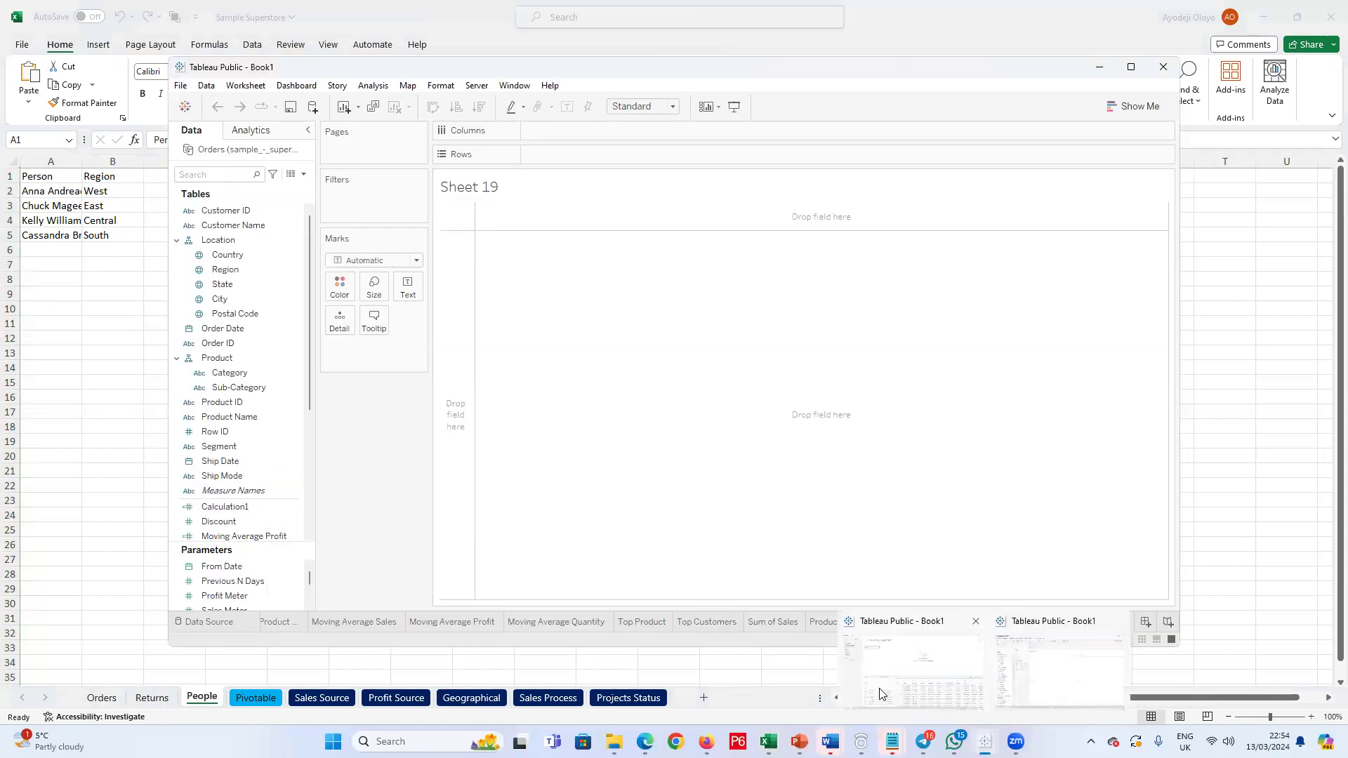
click(879, 671)
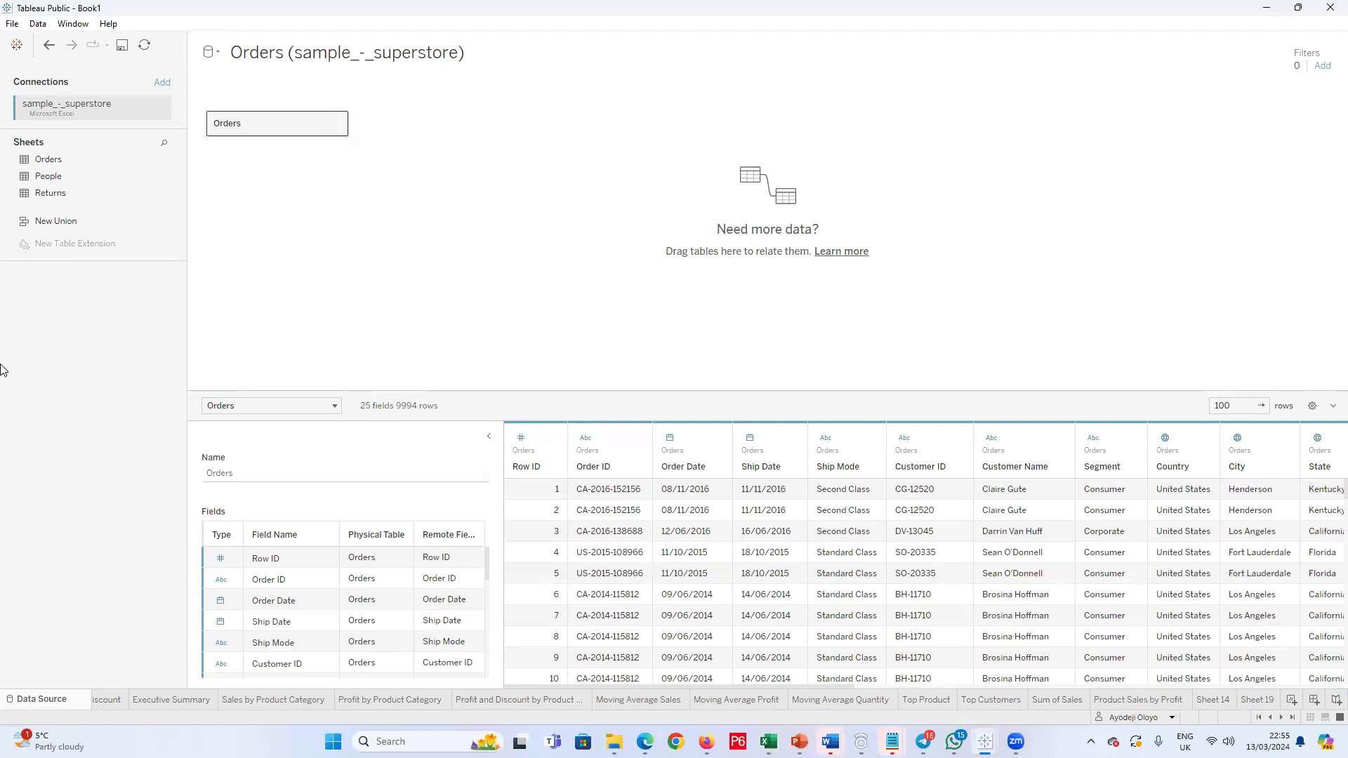
Step: Open the Orders table on the data source canvas and join the Returns table to it
click(336, 125)
click(285, 231)
click(335, 124)
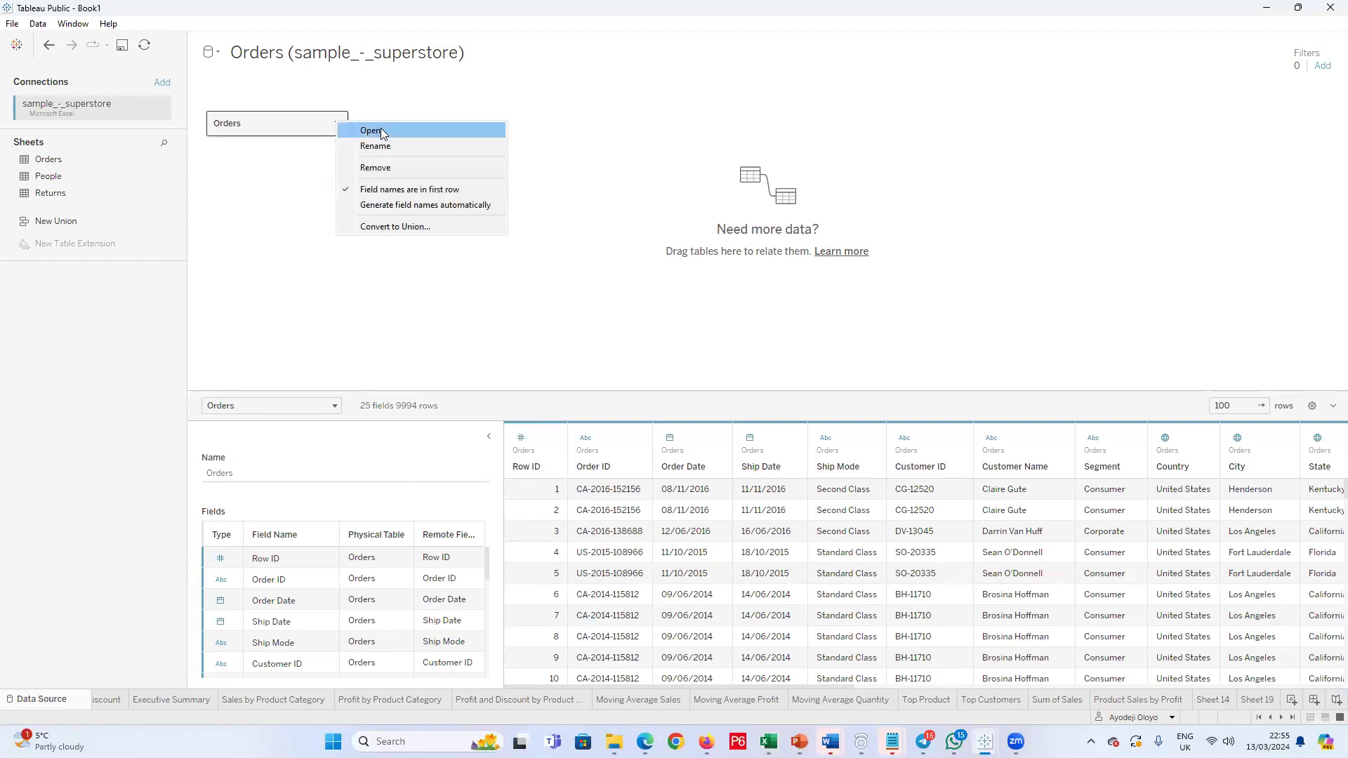
click(382, 132)
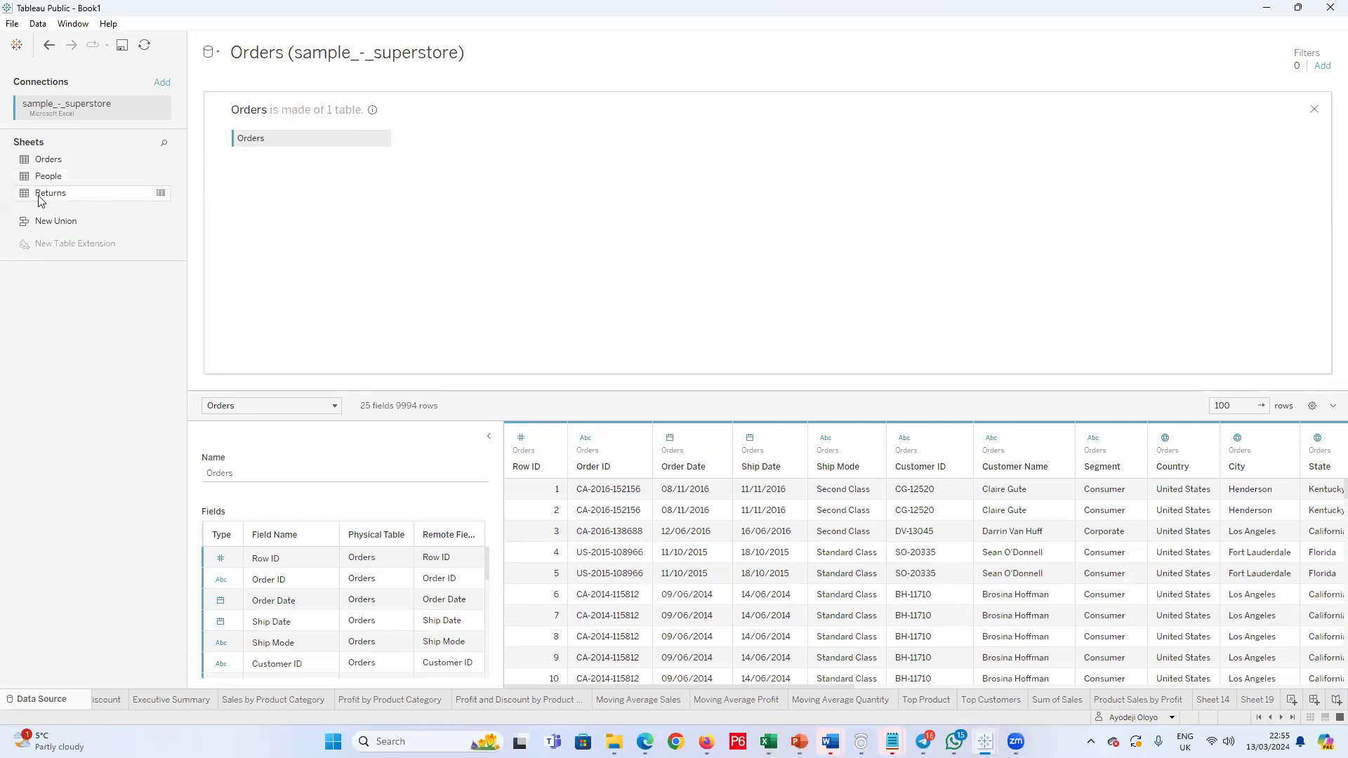
drag(40, 200, 530, 166)
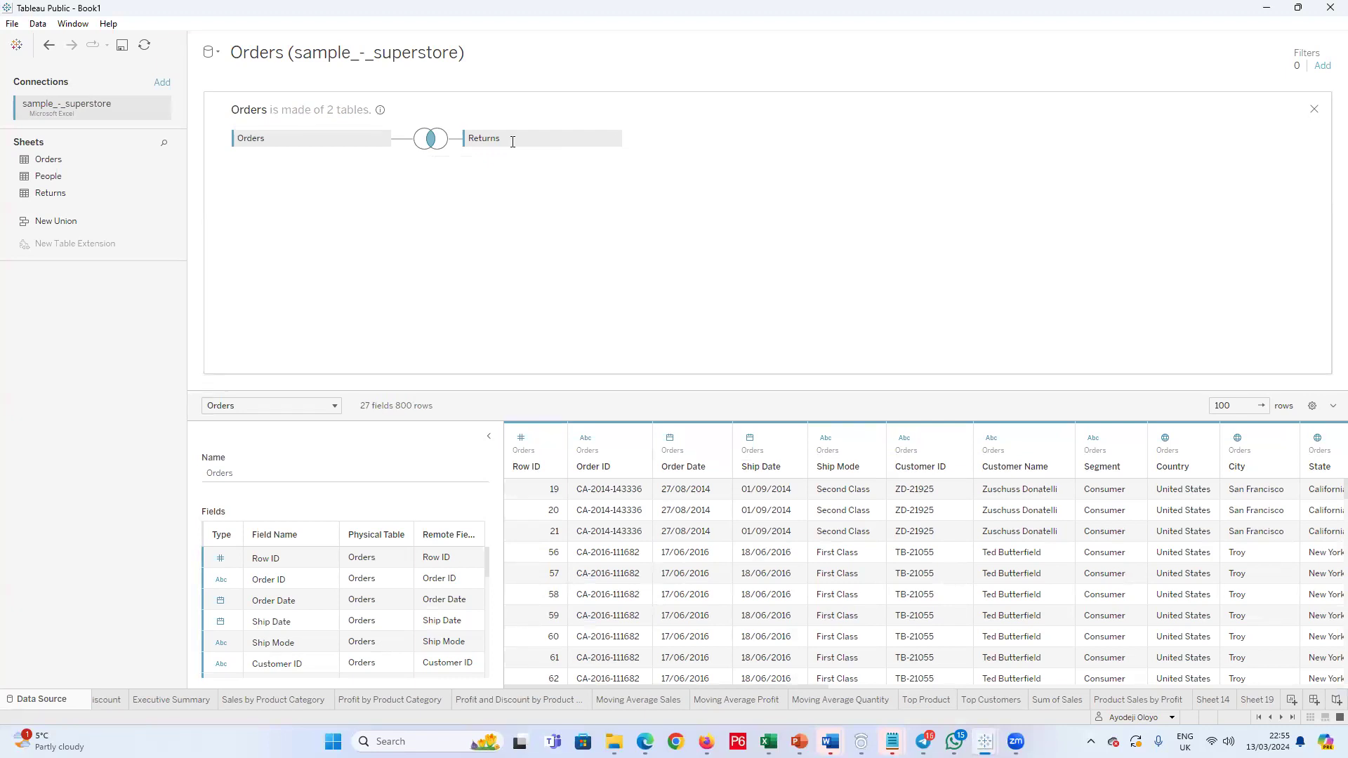
Step: Examine the join type and join clause between Orders and Returns
click(614, 139)
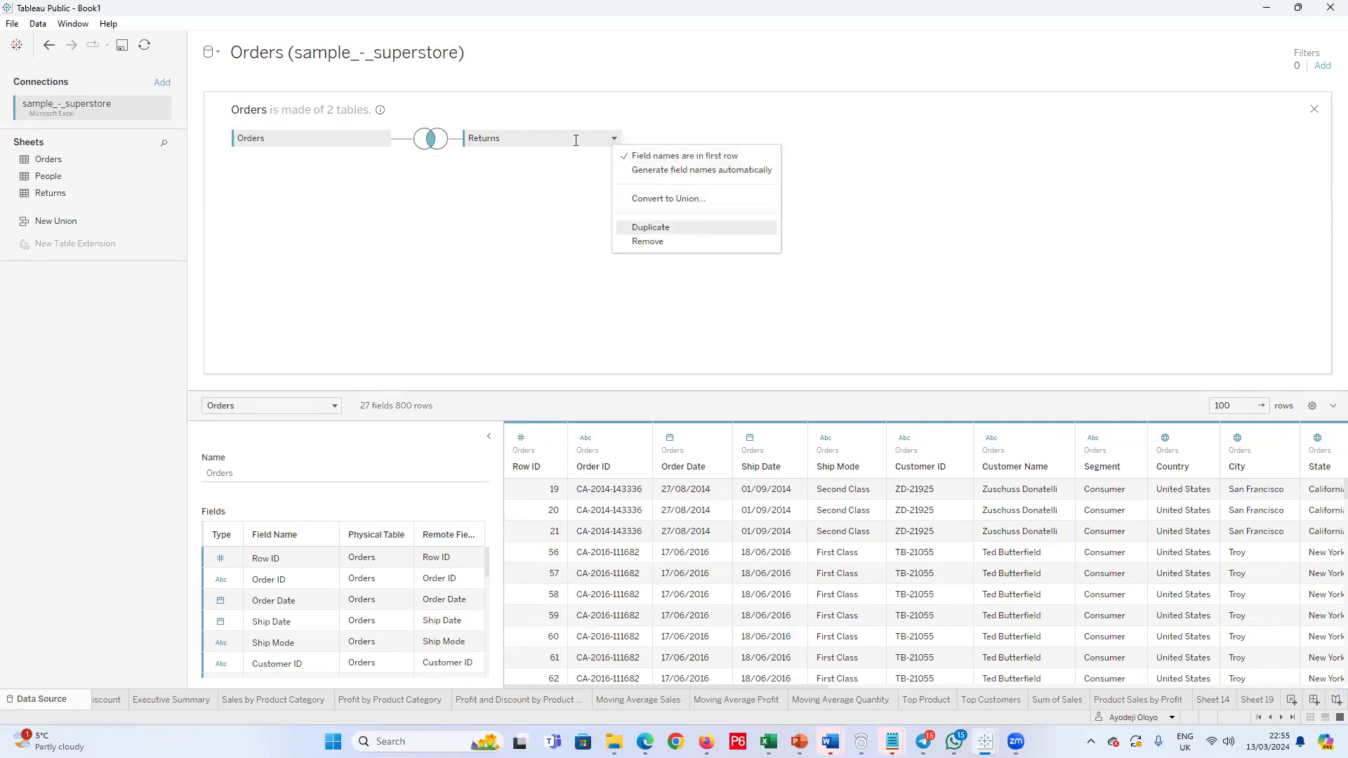
click(435, 140)
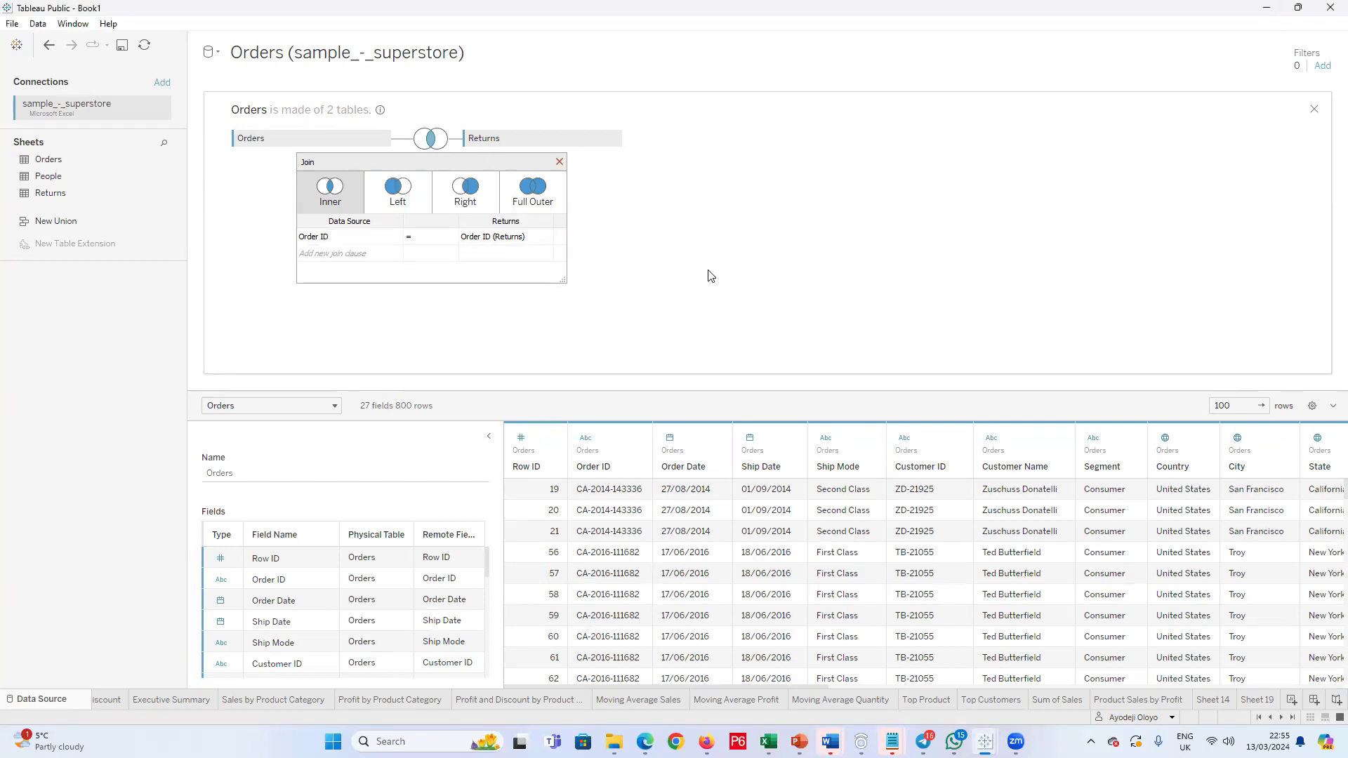
click(450, 151)
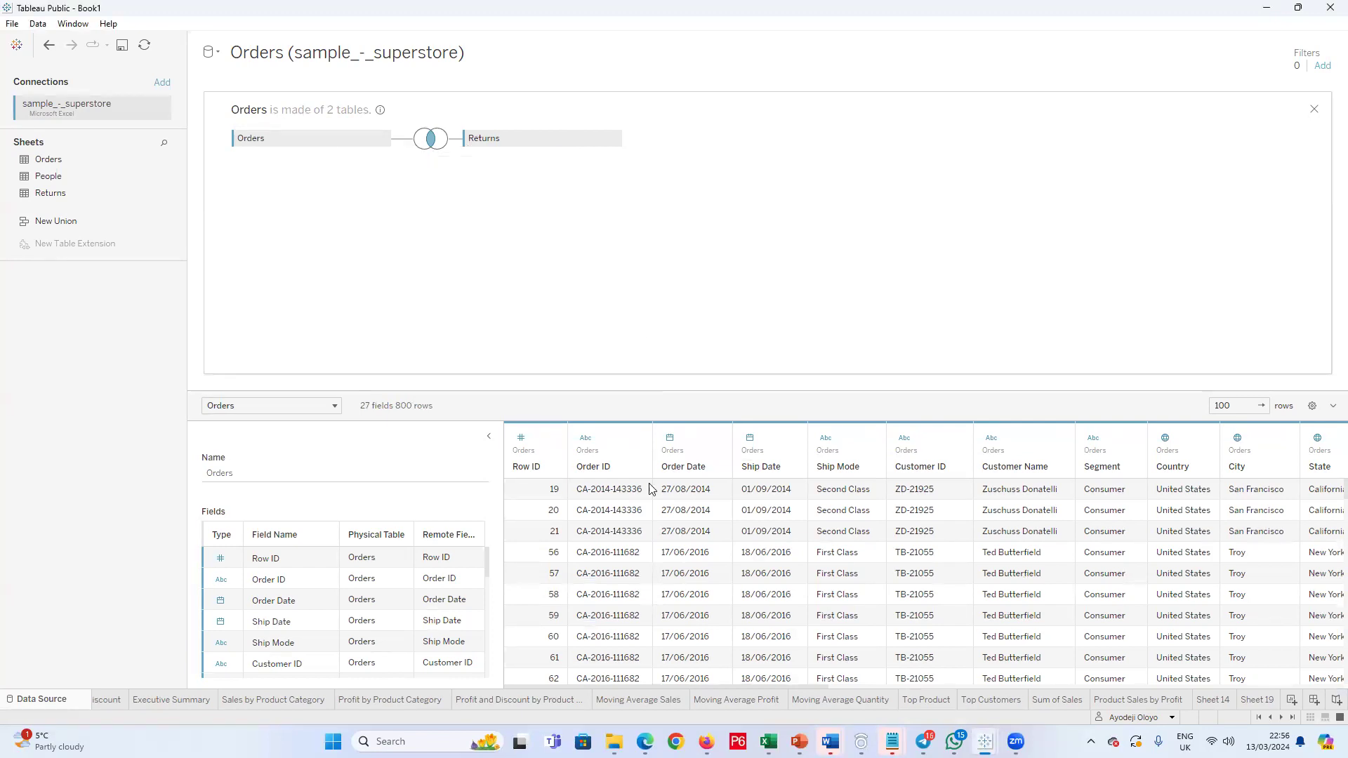
Step: Hide the duplicate Order ID (Returns) field of the joined data source
scroll(1038, 674, down, 2)
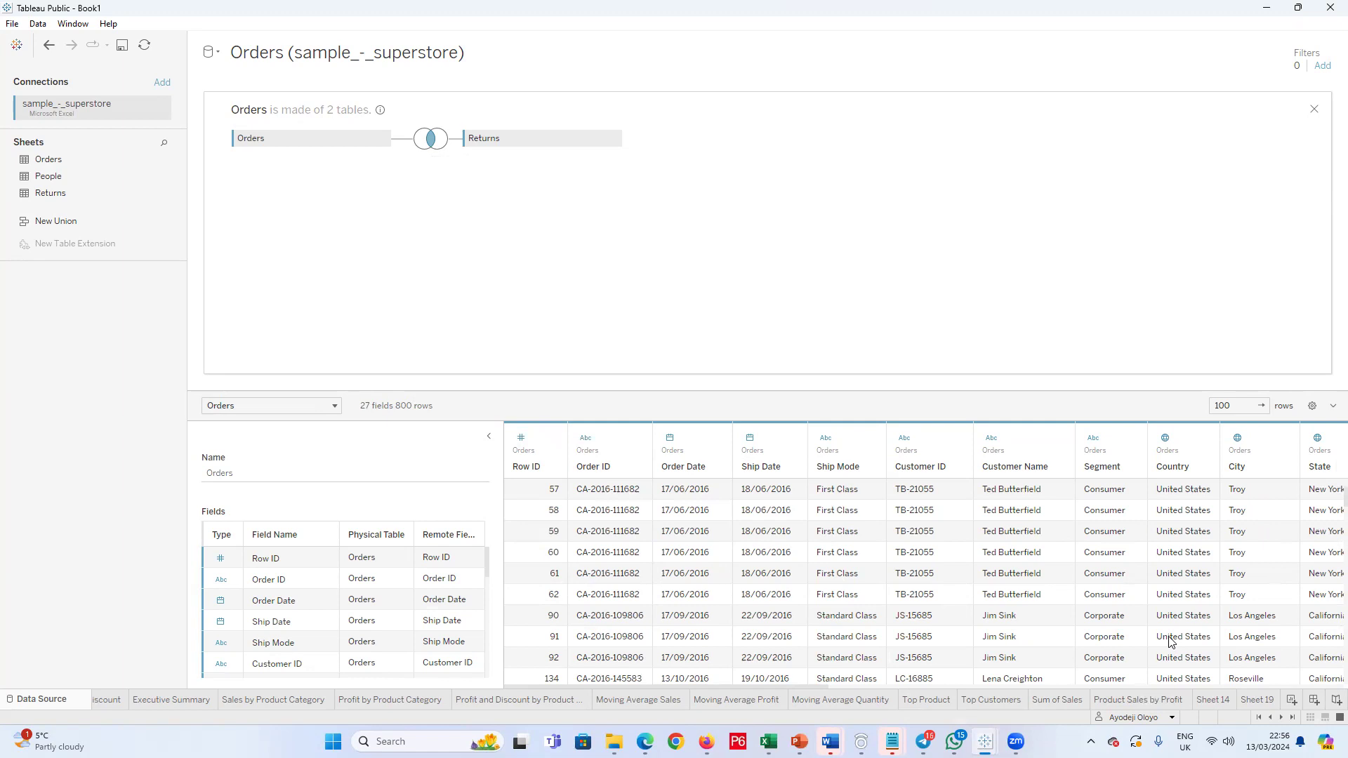
click(1261, 407)
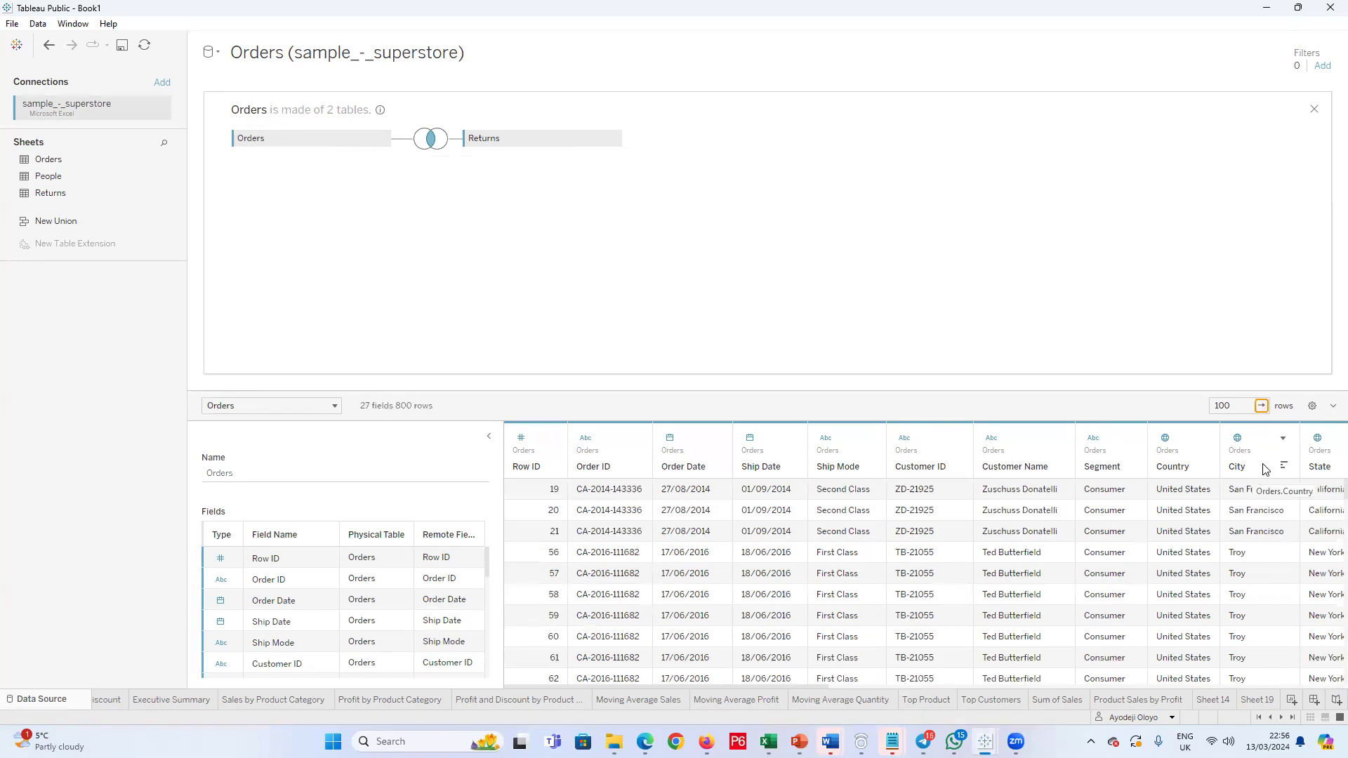
scroll(392, 599, down, 3)
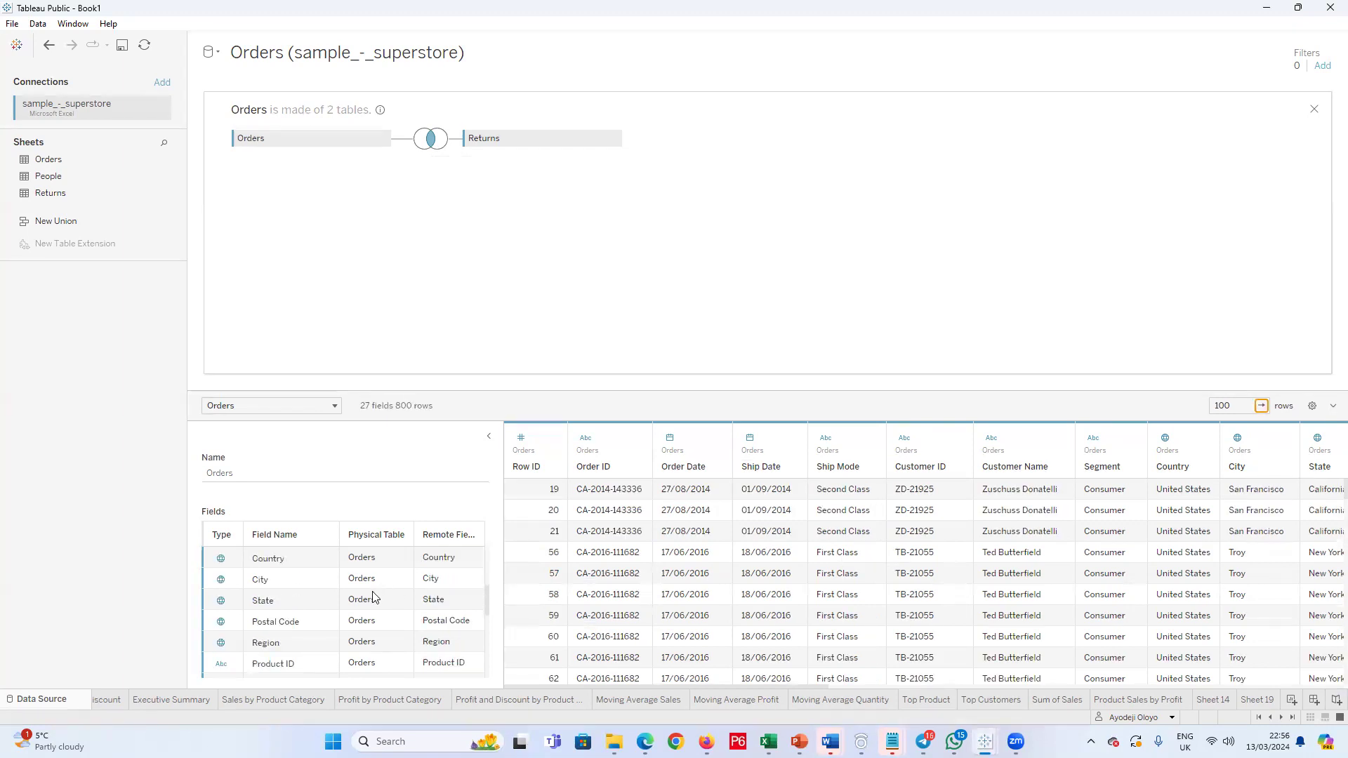
scroll(372, 600, down, 4)
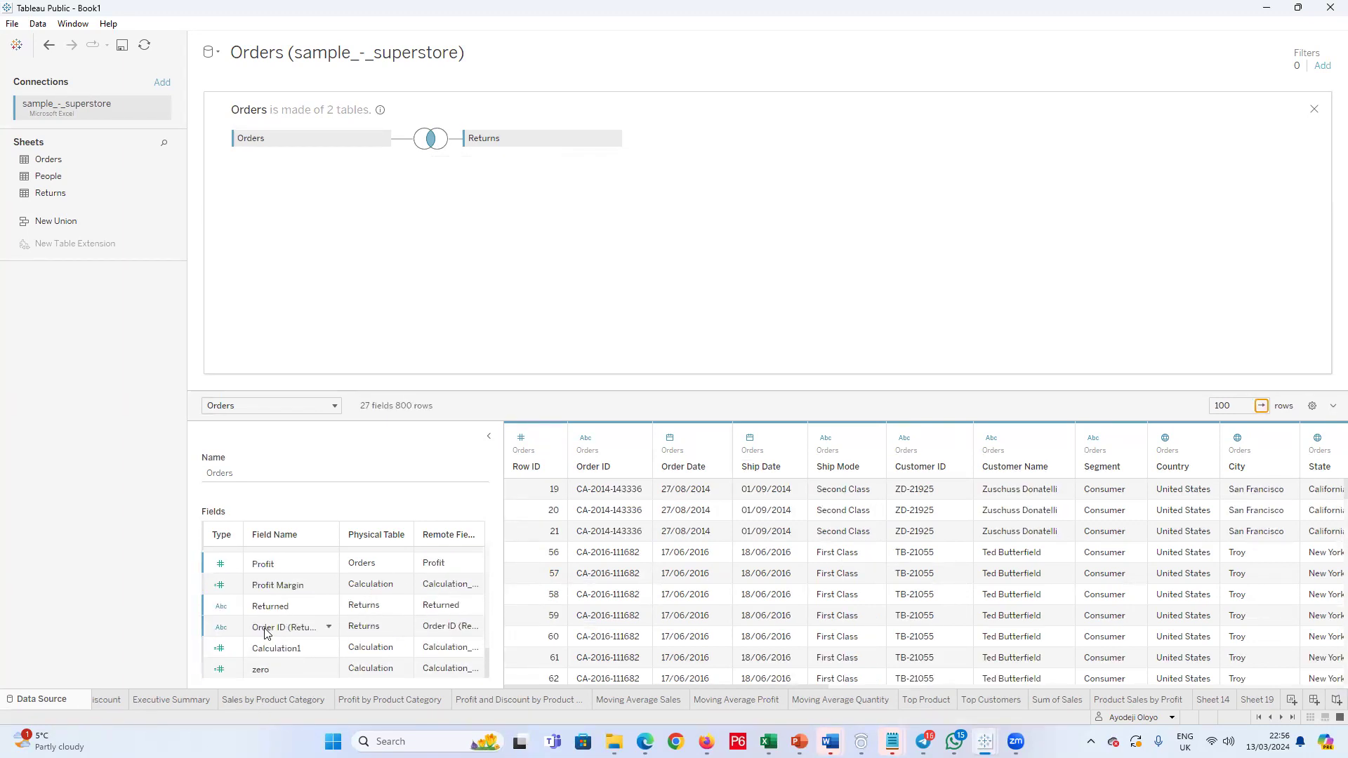
click(330, 628)
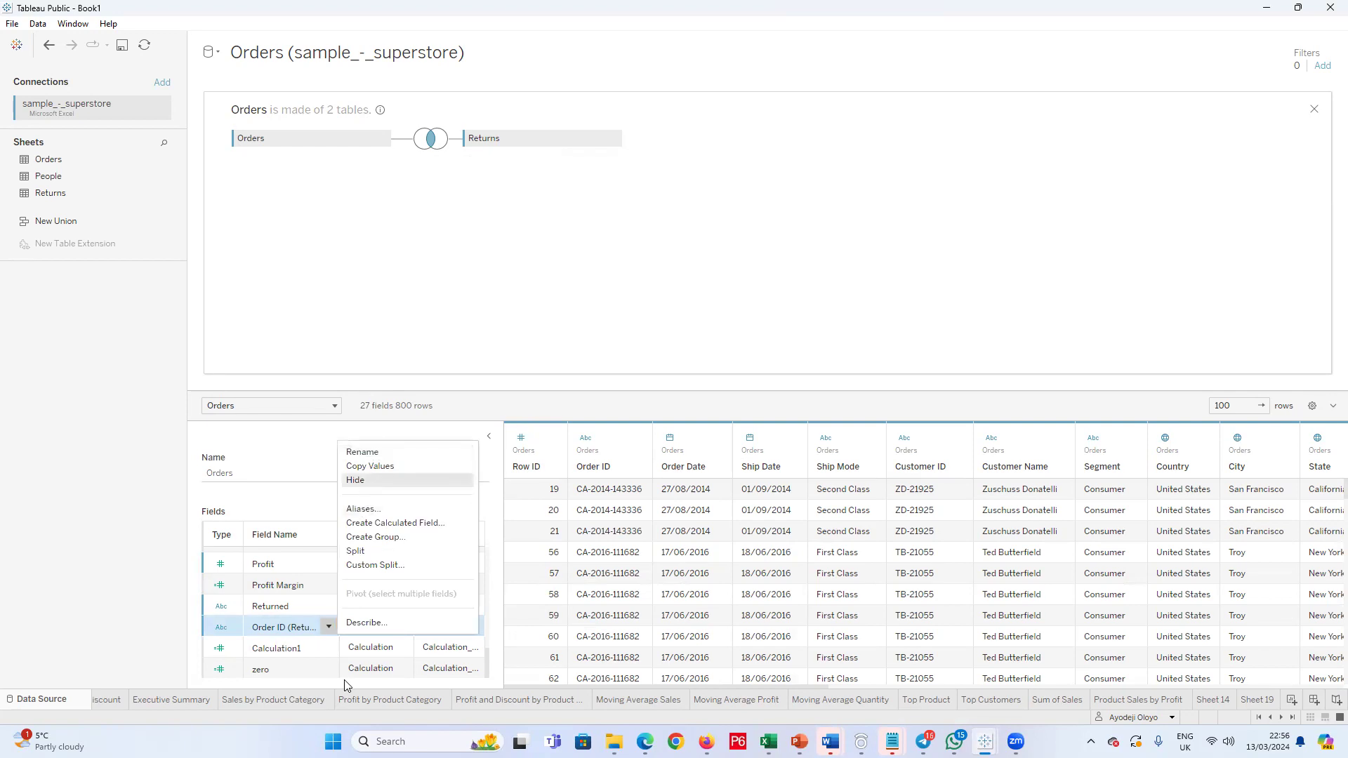
key(Return)
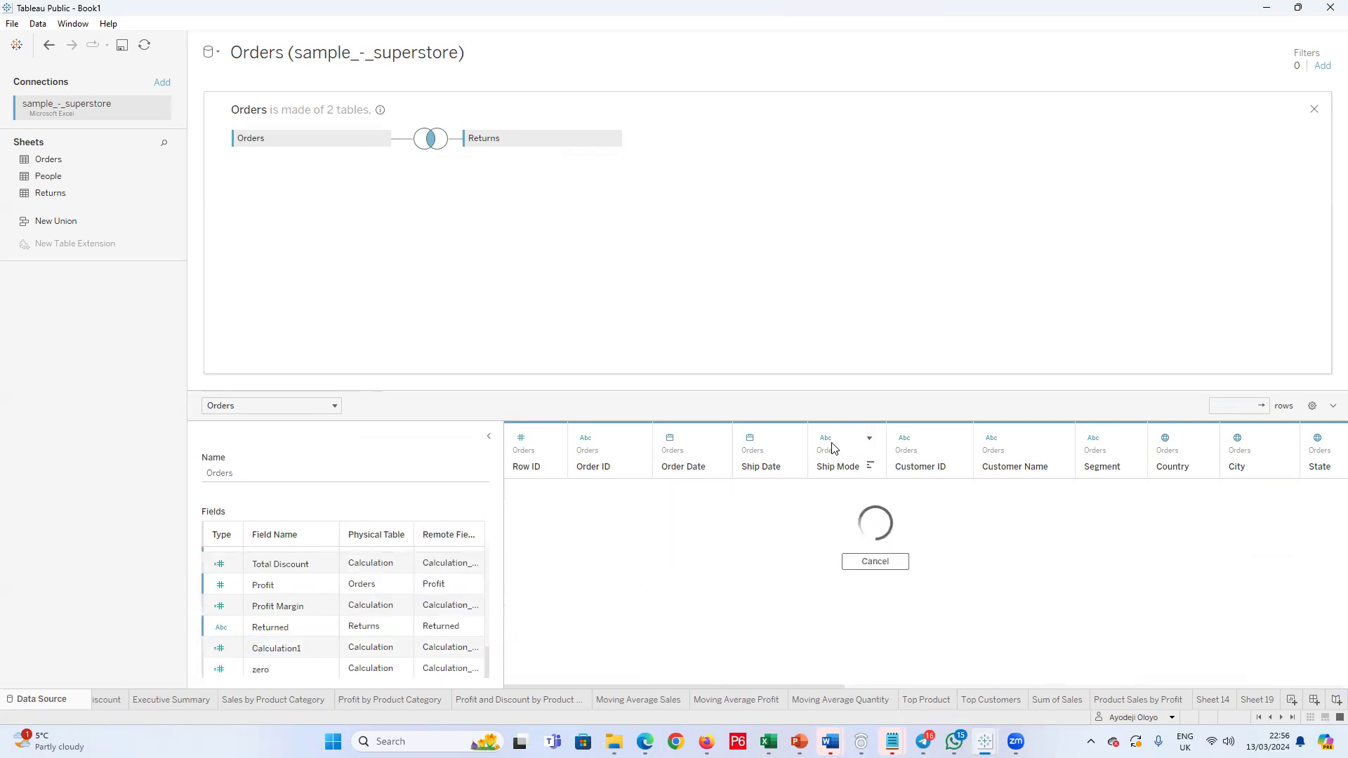
Step: Join the People table to Orders and check the join clause between Orders and Returns
drag(44, 176, 497, 246)
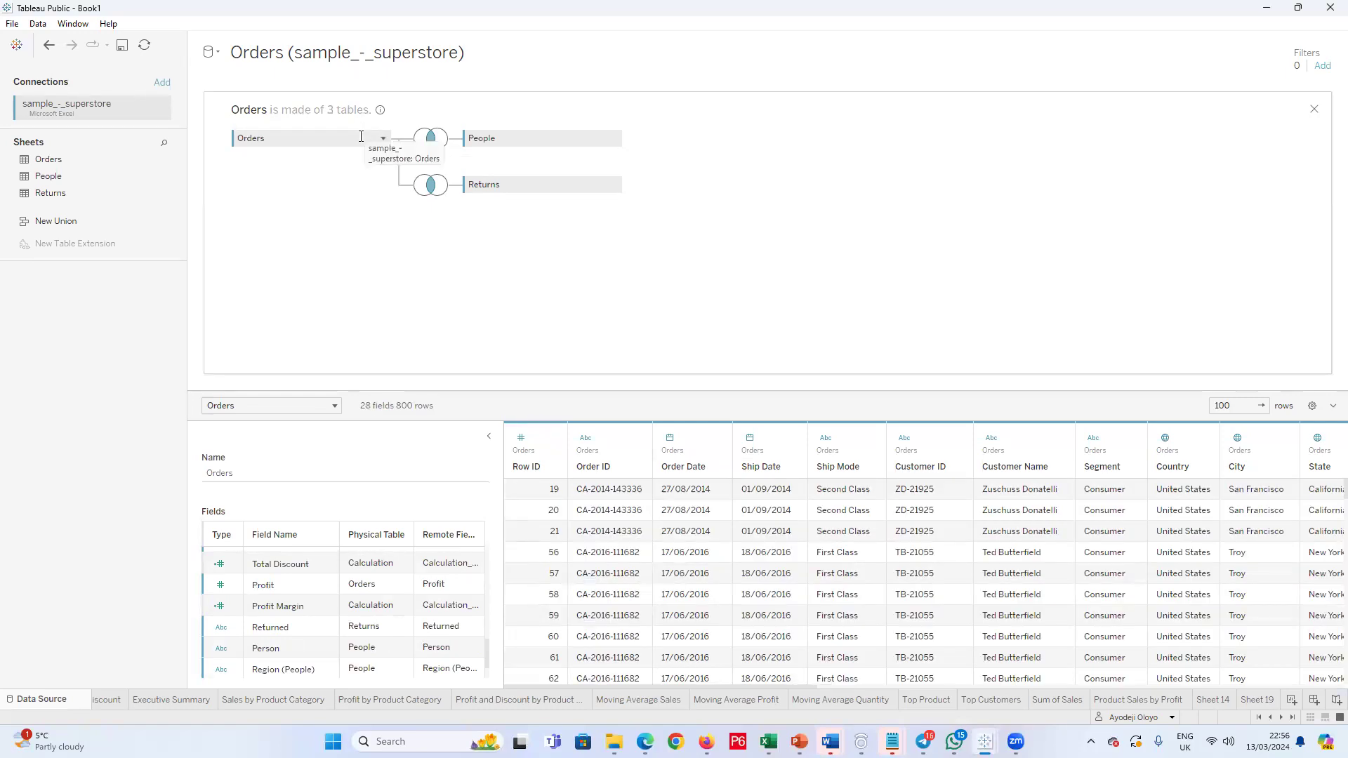
click(431, 186)
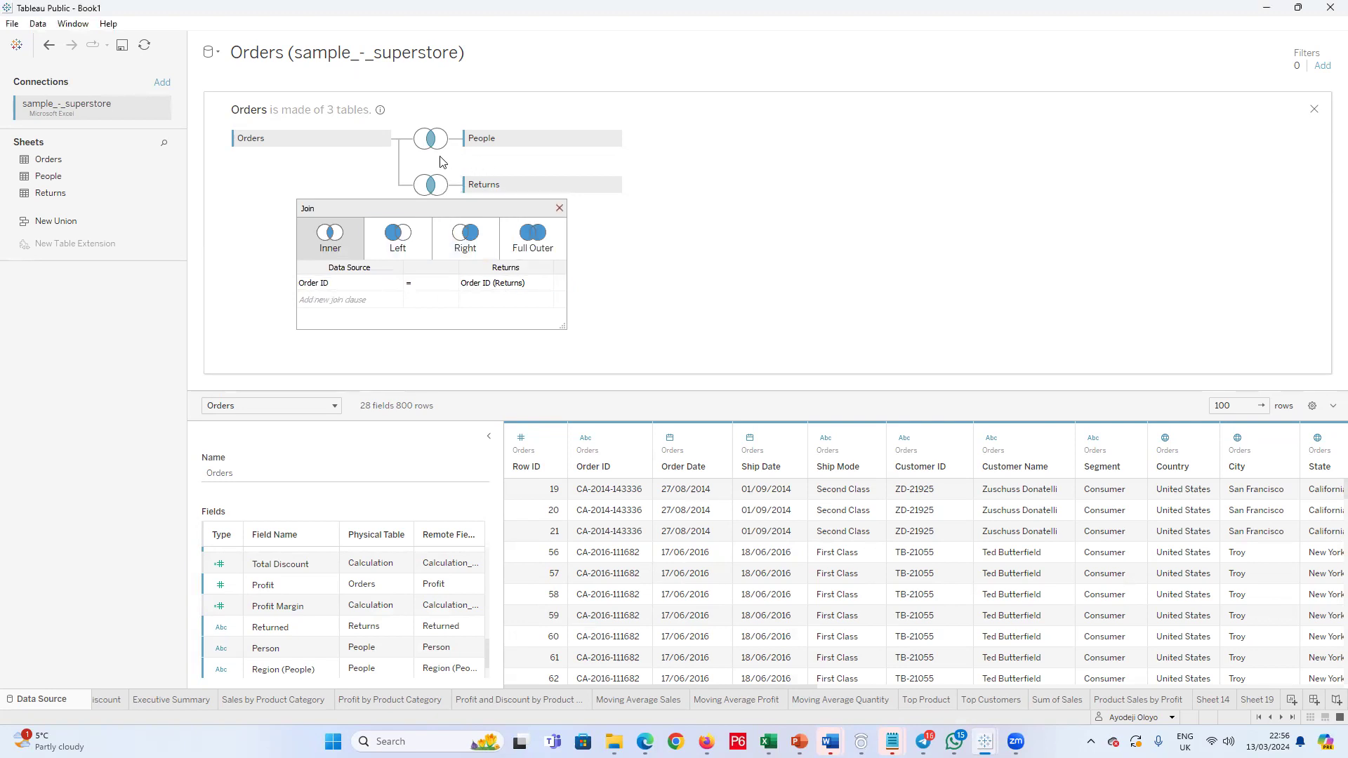
click(560, 209)
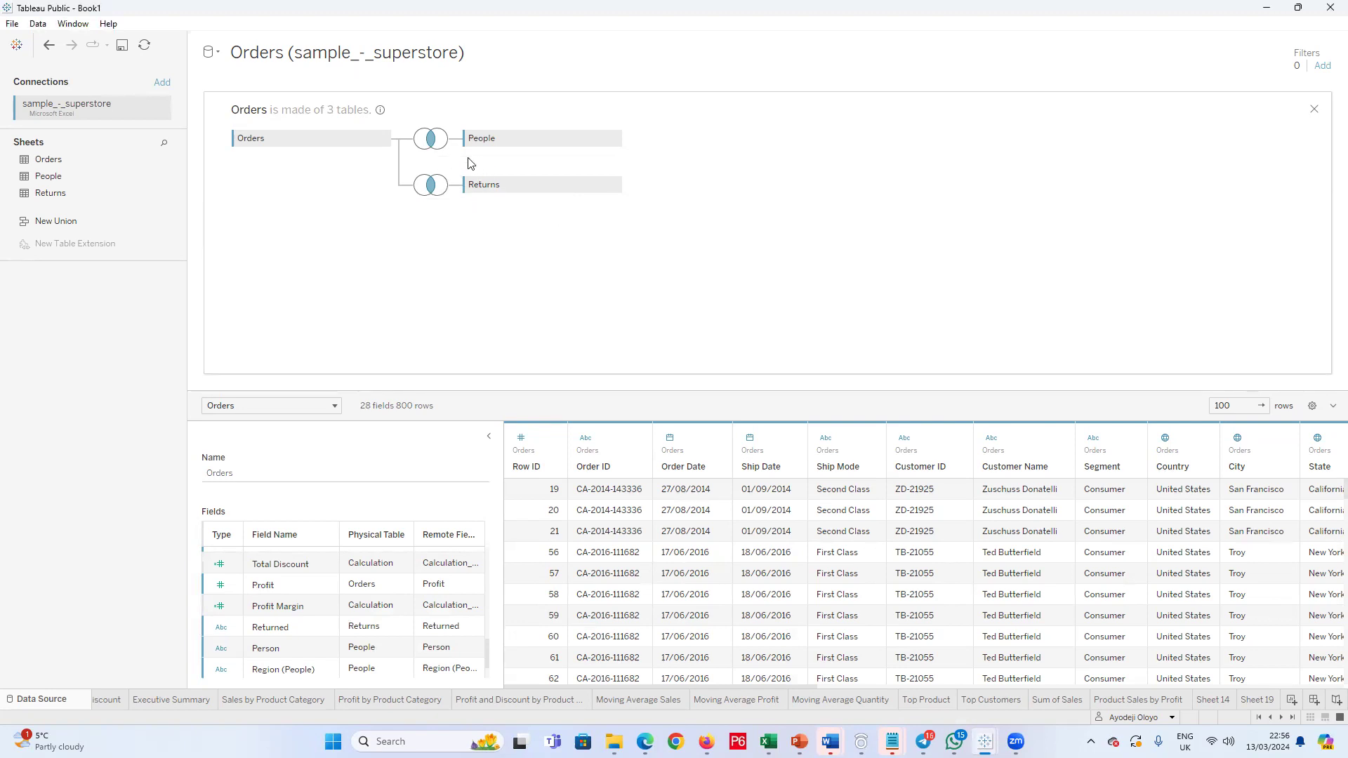
Step: Check the join clause between Orders and People and hide the Person and Region (People) fields of the joined data source
click(431, 140)
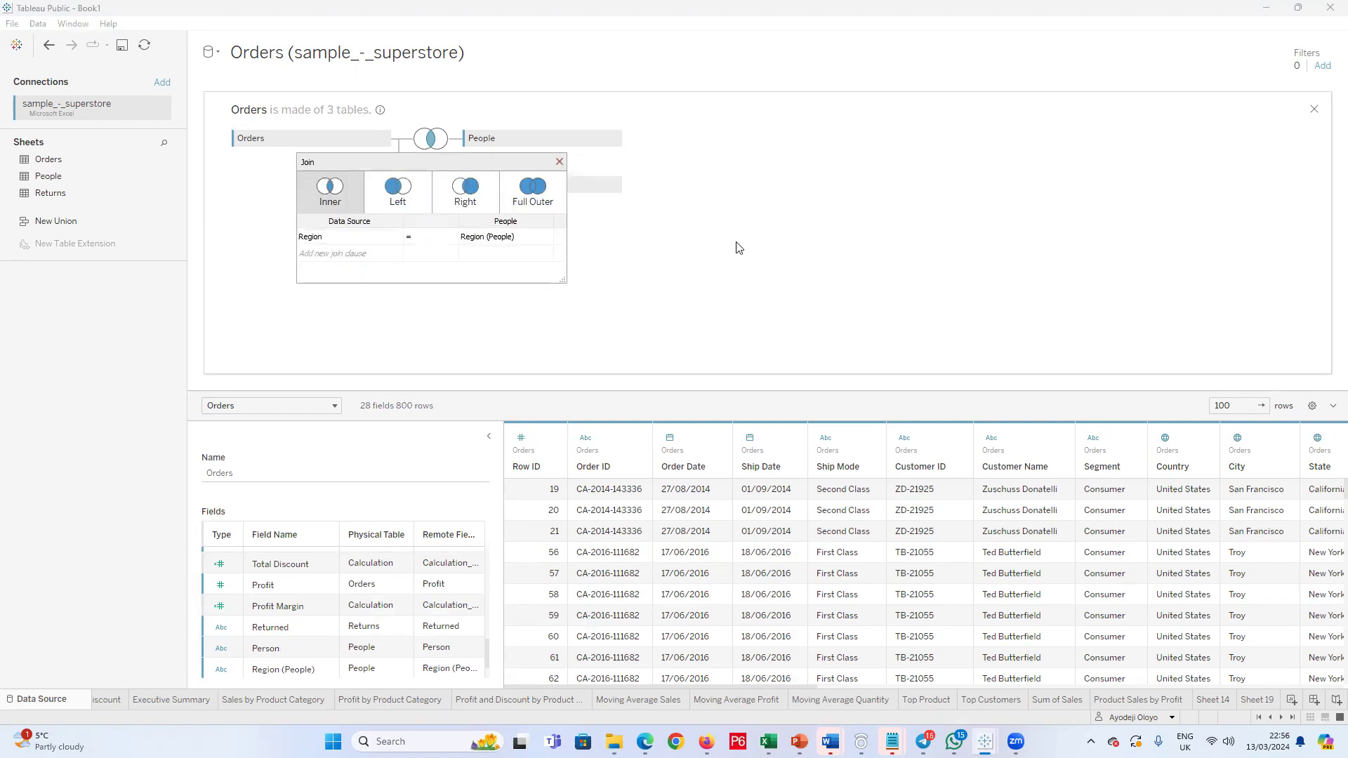
drag(436, 649, 424, 669)
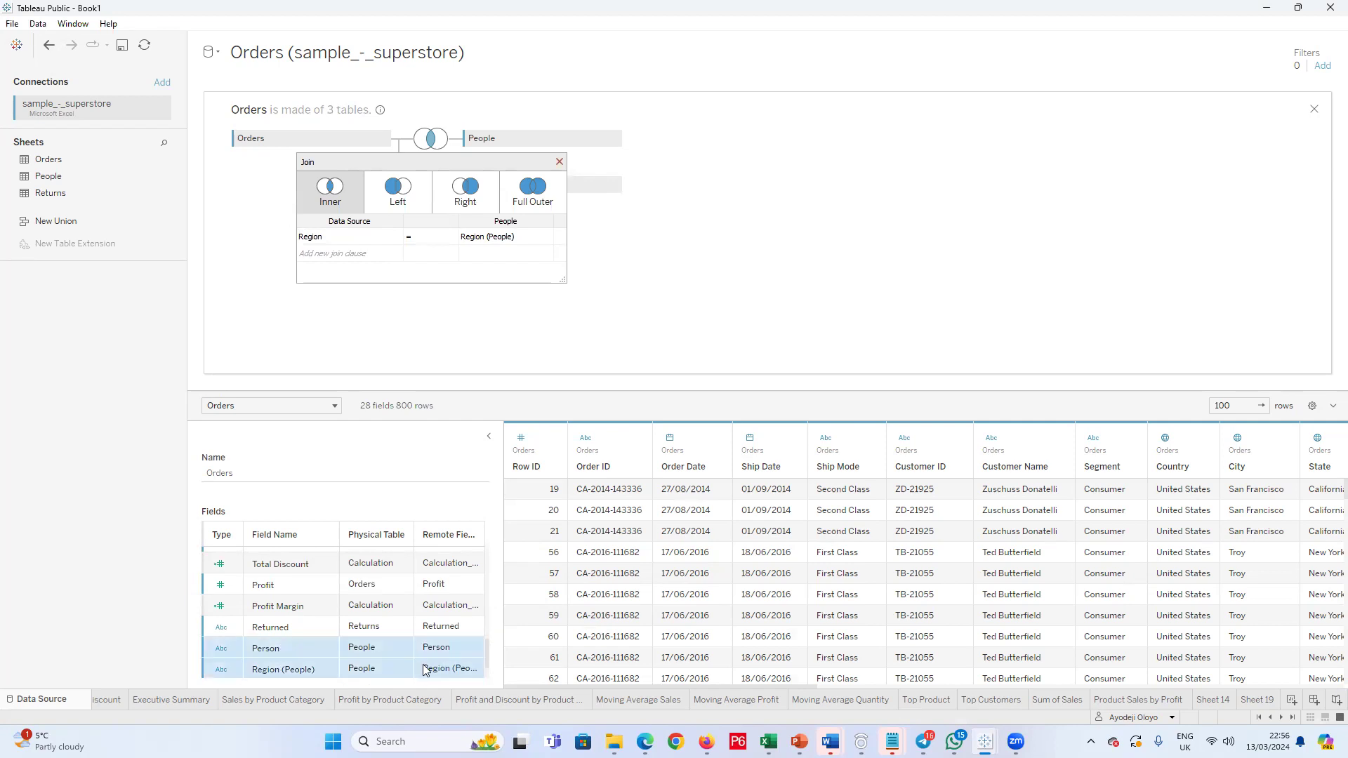
click(329, 669)
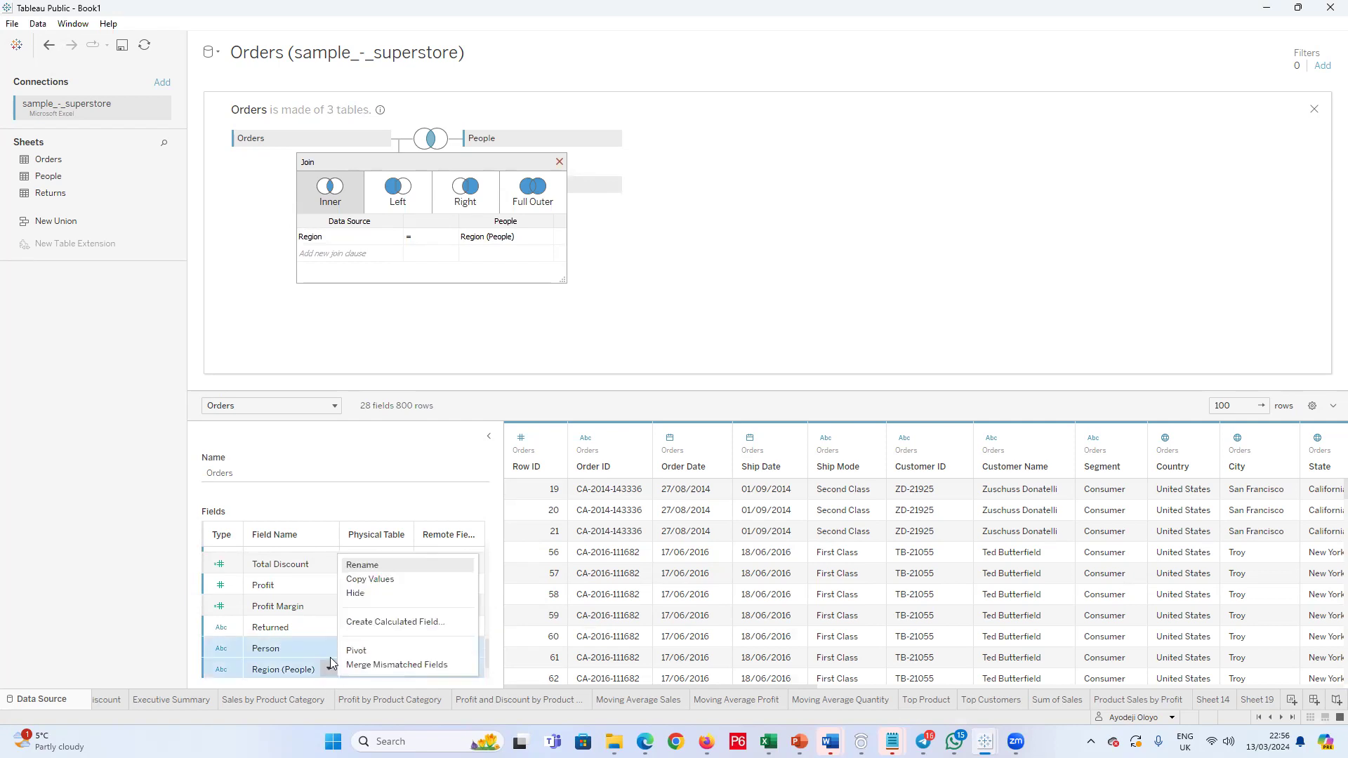
click(366, 594)
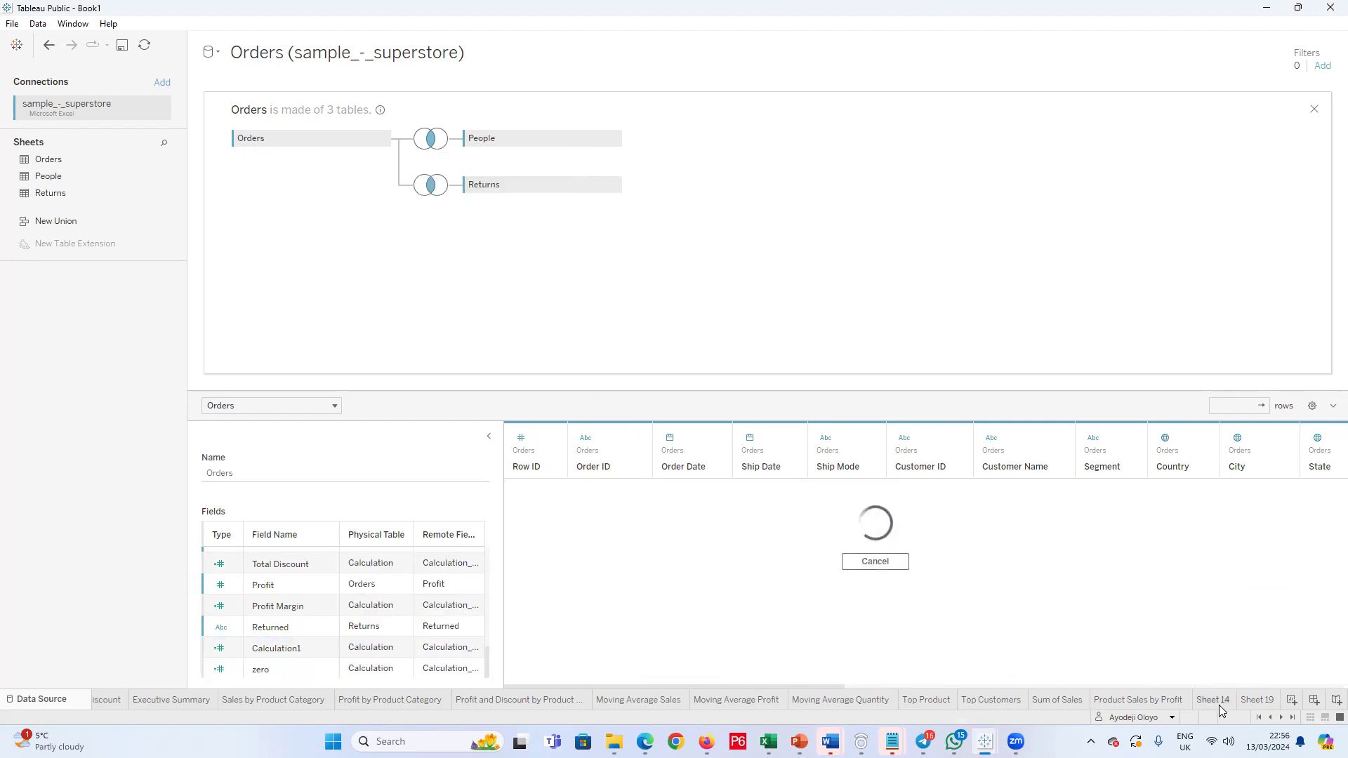
Step: Open Sheet 19 and examine its data pane for the fields from the Orders, Returns and People tables
click(1256, 700)
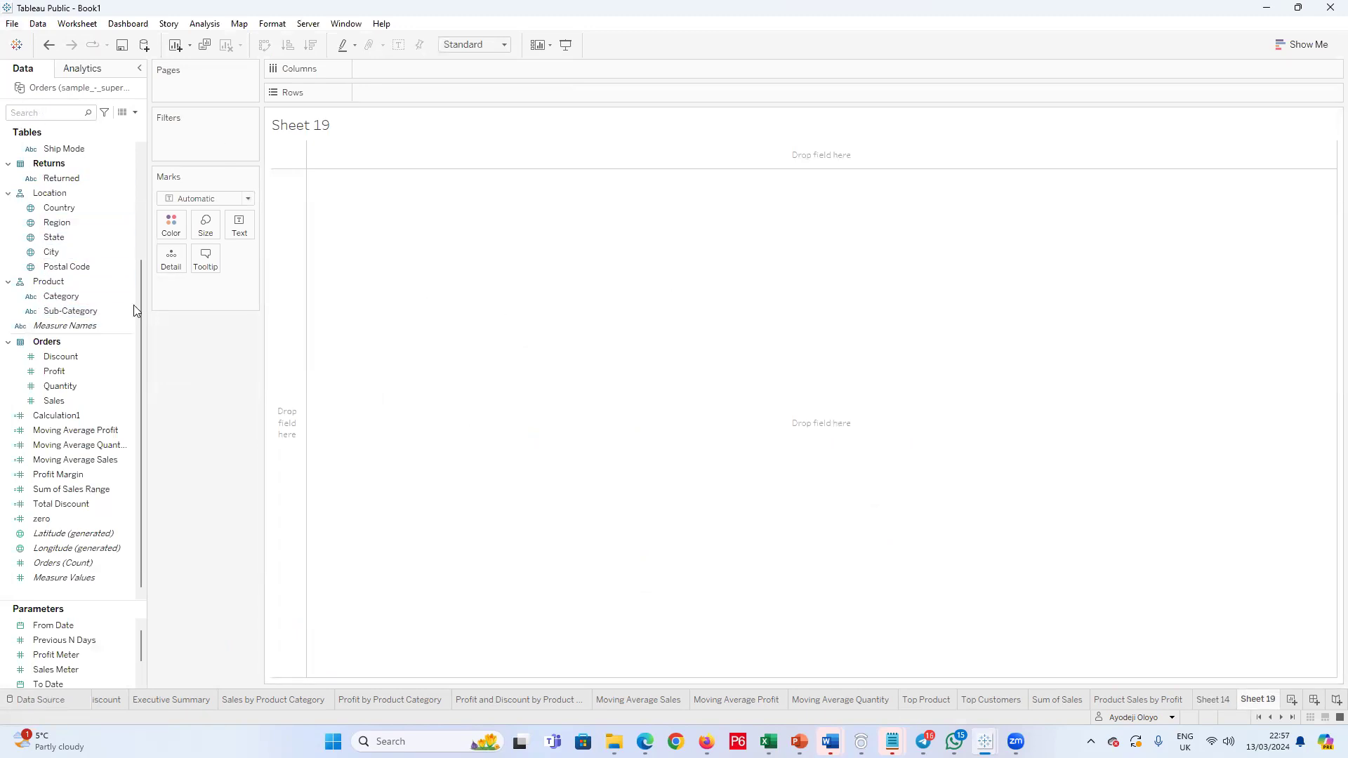
scroll(53, 197, up, 3)
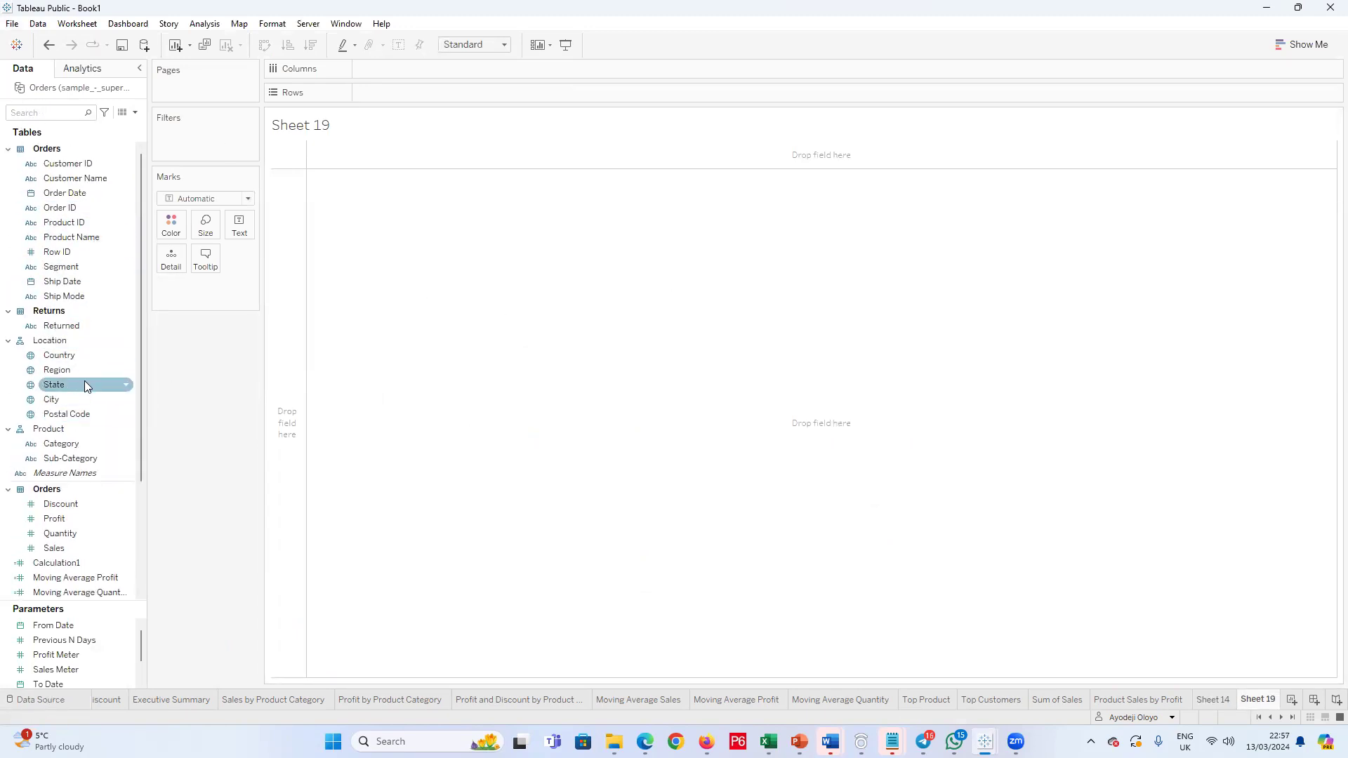
scroll(49, 462, down, 3)
scroll(49, 303, up, 3)
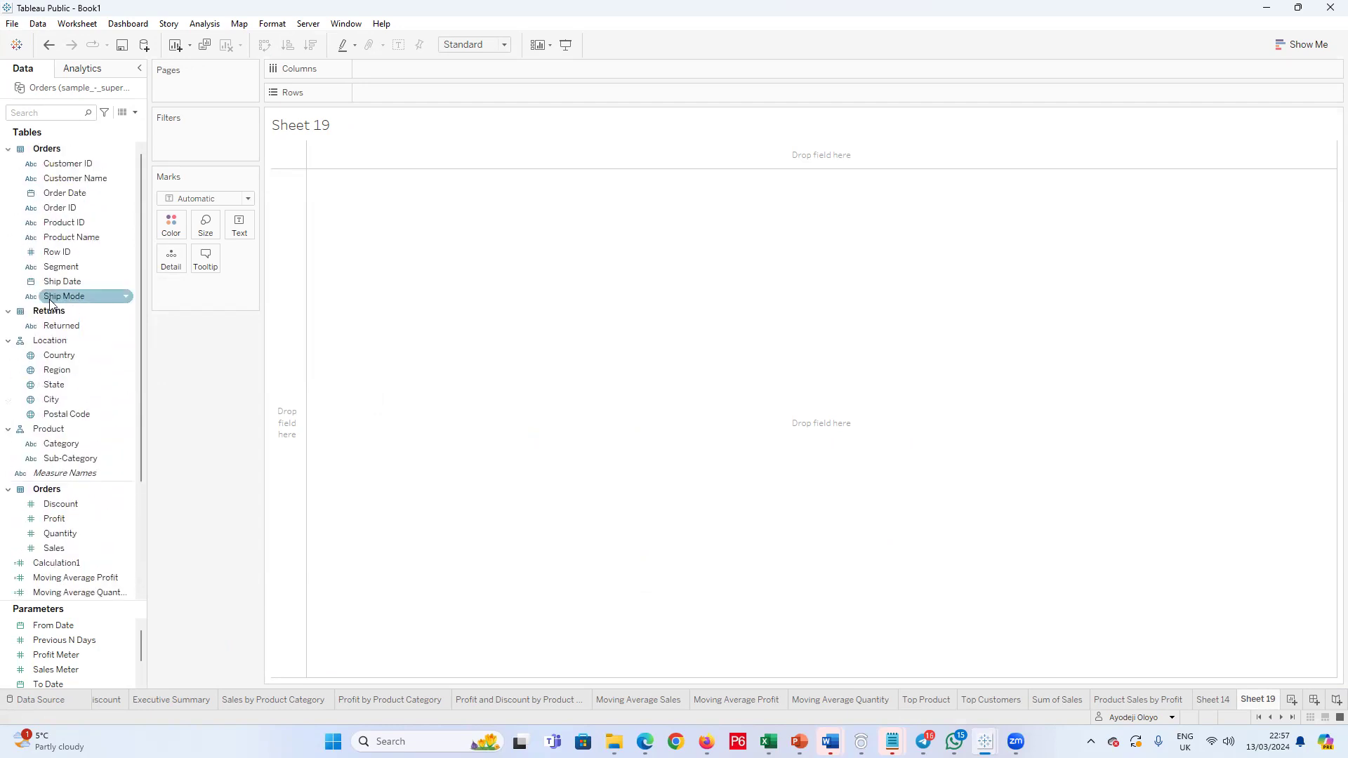
scroll(97, 362, down, 2)
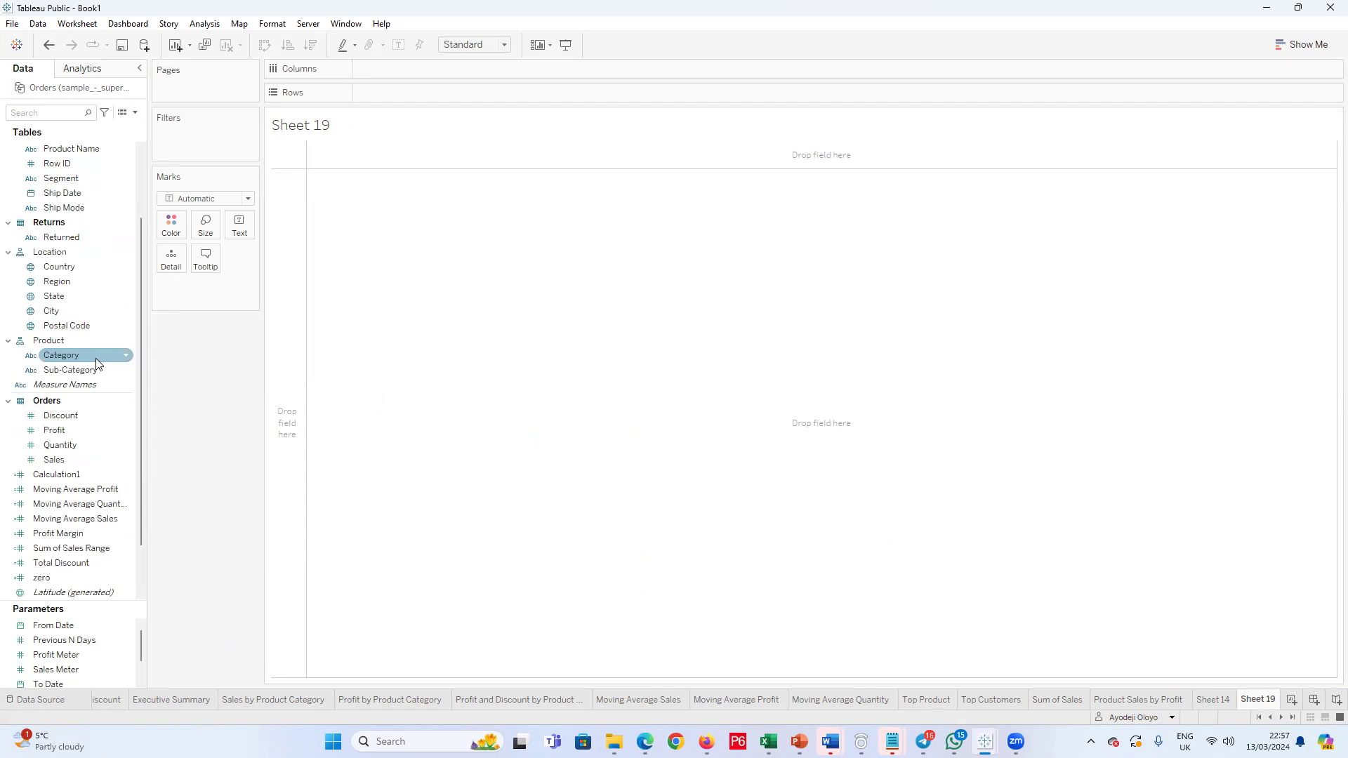
scroll(97, 363, down, 2)
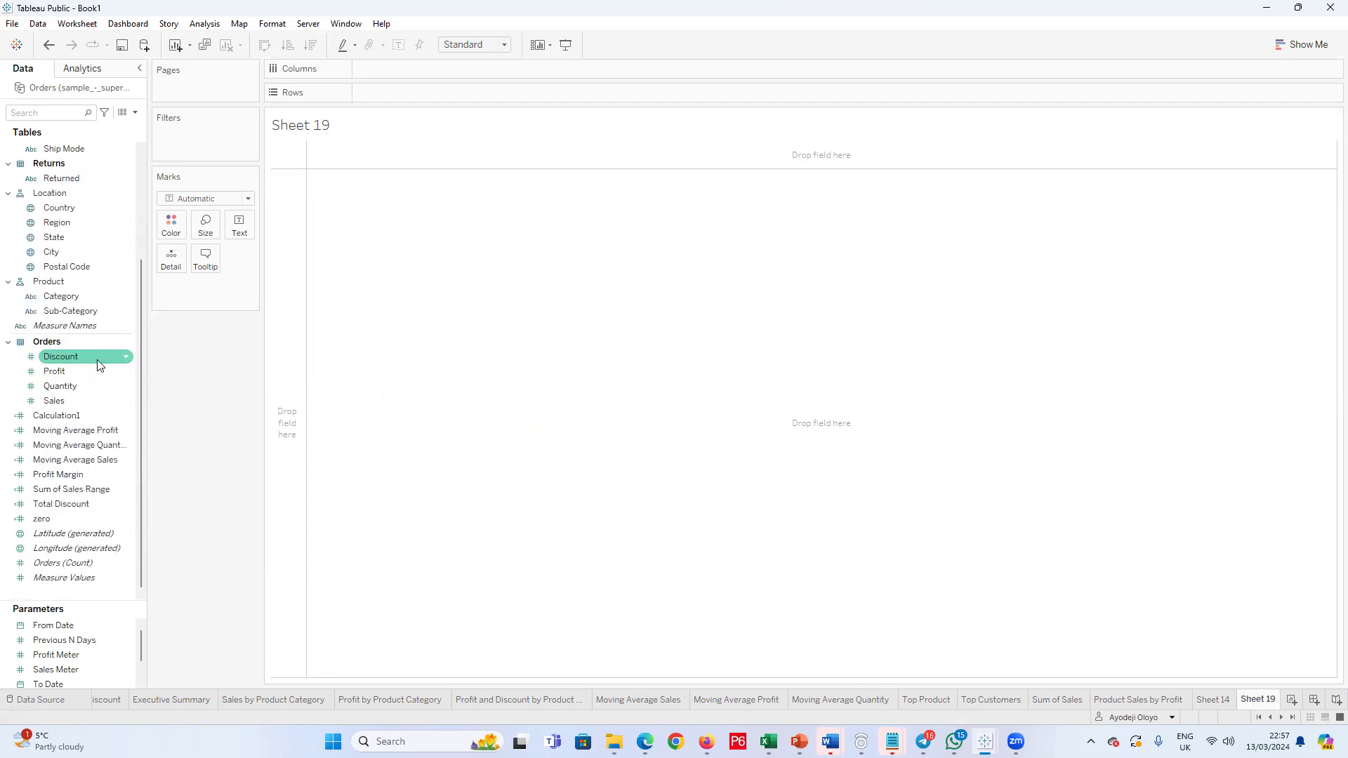
scroll(96, 366, up, 4)
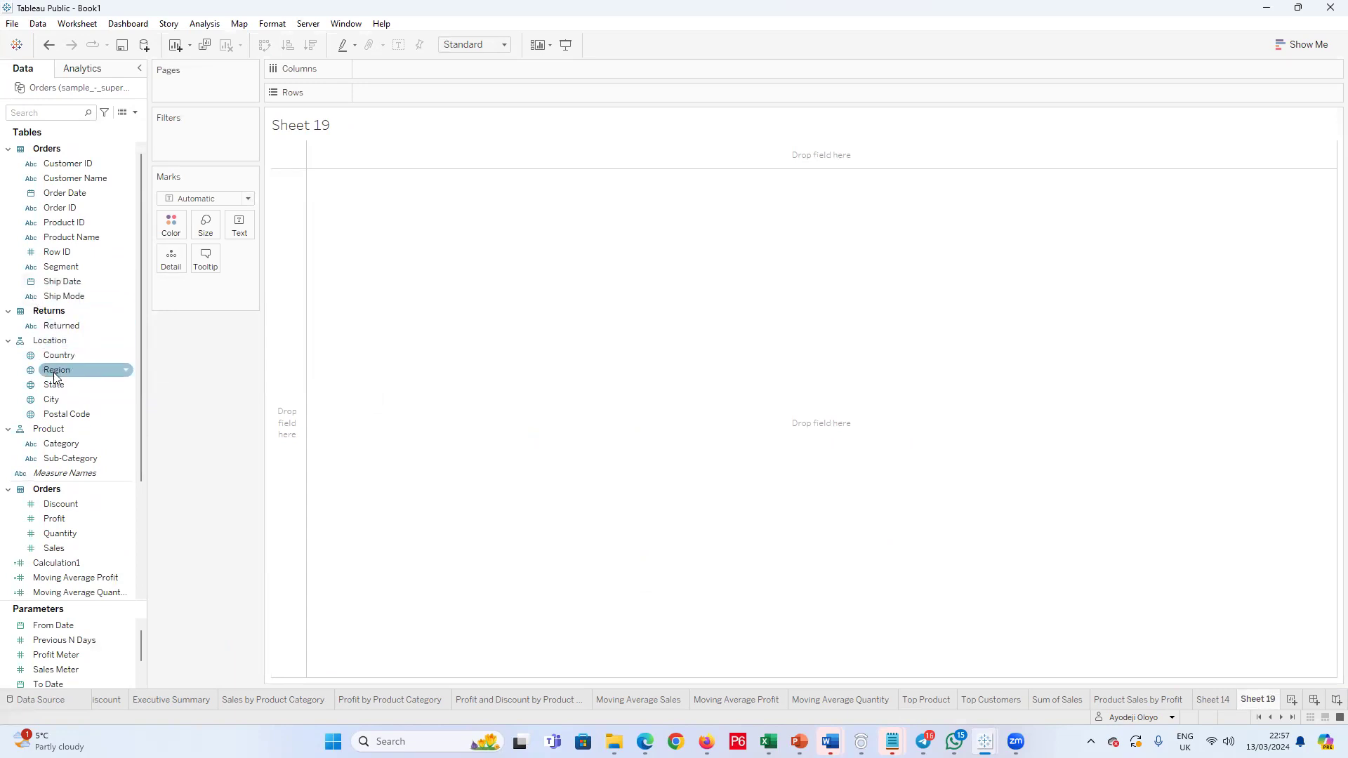
scroll(58, 379, down, 1)
scroll(84, 425, down, 2)
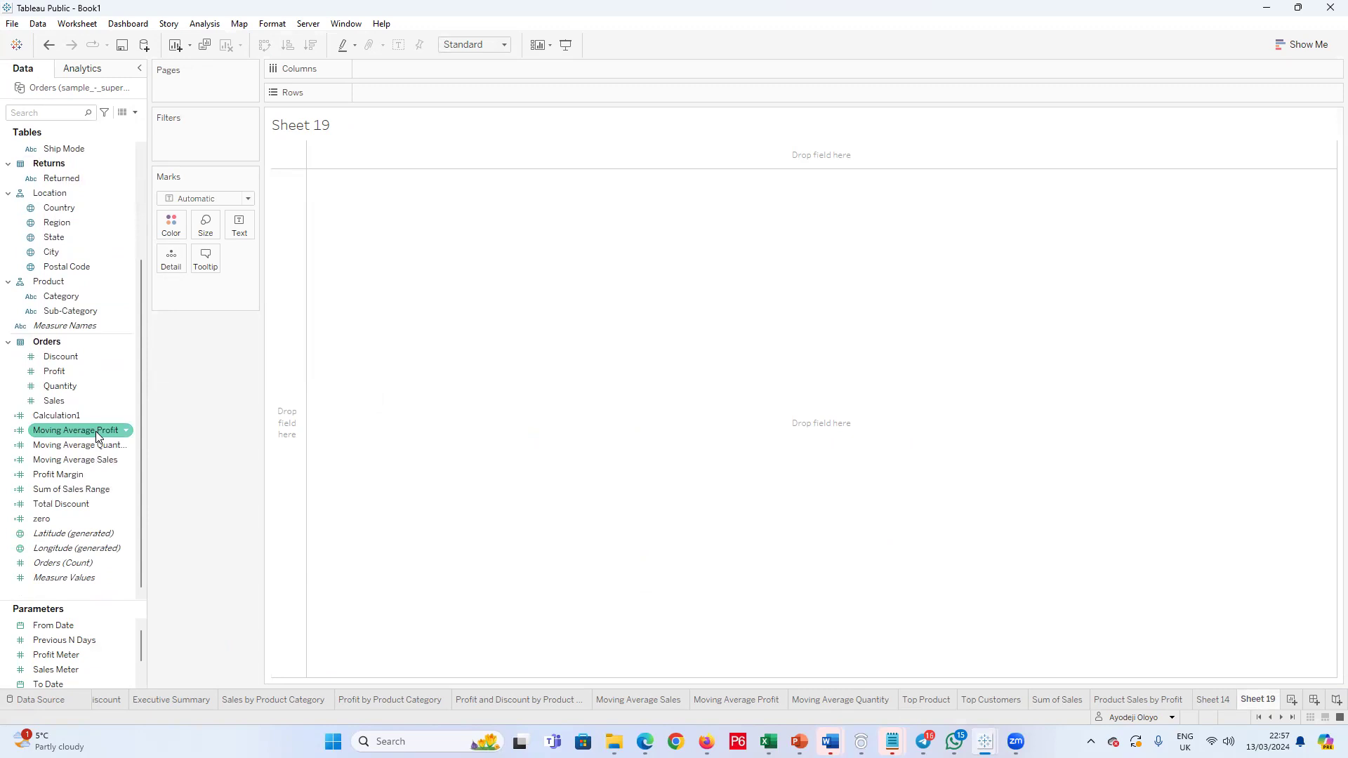
scroll(73, 292, up, 3)
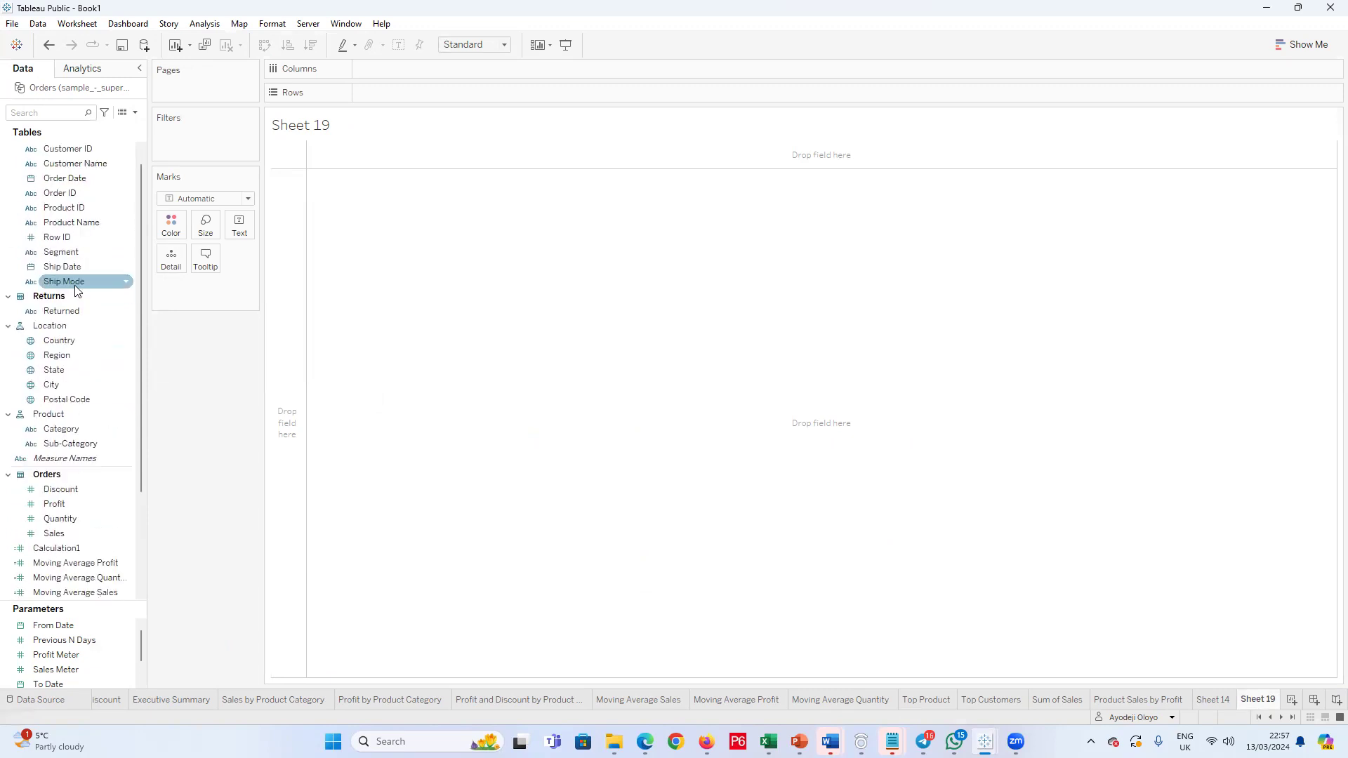
scroll(79, 298, up, 1)
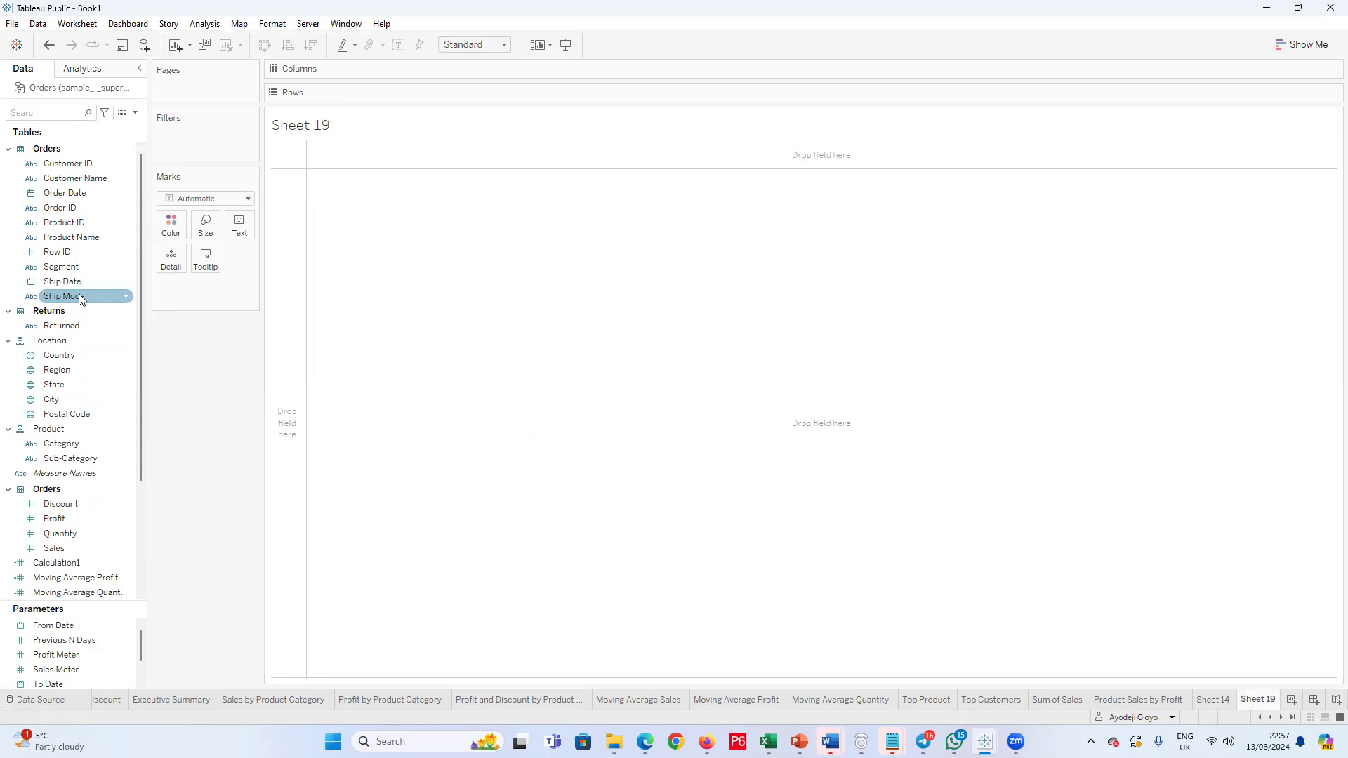
Step: Return to the data source page and review the field list of the joined Orders table
click(21, 700)
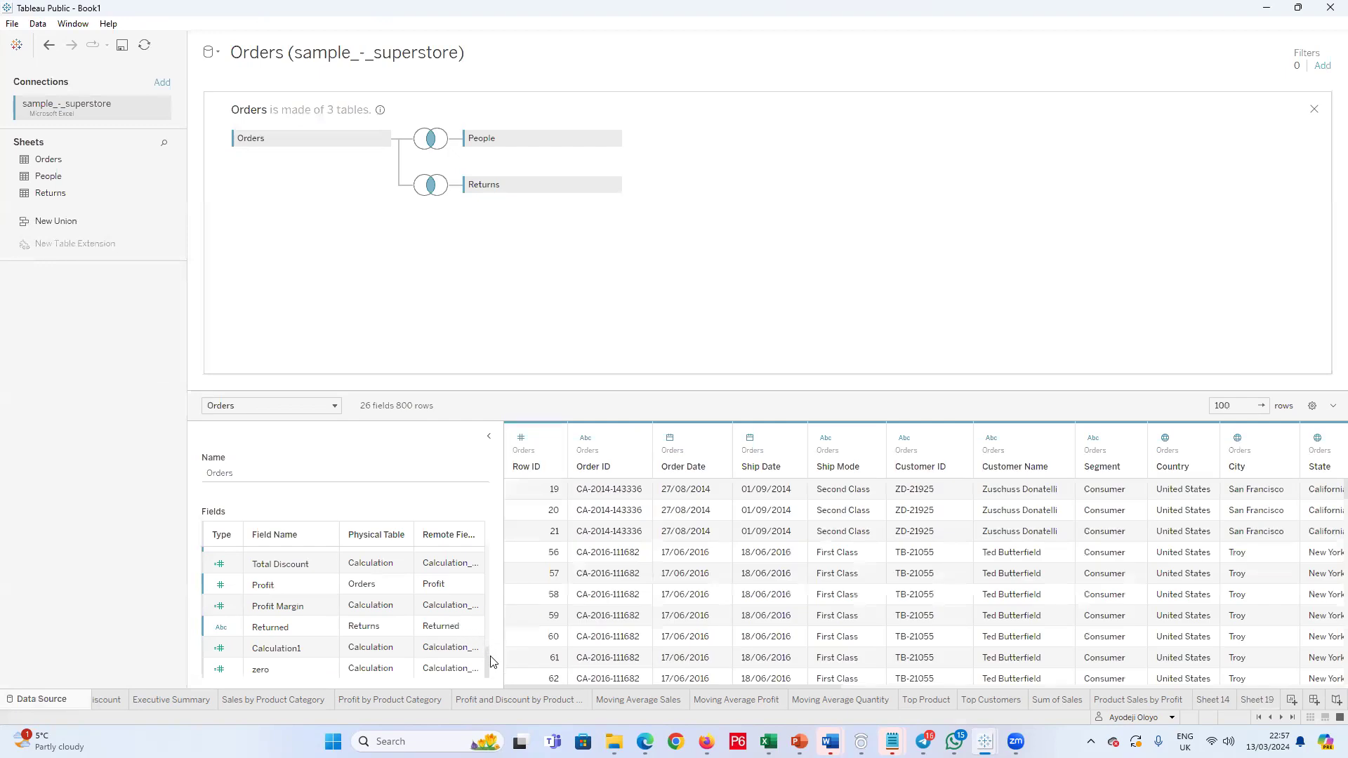
scroll(292, 629, up, 3)
scroll(296, 622, up, 4)
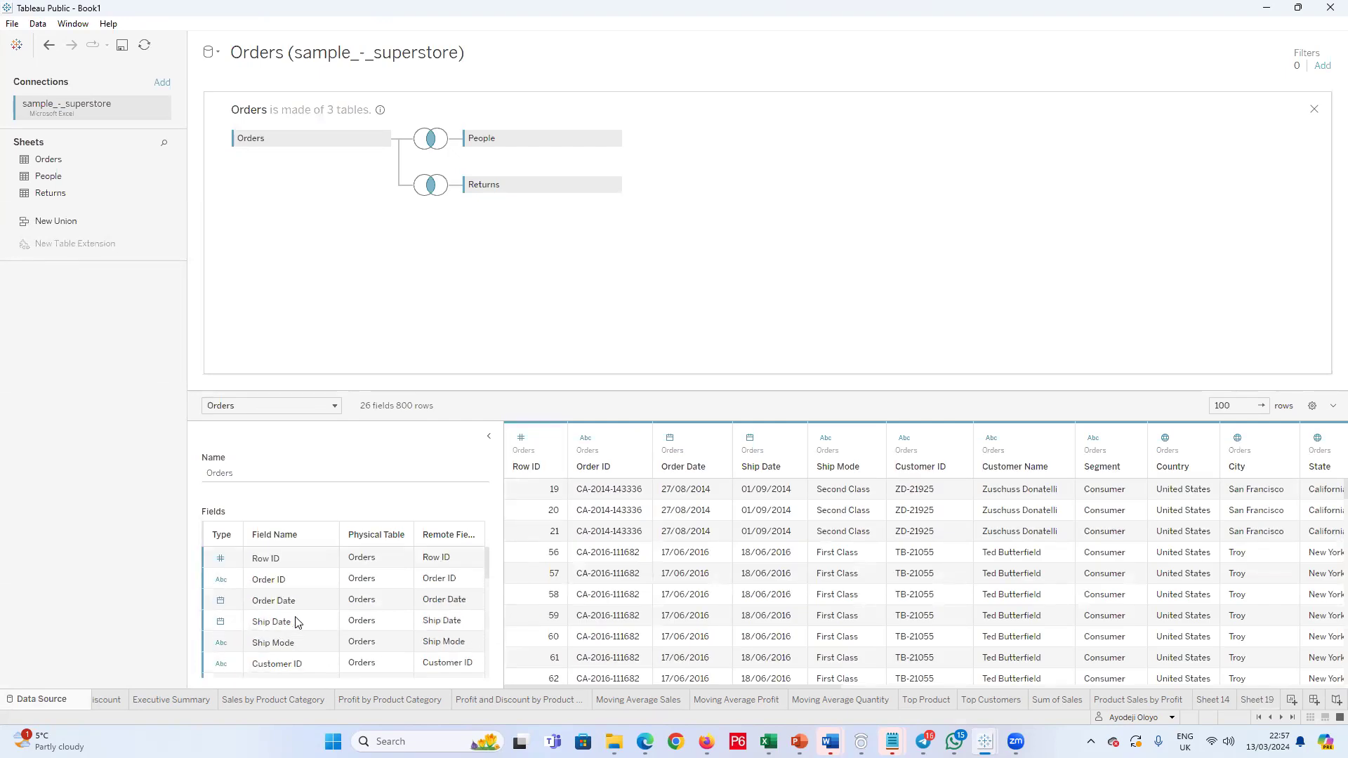
scroll(294, 617, down, 4)
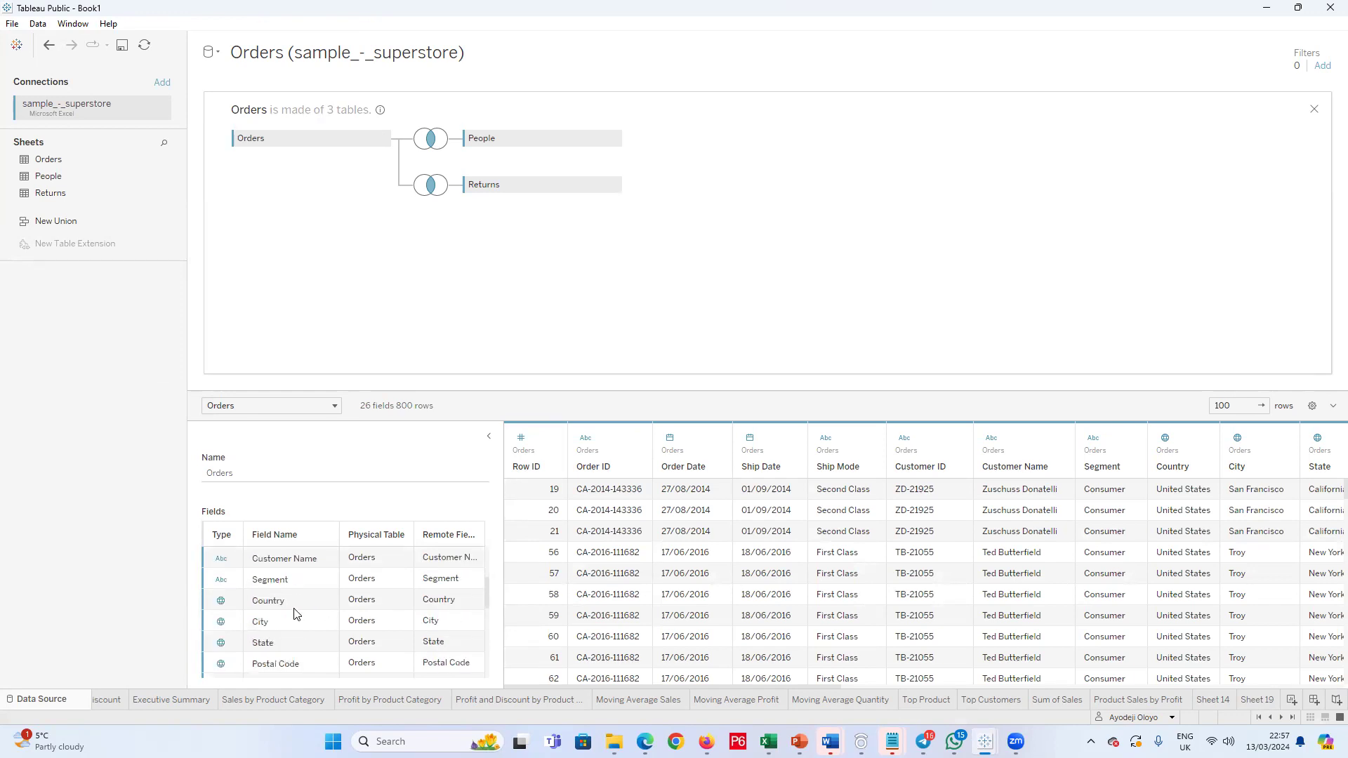
scroll(295, 613, down, 3)
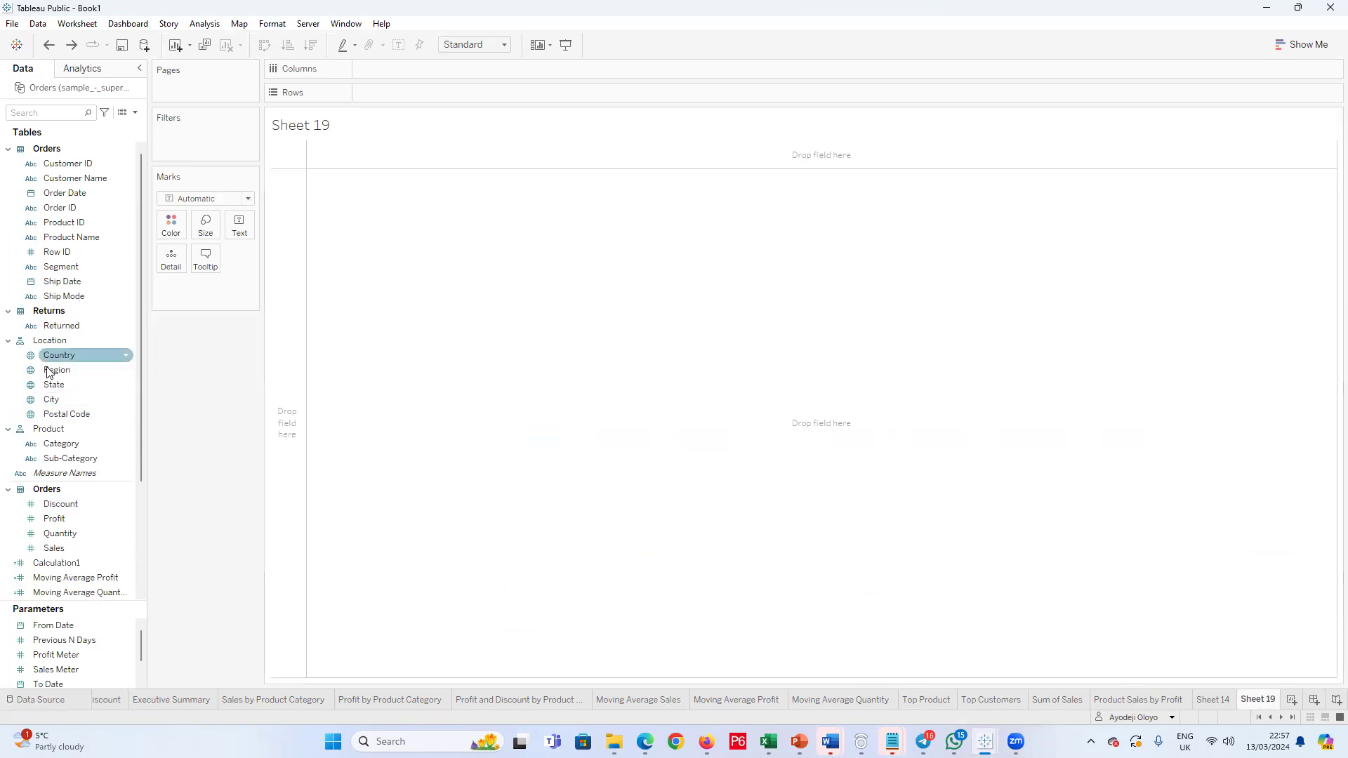
Step: Examine the data pane options, the Returned field's options and the field list in Sheet 19 for fields from the People table
click(136, 113)
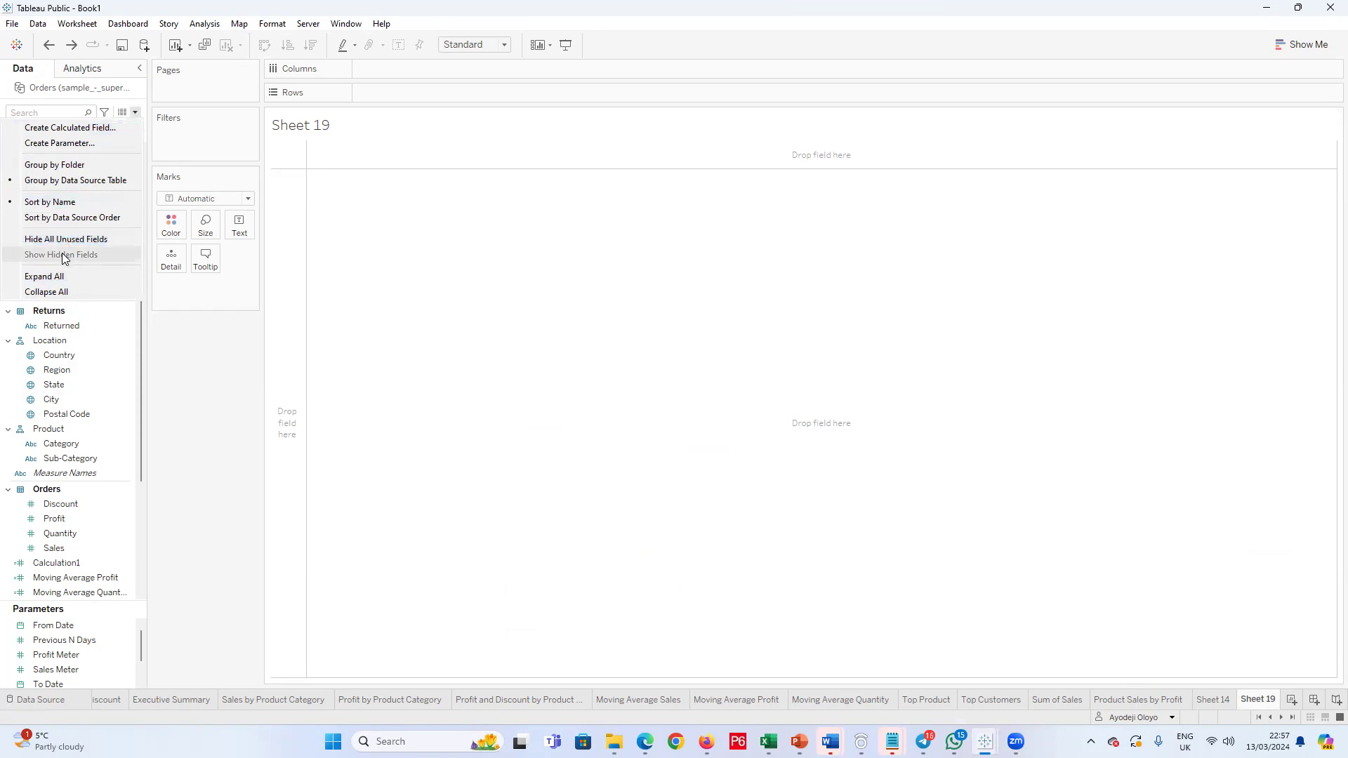
click(116, 324)
click(126, 326)
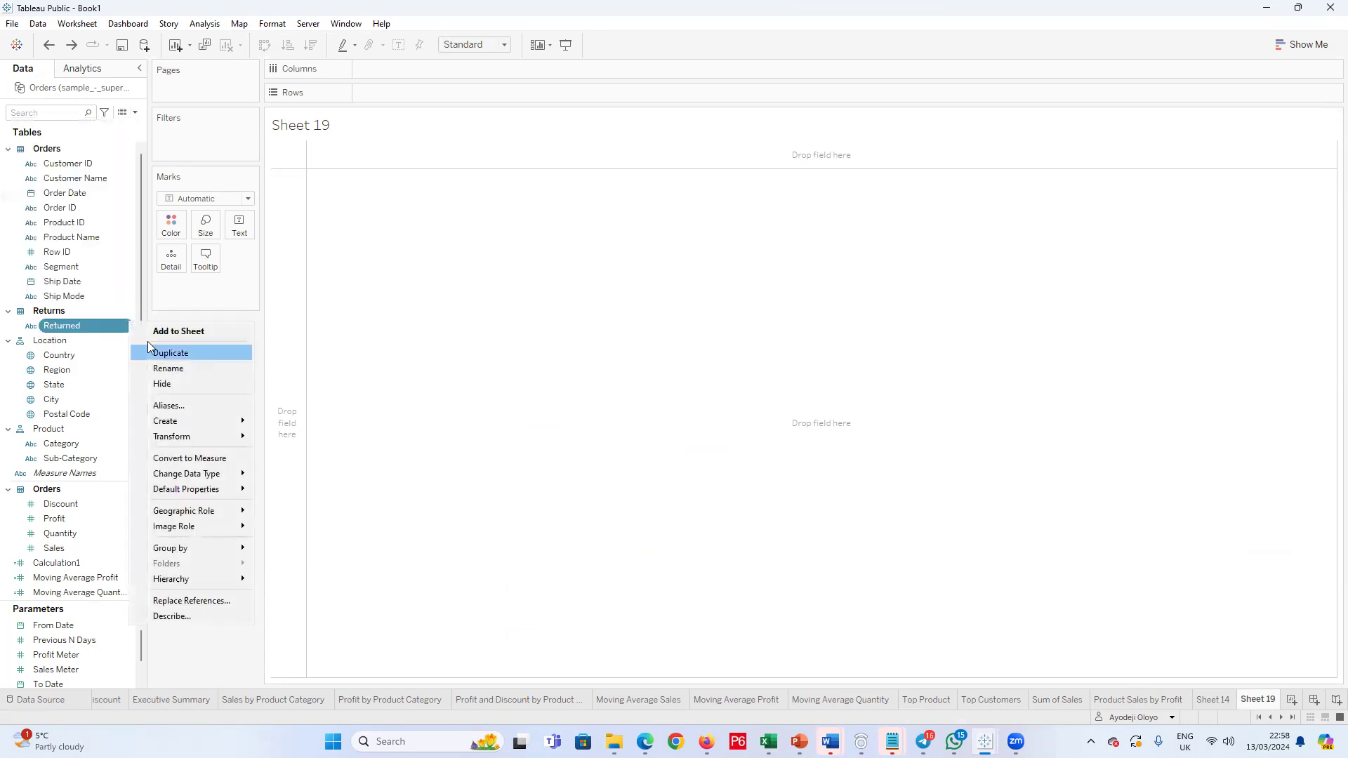
click(139, 282)
drag(139, 273, 139, 341)
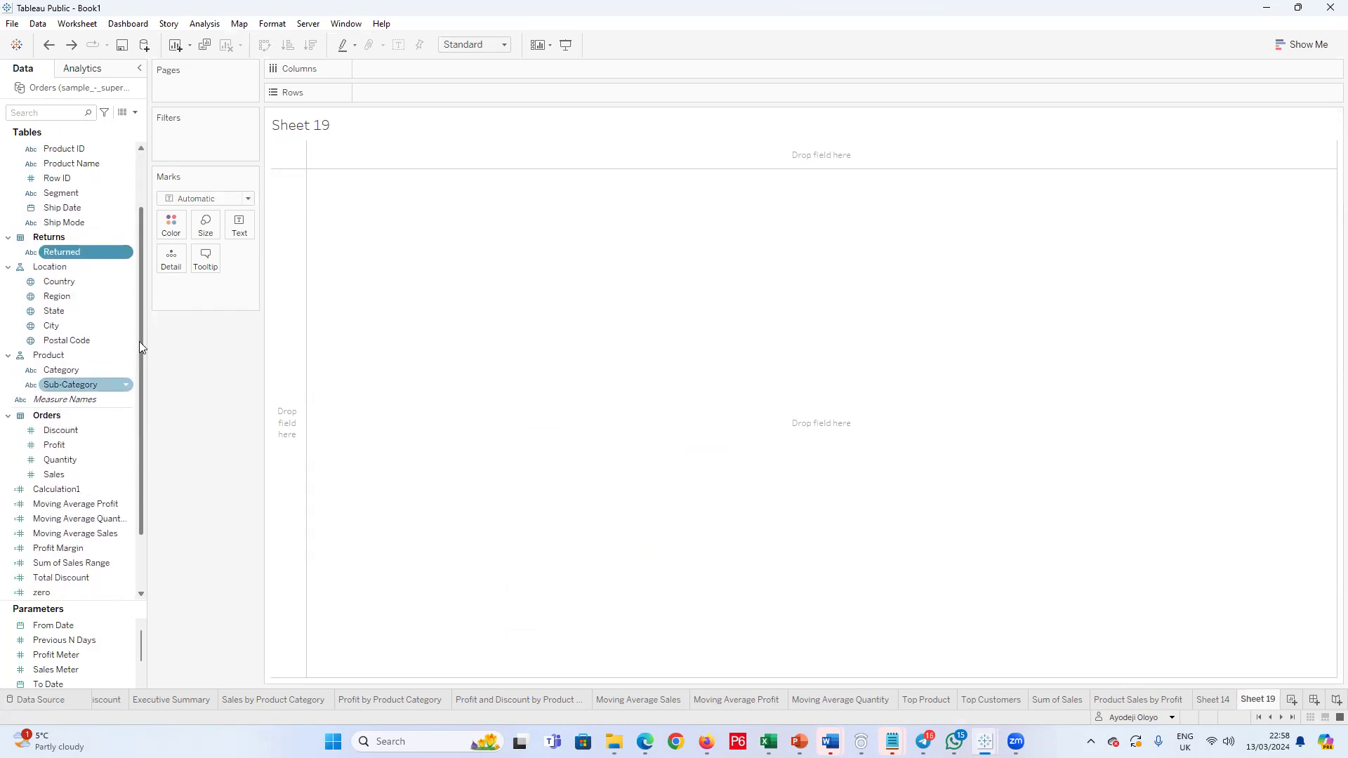
drag(139, 341, 151, 262)
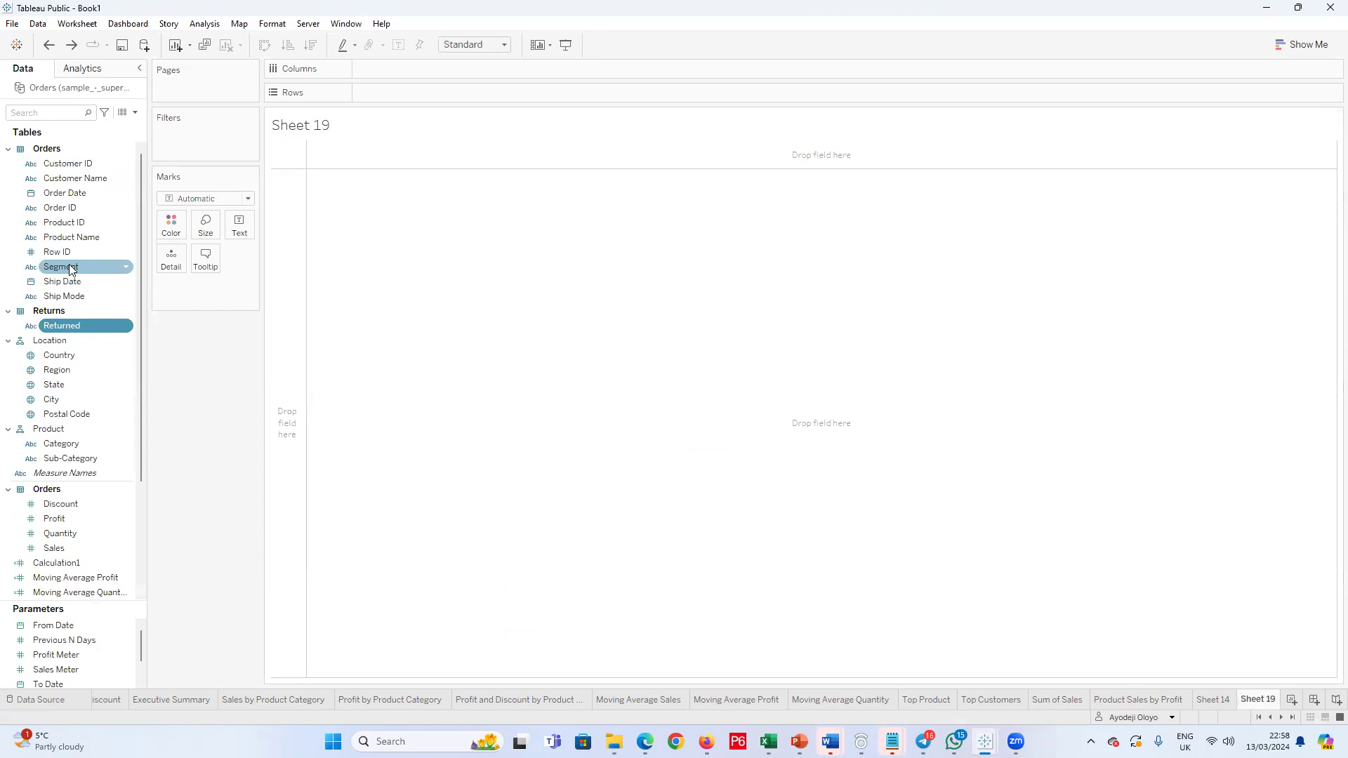
scroll(91, 393, down, 4)
scroll(108, 646, down, 1)
scroll(91, 449, up, 4)
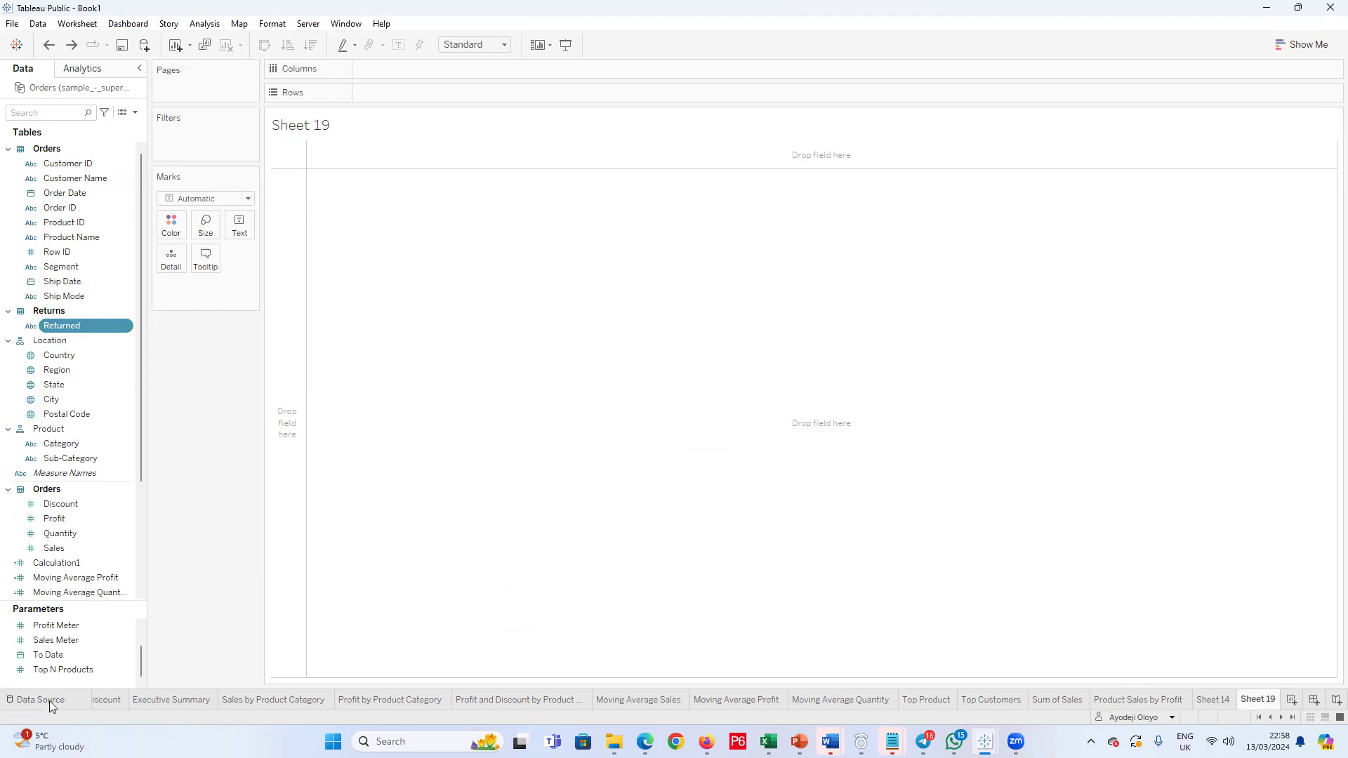
Step: Remove the People table from the Orders join, add it back, and review the joined field list on the data source page
click(13, 706)
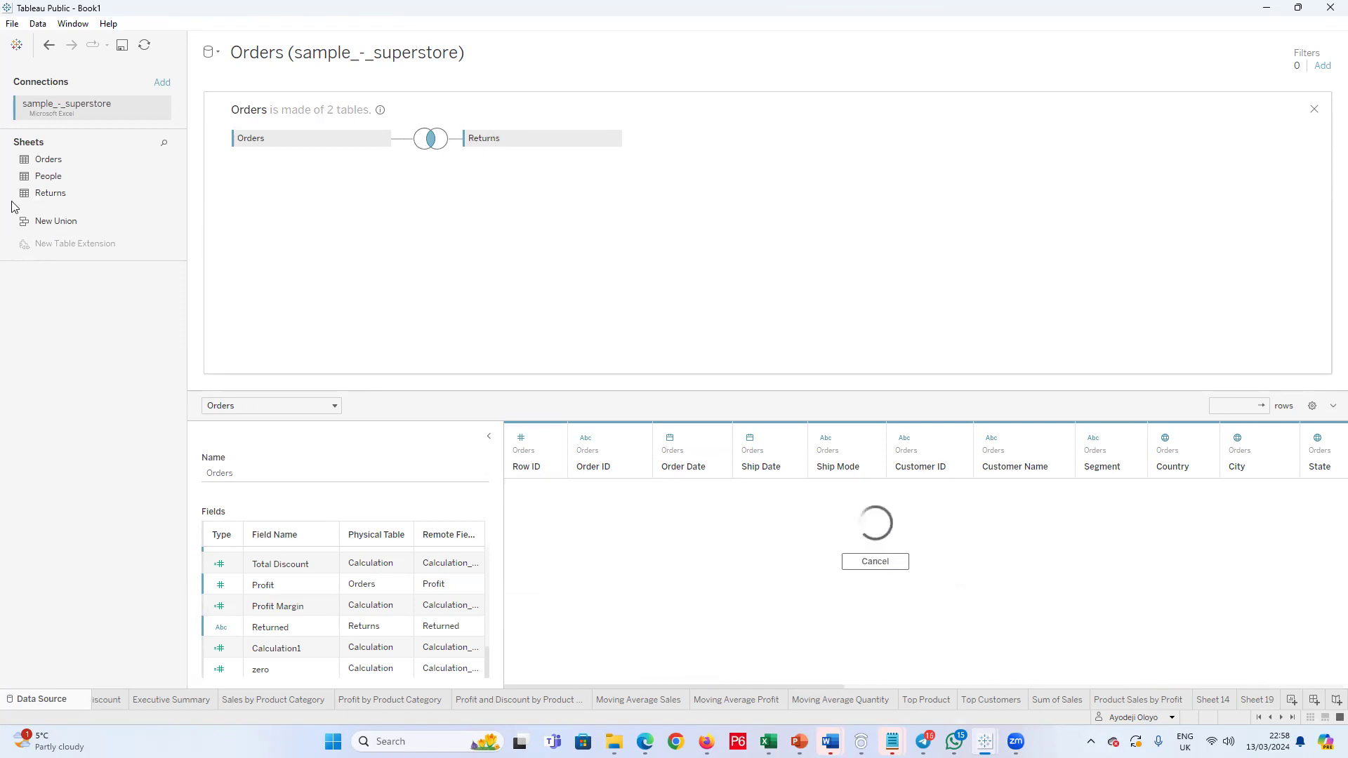
drag(43, 177, 485, 186)
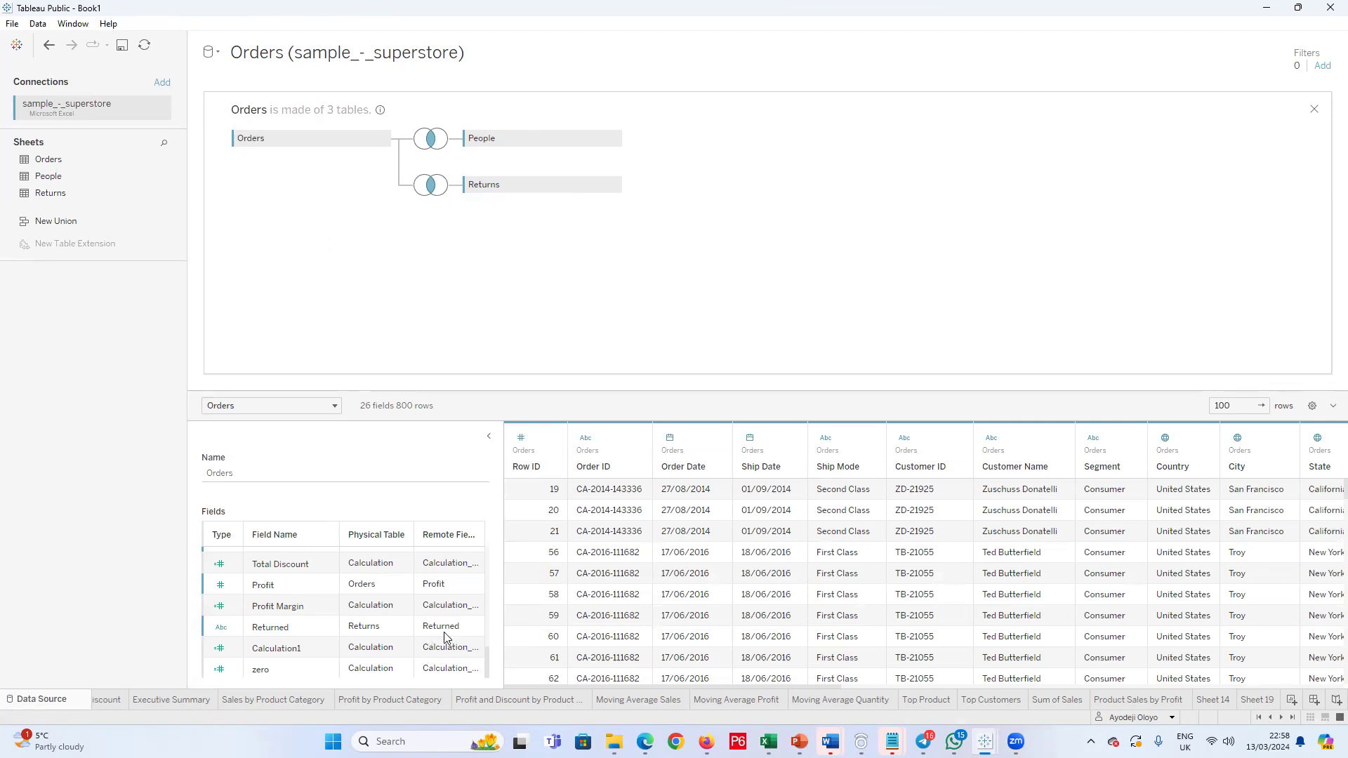
scroll(437, 641, up, 8)
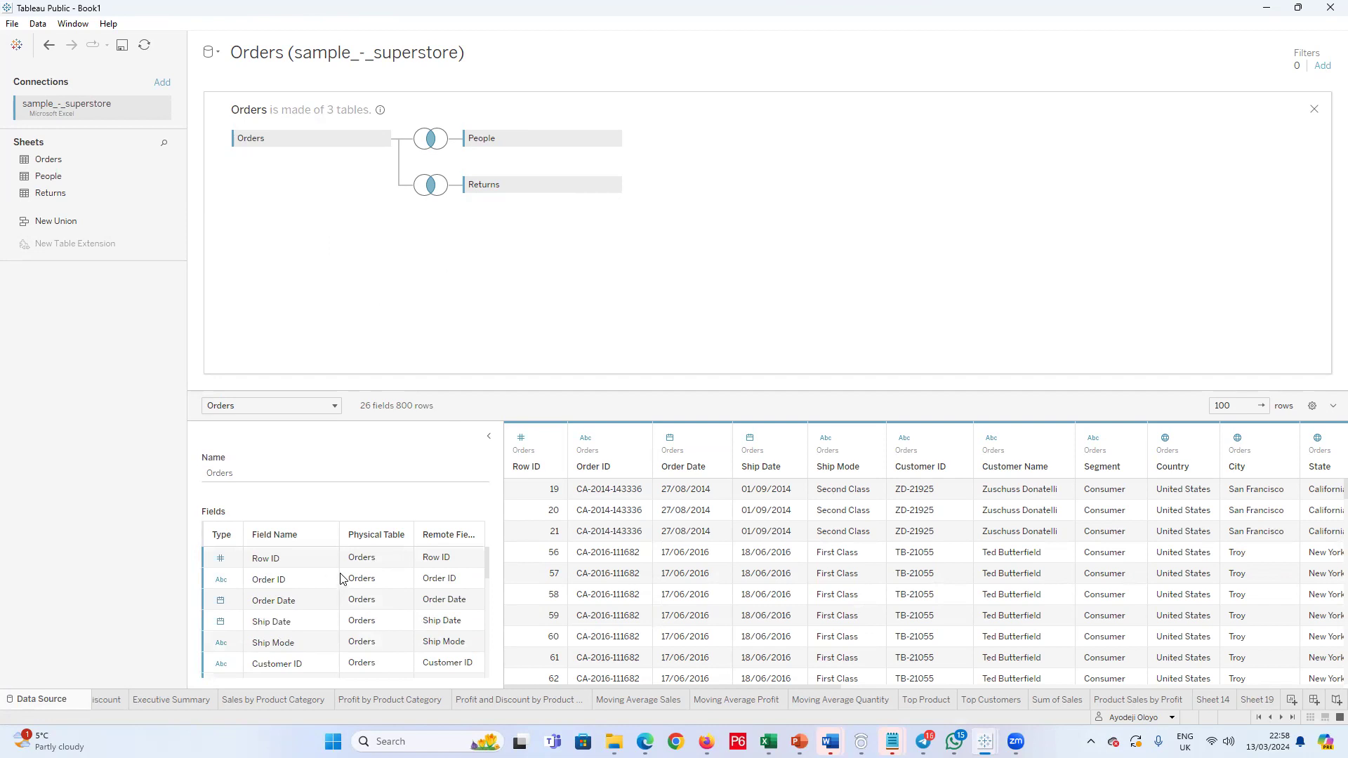
scroll(416, 564, down, 3)
scroll(416, 564, down, 3)
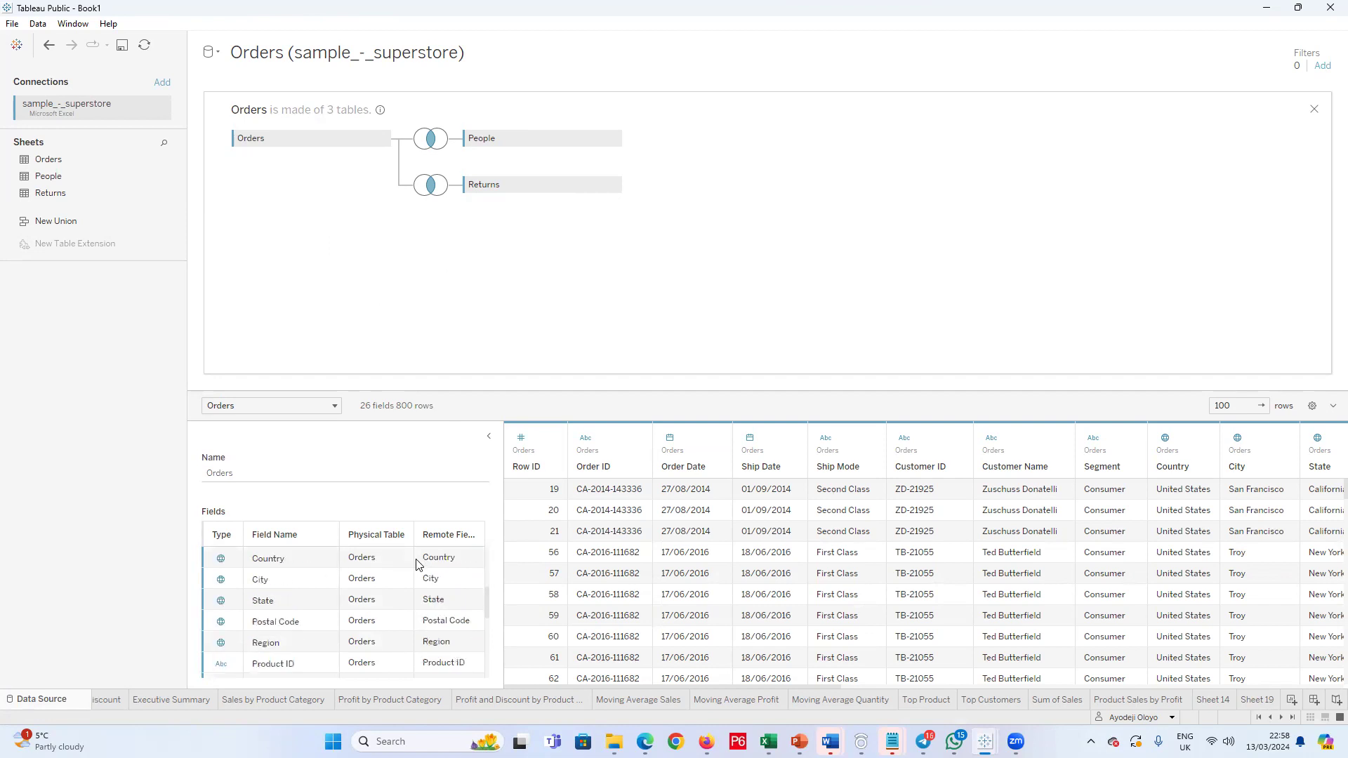
scroll(419, 563, down, 3)
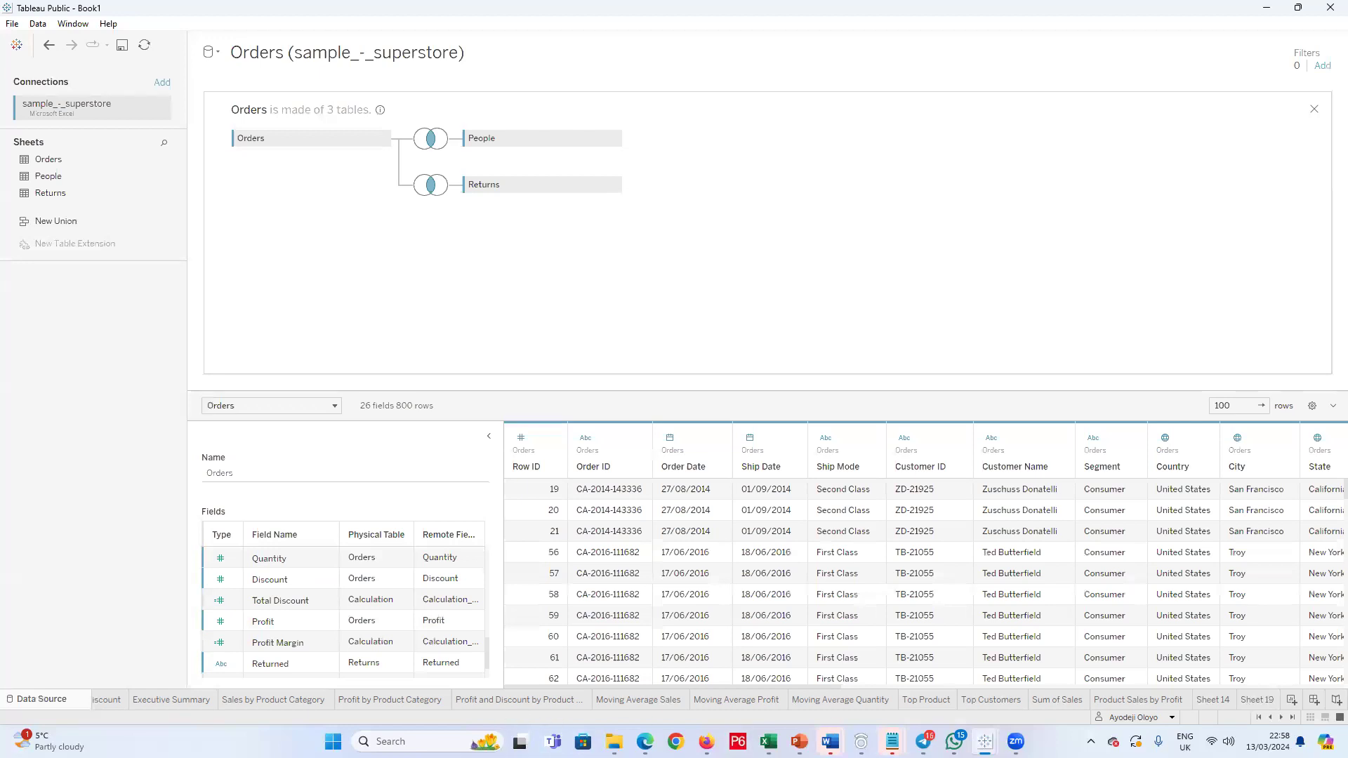
Step: Switch to the Sample Superstore workbook in Excel, check the columns of the People sheet, and return to the Tableau data source page
mouse_move(831, 741)
mouse_move(769, 741)
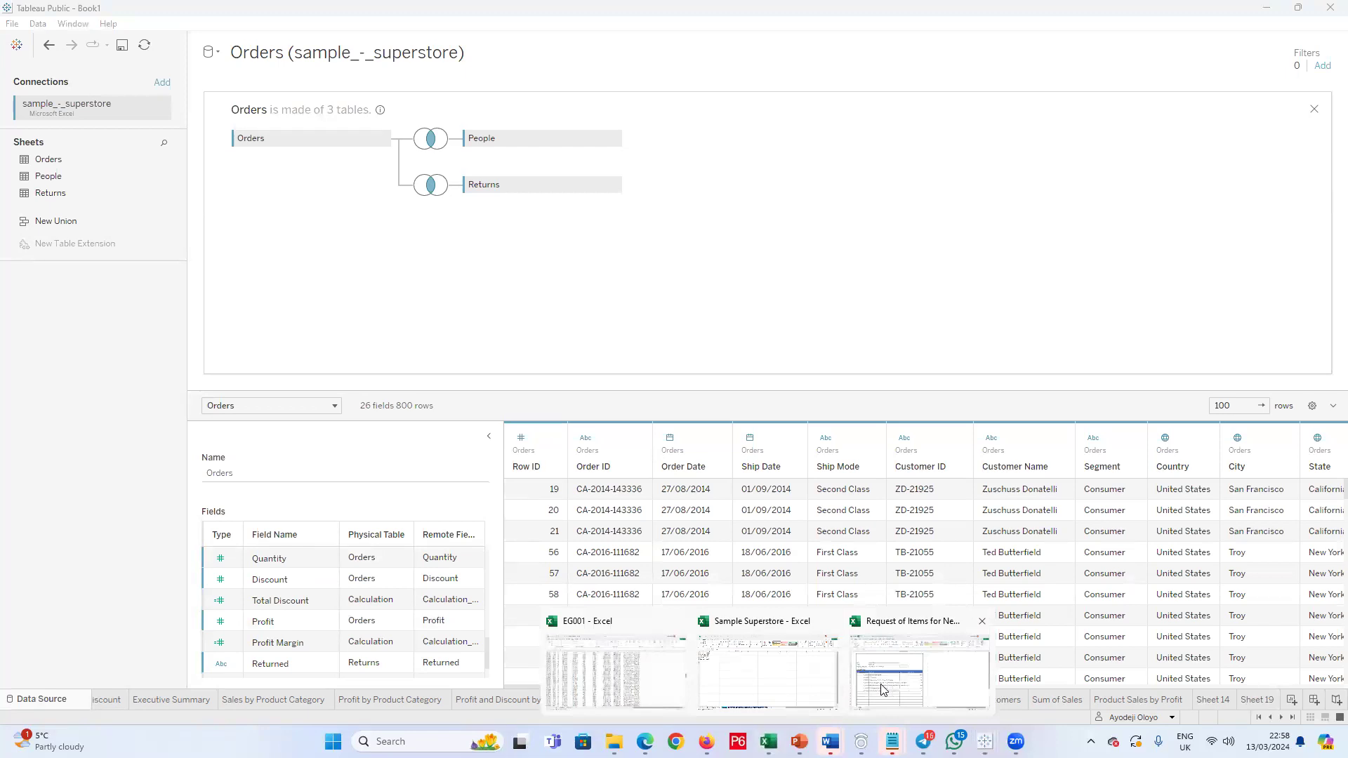
click(580, 695)
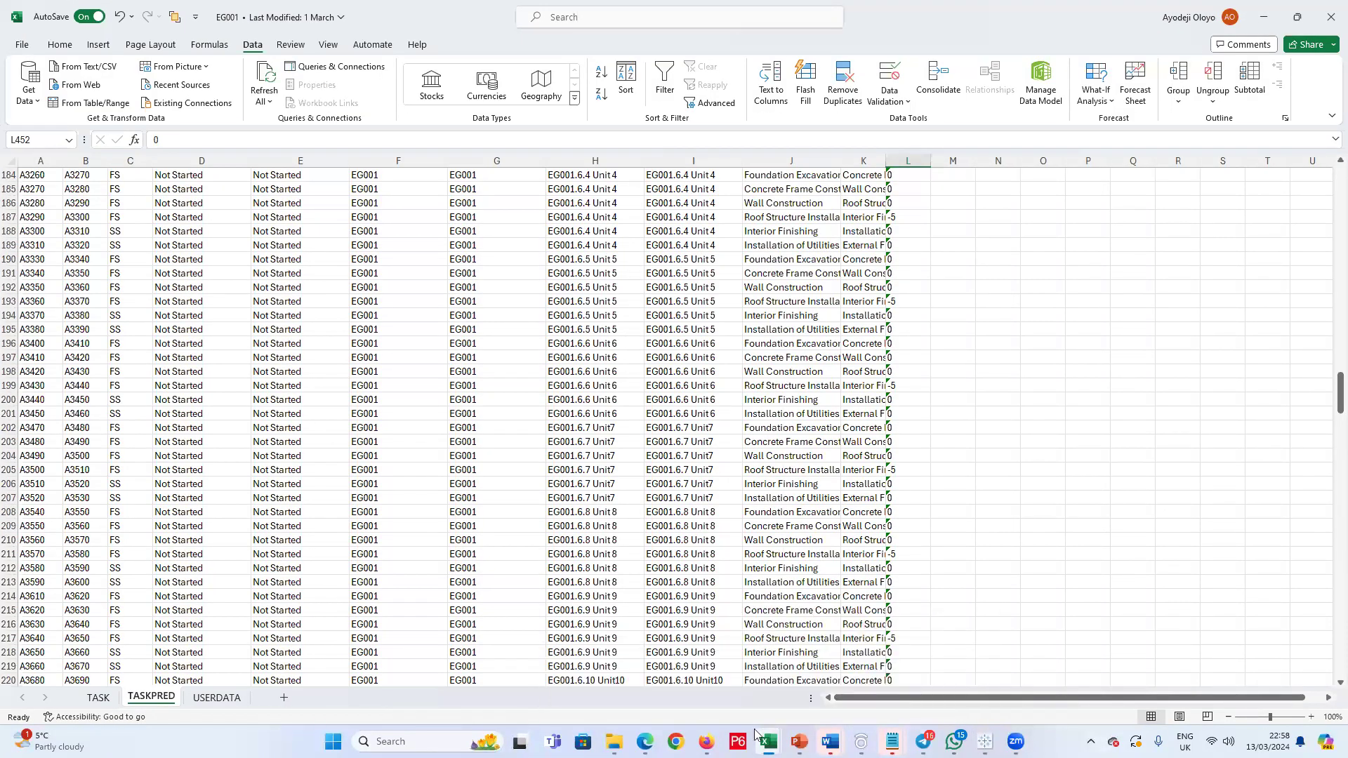
mouse_move(765, 740)
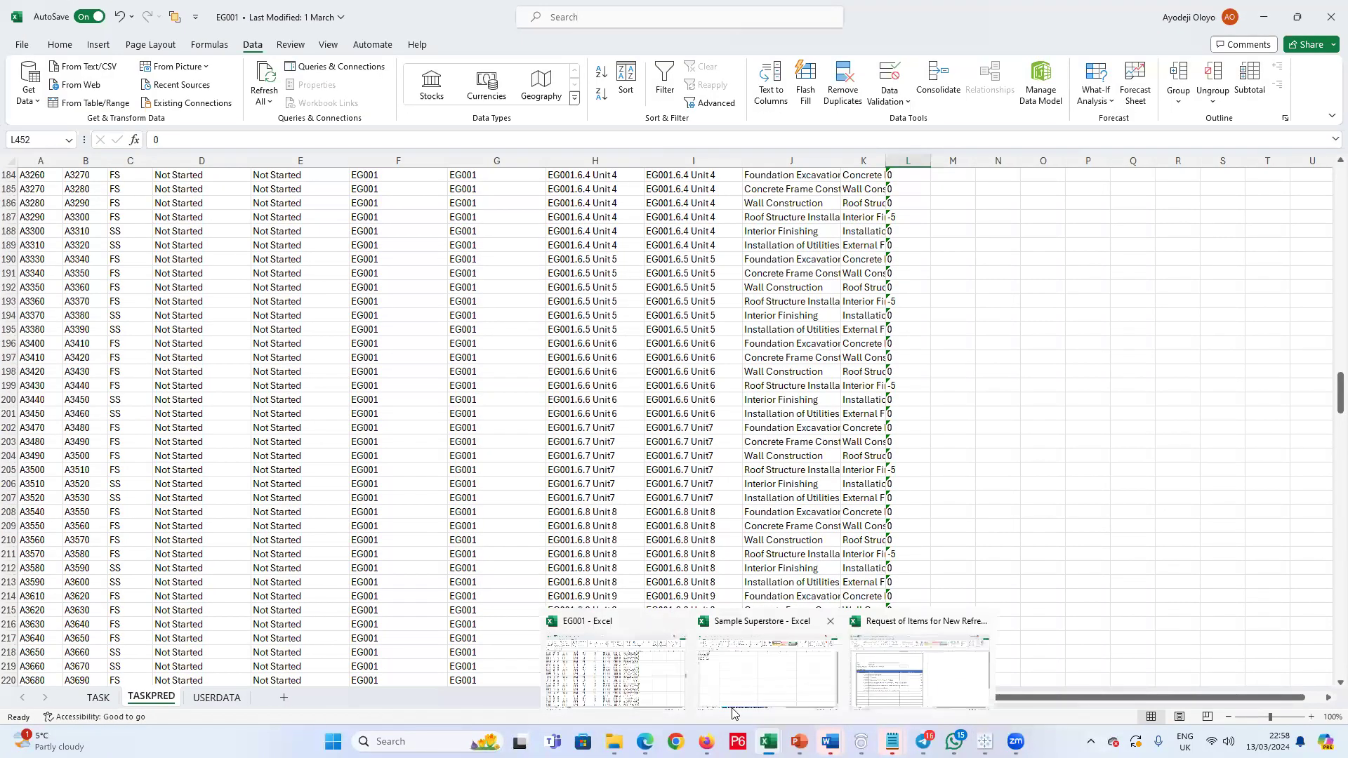
click(749, 691)
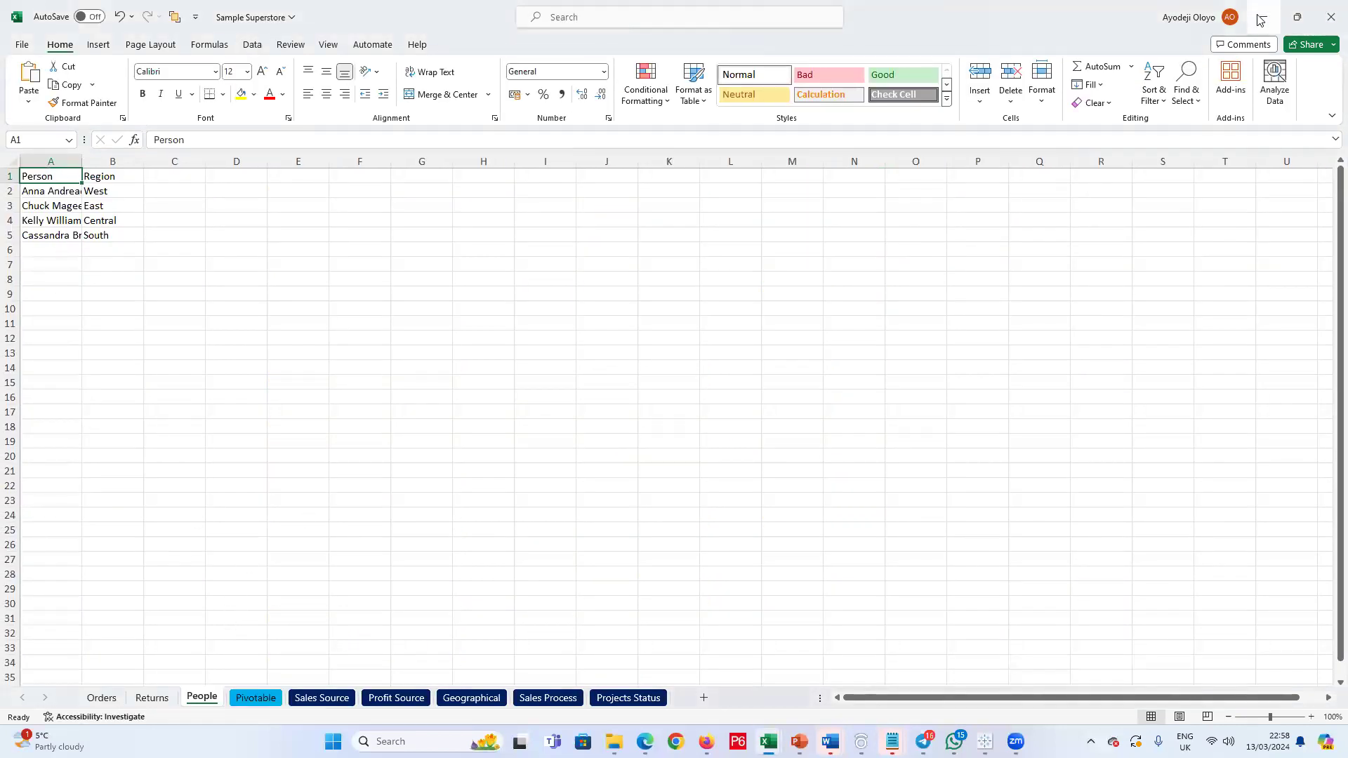
mouse_move(985, 742)
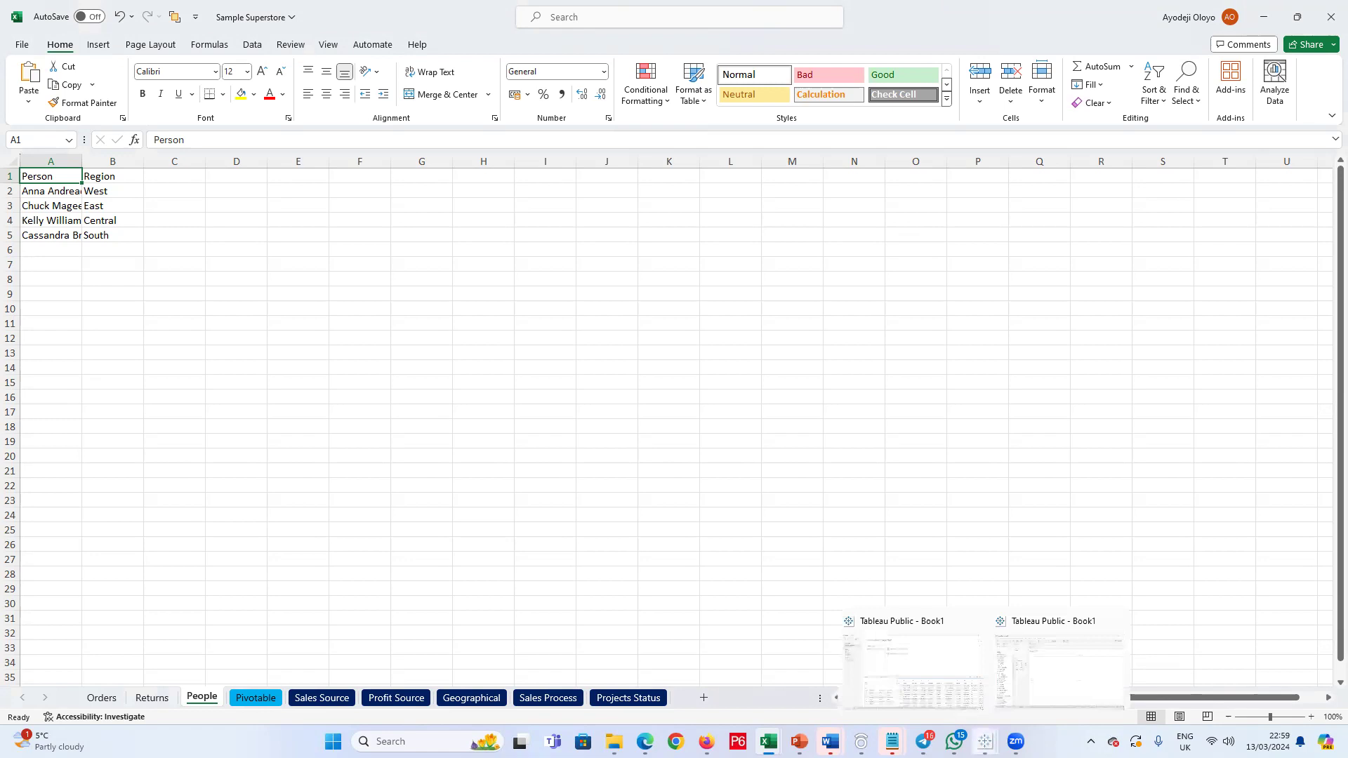
click(914, 690)
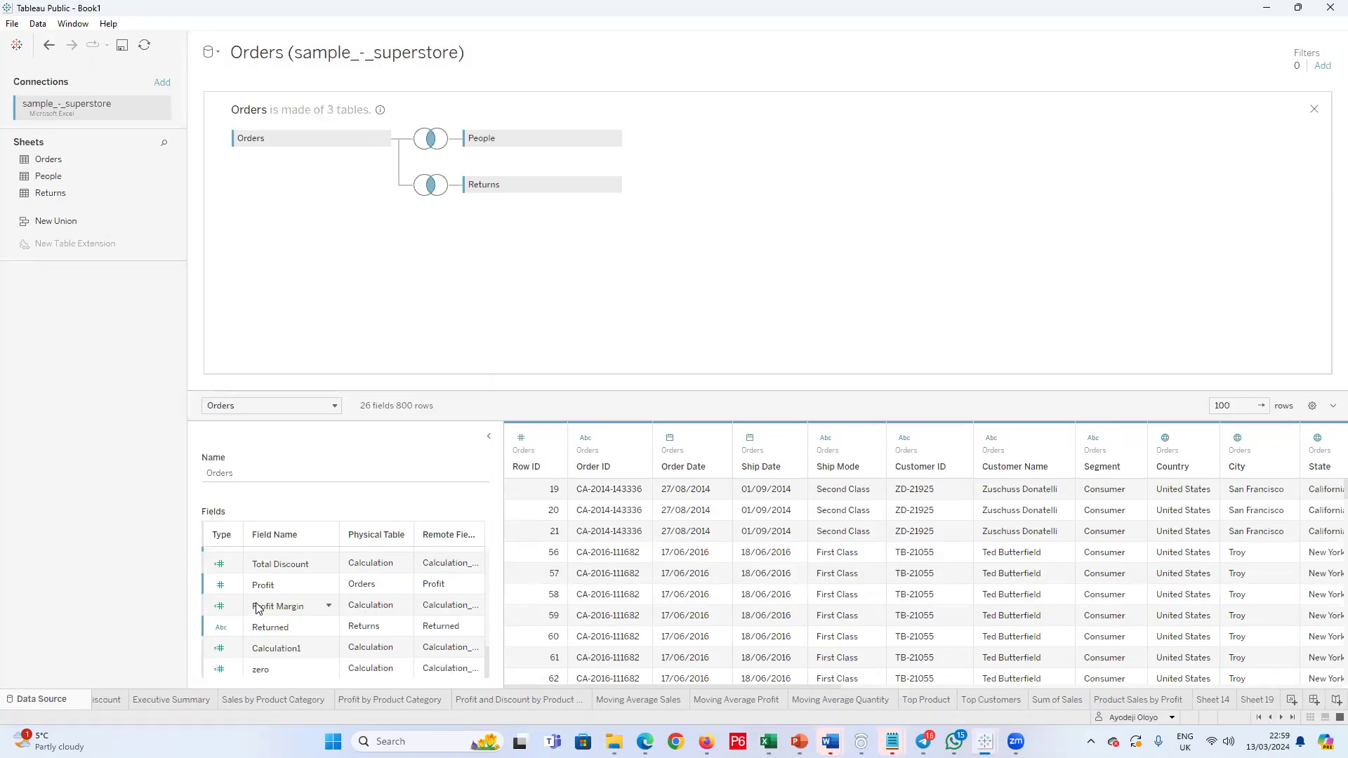
drag(281, 470, 85, 488)
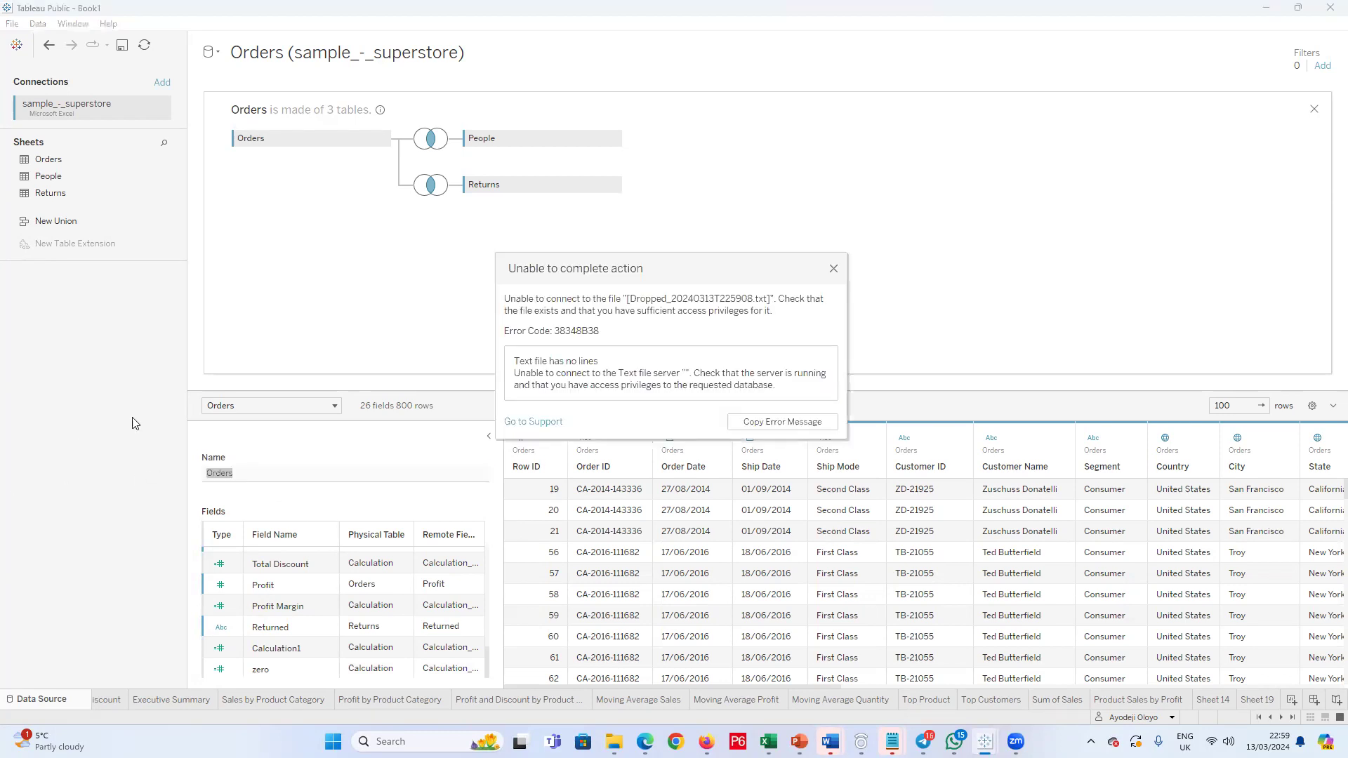
drag(501, 256, 498, 252)
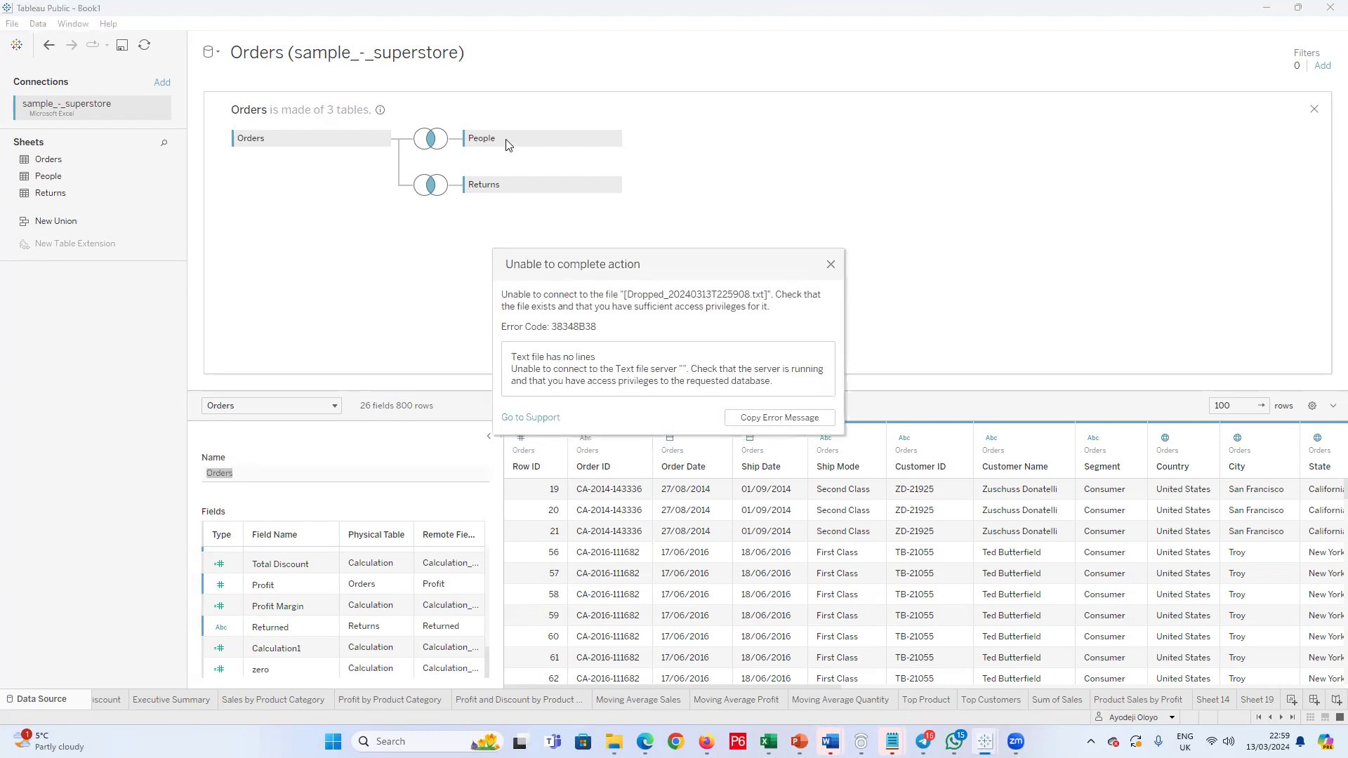
Step: Dismiss the connection error and review the joined Orders field list from its end back to Row ID
click(831, 264)
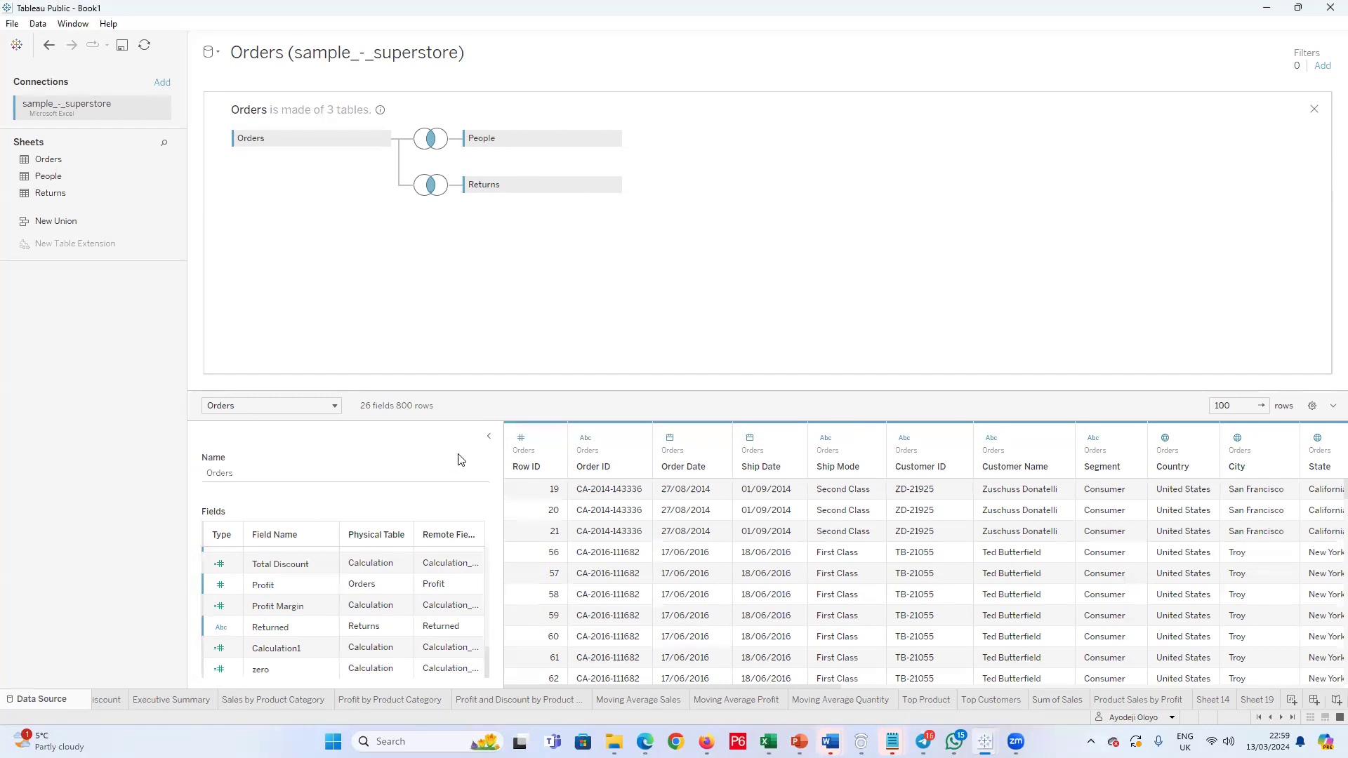
click(258, 474)
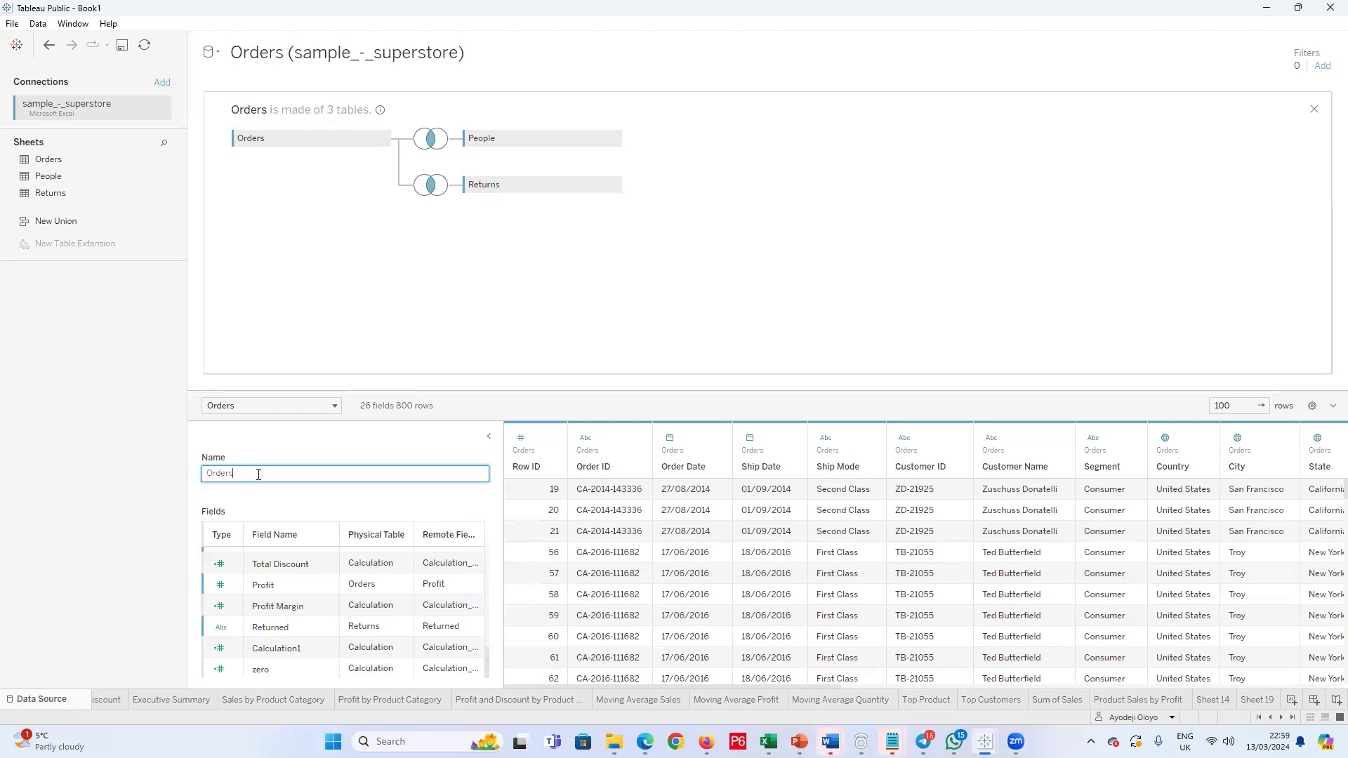
click(314, 407)
click(402, 457)
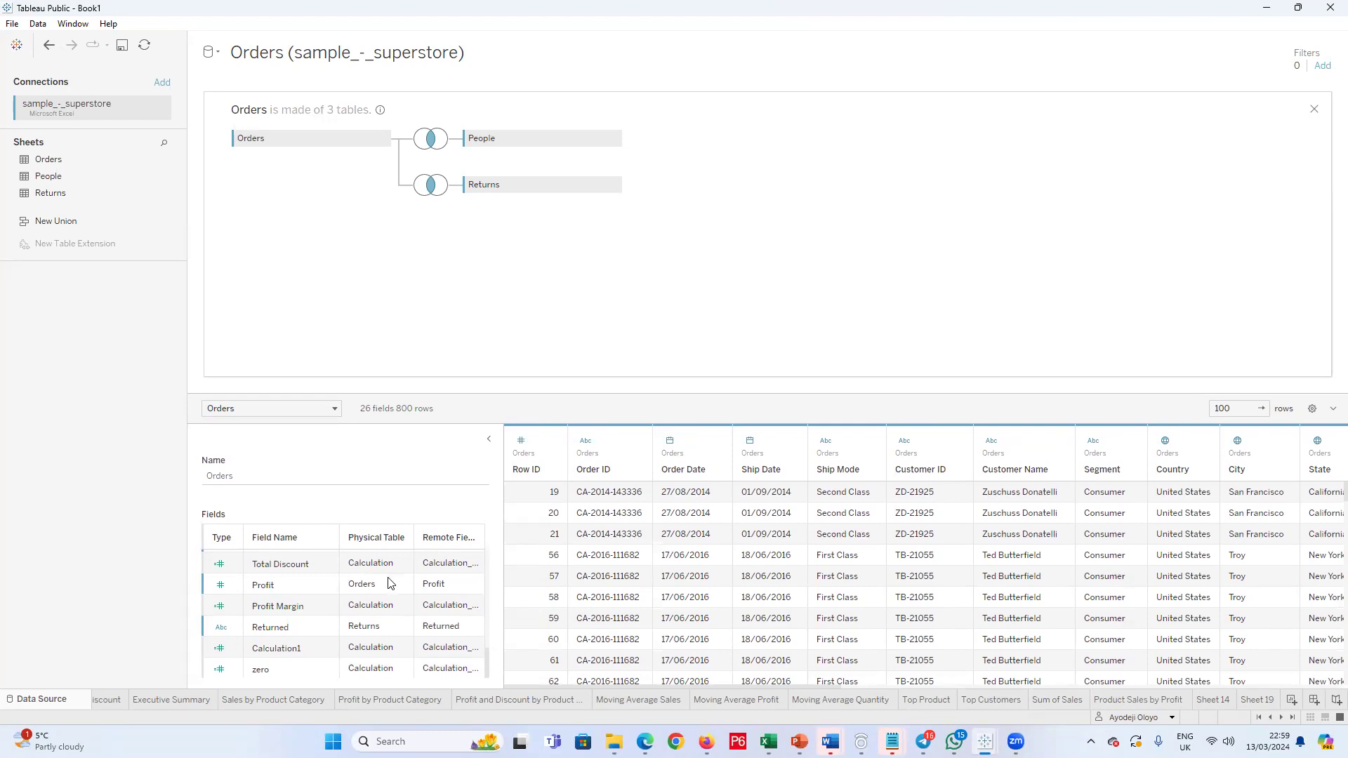
scroll(294, 635, up, 2)
scroll(294, 627, up, 2)
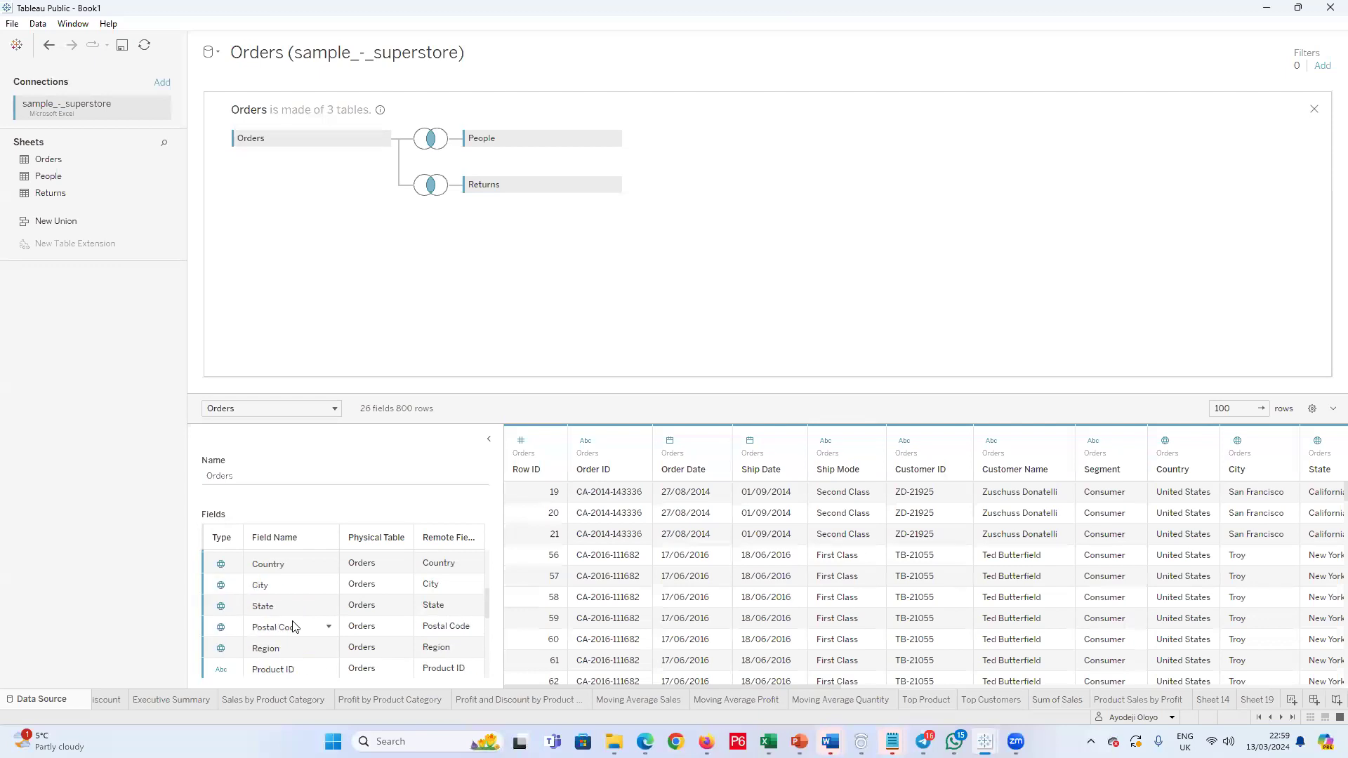
scroll(294, 627, up, 3)
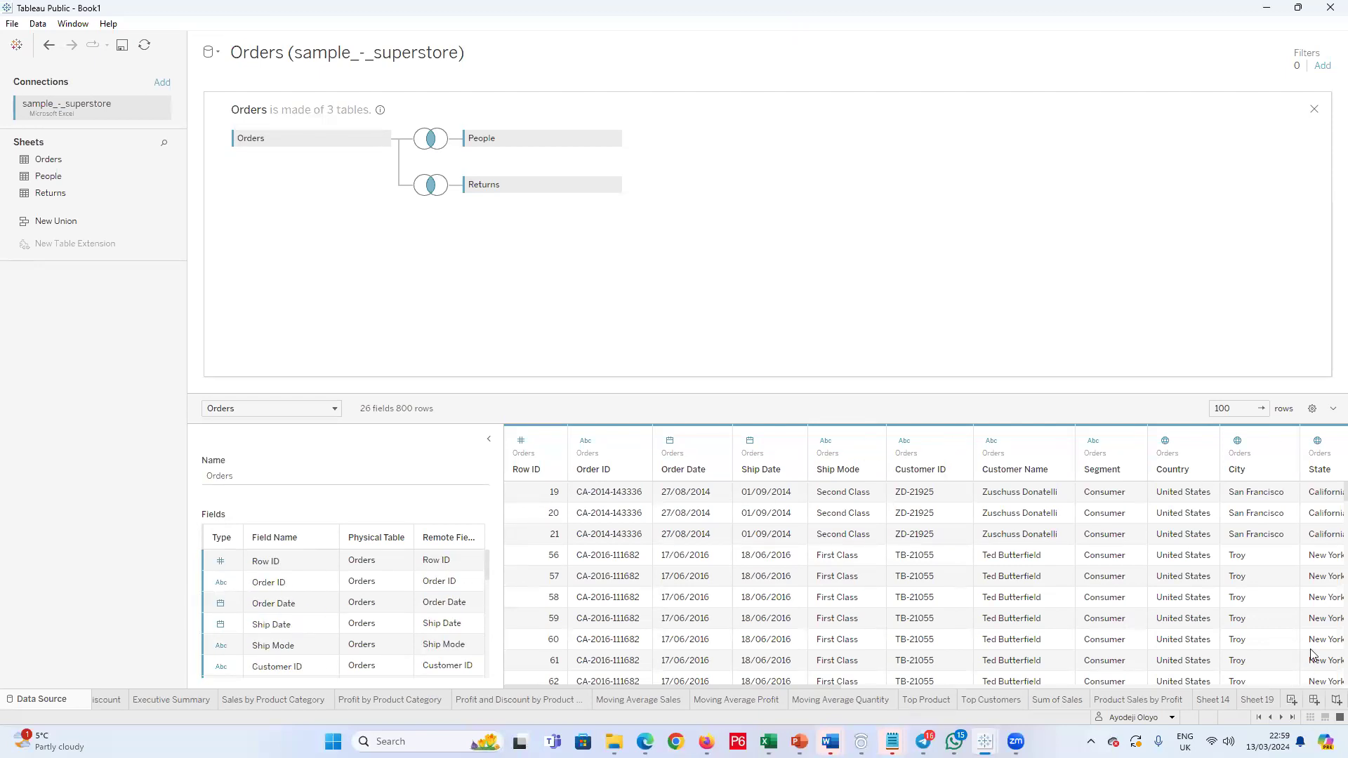
click(1299, 8)
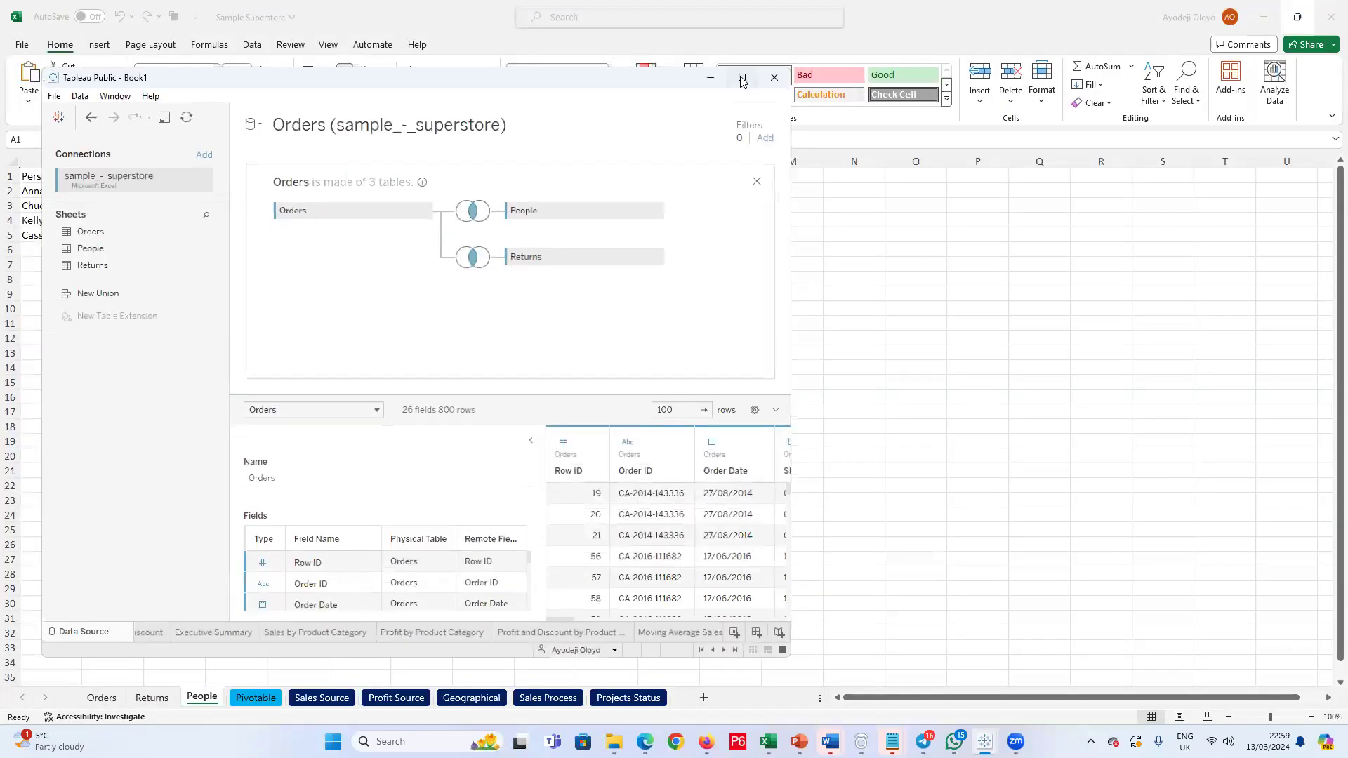
click(742, 79)
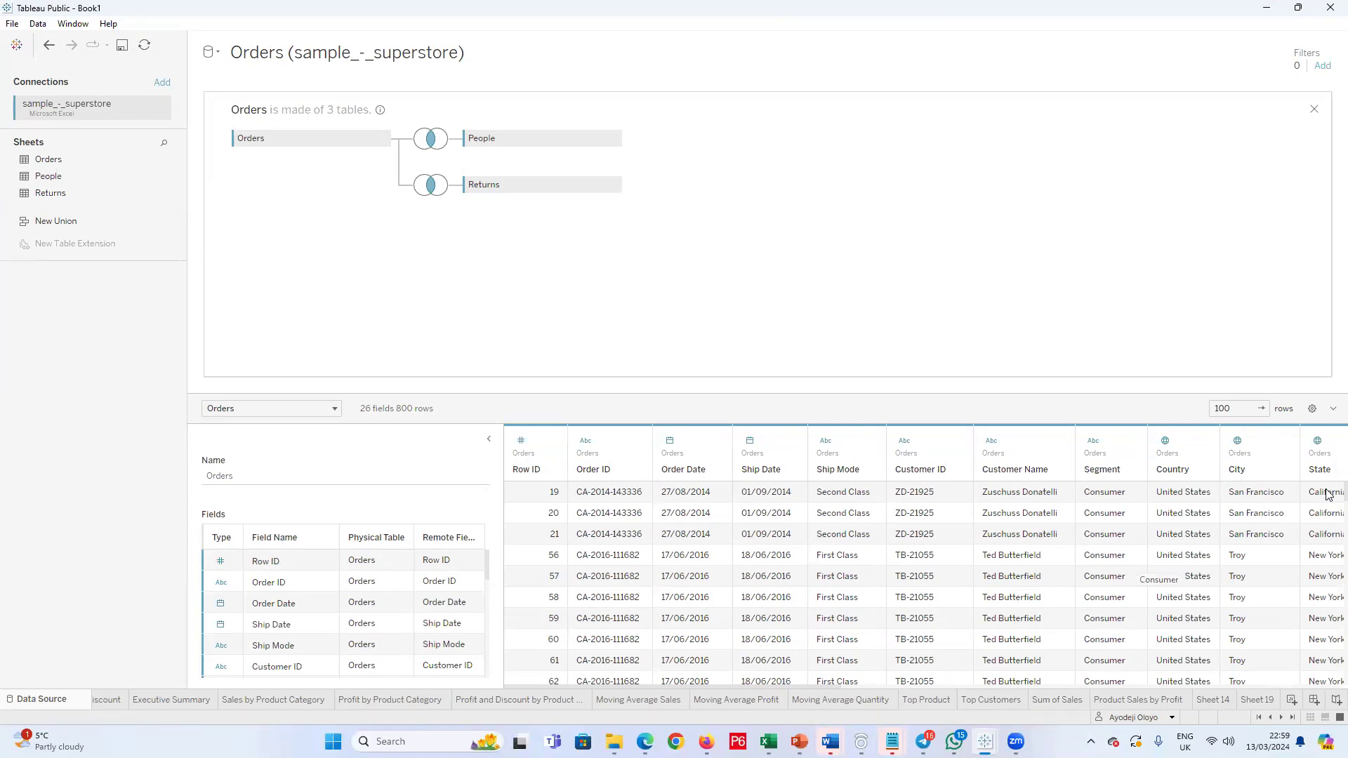
Step: Examine all columns of the joined Orders data preview, from State through the zero calculation and back to Row ID
click(1328, 450)
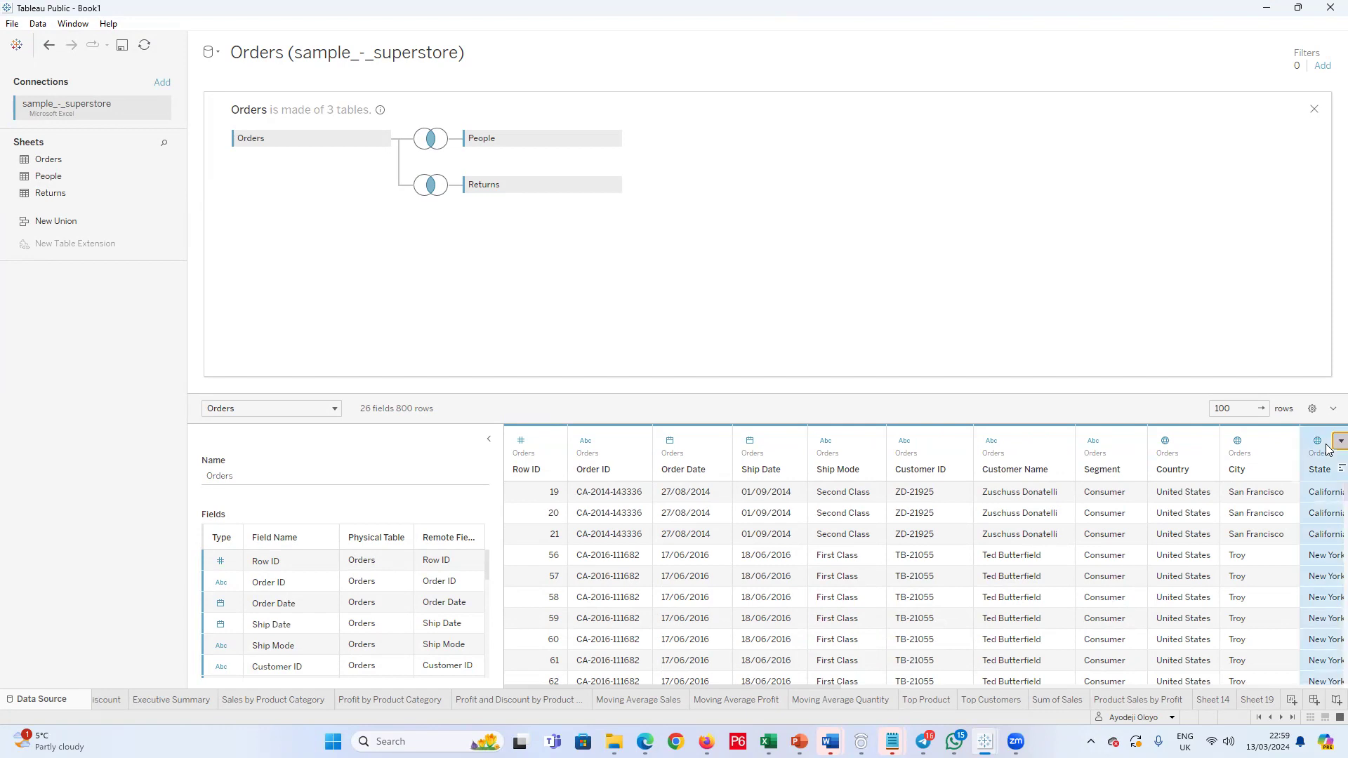
scroll(1327, 535, down, 5)
key(Right)
key(Right)
key(Right)
key(Right)
key(Right)
key(Right)
key(Right)
key(Right)
key(Right)
key(Right)
key(Right)
key(Right)
key(Right)
key(Right)
key(Right)
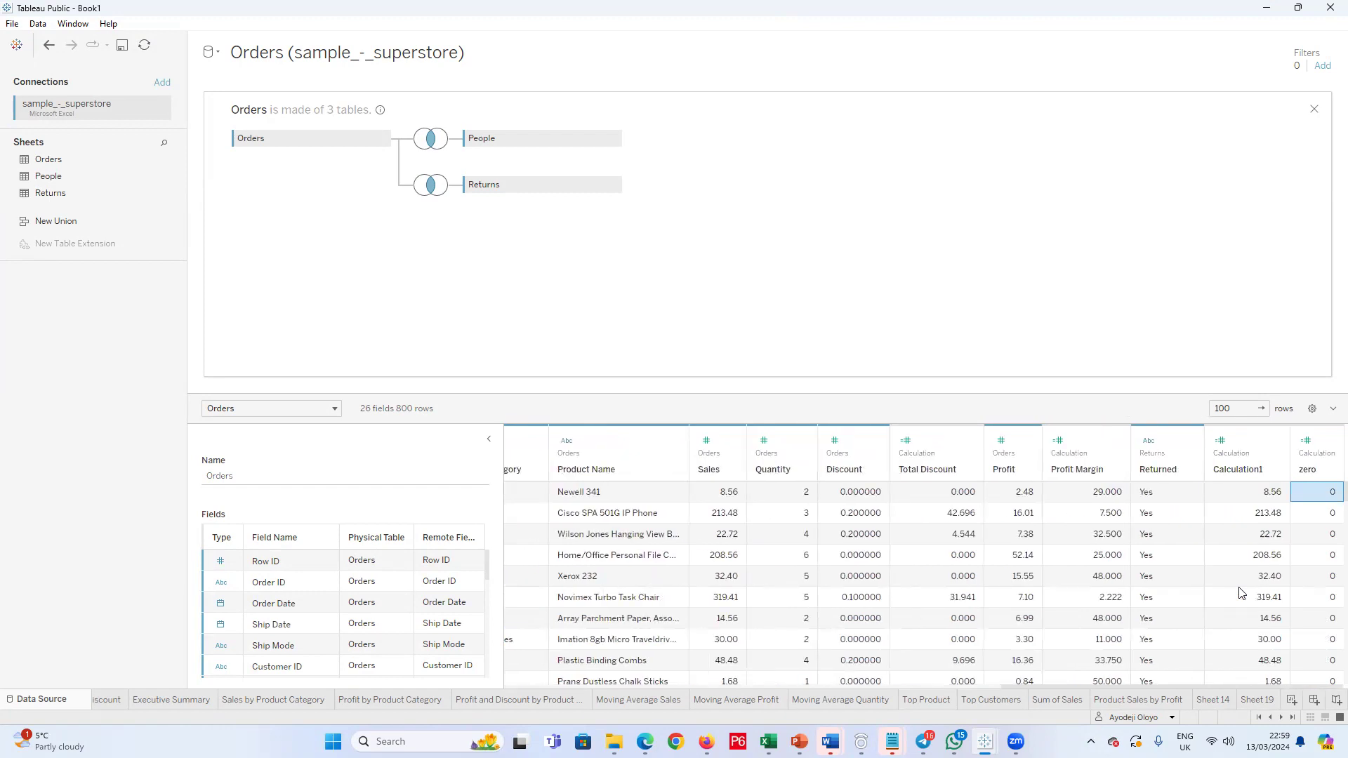
key(Left)
key(Left)
key(Left)
key(Left)
key(Left)
key(Left)
key(Left)
key(Left)
key(Left)
key(Left)
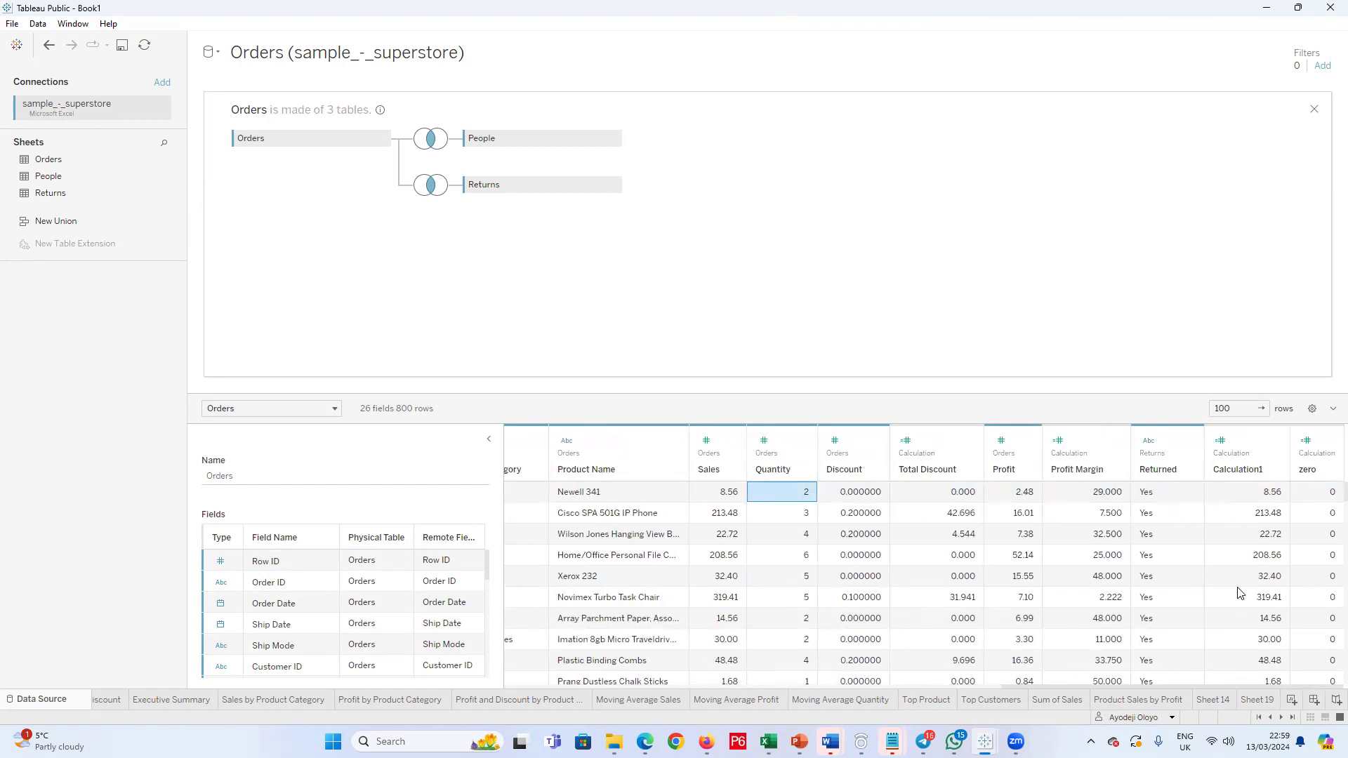
key(Left)
key(Left)
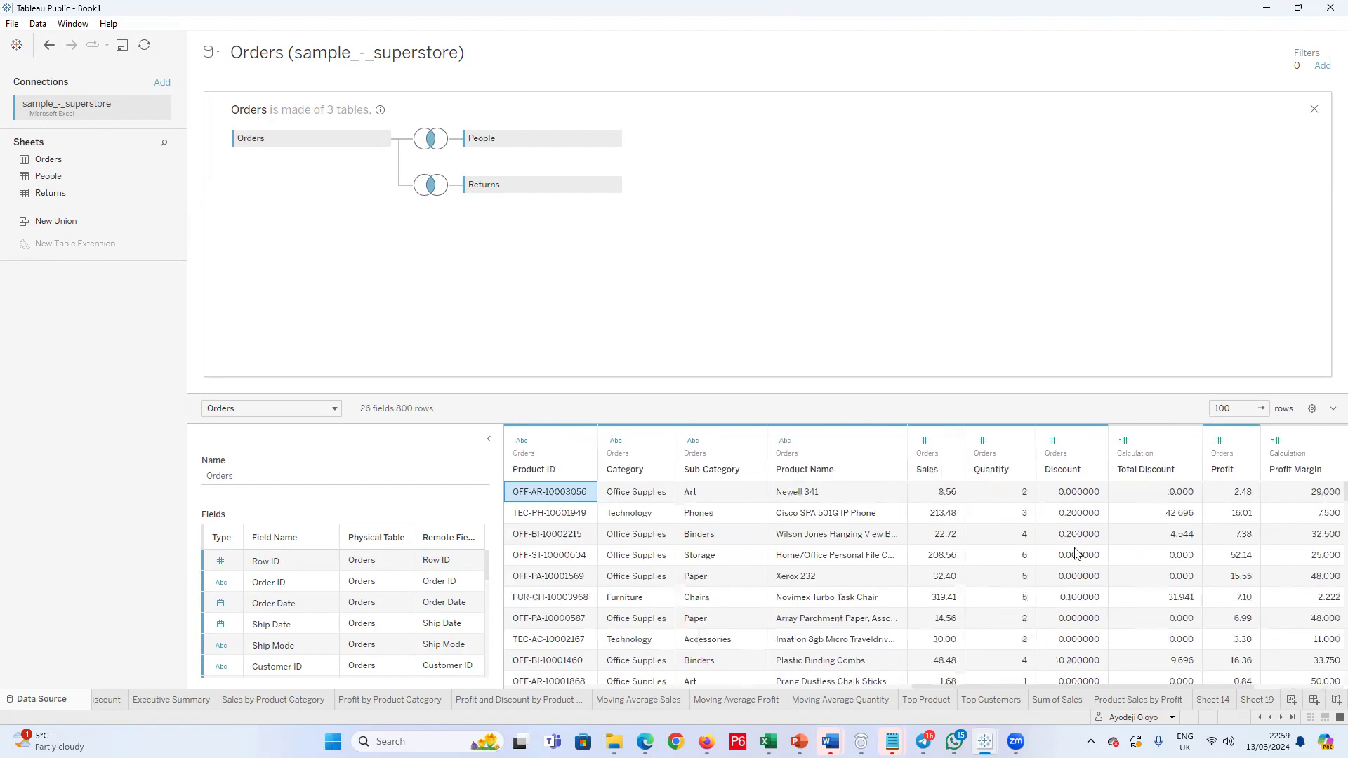
key(Left)
key(Left)
key(Left)
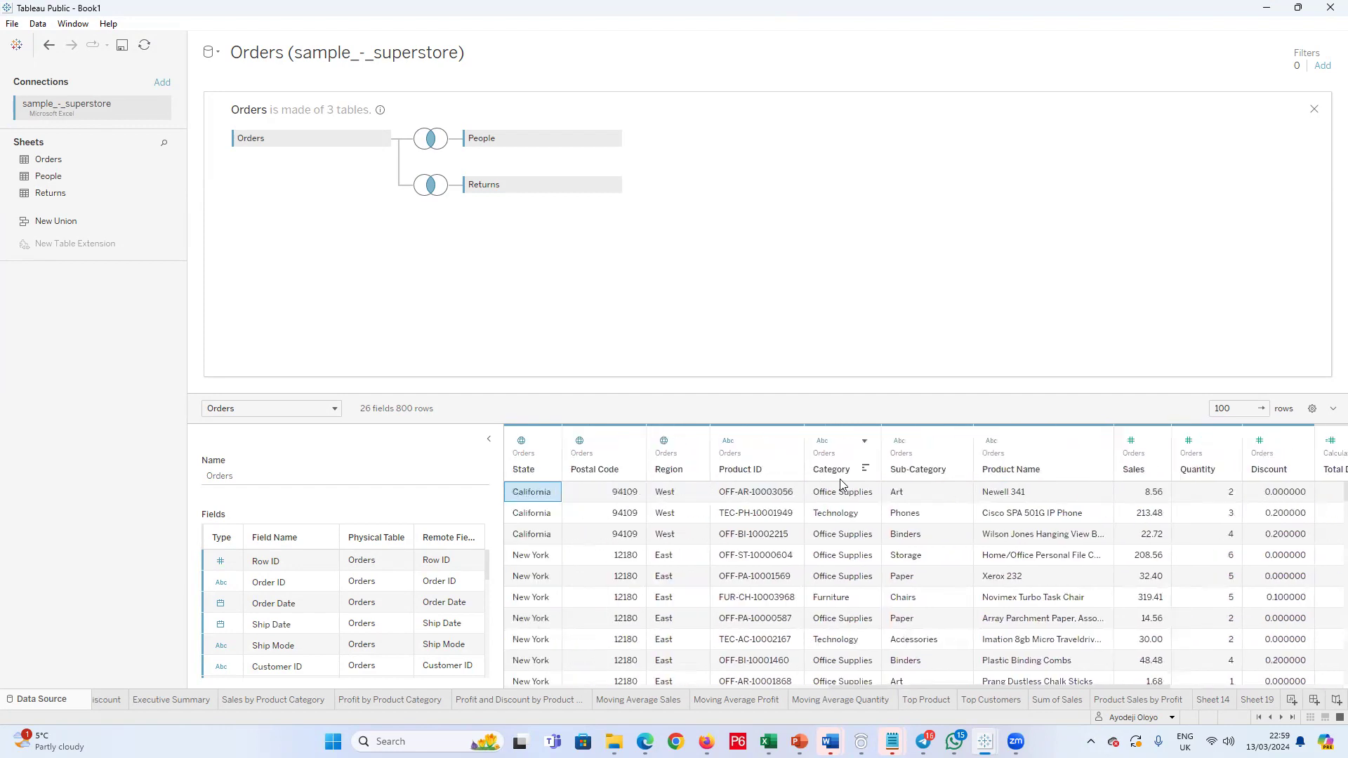
key(Left)
key(Left)
key(Left)
key(Left)
key(Left)
key(Left)
key(Left)
key(Left)
key(Left)
key(Left)
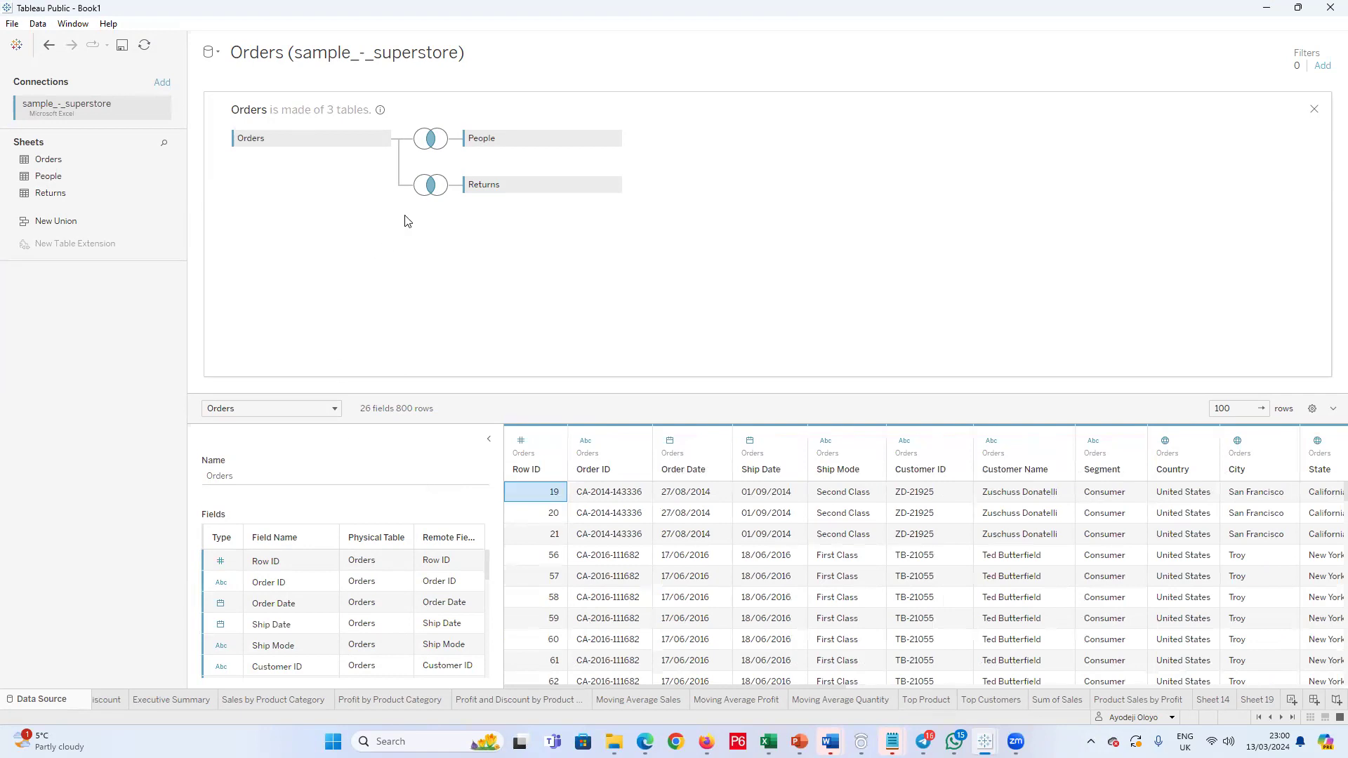
Step: Inspect the join clauses of the Returns and People tables and look through the previewed rows from Order ID to City
click(435, 187)
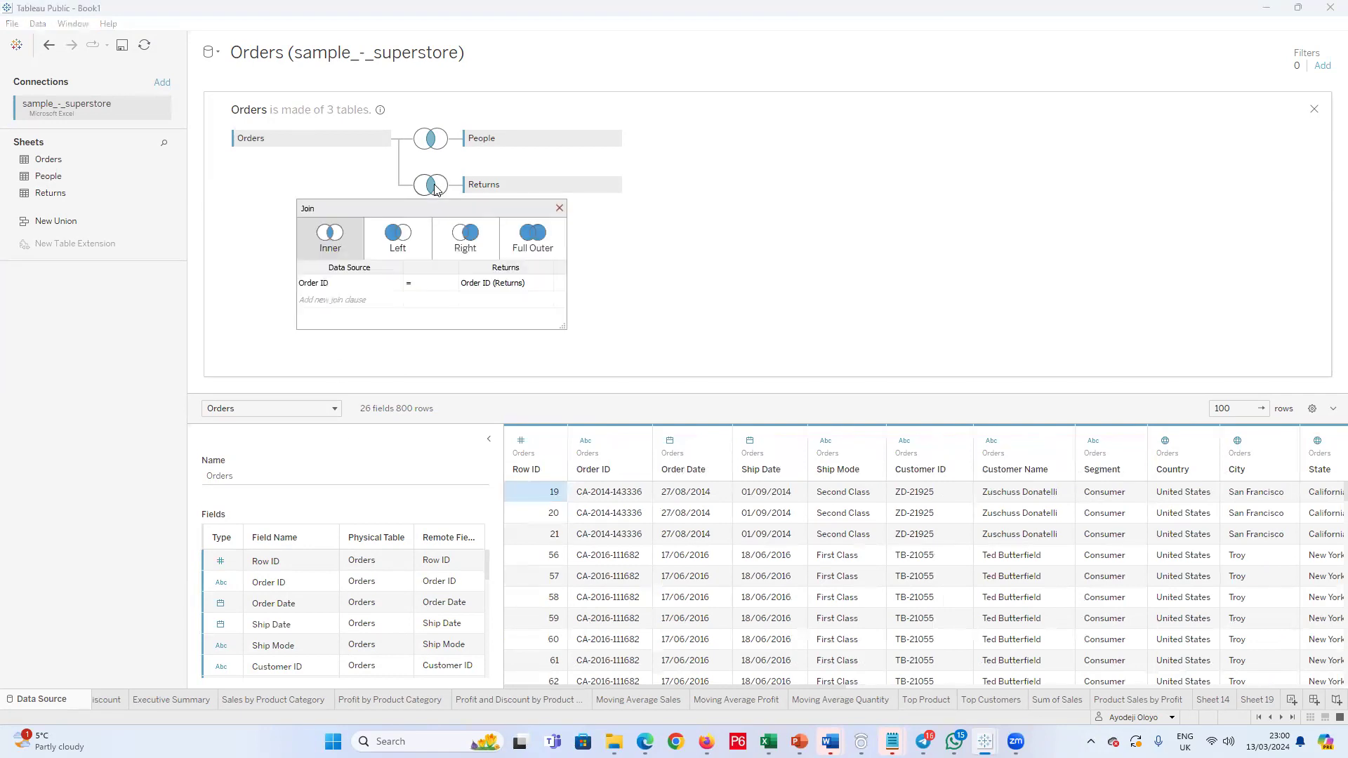
click(432, 140)
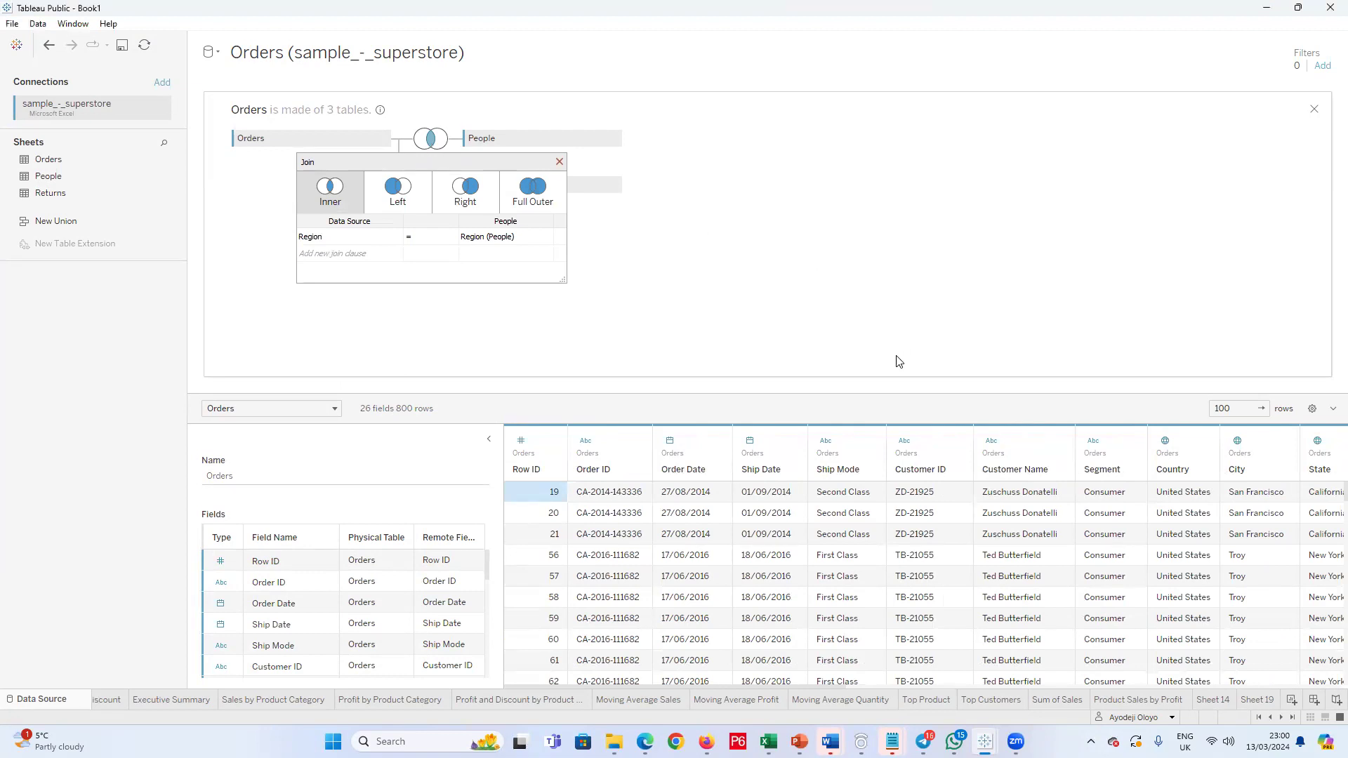
click(602, 496)
key(Down)
key(Down)
key(Down)
key(Down)
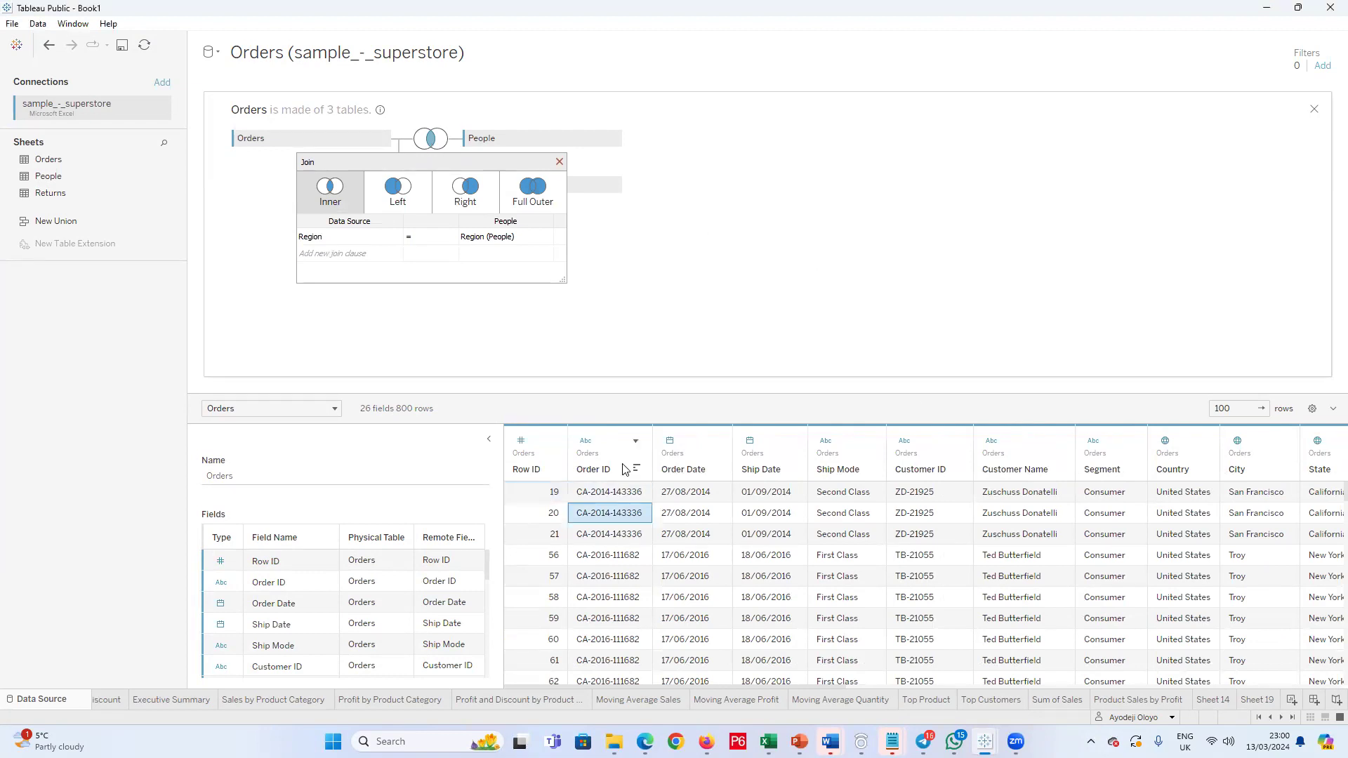
key(Down)
key(Down)
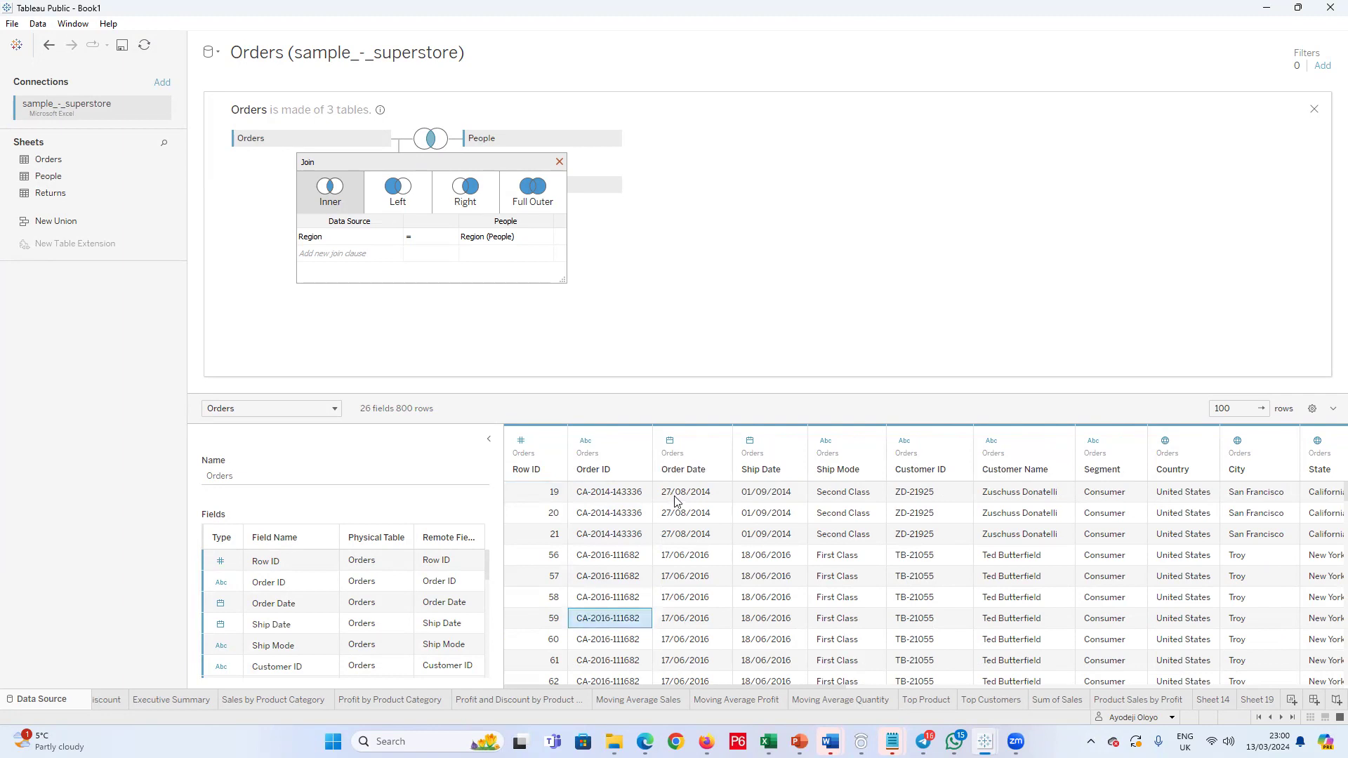
key(Right)
key(Right)
key(Right)
key(Right)
key(Right)
key(Up)
key(Up)
key(Up)
key(Up)
key(Up)
key(Up)
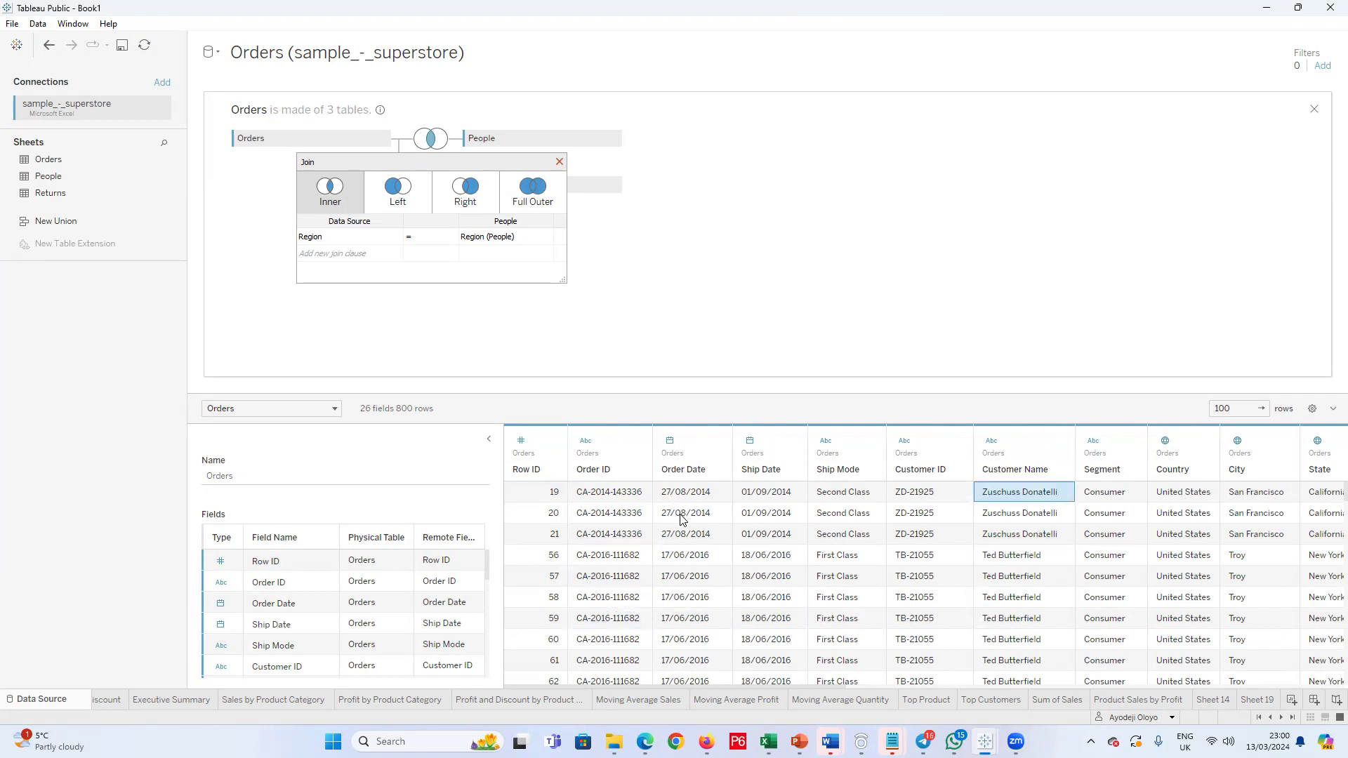
key(Right)
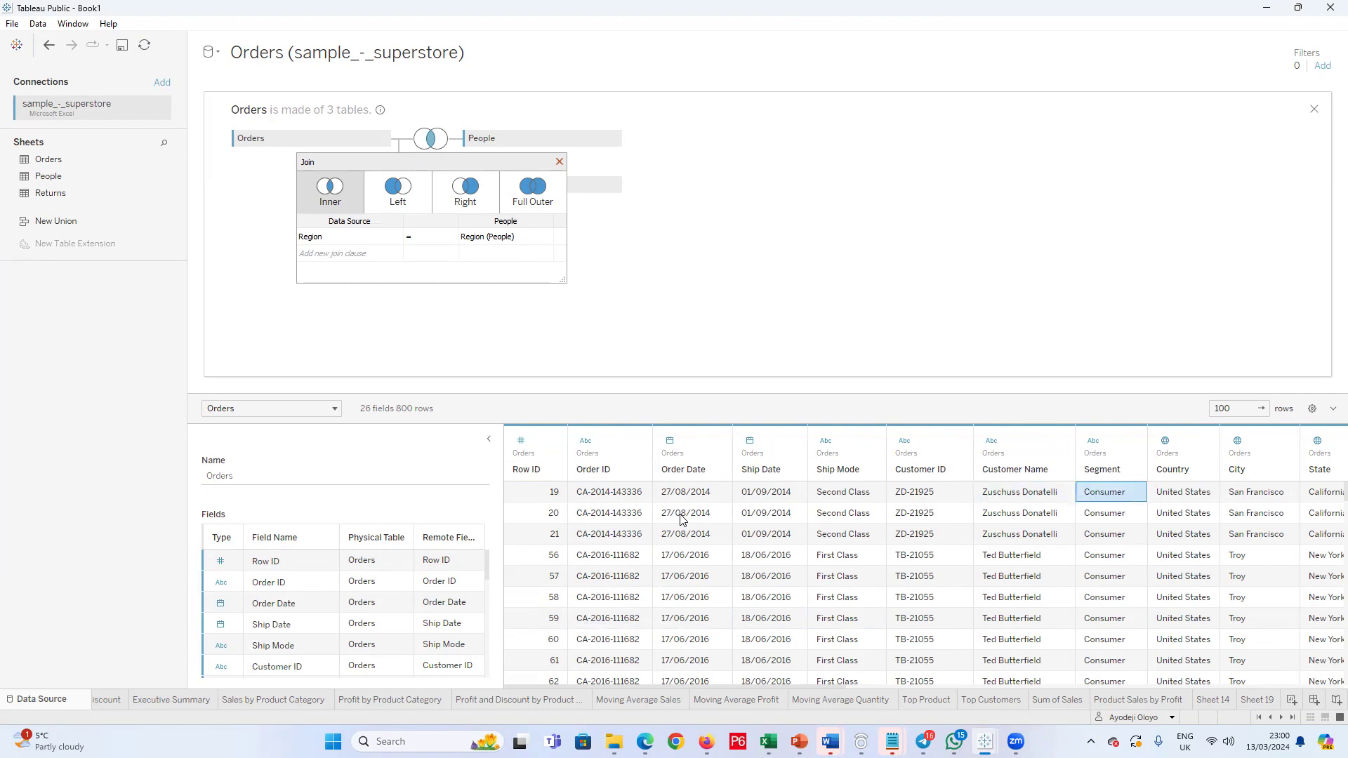
key(Right)
key(Right)
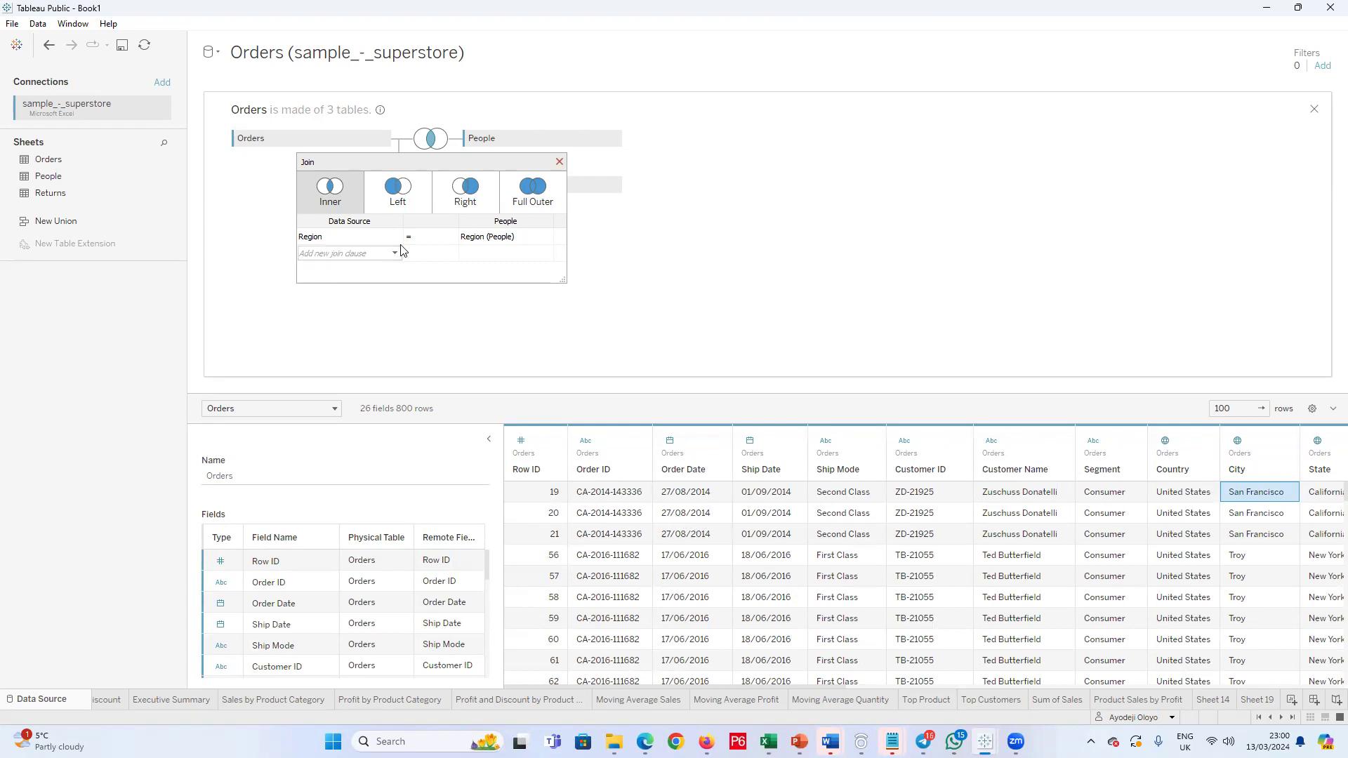
Step: Change the joins of Orders with People and with Returns to Full Outer
click(533, 195)
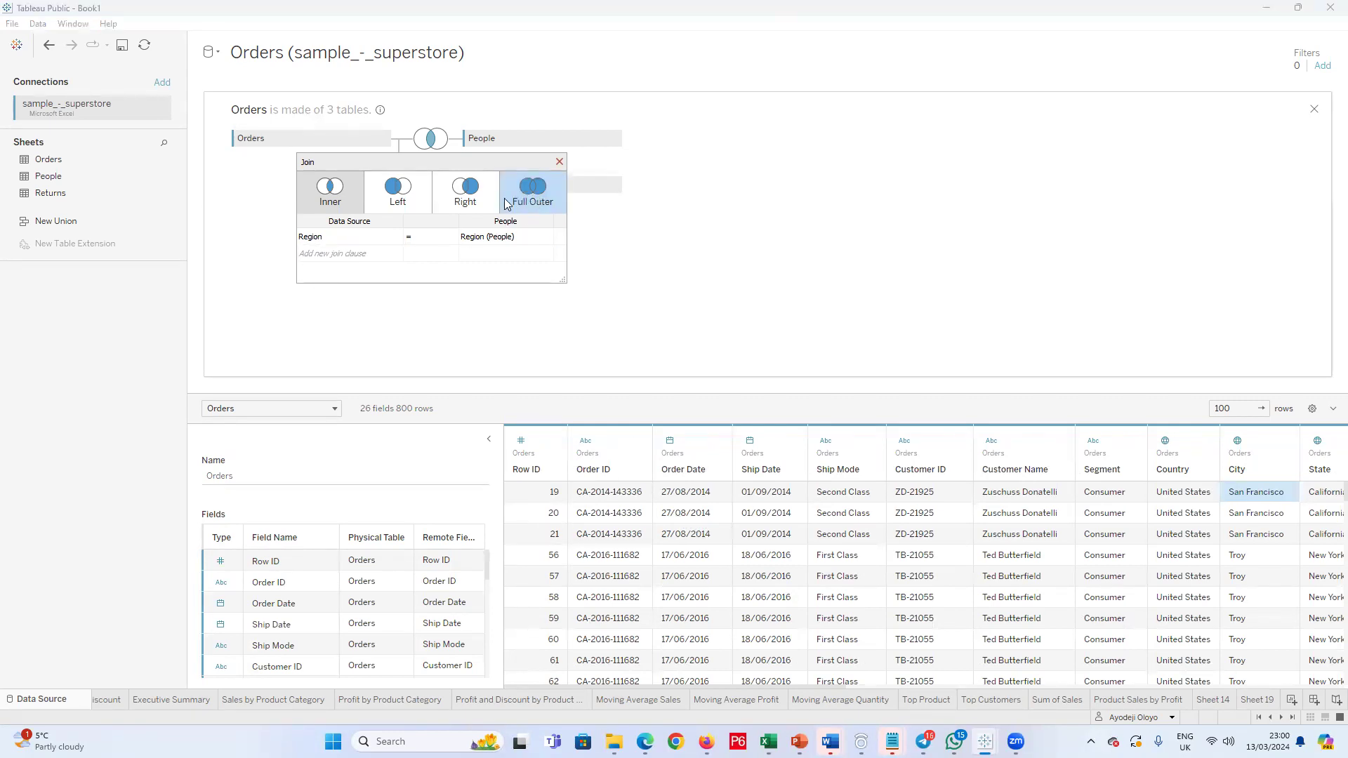
click(511, 203)
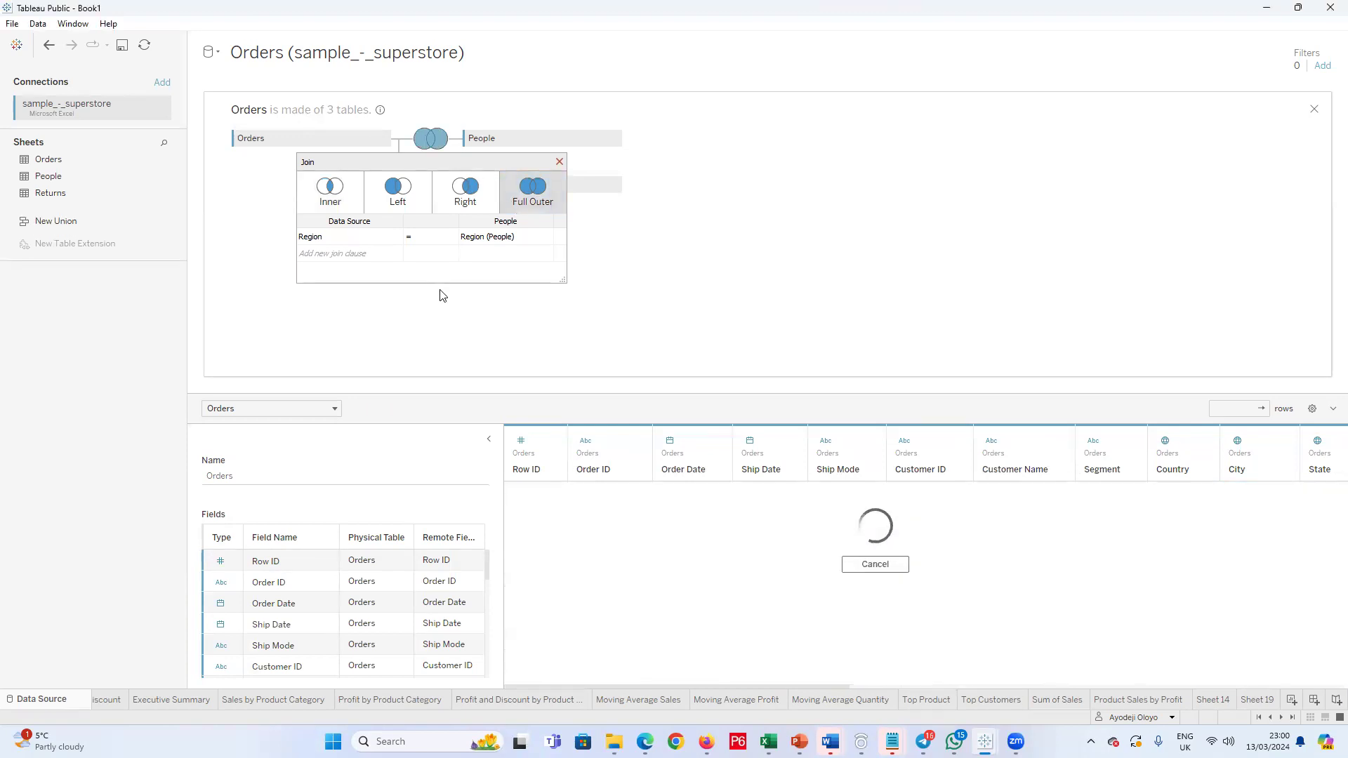
click(560, 163)
click(437, 190)
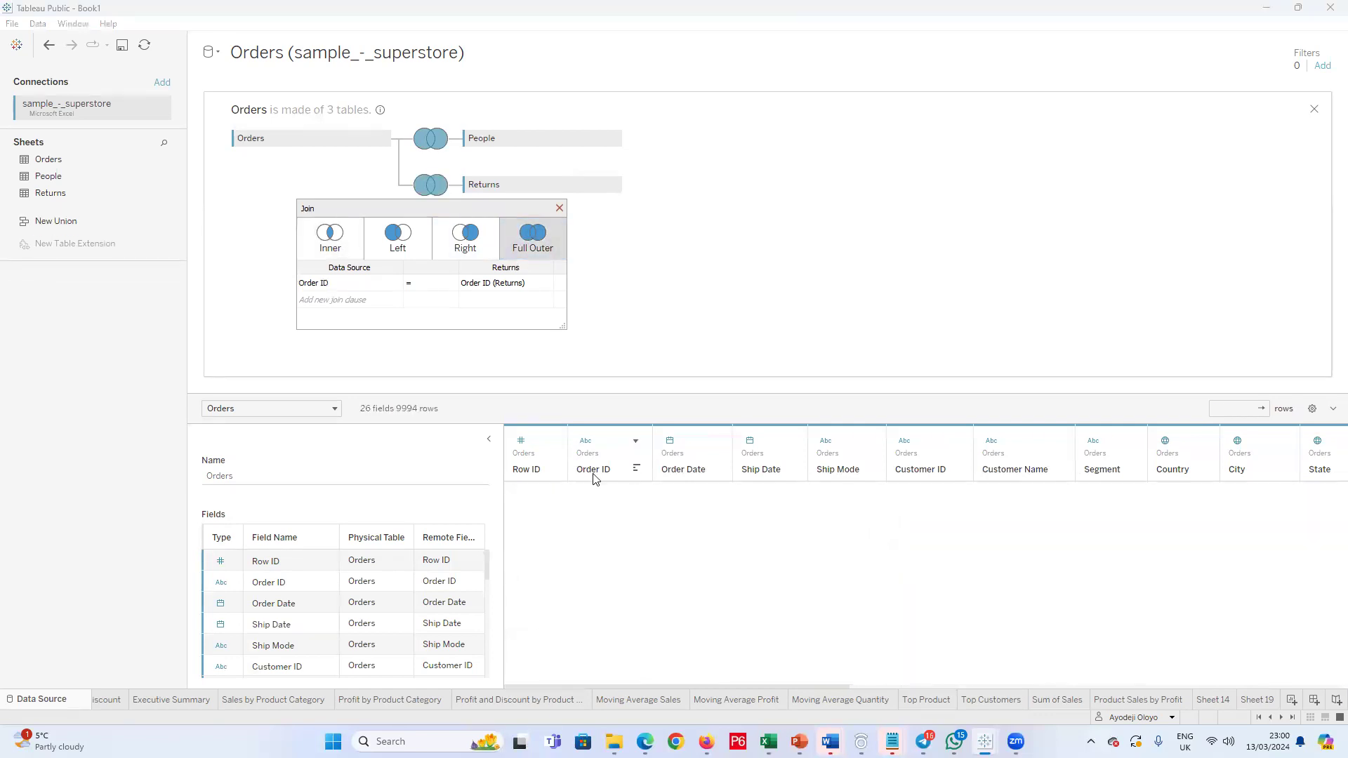
Step: Examine the full outer join's data preview across all columns, including Returned, and check the end of the field list
click(554, 474)
key(Right)
key(Right)
key(Right)
key(Right)
key(Right)
key(Right)
key(Right)
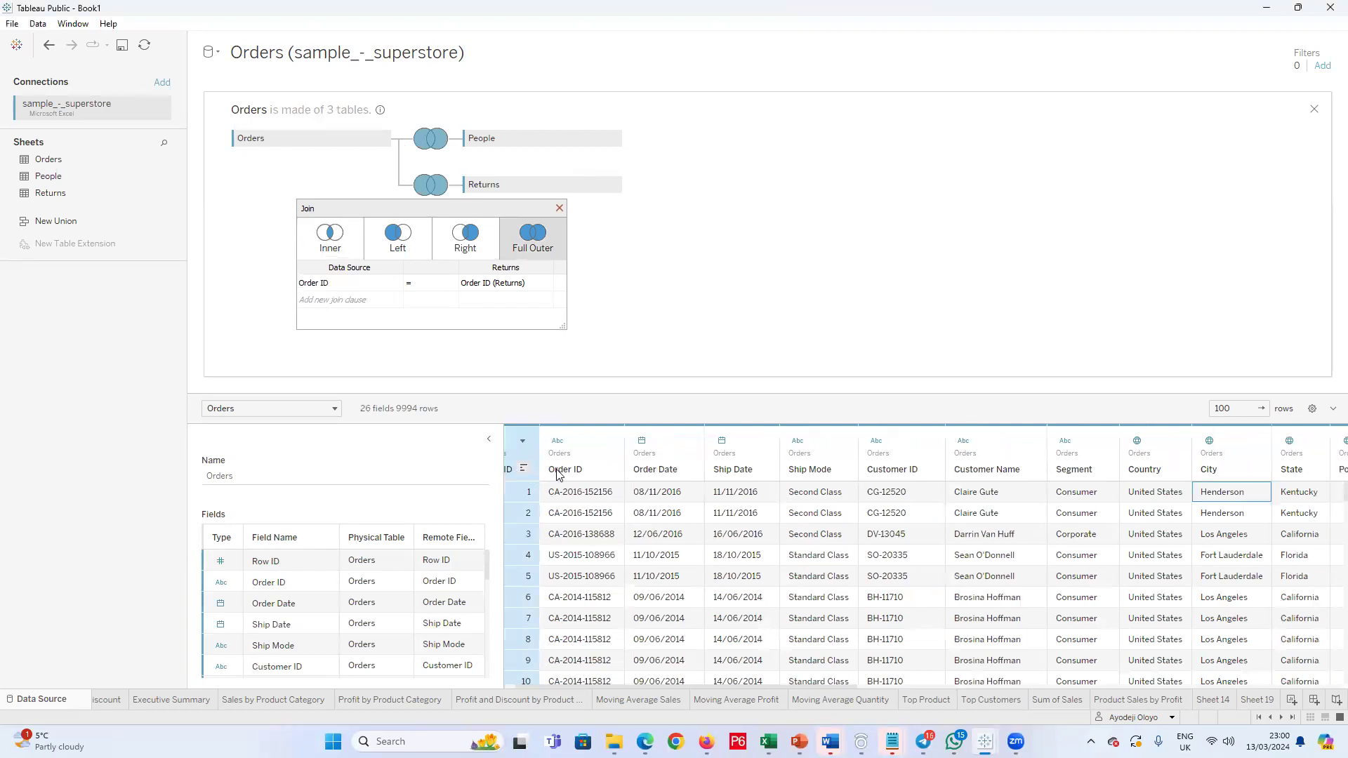
key(Right)
key(Right)
key(Right)
key(Right)
key(Right)
key(Right)
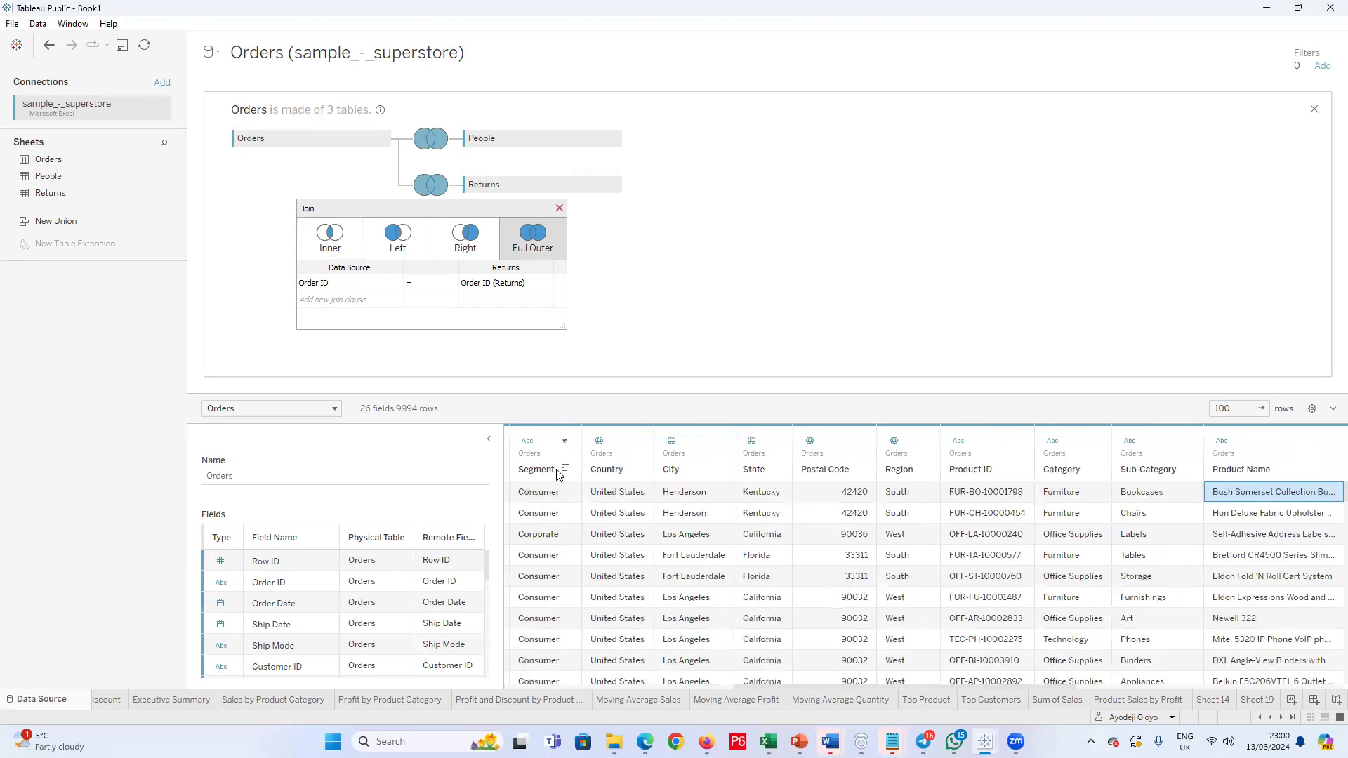
key(Right)
key(Right)
key(Right)
key(Right)
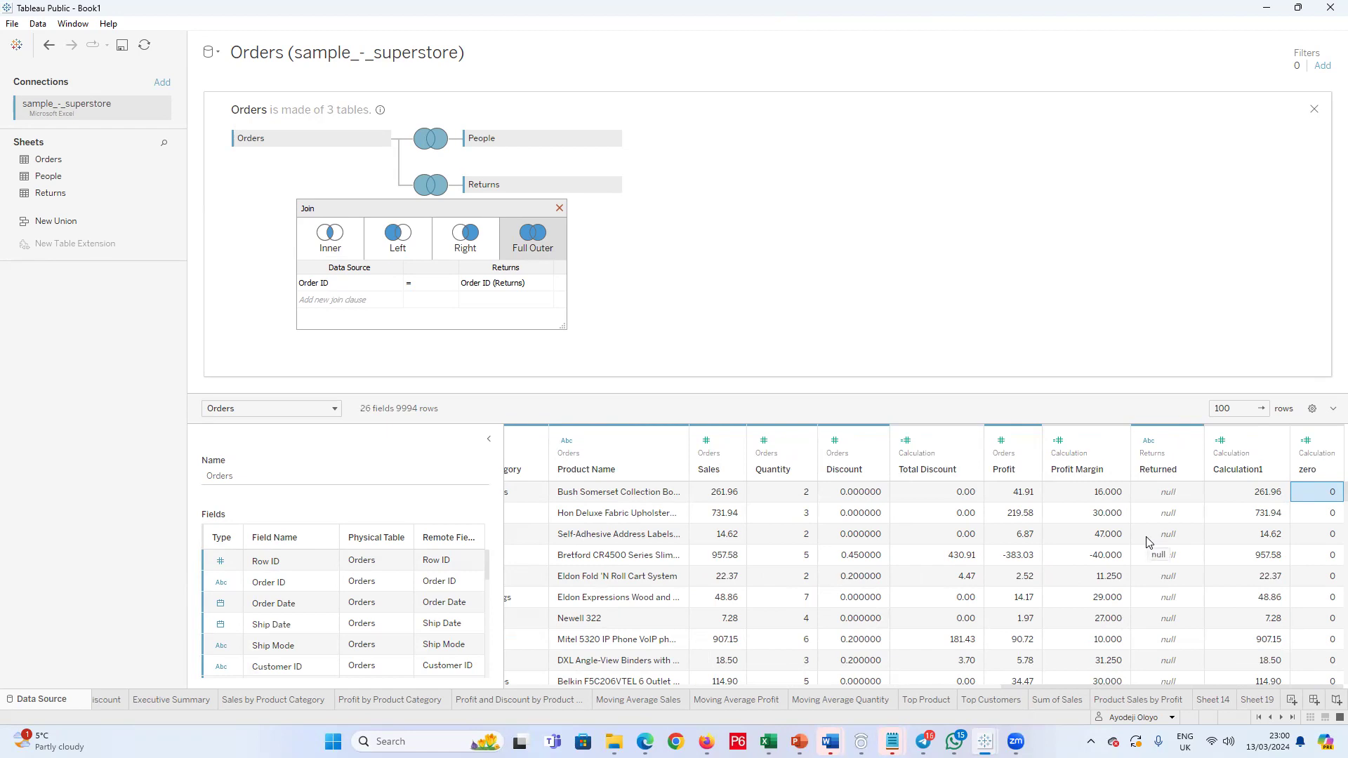
key(Left)
key(Left)
key(Left)
key(Left)
key(Left)
key(Left)
key(Left)
key(Left)
key(Left)
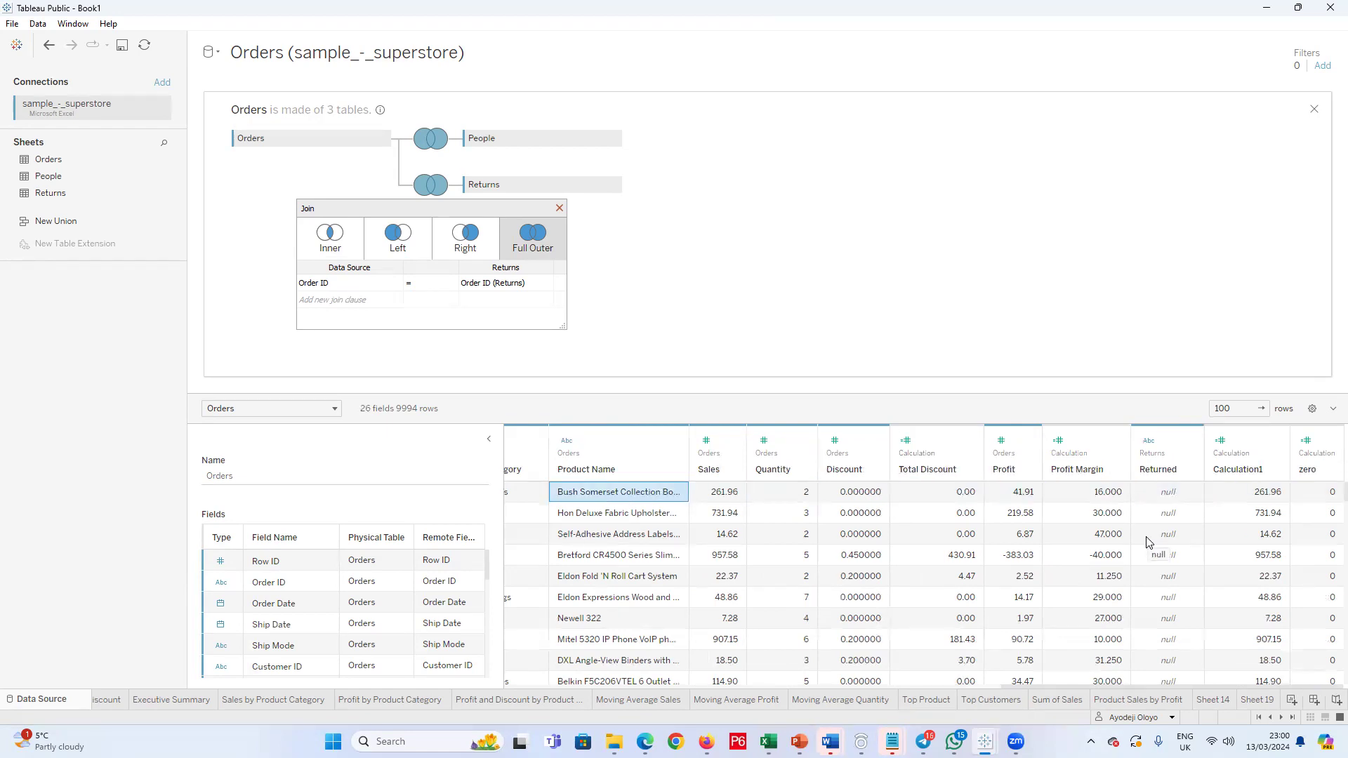
key(Left)
key(Left)
key(Left)
key(Left)
key(Left)
key(Left)
key(Left)
key(Left)
key(Left)
key(Left)
key(Left)
key(Left)
key(Left)
key(Left)
key(Left)
key(Left)
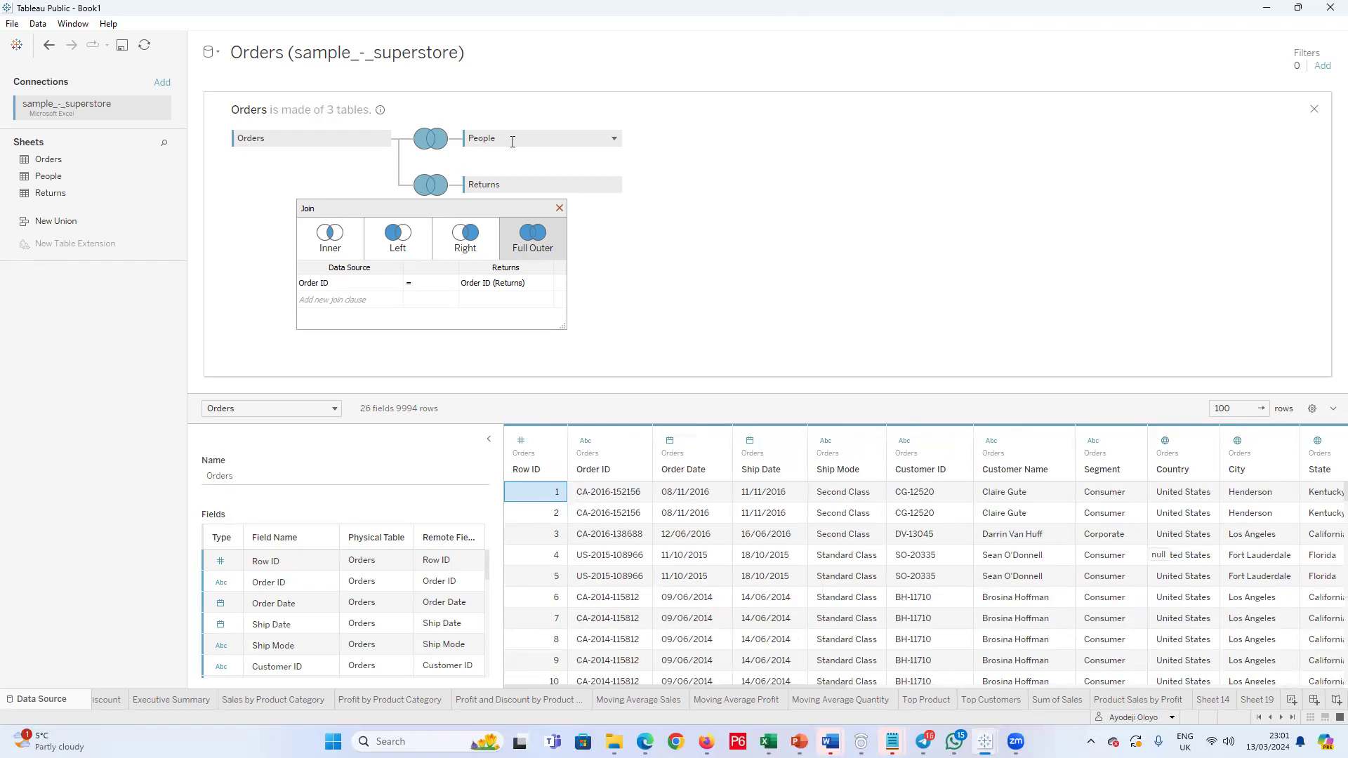
scroll(372, 627, down, 7)
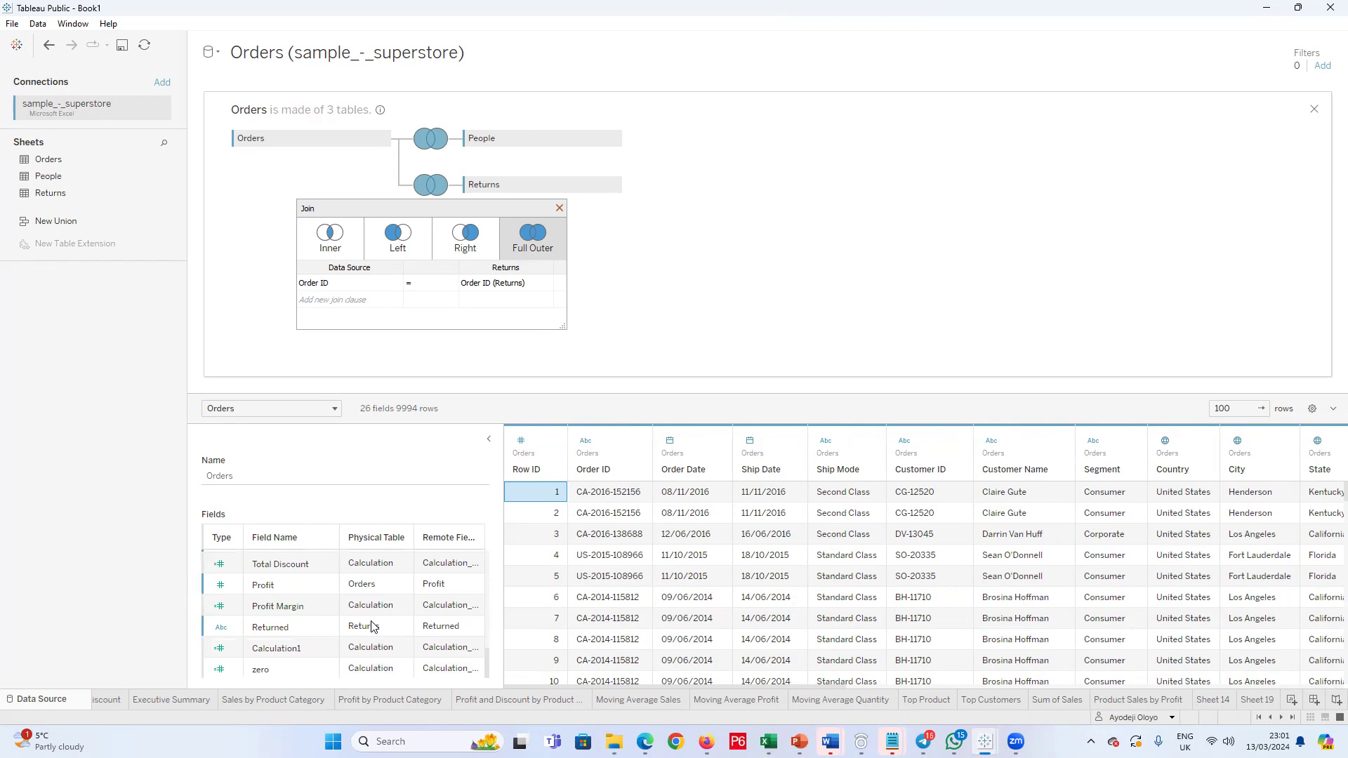
Step: Close the join view, remove the joined Orders table from the data source, and accept the worksheet sort warnings
click(559, 208)
click(1313, 109)
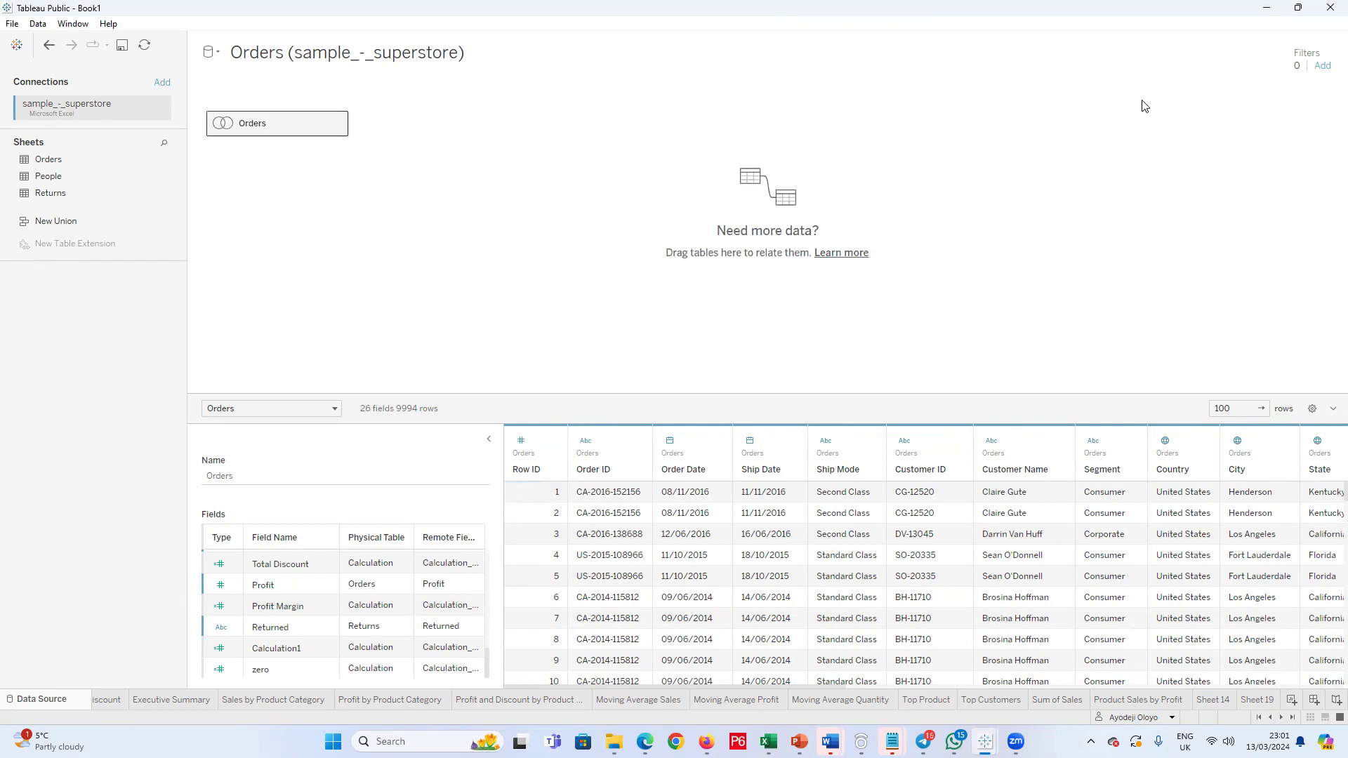
drag(298, 118, 110, 328)
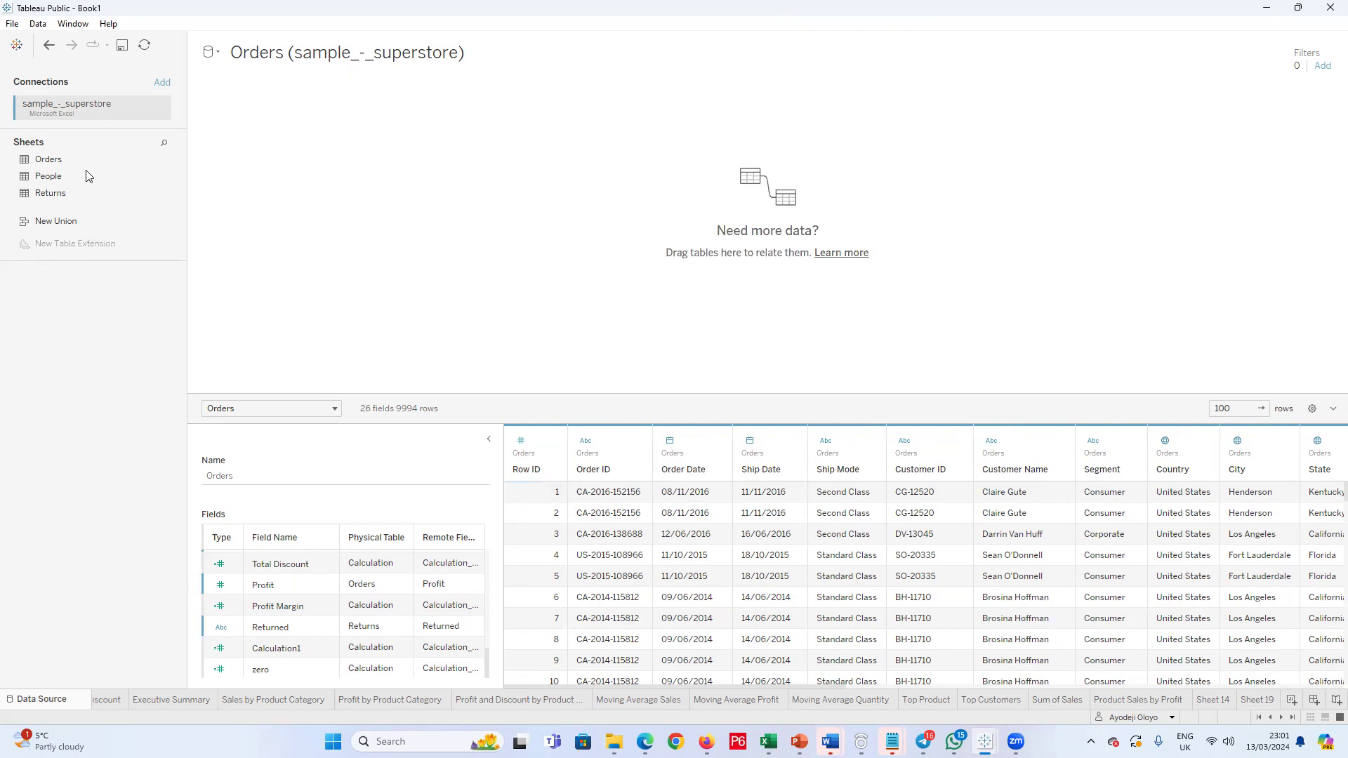
click(828, 300)
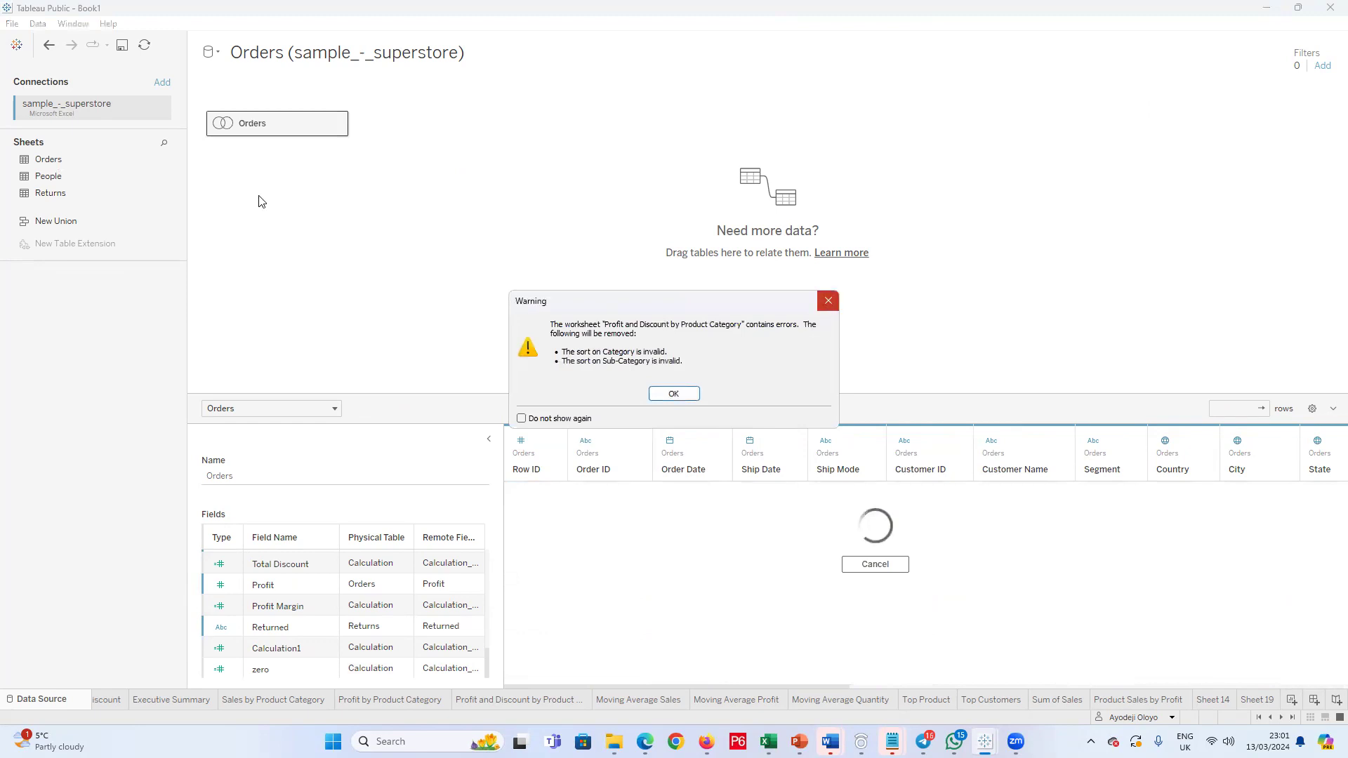
click(678, 387)
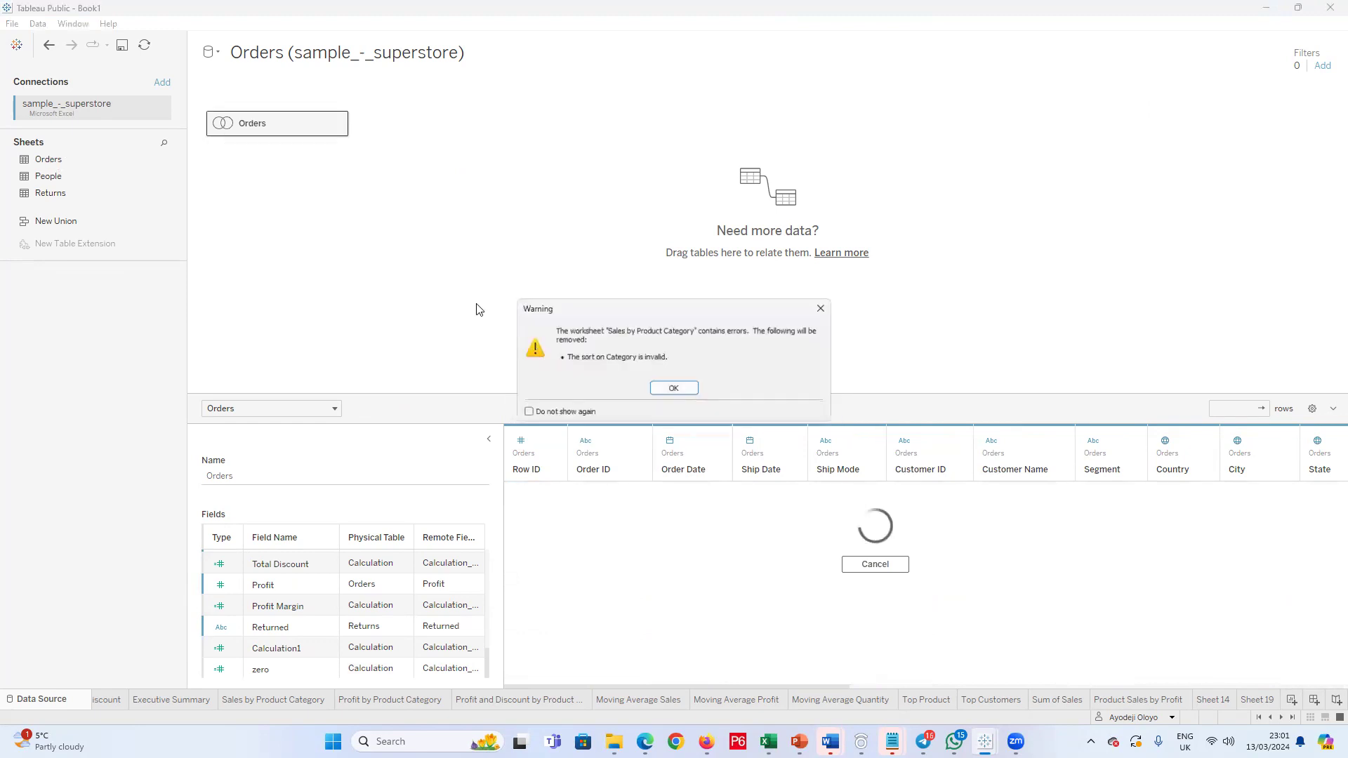
click(676, 389)
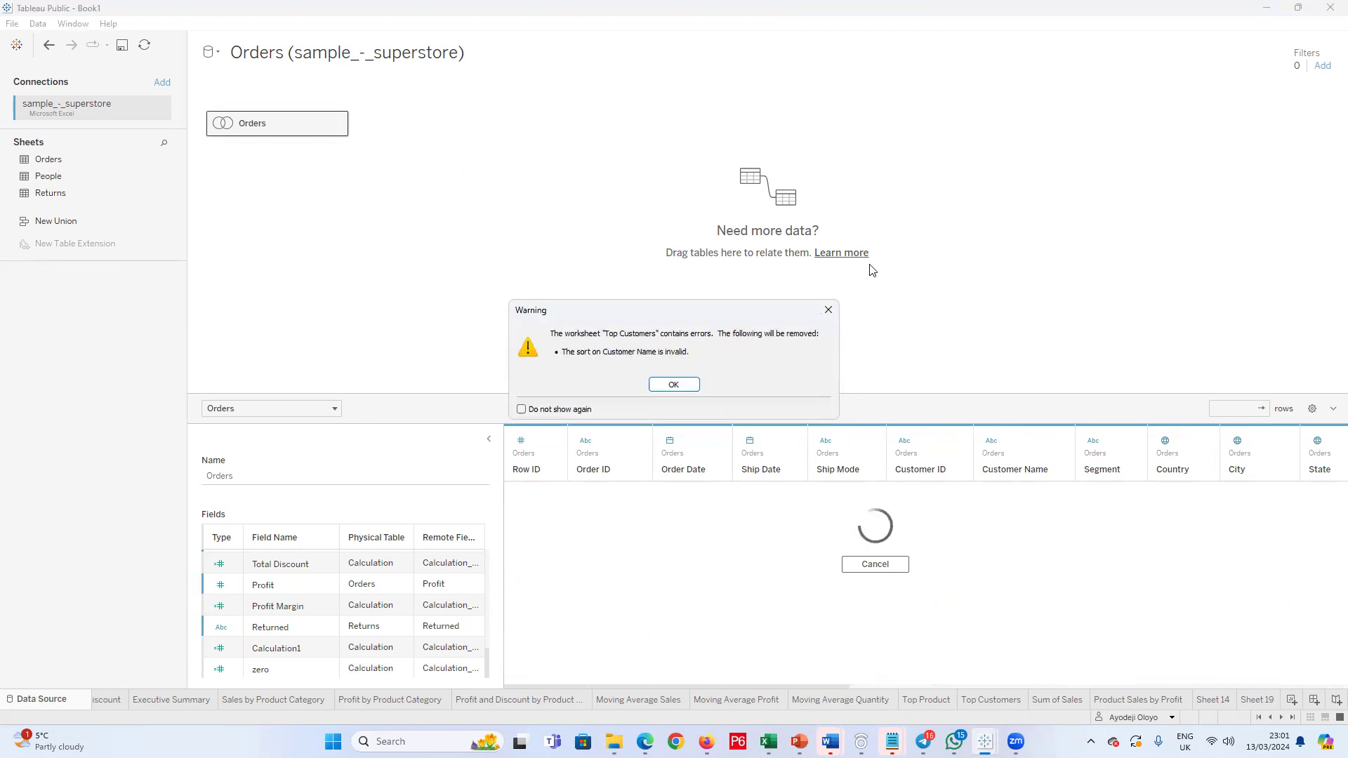
click(656, 388)
click(658, 386)
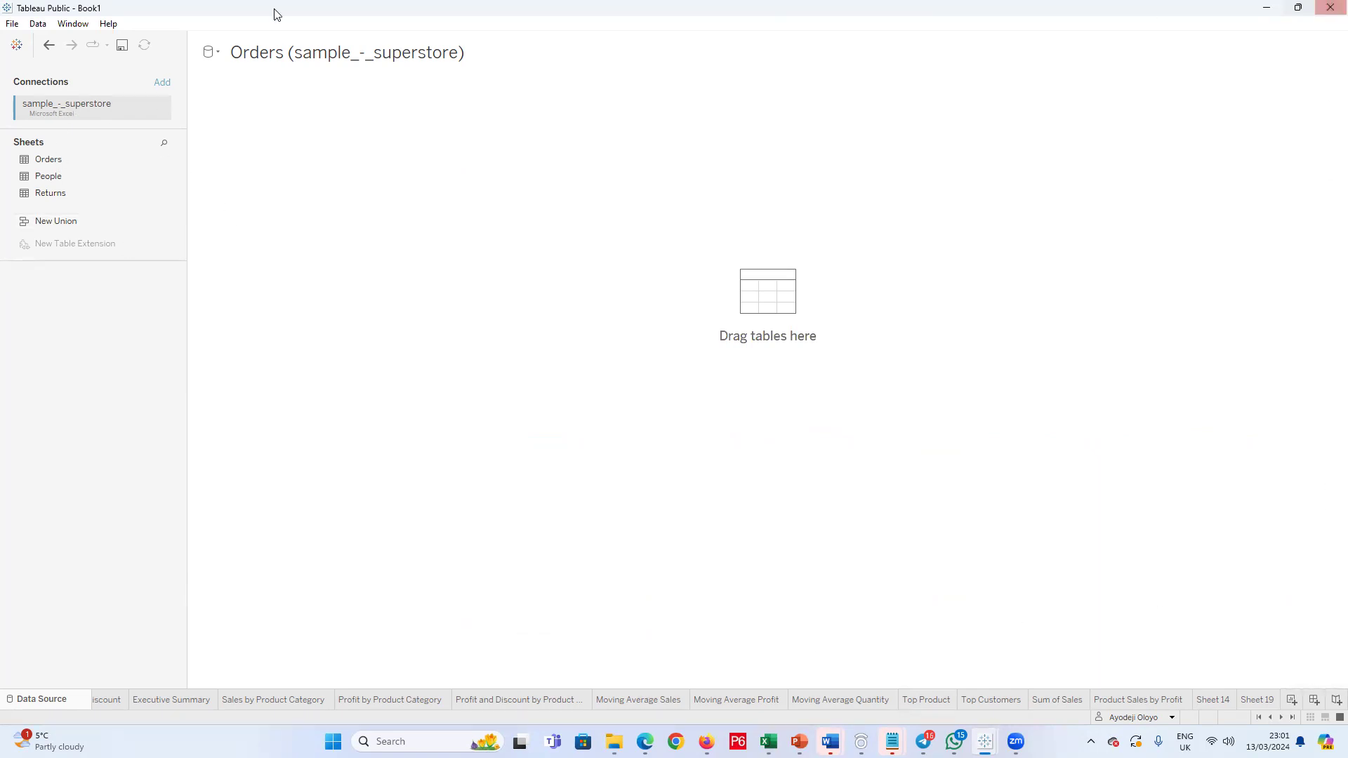
Step: Close the Book1 workbook without saving its changes, then close the reopened Book1 window showing Sheet 19
click(12, 24)
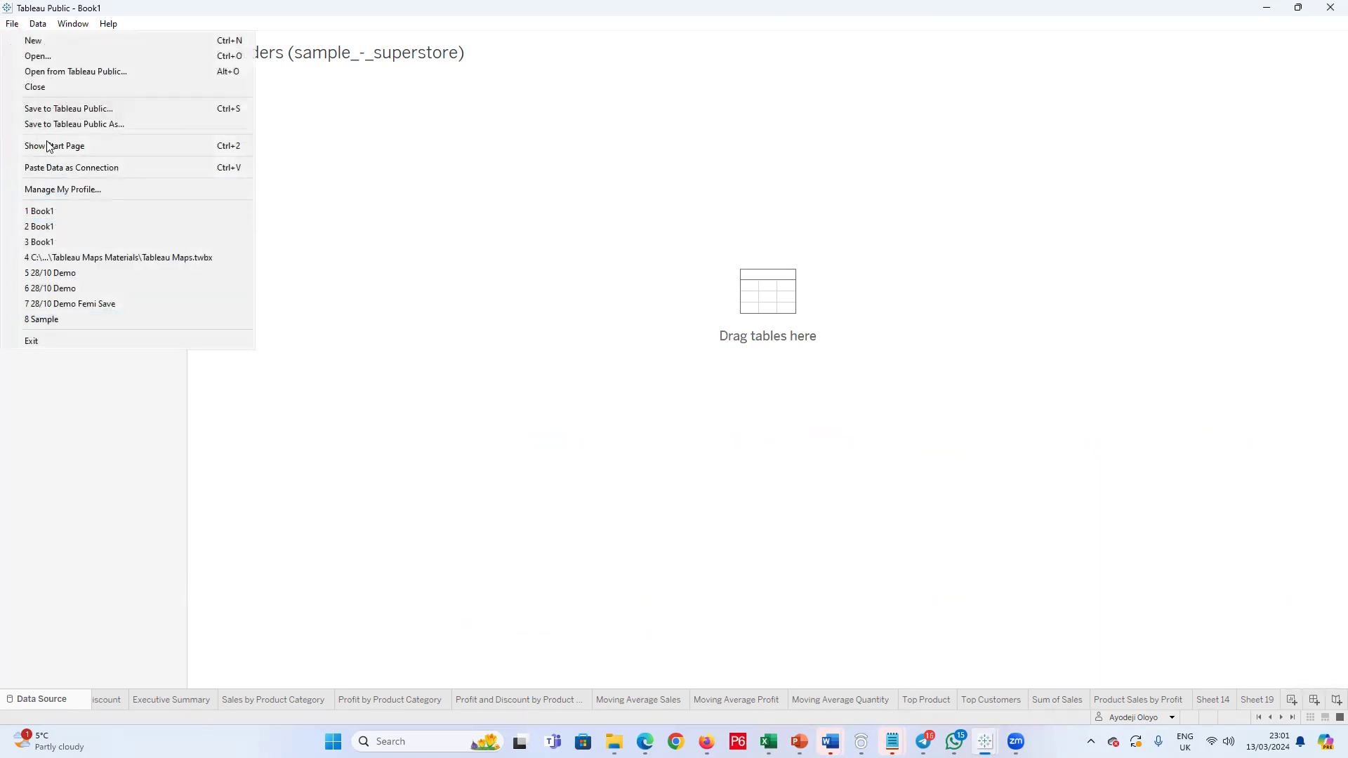
click(44, 89)
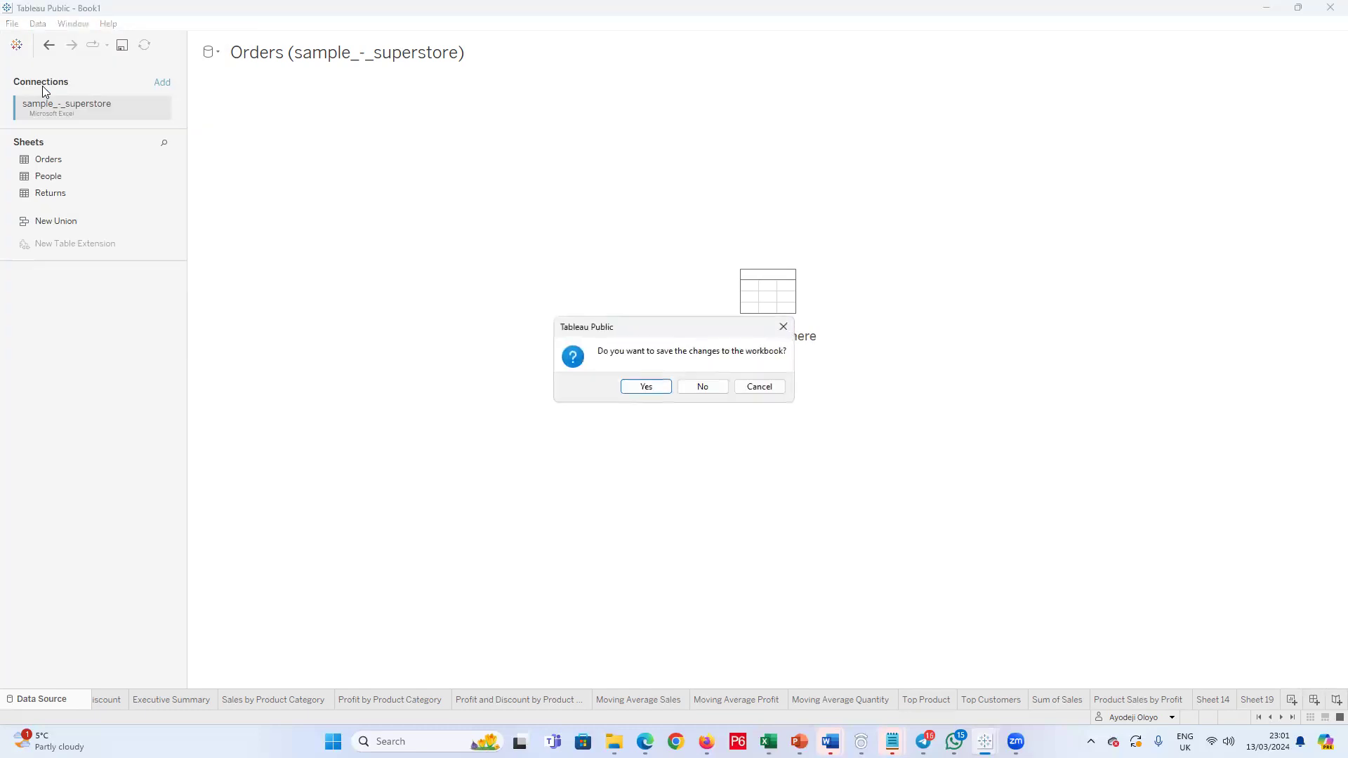
click(699, 386)
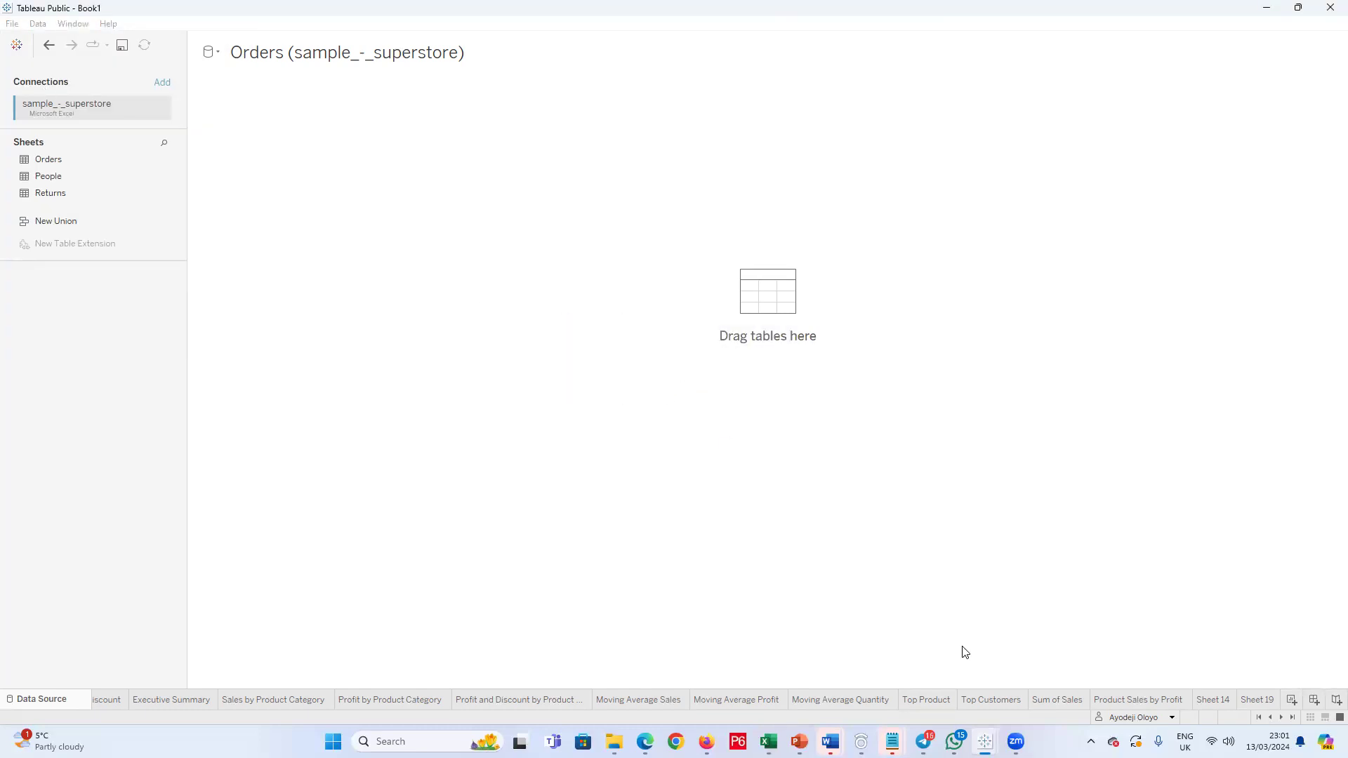
mouse_move(985, 742)
click(1039, 682)
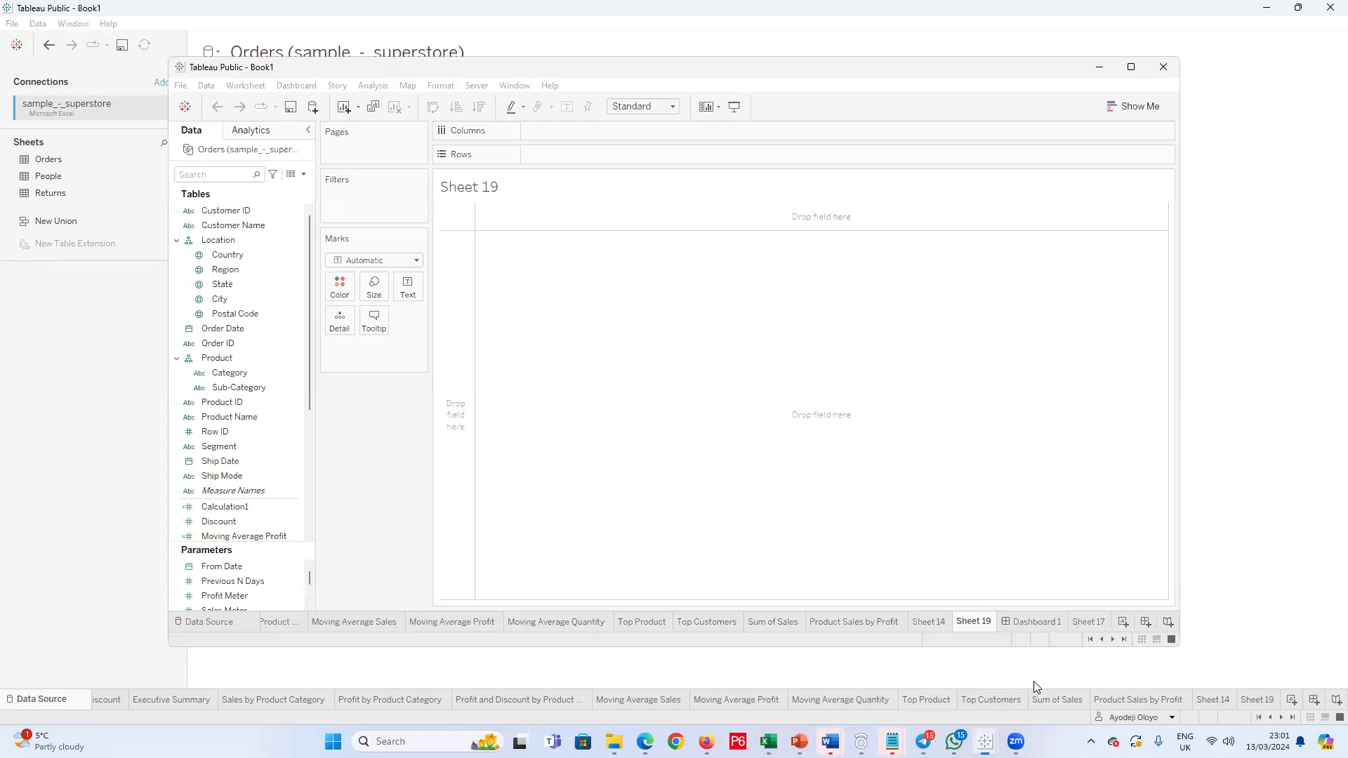
click(1133, 69)
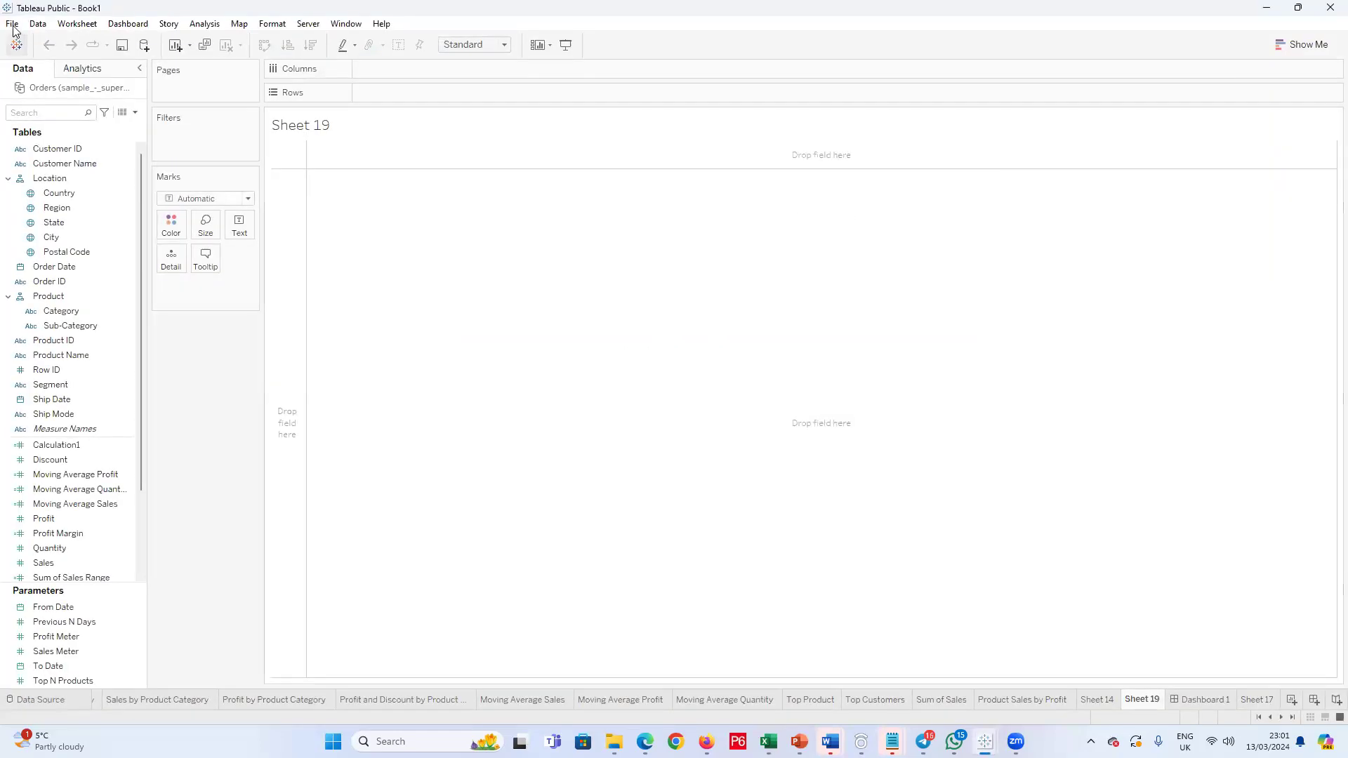
click(12, 24)
click(1329, 7)
Step: Connect the blank workbook to the Microsoft Excel file sample_-_superstore from the Downloads folder
click(12, 24)
click(28, 240)
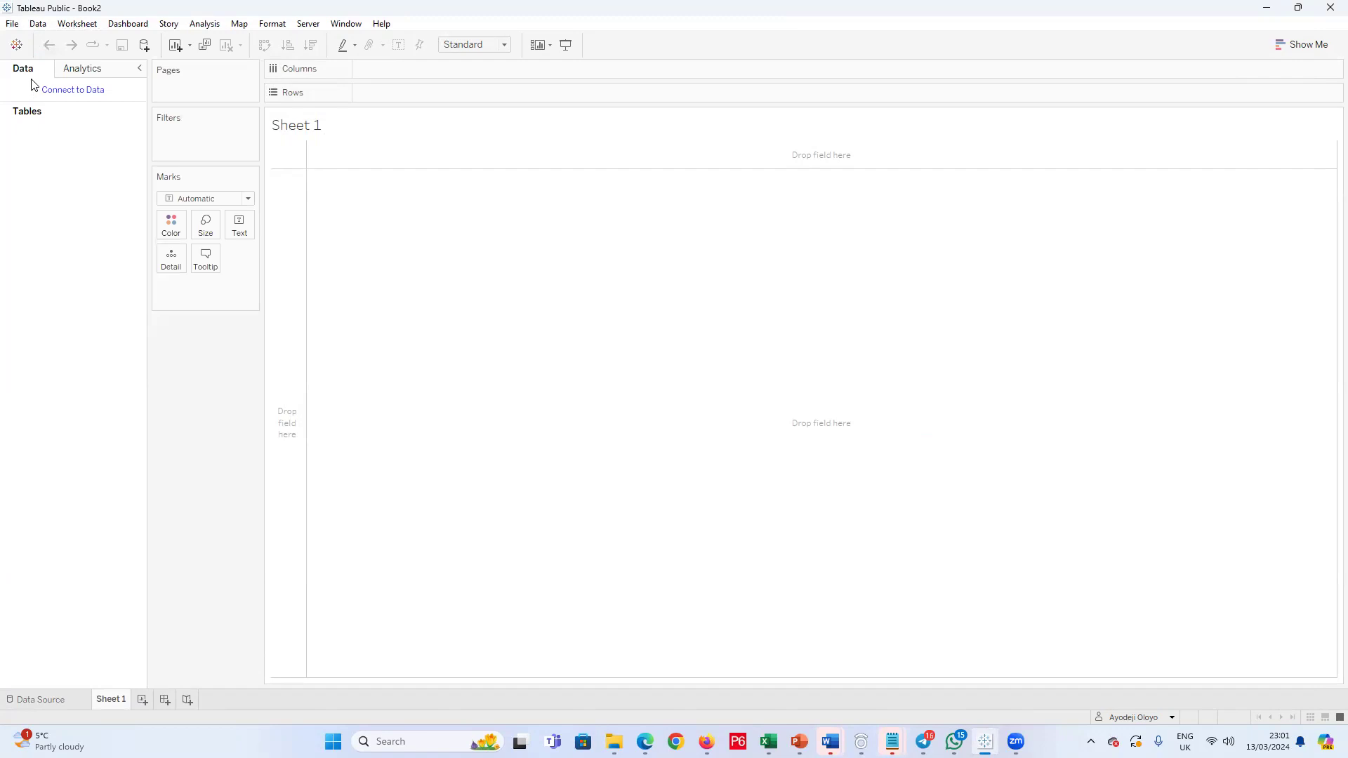
click(57, 89)
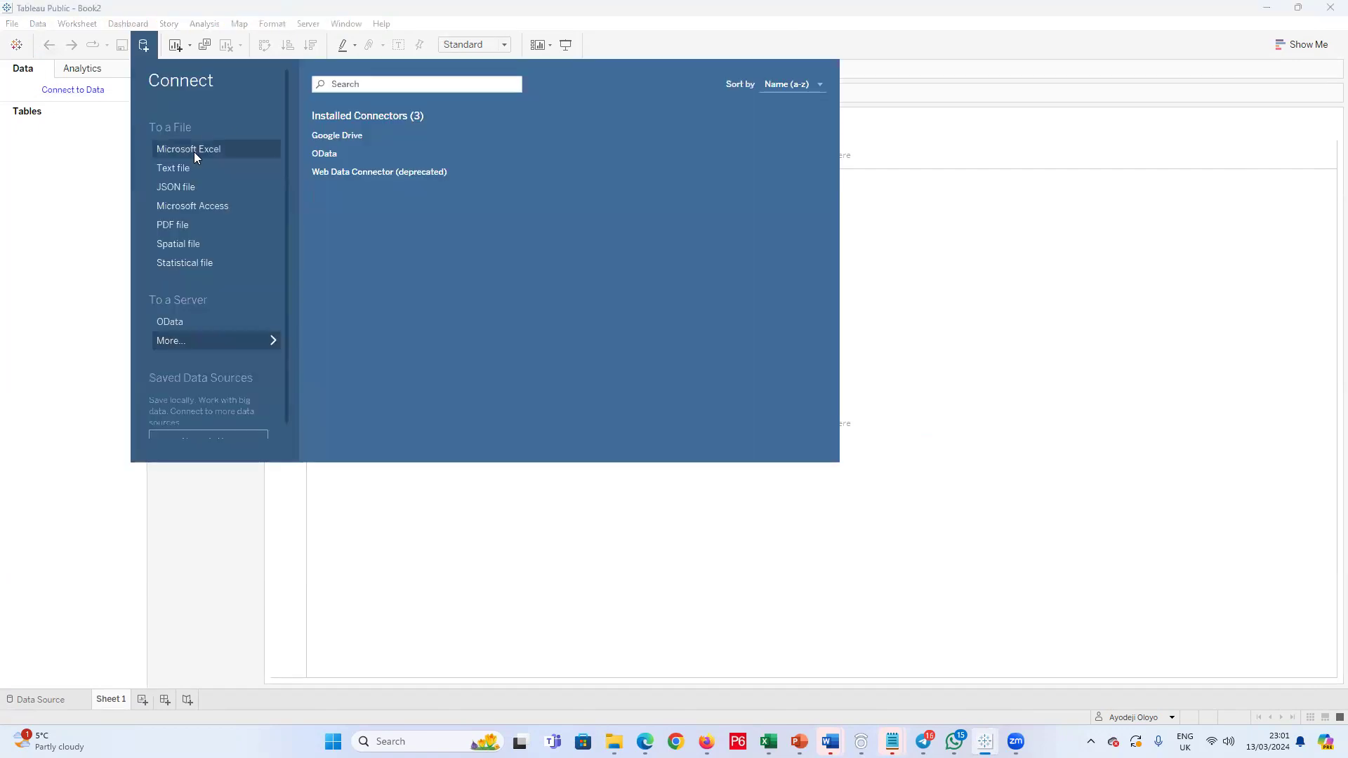
click(194, 150)
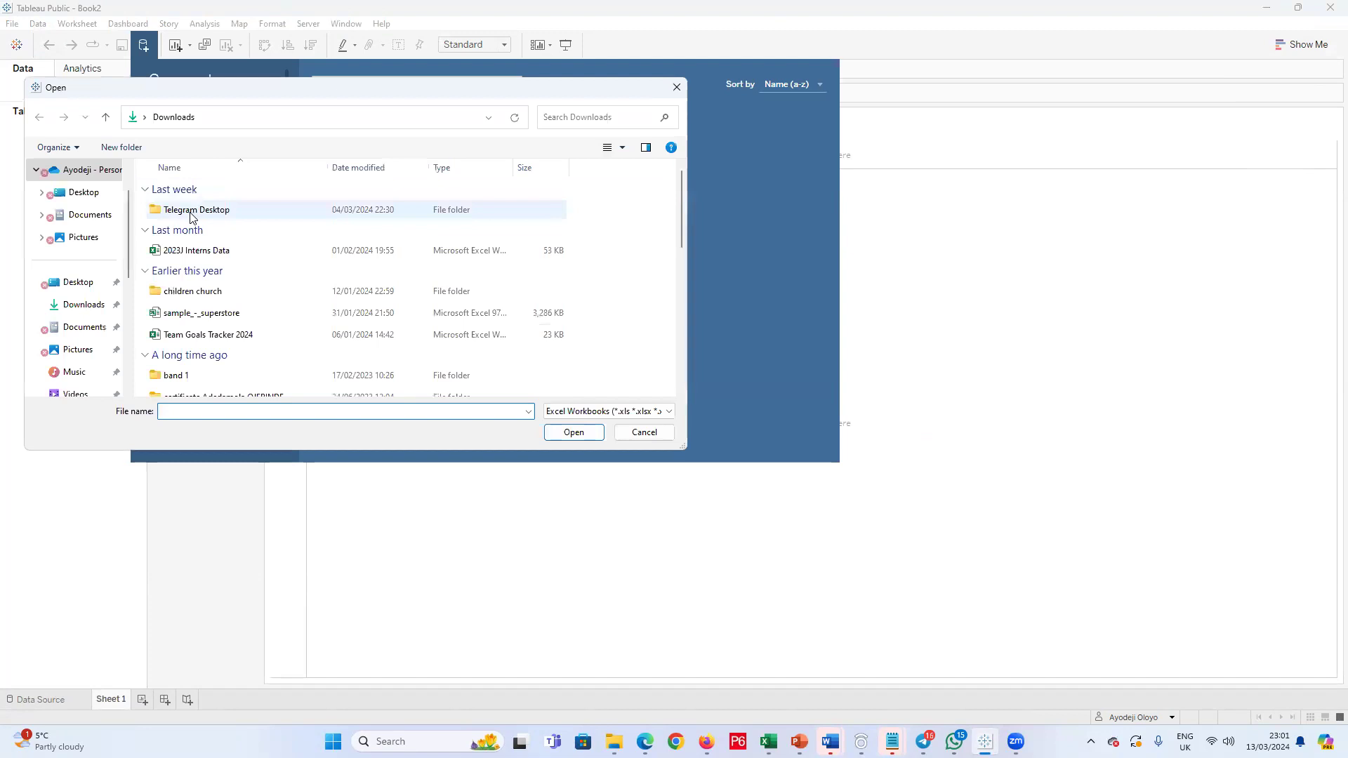
click(196, 317)
double_click(196, 316)
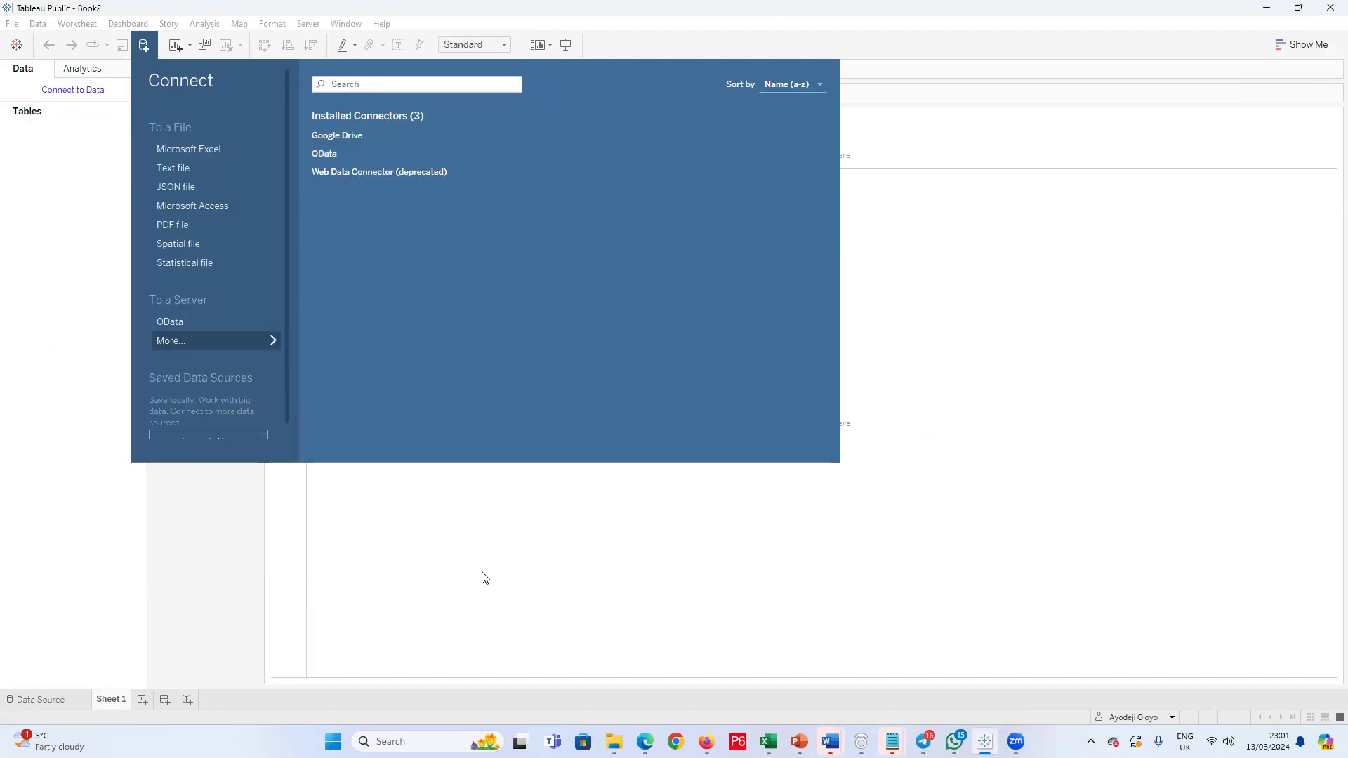
Step: Add the Orders table to the data source canvas and open it for joining physical tables
drag(45, 159, 364, 123)
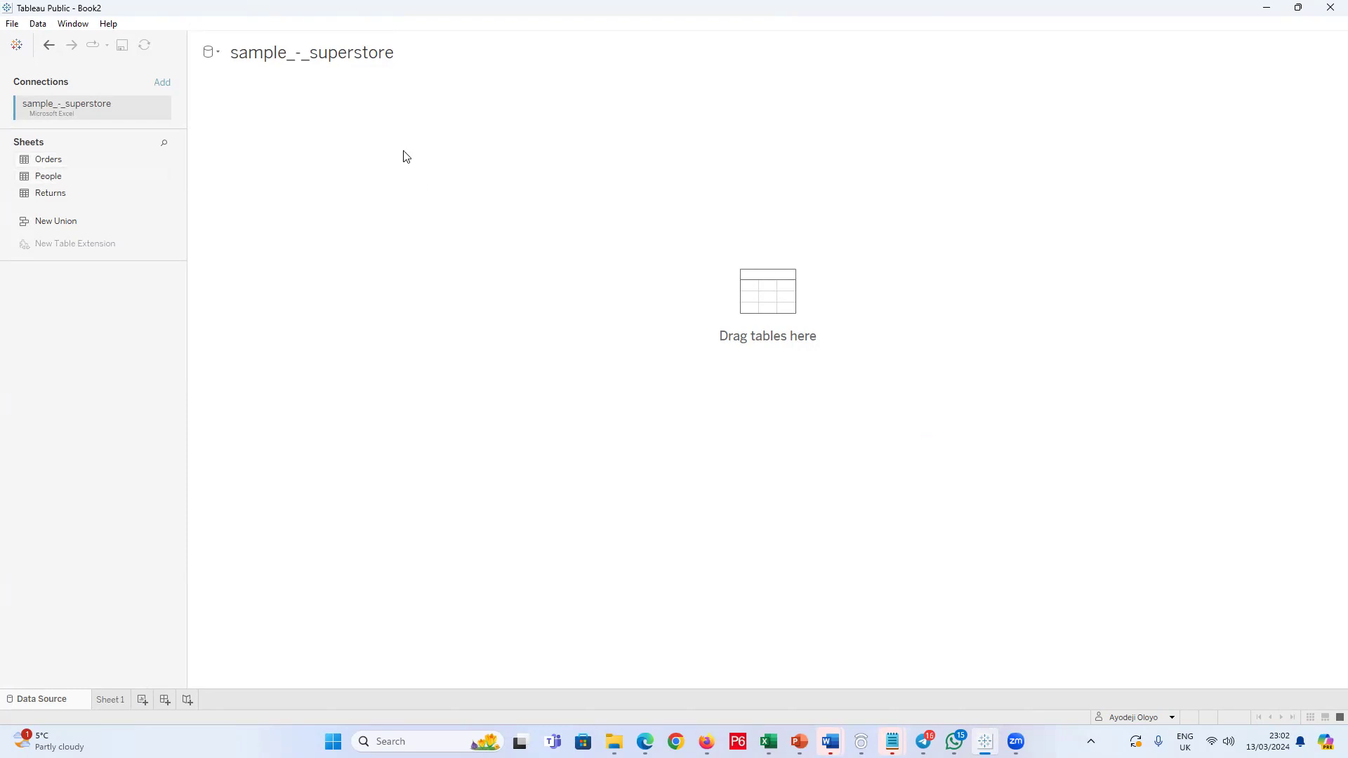
drag(37, 159, 476, 170)
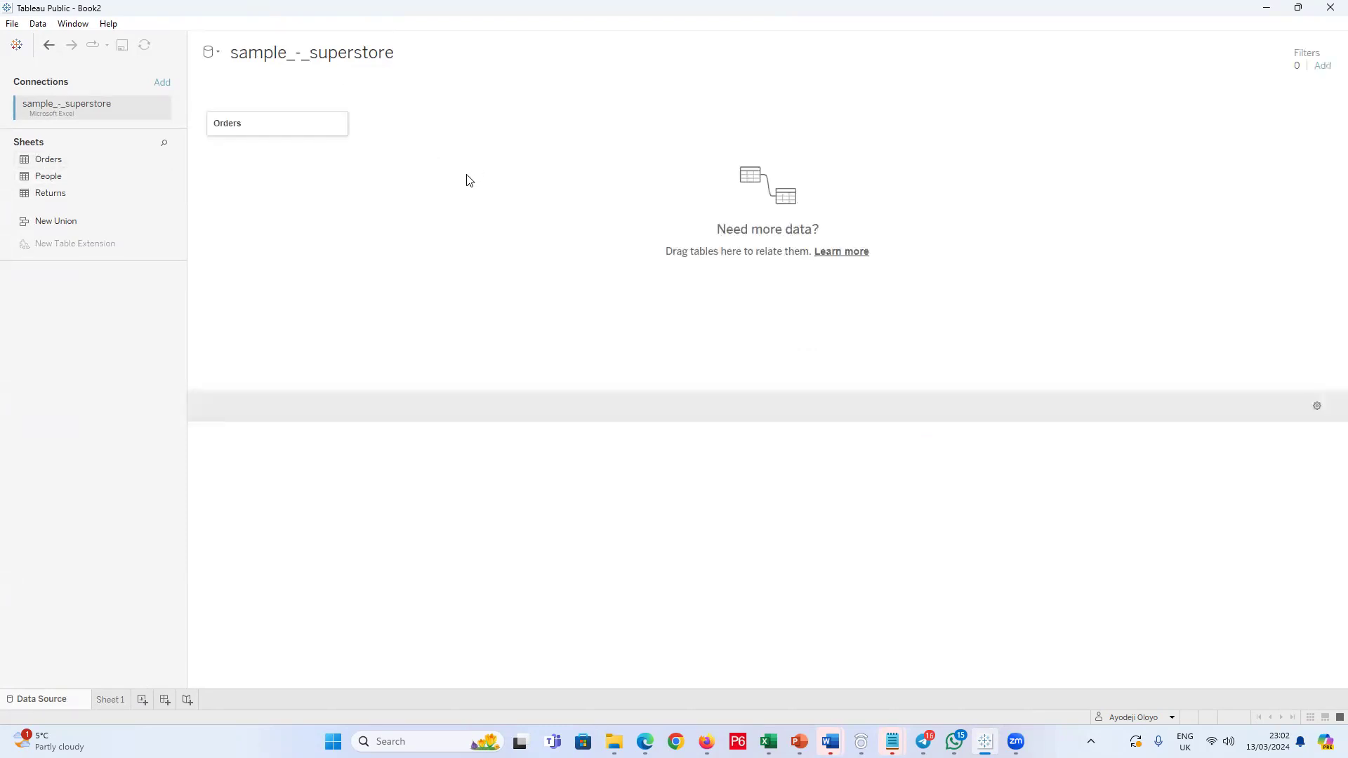
double_click(304, 135)
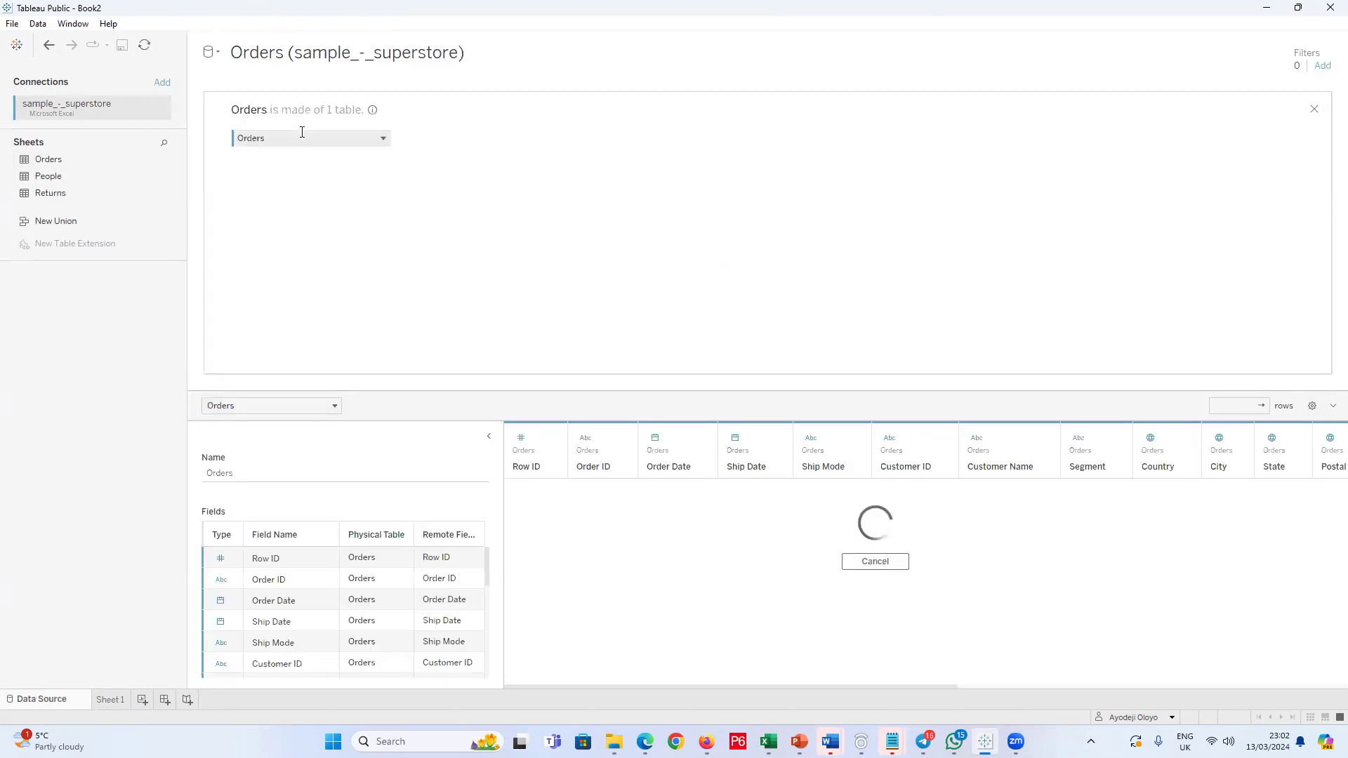
Step: Join the People and Returns tables to Orders with inner joins, checking the Region join clause of People
drag(77, 183, 590, 172)
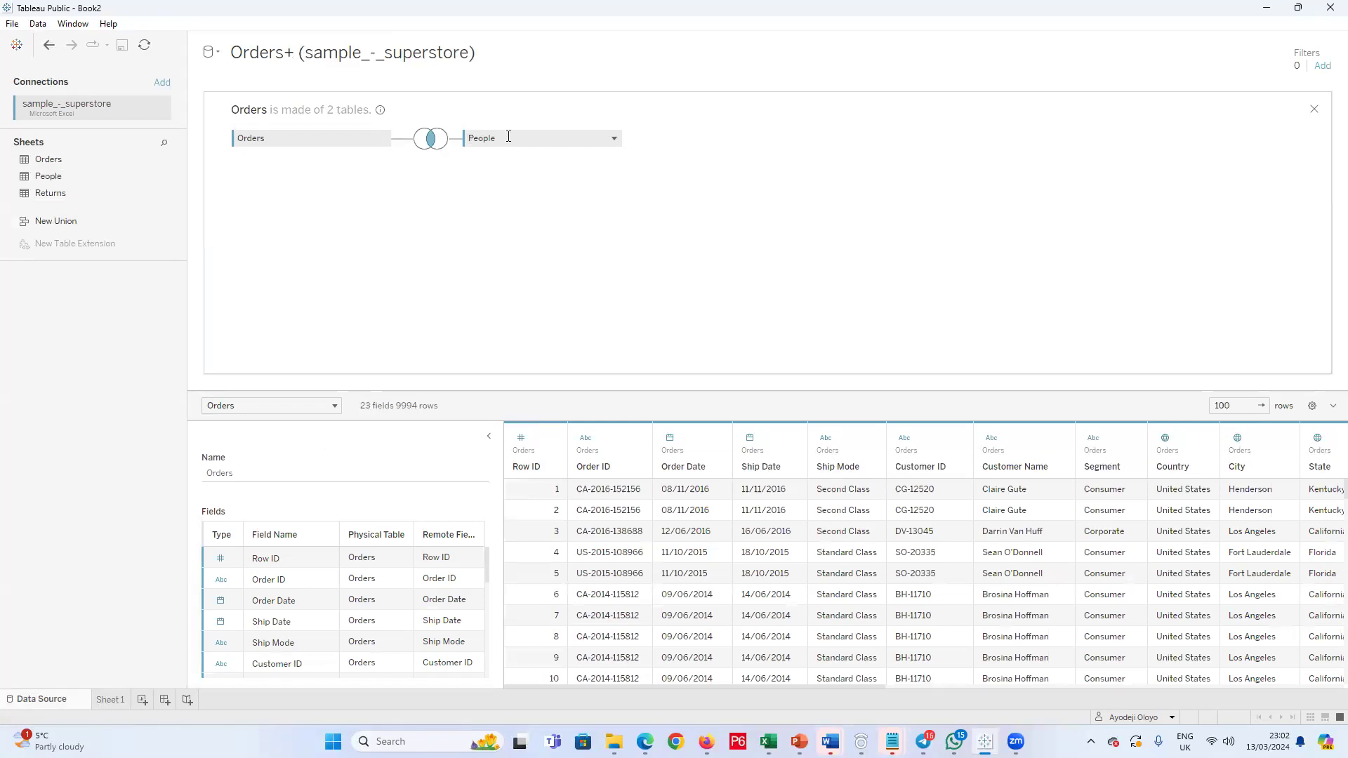
click(435, 144)
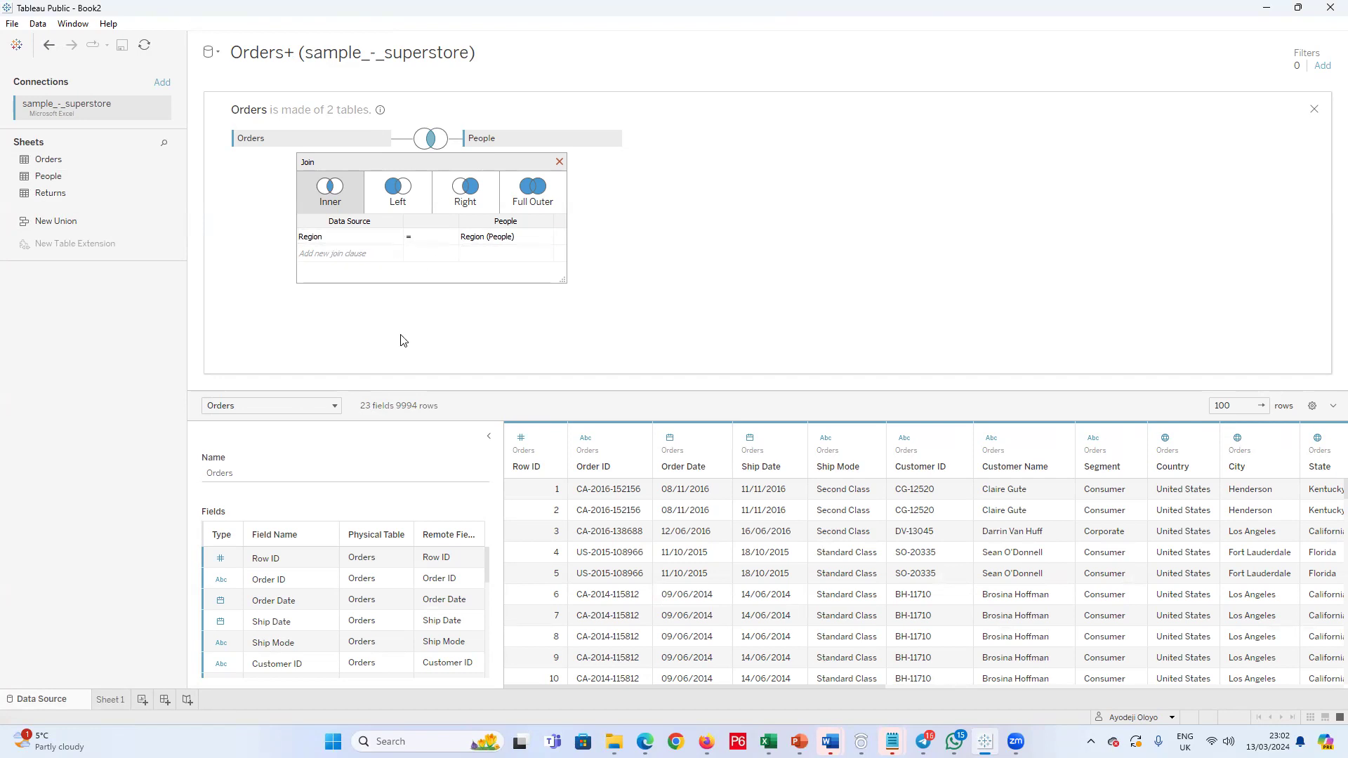
click(560, 163)
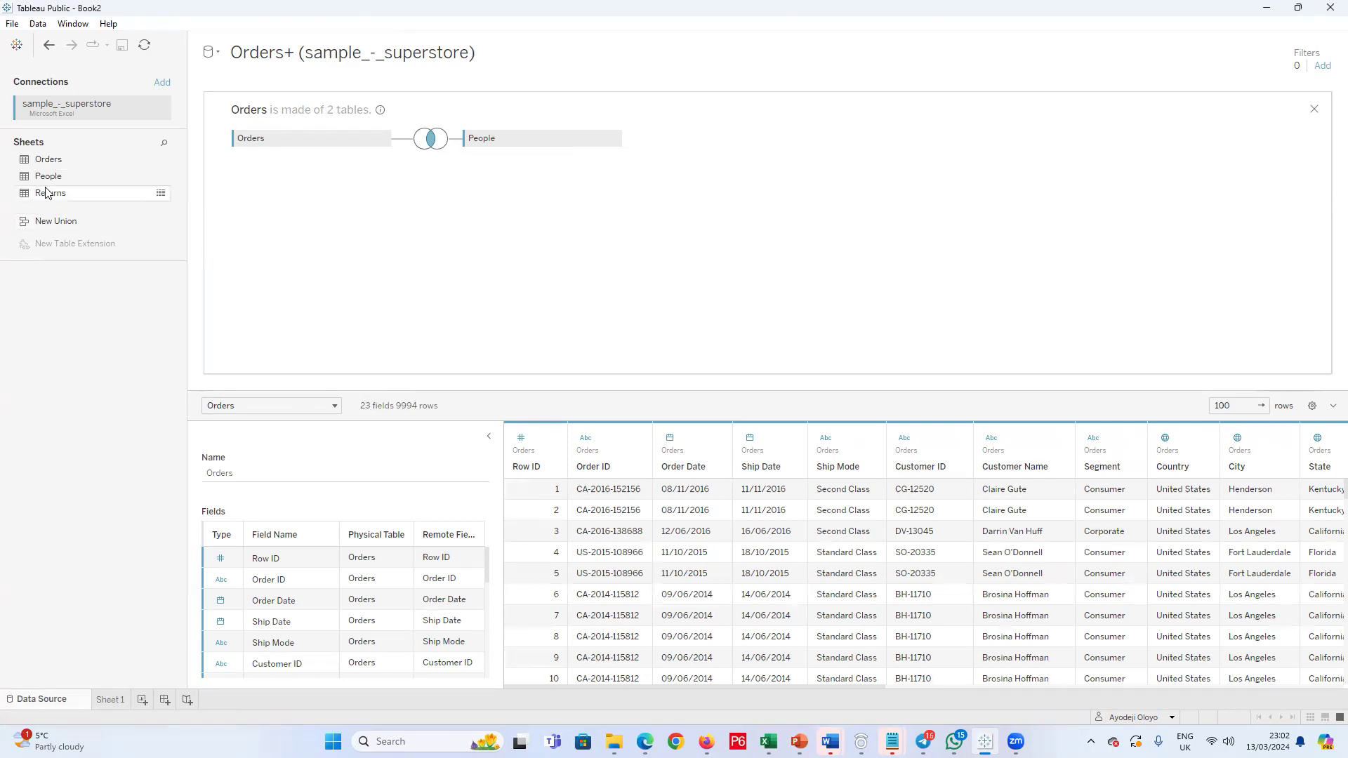
drag(45, 201, 488, 220)
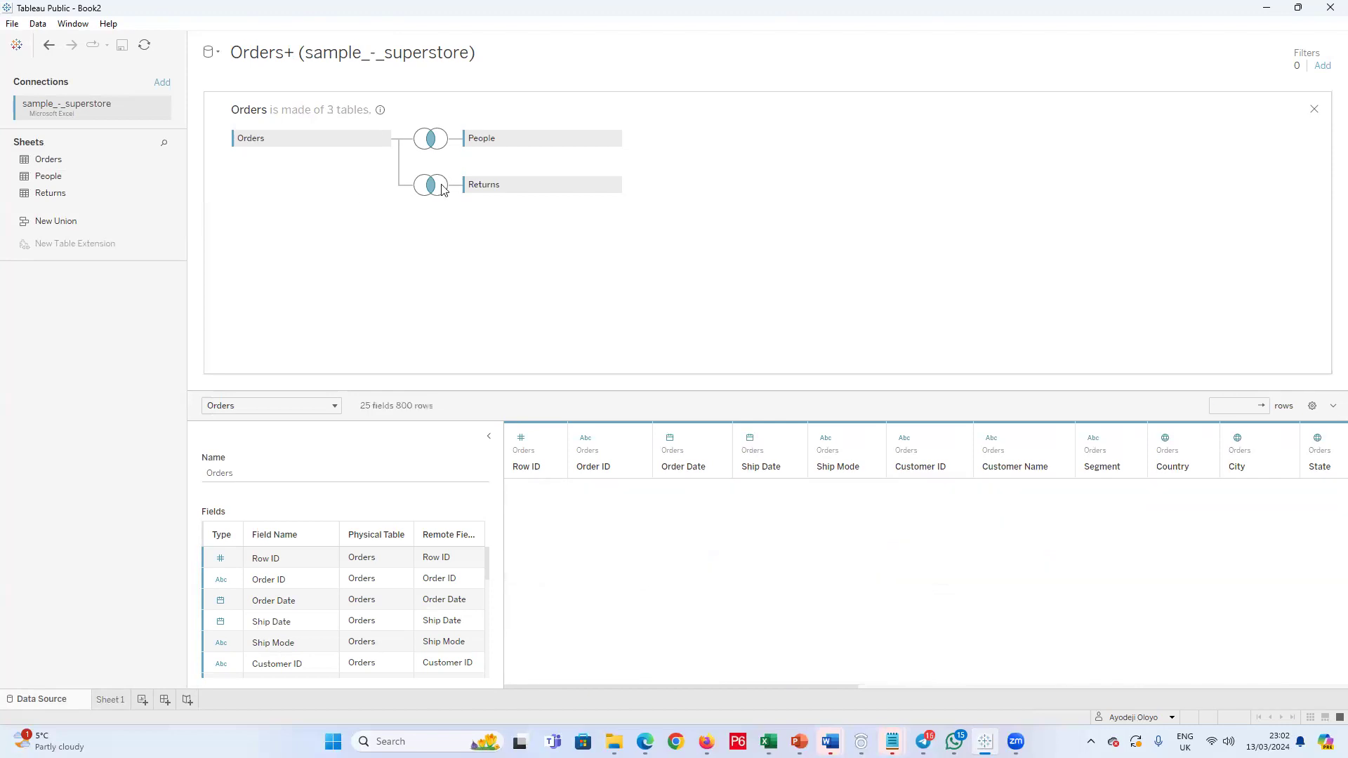
Step: Hide the duplicate Region field from People and the duplicate Order ID field from Returns
drag(485, 575, 493, 672)
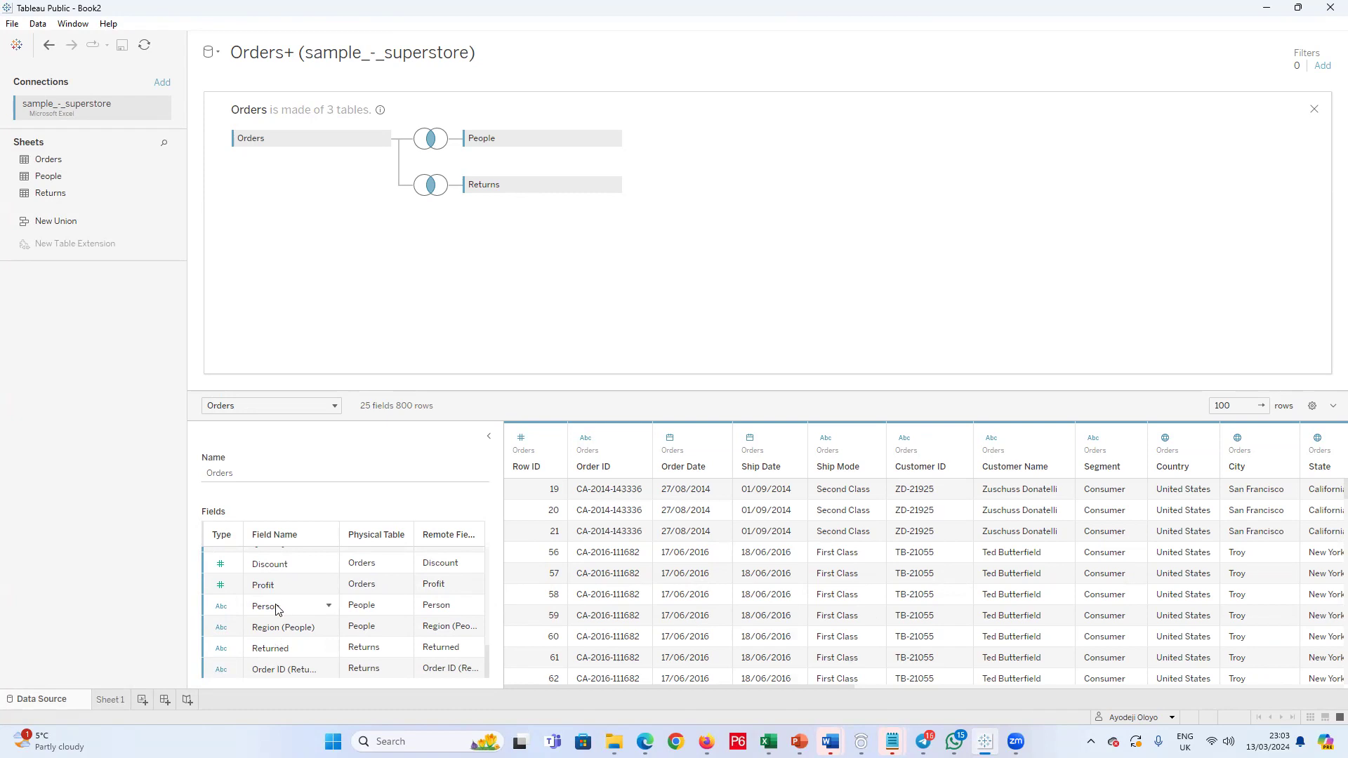
right_click(358, 630)
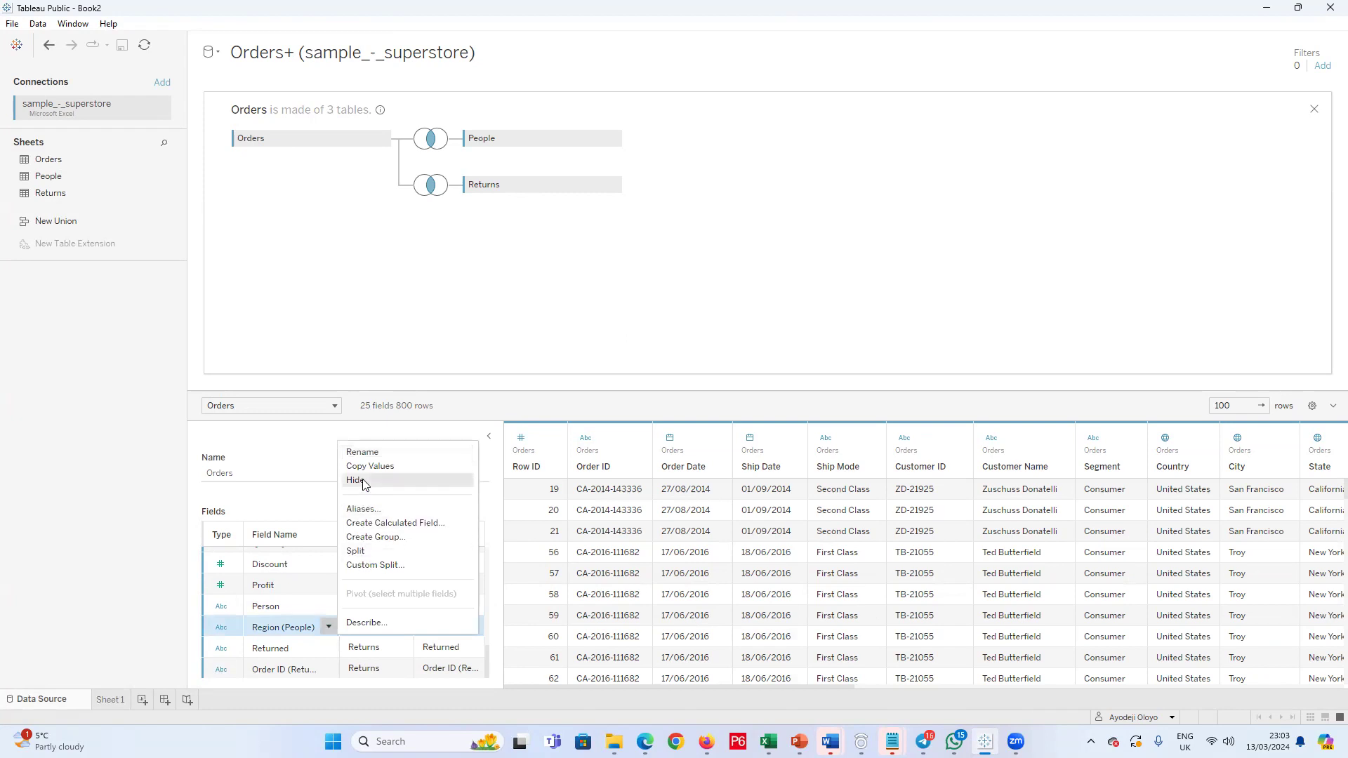
key(Return)
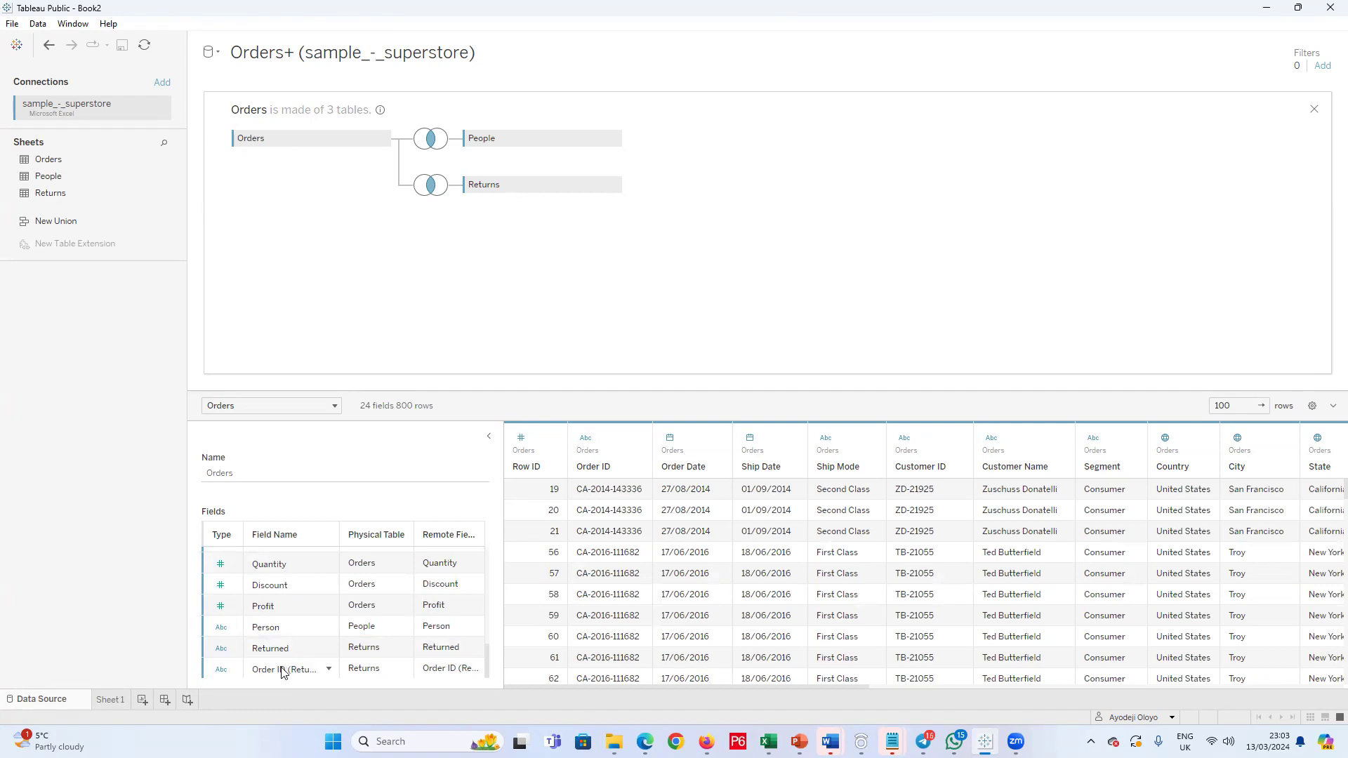
right_click(282, 672)
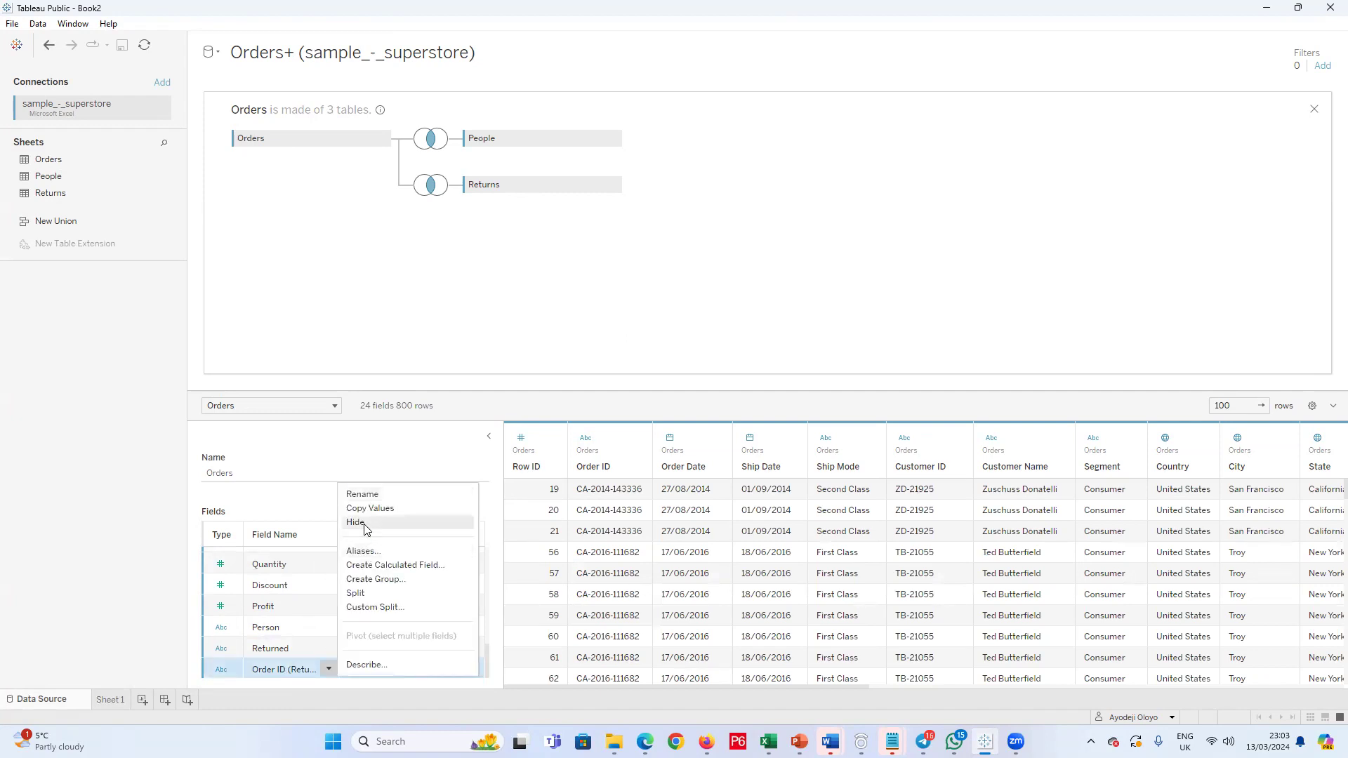
key(Return)
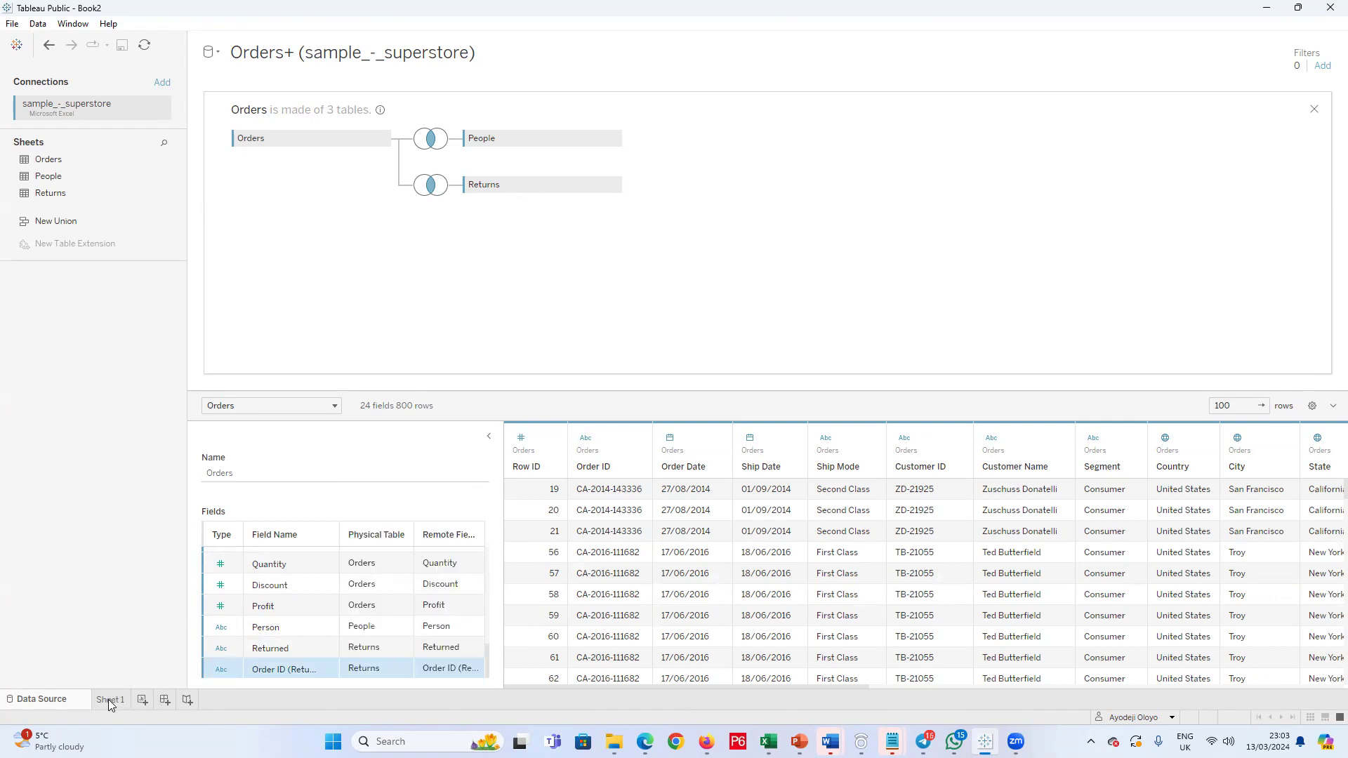
Step: On Sheet 1, build a text table of the sum of Sales by Person and set the view to Fit Width
click(110, 700)
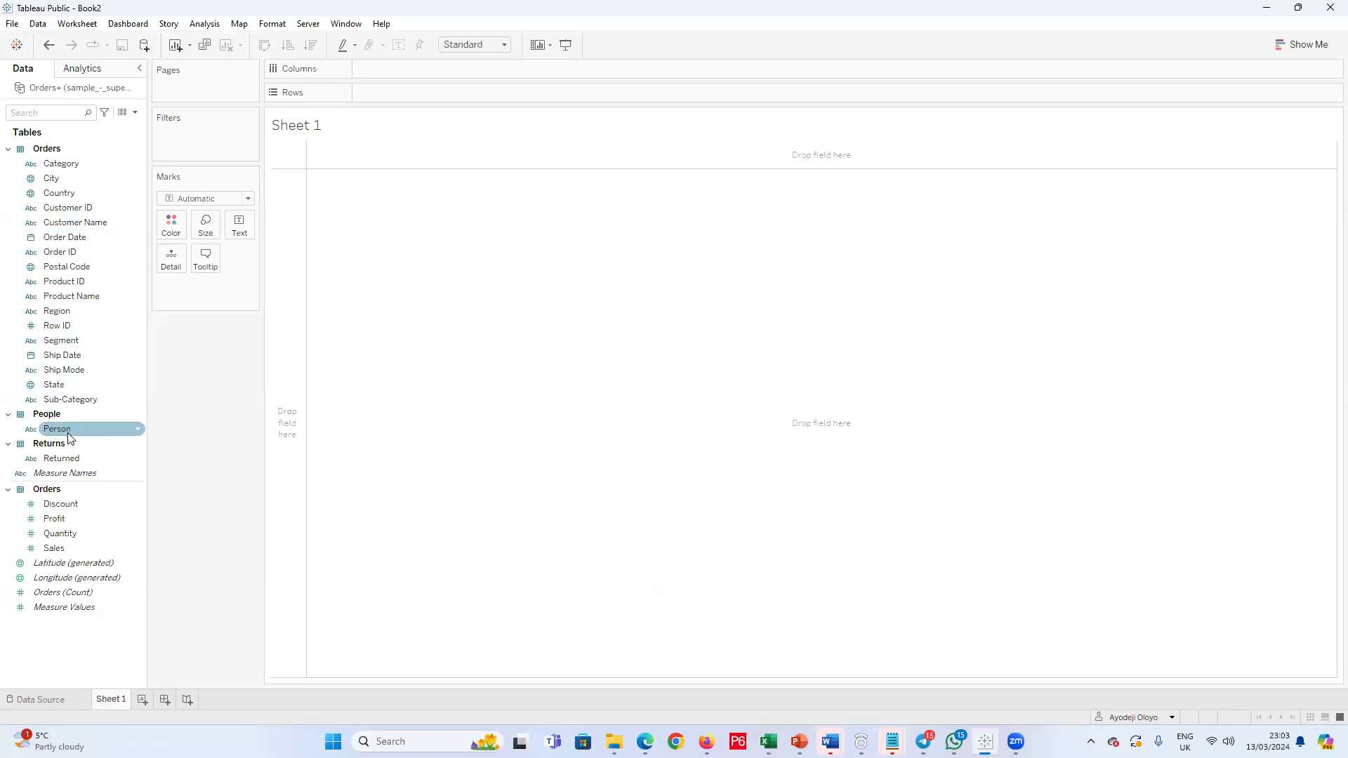
drag(70, 435, 390, 92)
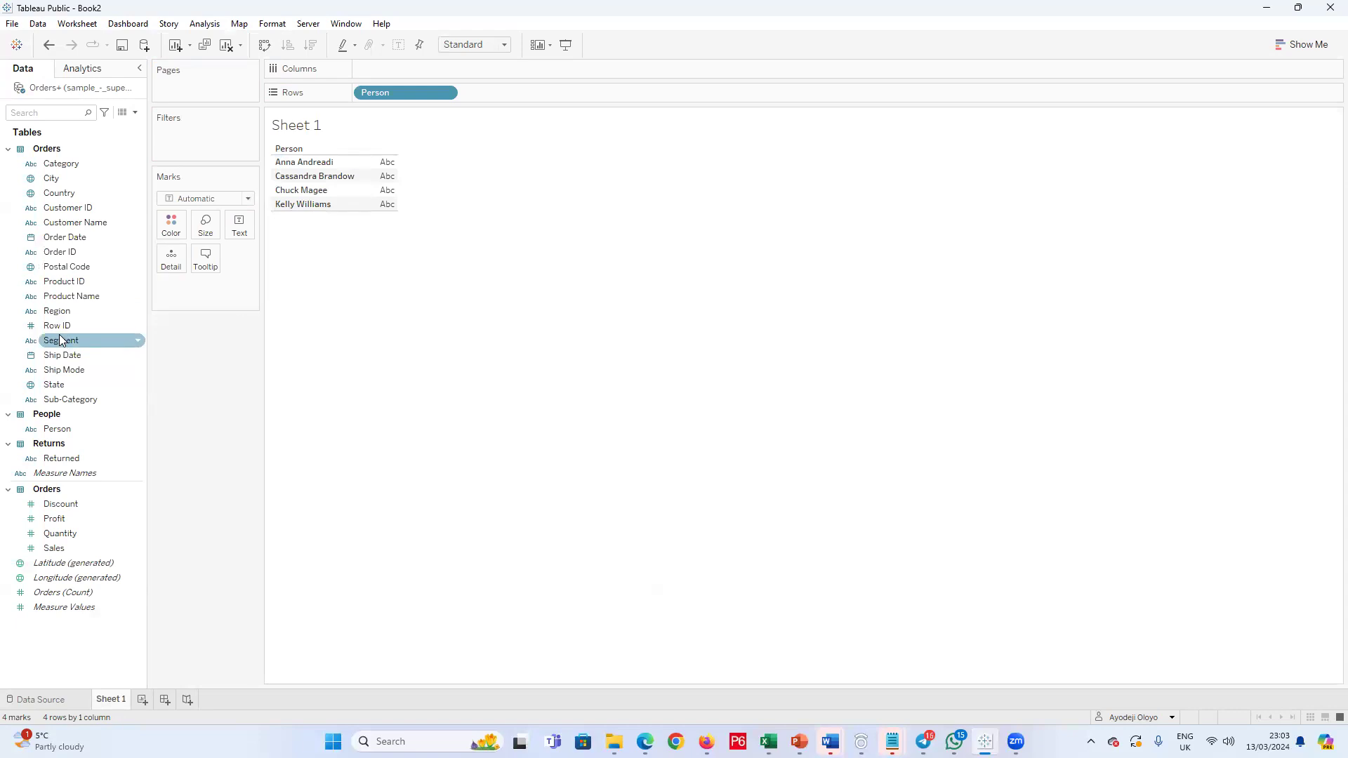
drag(54, 548, 391, 174)
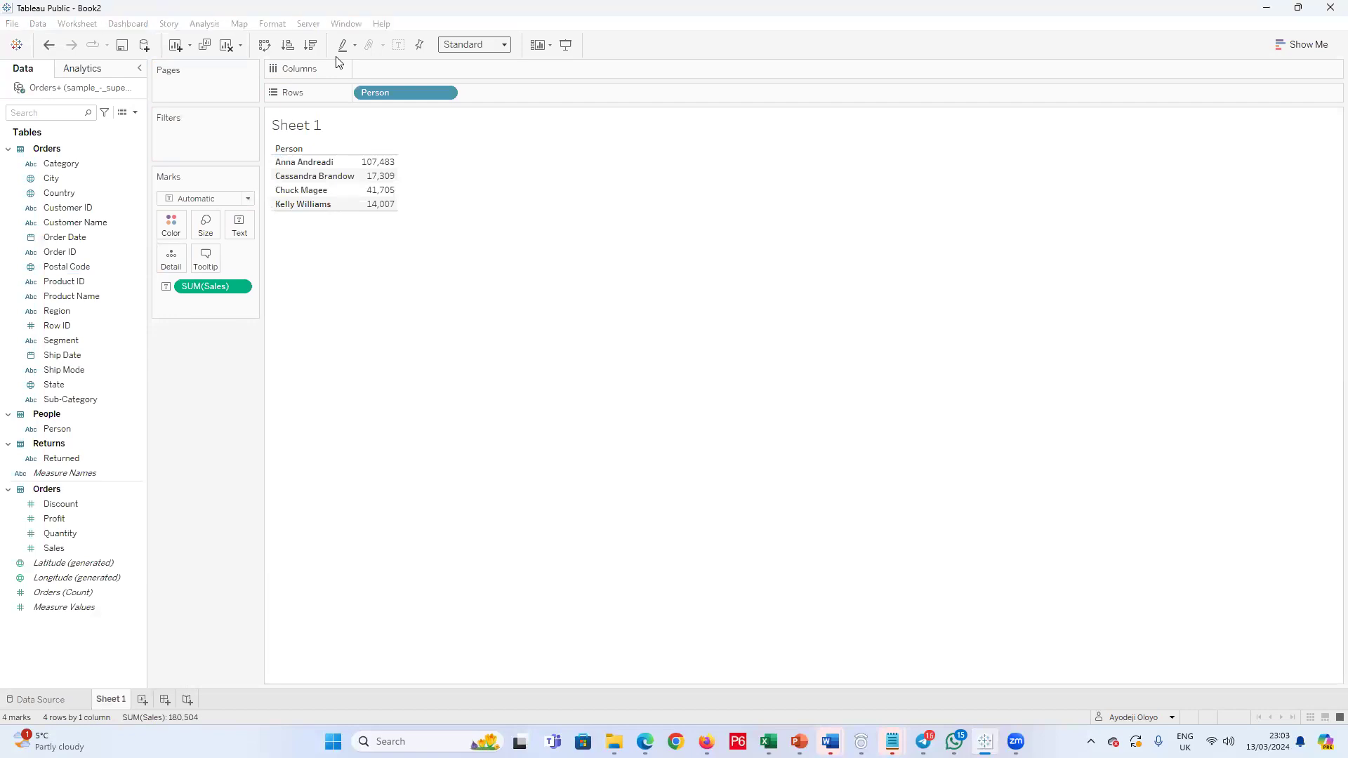
click(475, 44)
click(475, 73)
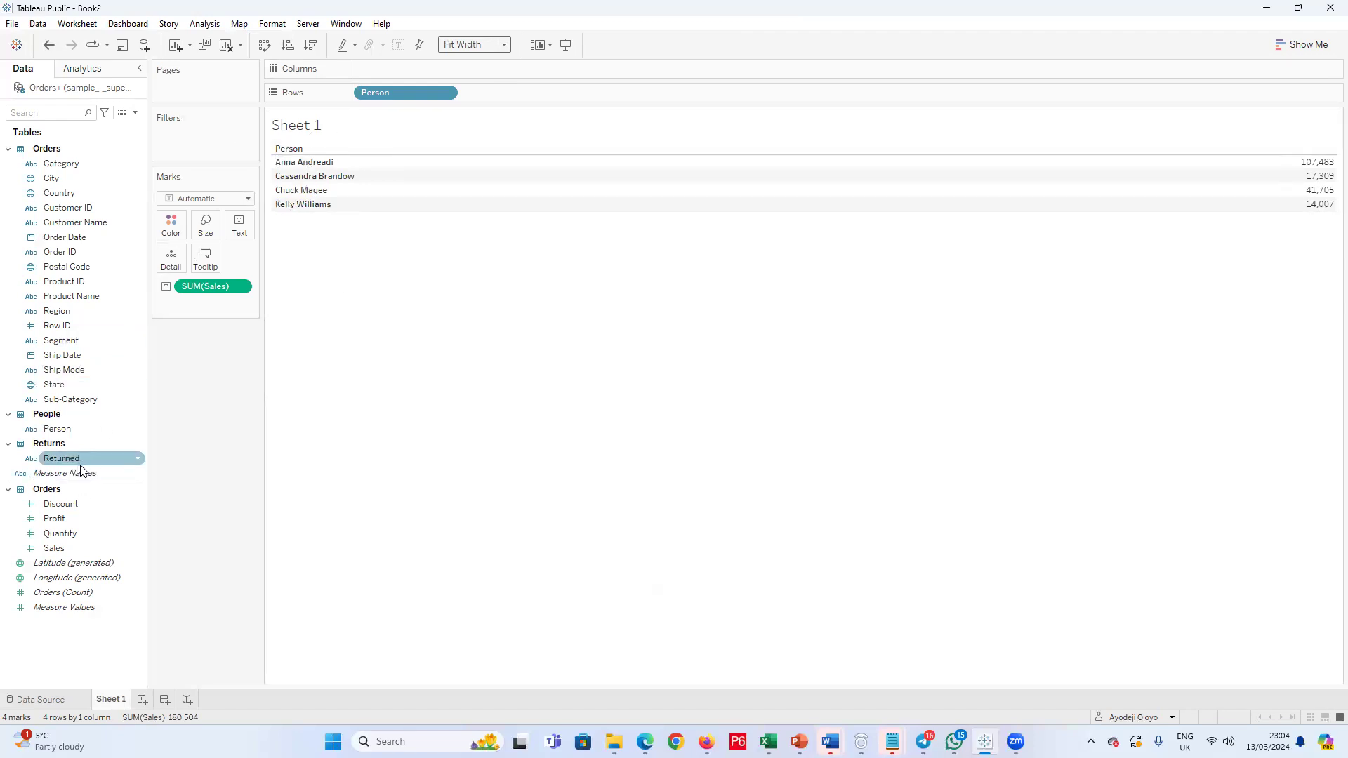
Step: Replace Person with Returned as the row field so the table breaks Sales down by return status
drag(385, 94, 106, 452)
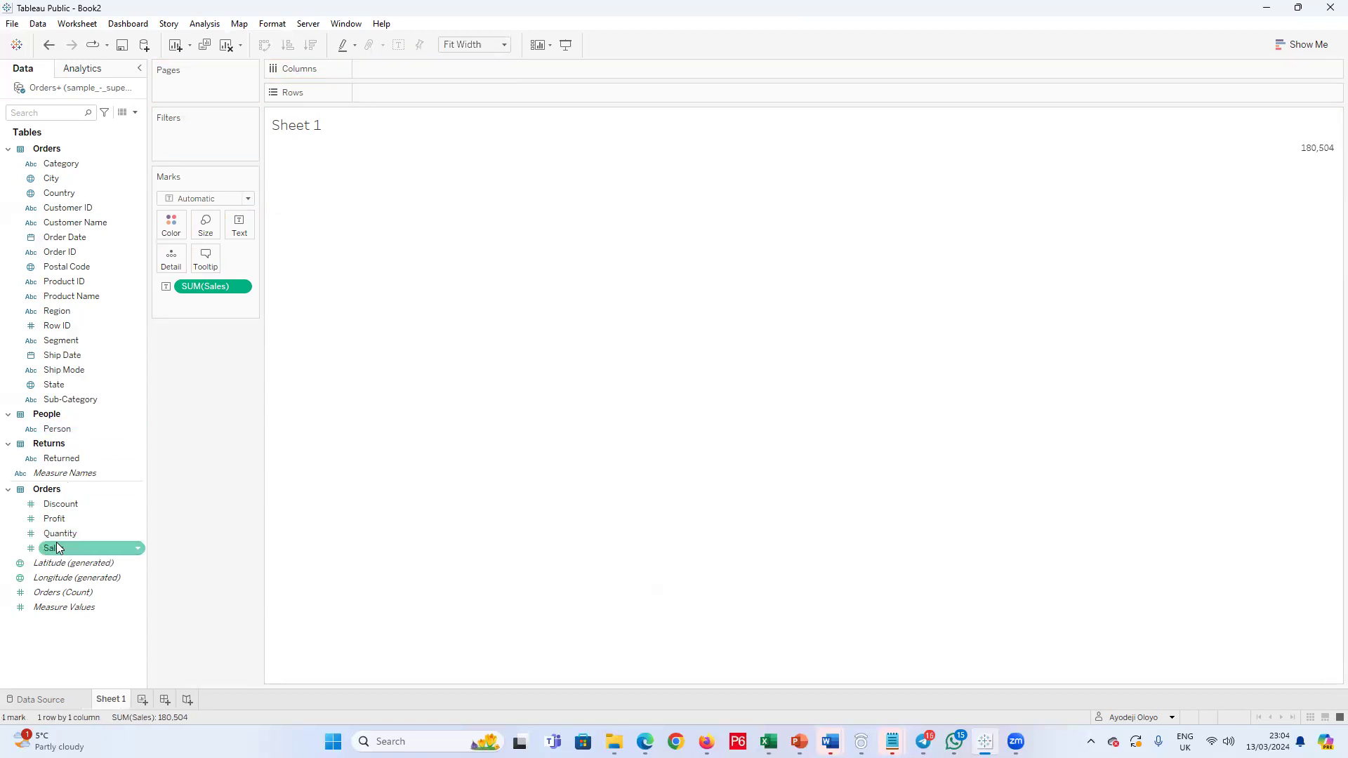
drag(61, 467, 373, 93)
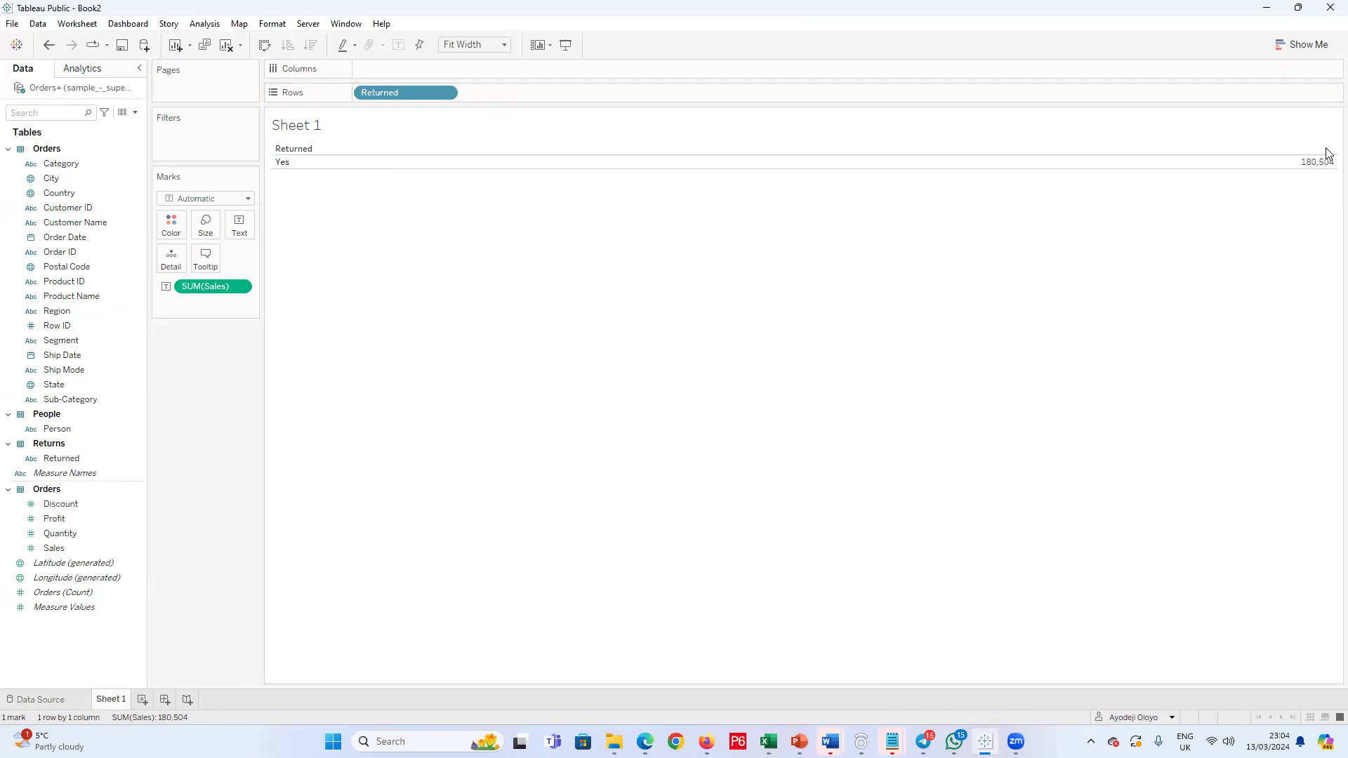
click(88, 548)
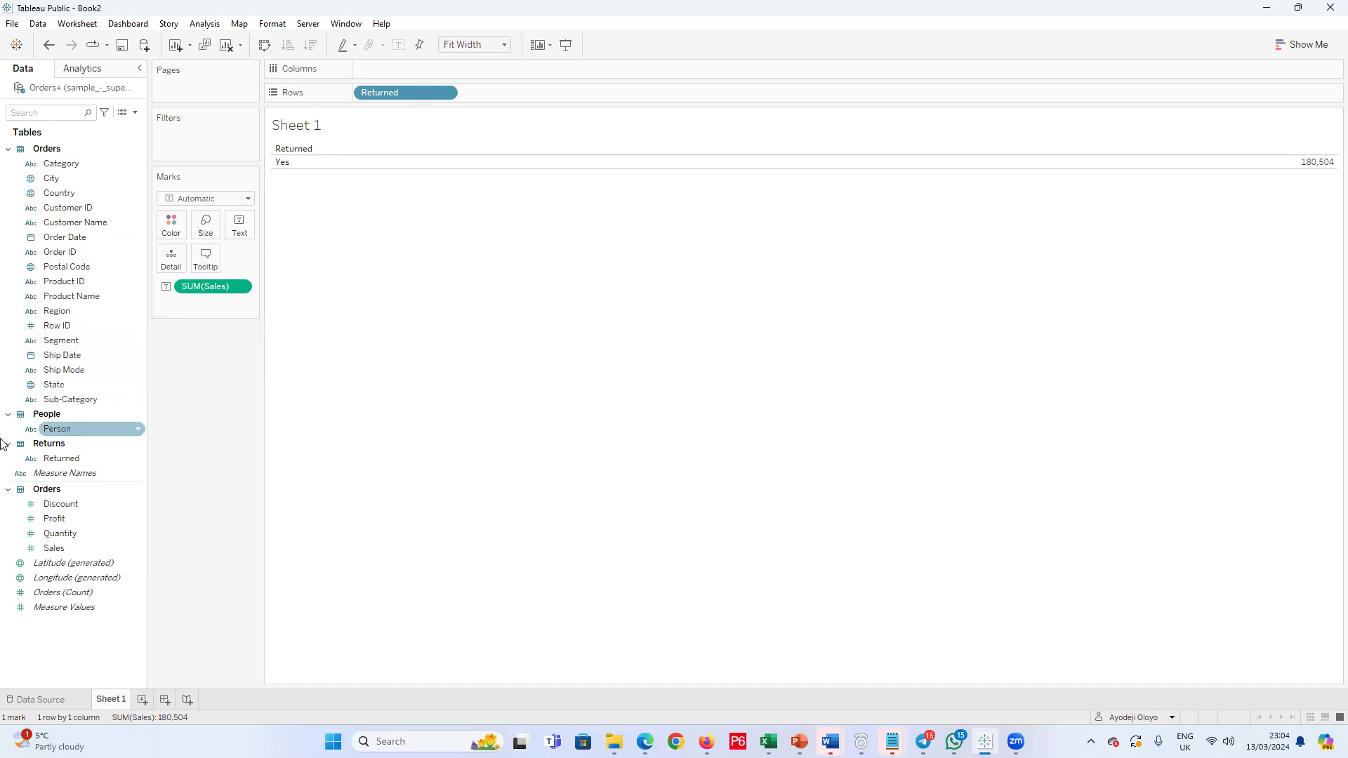
drag(130, 453, 298, 166)
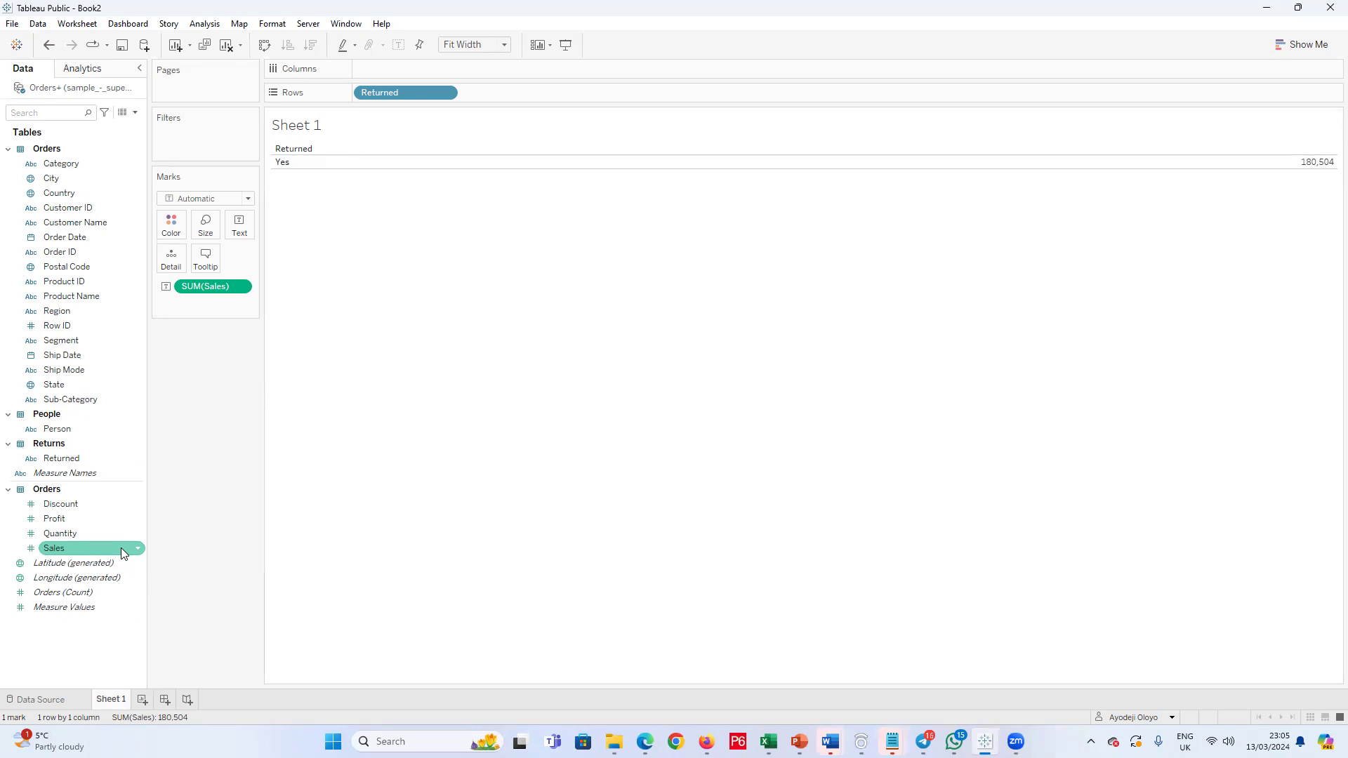
click(135, 112)
click(76, 127)
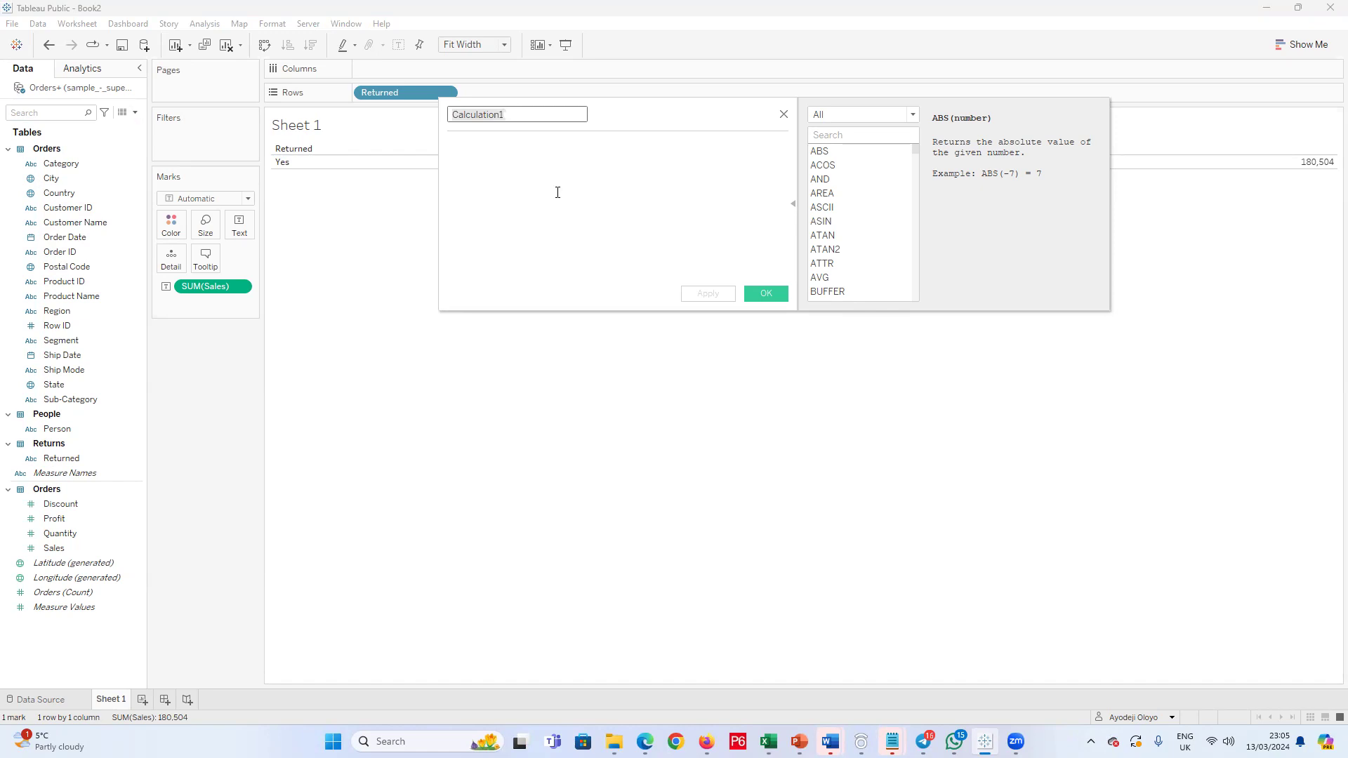
click(784, 113)
mouse_move(1314, 175)
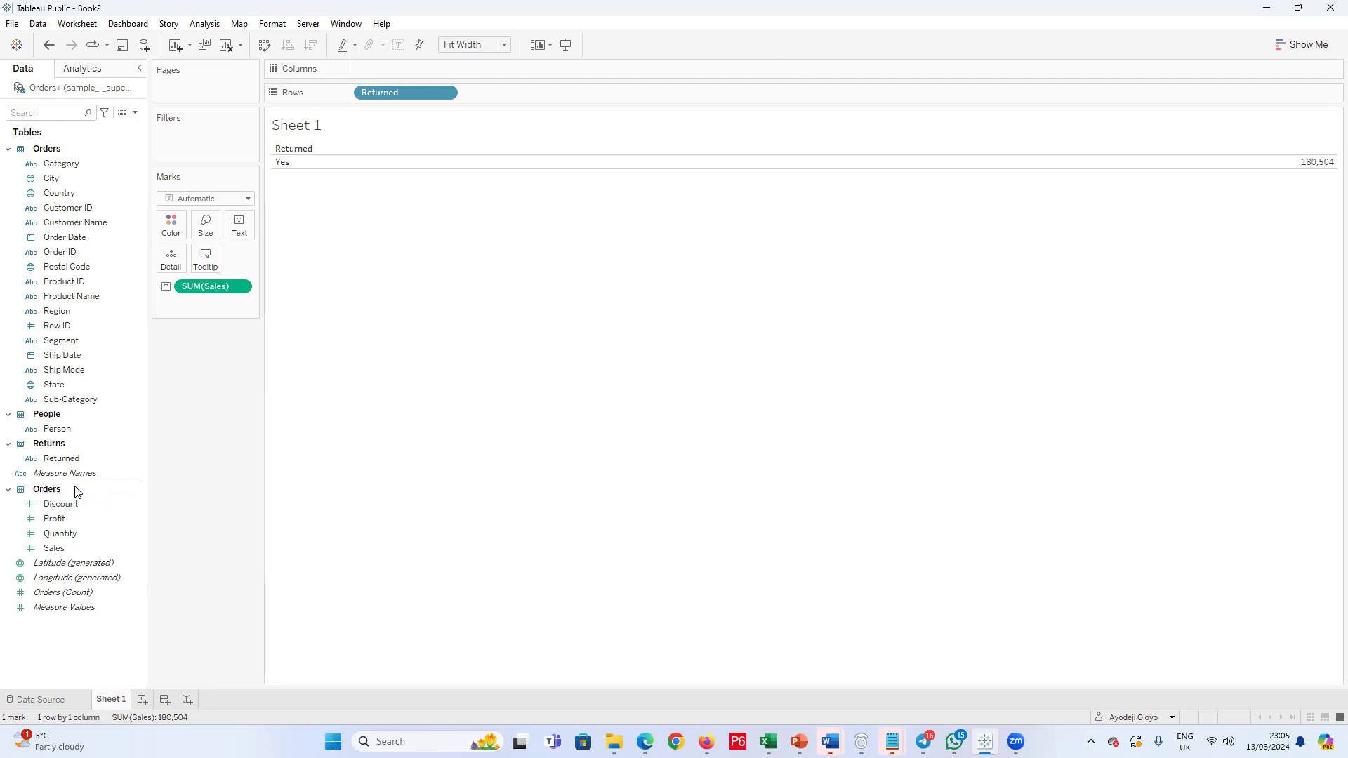
click(134, 112)
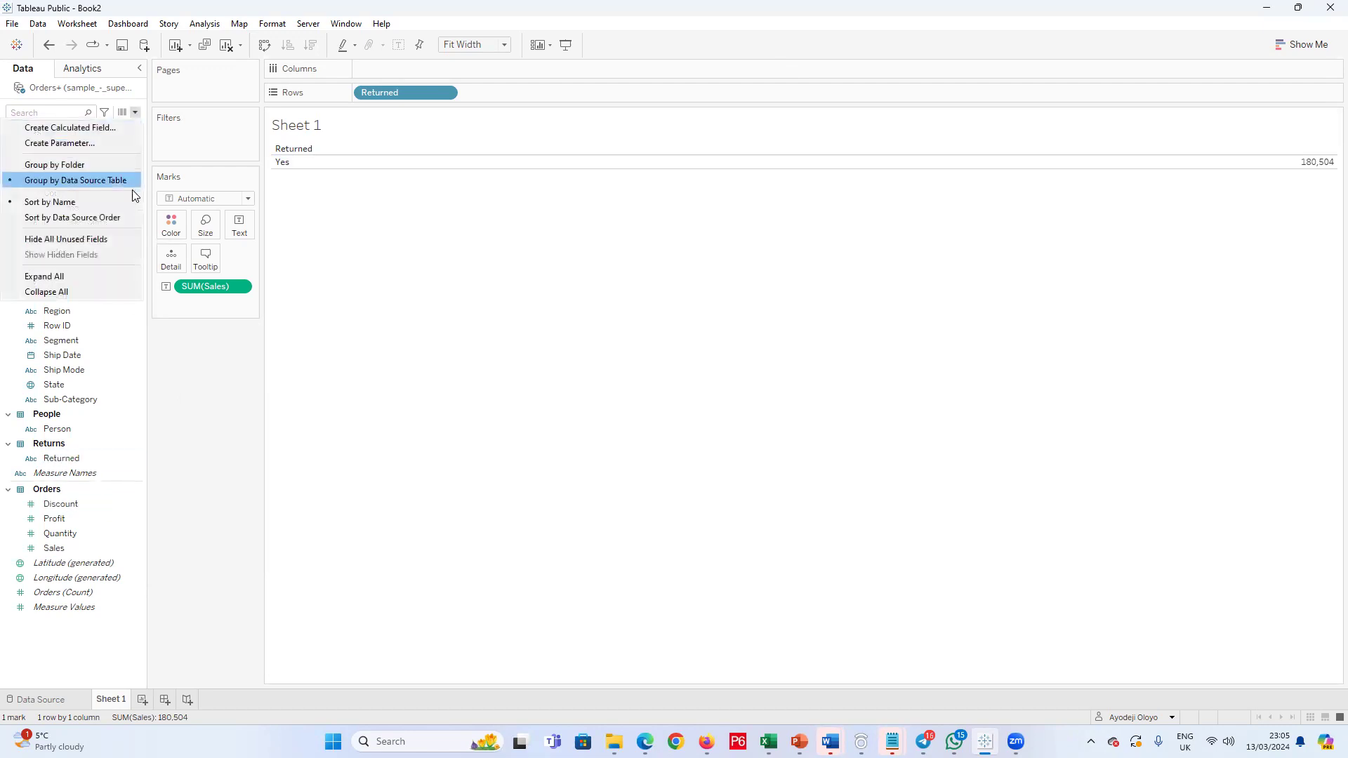
click(99, 127)
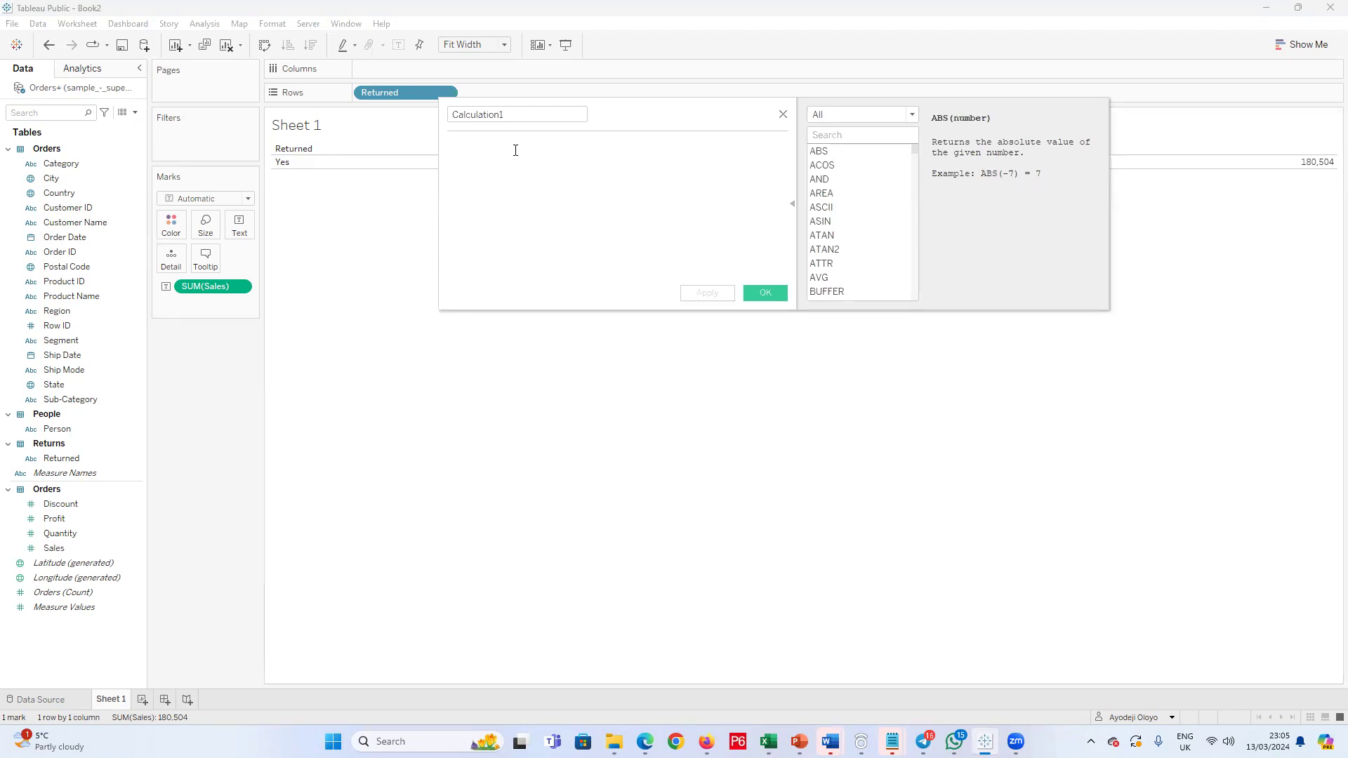
text(Case)
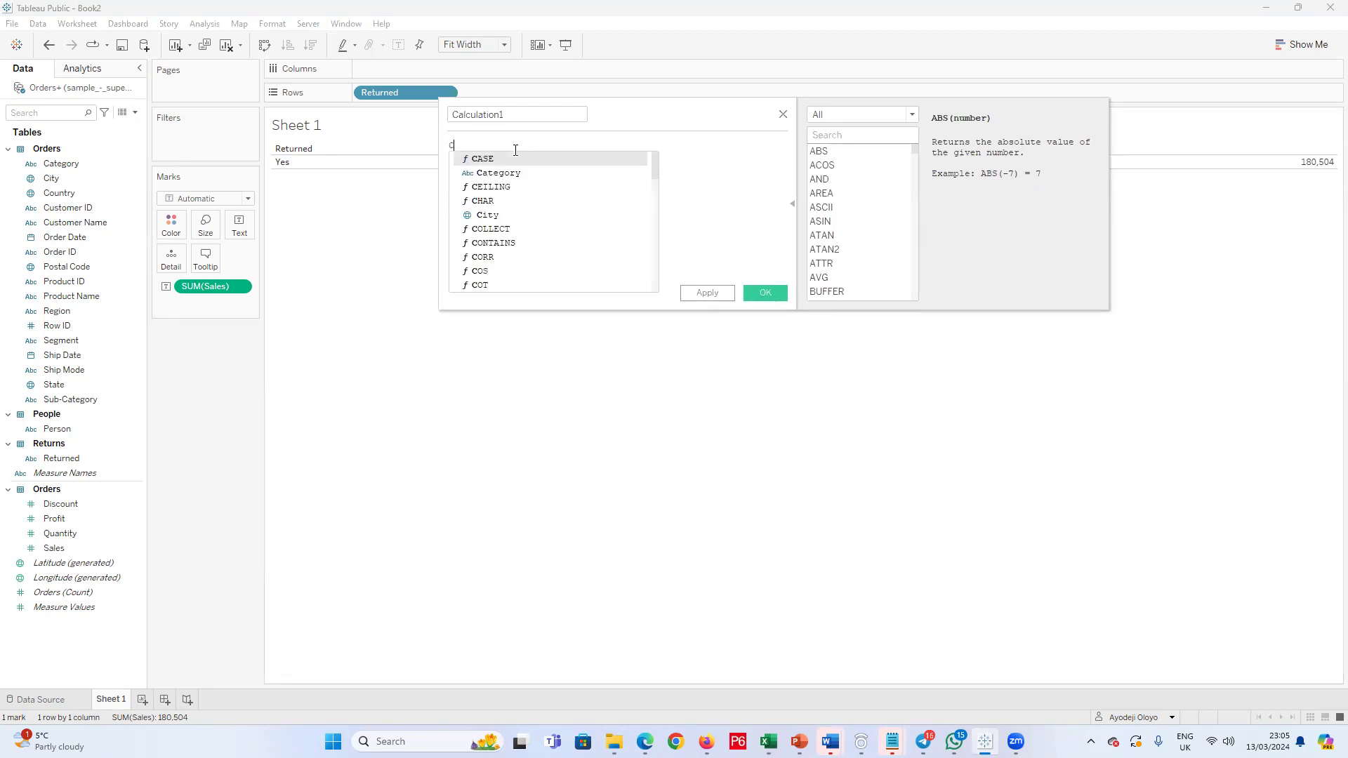
key(BackSpace)
key(BackSpace)
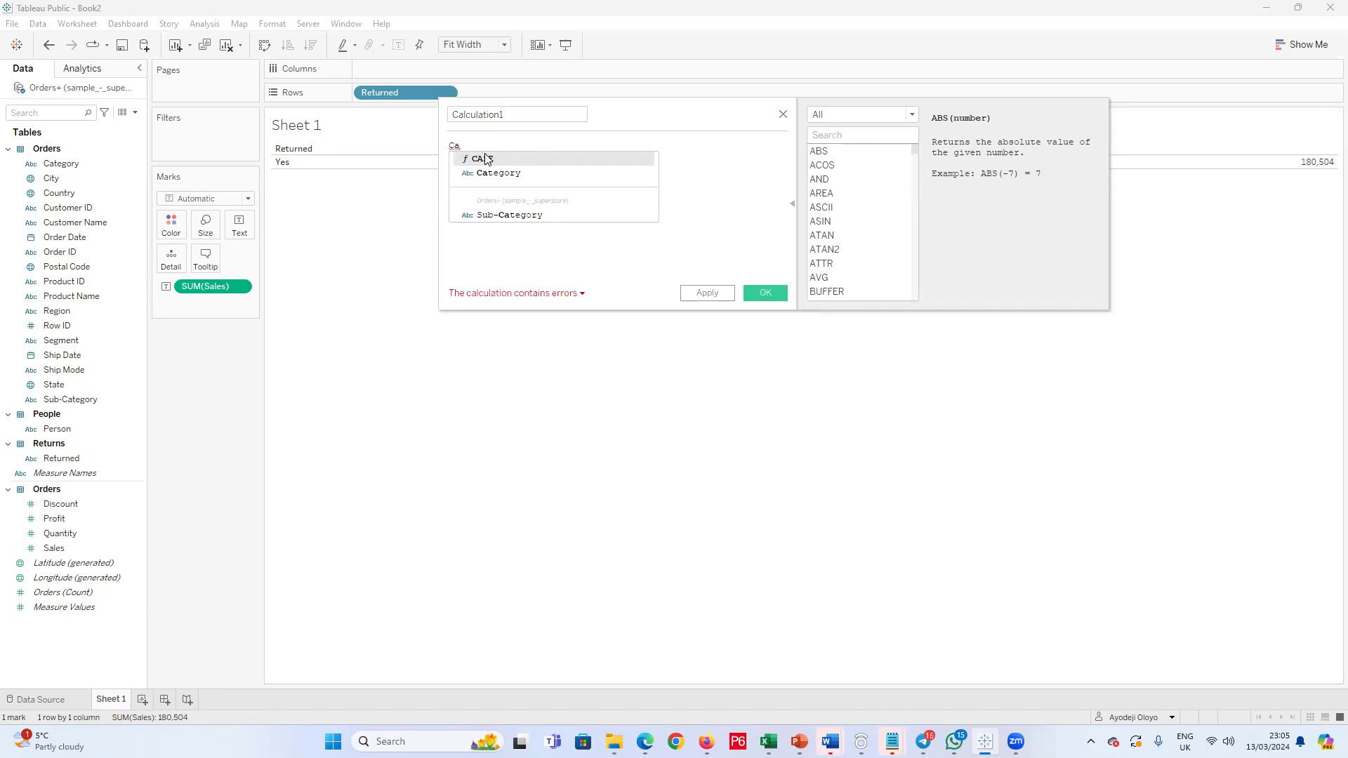
click(483, 158)
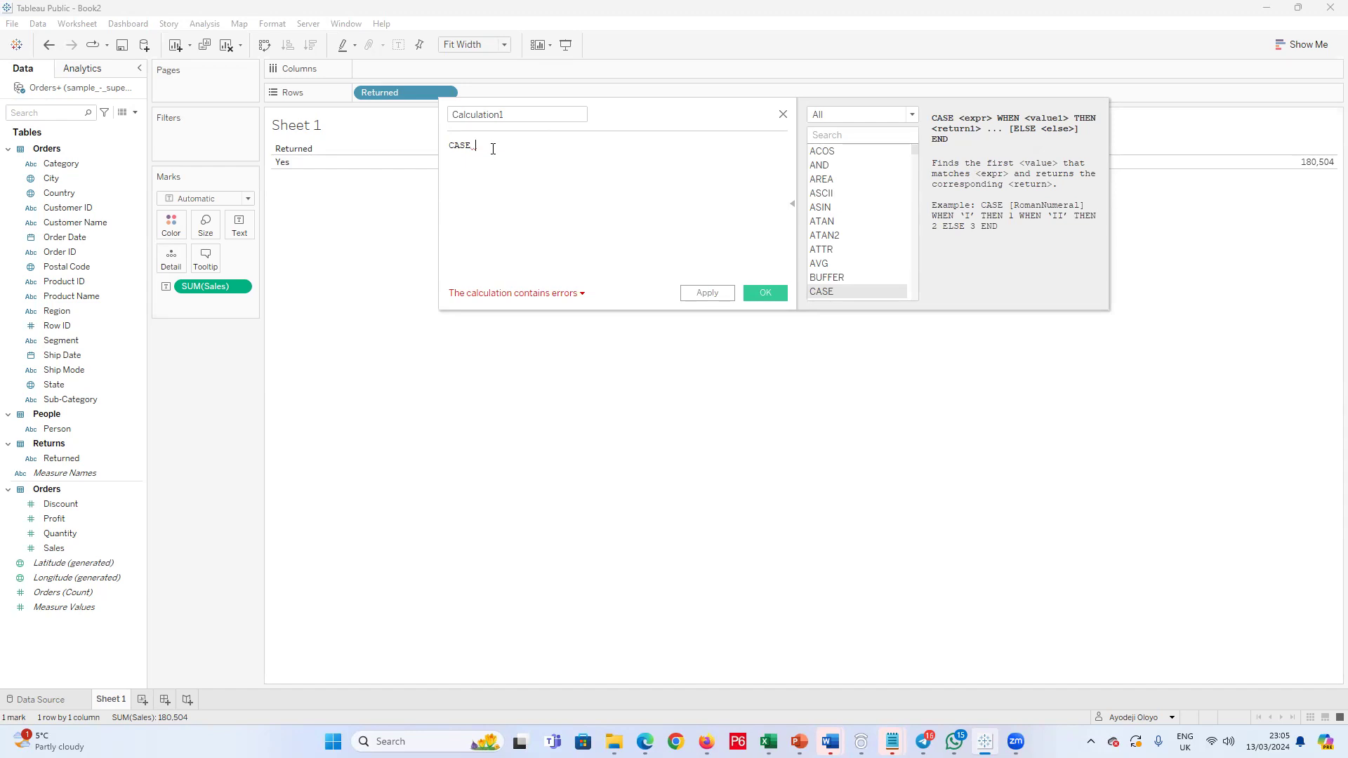
text(t)
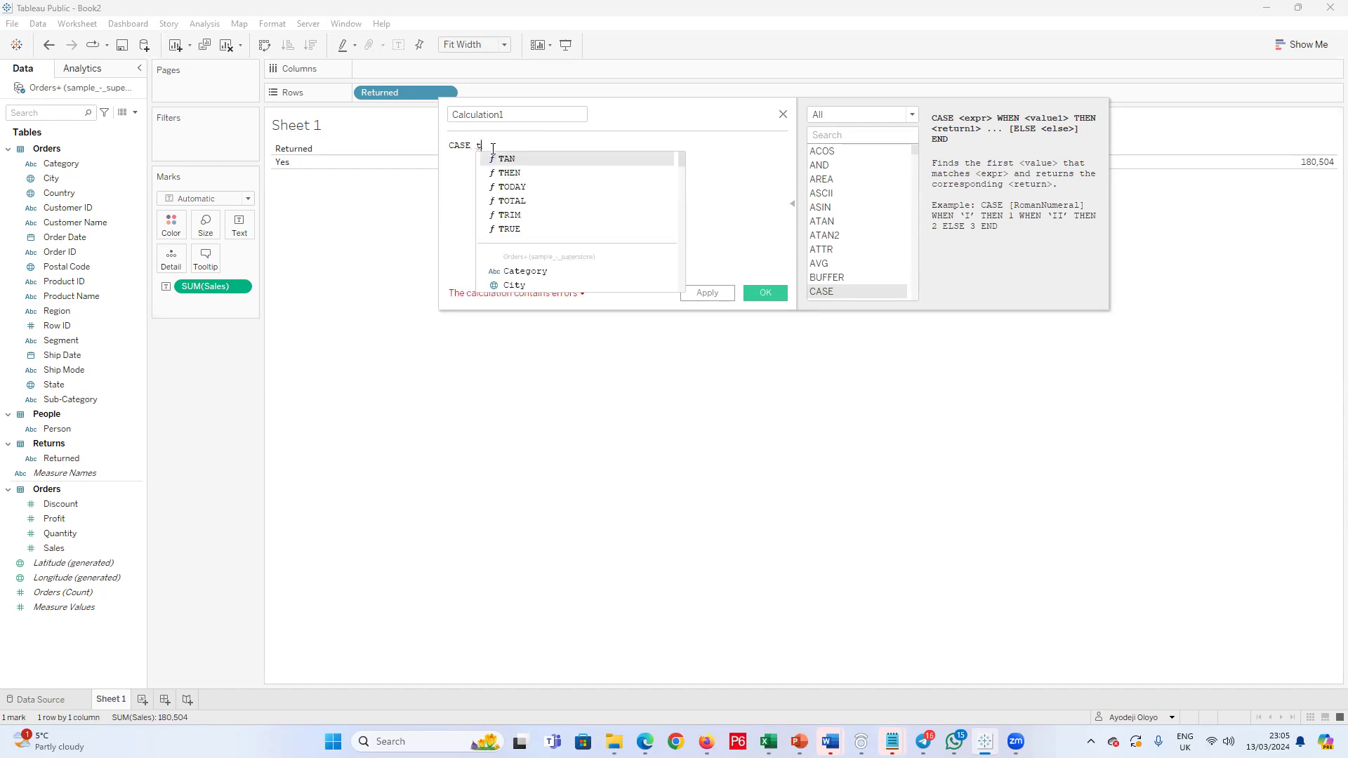
key(BackSpace)
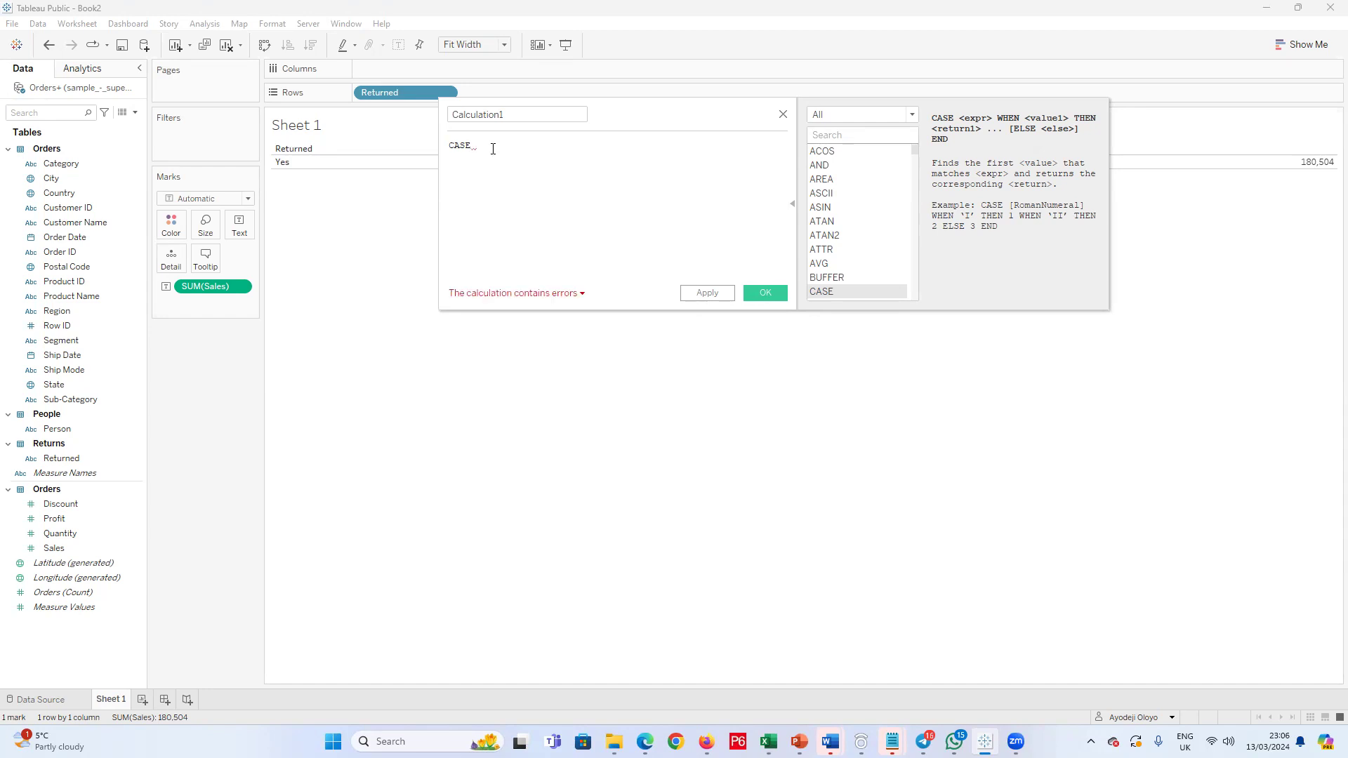
text(sum)
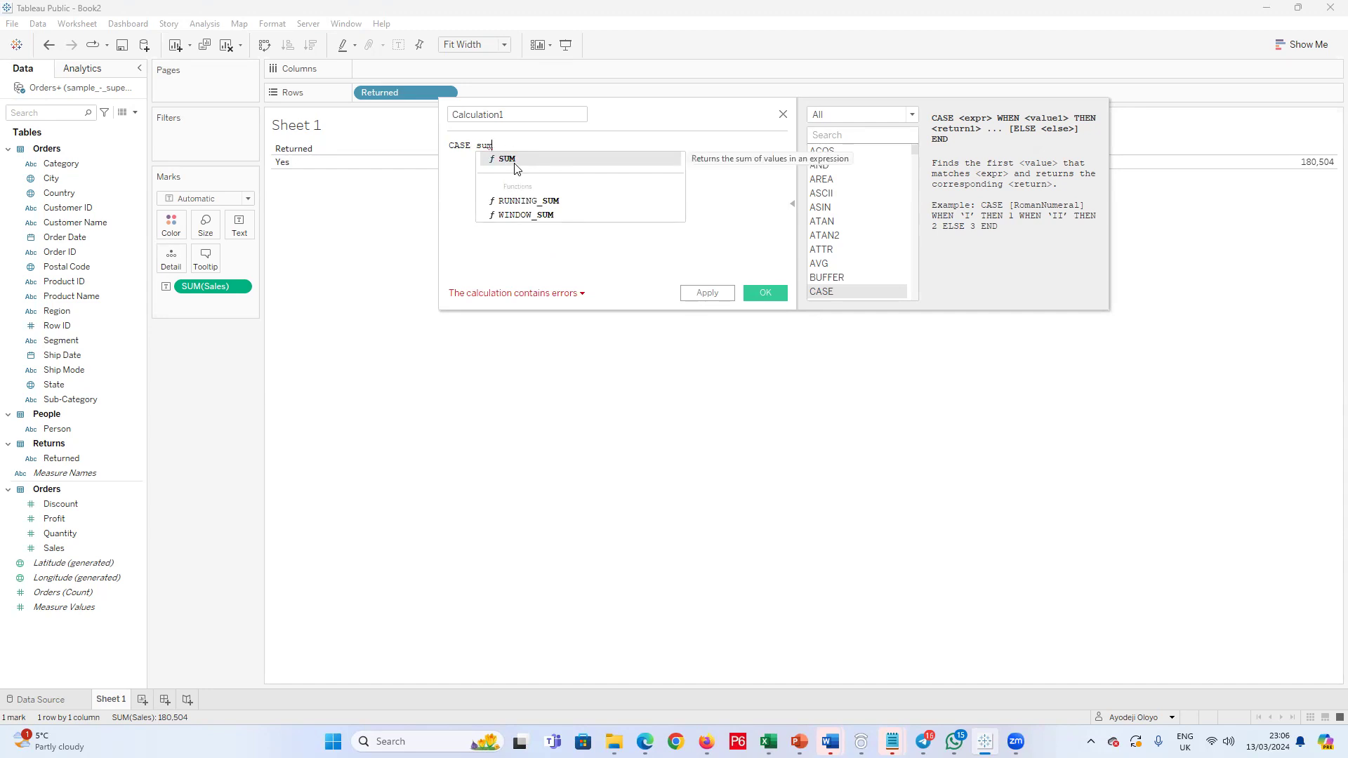
key(BackSpace)
key(BackSpace)
text(ale)
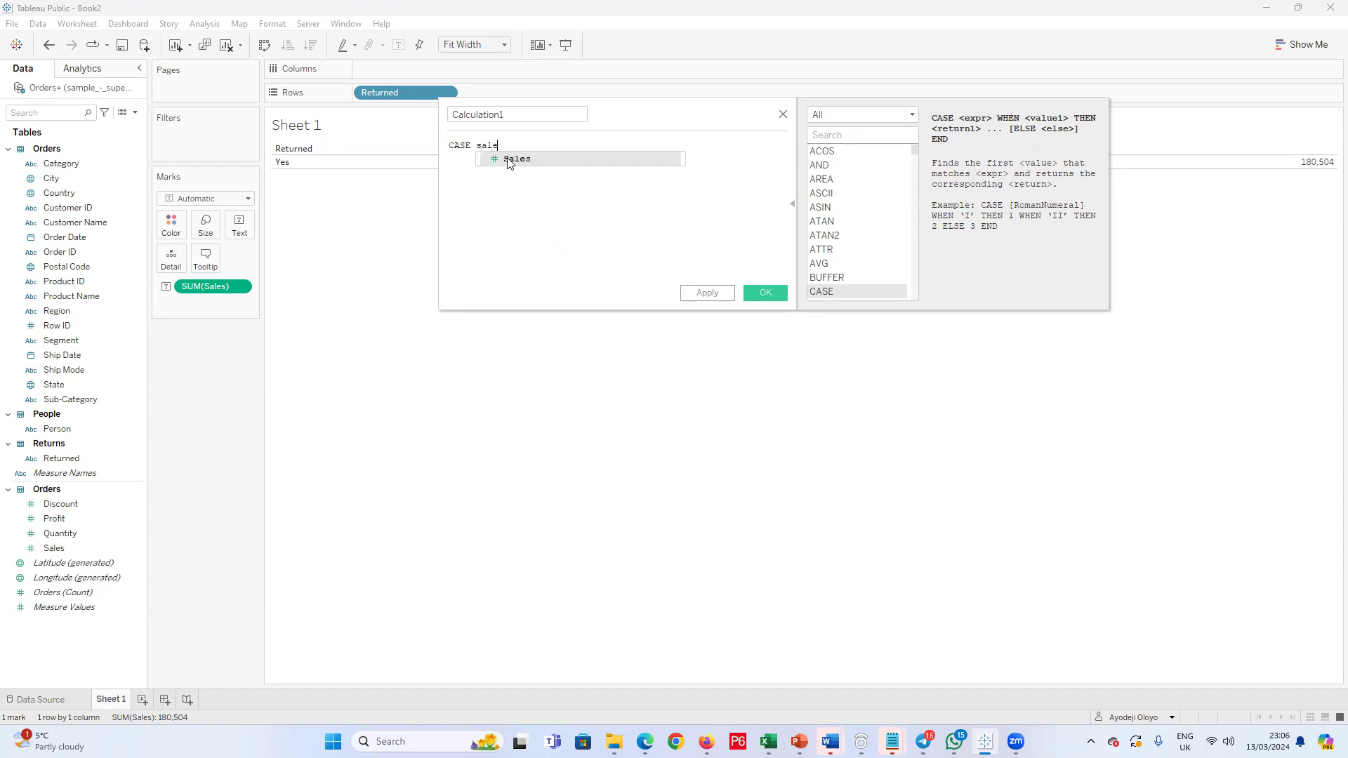
click(510, 160)
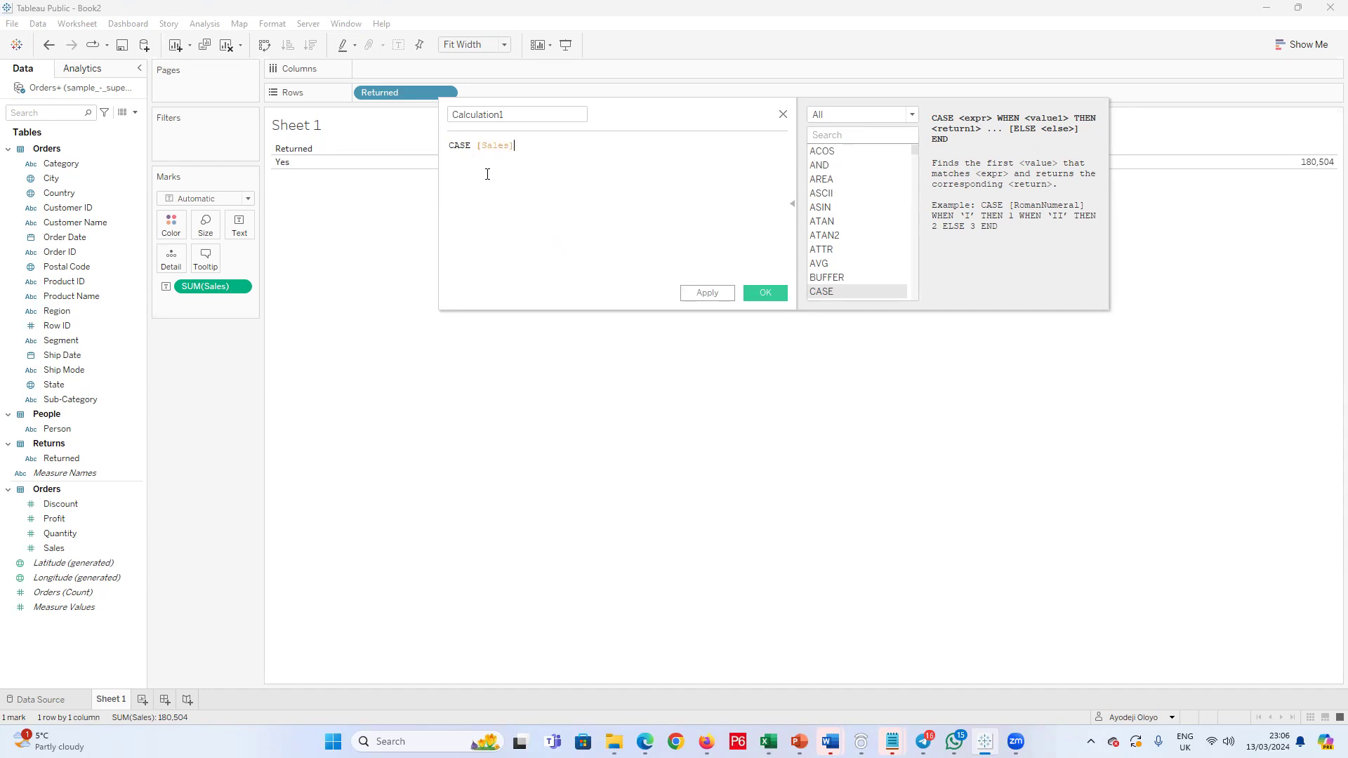
key(Return)
key(BackSpace)
key(BackSpace)
key(BackSpace)
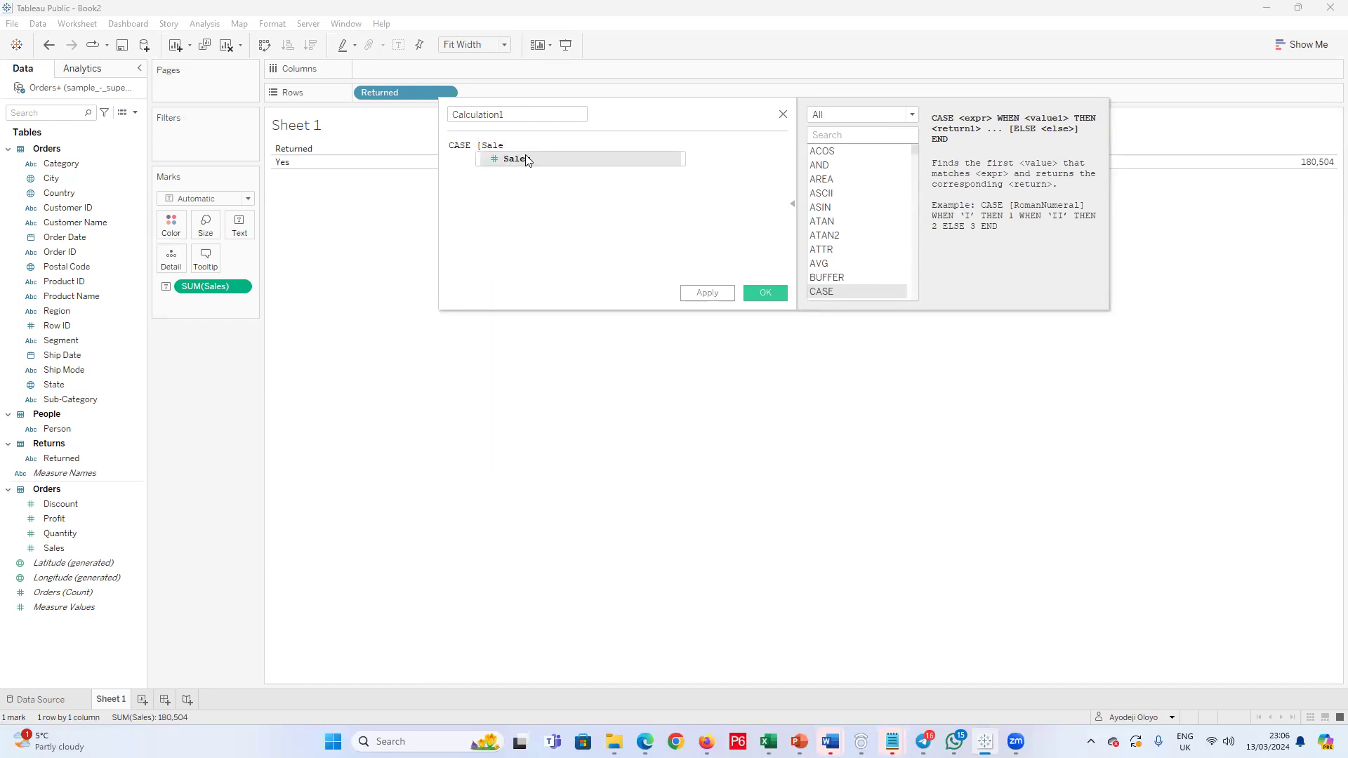
key(BackSpace)
key(BackSpace)
key(BackSpace)
key(BackSpace)
key(BackSpace)
key(BackSpace)
key(BackSpace)
key(BackSpace)
key(BackSpace)
key(BackSpace)
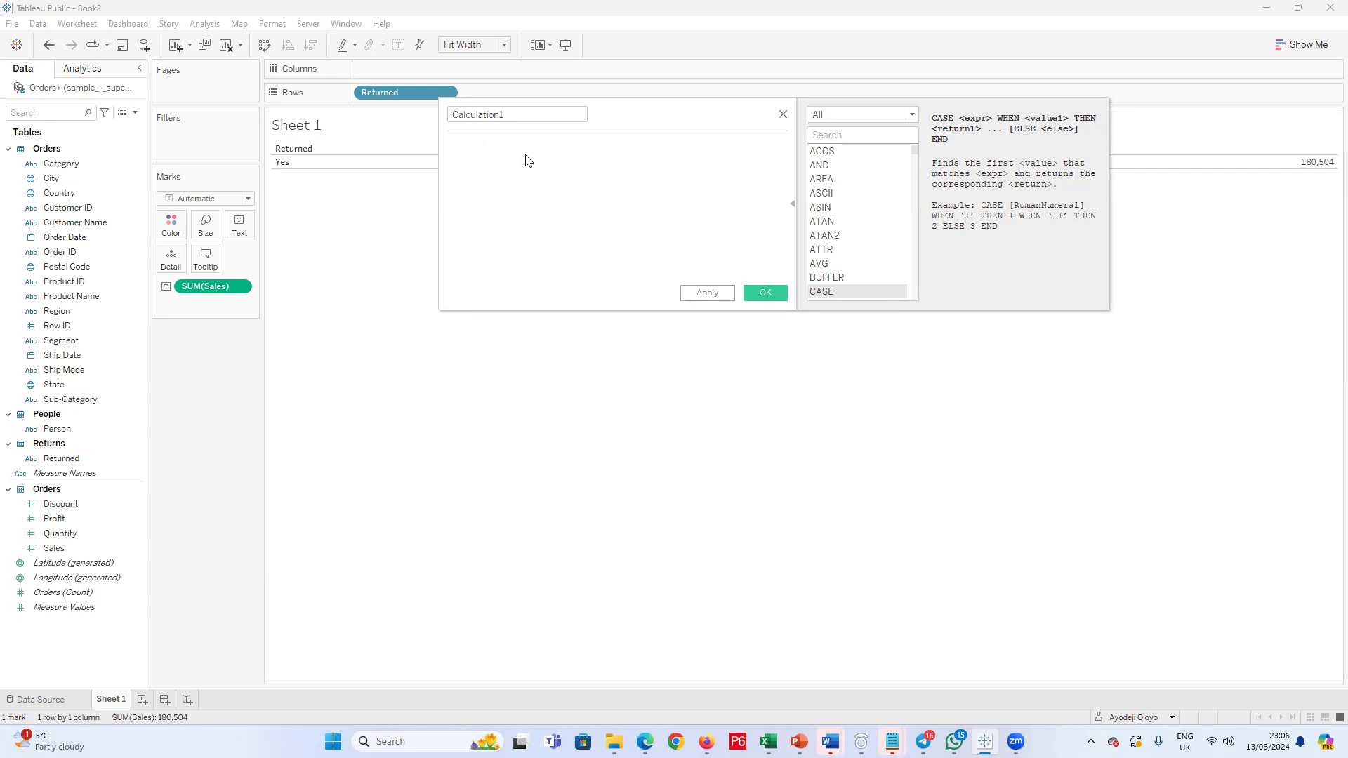
text(If)
click(528, 160)
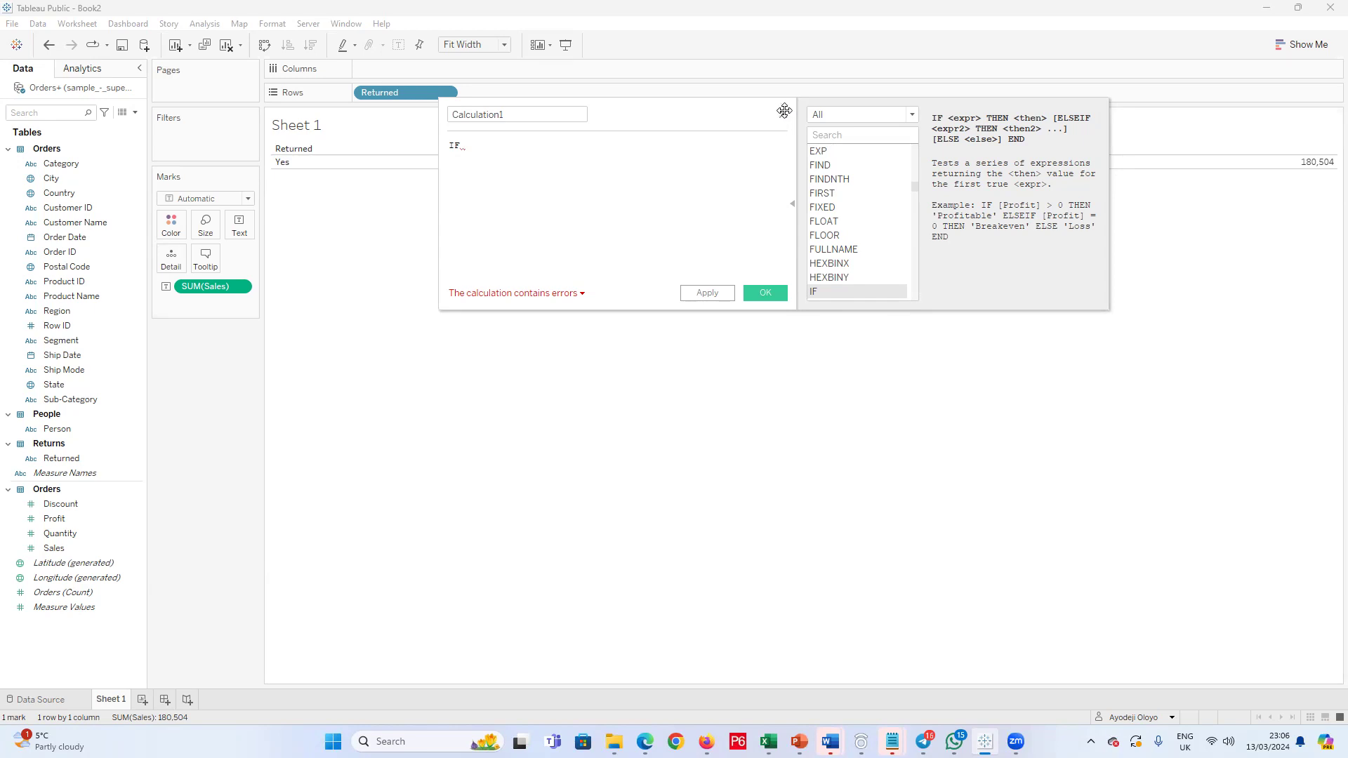
key(Escape)
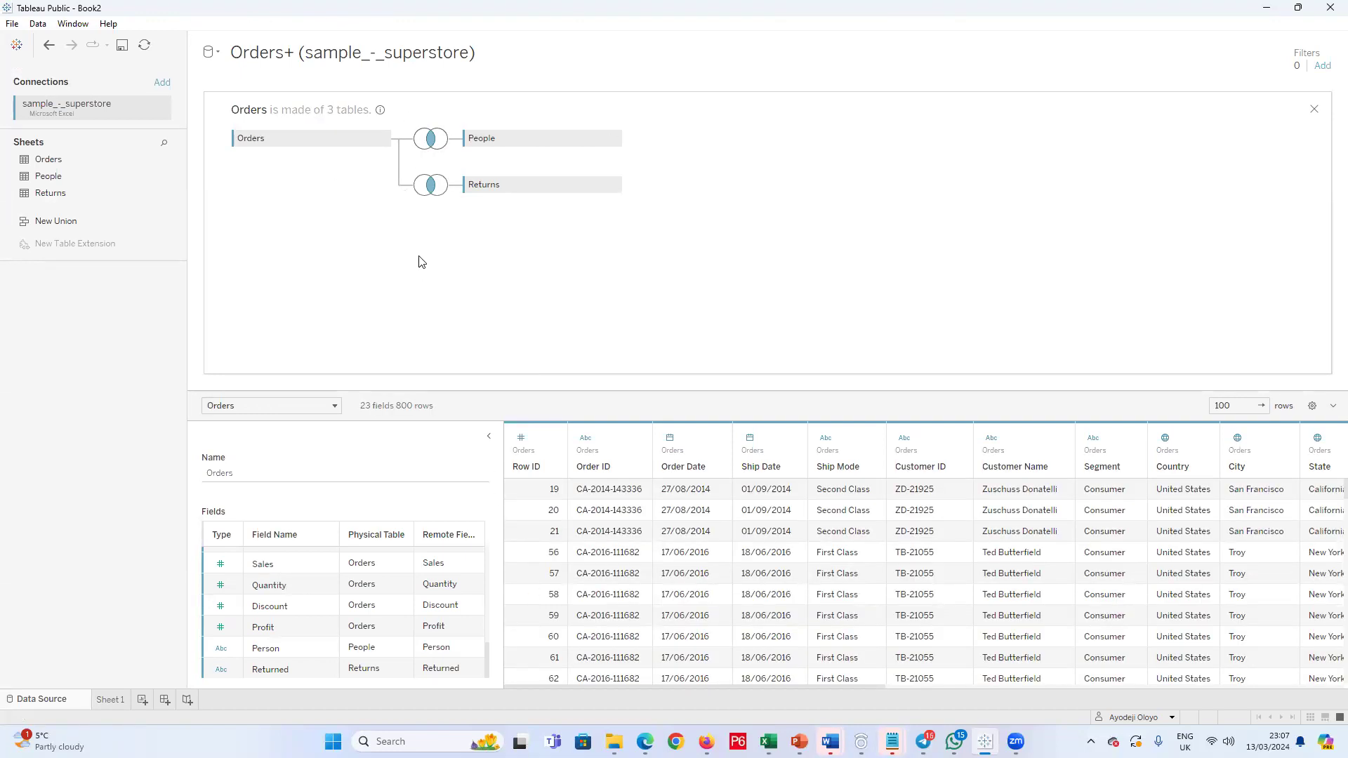
Step: Review the join type and clause linking People to Orders in the data source
click(431, 139)
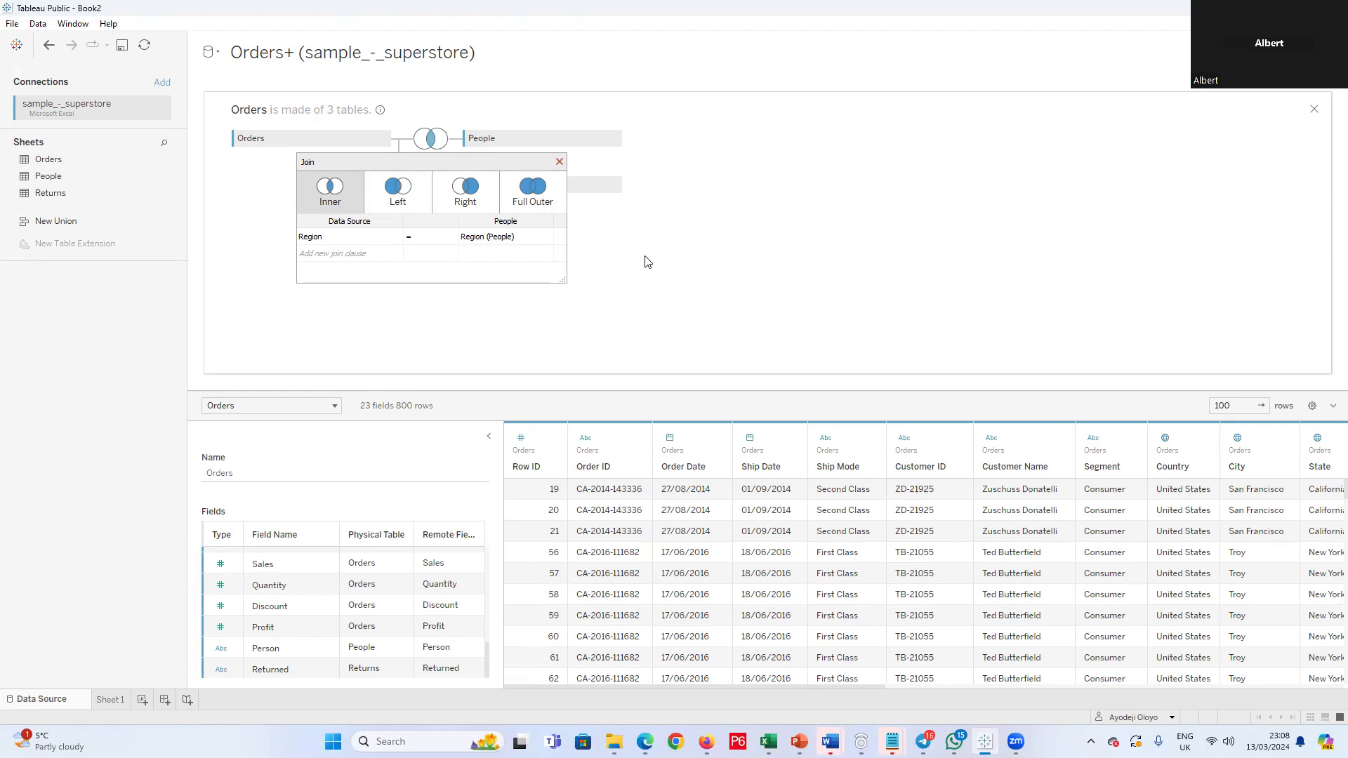
click(558, 163)
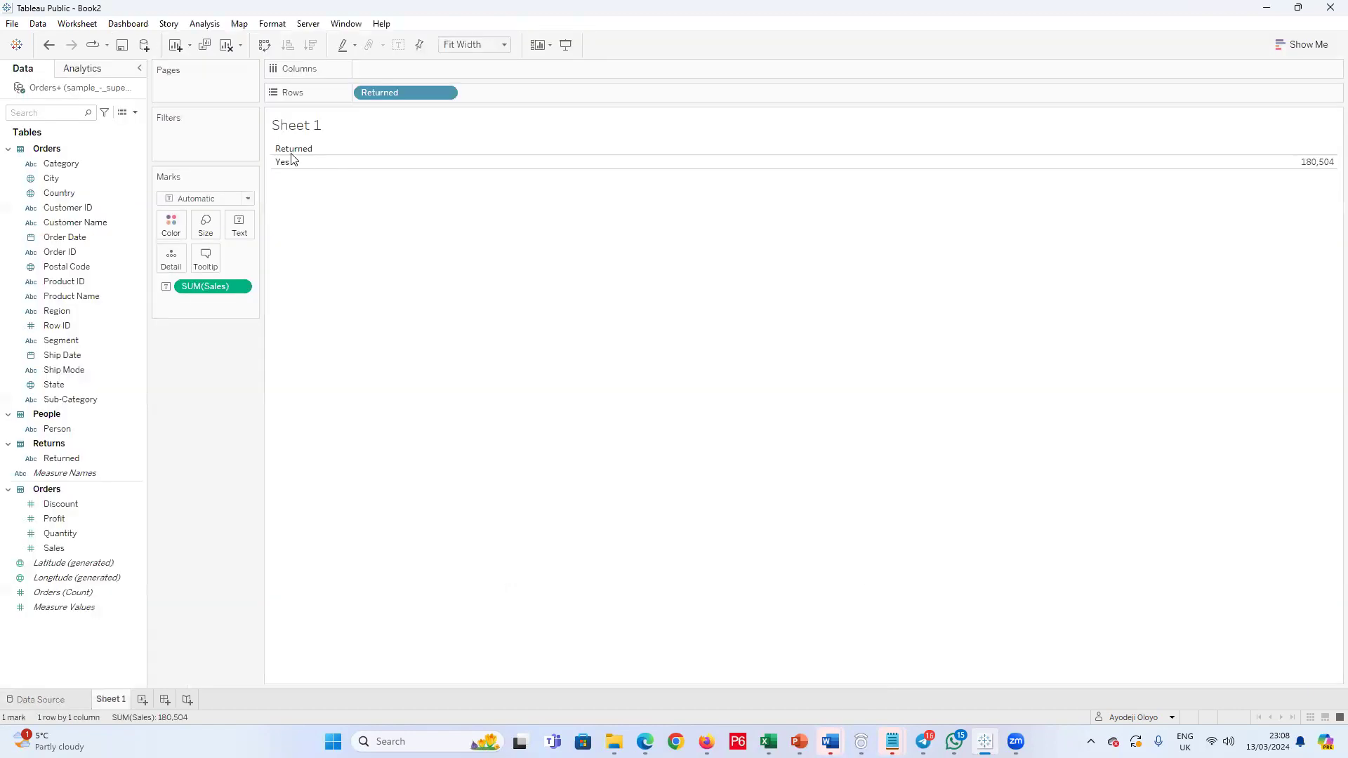
Step: Turn Sheet 1 into a horizontal bar chart of the sum of Sales by Person, removing Returned from the rows
drag(406, 92, 246, 163)
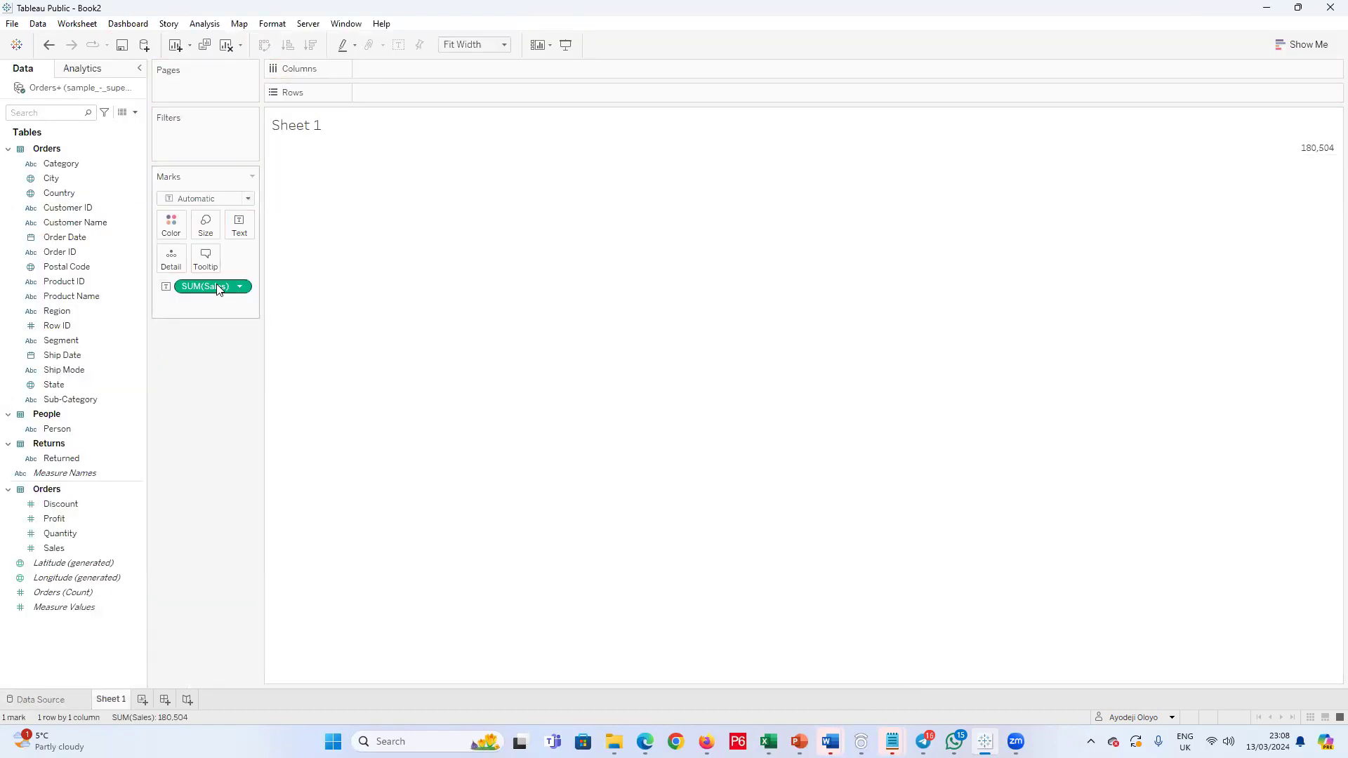
drag(327, 85, 383, 68)
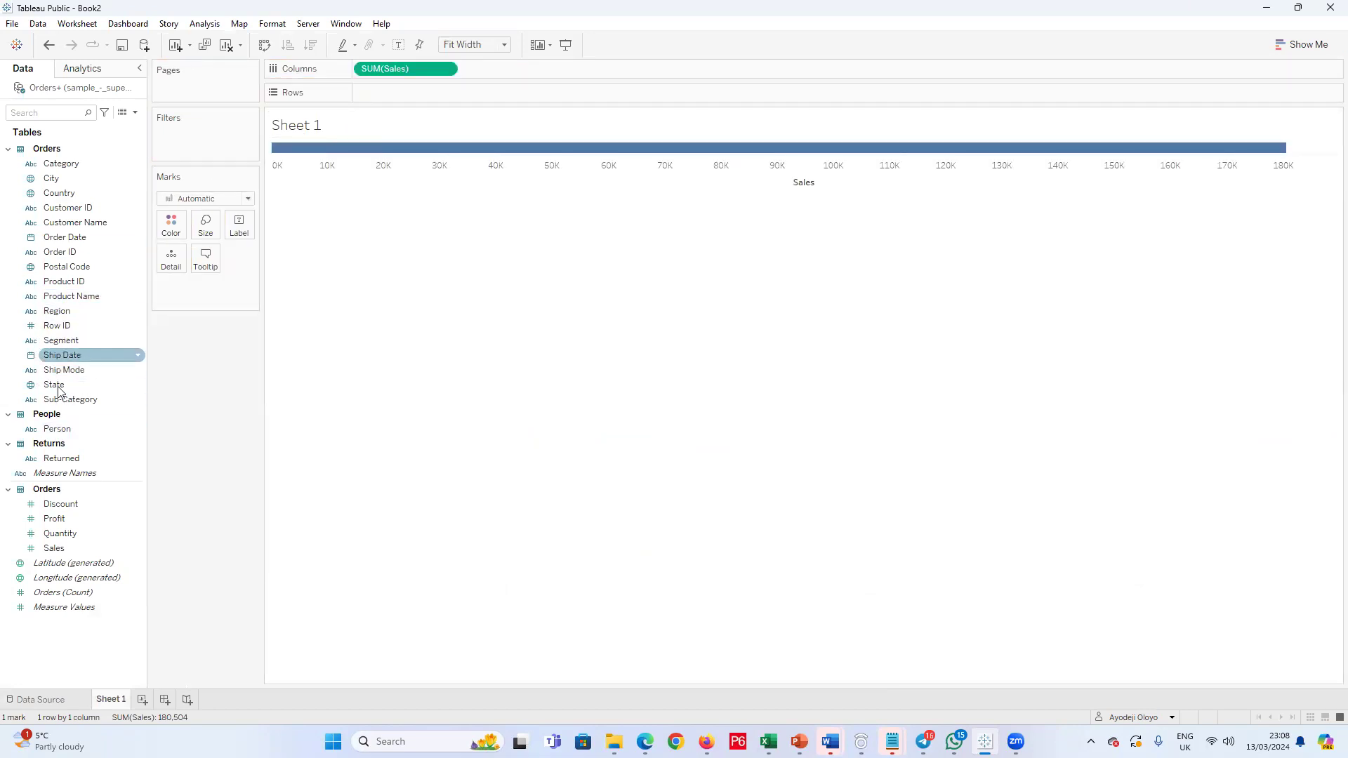
drag(57, 429, 370, 100)
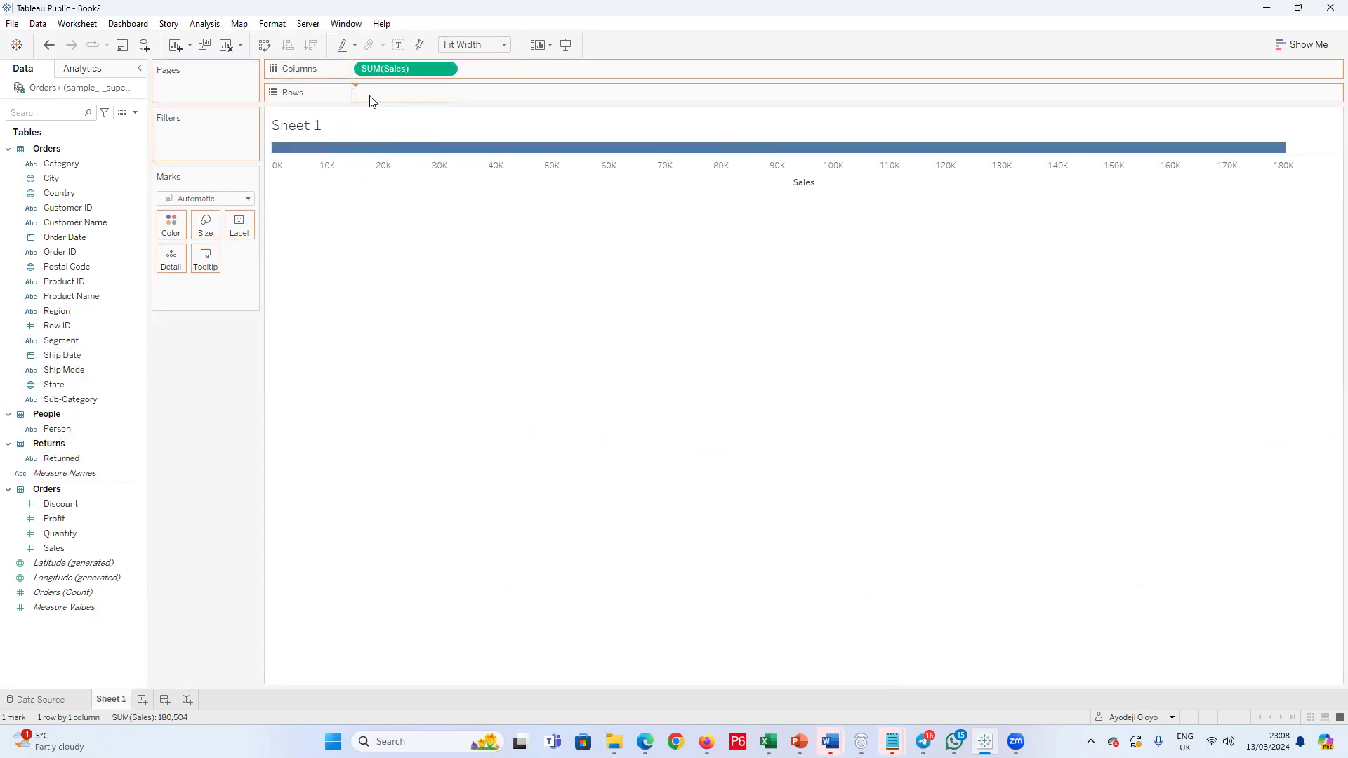
Step: Reduce the mark size so the Sales bars are thin
click(205, 224)
drag(264, 262, 211, 261)
drag(301, 258, 200, 268)
click(186, 328)
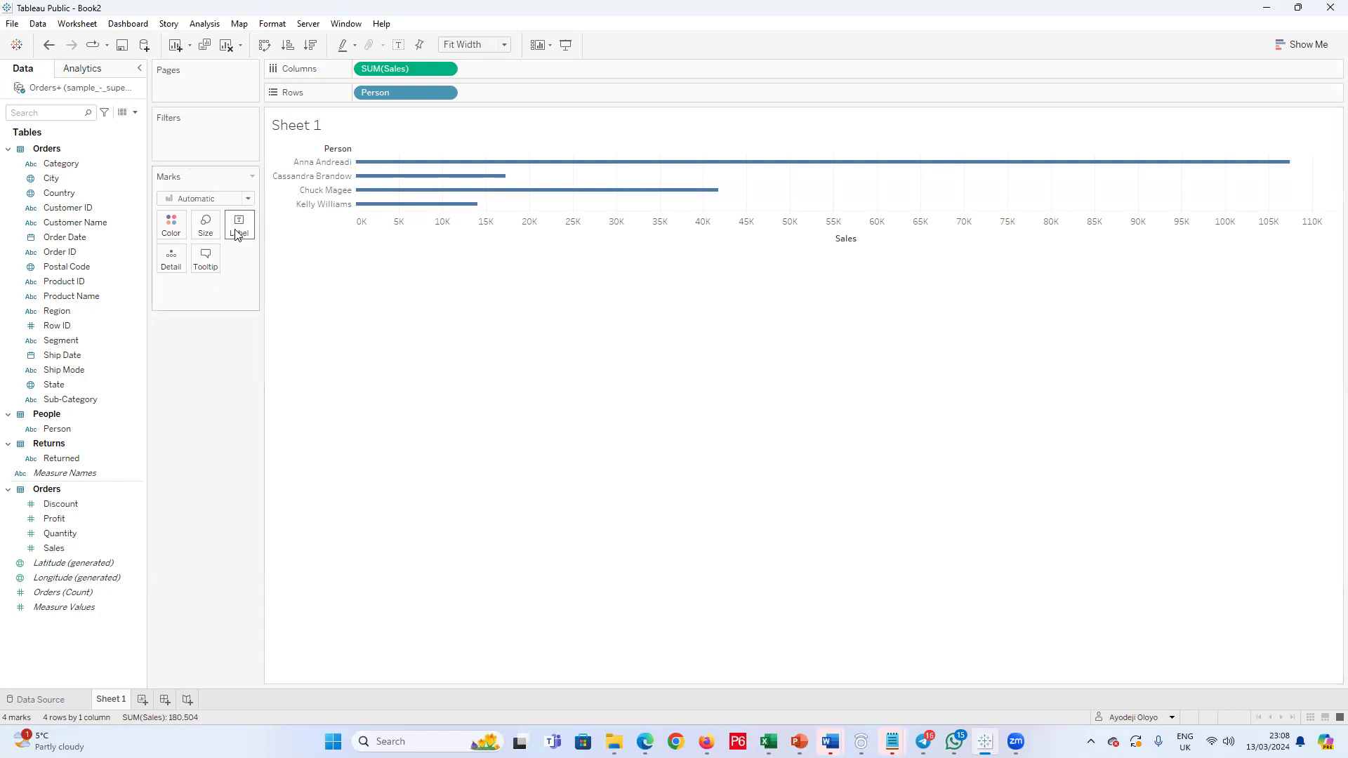
Step: Try labelling the bars with the sum of Profit, and remove the label again
drag(54, 518, 242, 235)
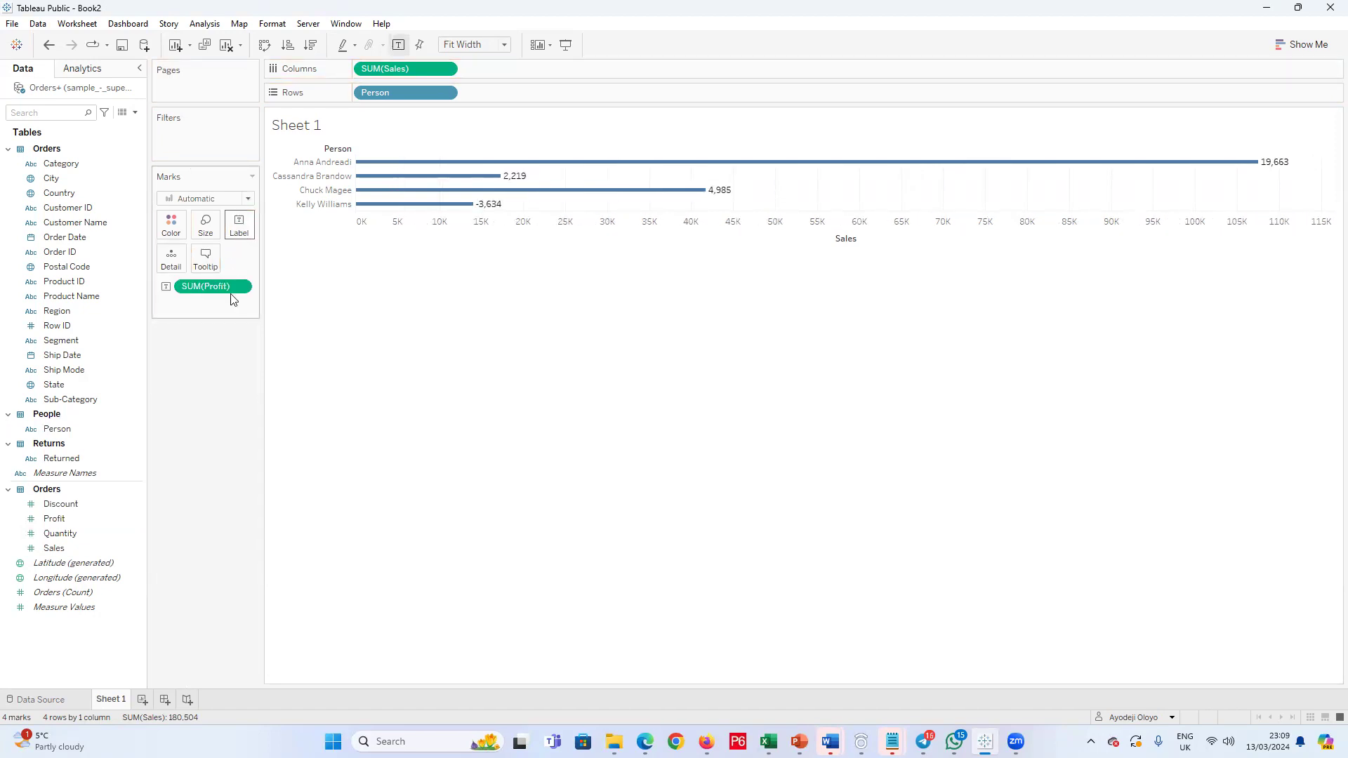
drag(223, 286, 190, 393)
Step: Edit the bar chart's tooltip to remove the wide gap between the "Person:" caption and its <Person> field
click(204, 266)
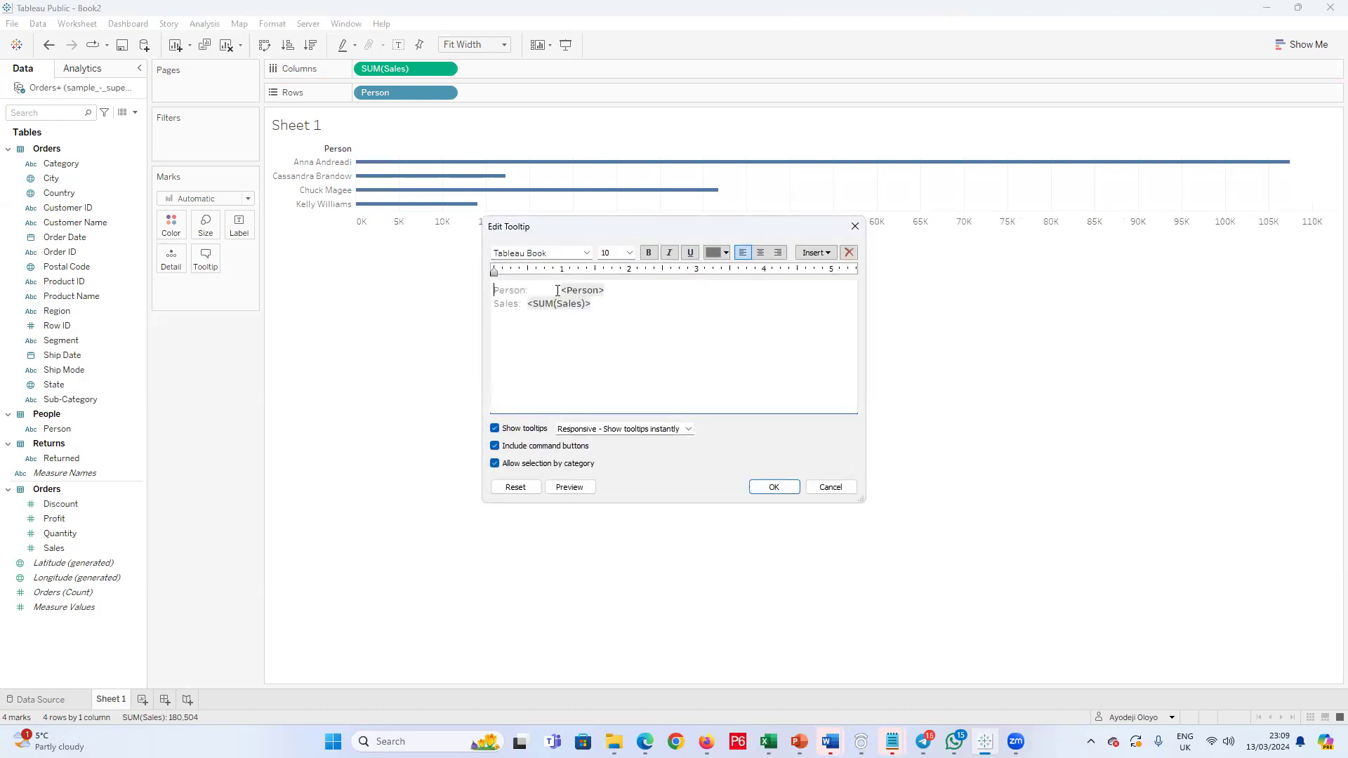
click(853, 230)
click(215, 271)
key(BackSpace)
key(BackSpace)
text(:)
Step: Format the tooltip's <Person> field in orange Trebuchet MS at size 11
drag(586, 292, 532, 292)
click(726, 253)
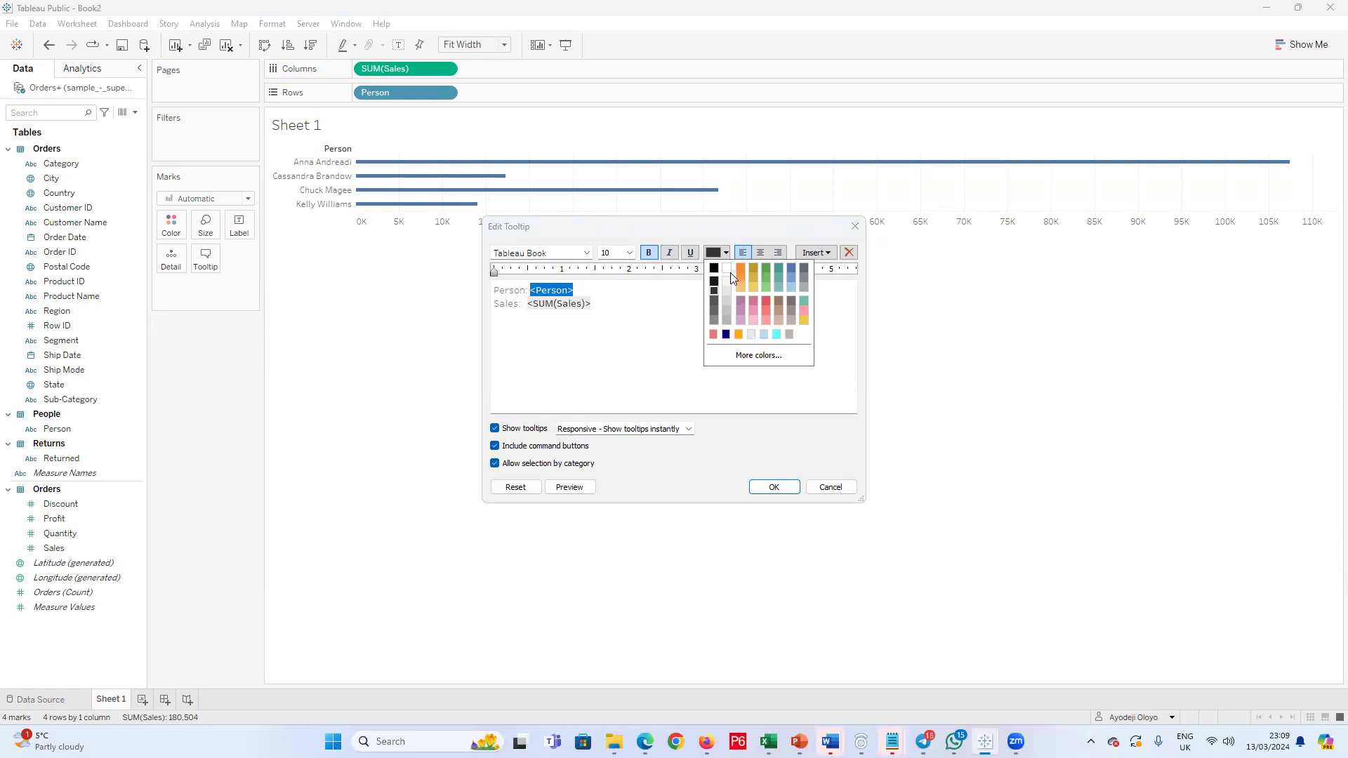
click(740, 265)
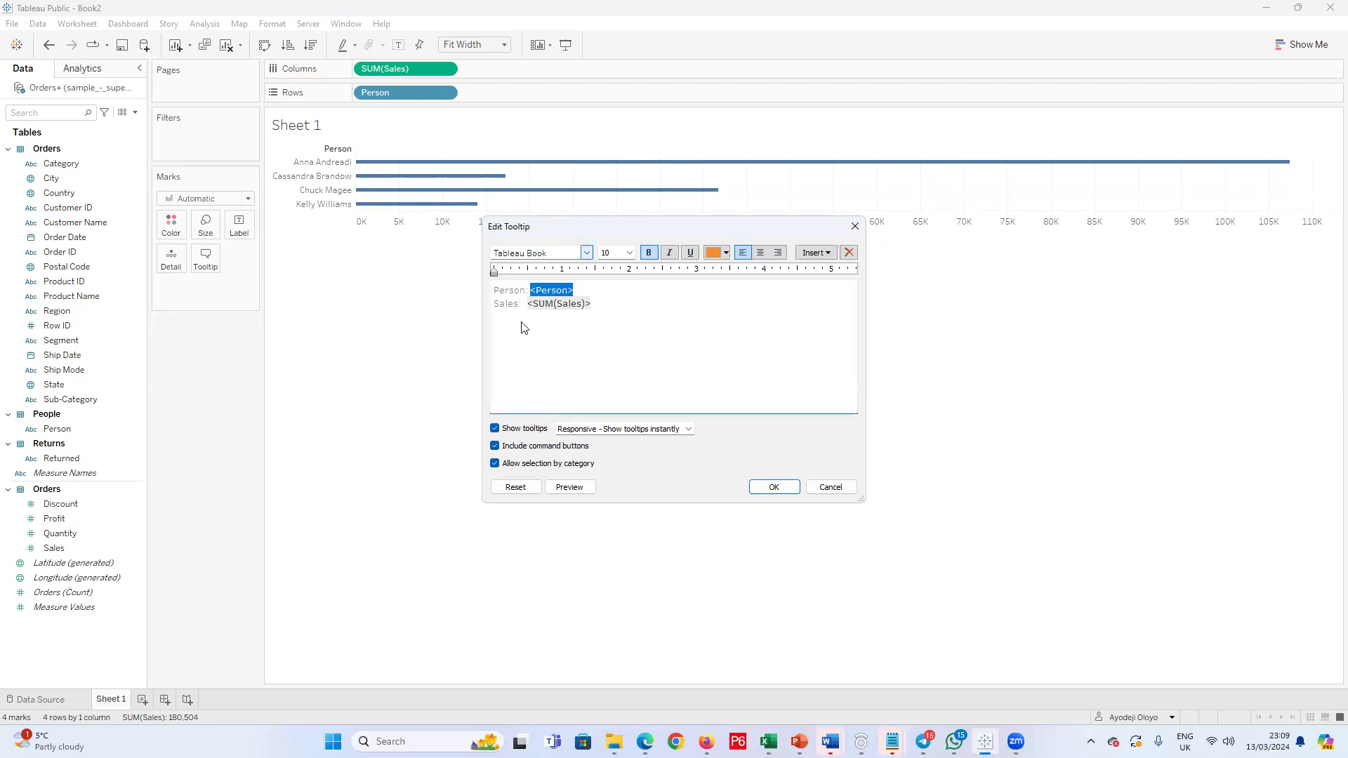
click(587, 253)
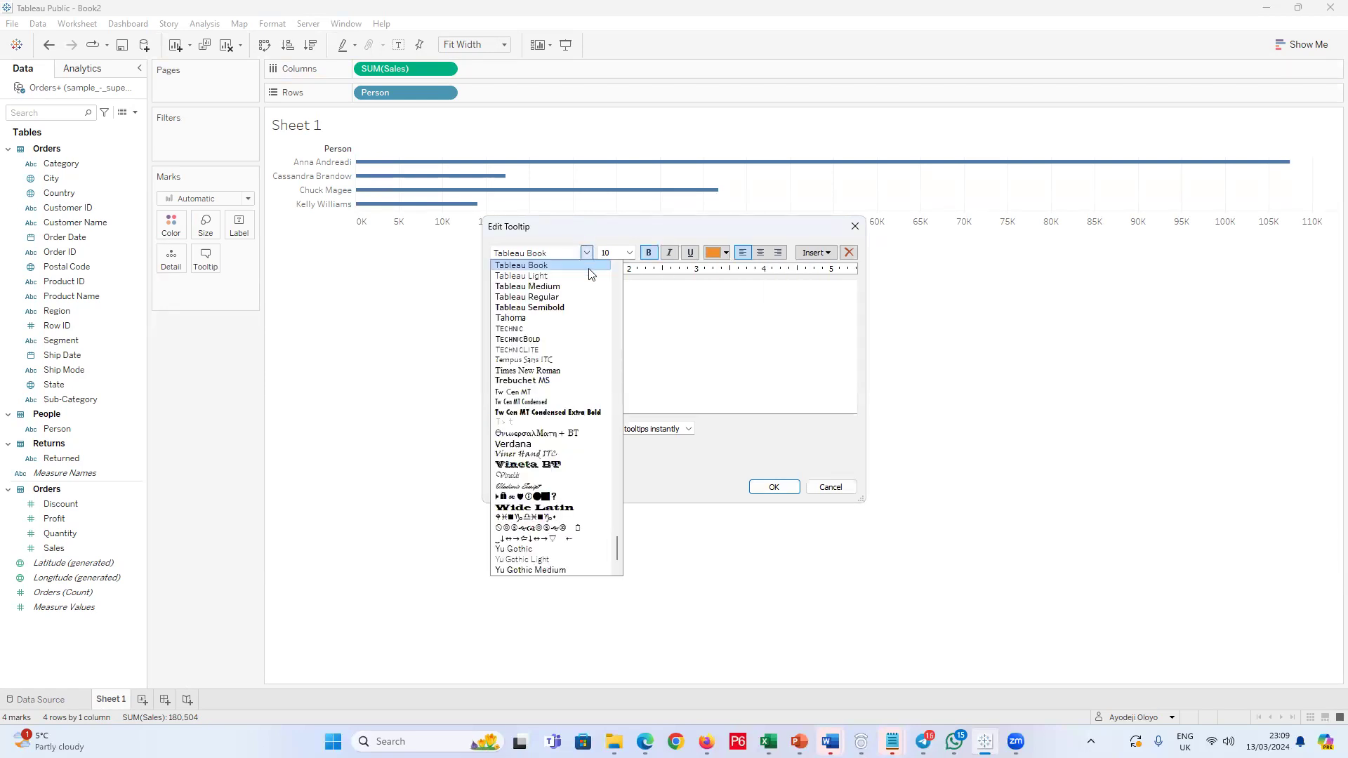
click(556, 381)
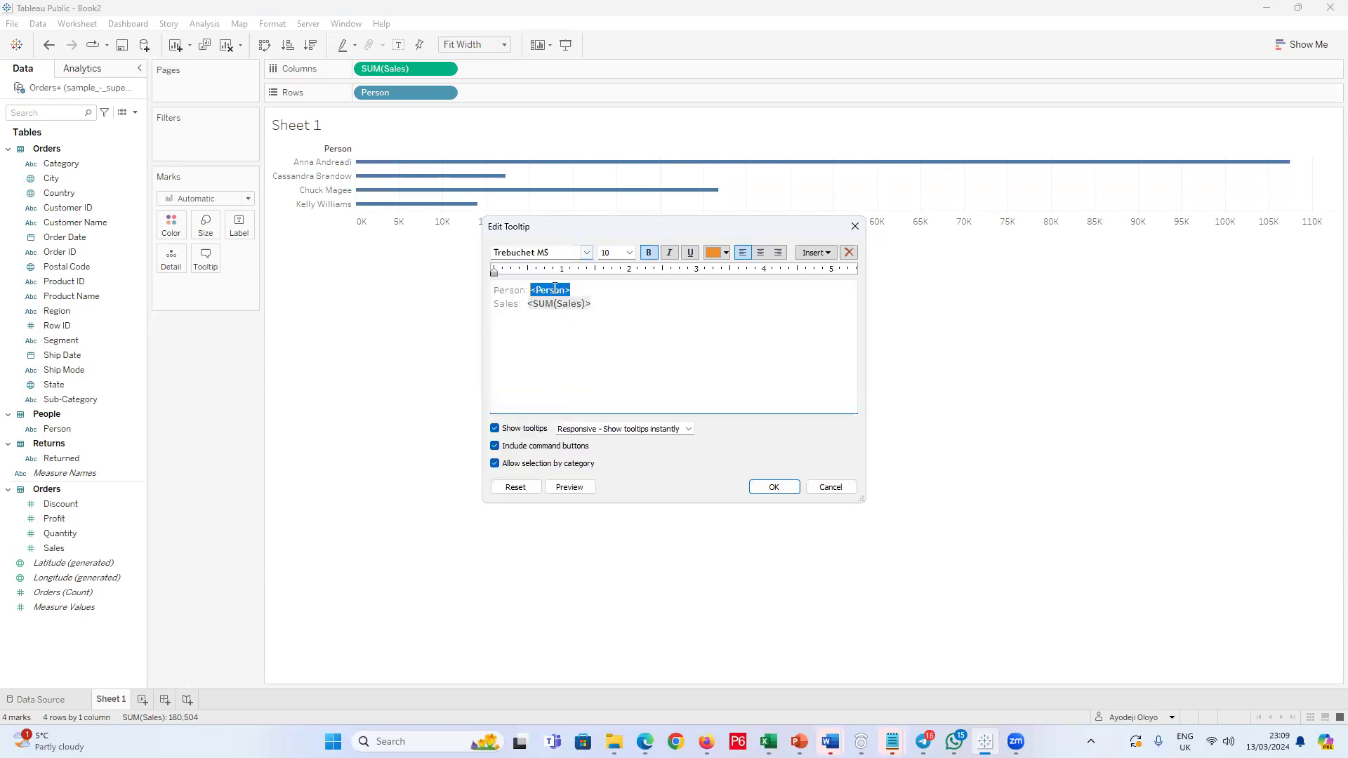
click(629, 253)
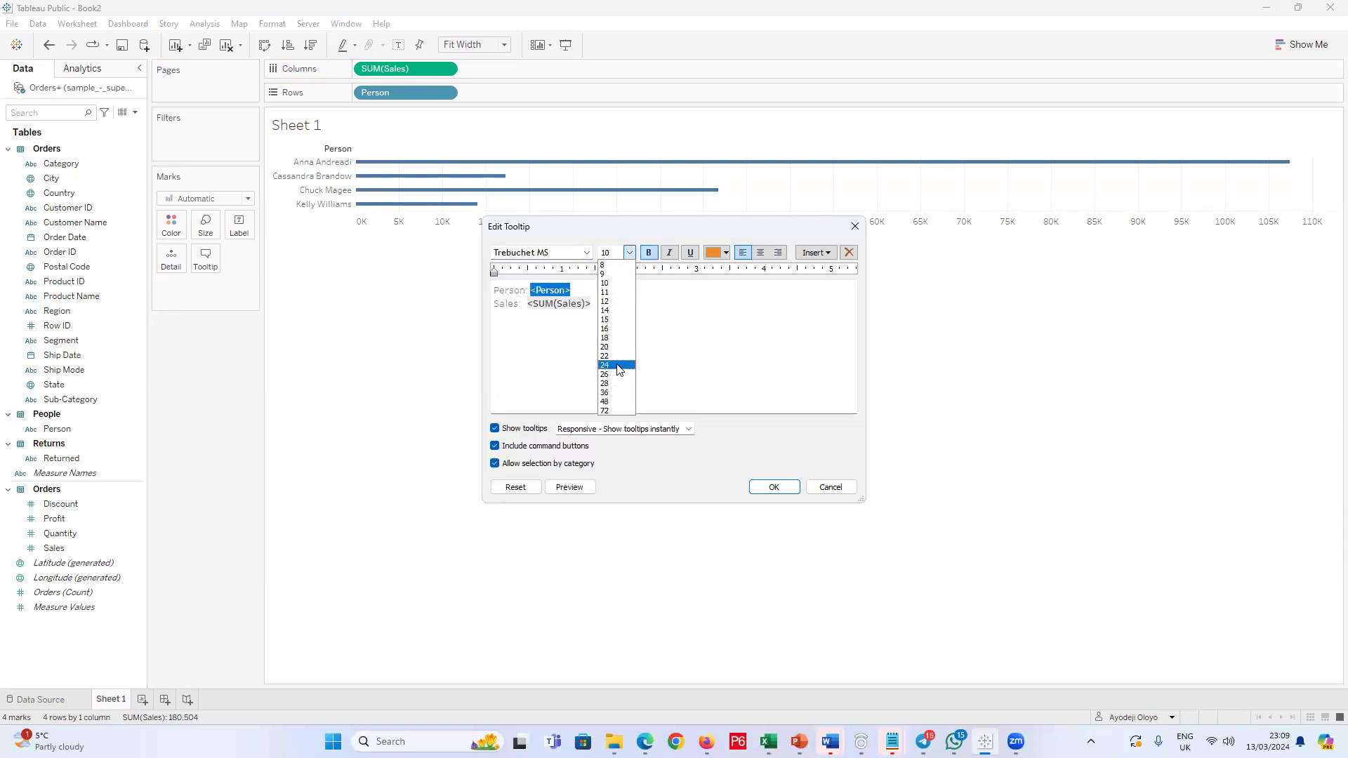
click(609, 293)
Step: Format the tooltip's <SUM(Sales)> field at size 11 in light red, keeping it bold
drag(593, 305, 530, 304)
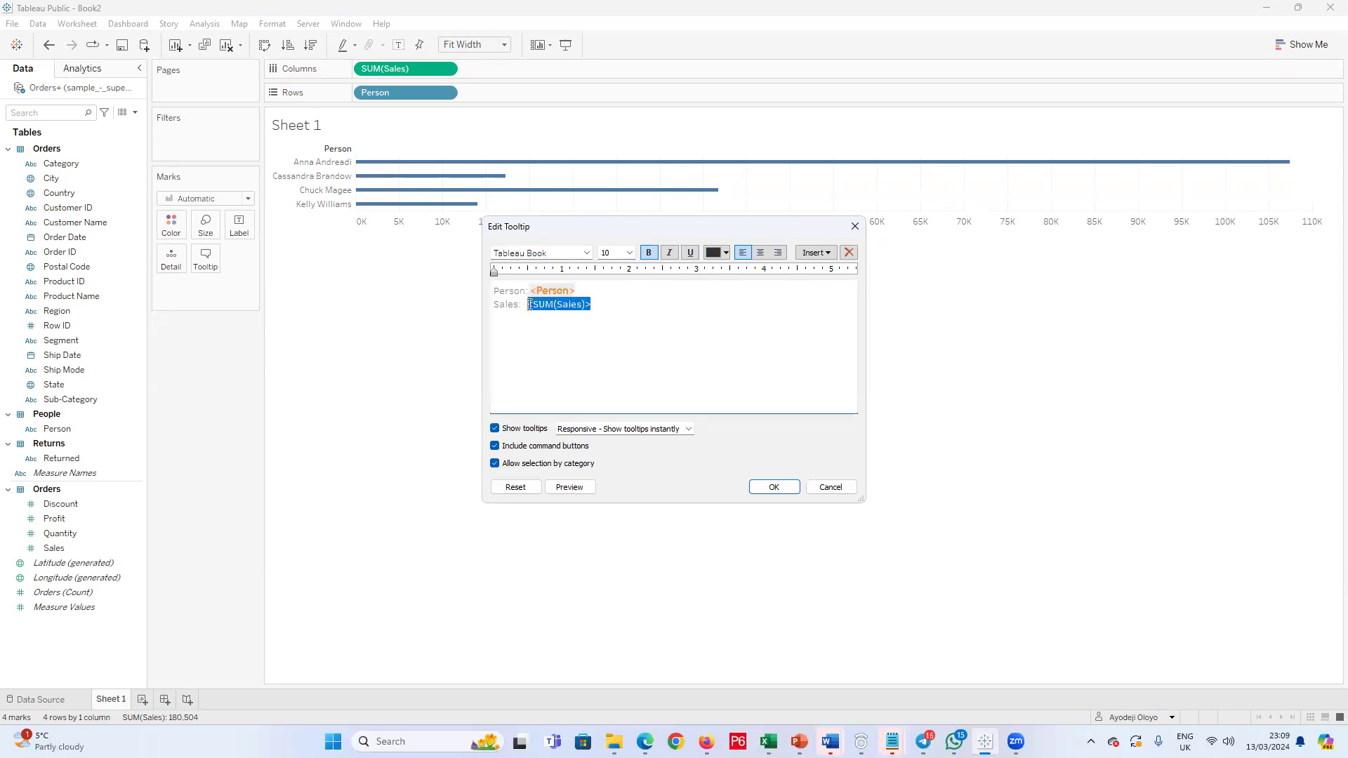
click(648, 253)
click(629, 252)
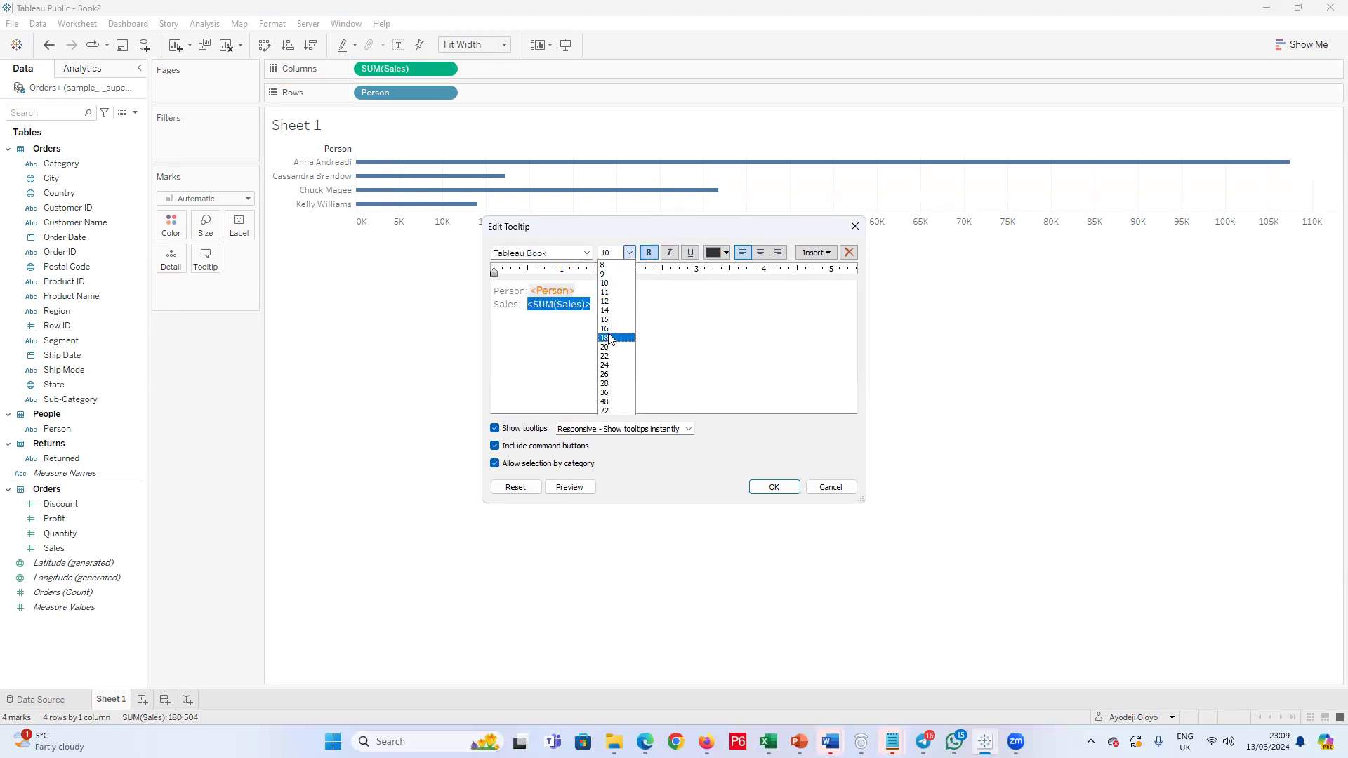
click(614, 293)
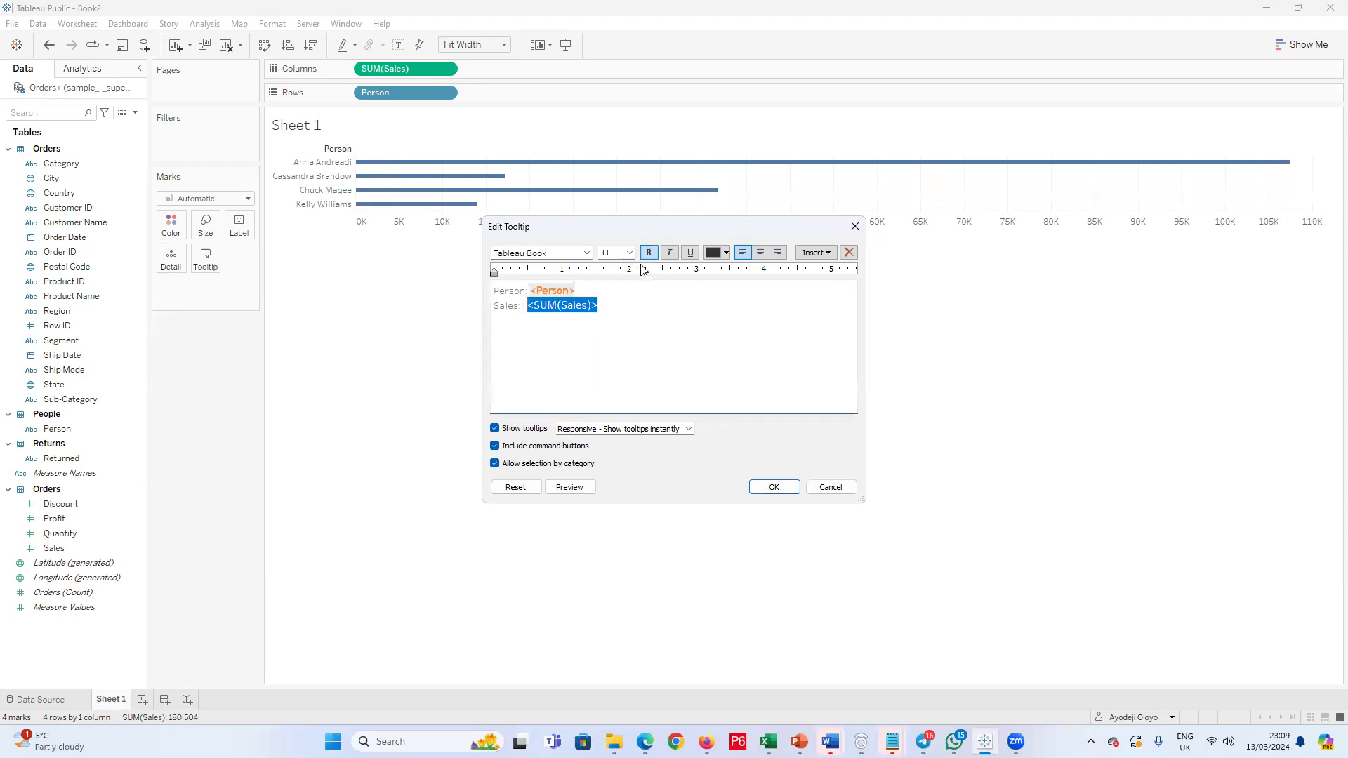
click(725, 253)
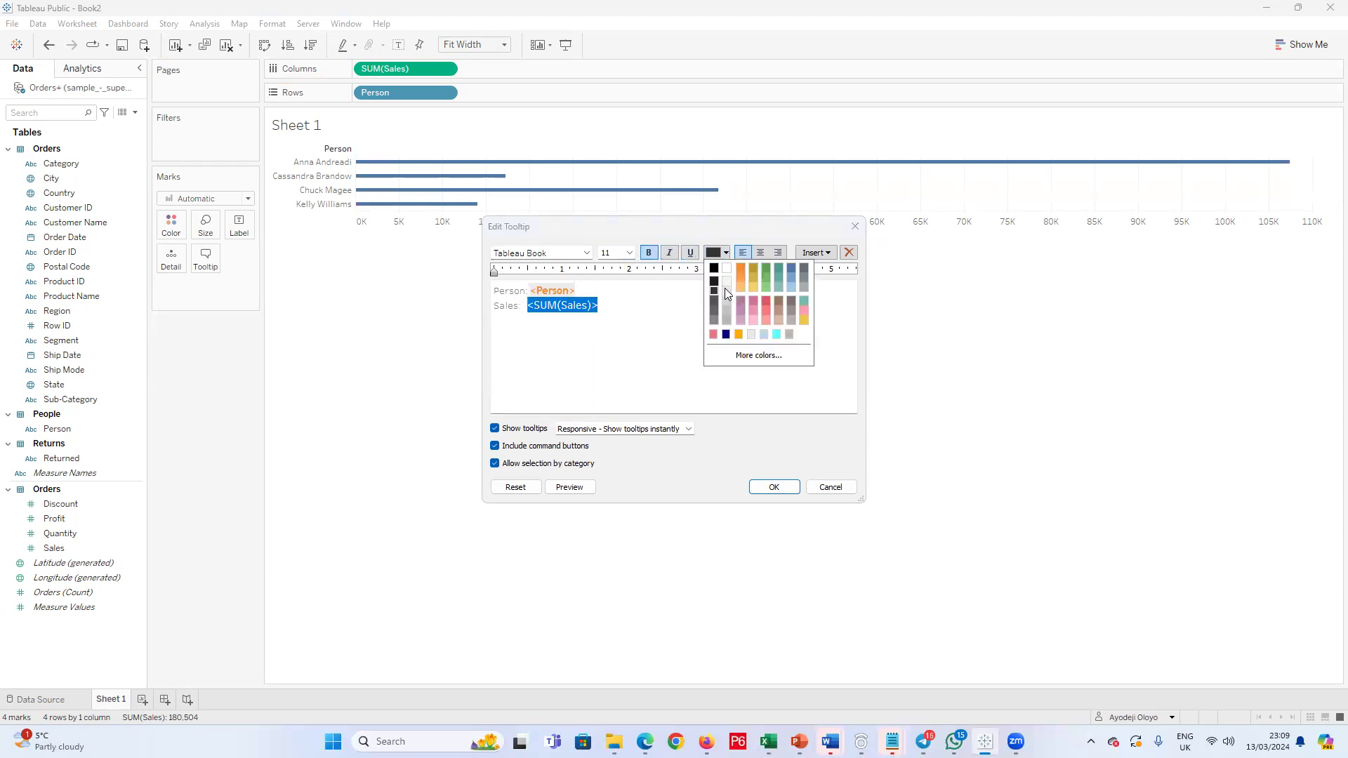
click(713, 335)
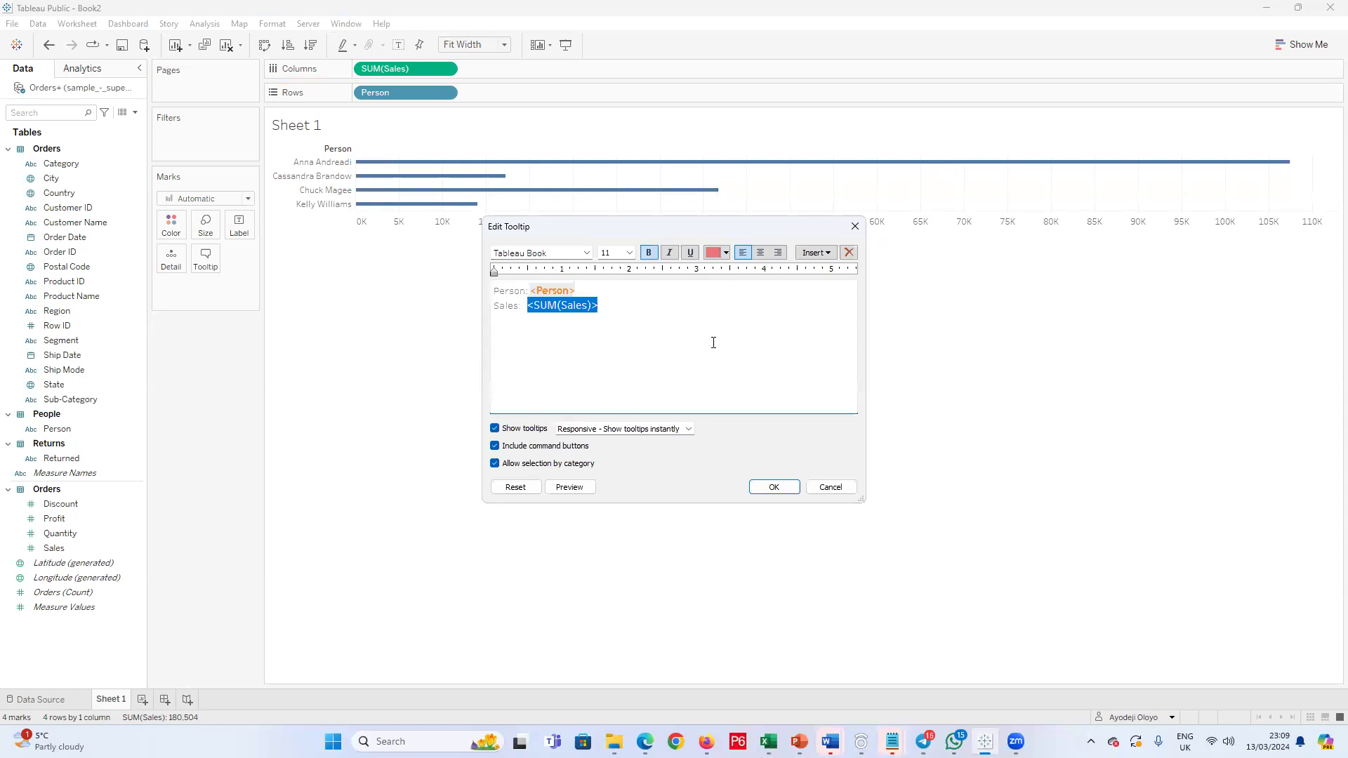
Step: Apply the tooltip edits, and format the tooltip's "Person:" caption in bold Tableau Semibold at size 8
click(785, 497)
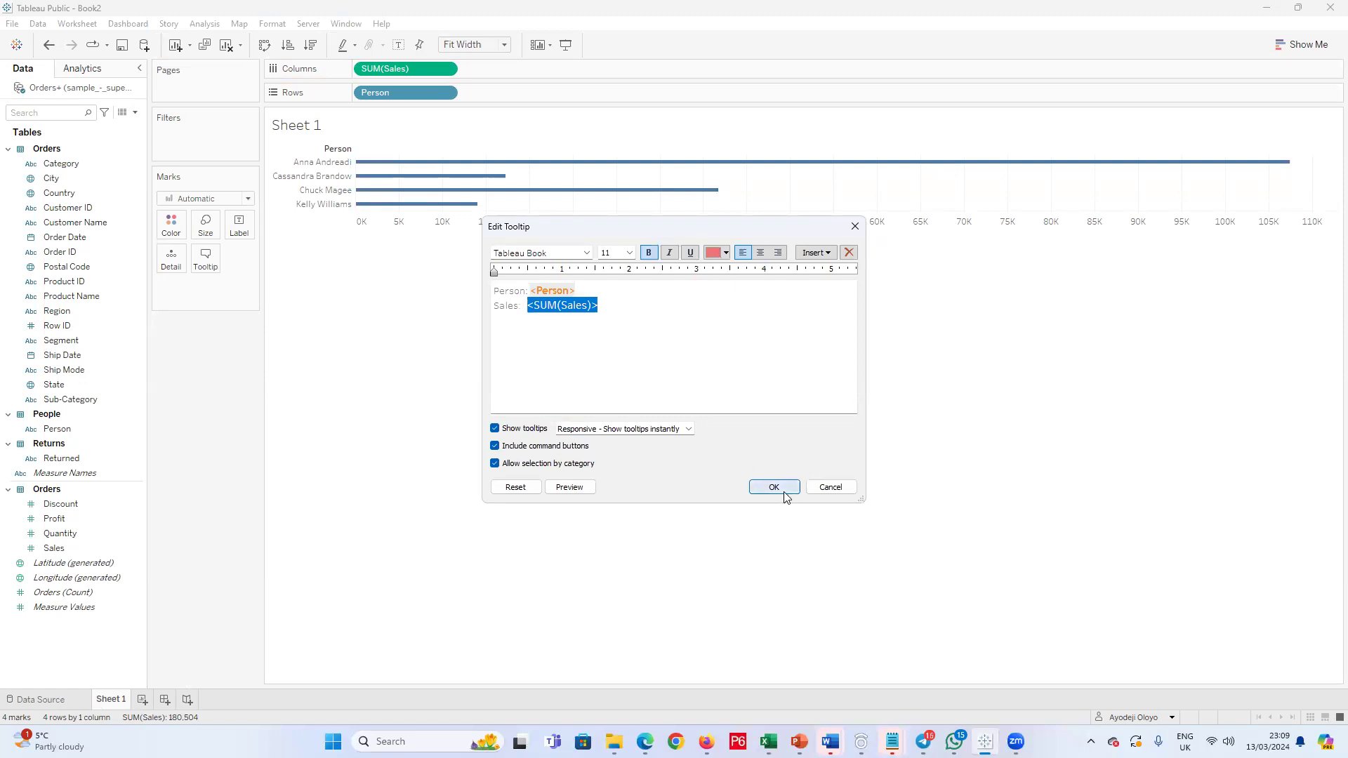
mouse_move(470, 170)
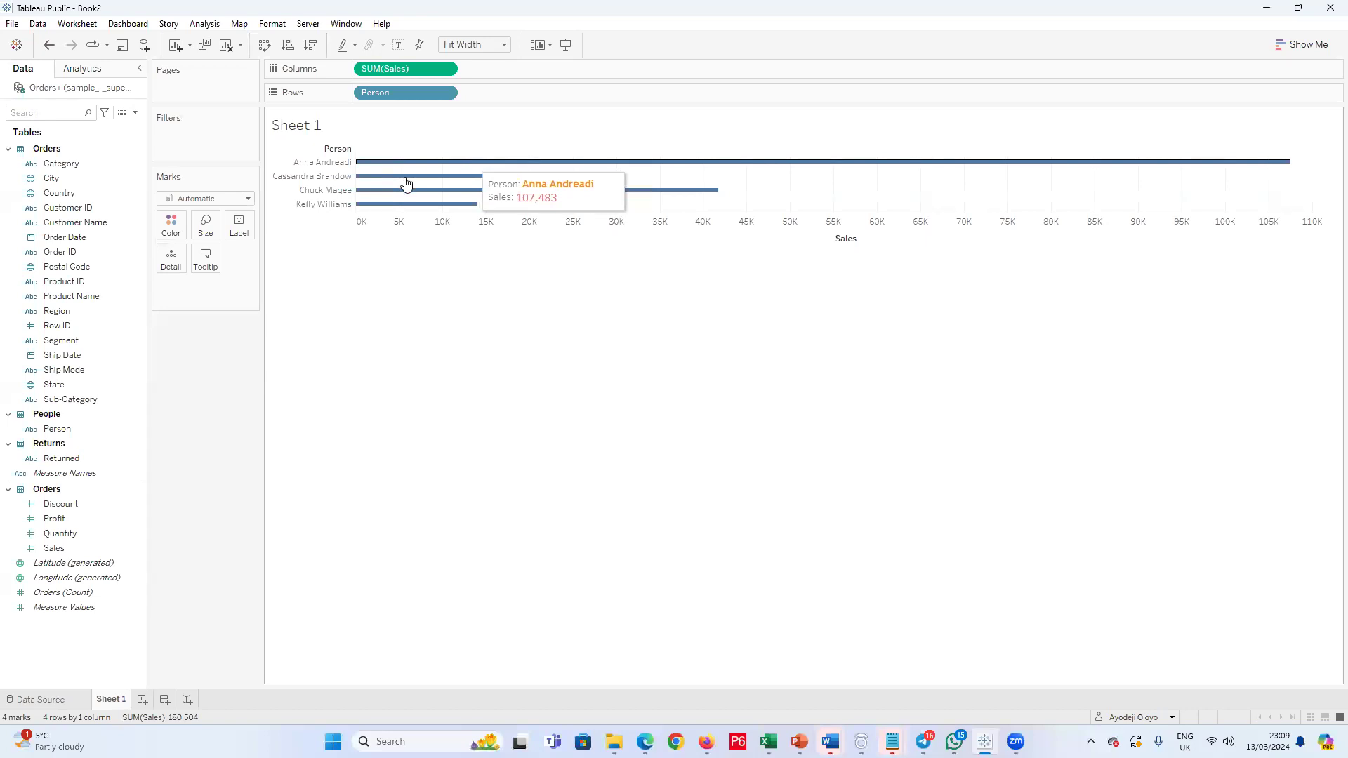
click(206, 258)
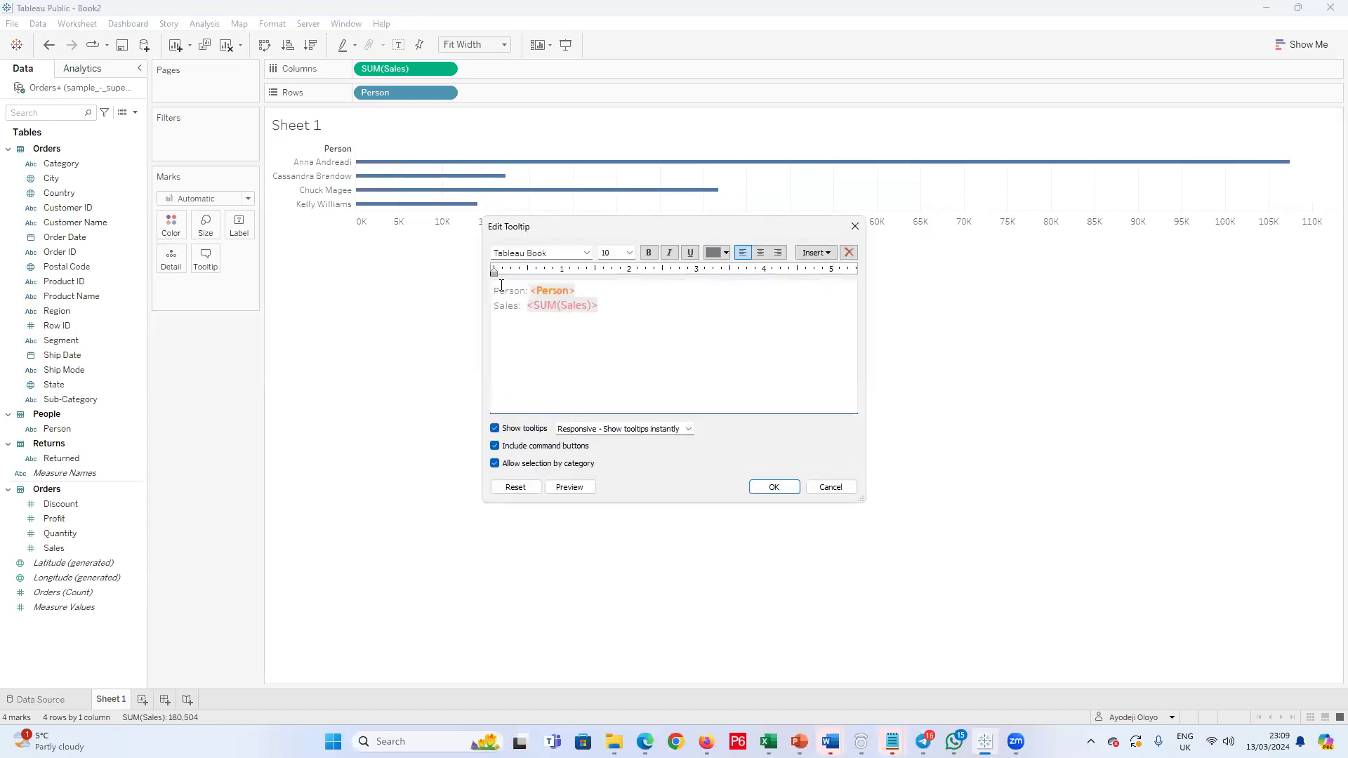
drag(527, 293, 491, 293)
click(530, 294)
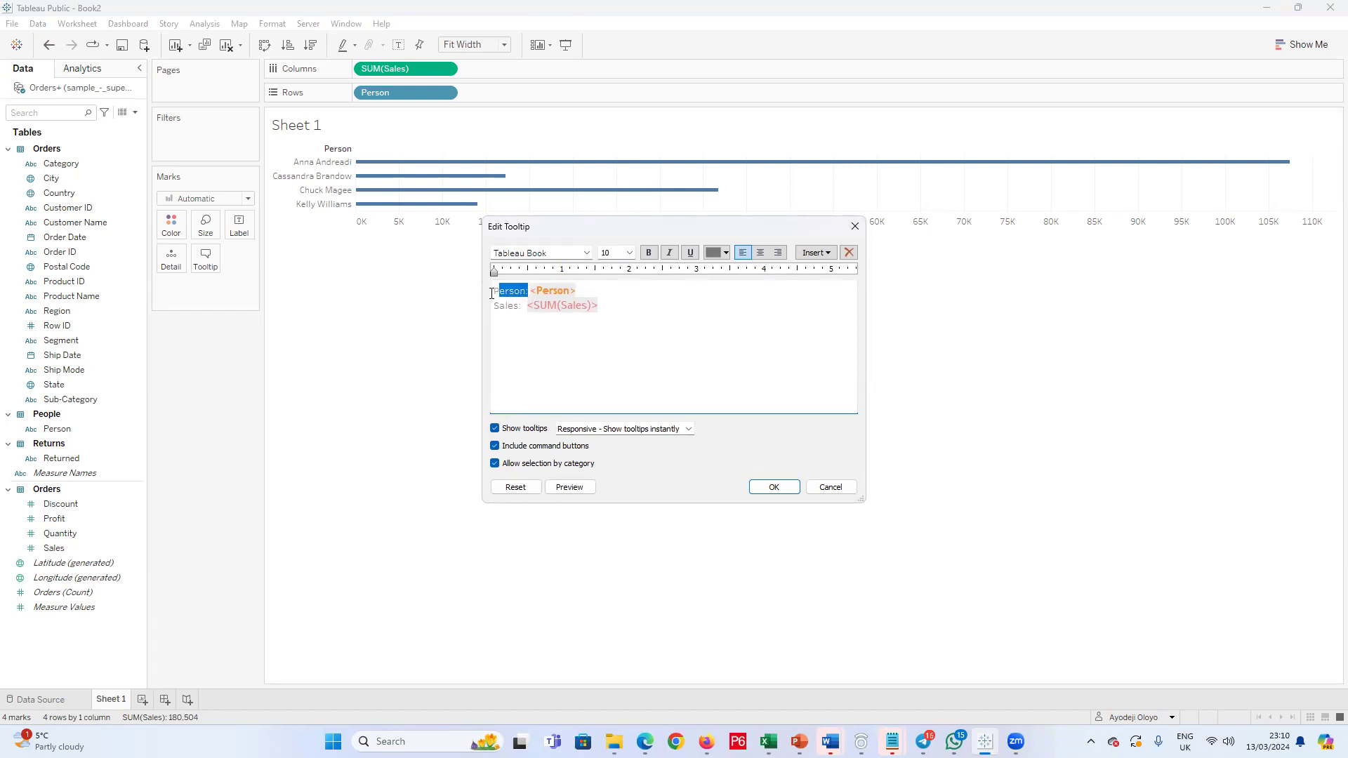
click(586, 253)
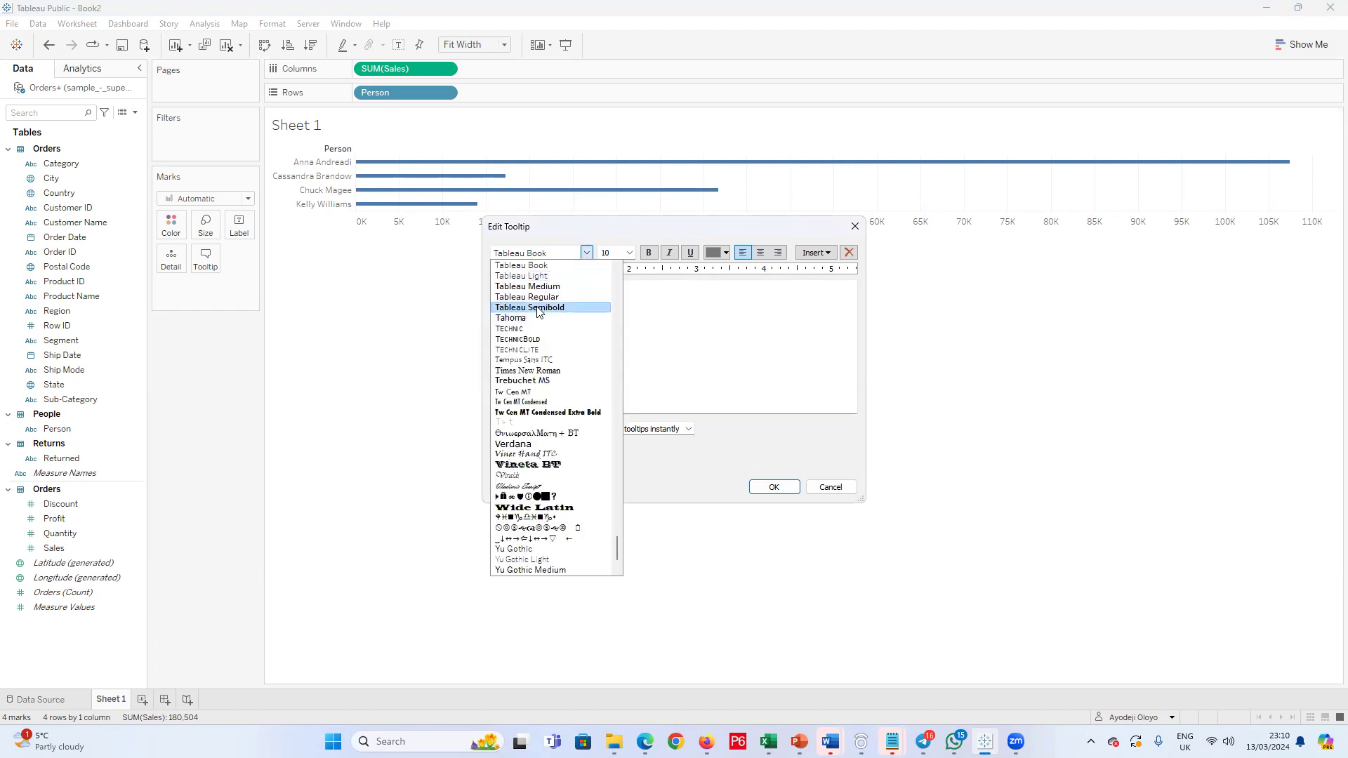
click(538, 309)
click(629, 253)
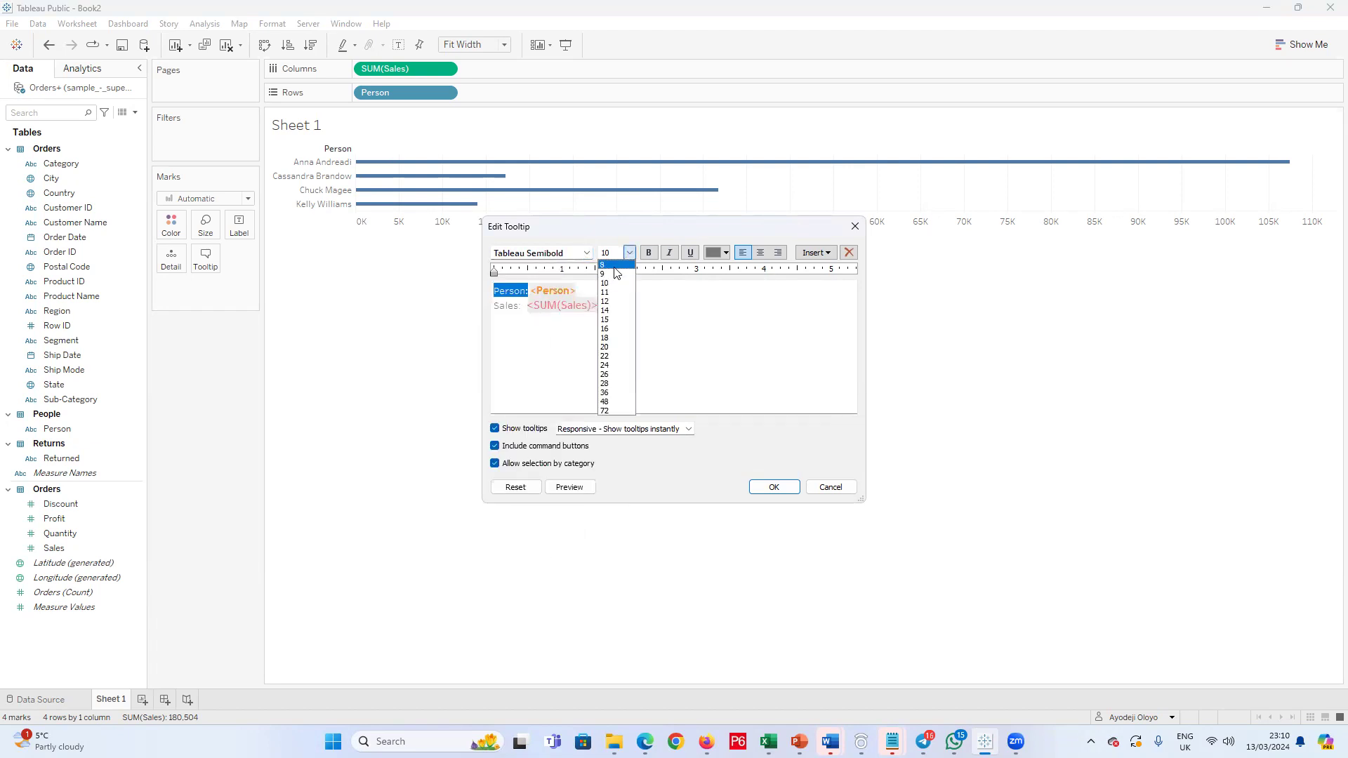
click(615, 266)
click(648, 252)
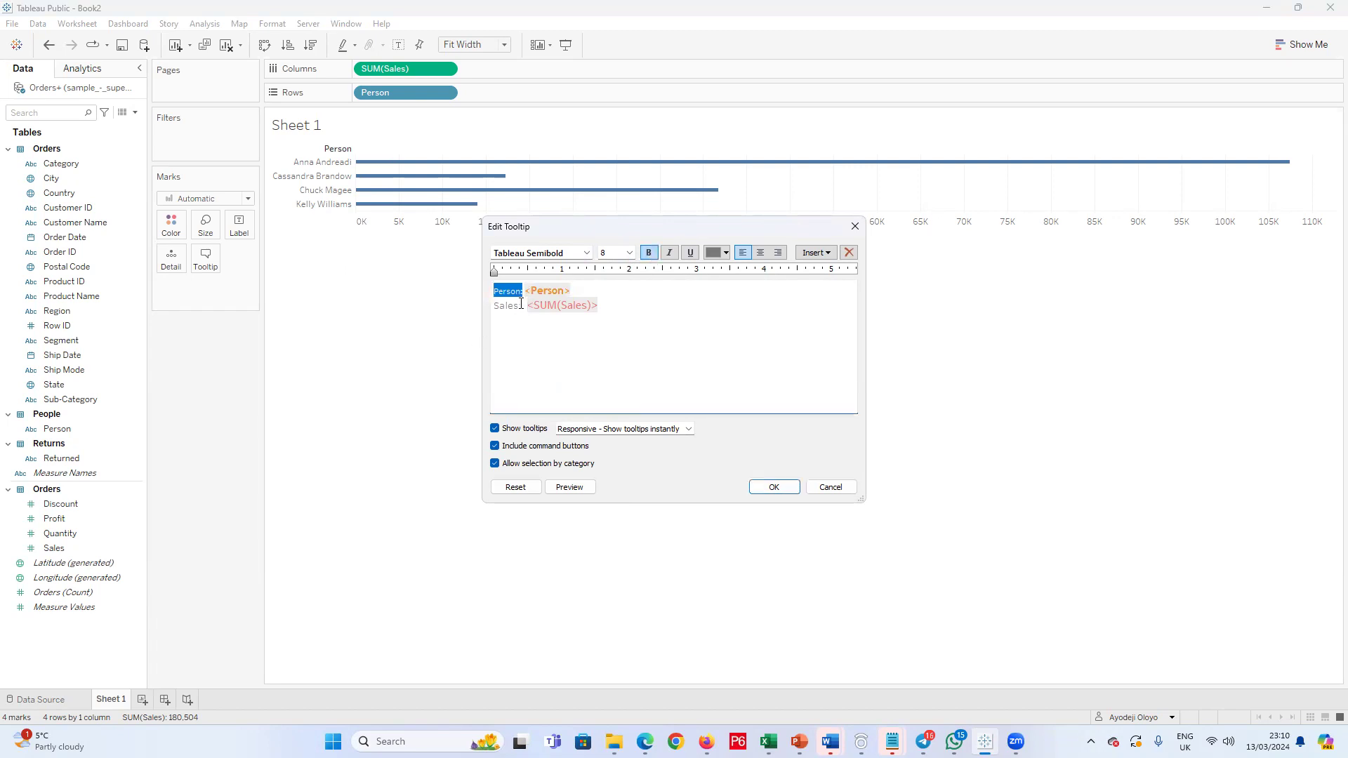
Step: Format the tooltip's "Sales:" caption in bold Tableau Regular at size 8 and apply the tooltip changes
drag(523, 304, 466, 304)
key(ctrl+c)
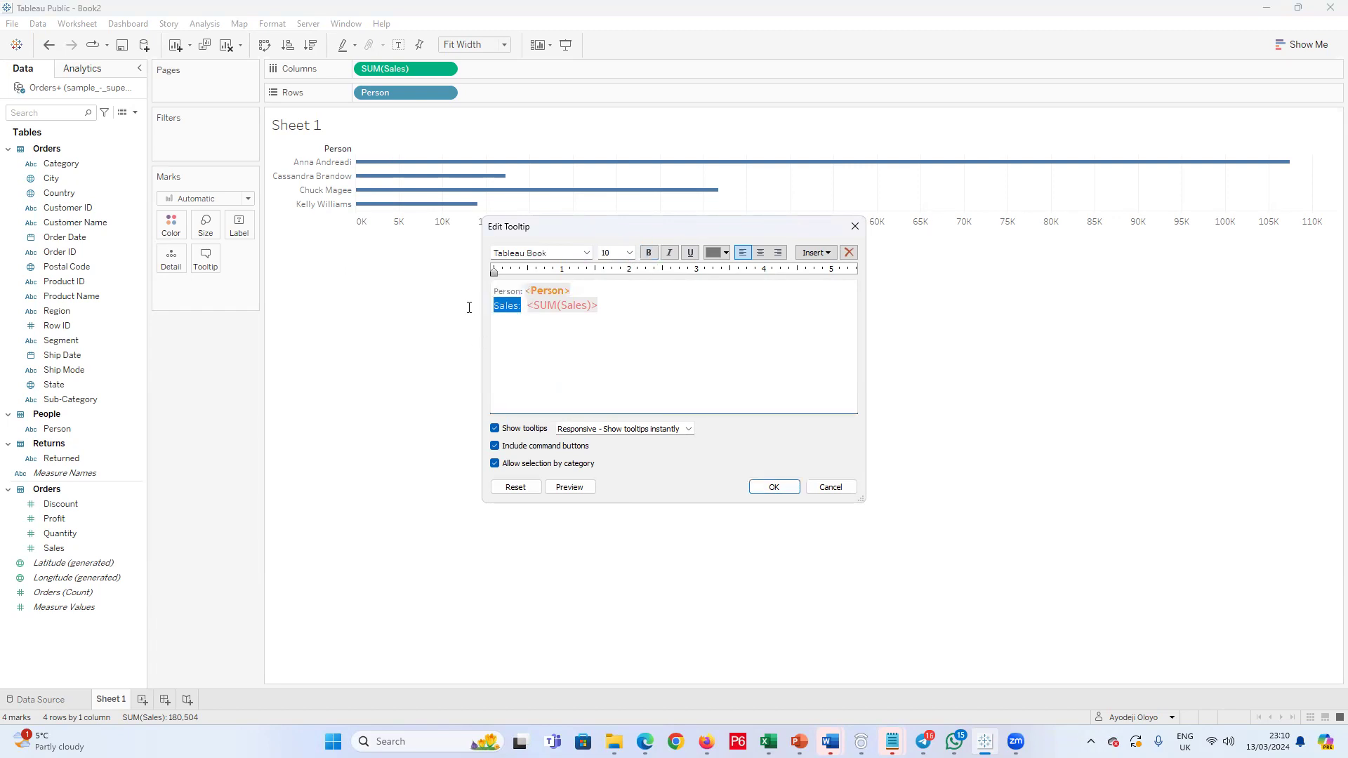
click(586, 253)
click(562, 297)
click(629, 253)
click(627, 265)
click(648, 252)
click(773, 485)
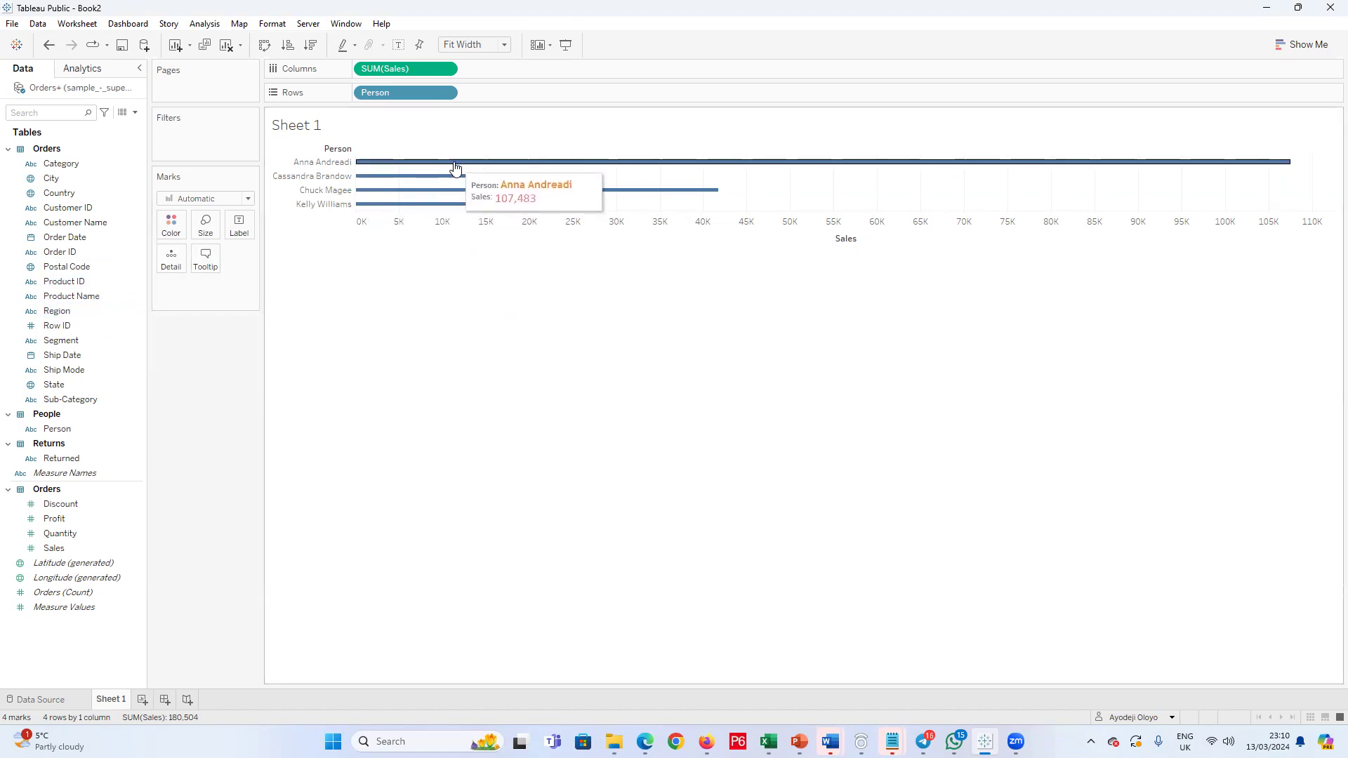
Step: Add Profit to the marks as a detail, and insert <SUM(Profit)> on a new line below <SUM(Sales)> in the tooltip
drag(70, 522, 174, 257)
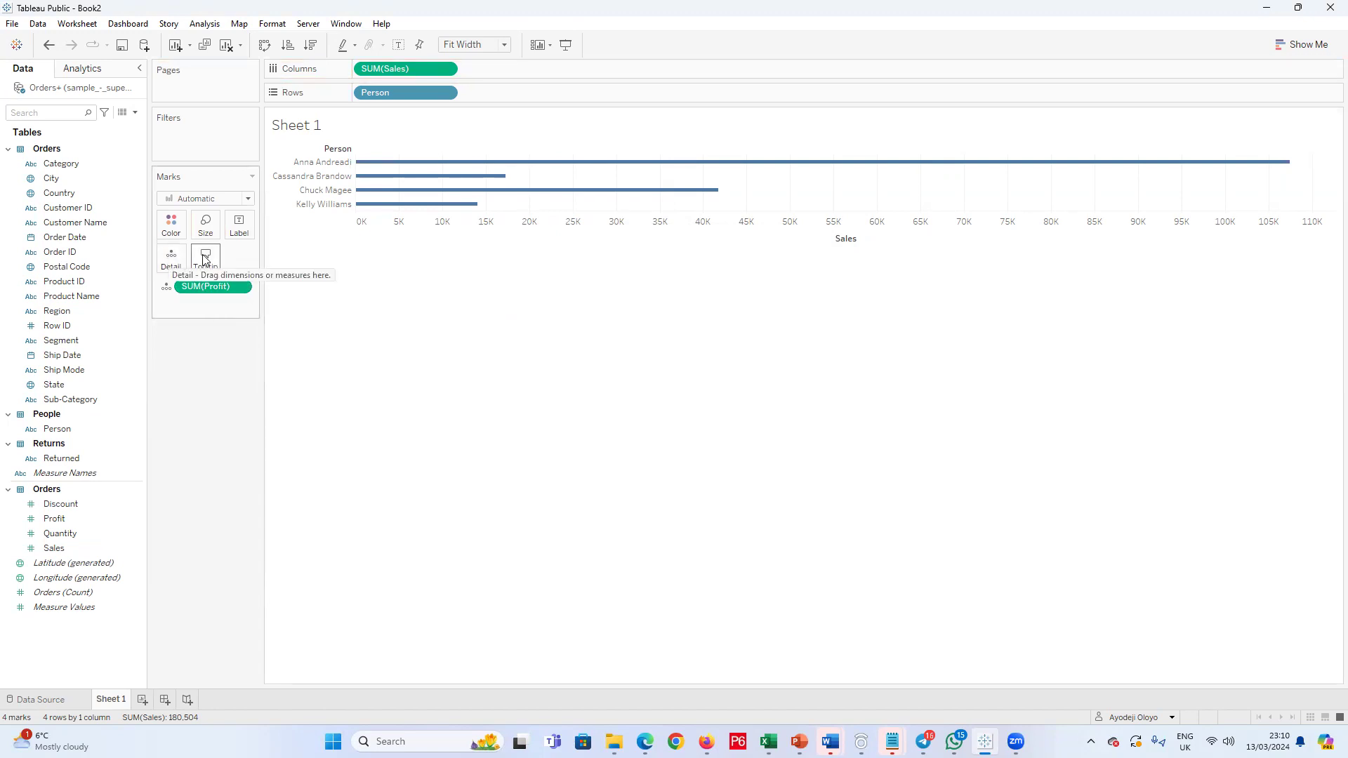
click(213, 260)
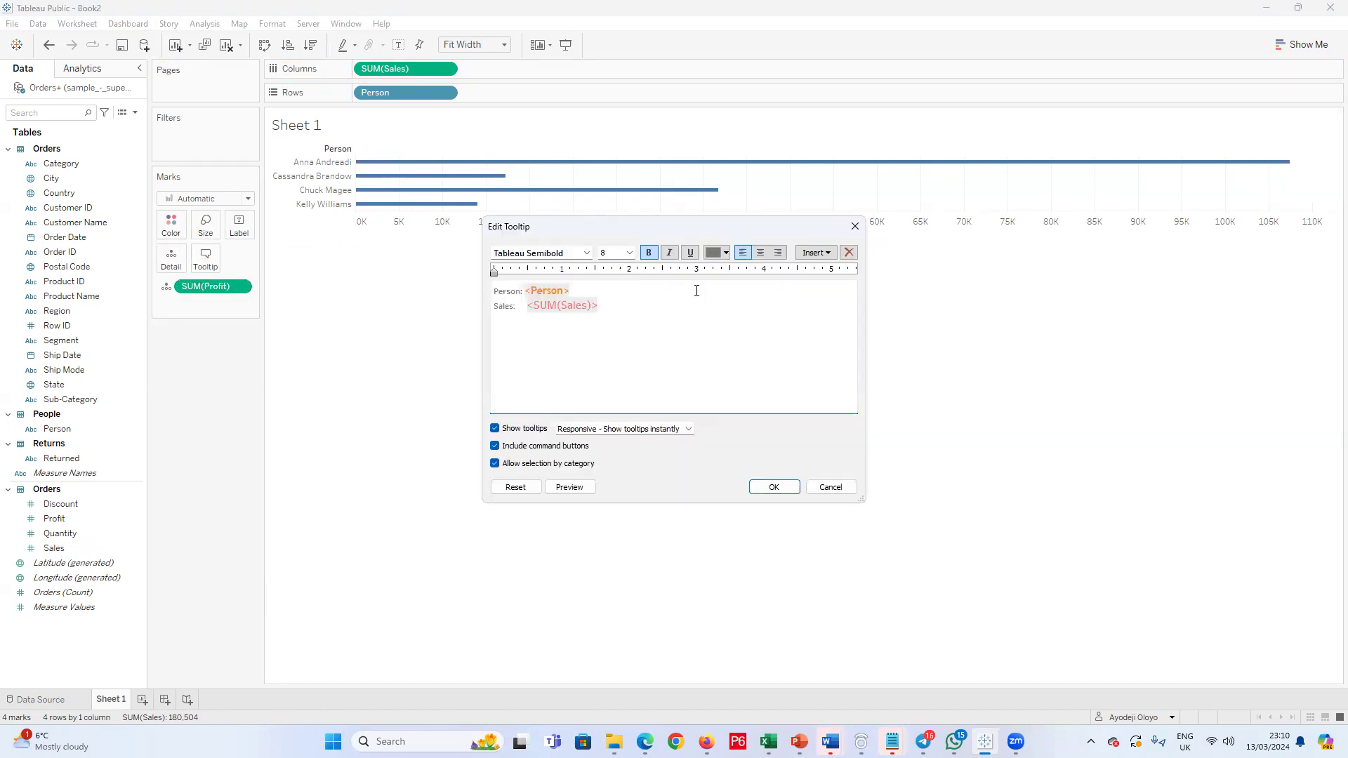
click(603, 306)
click(815, 253)
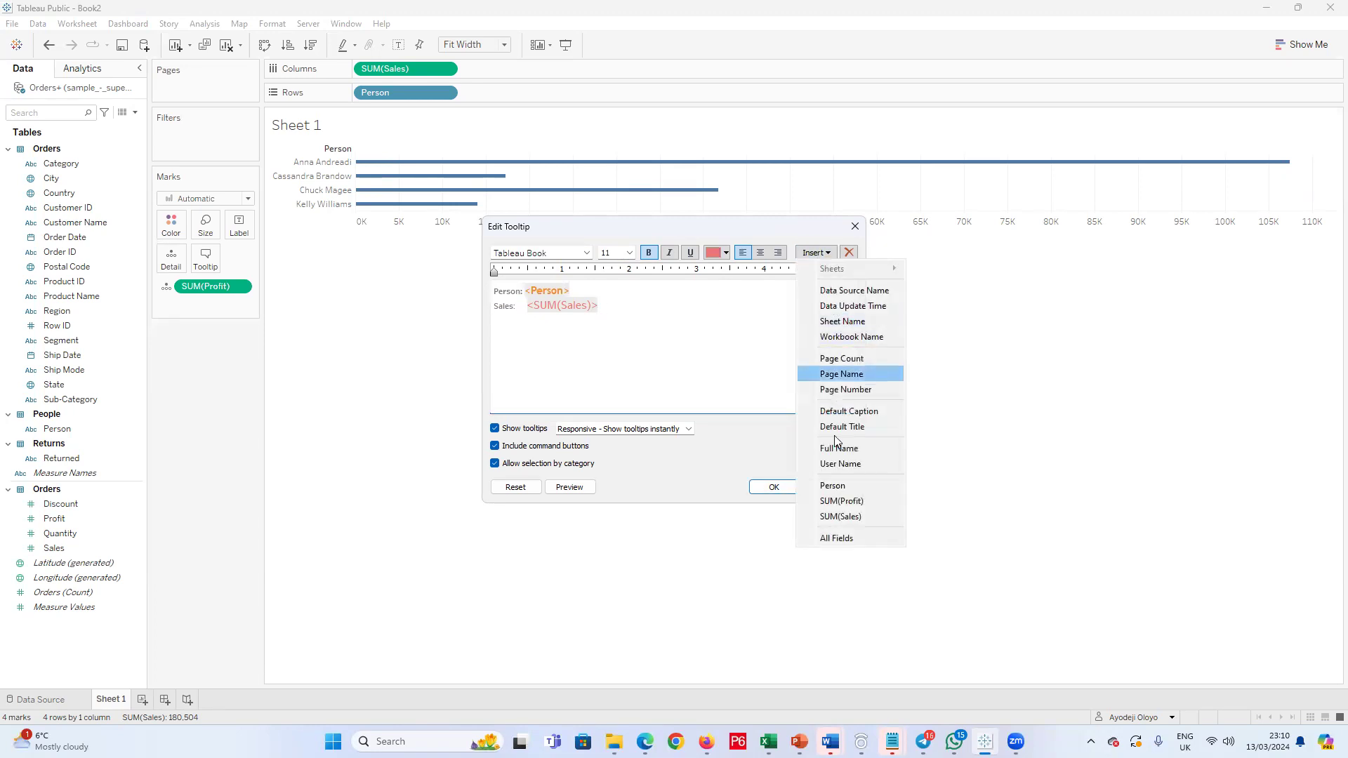
click(841, 501)
Step: Caption the tooltip's <SUM(Profit)> line "Profit:" in the style of the "Sales:" caption, and remove the wide gap before <SUM(Sales)>
drag(515, 306, 493, 308)
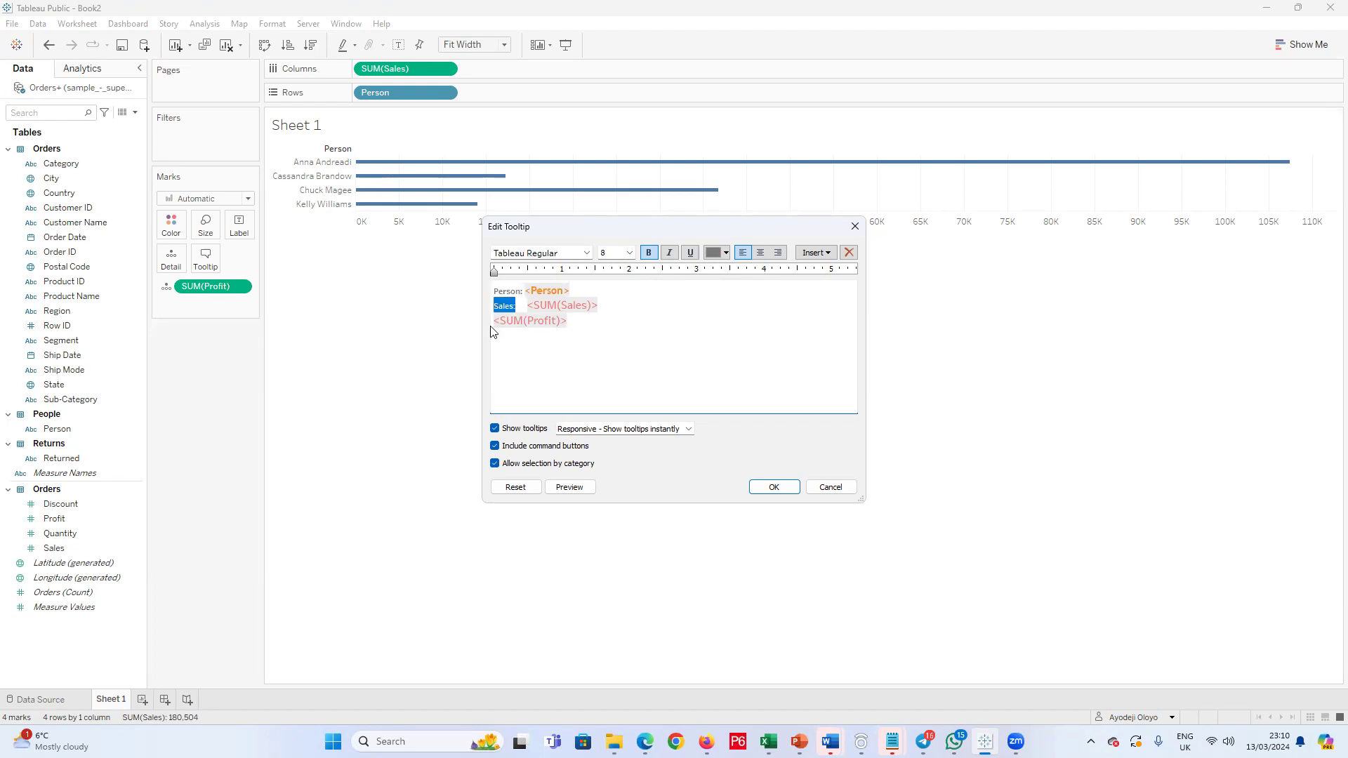
click(493, 320)
key(ctrl+v)
drag(513, 319, 483, 321)
text(Profit:)
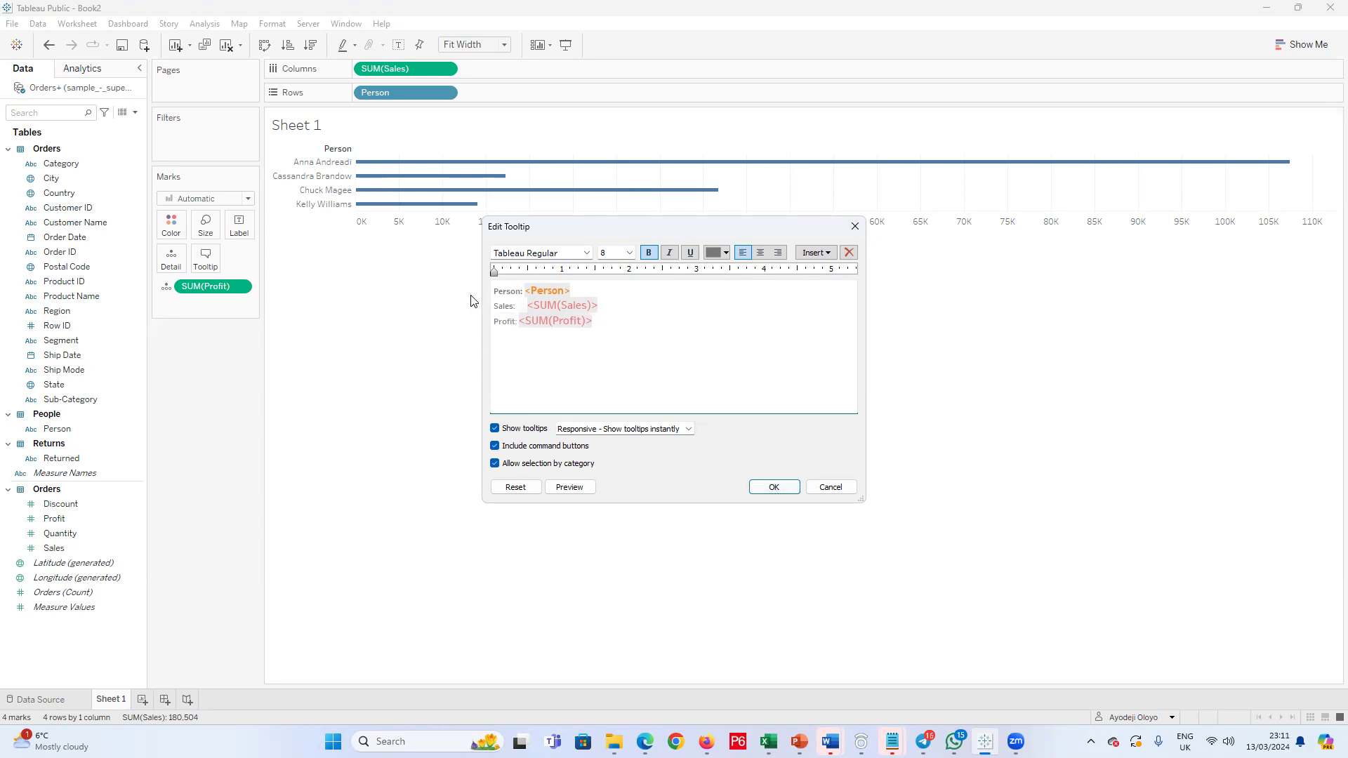
click(530, 309)
key(BackSpace)
click(773, 487)
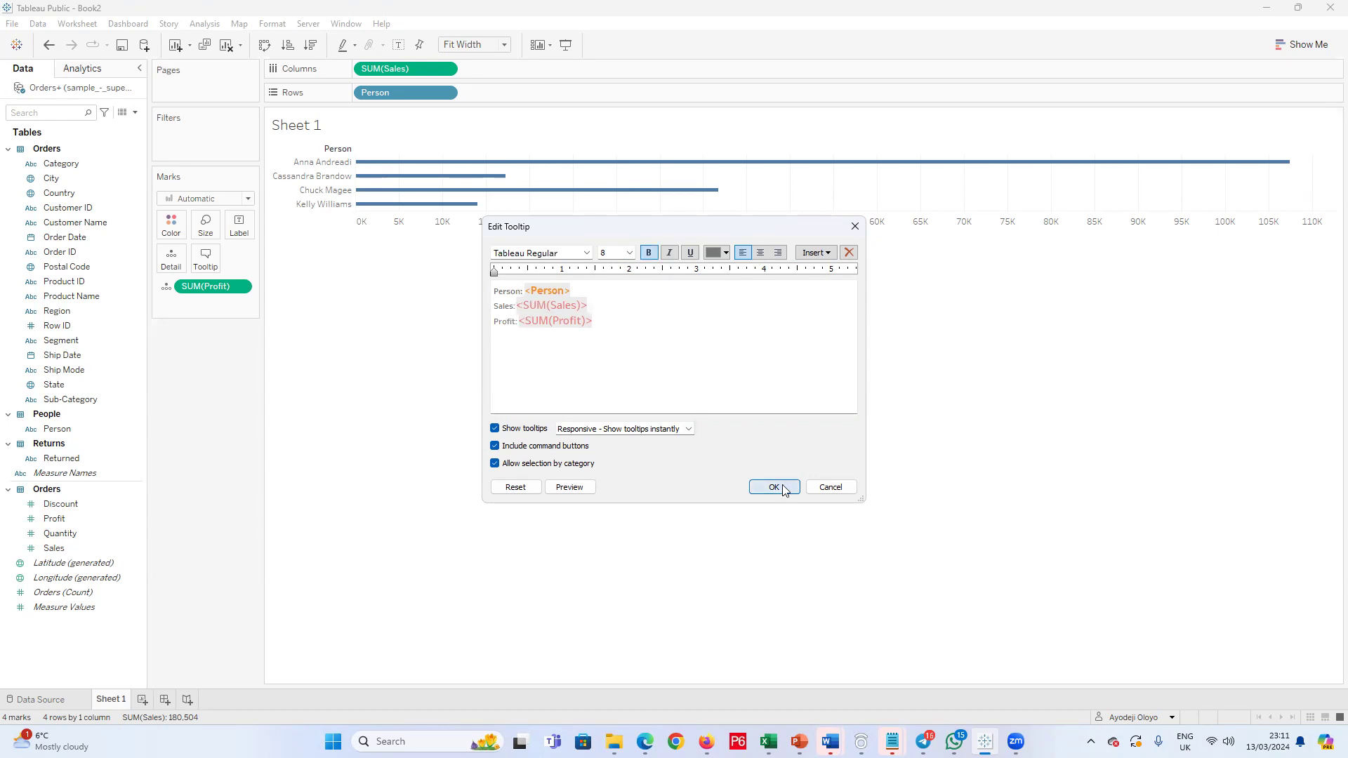
mouse_move(484, 193)
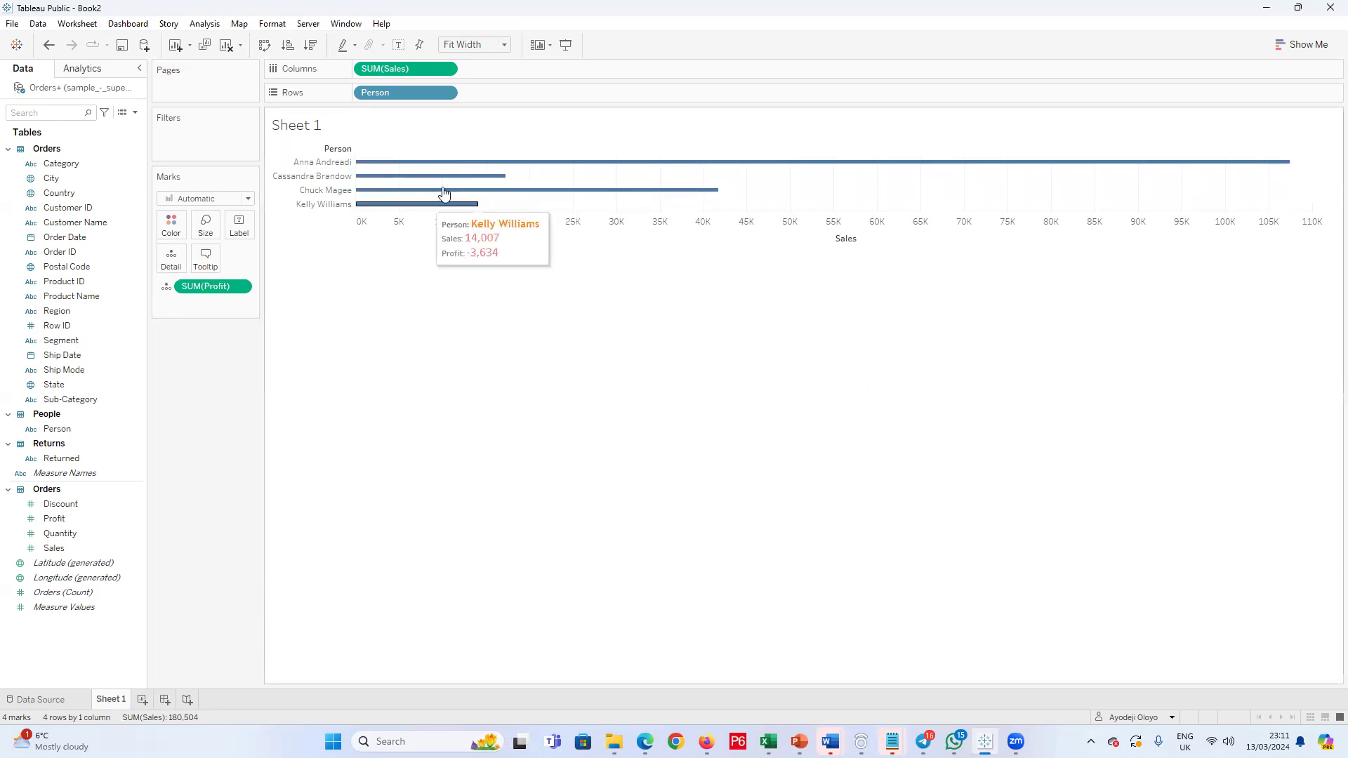
Step: Reduce the height of the bar chart's rows so the bars sit closer together
mouse_move(389, 210)
mouse_move(389, 211)
mouse_down()
mouse_move(397, 186)
mouse_move(394, 208)
mouse_up()
mouse_move(401, 184)
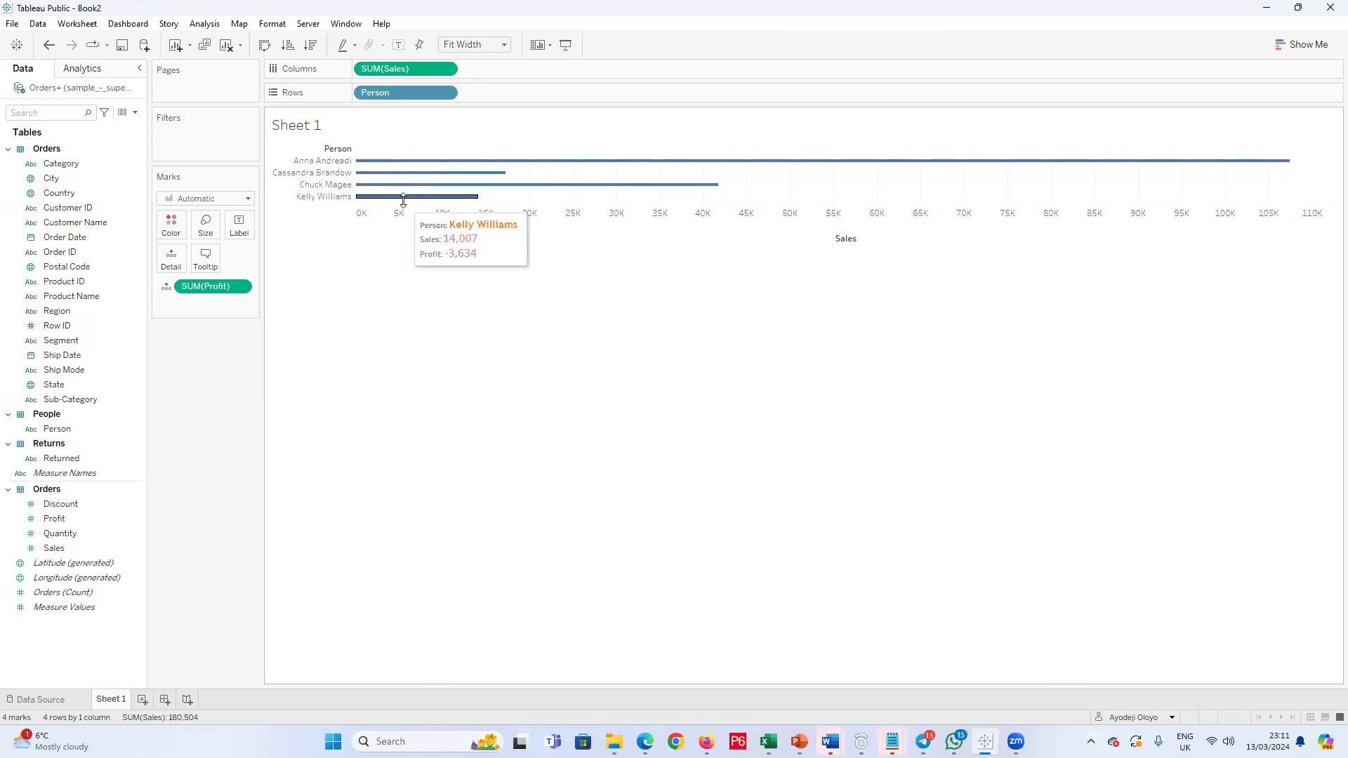
drag(403, 197, 401, 186)
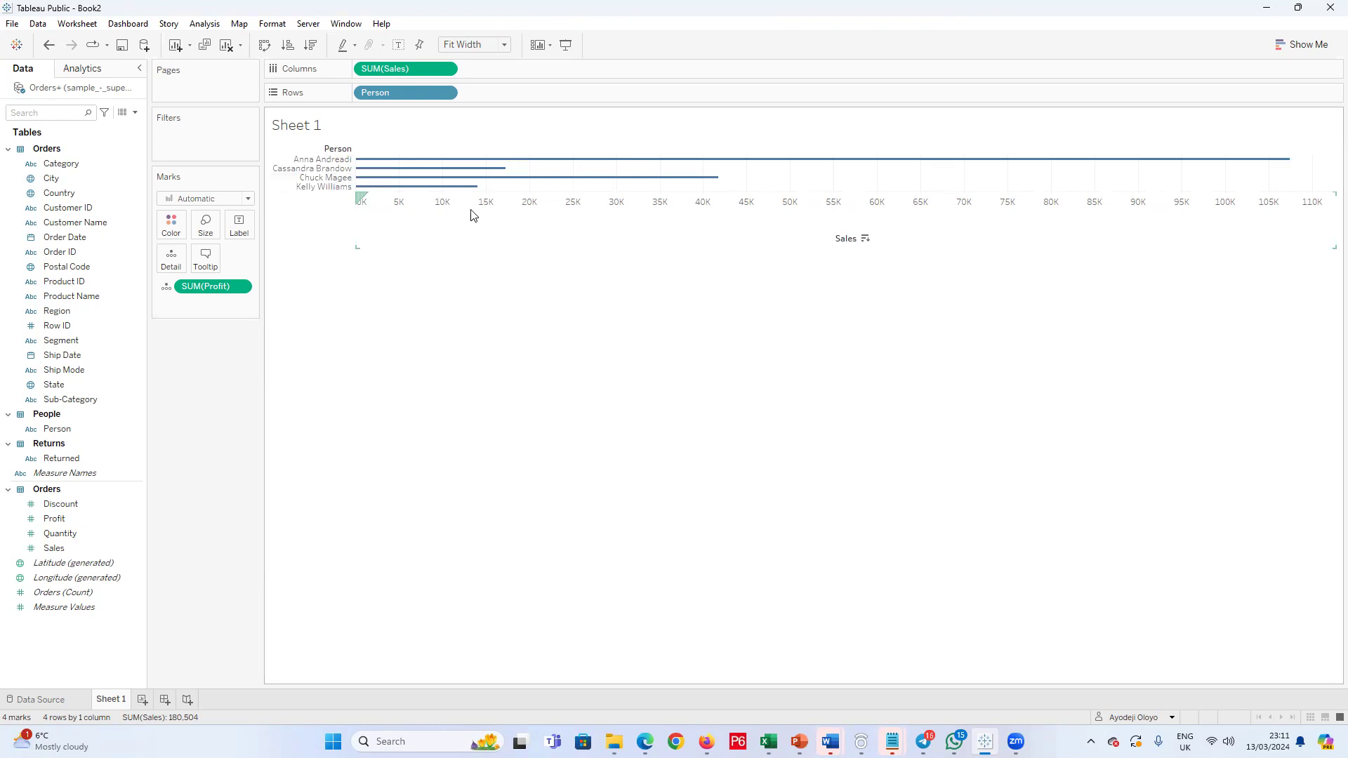
Step: Sort the Person rows in descending order by Sales, and change the nested sort's field to Profit with Sum aggregation
click(865, 238)
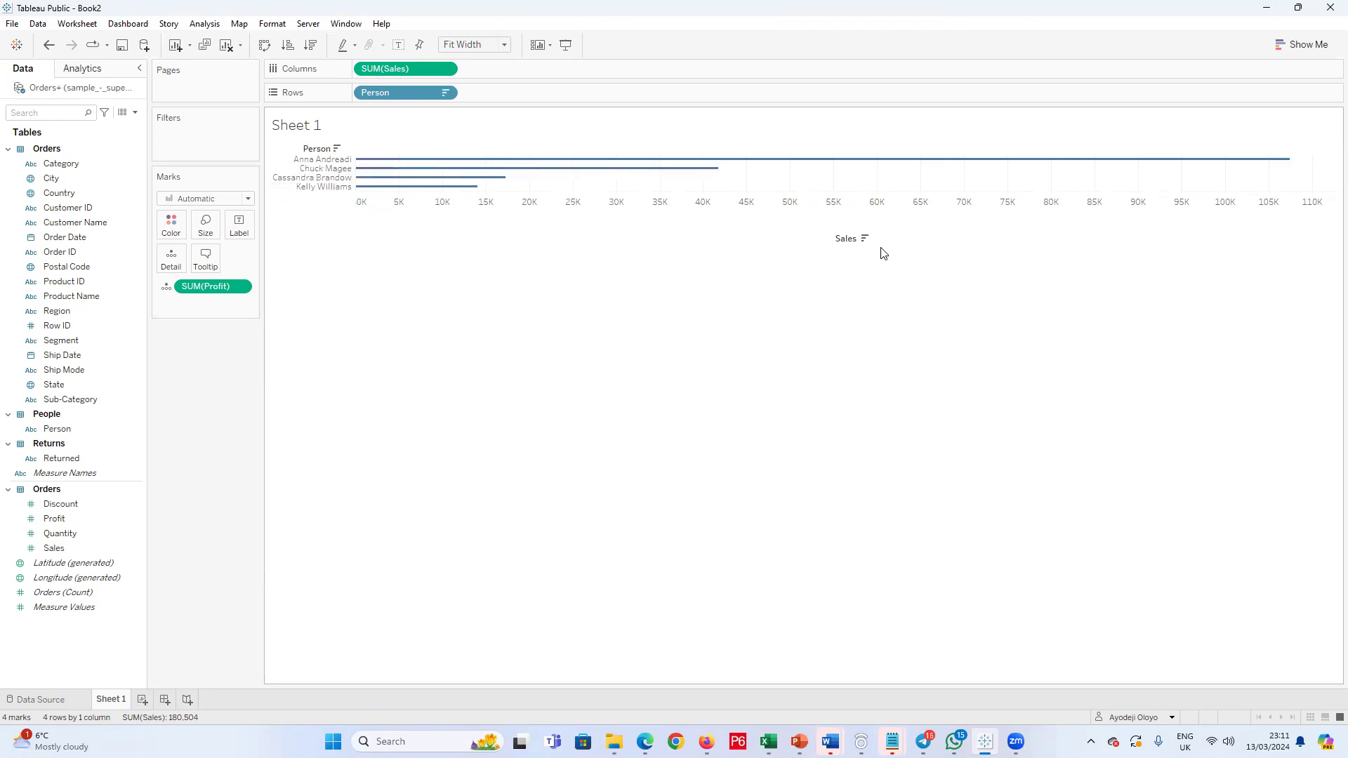
click(445, 93)
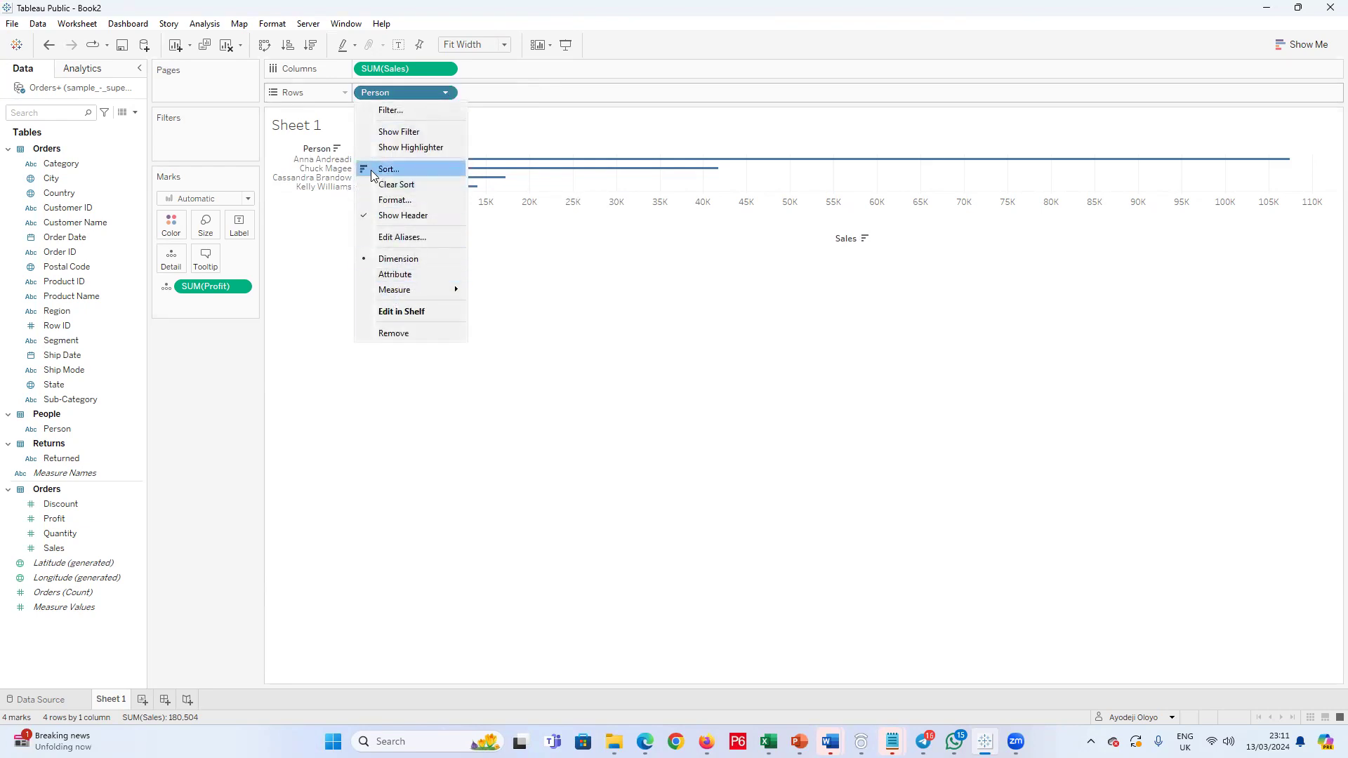
click(445, 94)
click(445, 93)
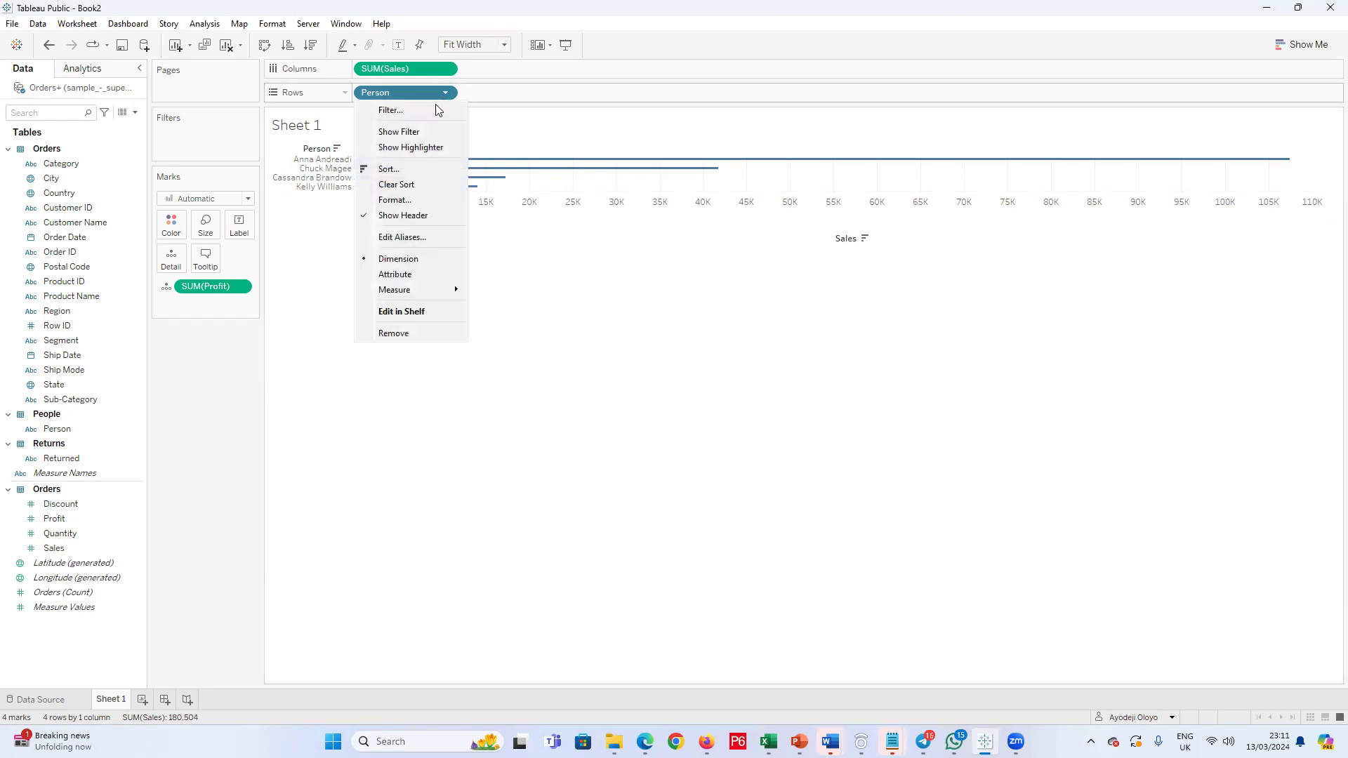
click(382, 170)
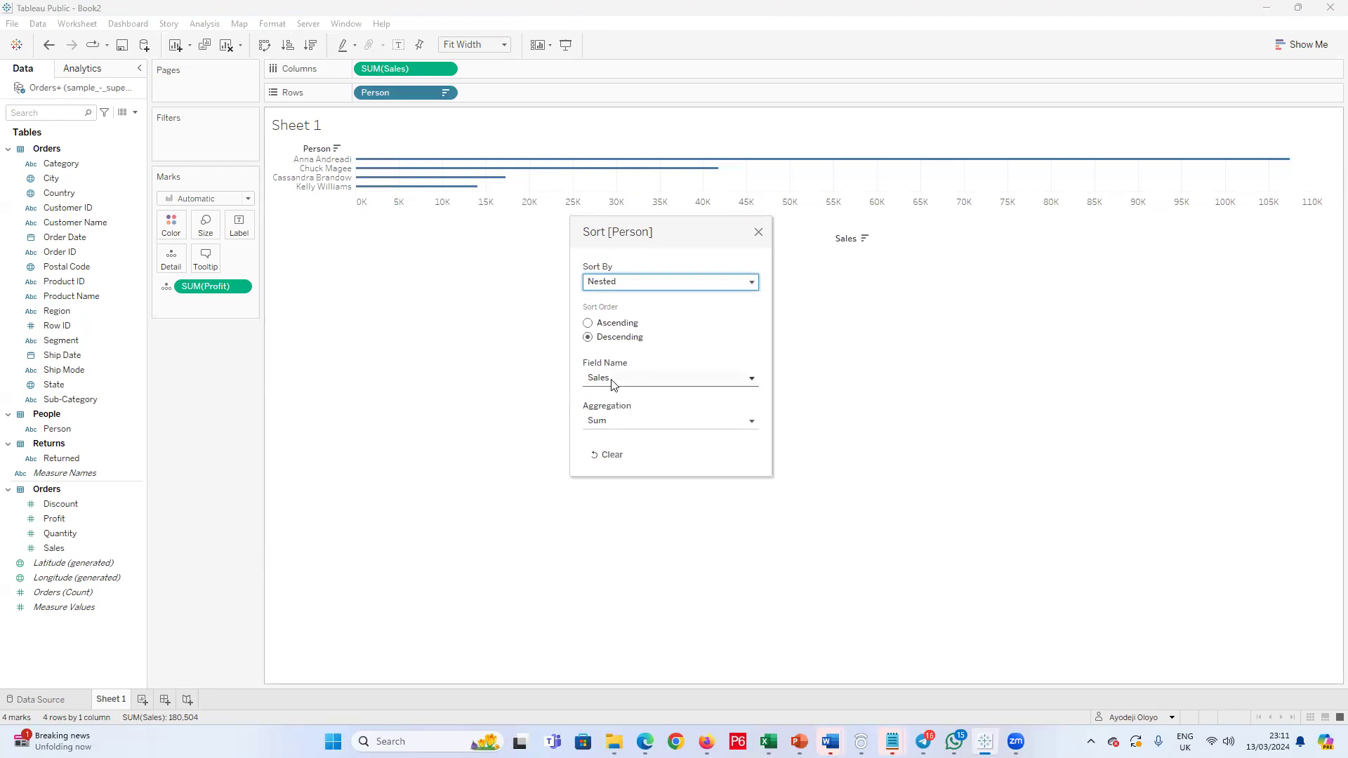
click(618, 421)
click(623, 427)
click(686, 377)
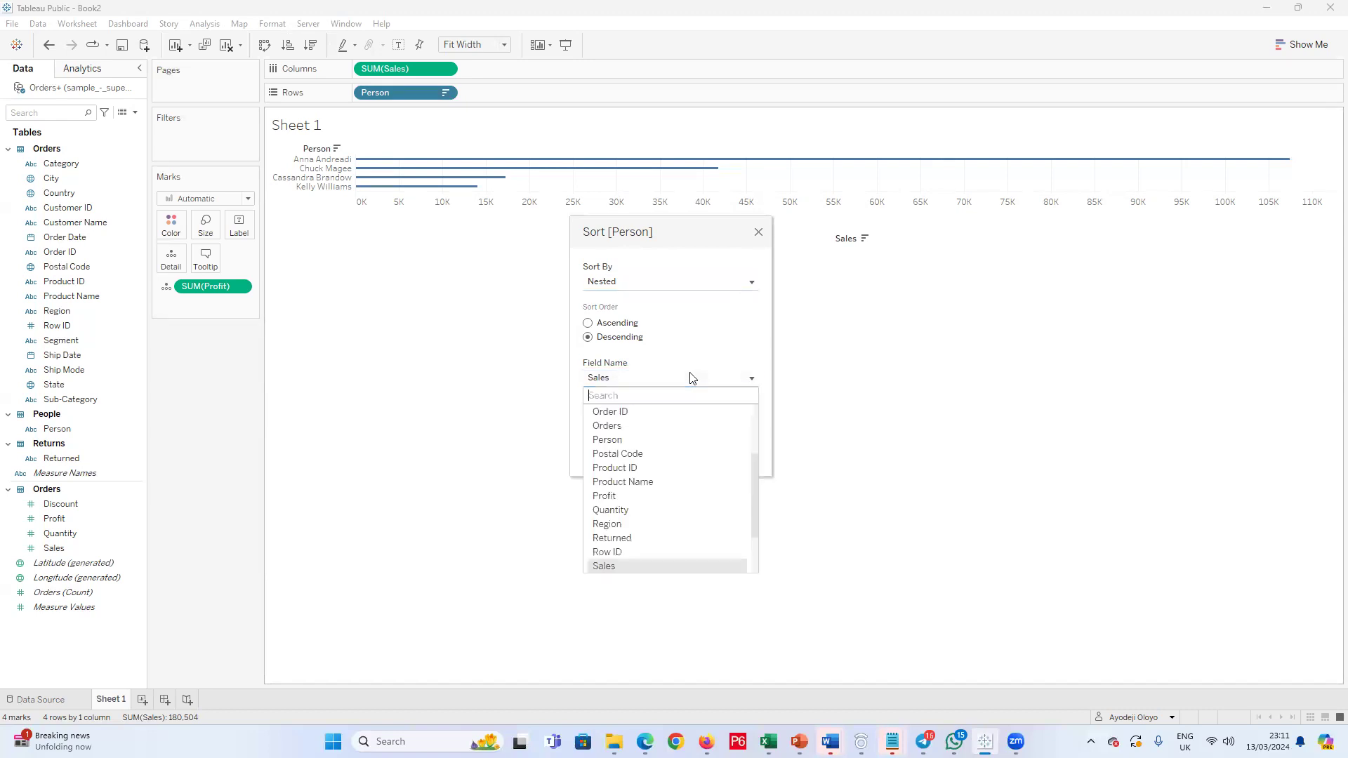
click(650, 499)
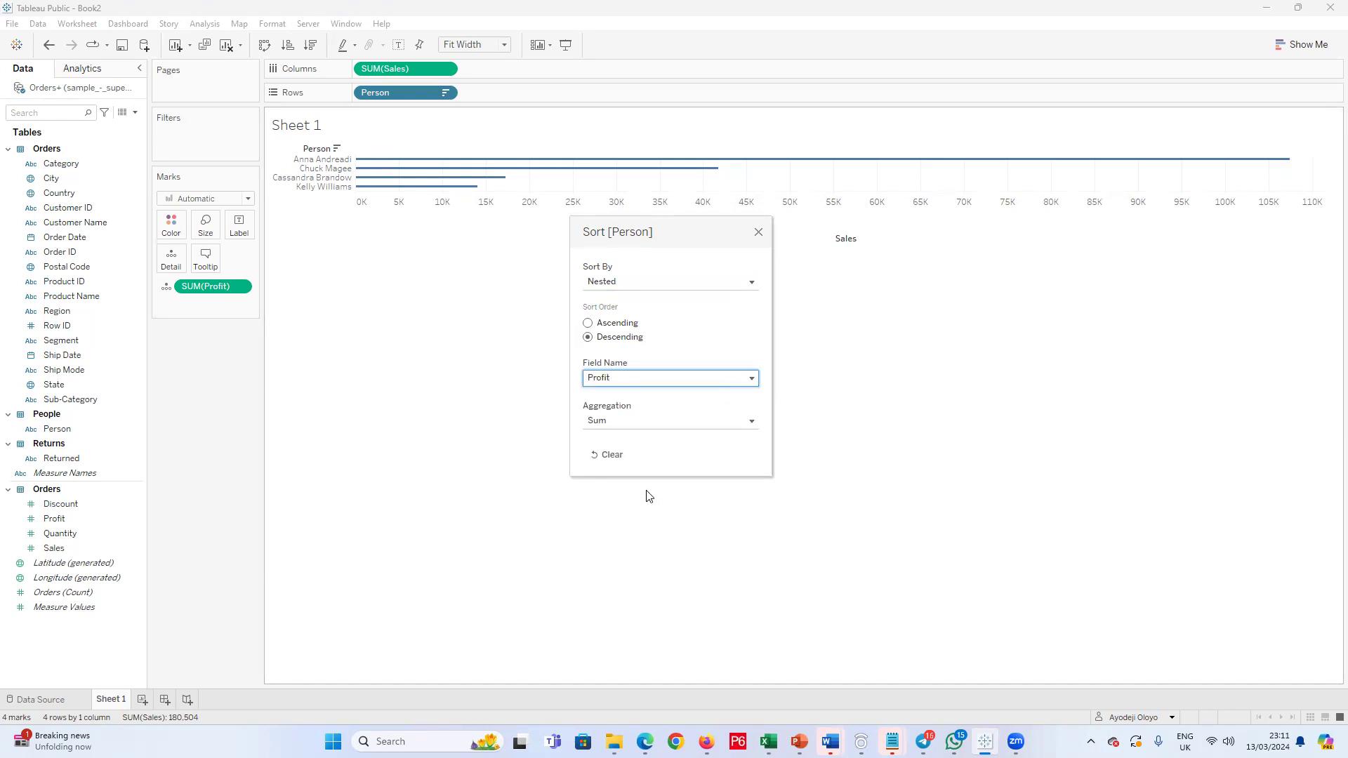
click(758, 233)
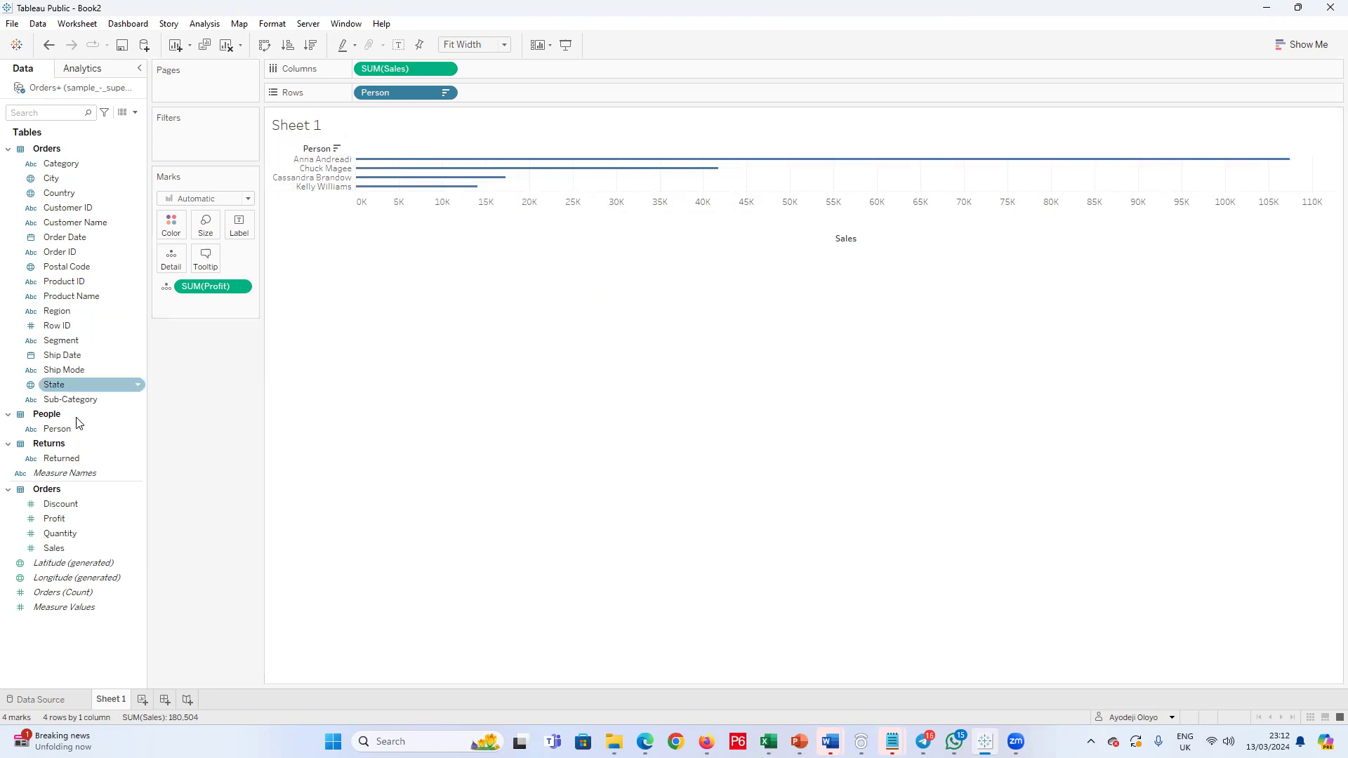
Step: Change the field of the descending nested sort on the Person rows to Person
click(446, 93)
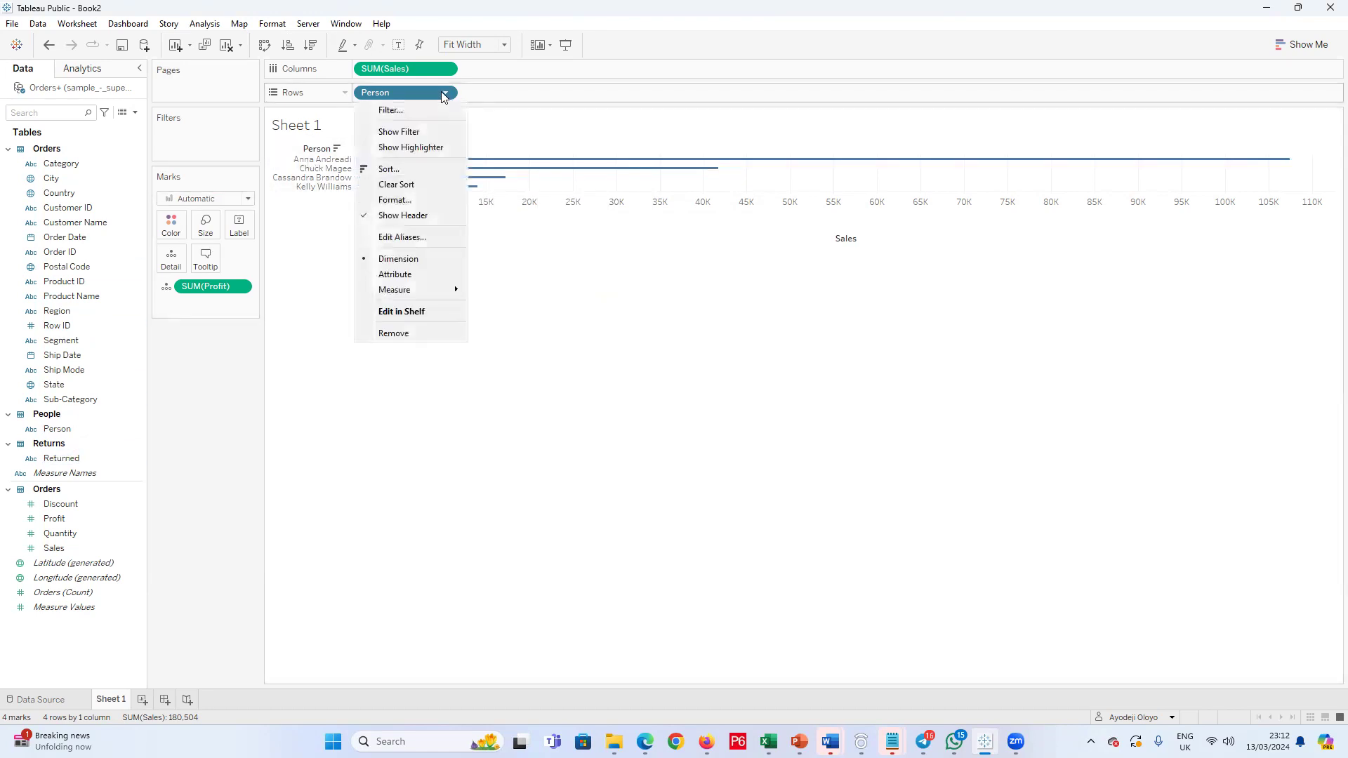
click(388, 169)
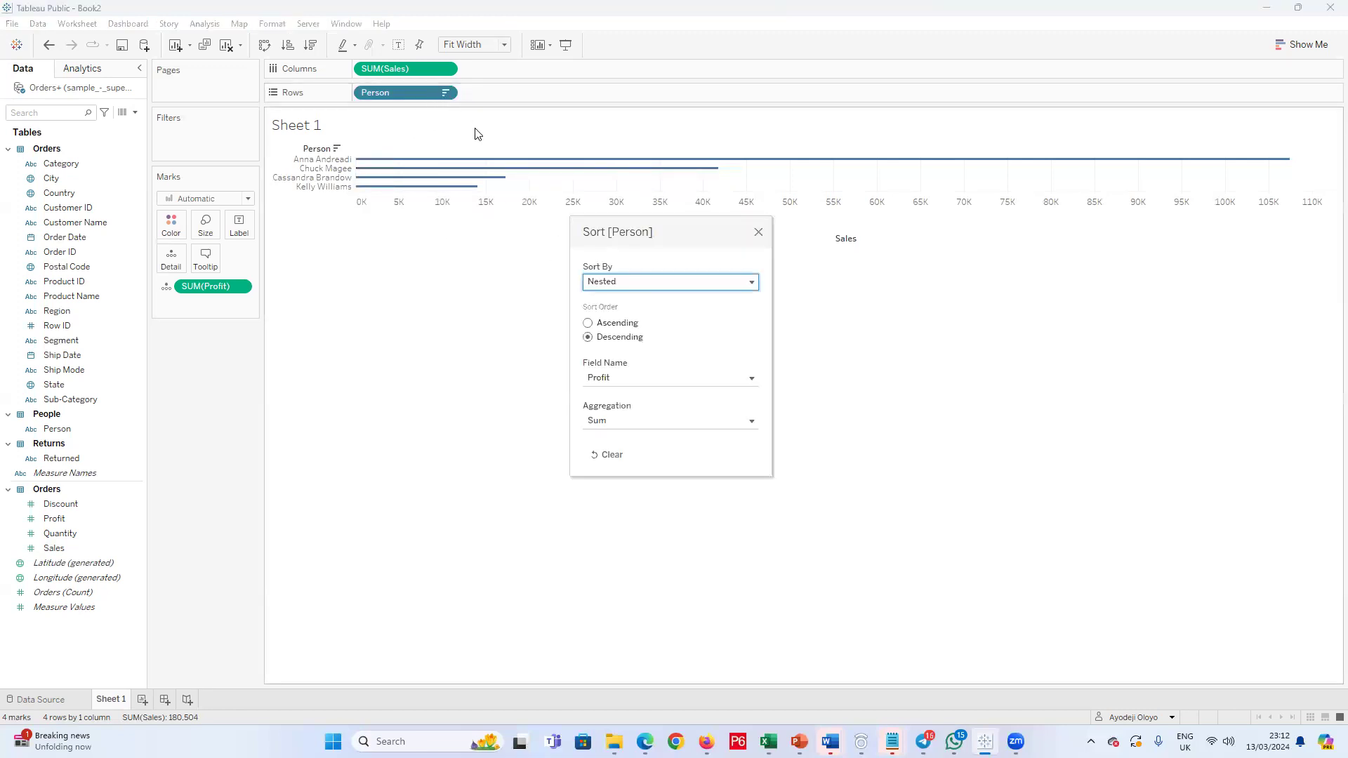
click(753, 380)
click(753, 380)
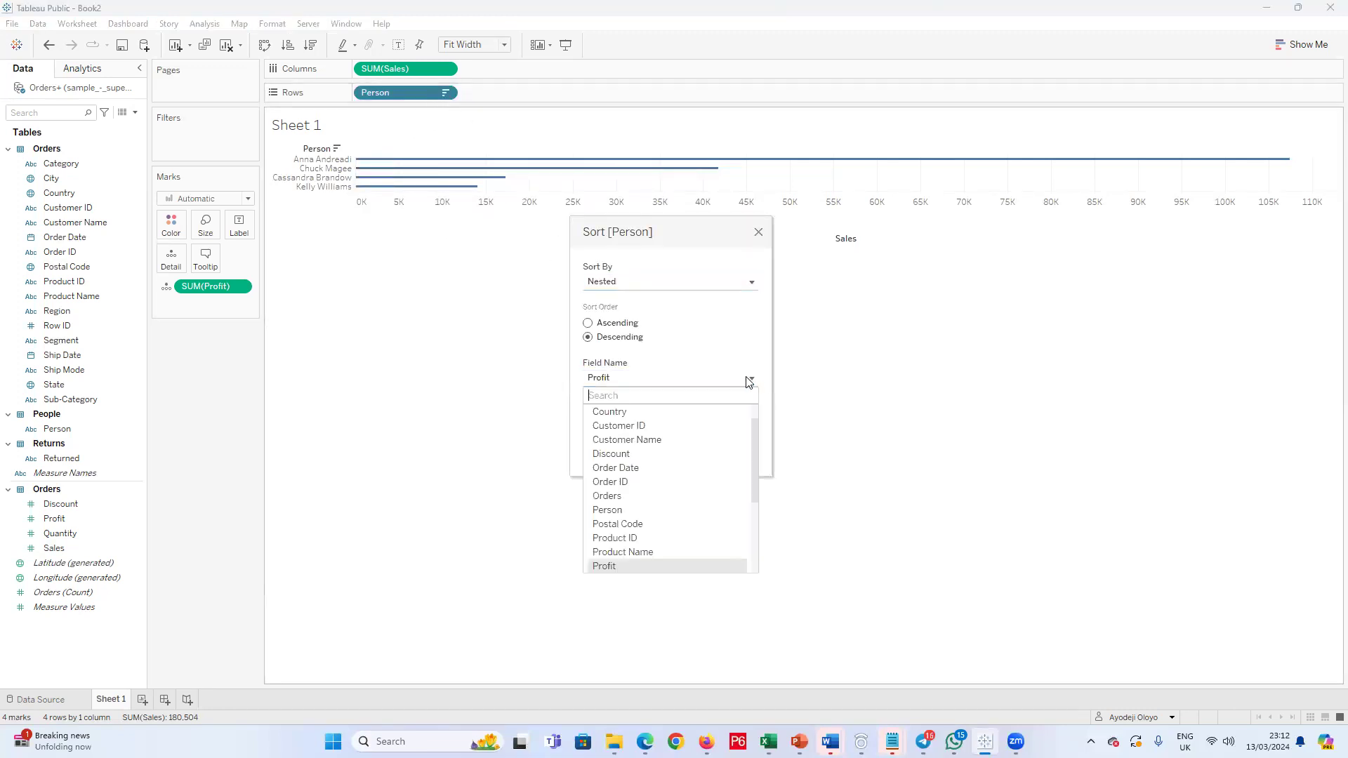
click(682, 512)
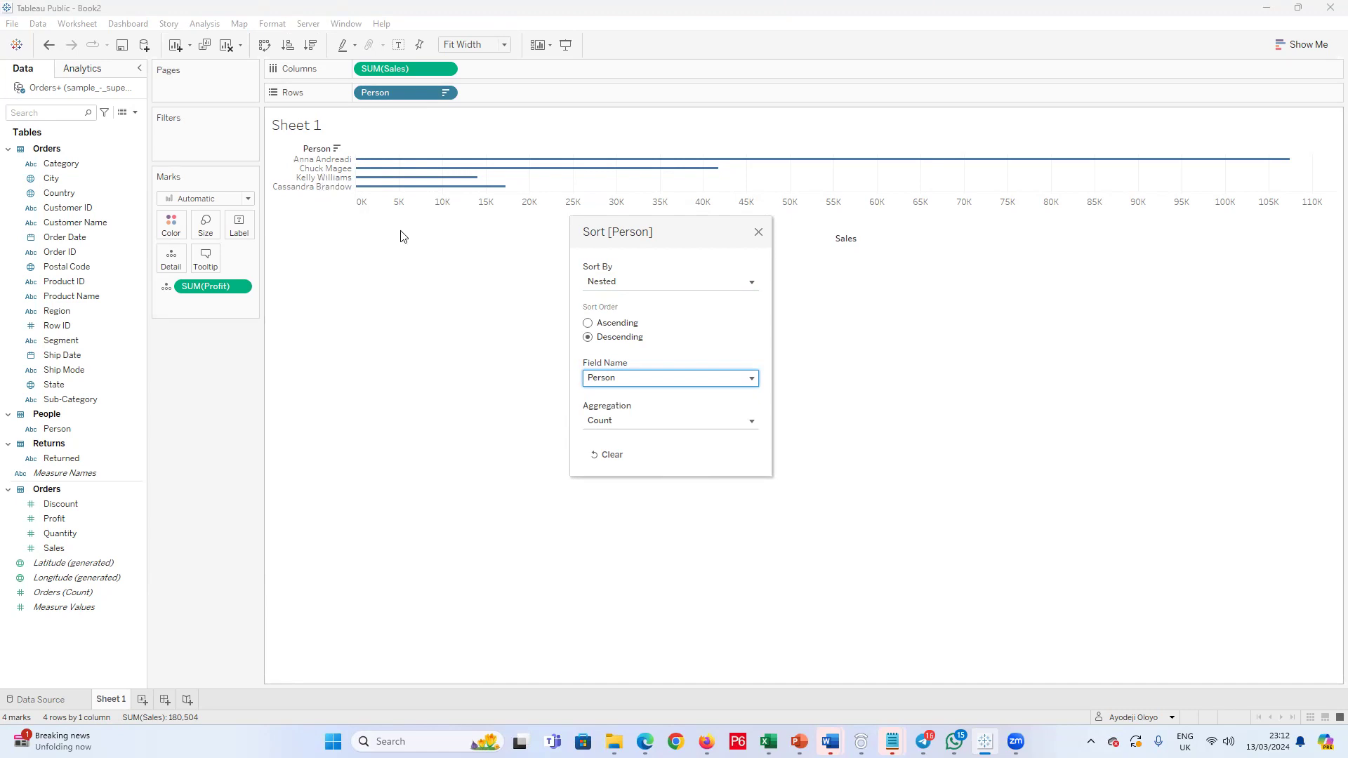
Step: Examine the field, aggregation and sort-by choices for the Person sort, keep it Nested, and close the sort settings
click(727, 381)
click(674, 382)
click(753, 422)
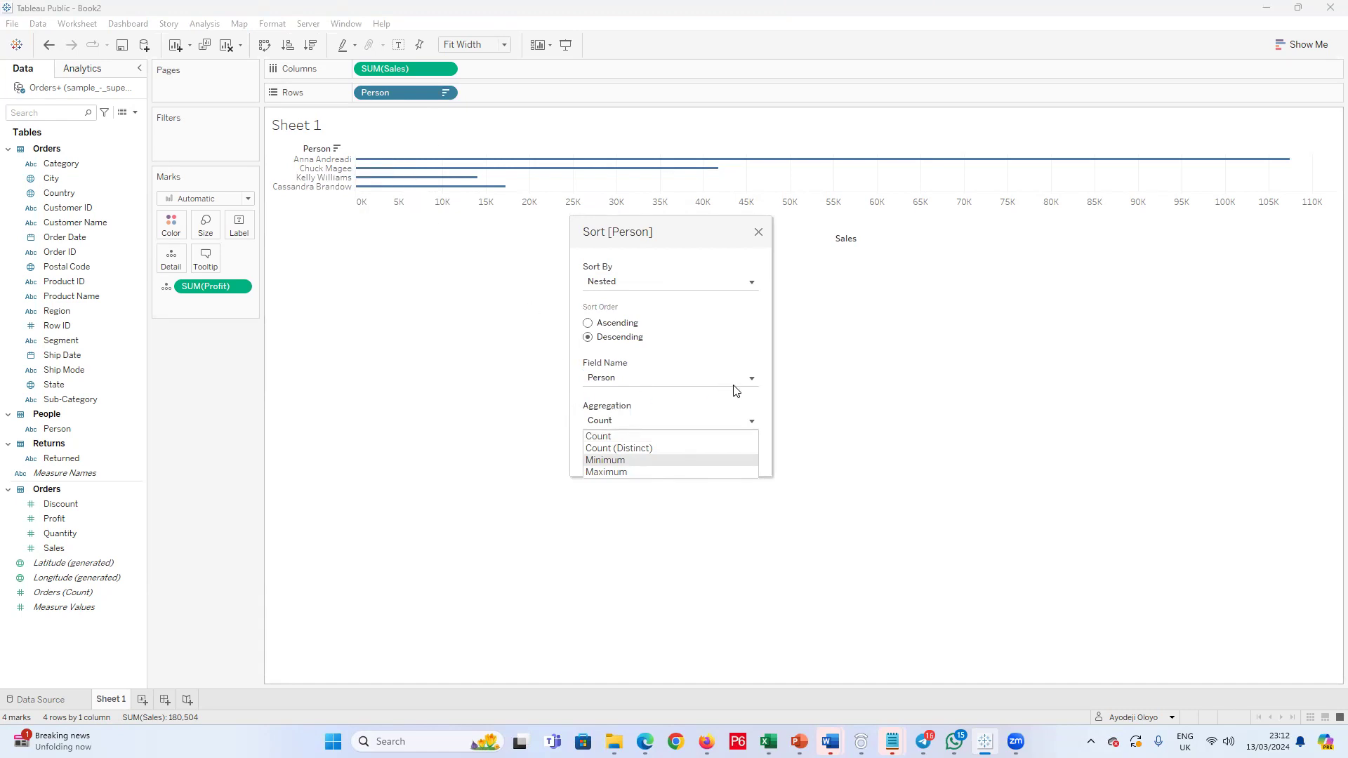
click(751, 282)
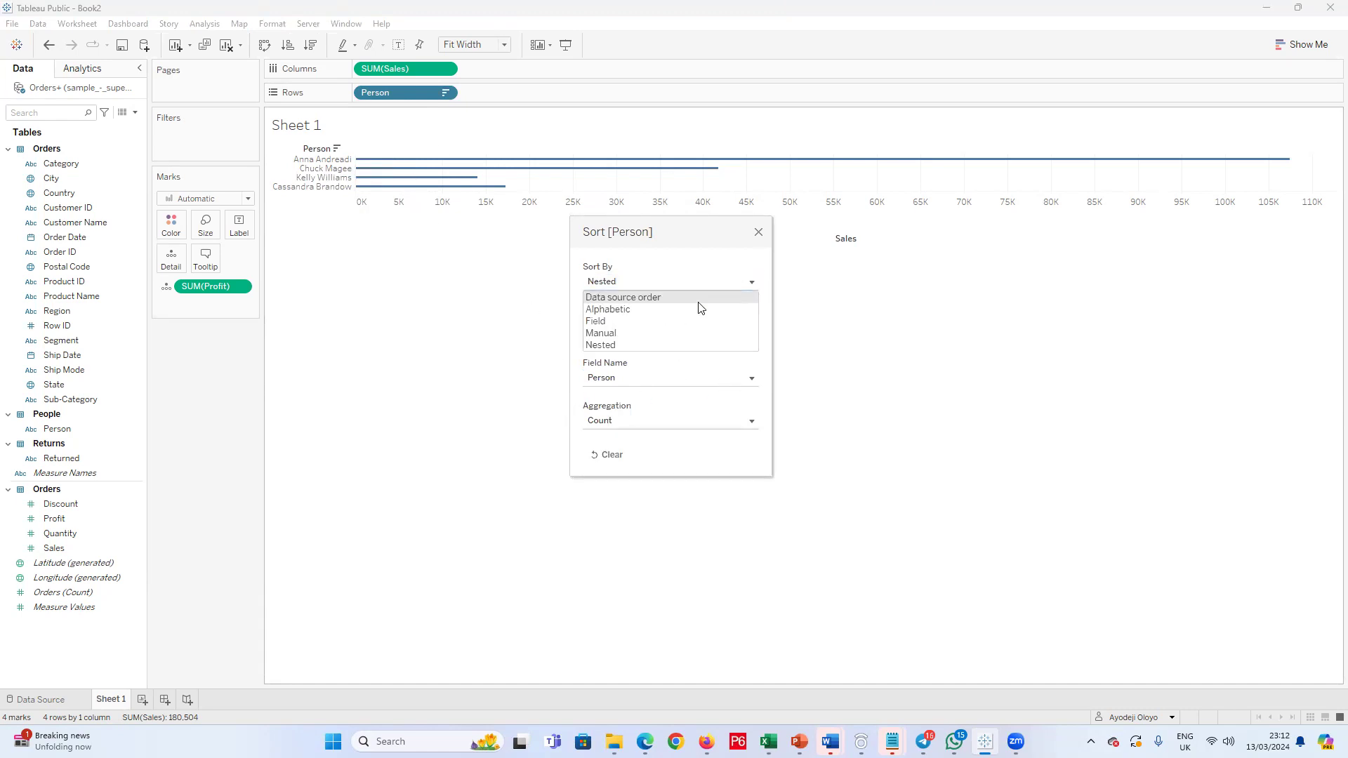
click(698, 346)
click(726, 383)
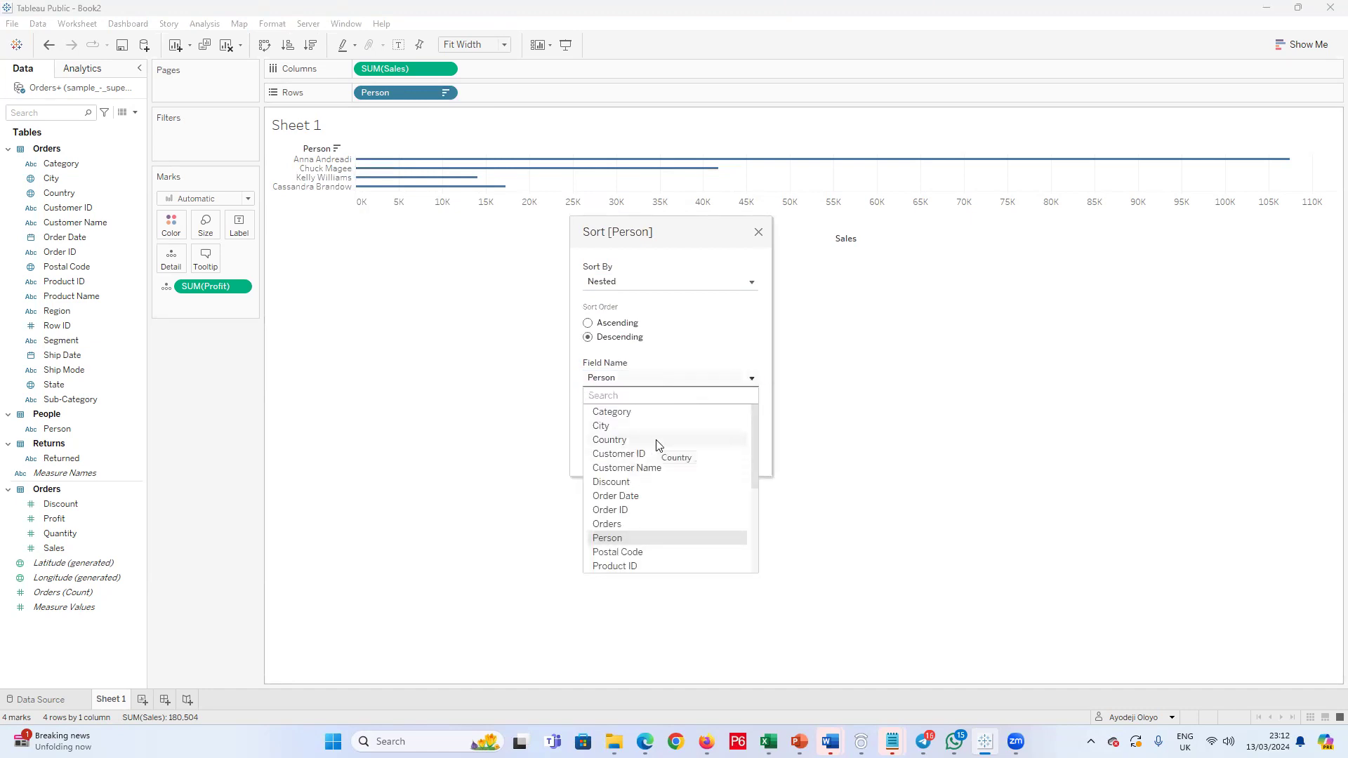
click(756, 233)
click(758, 232)
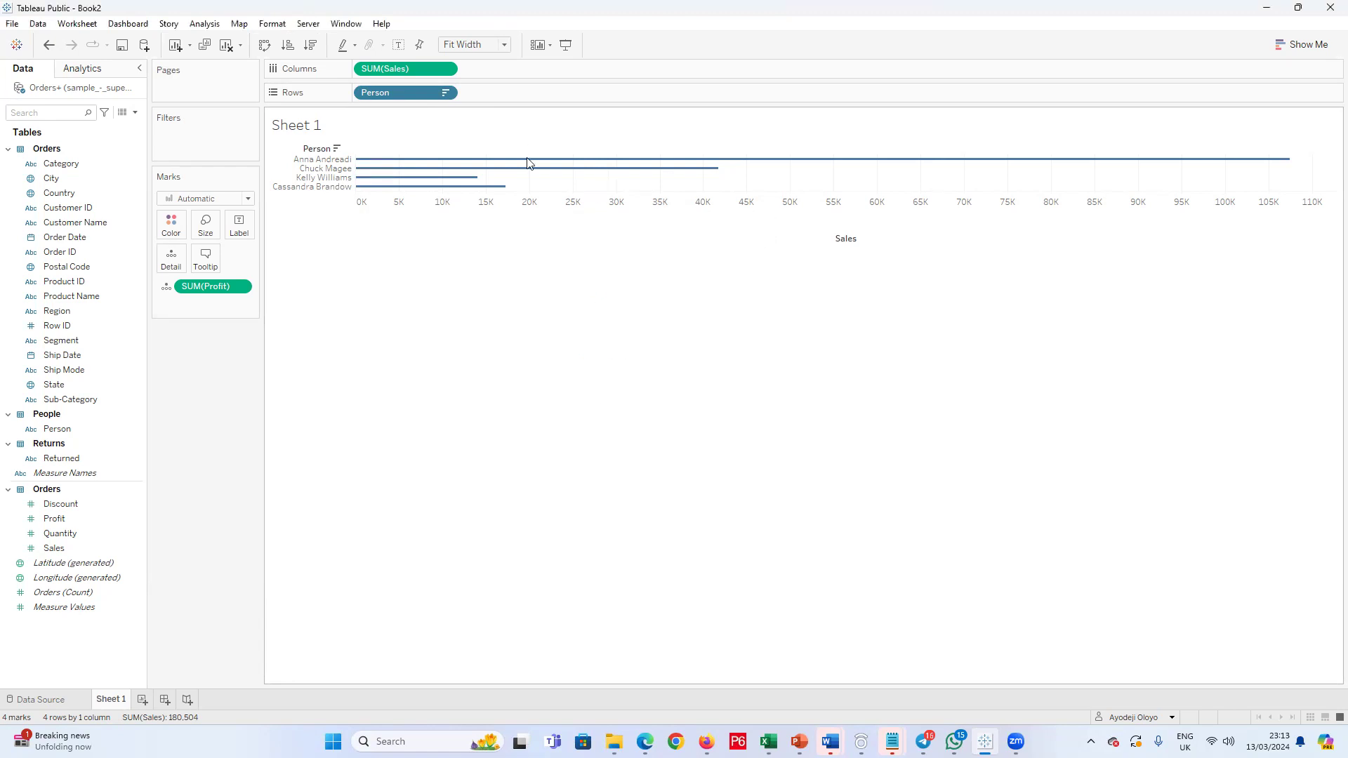
Step: Undo all the sorting changes made to the Person rows
key(ctrl+z)
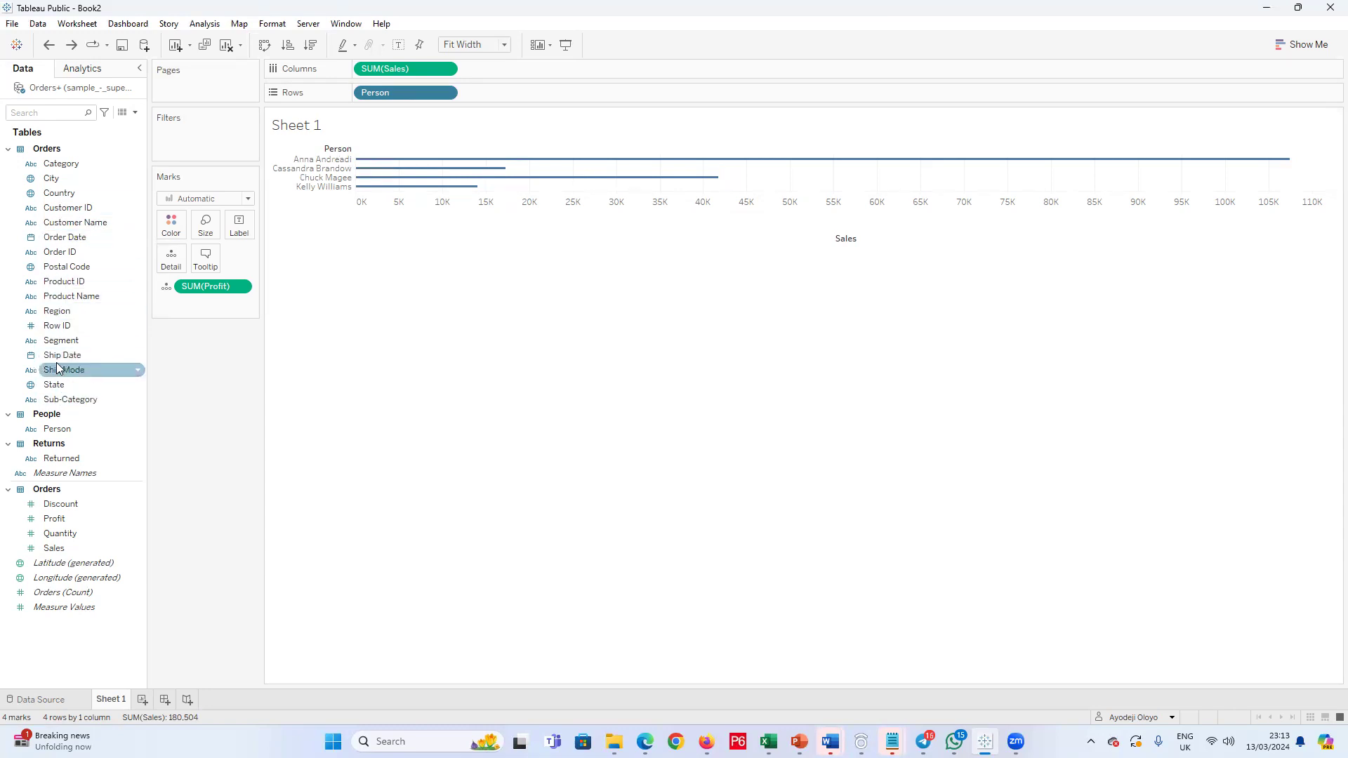
drag(64, 400, 118, 325)
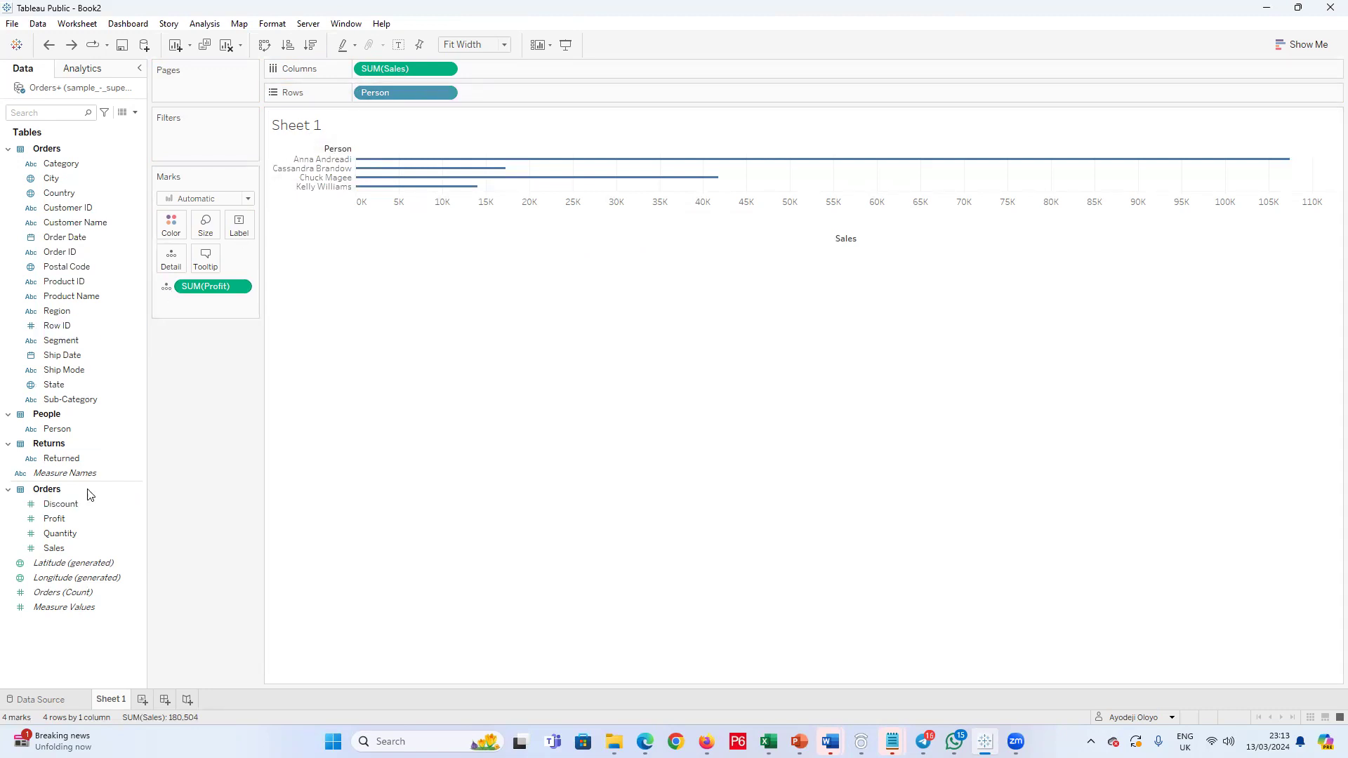
Step: Try adding Sub-Category to the rows beside Person, and undo it
drag(53, 399, 524, 99)
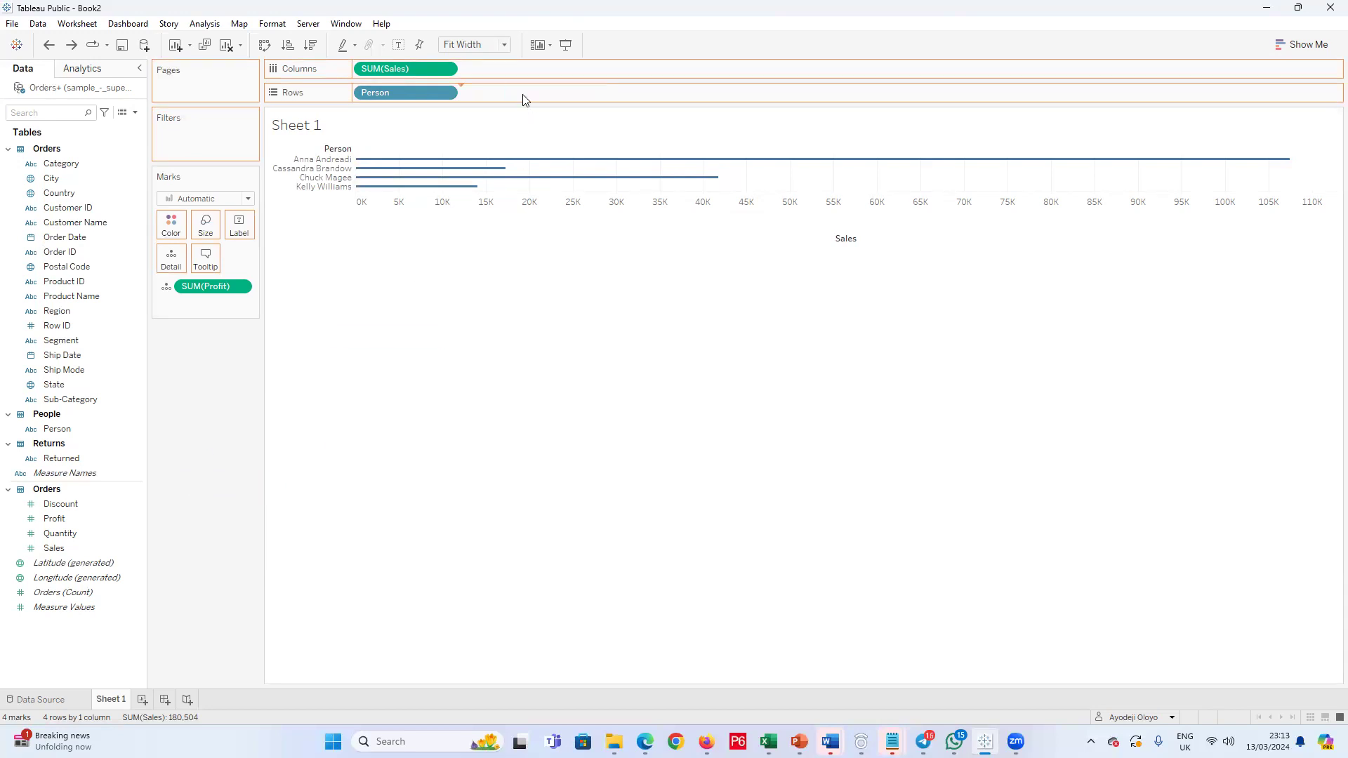
key(ctrl+z)
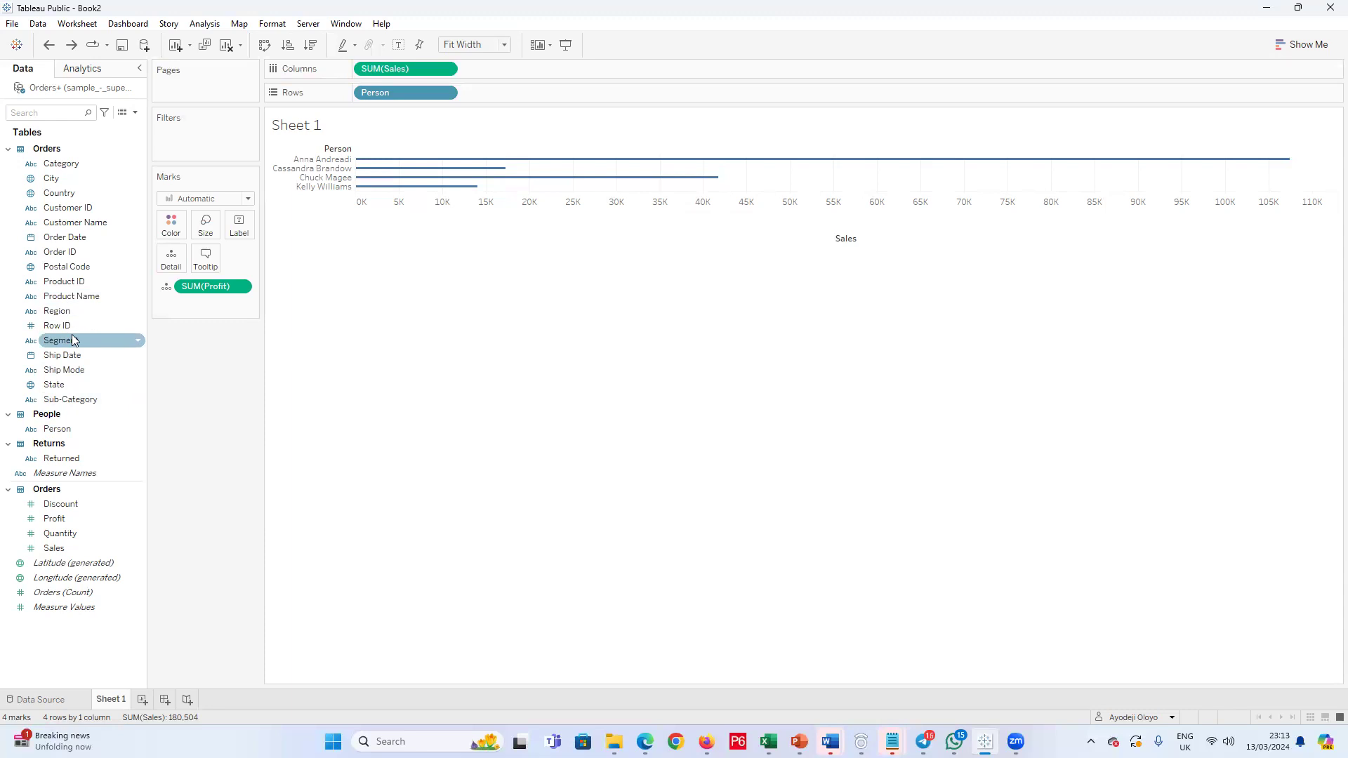
Step: Try colouring the Person bars by Sales and by Sub-Category, undoing each colour assignment
mouse_move(56, 549)
mouse_down()
mouse_move(100, 465)
mouse_move(172, 236)
mouse_up()
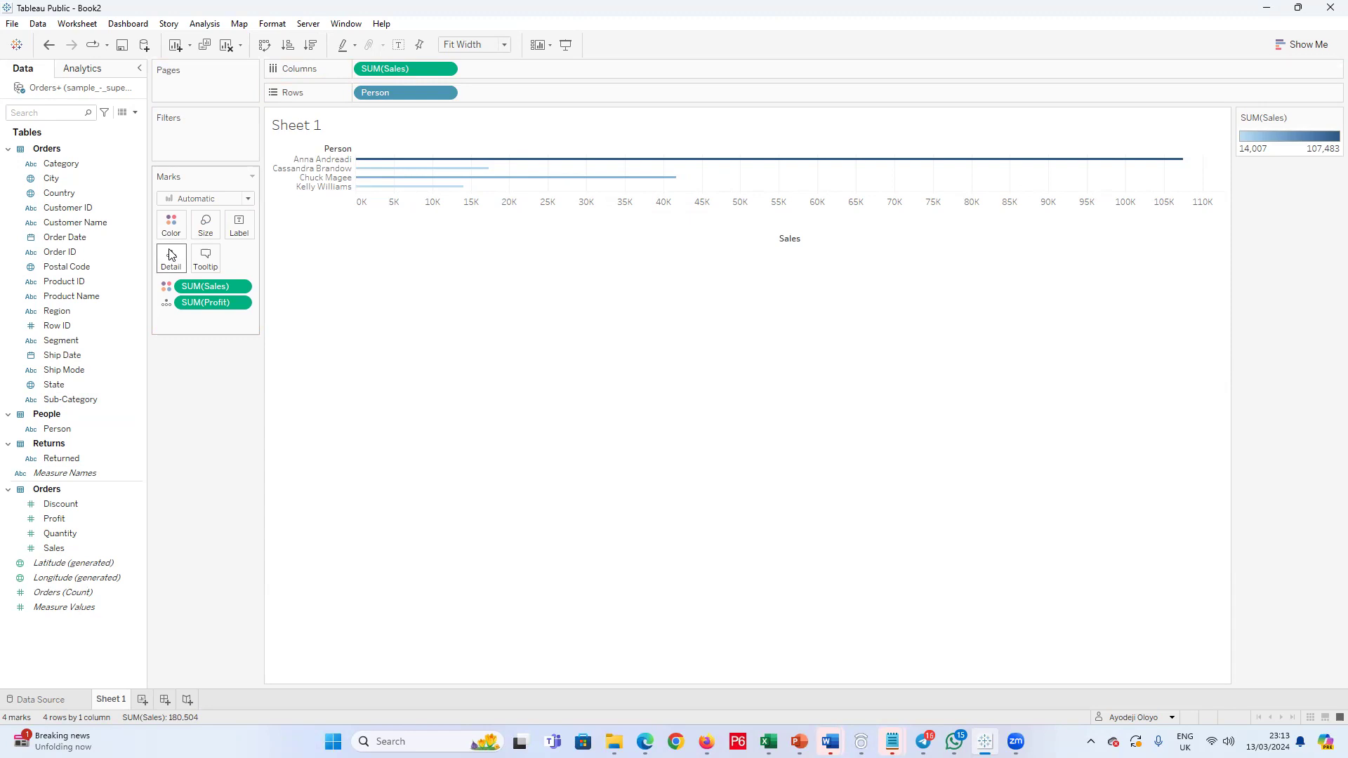
key(ctrl+z)
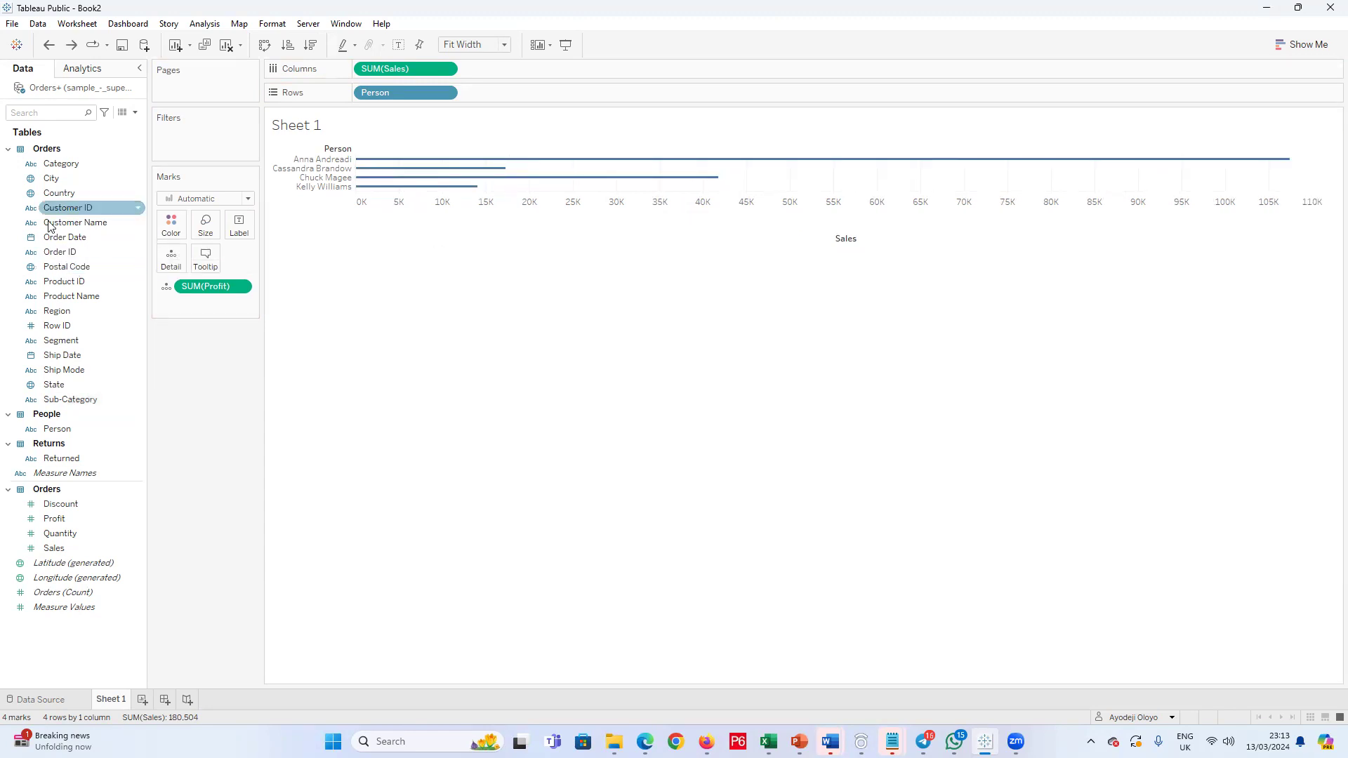
drag(44, 400, 175, 239)
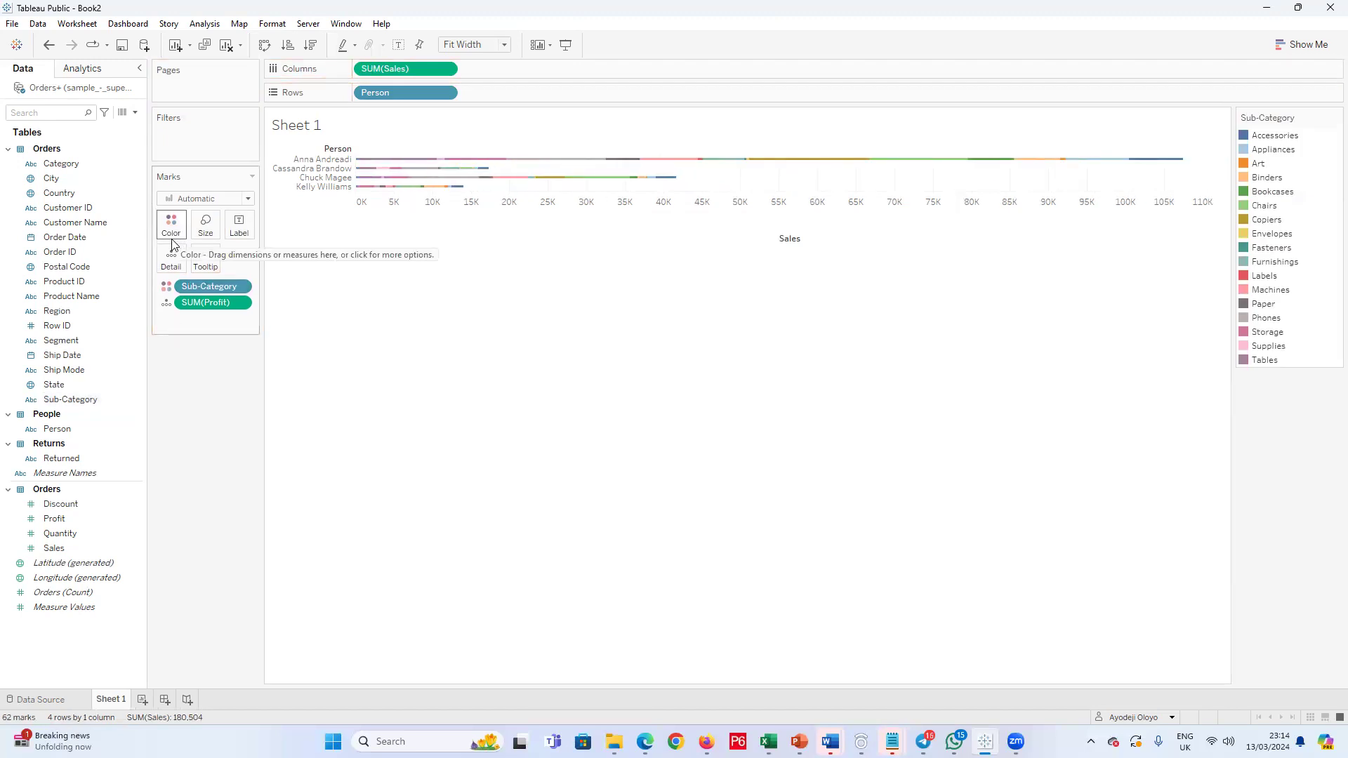
key(ctrl+z)
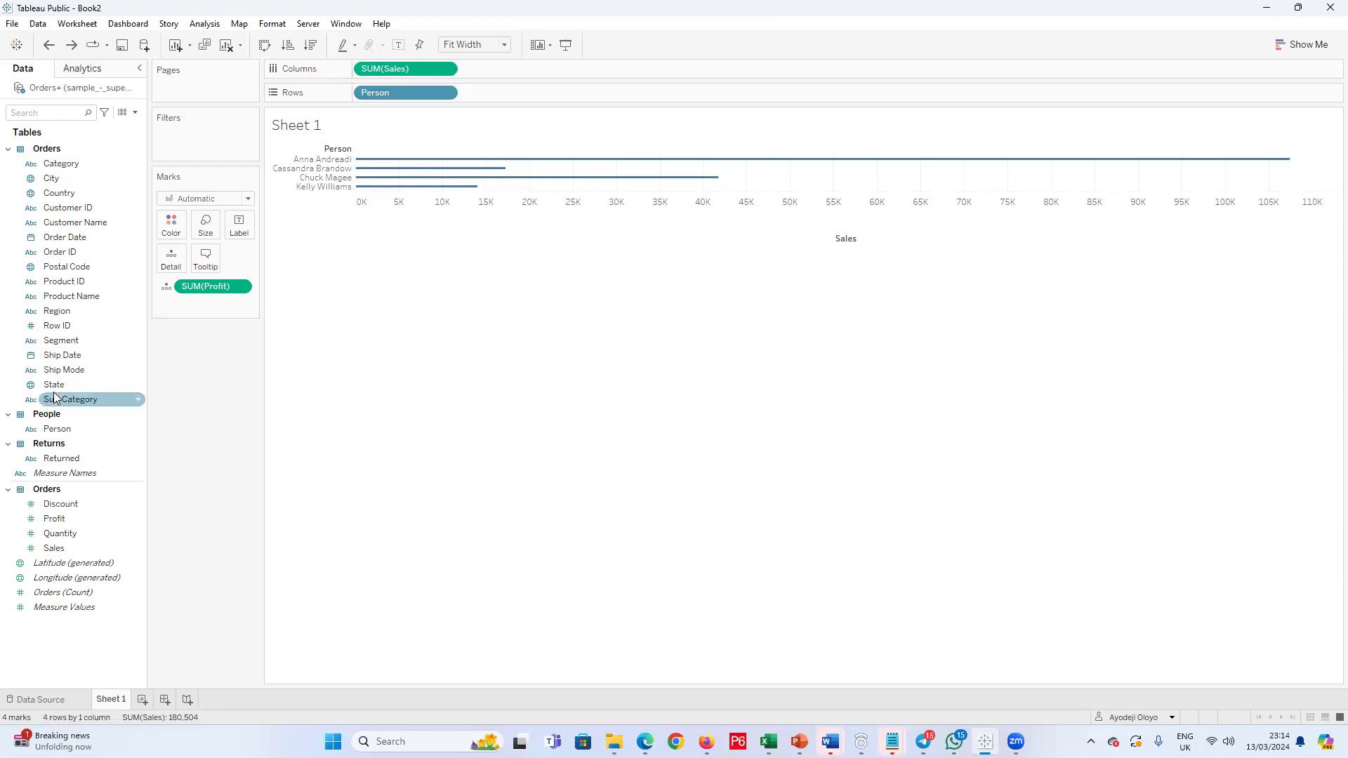
Step: Colour the Person sales bars by Category and thicken them to about two thirds of the mark size range
drag(61, 163, 183, 227)
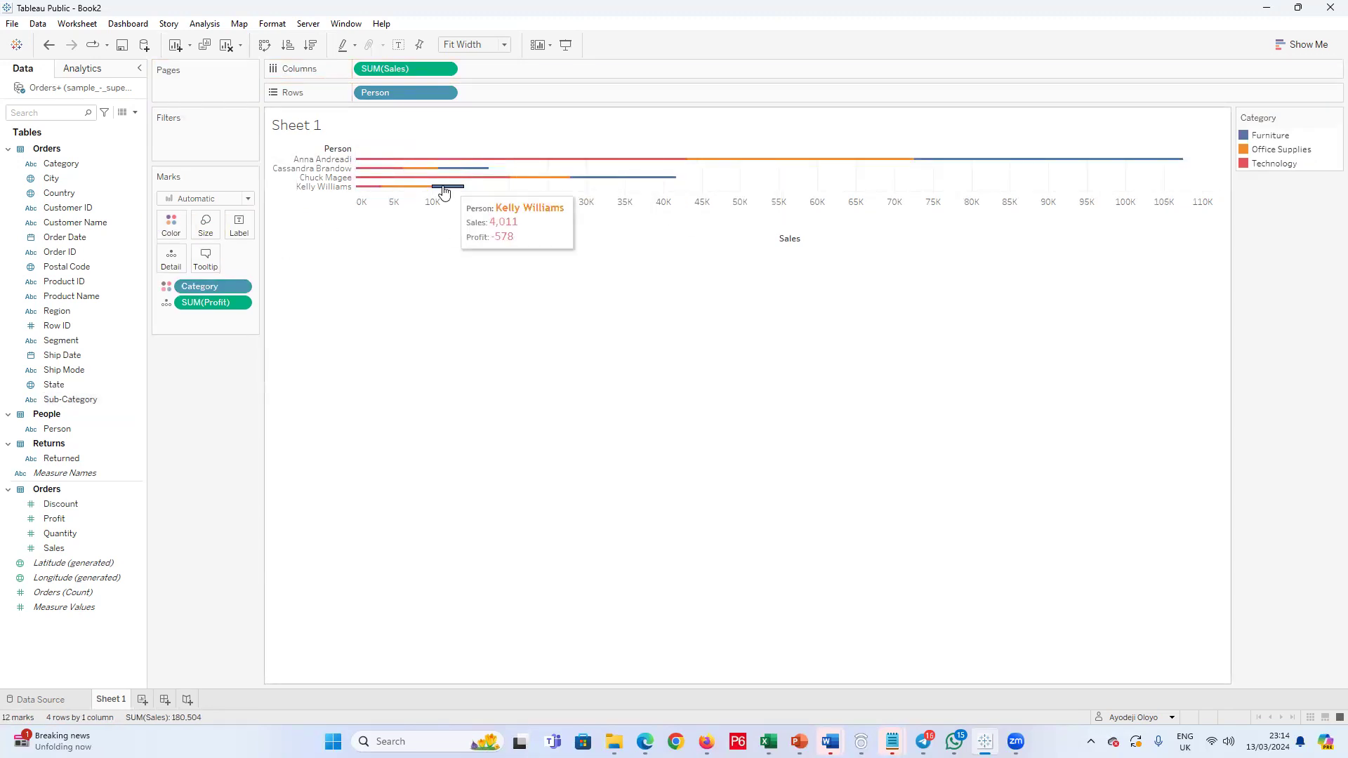
click(205, 224)
click(264, 260)
click(288, 263)
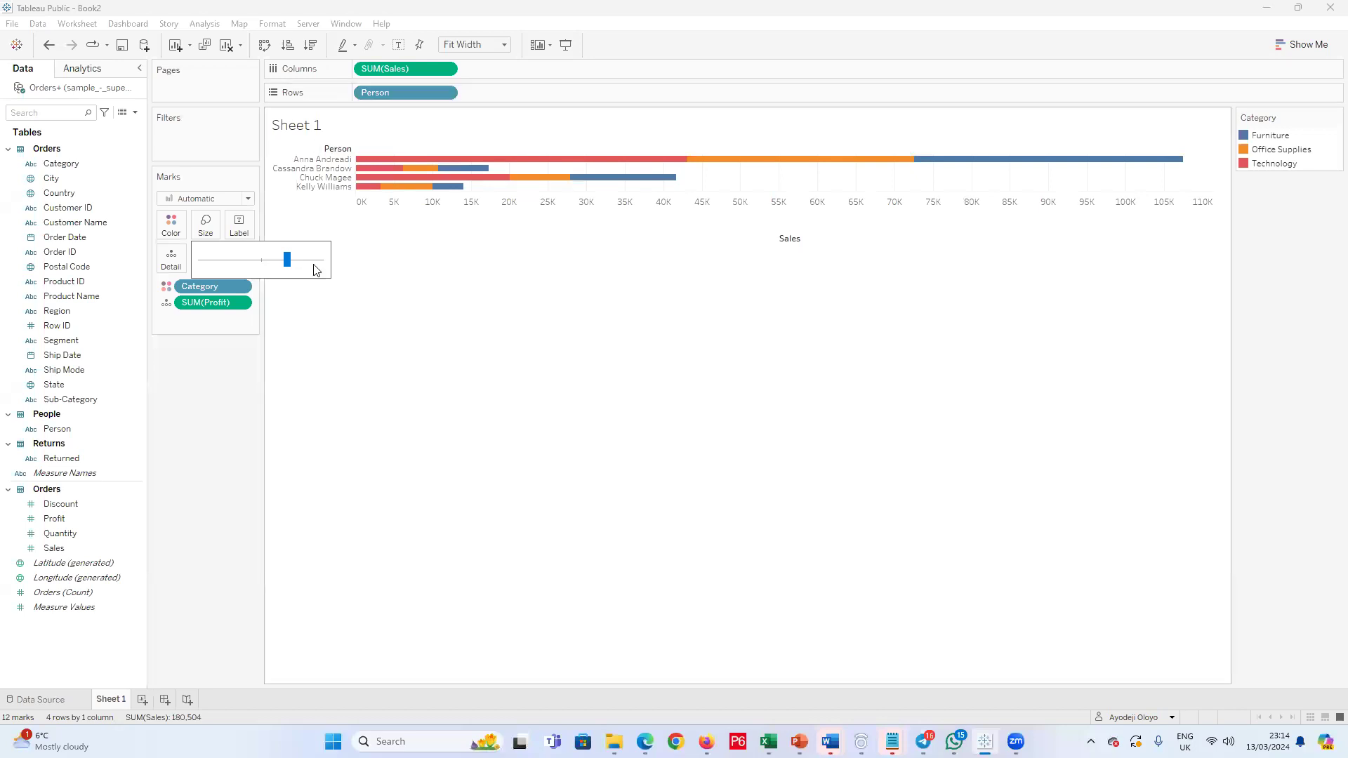
click(432, 94)
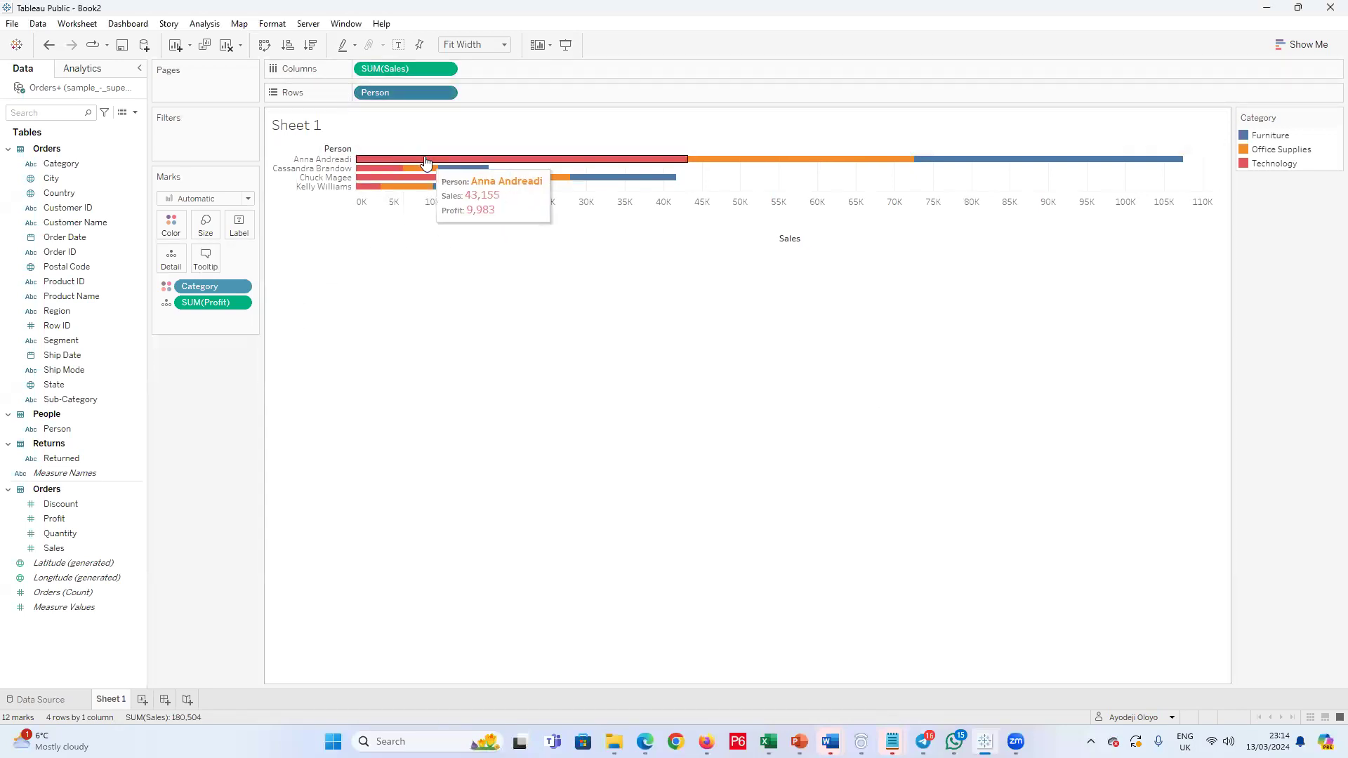